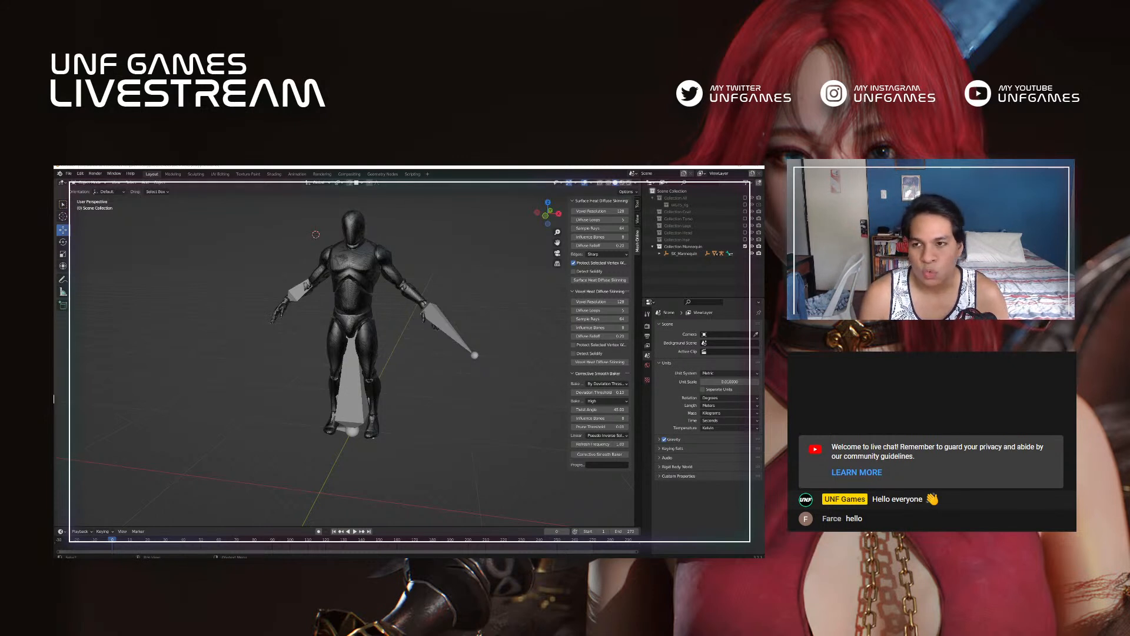
# Step: Show the Collection All character collection, clear the selection, and select the Clothes_coat mesh on the character
pyautogui.click(745, 198)
pyautogui.hotkey('alt', 'a')
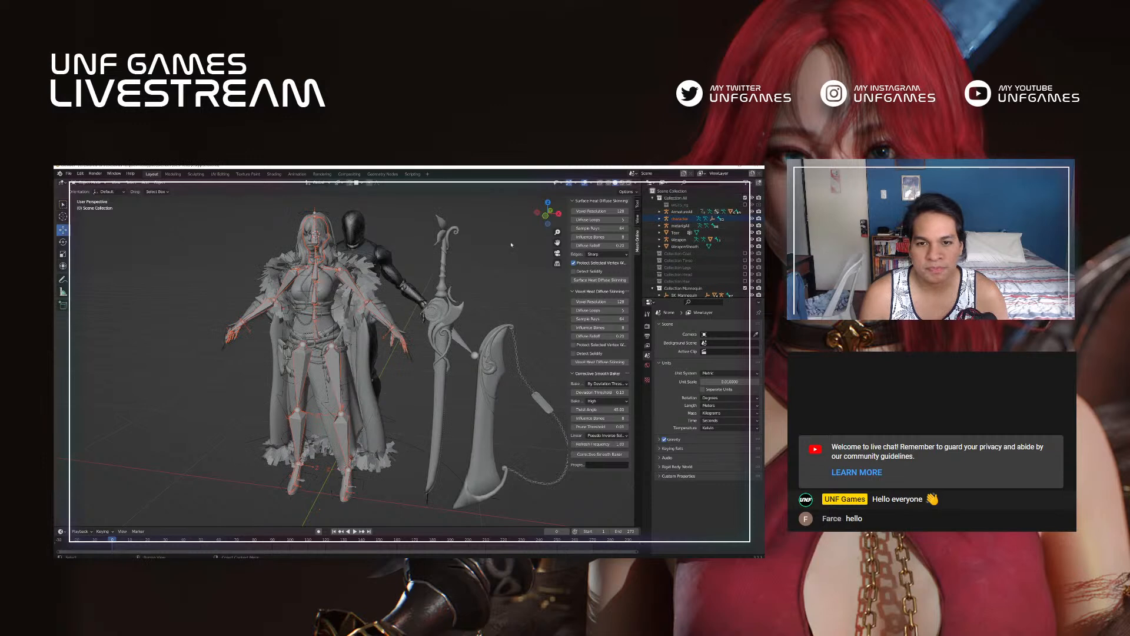
pyautogui.click(365, 275)
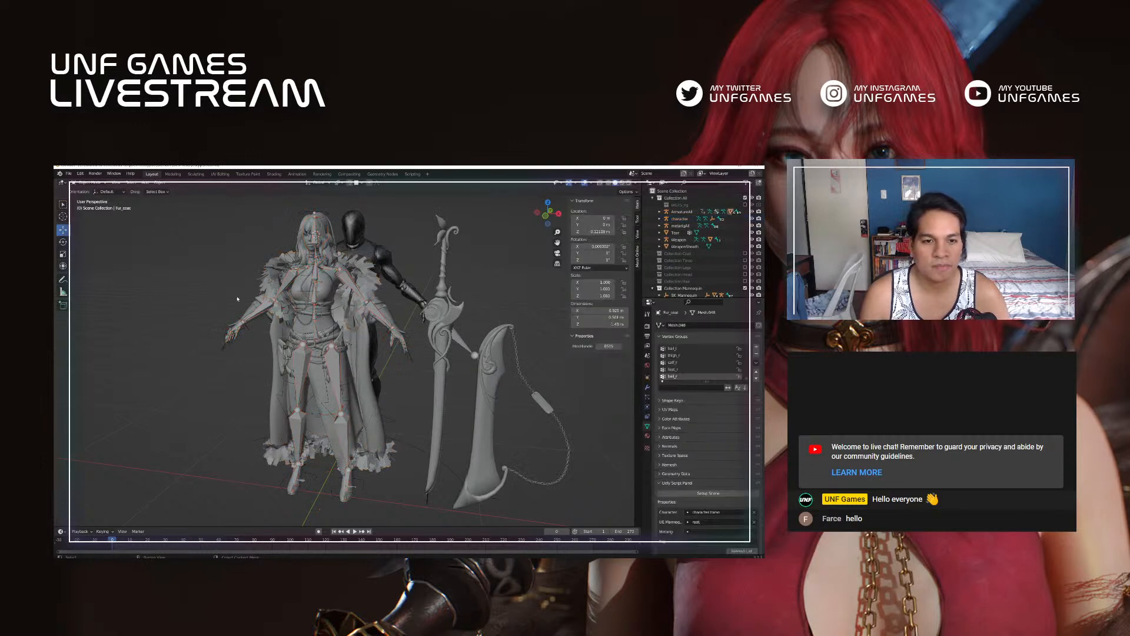
pyautogui.click(254, 307)
pyautogui.click(261, 300)
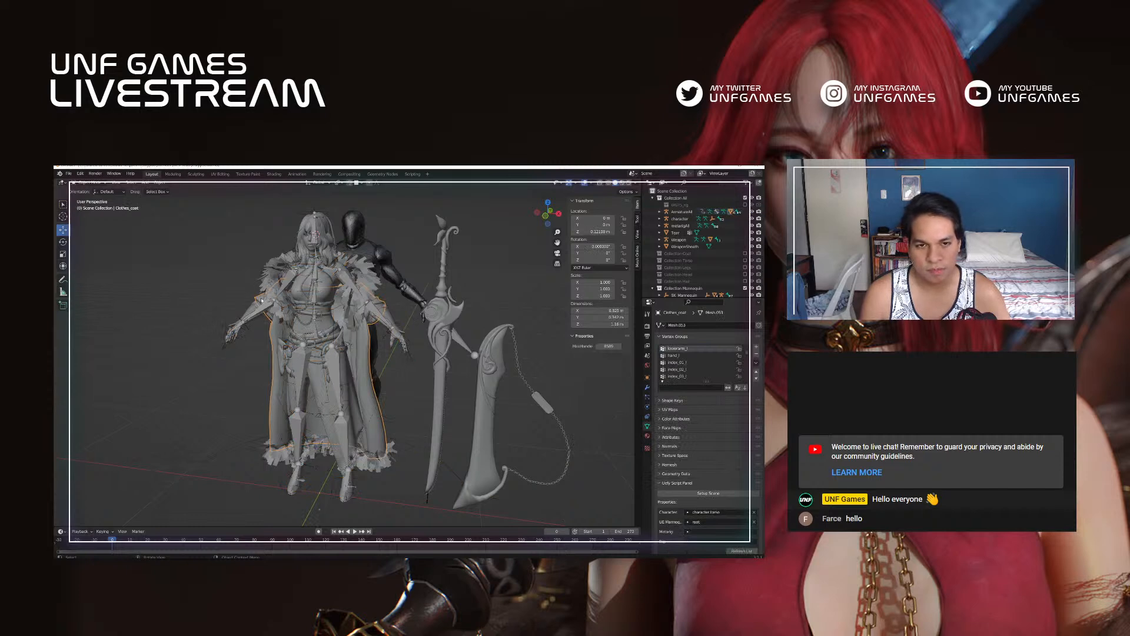
# Step: Switch to Unreal Editor and open the Calypso folder under SonusRequiem/Characters in the project content
pyautogui.hotkey('alt', 'Tab')
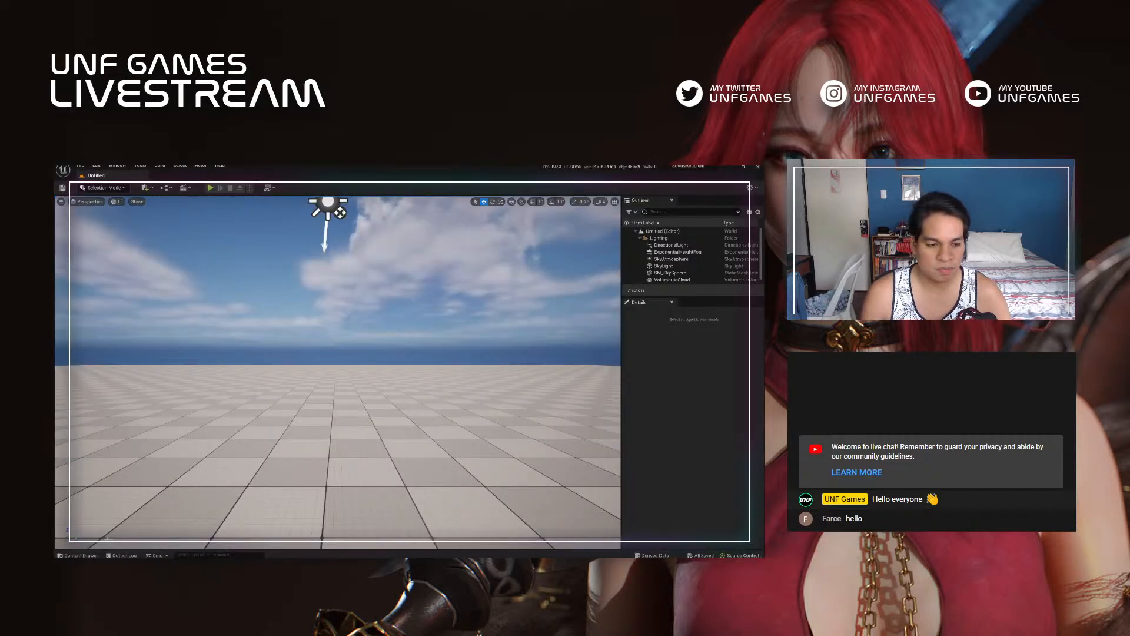
pyautogui.click(77, 555)
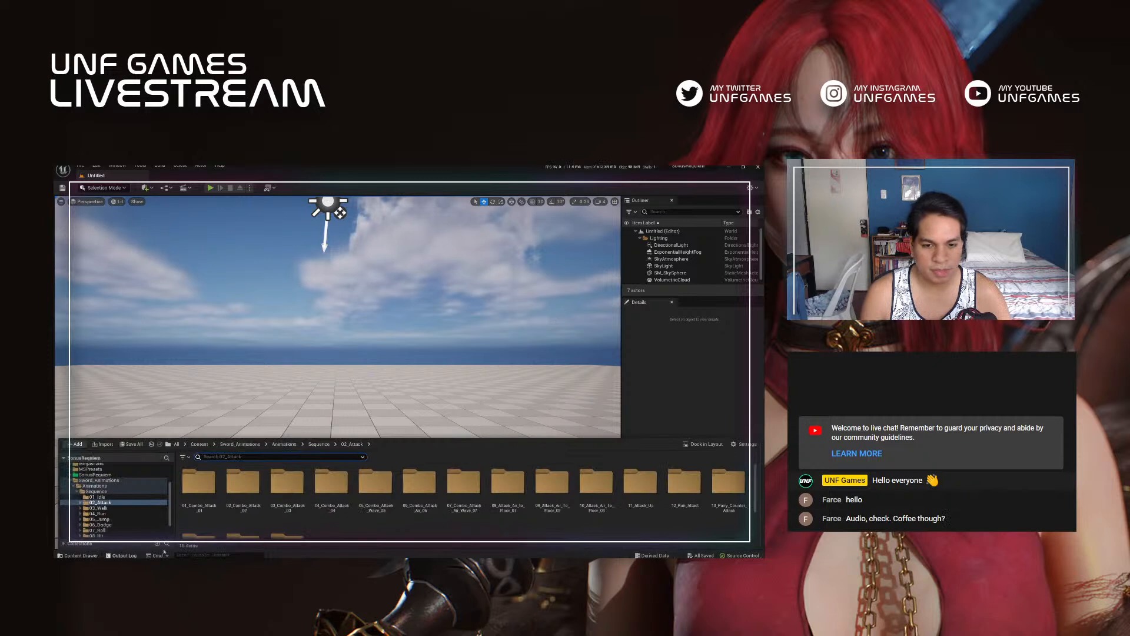
pyautogui.click(77, 492)
pyautogui.click(92, 512)
pyautogui.click(92, 506)
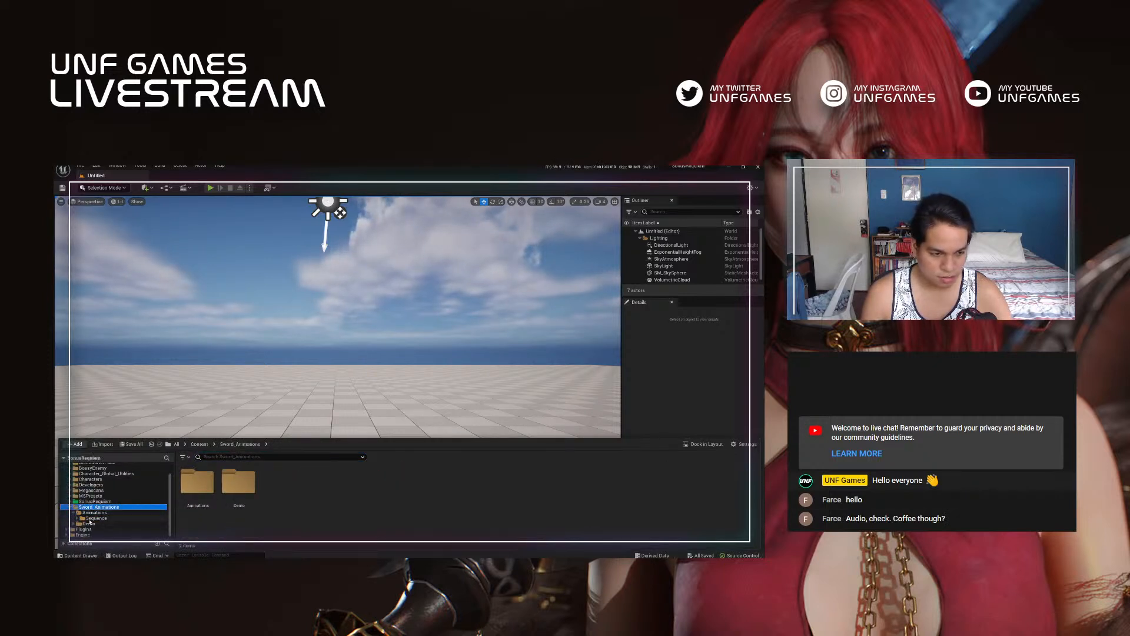
pyautogui.click(90, 523)
pyautogui.scroll(3, 92, 501)
pyautogui.click(70, 517)
pyautogui.scroll(-3, 73, 510)
pyautogui.click(74, 489)
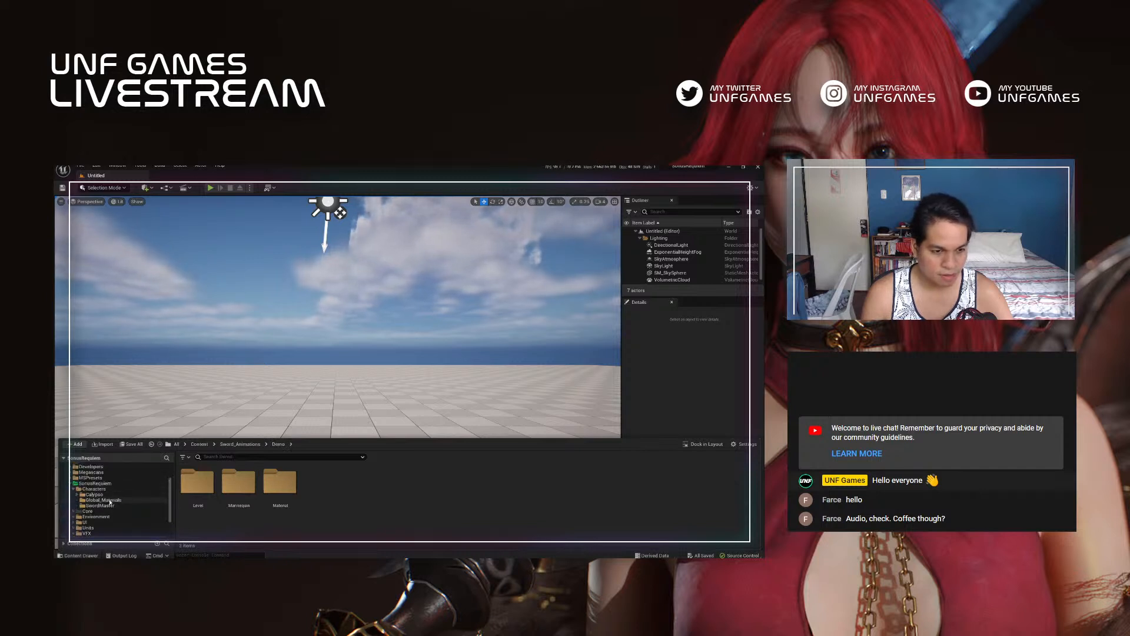
pyautogui.click(107, 500)
pyautogui.click(104, 495)
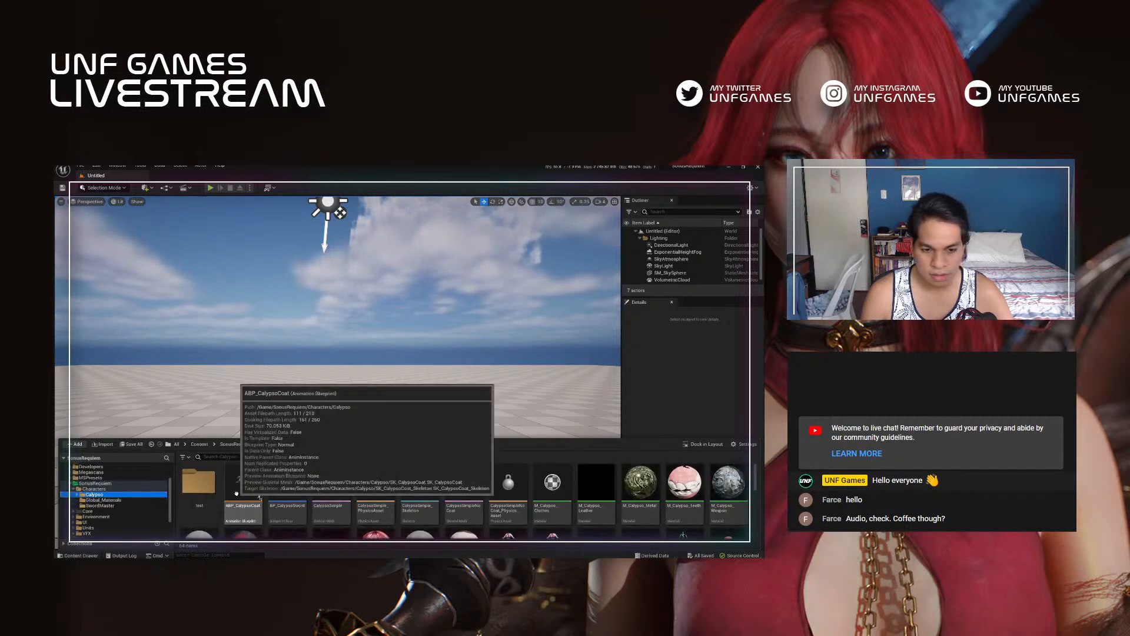
# Step: Place the CalypsoSimple skeletal mesh in the level and view it from the front
pyautogui.click(259, 495)
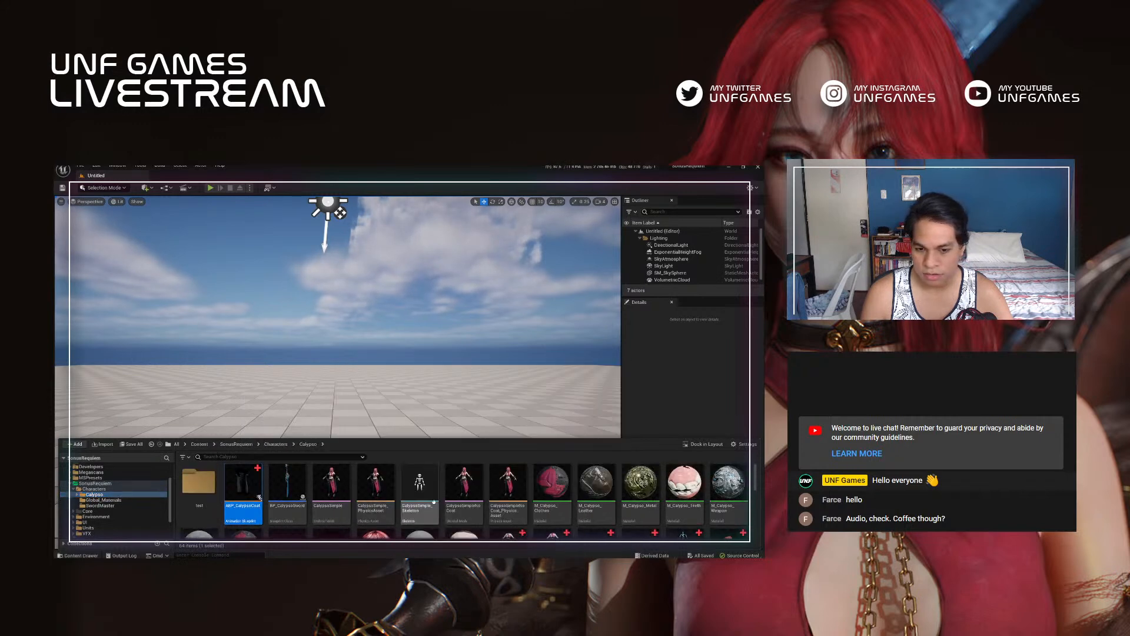
pyautogui.click(327, 489)
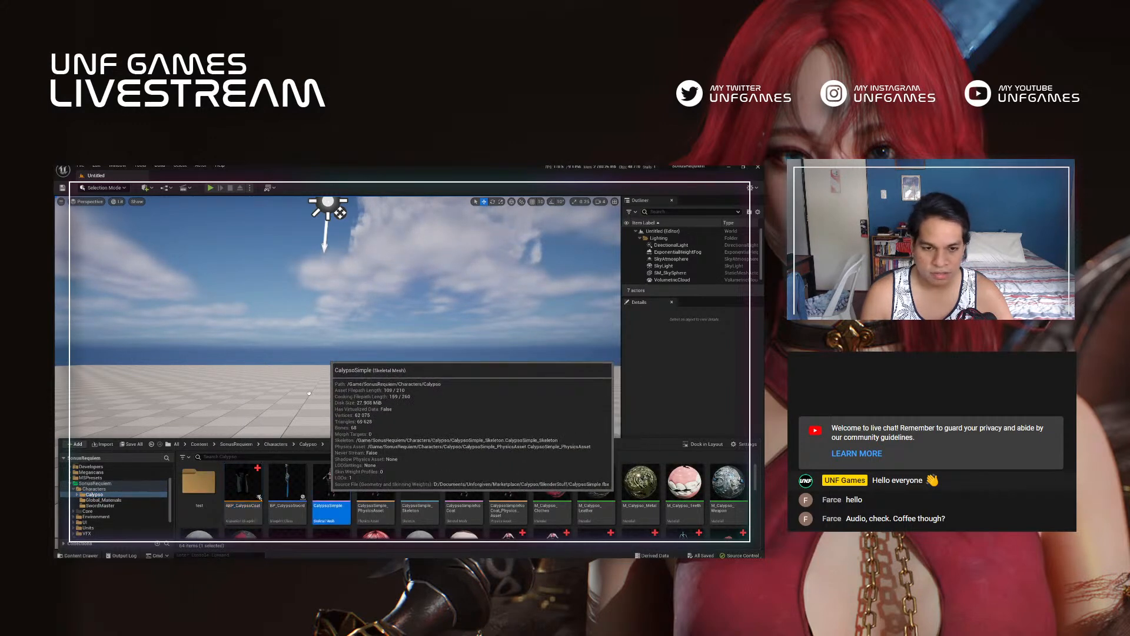
pyautogui.moveTo(316, 414); pyautogui.dragTo(312, 425)
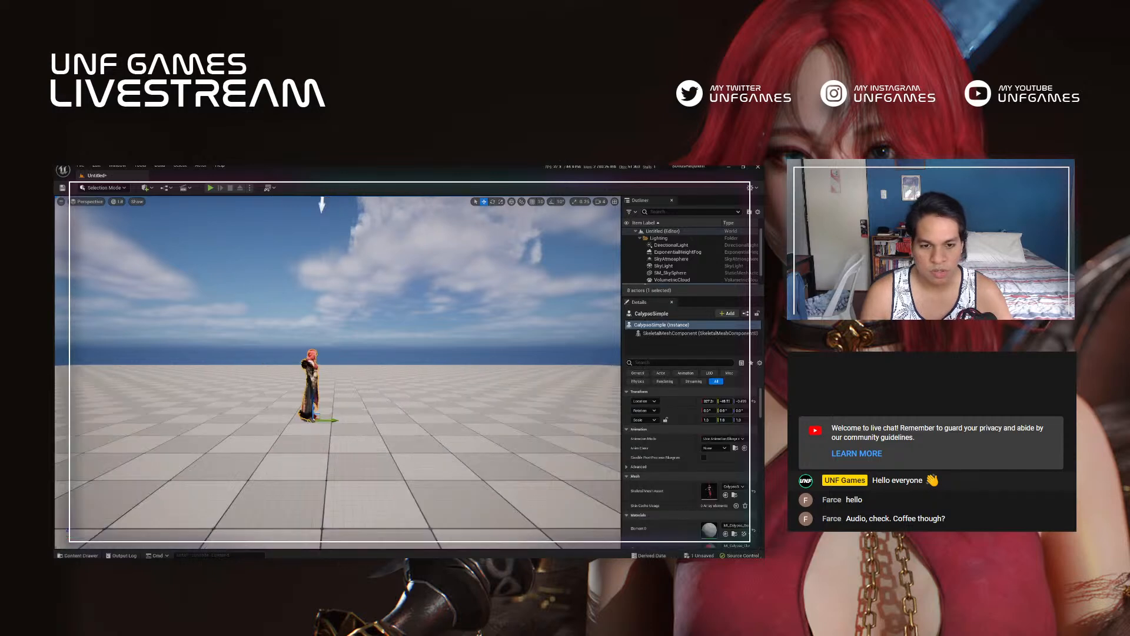
pyautogui.press('d')
pyautogui.moveTo(392, 425); pyautogui.dragTo(341, 421, button='right')
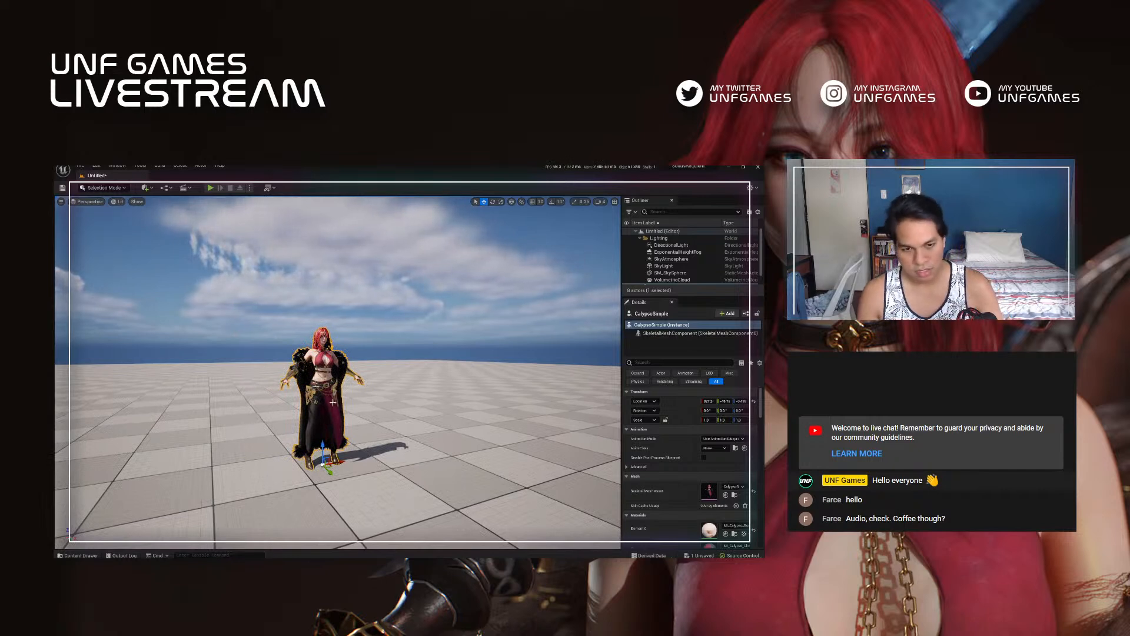
# Step: Open the placed CalypsoSimple mesh for editing and rotate a left leg bone to test how the clothes deform
pyautogui.hotkey('ctrl', 'e')
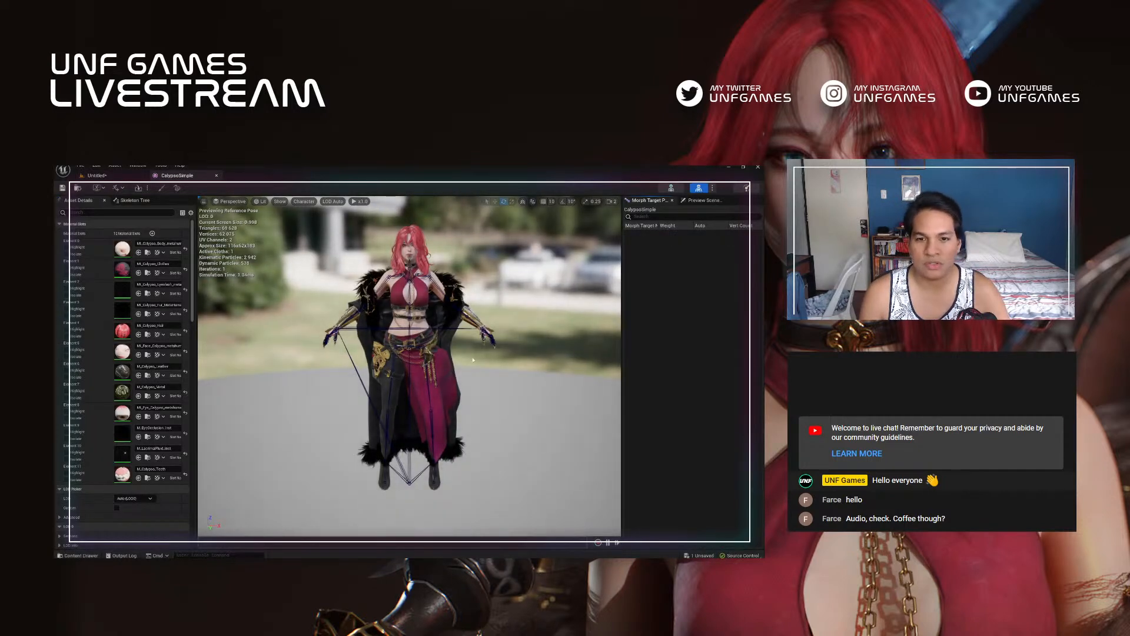
pyautogui.keyDown('alt'); pyautogui.moveTo(377, 377); pyautogui.dragTo(471, 353); pyautogui.keyUp('alt')
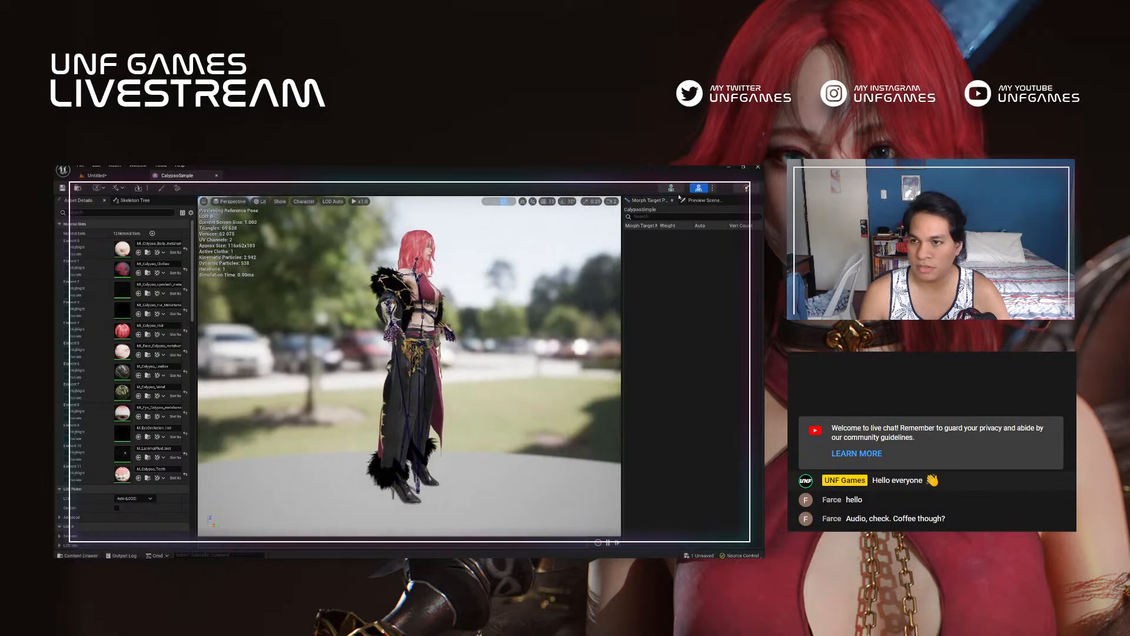
pyautogui.click(409, 425)
pyautogui.moveTo(434, 401); pyautogui.dragTo(425, 432)
pyautogui.click(427, 443)
pyautogui.click(433, 440)
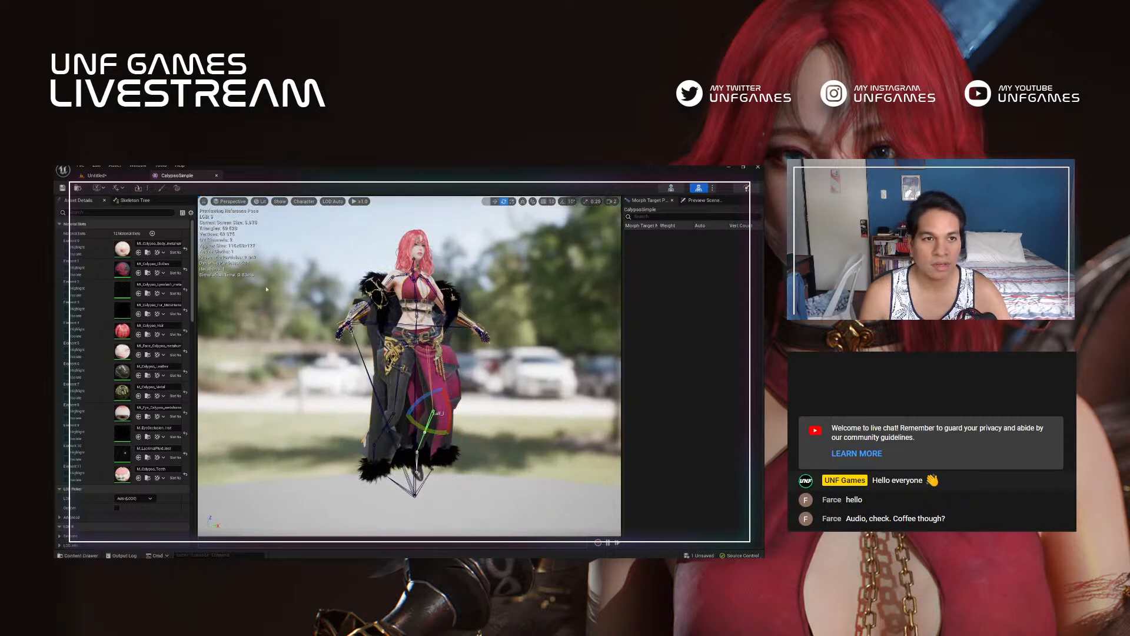
pyautogui.keyDown('alt'); pyautogui.moveTo(497, 352); pyautogui.dragTo(425, 348); pyautogui.keyUp('alt')
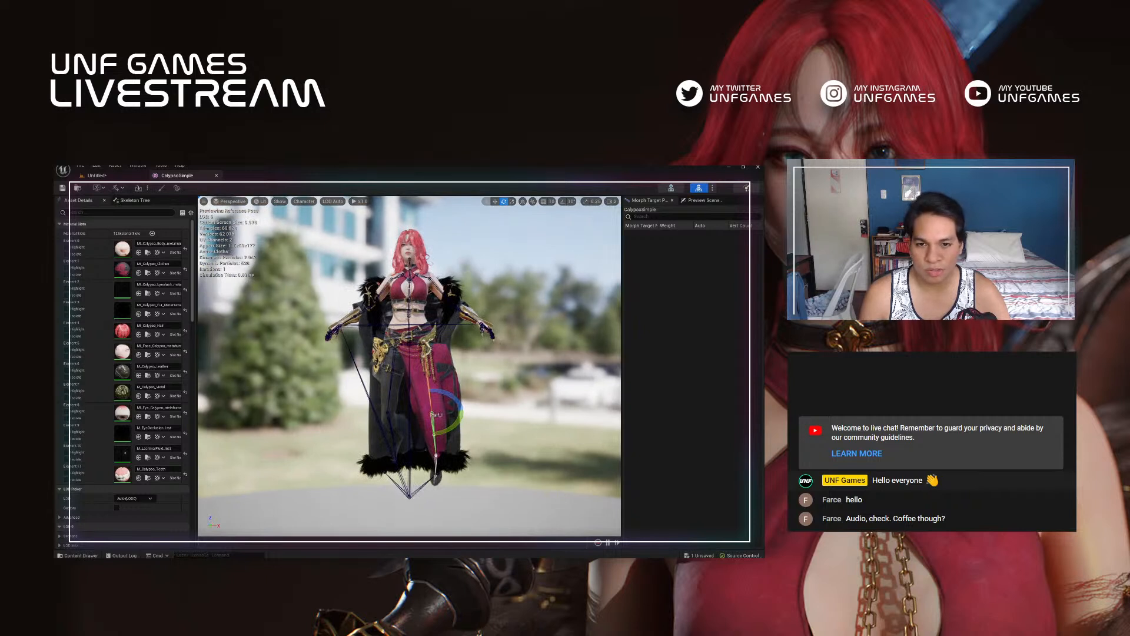
# Step: Rotate a spine bone to twist the upper body, and select a bone of the raised arm
pyautogui.click(409, 296)
pyautogui.moveTo(436, 313)
pyautogui.mouseDown()
pyautogui.moveTo(429, 329)
pyautogui.moveTo(438, 288)
pyautogui.moveTo(456, 305)
pyautogui.mouseUp()
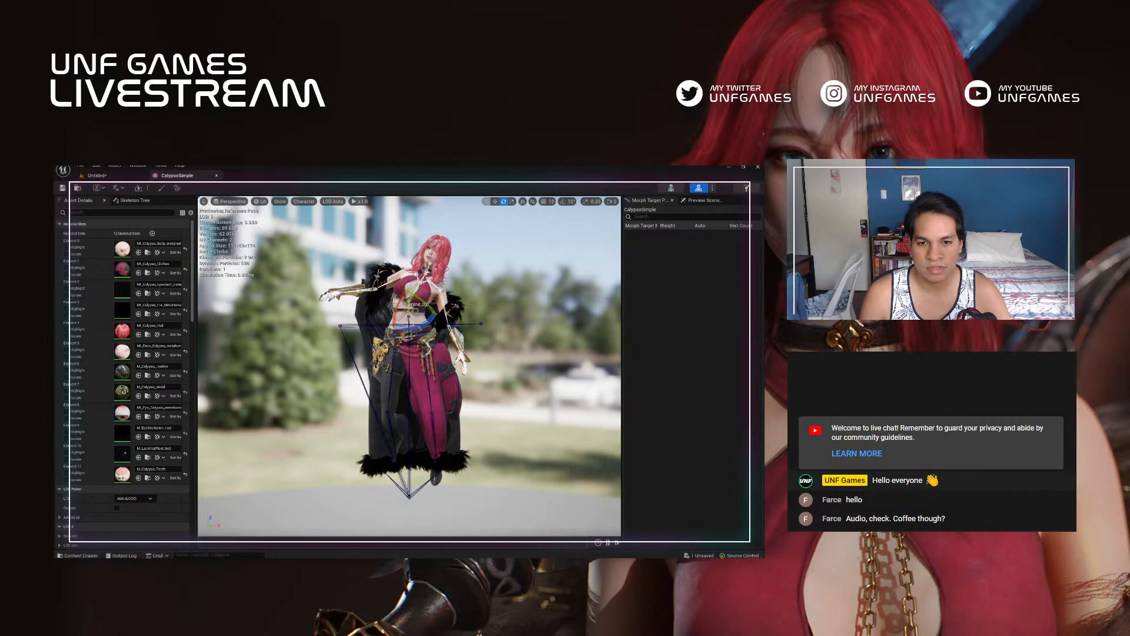
pyautogui.click(361, 293)
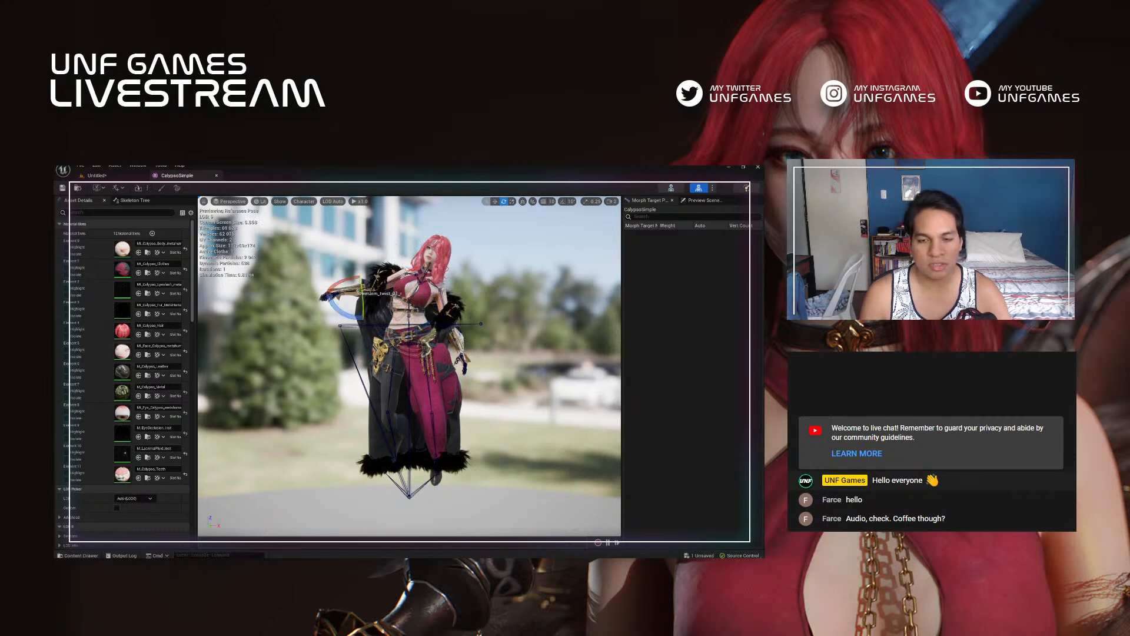
# Step: Return to the level and place the CalypsoSimpleNoCoat skeletal mesh beside the coated character for comparison
pyautogui.click(96, 175)
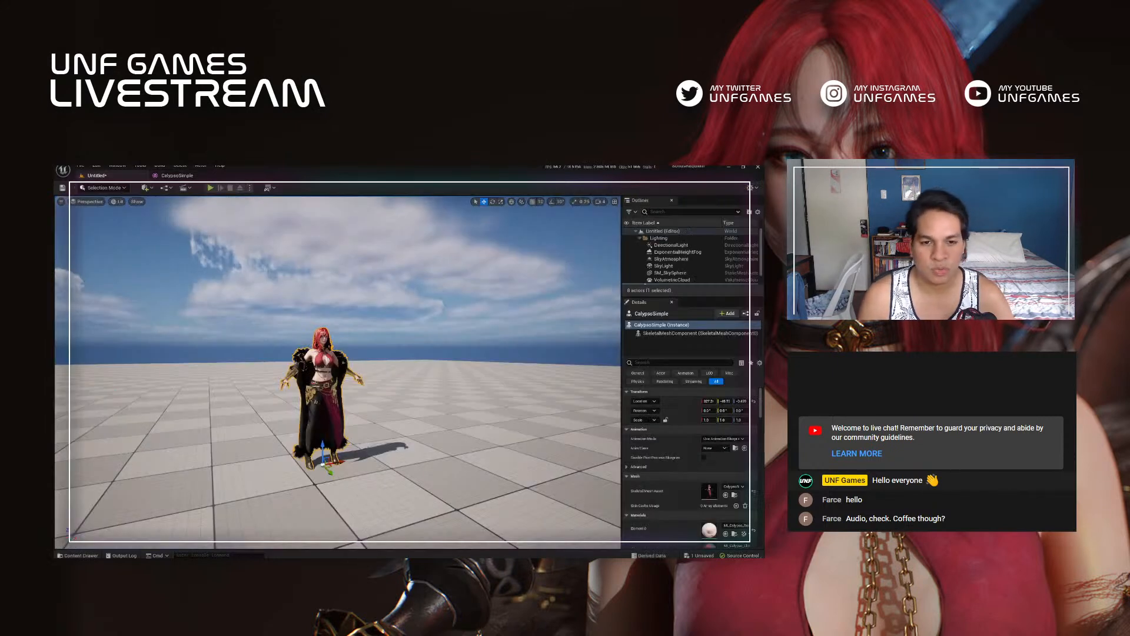
pyautogui.hotkey('ctrl', 'space')
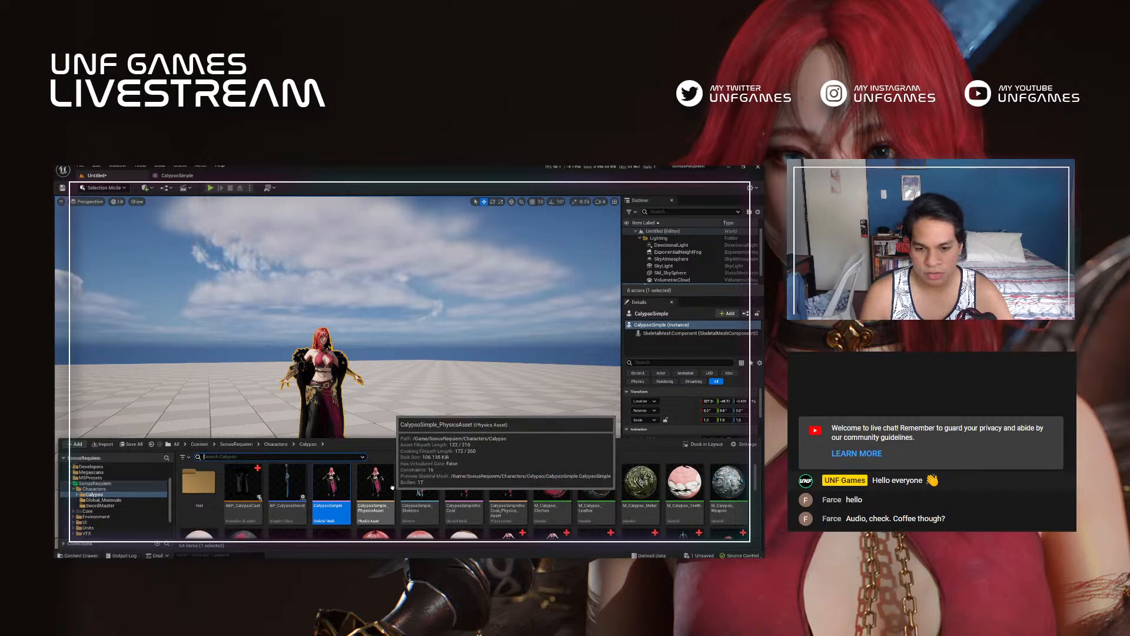
pyautogui.click(473, 485)
pyautogui.moveTo(449, 417); pyautogui.dragTo(447, 462)
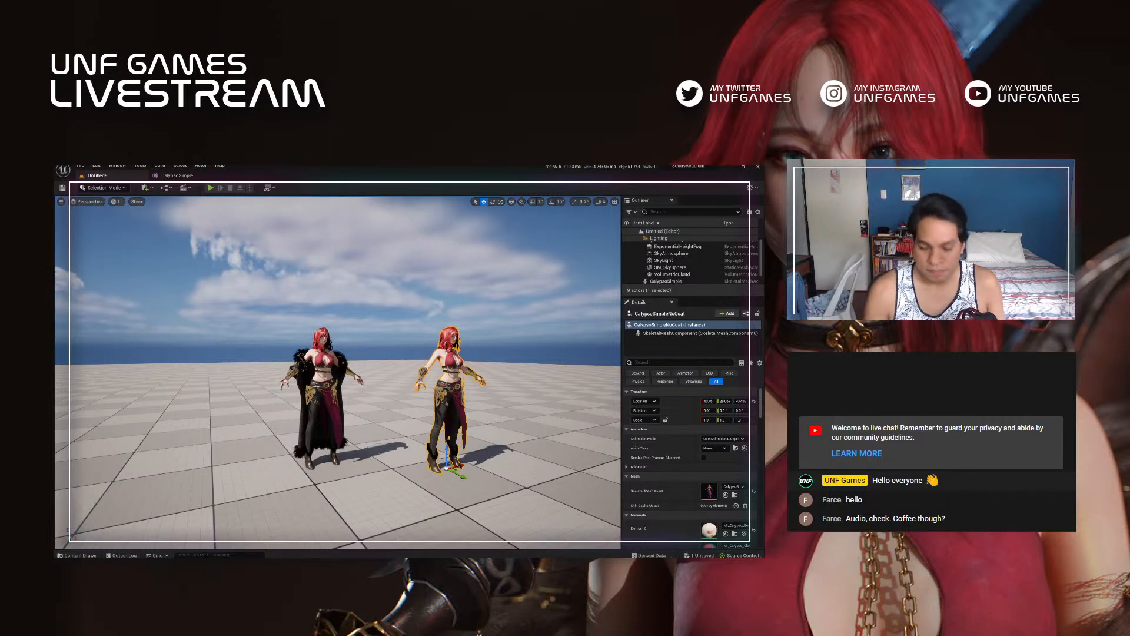
pyautogui.press('f')
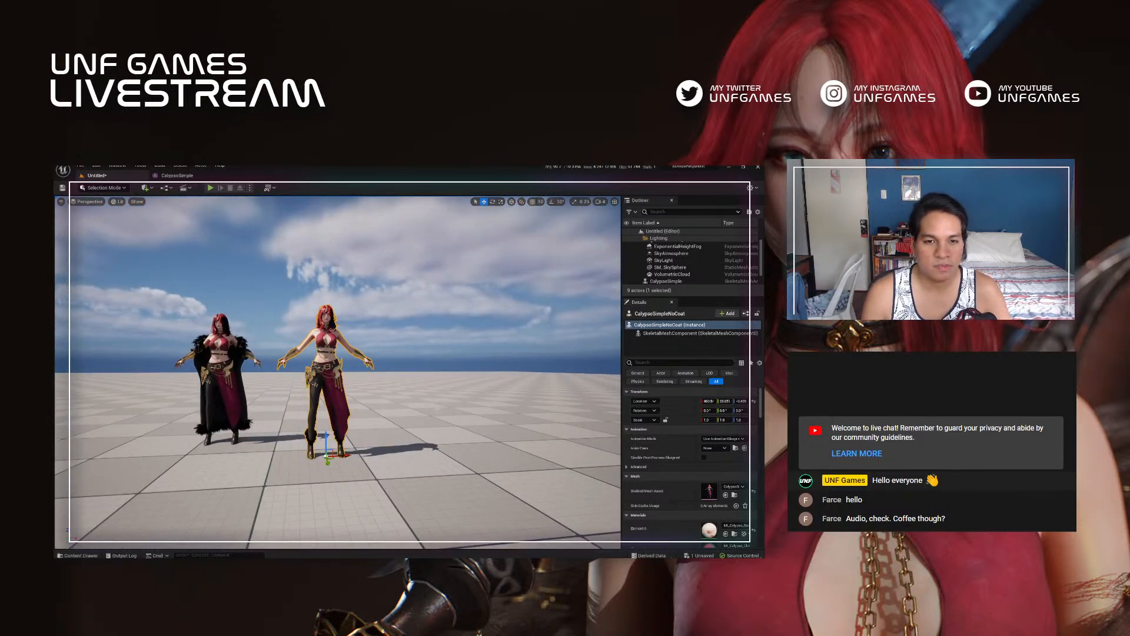
pyautogui.moveTo(437, 408); pyautogui.dragTo(452, 418, button='middle')
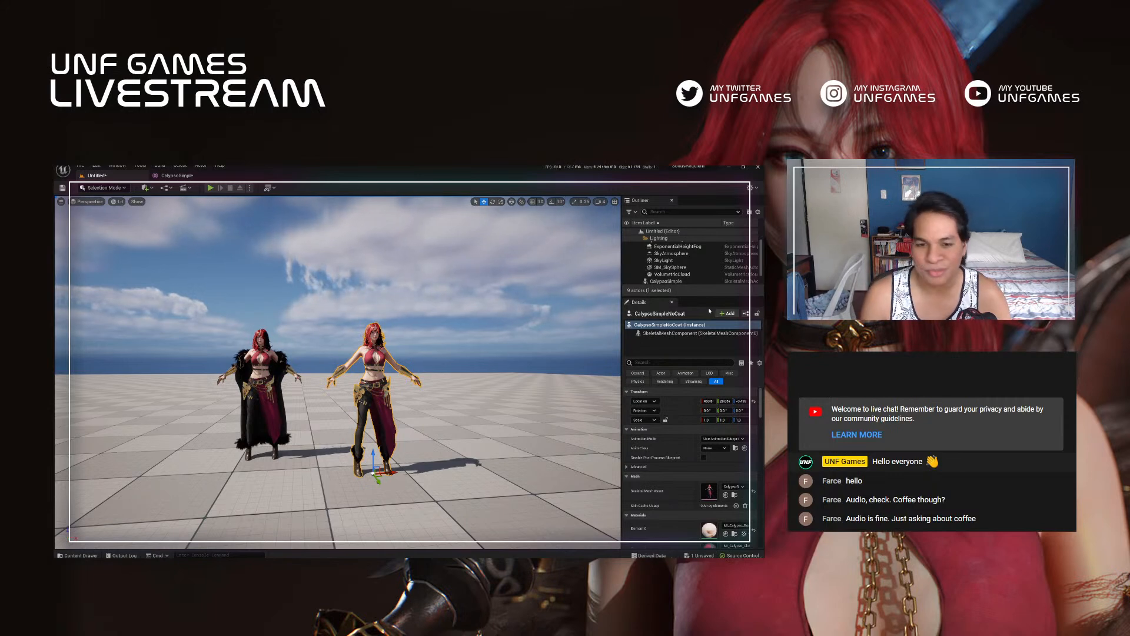
pyautogui.keyDown('alt'); pyautogui.moveTo(540, 412); pyautogui.dragTo(488, 414); pyautogui.keyUp('alt')
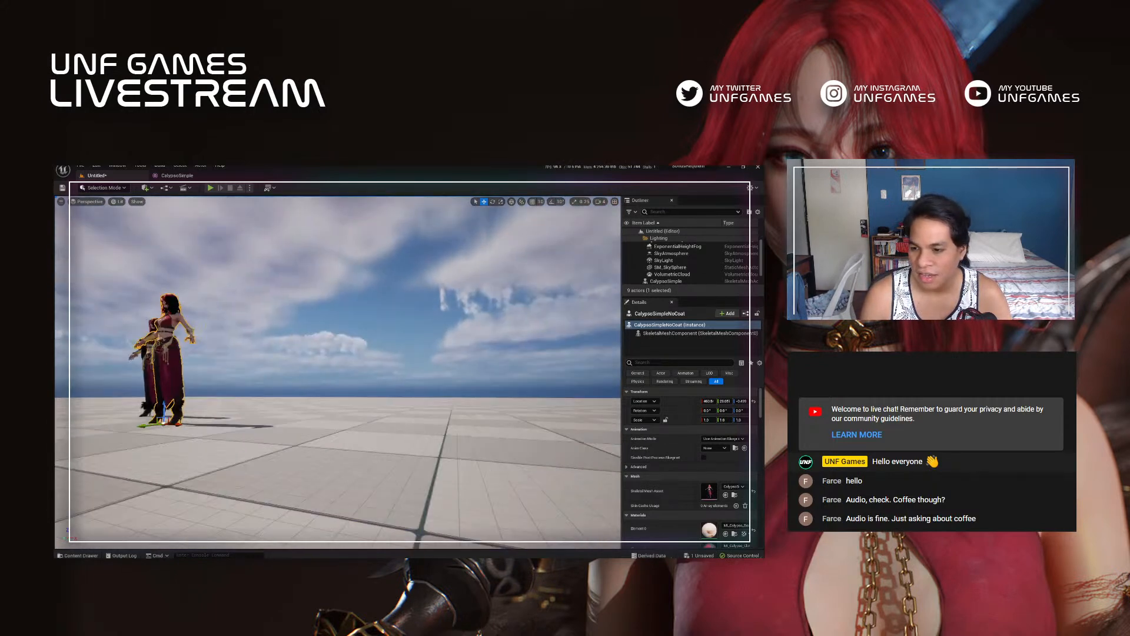
pyautogui.keyDown('alt'); pyautogui.moveTo(386, 401); pyautogui.dragTo(434, 403); pyautogui.keyUp('alt')
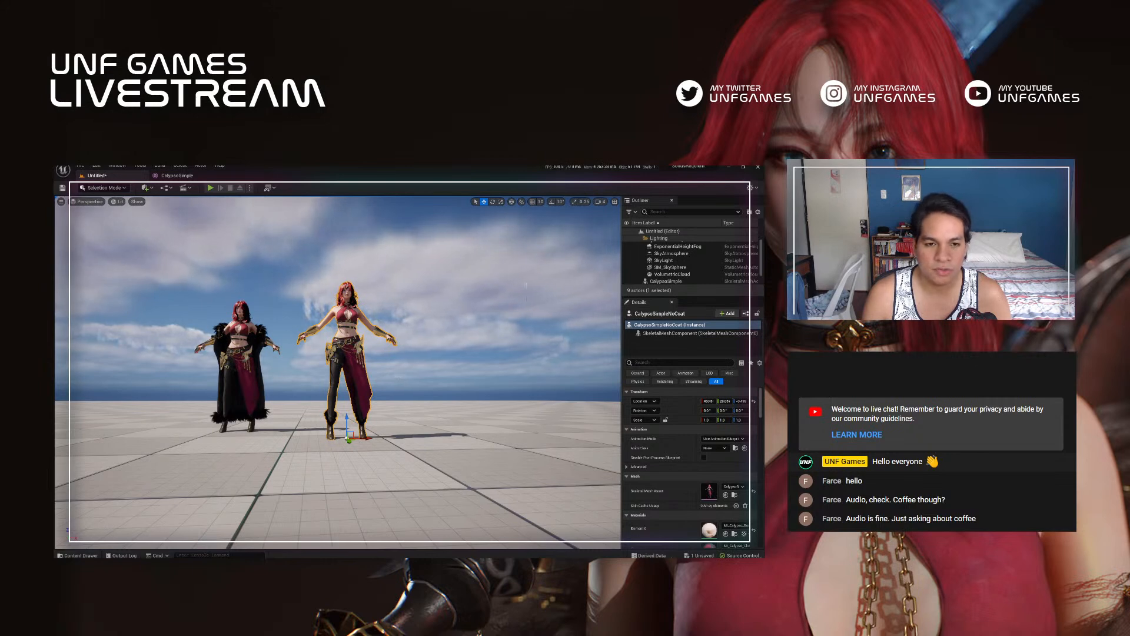
# Step: Switch to the web browser and look at the Rigify and Uefy 2 rigging tutorial and the Unreal Fest 2022 modular characters talk
pyautogui.hotkey('alt', 'Tab')
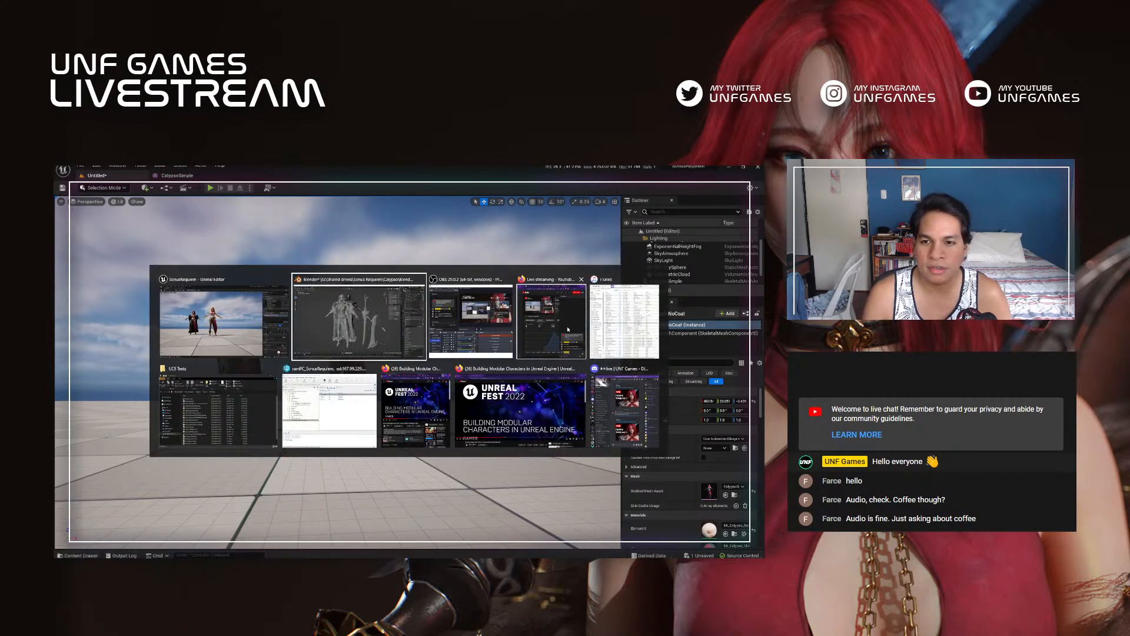
pyautogui.click(523, 415)
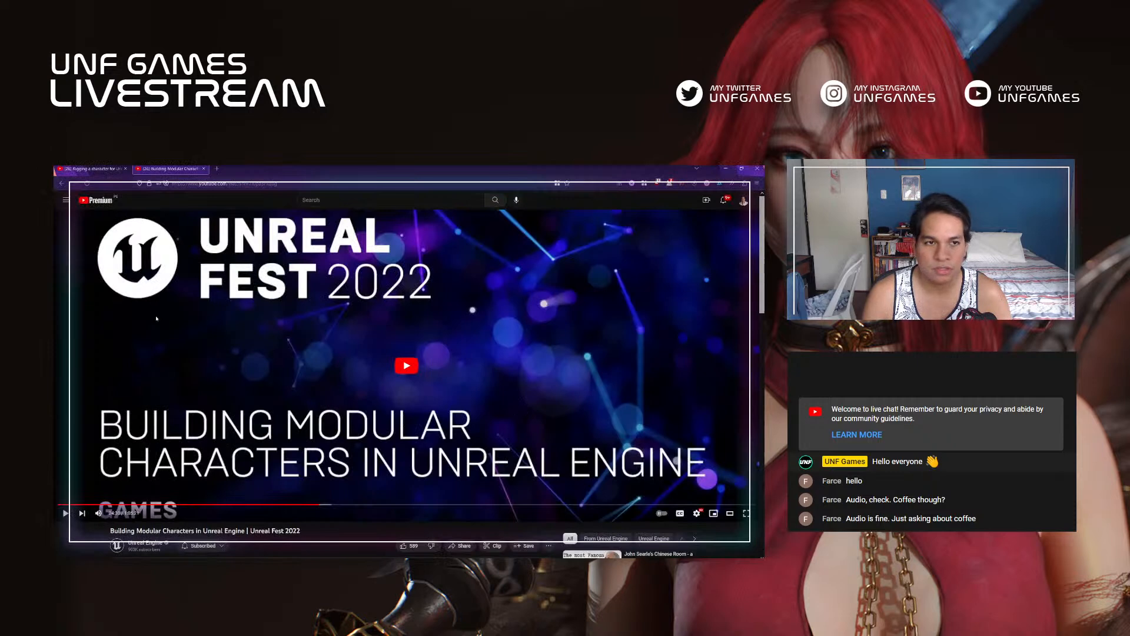
pyautogui.click(96, 172)
pyautogui.scroll(-1, 187, 372)
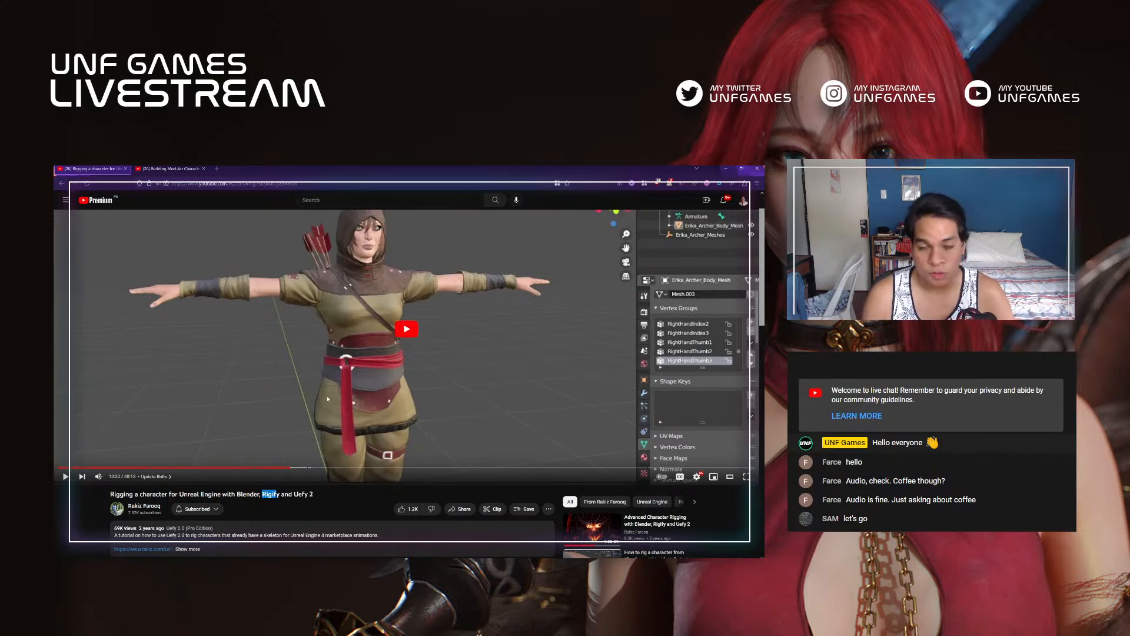
pyautogui.click(162, 168)
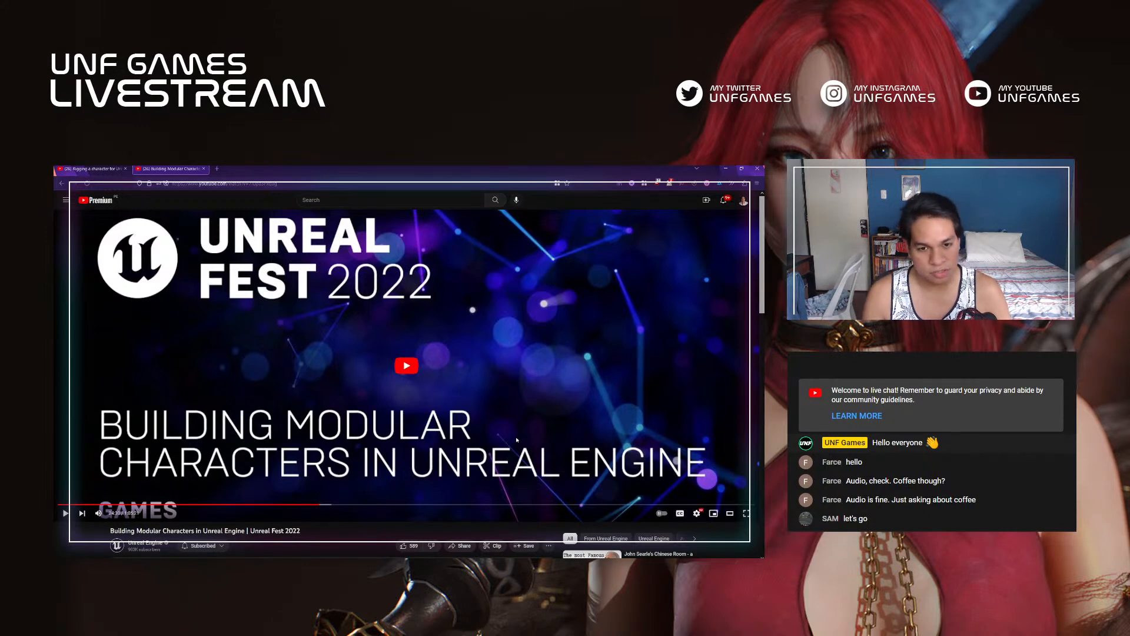
# Step: Switch back to Unreal Editor and place the SK_CalypsoUE4Rig skeletal mesh in the level beside the other two characters
pyautogui.hotkey('alt', 'Tab')
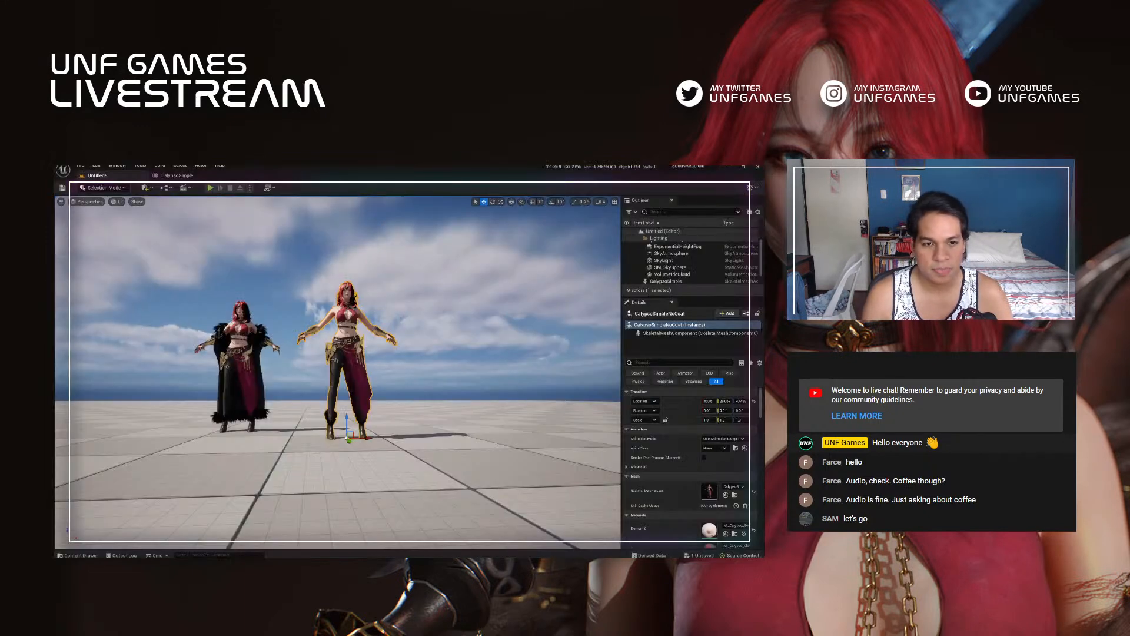
pyautogui.moveTo(381, 397); pyautogui.dragTo(398, 412, button='right')
pyautogui.press('s')
pyautogui.press('a')
pyautogui.press('e')
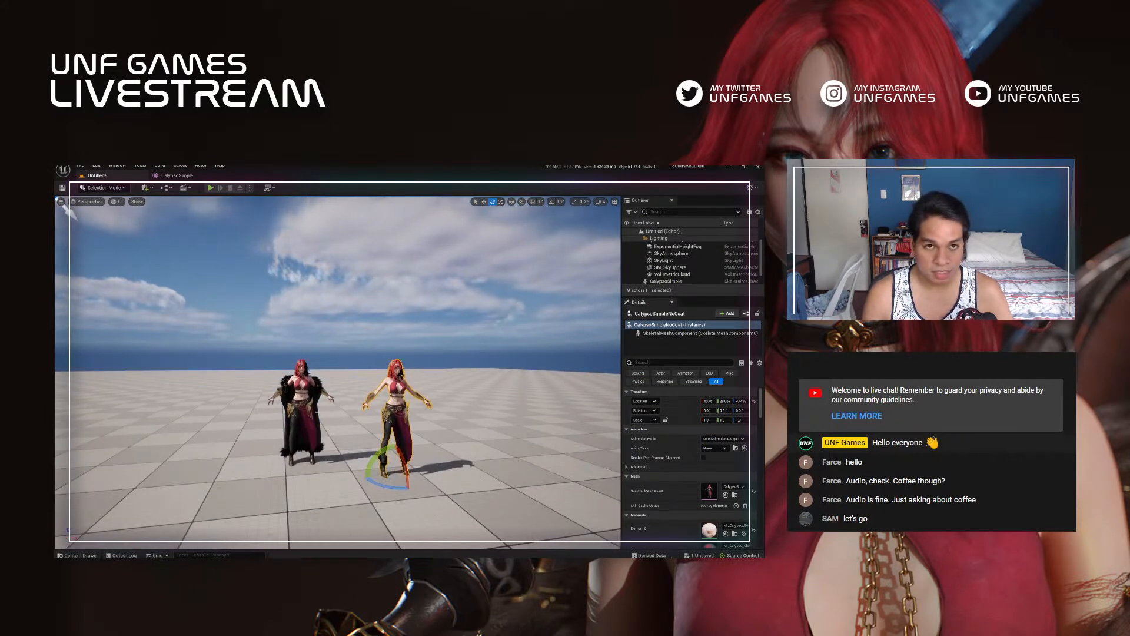
pyautogui.click(77, 555)
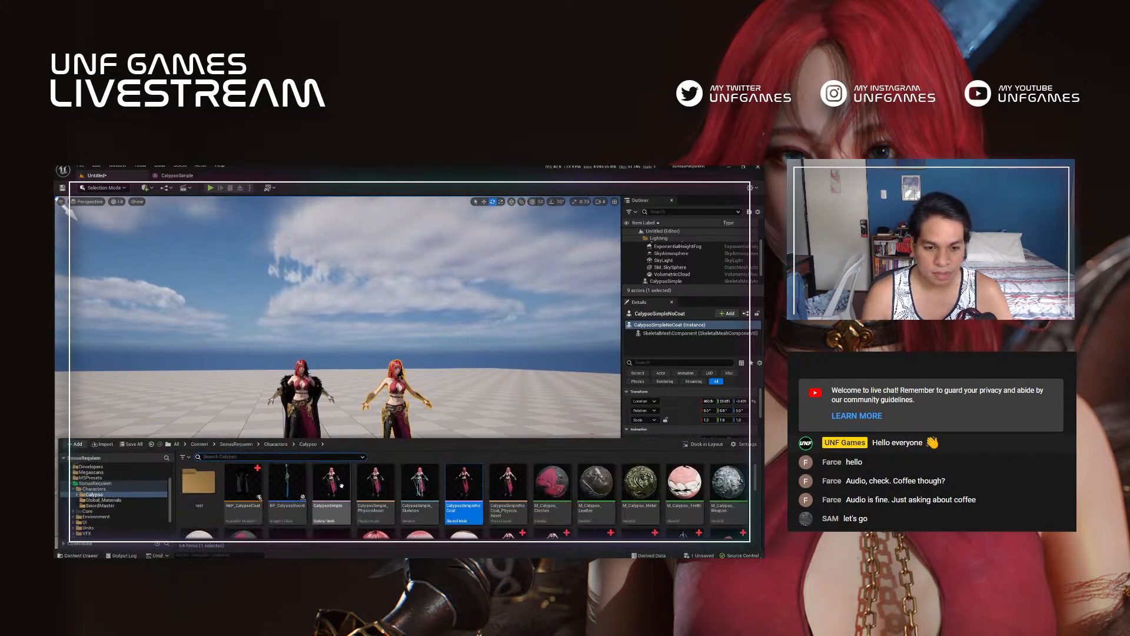
pyautogui.scroll(-2, 471, 502)
pyautogui.scroll(-2, 535, 494)
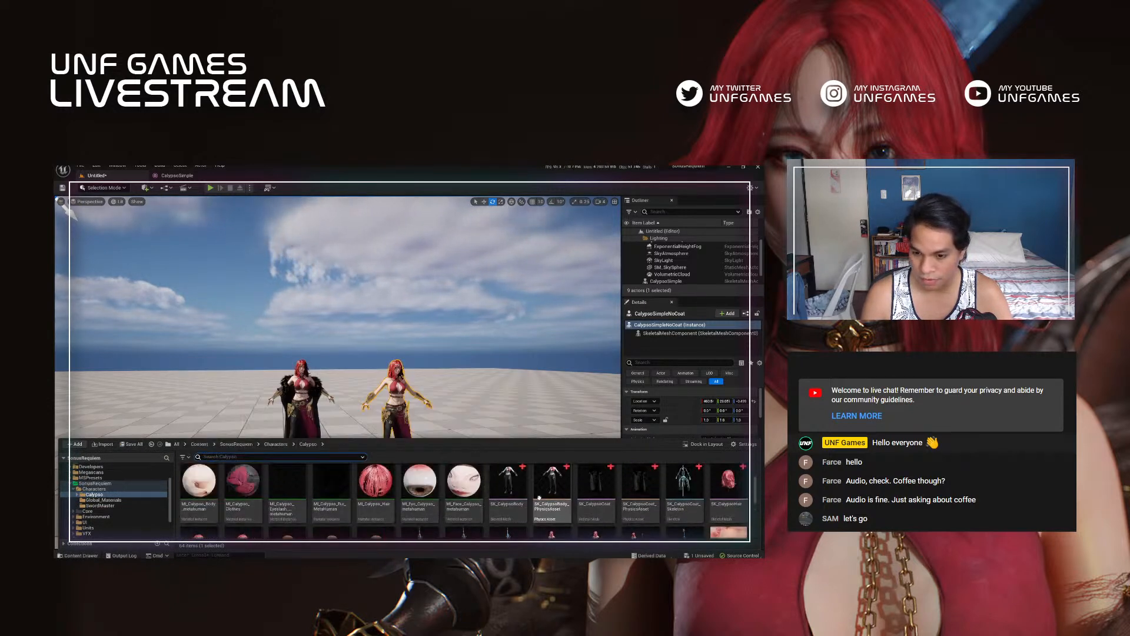
pyautogui.click(551, 498)
pyautogui.moveTo(552, 492); pyautogui.dragTo(517, 474)
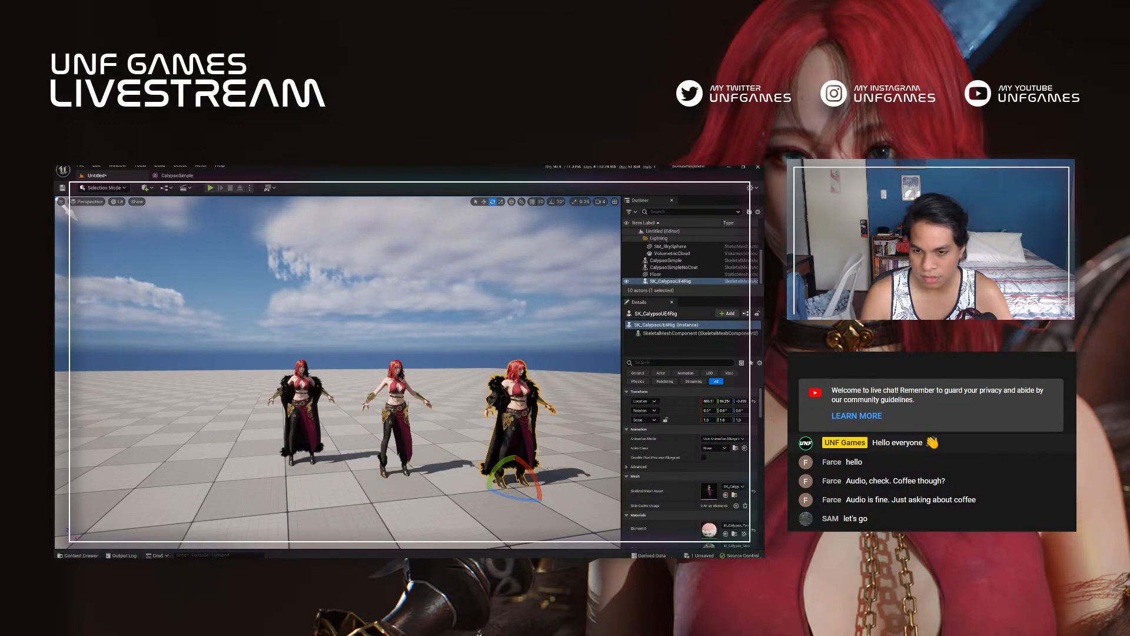
pyautogui.press('d')
pyautogui.moveTo(613, 424); pyautogui.dragTo(501, 441, button='right')
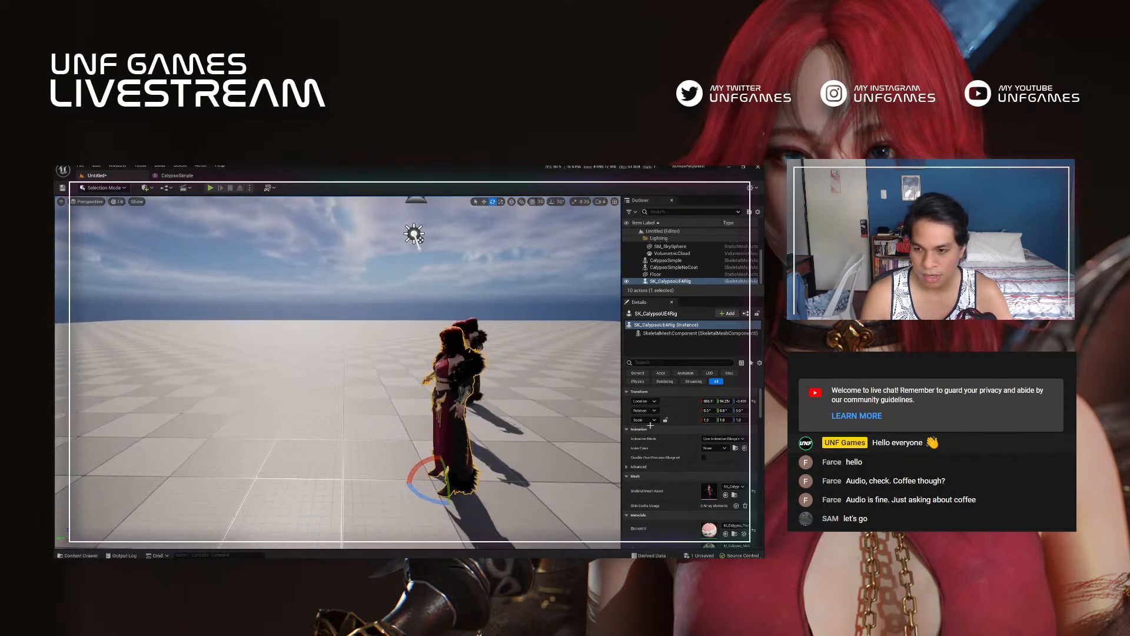
pyautogui.click(724, 438)
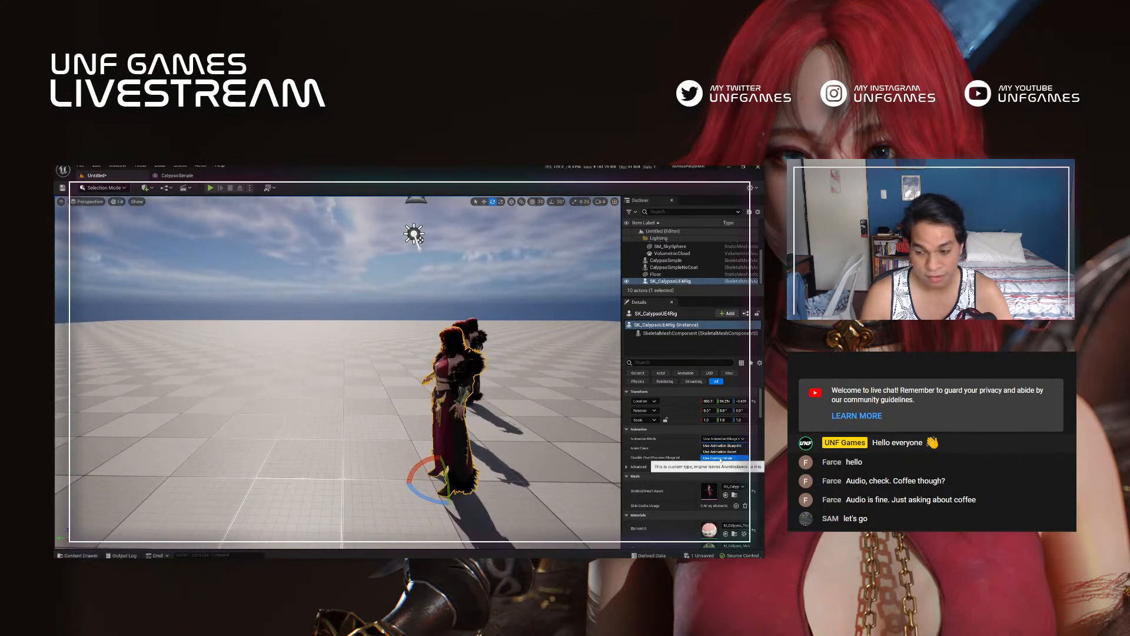
pyautogui.click(720, 458)
pyautogui.click(723, 439)
pyautogui.click(720, 445)
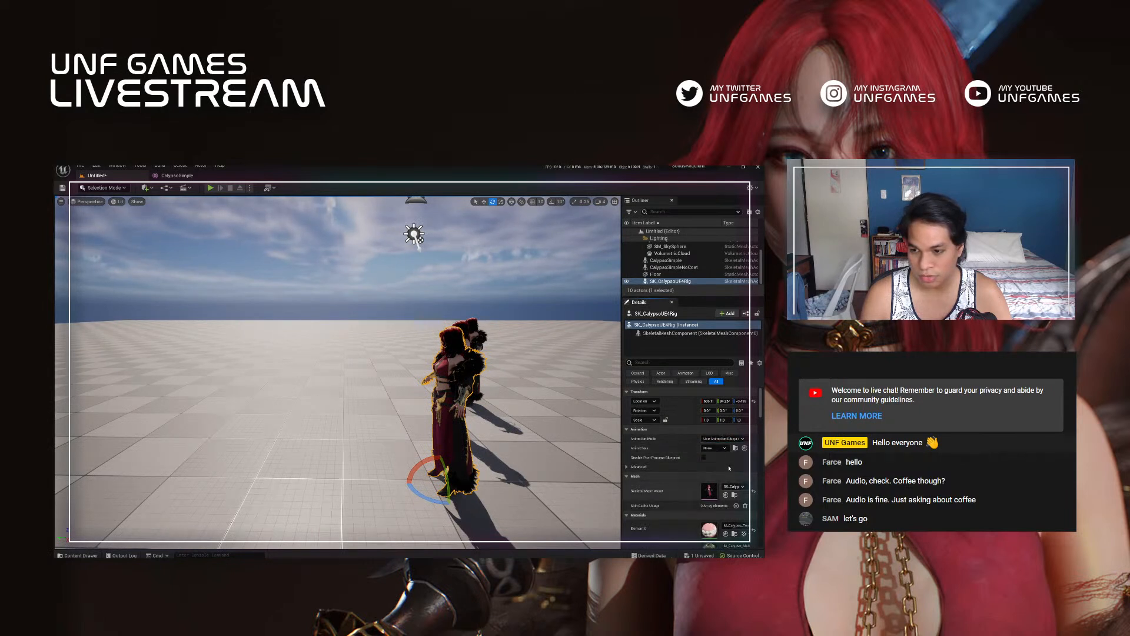
# Step: Set the SK_CalypsoUE4Rig actor's animation mode to Use Animation Asset and assign it a Block animation sequence
pyautogui.click(723, 439)
pyautogui.click(723, 451)
pyautogui.click(711, 457)
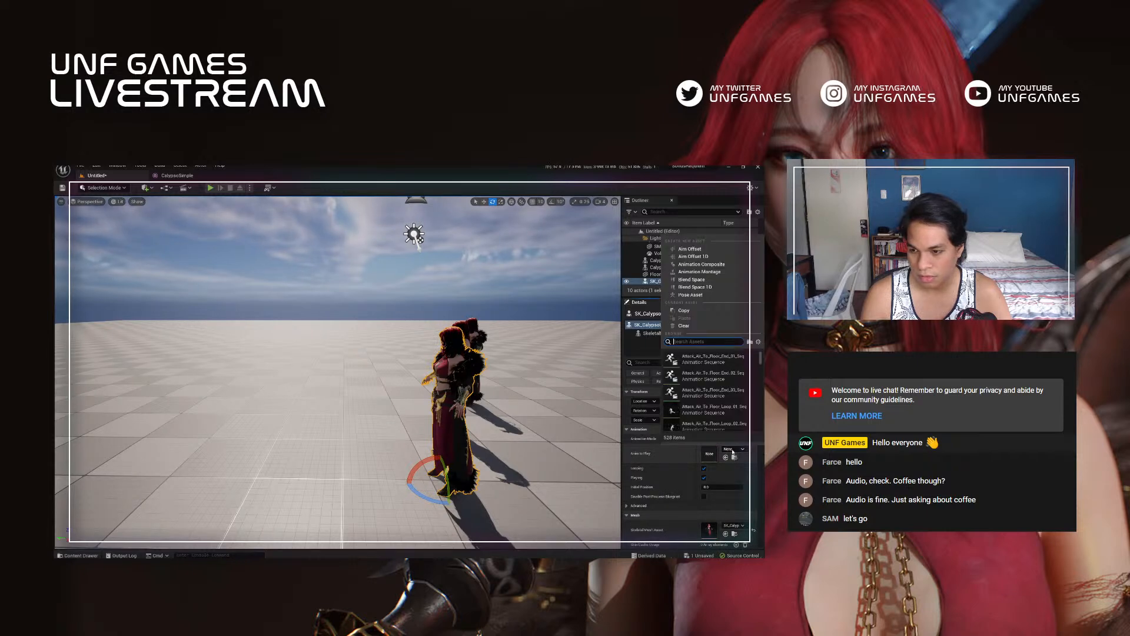
pyautogui.click(709, 391)
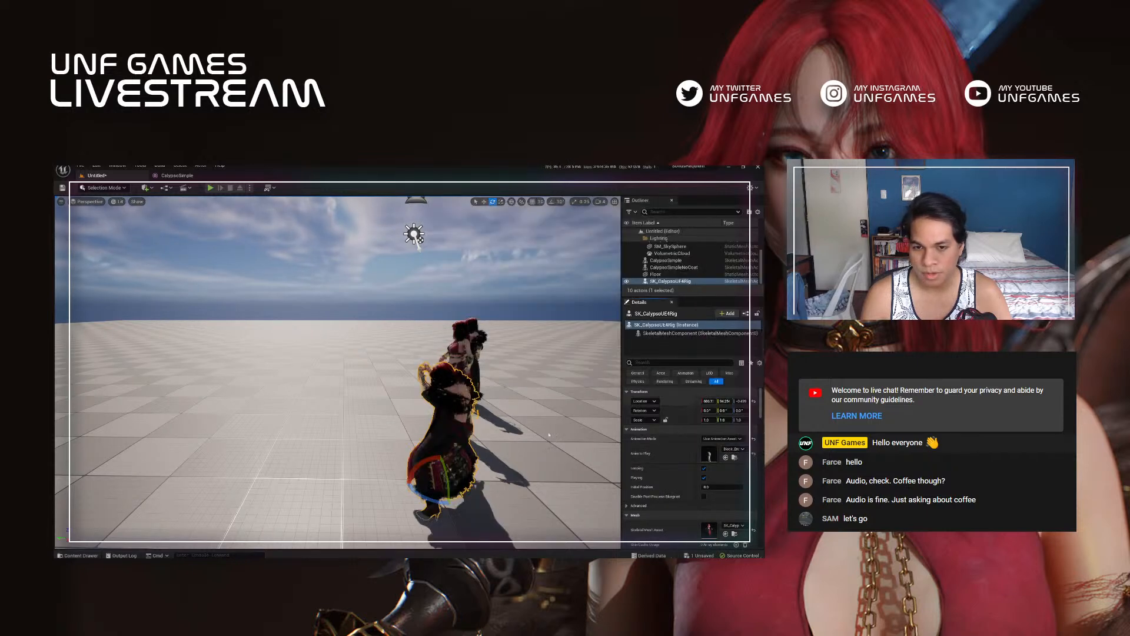
pyautogui.moveTo(462, 465); pyautogui.dragTo(435, 465, button='right')
pyautogui.keyDown('alt'); pyautogui.moveTo(436, 465); pyautogui.dragTo(364, 392); pyautogui.keyUp('alt')
pyautogui.scroll(-2, 454, 436)
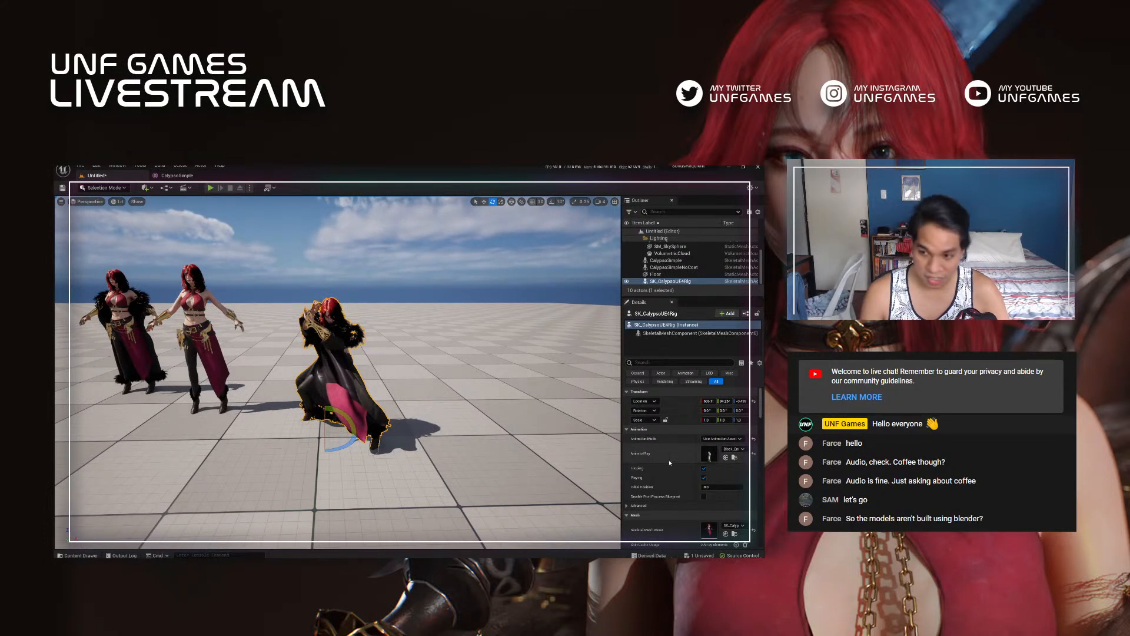
# Step: Open the SK_CalypsoUE4Rig mesh from the level, inspect its Block_End_Seq animation preview, and enlarge the preview area
pyautogui.doubleClick(711, 531)
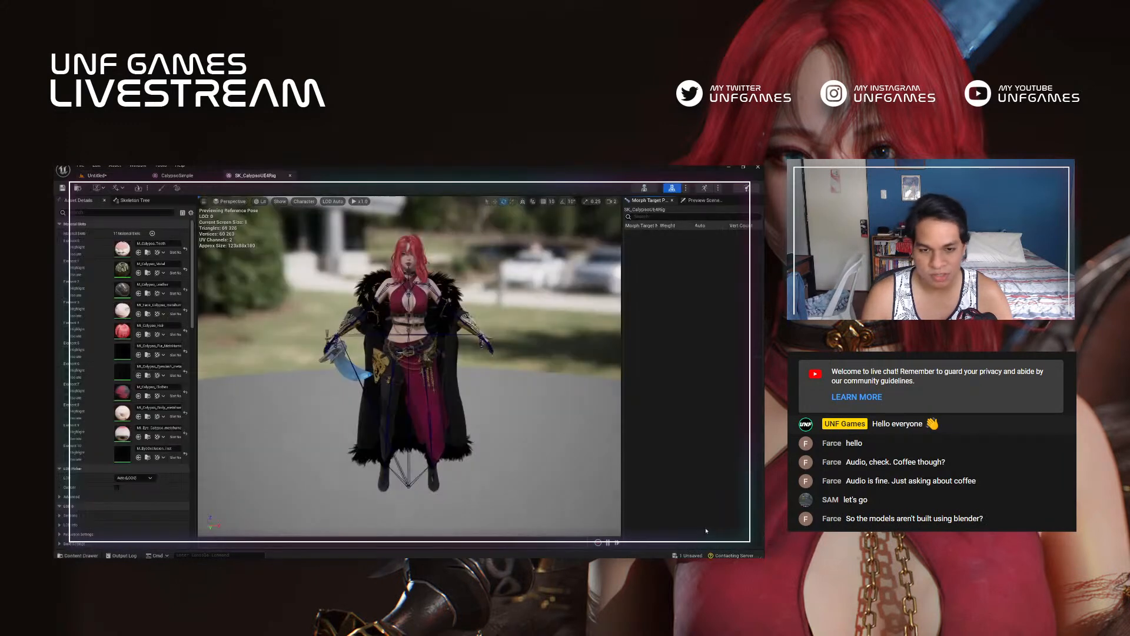
pyautogui.click(704, 188)
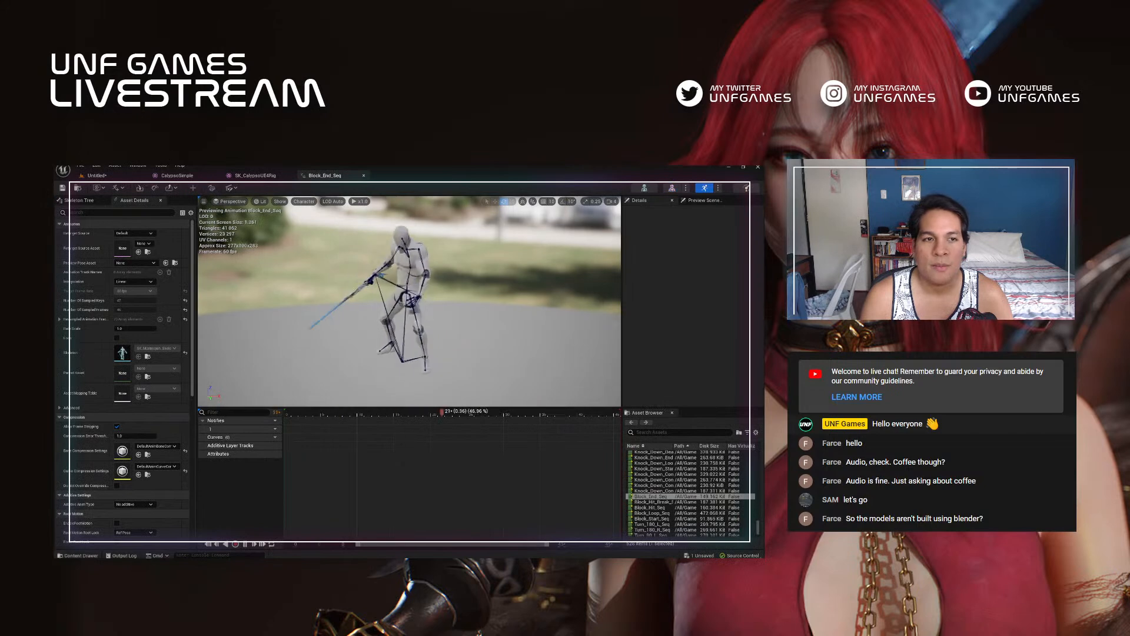
pyautogui.keyDown('alt'); pyautogui.moveTo(421, 308); pyautogui.dragTo(368, 297); pyautogui.keyUp('alt')
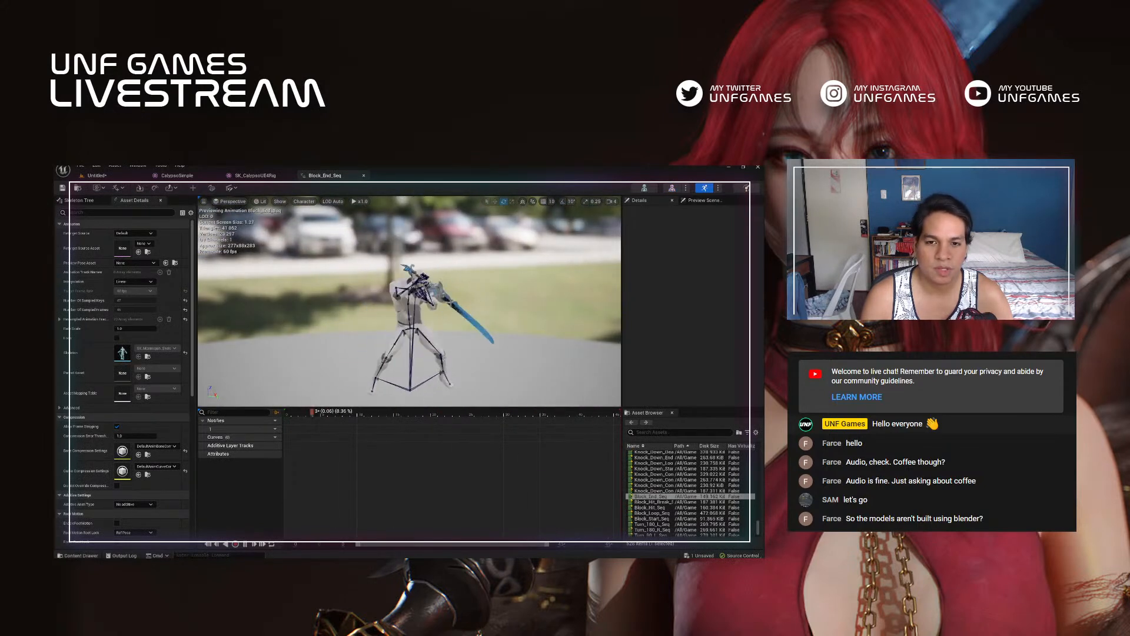
pyautogui.moveTo(445, 407); pyautogui.dragTo(445, 450)
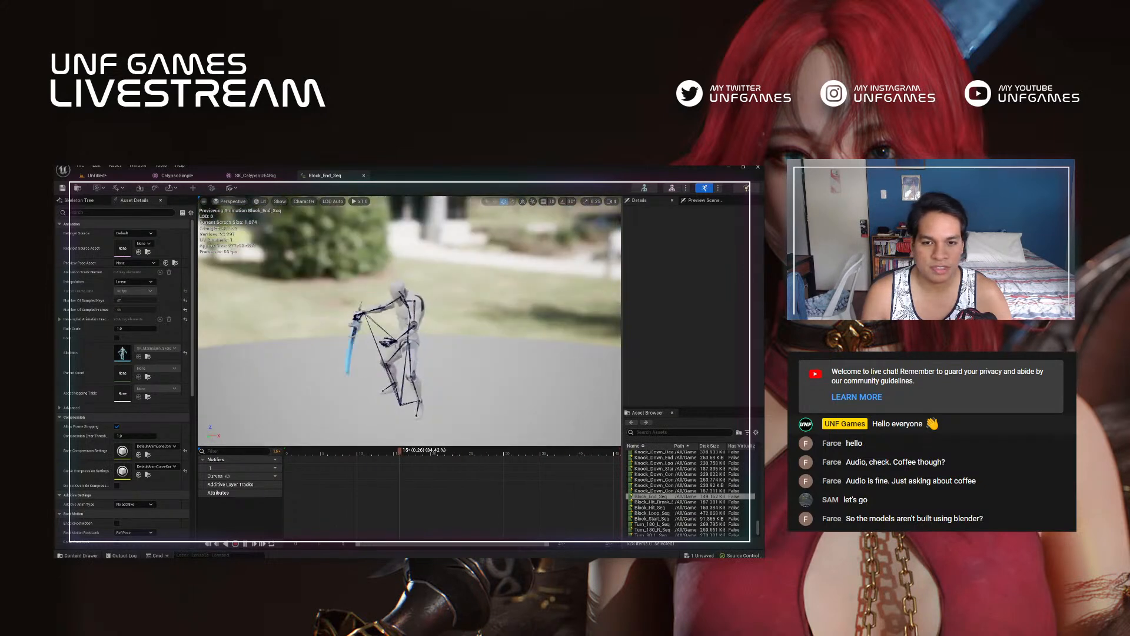
pyautogui.keyDown('alt'); pyautogui.moveTo(407, 330); pyautogui.dragTo(436, 331); pyautogui.keyUp('alt')
# Step: Open the Knock_Down_Combat_Death_Seq animation and set its preview mesh to SK_CalypsoUE4Rig
pyautogui.doubleClick(658, 474)
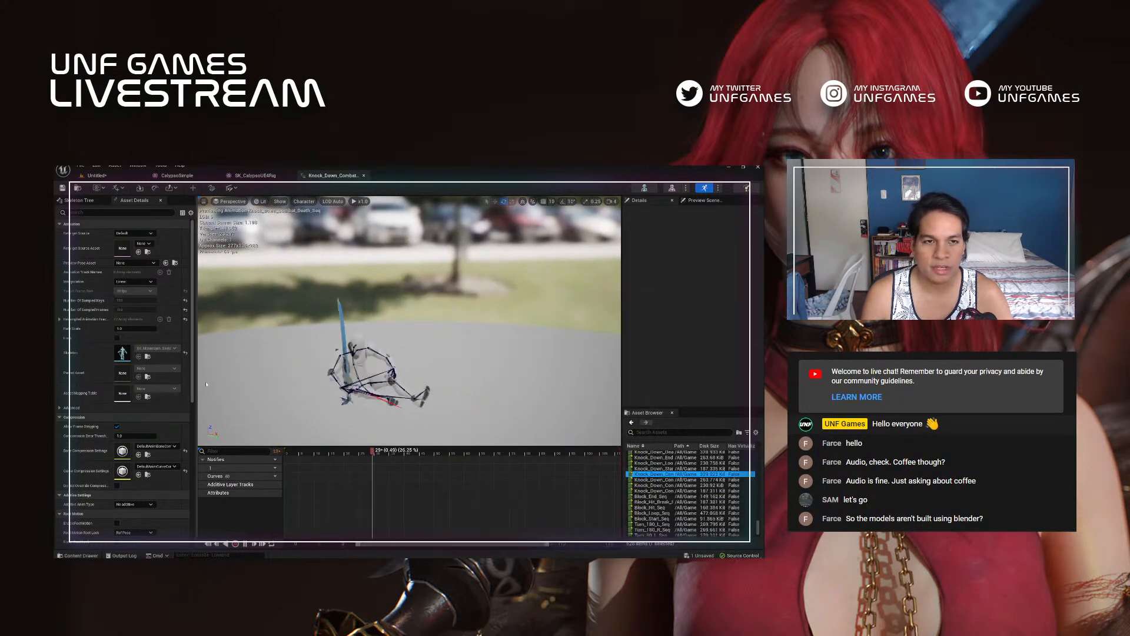
pyautogui.click(116, 188)
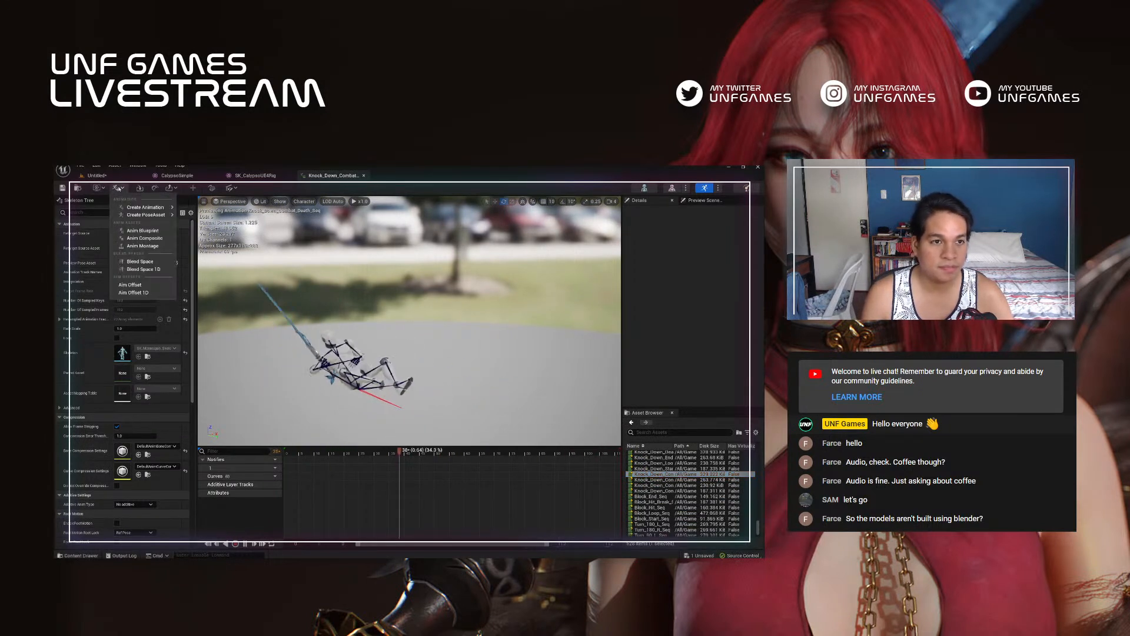
pyautogui.moveTo(157, 209)
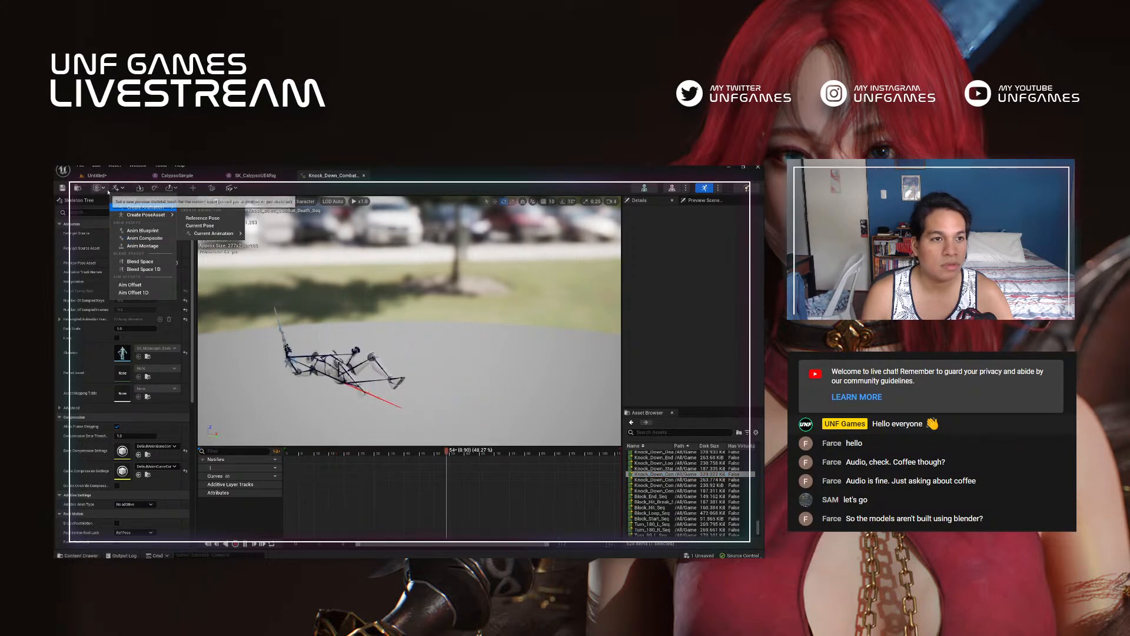
pyautogui.click(103, 188)
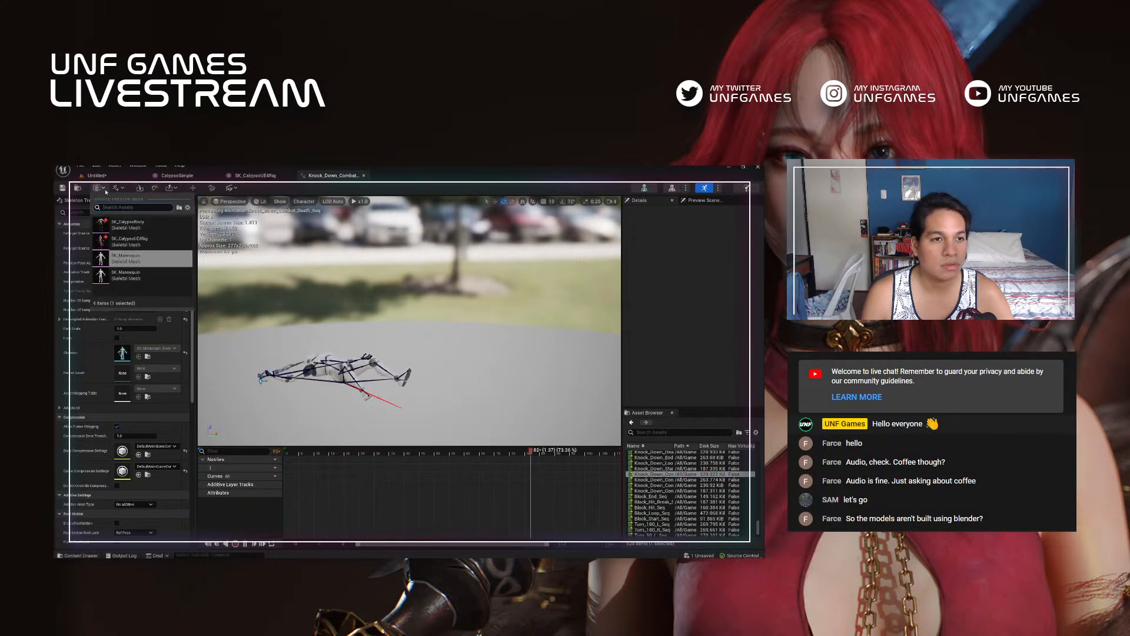
pyautogui.click(135, 243)
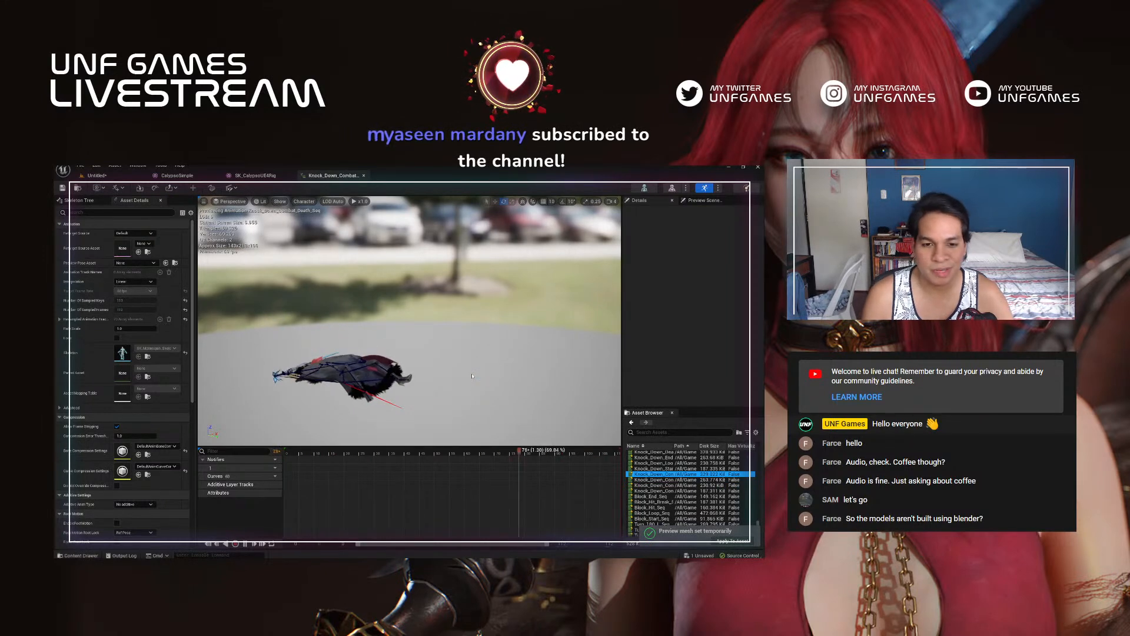
# Step: Preview the Block_Hit_Break_Seq, Knock_Down_Start_Seq and Turn_Combat_180_R animations on the Calypso character
pyautogui.click(659, 502)
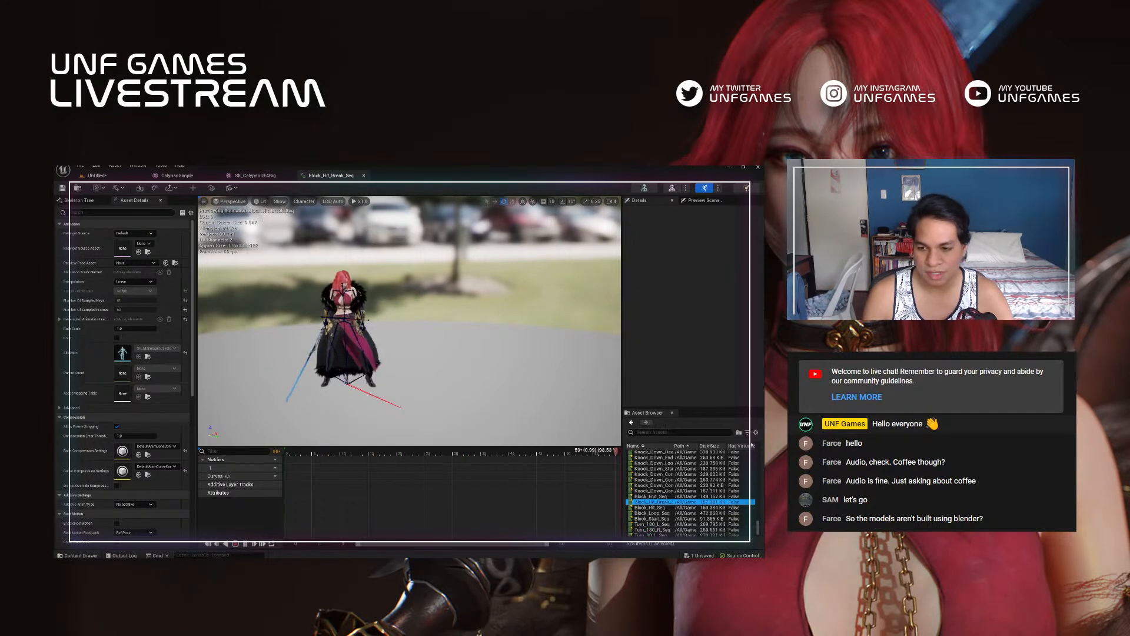
pyautogui.click(654, 469)
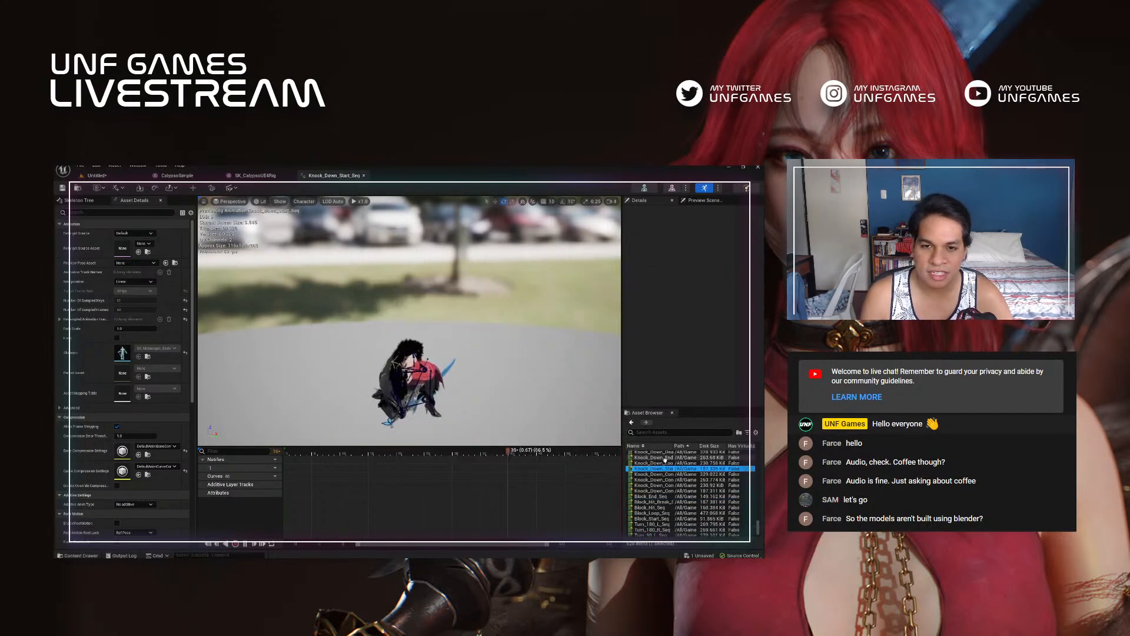
pyautogui.click(670, 524)
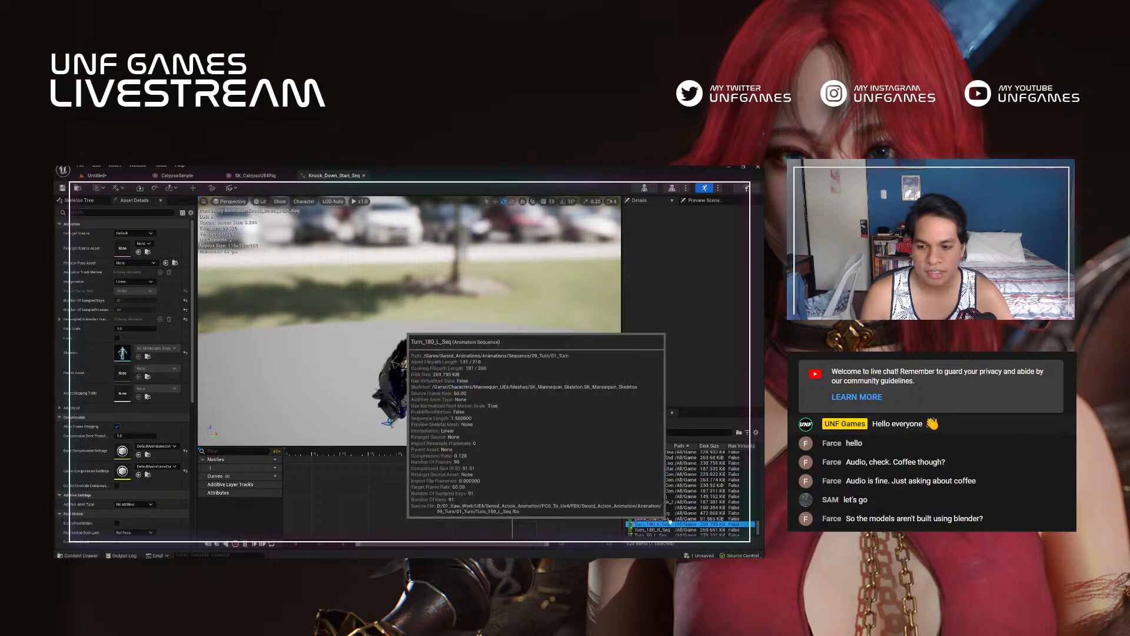
pyautogui.scroll(-2, 672, 522)
pyautogui.click(681, 519)
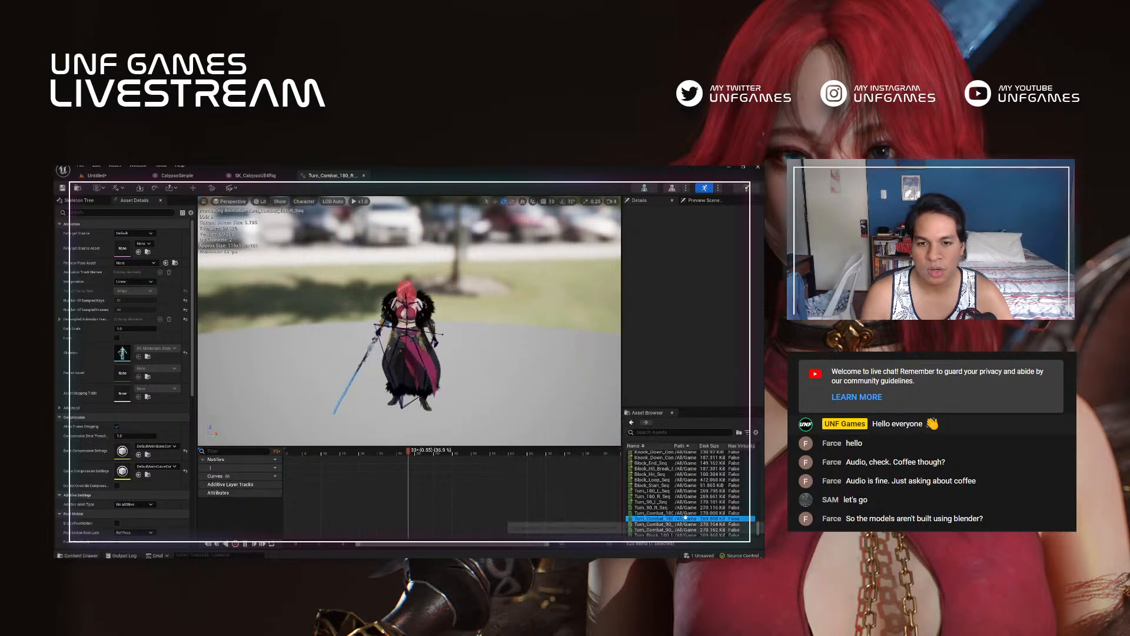
# Step: Preview the Turn_Block_180_R_Seq, Turn_Combat_180_L_Seq and Turn_Block_90_L_Seq animations, and check the coat's deformation from another angle
pyautogui.scroll(-1, 662, 522)
pyautogui.click(660, 523)
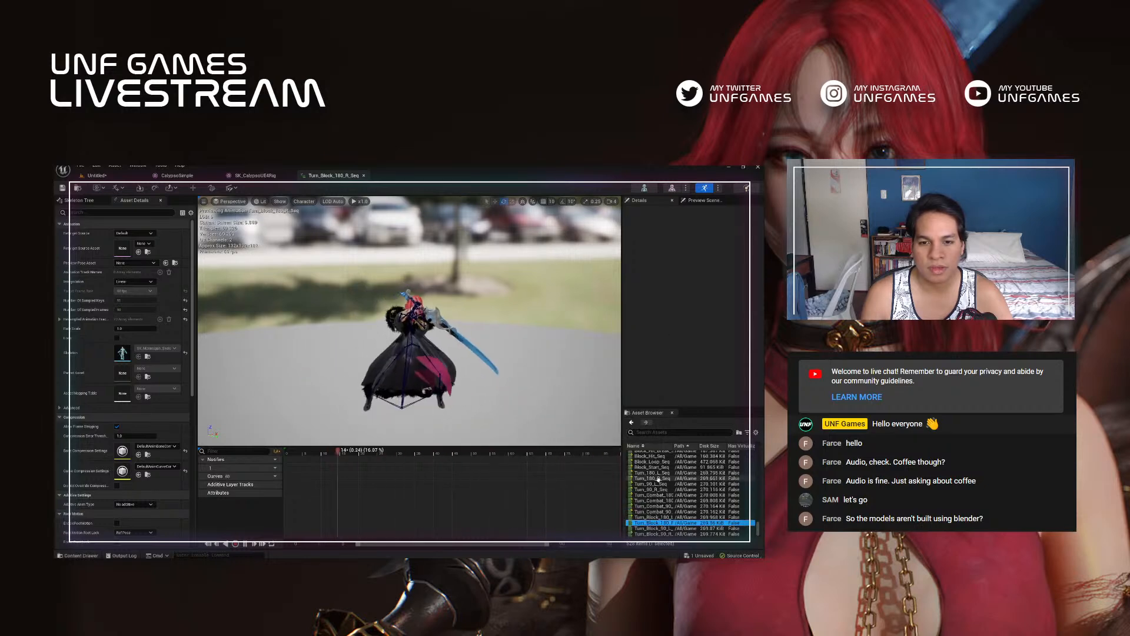
pyautogui.click(658, 495)
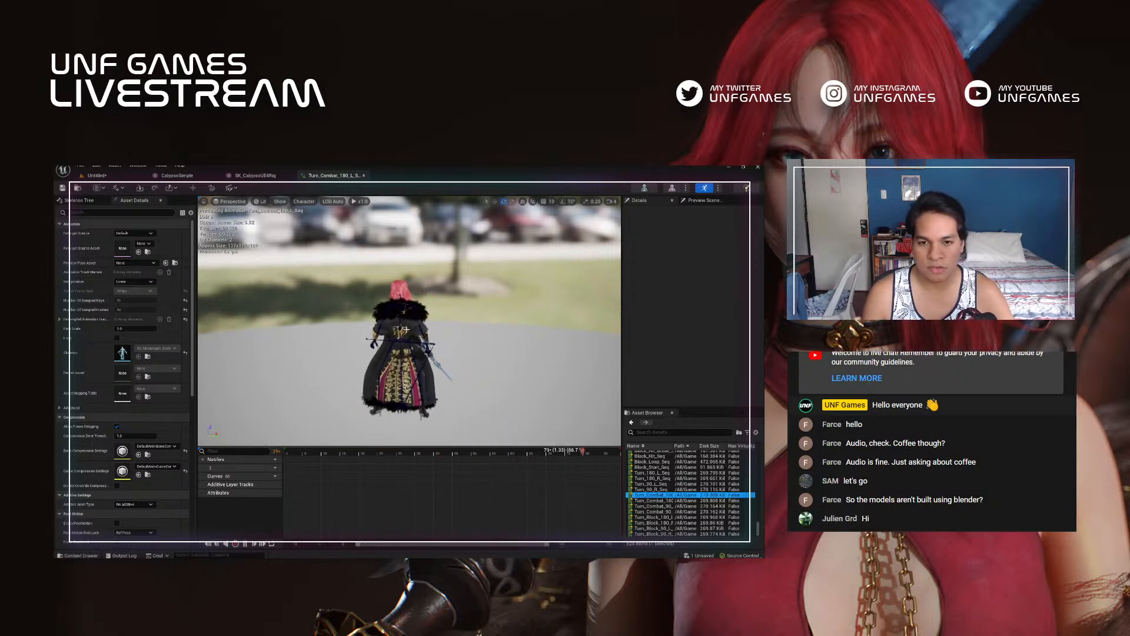
pyautogui.click(660, 484)
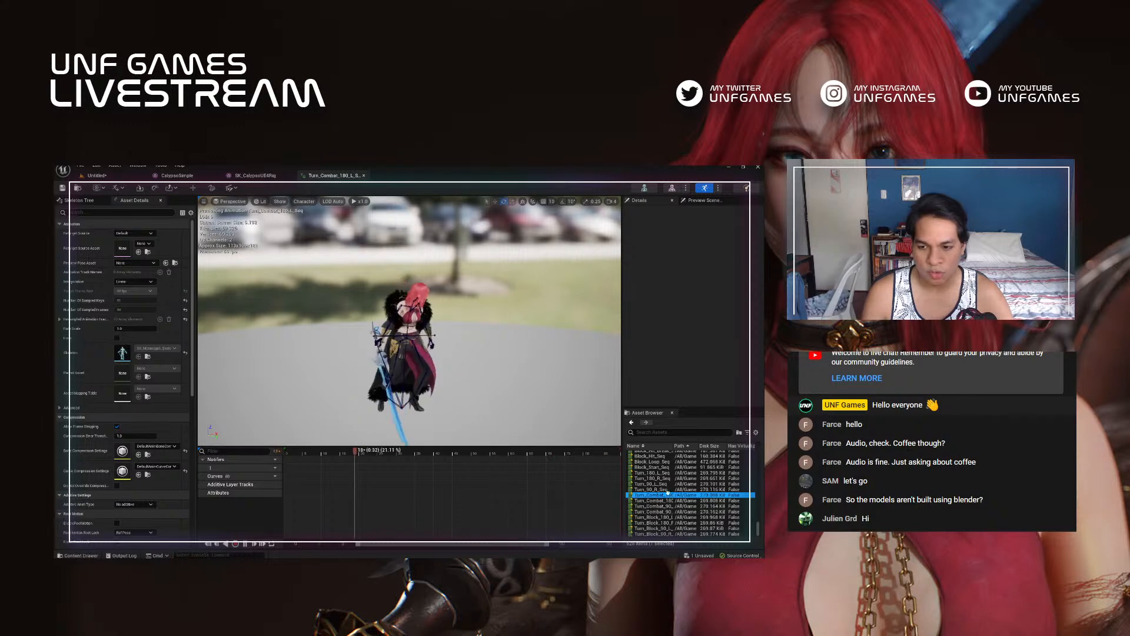
pyautogui.click(659, 529)
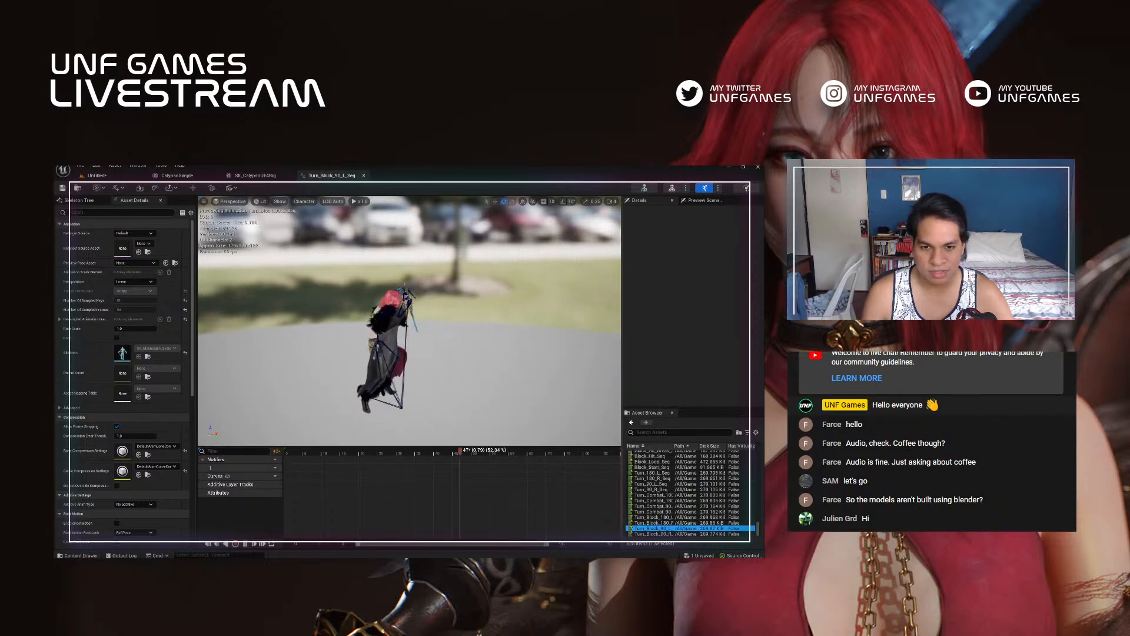
pyautogui.keyDown('alt'); pyautogui.moveTo(403, 348); pyautogui.dragTo(365, 326); pyautogui.keyUp('alt')
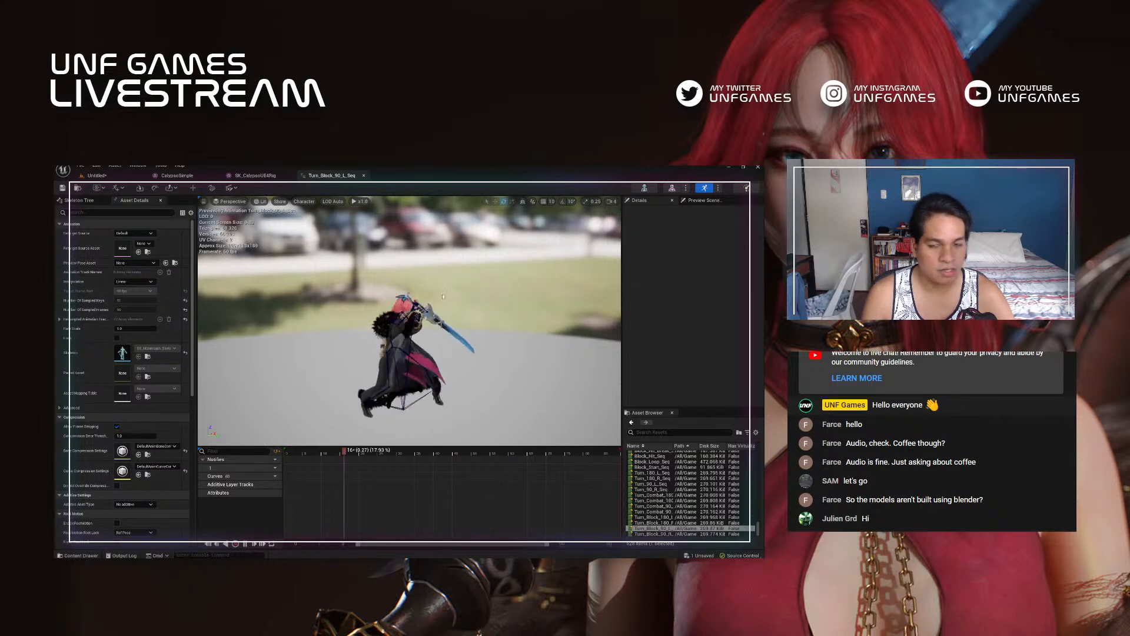
# Step: Switch to Blender, deselect the coat, and examine the character, mannequin and sword meshes from the front
pyautogui.hotkey('alt', 'Tab')
pyautogui.click(531, 316)
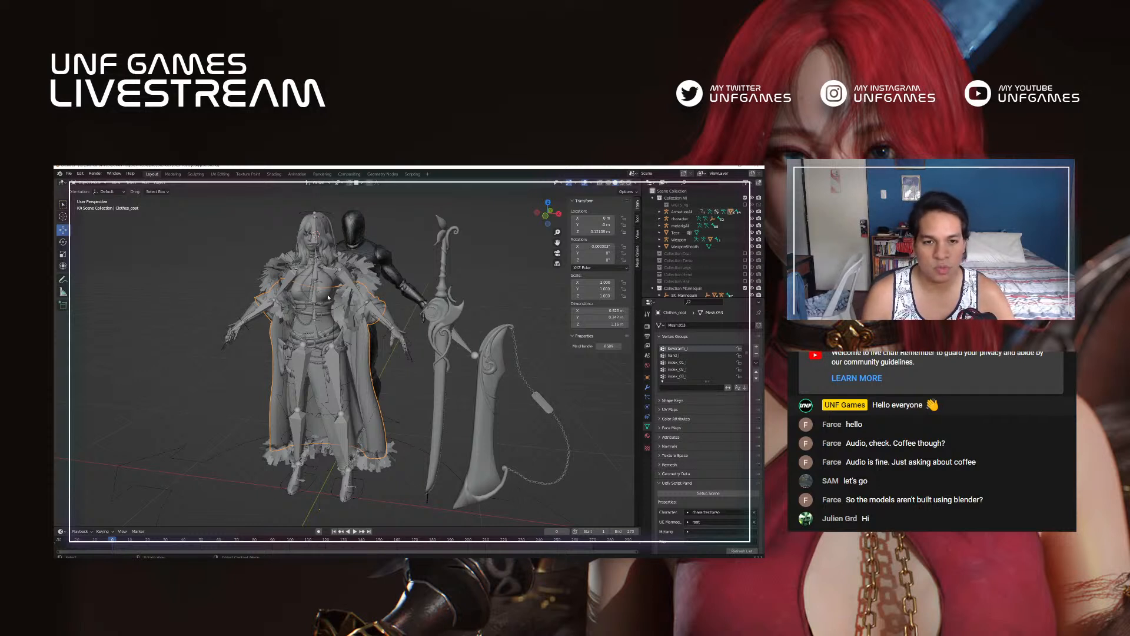
pyautogui.click(408, 269)
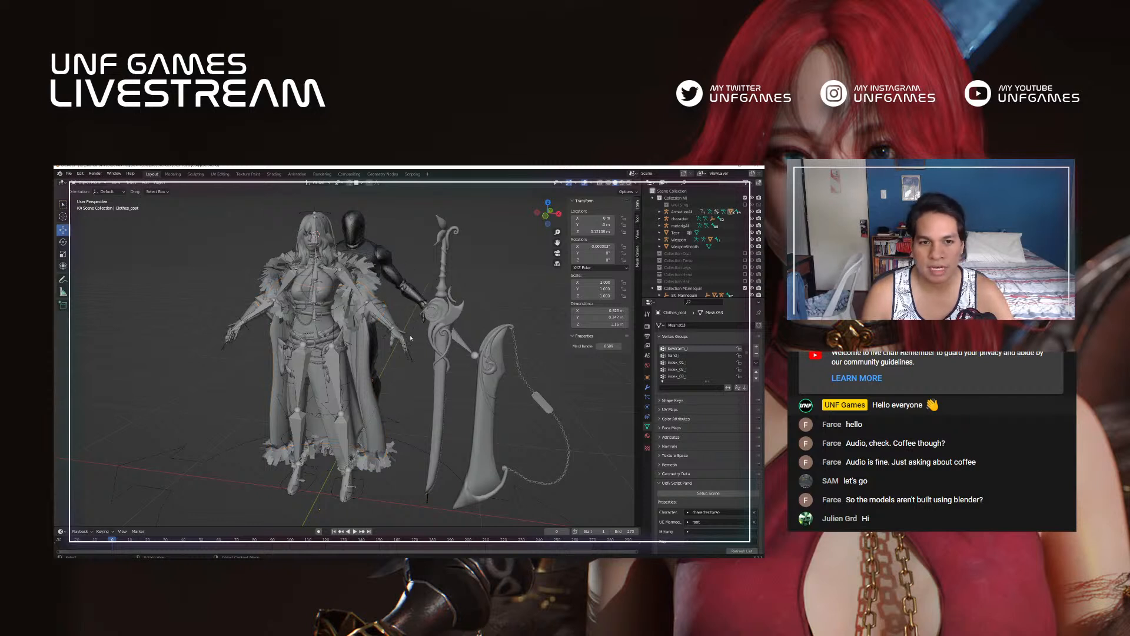
pyautogui.moveTo(394, 347); pyautogui.dragTo(417, 337, button='middle')
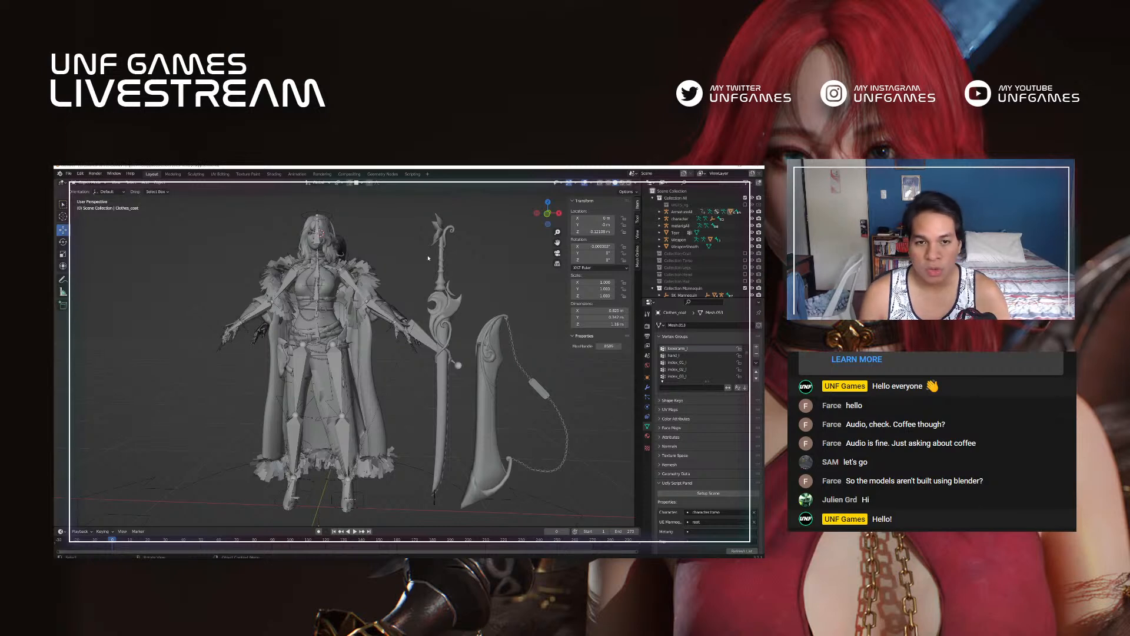
# Step: Switch back to Unreal Editor and return to the Untitled level
pyautogui.hotkey('alt', 'Tab')
pyautogui.click(460, 357)
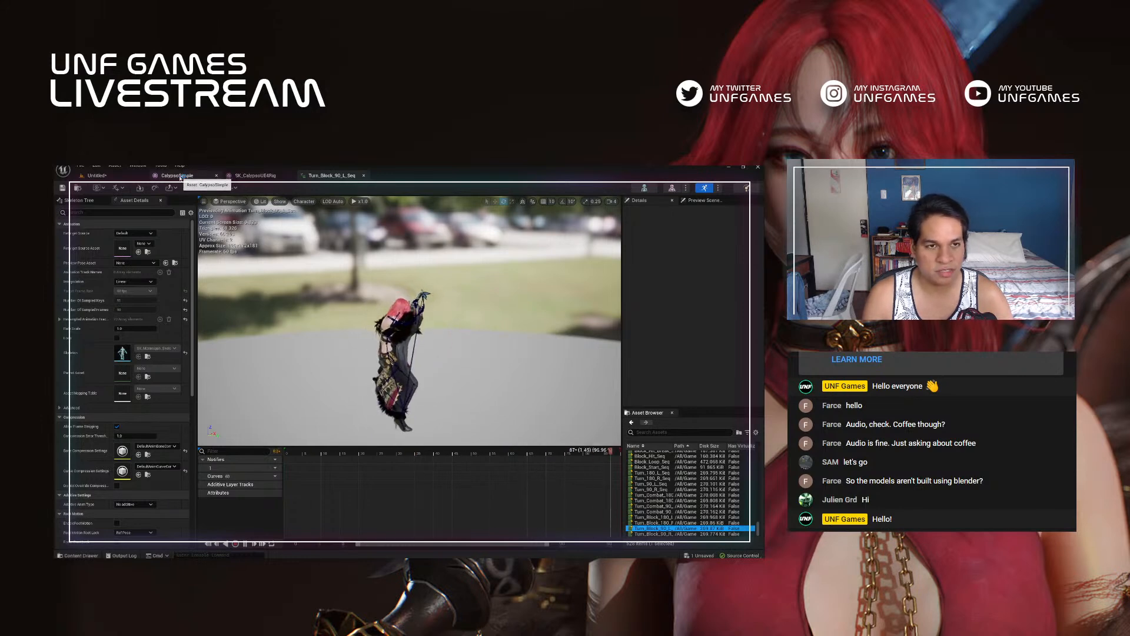
pyautogui.click(177, 176)
pyautogui.click(121, 176)
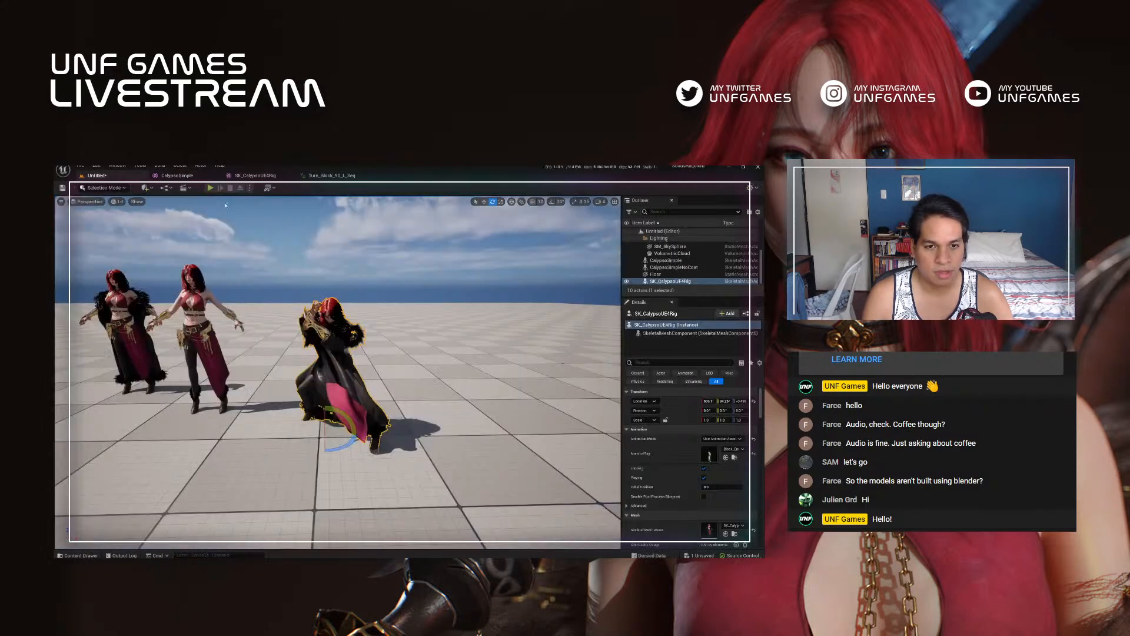
# Step: Browse the Calypso folder's assets, including the coat files in its subfolder, and return to the level by selecting the floor
pyautogui.click(83, 555)
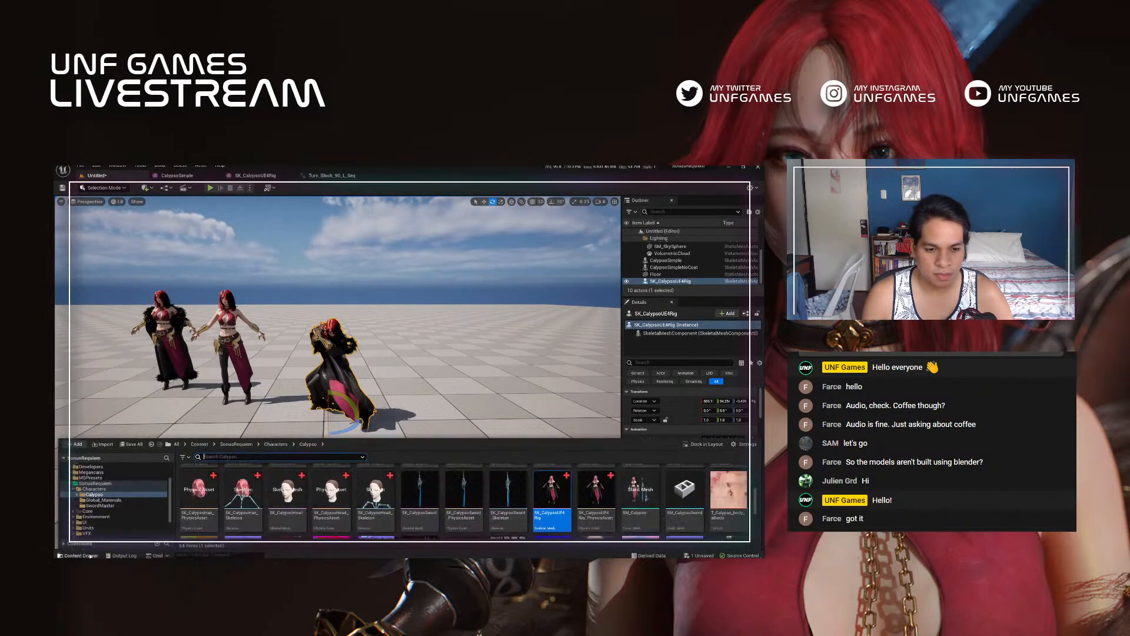
pyautogui.scroll(5, 514, 513)
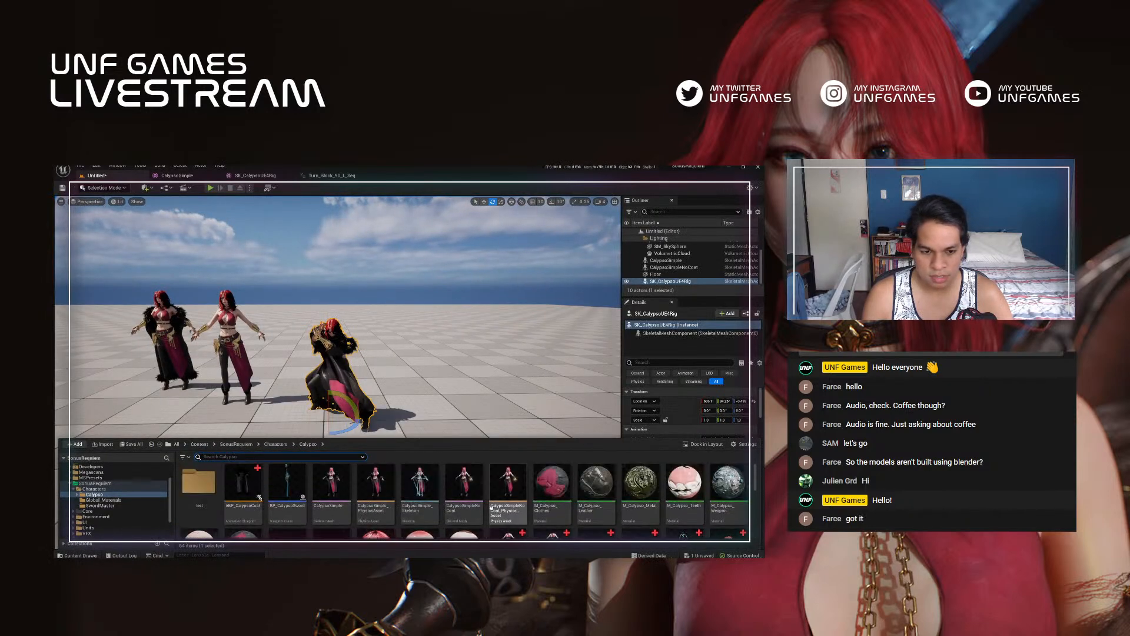
pyautogui.doubleClick(200, 482)
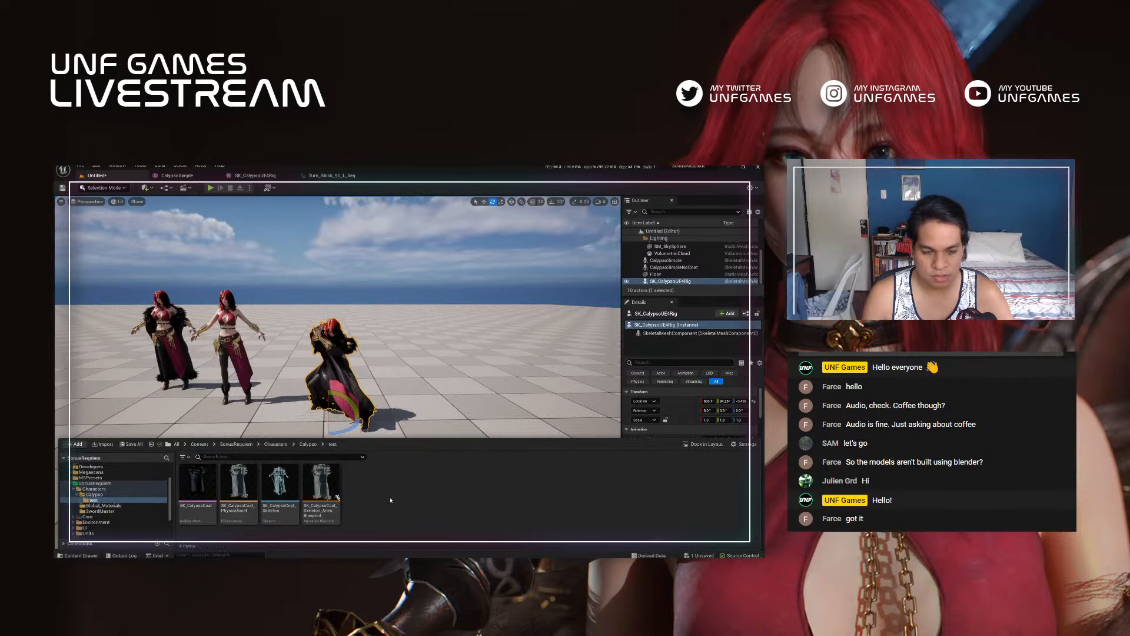
pyautogui.click(308, 445)
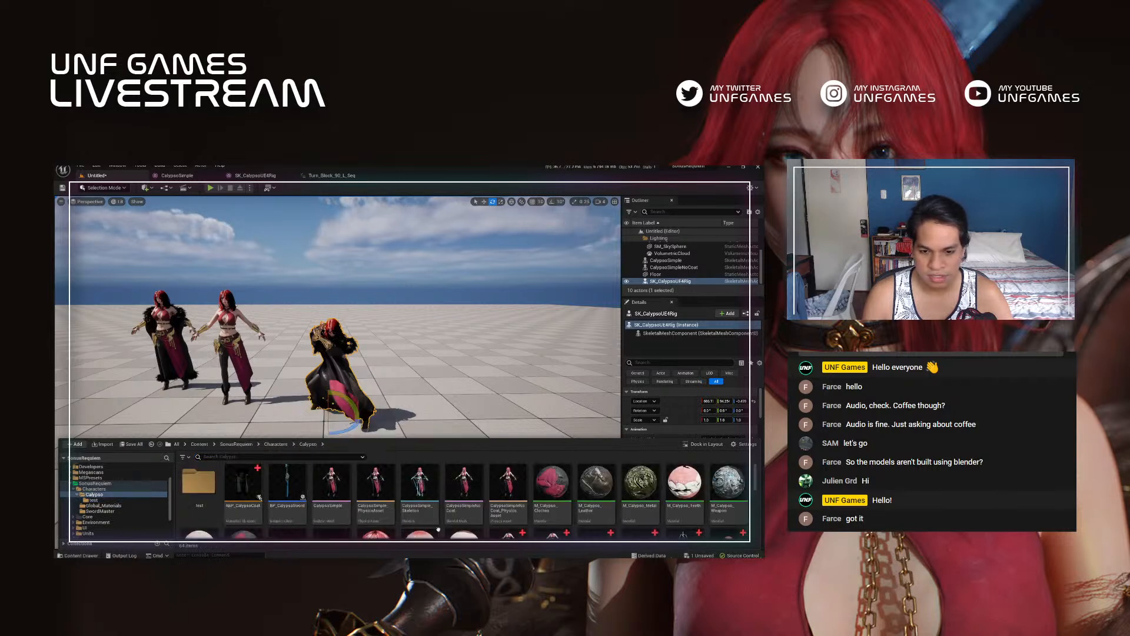
pyautogui.click(297, 490)
pyautogui.scroll(-5, 412, 495)
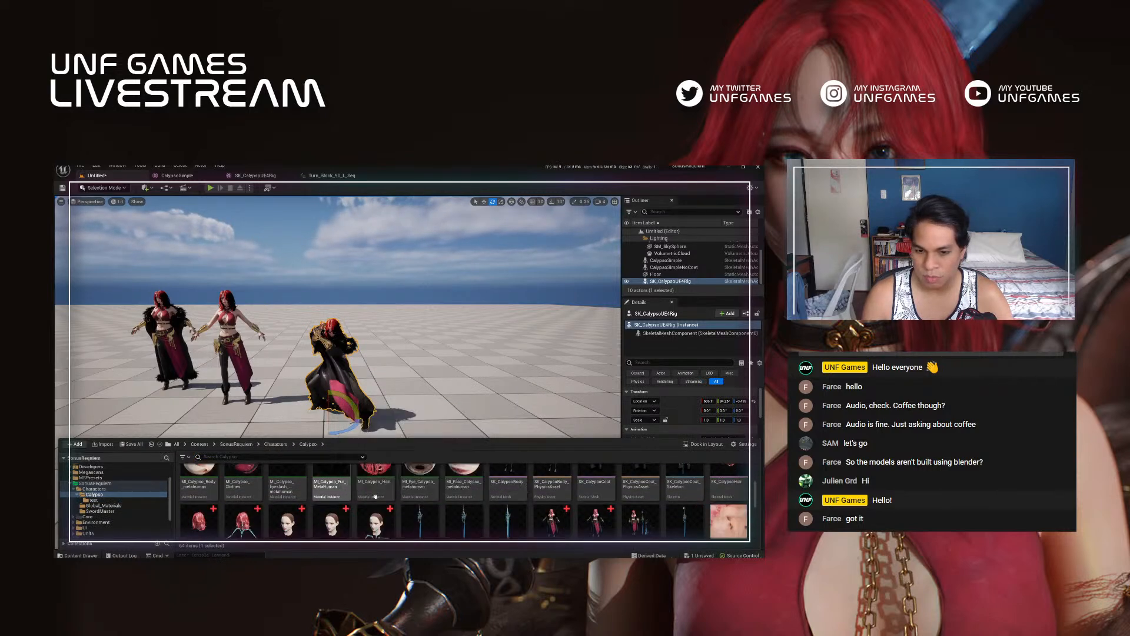
pyautogui.scroll(5, 470, 498)
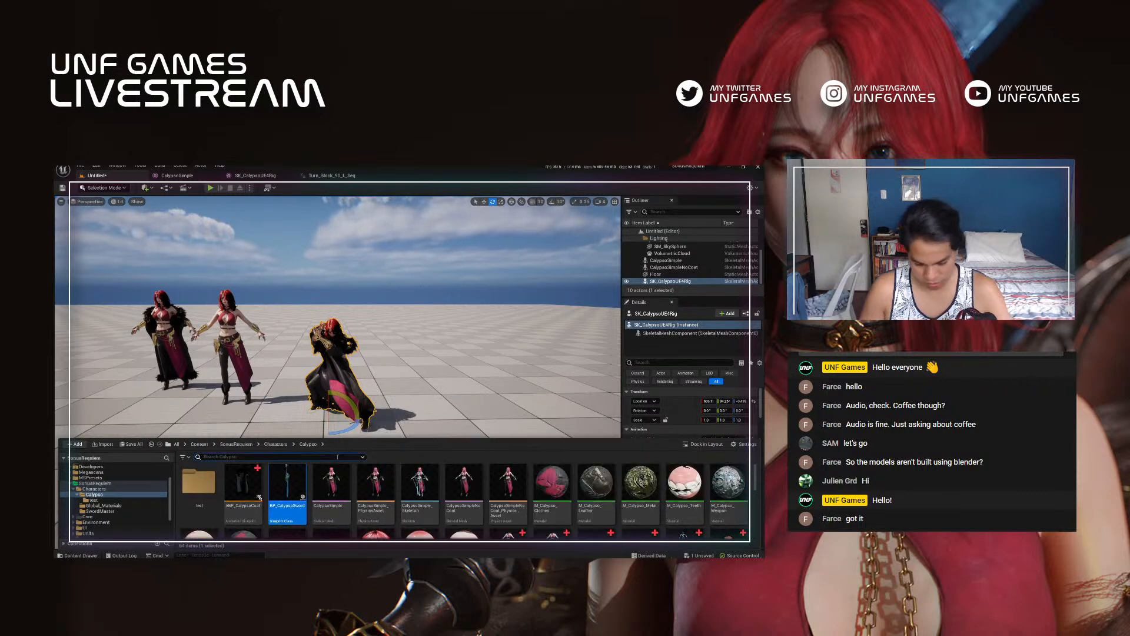
pyautogui.click(448, 372)
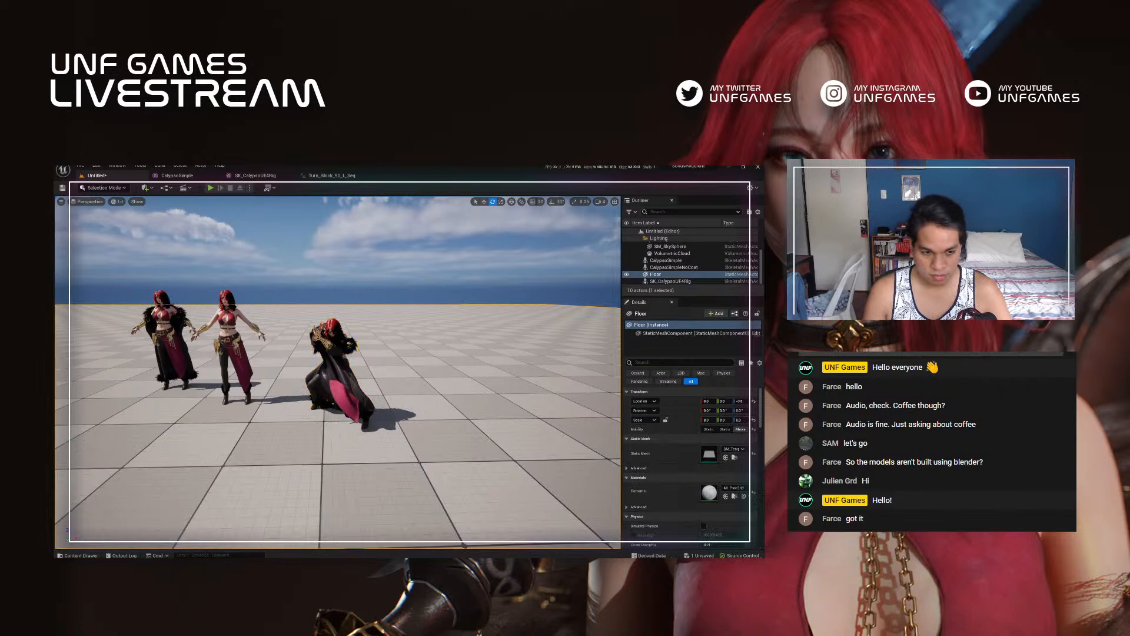
# Step: Find the BP_Calypso blueprint in the project assets and place it in the level near the other Calypso characters
pyautogui.hotkey('ctrl', 'p')
pyautogui.write('BP_Cal')
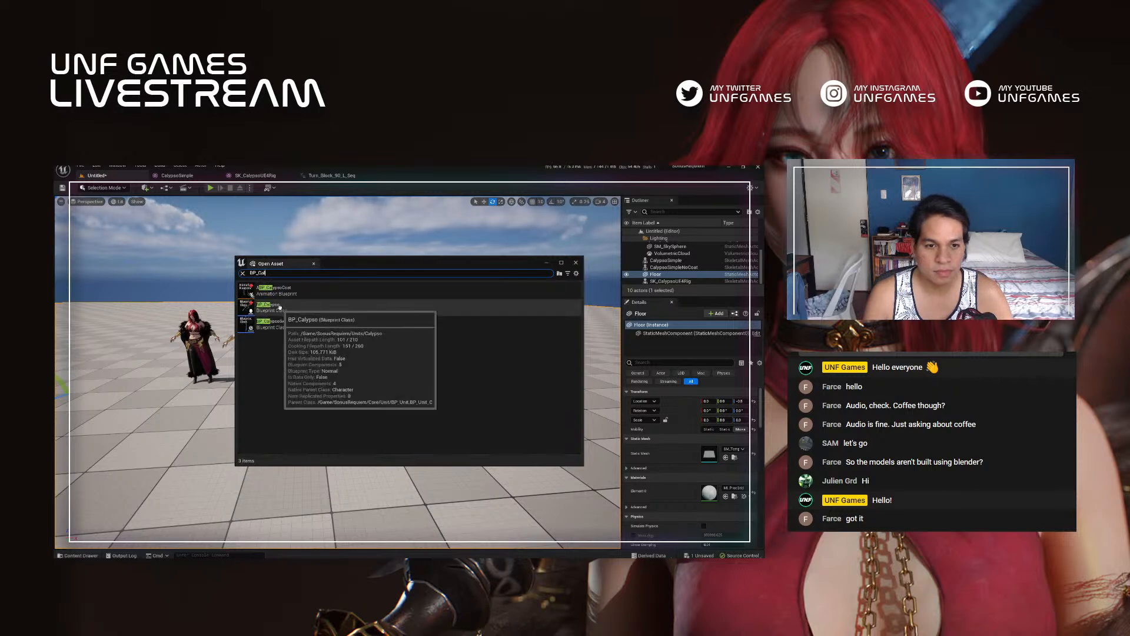
pyautogui.doubleClick(277, 307)
pyautogui.moveTo(208, 445); pyautogui.dragTo(225, 442)
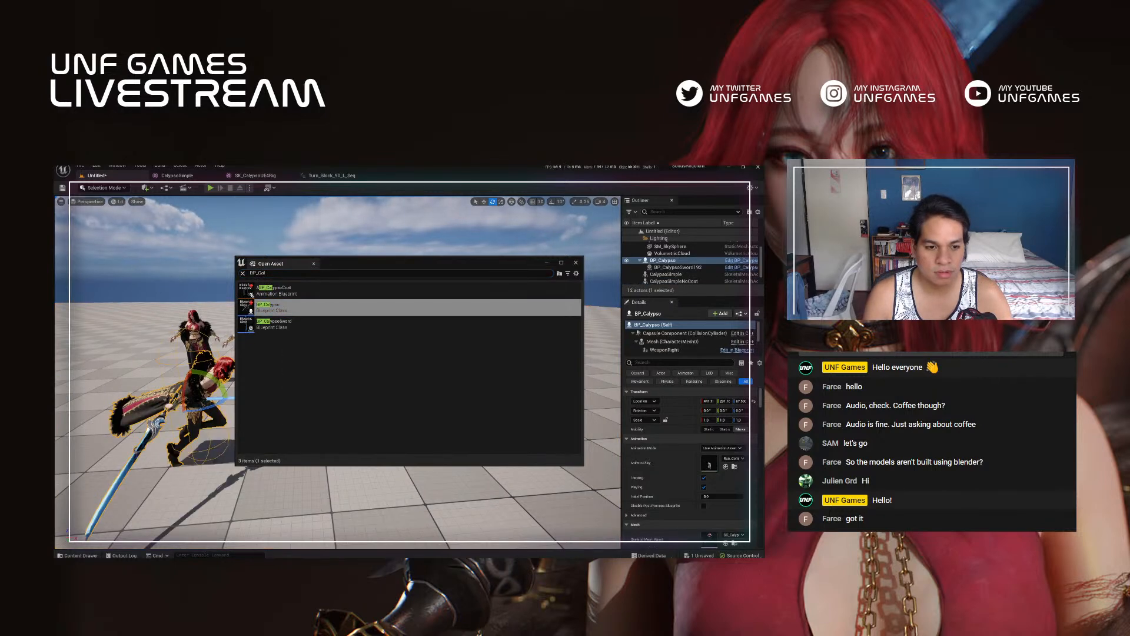
pyautogui.click(262, 474)
pyautogui.press('Escape')
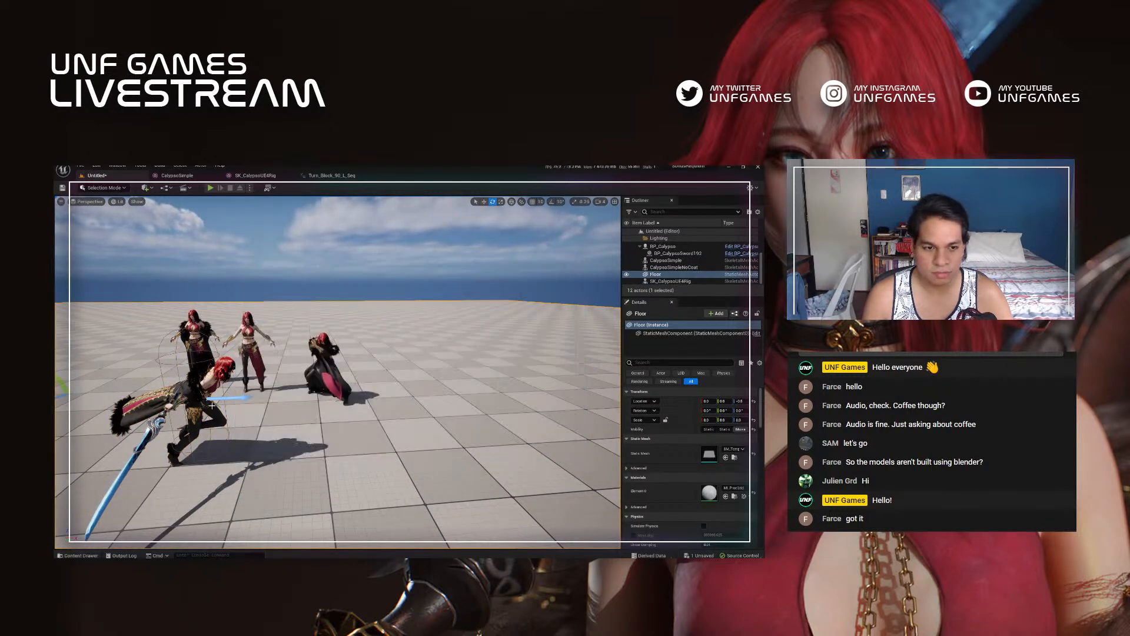
pyautogui.press('w')
pyautogui.moveTo(335, 407); pyautogui.dragTo(301, 406, button='right')
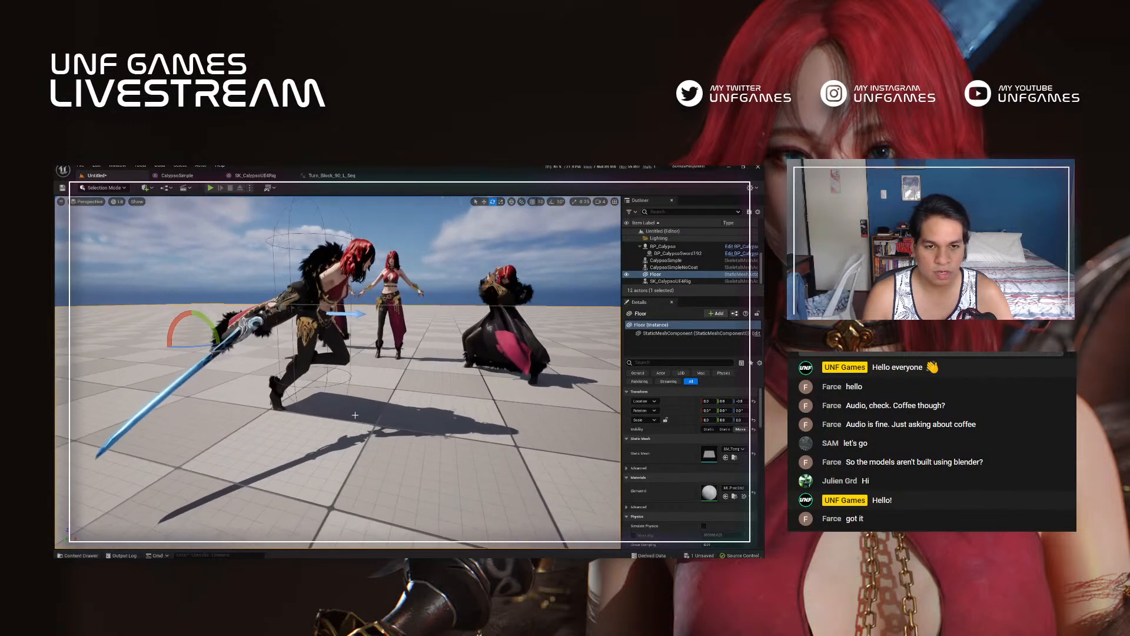
# Step: Simulate the level and examine BP_Calypso's coat and sword movement from behind, from the front and from above
pyautogui.click(249, 188)
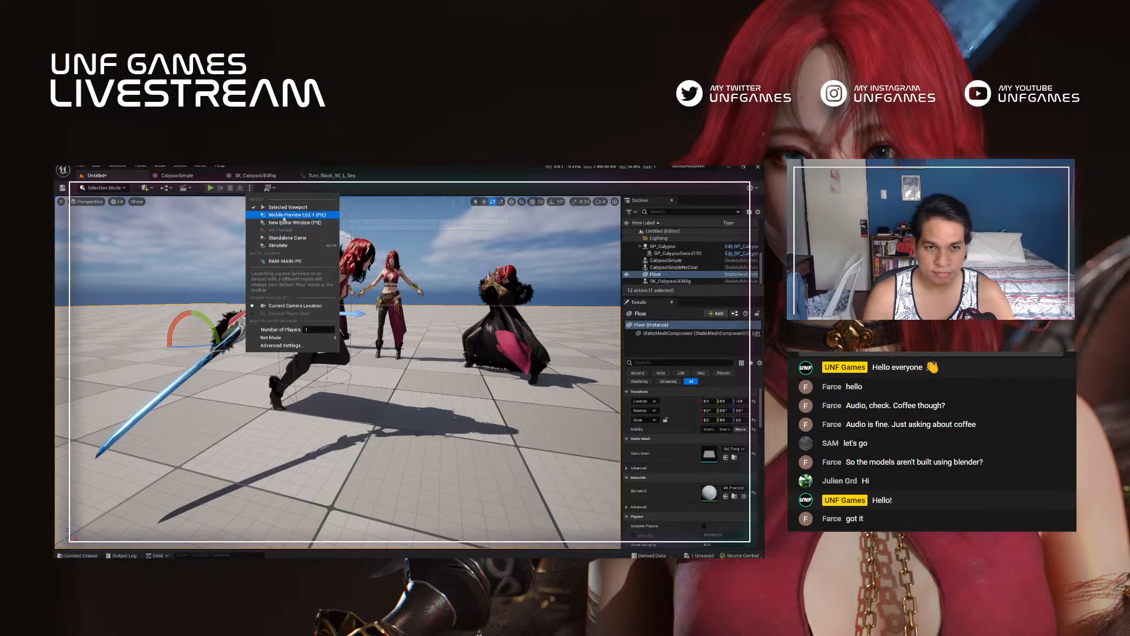
pyautogui.click(277, 245)
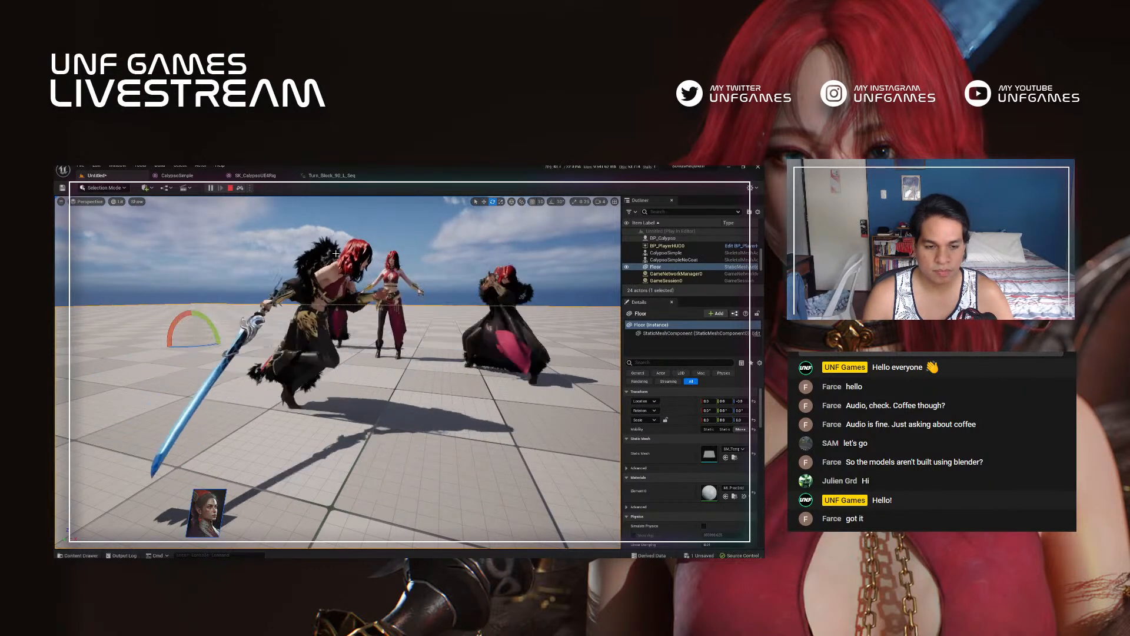
pyautogui.moveTo(372, 366); pyautogui.dragTo(307, 380, button='right')
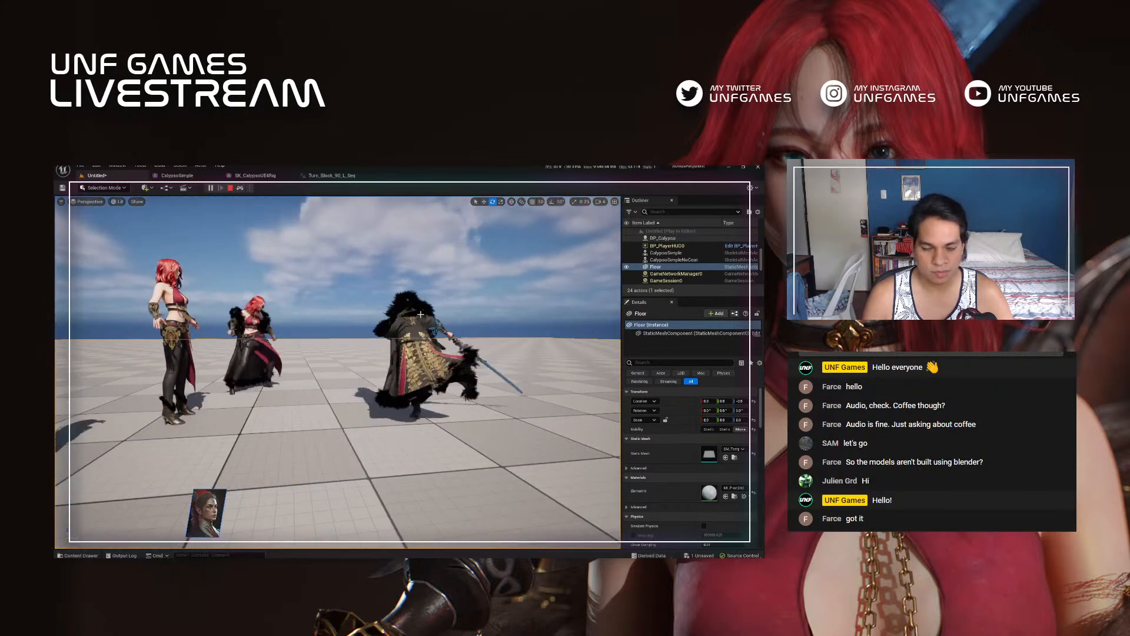
pyautogui.moveTo(414, 323); pyautogui.dragTo(277, 319, button='right')
pyautogui.press('s')
pyautogui.press('d')
pyautogui.press('a')
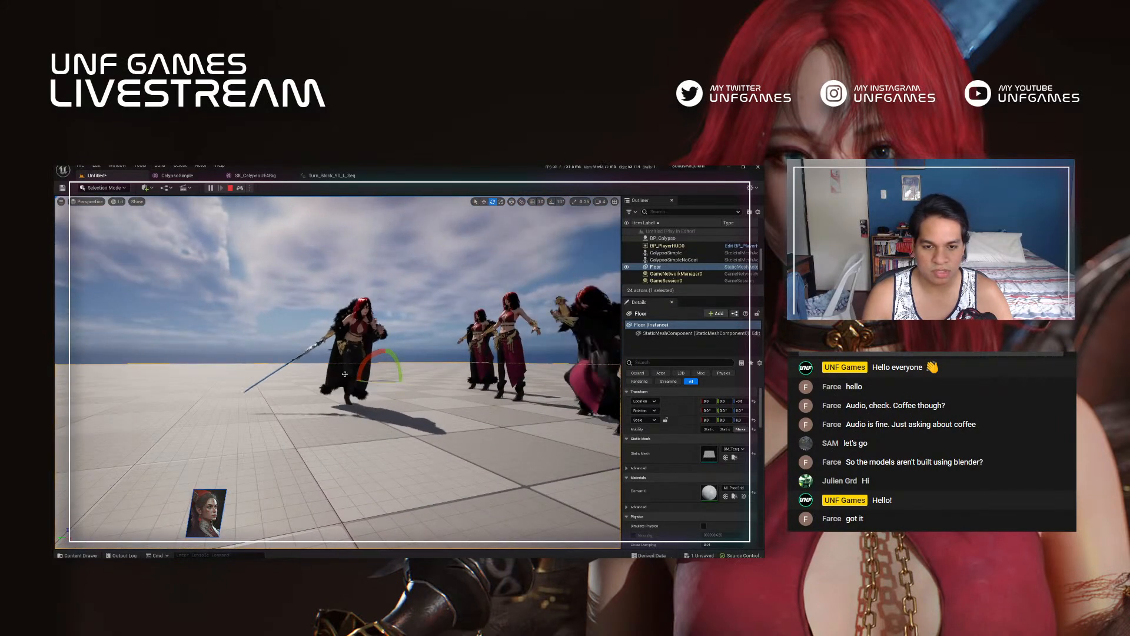
pyautogui.moveTo(379, 343); pyautogui.dragTo(377, 319, button='right')
pyautogui.press('w')
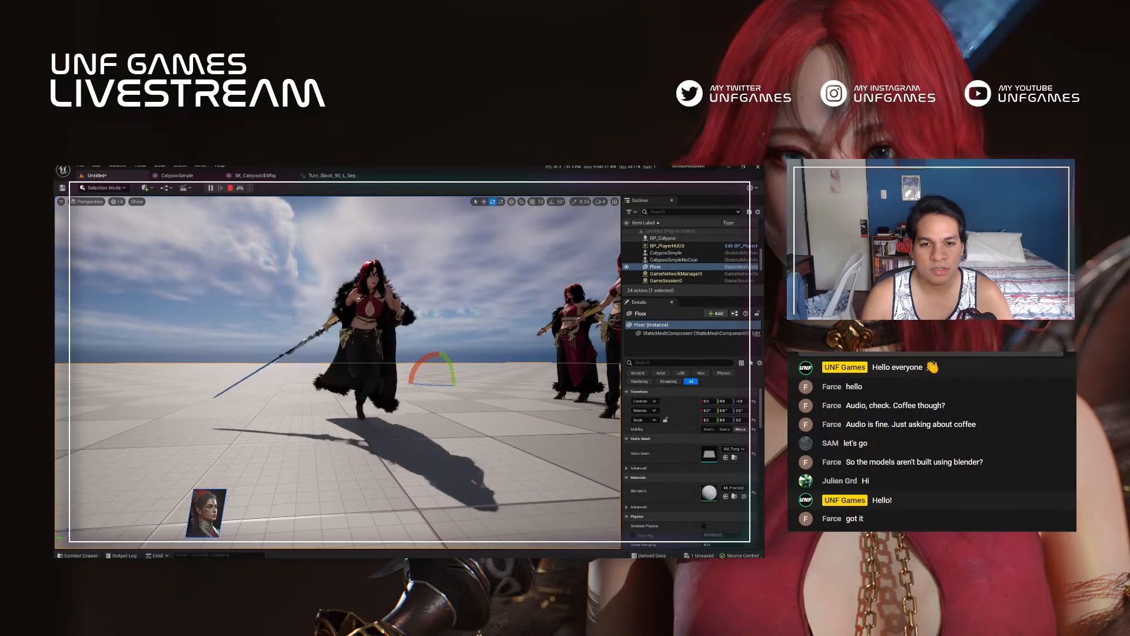
pyautogui.moveTo(393, 328); pyautogui.dragTo(401, 384, button='right')
pyautogui.press('s')
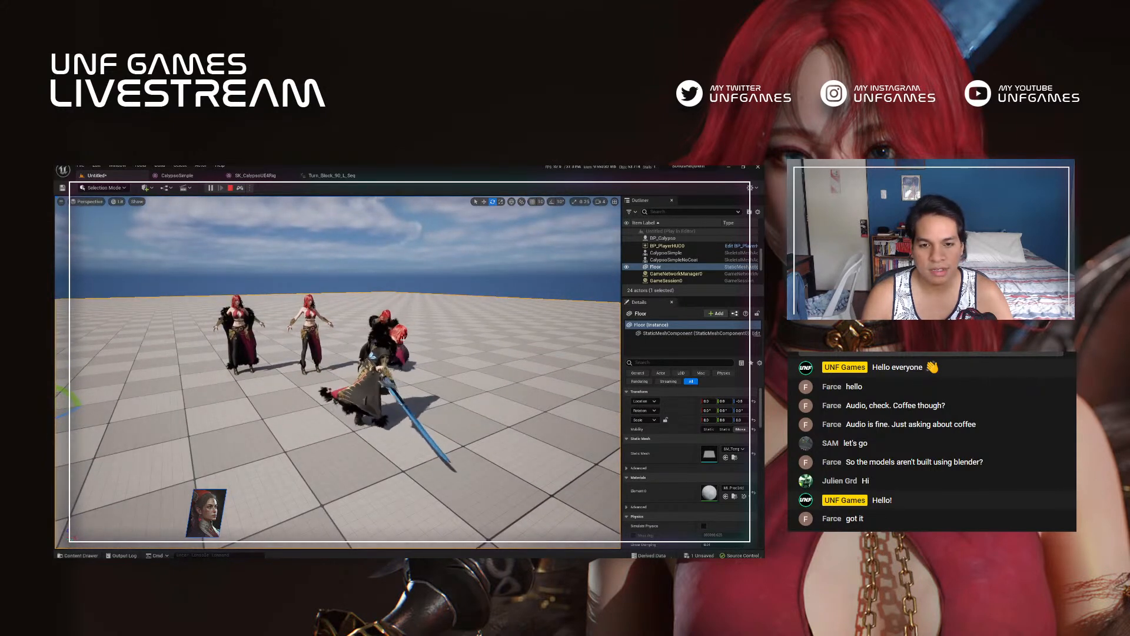
# Step: Find the body mesh in the Calypso folder and place SK_CalypsoBody in the simulated level among the other characters
pyautogui.hotkey('ctrl', 'space')
pyautogui.write('bp')
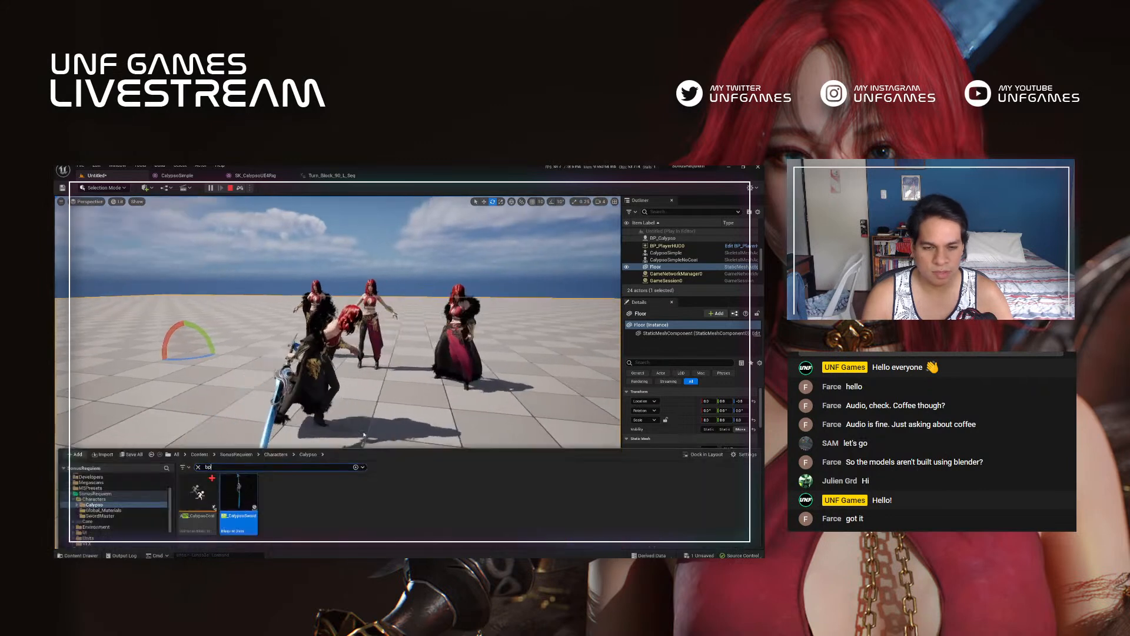
pyautogui.click(198, 457)
pyautogui.moveTo(520, 501); pyautogui.dragTo(498, 447)
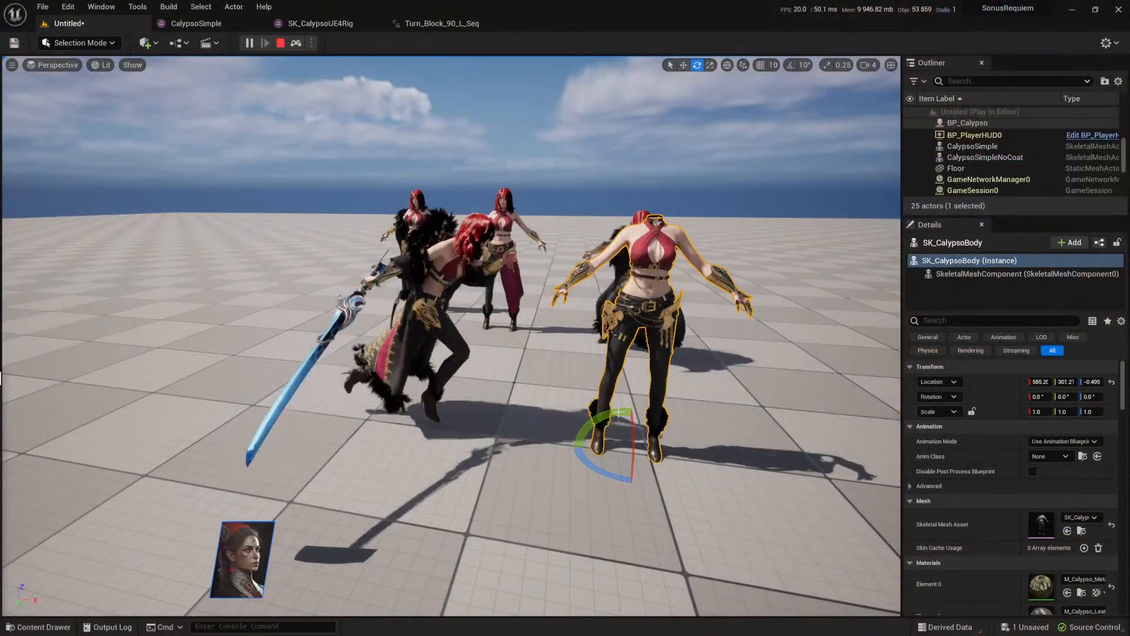
pyautogui.keyDown('alt'); pyautogui.moveTo(413, 283); pyautogui.dragTo(315, 283); pyautogui.keyUp('alt')
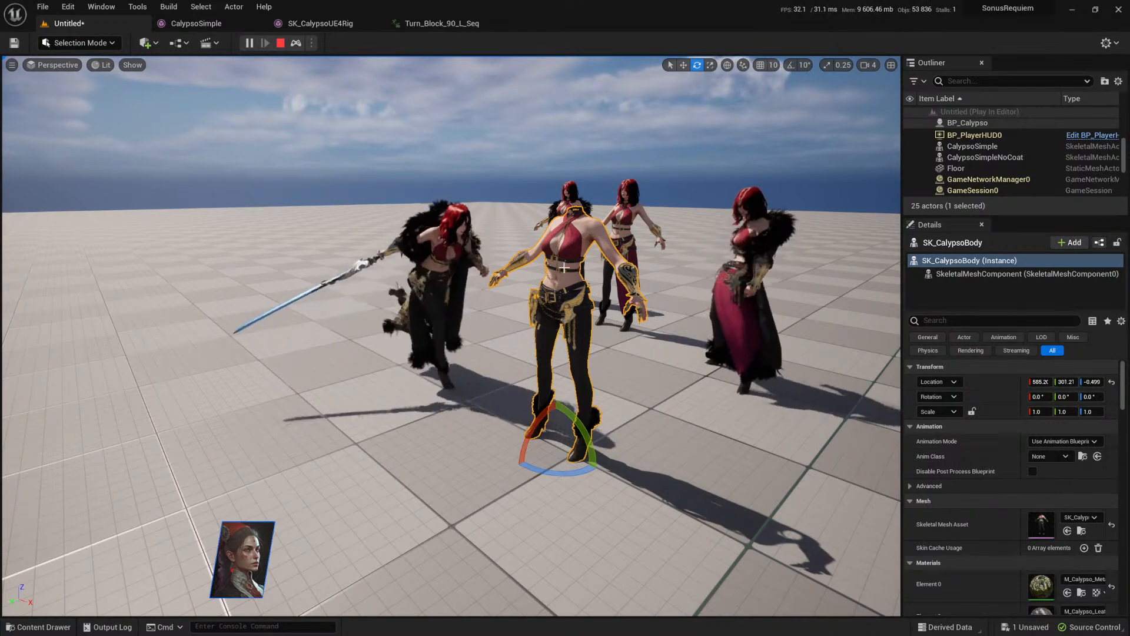
# Step: Show the SK_CalypsoUE4Rig mesh and examine it from the side and the front
pyautogui.click(329, 25)
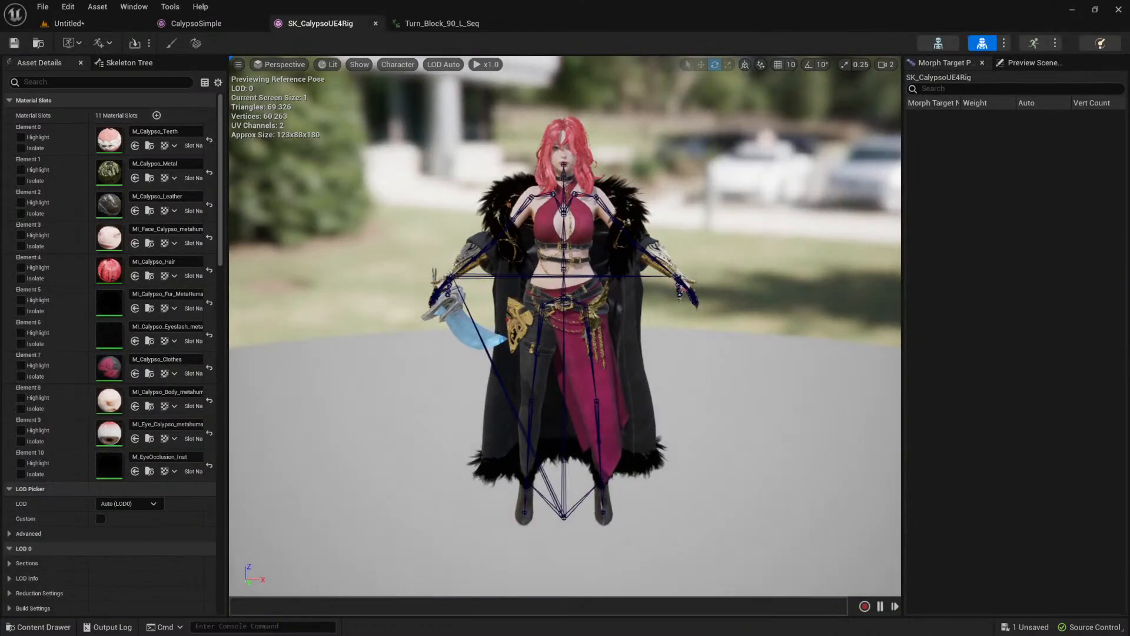
pyautogui.moveTo(648, 285); pyautogui.dragTo(627, 241)
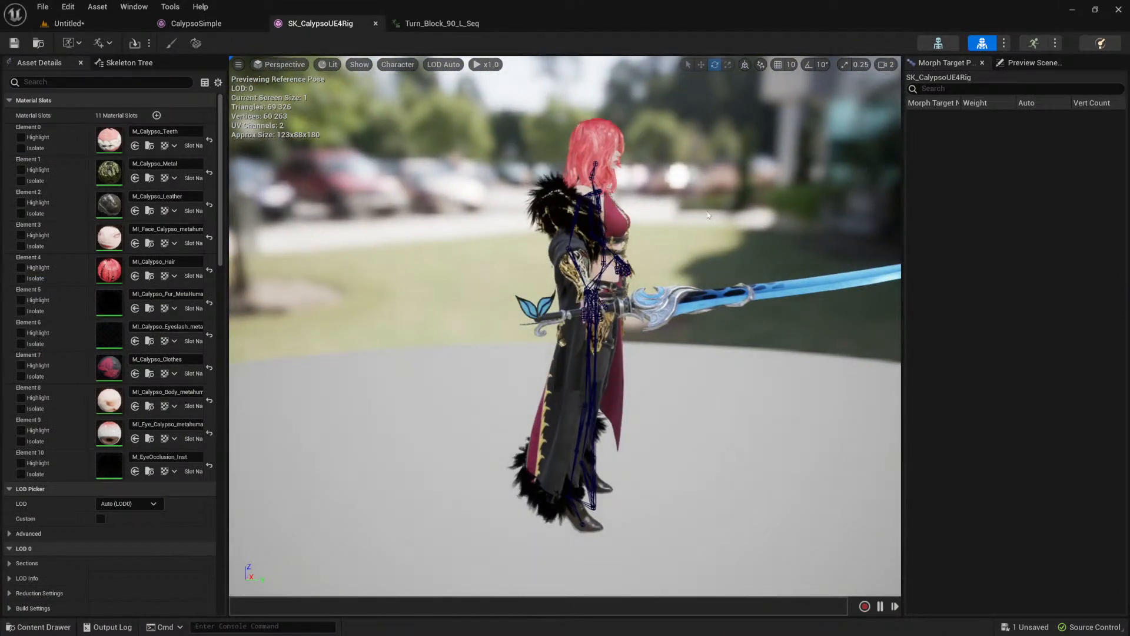
pyautogui.keyDown('alt'); pyautogui.moveTo(702, 214); pyautogui.dragTo(723, 246); pyautogui.keyUp('alt')
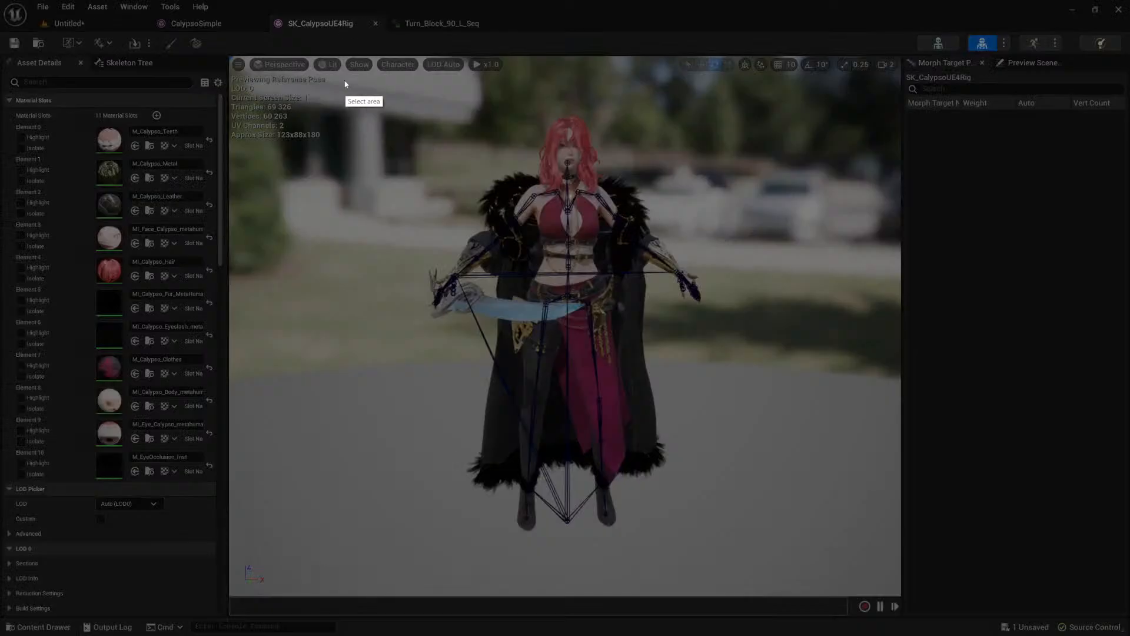
# Step: Capture the screen region around the whole character and outline her head in red with the pen
pyautogui.moveTo(343, 79); pyautogui.dragTo(799, 550)
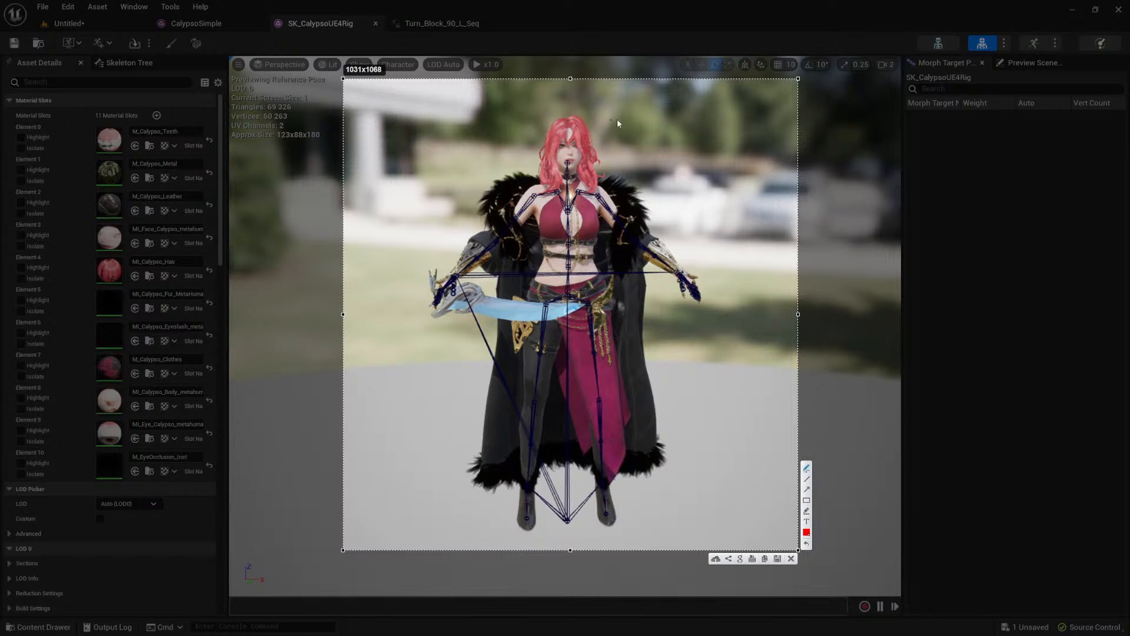
pyautogui.moveTo(524, 116); pyautogui.dragTo(527, 188)
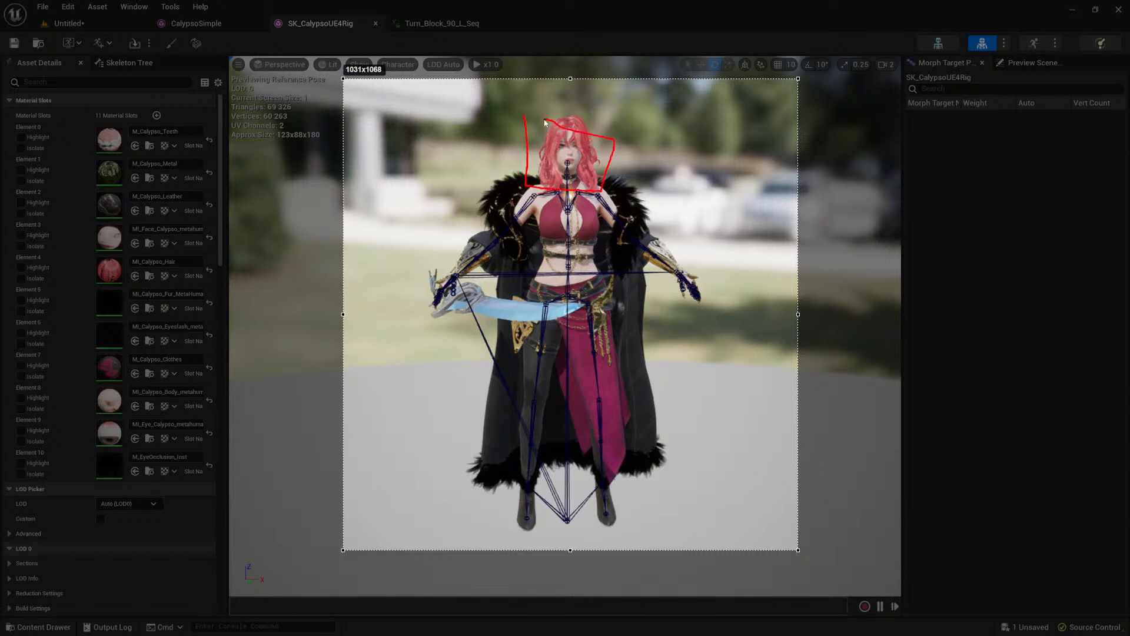
pyautogui.moveTo(545, 123); pyautogui.dragTo(529, 127)
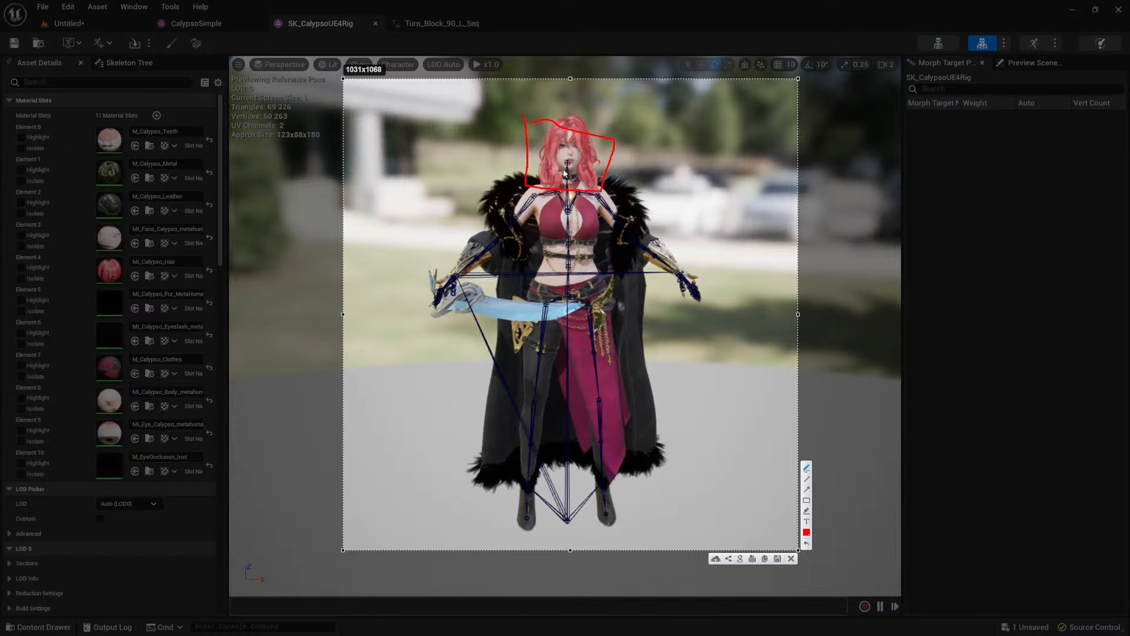
# Step: Set the pen color to green and mark the hair along both sides of the character's face on the capture
pyautogui.moveTo(557, 133); pyautogui.dragTo(554, 149)
pyautogui.click(807, 532)
pyautogui.click(706, 426)
pyautogui.click(687, 537)
pyautogui.moveTo(557, 139); pyautogui.dragTo(558, 179)
pyautogui.moveTo(580, 136); pyautogui.dragTo(586, 162)
# Step: Switch the pen back to red, outline the character's upper body and legs on the capture, and discard the annotations
pyautogui.click(806, 532)
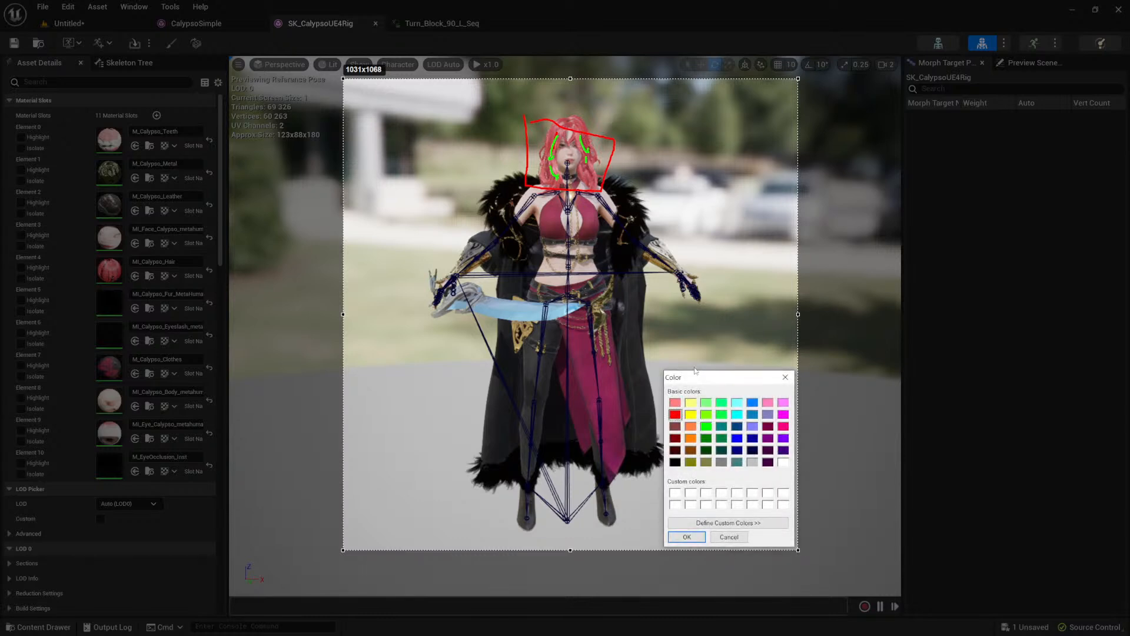
pyautogui.click(687, 537)
pyautogui.moveTo(559, 129)
pyautogui.mouseDown()
pyautogui.moveTo(587, 167)
pyautogui.moveTo(570, 190)
pyautogui.moveTo(558, 132)
pyautogui.mouseUp()
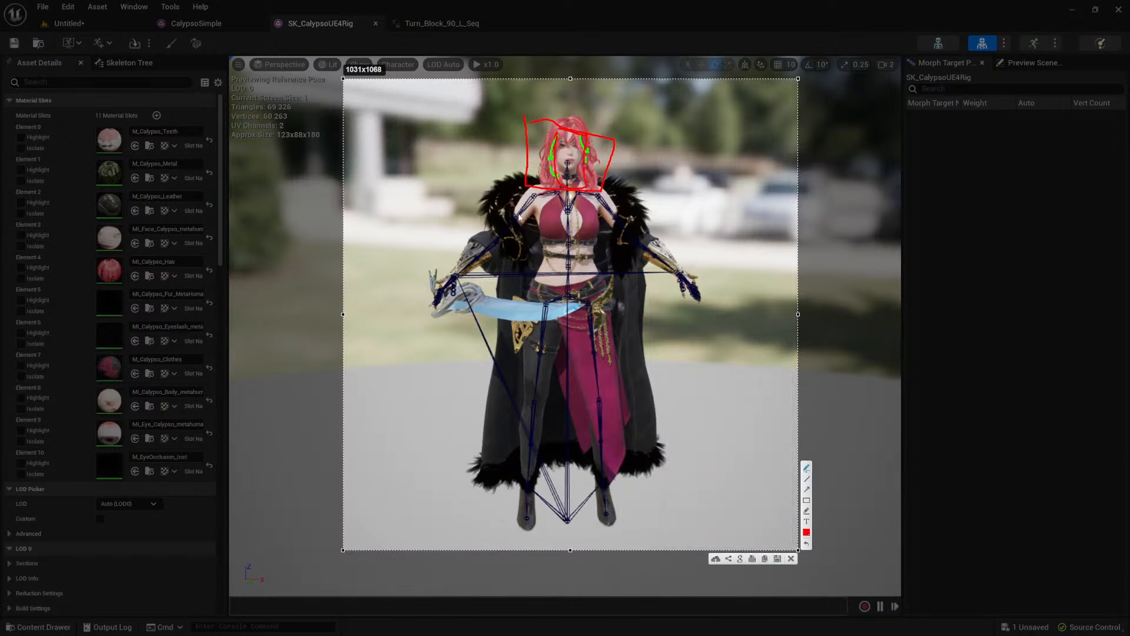
pyautogui.moveTo(408, 313)
pyautogui.mouseDown()
pyautogui.moveTo(577, 304)
pyautogui.moveTo(710, 312)
pyautogui.moveTo(682, 175)
pyautogui.moveTo(452, 178)
pyautogui.moveTo(411, 296)
pyautogui.mouseUp()
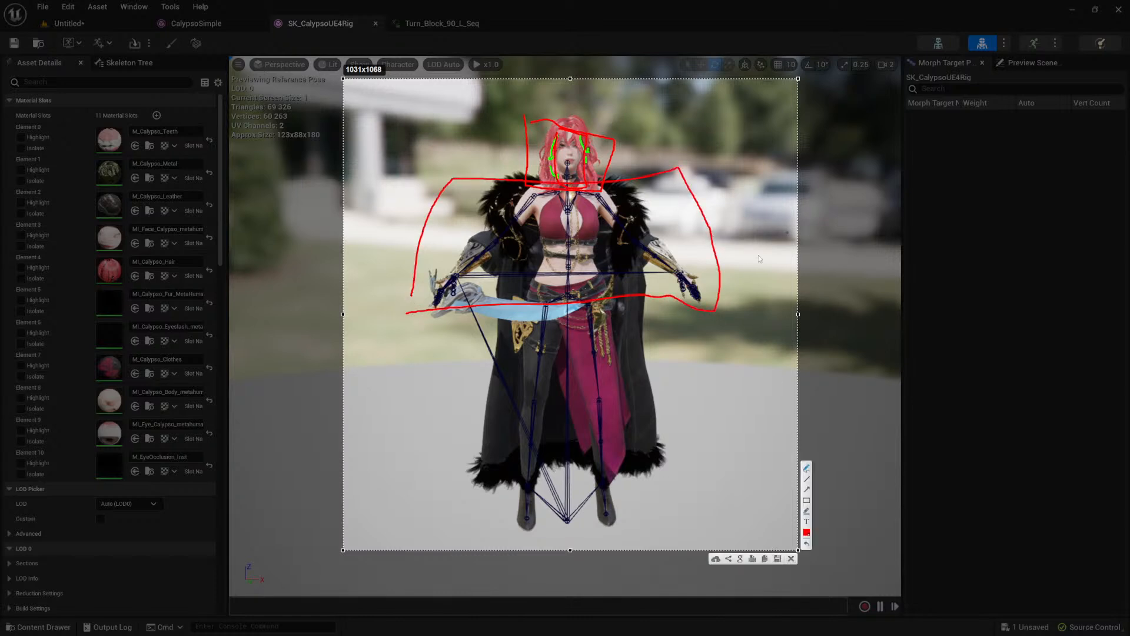
pyautogui.moveTo(502, 281)
pyautogui.mouseDown()
pyautogui.moveTo(652, 431)
pyautogui.moveTo(641, 530)
pyautogui.moveTo(486, 534)
pyautogui.moveTo(504, 266)
pyautogui.mouseUp()
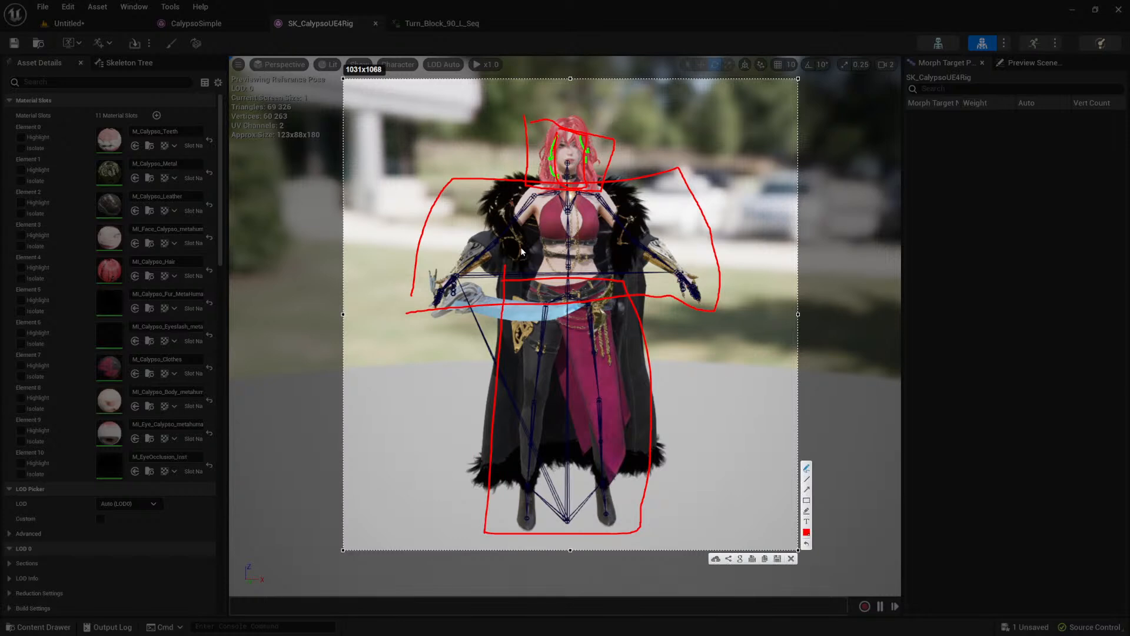
pyautogui.press('Escape')
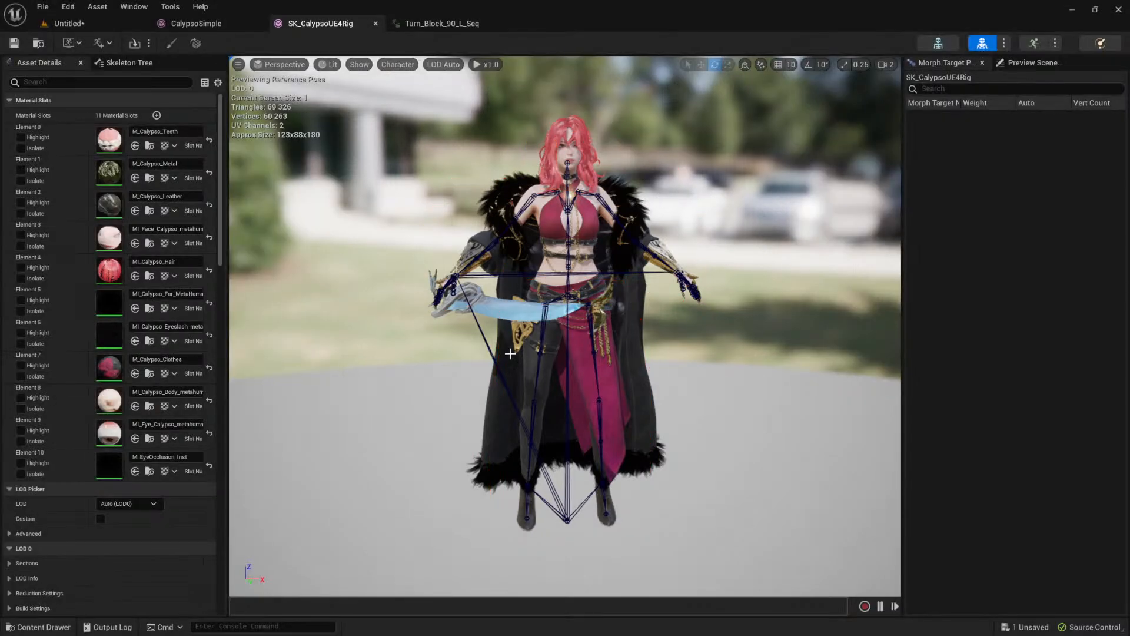
# Step: Examine the SK_CalypsoUE4Rig mesh from the side and front, and return to a wider view of the Untitled level
pyautogui.moveTo(435, 289); pyautogui.dragTo(396, 300, button='middle')
pyautogui.keyDown('alt'); pyautogui.moveTo(545, 351); pyautogui.dragTo(725, 327); pyautogui.keyUp('alt')
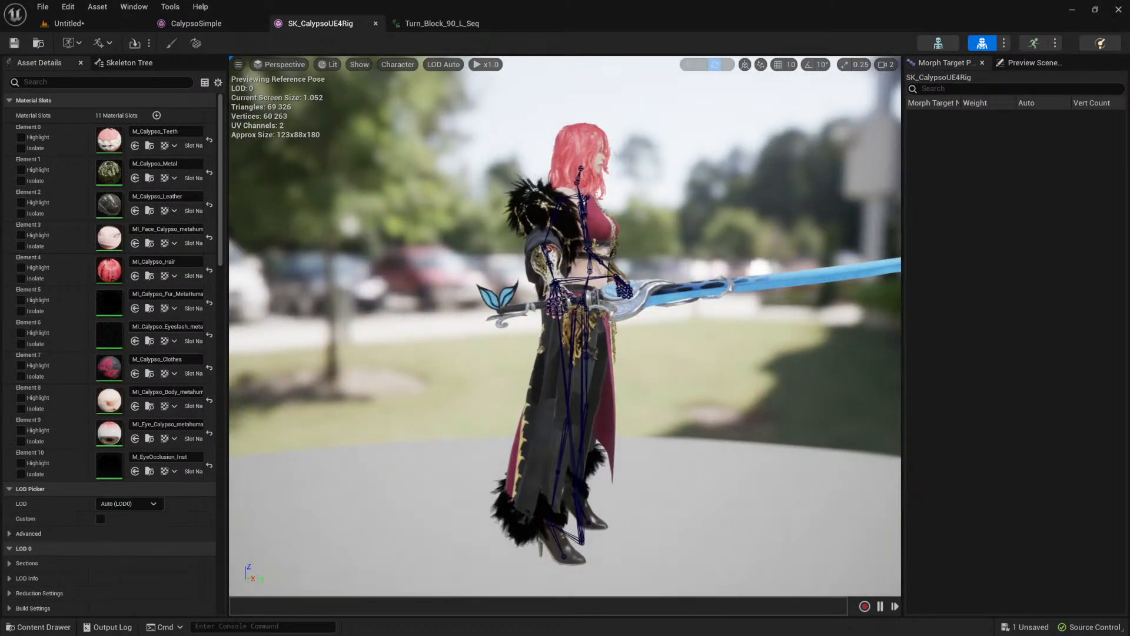
pyautogui.keyDown('alt'); pyautogui.moveTo(745, 360); pyautogui.dragTo(729, 359); pyautogui.keyUp('alt')
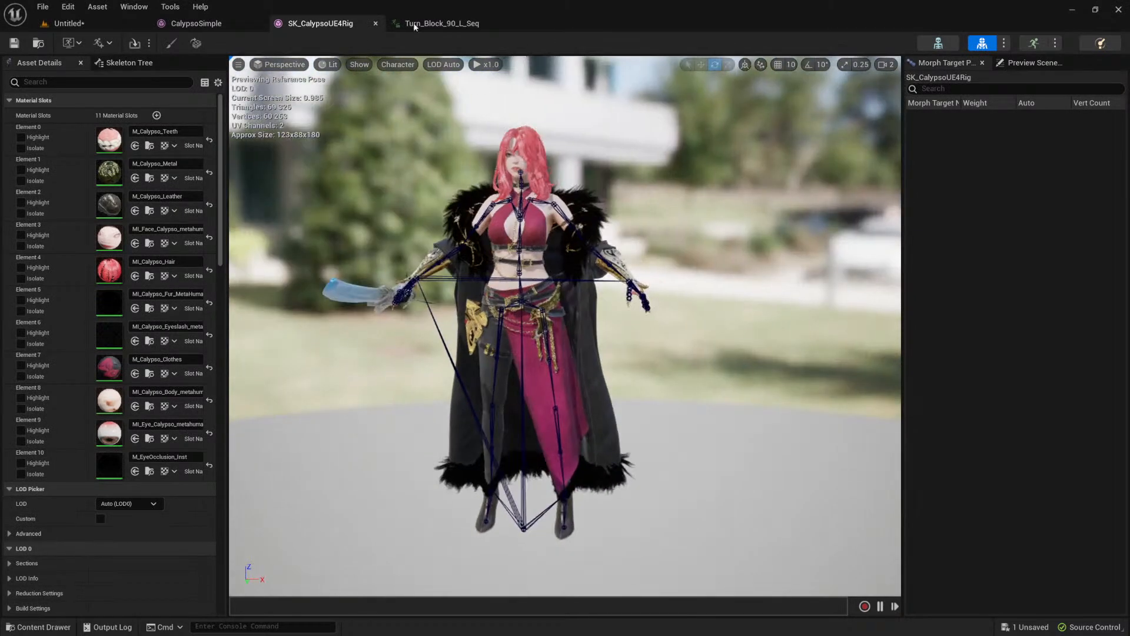
pyautogui.click(197, 24)
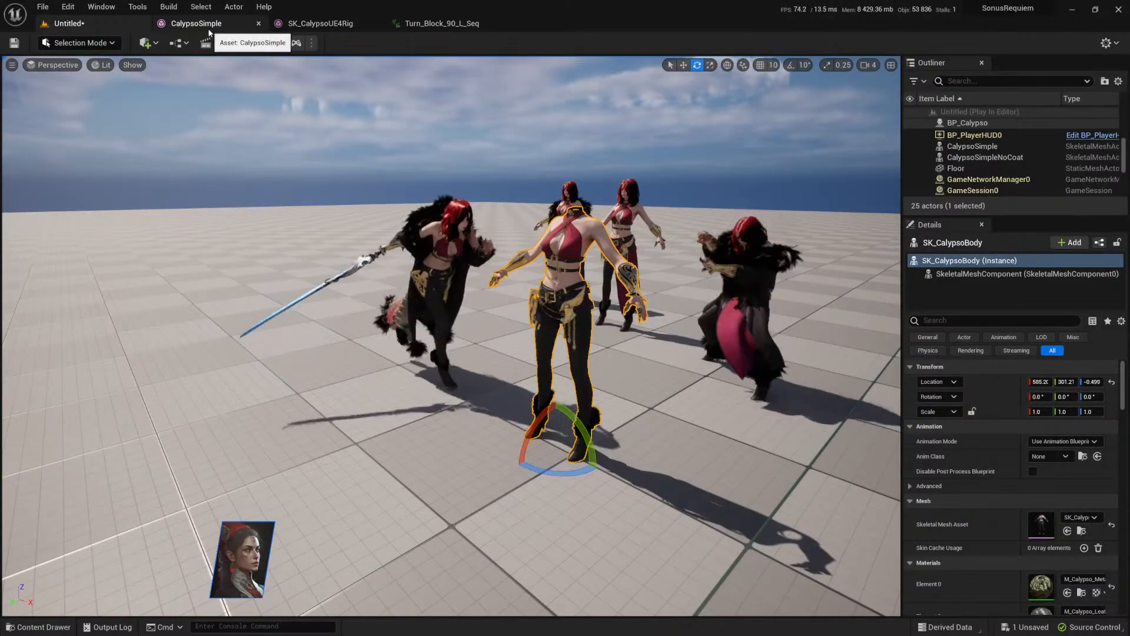
pyautogui.scroll(-5, 455, 289)
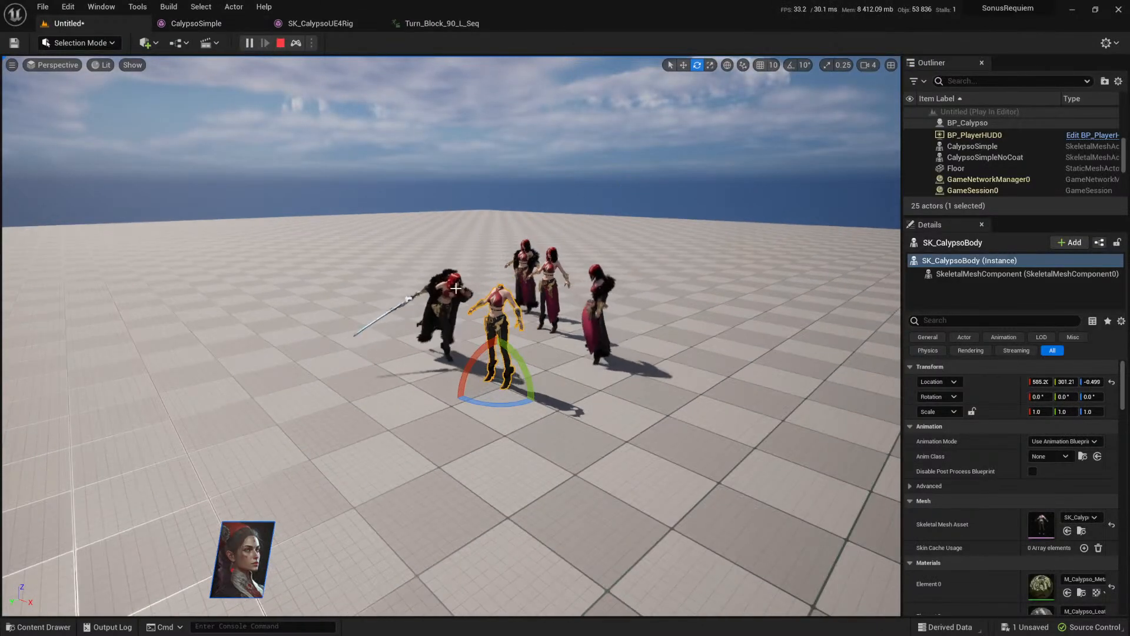
# Step: Delete the Calypso characters from the running simulation
pyautogui.click(456, 289)
pyautogui.press('w')
pyautogui.keyDown('shift'); pyautogui.click(500, 309); pyautogui.keyUp('shift')
pyautogui.keyDown('shift'); pyautogui.click(524, 266); pyautogui.keyUp('shift')
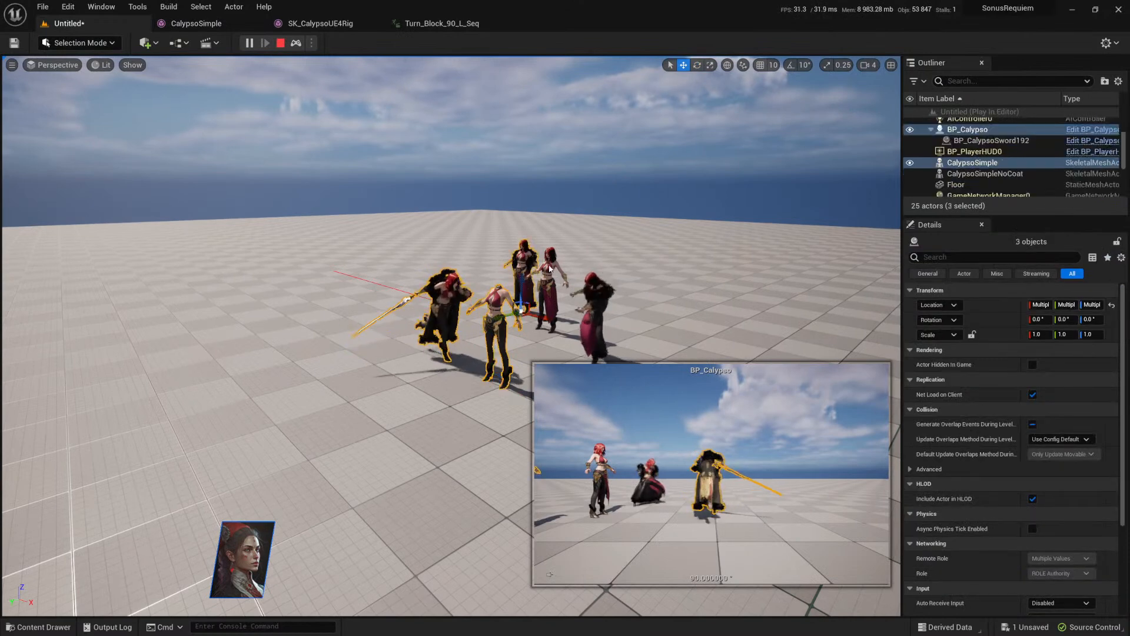
pyautogui.press('Delete')
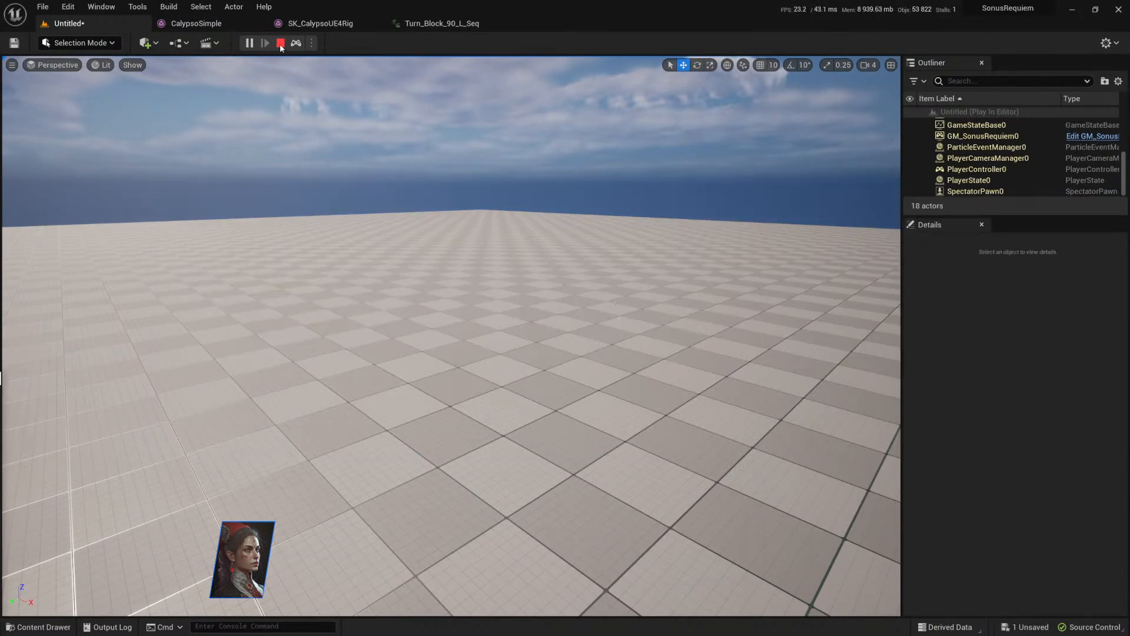
# Step: Stop the simulation and delete BP_Calypso, CalypsoSimple, CalypsoSimpleNoCoat and SK_CalypsoUE4Rig from the level
pyautogui.click(281, 43)
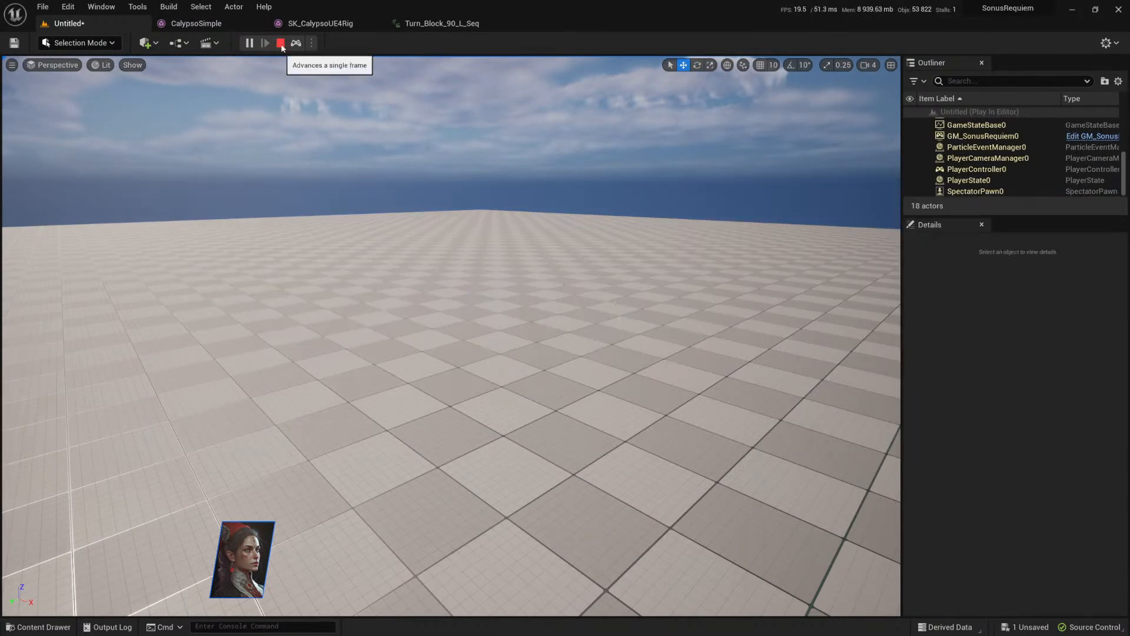
pyautogui.keyDown('ctrl'); pyautogui.click(526, 252); pyautogui.keyUp('ctrl')
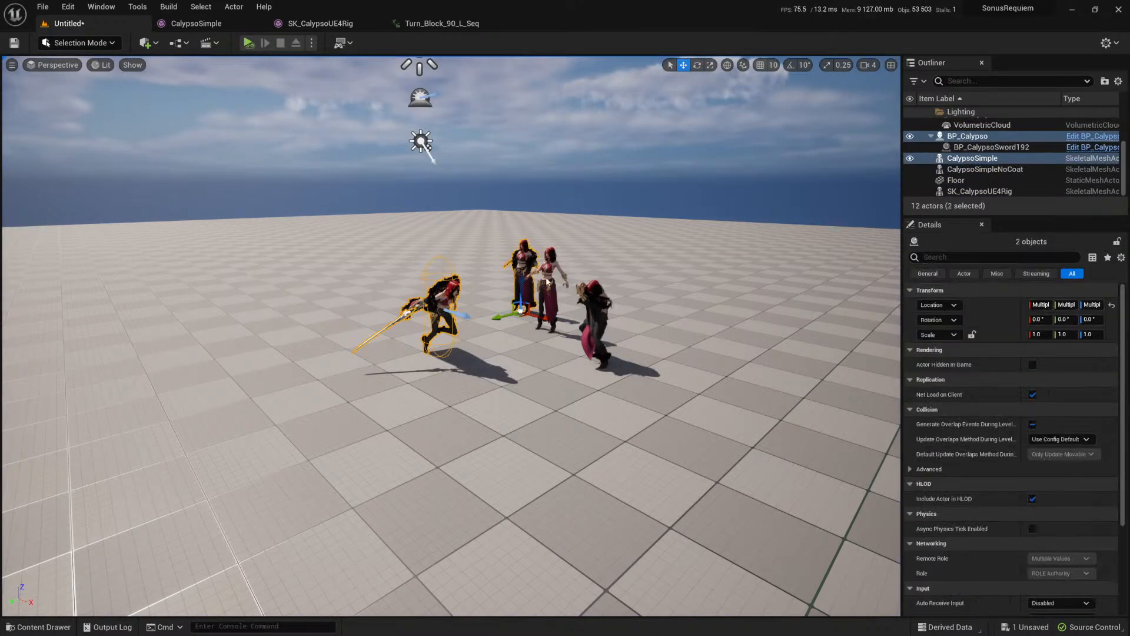
pyautogui.keyDown('ctrl'); pyautogui.click(549, 280); pyautogui.keyUp('ctrl')
pyautogui.keyDown('ctrl'); pyautogui.click(593, 312); pyautogui.keyUp('ctrl')
pyautogui.press('Delete')
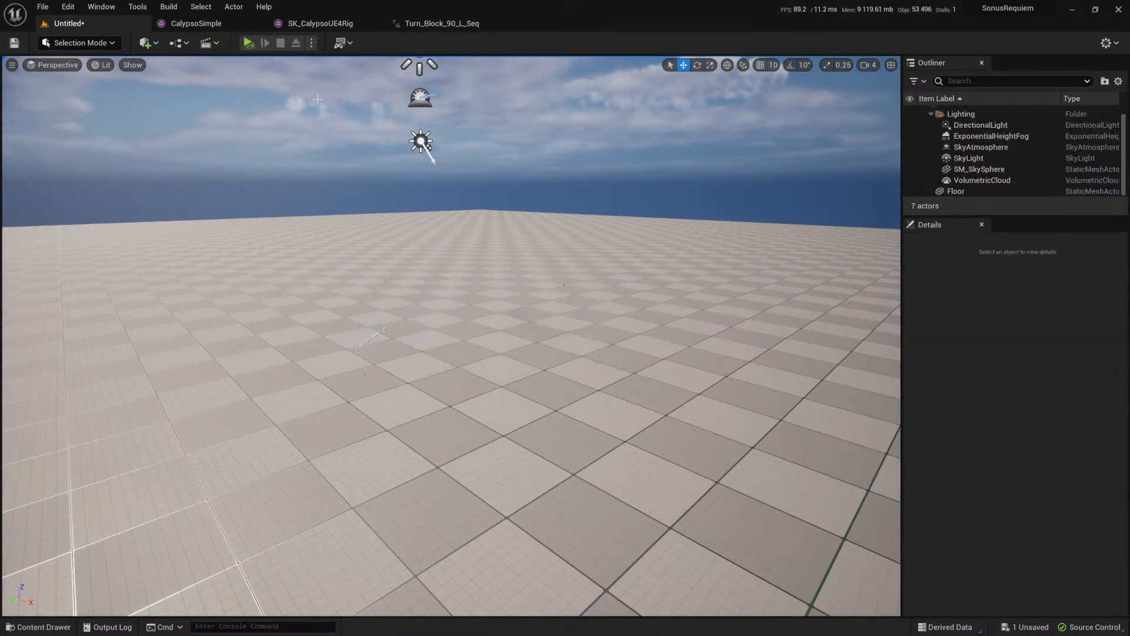
pyautogui.click(177, 43)
pyautogui.moveTo(235, 173)
pyautogui.moveTo(388, 179)
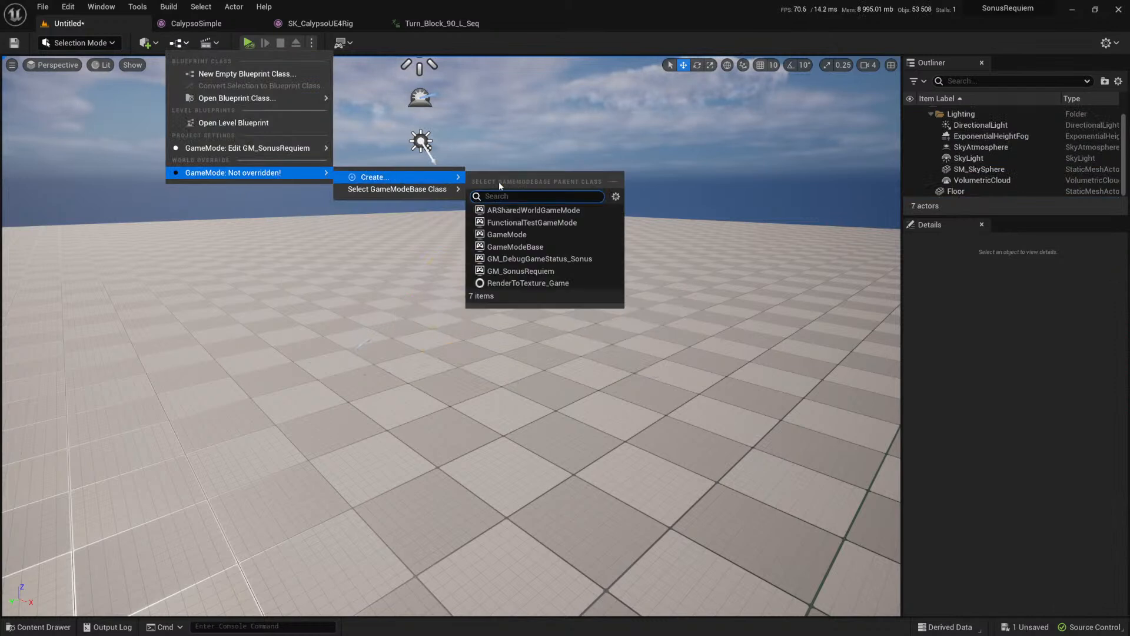
pyautogui.click(530, 238)
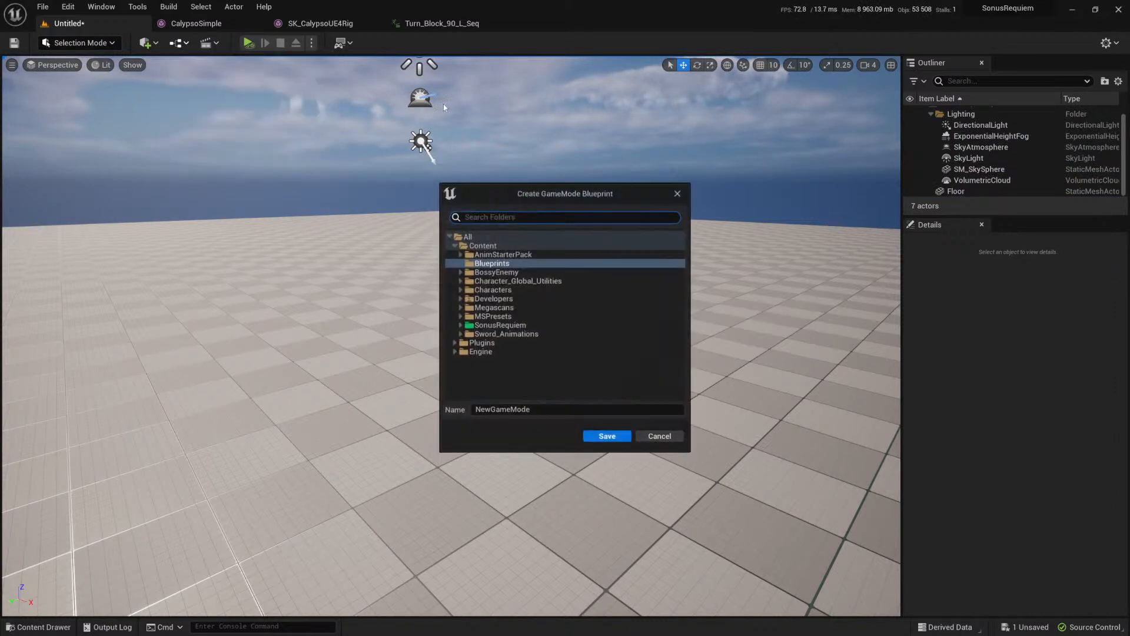
pyautogui.click(660, 437)
# Step: Override the level's game mode with GameModeBase and briefly test-play the level
pyautogui.click(180, 45)
pyautogui.moveTo(247, 172)
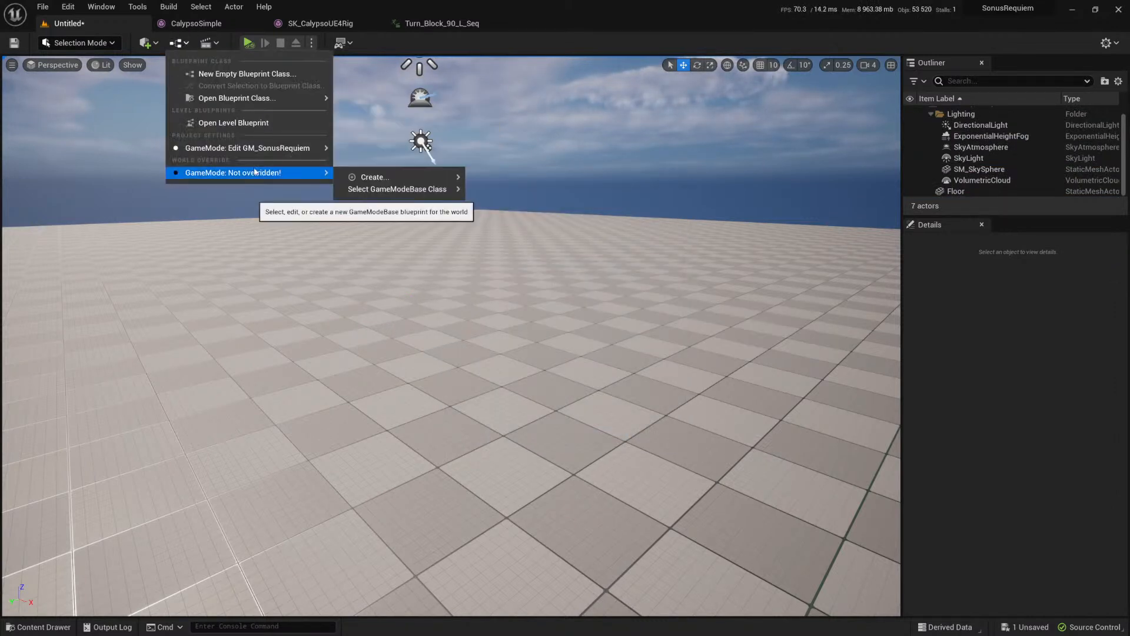
pyautogui.moveTo(424, 189)
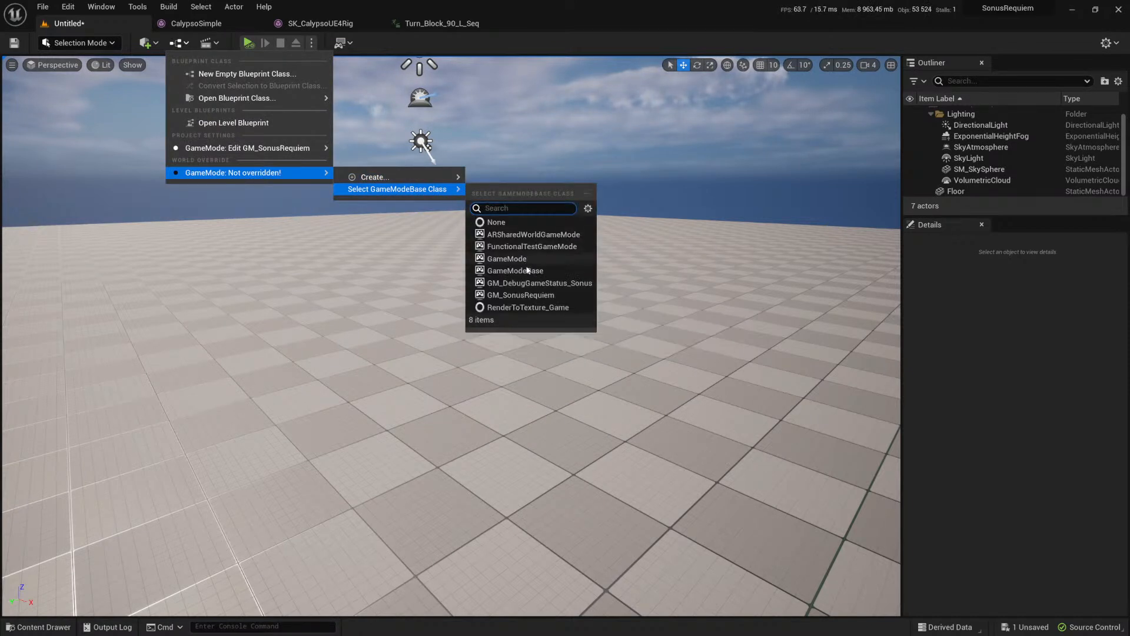
pyautogui.click(527, 272)
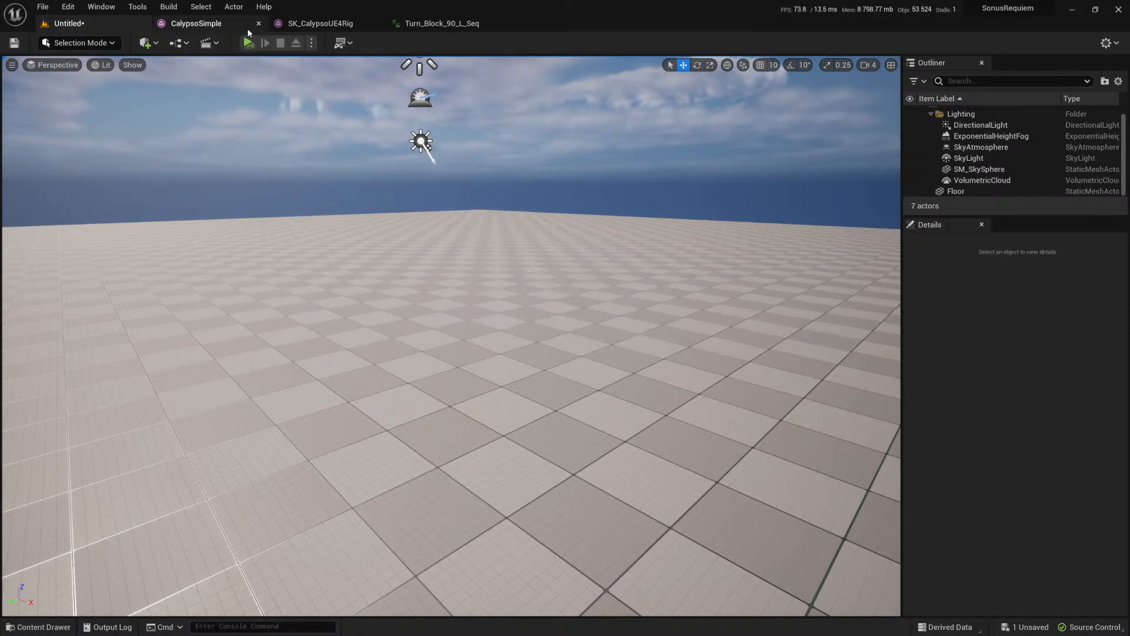
pyautogui.click(249, 43)
pyautogui.press('Escape')
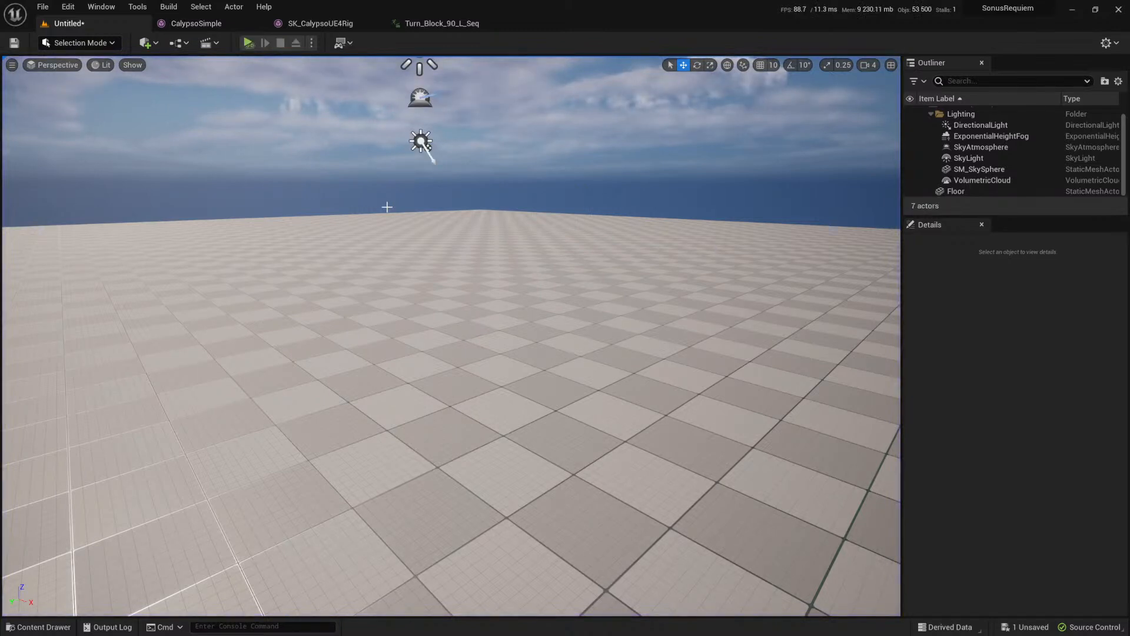
# Step: Switch to Calypso.blend in Blender and exclude Collection Mannequin from the view layer
pyautogui.hotkey('alt', 'Tab')
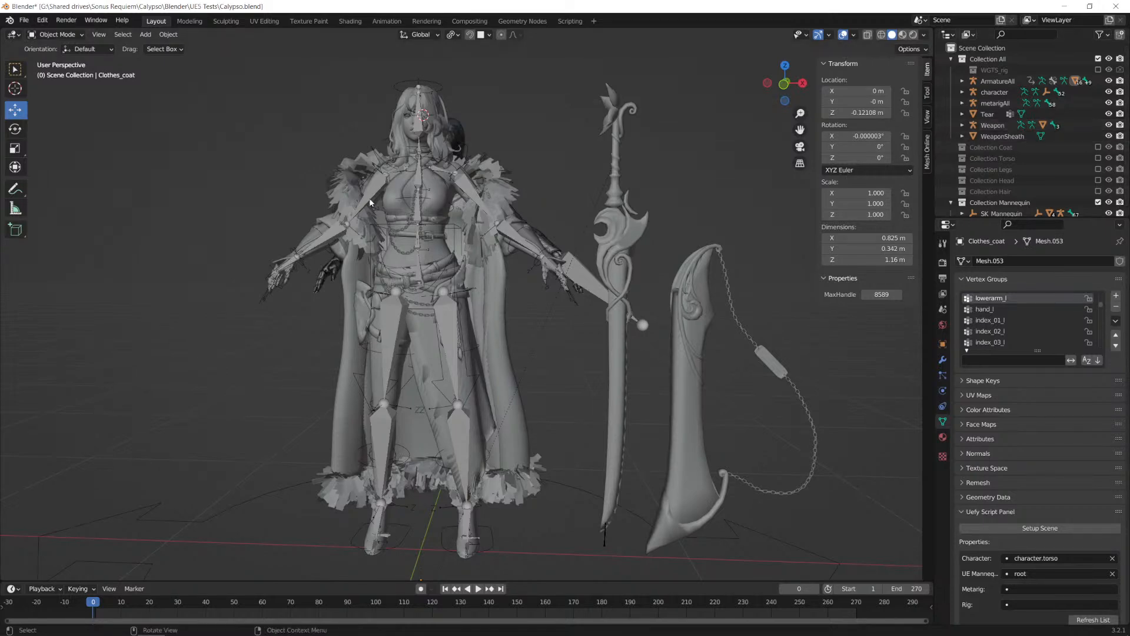
pyautogui.click(453, 189)
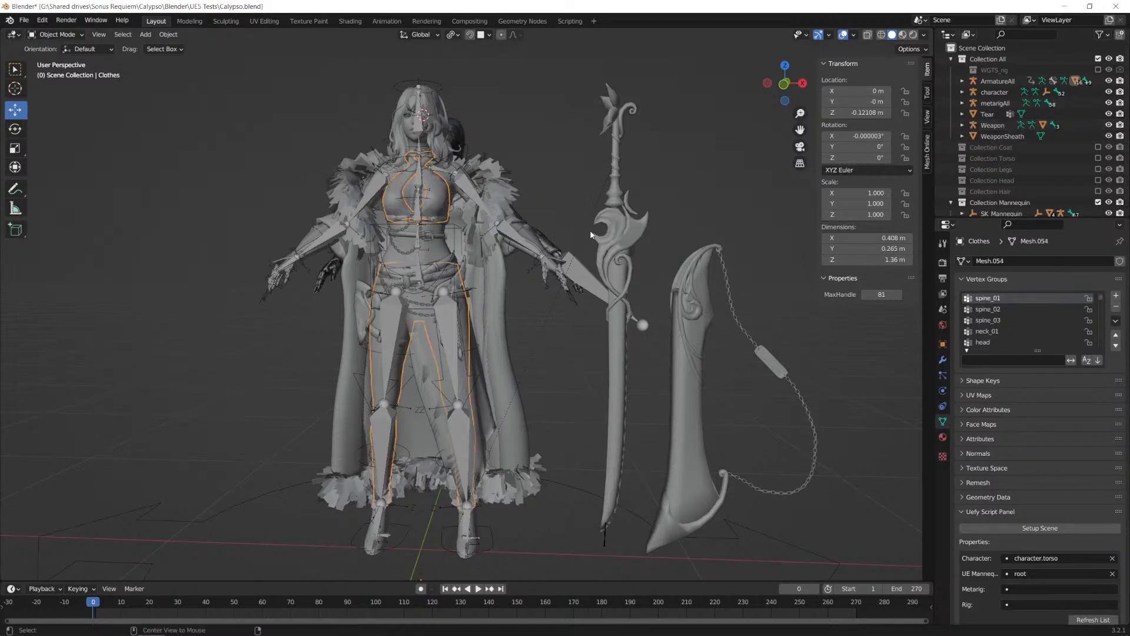
pyautogui.press('KP_3')
pyautogui.scroll(-2, 547, 240)
pyautogui.moveTo(547, 241); pyautogui.dragTo(472, 125, button='middle')
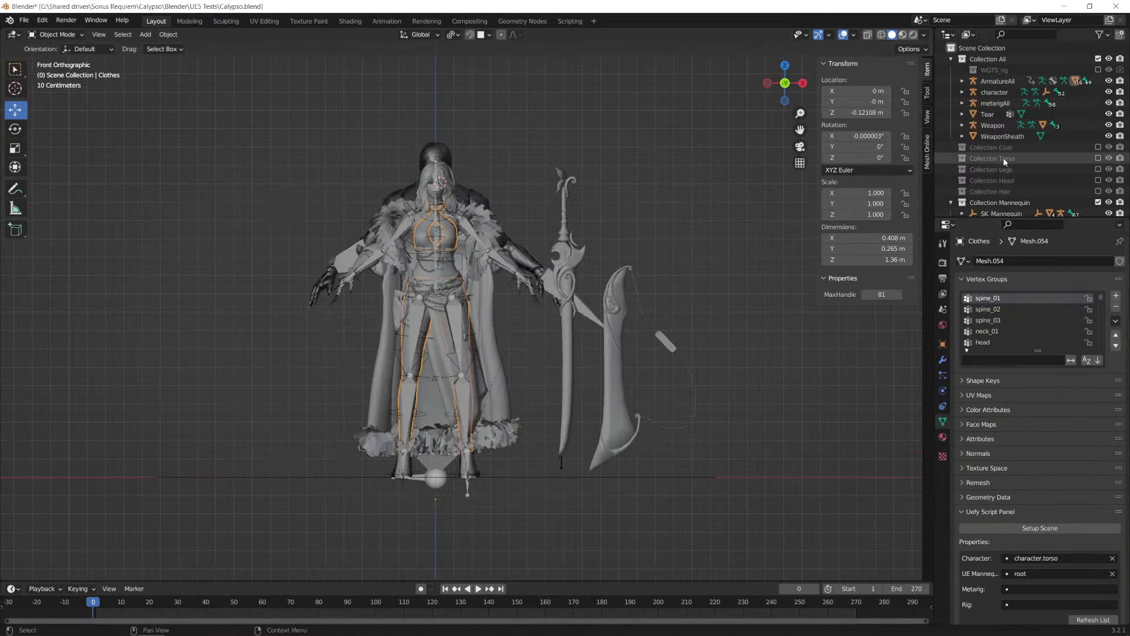
pyautogui.scroll(-1, 1007, 162)
pyautogui.click(1097, 197)
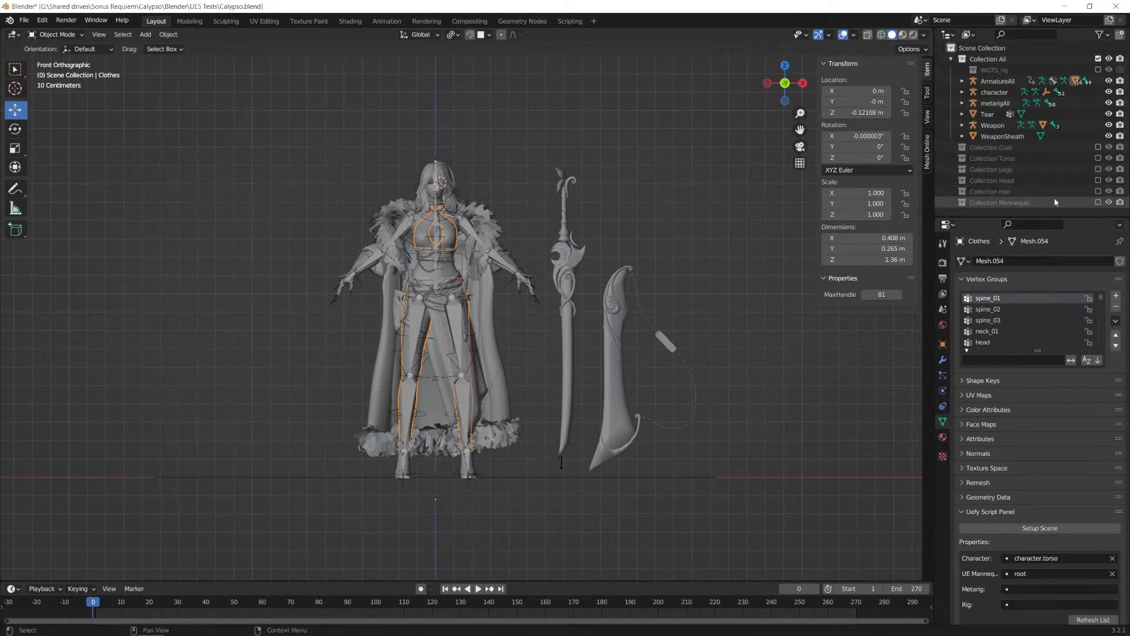
pyautogui.moveTo(641, 285); pyautogui.dragTo(552, 272, button='middle')
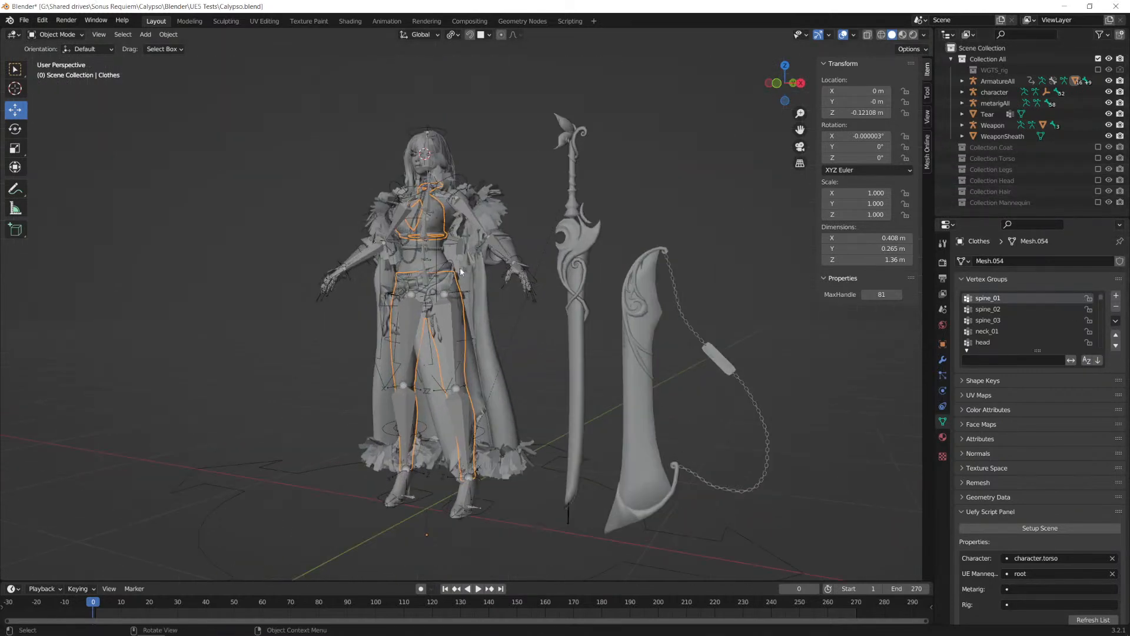
# Step: Select the ArmatureAll rig and switch it to Pose Mode
pyautogui.click(452, 244)
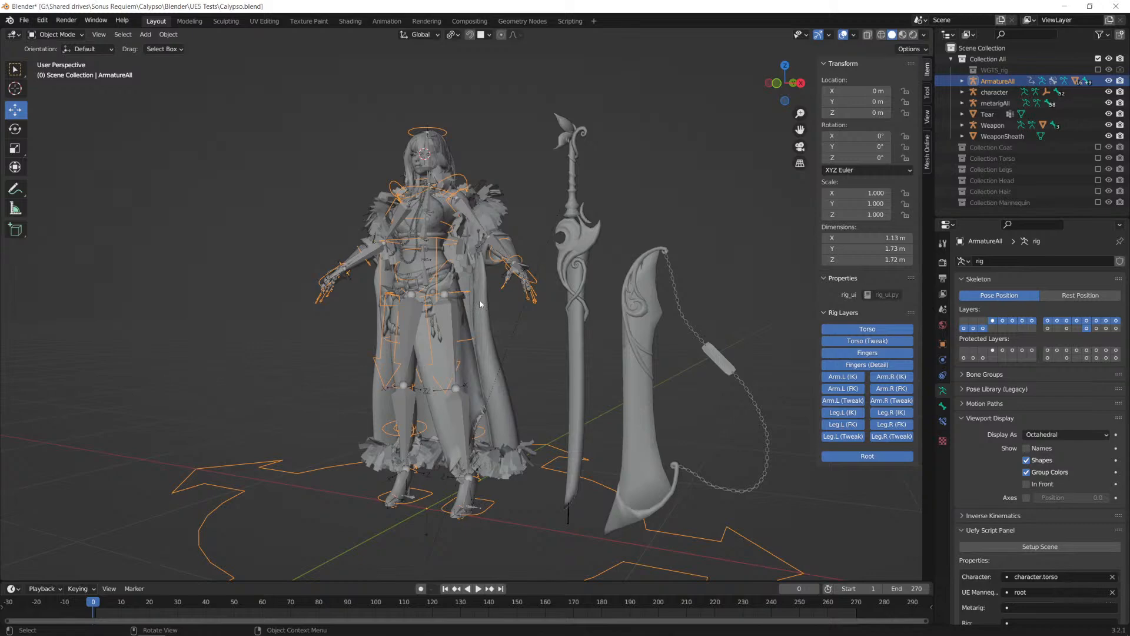
pyautogui.click(57, 34)
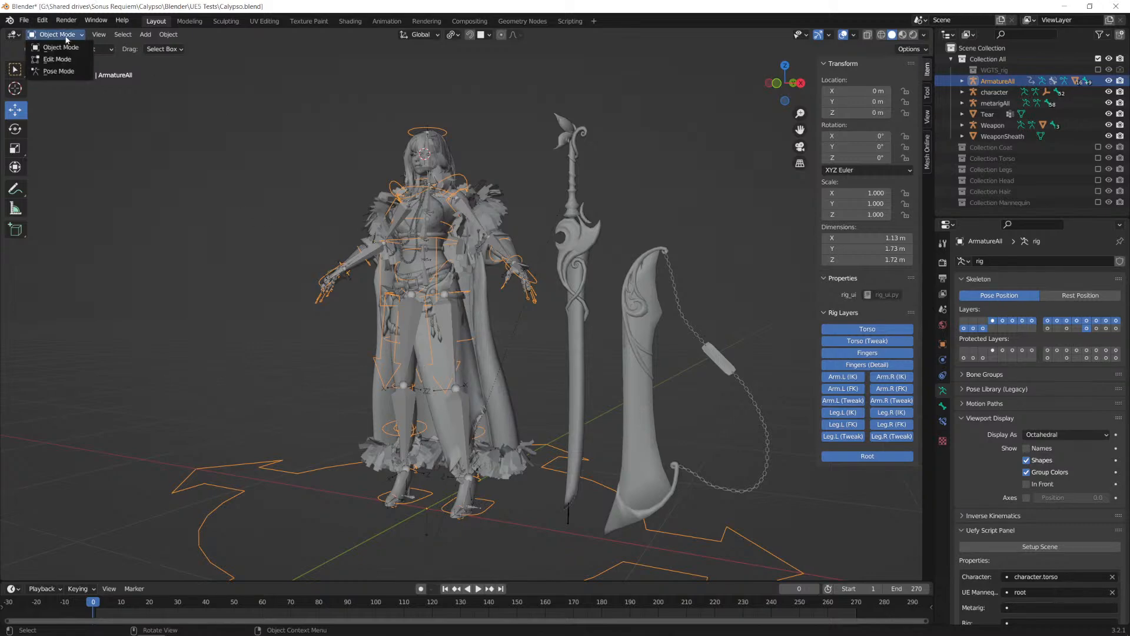
pyautogui.click(59, 71)
# Step: Move the torso control down about 0.24 m to put the character into a crouch
pyautogui.scroll(2, 490, 266)
pyautogui.click(455, 228)
pyautogui.scroll(-1, 540, 239)
pyautogui.scroll(-1, 496, 316)
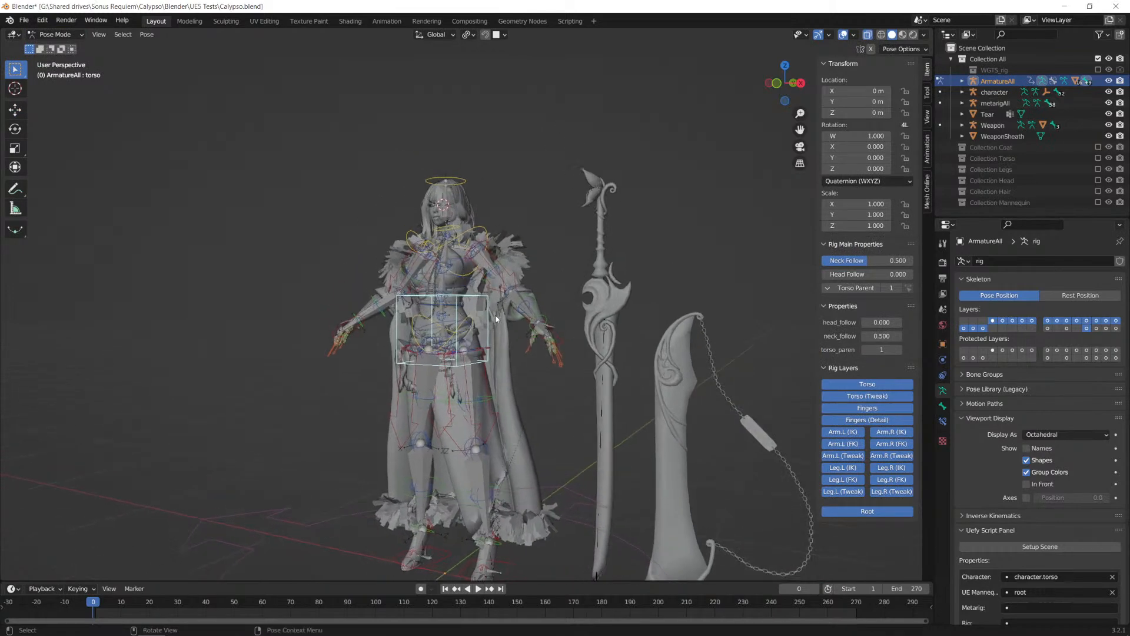
pyautogui.press('g')
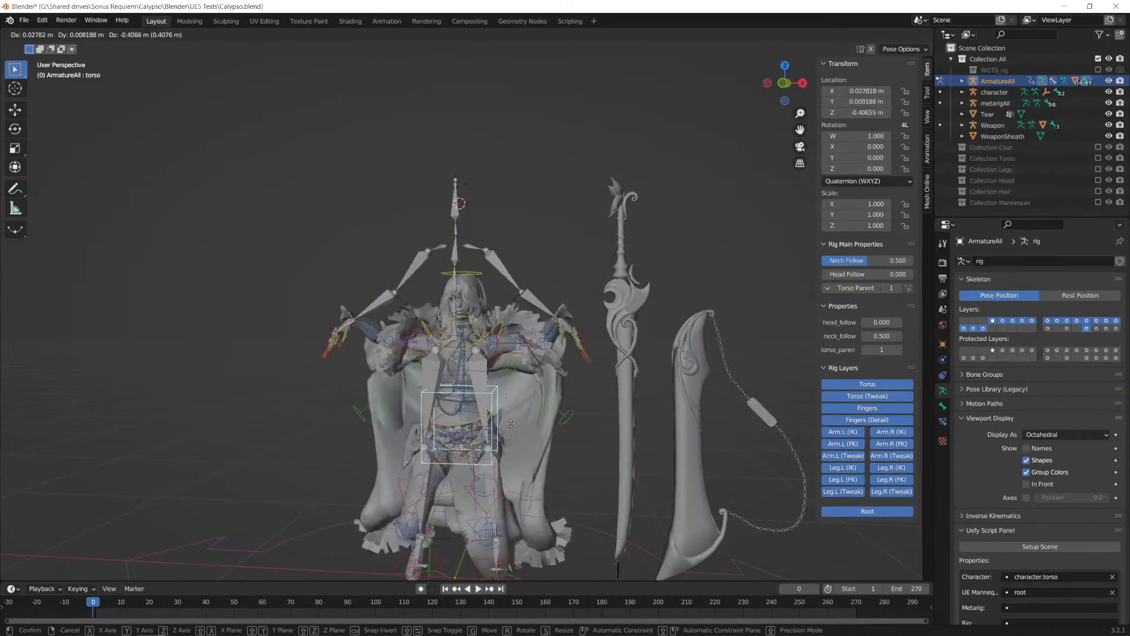
pyautogui.click(499, 448)
pyautogui.moveTo(541, 419); pyautogui.dragTo(519, 413, button='middle')
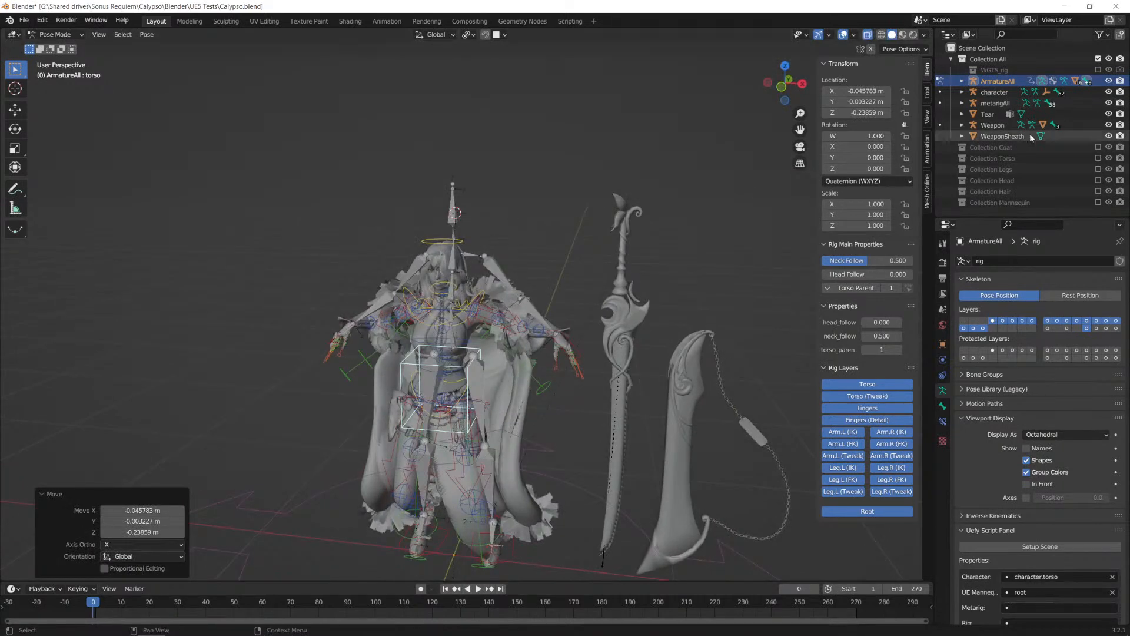
# Step: Hide the character, metarigAll and Tear objects in Collection All and view the model from the front
pyautogui.click(1109, 92)
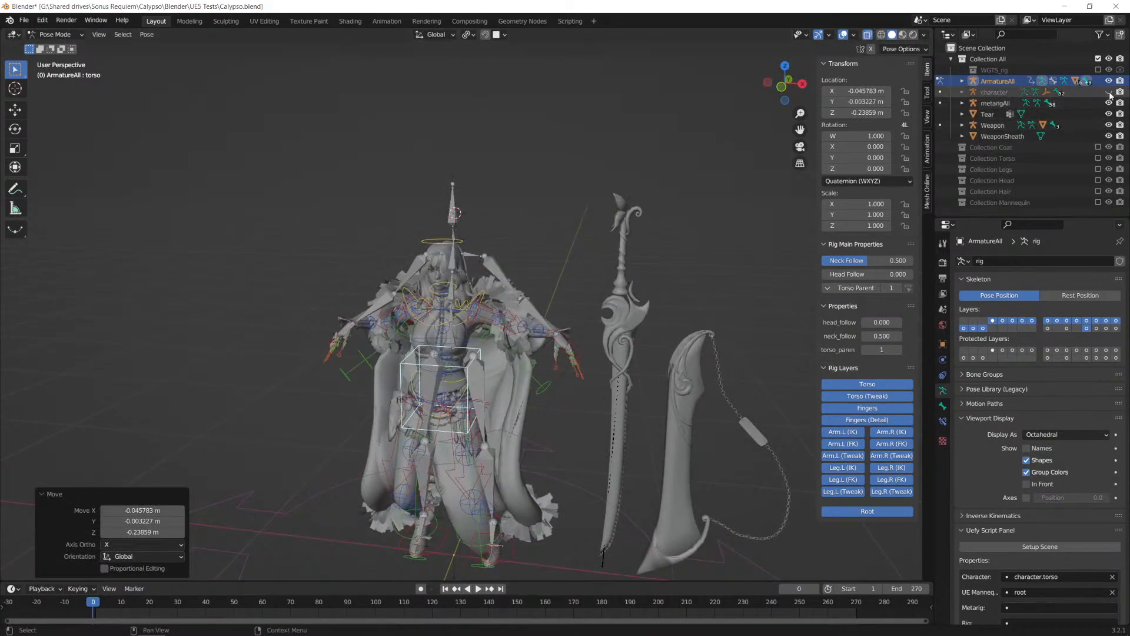
pyautogui.click(1110, 103)
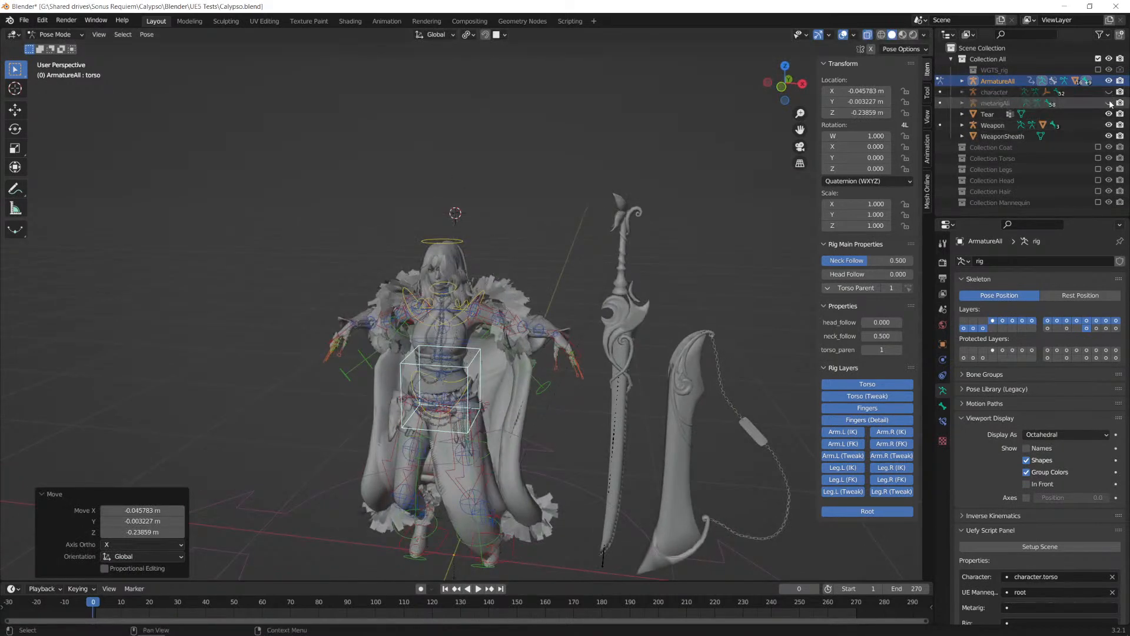
pyautogui.click(1110, 115)
pyautogui.moveTo(614, 358); pyautogui.dragTo(595, 372, button='middle')
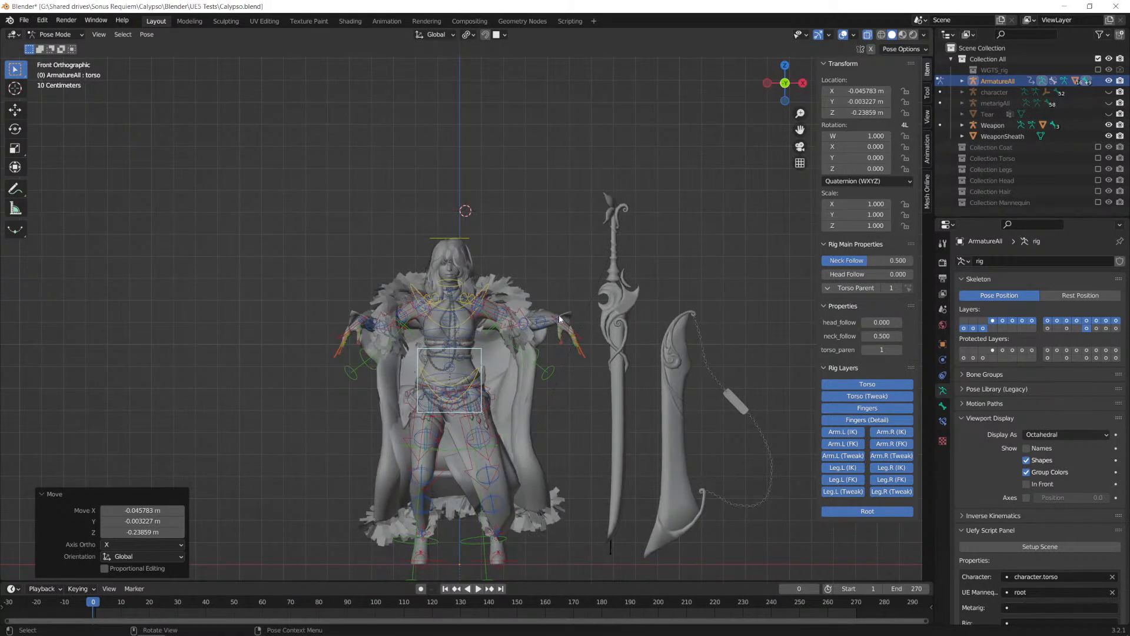
# Step: Raise the hand_ik.L control about 0.4 m and shift it about 0.09 m toward the body
pyautogui.click(569, 332)
pyautogui.press('g')
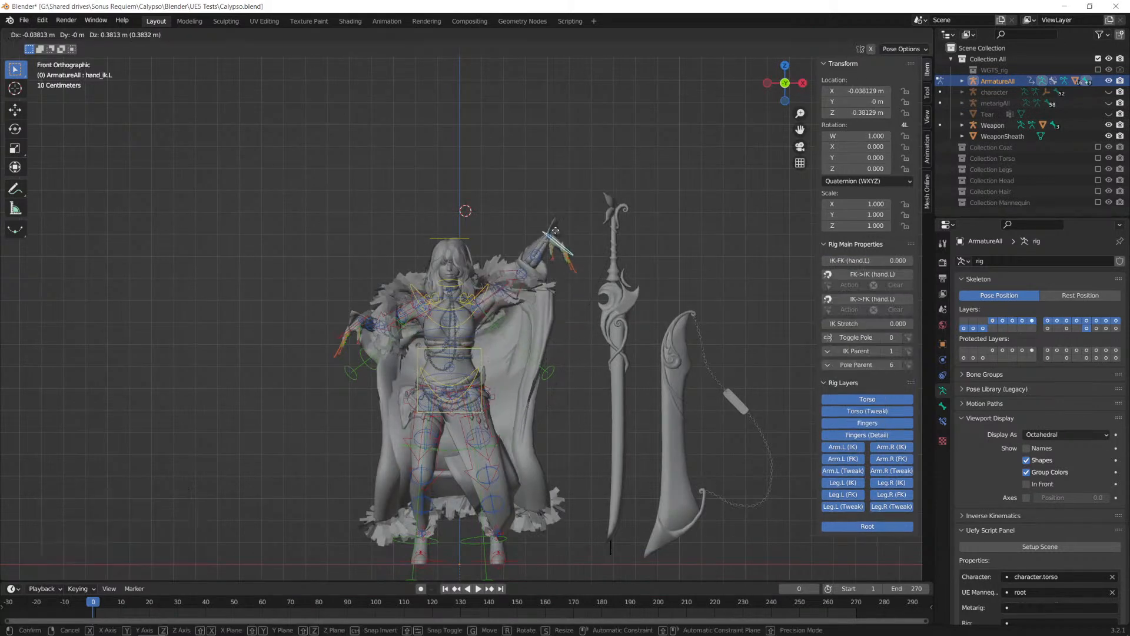
pyautogui.click(550, 236)
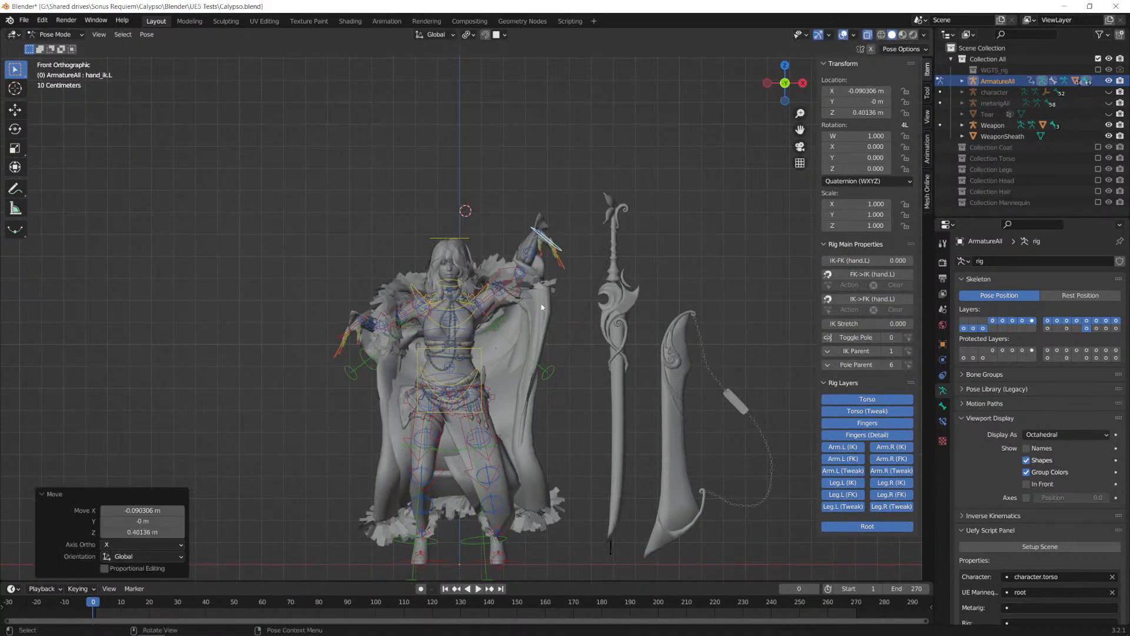
# Step: Clear the bone selection and examine from front and back how the coat deforms with the raised arm
pyautogui.moveTo(538, 381); pyautogui.dragTo(524, 320, button='middle')
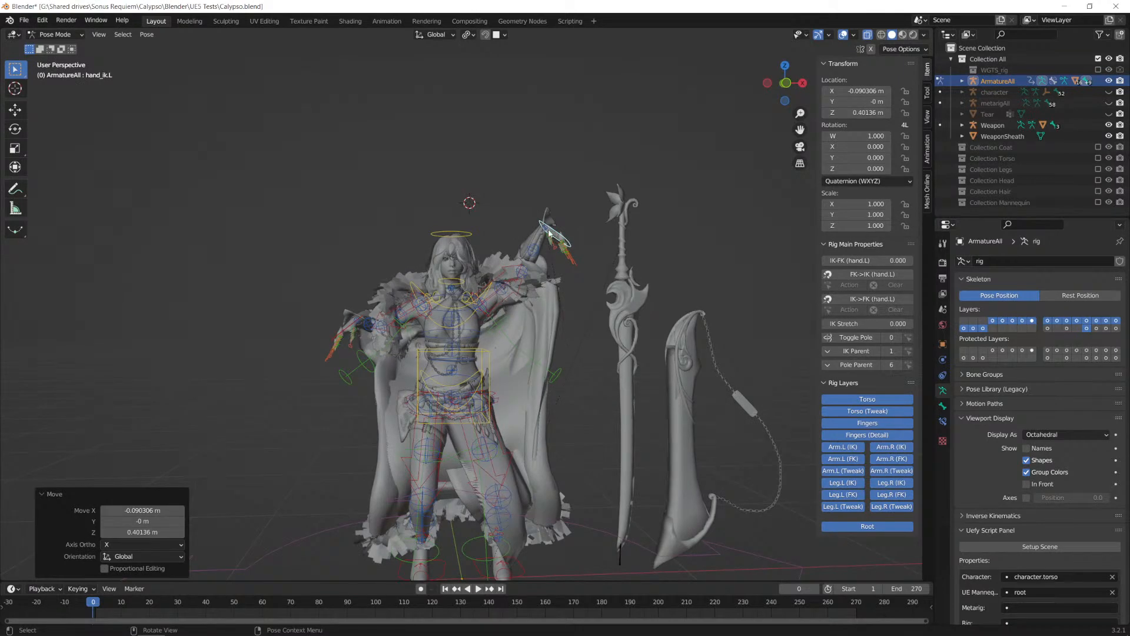
pyautogui.click(546, 346)
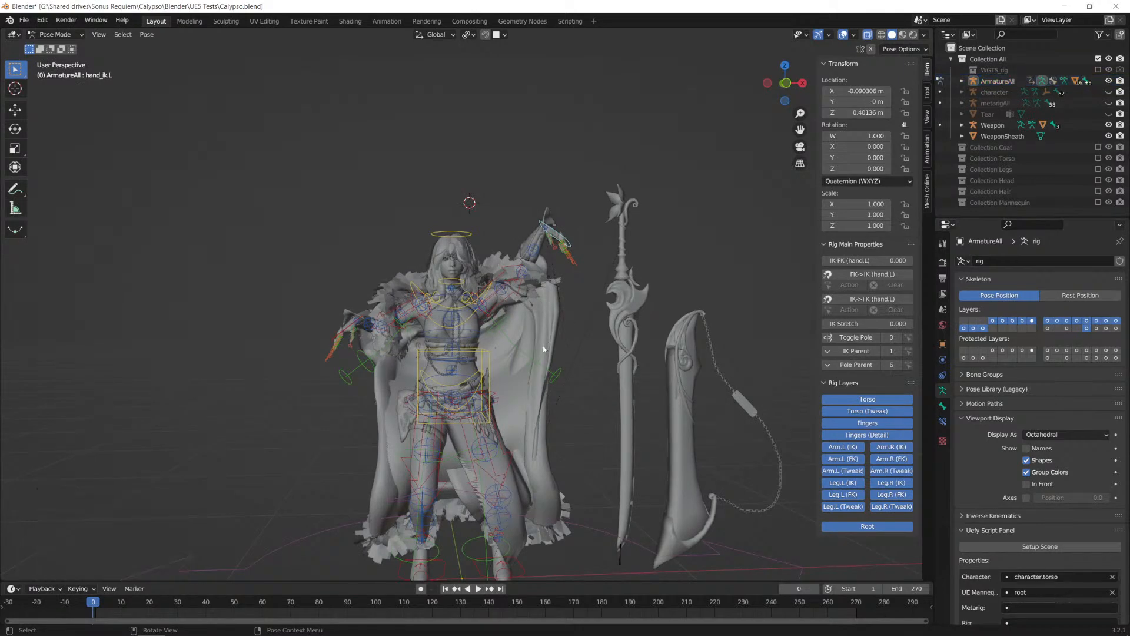
pyautogui.scroll(2, 561, 345)
pyautogui.keyDown('alt'); pyautogui.moveTo(545, 377); pyautogui.dragTo(432, 358, button='middle'); pyautogui.keyUp('alt')
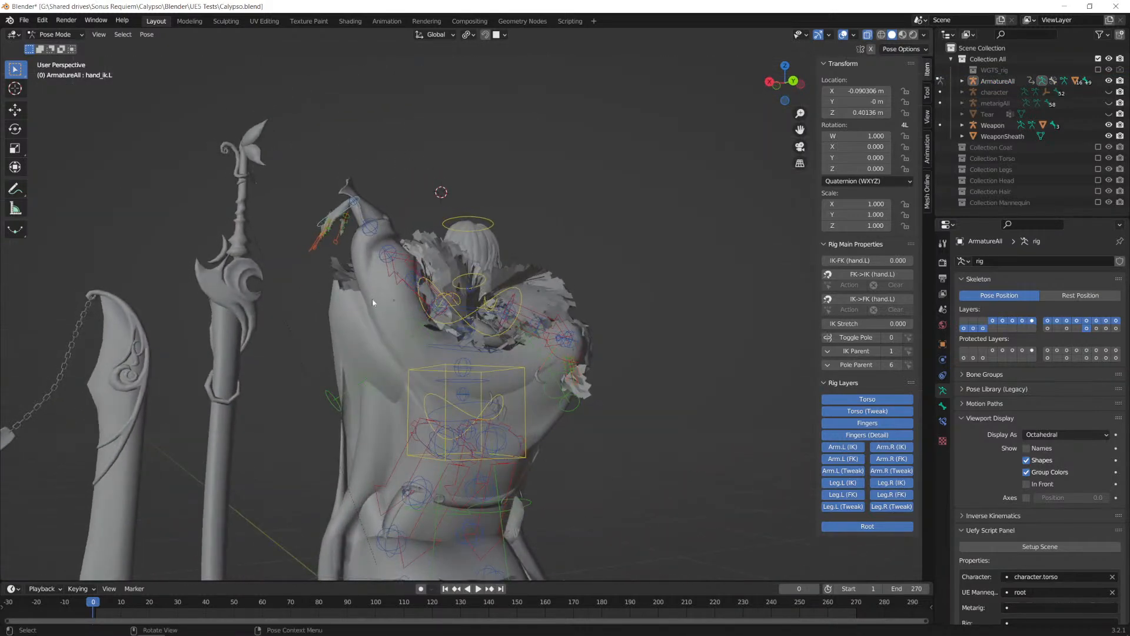
pyautogui.moveTo(353, 357); pyautogui.dragTo(552, 345, button='middle')
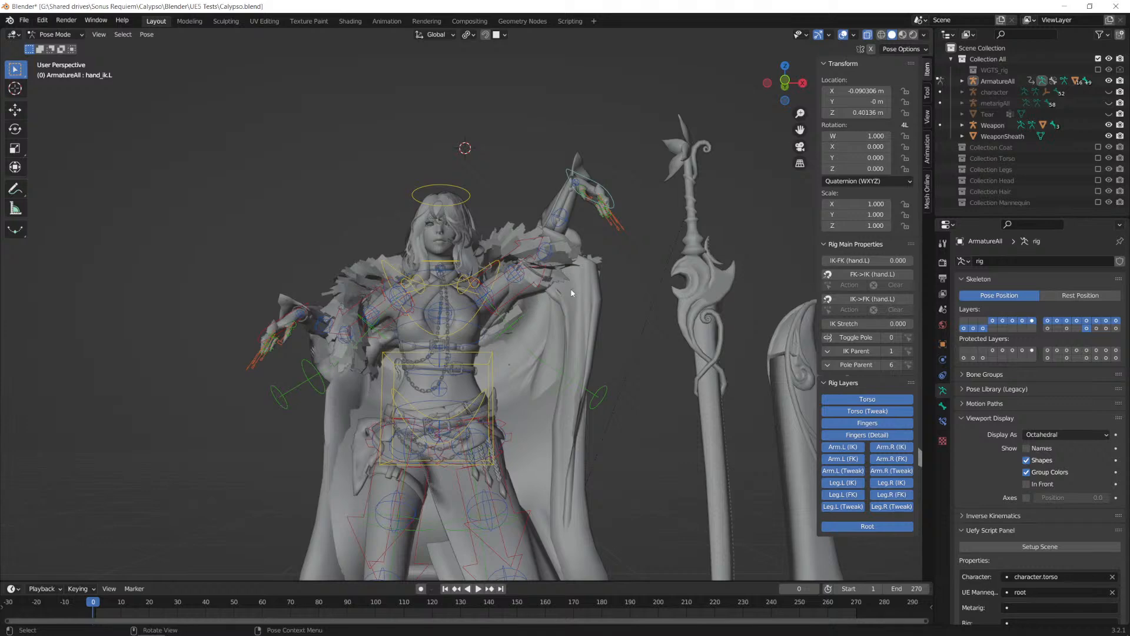
pyautogui.scroll(-3, 566, 313)
pyautogui.scroll(1, 558, 349)
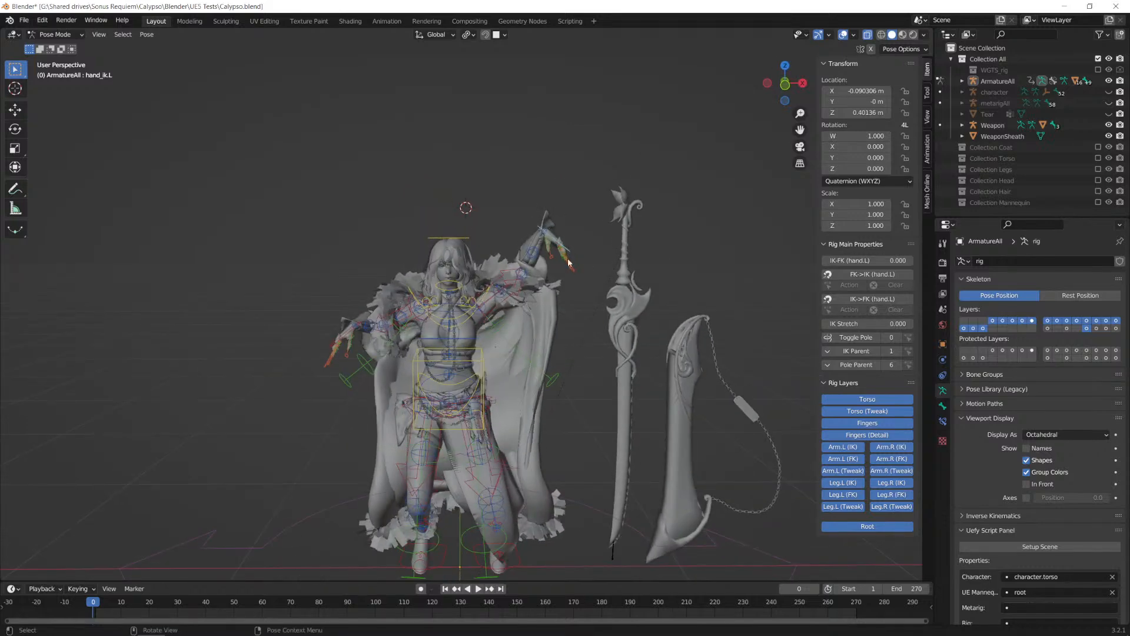
# Step: Clear all pose transforms on every bone of ArmatureAll and deselect the bones
pyautogui.press('a')
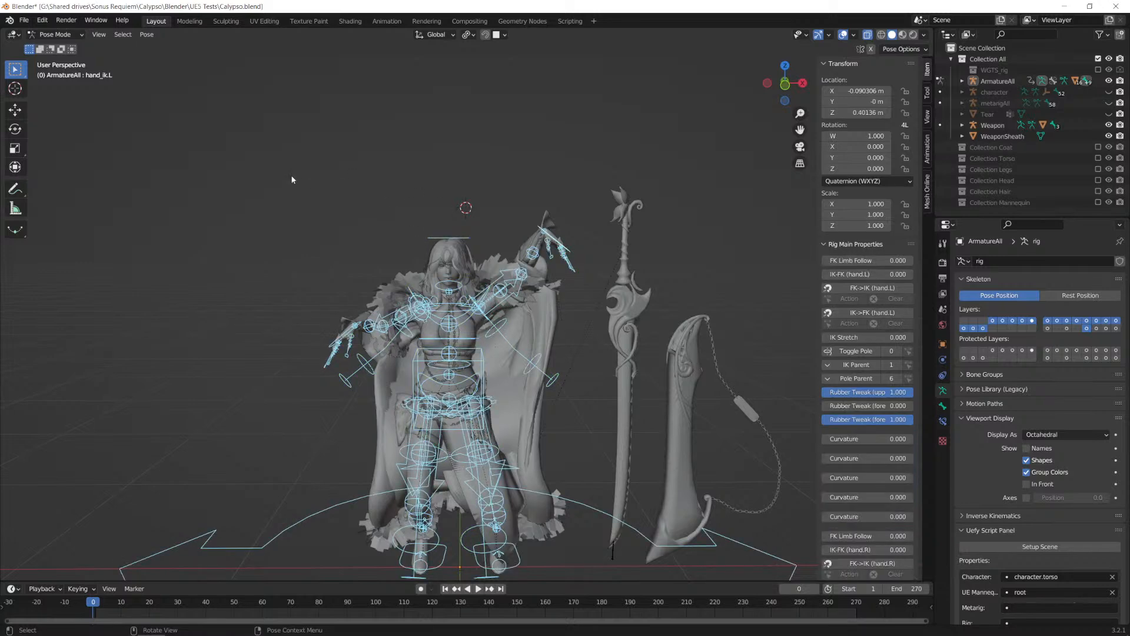
pyautogui.click(147, 35)
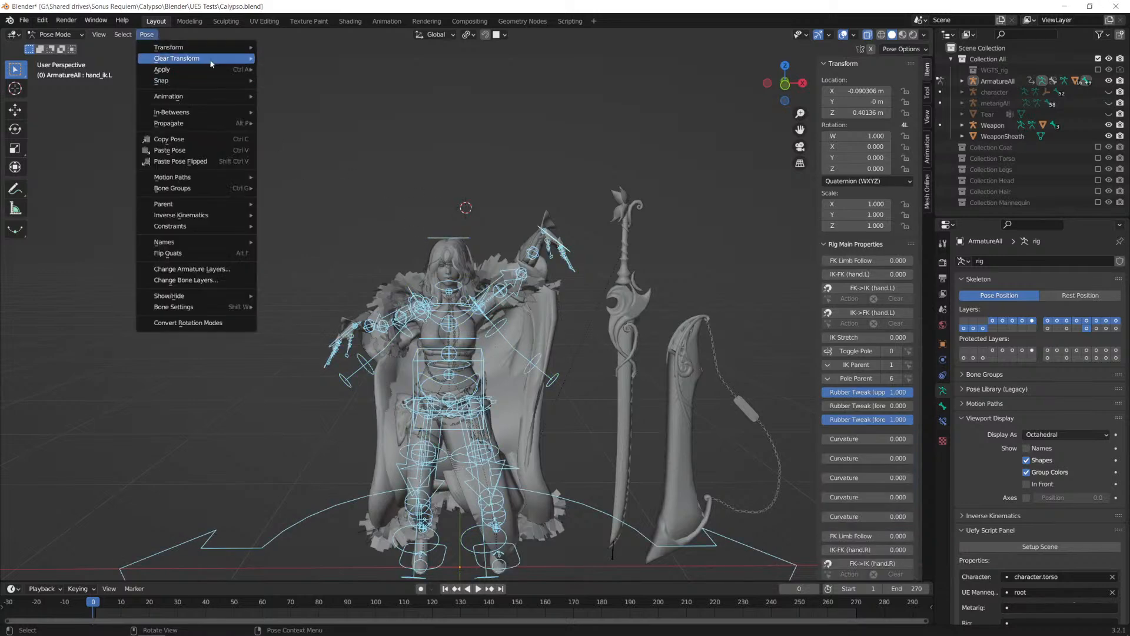
pyautogui.moveTo(221, 59)
pyautogui.click(276, 59)
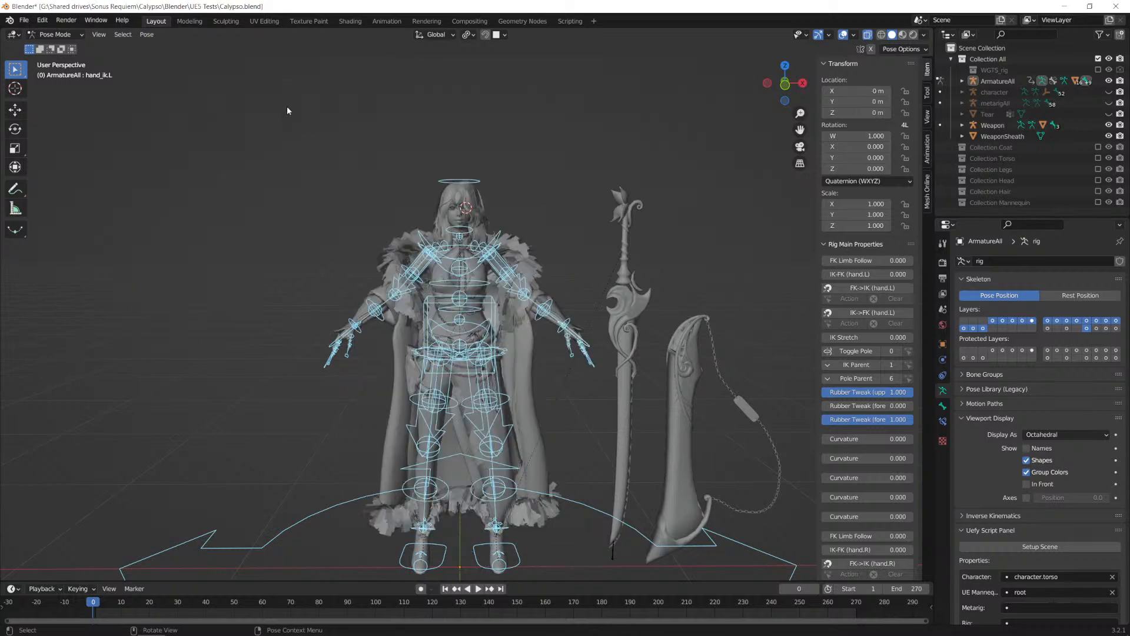
pyautogui.click(516, 150)
pyautogui.scroll(3, 515, 256)
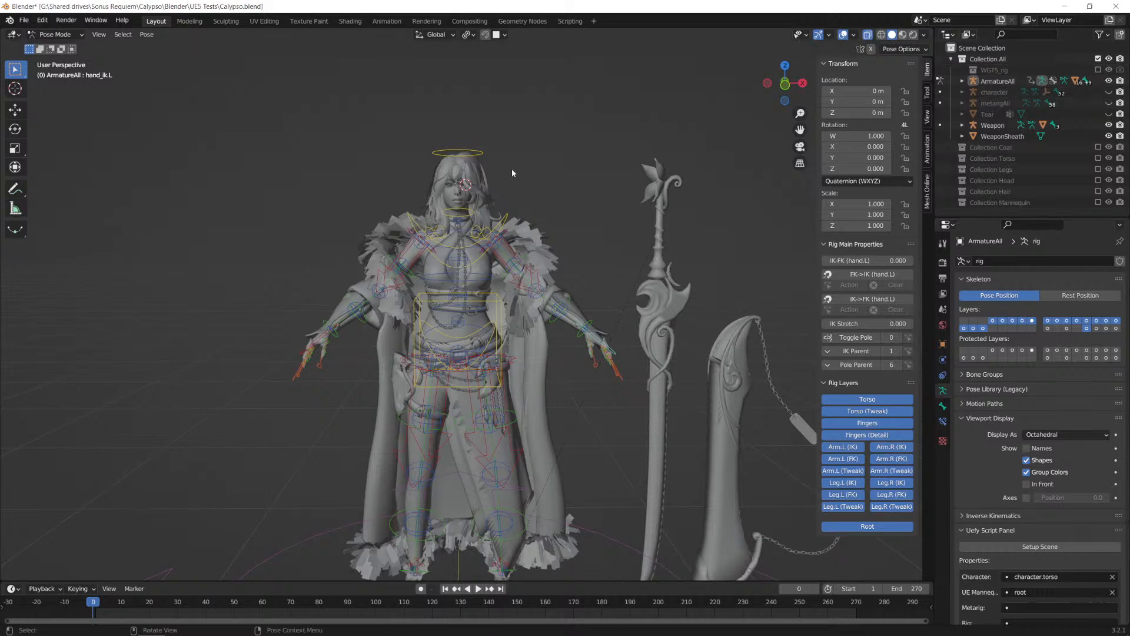
# Step: Exclude Collection All, enable Collection Coat, and inspect the coat with its armature from several angles
pyautogui.click(1098, 58)
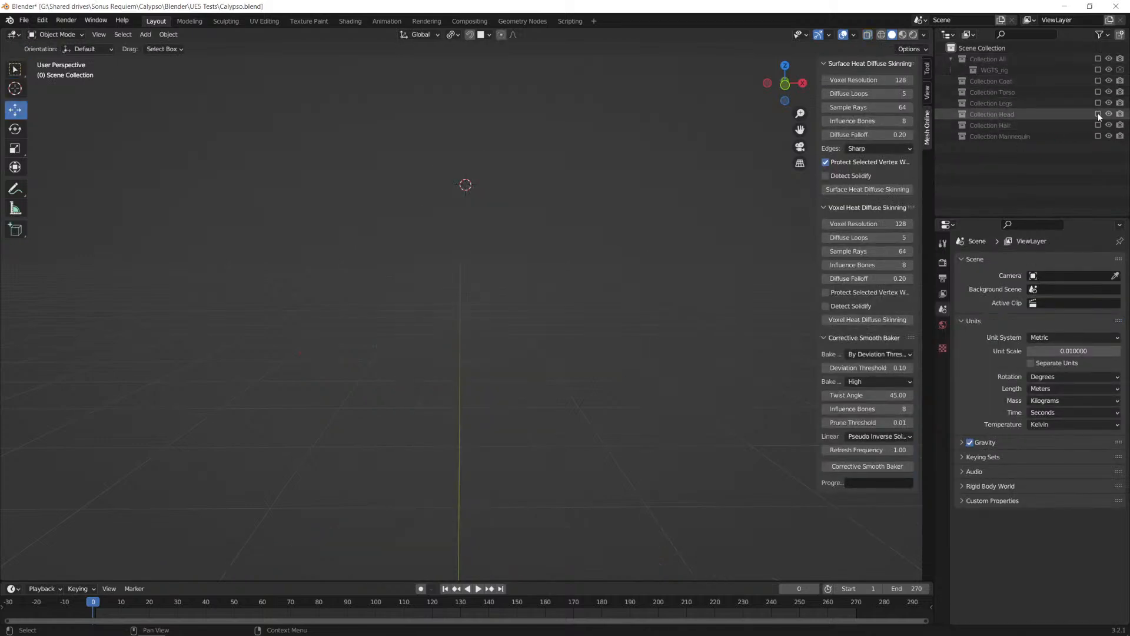
pyautogui.click(1099, 81)
pyautogui.moveTo(583, 262); pyautogui.dragTo(689, 239, button='middle')
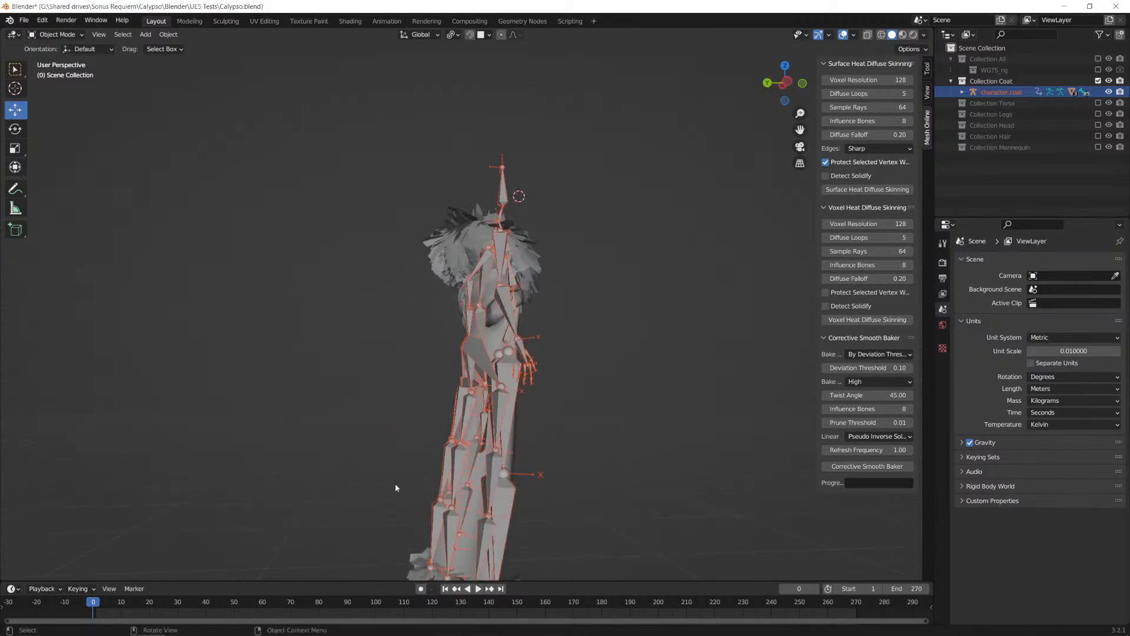
pyautogui.moveTo(481, 312); pyautogui.dragTo(283, 265, button='middle')
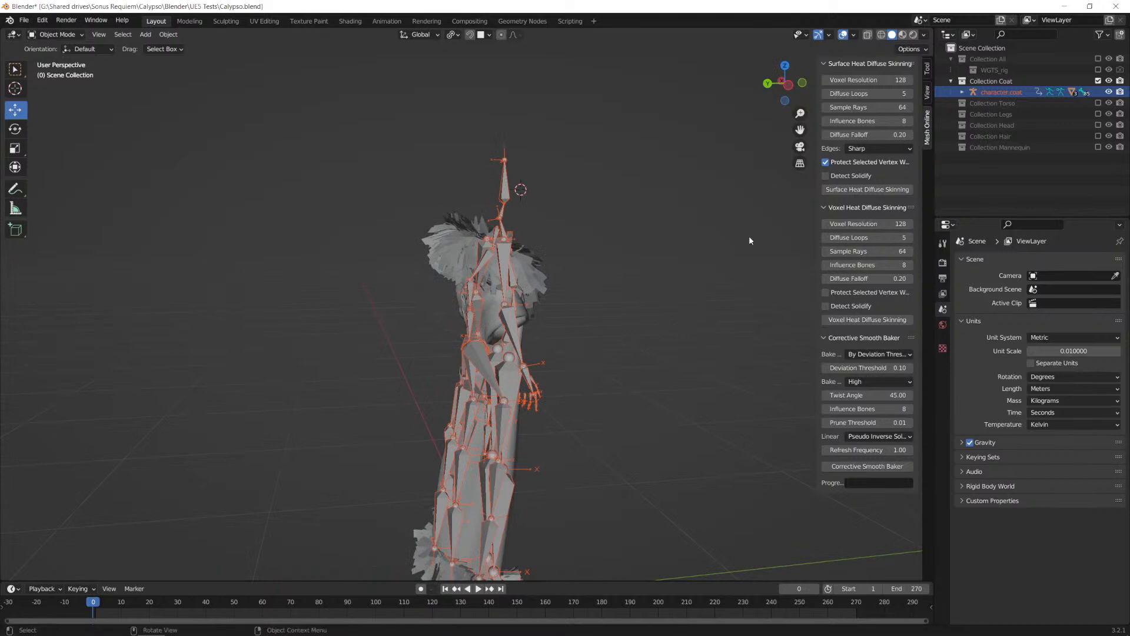
# Step: Exclude Collection Coat, enable Collection Torso, and inspect the torso mesh with its armature
pyautogui.click(1097, 80)
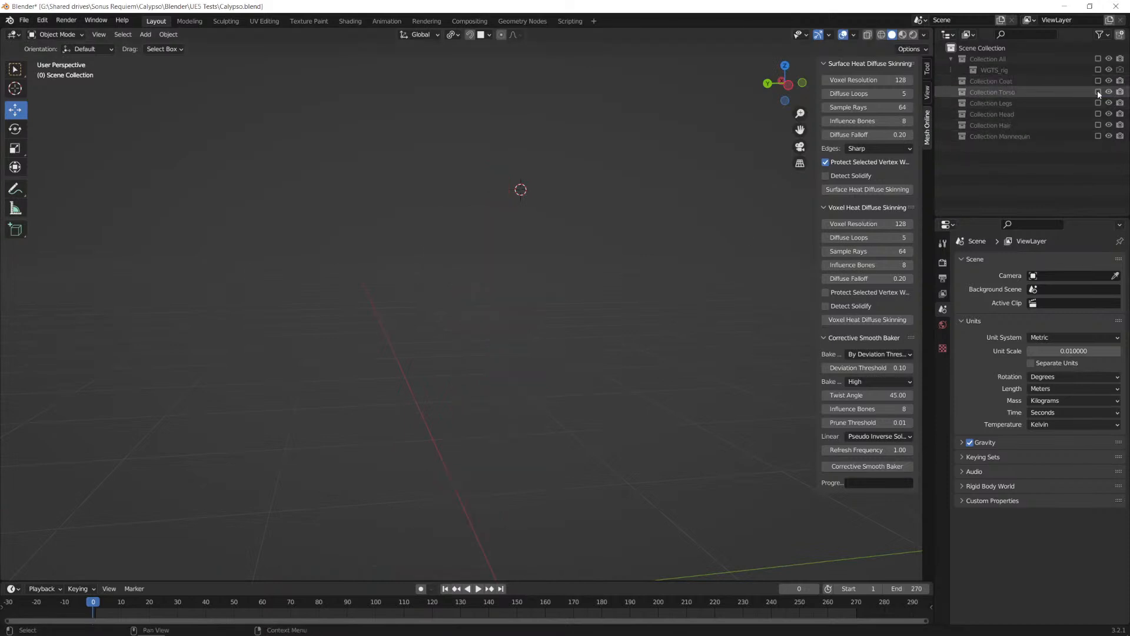
pyautogui.click(1098, 91)
pyautogui.moveTo(636, 259); pyautogui.dragTo(595, 249, button='middle')
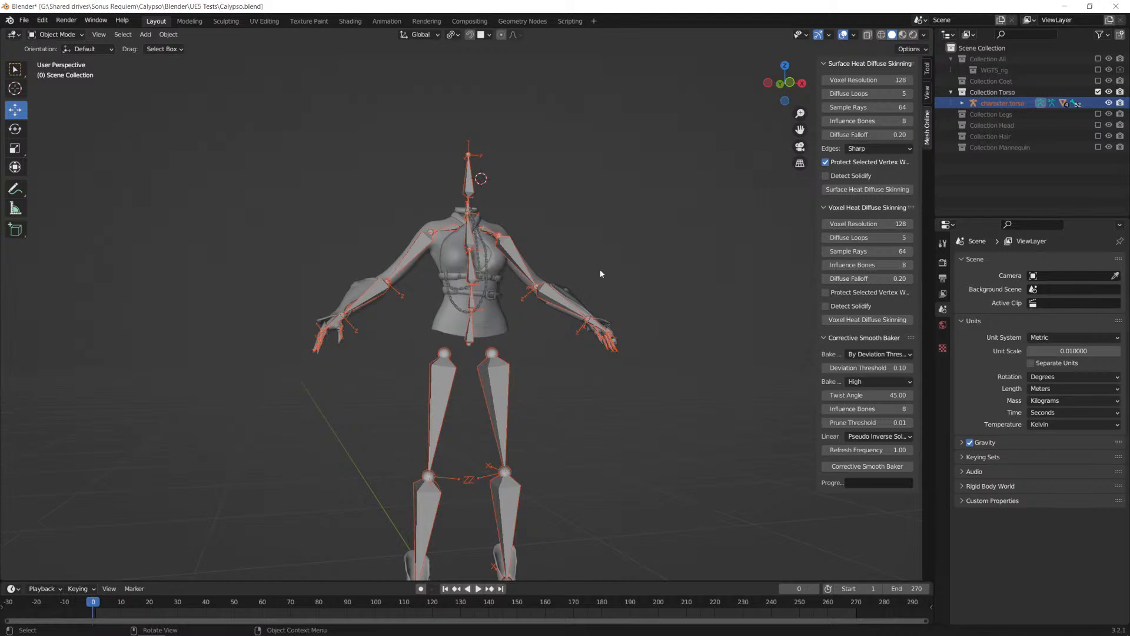
# Step: Exclude Collection Torso and enable Collection Legs to display the legs with their rig
pyautogui.click(1097, 92)
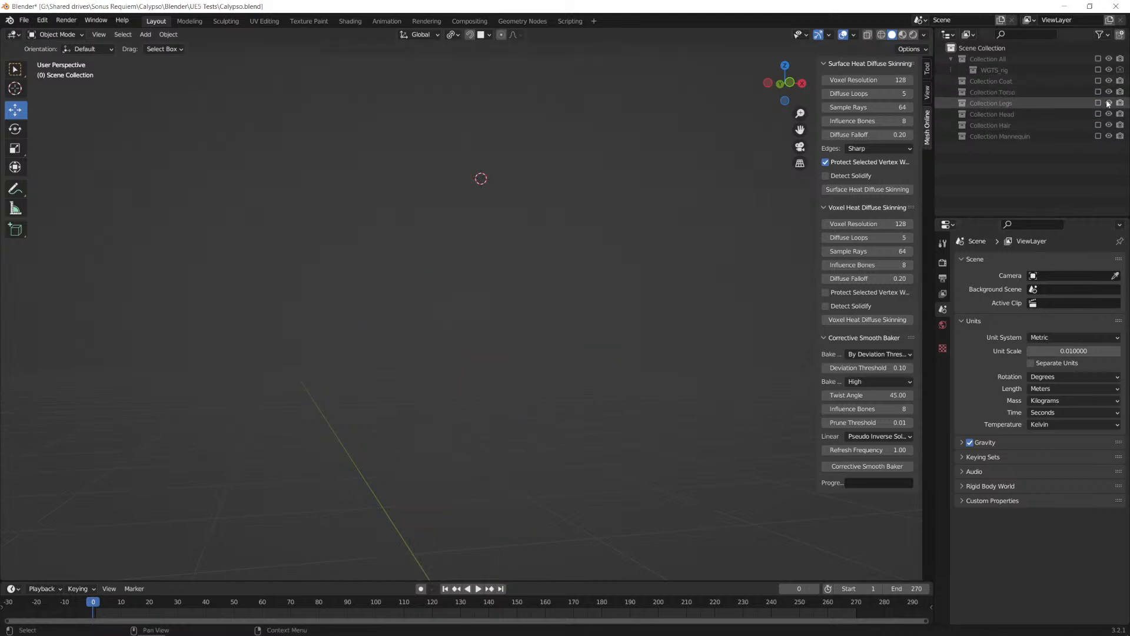
pyautogui.click(1097, 103)
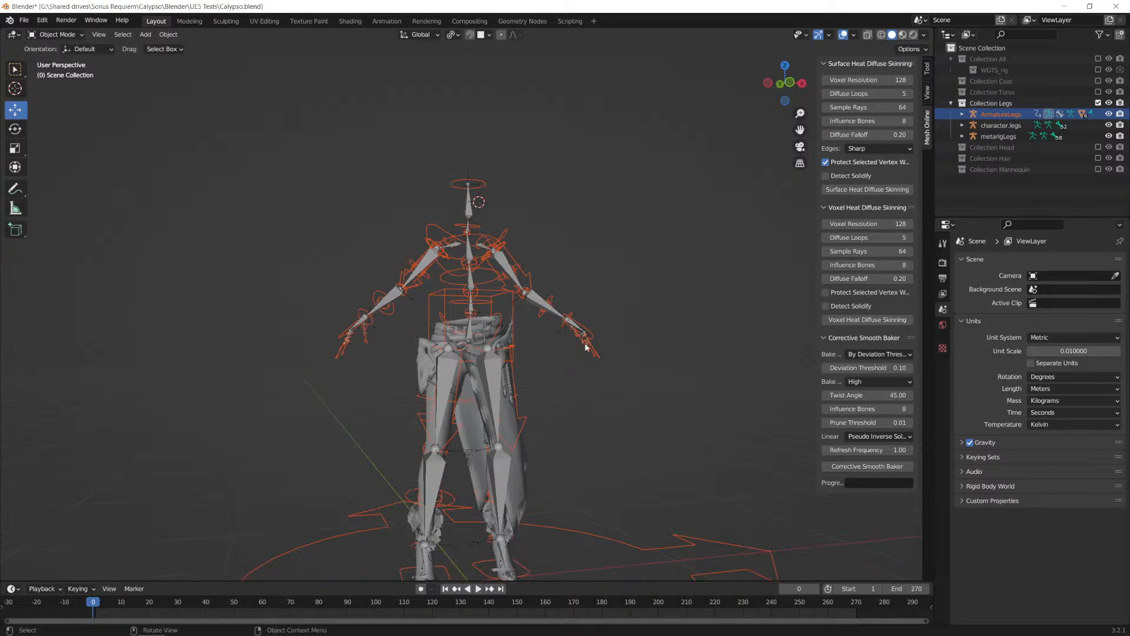
# Step: Exclude Collection Legs, enable Collection Head, and inspect the head mesh with its facial bones from several angles
pyautogui.click(1098, 102)
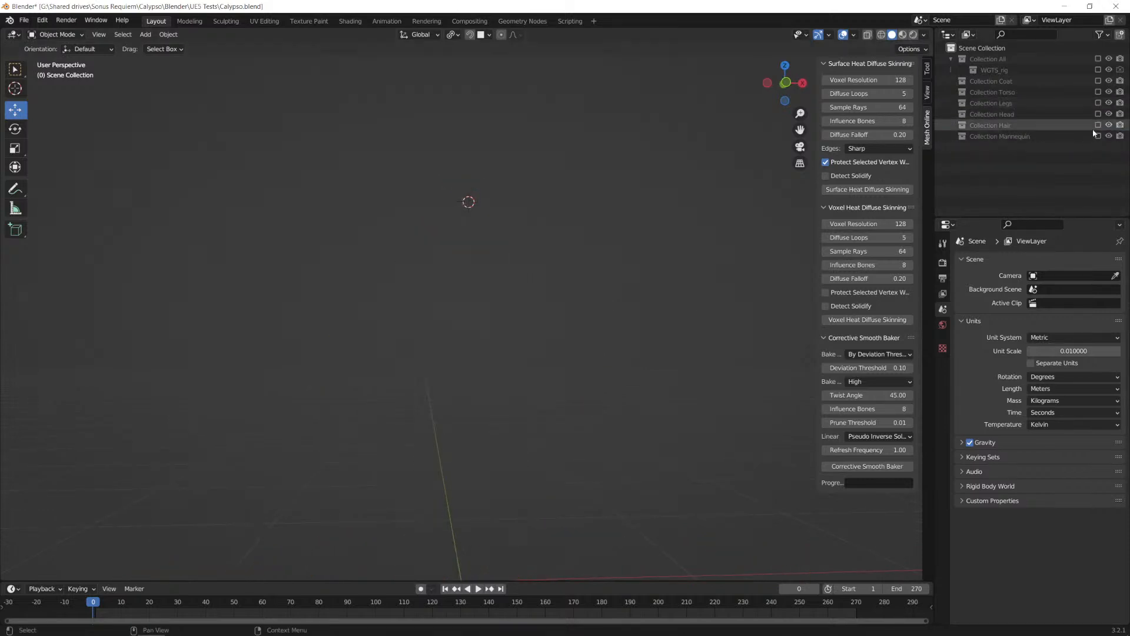
pyautogui.click(1099, 113)
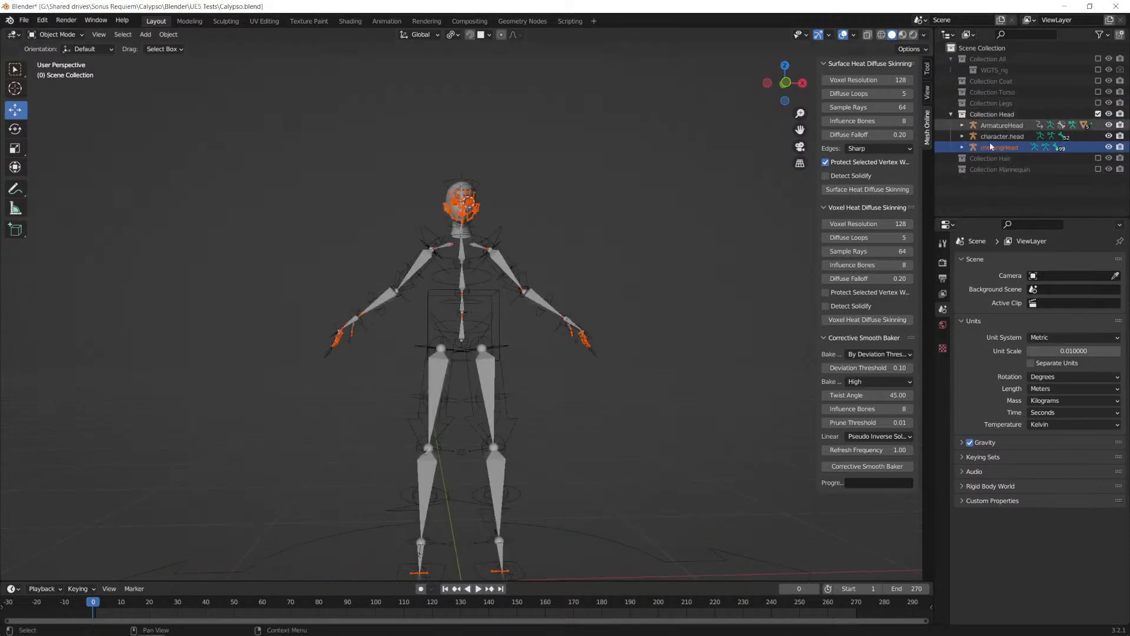
pyautogui.scroll(4, 694, 174)
pyautogui.moveTo(630, 195); pyautogui.dragTo(613, 348, button='middle')
pyautogui.moveTo(500, 255); pyautogui.dragTo(480, 194, button='middle')
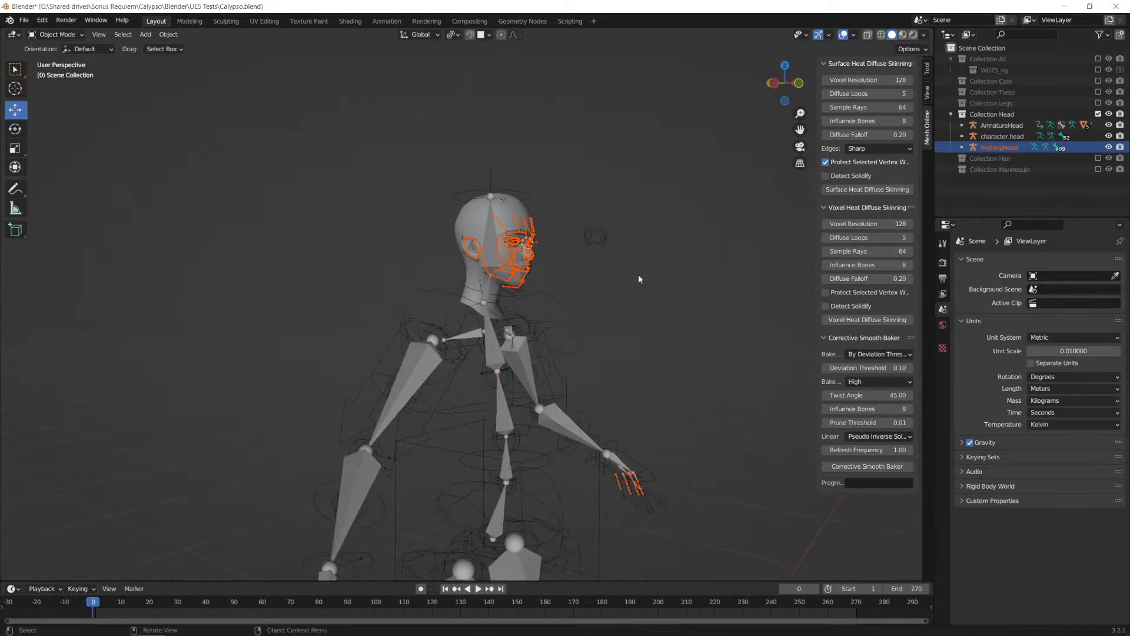
pyautogui.moveTo(659, 292); pyautogui.dragTo(571, 337, button='middle')
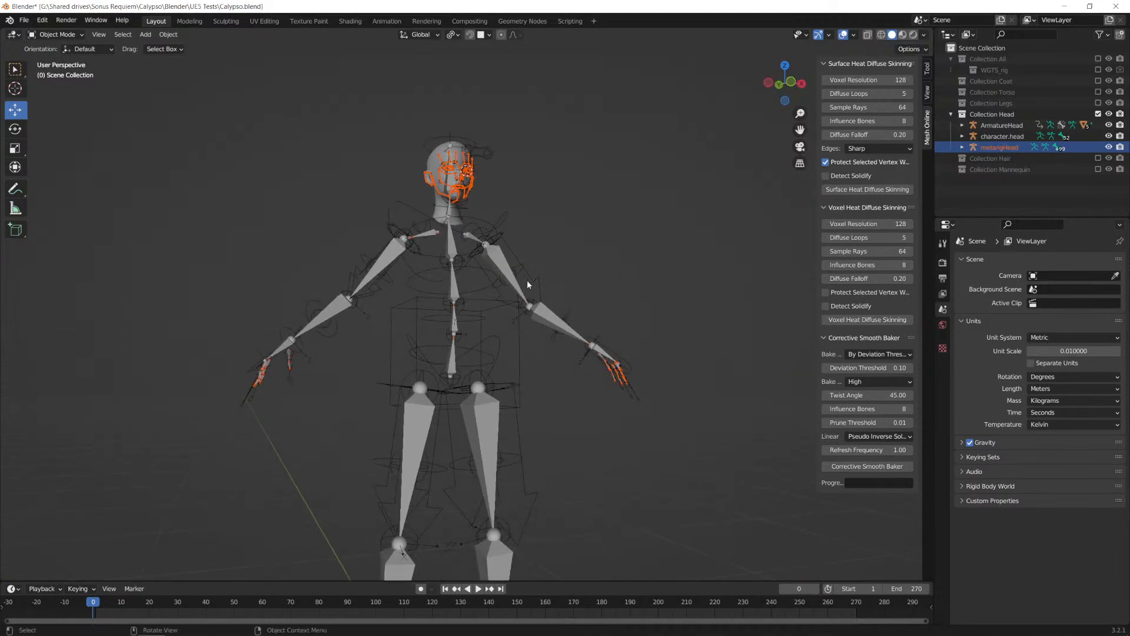
pyautogui.moveTo(541, 251); pyautogui.dragTo(540, 262, button='middle')
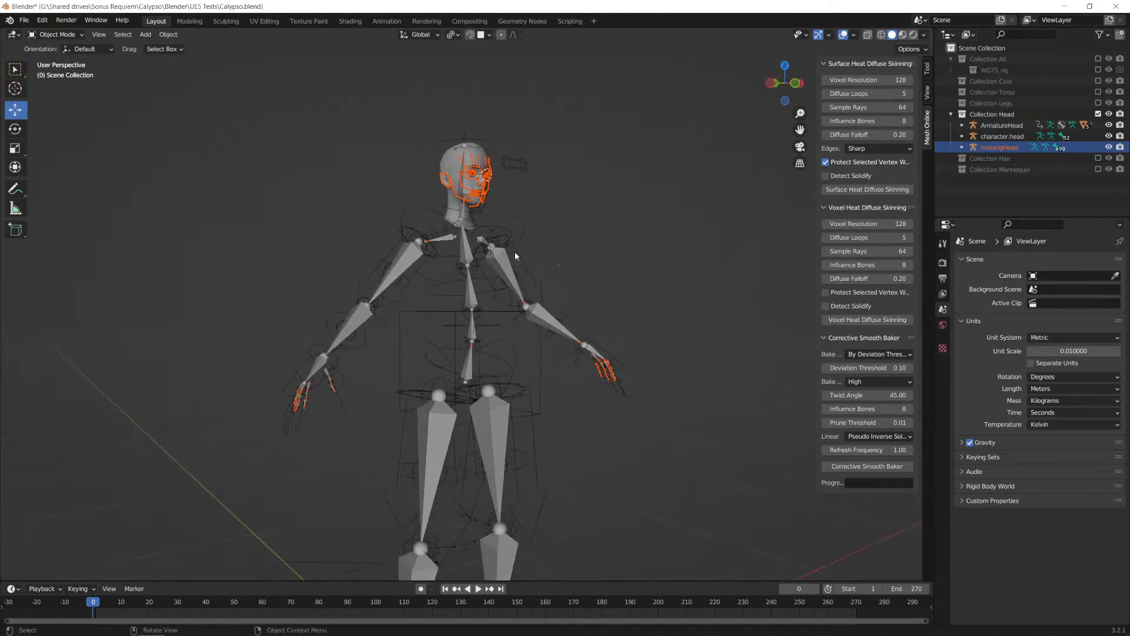
pyautogui.moveTo(576, 201)
pyautogui.mouseDown(button='middle')
pyautogui.moveTo(568, 213)
pyautogui.moveTo(574, 185)
pyautogui.mouseUp(button='middle')
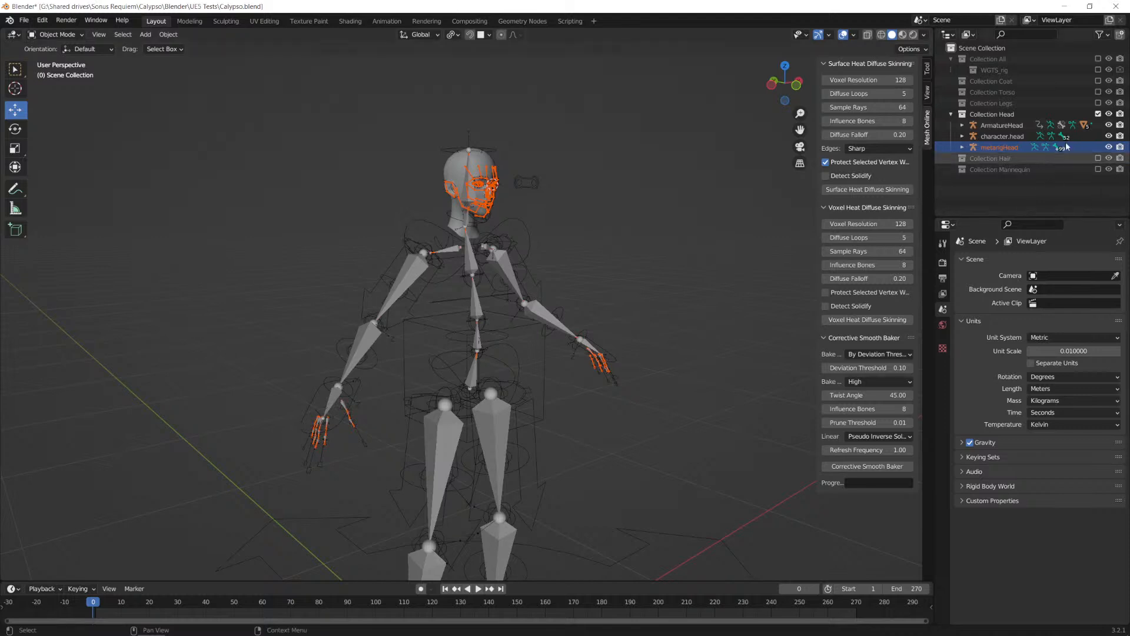
# Step: Exclude Collection Head, enable Collection Hair, and inspect the hair mesh with its armature
pyautogui.click(1098, 114)
pyautogui.click(1098, 125)
pyautogui.moveTo(639, 230); pyautogui.dragTo(609, 226, button='middle')
pyautogui.moveTo(558, 182); pyautogui.dragTo(508, 176, button='middle')
pyautogui.moveTo(577, 217); pyautogui.dragTo(563, 240, button='middle')
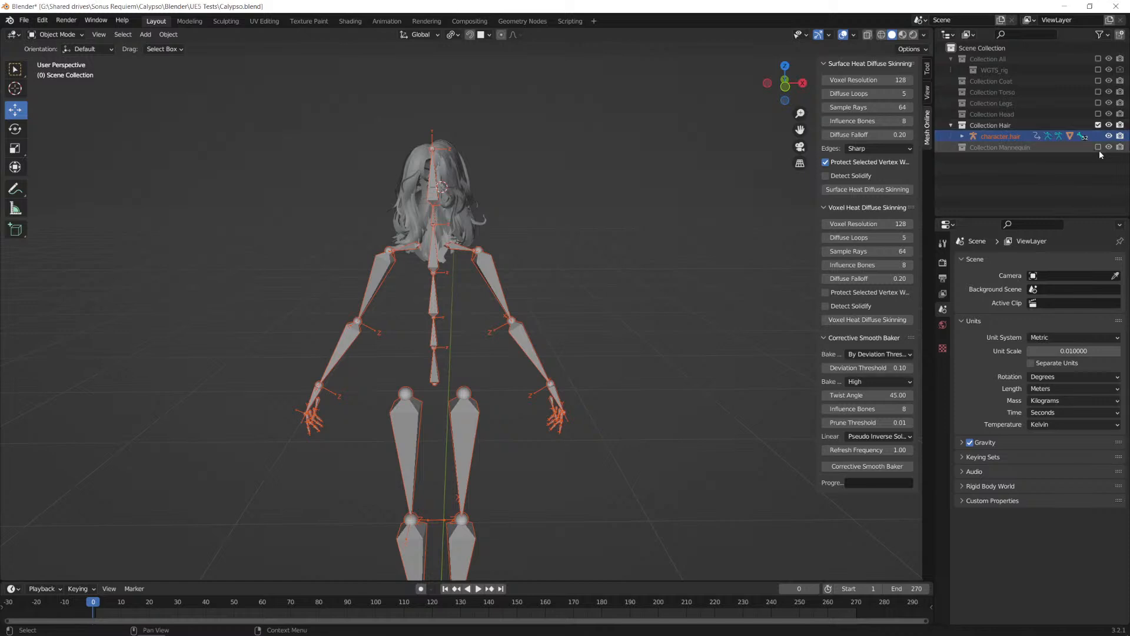
# Step: Show Collection Mannequin in place of Collection Hair for a look, and switch back to Collection Hair
pyautogui.click(1098, 125)
pyautogui.click(1099, 136)
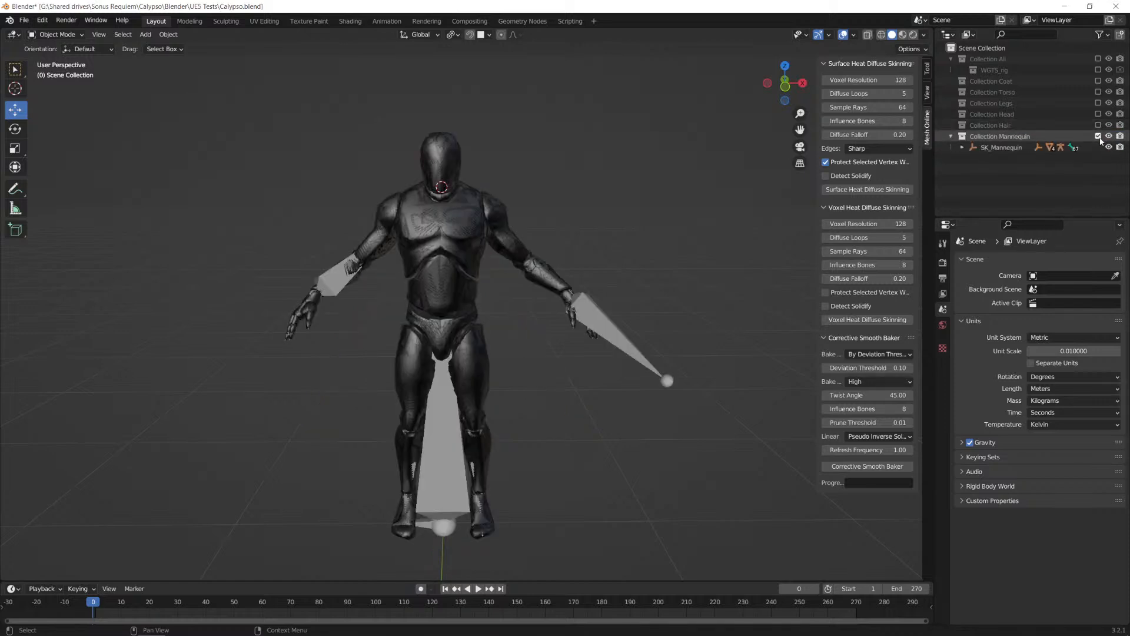
pyautogui.click(1100, 136)
pyautogui.click(1099, 126)
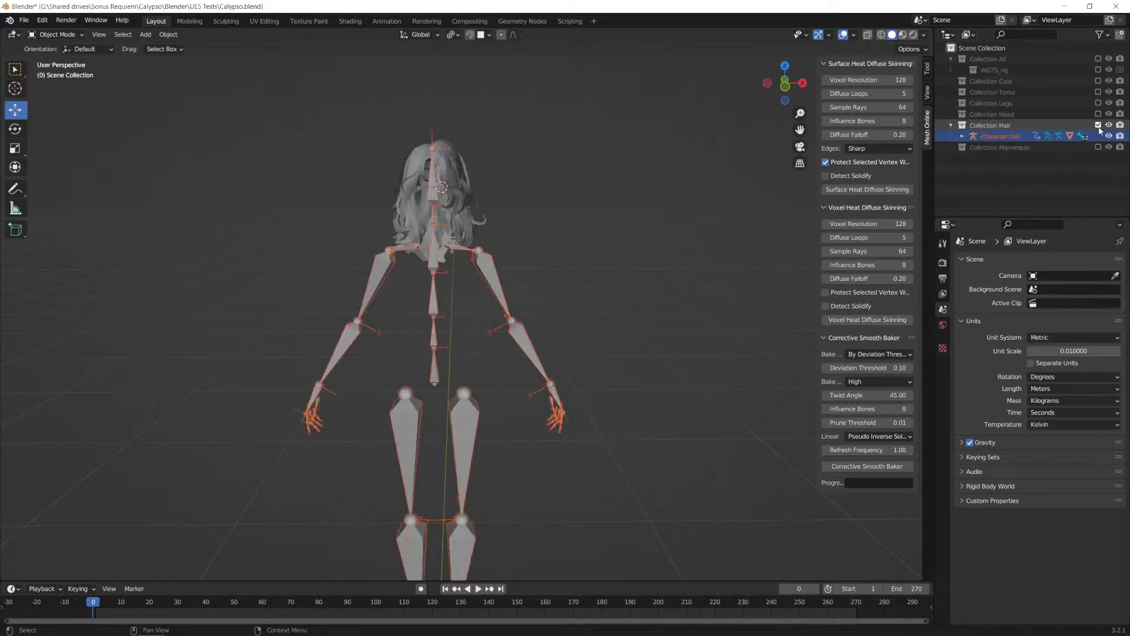
# Step: Preview Collection Head, Collection Legs and Collection Torso together with the hair, and exclude those three again
pyautogui.click(1098, 114)
pyautogui.click(1098, 103)
pyautogui.click(1098, 92)
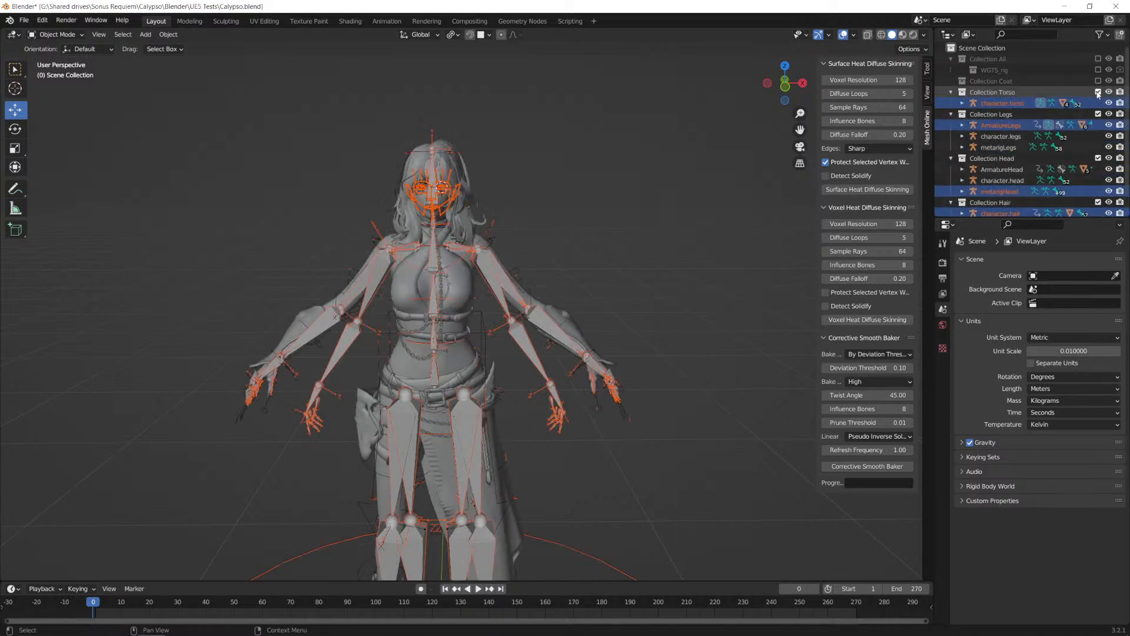
pyautogui.click(1099, 92)
pyautogui.click(1098, 103)
pyautogui.click(1098, 114)
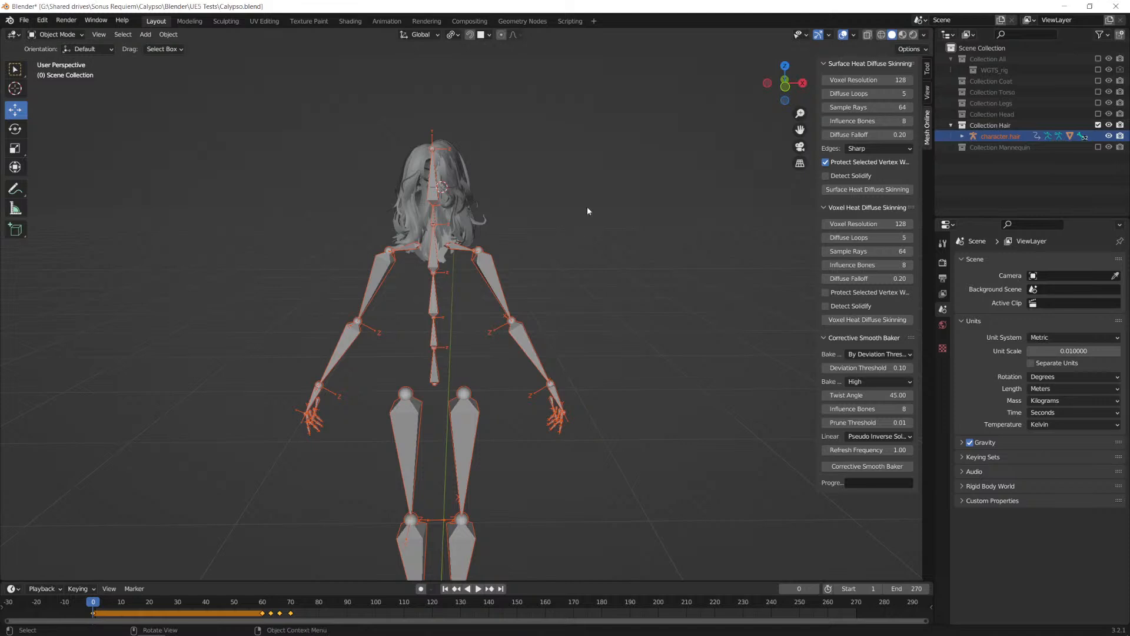
# Step: Exclude Collection Hair, enable Collection All, and select ArmatureAll
pyautogui.click(1098, 125)
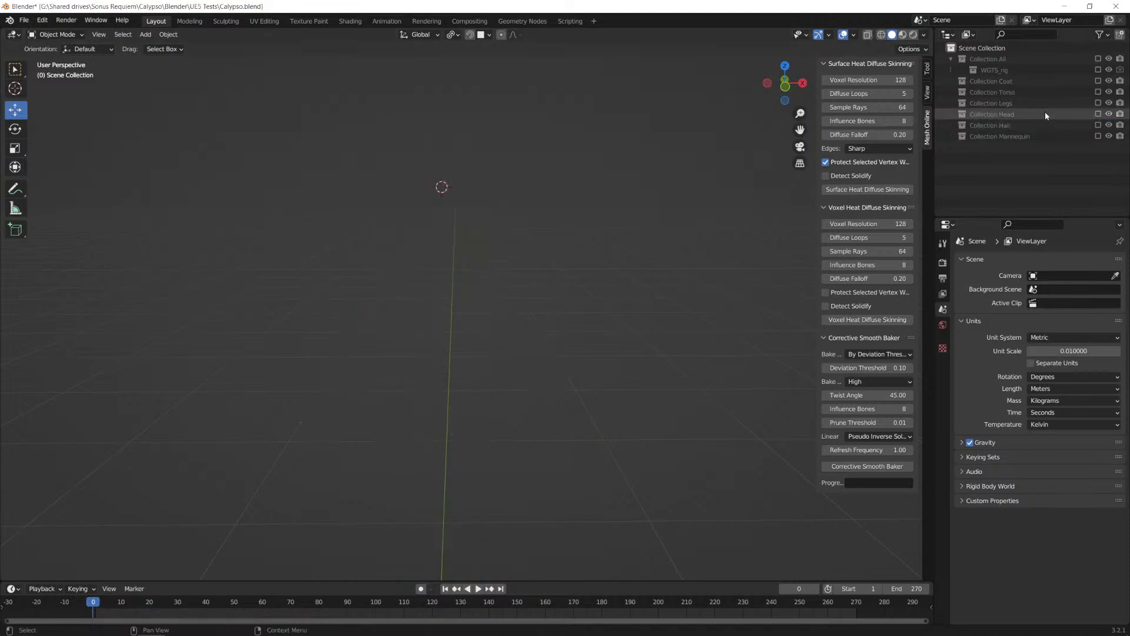
pyautogui.click(1098, 125)
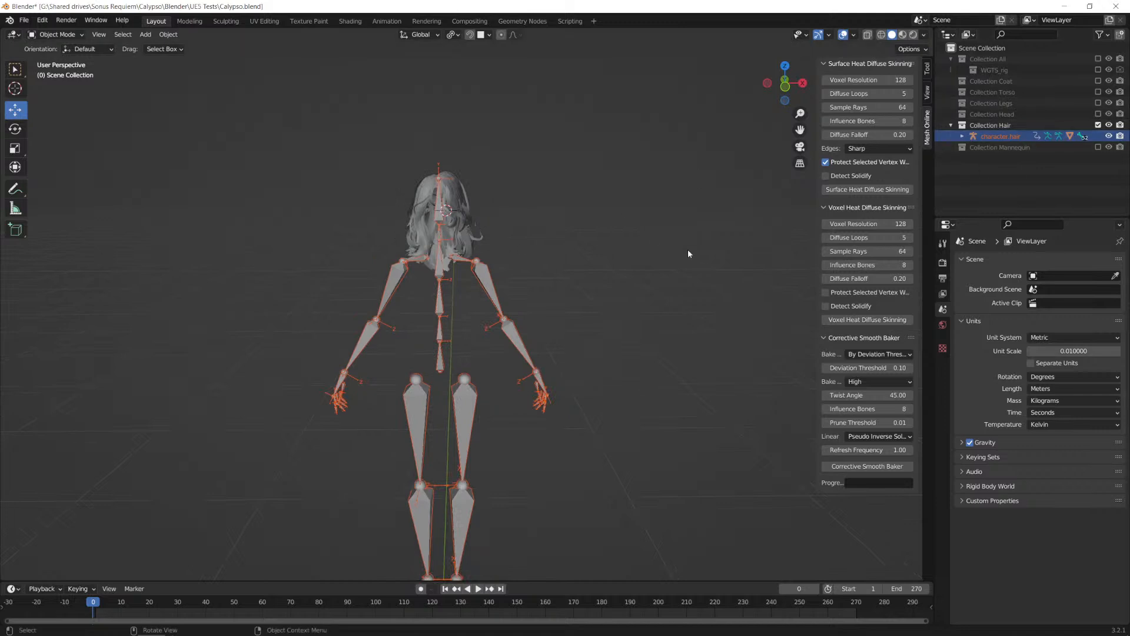
pyautogui.click(1098, 124)
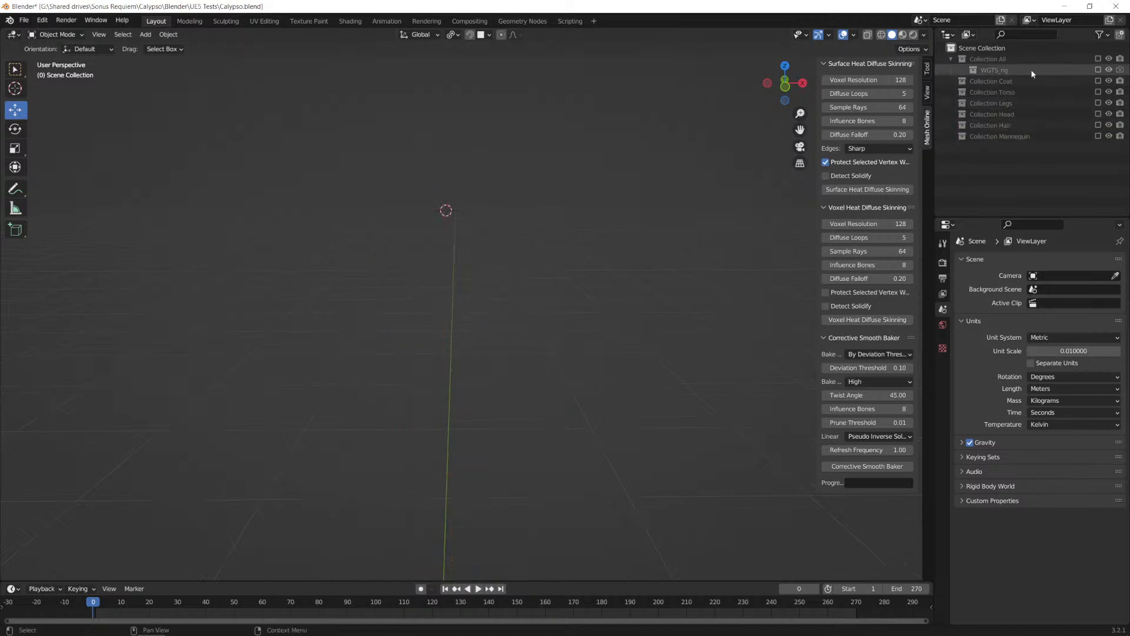
pyautogui.click(1097, 59)
pyautogui.click(474, 320)
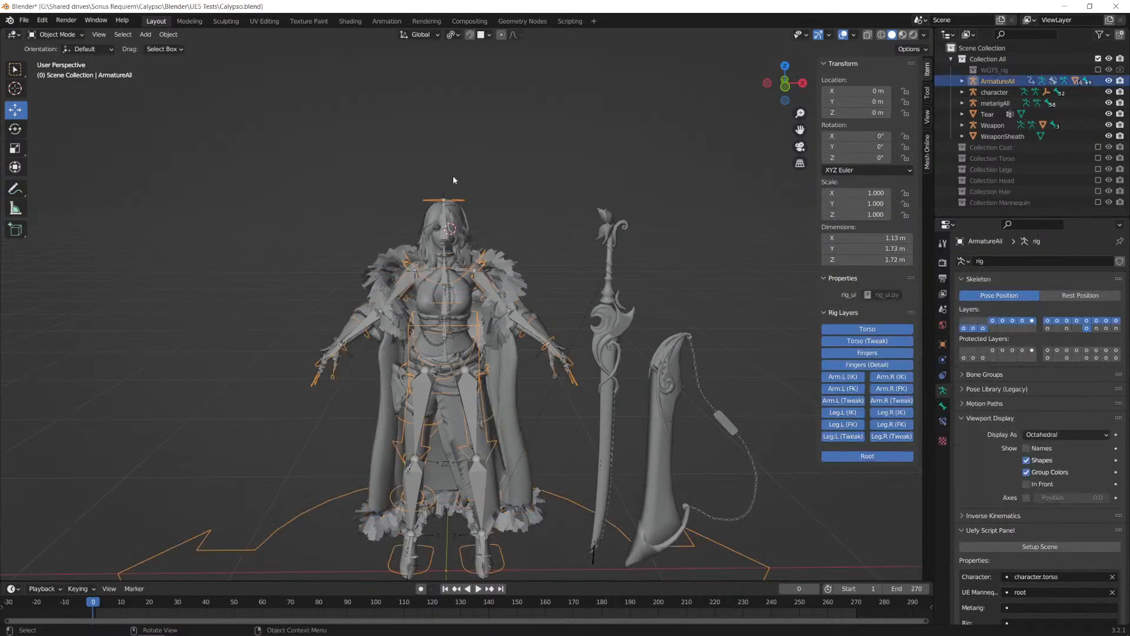
# Step: Switch ArmatureAll to Pose Mode and try moving its torso control bone
pyautogui.moveTo(453, 180); pyautogui.dragTo(495, 227, button='middle')
pyautogui.click(68, 38)
pyautogui.click(53, 71)
pyautogui.click(462, 230)
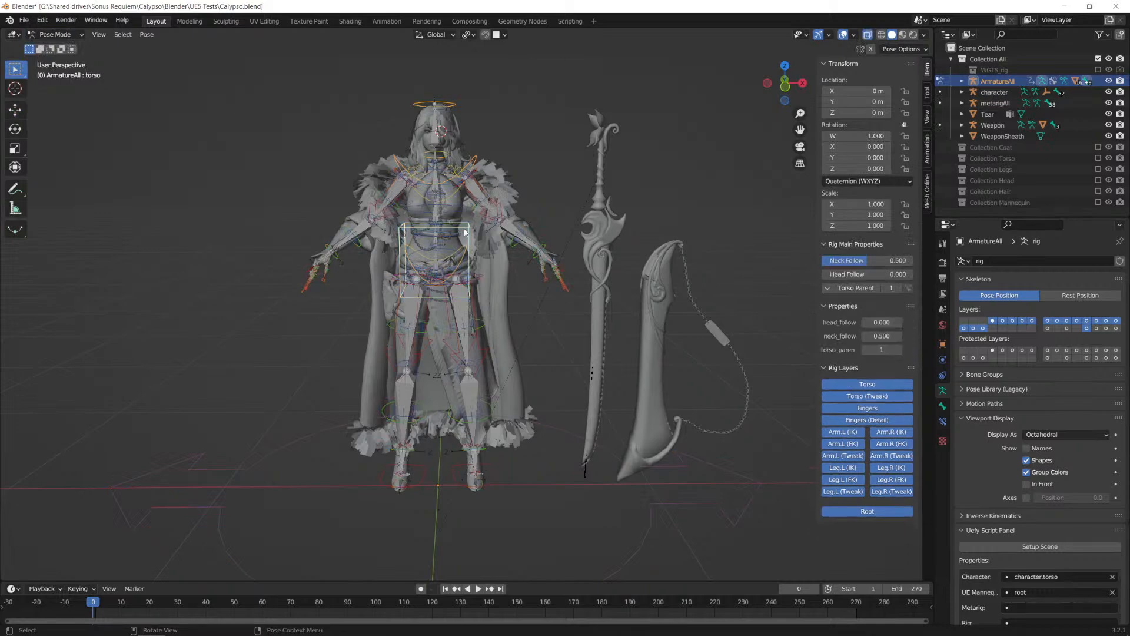
pyautogui.press('g')
pyautogui.rightClick(440, 288)
# Step: Switch to Unreal Engine and browse the assets in the Calypso character folder
pyautogui.hotkey('alt', 'Tab')
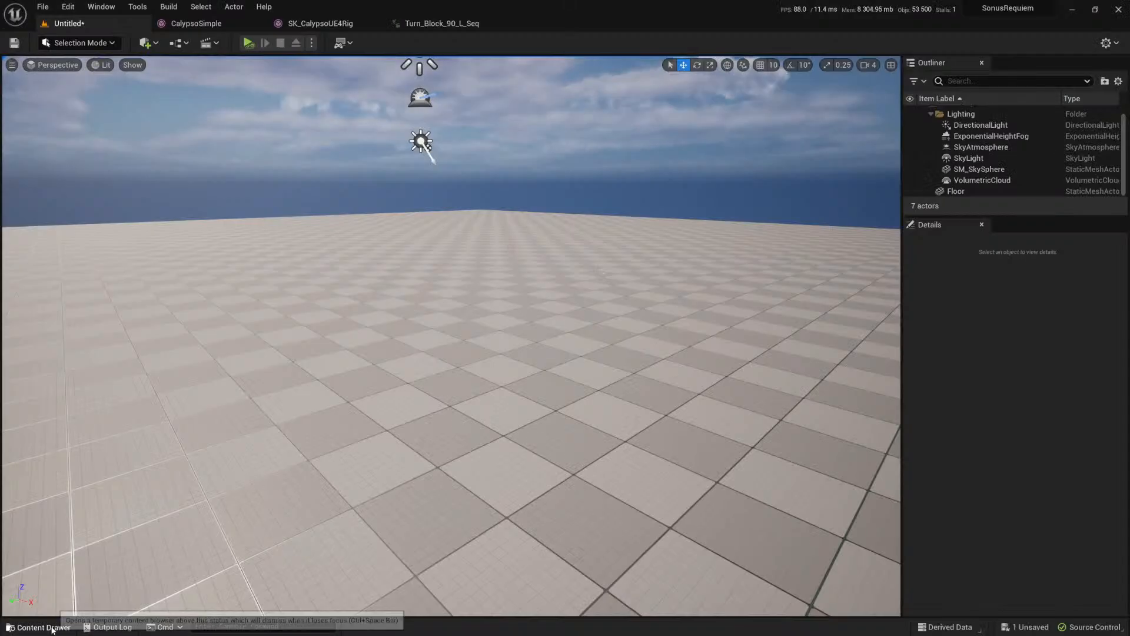
pyautogui.click(37, 628)
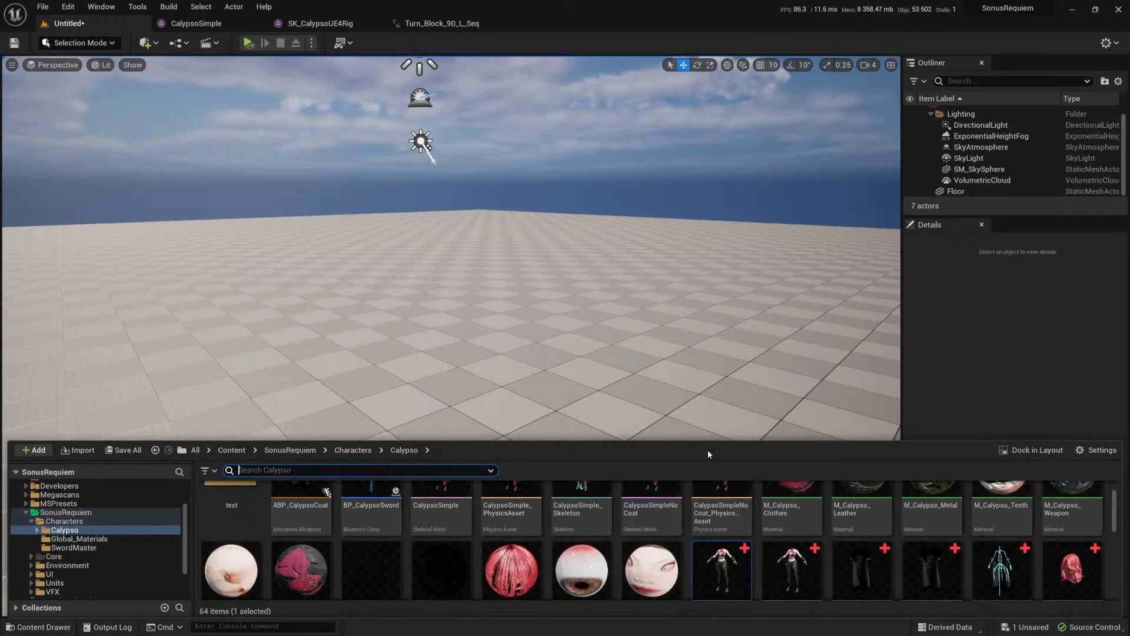
pyautogui.scroll(-3, 766, 560)
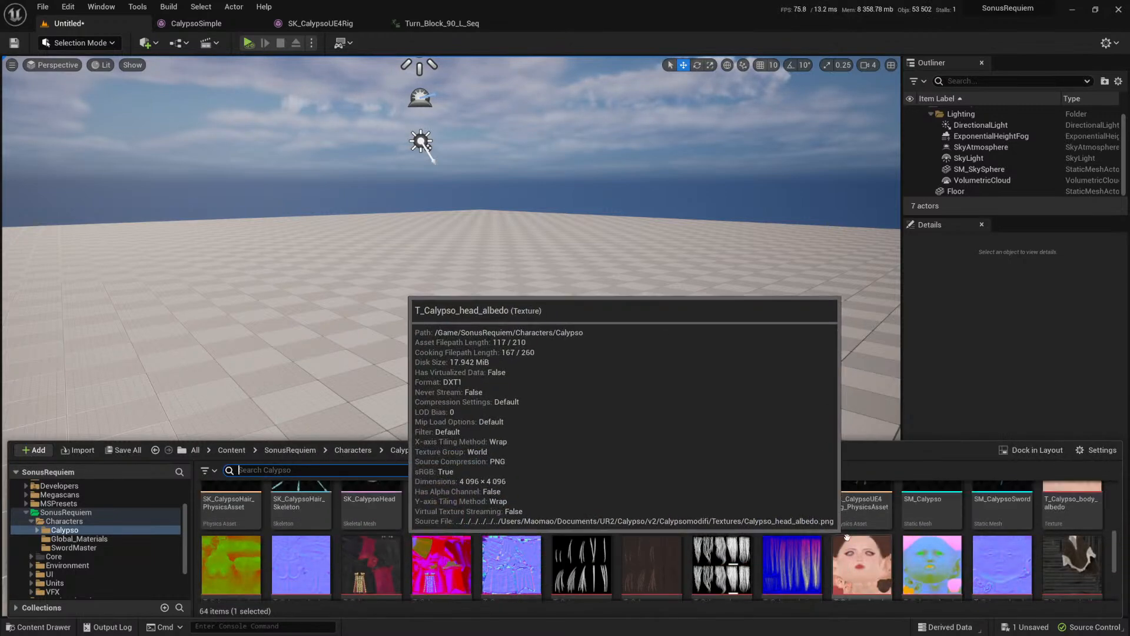
# Step: Search all assets for "BP_Caly" and open the BP_Calypso blueprint class
pyautogui.hotkey('ctrl', 'p')
pyautogui.write('BP_Caly')
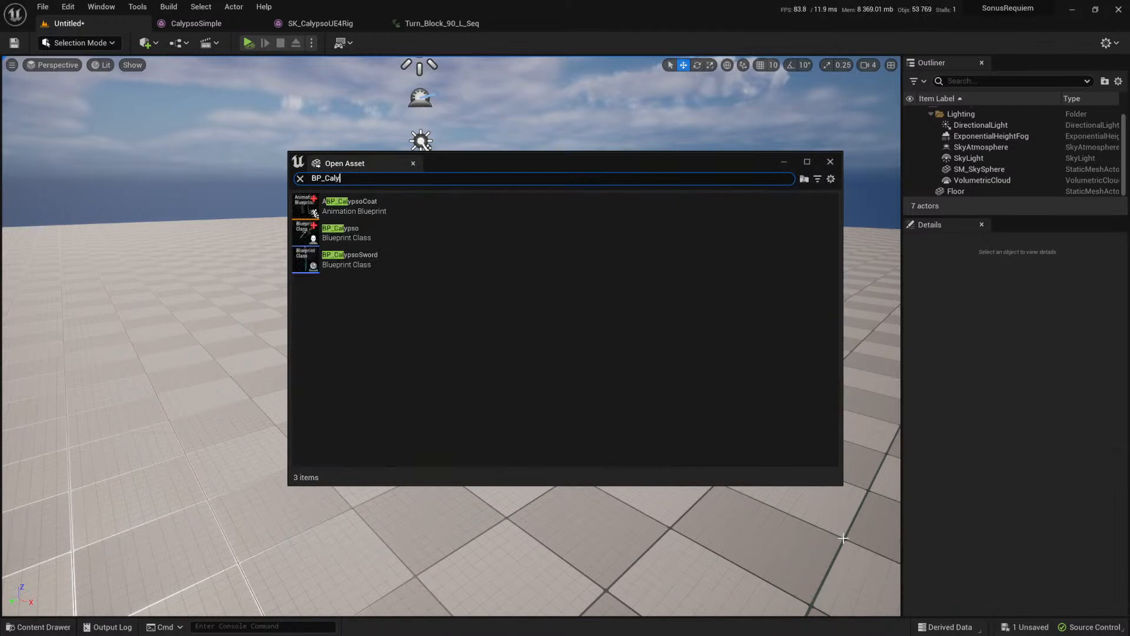
pyautogui.press('Down')
pyautogui.press('Down')
pyautogui.press('Up')
pyautogui.press('Down')
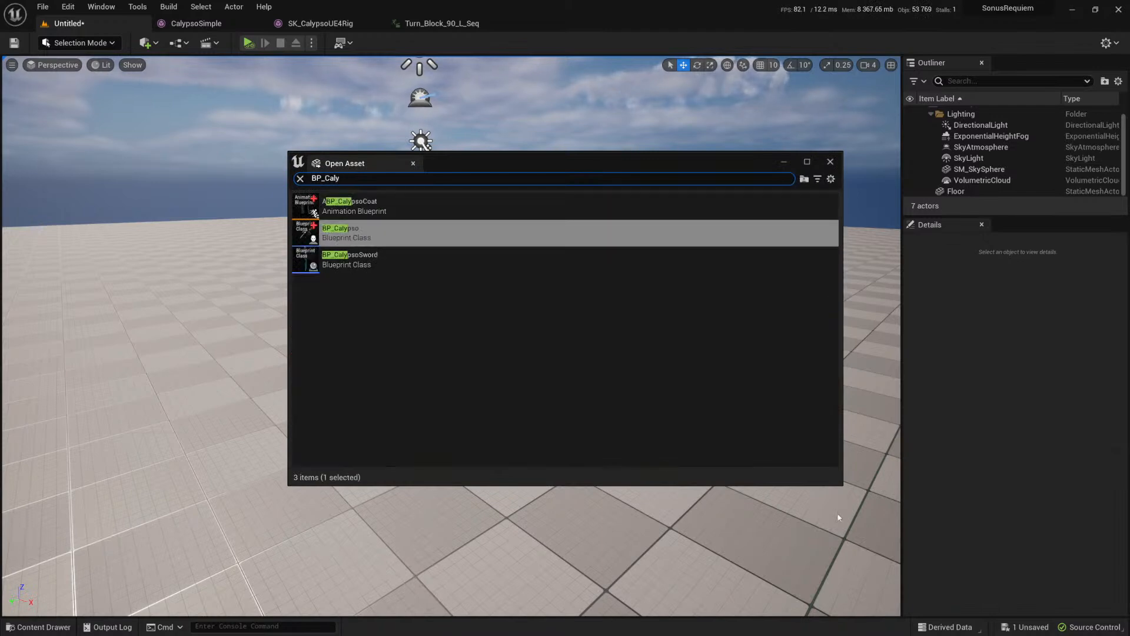
pyautogui.press('Return')
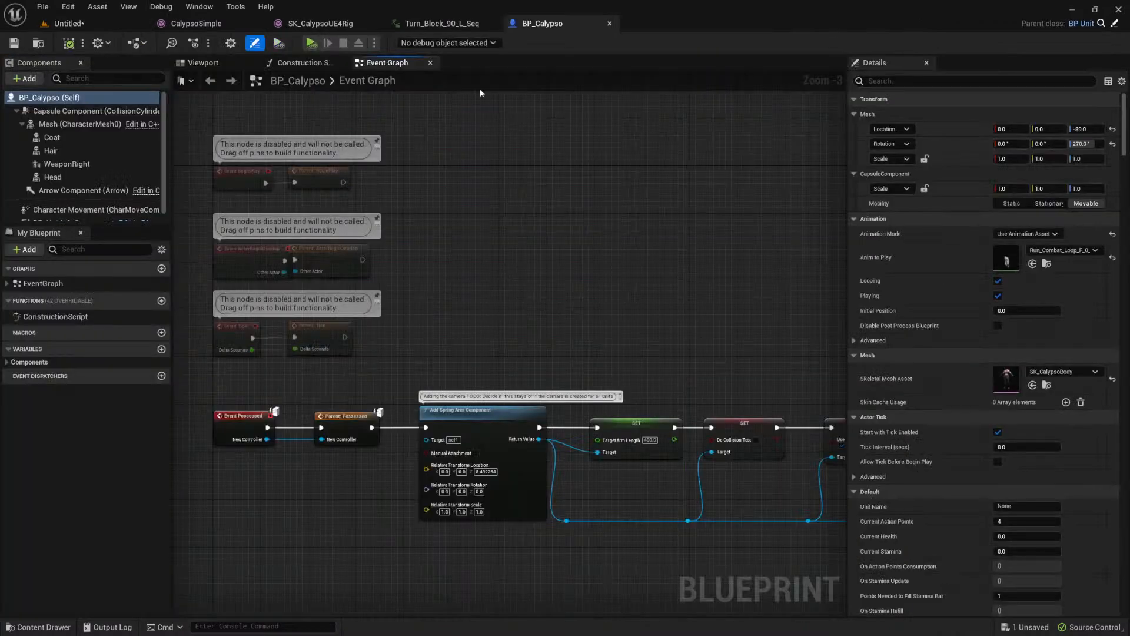
# Step: Look over the node chain in BP_Calypso's Event Graph
pyautogui.moveTo(465, 470); pyautogui.dragTo(480, 310, button='right')
pyautogui.scroll(2, 480, 310)
pyautogui.moveTo(341, 165); pyautogui.dragTo(422, 236, button='right')
pyautogui.scroll(-2, 422, 236)
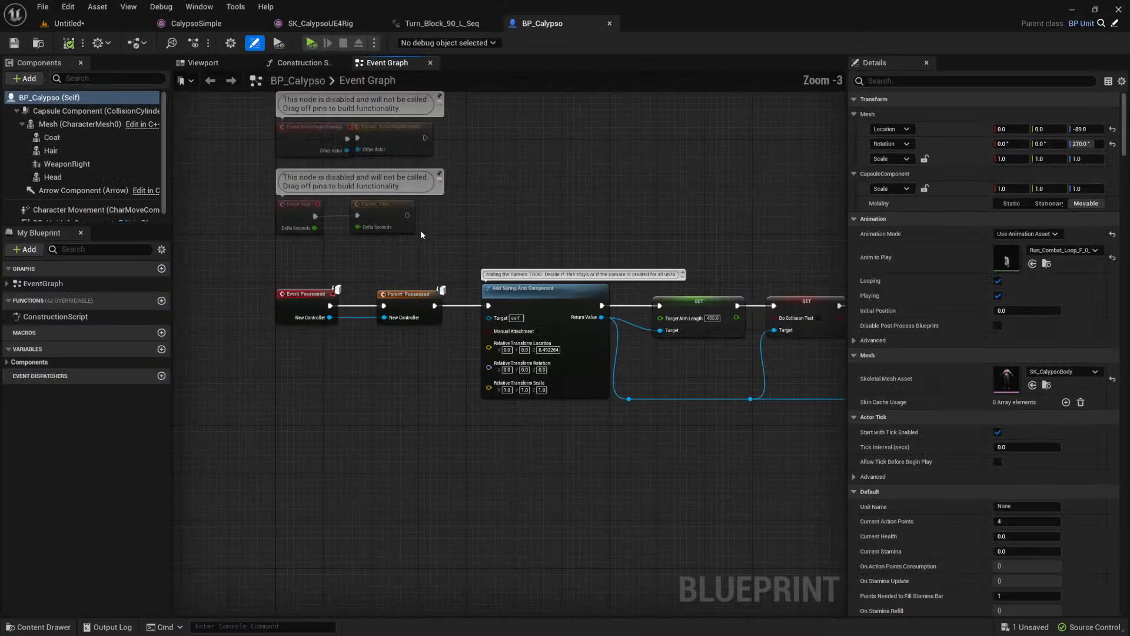
# Step: Select the Set Leader Pose Component node with its Head, Hair and Mesh inputs in the Construction Script, and preview the assembled character
pyautogui.click(298, 63)
pyautogui.moveTo(359, 343); pyautogui.dragTo(355, 277, button='right')
pyautogui.moveTo(492, 115); pyautogui.dragTo(649, 327)
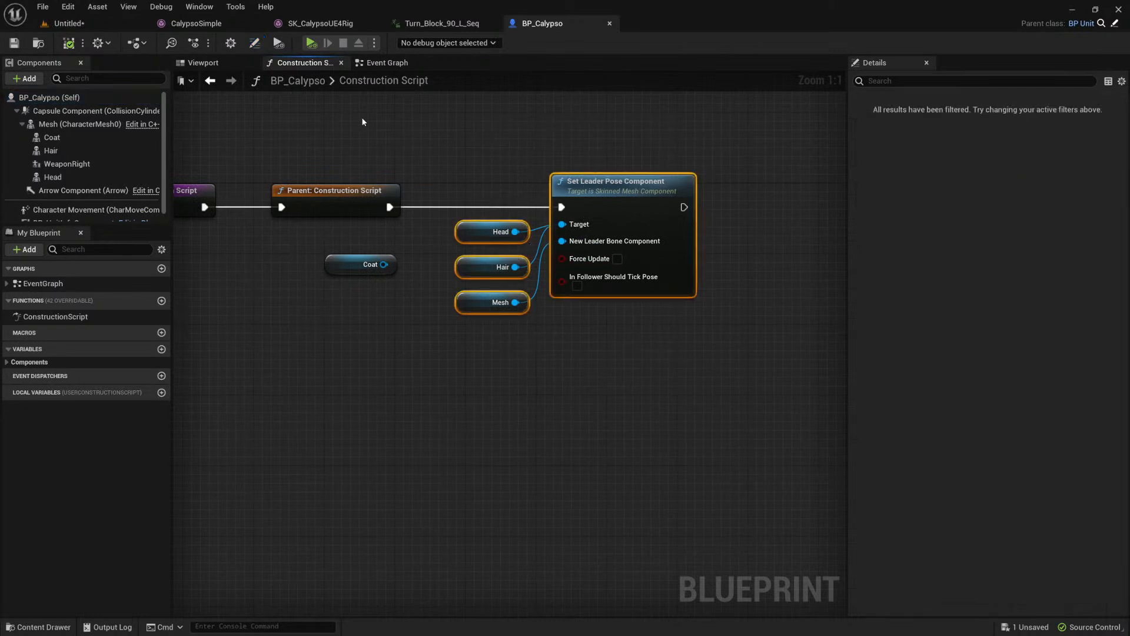
pyautogui.click(216, 64)
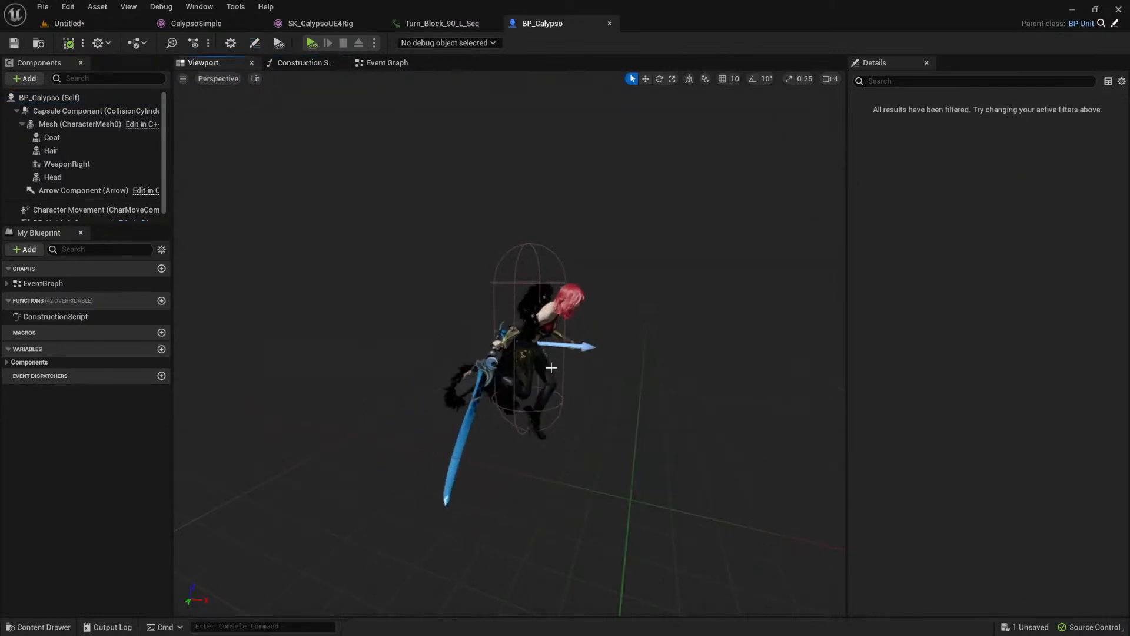
pyautogui.scroll(3, 627, 325)
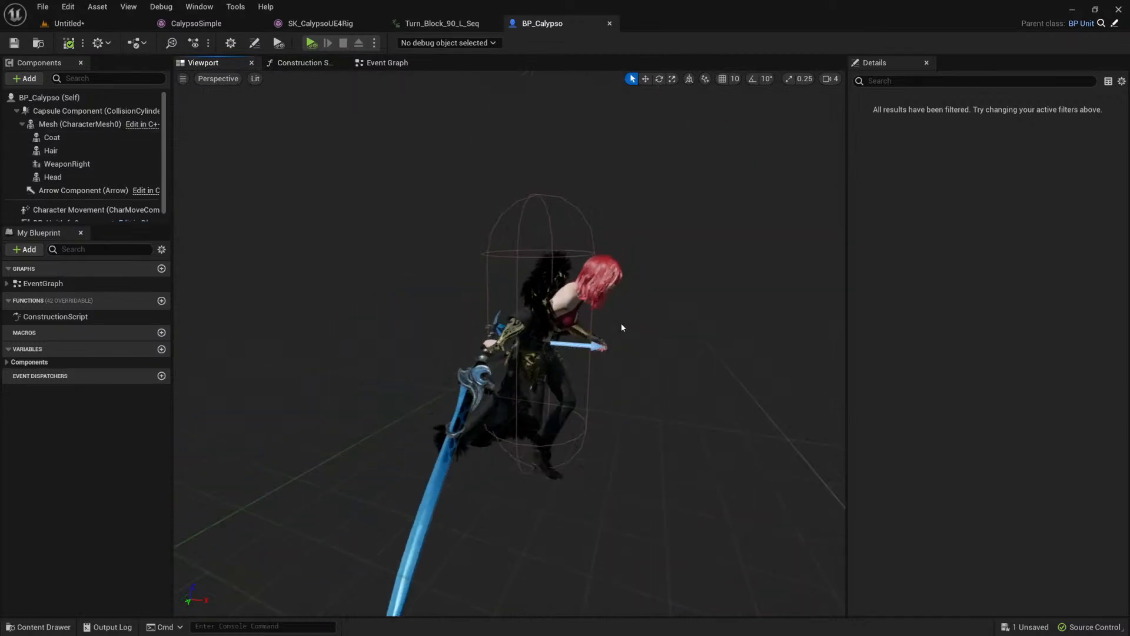
# Step: Disable the Set Leader Pose Component node in the Construction Script and compile the blueprint
pyautogui.click(302, 63)
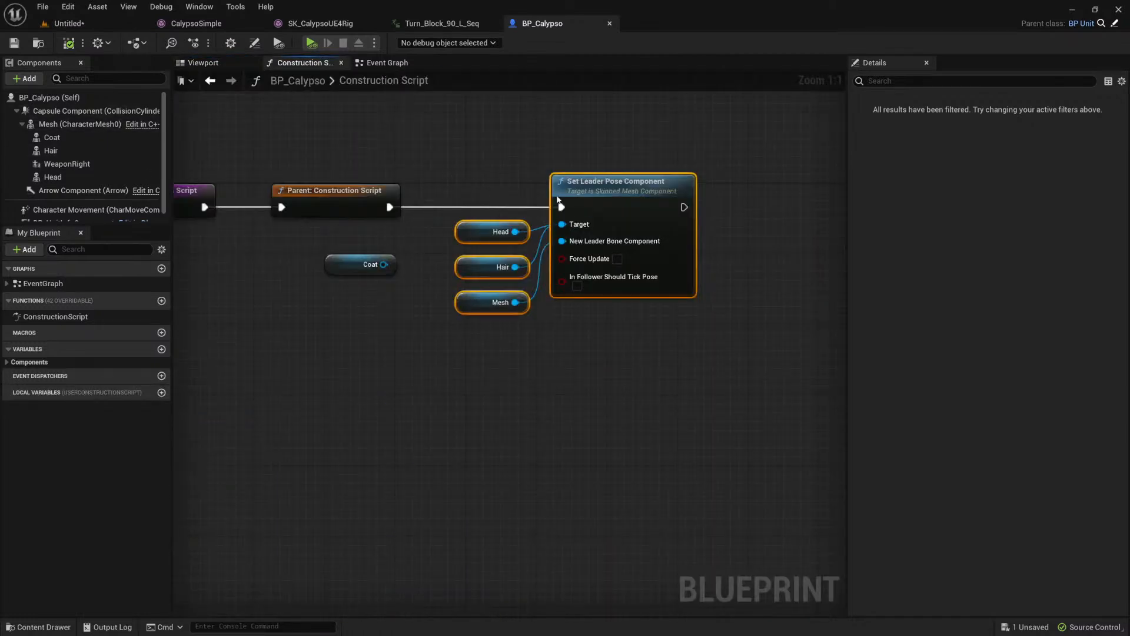
pyautogui.click(68, 43)
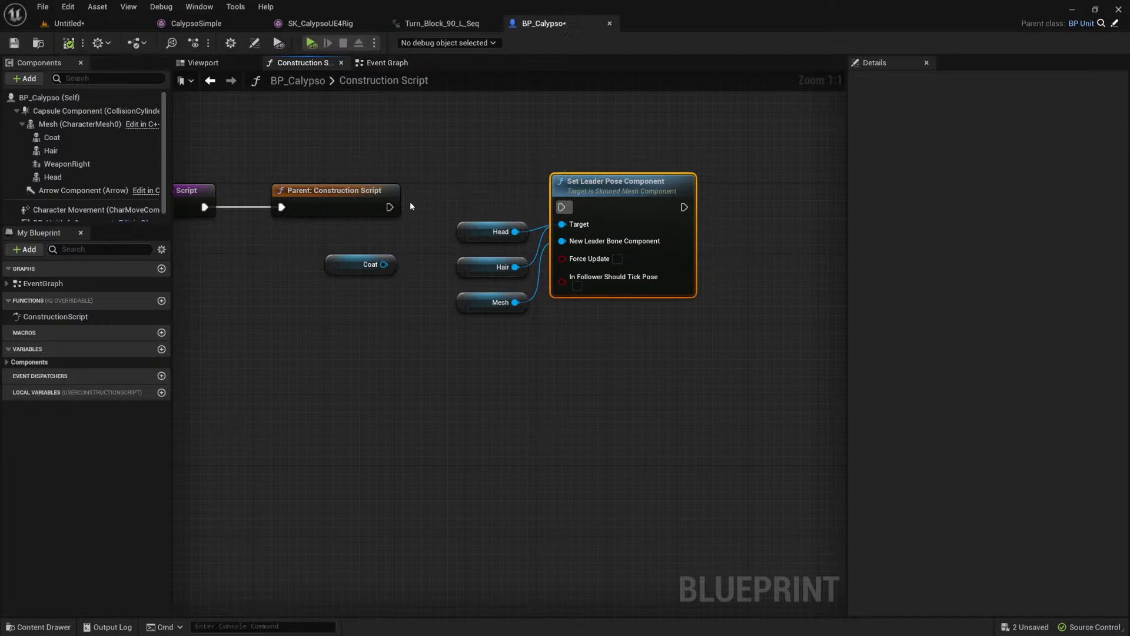
pyautogui.moveTo(390, 206); pyautogui.dragTo(561, 207)
pyautogui.rightClick(609, 196)
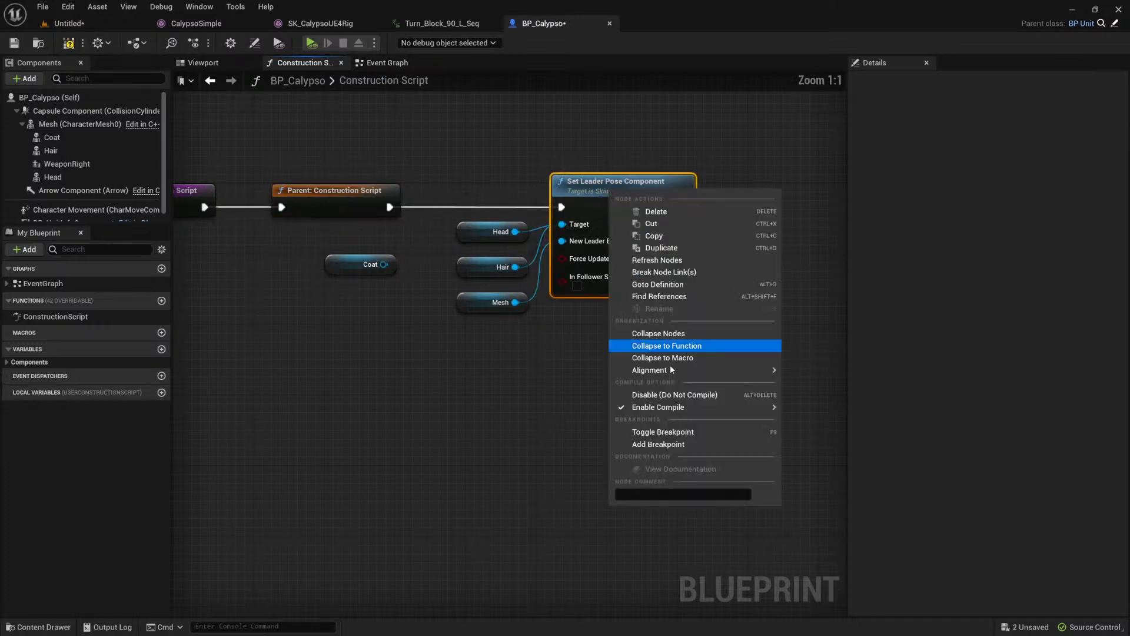
pyautogui.click(740, 400)
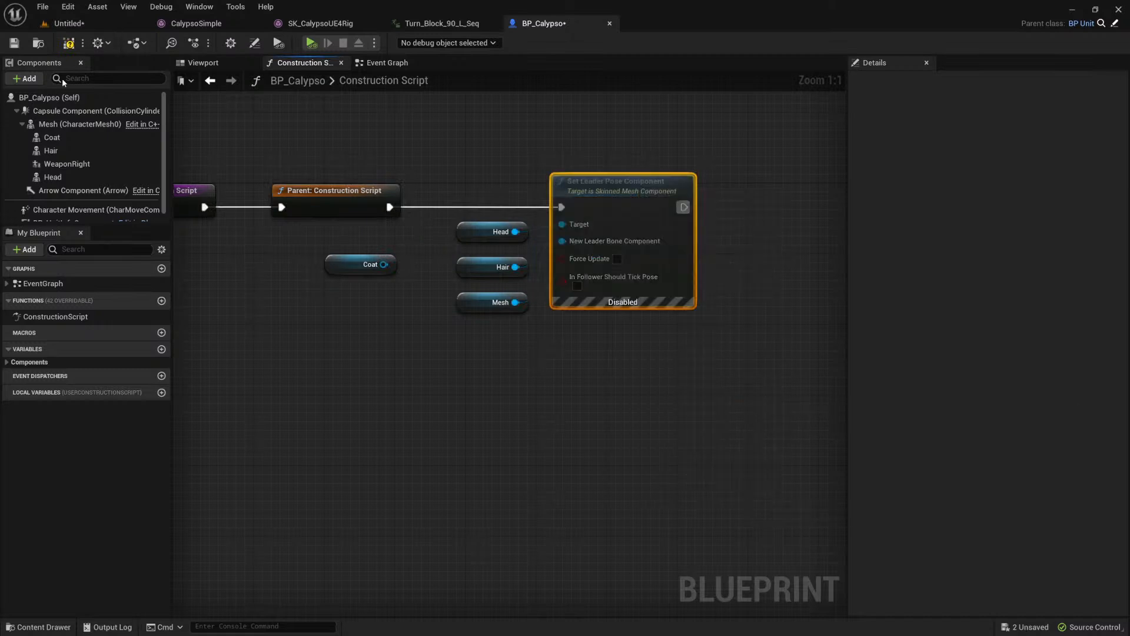
pyautogui.click(68, 43)
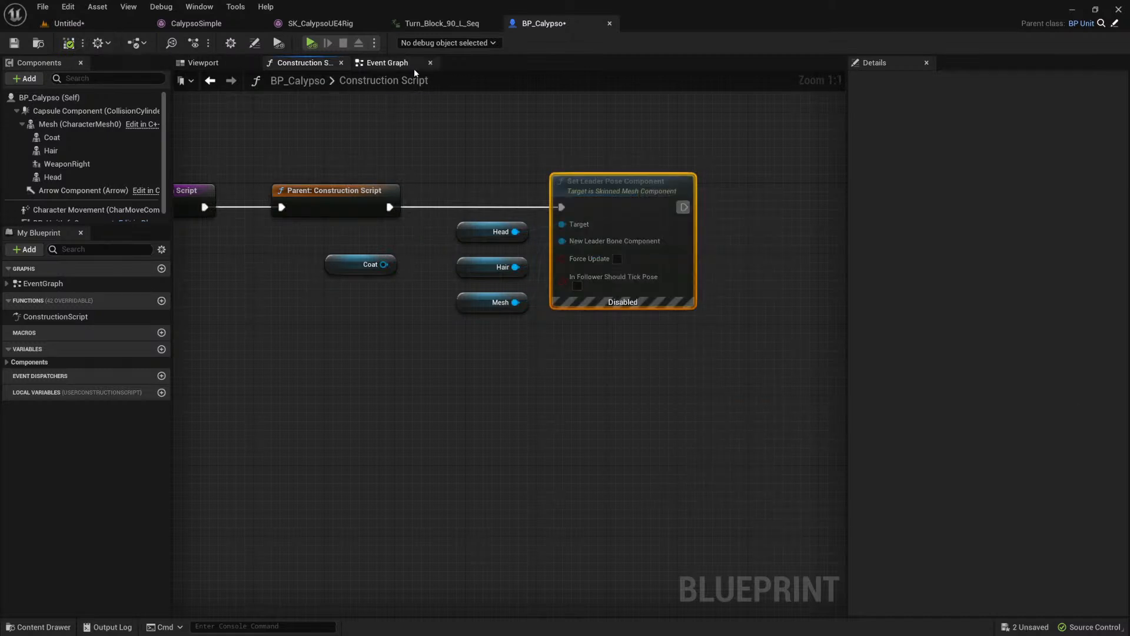
# Step: Examine from several angles how the hair and head follow the animated body in the blueprint's 3D preview
pyautogui.click(373, 66)
pyautogui.click(203, 63)
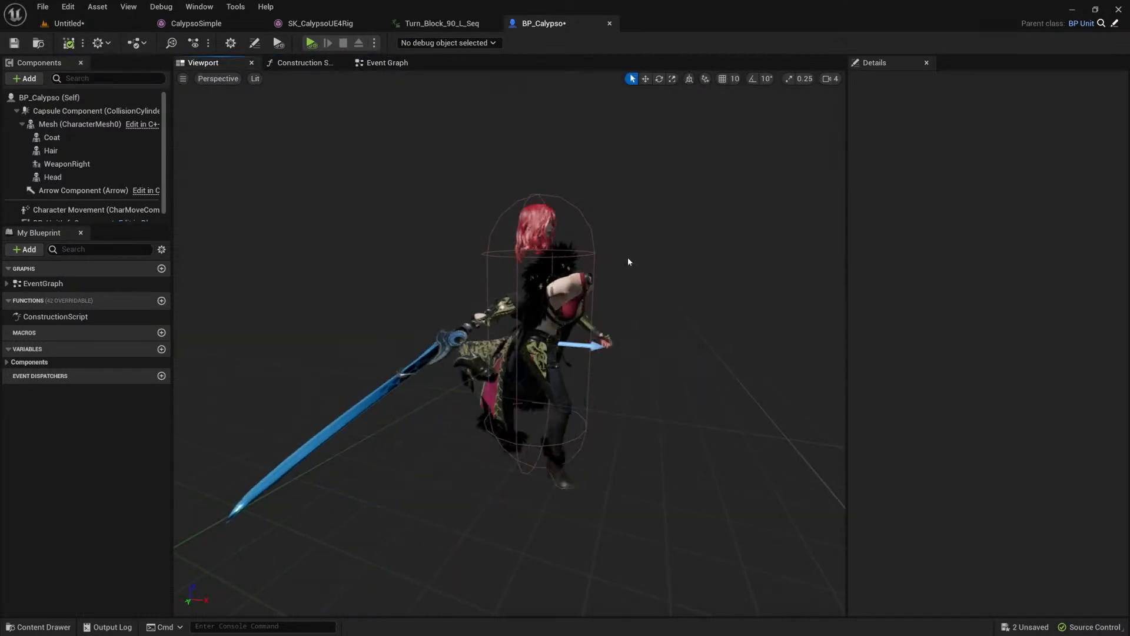
pyautogui.moveTo(628, 260); pyautogui.dragTo(672, 258, button='middle')
pyautogui.moveTo(673, 258); pyautogui.dragTo(712, 256, button='right')
pyautogui.click(640, 288)
pyautogui.moveTo(640, 288); pyautogui.dragTo(695, 288, button='right')
pyautogui.scroll(4, 641, 288)
pyautogui.keyDown('alt'); pyautogui.moveTo(587, 194); pyautogui.dragTo(541, 212); pyautogui.keyUp('alt')
# Step: Select the Hair component and the Coat component on the character to compare their animation settings
pyautogui.click(526, 190)
pyautogui.click(508, 205)
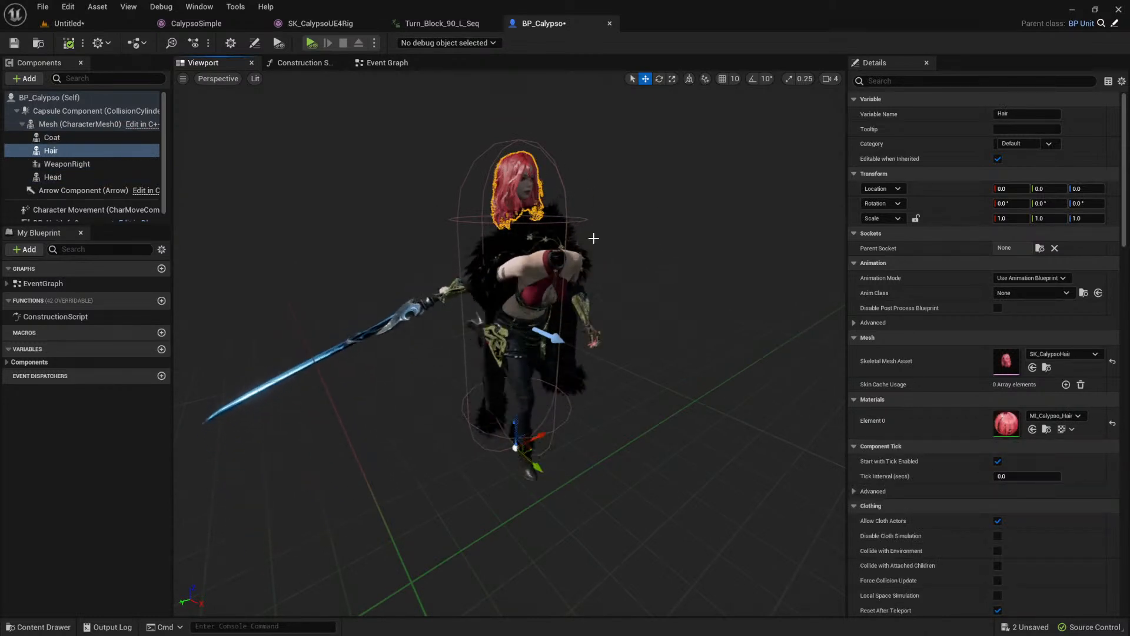
pyautogui.keyDown('alt'); pyautogui.moveTo(576, 277); pyautogui.dragTo(689, 242); pyautogui.keyUp('alt')
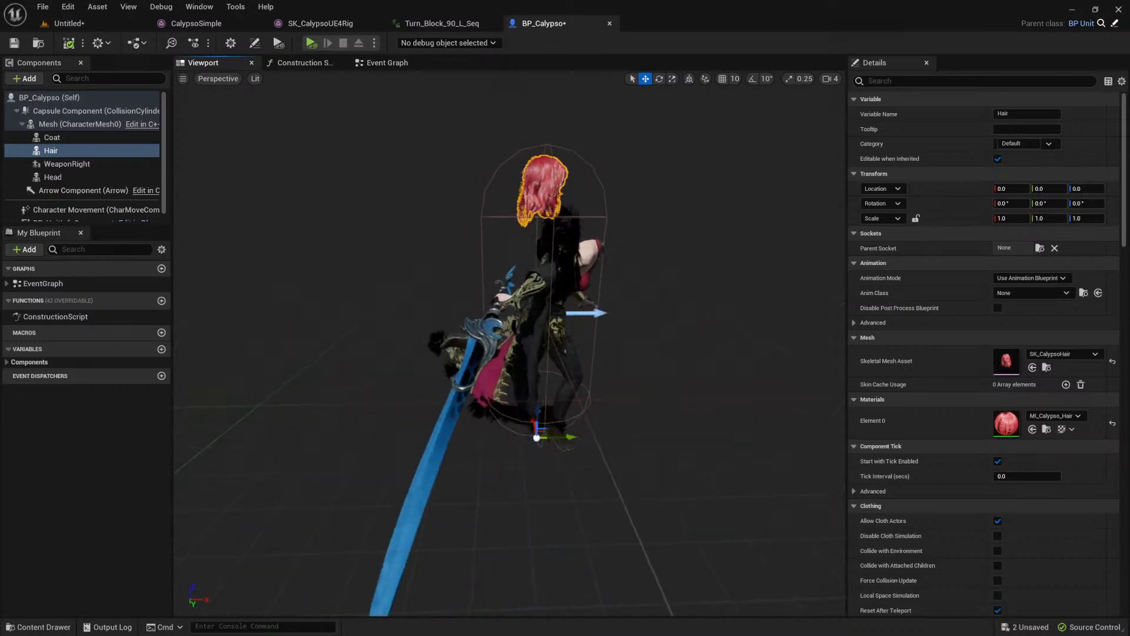
pyautogui.click(497, 286)
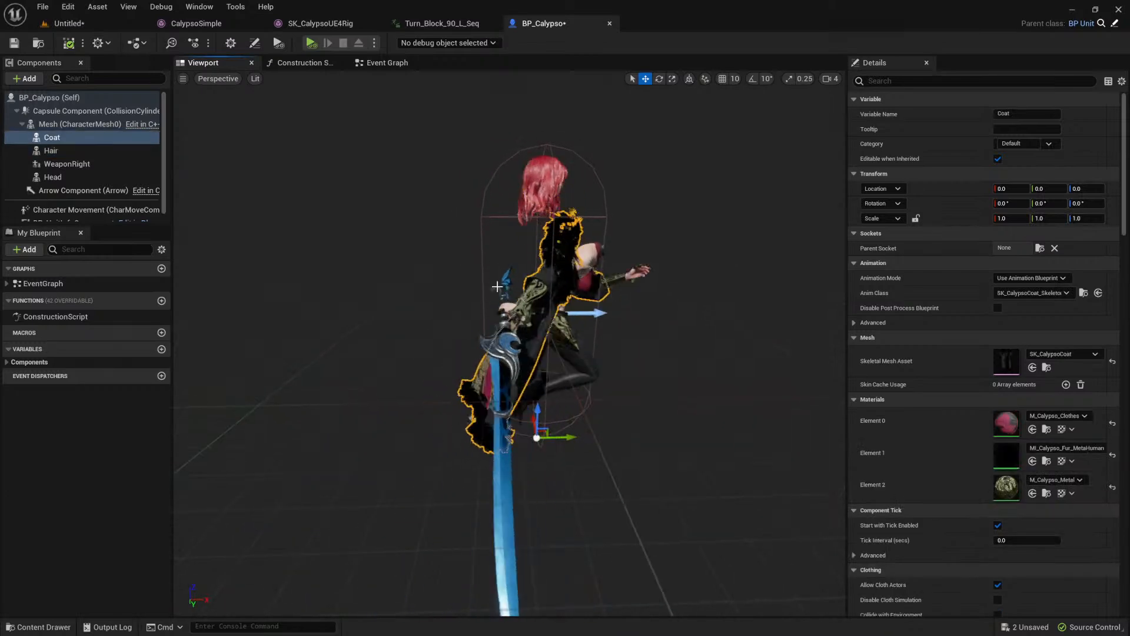
# Step: Try setting the Coat component's Anim Class to None, and undo that change
pyautogui.click(1058, 294)
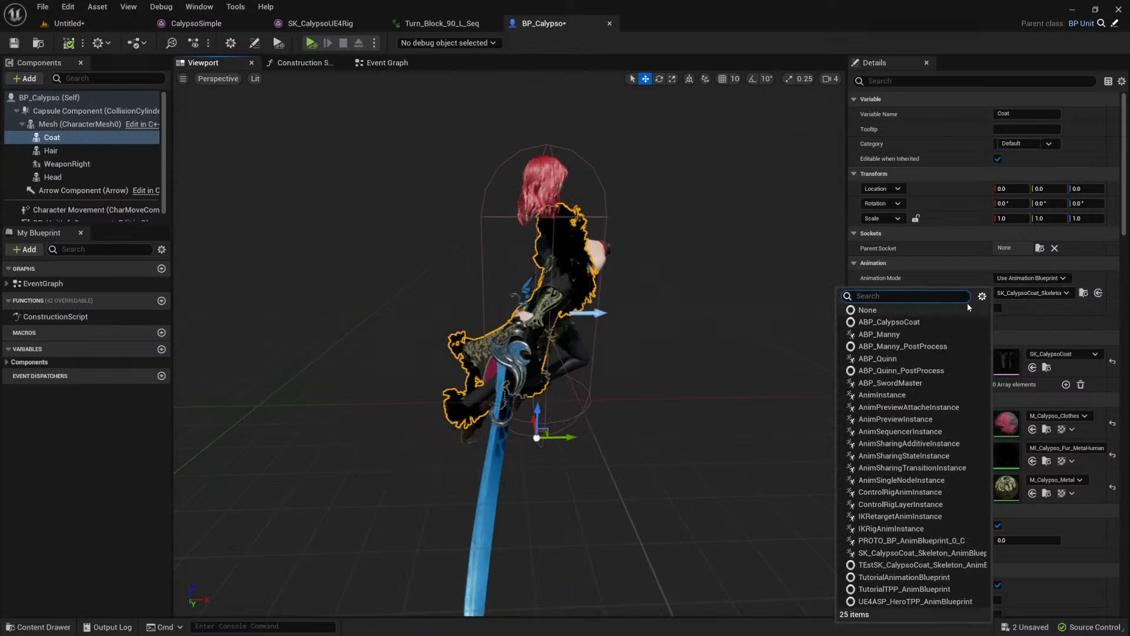
pyautogui.click(923, 310)
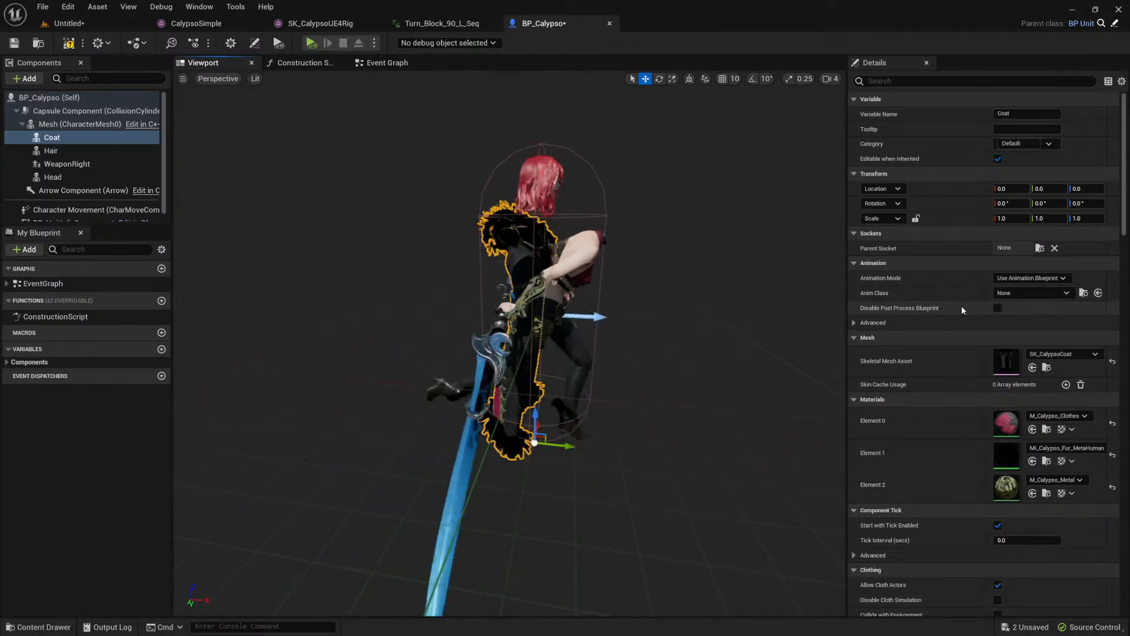
pyautogui.click(1037, 289)
pyautogui.click(739, 292)
pyautogui.hotkey('ctrl', 'z')
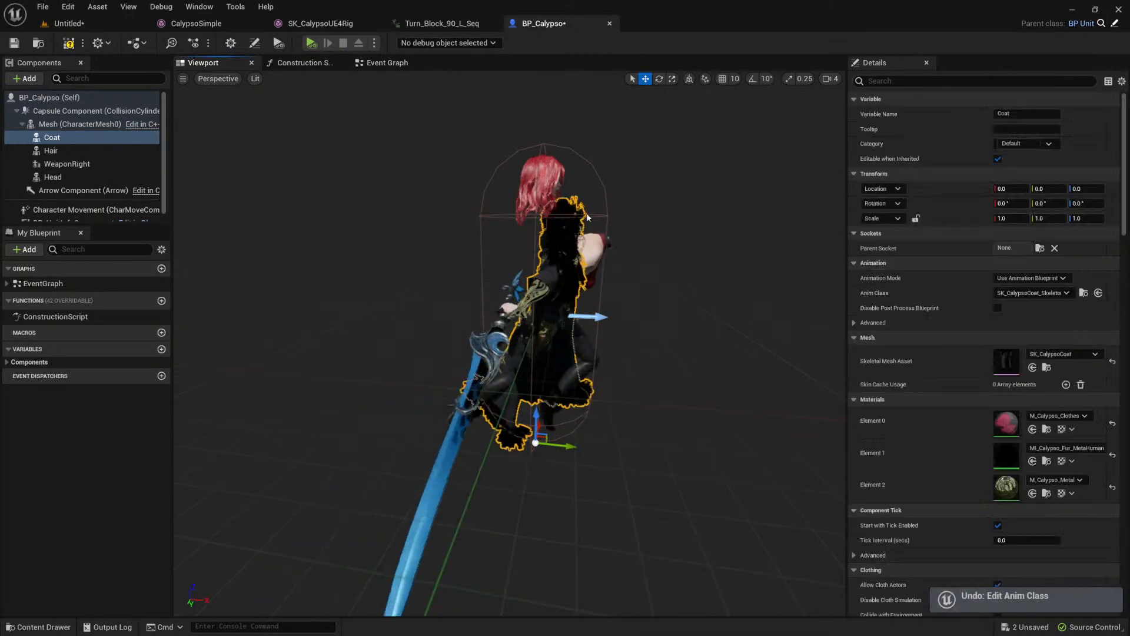
# Step: Re-enable the Set Leader Pose Component node in the Construction Script, compile the blueprint and return to the 3D preview
pyautogui.click(318, 63)
pyautogui.rightClick(610, 190)
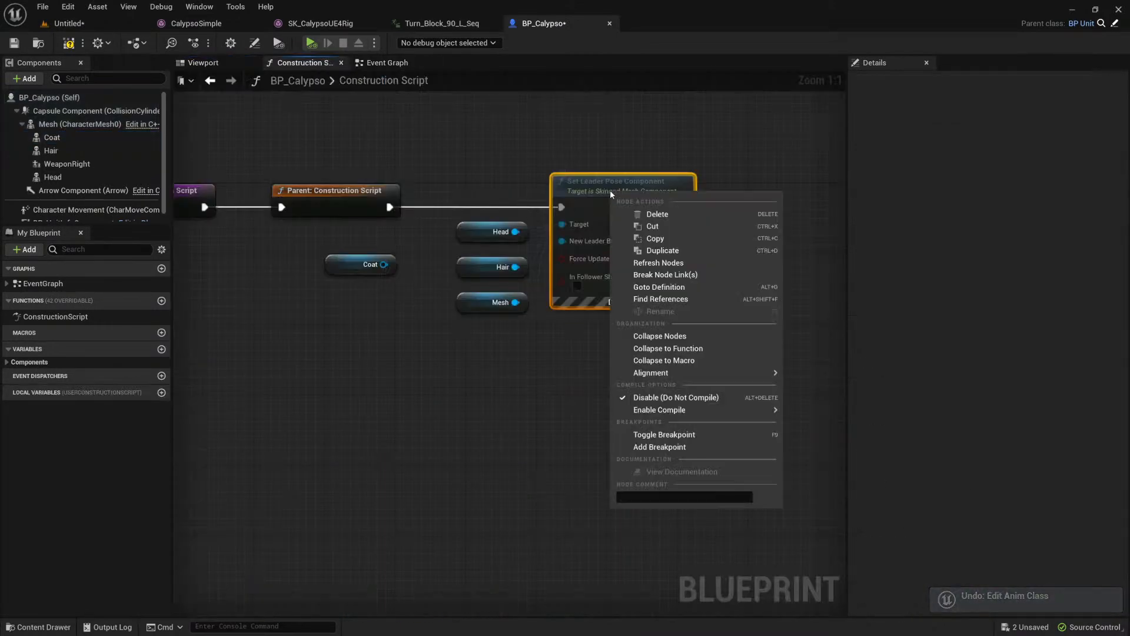
pyautogui.moveTo(695, 412)
pyautogui.click(815, 414)
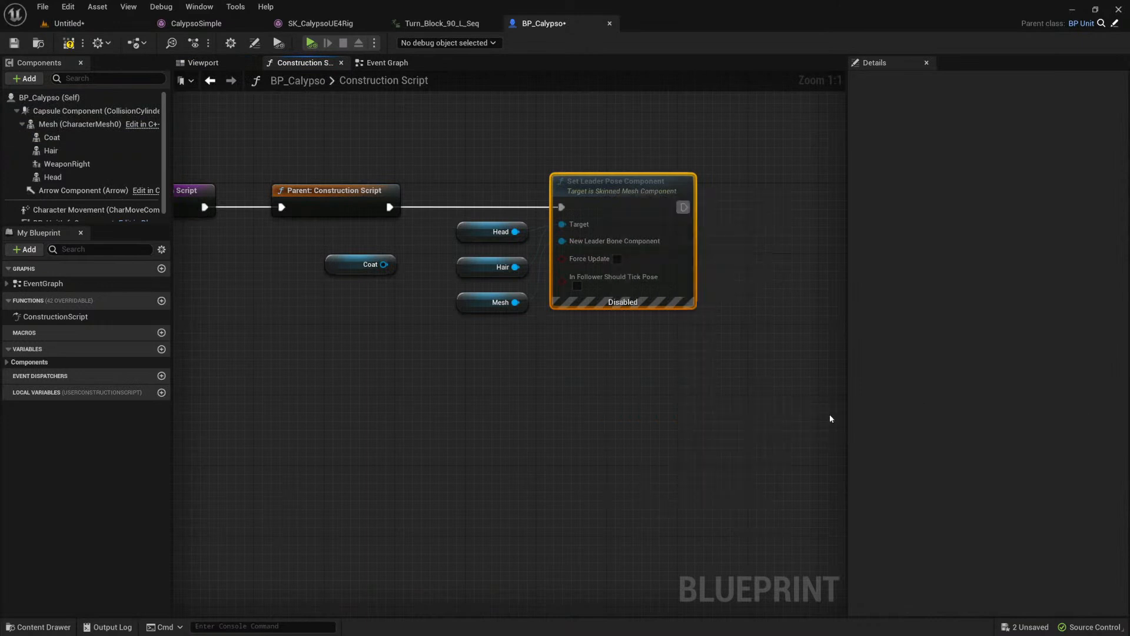
pyautogui.click(209, 63)
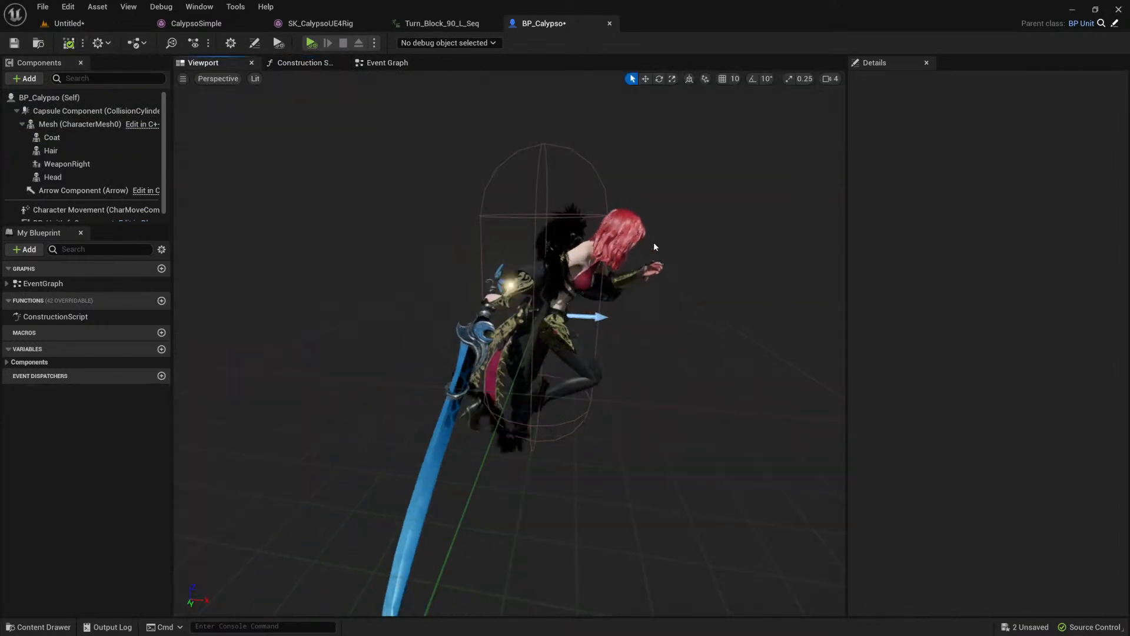
# Step: Examine the reassembled character from the front and side in the 3D preview, and select the body Mesh component
pyautogui.moveTo(652, 289)
pyautogui.mouseDown(button='right')
pyautogui.moveTo(565, 283)
pyautogui.moveTo(650, 286)
pyautogui.mouseUp(button='right')
pyautogui.keyDown('alt'); pyautogui.moveTo(775, 281); pyautogui.dragTo(724, 280); pyautogui.keyUp('alt')
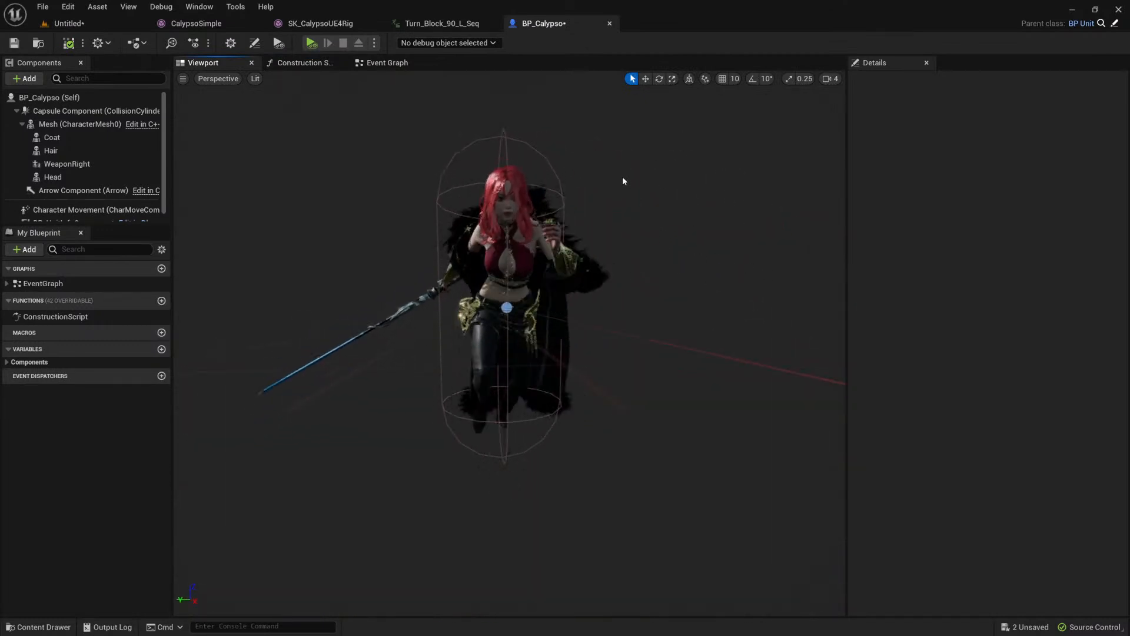
pyautogui.keyDown('alt'); pyautogui.moveTo(624, 181); pyautogui.dragTo(688, 245); pyautogui.keyUp('alt')
pyautogui.scroll(-5, 688, 245)
pyautogui.scroll(3, 688, 245)
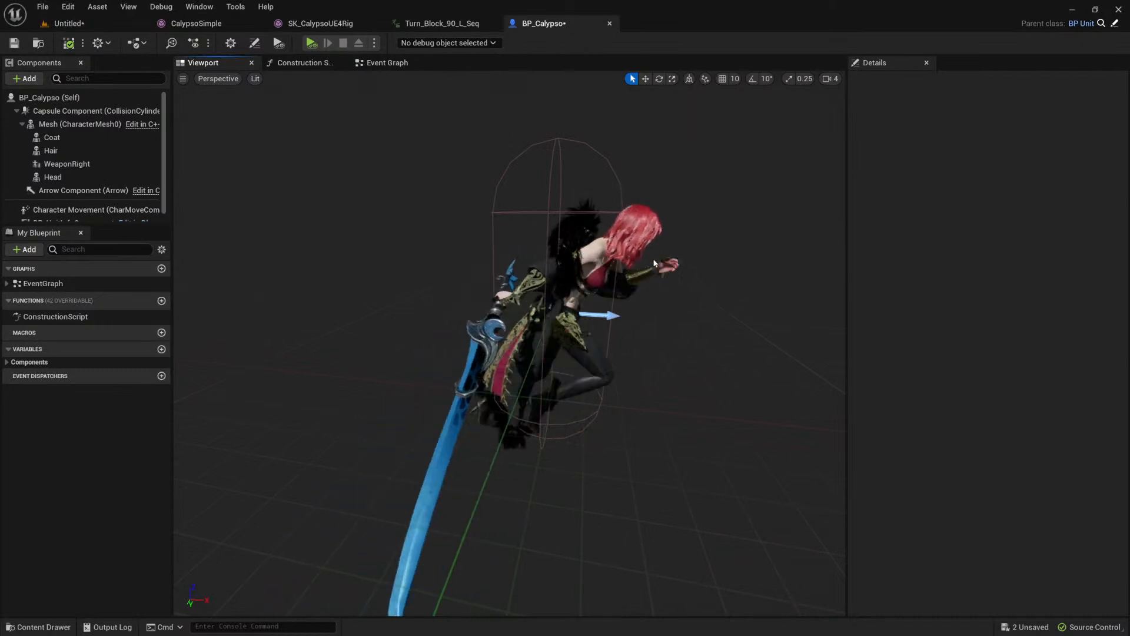
pyautogui.click(627, 229)
pyautogui.press('w')
pyautogui.click(565, 326)
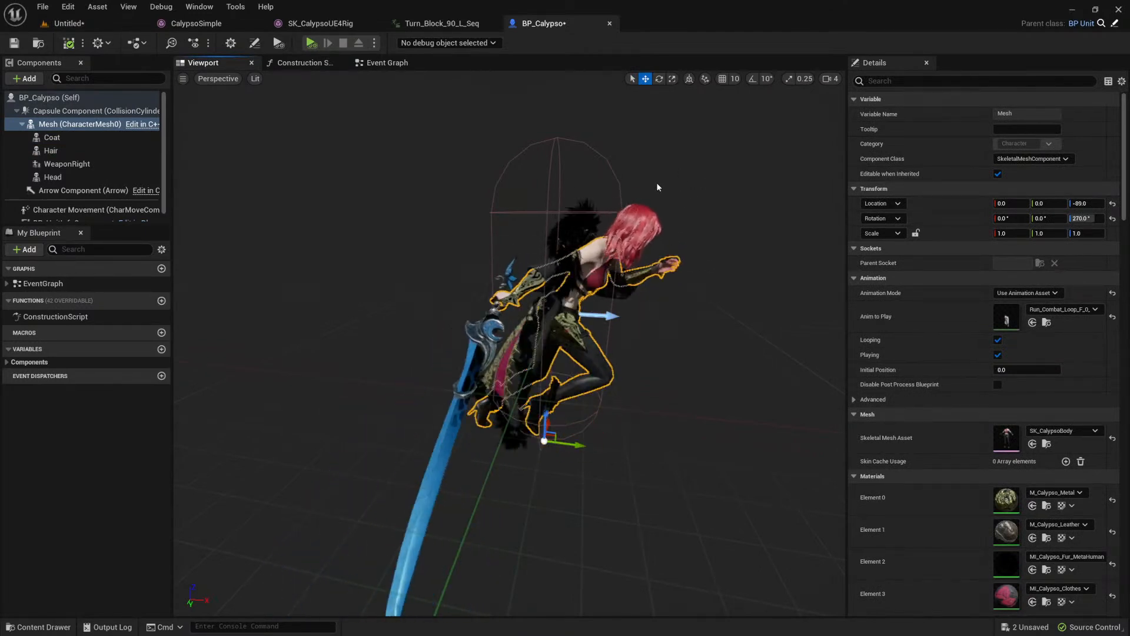
# Step: Switch to Blender, exclude Collection All from the view layer, and enable Collection Torso to view its mesh and armature
pyautogui.hotkey('alt', 'Tab')
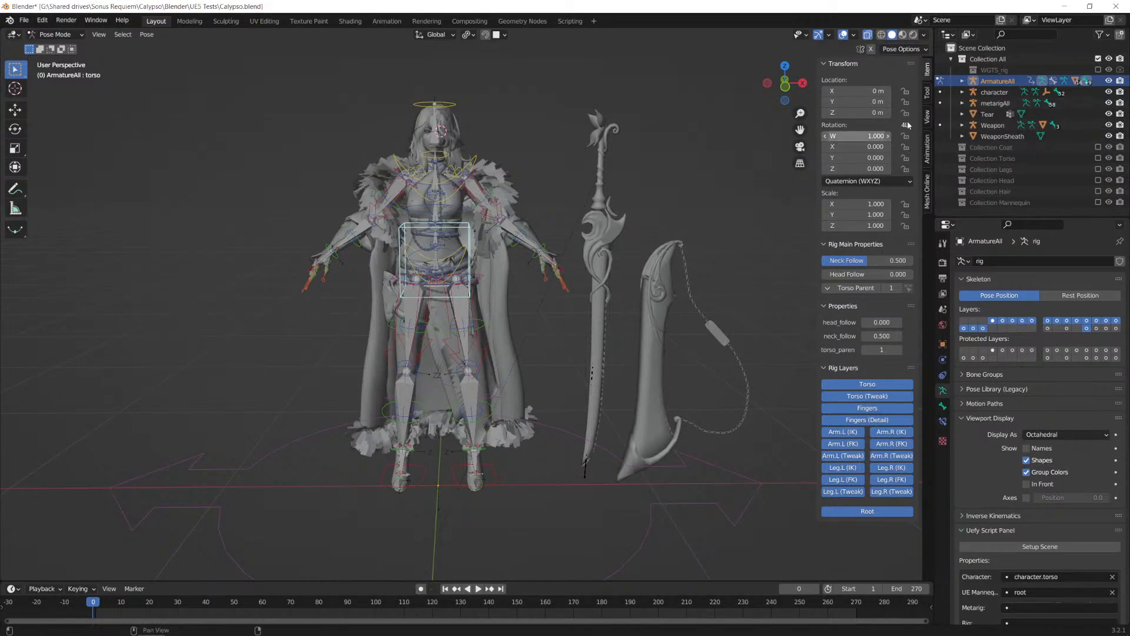
pyautogui.click(1098, 58)
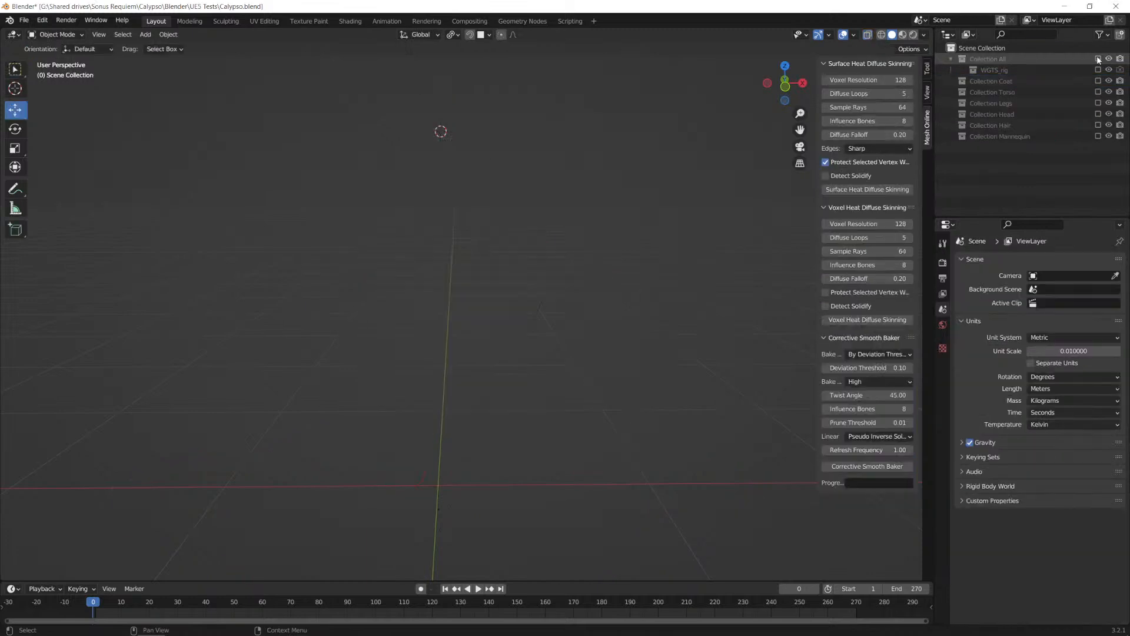
pyautogui.click(1098, 93)
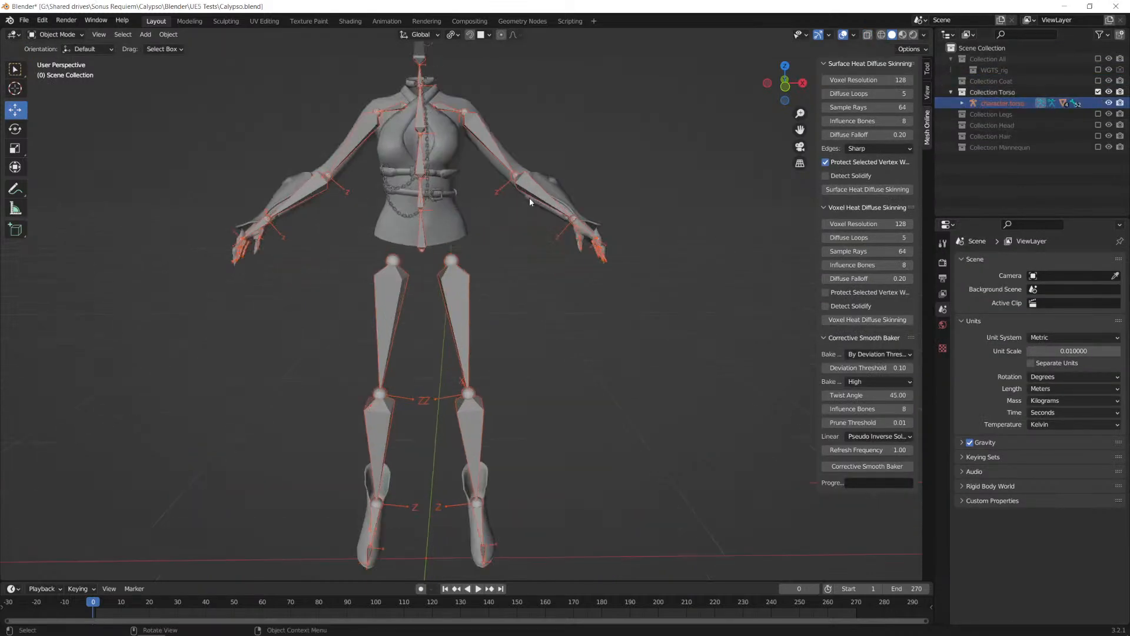
pyautogui.moveTo(514, 282); pyautogui.dragTo(550, 224, button='middle')
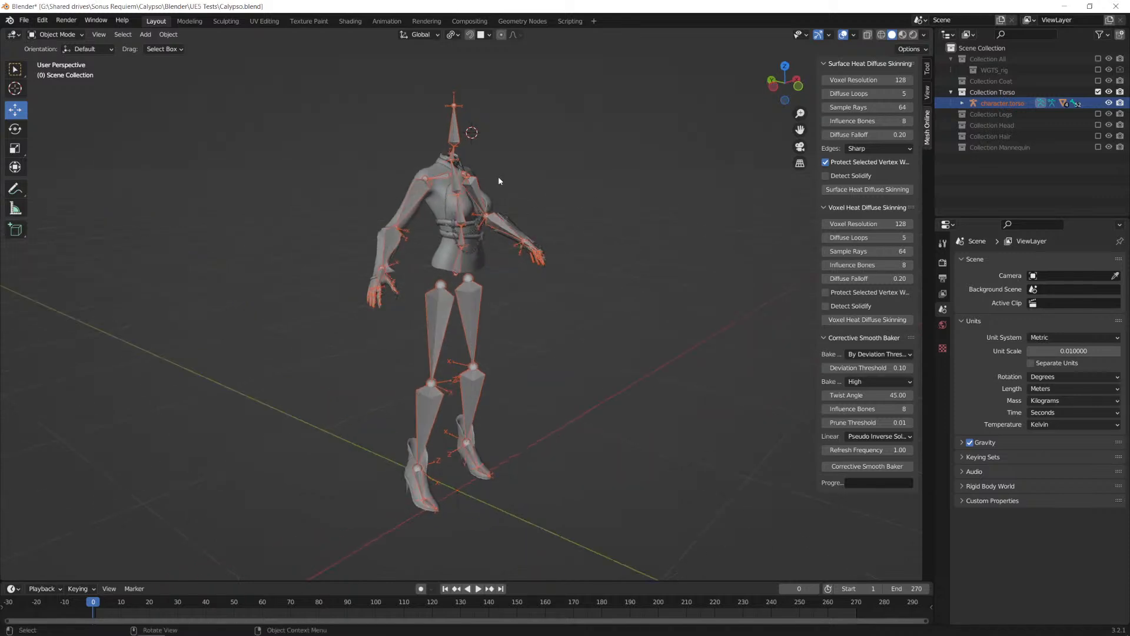
pyautogui.moveTo(620, 194); pyautogui.dragTo(589, 194, button='middle')
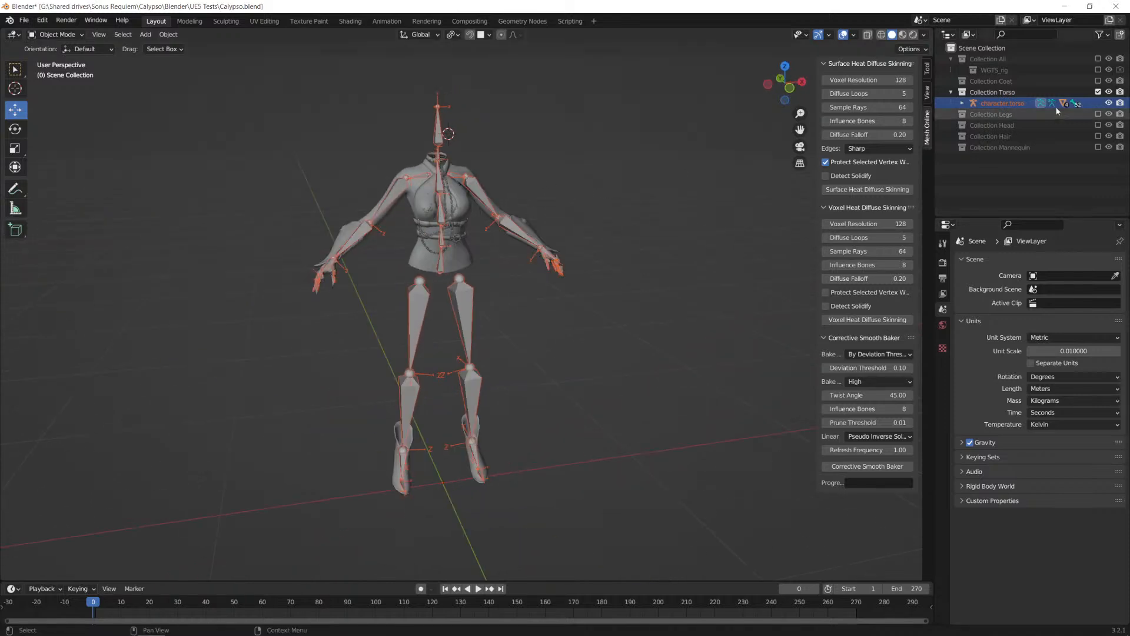
# Step: Enable Collection Legs in place of Collection Torso, and inspect the leg meshes with the metal belt parts selected
pyautogui.click(1099, 113)
pyautogui.click(1098, 92)
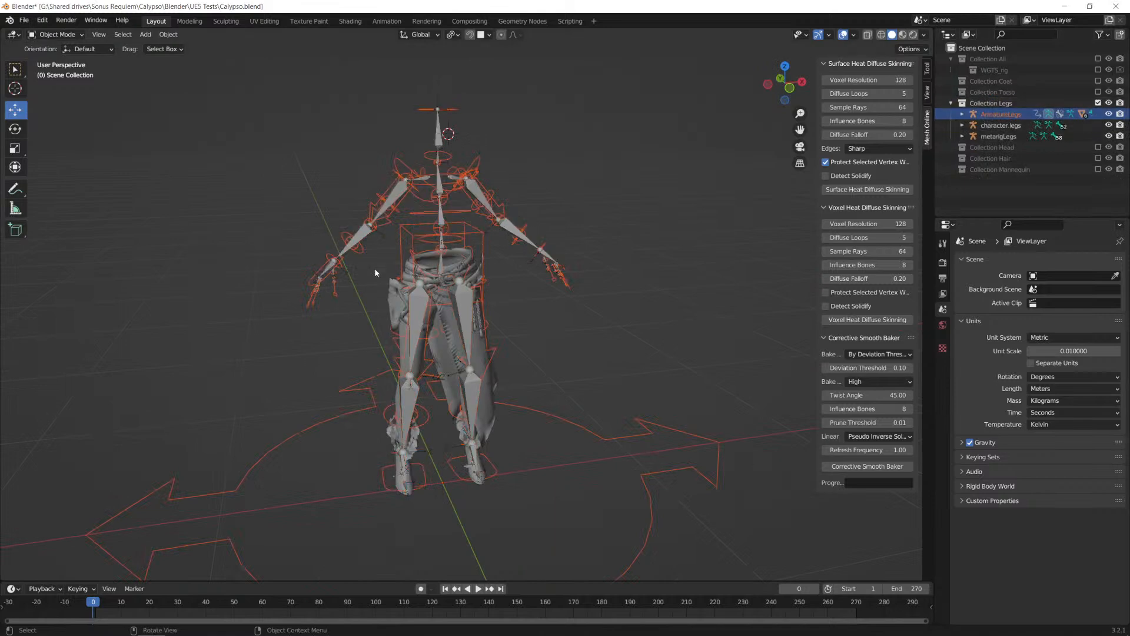
pyautogui.scroll(2, 492, 269)
pyautogui.scroll(2, 493, 265)
pyautogui.moveTo(506, 284); pyautogui.dragTo(365, 290, button='middle')
pyautogui.click(342, 258)
pyautogui.moveTo(463, 266); pyautogui.dragTo(319, 287, button='middle')
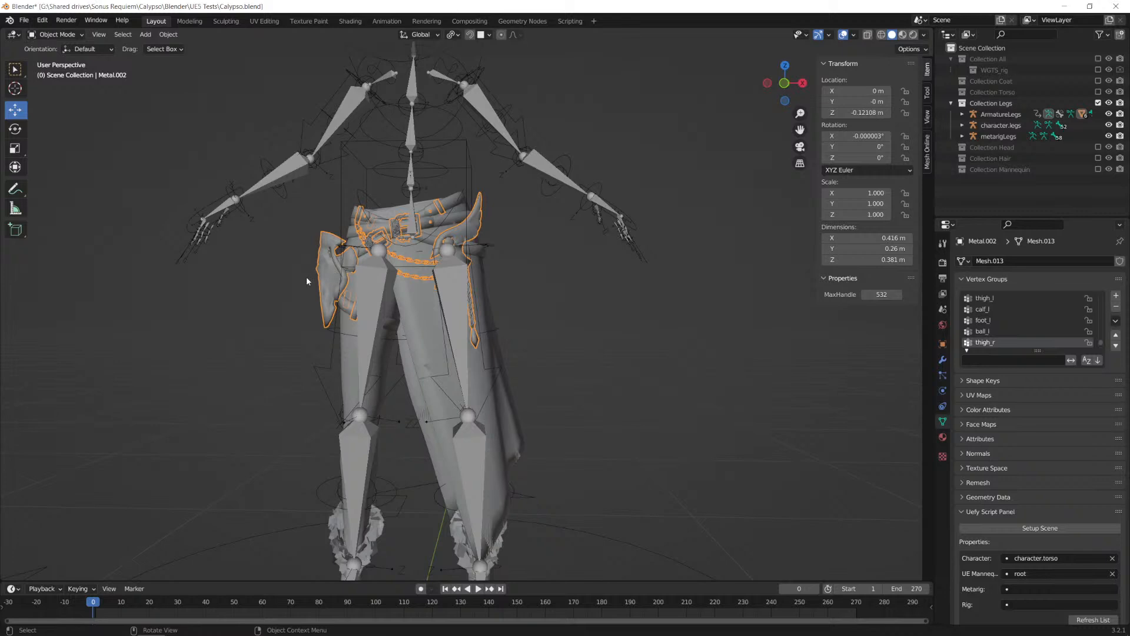
pyautogui.moveTo(493, 316)
pyautogui.mouseDown(button='middle')
pyautogui.moveTo(464, 313)
pyautogui.moveTo(524, 318)
pyautogui.moveTo(495, 311)
pyautogui.mouseUp(button='middle')
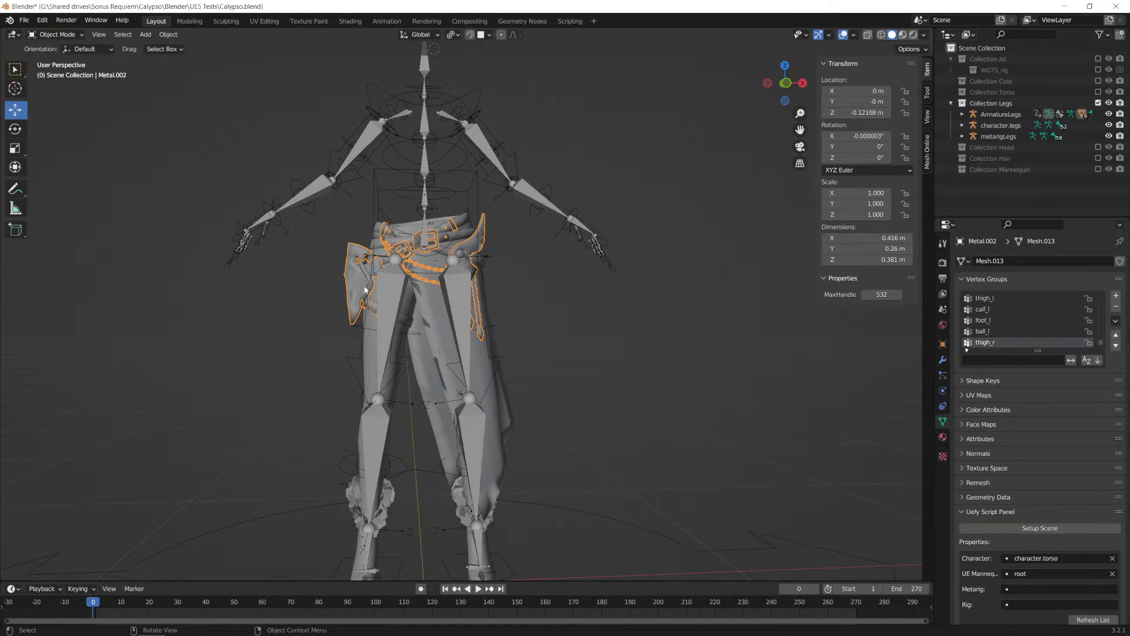
pyautogui.moveTo(651, 321); pyautogui.dragTo(572, 315, button='middle')
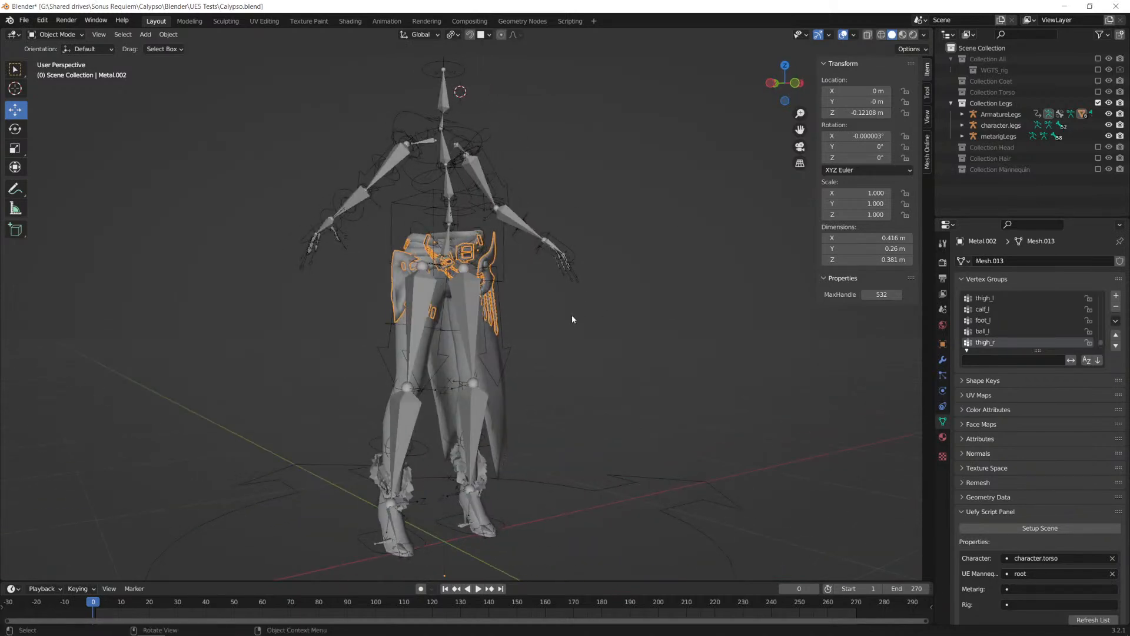
# Step: Select the character.legs armature, switch the selection to the ArmatureLegs rig, and enter Pose Mode
pyautogui.click(465, 307)
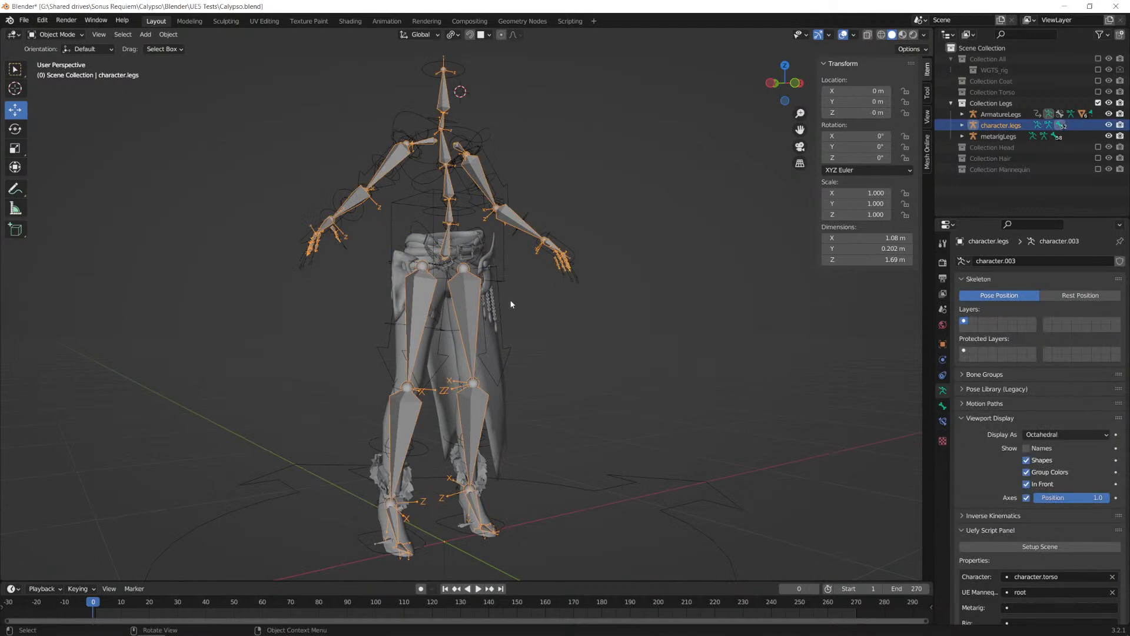
pyautogui.click(1001, 115)
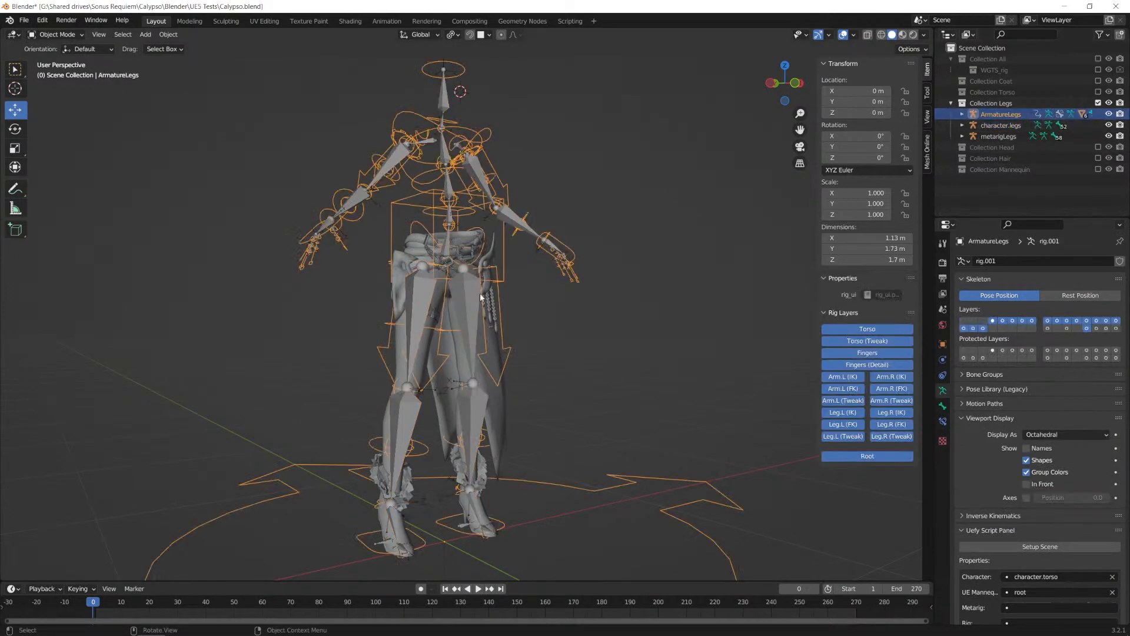
pyautogui.press('KP_1')
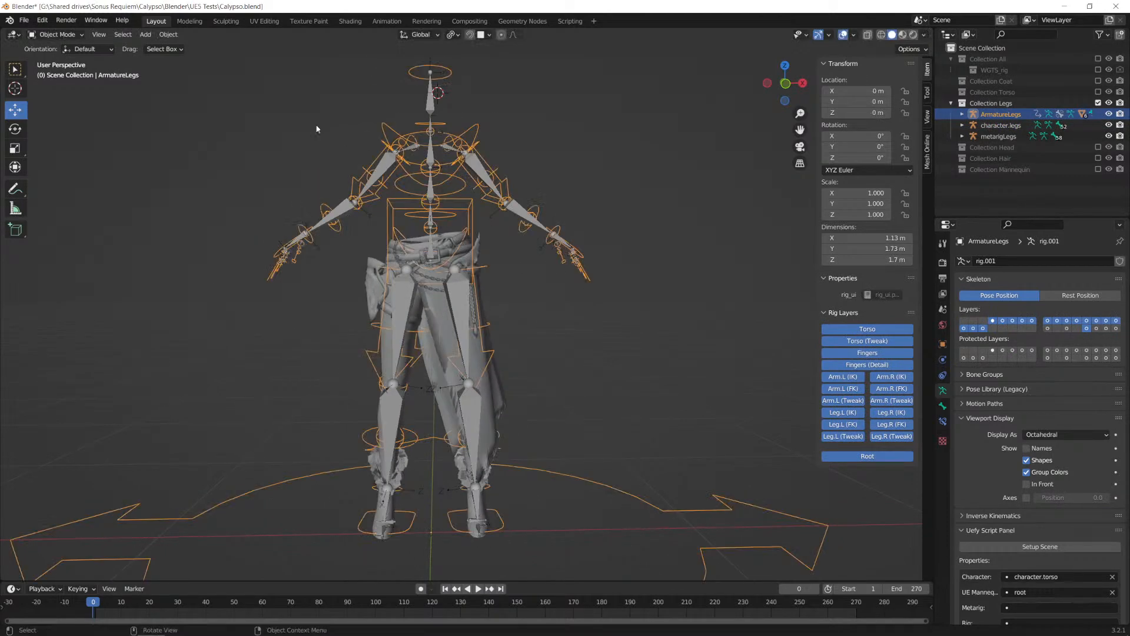
pyautogui.click(56, 34)
pyautogui.click(59, 71)
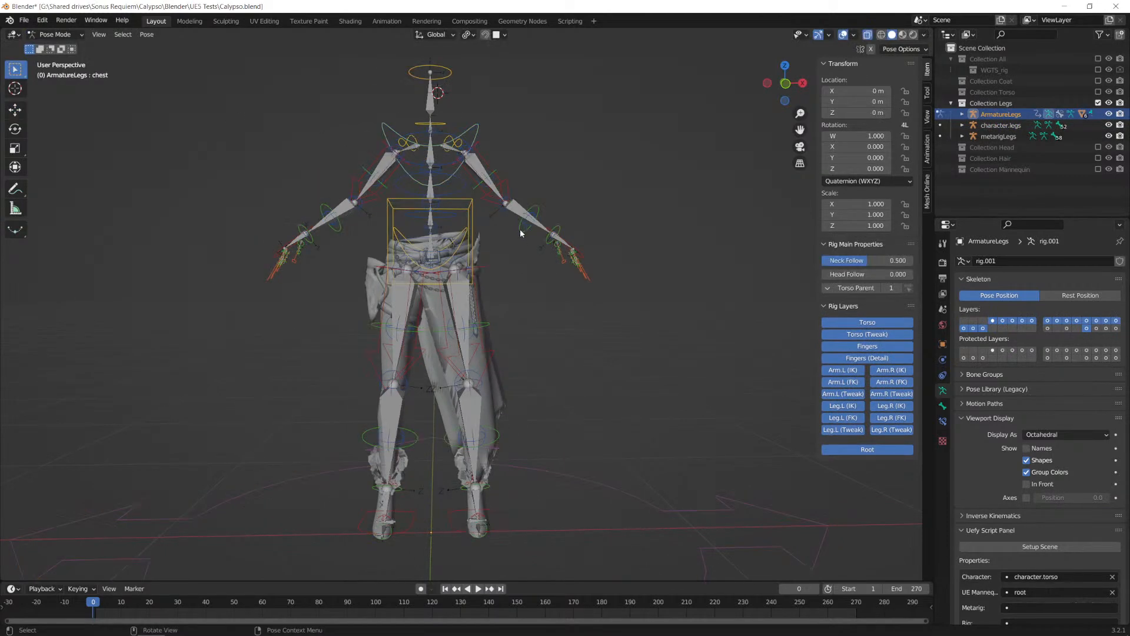
# Step: Lower the legs rig's torso control by about 0.28 m, and try shifting it about 0.48 m along Y in side view
pyautogui.click(469, 222)
pyautogui.press('g')
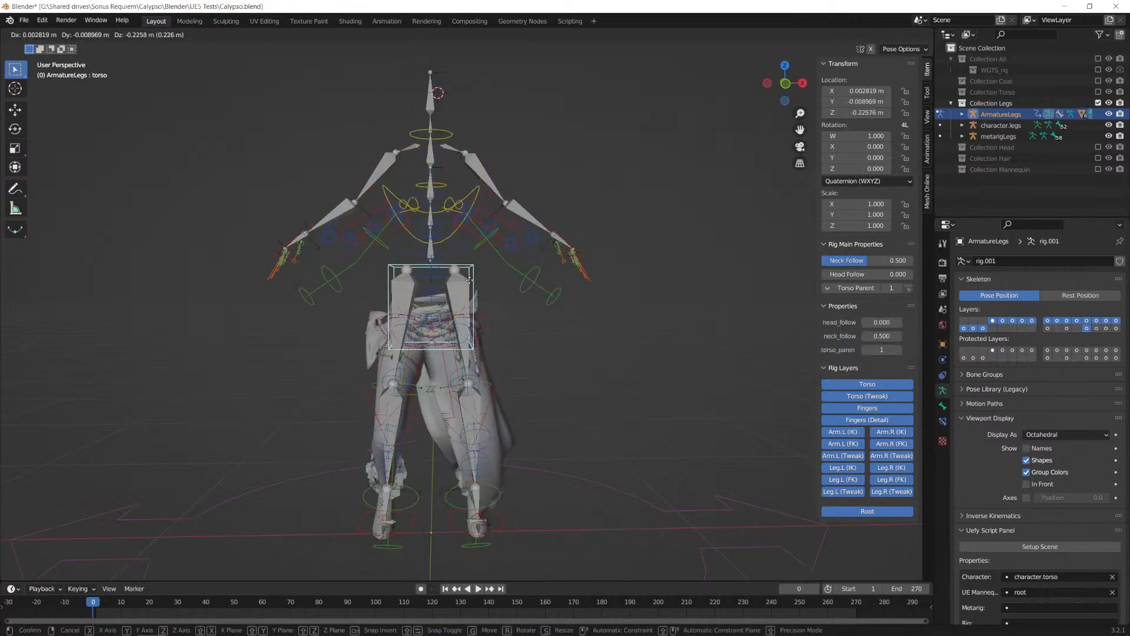
pyautogui.click(517, 362)
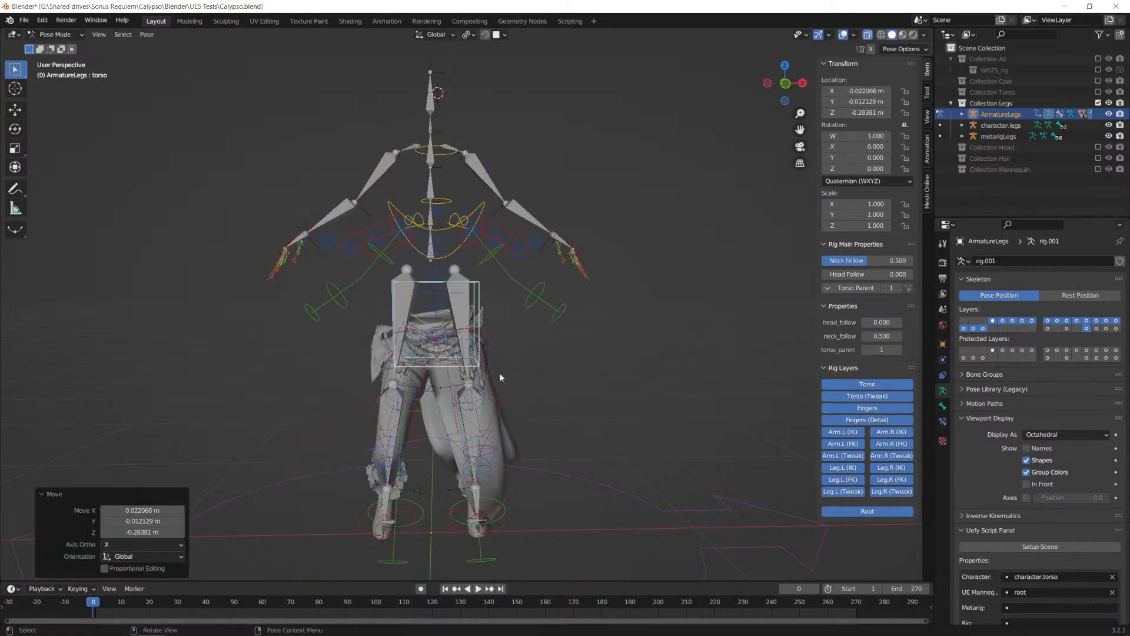
pyautogui.keyDown('alt'); pyautogui.moveTo(405, 411); pyautogui.dragTo(623, 373, button='middle'); pyautogui.keyUp('alt')
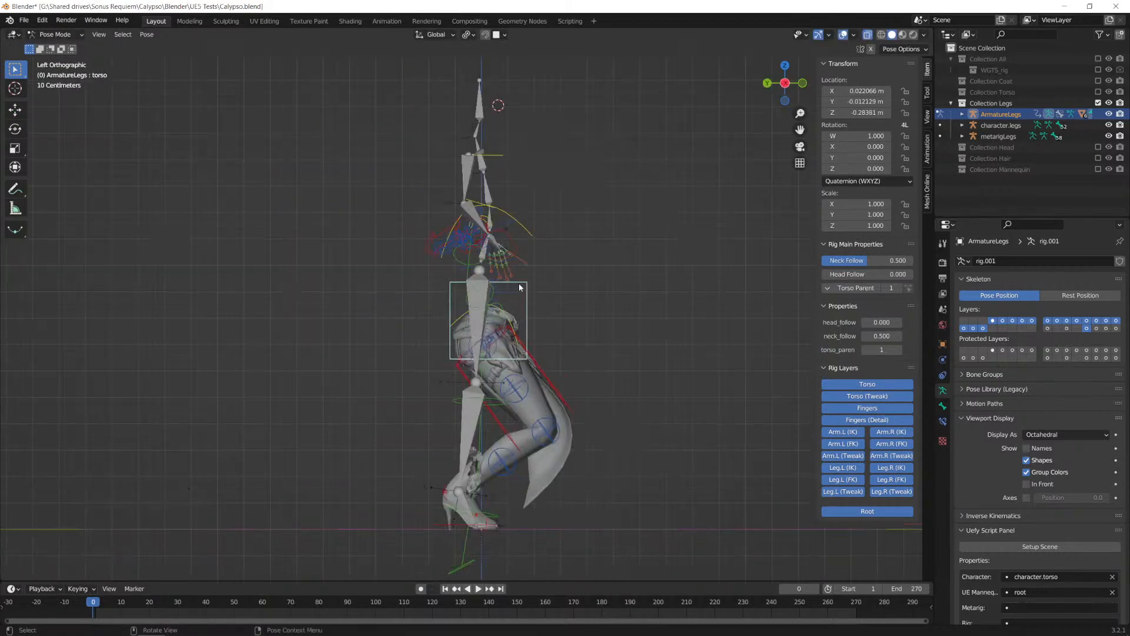
pyautogui.press('g')
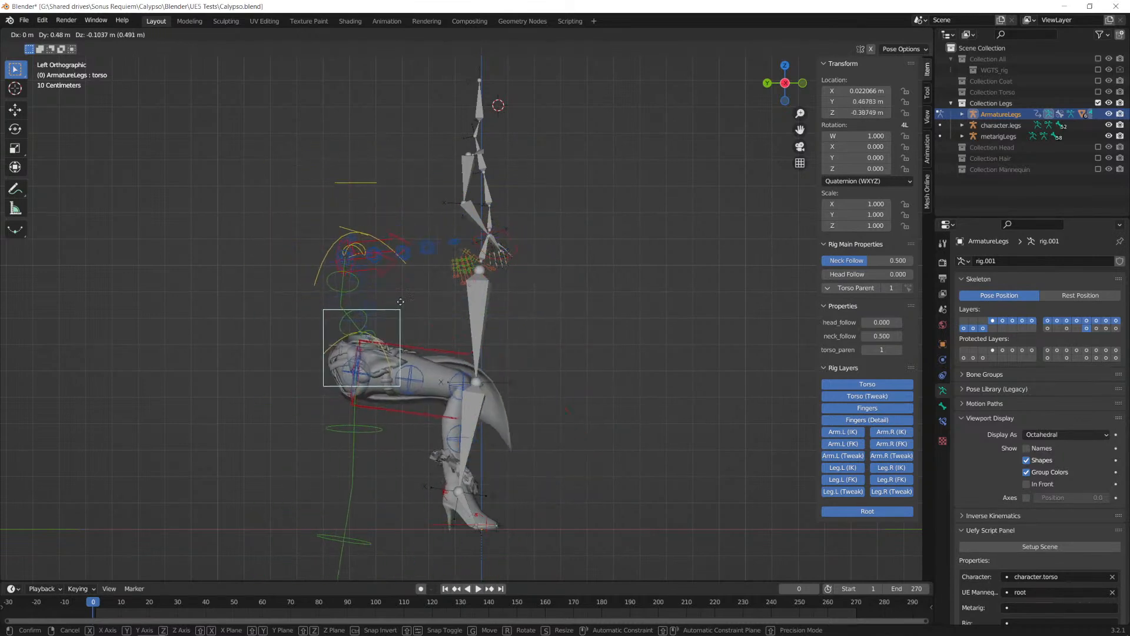
pyautogui.click(499, 223)
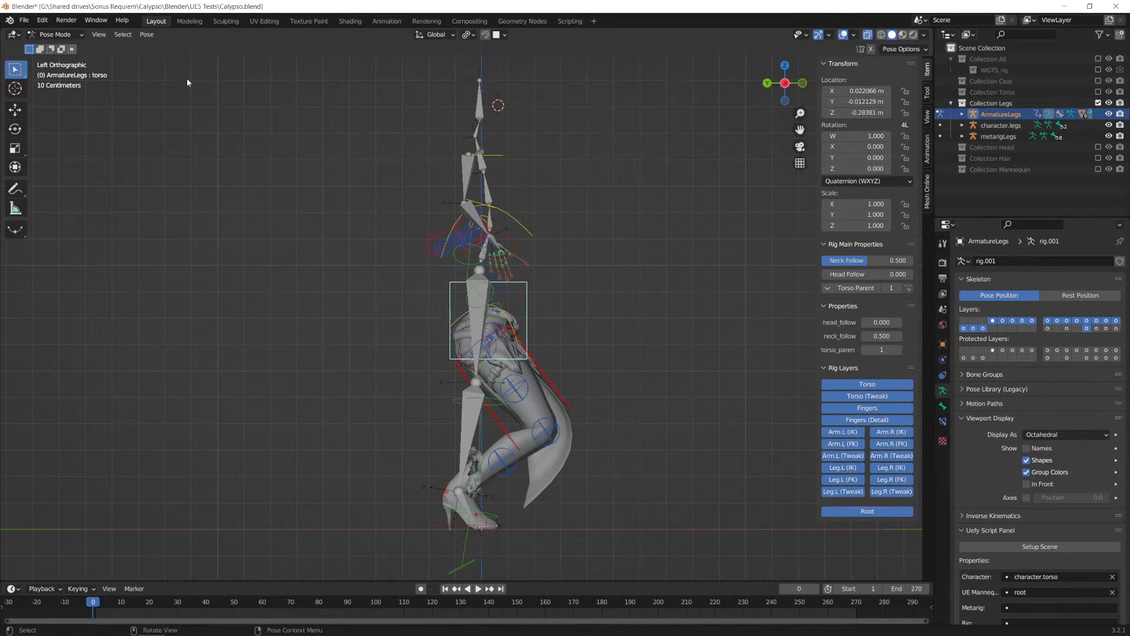
# Step: Select all bones of the ArmatureLegs rig and clear all their pose transforms
pyautogui.press('a')
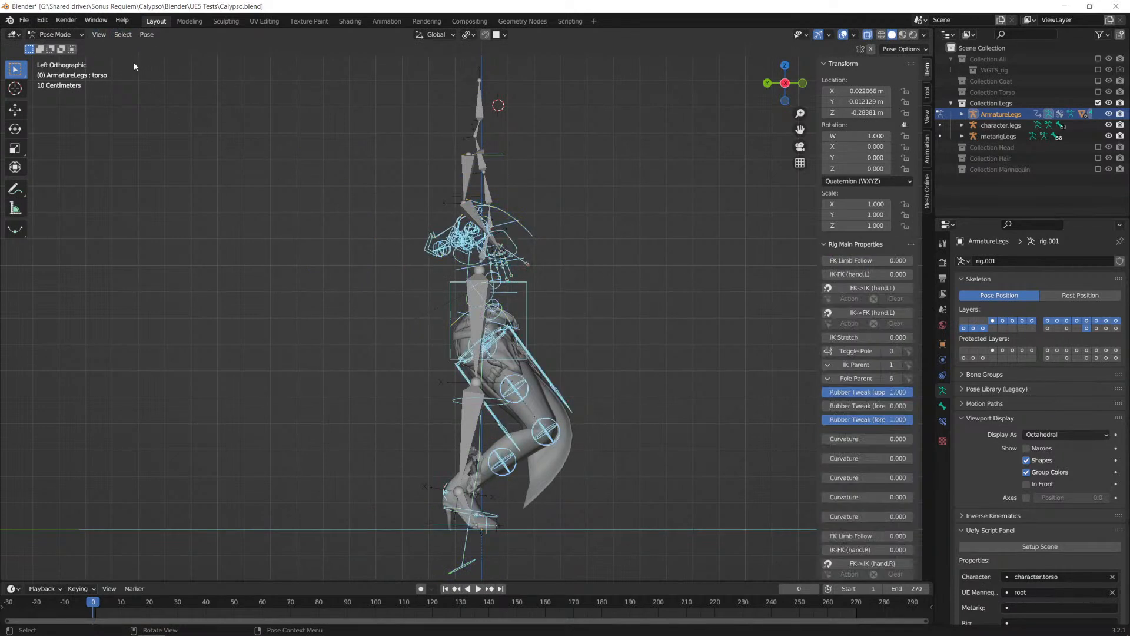
pyautogui.click(147, 34)
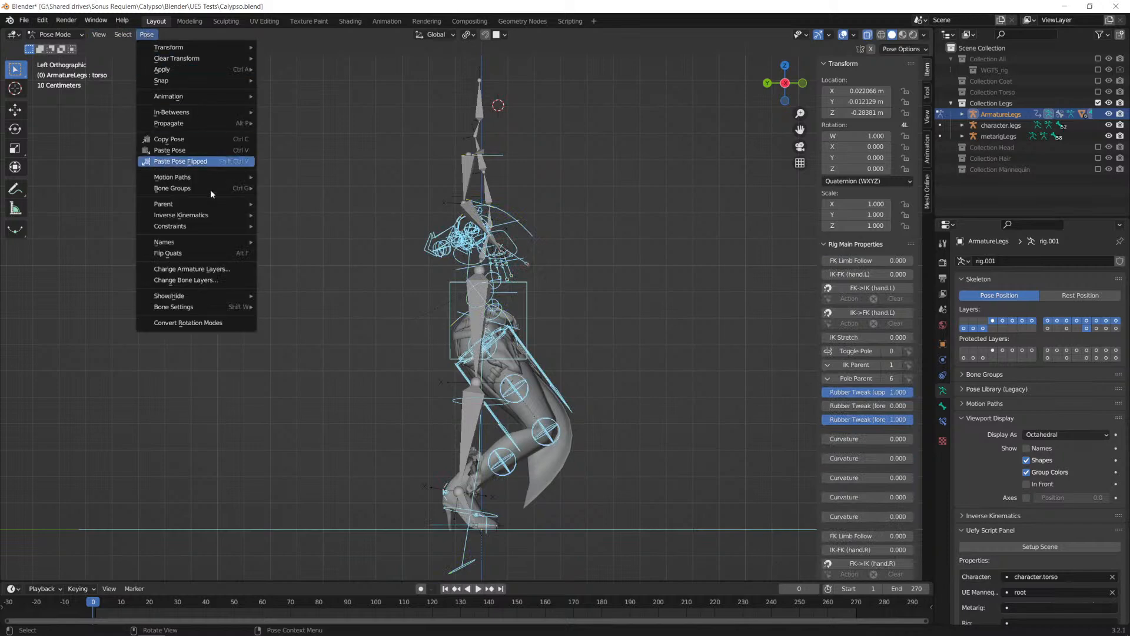
pyautogui.moveTo(214, 58)
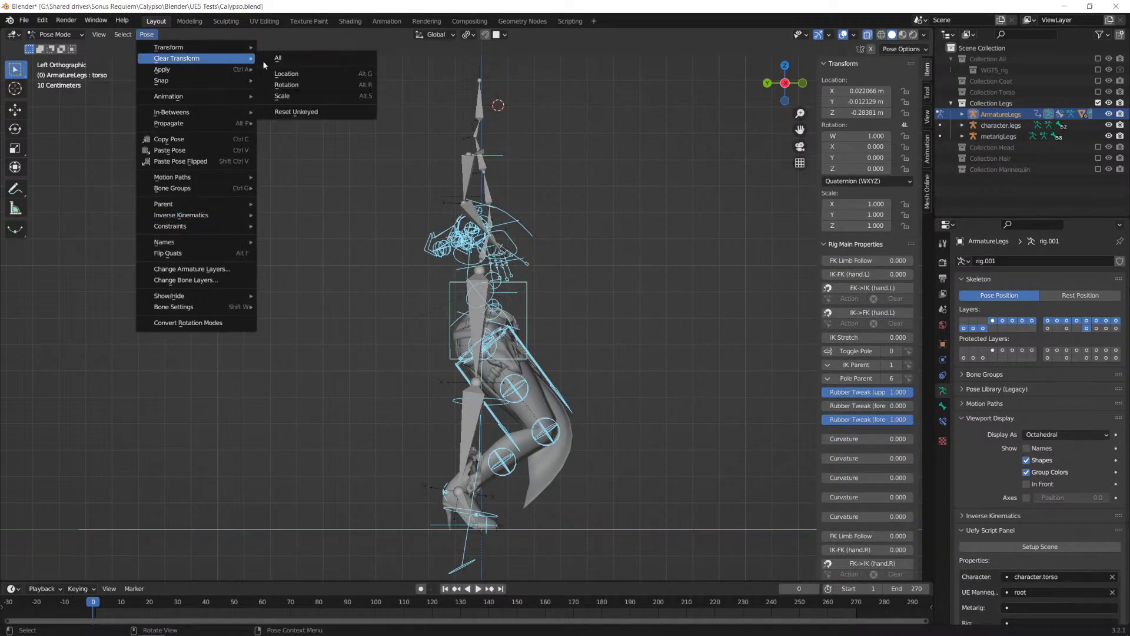
pyautogui.click(305, 59)
pyautogui.moveTo(620, 301); pyautogui.dragTo(452, 329, button='middle')
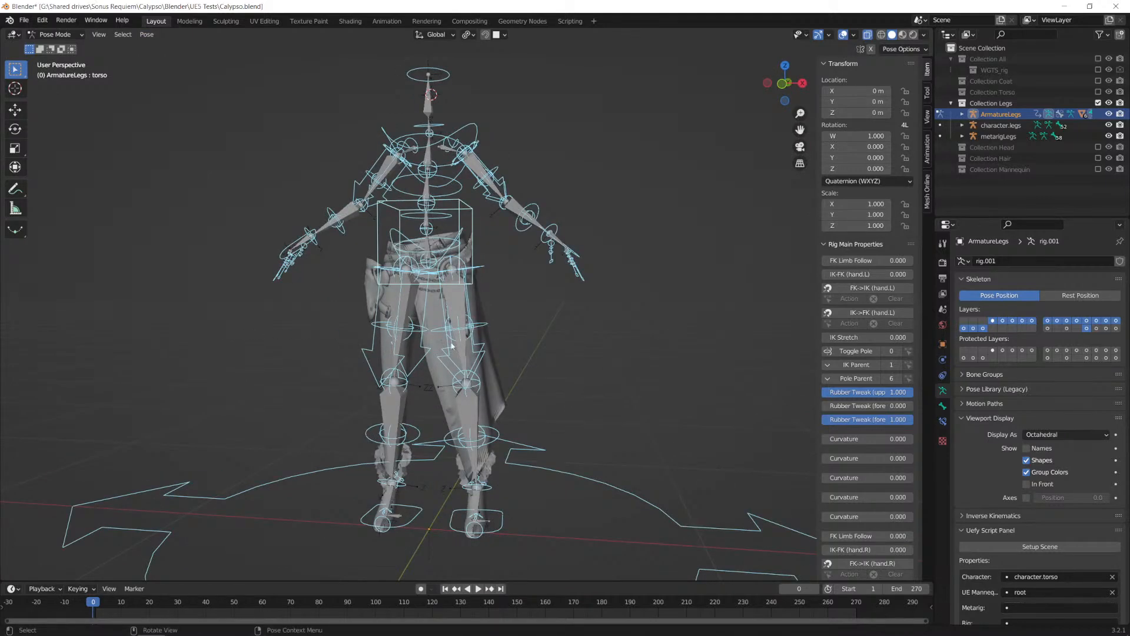
pyautogui.moveTo(546, 301); pyautogui.dragTo(511, 300, button='middle')
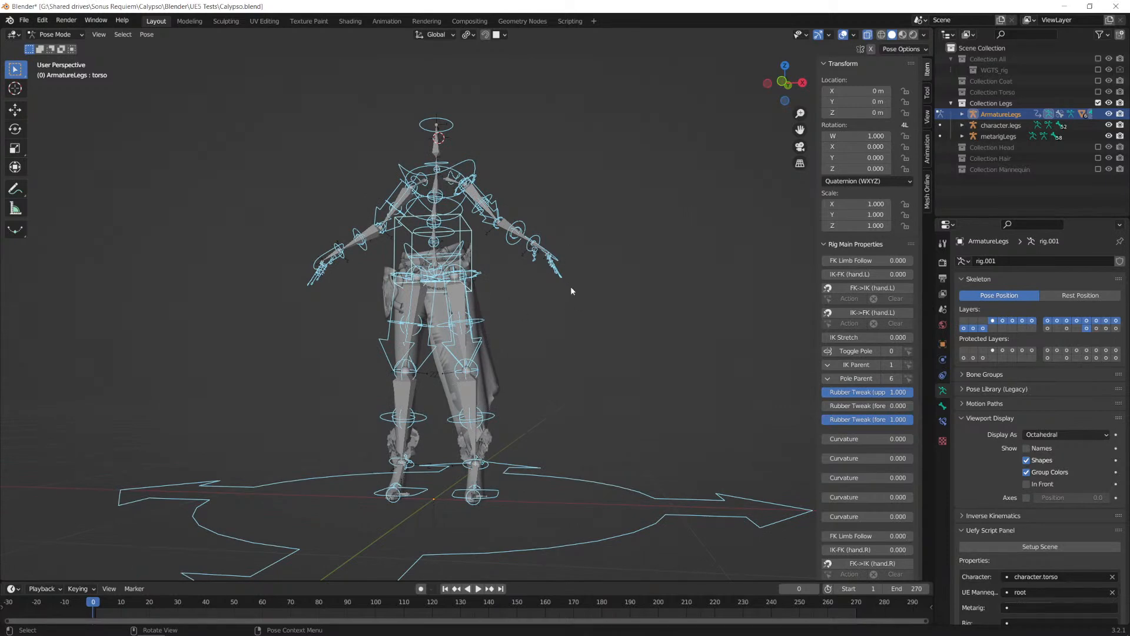
pyautogui.moveTo(539, 226); pyautogui.dragTo(554, 275, button='middle')
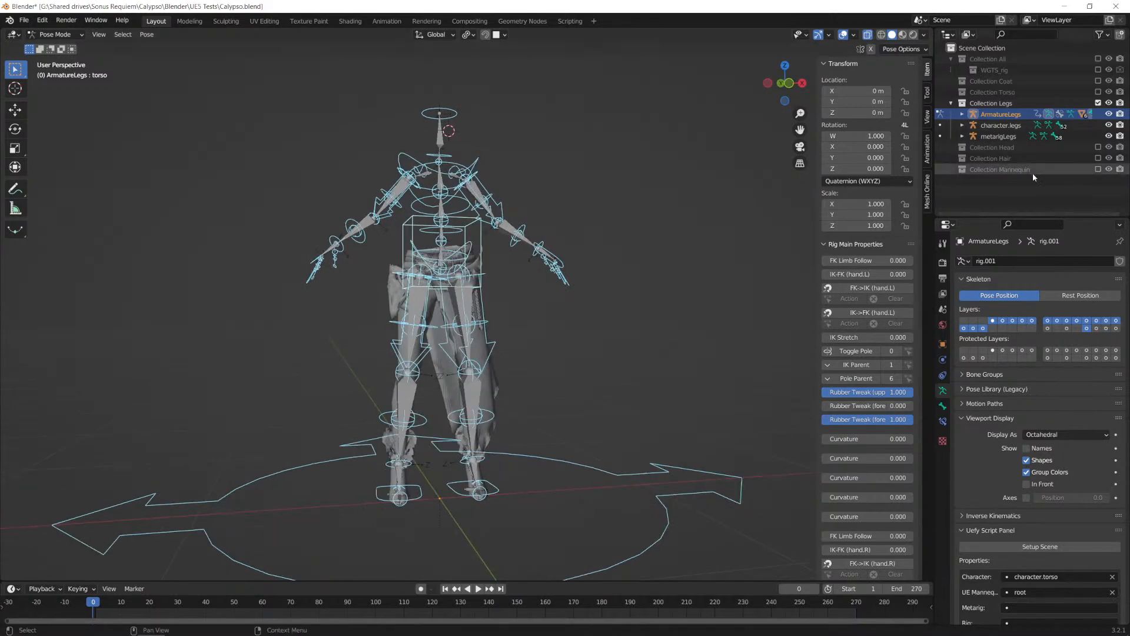
# Step: Exclude Collection Legs, show Collection Torso briefly, and leave only Collection Head enabled
pyautogui.click(1098, 103)
pyautogui.click(1098, 93)
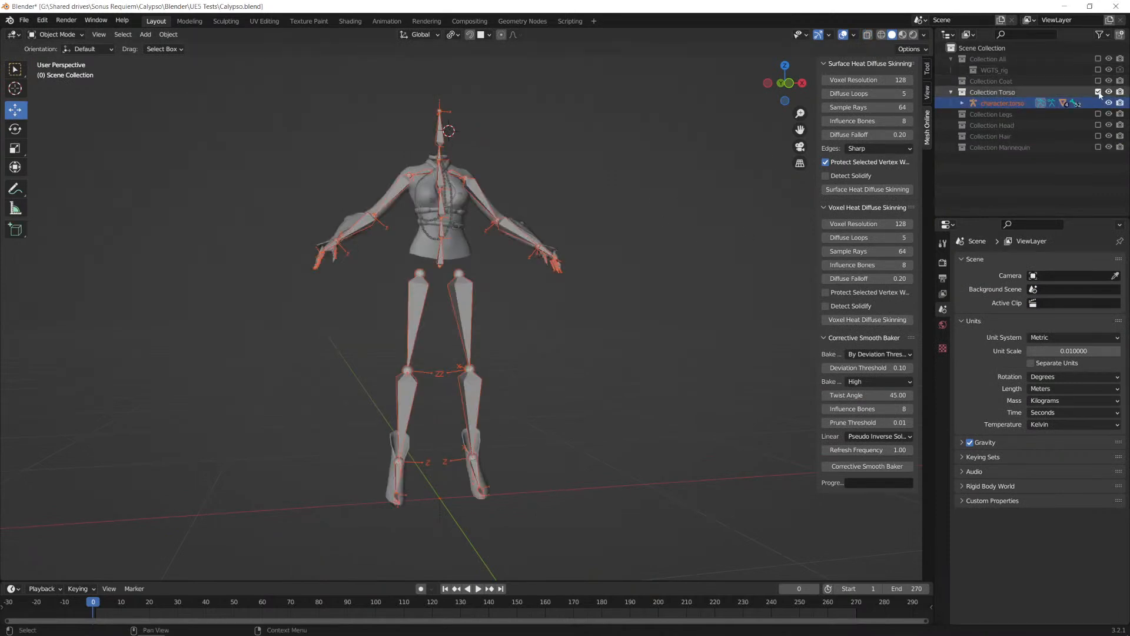
pyautogui.click(1098, 93)
pyautogui.click(1098, 114)
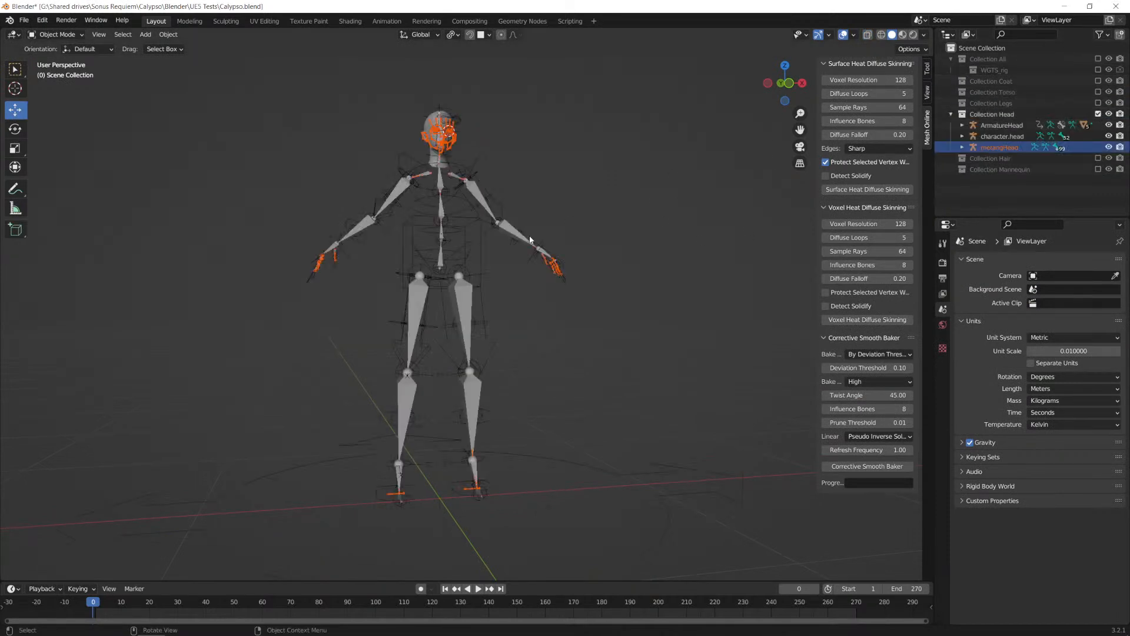
# Step: Select the ArmatureHead rig, enter Pose Mode, and lower its torso control by about 0.21 m
pyautogui.click(479, 221)
pyautogui.click(57, 34)
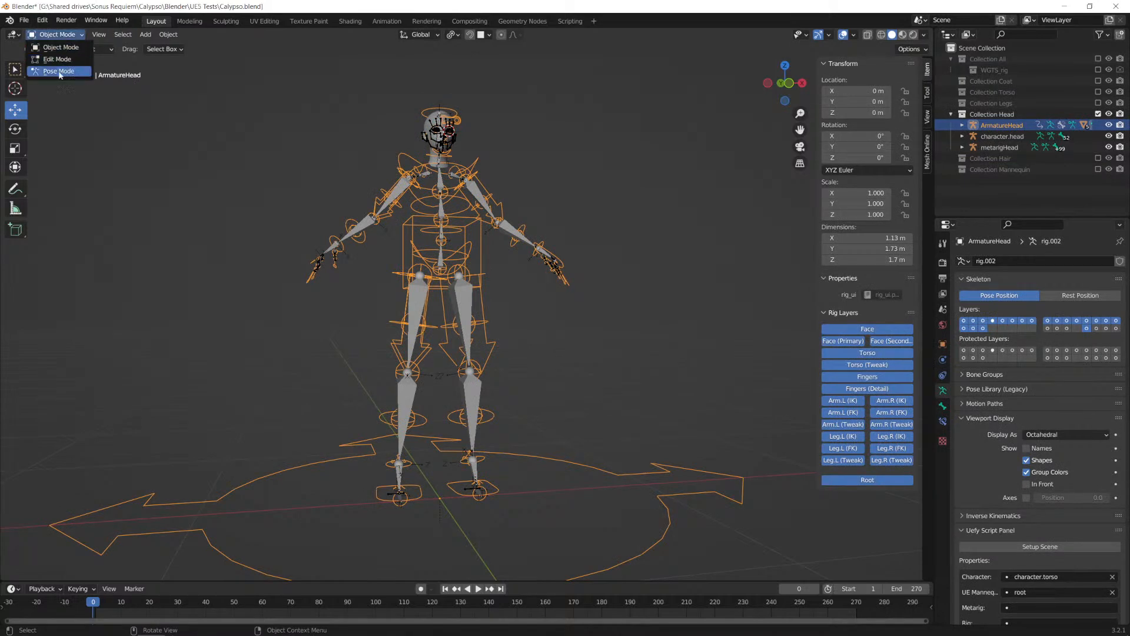
pyautogui.click(59, 72)
pyautogui.press('g')
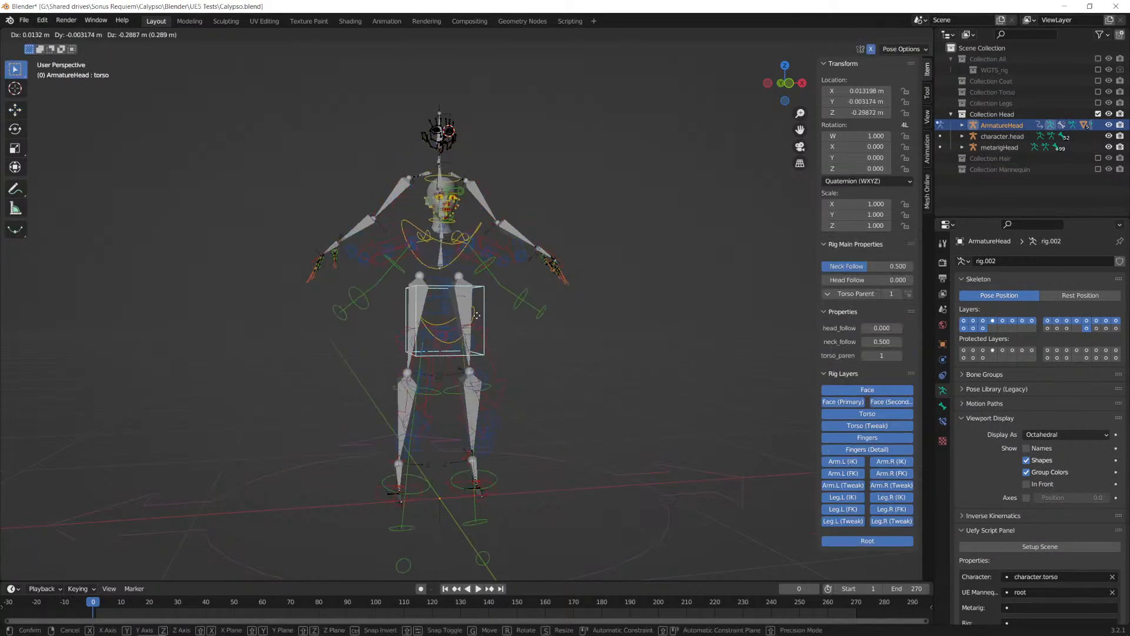
pyautogui.click(472, 318)
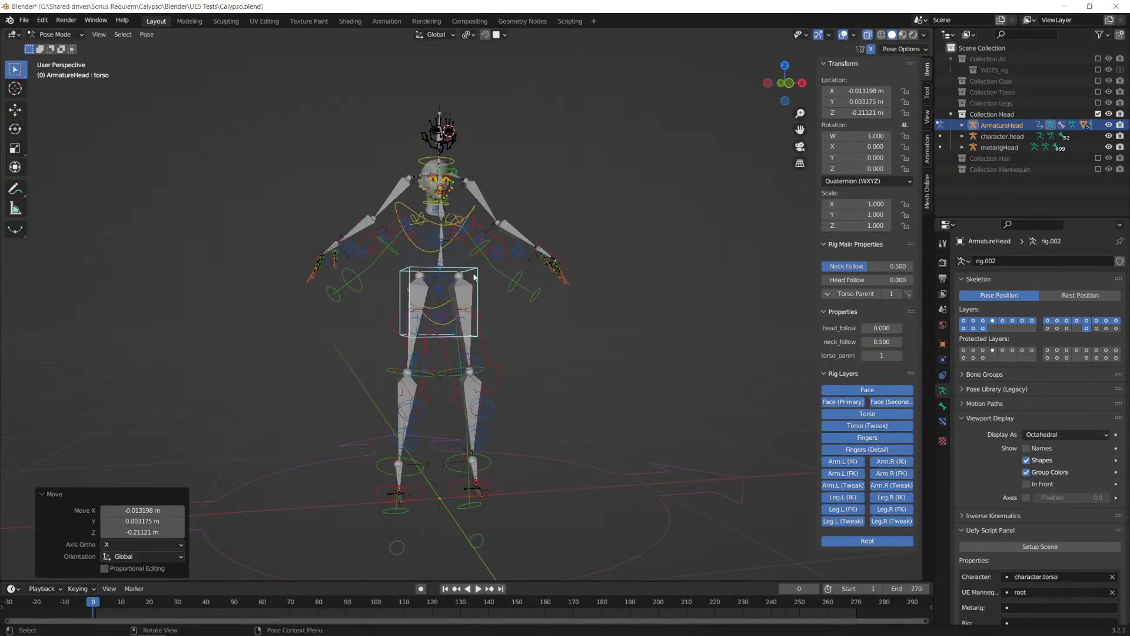
# Step: Try rotating the head rig's chest control by about -38.8° in the view plane
pyautogui.click(474, 214)
pyautogui.press('g')
pyautogui.rightClick(461, 206)
pyautogui.press('r')
pyautogui.click(484, 207)
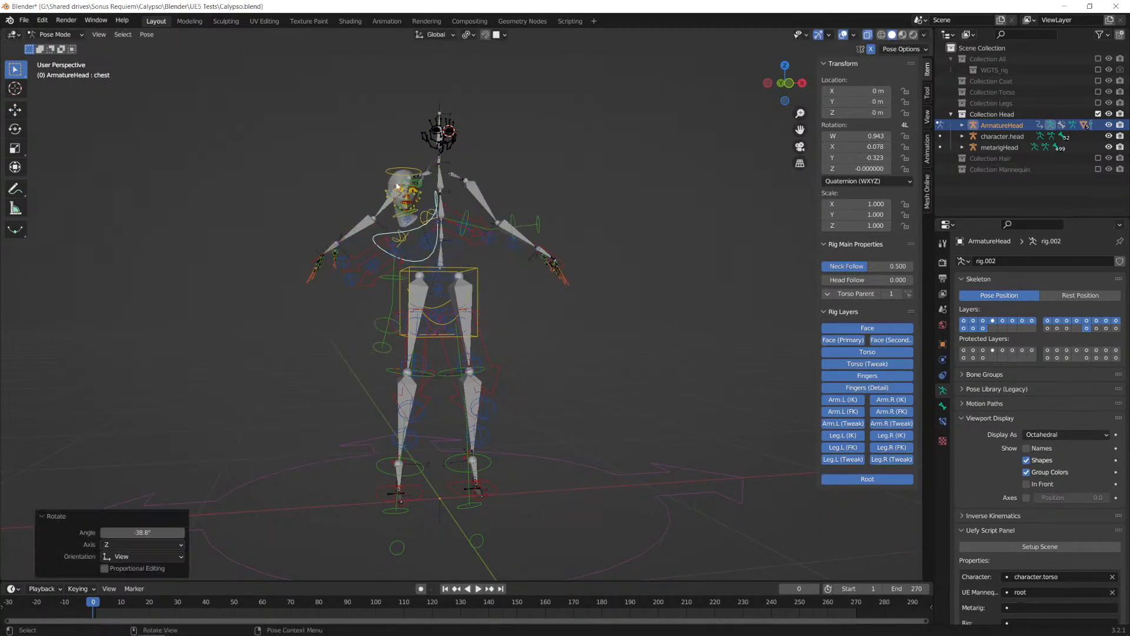
pyautogui.rightClick(469, 194)
pyautogui.click(460, 139)
pyautogui.rightClick(454, 166)
# Step: Try opening the mouth by rotating the head rig's jaw_master control about 21.2° from a side view
pyautogui.moveTo(555, 155); pyautogui.dragTo(450, 221, button='middle')
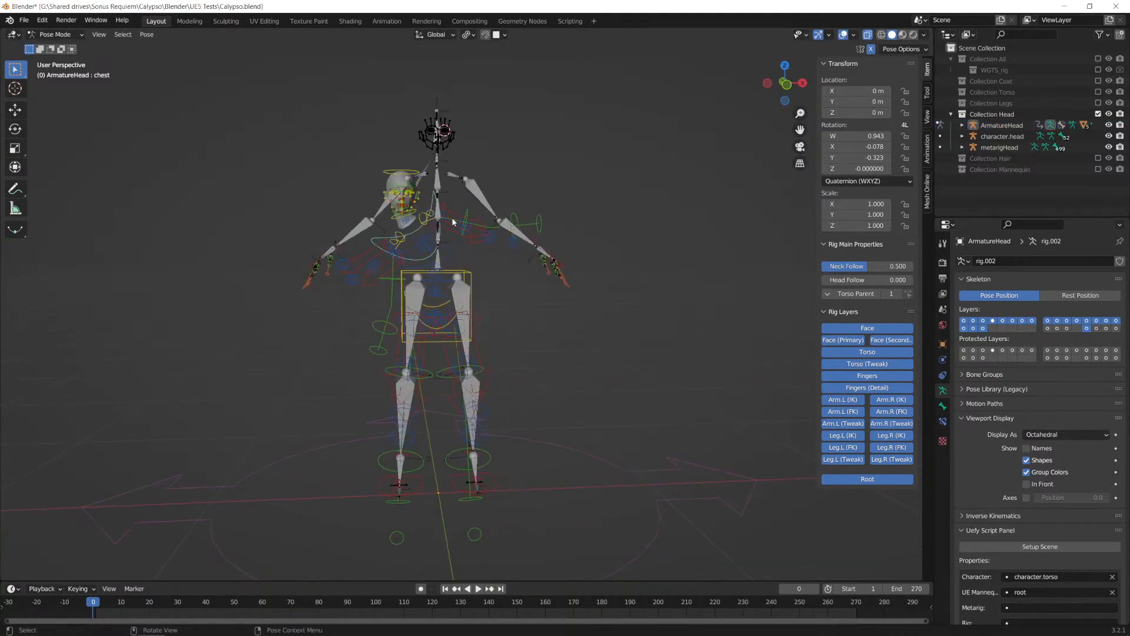
pyautogui.scroll(8, 398, 194)
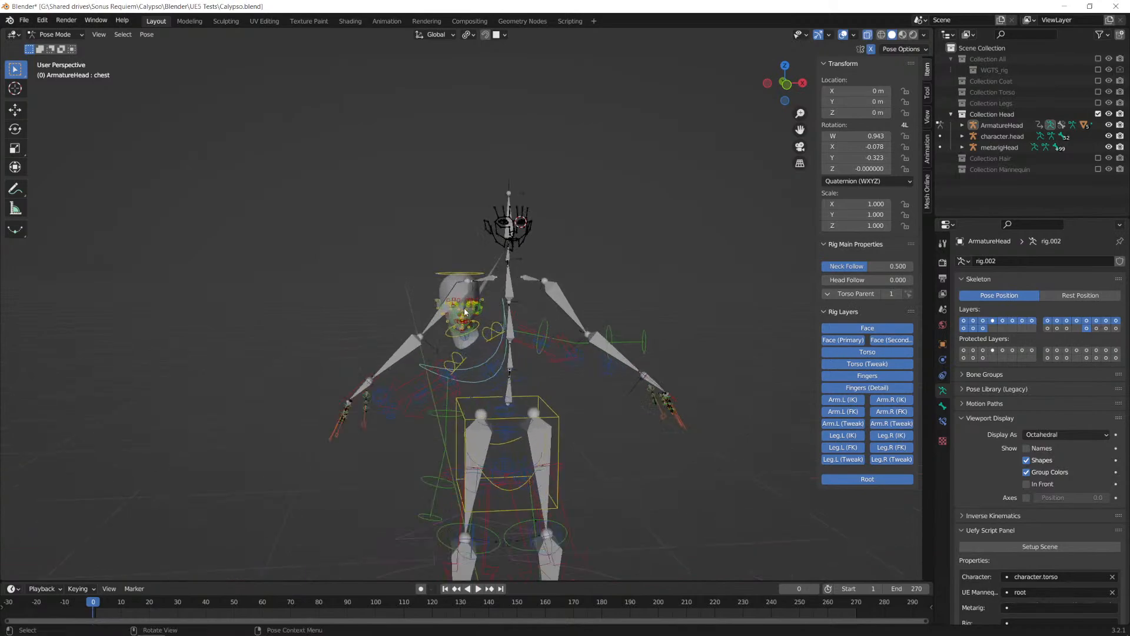
pyautogui.scroll(6, 486, 309)
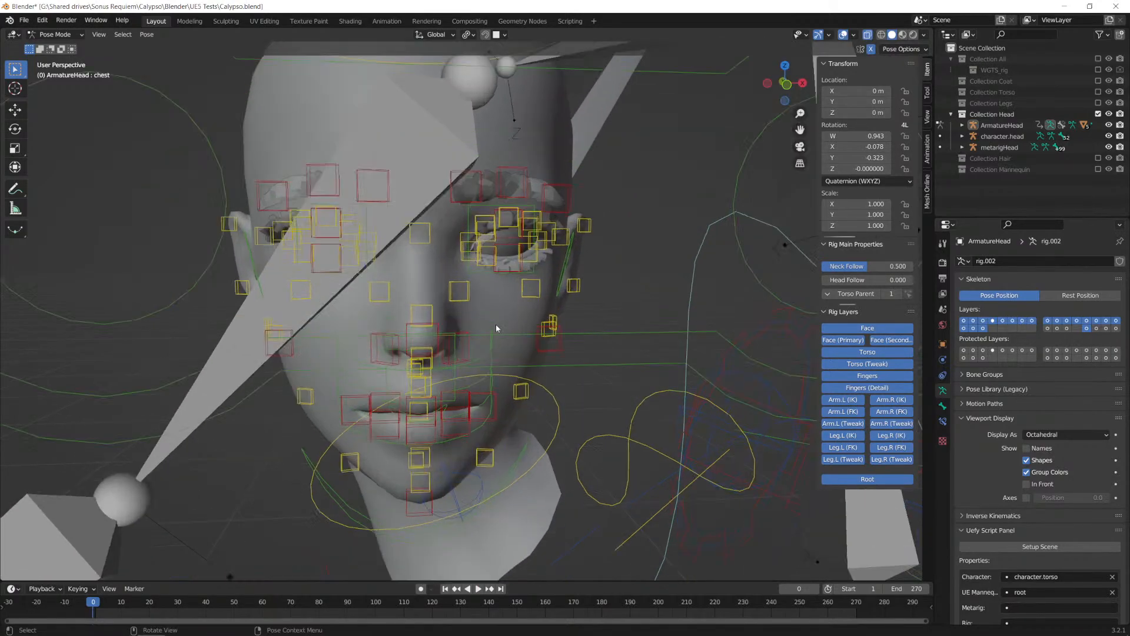
pyautogui.moveTo(471, 376); pyautogui.dragTo(423, 431, button='middle')
pyautogui.click(368, 464)
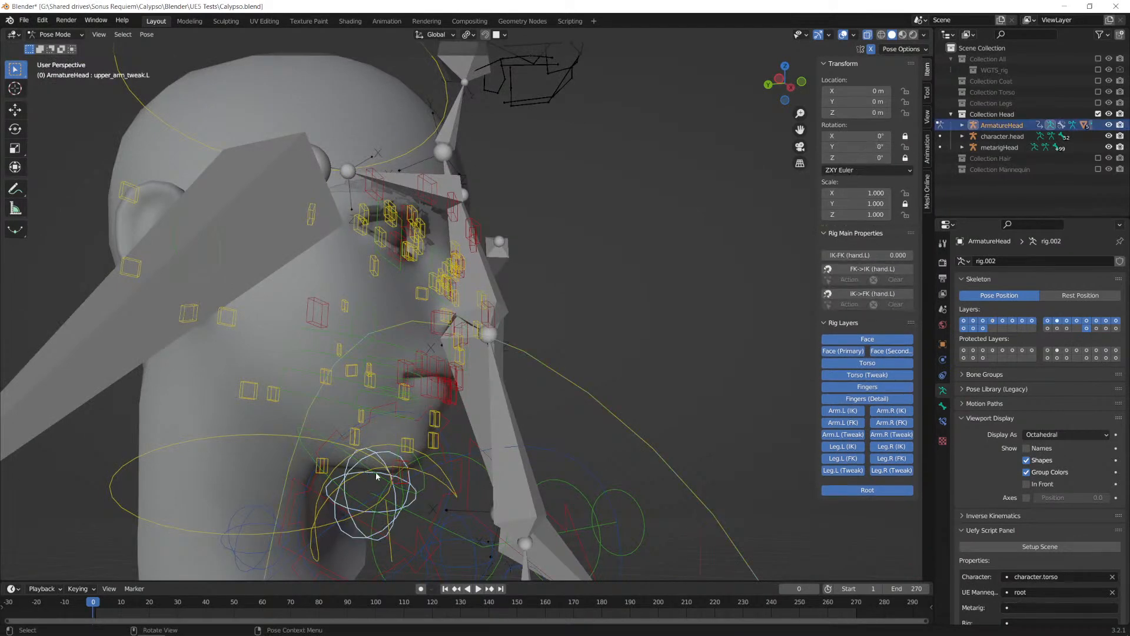
pyautogui.click(348, 452)
pyautogui.press('r')
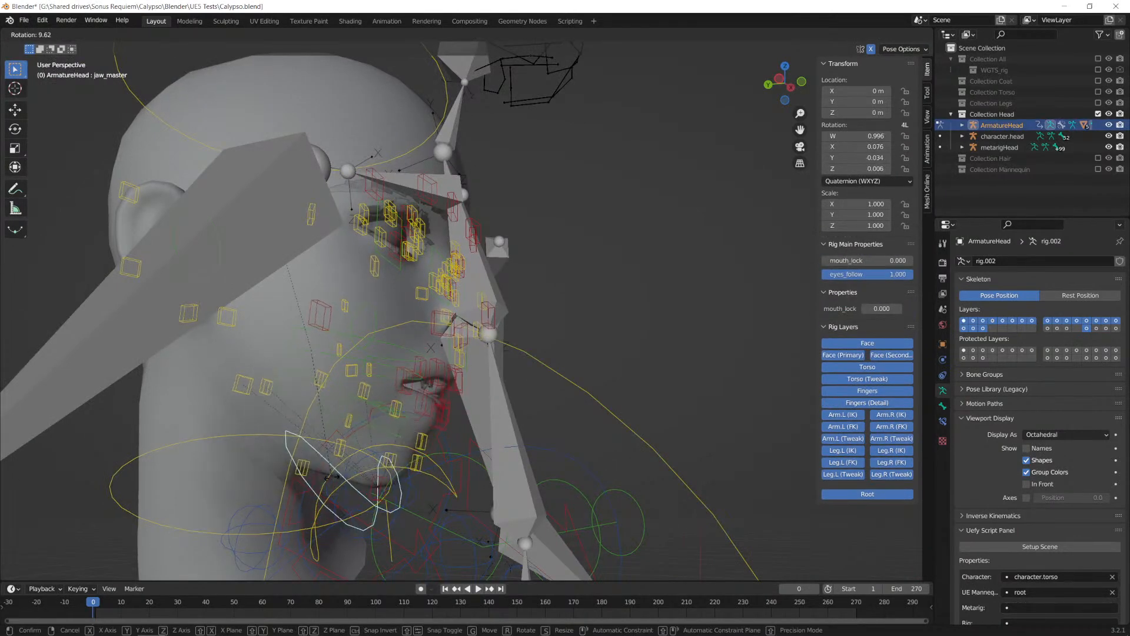
pyautogui.click(449, 512)
pyautogui.moveTo(462, 501)
pyautogui.mouseDown(button='middle')
pyautogui.moveTo(432, 485)
pyautogui.moveTo(304, 484)
pyautogui.moveTo(482, 500)
pyautogui.mouseUp(button='middle')
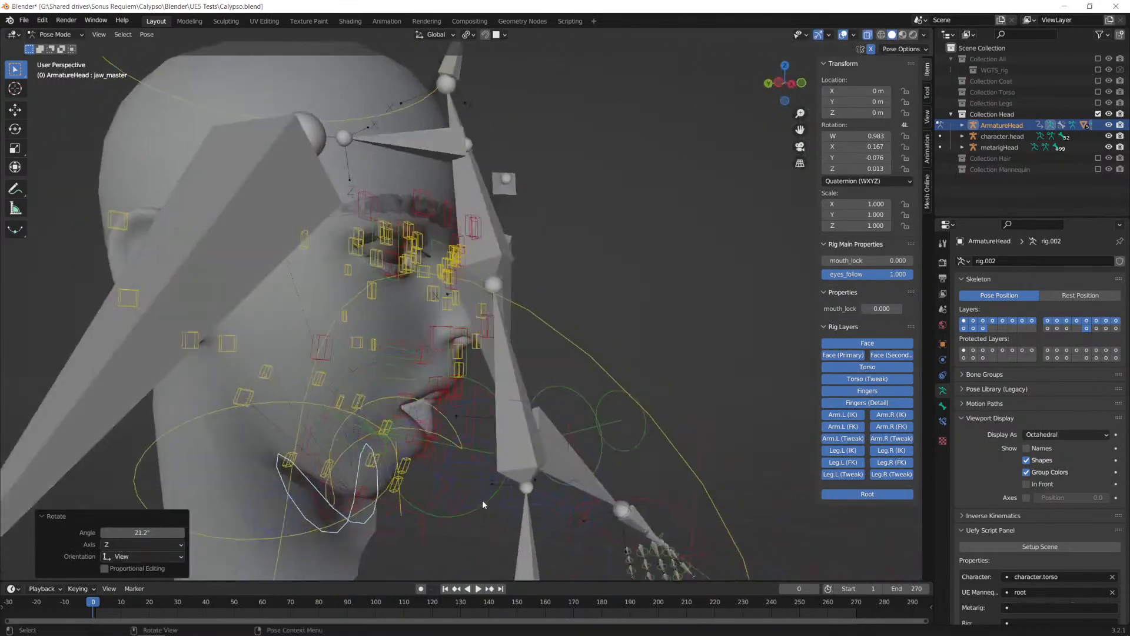
# Step: Select all bones of the ArmatureHead rig, clear all their pose transforms, and return to Object Mode
pyautogui.scroll(-6, 539, 454)
pyautogui.press('a')
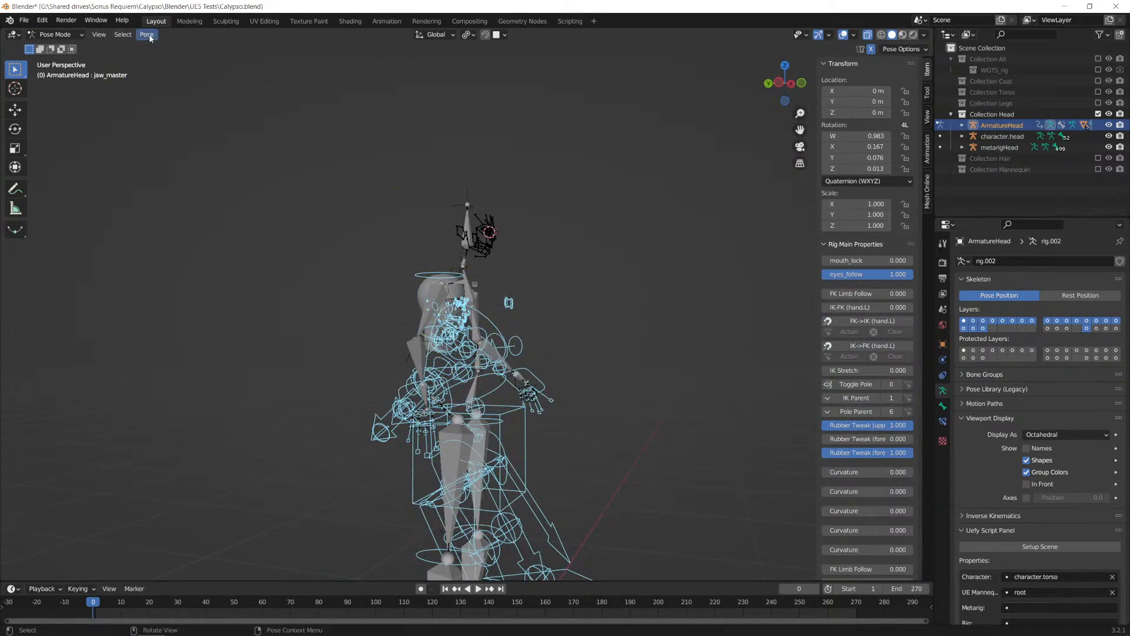
pyautogui.click(148, 35)
pyautogui.moveTo(226, 58)
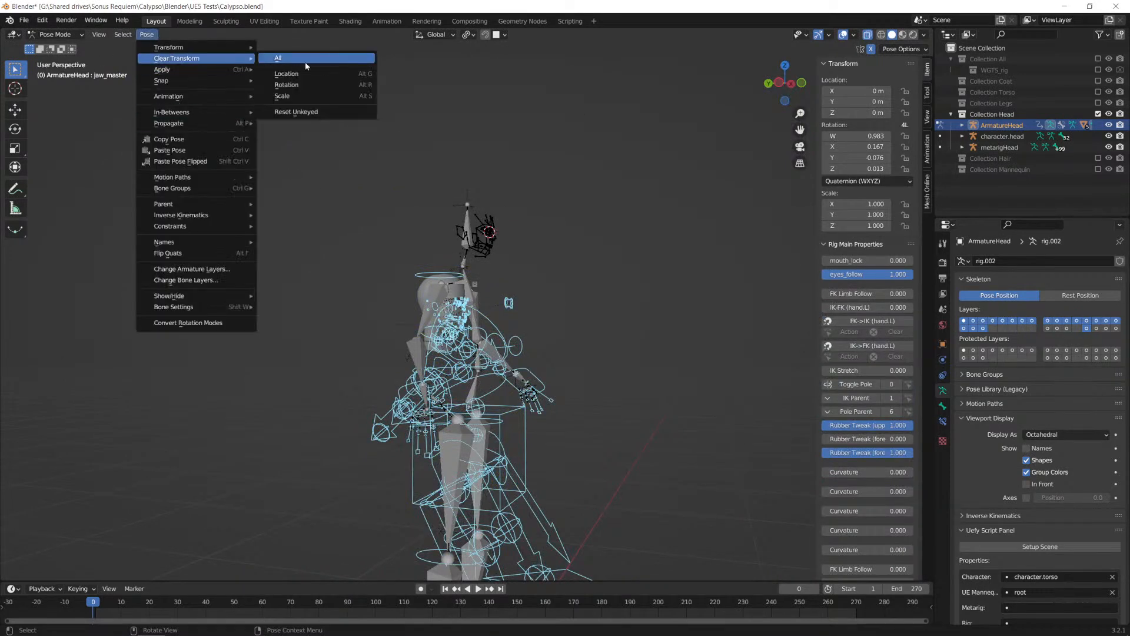
pyautogui.click(288, 58)
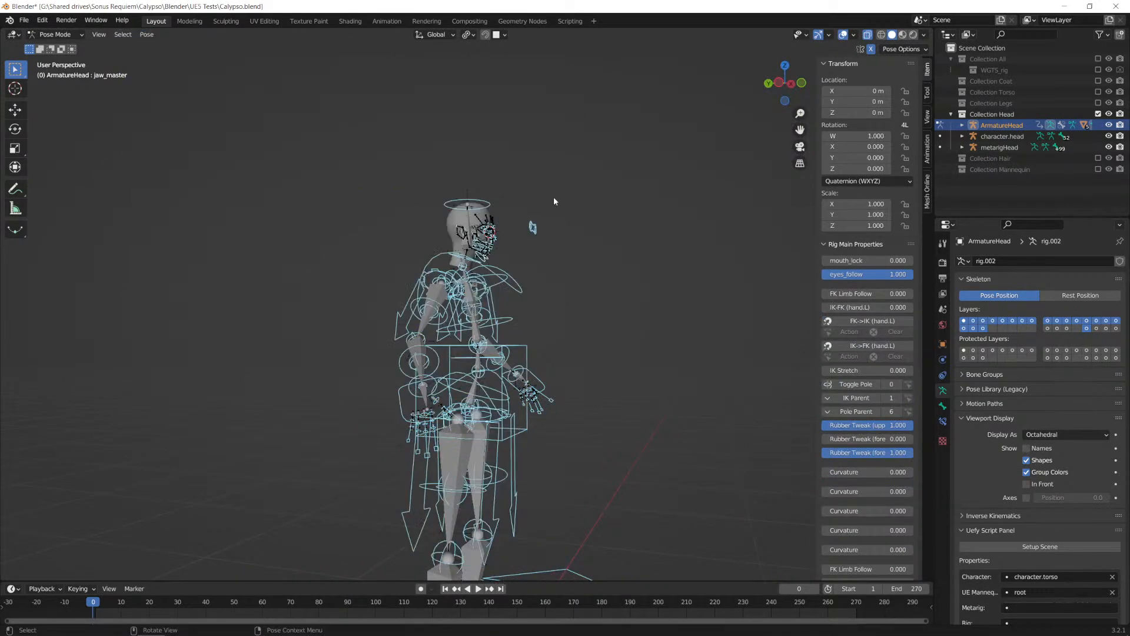
pyautogui.click(58, 34)
pyautogui.click(56, 48)
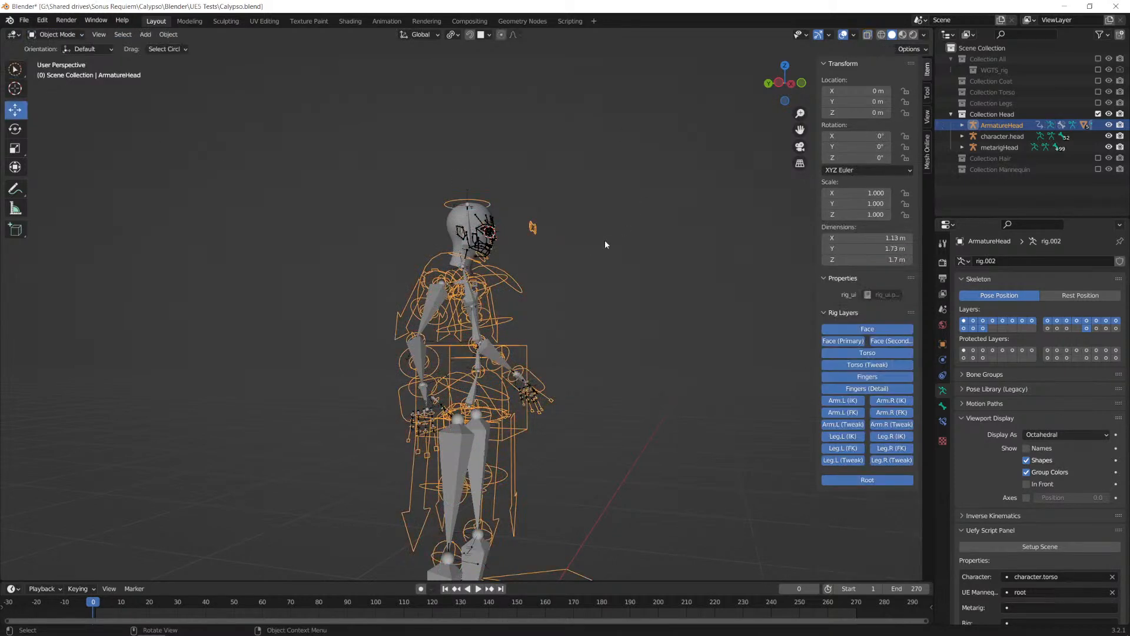
# Step: Exclude Collection Head and enable Collection Hair
pyautogui.click(1098, 114)
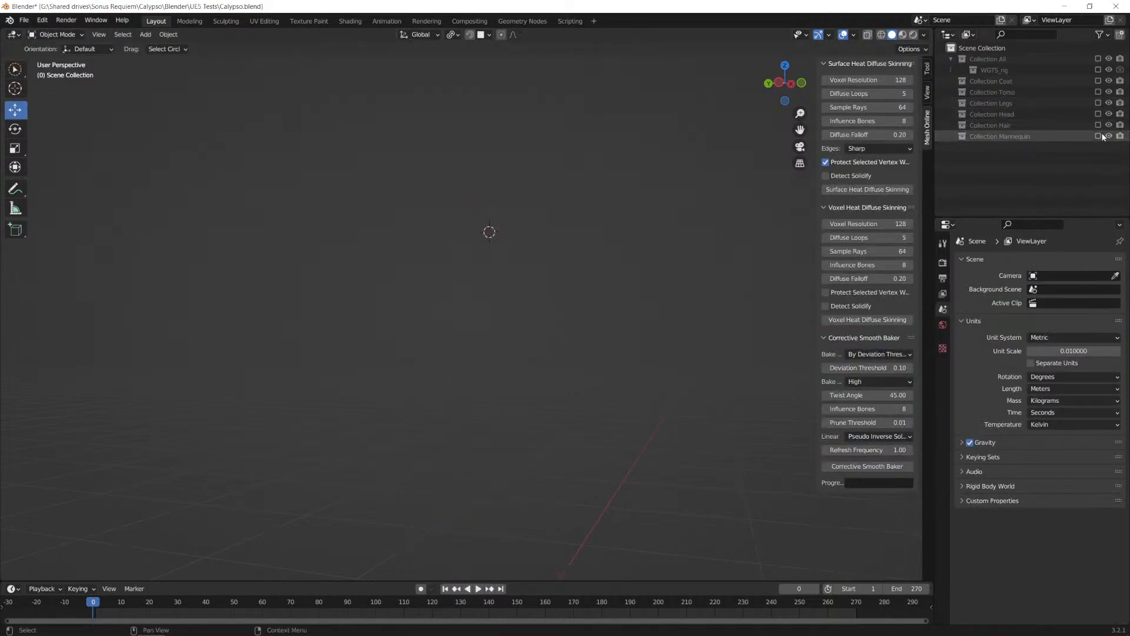
pyautogui.click(1098, 125)
pyautogui.moveTo(641, 290); pyautogui.dragTo(493, 214, button='middle')
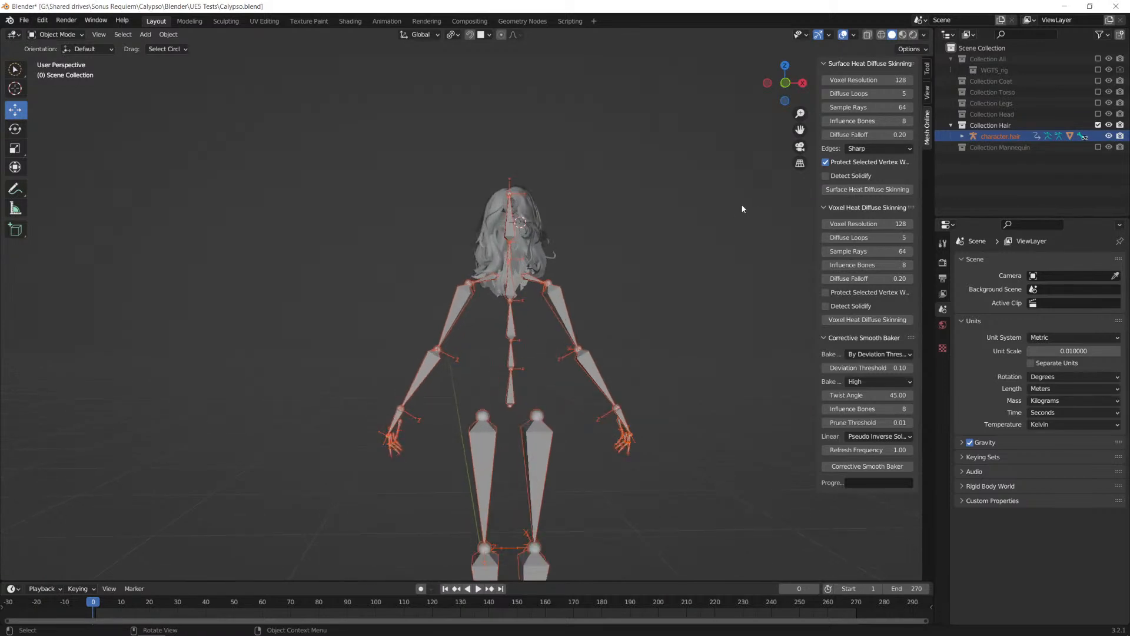
# Step: Show Collection Torso briefly alongside the hair, exclude it again, and examine the hair rig from several angles
pyautogui.click(1098, 92)
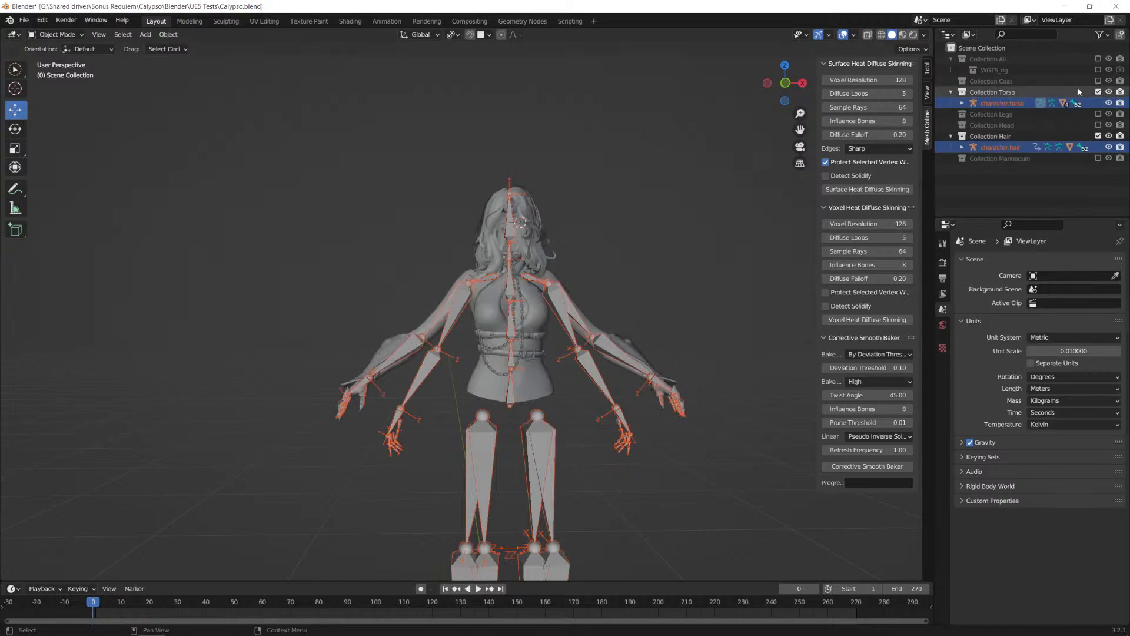
pyautogui.click(1098, 92)
pyautogui.scroll(3, 539, 321)
pyautogui.scroll(-2, 629, 304)
pyautogui.keyDown('shift'); pyautogui.moveTo(630, 306); pyautogui.dragTo(545, 195, button='middle'); pyautogui.keyUp('shift')
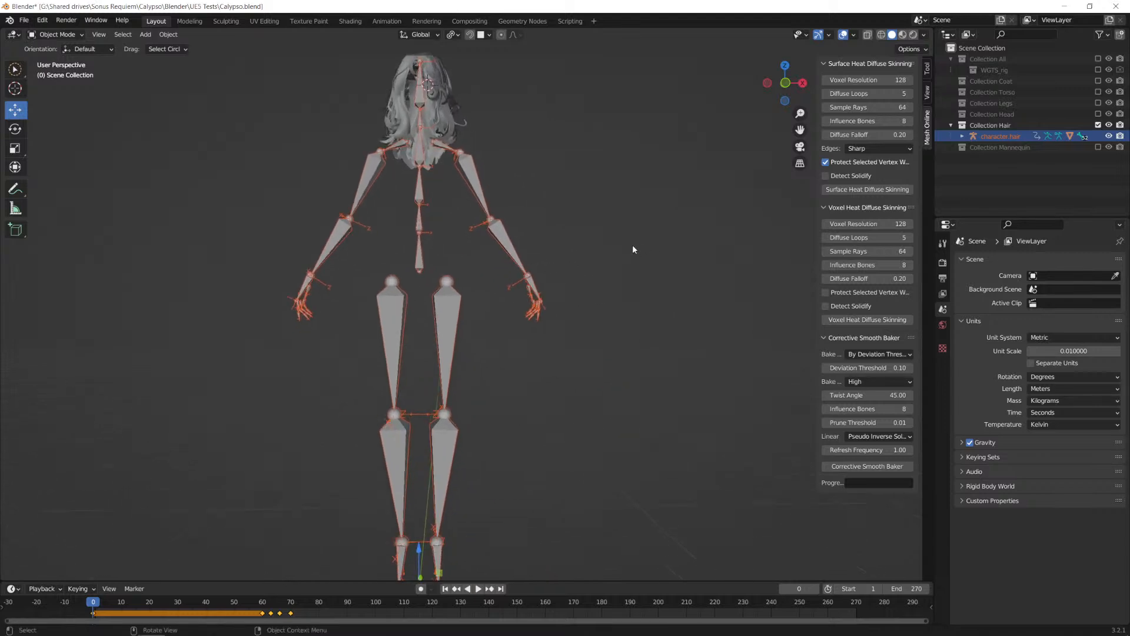
pyautogui.scroll(-2, 615, 242)
pyautogui.scroll(1, 615, 242)
pyautogui.moveTo(596, 253)
pyautogui.mouseDown(button='middle')
pyautogui.moveTo(609, 295)
pyautogui.moveTo(611, 269)
pyautogui.mouseUp(button='middle')
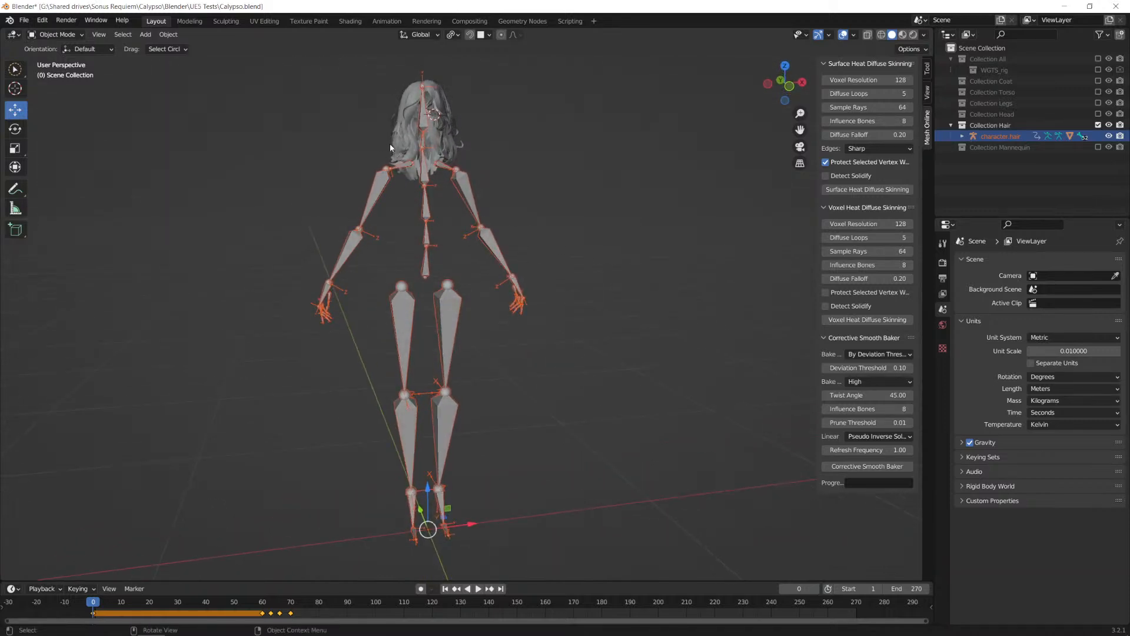
pyautogui.moveTo(584, 241); pyautogui.dragTo(563, 240, button='middle')
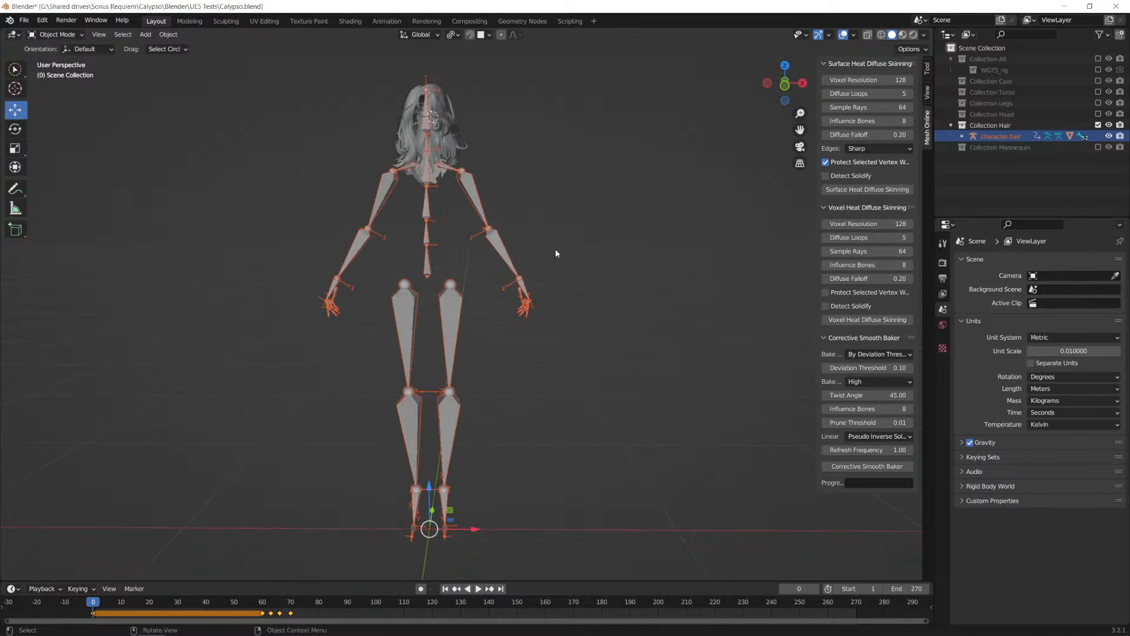
# Step: Select the character.hair armature and the Hair.001 mesh in turn to inspect them
pyautogui.click(472, 186)
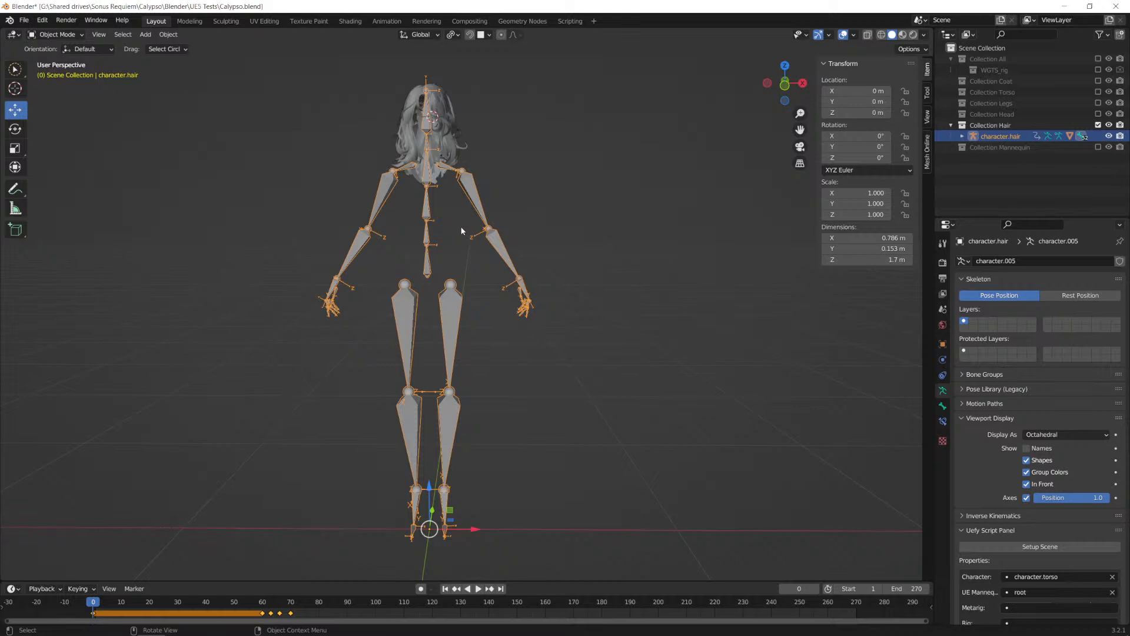
pyautogui.moveTo(511, 235); pyautogui.dragTo(485, 242, button='middle')
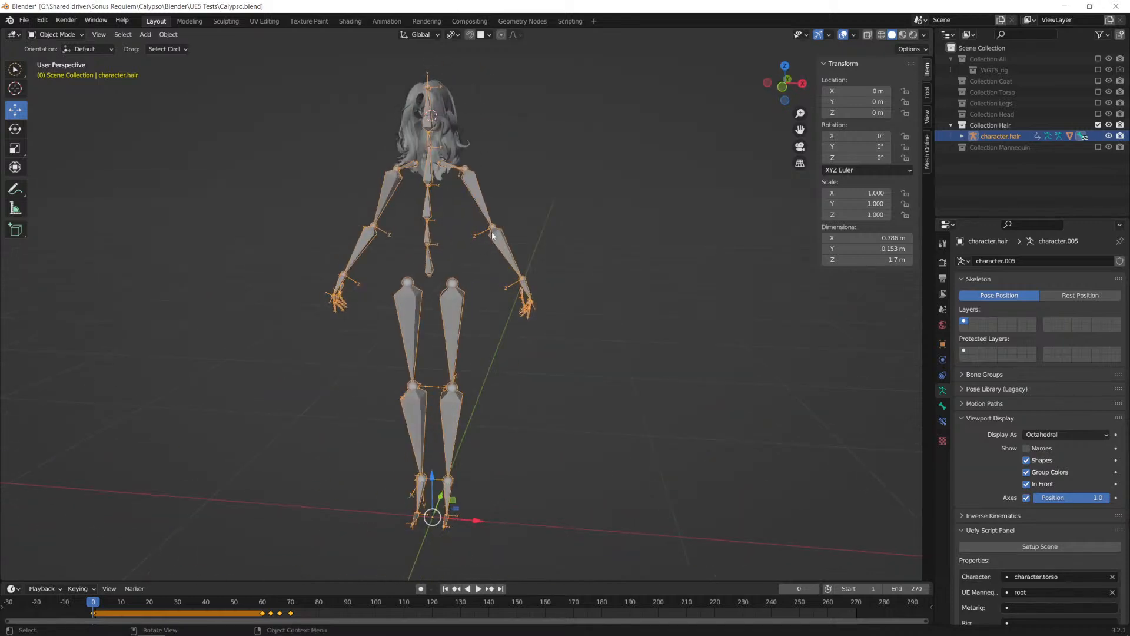
pyautogui.click(445, 109)
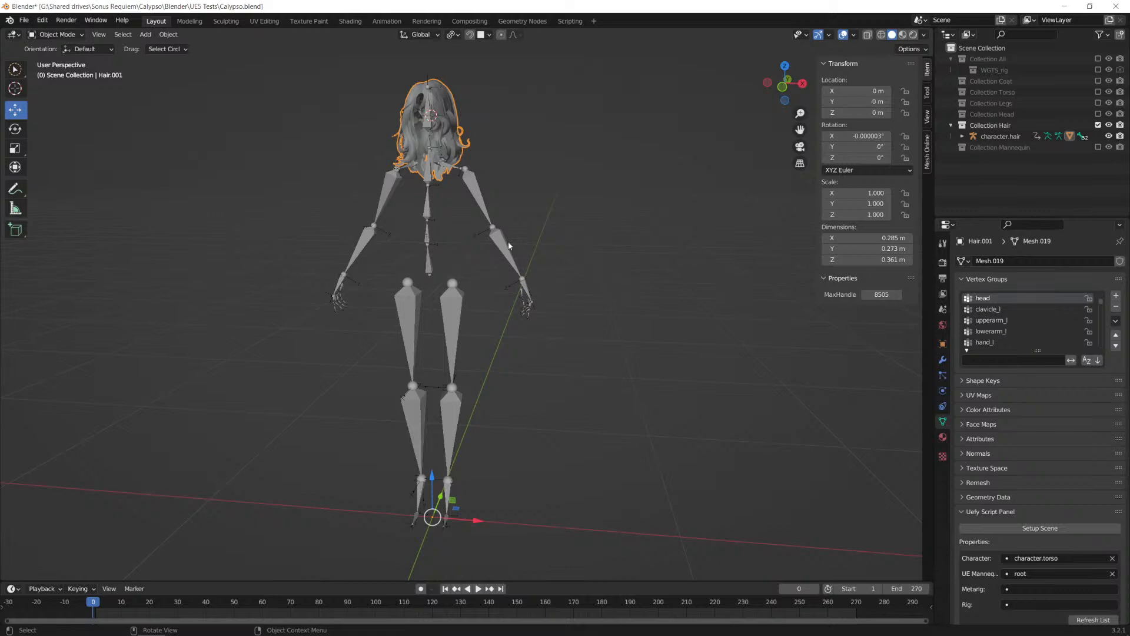
pyautogui.click(467, 184)
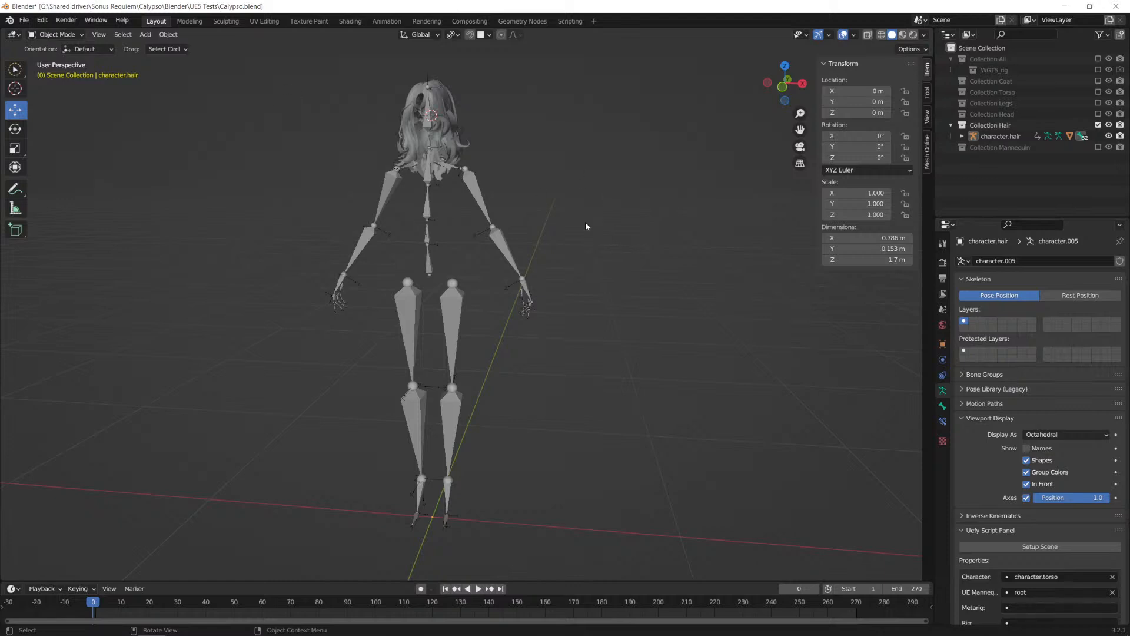
# Step: Add a Uefy Script Basic Posing Skeleton and move it about 0.95 m along X, beside the hair rig
pyautogui.hotkey('shift', 'a')
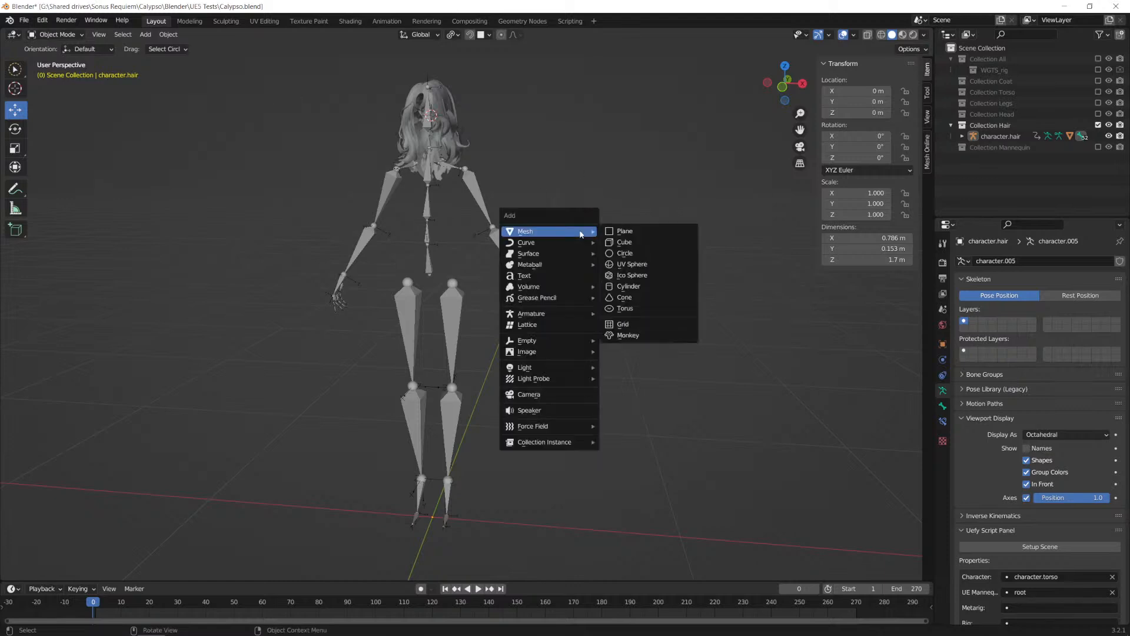
pyautogui.moveTo(571, 315)
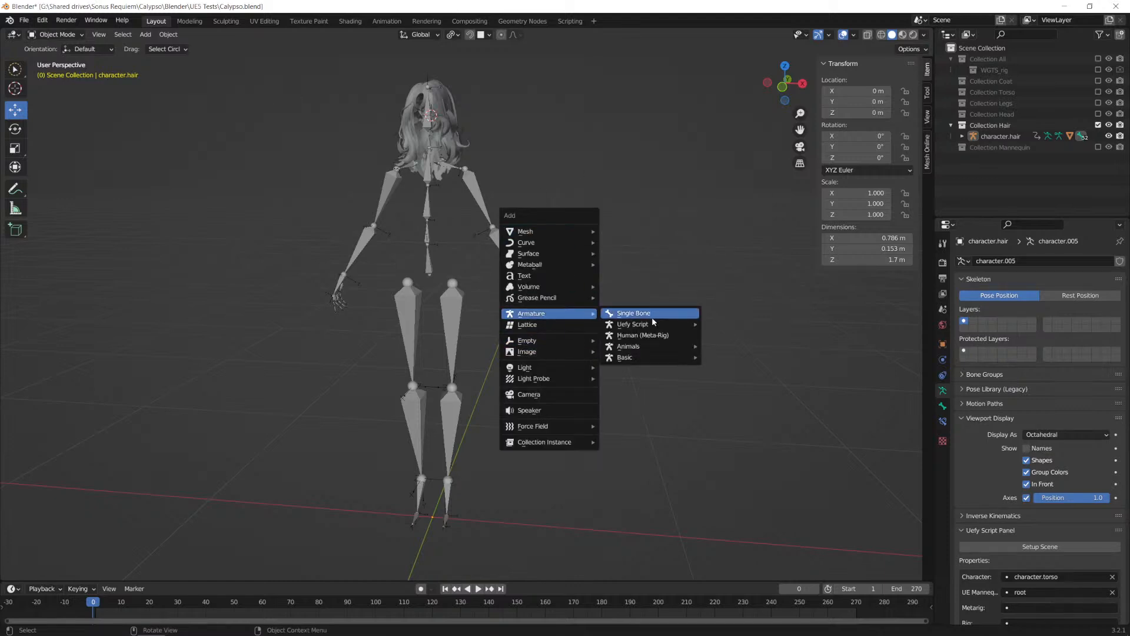
pyautogui.moveTo(633, 330)
pyautogui.moveTo(766, 336)
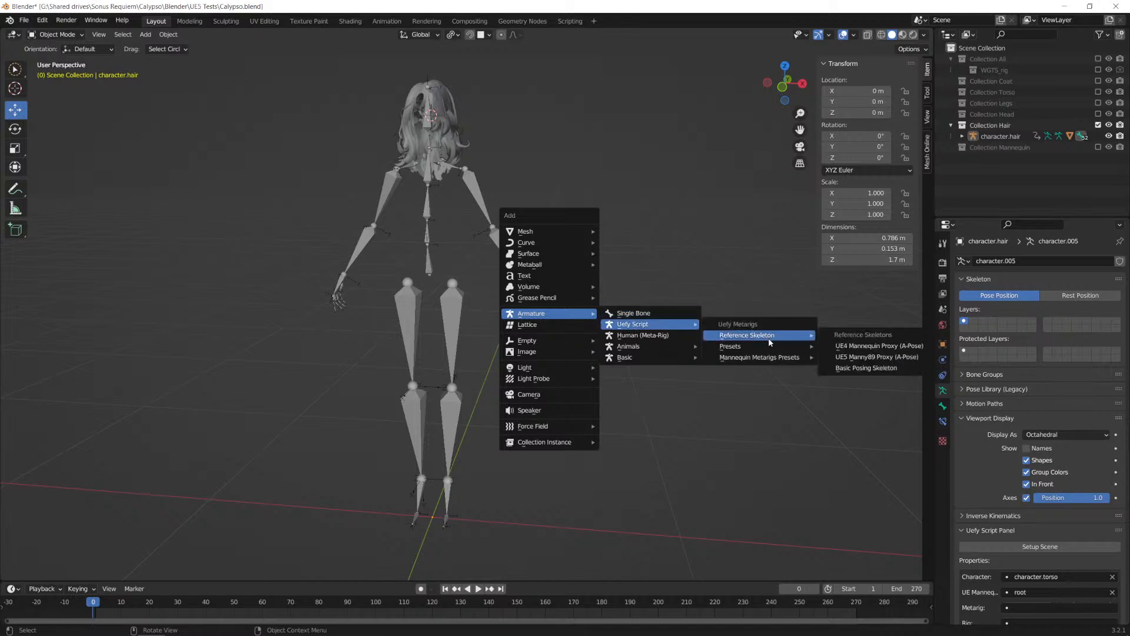
pyautogui.click(856, 371)
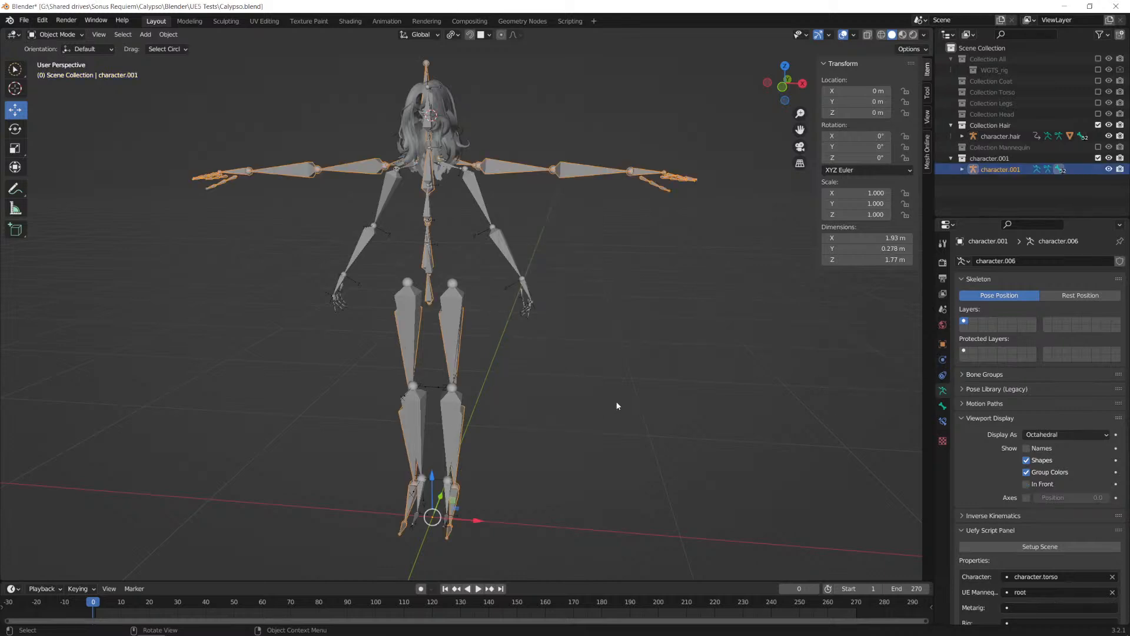
pyautogui.press('g')
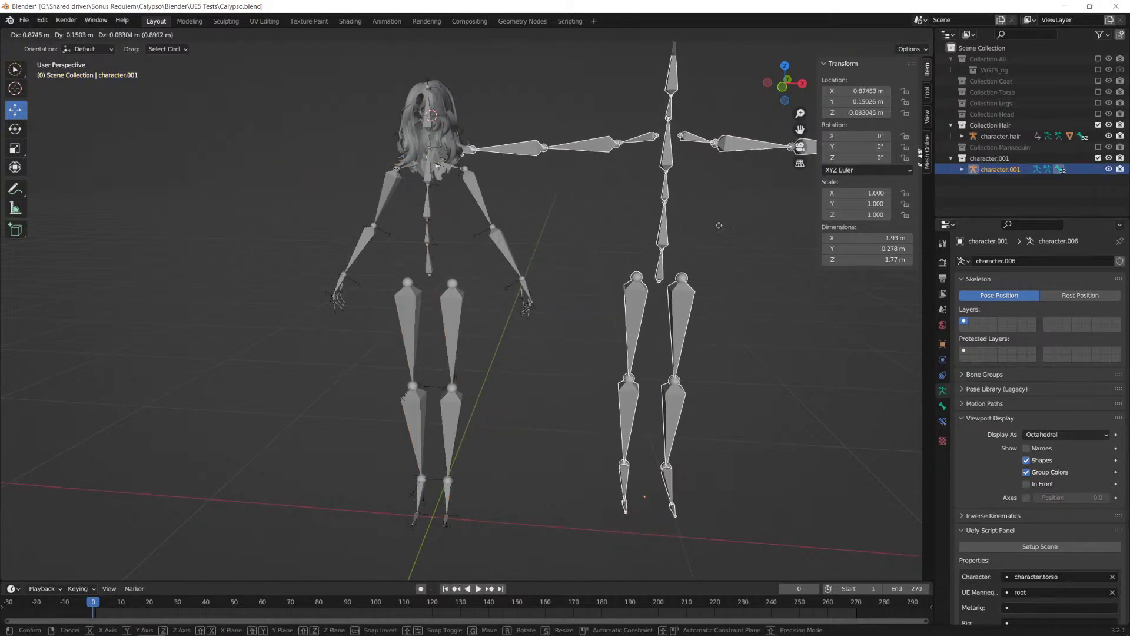
pyautogui.click(595, 246)
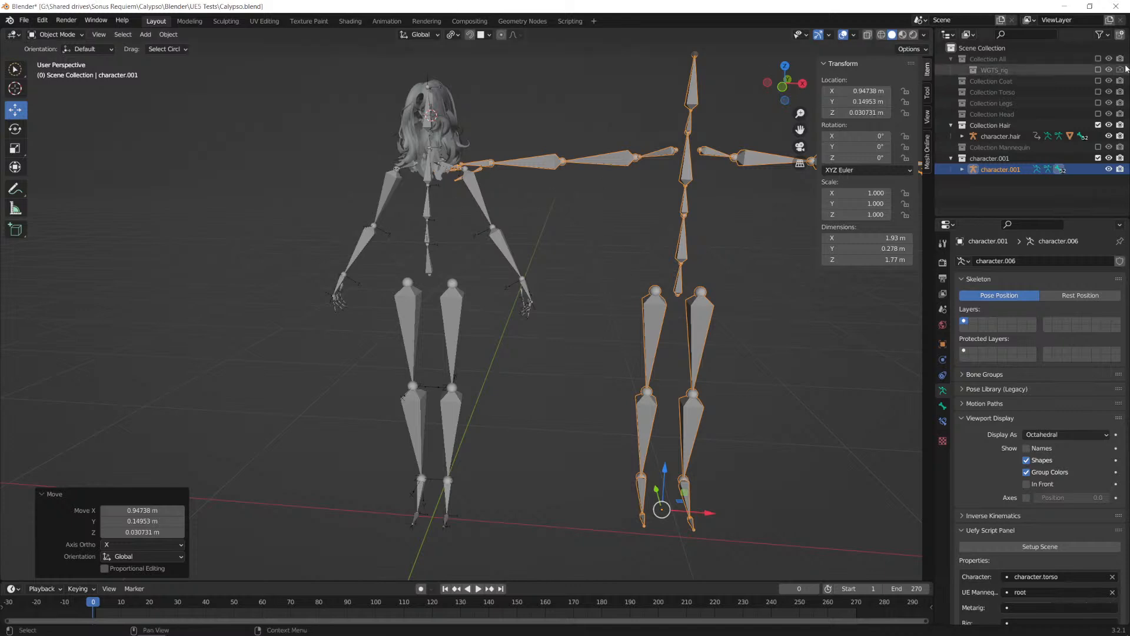
# Step: Show Collection All briefly, select the full character's Metal mesh to inspect it, and exclude the collection again
pyautogui.click(1097, 58)
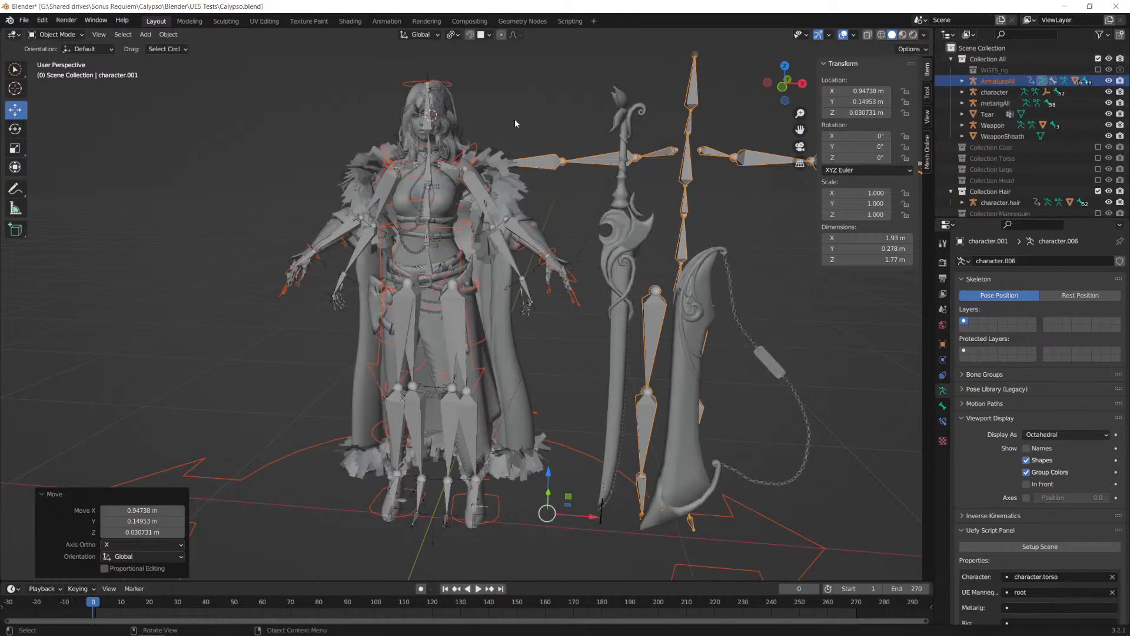
pyautogui.moveTo(480, 276); pyautogui.dragTo(522, 256, button='middle')
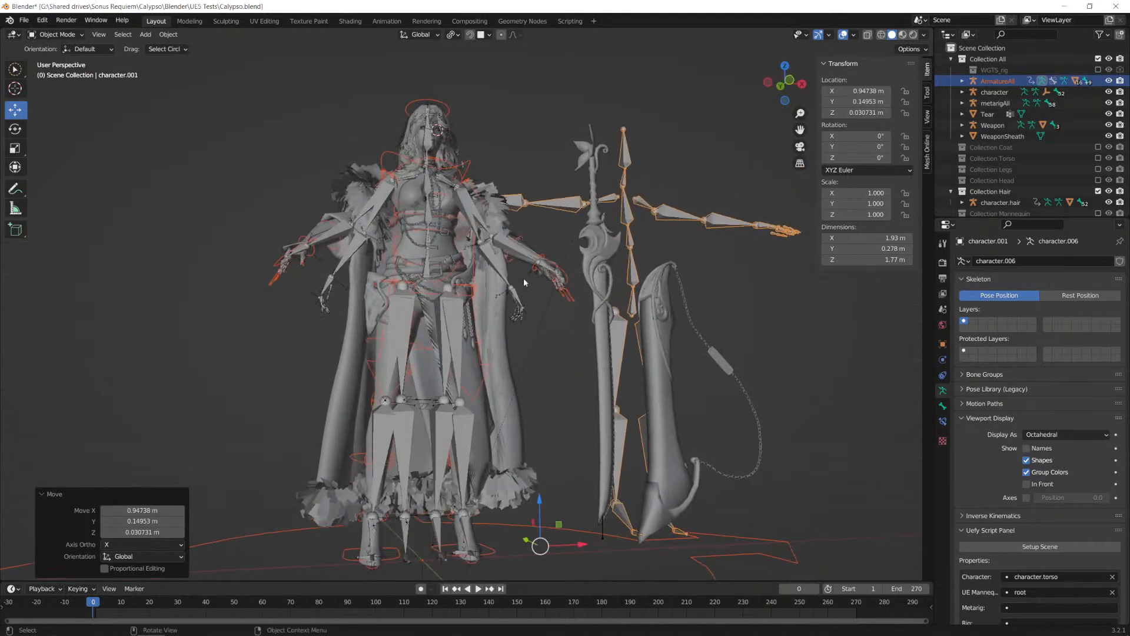
pyautogui.click(465, 358)
pyautogui.click(466, 358)
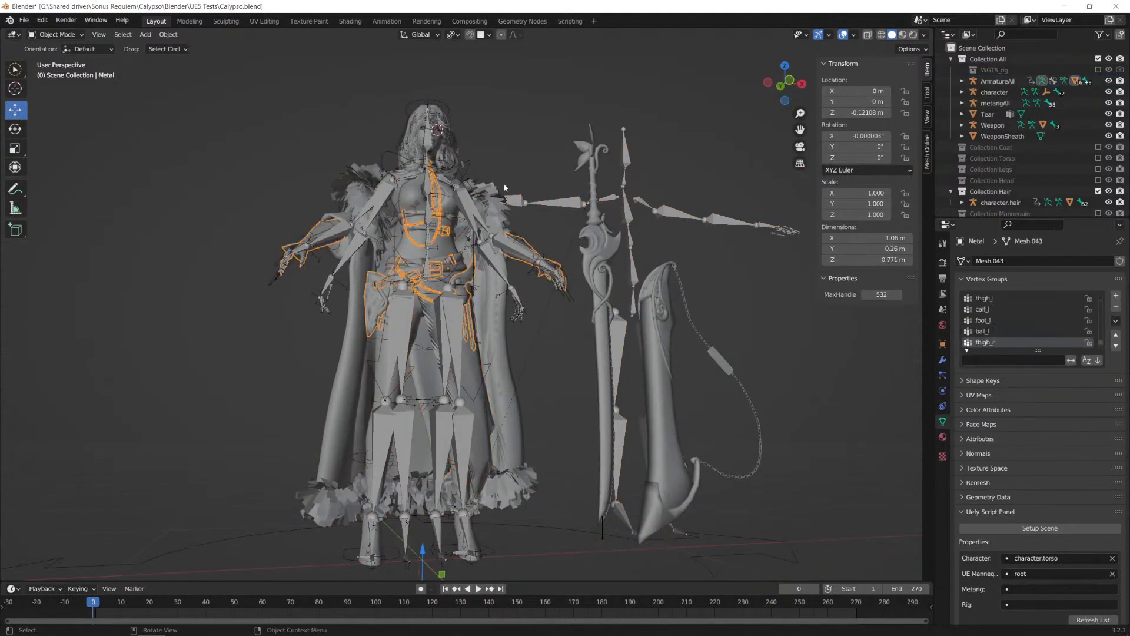
pyautogui.click(1098, 59)
# Step: Select the Hair.001 mesh to compare the hair and its armature with the added posing skeleton
pyautogui.moveTo(652, 248); pyautogui.dragTo(612, 264, button='middle')
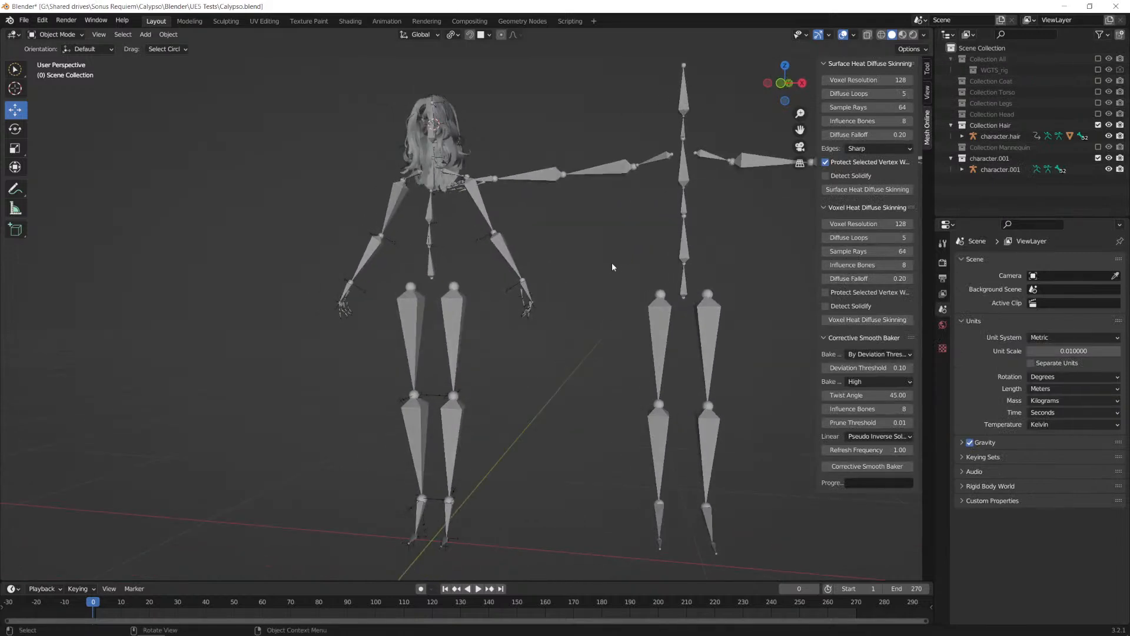
pyautogui.click(434, 219)
pyautogui.click(440, 134)
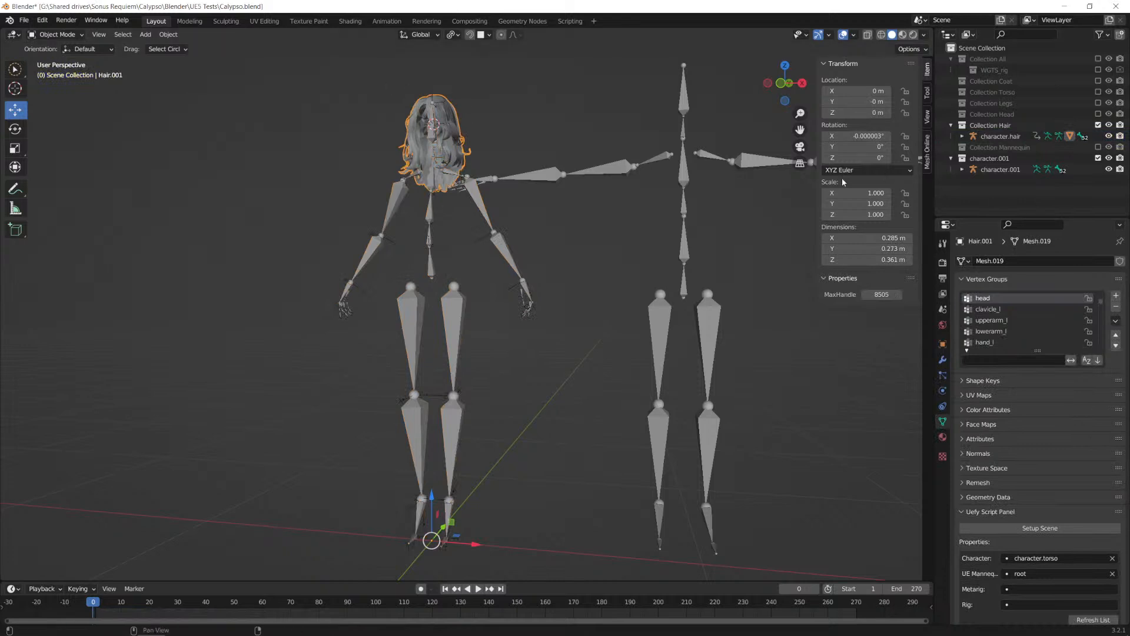
# Step: Delete the added posing skeleton and its character.001 collection, and make Collection Hair active
pyautogui.click(682, 171)
pyautogui.press('Delete')
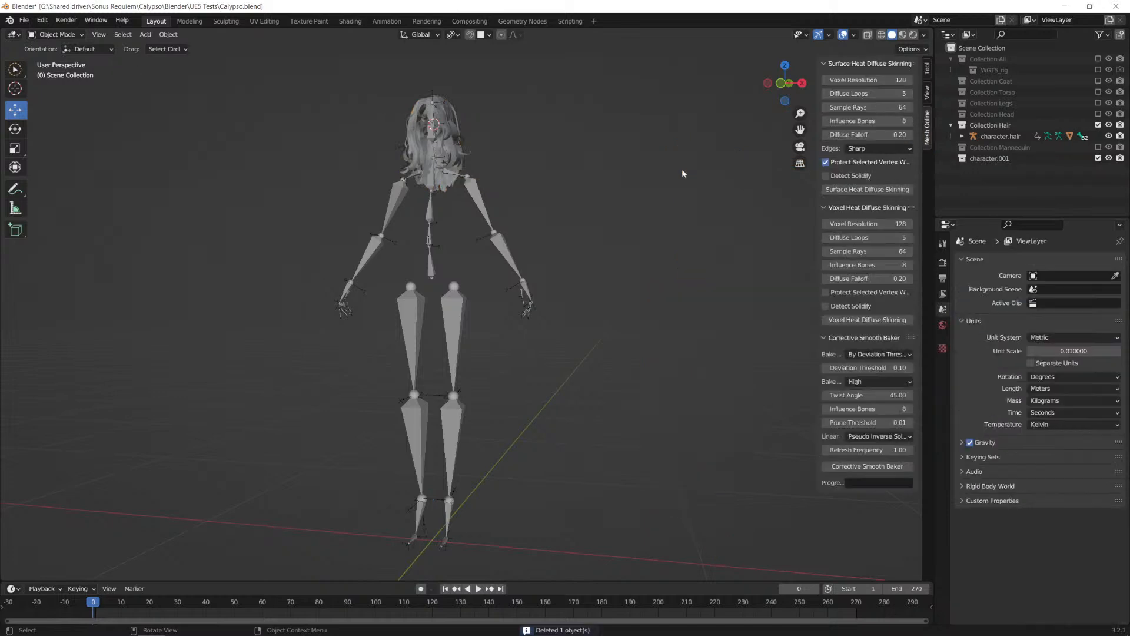
pyautogui.click(1025, 157)
pyautogui.press('Delete')
pyautogui.click(992, 125)
pyautogui.moveTo(520, 318); pyautogui.dragTo(539, 320, button='middle')
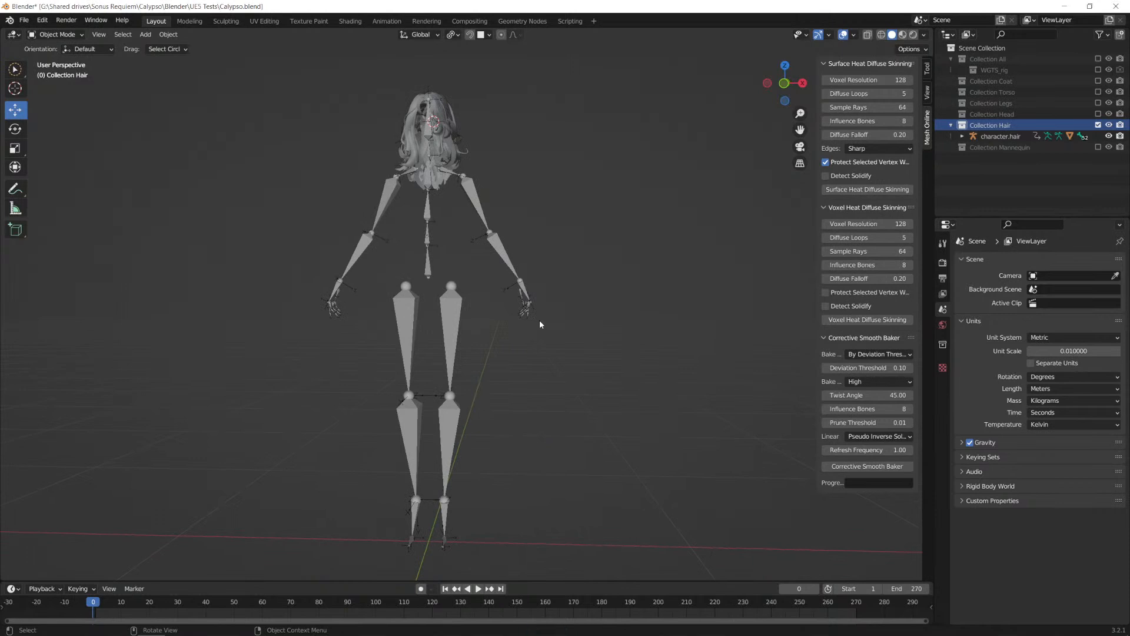
# Step: Switch to the Firefox browser and show the video "Rigging a character for Unreal Engine with Blender, Rigify and Uefy 2"
pyautogui.hotkey('alt', 'Tab')
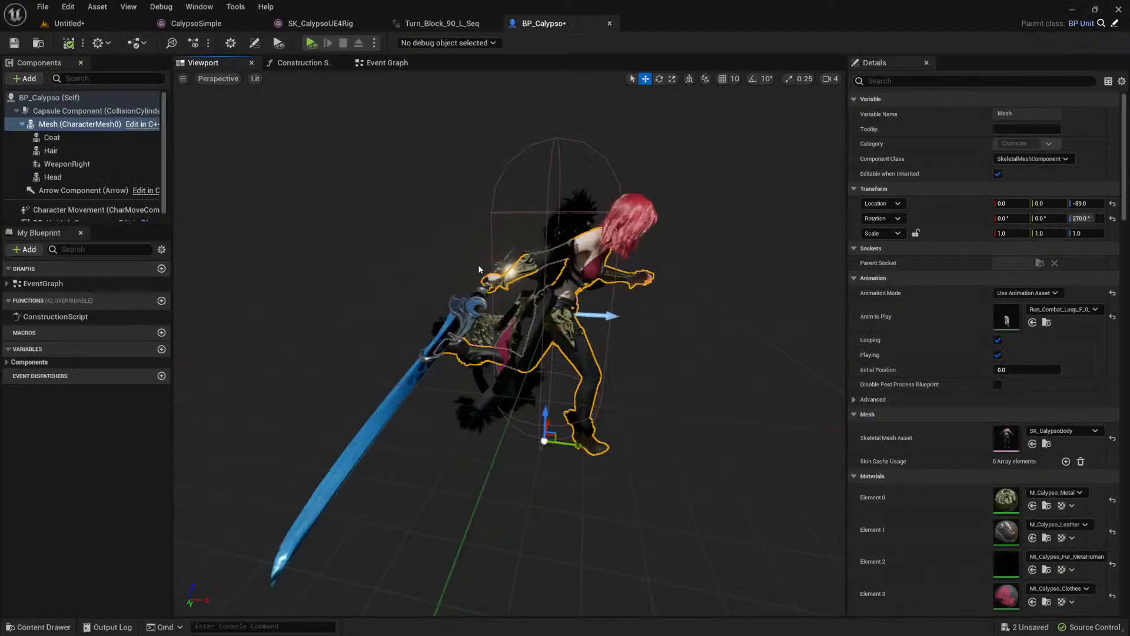
pyautogui.hotkey('alt', 'Tab')
pyautogui.hotkey('alt', 'Tab')
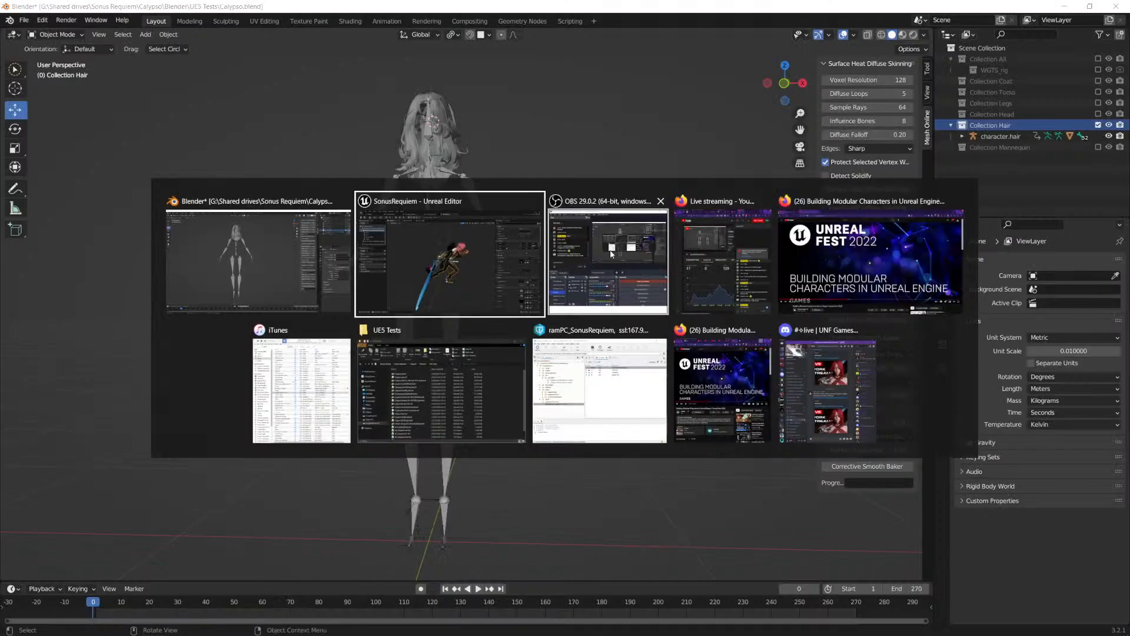
pyautogui.click(853, 279)
pyautogui.click(58, 12)
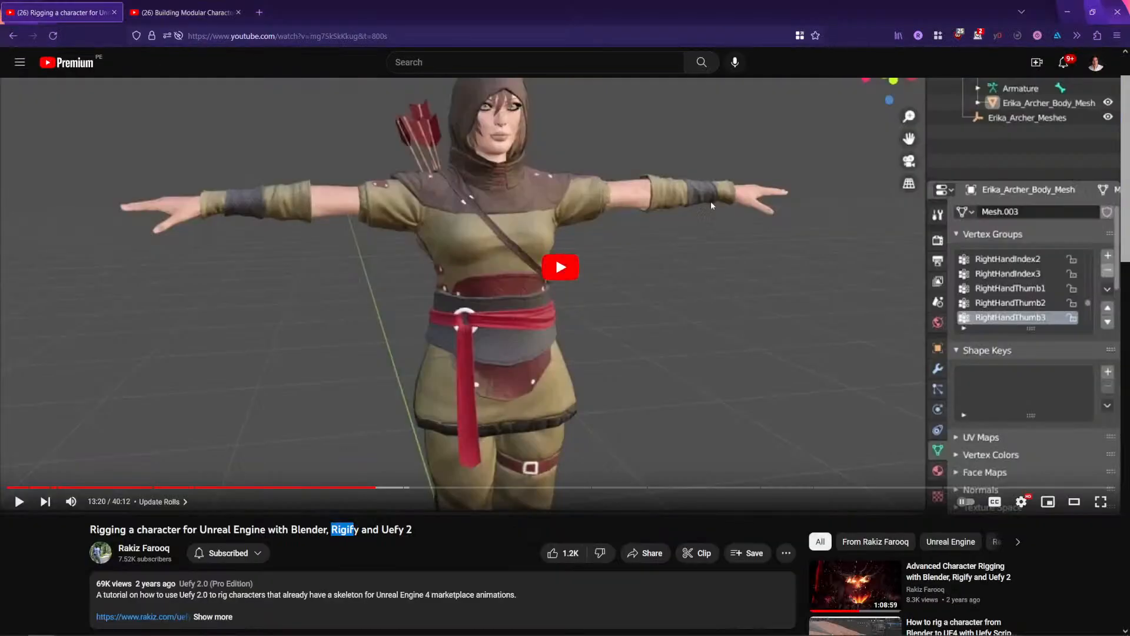
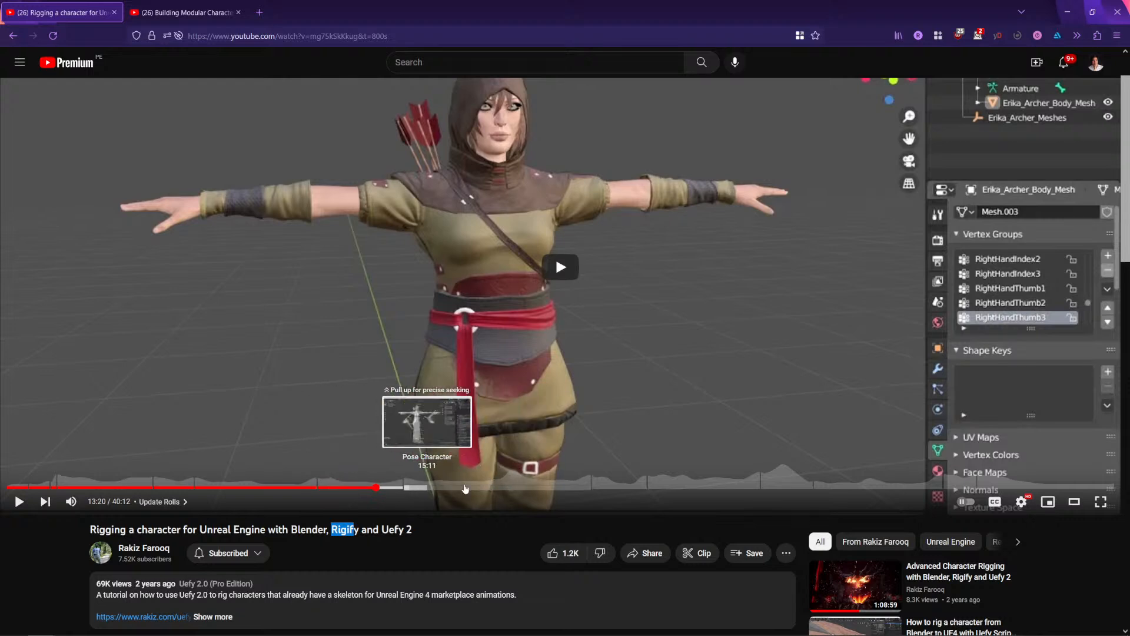
# Step: Switch to Blender and include Collection Mannequin in the view layer beside Collection Hair
pyautogui.hotkey('alt', 'Tab')
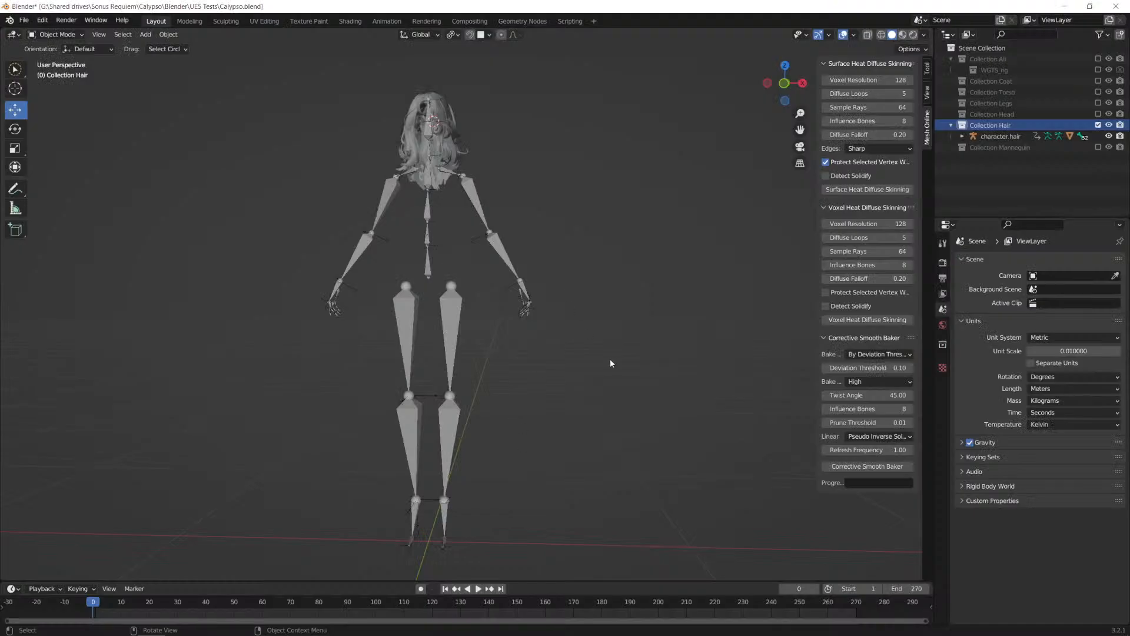
pyautogui.click(1098, 147)
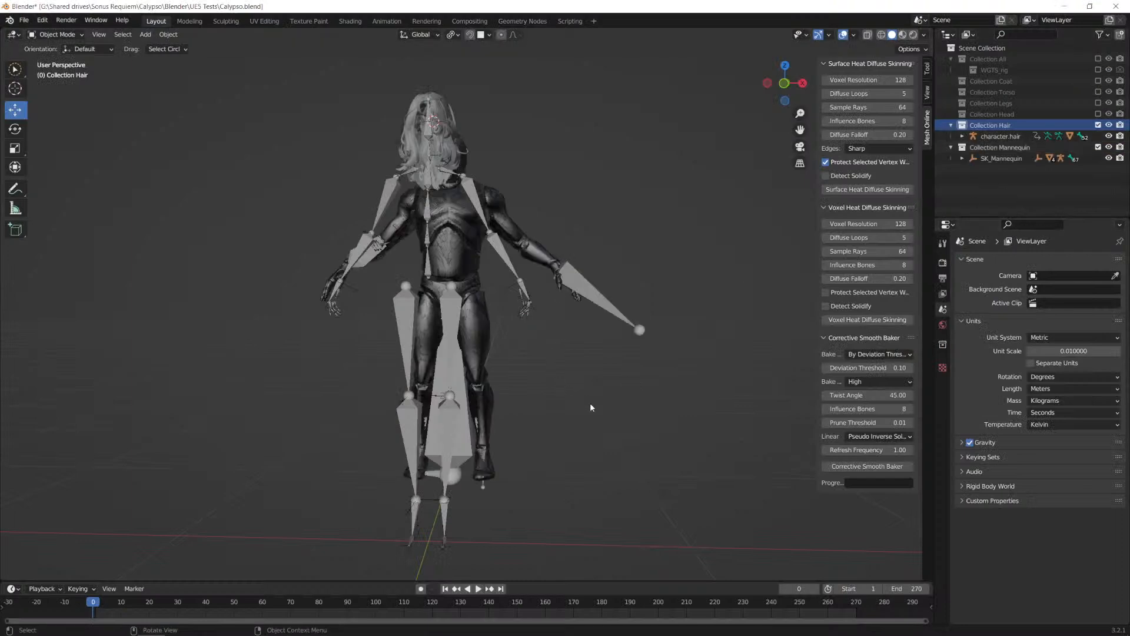
pyautogui.moveTo(591, 407); pyautogui.dragTo(582, 407, button='middle')
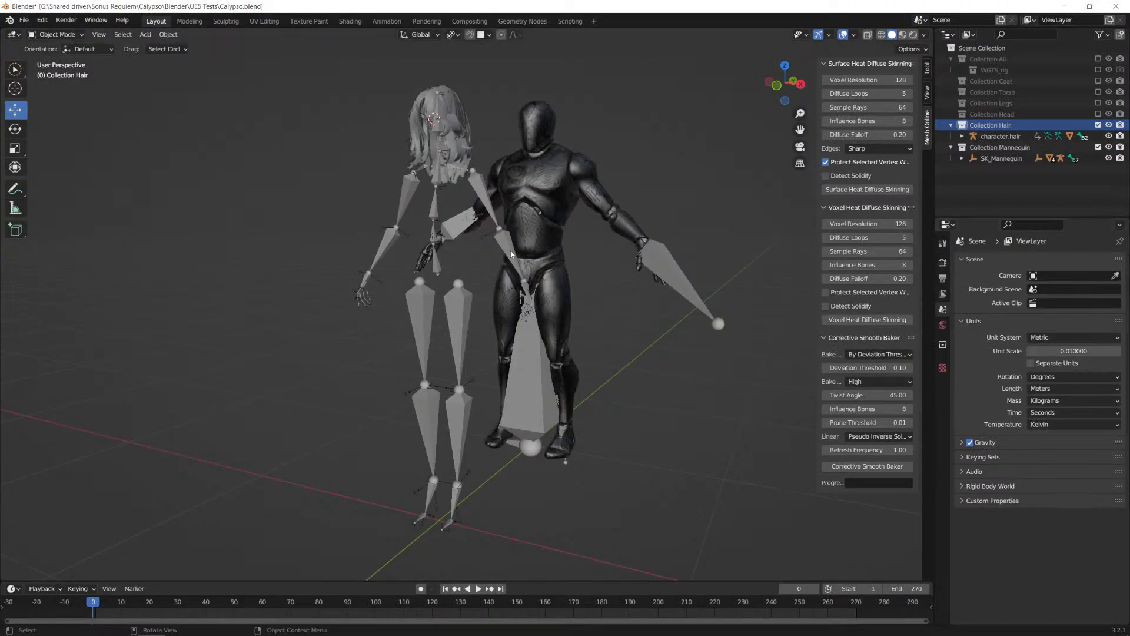
# Step: Select the hair armature and set the Uefy Character property to character.hair
pyautogui.click(434, 204)
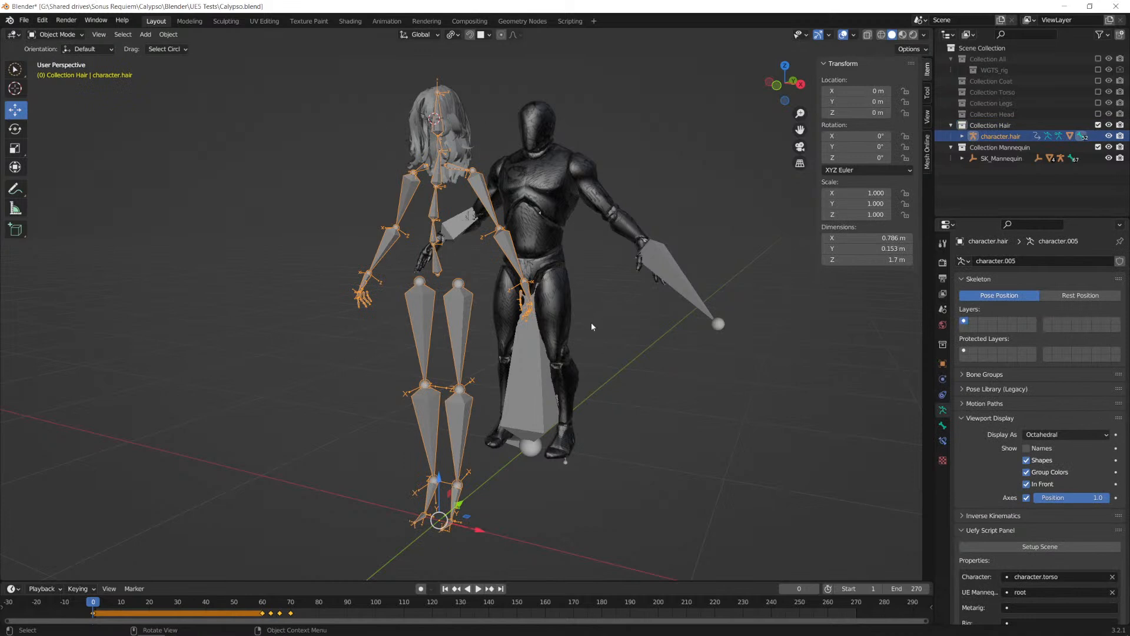
pyautogui.scroll(-6, 980, 447)
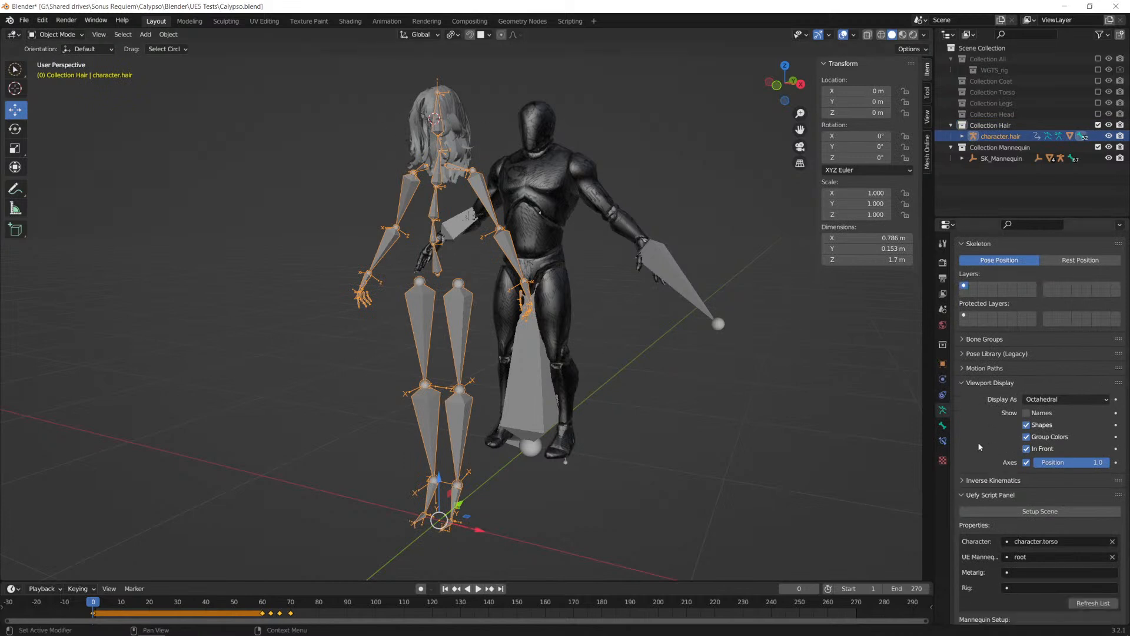
pyautogui.scroll(-2, 980, 427)
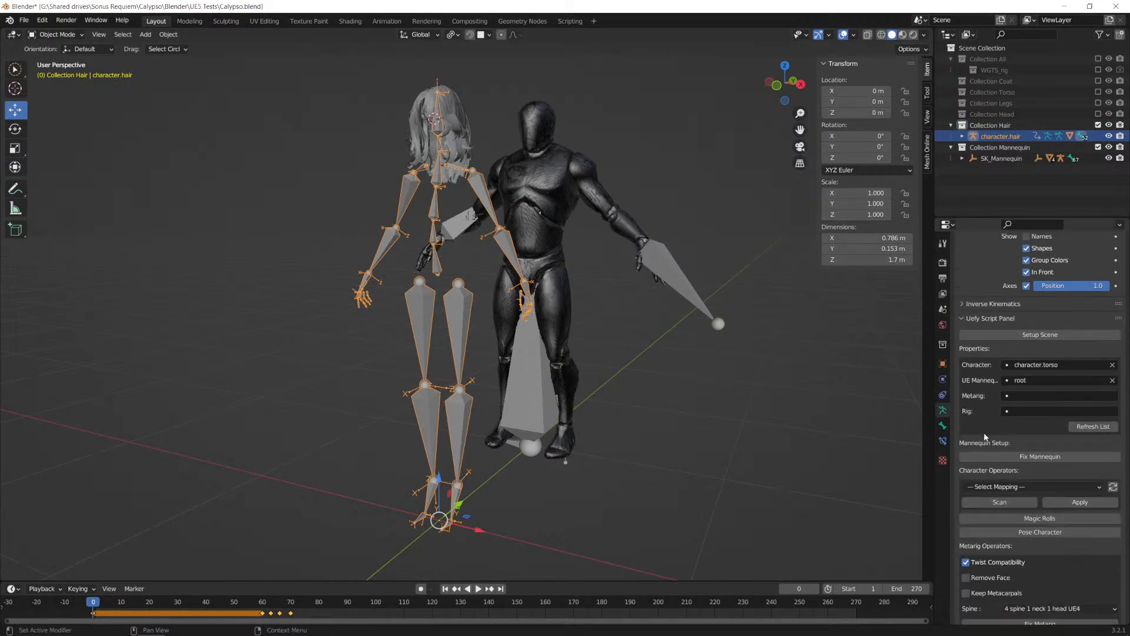
pyautogui.scroll(-1, 992, 440)
pyautogui.click(1034, 365)
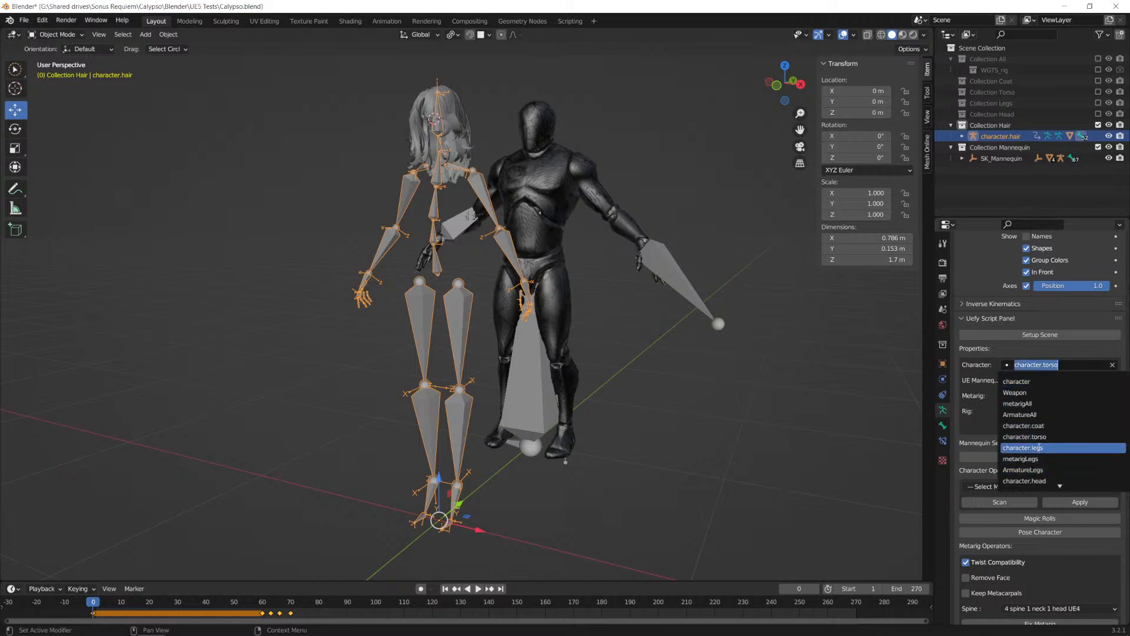
pyautogui.scroll(-3, 1037, 484)
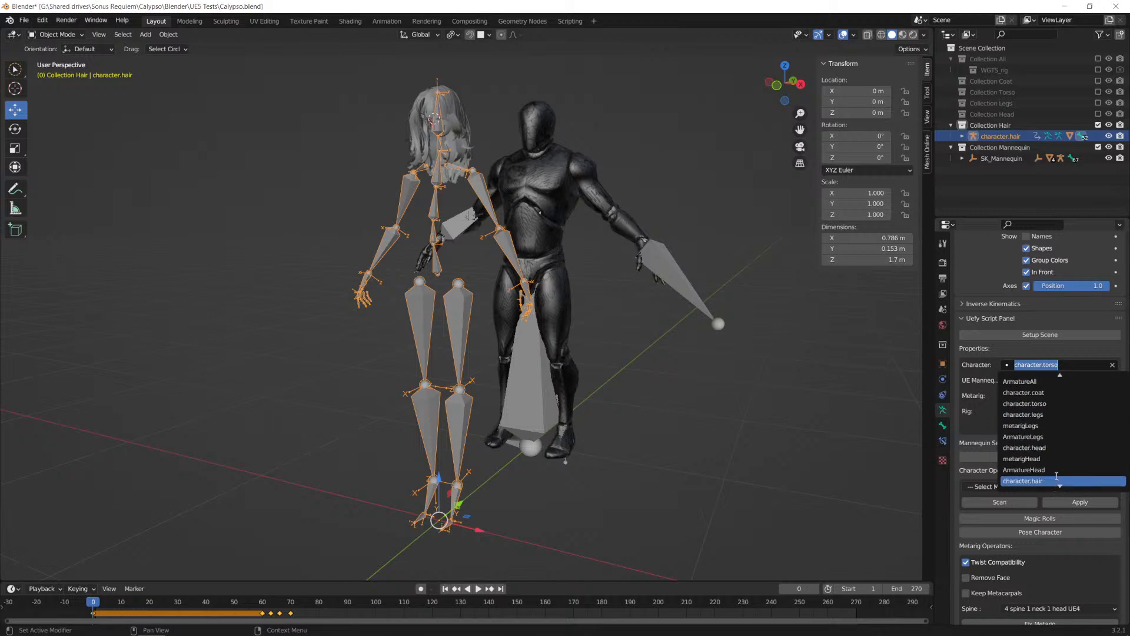
pyautogui.click(1054, 479)
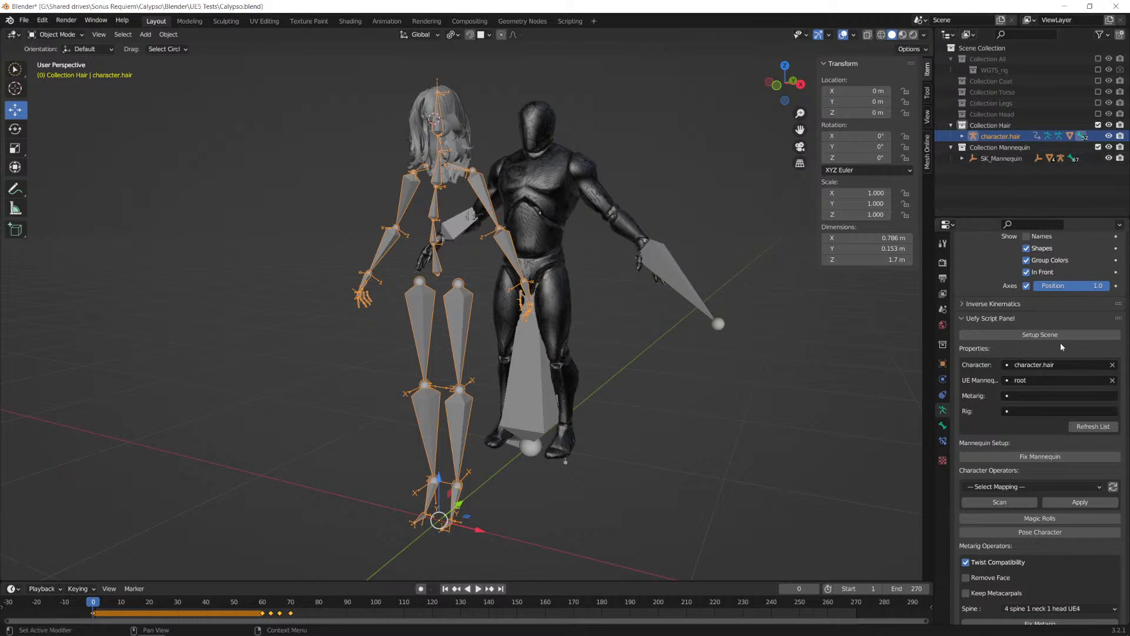
# Step: Try Uefy's Fix Mannequin operation and undo back to before the armature was selected
pyautogui.click(1032, 458)
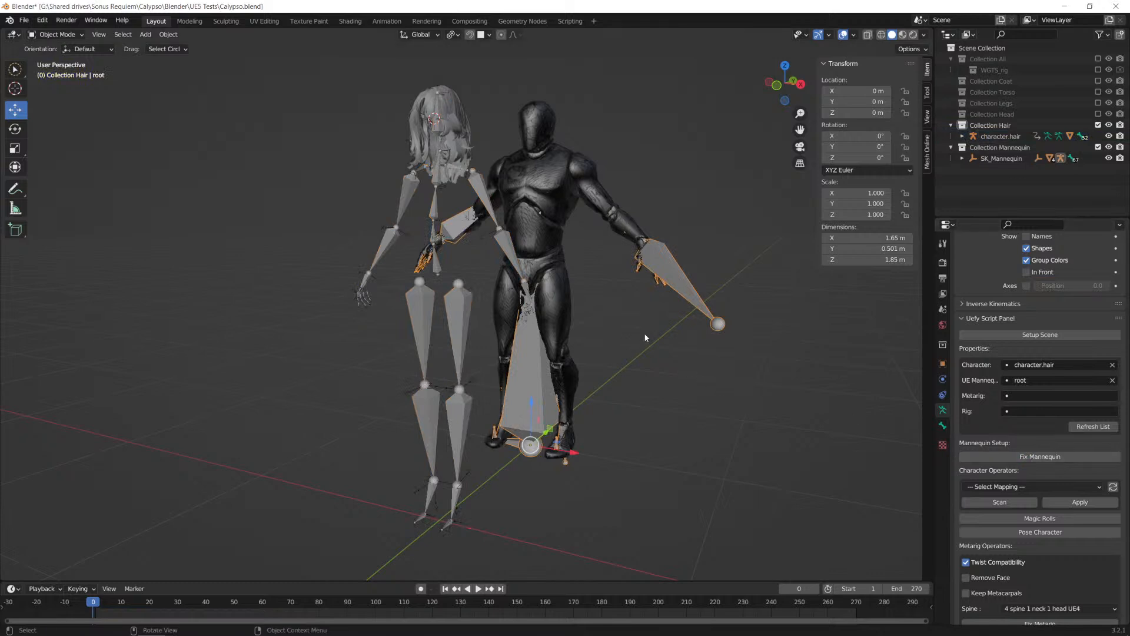
pyautogui.hotkey('ctrl', 'z')
pyautogui.hotkey('ctrl', 'z')
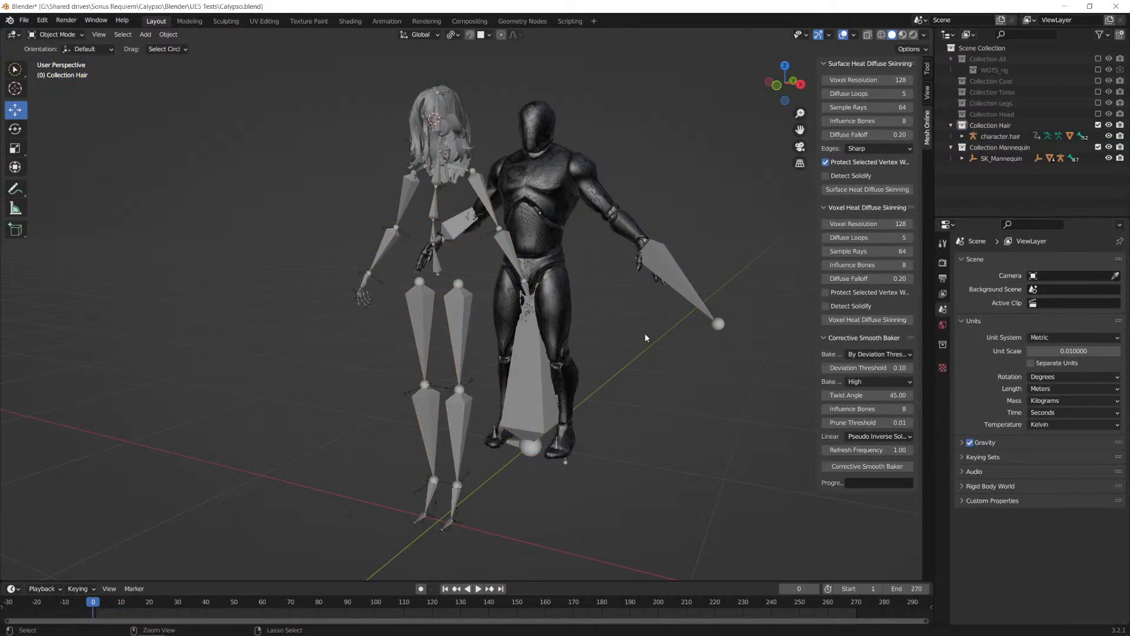
# Step: Reopen Calypso.blend from the recent files without saving the current changes
pyautogui.click(23, 20)
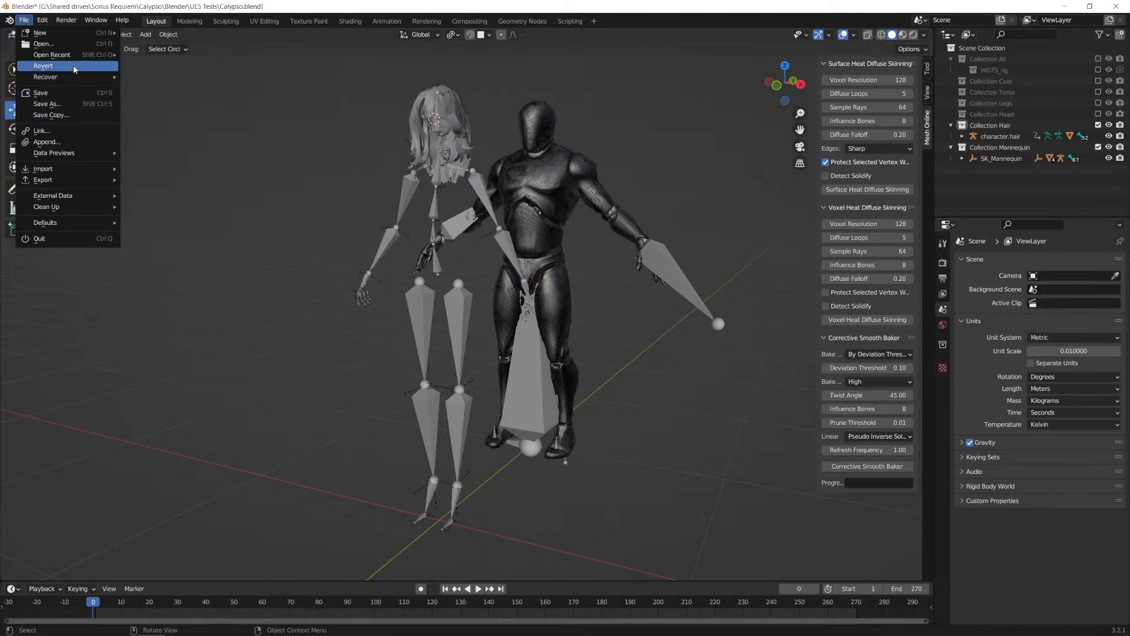
pyautogui.moveTo(75, 56)
pyautogui.click(179, 58)
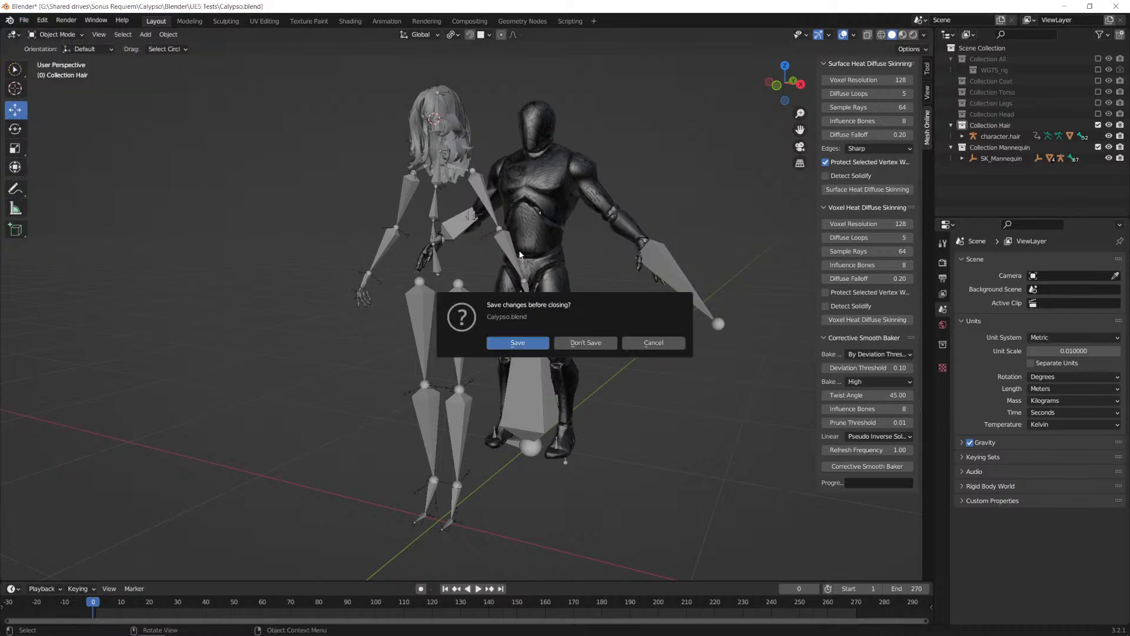
pyautogui.click(593, 342)
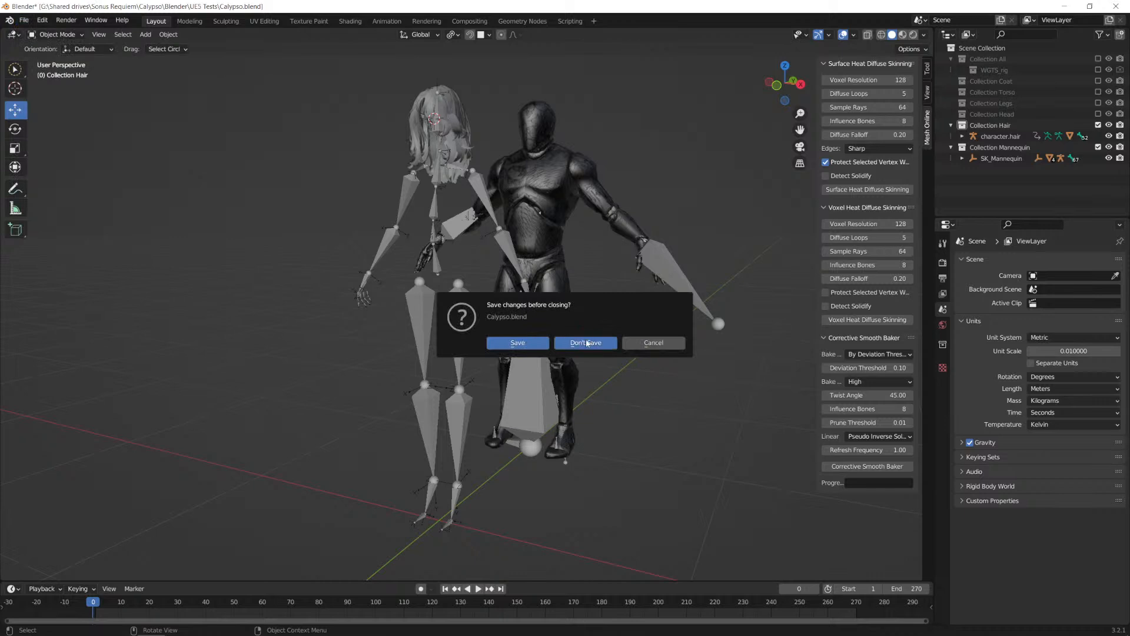
# Step: Exclude Collection Torso, include Collection Hair, and select the character.hair armature
pyautogui.click(1099, 92)
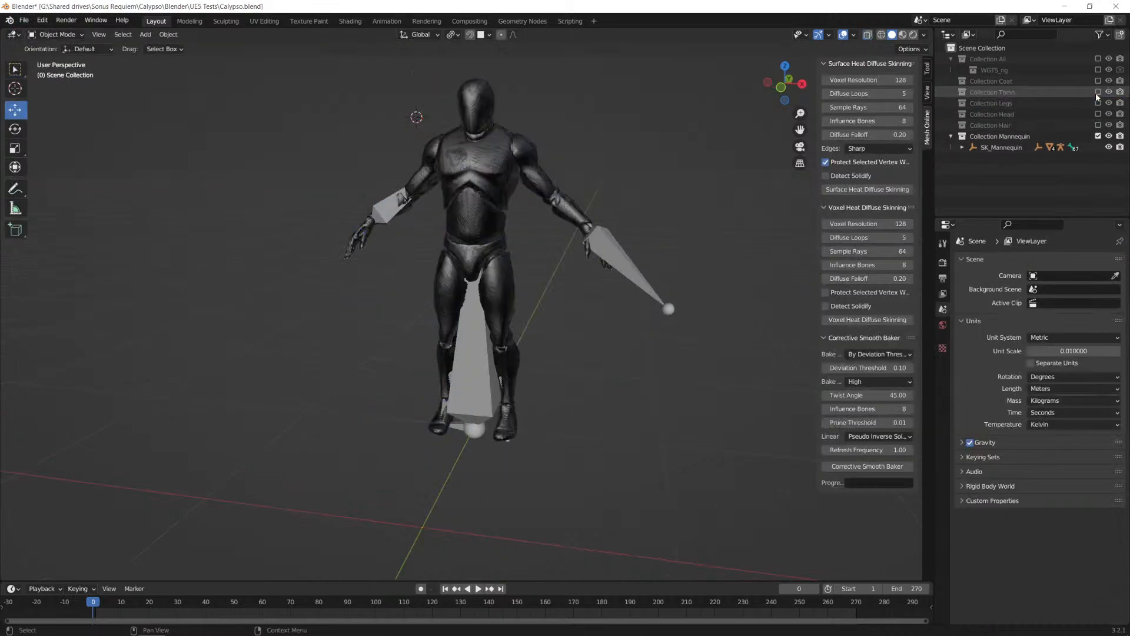
pyautogui.click(1098, 124)
pyautogui.click(1022, 137)
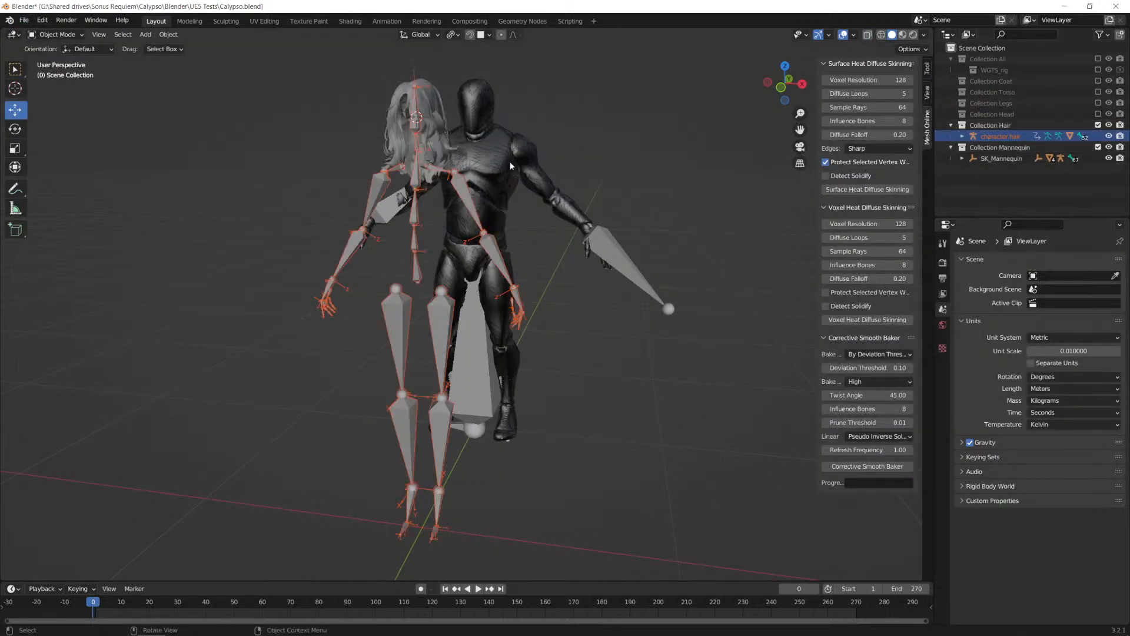
pyautogui.click(416, 232)
pyautogui.moveTo(577, 318)
pyautogui.mouseDown(button='middle')
pyautogui.moveTo(598, 333)
pyautogui.moveTo(580, 323)
pyautogui.mouseUp(button='middle')
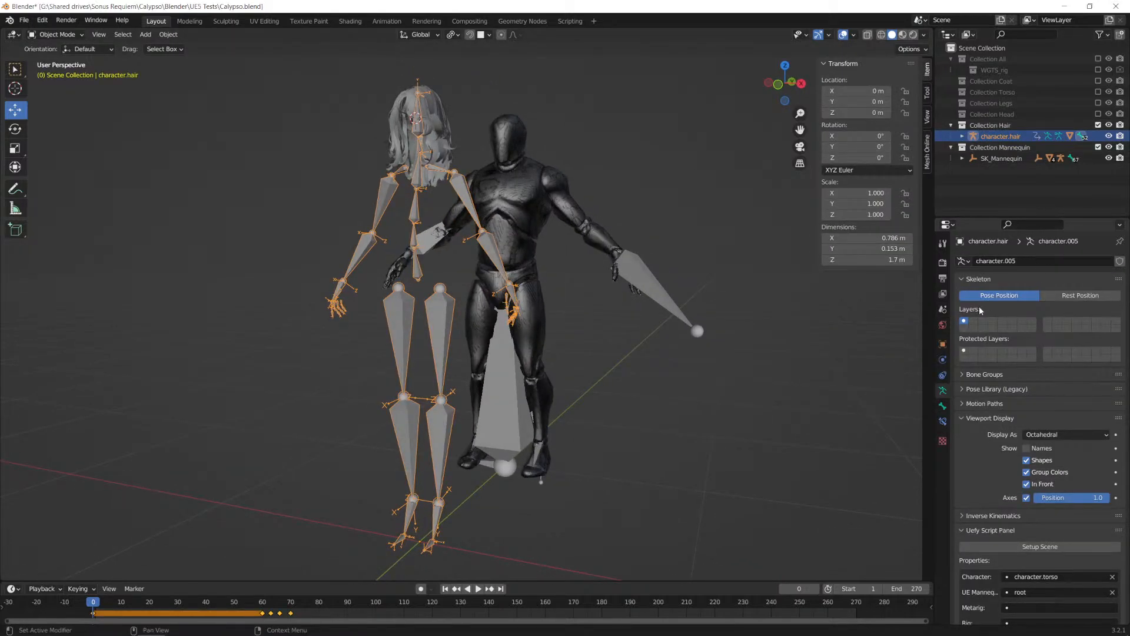
# Step: Set the Uefy Character property to character.hair and run Pose Character on it
pyautogui.scroll(-10, 978, 302)
pyautogui.click(1036, 311)
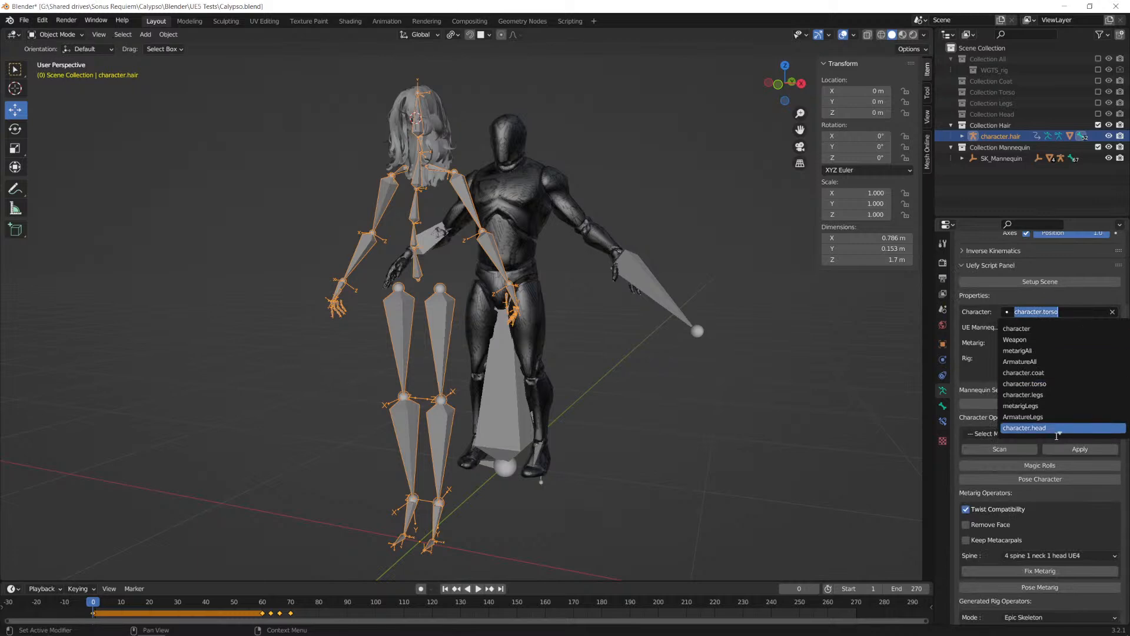
pyautogui.click(1045, 419)
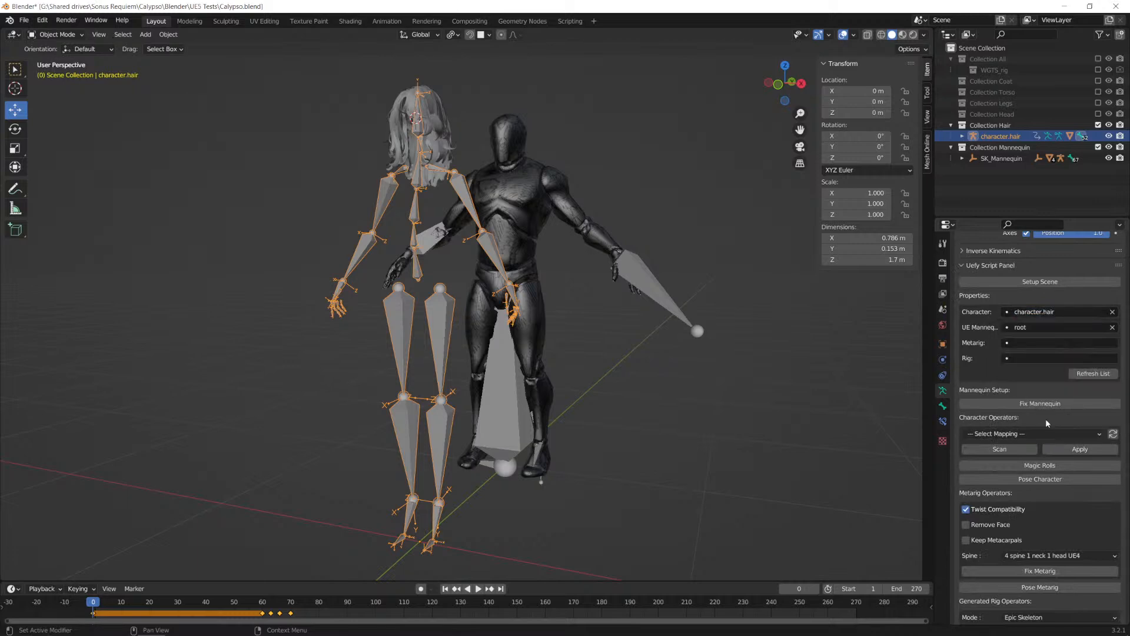
pyautogui.scroll(-5, 1046, 419)
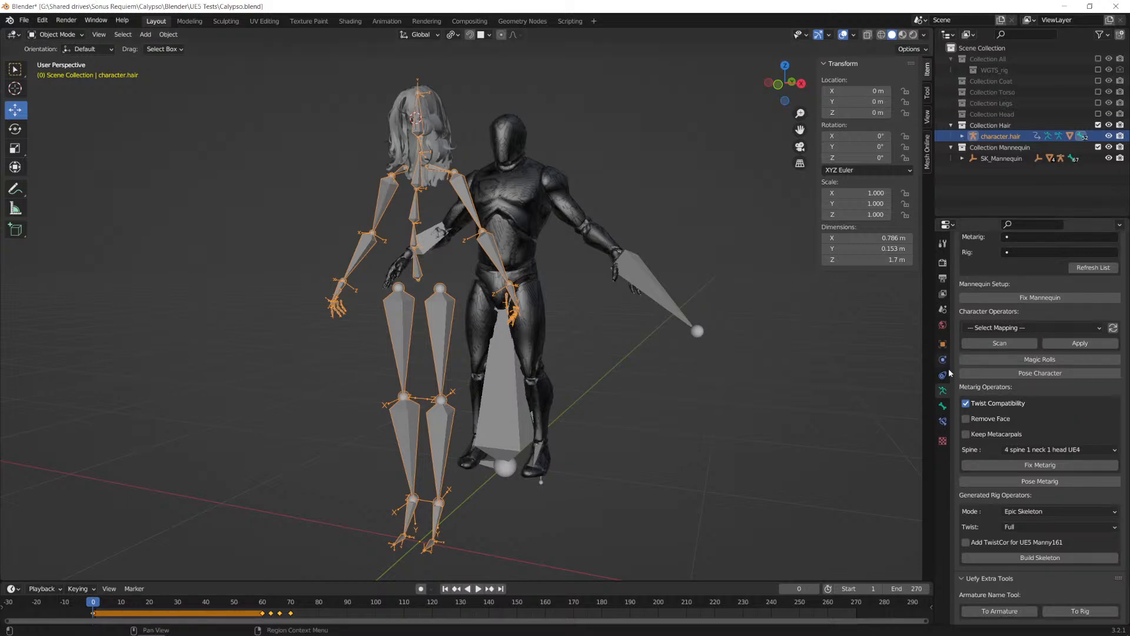
pyautogui.click(1041, 373)
# Step: Examine the posed hair skeleton's foot bones and floor height from the side and front
pyautogui.moveTo(497, 274); pyautogui.dragTo(549, 282, button='middle')
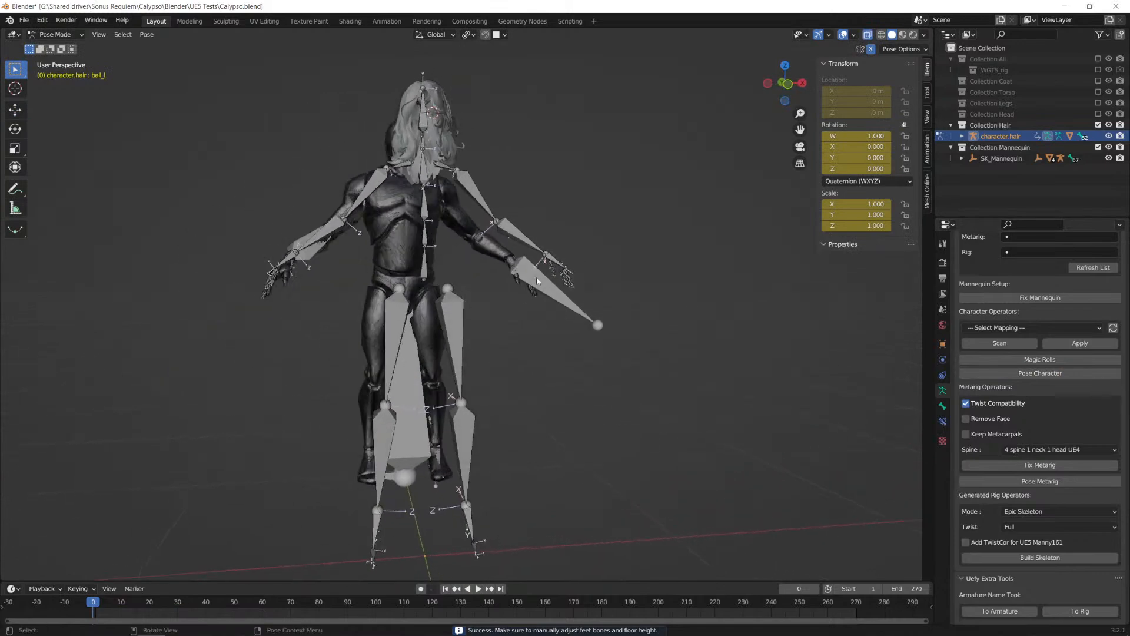
pyautogui.moveTo(547, 326); pyautogui.dragTo(560, 365, button='middle')
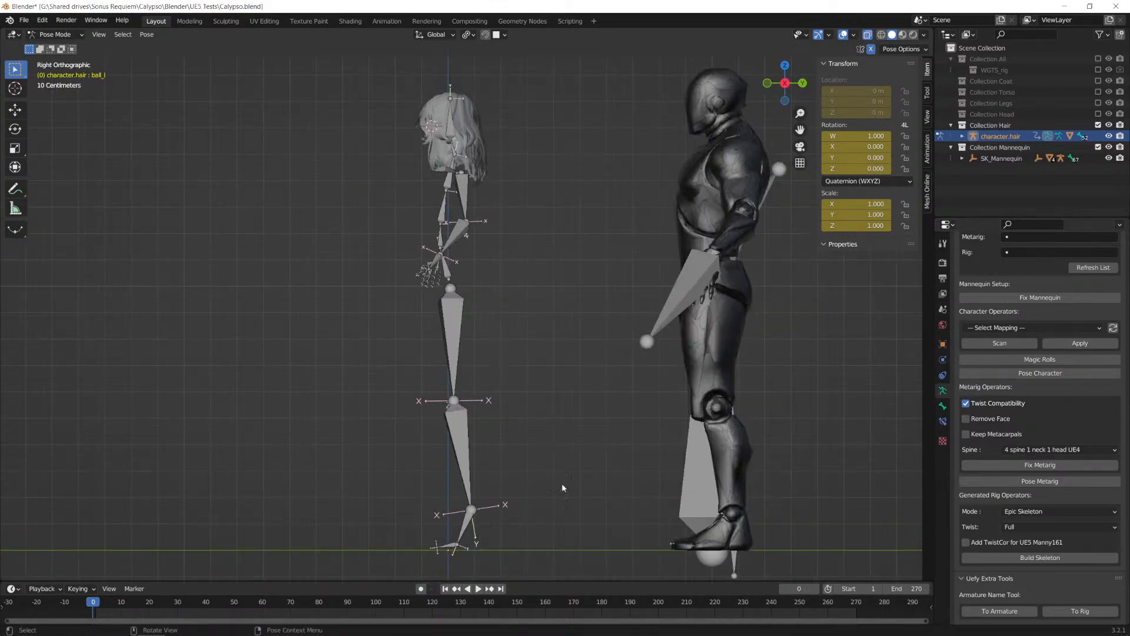
pyautogui.scroll(3, 567, 480)
pyautogui.keyDown('shift'); pyautogui.moveTo(569, 484); pyautogui.dragTo(542, 346, button='middle'); pyautogui.keyUp('shift')
pyautogui.scroll(5, 386, 365)
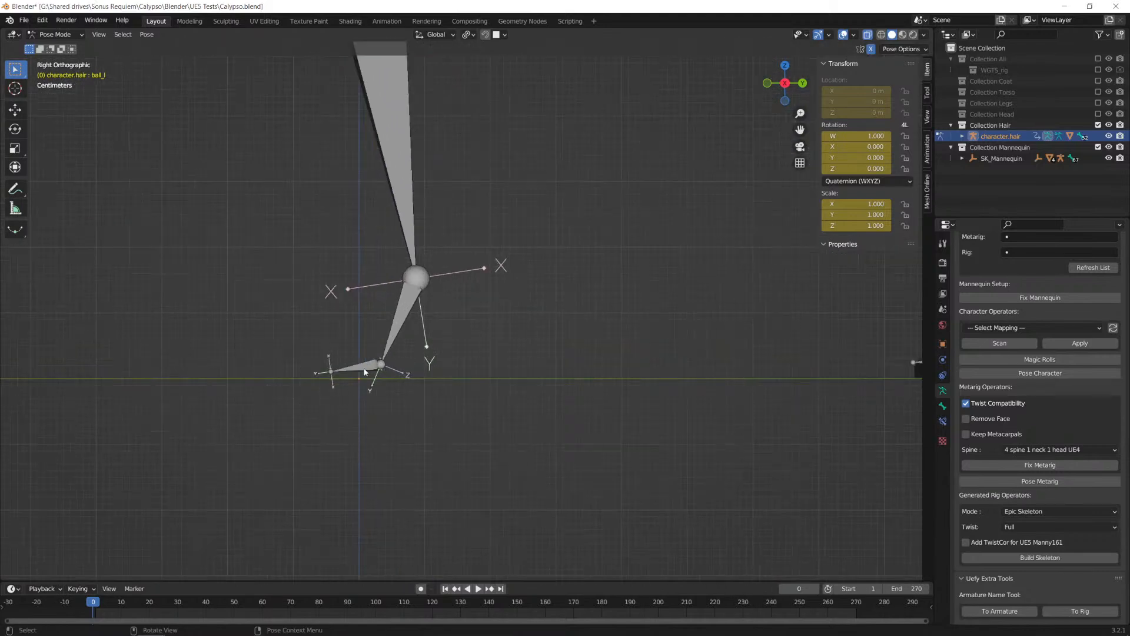
pyautogui.keyDown('alt'); pyautogui.moveTo(547, 377); pyautogui.dragTo(592, 374, button='middle'); pyautogui.keyUp('alt')
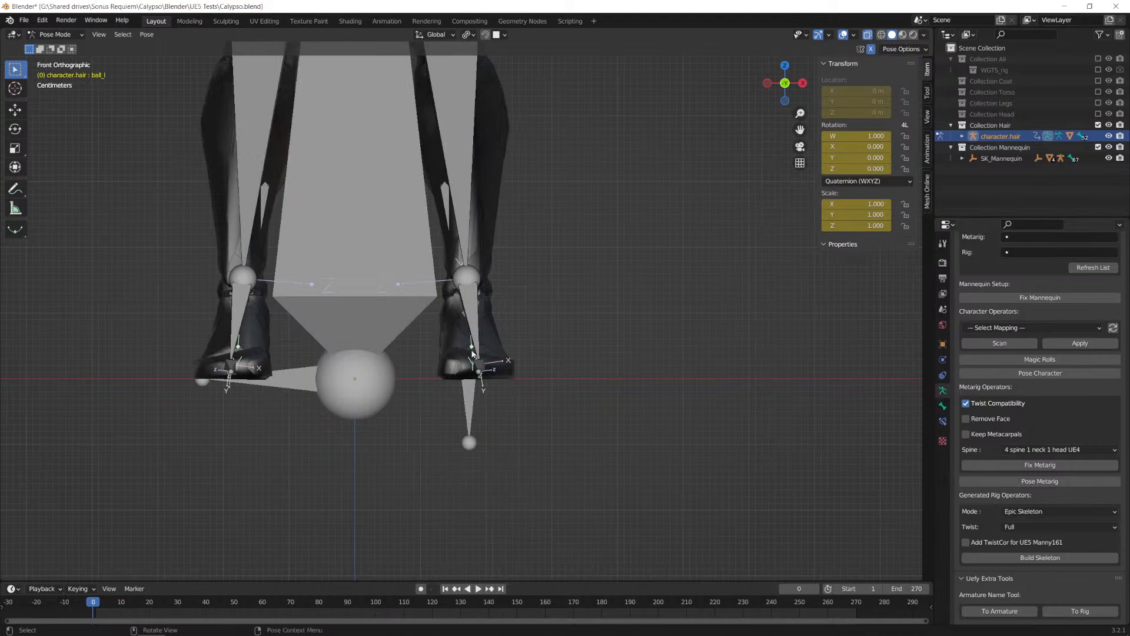
pyautogui.scroll(5, 500, 348)
pyautogui.scroll(-5, 530, 359)
# Step: Show Collection Legs briefly to compare its feet with the hair skeleton's foot bones, and exclude it again
pyautogui.click(1098, 103)
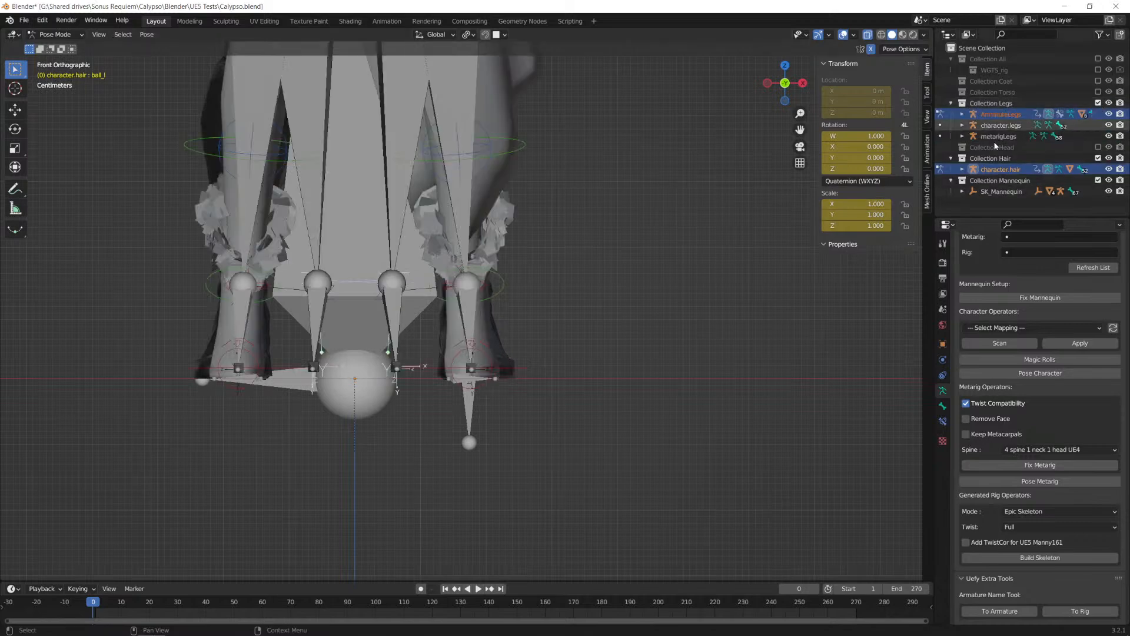
pyautogui.moveTo(524, 337)
pyautogui.mouseDown(button='middle')
pyautogui.moveTo(365, 334)
pyautogui.moveTo(528, 338)
pyautogui.mouseUp(button='middle')
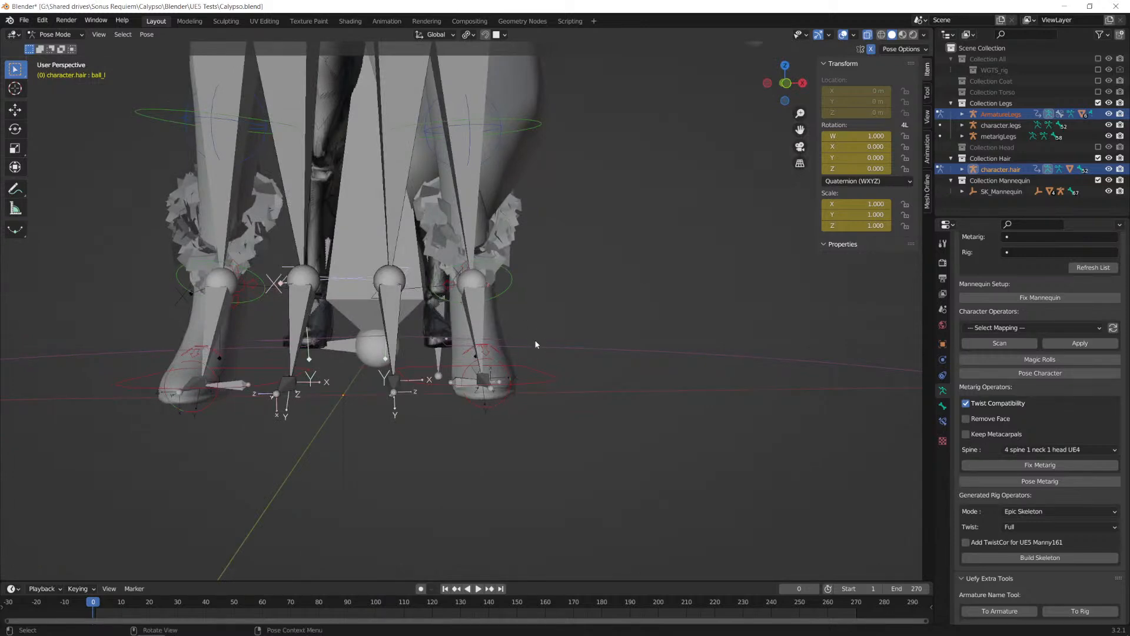
pyautogui.click(1099, 104)
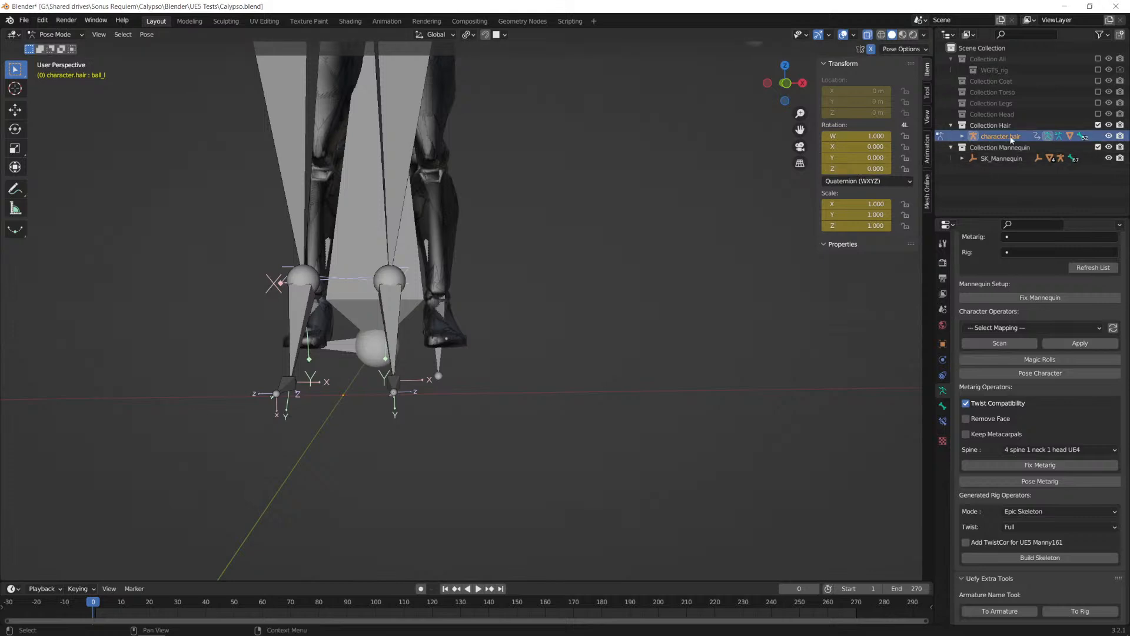
pyautogui.scroll(-2, 553, 246)
pyautogui.scroll(2, 552, 246)
# Step: Return to Object Mode and undo the posing and collection changes back to the posed torso armature
pyautogui.hotkey('ctrl', 'Tab')
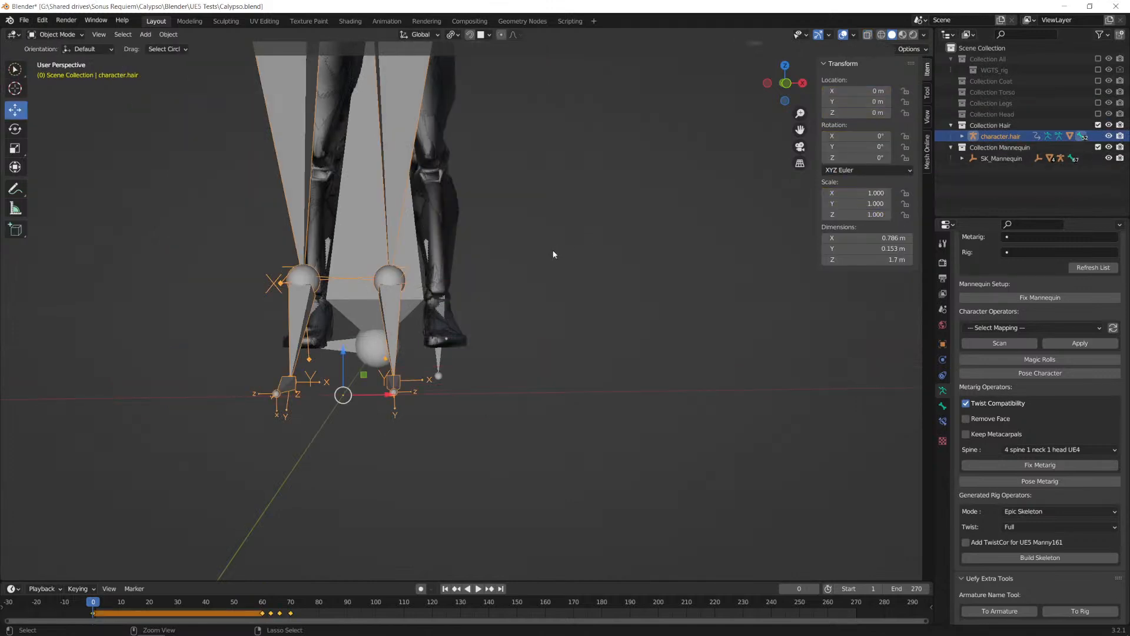
pyautogui.hotkey('ctrl', 'z')
pyautogui.hotkey('ctrl', 'z')
pyautogui.moveTo(553, 249); pyautogui.dragTo(549, 261, button='middle')
pyautogui.scroll(-3, 551, 263)
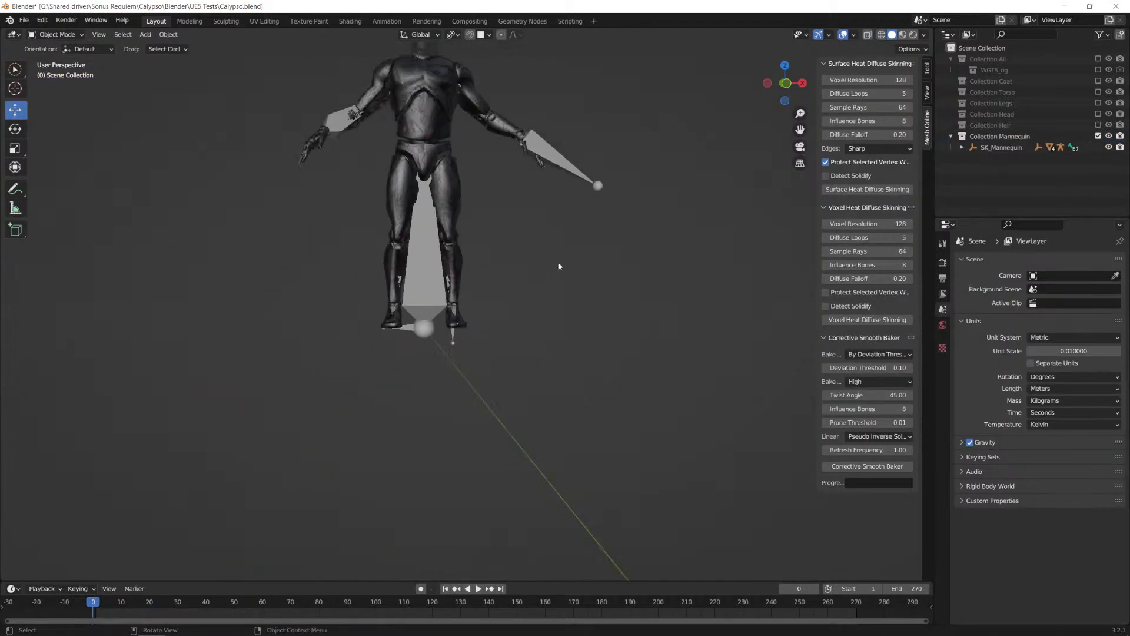
pyautogui.hotkey('ctrl', 'z')
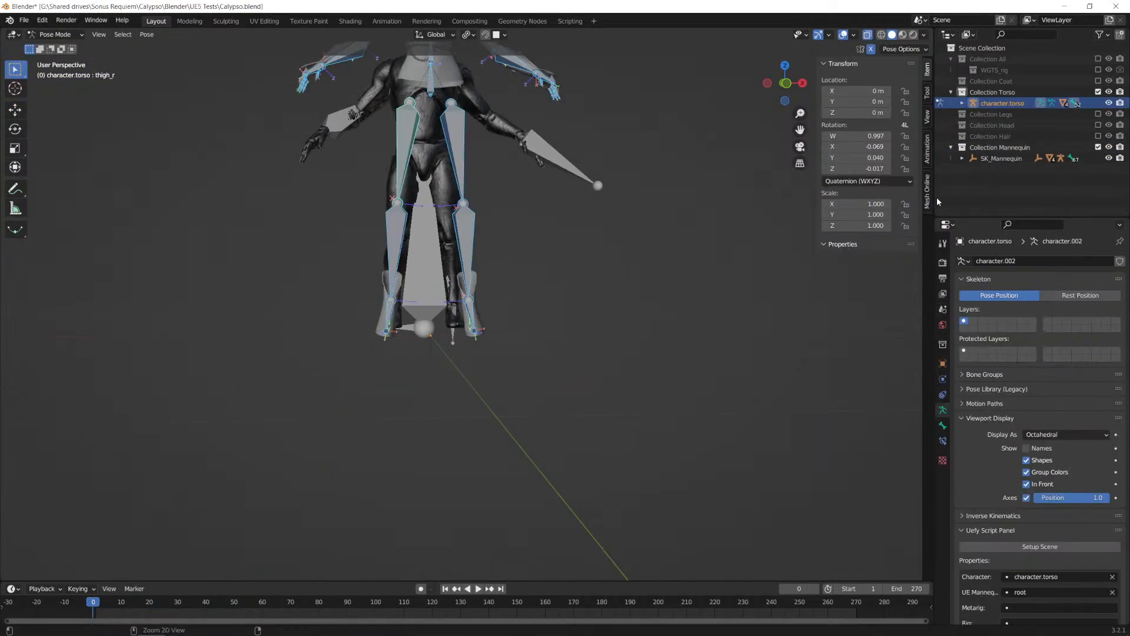
# Step: Exclude Collection Torso, show Collection Hair with the mannequin, and select the character.hair armature
pyautogui.click(1099, 92)
pyautogui.click(1099, 125)
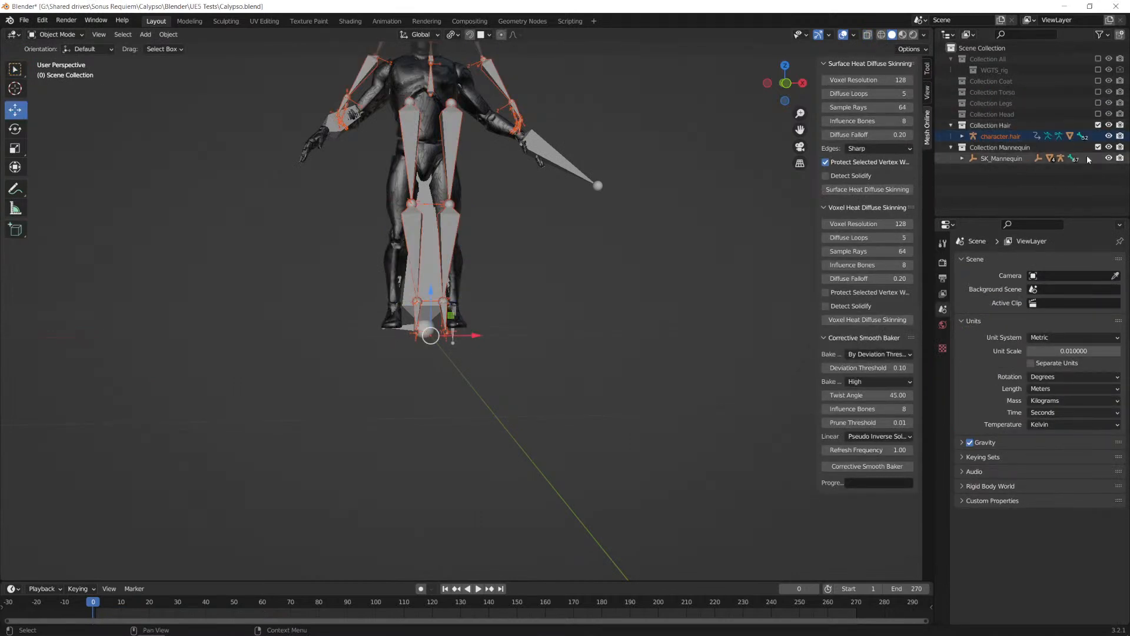
pyautogui.moveTo(524, 214); pyautogui.dragTo(543, 310, button='middle')
pyautogui.rightClick(599, 377)
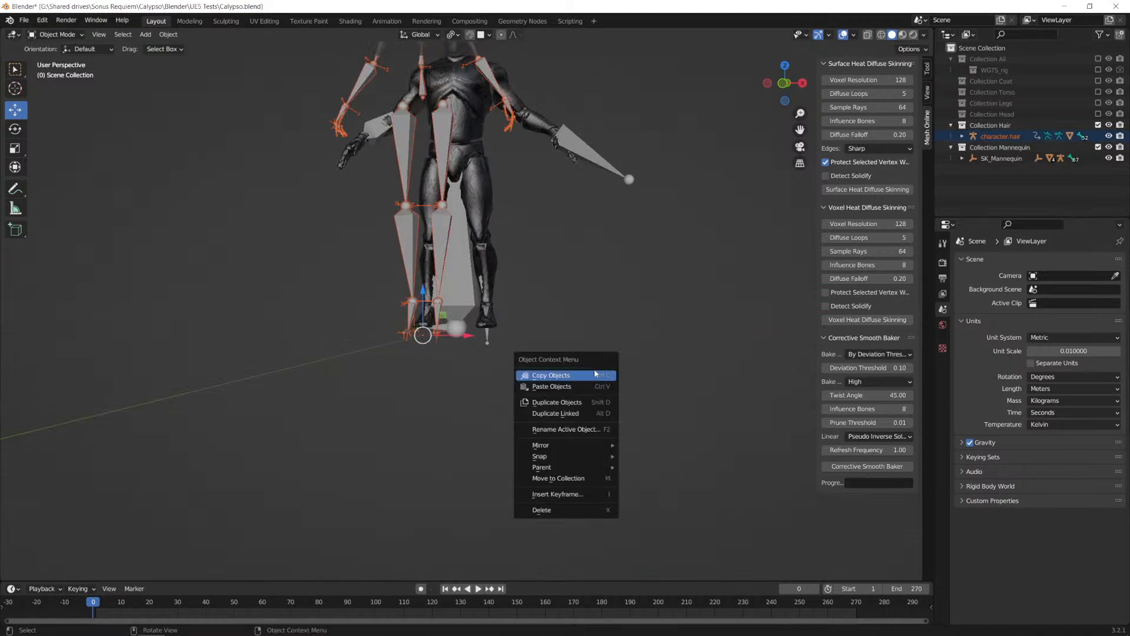
pyautogui.keyDown('shift'); pyautogui.moveTo(553, 276); pyautogui.dragTo(598, 435, button='middle'); pyautogui.keyUp('shift')
pyautogui.click(486, 295)
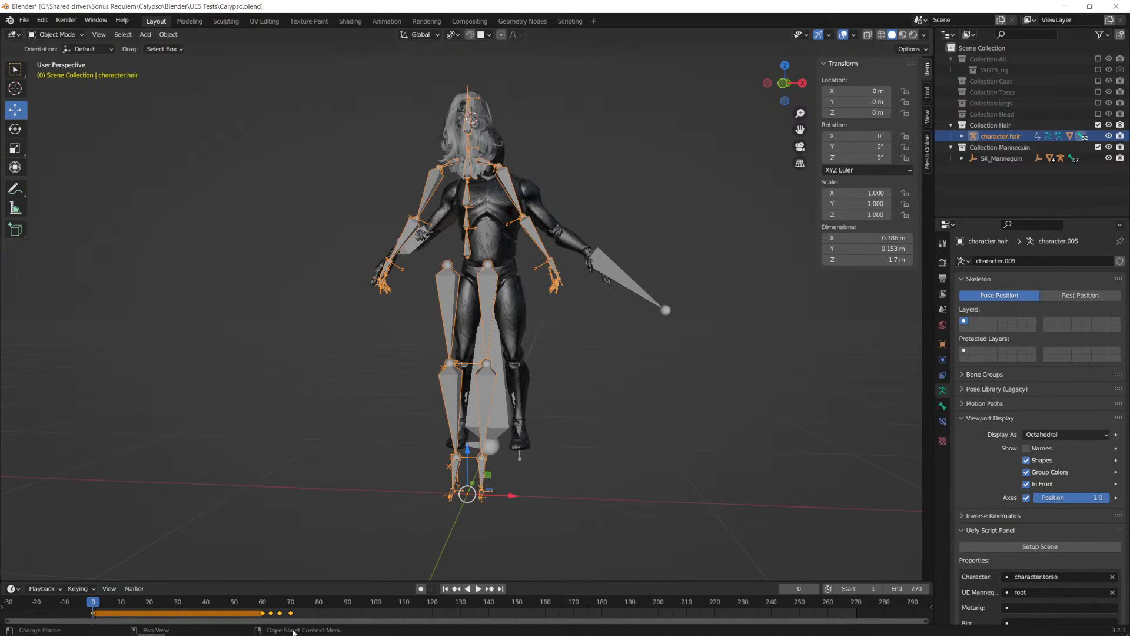
# Step: Play and scrub the hair armature's test animation on the timeline to check its leg motion
pyautogui.moveTo(324, 611)
pyautogui.press('space')
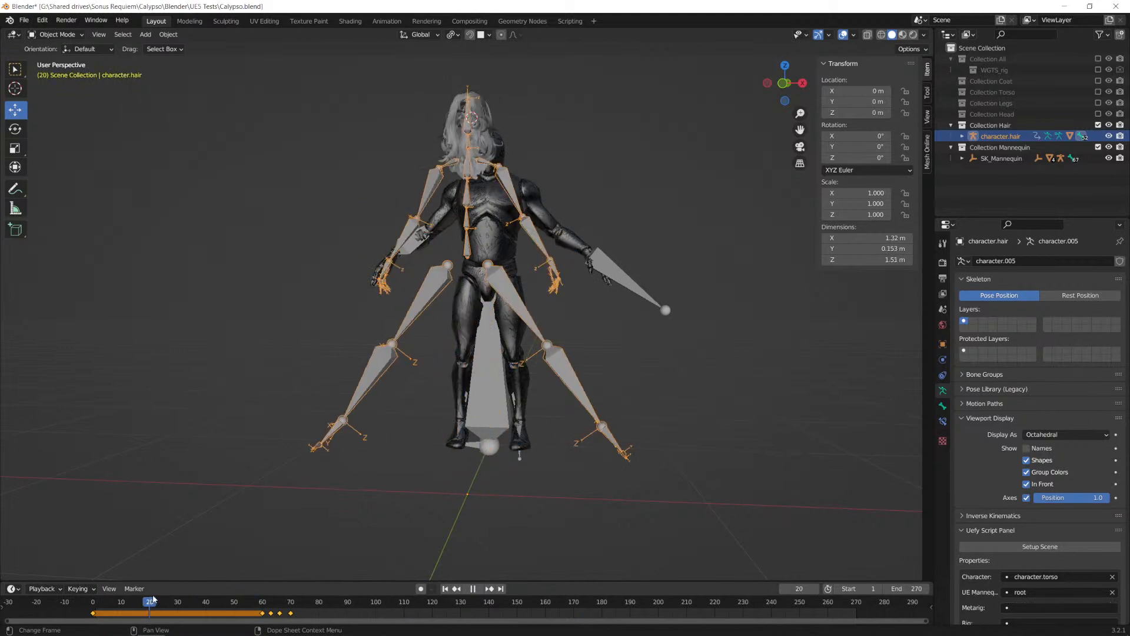
pyautogui.moveTo(360, 587); pyautogui.dragTo(114, 618)
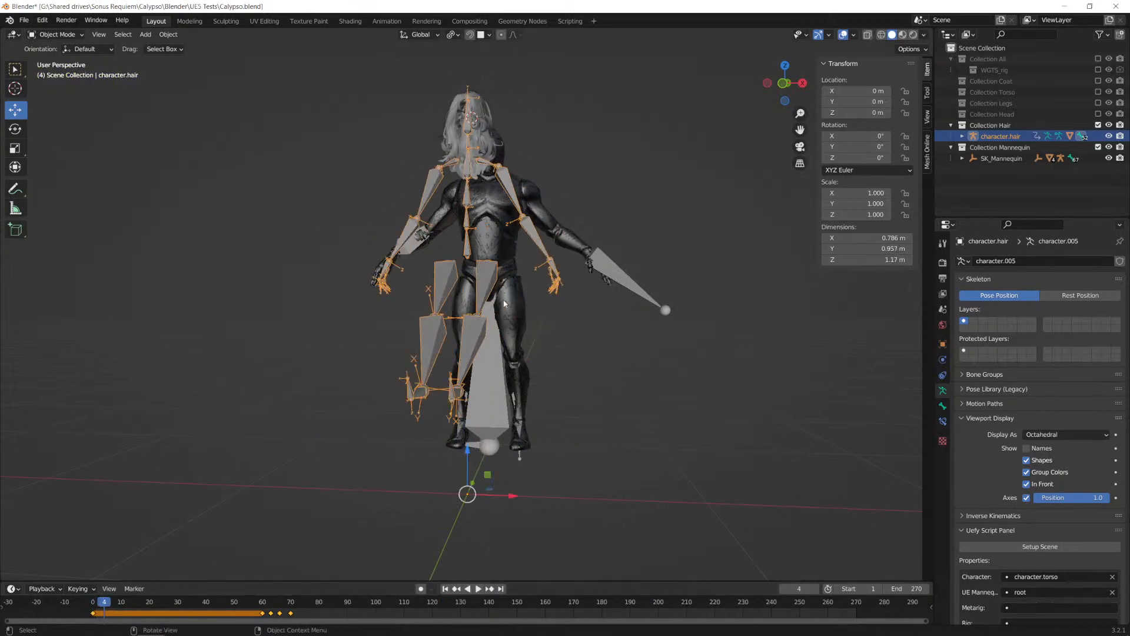
# Step: Return the timeline to frame 0 and put the character.hair armature into Pose Mode
pyautogui.press('a')
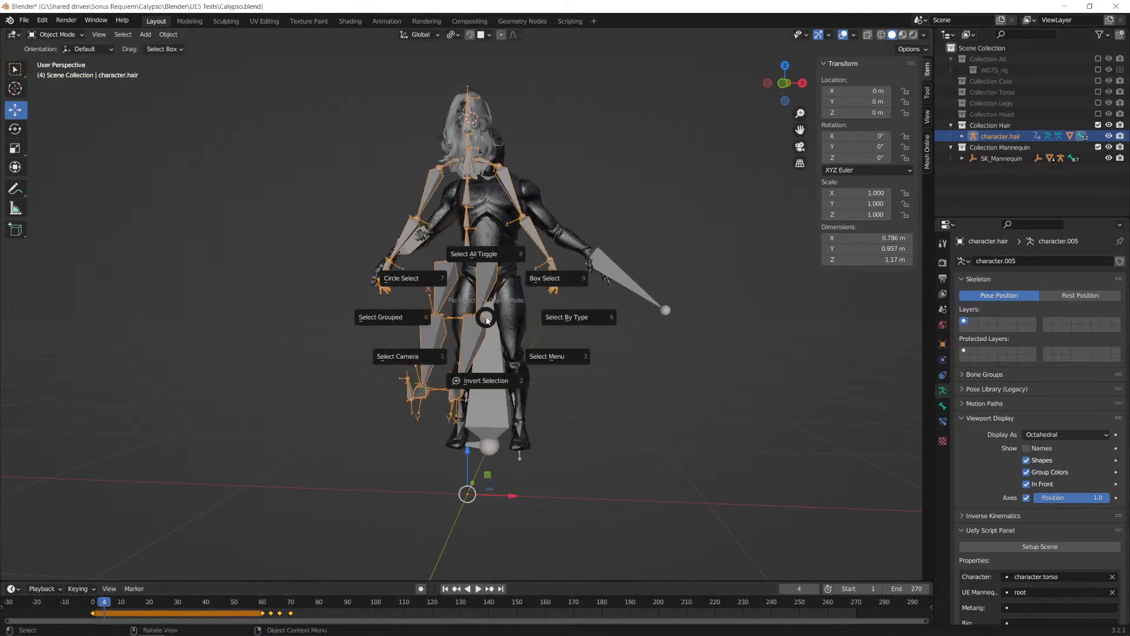
pyautogui.click(493, 263)
pyautogui.moveTo(104, 604); pyautogui.dragTo(93, 604)
pyautogui.click(78, 54)
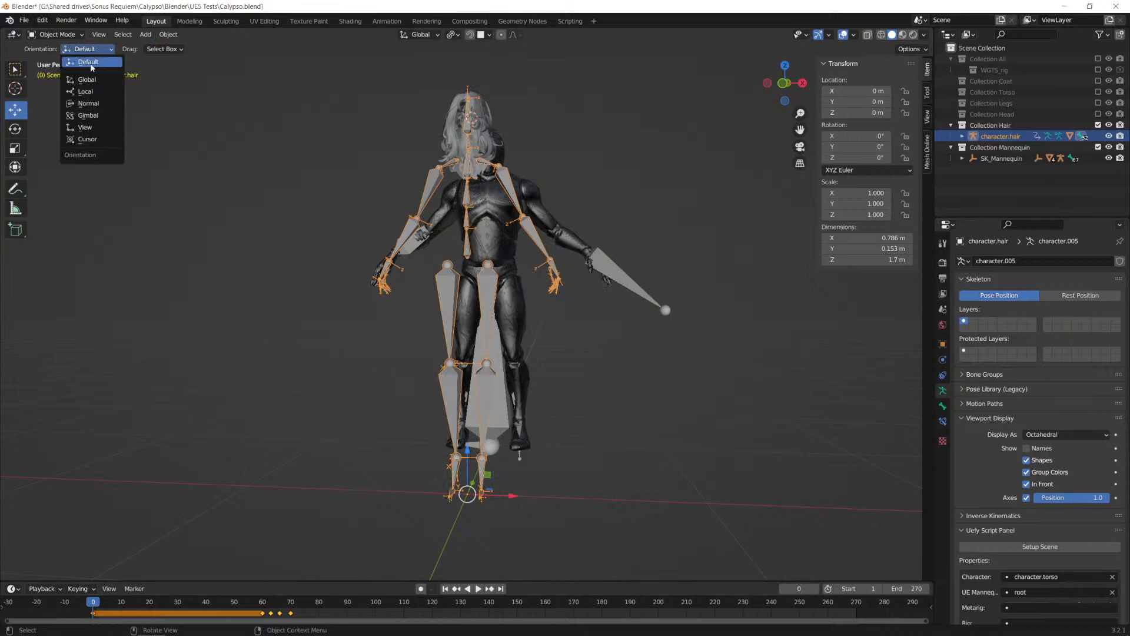
pyautogui.click(55, 34)
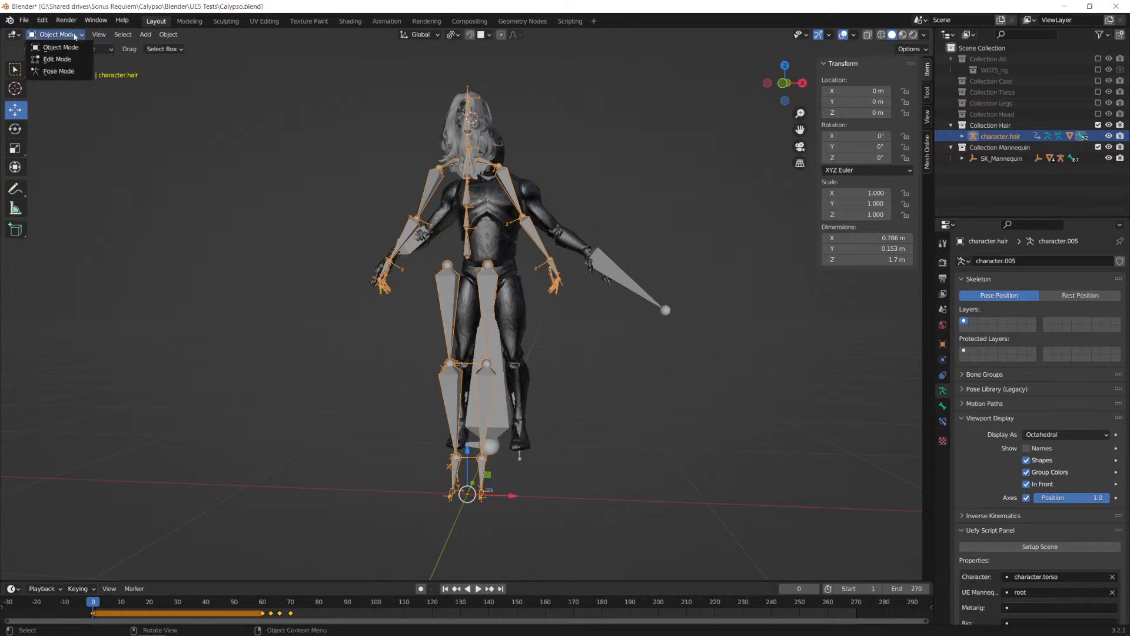
pyautogui.click(53, 71)
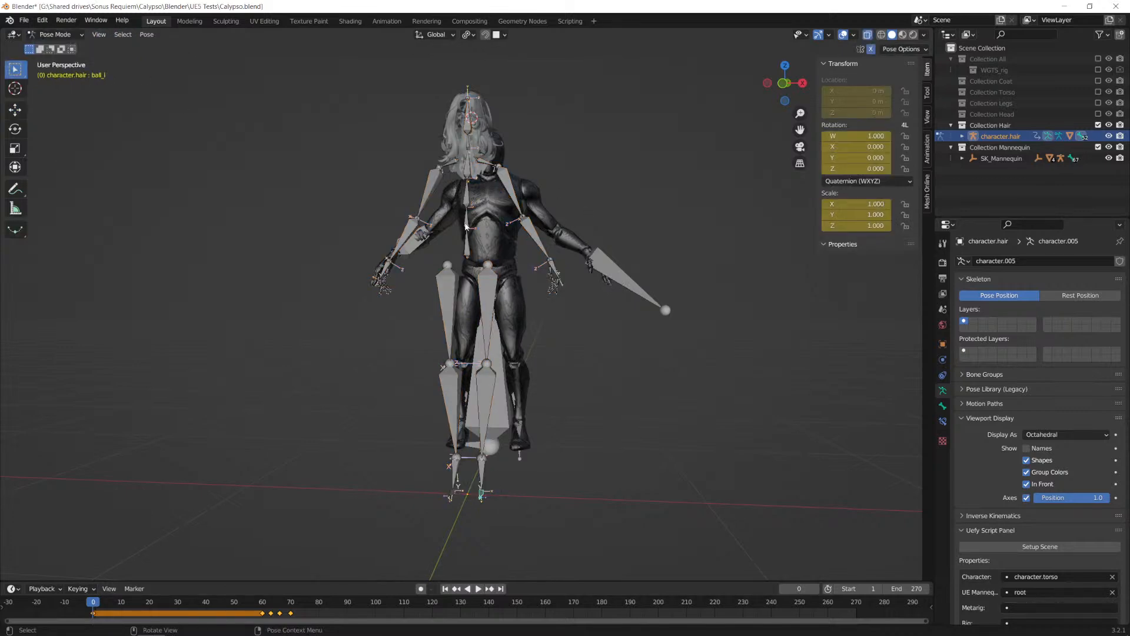
# Step: Delete every keyframe of all the hair armature's bones and return to Object Mode
pyautogui.press('a')
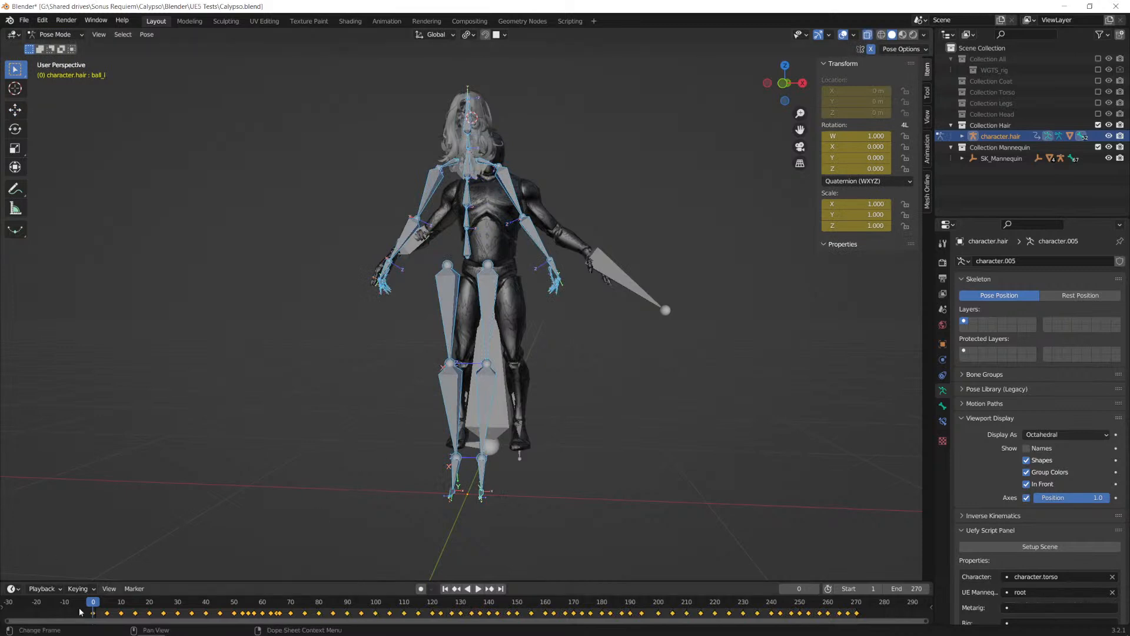
pyautogui.moveTo(89, 603); pyautogui.dragTo(898, 618)
pyautogui.moveTo(79, 612); pyautogui.dragTo(900, 622)
pyautogui.press('Delete')
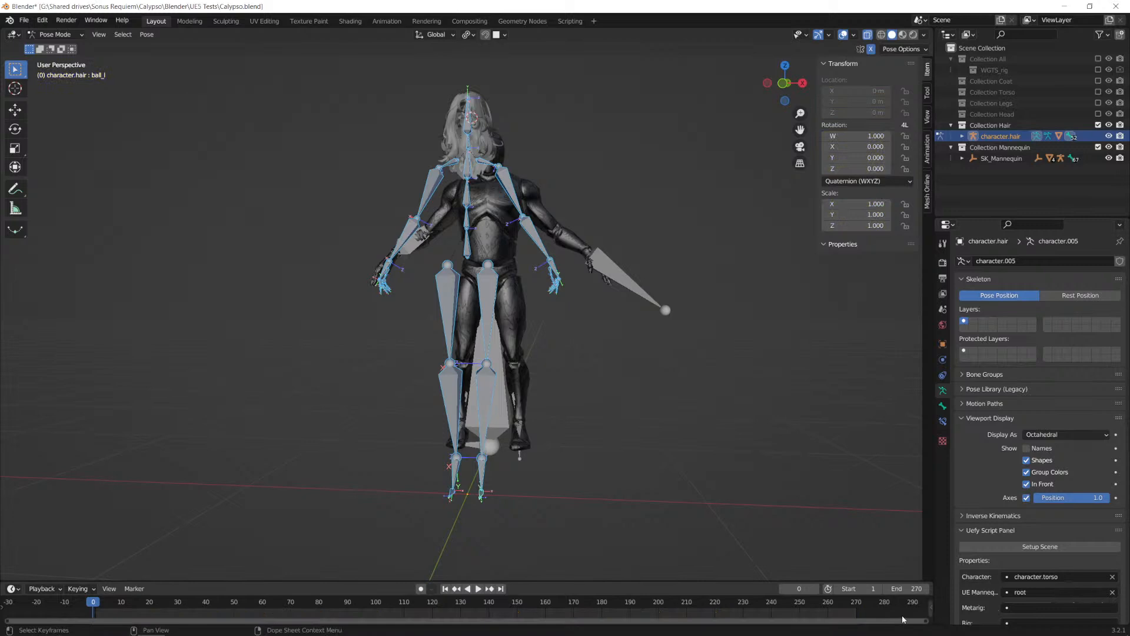
pyautogui.click(70, 34)
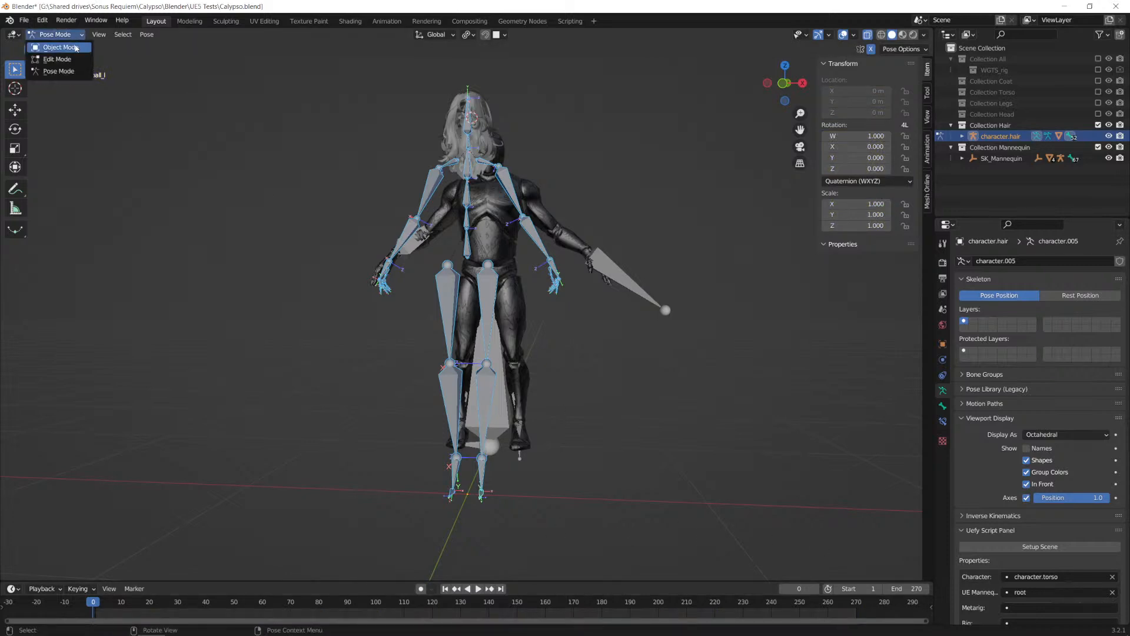
pyautogui.click(60, 47)
# Step: Set Uefy's Character to character.hair and run Pose Character on the armature
pyautogui.moveTo(645, 335); pyautogui.dragTo(472, 232, button='middle')
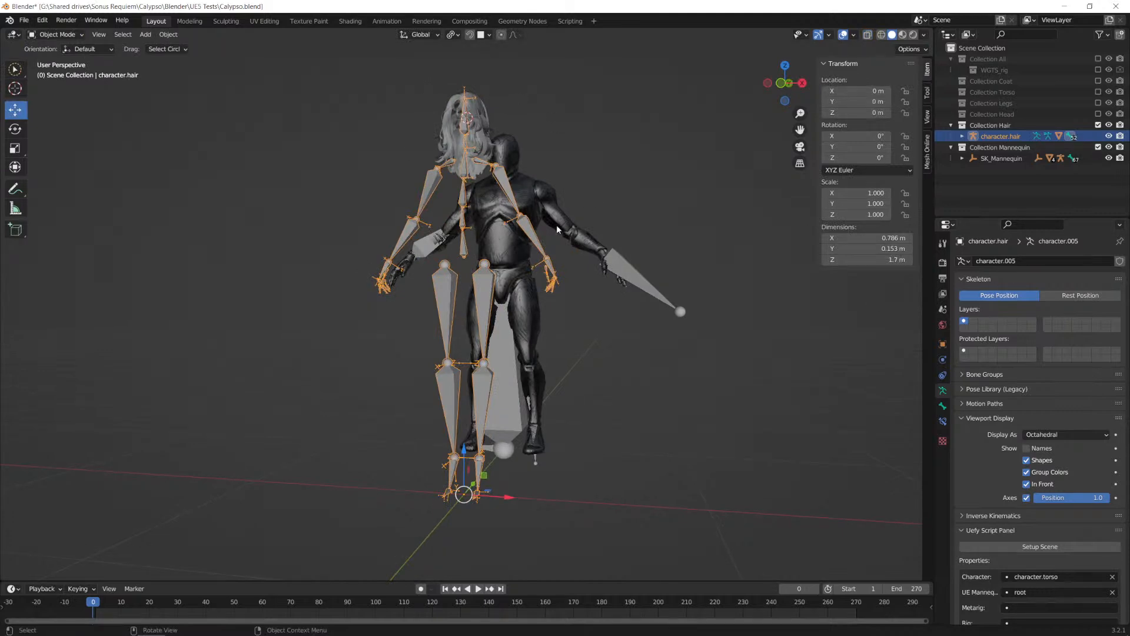
pyautogui.scroll(-8, 1022, 370)
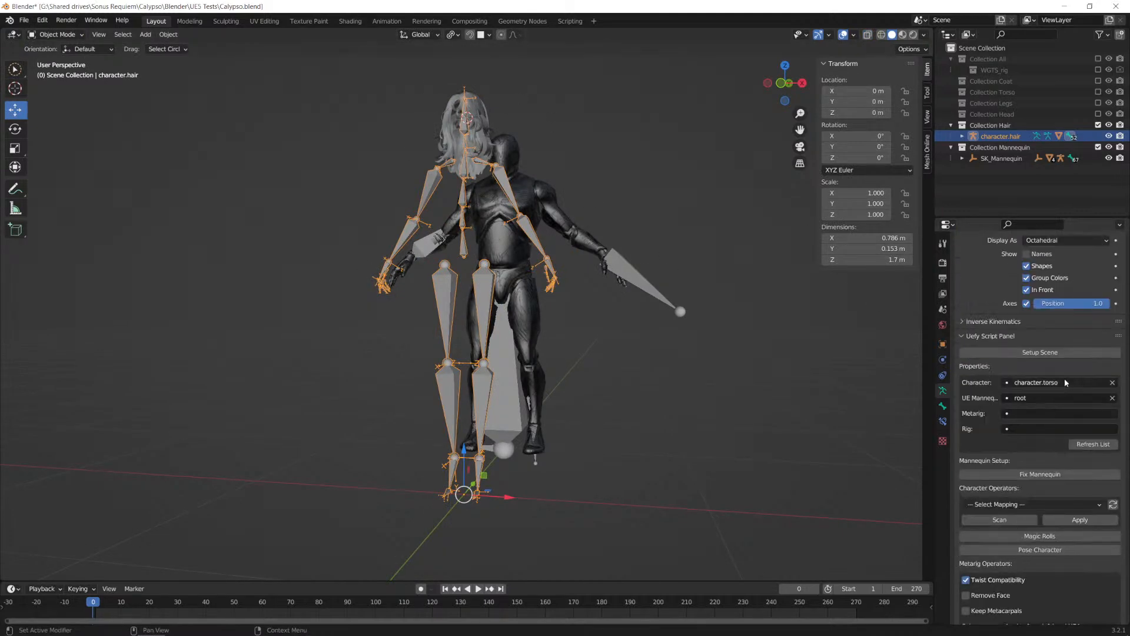
pyautogui.click(1061, 383)
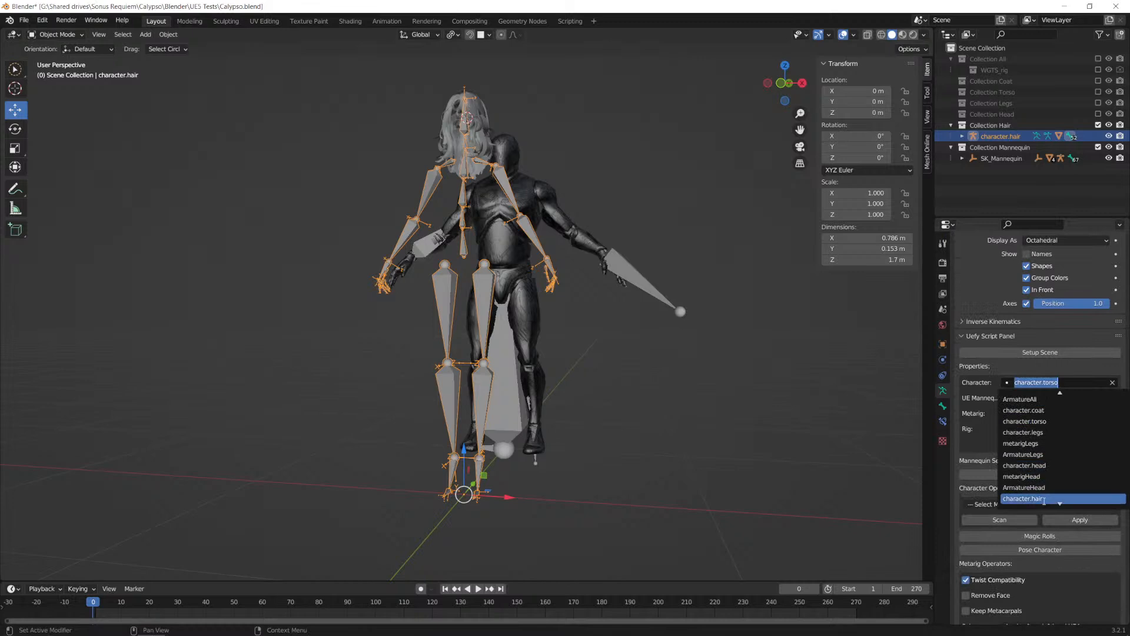
pyautogui.click(1045, 498)
pyautogui.scroll(-2, 1062, 497)
pyautogui.click(1055, 498)
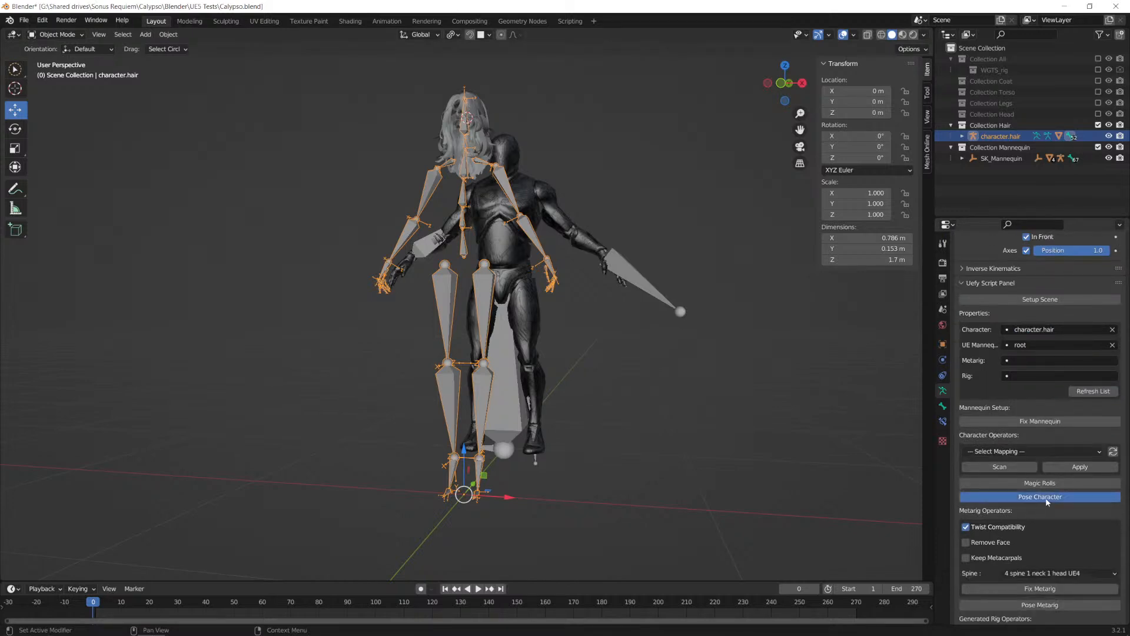
pyautogui.moveTo(93, 602)
pyautogui.mouseDown()
pyautogui.moveTo(283, 603)
pyautogui.moveTo(93, 607)
pyautogui.mouseUp()
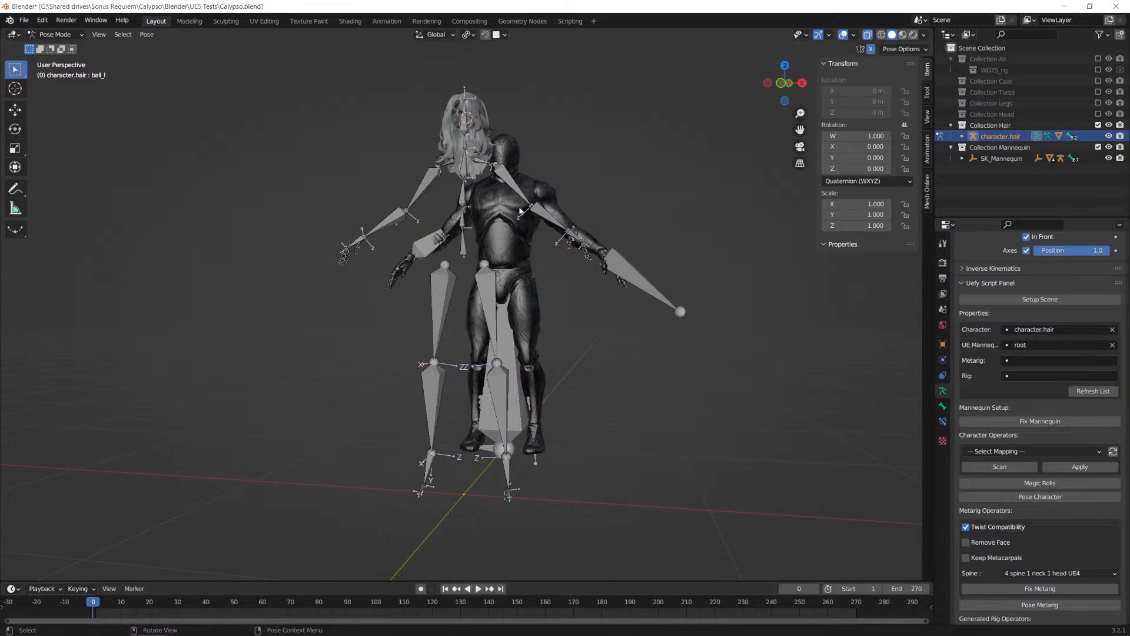
# Step: Move all bones of the hair armature by -0.01 m along global Z, checking the feet in the right orthographic view
pyautogui.scroll(2, 574, 404)
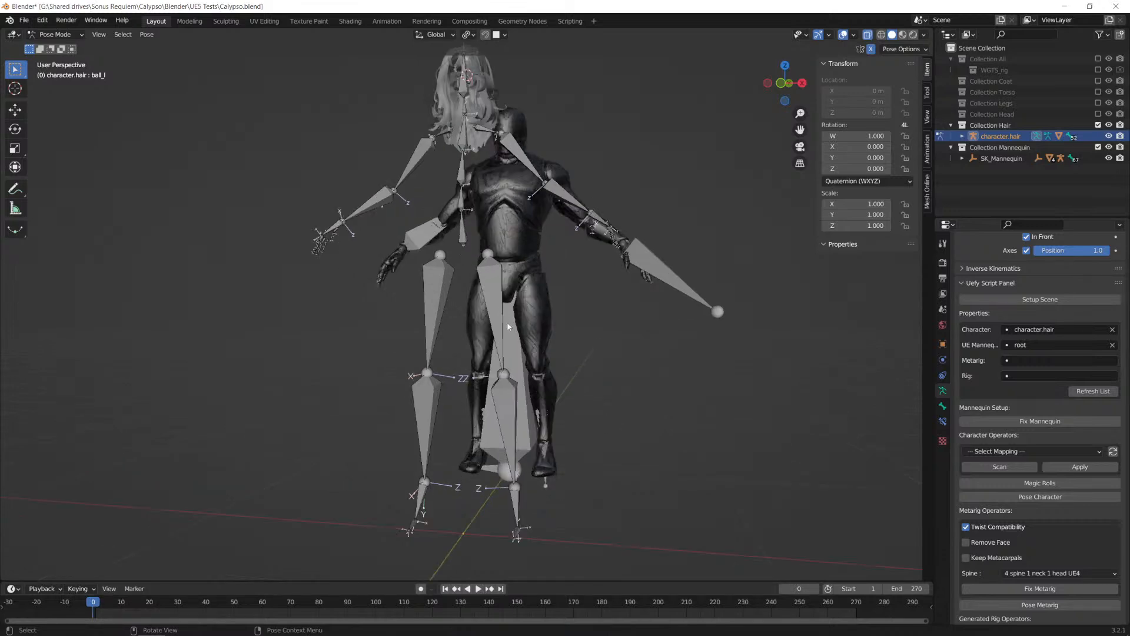
pyautogui.moveTo(631, 383); pyautogui.dragTo(491, 150, button='middle')
pyautogui.scroll(4, 482, 464)
pyautogui.keyDown('shift'); pyautogui.moveTo(492, 361); pyautogui.dragTo(505, 220, button='middle'); pyautogui.keyUp('shift')
pyautogui.click(426, 239)
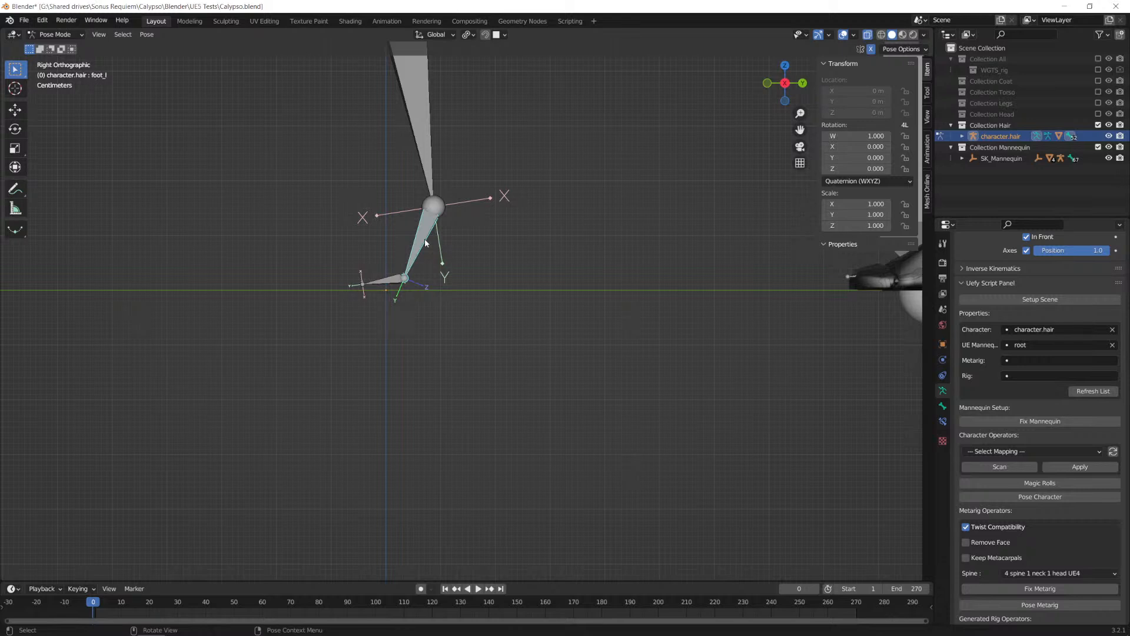
pyautogui.press('a')
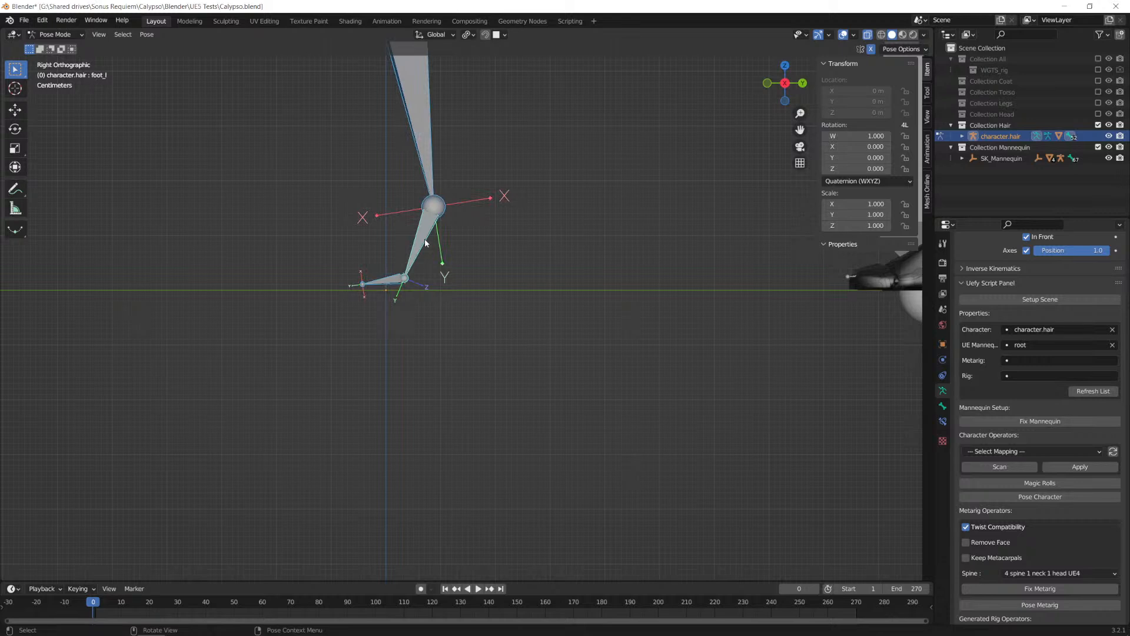
pyautogui.press('z')
pyautogui.press('Escape')
pyautogui.press('g')
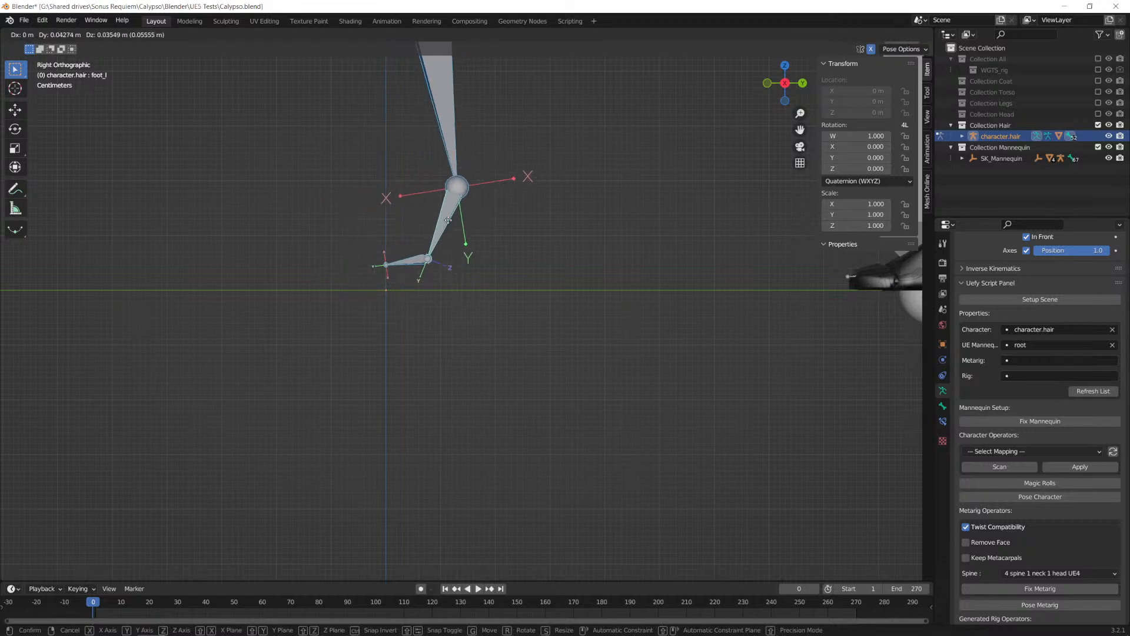
pyautogui.press('z')
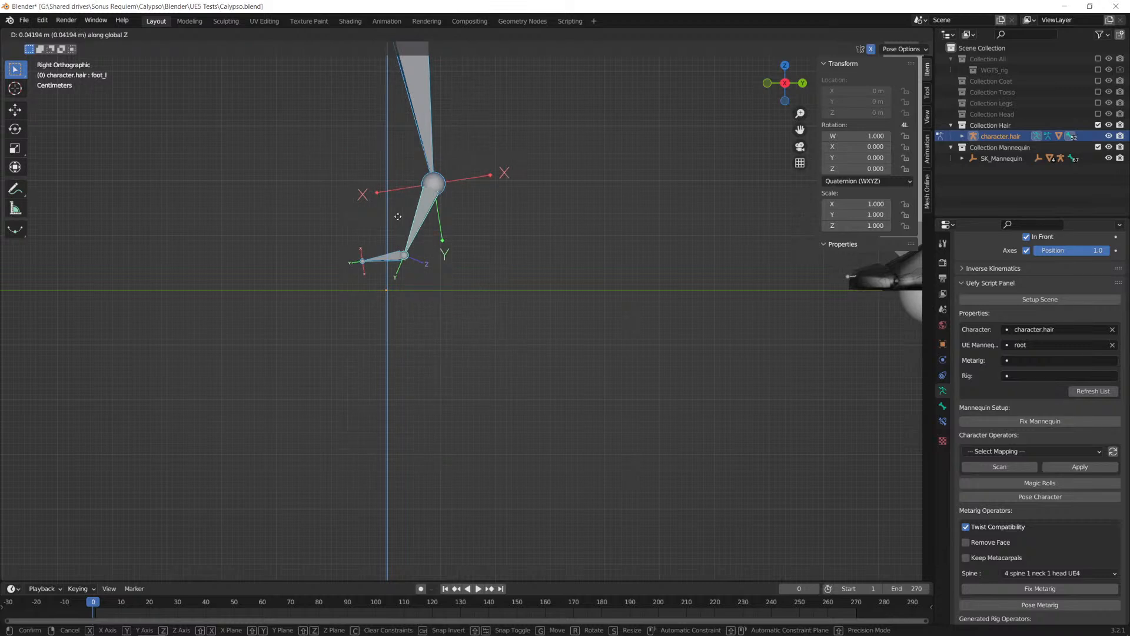
pyautogui.write('-(0.0')
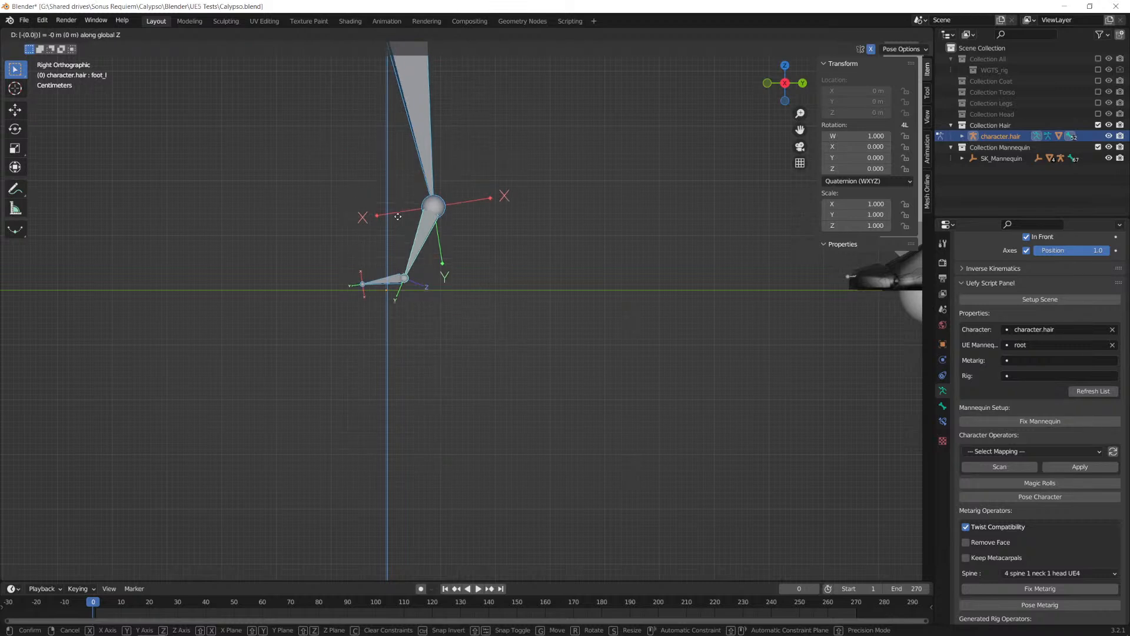
pyautogui.write('1')
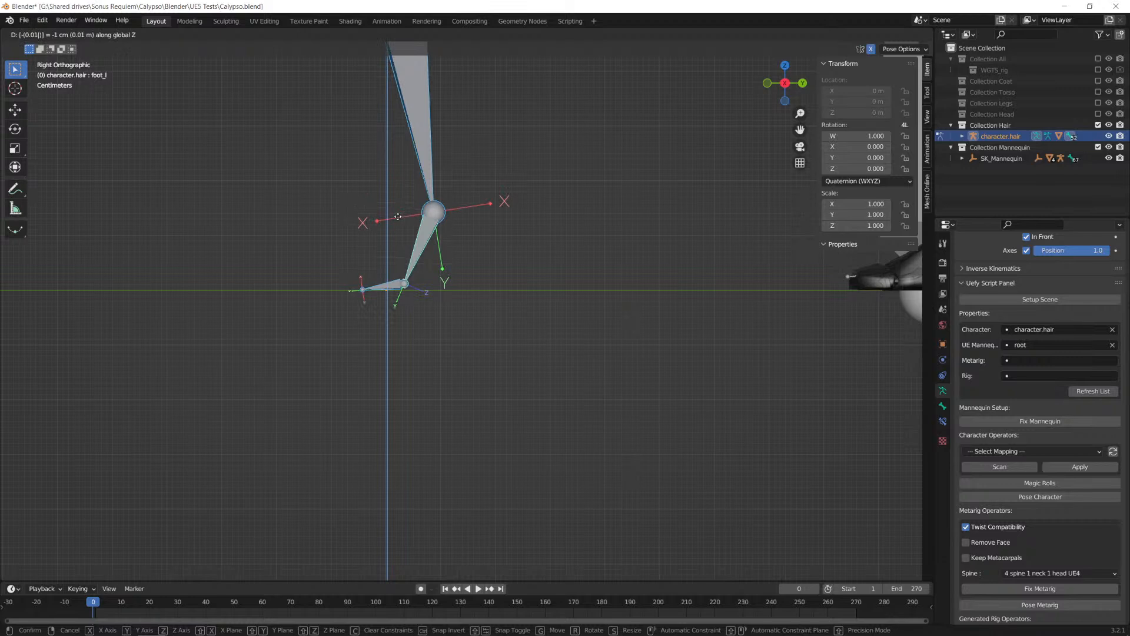
pyautogui.press('Return')
# Step: Rotate the foot_l bone by -6° about the global X axis
pyautogui.click(425, 241)
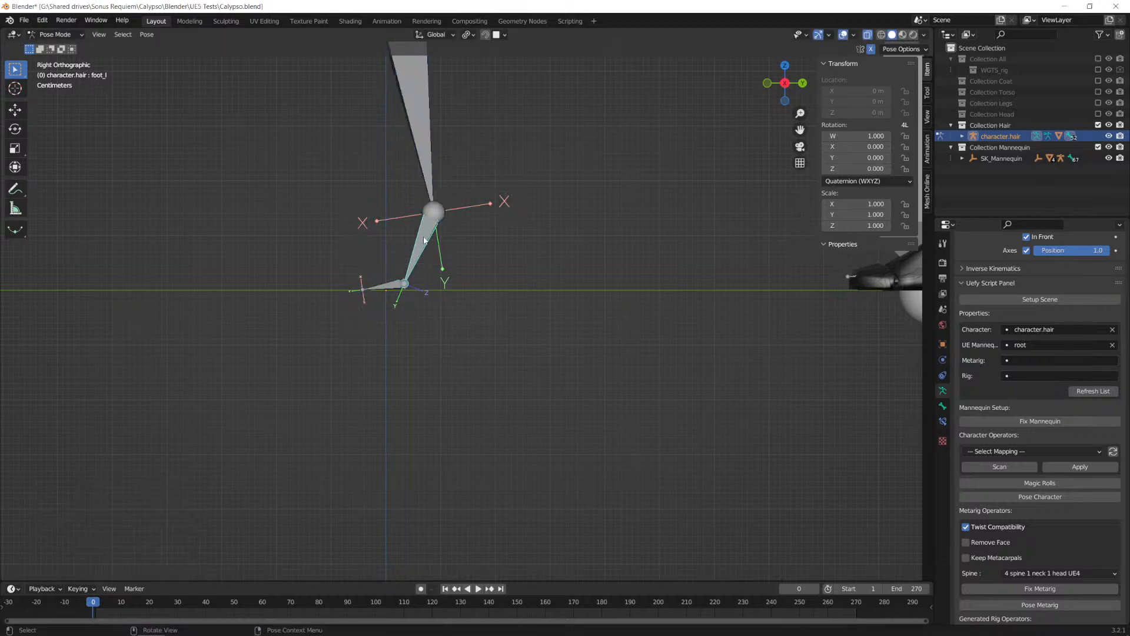
pyautogui.press('r')
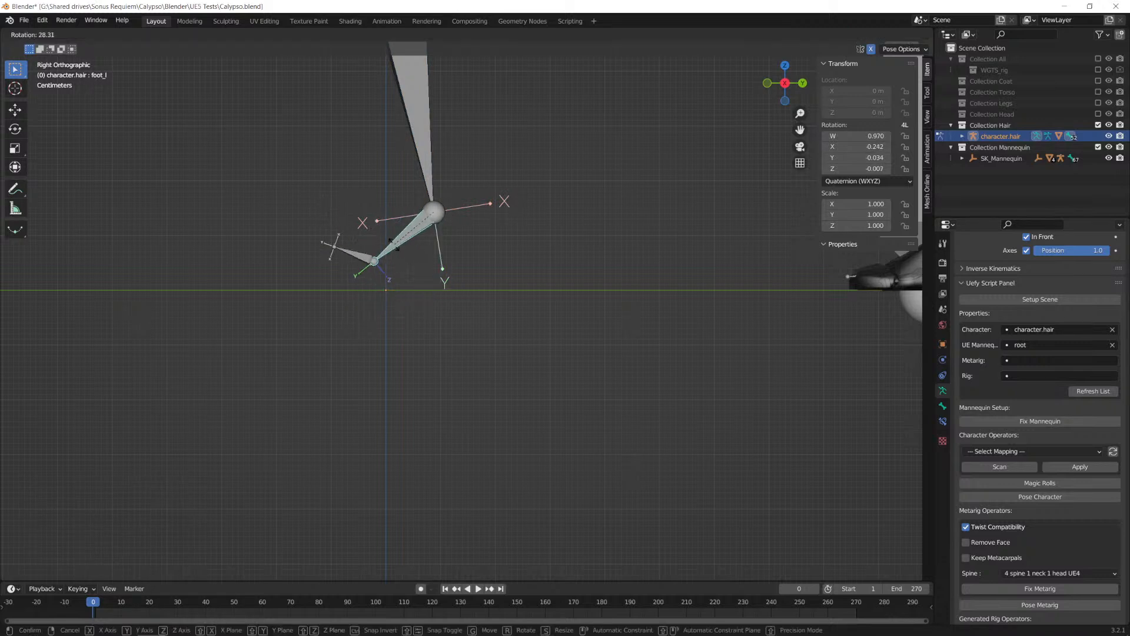
pyautogui.press('x')
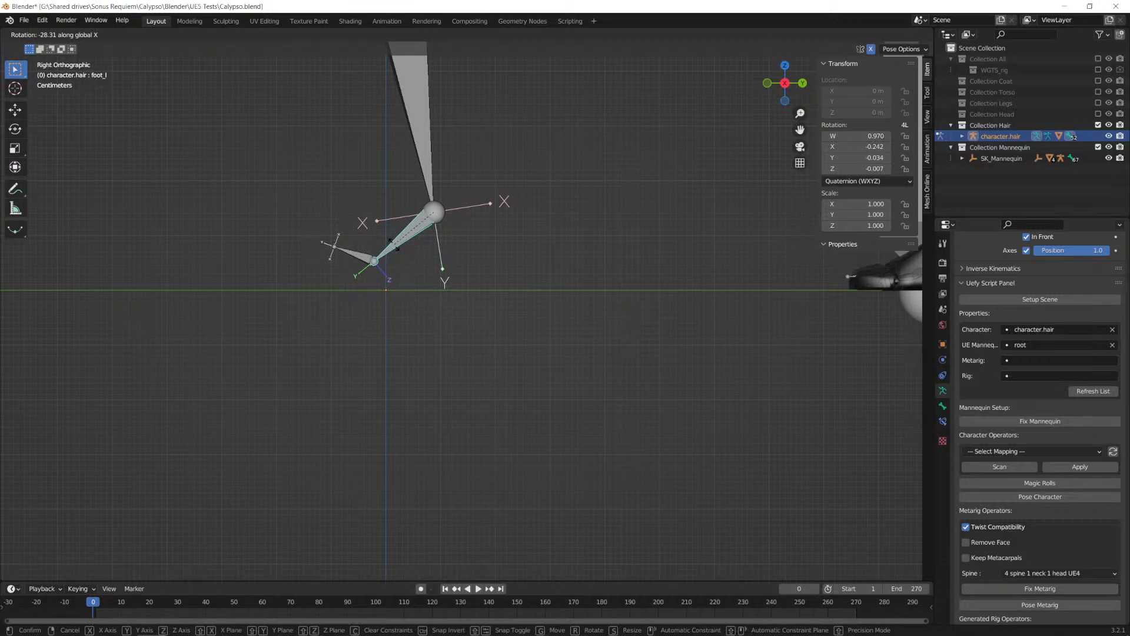
pyautogui.write('-6')
pyautogui.press('Return')
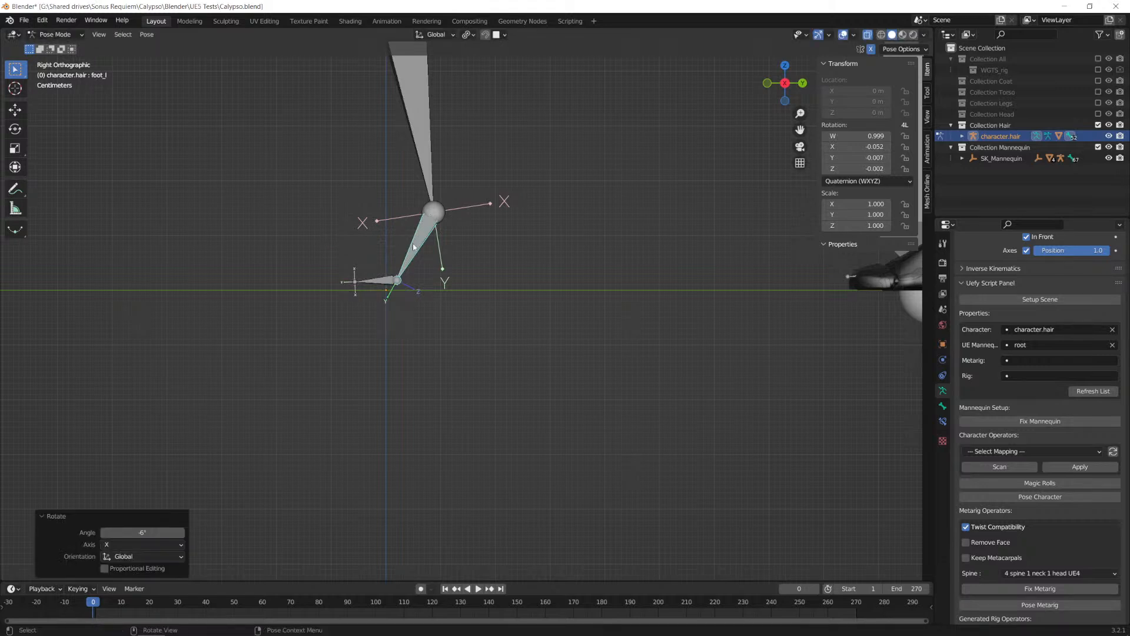
# Step: Rotate the foot_l bone by 7° about the global Y axis
pyautogui.press('r')
pyautogui.write('y')
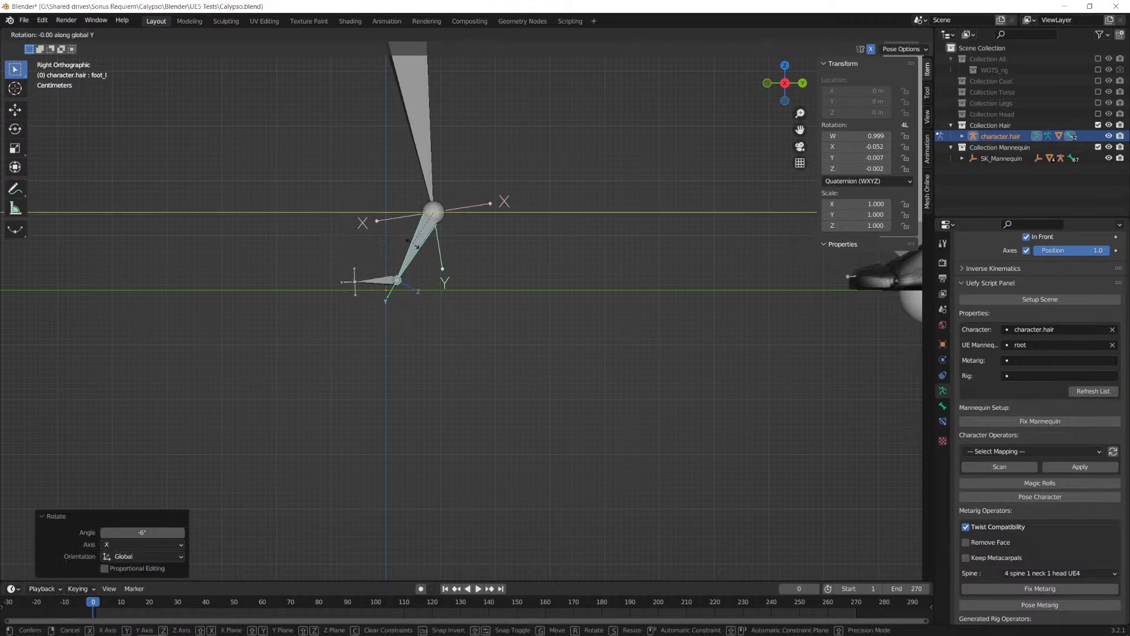
pyautogui.write('7')
pyautogui.press('Return')
# Step: Rotate the foot_l bone by 2° about the global Z axis in the front orthographic view
pyautogui.keyDown('alt'); pyautogui.moveTo(404, 243); pyautogui.dragTo(531, 240, button='middle'); pyautogui.keyUp('alt')
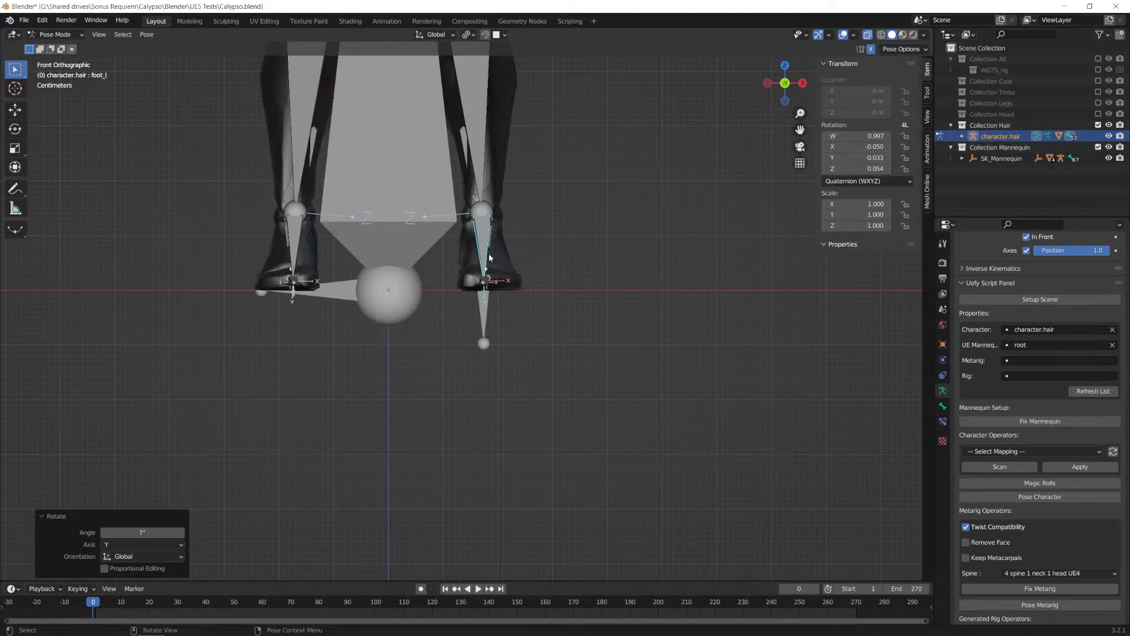
pyautogui.press('r')
pyautogui.write('z')
pyautogui.write('2')
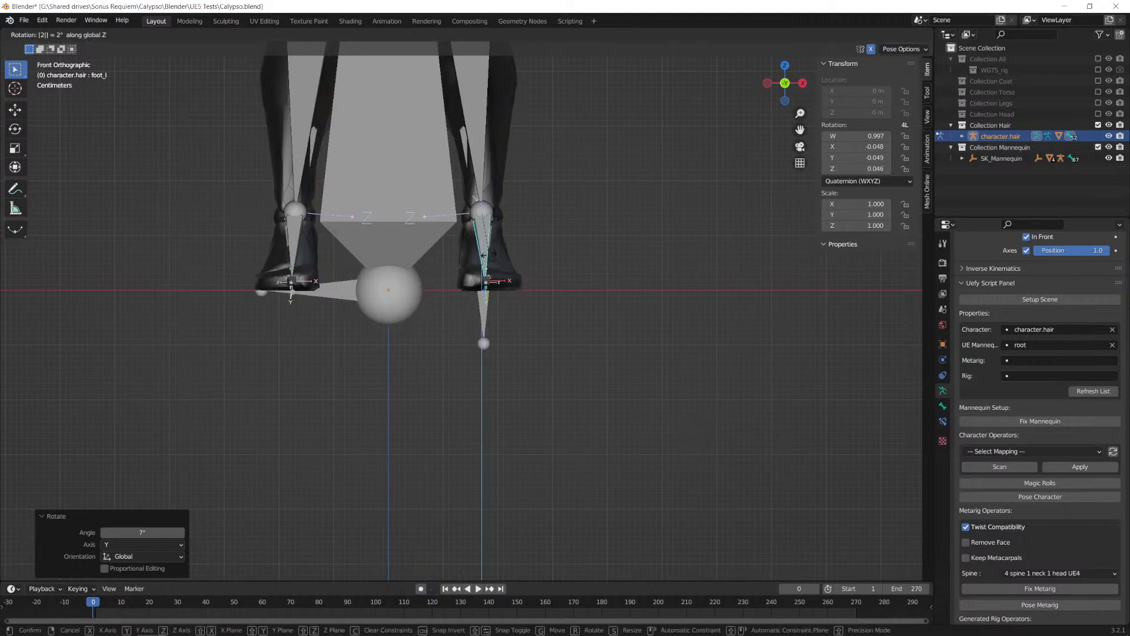
pyautogui.press('Return')
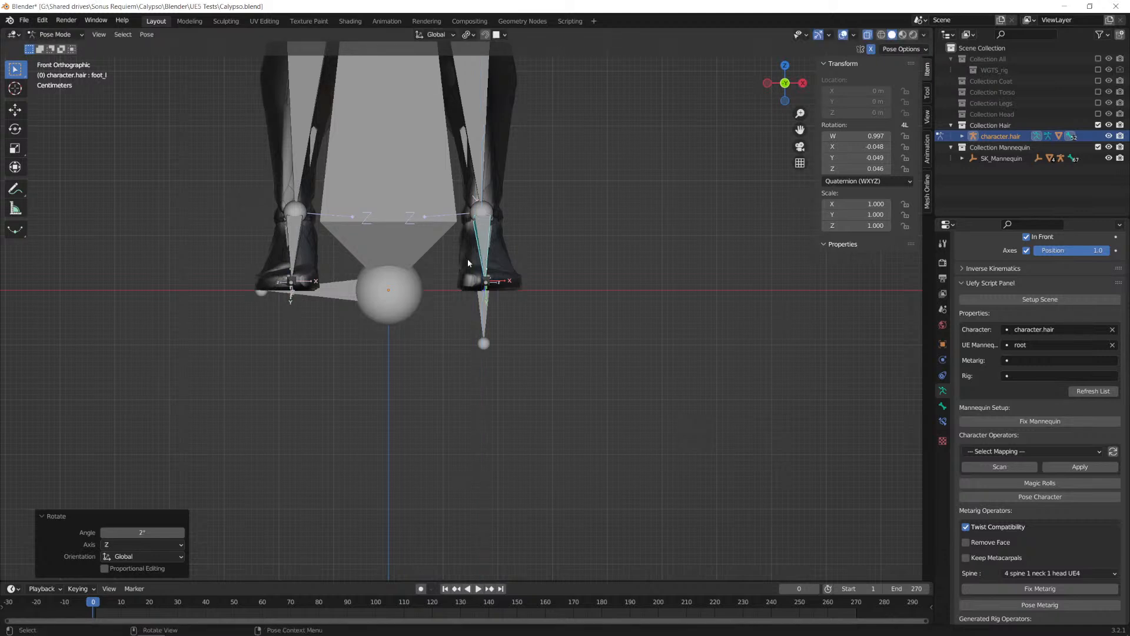
pyautogui.scroll(-2, 531, 280)
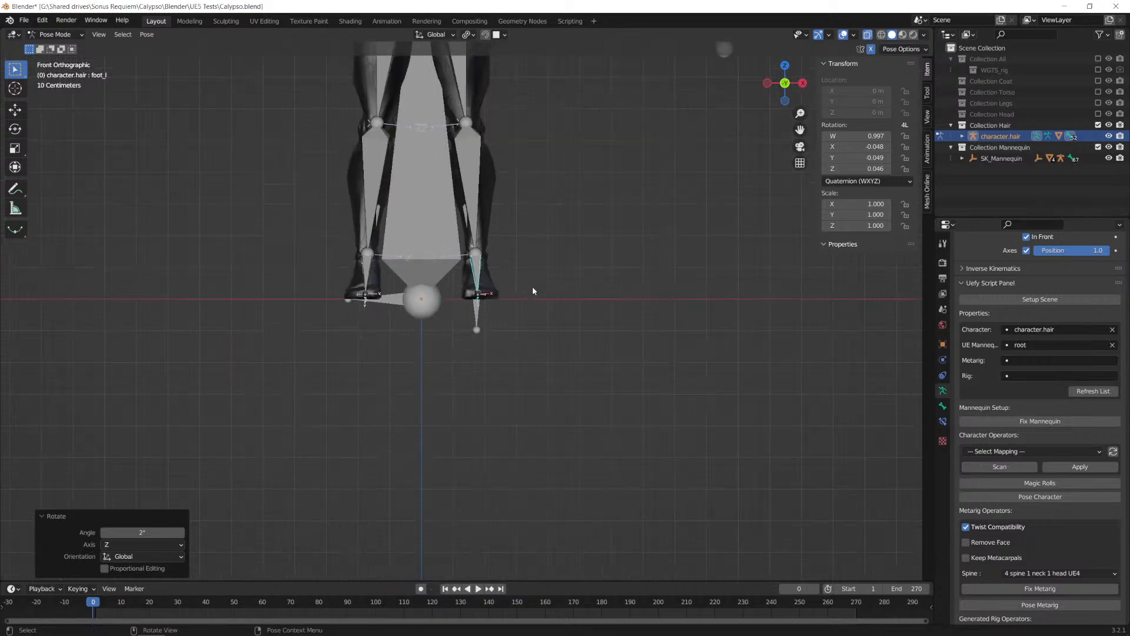
pyautogui.scroll(2, 510, 277)
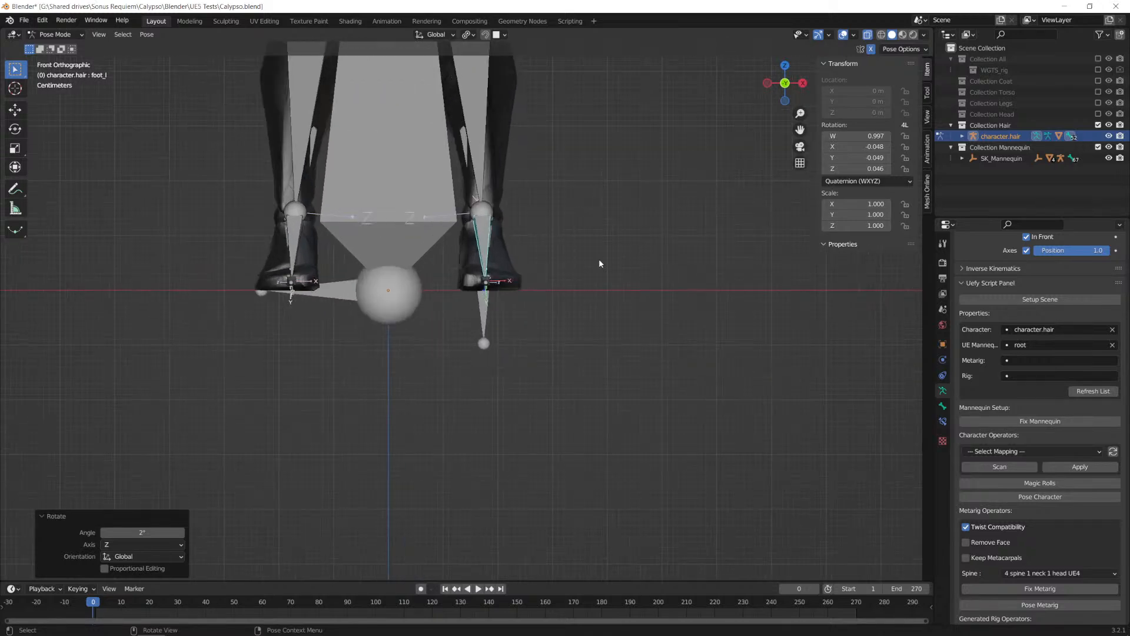
# Step: Compare the hair armature's rest pose in Edit Mode with its adjusted pose in Pose Mode
pyautogui.moveTo(686, 257); pyautogui.dragTo(551, 400, button='middle')
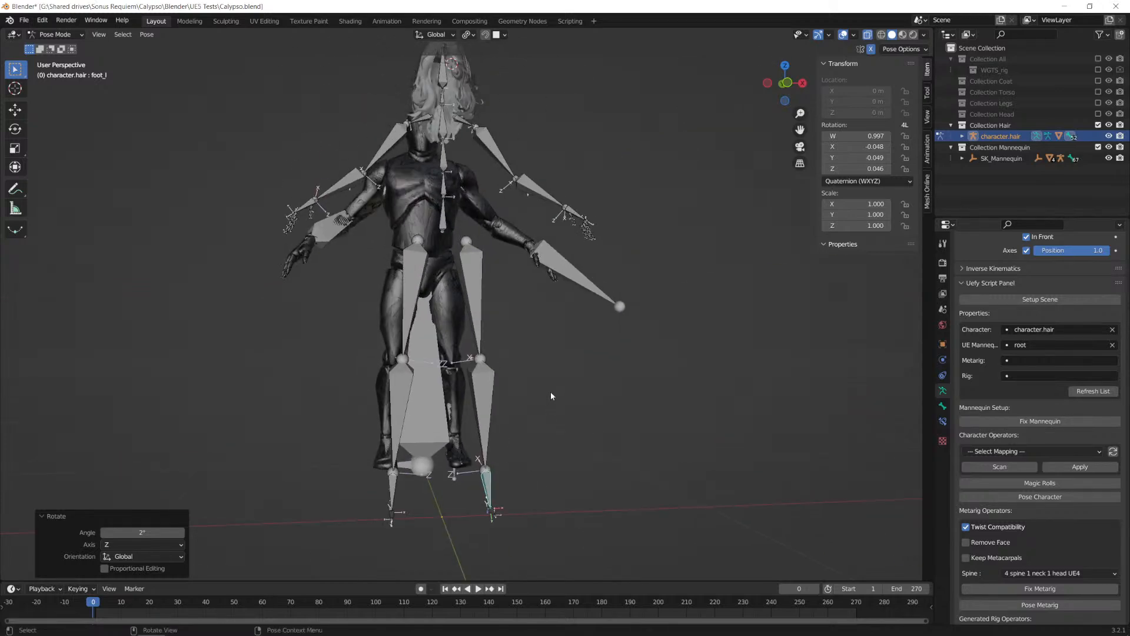
pyautogui.moveTo(618, 406); pyautogui.dragTo(569, 358, button='middle')
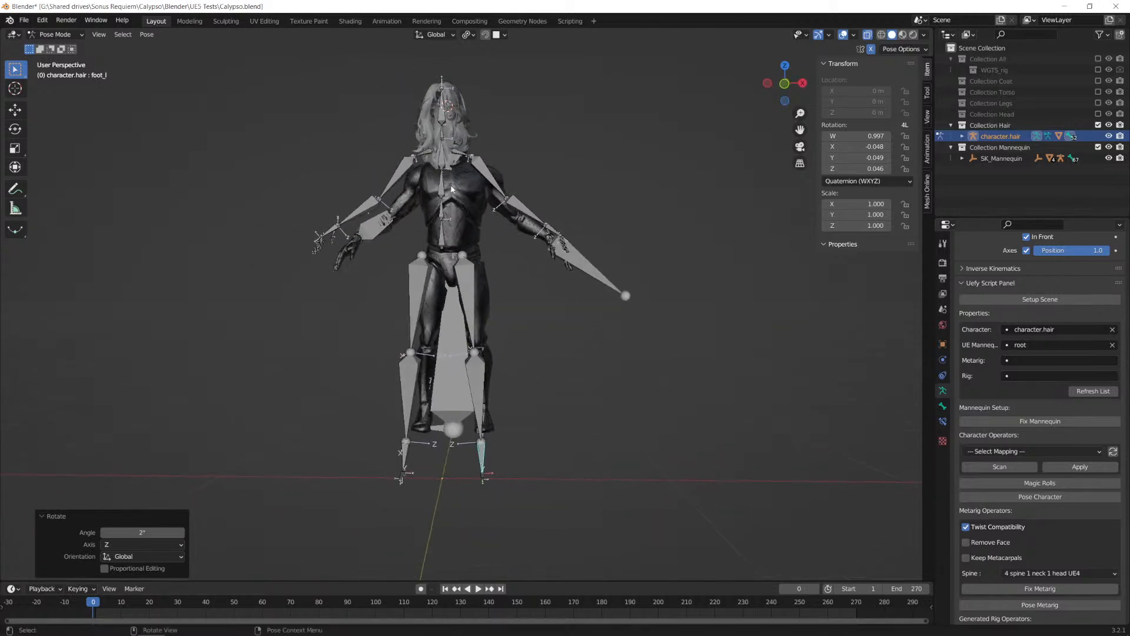
pyautogui.hotkey('alt', 'Tab')
pyautogui.click(59, 35)
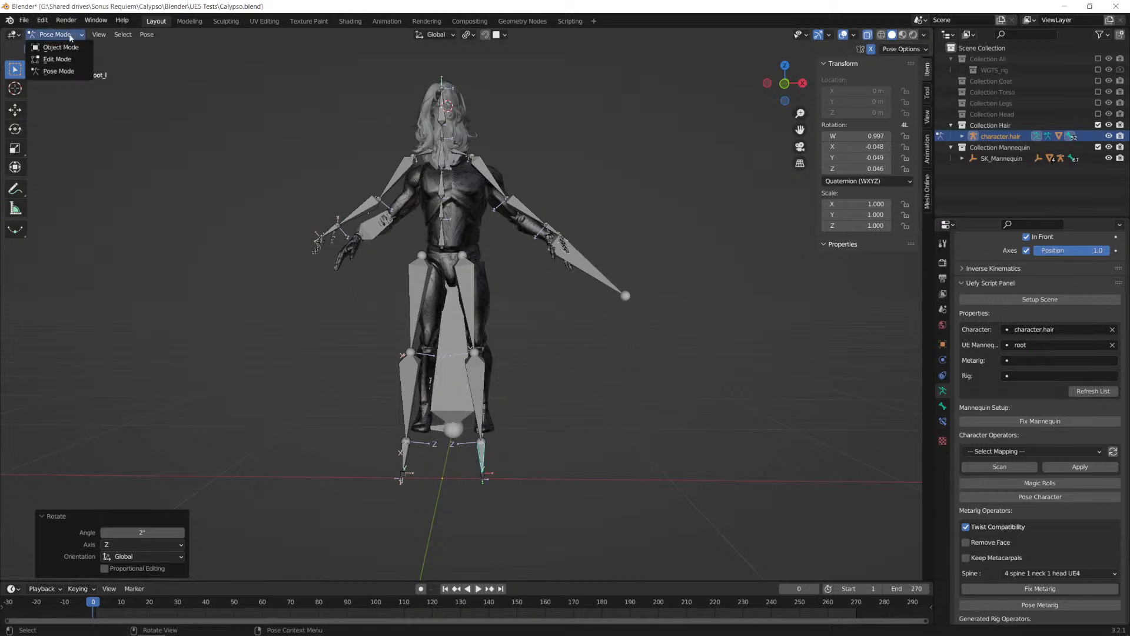
pyautogui.click(47, 54)
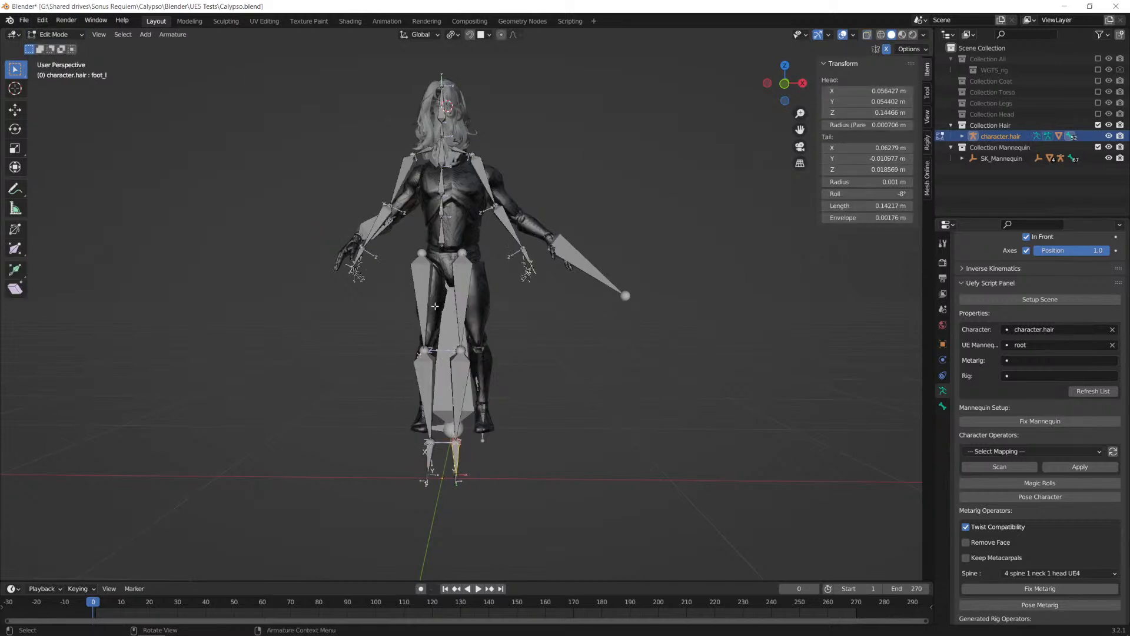
pyautogui.click(56, 34)
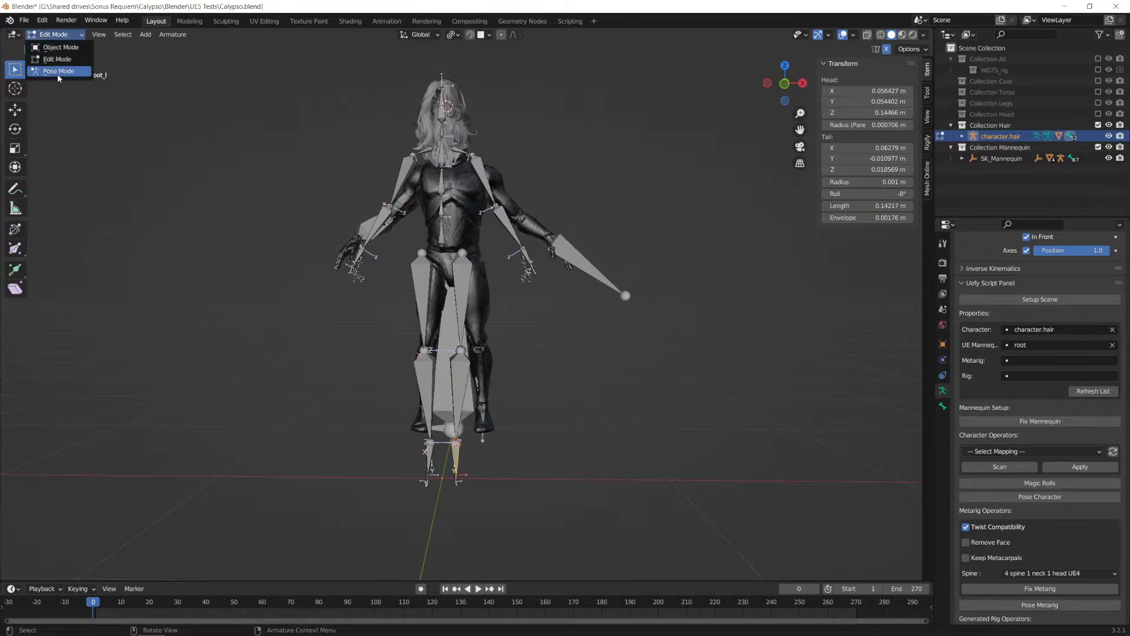
pyautogui.click(61, 64)
# Step: Select the hair mesh in Object Mode and update its rest pose to the armature's current pose with Uefy
pyautogui.click(59, 34)
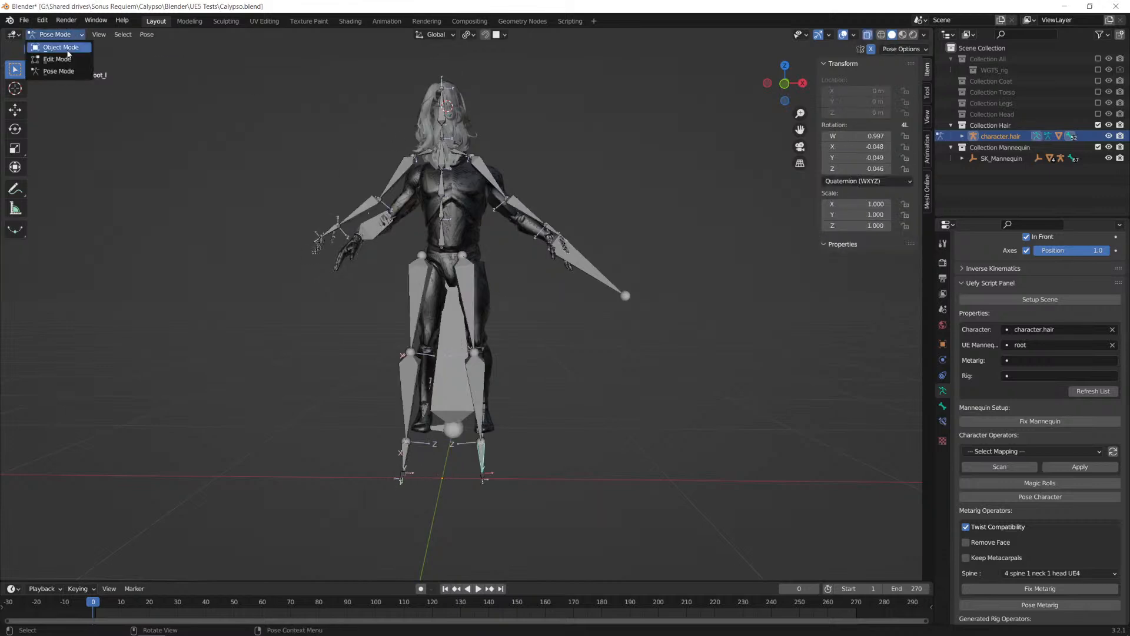
pyautogui.click(50, 45)
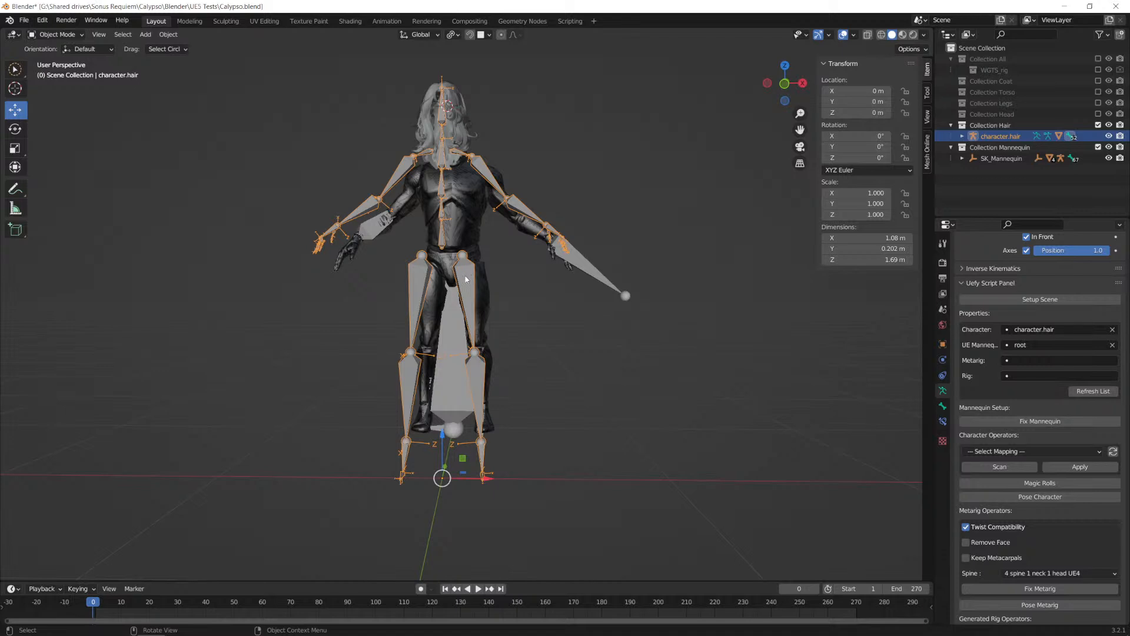
pyautogui.click(460, 131)
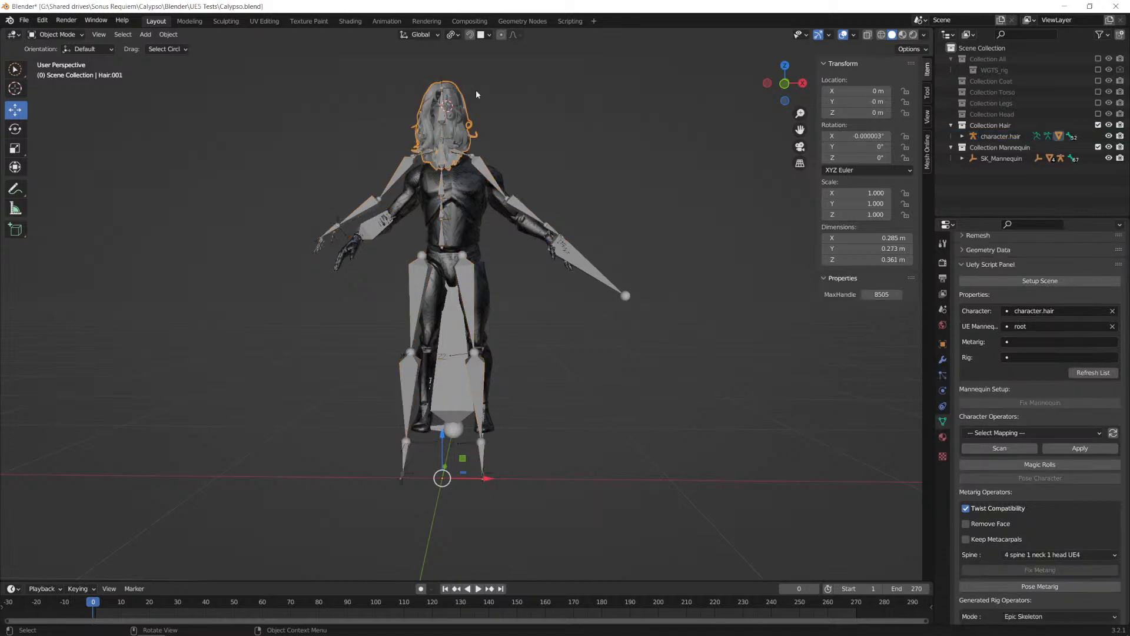
pyautogui.scroll(-15, 1068, 419)
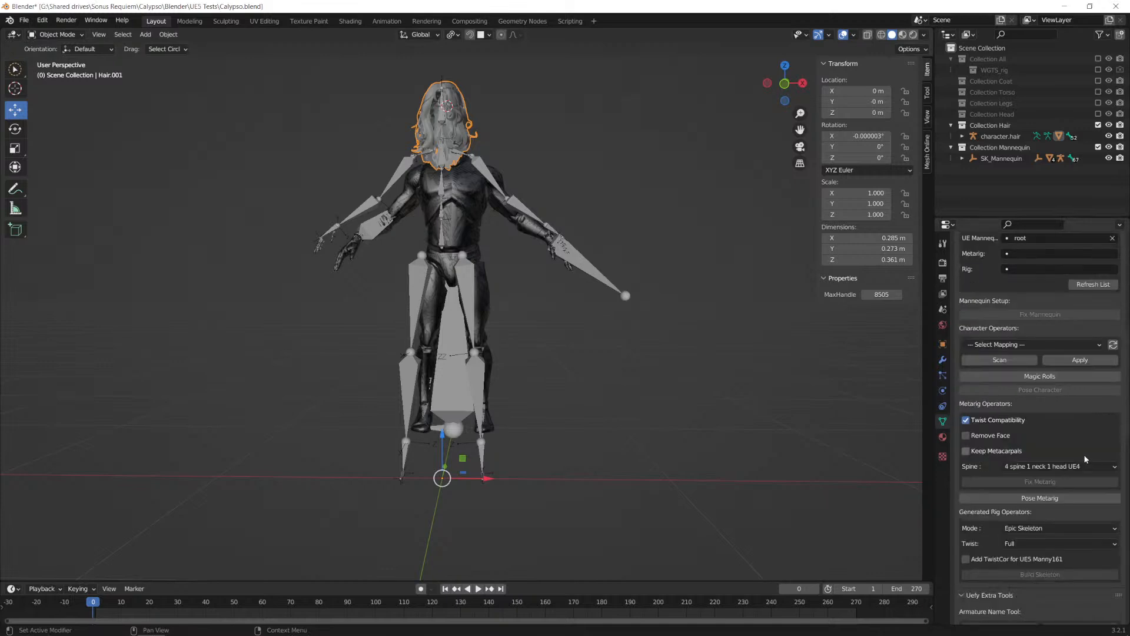
pyautogui.click(1031, 441)
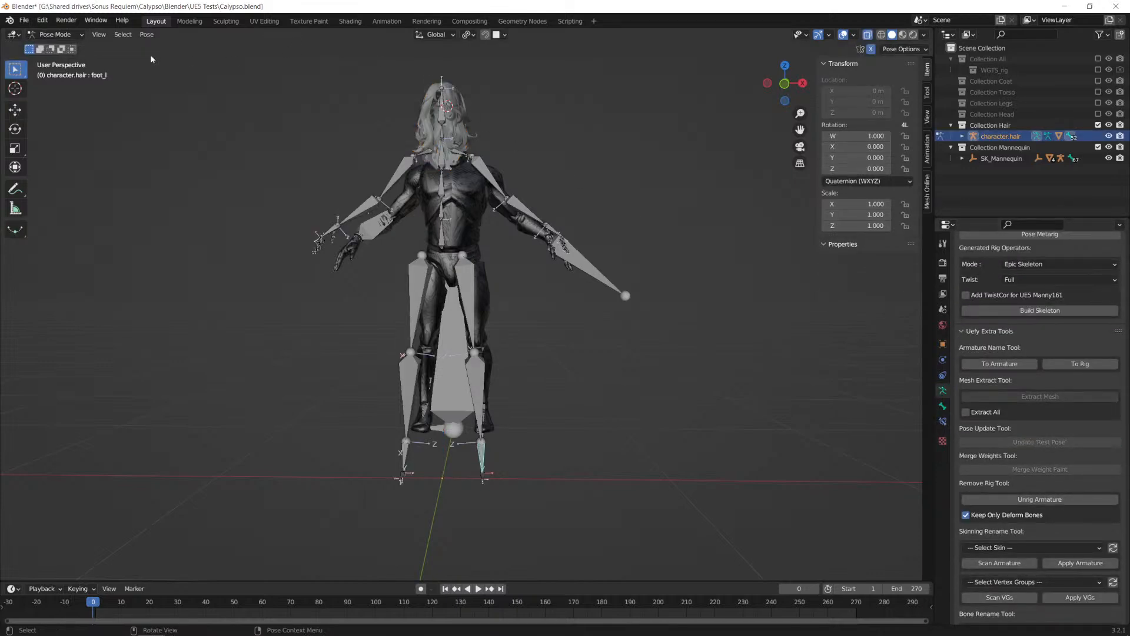
# Step: Check the hair armature's updated rest pose in Edit Mode against the mannequin
pyautogui.click(54, 34)
pyautogui.click(53, 59)
pyautogui.moveTo(546, 231)
pyautogui.mouseDown(button='middle')
pyautogui.moveTo(579, 214)
pyautogui.moveTo(538, 233)
pyautogui.moveTo(565, 229)
pyautogui.mouseUp(button='middle')
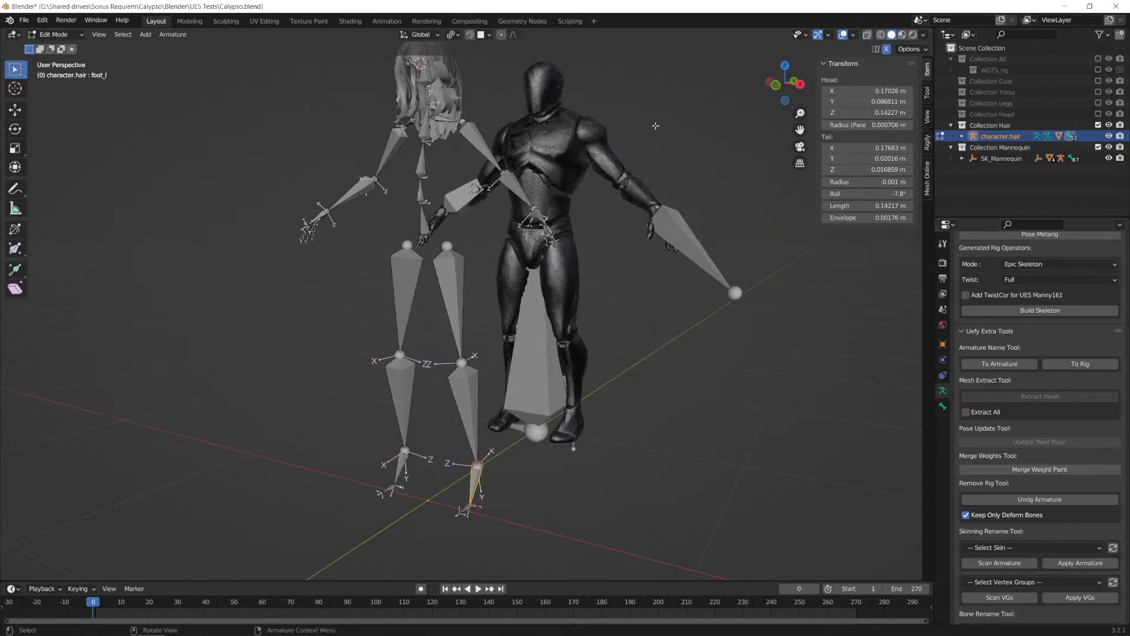
# Step: Exclude Collection Mannequin from the view layer and return the hair armature to Object Mode
pyautogui.click(1098, 147)
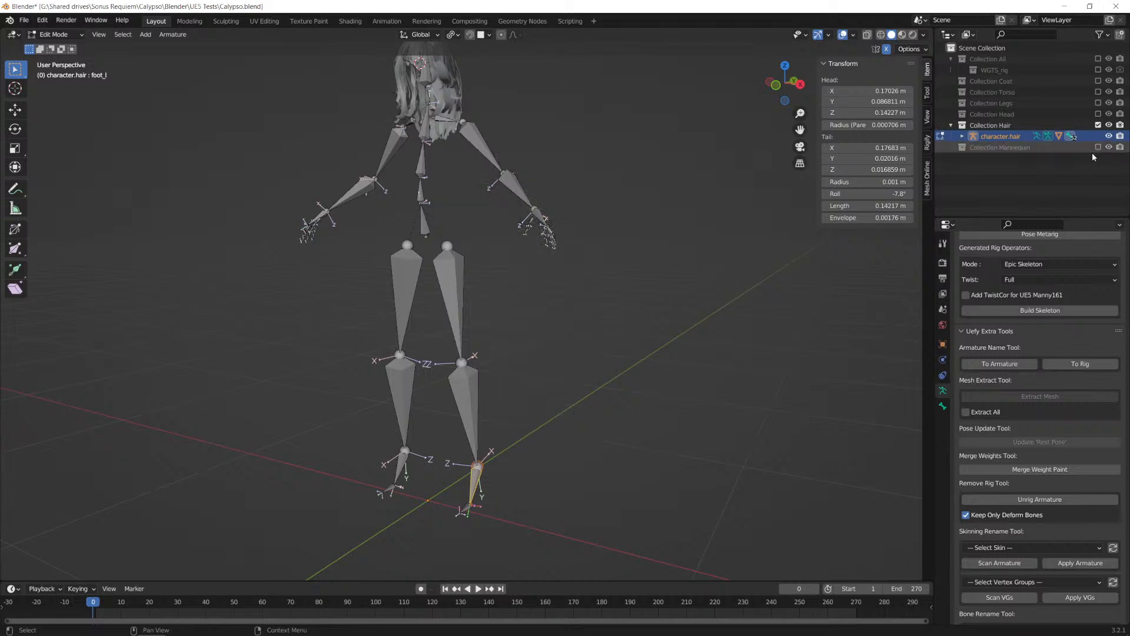
pyautogui.moveTo(604, 260); pyautogui.dragTo(500, 221, button='middle')
pyautogui.click(56, 34)
pyautogui.click(59, 46)
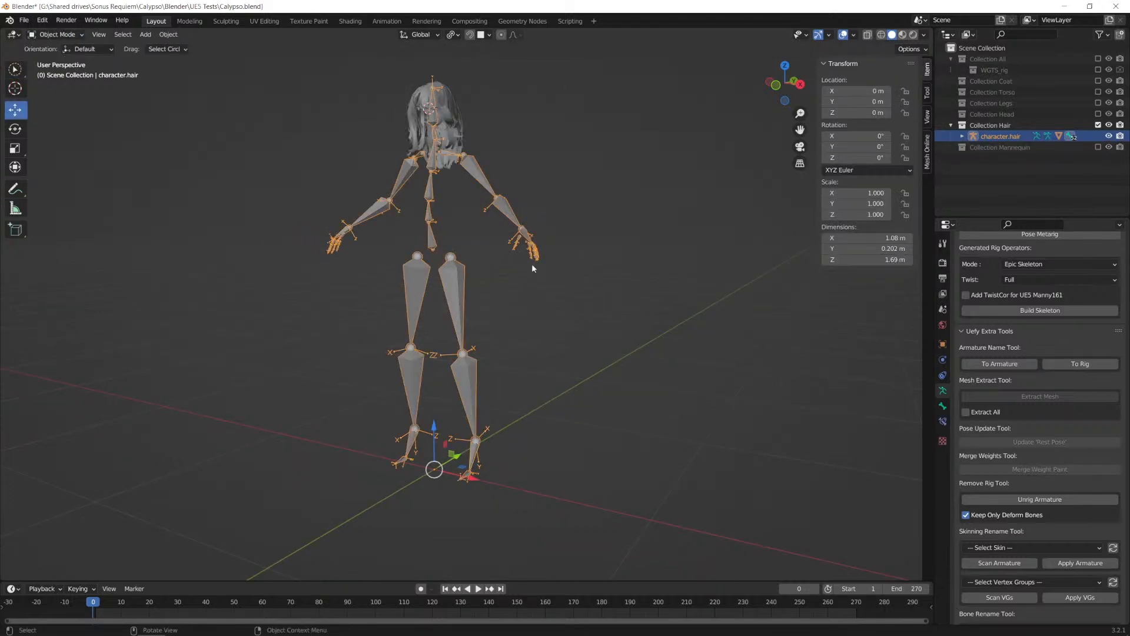
pyautogui.hotkey('alt', 'Tab')
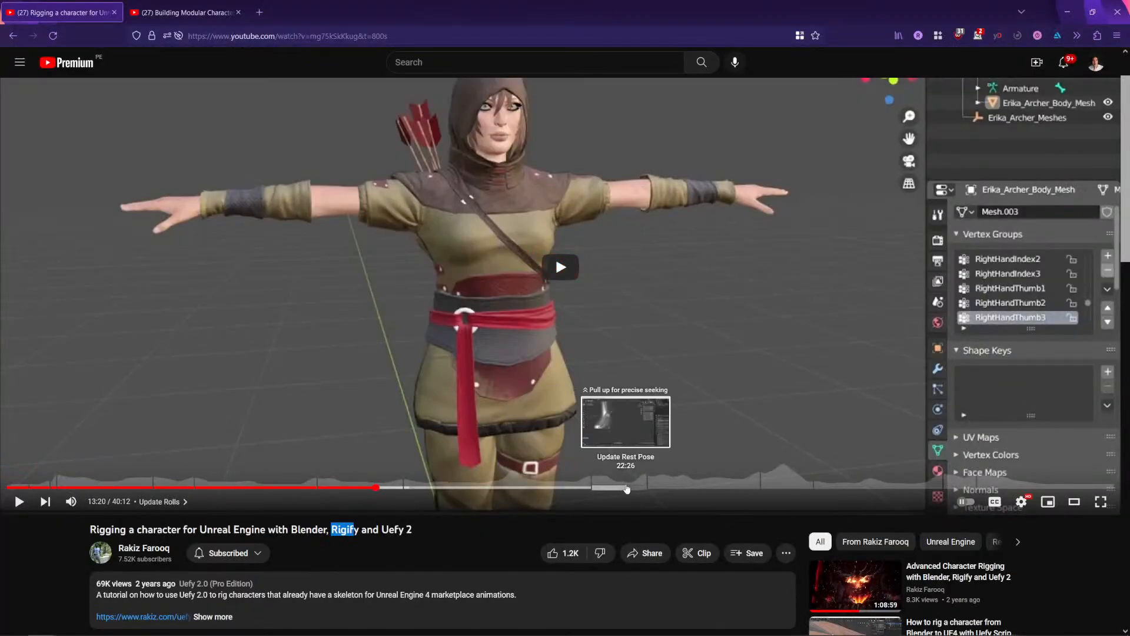
pyautogui.hotkey('alt', 'Tab')
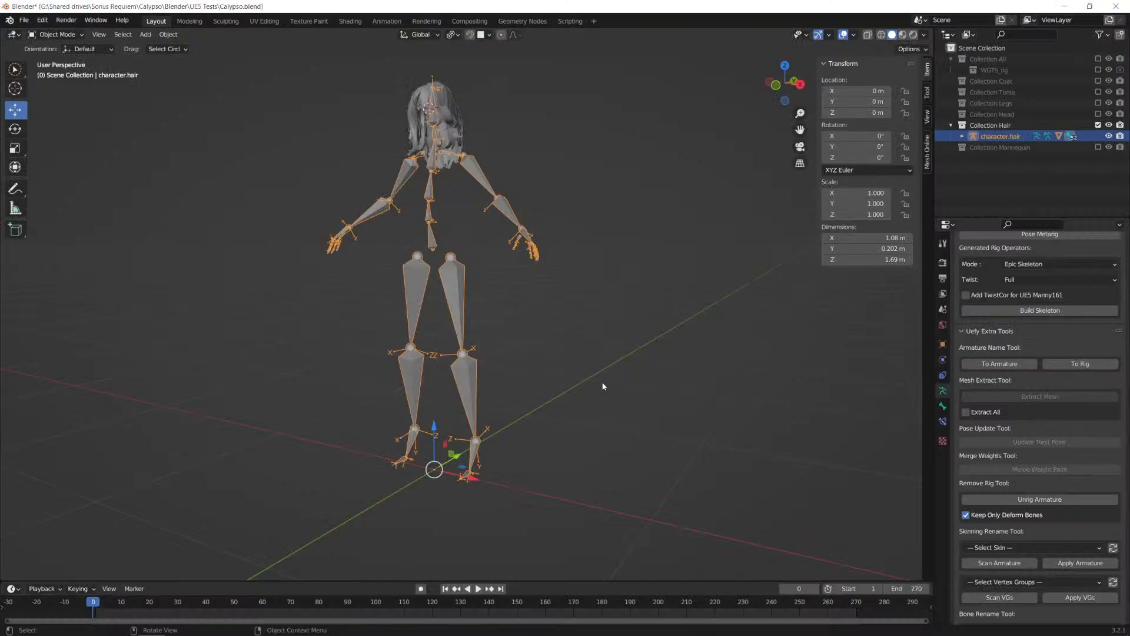
pyautogui.click(563, 315)
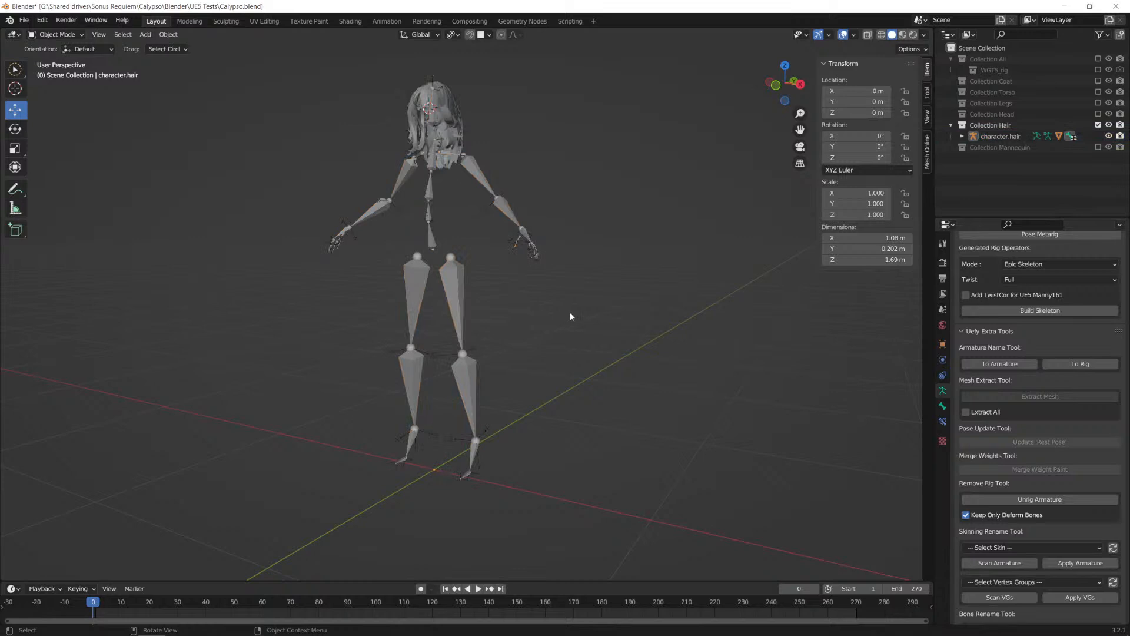
pyautogui.hotkey('shift', 'a')
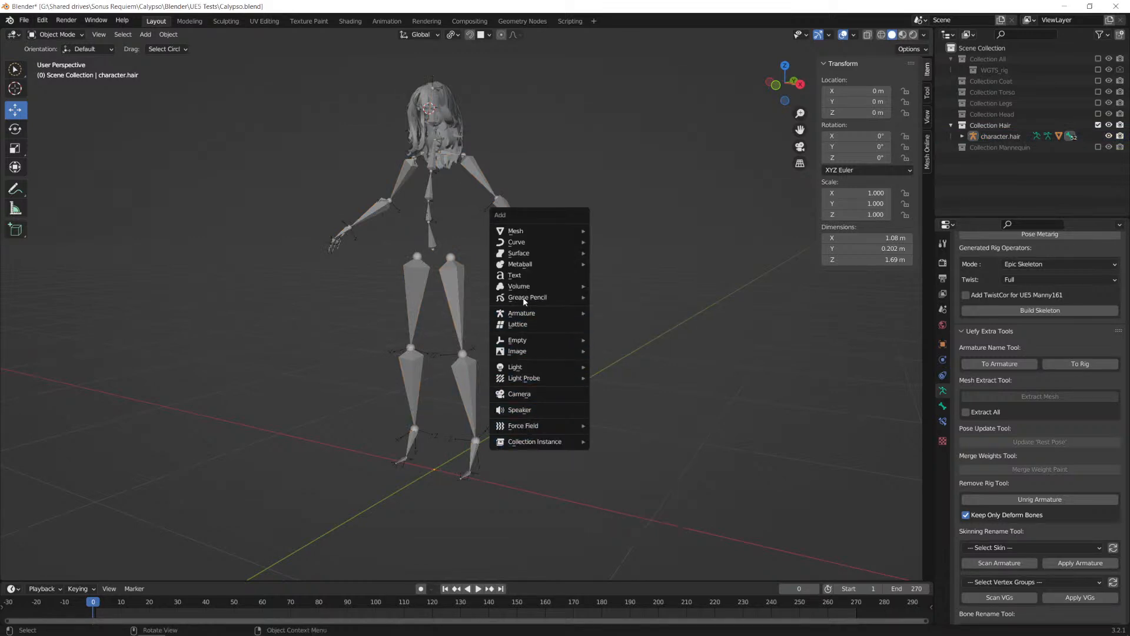
pyautogui.moveTo(542, 313)
pyautogui.moveTo(630, 361)
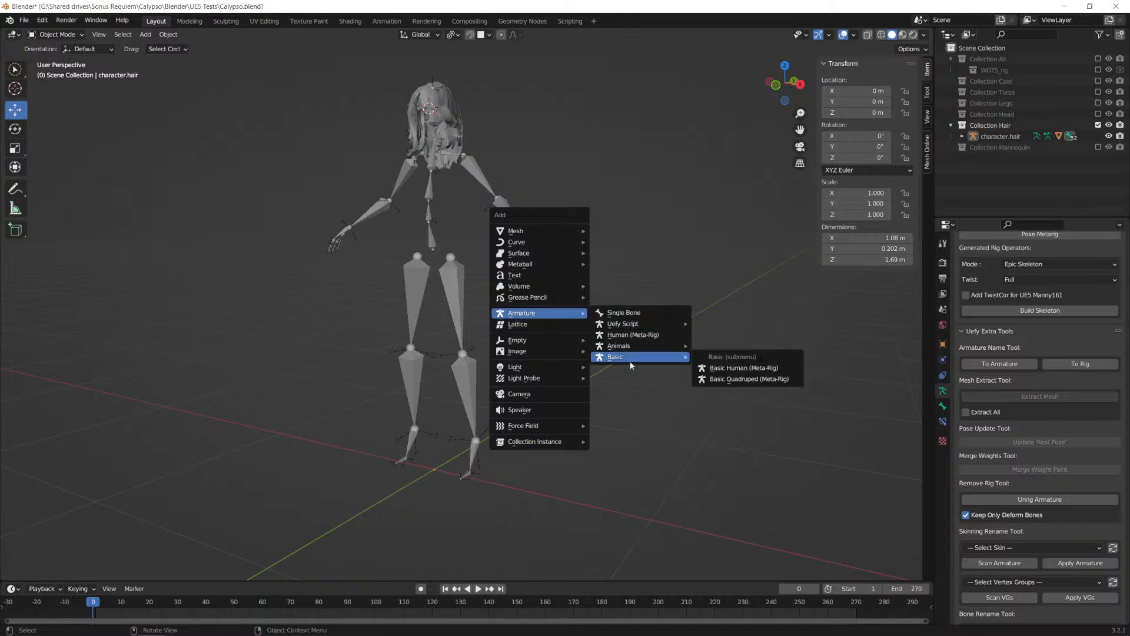
pyautogui.click(632, 335)
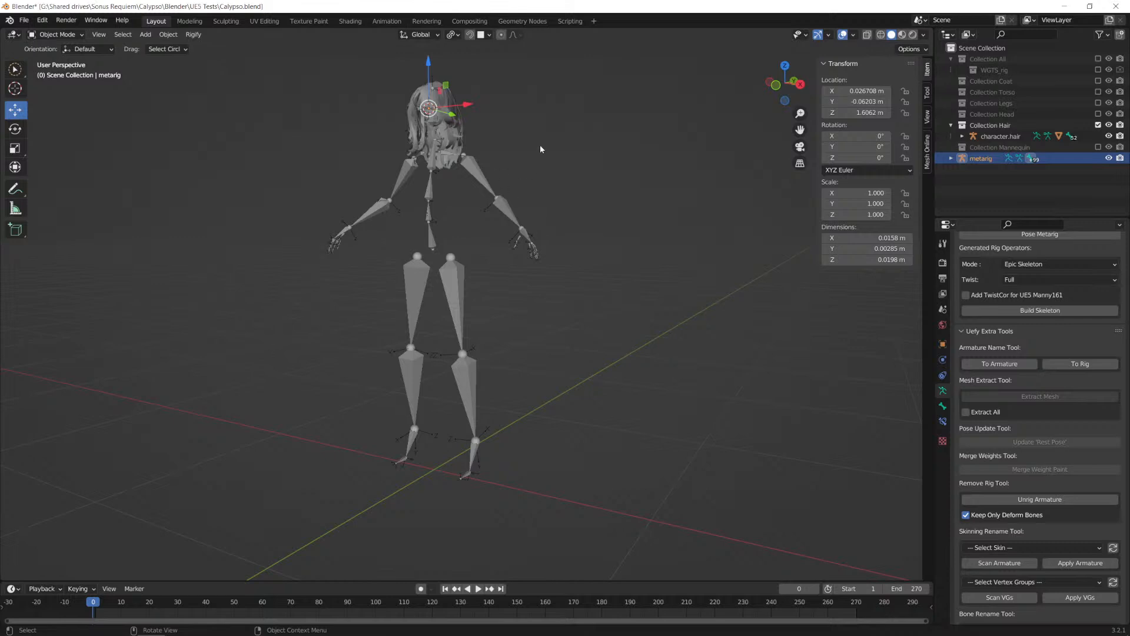
pyautogui.moveTo(541, 149); pyautogui.dragTo(563, 148, button='middle')
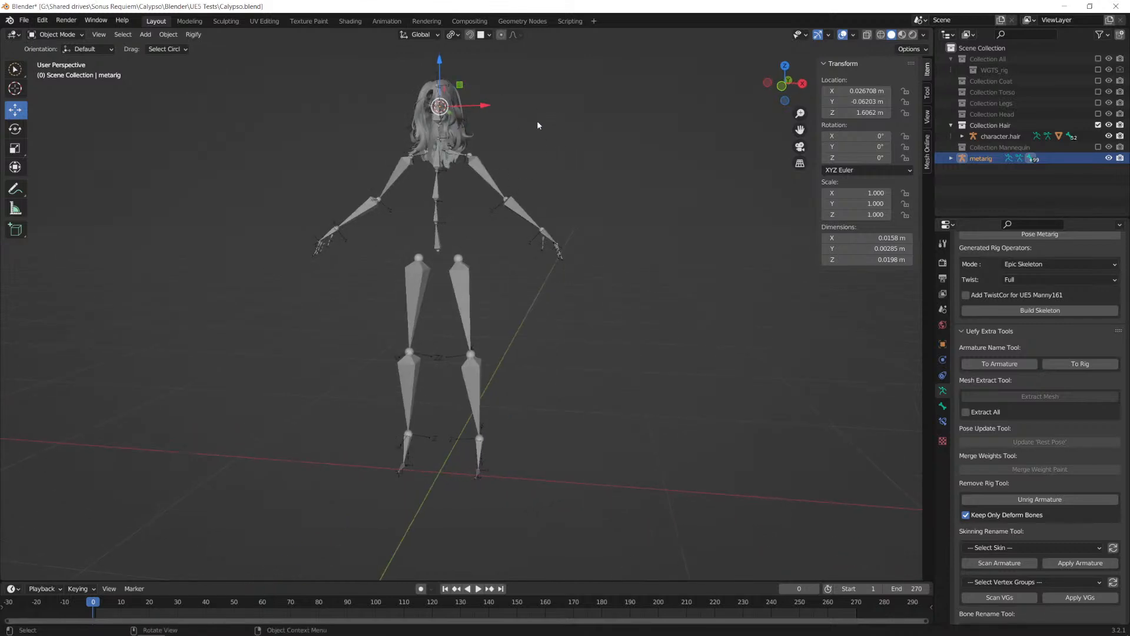
pyautogui.press('Delete')
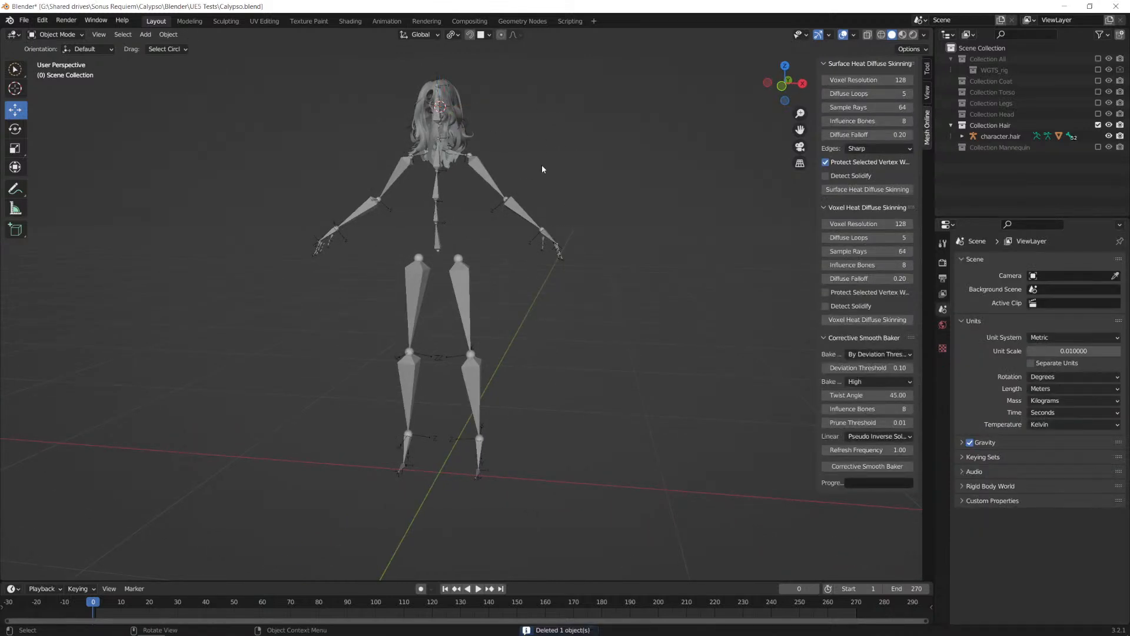
# Step: Snap the 3D cursor to the world origin and add a Human (Meta-Rig) armature there
pyautogui.hotkey('shift', 's')
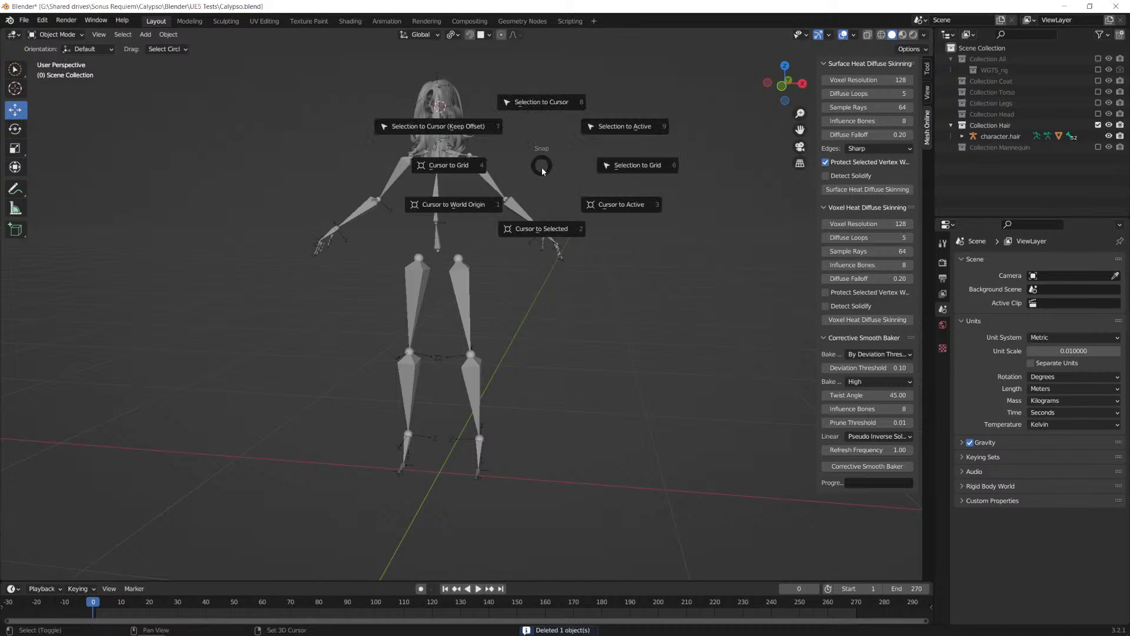
pyautogui.click(456, 212)
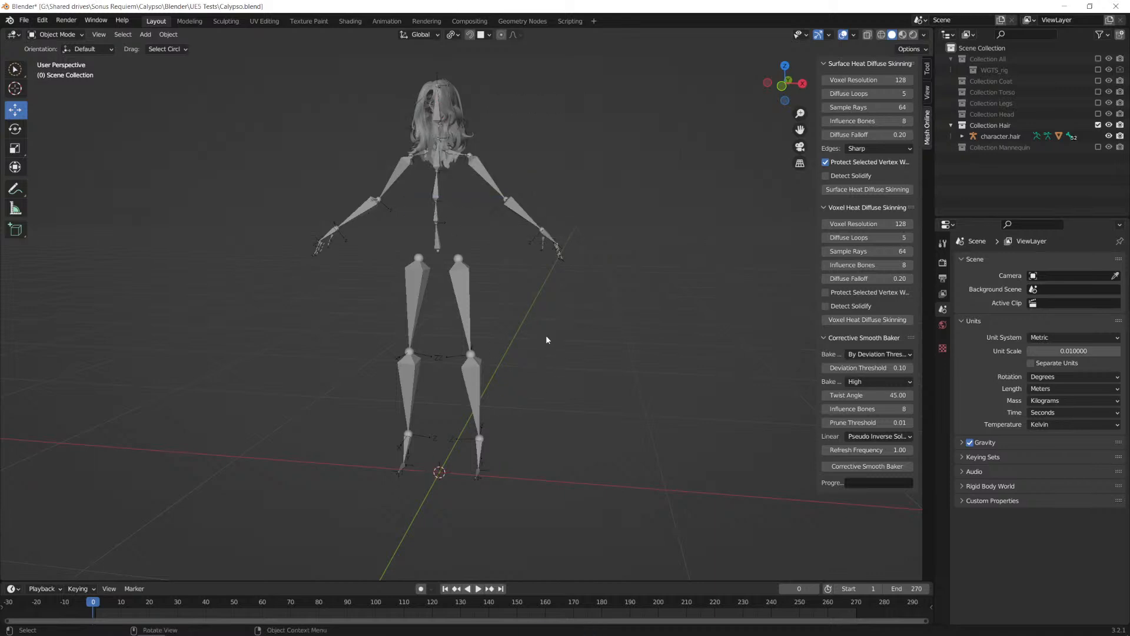
pyautogui.hotkey('shift', 'a')
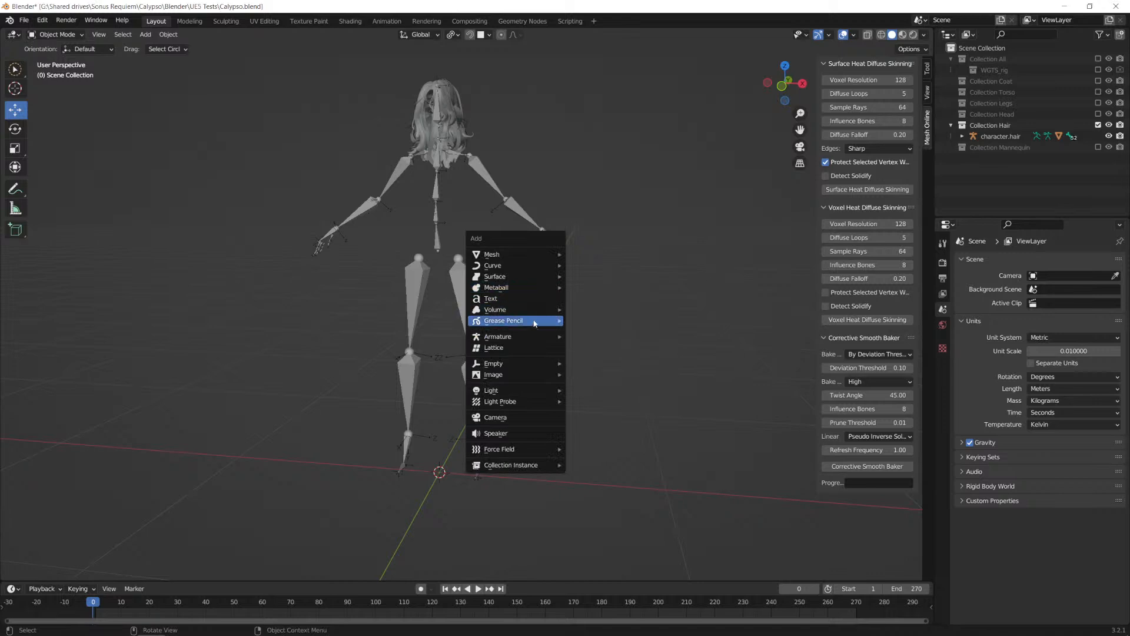
pyautogui.moveTo(544, 338)
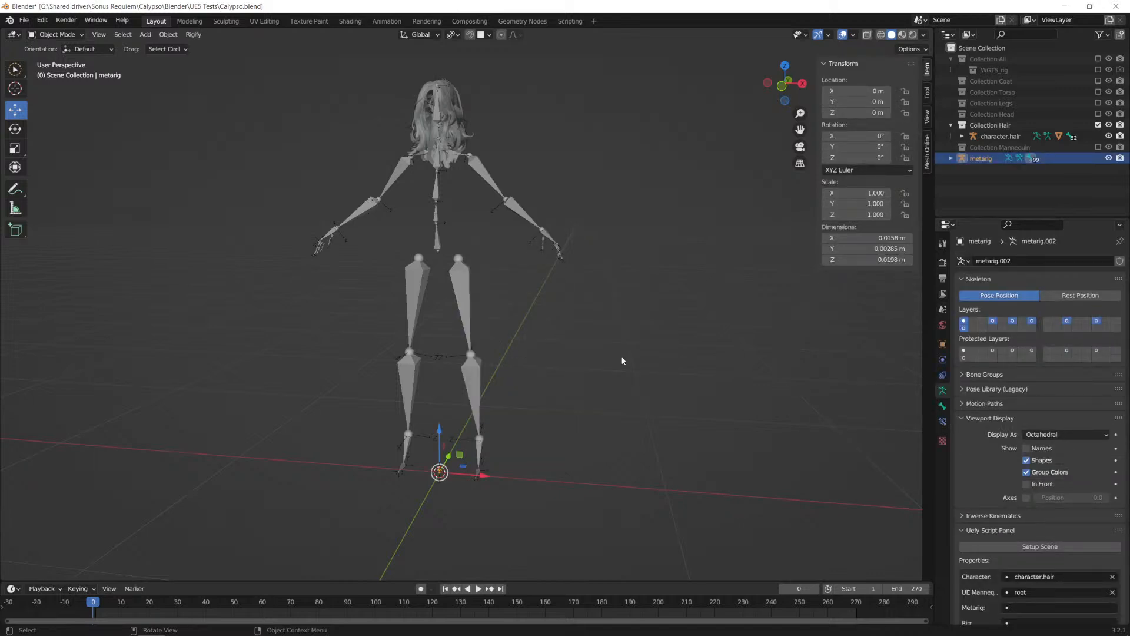
# Step: Scale the metarig by 100 and then by about 0.885 to fit the hair armature's height
pyautogui.write('s100')
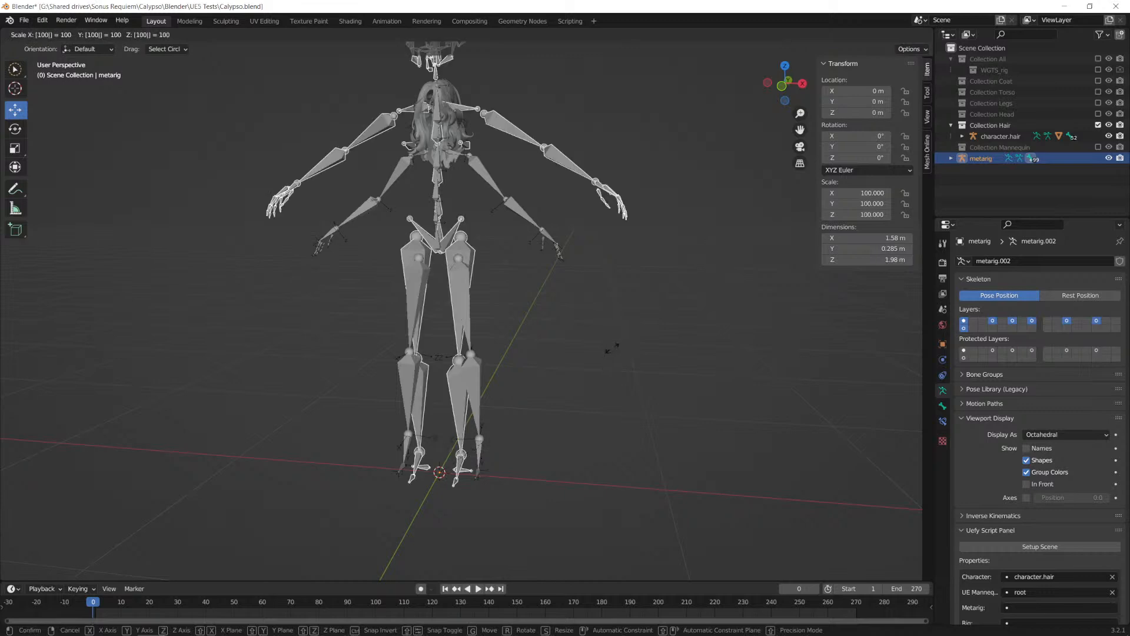
pyautogui.press('Return')
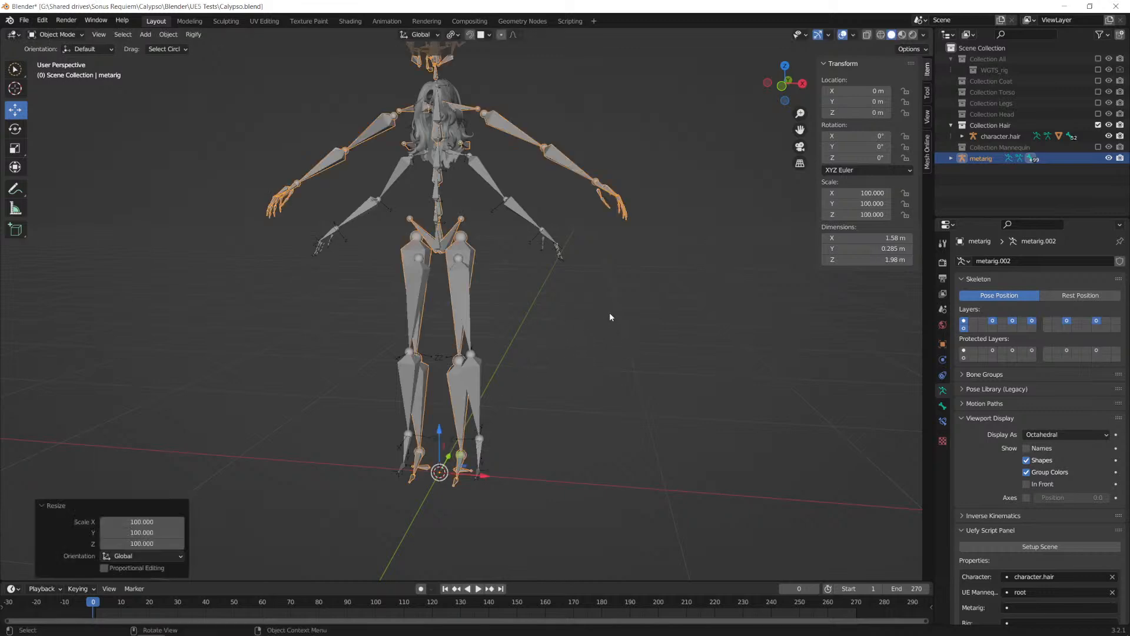
pyautogui.rightClick(587, 366)
pyautogui.scroll(-1, 624, 319)
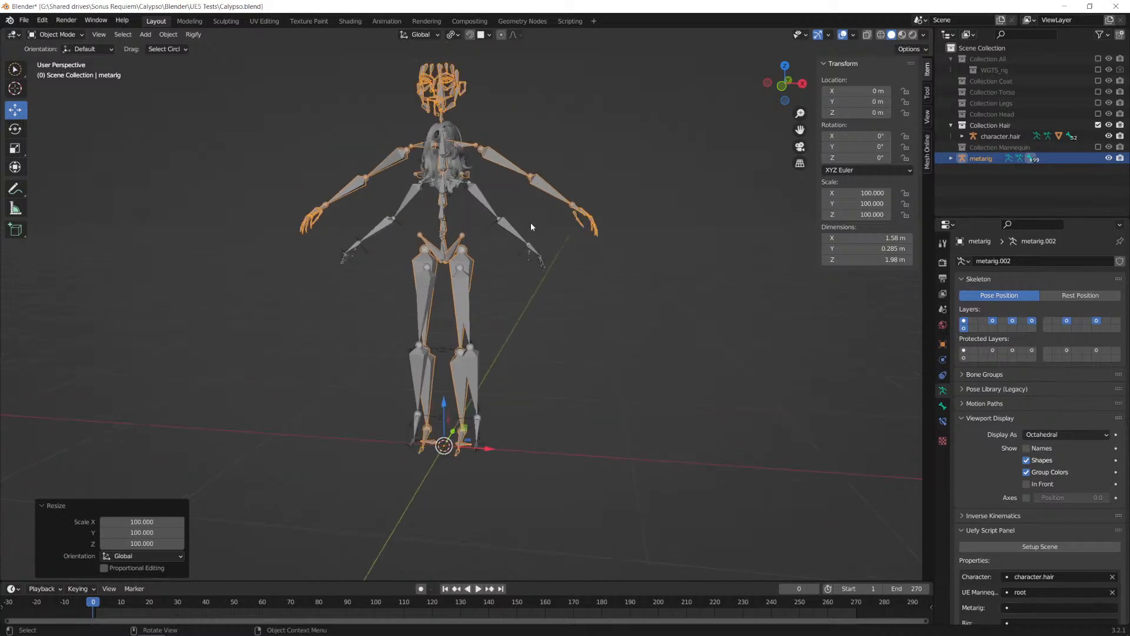
pyautogui.press('s')
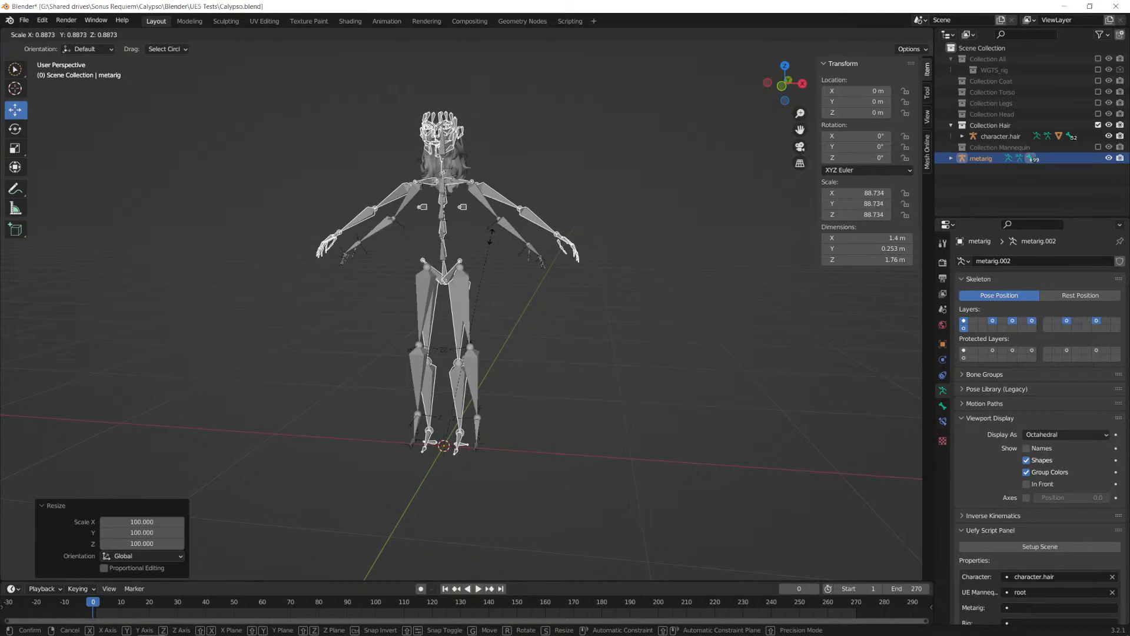
pyautogui.click(493, 236)
pyautogui.moveTo(514, 199); pyautogui.dragTo(499, 207, button='middle')
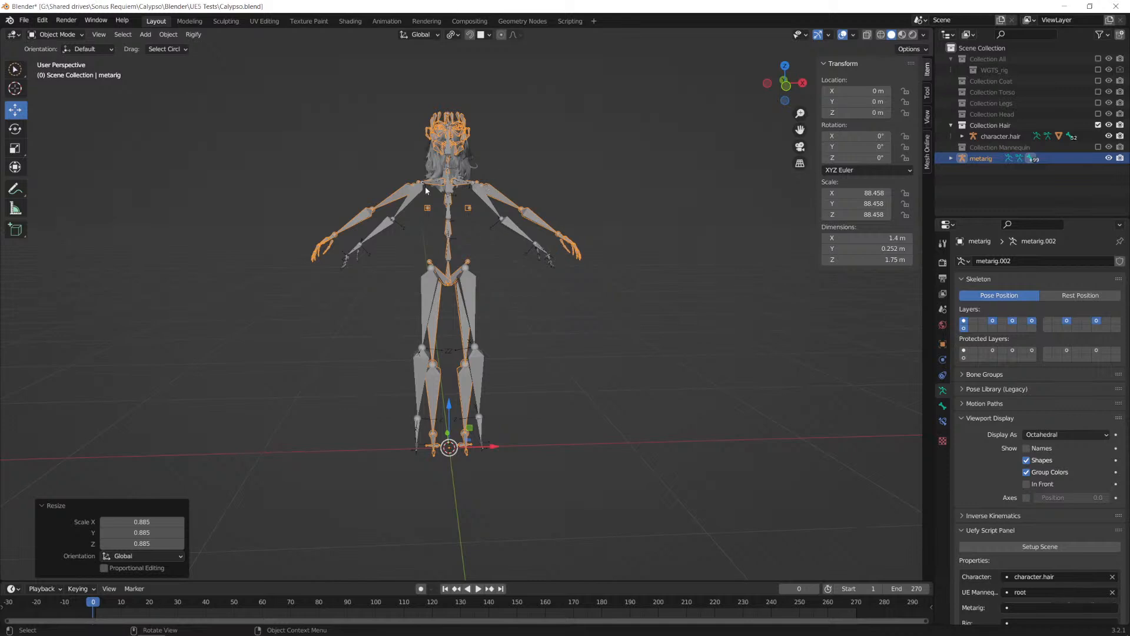
# Step: Refresh the Uefy armature list and assign metarig as the Metarig property
pyautogui.scroll(-8, 1048, 418)
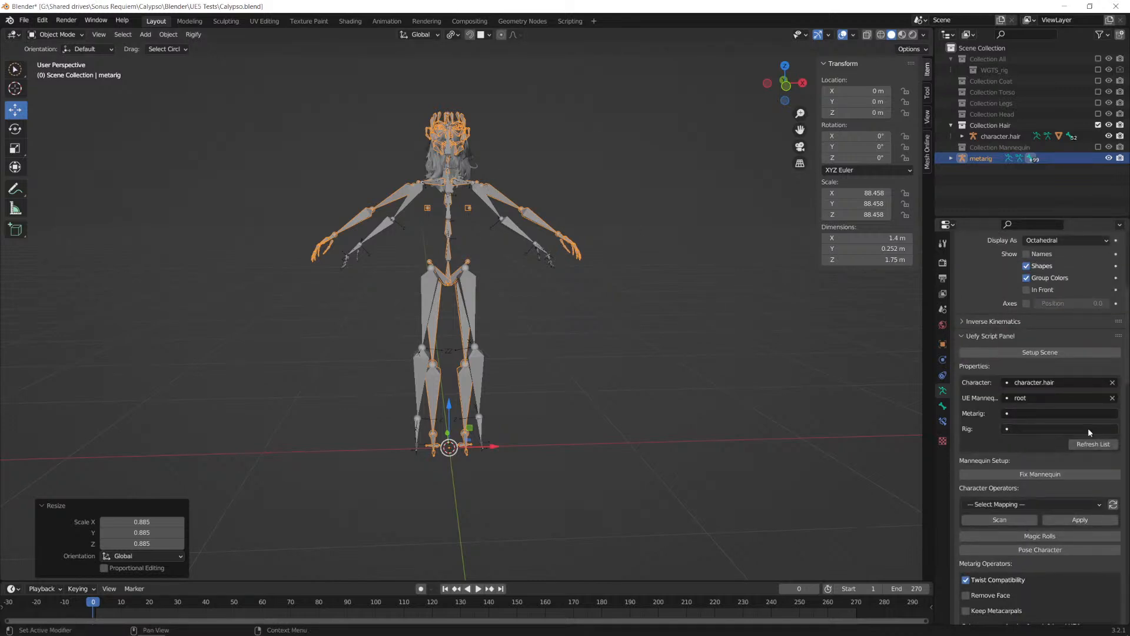
pyautogui.click(1091, 447)
pyautogui.click(1040, 415)
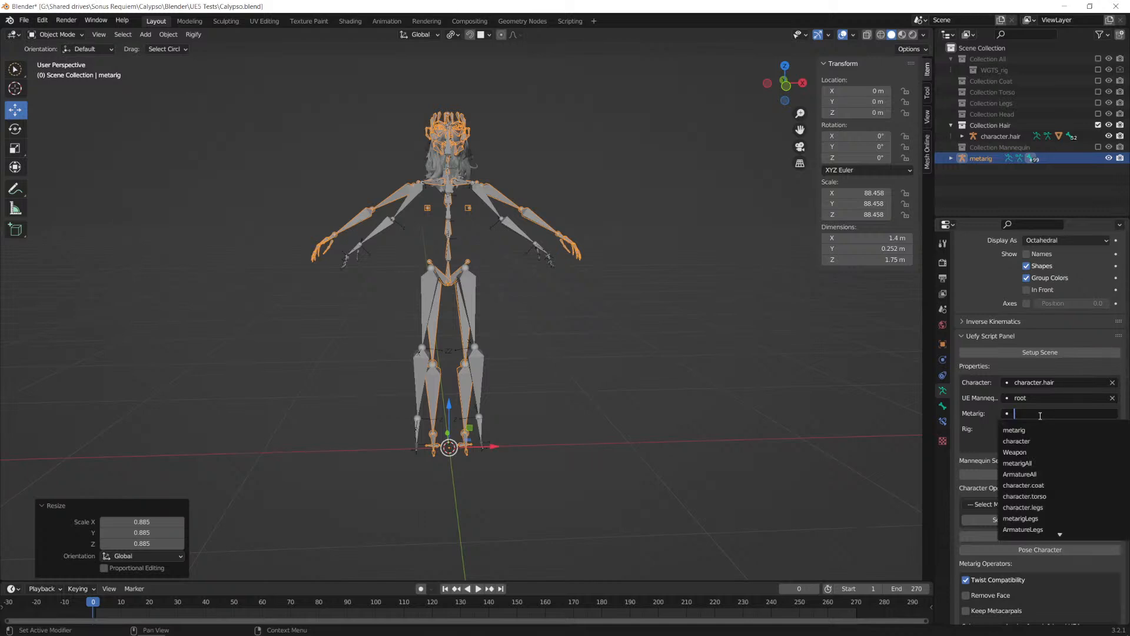
pyautogui.click(1025, 430)
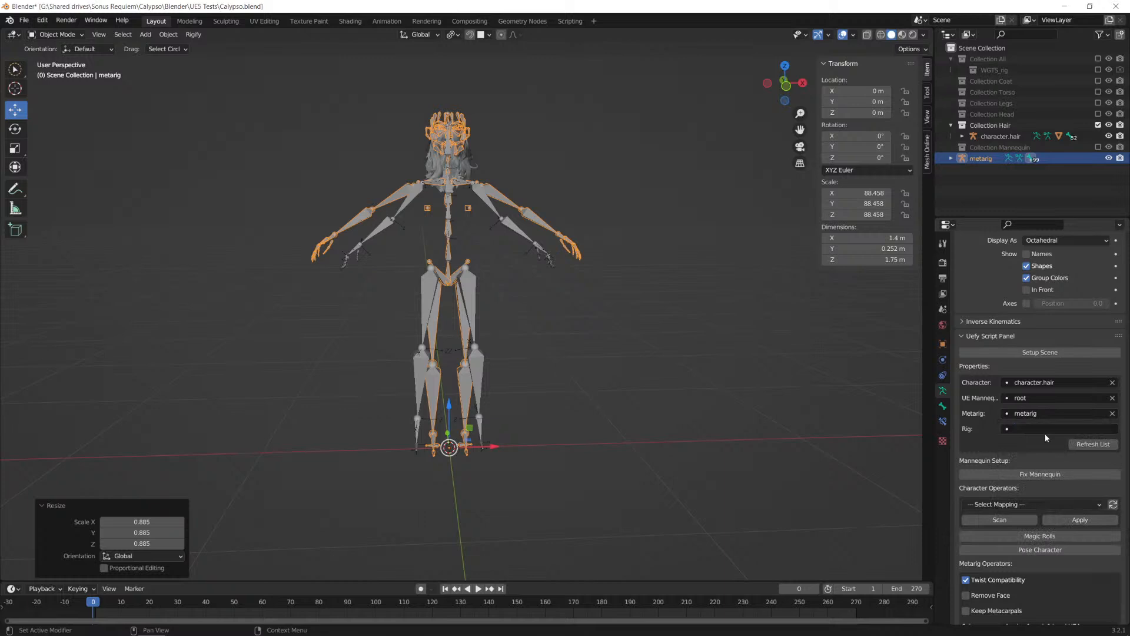
# Step: Move the metarig into Collection Hair and switch to the Uefy tutorial video in the browser
pyautogui.moveTo(984, 159); pyautogui.dragTo(996, 127)
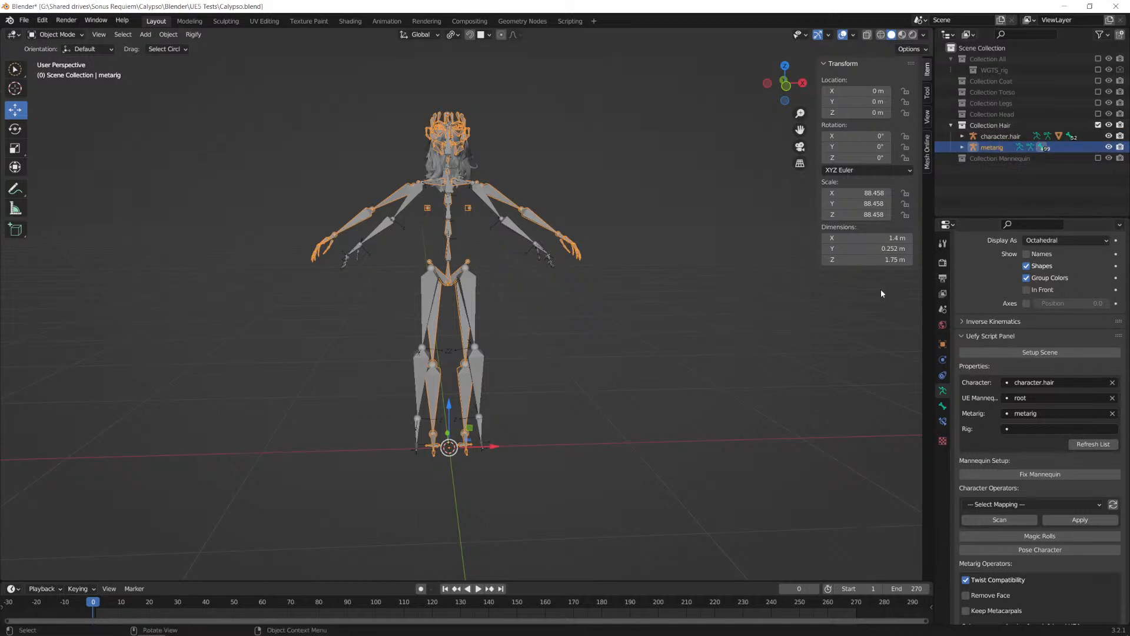
pyautogui.hotkey('alt', 'Tab')
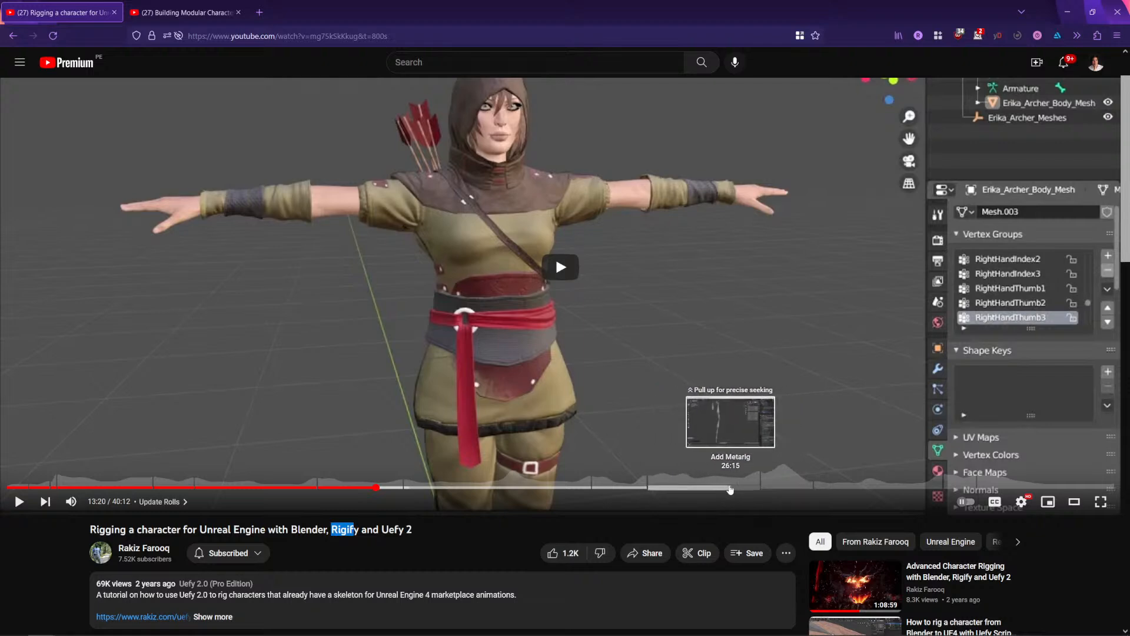
# Step: Switch back to Blender and try to run Fix Metarig with Remove Face enabled
pyautogui.hotkey('alt', 'Tab')
pyautogui.scroll(2, 517, 180)
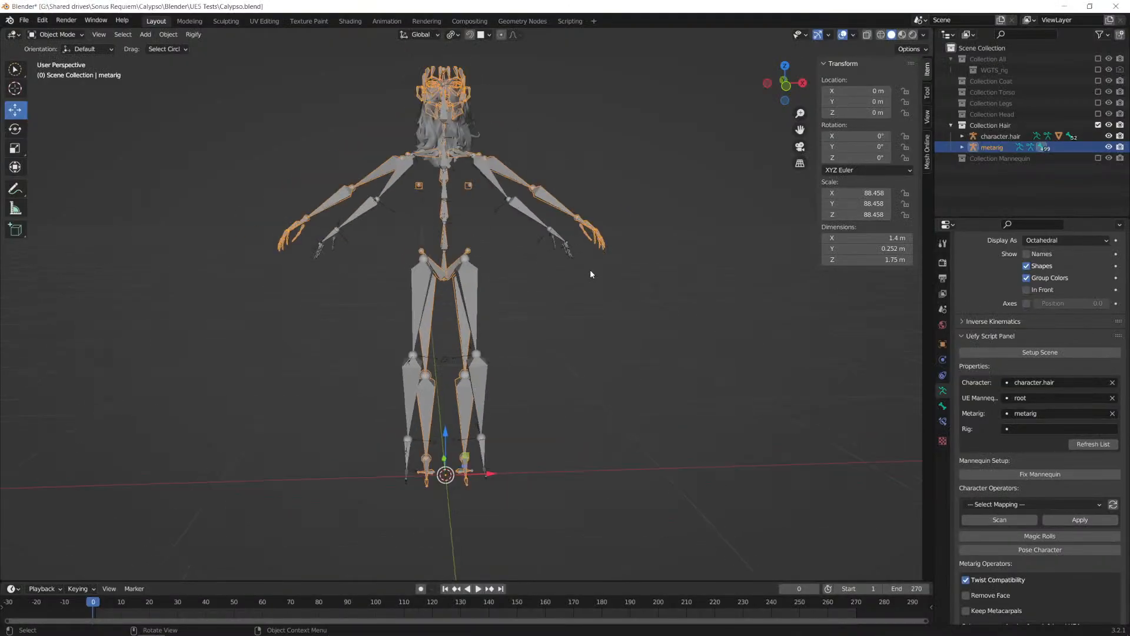
pyautogui.moveTo(565, 266); pyautogui.dragTo(401, 117, button='middle')
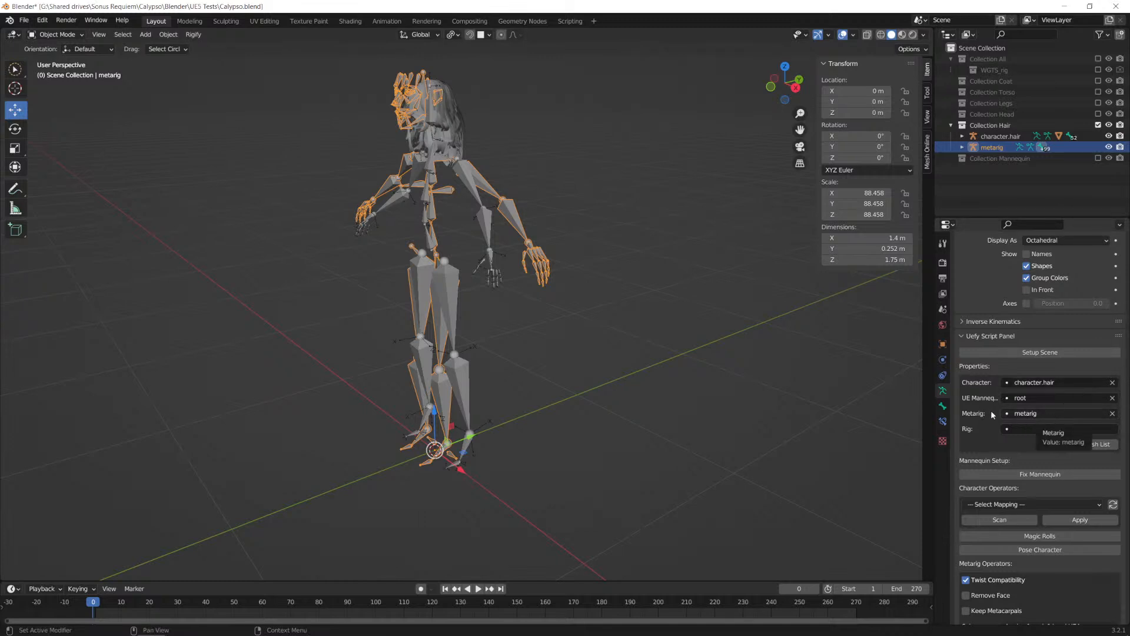
pyautogui.scroll(-6, 987, 406)
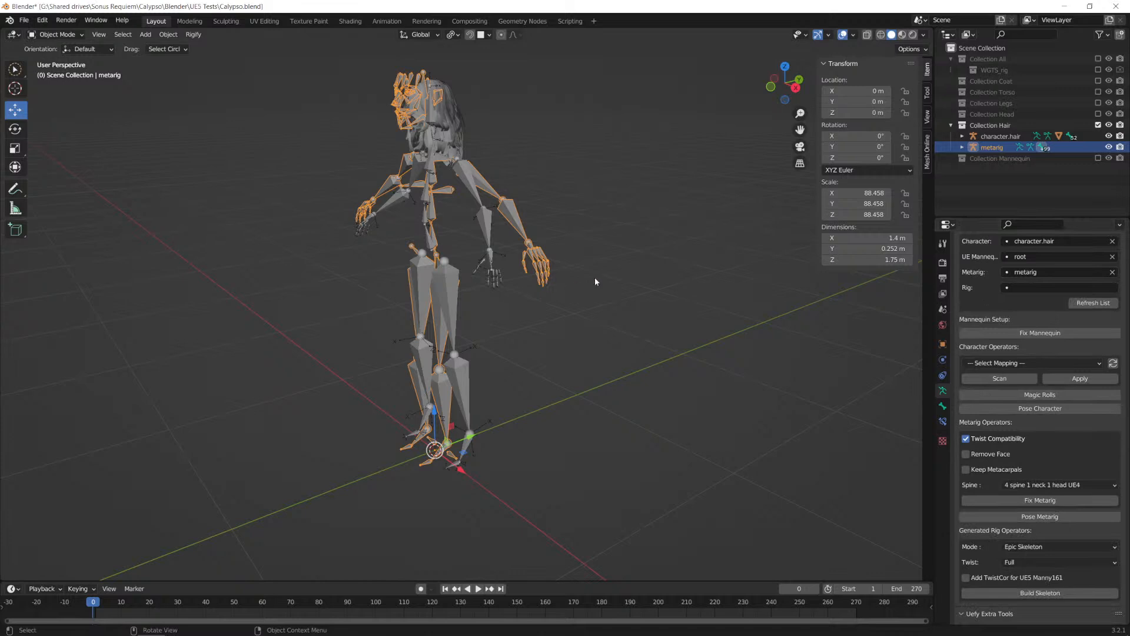
pyautogui.moveTo(576, 286); pyautogui.dragTo(677, 265, button='middle')
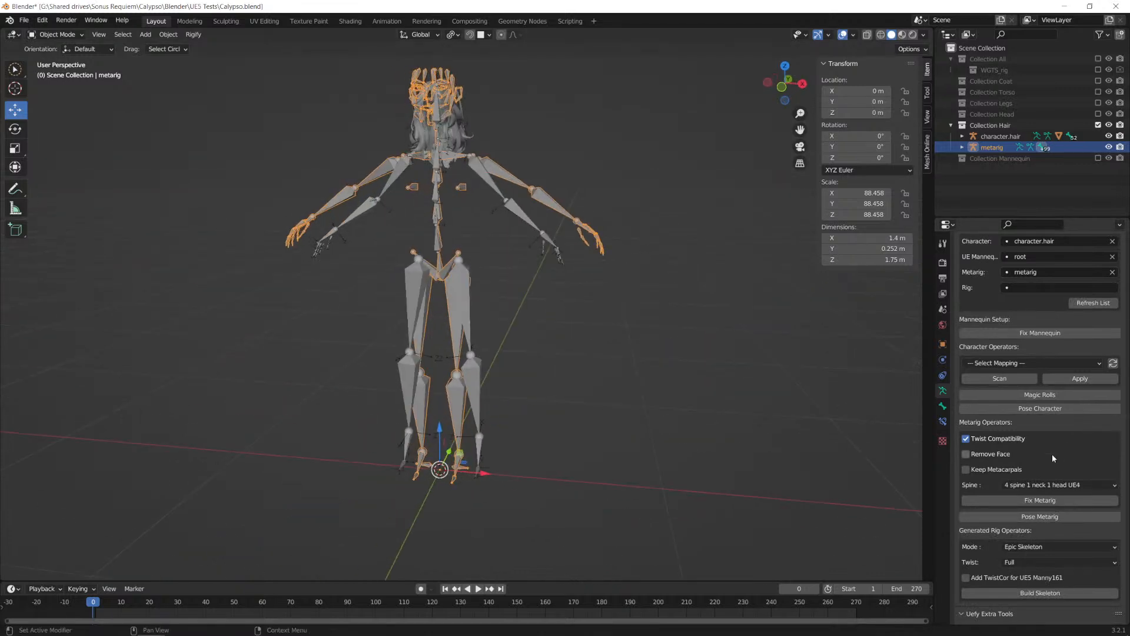
pyautogui.scroll(-3, 1051, 454)
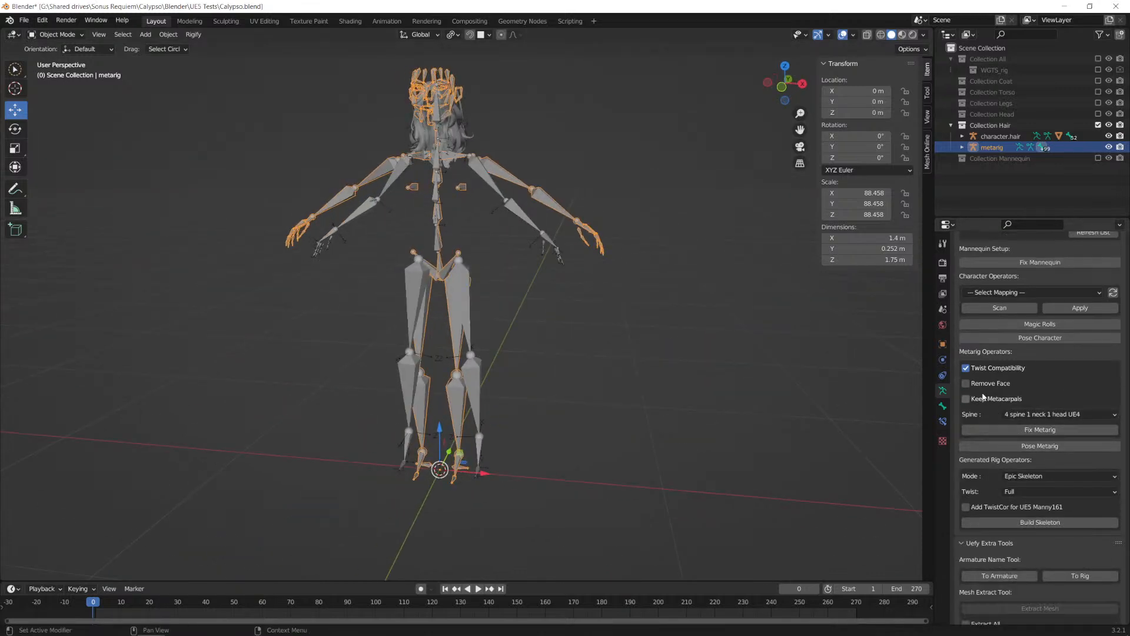
pyautogui.click(976, 385)
pyautogui.click(1045, 429)
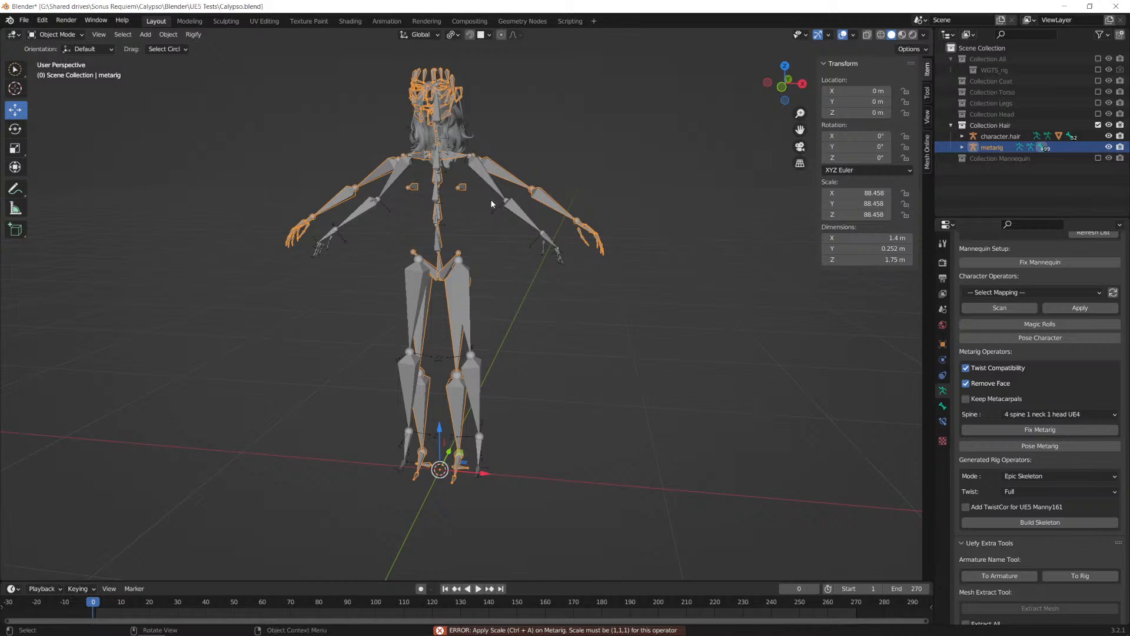
# Step: Apply all transforms to the metarig and run Fix Metarig on it
pyautogui.hotkey('shift', 'a')
pyautogui.press('Escape')
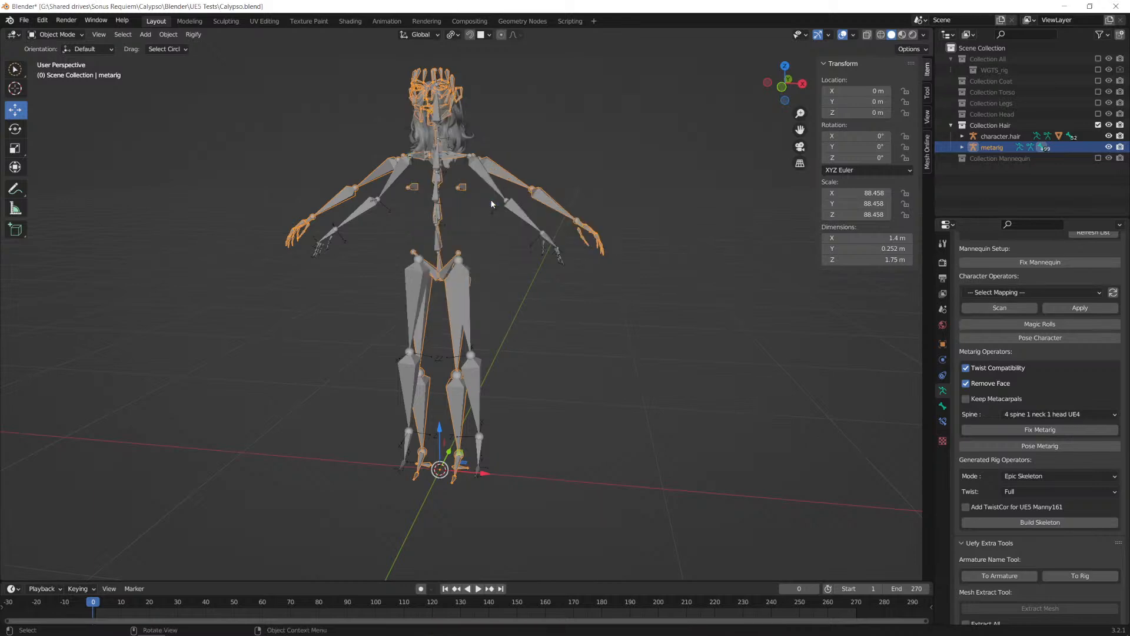
pyautogui.hotkey('ctrl', 'a')
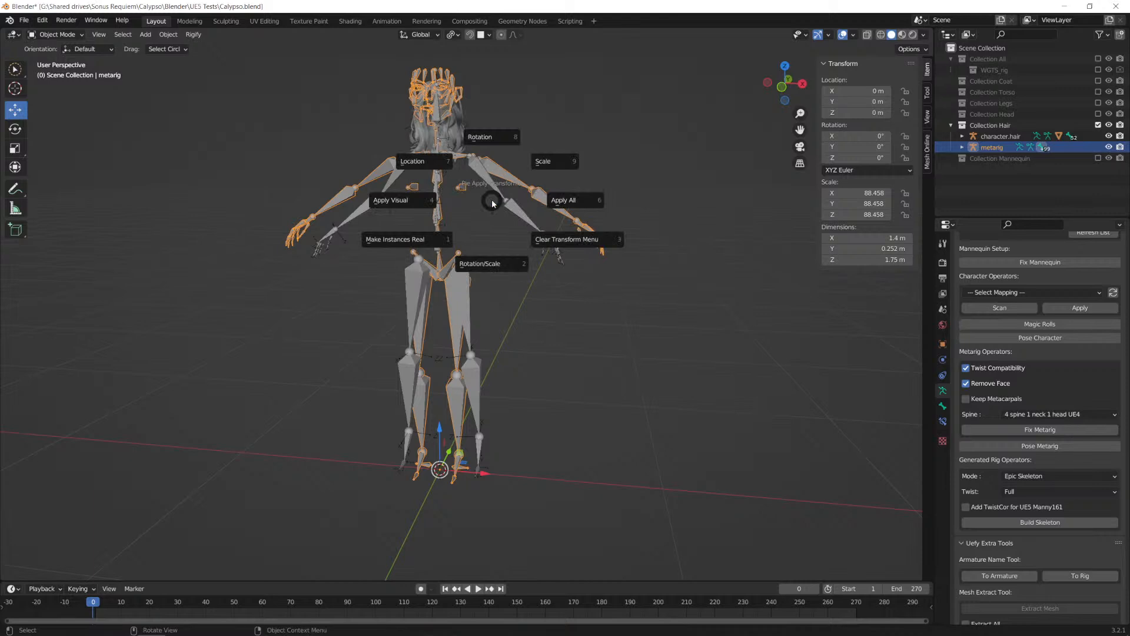
pyautogui.click(577, 202)
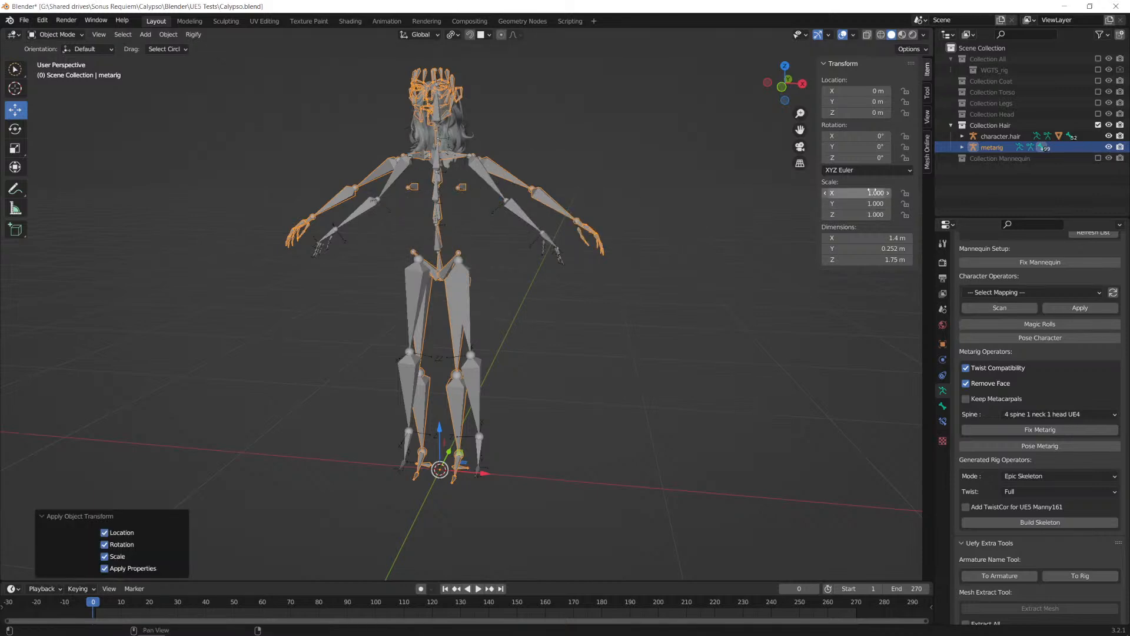
pyautogui.click(1041, 429)
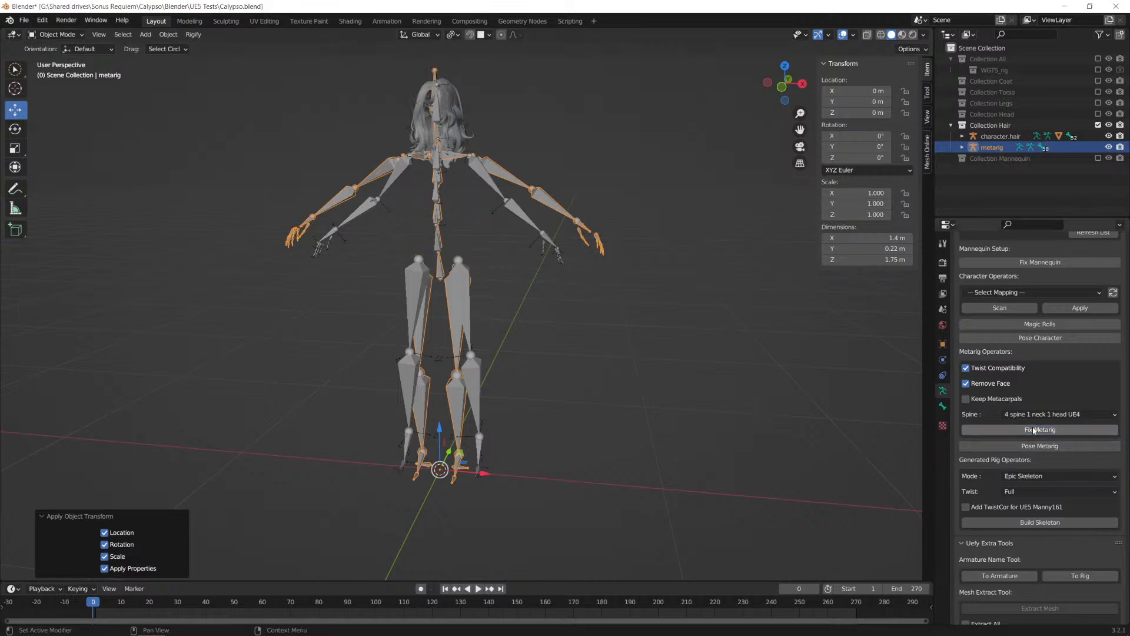
# Step: Run Pose Metarig to align the metarig's bones with the hair armature
pyautogui.moveTo(438, 187); pyautogui.dragTo(460, 214, button='middle')
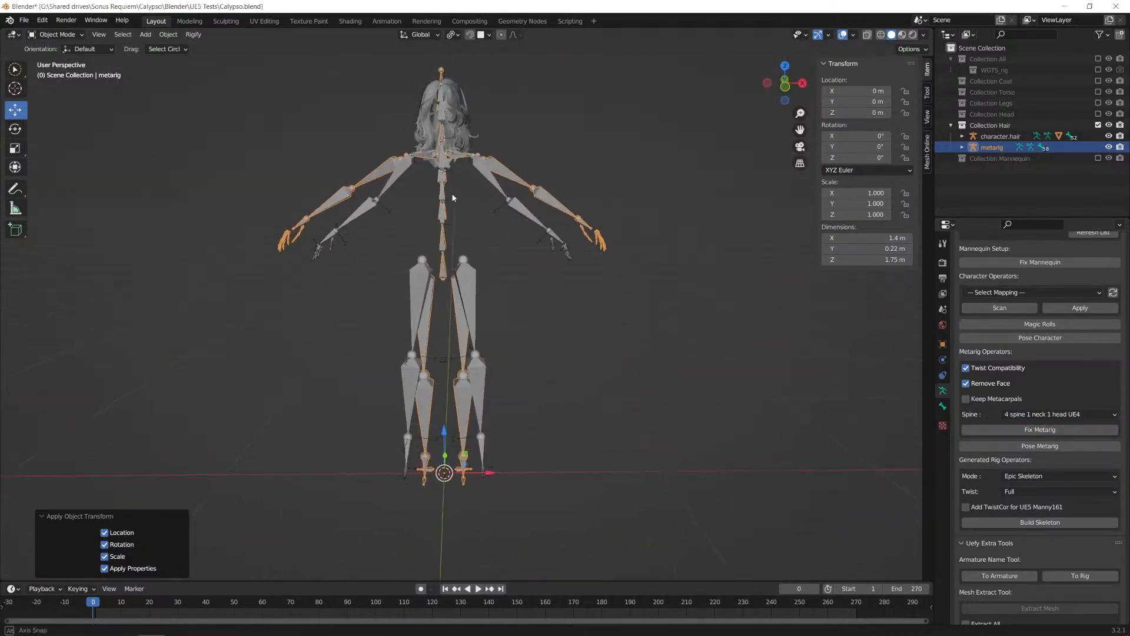
pyautogui.scroll(-1, 1089, 412)
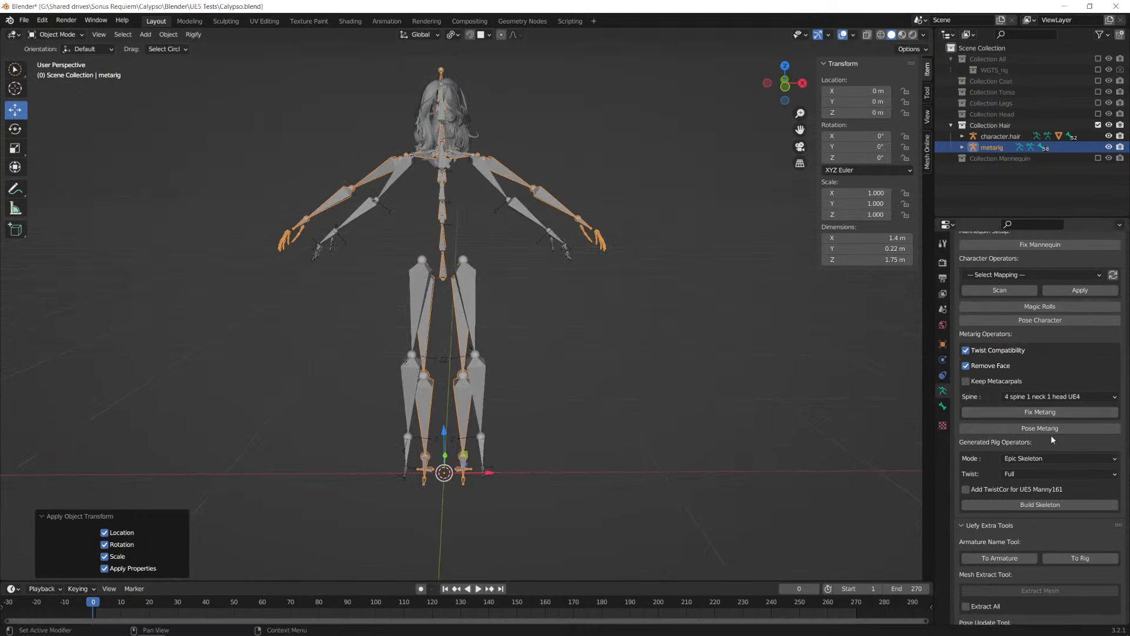
pyautogui.click(1042, 433)
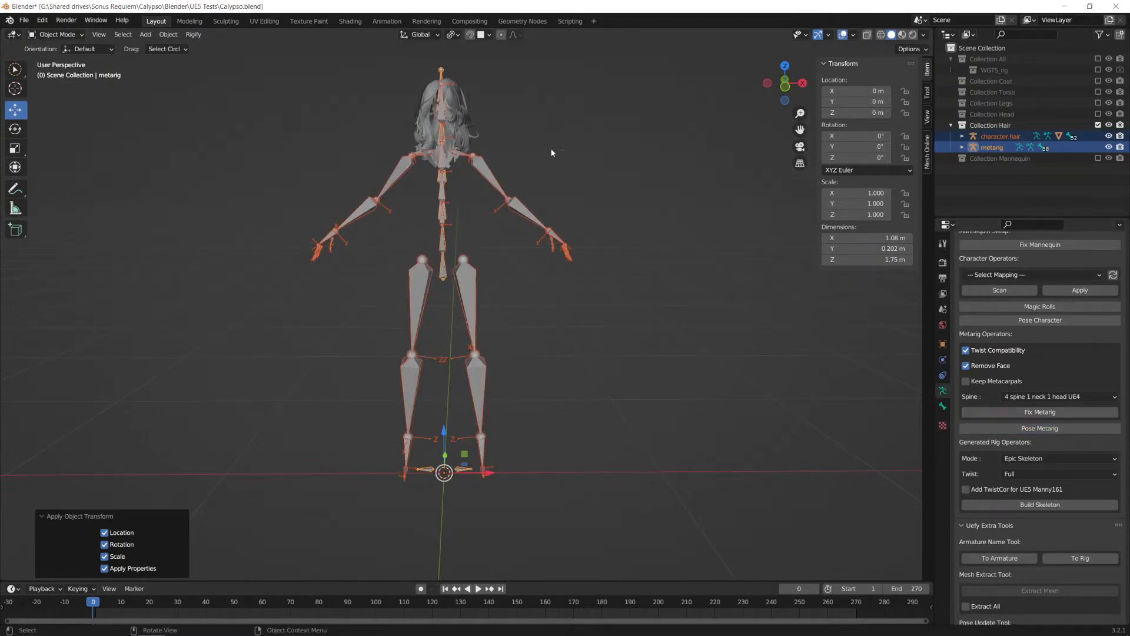
# Step: Enter Edit Mode on the metarig alone and select its left heel bone, heel.02.L, at the feet
pyautogui.moveTo(579, 195); pyautogui.dragTo(461, 312, button='middle')
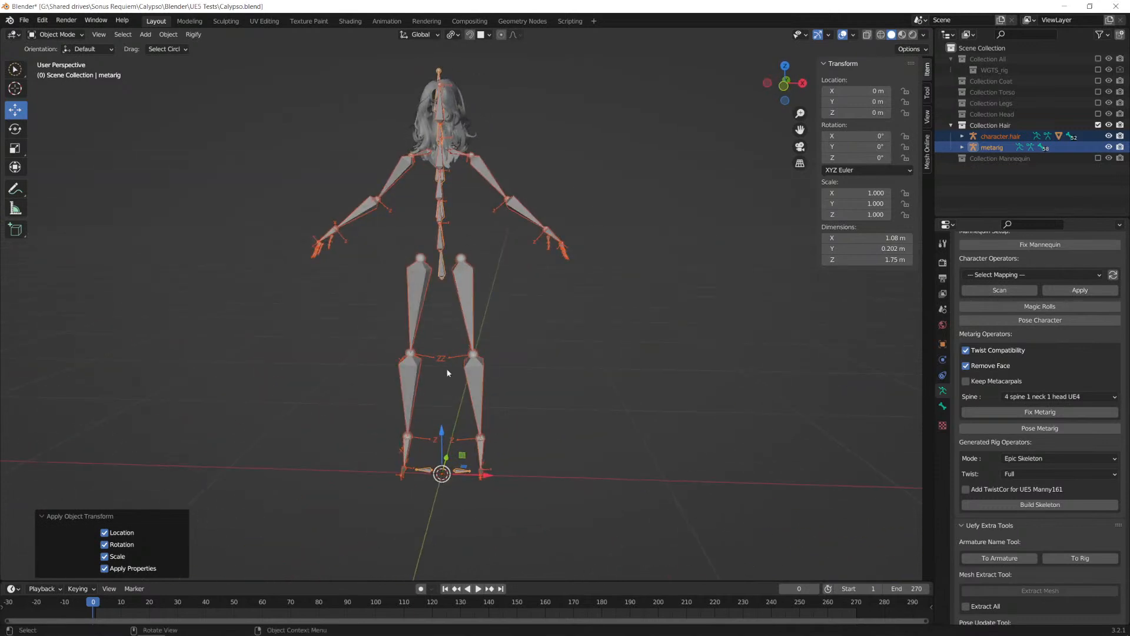
pyautogui.moveTo(486, 187); pyautogui.dragTo(675, 298, button='middle')
pyautogui.scroll(4, 540, 298)
pyautogui.keyDown('alt'); pyautogui.moveTo(486, 182); pyautogui.dragTo(454, 186, button='middle'); pyautogui.keyUp('alt')
pyautogui.keyDown('shift'); pyautogui.moveTo(589, 209); pyautogui.dragTo(478, 247, button='middle'); pyautogui.keyUp('shift')
pyautogui.scroll(5, 521, 328)
pyautogui.scroll(-2, 492, 349)
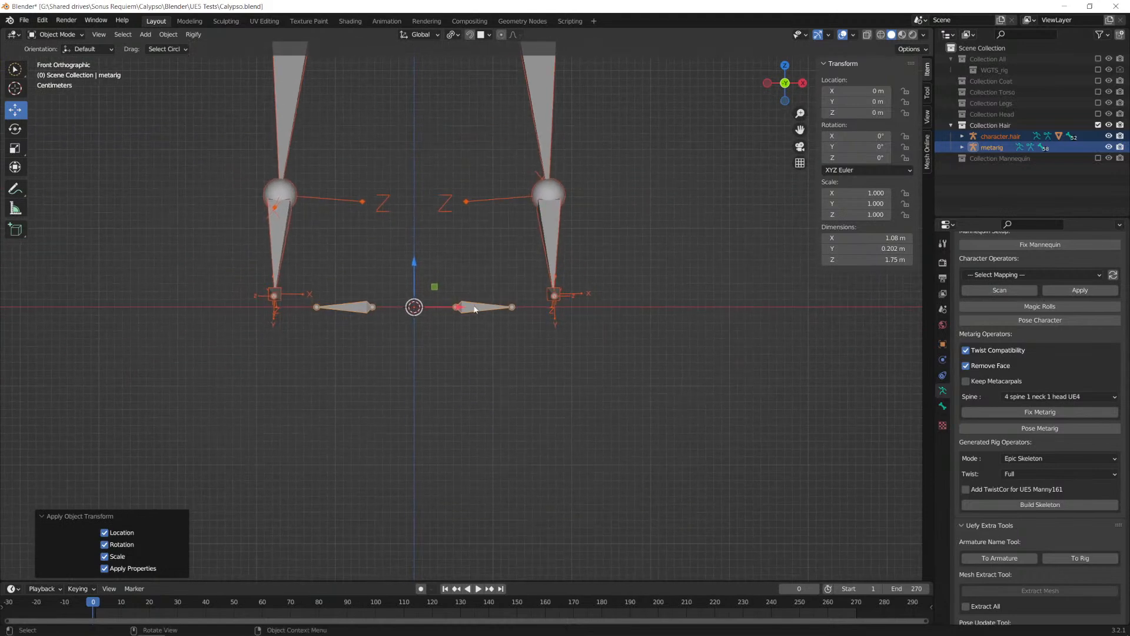
pyautogui.click(475, 306)
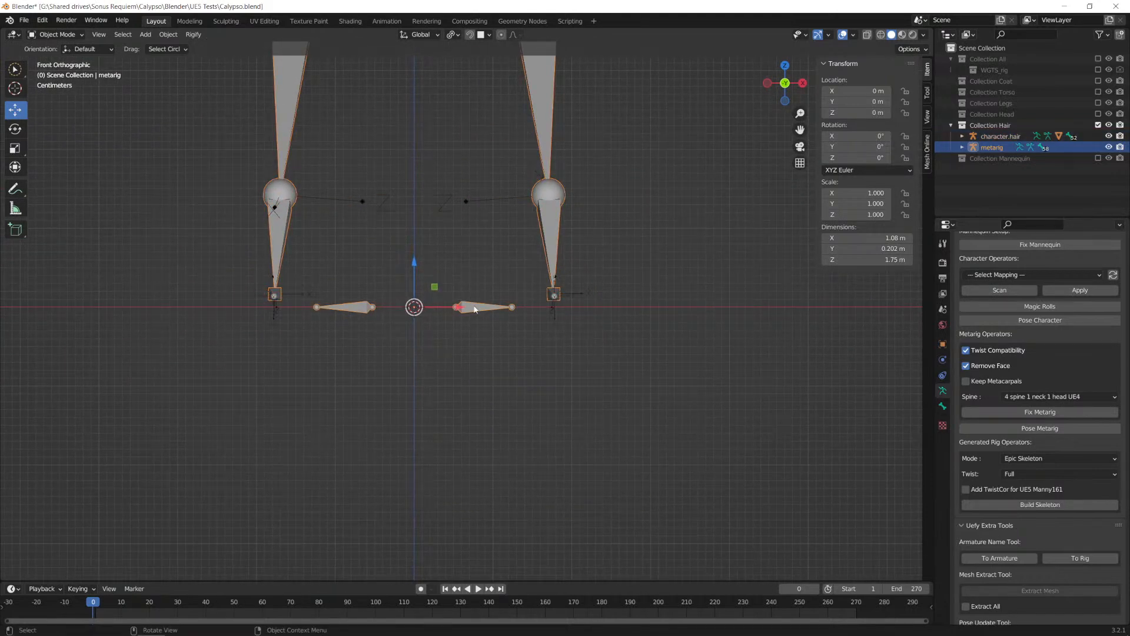
pyautogui.press('Tab')
pyautogui.press('Tab')
pyautogui.press('Tab')
pyautogui.click(473, 308)
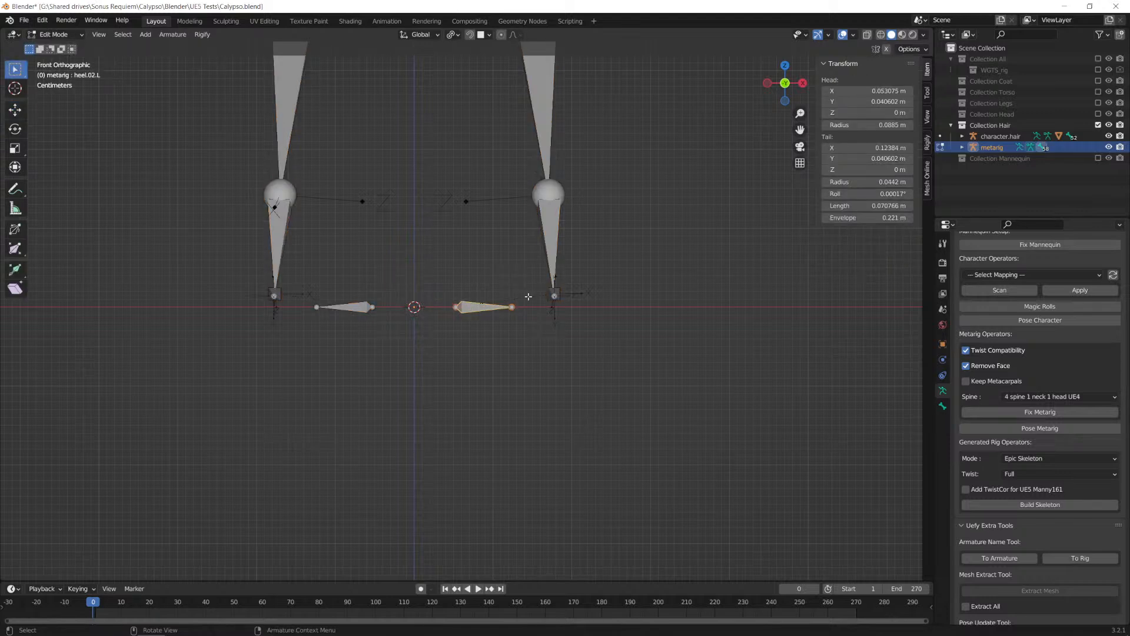
pyautogui.click(858, 159)
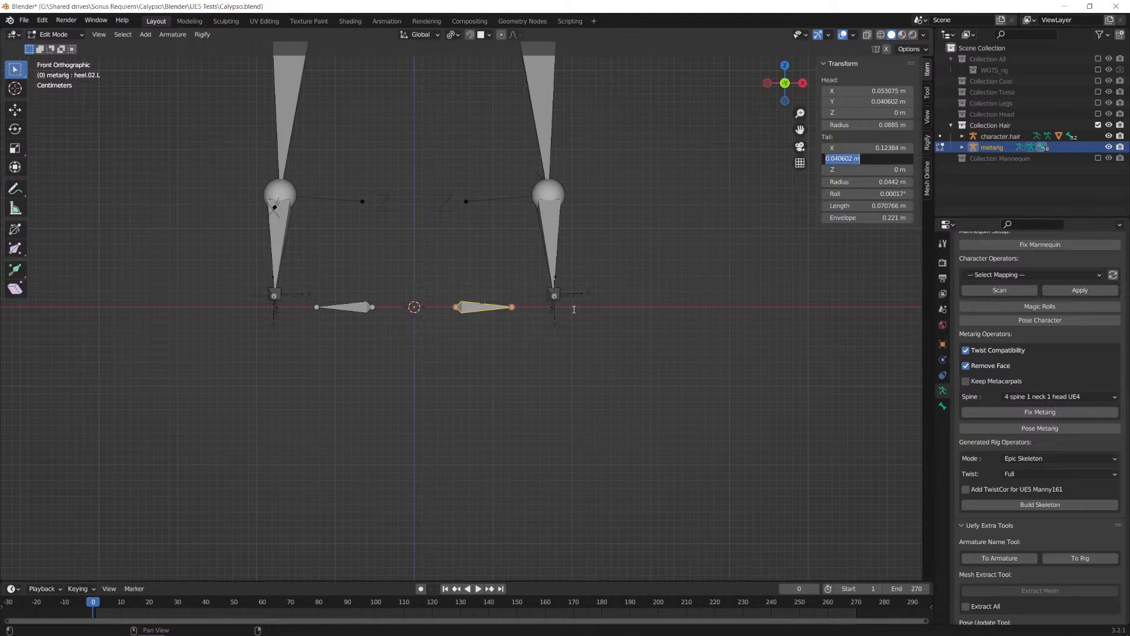
pyautogui.click(574, 310)
# Step: Move the left heel bone 0.08 m along the global Y axis in the right side view
pyautogui.press('KP_3')
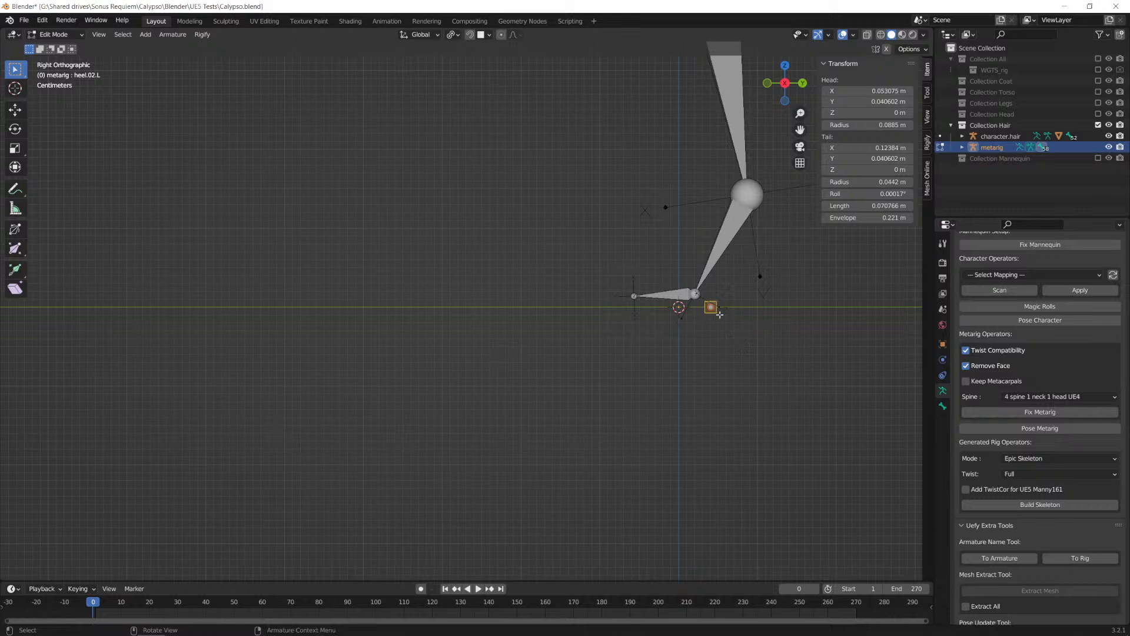
pyautogui.moveTo(719, 315); pyautogui.dragTo(763, 304)
pyautogui.press('x')
pyautogui.rightClick(740, 315)
pyautogui.press('g')
pyautogui.press('y')
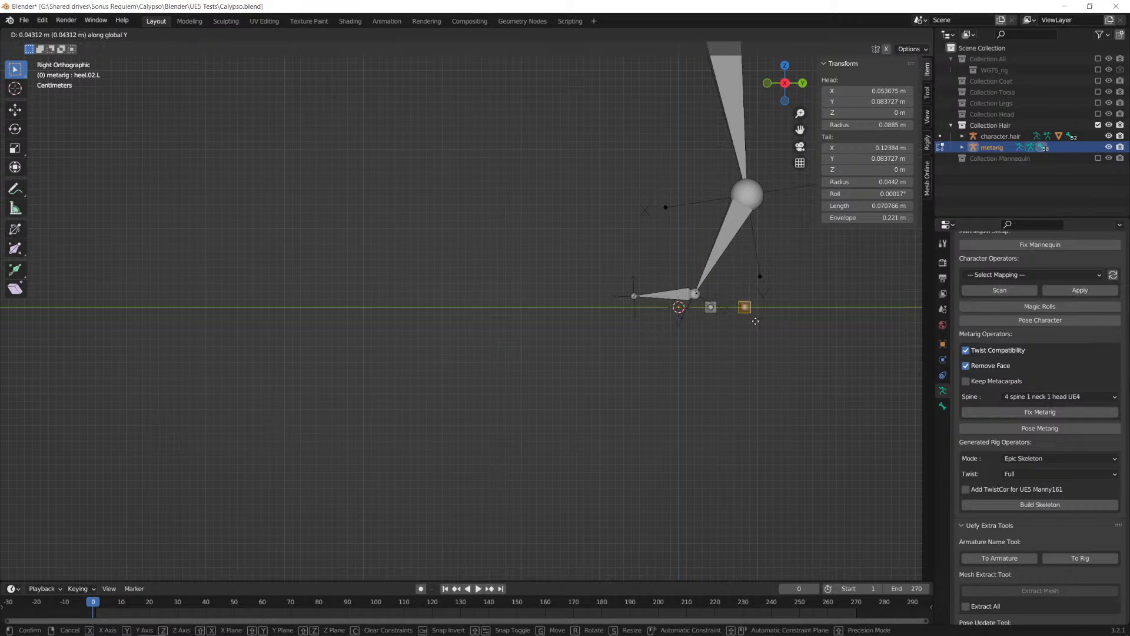
pyautogui.write('0.08')
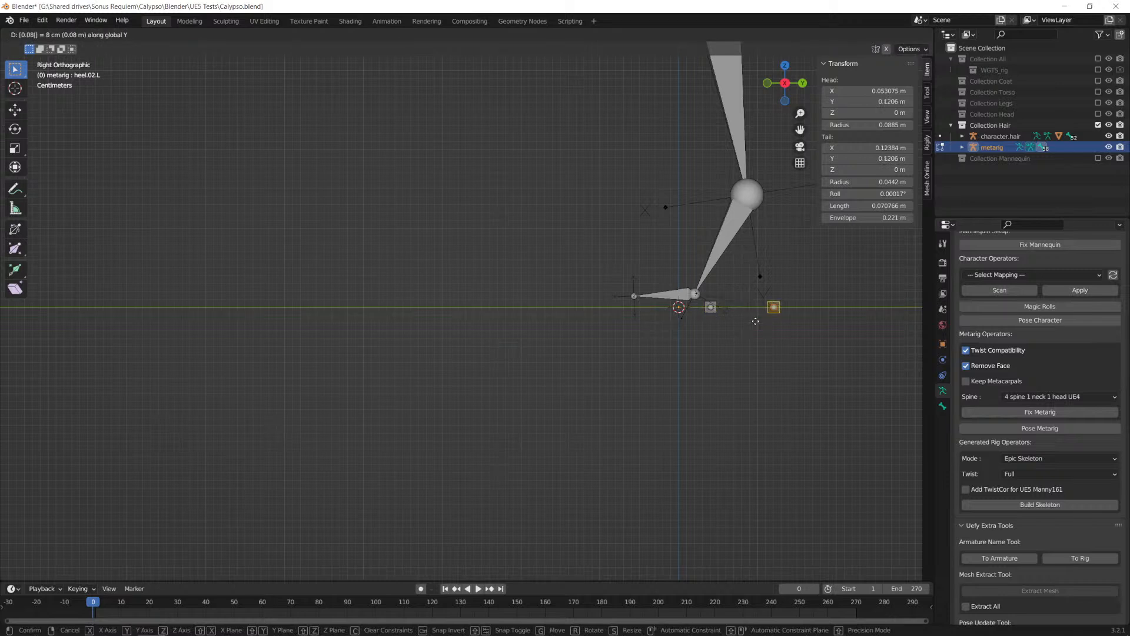
pyautogui.press('Return')
# Step: Move the left heel bone 0.09 m along the global X axis and symmetrize it to the other foot
pyautogui.press('KP_1')
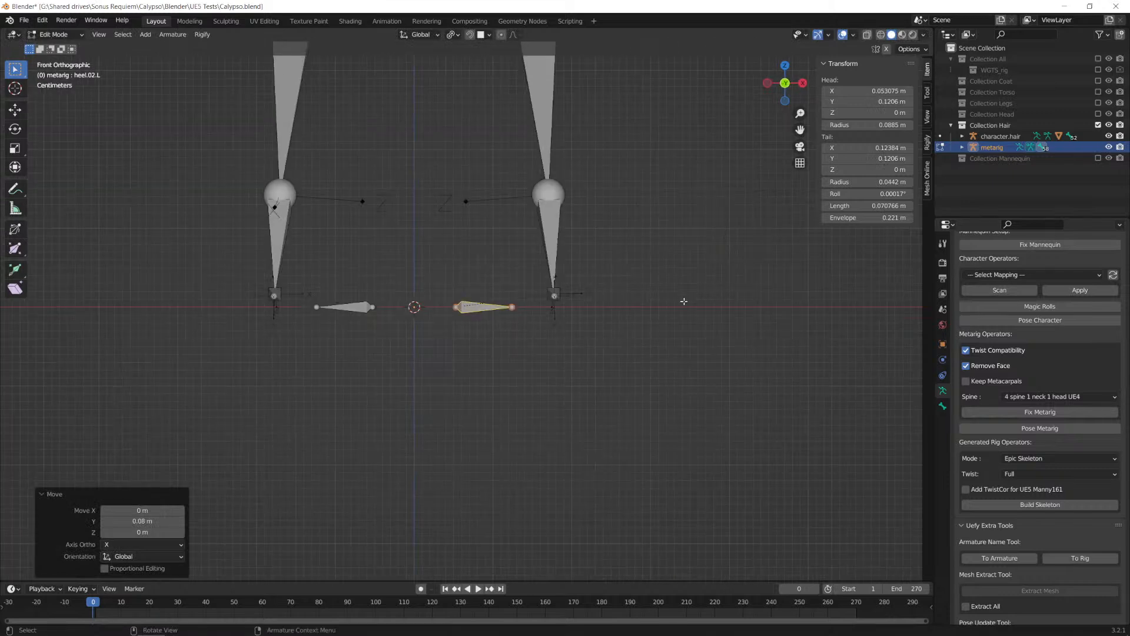
pyautogui.press('g')
pyautogui.press('x')
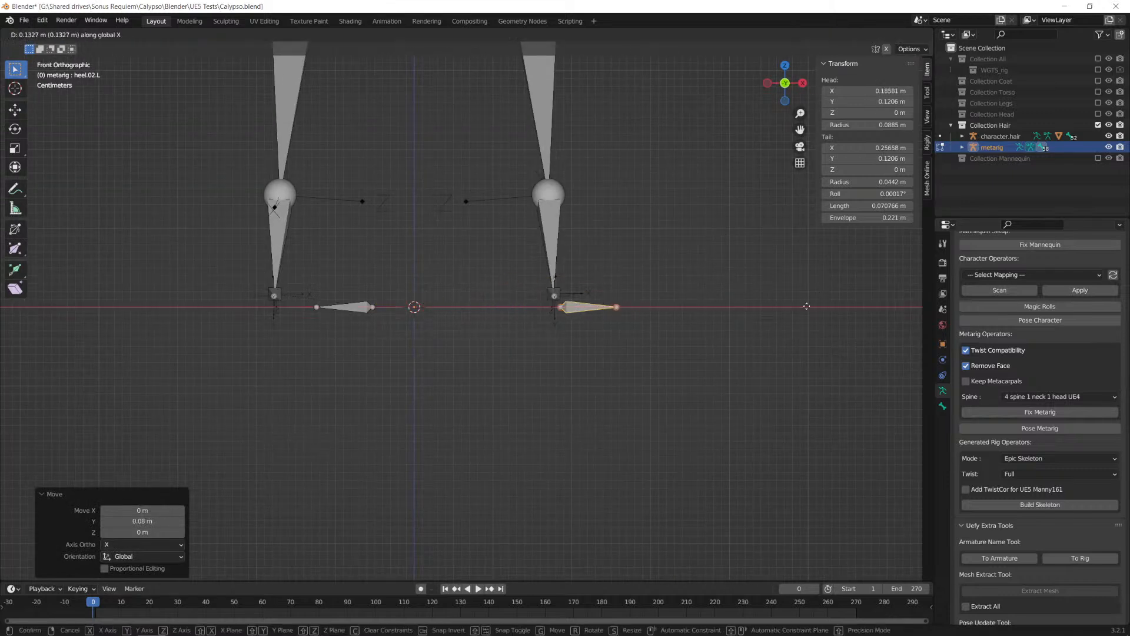
pyautogui.write('0.09')
pyautogui.press('Return')
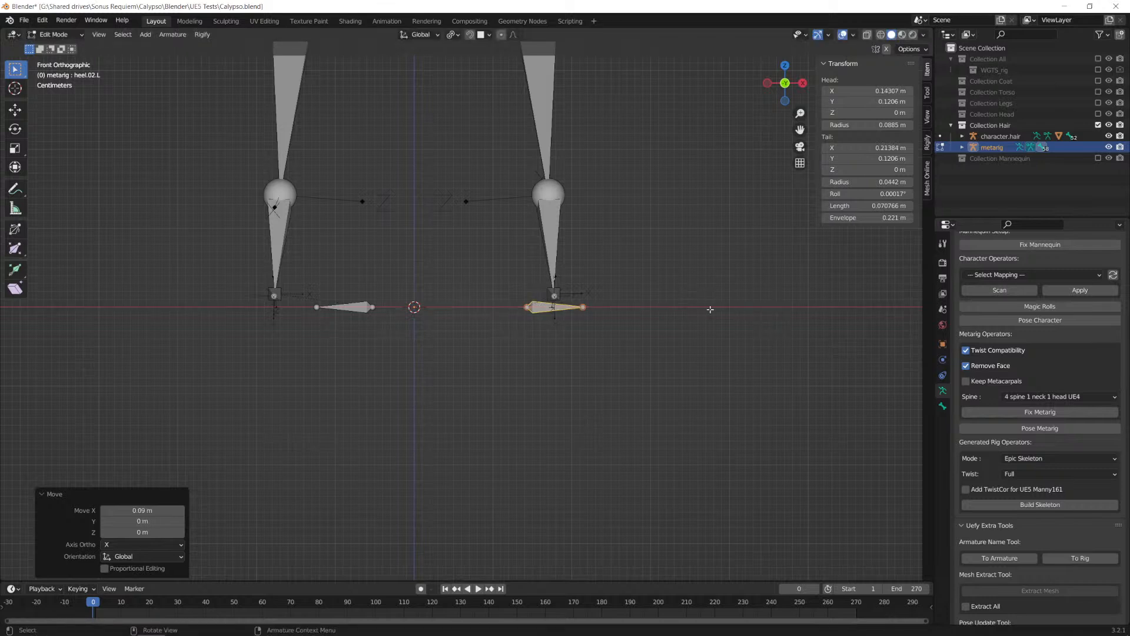
pyautogui.rightClick(537, 305)
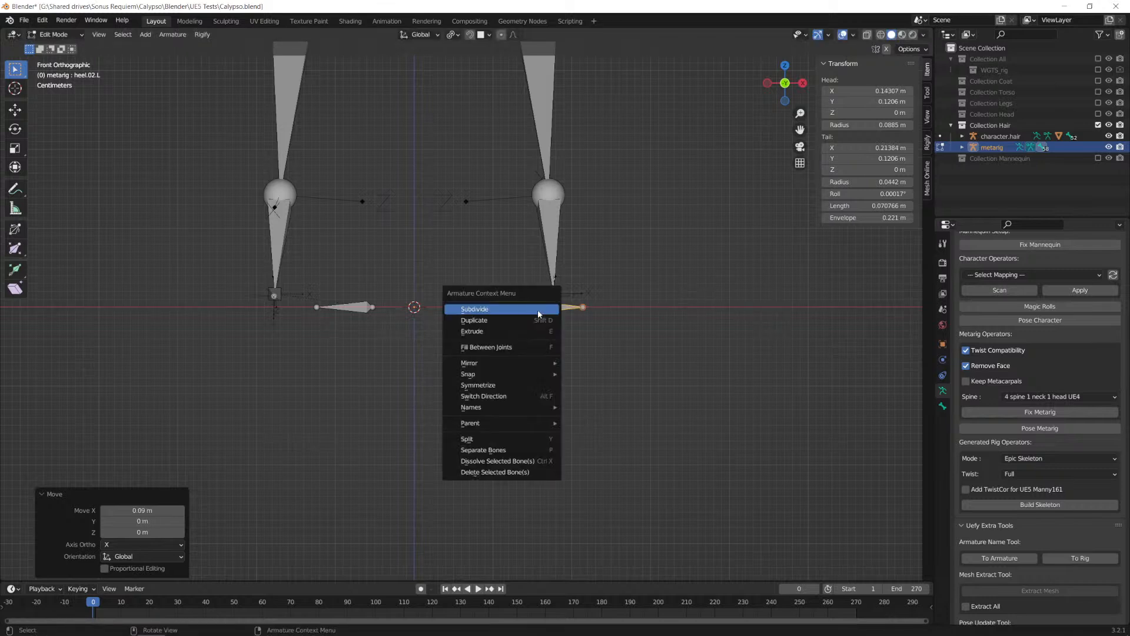
pyautogui.click(505, 385)
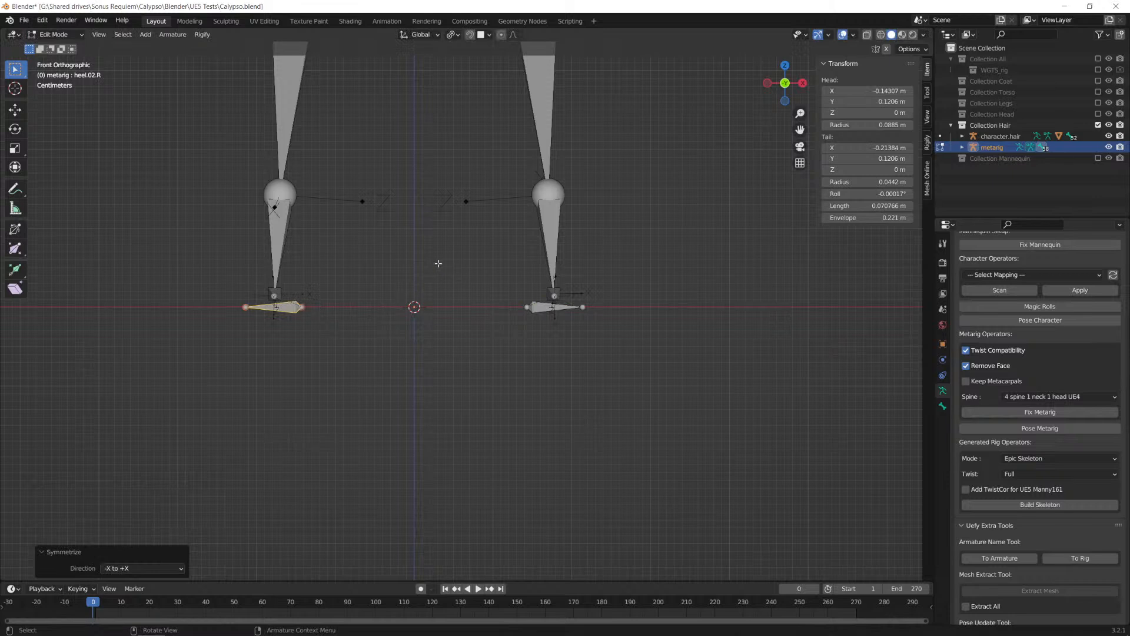
# Step: Check the metarig's bones from the side and front and return it to Object Mode
pyautogui.scroll(-4, 461, 223)
pyautogui.keyDown('shift'); pyautogui.moveTo(555, 216); pyautogui.dragTo(539, 574, button='middle'); pyautogui.keyUp('shift')
pyautogui.keyDown('shift'); pyautogui.moveTo(518, 279); pyautogui.dragTo(586, 280, button='middle'); pyautogui.keyUp('shift')
pyautogui.scroll(1, 603, 265)
pyautogui.scroll(3, 603, 266)
pyautogui.keyDown('shift'); pyautogui.moveTo(773, 236); pyautogui.dragTo(636, 257, button='middle'); pyautogui.keyUp('shift')
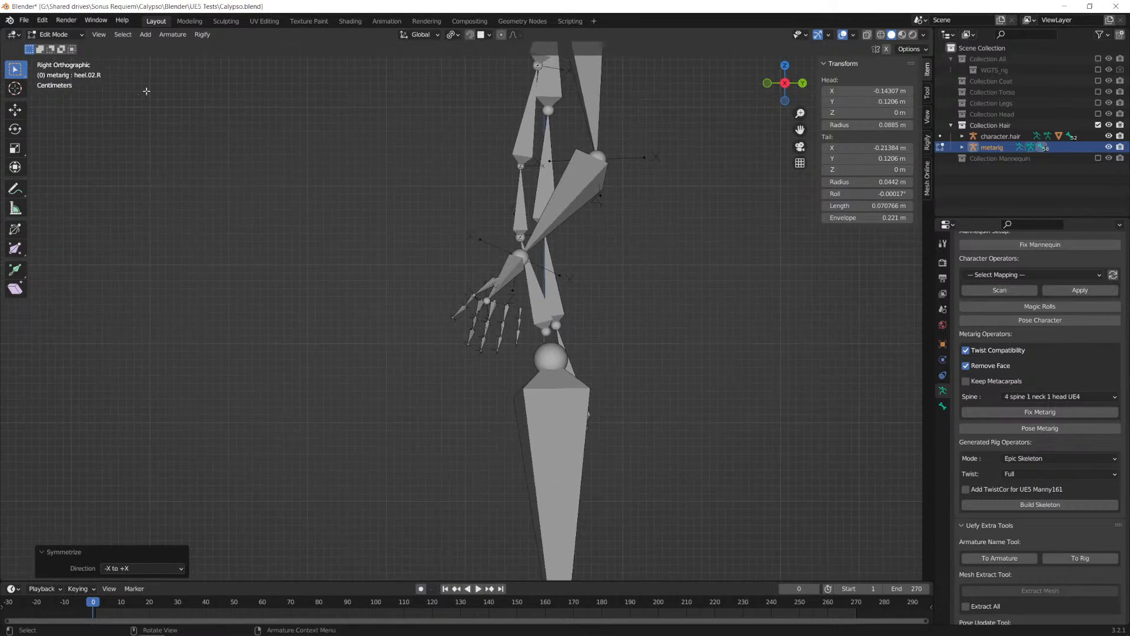
pyautogui.keyDown('alt'); pyautogui.moveTo(323, 345); pyautogui.dragTo(277, 344, button='middle'); pyautogui.keyUp('alt')
pyautogui.scroll(-5, 482, 322)
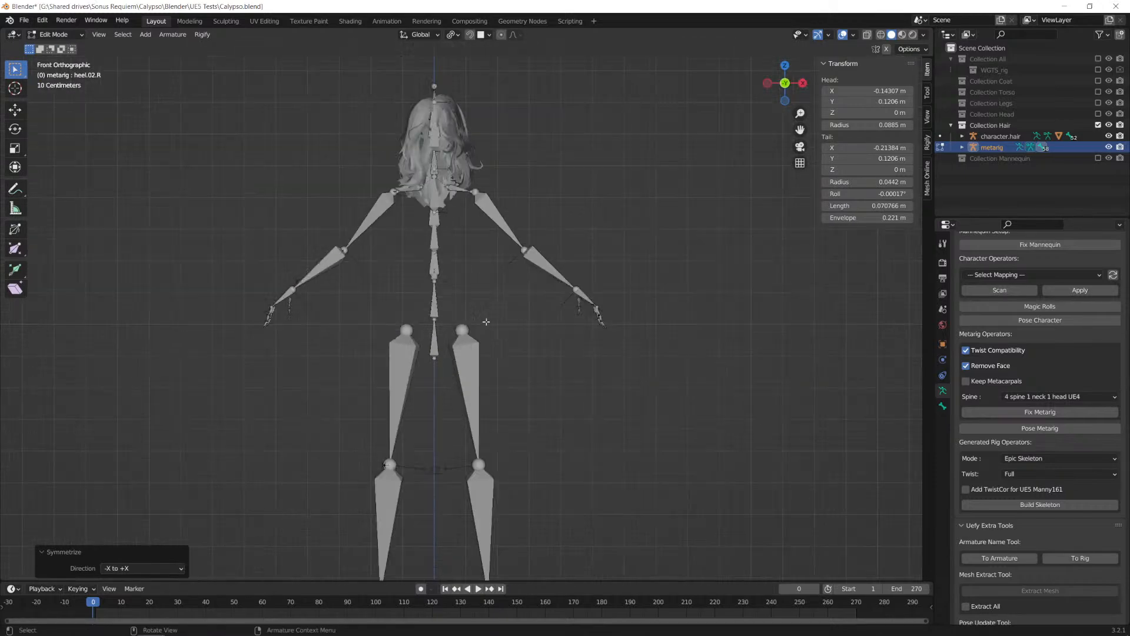
pyautogui.click(54, 35)
pyautogui.click(59, 47)
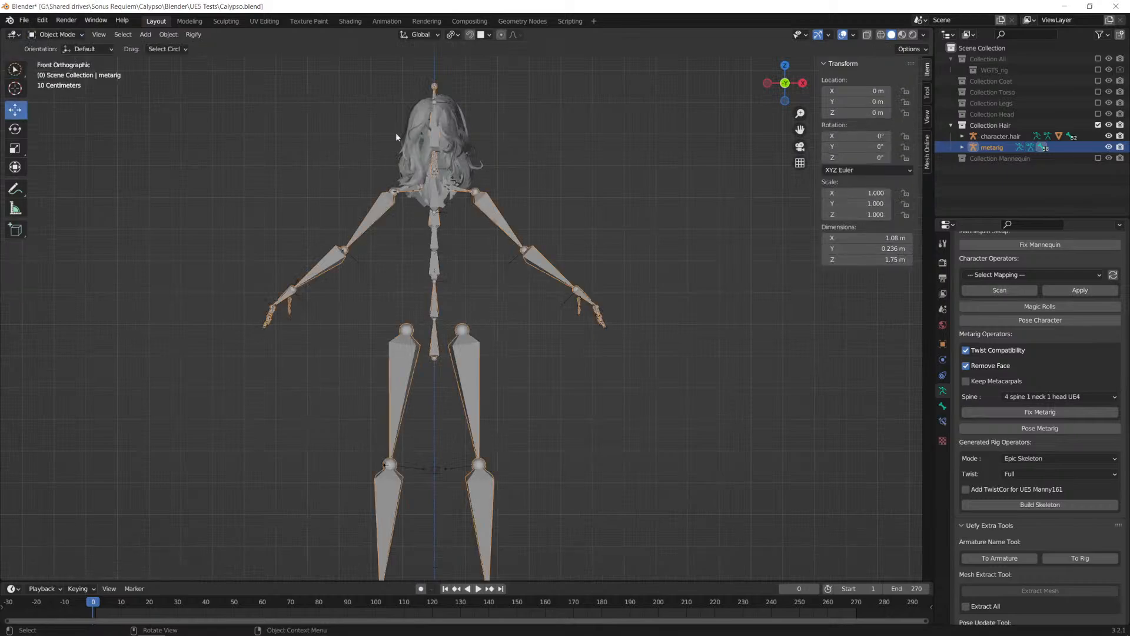
pyautogui.hotkey('alt', 'Tab')
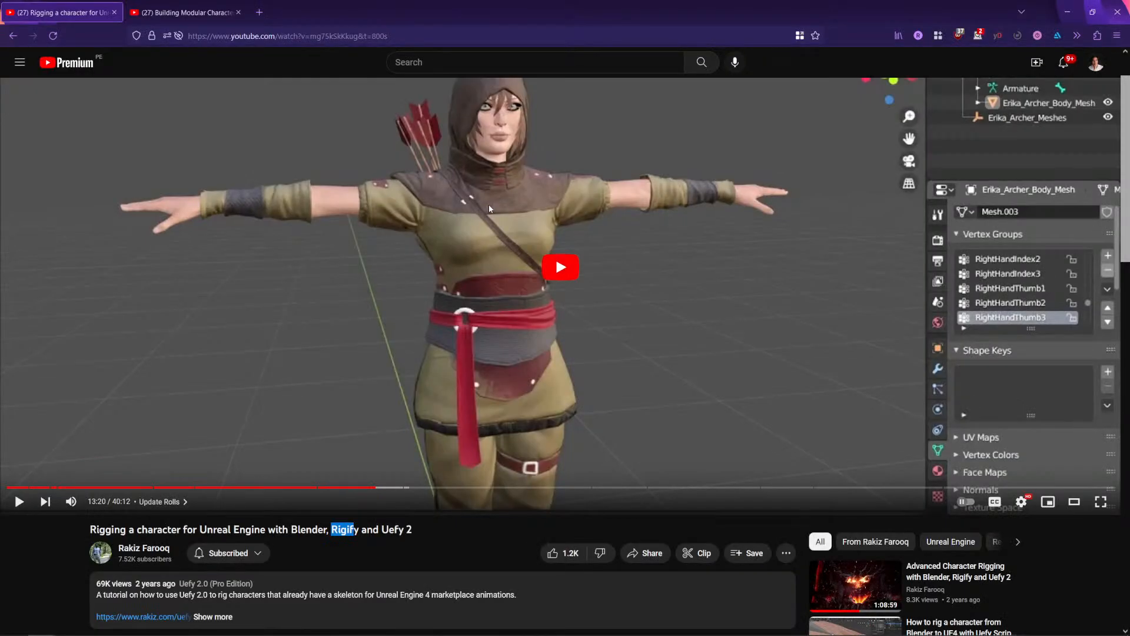
pyautogui.rightClick(489, 206)
pyautogui.hotkey('alt', 'Tab')
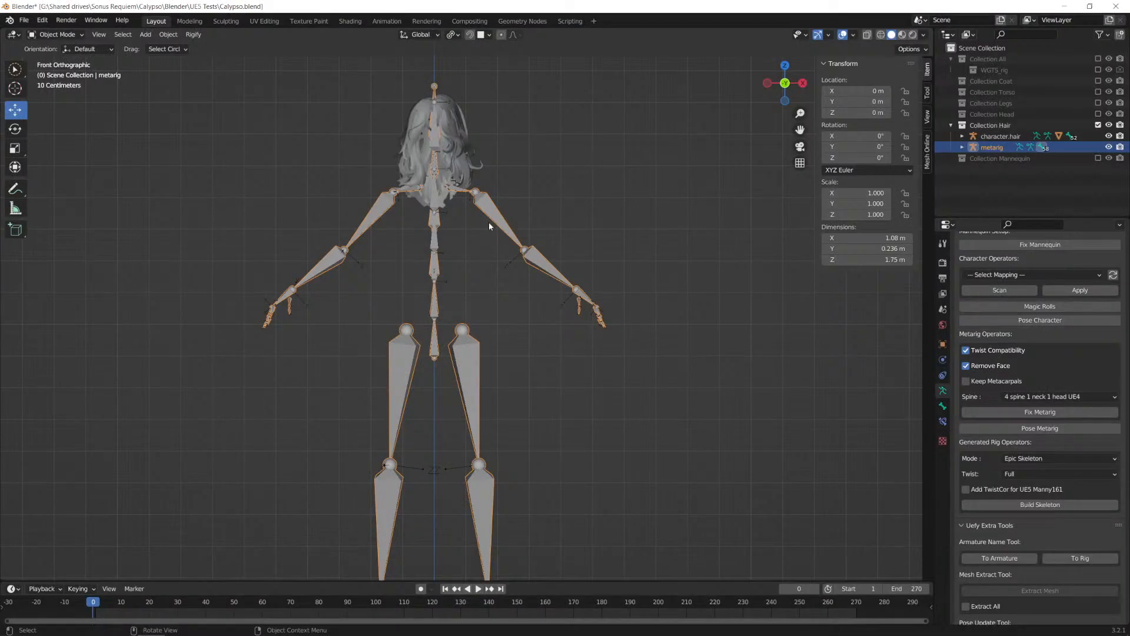
pyautogui.click(57, 35)
pyautogui.click(59, 48)
pyautogui.scroll(-3, 528, 242)
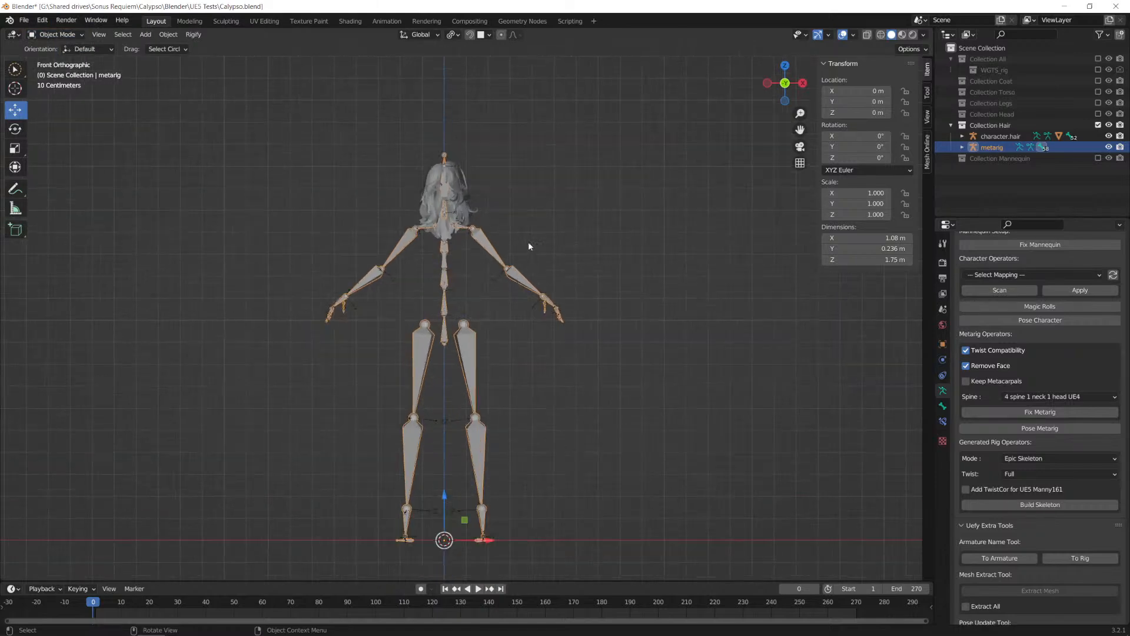
pyautogui.scroll(2, 549, 326)
pyautogui.keyDown('shift'); pyautogui.moveTo(581, 380); pyautogui.dragTo(553, 351, button='middle'); pyautogui.keyUp('shift')
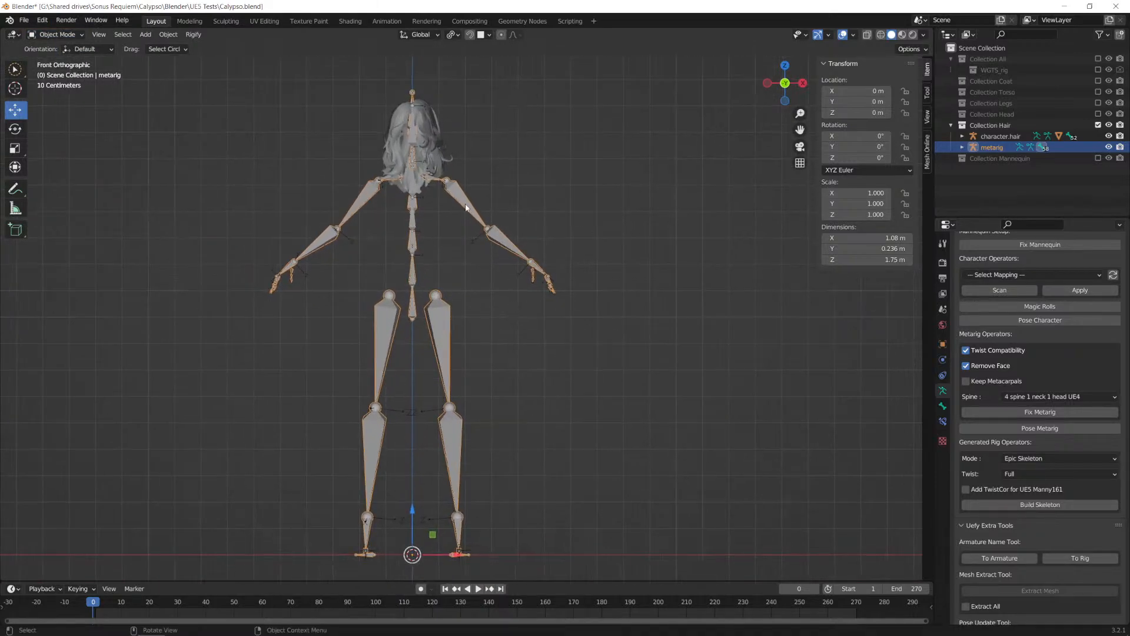
# Step: Select only the character.hair armature in place of the metarig
pyautogui.click(424, 206)
pyautogui.keyDown('shift'); pyautogui.click(415, 242); pyautogui.keyUp('shift')
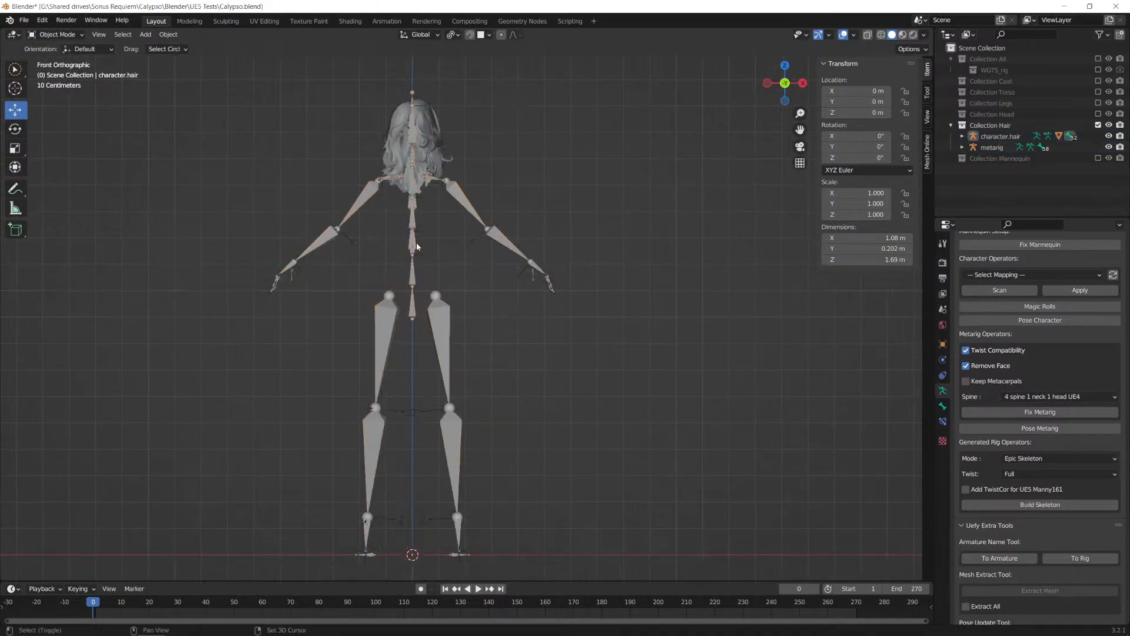
pyautogui.click(416, 242)
pyautogui.keyDown('shift'); pyautogui.click(416, 249); pyautogui.keyUp('shift')
pyautogui.click(464, 202)
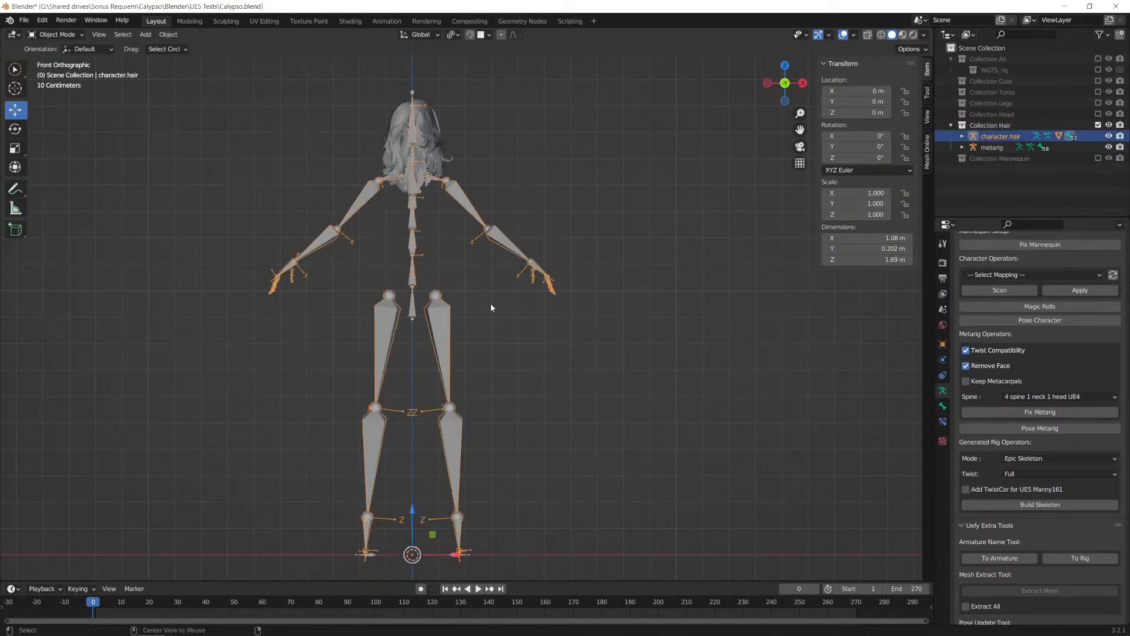
# Step: Add the metarig to the selection together with the character.hair armature
pyautogui.keyDown('alt'); pyautogui.moveTo(492, 303); pyautogui.dragTo(526, 299, button='middle'); pyautogui.keyUp('alt')
pyautogui.scroll(6, 507, 236)
pyautogui.keyDown('shift'); pyautogui.click(561, 224); pyautogui.keyUp('shift')
pyautogui.scroll(-2, 557, 259)
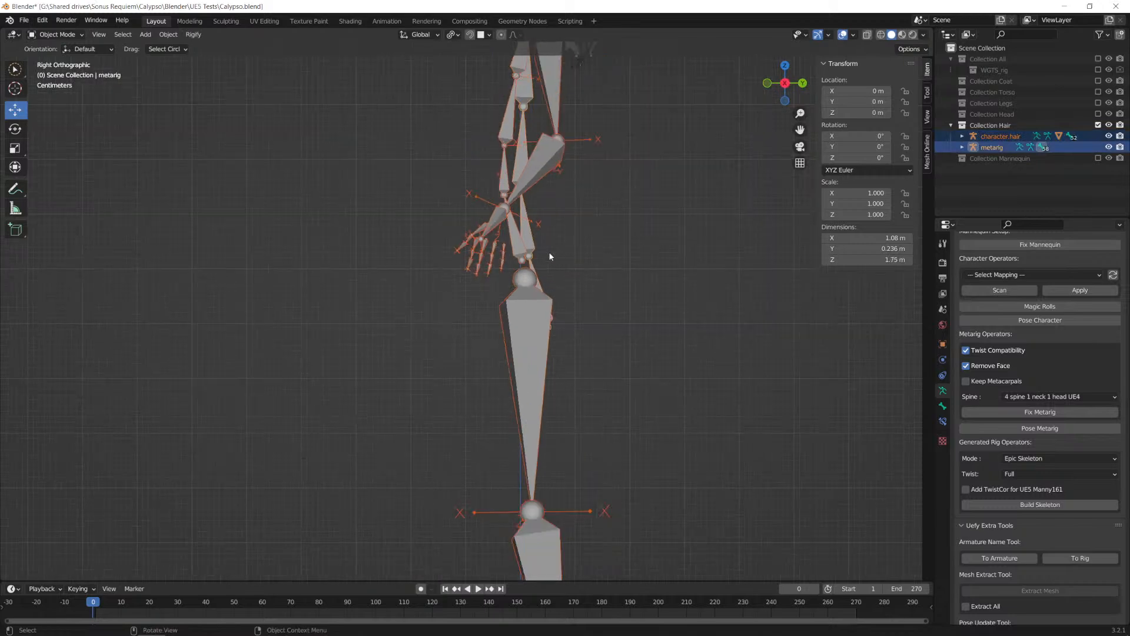
pyautogui.keyDown('alt'); pyautogui.moveTo(432, 277); pyautogui.dragTo(404, 260, button='middle'); pyautogui.keyUp('alt')
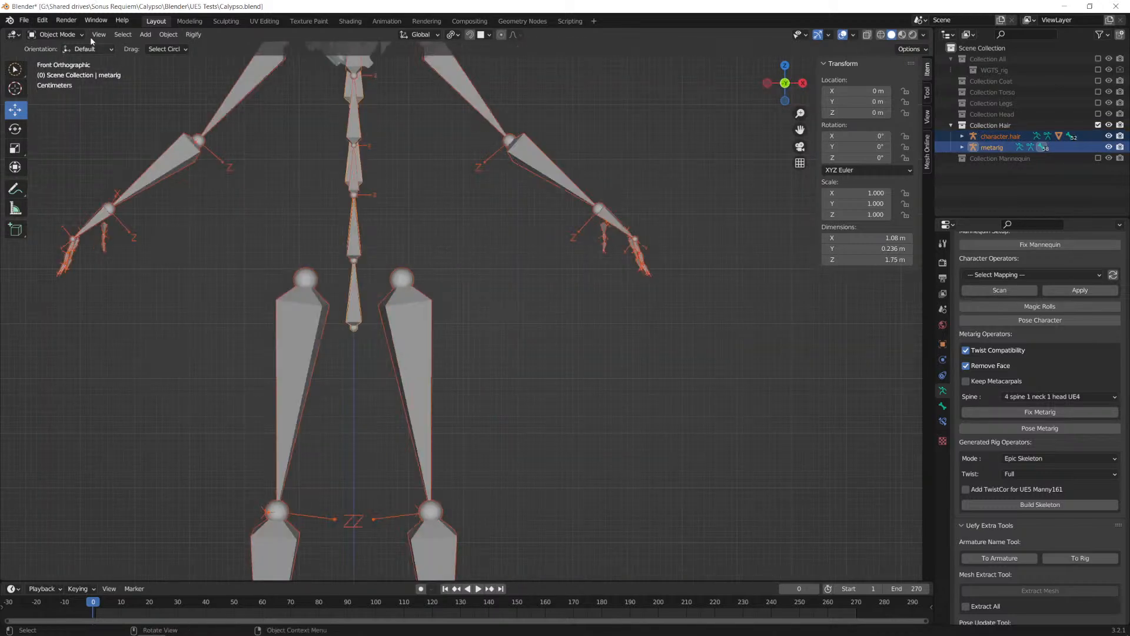
# Step: Compare the selected metarig and character.hair armatures from the front and side, and put both into Edit Mode
pyautogui.click(56, 35)
pyautogui.scroll(-5, 353, 212)
pyautogui.scroll(3, 471, 248)
pyautogui.keyDown('shift'); pyautogui.moveTo(440, 228); pyautogui.dragTo(474, 272, button='middle'); pyautogui.keyUp('shift')
pyautogui.scroll(1, 504, 247)
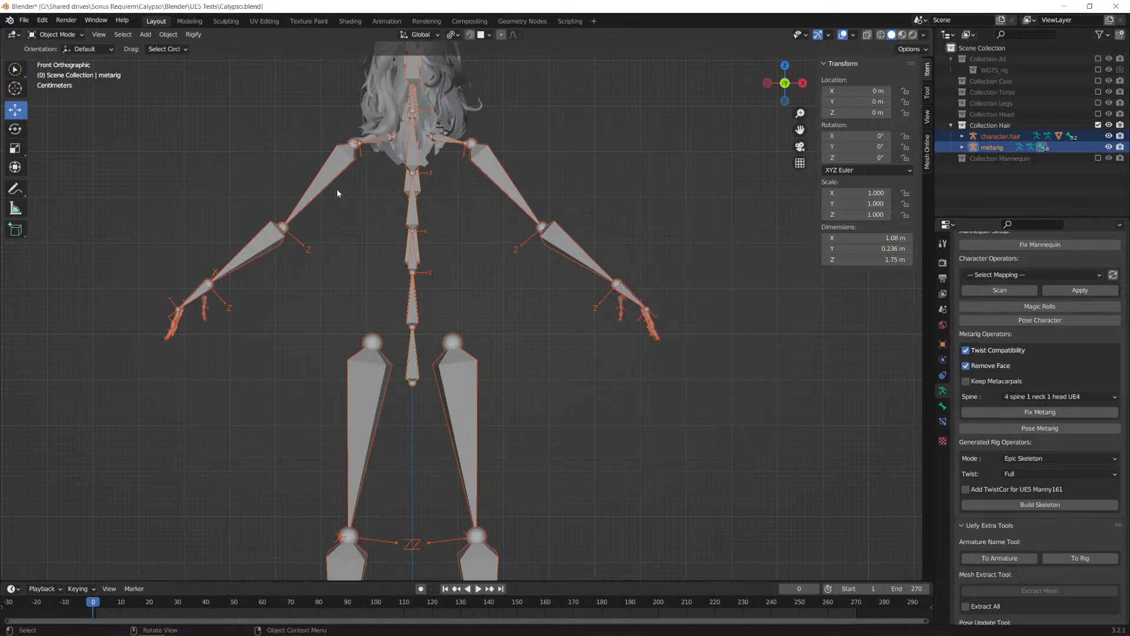
pyautogui.keyDown('alt'); pyautogui.moveTo(464, 324); pyautogui.dragTo(539, 278, button='middle'); pyautogui.keyUp('alt')
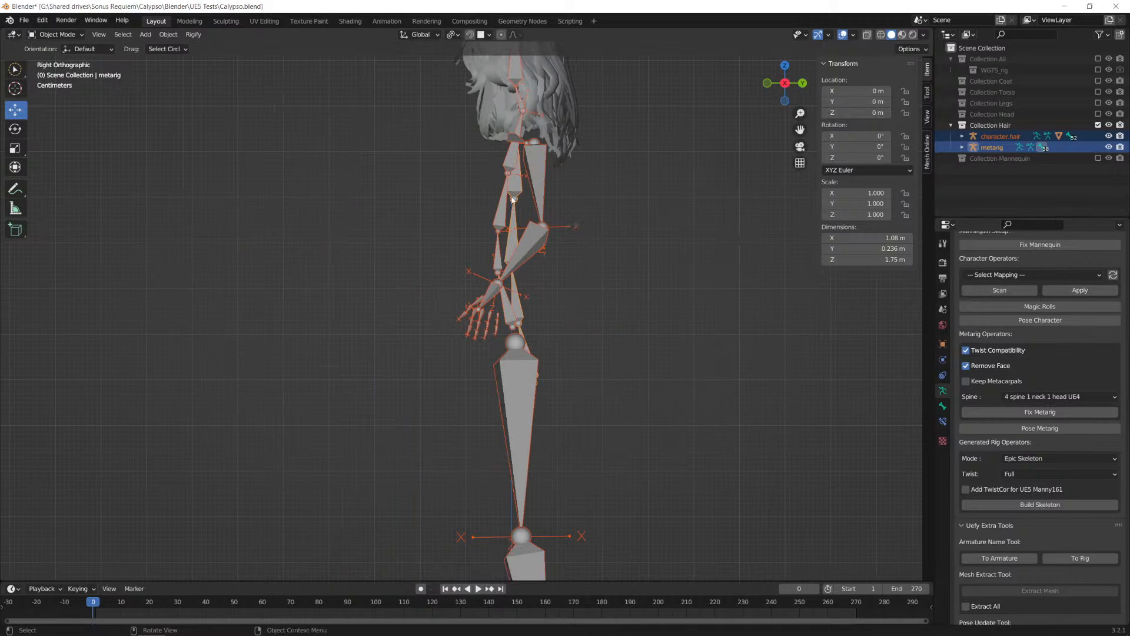
pyautogui.scroll(3, 677, 213)
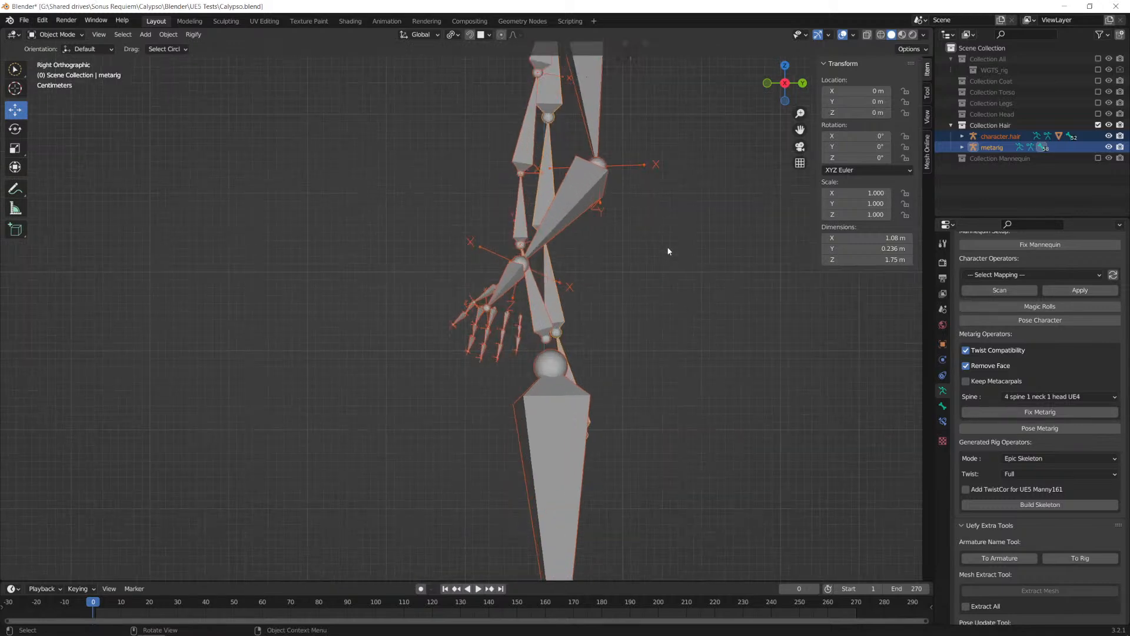
pyautogui.click(56, 34)
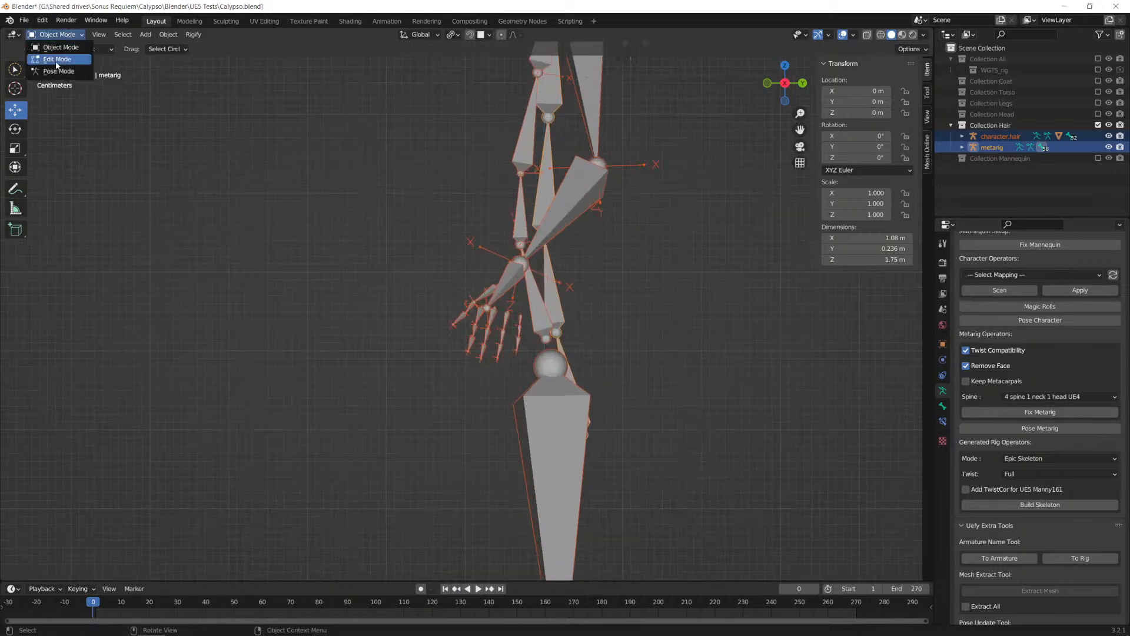
pyautogui.click(53, 57)
# Step: Hide the arm and thigh bones on both sides in the front view to isolate the spine bones
pyautogui.keyDown('alt'); pyautogui.moveTo(505, 264); pyautogui.dragTo(465, 292, button='middle'); pyautogui.keyUp('alt')
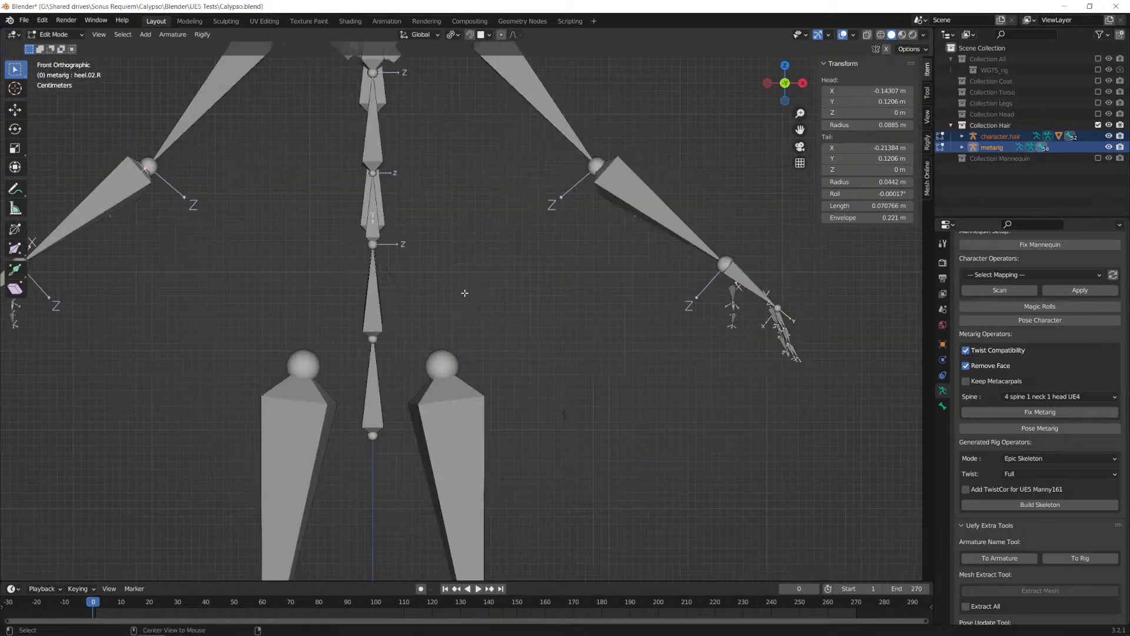
pyautogui.scroll(-7, 465, 292)
pyautogui.scroll(2, 646, 188)
pyautogui.scroll(-2, 647, 187)
pyautogui.moveTo(615, 198); pyautogui.dragTo(445, 454)
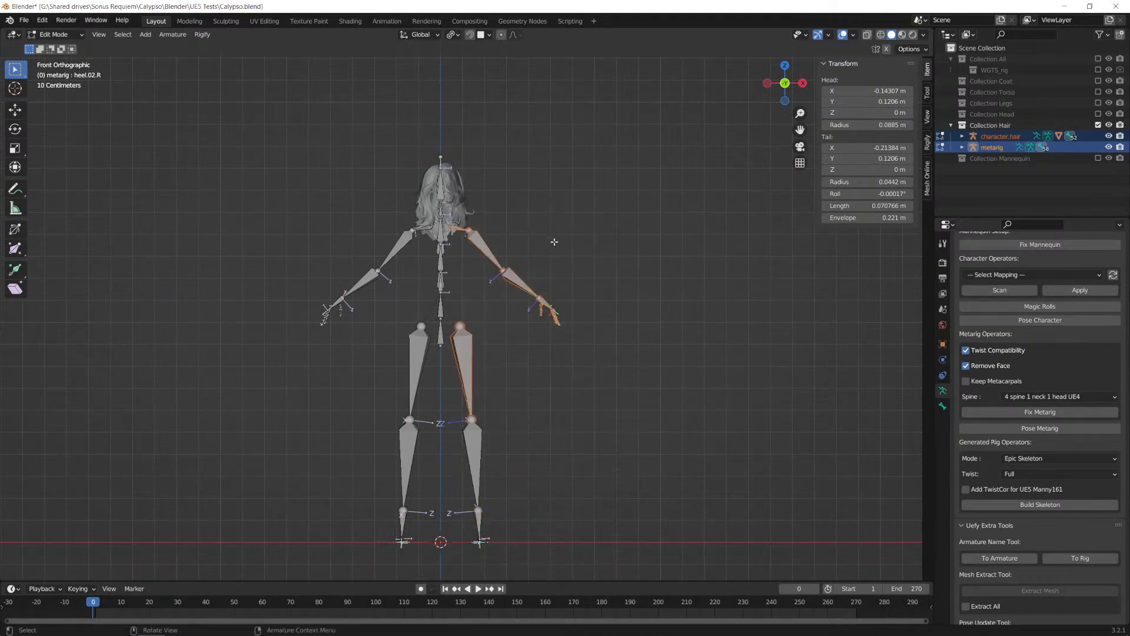
pyautogui.press('h')
pyautogui.moveTo(277, 193); pyautogui.dragTo(438, 437)
pyautogui.press('h')
# Step: Check the names of the character.hair spine bones in the right side view
pyautogui.scroll(6, 515, 230)
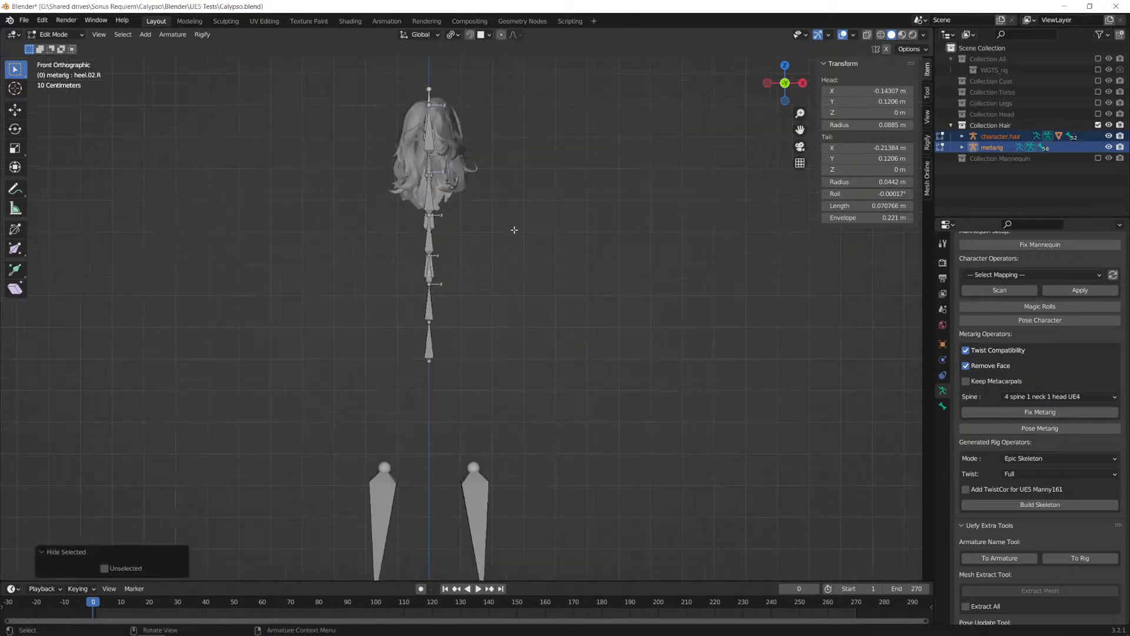
pyautogui.moveTo(528, 235); pyautogui.dragTo(540, 336, button='middle')
pyautogui.scroll(2, 645, 293)
pyautogui.scroll(-2, 655, 289)
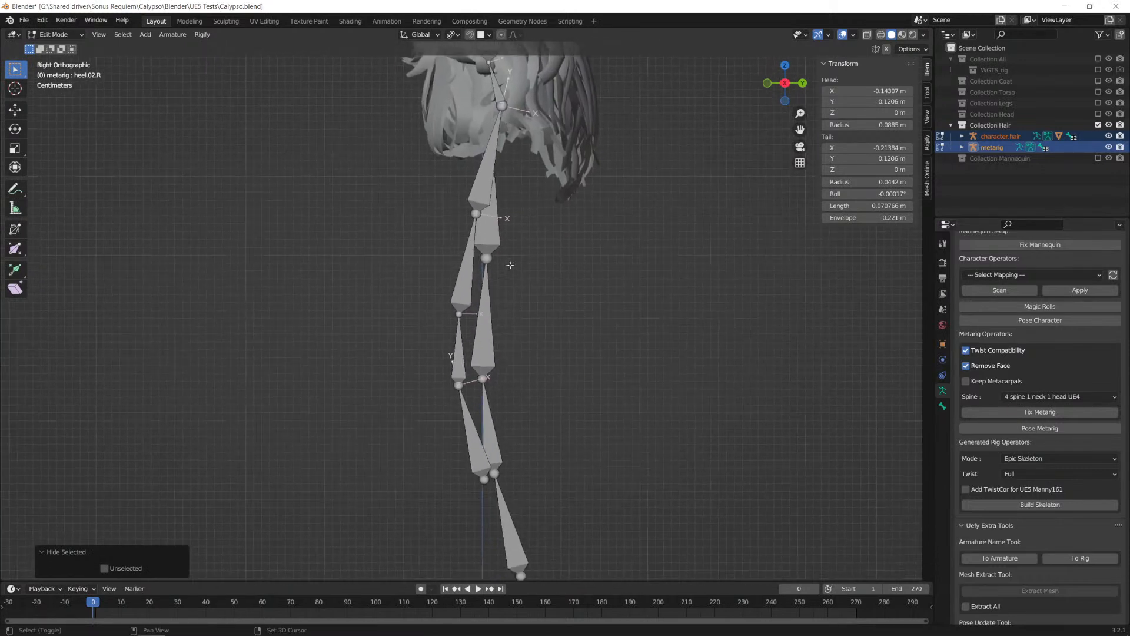
pyautogui.click(485, 182)
pyautogui.click(466, 286)
pyautogui.click(459, 362)
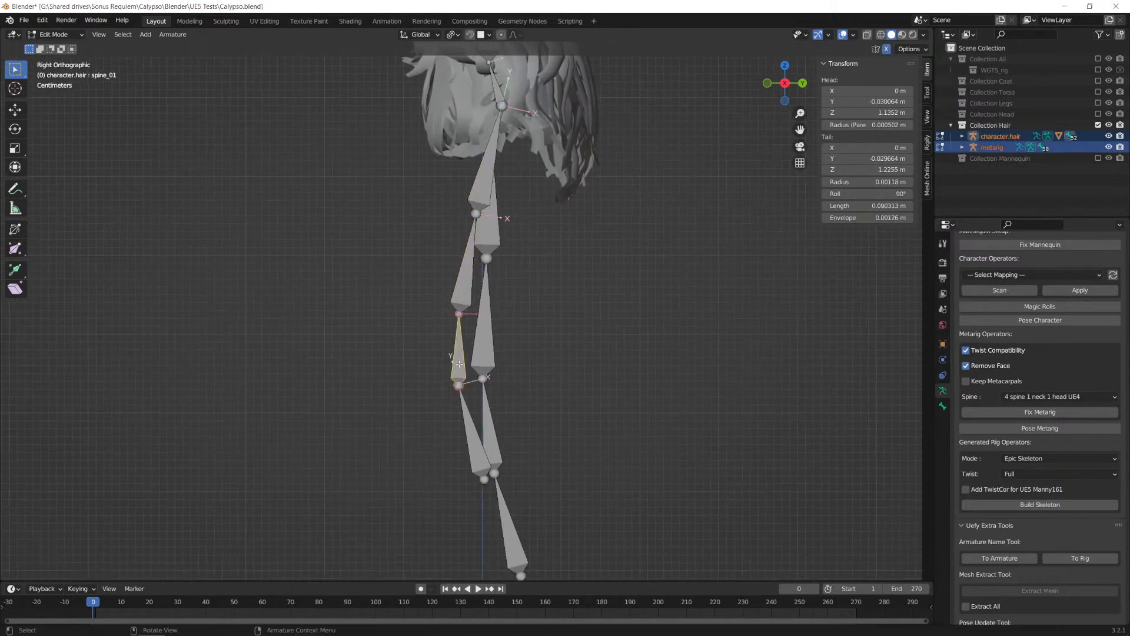
pyautogui.click(461, 284)
pyautogui.click(474, 208)
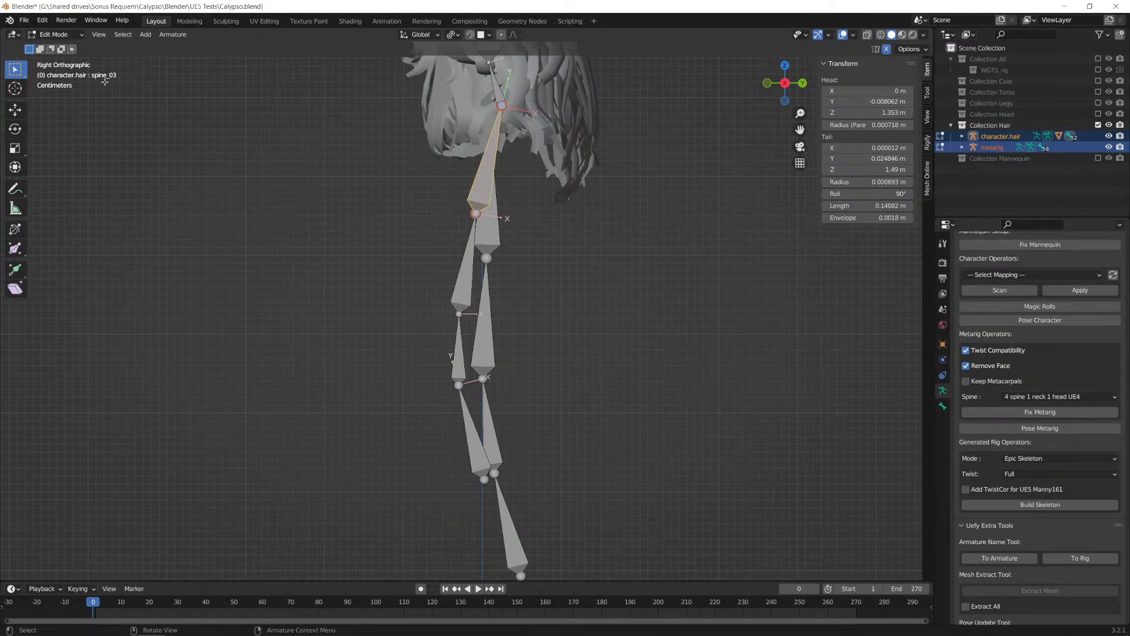
# Step: Select the metarig's spine.003 bone with its linked spine bones and set the metarig to display in front
pyautogui.click(489, 232)
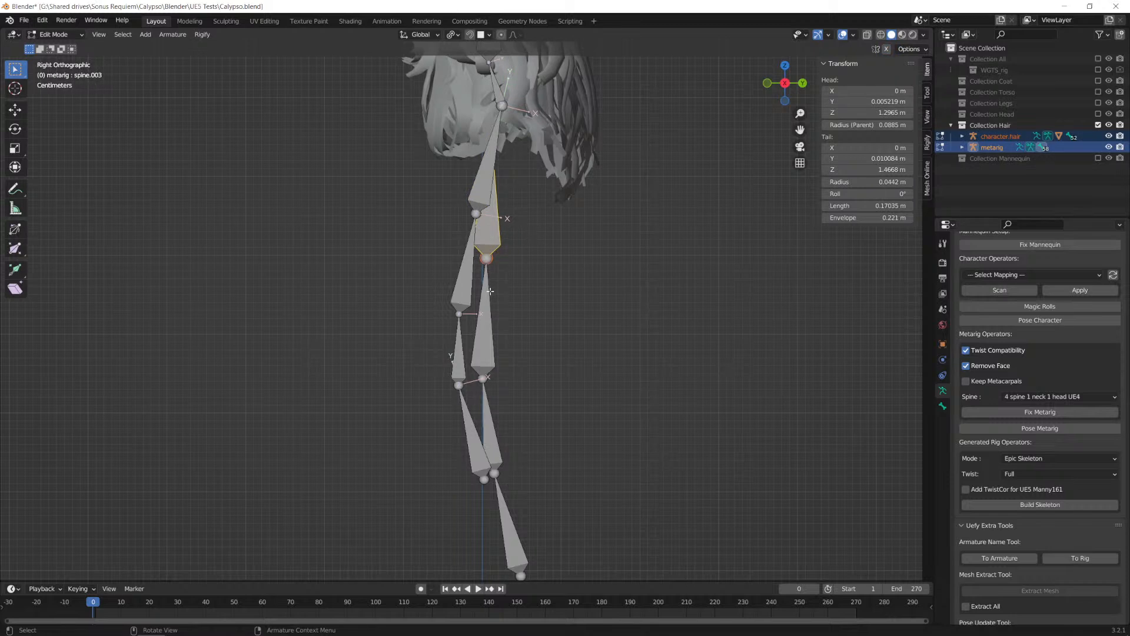
pyautogui.press('l')
pyautogui.keyDown('shift'); pyautogui.moveTo(541, 153); pyautogui.dragTo(541, 287, button='middle'); pyautogui.keyUp('shift')
pyautogui.scroll(4, 1072, 349)
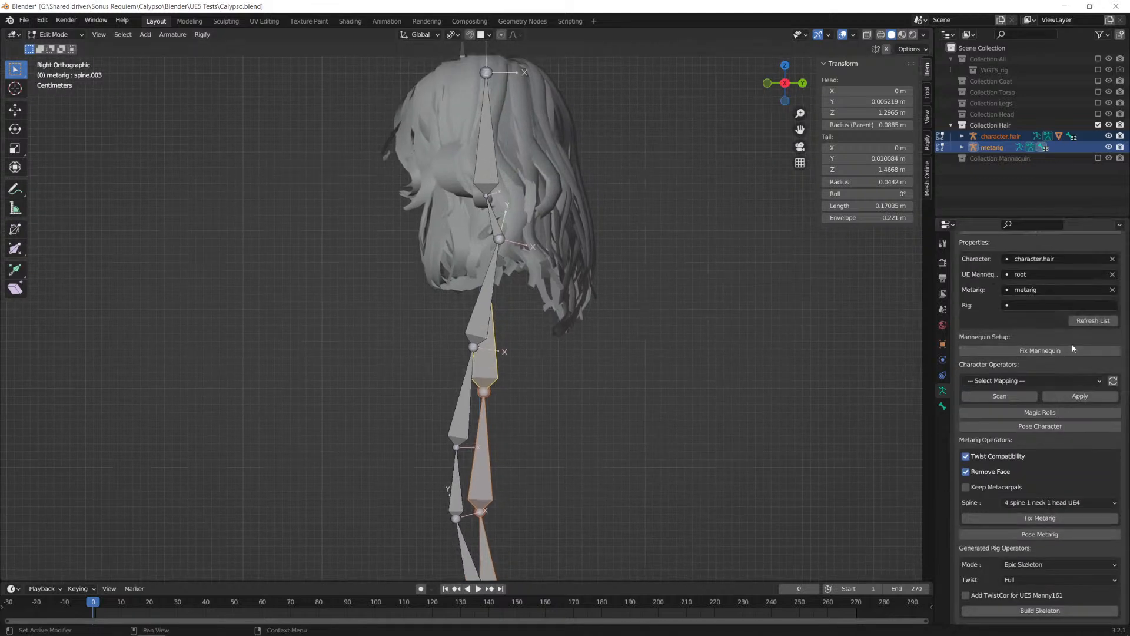
pyautogui.scroll(8, 1073, 349)
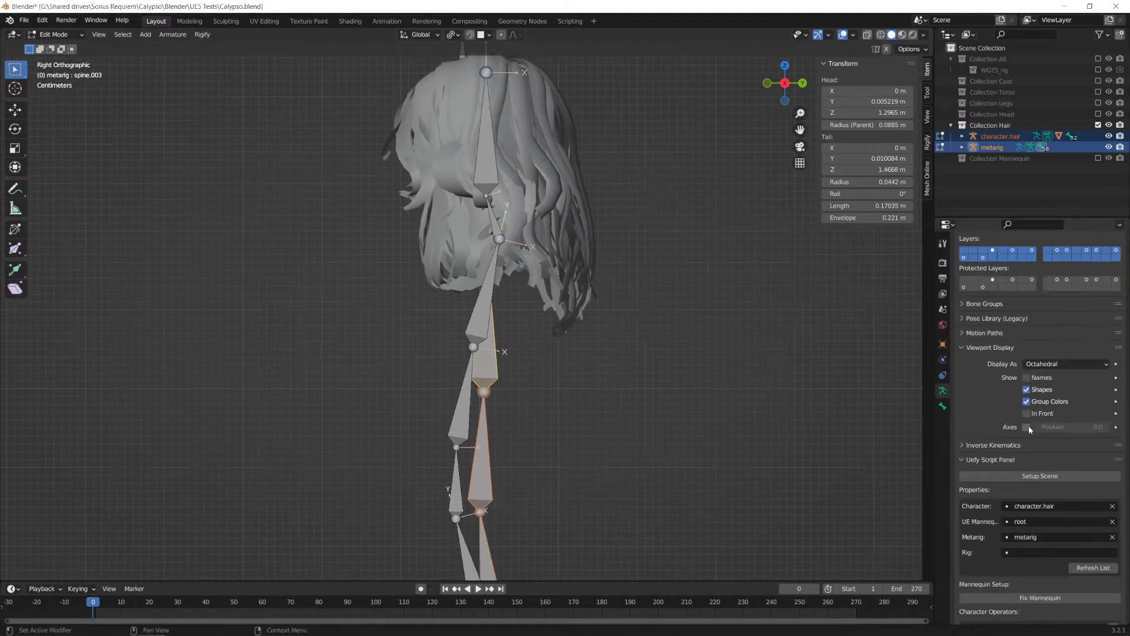
pyautogui.click(1028, 414)
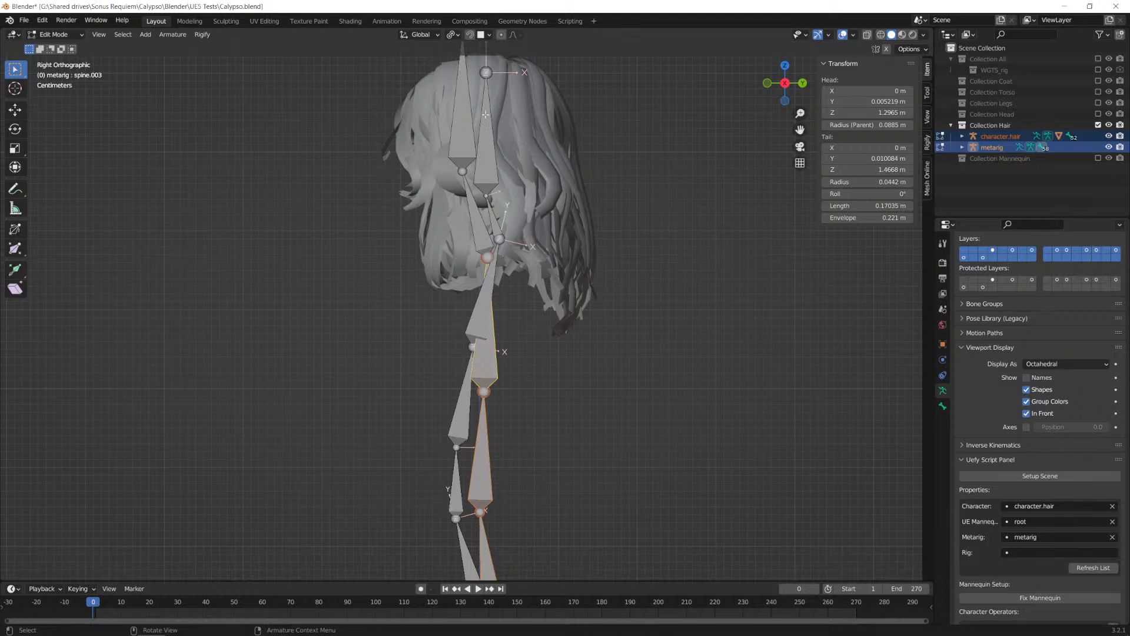
# Step: Add the metarig's neck and head bones and move the whole chain about 0.014 m along Y and 0.023 m along Z, onto the character's neck base
pyautogui.press('l')
pyautogui.scroll(6, 521, 257)
pyautogui.keyDown('alt'); pyautogui.moveTo(530, 258); pyautogui.dragTo(589, 250, button='middle'); pyautogui.keyUp('alt')
pyautogui.scroll(-1, 597, 250)
pyautogui.keyDown('shift'); pyautogui.moveTo(583, 206); pyautogui.dragTo(559, 297, button='middle'); pyautogui.keyUp('shift')
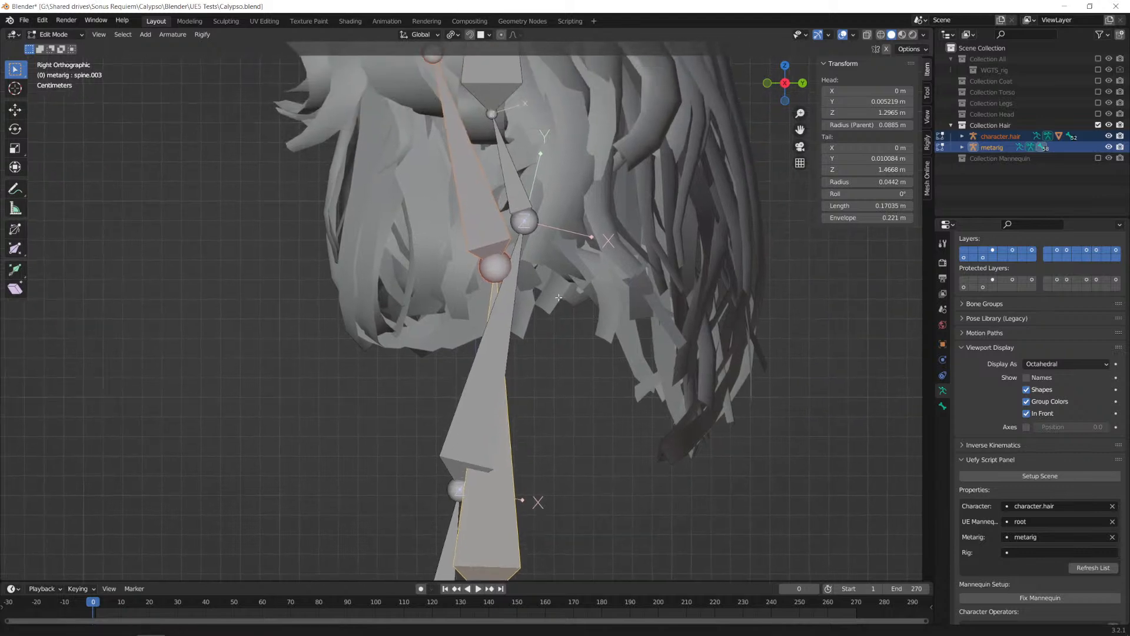
pyautogui.keyDown('shift'); pyautogui.moveTo(533, 248); pyautogui.dragTo(528, 273, button='middle'); pyautogui.keyUp('shift')
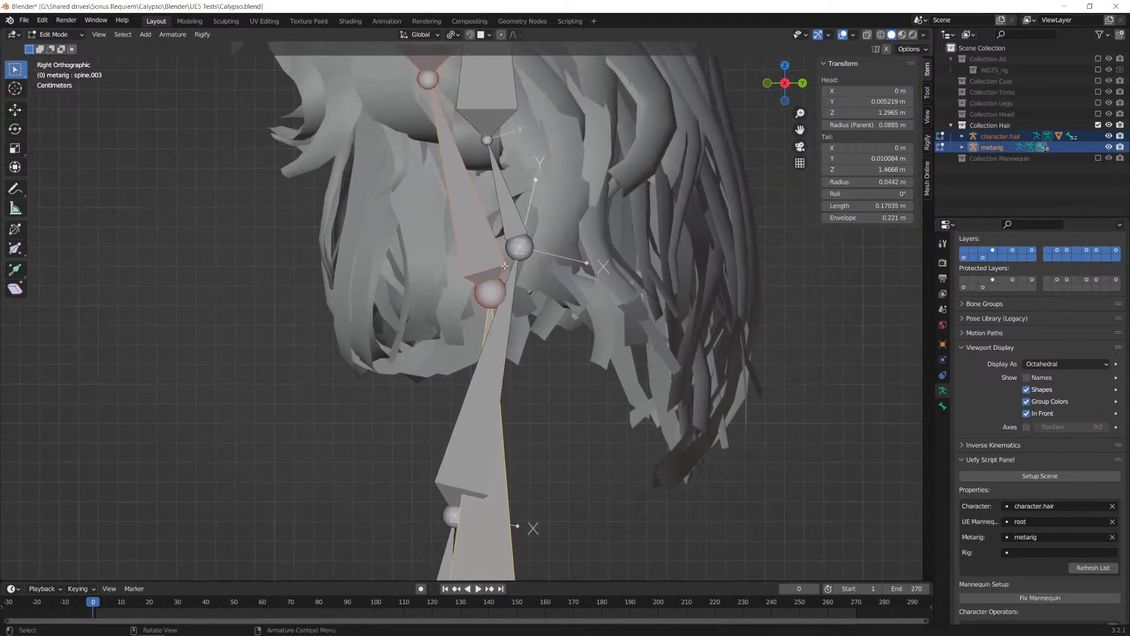
pyautogui.press('g')
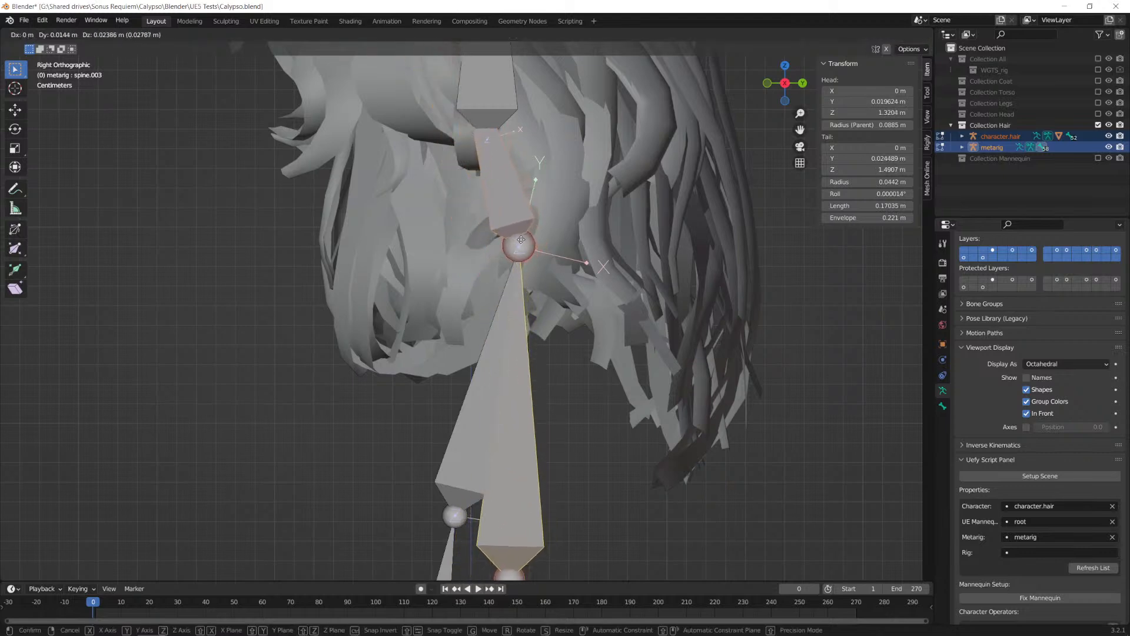
pyautogui.click(521, 242)
# Step: Move the metarig's spine.006 head bone about 0.016 m along Y and -0.054 m along Z to the base of the character's head bone
pyautogui.keyDown('shift'); pyautogui.moveTo(555, 195); pyautogui.dragTo(558, 400, button='middle'); pyautogui.keyUp('shift')
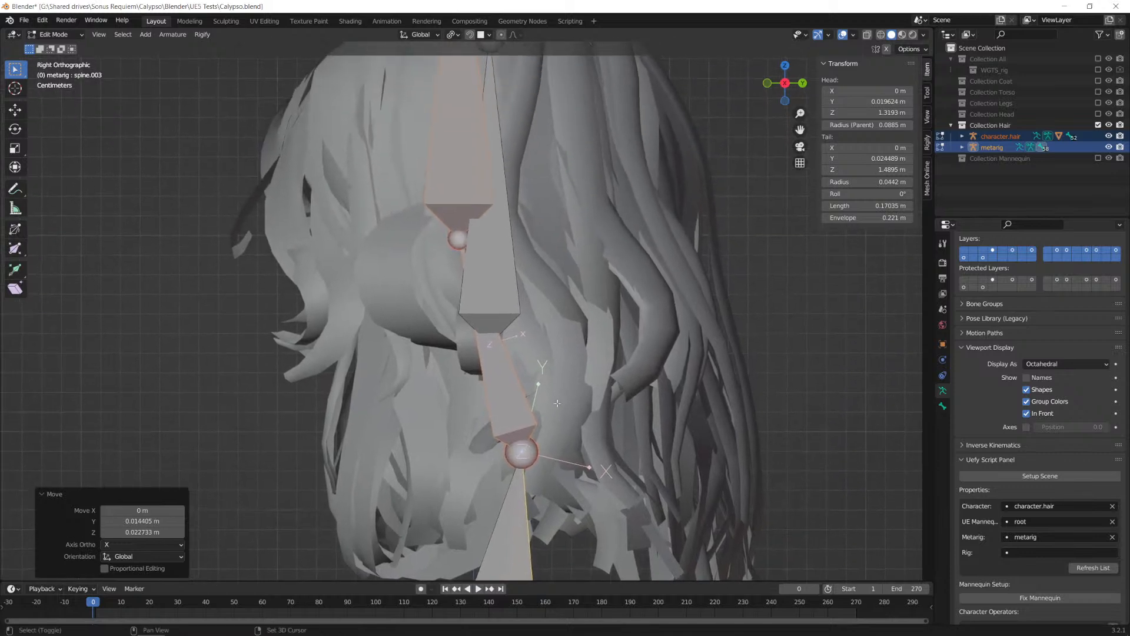
pyautogui.click(455, 197)
pyautogui.press('g')
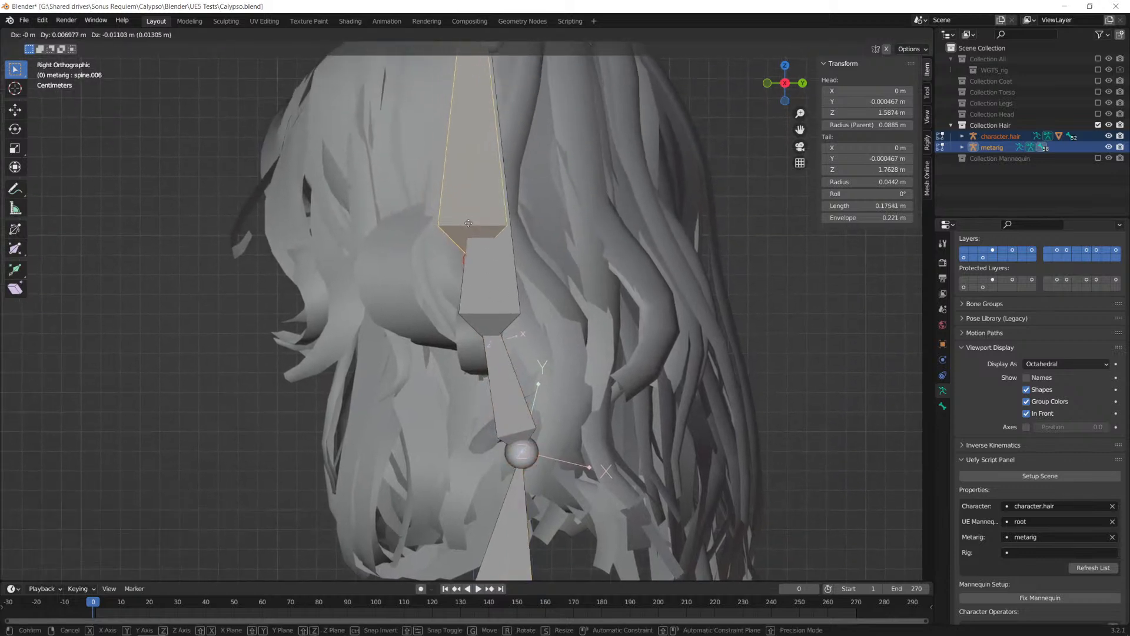
pyautogui.click(486, 305)
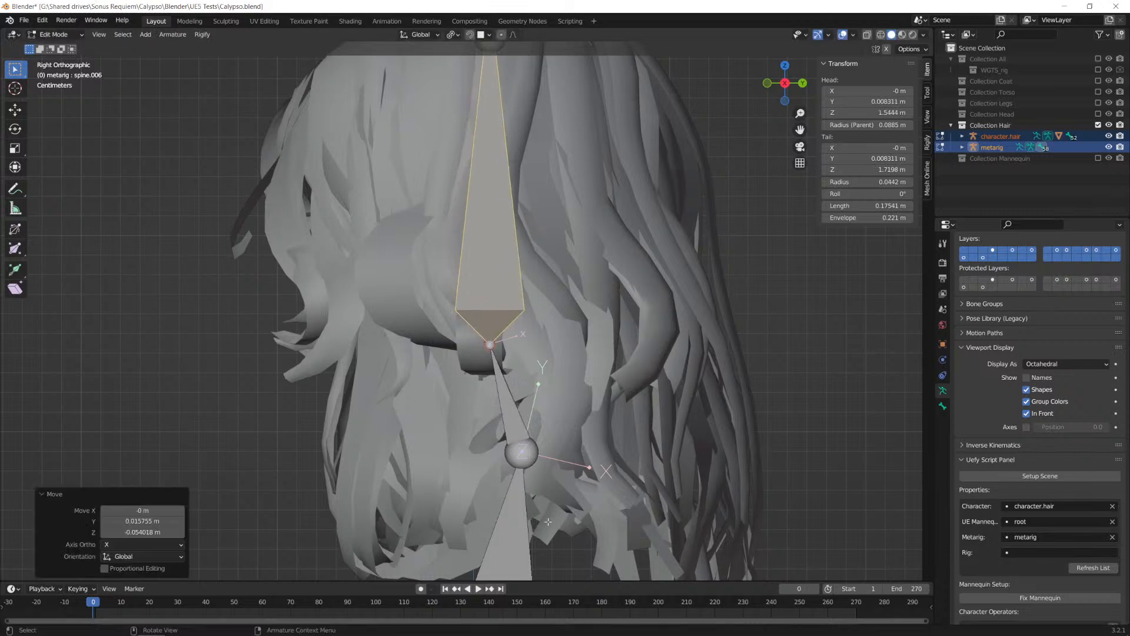
# Step: Move the metarig's three lowest spine bones about -0.027 m along Y and 0.034 m along Z to meet the base of the character's spine_03
pyautogui.keyDown('shift'); pyautogui.moveTo(552, 518); pyautogui.dragTo(555, 196, button='middle'); pyautogui.keyUp('shift')
pyautogui.keyDown('shift'); pyautogui.moveTo(562, 429); pyautogui.dragTo(576, 184, button='middle'); pyautogui.keyUp('shift')
pyautogui.scroll(-6, 563, 381)
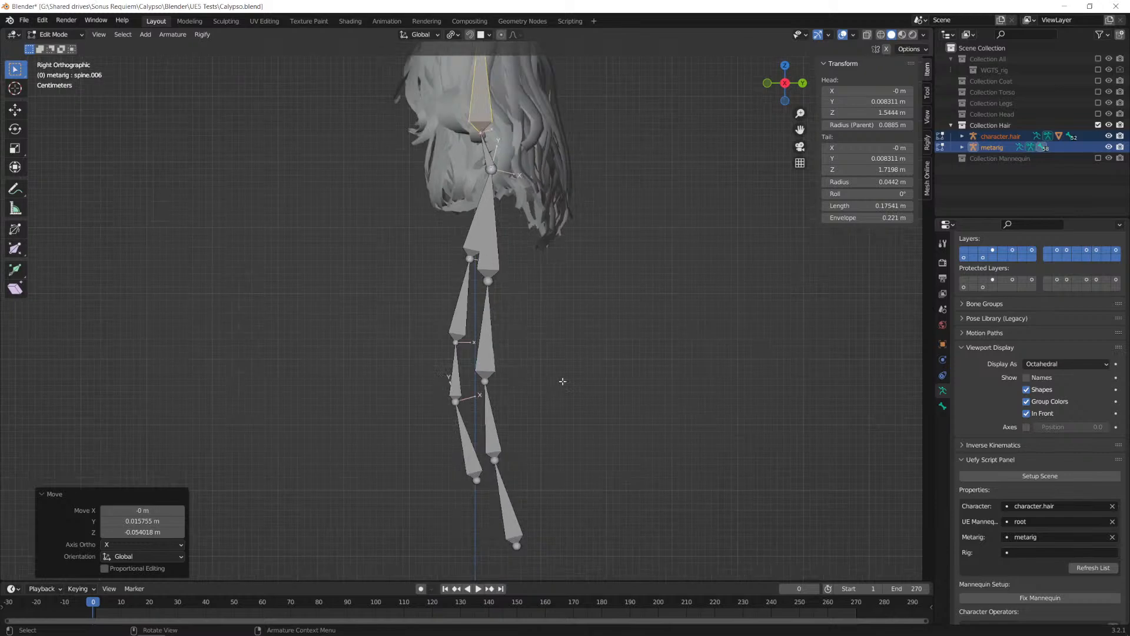
pyautogui.scroll(1, 563, 381)
pyautogui.click(490, 333)
pyautogui.keyDown('shift'); pyautogui.click(499, 465); pyautogui.keyUp('shift')
pyautogui.keyDown('shift'); pyautogui.click(513, 539); pyautogui.keyUp('shift')
pyautogui.press('g')
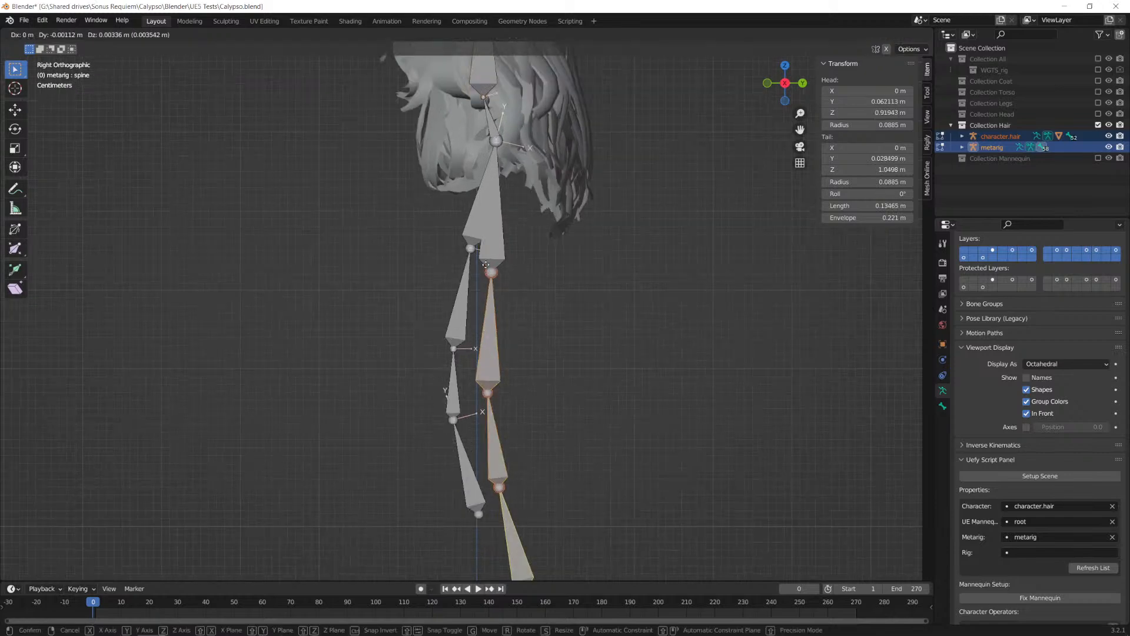
pyautogui.click(469, 248)
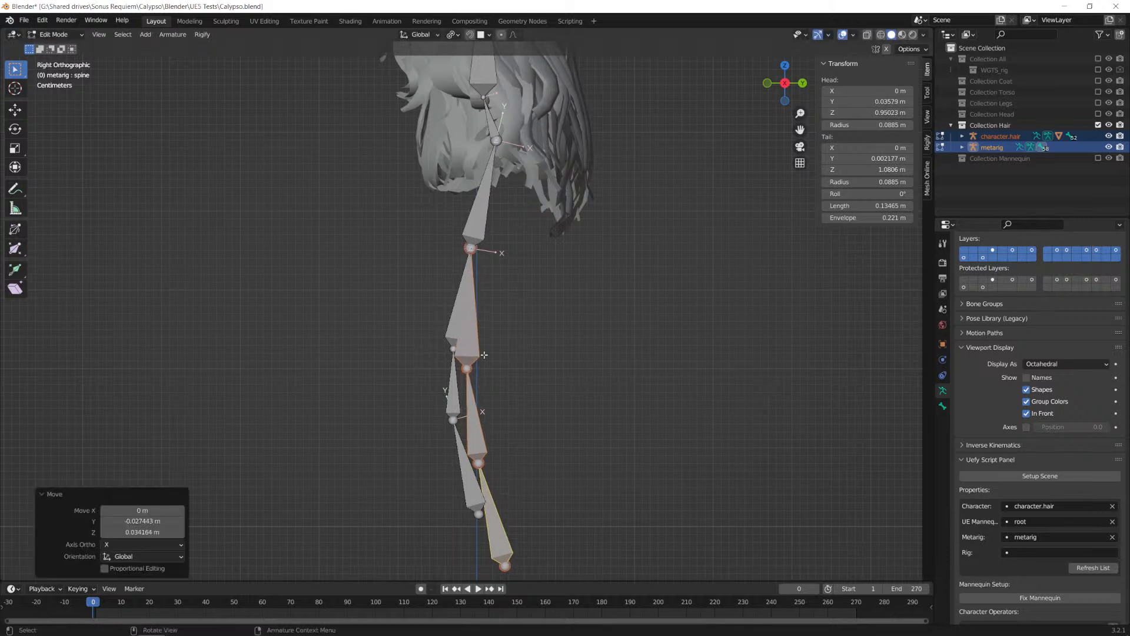
# Step: Move the metarig's two lowest spine bones about -0.016 m along Y and 0.025 m along Z to the character's next spine joint
pyautogui.click(476, 420)
pyautogui.keyDown('shift'); pyautogui.click(492, 511); pyautogui.keyUp('shift')
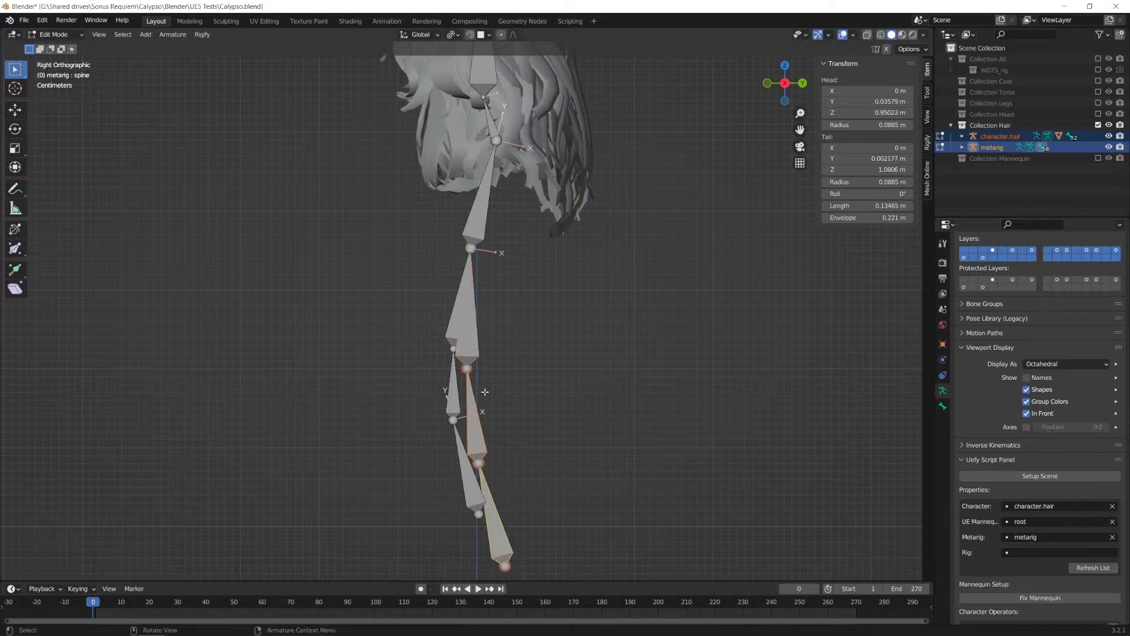
pyautogui.press('g')
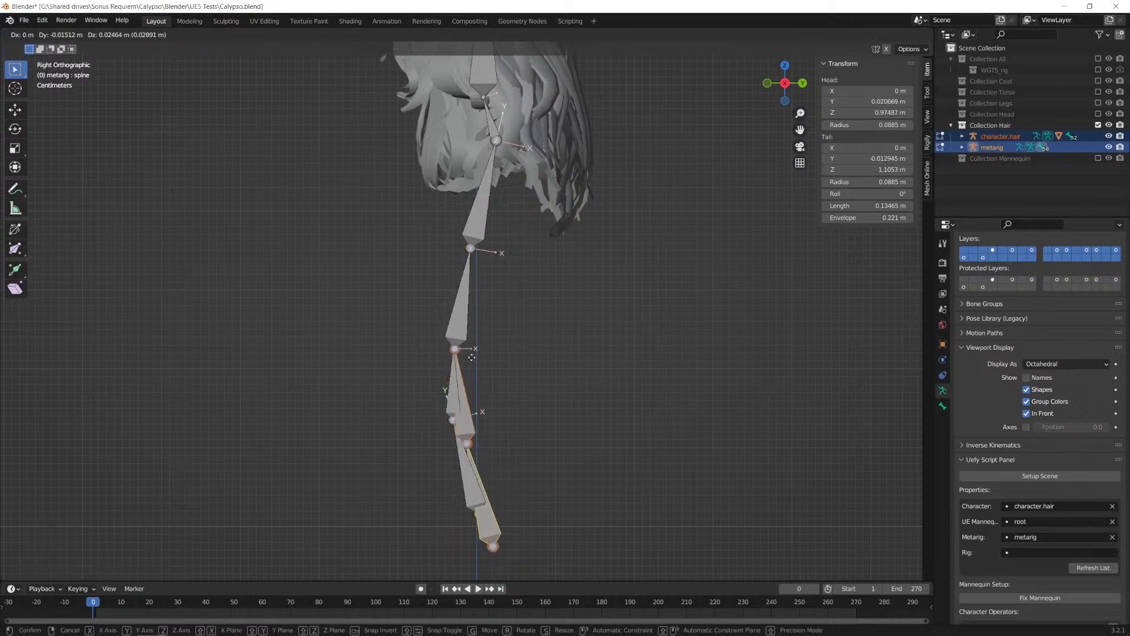
pyautogui.click(471, 357)
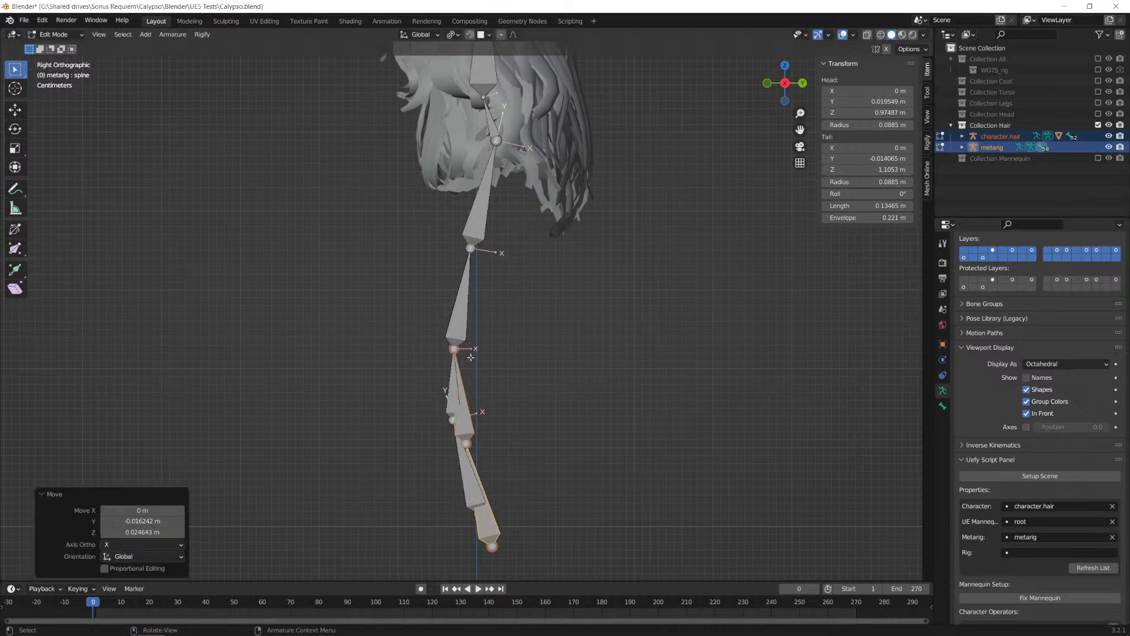
# Step: Move the metarig's lowest spine bone about -0.016 m along Y and 0.030 m along Z to the base of the character's spine_01
pyautogui.click(488, 532)
pyautogui.press('g')
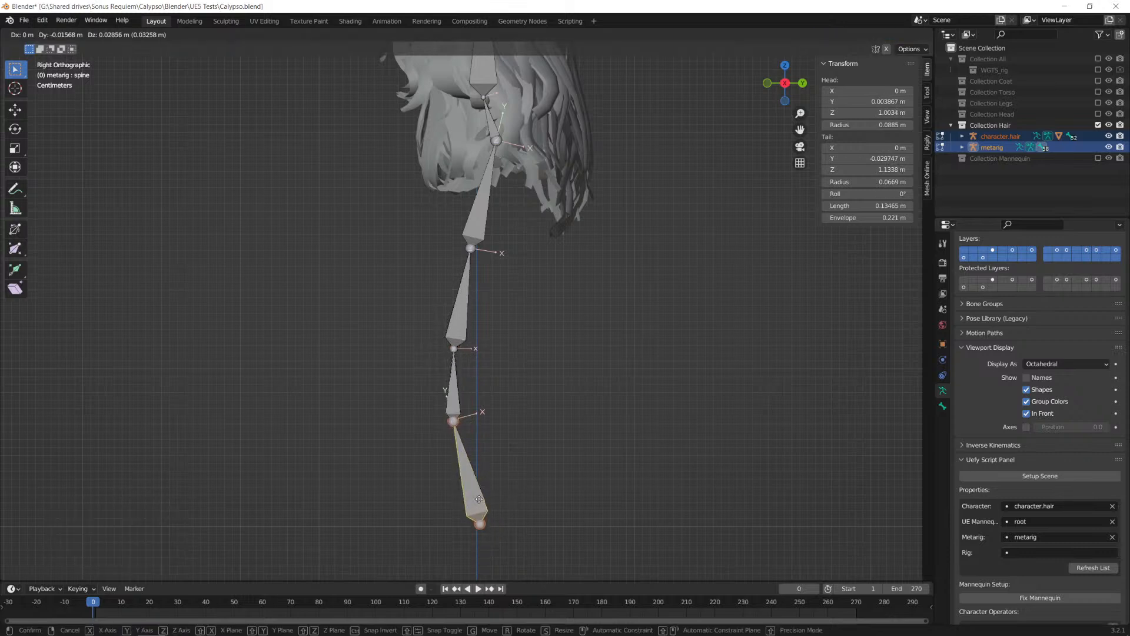
pyautogui.click(479, 497)
# Step: Move the lower joint of the metarig's spine bone about -0.002 m along Y and 0.011 m along Z onto the base of the character's lowest bone
pyautogui.scroll(4, 497, 530)
pyautogui.keyDown('shift'); pyautogui.moveTo(498, 530); pyautogui.dragTo(552, 423, button='middle'); pyautogui.keyUp('shift')
pyautogui.scroll(3, 534, 365)
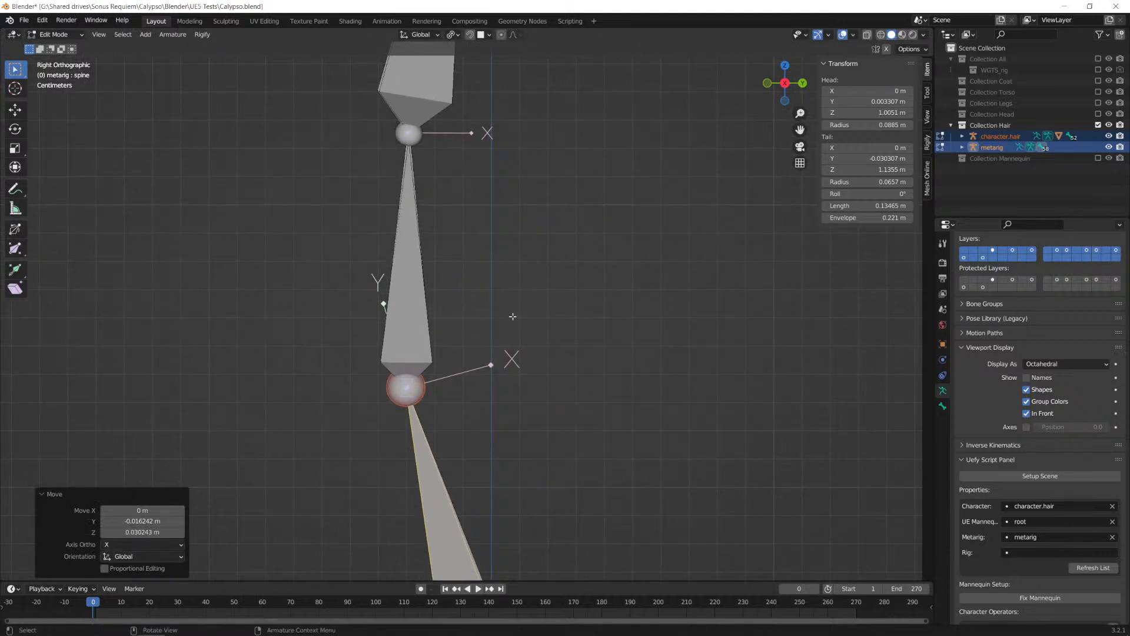
pyautogui.click(409, 252)
pyautogui.keyDown('shift'); pyautogui.moveTo(532, 454); pyautogui.dragTo(499, 147, button='middle'); pyautogui.keyUp('shift')
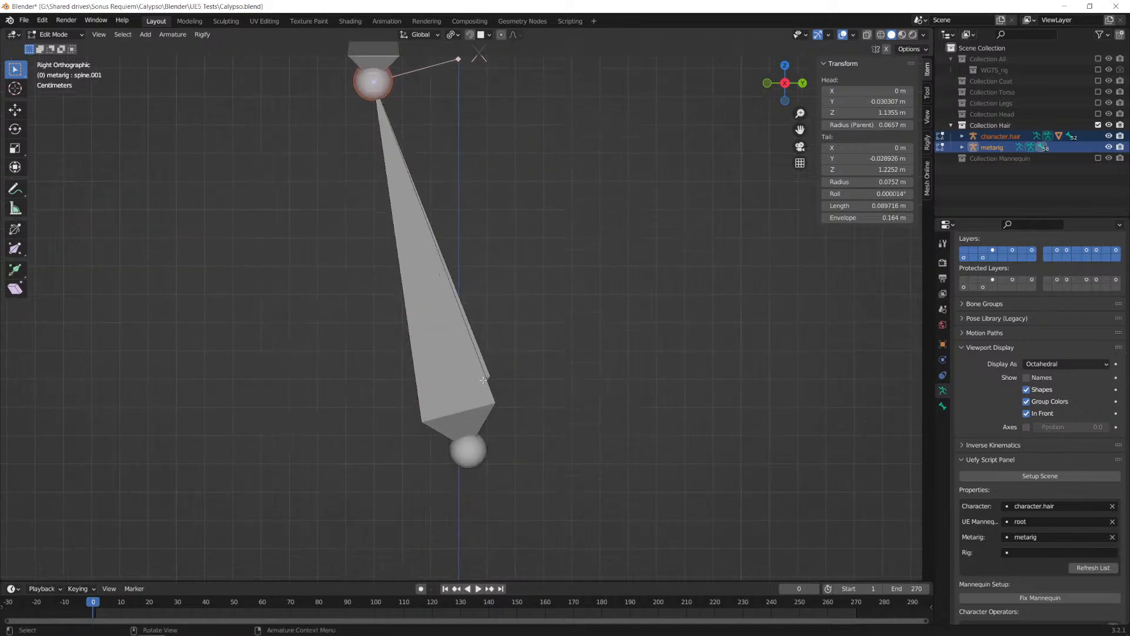
pyautogui.click(476, 451)
pyautogui.press('g')
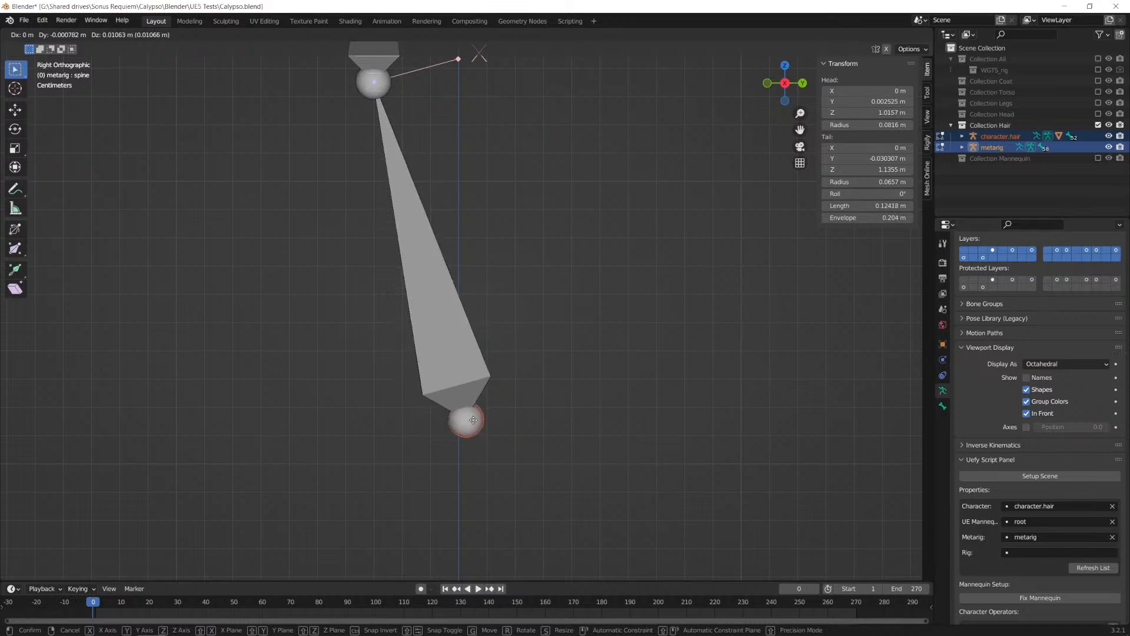
pyautogui.click(474, 419)
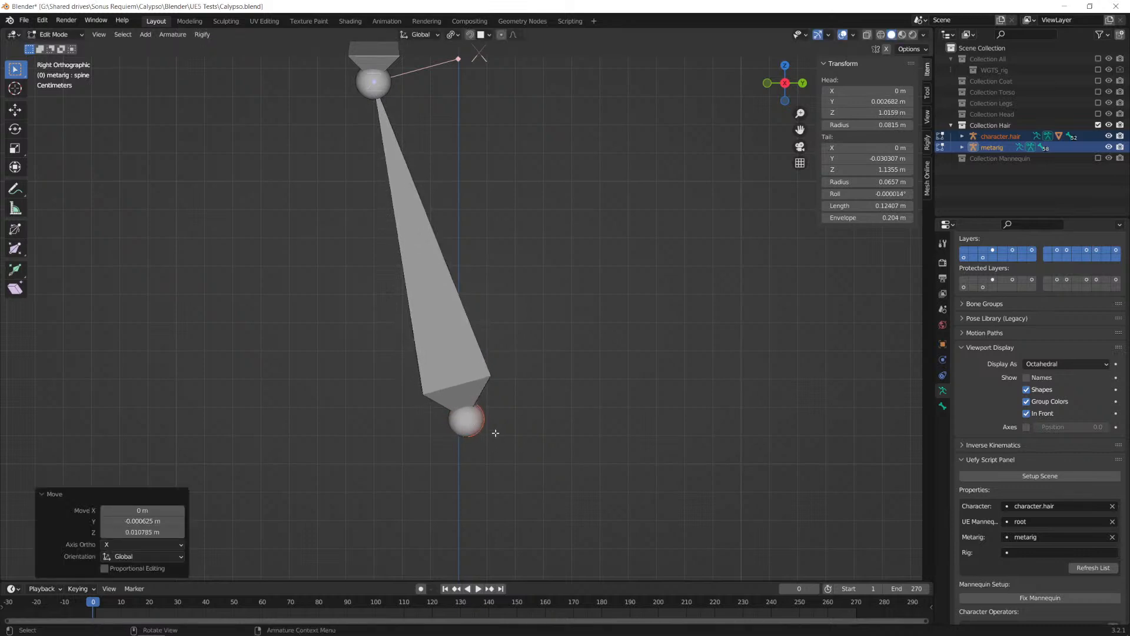
pyautogui.press('g')
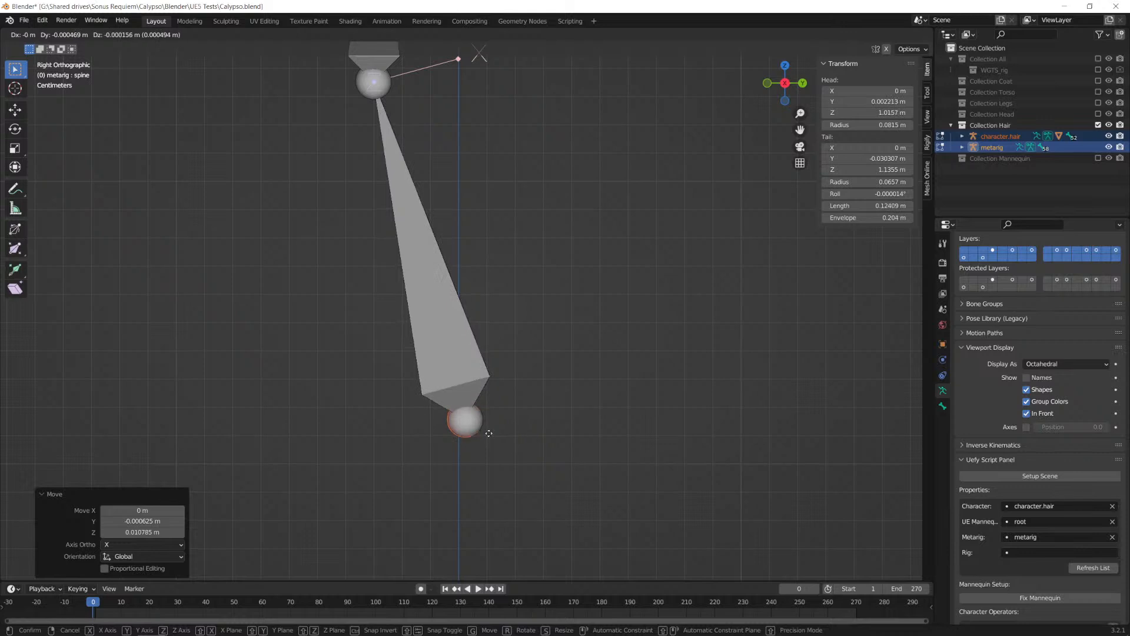
pyautogui.click(483, 432)
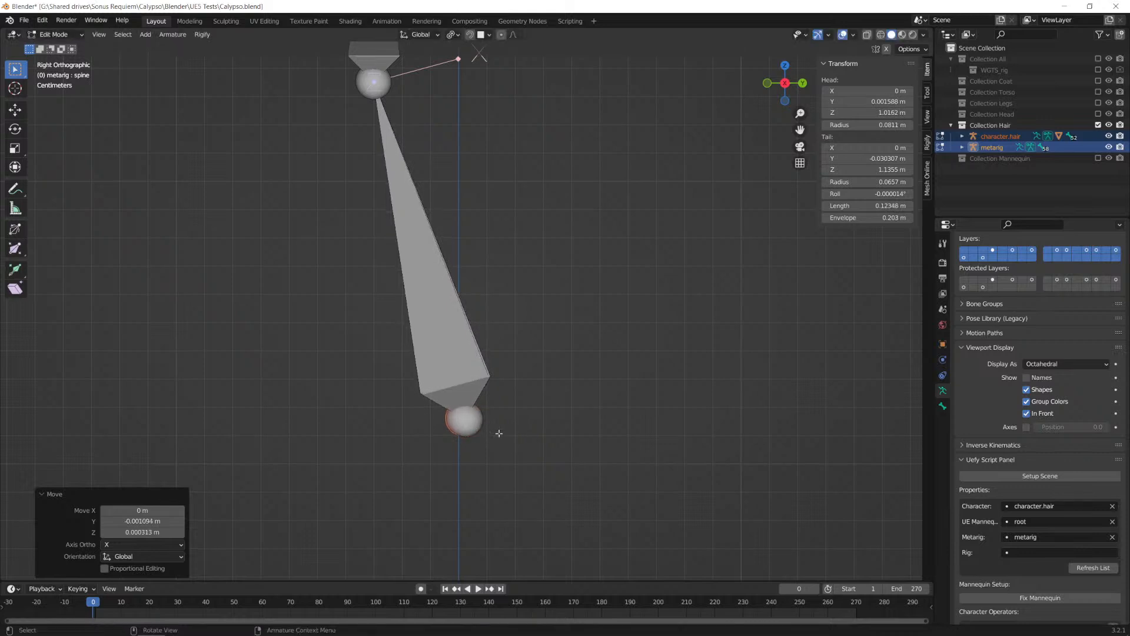
# Step: Nudge the lower joint of the metarig's lowest spine bone about 0.0009 m along Y and -0.0005 m along Z
pyautogui.press('g')
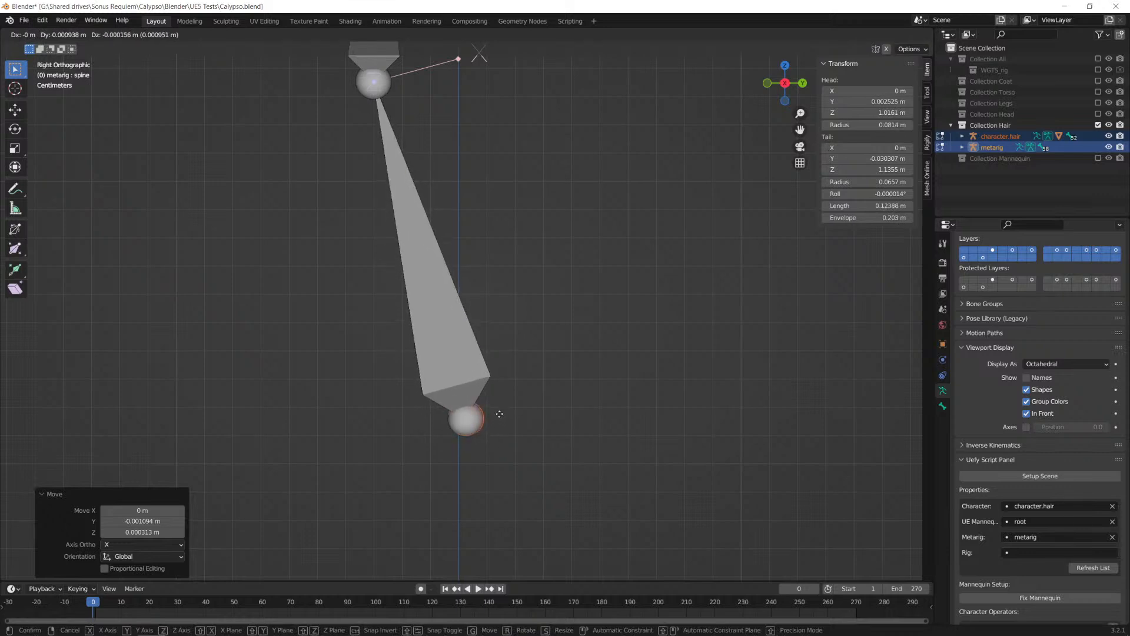
pyautogui.click(500, 417)
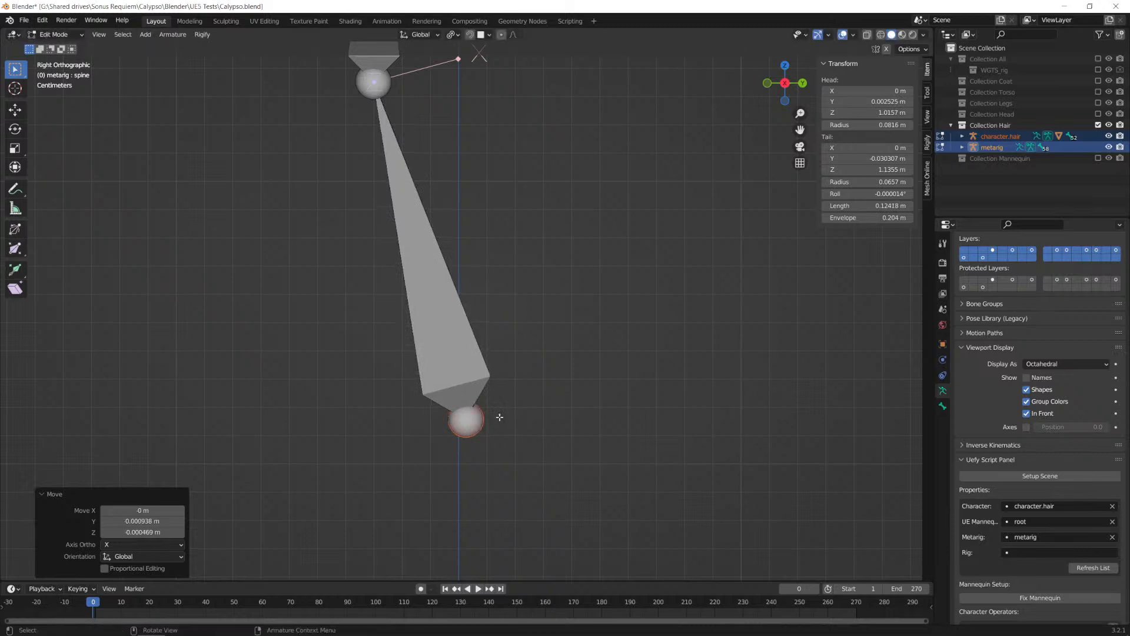
# Step: Reveal all hidden bones of the character.hair and metarig armatures and return to Object Mode
pyautogui.scroll(-3, 587, 390)
pyautogui.scroll(-5, 442, 182)
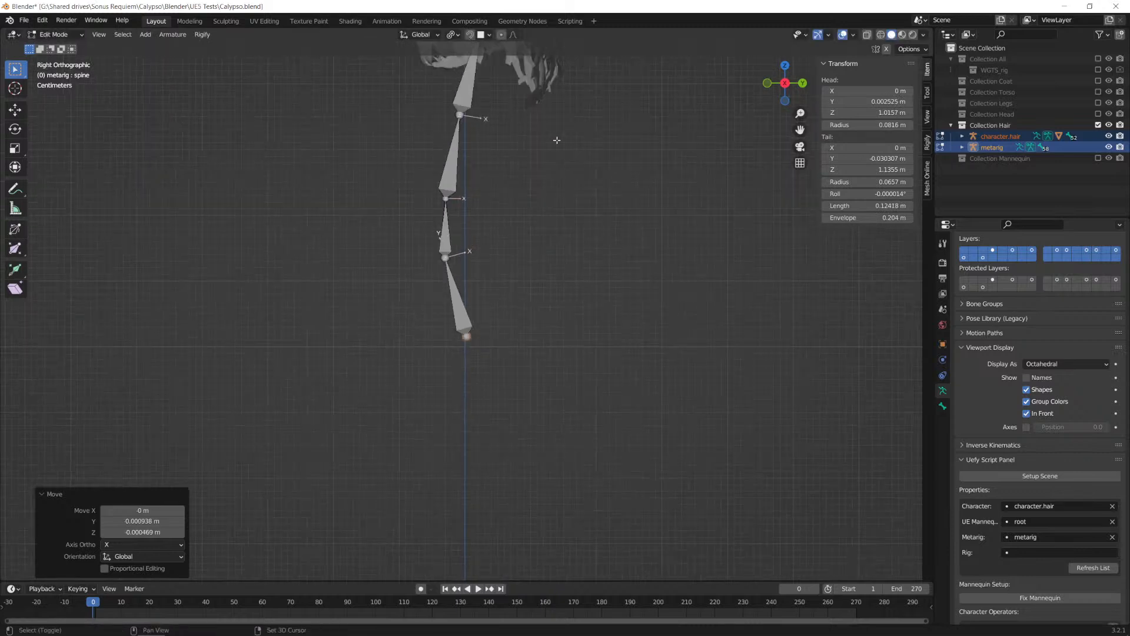
pyautogui.keyDown('shift'); pyautogui.moveTo(545, 186); pyautogui.dragTo(529, 371, button='middle'); pyautogui.keyUp('shift')
pyautogui.scroll(-1, 521, 347)
pyautogui.keyDown('alt'); pyautogui.moveTo(467, 308); pyautogui.dragTo(549, 296, button='middle'); pyautogui.keyUp('alt')
pyautogui.scroll(-3, 549, 297)
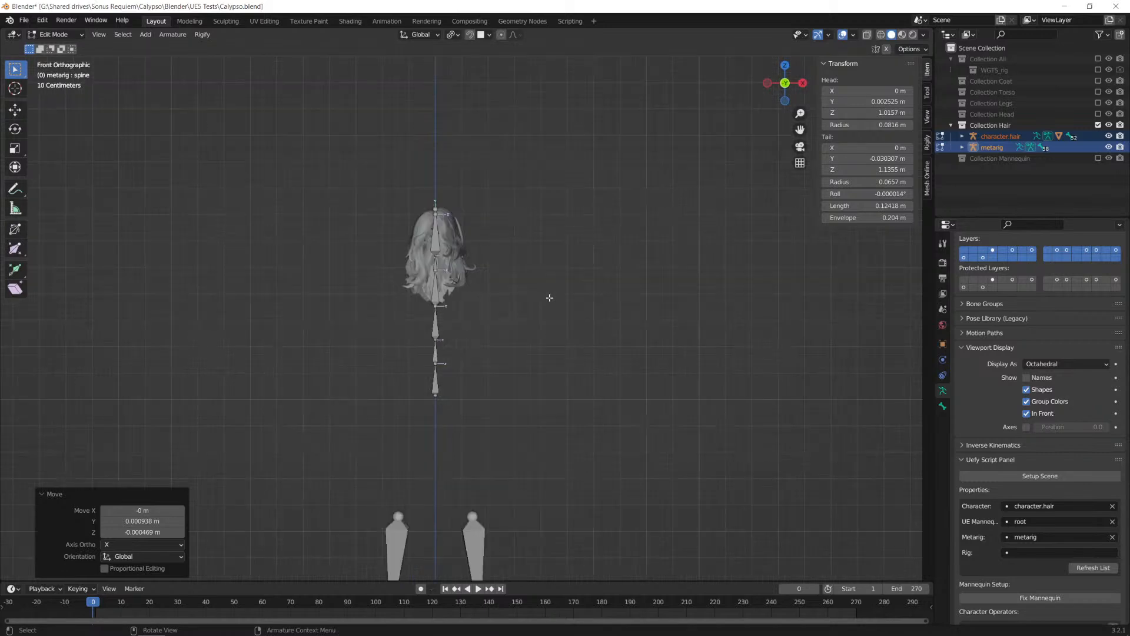
pyautogui.hotkey('alt', 'h')
pyautogui.scroll(-1, 459, 318)
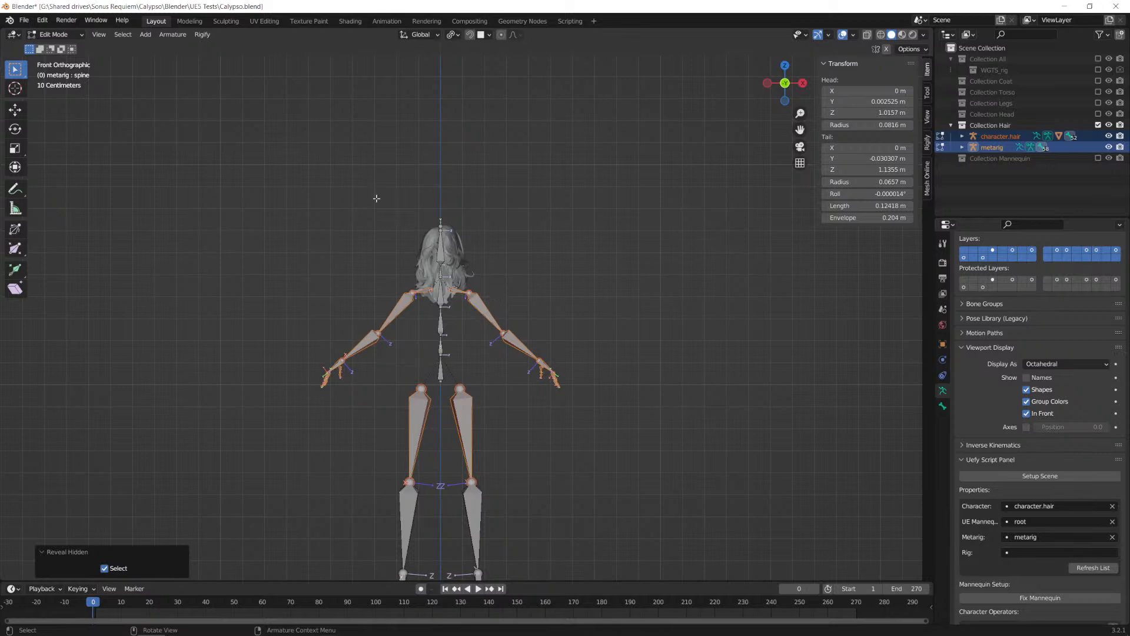
pyautogui.click(56, 34)
pyautogui.click(52, 45)
# Step: Select only the metarig and generate its Rigify control rig
pyautogui.scroll(5, 498, 290)
pyautogui.moveTo(617, 305); pyautogui.dragTo(604, 245, button='middle')
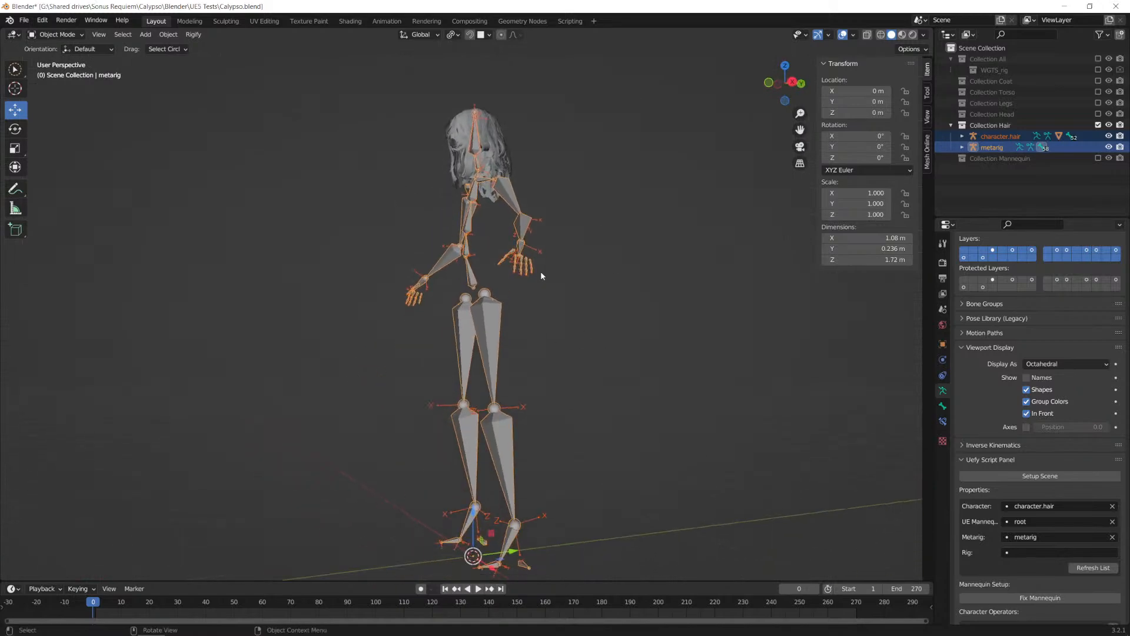
pyautogui.hotkey('alt', 'Tab')
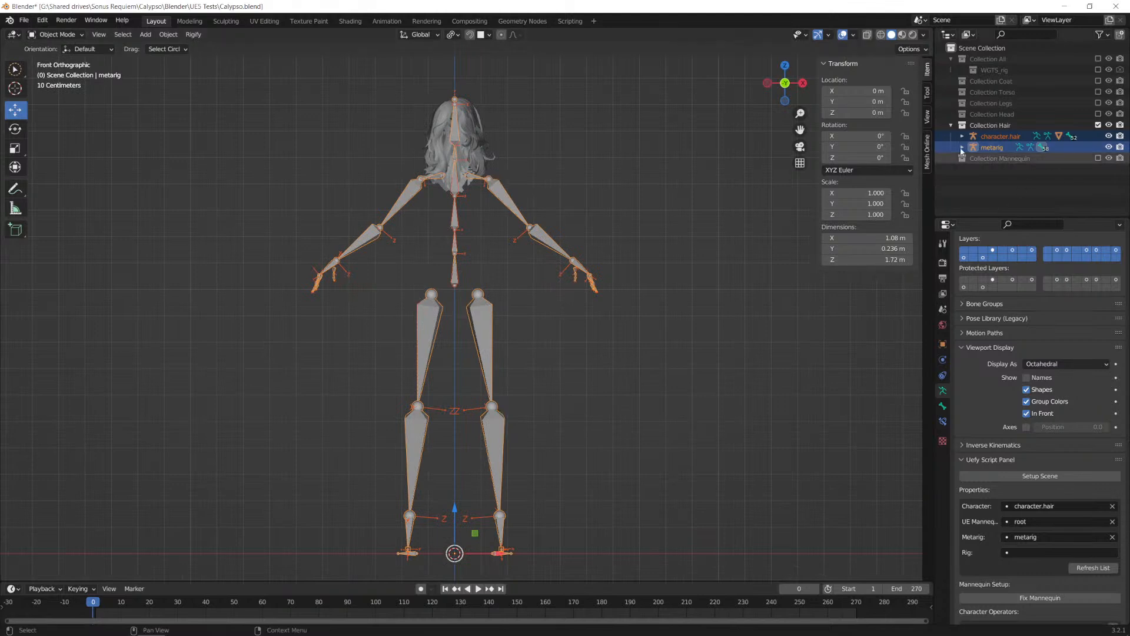
pyautogui.click(1008, 152)
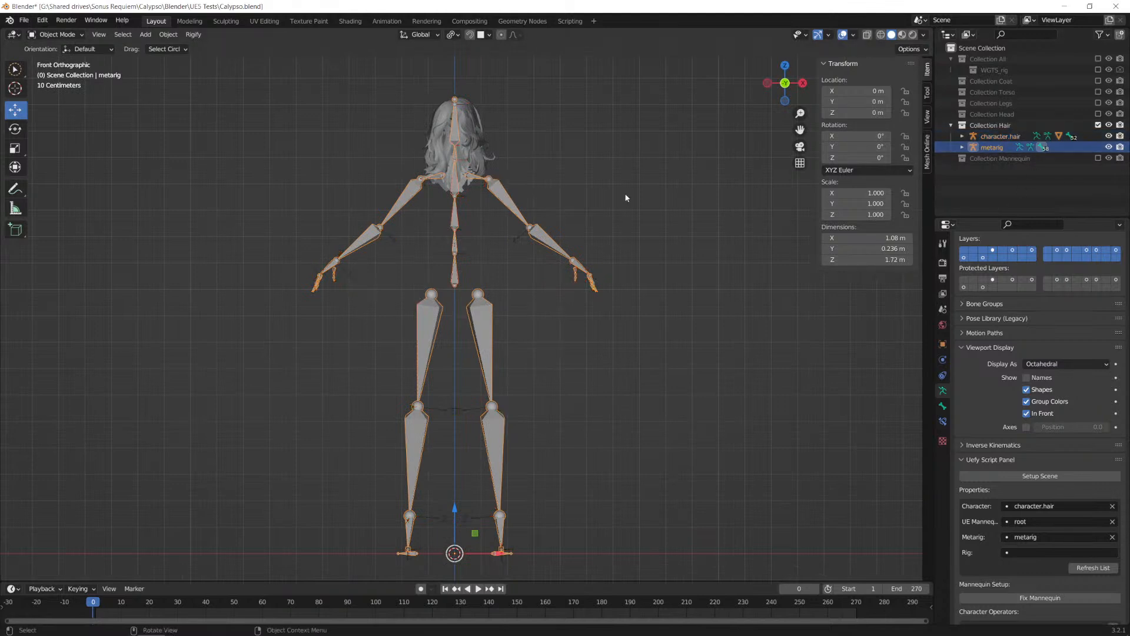
pyautogui.moveTo(517, 260); pyautogui.dragTo(517, 280, button='middle')
pyautogui.scroll(-8, 987, 376)
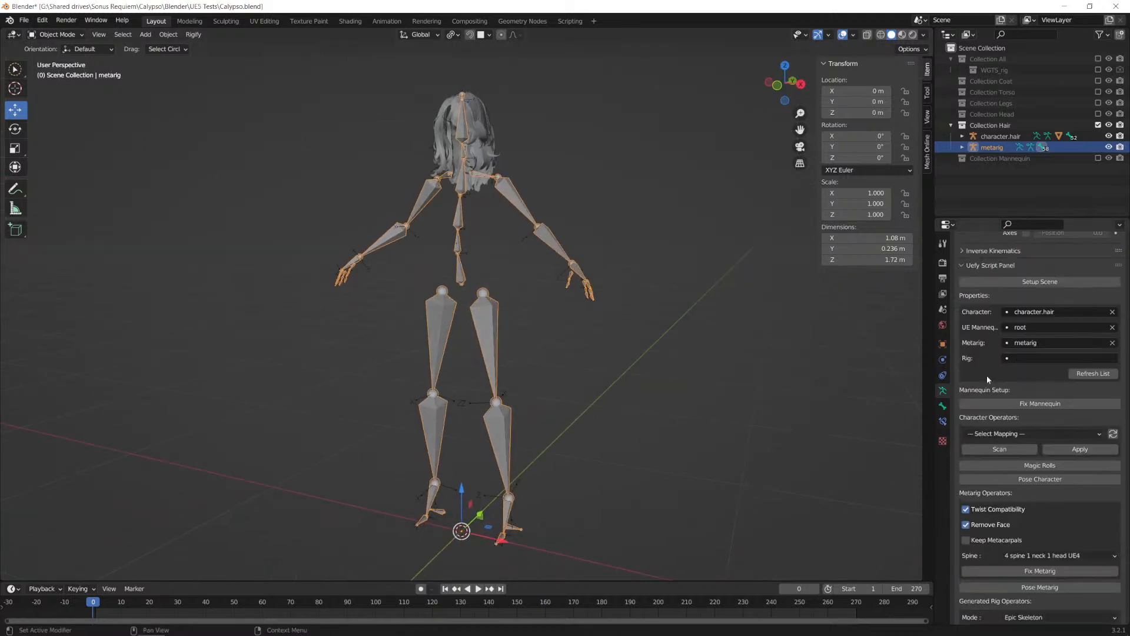
pyautogui.scroll(-9, 986, 375)
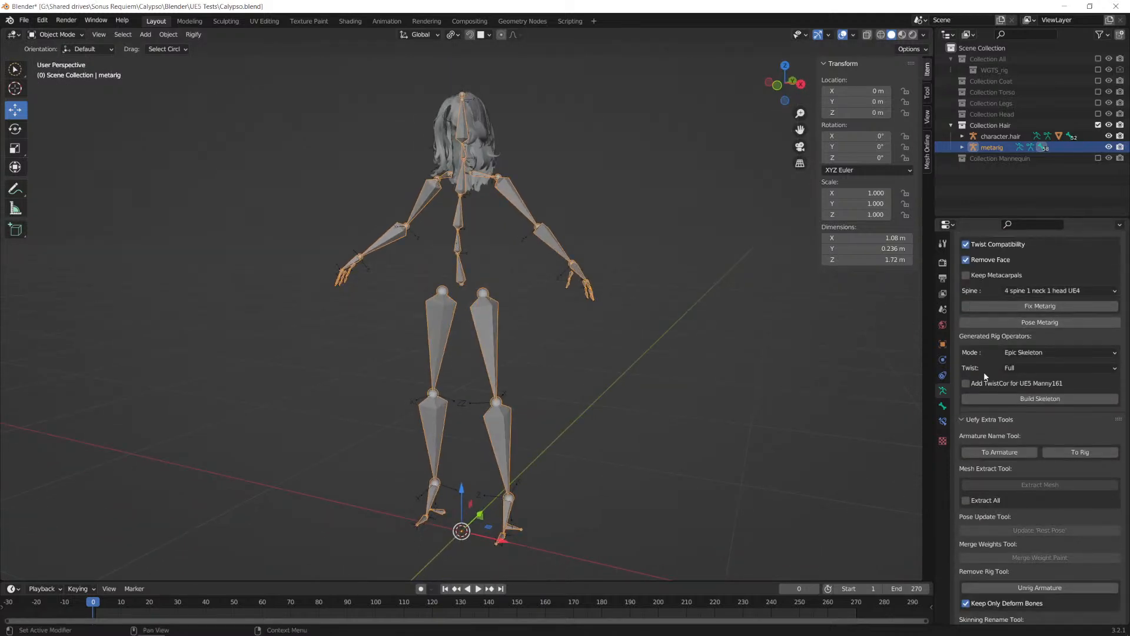
pyautogui.scroll(-11, 1015, 398)
pyautogui.scroll(-8, 1017, 401)
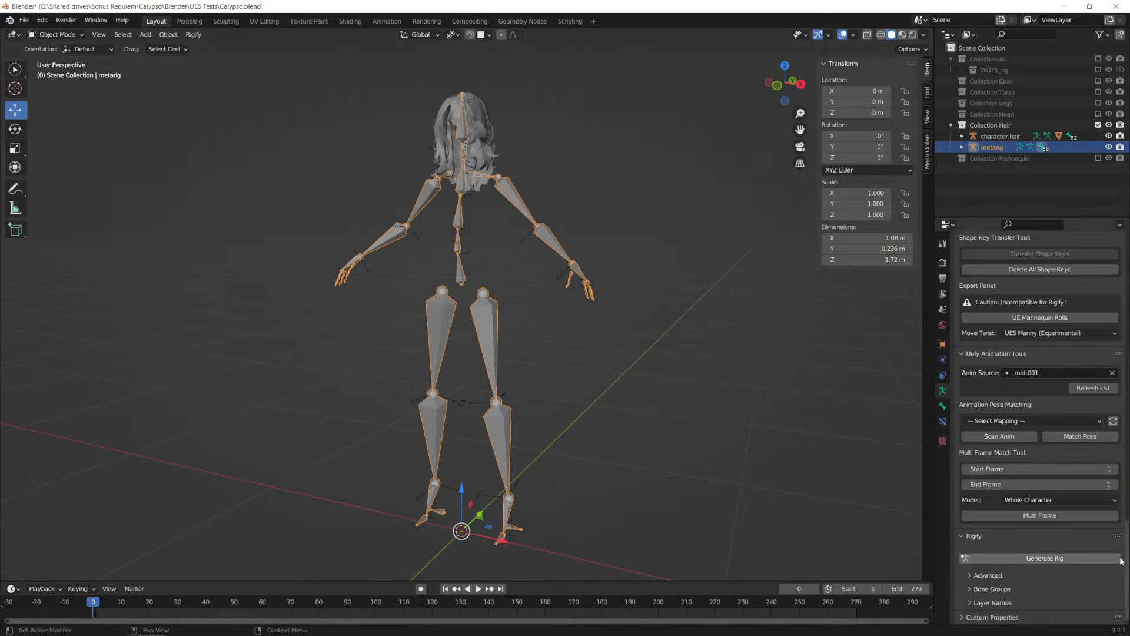
pyautogui.click(1048, 560)
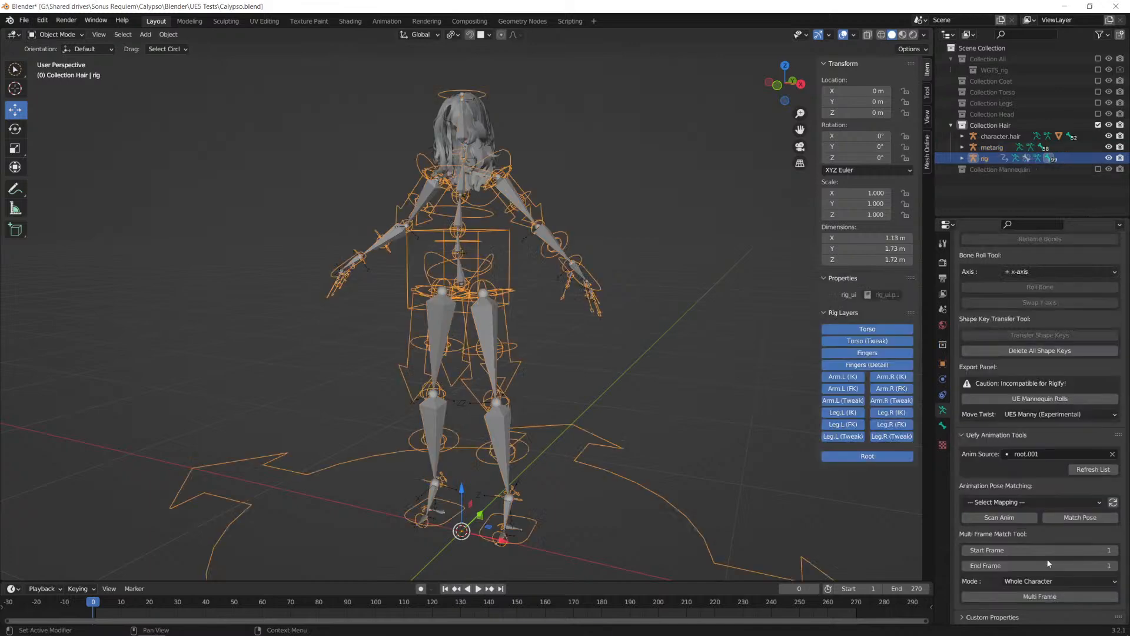
# Step: Extract the hair mesh from its character.hair armature as a standalone object, with Extract All enabled
pyautogui.moveTo(544, 362); pyautogui.dragTo(571, 362, button='middle')
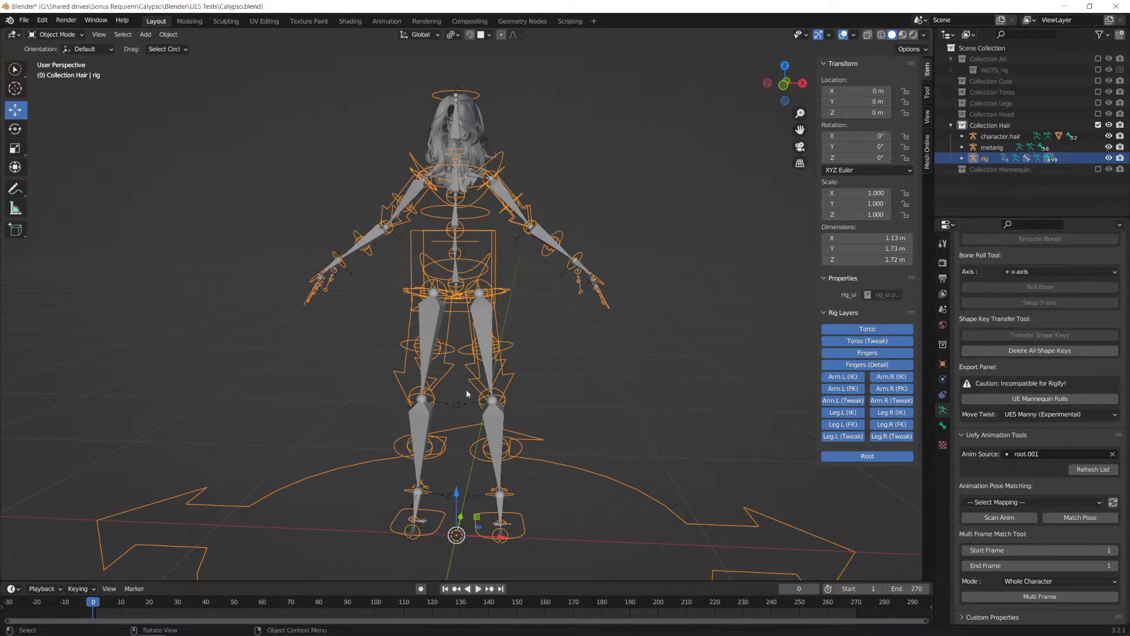
pyautogui.click(469, 117)
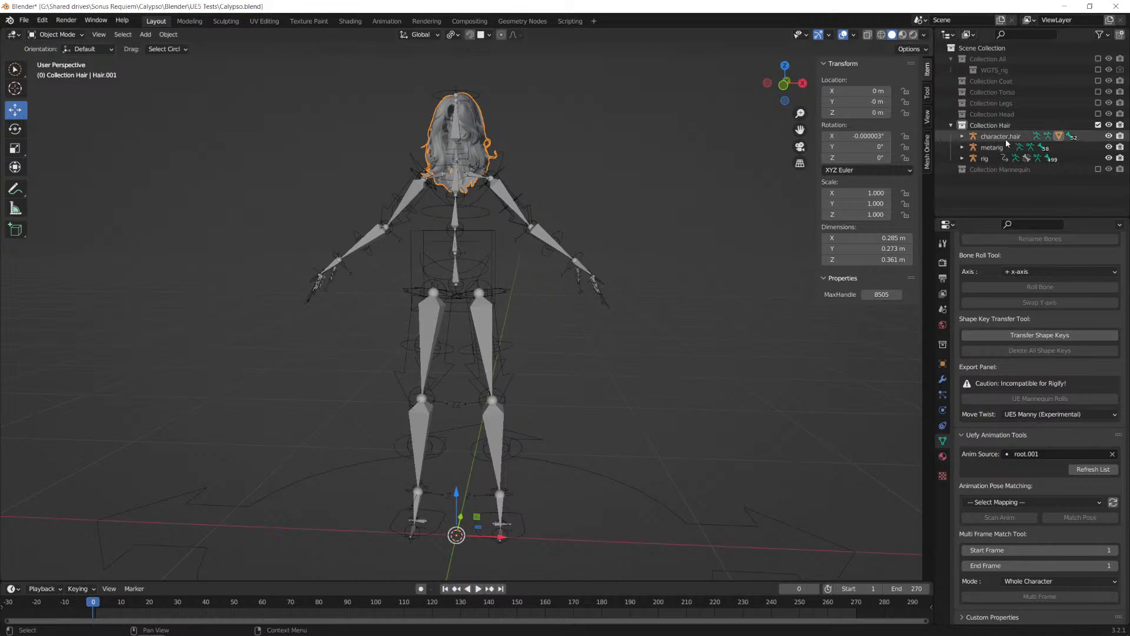
pyautogui.scroll(15, 1049, 409)
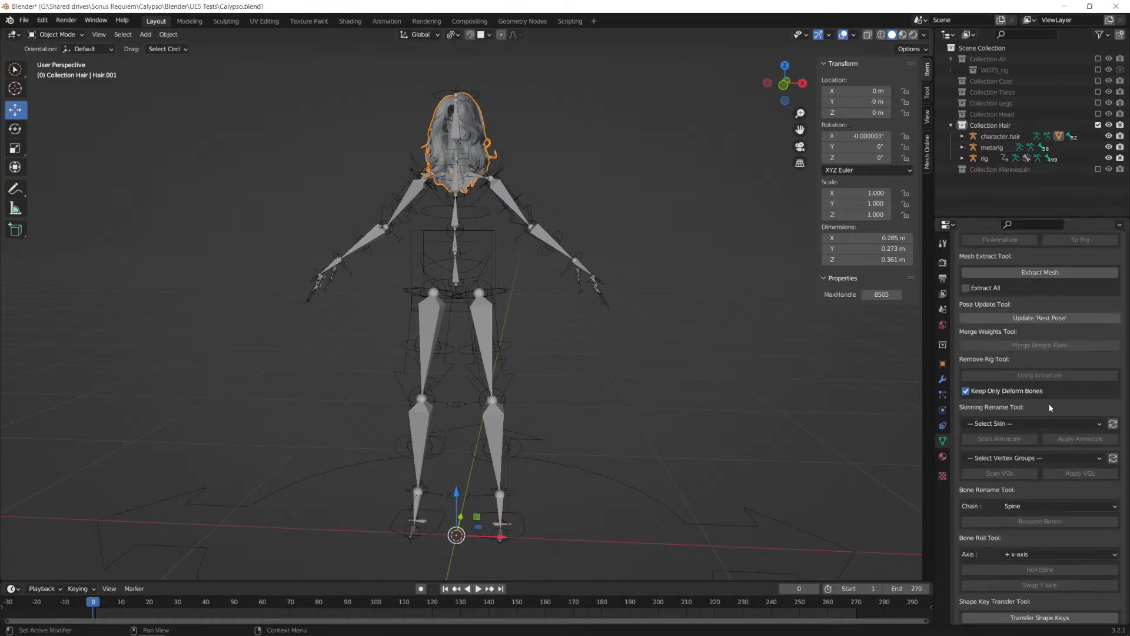
pyautogui.scroll(1, 1050, 409)
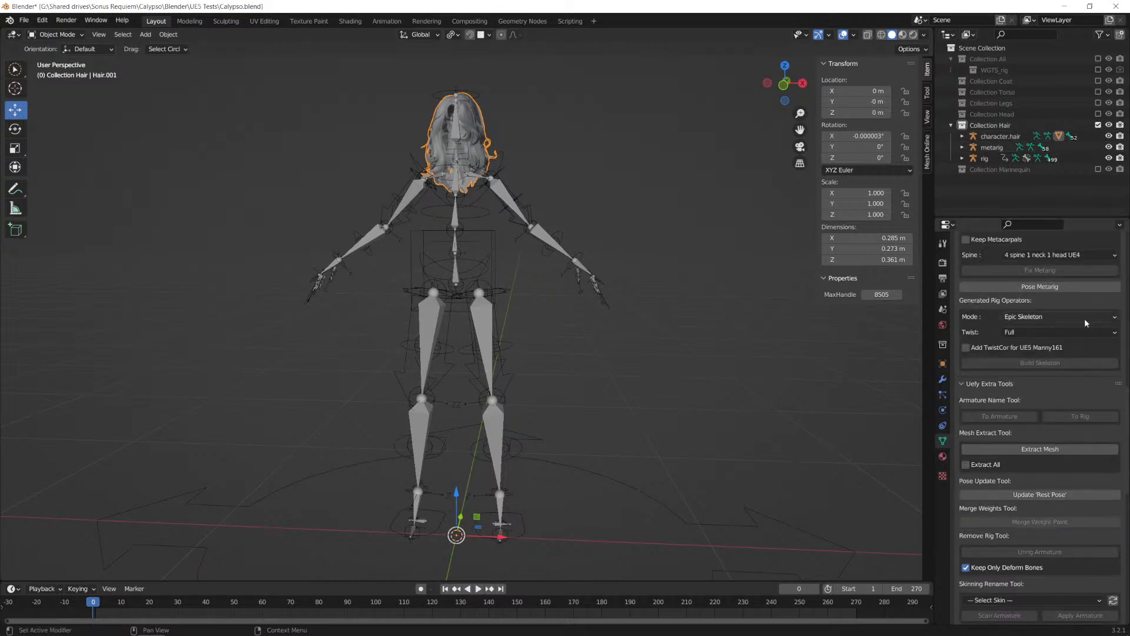
pyautogui.scroll(13, 1087, 348)
pyautogui.scroll(-16, 1092, 357)
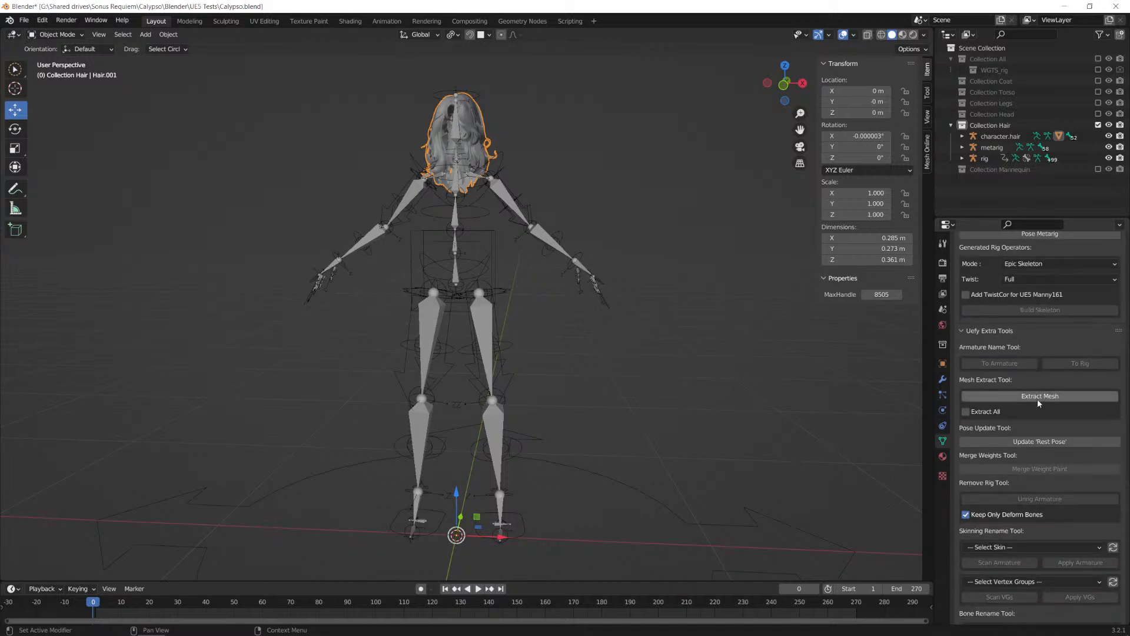
pyautogui.click(993, 412)
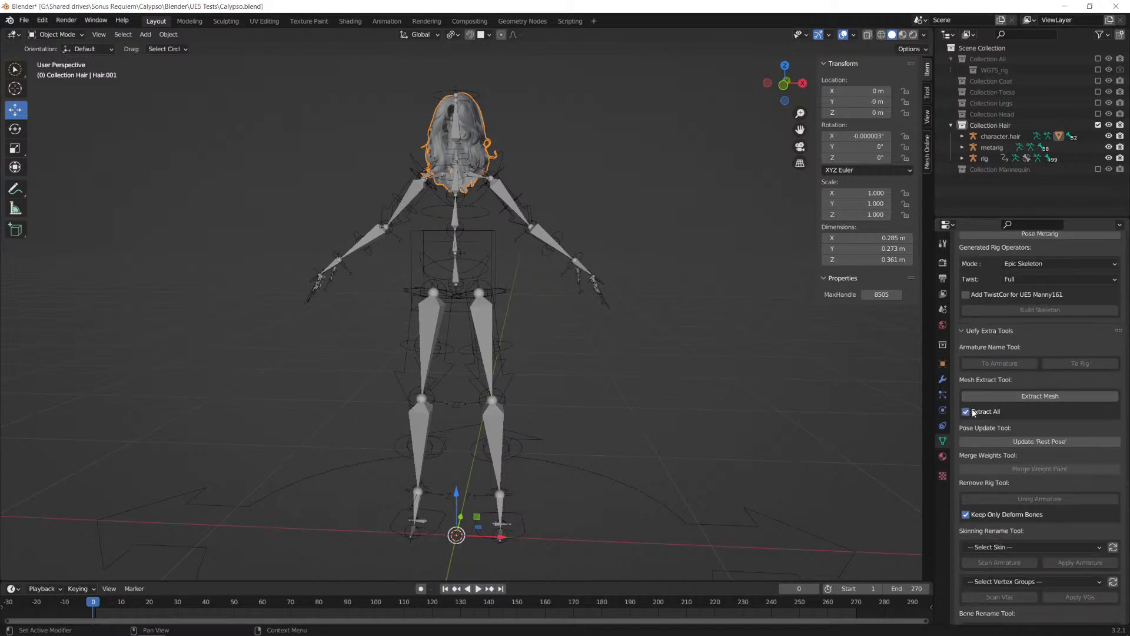
pyautogui.click(1019, 397)
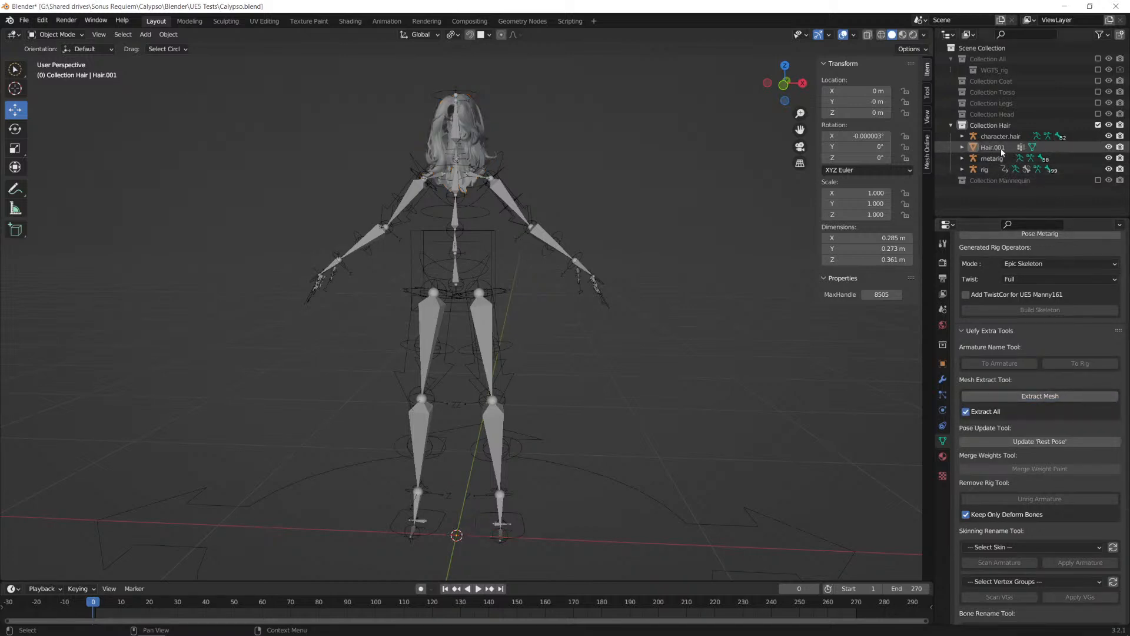
# Step: Parent the extracted Hair.001 mesh to the generated rig with Armature Deform and select only the rig
pyautogui.keyDown('shift'); pyautogui.click(502, 159); pyautogui.keyUp('shift')
pyautogui.hotkey('ctrl', 'p')
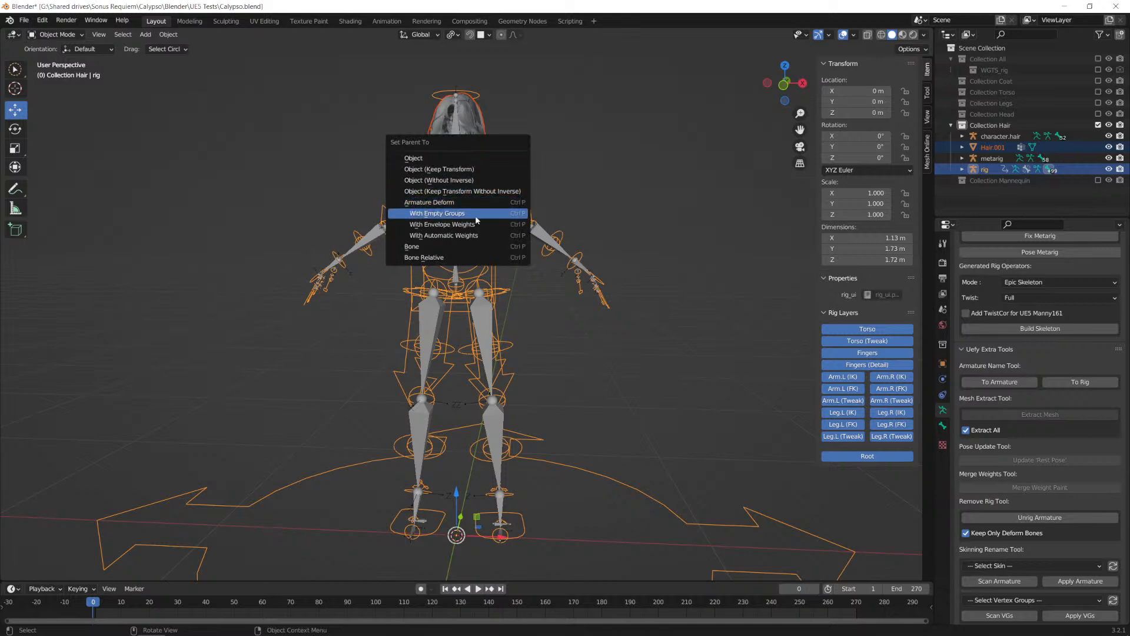
pyautogui.click(445, 203)
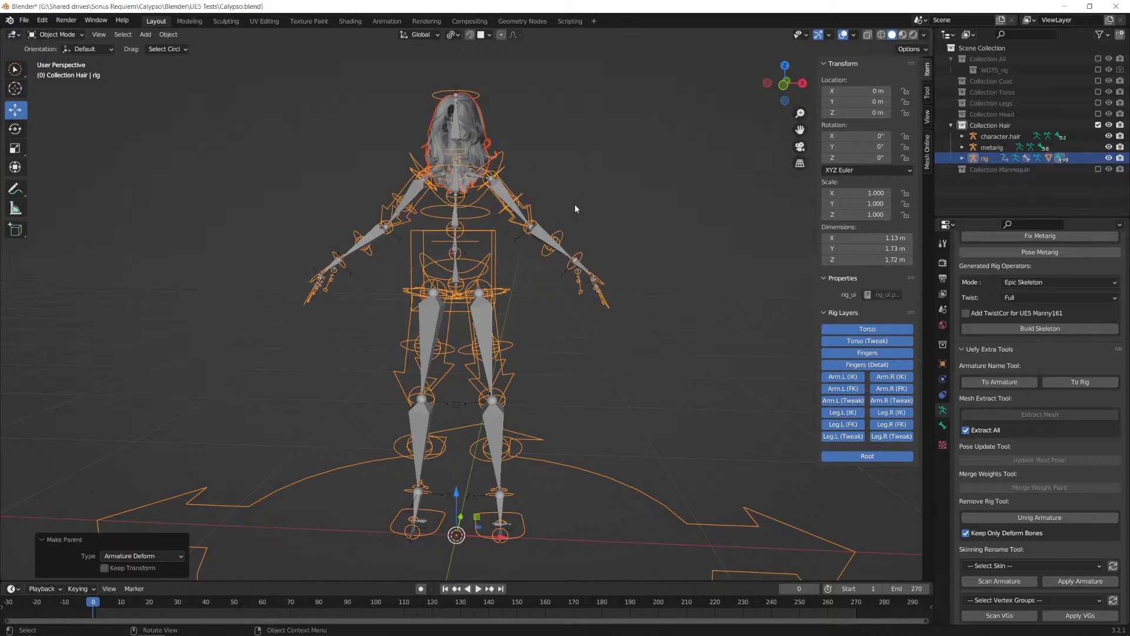
pyautogui.click(497, 242)
pyautogui.click(535, 269)
pyautogui.click(494, 242)
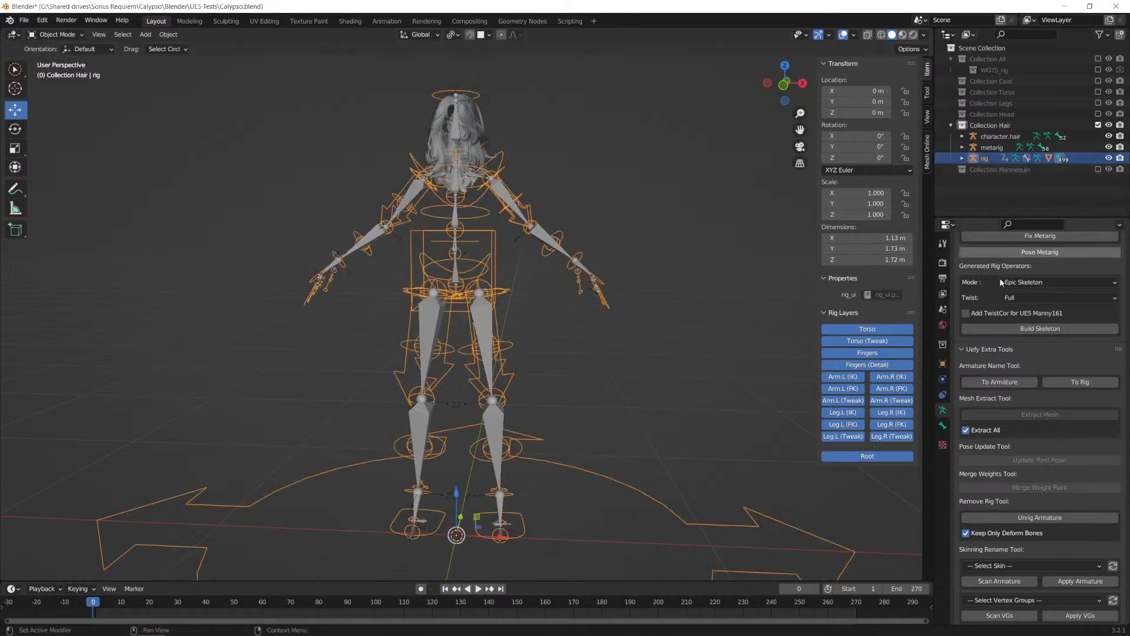
# Step: Try to build the game-engine skeleton from the generated rig in Epic Skeleton mode
pyautogui.scroll(-5, 1015, 357)
pyautogui.scroll(10, 1019, 361)
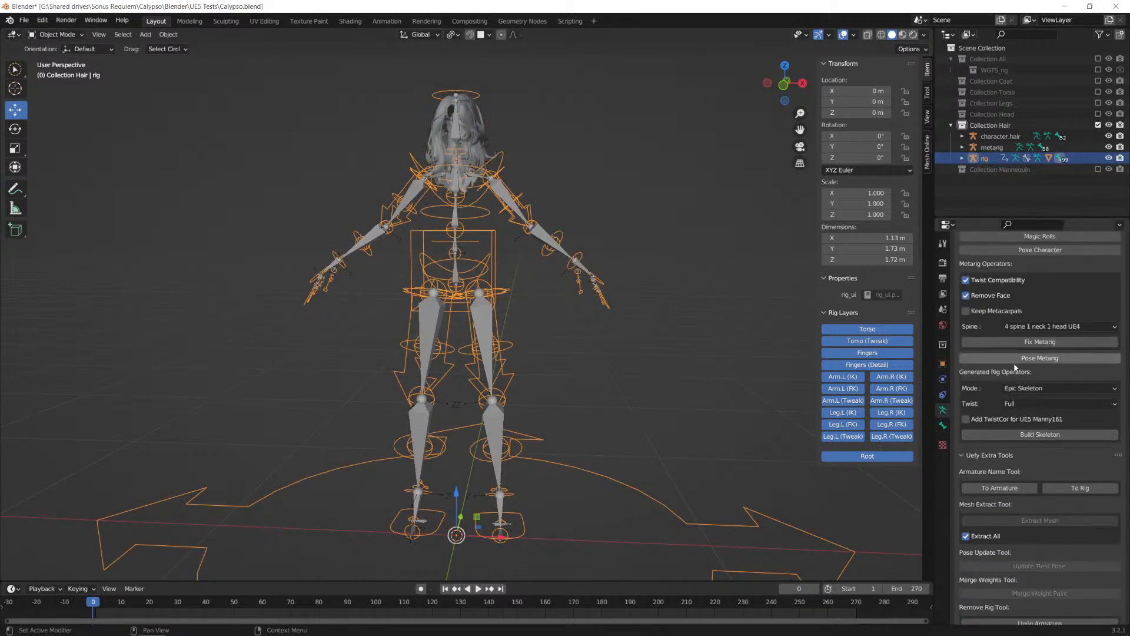
pyautogui.click(1034, 436)
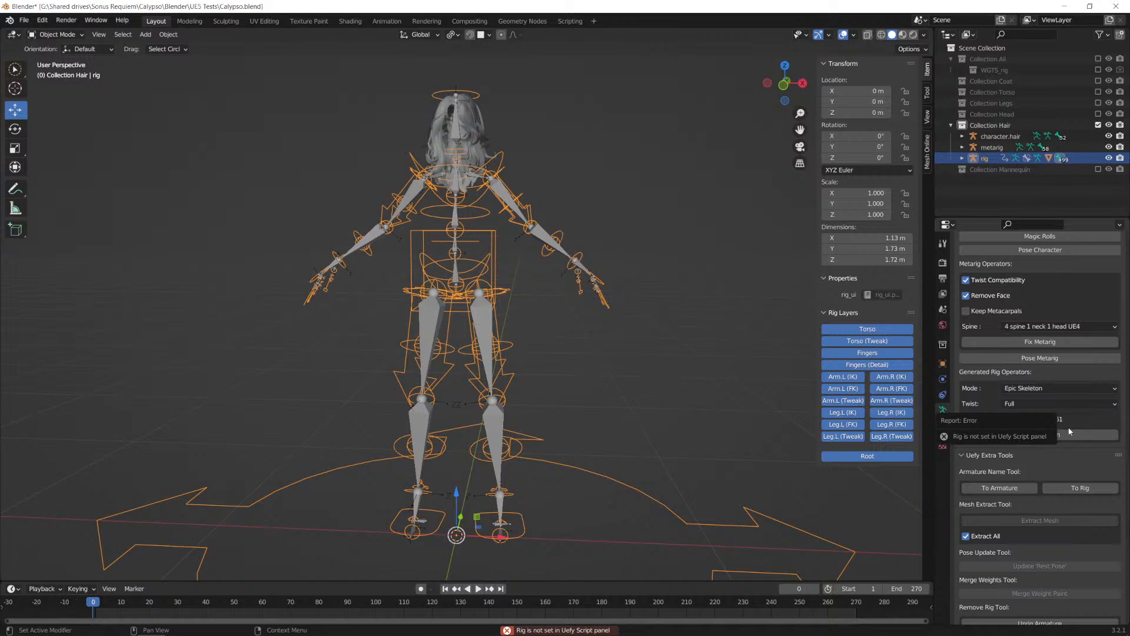
# Step: Refresh Uefy's object list and set its Rig property to the generated rig
pyautogui.scroll(8, 1075, 293)
pyautogui.click(1030, 377)
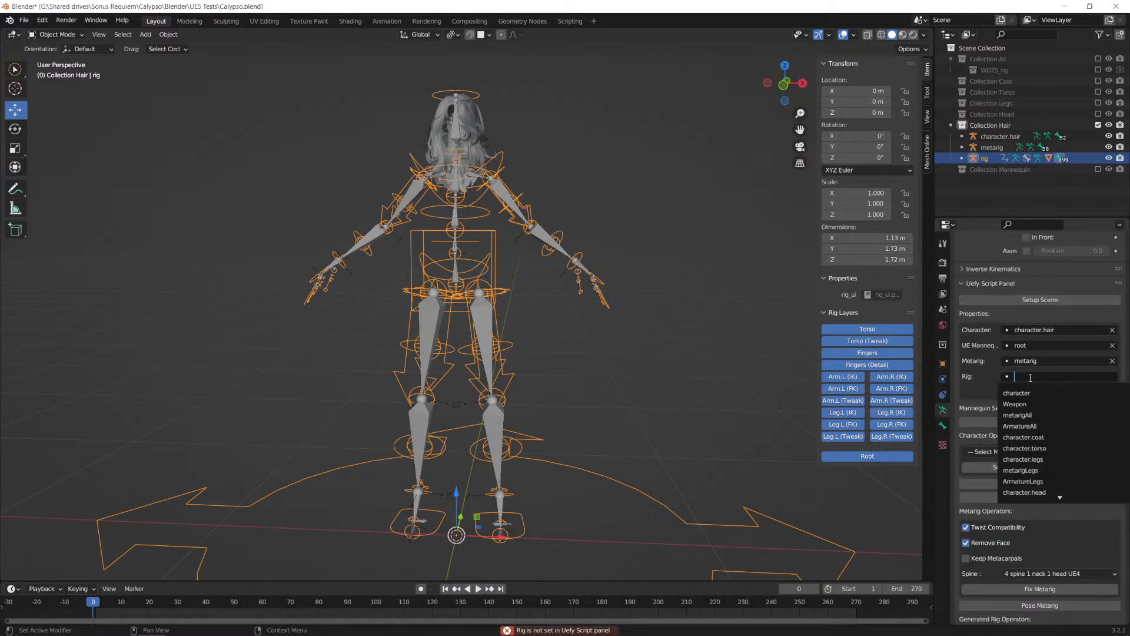
pyautogui.click(983, 406)
pyautogui.click(1092, 395)
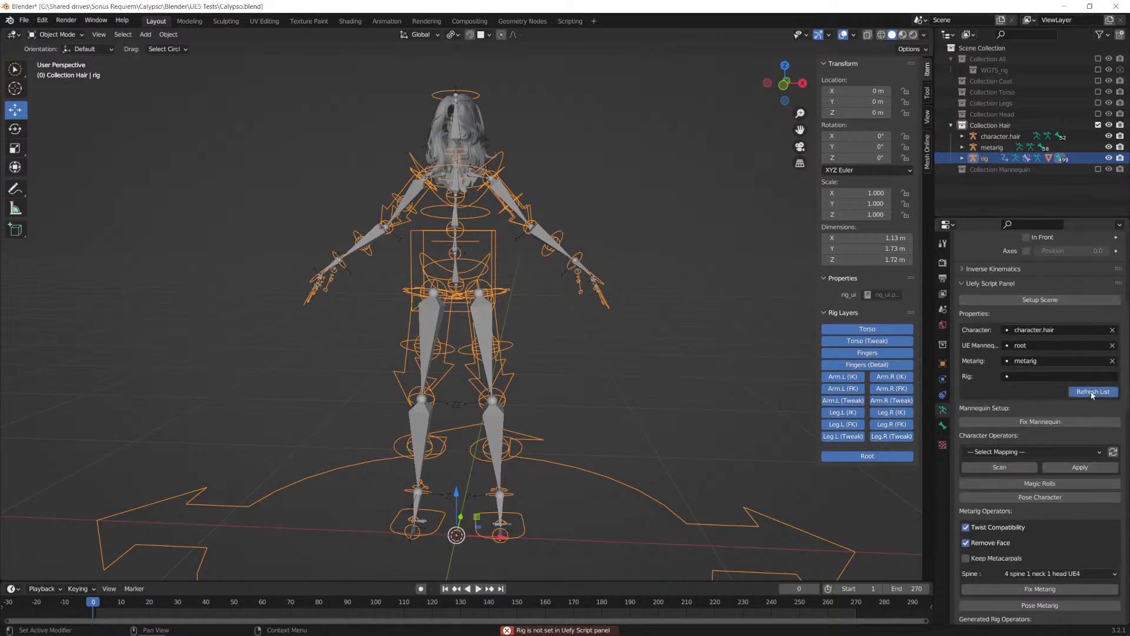
pyautogui.click(1030, 376)
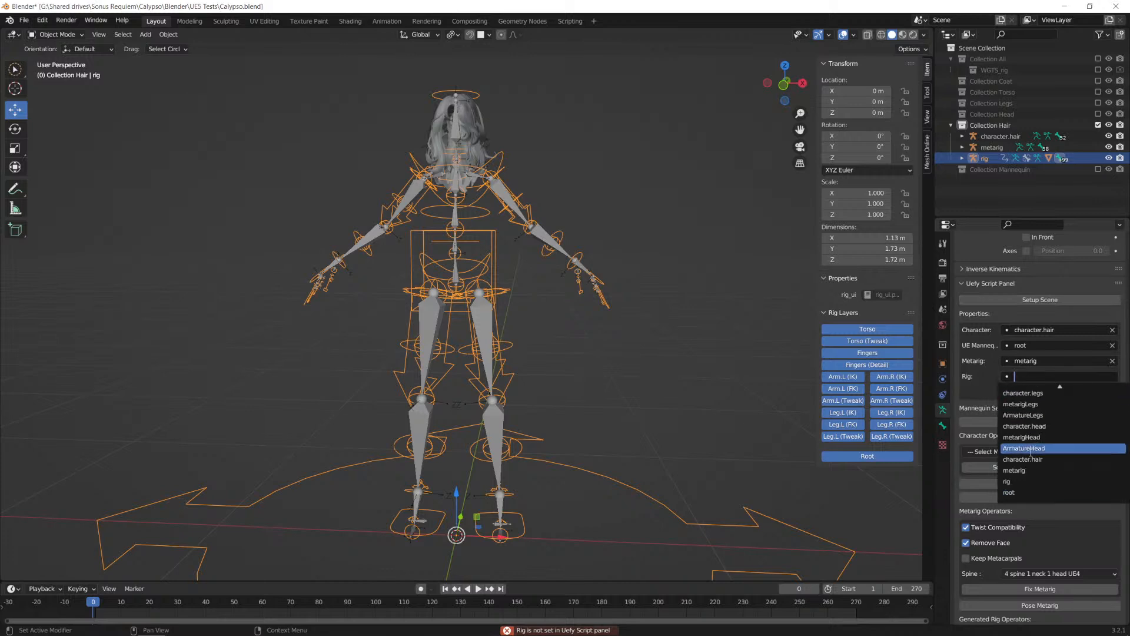
pyautogui.click(1018, 479)
# Step: Build the Uefy skeleton from the assigned rig in Epic Skeleton mode with Full twist
pyautogui.scroll(-8, 1001, 424)
pyautogui.scroll(-2, 994, 396)
pyautogui.click(1041, 419)
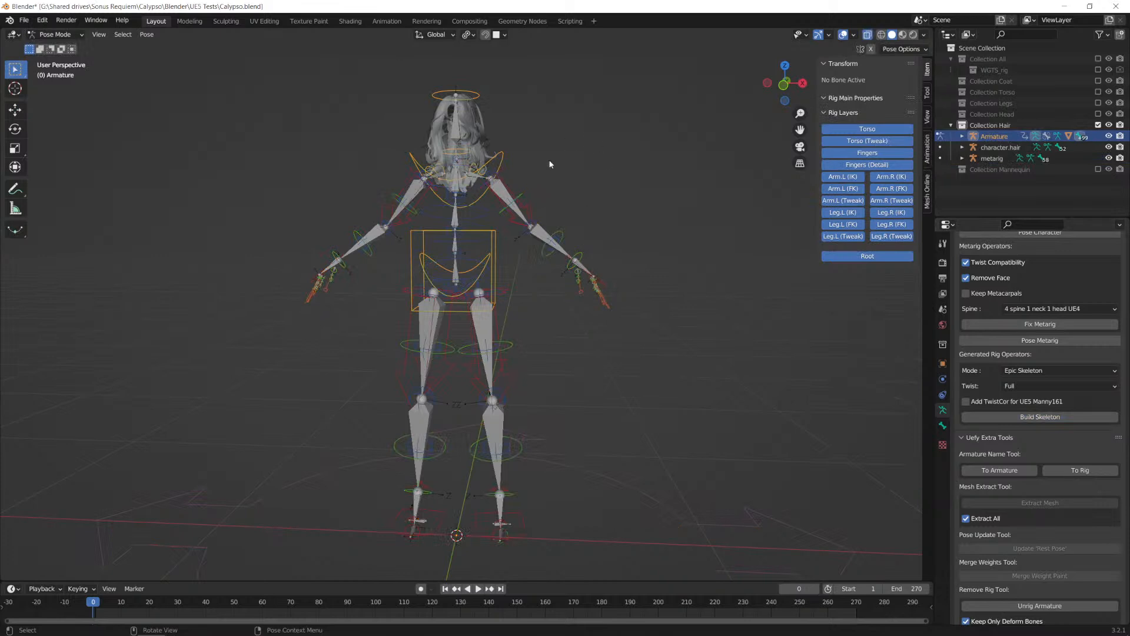
# Step: Test the hair rig by moving the torso control sideways and rotating the chest control about -35.4°
pyautogui.click(498, 267)
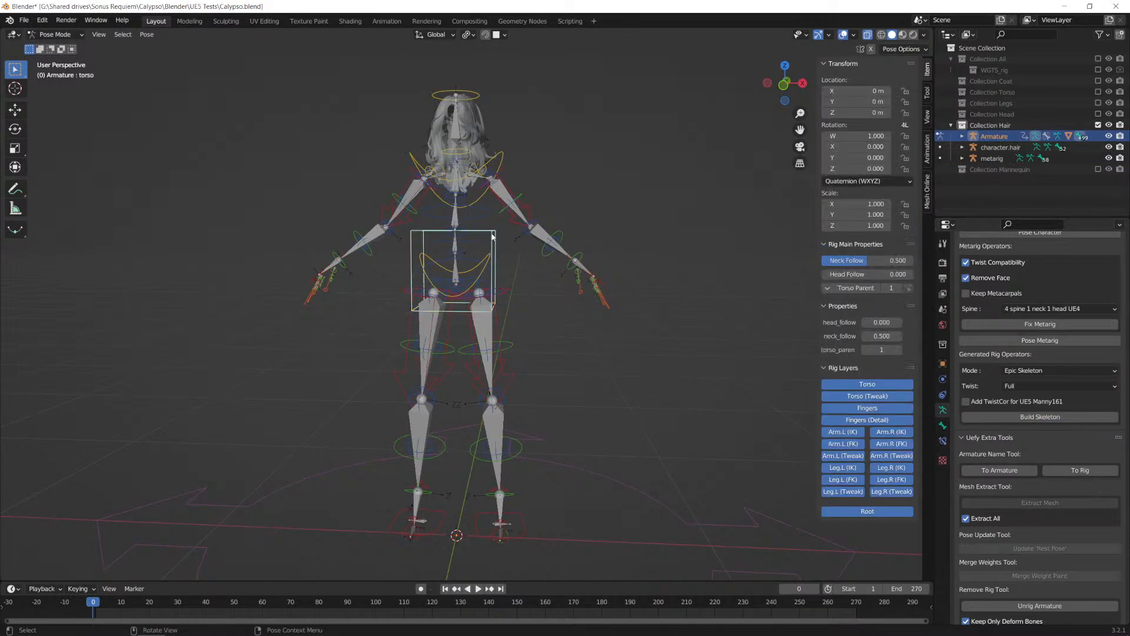
pyautogui.press('g')
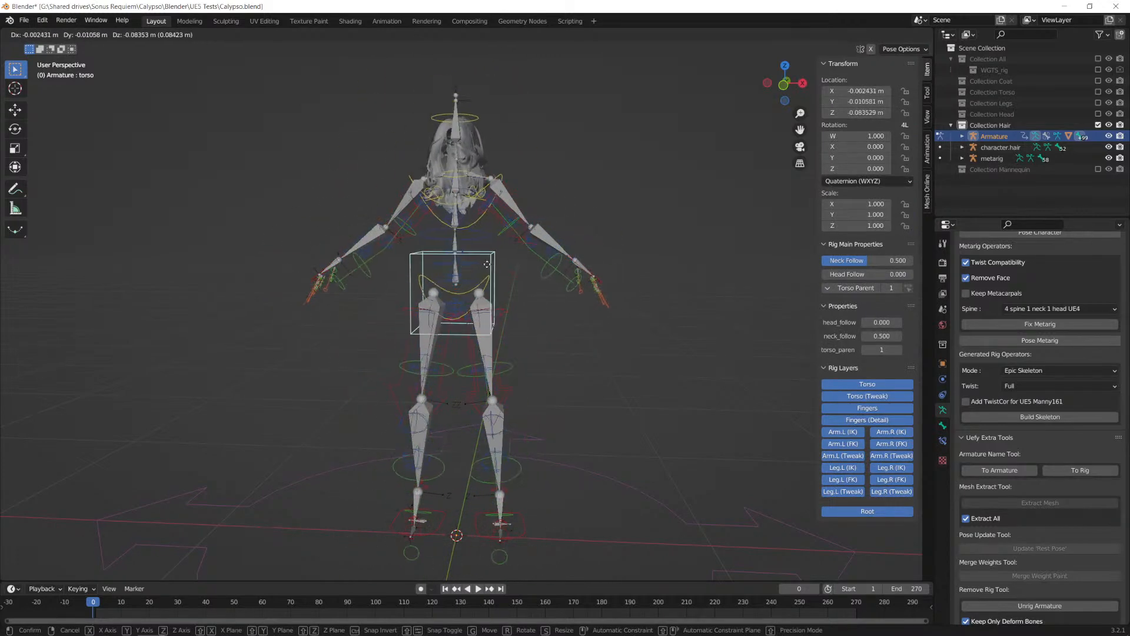
pyautogui.click(398, 237)
pyautogui.click(446, 162)
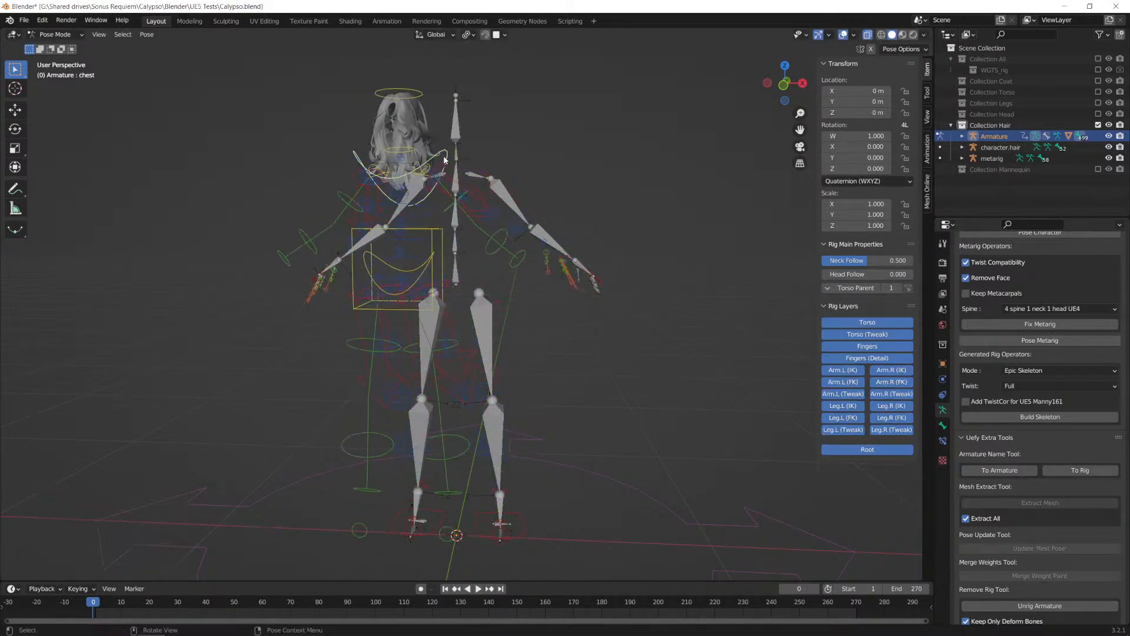
pyautogui.press('r')
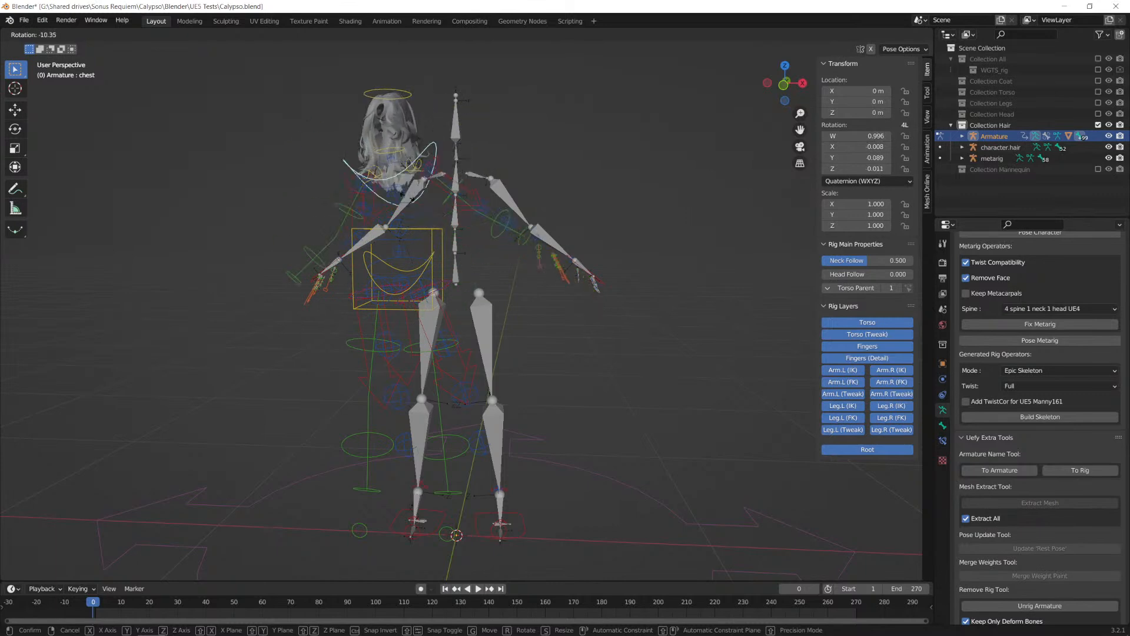
pyautogui.click(399, 198)
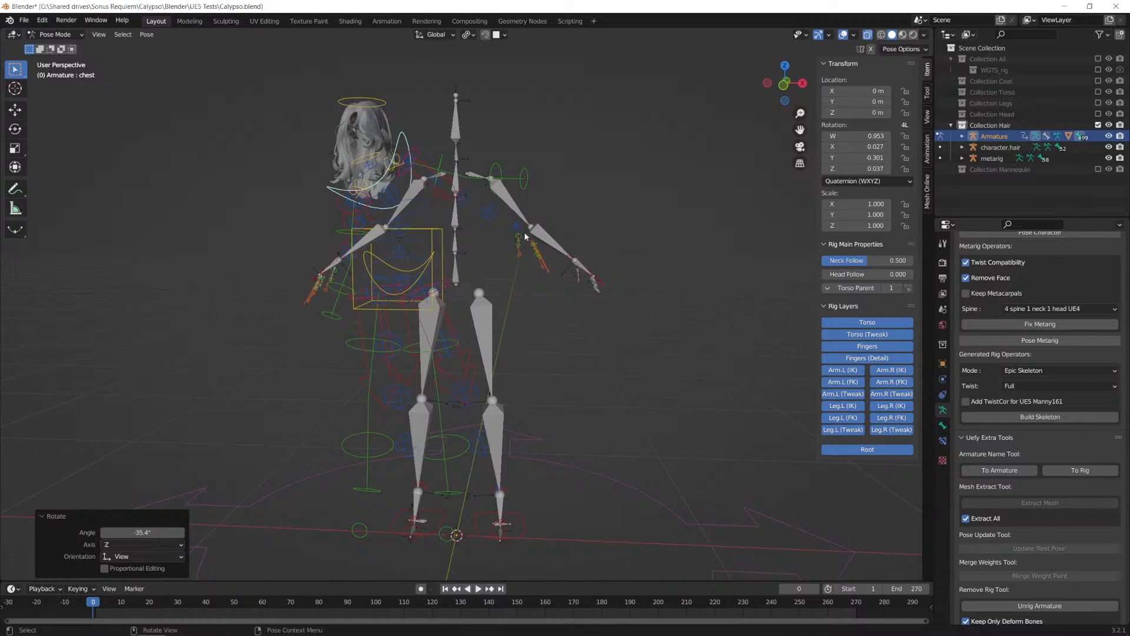
# Step: Clear all transforms on every bone of the hair rig and return to Object Mode
pyautogui.press('a')
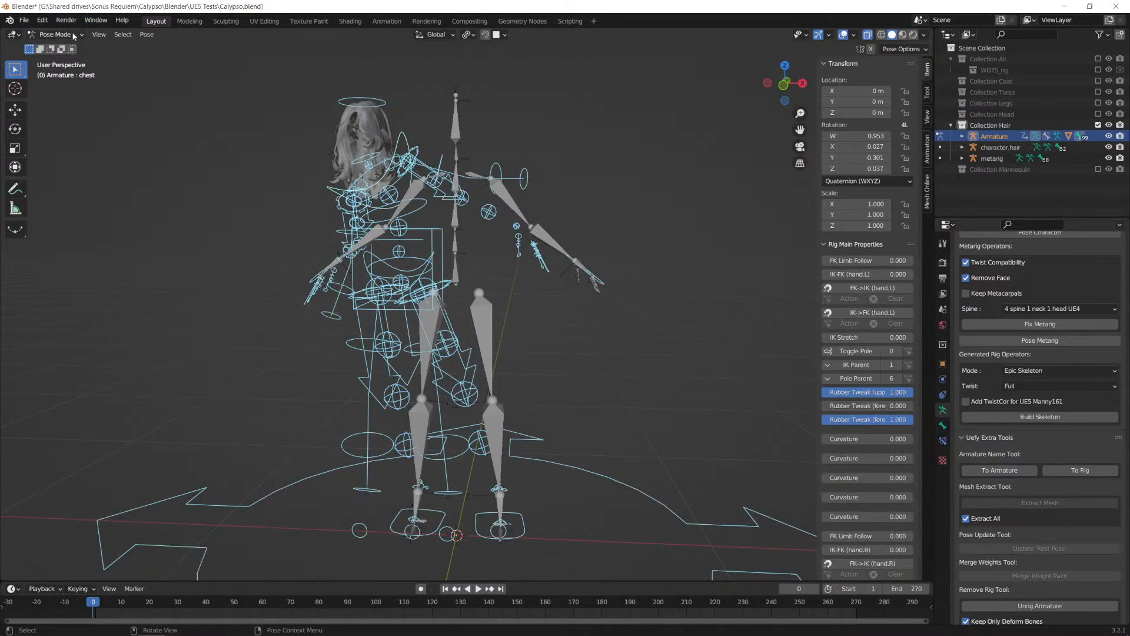
pyautogui.click(55, 34)
pyautogui.click(147, 35)
pyautogui.moveTo(207, 62)
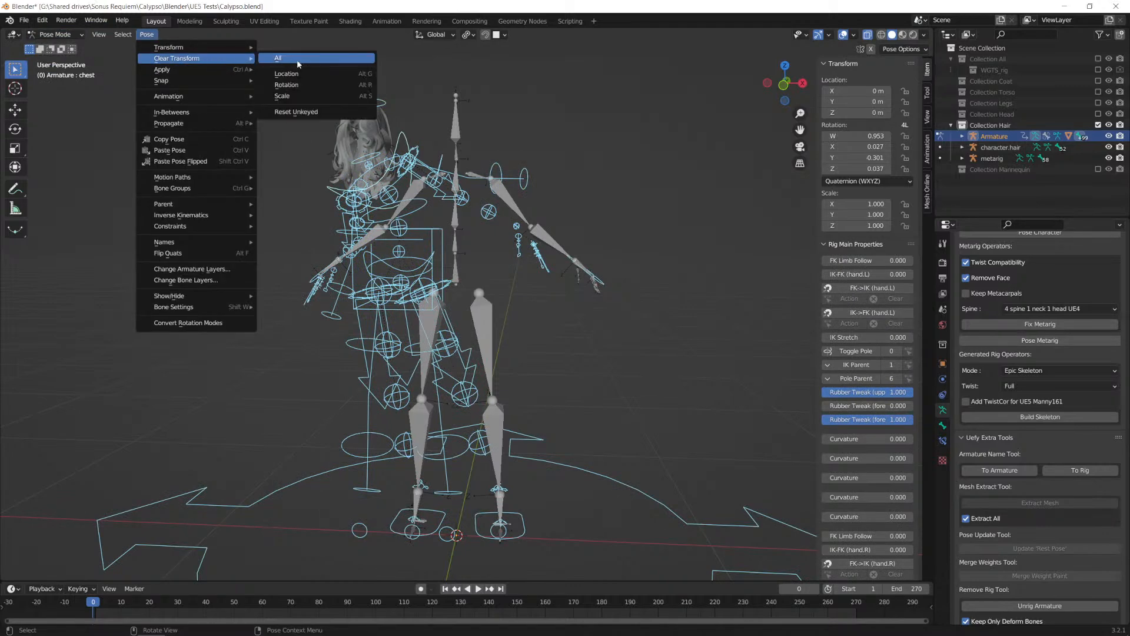
pyautogui.click(297, 59)
pyautogui.click(55, 34)
pyautogui.click(59, 44)
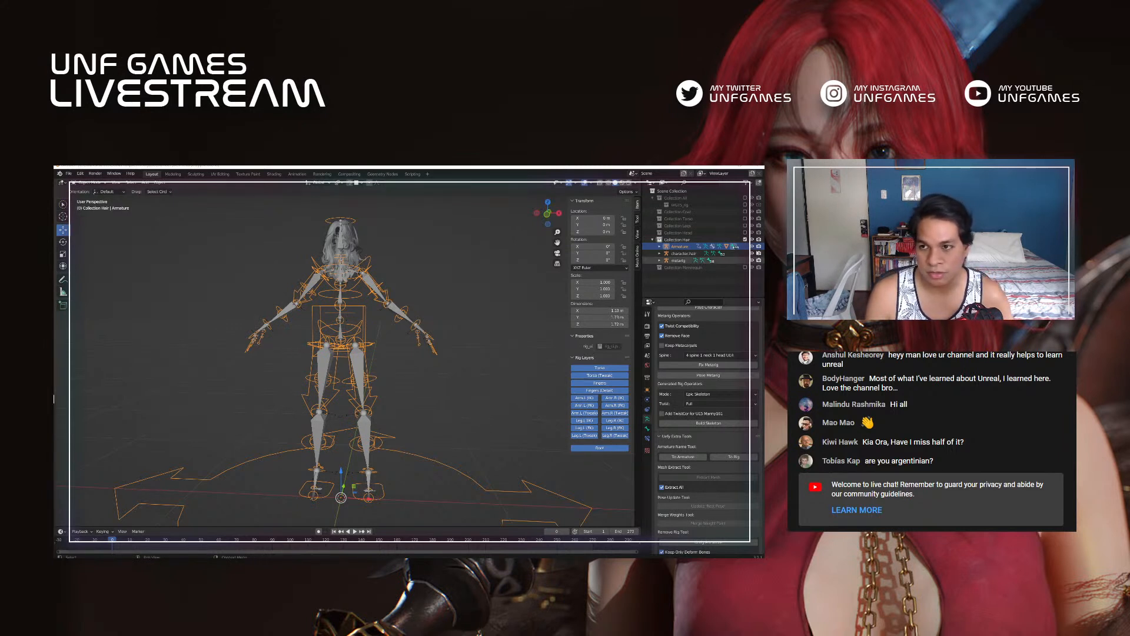
# Step: Include the Legs, Head and Torso collections in the view layer alongside the hair collection
pyautogui.click(745, 225)
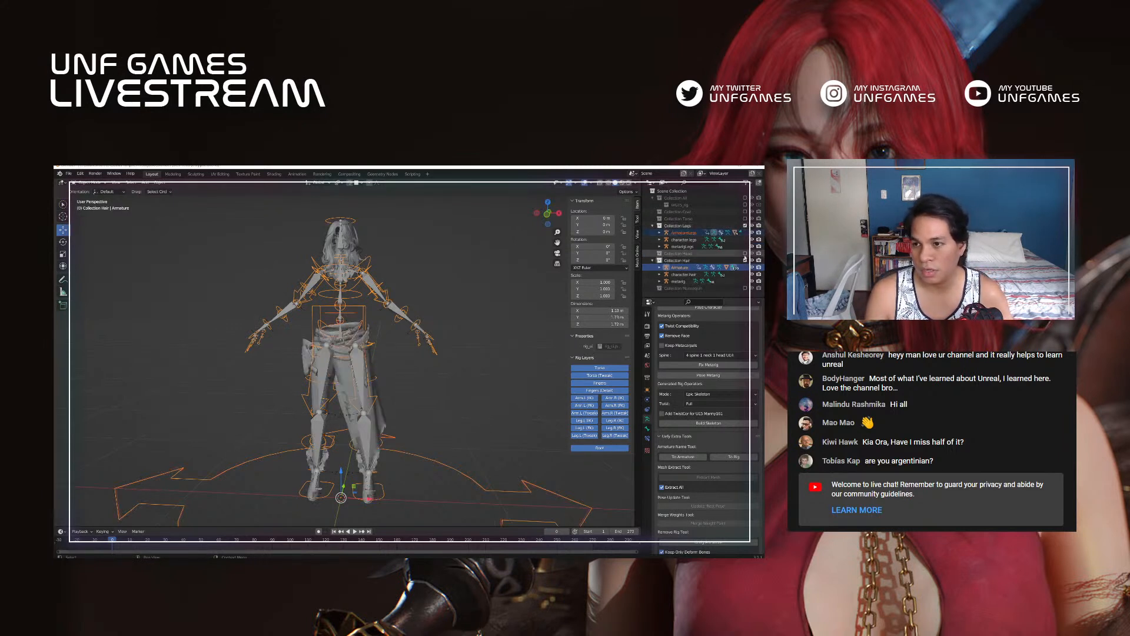
pyautogui.click(745, 254)
pyautogui.click(745, 218)
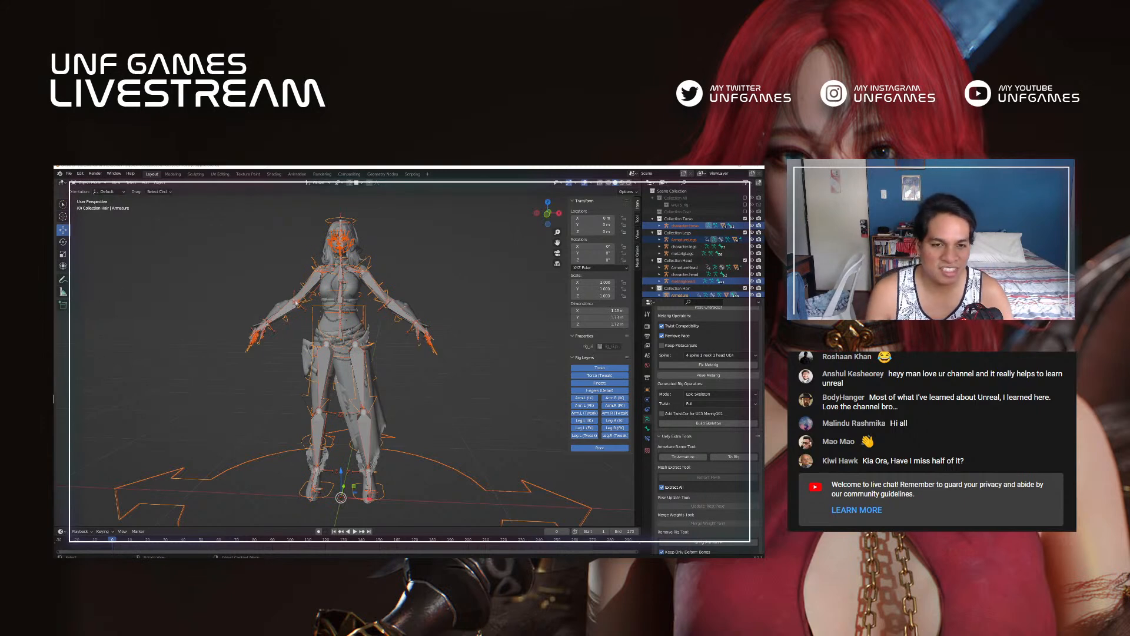
# Step: Switch to YouTube and look through the comments under the video "Rigging a character for Unreal Engine with Blender, Rigify and Uefy 2"
pyautogui.hotkey('alt', 'Tab')
pyautogui.hotkey('alt', 'Tab')
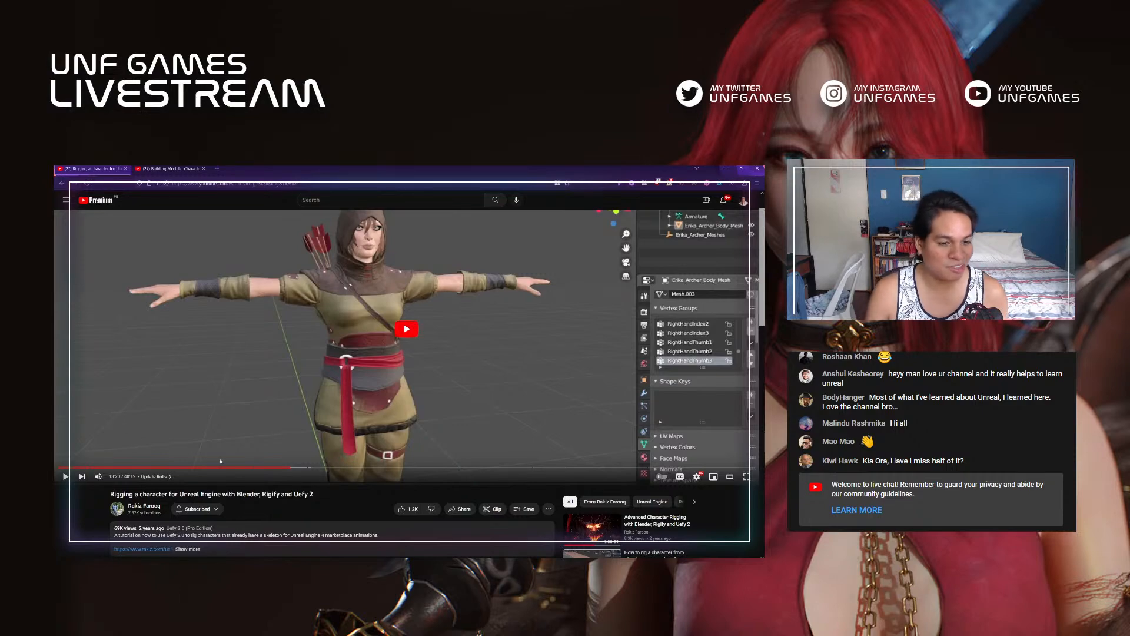
pyautogui.scroll(-5, 260, 490)
pyautogui.scroll(2, 259, 490)
pyautogui.scroll(-15, 259, 489)
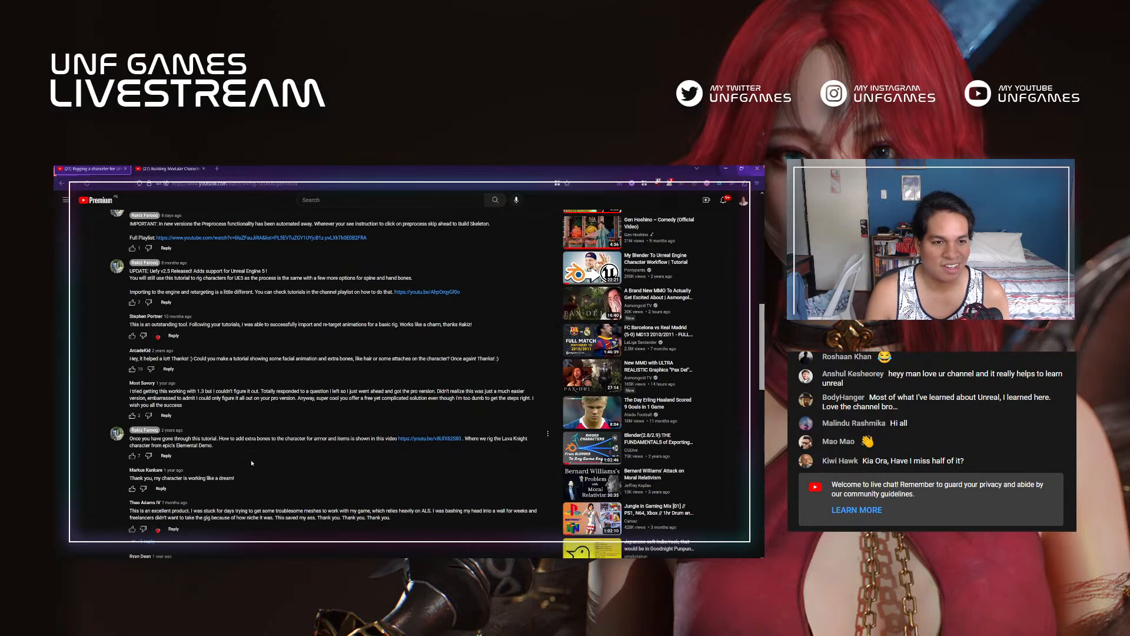
pyautogui.scroll(-10, 252, 461)
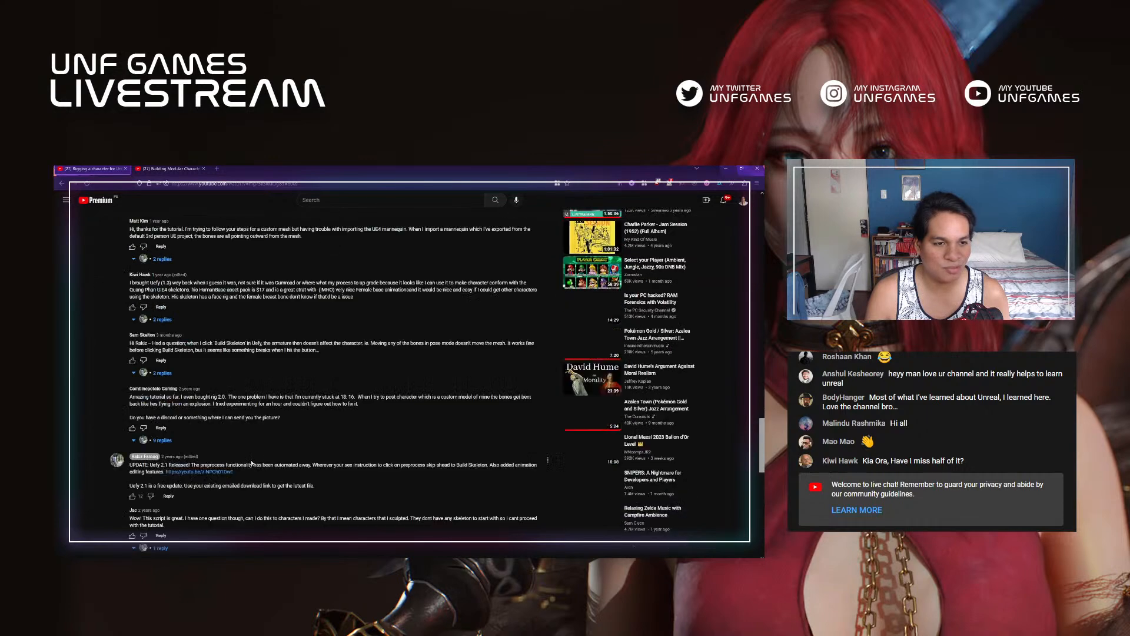
pyautogui.scroll(-10, 257, 466)
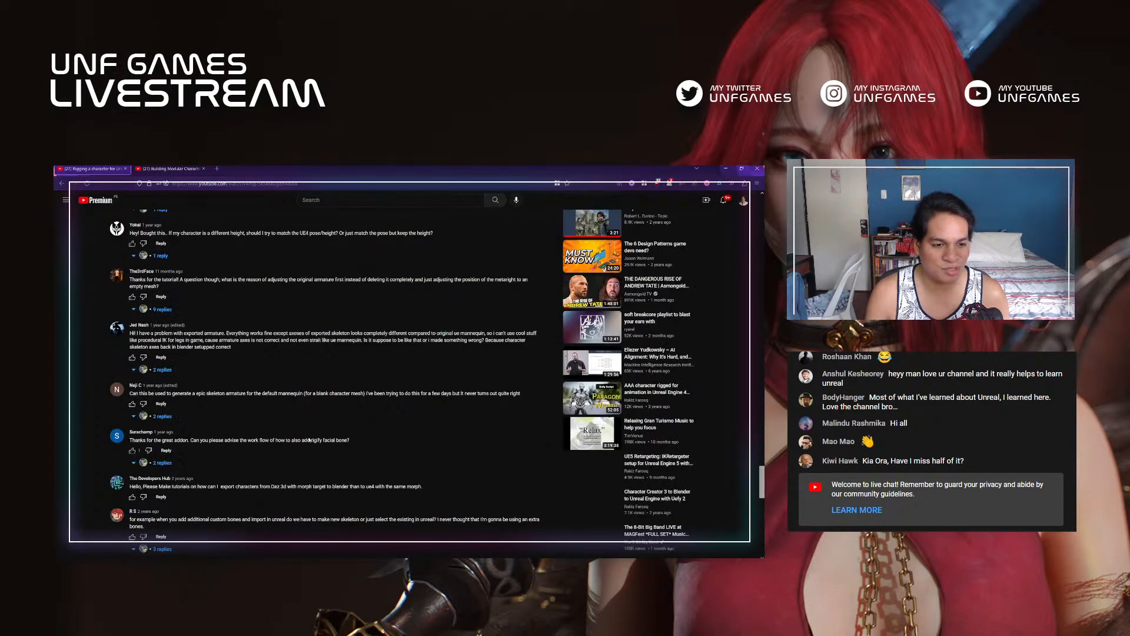
pyautogui.scroll(-10, 283, 435)
pyautogui.scroll(-10, 294, 406)
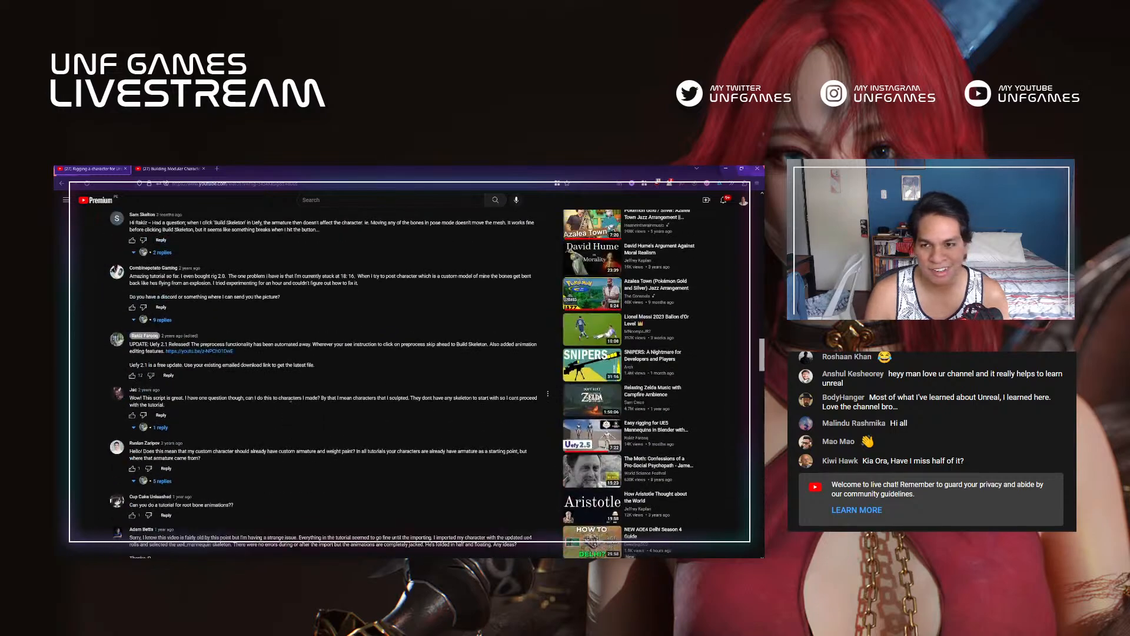
pyautogui.scroll(20, 289, 401)
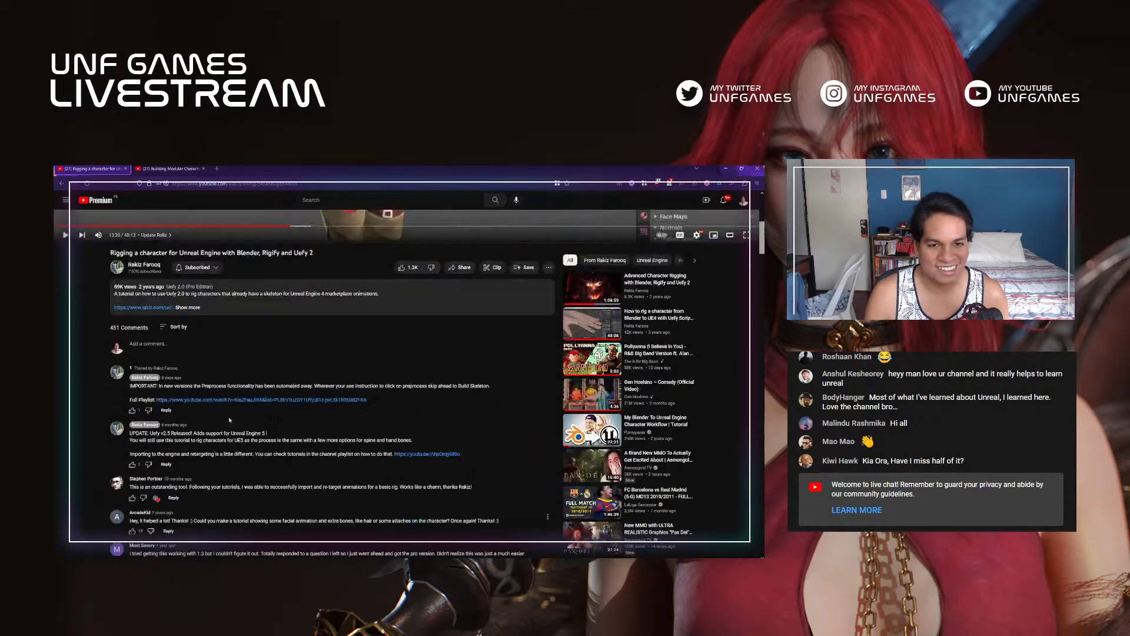
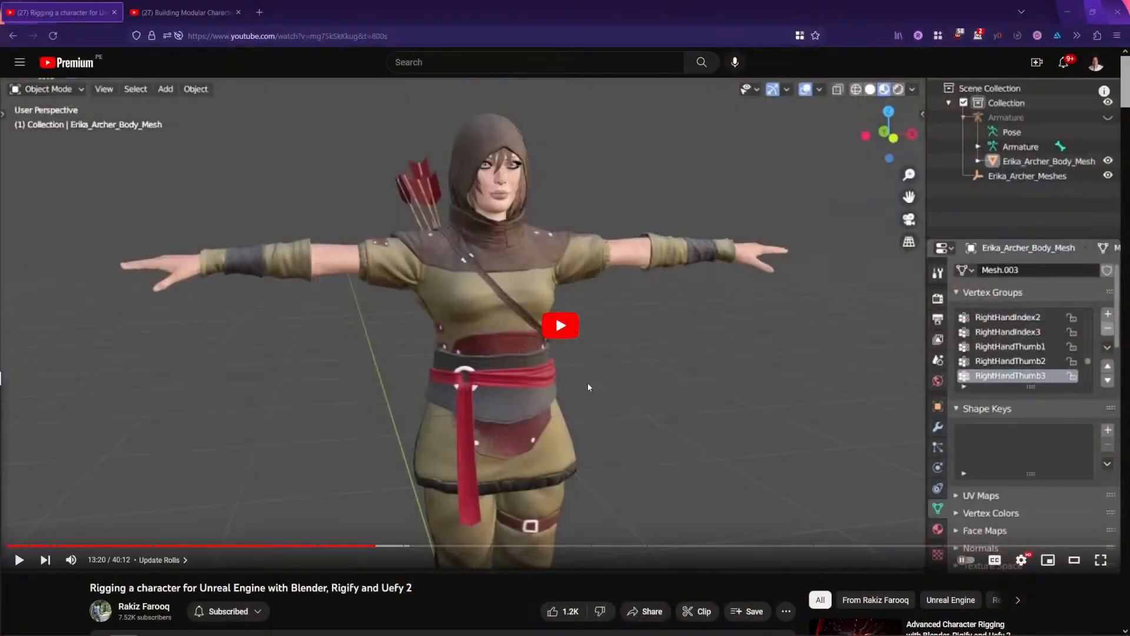
# Step: Switch to Blender and inspect the character with the Coat collection temporarily included in the view layer
pyautogui.hotkey('alt', 'Tab')
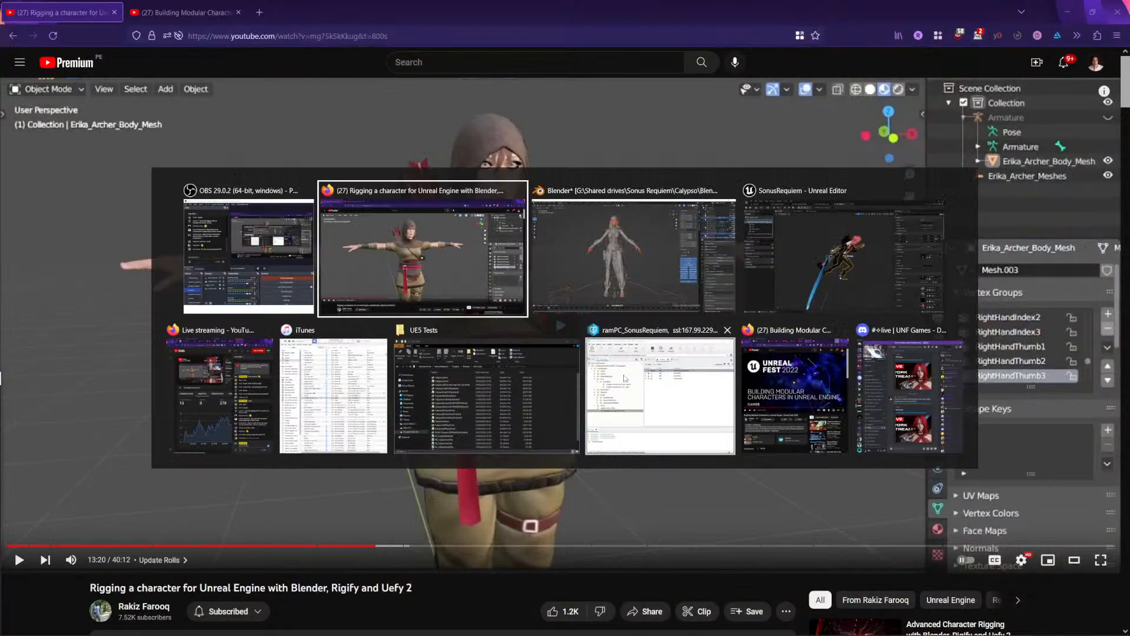
pyautogui.hotkey('alt', 'Tab')
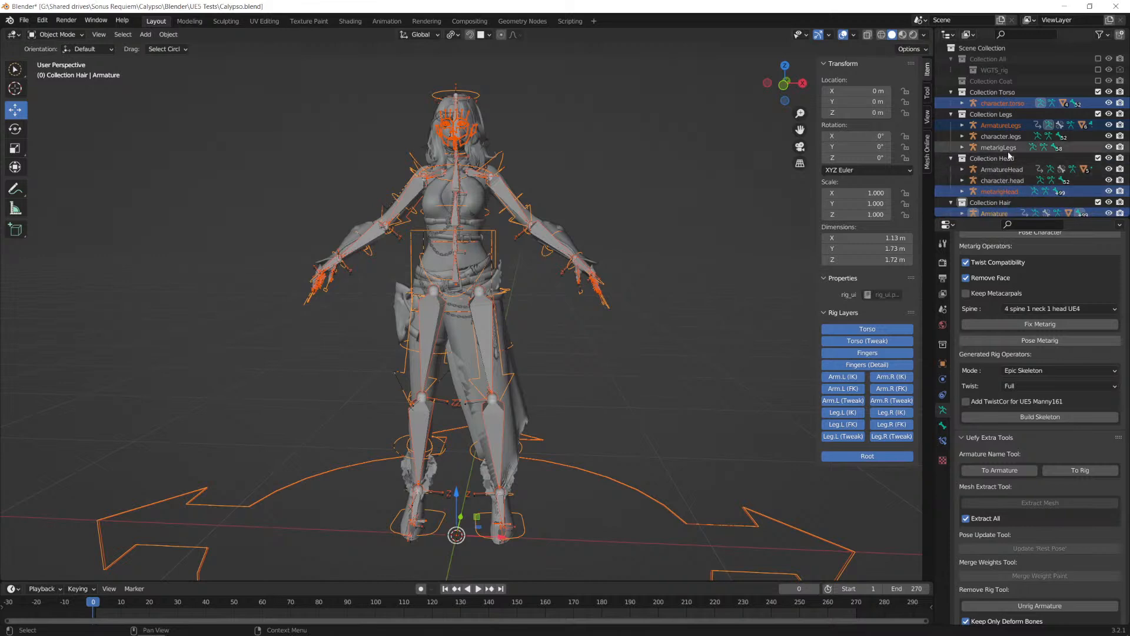
pyautogui.click(989, 125)
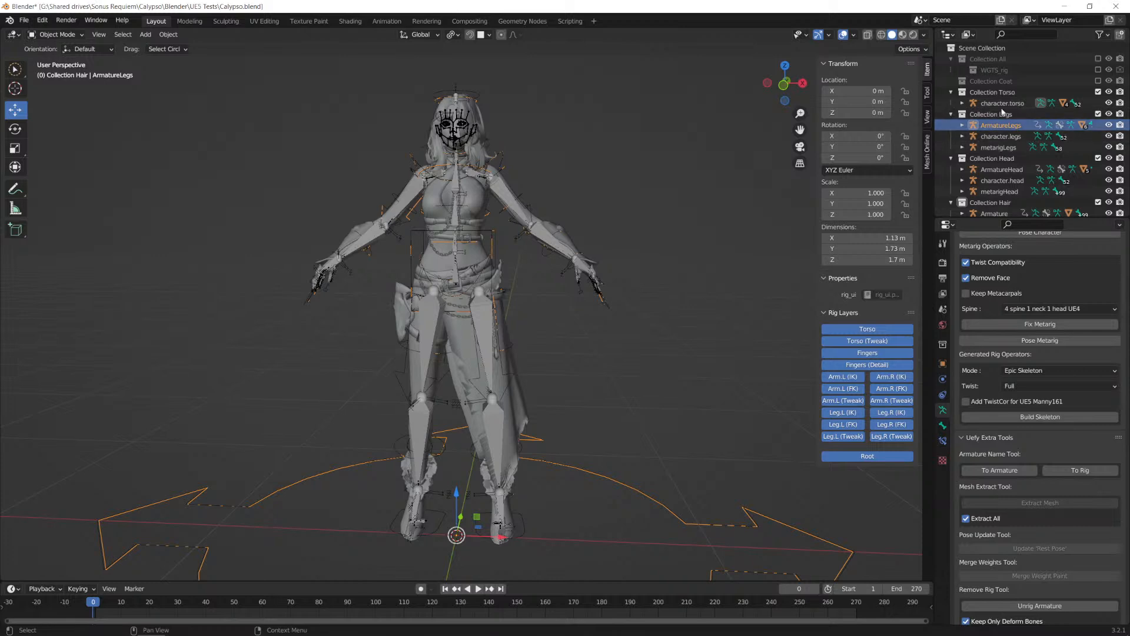
pyautogui.click(1098, 81)
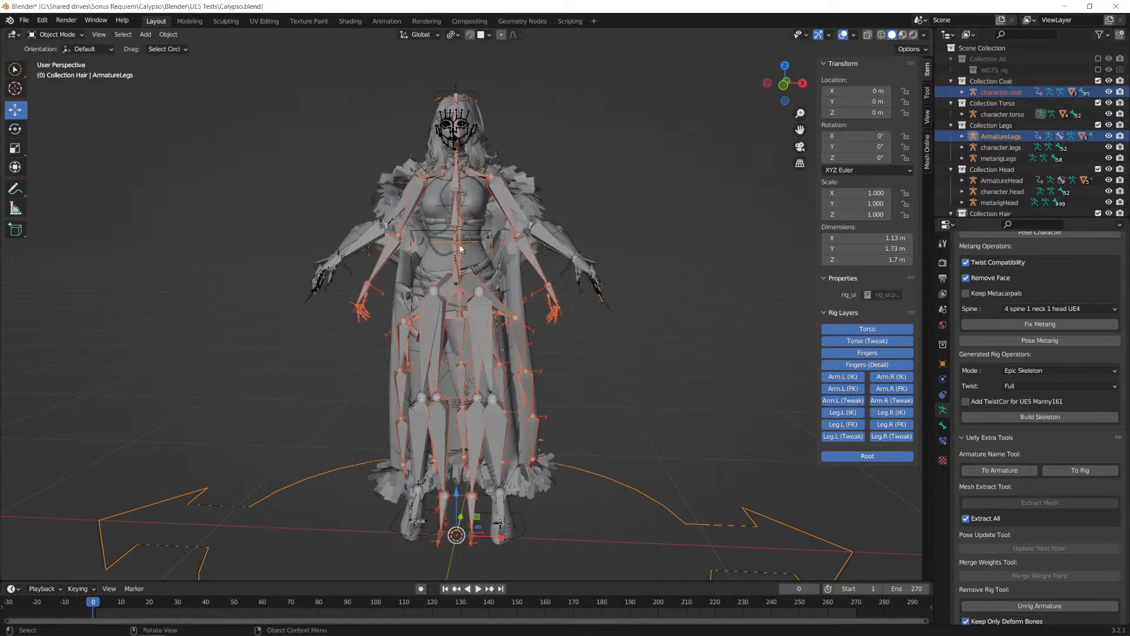
pyautogui.press('ctrl+KP_3')
pyautogui.moveTo(439, 303); pyautogui.dragTo(467, 281, button='middle')
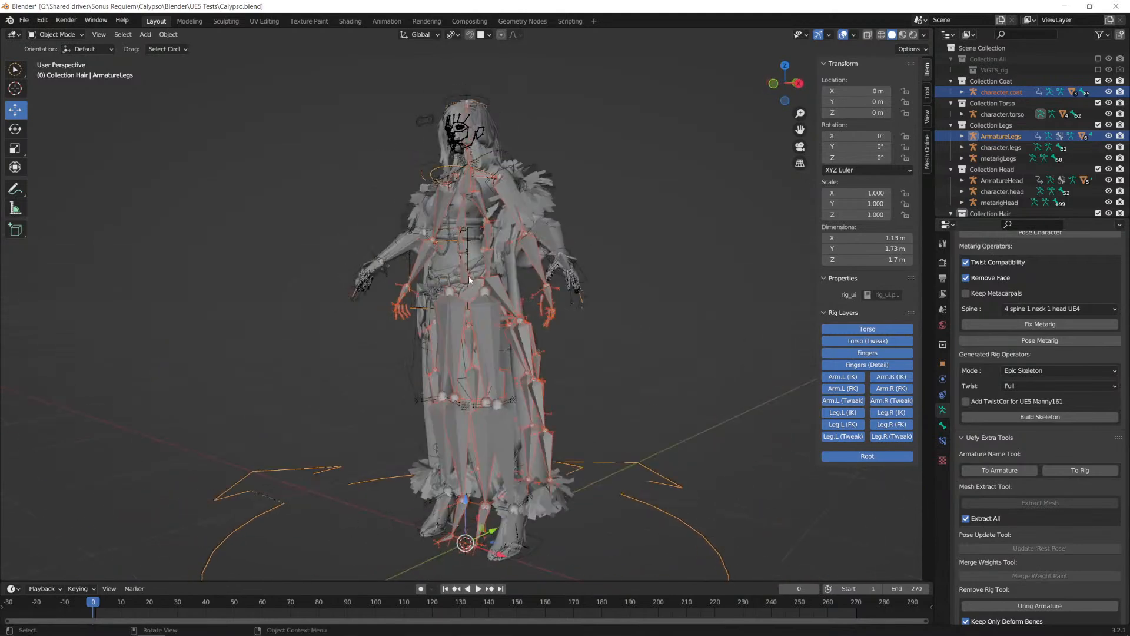
pyautogui.moveTo(589, 296); pyautogui.dragTo(539, 297, button='middle')
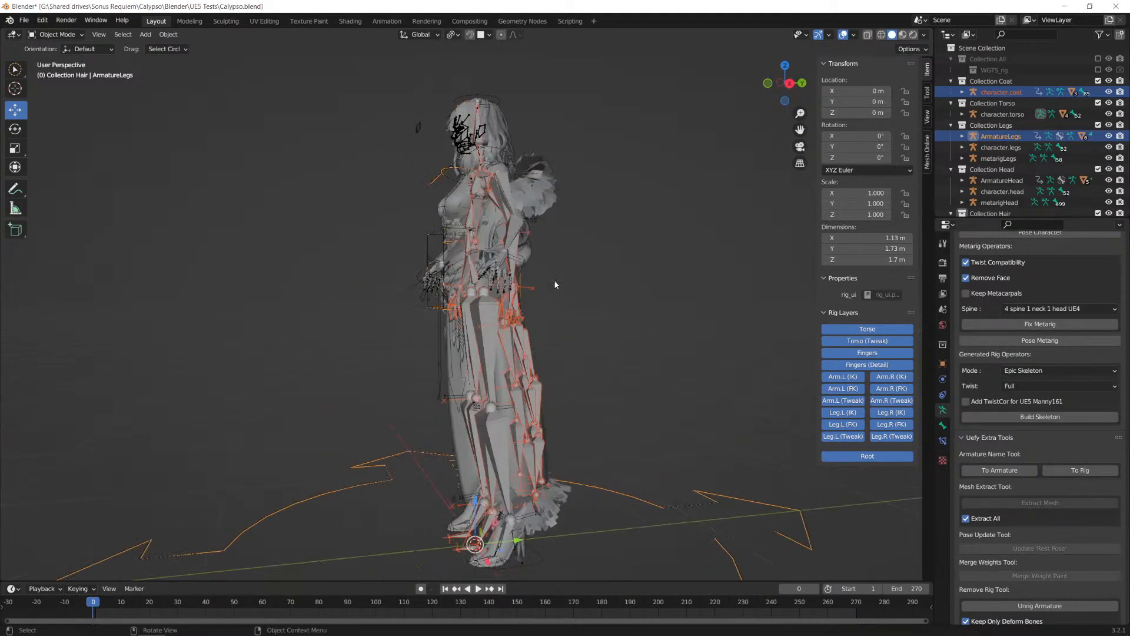
pyautogui.moveTo(554, 280); pyautogui.dragTo(452, 287, button='middle')
pyautogui.click(1098, 81)
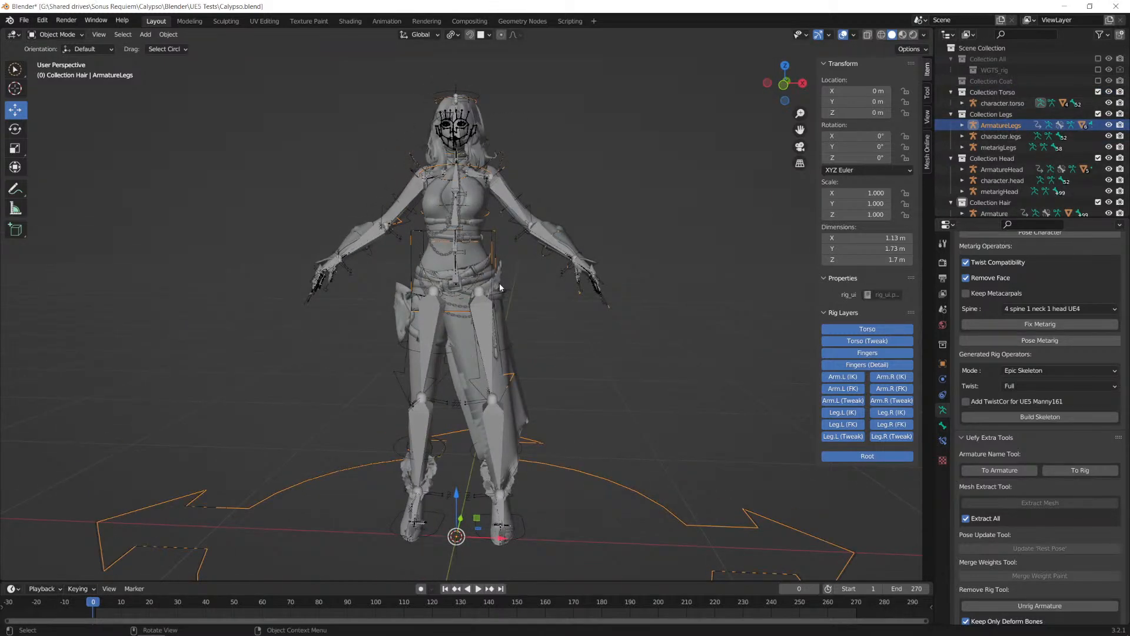
# Step: Exclude the Torso and Head collections from the view layer, keeping the Legs and Hair collections included
pyautogui.click(413, 352)
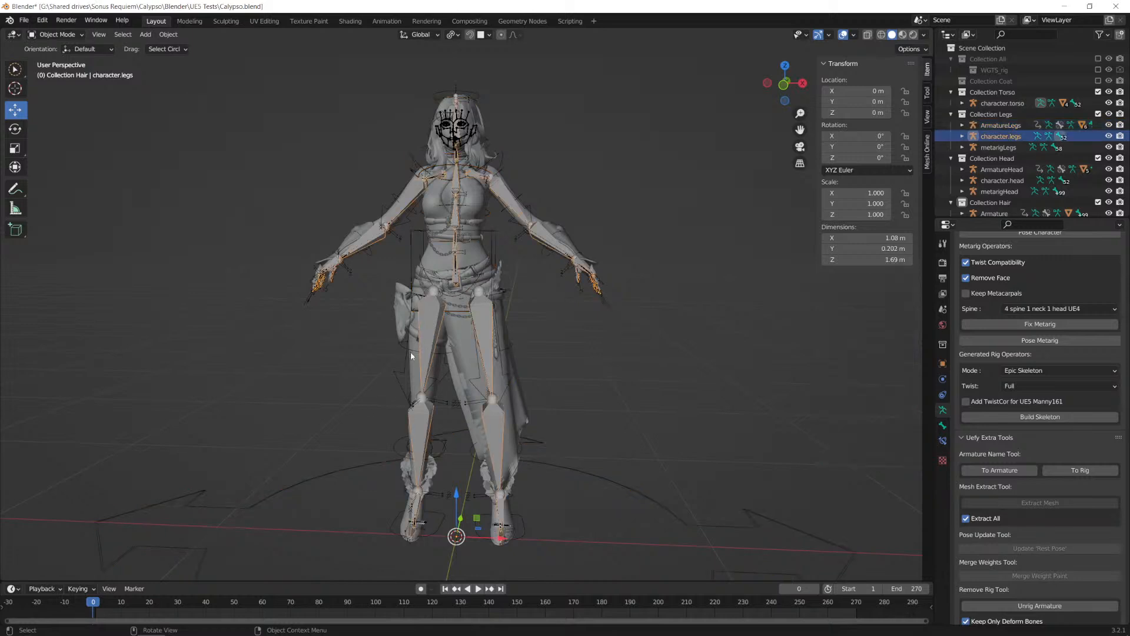
pyautogui.click(1098, 92)
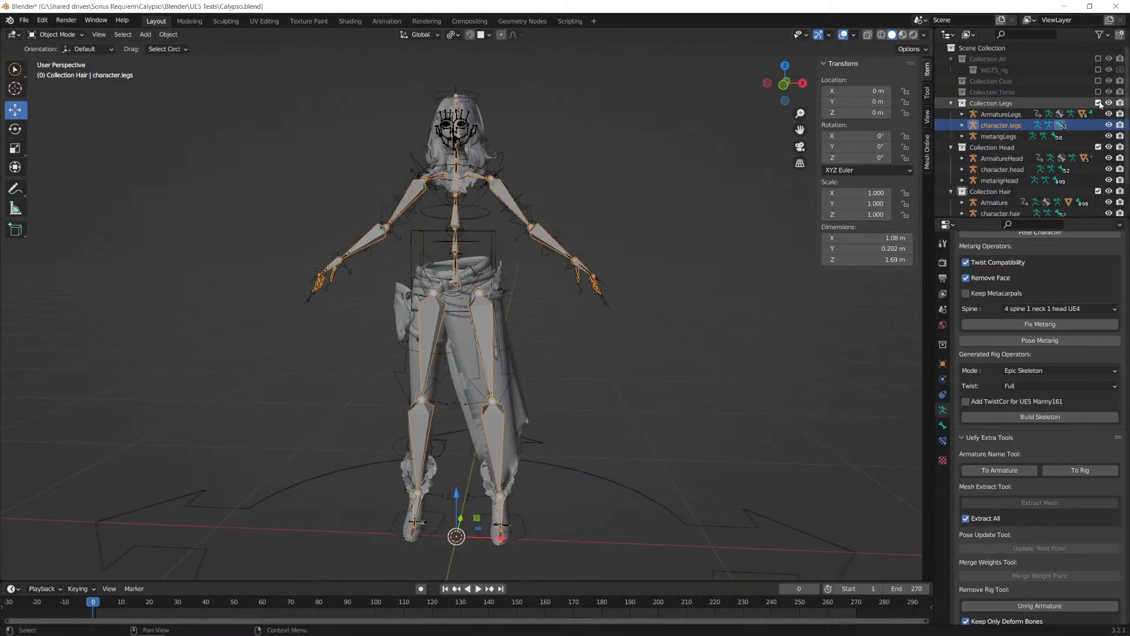
pyautogui.click(1098, 147)
pyautogui.click(1098, 158)
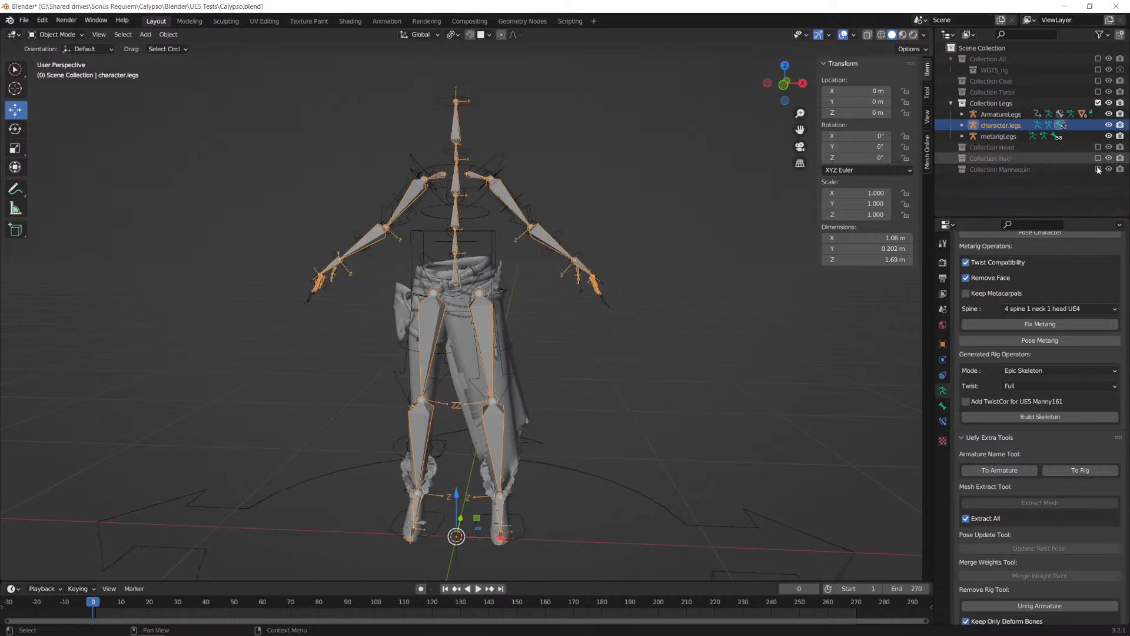
pyautogui.click(1098, 147)
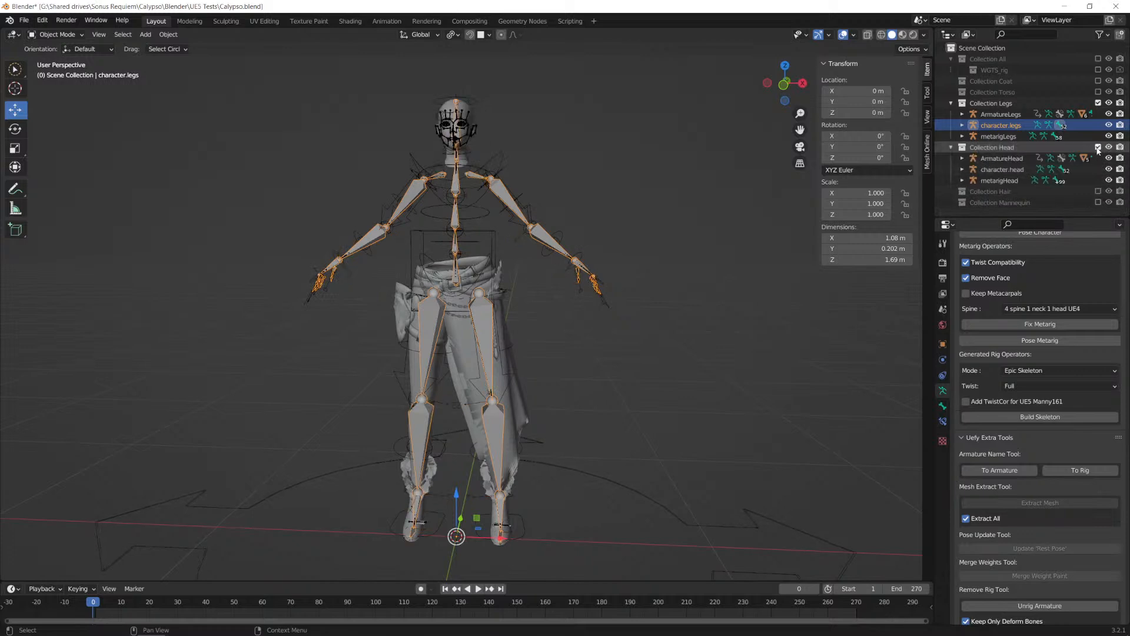
pyautogui.click(1099, 147)
pyautogui.click(1098, 158)
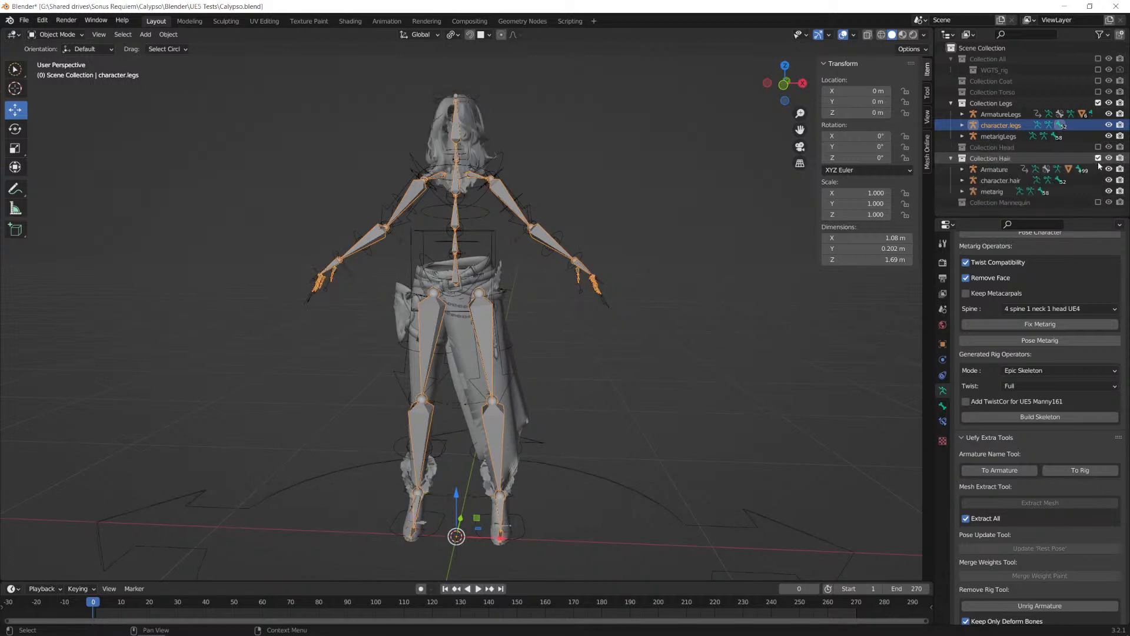
# Step: Rename the metarig in the Hair collection to metarigHead
pyautogui.doubleClick(992, 191)
pyautogui.press('End')
pyautogui.write('Head')
pyautogui.press('Return')
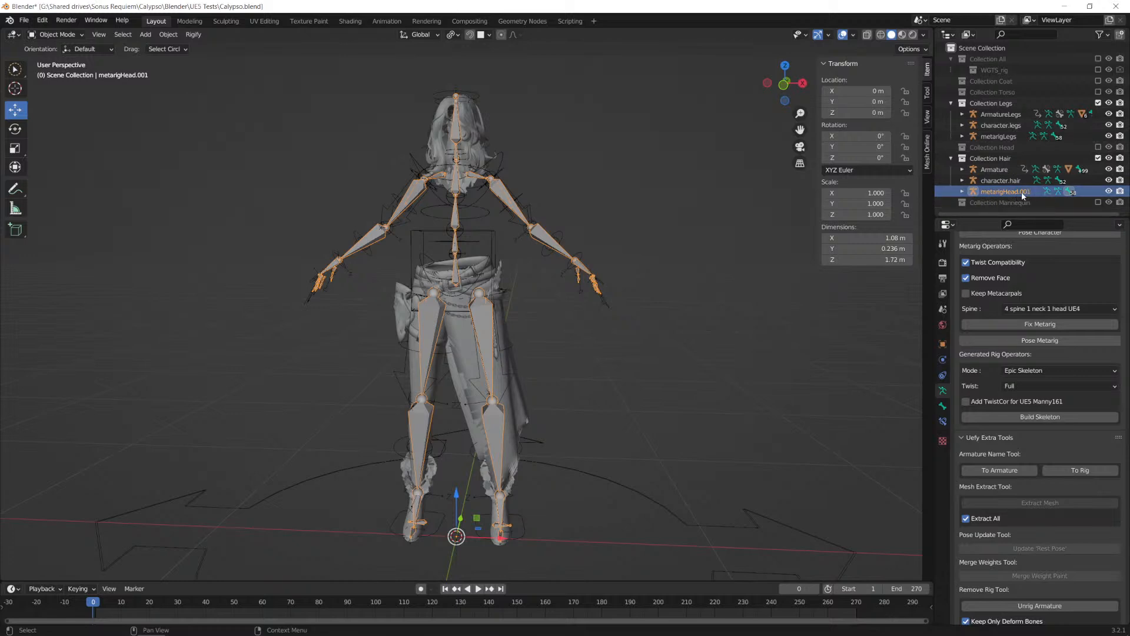
# Step: Rename the Hair collection's metarig to metarigHair and exclude the Hair collection from the view layer
pyautogui.click(1098, 158)
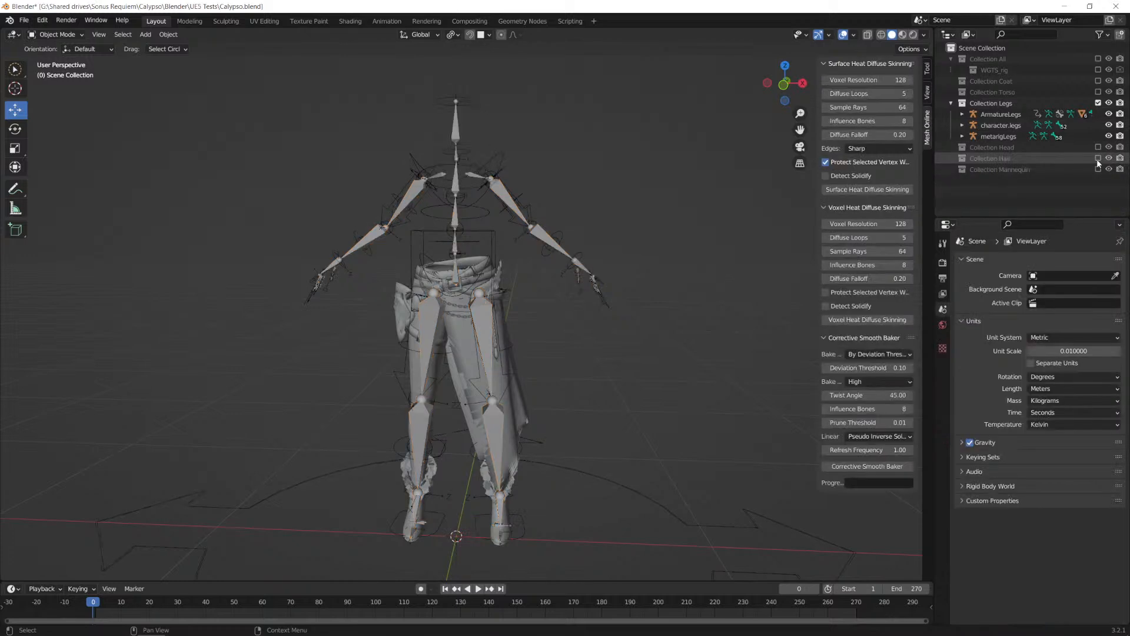
pyautogui.click(1098, 158)
pyautogui.doubleClick(1005, 190)
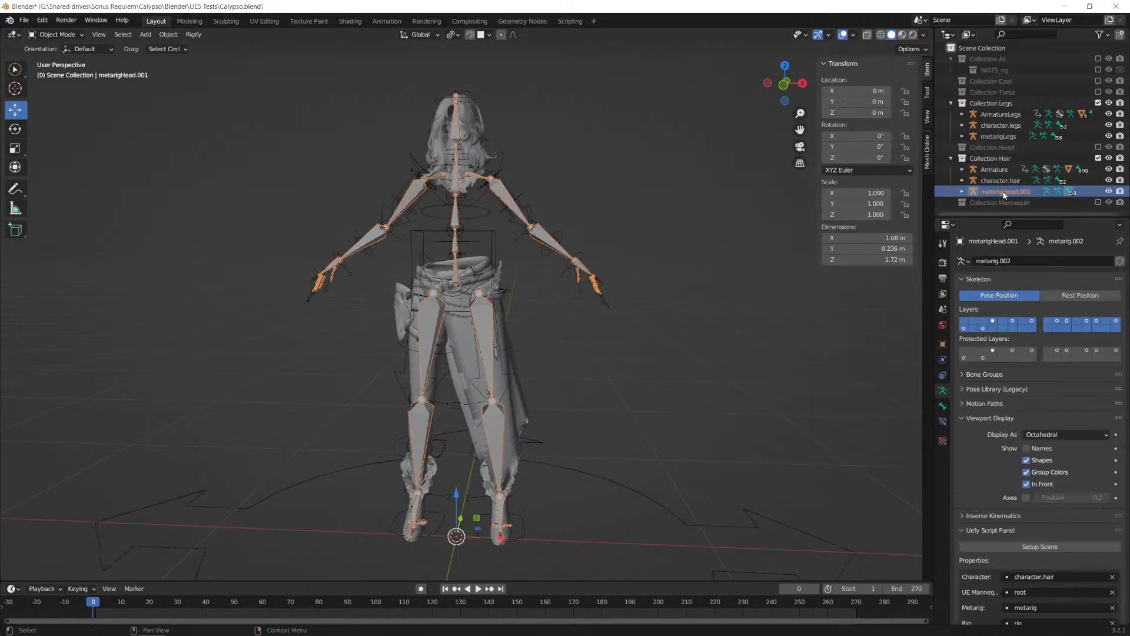
pyautogui.moveTo(1030, 191); pyautogui.dragTo(1007, 191)
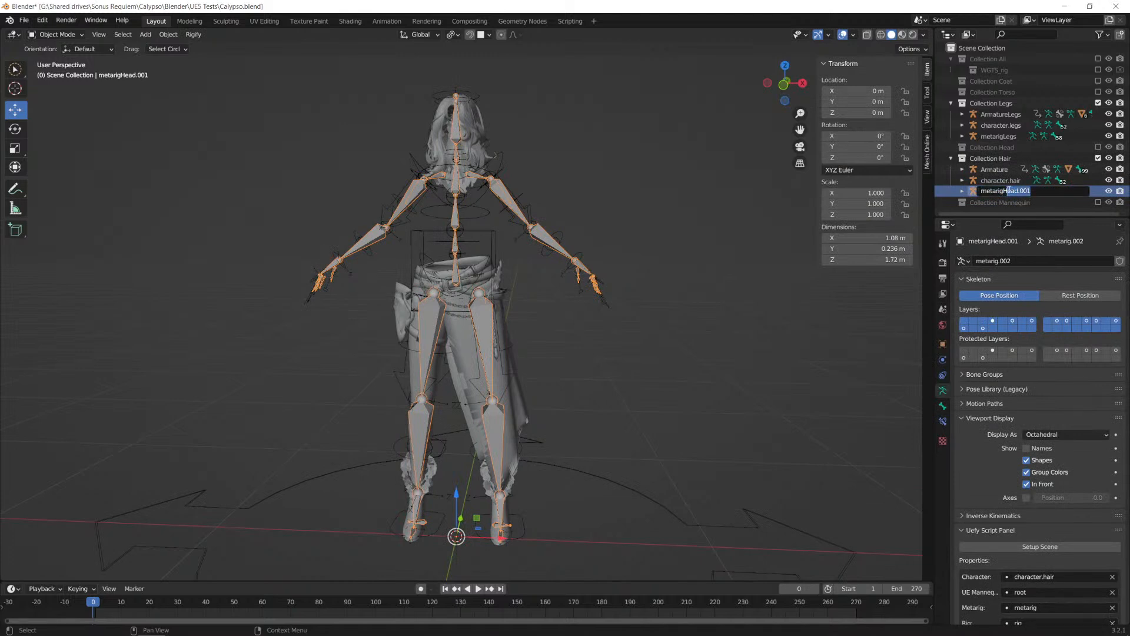
pyautogui.write('a')
pyautogui.press('Return')
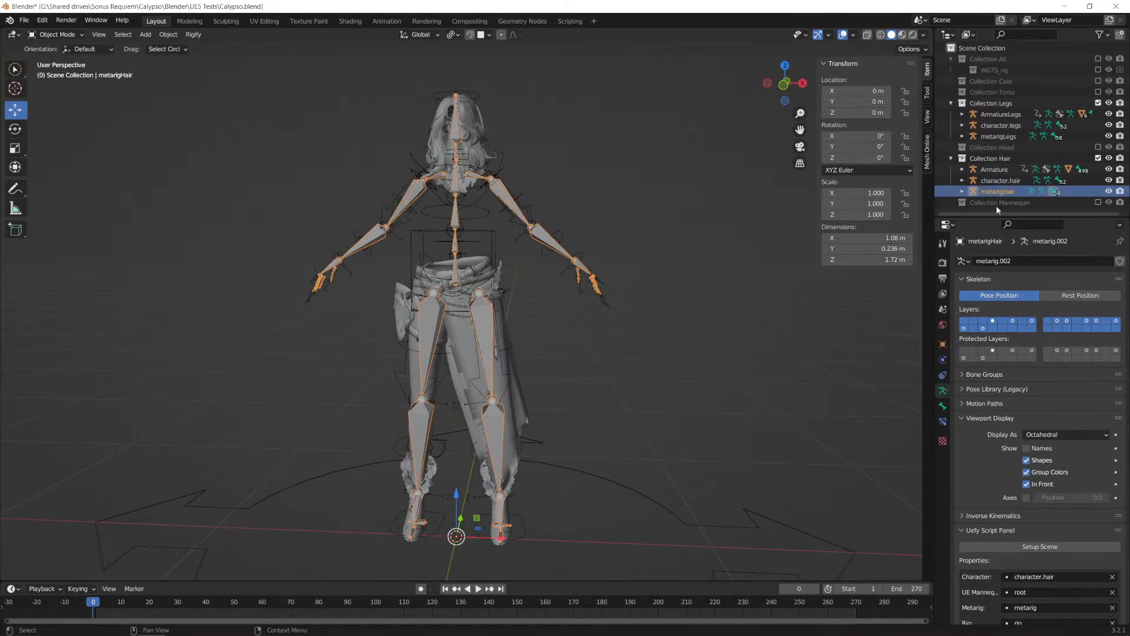
pyautogui.click(1098, 158)
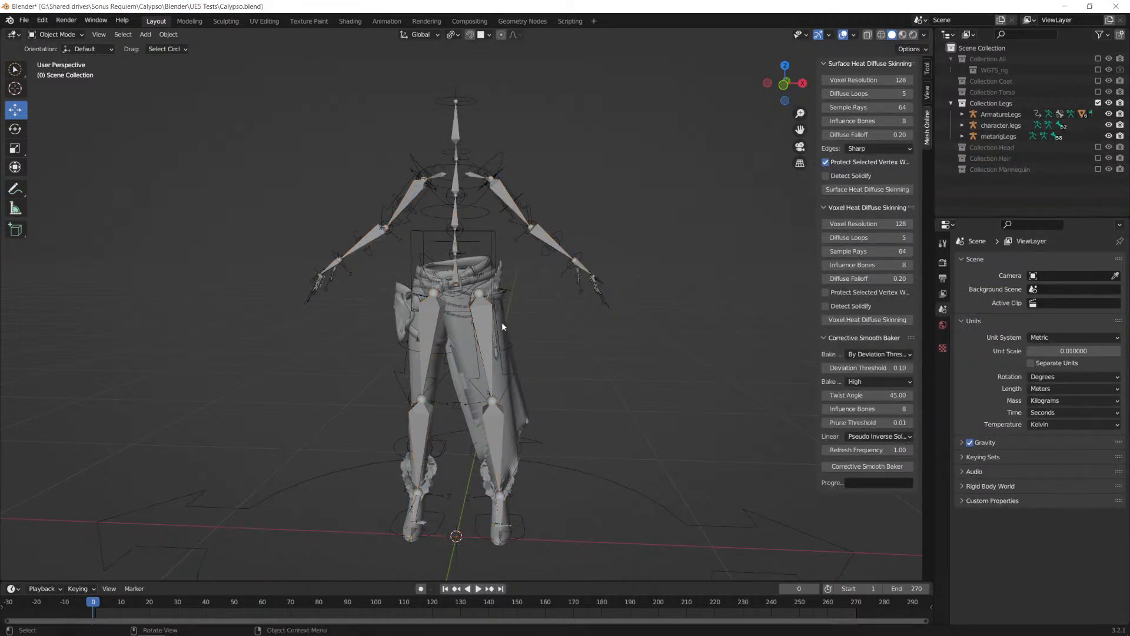
# Step: Select the ArmatureLegs rig and bring up Uefy's export options for it
pyautogui.click(496, 243)
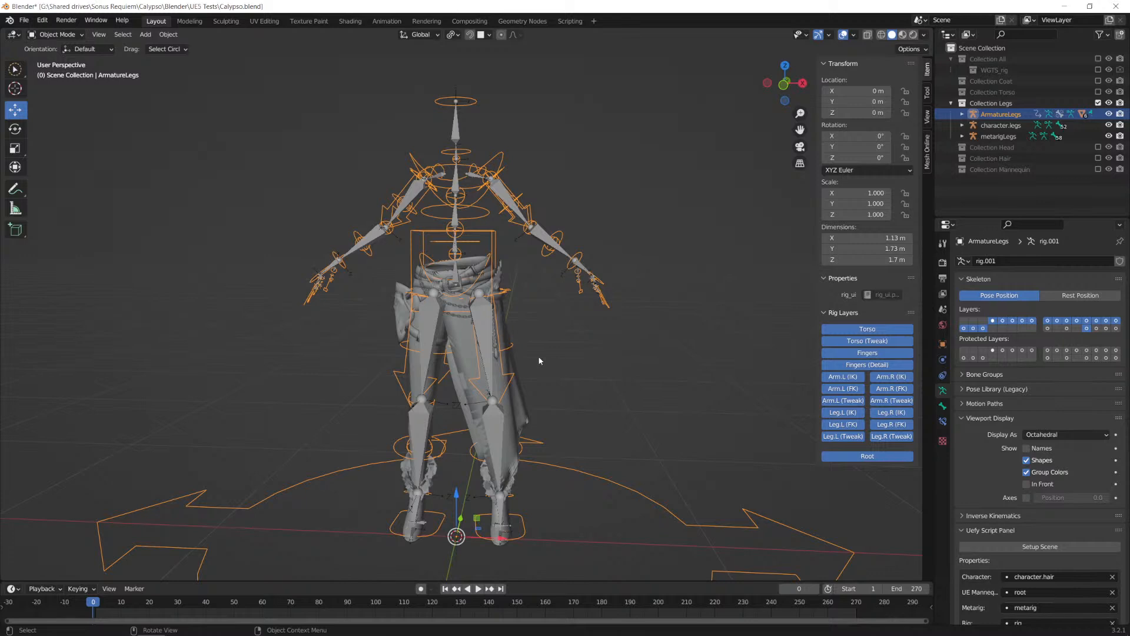
pyautogui.scroll(-10, 1032, 340)
pyautogui.scroll(-8, 1032, 340)
pyautogui.scroll(-18, 1032, 343)
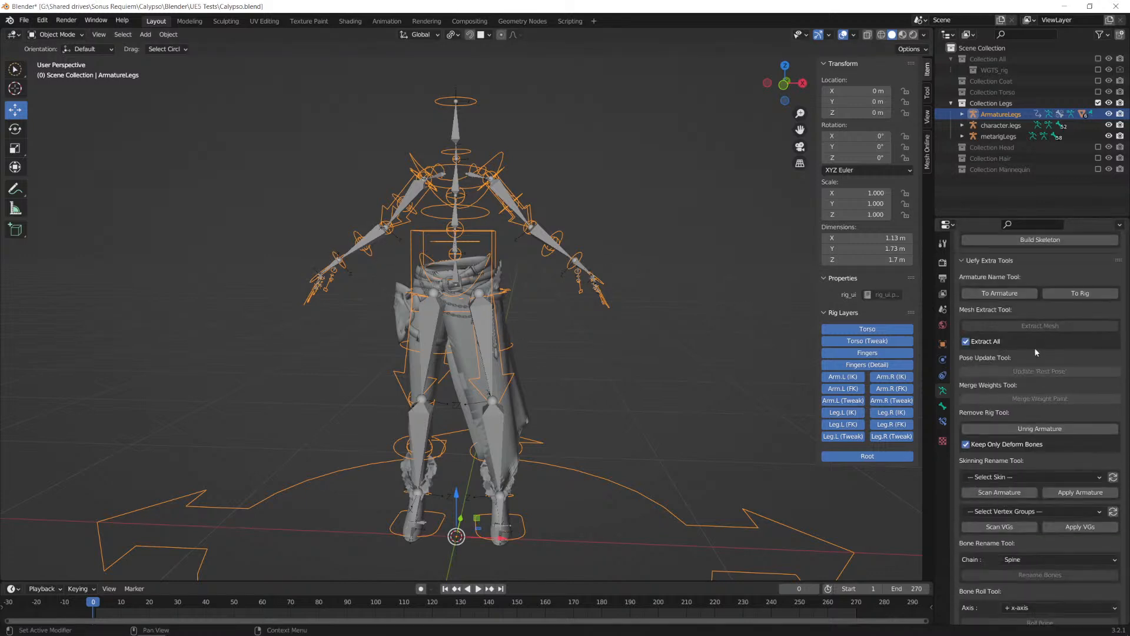
pyautogui.scroll(-4, 1034, 352)
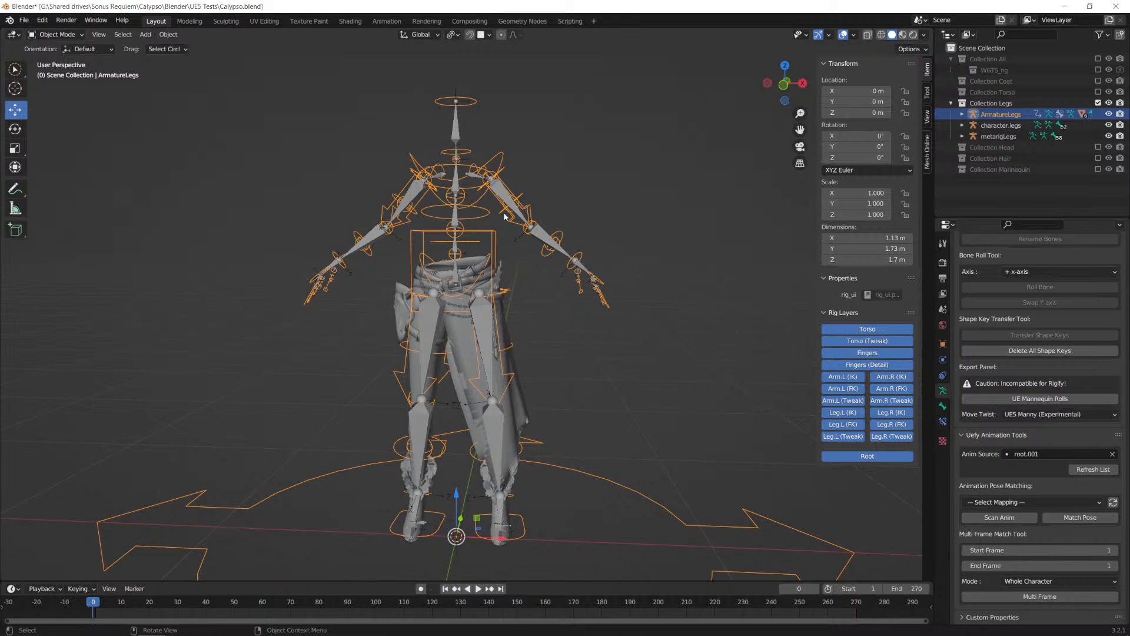
# Step: Save the scene as a new file named Calypso_UE4Rig.blend in the UE5 Tests folder
pyautogui.click(23, 20)
pyautogui.moveTo(63, 55)
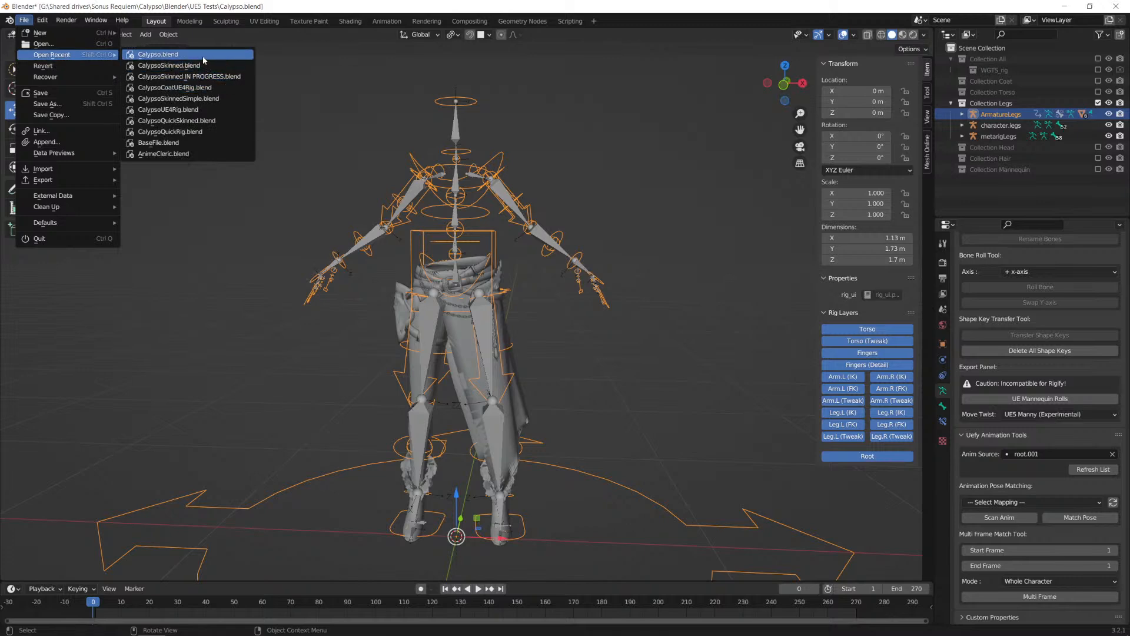
pyautogui.click(69, 104)
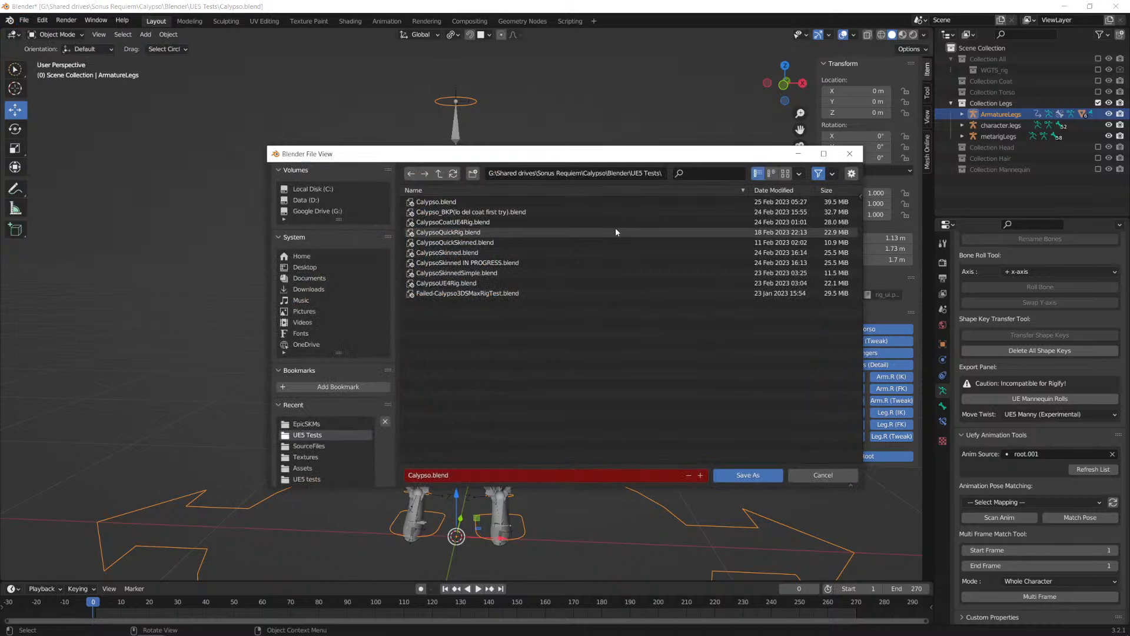
pyautogui.click(446, 203)
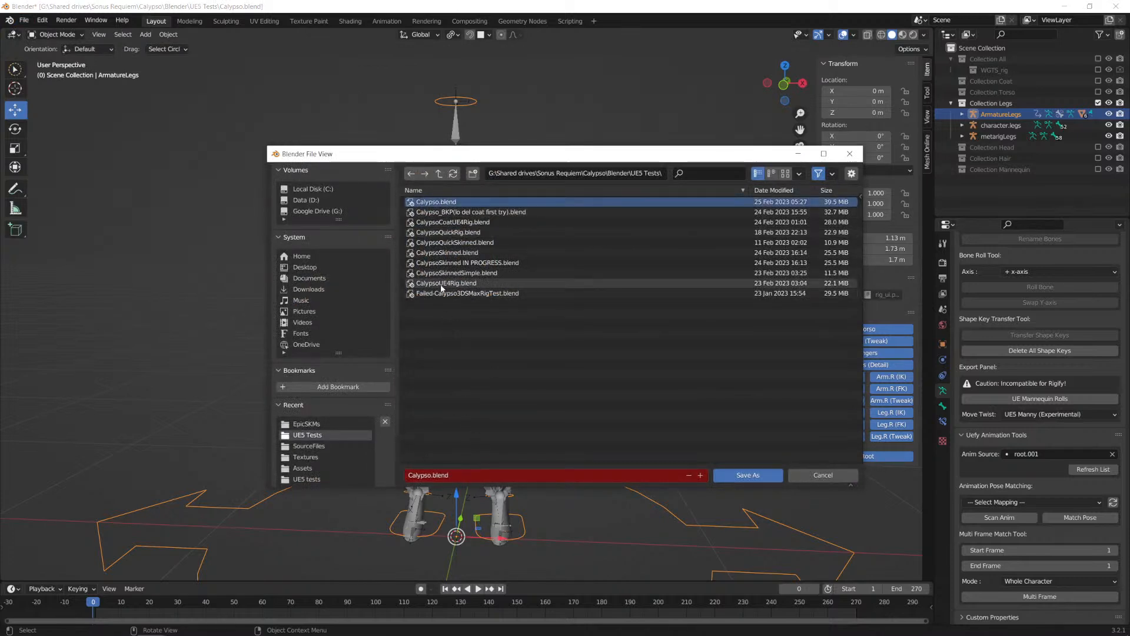
pyautogui.click(494, 284)
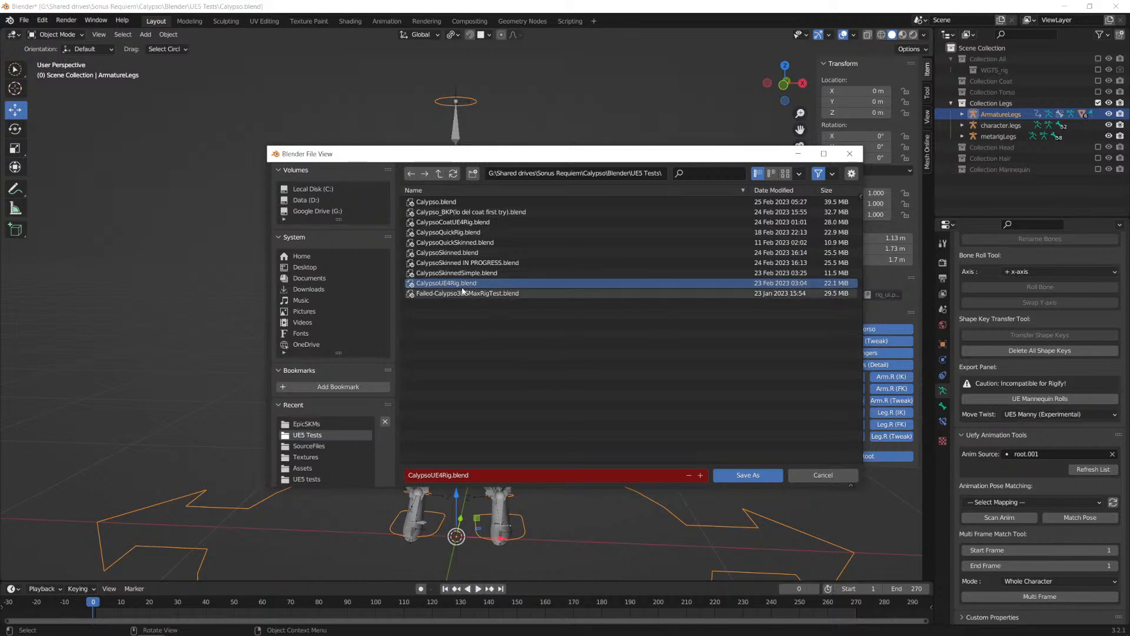
pyautogui.click(437, 202)
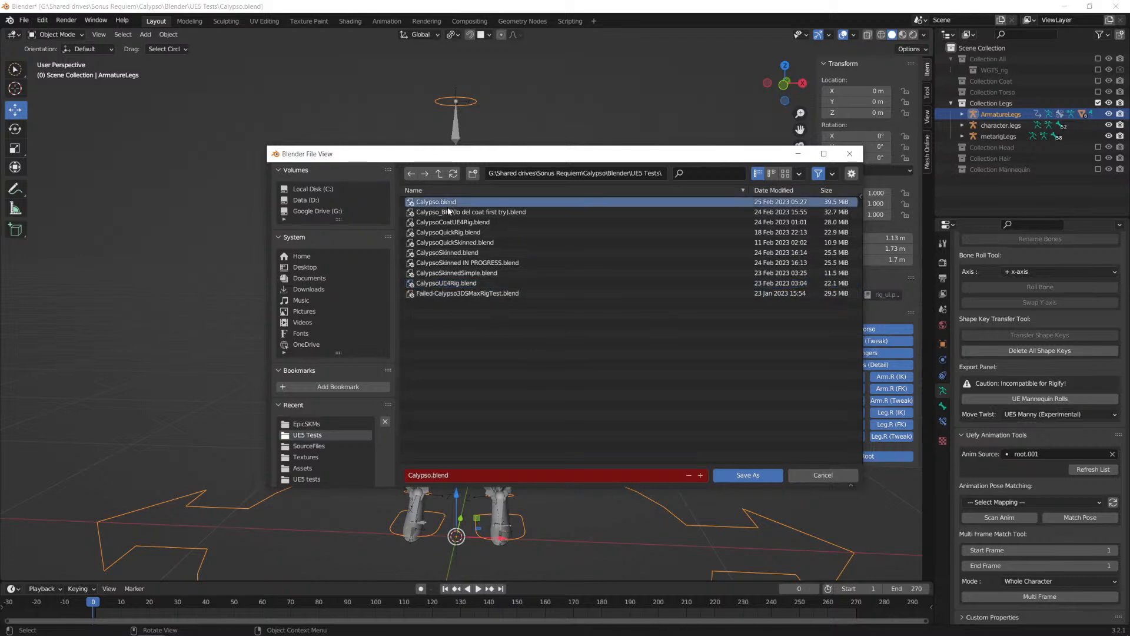
pyautogui.click(432, 475)
pyautogui.click(431, 475)
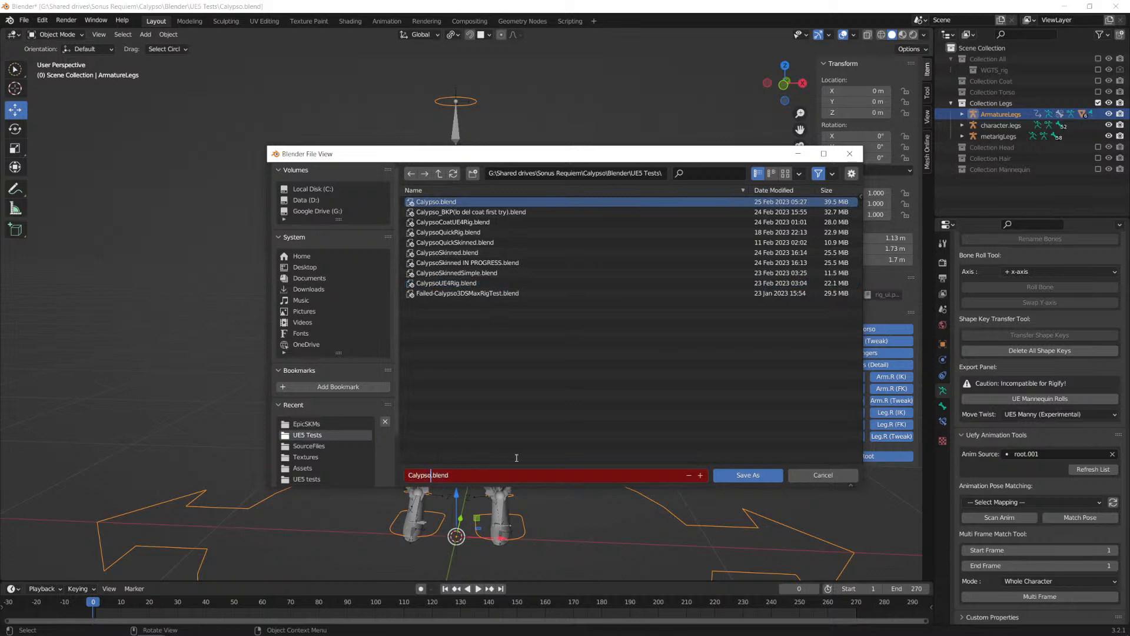
pyautogui.write('_UE4Rig')
pyautogui.click(740, 479)
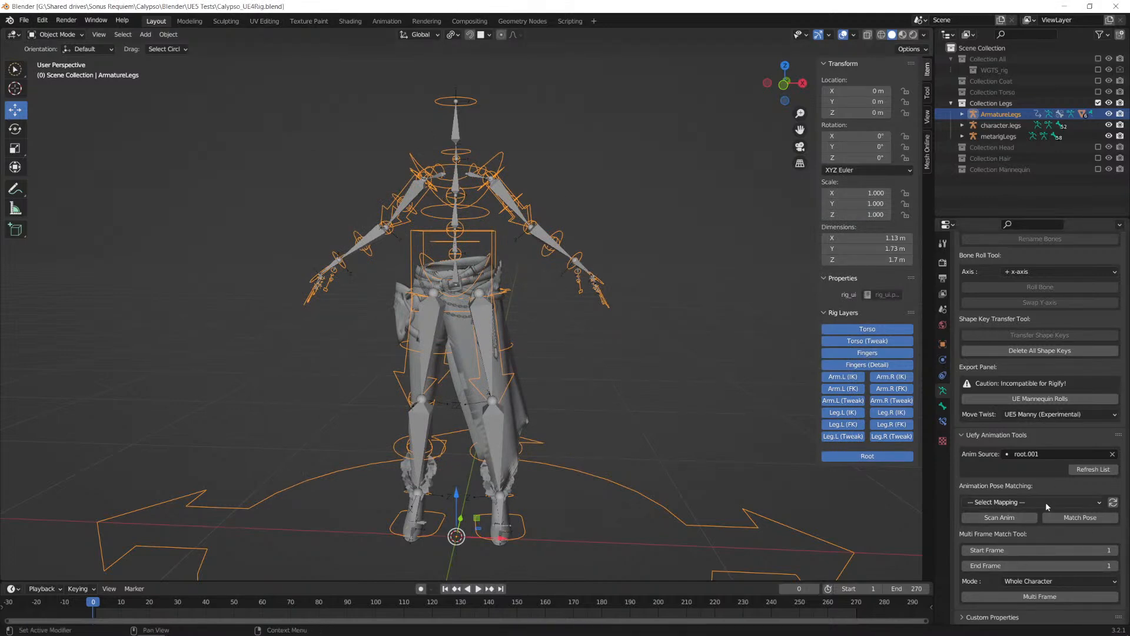
# Step: Set Move Twist to UE4 Default and apply the UE Mannequin Rolls to the ArmatureLegs rig
pyautogui.scroll(-5, 719, 468)
pyautogui.scroll(3, 704, 467)
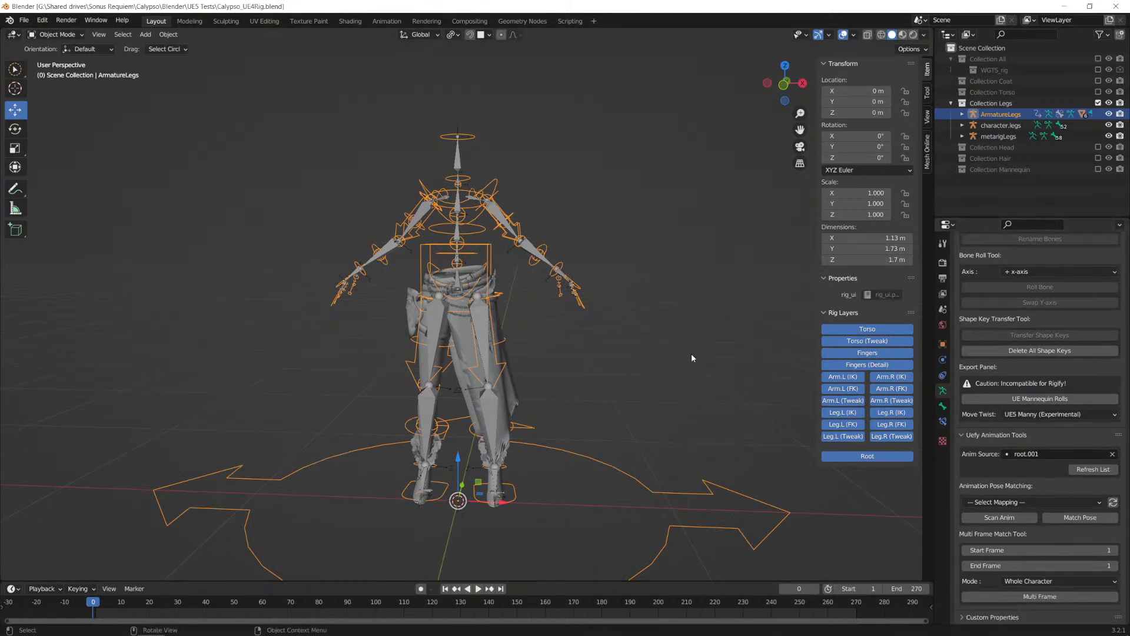
pyautogui.click(1005, 400)
pyautogui.click(1051, 414)
pyautogui.click(1016, 433)
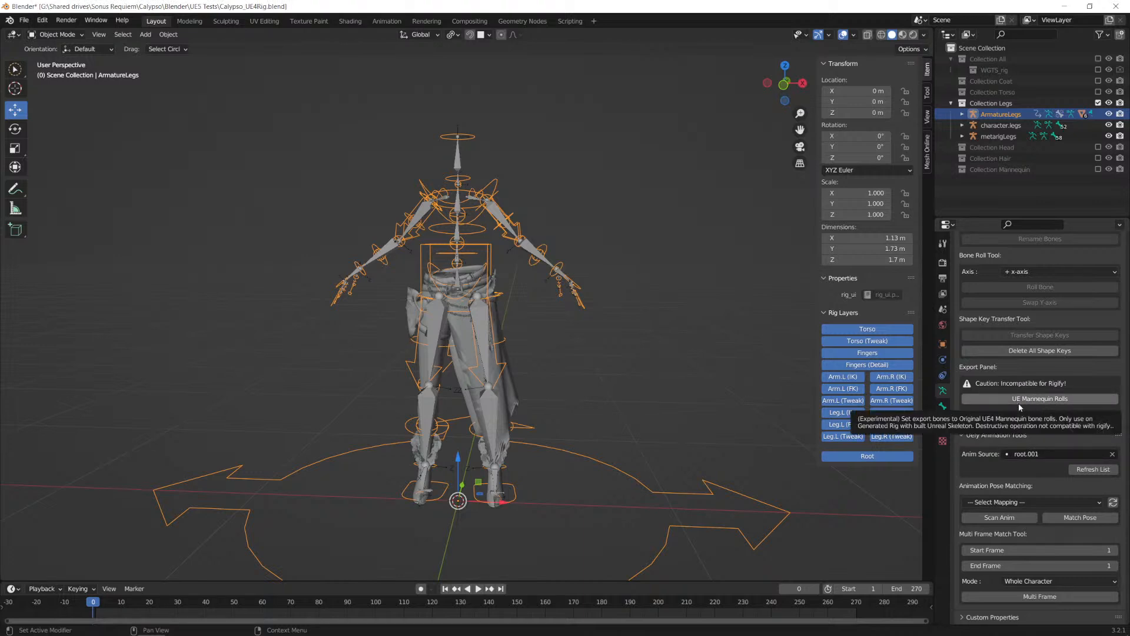
pyautogui.click(1025, 401)
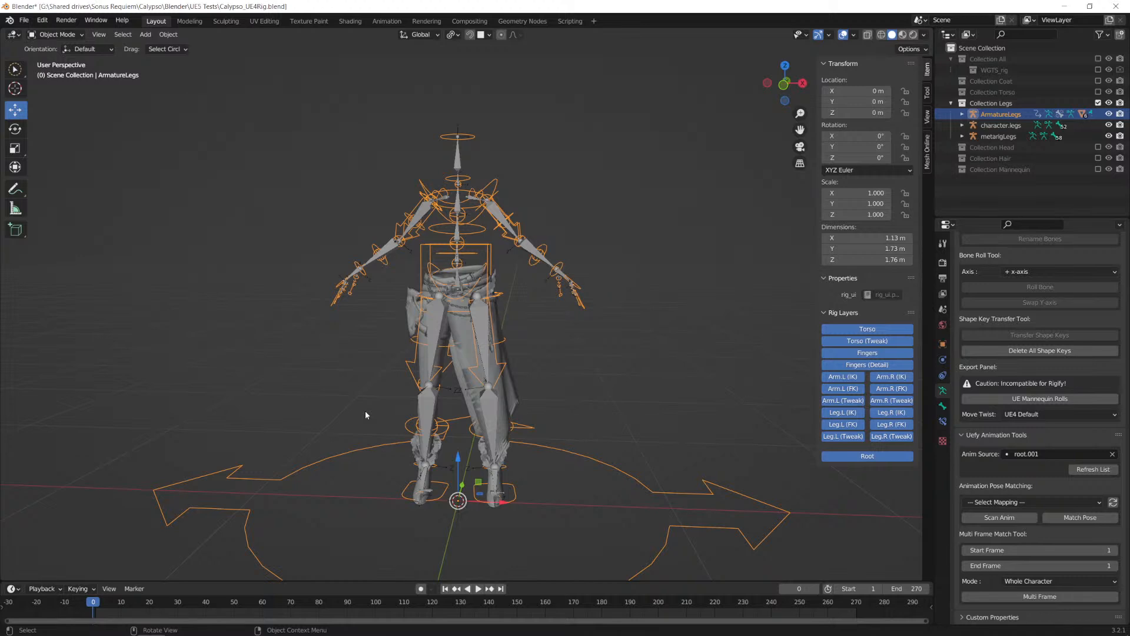
# Step: Select the clothing meshes on Calypso's hips and legs together, including the hip drape, trousers and side pouch
pyautogui.click(464, 340)
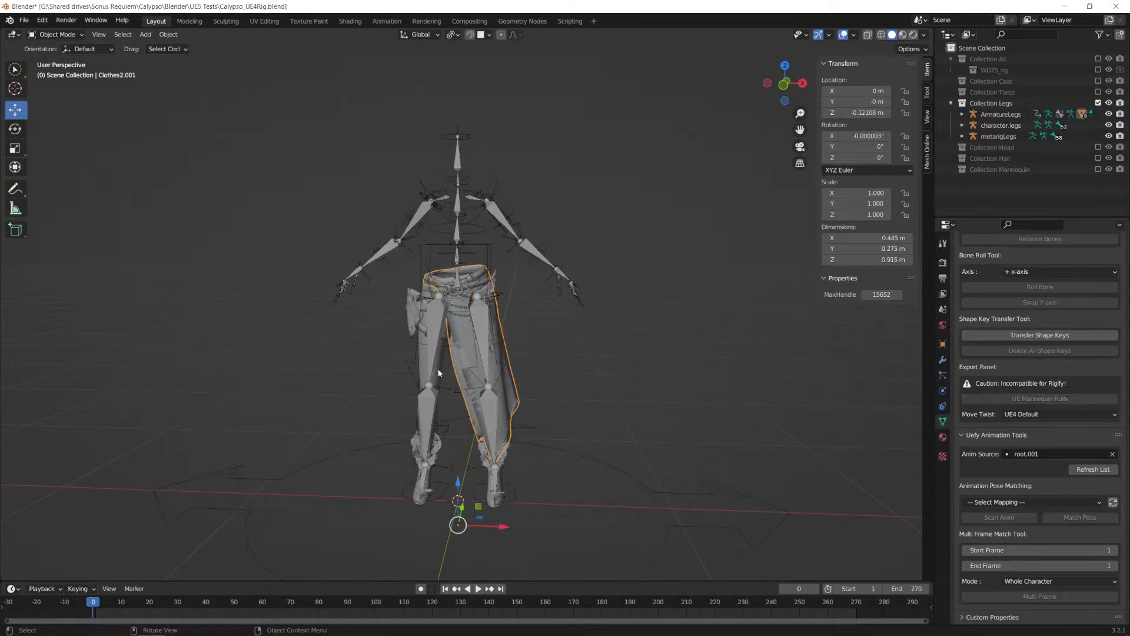
pyautogui.keyDown('shift'); pyautogui.click(431, 360); pyautogui.keyUp('shift')
pyautogui.keyDown('shift'); pyautogui.click(414, 321); pyautogui.keyUp('shift')
pyautogui.click(460, 336)
pyautogui.keyDown('shift'); pyautogui.click(414, 320); pyautogui.keyUp('shift')
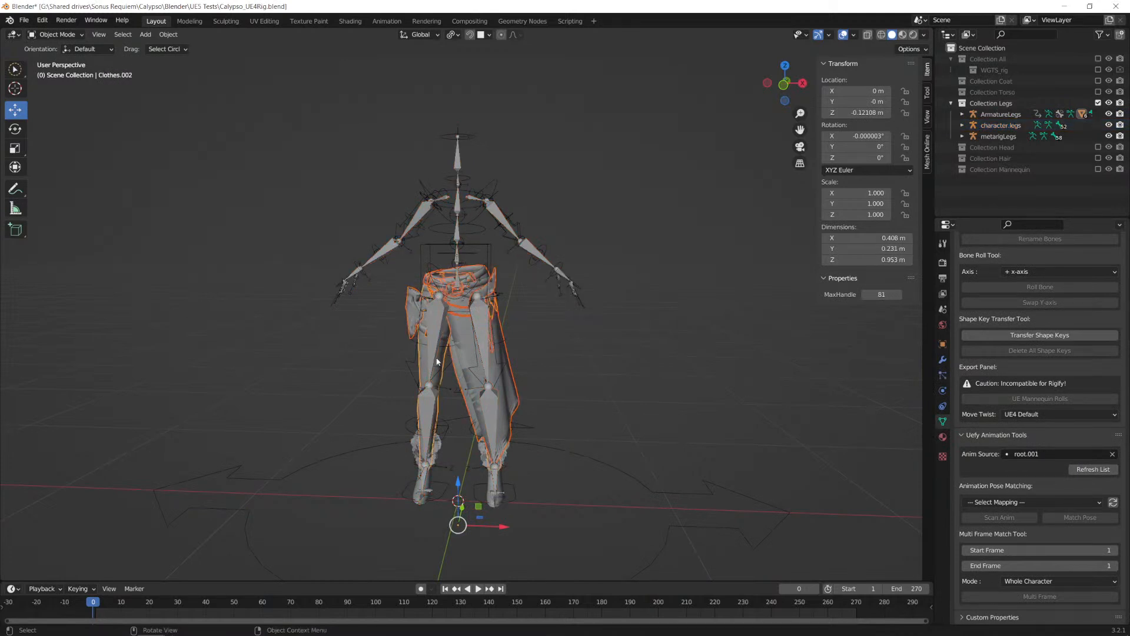
# Step: Add the fur cuffs at both ankles and the Leather.002 boots mesh to the leg selection
pyautogui.scroll(3, 431, 361)
pyautogui.moveTo(500, 383); pyautogui.dragTo(478, 407, button='middle')
pyautogui.keyDown('shift'); pyautogui.click(507, 527); pyautogui.keyUp('shift')
pyautogui.keyDown('shift'); pyautogui.moveTo(524, 523); pyautogui.dragTo(520, 393, button='middle'); pyautogui.keyUp('shift')
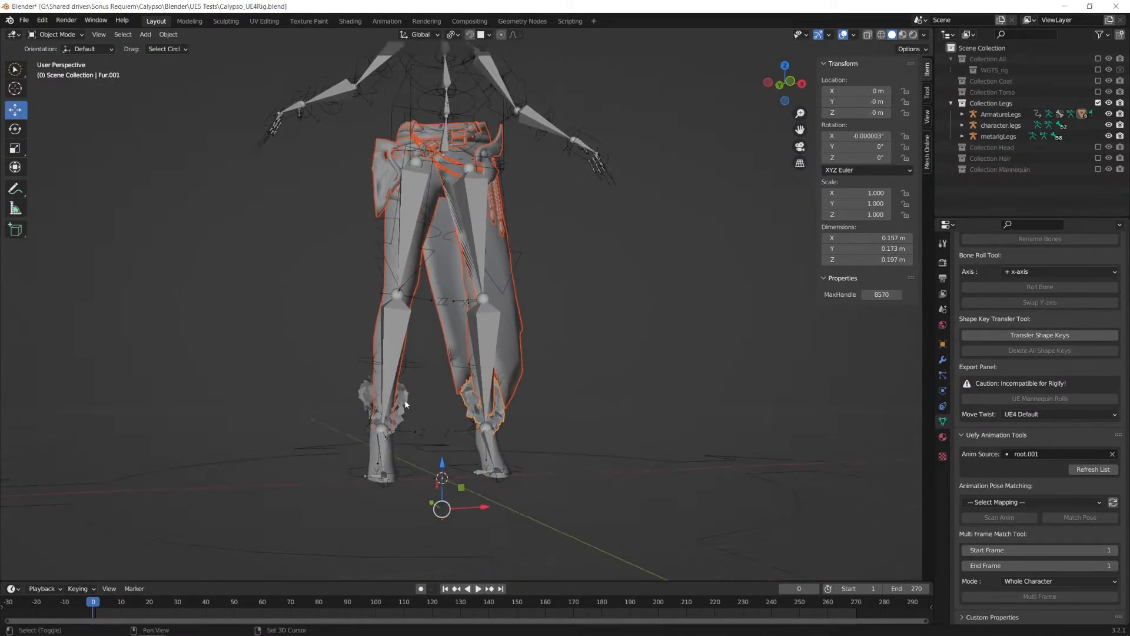
pyautogui.keyDown('shift'); pyautogui.click(380, 466); pyautogui.keyUp('shift')
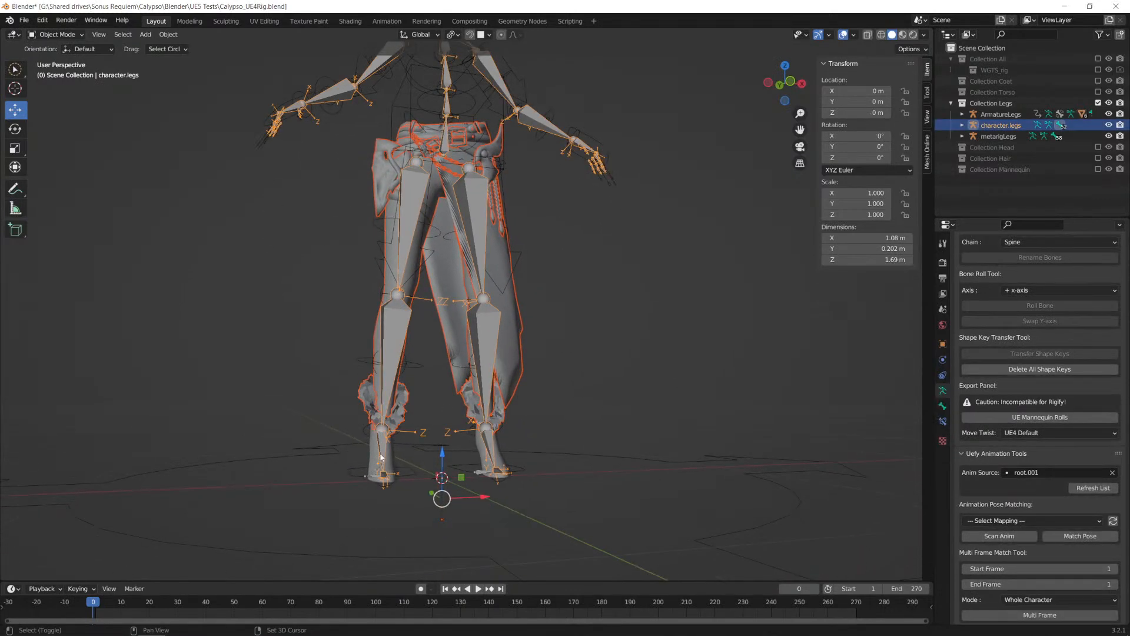
pyautogui.keyDown('shift'); pyautogui.click(382, 462); pyautogui.keyUp('shift')
pyautogui.keyDown('shift'); pyautogui.click(374, 464); pyautogui.keyUp('shift')
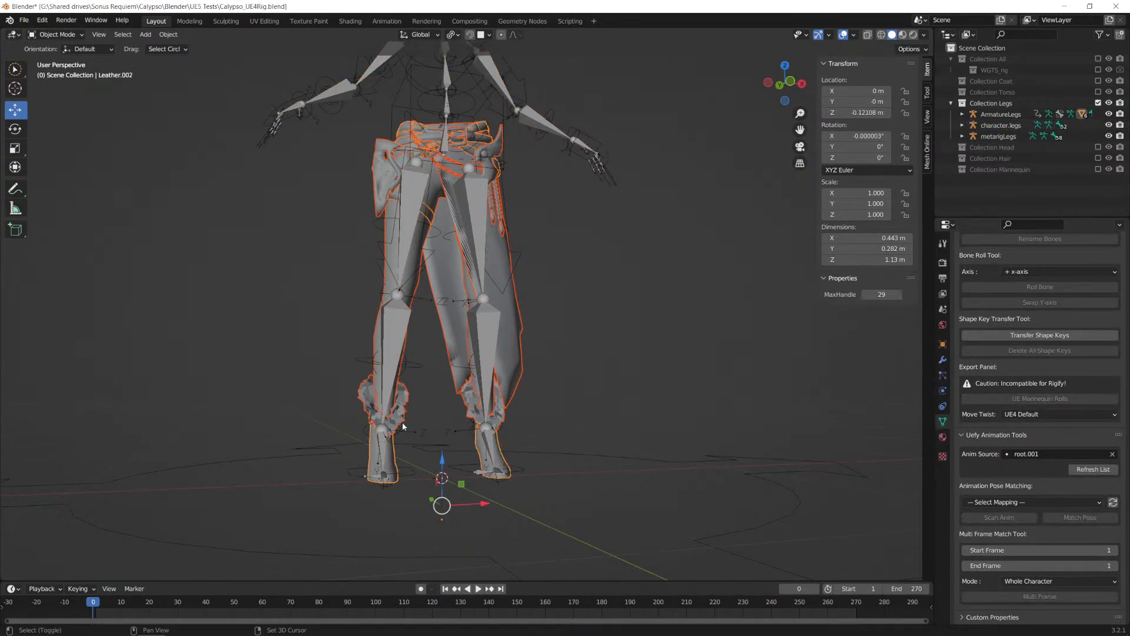
# Step: Add the ArmatureLegs rig to the selected leg meshes as the active object
pyautogui.moveTo(421, 325); pyautogui.dragTo(402, 343, button='middle')
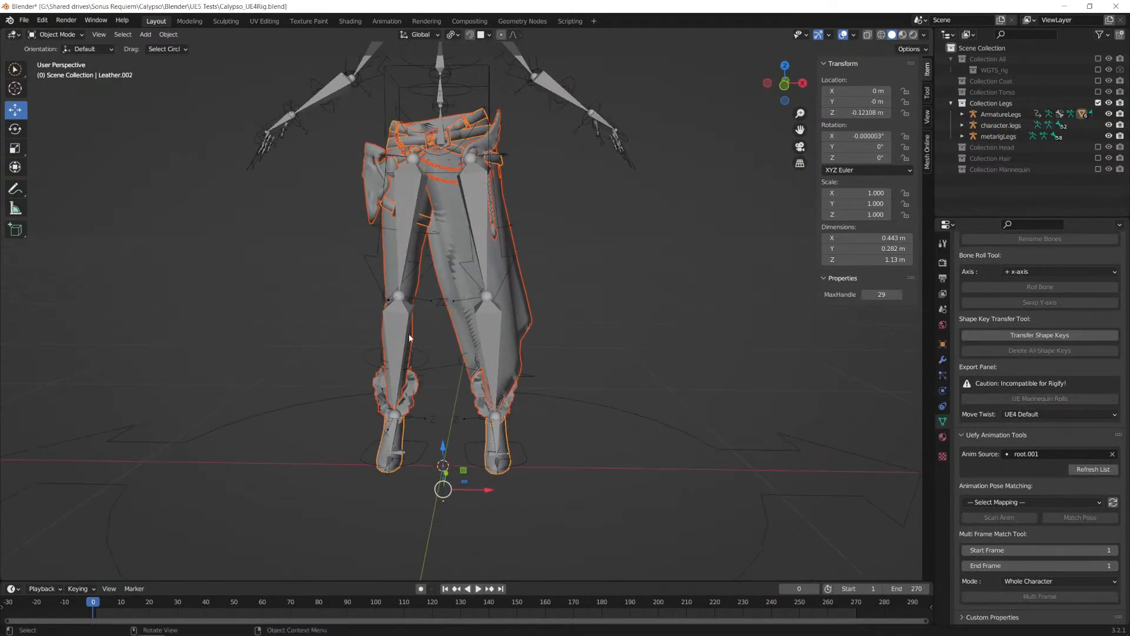
pyautogui.press('g')
pyautogui.rightClick(627, 334)
pyautogui.scroll(-1, 476, 319)
pyautogui.moveTo(477, 323); pyautogui.dragTo(550, 328, button='middle')
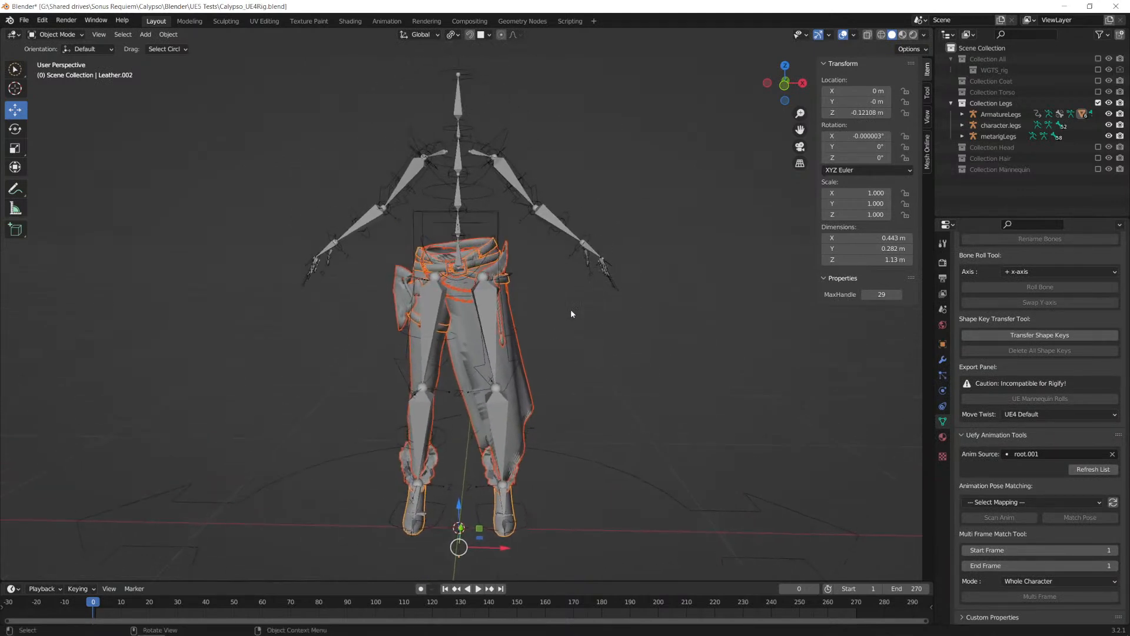
pyautogui.press('shift')
pyautogui.keyDown('shift'); pyautogui.click(487, 189); pyautogui.keyUp('shift')
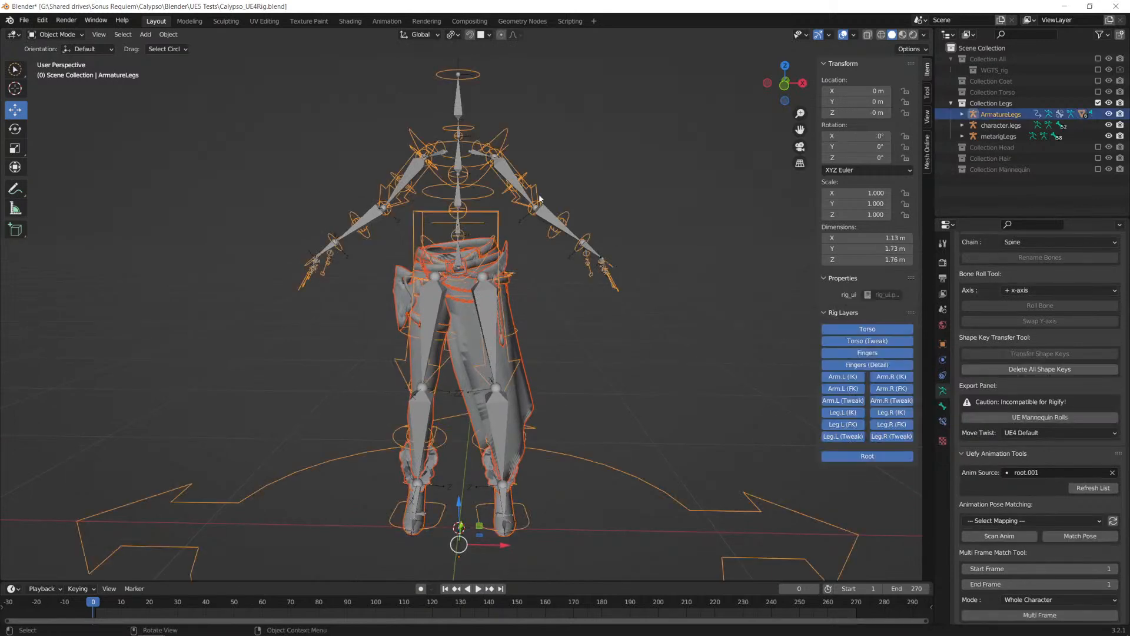
# Step: Start an FBX export of the legs to the UE5 Tests folder with the file name SK_CalypsoLowerBody.fbx
pyautogui.scroll(-1, 538, 194)
pyautogui.click(23, 20)
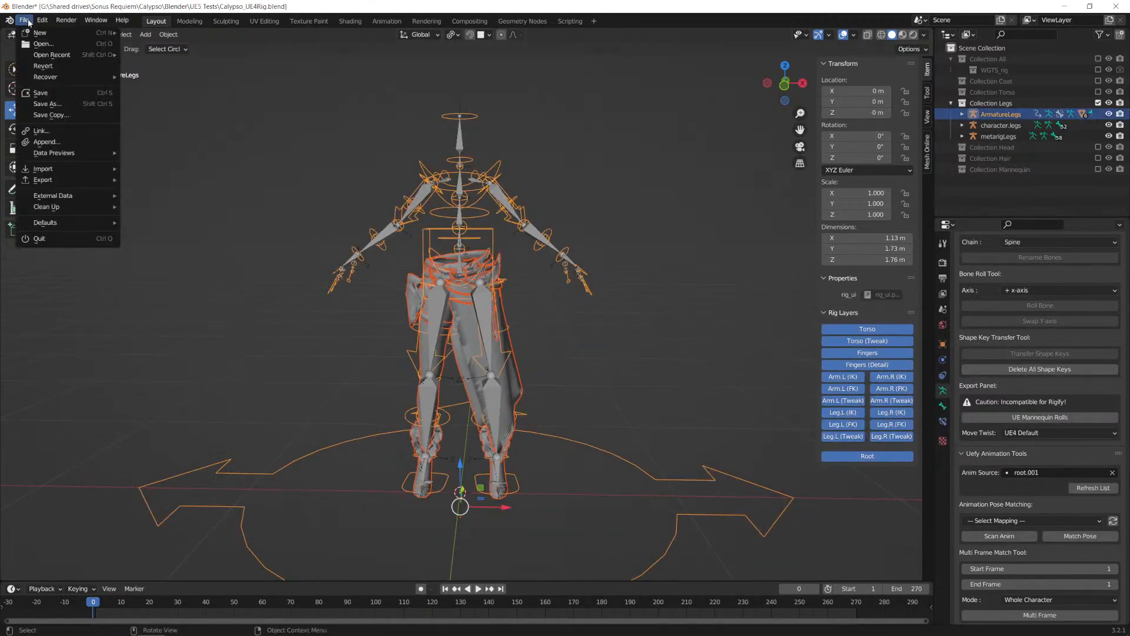
pyautogui.moveTo(72, 182)
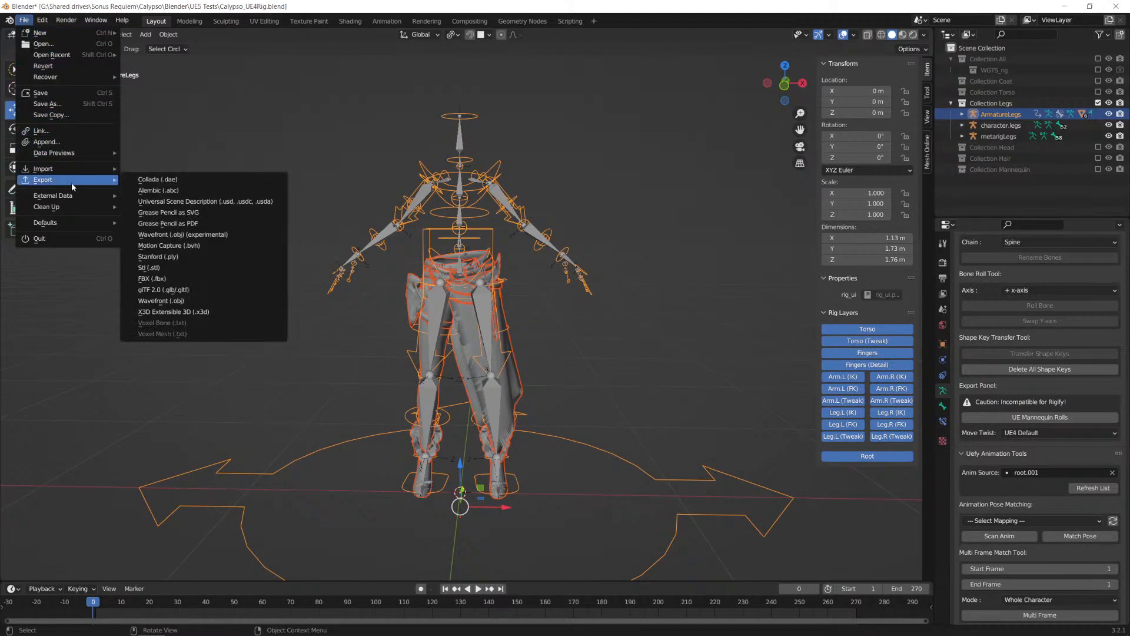
pyautogui.click(166, 284)
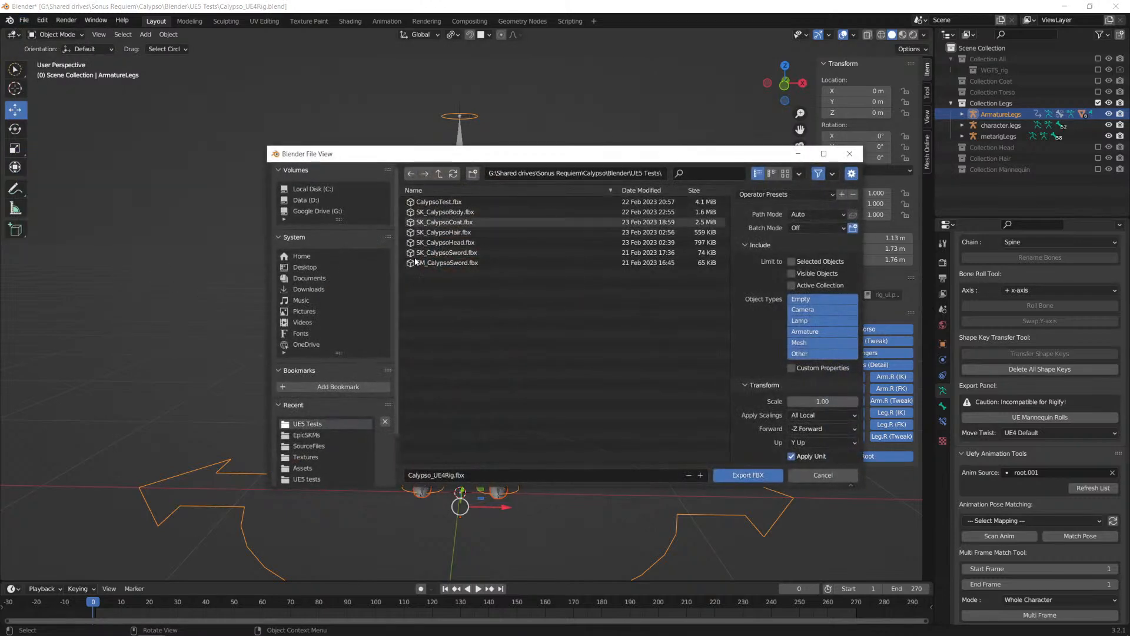
pyautogui.click(453, 475)
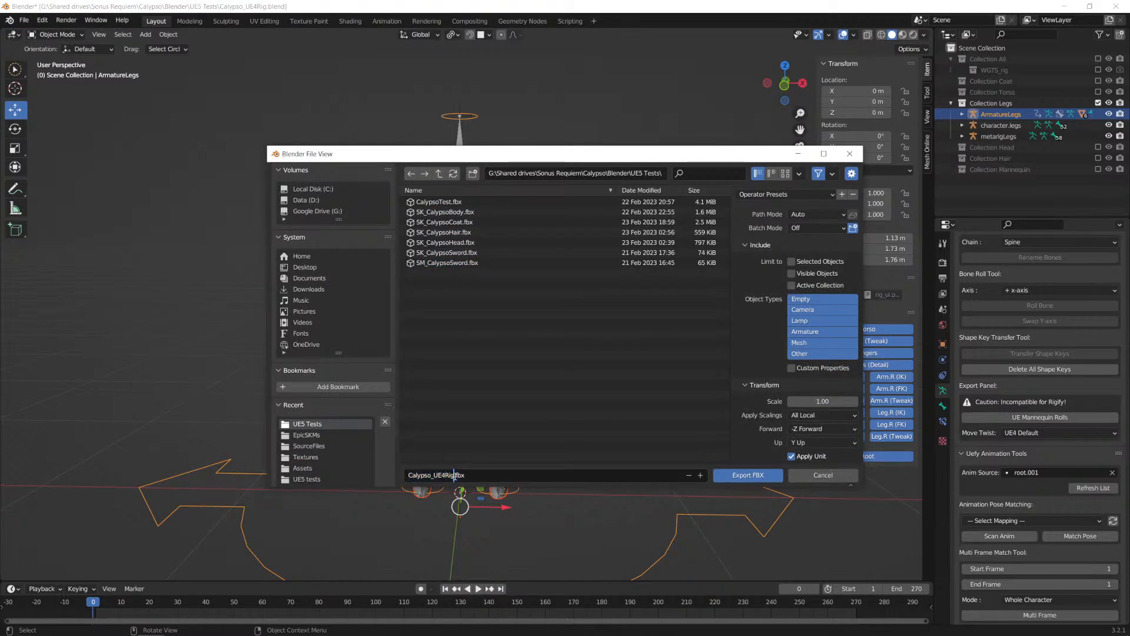
pyautogui.click(446, 212)
pyautogui.click(451, 475)
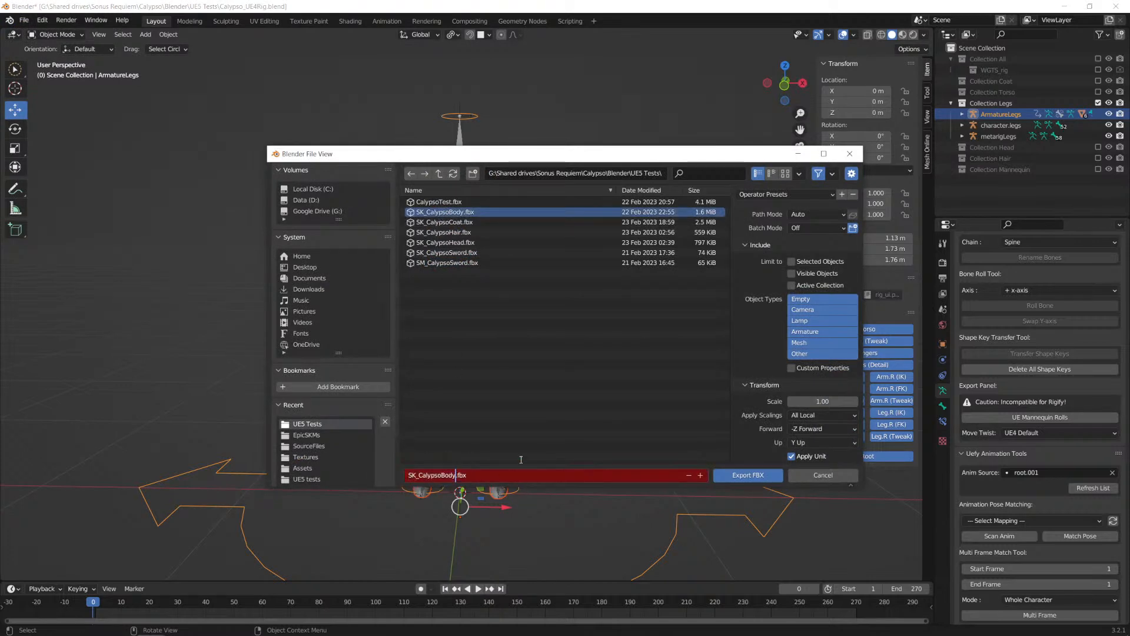
pyautogui.press('BackSpace')
pyautogui.press('BackSpace')
pyautogui.press('BackSpace')
pyautogui.press('BackSpace')
pyautogui.write('LowerBody')
# Step: Limit the FBX export to selected objects and set the geometry smoothing to Face
pyautogui.click(792, 262)
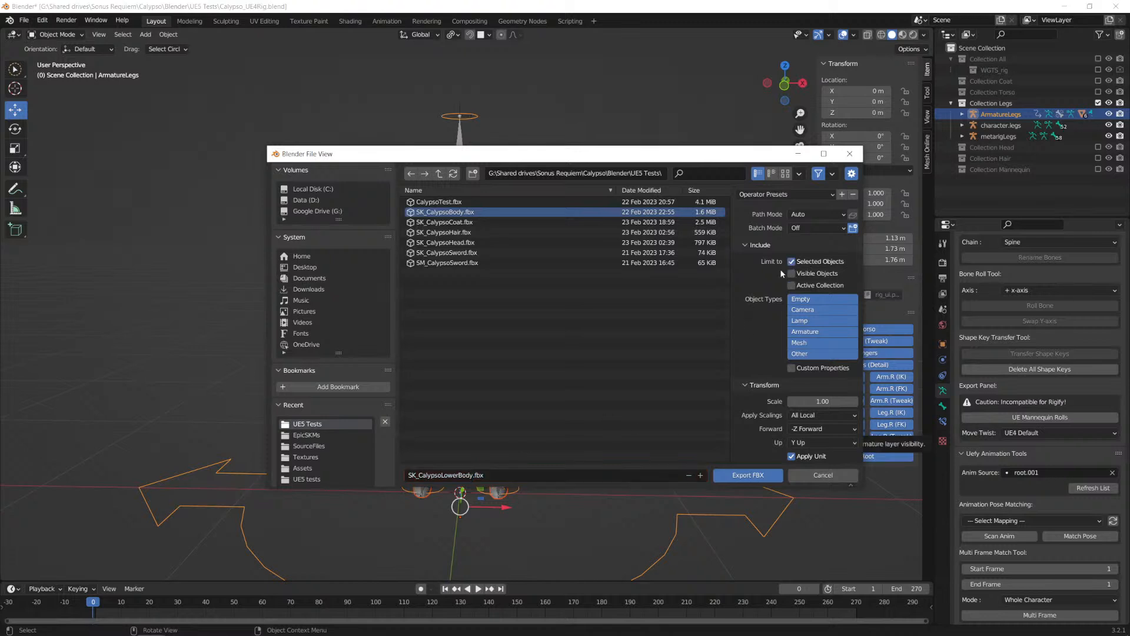
pyautogui.scroll(-3, 782, 281)
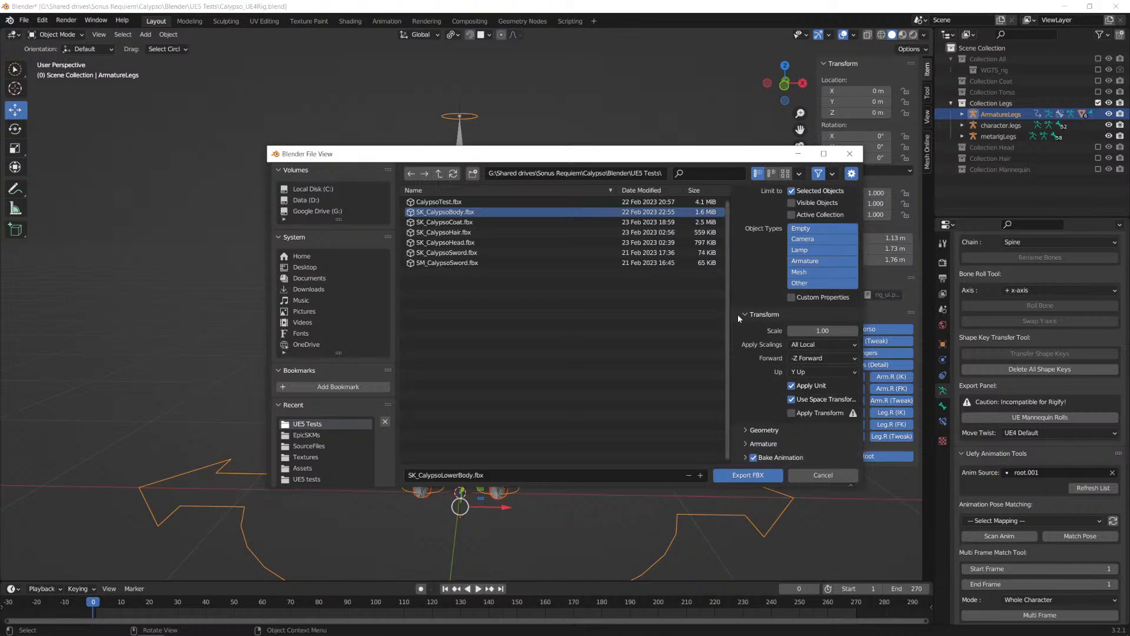
pyautogui.click(740, 312)
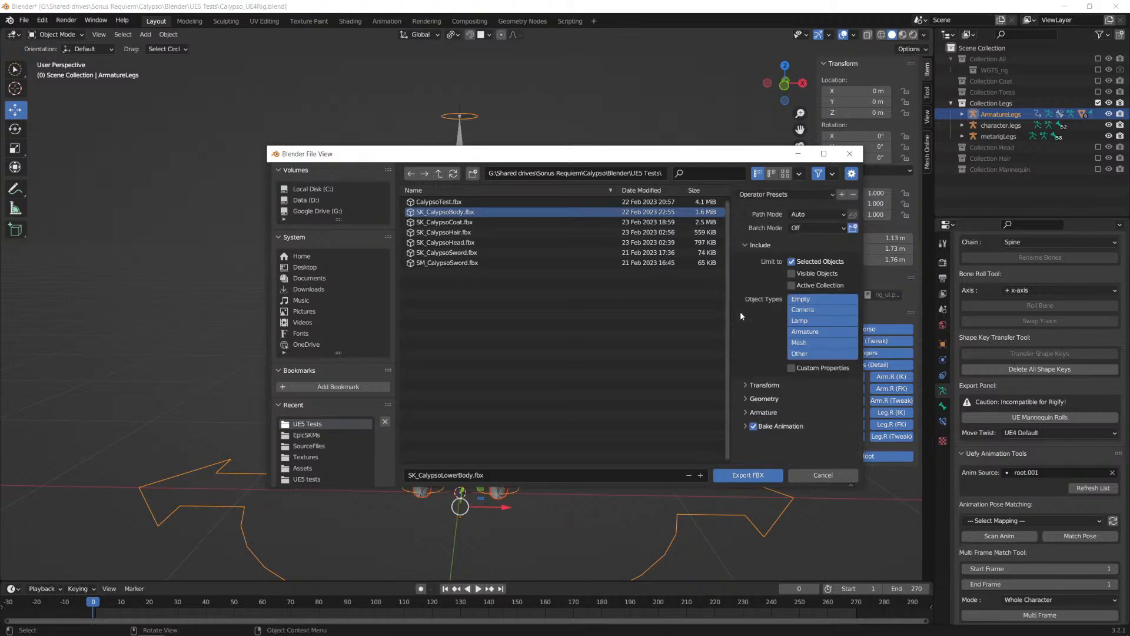
pyautogui.click(745, 244)
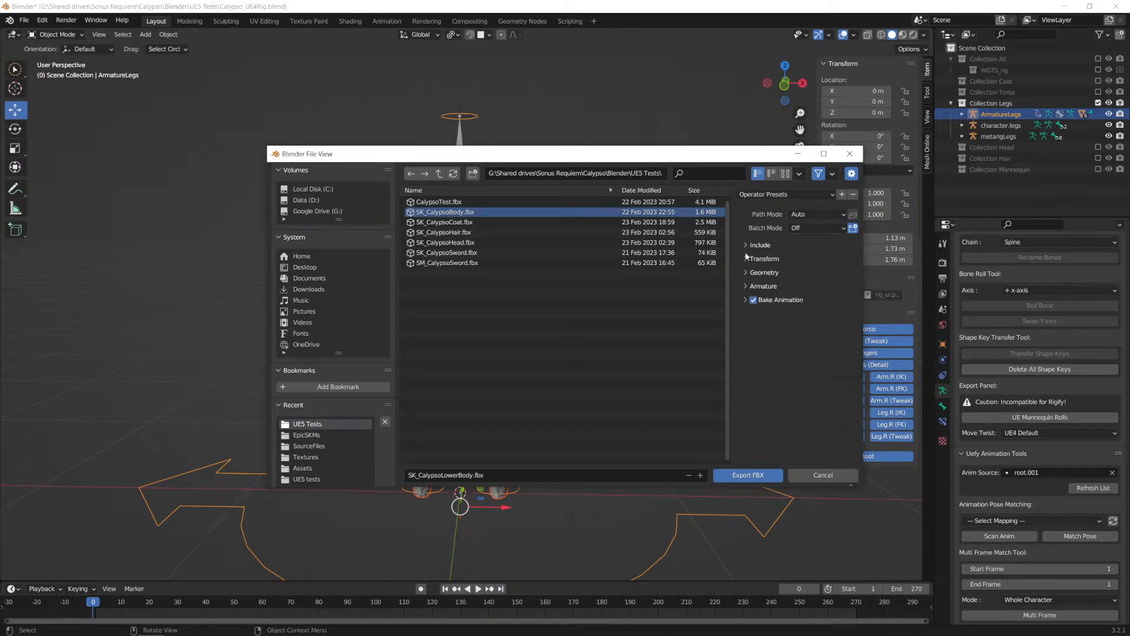
pyautogui.click(746, 246)
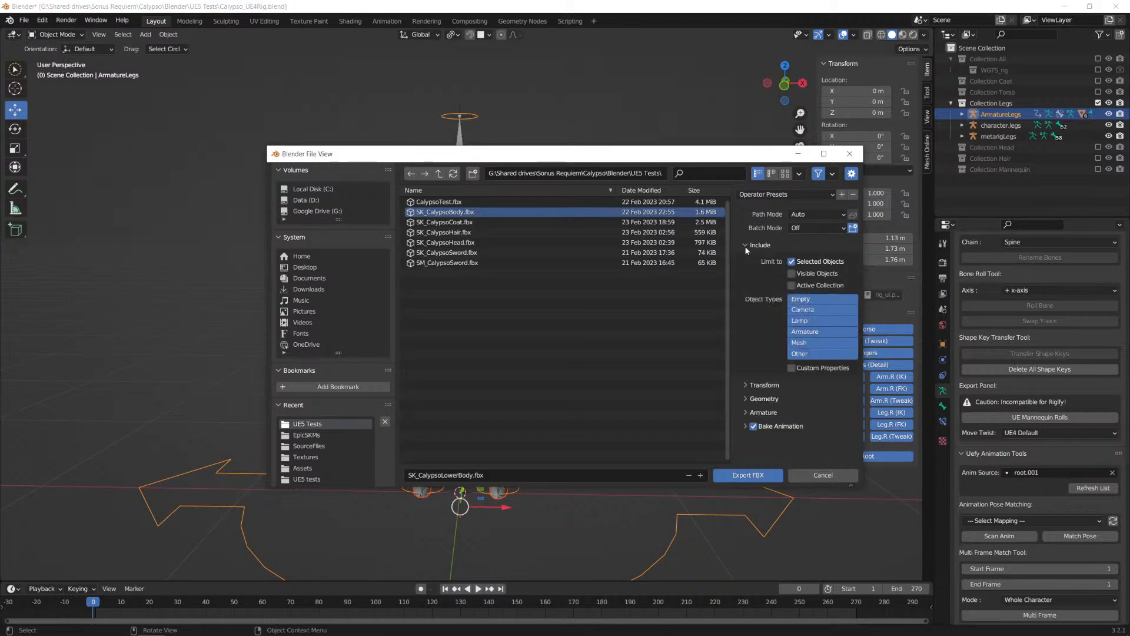
pyautogui.click(745, 398)
pyautogui.scroll(-2, 778, 394)
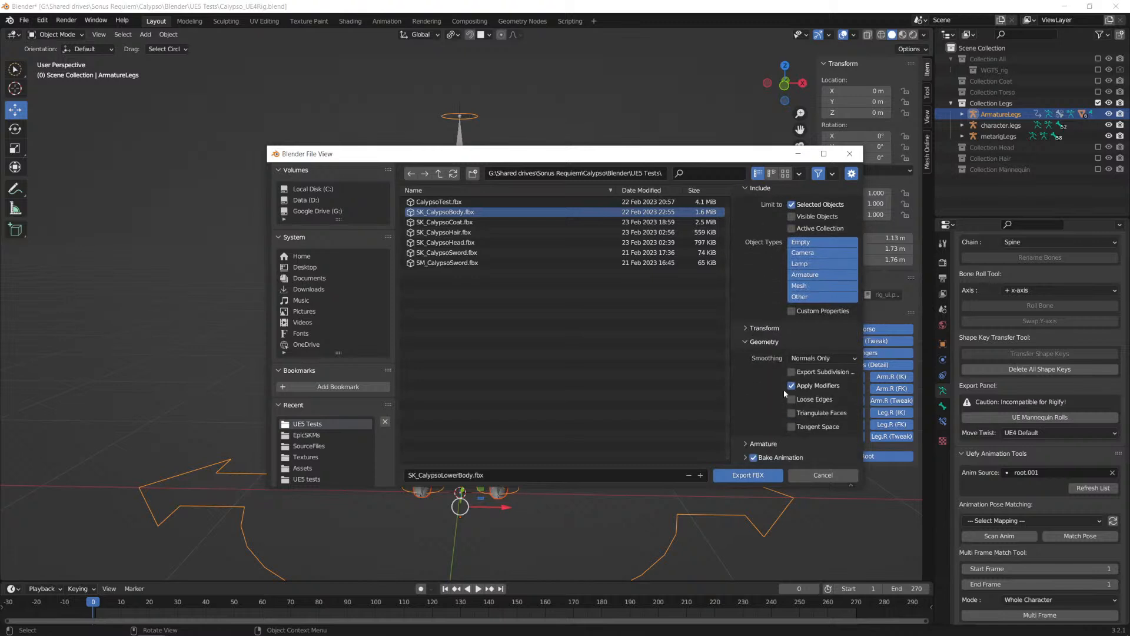
pyautogui.click(823, 361)
pyautogui.click(812, 385)
# Step: Export the FBX with only deform bones, no leaf bones and Bake Animation turned off
pyautogui.click(743, 443)
pyautogui.scroll(-2, 753, 426)
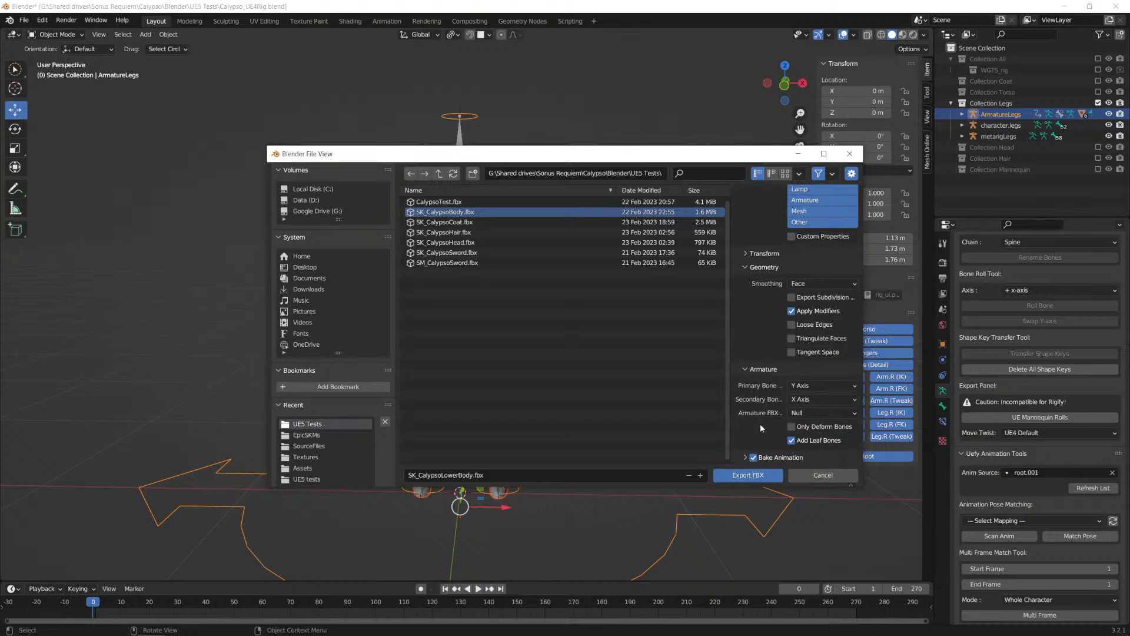
pyautogui.click(793, 427)
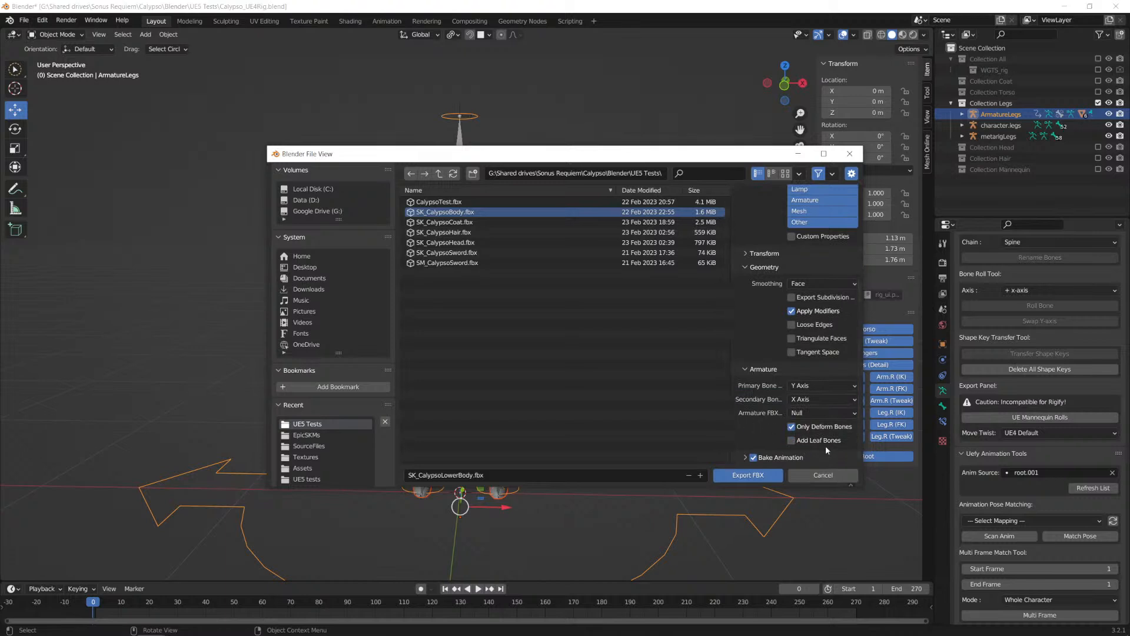
pyautogui.click(753, 457)
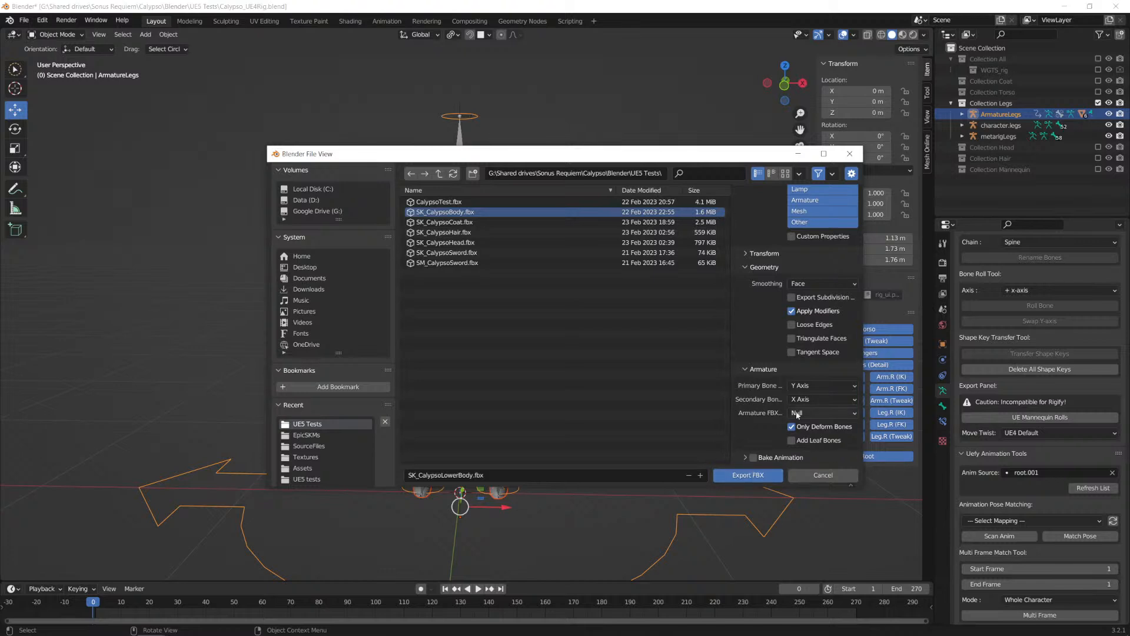
pyautogui.click(751, 476)
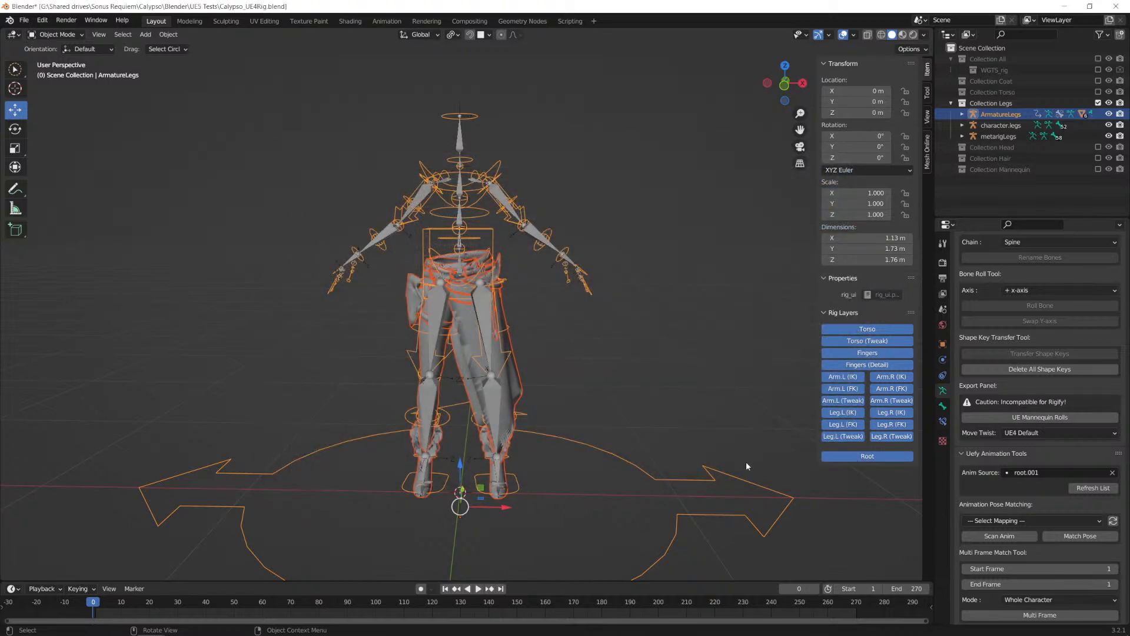
# Step: Switch to the Unreal Editor and browse the Calypso character's content folder
pyautogui.hotkey('alt', 'Tab')
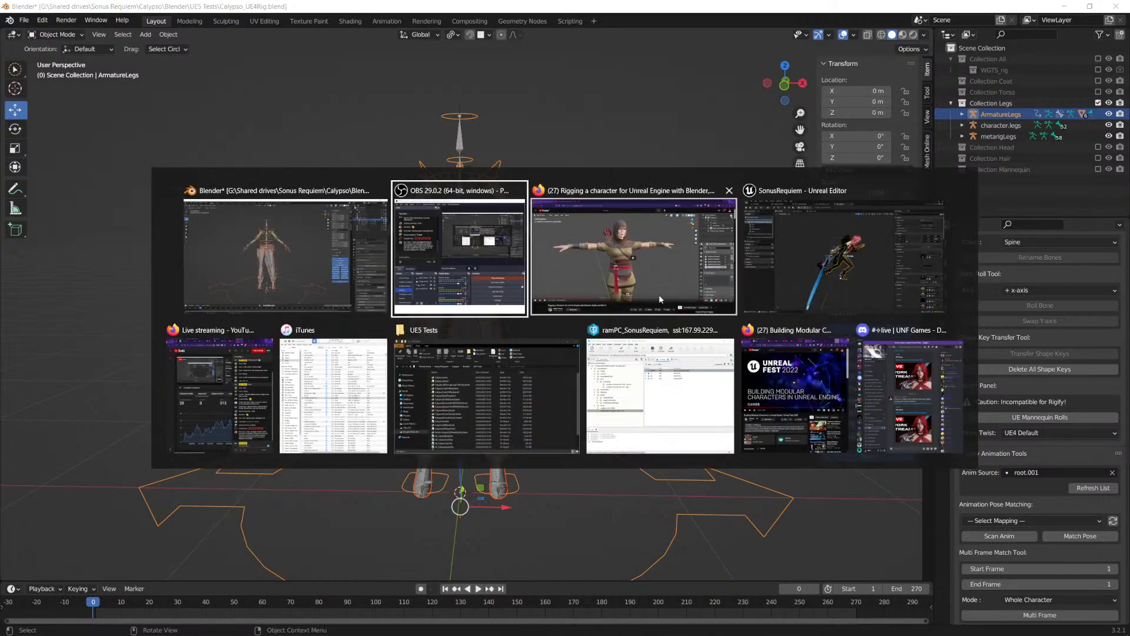
pyautogui.click(814, 260)
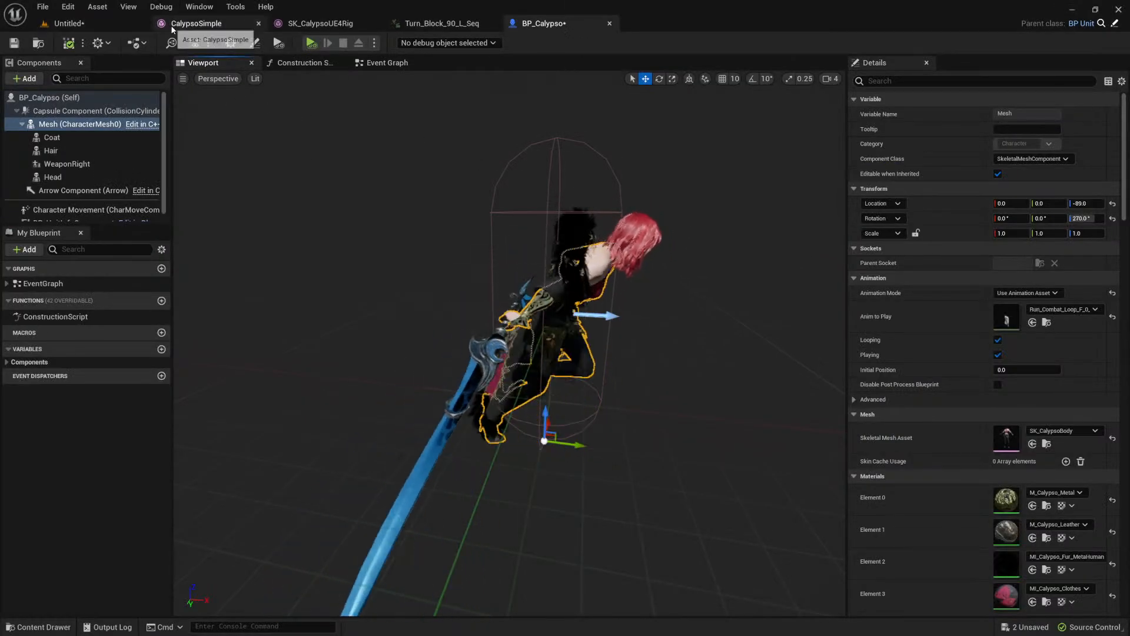
pyautogui.click(39, 627)
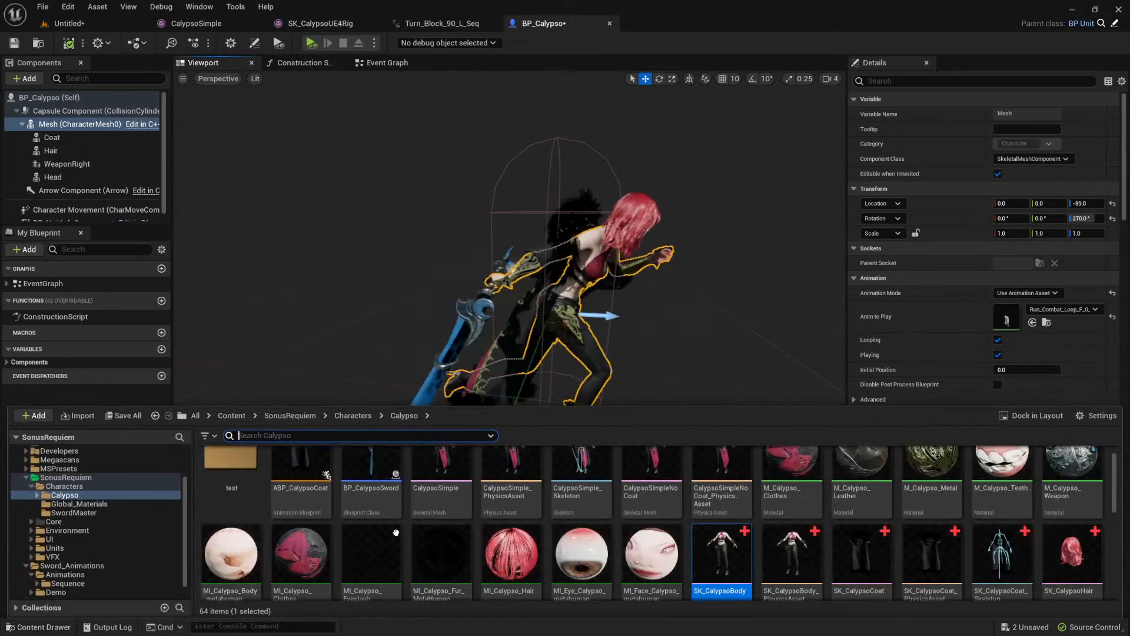
pyautogui.scroll(-8, 385, 535)
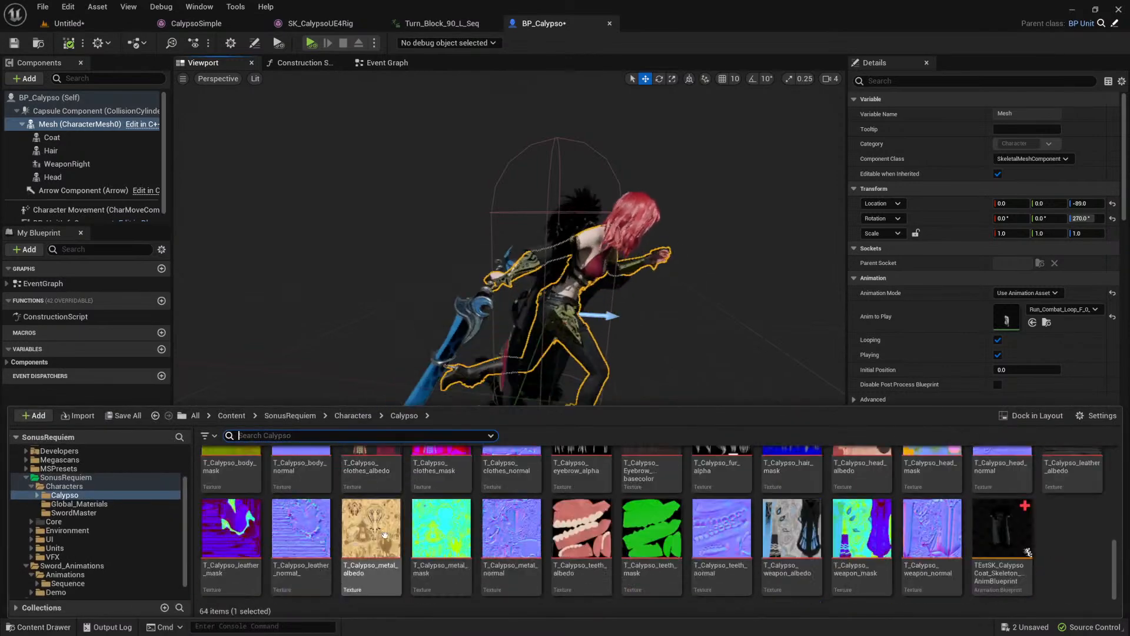
pyautogui.scroll(8, 385, 535)
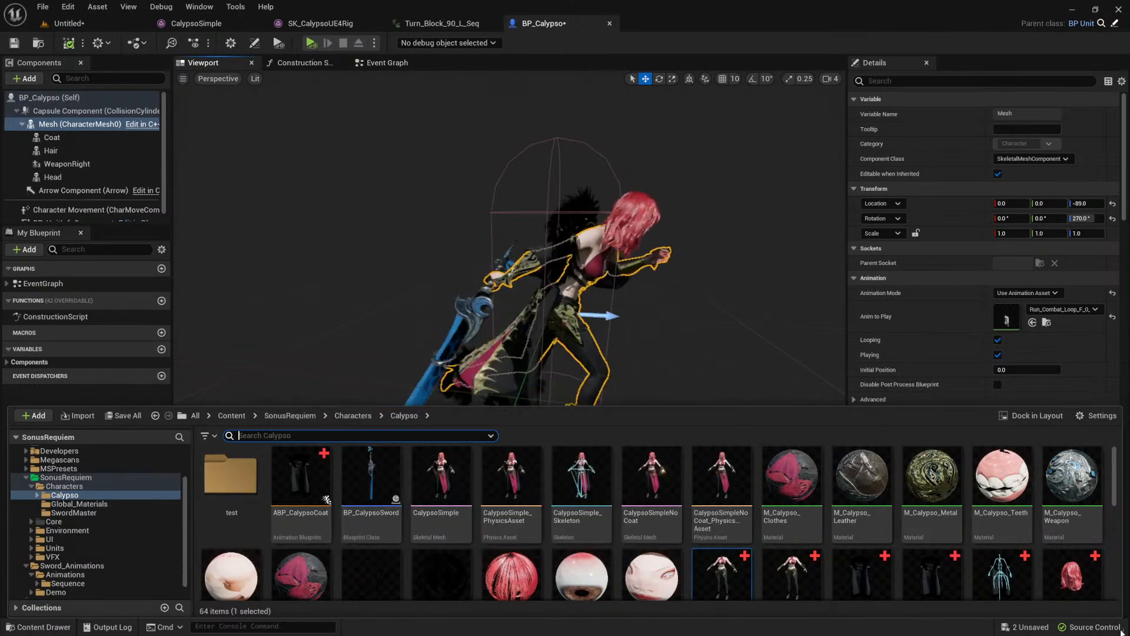
pyautogui.scroll(-3, 903, 550)
pyautogui.scroll(-6, 903, 550)
# Step: Create a folder named Meshes inside the Calypso content folder and open it
pyautogui.rightClick(1071, 543)
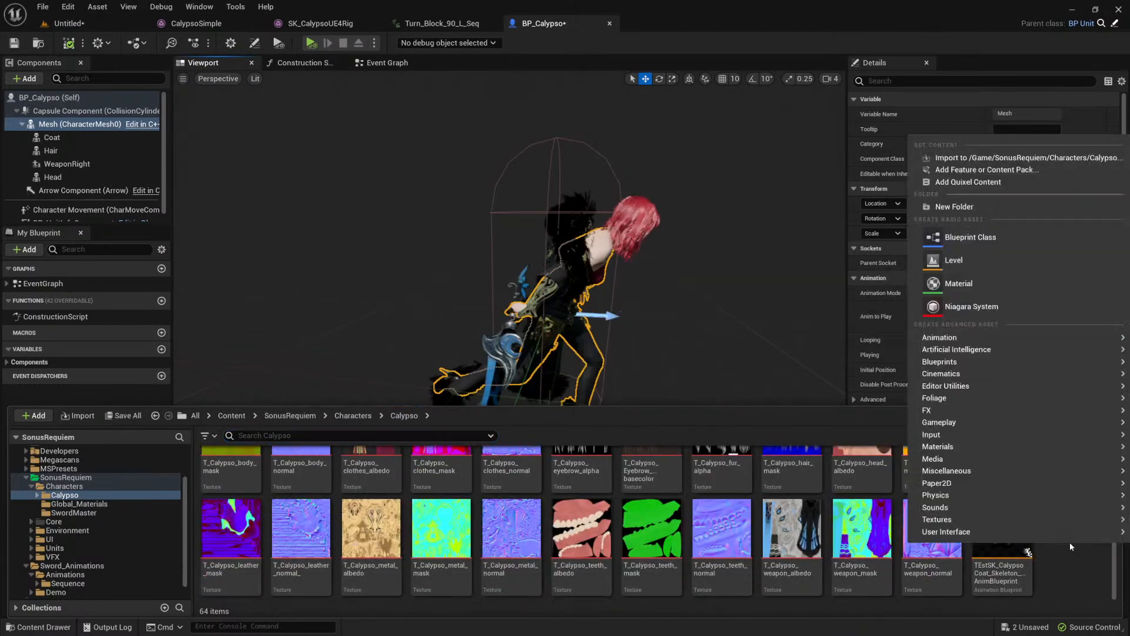
pyautogui.click(976, 207)
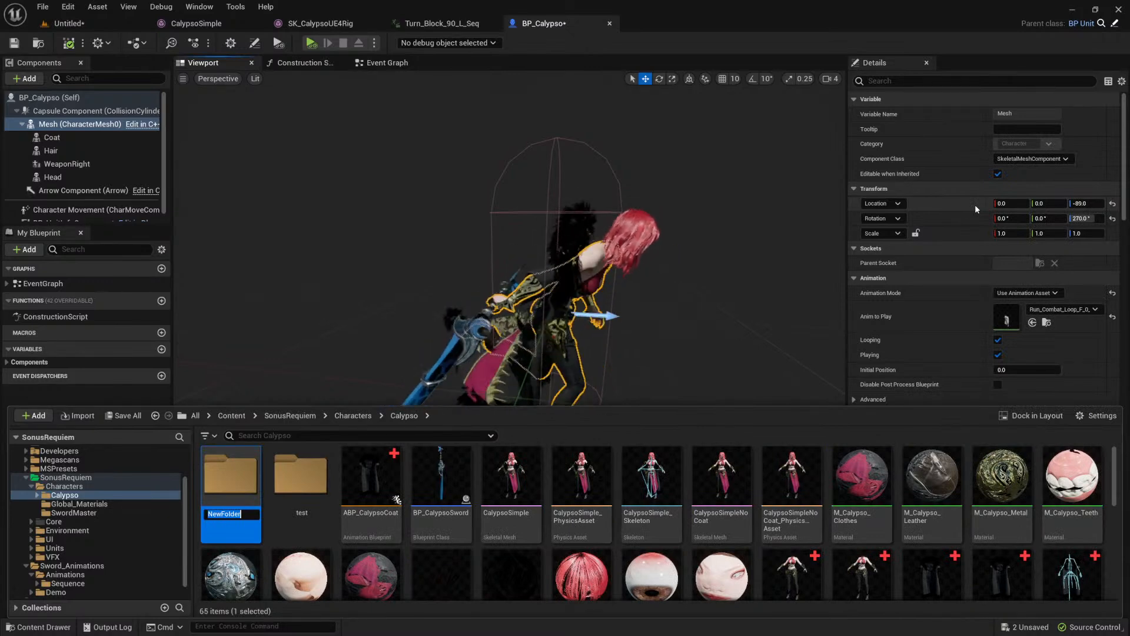
pyautogui.write('Meshes')
pyautogui.press('Return')
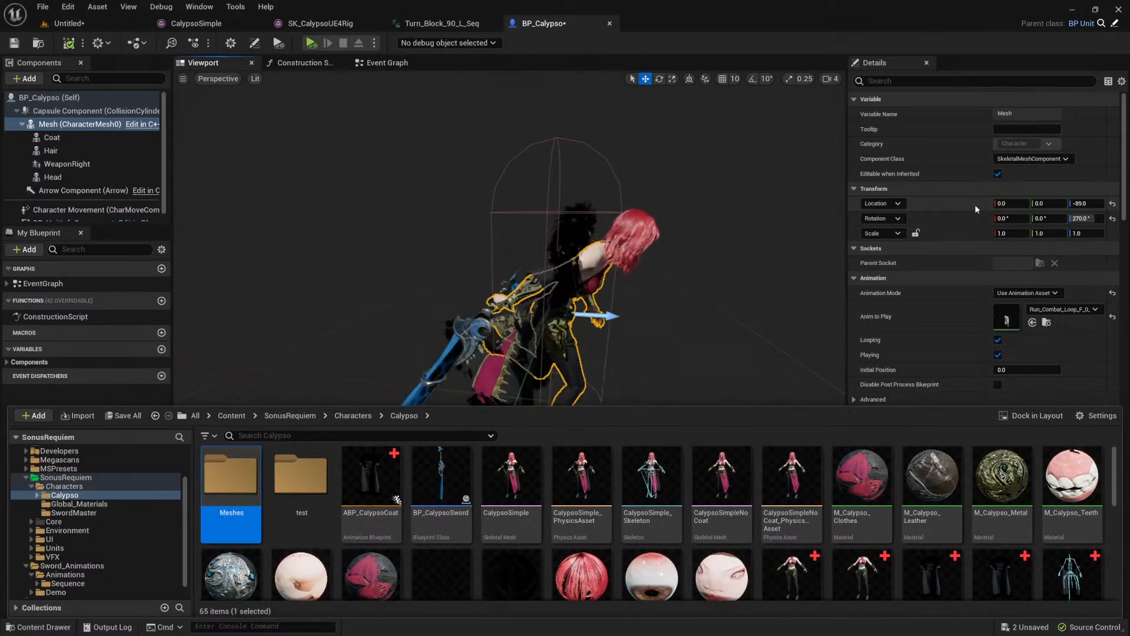
pyautogui.press('Return')
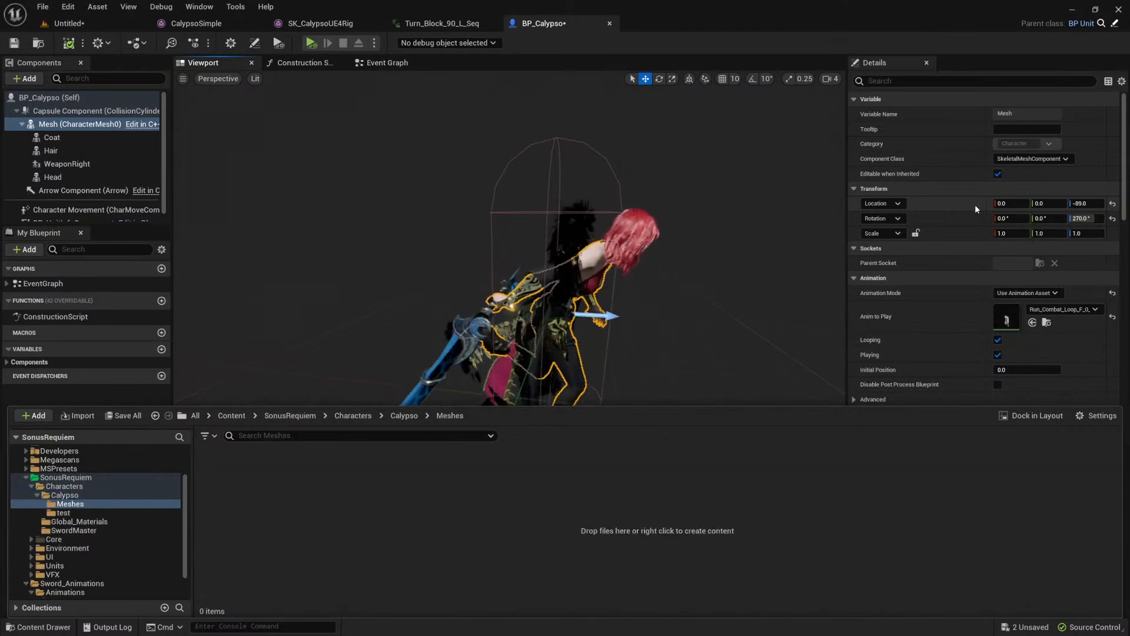
# Step: Choose SK_CalypsoLowerBody.fbx for import into Calypso's Meshes folder
pyautogui.rightClick(294, 500)
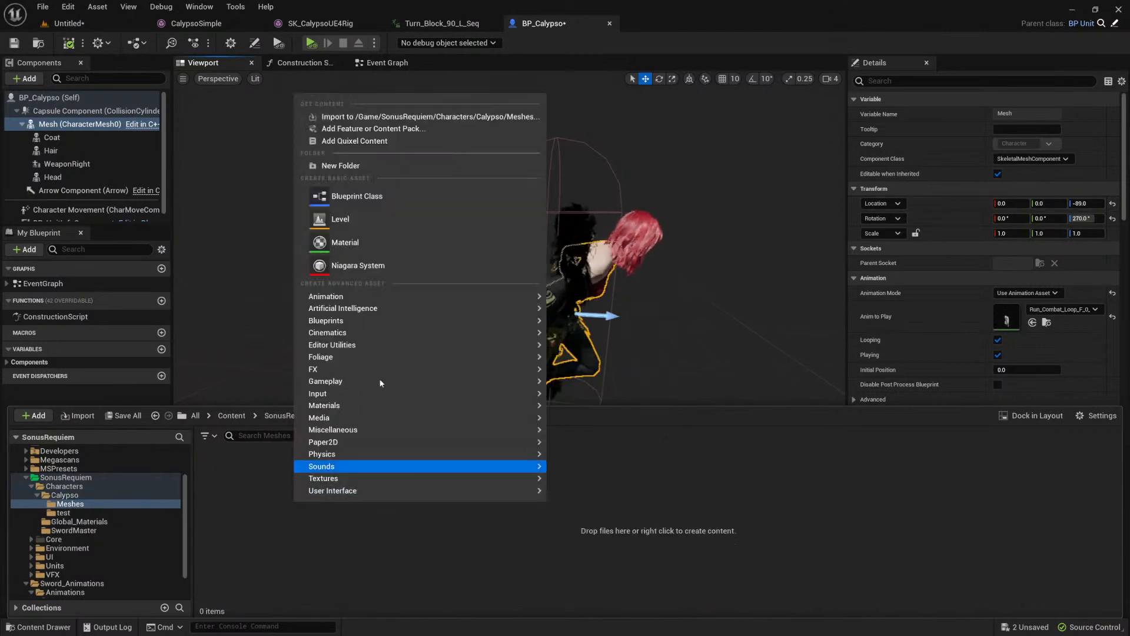
pyautogui.click(359, 116)
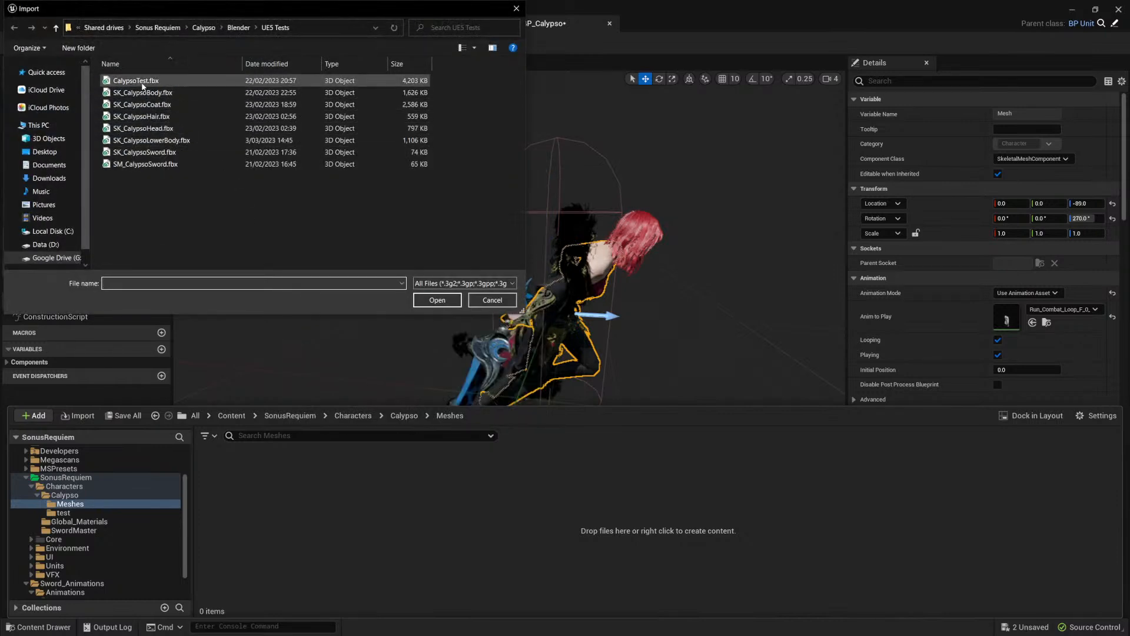
pyautogui.click(136, 142)
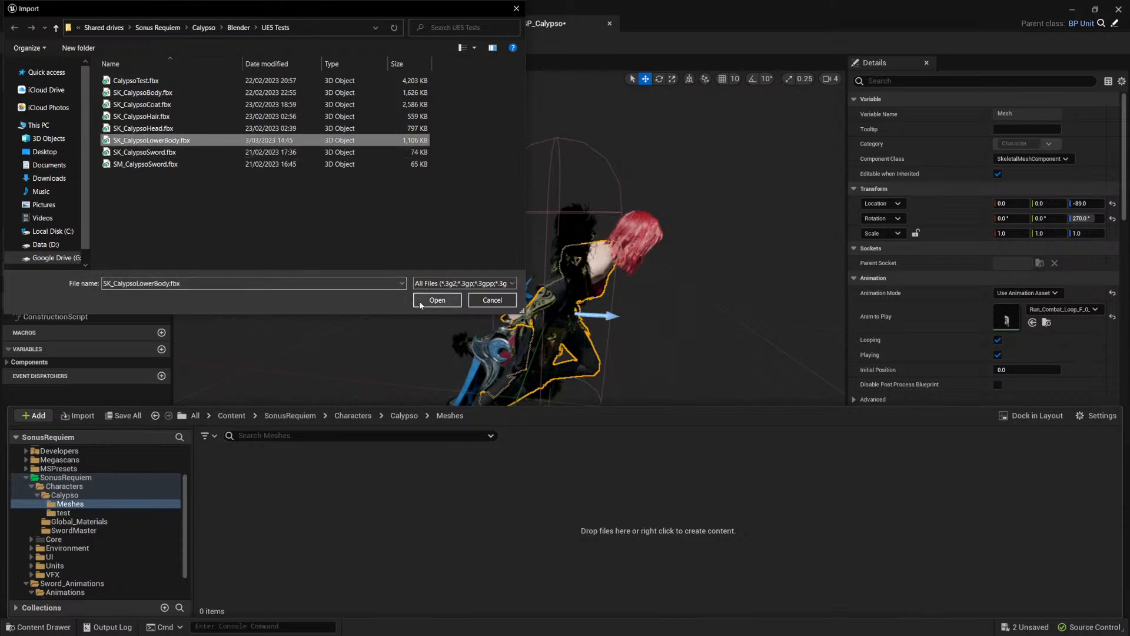
pyautogui.click(443, 300)
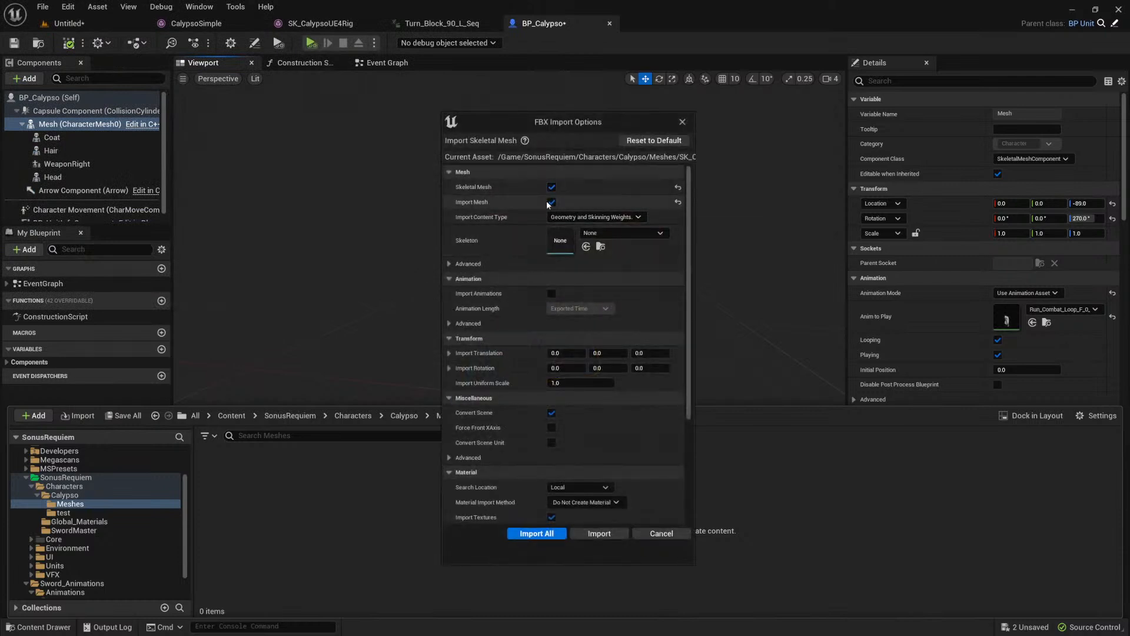
# Step: Try to import the lower body skeletal mesh using SK_Mannequin_Skeleton as its skeleton, without regenerating that skeleton
pyautogui.click(612, 234)
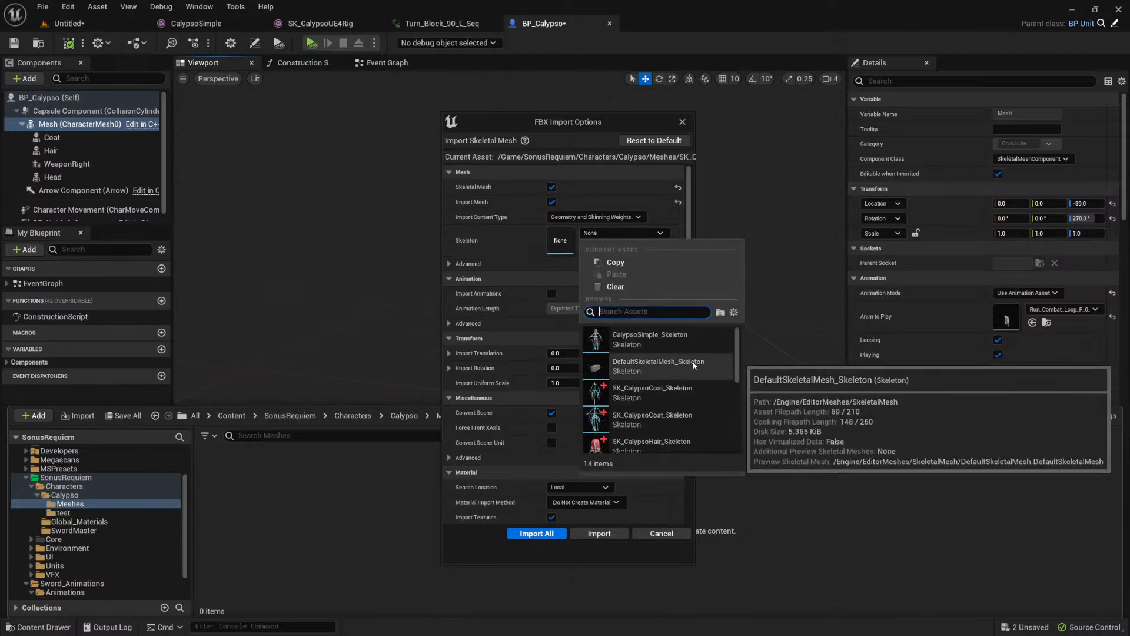
pyautogui.scroll(-5, 702, 364)
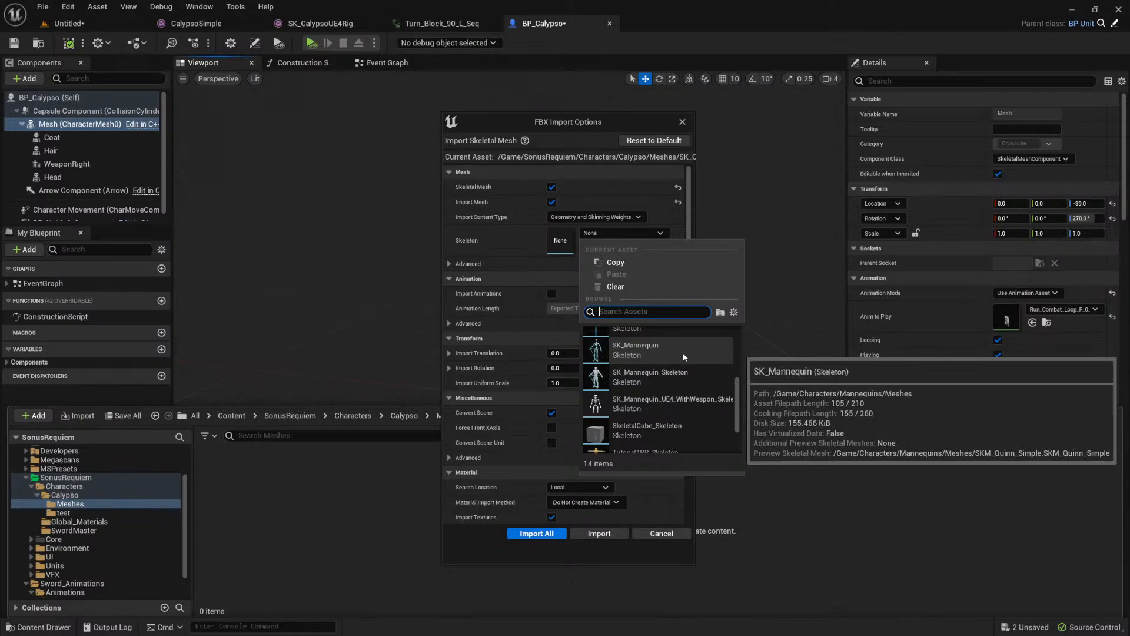
pyautogui.click(658, 382)
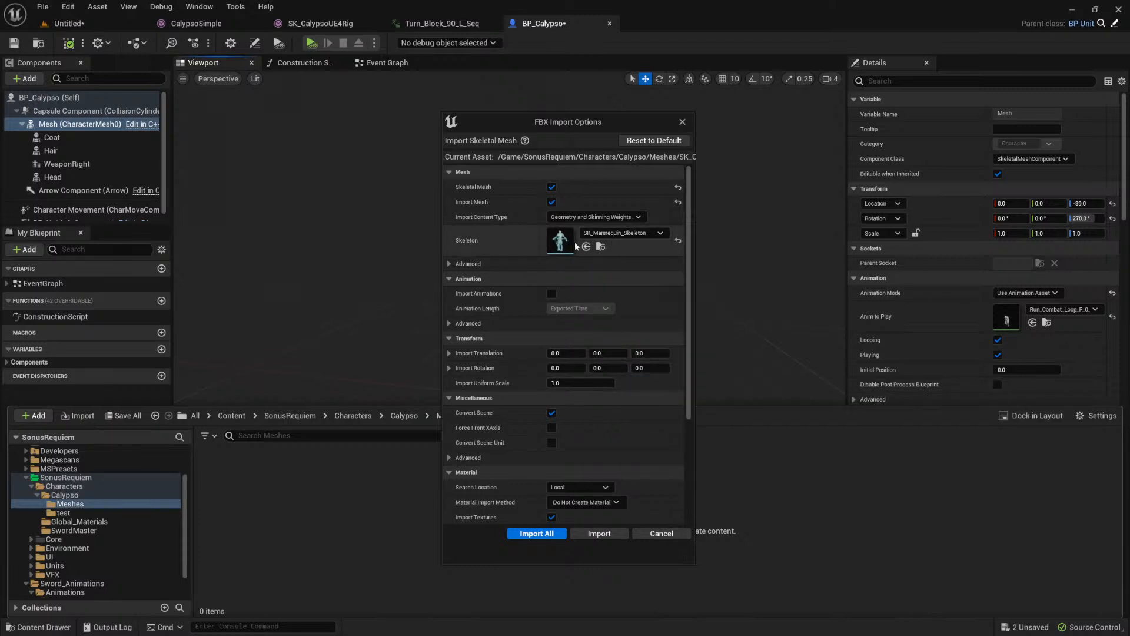
pyautogui.scroll(-4, 565, 250)
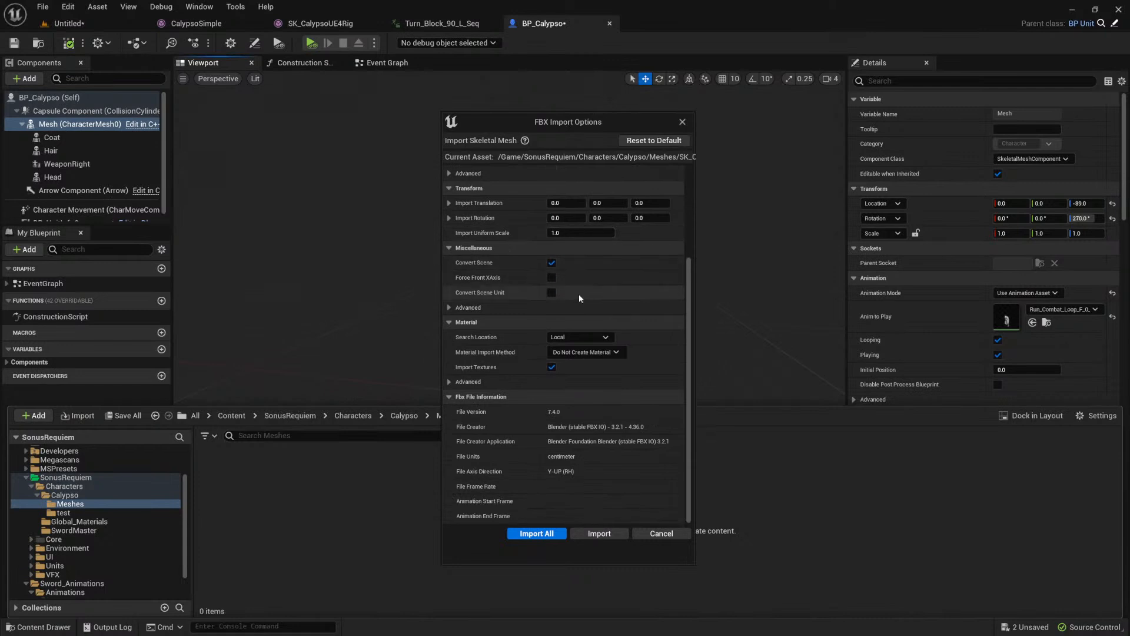
pyautogui.scroll(2, 578, 294)
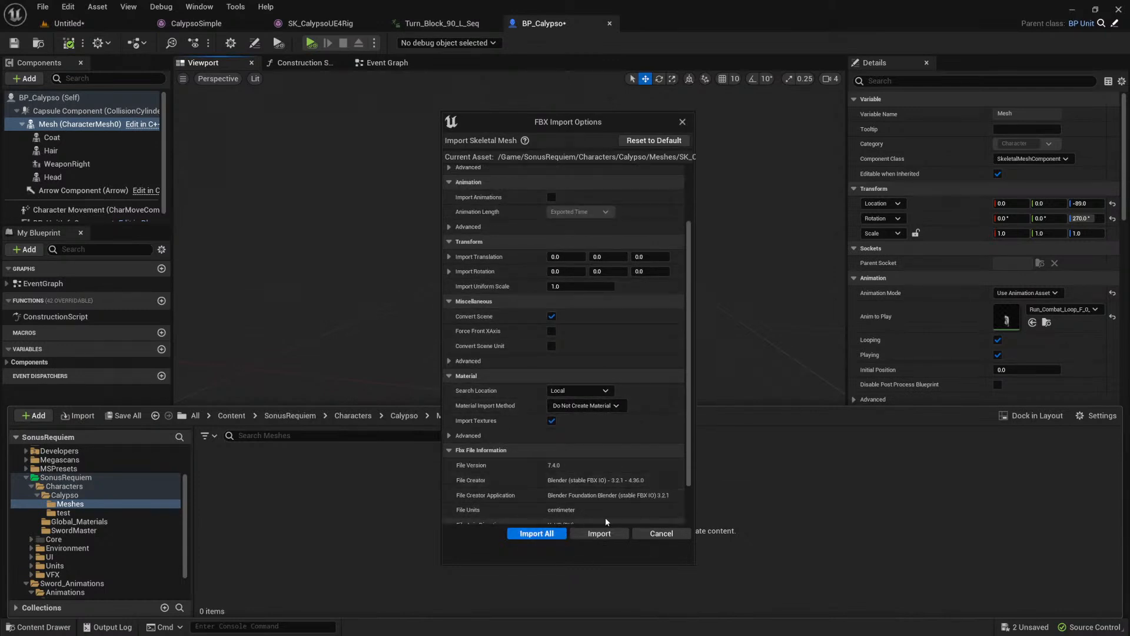
pyautogui.click(598, 533)
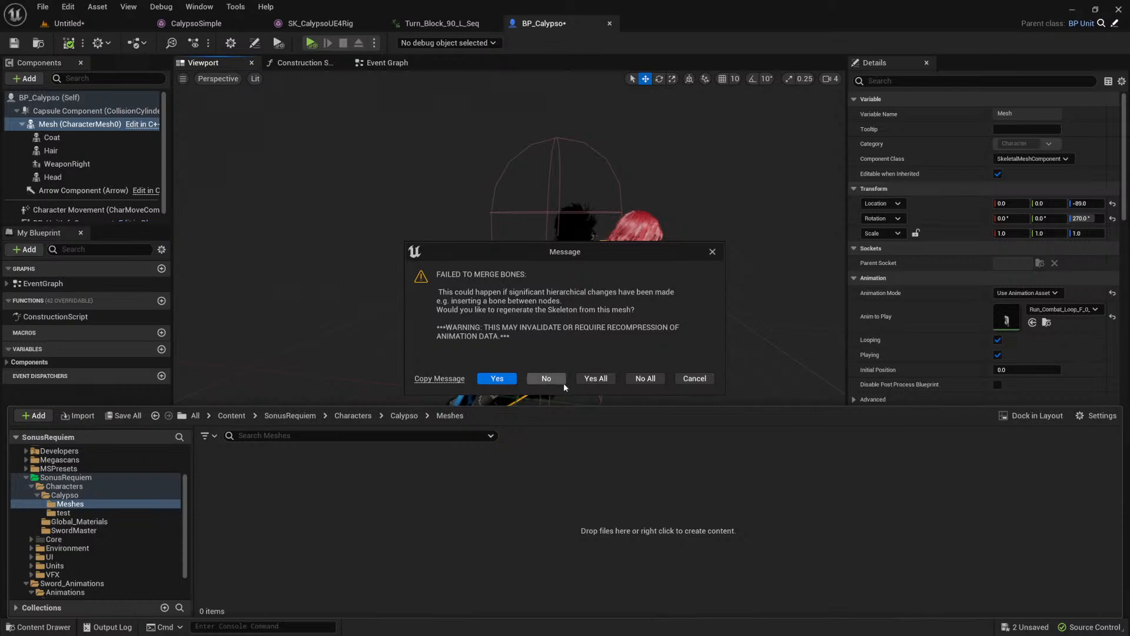
pyautogui.click(700, 378)
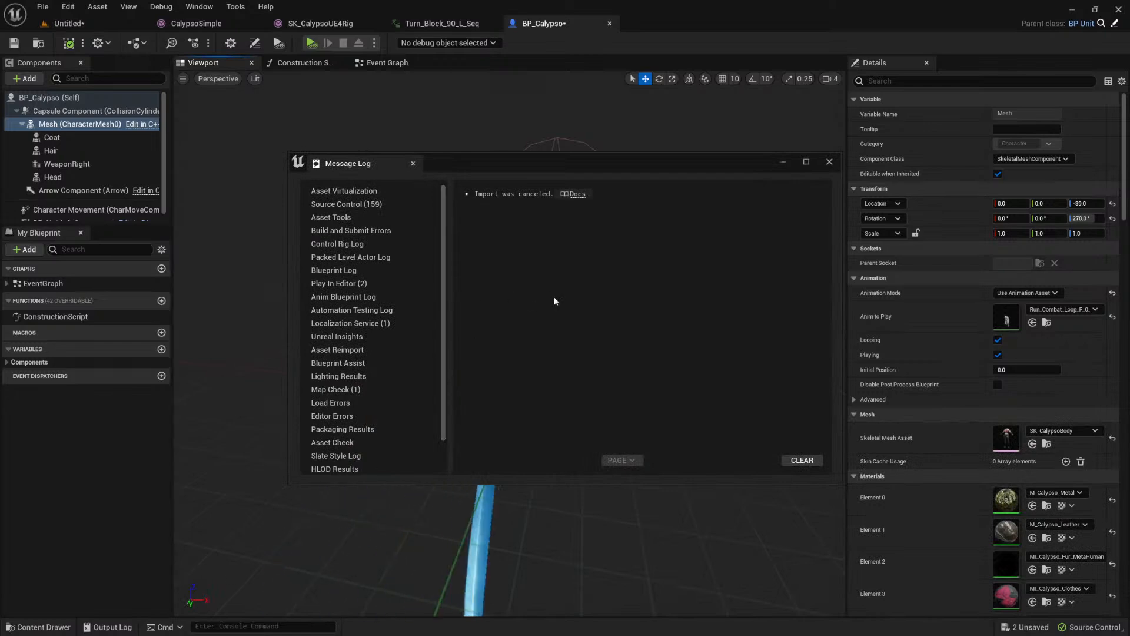
# Step: Close the import message log and dismiss the Unreal crash report
pyautogui.click(829, 161)
pyautogui.click(59, 627)
pyautogui.click(326, 504)
pyautogui.click(239, 482)
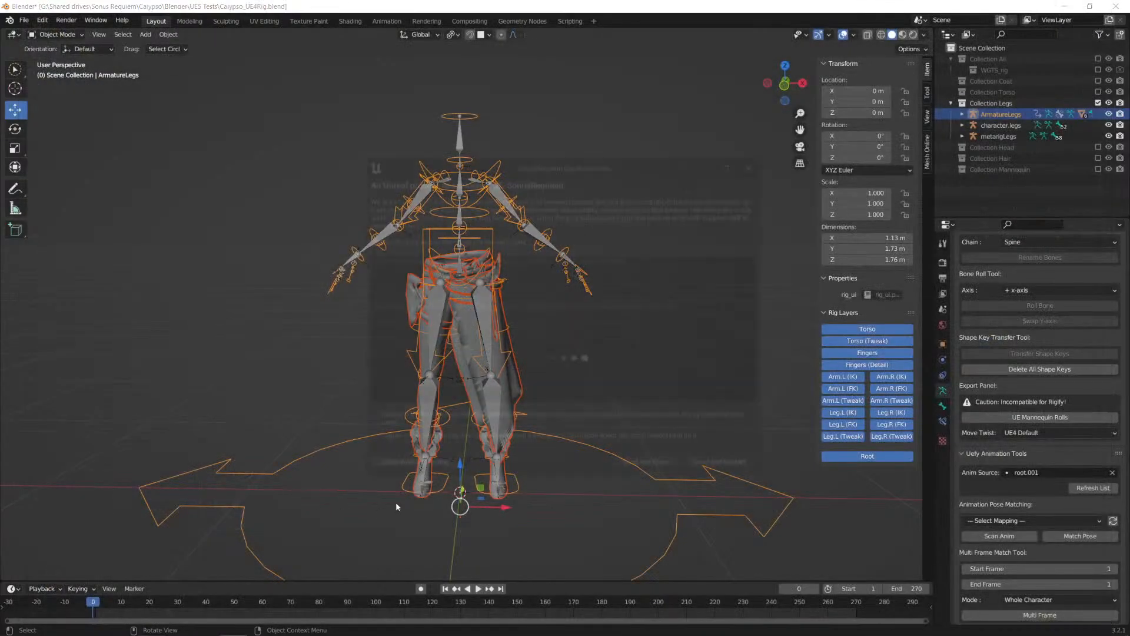
pyautogui.click(757, 163)
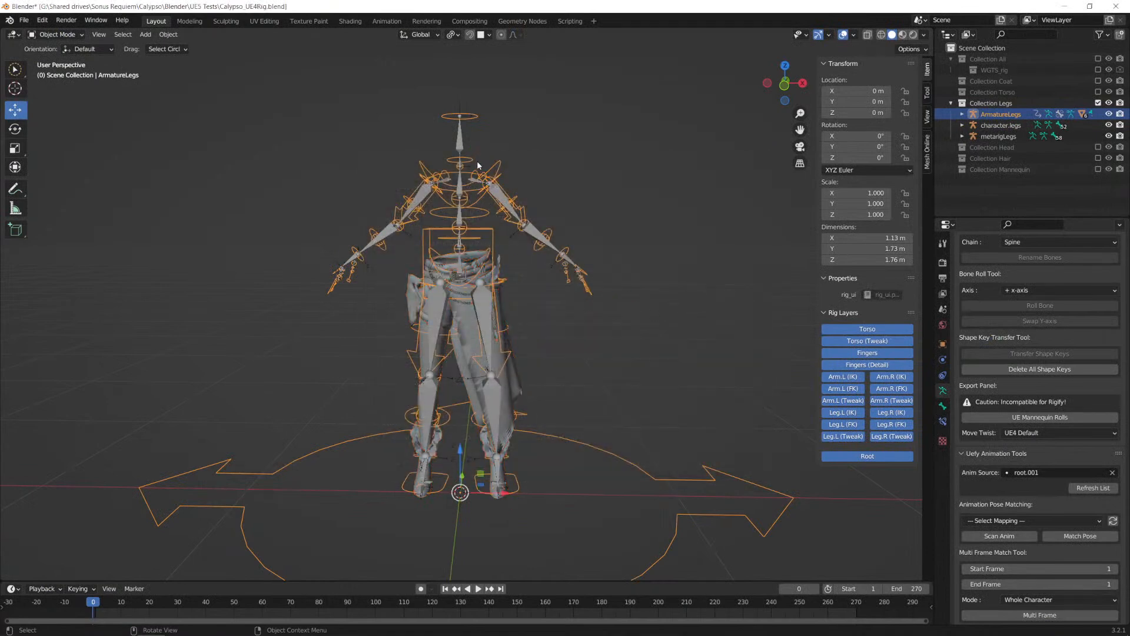
# Step: In Blender, hide the character.legs and metarigLegs armatures
pyautogui.click(1109, 125)
pyautogui.click(1108, 136)
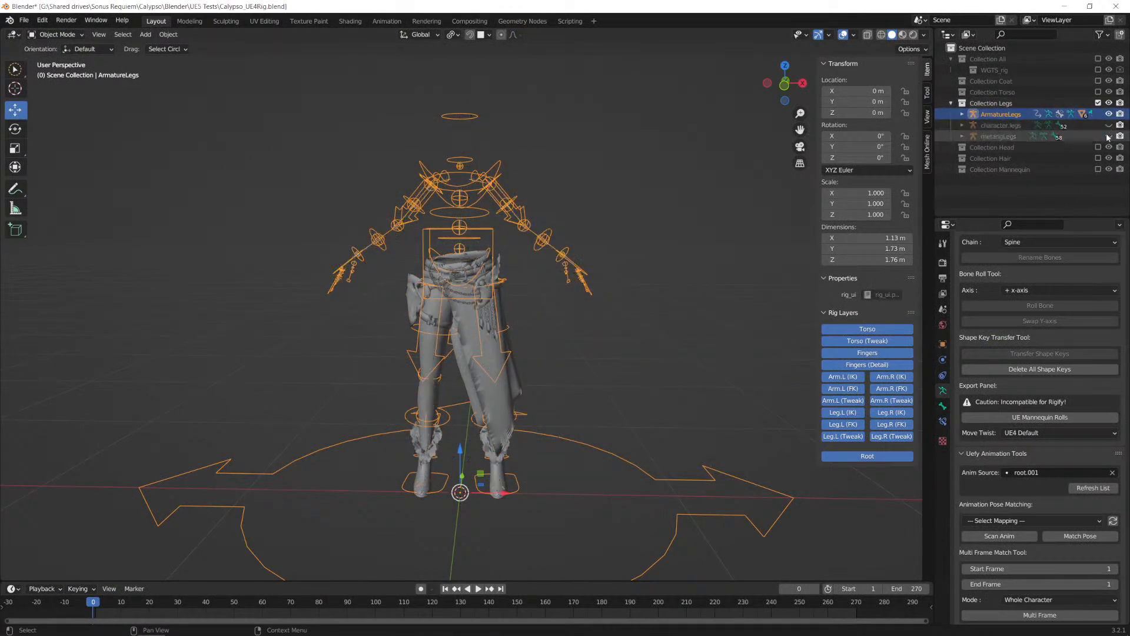
pyautogui.click(488, 257)
pyautogui.click(483, 184)
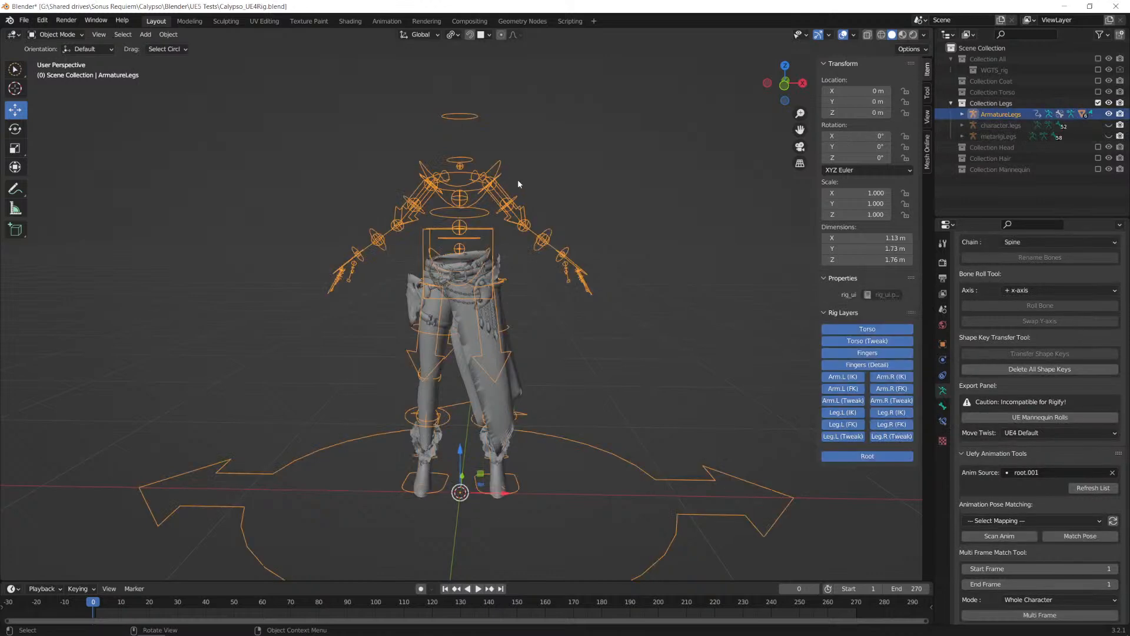
# Step: Examine the bone hierarchy of the character.legs armature and select the Clothes.002 leg mesh
pyautogui.click(963, 114)
pyautogui.click(962, 114)
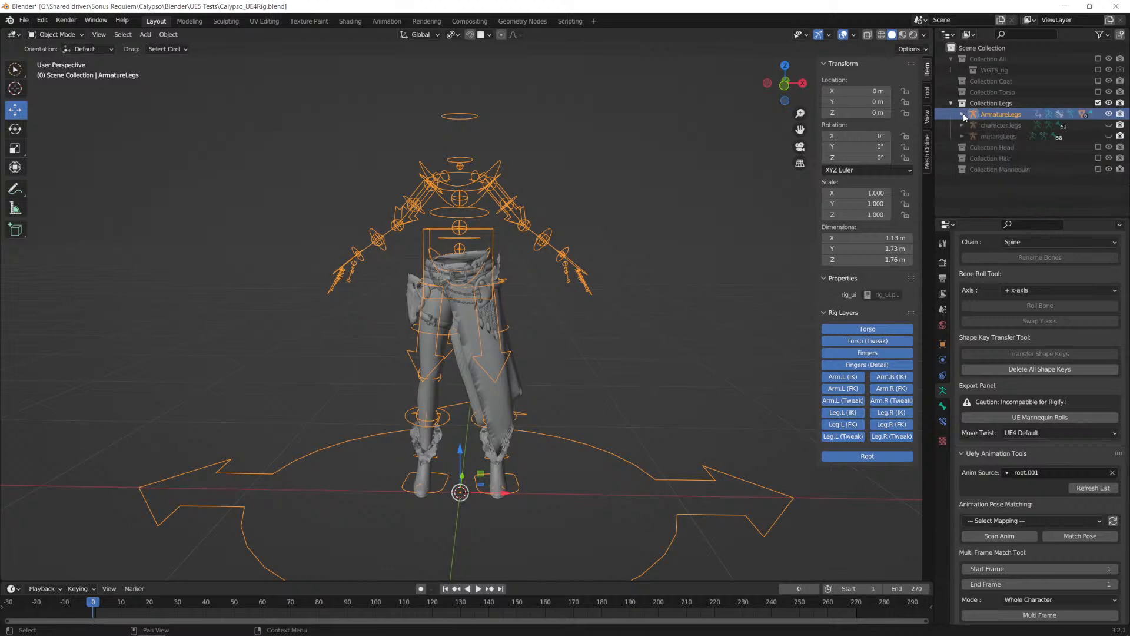
pyautogui.click(963, 125)
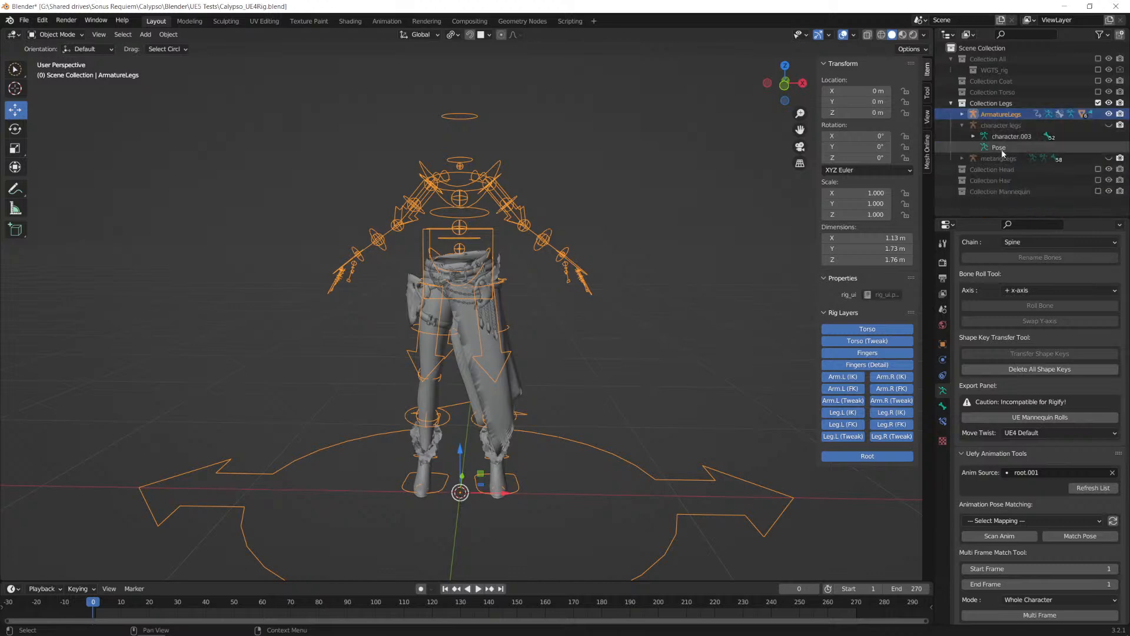
pyautogui.click(973, 136)
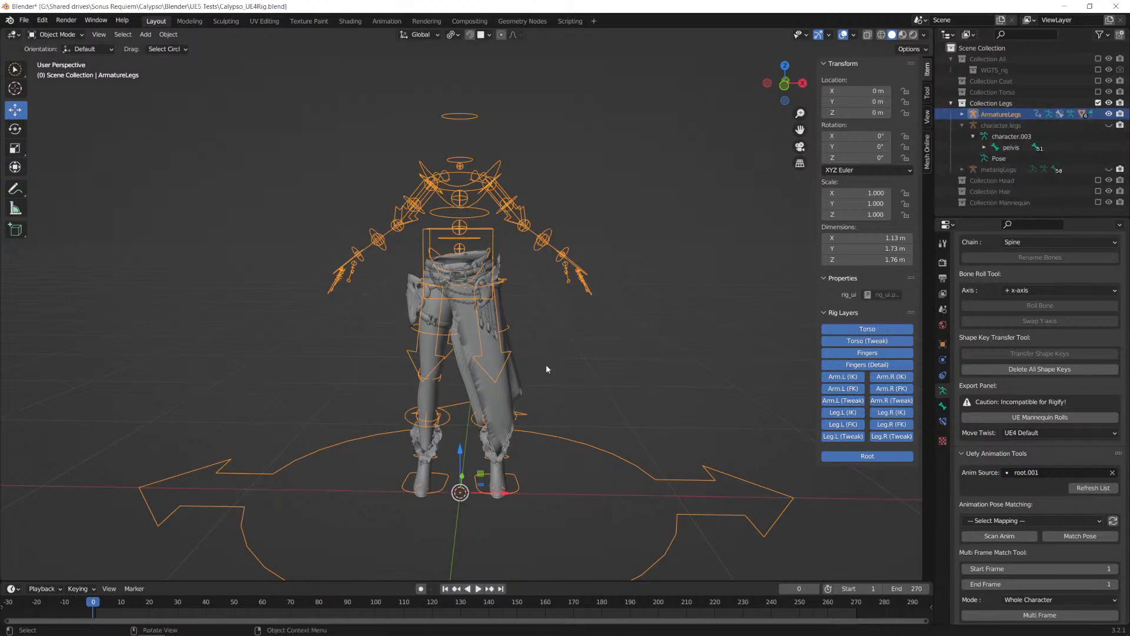
pyautogui.click(479, 397)
pyautogui.click(425, 355)
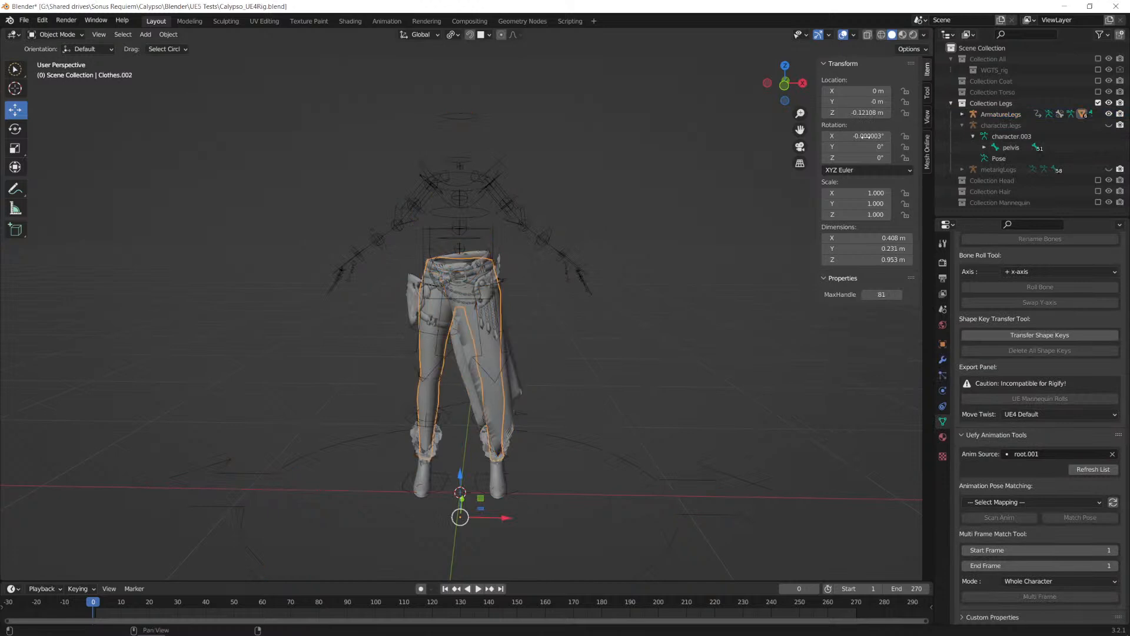
pyautogui.click(972, 137)
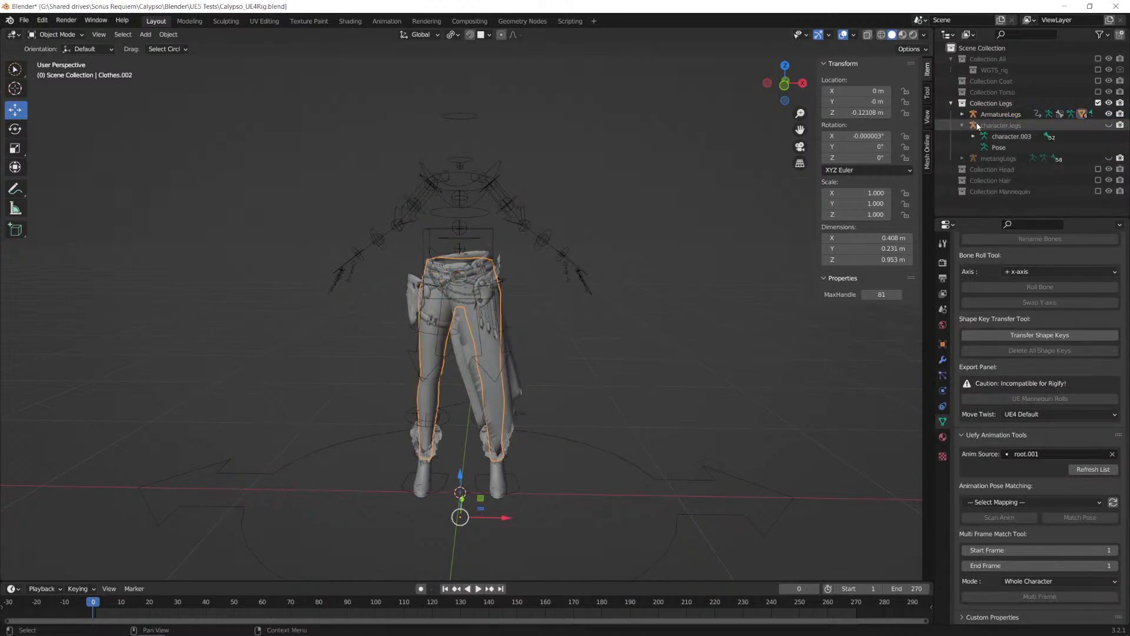
pyautogui.click(963, 125)
# Step: Examine the child meshes of ArmatureLegs and the bone hierarchy of its rig.001 data
pyautogui.click(962, 114)
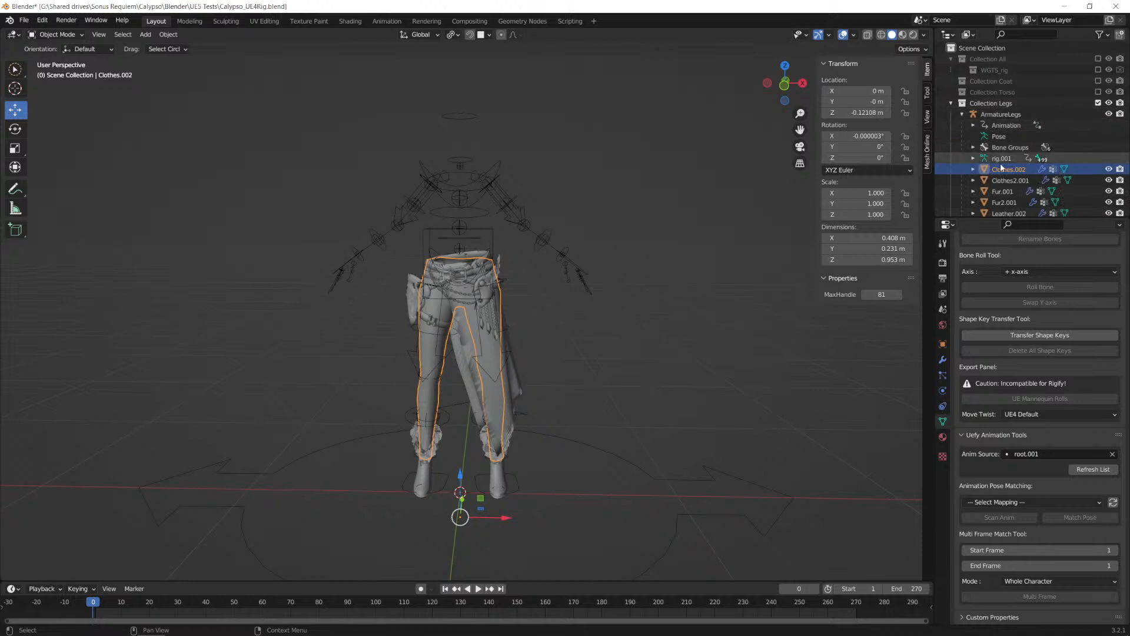
pyautogui.scroll(-2, 1001, 166)
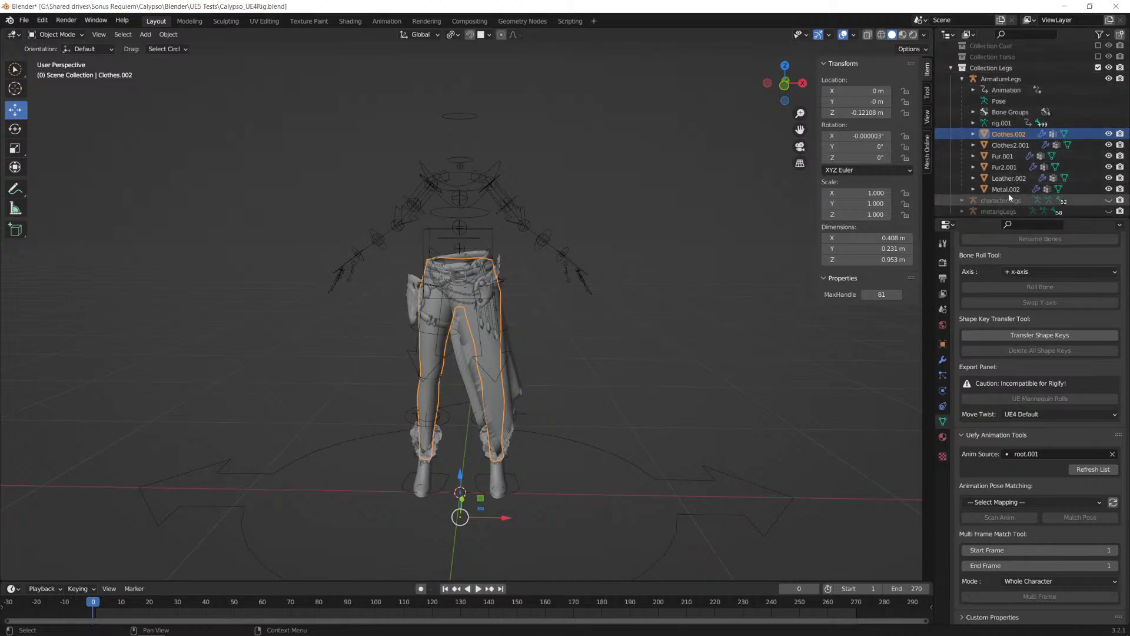
pyautogui.click(973, 124)
pyautogui.scroll(-7, 974, 120)
pyautogui.scroll(7, 976, 123)
pyautogui.click(973, 123)
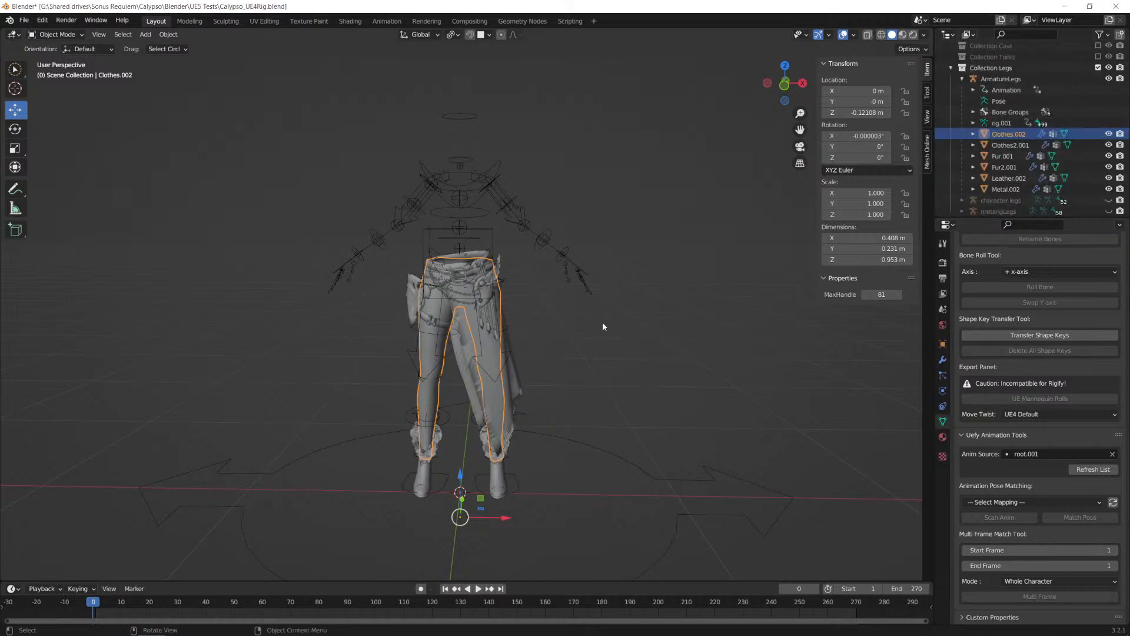
# Step: Switch to Perforce P4V, open SonusRequiem.uproject, and skip restoring the auto-saved package
pyautogui.hotkey('alt', 'Tab')
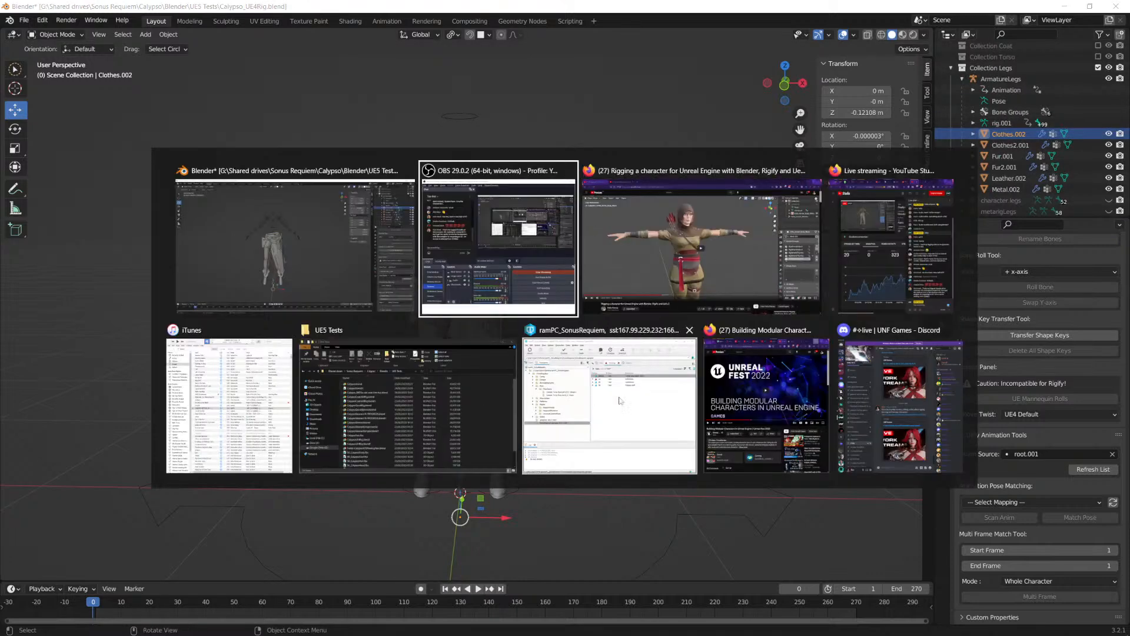
pyautogui.click(591, 401)
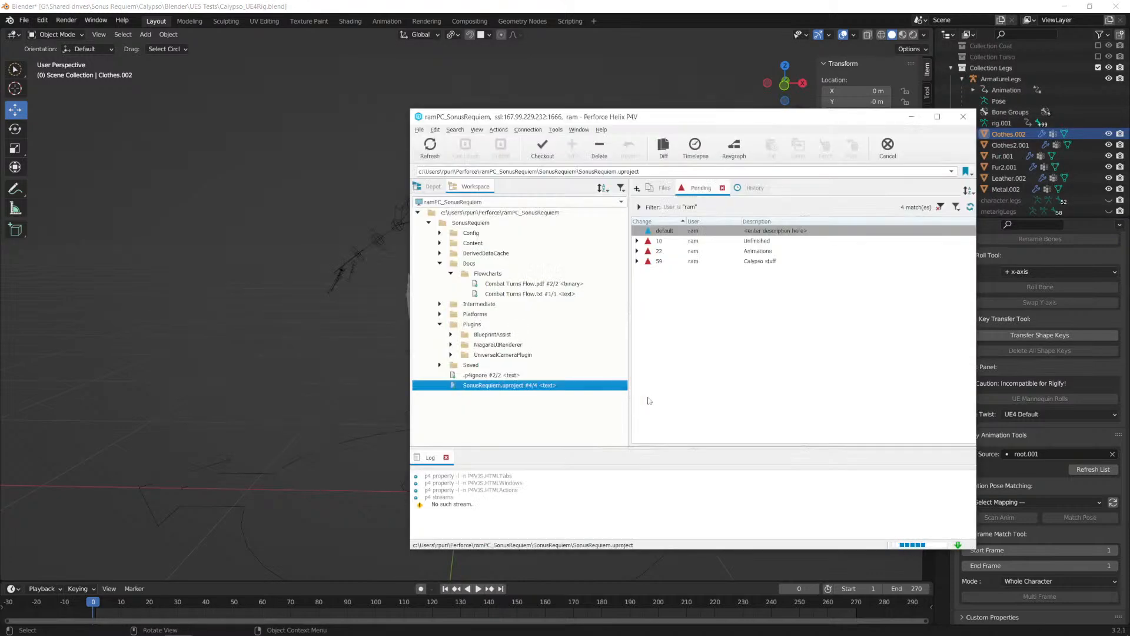
pyautogui.doubleClick(492, 386)
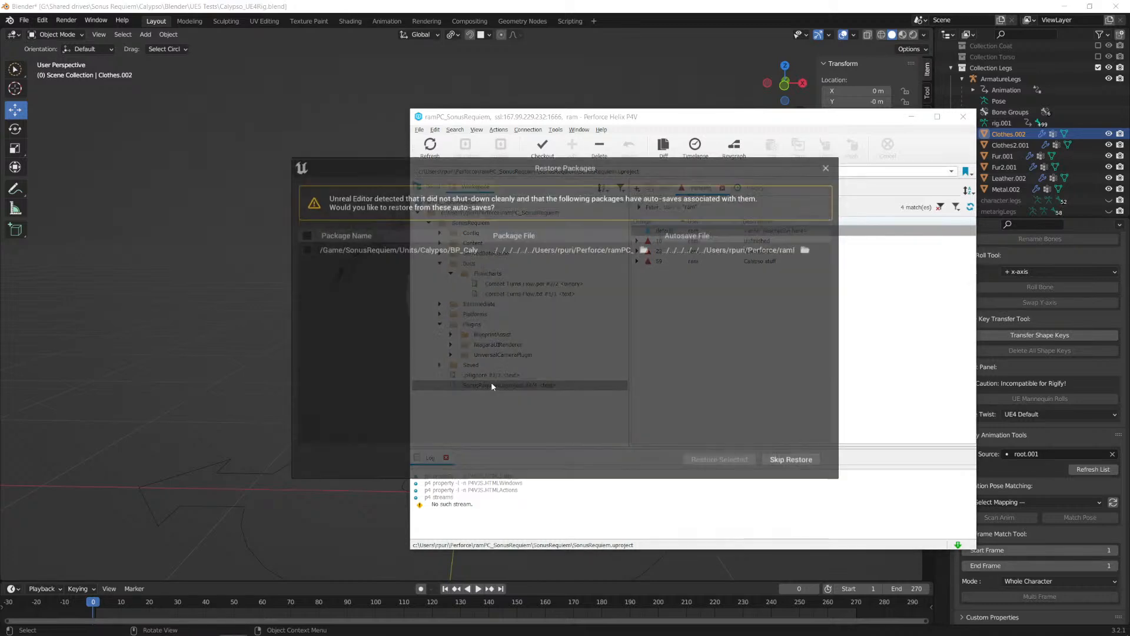
pyautogui.click(789, 462)
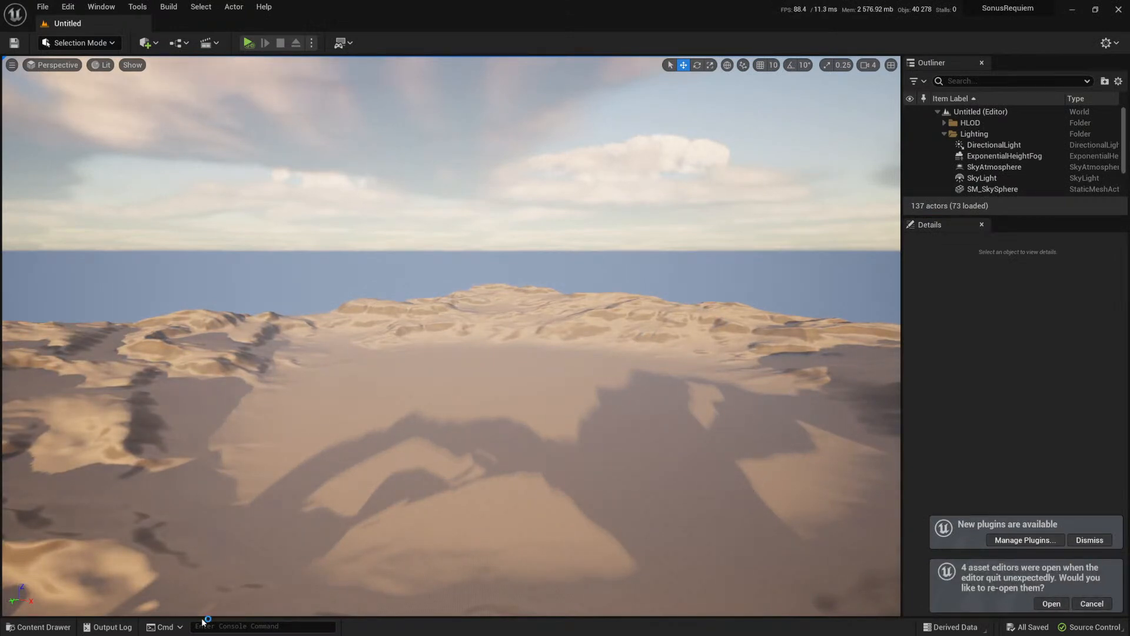
# Step: Import SK_CalypsoLowerBody.fbx into Calypso's Meshes folder as a skeletal mesh with the skeleton set to None
pyautogui.click(31, 626)
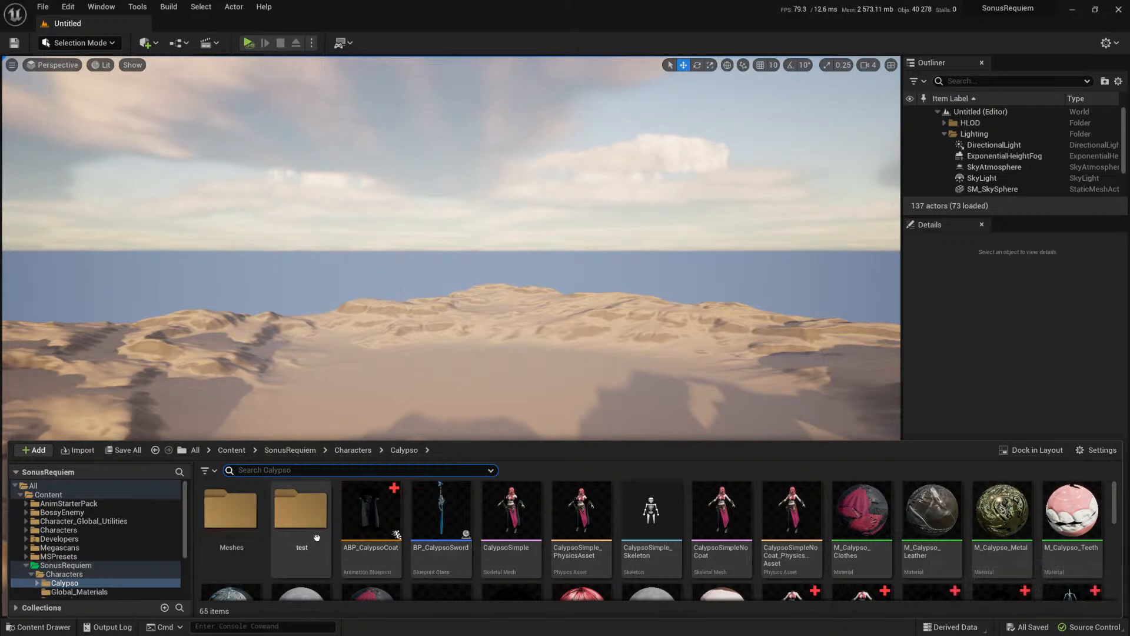
pyautogui.doubleClick(220, 507)
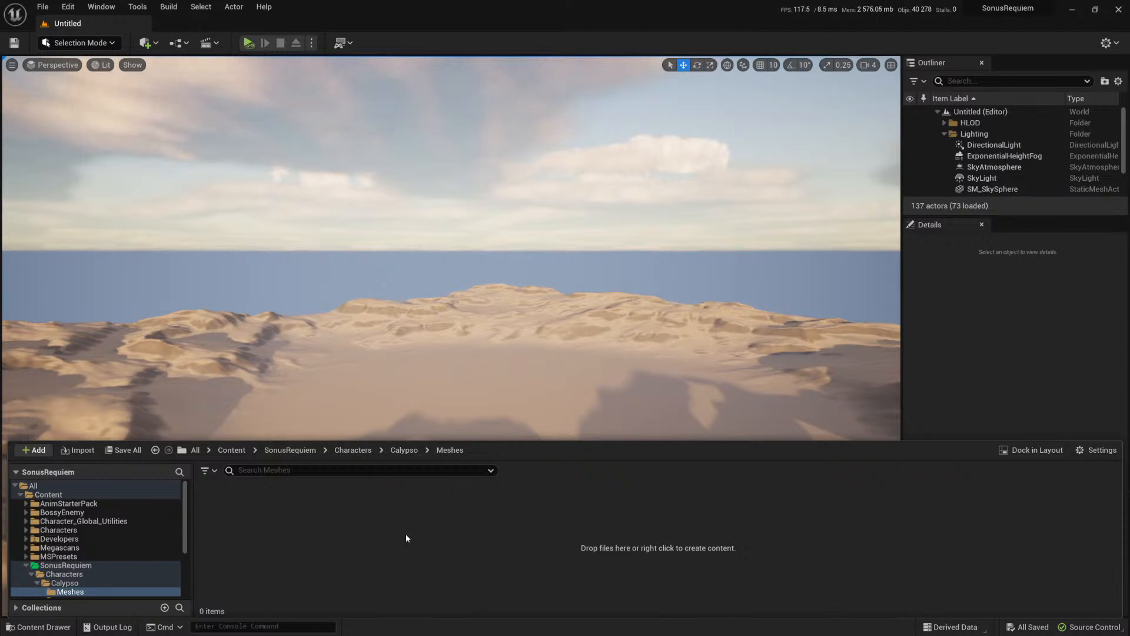
pyautogui.rightClick(361, 541)
pyautogui.moveTo(454, 362)
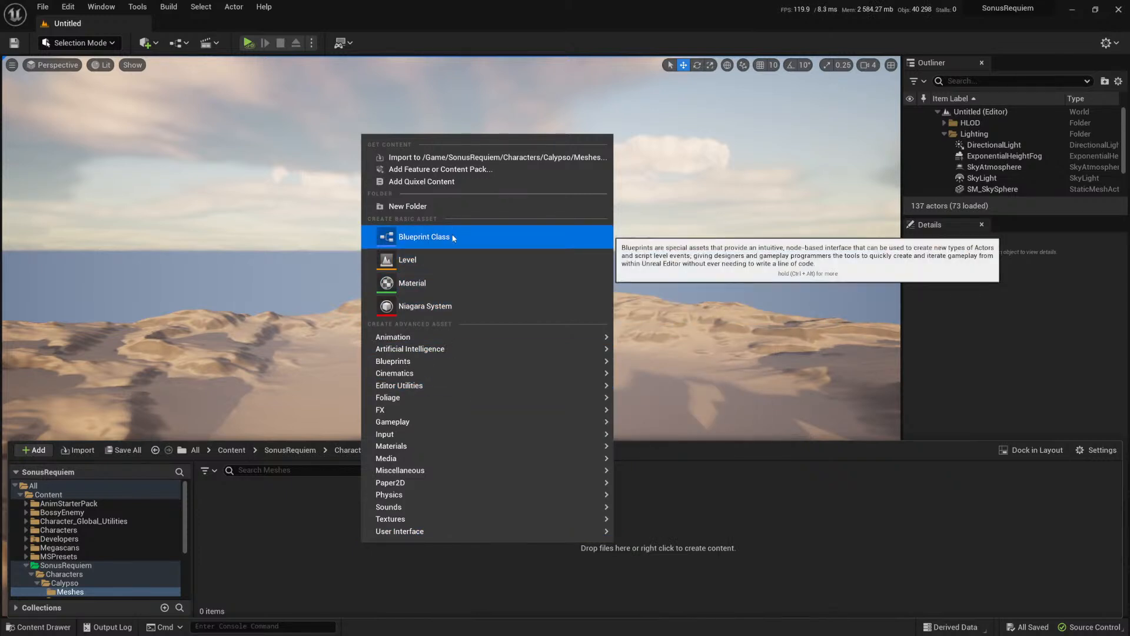
pyautogui.click(425, 159)
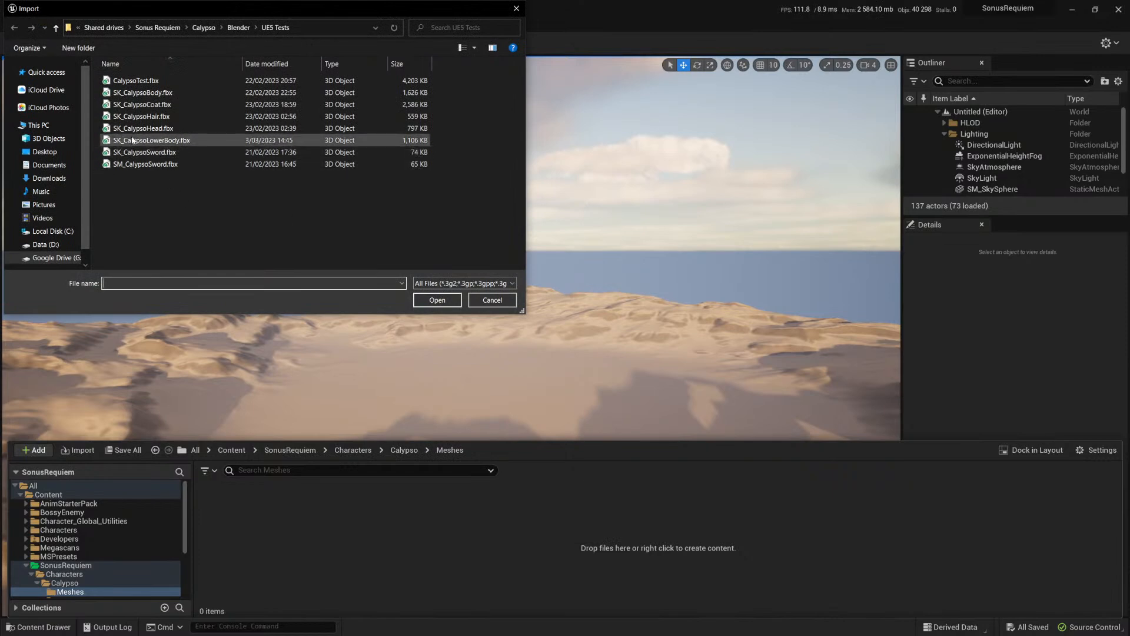
pyautogui.click(147, 140)
pyautogui.click(438, 300)
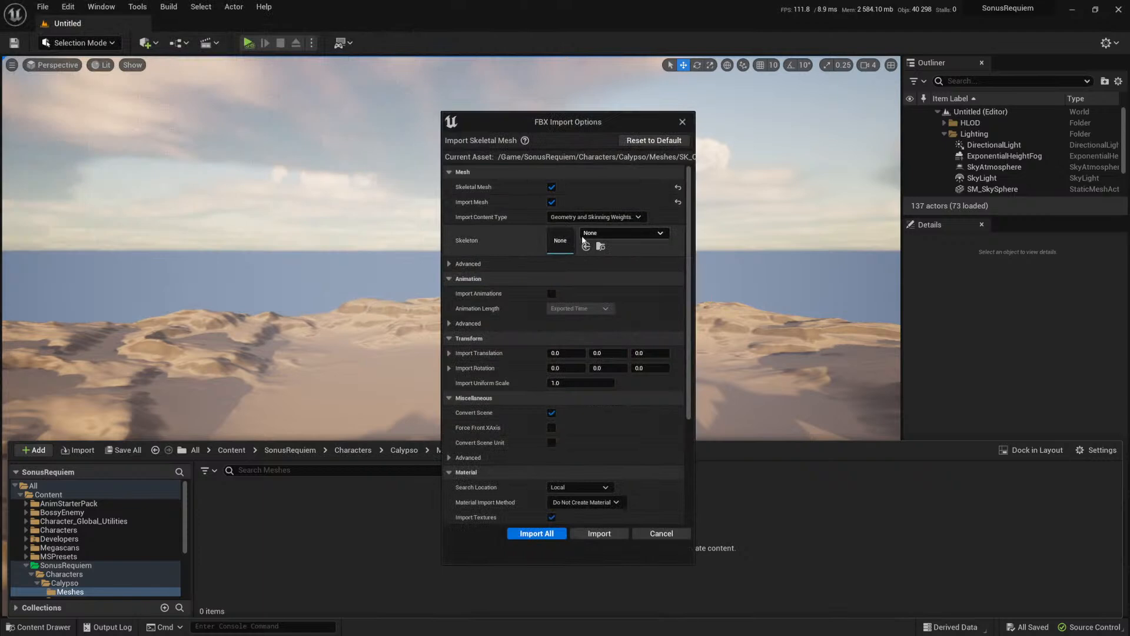
pyautogui.click(562, 538)
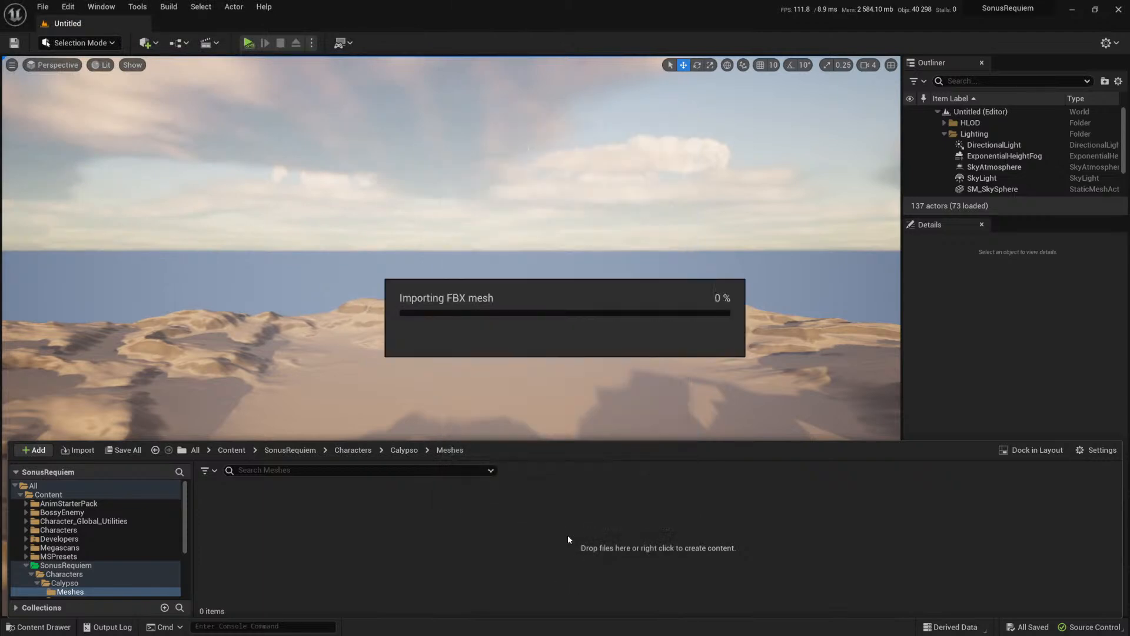
# Step: Inspect the ArmatureLegs bone in the imported lower body skeleton, then close it and return to the Meshes folder
pyautogui.doubleClick(372, 518)
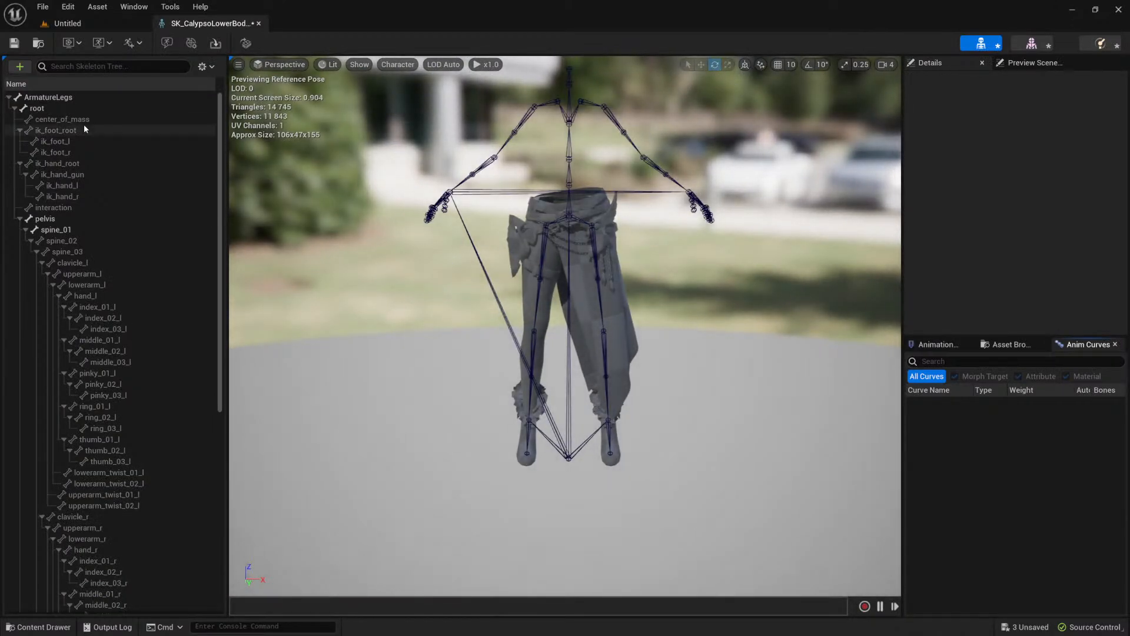
pyautogui.click(46, 98)
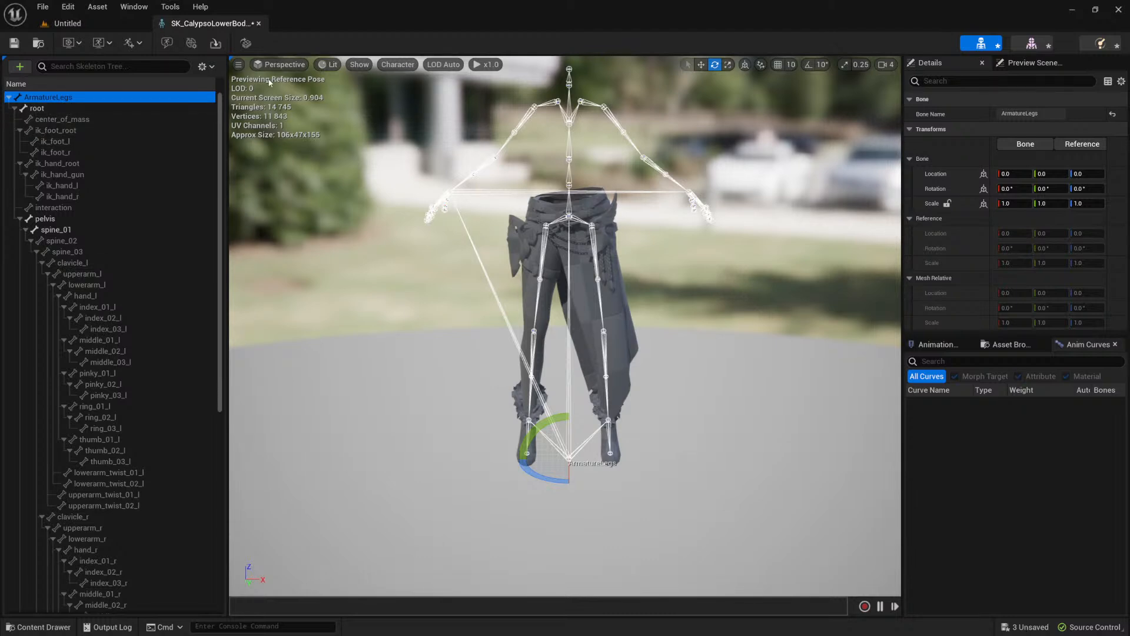
pyautogui.click(258, 24)
pyautogui.click(39, 626)
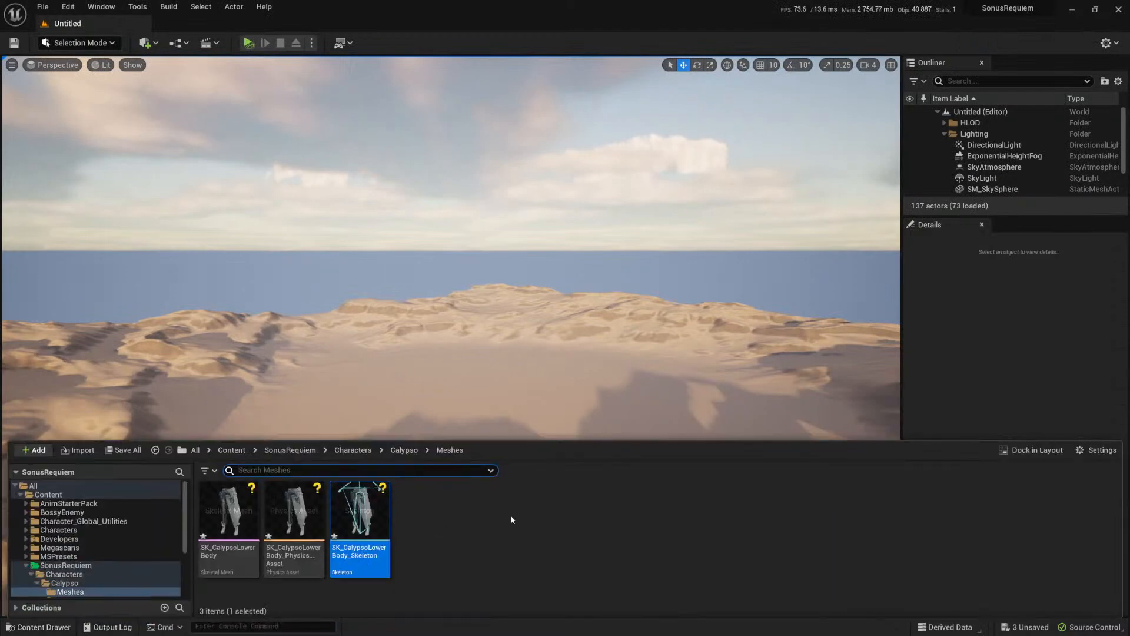
# Step: Delete the three SK_CalypsoLowerBody assets (skeletal mesh, physics asset and skeleton) from the Meshes folder
pyautogui.click(227, 509)
pyautogui.keyDown('shift'); pyautogui.click(360, 512); pyautogui.keyUp('shift')
pyautogui.press('Delete')
pyautogui.click(517, 501)
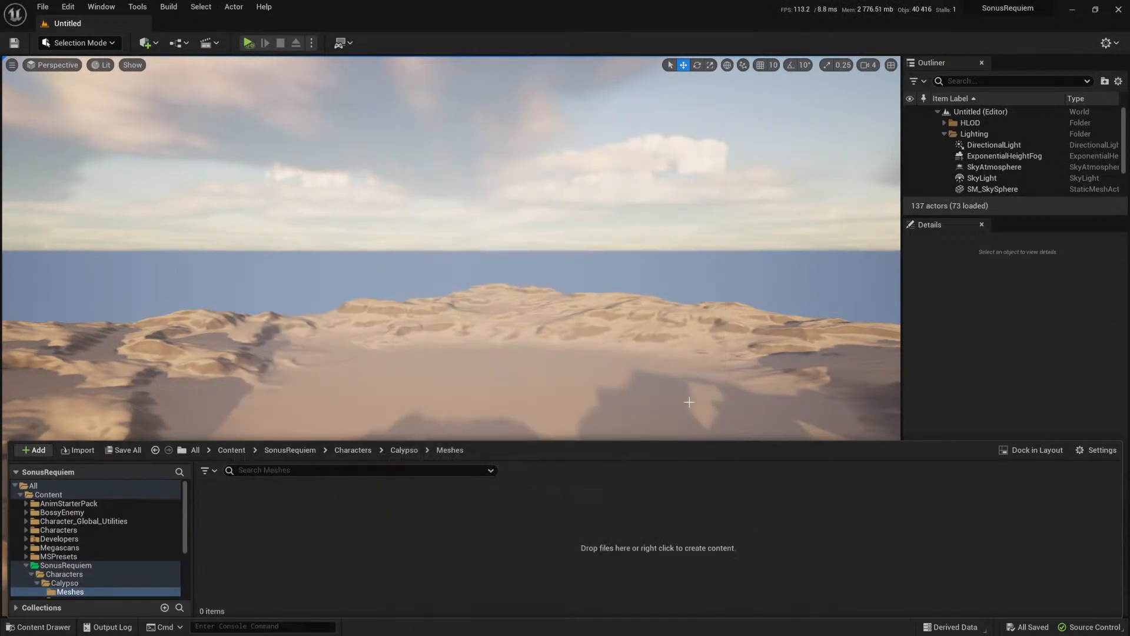
# Step: Switch to Blender and temporarily show the All, Torso and Coat collections to compare how their armatures are named
pyautogui.hotkey('alt', 'Tab')
pyautogui.click(666, 278)
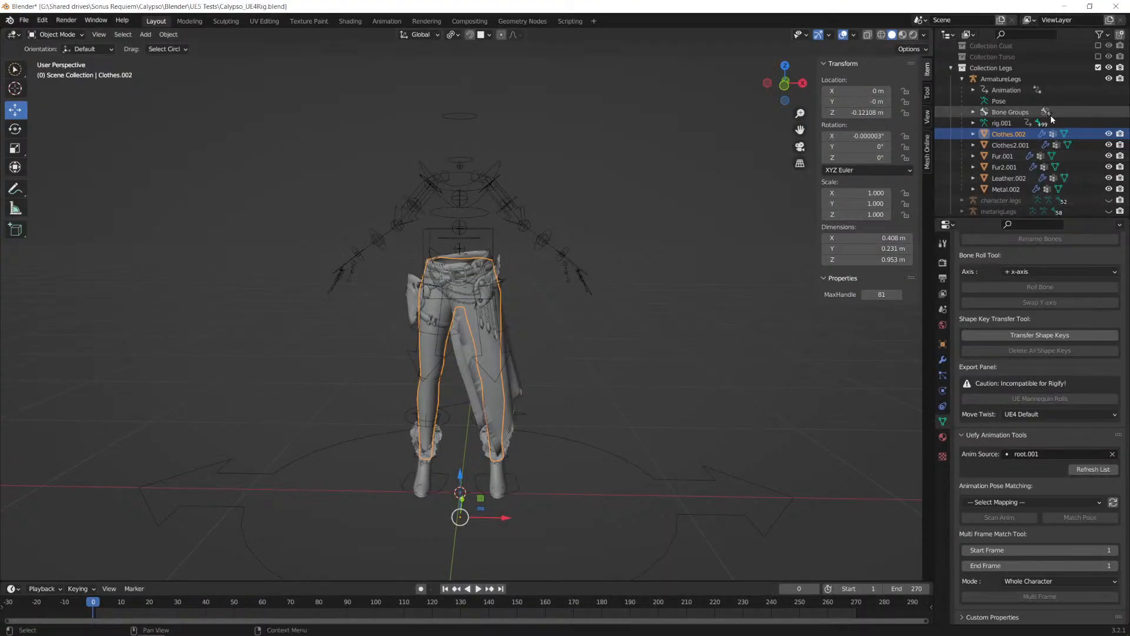
pyautogui.scroll(2, 1054, 94)
pyautogui.click(1098, 59)
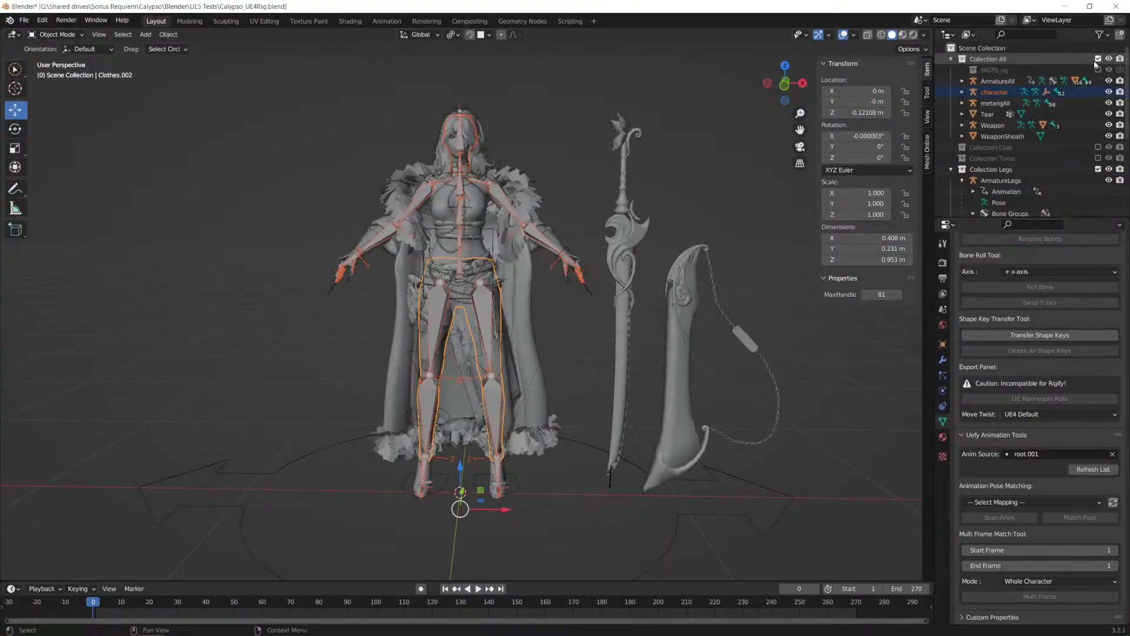
pyautogui.click(1003, 82)
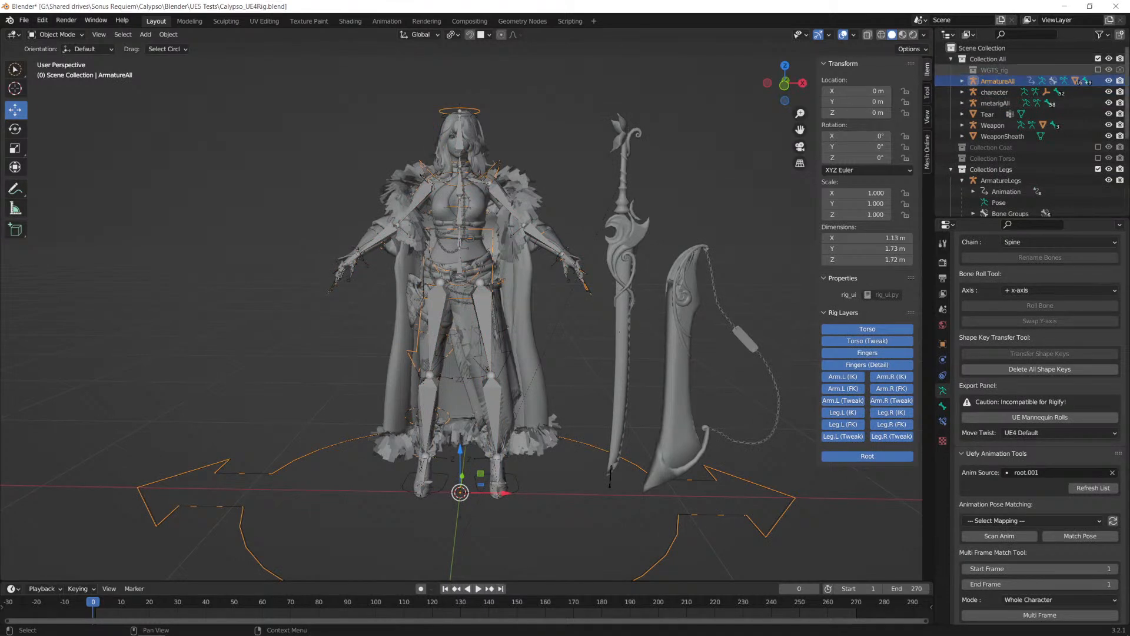
pyautogui.click(1098, 59)
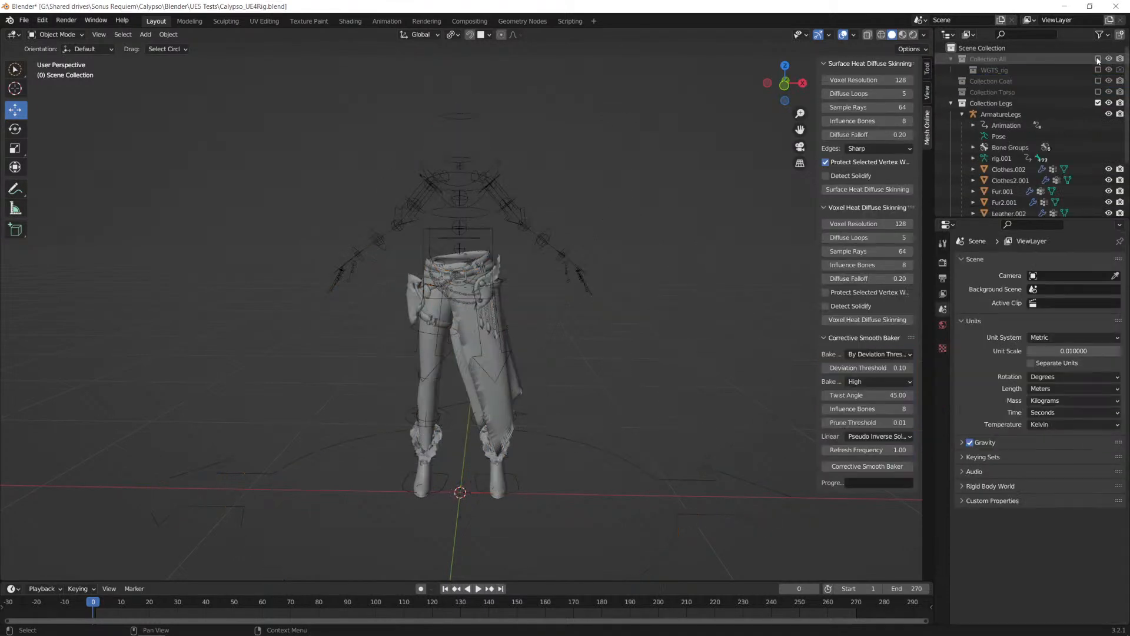
pyautogui.click(1098, 92)
pyautogui.click(1098, 91)
pyautogui.click(1098, 92)
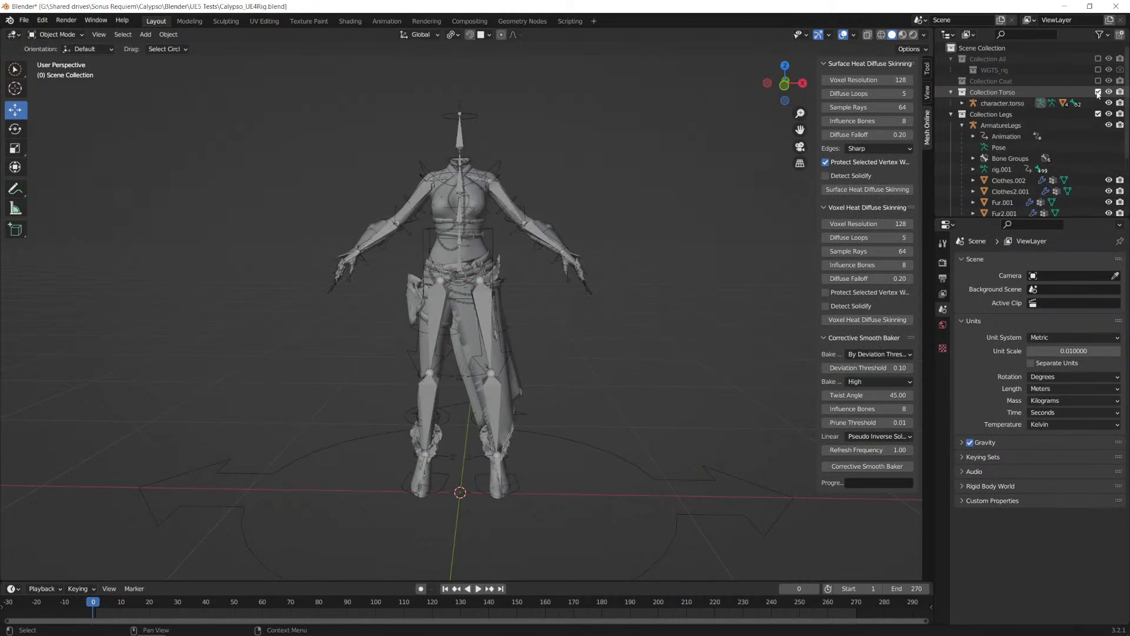
pyautogui.click(1098, 92)
pyautogui.click(1099, 81)
pyautogui.click(1098, 81)
# Step: Rename the ArmatureLegs object in Collection Legs as Armature
pyautogui.scroll(-2, 1039, 128)
pyautogui.click(1001, 96)
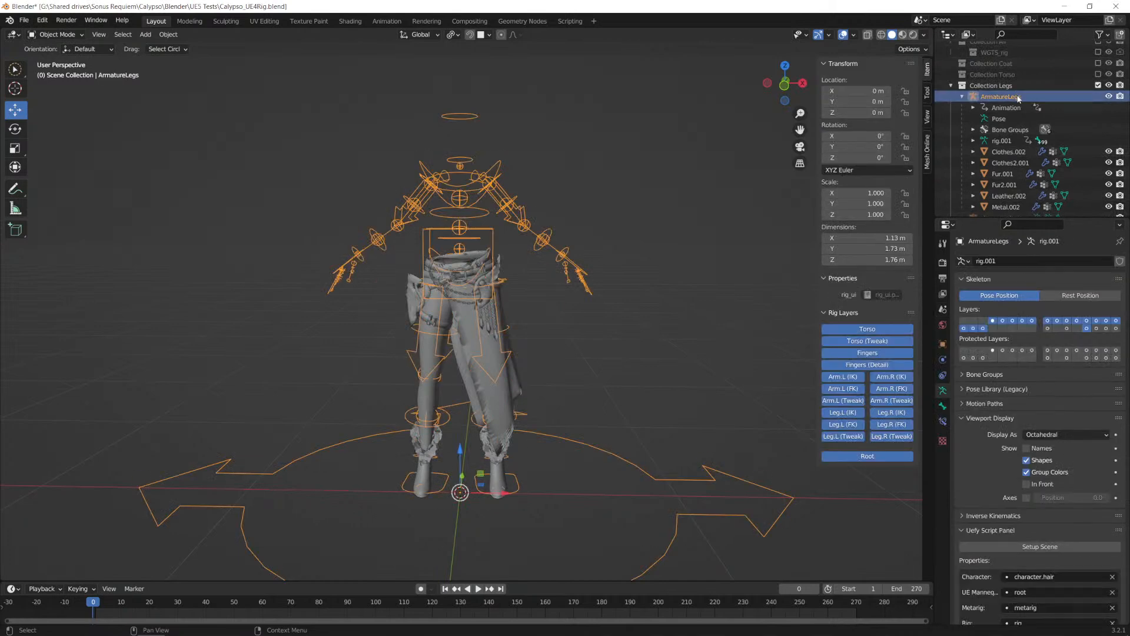
pyautogui.scroll(1, 1017, 101)
pyautogui.doubleClick(1024, 113)
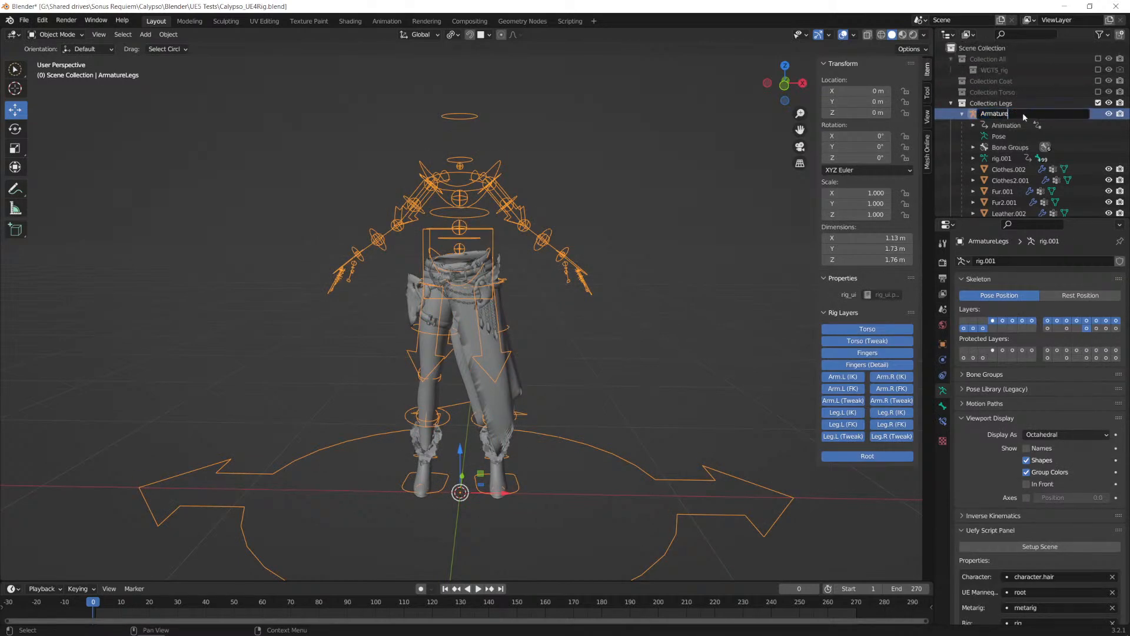
pyautogui.press('Return')
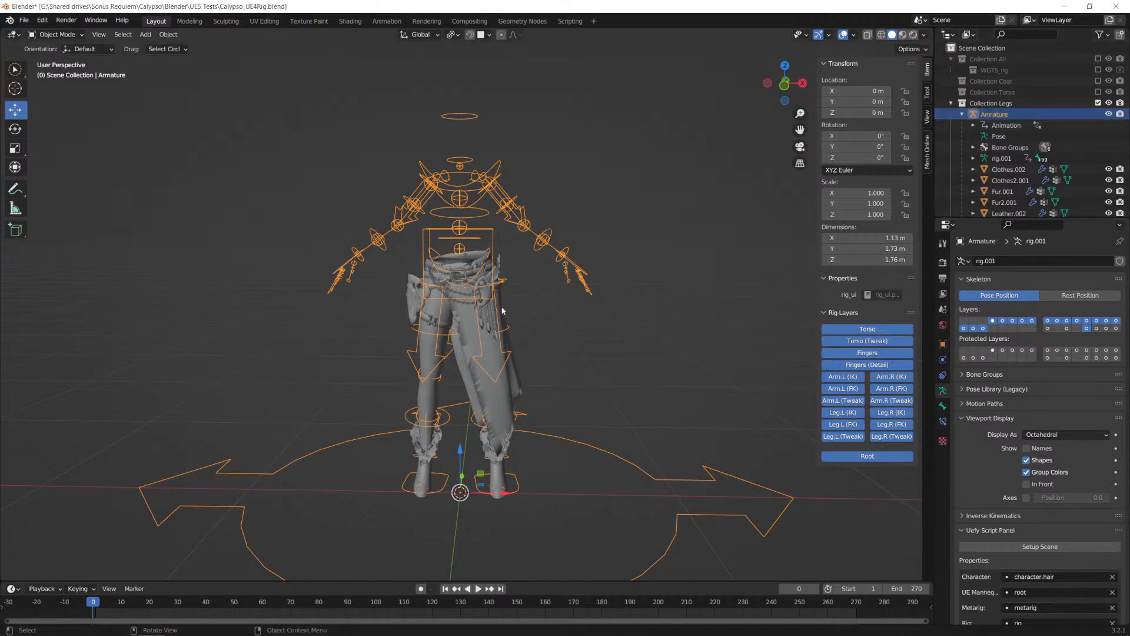
# Step: Select all the lower body's clothes, leather, fur and metal meshes together with the Armature rig
pyautogui.click(474, 361)
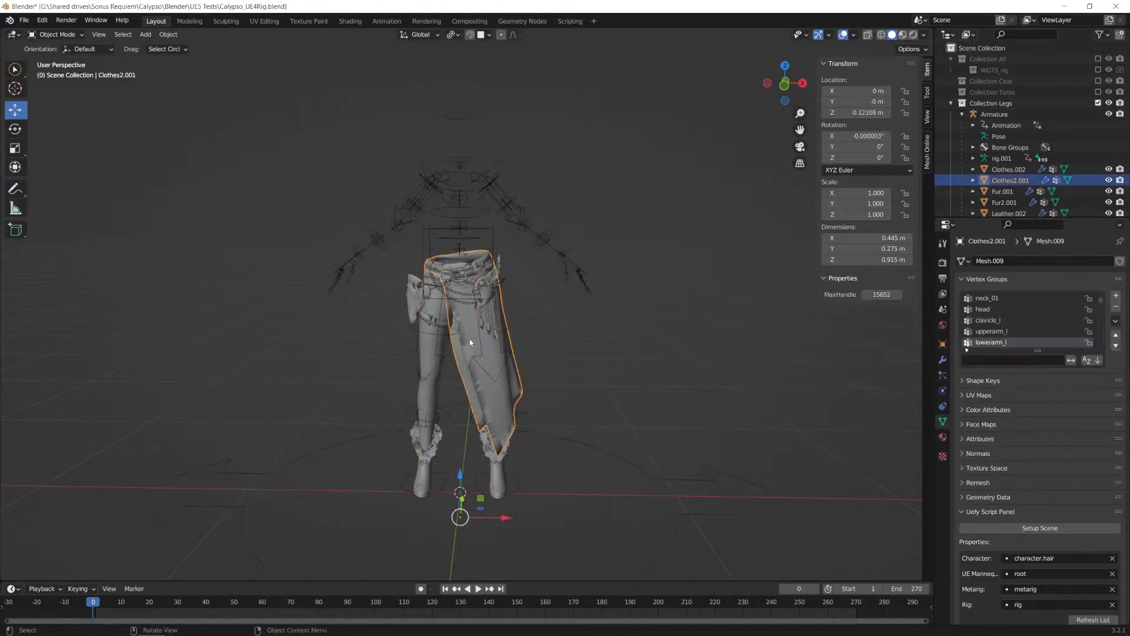
pyautogui.keyDown('shift'); pyautogui.click(427, 345); pyautogui.keyUp('shift')
pyautogui.keyDown('shift'); pyautogui.click(432, 325); pyautogui.keyUp('shift')
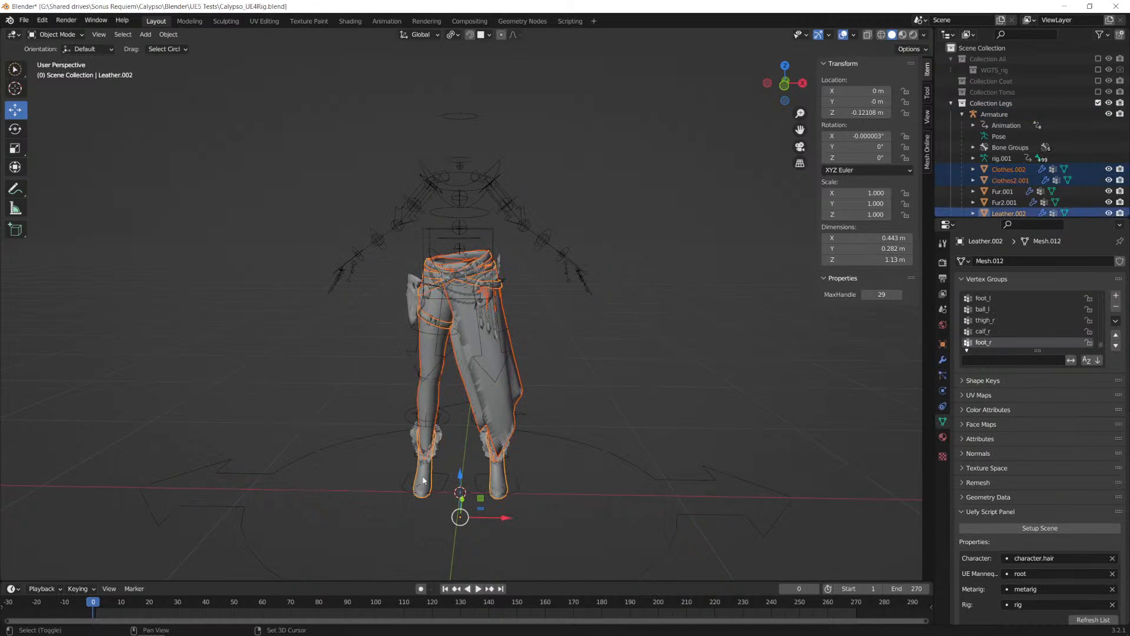
pyautogui.keyDown('shift'); pyautogui.click(437, 441); pyautogui.keyUp('shift')
pyautogui.keyDown('shift'); pyautogui.click(482, 444); pyautogui.keyUp('shift')
pyautogui.press('g')
pyautogui.press('Escape')
pyautogui.keyDown('shift'); pyautogui.click(403, 308); pyautogui.keyUp('shift')
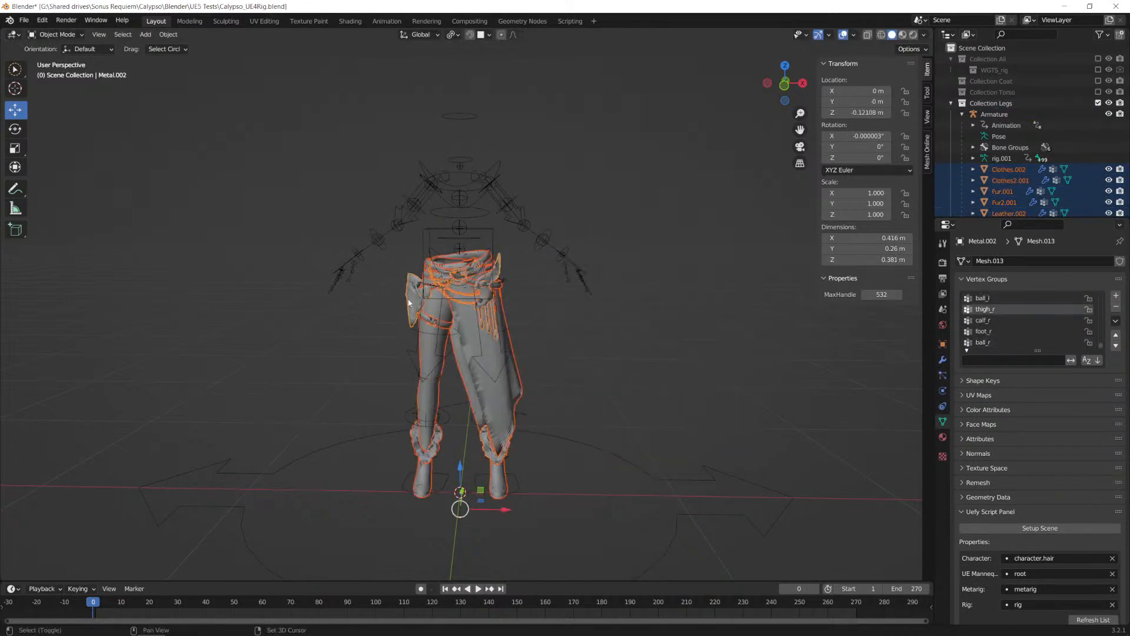
pyautogui.press('g')
pyautogui.press('Escape')
pyautogui.keyDown('shift'); pyautogui.click(496, 177); pyautogui.keyUp('shift')
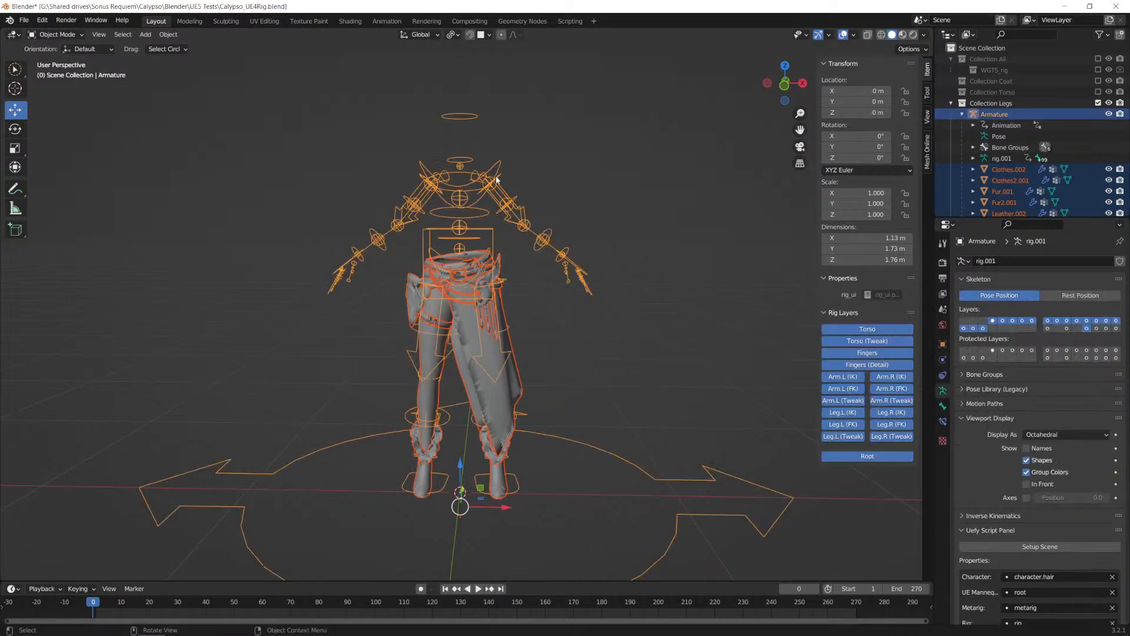
# Step: Export the selected objects as FBX to the UE5 Tests folder, overwriting SK_CalypsoLowerBody.fbx
pyautogui.click(24, 21)
pyautogui.moveTo(76, 177)
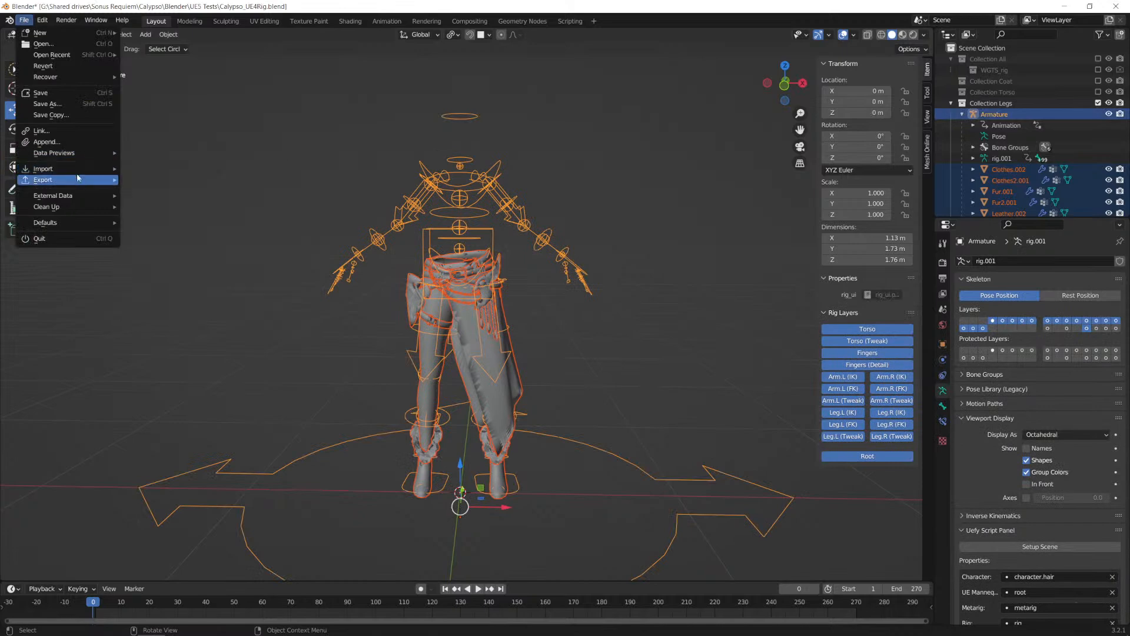
pyautogui.click(156, 279)
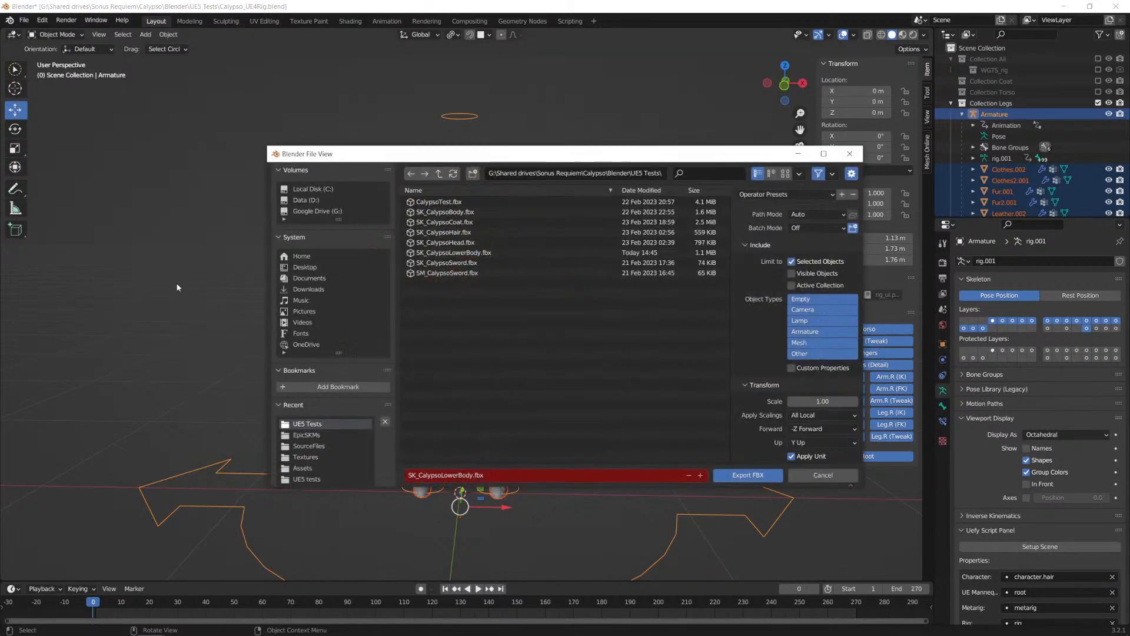
pyautogui.scroll(-3, 769, 364)
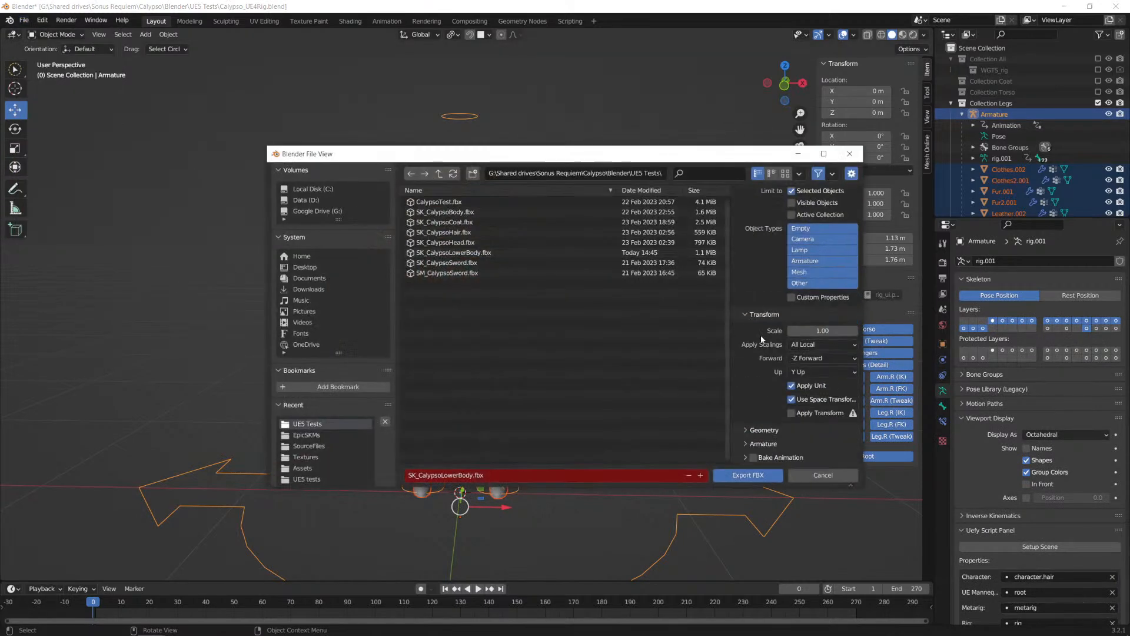
pyautogui.scroll(-1, 747, 383)
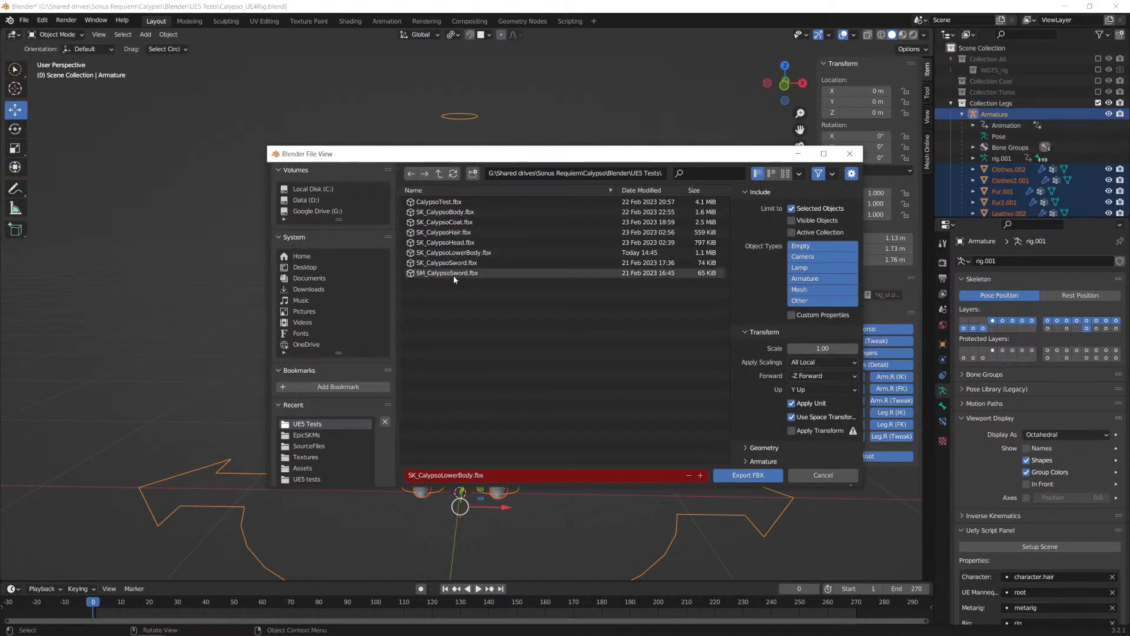
pyautogui.click(437, 252)
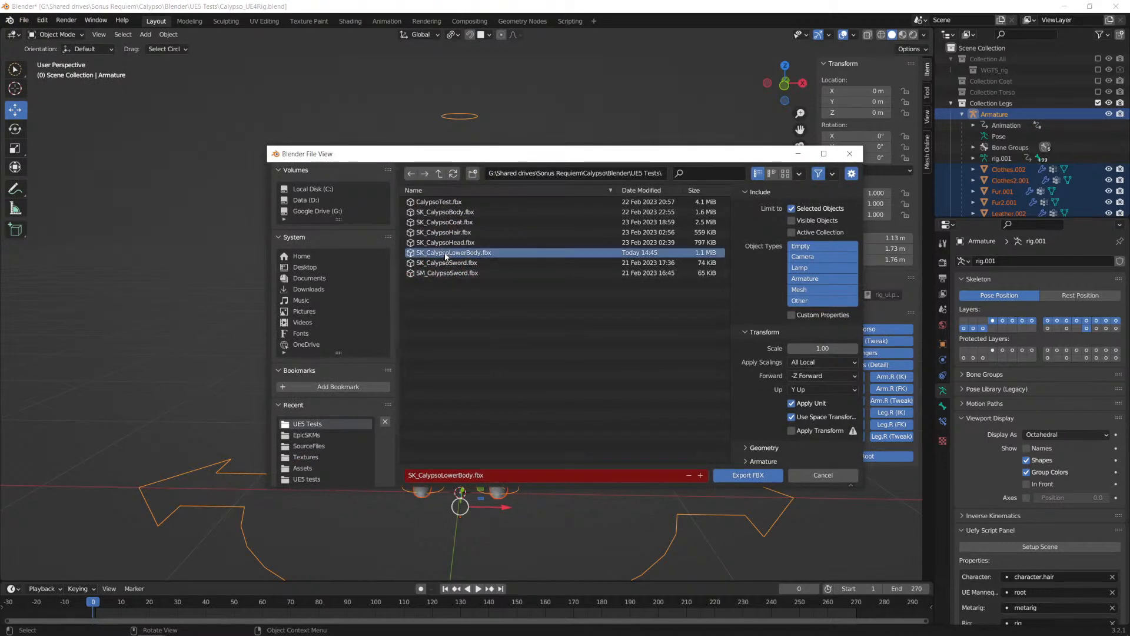
pyautogui.click(756, 476)
# Step: Switch to Unreal Editor and choose SK_CalypsoLowerBody.fbx for import into Calypso's Meshes folder
pyautogui.hotkey('alt', 'Tab')
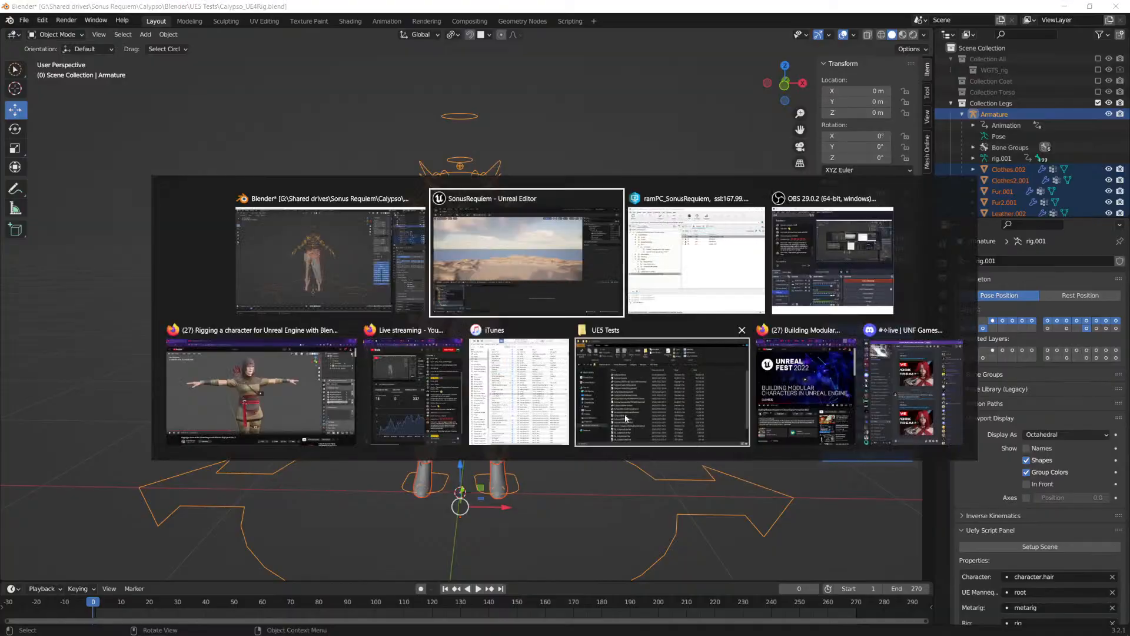
pyautogui.rightClick(278, 517)
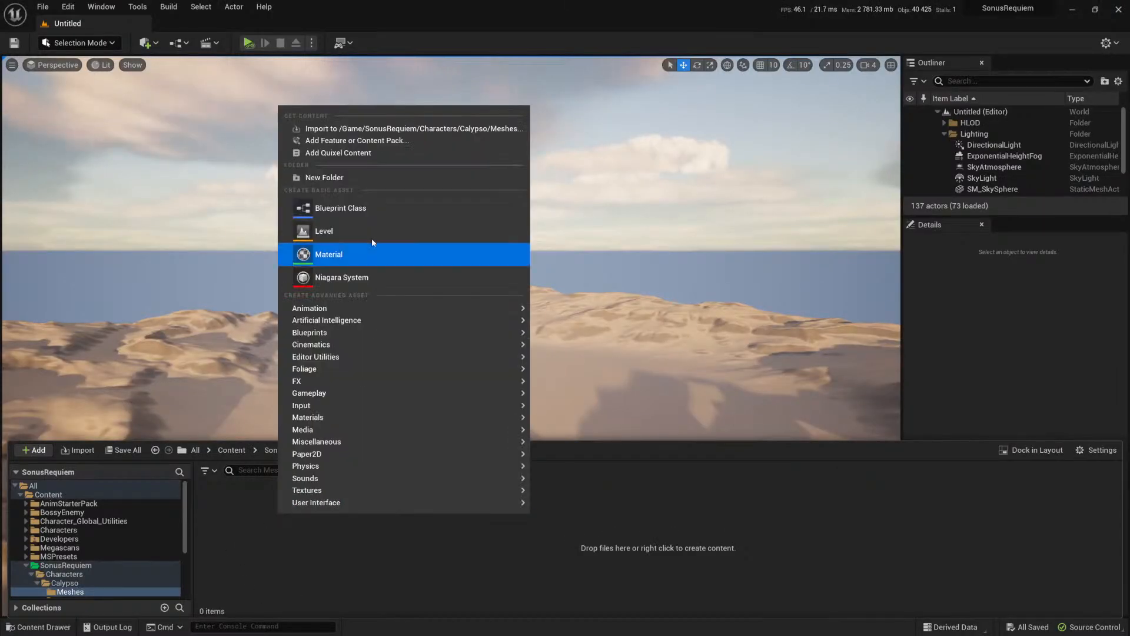
pyautogui.click(346, 128)
pyautogui.click(128, 117)
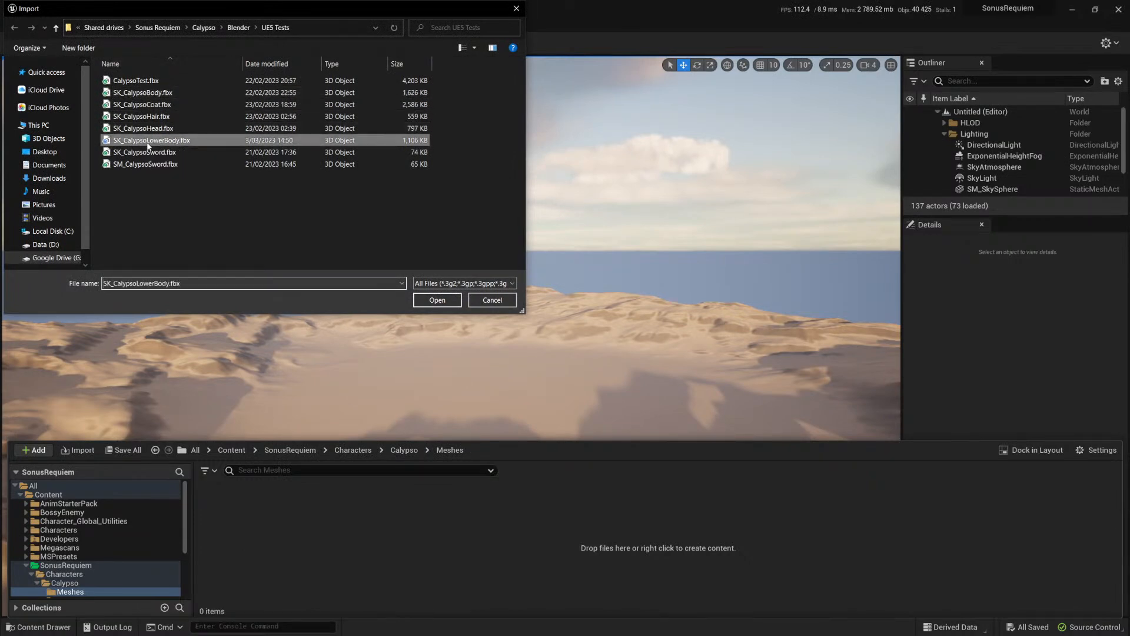
pyautogui.click(441, 304)
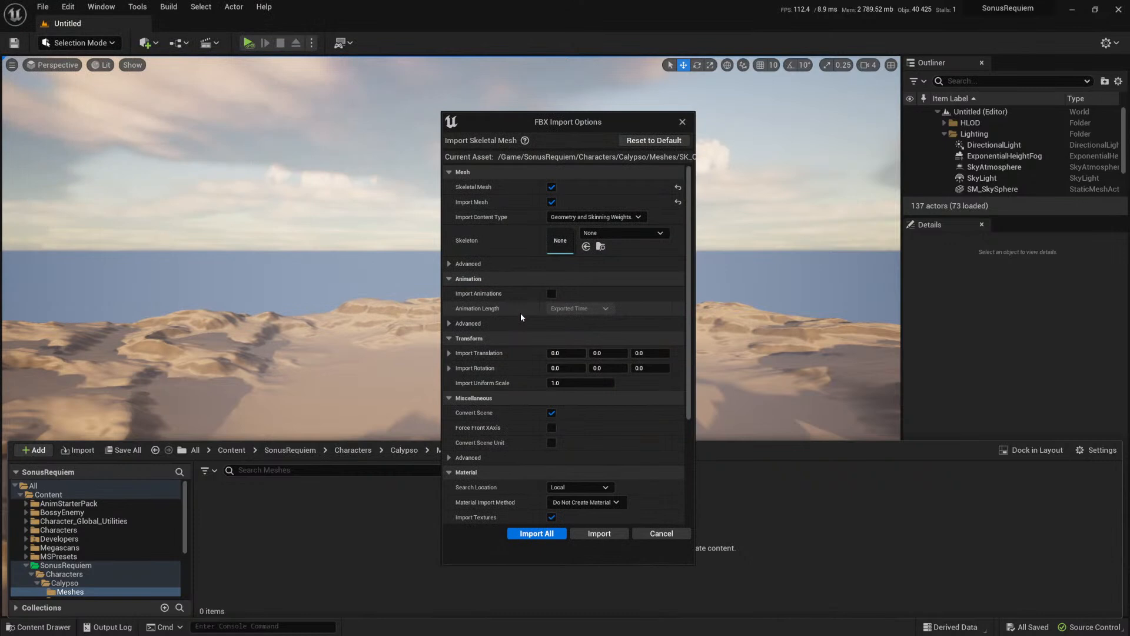
# Step: Capture the skeleton choices showing SK_Mannequin_Skeleton's details, outline its Mannequin_UE4 path in red, and copy the screenshot
pyautogui.click(624, 233)
pyautogui.scroll(-4, 644, 426)
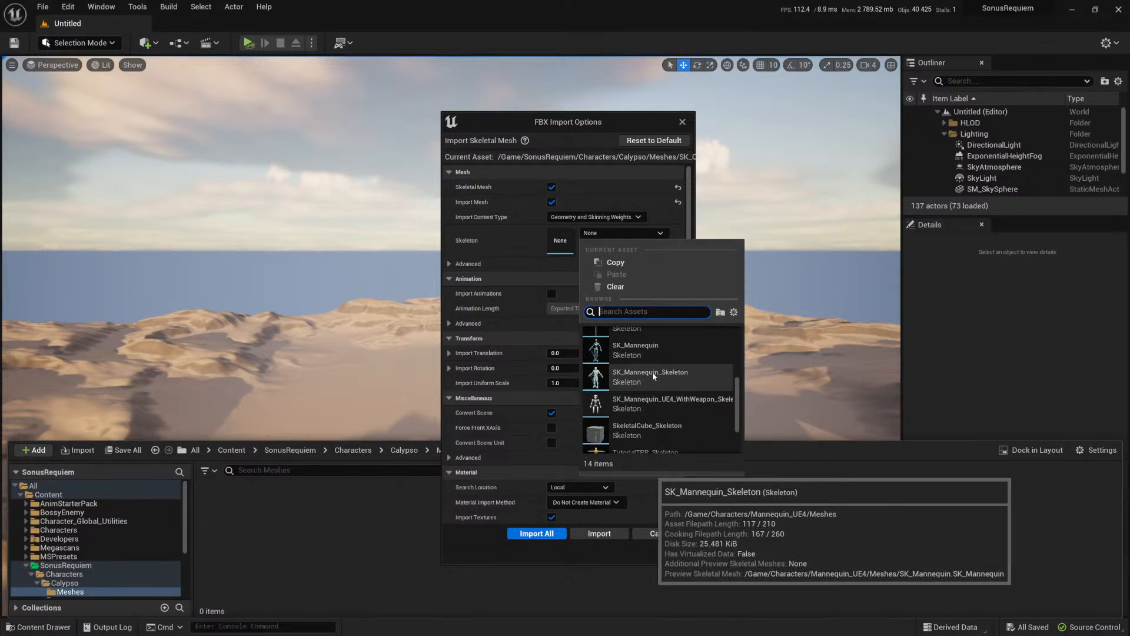
pyautogui.press('Print')
pyautogui.moveTo(494, 243); pyautogui.dragTo(1040, 626)
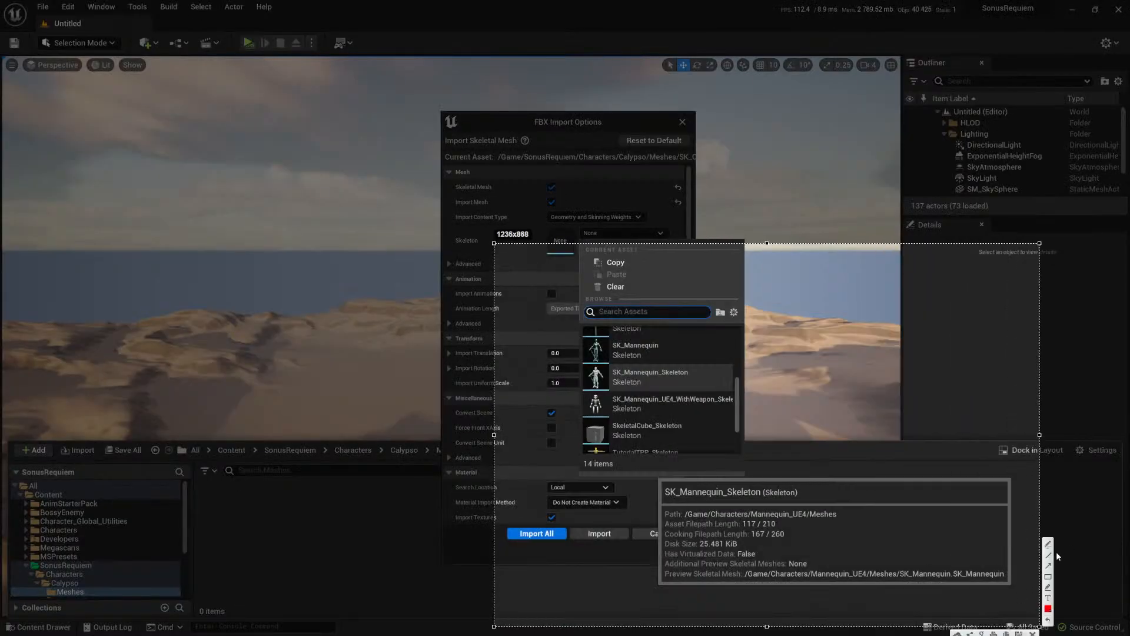
pyautogui.moveTo(847, 525); pyautogui.dragTo(849, 523)
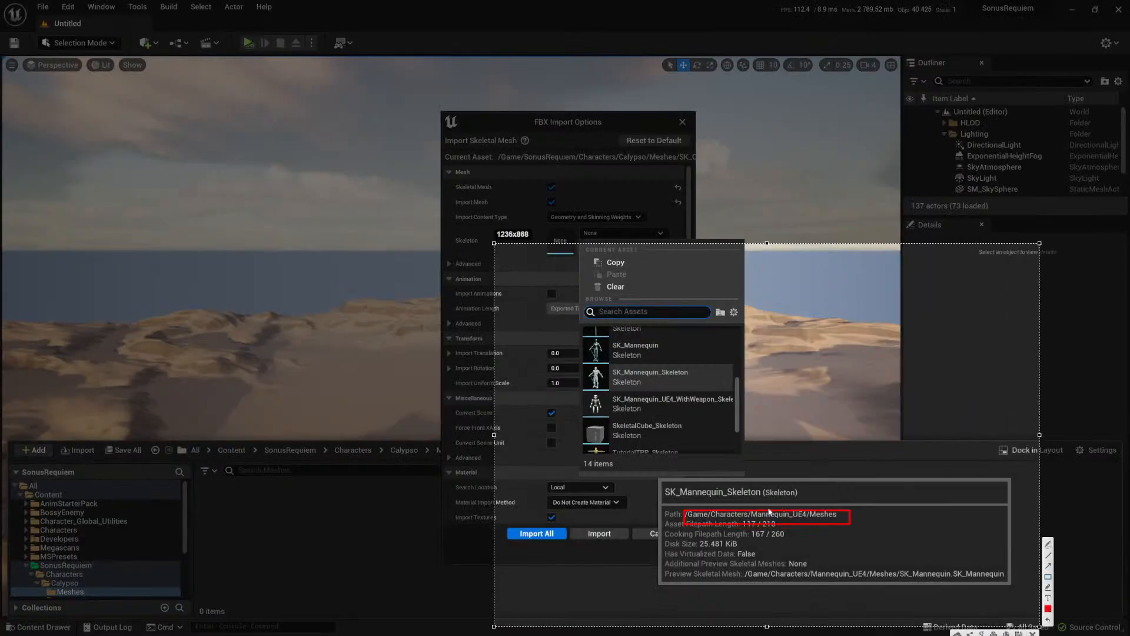
pyautogui.hotkey('ctrl', 'c')
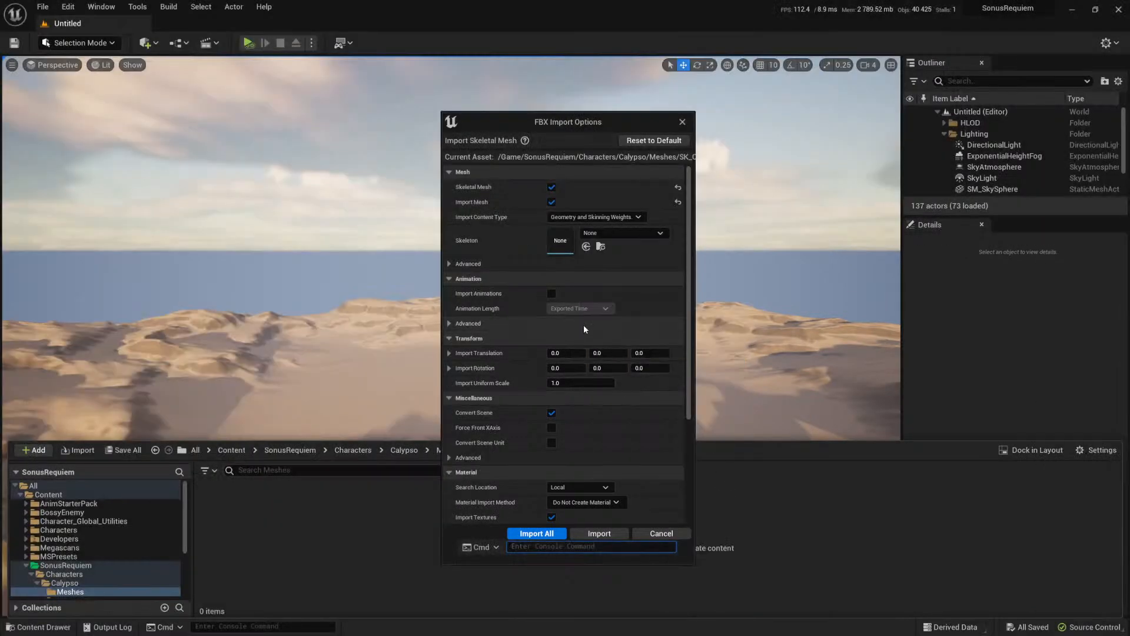
# Step: Set the import skeleton to SK_Mannequin_Skeleton from Mannequin_UE4 and import the lower body mesh
pyautogui.click(613, 235)
pyautogui.scroll(-4, 662, 406)
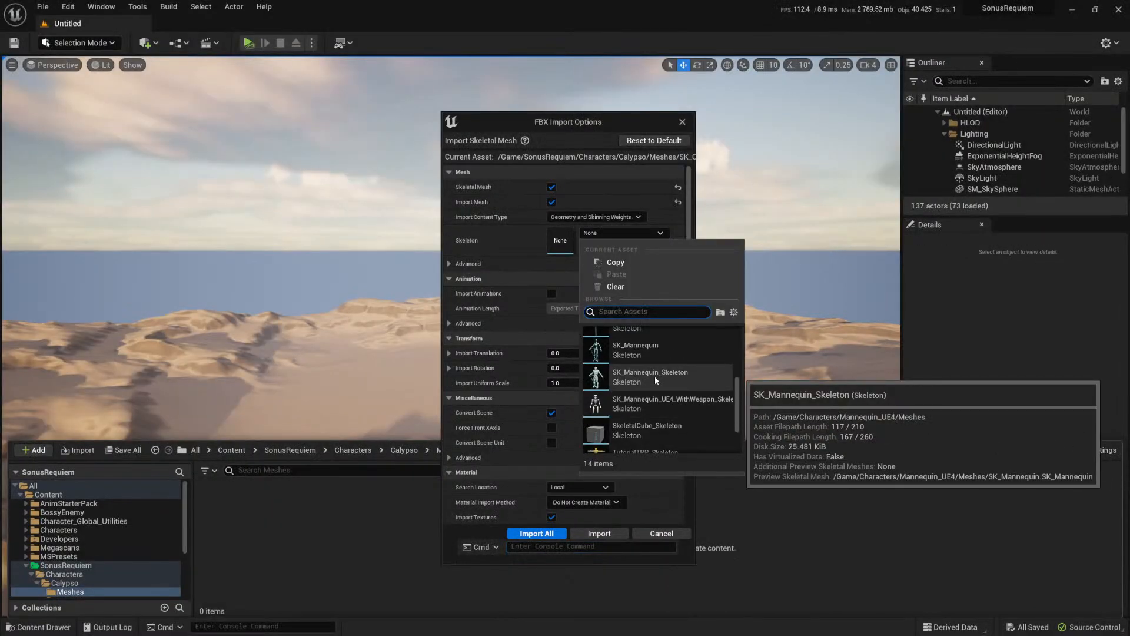
pyautogui.click(655, 376)
pyautogui.scroll(-1, 648, 471)
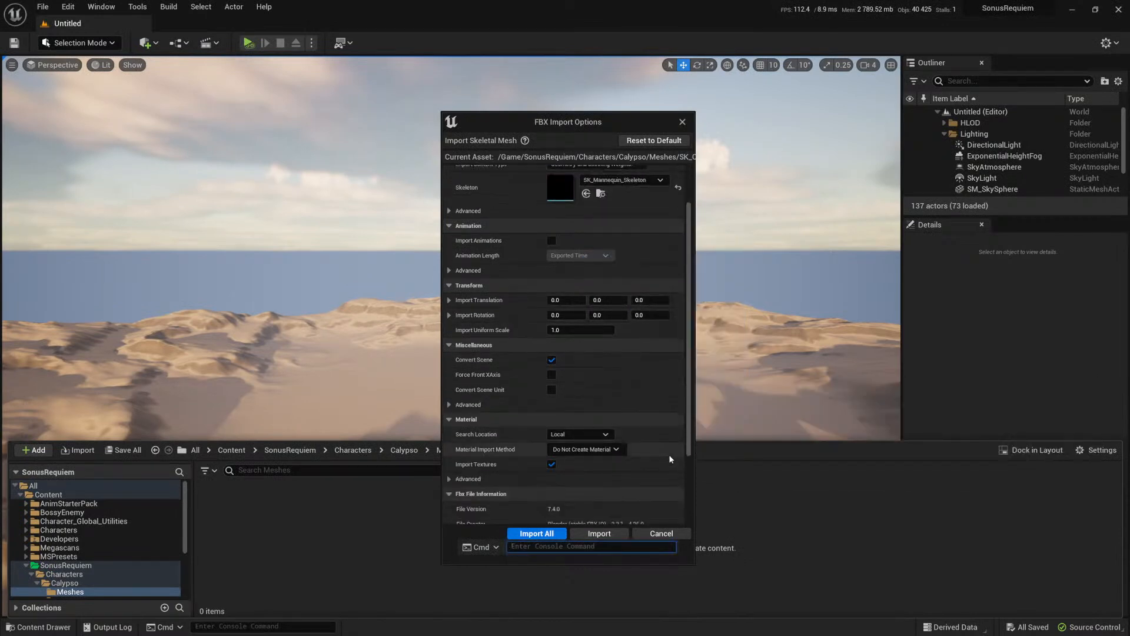
pyautogui.click(540, 534)
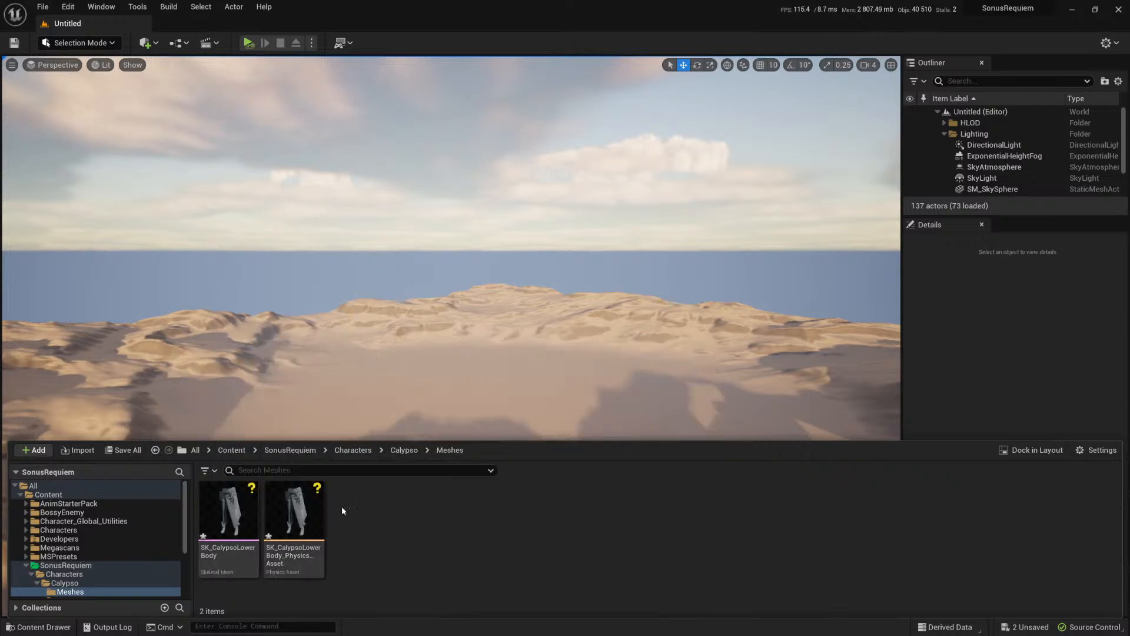
# Step: Open the SK_CalypsoLowerBody skeletal mesh and examine its skeleton tree, including the Weapon_L socket and the SK_CalypsoSword preview attachment
pyautogui.click(230, 511)
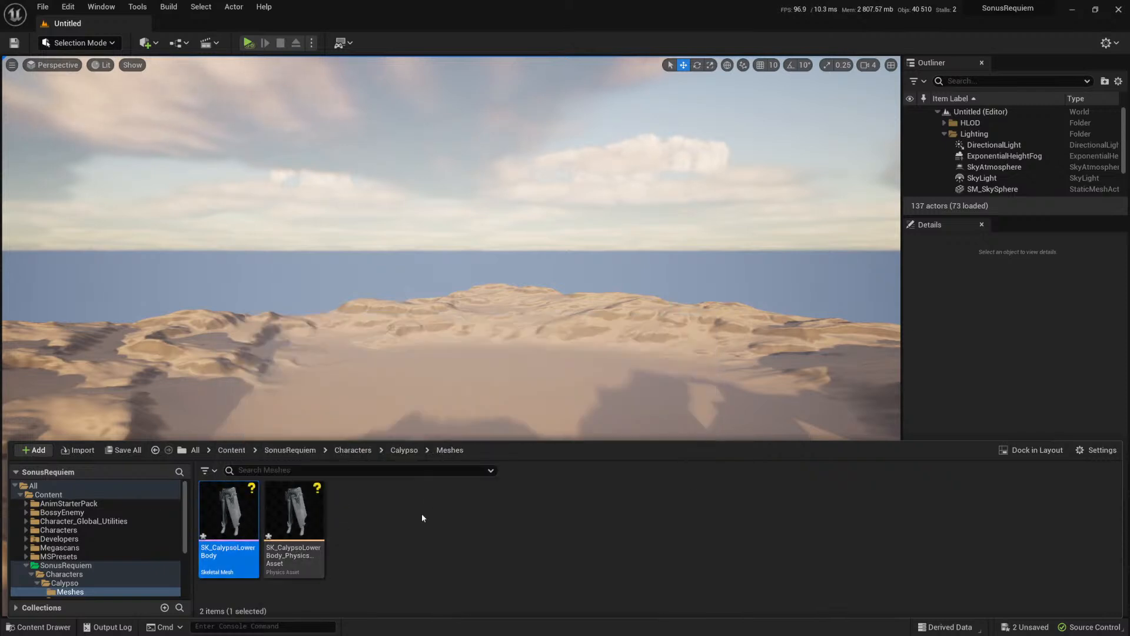
pyautogui.doubleClick(221, 509)
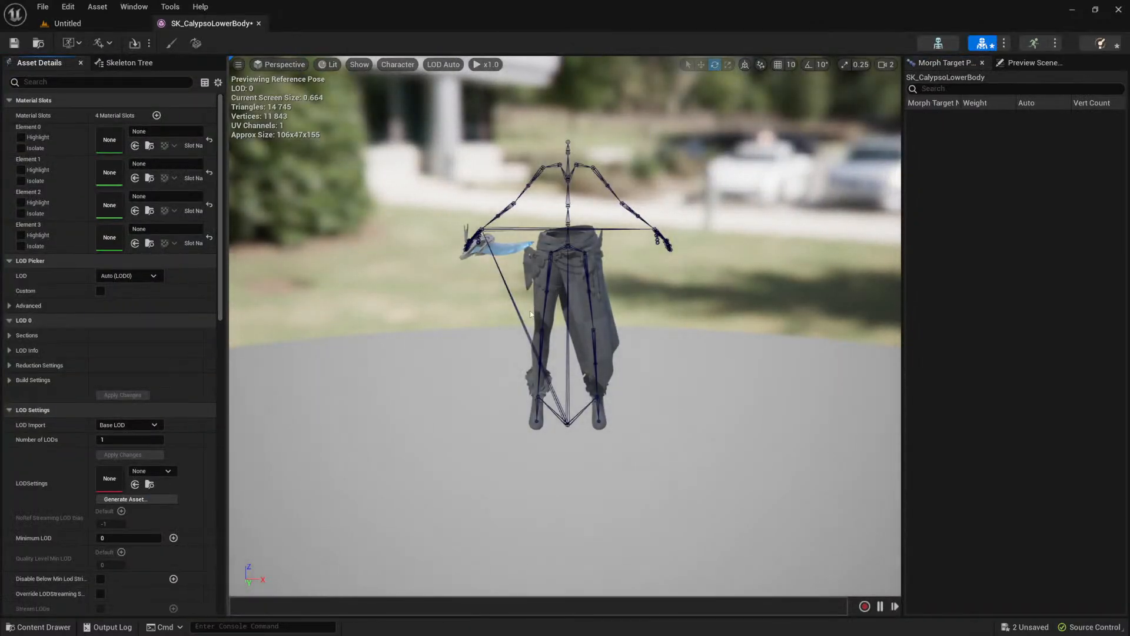
pyautogui.moveTo(535, 292); pyautogui.dragTo(473, 277)
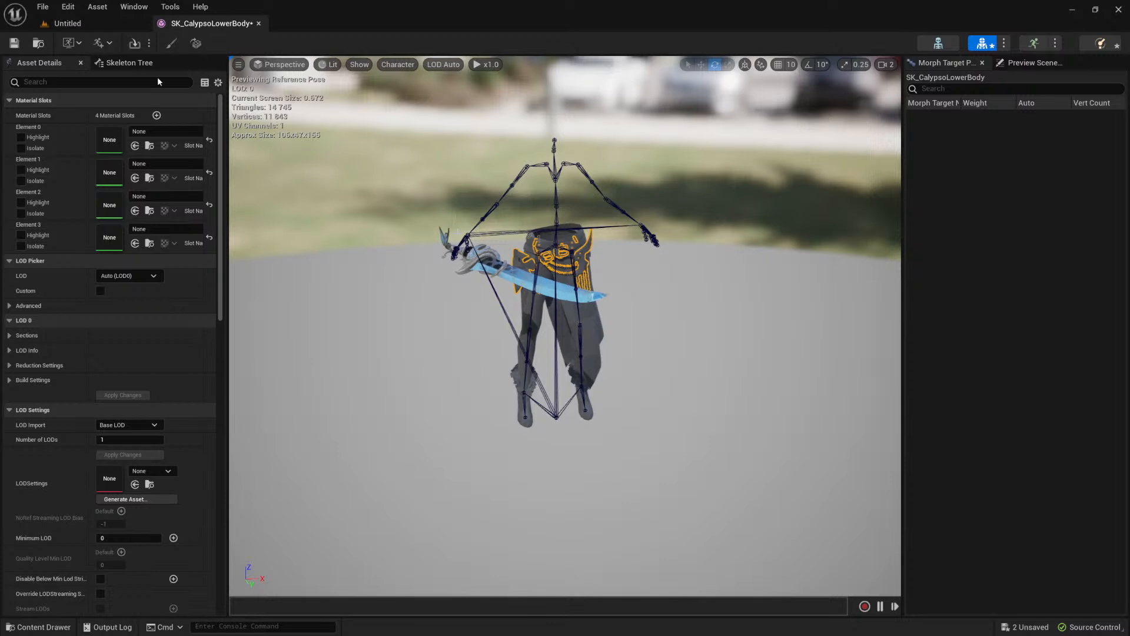
pyautogui.click(126, 62)
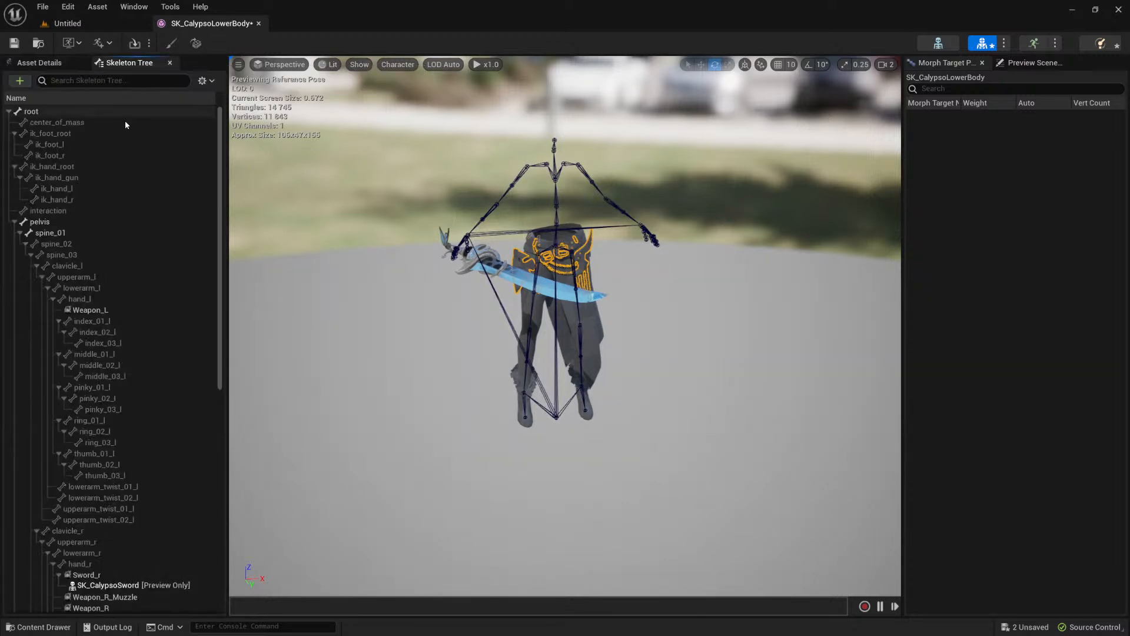
pyautogui.click(101, 311)
pyautogui.scroll(-3, 101, 300)
pyautogui.click(104, 242)
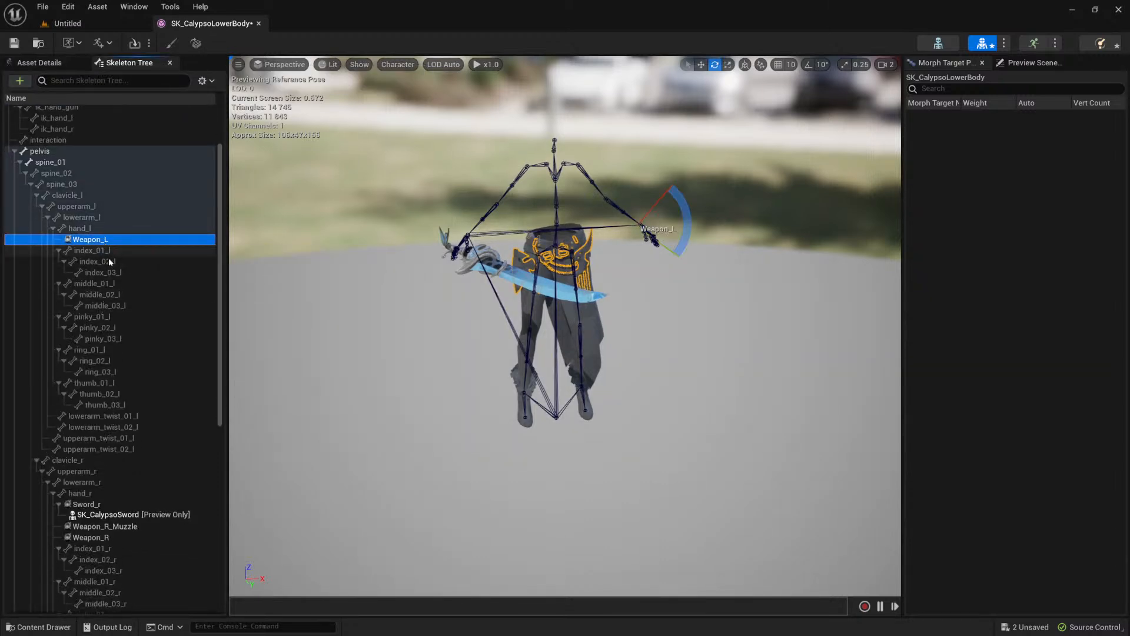
pyautogui.click(114, 516)
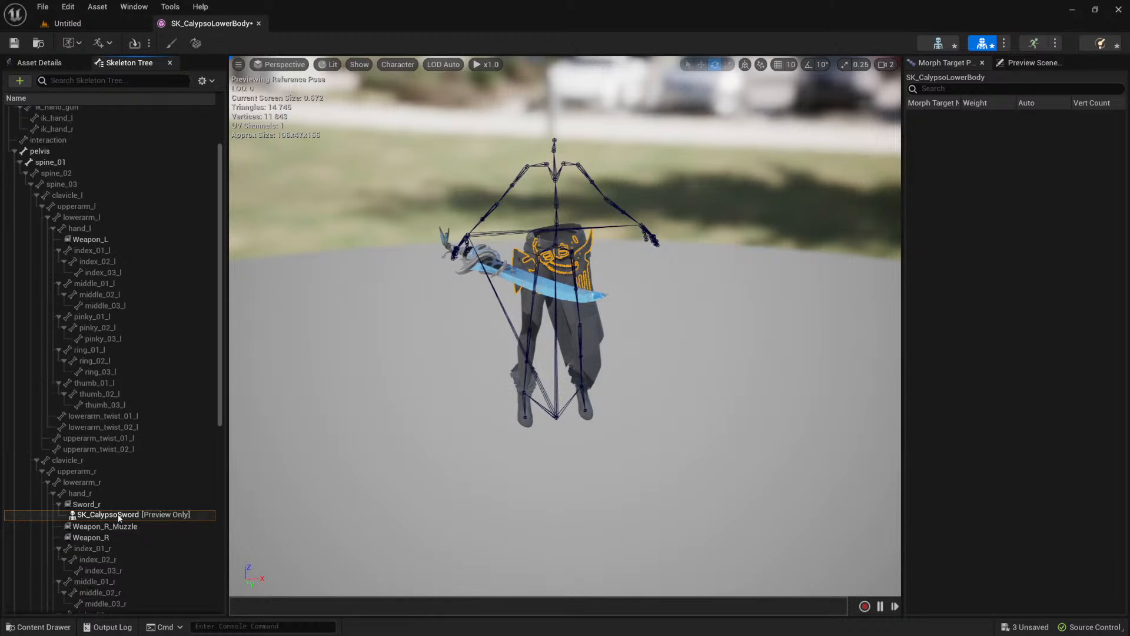
# Step: Remove all attached preview assets from the Sword_r socket on the right hand
pyautogui.click(97, 505)
pyautogui.rightClick(100, 506)
pyautogui.moveTo(170, 390)
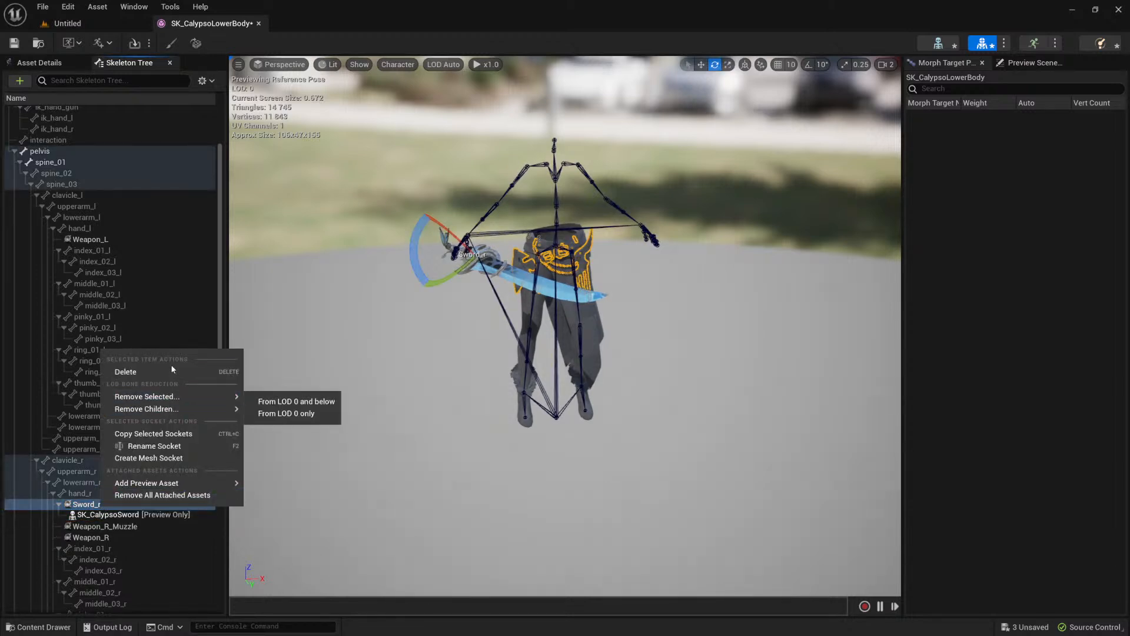
pyautogui.click(156, 496)
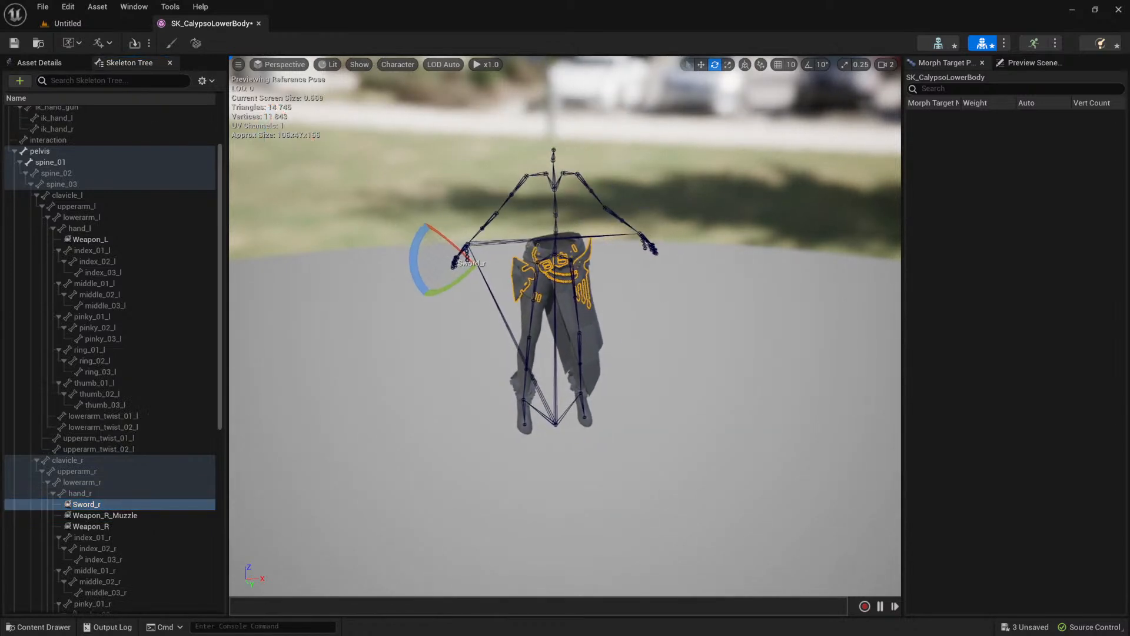
pyautogui.scroll(5, 640, 287)
pyautogui.scroll(-3, 640, 287)
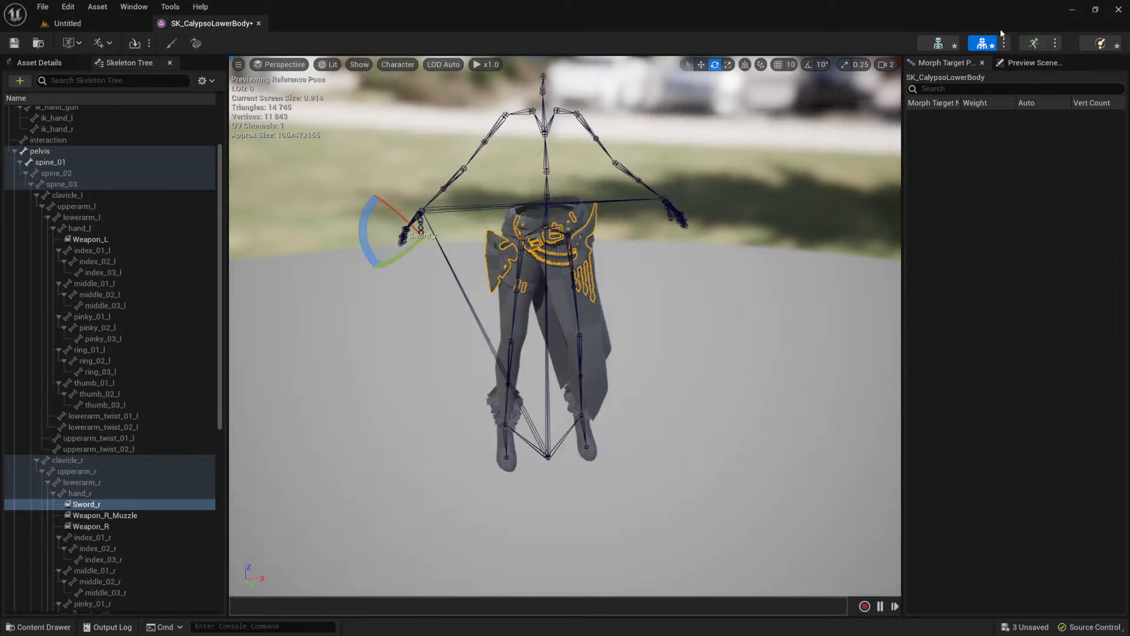
# Step: Assign the M_Calypso_Metal material to Element 0 of the lower body's material slots
pyautogui.click(39, 62)
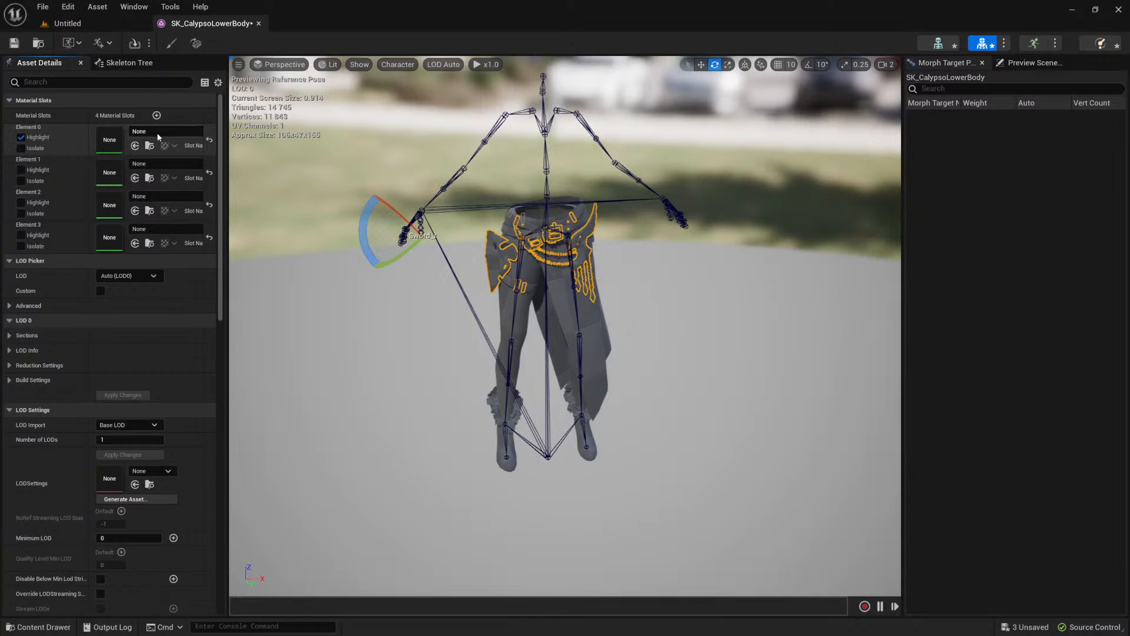
pyautogui.click(183, 139)
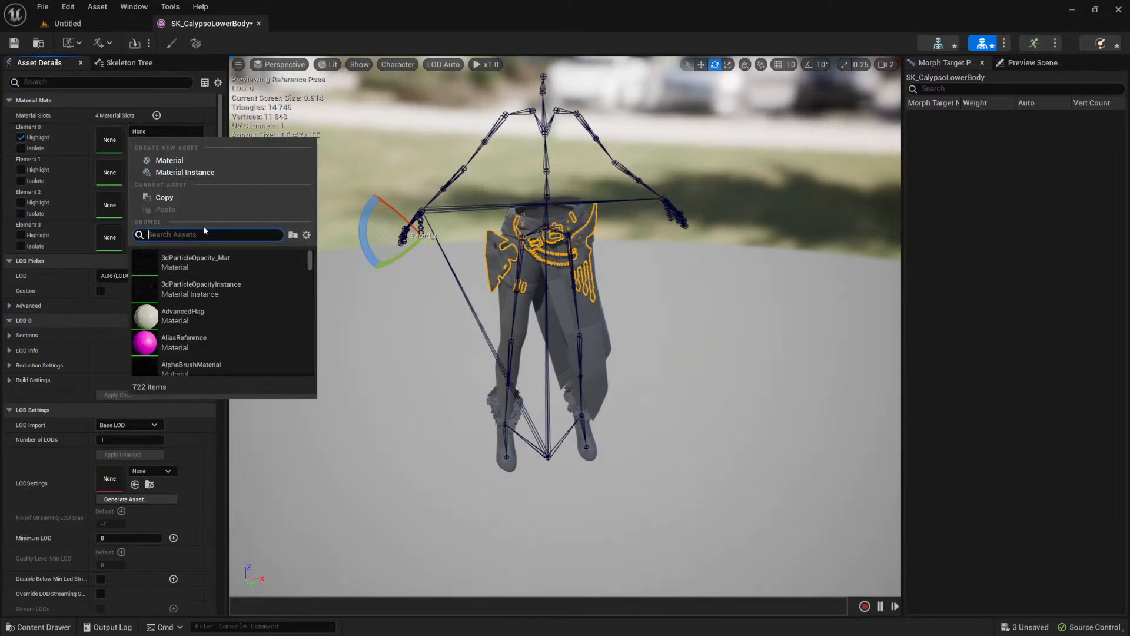
pyautogui.write('metal')
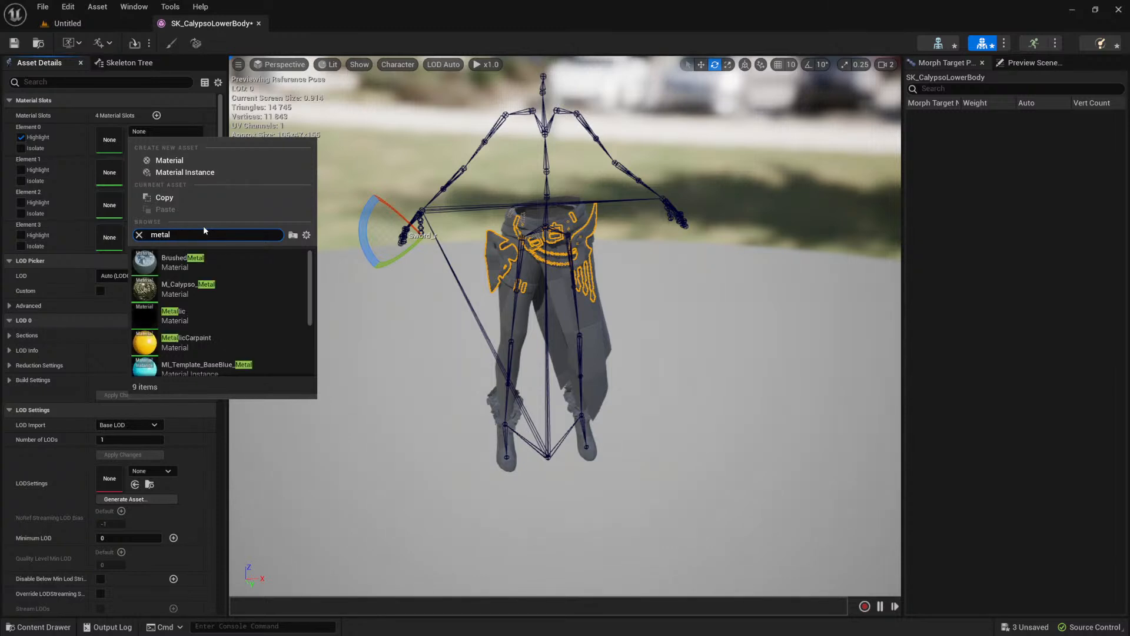
pyautogui.hotkey('ctrl', 'a')
pyautogui.write('calypso')
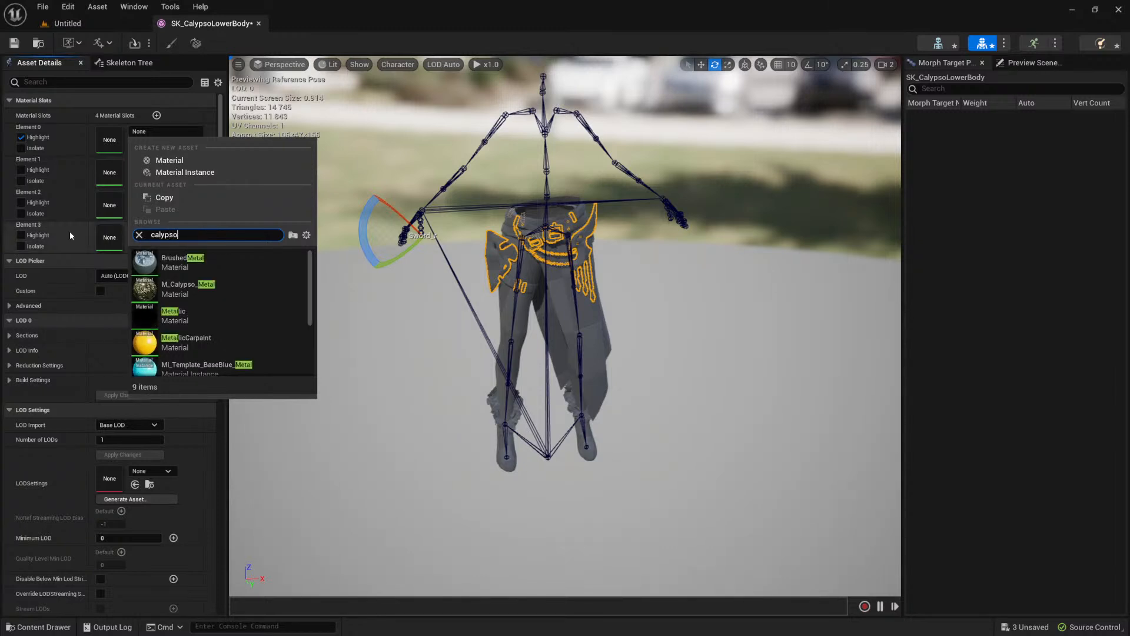
pyautogui.click(222, 310)
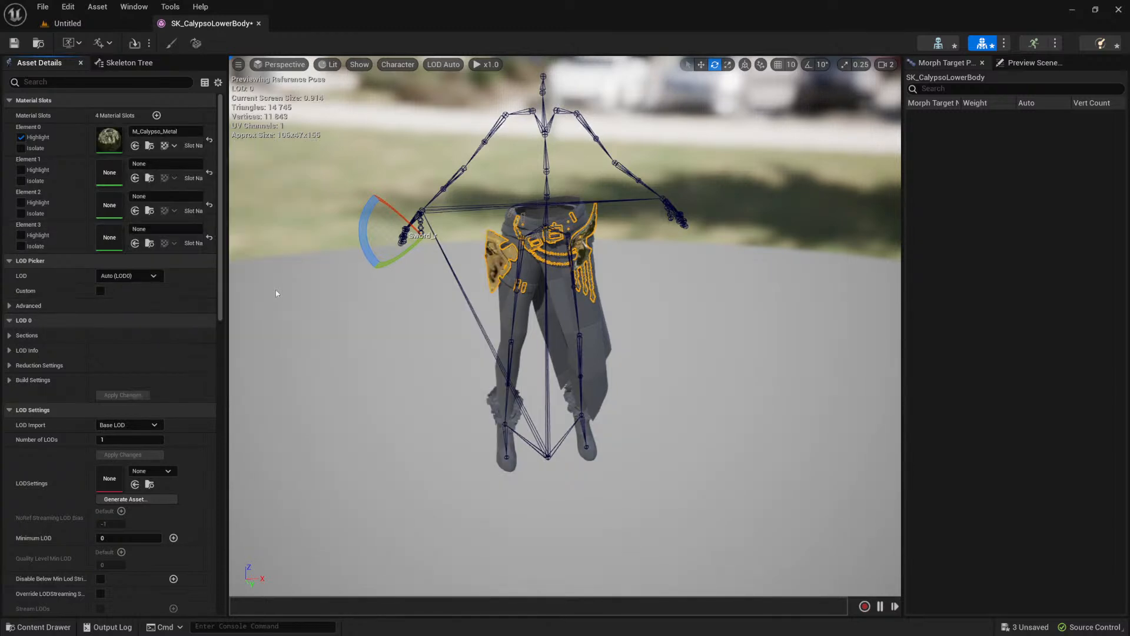
pyautogui.scroll(5, 692, 174)
pyautogui.scroll(-3, 665, 186)
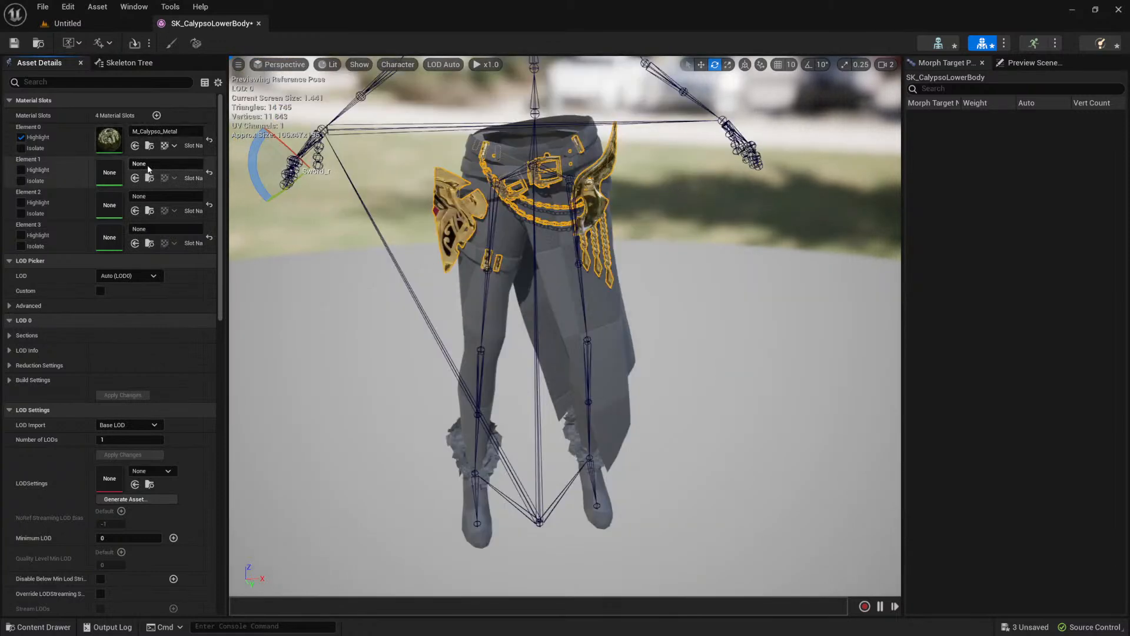
# Step: Highlight Element 1 on the lower body and assign it the M_Calypso_Leather material
pyautogui.click(43, 170)
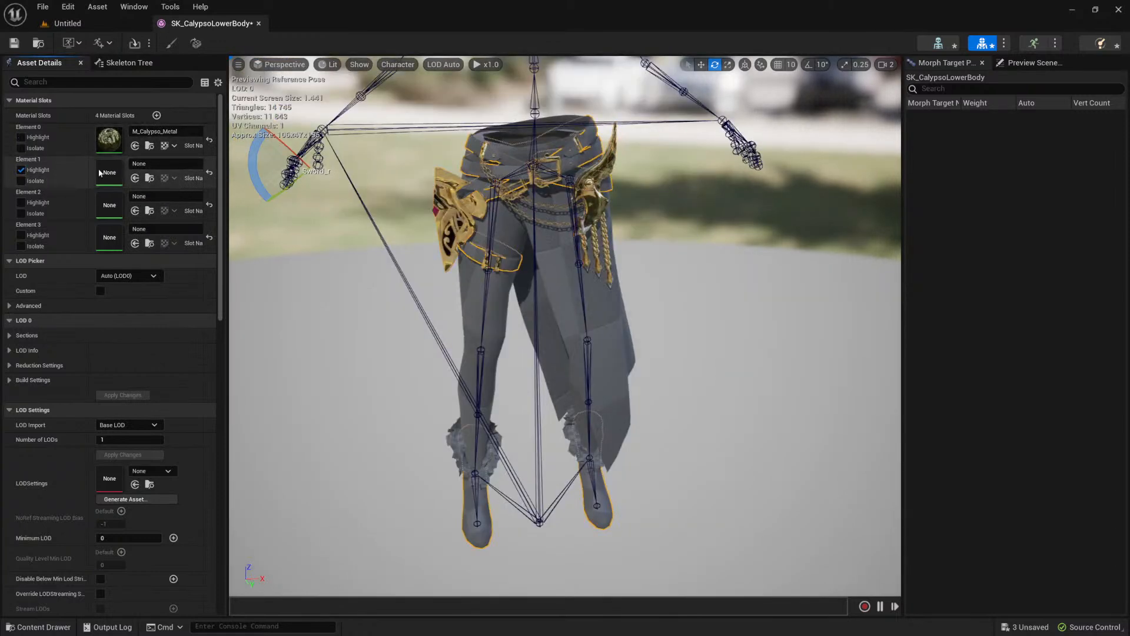
pyautogui.click(173, 164)
pyautogui.write('cal')
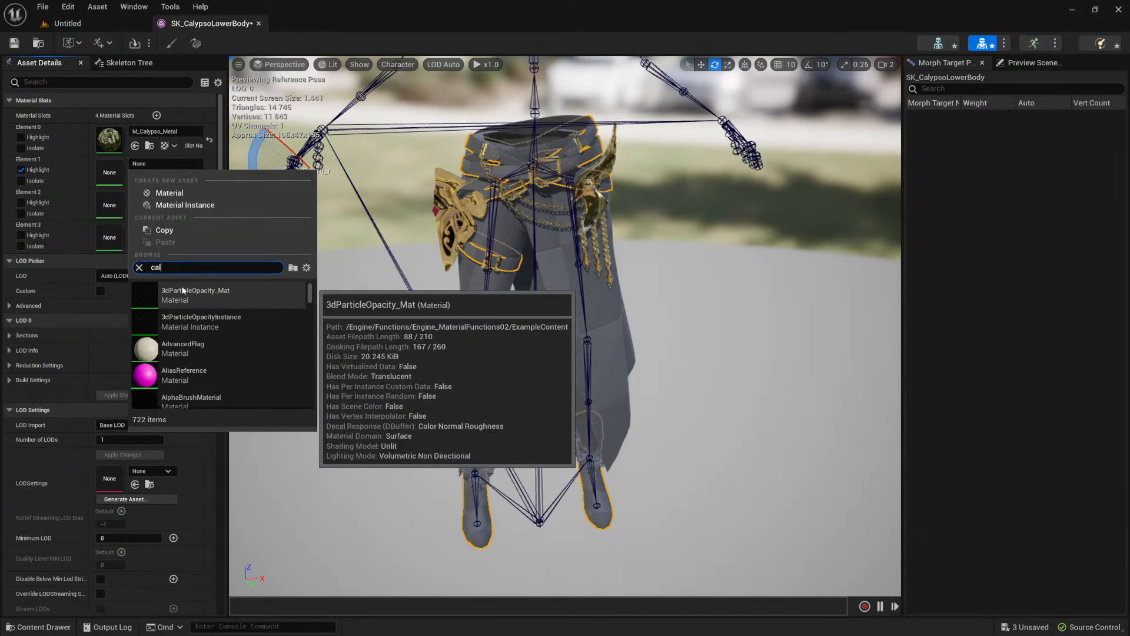
pyautogui.write('ypso')
pyautogui.click(188, 326)
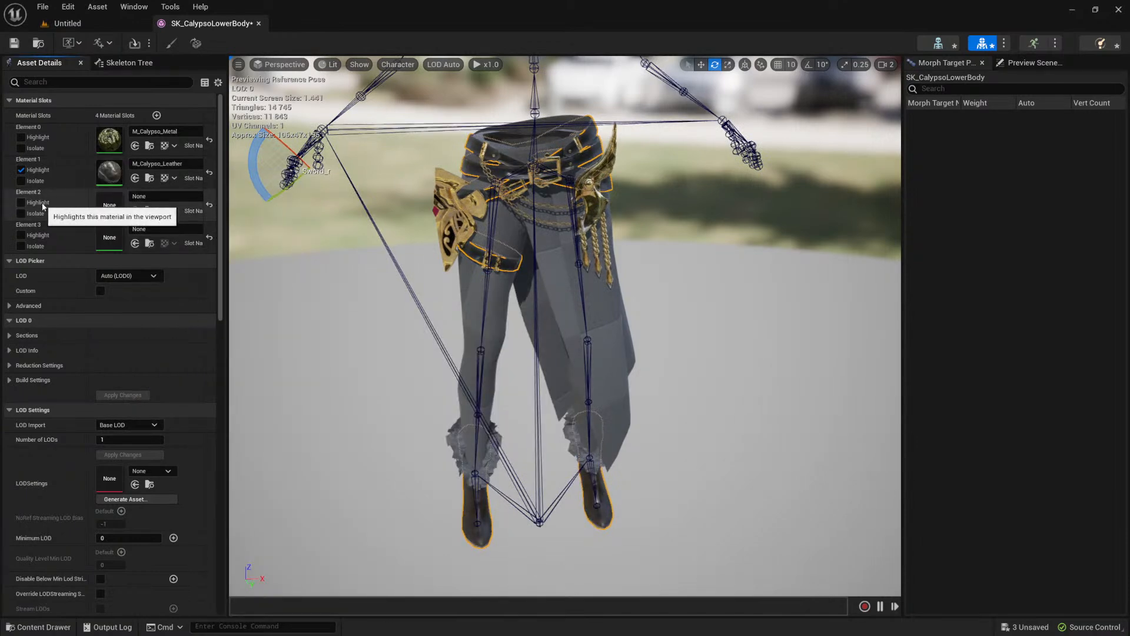
# Step: Highlight Element 2, the boot fur, and assign it Calypso's MetaHuman fur material instance
pyautogui.click(153, 196)
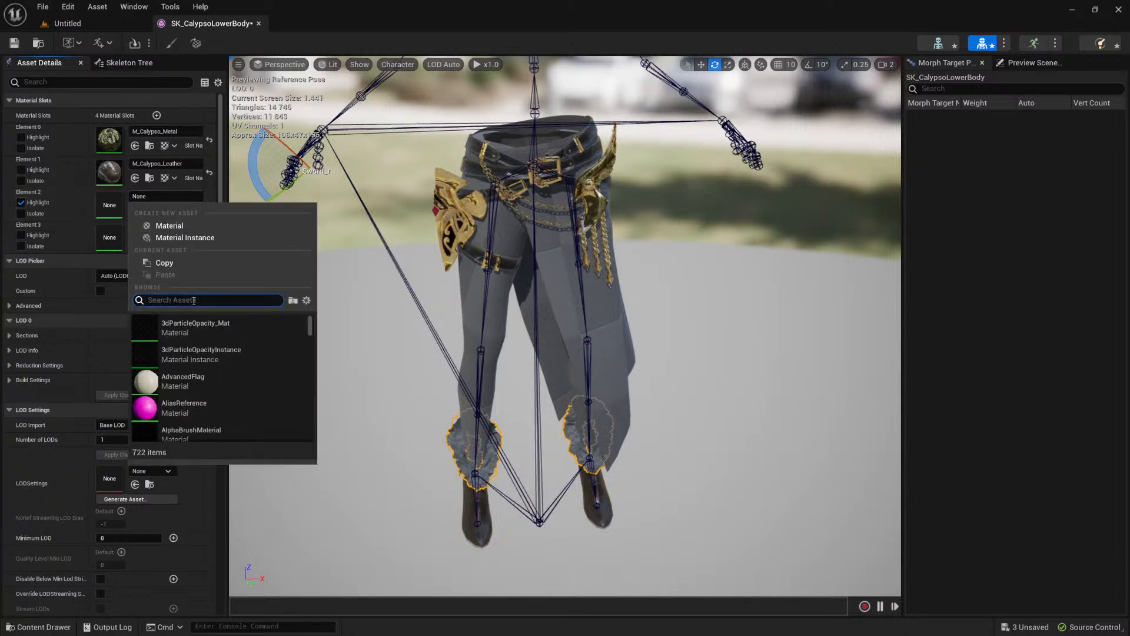
pyautogui.write('caly')
pyautogui.scroll(-5, 224, 352)
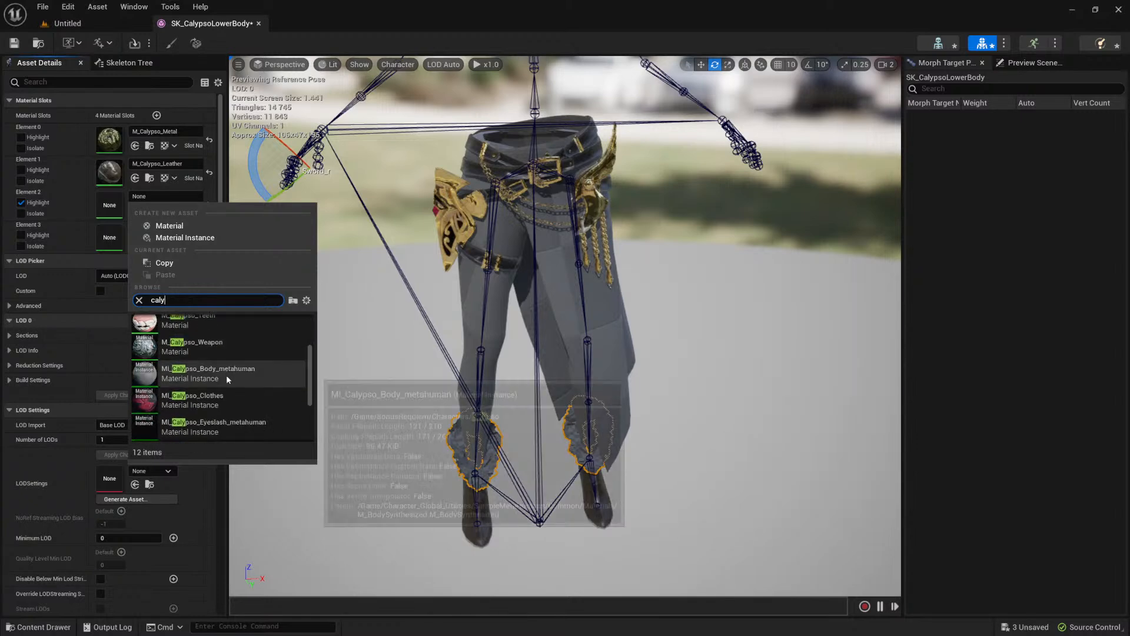
pyautogui.click(221, 368)
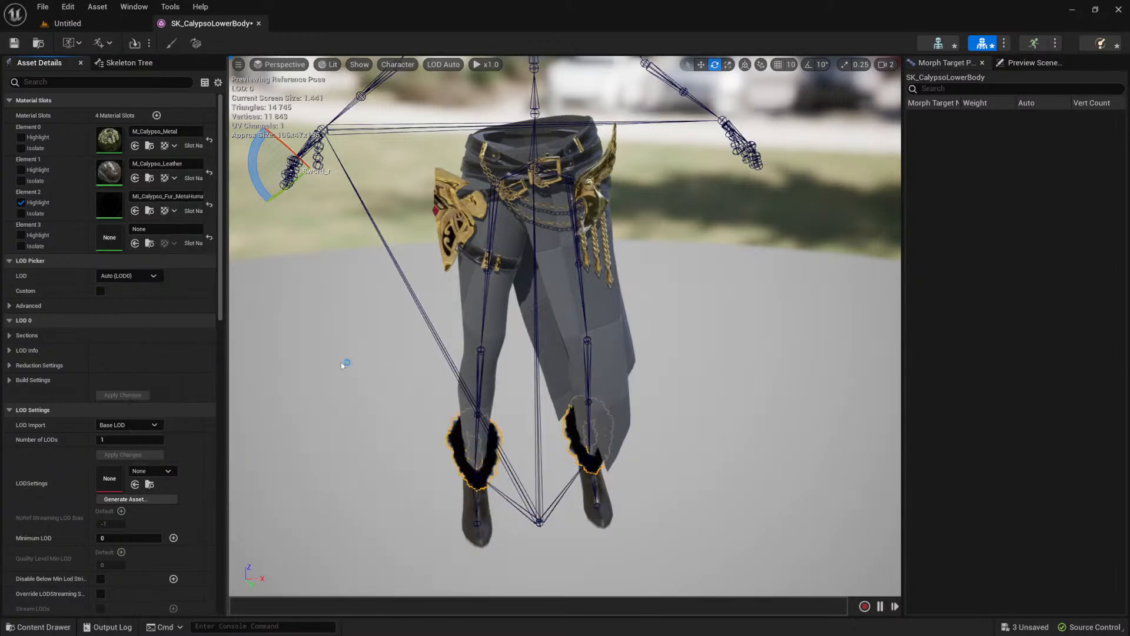
# Step: Highlight Element 3, the trousers and skirt cloth, assign it M_Calypso_Clothes, and inspect the textured lower body
pyautogui.click(22, 235)
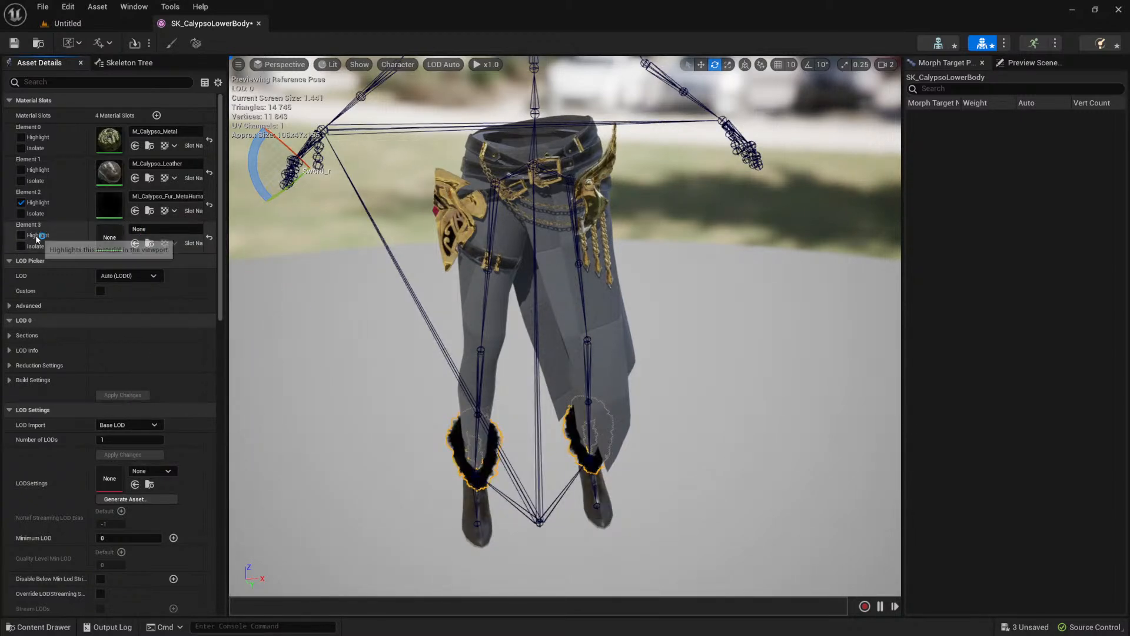
pyautogui.click(165, 229)
pyautogui.write('calypso')
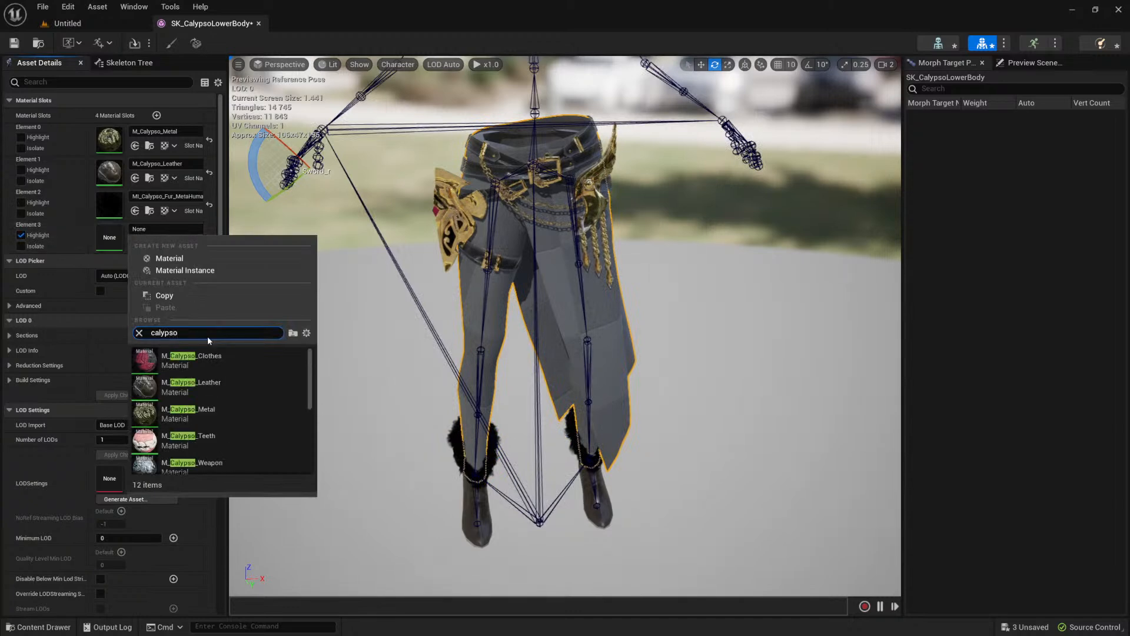
pyautogui.click(217, 356)
pyautogui.moveTo(629, 301); pyautogui.dragTo(681, 319, button='middle')
pyautogui.scroll(-2, 681, 313)
pyautogui.scroll(2, 681, 313)
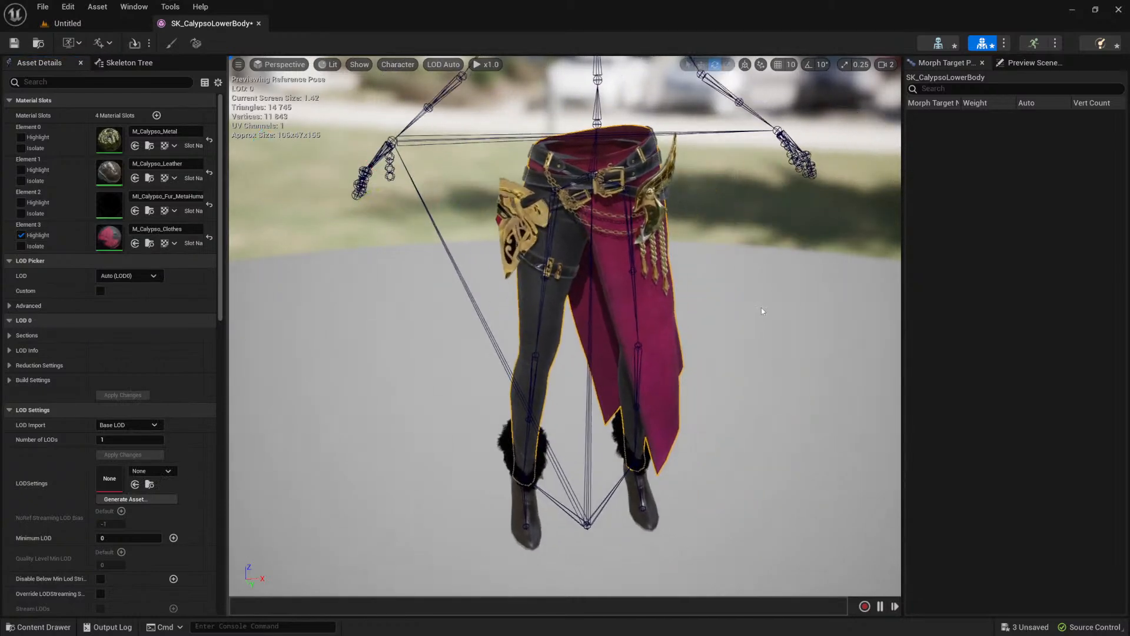
pyautogui.moveTo(763, 310); pyautogui.dragTo(748, 272, button='middle')
pyautogui.press('f')
pyautogui.keyDown('alt'); pyautogui.moveTo(741, 301); pyautogui.dragTo(669, 247); pyautogui.keyUp('alt')
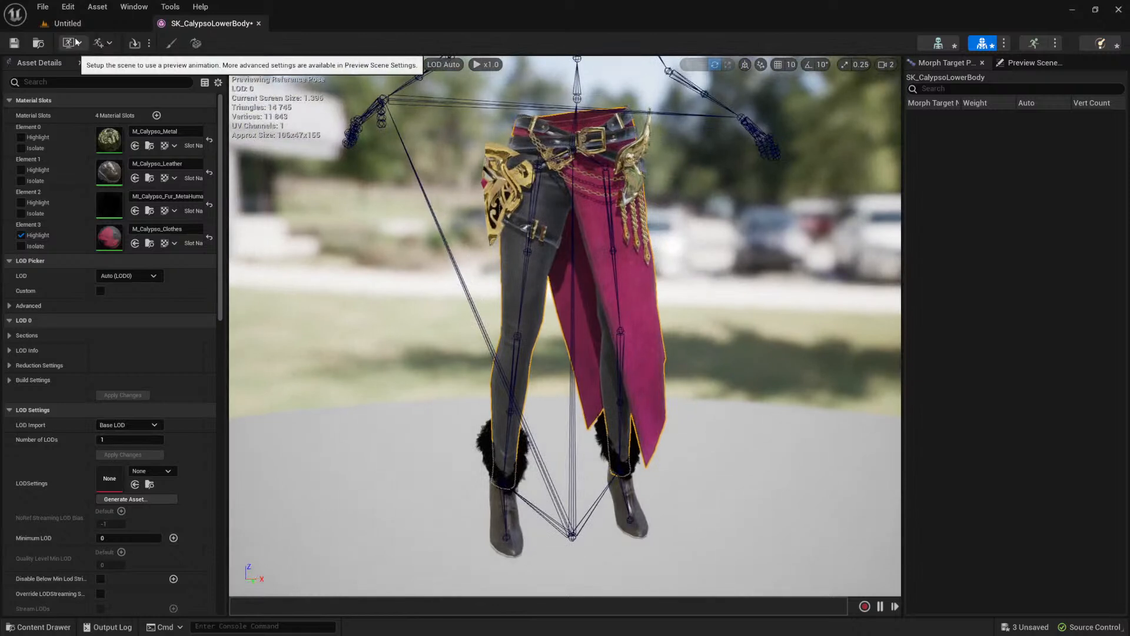
# Step: Open the Knock_Down_Start_Seq animation and compare it on the SK_CalypsoLowerBody and SK_Mannequin preview meshes
pyautogui.click(1051, 66)
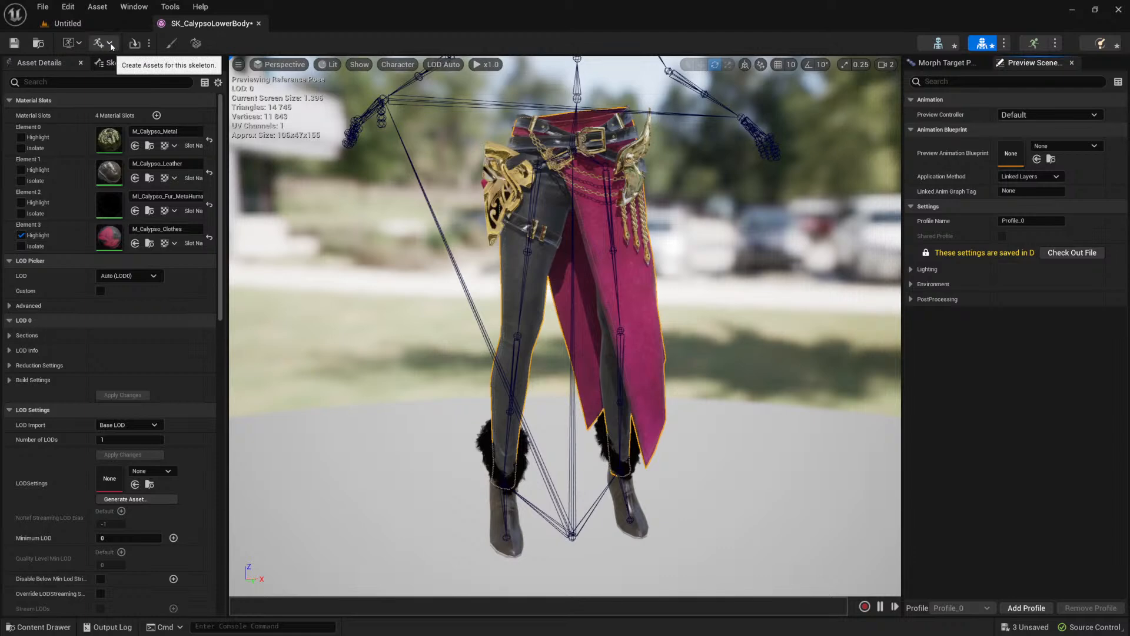
pyautogui.click(1025, 45)
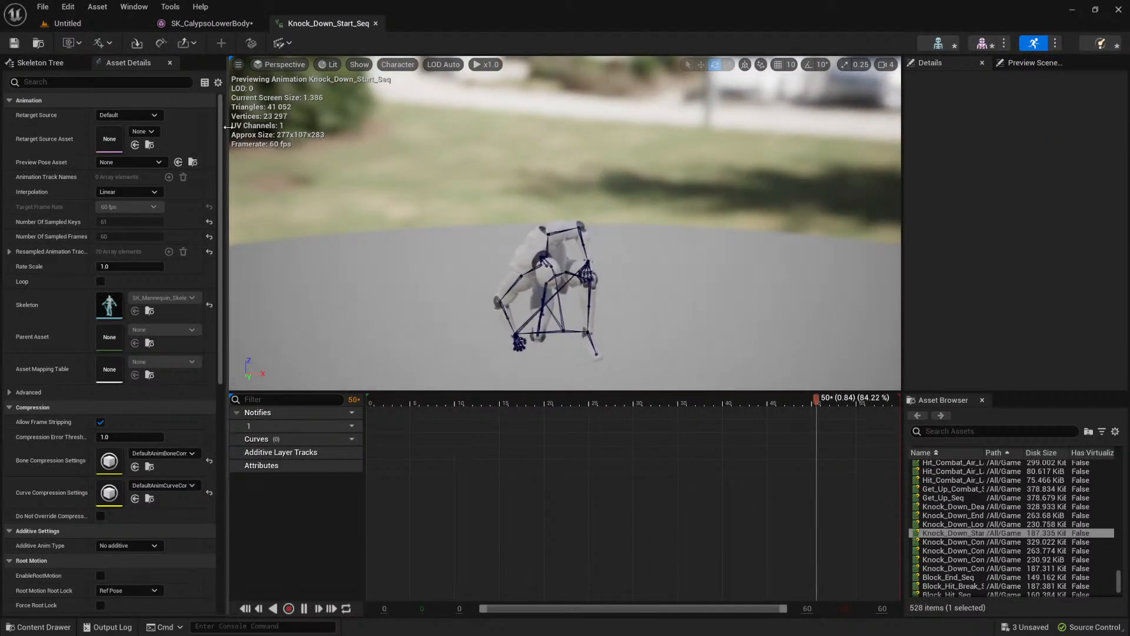
pyautogui.click(78, 44)
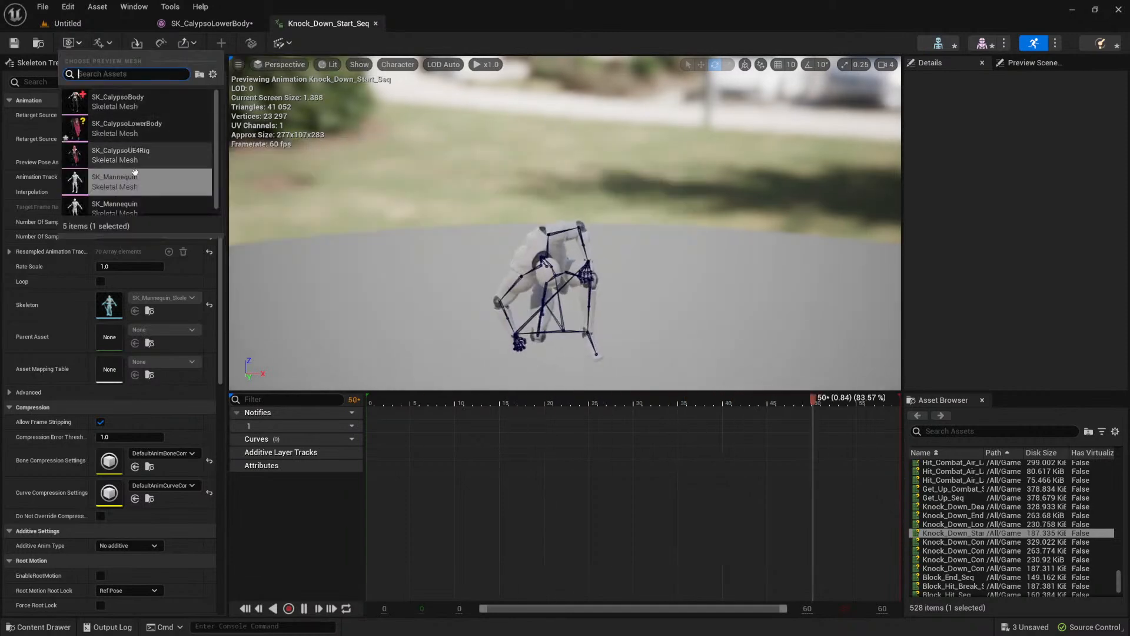
pyautogui.click(135, 136)
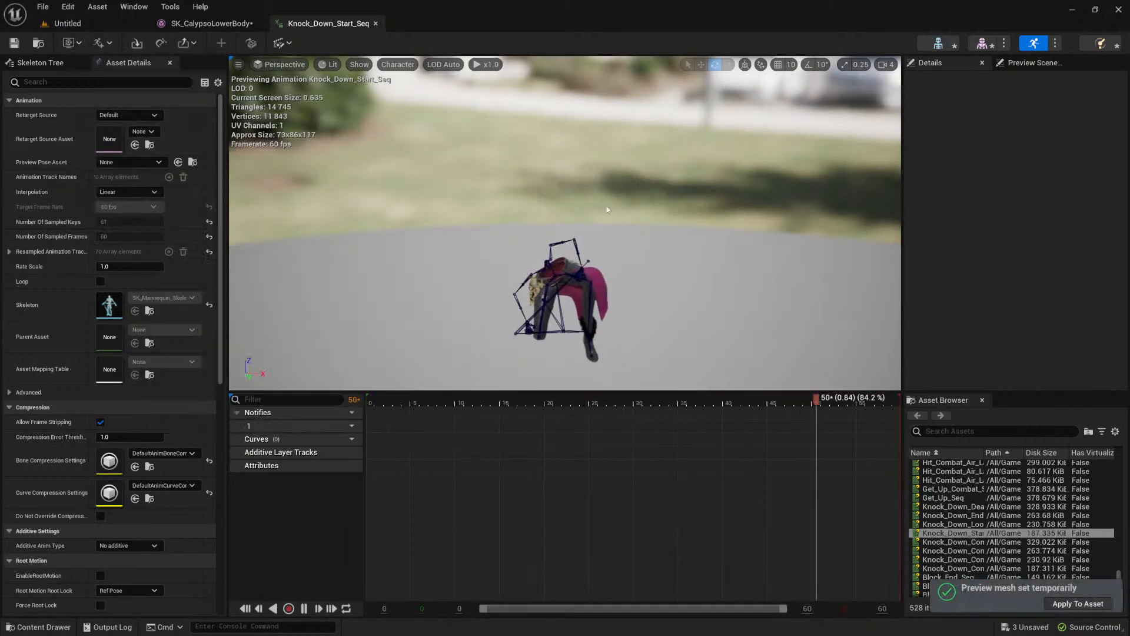
pyautogui.keyDown('alt'); pyautogui.moveTo(660, 273); pyautogui.dragTo(786, 171); pyautogui.keyUp('alt')
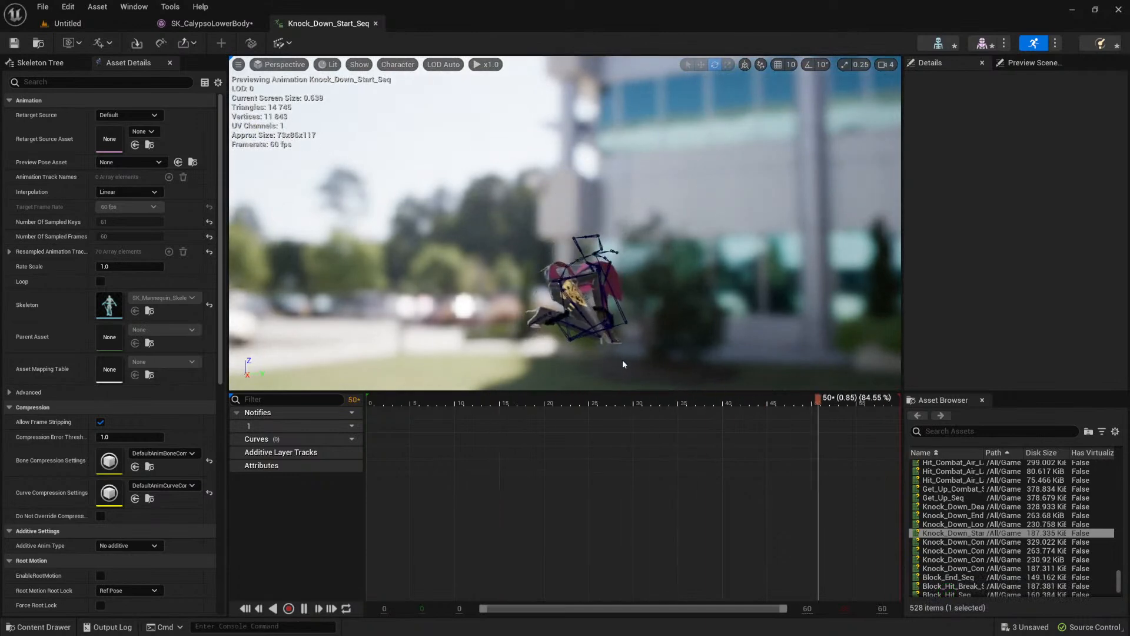
pyautogui.click(75, 43)
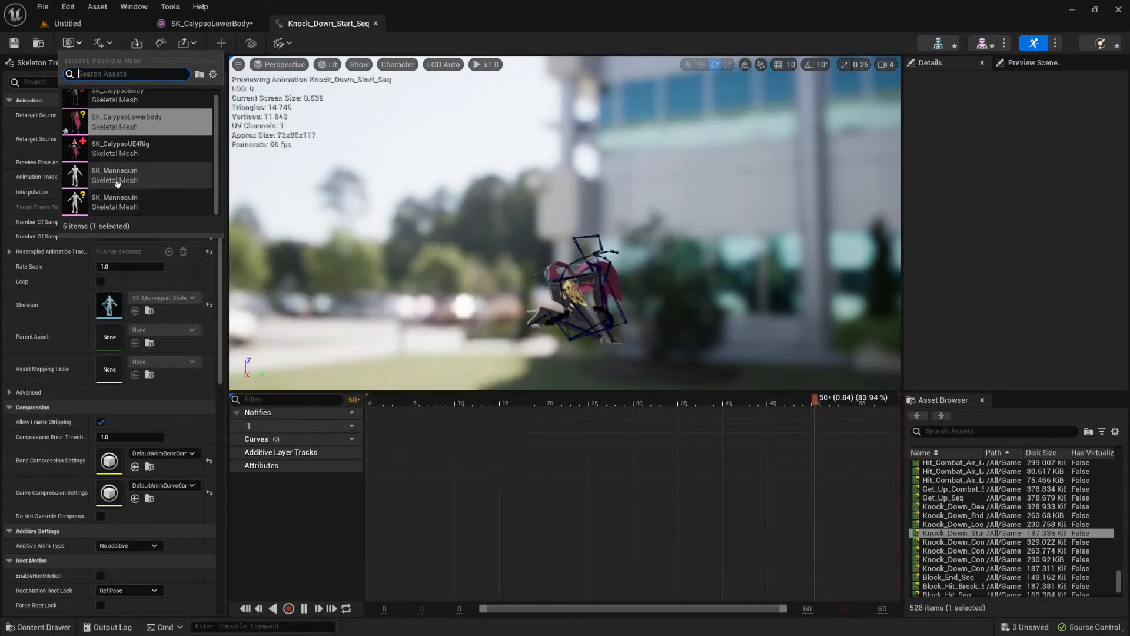
pyautogui.click(115, 182)
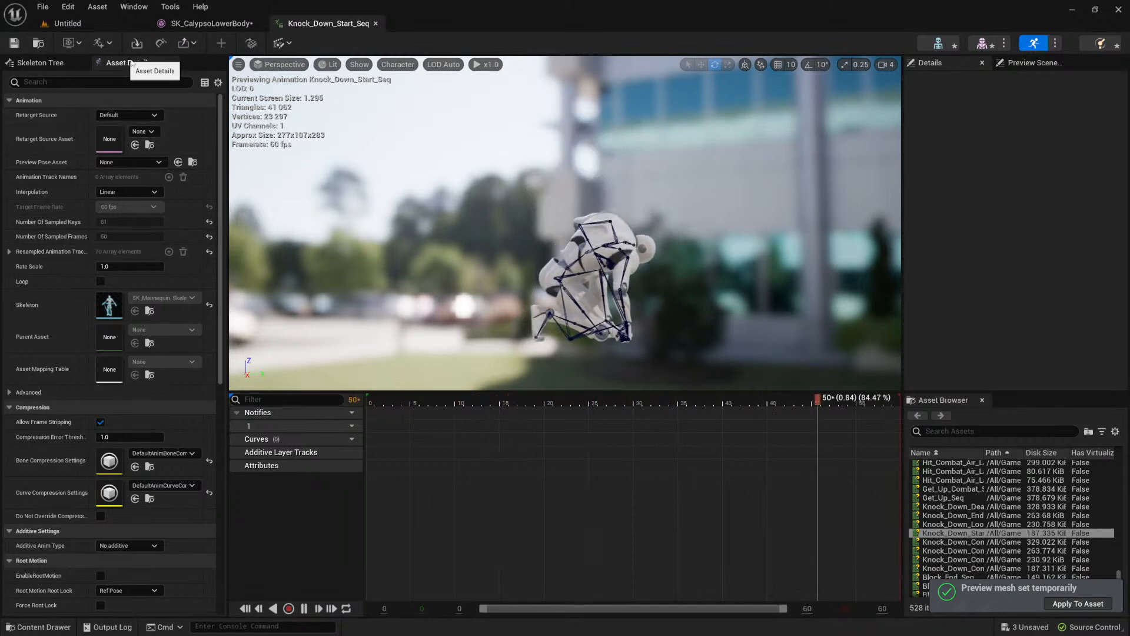
# Step: Return to the SK_CalypsoLowerBody mesh and test how the right foot deforms by rotating its ball_r bone in side view
pyautogui.click(213, 25)
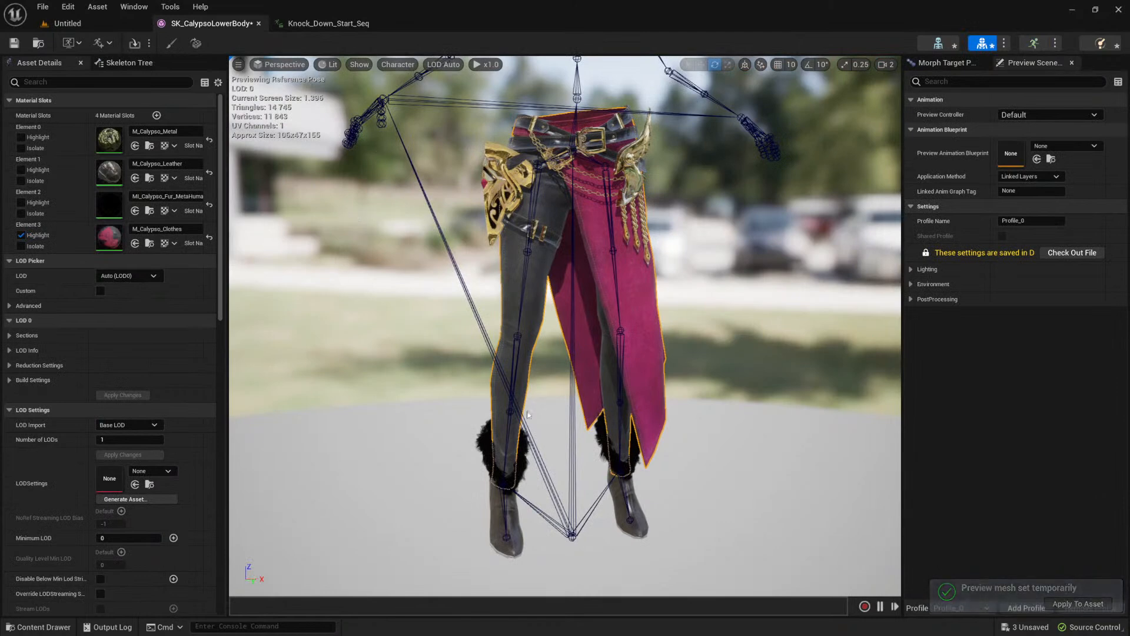
pyautogui.scroll(-3, 530, 421)
pyautogui.click(531, 463)
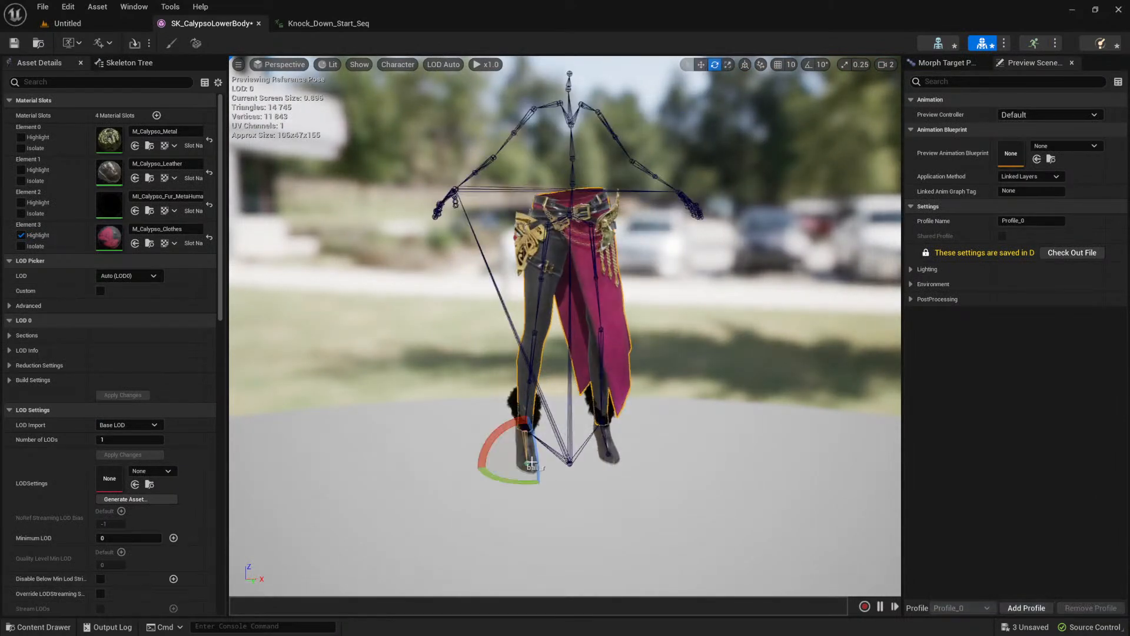
pyautogui.moveTo(536, 449); pyautogui.dragTo(536, 454)
pyautogui.keyDown('alt'); pyautogui.moveTo(656, 532); pyautogui.dragTo(869, 504); pyautogui.keyUp('alt')
pyautogui.moveTo(570, 429); pyautogui.dragTo(571, 429)
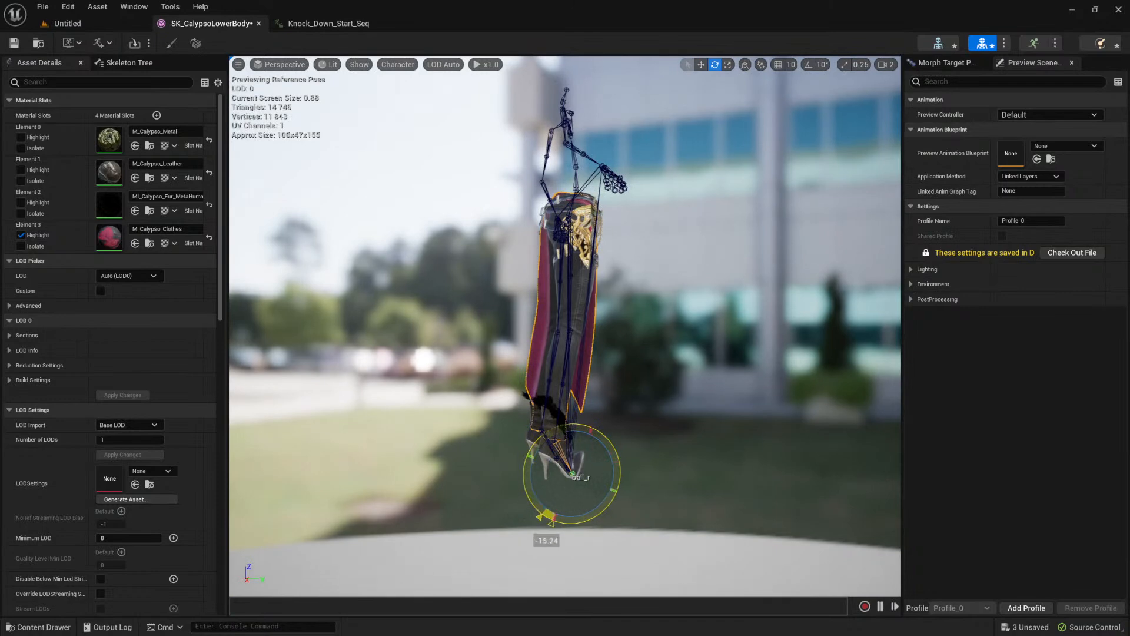
# Step: Set the preview mesh of Knock_Down_Start_Seq to SK_CalypsoLowerBody again
pyautogui.click(328, 23)
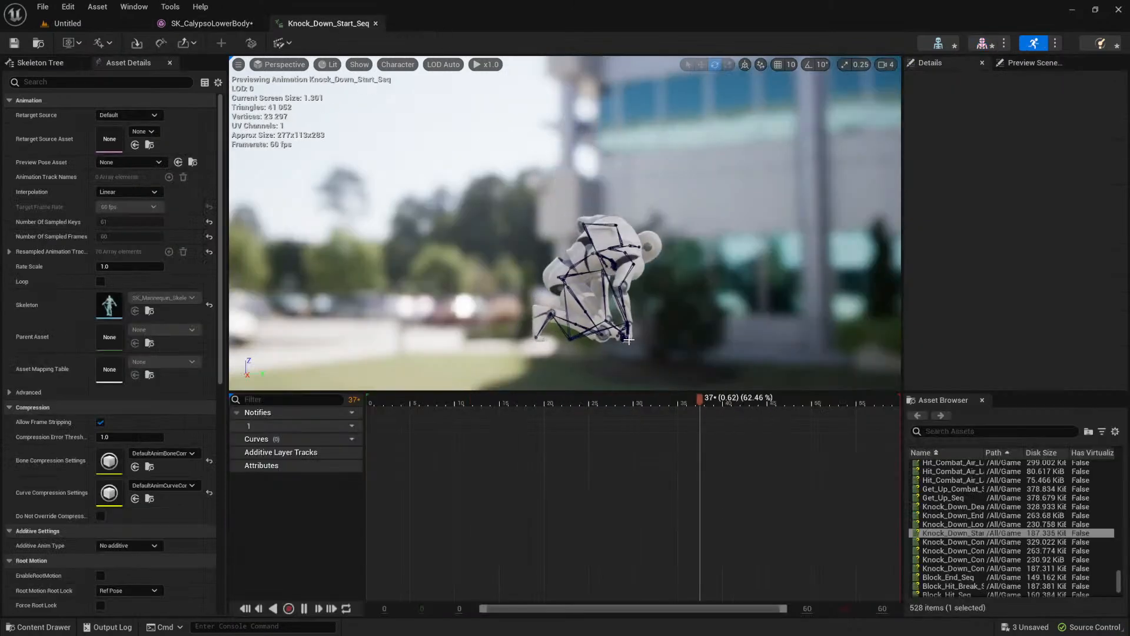
pyautogui.click(97, 42)
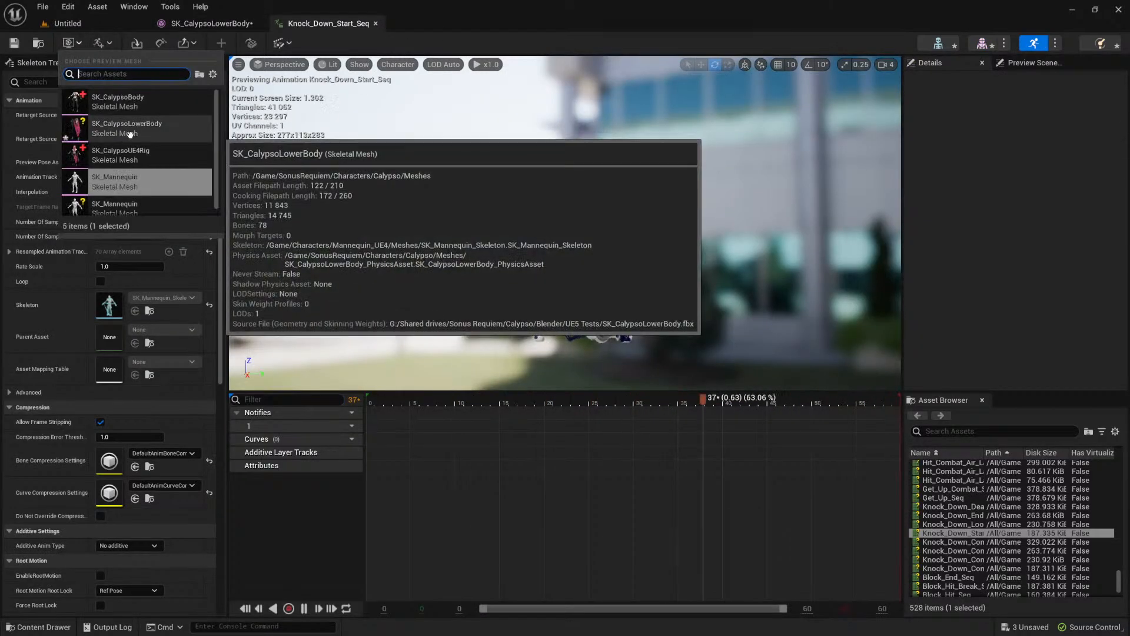
pyautogui.click(122, 133)
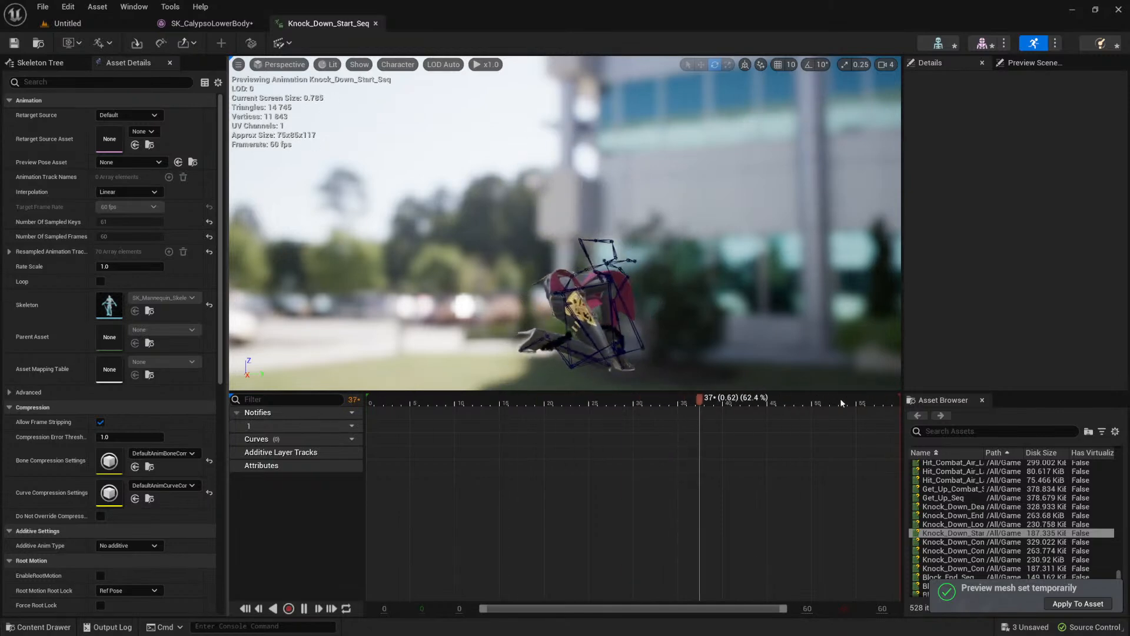
# Step: Preview the lower body in Knock_Down_Loop_Seq, Get_Up_Seq, Knock_Down_Start_Seq and Block_Hit_Break_Seq to check its deformation
pyautogui.doubleClick(968, 523)
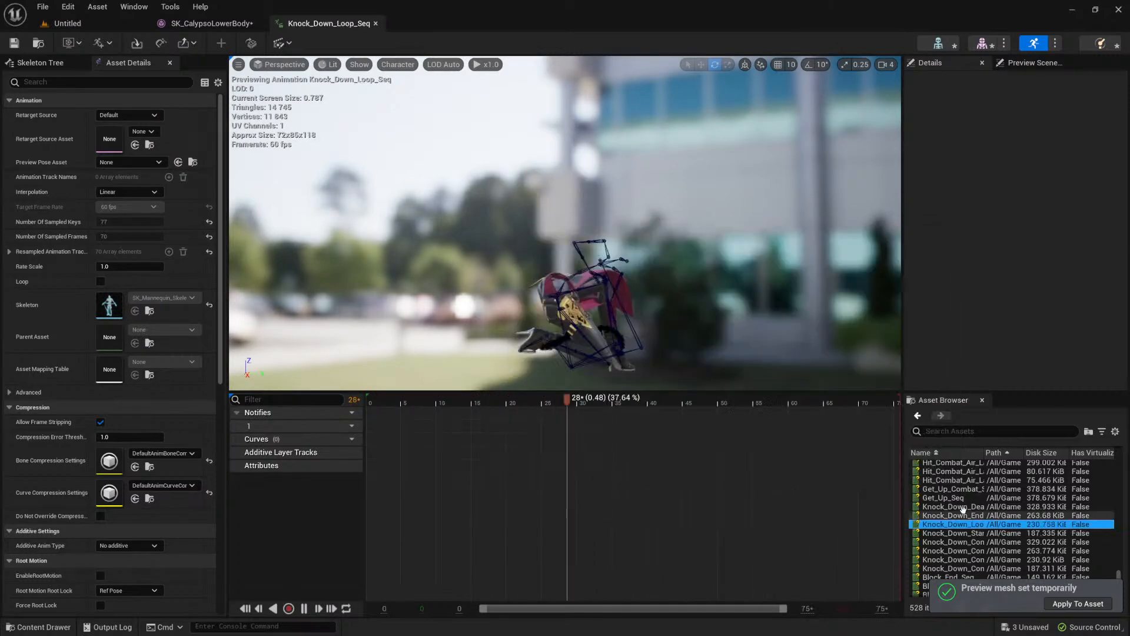
pyautogui.doubleClick(953, 498)
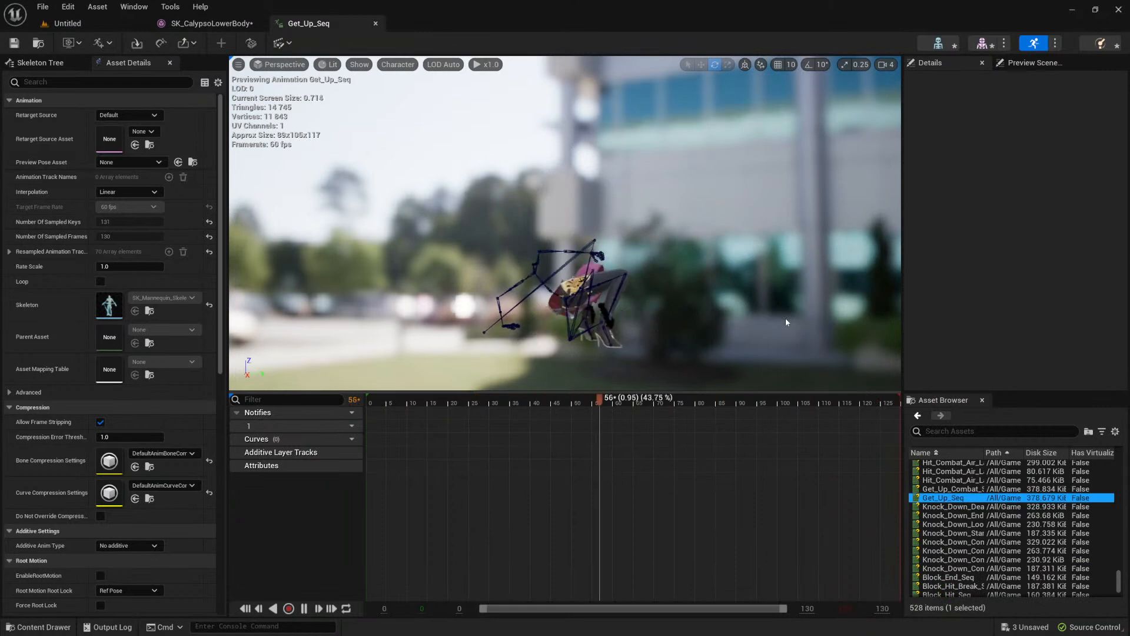
pyautogui.click(951, 533)
pyautogui.scroll(-2, 954, 530)
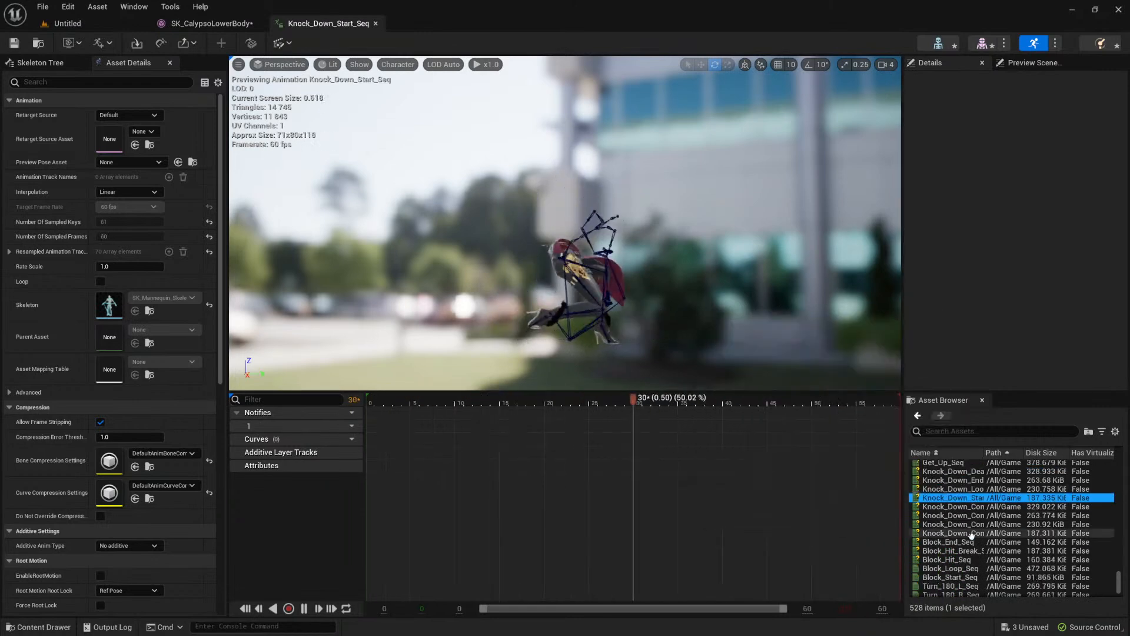
pyautogui.click(949, 551)
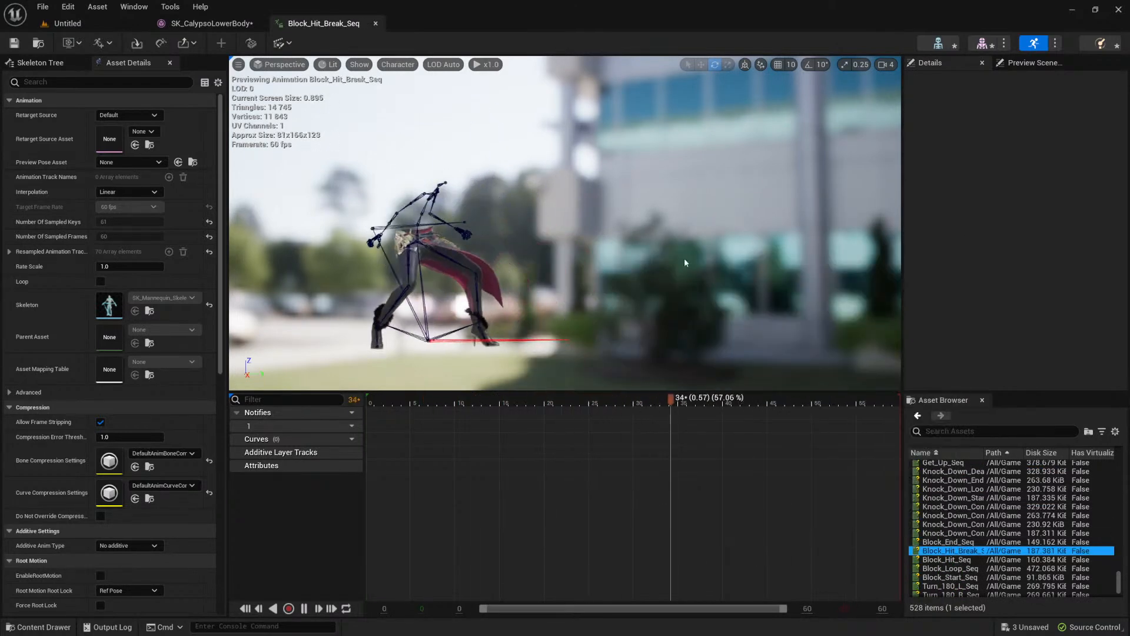
# Step: Preview the lower body in Hit_Large_L_Seq, Hit_Combat_Air_F_Seq and Hit_Large_B_Seq to check its deformation
pyautogui.scroll(5, 953, 486)
pyautogui.click(958, 480)
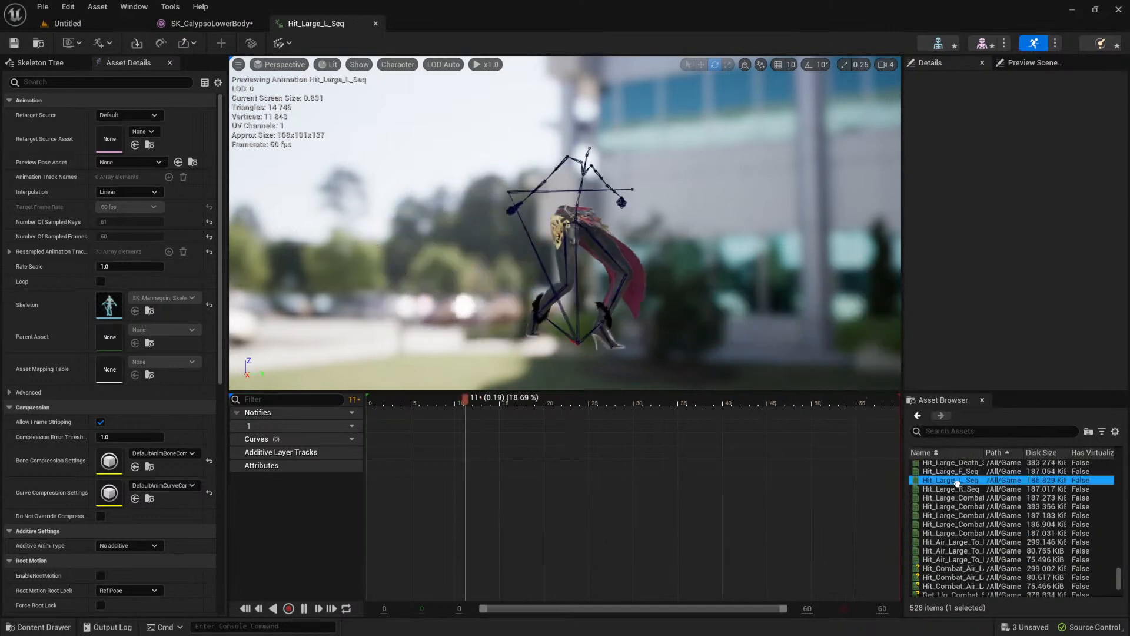
pyautogui.scroll(3, 942, 474)
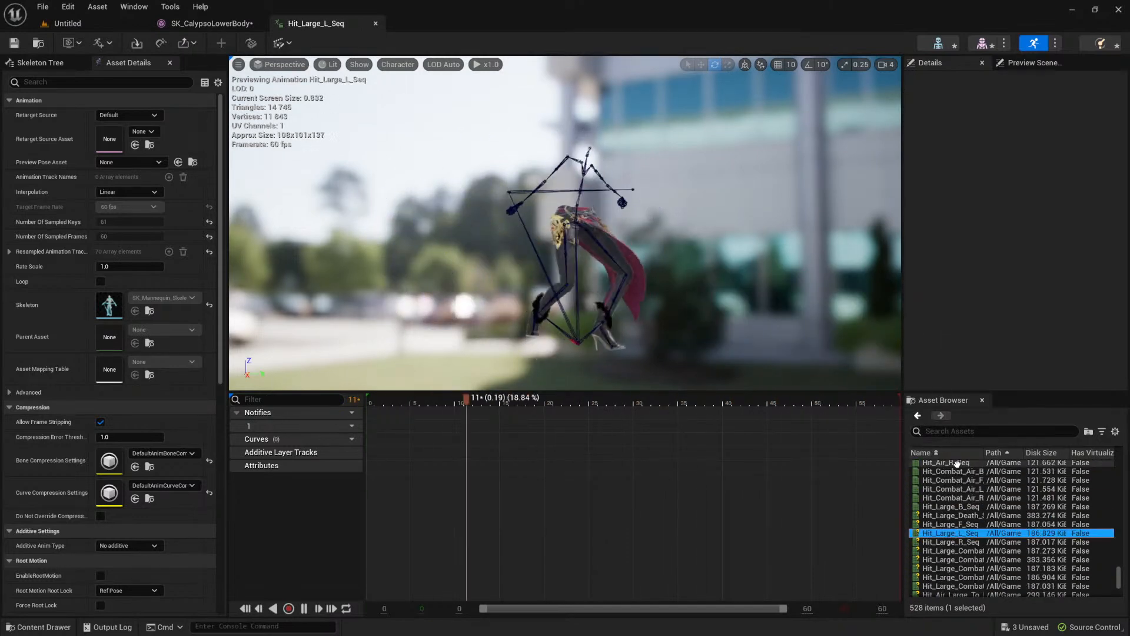
pyautogui.click(945, 478)
pyautogui.scroll(1, 945, 476)
pyautogui.scroll(2, 945, 477)
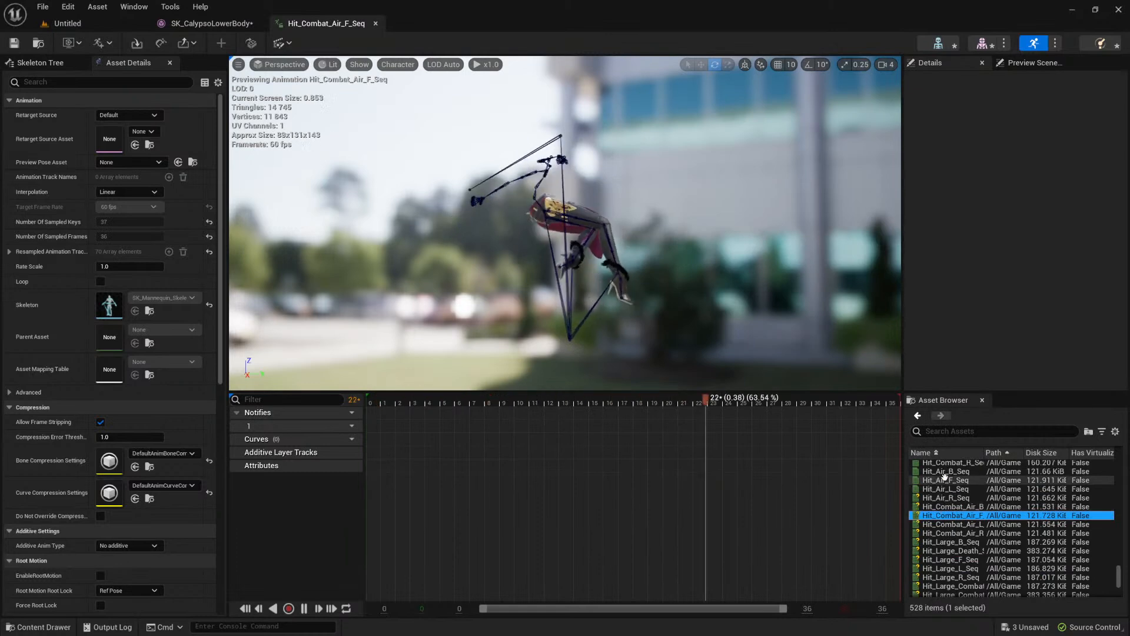
pyautogui.click(943, 540)
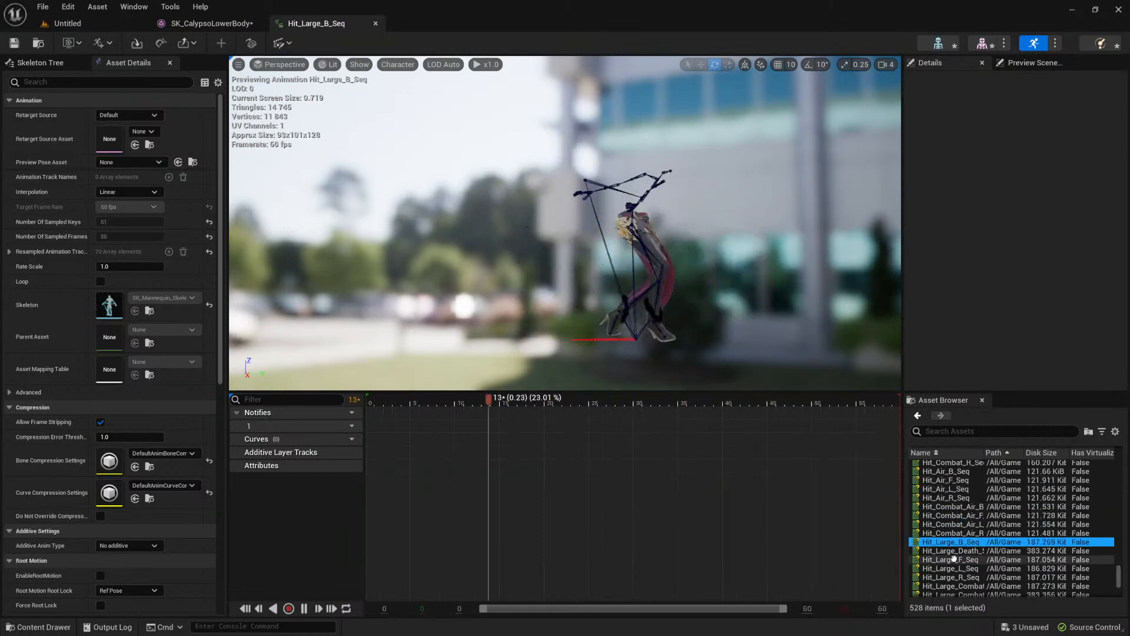
# Step: Preview the lower body in the Hit_Large_F_Seq, Hit_Air_R_Seq and Roll_Combat_F_L_45_Seq animations
pyautogui.doubleClick(953, 559)
pyautogui.doubleClick(946, 499)
pyautogui.scroll(10, 955, 553)
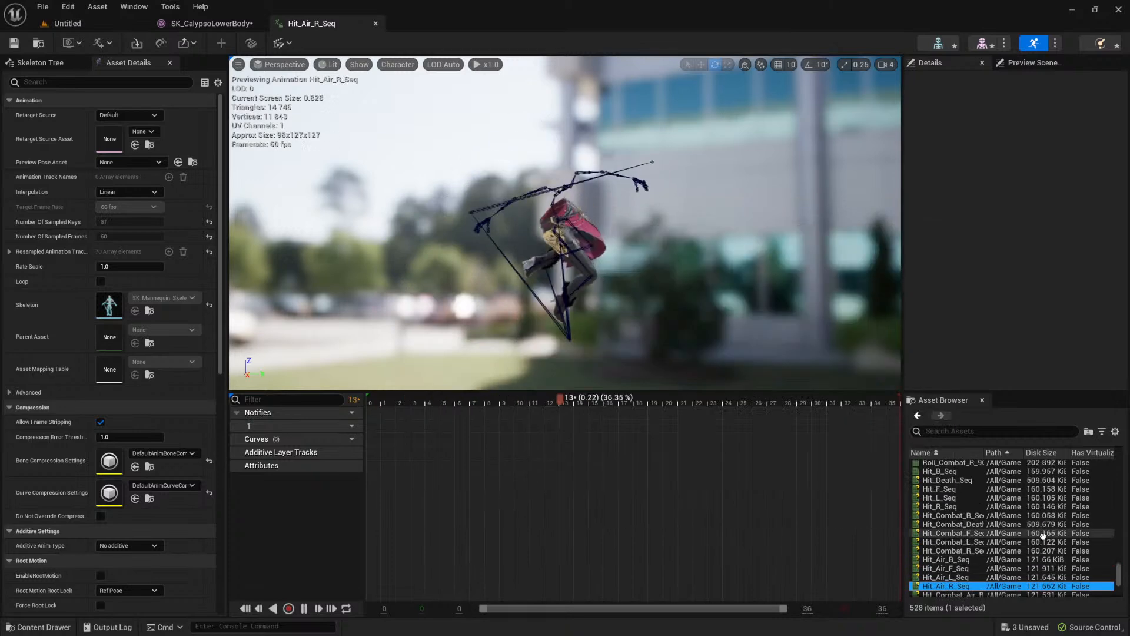
pyautogui.scroll(3, 965, 501)
pyautogui.doubleClick(965, 489)
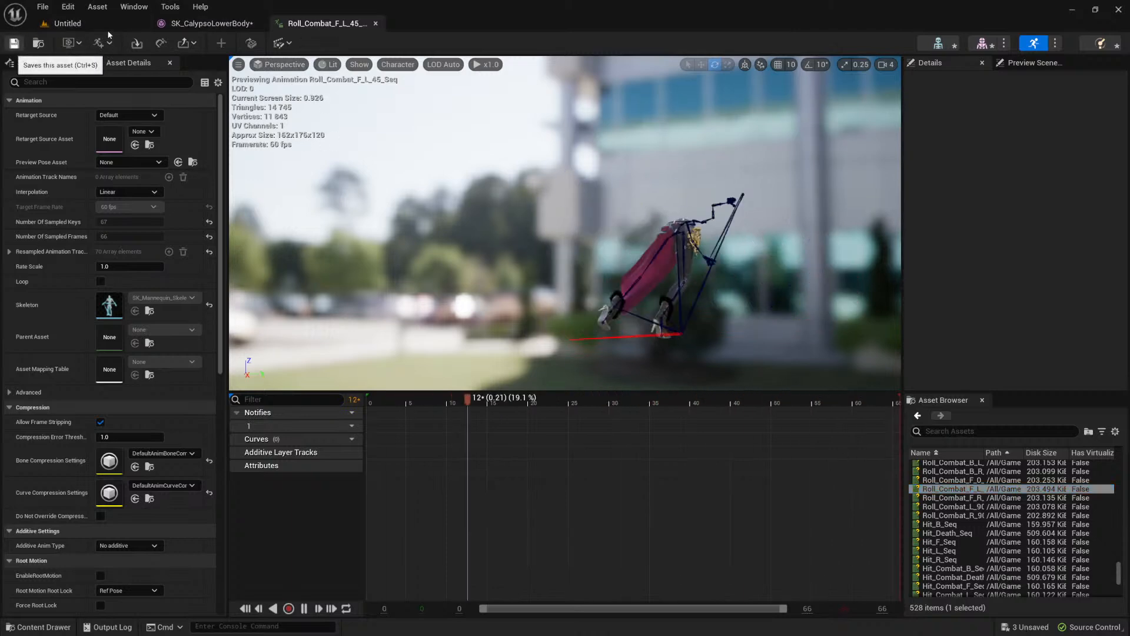
# Step: Search the project assets for BP_Caly and open the BP_Calypso blueprint class
pyautogui.click(91, 23)
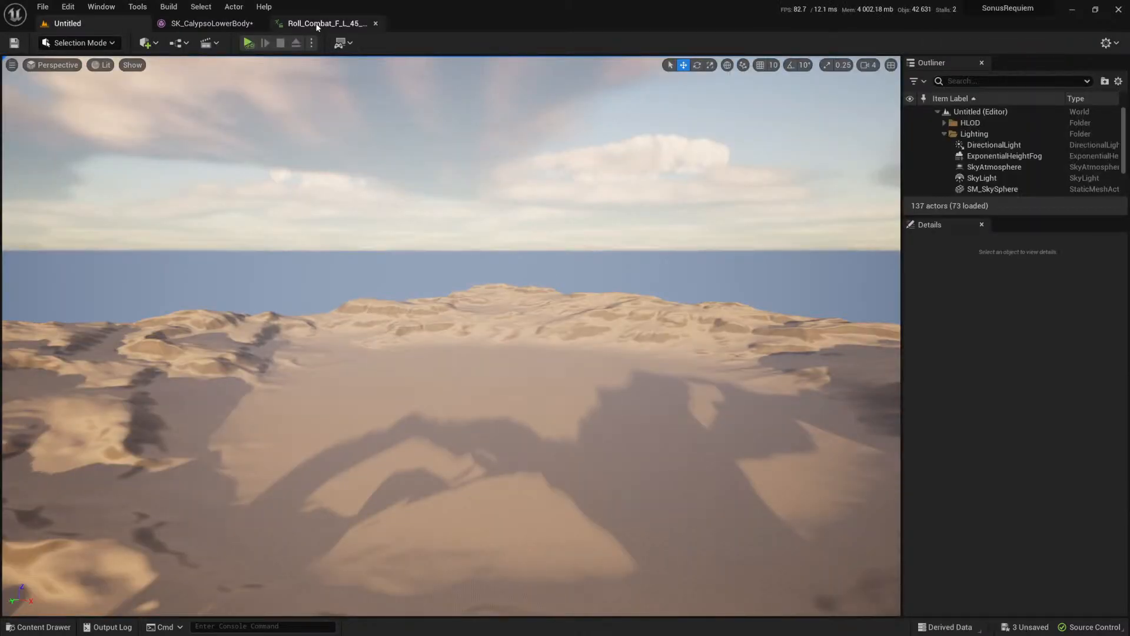
pyautogui.click(316, 24)
pyautogui.hotkey('ctrl', 'p')
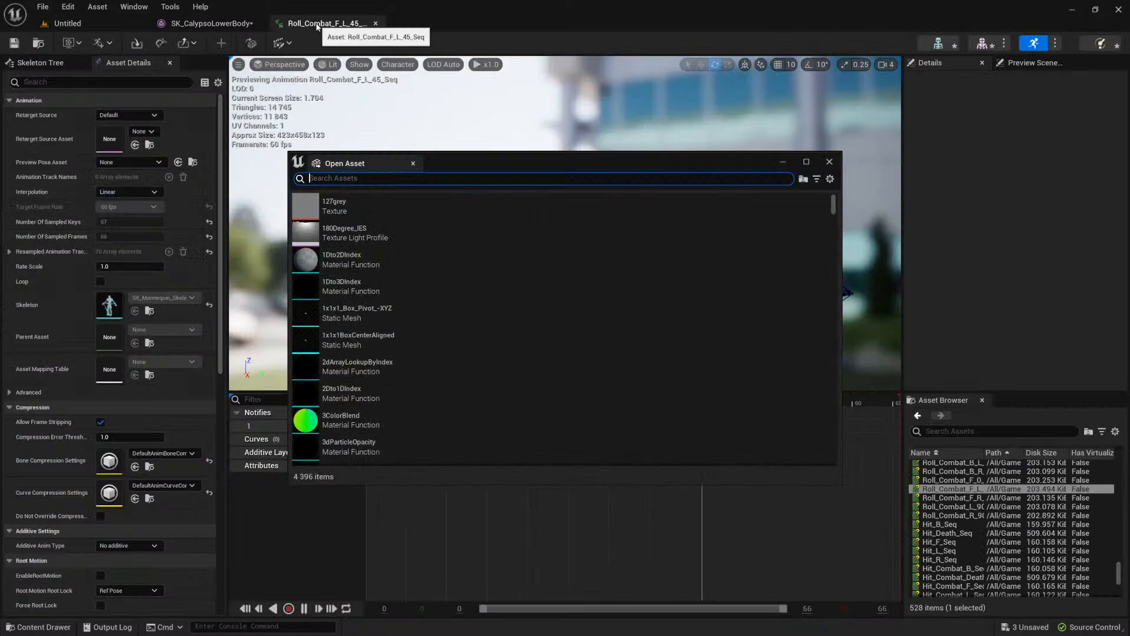
pyautogui.write('_Caly')
pyautogui.press('Down')
pyautogui.press('Down')
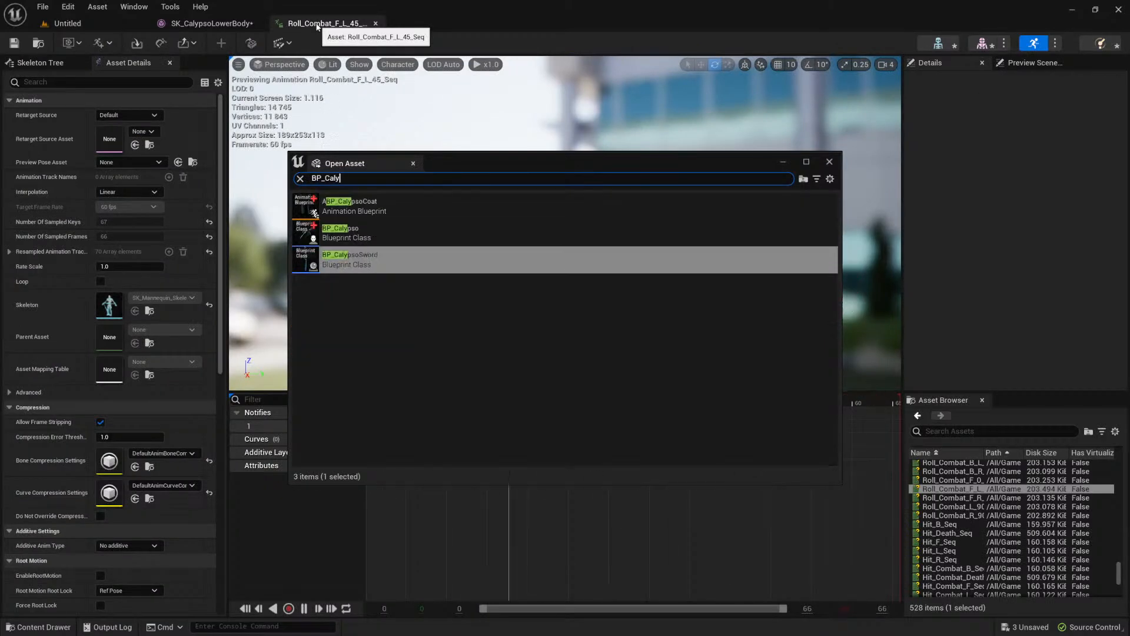
pyautogui.press('Up')
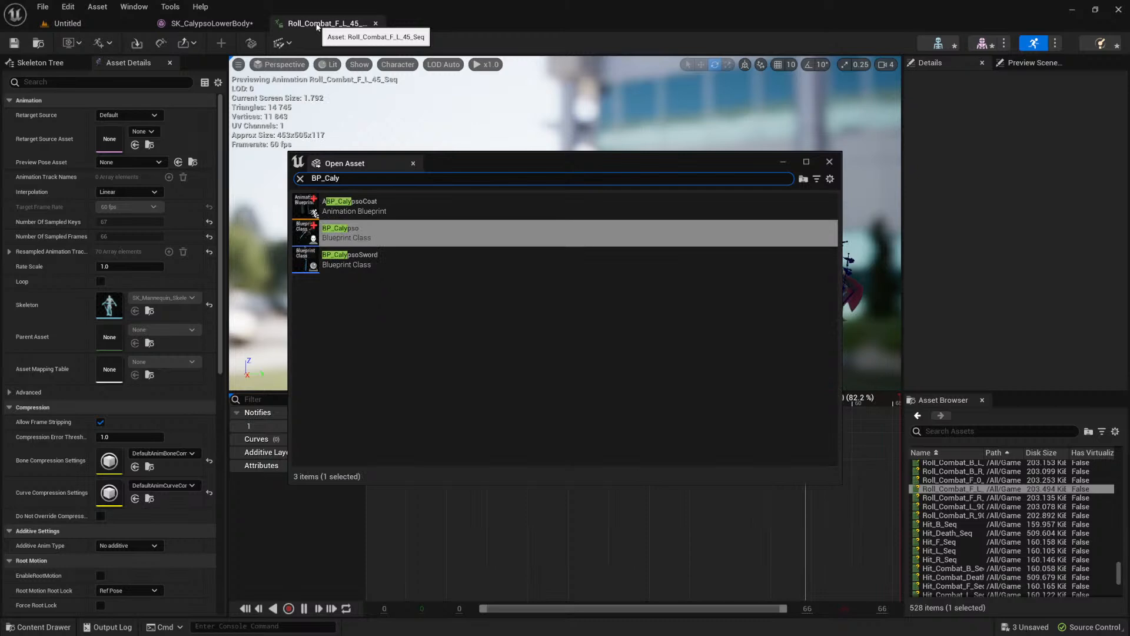
pyautogui.press('Return')
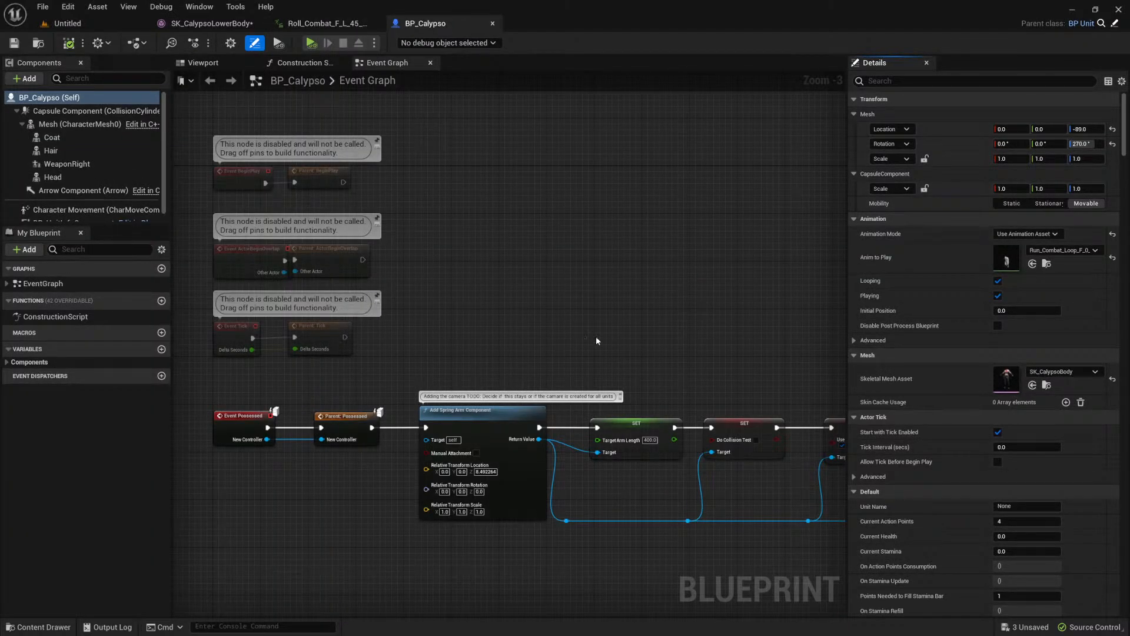
# Step: Show the character in the blueprint's viewport and clear the skeletal mesh asset of its main Mesh component
pyautogui.click(203, 62)
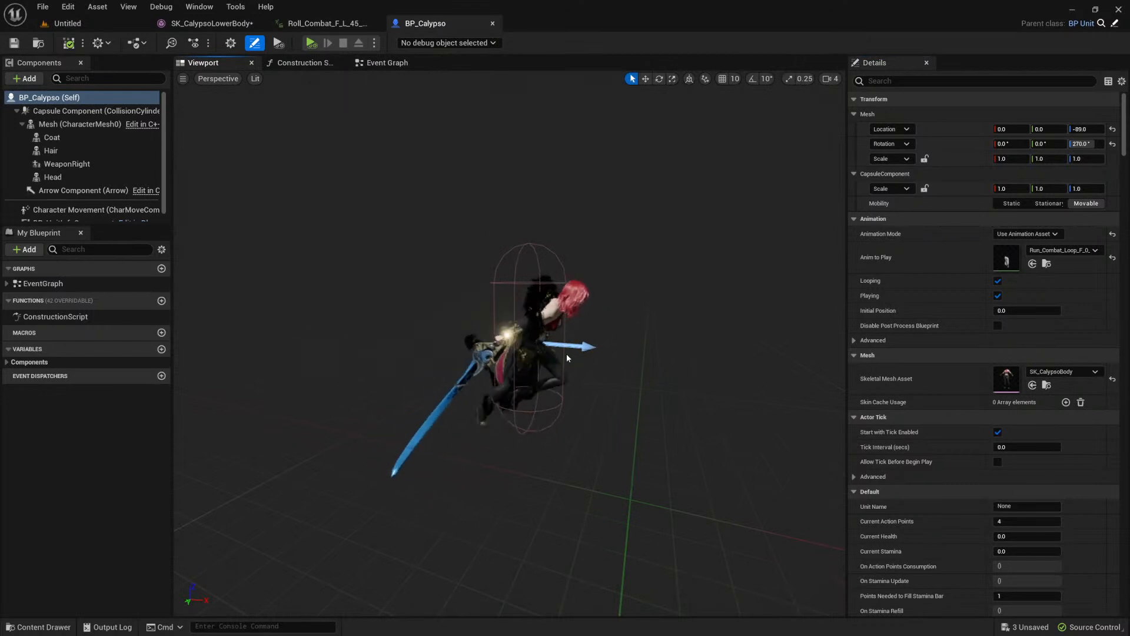
pyautogui.click(541, 324)
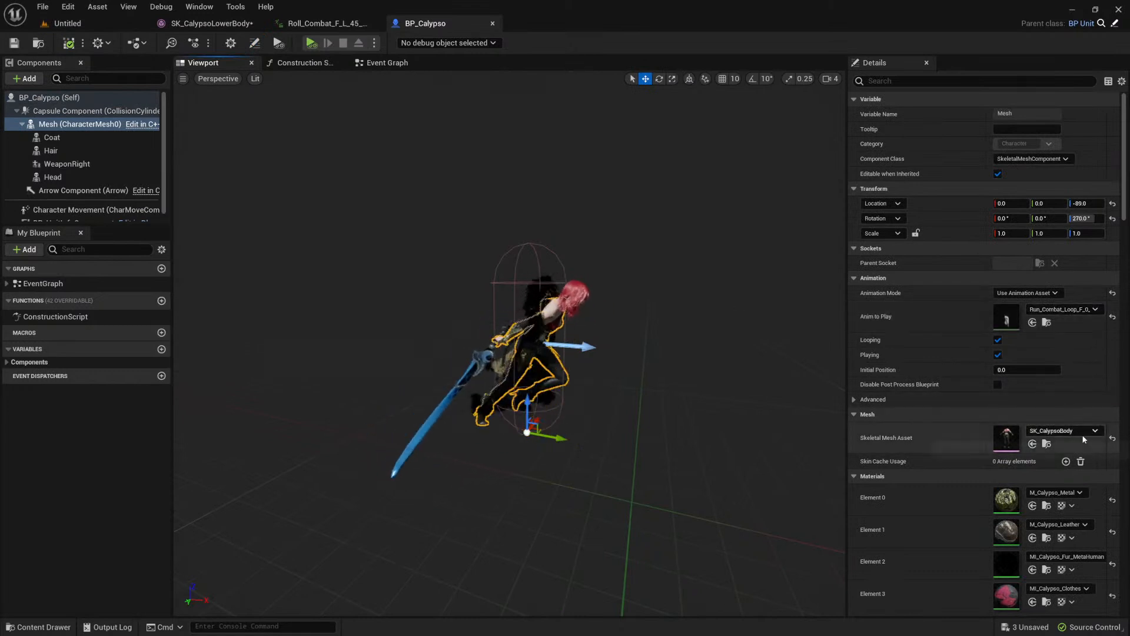
pyautogui.click(1112, 439)
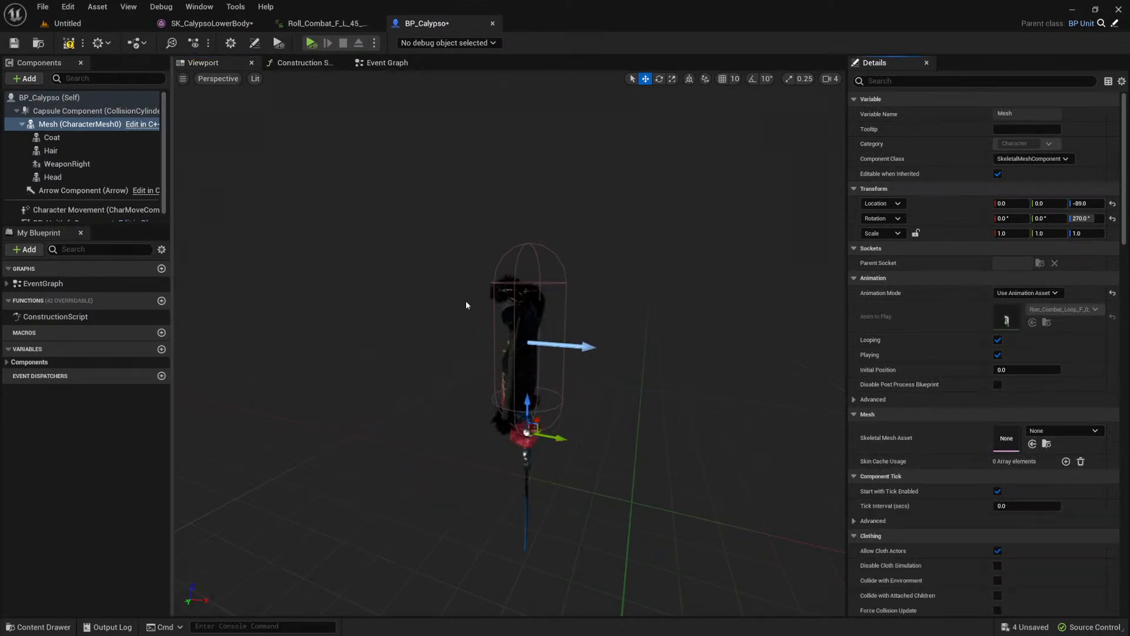
# Step: Examine the Coat, Hair, WeaponRight and Head components attached to the character's main Mesh component
pyautogui.click(83, 138)
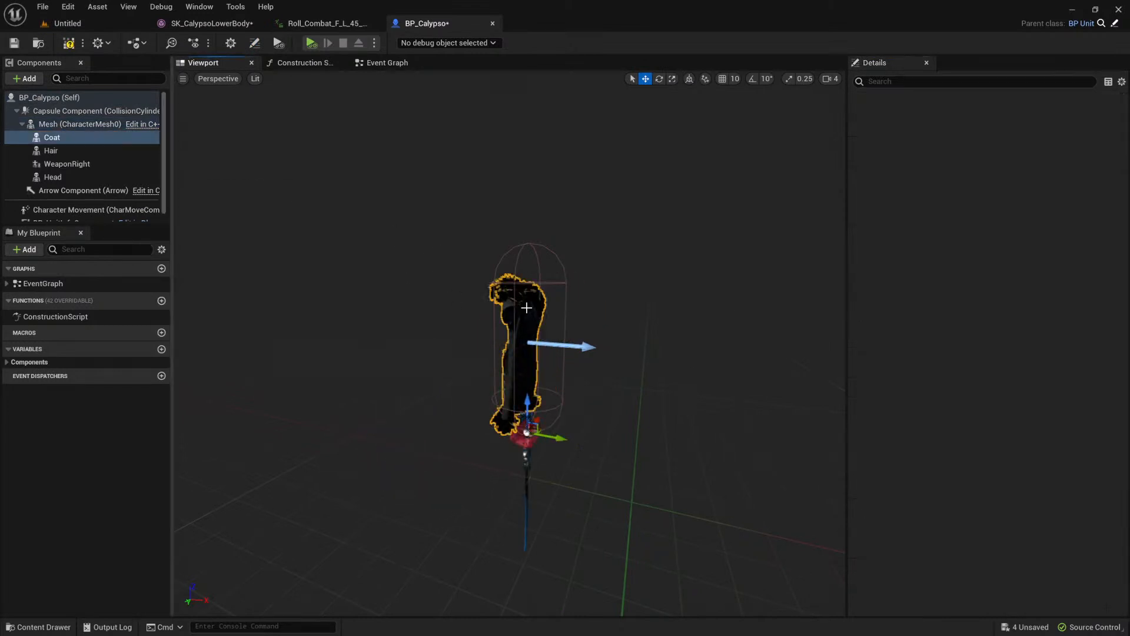
pyautogui.click(68, 152)
pyautogui.scroll(2, 624, 414)
pyautogui.scroll(-1, 519, 402)
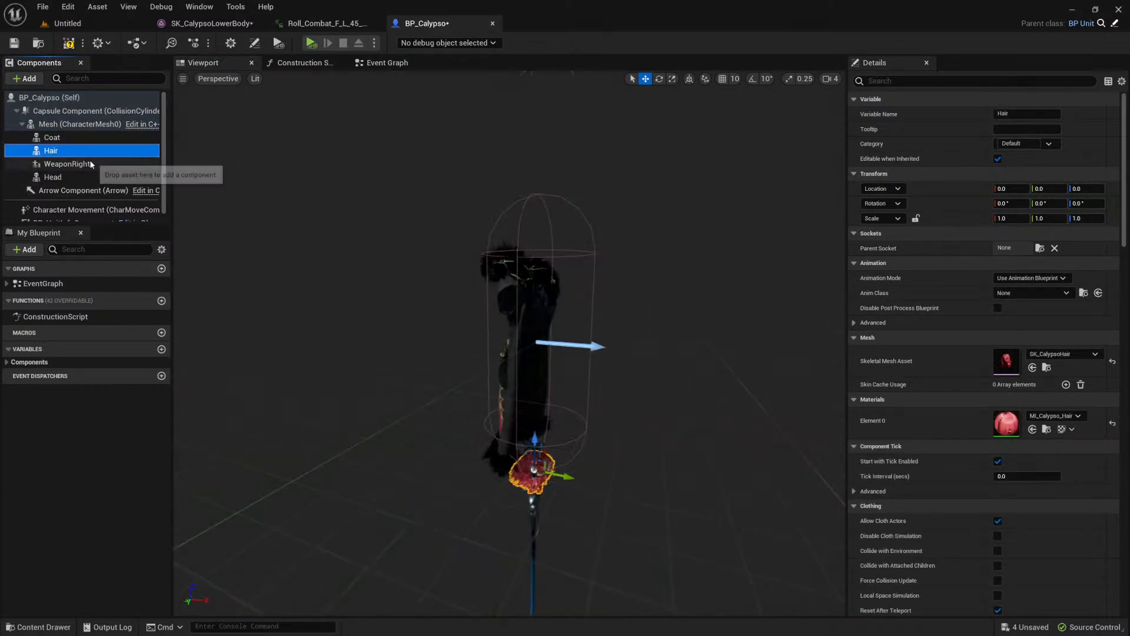
pyautogui.click(91, 164)
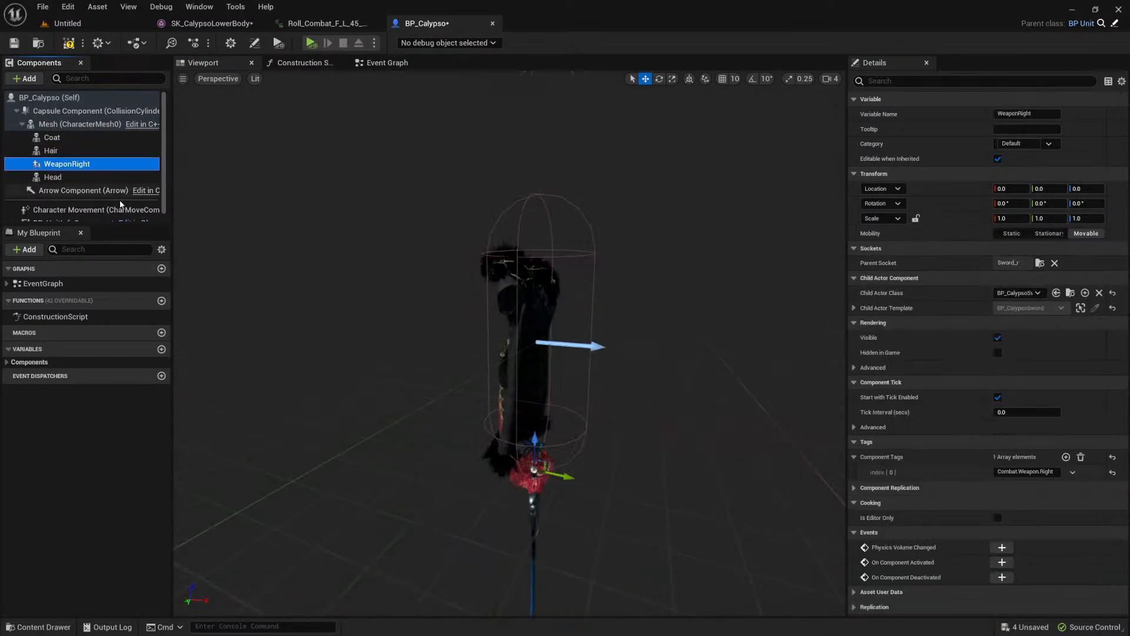
pyautogui.click(71, 178)
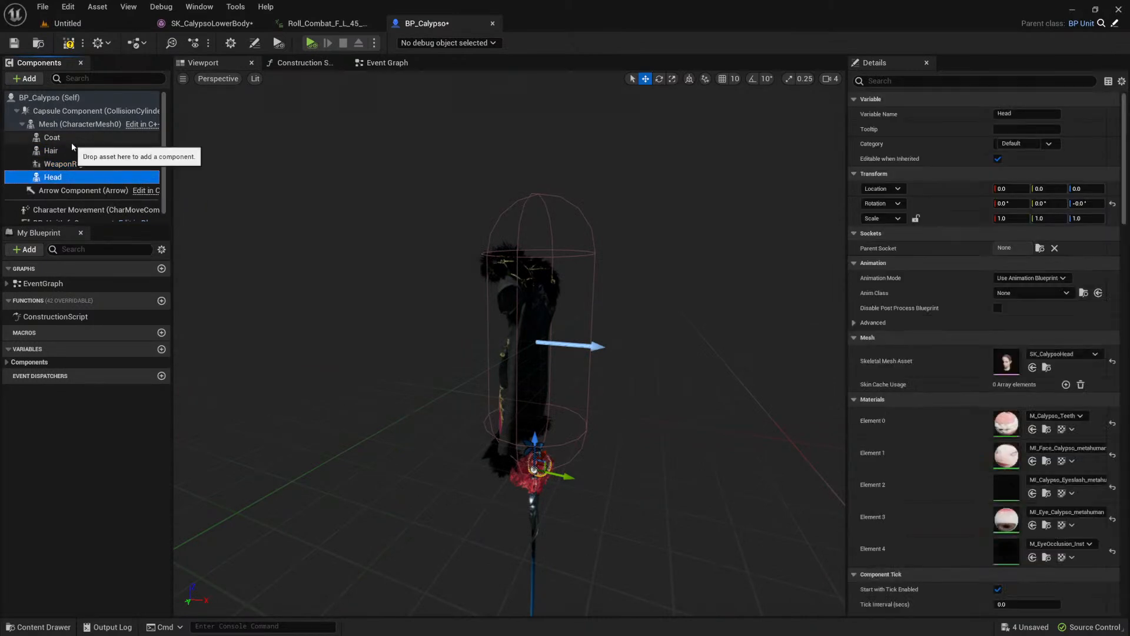
pyautogui.click(47, 124)
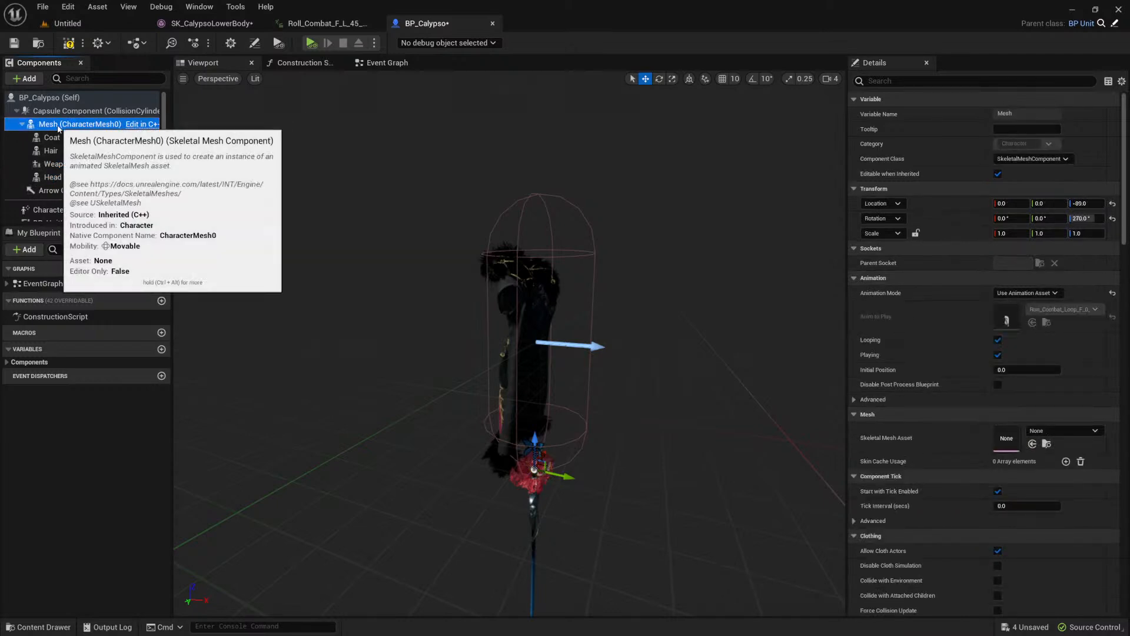
# Step: Assign SK_CalypsoLowerBody as the skeletal mesh asset of the character's Mesh component
pyautogui.click(1090, 430)
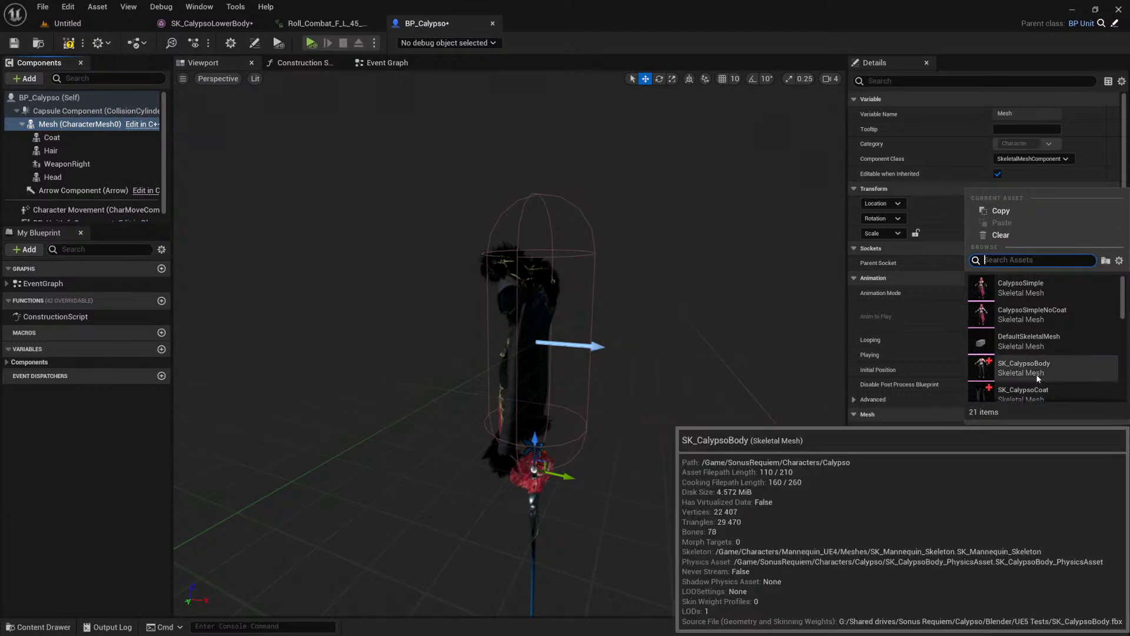
pyautogui.scroll(-1, 1038, 399)
pyautogui.scroll(-3, 1047, 352)
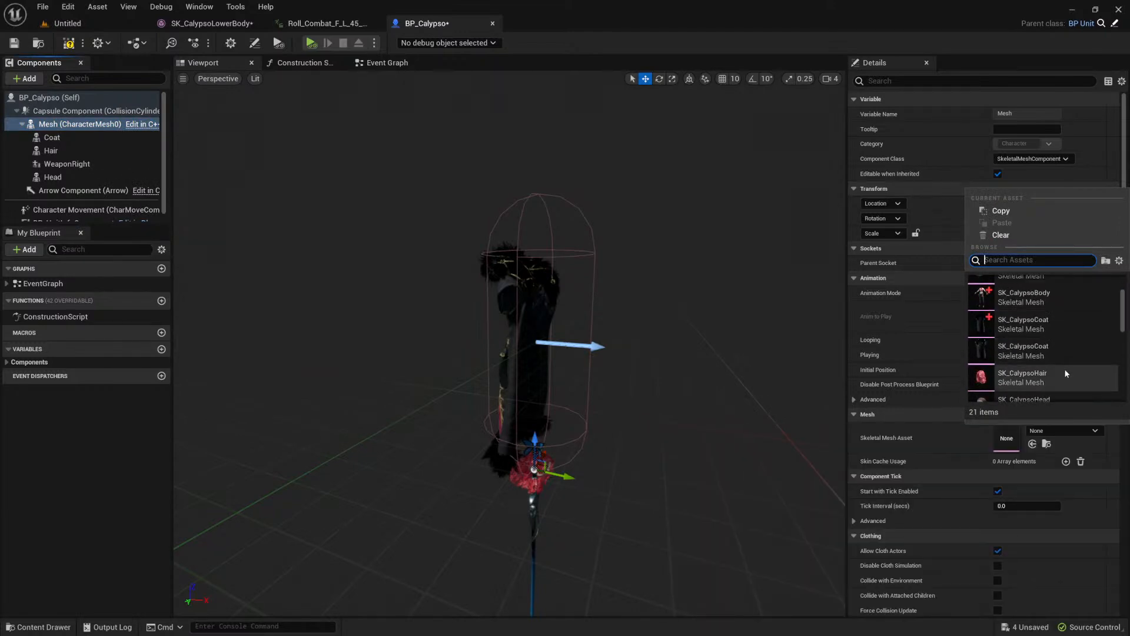
pyautogui.scroll(-1, 1065, 369)
pyautogui.click(1065, 370)
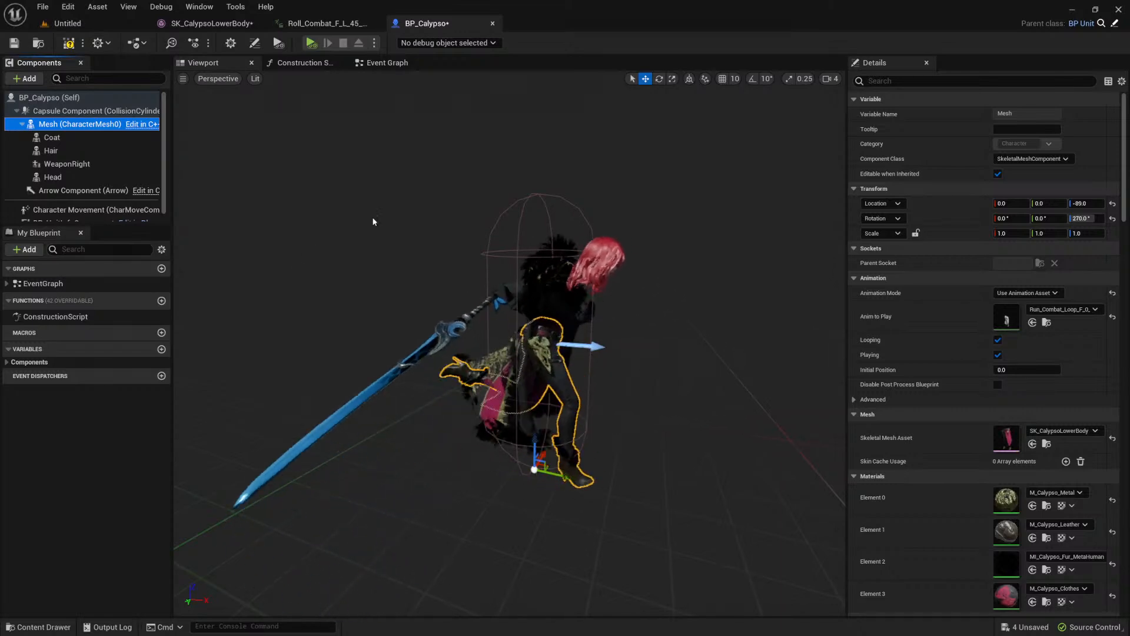
# Step: Examine from several angles how the lower body moves with the coat, hair and sword in the running animation
pyautogui.moveTo(68, 127)
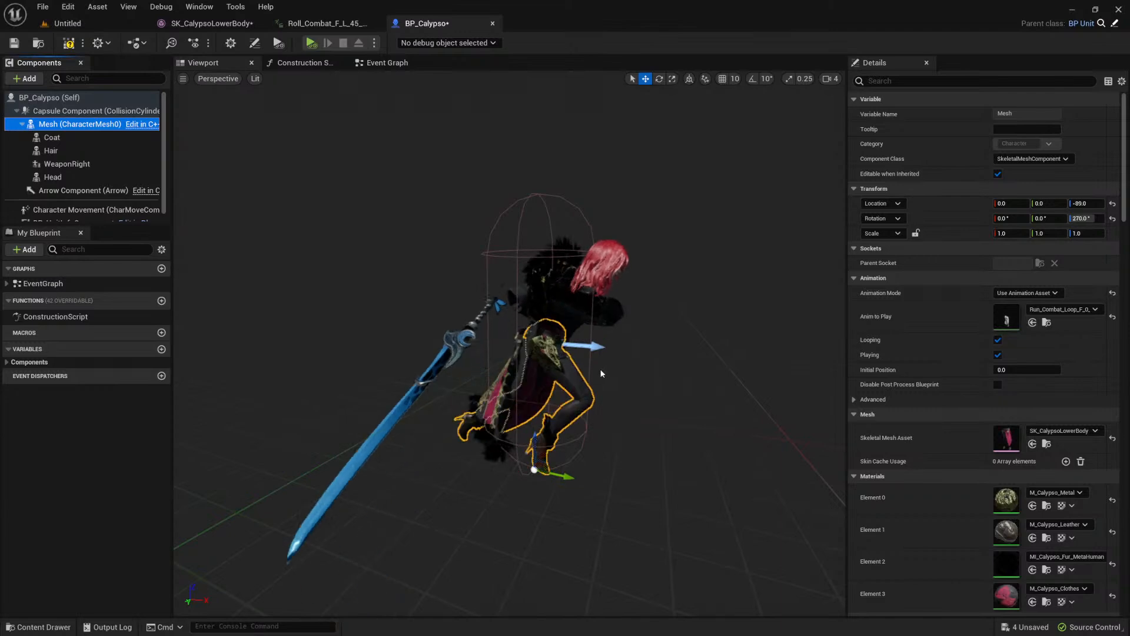
pyautogui.moveTo(598, 373)
pyautogui.mouseDown(button='right')
pyautogui.moveTo(513, 377)
pyautogui.moveTo(595, 375)
pyautogui.mouseUp(button='right')
pyautogui.scroll(6, 594, 375)
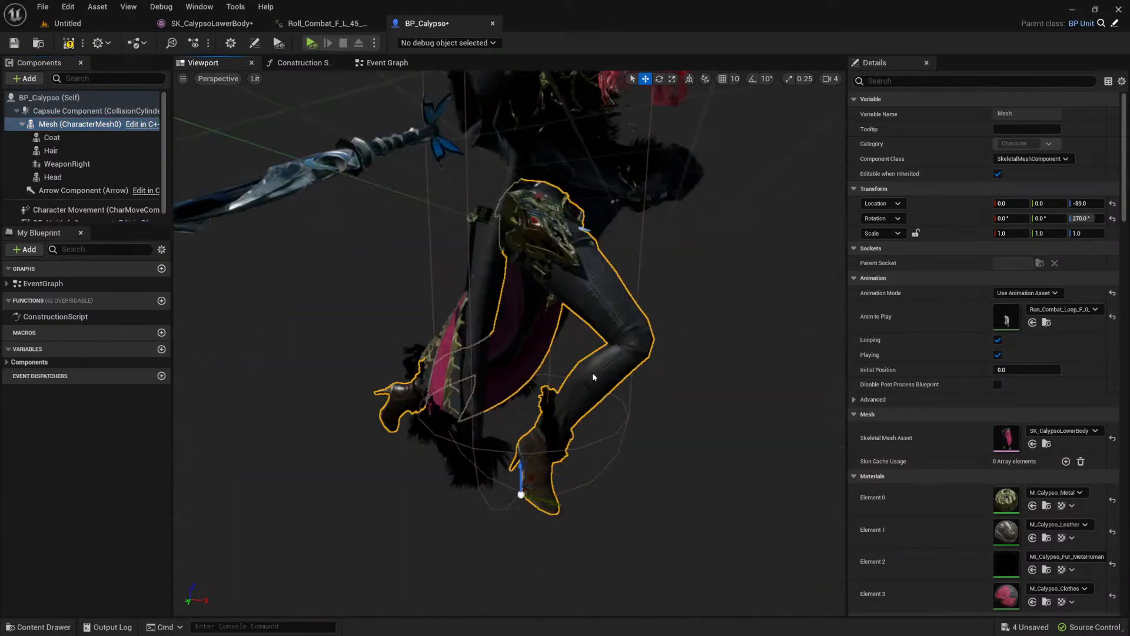
pyautogui.scroll(-6, 585, 317)
pyautogui.moveTo(586, 346); pyautogui.dragTo(624, 334, button='right')
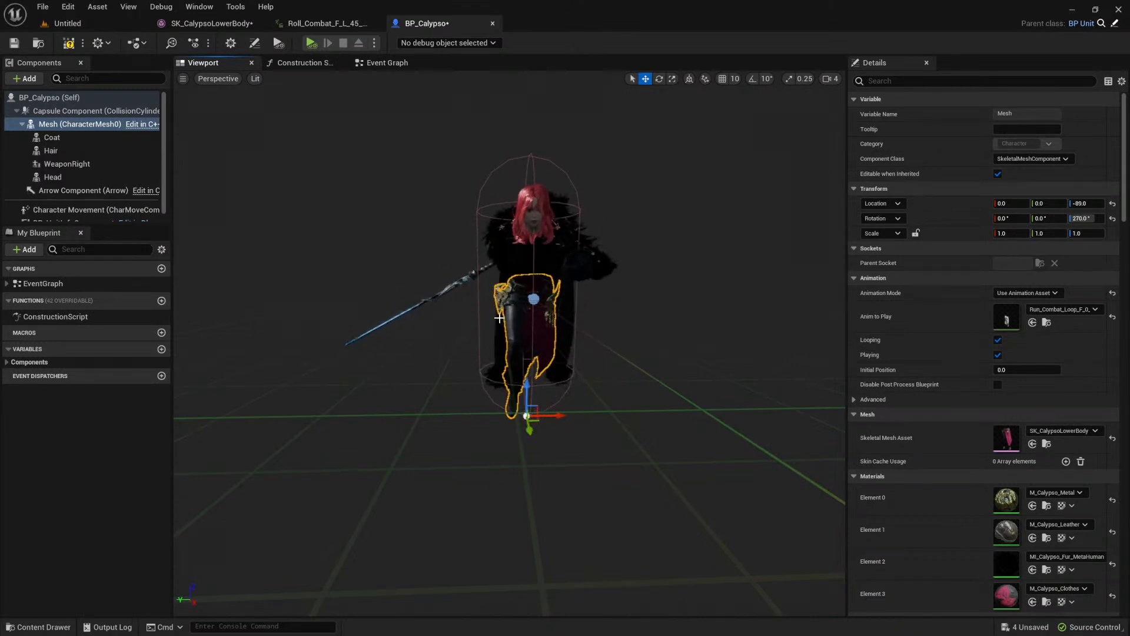
pyautogui.keyDown('alt'); pyautogui.moveTo(517, 318); pyautogui.dragTo(659, 333); pyautogui.keyUp('alt')
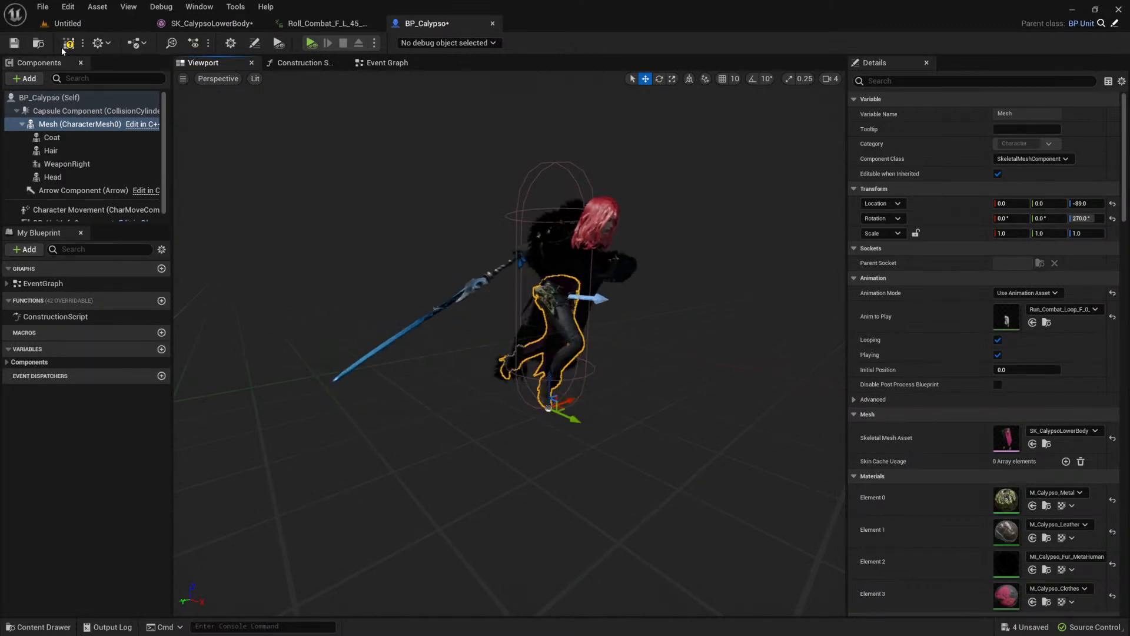
pyautogui.click(594, 219)
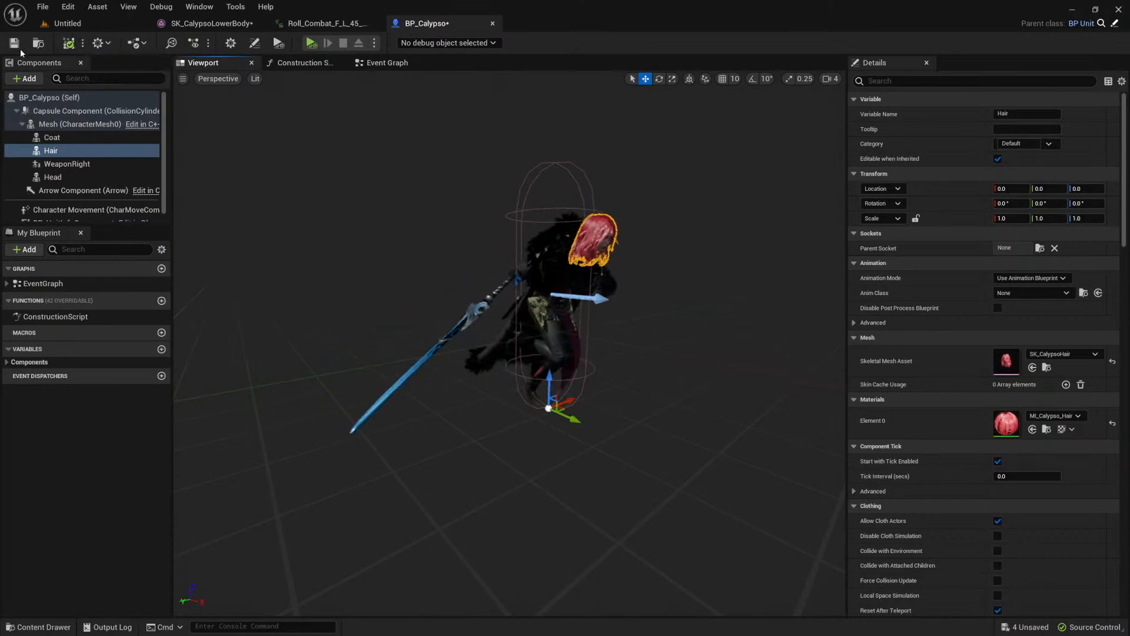
# Step: Switch to Blender and rename the Armature object in Collection Legs as ArmatureLegs
pyautogui.hotkey('alt', 'Tab')
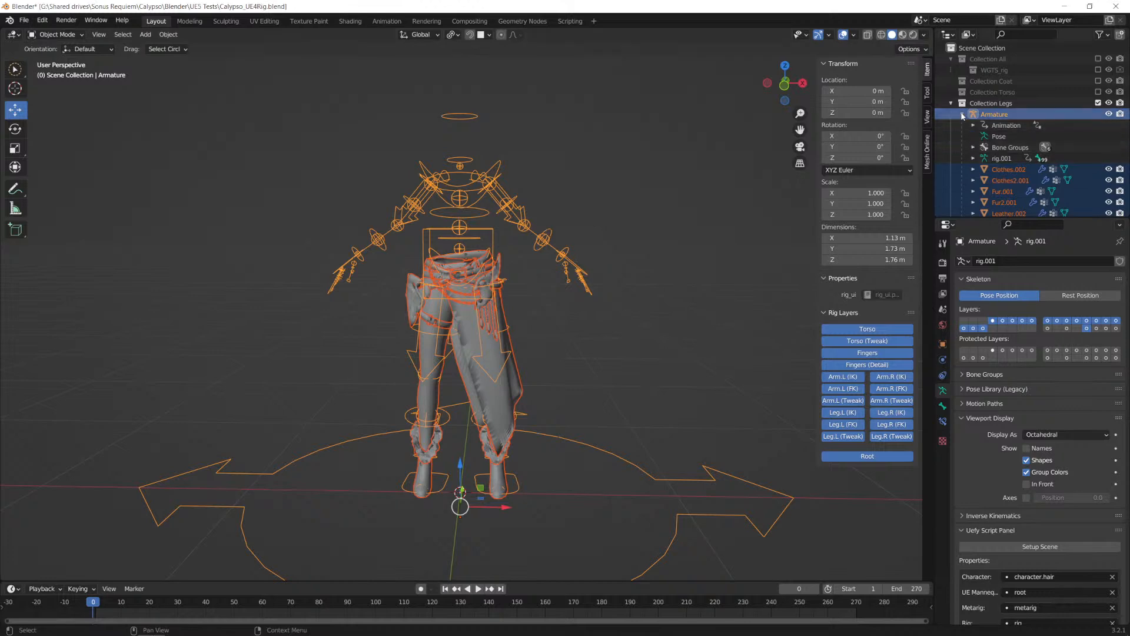
pyautogui.doubleClick(1012, 114)
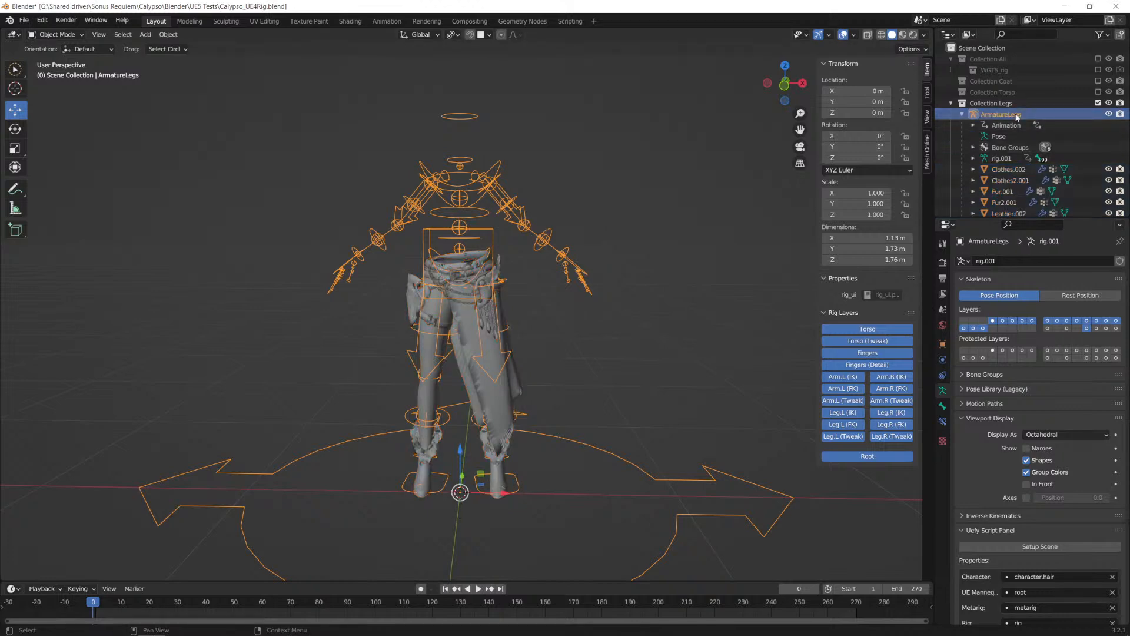
pyautogui.click(952, 105)
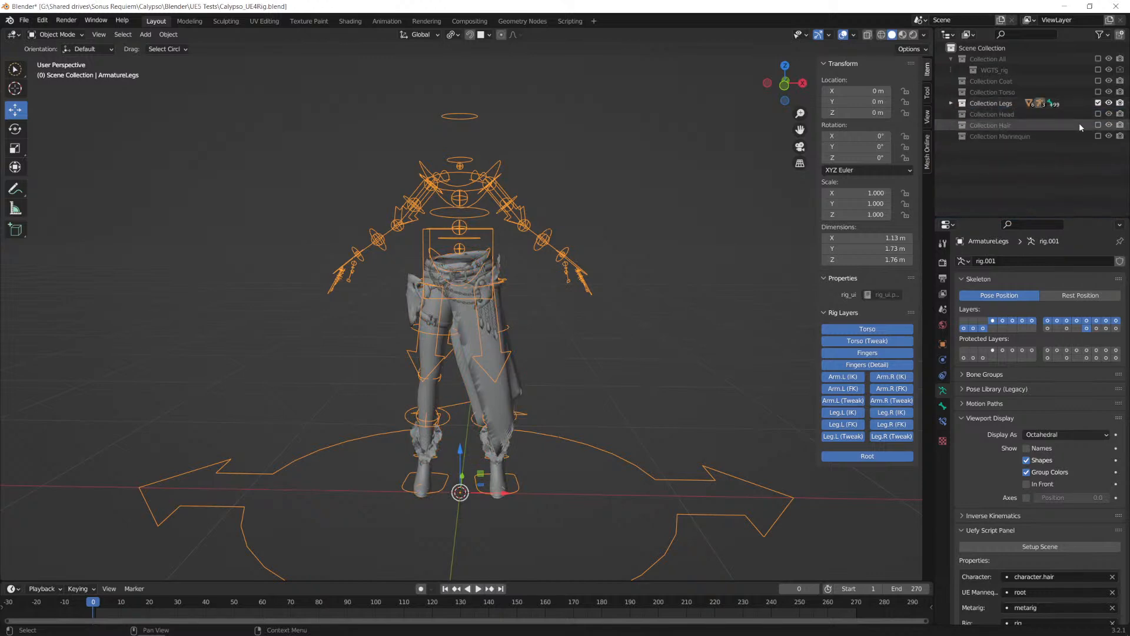
# Step: Exclude Collection Legs from the view layer and include it again
pyautogui.click(1099, 104)
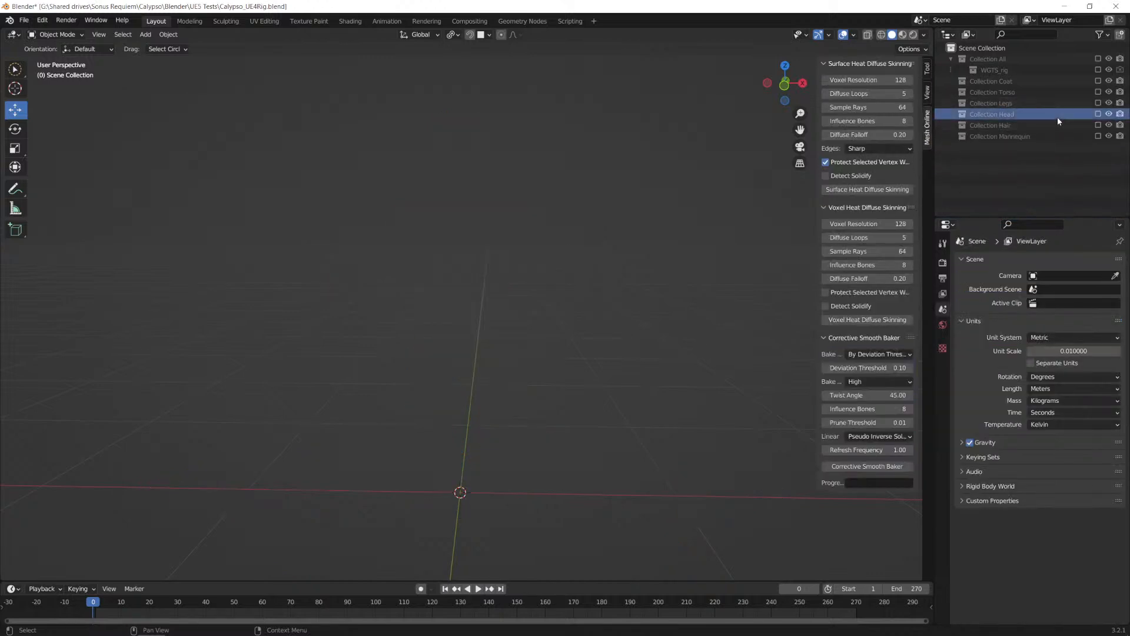
pyautogui.click(1069, 104)
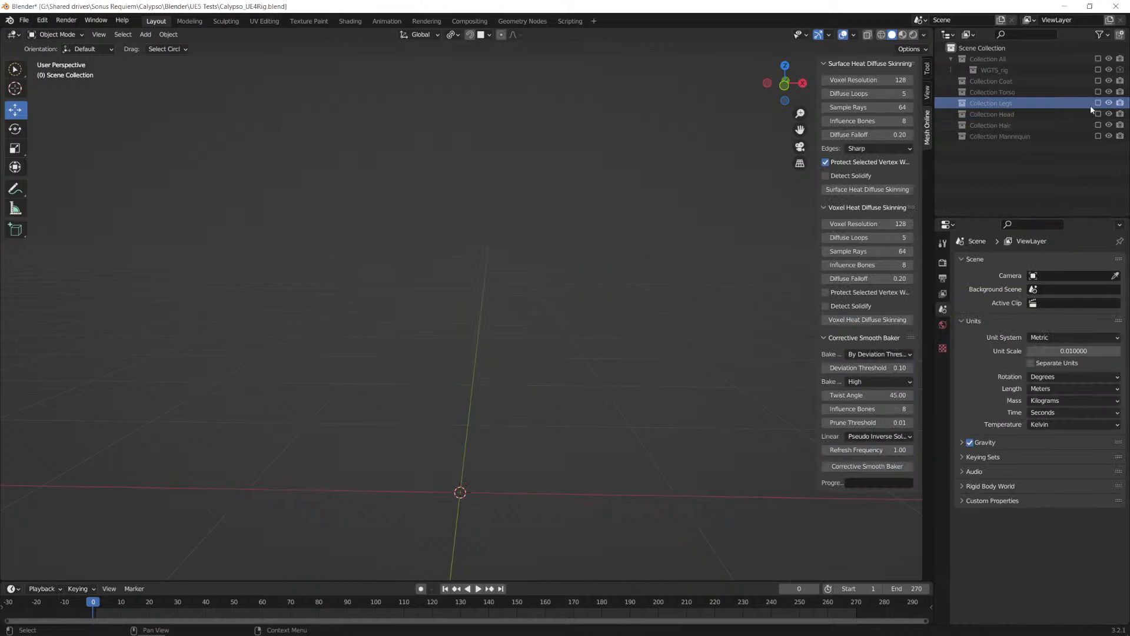
pyautogui.click(1098, 104)
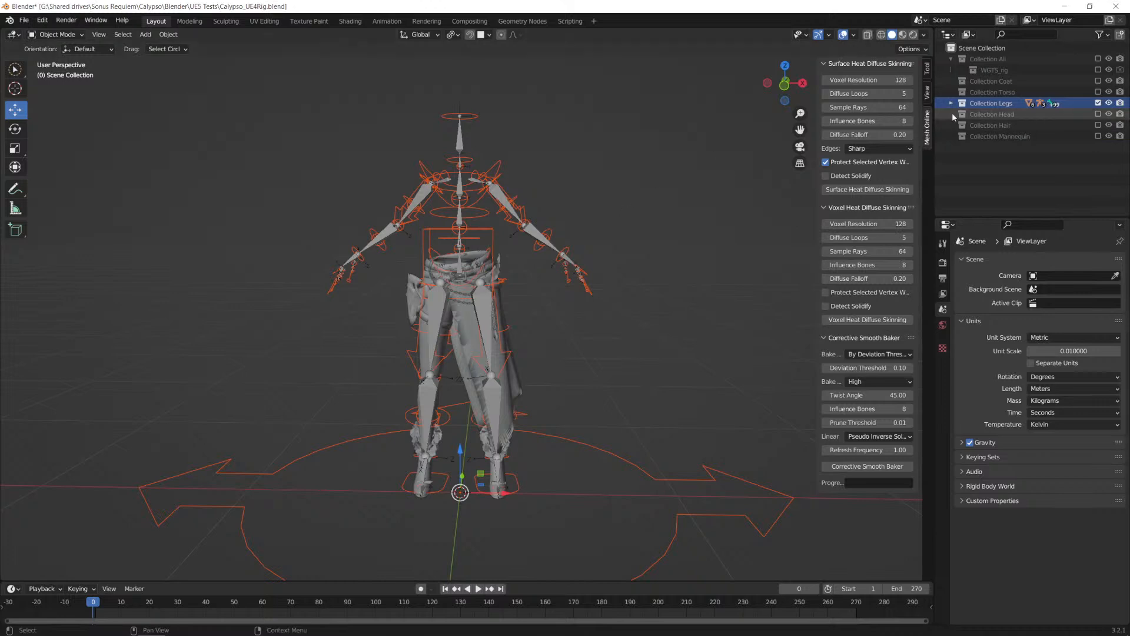
# Step: Include Collection Head and Collection Hair in the view layer alongside the legs
pyautogui.click(1076, 114)
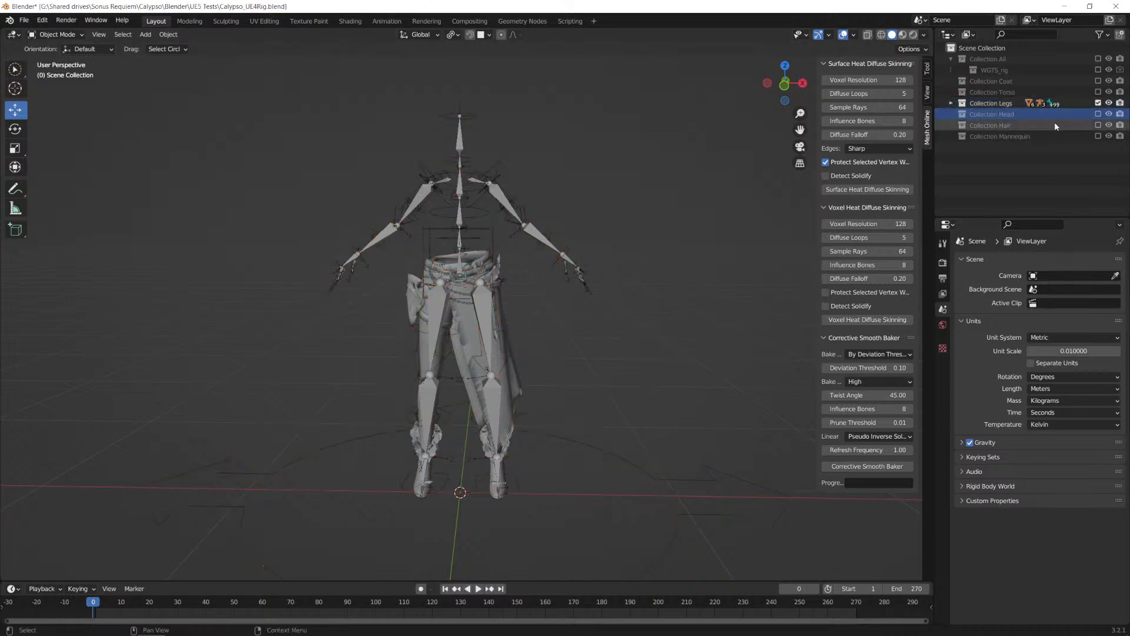
pyautogui.click(1098, 158)
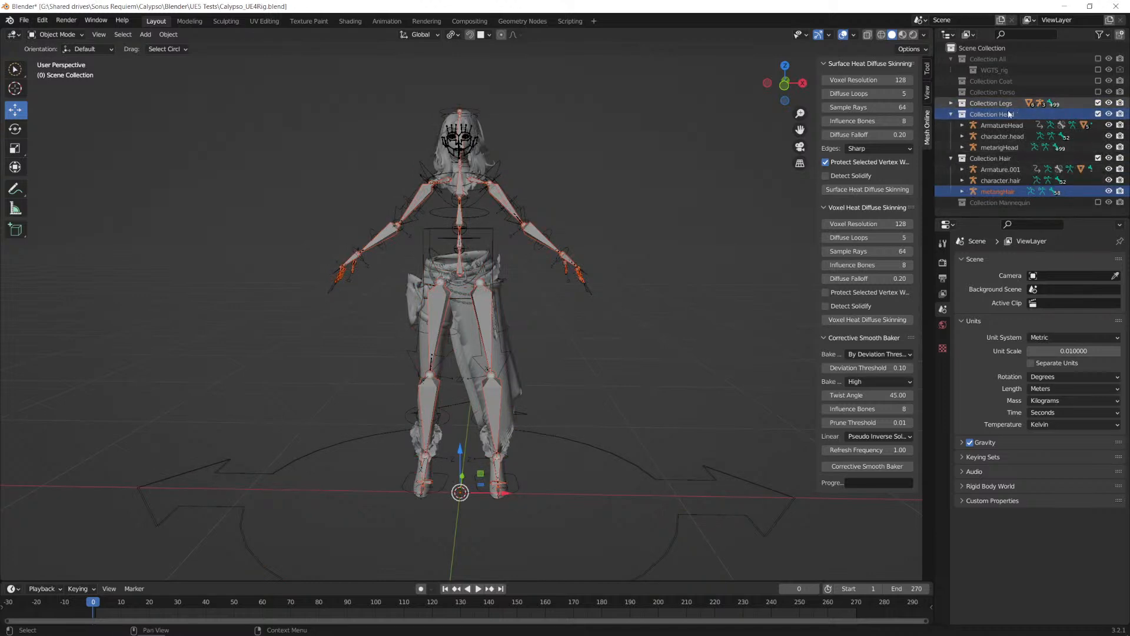
pyautogui.scroll(4, 522, 148)
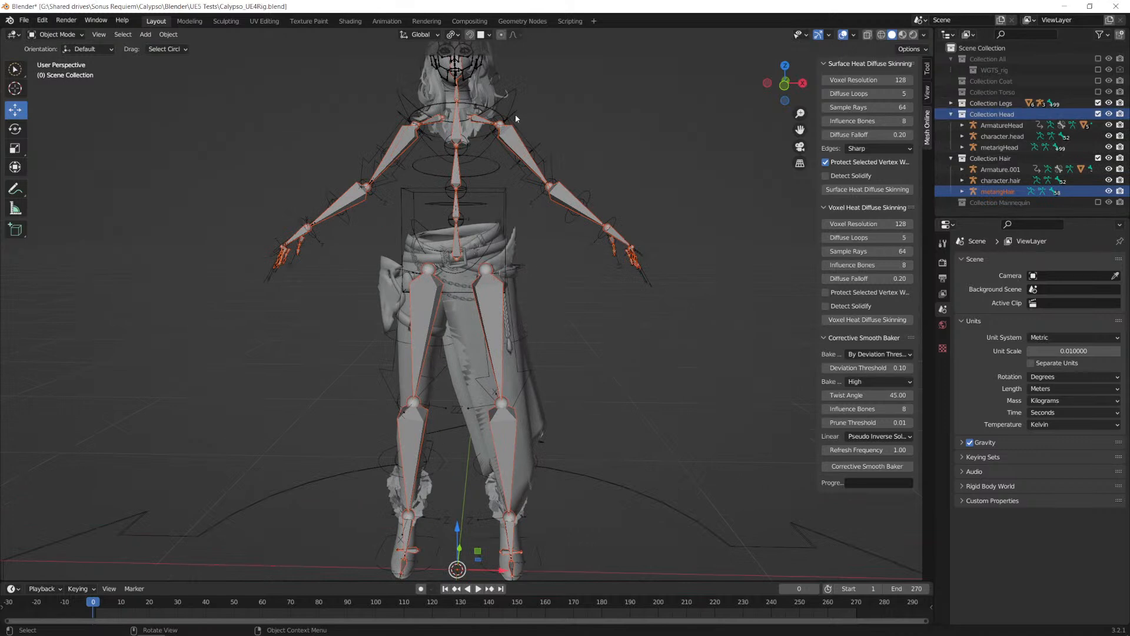
# Step: Switch to Unreal, move the Mesh node further below Hair in BP_Calypso's construction script, and review the Head, Hair and Coat nodes
pyautogui.scroll(-1, 474, 94)
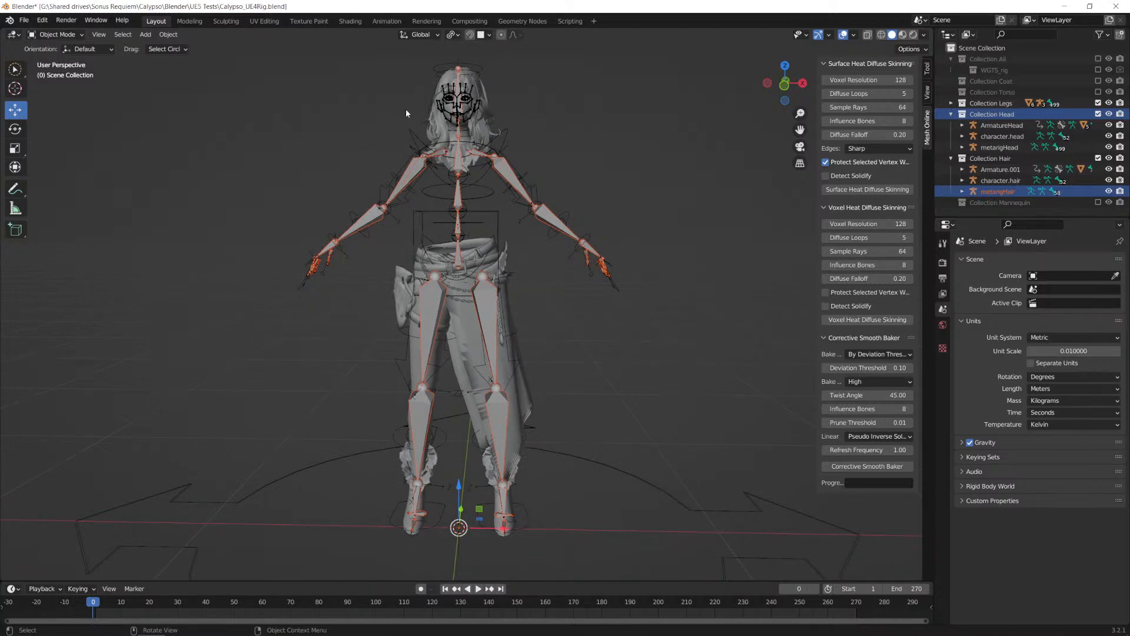
pyautogui.hotkey('alt', 'Tab')
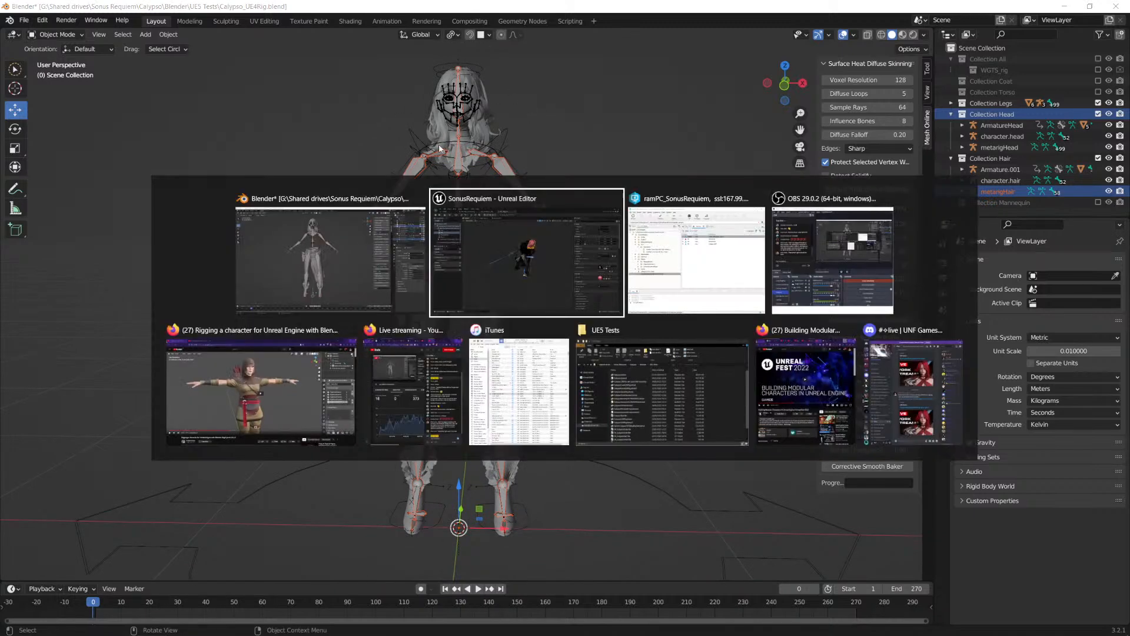
pyautogui.click(301, 63)
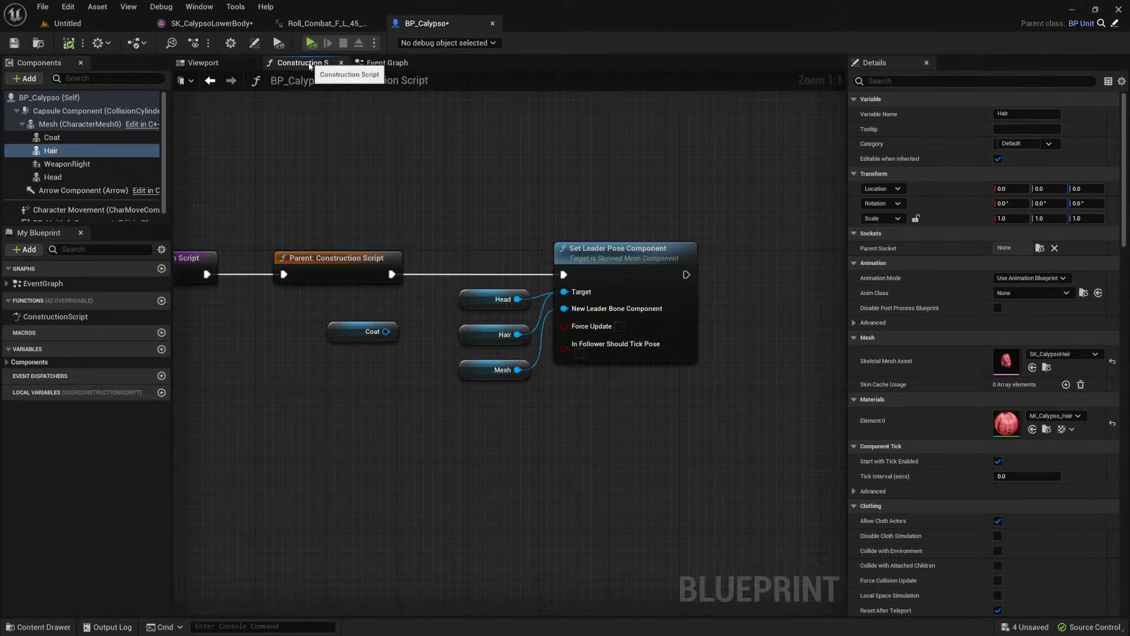
pyautogui.moveTo(646, 319); pyautogui.dragTo(666, 333)
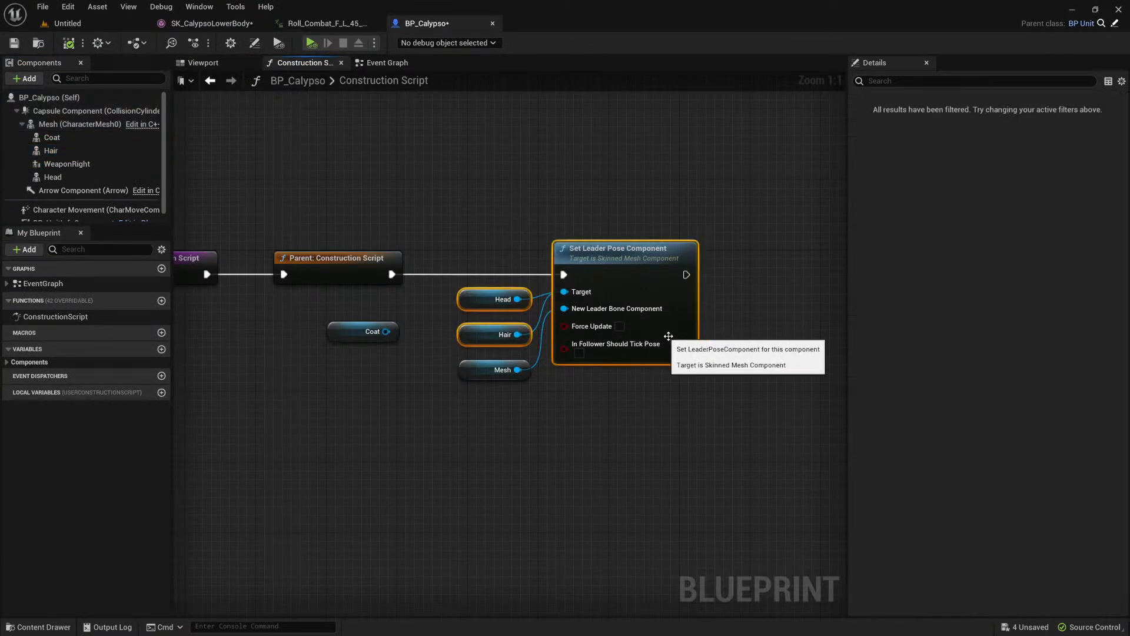
pyautogui.click(585, 402)
pyautogui.moveTo(473, 372); pyautogui.dragTo(472, 405)
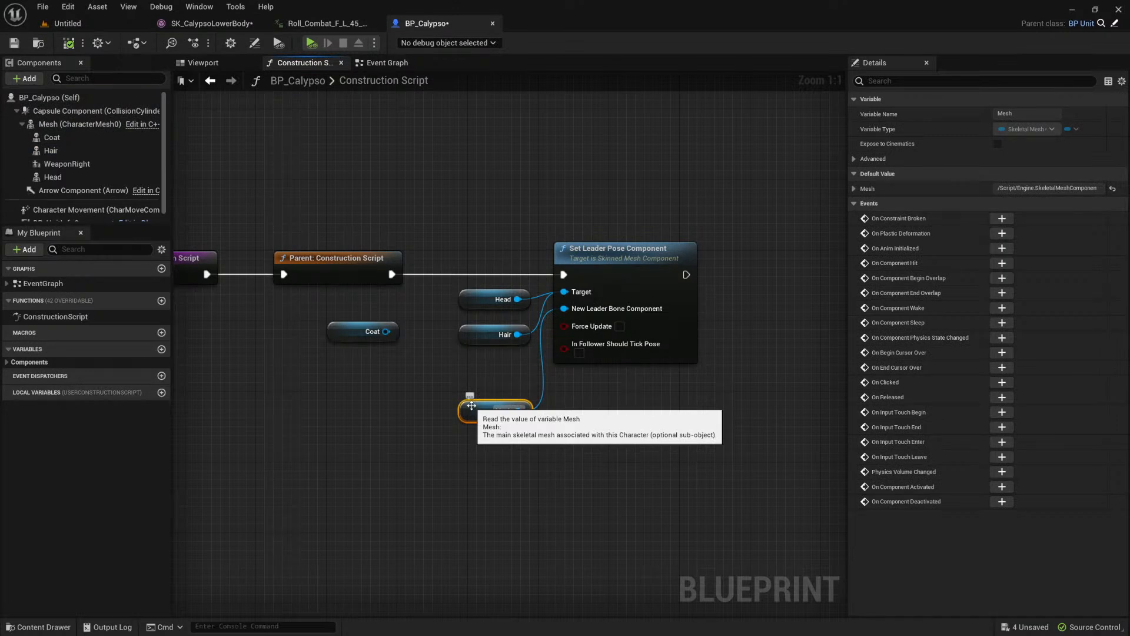
pyautogui.moveTo(497, 235); pyautogui.dragTo(524, 357)
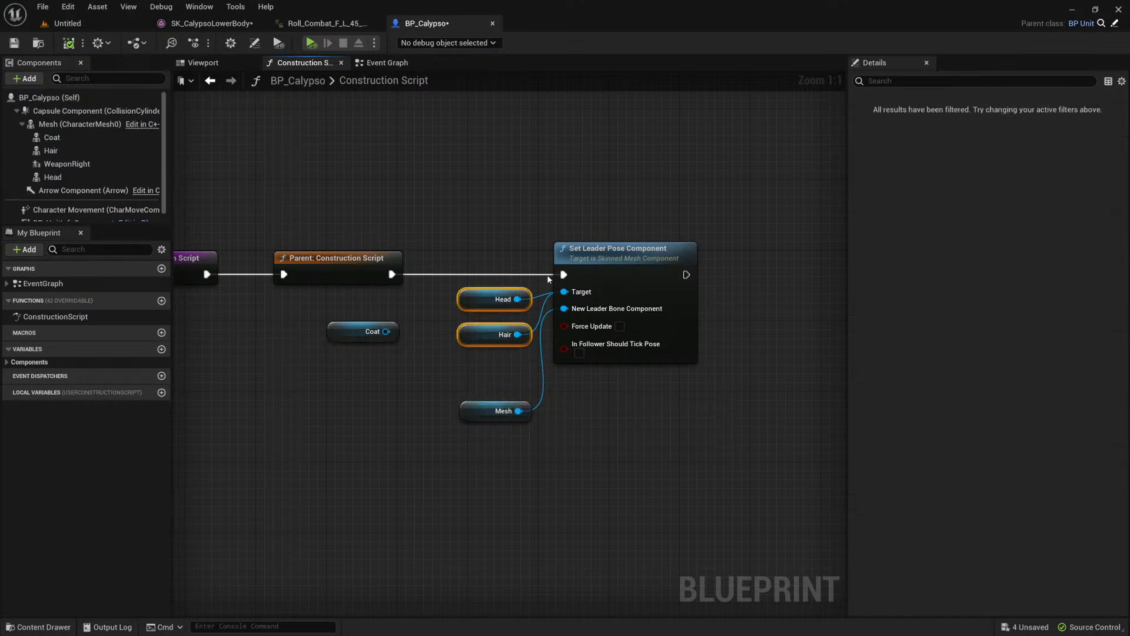
pyautogui.moveTo(493, 303); pyautogui.dragTo(494, 308)
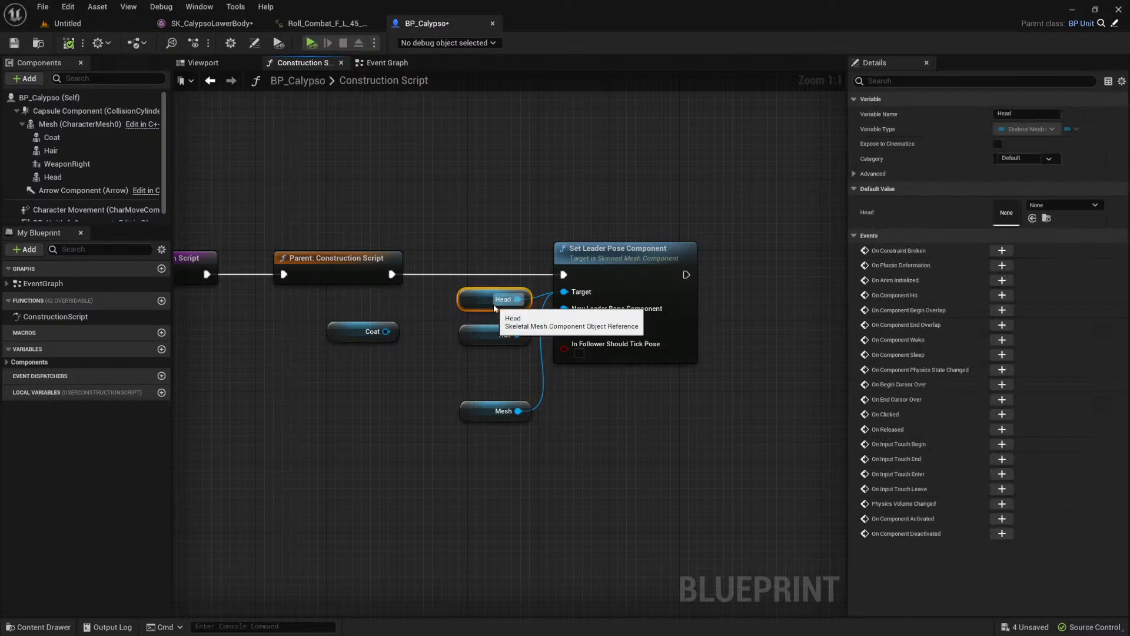
pyautogui.moveTo(512, 235); pyautogui.dragTo(589, 297)
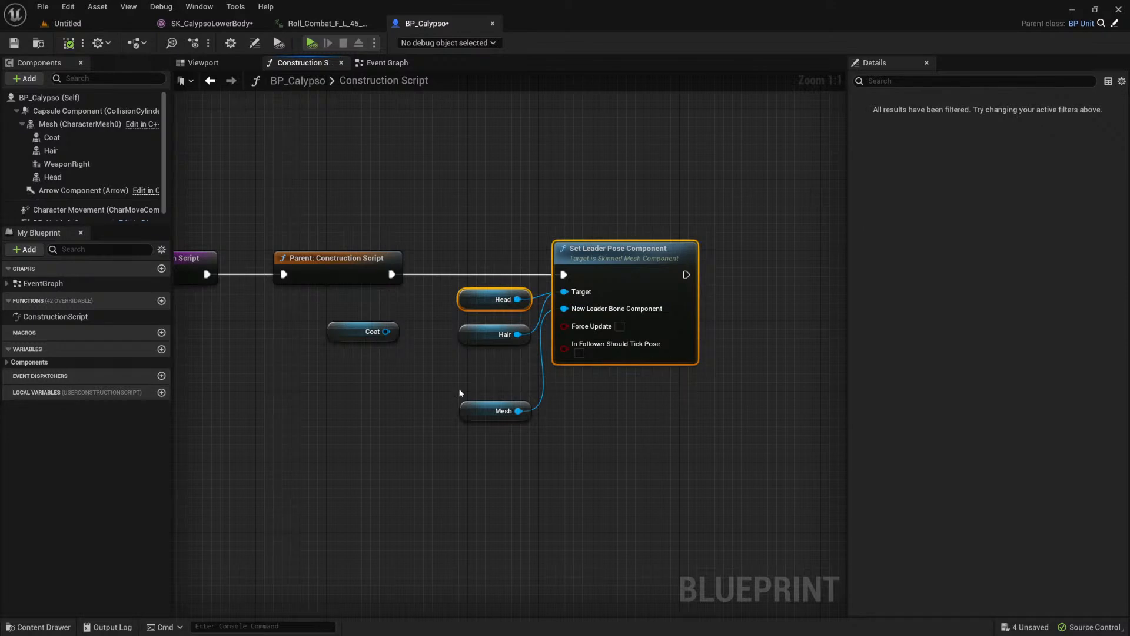
pyautogui.click(329, 333)
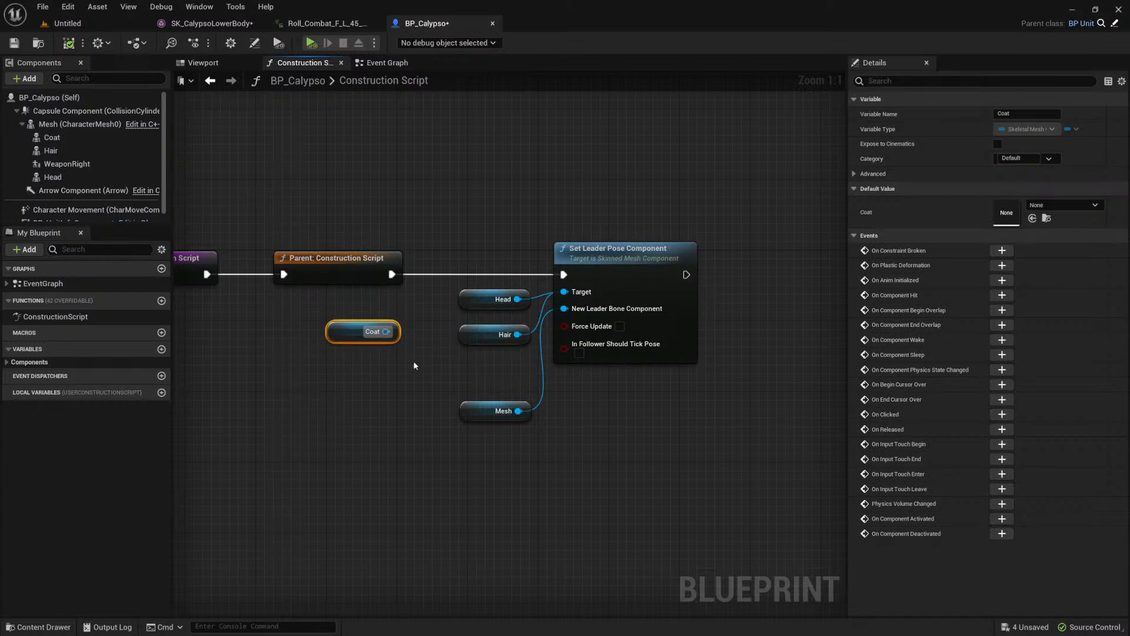
# Step: Open SK_CalypsoCoat_Skeleton from the Calypso test folder and select the u_coat_middle_02 bone to inspect the coat's extra bones
pyautogui.hotkey('ctrl', 'space')
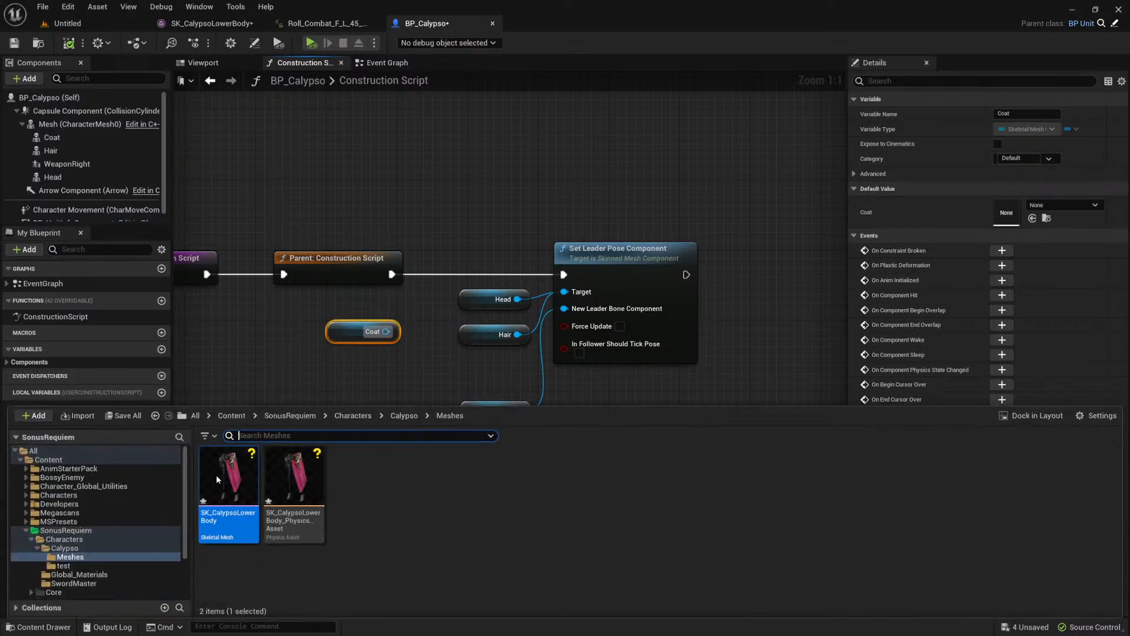
pyautogui.keyDown('ctrl'); pyautogui.click(79, 557); pyautogui.keyUp('ctrl')
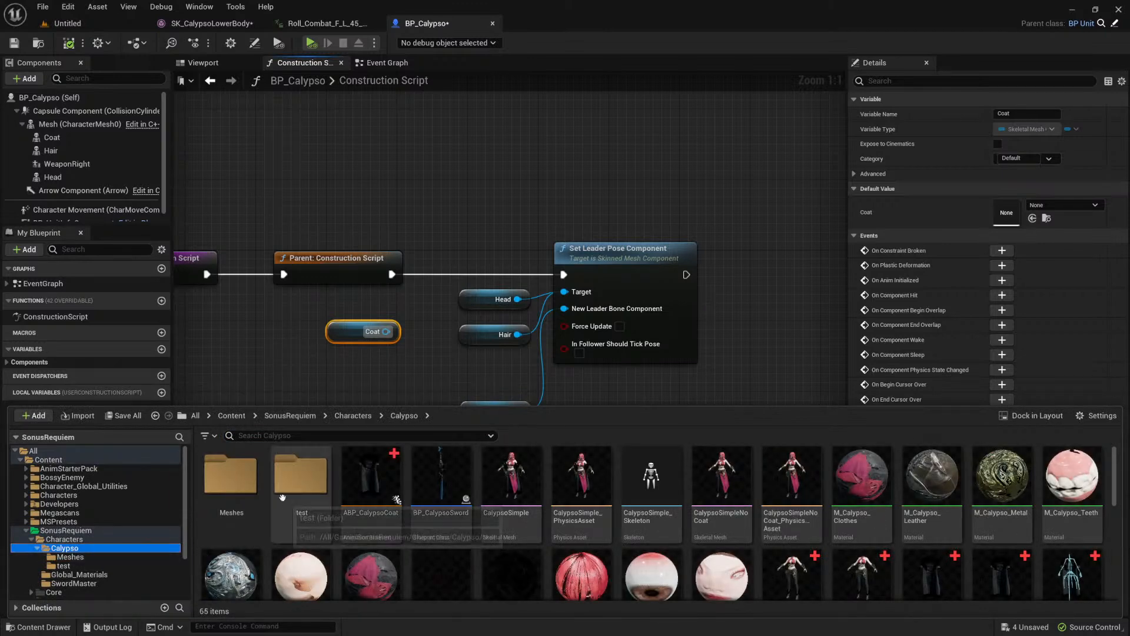
pyautogui.click(63, 565)
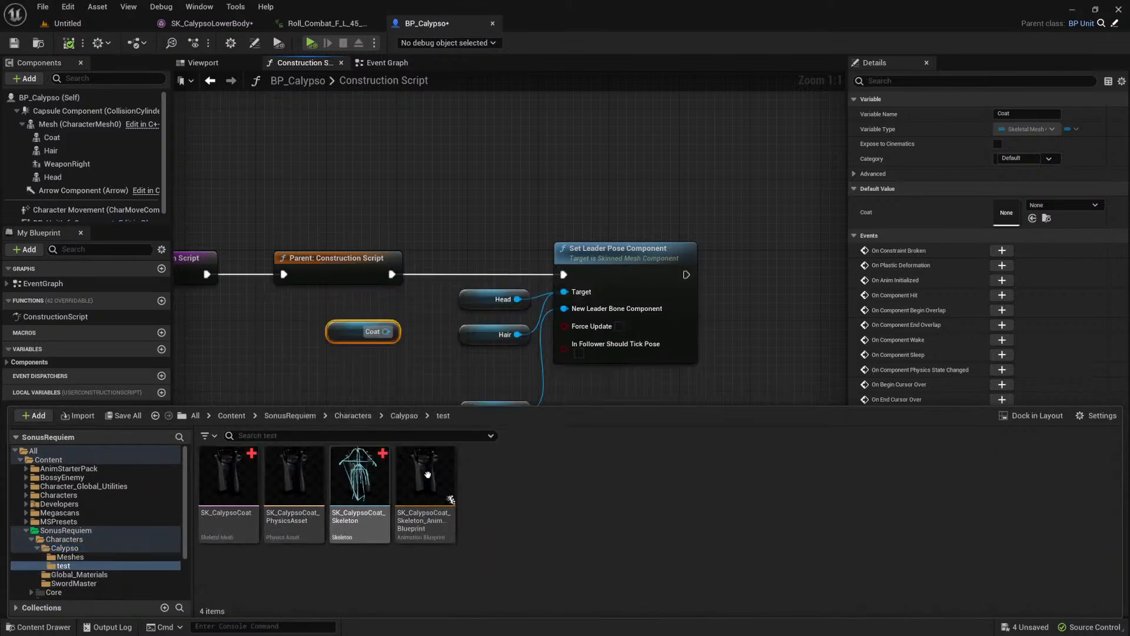
pyautogui.doubleClick(358, 484)
pyautogui.moveTo(552, 309)
pyautogui.keyDown('alt'); pyautogui.mouseDown()
pyautogui.moveTo(848, 276)
pyautogui.moveTo(759, 265)
pyautogui.moveTo(558, 297)
pyautogui.mouseUp(); pyautogui.keyUp('alt')
pyautogui.click(558, 293)
pyautogui.keyDown('alt'); pyautogui.moveTo(675, 340); pyautogui.dragTo(572, 300); pyautogui.keyUp('alt')
pyautogui.click(552, 288)
# Step: Switch to Blender, include Collection Coat to compare its armature with the other parts' rigs, and exclude it again
pyautogui.hotkey('alt', 'Tab')
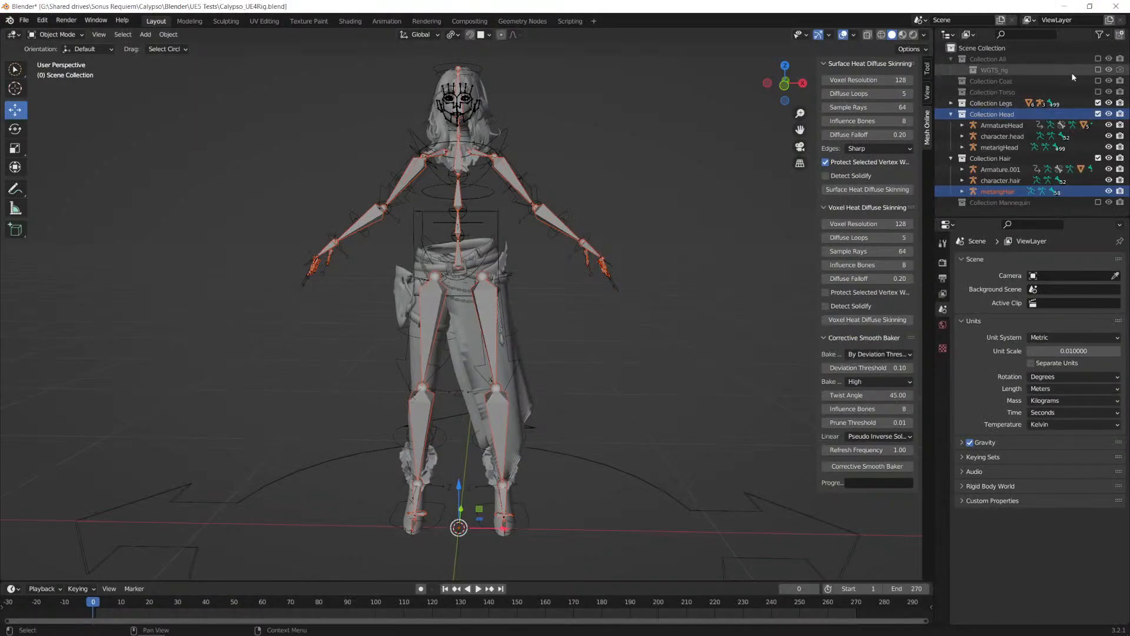
pyautogui.click(1099, 81)
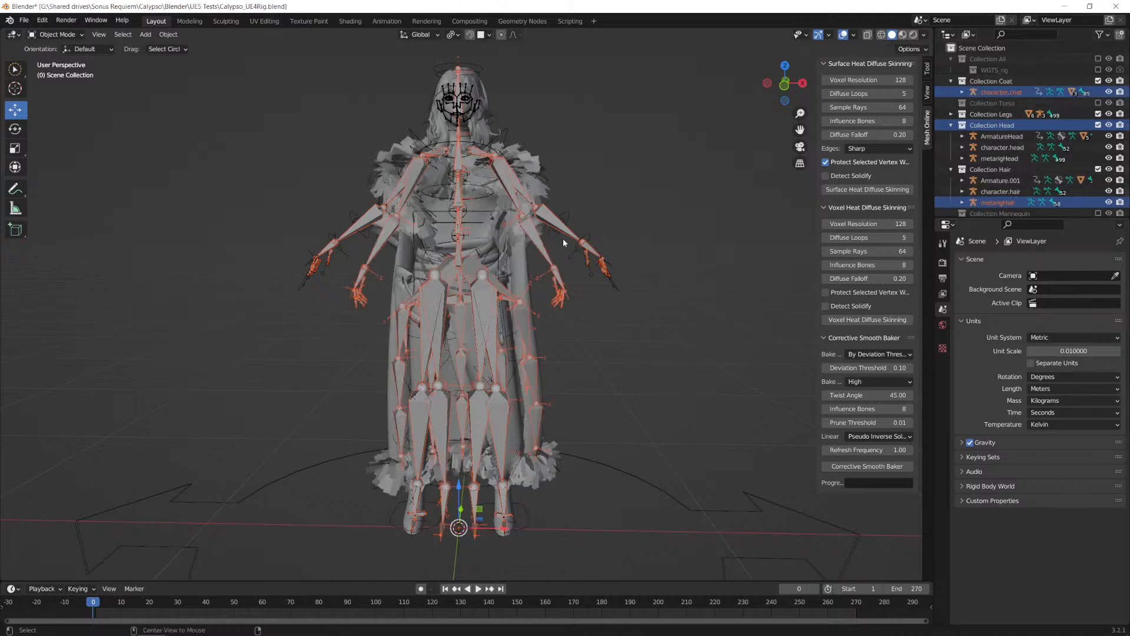
pyautogui.press('ctrl+KP_3')
pyautogui.moveTo(677, 225); pyautogui.dragTo(629, 244, button='middle')
pyautogui.moveTo(633, 323); pyautogui.dragTo(450, 356, button='middle')
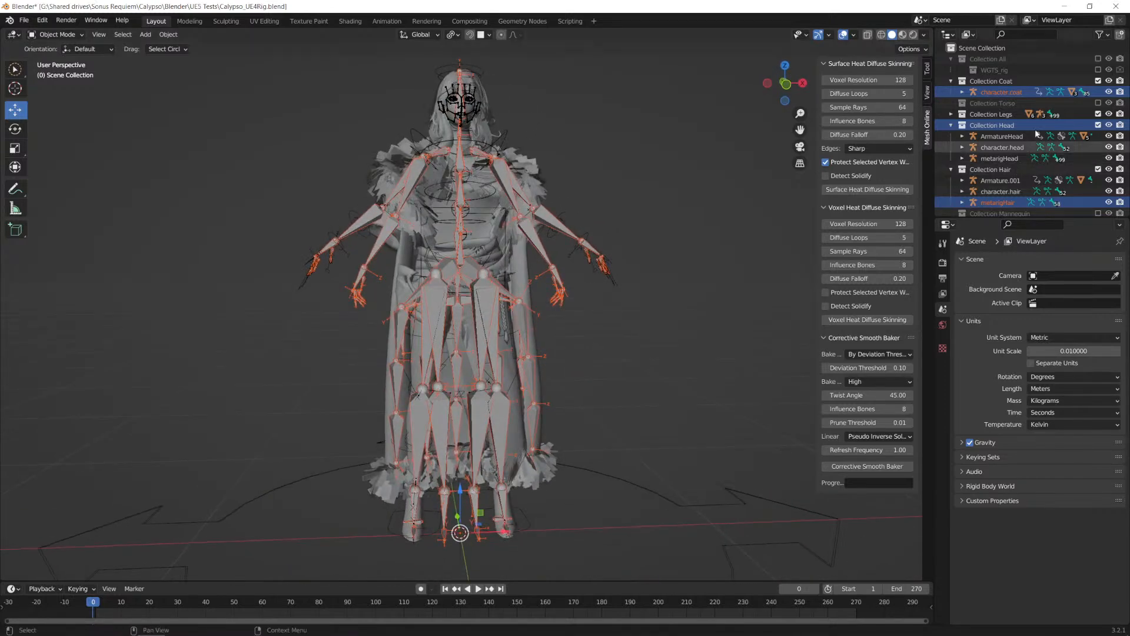
pyautogui.click(1098, 80)
# Step: Switch back to Unreal and select the thumb_03_l bone in the coat skeleton to inspect the arm chain
pyautogui.hotkey('alt', 'Tab')
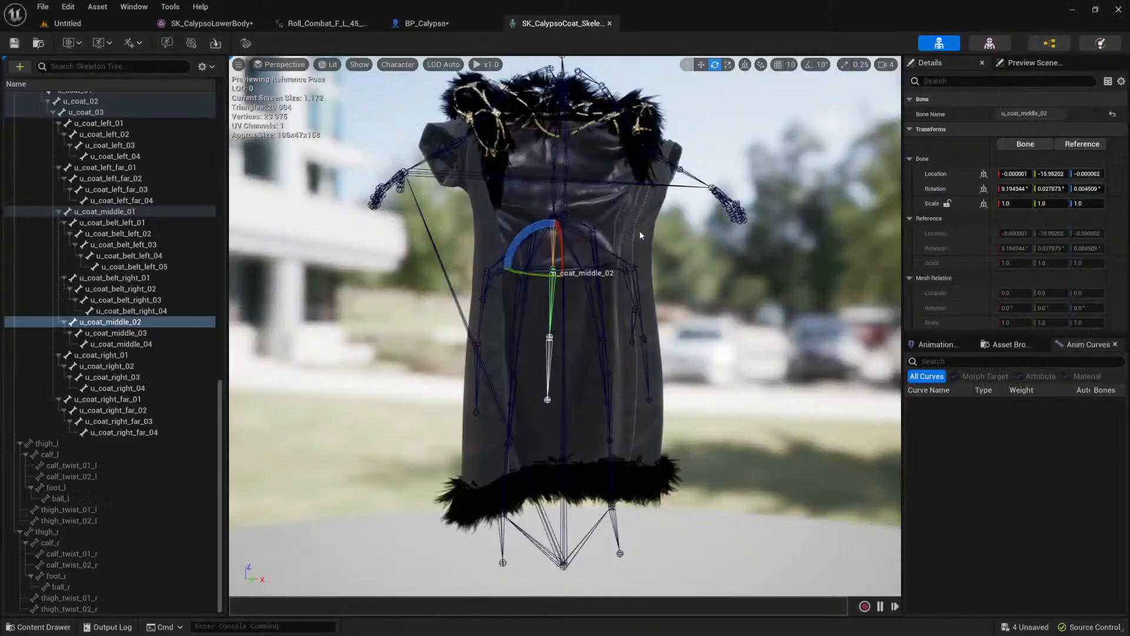
pyautogui.moveTo(587, 266)
pyautogui.mouseDown(button='middle')
pyautogui.moveTo(783, 276)
pyautogui.moveTo(580, 288)
pyautogui.moveTo(587, 266)
pyautogui.mouseUp(button='middle')
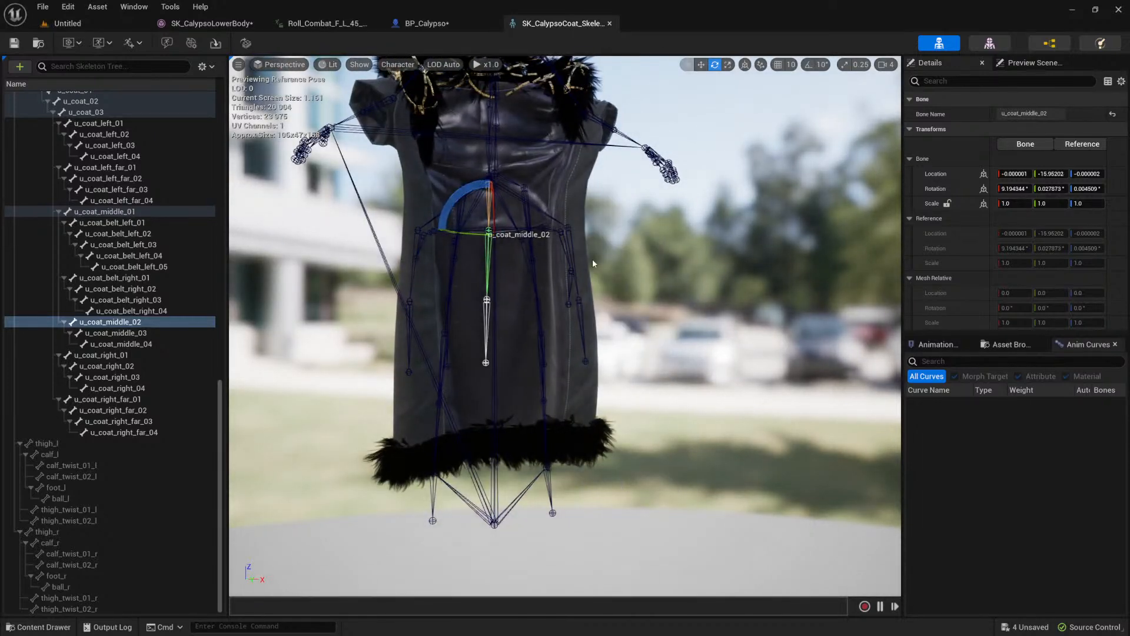
pyautogui.click(669, 166)
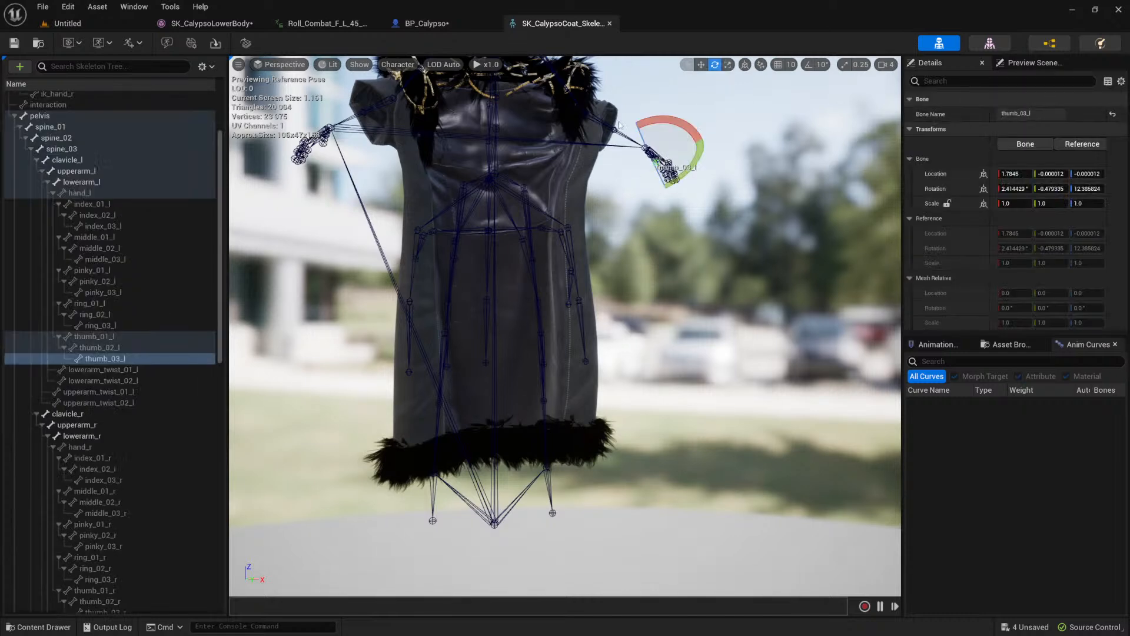
# Step: Open SK_CalypsoCoat_Skeleton_AnimBlueprint from the test folder and inspect the settings of its Copy Pose From Mesh node
pyautogui.click(40, 626)
pyautogui.click(296, 493)
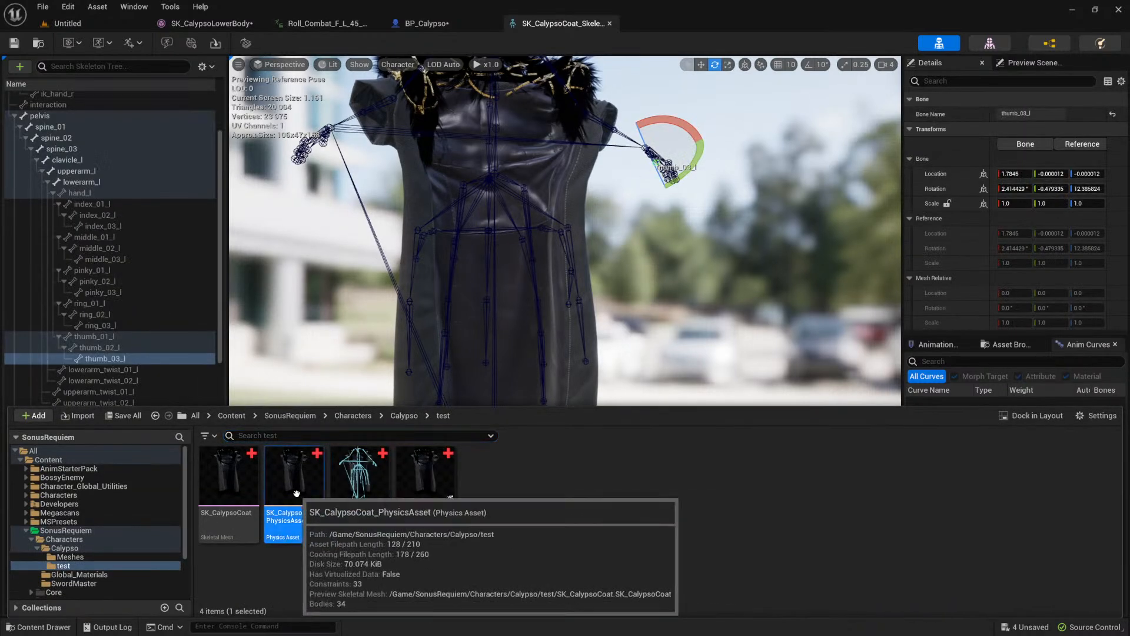
pyautogui.click(435, 506)
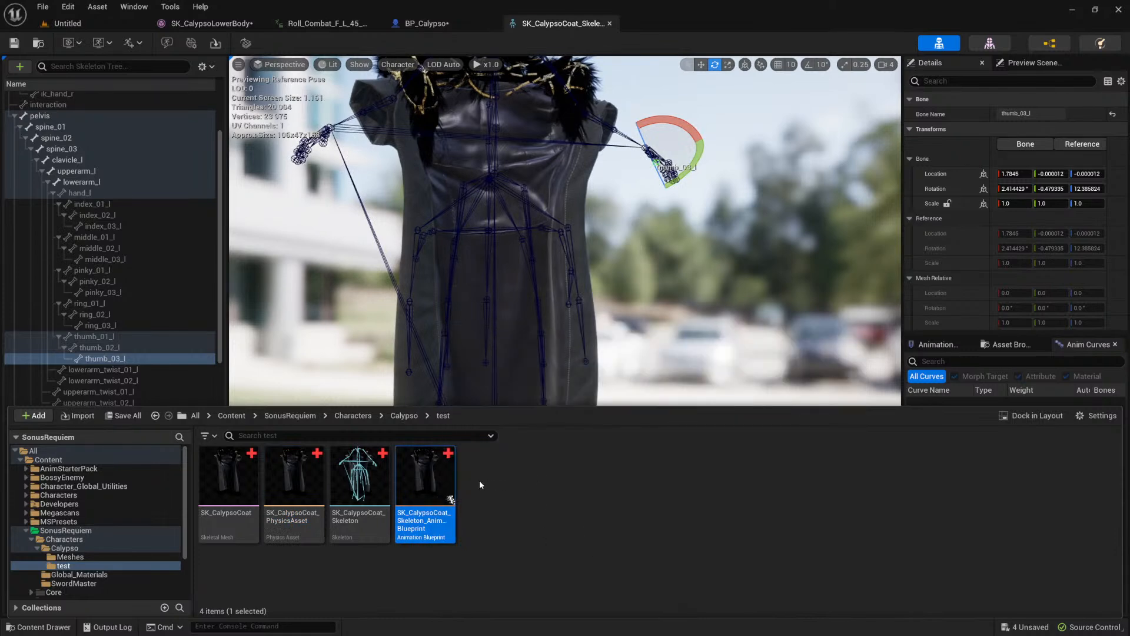
pyautogui.doubleClick(439, 473)
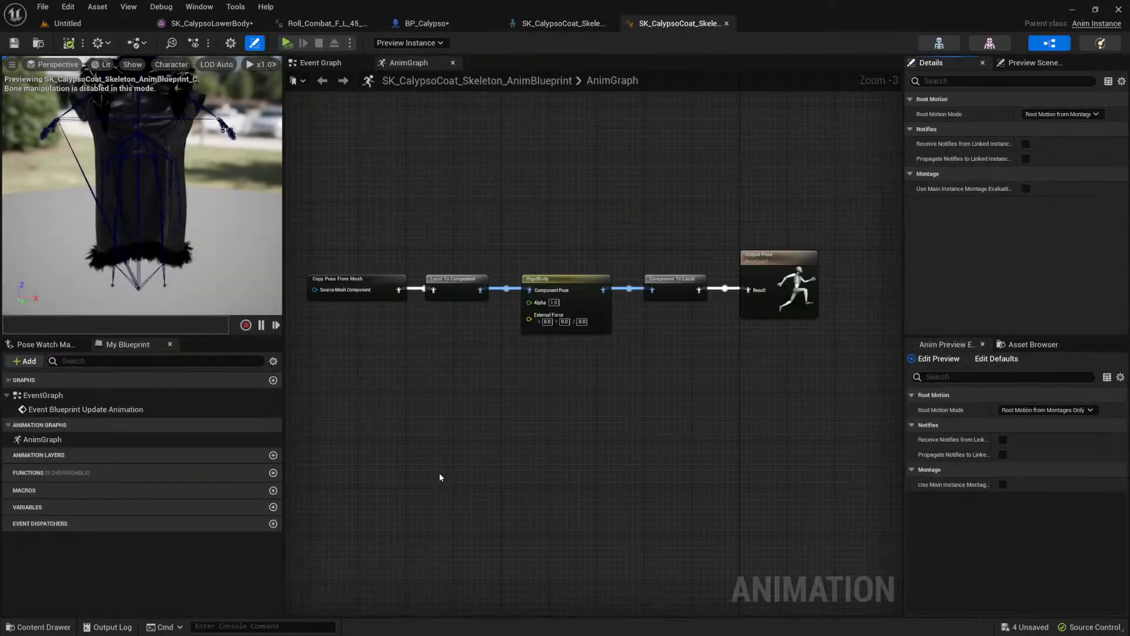
pyautogui.scroll(2, 345, 292)
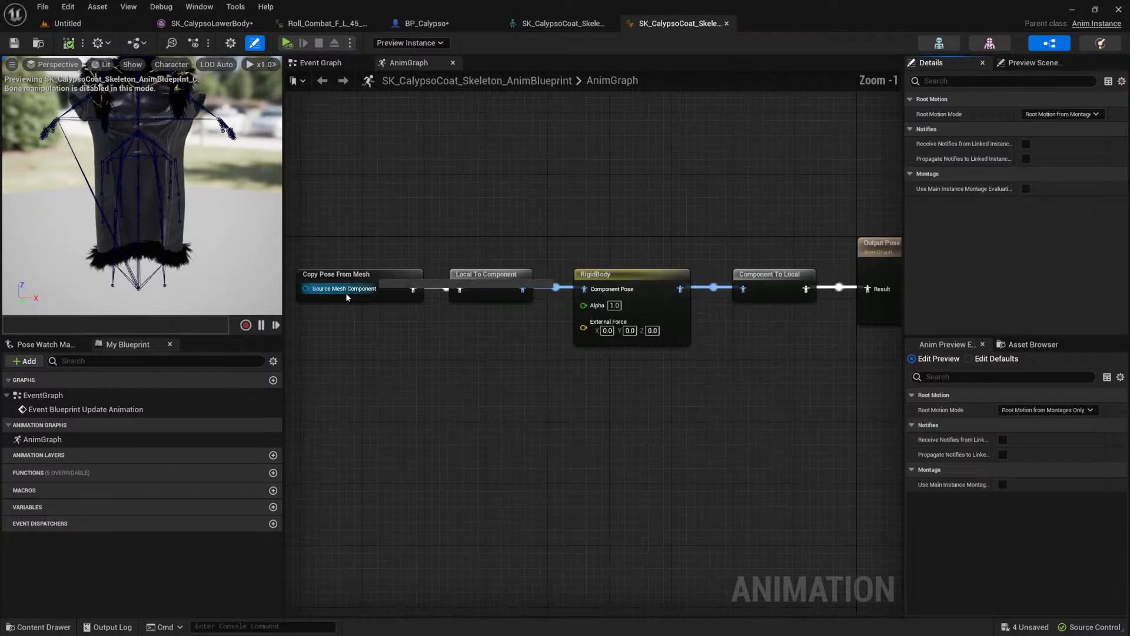
pyautogui.moveTo(349, 206); pyautogui.dragTo(389, 328)
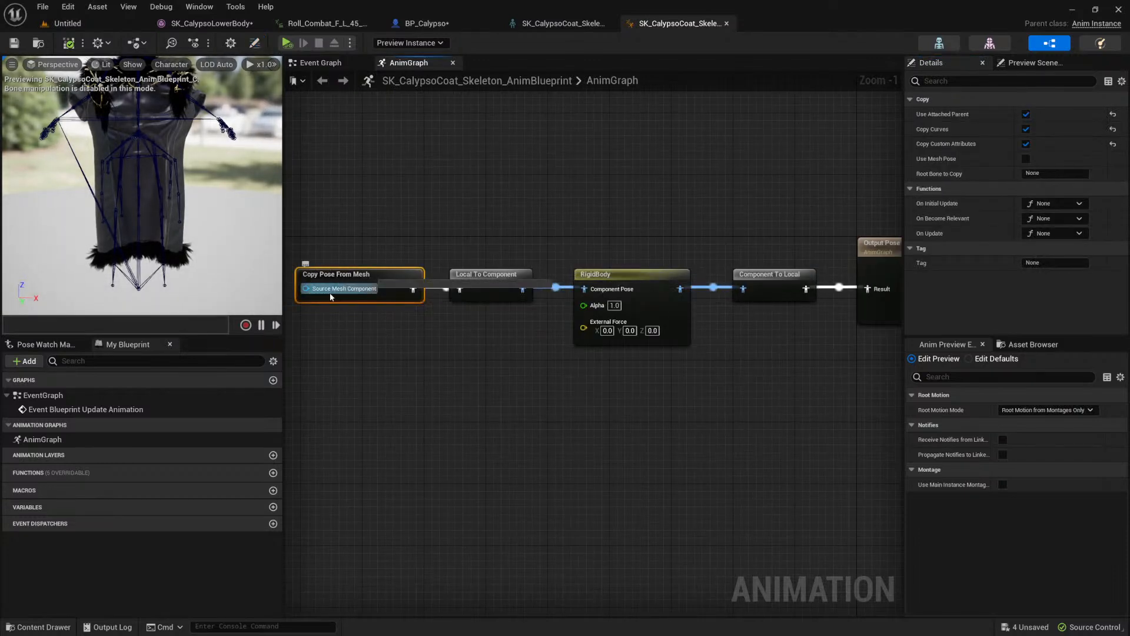
pyautogui.scroll(-3, 160, 173)
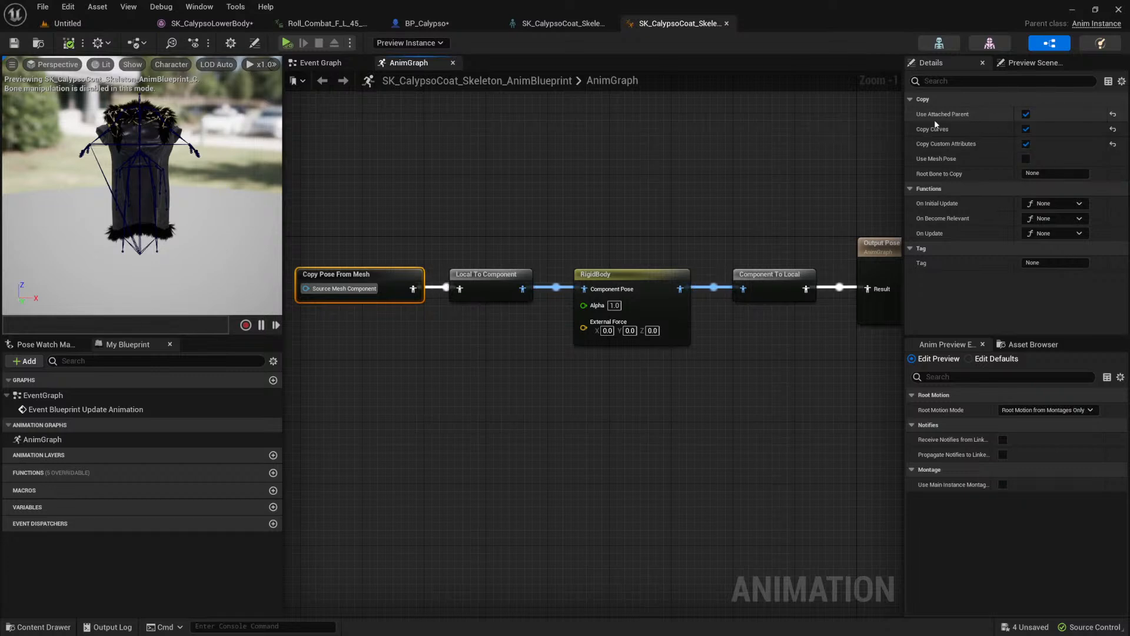
# Step: Return to BP_Calypso's viewport and compare the Coat component with its parent Mesh component
pyautogui.click(427, 23)
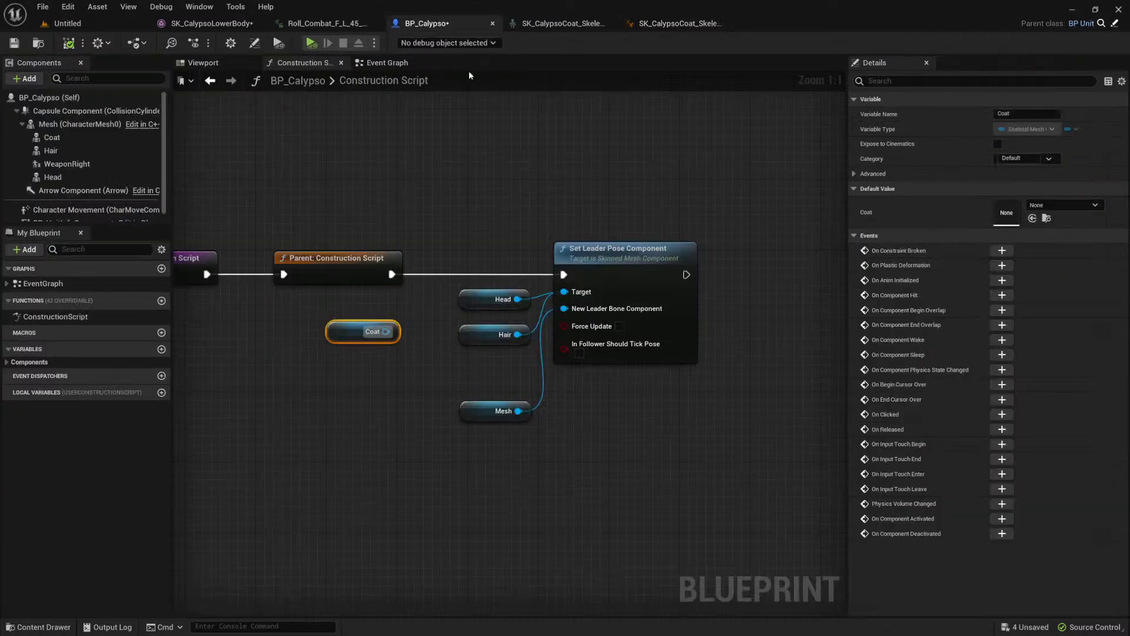
pyautogui.click(75, 150)
pyautogui.click(71, 139)
pyautogui.click(213, 63)
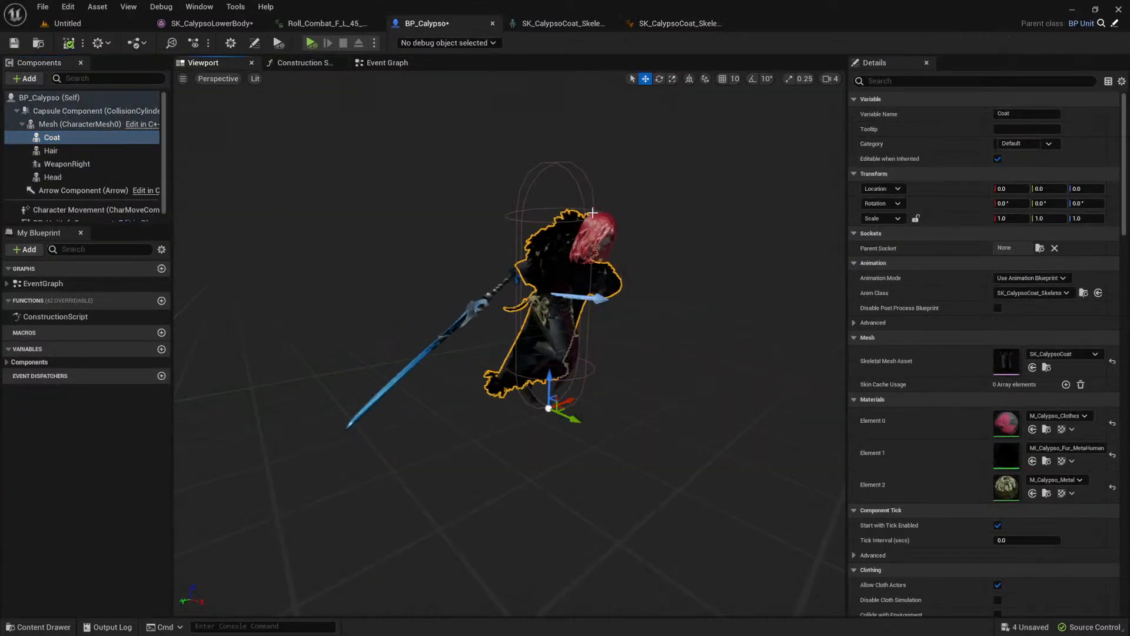
pyautogui.click(77, 125)
pyautogui.click(52, 138)
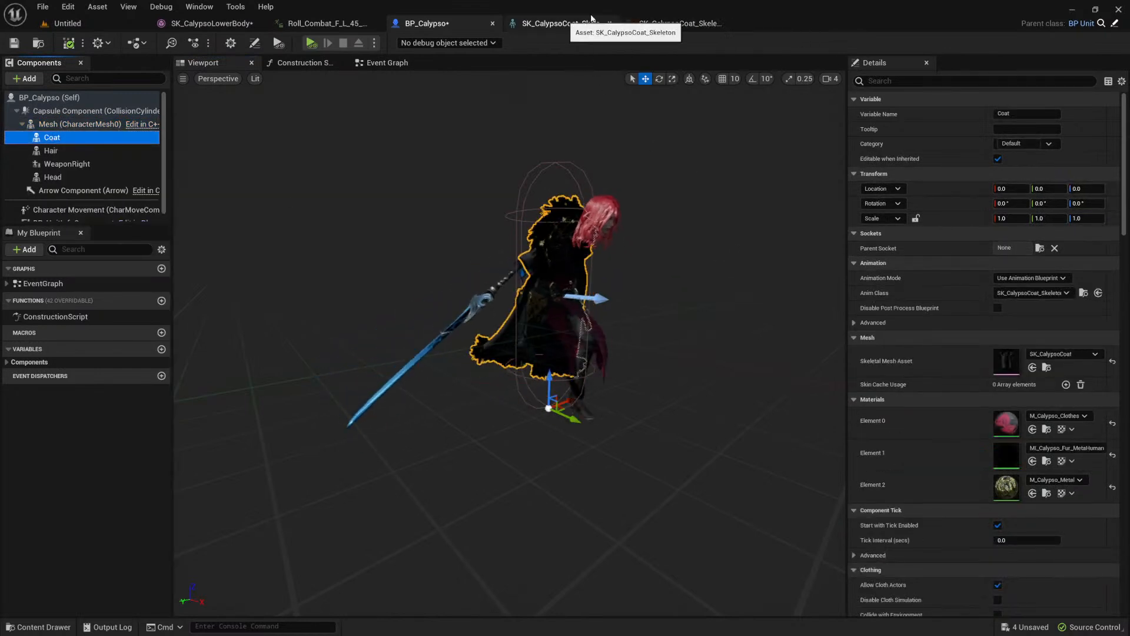
# Step: Return to the coat's animation blueprint and examine the coat's preview model from the front and the side
pyautogui.click(677, 23)
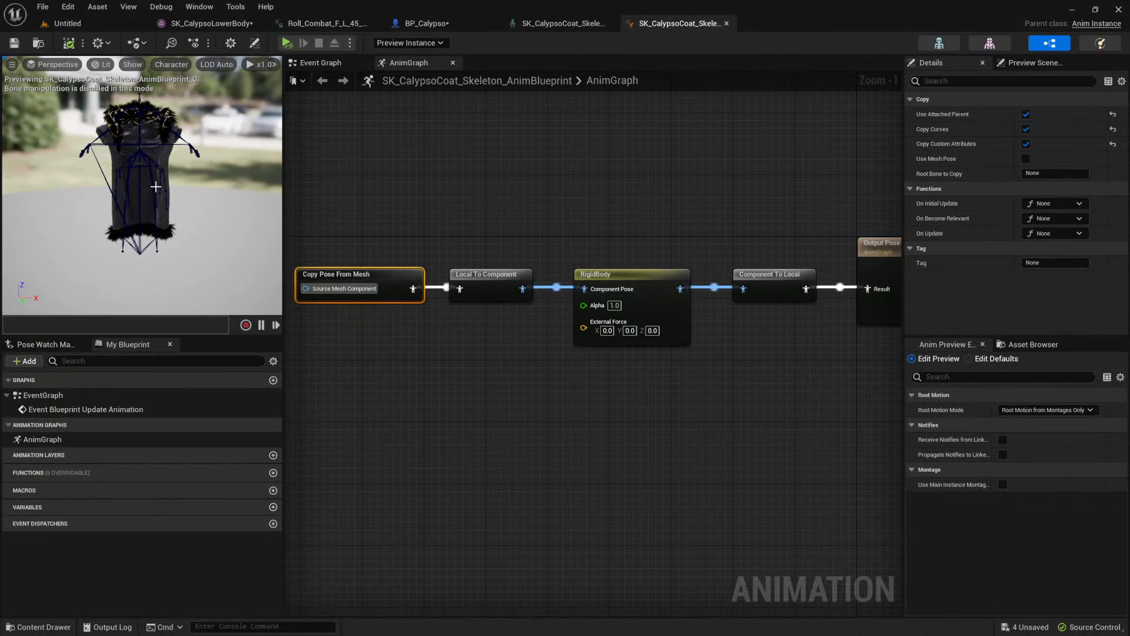
pyautogui.moveTo(158, 186); pyautogui.dragTo(142, 196, button='middle')
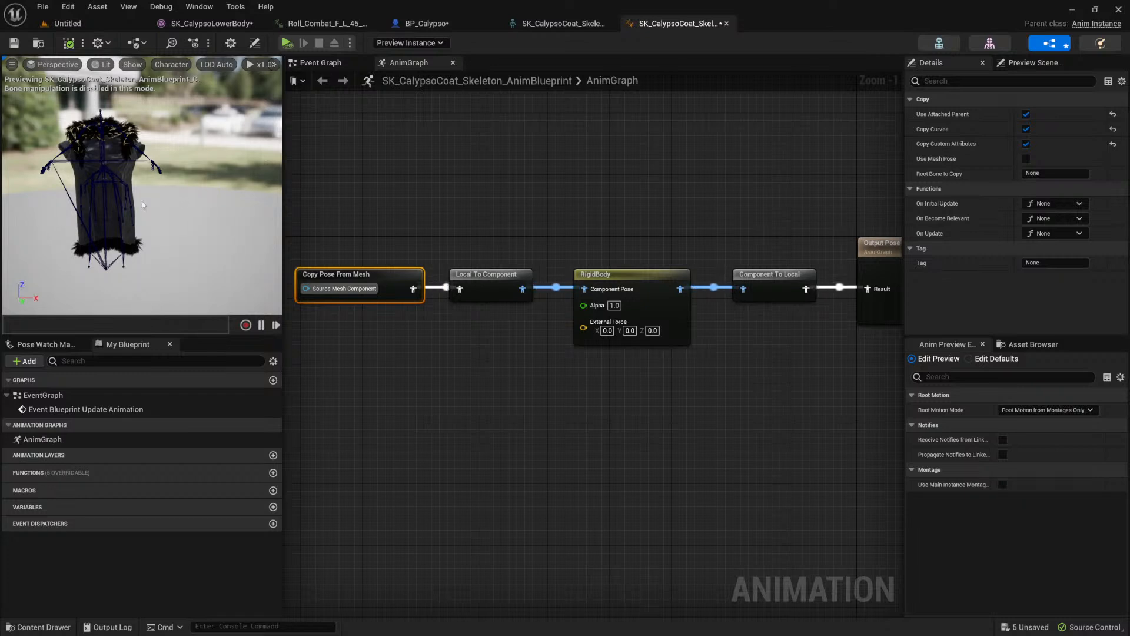
pyautogui.moveTo(139, 197); pyautogui.dragTo(224, 192, button='middle')
pyautogui.moveTo(138, 197); pyautogui.dragTo(189, 186, button='right')
pyautogui.keyDown('alt'); pyautogui.moveTo(200, 181); pyautogui.dragTo(464, 233); pyautogui.keyUp('alt')
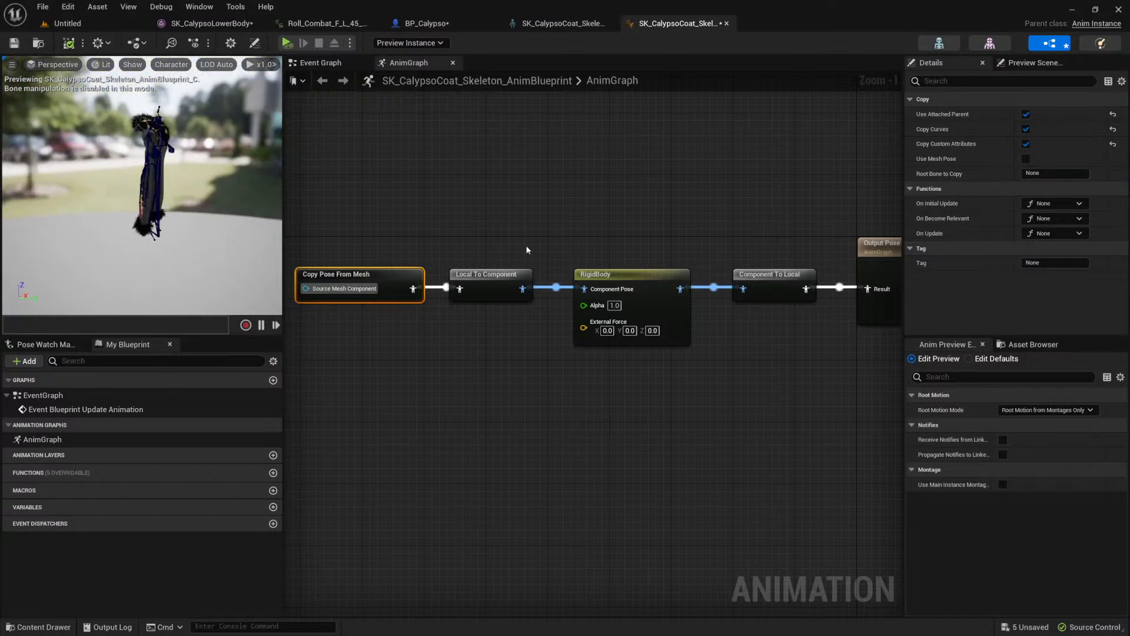
# Step: Select the RigidBody node in the AnimGraph and inspect its physics bodies and constraints on the coat preview
pyautogui.moveTo(374, 216); pyautogui.dragTo(527, 319)
pyautogui.moveTo(591, 209); pyautogui.dragTo(706, 343)
pyautogui.moveTo(617, 211); pyautogui.dragTo(694, 363)
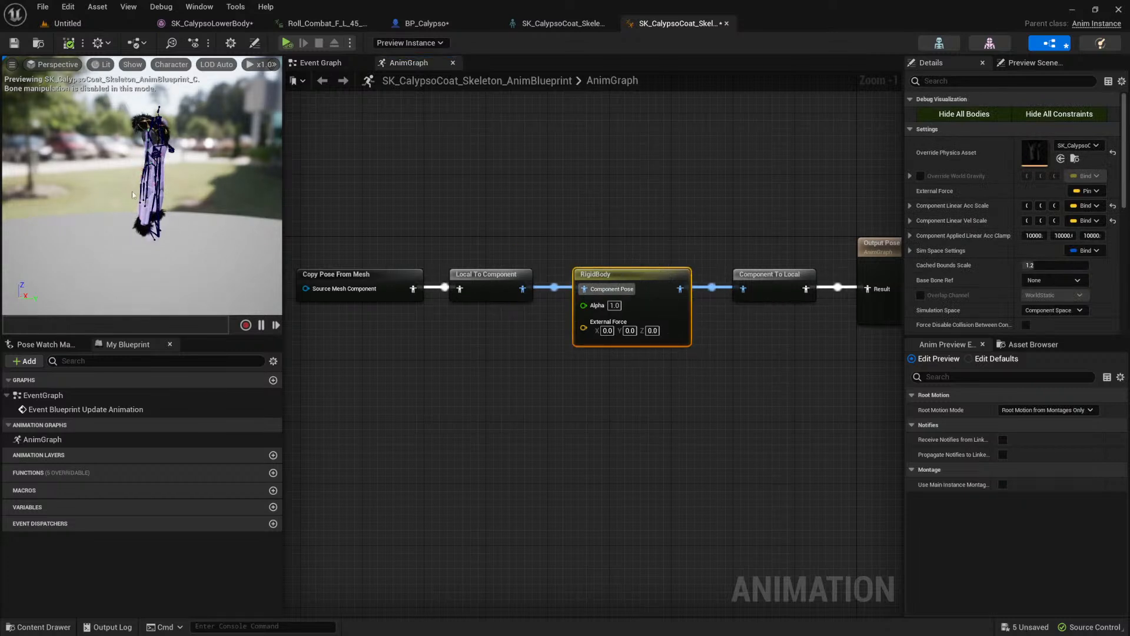
pyautogui.scroll(5, 126, 193)
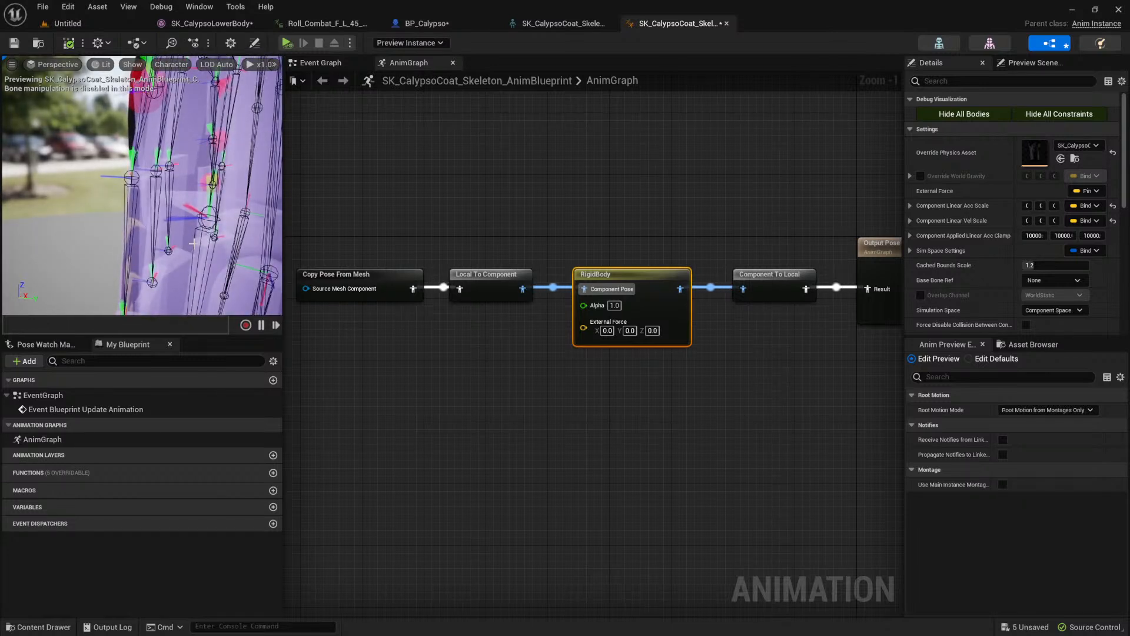
pyautogui.scroll(-5, 171, 205)
pyautogui.scroll(-4, 171, 206)
# Step: Connect Copy Pose From Mesh directly to Output Pose, bypassing RigidBody, compile the animation blueprint, and view the coat in BP_Calypso
pyautogui.moveTo(412, 288); pyautogui.dragTo(858, 289)
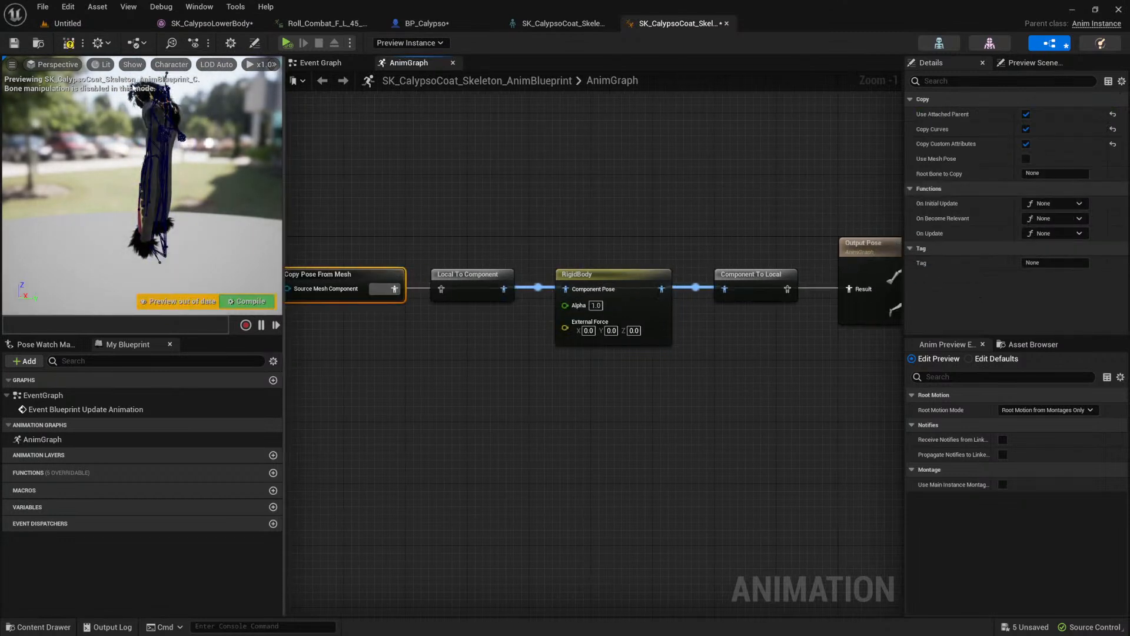
pyautogui.click(69, 42)
pyautogui.click(210, 23)
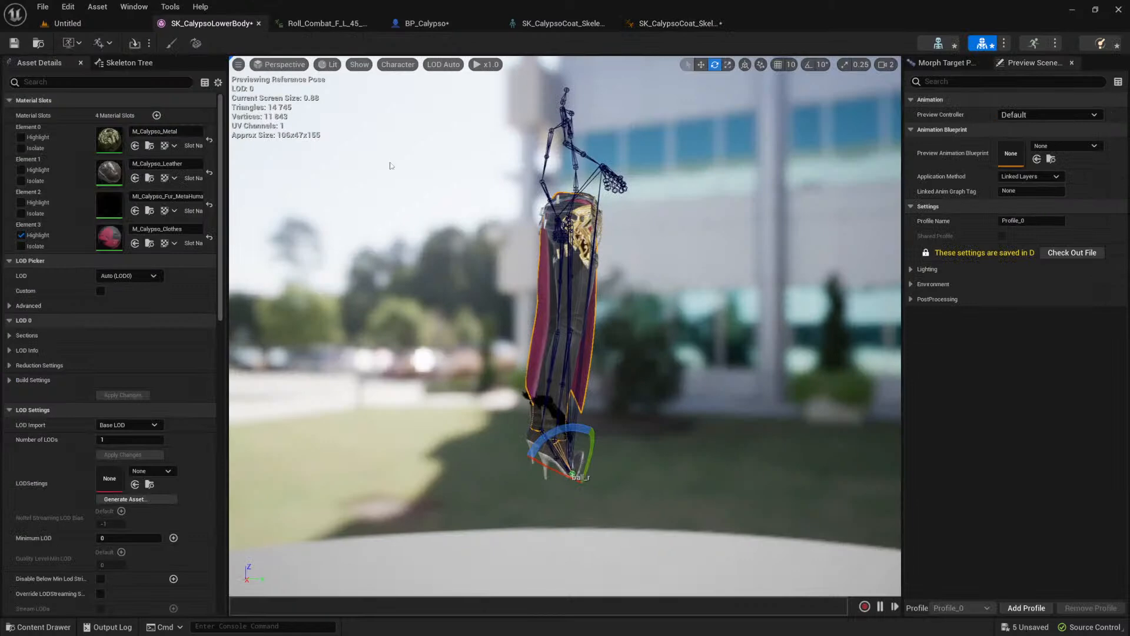
pyautogui.click(427, 23)
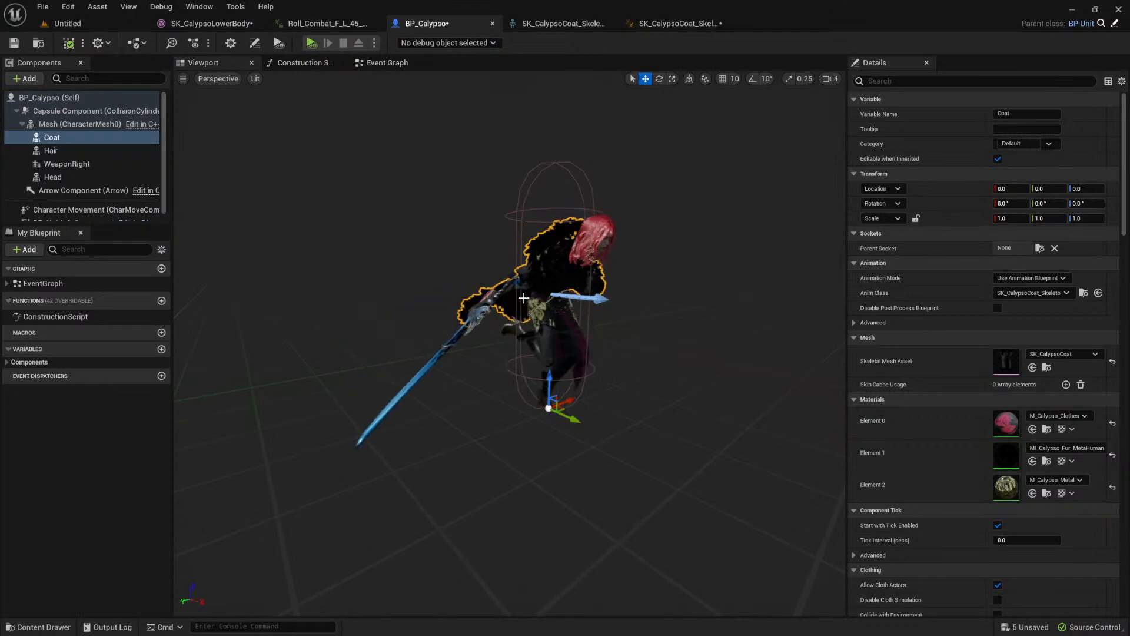
# Step: In the coat's AnimGraph, reconnect Copy Pose From Mesh through the RigidBody chain to Output Pose and compile the animation blueprint
pyautogui.click(674, 24)
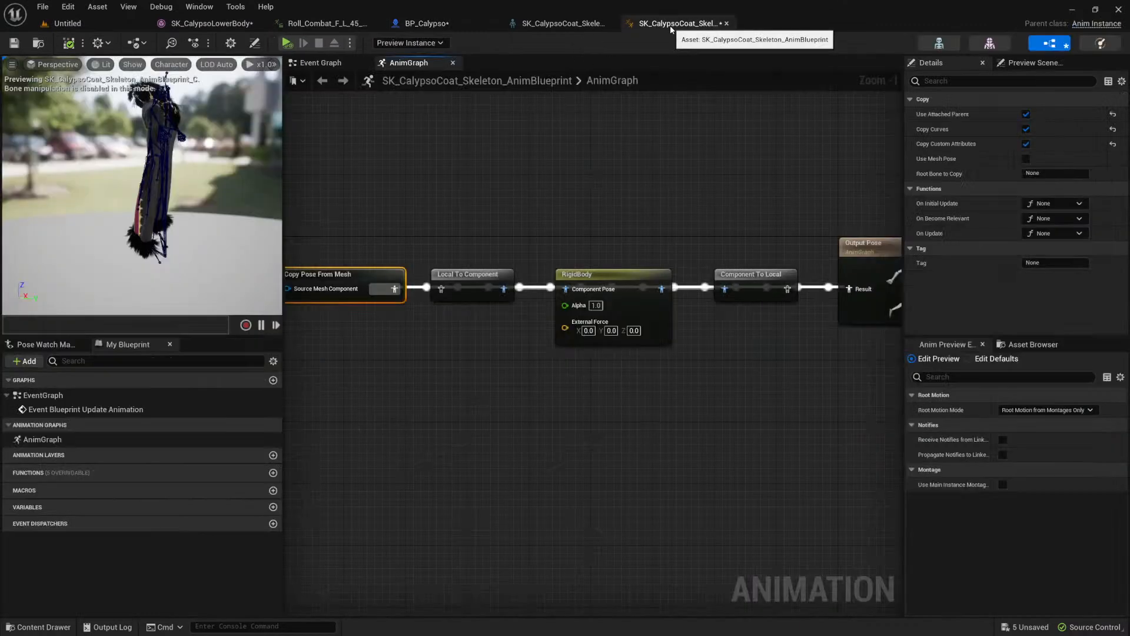
pyautogui.moveTo(395, 289); pyautogui.dragTo(442, 289)
pyautogui.moveTo(788, 289); pyautogui.dragTo(848, 289)
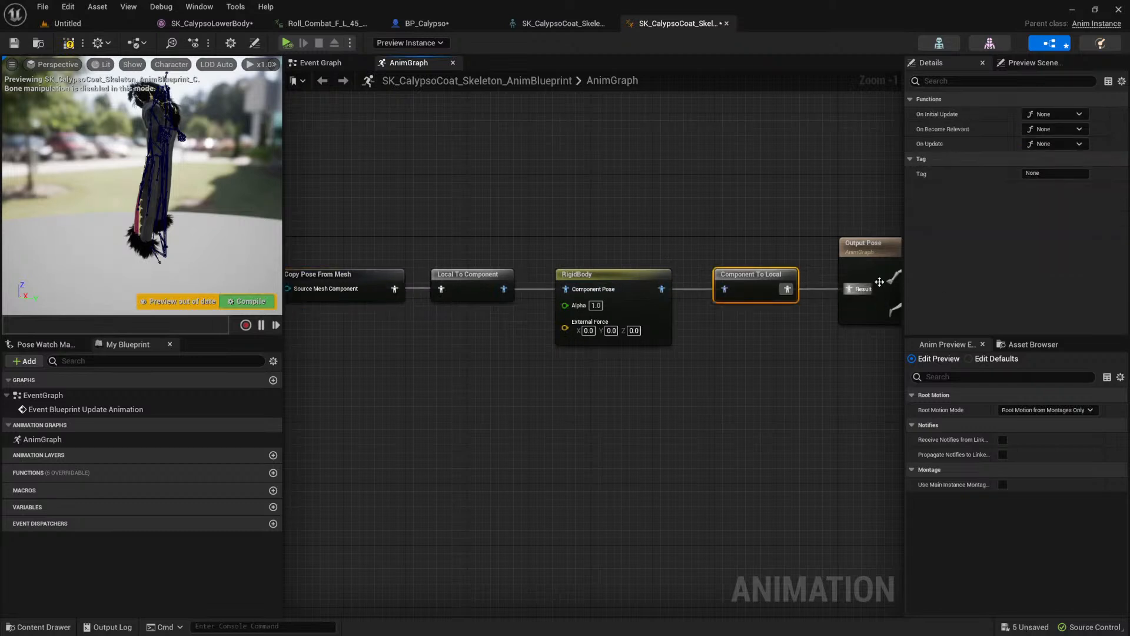
pyautogui.click(68, 45)
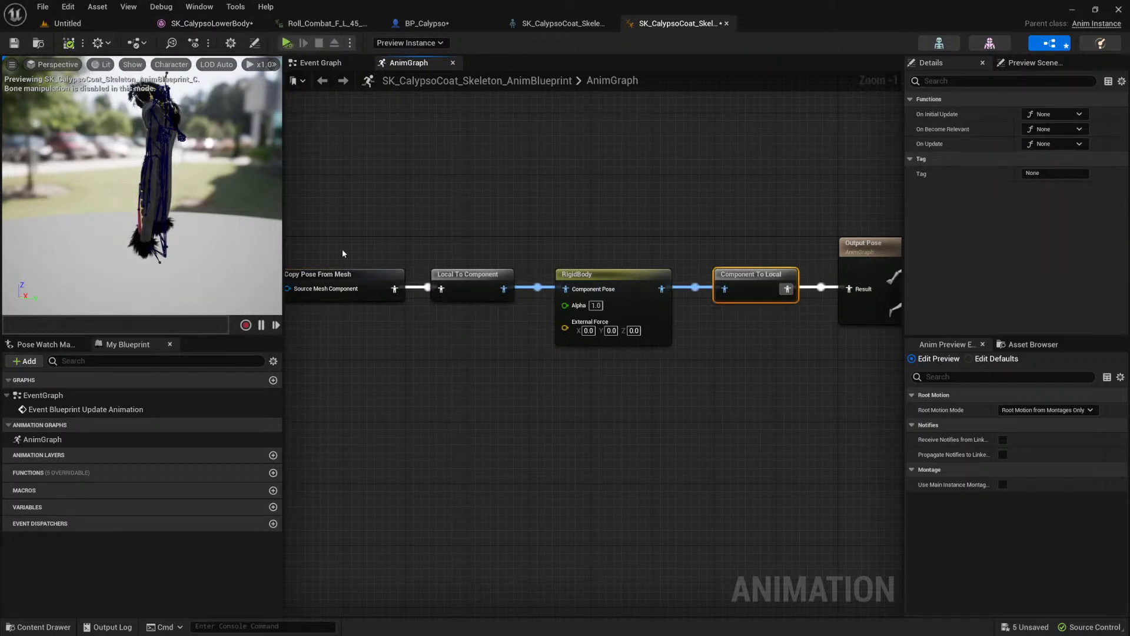
# Step: Select the RigidBody node and its conversion node, and look over the RigidBody node's settings within the full pose chain
pyautogui.moveTo(492, 206); pyautogui.dragTo(660, 335)
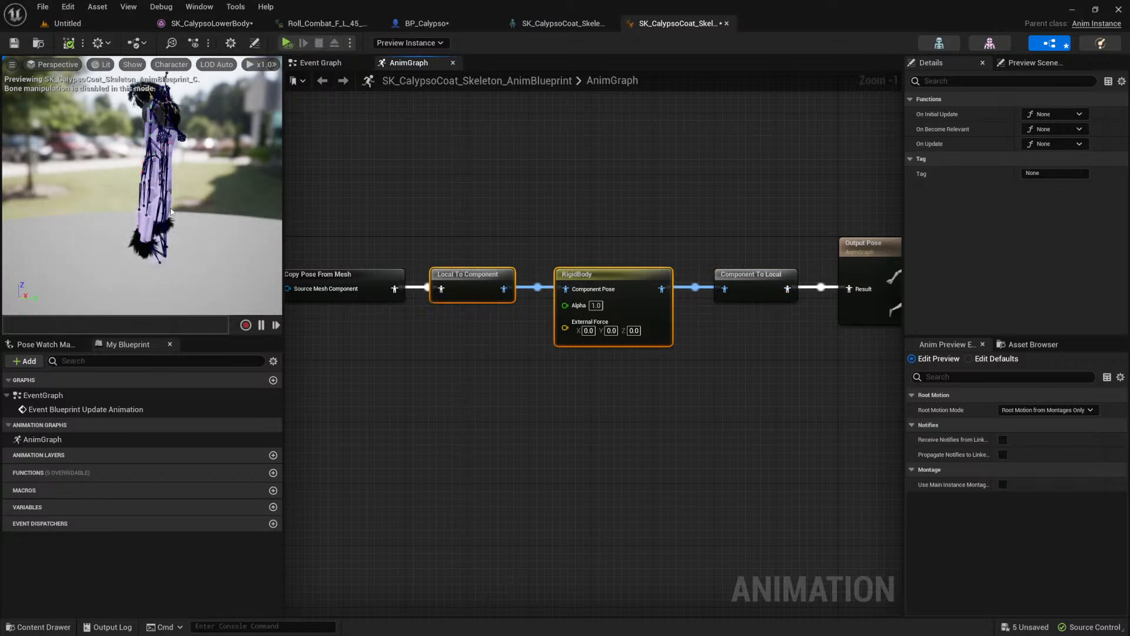
pyautogui.moveTo(578, 208); pyautogui.dragTo(651, 331)
pyautogui.scroll(-1, 642, 316)
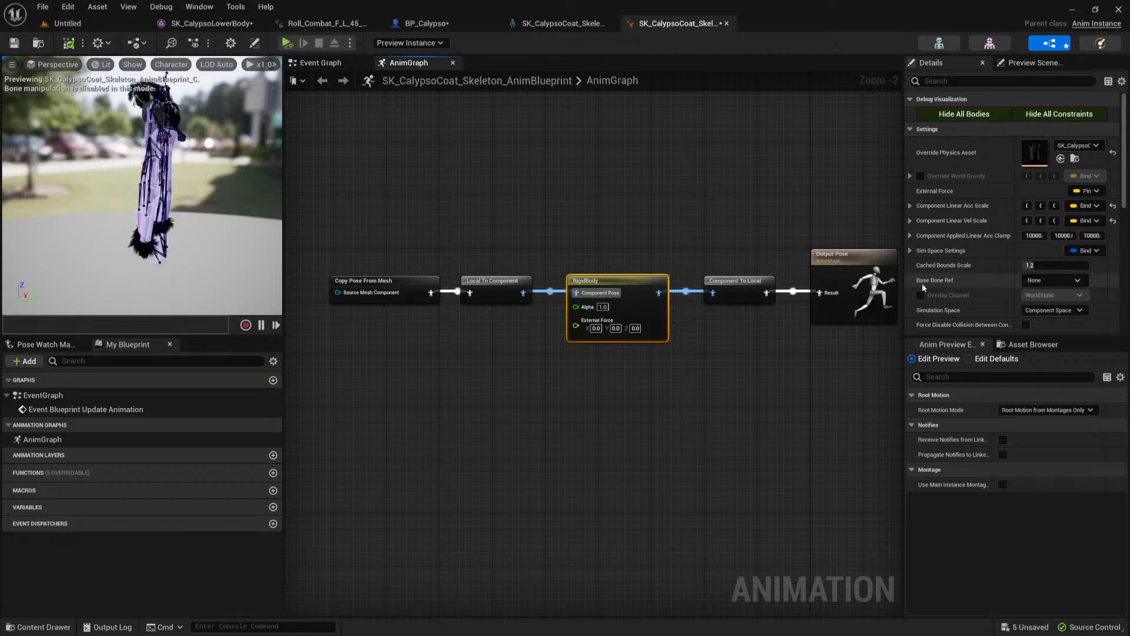
# Step: Switch to Firefox, bring up the YouTube talk "Building Modular Characters in Unreal Engine | Unreal Fest 2022" and select its web address
pyautogui.hotkey('alt', 'Tab')
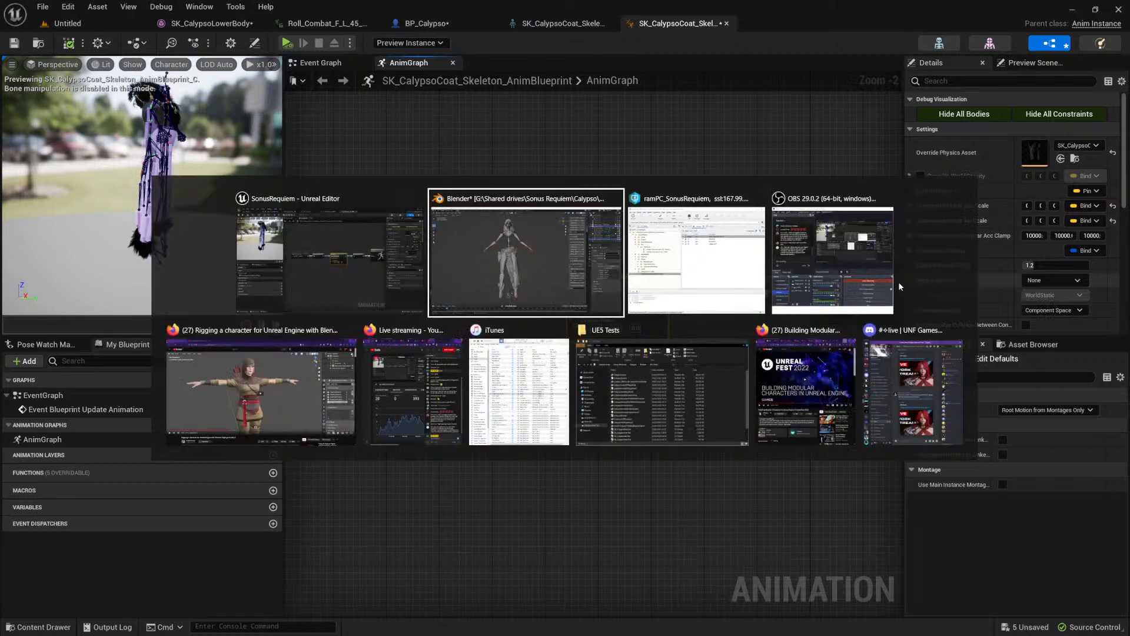
pyautogui.hotkey('alt', 'Tab')
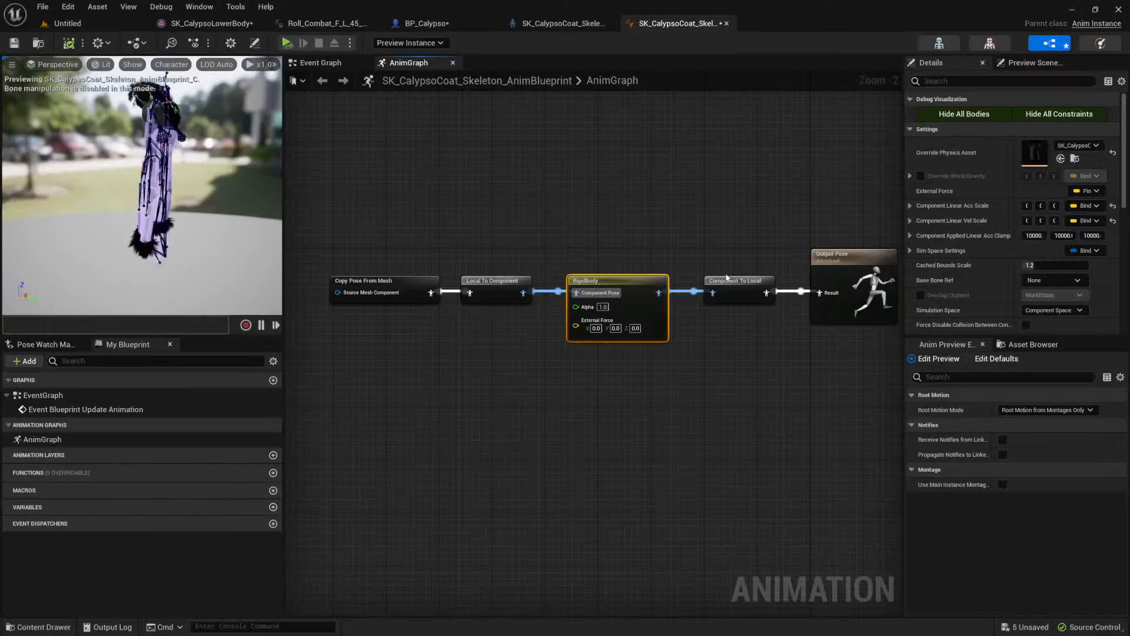
pyautogui.hotkey('alt', 'Tab')
pyautogui.click(217, 412)
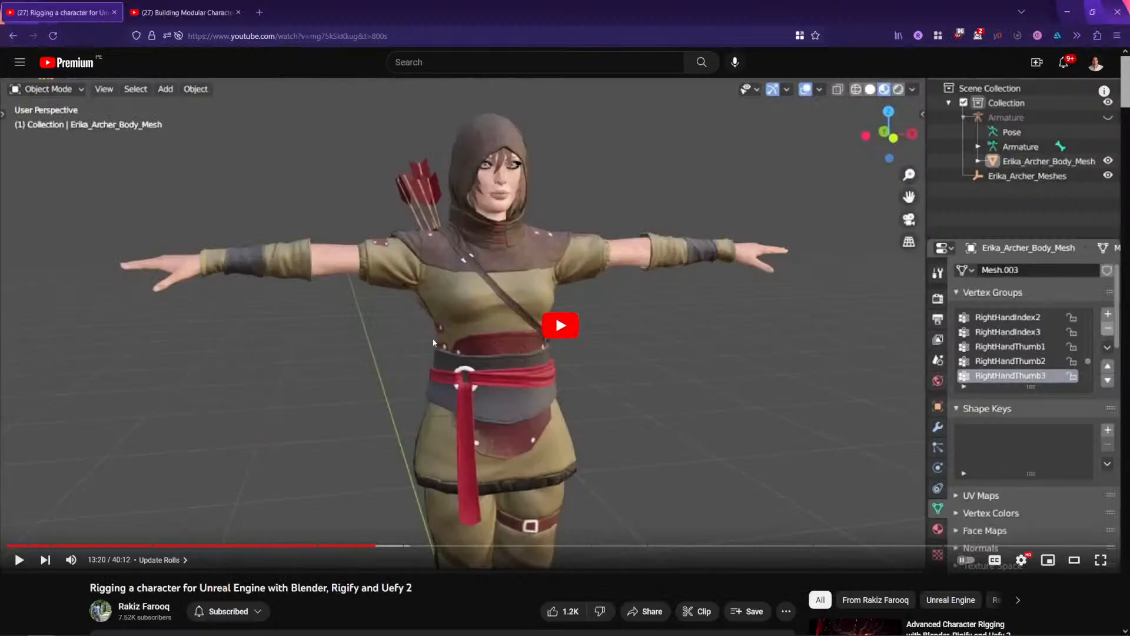
pyautogui.click(179, 14)
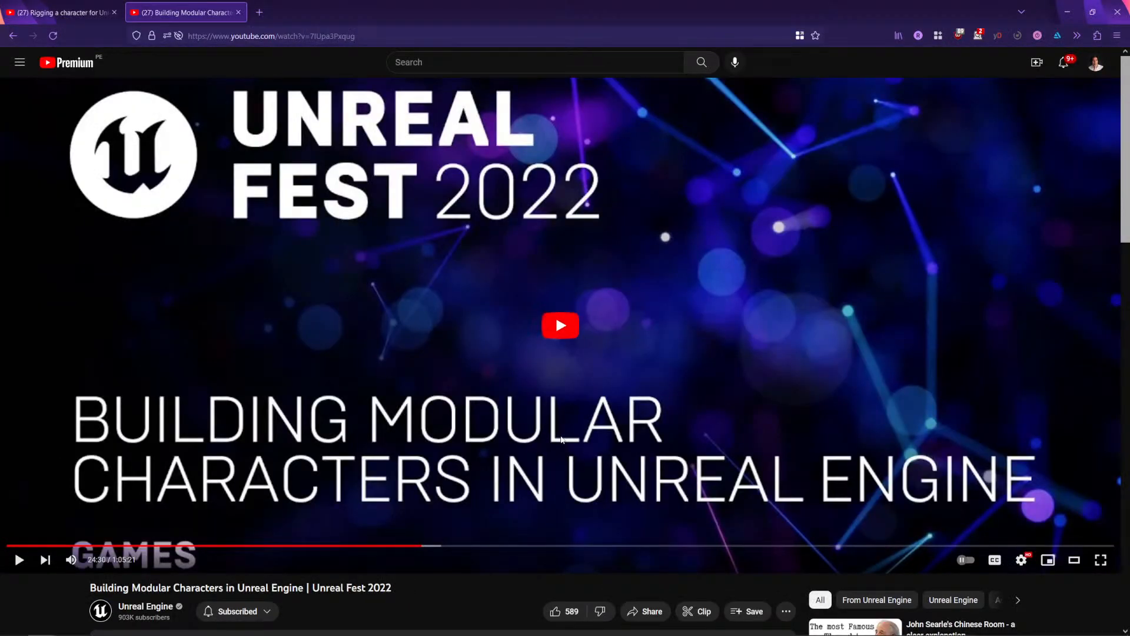
pyautogui.scroll(-1, 679, 292)
pyautogui.scroll(1, 529, 221)
pyautogui.click(285, 36)
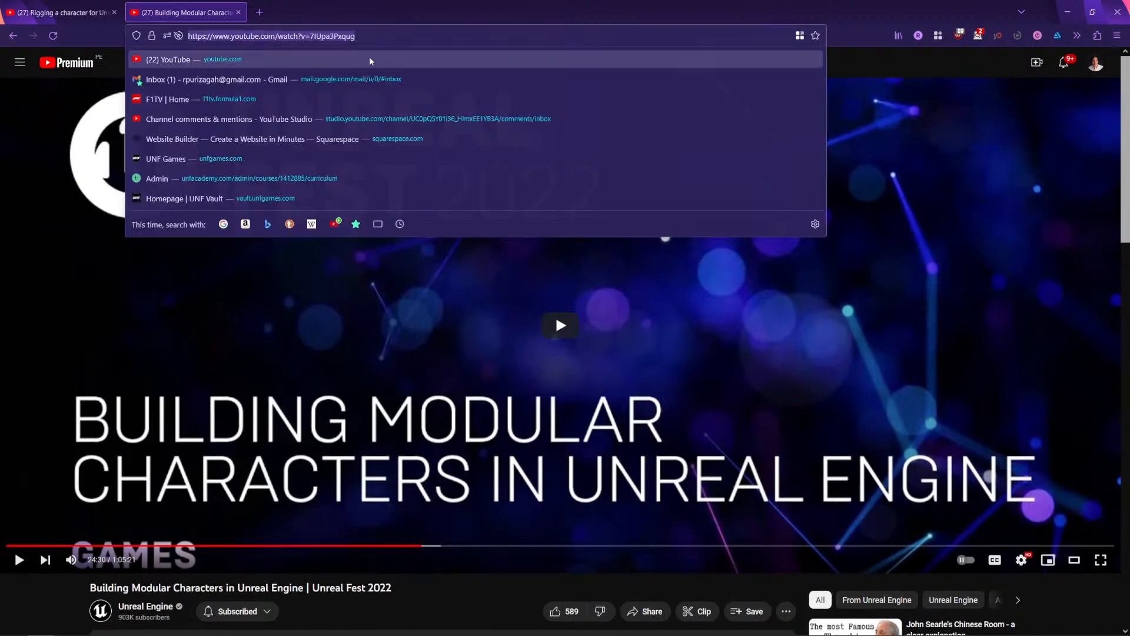
pyautogui.hotkey('alt', 'Tab')
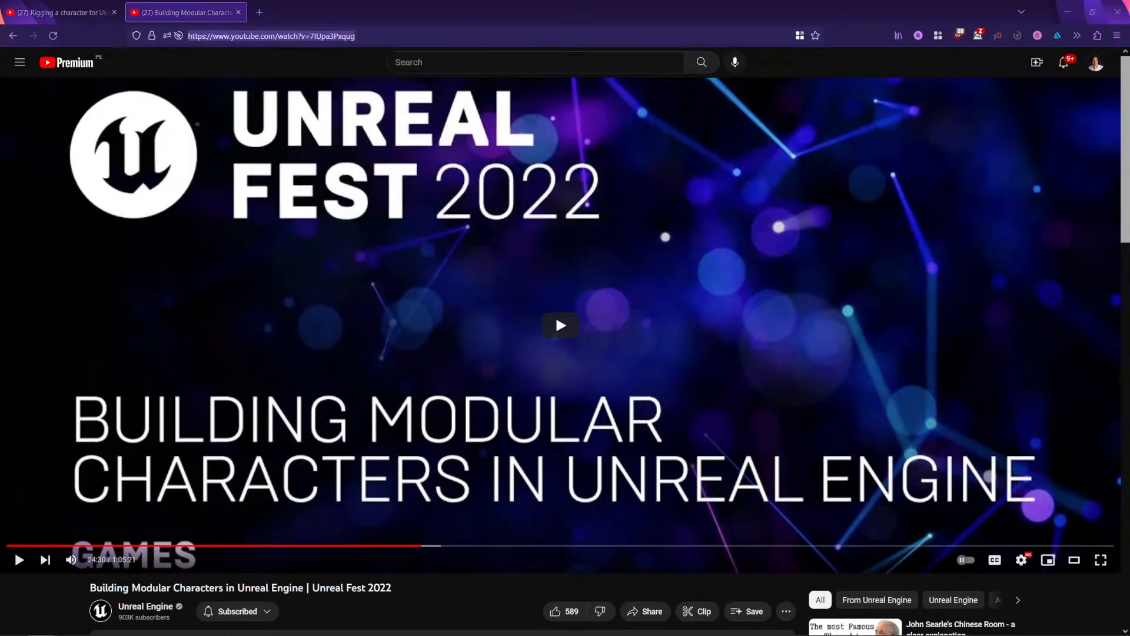
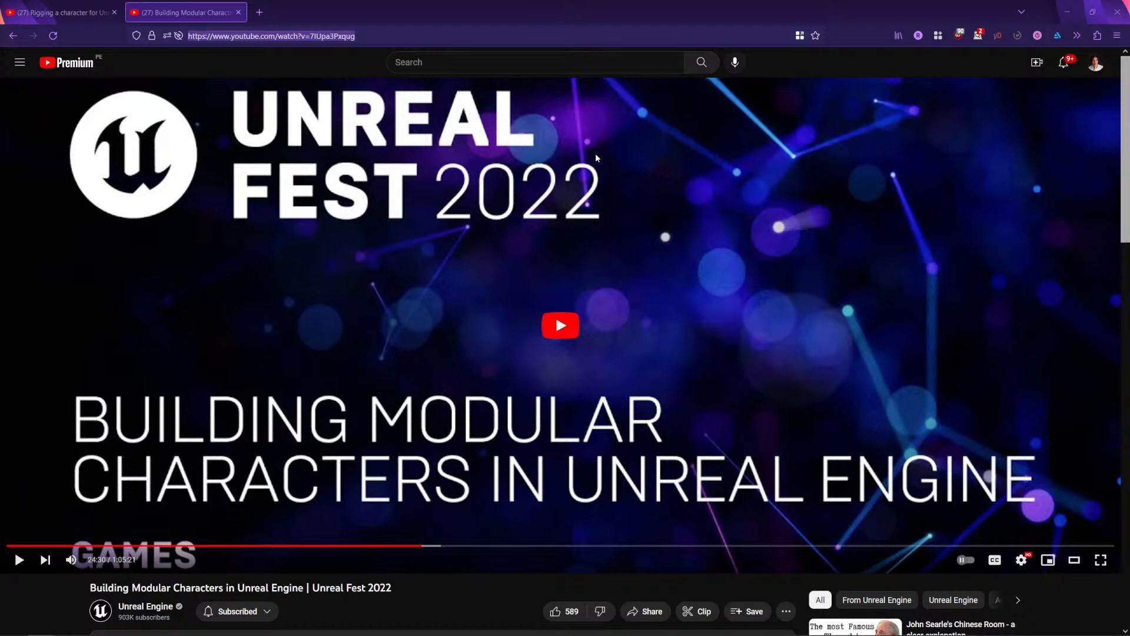
# Step: Show the YouTube video "Rigging a character for Unreal Engine with Blender, Rigify and Uefy 2", return to the modular characters talk, and switch to Unreal Editor
pyautogui.click(82, 13)
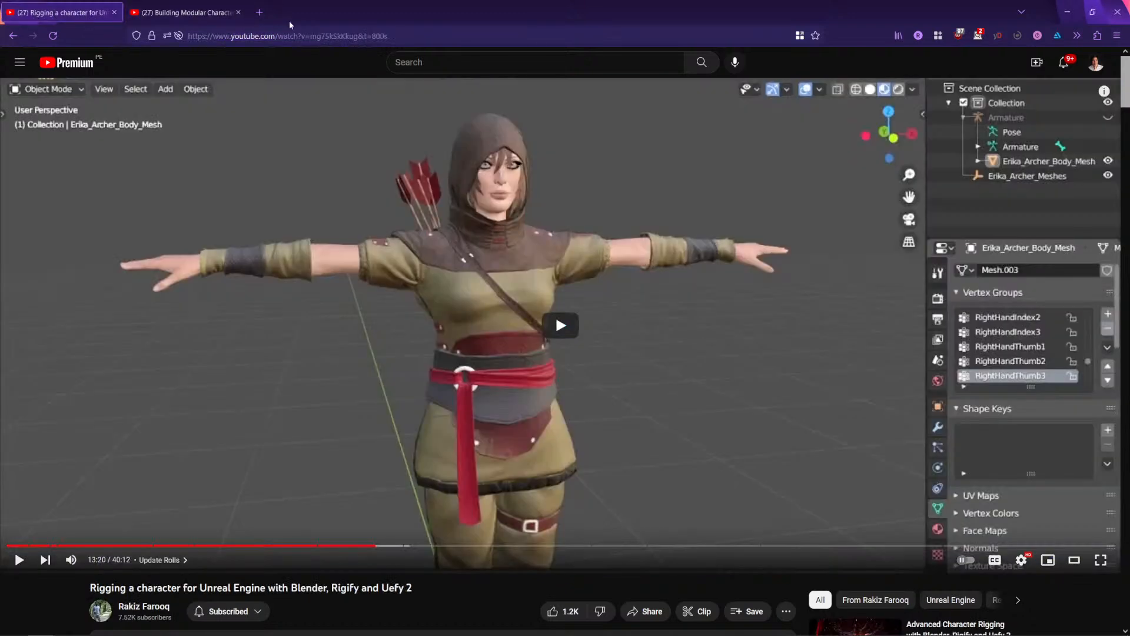
pyautogui.click(182, 13)
pyautogui.hotkey('alt', 'Tab')
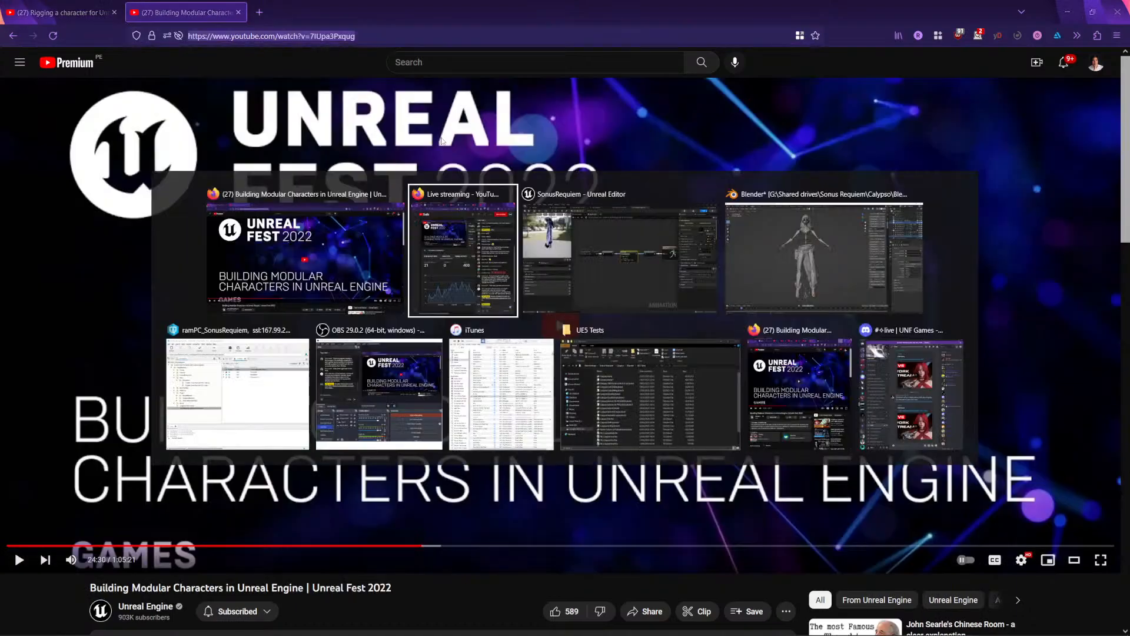
pyautogui.hotkey('alt', 'Tab')
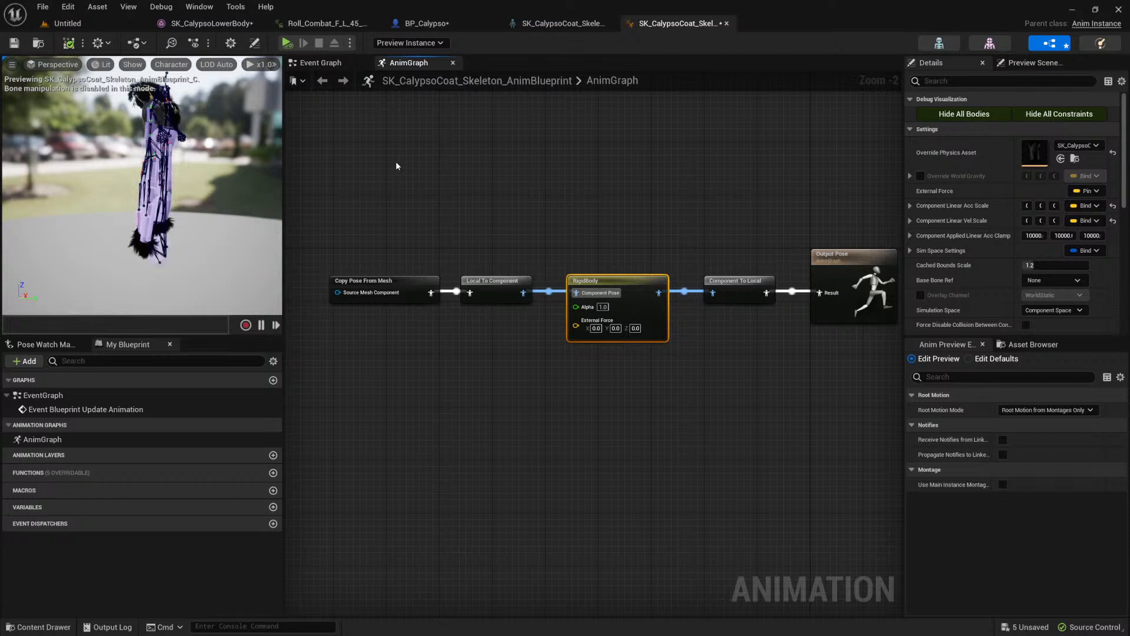
# Step: Examine the bones of SK_CalypsoCoat_Skeleton from the front and at an angle, and bring up the Roll_Combat_F_L_45 animation
pyautogui.click(559, 23)
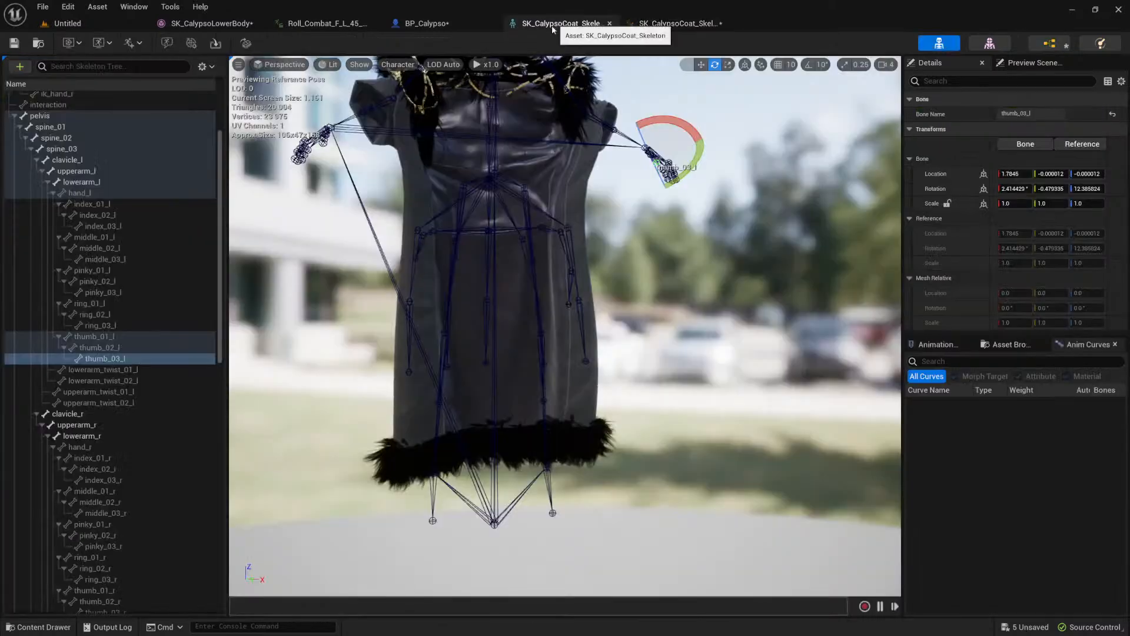
pyautogui.scroll(-5, 543, 189)
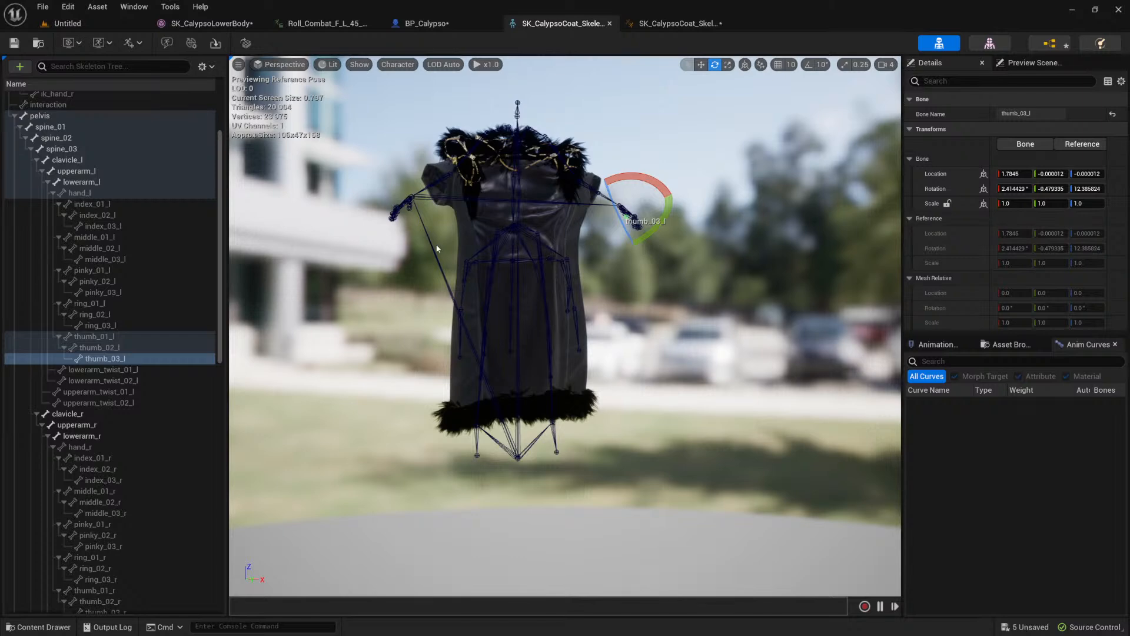
pyautogui.moveTo(460, 244)
pyautogui.mouseDown(button='middle')
pyautogui.moveTo(647, 254)
pyautogui.moveTo(460, 245)
pyautogui.mouseUp(button='middle')
pyautogui.keyDown('alt'); pyautogui.moveTo(493, 239); pyautogui.dragTo(589, 274); pyautogui.keyUp('alt')
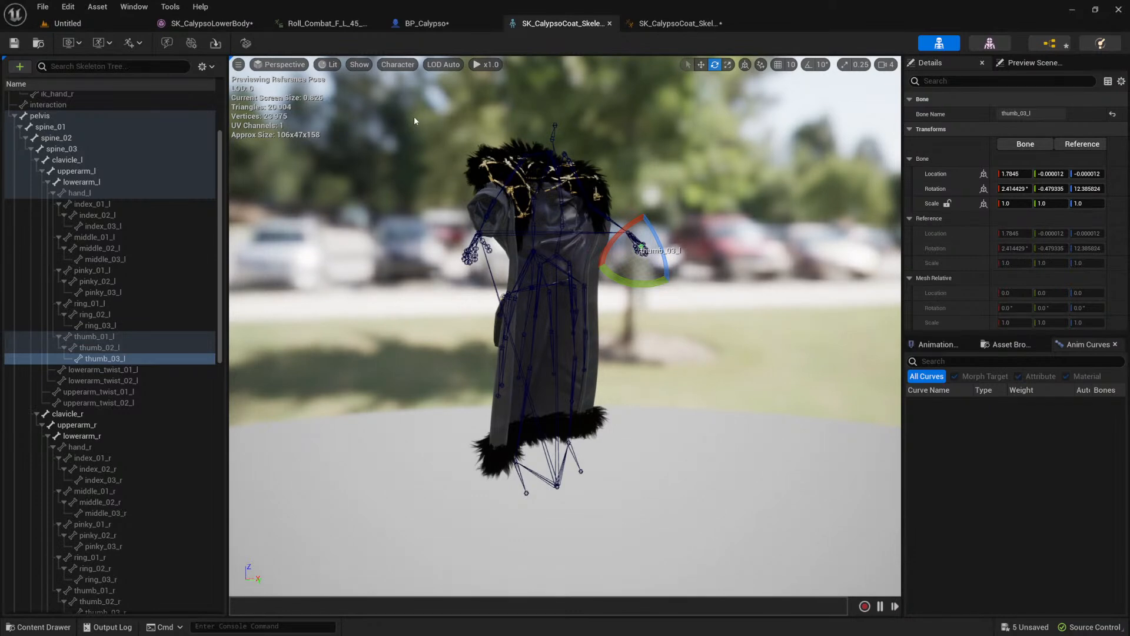
pyautogui.click(344, 21)
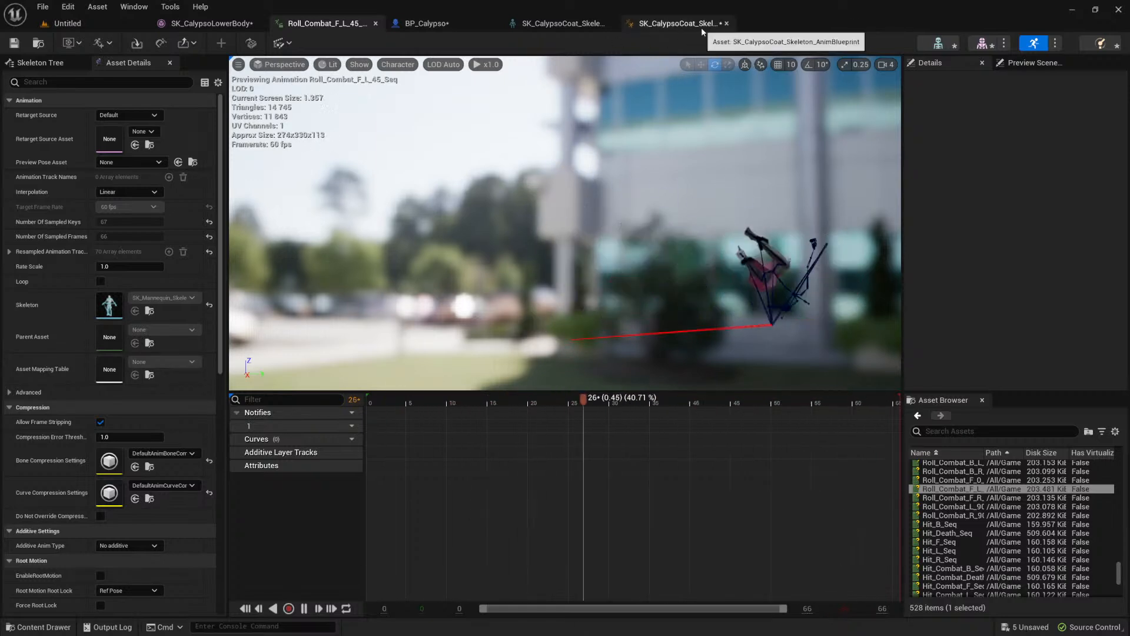
# Step: Switch to Blender and exclude Collection Hair from the view layer
pyautogui.hotkey('alt', 'Tab')
pyautogui.hotkey('alt', 'Tab')
pyautogui.hotkey('alt', 'Tab')
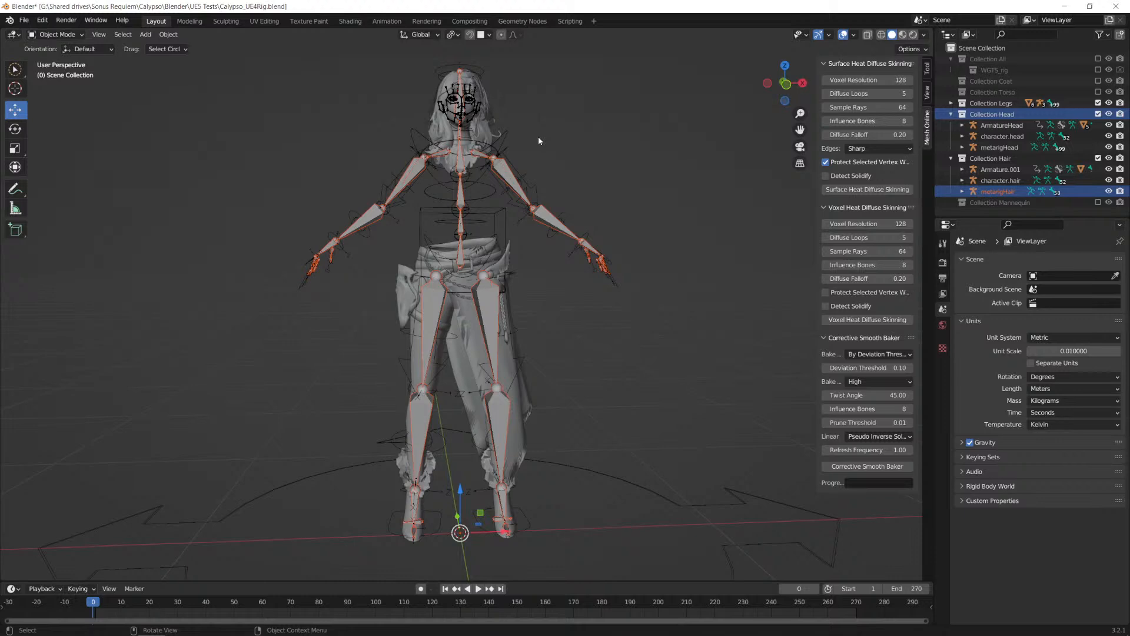
pyautogui.moveTo(580, 133); pyautogui.dragTo(547, 151, button='middle')
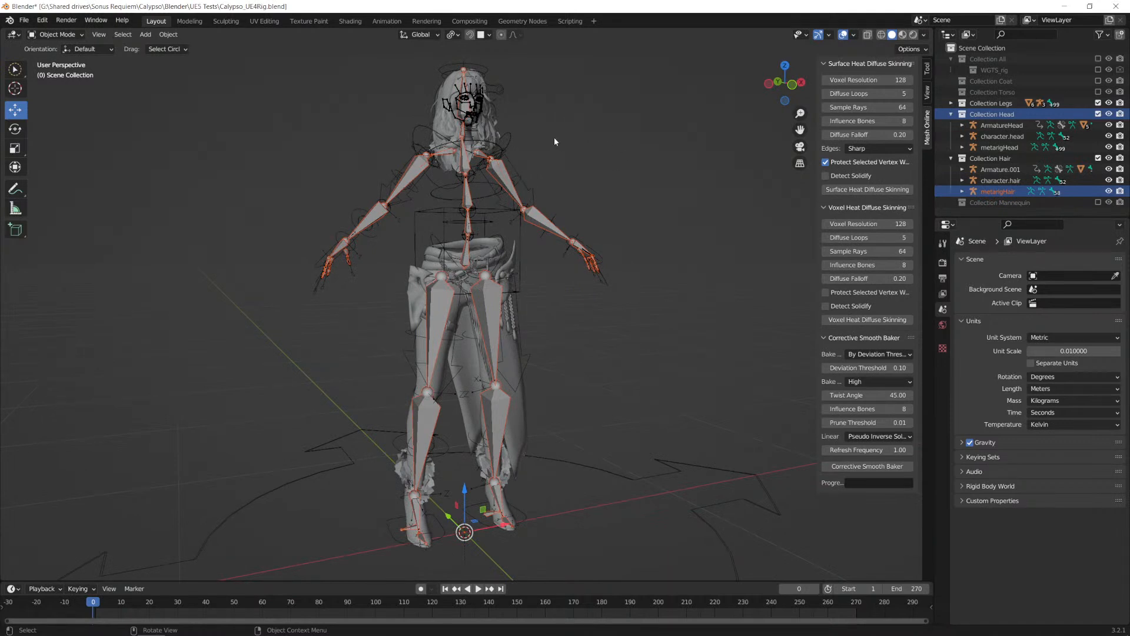
pyautogui.click(1098, 158)
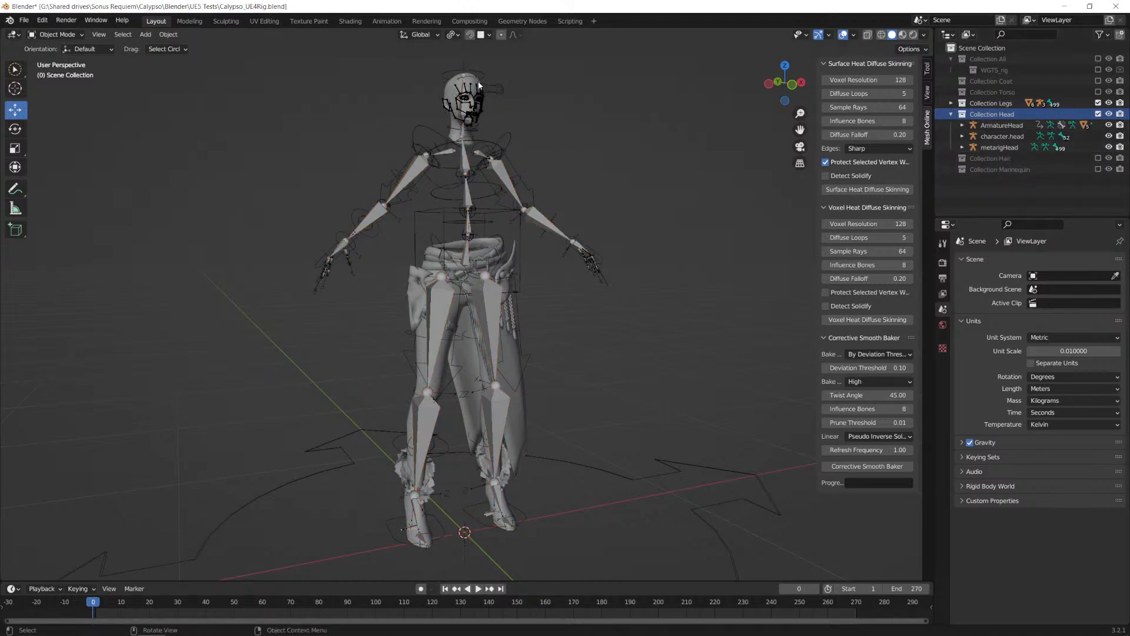
# Step: Select the head mesh and the metarigLegs armature in turn, and exclude Collection Legs from the view layer
pyautogui.click(456, 92)
pyautogui.scroll(5, 560, 122)
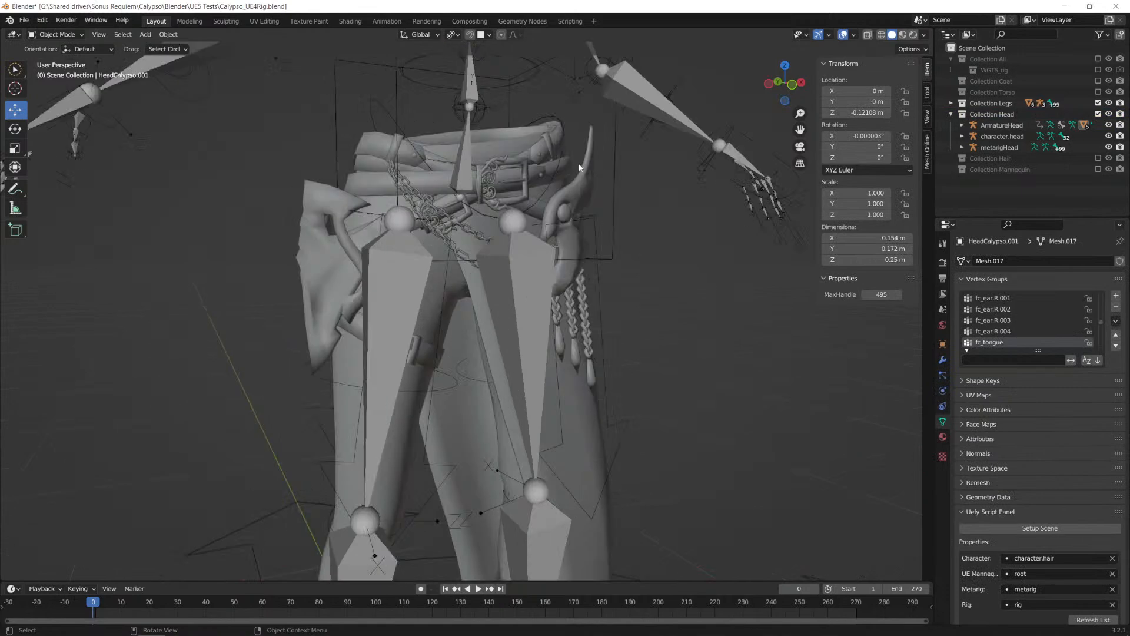
pyautogui.keyDown('shift'); pyautogui.moveTo(573, 201); pyautogui.dragTo(574, 302, button='middle'); pyautogui.keyUp('shift')
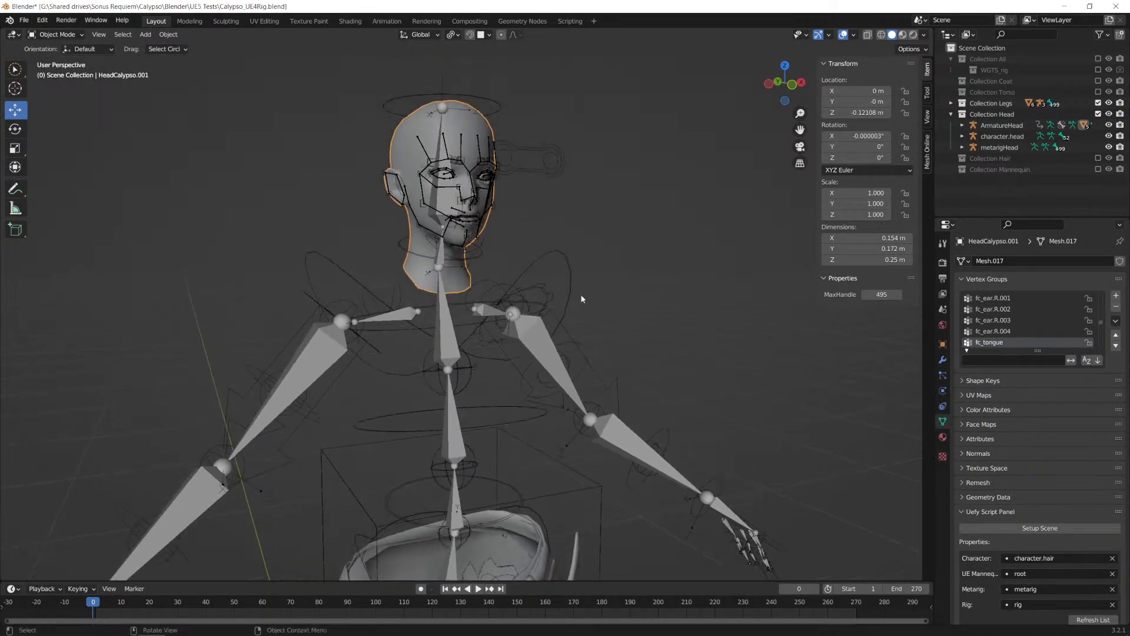
pyautogui.moveTo(538, 265); pyautogui.dragTo(500, 303, button='middle')
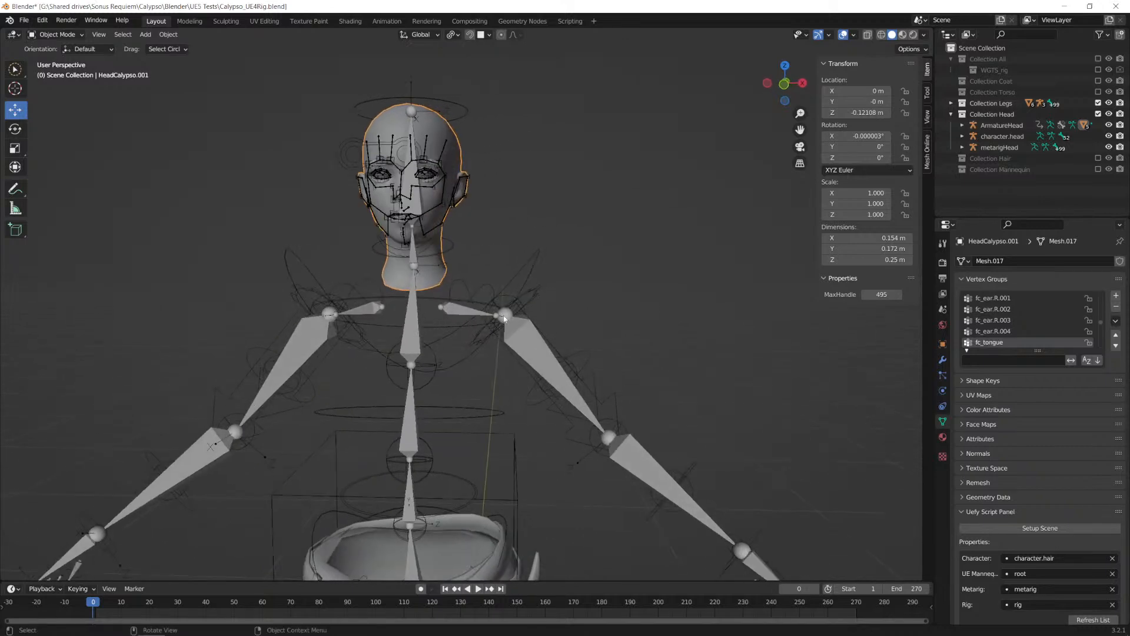
pyautogui.click(538, 340)
pyautogui.click(952, 103)
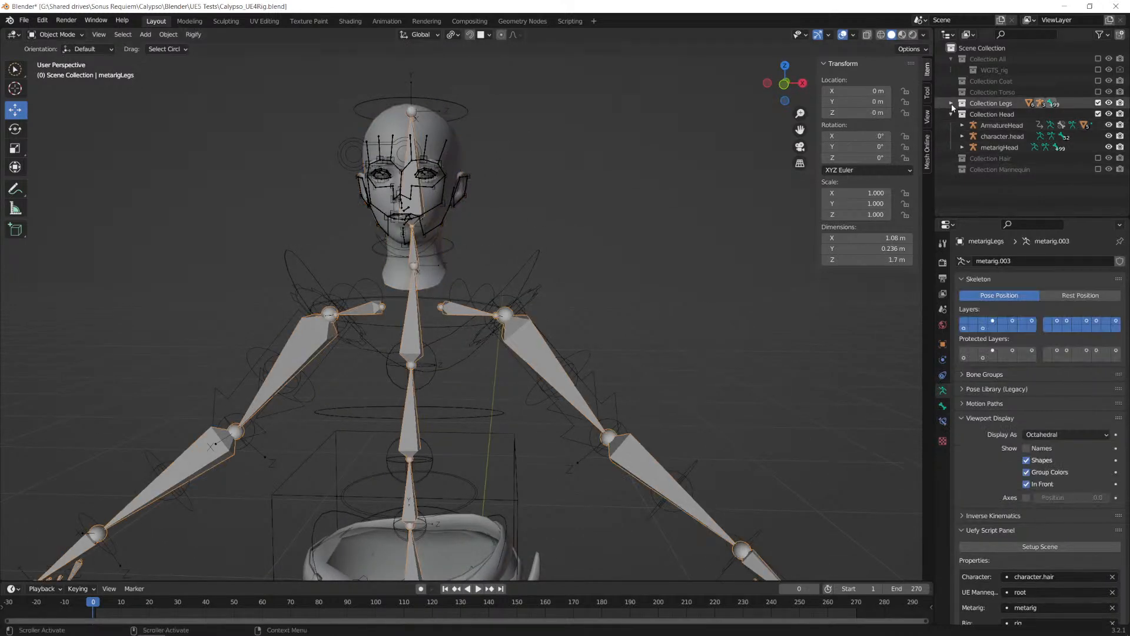
pyautogui.click(952, 103)
pyautogui.click(1098, 103)
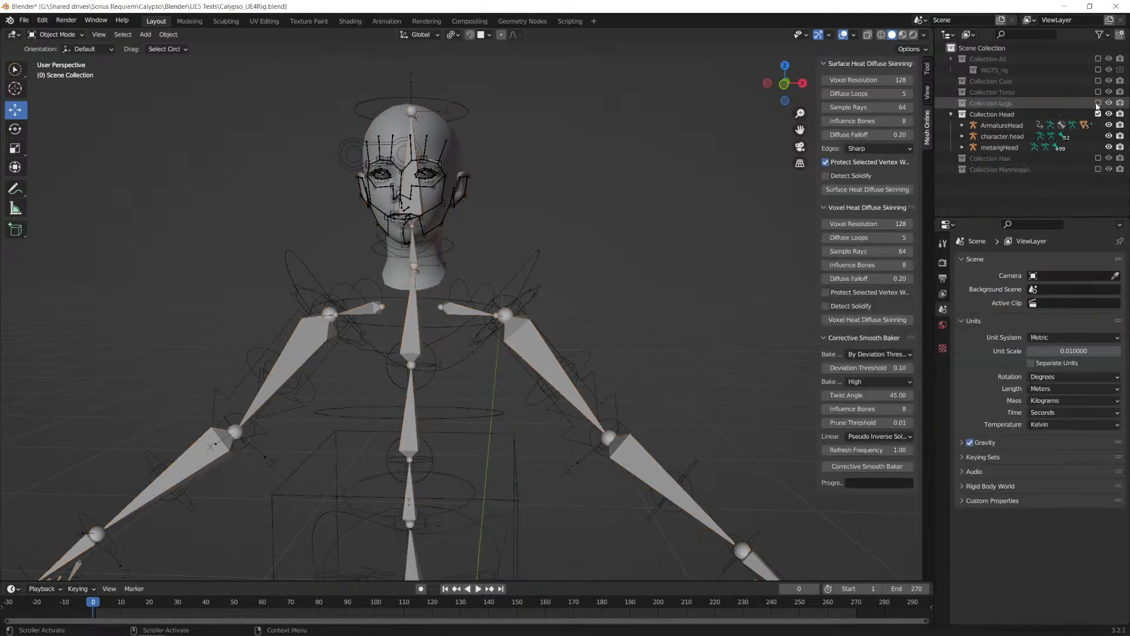
# Step: Hide character.head and metarigHead in the viewport and frame the head with its ArmatureHead controls
pyautogui.click(1109, 136)
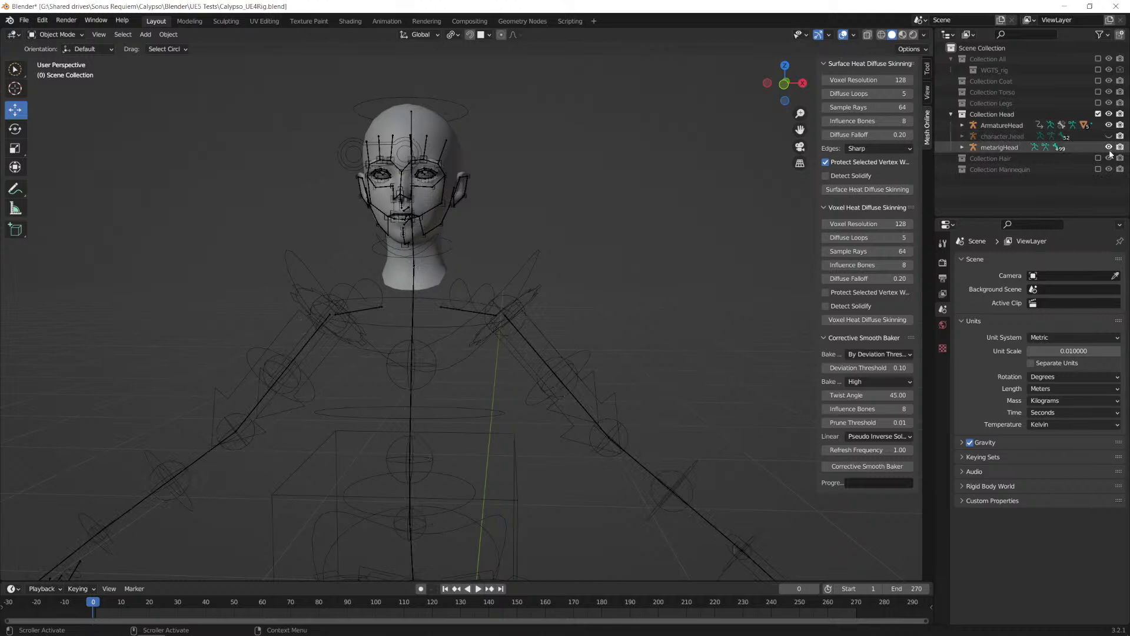
pyautogui.click(1109, 147)
pyautogui.scroll(1, 438, 207)
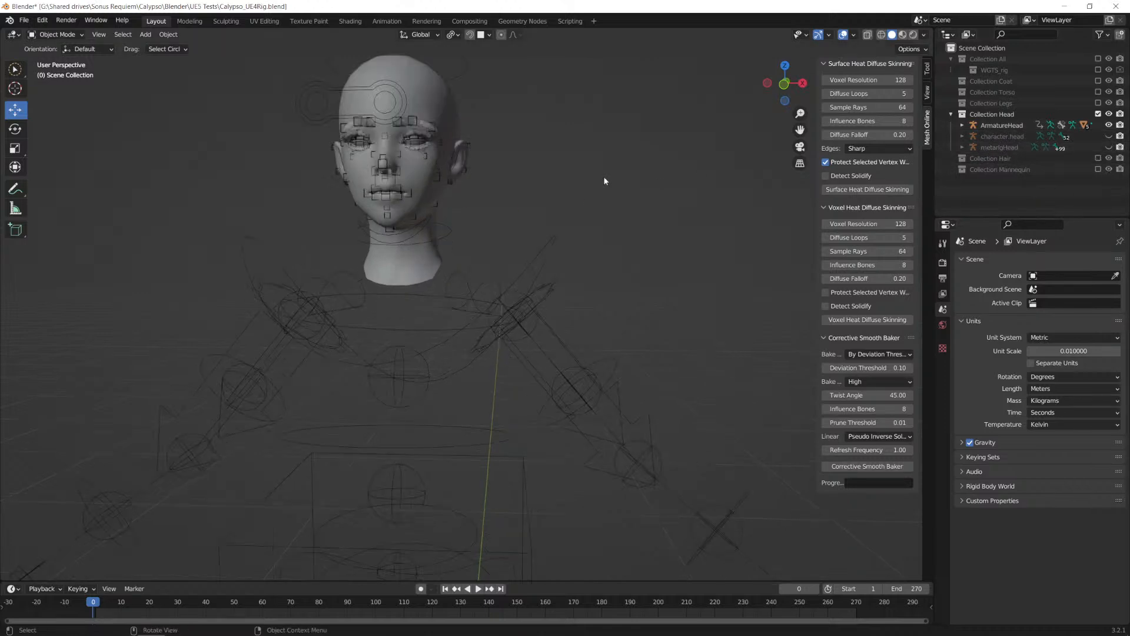
pyautogui.scroll(2, 648, 178)
pyautogui.scroll(-1, 509, 176)
pyautogui.keyDown('shift'); pyautogui.moveTo(489, 156); pyautogui.dragTo(567, 242, button='middle'); pyautogui.keyUp('shift')
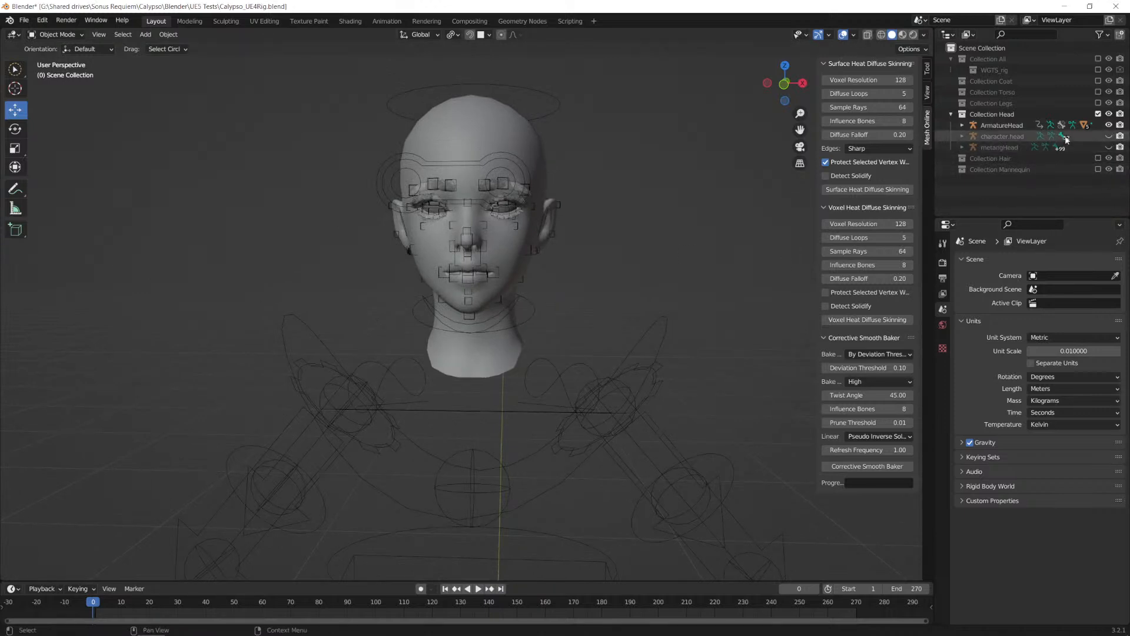
# Step: Unhide metarigHead and examine how its facial bones follow the head from both sides and the front
pyautogui.click(1109, 147)
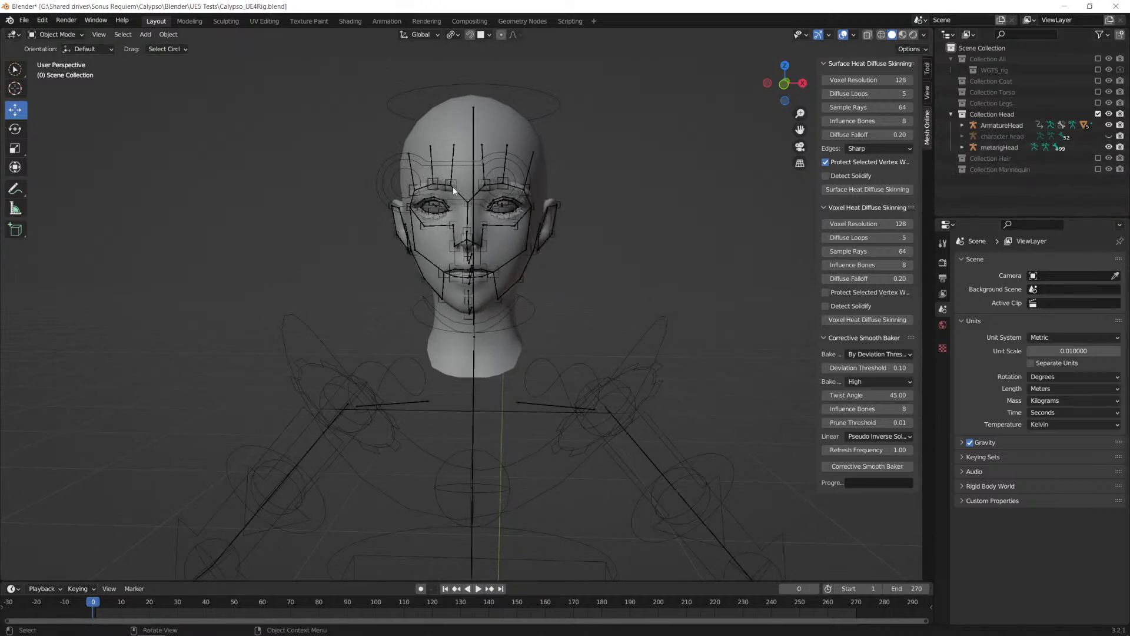
pyautogui.moveTo(470, 191); pyautogui.dragTo(548, 204, button='middle')
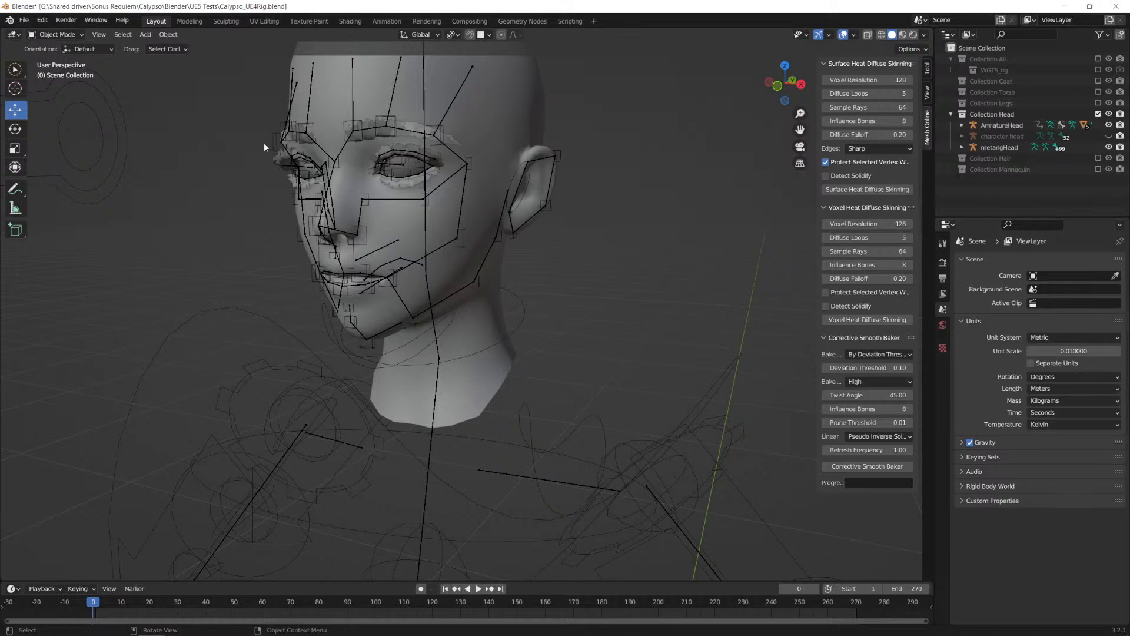
pyautogui.moveTo(402, 210); pyautogui.dragTo(482, 176, button='middle')
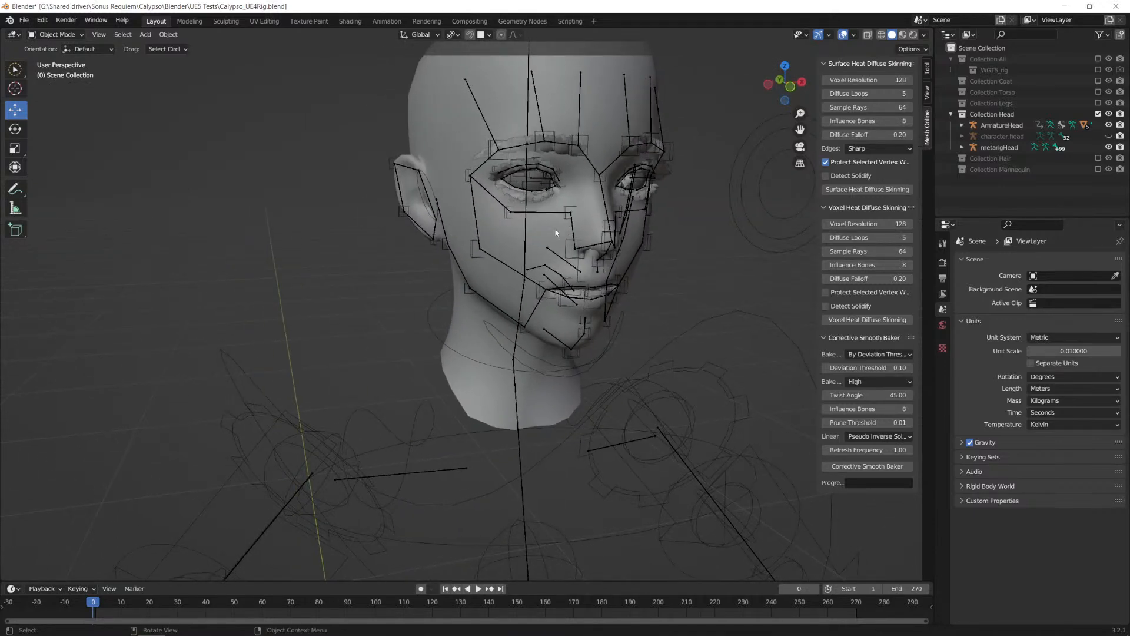
pyautogui.moveTo(559, 231); pyautogui.dragTo(328, 253, button='middle')
pyautogui.moveTo(405, 223); pyautogui.dragTo(434, 162, button='middle')
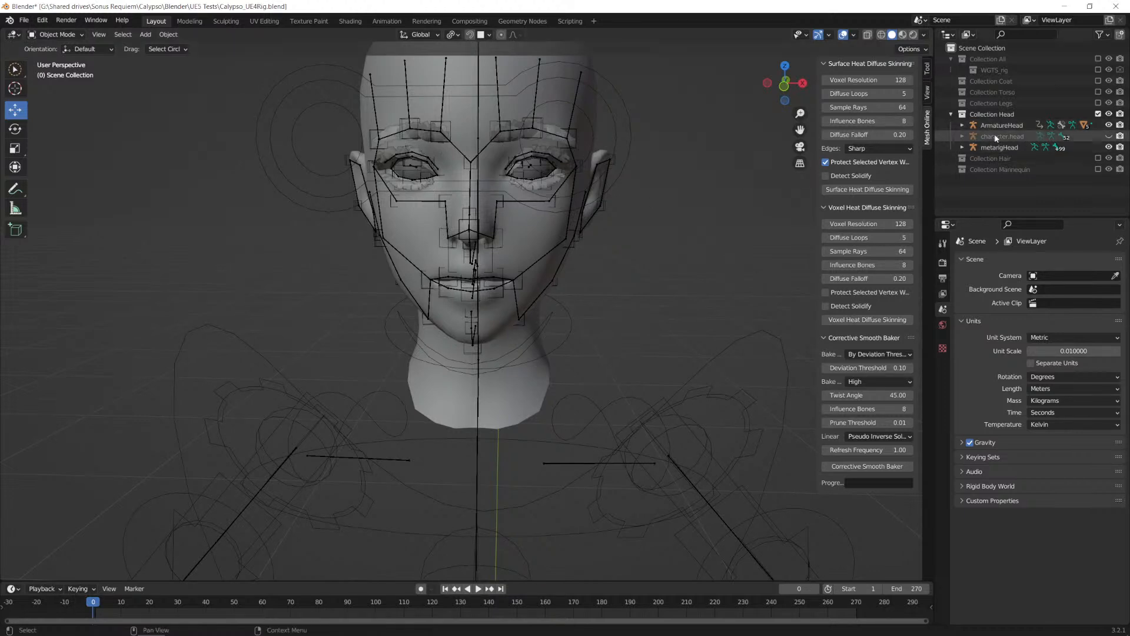
# Step: Hide metarigHead again, select the ArmatureHead control rig and put it in Pose Mode
pyautogui.click(1109, 148)
pyautogui.scroll(1, 544, 185)
pyautogui.scroll(-1, 546, 187)
pyautogui.keyDown('shift'); pyautogui.moveTo(613, 221); pyautogui.dragTo(600, 330, button='middle'); pyautogui.keyUp('shift')
pyautogui.click(496, 257)
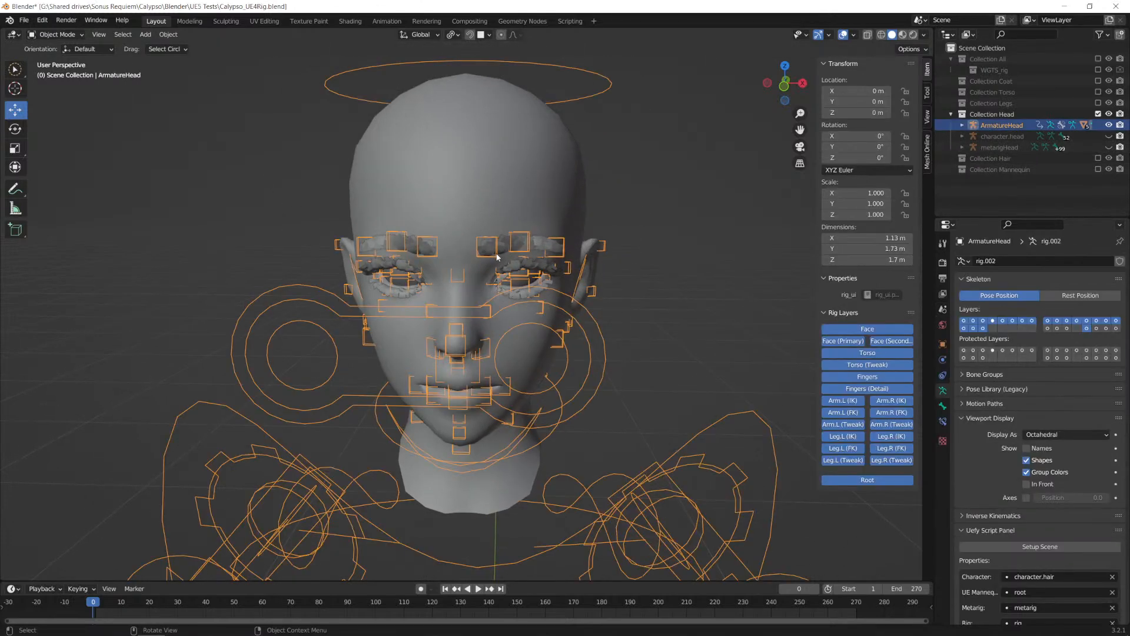
pyautogui.press('Tab')
pyautogui.press('Tab')
pyautogui.click(57, 35)
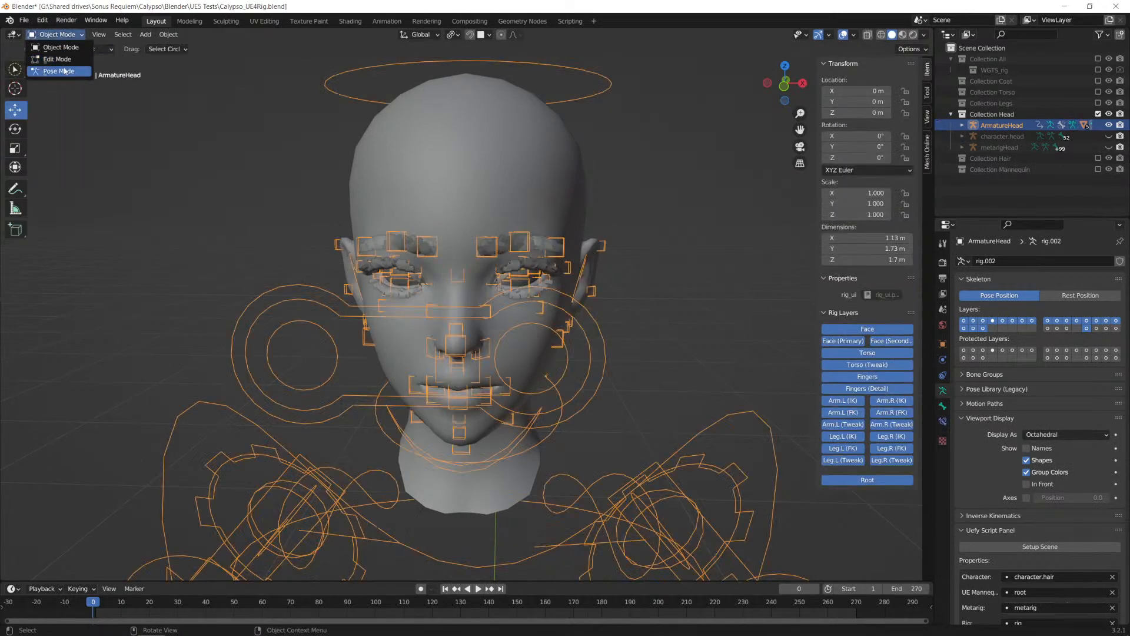
pyautogui.click(65, 71)
# Step: Rotate the jaw_master control about 0.4° around the global X axis, cancelling the initial unconstrained rotation
pyautogui.scroll(1, 594, 261)
pyautogui.moveTo(621, 258); pyautogui.dragTo(478, 292, button='middle')
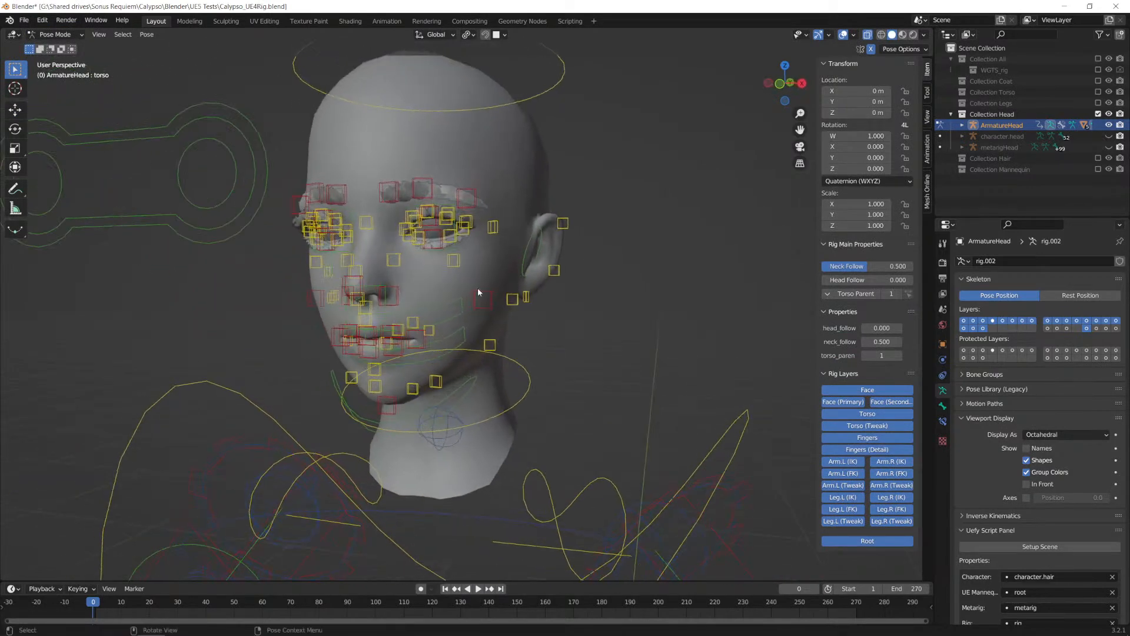
pyautogui.click(462, 380)
pyautogui.press('r')
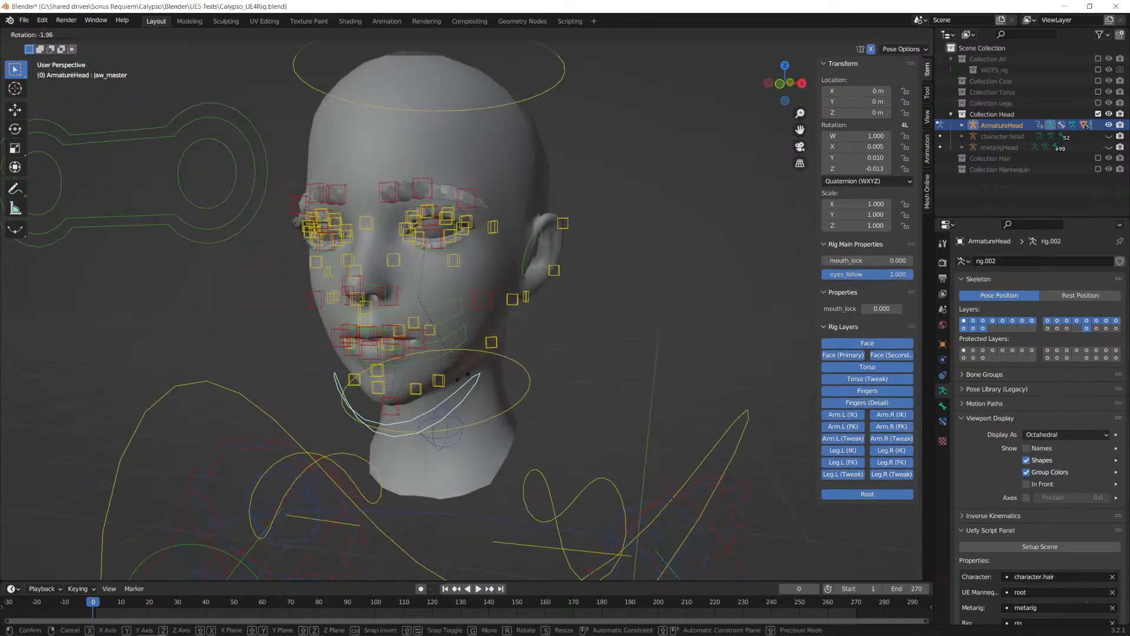
pyautogui.rightClick(417, 403)
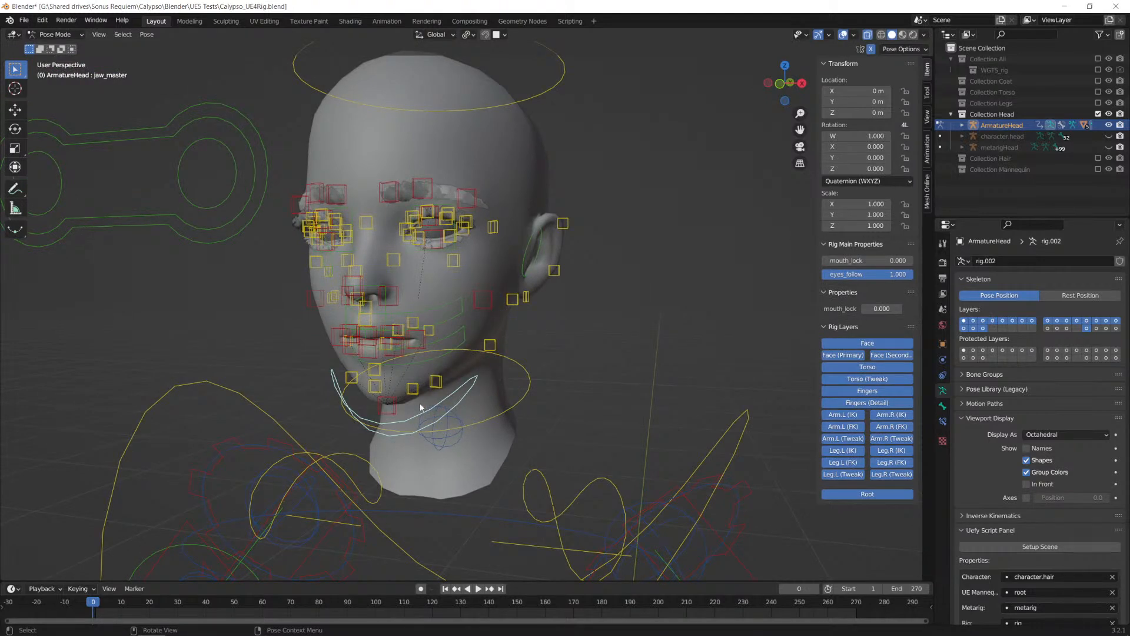
pyautogui.press('r')
pyautogui.press('x')
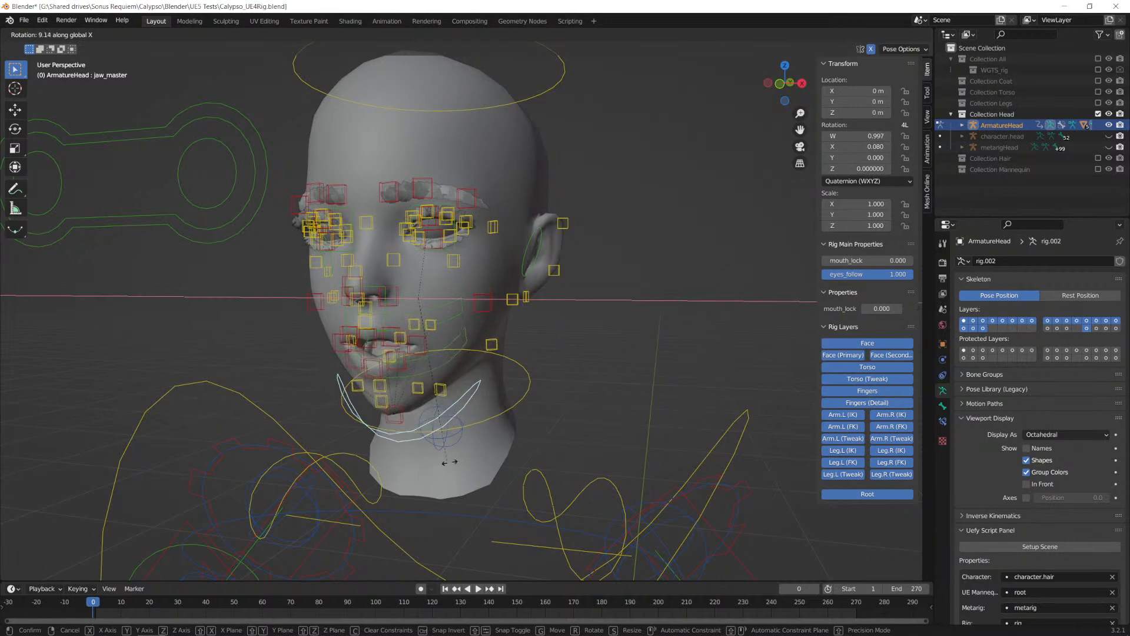
pyautogui.click(422, 433)
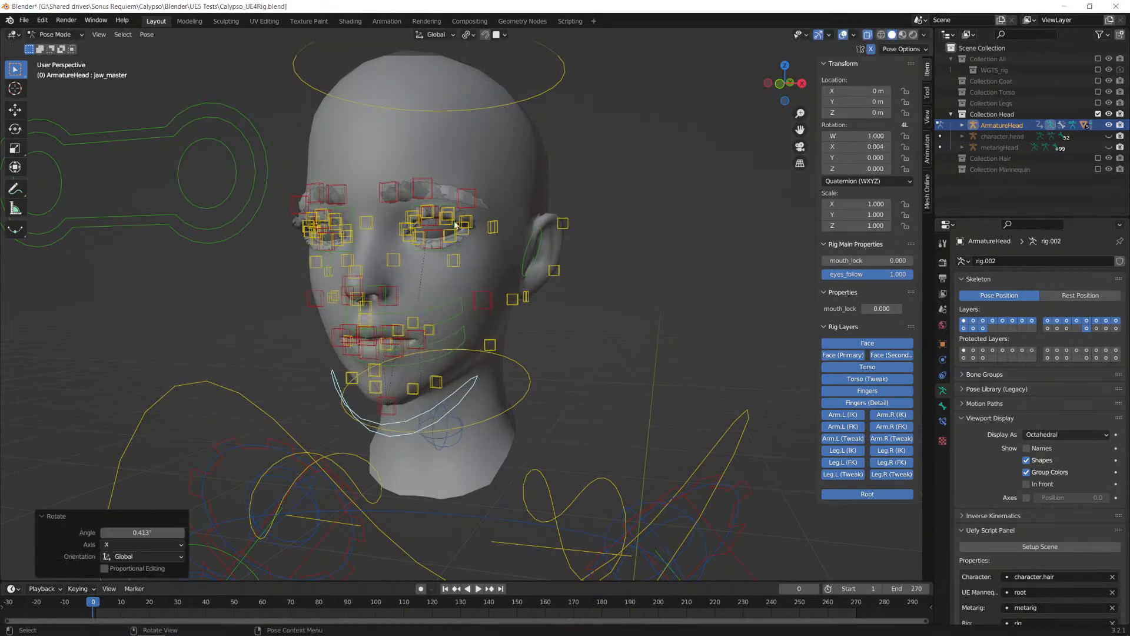
# Step: Try moving the upper eyelid control lid.T.L.002 about 0.011 m down over the eye, inspect the lid, and undo the move
pyautogui.click(435, 231)
pyautogui.press('g')
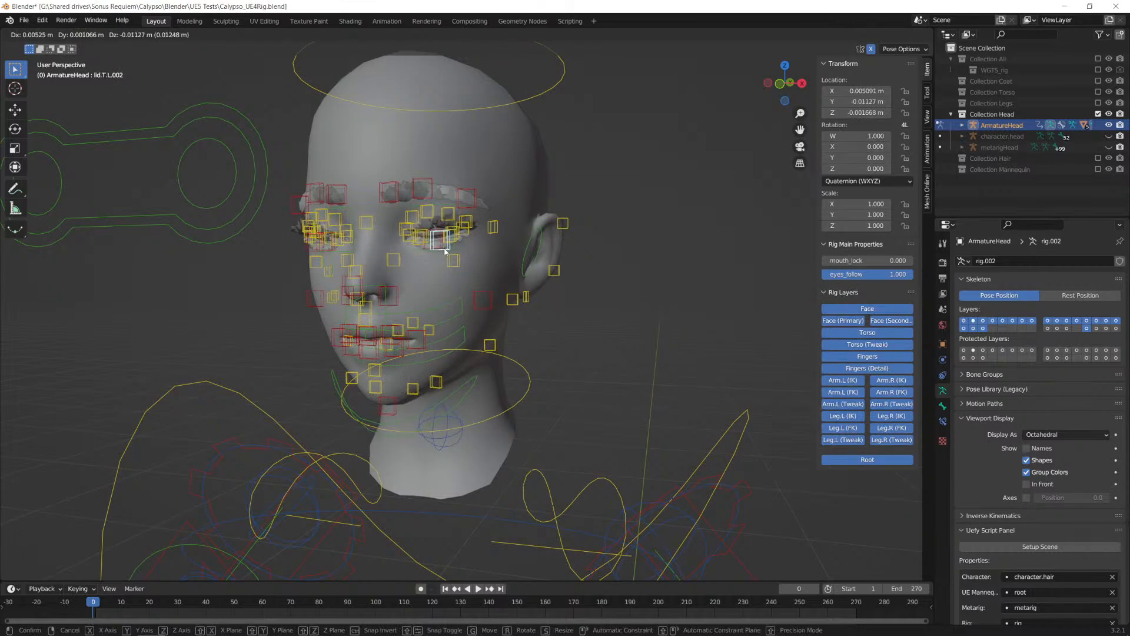
pyautogui.click(465, 217)
pyautogui.scroll(5, 468, 214)
pyautogui.keyDown('shift'); pyautogui.moveTo(477, 211); pyautogui.dragTo(490, 245, button='middle'); pyautogui.keyUp('shift')
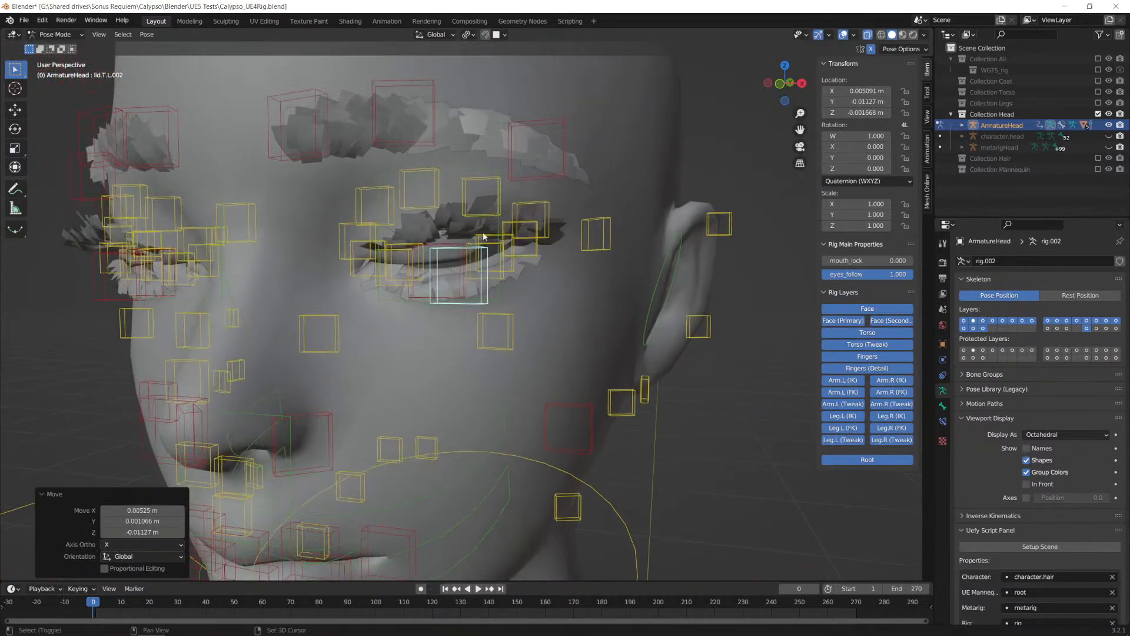
pyautogui.scroll(-5, 500, 278)
pyautogui.hotkey('ctrl', 'z')
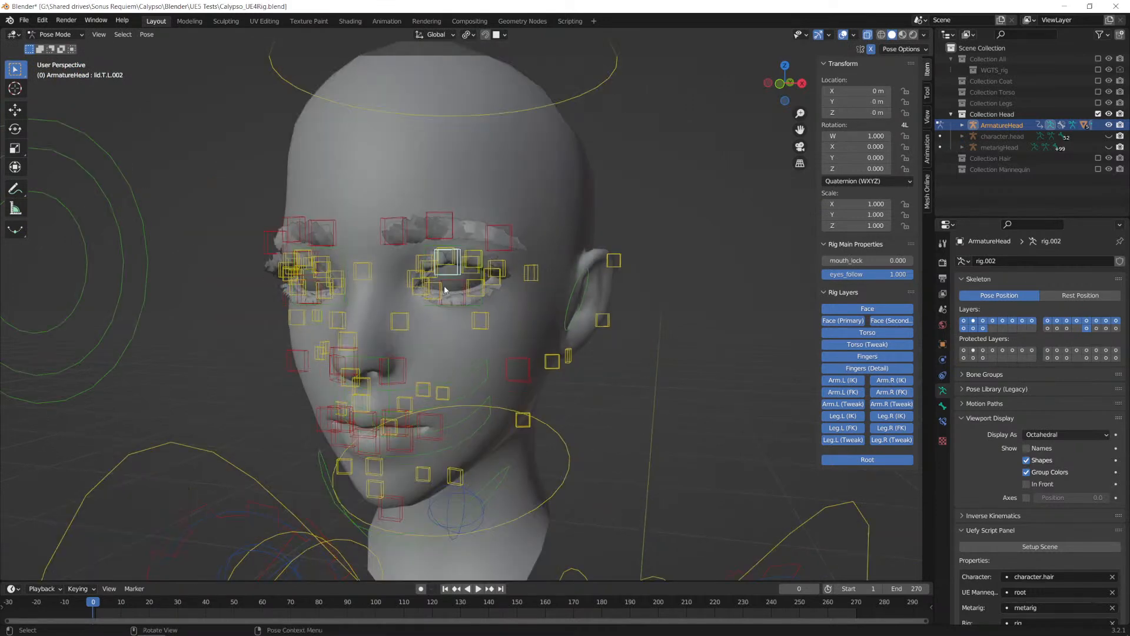
# Step: Raise the eyebrow control brow.T.L.002 by about 0.027 m and include Collection Hair in the view layer again
pyautogui.scroll(-2, 493, 302)
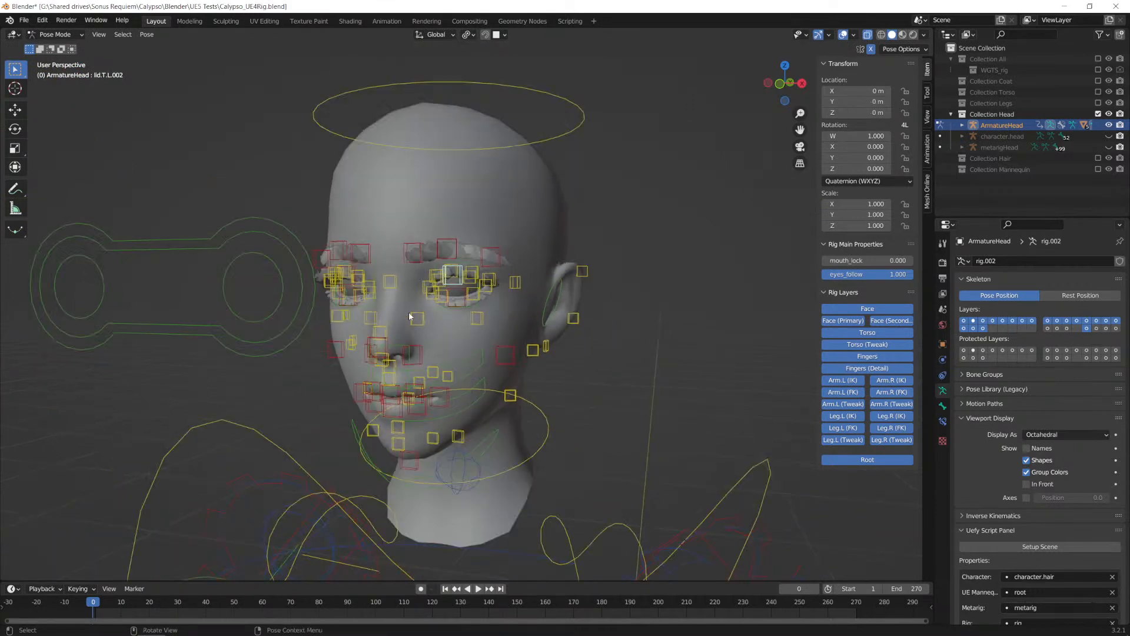
pyautogui.click(452, 252)
pyautogui.press('g')
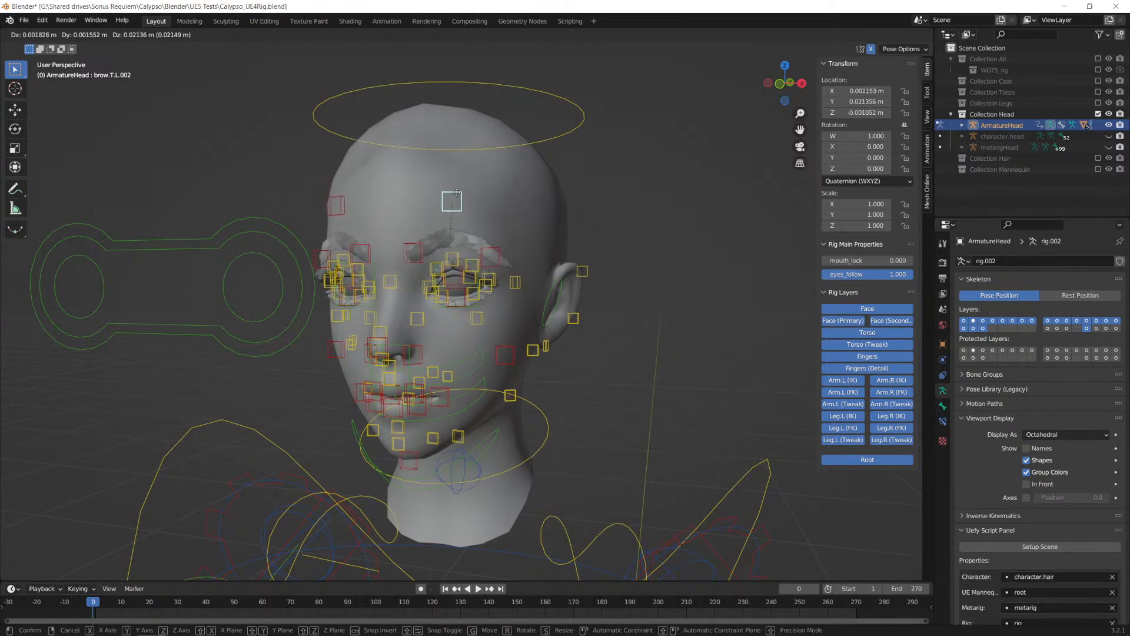
pyautogui.click(452, 189)
pyautogui.click(1098, 158)
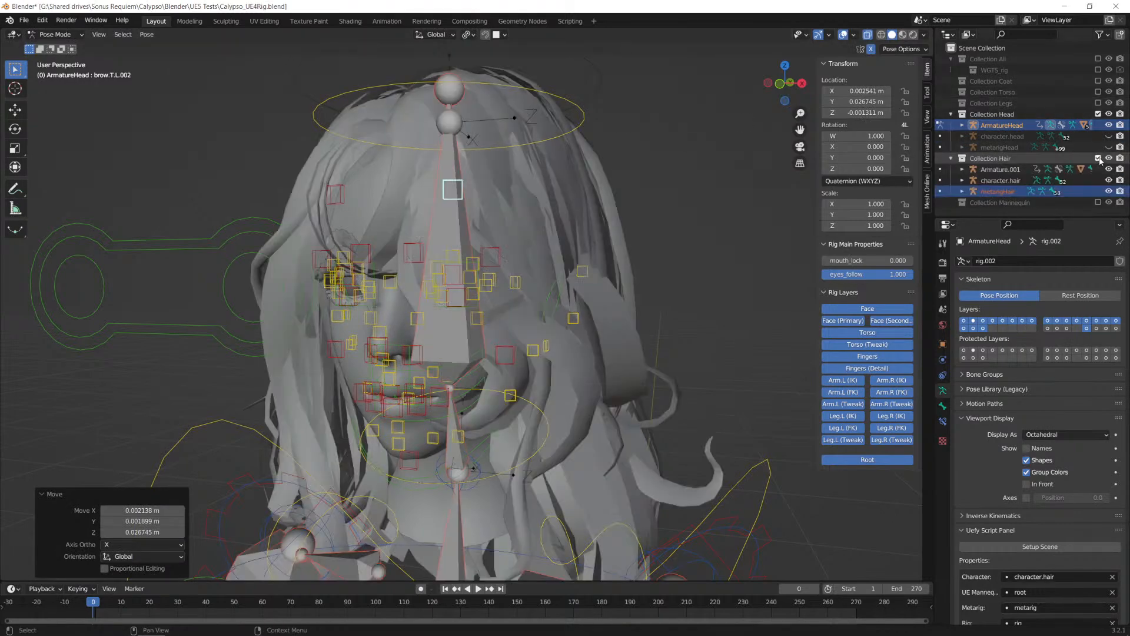
# Step: Exclude Collection Hair, clear the location of brow.T.L.002, and raise the eyebrow control brow.T.L.001 by about 0.014 m
pyautogui.click(1098, 158)
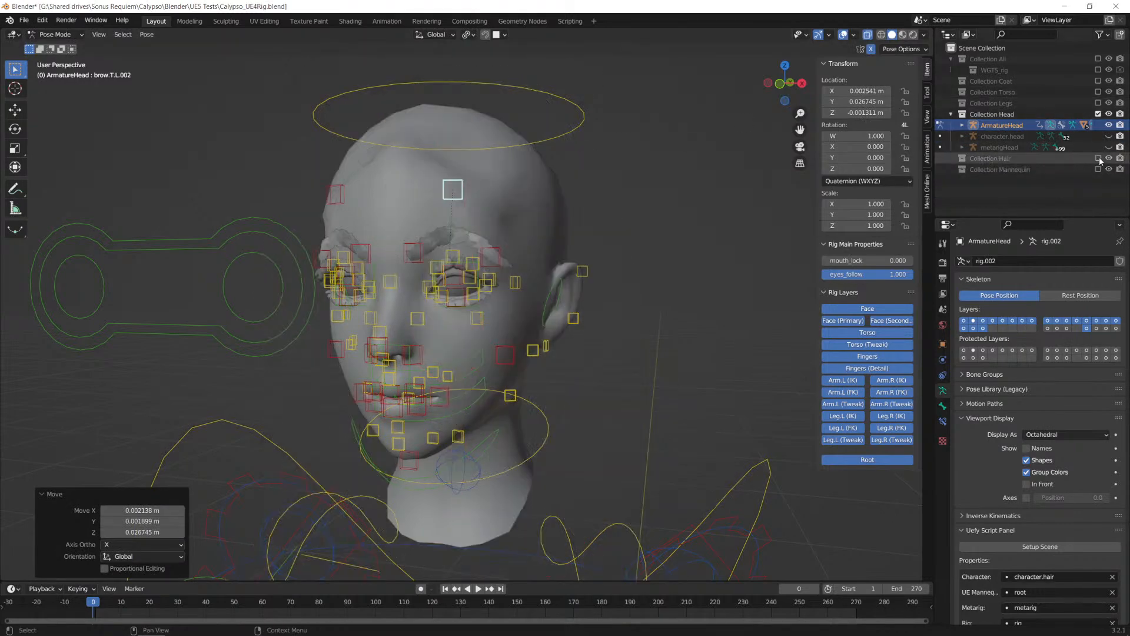
pyautogui.hotkey('alt', 'g')
pyautogui.click(486, 254)
pyautogui.moveTo(487, 255); pyautogui.dragTo(497, 223)
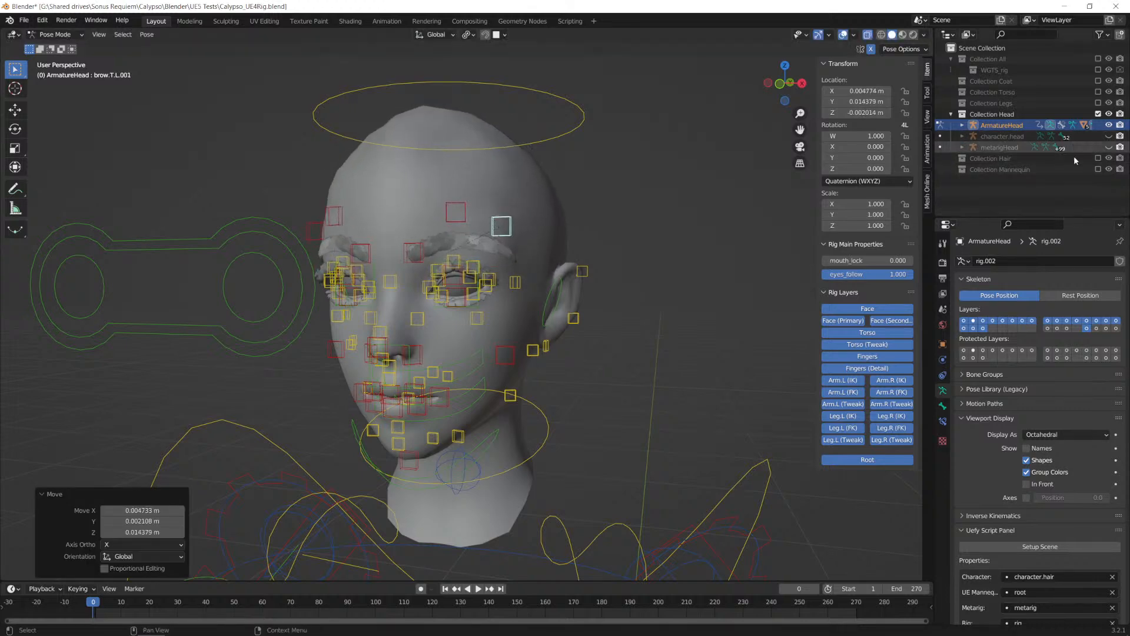
# Step: Include Collection Hair in the view layer again and hide character.hair and metarigHair in the viewport
pyautogui.click(1098, 158)
pyautogui.moveTo(488, 277); pyautogui.dragTo(522, 265, button='middle')
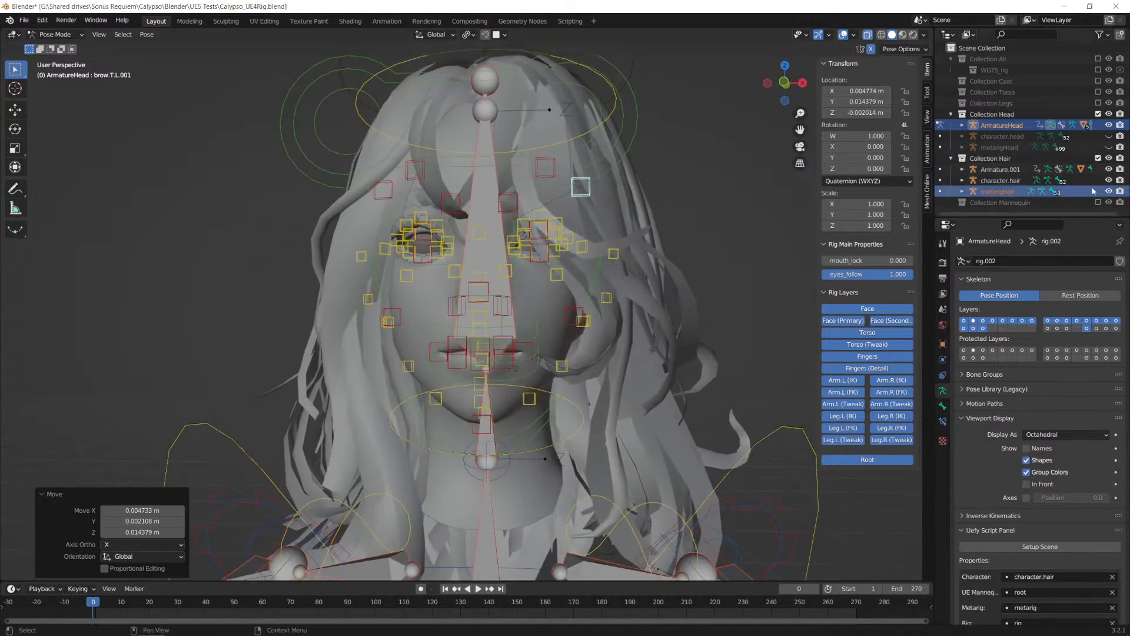
pyautogui.click(1109, 181)
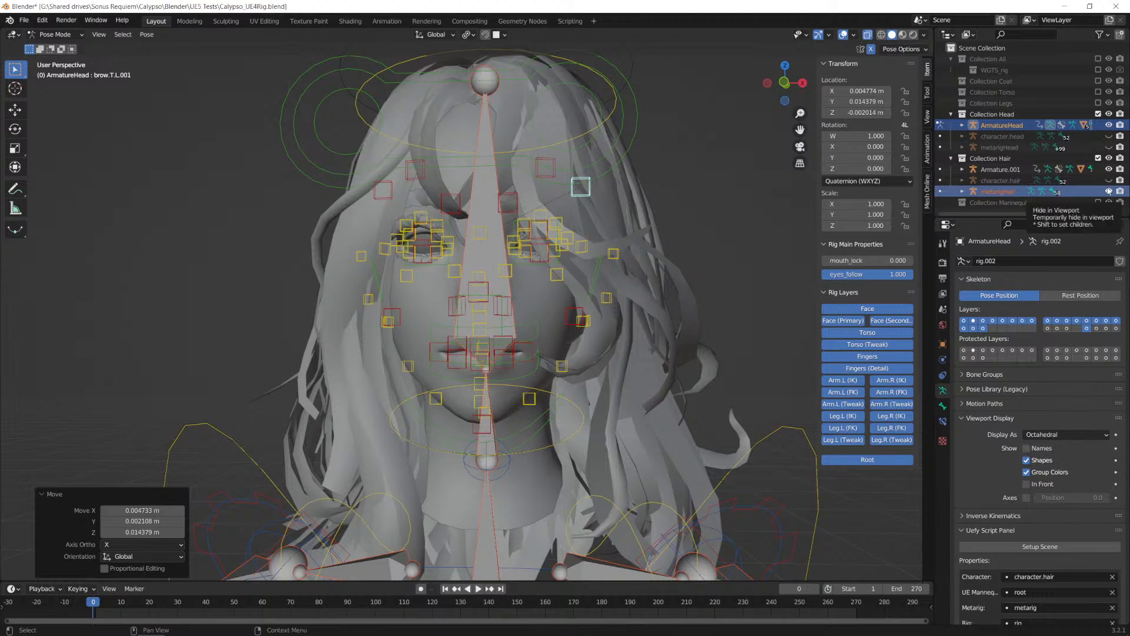
pyautogui.click(1108, 191)
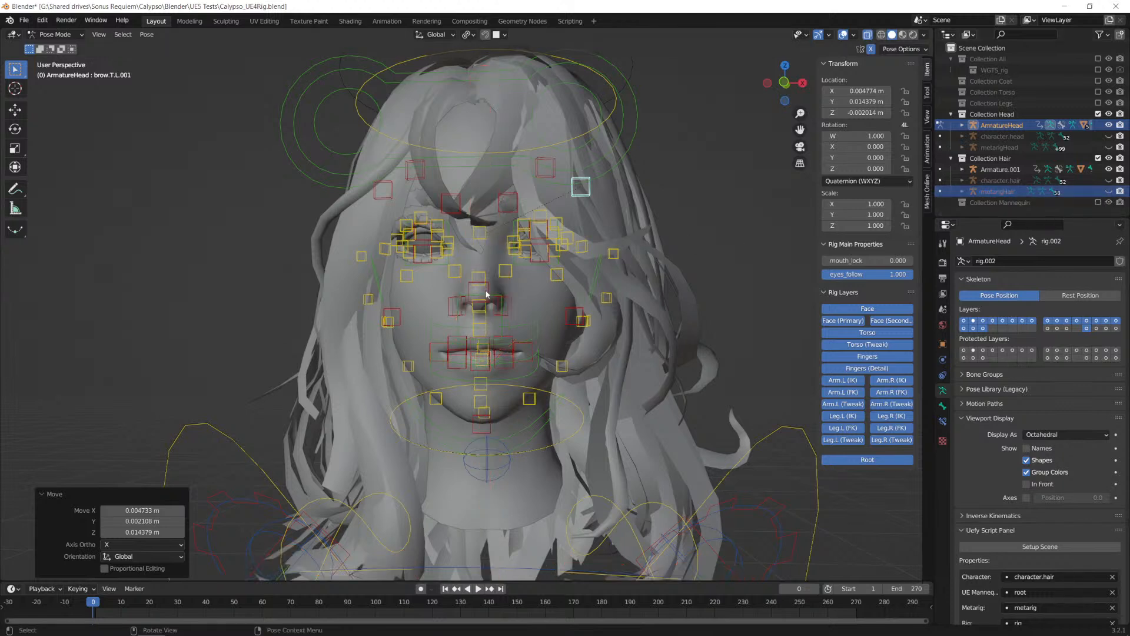
# Step: Move the nose control nose.002 up by about 0.006 m
pyautogui.click(484, 294)
pyautogui.press('g')
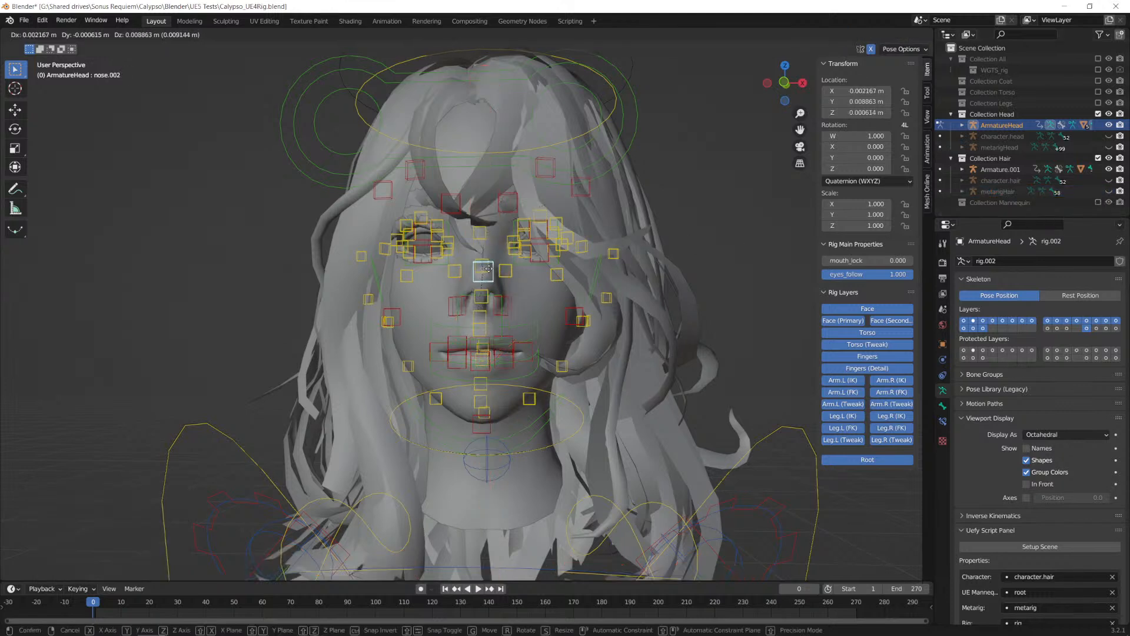
pyautogui.click(484, 278)
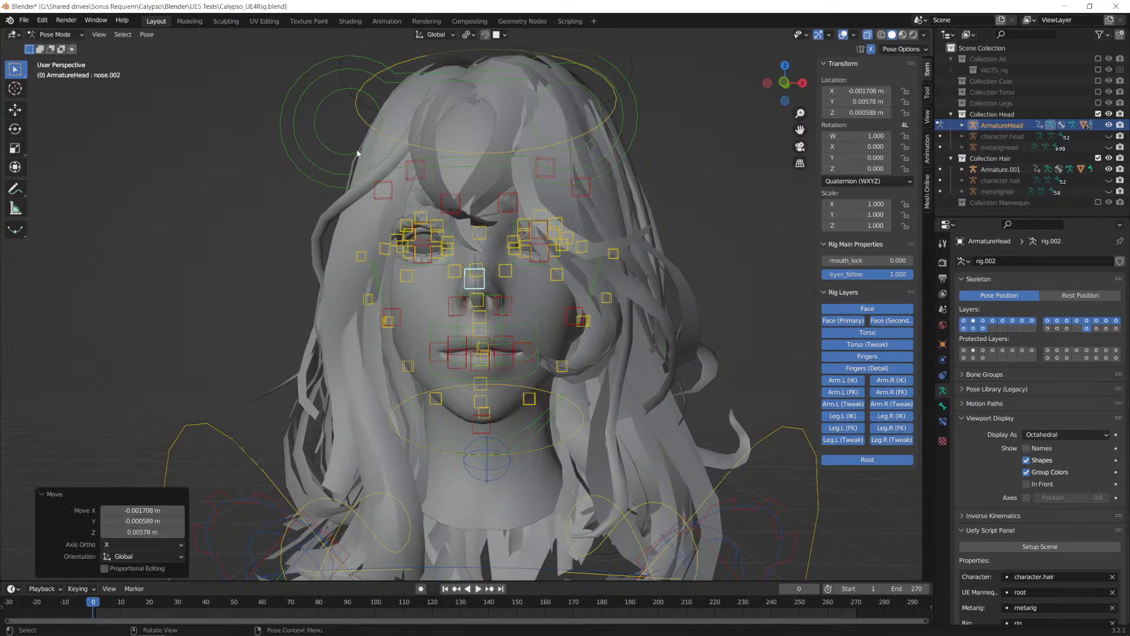
# Step: Try moving the eyes control about 0.031 m down across the face, and cancel the move
pyautogui.click(392, 162)
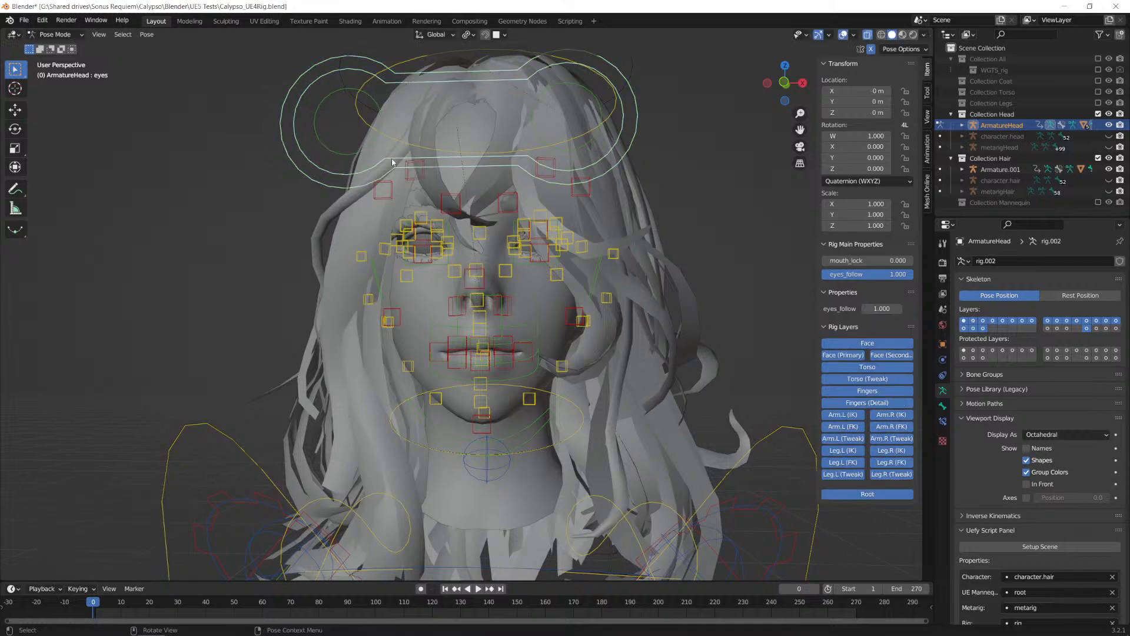
pyautogui.press('g')
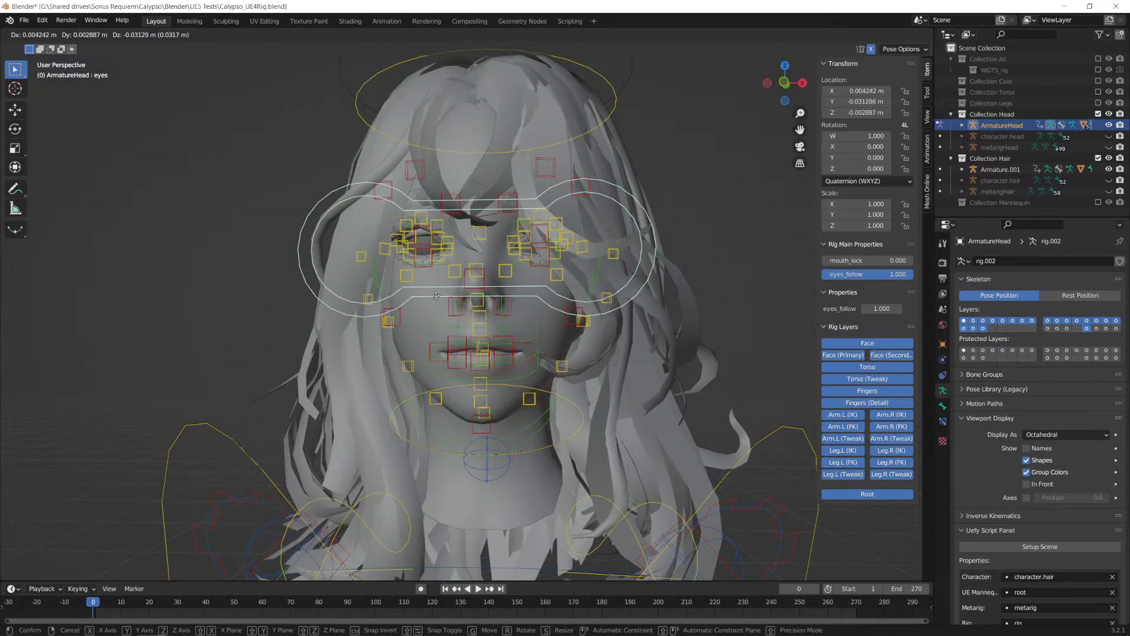
pyautogui.press('Escape')
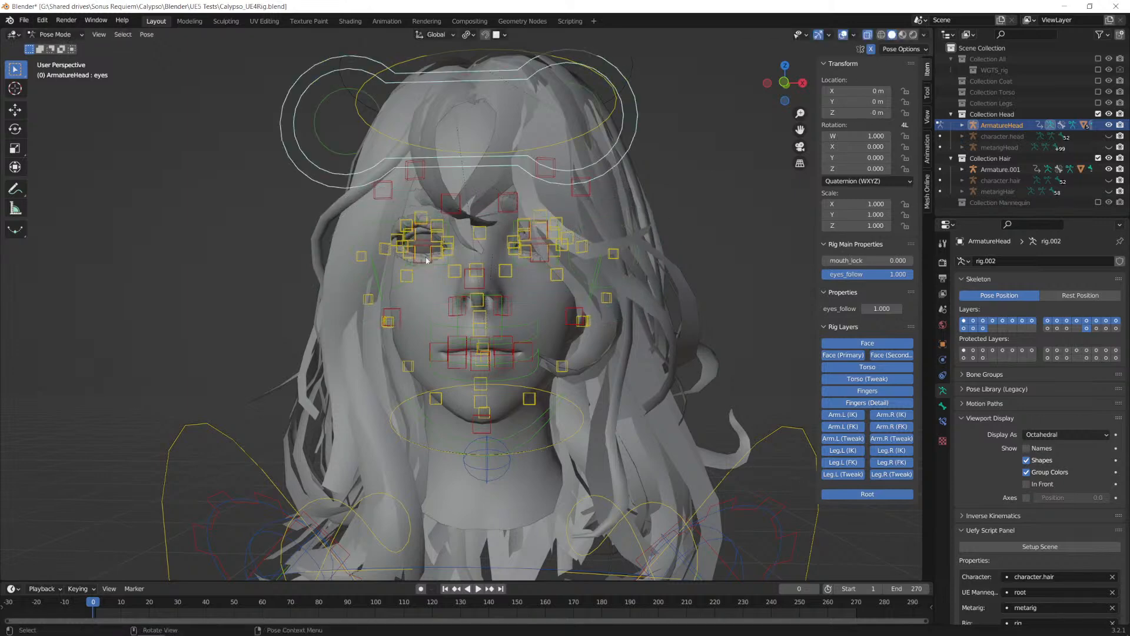
# Step: Select all bones of the ArmatureHead rig and clear all their pose transforms
pyautogui.scroll(-3, 588, 406)
pyautogui.press('a')
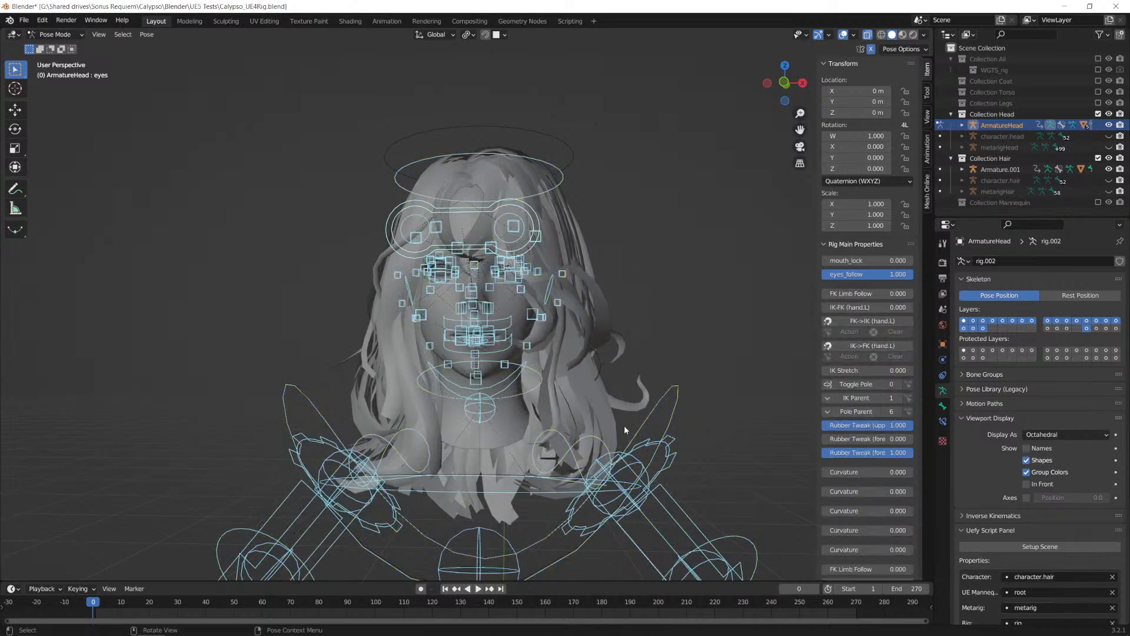
pyautogui.click(146, 35)
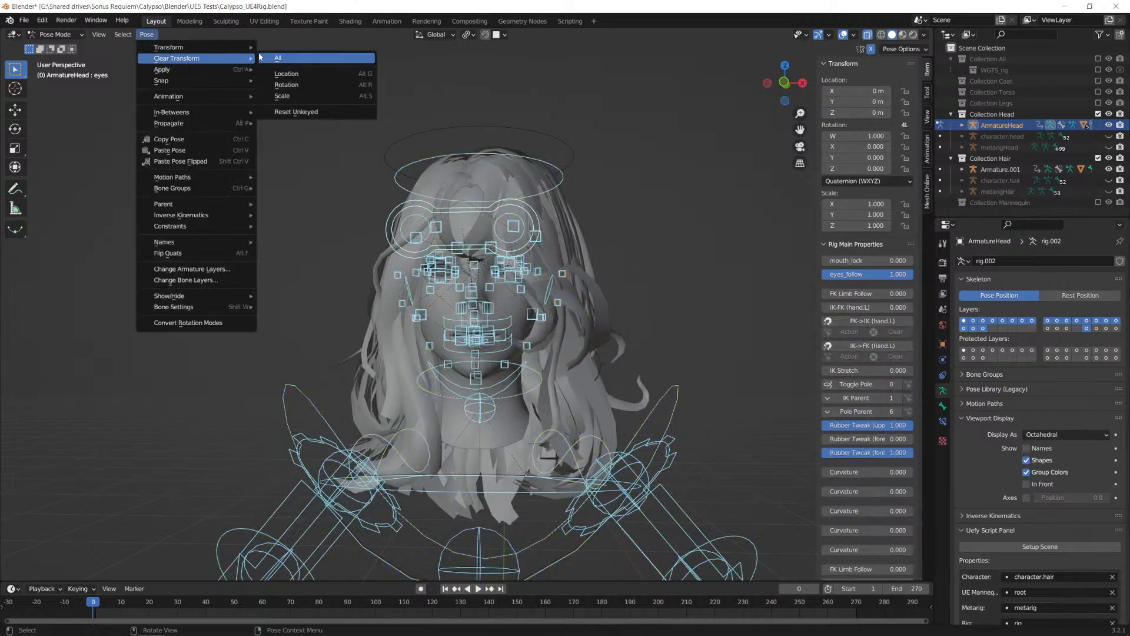
pyautogui.click(261, 58)
# Step: Examine the head and hair with the control rig from a close-up of the face out to the full body
pyautogui.scroll(2, 591, 249)
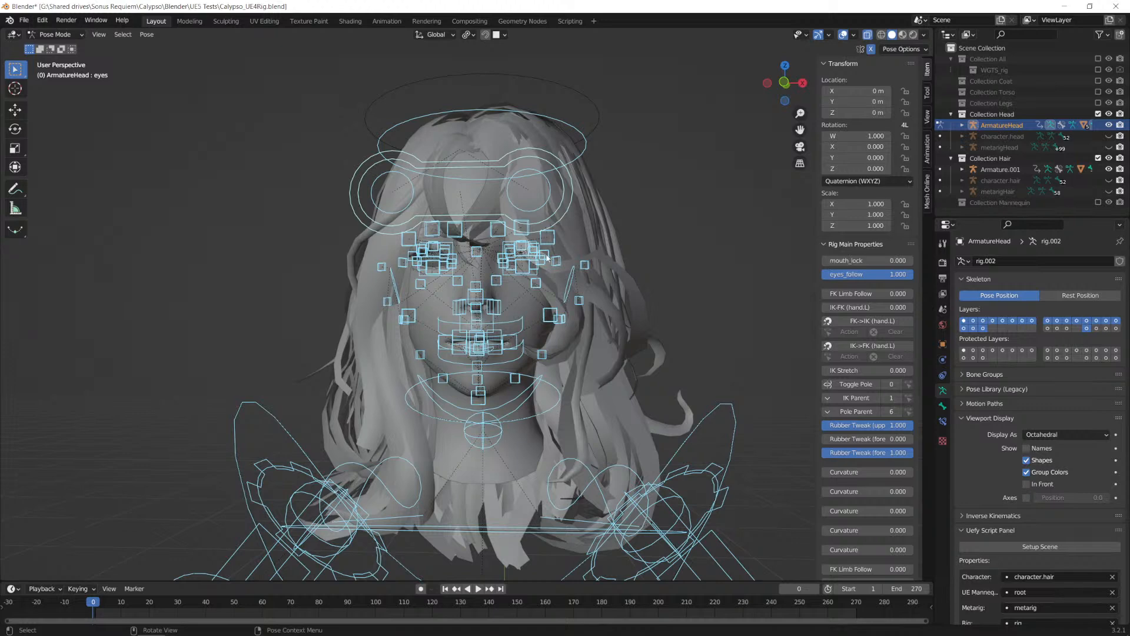
pyautogui.scroll(-2, 517, 252)
pyautogui.scroll(2, 517, 252)
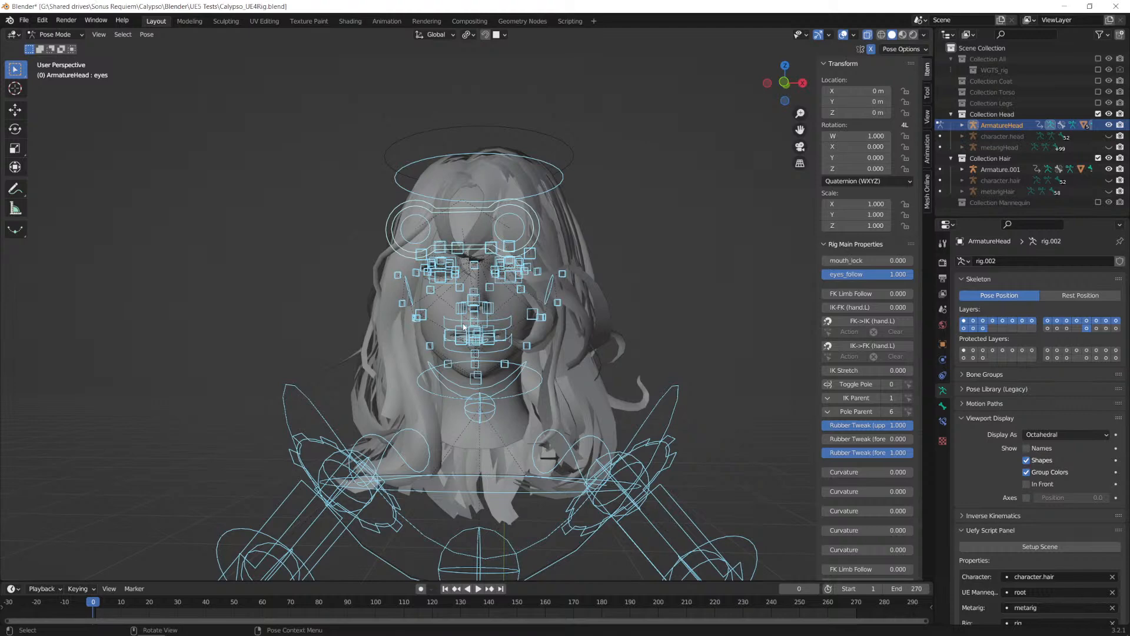
pyautogui.moveTo(616, 224); pyautogui.dragTo(591, 228, button='middle')
pyautogui.scroll(-5, 591, 229)
pyautogui.scroll(2, 591, 232)
pyautogui.keyDown('shift'); pyautogui.moveTo(574, 347); pyautogui.dragTo(532, 110, button='middle'); pyautogui.keyUp('shift')
pyautogui.scroll(-5, 533, 118)
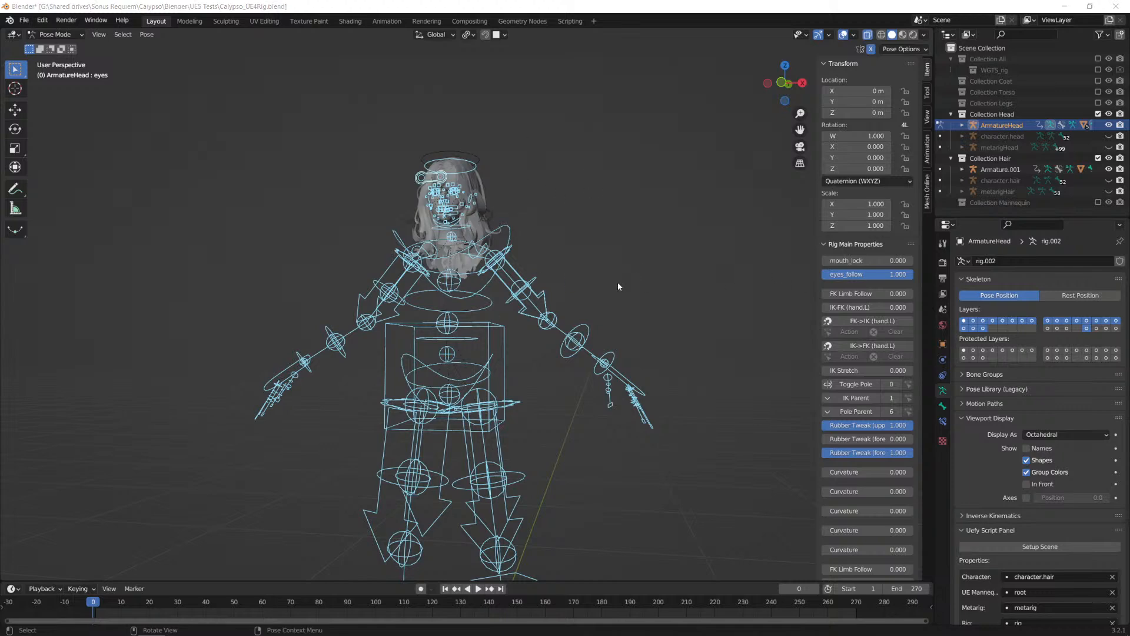
# Step: Switch to Firefox and show the YouTube tutorial "Rigging a character for Unreal Engine with Blender, Rigify and Uefy 2"
pyautogui.hotkey('alt', 'Tab')
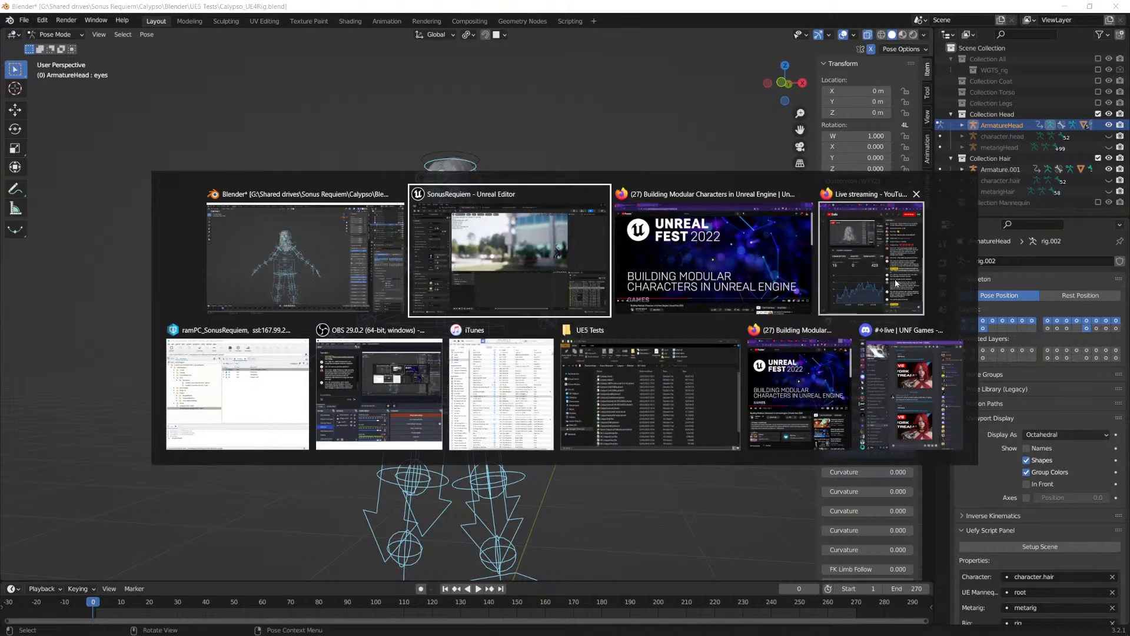
pyautogui.press('Escape')
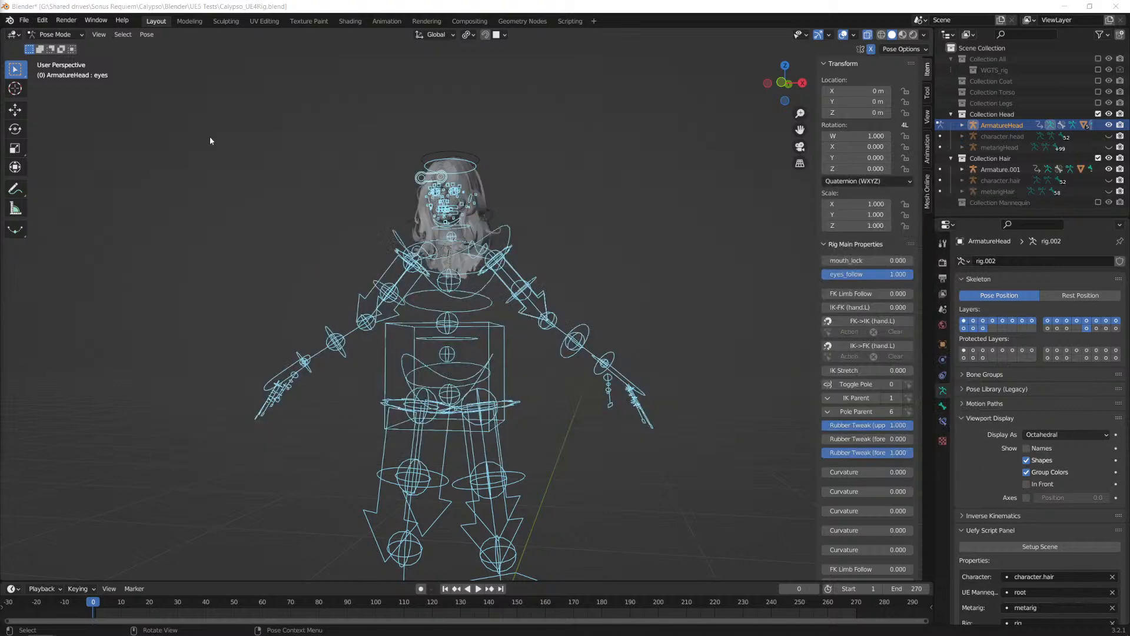
pyautogui.hotkey('alt', 'Tab')
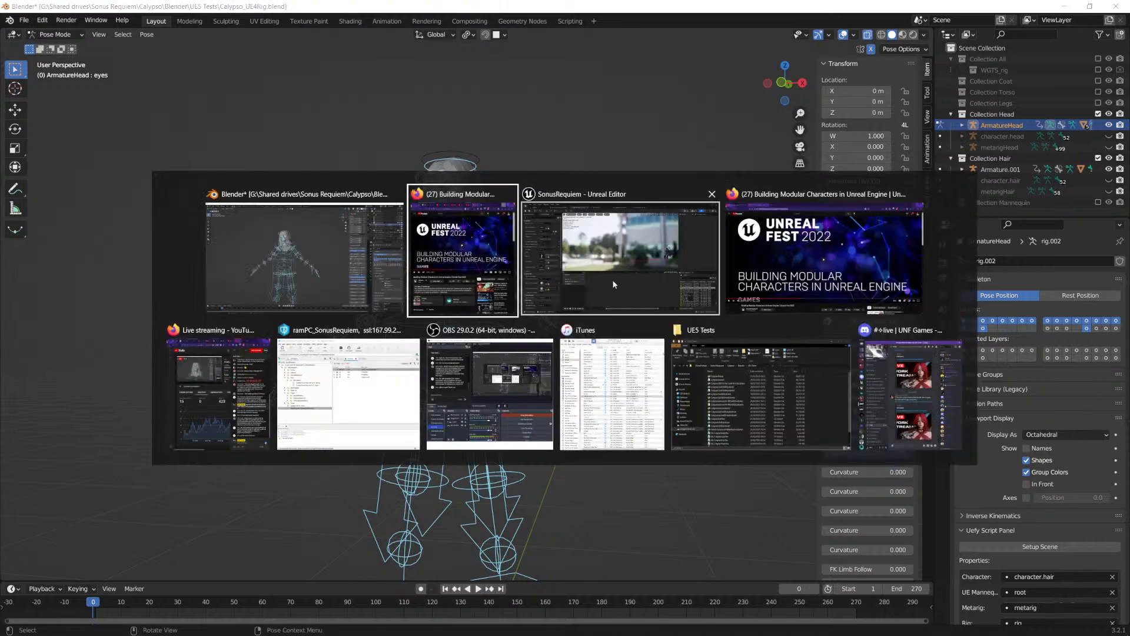
pyautogui.click(859, 259)
pyautogui.click(58, 12)
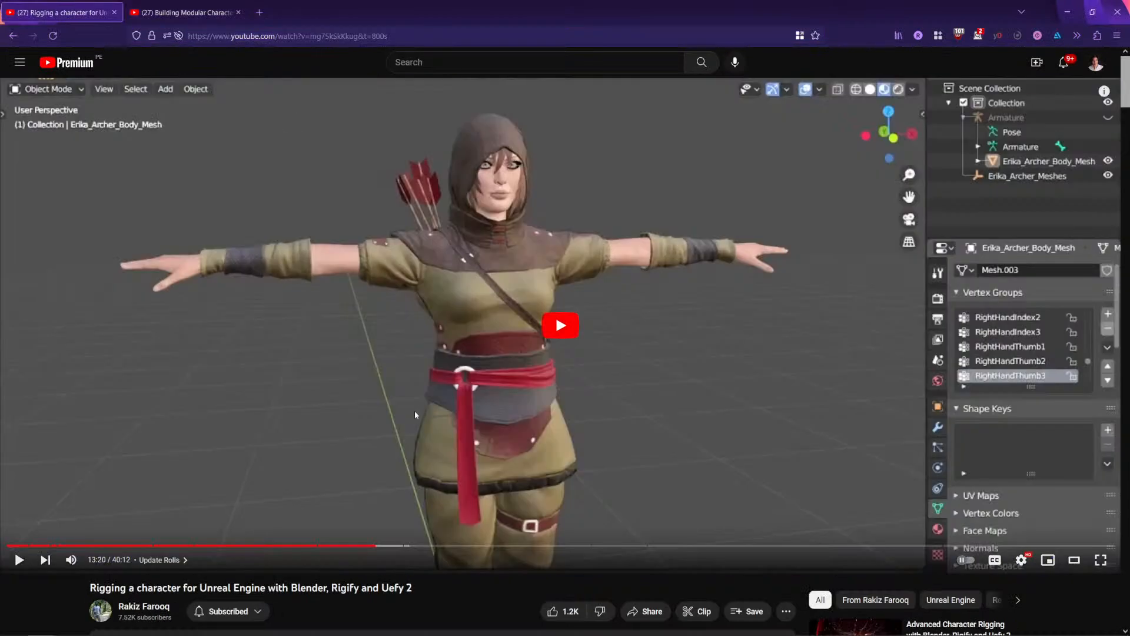
pyautogui.scroll(-4, 365, 400)
pyautogui.click(195, 392)
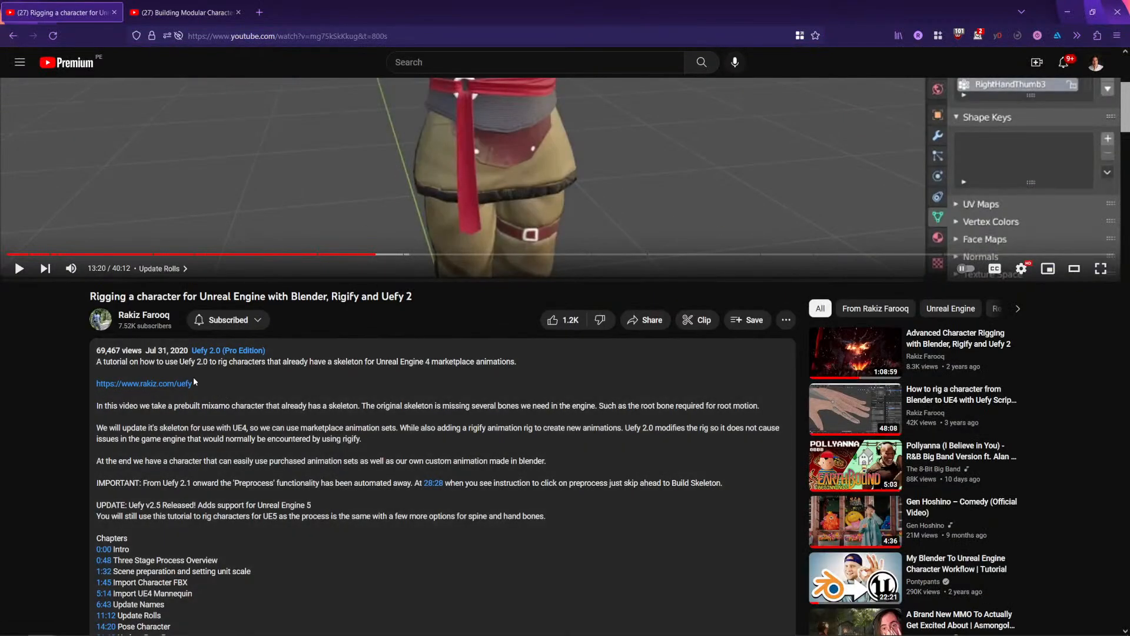
pyautogui.moveTo(194, 383); pyautogui.dragTo(95, 384)
pyautogui.hotkey('alt', 'Tab')
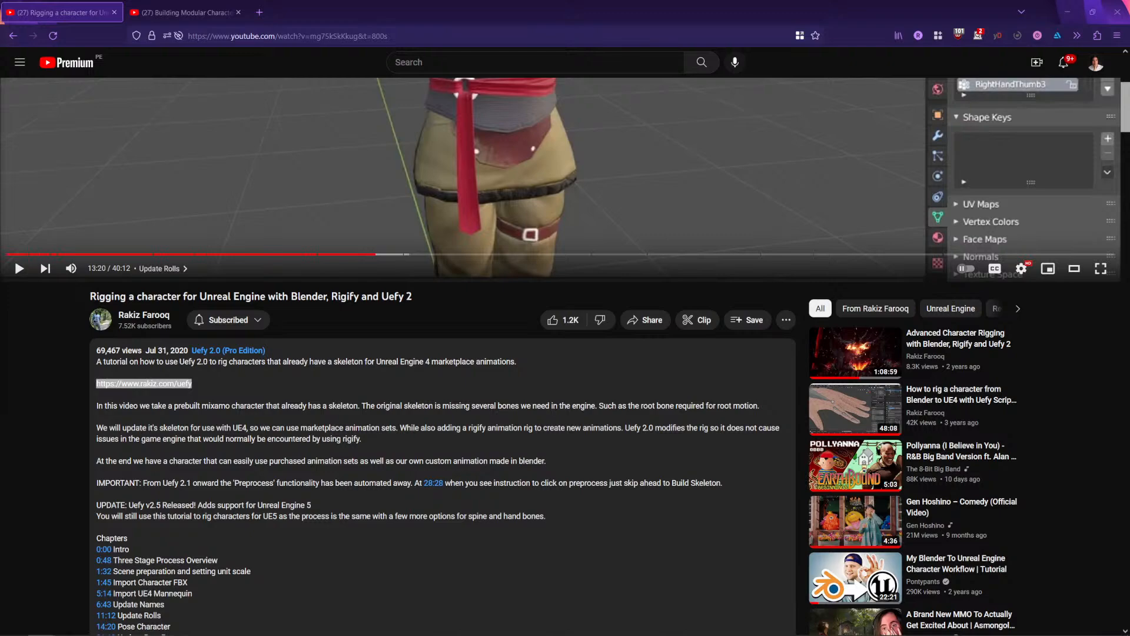
pyautogui.scroll(5, 818, 285)
# Step: Switch back to Blender and exclude Collection Head and Collection Hair from the view layer
pyautogui.hotkey('alt', 'Tab')
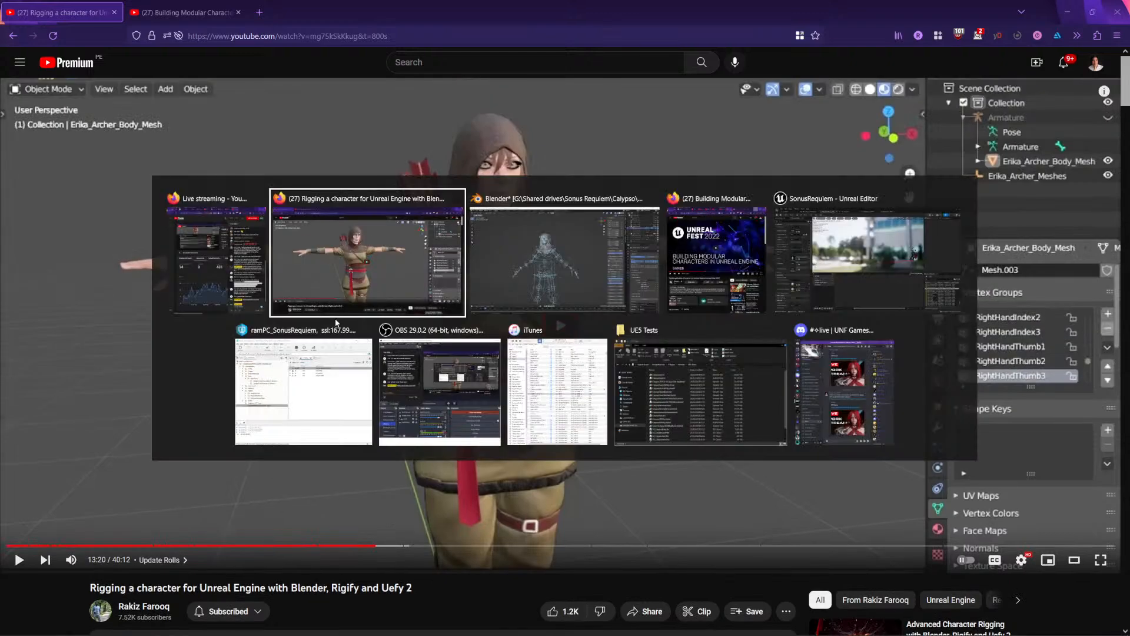
pyautogui.click(620, 259)
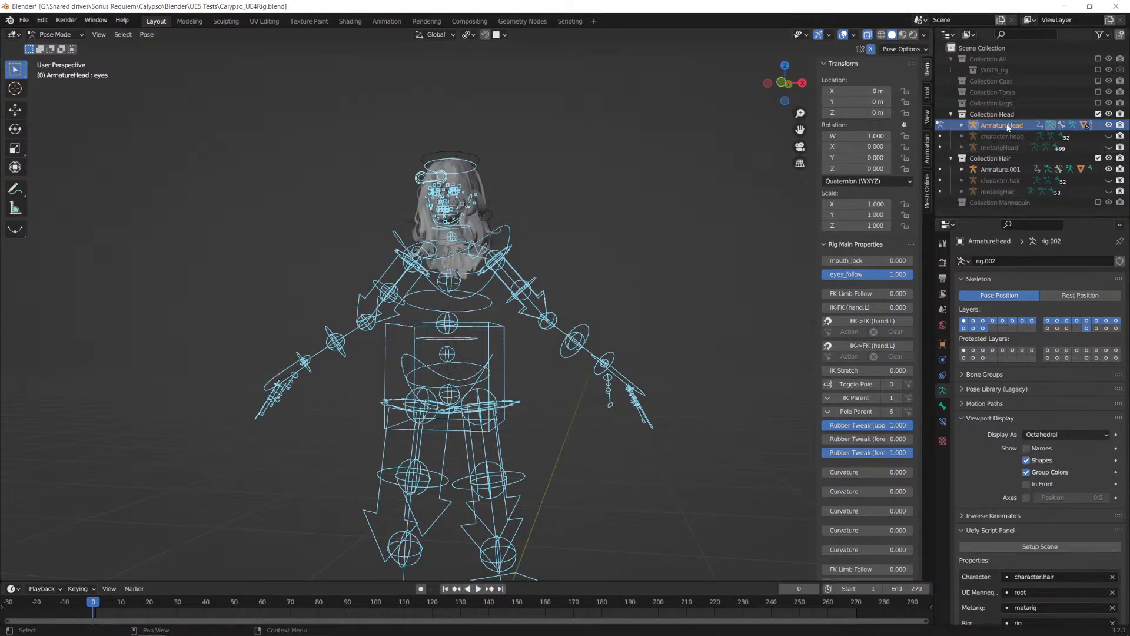
pyautogui.click(1098, 114)
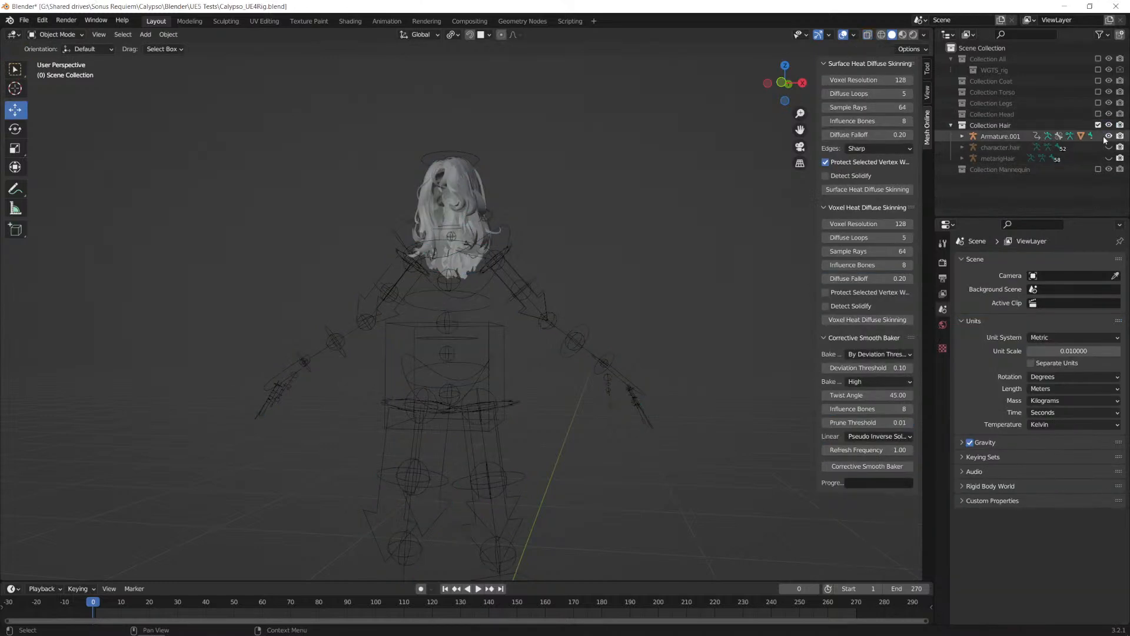
pyautogui.click(1099, 125)
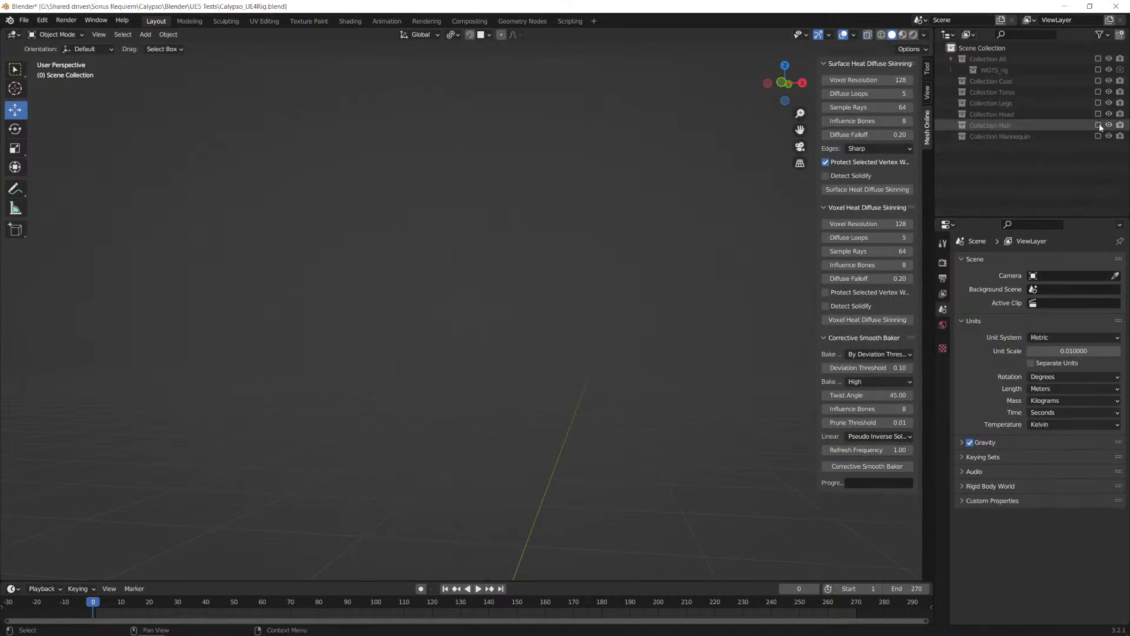
# Step: Include Collection Torso and Collection Mannequin in the view layer and compare both in front orthographic view
pyautogui.click(1098, 92)
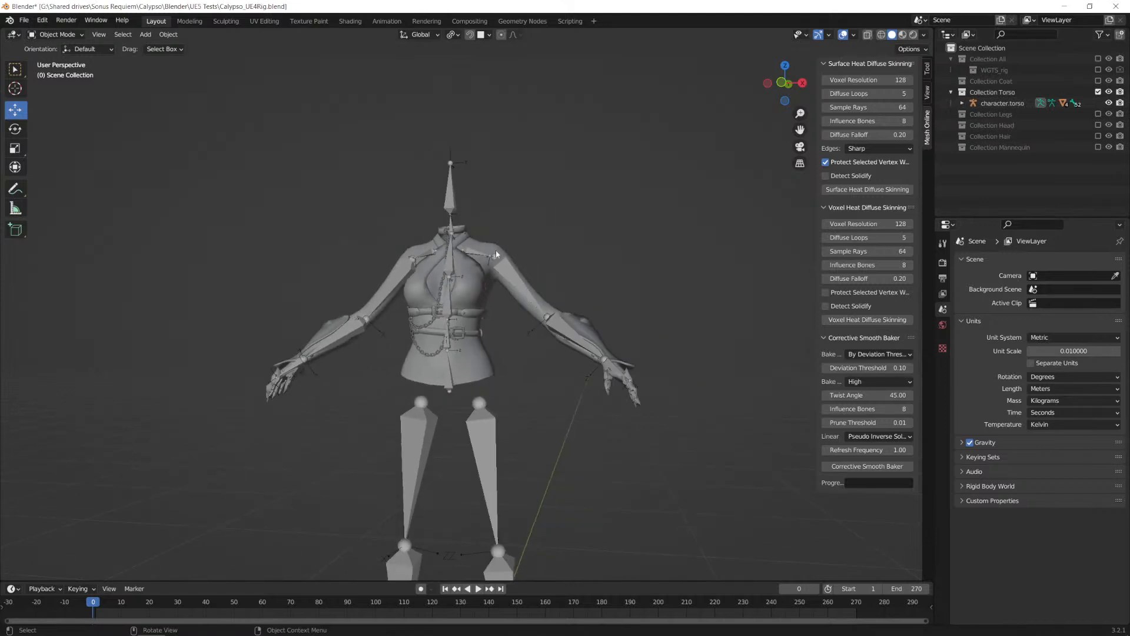
pyautogui.scroll(-2, 467, 254)
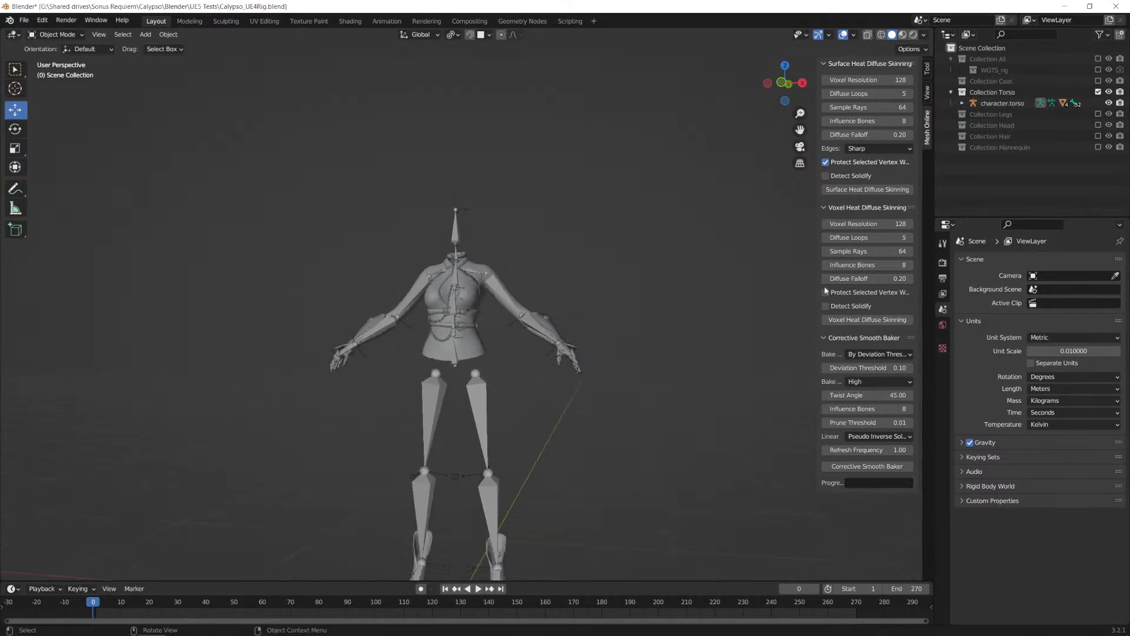
pyautogui.click(1098, 147)
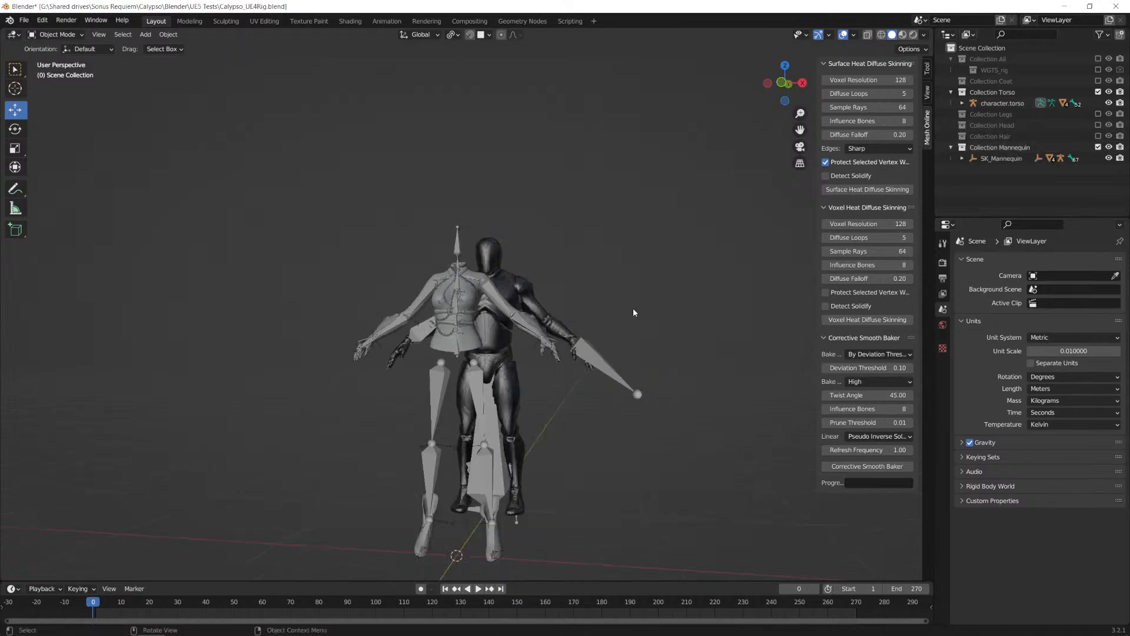
pyautogui.moveTo(549, 366)
pyautogui.keyDown('alt'); pyautogui.mouseDown(button='middle')
pyautogui.moveTo(570, 366)
pyautogui.moveTo(555, 369)
pyautogui.mouseUp(button='middle'); pyautogui.keyUp('alt')
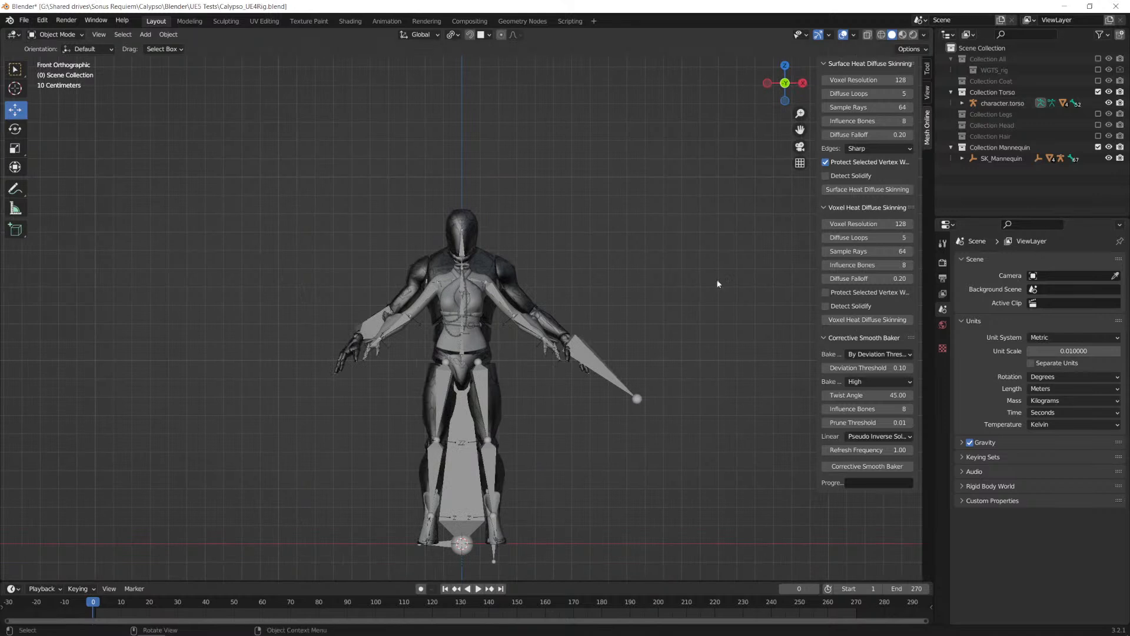
# Step: Open the recent file Calypso.blend, saving the changes to Calypso_UE4Rig.blend, and look over the torso and mannequin
pyautogui.click(23, 21)
pyautogui.moveTo(64, 54)
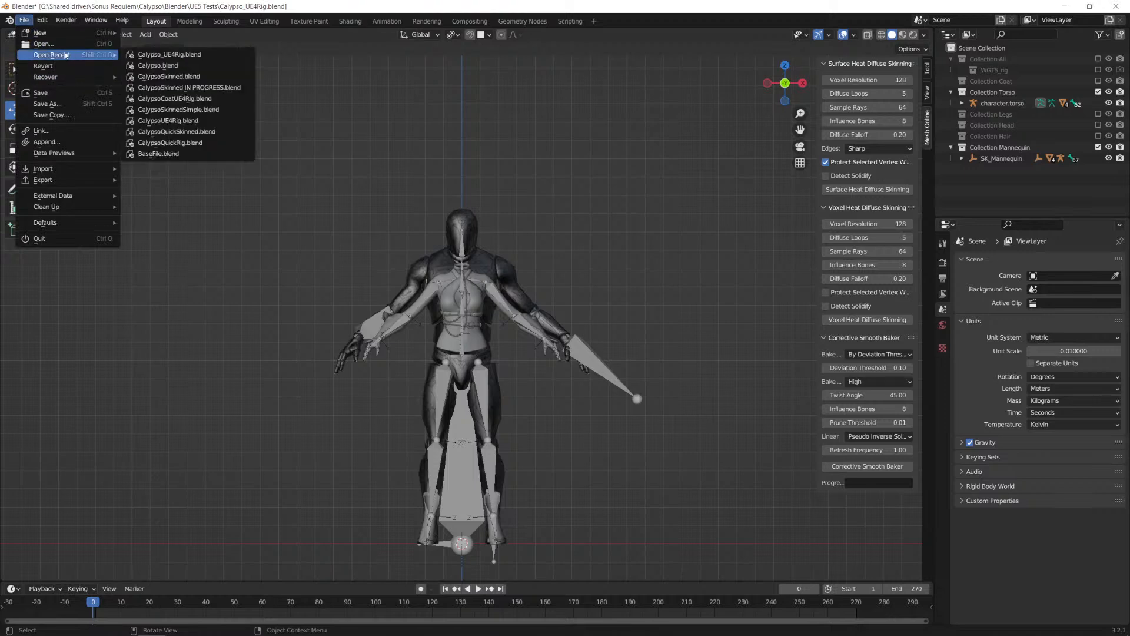
pyautogui.click(175, 68)
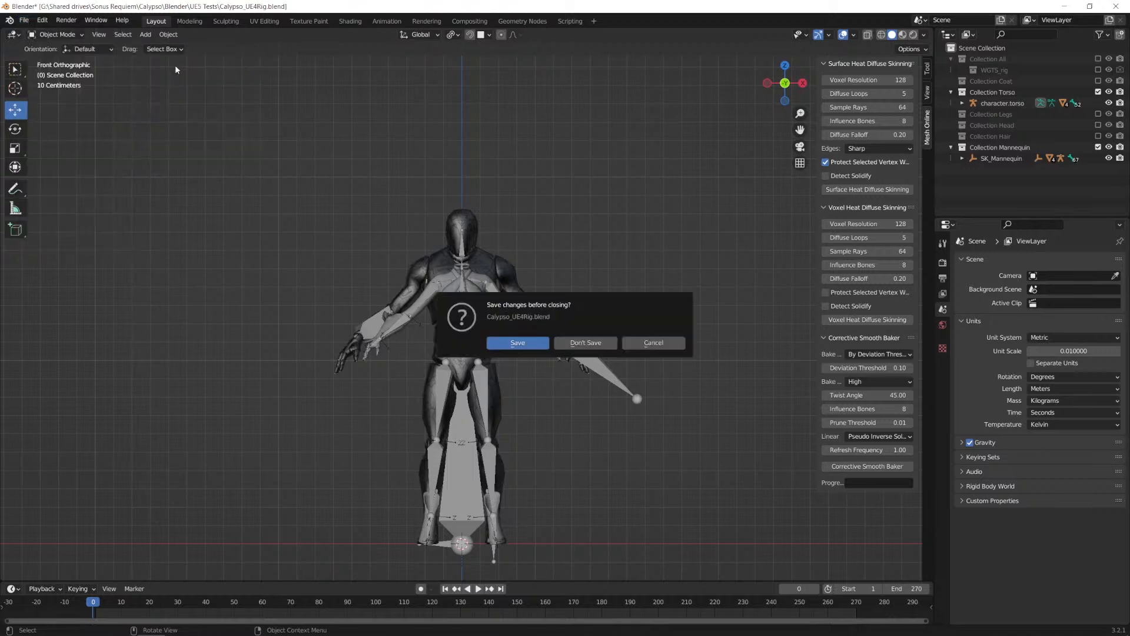
pyautogui.click(524, 343)
pyautogui.moveTo(490, 215); pyautogui.dragTo(510, 289, button='middle')
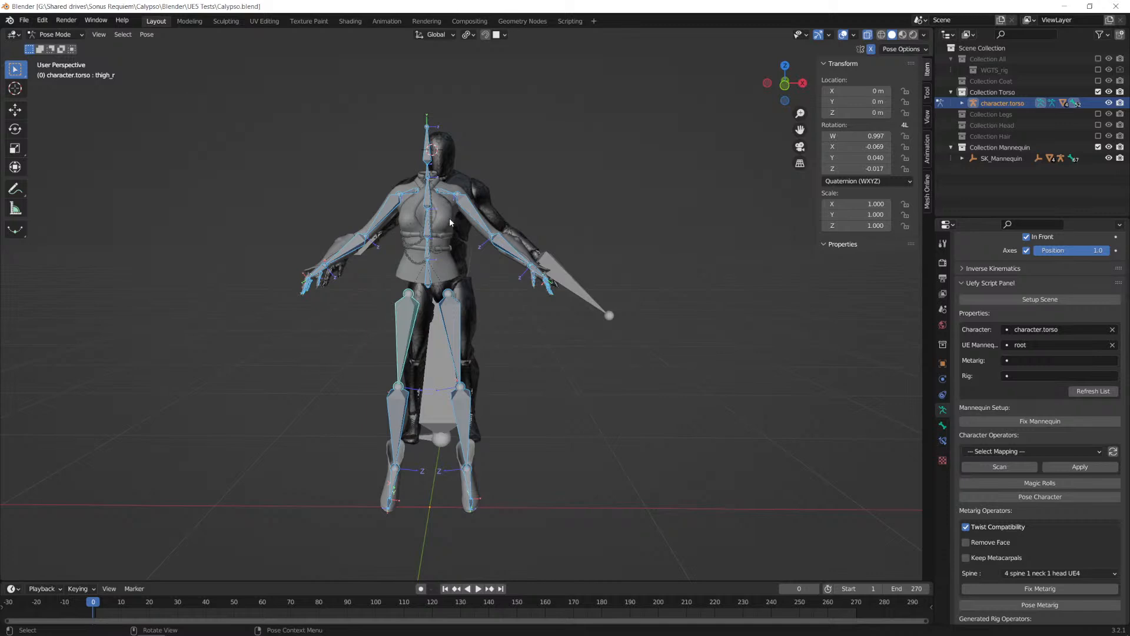
pyautogui.moveTo(406, 217); pyautogui.dragTo(461, 247, button='middle')
# Step: Glance at the tutorial video in Firefox, return to Blender, select the bone thigh_l, and compare the torso skeleton with the mannequin from the front
pyautogui.hotkey('alt', 'Tab')
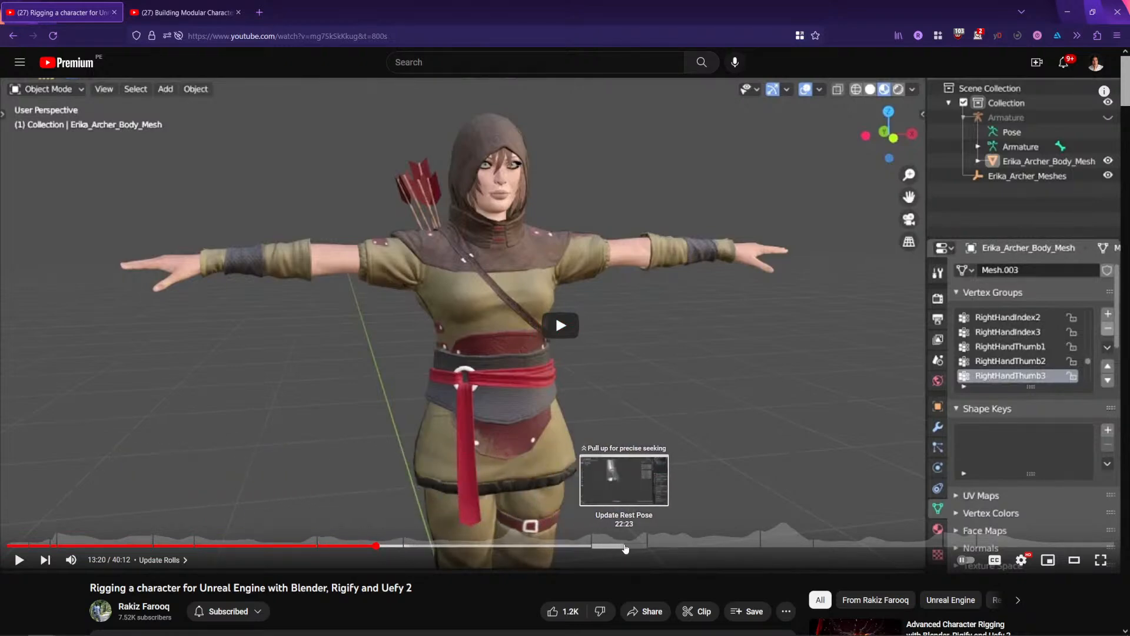
pyautogui.hotkey('alt', 'Tab')
pyautogui.click(447, 324)
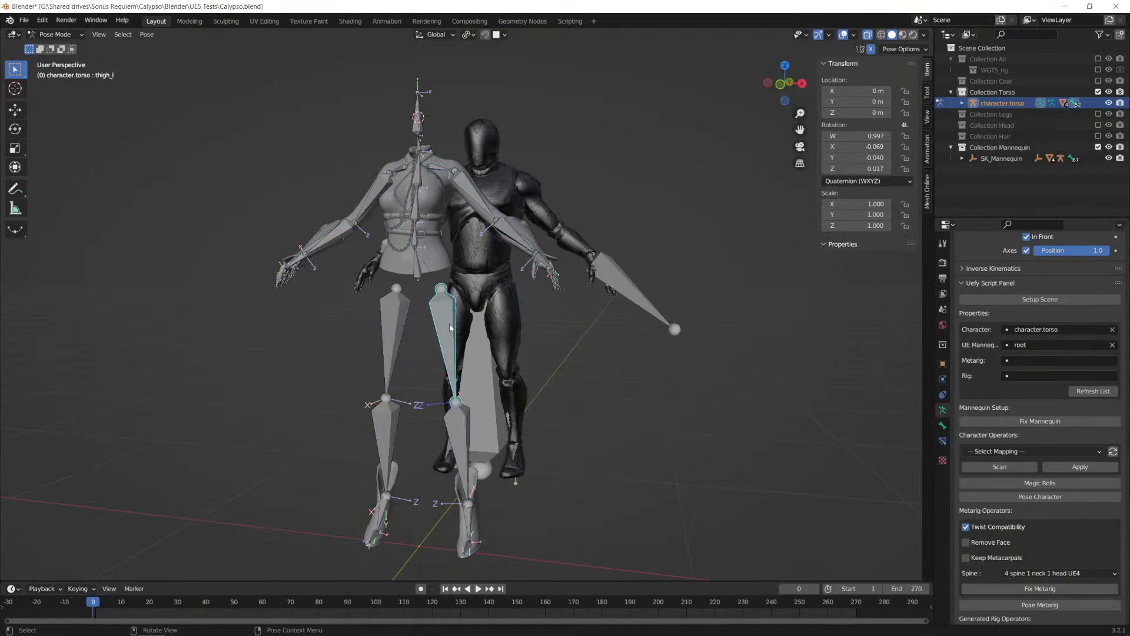
pyautogui.press('Tab')
pyautogui.press('Tab')
pyautogui.press('KP_3')
pyautogui.press('KP_1')
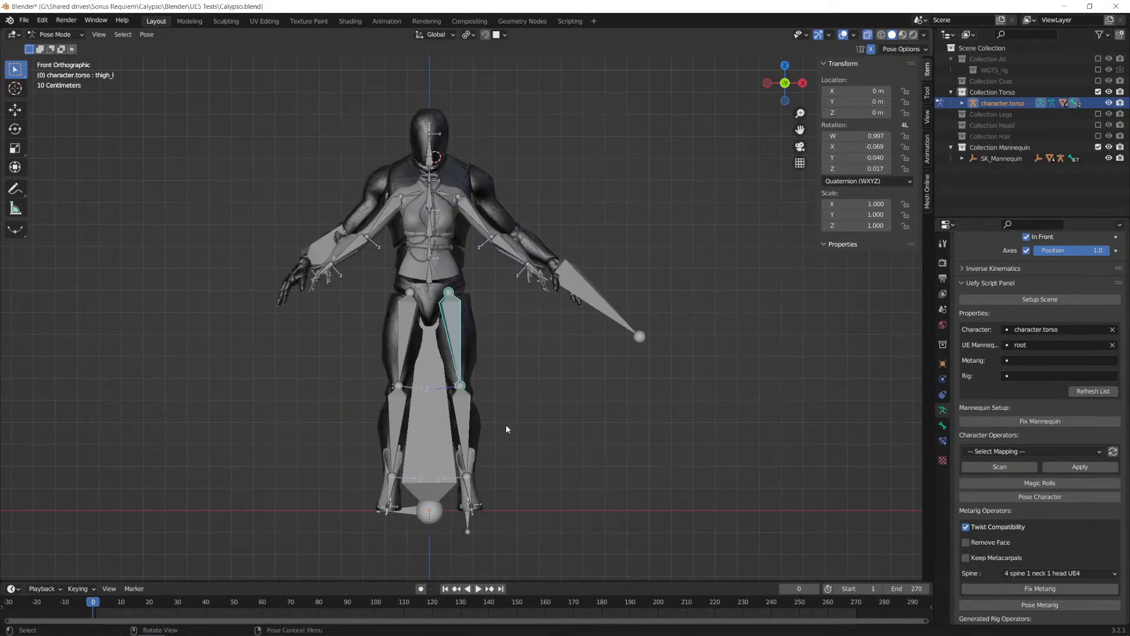
# Step: Select the bone foot_l in the front view and rotate it 7° about the global Y axis
pyautogui.scroll(6, 506, 425)
pyautogui.keyDown('shift'); pyautogui.moveTo(442, 269); pyautogui.dragTo(437, 245, button='middle'); pyautogui.keyUp('shift')
pyautogui.scroll(1, 443, 380)
pyautogui.keyDown('shift'); pyautogui.moveTo(442, 377); pyautogui.dragTo(438, 281, button='middle'); pyautogui.keyUp('shift')
pyautogui.click(404, 337)
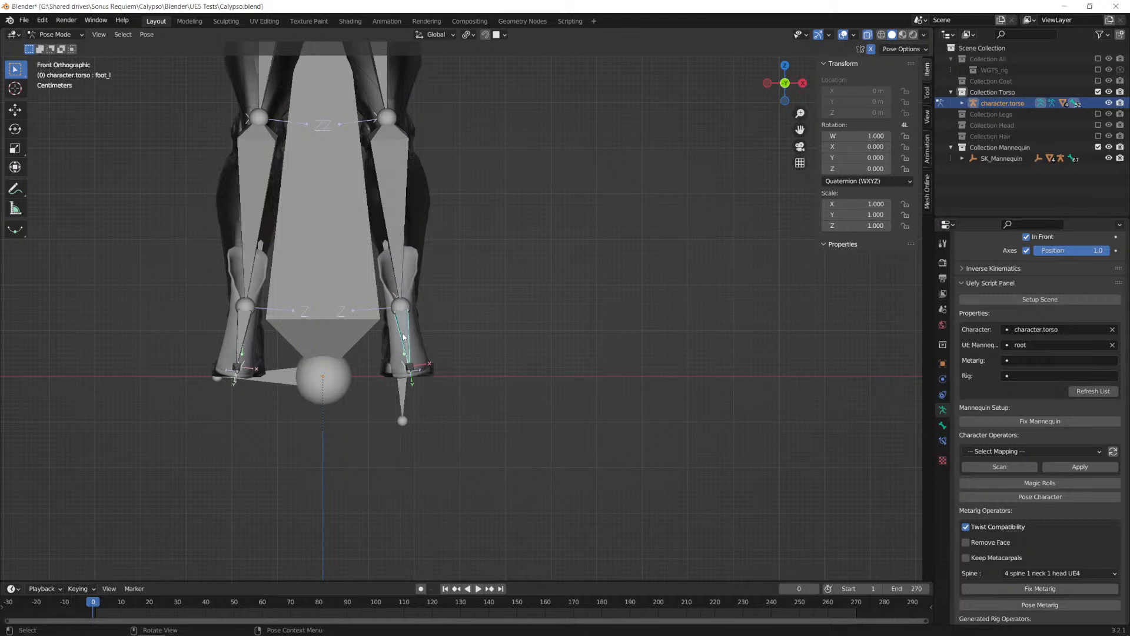
pyautogui.press('r')
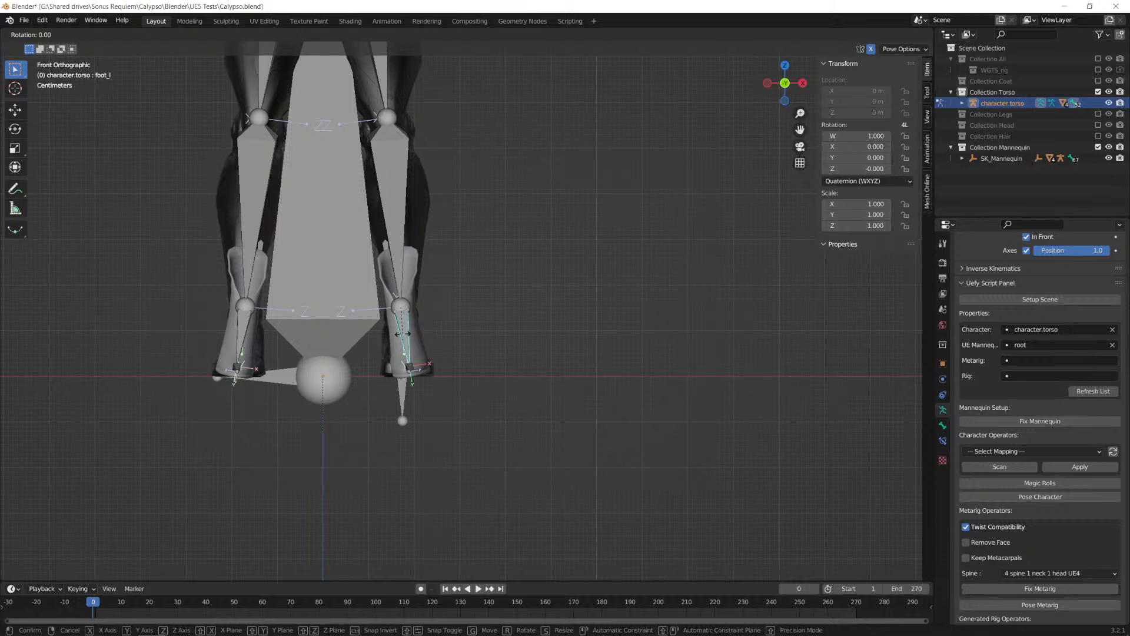
pyautogui.press('y')
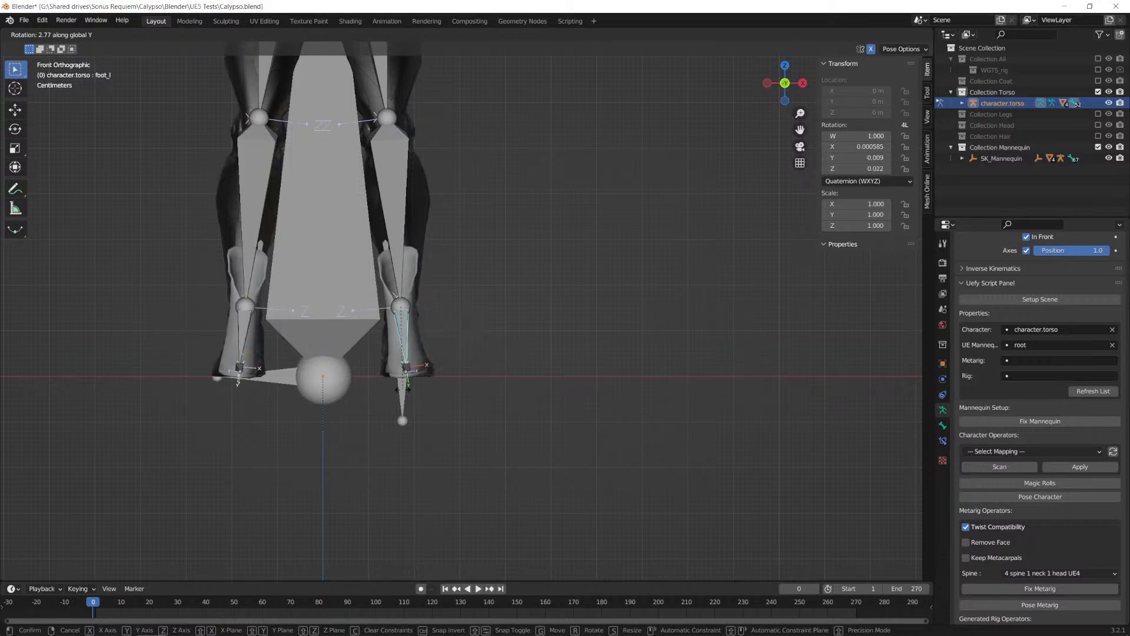
pyautogui.write('7')
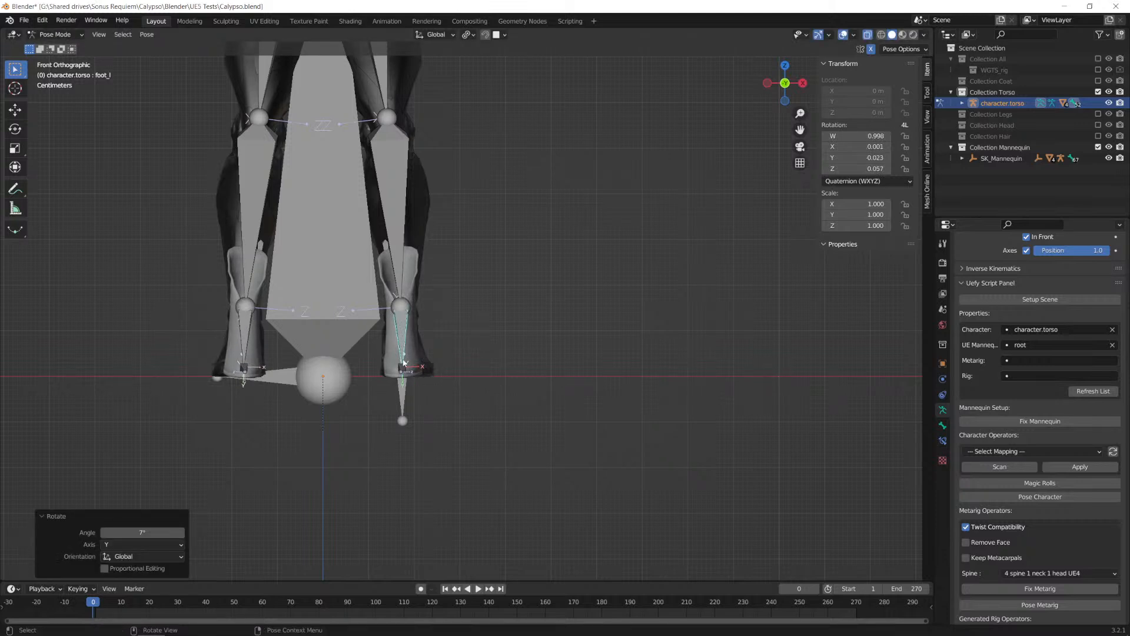
# Step: Rotate foot_l 2° about the global Z axis
pyautogui.press('r')
pyautogui.write('z')
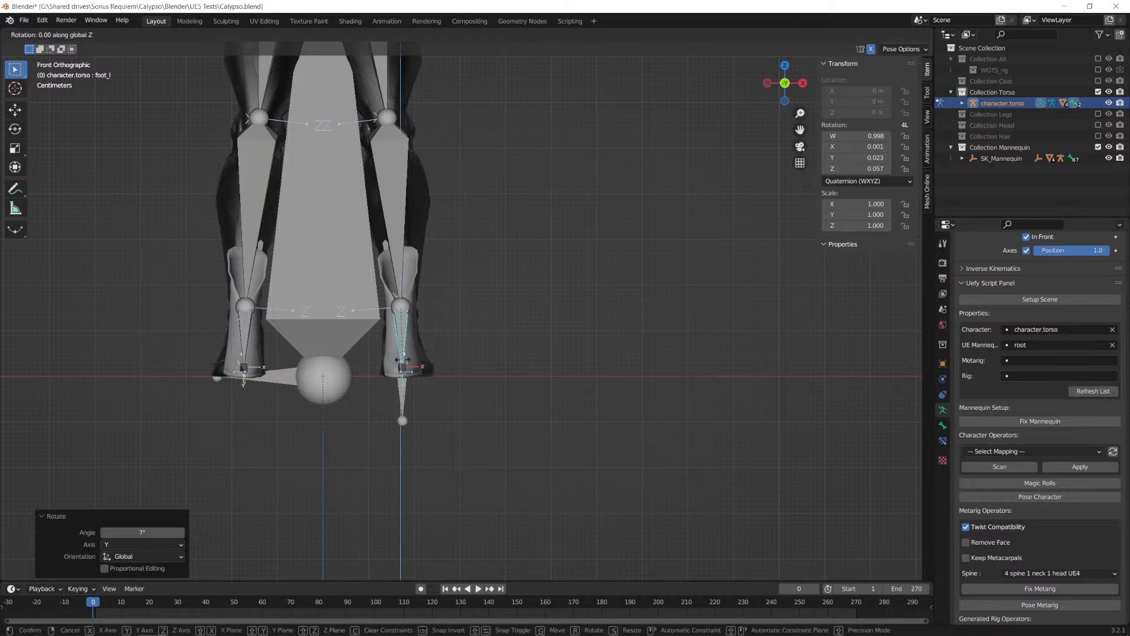
pyautogui.write('2')
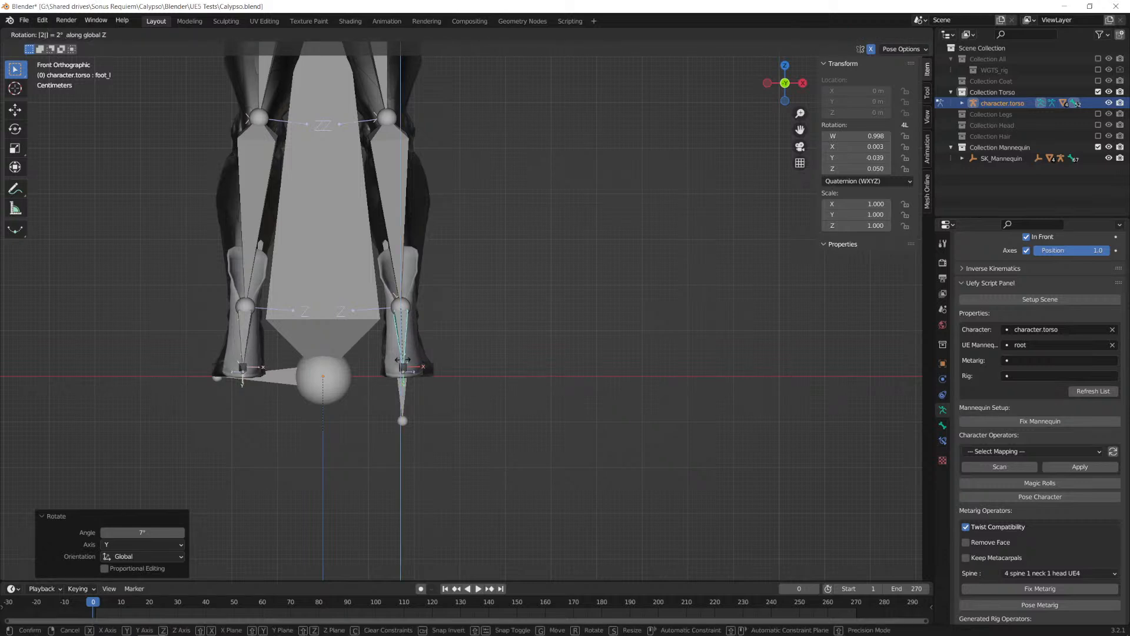
pyautogui.press('Return')
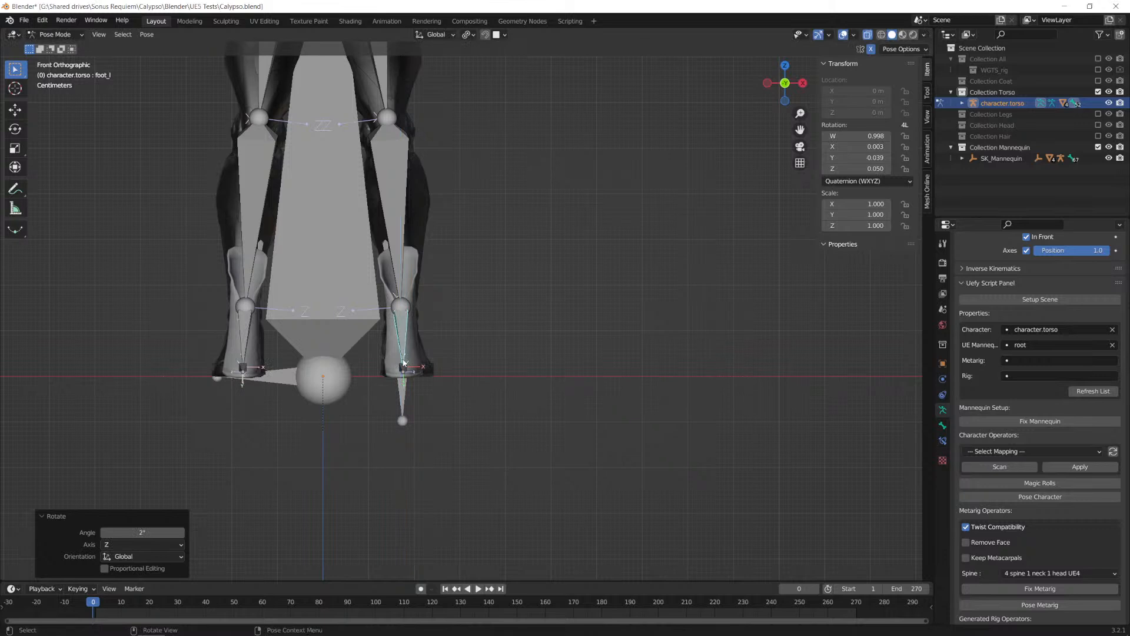
pyautogui.press('r')
pyautogui.press('x')
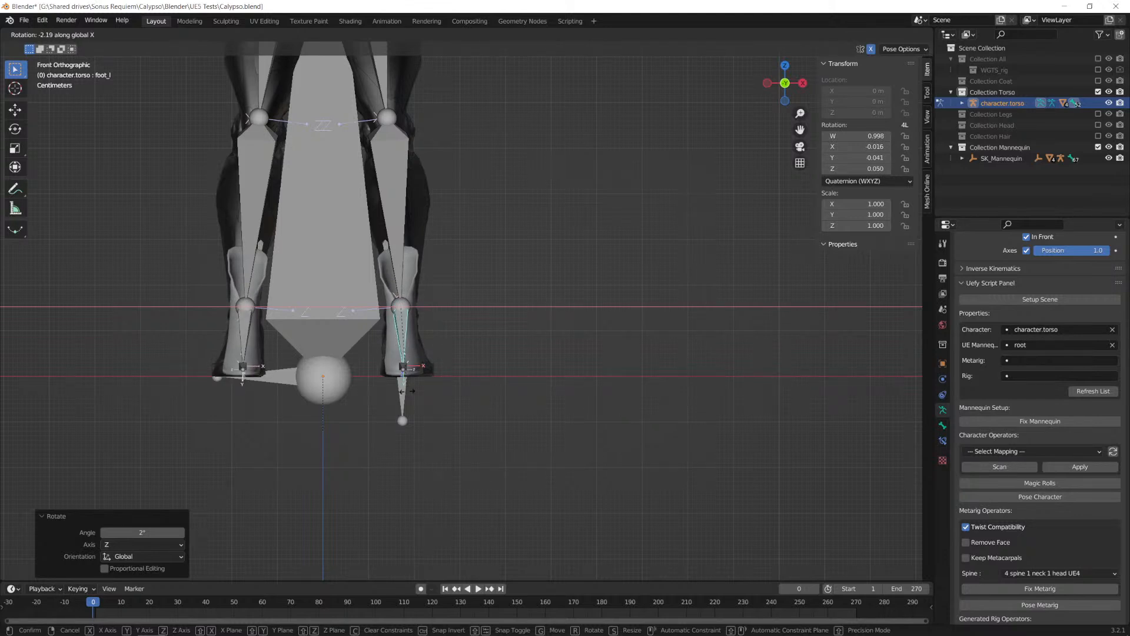
pyautogui.write('6/')
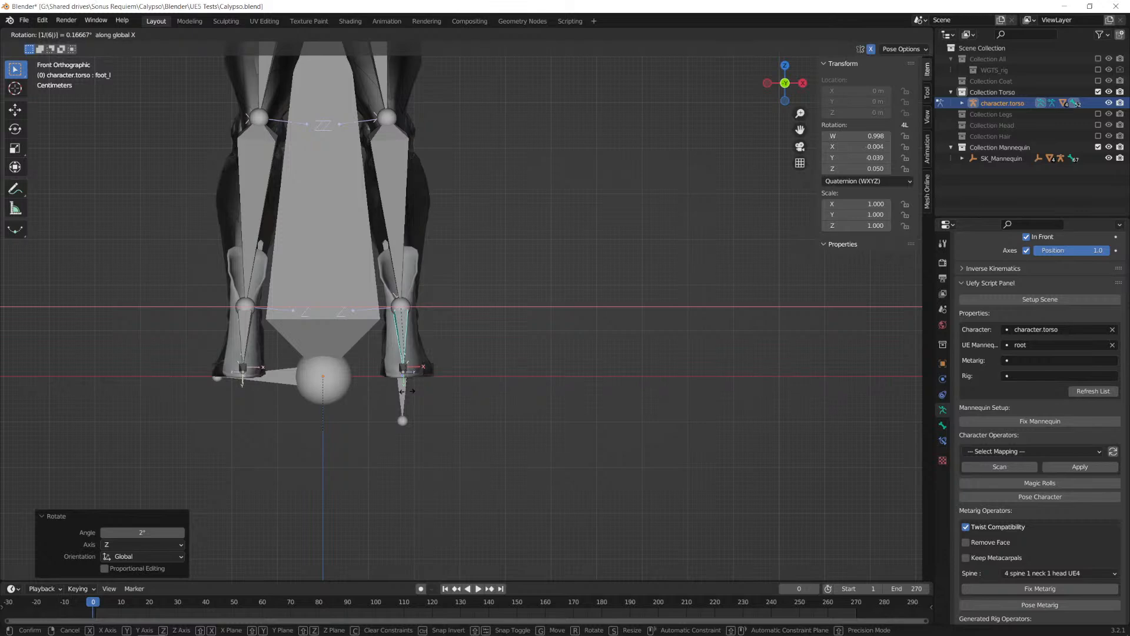
pyautogui.press('Escape')
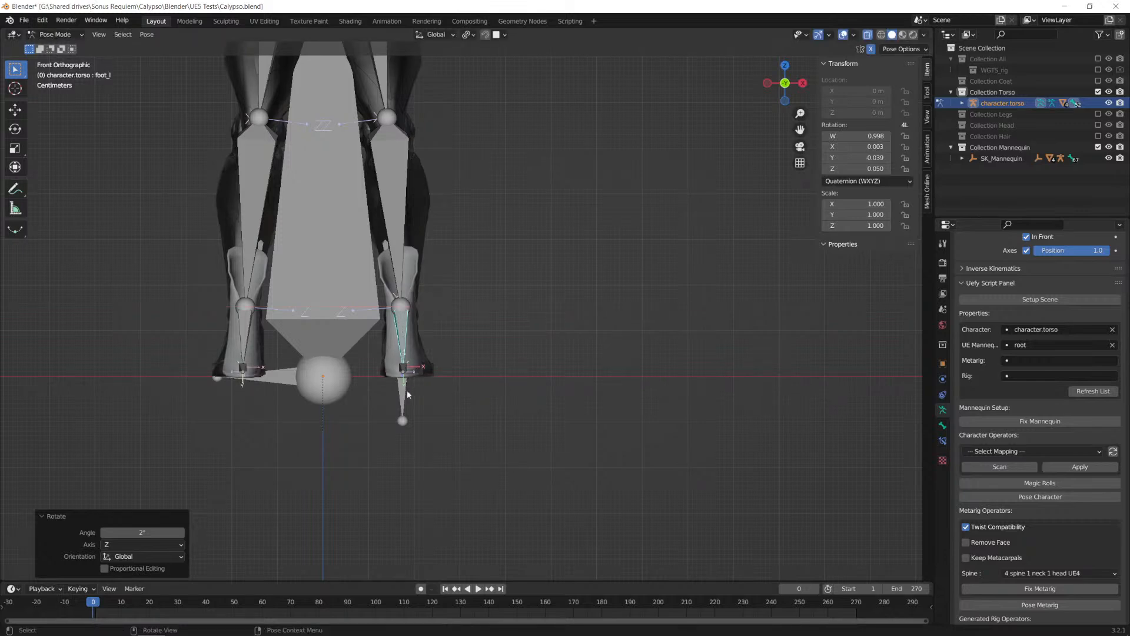
pyautogui.press('KP_3')
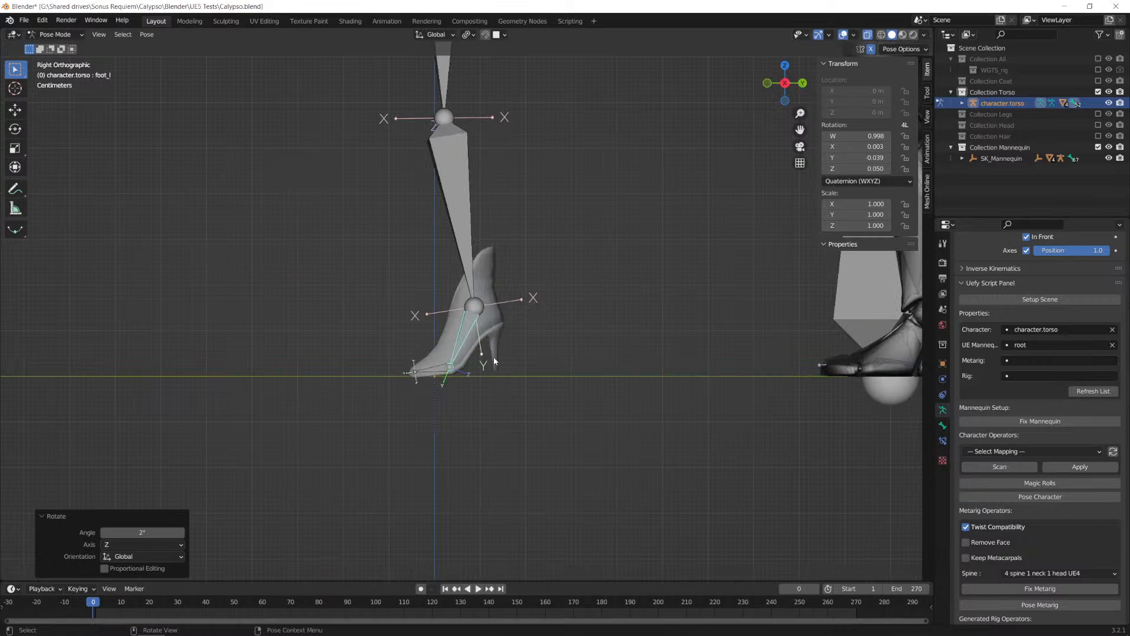
pyautogui.press('r')
pyautogui.press('x')
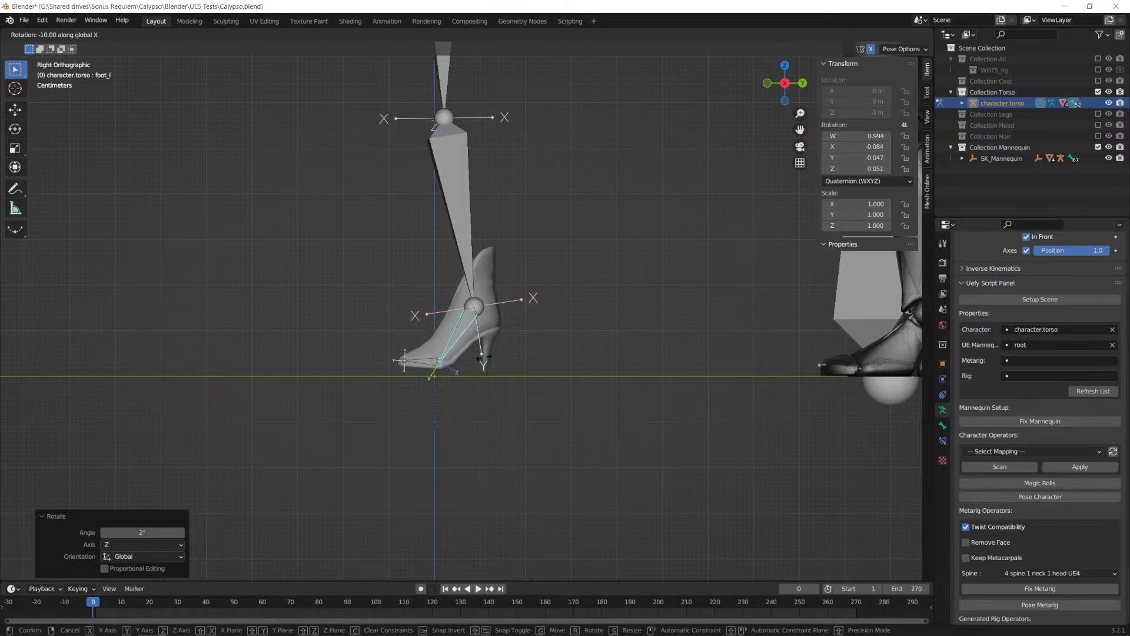
pyautogui.hotkey('alt', 'Tab')
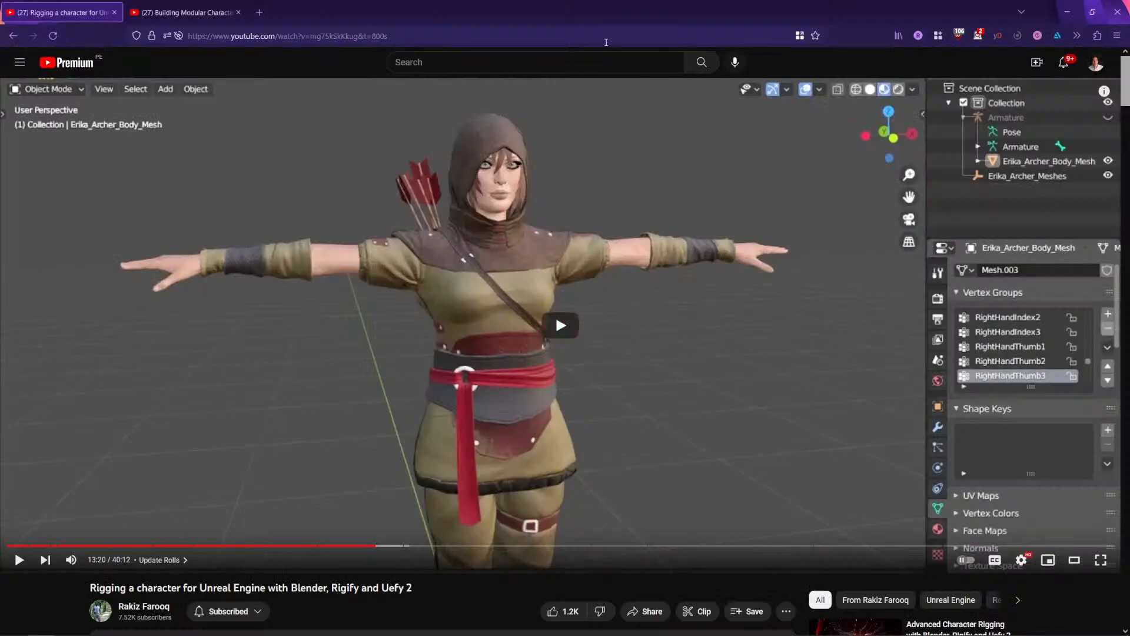
pyautogui.click(606, 42)
pyautogui.write('--')
pyautogui.press('BackSpace')
pyautogui.press('BackSpace')
pyautogui.hotkey('alt', 'Tab')
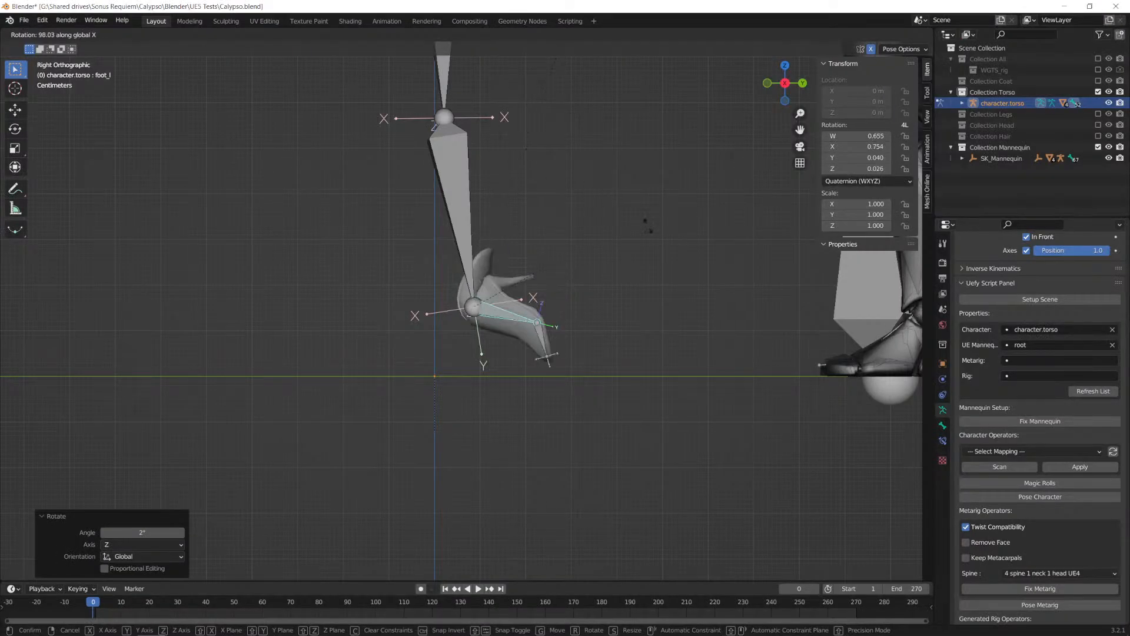
pyautogui.write('6')
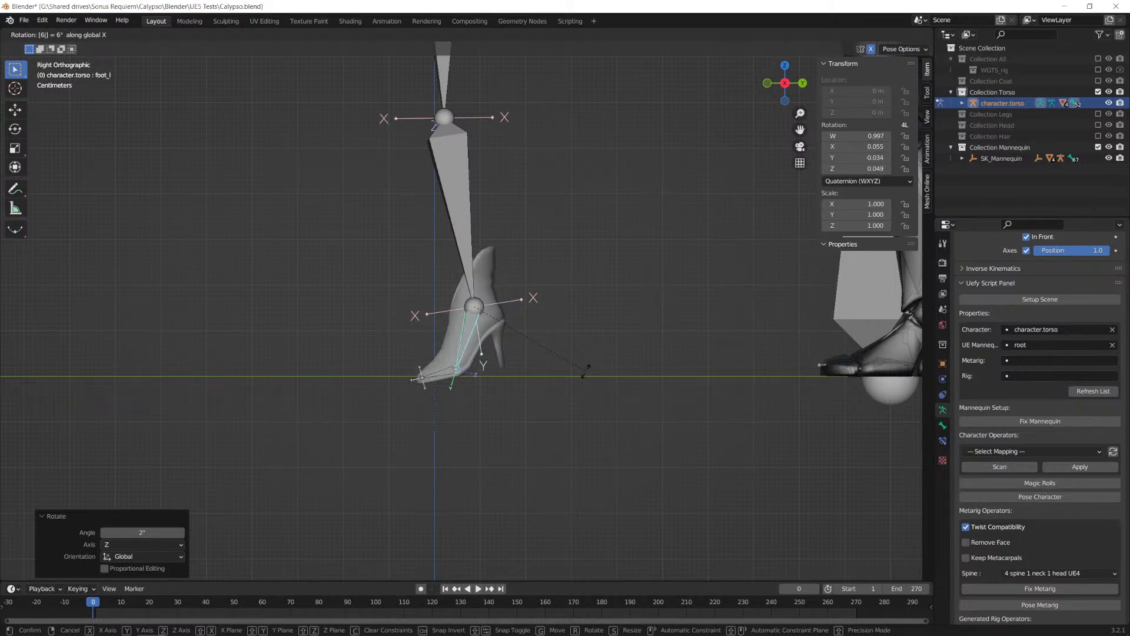
pyautogui.press('BackSpace')
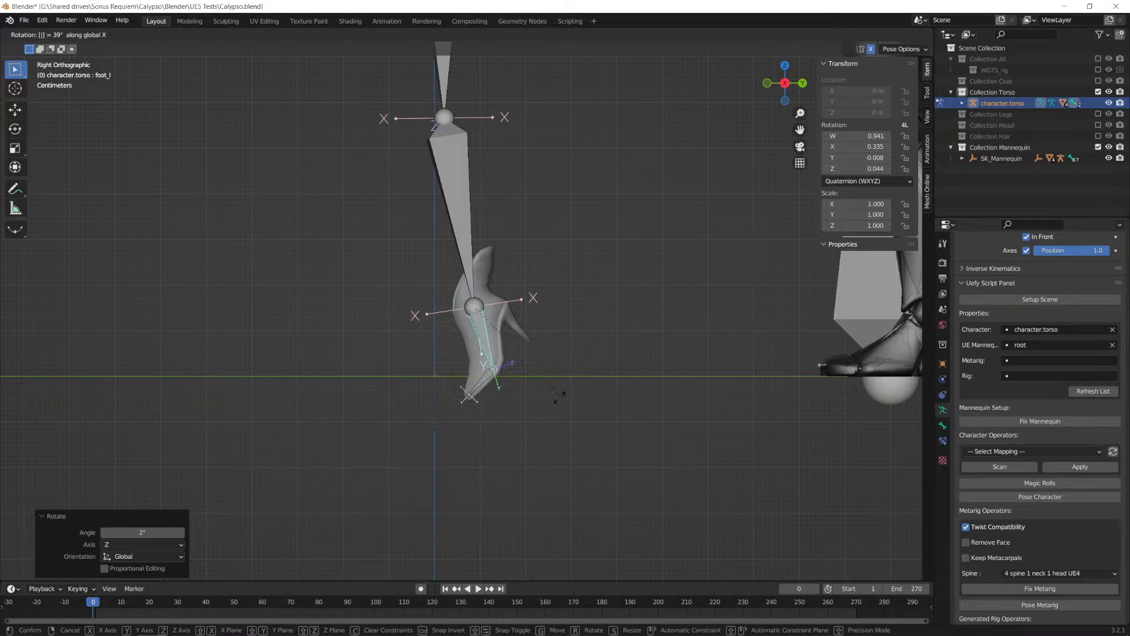
pyautogui.press('Escape')
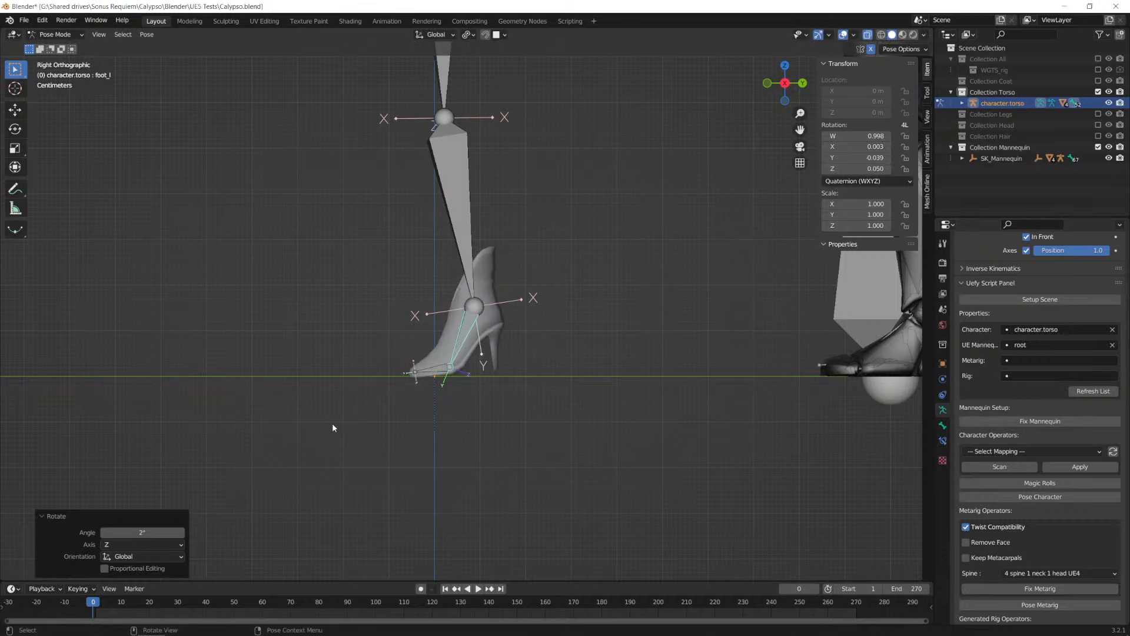
# Step: Rotate foot_l -6° about the global X axis to level the heeled shoe with the ground
pyautogui.press('r')
pyautogui.press('x')
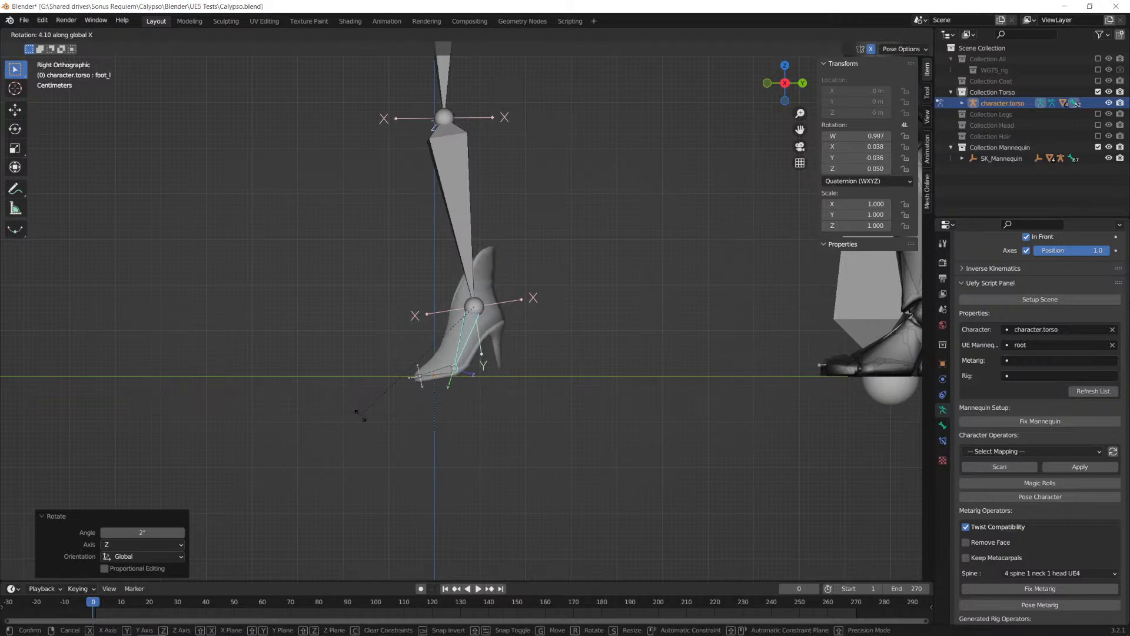
pyautogui.write('4')
pyautogui.press('BackSpace')
pyautogui.write('-6')
pyautogui.press('Return')
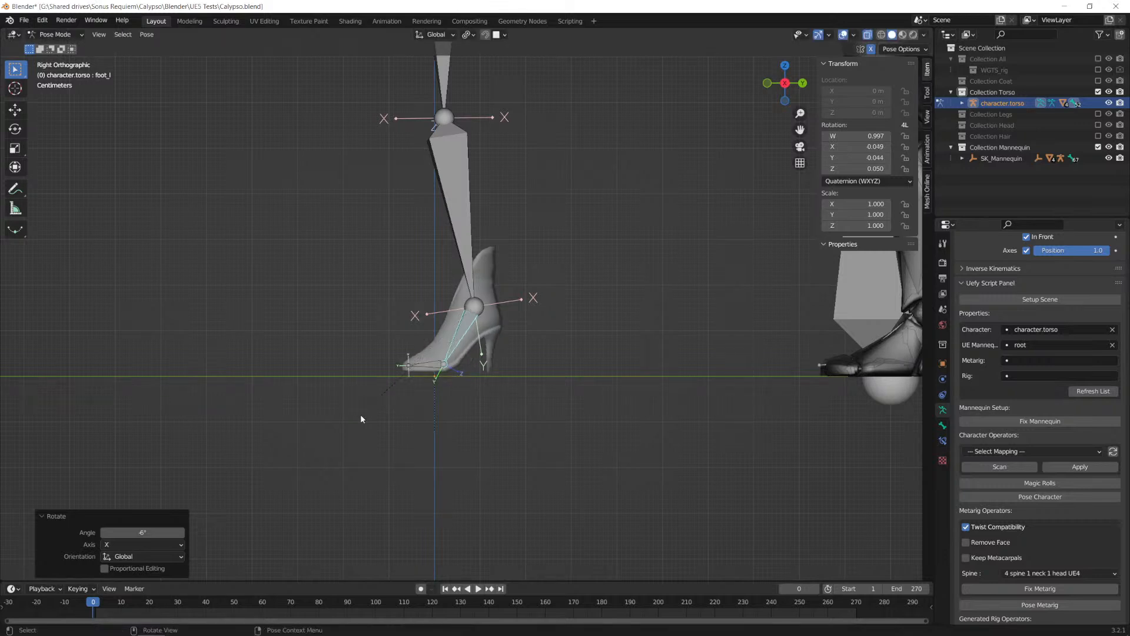
# Step: Select all bones of the torso armature and move them up 0.01 m along the global Z axis
pyautogui.press('a')
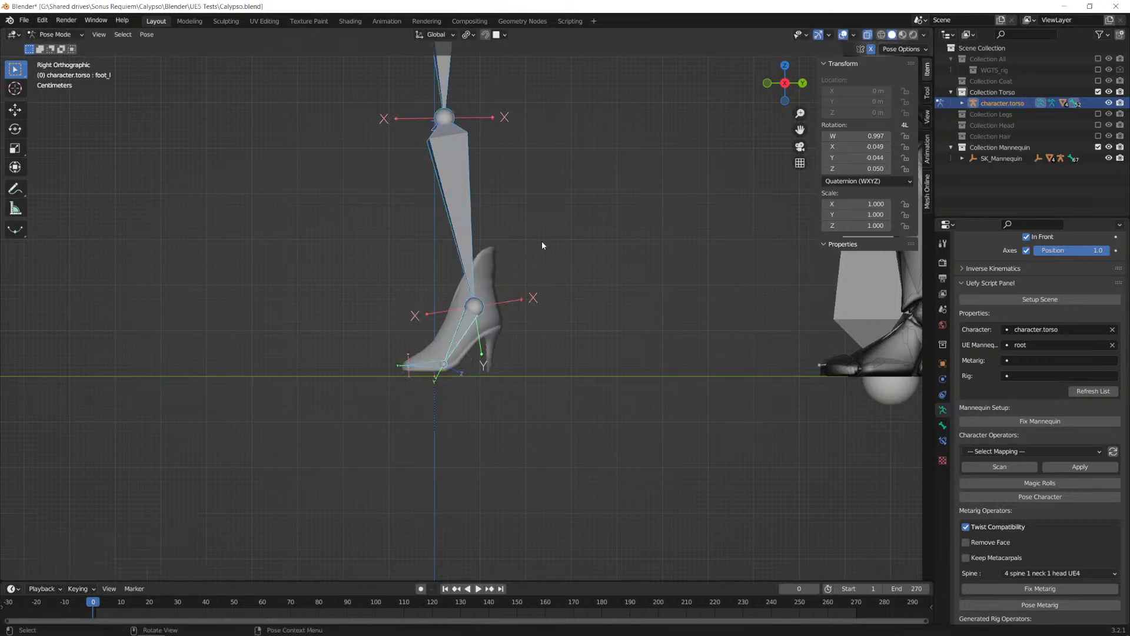
pyautogui.press('g')
pyautogui.write('z0.01')
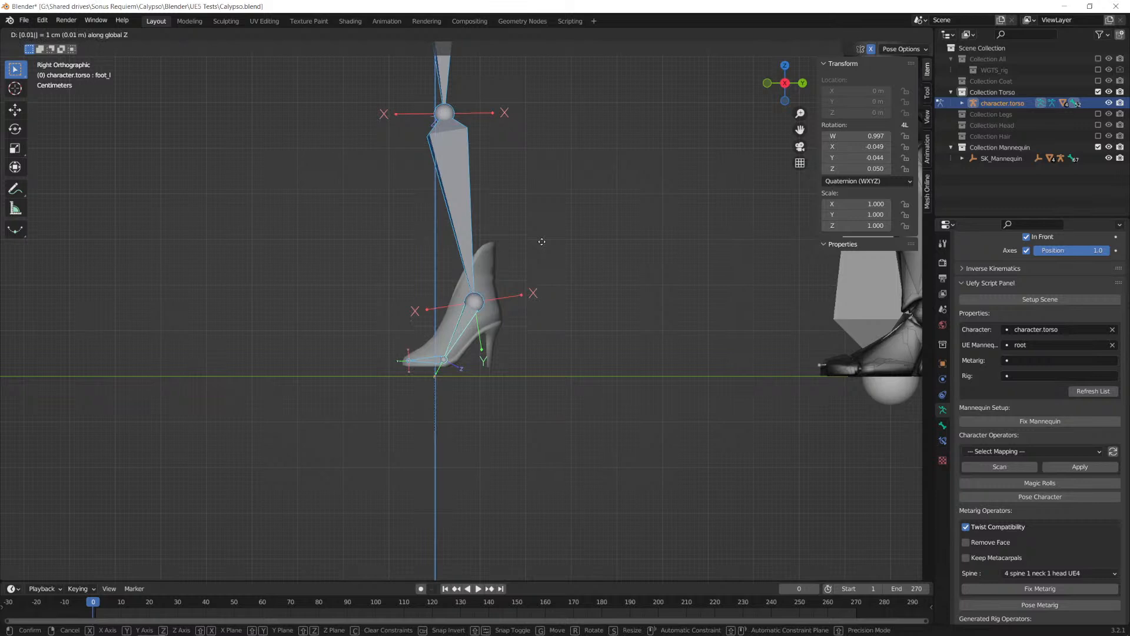
pyautogui.press('Return')
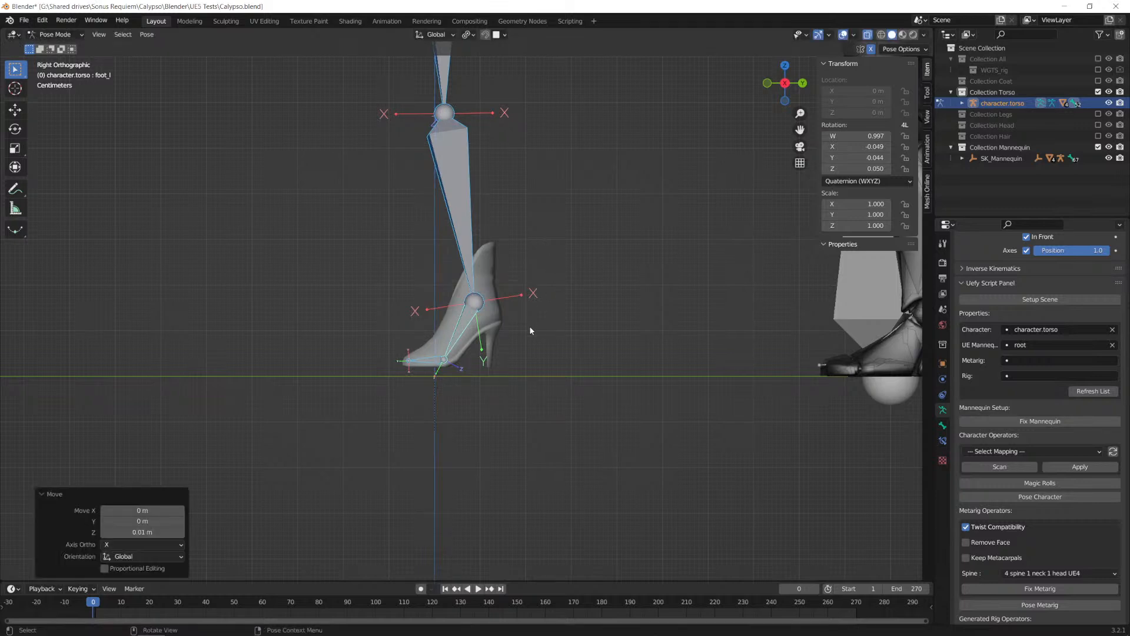
# Step: Move all the selected bones -0.02 m along the global Z axis so the shoes rest on the ground
pyautogui.scroll(-2, 530, 327)
pyautogui.scroll(3, 530, 327)
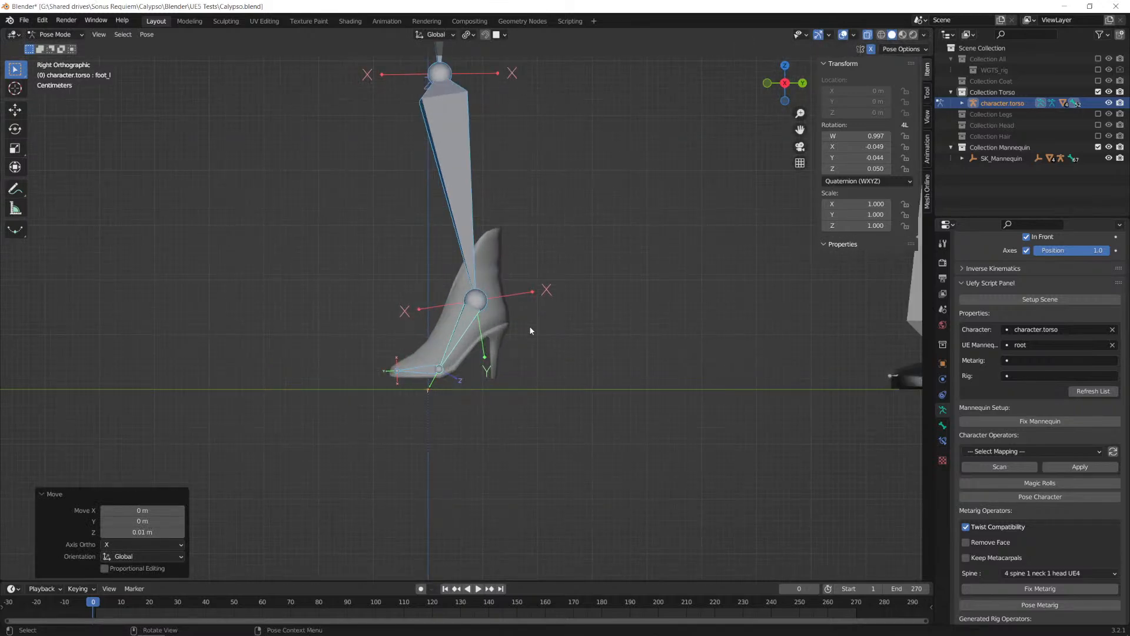
pyautogui.press('g')
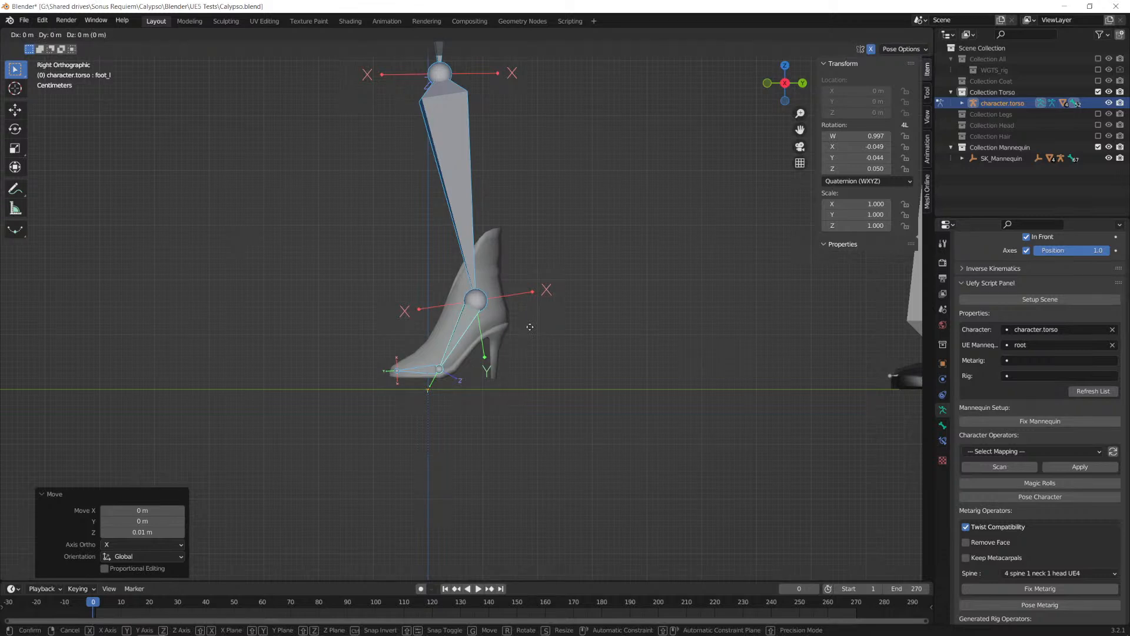
pyautogui.write('z')
pyautogui.write('0.')
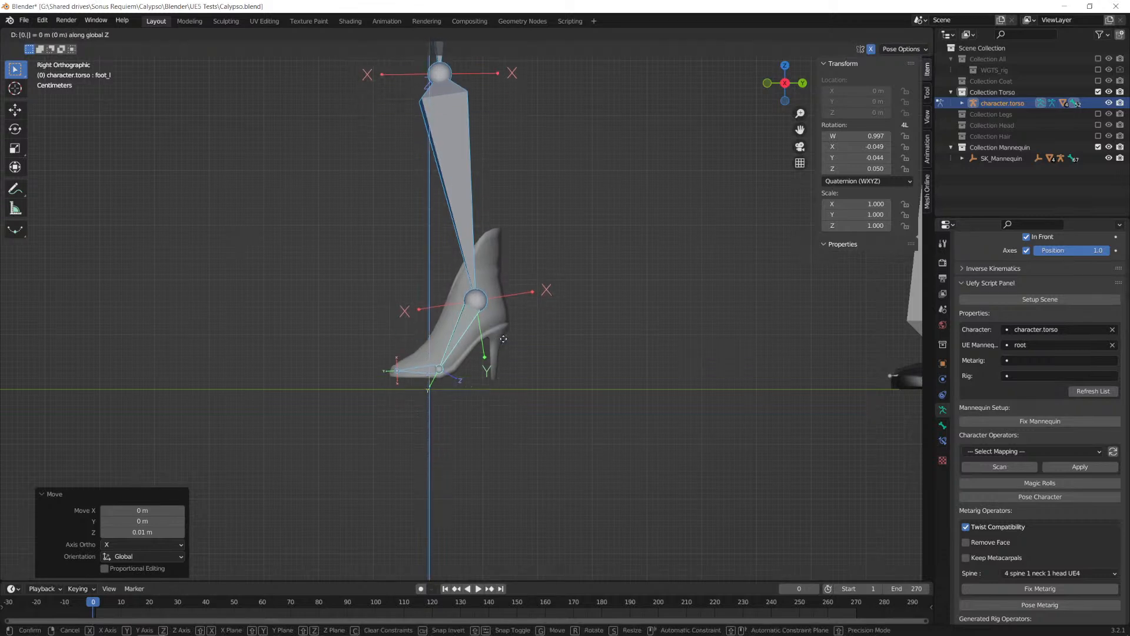
pyautogui.write('01')
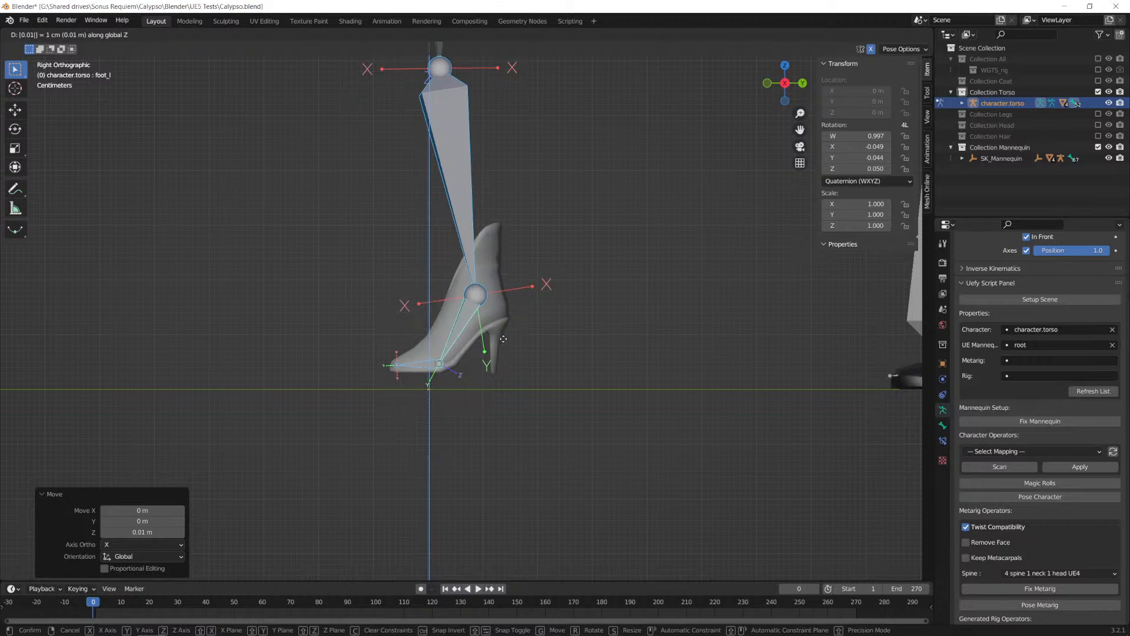
pyautogui.press('BackSpace')
pyautogui.press('BackSpace')
pyautogui.press('BackSpace')
pyautogui.press('BackSpace')
pyautogui.press('BackSpace')
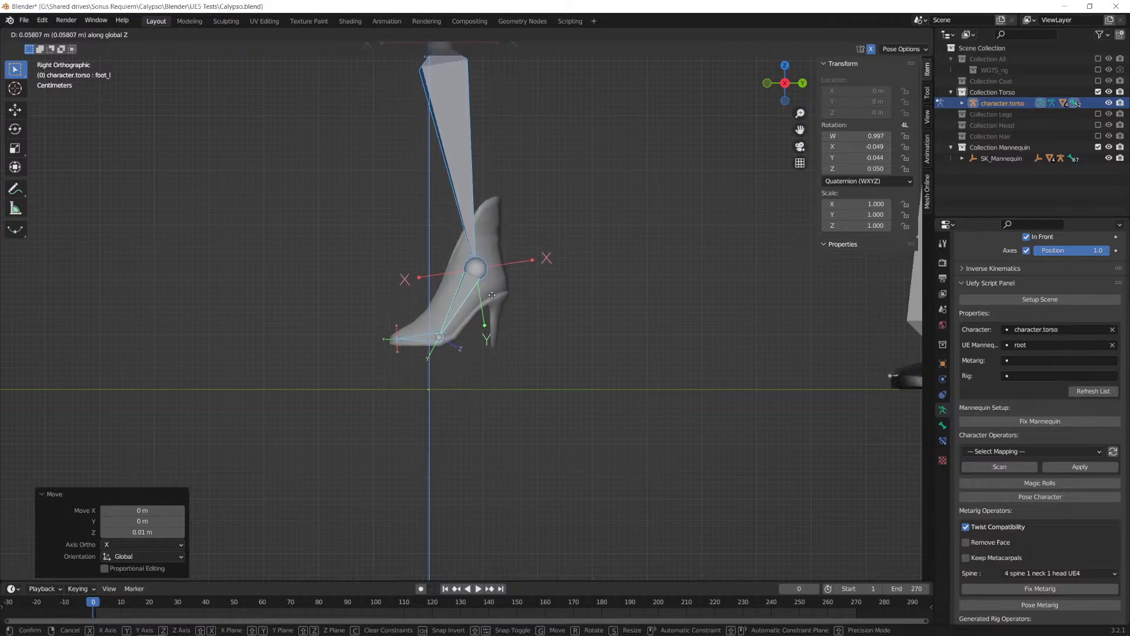
pyautogui.write('0')
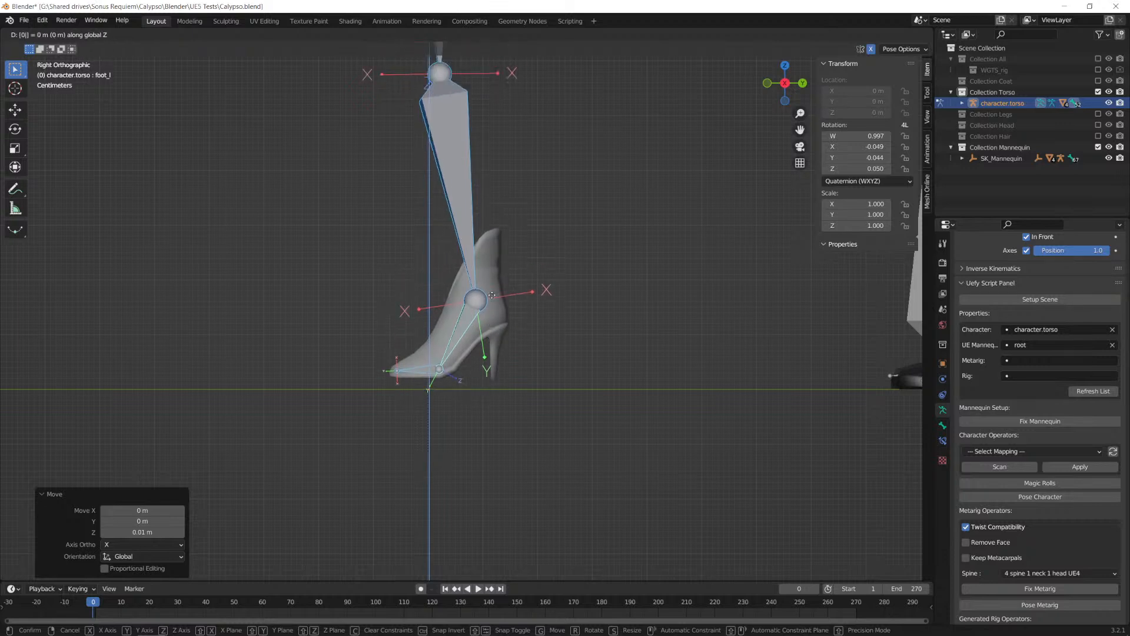
pyautogui.press('BackSpace')
pyautogui.write('-(0.01')
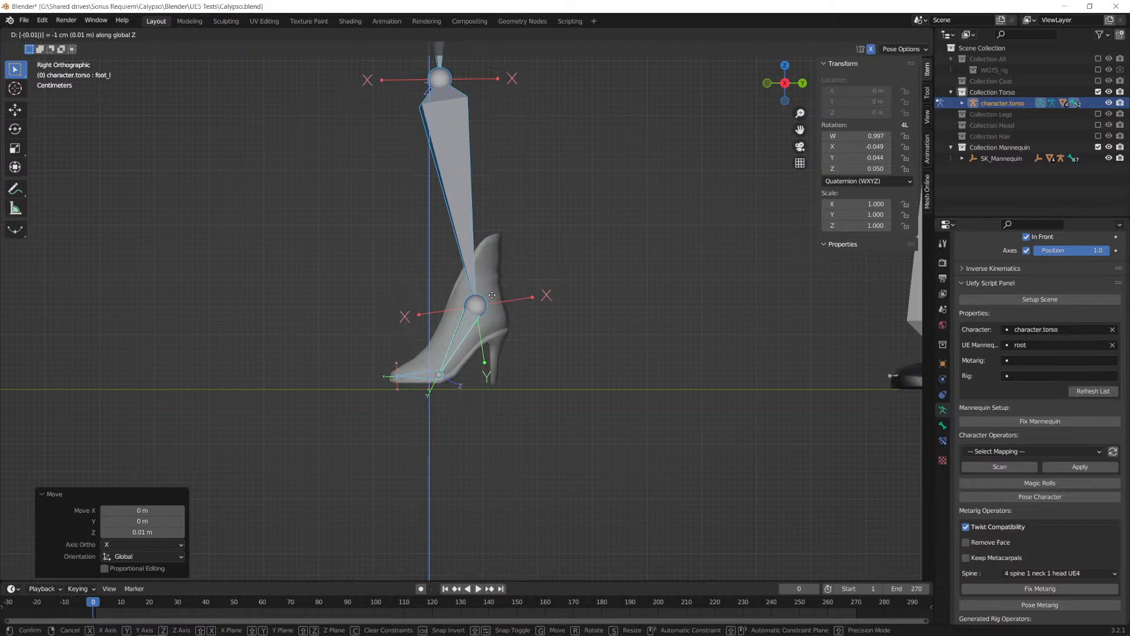
pyautogui.press('BackSpace')
pyautogui.write('2')
pyautogui.press('Return')
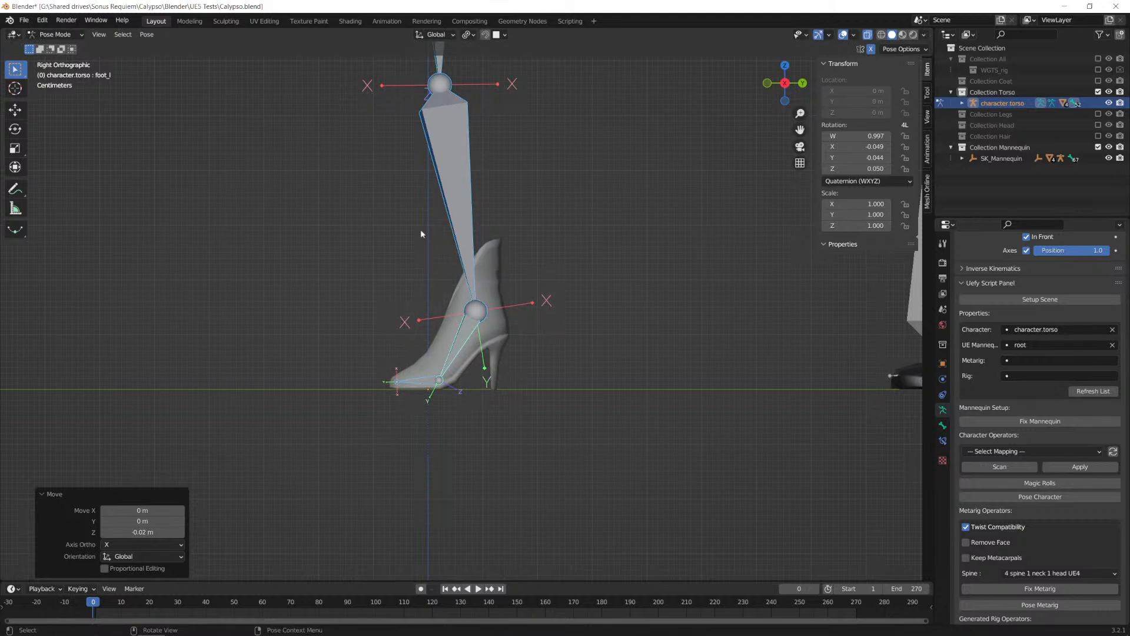
# Step: Check the pose from the front, switch to Object Mode, select the torso mesh Body.001, and bring up Uefy's Update 'Rest Pose' tool
pyautogui.keyDown('alt'); pyautogui.moveTo(428, 275); pyautogui.dragTo(521, 307, button='middle'); pyautogui.keyUp('alt')
pyautogui.scroll(-3, 518, 303)
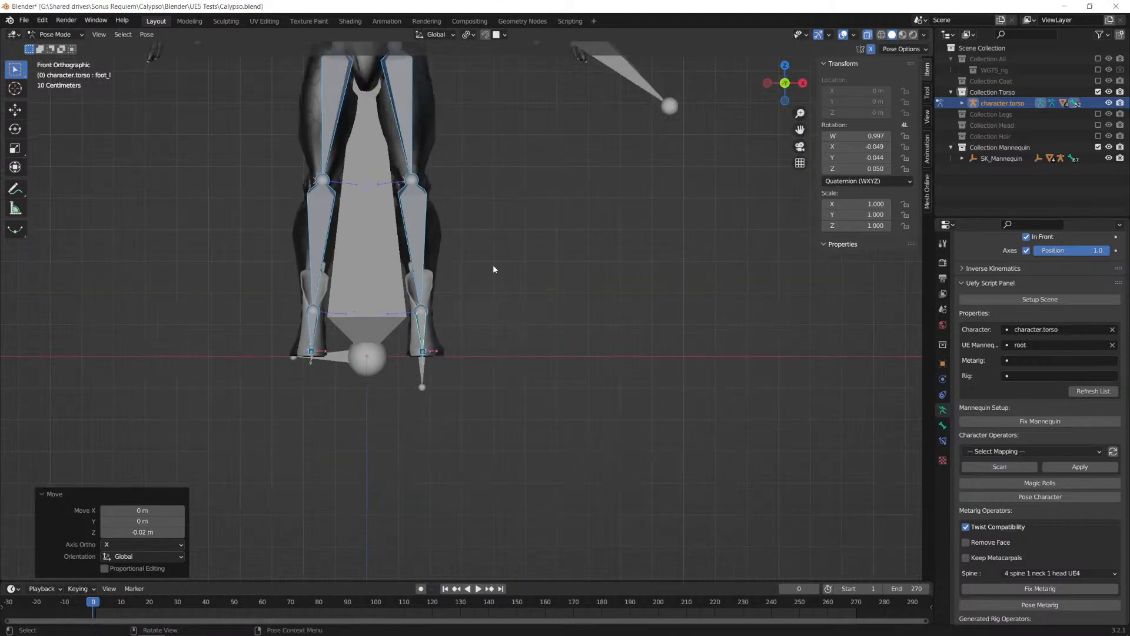
pyautogui.keyDown('shift'); pyautogui.moveTo(486, 244); pyautogui.dragTo(511, 308, button='middle'); pyautogui.keyUp('shift')
pyautogui.scroll(-4, 511, 304)
pyautogui.scroll(2, 520, 344)
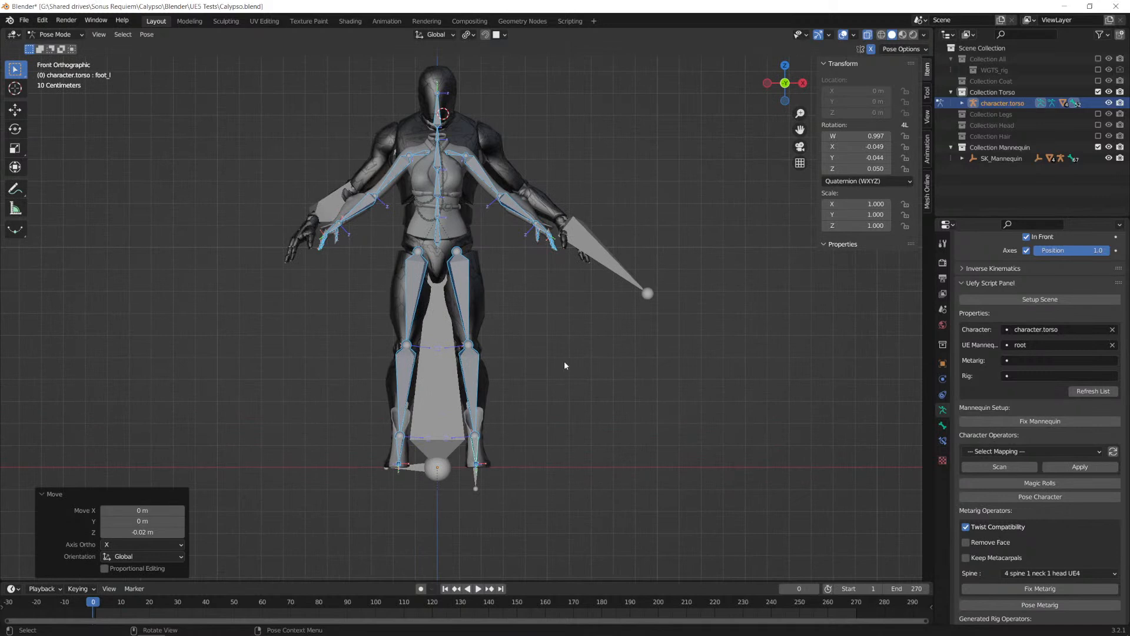
pyautogui.click(460, 292)
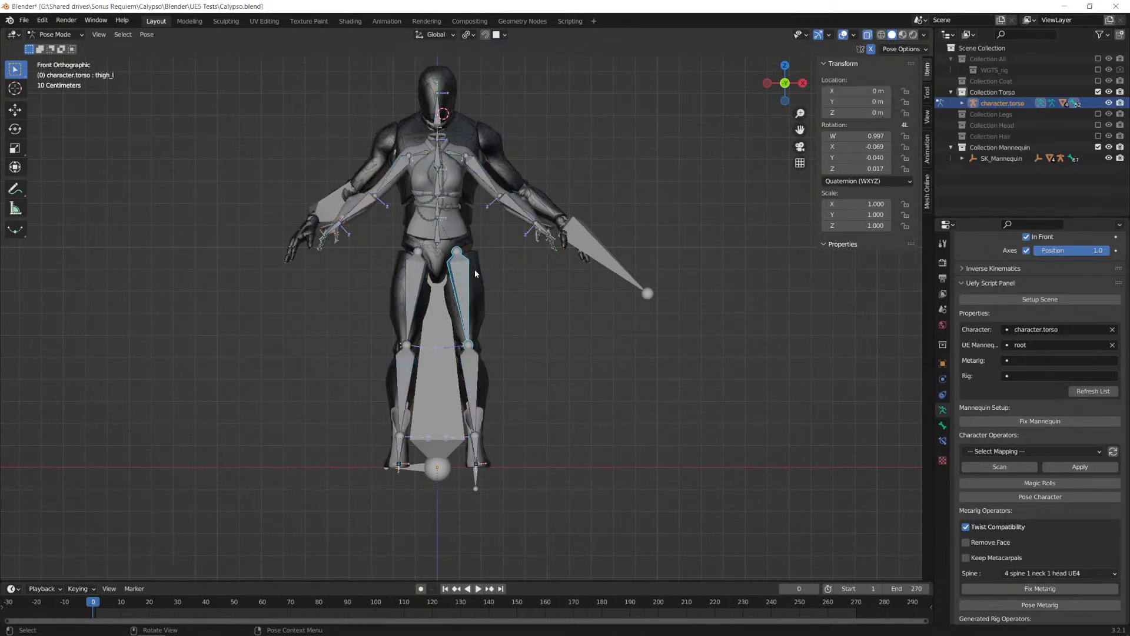
pyautogui.press('Tab')
pyautogui.press('Tab')
pyautogui.click(56, 34)
pyautogui.click(62, 47)
pyautogui.click(451, 229)
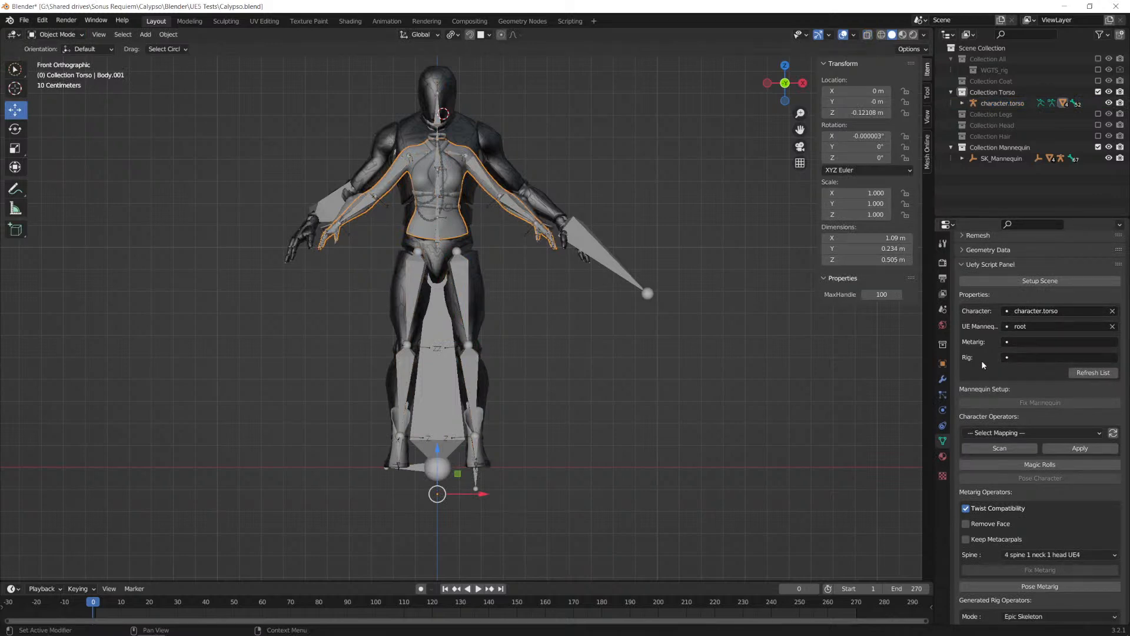
pyautogui.scroll(-15, 981, 361)
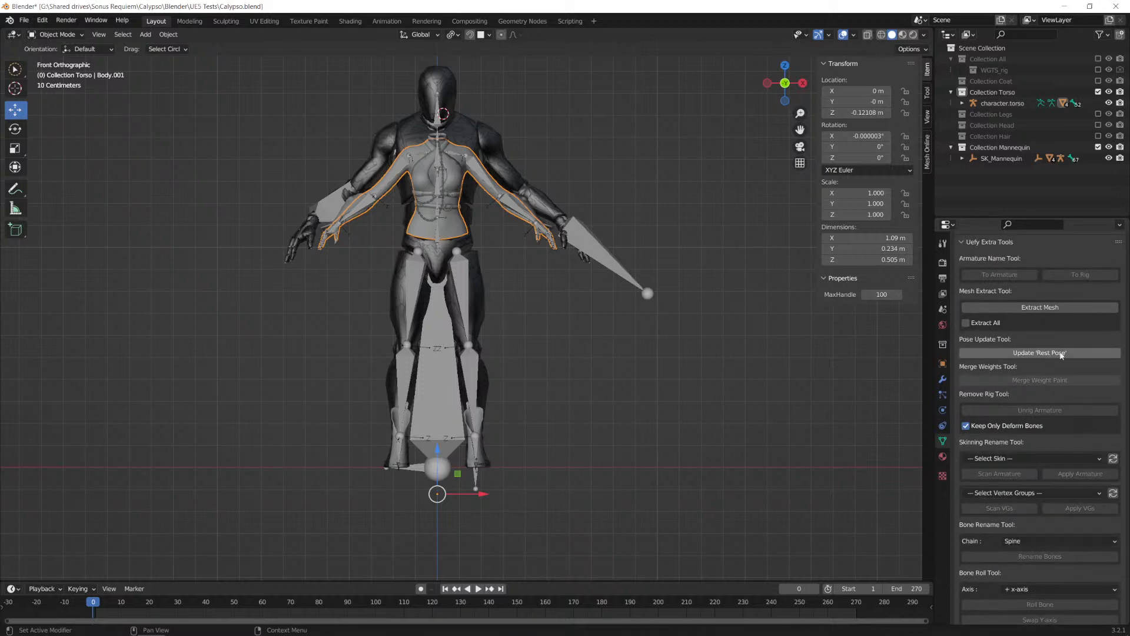
# Step: Update the rest pose of the torso mesh with Uefy's pose update tool and return the torso armature to Pose Mode
pyautogui.click(1041, 353)
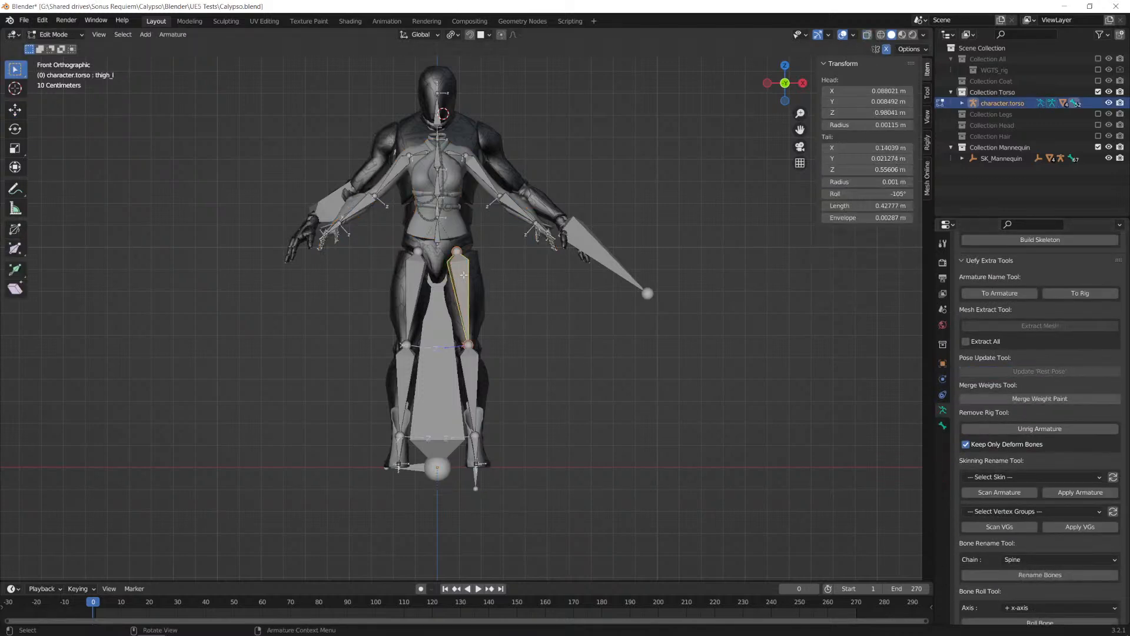
pyautogui.scroll(3, 538, 370)
pyautogui.scroll(-1, 554, 371)
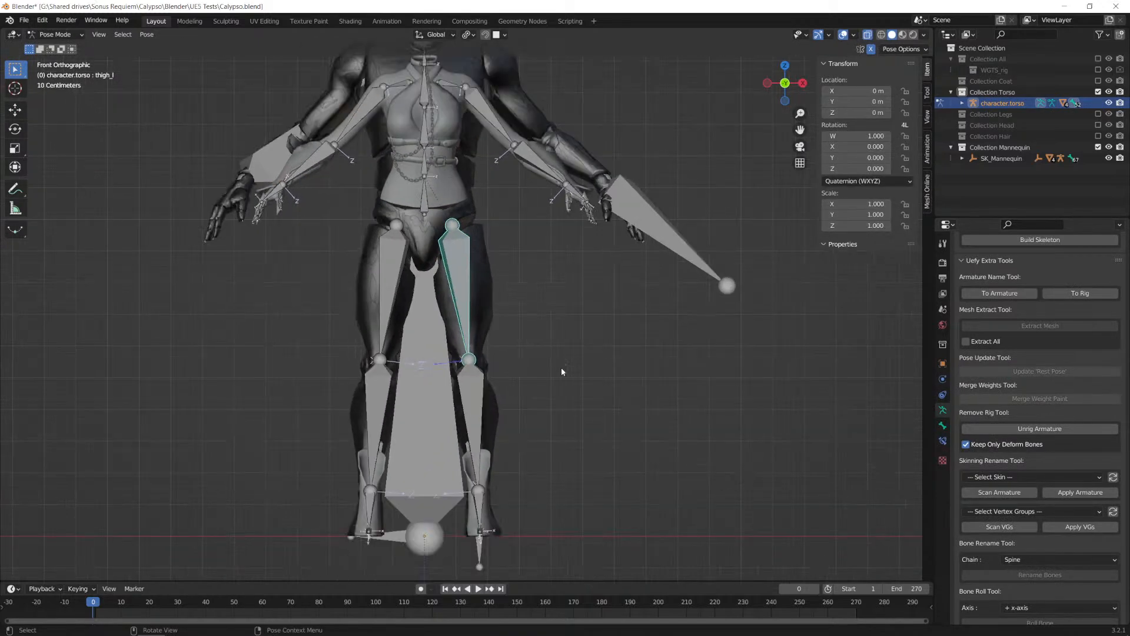
# Step: Switch to the browser and look up the Update Rest Pose chapter in the Rigify and Uefy 2 rigging video
pyautogui.hotkey('alt', 'Tab')
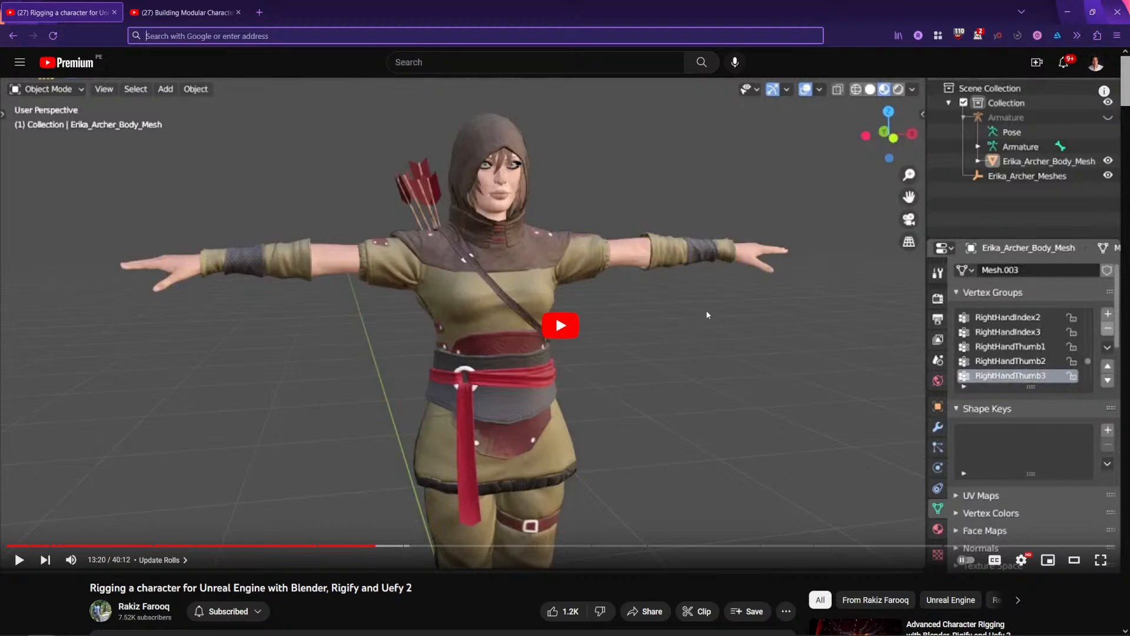
pyautogui.scroll(-4, 567, 595)
pyautogui.scroll(4, 443, 494)
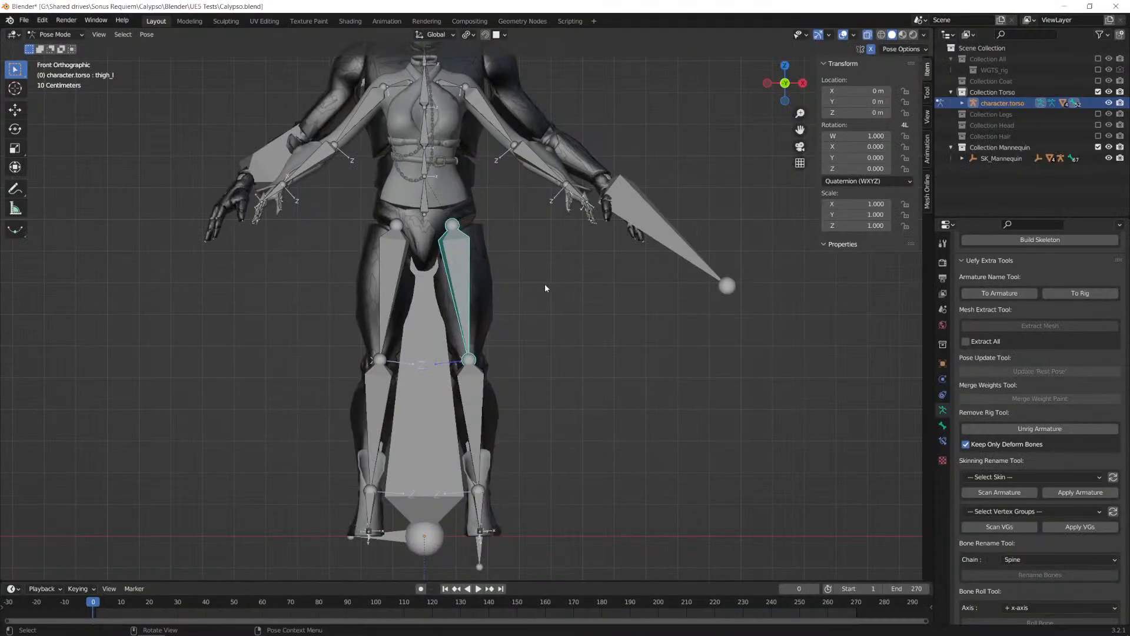
pyautogui.click(556, 318)
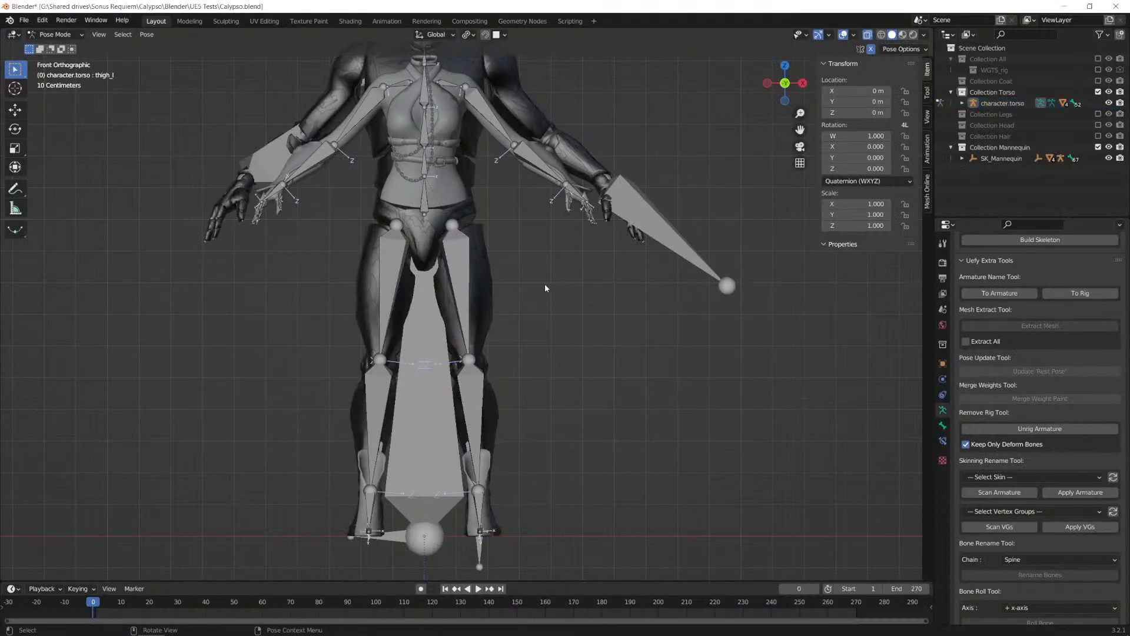
# Step: Switch the torso armature from Pose Mode to Object Mode in Blender
pyautogui.click(56, 34)
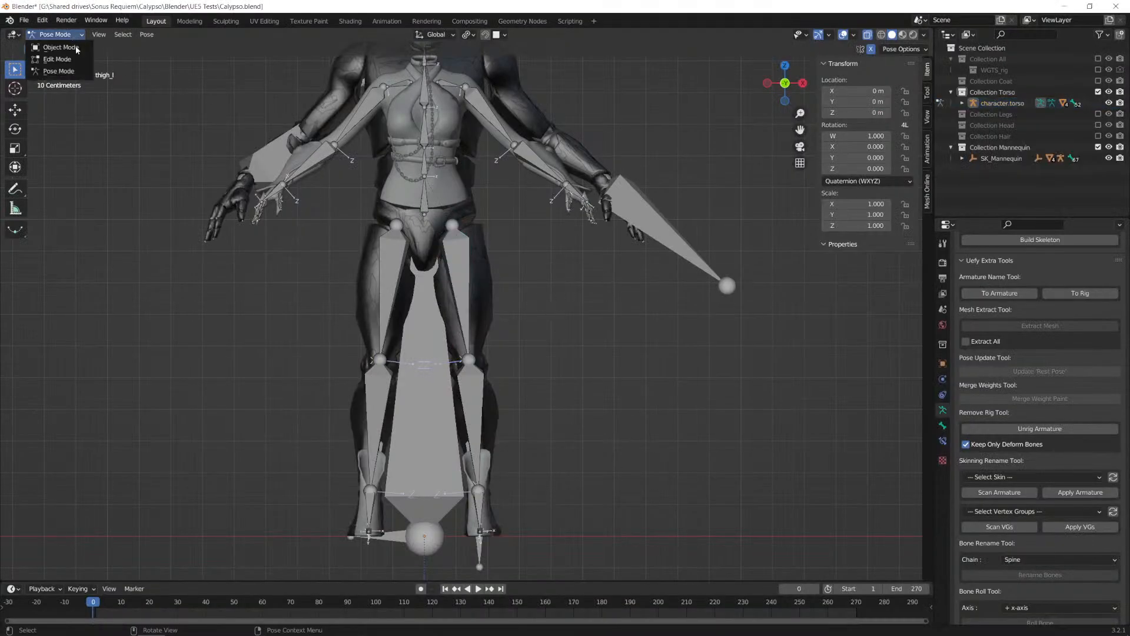
pyautogui.click(72, 48)
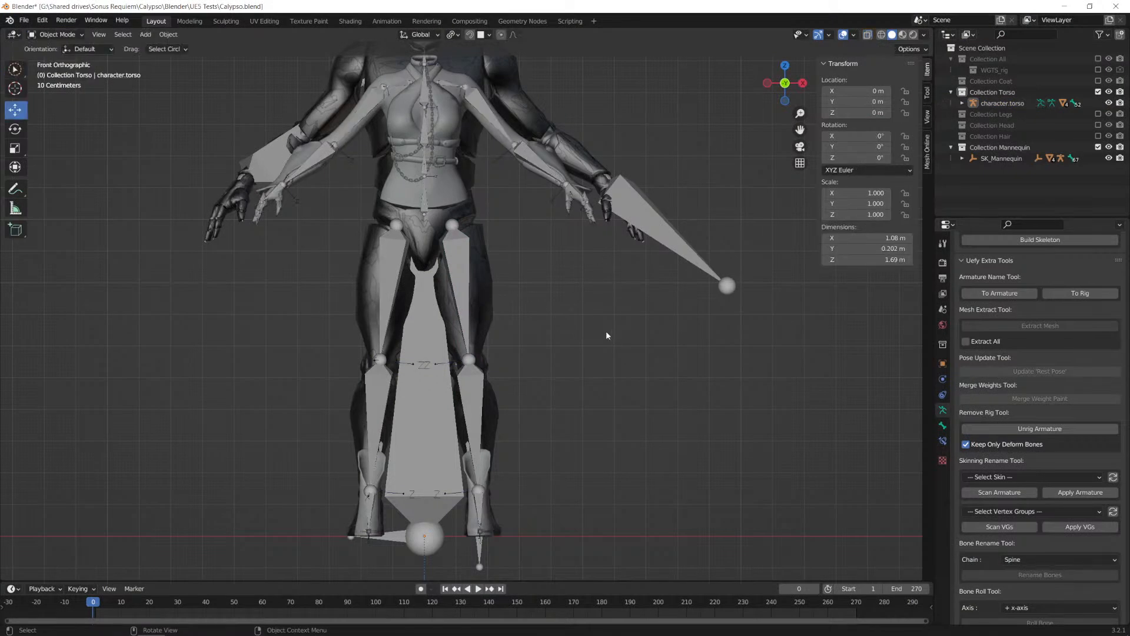
# Step: Try adding a Human (Meta-Rig) armature at the 3D cursor near the head and undo the addition
pyautogui.scroll(-4, 603, 328)
pyautogui.hotkey('shift', 'a')
pyautogui.moveTo(582, 323)
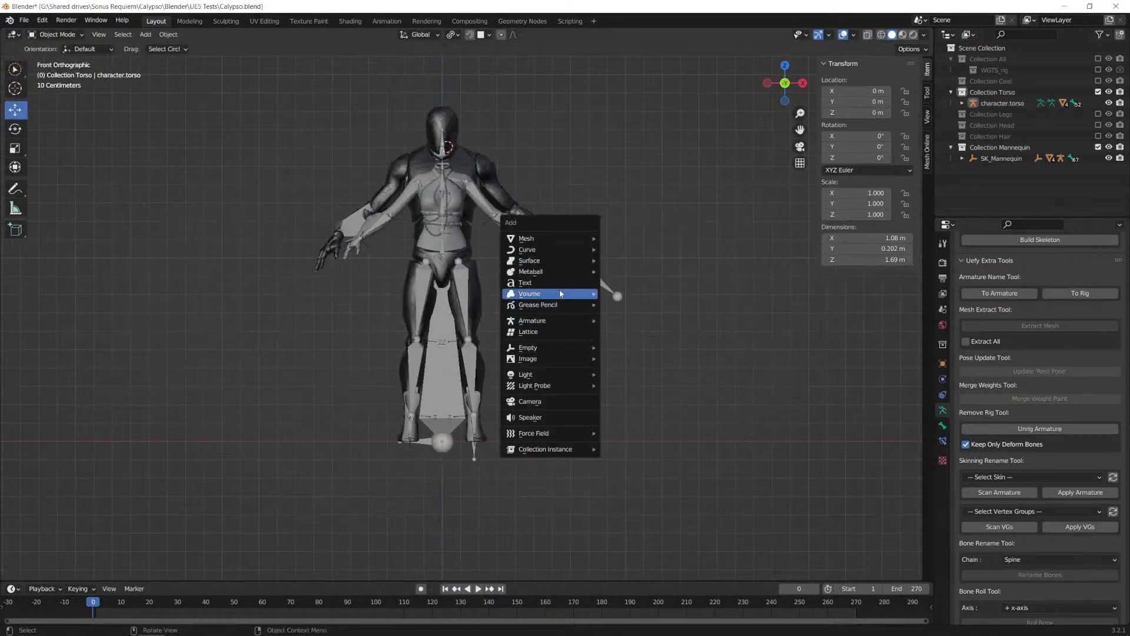
pyautogui.click(665, 342)
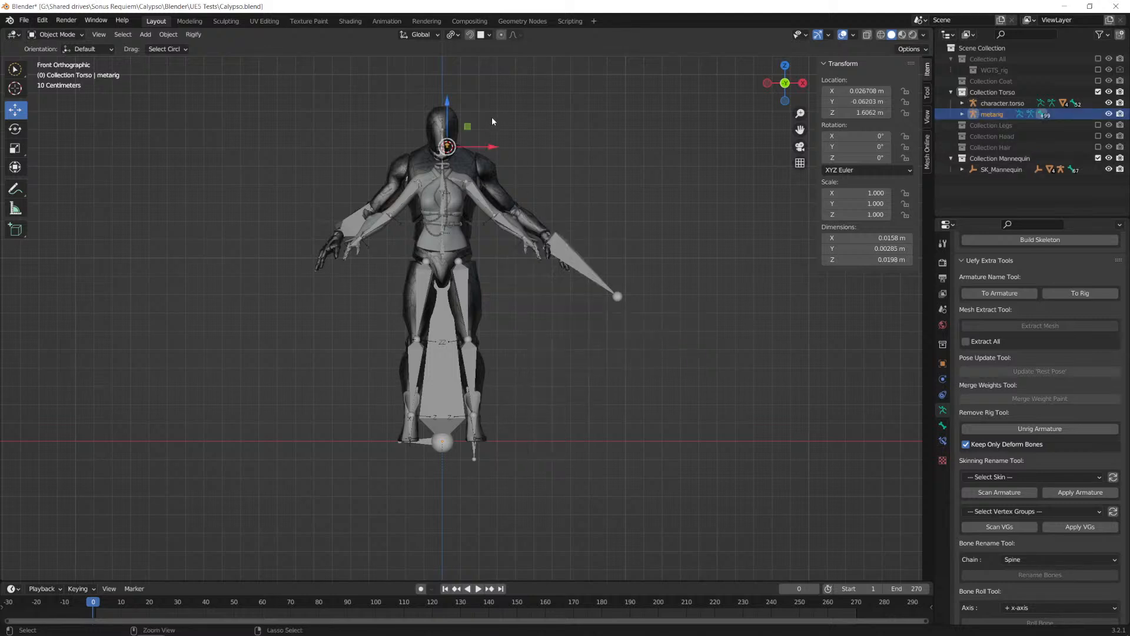
pyautogui.hotkey('ctrl', 'z')
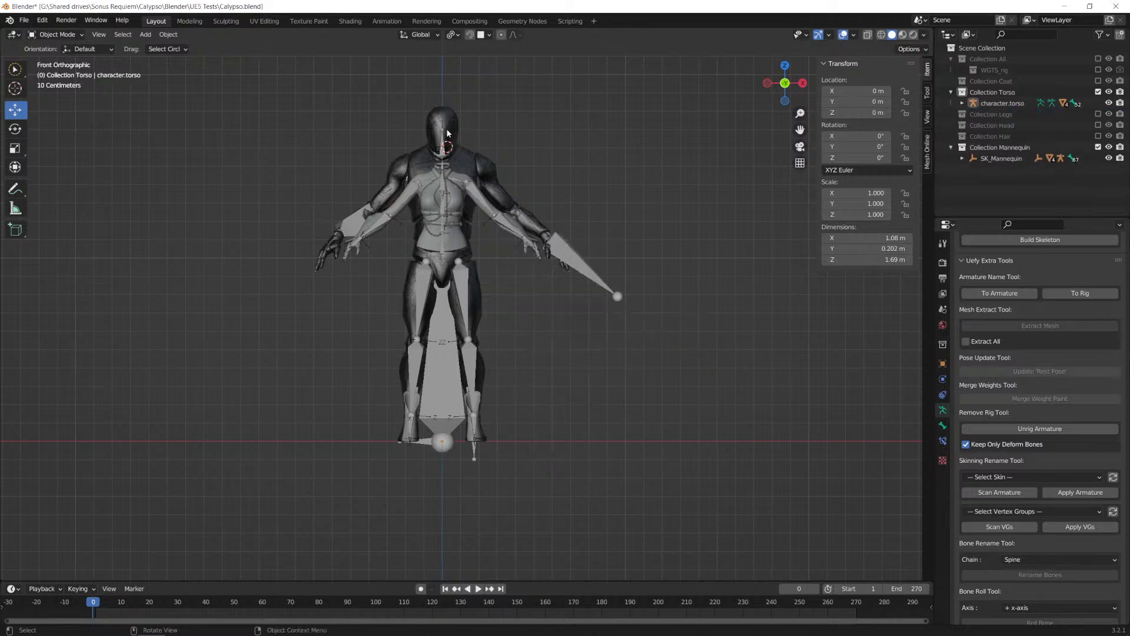
# Step: Reset the 3D cursor to the world origin and exclude Collection Mannequin from the view layer
pyautogui.hotkey('shift', 's')
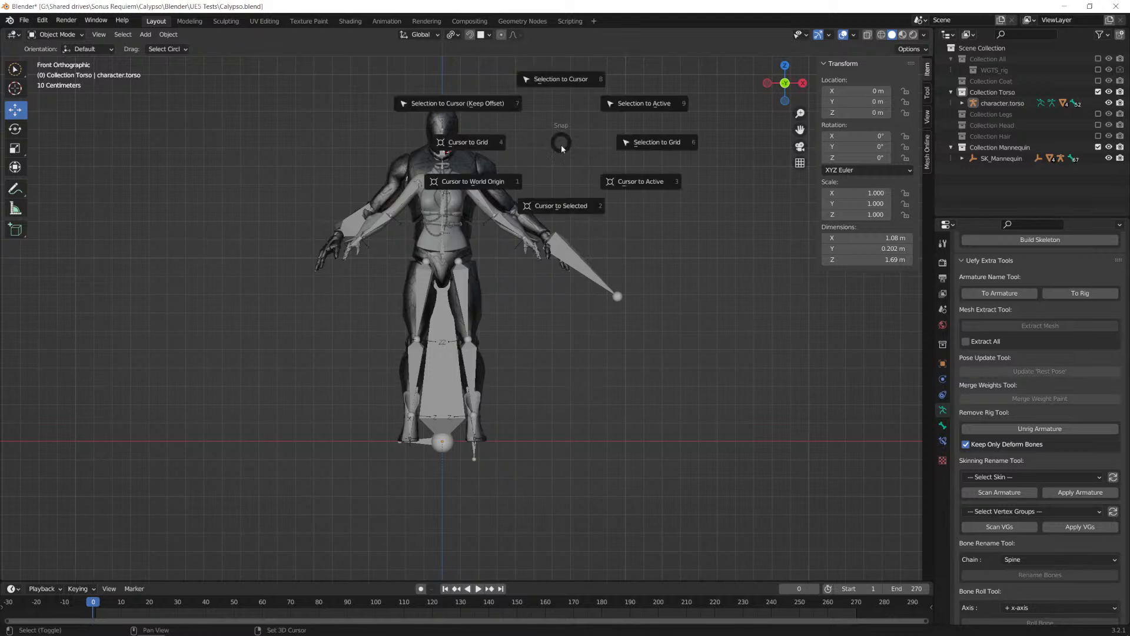
pyautogui.click(481, 185)
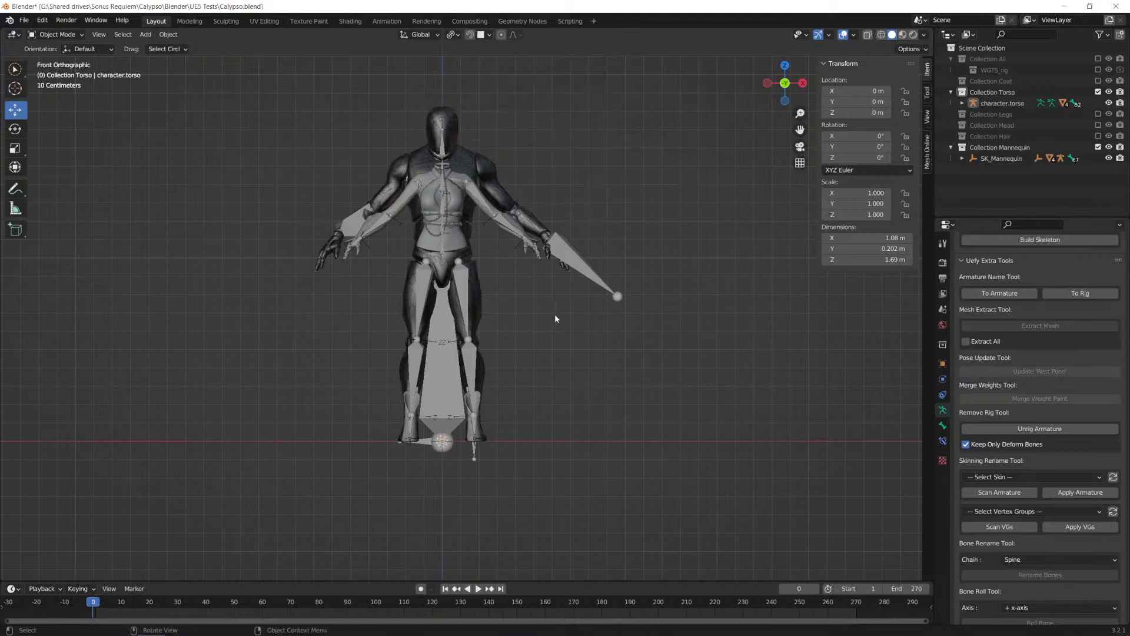
pyautogui.click(1099, 147)
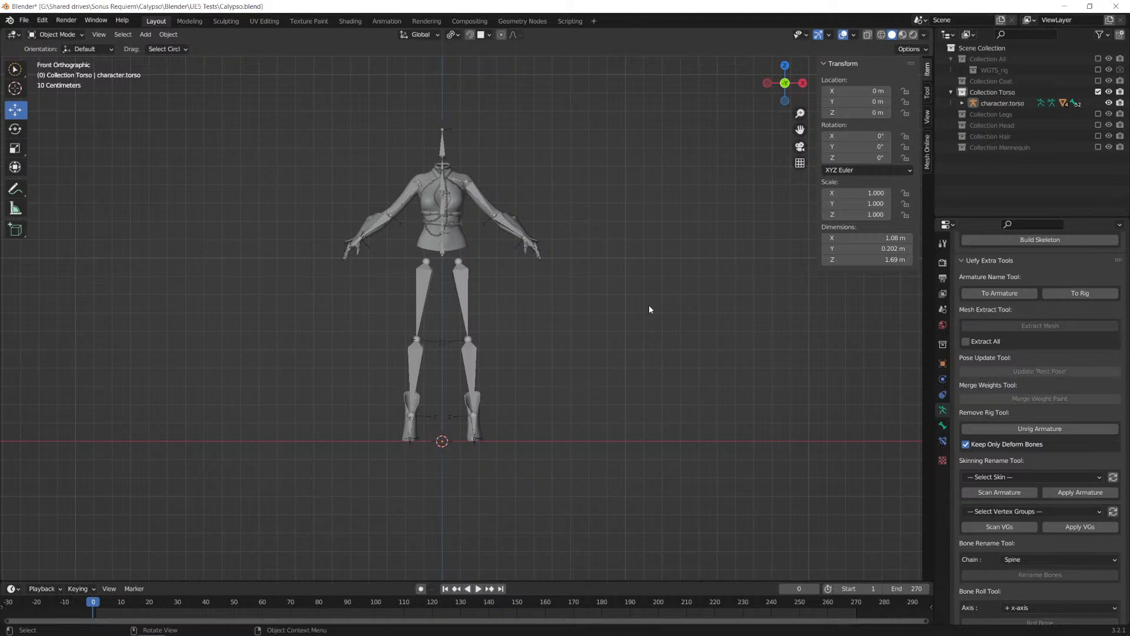
# Step: Add a Human (Meta-Rig) armature at the world origin and scale it by 100
pyautogui.hotkey('shift', 'a')
pyautogui.moveTo(650, 307)
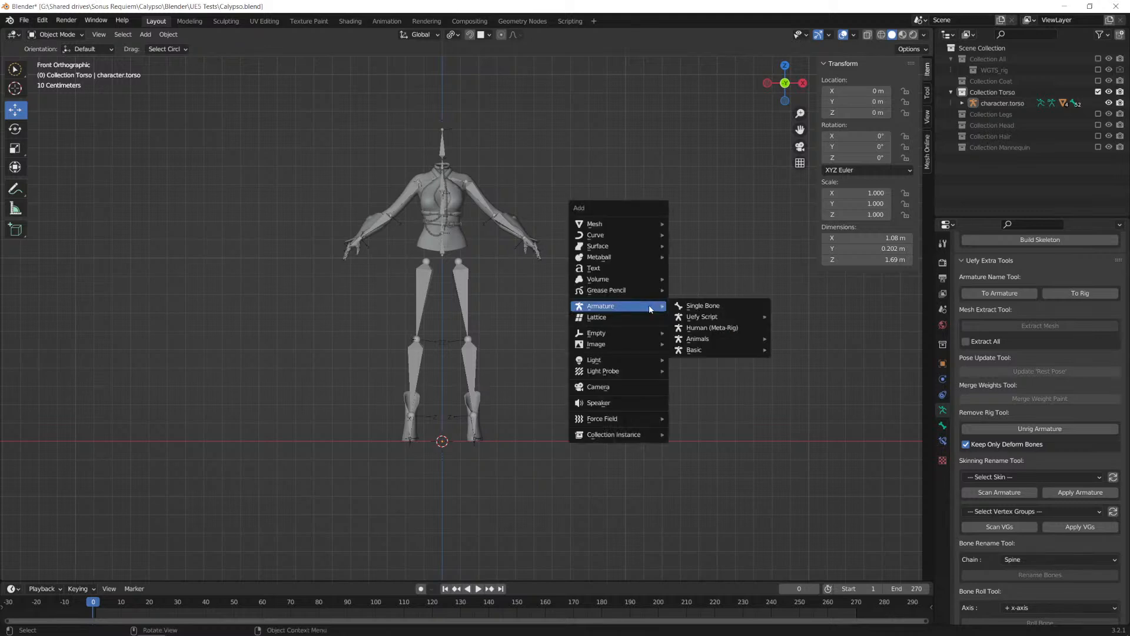
pyautogui.click(737, 331)
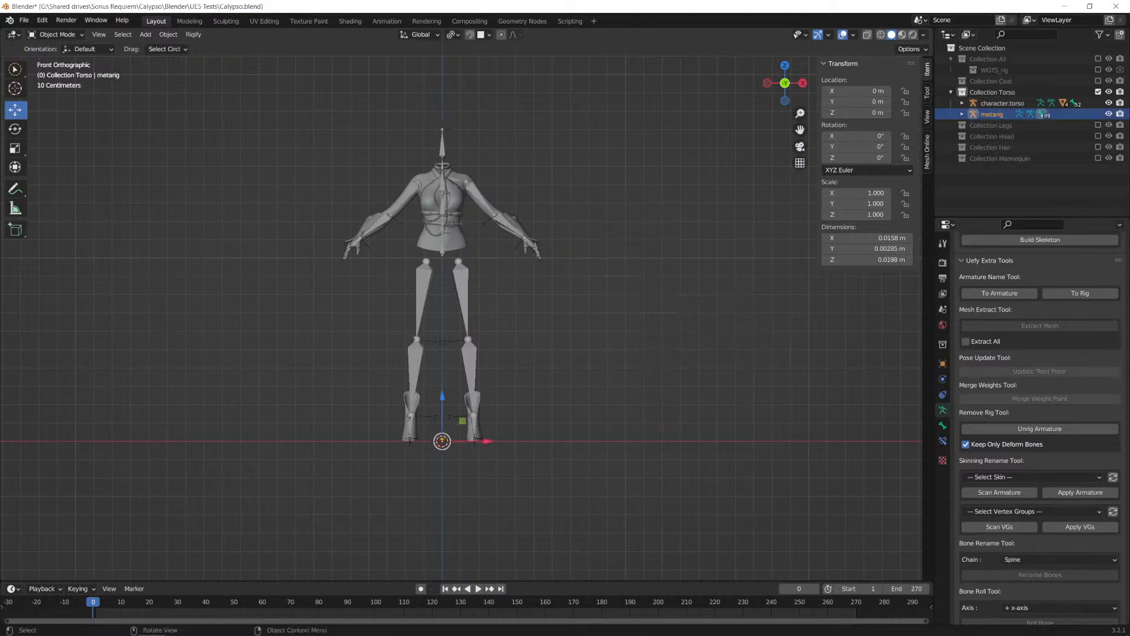
pyautogui.write('s100')
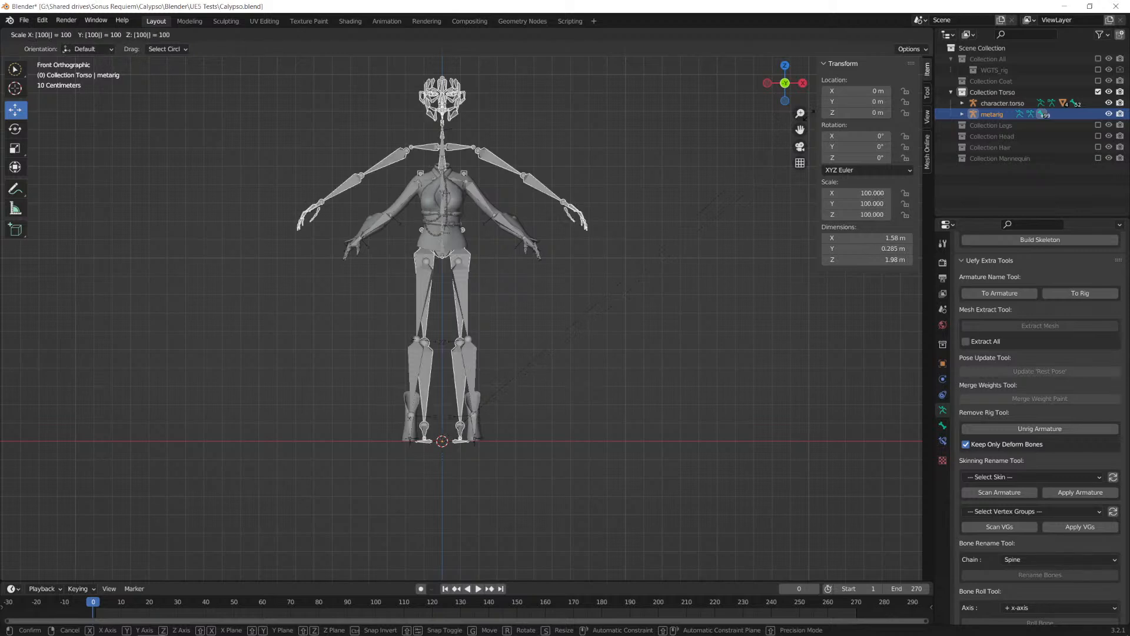
pyautogui.press('Return')
# Step: Scale the metarig by about 0.88 to approximate the character's height and apply all its transforms
pyautogui.press('s')
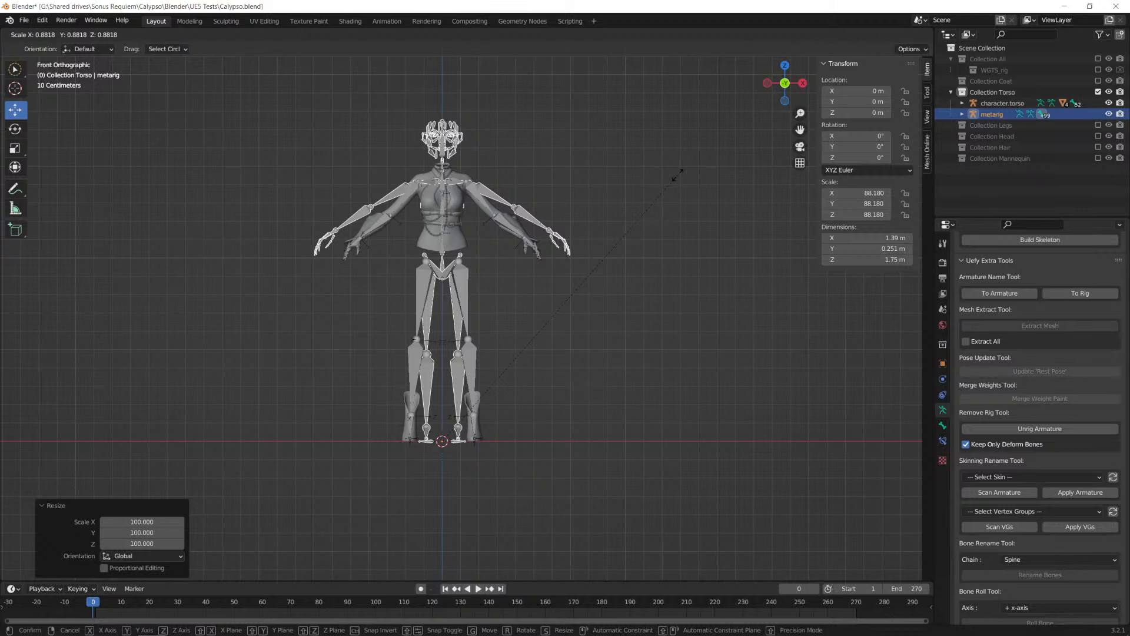
pyautogui.click(677, 174)
pyautogui.scroll(2, 524, 185)
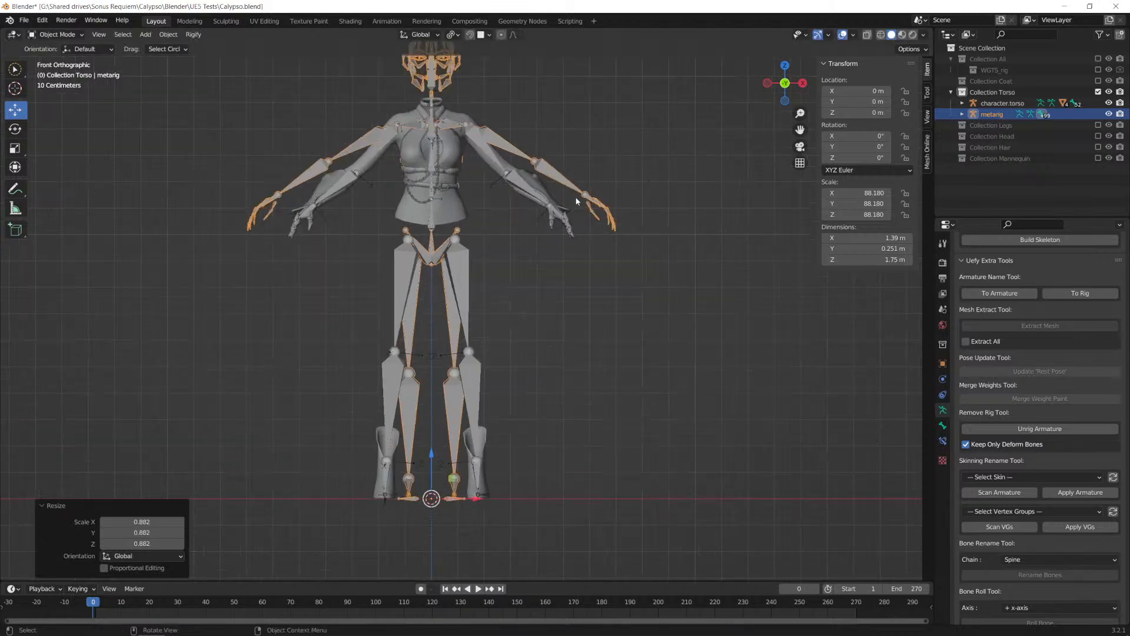
pyautogui.scroll(-1, 576, 202)
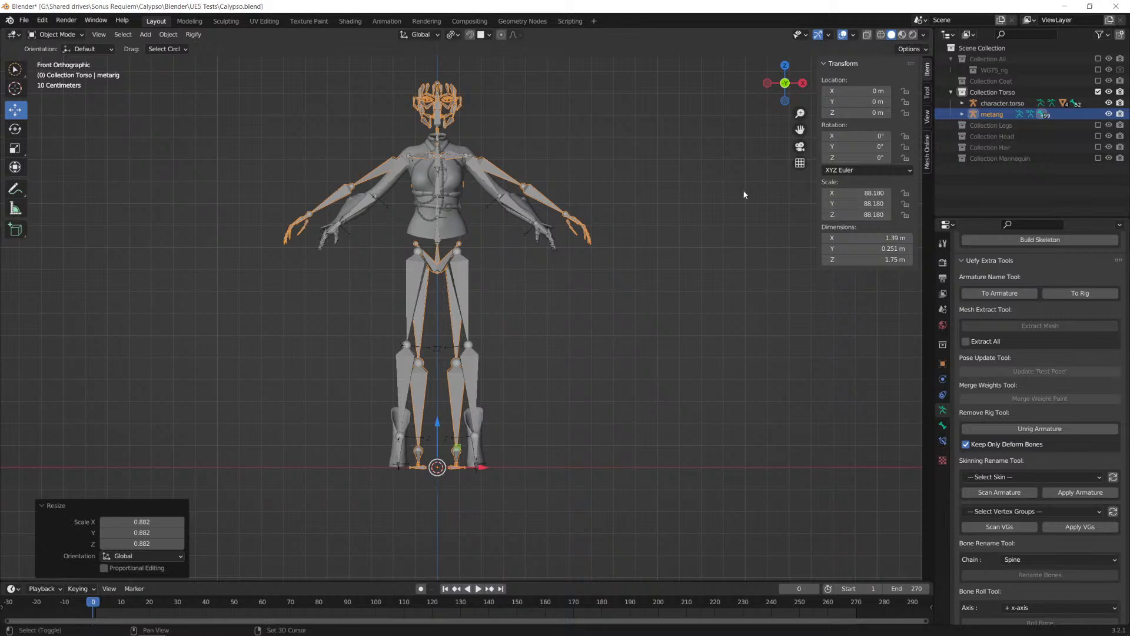
pyautogui.hotkey('shift', 'a')
pyautogui.moveTo(743, 194)
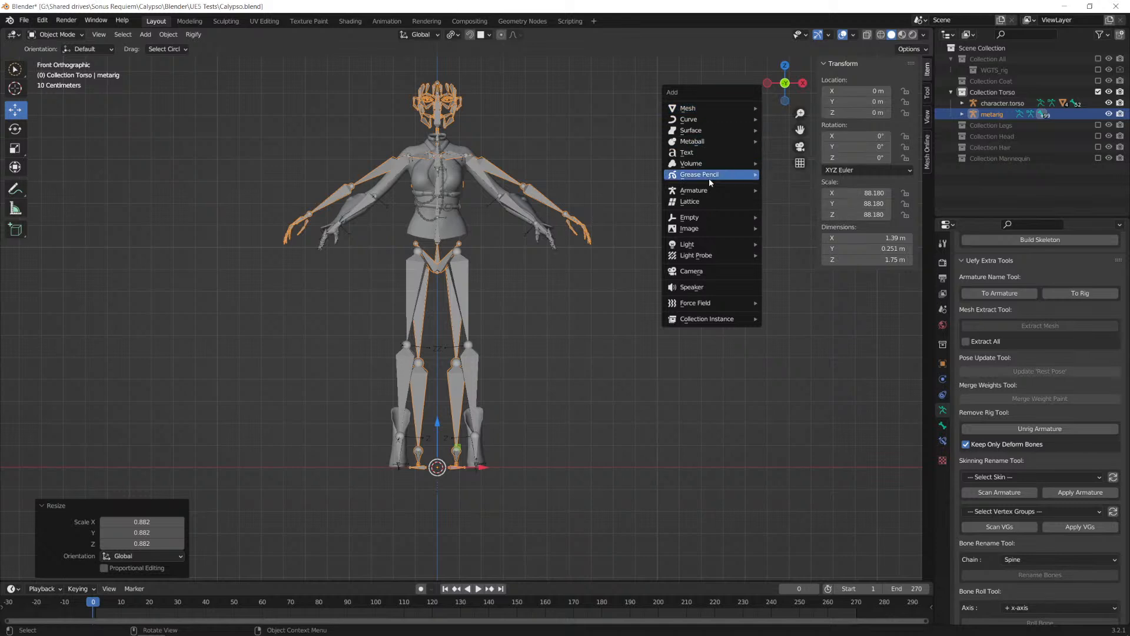
pyautogui.moveTo(705, 195)
pyautogui.hotkey('ctrl', 'a')
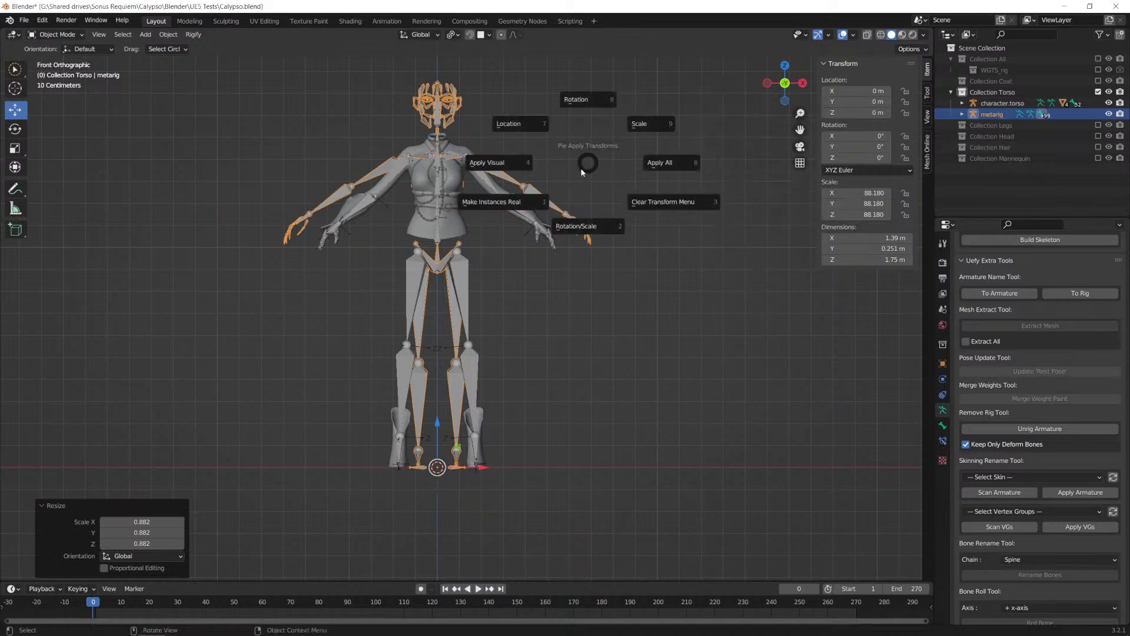
pyautogui.click(671, 163)
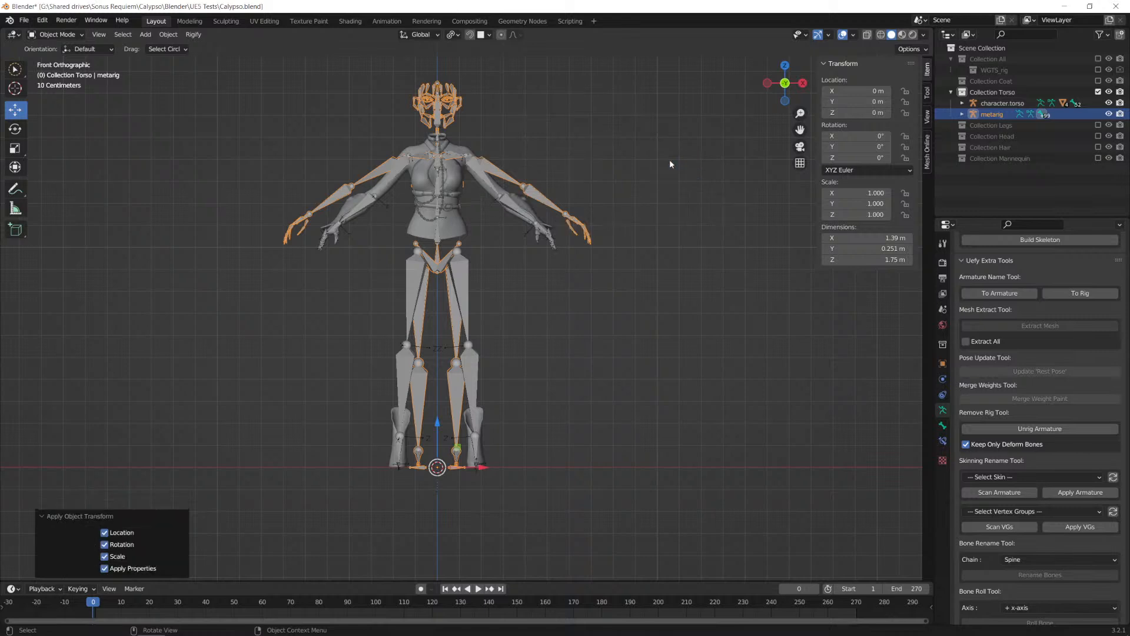
# Step: Assign the metarig object as the Metarig in the Uefy script properties
pyautogui.scroll(5, 1020, 404)
pyautogui.scroll(10, 1021, 405)
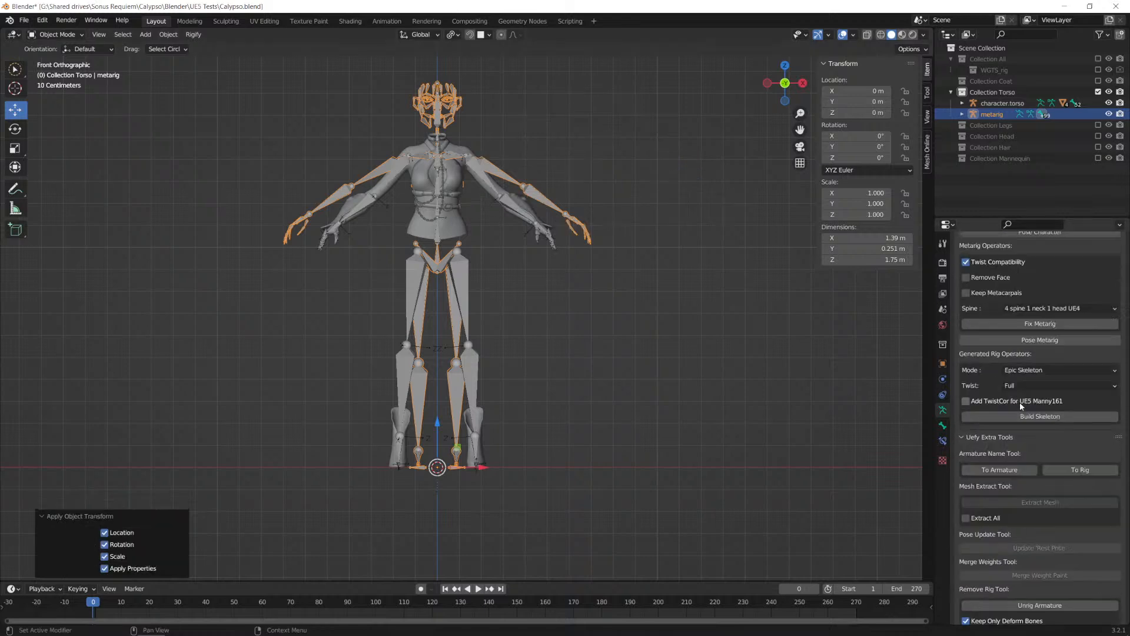
pyautogui.click(1051, 361)
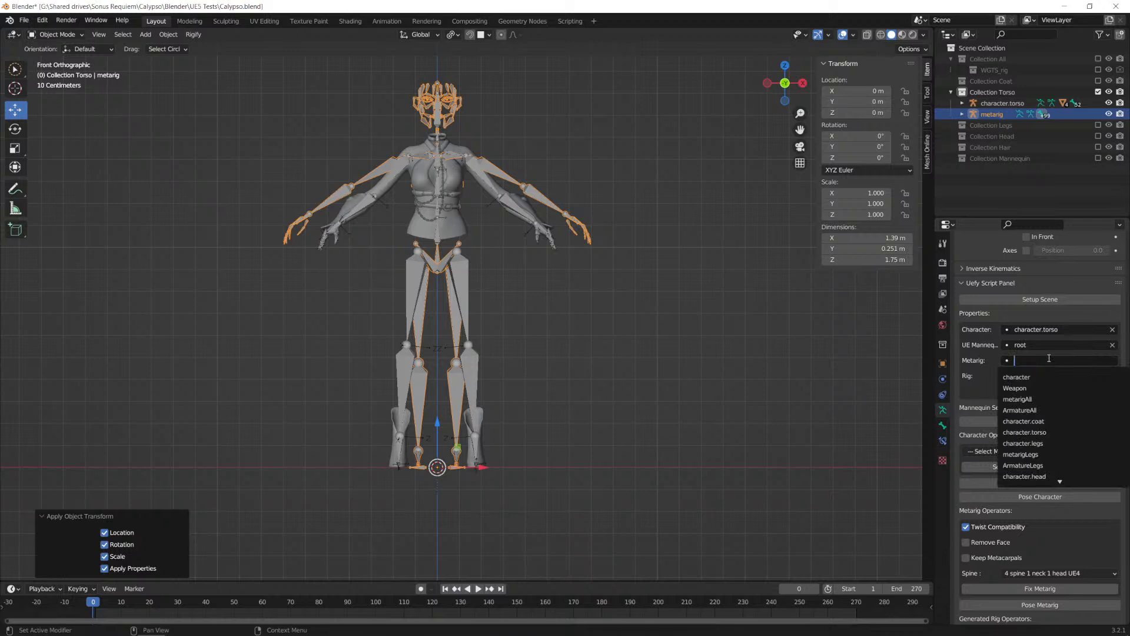
pyautogui.scroll(-5, 1034, 465)
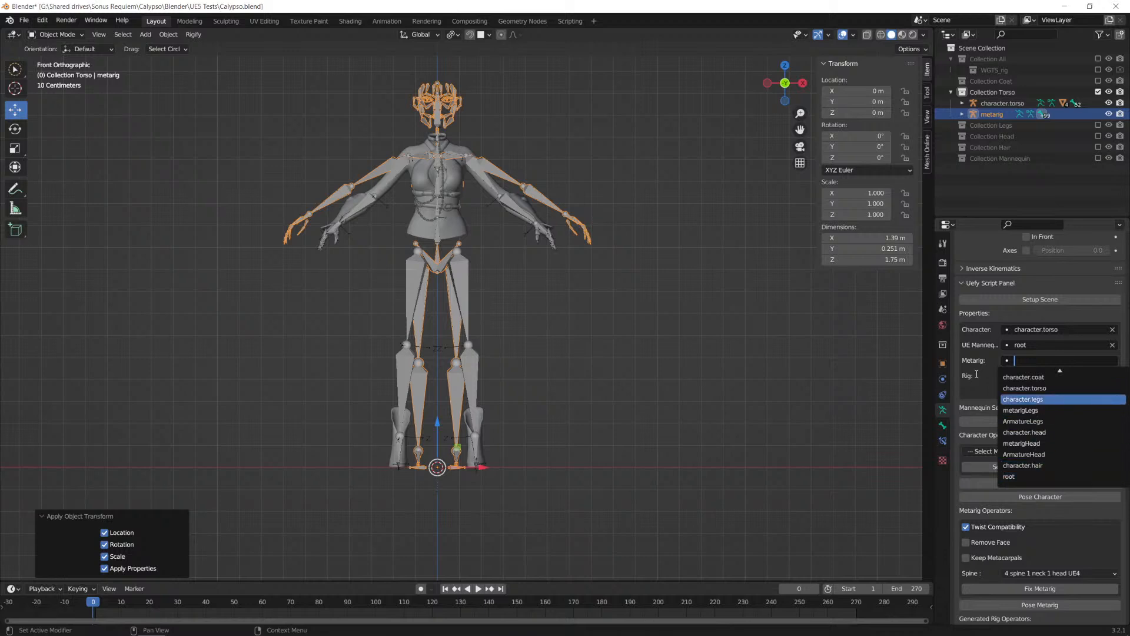
pyautogui.click(1051, 360)
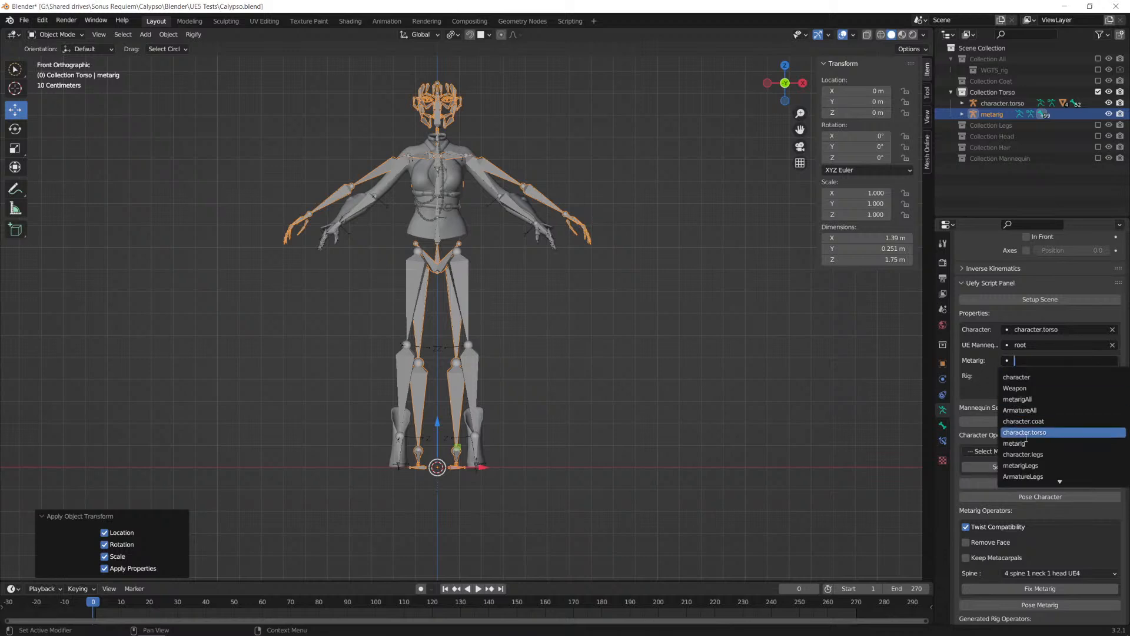
pyautogui.click(1015, 443)
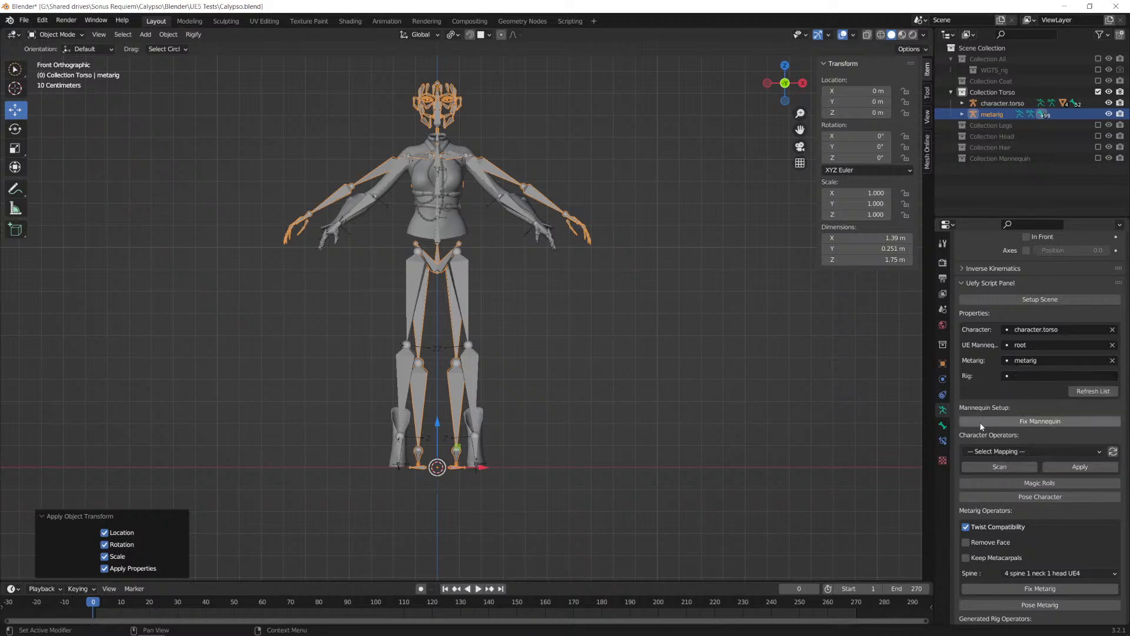
# Step: Run Fix Metarig with Twist Compatibility on, Remove Face off, and the 4 spine 1 neck 1 head UE4 layout, and inspect the resulting bones
pyautogui.scroll(-6, 992, 404)
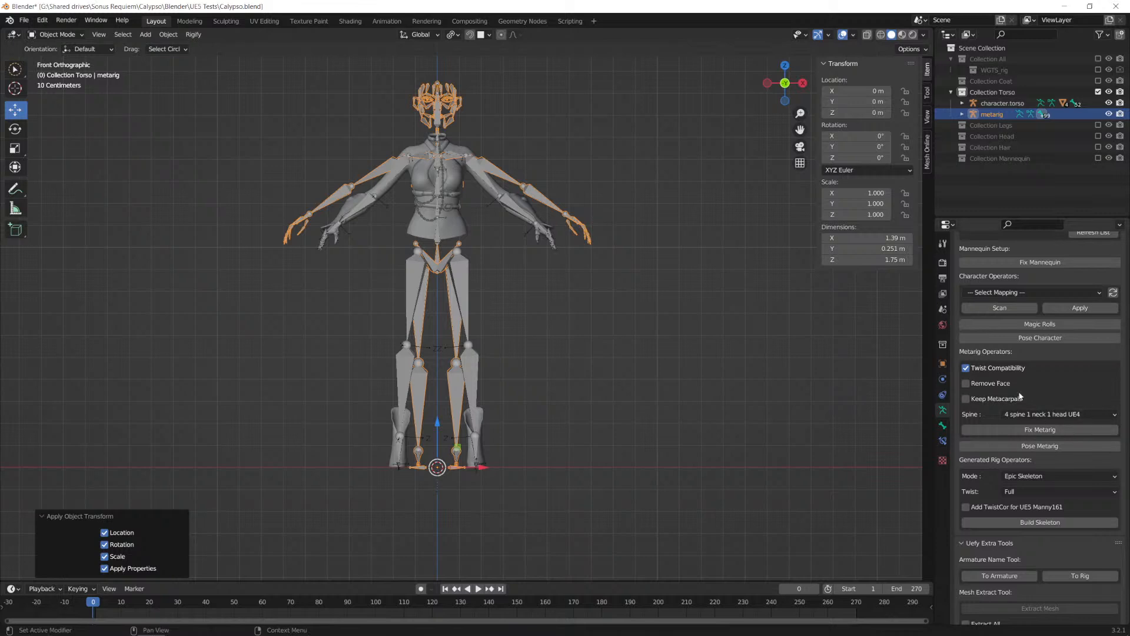
pyautogui.scroll(-3, 1031, 422)
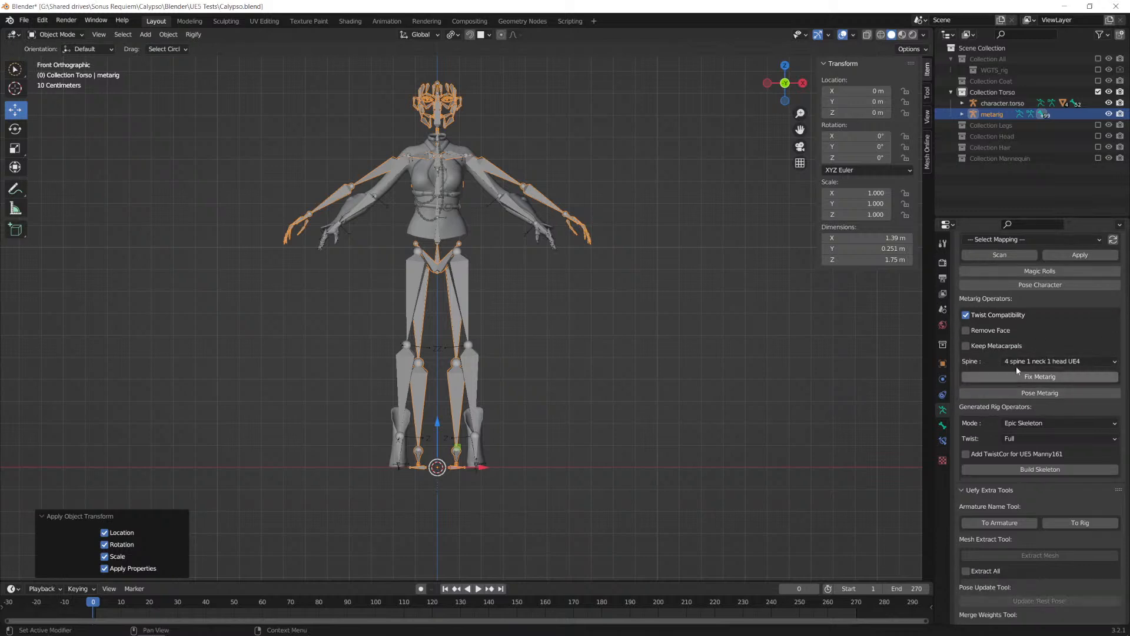
pyautogui.scroll(2, 496, 172)
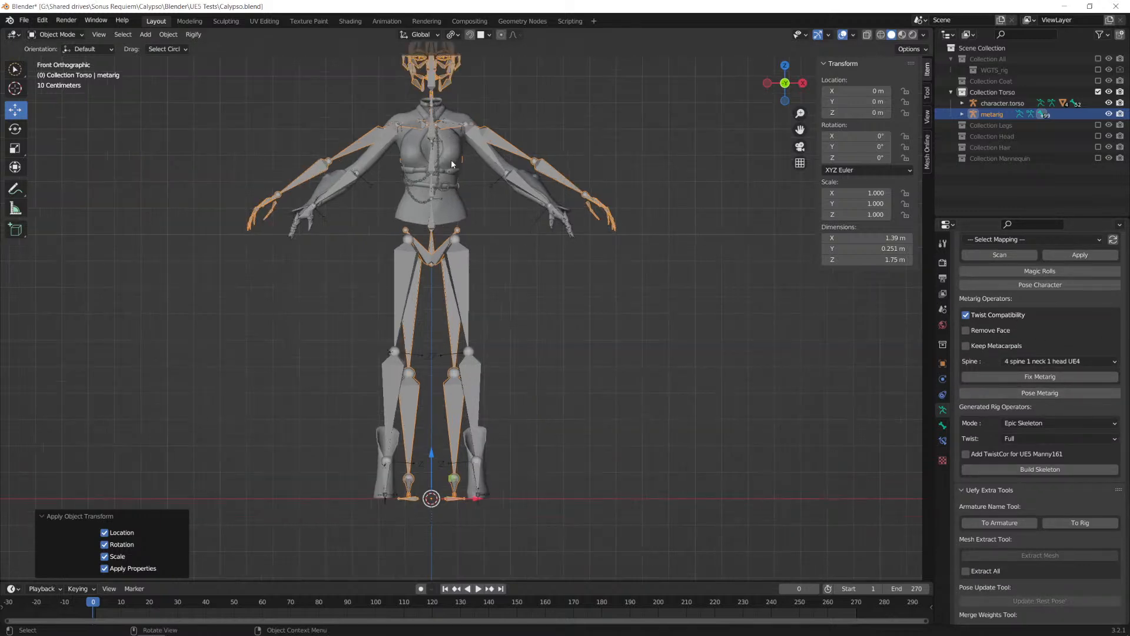
pyautogui.scroll(15, 1066, 296)
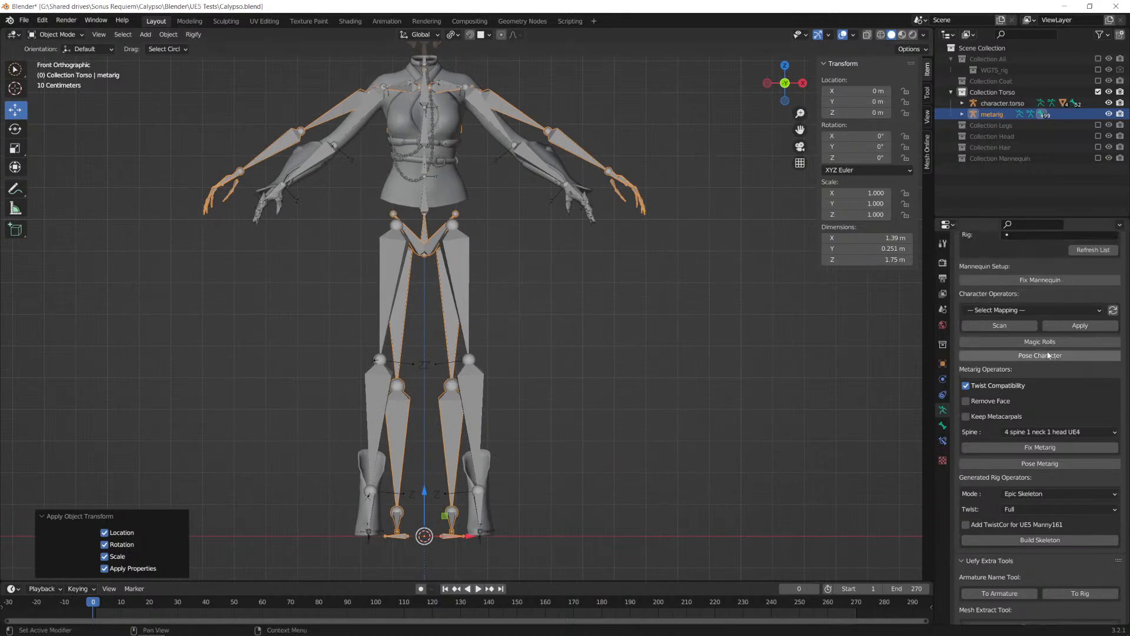
pyautogui.click(1028, 307)
pyautogui.scroll(-6, 1000, 405)
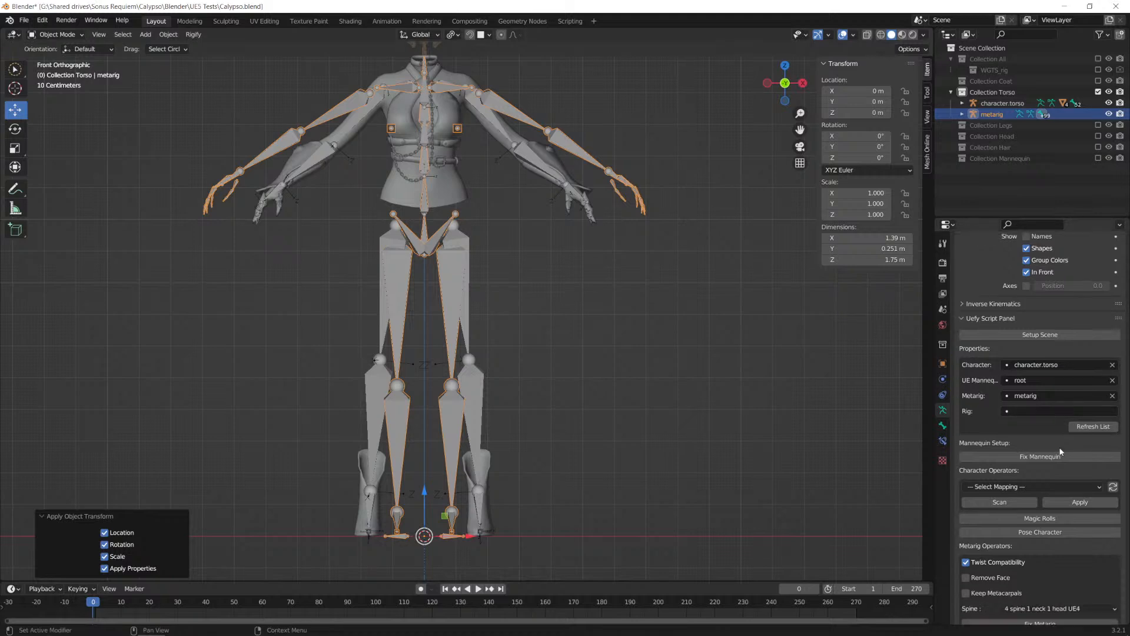
pyautogui.scroll(-6, 987, 401)
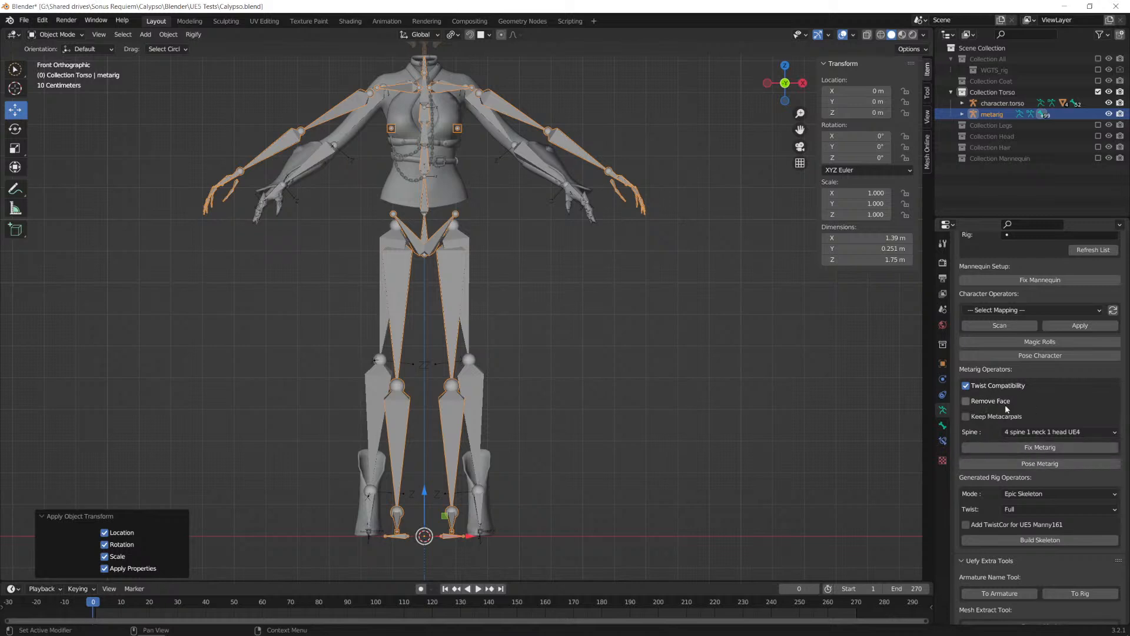
pyautogui.click(980, 403)
pyautogui.click(975, 404)
pyautogui.click(990, 446)
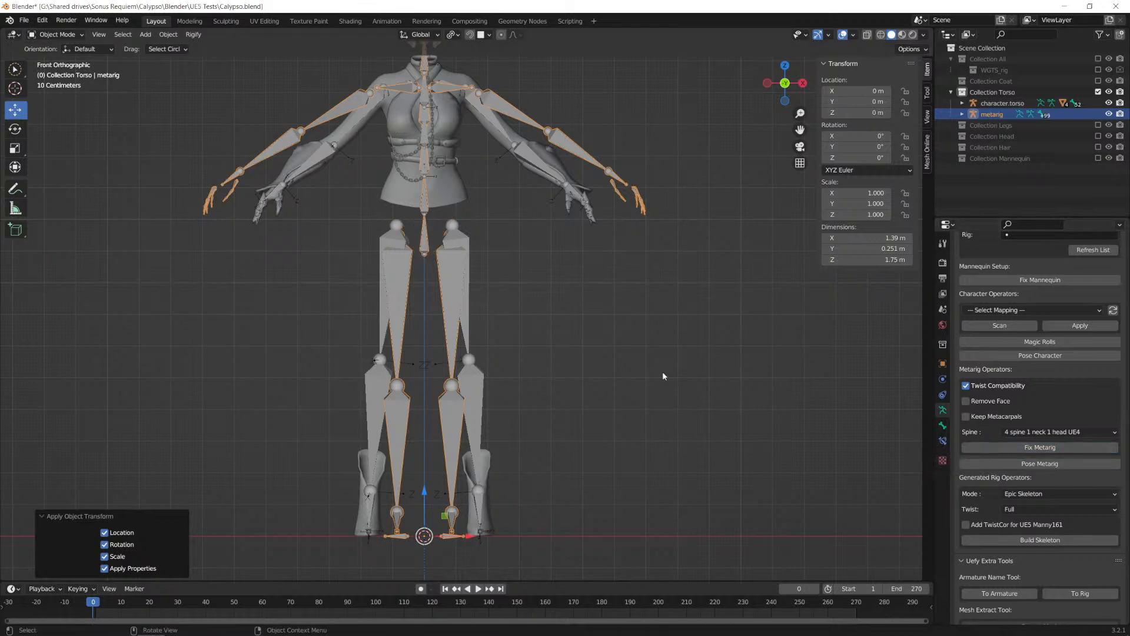
pyautogui.moveTo(492, 126); pyautogui.dragTo(603, 245, button='middle')
pyautogui.moveTo(626, 291); pyautogui.dragTo(489, 295, button='middle')
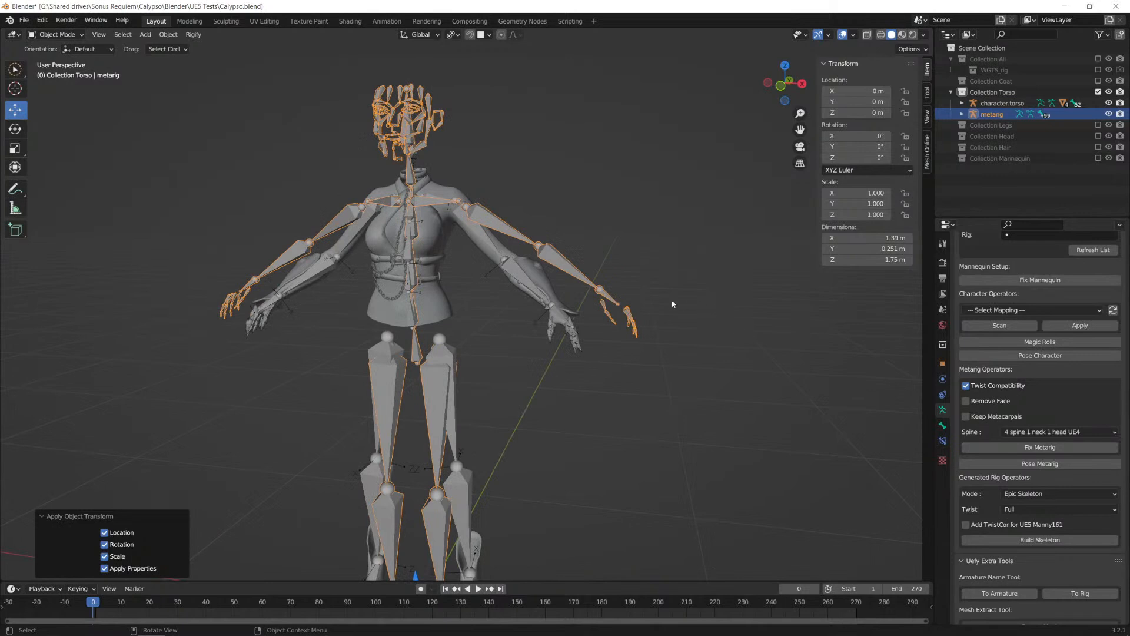
# Step: Undo the last change and delete the altered metarig from the torso collection
pyautogui.hotkey('ctrl', 'z')
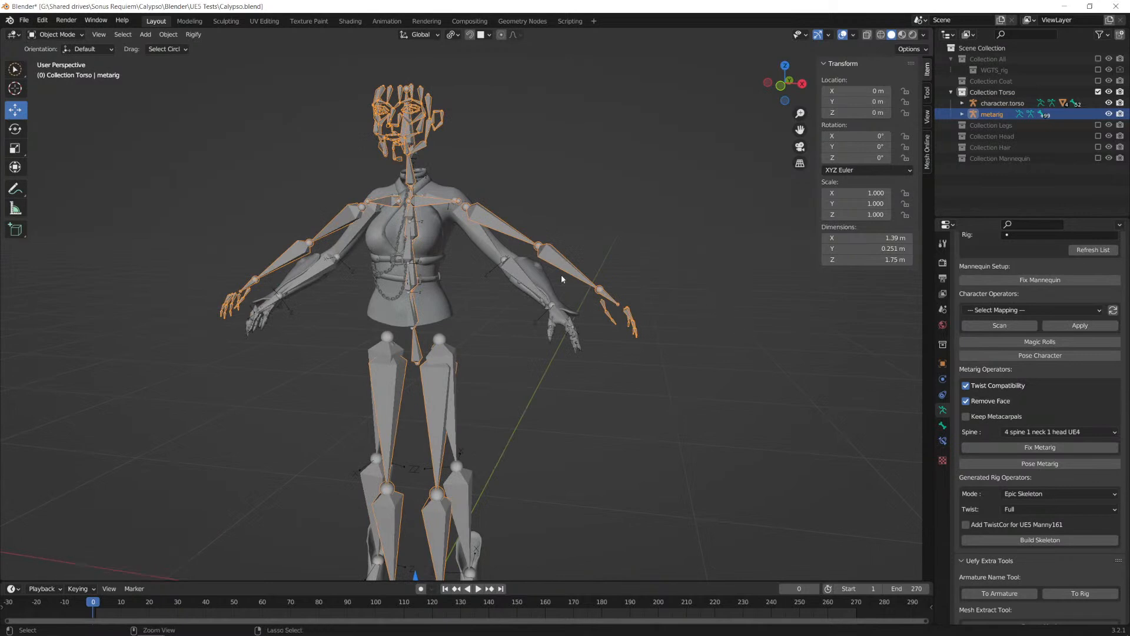
pyautogui.scroll(2, 591, 320)
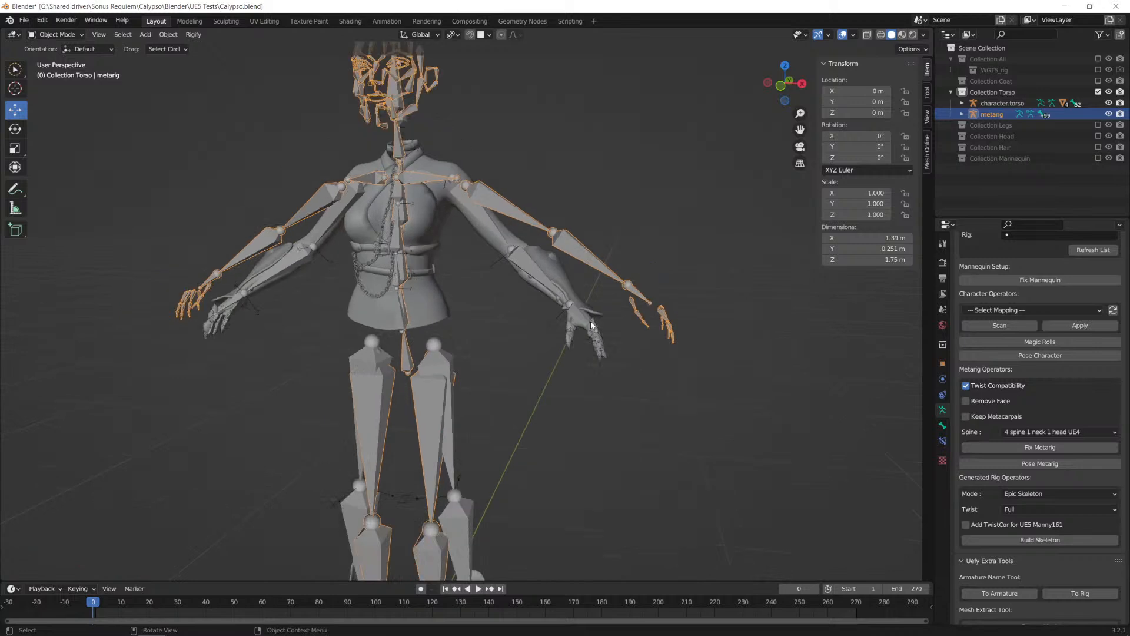
pyautogui.scroll(-3, 591, 320)
pyautogui.moveTo(486, 335); pyautogui.dragTo(483, 307, button='middle')
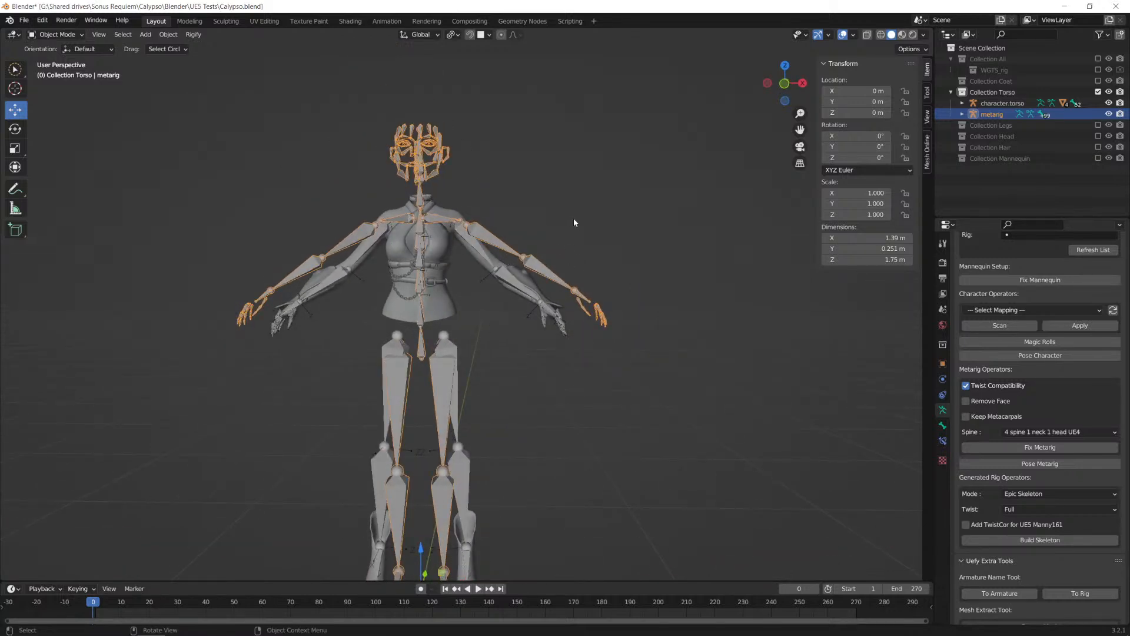
pyautogui.press('Delete')
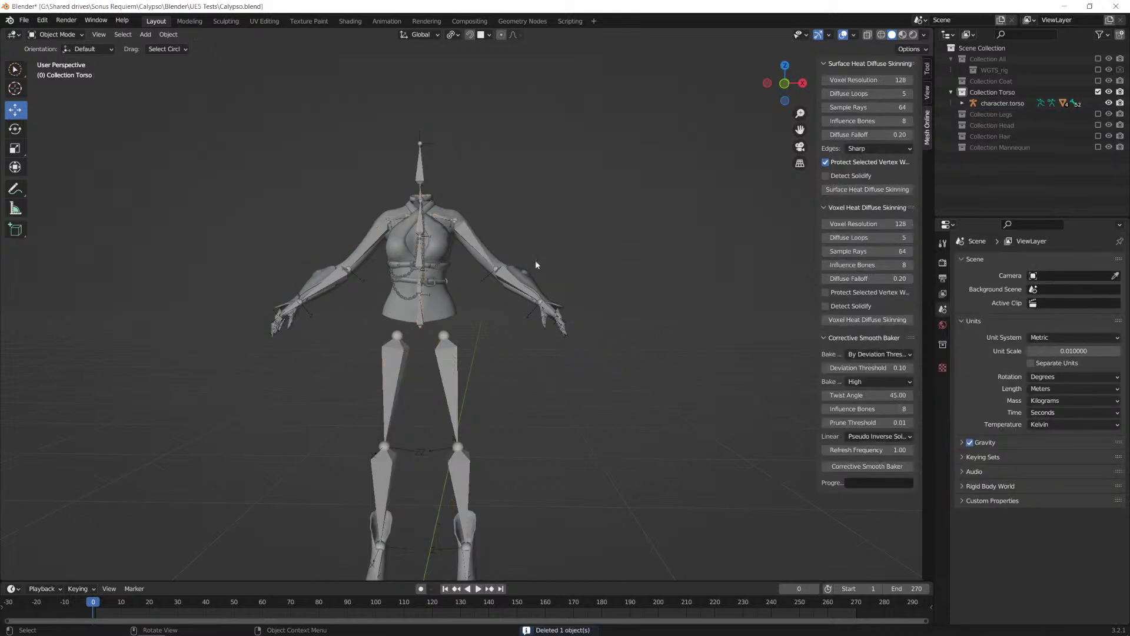
# Step: Add a fresh Human (Meta-Rig) armature at the world origin and scale it by 100
pyautogui.scroll(-2, 523, 396)
pyautogui.hotkey('shift', 'a')
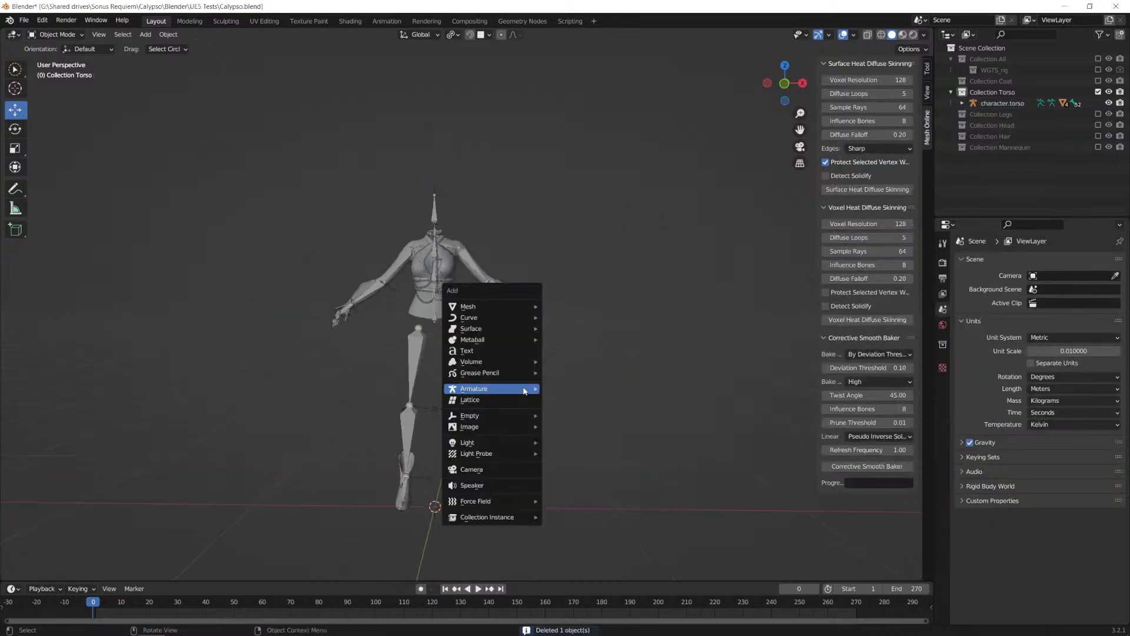
pyautogui.moveTo(512, 389)
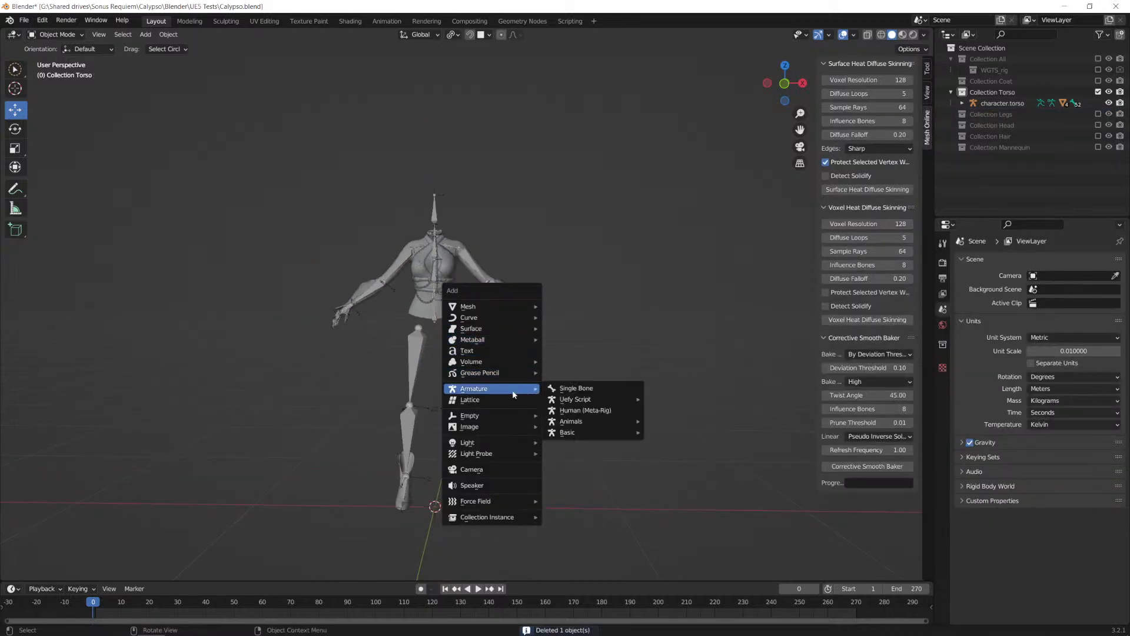
pyautogui.click(586, 411)
pyautogui.write('s100')
pyautogui.press('Return')
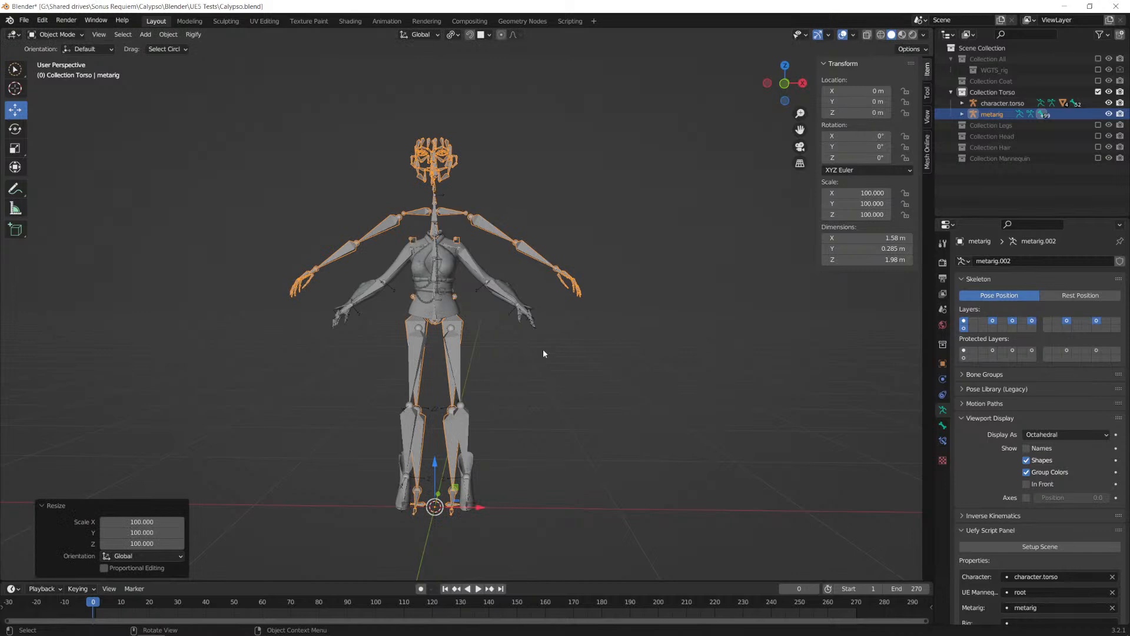
# Step: Scale the new metarig by about 0.88 so its shoulders match the height of the torso armature's shoulders
pyautogui.press('s')
pyautogui.click(518, 374)
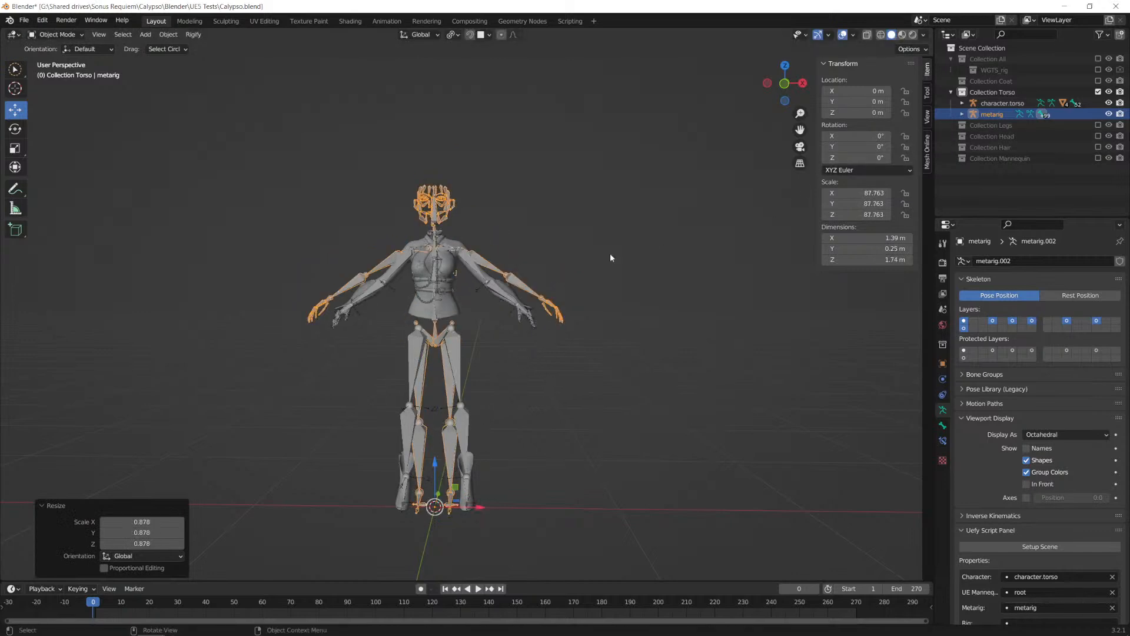
pyautogui.scroll(2, 664, 245)
pyautogui.press('s')
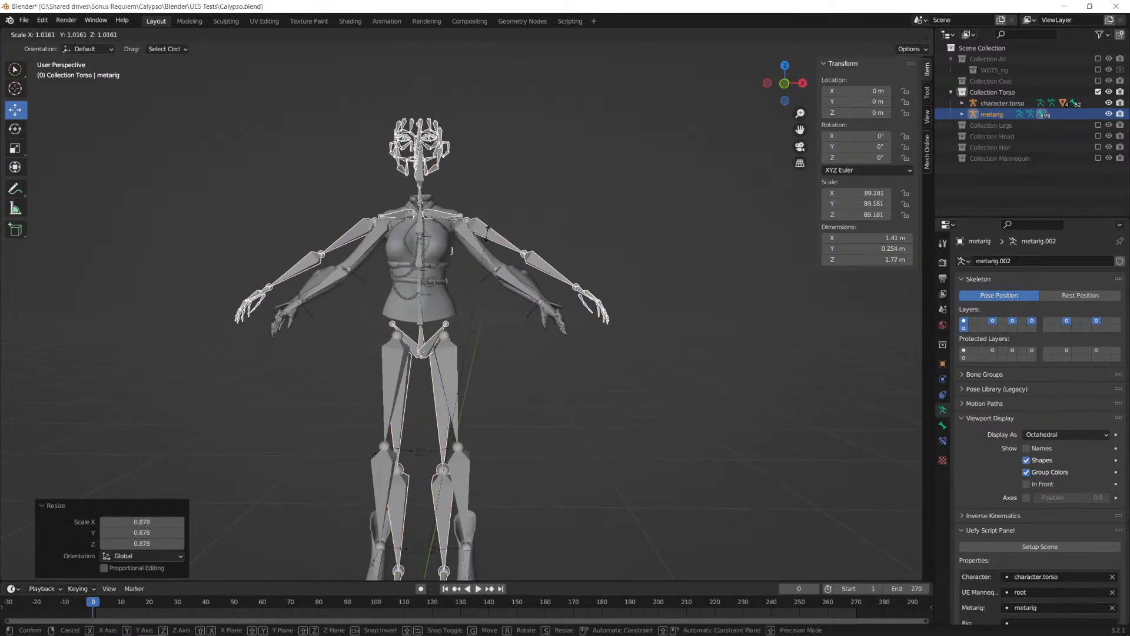
pyautogui.click(488, 236)
# Step: Enable Remove Face in the metarig operators and turn on In Front display for the metarig
pyautogui.scroll(-10, 1037, 416)
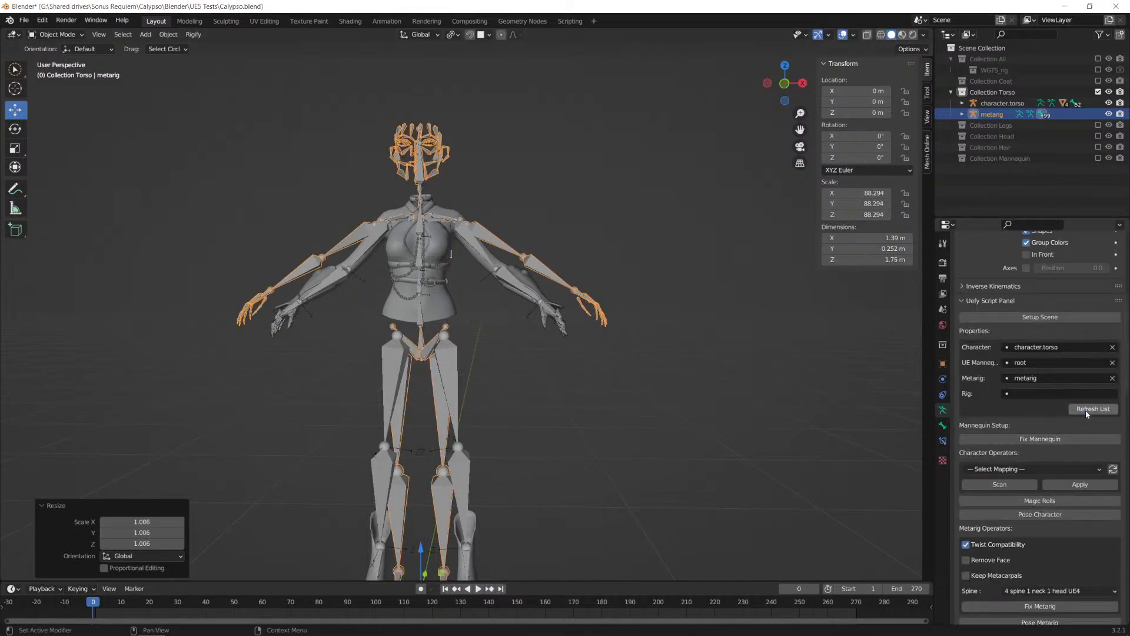
pyautogui.scroll(-9, 1013, 420)
pyautogui.scroll(1, 1015, 407)
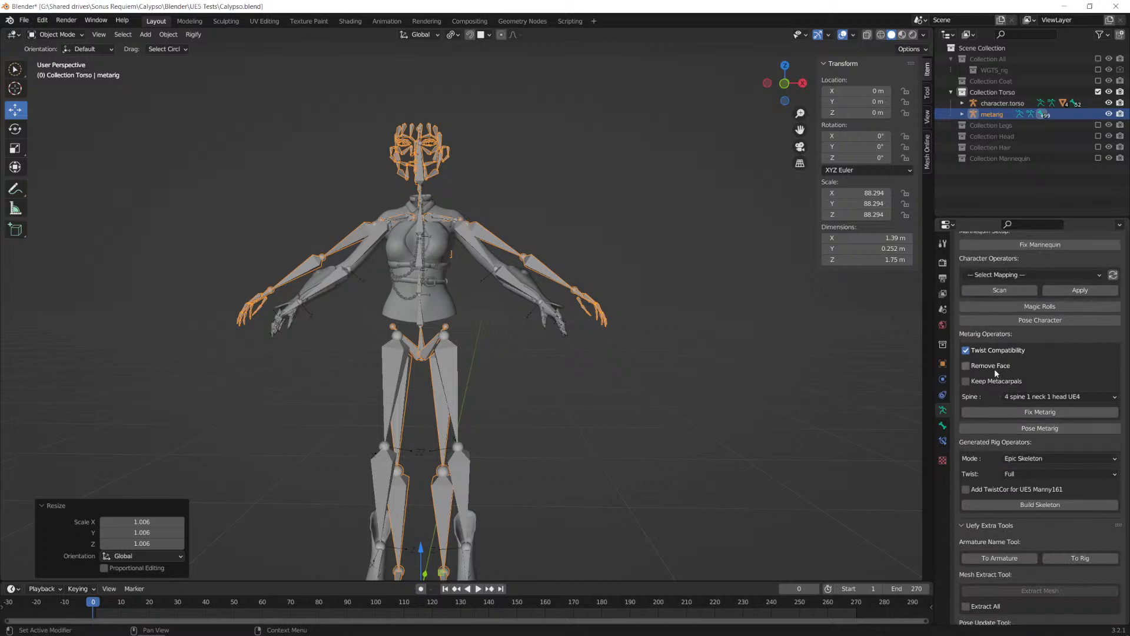
pyautogui.click(980, 370)
pyautogui.scroll(10, 1042, 285)
pyautogui.click(1028, 378)
pyautogui.scroll(-9, 1021, 371)
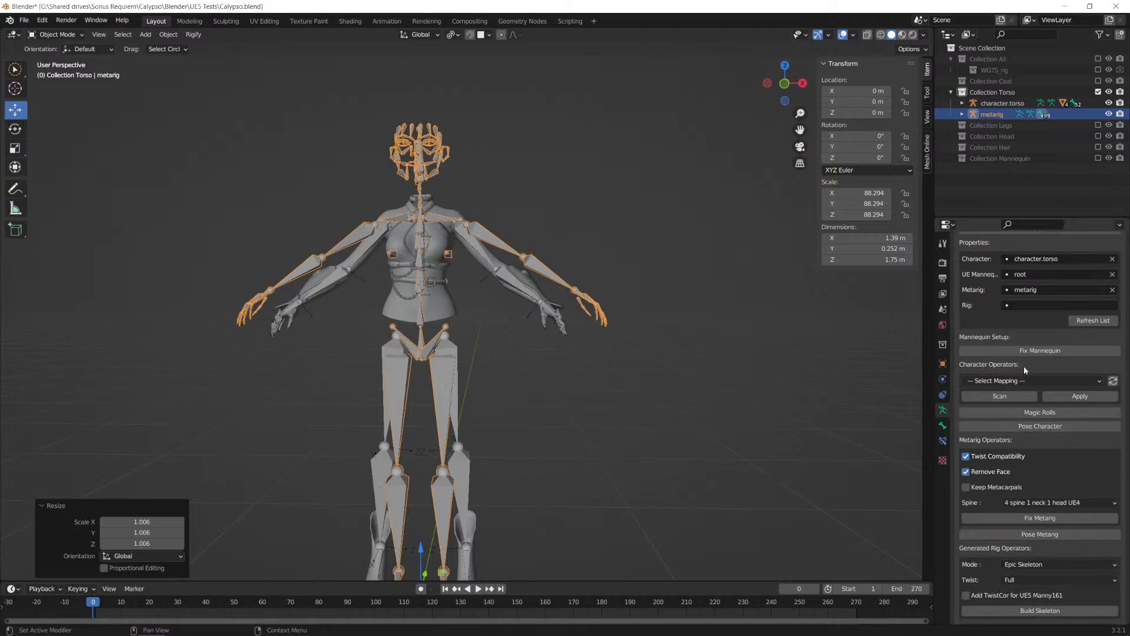
# Step: Examine the metarig's left and right breast bones in Edit Mode and return to Object Mode
pyautogui.click(1041, 352)
pyautogui.click(449, 254)
pyautogui.click(448, 256)
pyautogui.click(448, 256)
pyautogui.press('Tab')
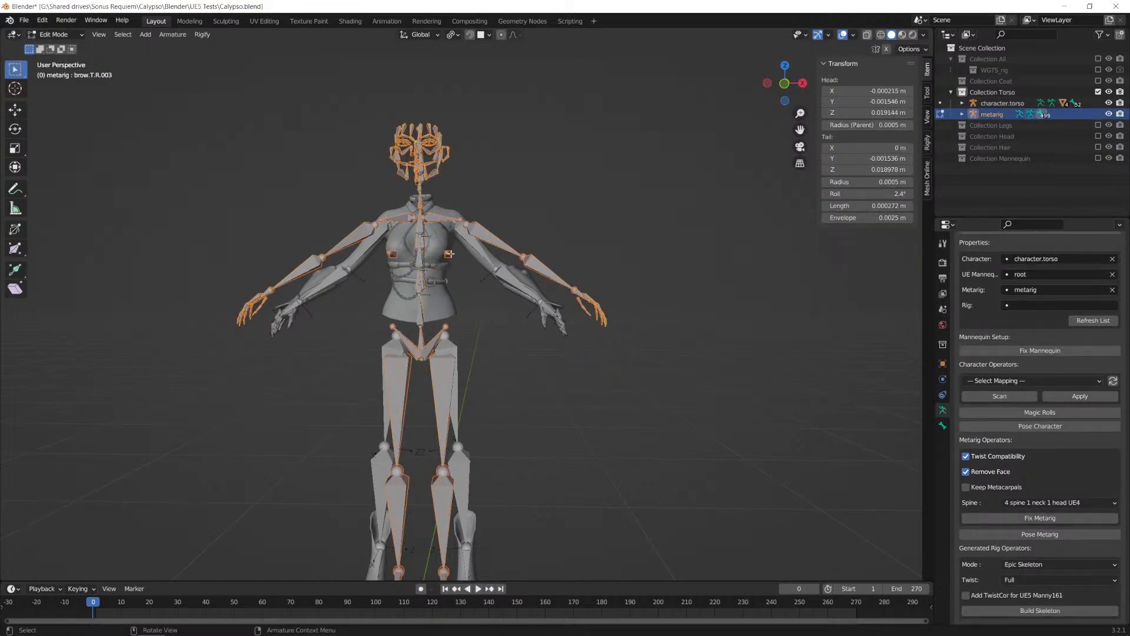
pyautogui.click(448, 254)
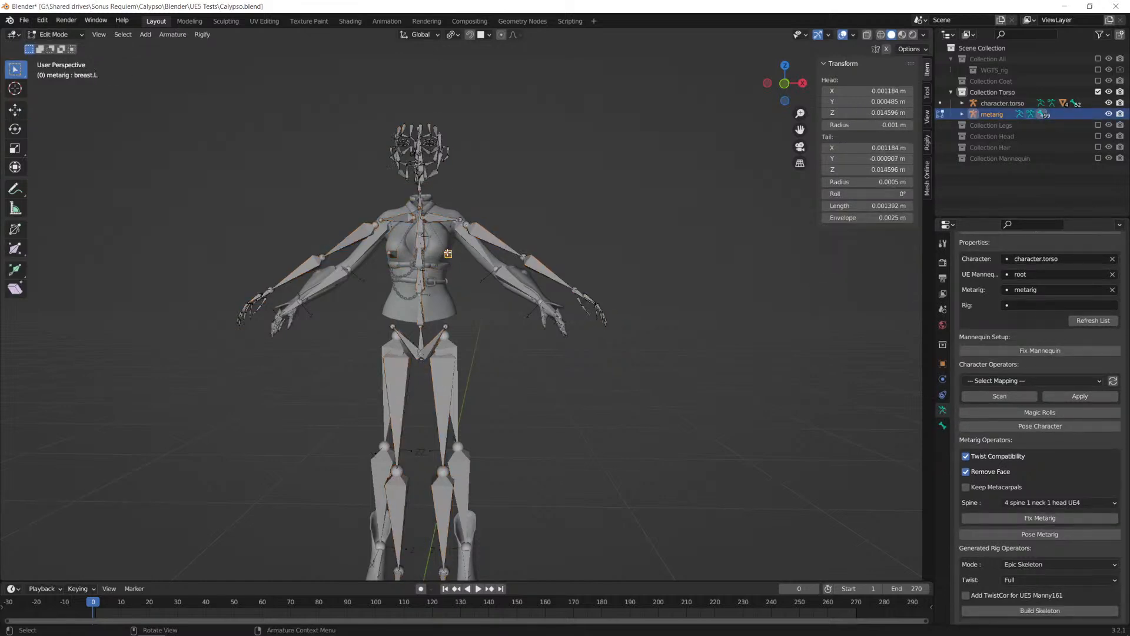
pyautogui.click(390, 254)
pyautogui.press('Tab')
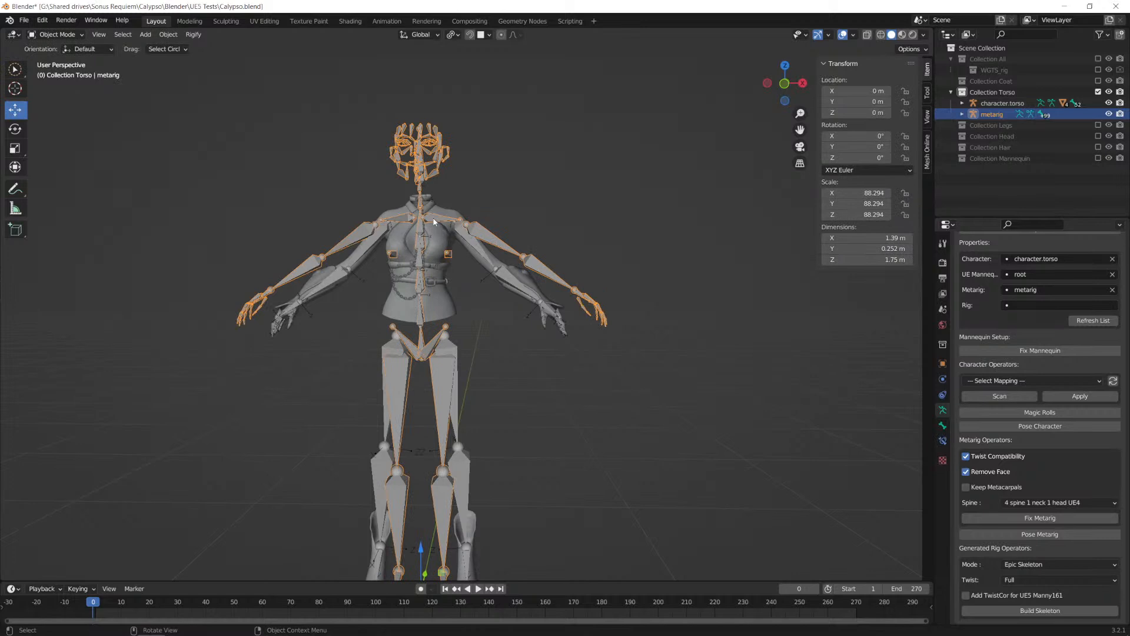
# Step: Try to run Fix Metarig, and apply all transforms to the metarig
pyautogui.scroll(-2, 1046, 425)
pyautogui.scroll(-1, 1046, 425)
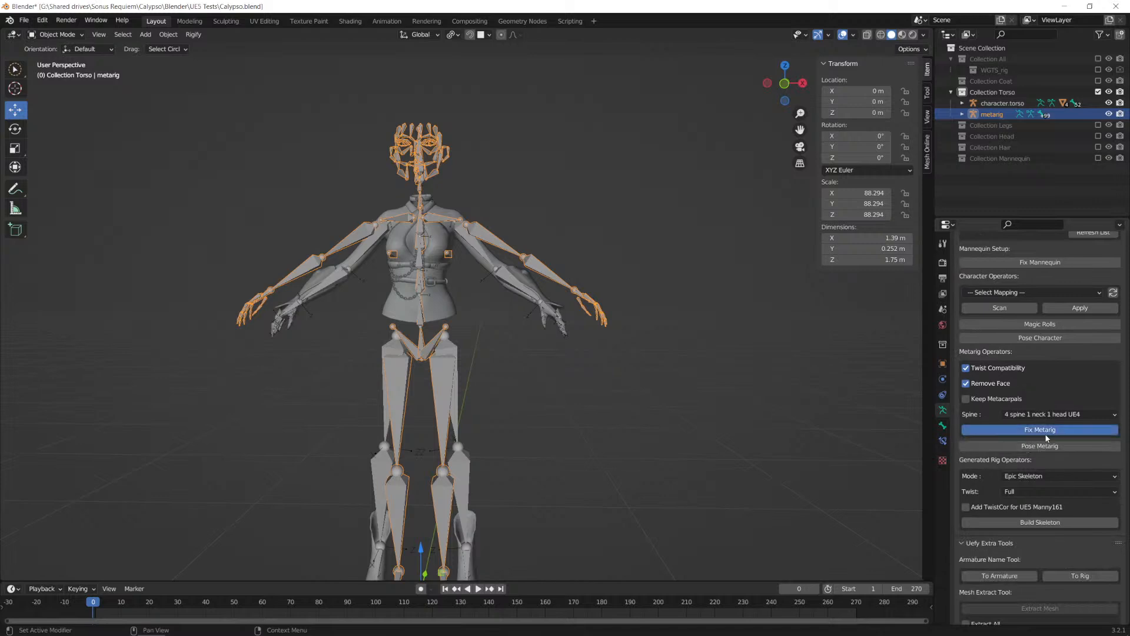
pyautogui.click(1046, 430)
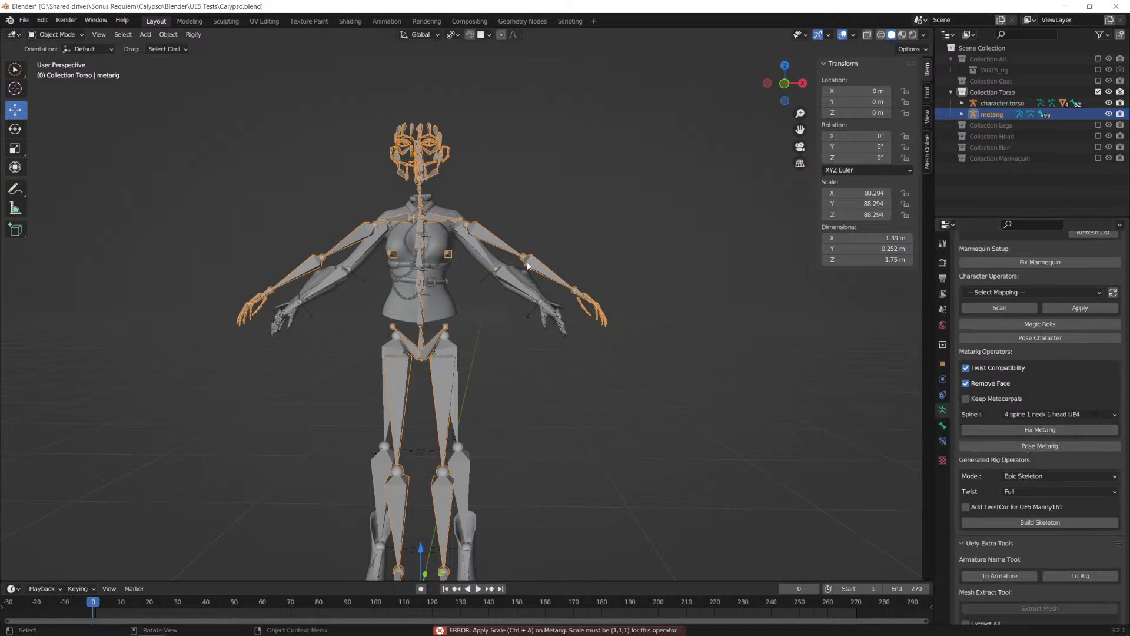
pyautogui.hotkey('ctrl', 'a')
pyautogui.click(611, 263)
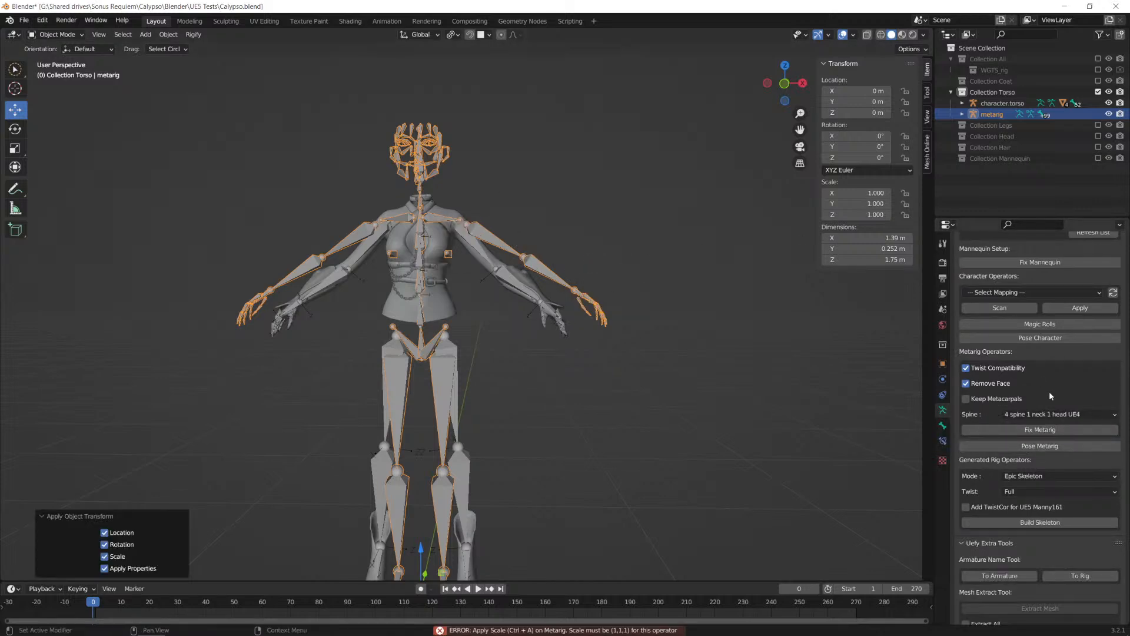
# Step: Run Fix Metarig with Twist Compatibility and Remove Face on, and pose the metarig to match the character
pyautogui.click(1026, 429)
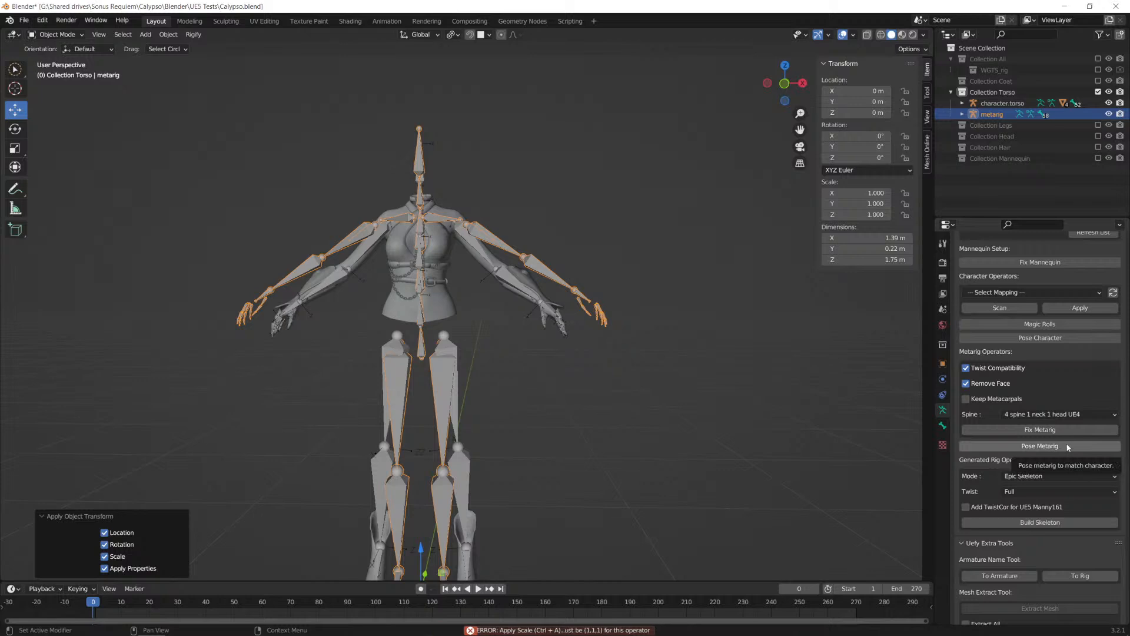
pyautogui.click(1037, 445)
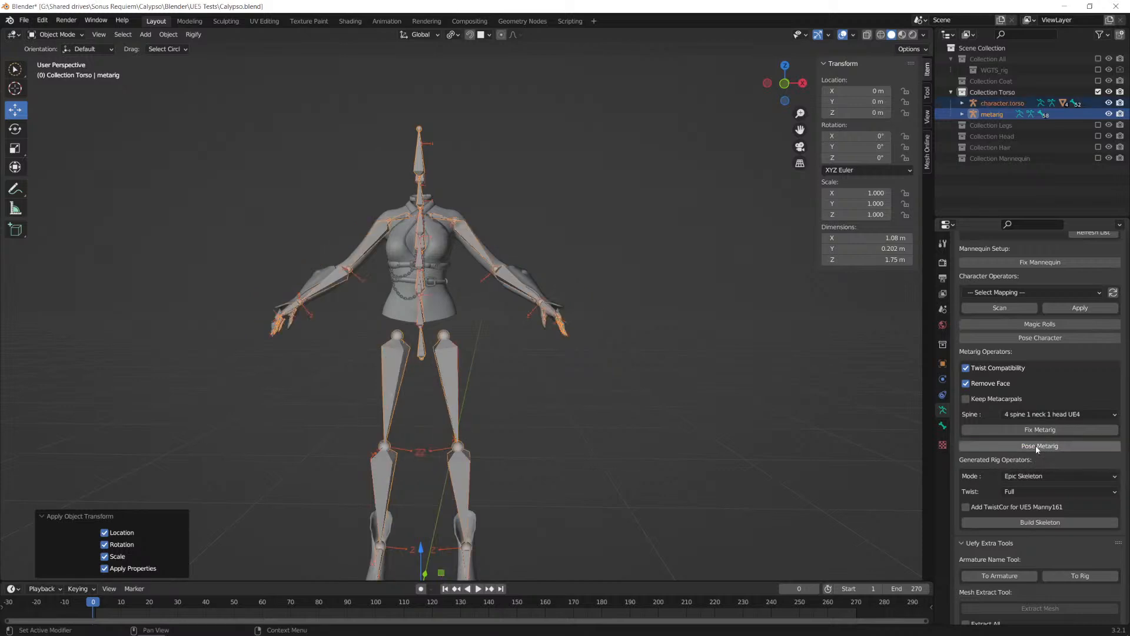
pyautogui.scroll(-2, 531, 375)
pyautogui.scroll(5, 518, 377)
# Step: In Edit Mode, move the metarig's left heel bone, heel.02.L, 0.09 m along X and 0.08 m along Y
pyautogui.press('Tab')
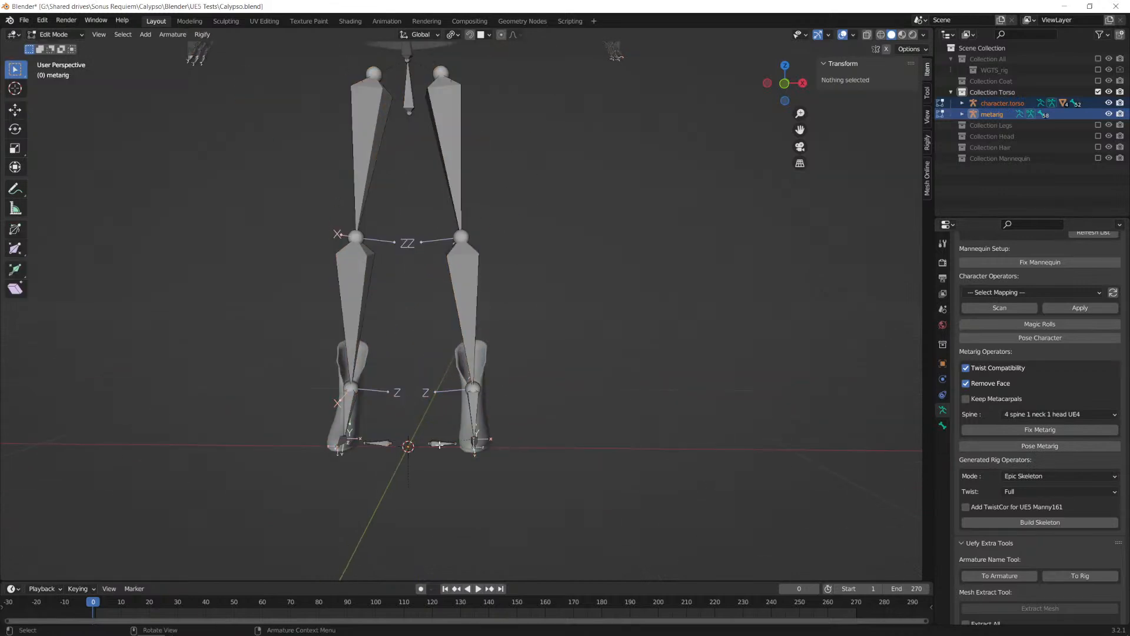
pyautogui.click(439, 445)
pyautogui.scroll(1, 544, 435)
pyautogui.keyDown('shift'); pyautogui.moveTo(555, 433); pyautogui.dragTo(565, 263, button='middle'); pyautogui.keyUp('shift')
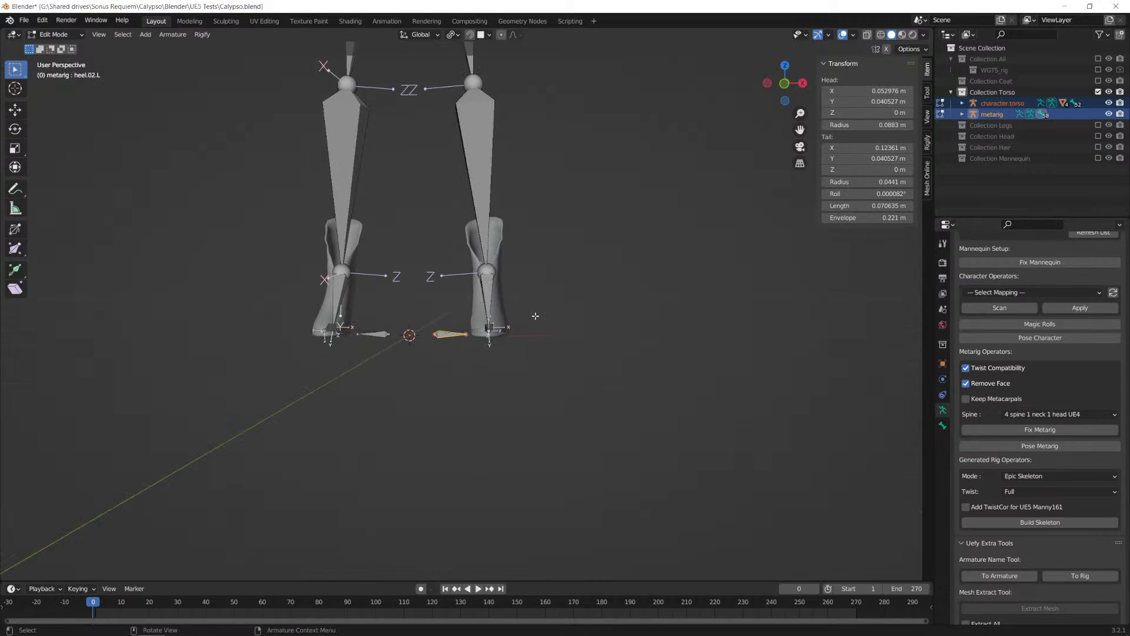
pyautogui.write('g')
pyautogui.write('x0.')
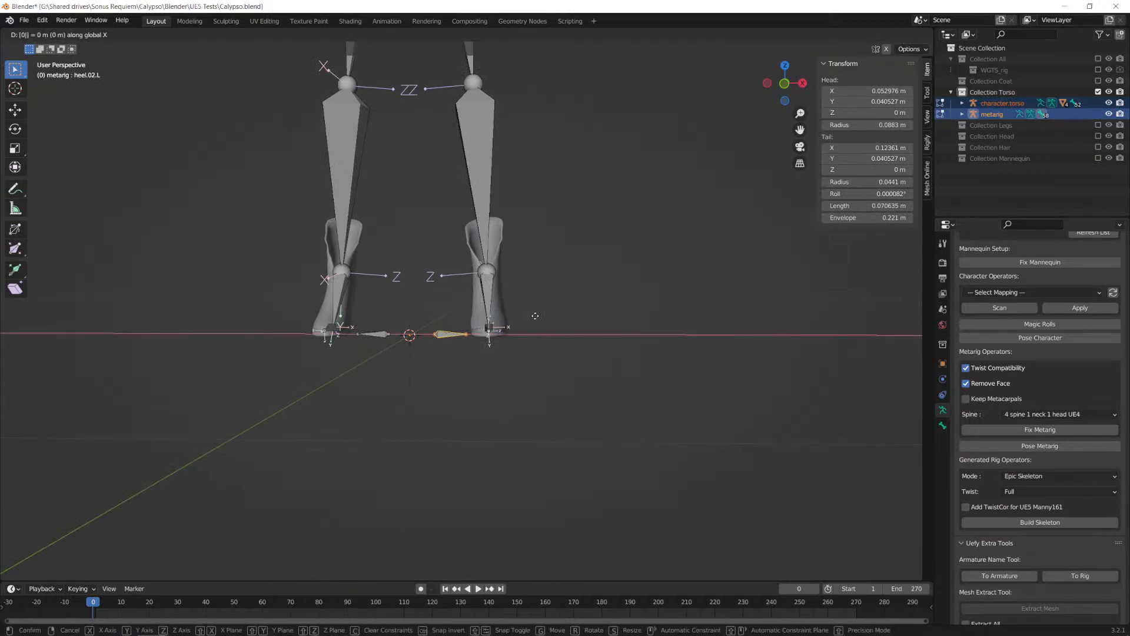
pyautogui.write('09')
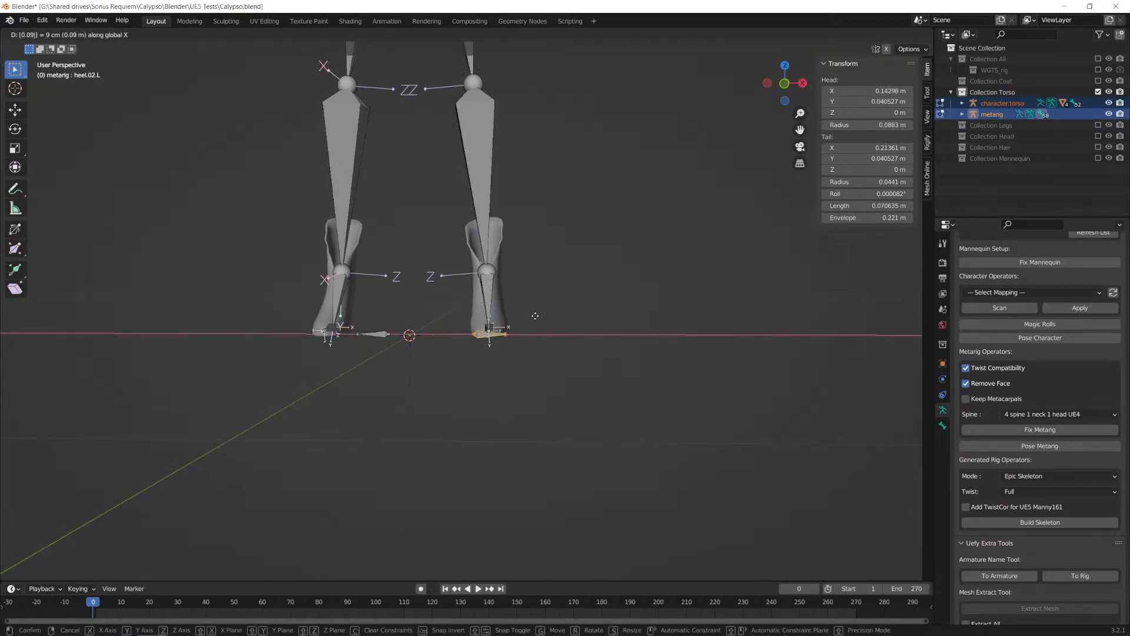
pyautogui.press('Return')
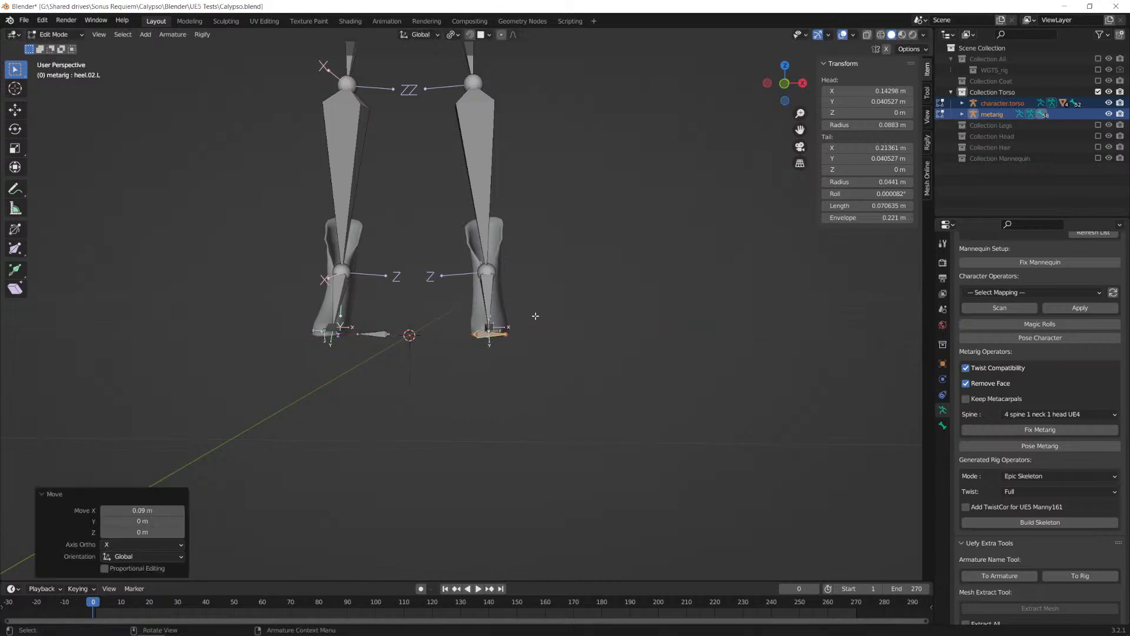
pyautogui.write('gy0.08')
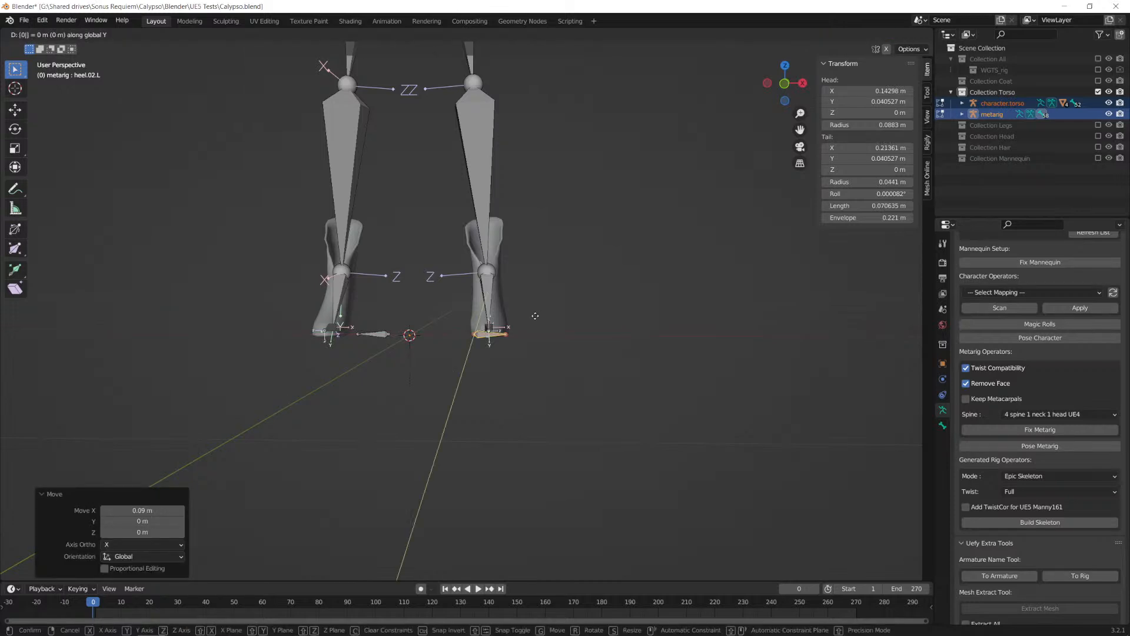
pyautogui.press('Return')
# Step: Symmetrize the repositioned heel bone to the metarig's other foot
pyautogui.moveTo(542, 315); pyautogui.dragTo(530, 338, button='middle')
pyautogui.rightClick(530, 338)
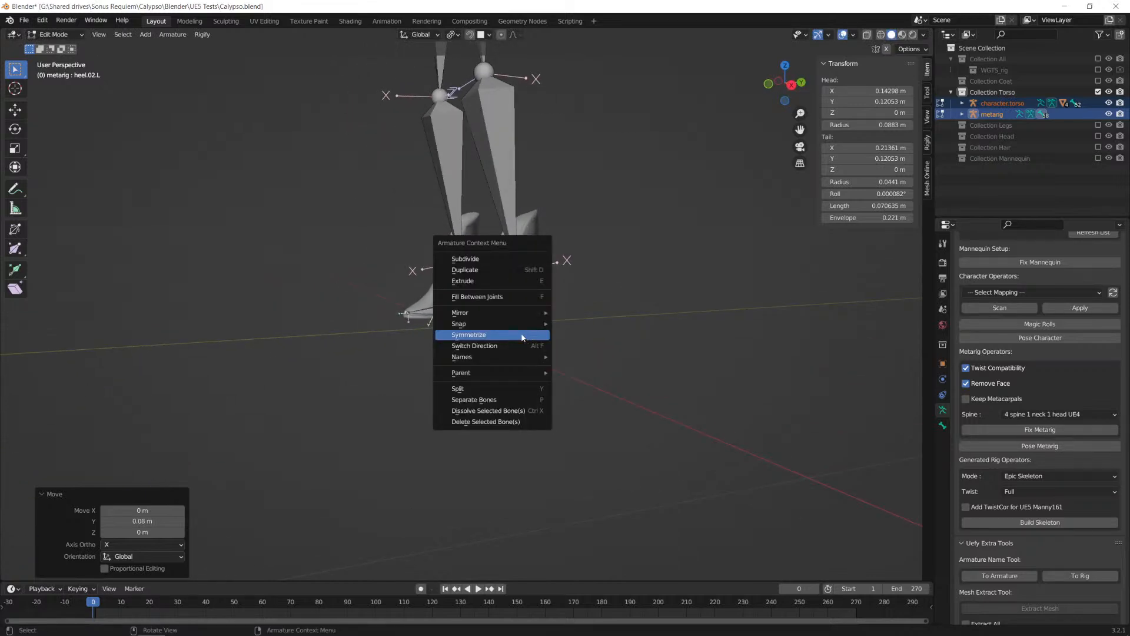
pyautogui.click(522, 336)
pyautogui.moveTo(505, 239); pyautogui.dragTo(551, 230, button='middle')
pyautogui.keyDown('shift'); pyautogui.moveTo(547, 176); pyautogui.dragTo(445, 315, button='middle'); pyautogui.keyUp('shift')
pyautogui.press('KP_1')
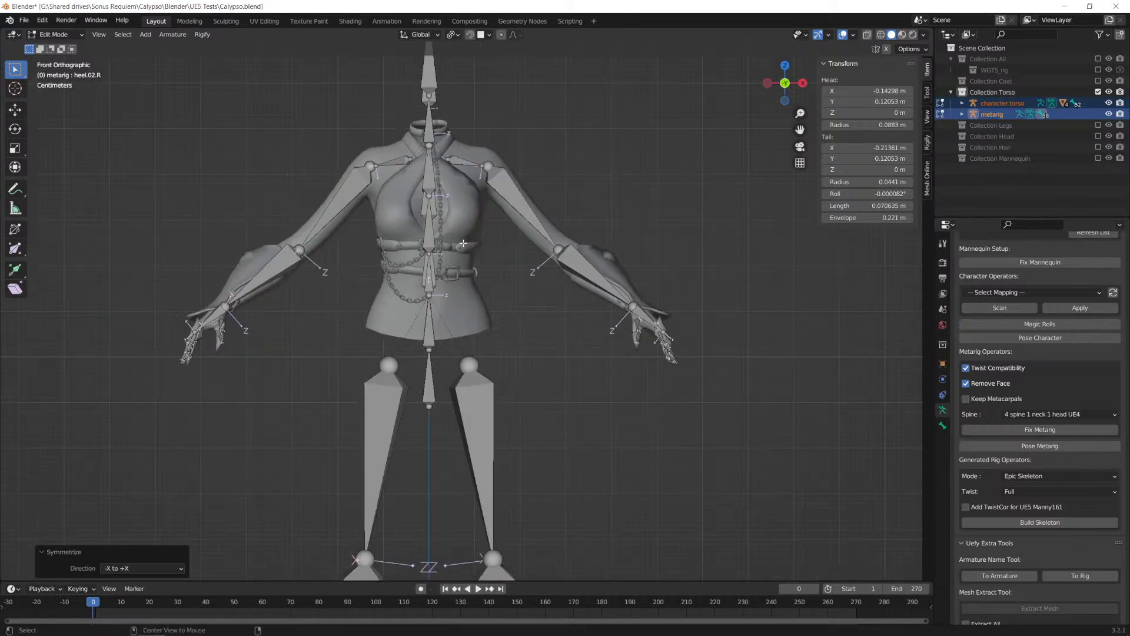
# Step: Reselect the character.torso and metarig armatures together and enter Edit Mode on both in the right orthographic view
pyautogui.press('Tab')
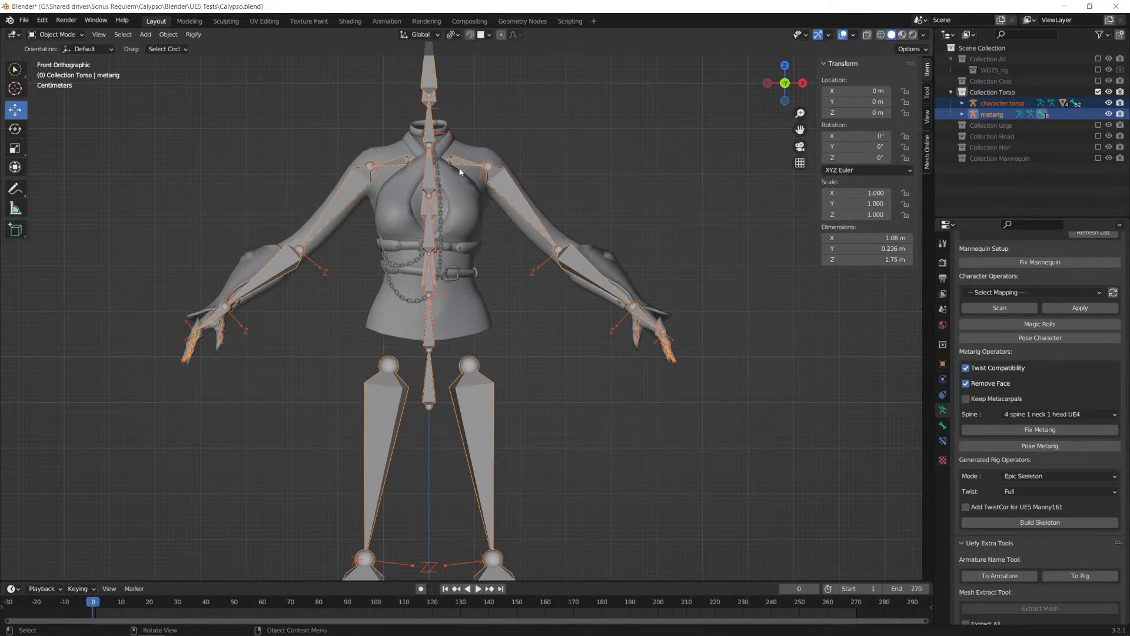
pyautogui.click(457, 164)
pyautogui.scroll(-1, 428, 197)
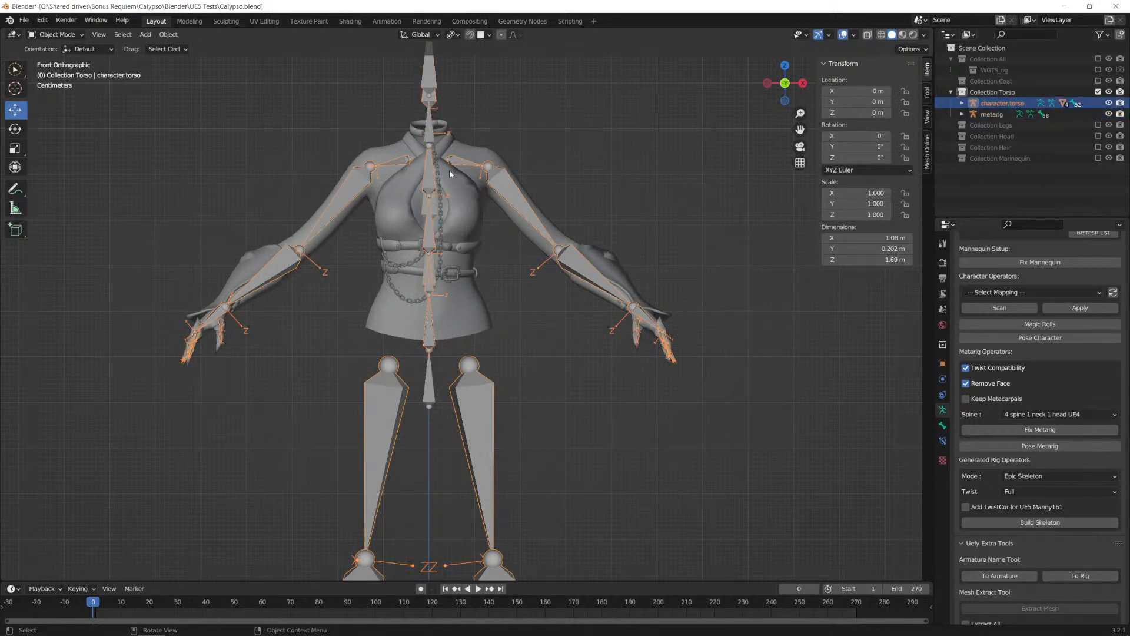
pyautogui.keyDown('shift'); pyautogui.click(440, 118); pyautogui.keyUp('shift')
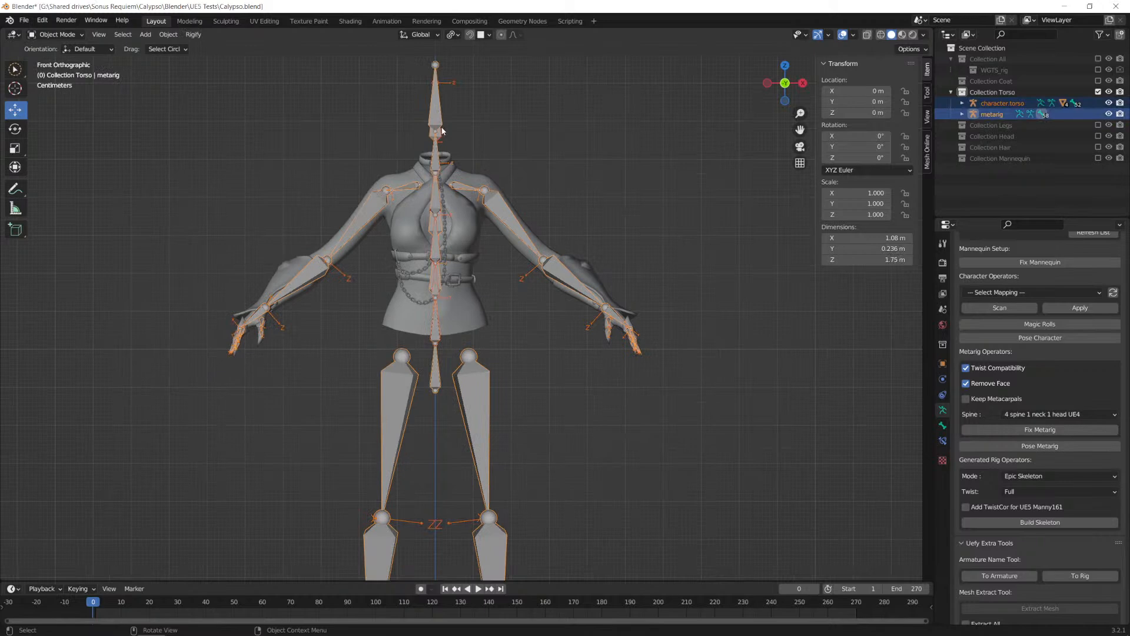
pyautogui.press('Tab')
pyautogui.press('KP_3')
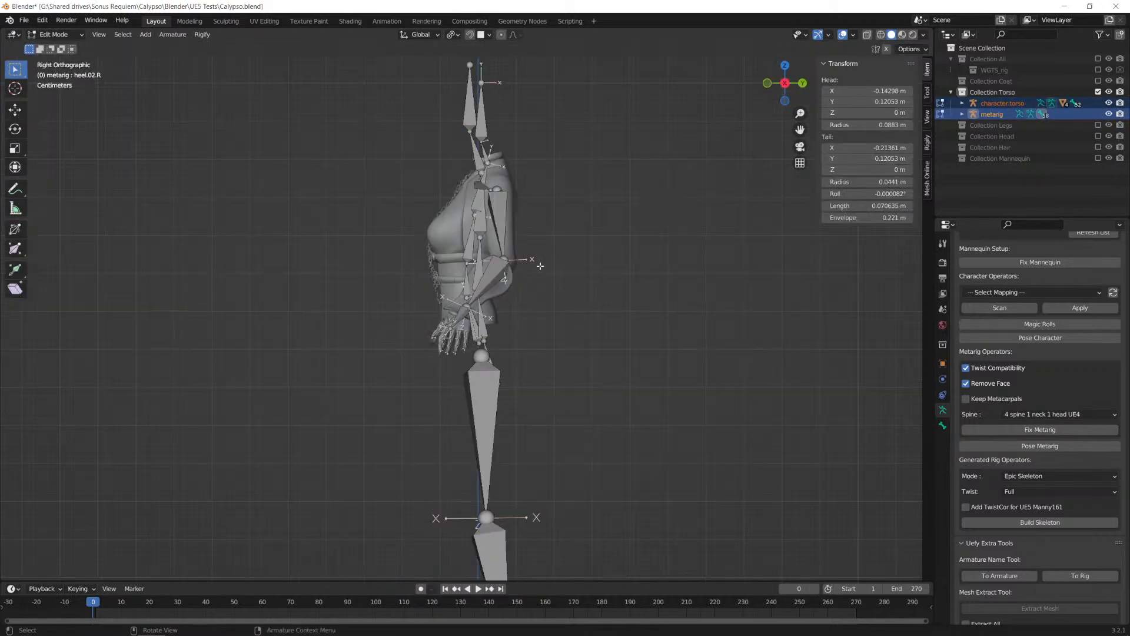
# Step: Hide the arm and hand bones on both sides of the two armatures, leaving the spine chains unobstructed
pyautogui.scroll(2, 489, 203)
pyautogui.scroll(-3, 489, 206)
pyautogui.keyDown('alt'); pyautogui.moveTo(491, 206); pyautogui.dragTo(457, 207, button='middle'); pyautogui.keyUp('alt')
pyautogui.moveTo(671, 133); pyautogui.dragTo(450, 414)
pyautogui.press('h')
pyautogui.moveTo(153, 144); pyautogui.dragTo(426, 452)
pyautogui.press('h')
pyautogui.keyDown('alt'); pyautogui.moveTo(541, 275); pyautogui.dragTo(535, 468, button='middle'); pyautogui.keyUp('alt')
pyautogui.scroll(2, 518, 277)
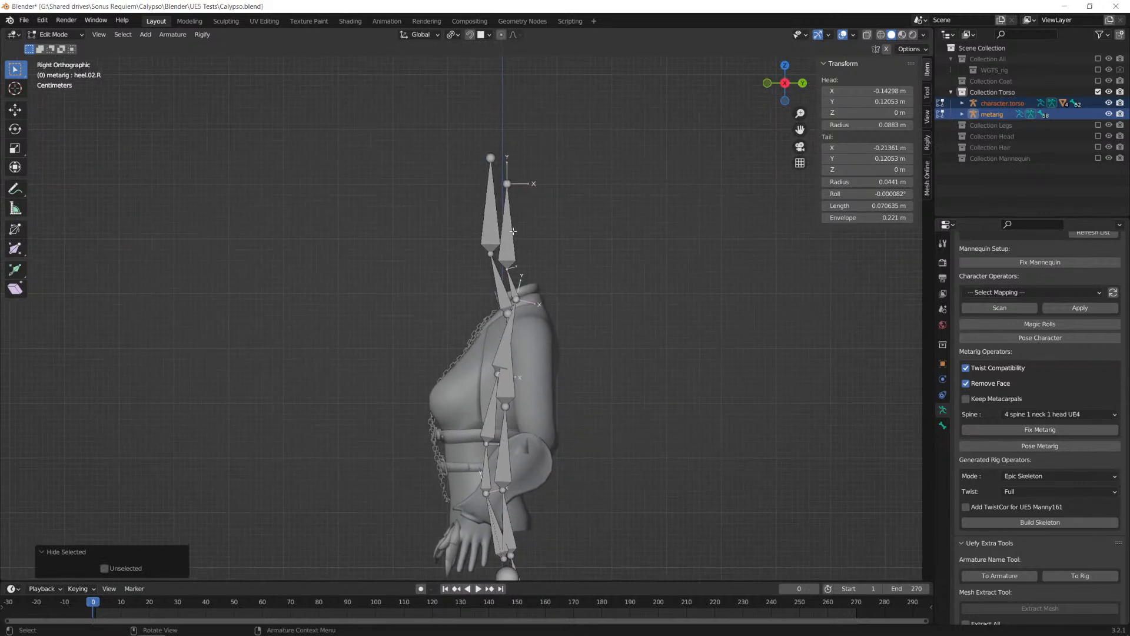
# Step: Move the metarig's linked spine chain about 0.014 m along Y and 0.026 m along Z, matching its neck base to the torso armature's
pyautogui.click(508, 246)
pyautogui.keyDown('shift'); pyautogui.moveTo(568, 371); pyautogui.dragTo(550, 241, button='middle'); pyautogui.keyUp('shift')
pyautogui.click(473, 101)
pyautogui.keyDown('shift'); pyautogui.moveTo(499, 167); pyautogui.dragTo(484, 171, button='middle'); pyautogui.keyUp('shift')
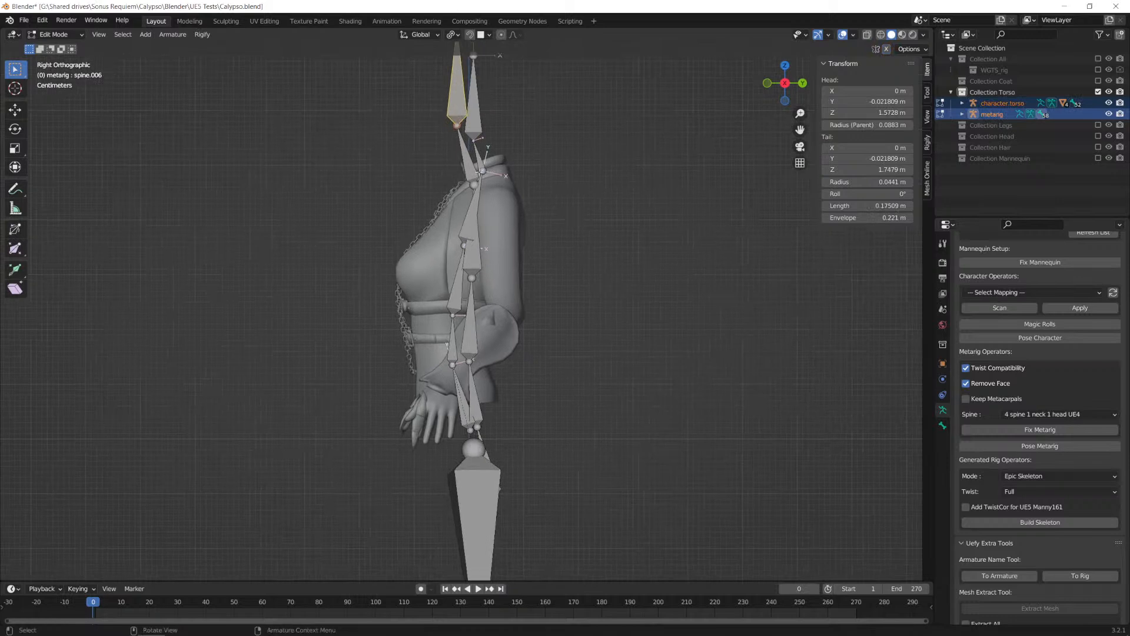
pyautogui.keyDown('shift'); pyautogui.click(469, 173); pyautogui.keyUp('shift')
pyautogui.press('l')
pyautogui.scroll(4, 483, 184)
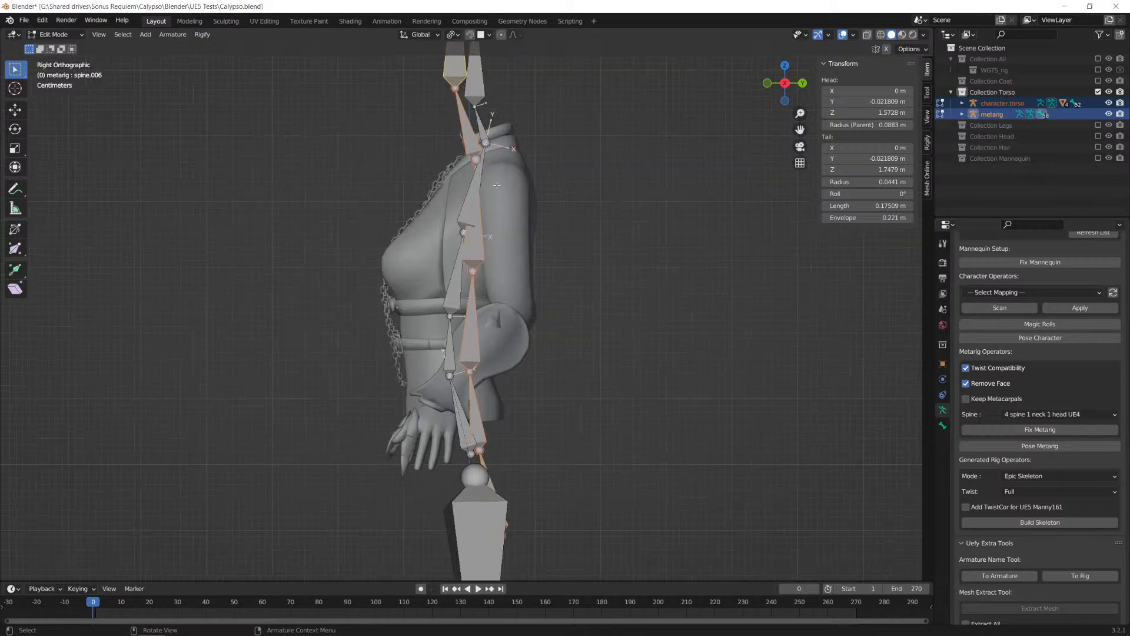
pyautogui.press('g')
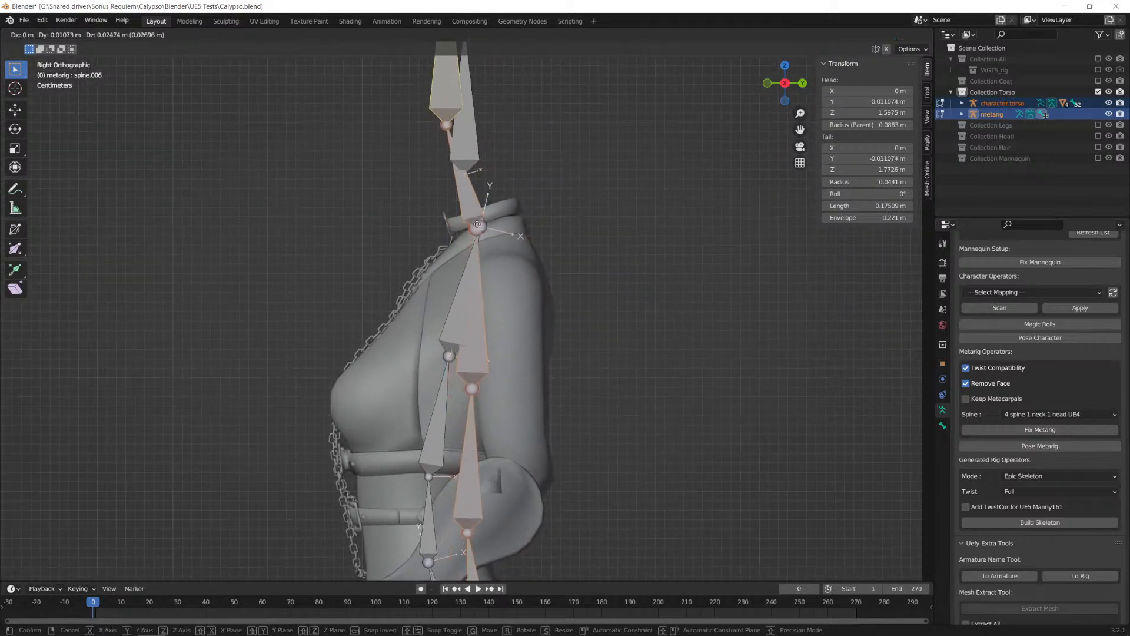
pyautogui.click(478, 217)
# Step: Move the metarig's head bone, spine.006, about 0.016 m along Y and -0.054 m along Z onto the torso armature's head joint
pyautogui.click(440, 84)
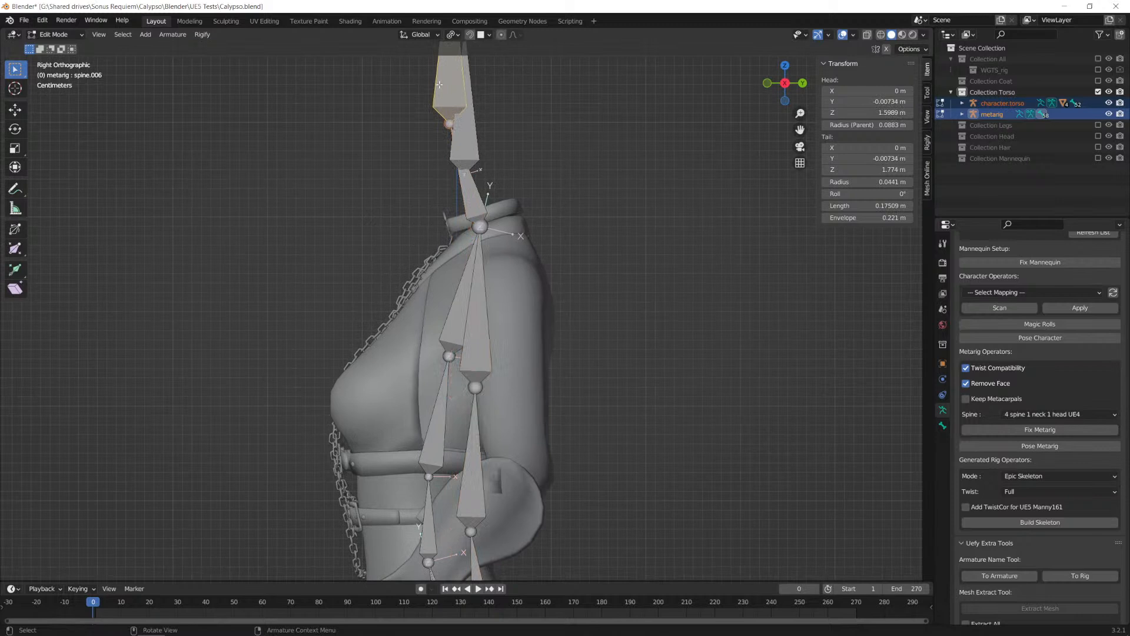
pyautogui.press('g')
pyautogui.click(457, 138)
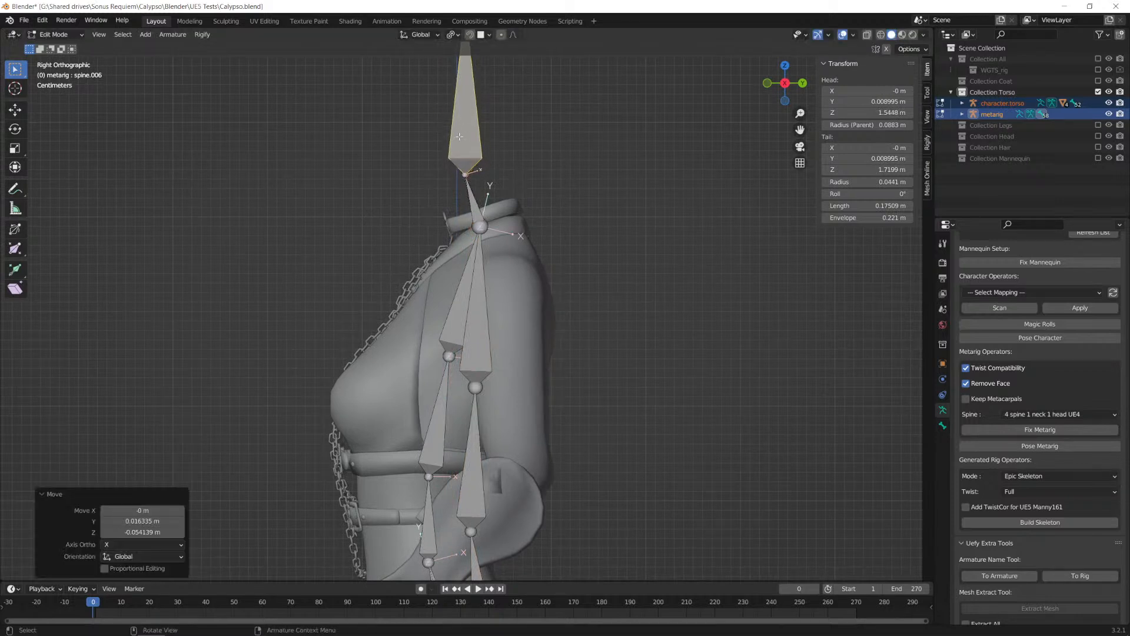
pyautogui.press('g')
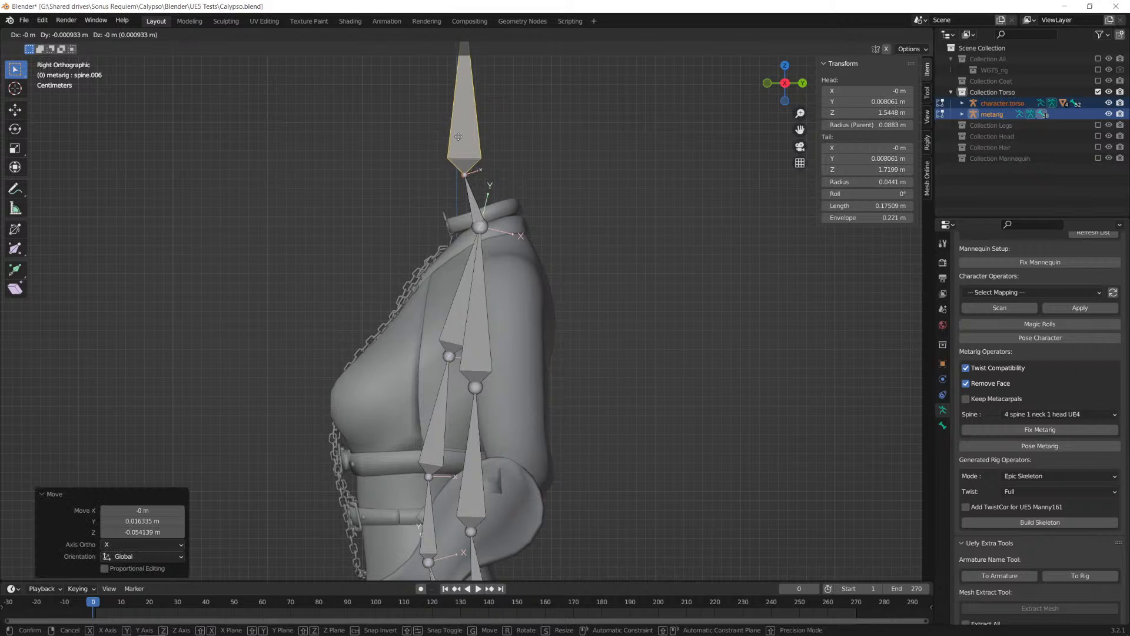
pyautogui.click(458, 137)
# Step: Move the metarig's three lowest spine bones about -0.027 m along Y and 0.034 m along Z onto the torso armature's chest joint
pyautogui.scroll(-1, 521, 298)
pyautogui.keyDown('shift'); pyautogui.moveTo(516, 362); pyautogui.dragTo(504, 222, button='middle'); pyautogui.keyUp('shift')
pyautogui.click(460, 324)
pyautogui.keyDown('shift'); pyautogui.click(480, 425); pyautogui.keyUp('shift')
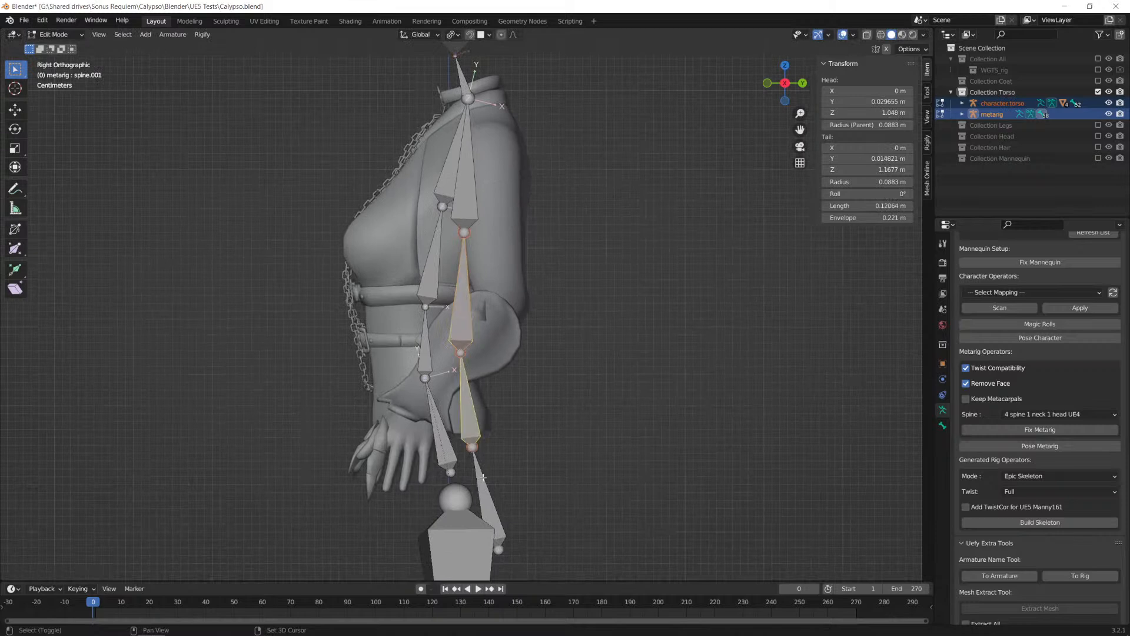
pyautogui.keyDown('shift'); pyautogui.click(478, 466); pyautogui.keyUp('shift')
pyautogui.press('g')
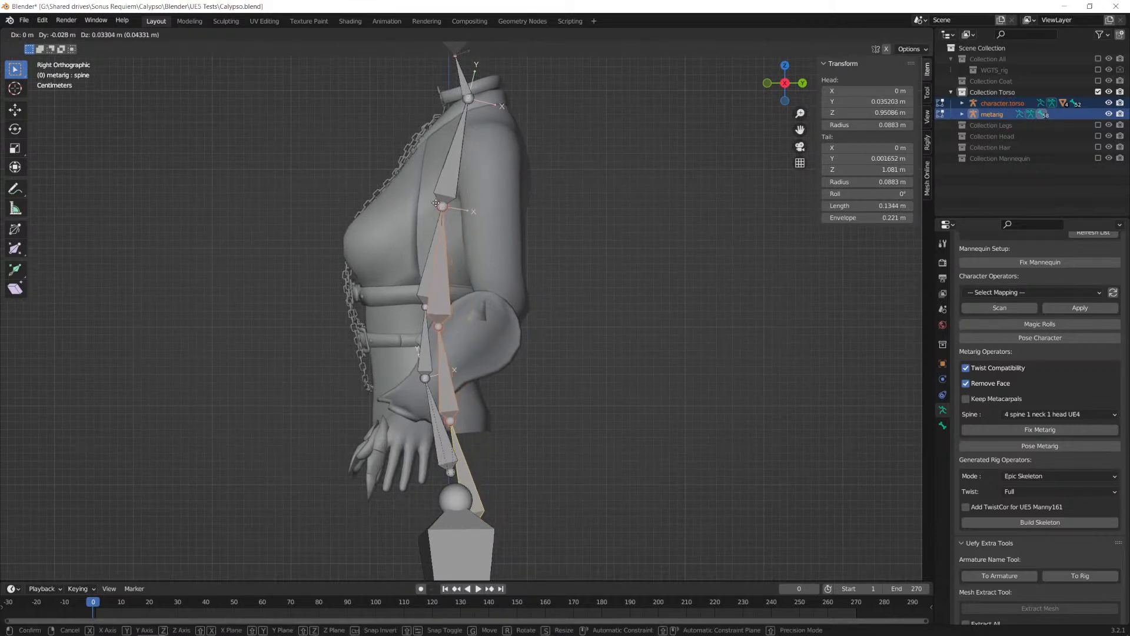
pyautogui.click(435, 202)
# Step: Shift the metarig's spine and spine.001 bones about -0.017 m along Y and 0.024 m along Z onto the torso armature's next joint down
pyautogui.click(462, 456)
pyautogui.click(447, 371)
pyautogui.scroll(6, 440, 315)
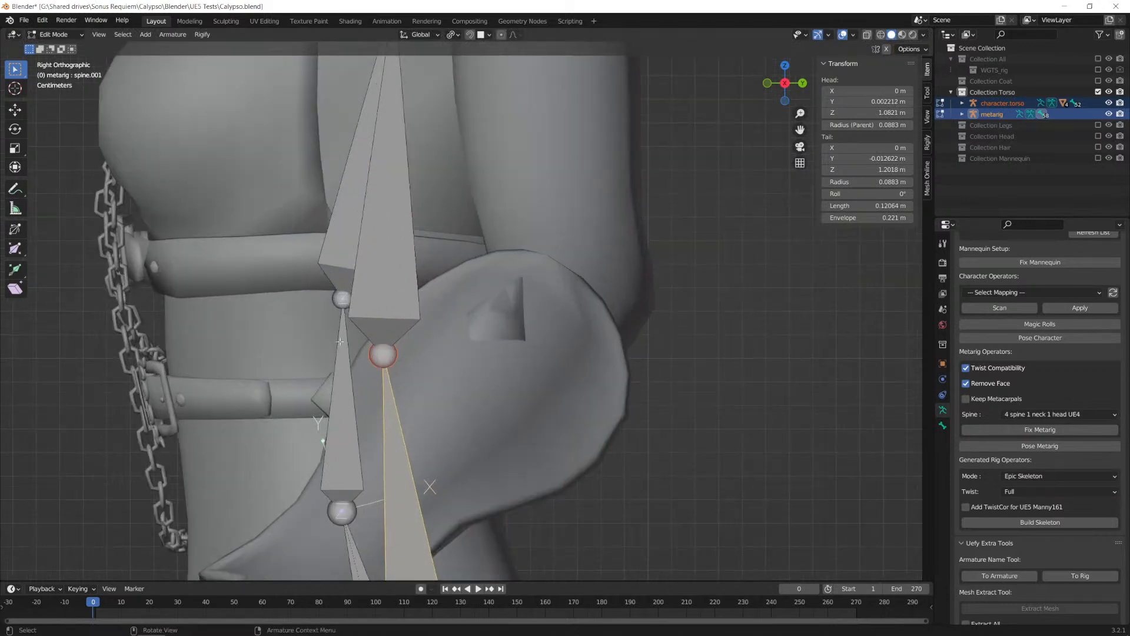
pyautogui.press('g')
pyautogui.click(426, 381)
pyautogui.keyDown('shift'); pyautogui.moveTo(426, 381); pyautogui.dragTo(421, 138, button='middle'); pyautogui.keyUp('shift')
# Step: Move the metarig's lowest spine bone -0.015 m along Y and 0.03 m along Z, and raise its base joint about 0.01 m onto the pelvis joint
pyautogui.click(388, 353)
pyautogui.scroll(-1, 391, 353)
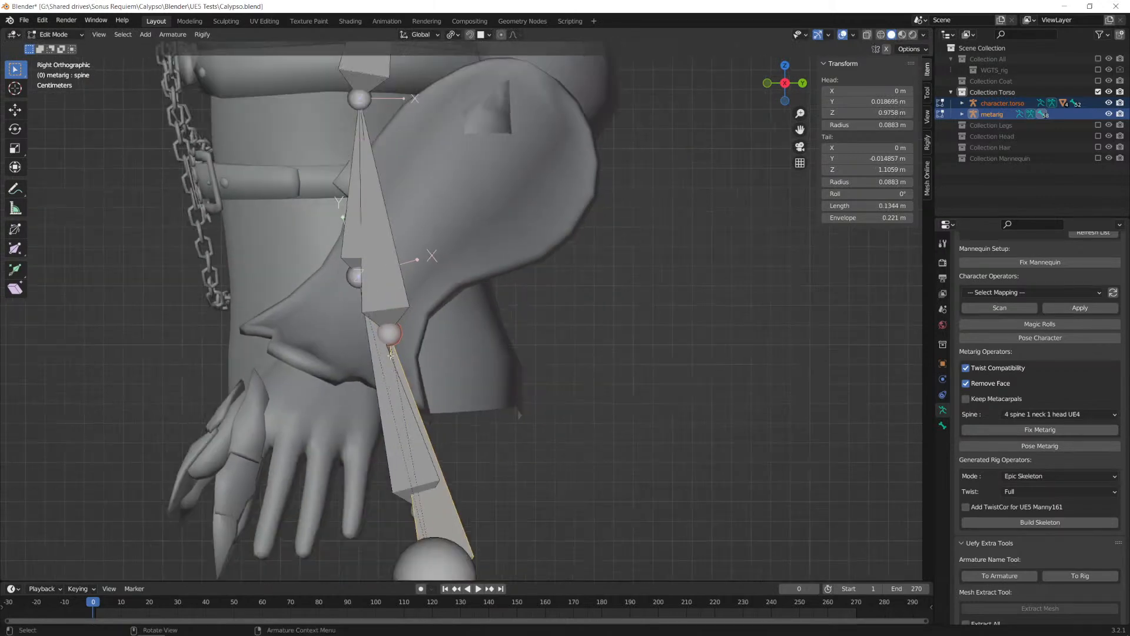
pyautogui.press('g')
pyautogui.click(355, 348)
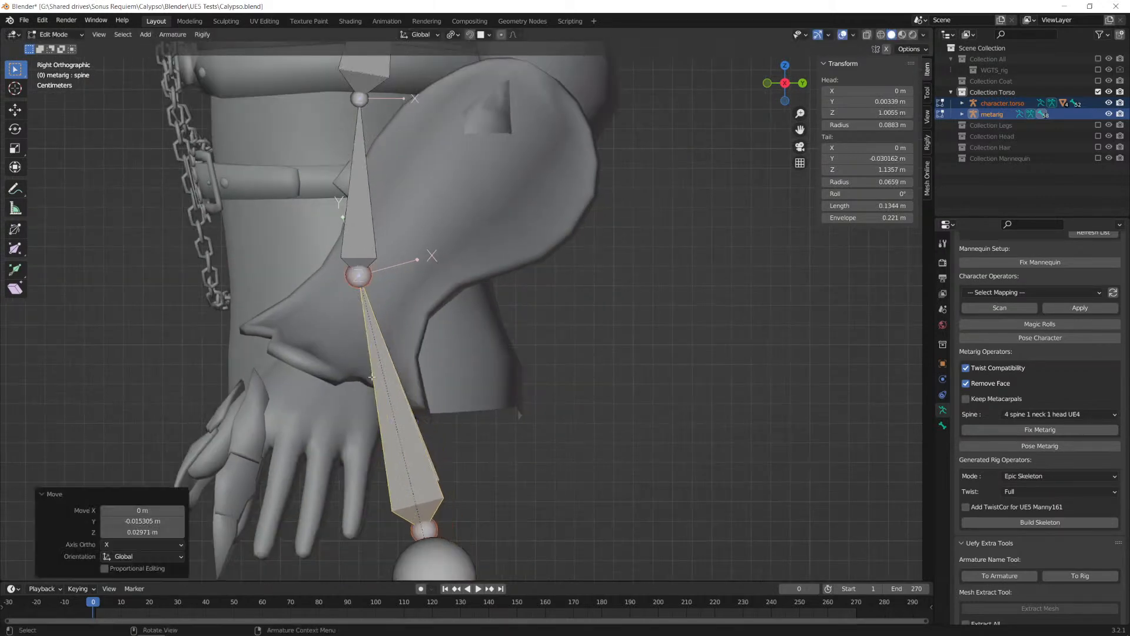
pyautogui.click(426, 533)
pyautogui.press('g')
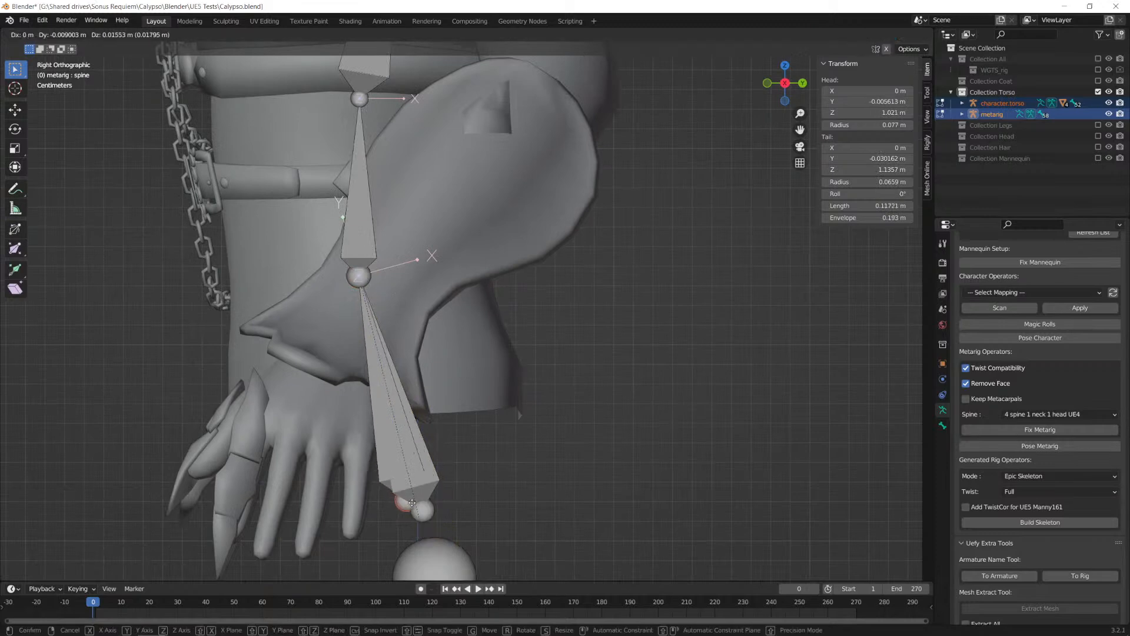
pyautogui.click(421, 512)
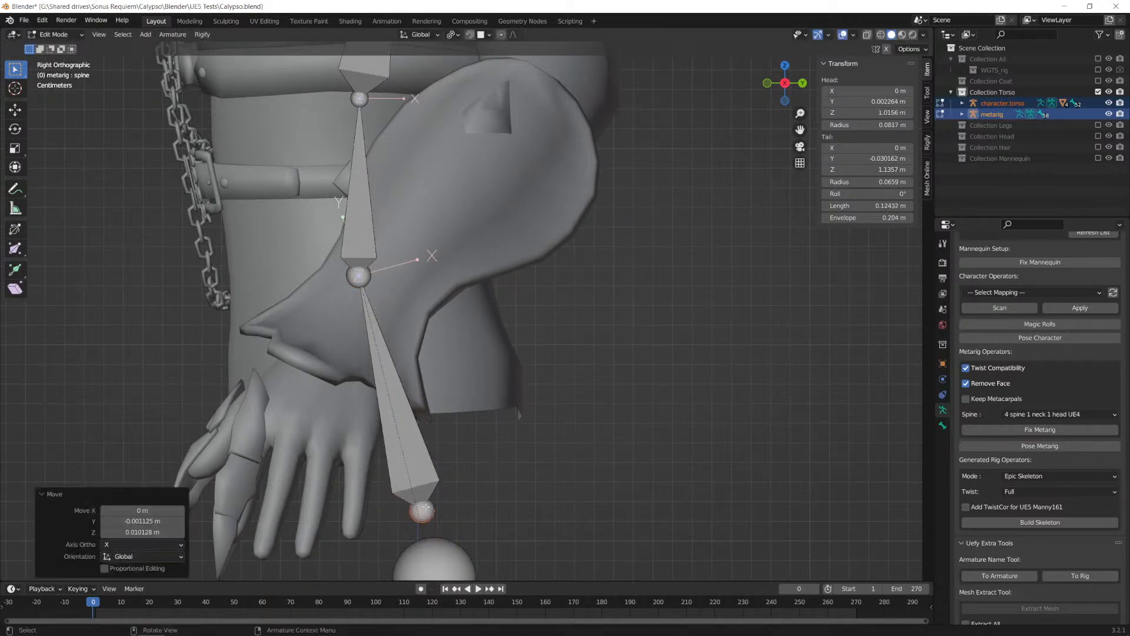
# Step: Return both armatures to Object Mode and enter Edit Mode on the metarig alone in the front orthographic view
pyautogui.scroll(-5, 523, 415)
pyautogui.scroll(-2, 523, 415)
pyautogui.press('KP_1')
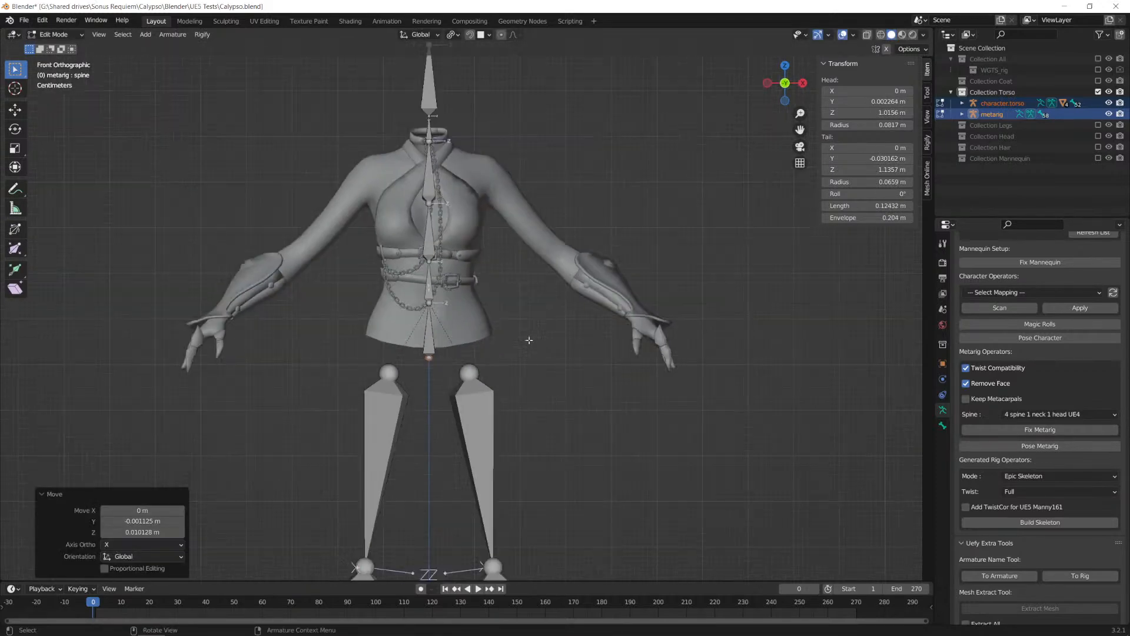
pyautogui.click(54, 35)
pyautogui.click(52, 47)
pyautogui.scroll(-1, 438, 167)
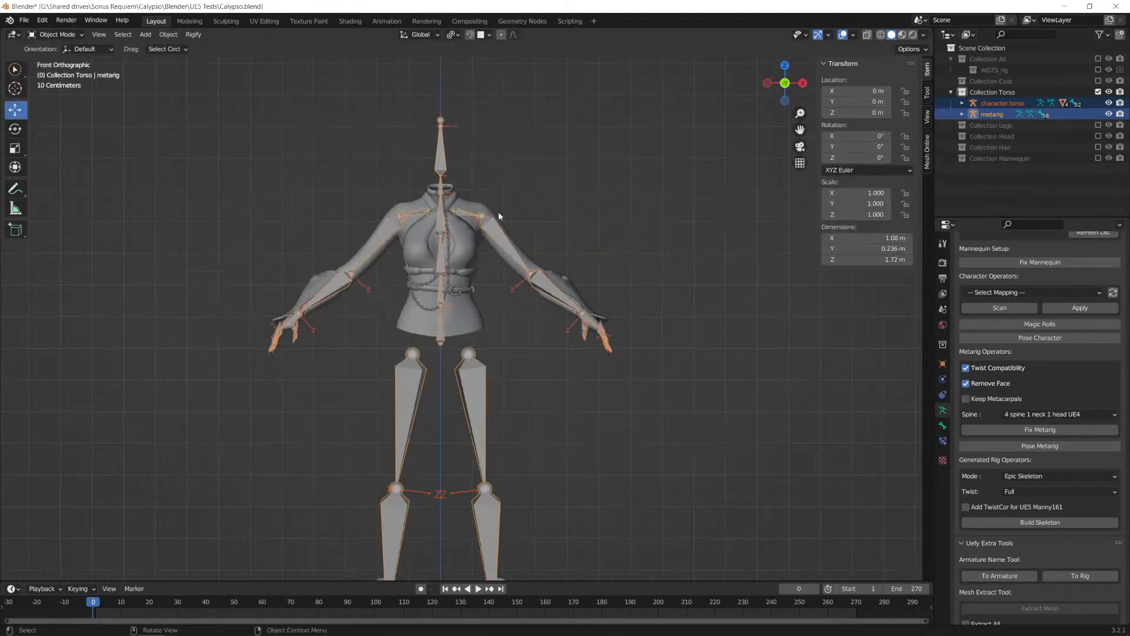
pyautogui.click(998, 115)
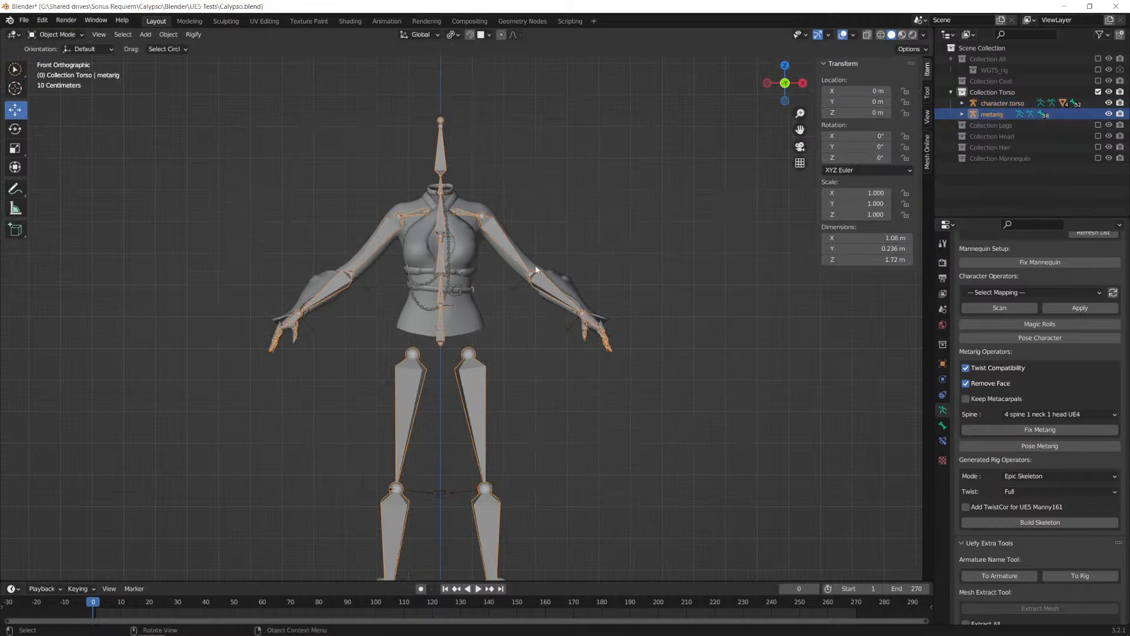
pyautogui.press('Tab')
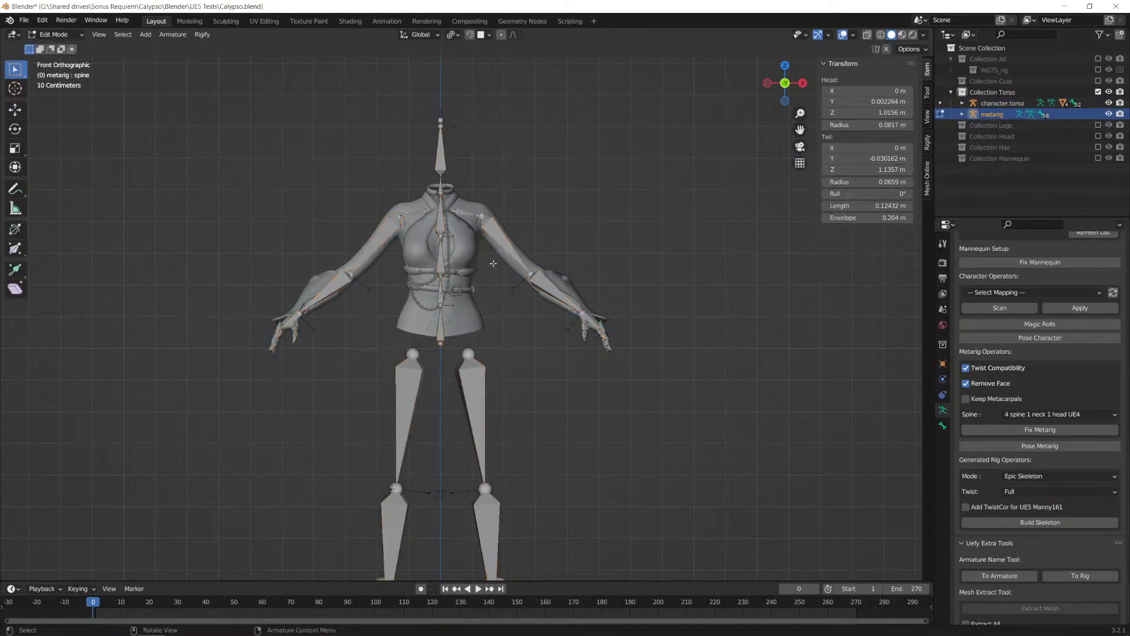
pyautogui.scroll(5, 588, 243)
pyautogui.scroll(-9, 520, 374)
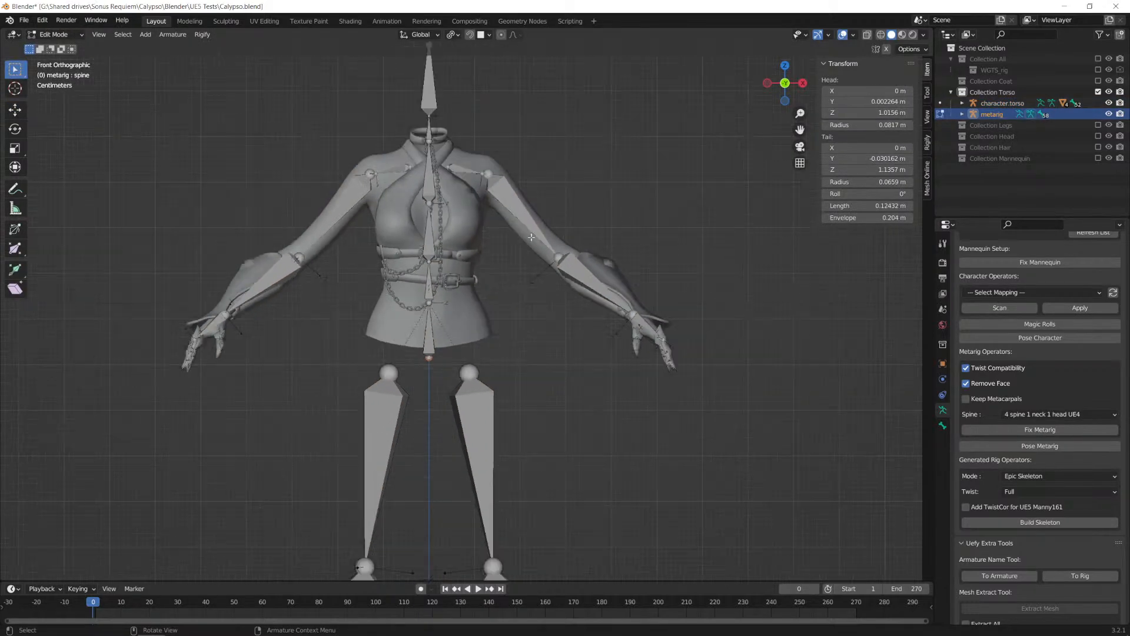
pyautogui.scroll(3, 516, 401)
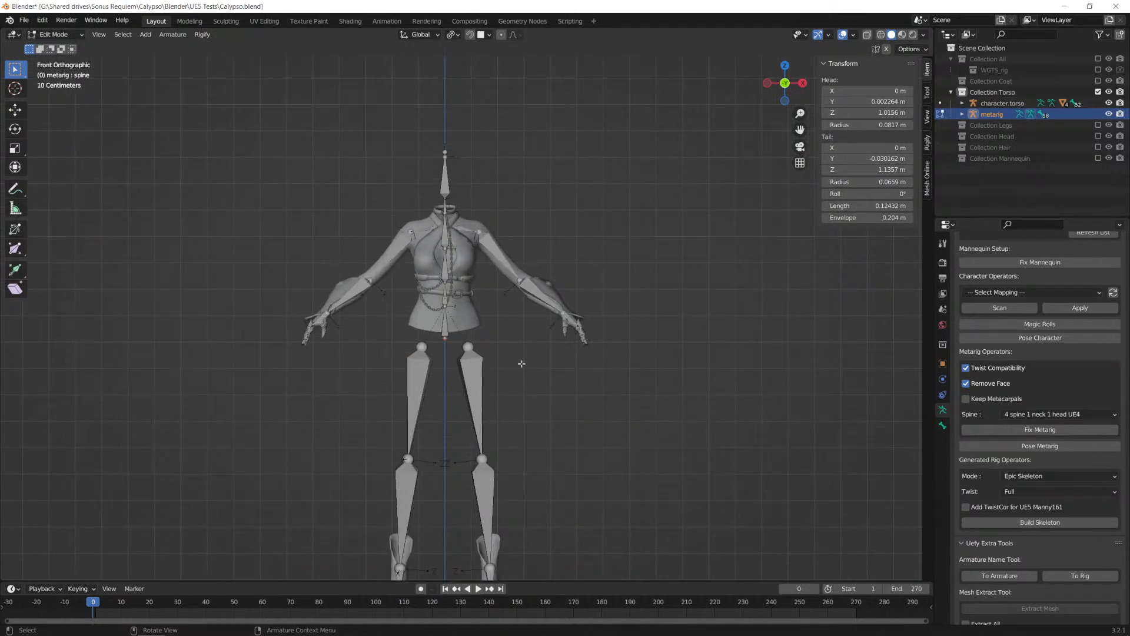
# Step: Add a basic.super_copy Rigify sample bone to the metarig and move it about 0.33 m along X and 0.49 m along Z, beside the legs
pyautogui.keyDown('shift'); pyautogui.moveTo(528, 391); pyautogui.dragTo(548, 273, button='middle'); pyautogui.keyUp('shift')
pyautogui.scroll(-8, 1004, 428)
pyautogui.scroll(-15, 1003, 428)
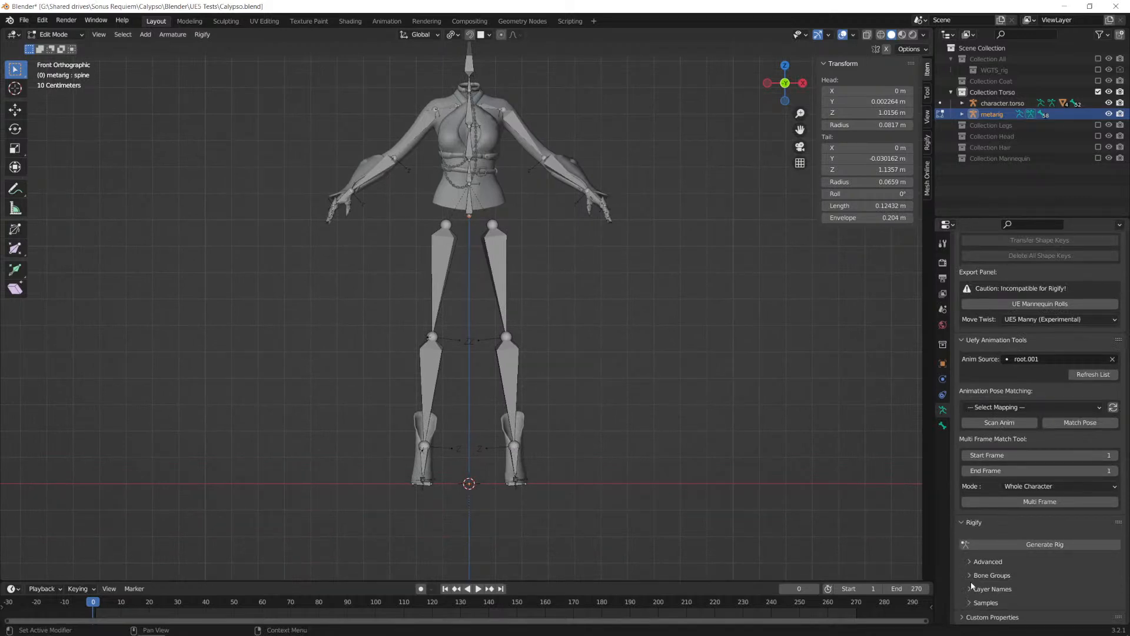
pyautogui.click(971, 603)
pyautogui.scroll(-4, 961, 578)
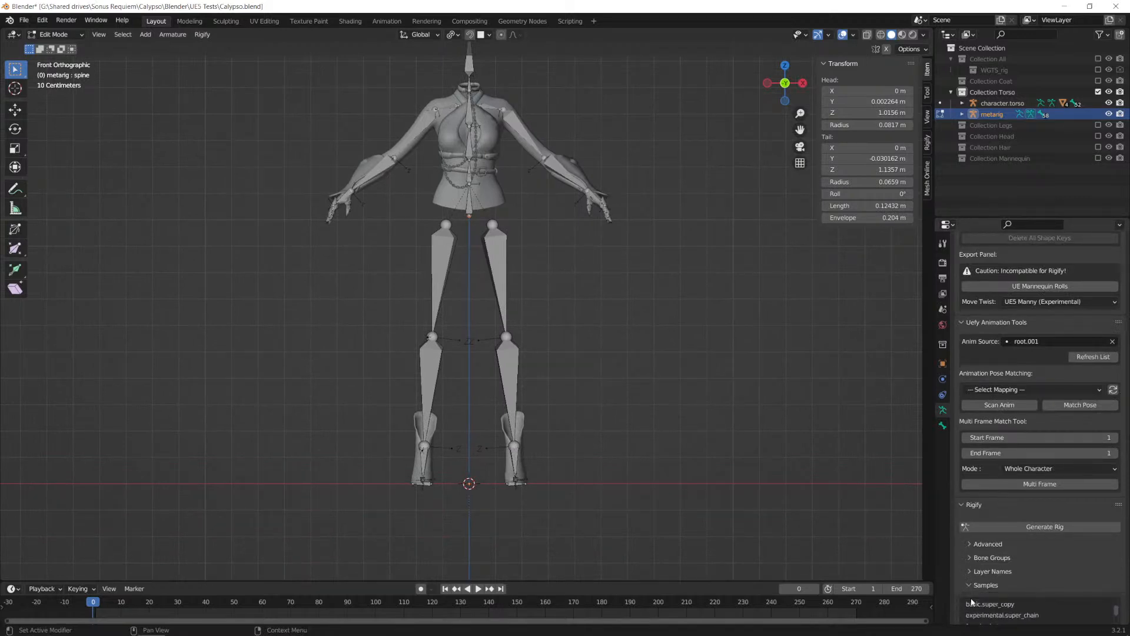
pyautogui.scroll(4, 1019, 564)
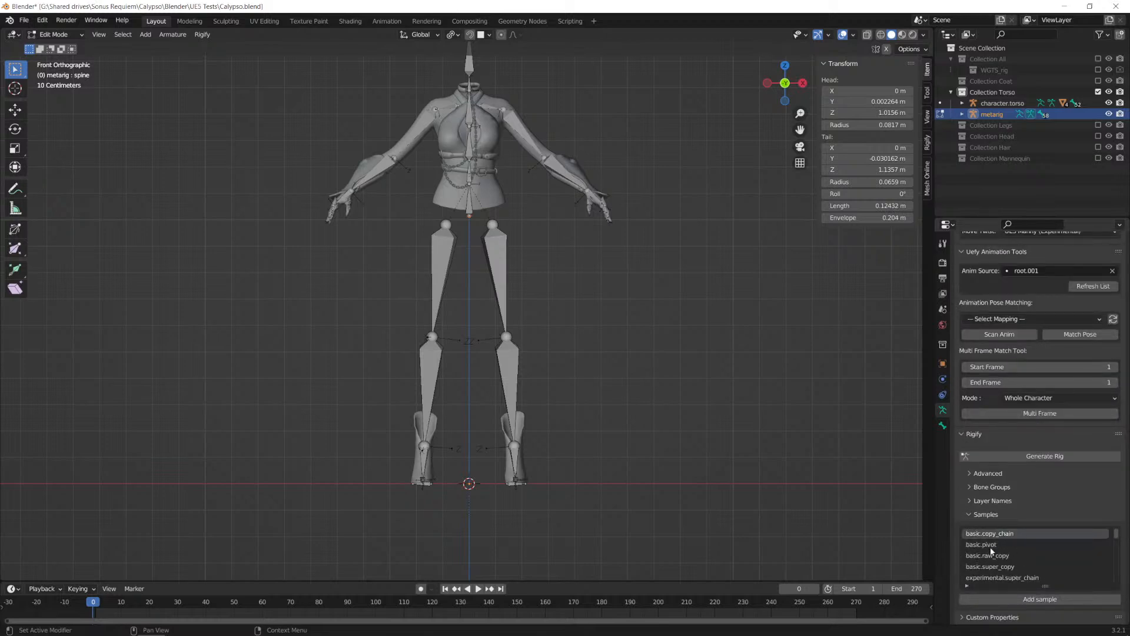
pyautogui.click(991, 568)
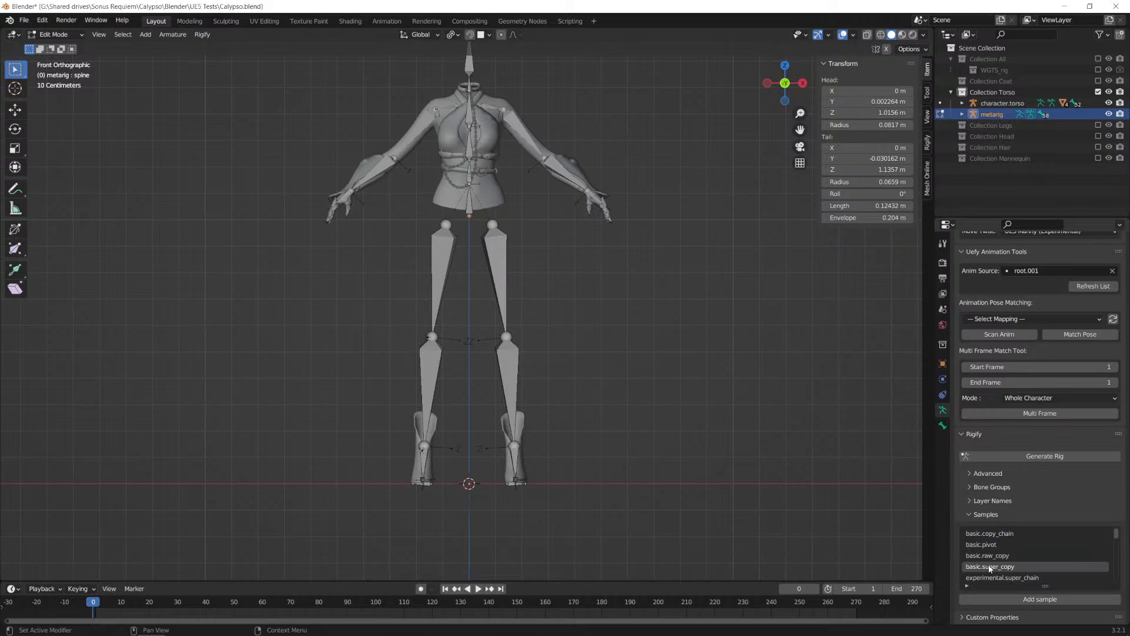
pyautogui.click(979, 599)
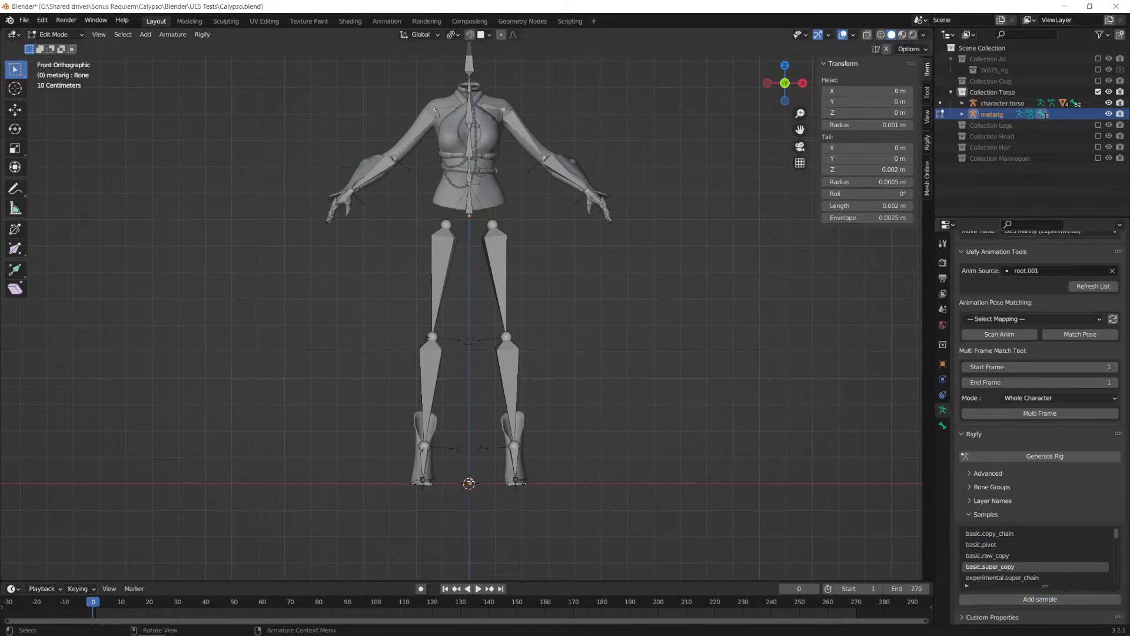
pyautogui.press('g')
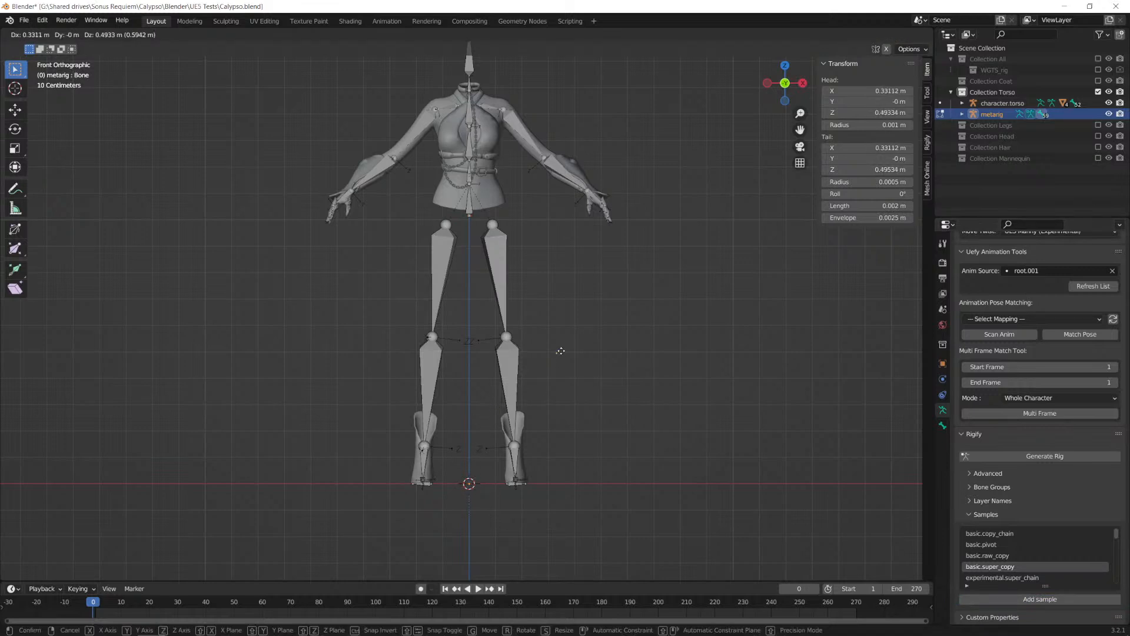
pyautogui.click(560, 351)
# Step: Try scaling the new sample bone up by a factor of about 55.5
pyautogui.press('s')
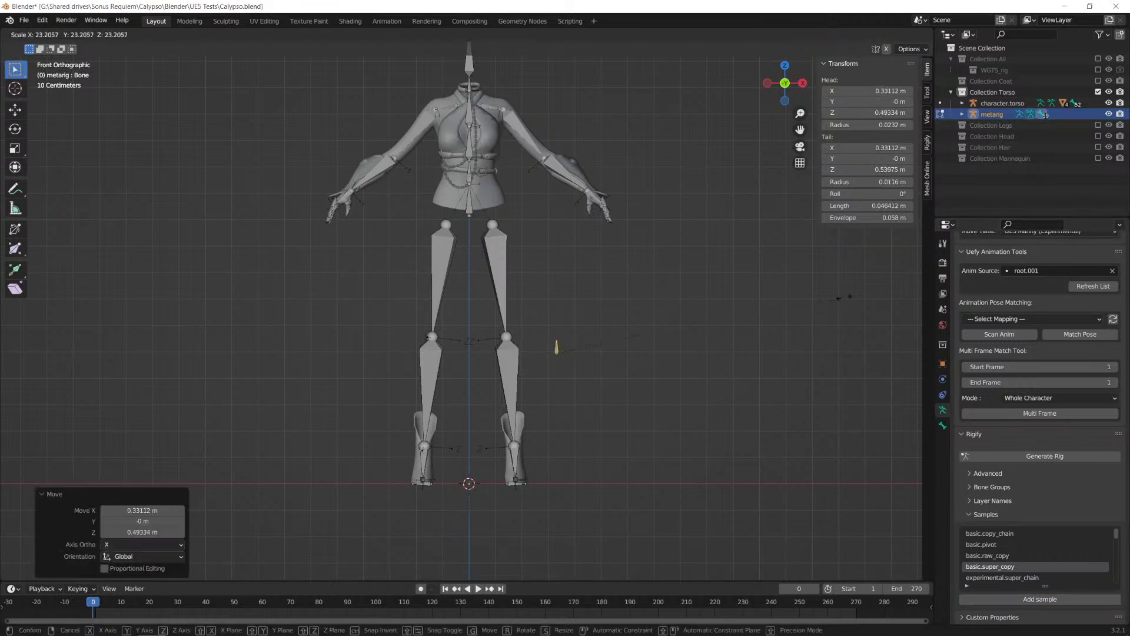
pyautogui.click(296, 184)
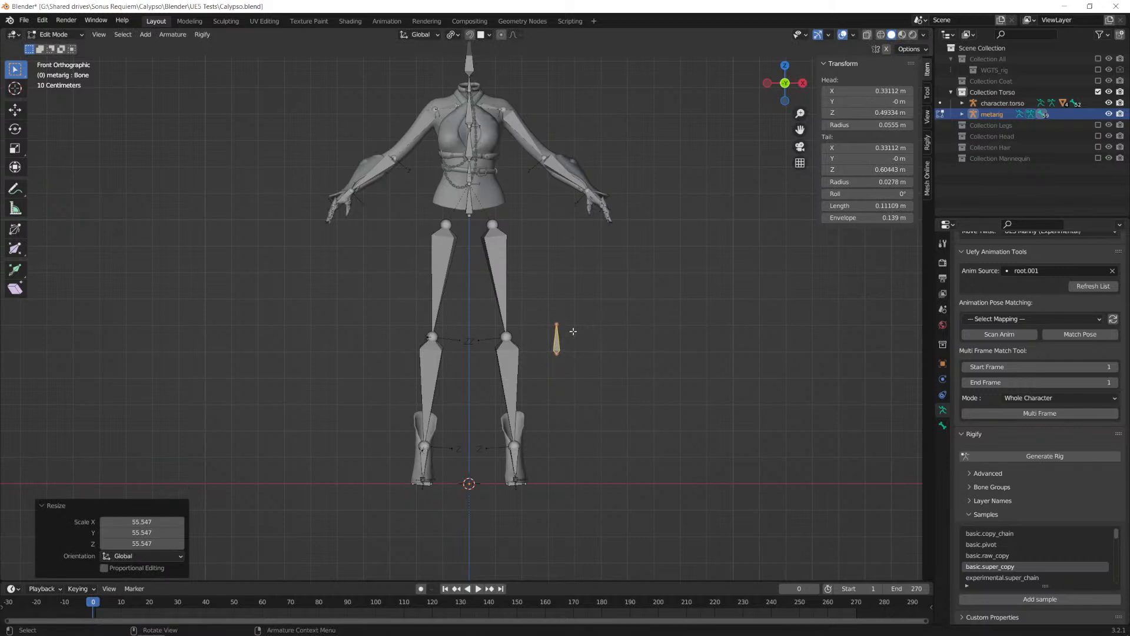
pyautogui.hotkey('ctrl', 'z')
# Step: Try filling an extra bone from the tiny sample bone's tail joint
pyautogui.scroll(6, 565, 357)
pyautogui.scroll(3, 870, 484)
pyautogui.scroll(-3, 734, 422)
pyautogui.keyDown('shift'); pyautogui.moveTo(734, 422); pyautogui.dragTo(456, 308, button='middle'); pyautogui.keyUp('shift')
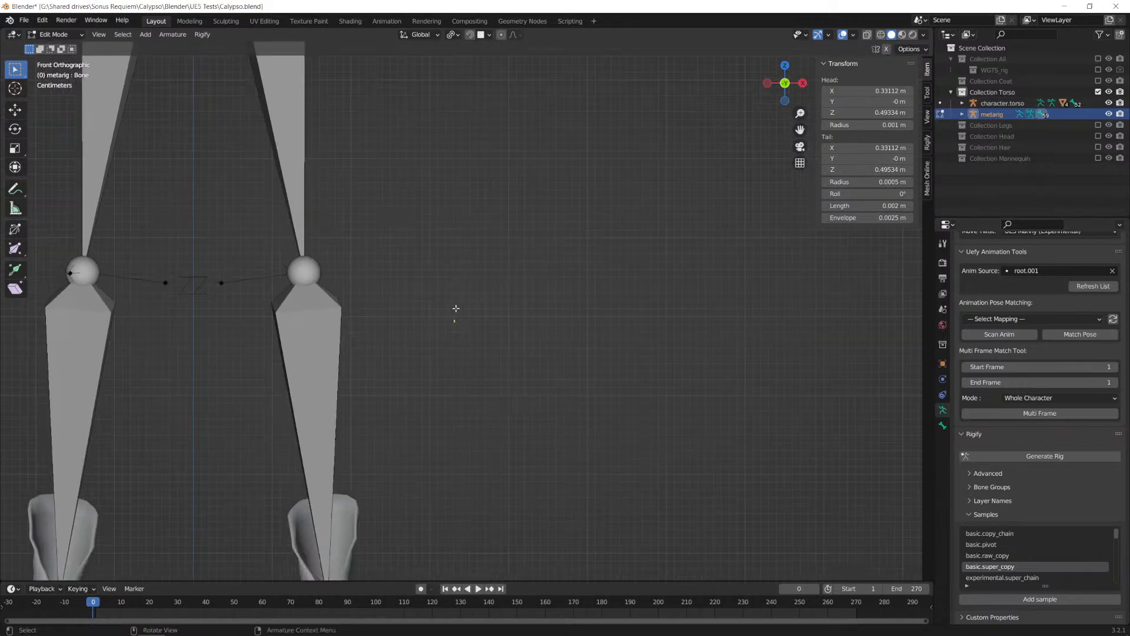
pyautogui.scroll(10, 456, 308)
pyautogui.click(316, 418)
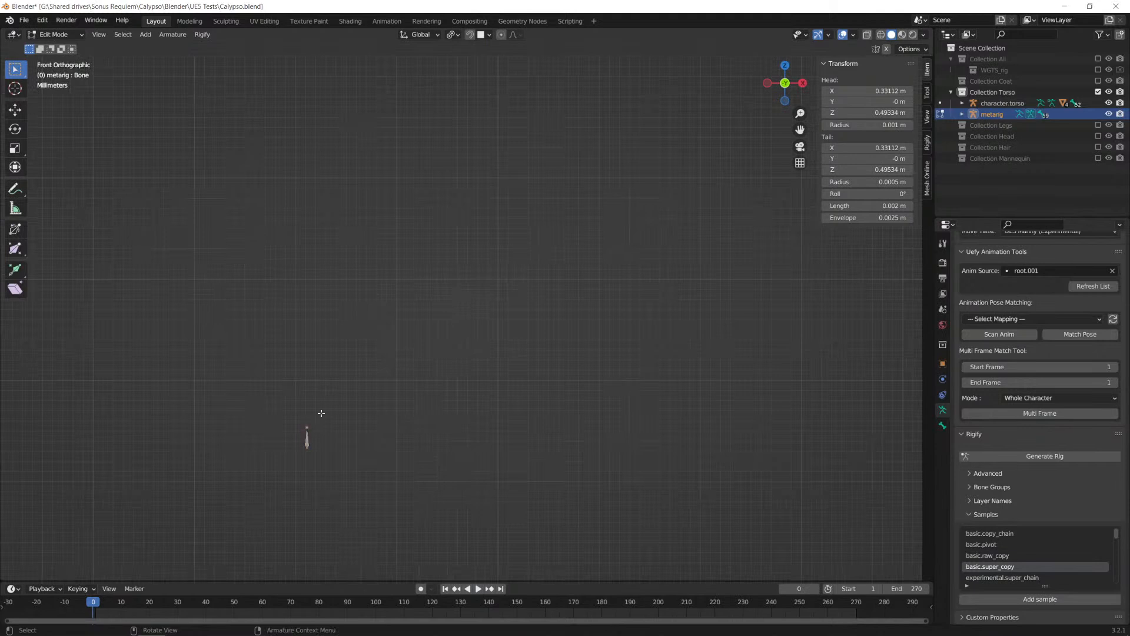
pyautogui.press('f')
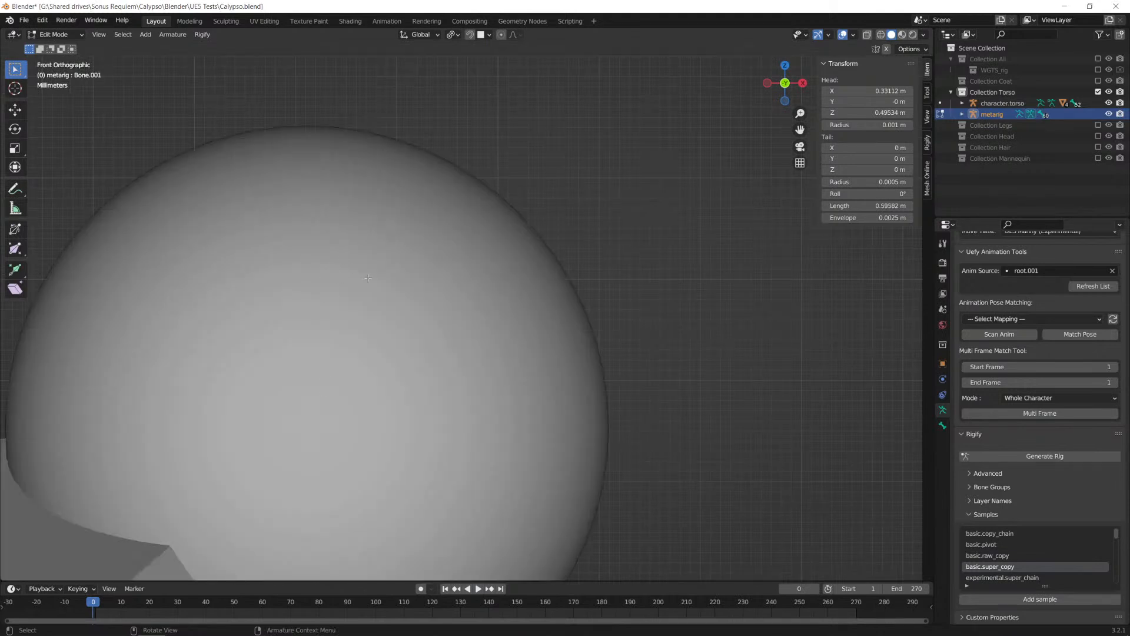
pyautogui.hotkey('ctrl', 'z')
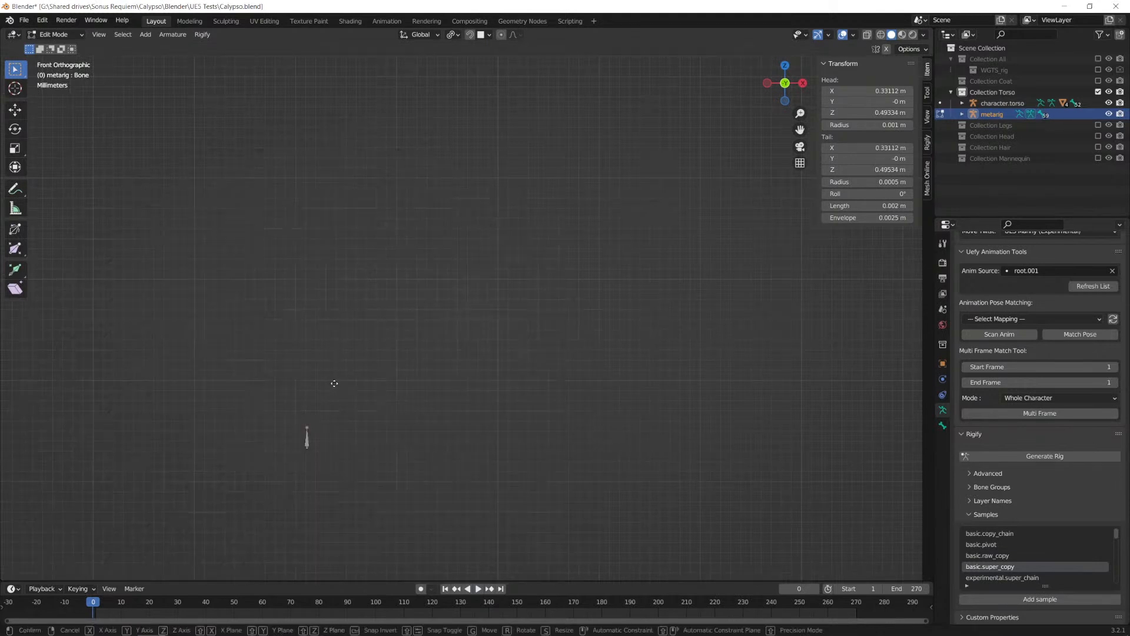
# Step: Try lengthening the sample bone to about 0.52 m by moving its tail joint upward
pyautogui.press('g')
pyautogui.click(315, 550)
pyautogui.scroll(-10, 394, 457)
pyautogui.scroll(-6, 428, 443)
pyautogui.scroll(3, 471, 303)
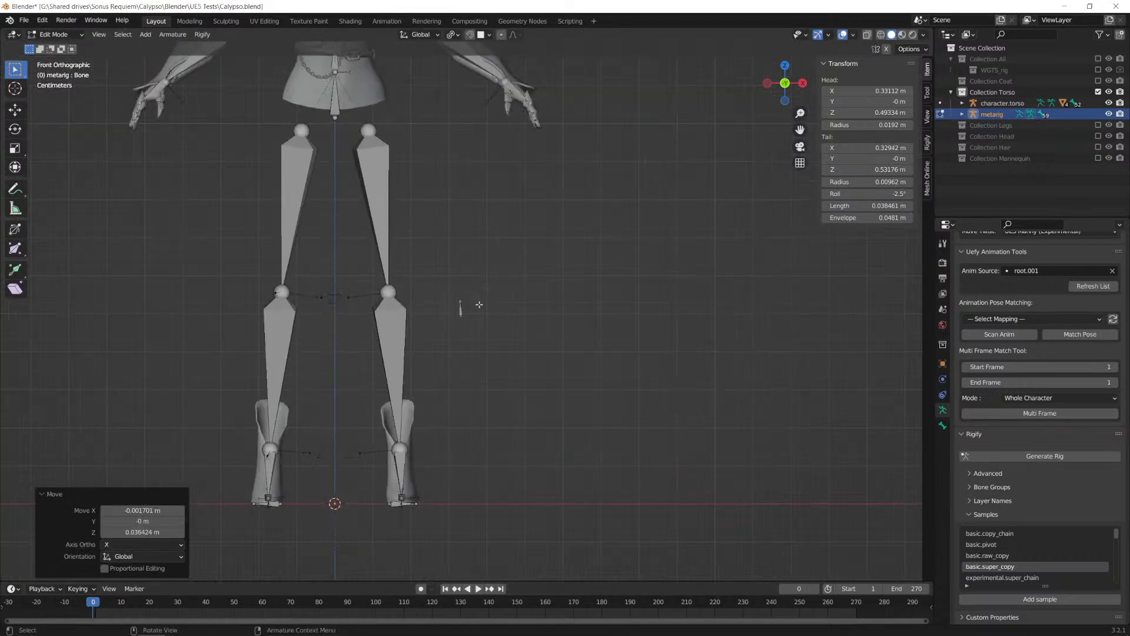
pyautogui.press('g')
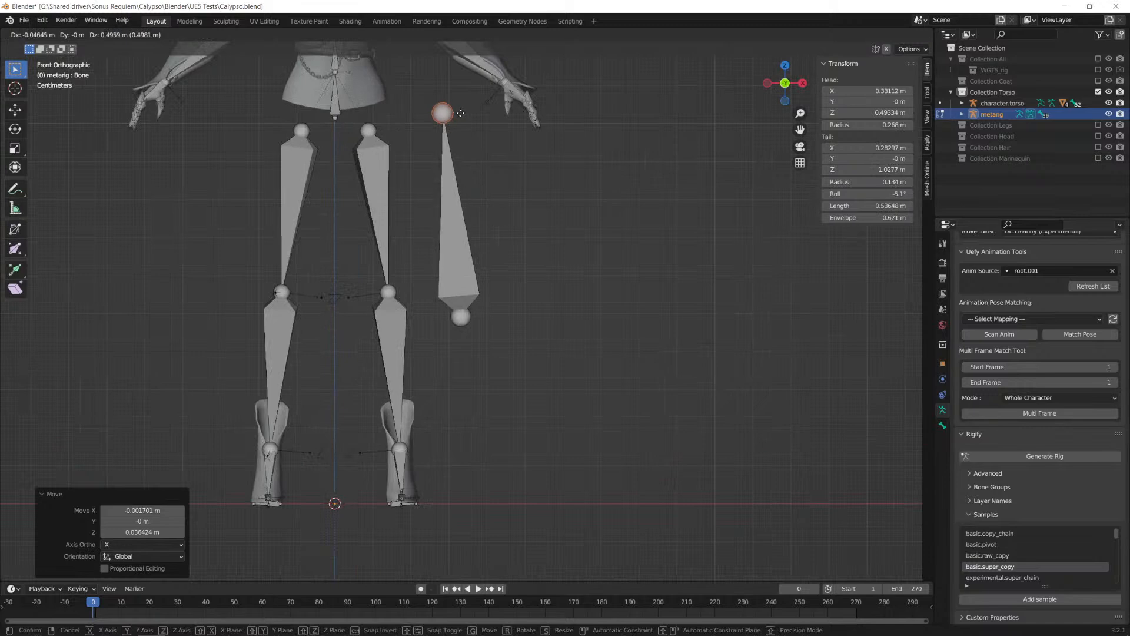
pyautogui.click(464, 118)
pyautogui.scroll(-1, 471, 306)
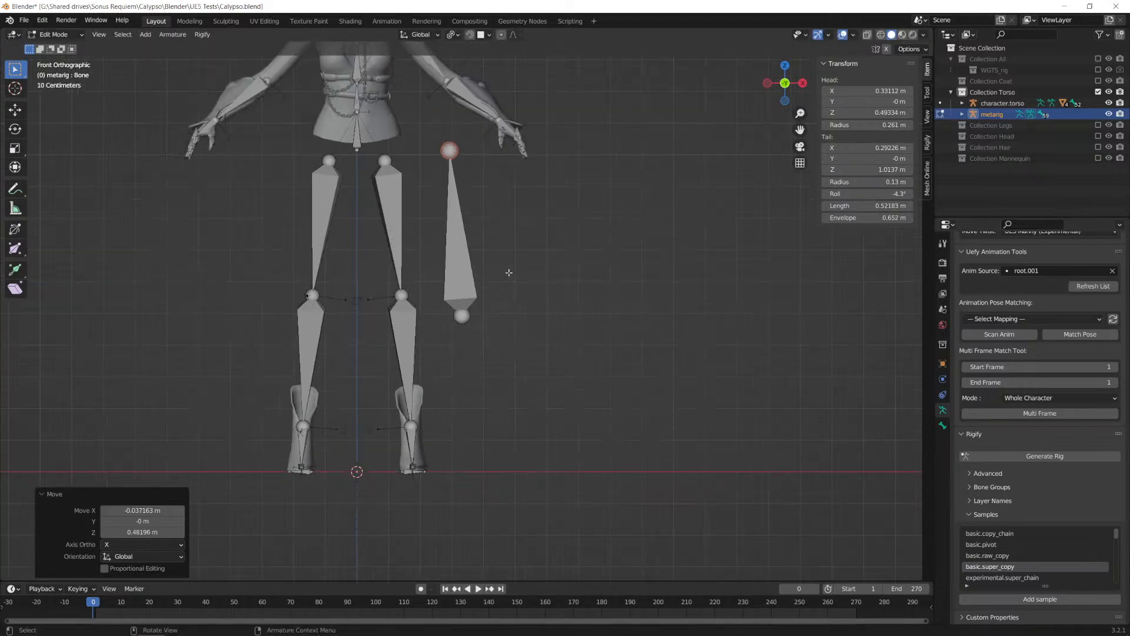
pyautogui.hotkey('ctrl', 'z')
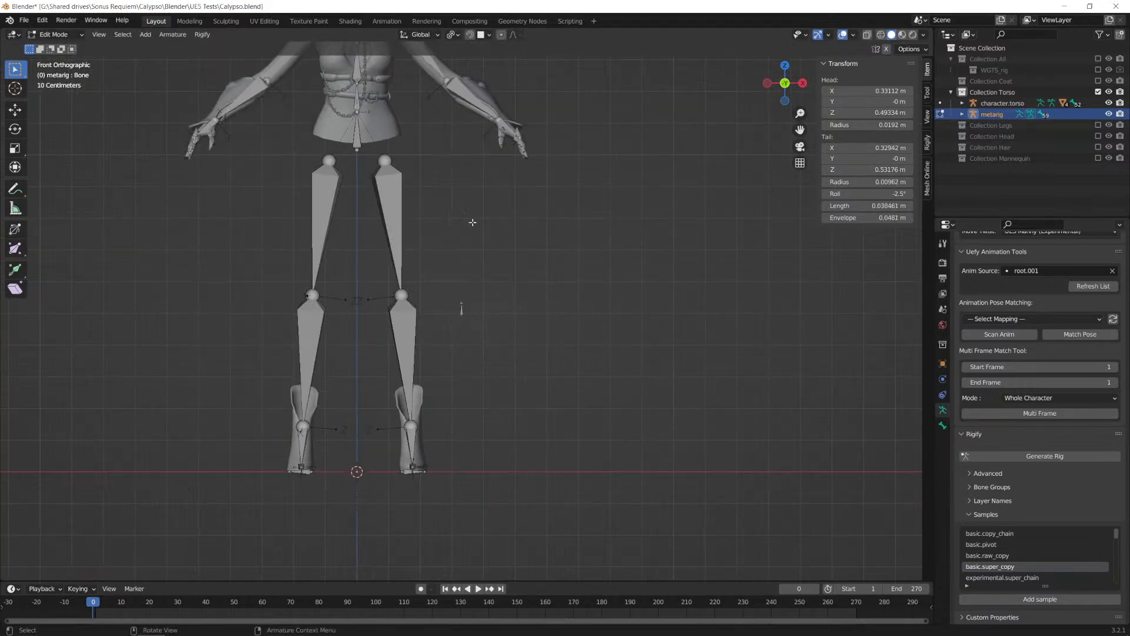
pyautogui.scroll(4, 485, 329)
pyautogui.hotkey('ctrl', 'z')
pyautogui.scroll(13, 489, 326)
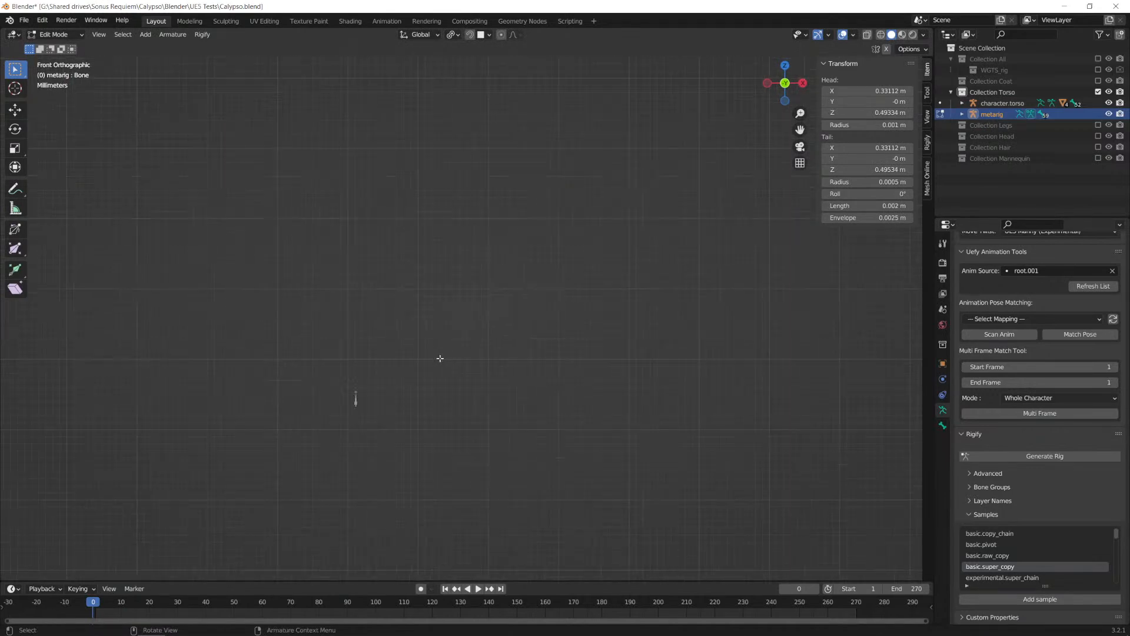
# Step: Lengthen the tiny sample bone beside the legs to about 0.42 m by moving its tail joint up along Z
pyautogui.scroll(-15, 401, 351)
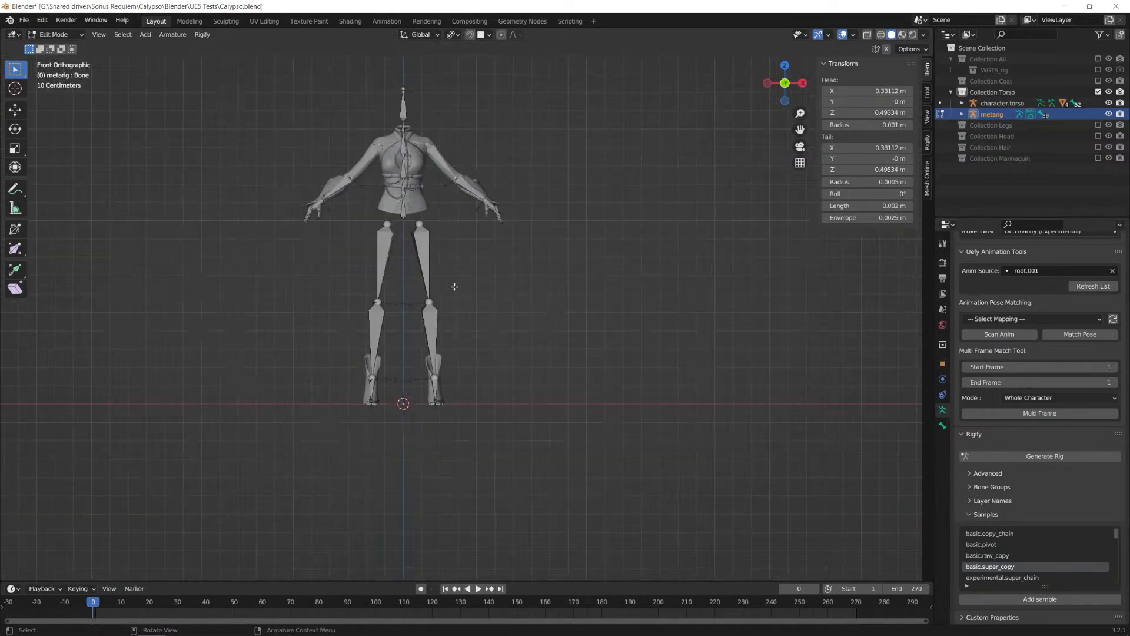
pyautogui.press('g')
pyautogui.press('z')
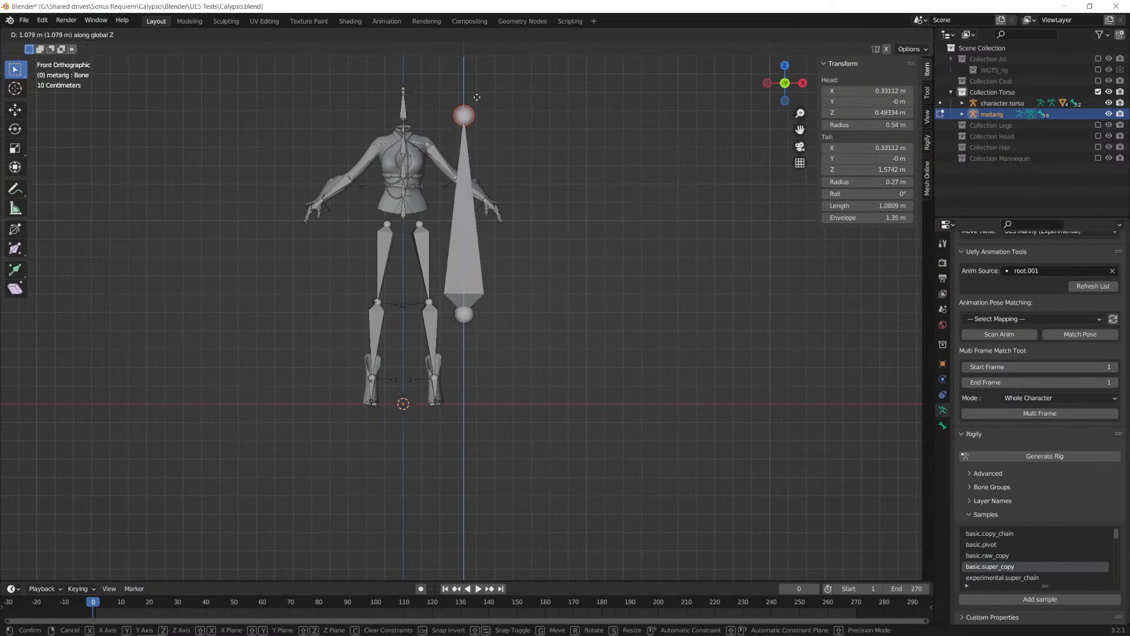
pyautogui.click(487, 263)
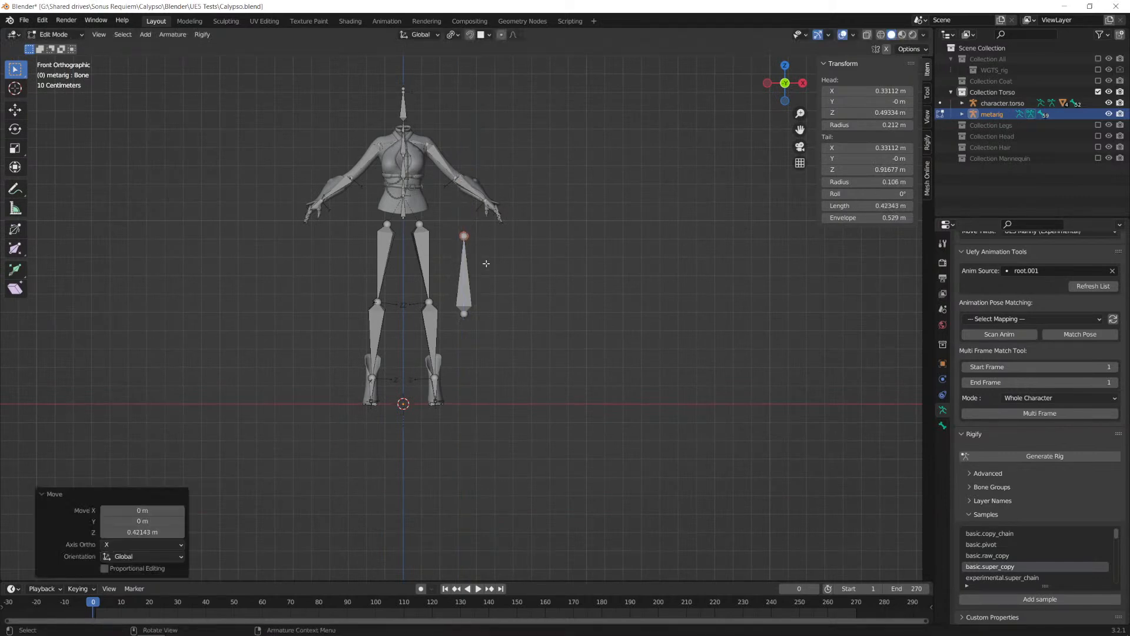
# Step: Move the whole sample bone about -0.14 m along X and 0.51 m along Z, placing it beside the torso
pyautogui.scroll(3, 484, 261)
pyautogui.scroll(-2, 484, 261)
pyautogui.click(468, 254)
pyautogui.scroll(3, 494, 245)
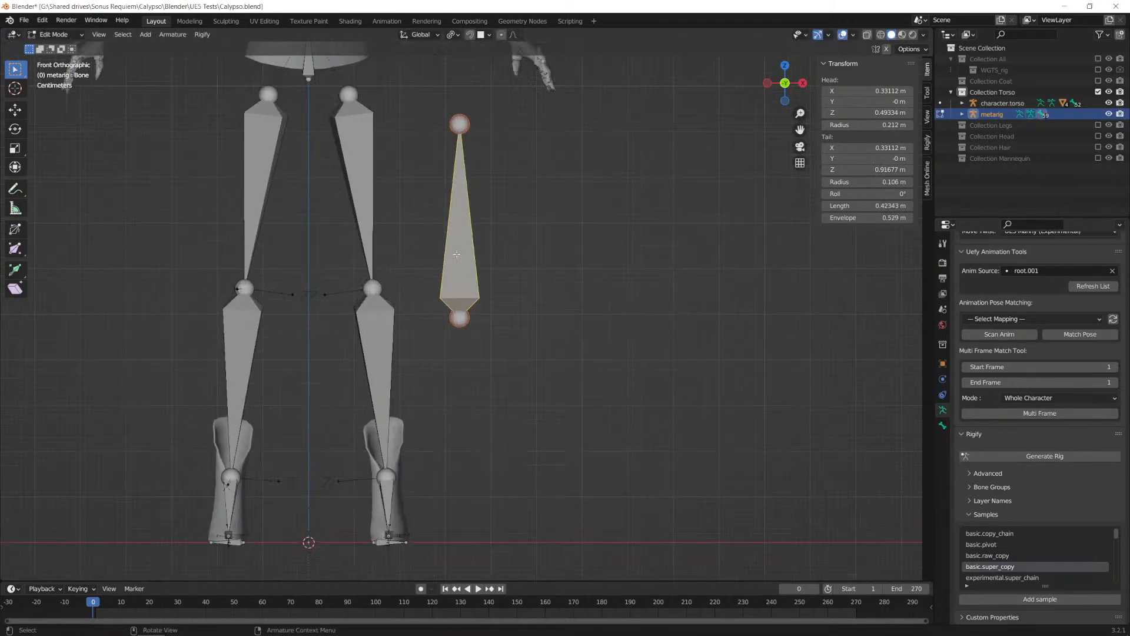
pyautogui.scroll(-3, 507, 243)
pyautogui.press('g')
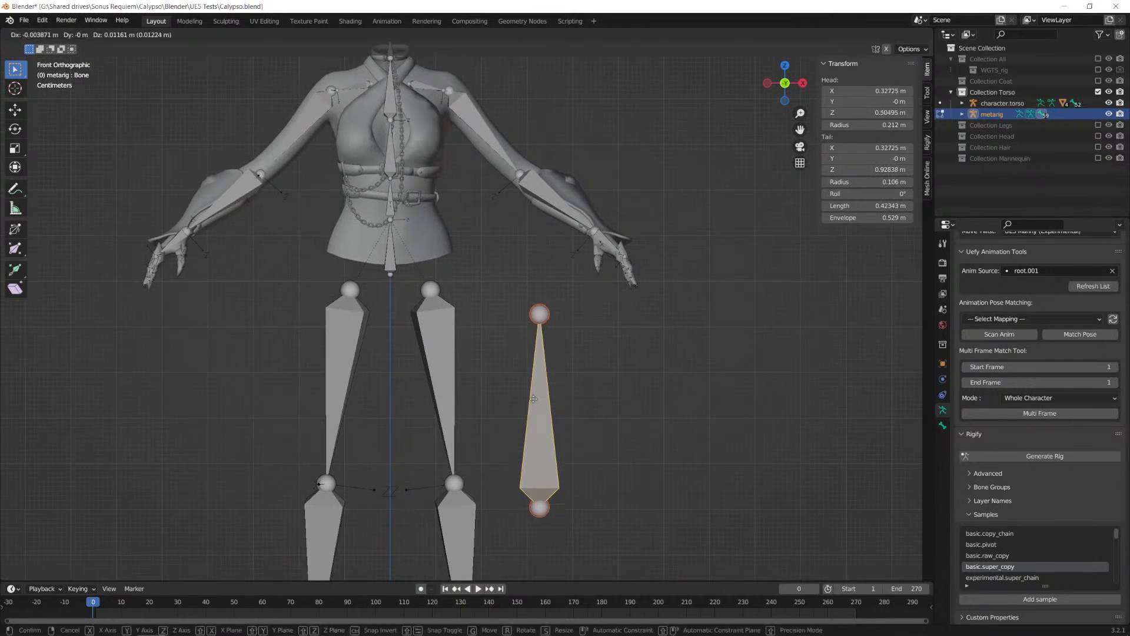
pyautogui.click(474, 195)
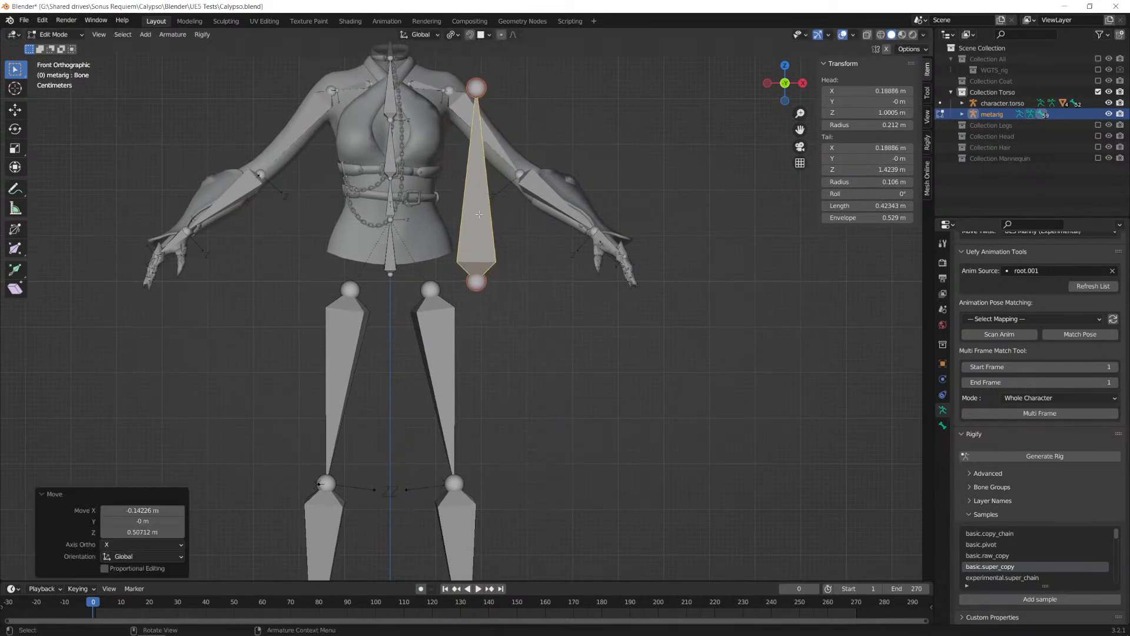
# Step: Rename the sample bone as Breast.L
pyautogui.press('F2')
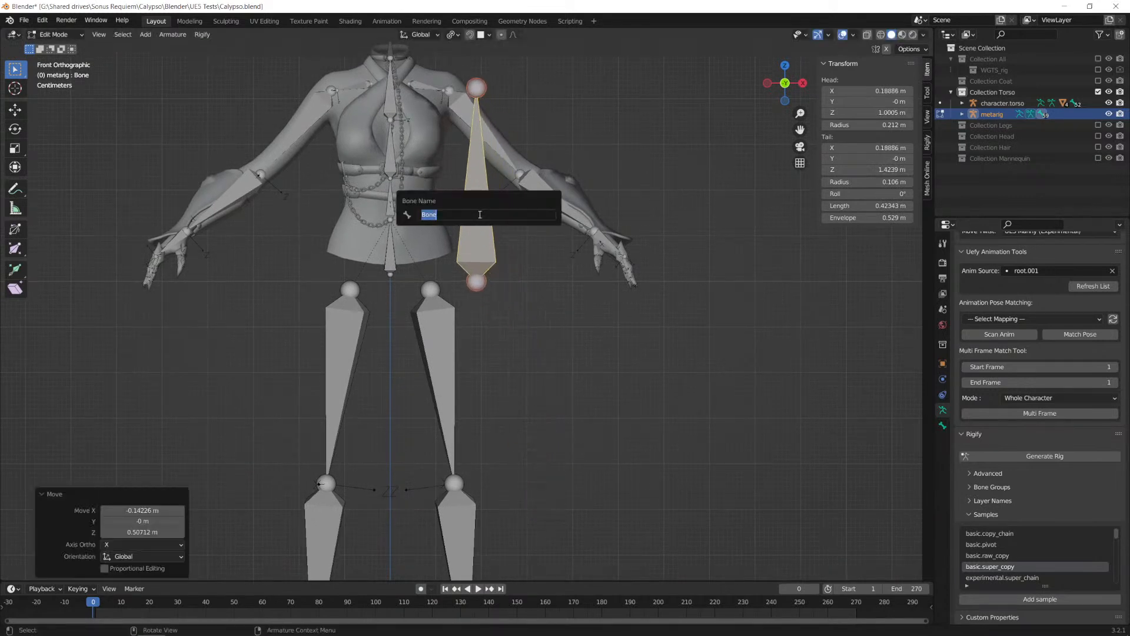
pyautogui.write('Breast.L')
pyautogui.press('Return')
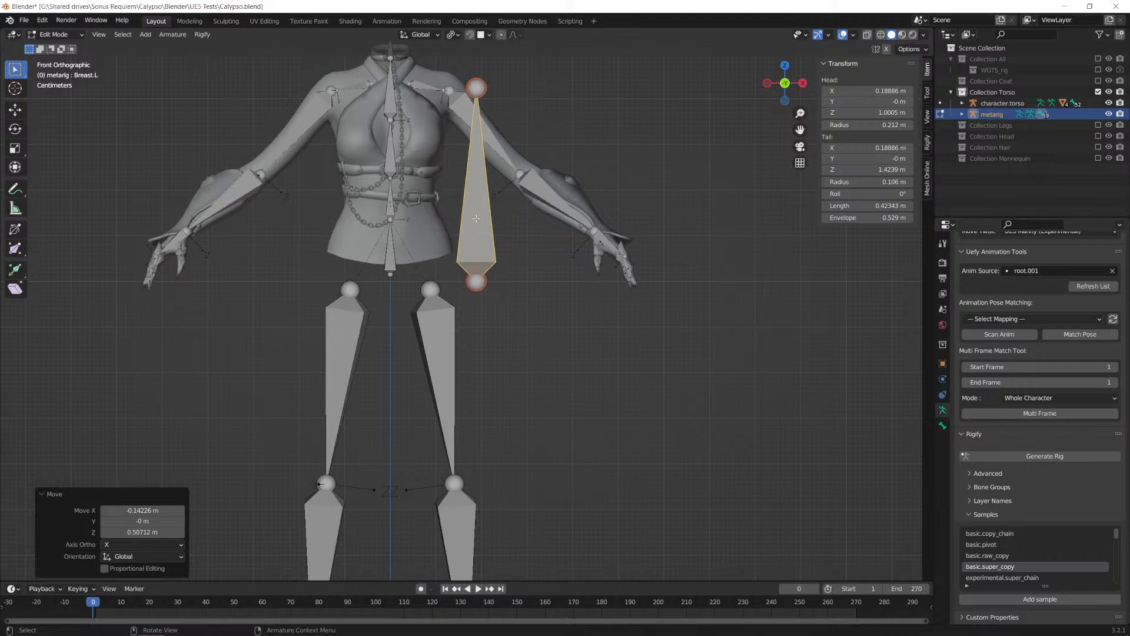
# Step: Symmetrize the Breast.L bone across the metarig and select its mirrored copy
pyautogui.rightClick(476, 218)
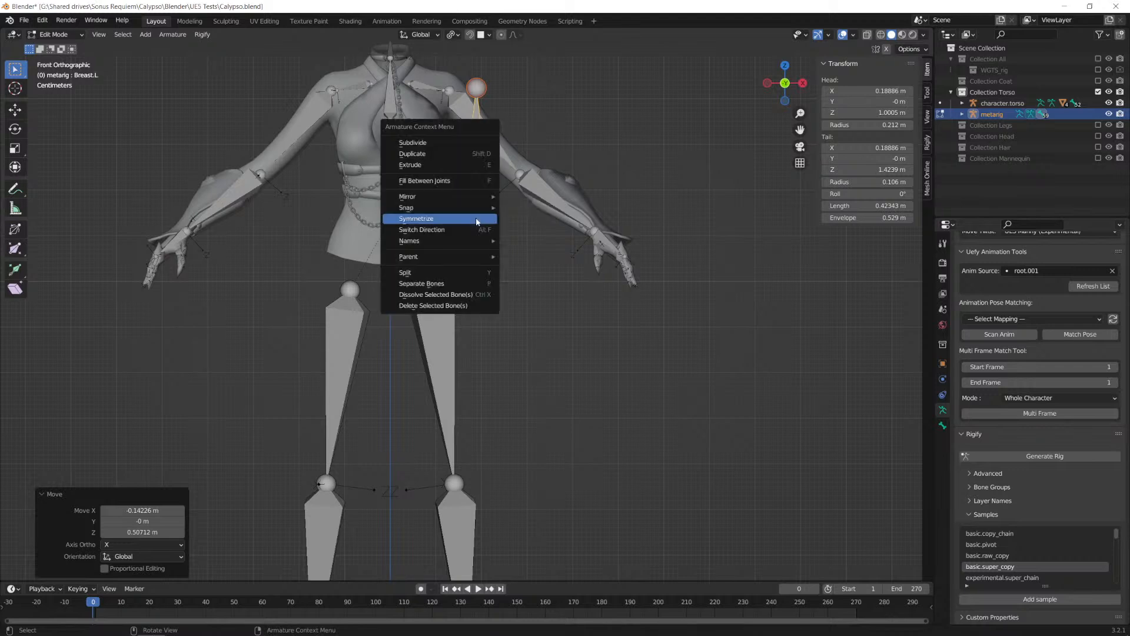
pyautogui.click(440, 220)
pyautogui.click(301, 235)
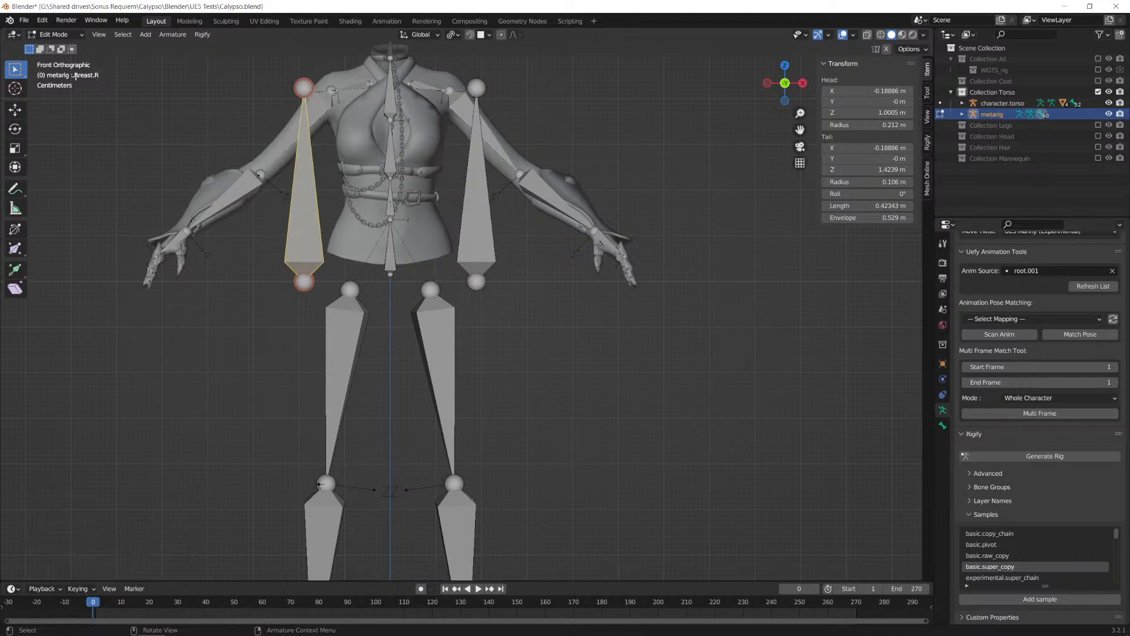
# Step: Move the Breast.L bone about -0.115 m along X and 0.307 m along Z so its head sits in the chest
pyautogui.click(477, 192)
pyautogui.scroll(3, 472, 309)
pyautogui.scroll(-2, 478, 305)
pyautogui.keyDown('shift'); pyautogui.moveTo(523, 170); pyautogui.dragTo(552, 329, button='middle'); pyautogui.keyUp('shift')
pyautogui.click(520, 434)
pyautogui.click(513, 406)
pyautogui.press('g')
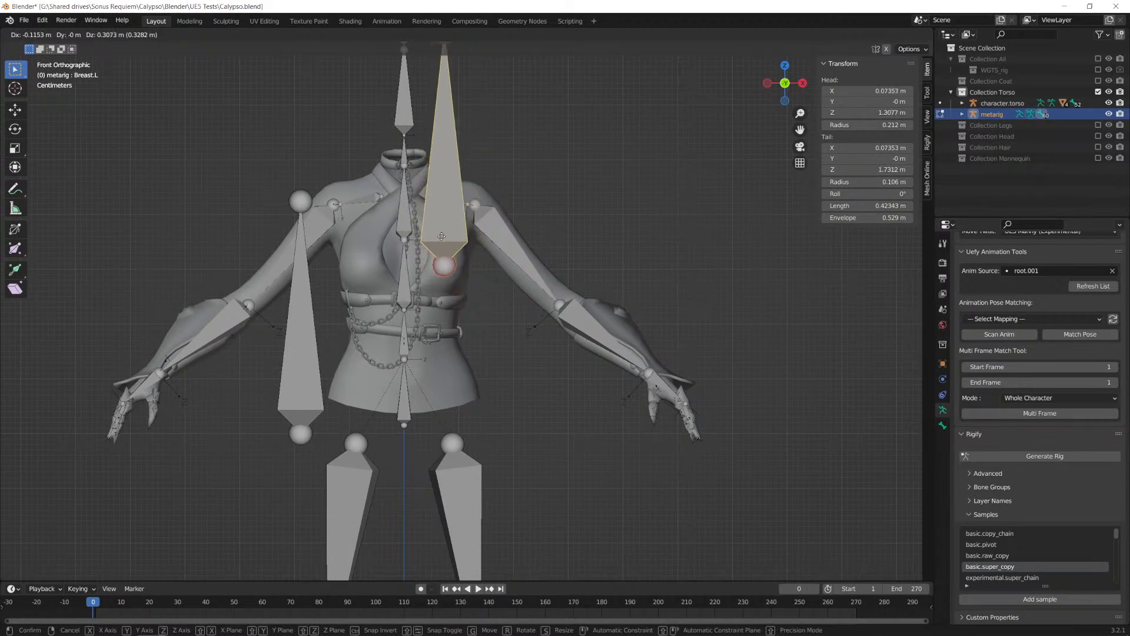
pyautogui.click(442, 236)
# Step: In the right side view, move the Breast.L tail joint about -0.12 m along Y and -0.42 m along Z to the front of the chest
pyautogui.scroll(4, 501, 323)
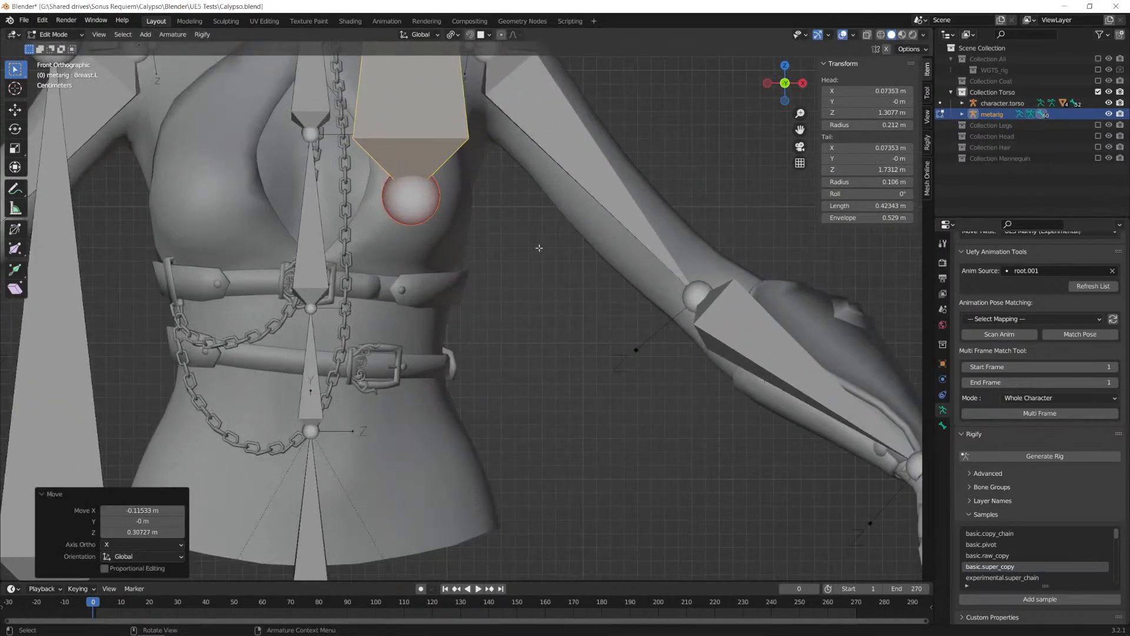
pyautogui.keyDown('alt'); pyautogui.moveTo(580, 270); pyautogui.dragTo(592, 399, button='middle'); pyautogui.keyUp('alt')
pyautogui.scroll(2, 527, 266)
pyautogui.scroll(-2, 494, 268)
pyautogui.scroll(-5, 544, 287)
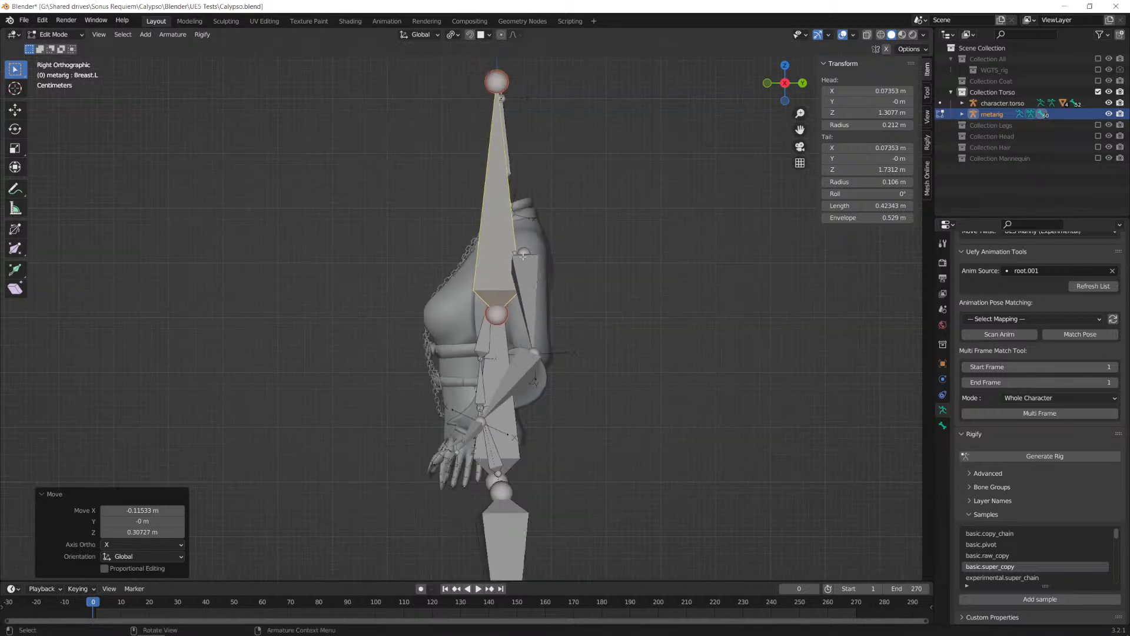
pyautogui.click(498, 86)
pyautogui.click(399, 104)
pyautogui.click(489, 79)
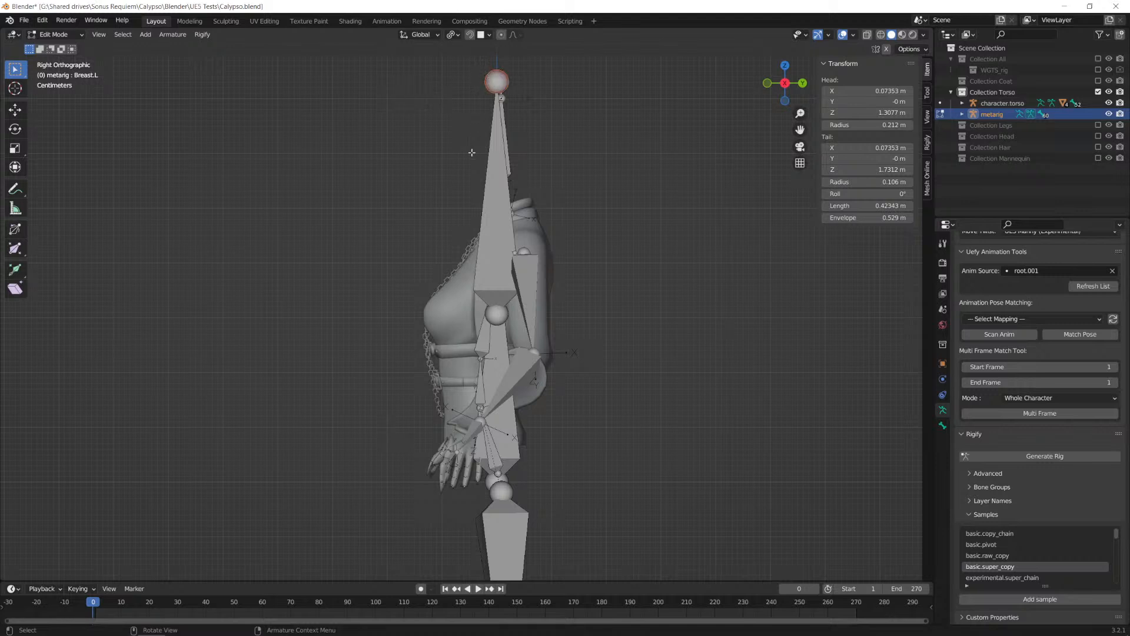
pyautogui.press('g')
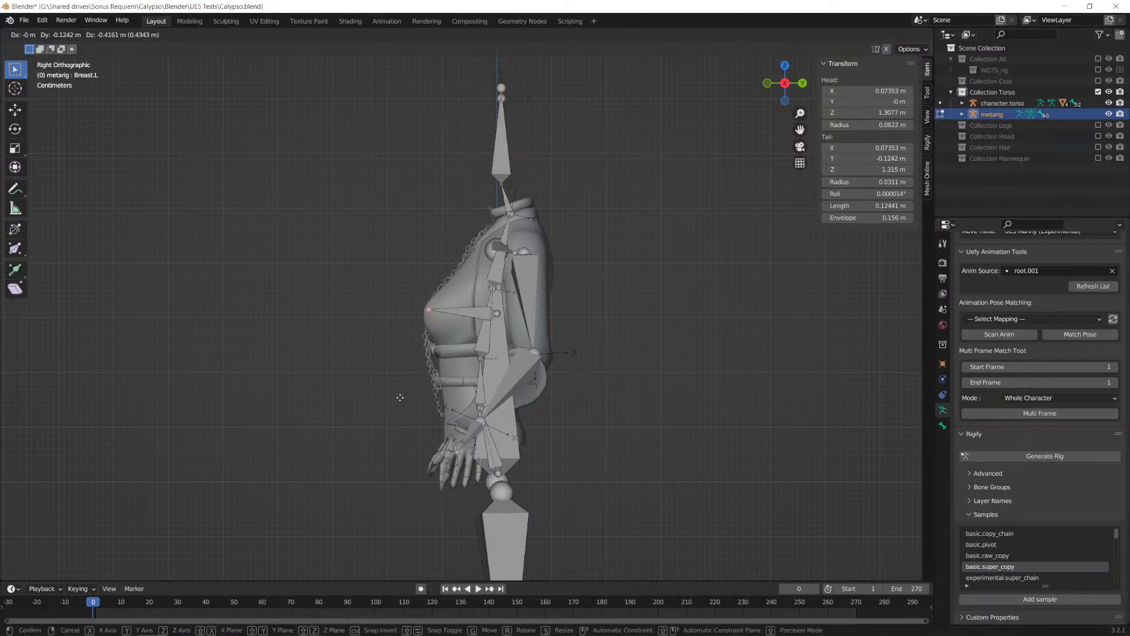
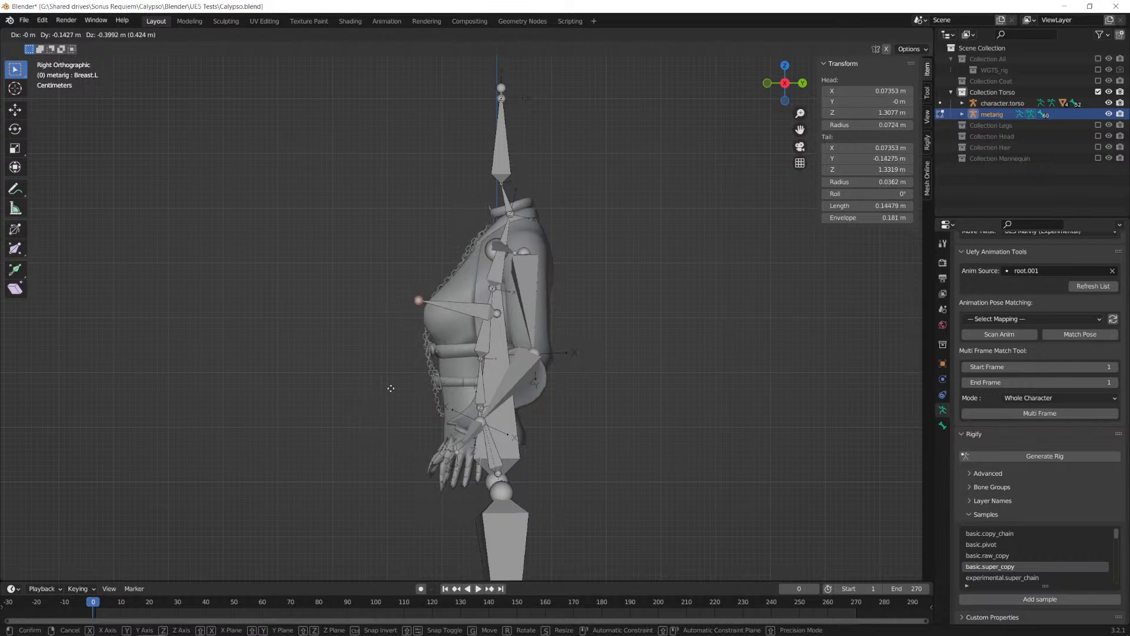
# Step: Move the Breast.L bone's tail about -0.135 m along Y and set its head Z to the tail's 1.73116 m
pyautogui.press('y')
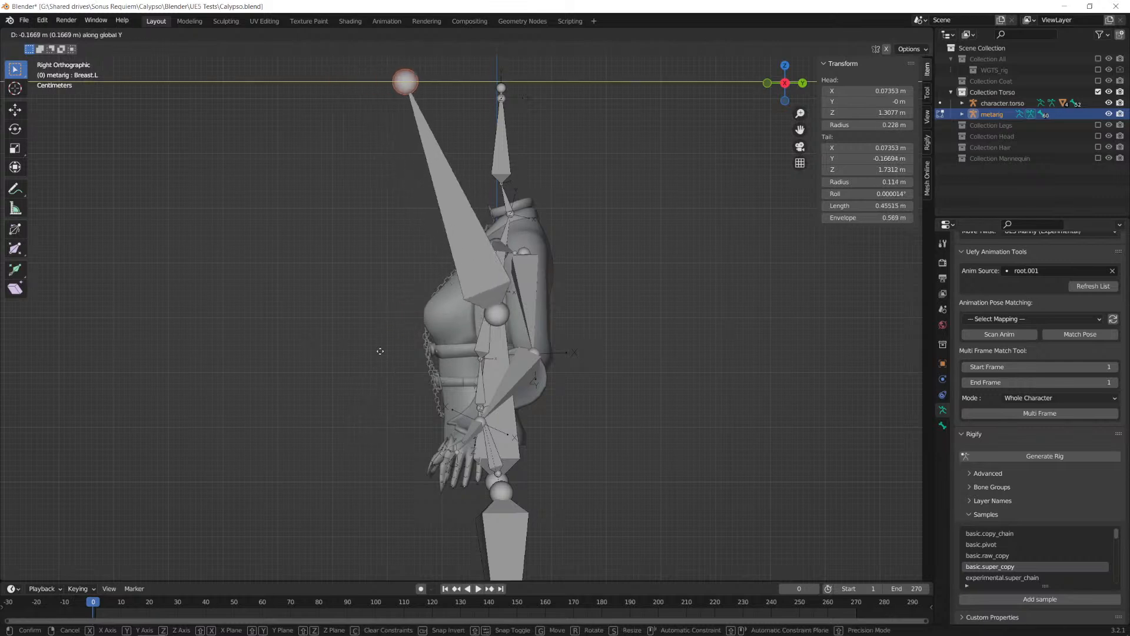
pyautogui.click(395, 355)
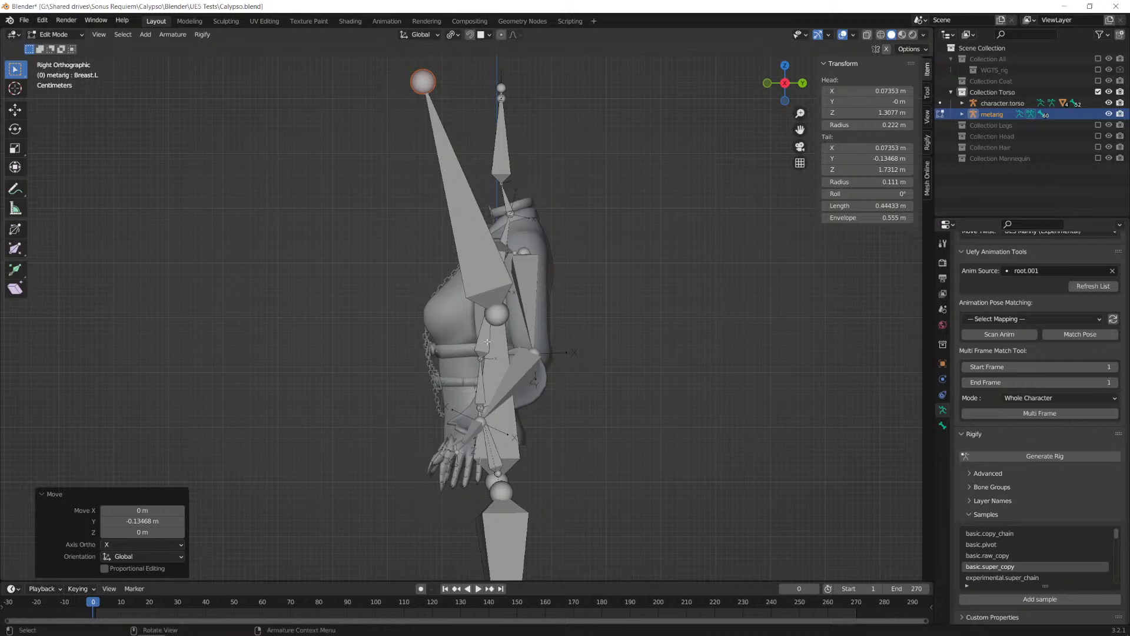
pyautogui.click(497, 314)
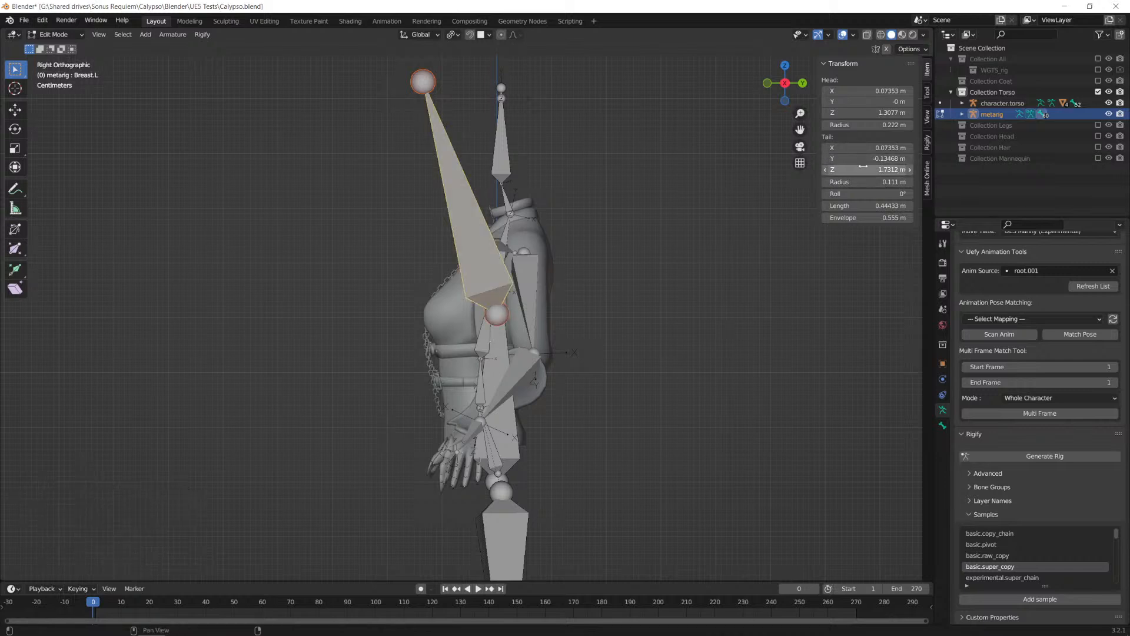
pyautogui.click(886, 170)
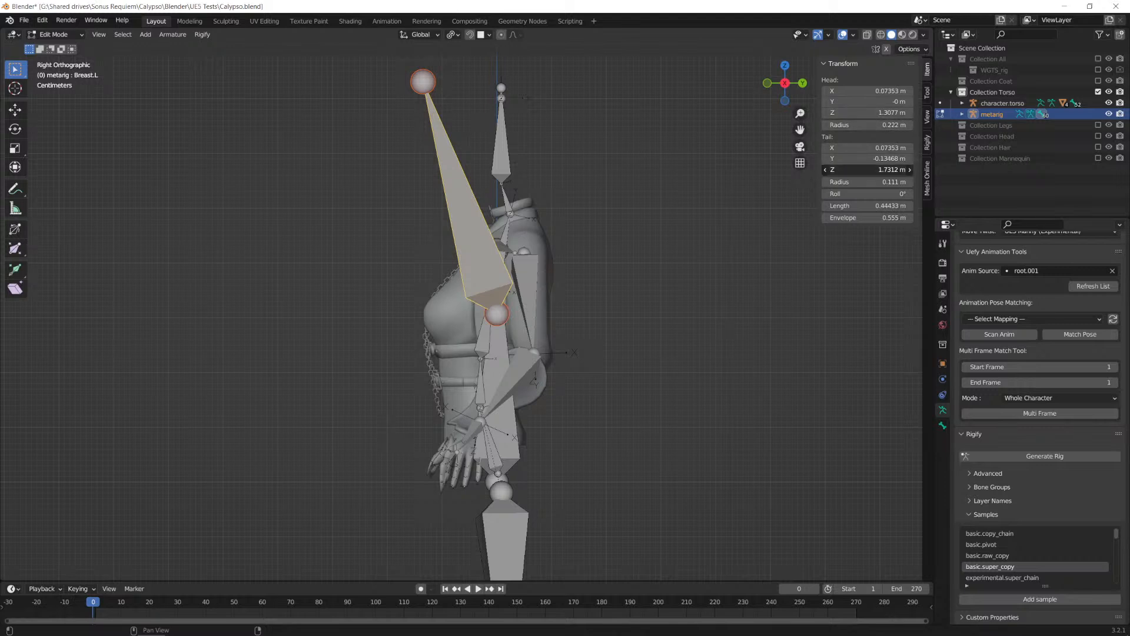
pyautogui.click(883, 112)
pyautogui.write('1.73116 m')
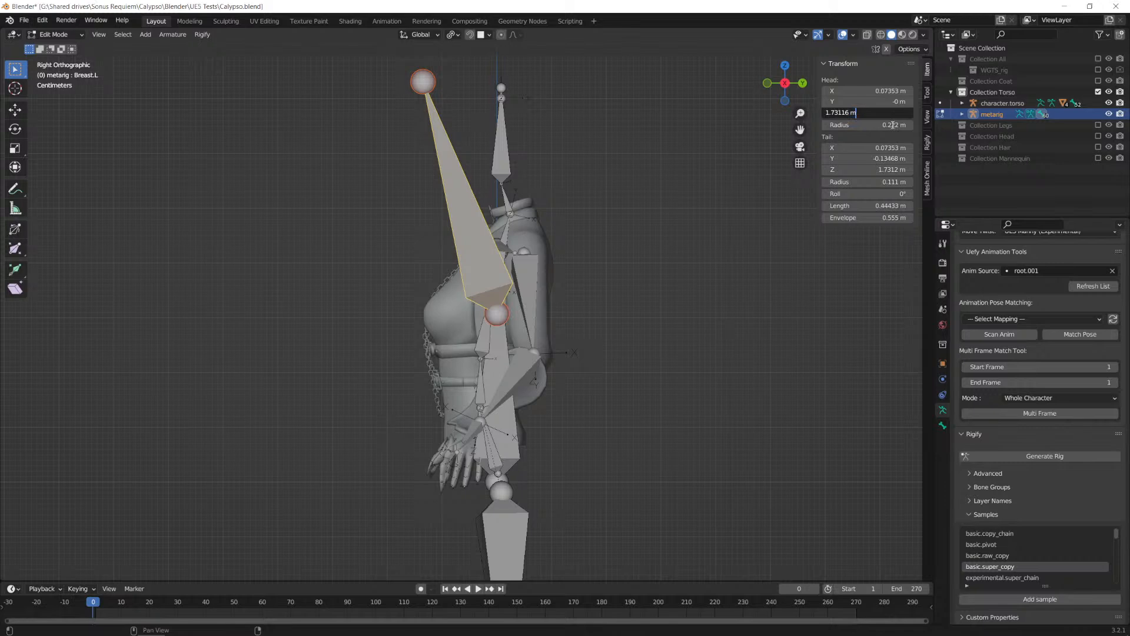
pyautogui.press('Return')
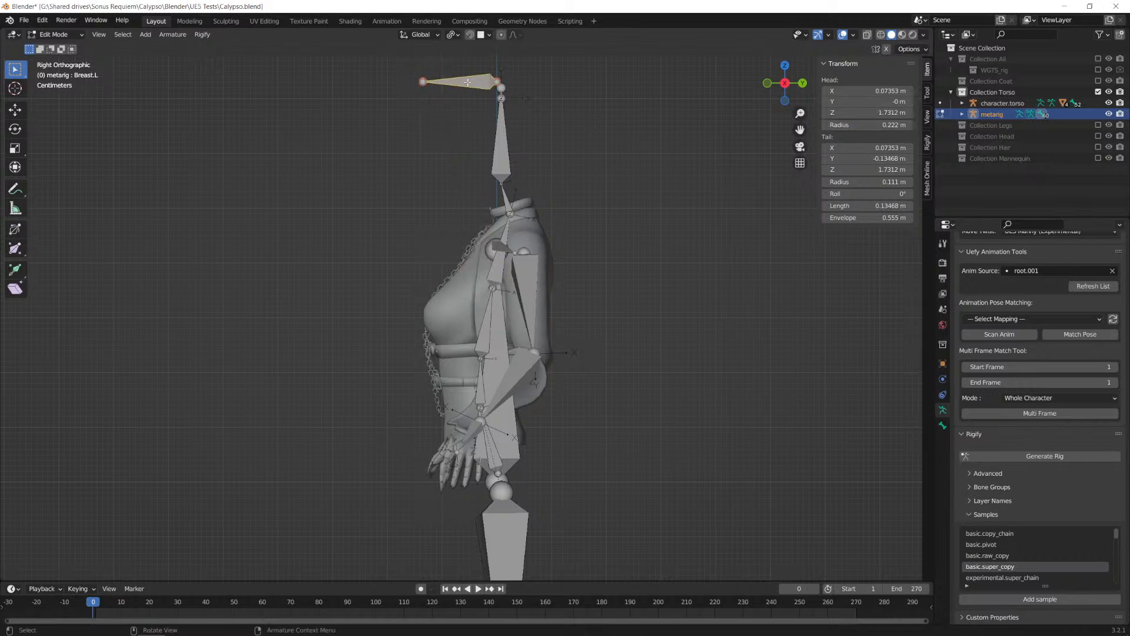
# Step: Move the levelled Breast.L bone down to bust height, about -0.426 m in Z
pyautogui.moveTo(467, 81); pyautogui.dragTo(472, 306)
pyautogui.scroll(9, 472, 306)
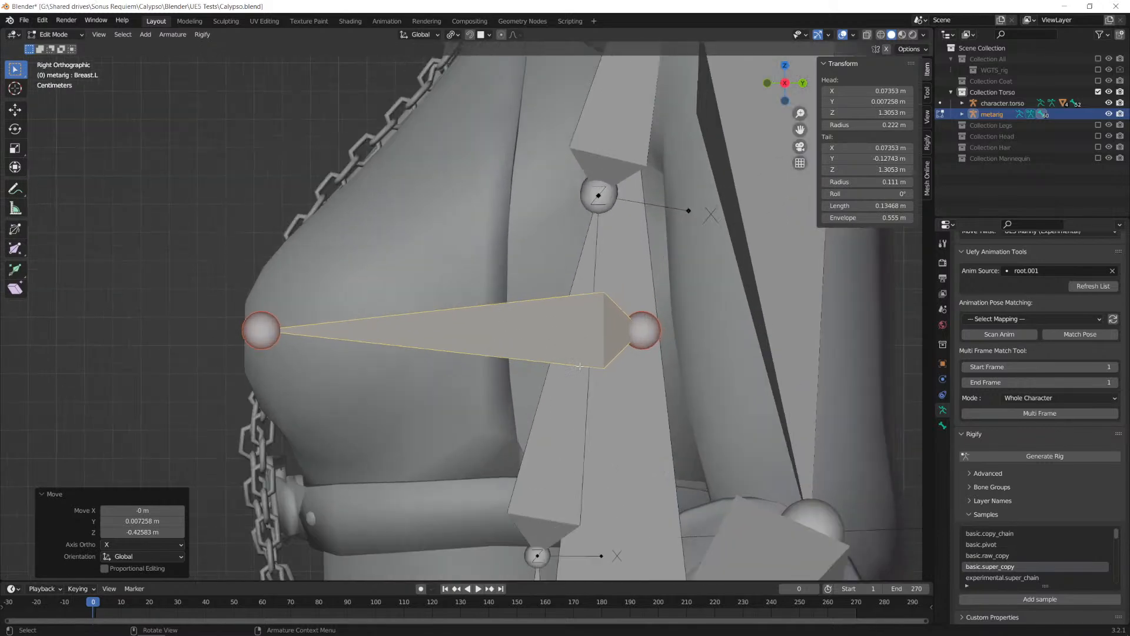
pyautogui.press('KP_1')
pyautogui.keyDown('alt'); pyautogui.moveTo(447, 371); pyautogui.dragTo(505, 369, button='middle'); pyautogui.keyUp('alt')
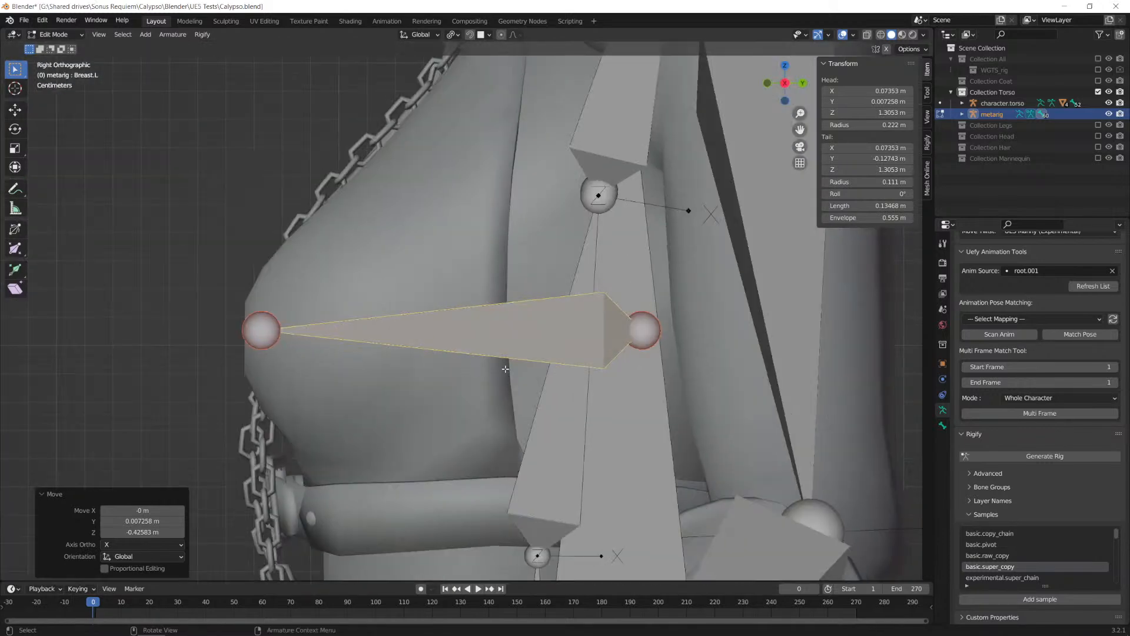
# Step: Move the whole Breast.L bone forward about 0.073 m so its head sits inside the bust
pyautogui.click(546, 342)
pyautogui.press('f')
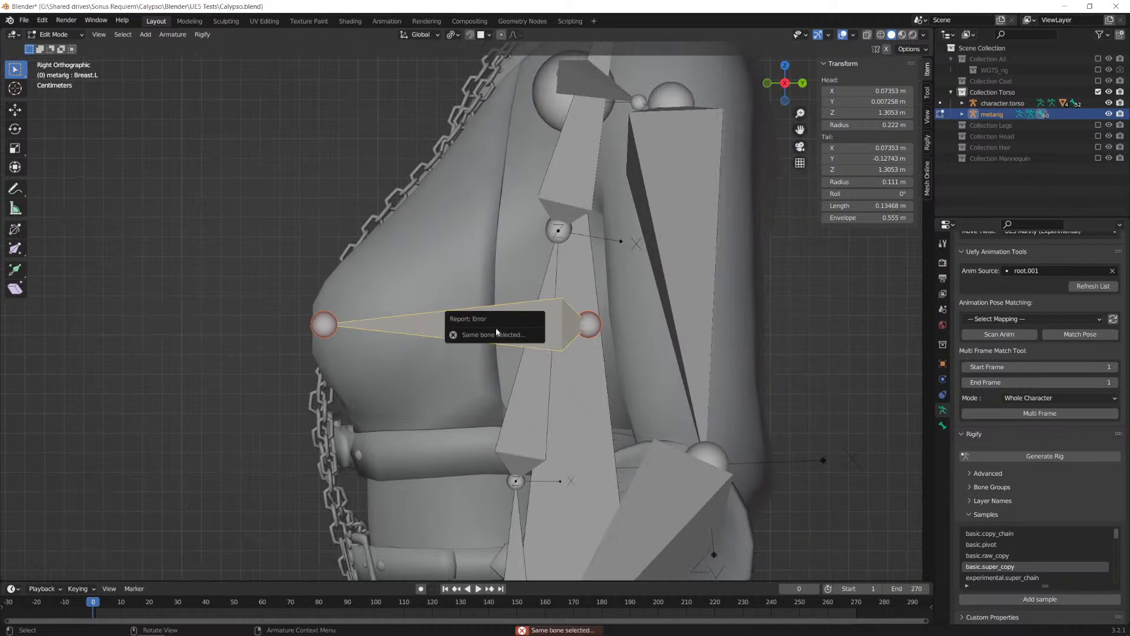
pyautogui.press('g')
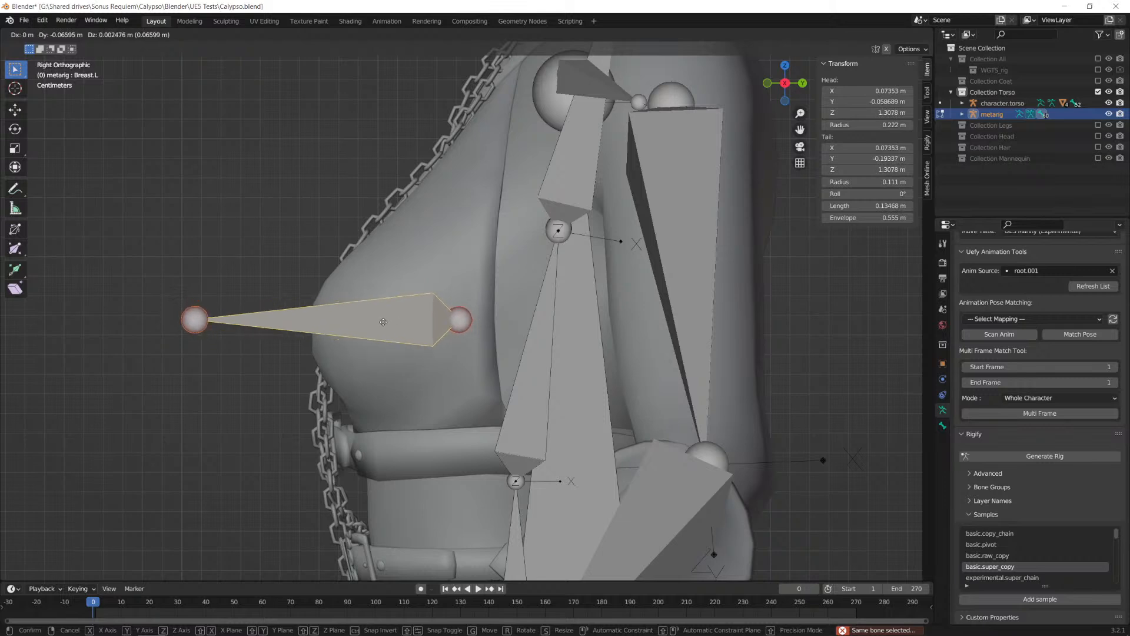
pyautogui.click(365, 318)
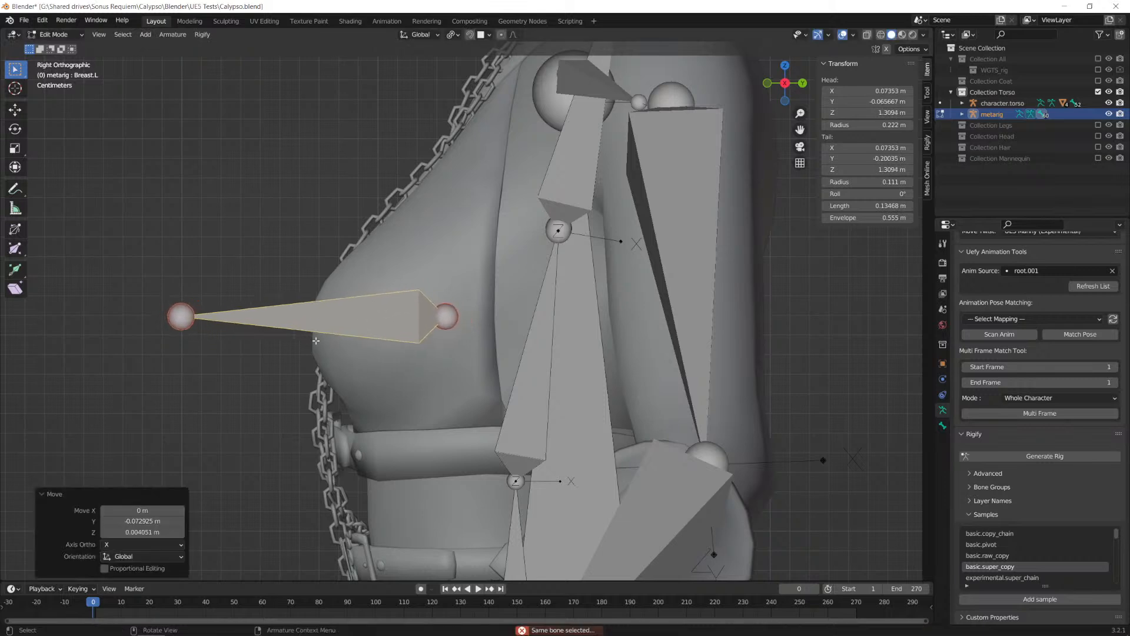
# Step: Shorten the Breast.L bone by moving its tail about 0.07 m back along Y to the bust's front surface
pyautogui.click(190, 318)
pyautogui.press('g')
pyautogui.press('y')
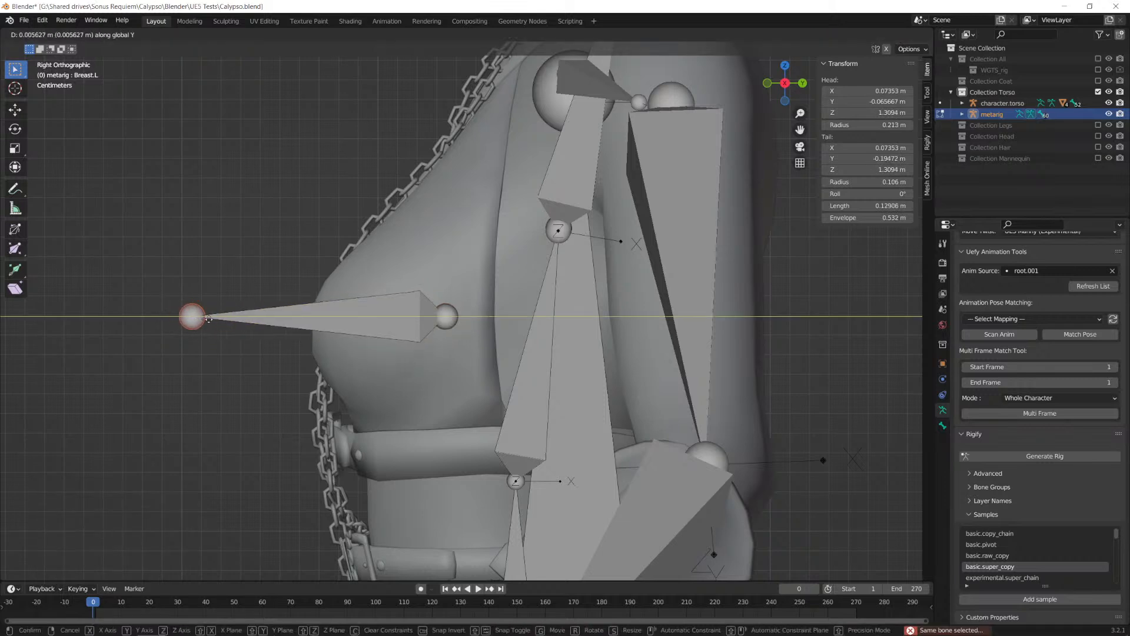
pyautogui.click(326, 330)
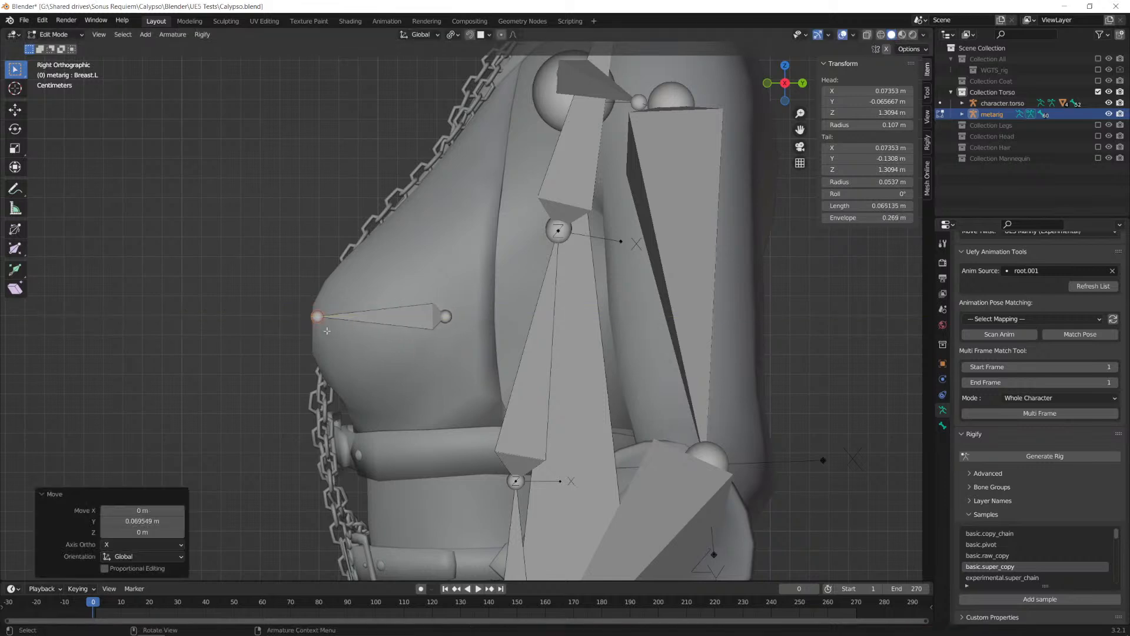
# Step: Move the shortened Breast.L bone about 0.022 m forward and 0.002 m down so its tail protrudes from the bust
pyautogui.click(374, 317)
pyautogui.click(446, 318)
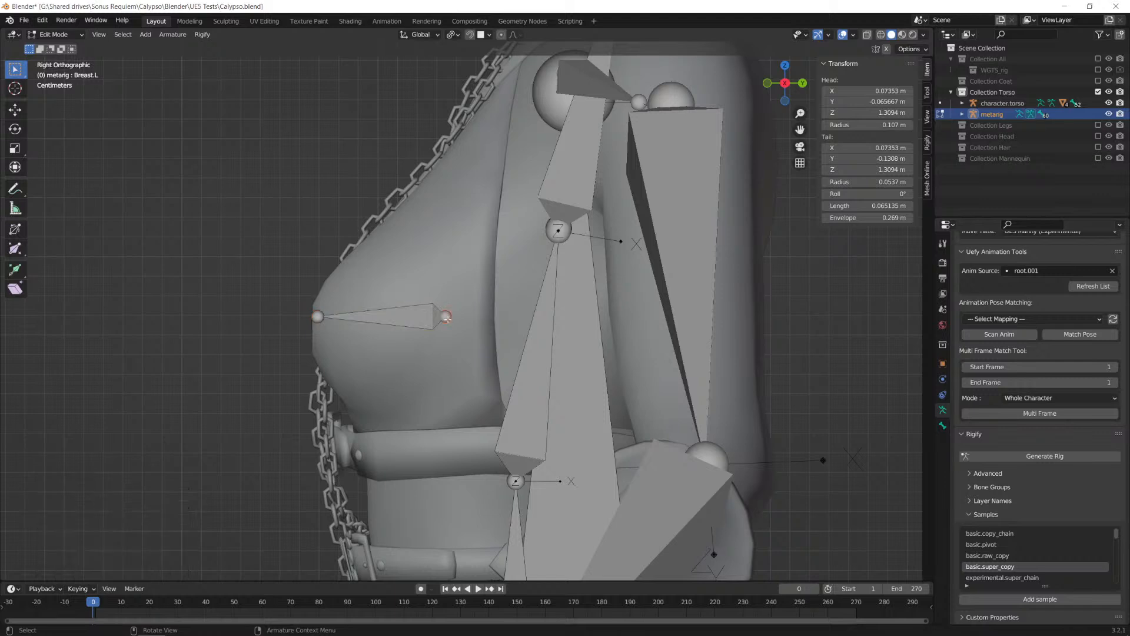
pyautogui.click(418, 319)
pyautogui.press('g')
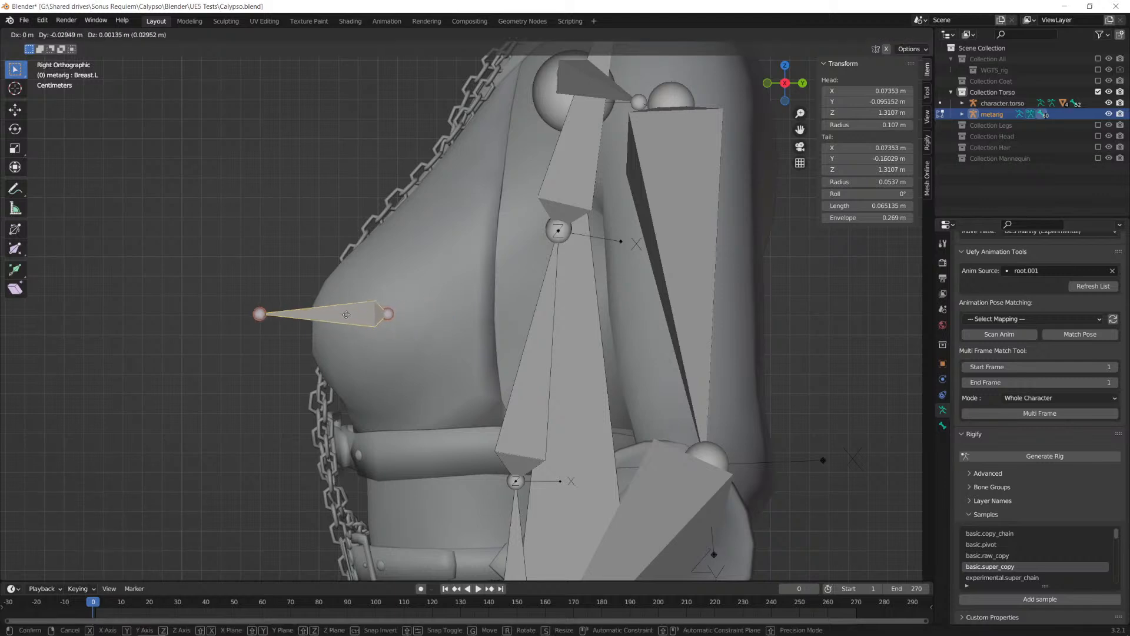
pyautogui.click(358, 322)
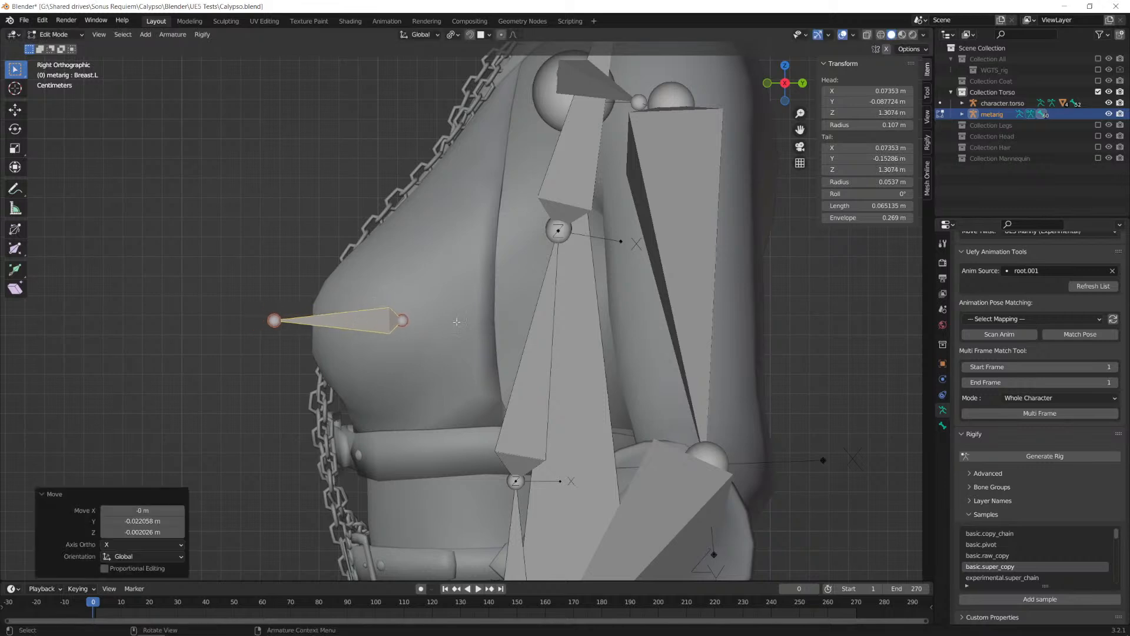
pyautogui.scroll(-1, 458, 324)
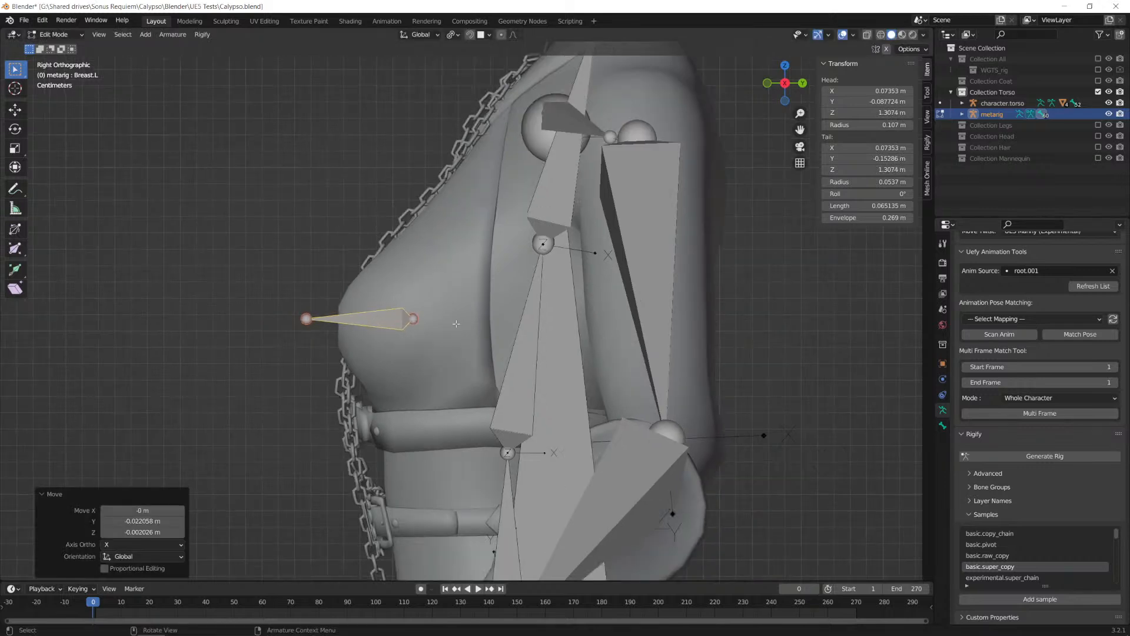
pyautogui.scroll(1, 457, 299)
pyautogui.scroll(-1, 454, 297)
pyautogui.press('KP_1')
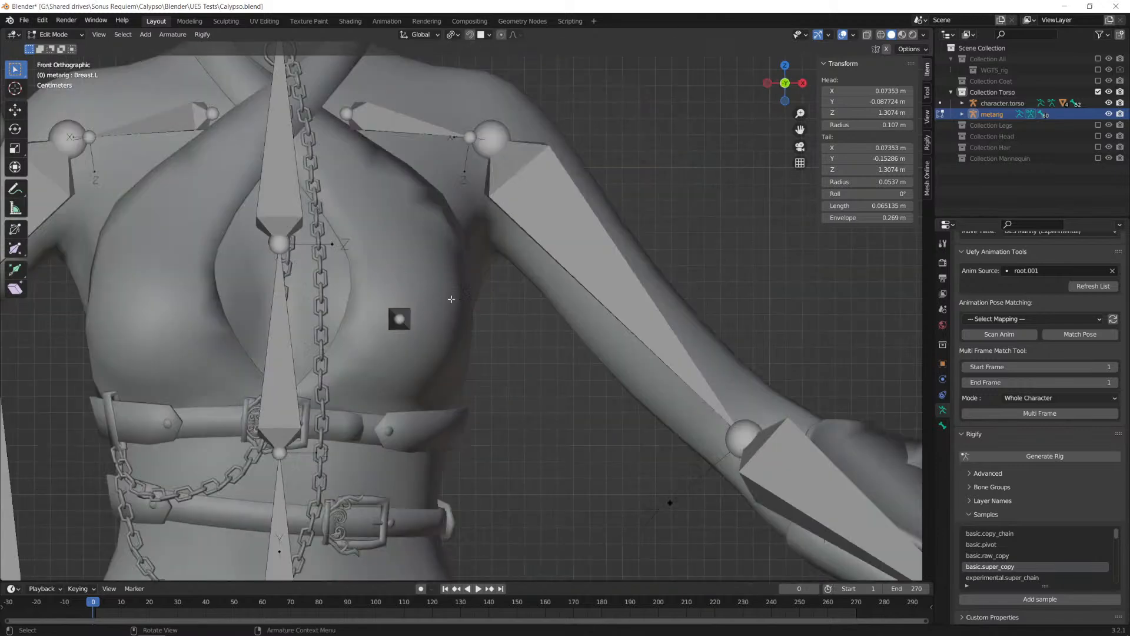
# Step: Switch to Object Mode, hide the clothing top, and open the body mesh in Edit Mode
pyautogui.click(69, 34)
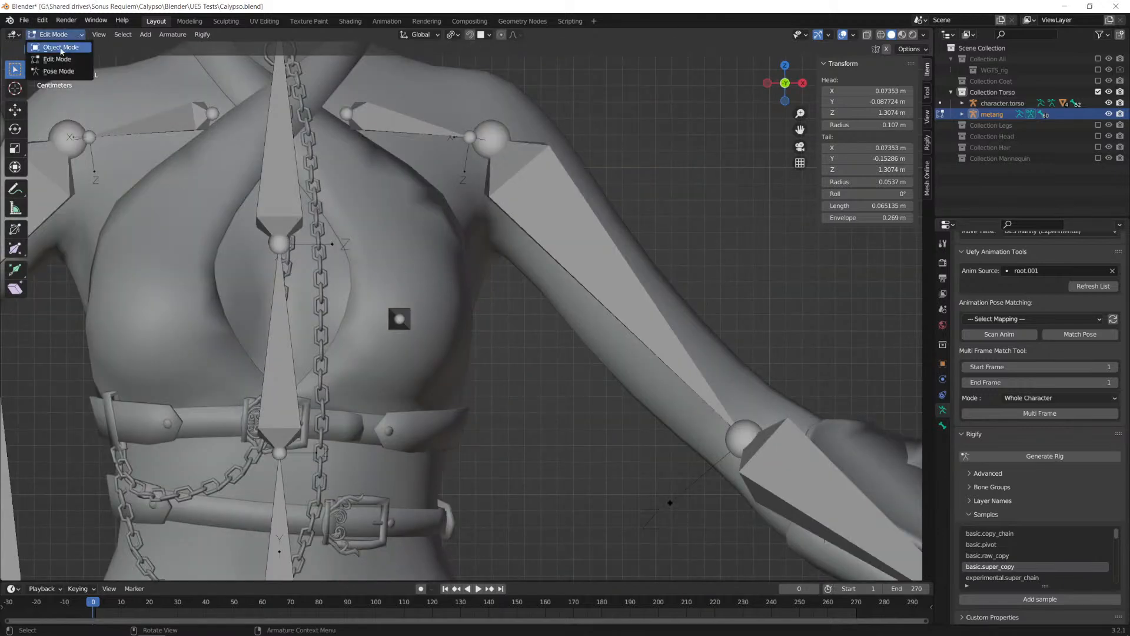
pyautogui.click(56, 36)
pyautogui.click(432, 263)
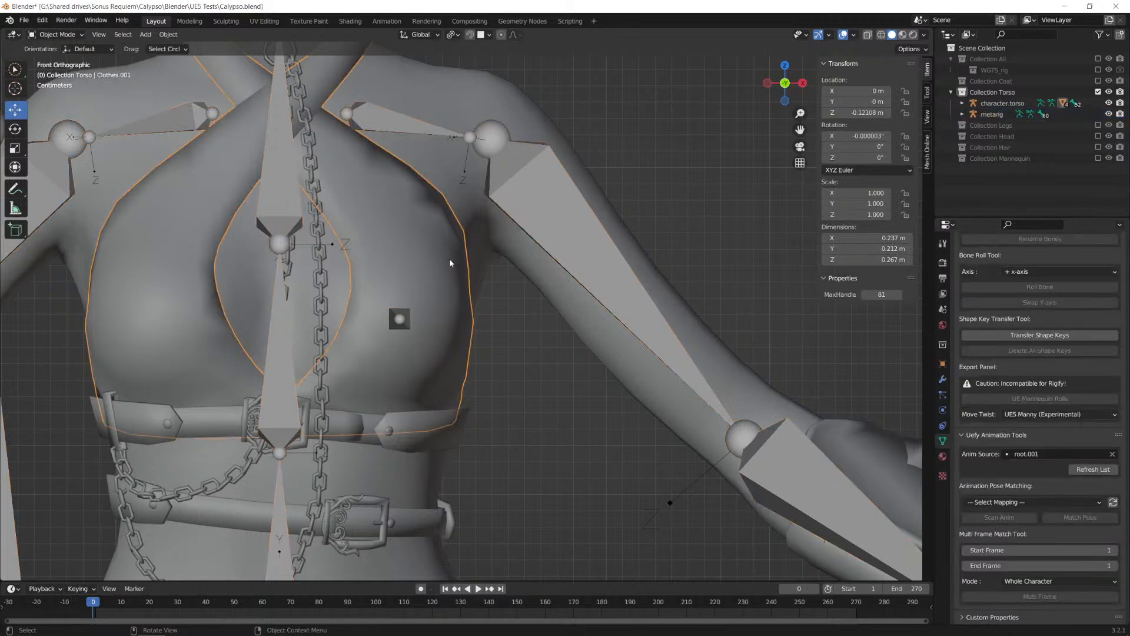
pyautogui.press('h')
pyautogui.click(421, 257)
pyautogui.moveTo(476, 220); pyautogui.dragTo(427, 258, button='middle')
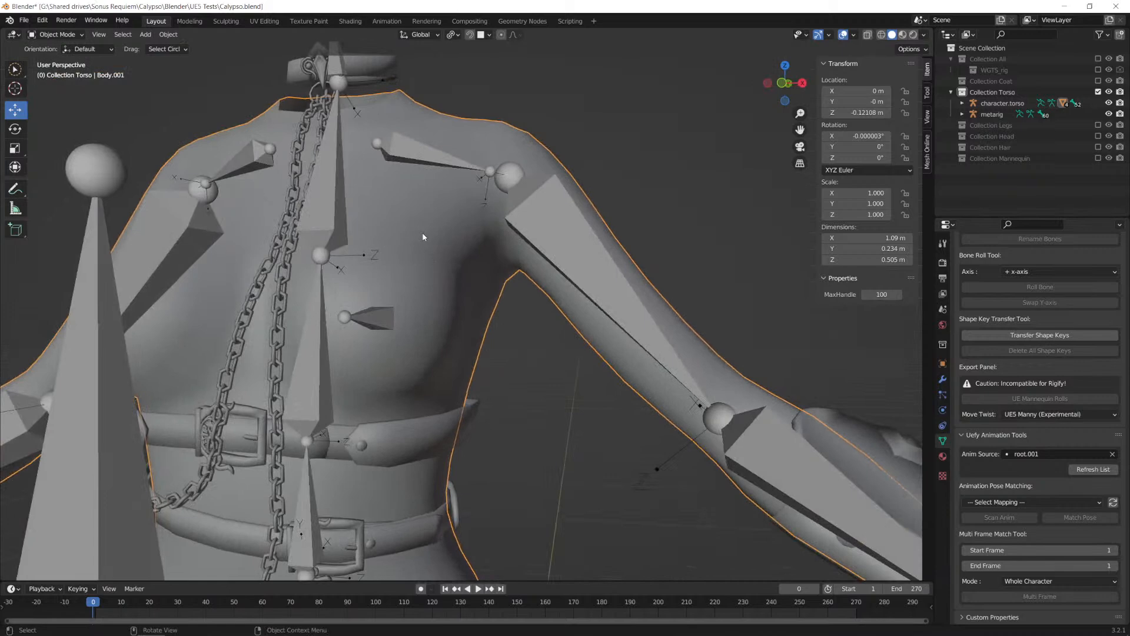
pyautogui.press('Tab')
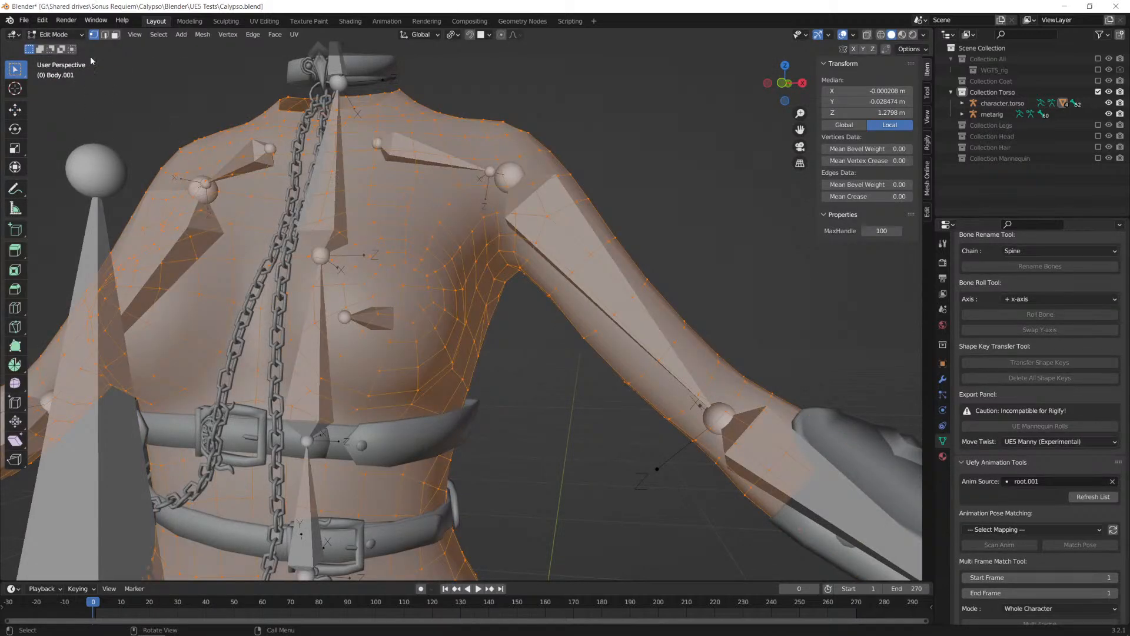
# Step: Circle-select the body vertices covering the left breast around the Breast.L bone
pyautogui.moveTo(449, 283); pyautogui.dragTo(414, 214, button='middle')
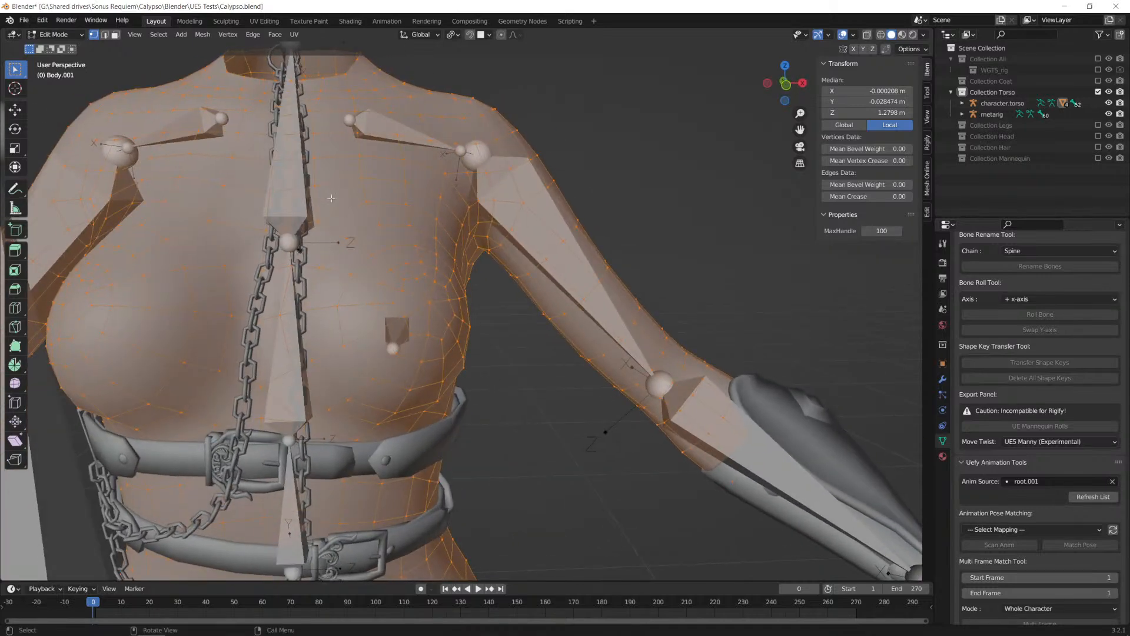
pyautogui.click(406, 203)
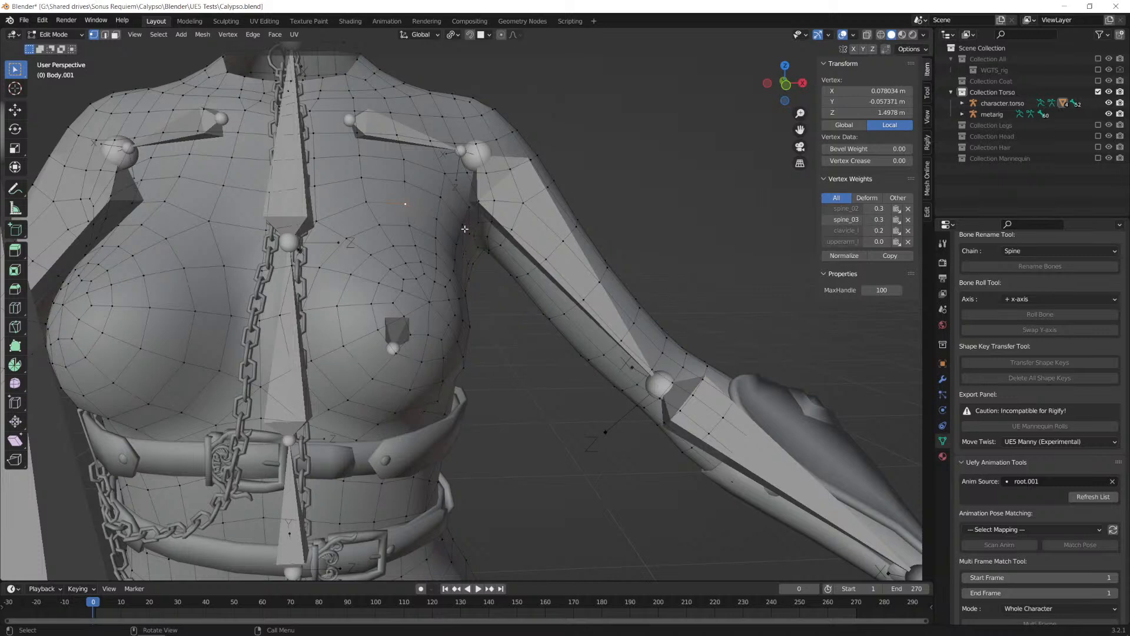
pyautogui.press('c')
pyautogui.scroll(-5, 402, 222)
pyautogui.moveTo(402, 217)
pyautogui.mouseDown()
pyautogui.moveTo(332, 241)
pyautogui.moveTo(302, 315)
pyautogui.moveTo(331, 405)
pyautogui.moveTo(405, 257)
pyautogui.moveTo(419, 352)
pyautogui.moveTo(416, 233)
pyautogui.moveTo(420, 289)
pyautogui.mouseUp()
pyautogui.press('Escape')
pyautogui.moveTo(430, 307); pyautogui.dragTo(443, 280, button='middle')
pyautogui.press('c')
pyautogui.moveTo(465, 251)
pyautogui.mouseDown()
pyautogui.moveTo(468, 303)
pyautogui.moveTo(396, 368)
pyautogui.moveTo(407, 303)
pyautogui.moveTo(441, 325)
pyautogui.mouseUp()
pyautogui.press('Escape')
pyautogui.moveTo(421, 301)
pyautogui.mouseDown(button='middle')
pyautogui.moveTo(502, 302)
pyautogui.moveTo(533, 336)
pyautogui.moveTo(314, 392)
pyautogui.moveTo(354, 401)
pyautogui.moveTo(340, 414)
pyautogui.moveTo(342, 397)
pyautogui.mouseUp(button='middle')
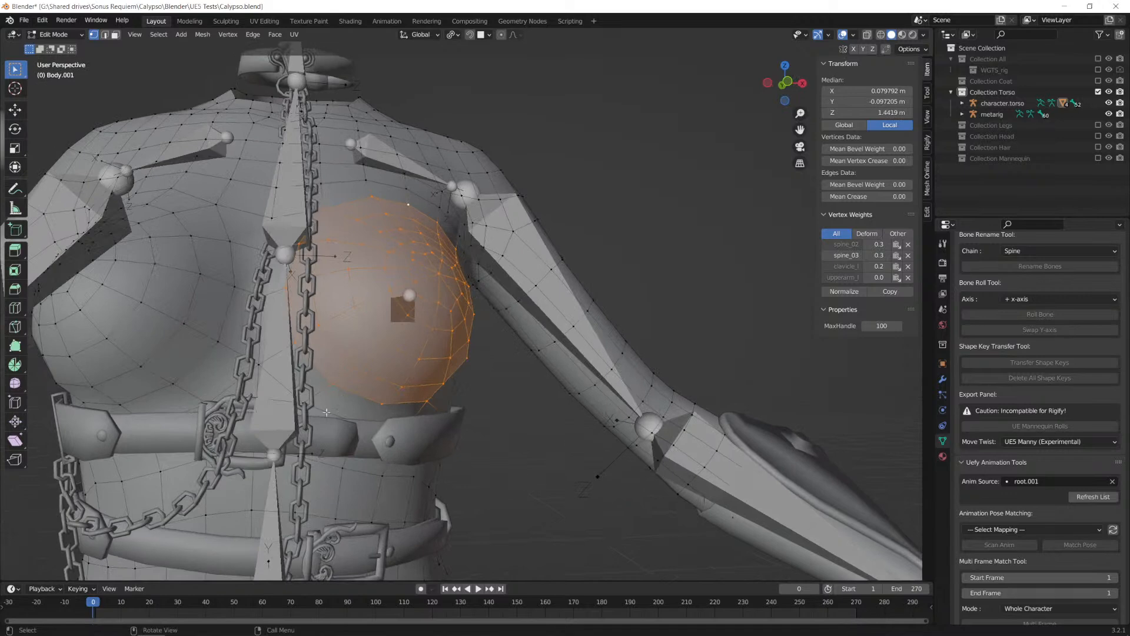
pyautogui.moveTo(399, 340); pyautogui.dragTo(422, 342, button='middle')
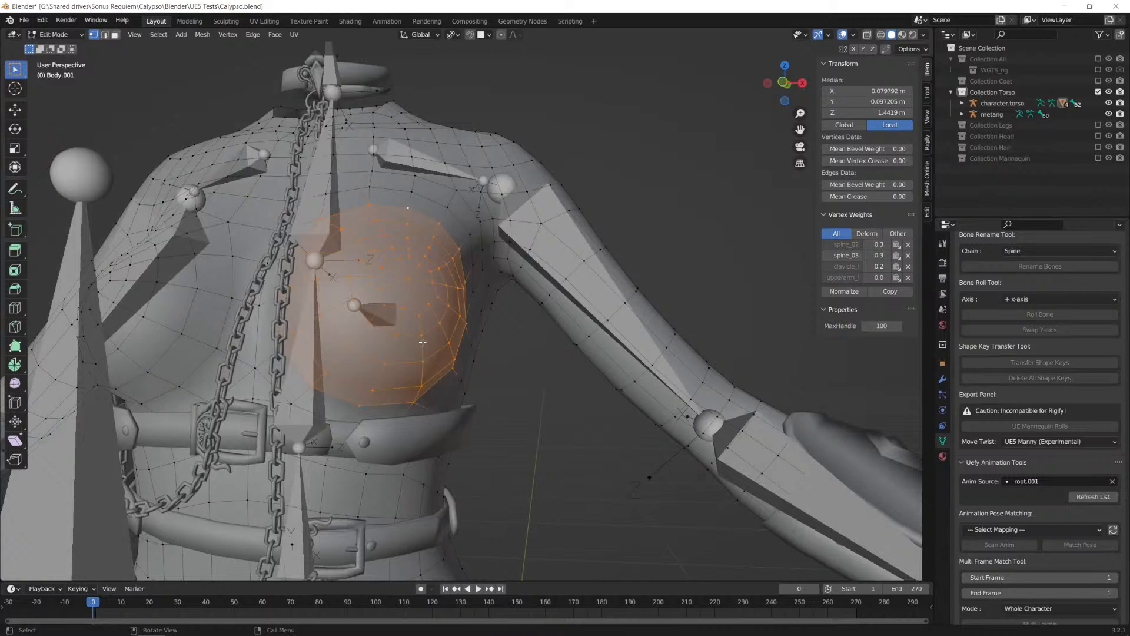
# Step: Snap the 3D cursor to the selected breast vertices and compare its position with the bone from the side
pyautogui.hotkey('shift', 's')
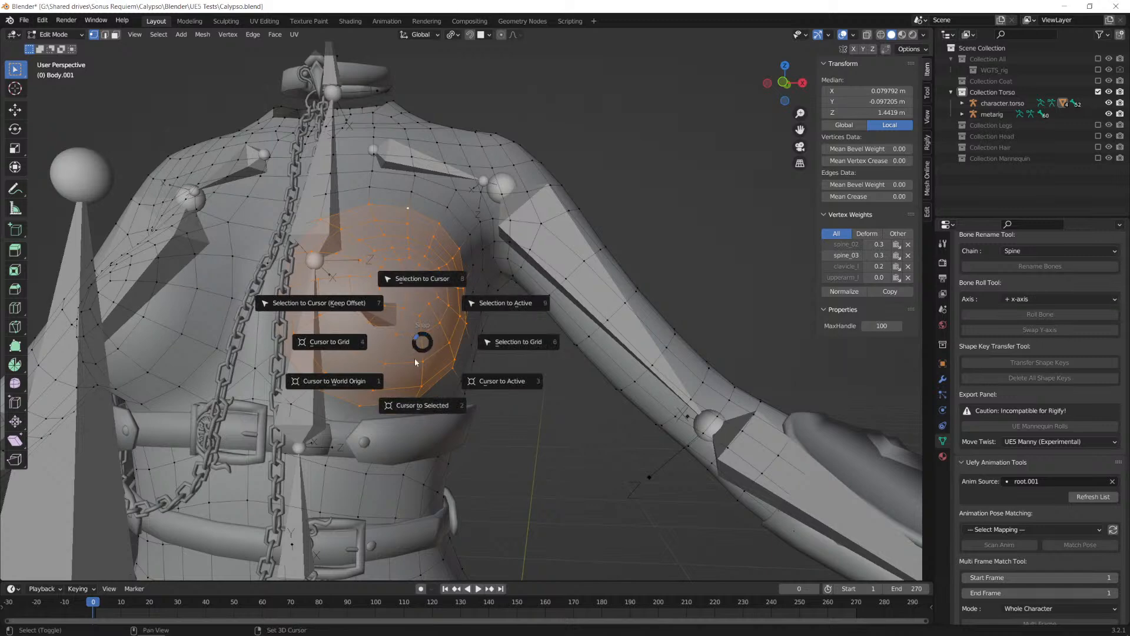
pyautogui.click(422, 406)
pyautogui.moveTo(422, 406); pyautogui.dragTo(293, 317, button='middle')
pyautogui.scroll(4, 405, 331)
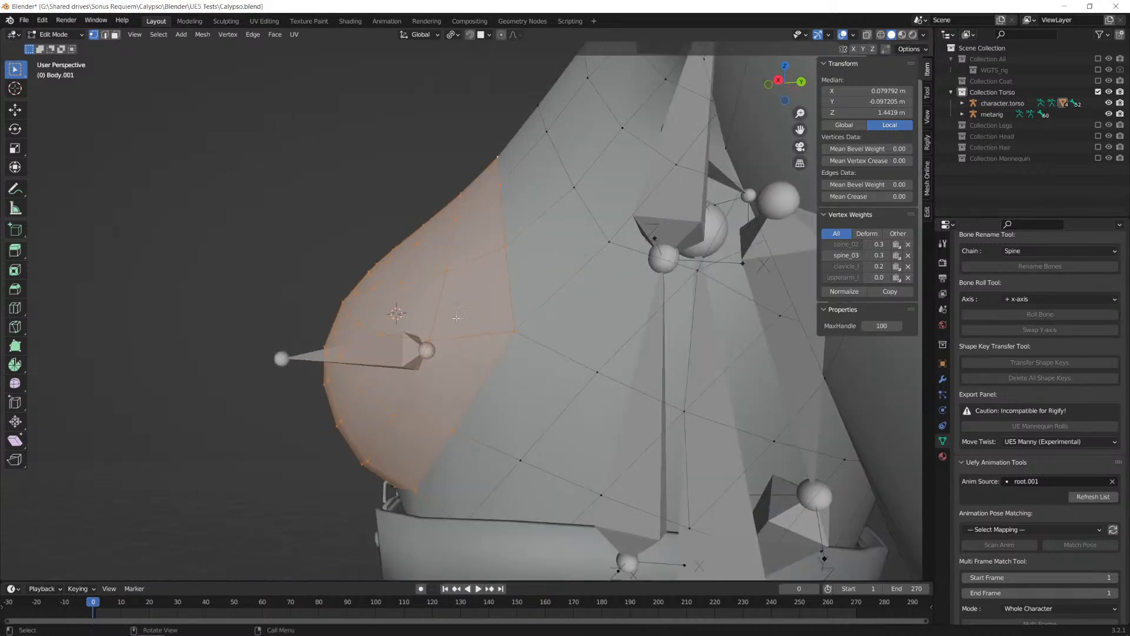
pyautogui.moveTo(398, 353); pyautogui.dragTo(479, 355, button='middle')
pyautogui.scroll(-2, 480, 356)
pyautogui.moveTo(365, 373); pyautogui.dragTo(188, 305, button='middle')
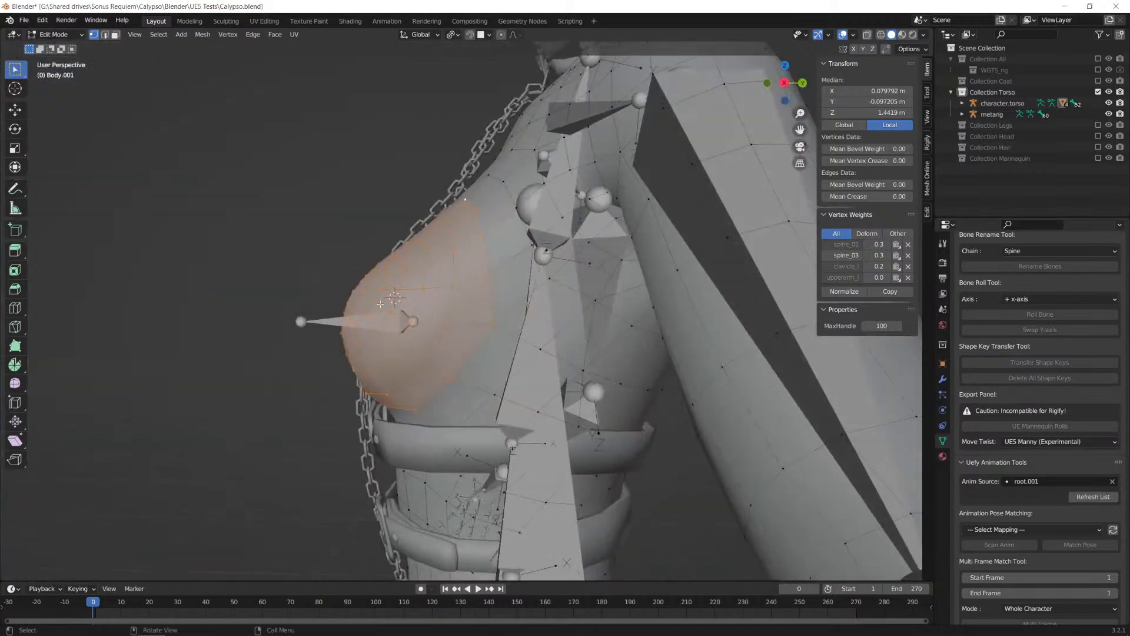
# Step: Extend the left breast selection with the circle brush and check it from the side
pyautogui.moveTo(456, 309); pyautogui.dragTo(377, 346, button='middle')
pyautogui.press('c')
pyautogui.moveTo(339, 271)
pyautogui.mouseDown()
pyautogui.moveTo(329, 245)
pyautogui.moveTo(312, 259)
pyautogui.moveTo(356, 294)
pyautogui.moveTo(357, 382)
pyautogui.moveTo(412, 388)
pyautogui.moveTo(377, 277)
pyautogui.moveTo(341, 259)
pyautogui.moveTo(336, 221)
pyautogui.moveTo(387, 224)
pyautogui.moveTo(413, 244)
pyautogui.moveTo(409, 183)
pyautogui.moveTo(314, 194)
pyautogui.mouseUp()
pyautogui.press('Escape')
pyautogui.moveTo(508, 344); pyautogui.dragTo(316, 322, button='middle')
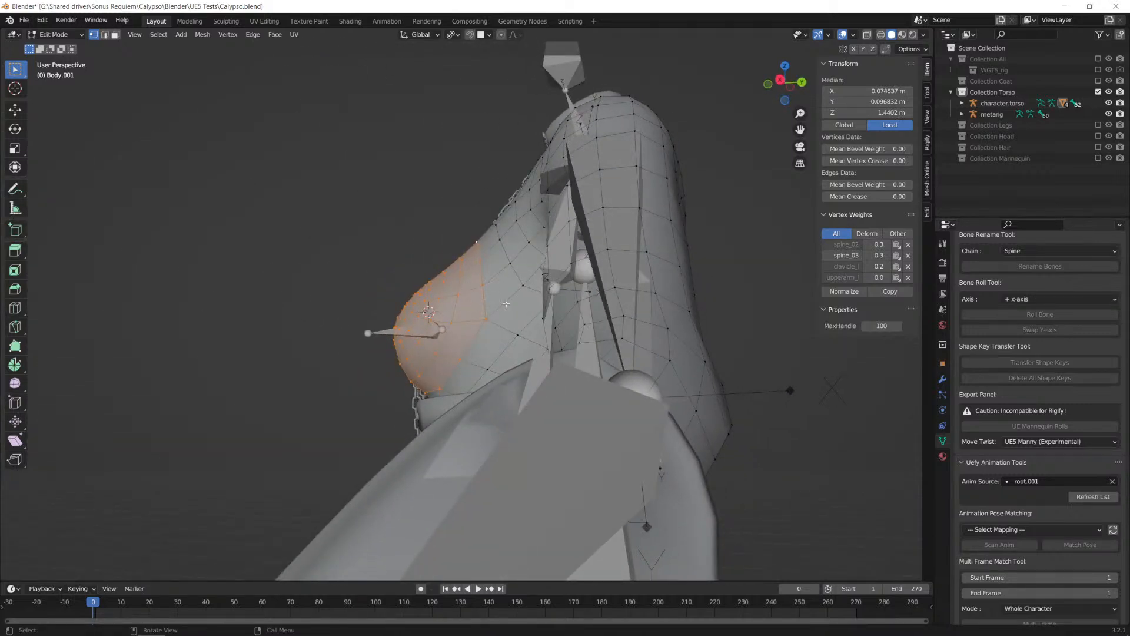
# Step: Trim the rear edge of the left breast selection with the circle brush, removing vertices toward the ribs and armpit
pyautogui.press('c')
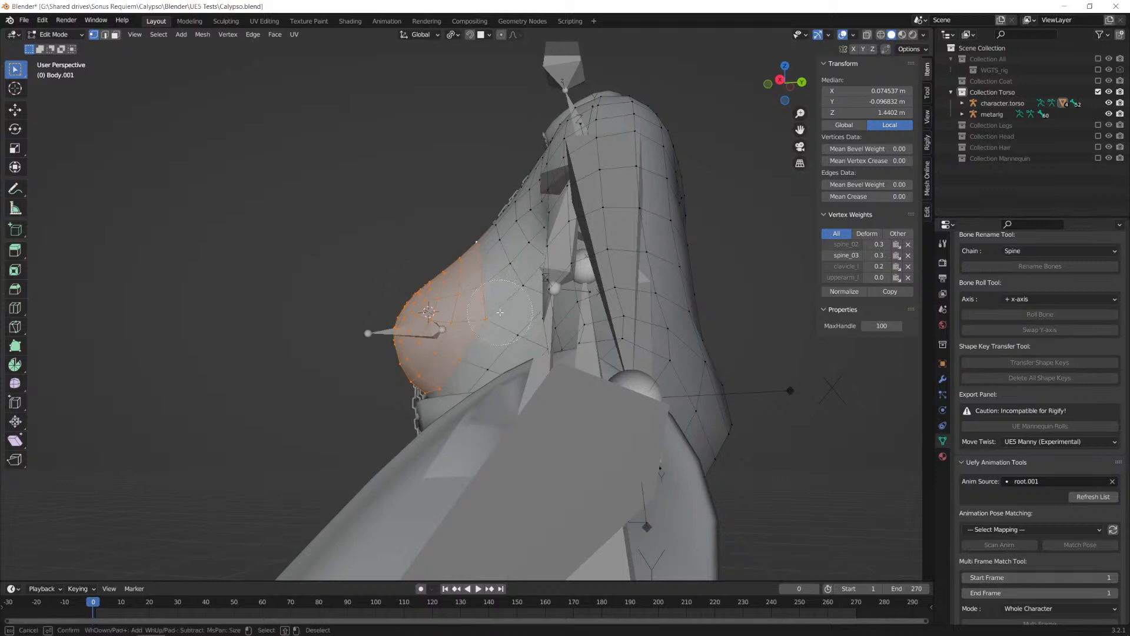
pyautogui.keyDown('shift'); pyautogui.moveTo(500, 318); pyautogui.dragTo(495, 249); pyautogui.keyUp('shift')
pyautogui.click(440, 262)
pyautogui.press('Escape')
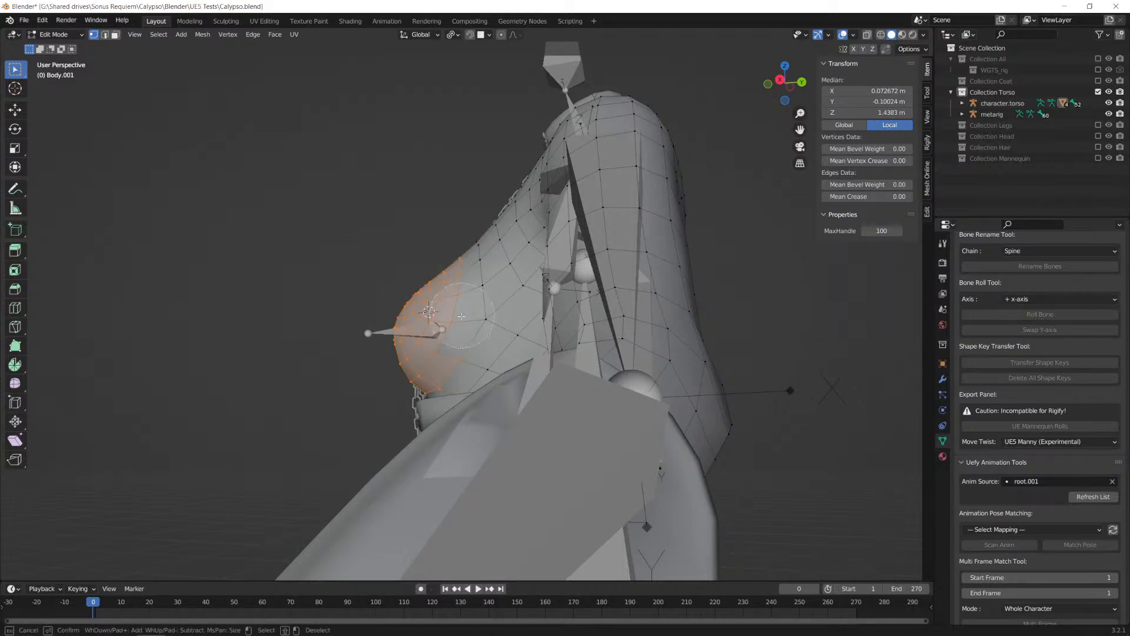
pyautogui.press('c')
pyautogui.click(474, 342)
pyautogui.press('Escape')
# Step: Refine the upper inner edge of the left breast selection and inspect its outline from the front and side
pyautogui.moveTo(446, 303); pyautogui.dragTo(381, 223, button='middle')
pyautogui.press('c')
pyautogui.keyDown('shift'); pyautogui.moveTo(379, 218); pyautogui.dragTo(334, 231); pyautogui.keyUp('shift')
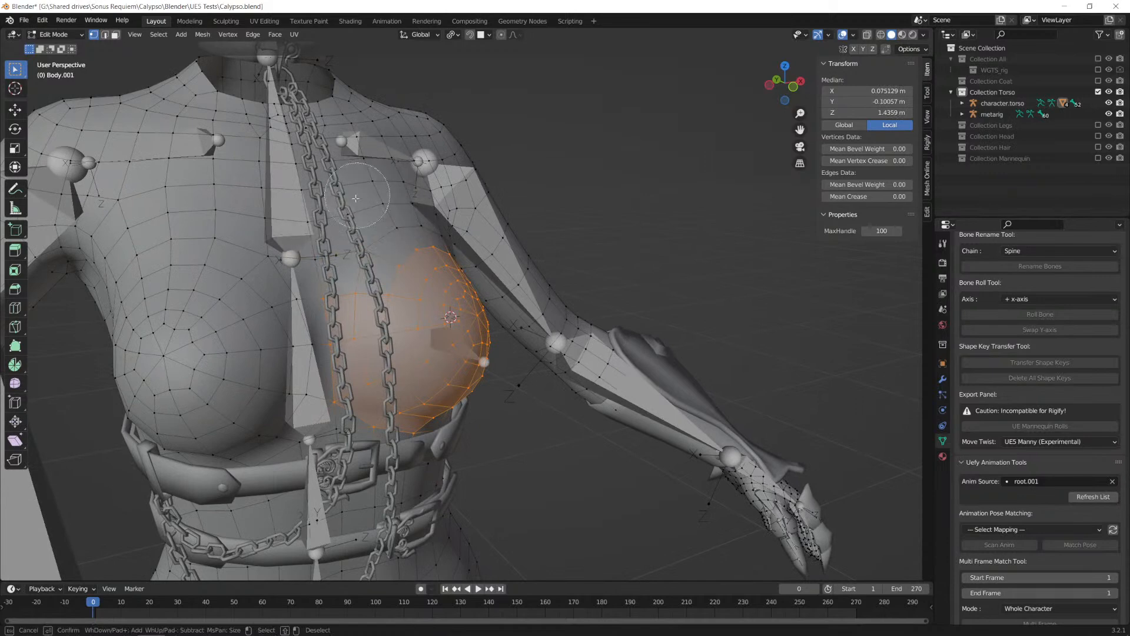
pyautogui.press('Escape')
pyautogui.moveTo(589, 334); pyautogui.dragTo(454, 328, button='middle')
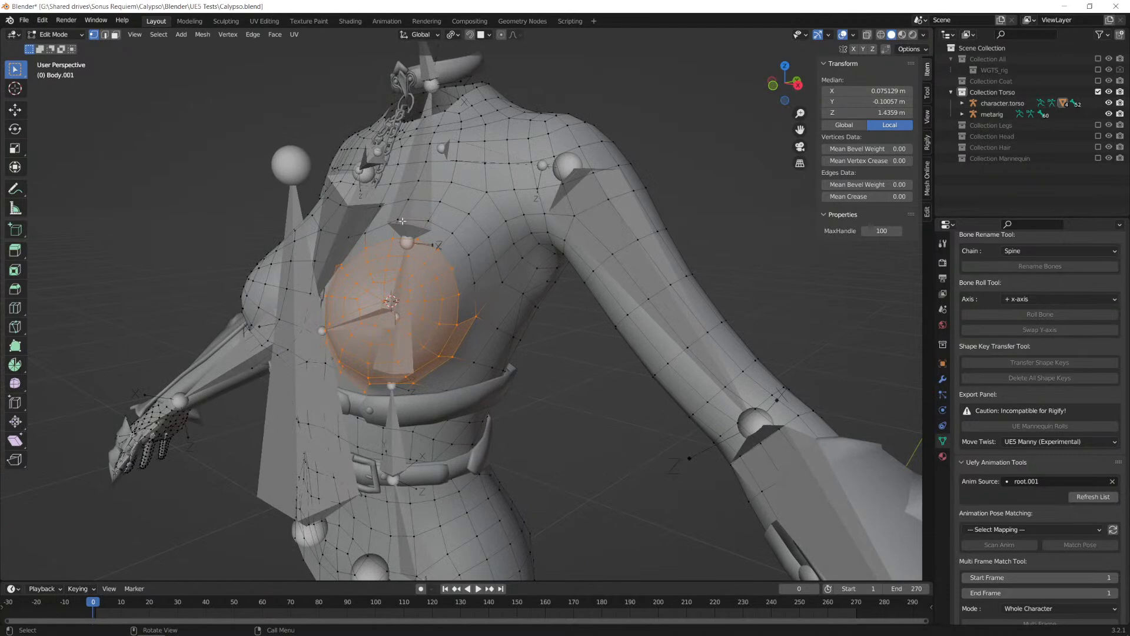
pyautogui.moveTo(427, 228); pyautogui.dragTo(457, 301, button='middle')
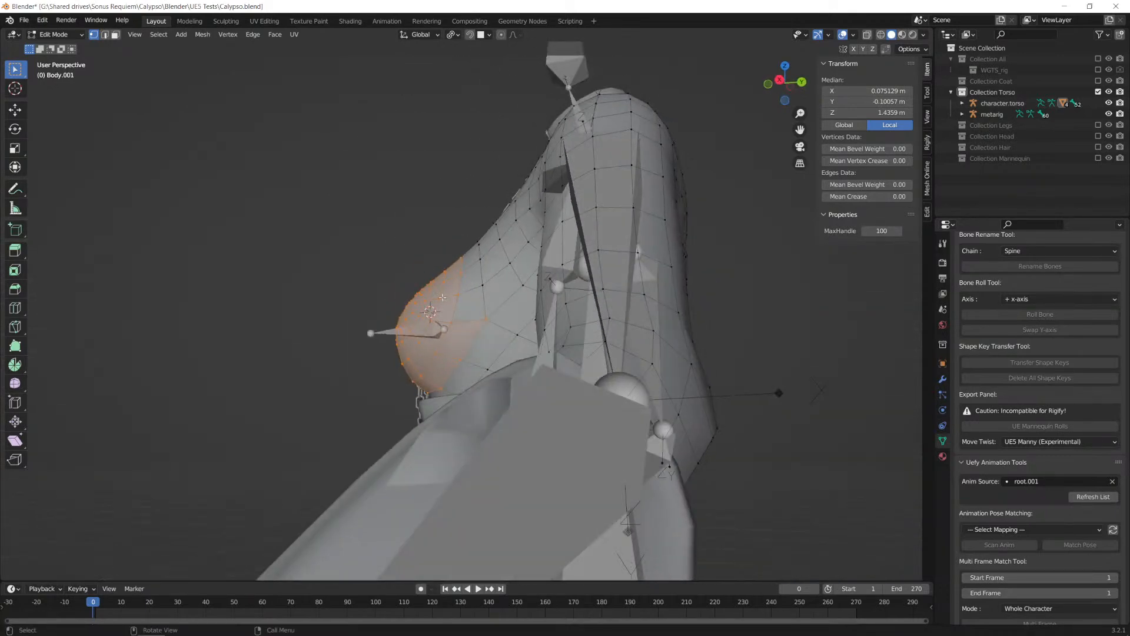
# Step: Snap the 3D cursor to the centre of the refined left breast selection and inspect it in right orthographic view
pyautogui.hotkey('shift', 's')
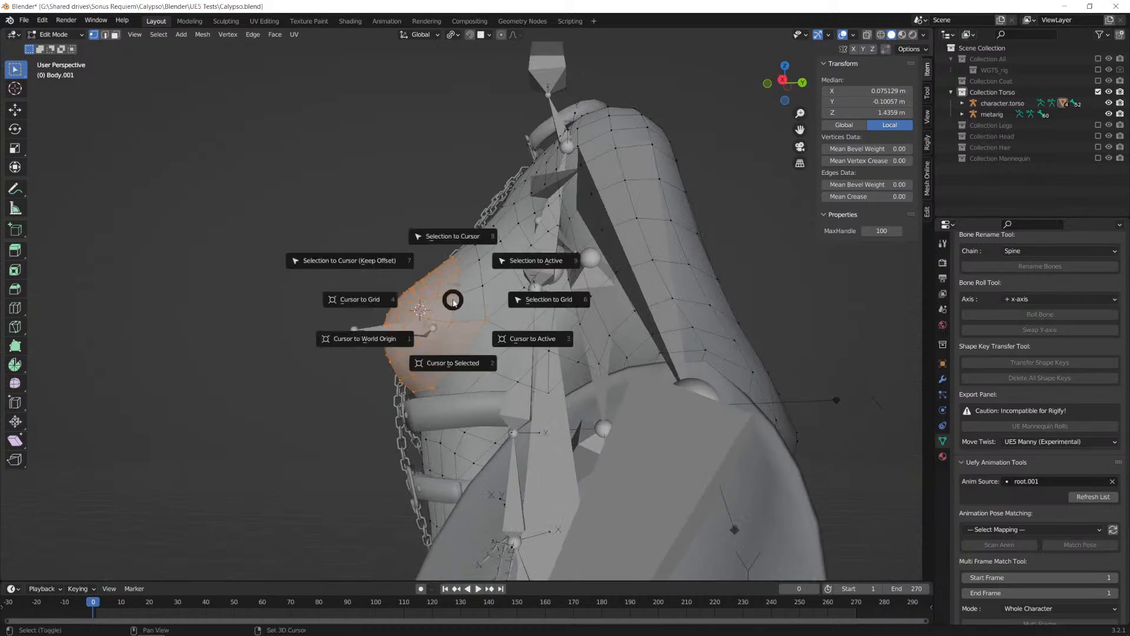
pyautogui.click(448, 367)
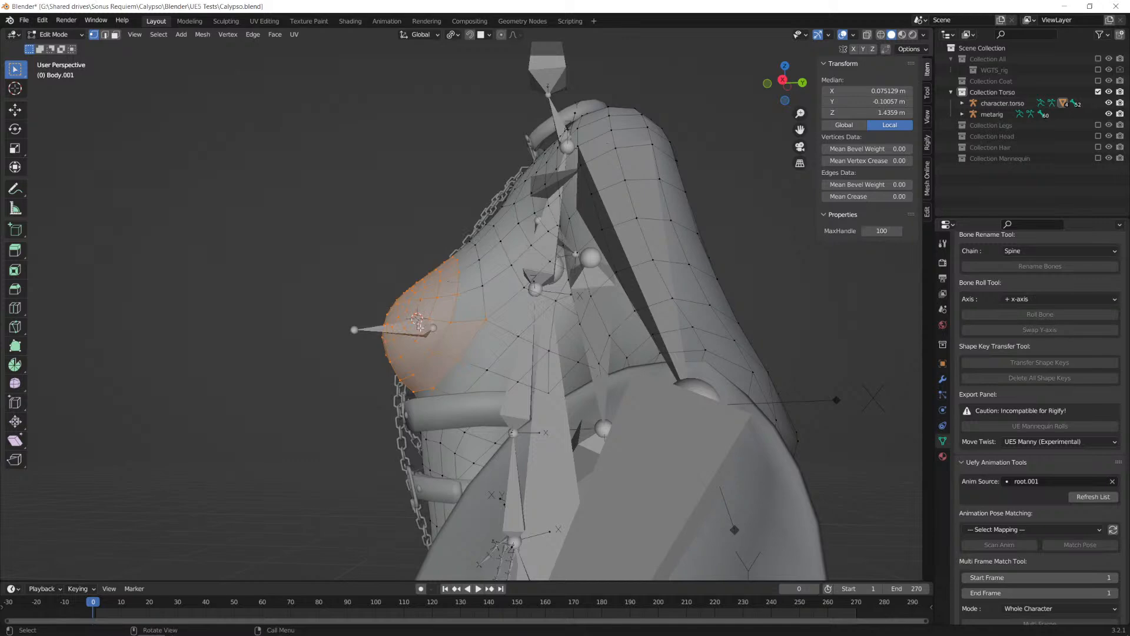
pyautogui.moveTo(426, 333); pyautogui.dragTo(515, 381, button='middle')
pyautogui.scroll(3, 457, 341)
pyautogui.scroll(2, 449, 370)
pyautogui.scroll(-1, 445, 375)
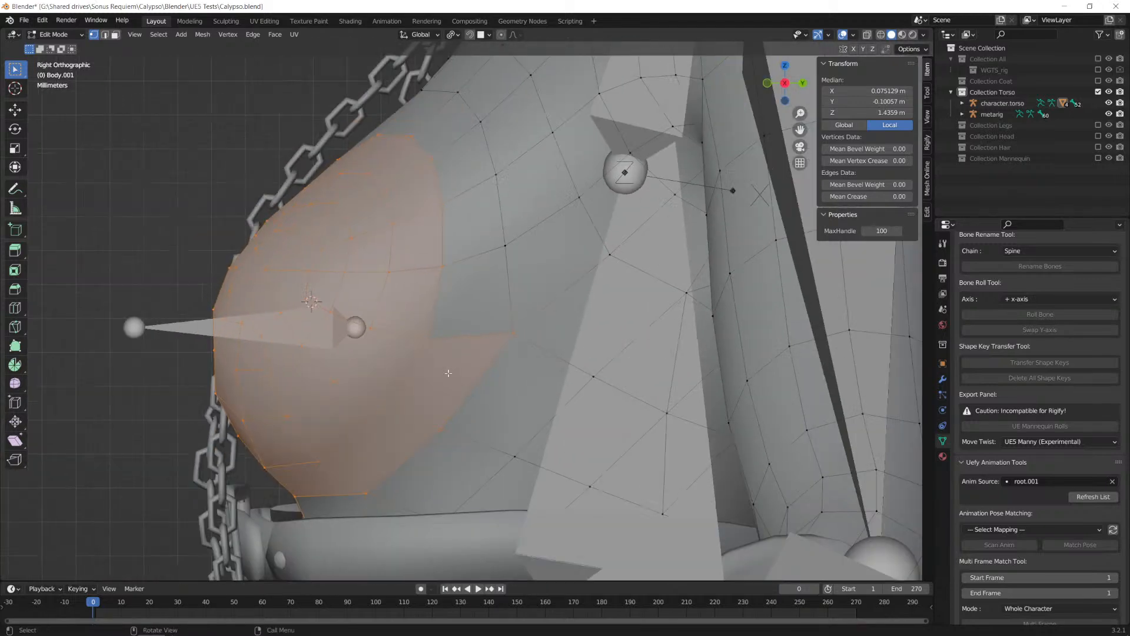
# Step: Switch from the body mesh to editing the metarig and move the Breast.L bone back about 0.006 m and down about 0.001 m
pyautogui.click(341, 328)
pyautogui.press('Tab')
pyautogui.click(345, 334)
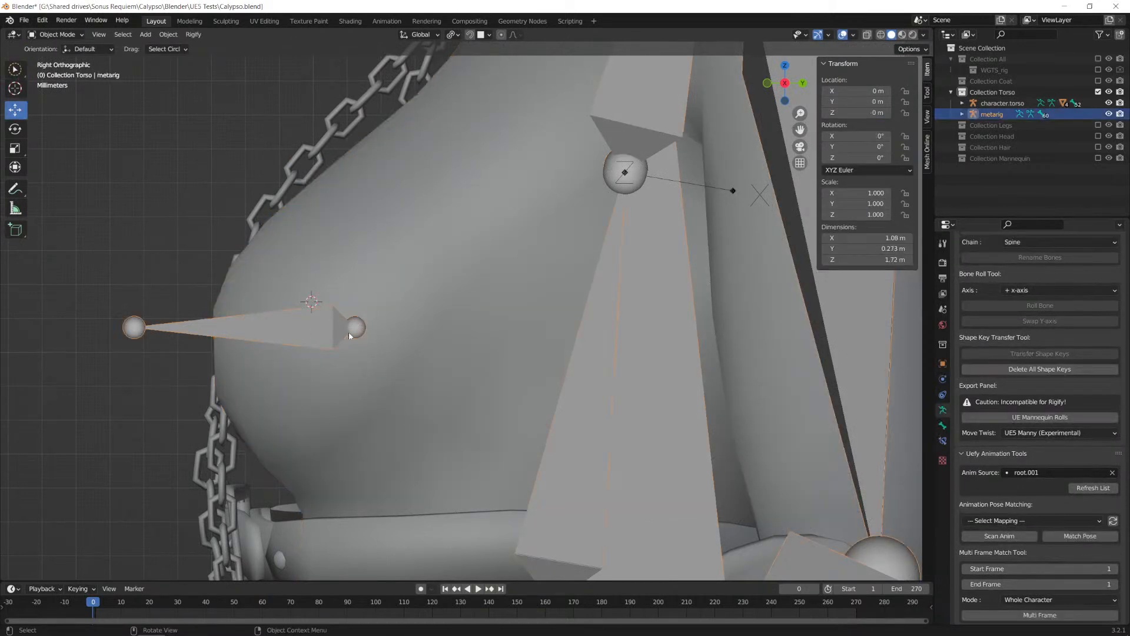
pyautogui.press('g')
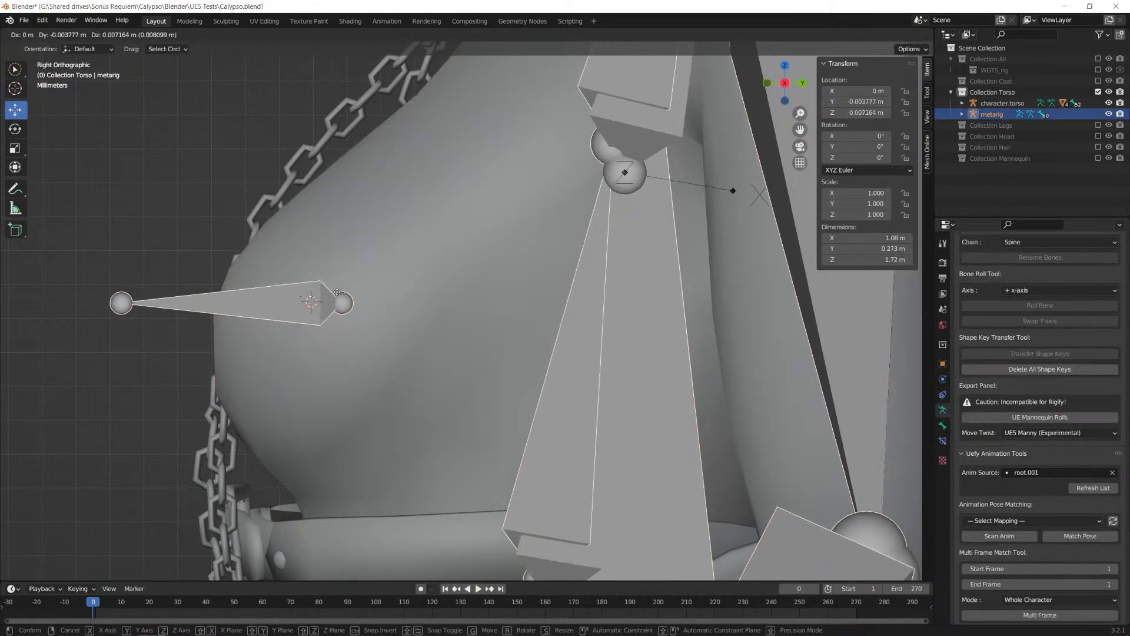
pyautogui.rightClick(326, 295)
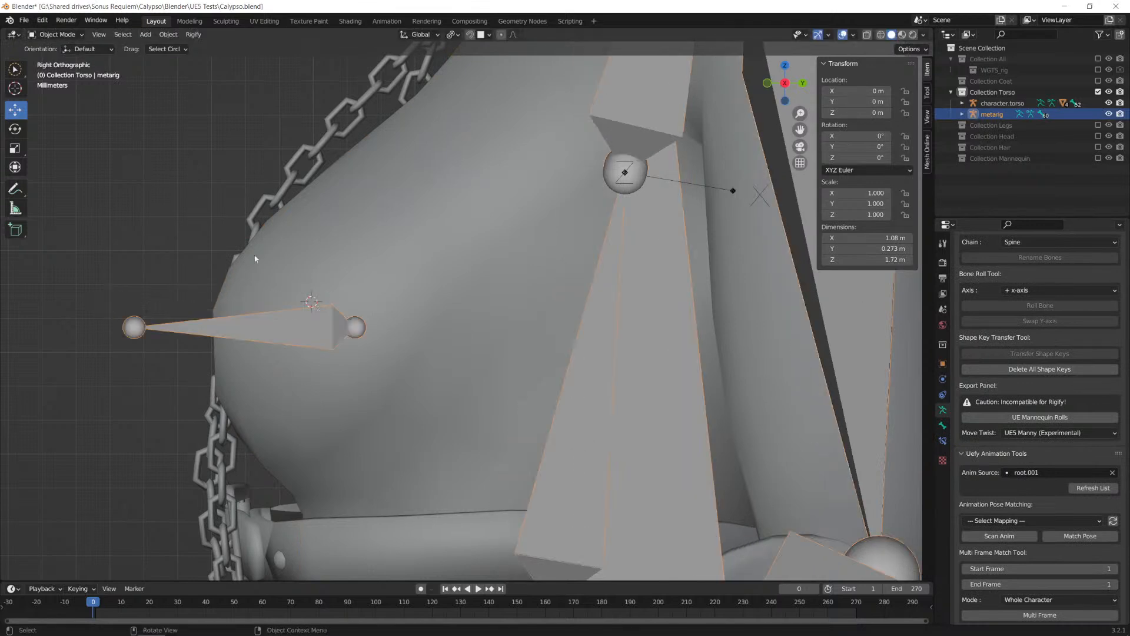
pyautogui.press('Tab')
pyautogui.click(320, 331)
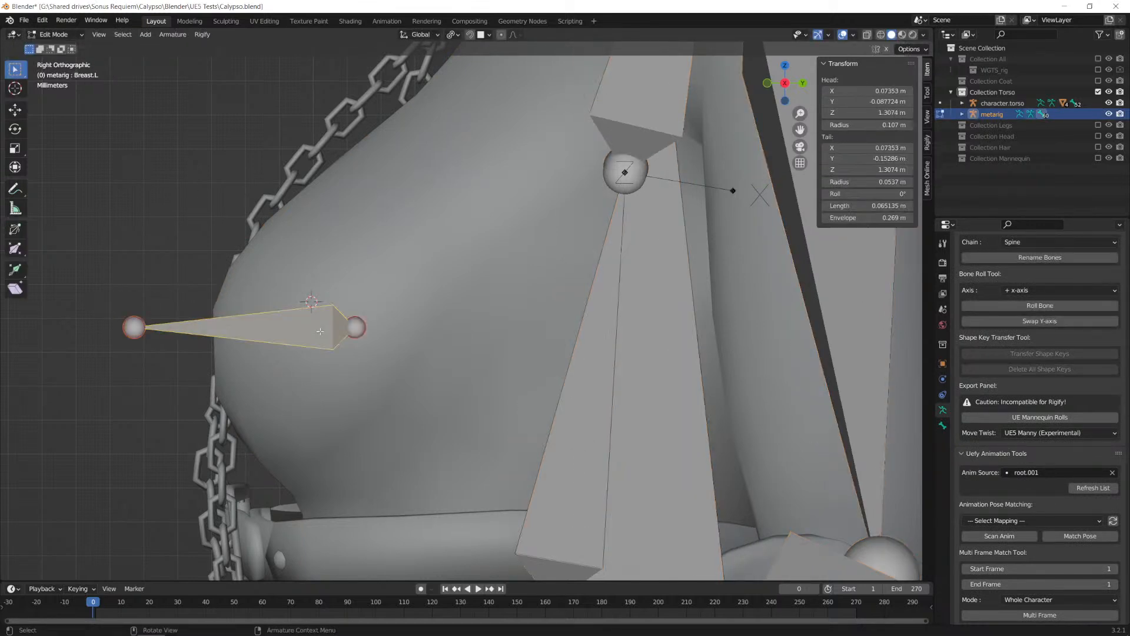
pyautogui.press('g')
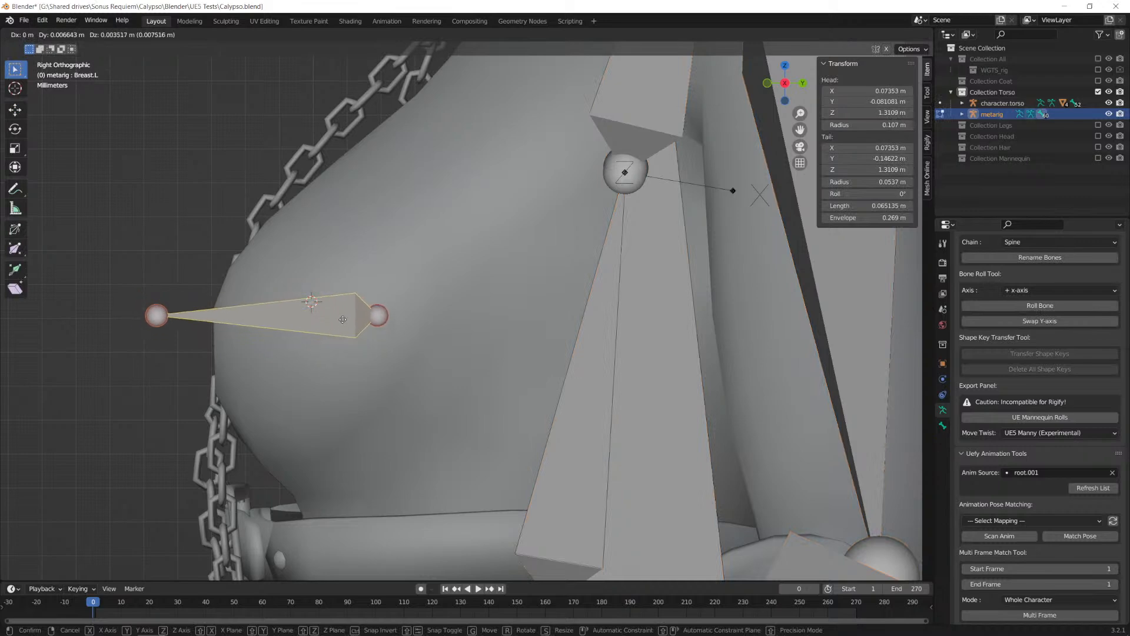
pyautogui.click(341, 334)
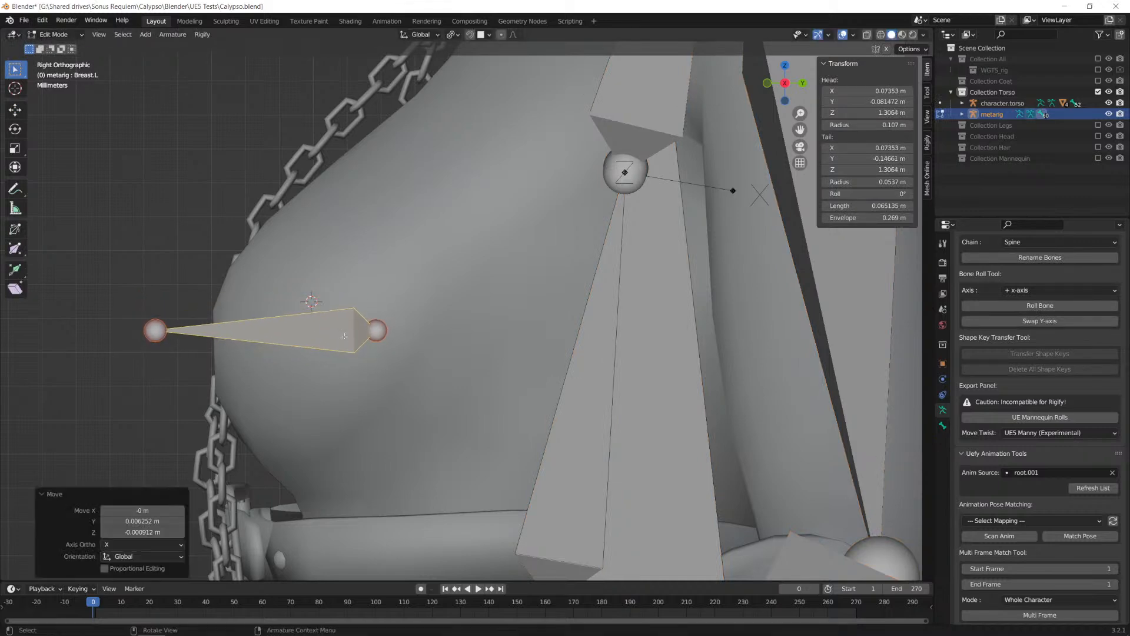
# Step: Move Breast.L about 0.0017 m outward in X and 0.0007 m down, aligning it under the 3D cursor in front view
pyautogui.press('KP_1')
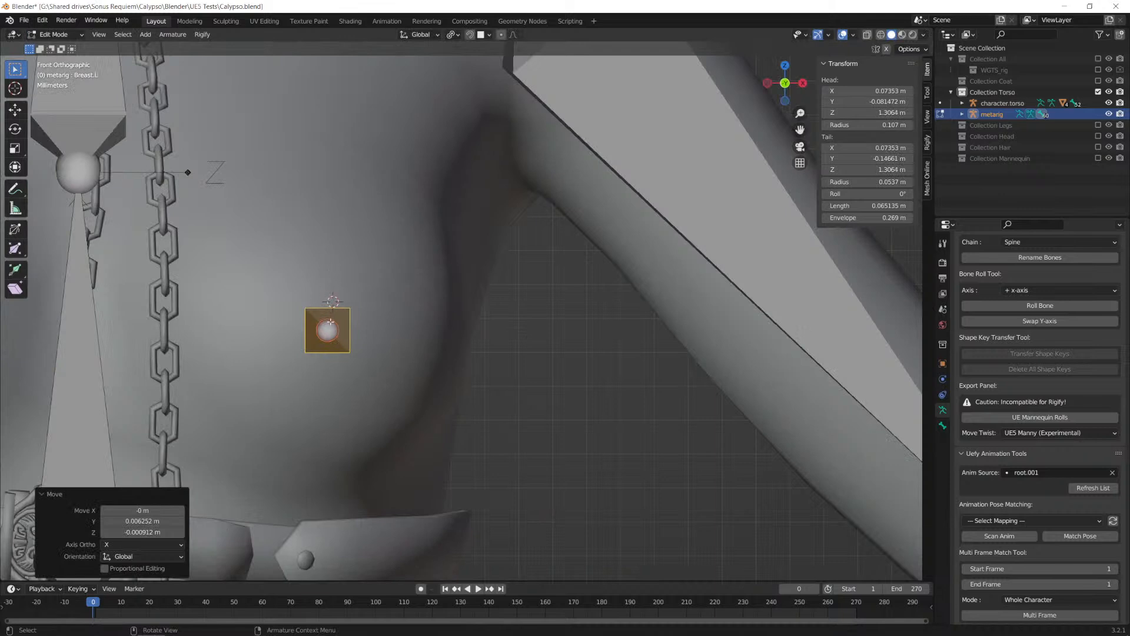
pyautogui.press('g')
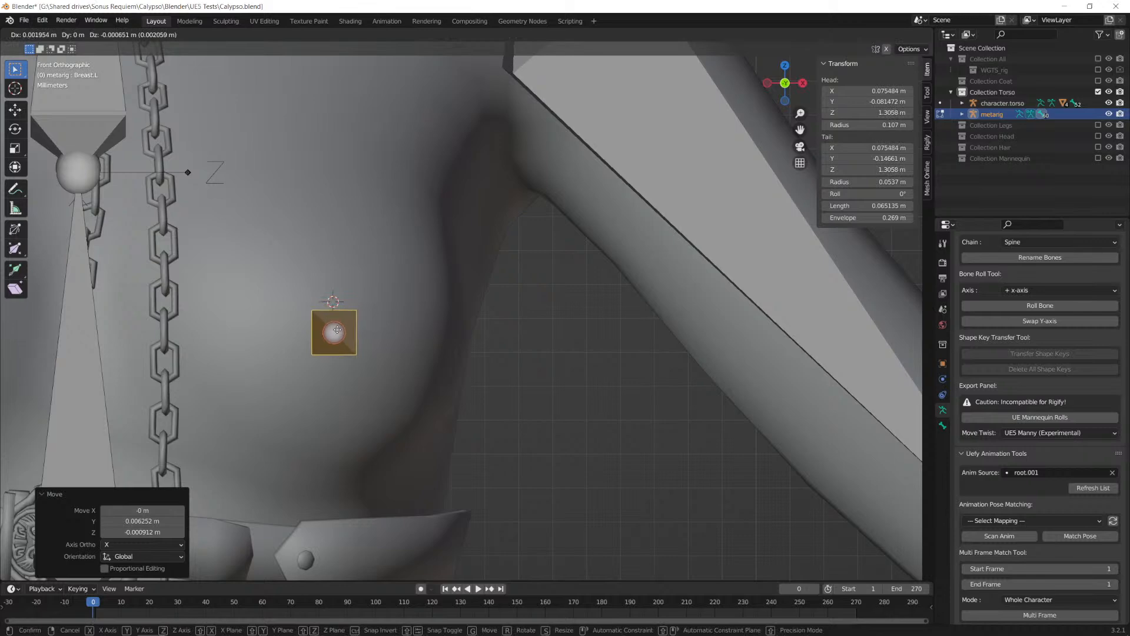
pyautogui.click(337, 330)
pyautogui.press('Print')
pyautogui.moveTo(154, 162); pyautogui.dragTo(438, 387)
pyautogui.moveTo(336, 265); pyautogui.dragTo(337, 391)
pyautogui.press('Escape')
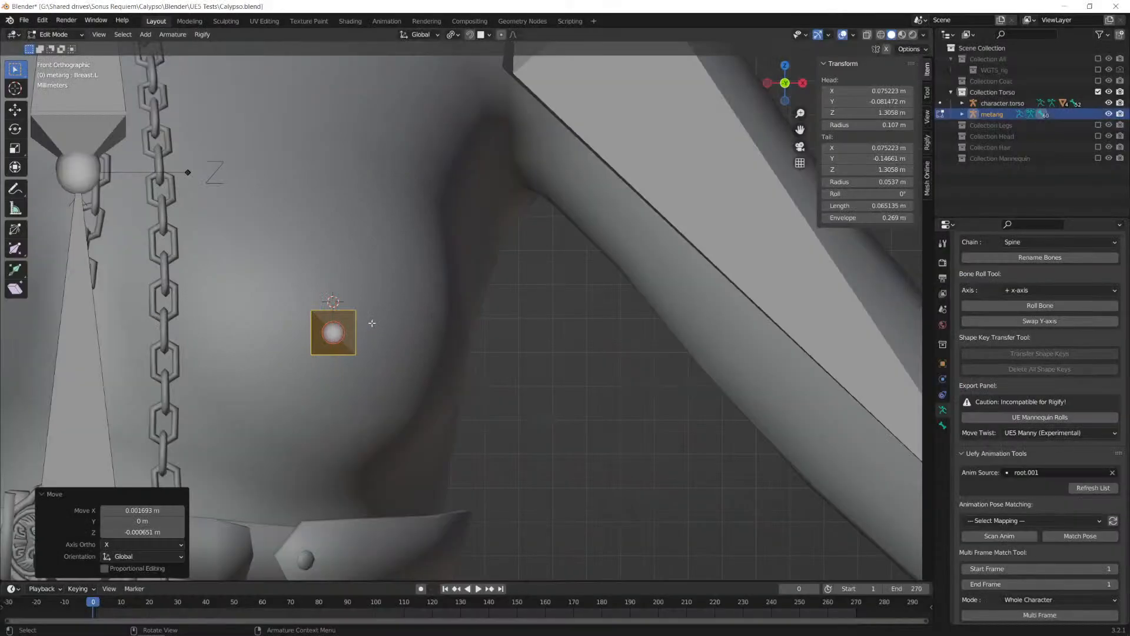
pyautogui.scroll(-5, 373, 329)
pyautogui.scroll(2, 420, 337)
pyautogui.scroll(2, 420, 338)
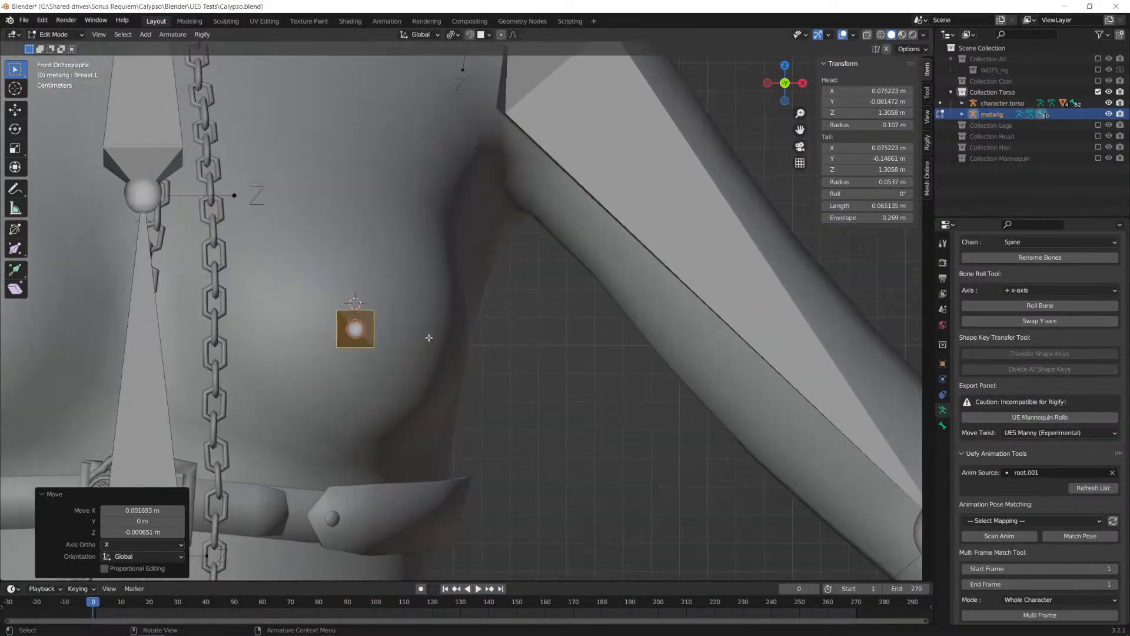
# Step: Shorten Breast.L by moving its tail back along Y about 0.018 m to the front surface of the breast
pyautogui.moveTo(508, 371); pyautogui.dragTo(218, 335, button='middle')
pyautogui.click(217, 334)
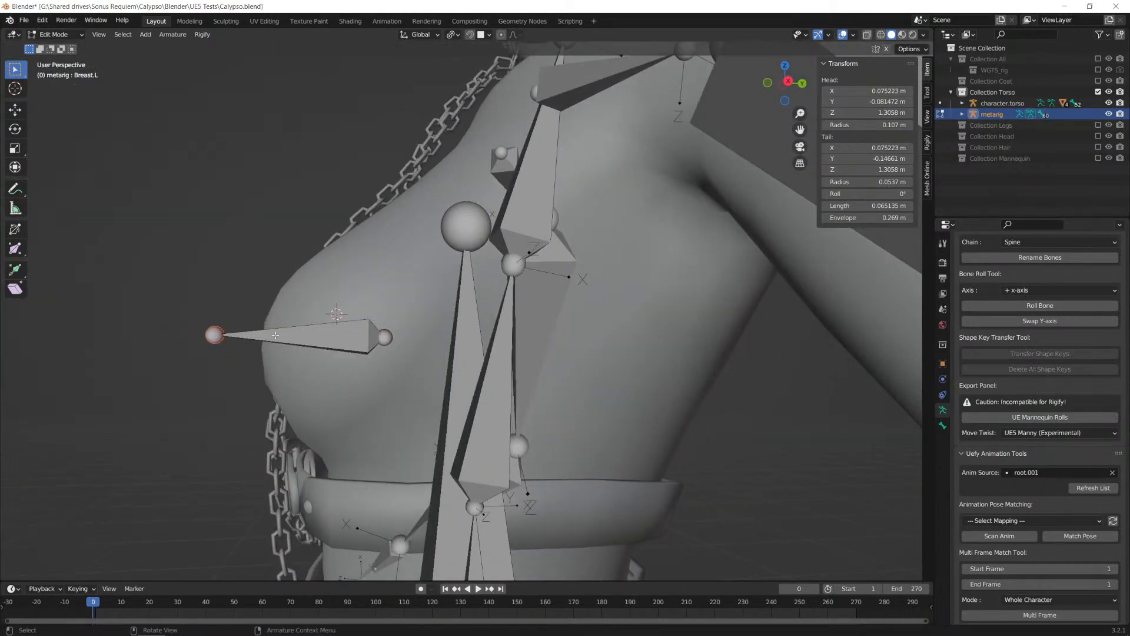
pyautogui.press('KP_3')
pyautogui.press('g')
pyautogui.press('y')
pyautogui.click(363, 338)
pyautogui.scroll(-1, 417, 392)
pyautogui.scroll(1, 392, 369)
pyautogui.scroll(-1, 420, 346)
pyautogui.scroll(1, 427, 343)
# Step: Move the whole Breast.L bone forward along Y by about 0.009 m
pyautogui.click(396, 330)
pyautogui.moveTo(424, 368); pyautogui.dragTo(357, 331, button='middle')
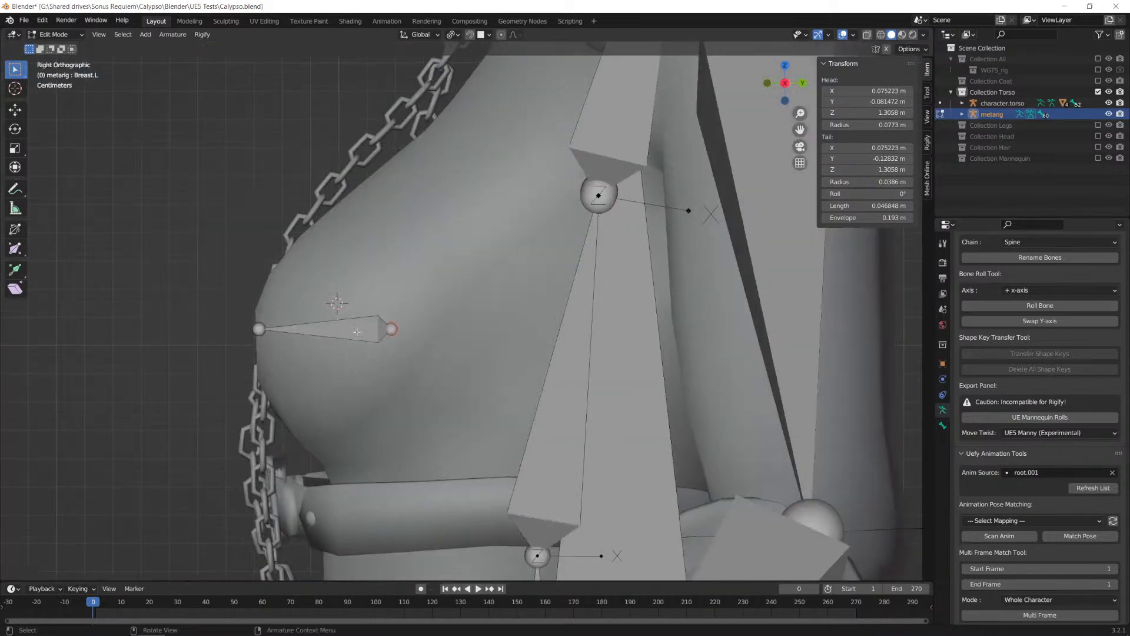
pyautogui.press('g')
pyautogui.press('y')
pyautogui.click(332, 332)
# Step: Move the tail of Breast.L back along Y about 0.009 m to the breast surface and check the bone from several angles
pyautogui.click(228, 328)
pyautogui.press('g')
pyautogui.press('y')
pyautogui.click(273, 330)
pyautogui.moveTo(311, 365); pyautogui.dragTo(450, 393, button='middle')
pyautogui.moveTo(526, 388); pyautogui.dragTo(283, 386, button='middle')
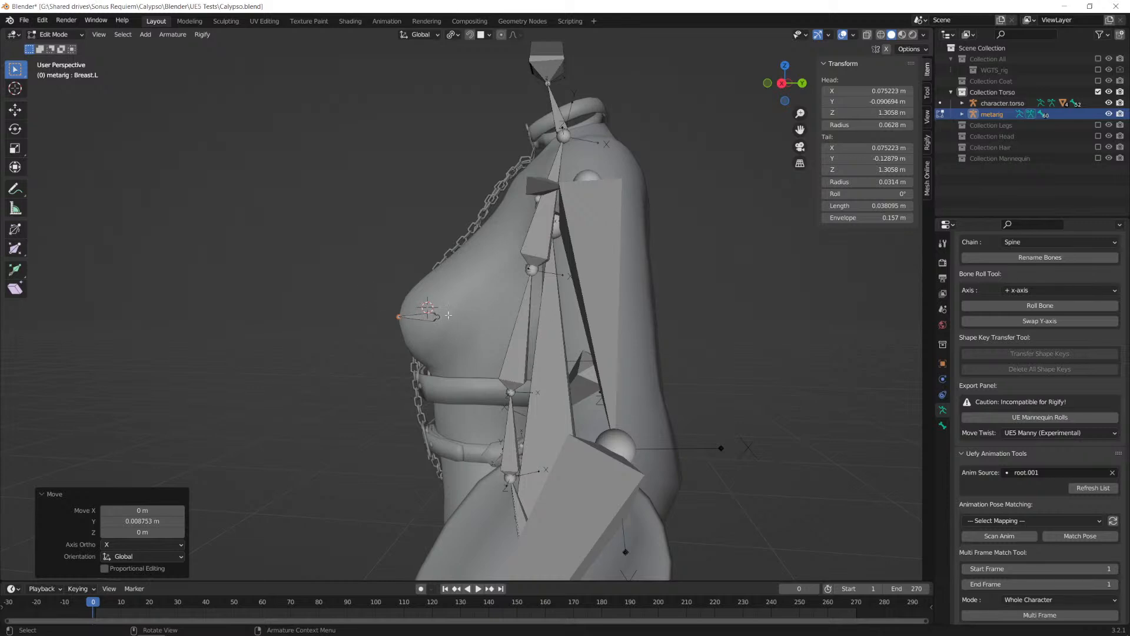
# Step: Move the whole Breast.L bone back about 0.007 m and down about 0.0009 m in side view
pyautogui.scroll(2, 450, 318)
pyautogui.click(403, 318)
pyautogui.press('g')
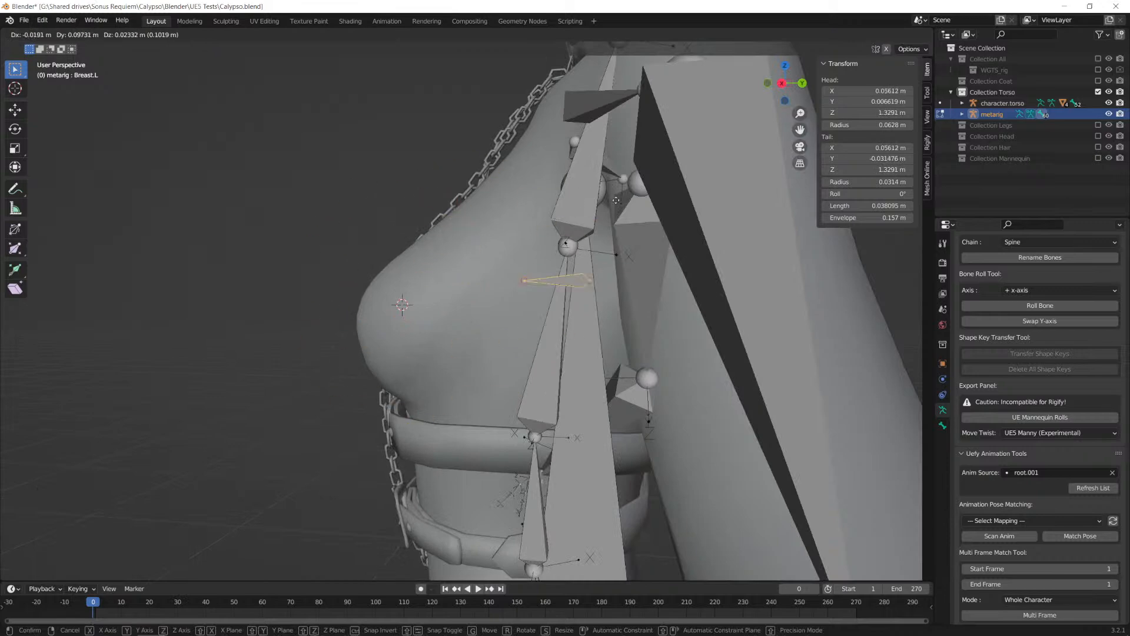
pyautogui.click(445, 279)
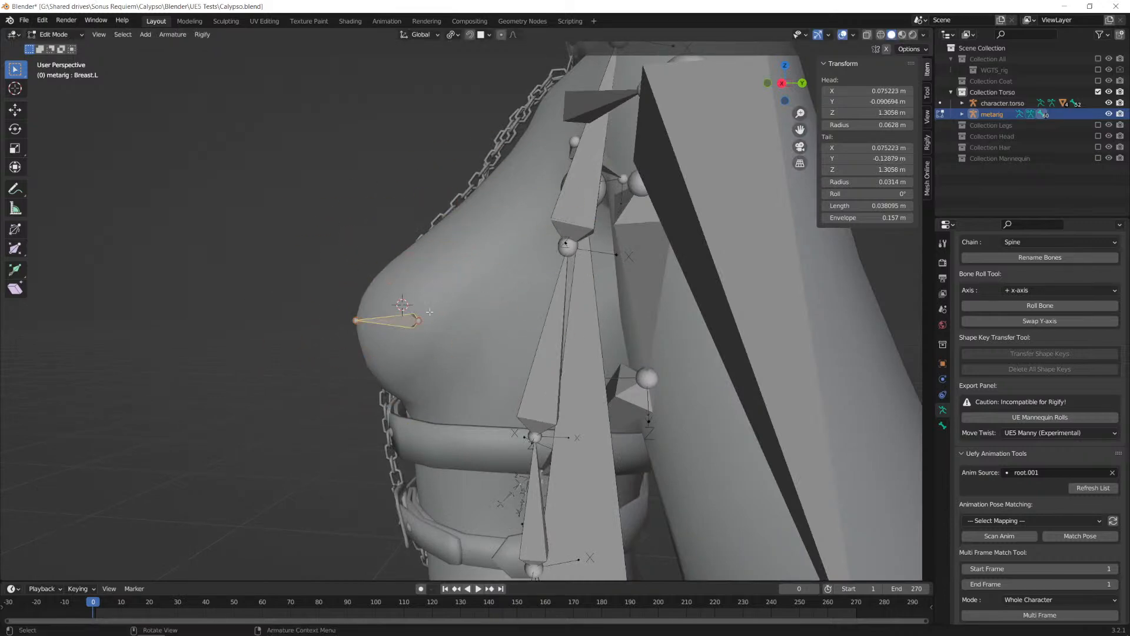
pyautogui.press('KP_1')
pyautogui.press('KP_3')
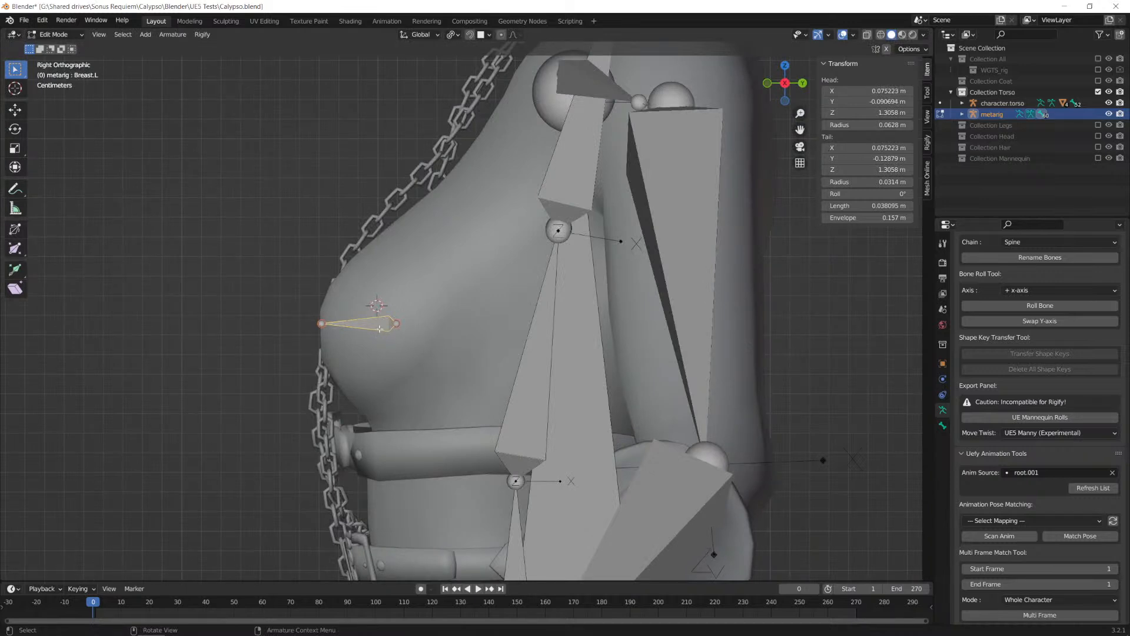
pyautogui.press('g')
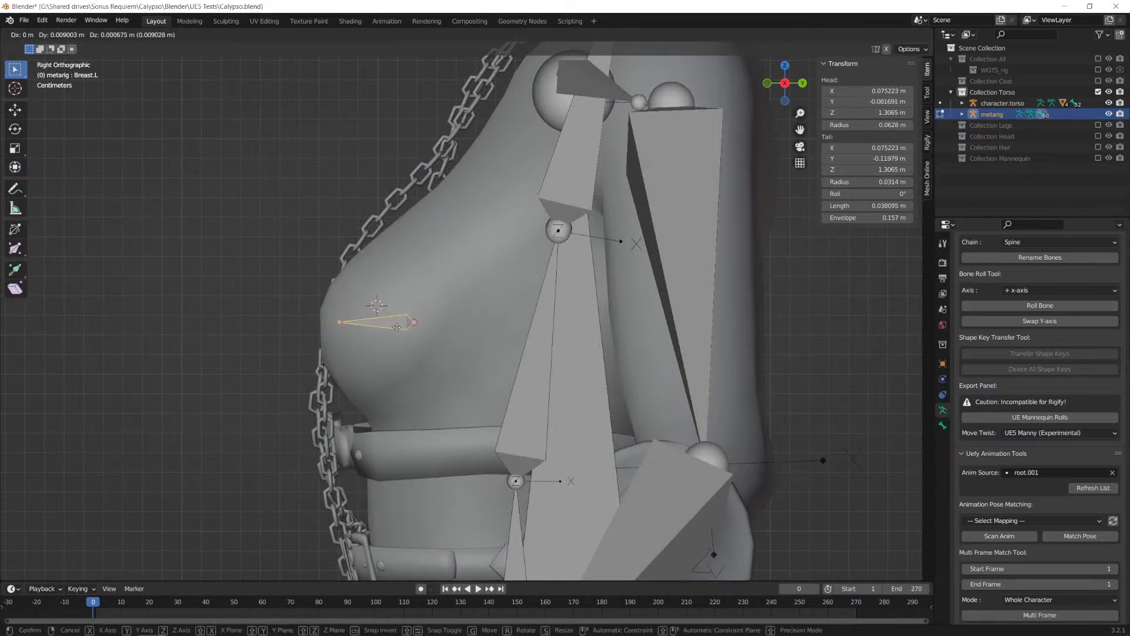
pyautogui.click(388, 330)
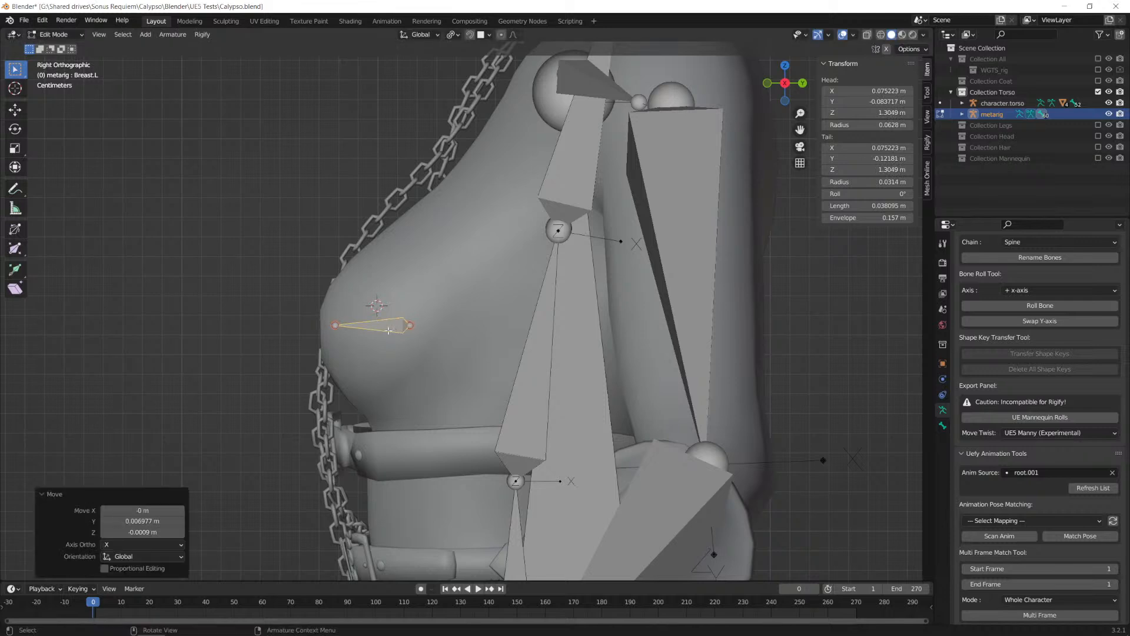
# Step: Extend the tail of Breast.L forward along Y by about 0.0077 m to the breast surface
pyautogui.click(336, 326)
pyautogui.press('g')
pyautogui.press('y')
pyautogui.click(320, 325)
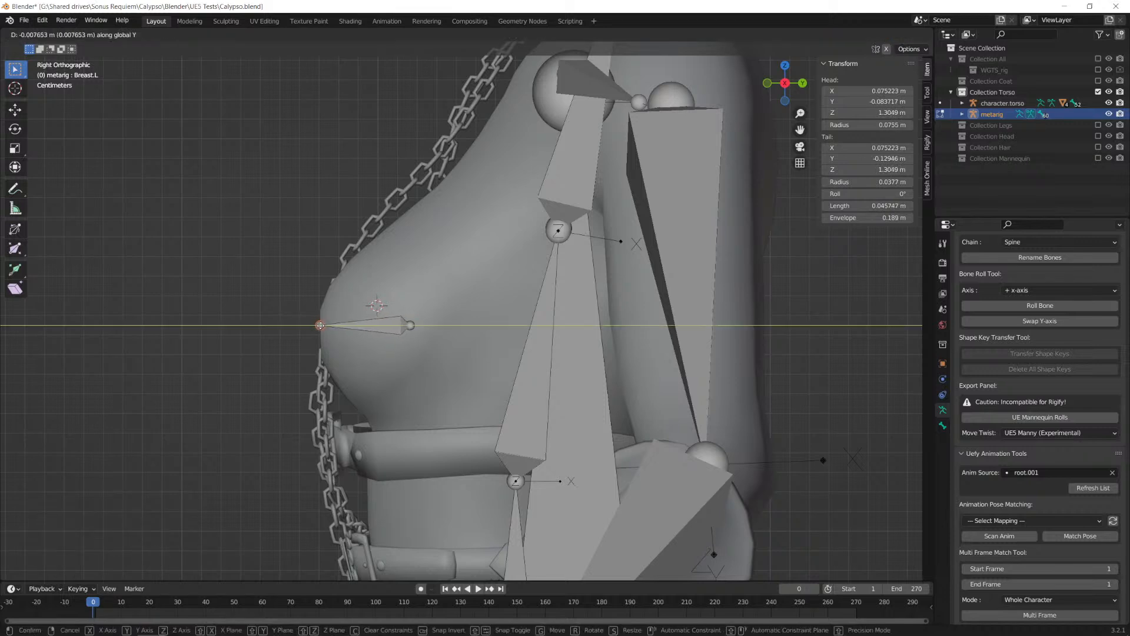
# Step: Symmetrize the Breast.L bone to the character's right side
pyautogui.click(383, 327)
pyautogui.rightClick(388, 327)
pyautogui.press('Escape')
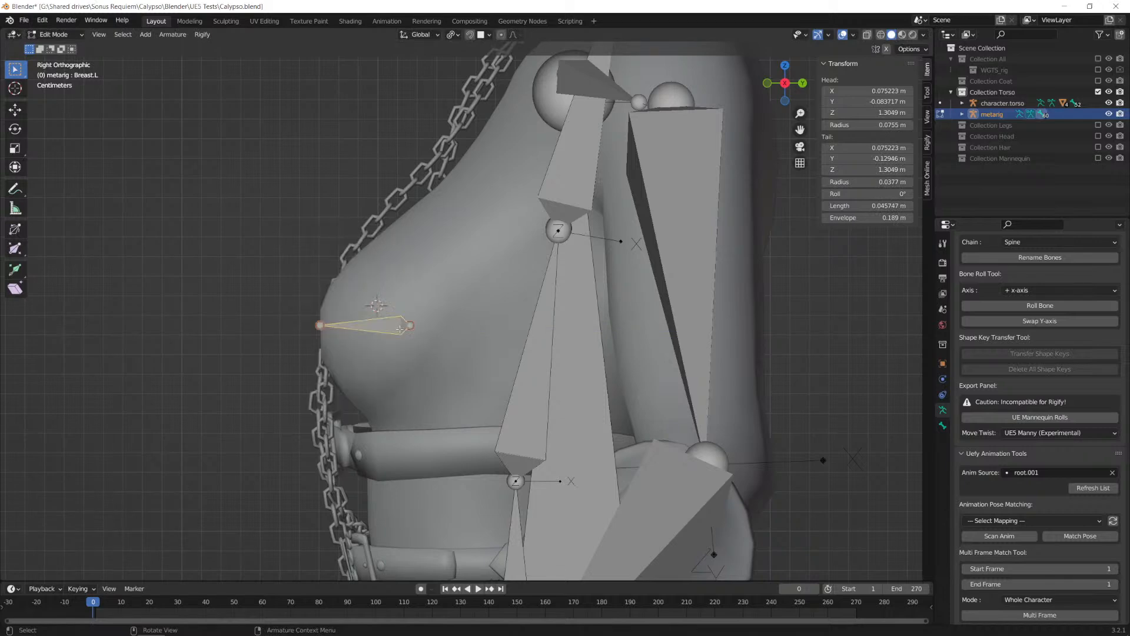
pyautogui.press('KP_1')
pyautogui.scroll(-1, 394, 327)
pyautogui.rightClick(398, 327)
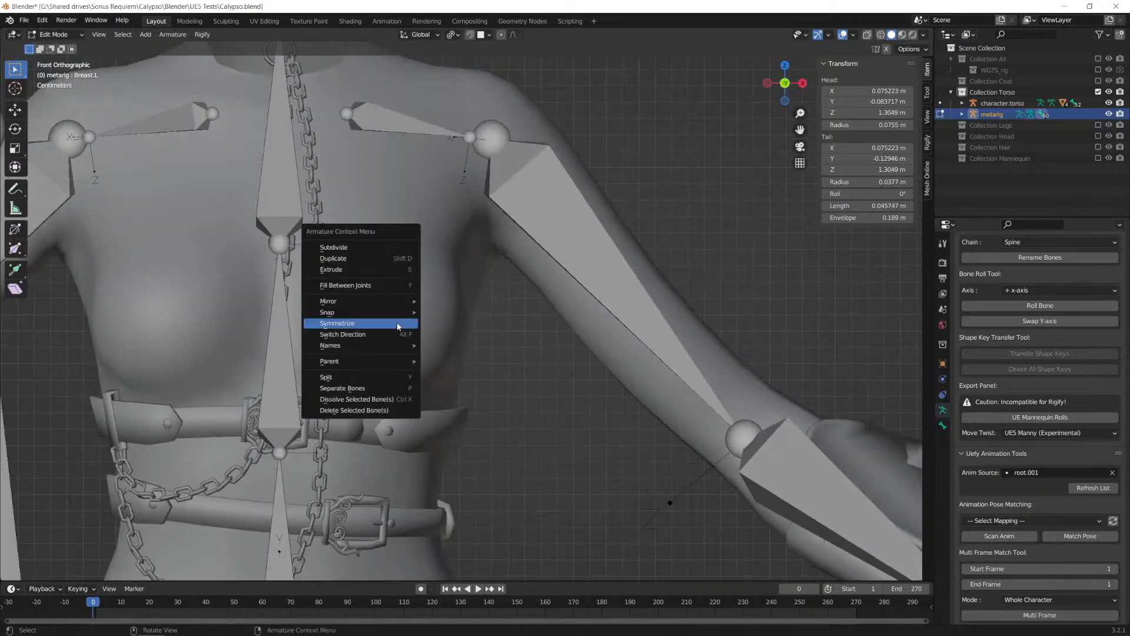
pyautogui.click(398, 324)
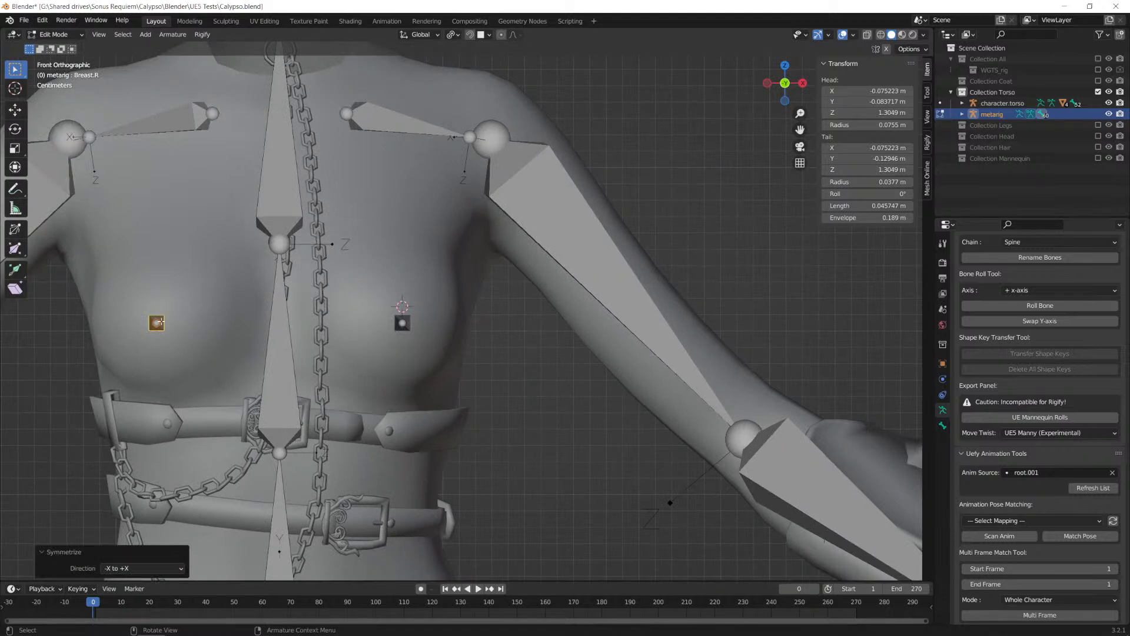
# Step: Return the metarig to Object Mode and snap the 3D cursor to the world origin
pyautogui.press('Tab')
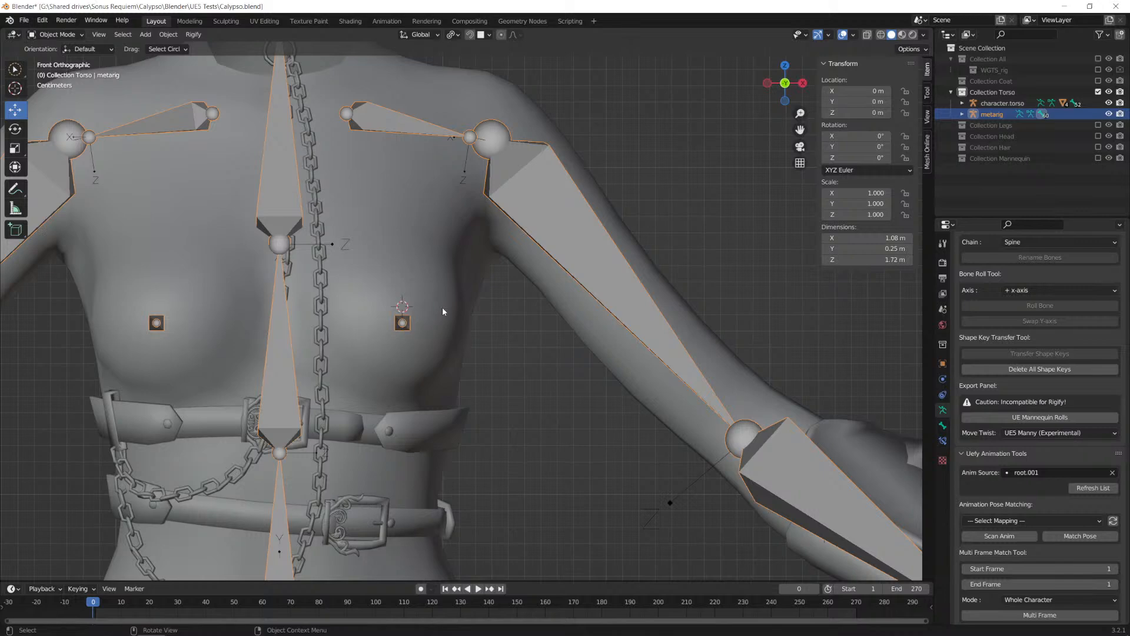
pyautogui.scroll(-5, 445, 309)
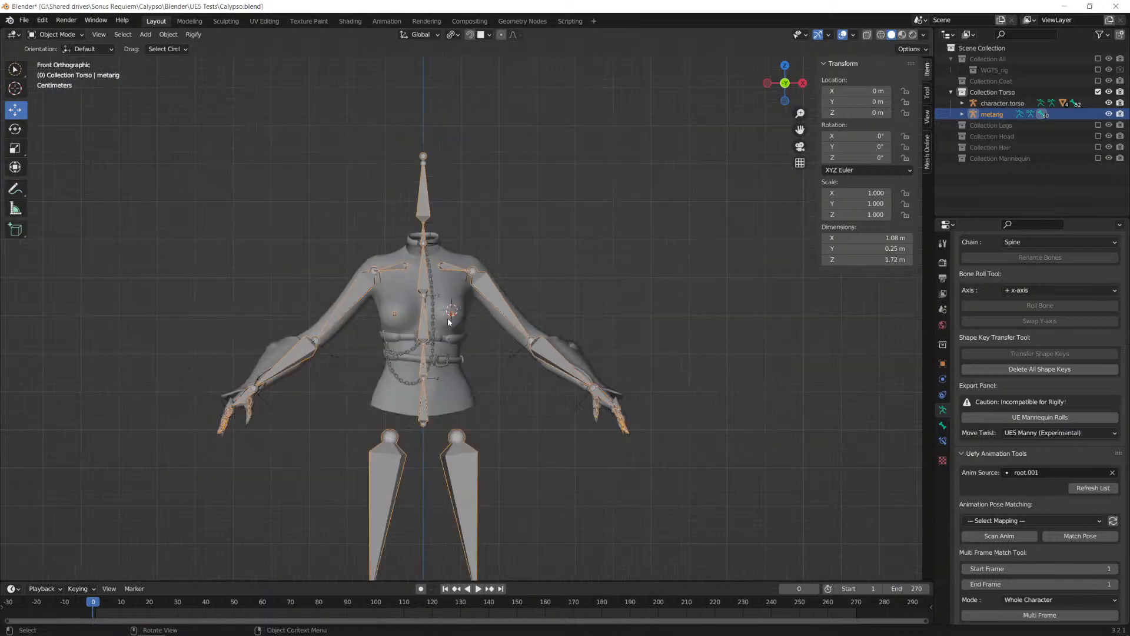
pyautogui.scroll(2, 433, 316)
pyautogui.scroll(-3, 433, 316)
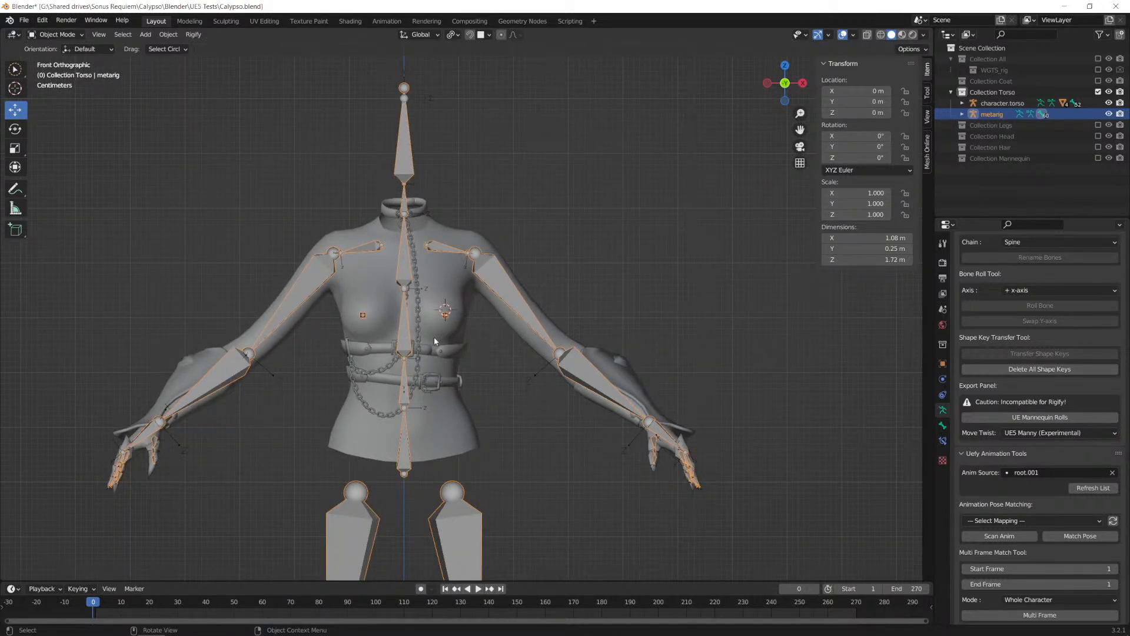
pyautogui.hotkey('shift', 's')
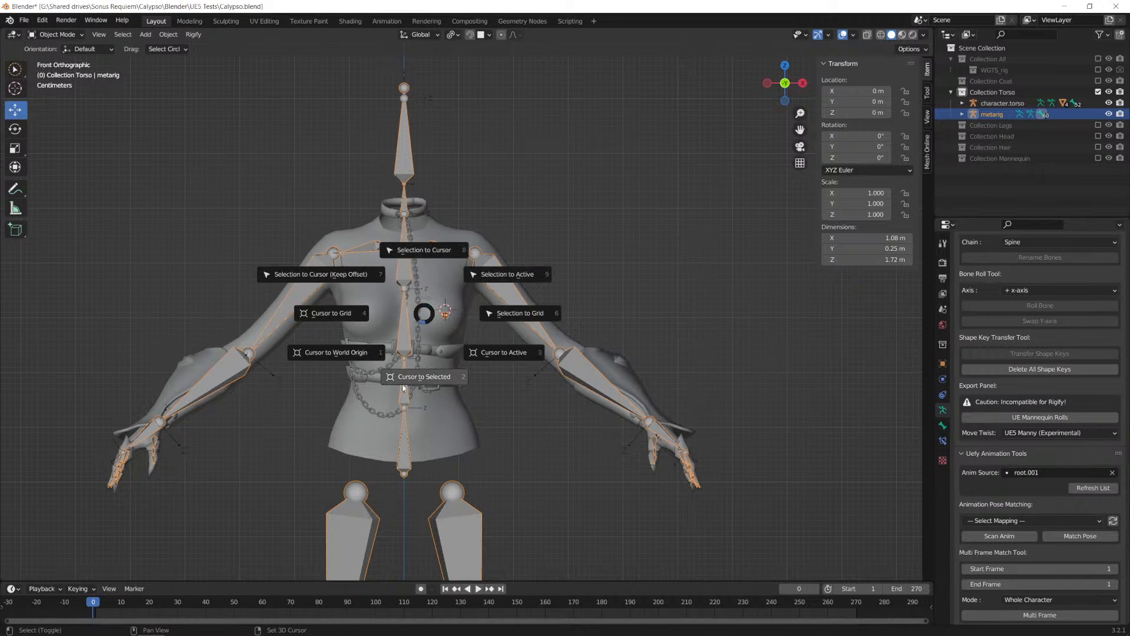
pyautogui.click(336, 352)
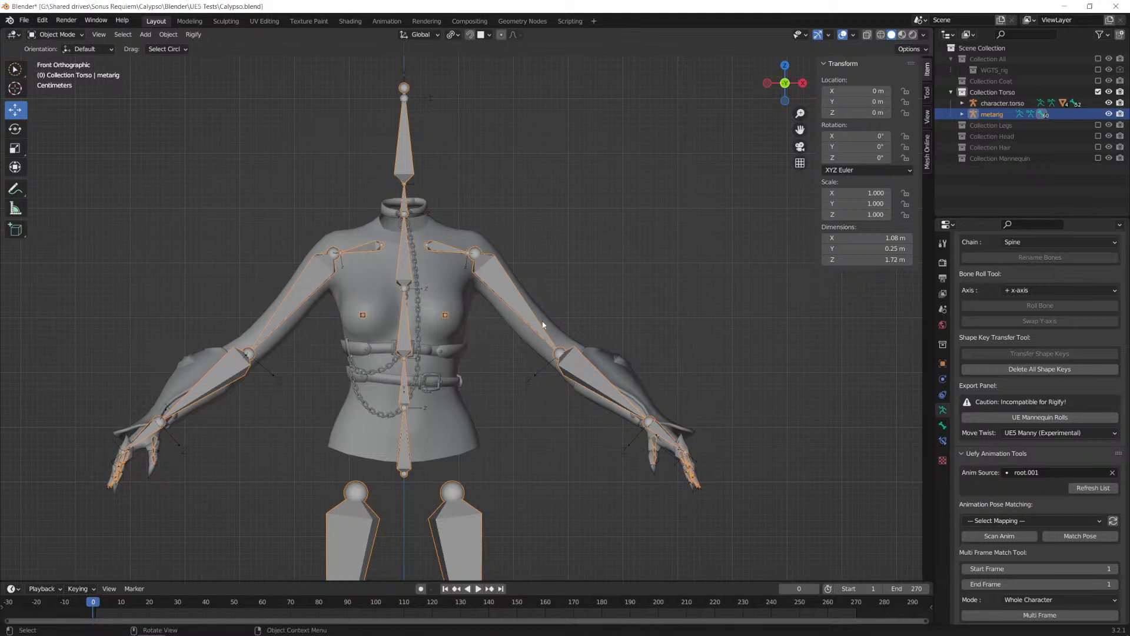
# Step: Switch the metarig to Pose Mode, select the Breast.L bone and show its bone properties
pyautogui.scroll(-4, 981, 432)
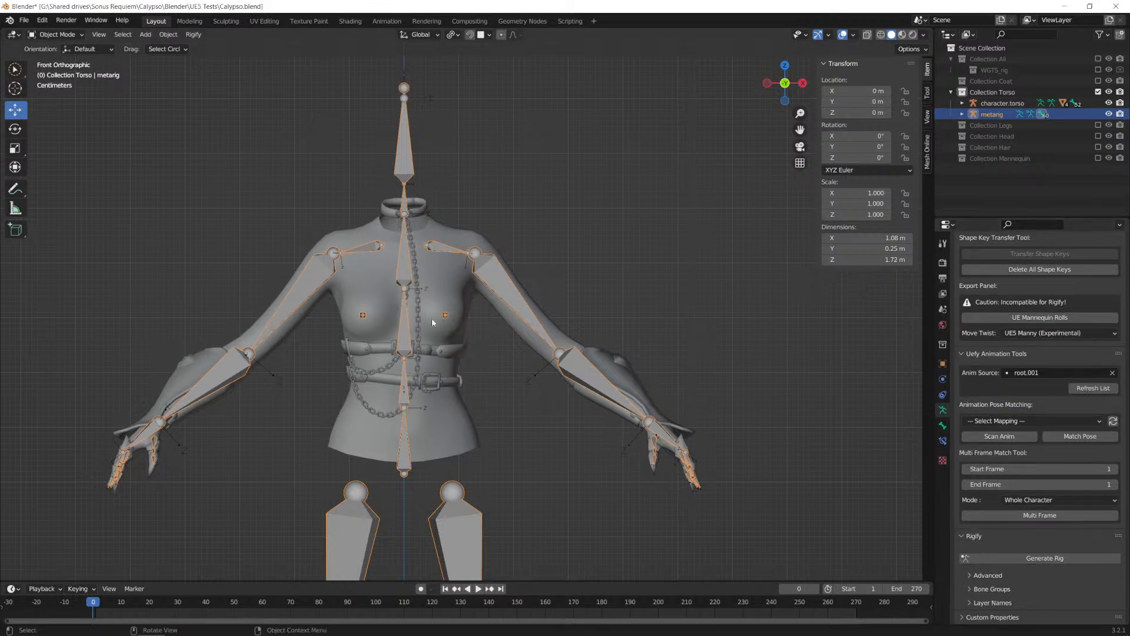
pyautogui.press('Tab')
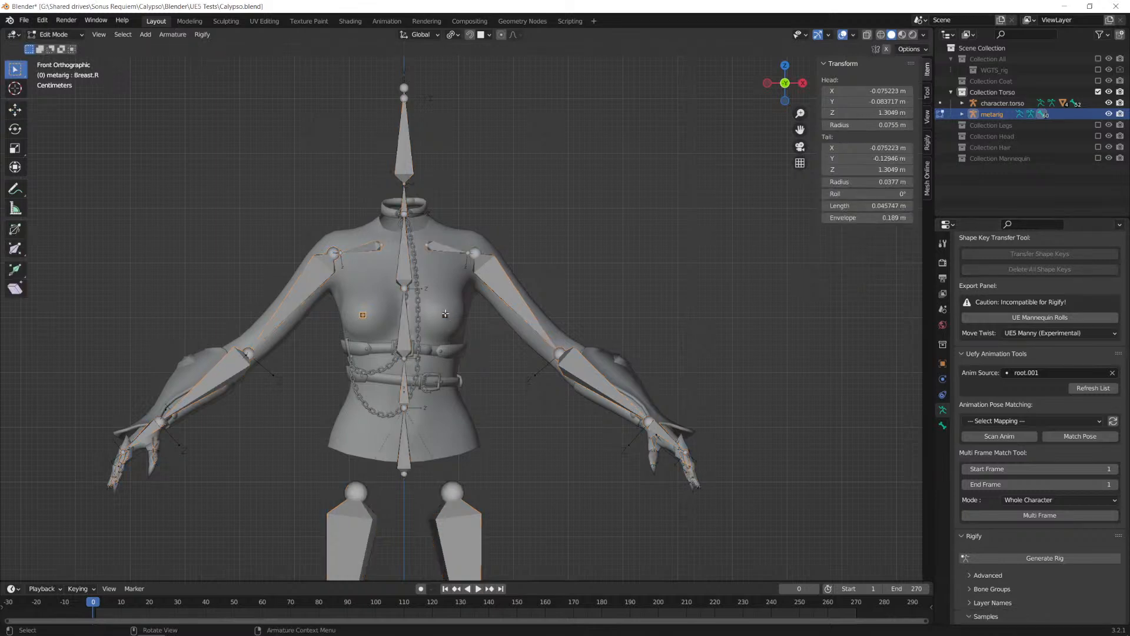
pyautogui.press('Tab')
pyautogui.click(65, 35)
pyautogui.click(58, 71)
pyautogui.click(446, 315)
pyautogui.scroll(4, 1001, 448)
pyautogui.scroll(-2, 970, 453)
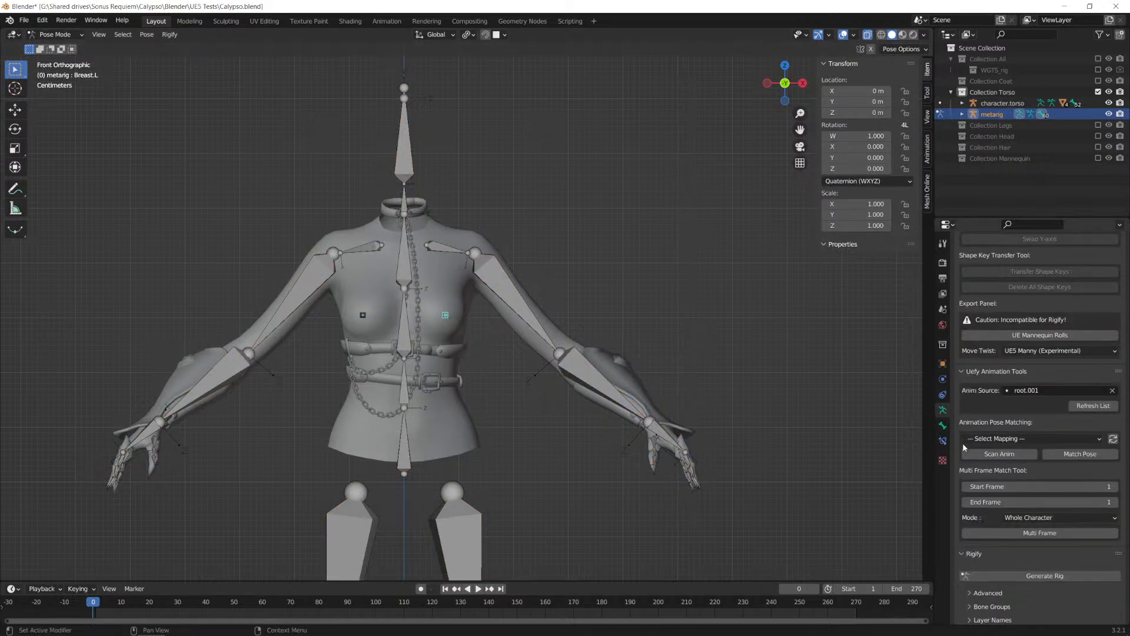
pyautogui.click(942, 426)
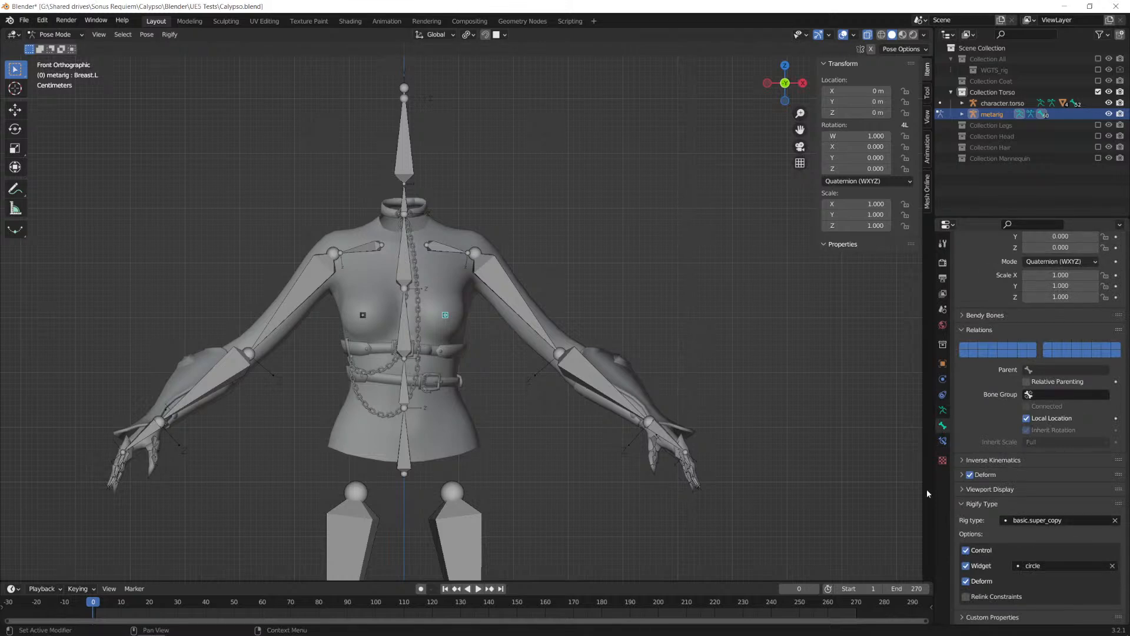
# Step: Compare the bone settings of Breast.R and Breast.L, and return the metarig to Object Mode with nothing selected
pyautogui.click(362, 315)
pyautogui.click(445, 315)
pyautogui.click(56, 34)
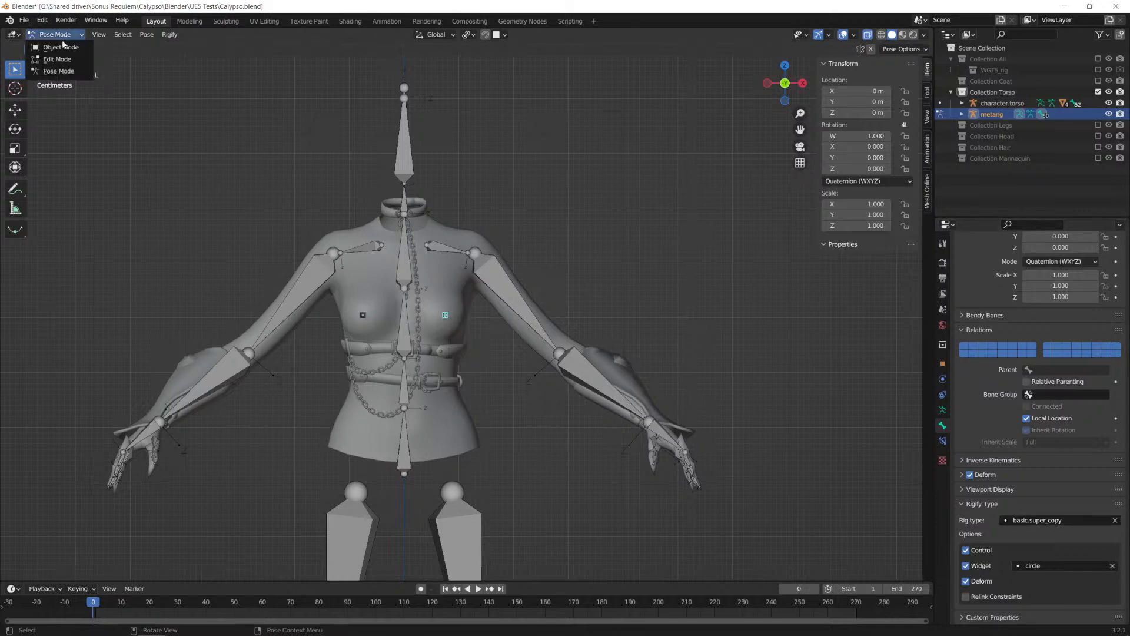
pyautogui.click(53, 45)
pyautogui.scroll(-8, 500, 327)
pyautogui.click(572, 410)
# Step: Add a Human (Meta-Rig) armature at the world origin and scale it up by 100
pyautogui.scroll(3, 547, 389)
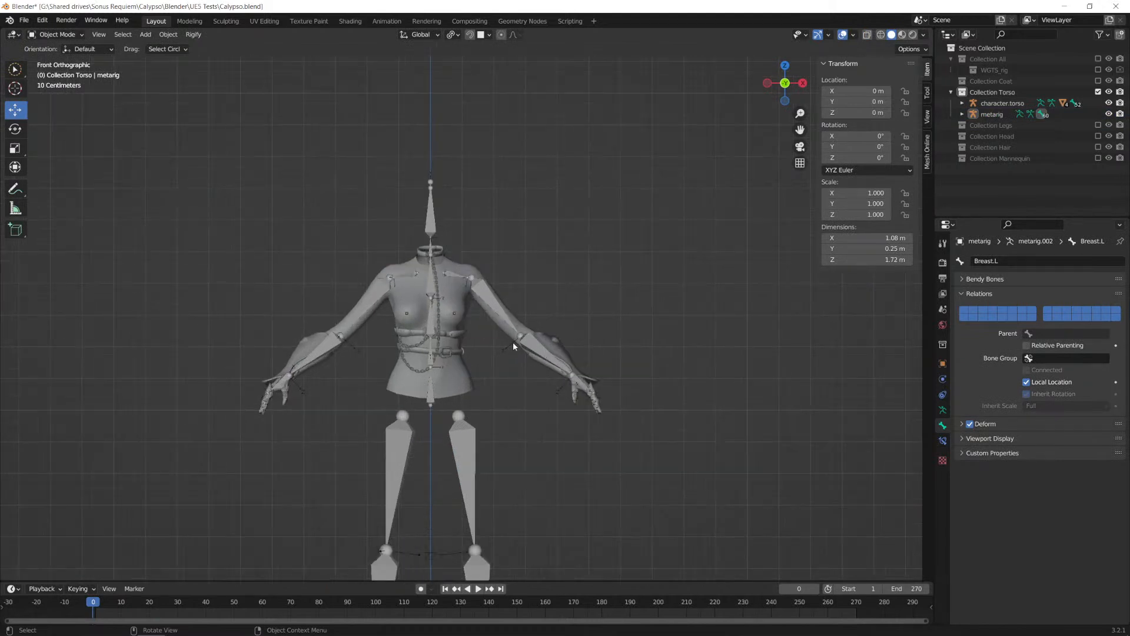
pyautogui.keyDown('shift'); pyautogui.moveTo(564, 472); pyautogui.dragTo(472, 333, button='middle'); pyautogui.keyUp('shift')
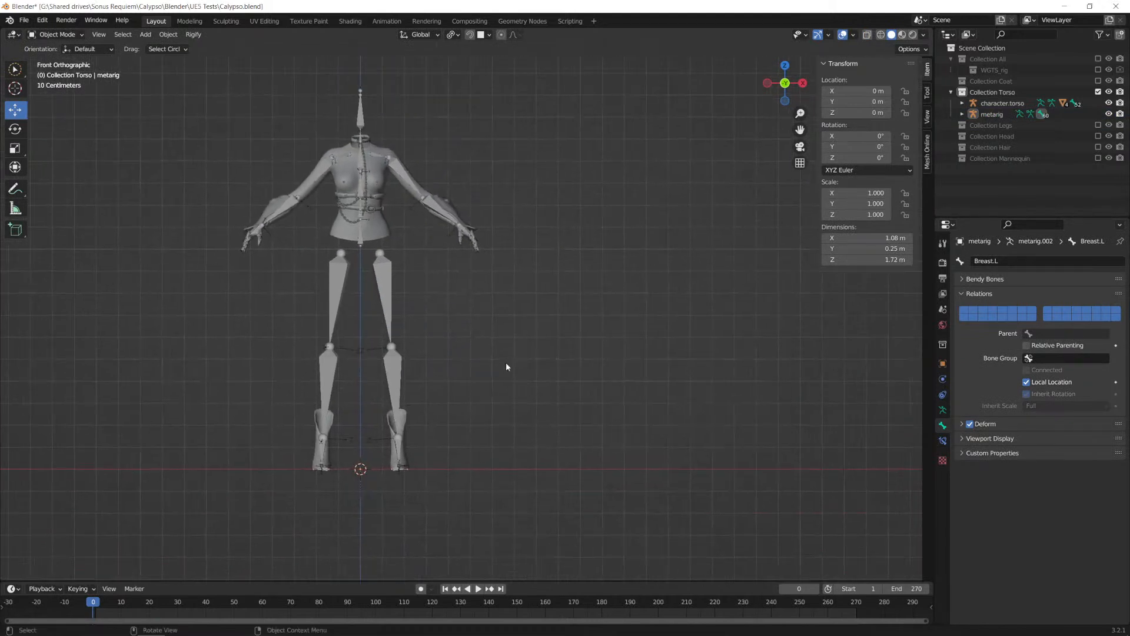
pyautogui.hotkey('shift', 'a')
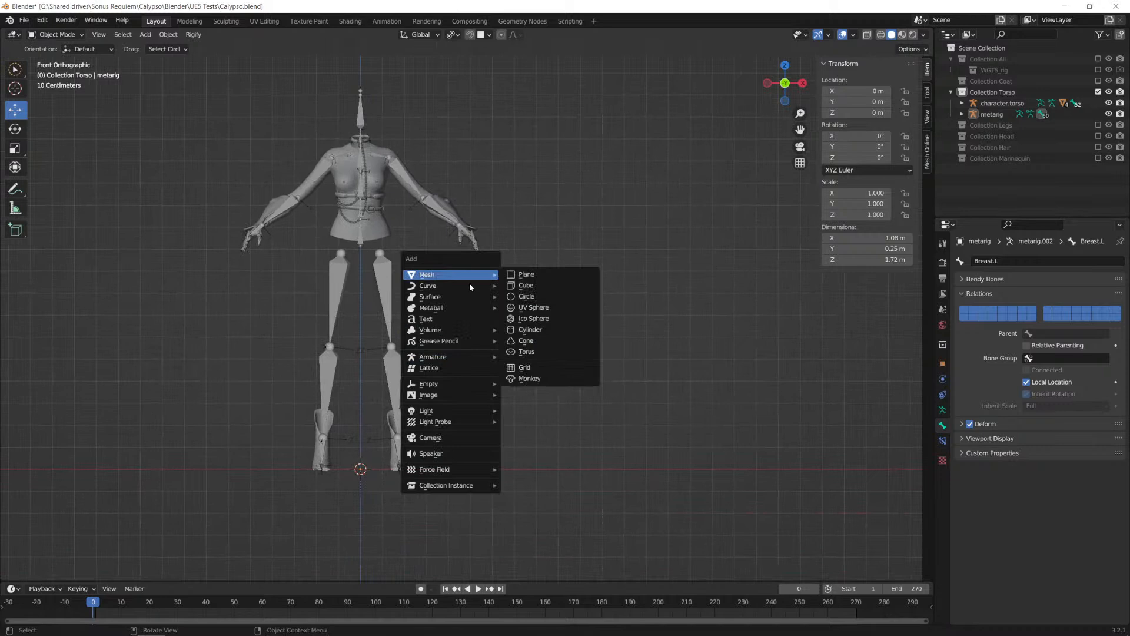
pyautogui.hotkey('shift', 'a')
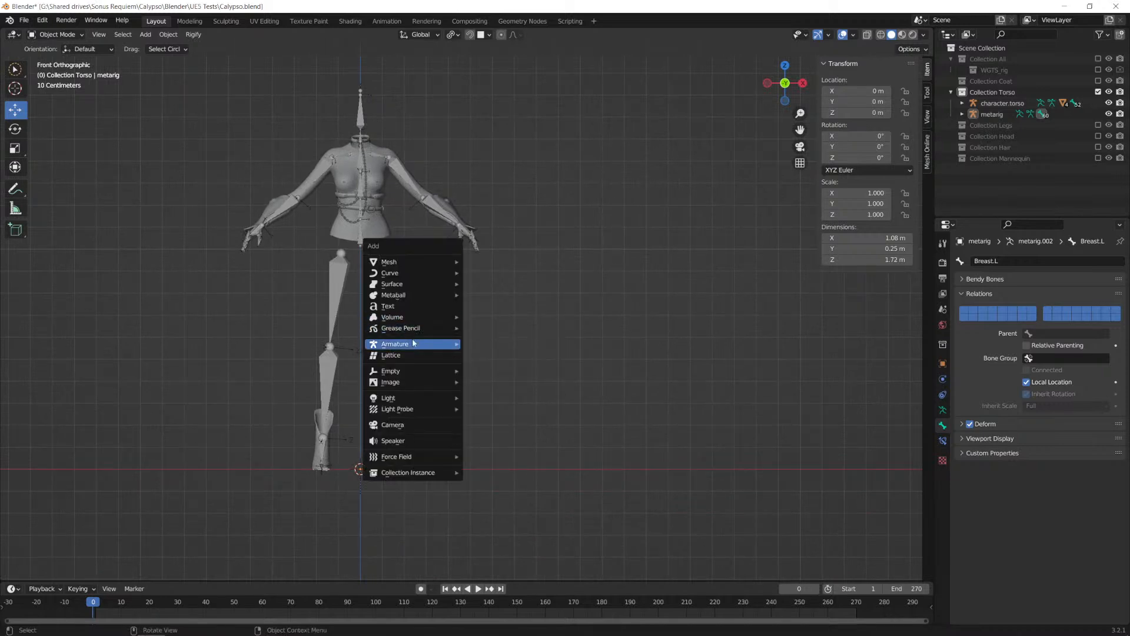
pyautogui.moveTo(444, 344)
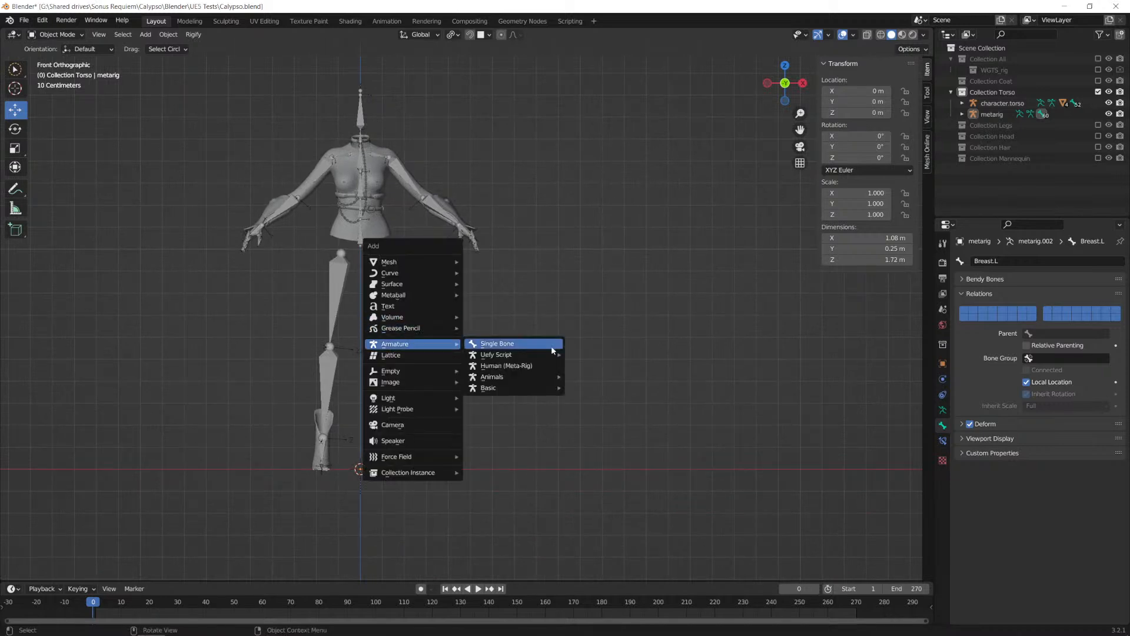
pyautogui.click(522, 366)
pyautogui.write('s100')
pyautogui.press('Return')
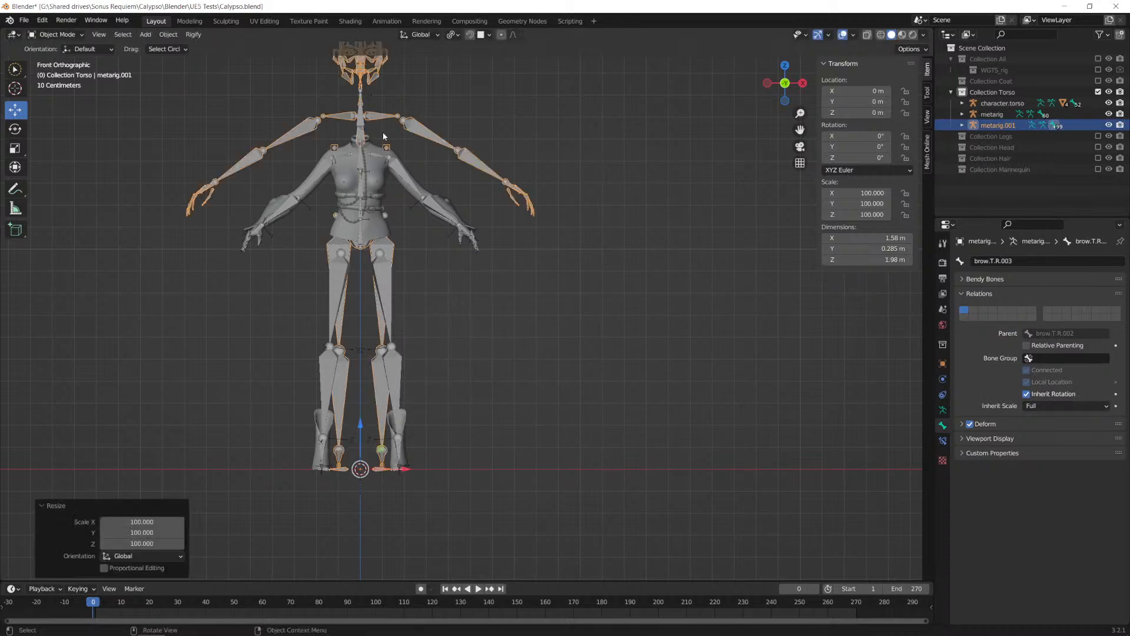
# Step: Move the new metarig beside the character, about 1.09 m along X and -0.046 m along Z
pyautogui.press('g')
pyautogui.press('x')
pyautogui.click(634, 175)
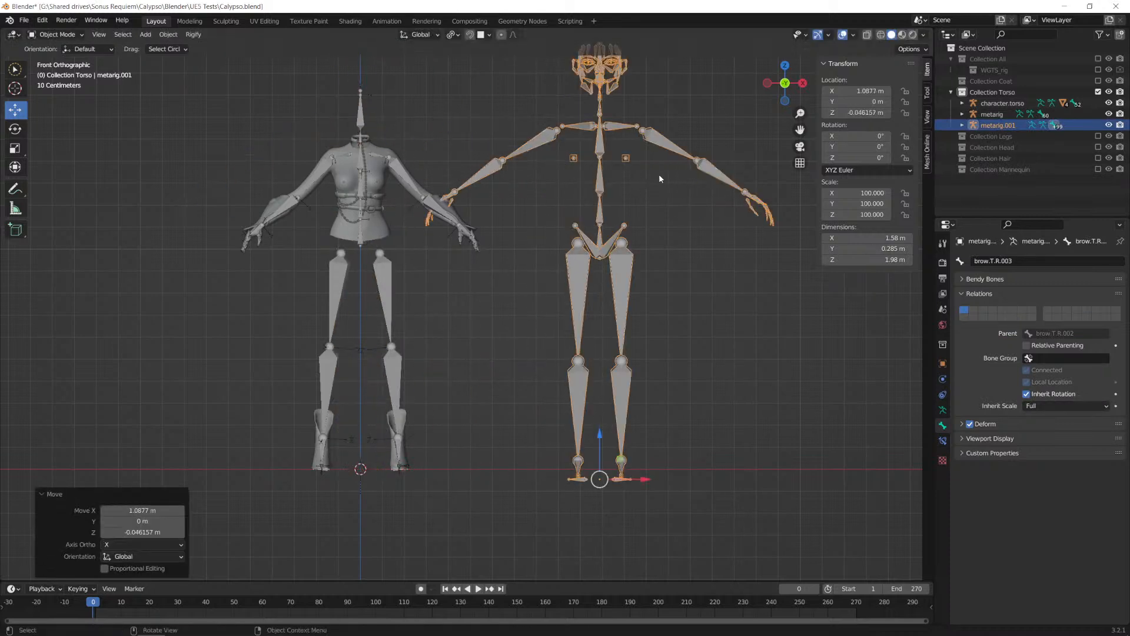
# Step: Examine the parent and connection settings of the breast.L bone in the newly added metarig
pyautogui.scroll(1, 659, 174)
pyautogui.press('Tab')
pyautogui.click(660, 128)
pyautogui.moveTo(660, 128); pyautogui.dragTo(622, 176, button='middle')
pyautogui.click(628, 141)
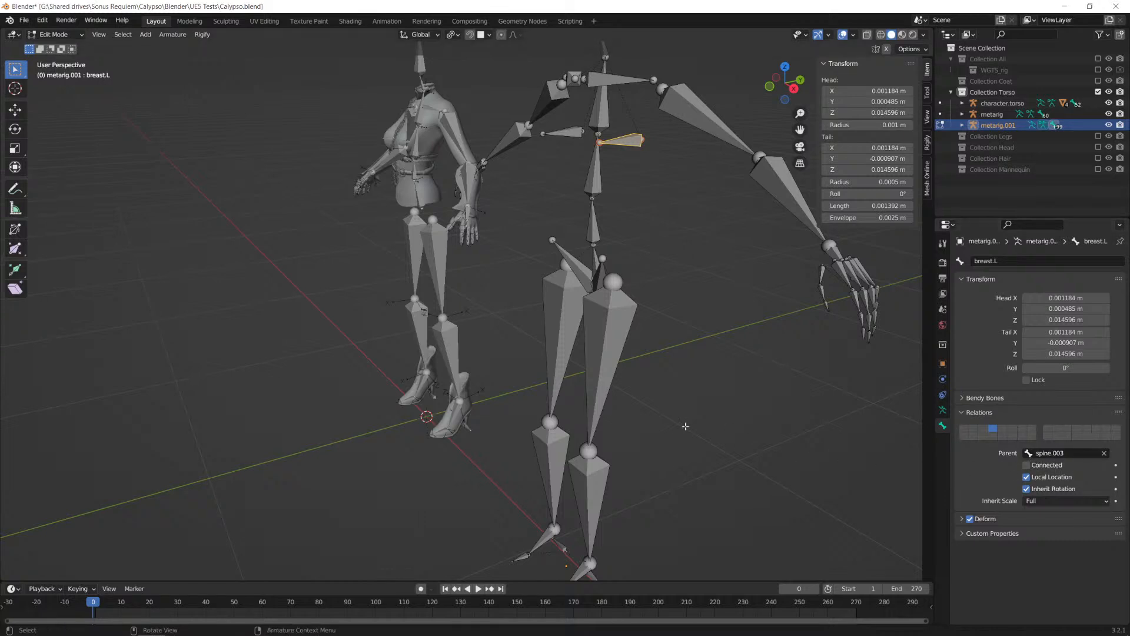
pyautogui.press('Tab')
pyautogui.click(418, 143)
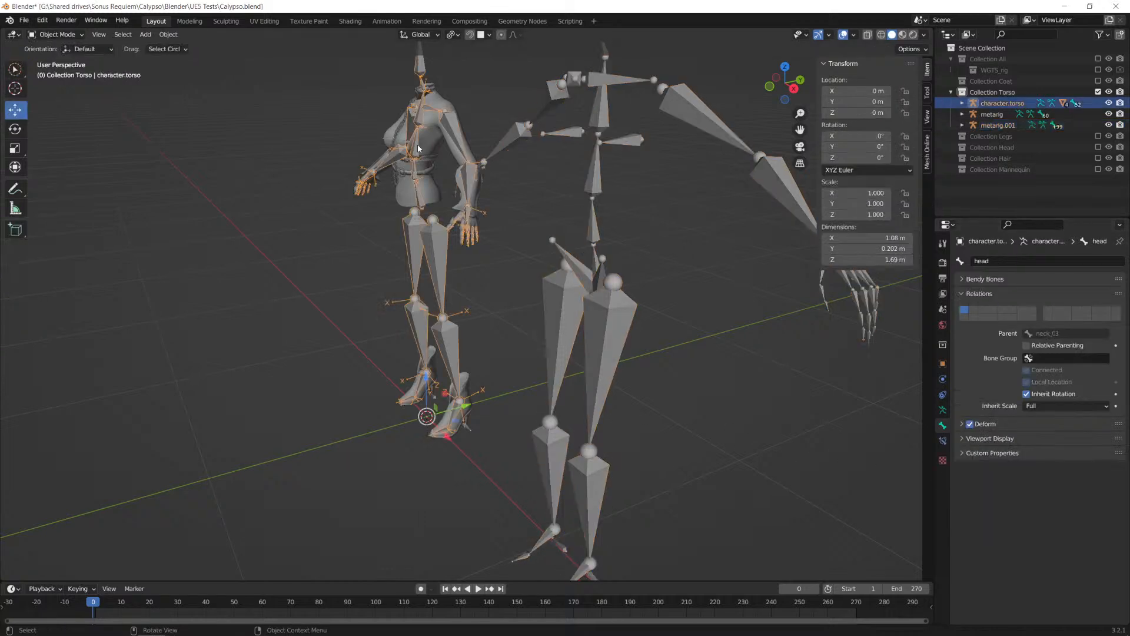
pyautogui.press('Tab')
pyautogui.scroll(3, 376, 177)
pyautogui.moveTo(315, 154); pyautogui.dragTo(530, 334, button='middle')
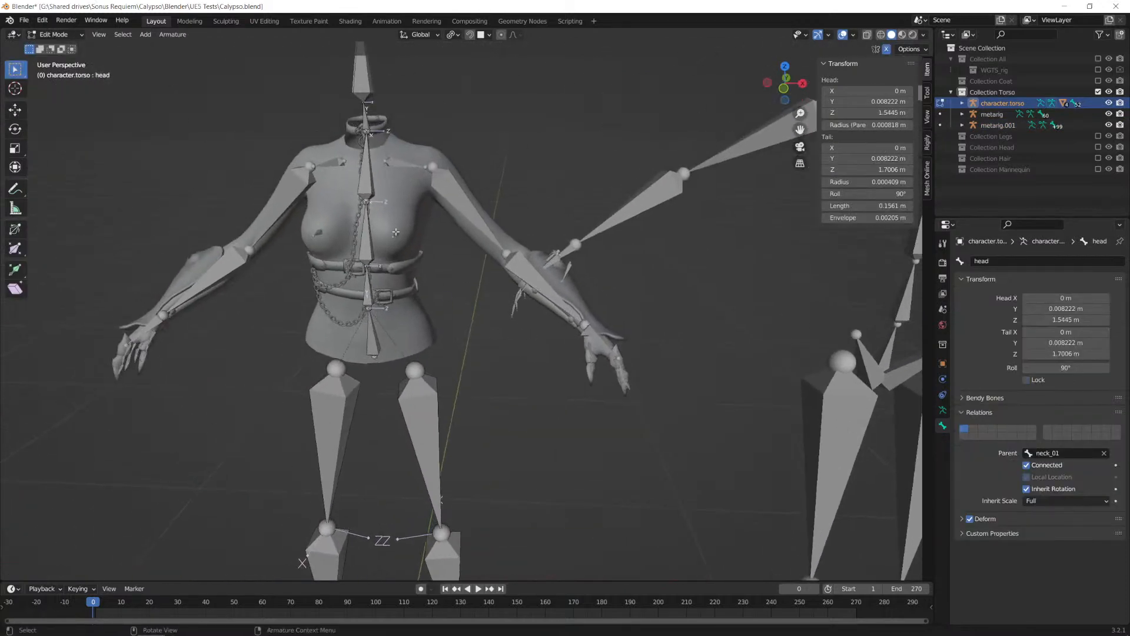
pyautogui.scroll(2, 389, 234)
pyautogui.press('Tab')
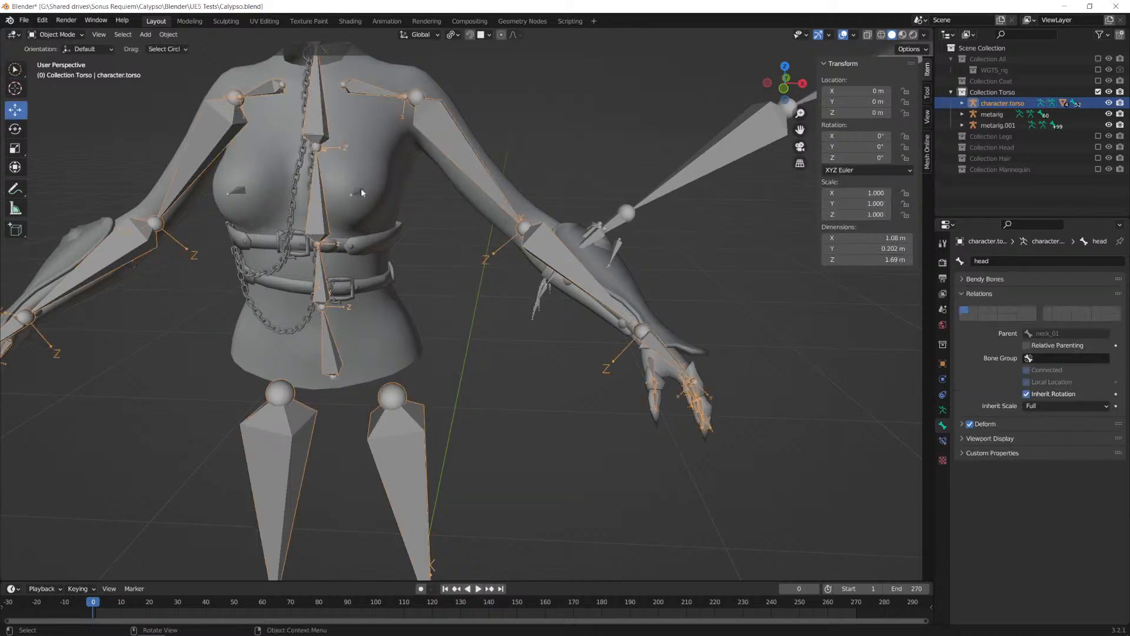
# Step: Edit the character's metarig and rename its Breast.L bone to breast.L
pyautogui.click(362, 191)
pyautogui.press('Tab')
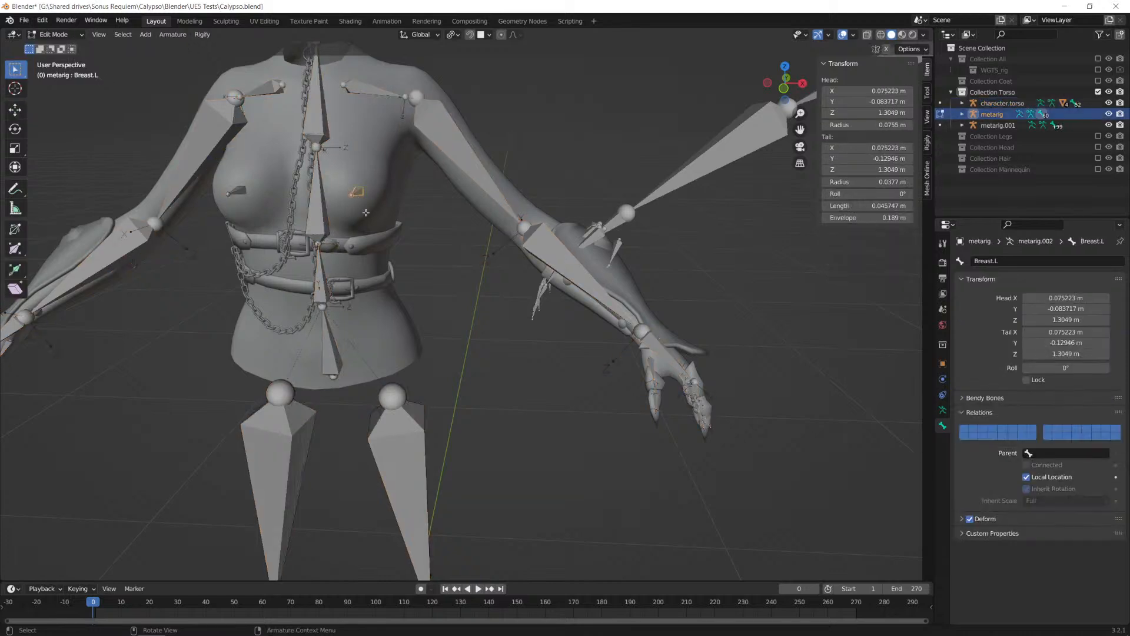
pyautogui.press('F2')
pyautogui.write('breast.L')
pyautogui.press('Return')
# Step: Rename the character's Breast.R bone to breast.R
pyautogui.click(236, 191)
pyautogui.press('F2')
pyautogui.click(184, 191)
pyautogui.press('BackSpace')
pyautogui.write('b')
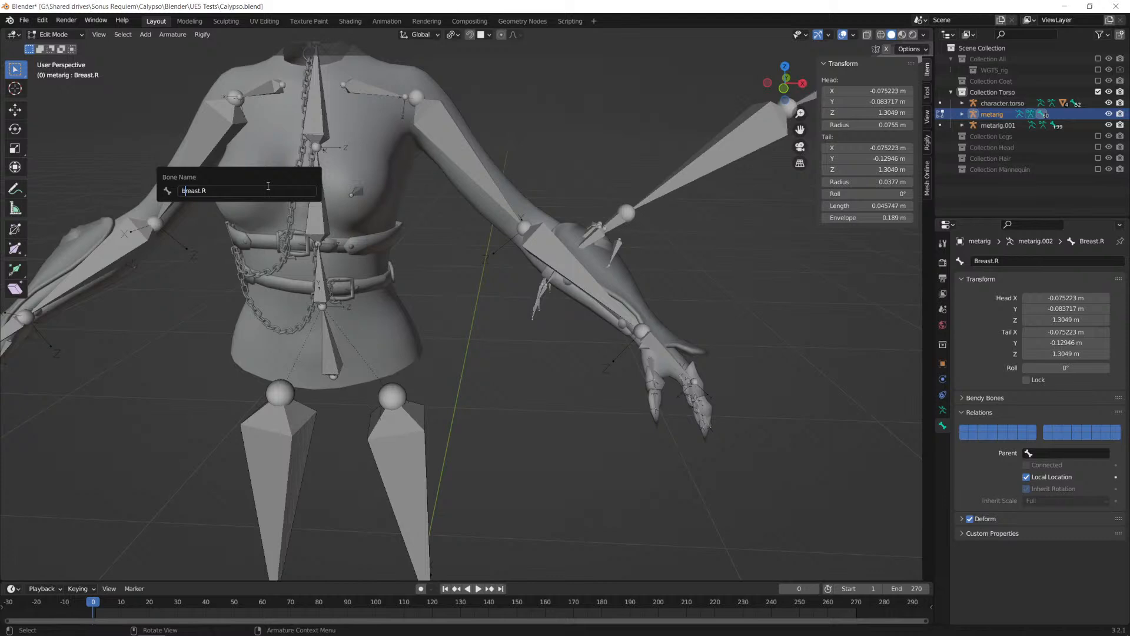
pyautogui.press('Return')
# Step: Try to parent the breast.L bone to spine.003 and turn off its Connected option
pyautogui.click(356, 191)
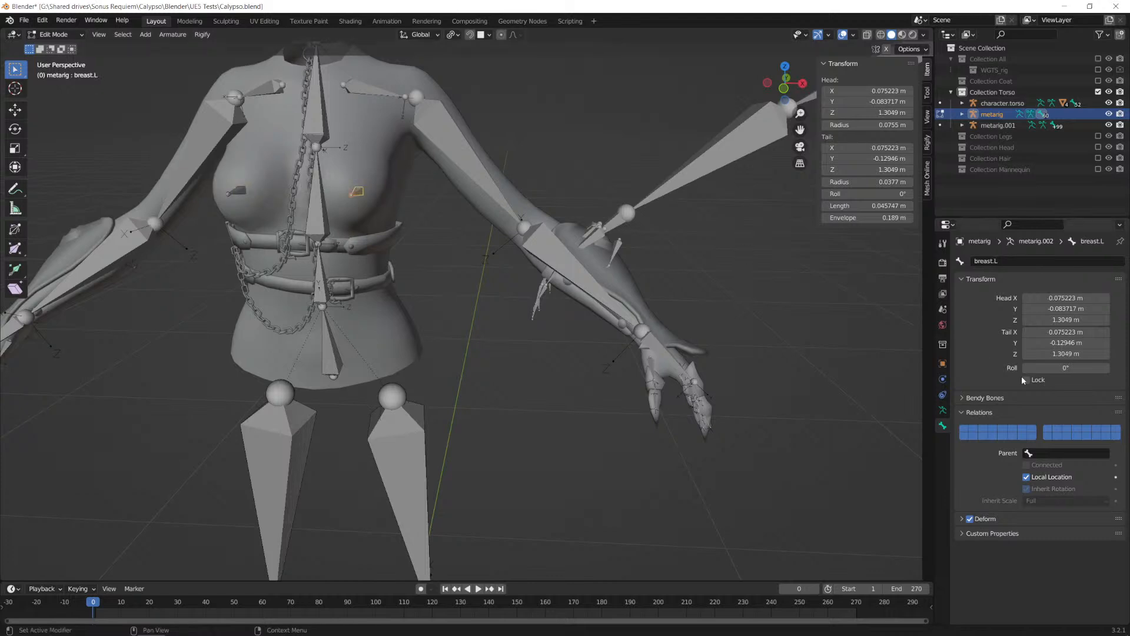
pyautogui.click(1055, 457)
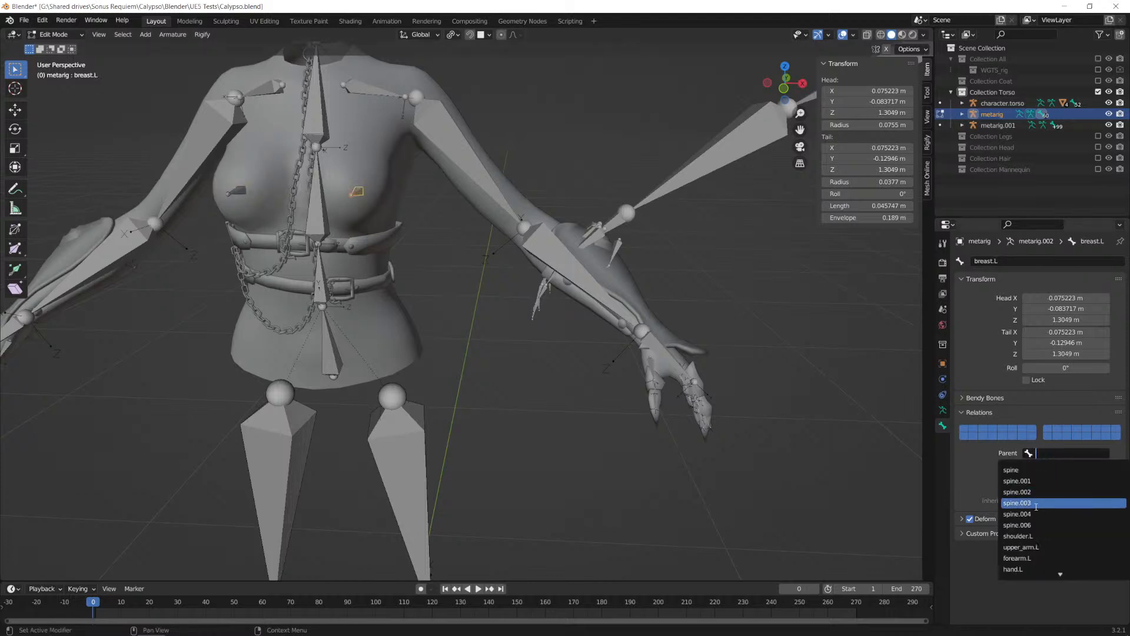
pyautogui.click(1036, 505)
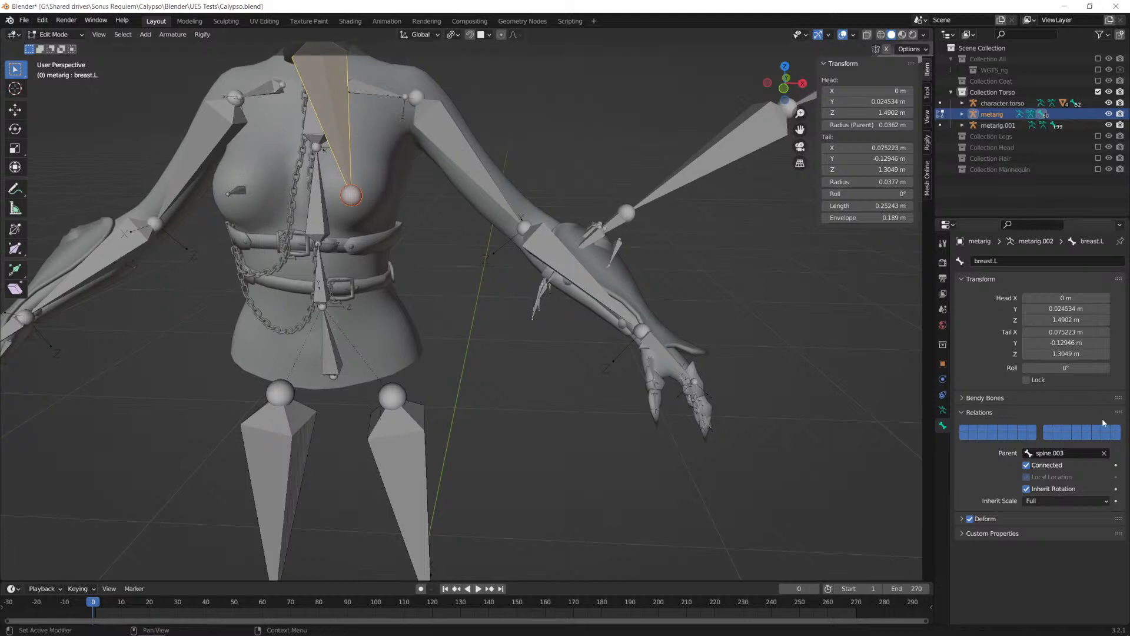
pyautogui.hotkey('ctrl', 'z')
pyautogui.click(1046, 456)
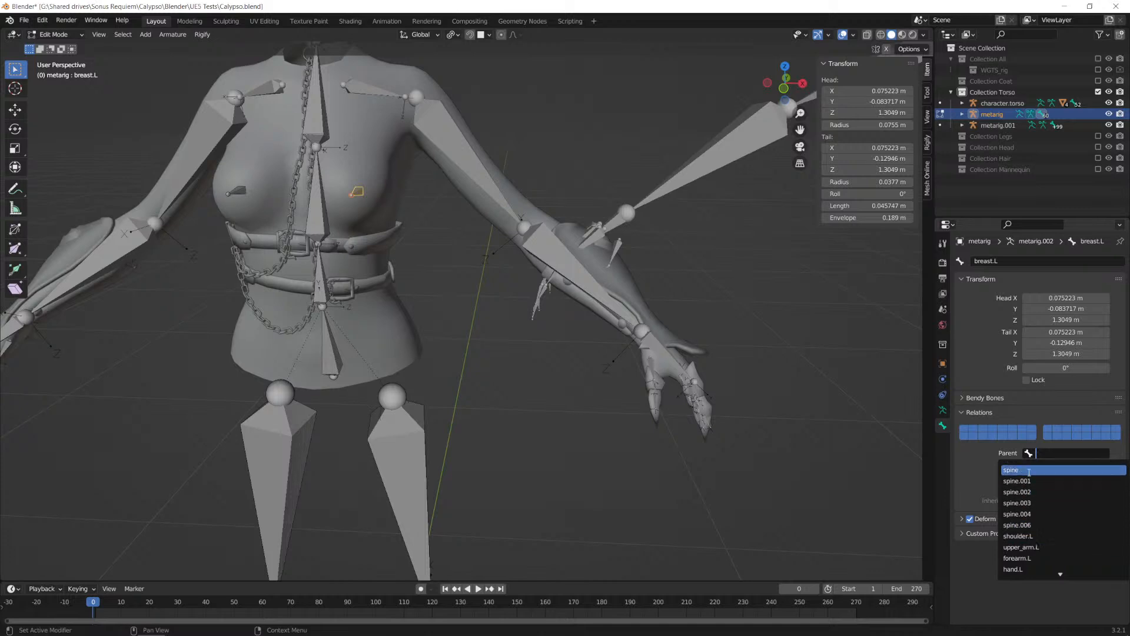
pyautogui.click(1027, 503)
pyautogui.click(1026, 466)
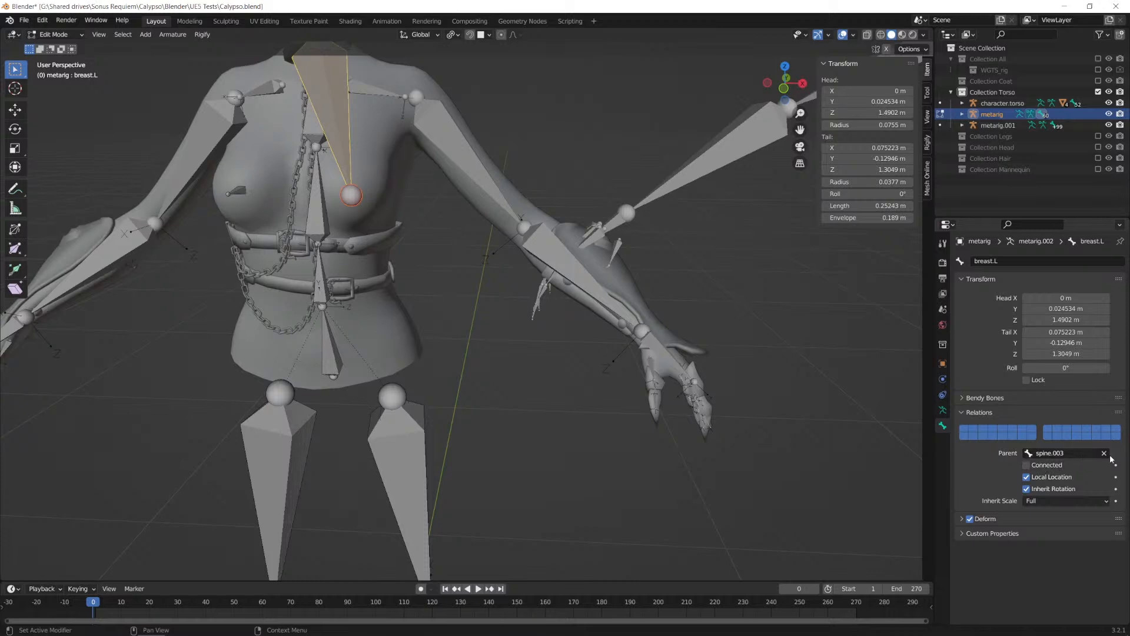
# Step: Symmetrize the breast.R bone onto the character's left side to restore the shape of breast.L
pyautogui.scroll(-1, 433, 233)
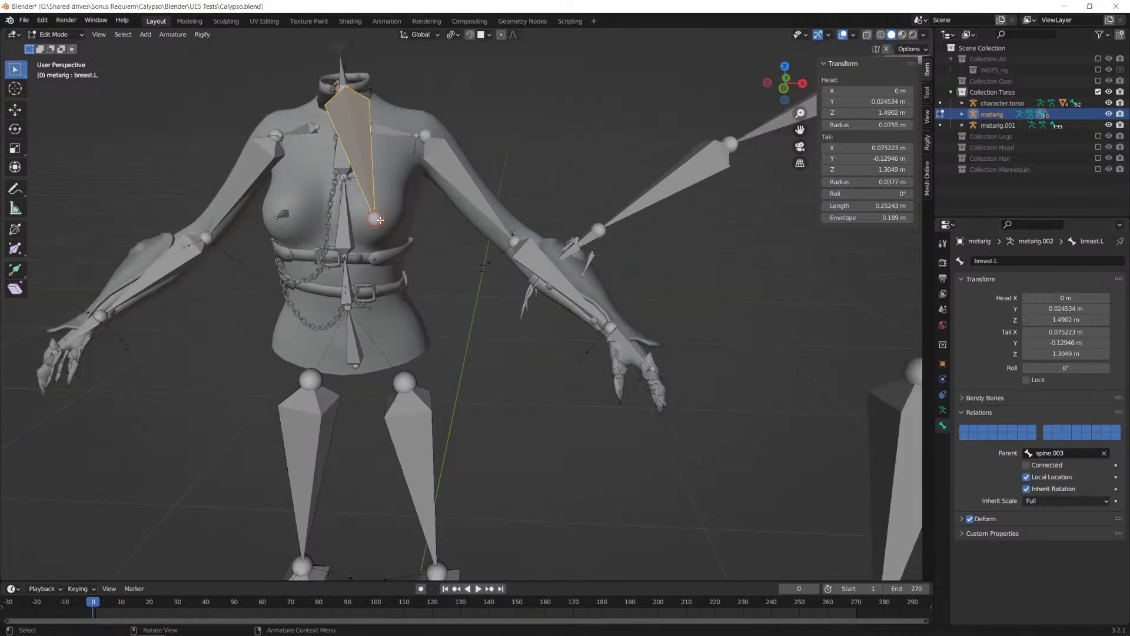
pyautogui.click(283, 214)
pyautogui.rightClick(283, 214)
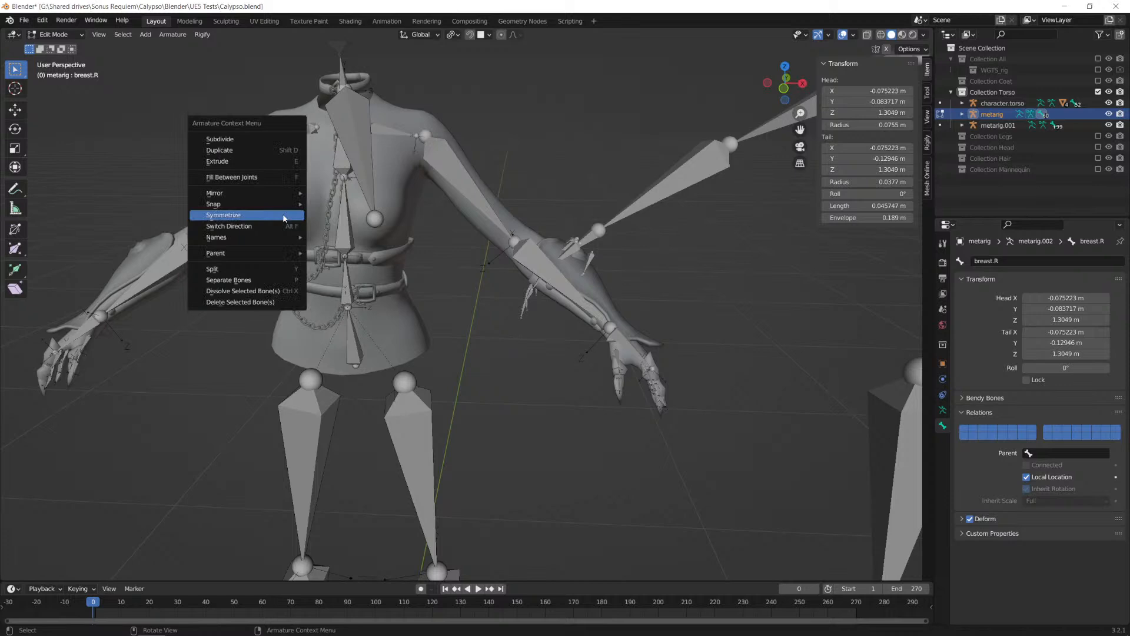
pyautogui.click(262, 215)
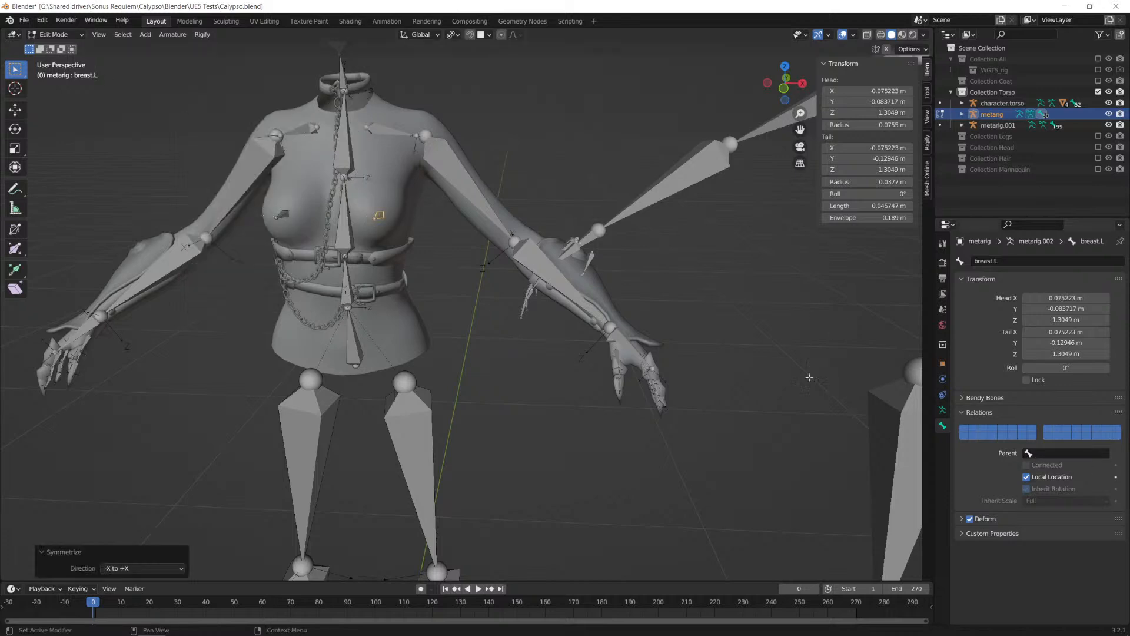
# Step: Select the head joint of the breast.L bone inside the character's chest
pyautogui.scroll(2, 408, 206)
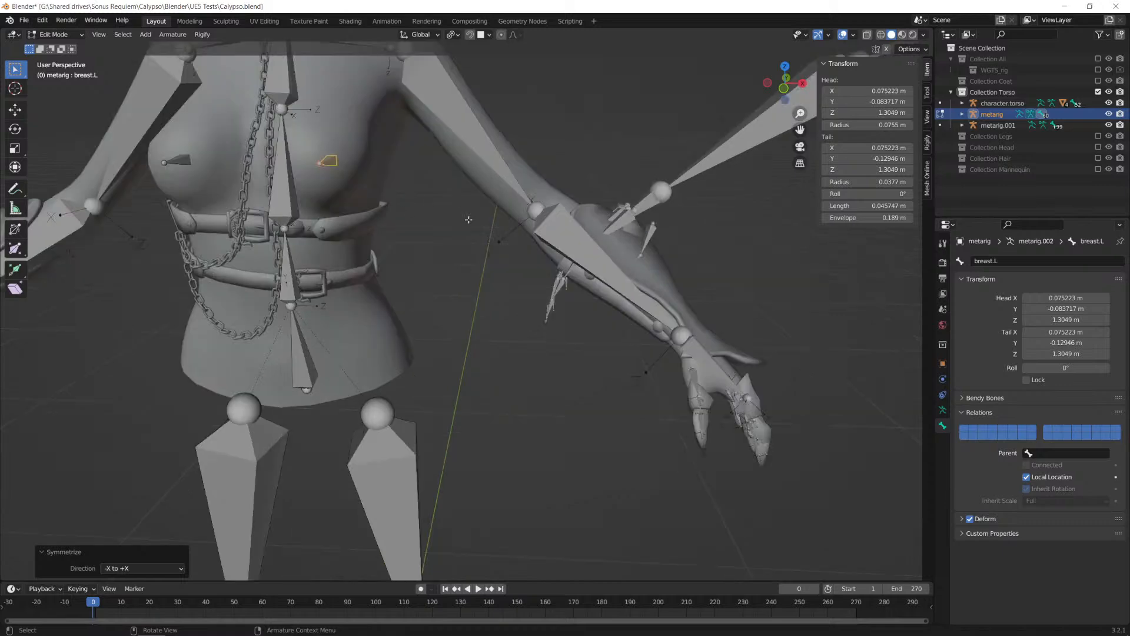
pyautogui.keyDown('shift'); pyautogui.moveTo(463, 195); pyautogui.dragTo(524, 283, button='middle'); pyautogui.keyUp('shift')
pyautogui.scroll(4, 525, 282)
pyautogui.moveTo(613, 287); pyautogui.dragTo(381, 296, button='middle')
pyautogui.click(413, 312)
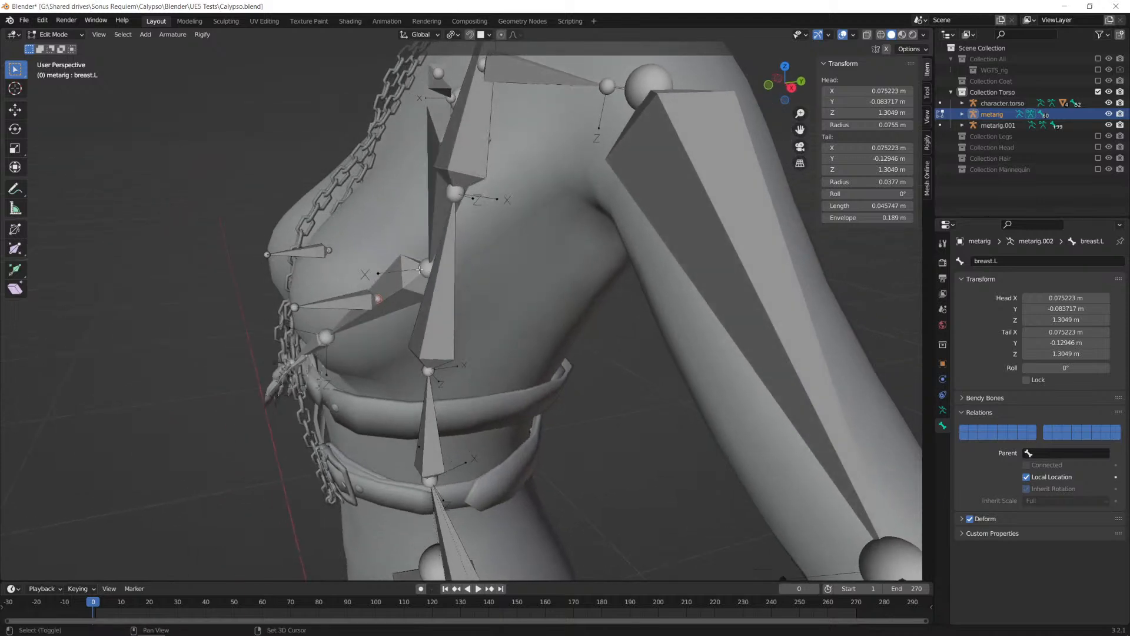
pyautogui.hotkey('shift', 's')
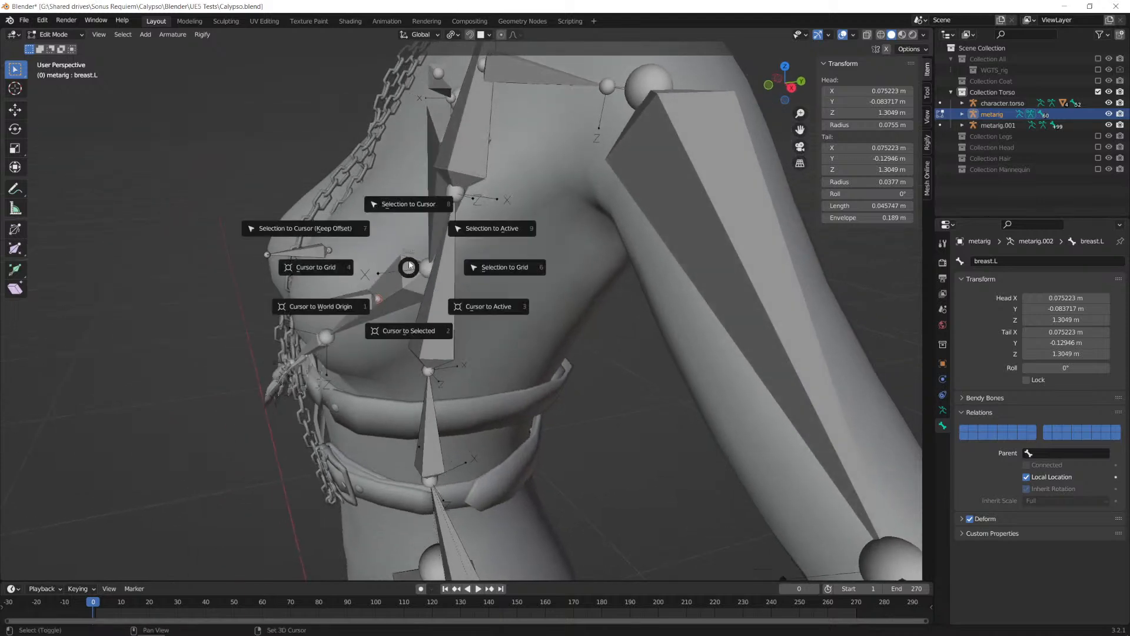
pyautogui.click(397, 204)
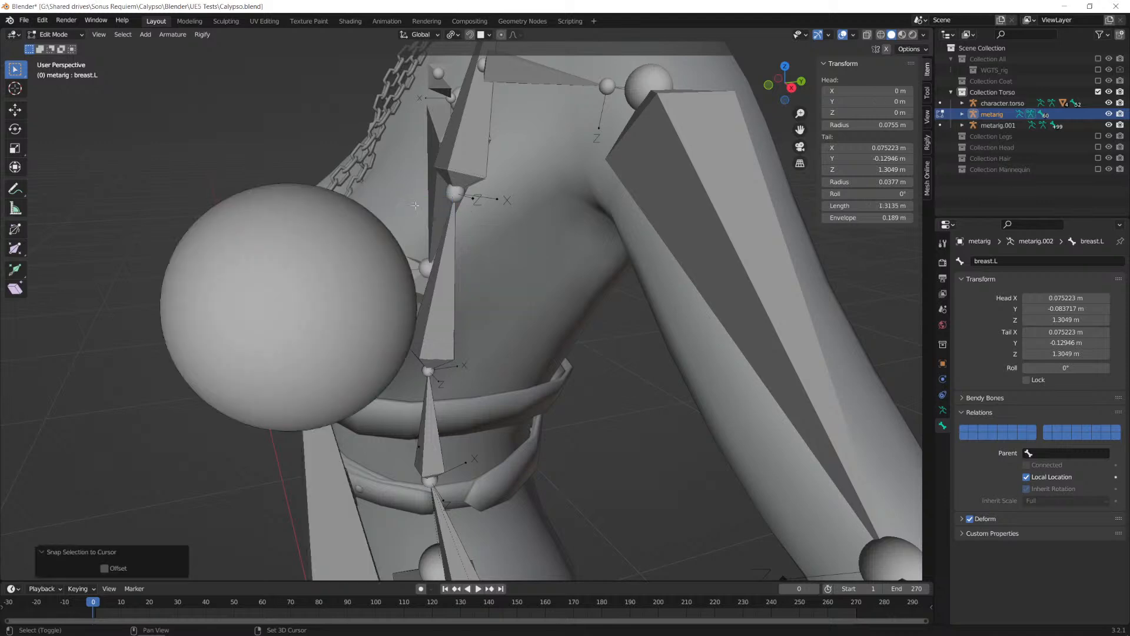
pyautogui.click(378, 344)
# Step: Snap the 3D cursor to the head of breast.L and parent the bone to spine.003, unconnected, with its head at the cursor
pyautogui.hotkey('shift', 's')
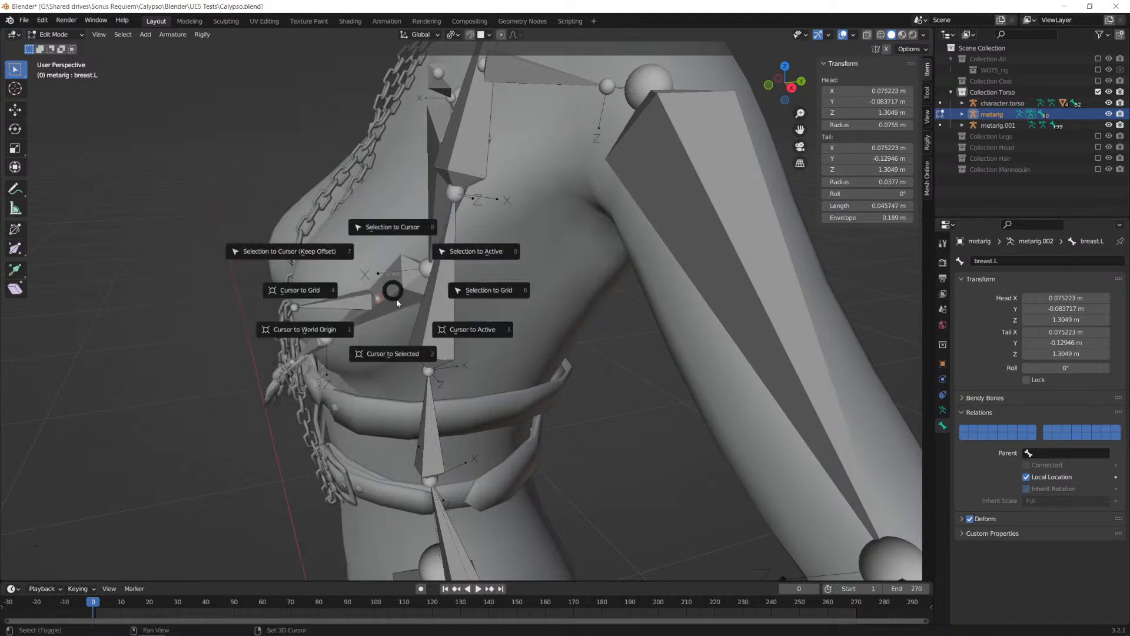
pyautogui.click(396, 360)
pyautogui.moveTo(371, 327); pyautogui.dragTo(548, 334, button='middle')
pyautogui.click(457, 305)
pyautogui.scroll(-2, 457, 318)
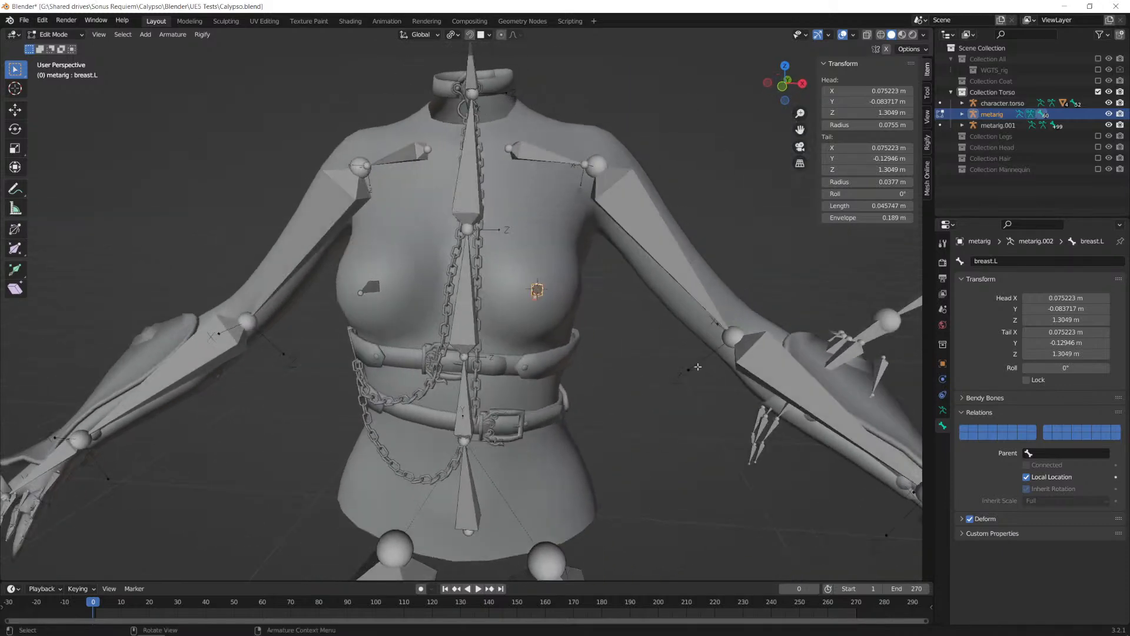
pyautogui.click(1054, 453)
pyautogui.click(1040, 500)
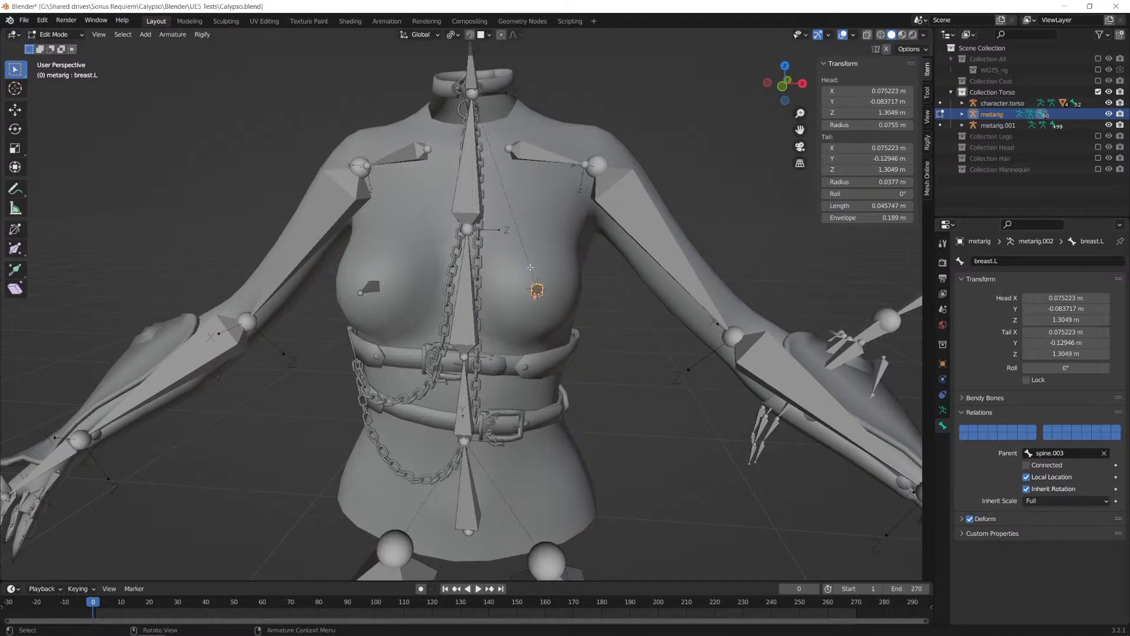
# Step: Symmetrize the breast.L bone to the right side so that breast.R also gets spine.003 as its parent
pyautogui.scroll(3, 559, 325)
pyautogui.moveTo(570, 296); pyautogui.dragTo(560, 333, button='middle')
pyautogui.scroll(-2, 662, 329)
pyautogui.scroll(2, 594, 313)
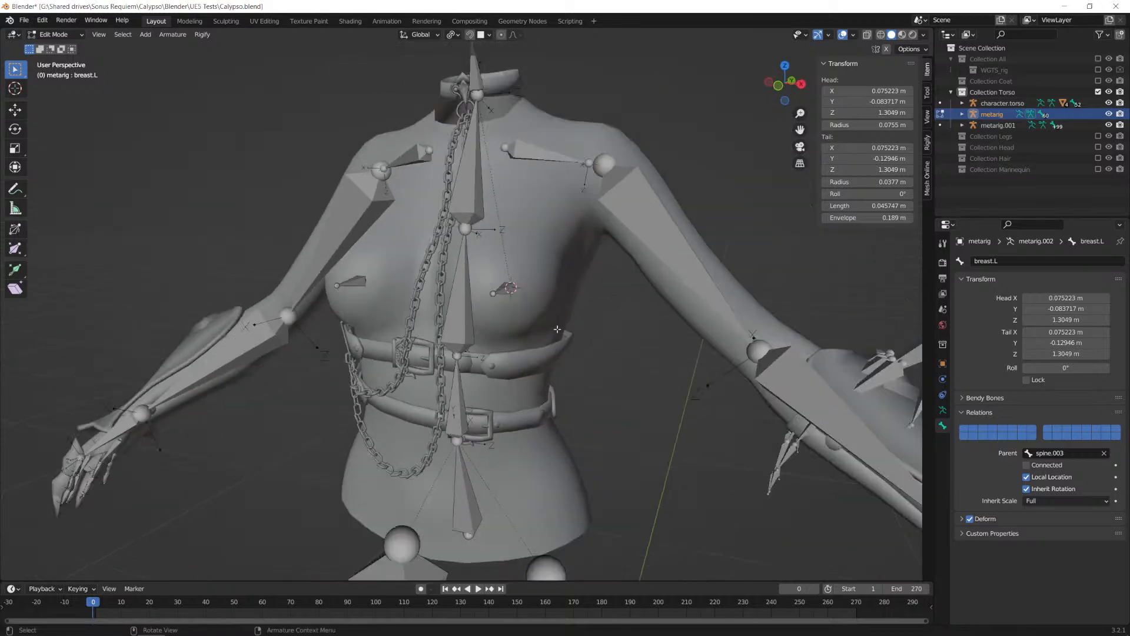
pyautogui.rightClick(503, 290)
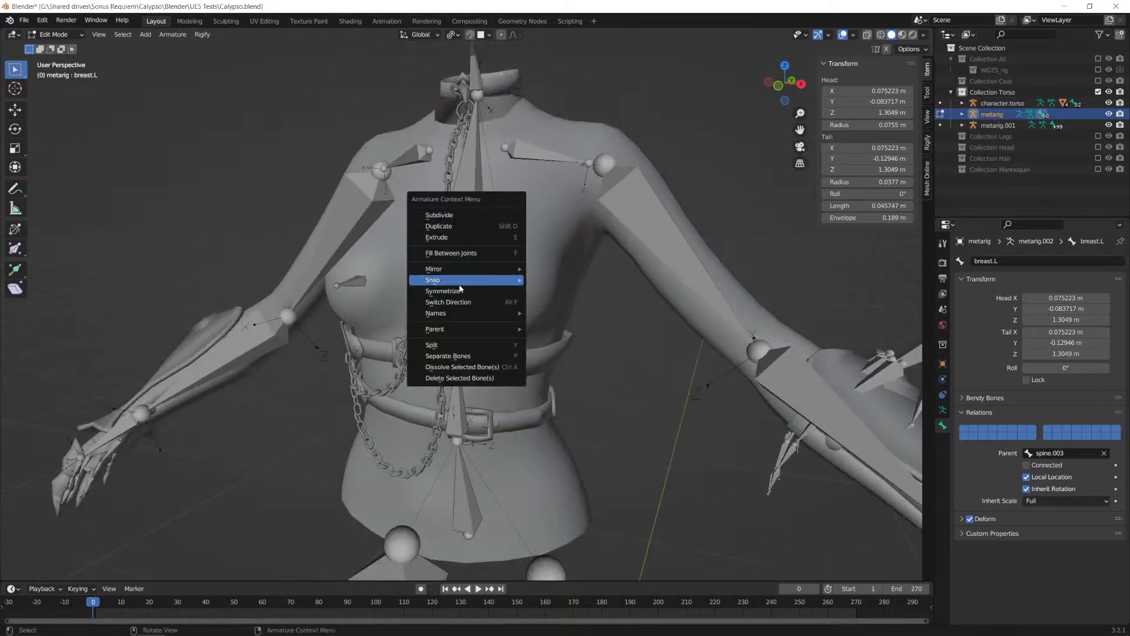
pyautogui.click(447, 291)
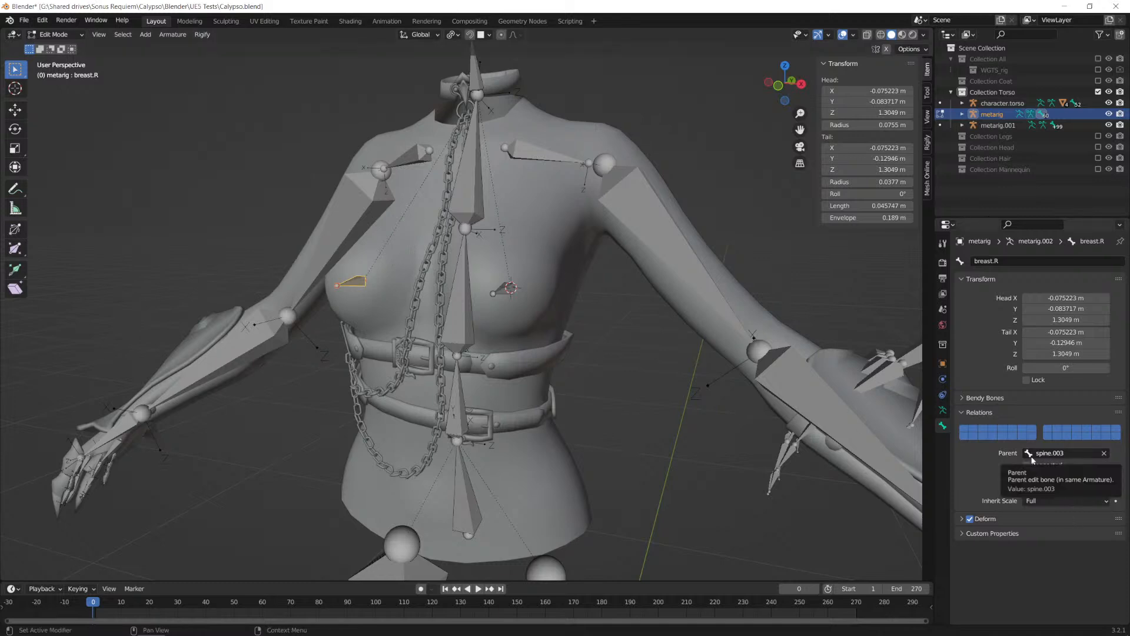
pyautogui.press('space')
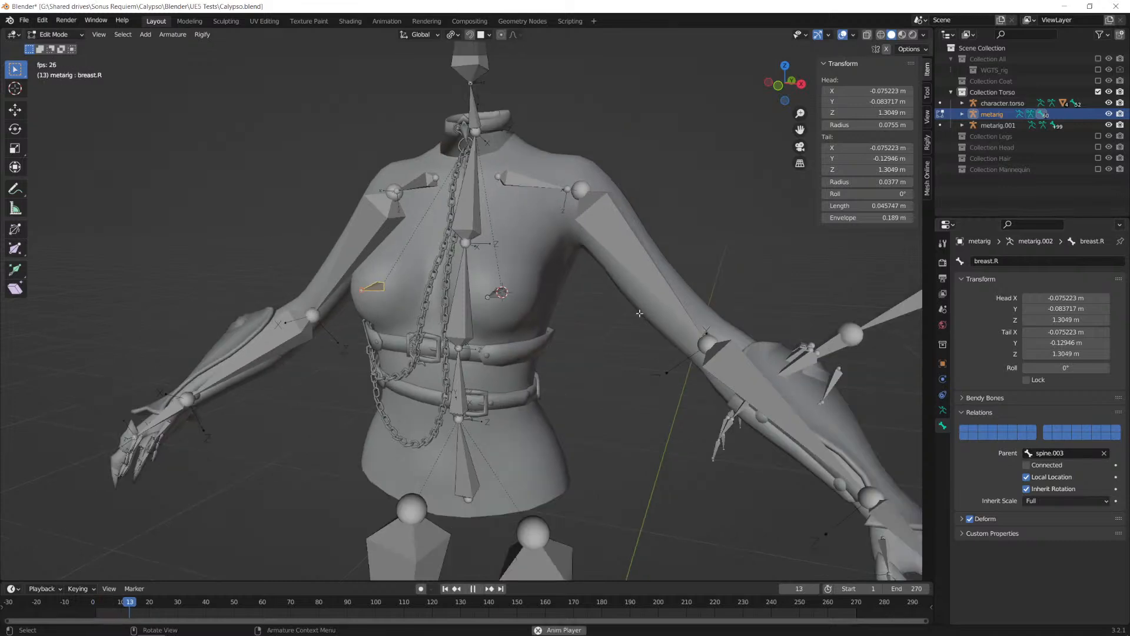
pyautogui.press('space')
pyautogui.moveTo(160, 601); pyautogui.dragTo(97, 604)
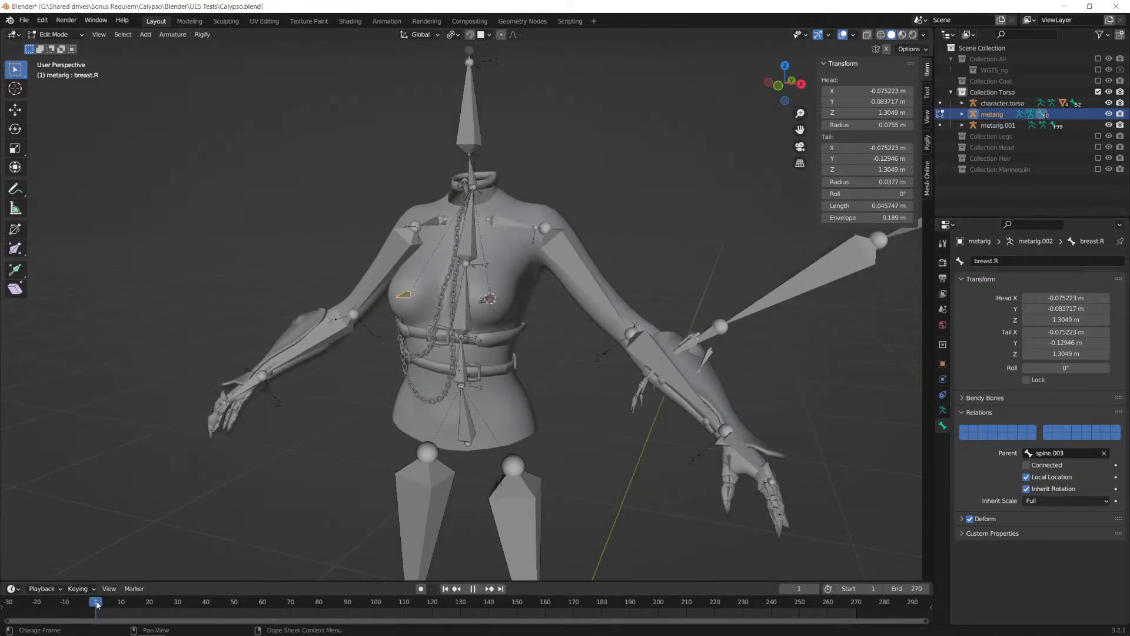
pyautogui.click(93, 602)
# Step: Return the character's metarig to Object Mode in the front view
pyautogui.scroll(-1, 551, 355)
pyautogui.moveTo(545, 355)
pyautogui.keyDown('alt'); pyautogui.mouseDown(button='middle')
pyautogui.moveTo(511, 353)
pyautogui.moveTo(539, 350)
pyautogui.mouseUp(button='middle'); pyautogui.keyUp('alt')
pyautogui.scroll(-4, 540, 349)
pyautogui.press('Tab')
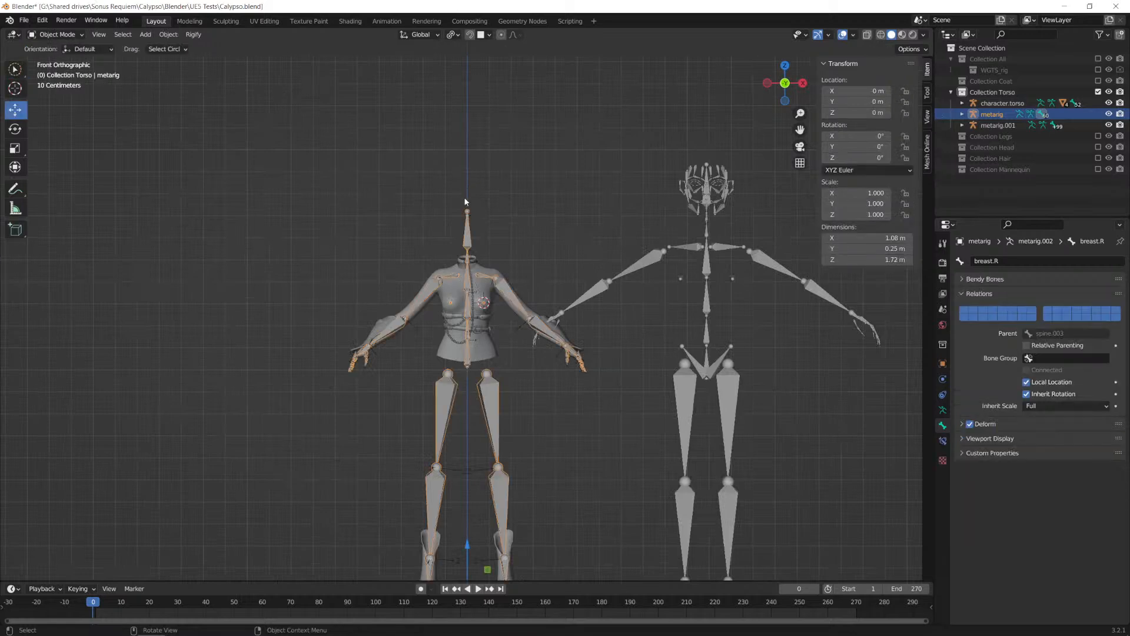
# Step: Delete the default reference human metarig standing beside the character
pyautogui.click(640, 270)
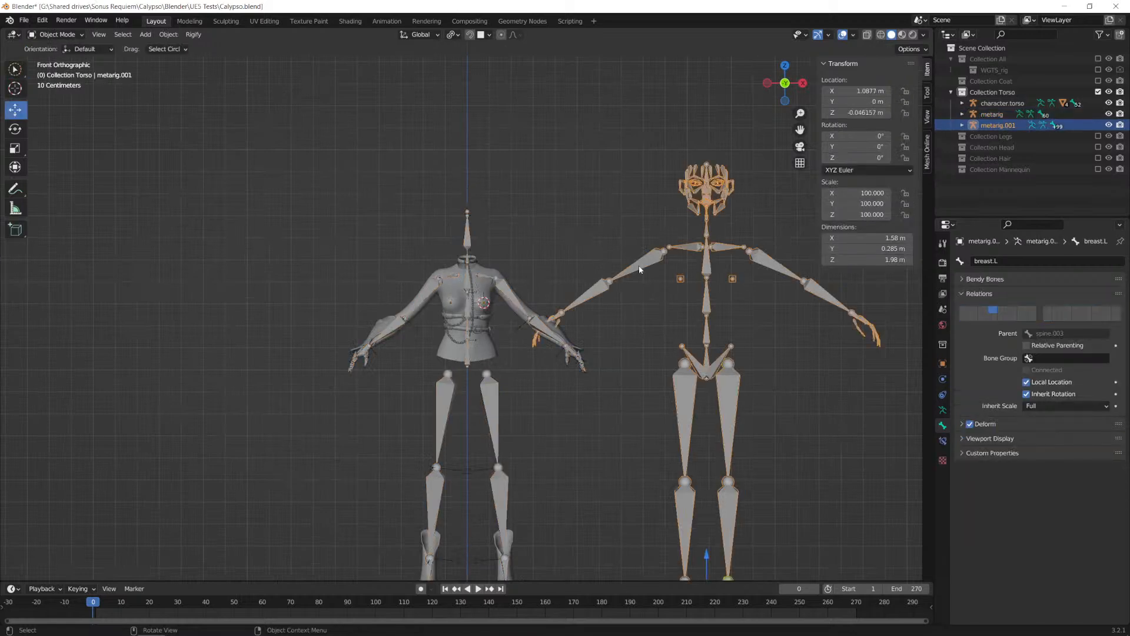
pyautogui.press('Delete')
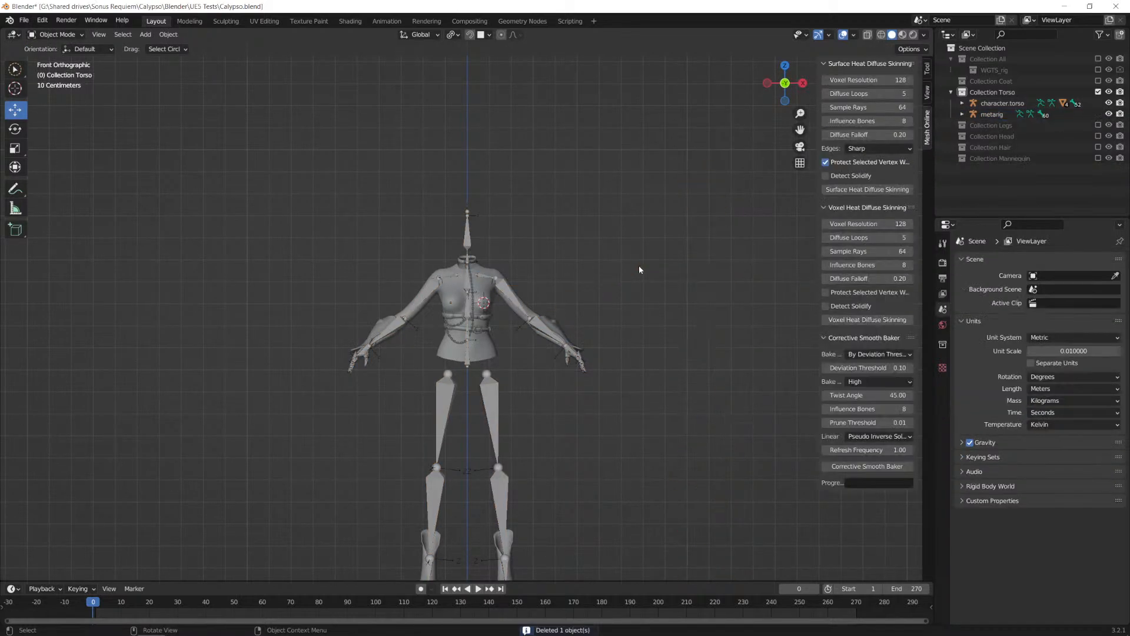
pyautogui.scroll(3, 517, 280)
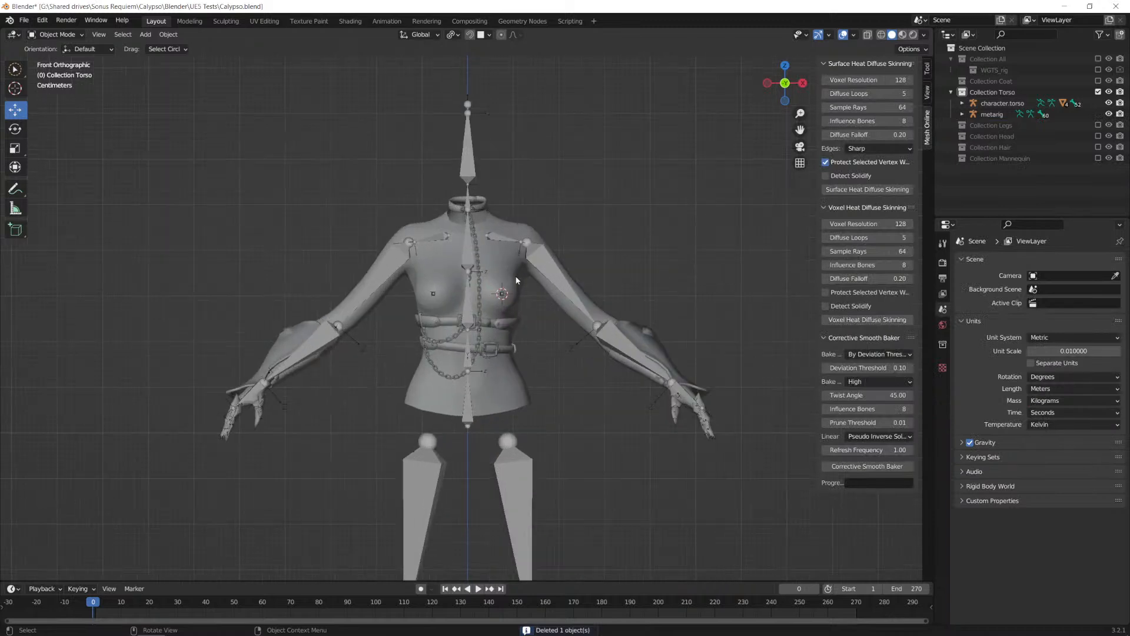
# Step: Select the character's metarig and save the Blender file
pyautogui.click(464, 161)
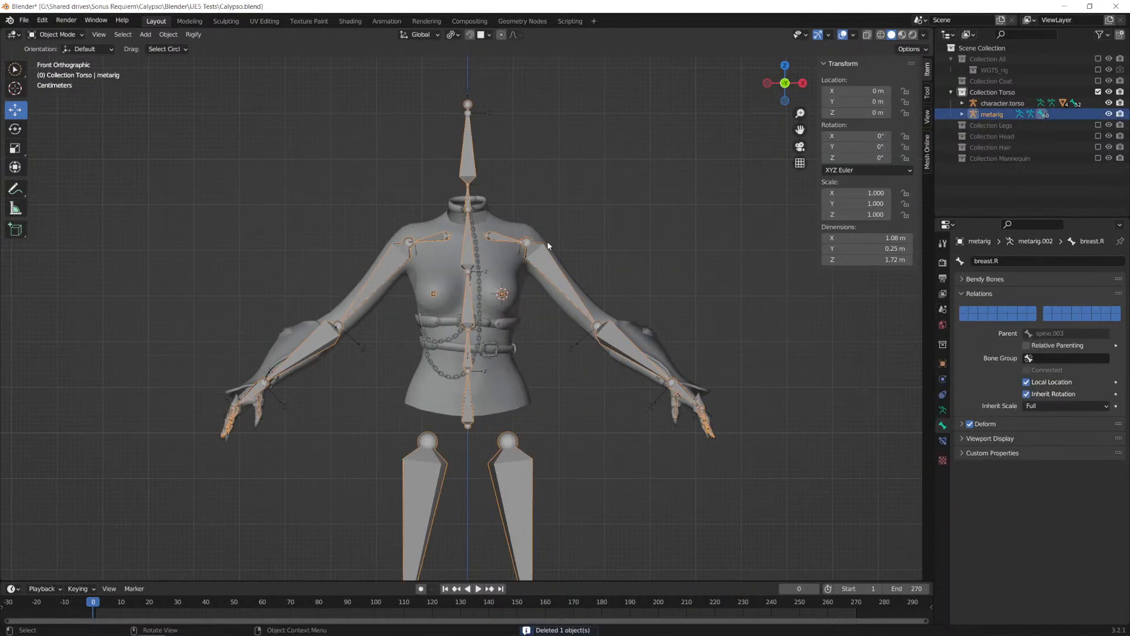
pyautogui.scroll(-3, 556, 279)
pyautogui.scroll(1, 580, 338)
pyautogui.keyDown('shift'); pyautogui.moveTo(604, 429); pyautogui.dragTo(575, 336, button='middle'); pyautogui.keyUp('shift')
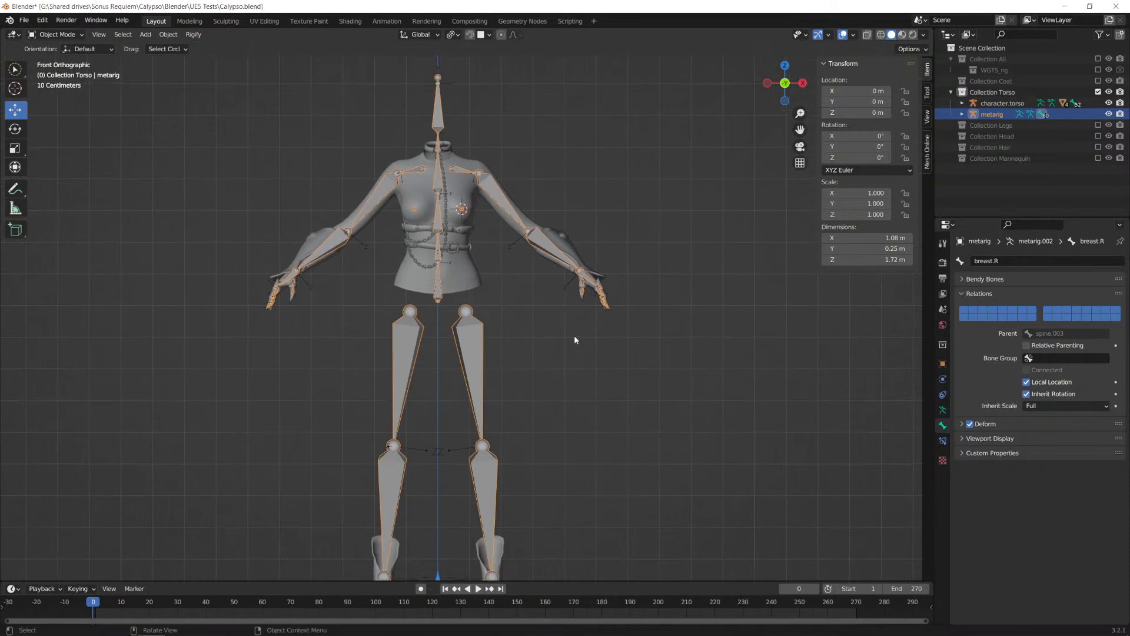
pyautogui.hotkey('ctrl', 's')
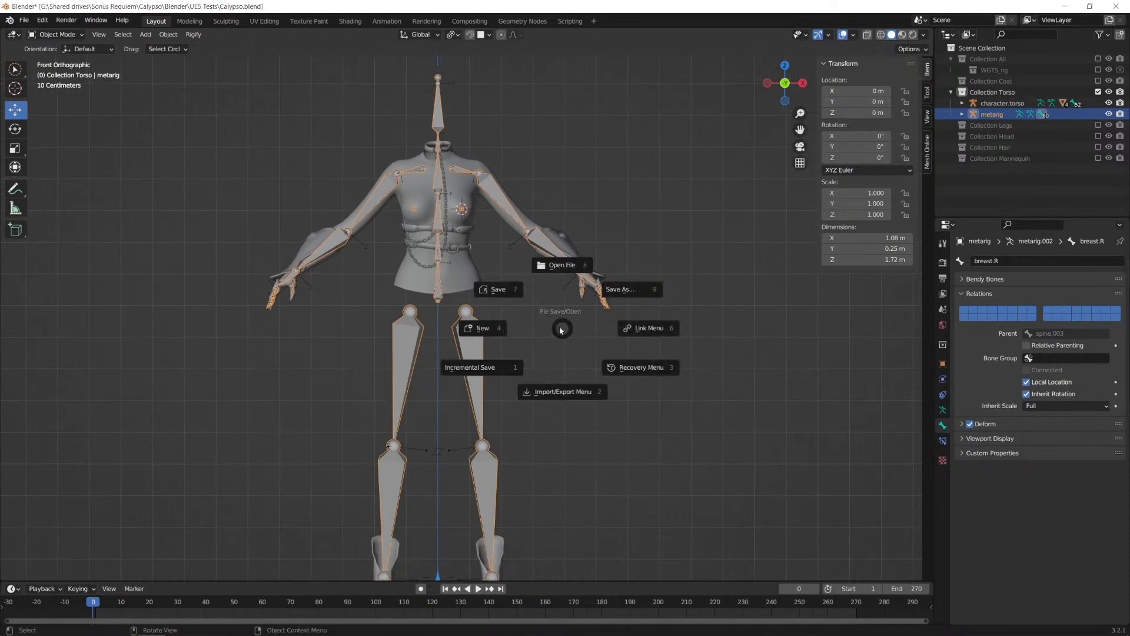
pyautogui.click(500, 290)
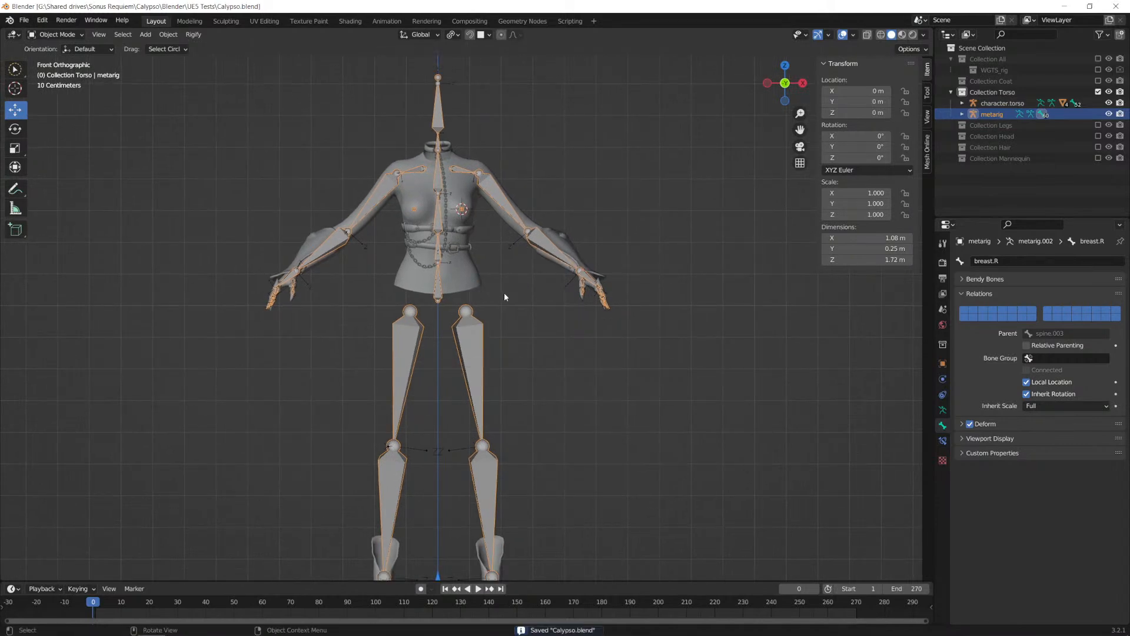
pyautogui.hotkey('alt', 'Tab')
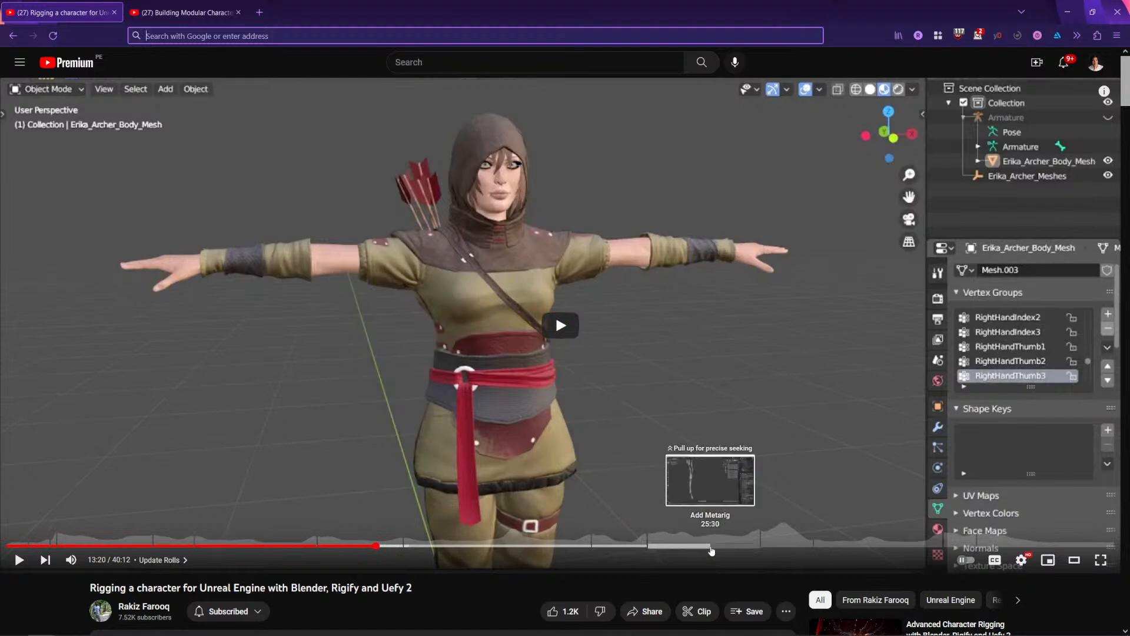
pyautogui.hotkey('alt', 'Tab')
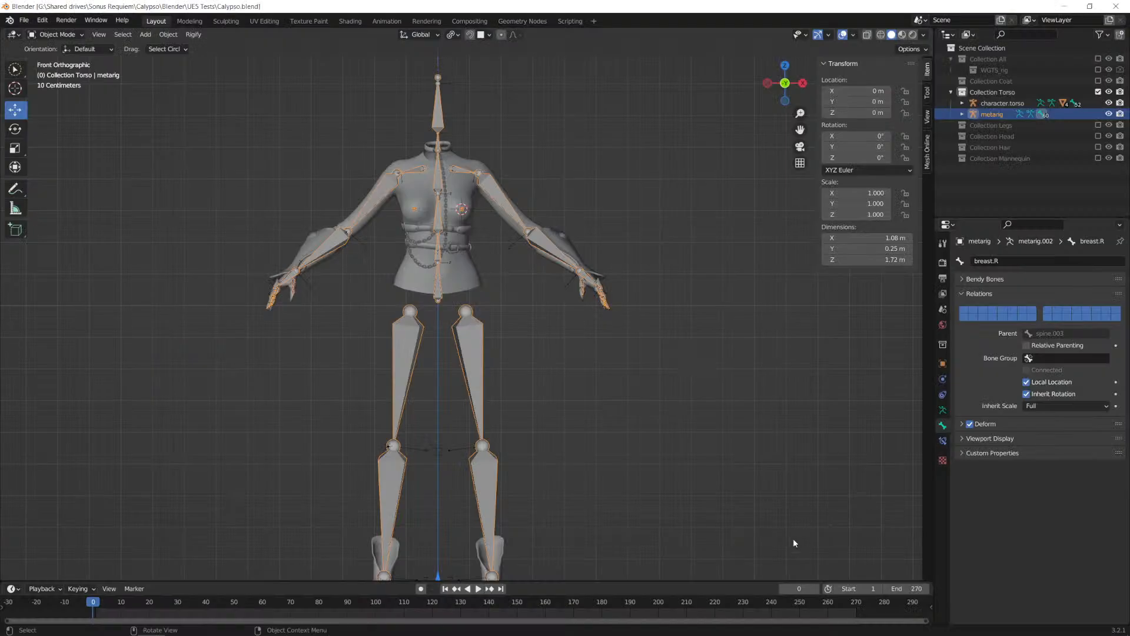
# Step: Generate the Rigify control rig from the character's metarig
pyautogui.click(507, 209)
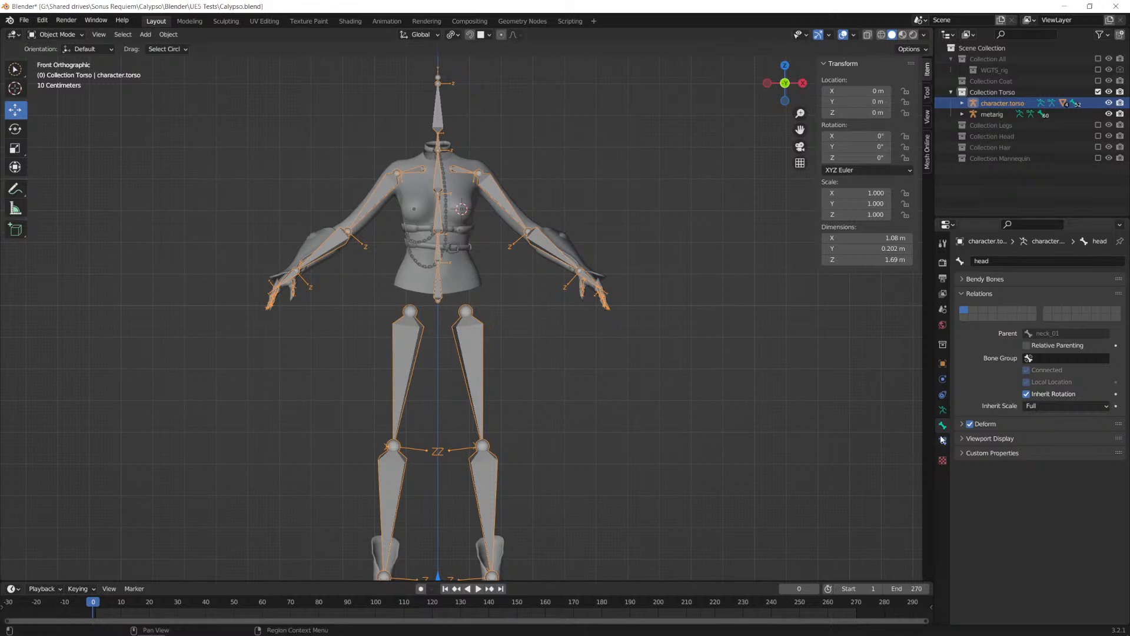
pyautogui.click(943, 411)
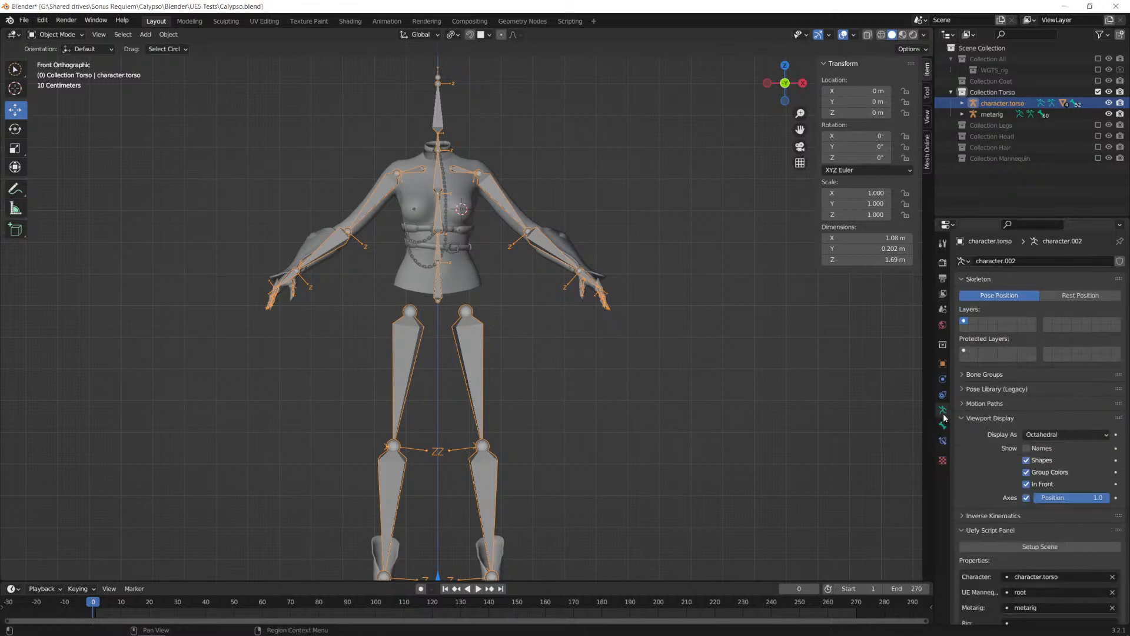
pyautogui.scroll(-10, 987, 418)
pyautogui.scroll(-20, 1027, 429)
pyautogui.scroll(-4, 1044, 454)
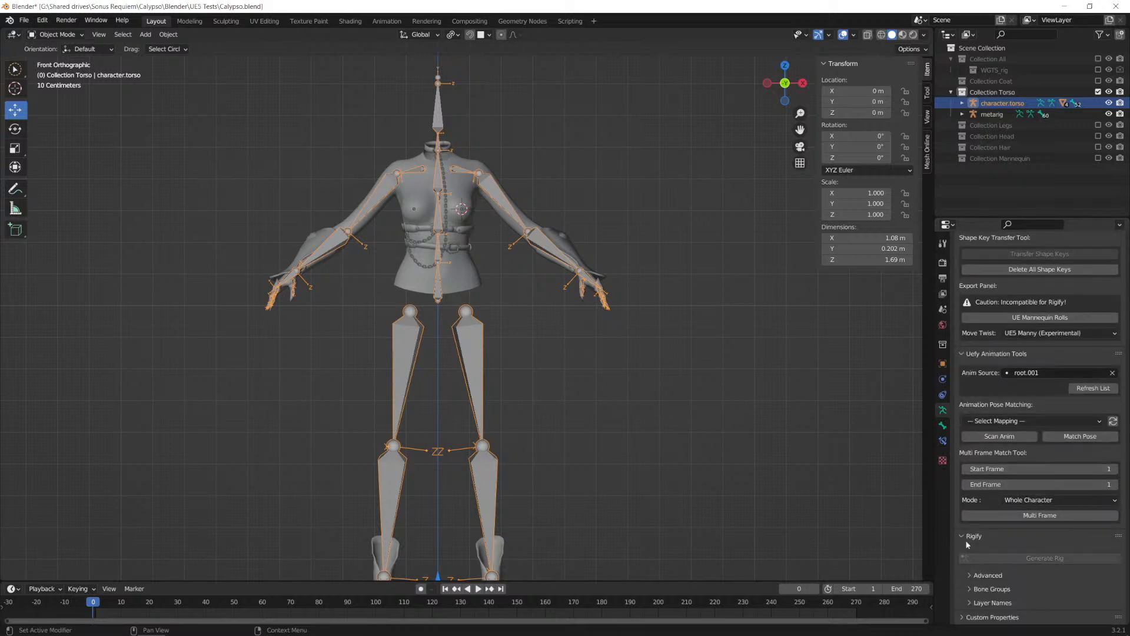
pyautogui.click(989, 115)
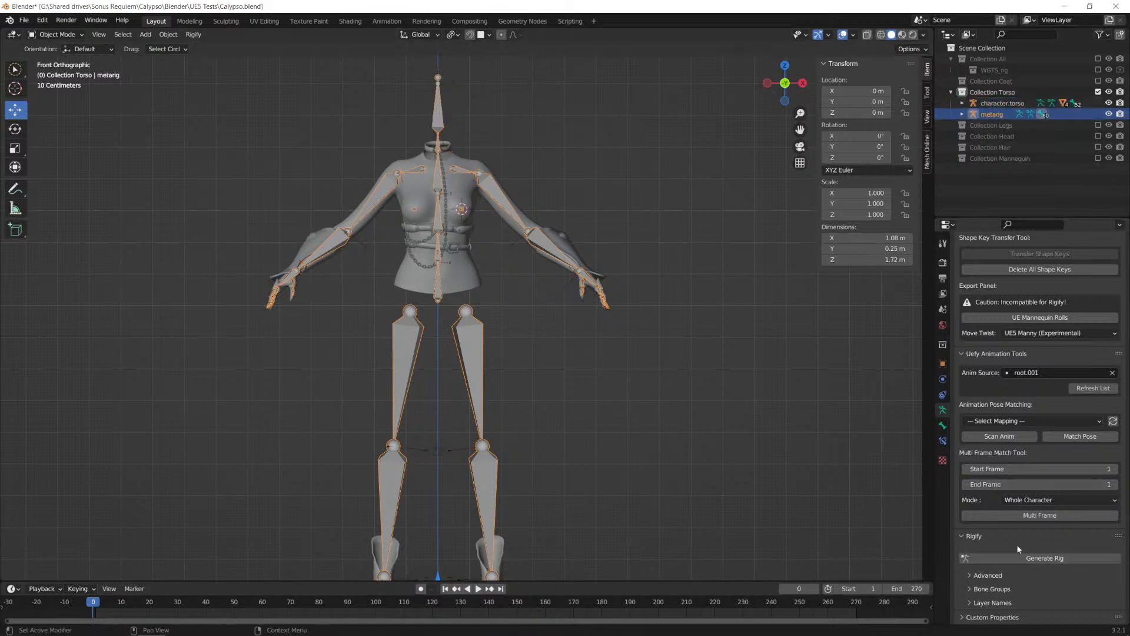
pyautogui.click(1048, 563)
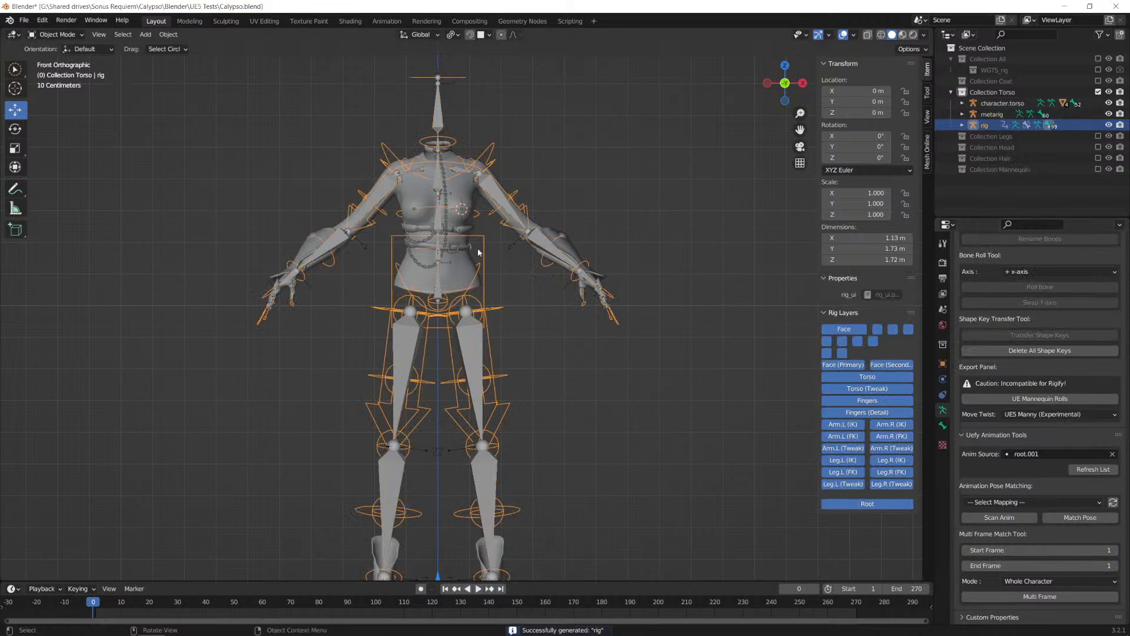
# Step: Extract all of the torso character's meshes from the armature, starting from Body.001, with Uefy's Mesh Extract Tool and Extract All enabled
pyautogui.click(463, 184)
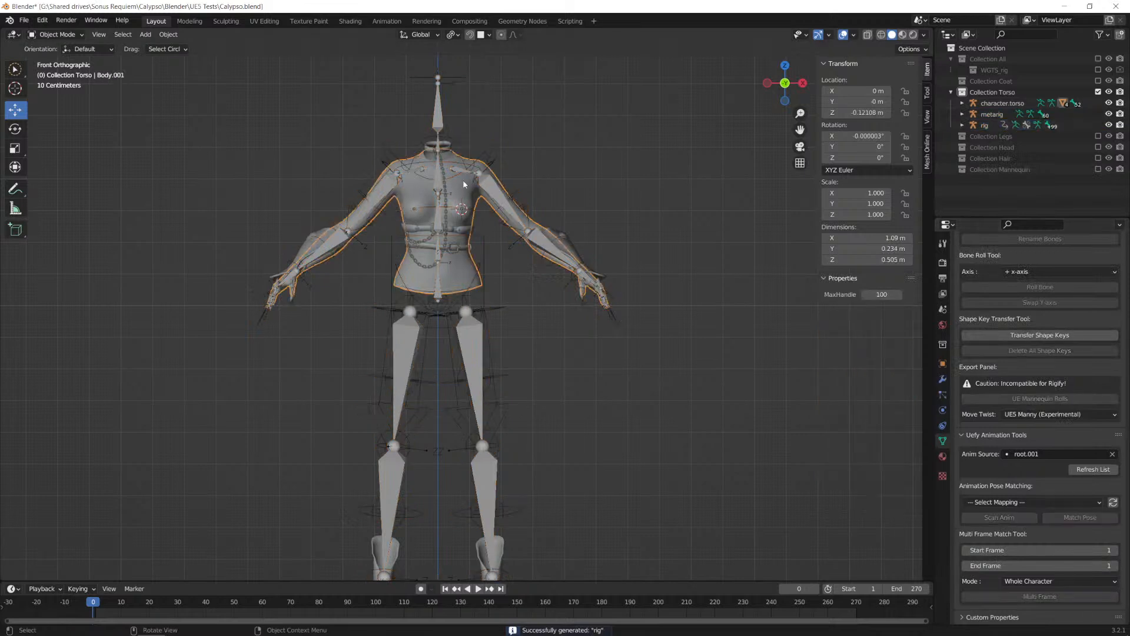
pyautogui.keyDown('shift'); pyautogui.click(463, 184); pyautogui.keyUp('shift')
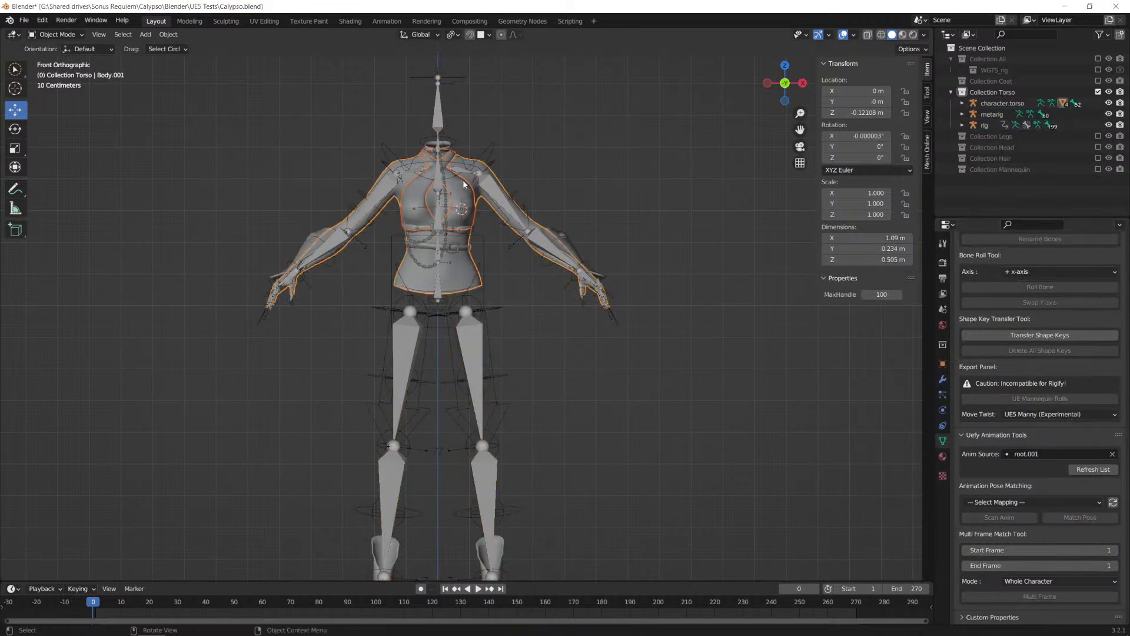
pyautogui.click(470, 259)
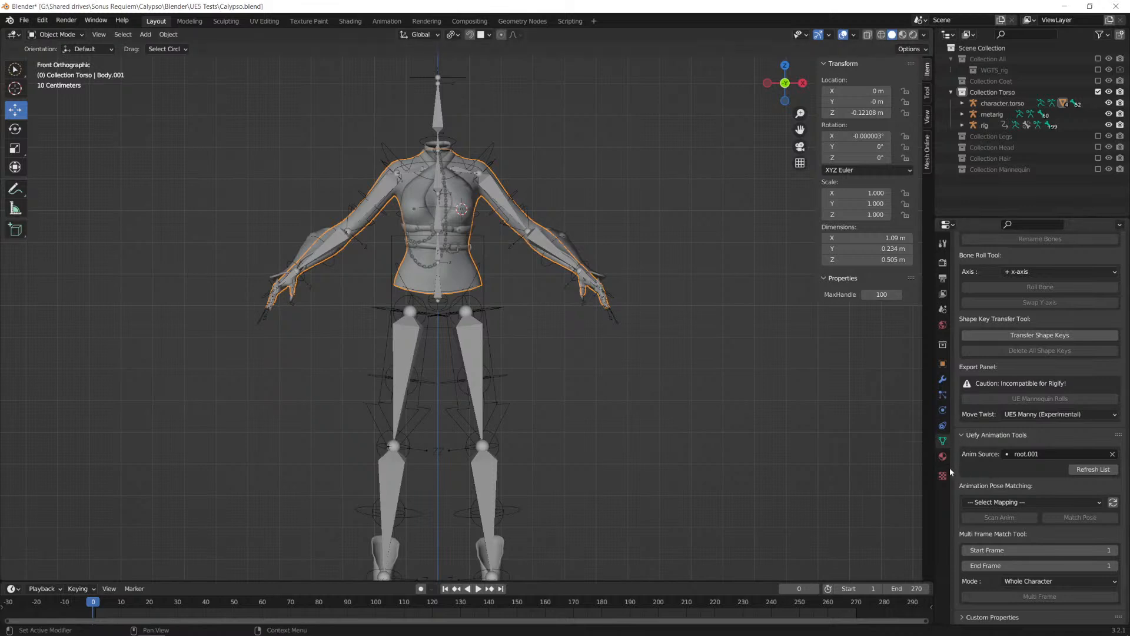
pyautogui.scroll(15, 1032, 331)
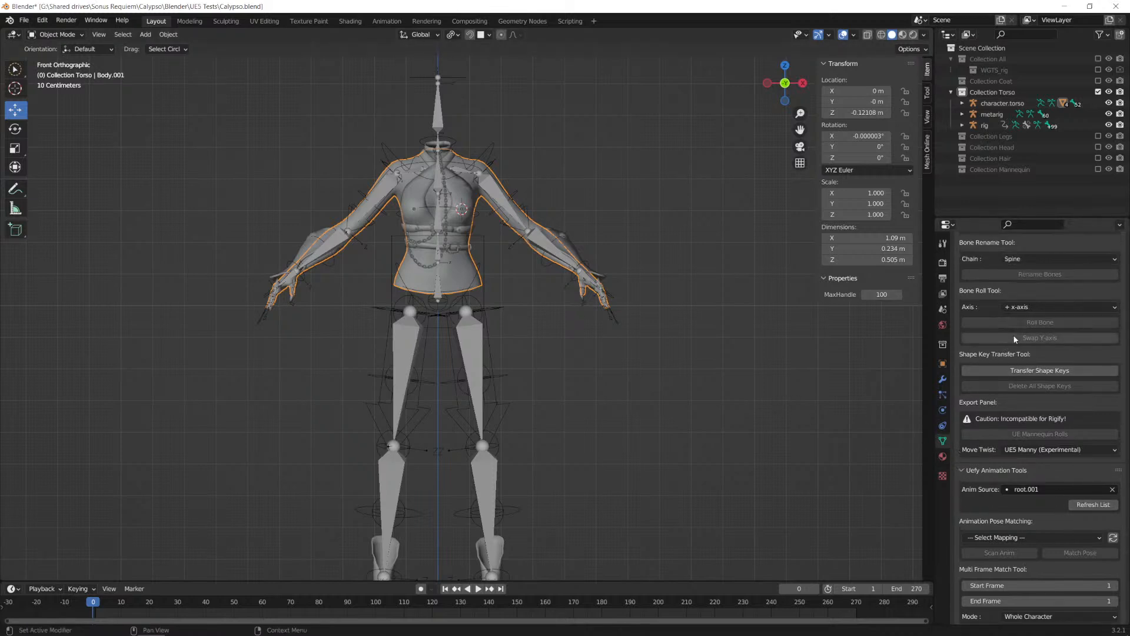
pyautogui.scroll(5, 1014, 339)
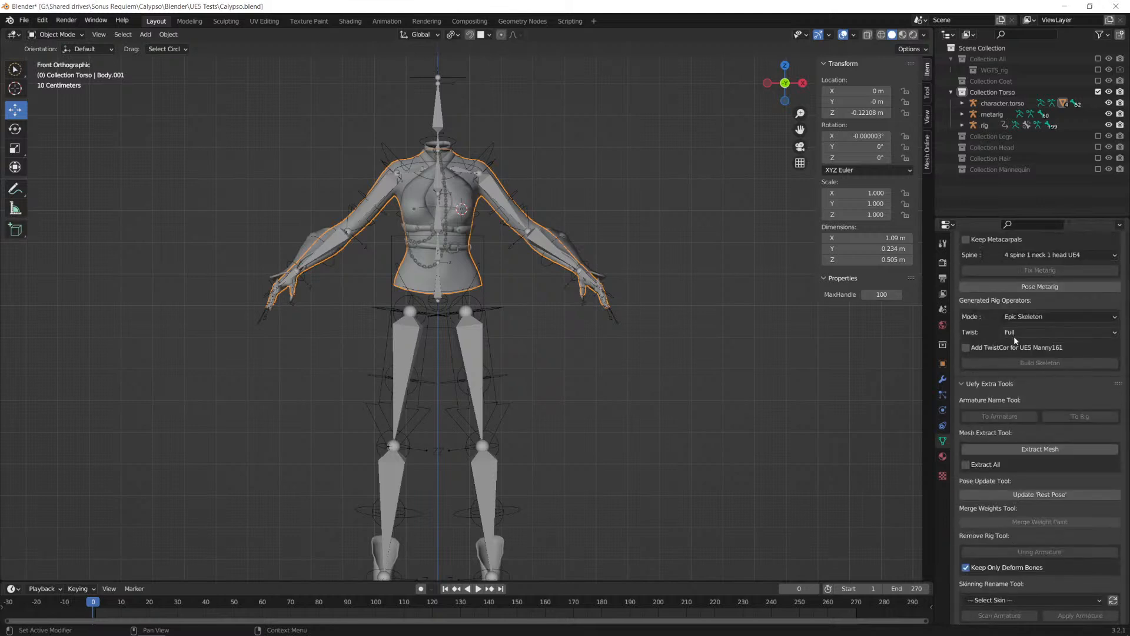
pyautogui.scroll(-7, 1014, 341)
pyautogui.scroll(-2, 1014, 340)
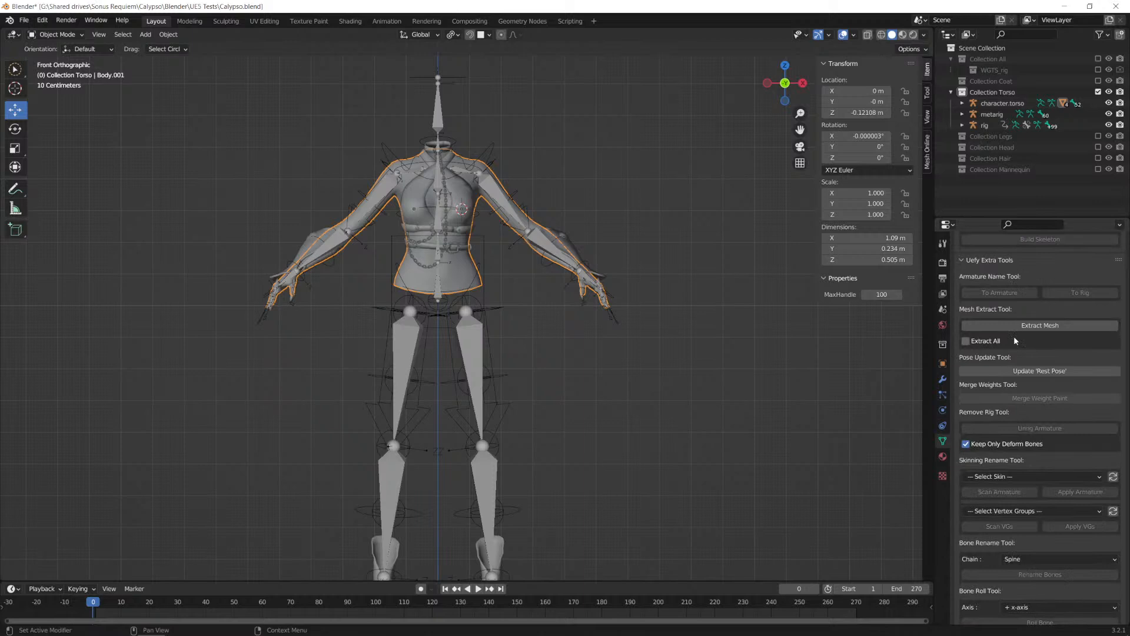
pyautogui.scroll(3, 1014, 335)
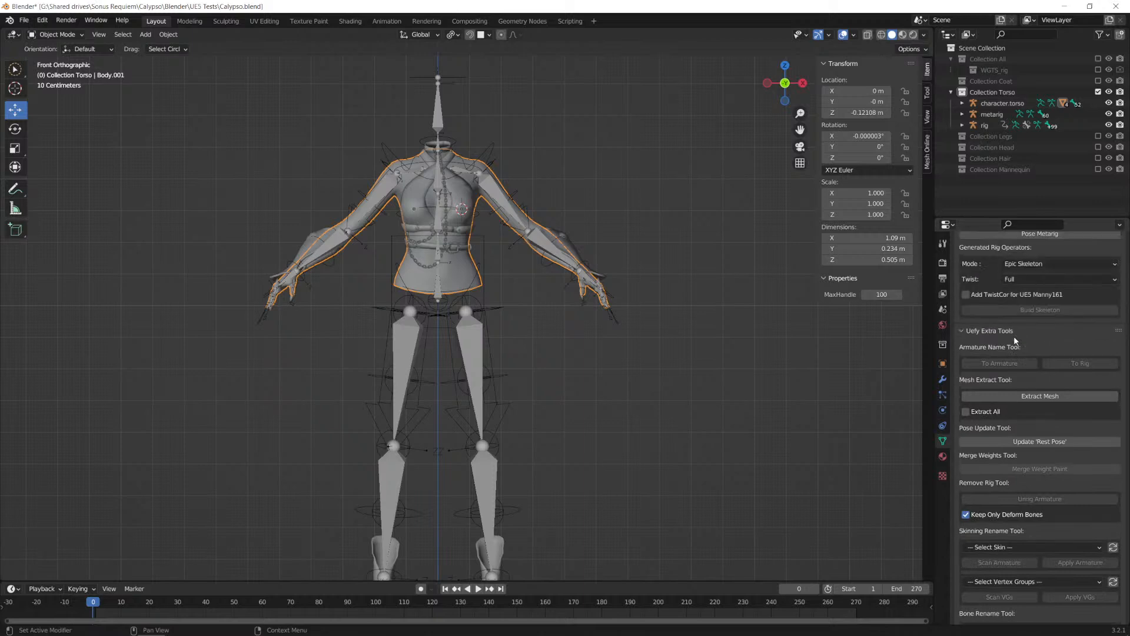
pyautogui.click(966, 412)
pyautogui.click(1040, 397)
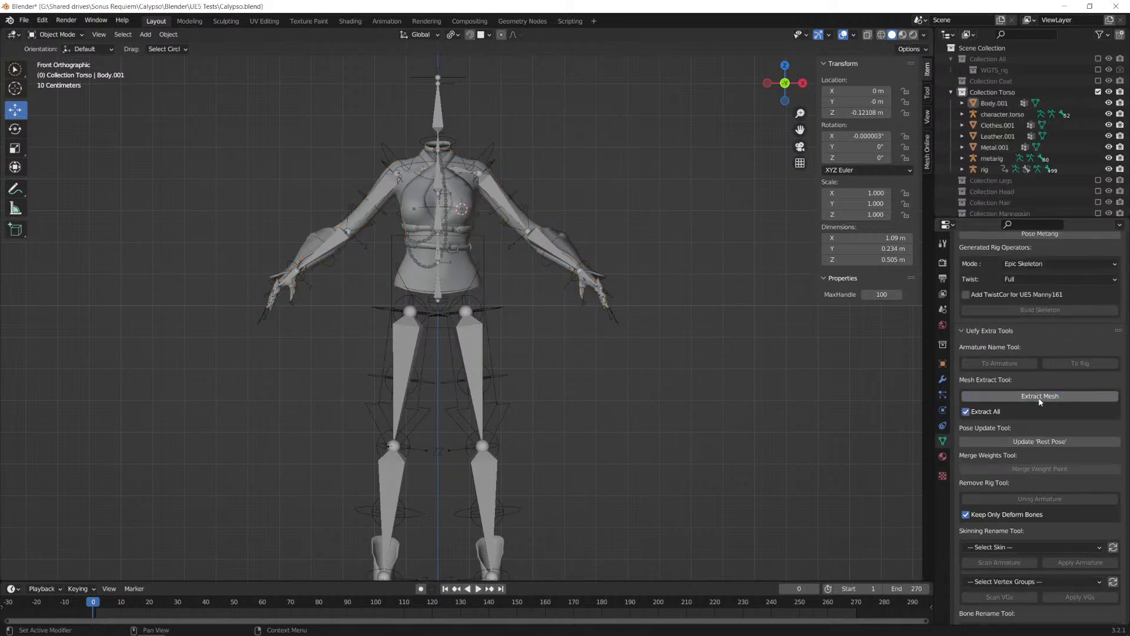
# Step: Select the extracted Body.001, Clothes.001, Leather.001 and Metal.001 meshes and try moving them away from the armatures
pyautogui.click(998, 125)
pyautogui.keyDown('ctrl'); pyautogui.click(998, 136); pyautogui.keyUp('ctrl')
pyautogui.keyDown('ctrl'); pyautogui.click(995, 147); pyautogui.keyUp('ctrl')
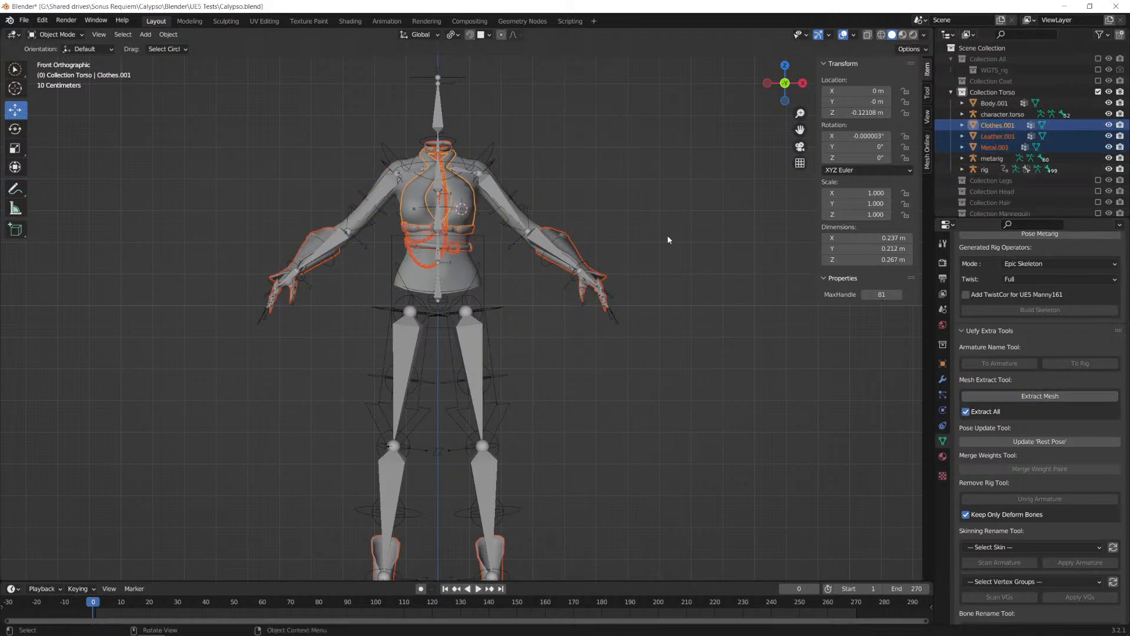
pyautogui.keyDown('shift'); pyautogui.click(1001, 114); pyautogui.keyUp('shift')
pyautogui.click(995, 103)
pyautogui.keyDown('ctrl'); pyautogui.click(998, 125); pyautogui.keyUp('ctrl')
pyautogui.keyDown('ctrl'); pyautogui.click(998, 136); pyautogui.keyUp('ctrl')
pyautogui.keyDown('ctrl'); pyautogui.click(995, 147); pyautogui.keyUp('ctrl')
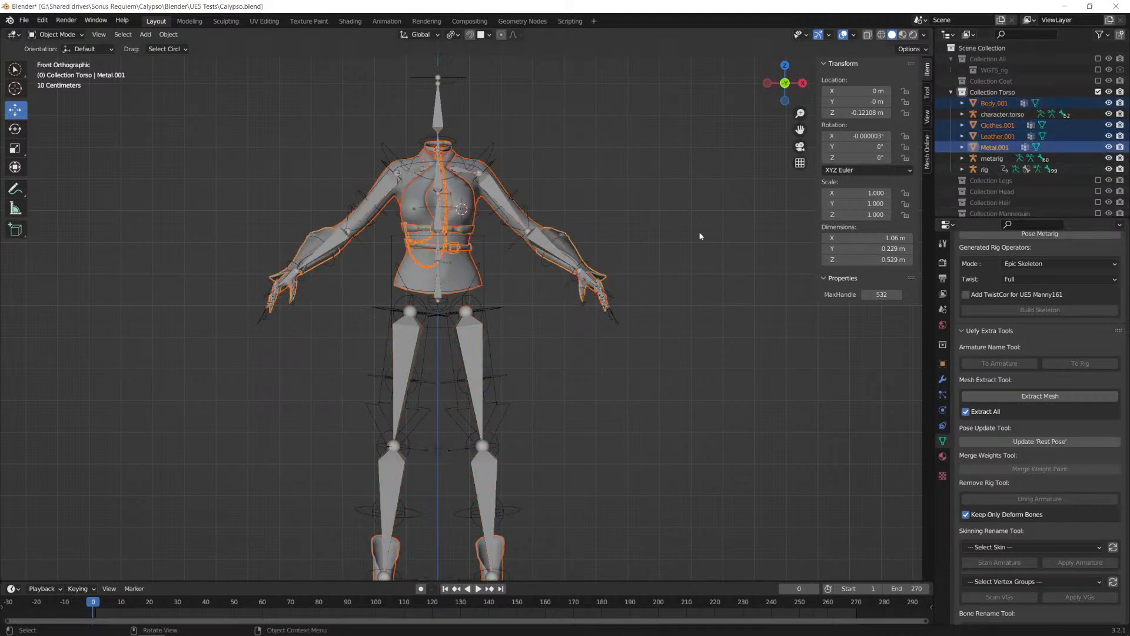
pyautogui.press('g')
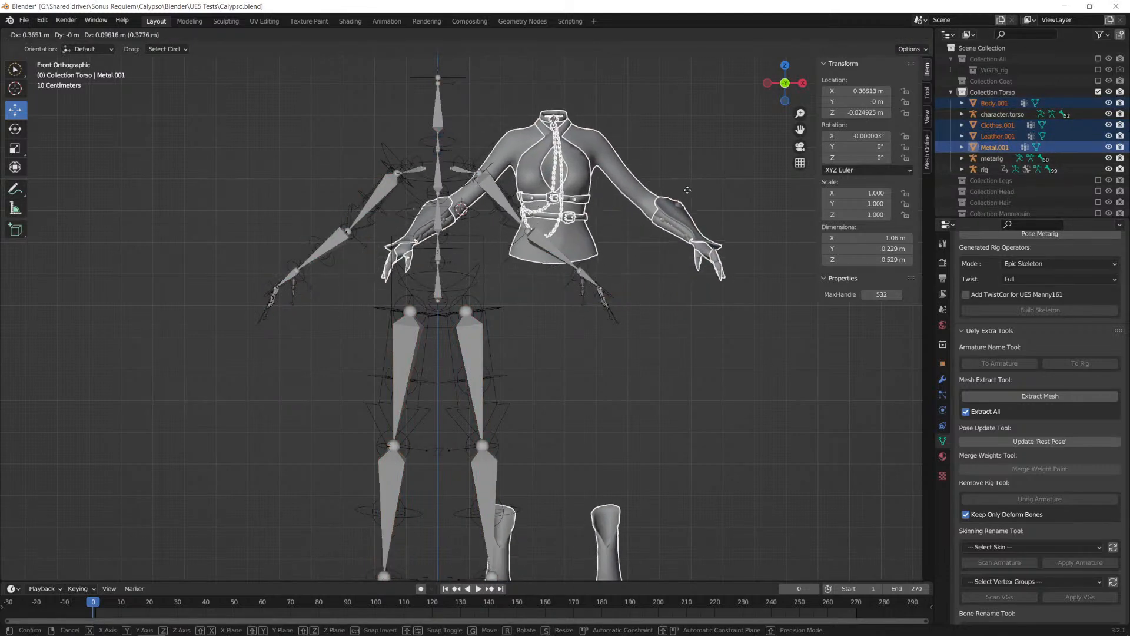
pyautogui.rightClick(667, 200)
# Step: Delete all boot vertices from the Leather.001 mesh using X-ray selection, keeping the collar and belts, and return to Object Mode
pyautogui.scroll(-1, 612, 321)
pyautogui.keyDown('shift'); pyautogui.moveTo(599, 387); pyautogui.dragTo(618, 287, button='middle'); pyautogui.keyUp('shift')
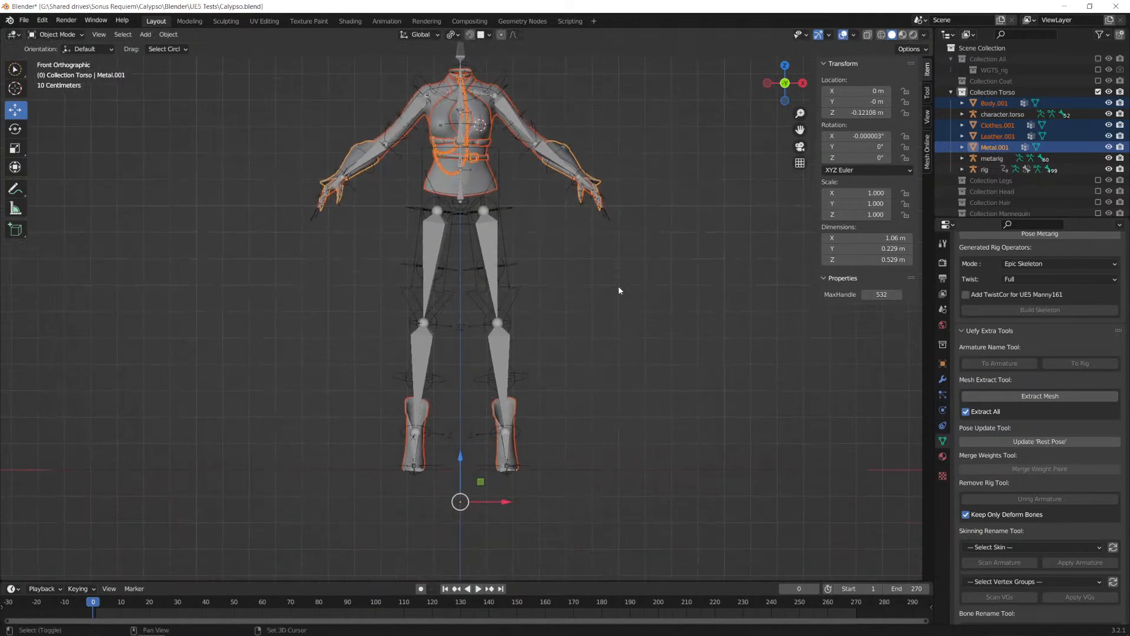
pyautogui.click(510, 456)
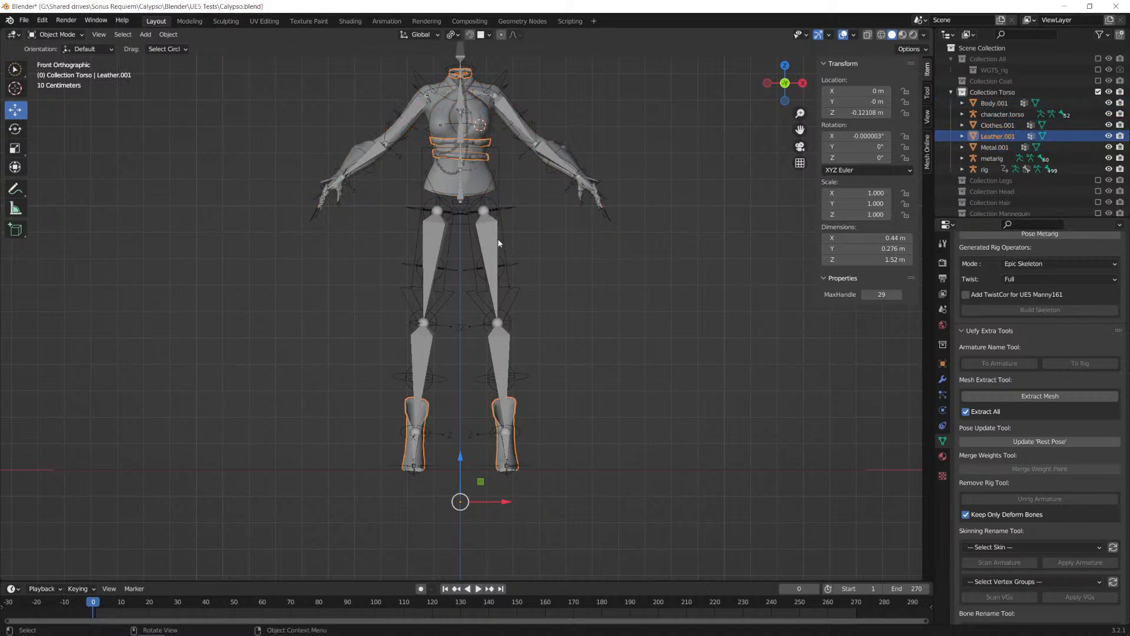
pyautogui.press('Tab')
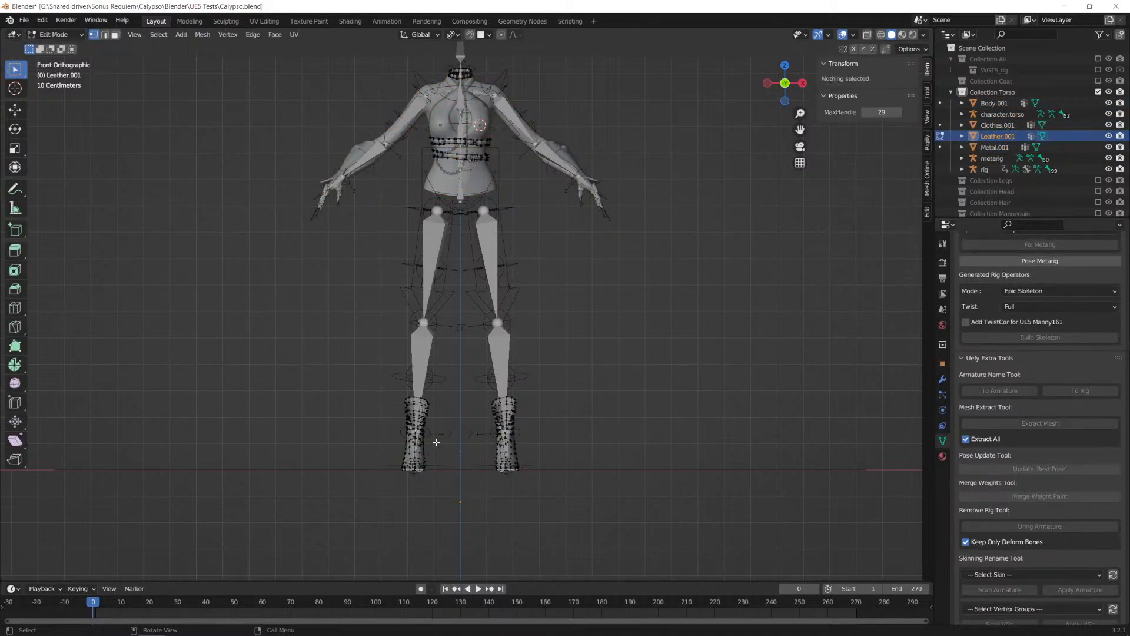
pyautogui.moveTo(359, 355); pyautogui.dragTo(671, 511)
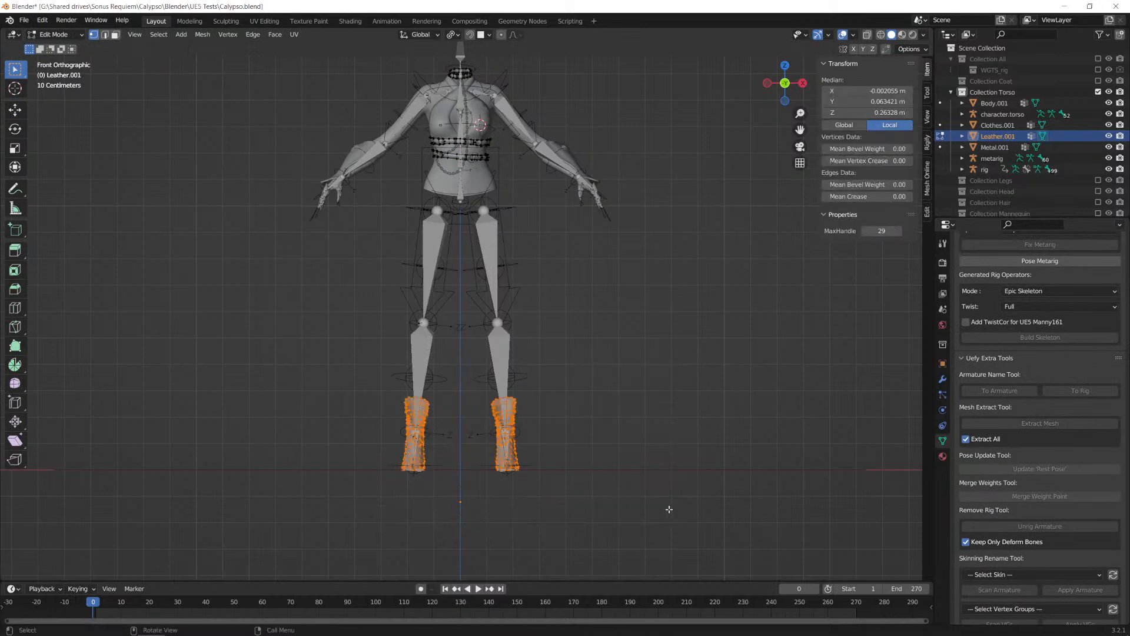
pyautogui.click(867, 34)
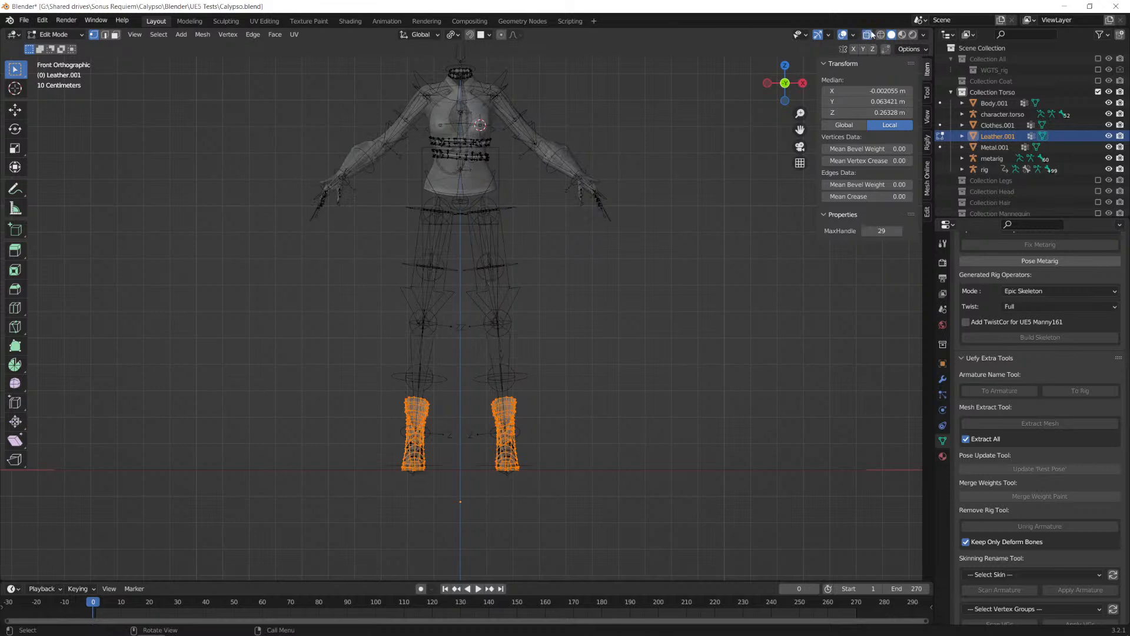
pyautogui.moveTo(321, 339); pyautogui.dragTo(655, 535)
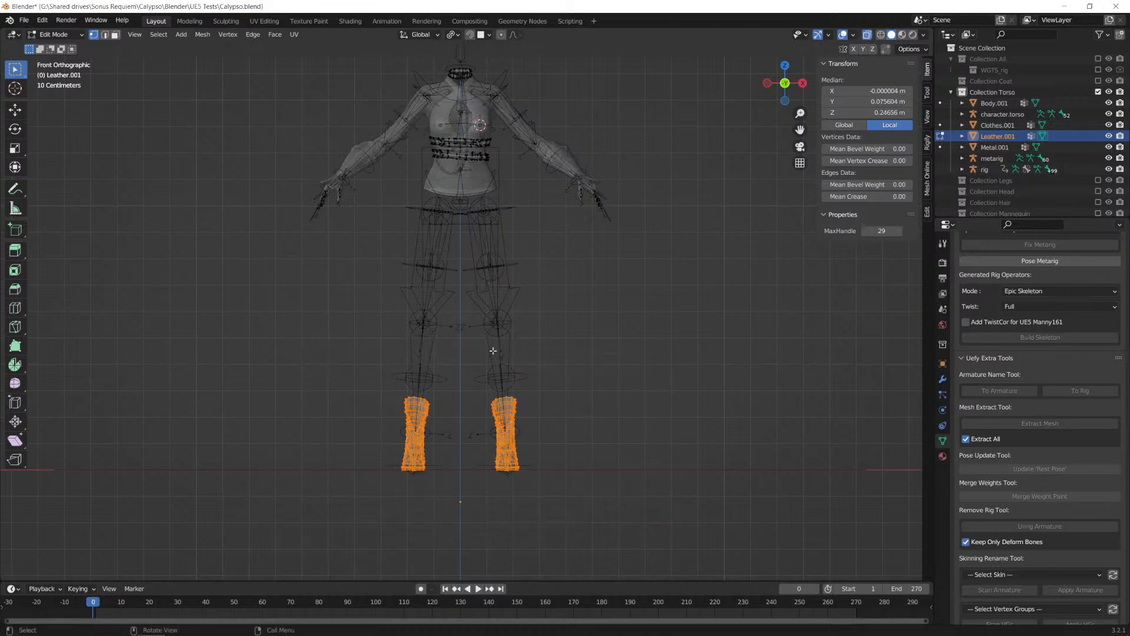
pyautogui.press('x')
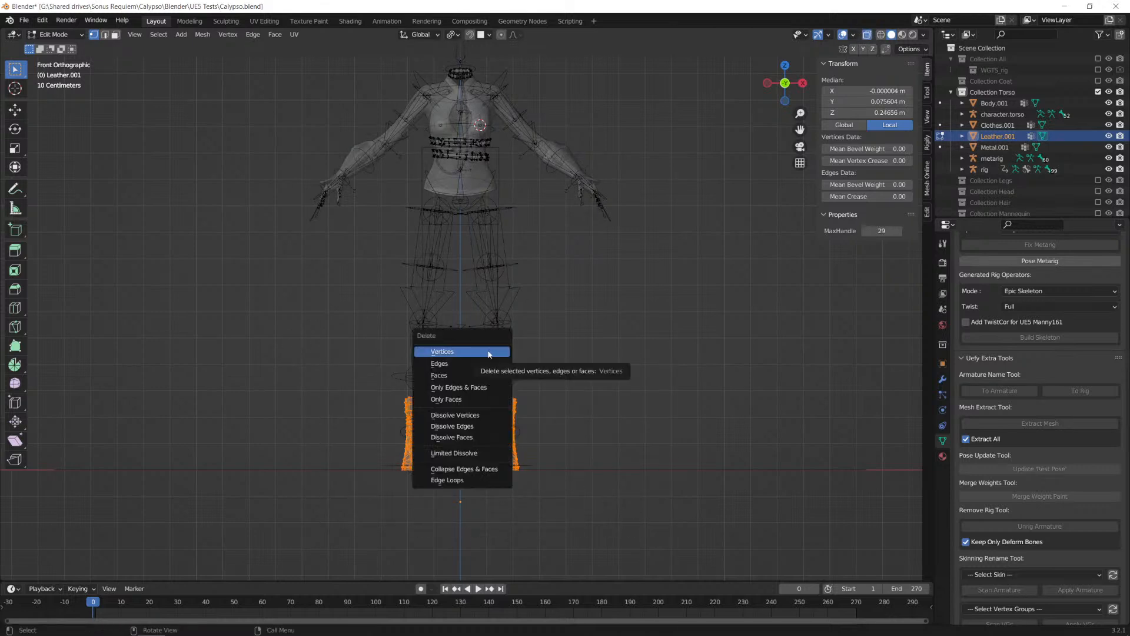
pyautogui.click(489, 352)
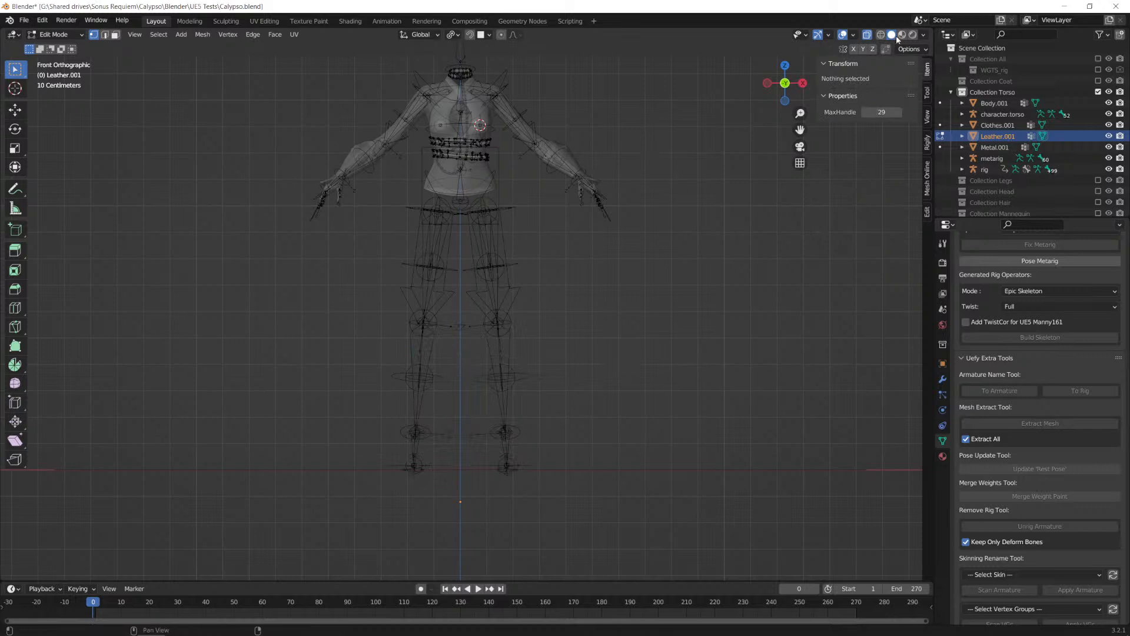
pyautogui.click(867, 34)
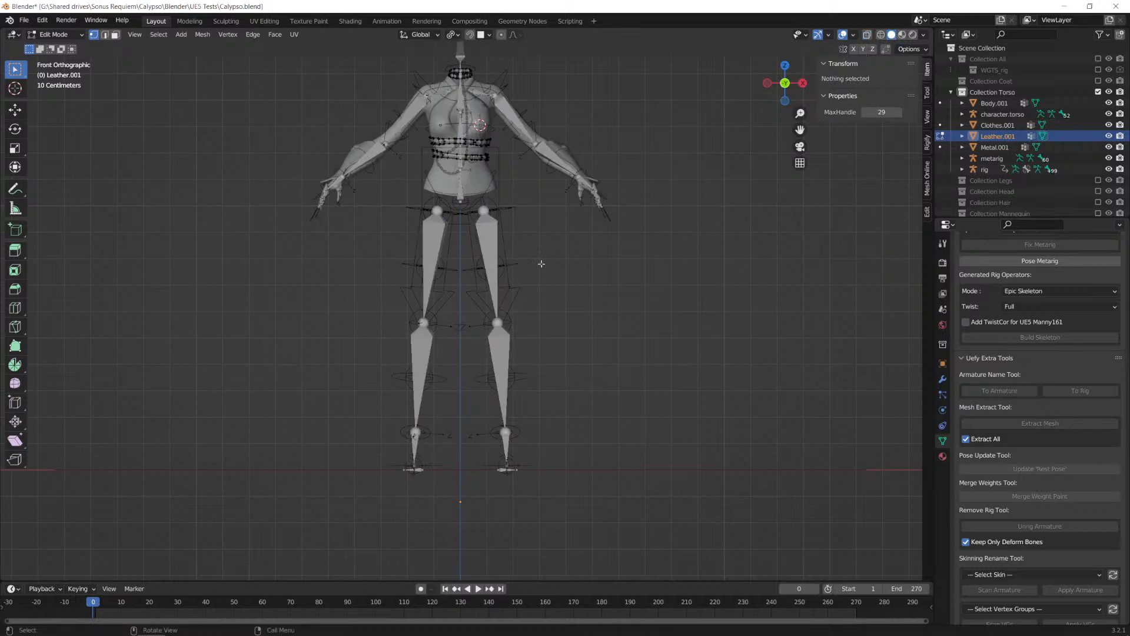
pyautogui.scroll(1, 563, 265)
pyautogui.keyDown('shift'); pyautogui.moveTo(569, 274); pyautogui.dragTo(575, 316, button='middle'); pyautogui.keyUp('shift')
pyautogui.scroll(-1, 576, 315)
pyautogui.press('Tab')
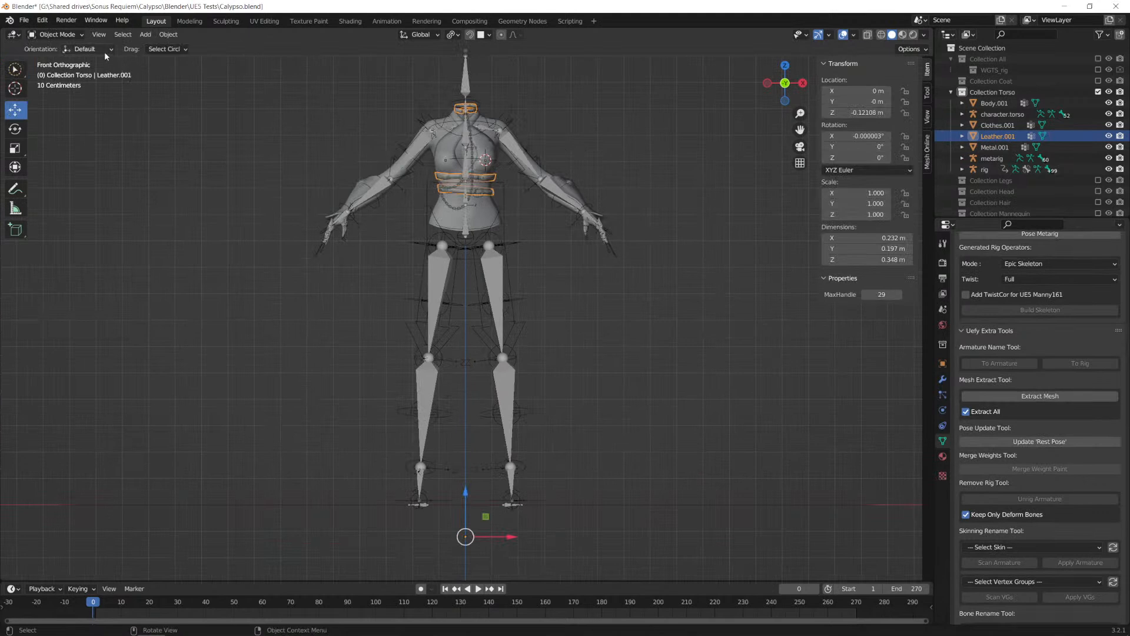
# Step: Parent the Body.001, Clothes.001, Leather.001 and Metal.001 meshes to the generated rig with Armature Deform
pyautogui.click(482, 219)
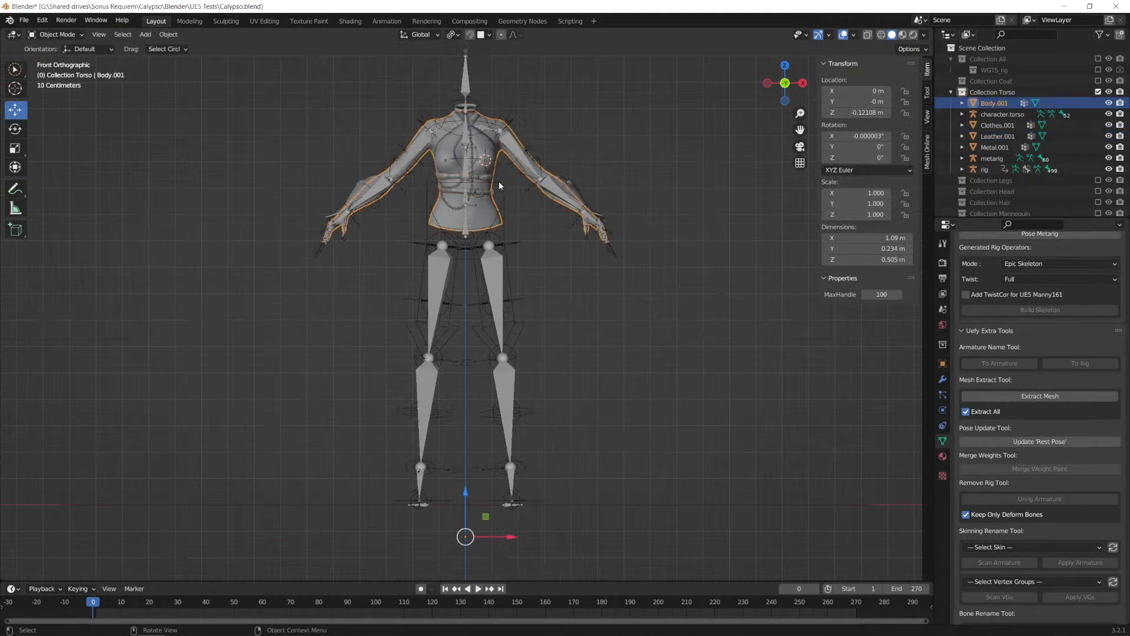
pyautogui.keyDown('ctrl'); pyautogui.click(1002, 126); pyautogui.keyUp('ctrl')
pyautogui.keyDown('ctrl'); pyautogui.click(1001, 136); pyautogui.keyUp('ctrl')
pyautogui.keyDown('ctrl'); pyautogui.click(998, 148); pyautogui.keyUp('ctrl')
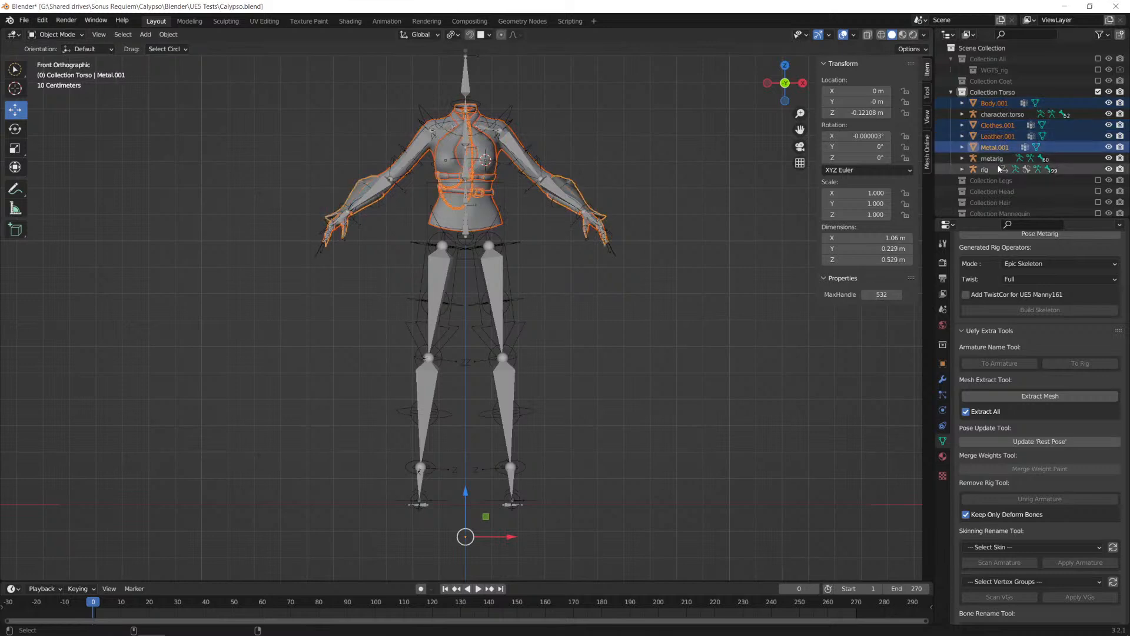
pyautogui.press('g')
pyautogui.rightClick(624, 229)
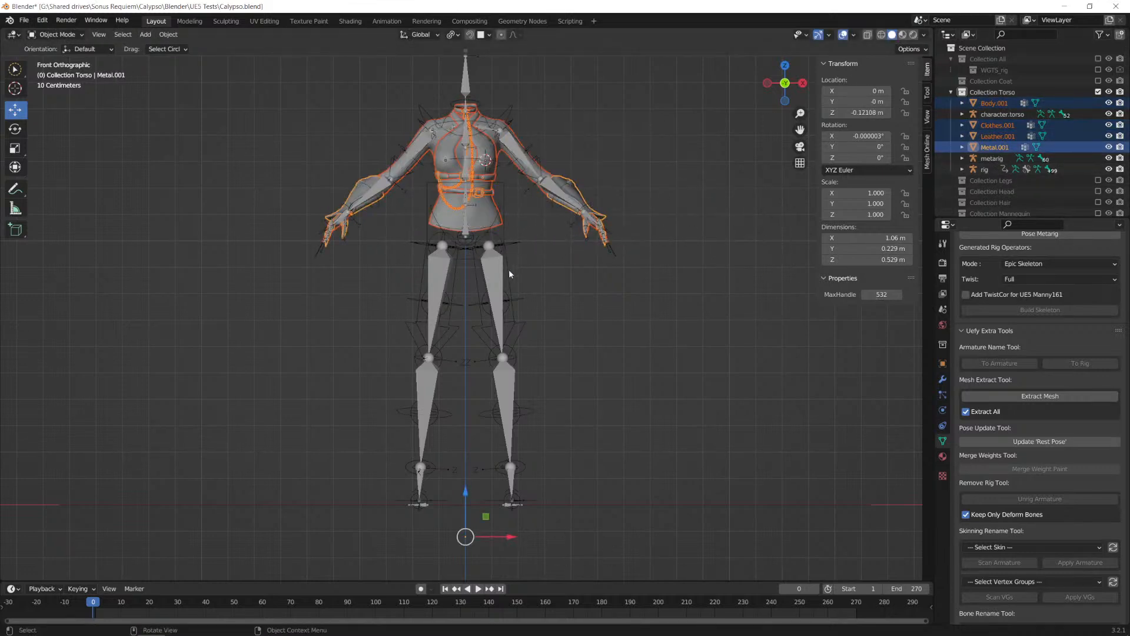
pyautogui.keyDown('shift'); pyautogui.click(518, 301); pyautogui.keyUp('shift')
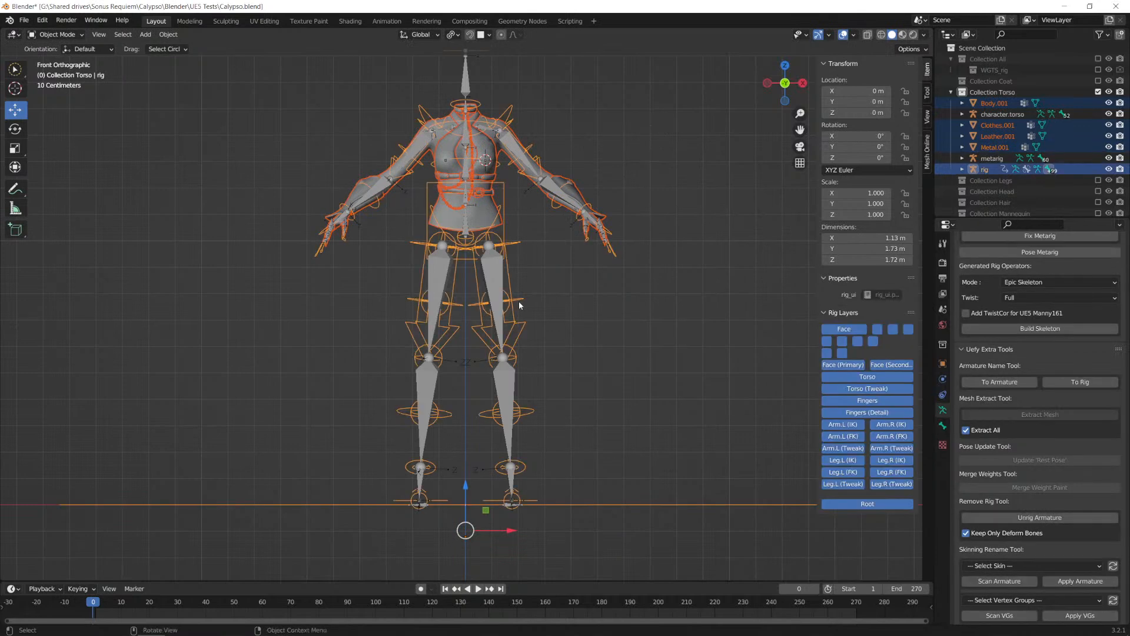
pyautogui.hotkey('ctrl', 'p')
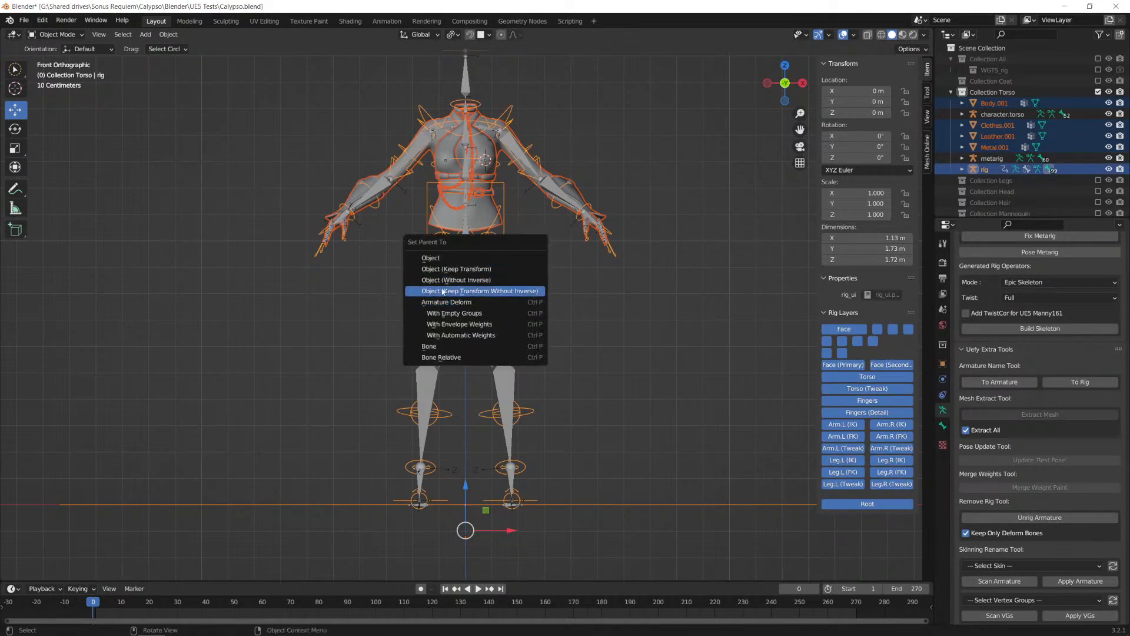
pyautogui.click(484, 310)
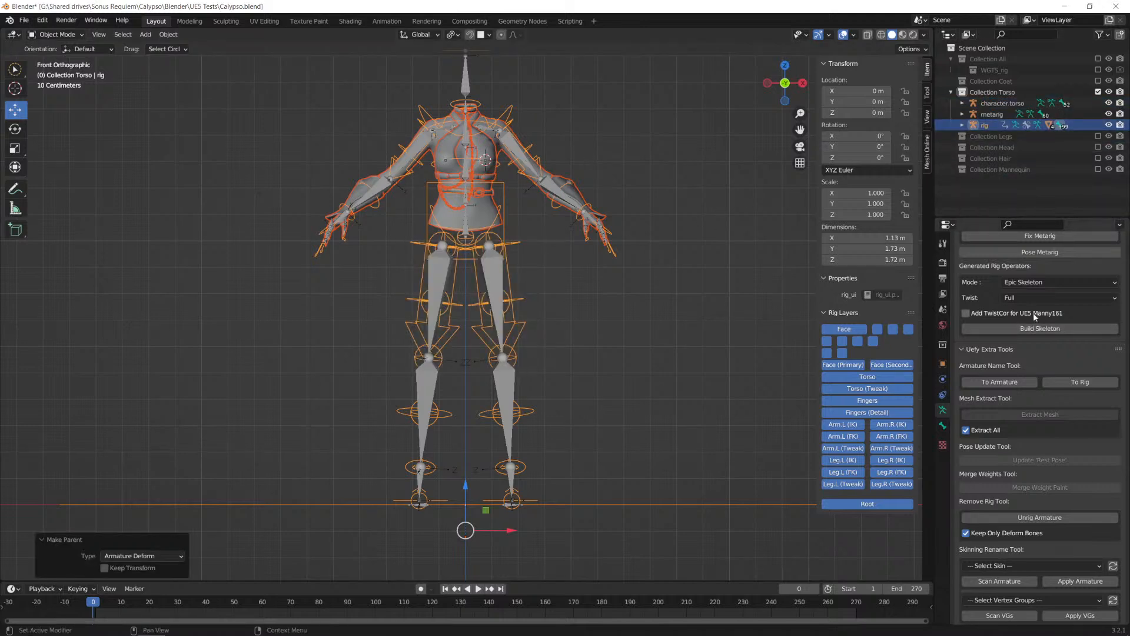
# Step: Set the Rig property in the Uefy Script Panel to rig
pyautogui.scroll(10, 1048, 321)
pyautogui.scroll(-3, 1043, 393)
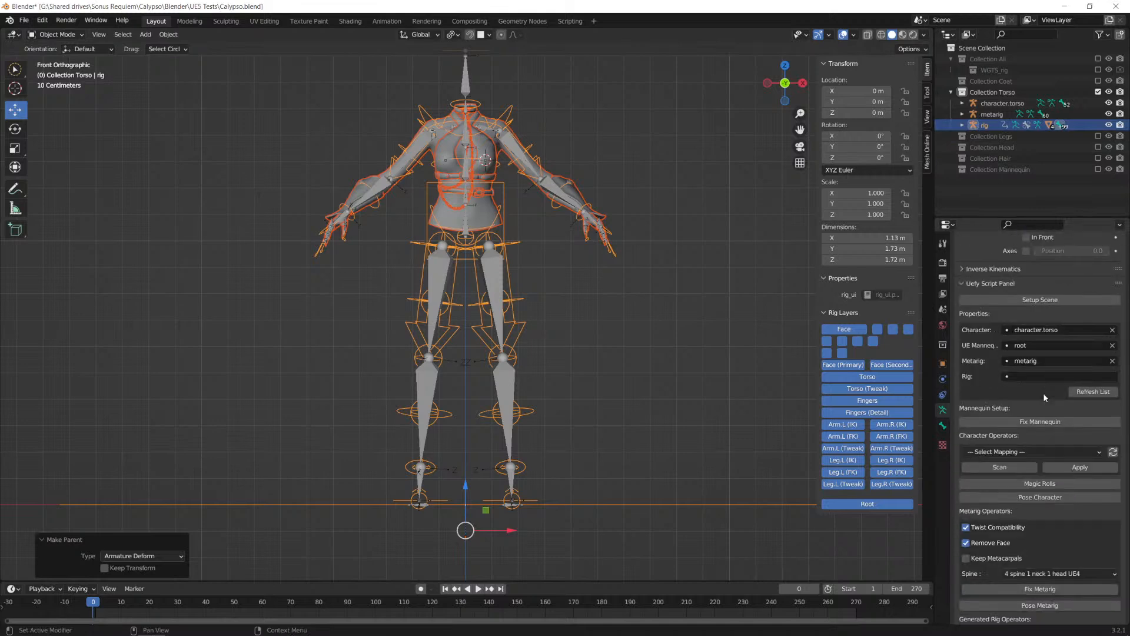
pyautogui.click(1047, 377)
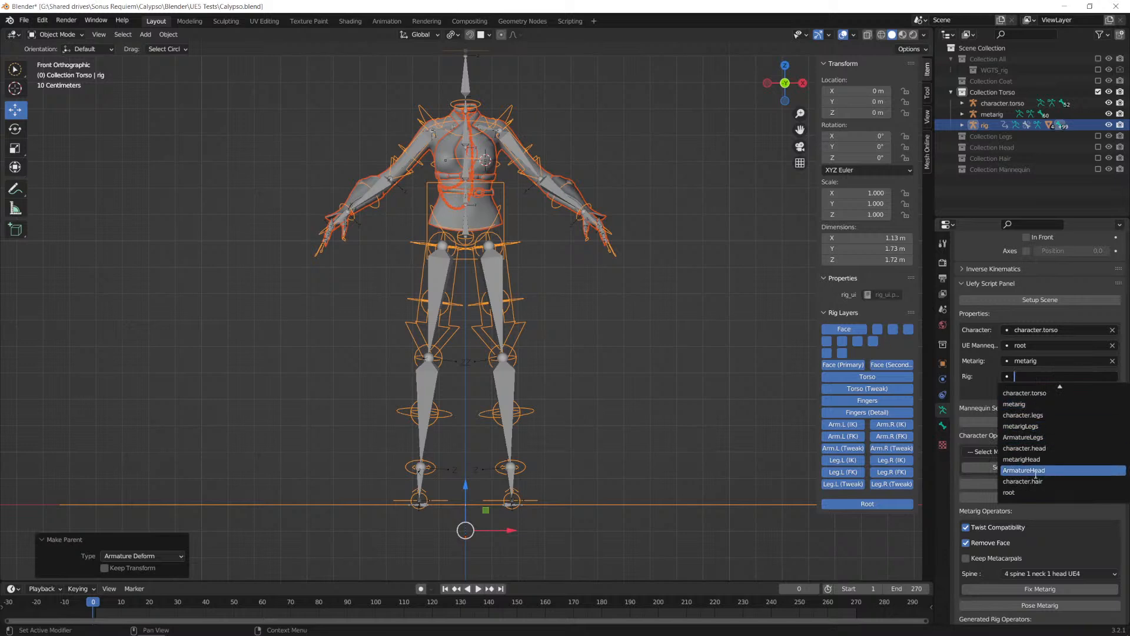
pyautogui.click(973, 380)
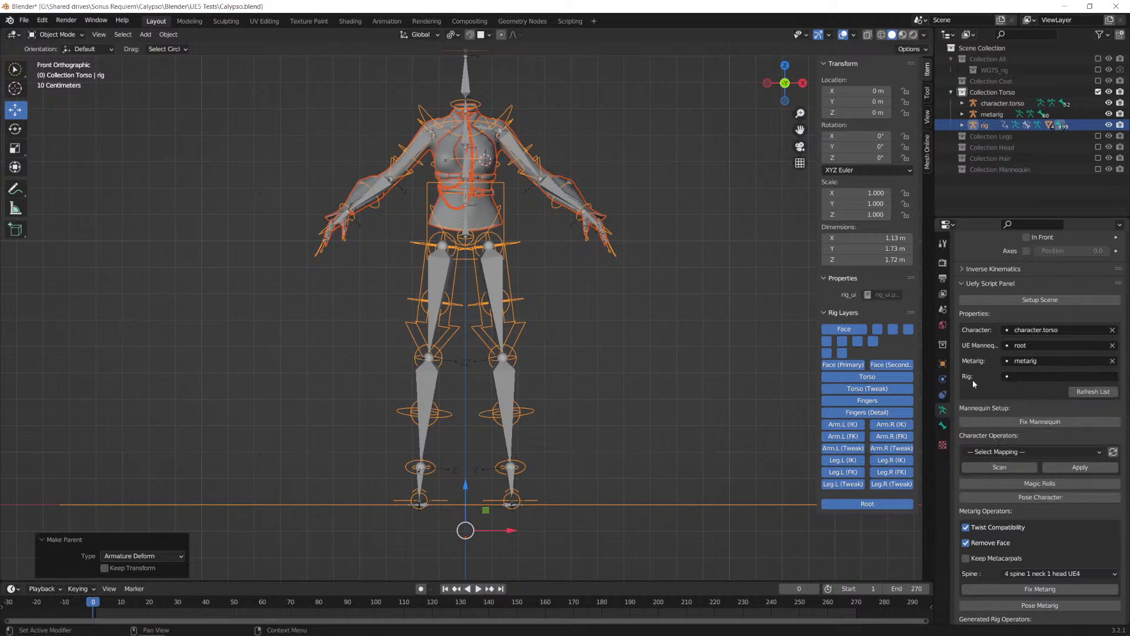
pyautogui.click(1020, 379)
pyautogui.click(1021, 458)
# Step: Build the skeleton from the generated rig with Uefy, using Epic Skeleton mode and Full twist
pyautogui.scroll(-12, 1063, 394)
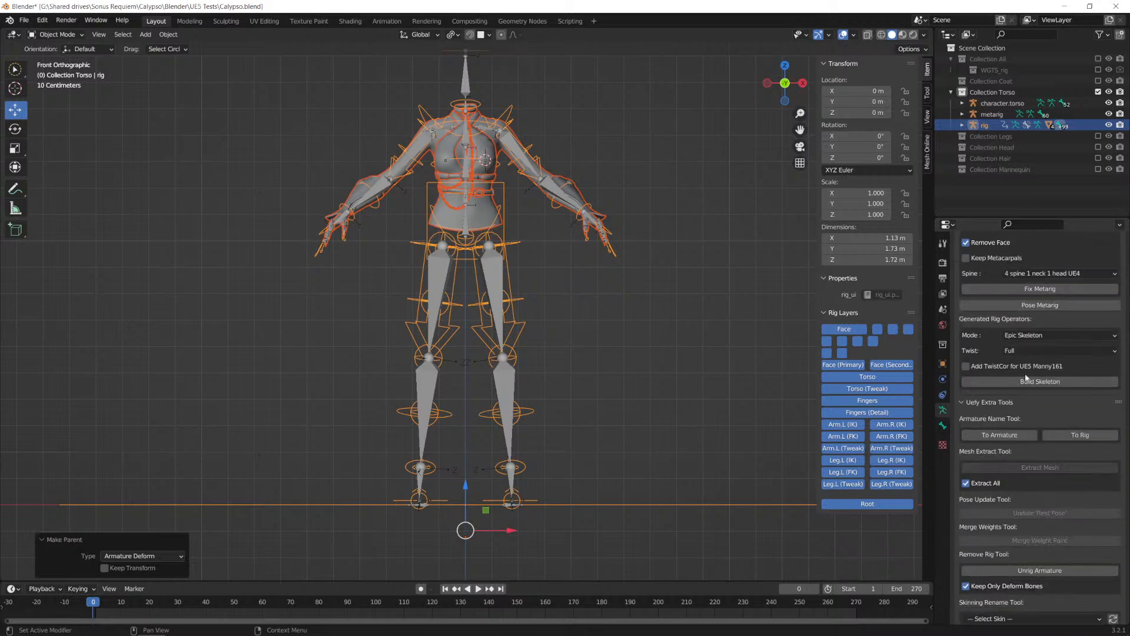
pyautogui.scroll(-1, 1075, 403)
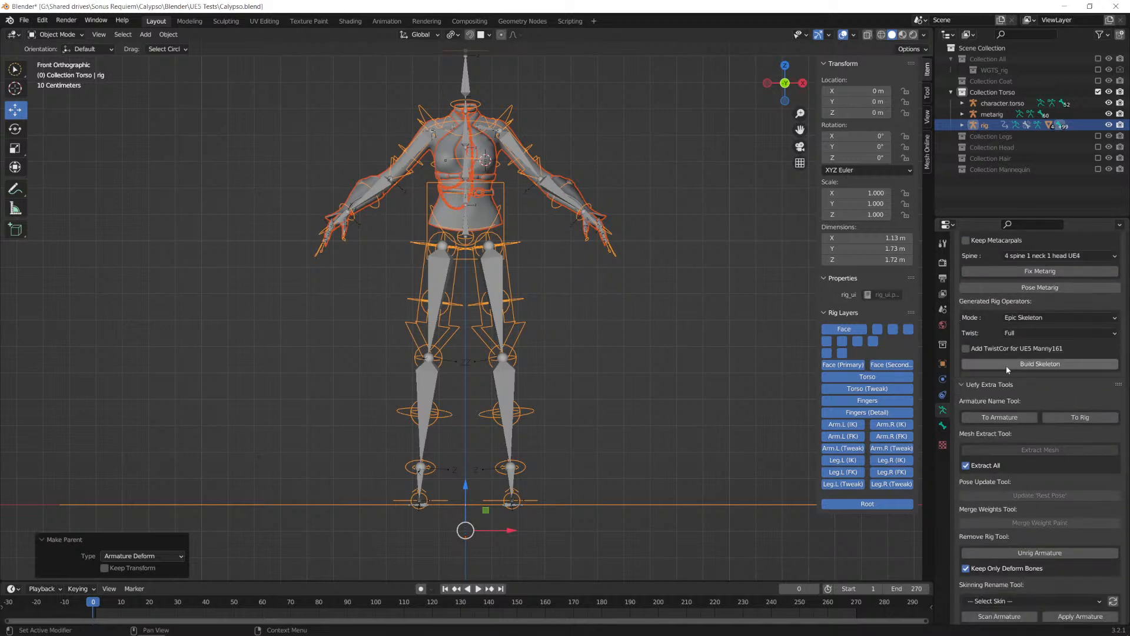
pyautogui.click(1059, 365)
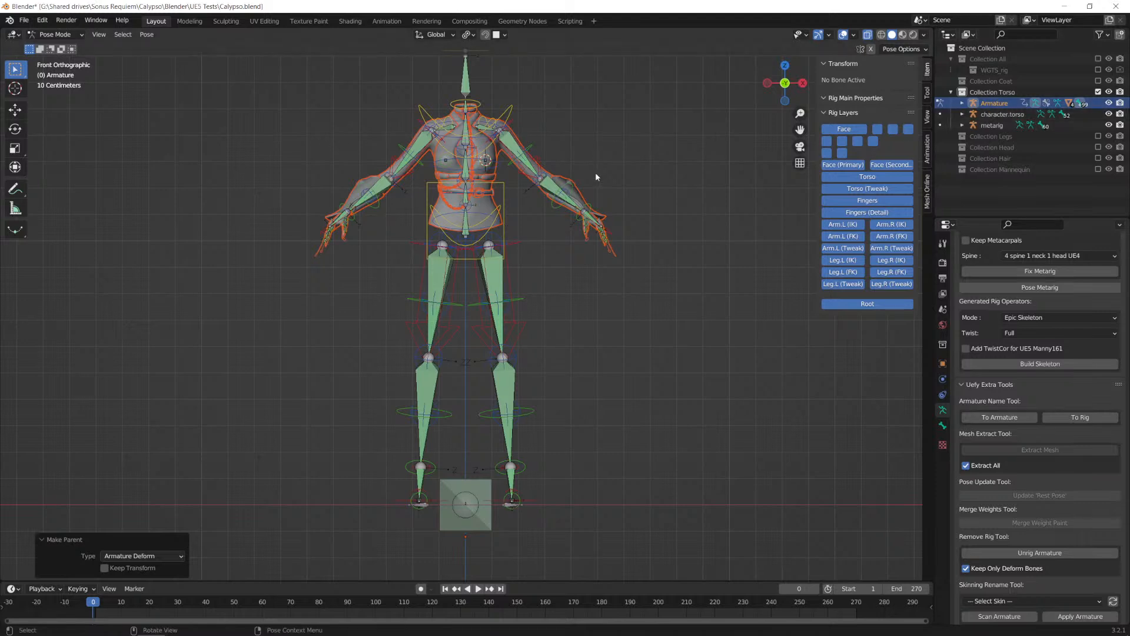
# Step: Test the skinning by moving the torso control downward and check the deformed meshes from the side
pyautogui.click(504, 192)
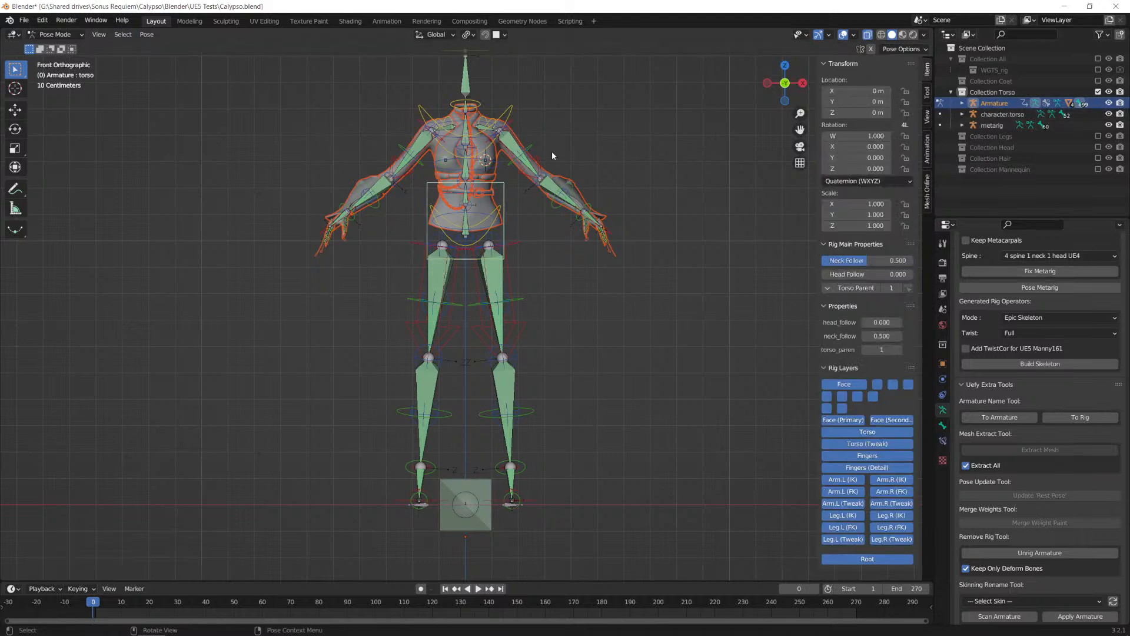
pyautogui.press('g')
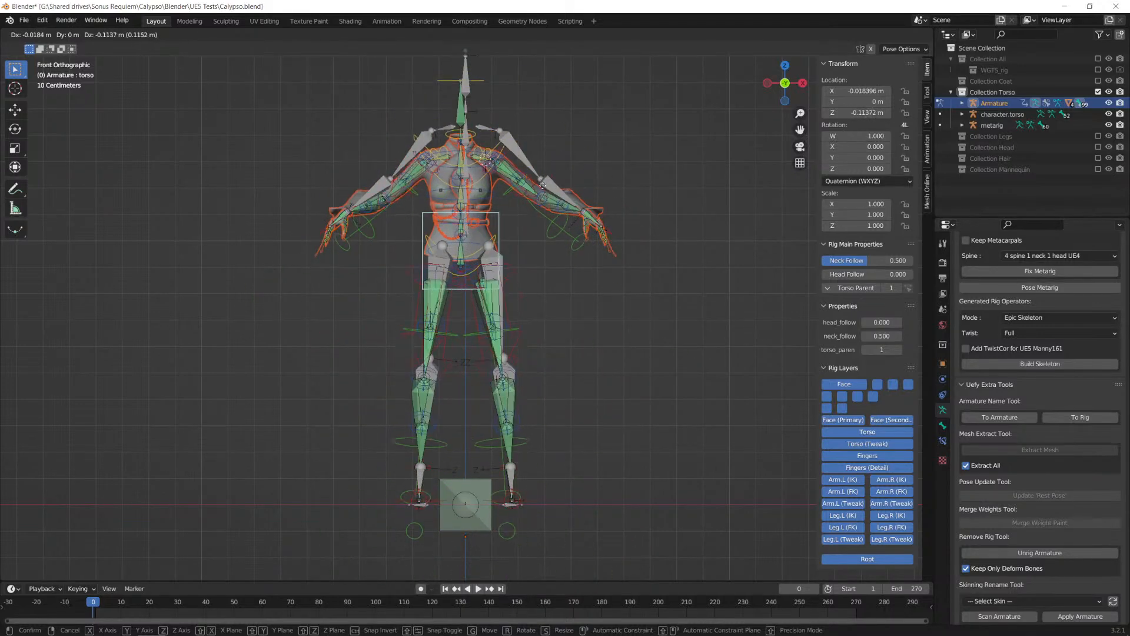
pyautogui.click(551, 212)
pyautogui.moveTo(550, 212); pyautogui.dragTo(596, 274, button='middle')
pyautogui.scroll(1, 583, 170)
pyautogui.moveTo(596, 274); pyautogui.dragTo(314, 204, button='middle')
pyautogui.scroll(2, 555, 240)
# Step: Try rotating the breast.L control to test its influence on the chest, then return to the front view
pyautogui.click(450, 191)
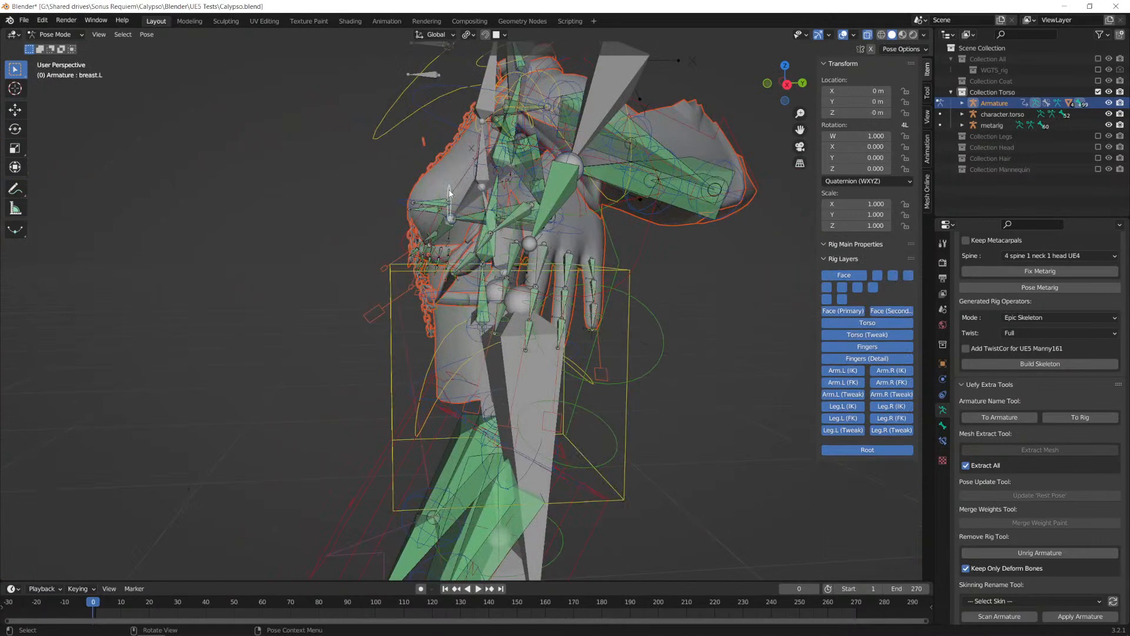
pyautogui.press('r')
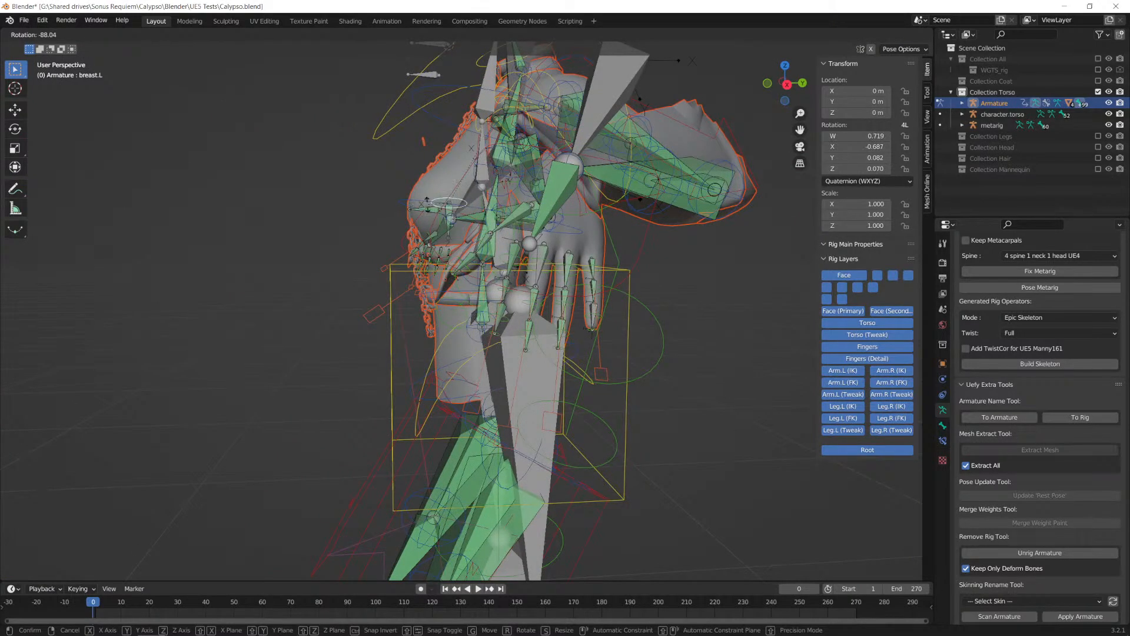
pyautogui.press('Escape')
pyautogui.moveTo(454, 185); pyautogui.dragTo(496, 231, button='middle')
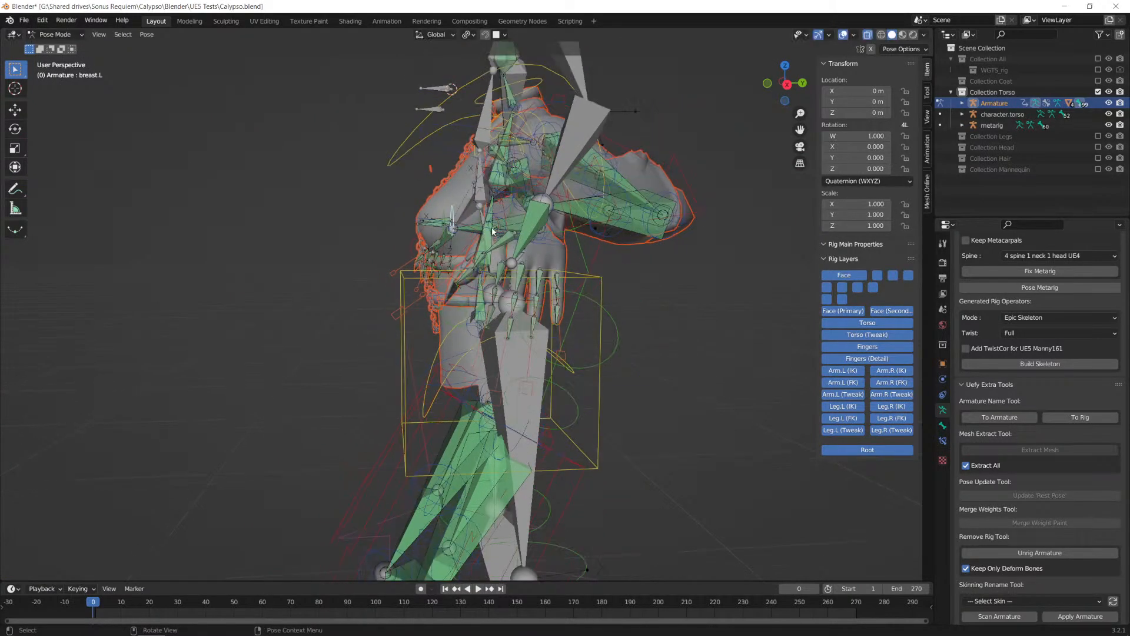
pyautogui.press('KP_1')
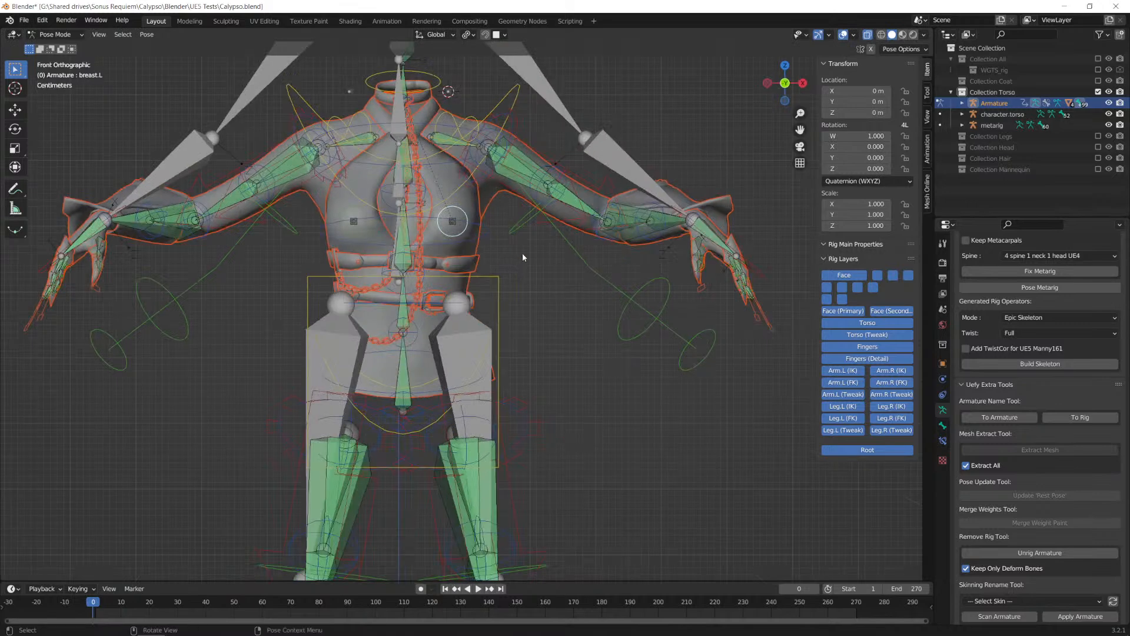
pyautogui.scroll(-2, 532, 210)
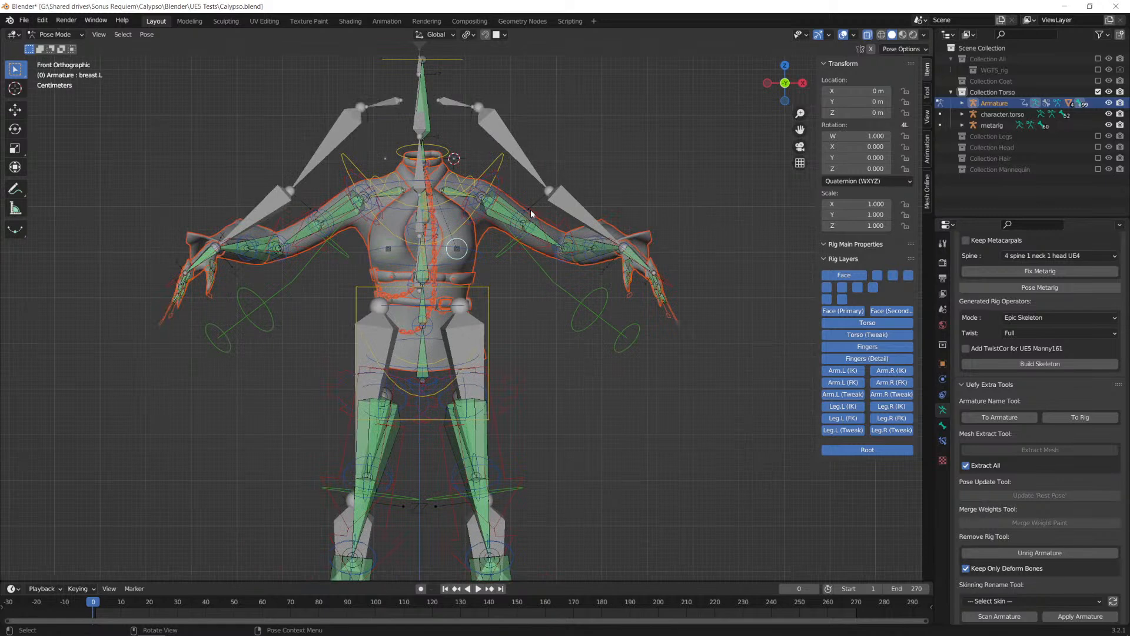
# Step: Clear all pose transforms on every bone of the Armature
pyautogui.click(144, 35)
pyautogui.moveTo(182, 58)
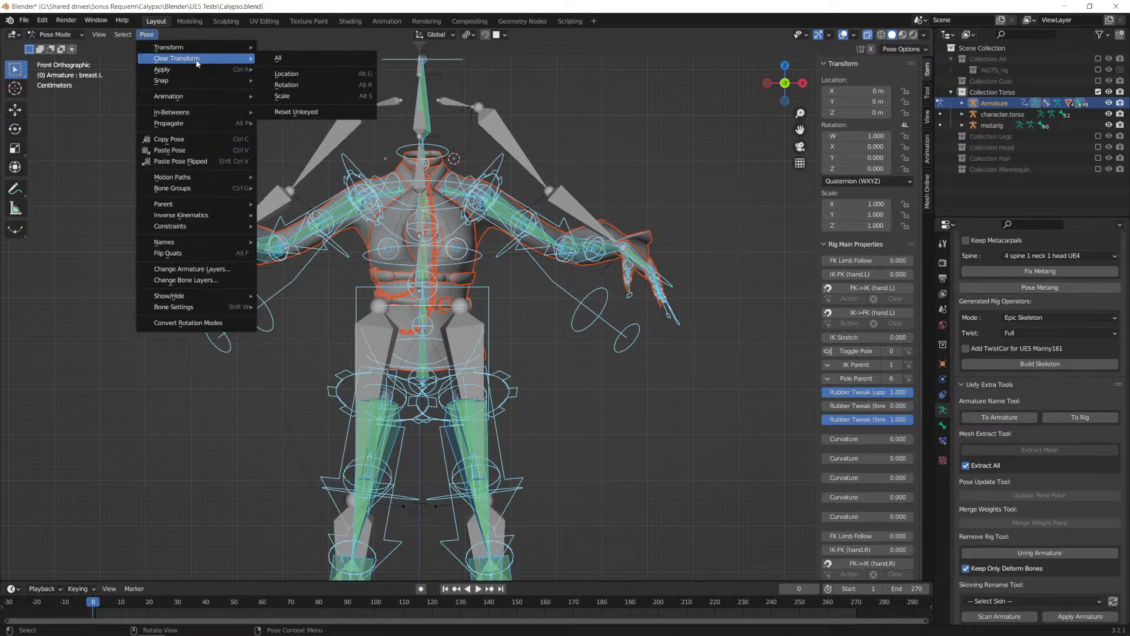
pyautogui.click(283, 58)
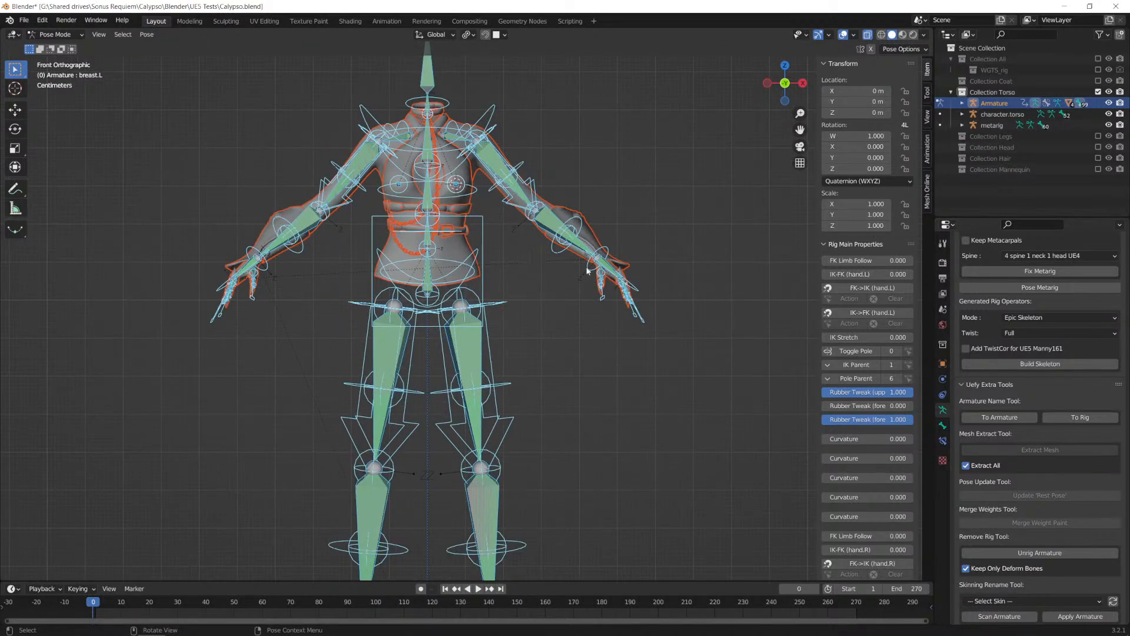
# Step: Deselect the posed bones and meshes and switch the Armature from Pose Mode to Object Mode
pyautogui.keyDown('shift'); pyautogui.moveTo(535, 270); pyautogui.dragTo(559, 320, button='middle'); pyautogui.keyUp('shift')
pyautogui.click(479, 304)
pyautogui.click(480, 304)
pyautogui.click(478, 300)
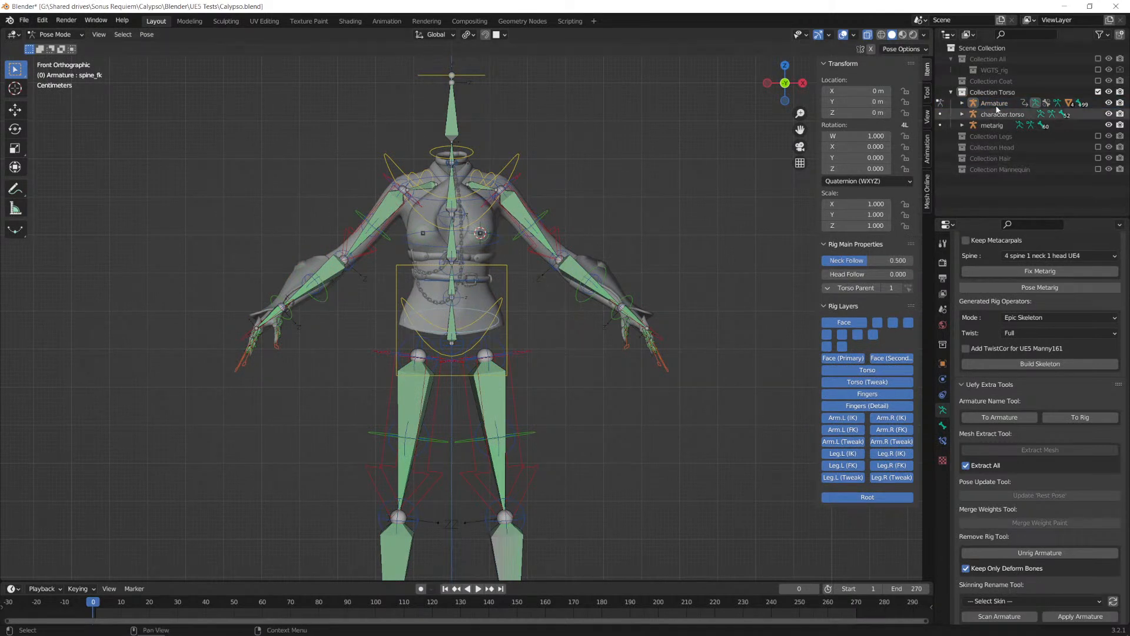
pyautogui.click(55, 34)
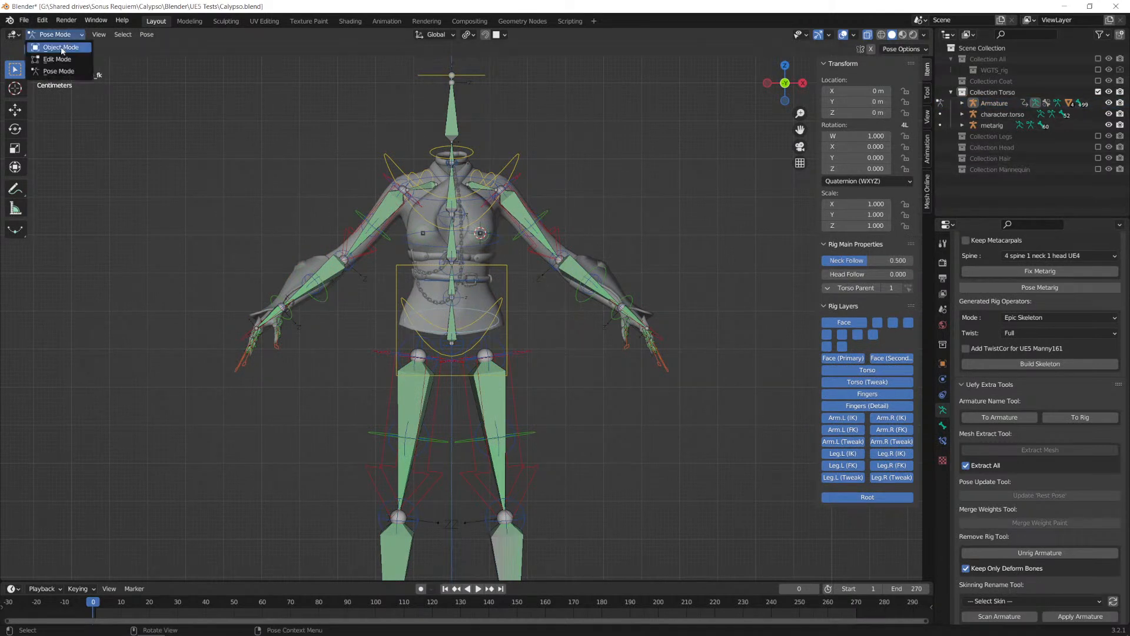
pyautogui.click(58, 44)
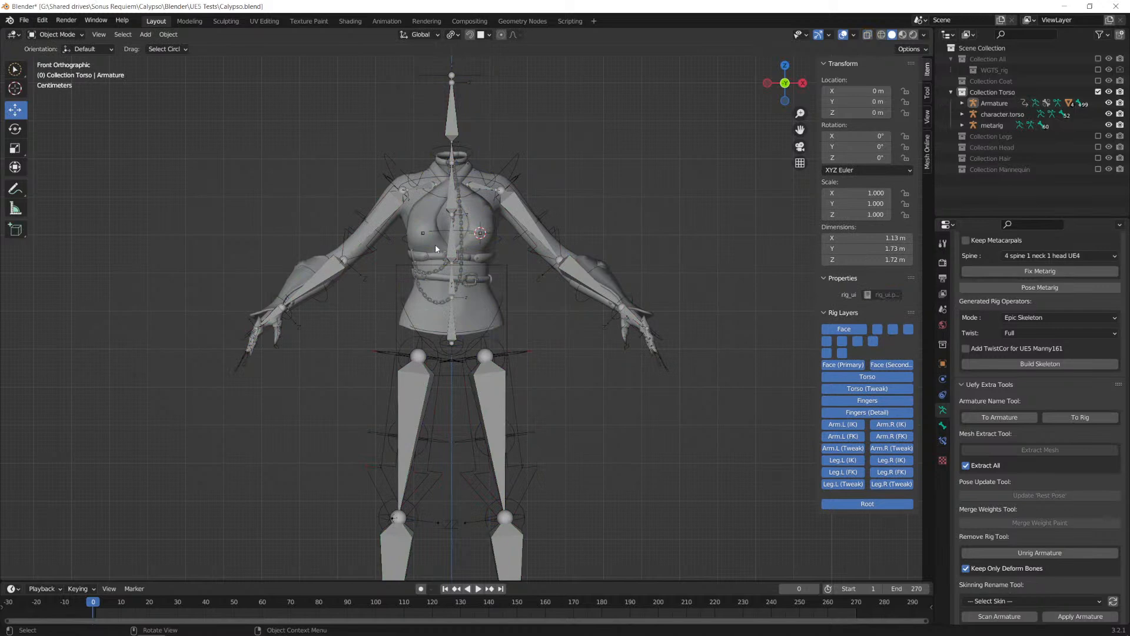
# Step: Hide the Clothes.001 mesh to expose the body underneath
pyautogui.click(480, 294)
pyautogui.click(488, 258)
pyautogui.click(487, 237)
pyautogui.scroll(3, 524, 231)
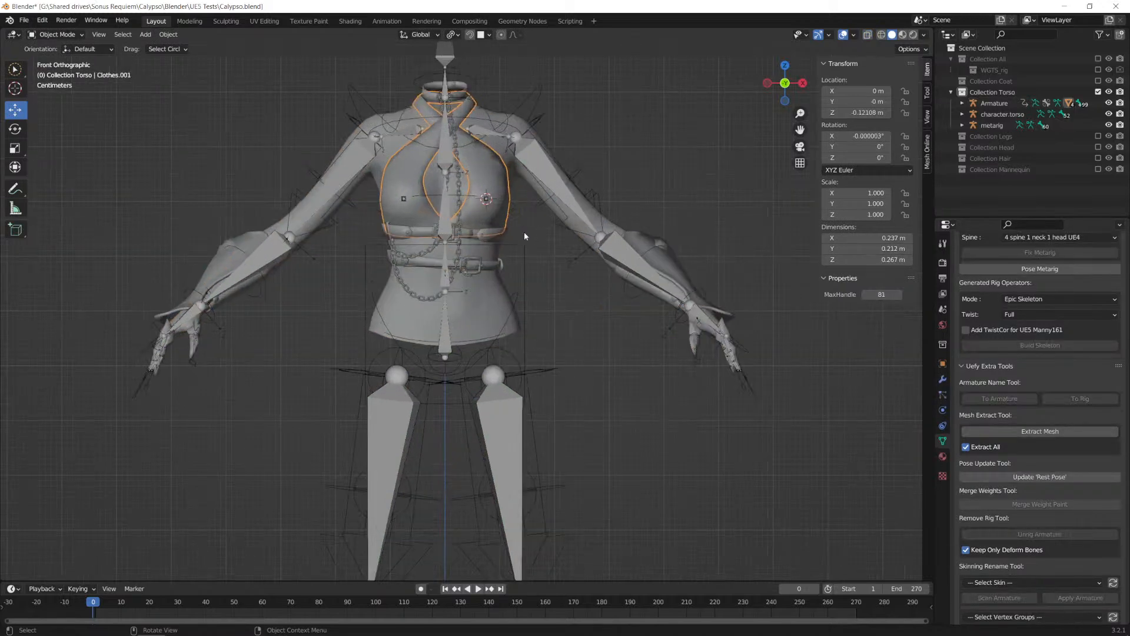
pyautogui.scroll(-1, 545, 254)
pyautogui.click(511, 152)
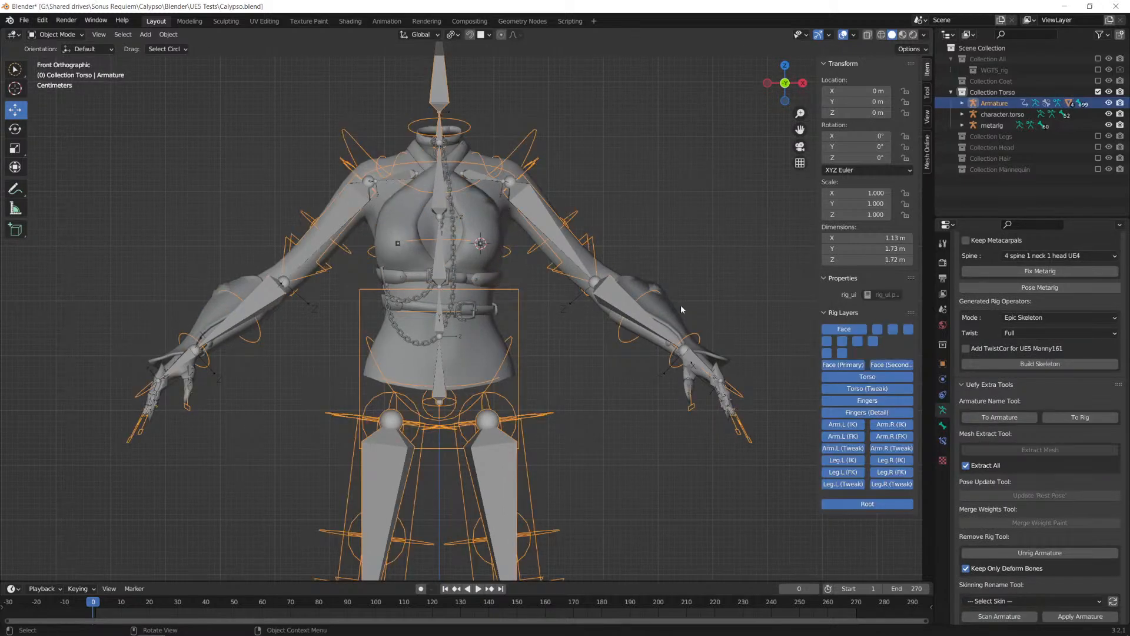
pyautogui.scroll(-2, 619, 264)
pyautogui.moveTo(569, 318); pyautogui.dragTo(519, 302, button='middle')
pyautogui.click(512, 300)
pyautogui.click(511, 299)
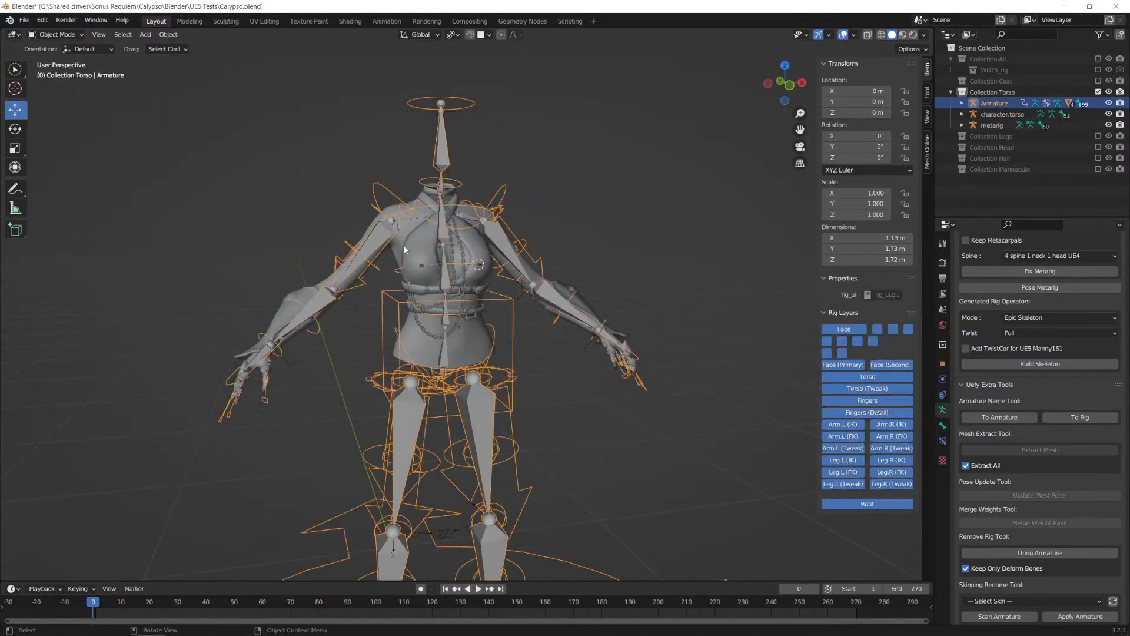
pyautogui.click(423, 247)
pyautogui.press('h')
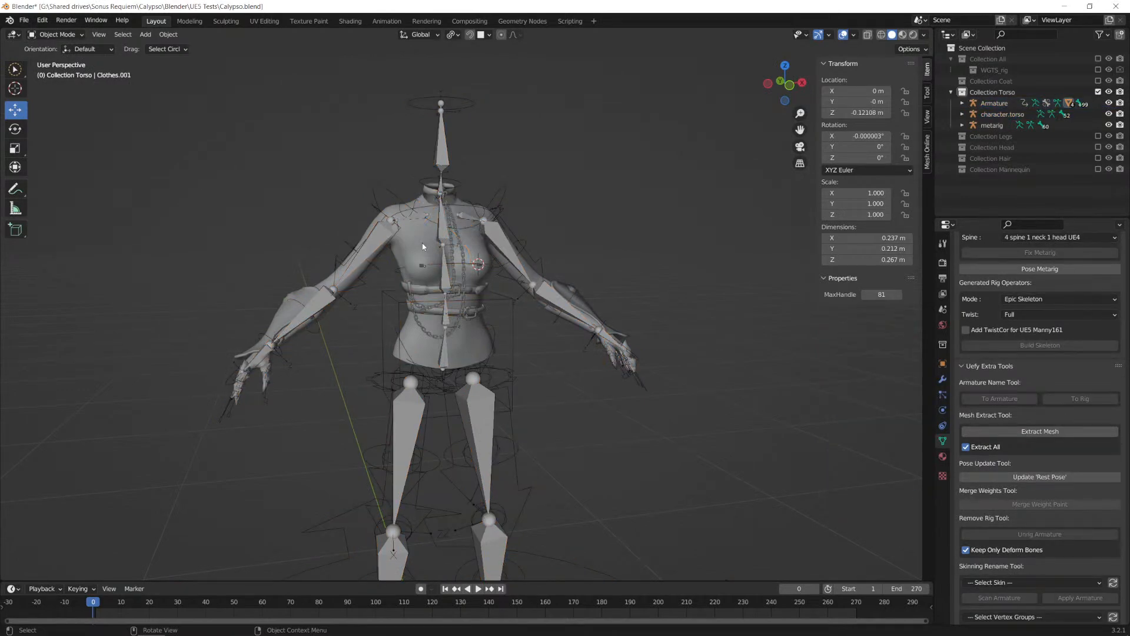
# Step: Select the Armature together with the Body.001 mesh and enter Weight Paint mode on the body
pyautogui.moveTo(537, 314); pyautogui.dragTo(484, 302, button='middle')
pyautogui.click(496, 303)
pyautogui.scroll(1, 524, 261)
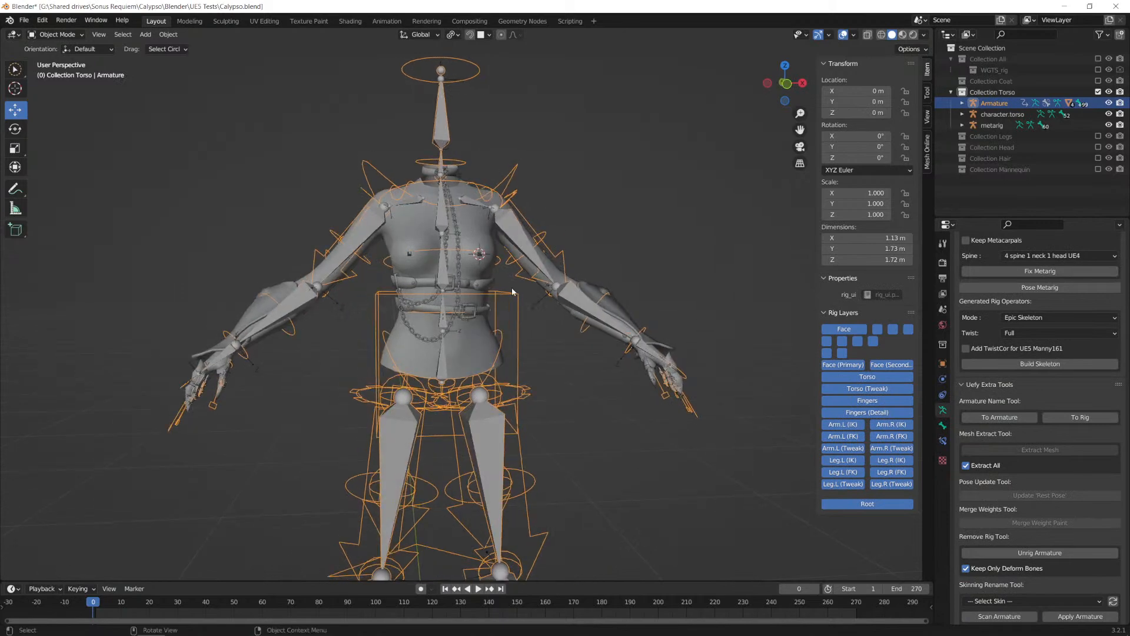
pyautogui.keyDown('shift'); pyautogui.click(469, 222); pyautogui.keyUp('shift')
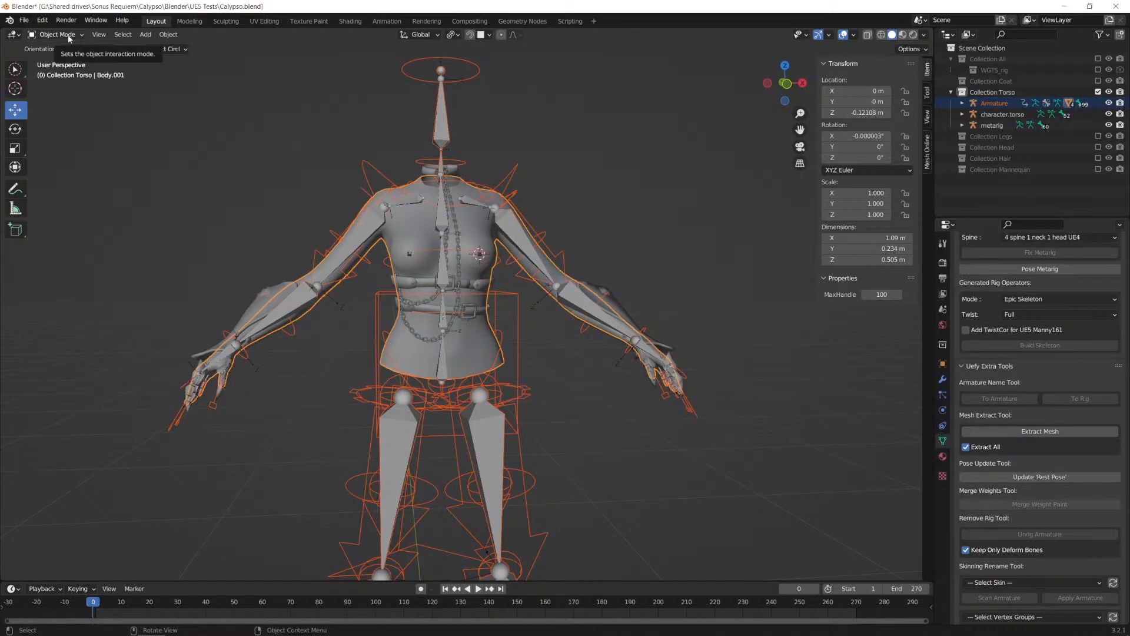
pyautogui.click(80, 36)
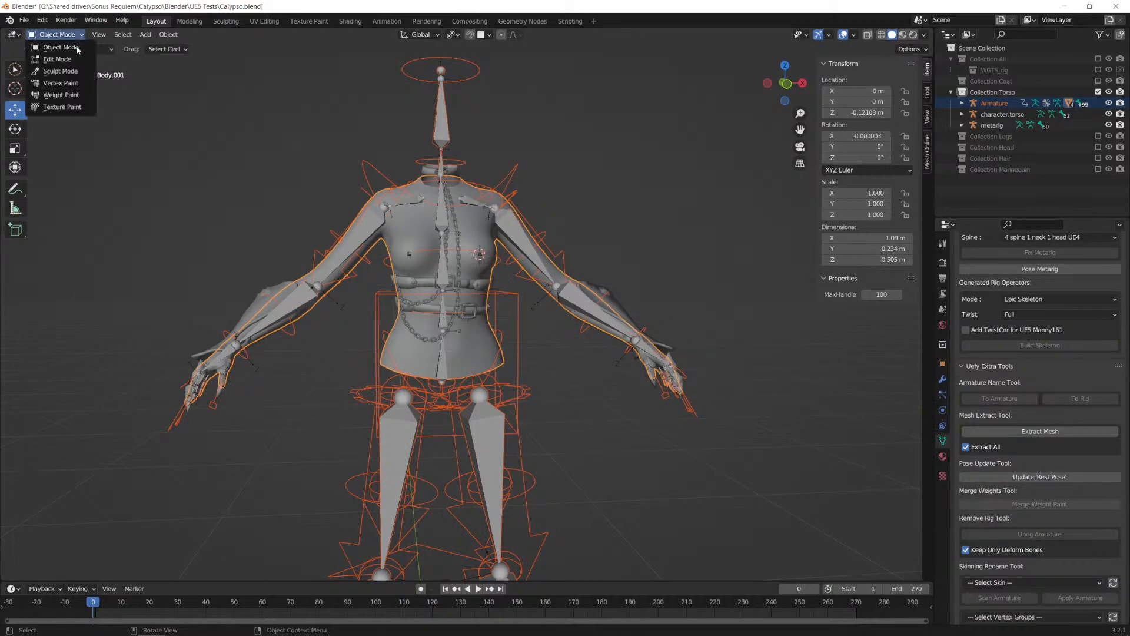
pyautogui.click(62, 95)
# Step: Inspect the chest from the side in Weight Paint mode and make spine_fk.002 the active bone to view its weights
pyautogui.scroll(5, 580, 236)
pyautogui.scroll(-2, 580, 236)
pyautogui.moveTo(580, 236); pyautogui.dragTo(402, 240, button='middle')
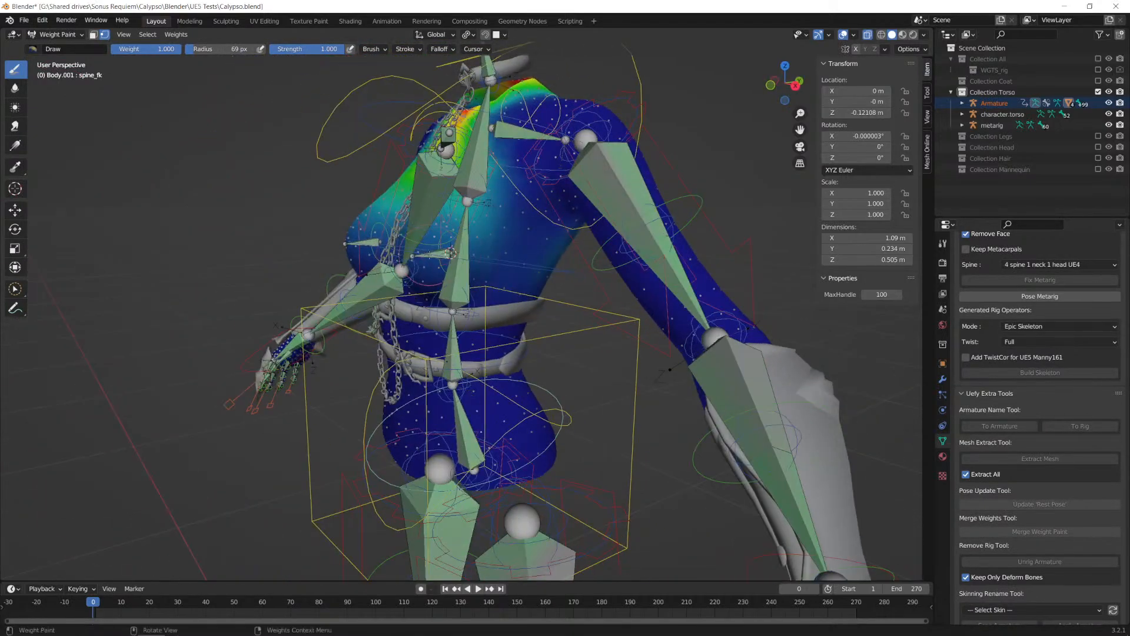
pyautogui.keyDown('ctrl'); pyautogui.click(445, 256); pyautogui.keyUp('ctrl')
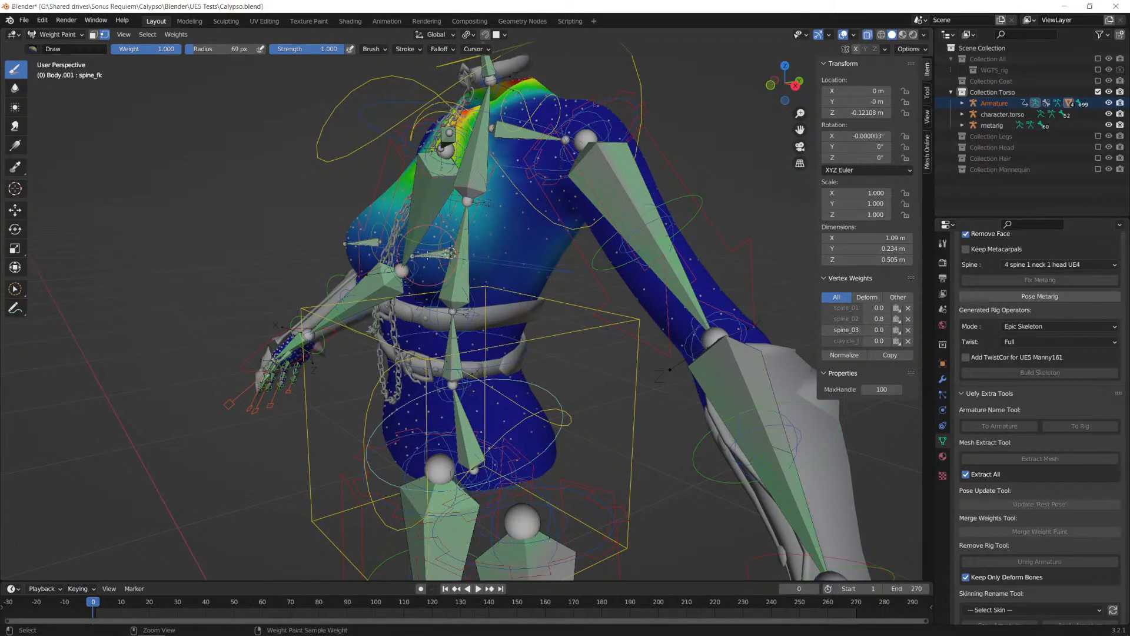
pyautogui.keyDown('ctrl'); pyautogui.click(450, 253); pyautogui.keyUp('ctrl')
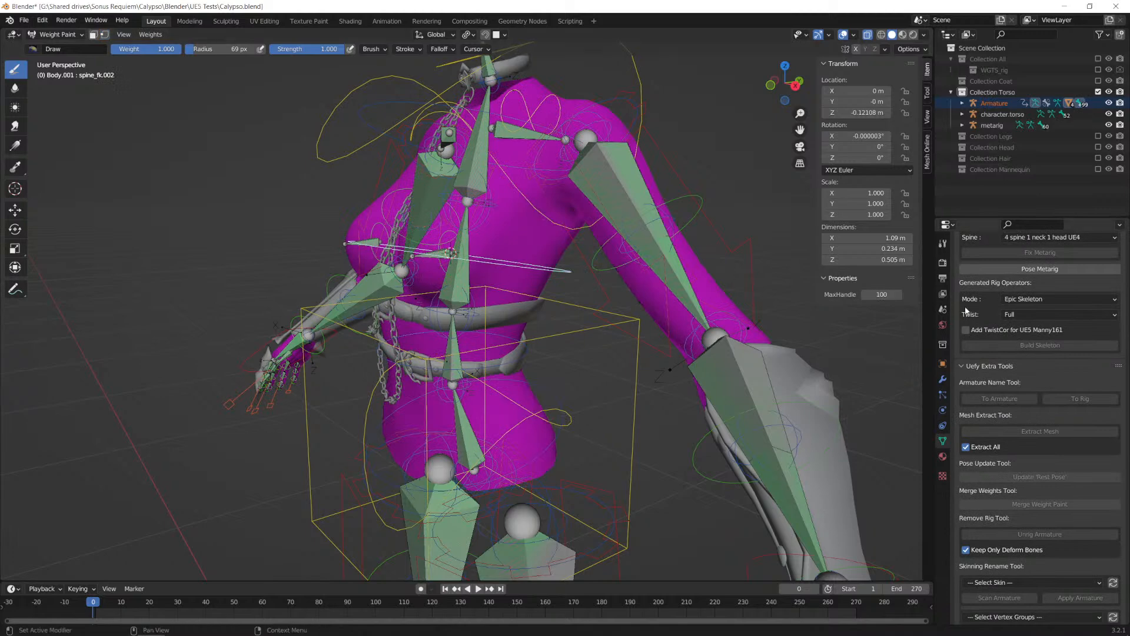
# Step: Bring the Vertex Groups list of the body mesh into view
pyautogui.scroll(15, 1020, 310)
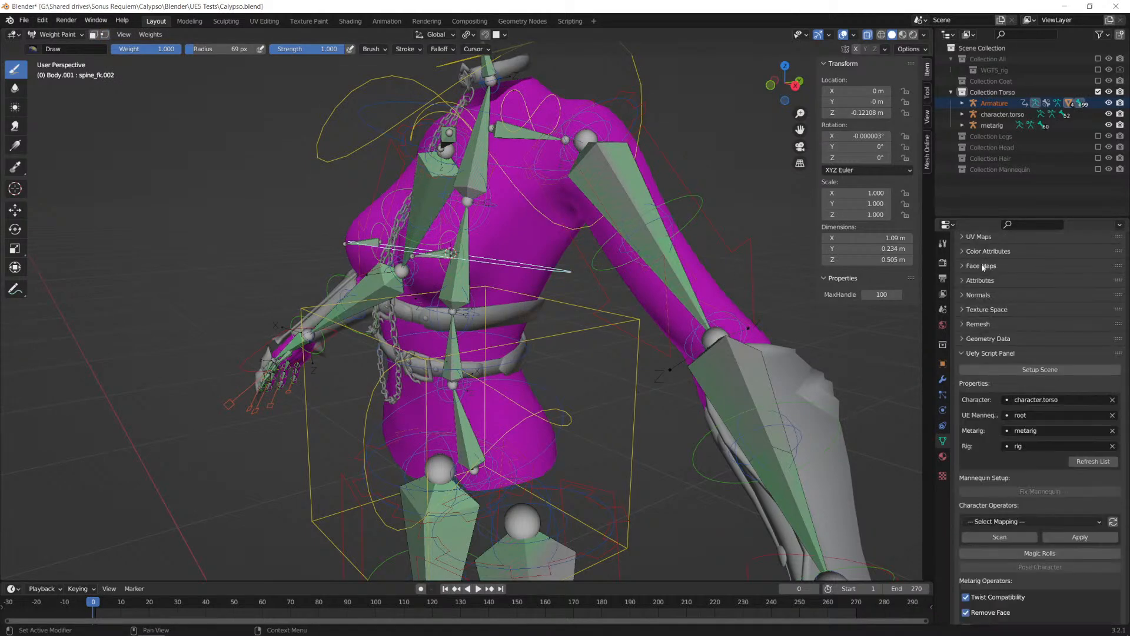
pyautogui.scroll(-8, 981, 366)
pyautogui.scroll(6, 977, 366)
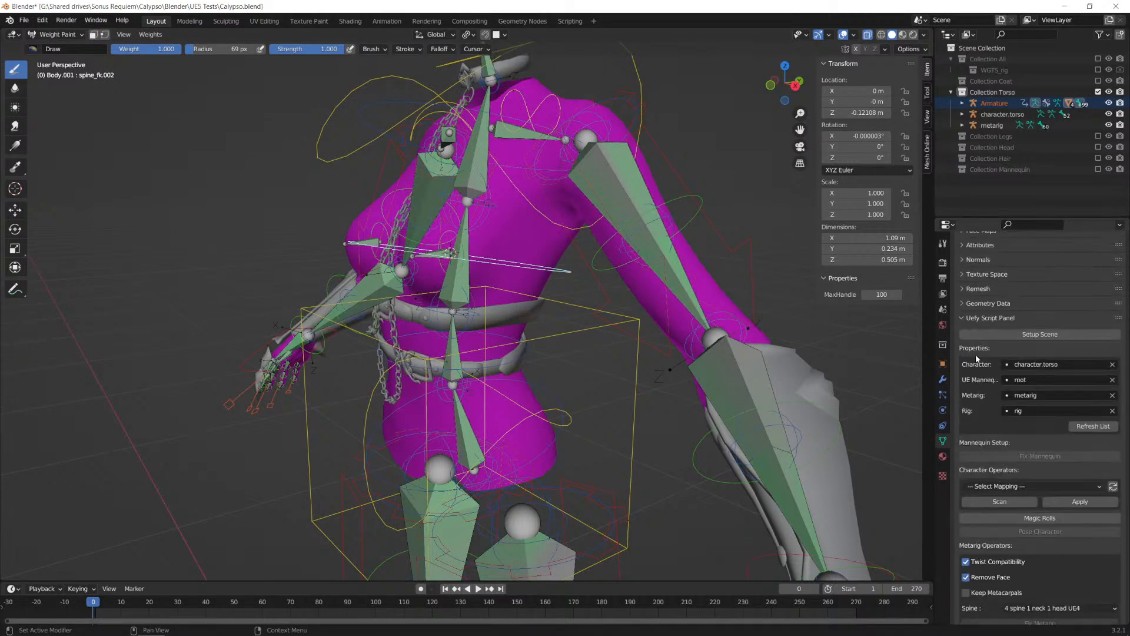
pyautogui.scroll(7, 976, 354)
pyautogui.scroll(-5, 1006, 296)
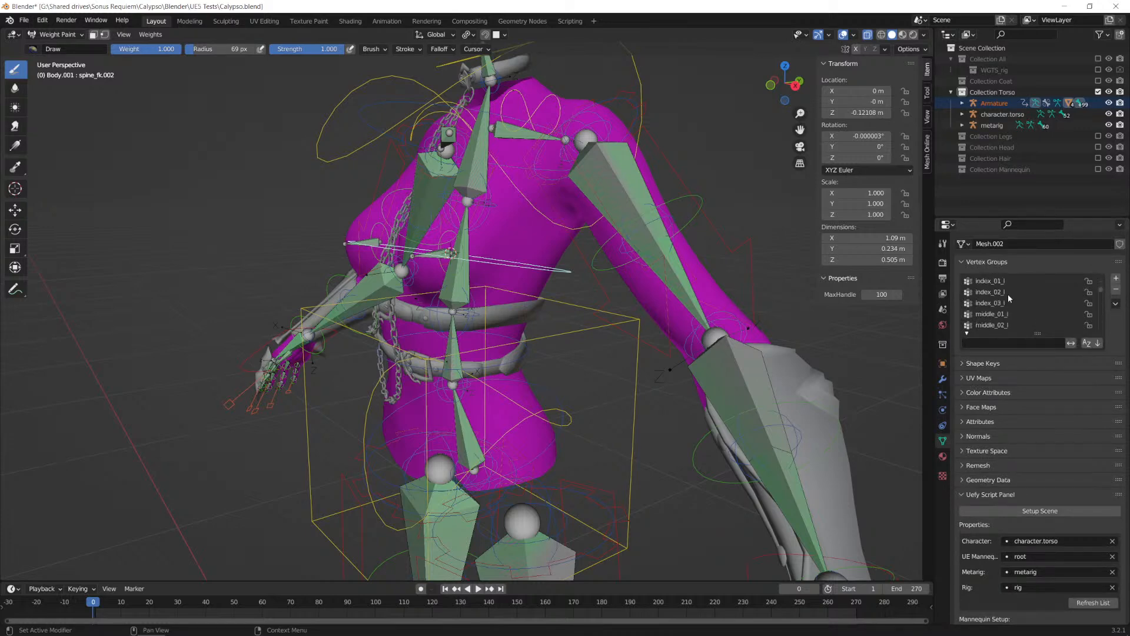
# Step: Make breast.L the active bone and paint weight 1.000 onto the character's left breast
pyautogui.moveTo(782, 265); pyautogui.dragTo(471, 248, button='middle')
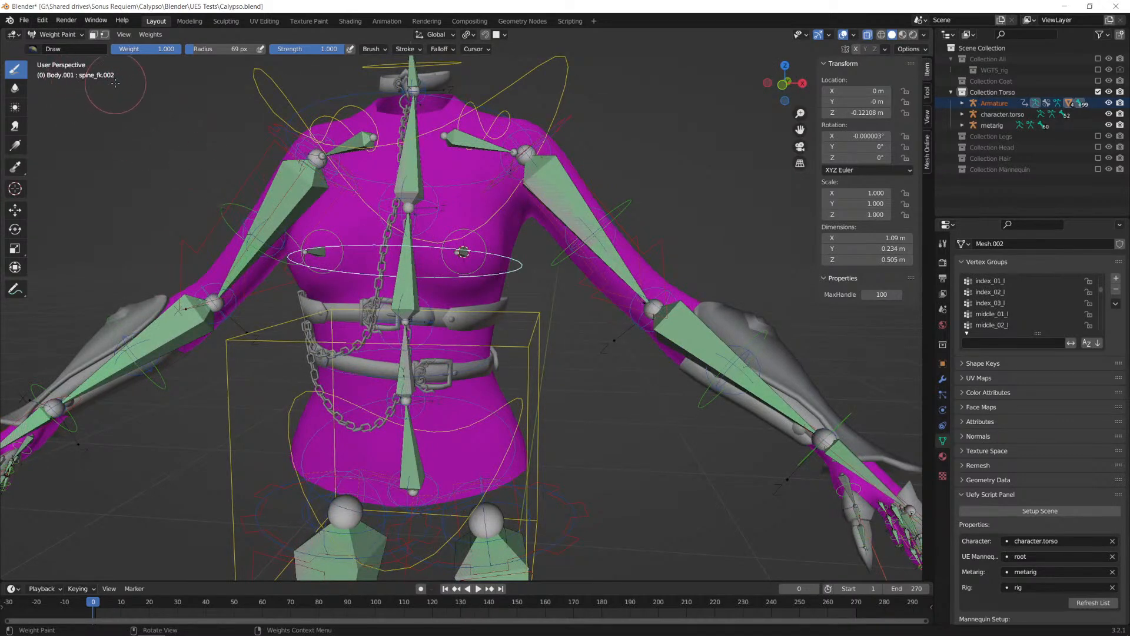
pyautogui.moveTo(533, 230); pyautogui.dragTo(474, 238, button='middle')
pyautogui.keyDown('ctrl'); pyautogui.click(465, 243); pyautogui.keyUp('ctrl')
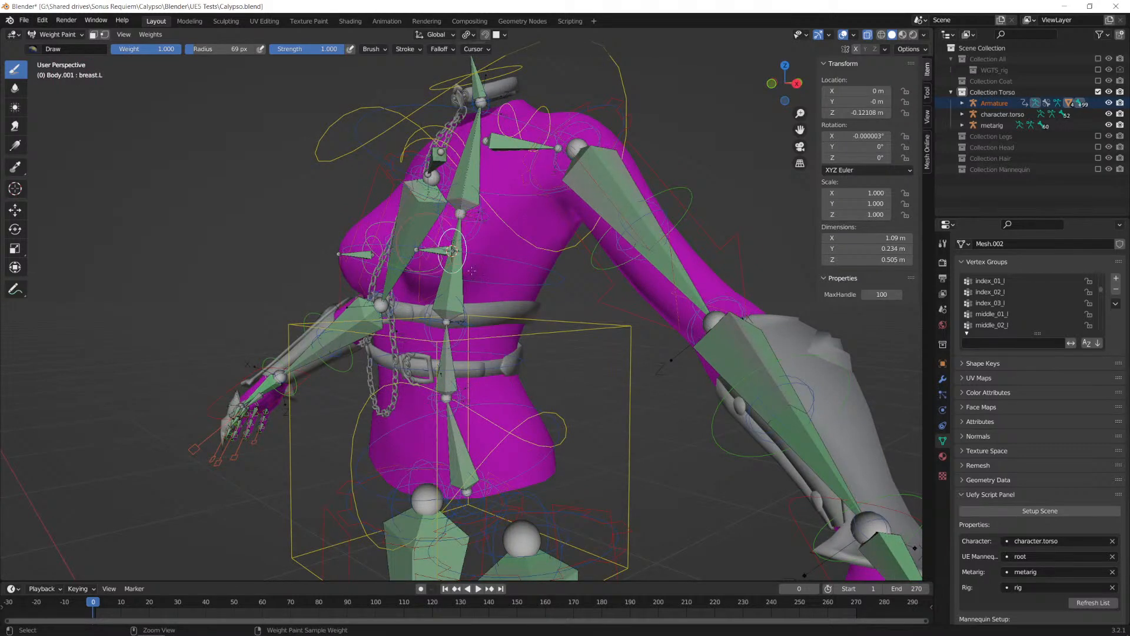
pyautogui.keyDown('ctrl'); pyautogui.click(374, 247); pyautogui.keyUp('ctrl')
pyautogui.keyDown('ctrl'); pyautogui.click(452, 251); pyautogui.keyUp('ctrl')
pyautogui.moveTo(506, 268); pyautogui.dragTo(526, 271, button='middle')
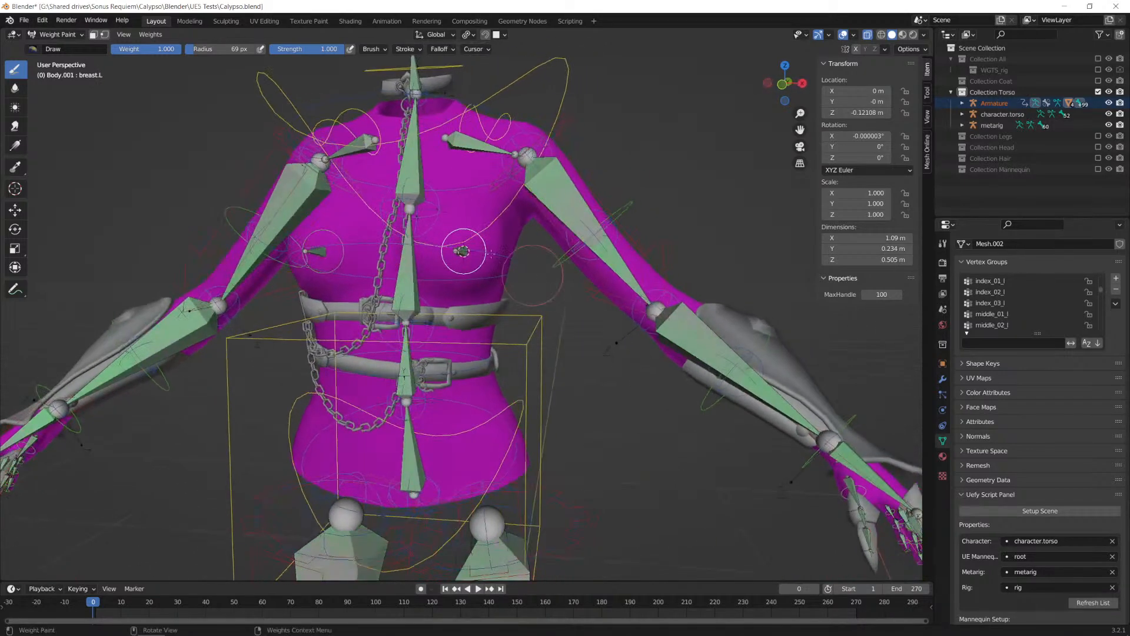
pyautogui.click(462, 250)
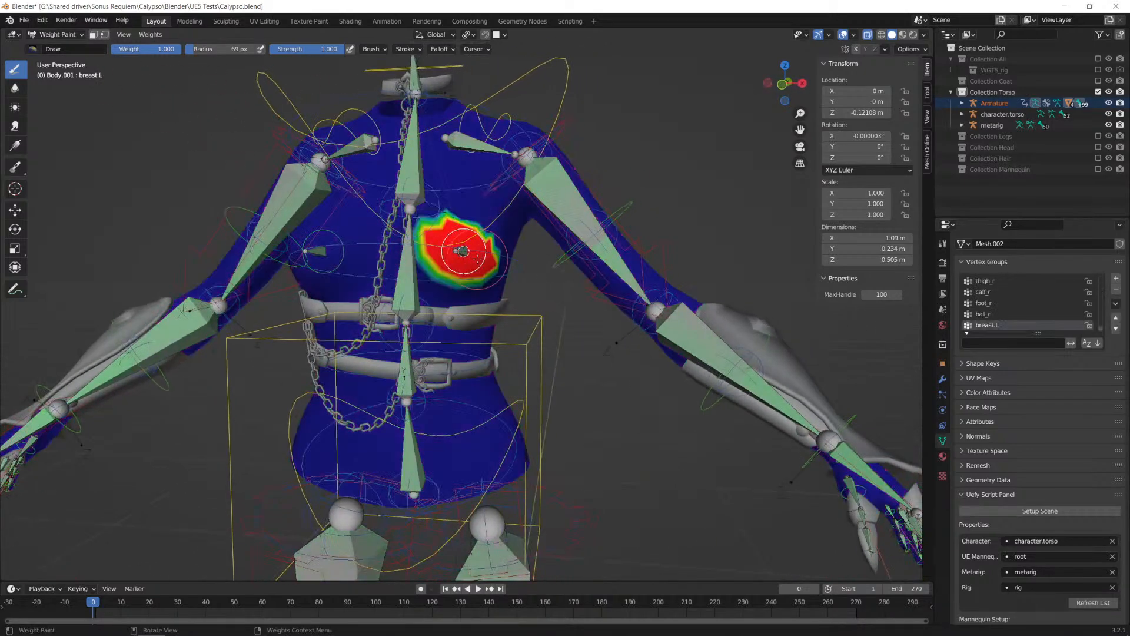
pyautogui.moveTo(464, 252); pyautogui.dragTo(506, 254, button='middle')
# Step: Leave Weight Paint mode on the body, select the Armature and switch it to Pose Mode
pyautogui.press('Tab')
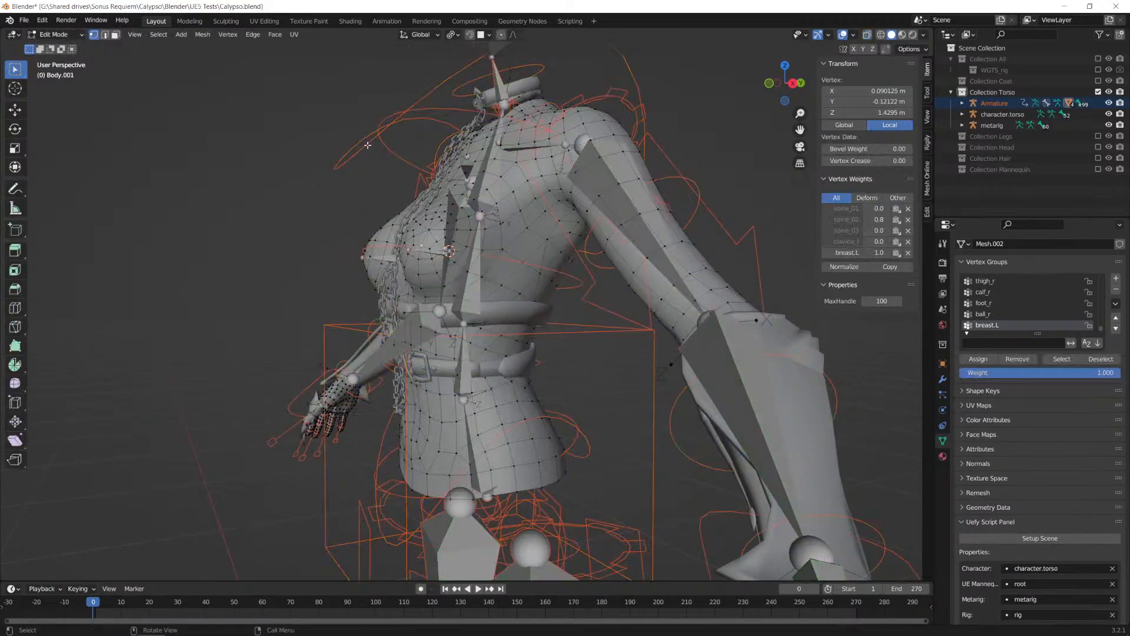
pyautogui.press('Tab')
pyautogui.click(57, 34)
pyautogui.click(70, 50)
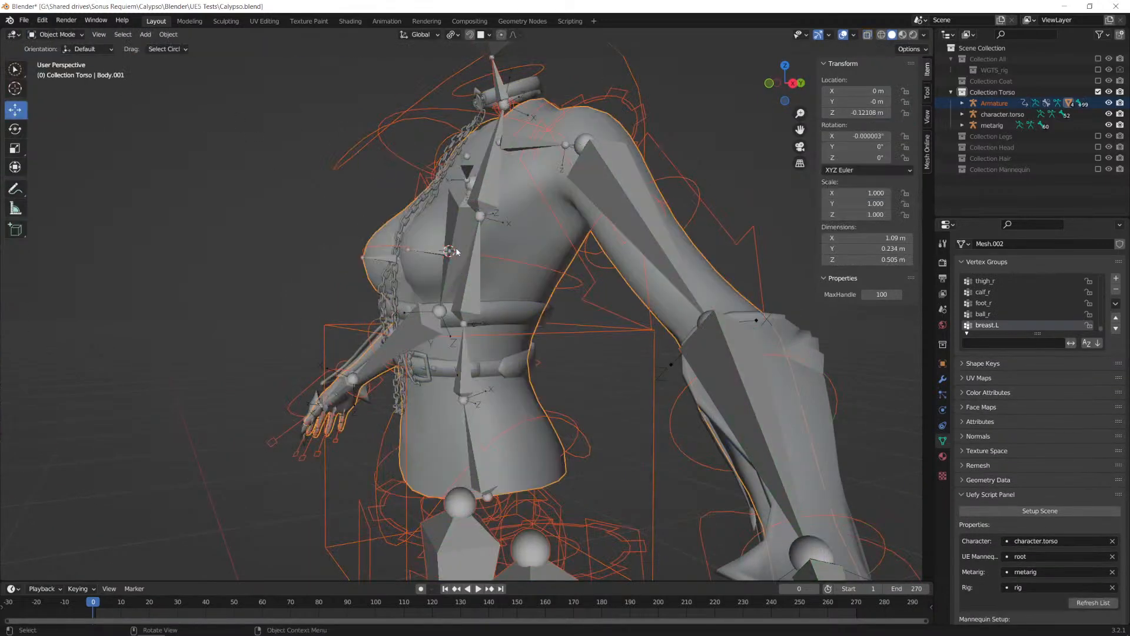
pyautogui.click(559, 224)
pyautogui.press('Tab')
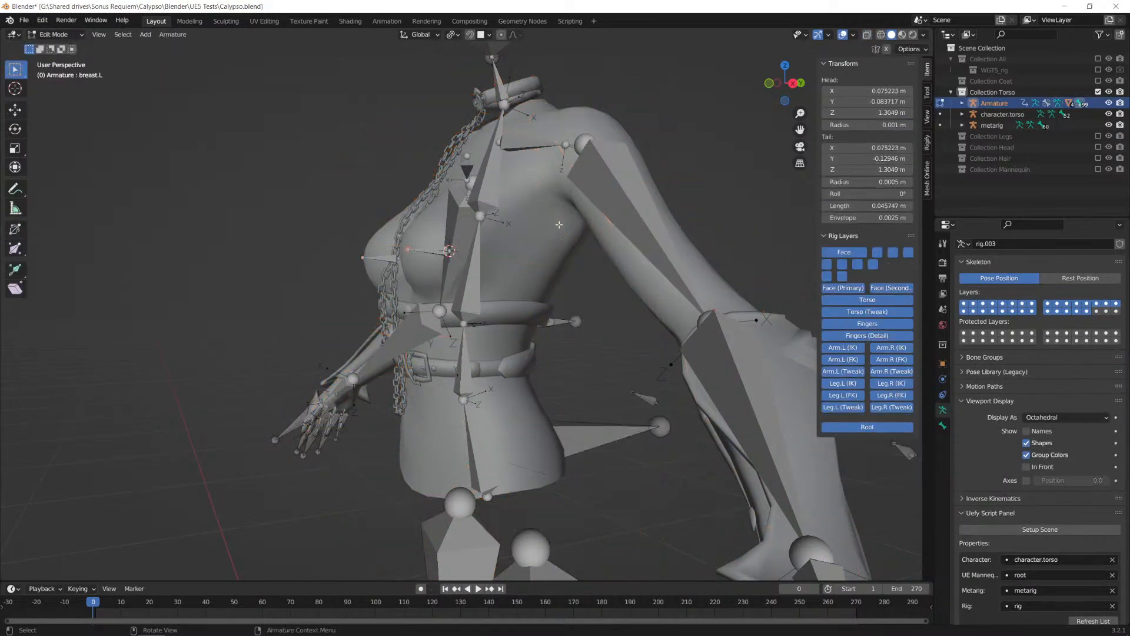
pyautogui.press('Tab')
pyautogui.click(57, 34)
pyautogui.click(57, 61)
# Step: Test-rotate the breast.L bone to check how it deforms the body, and cancel the rotation
pyautogui.click(458, 239)
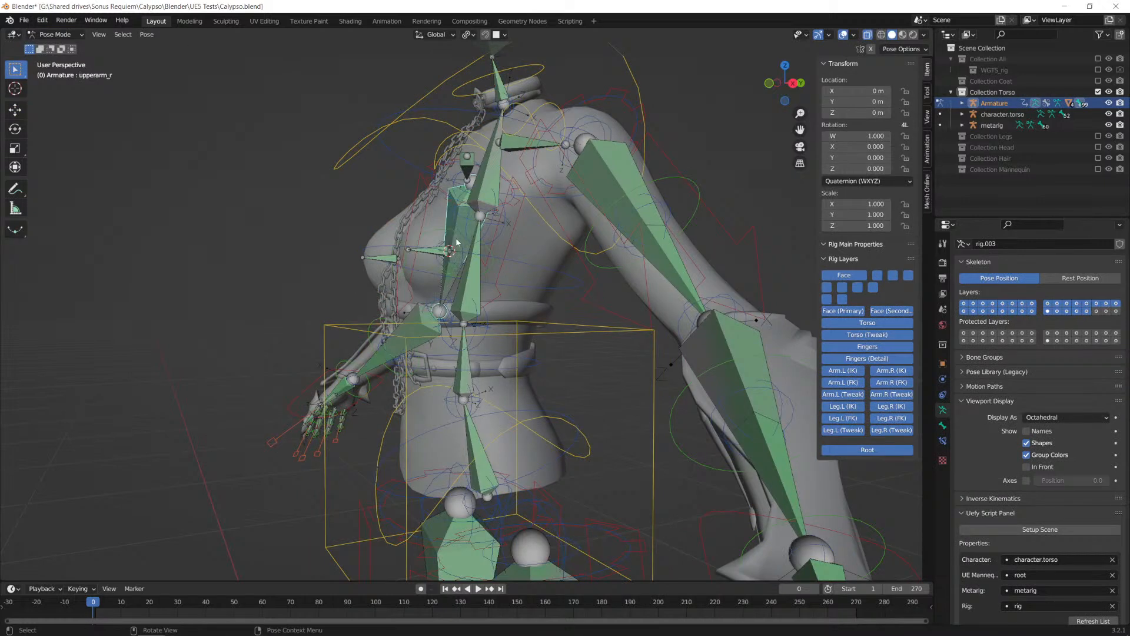
pyautogui.click(457, 239)
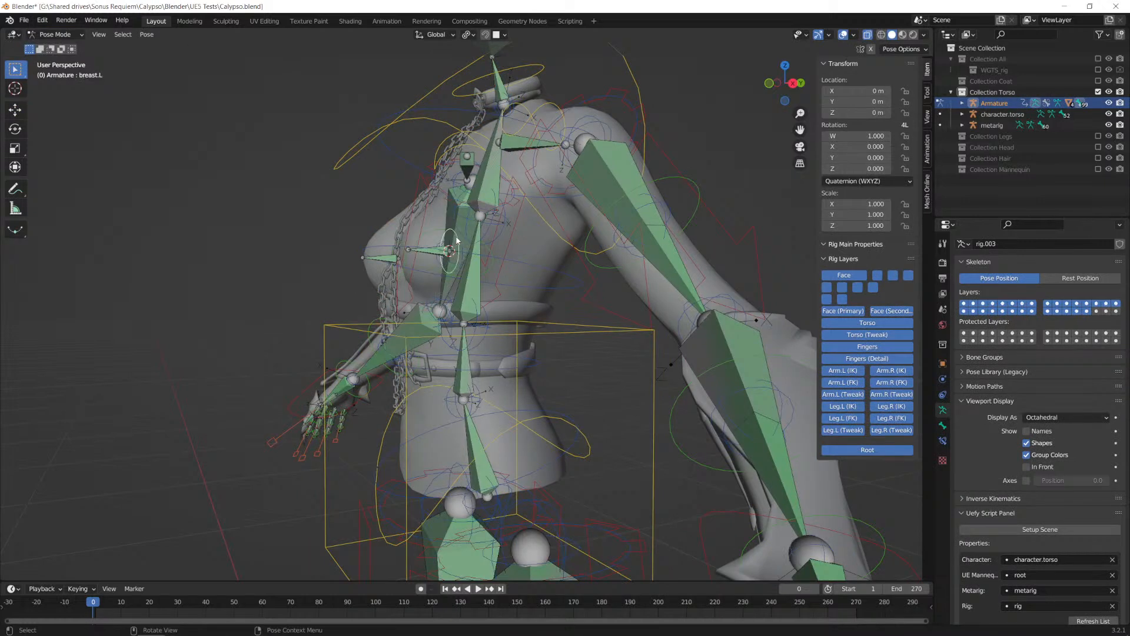
pyautogui.press('r')
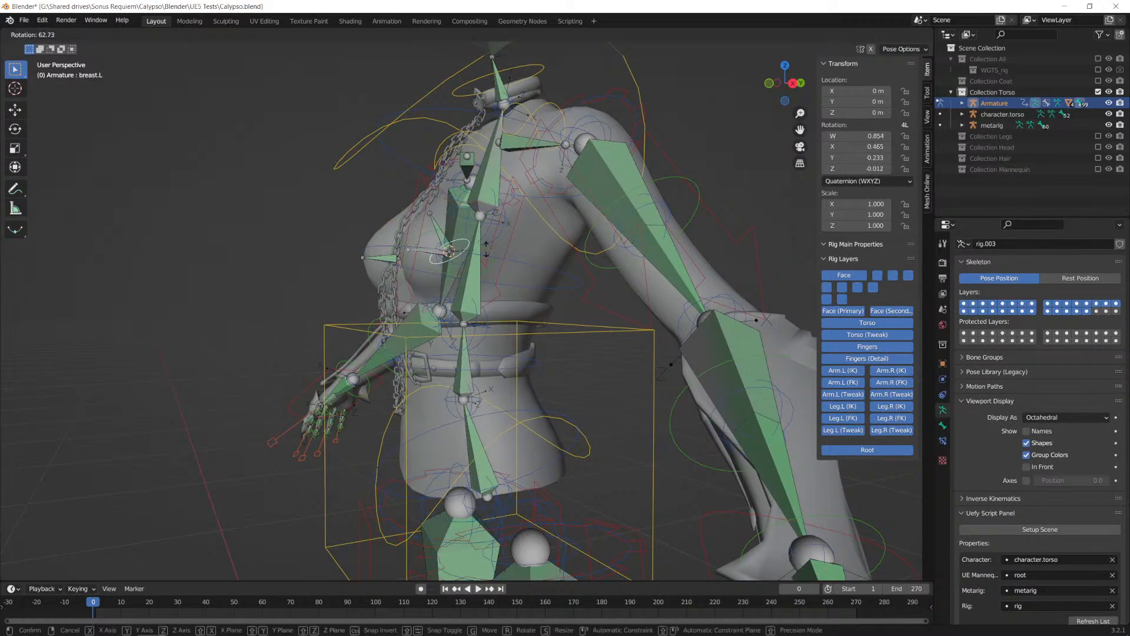
pyautogui.press('Escape')
# Step: Return to Object Mode, reselect the Armature with Body.001, and re-enter Weight Paint mode on the breast.L weights
pyautogui.click(79, 35)
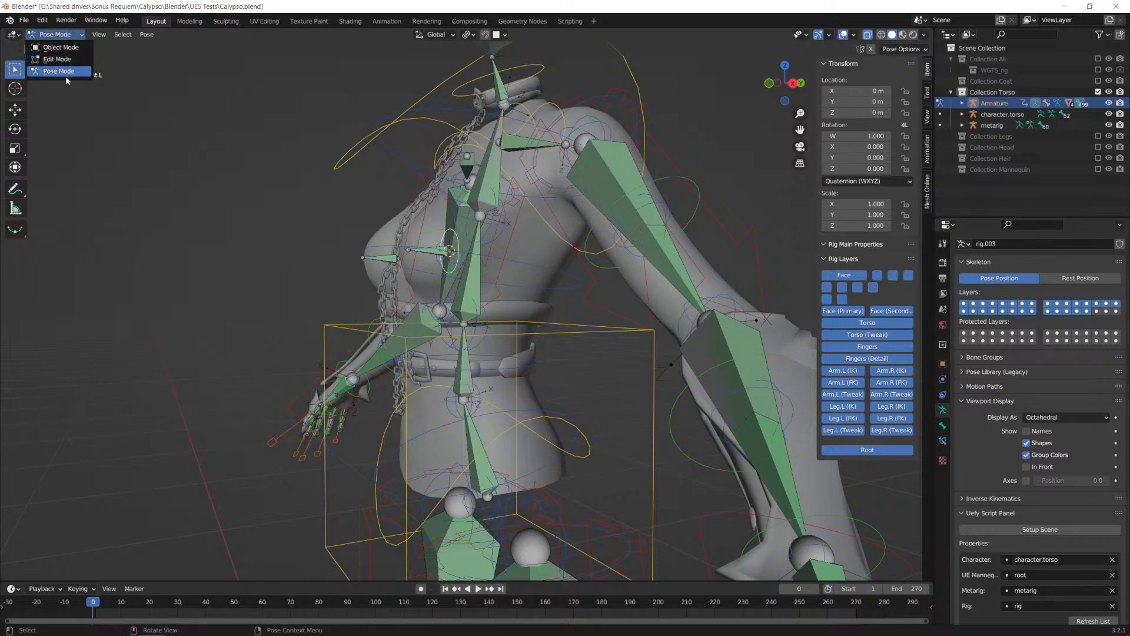
pyautogui.click(61, 48)
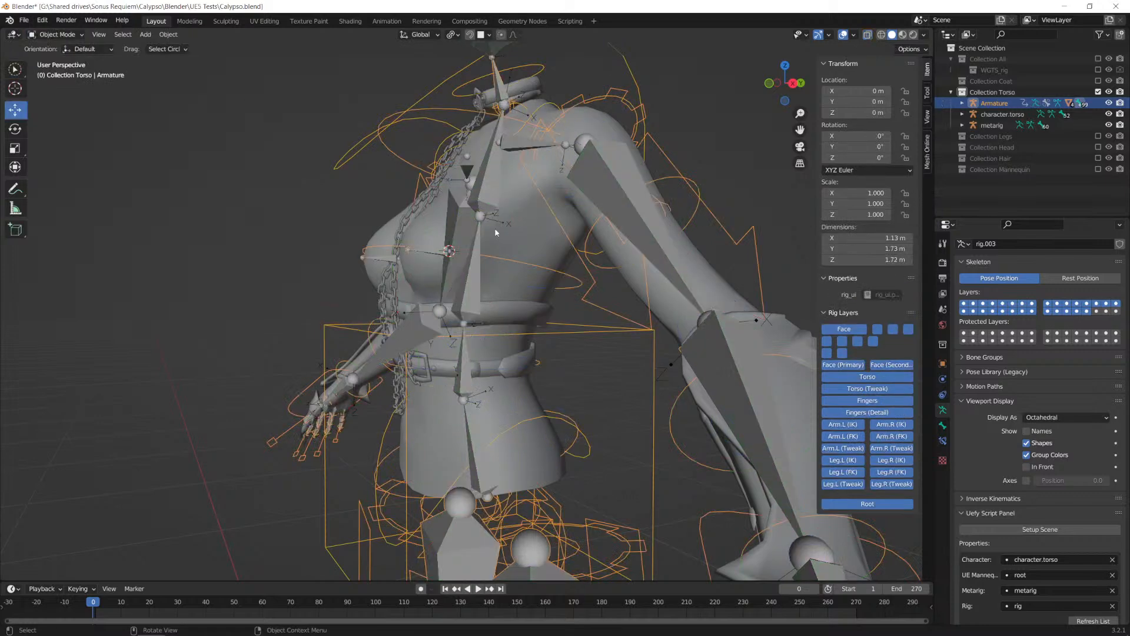
pyautogui.click(492, 220)
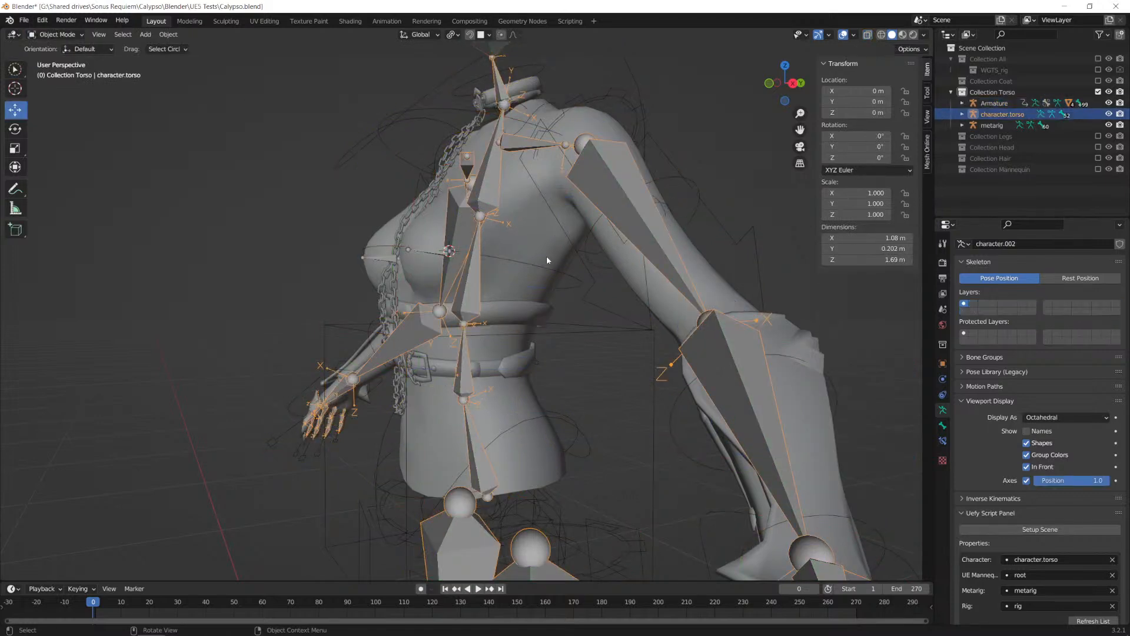
pyautogui.click(546, 257)
pyautogui.click(524, 263)
pyautogui.keyDown('shift'); pyautogui.click(523, 235); pyautogui.keyUp('shift')
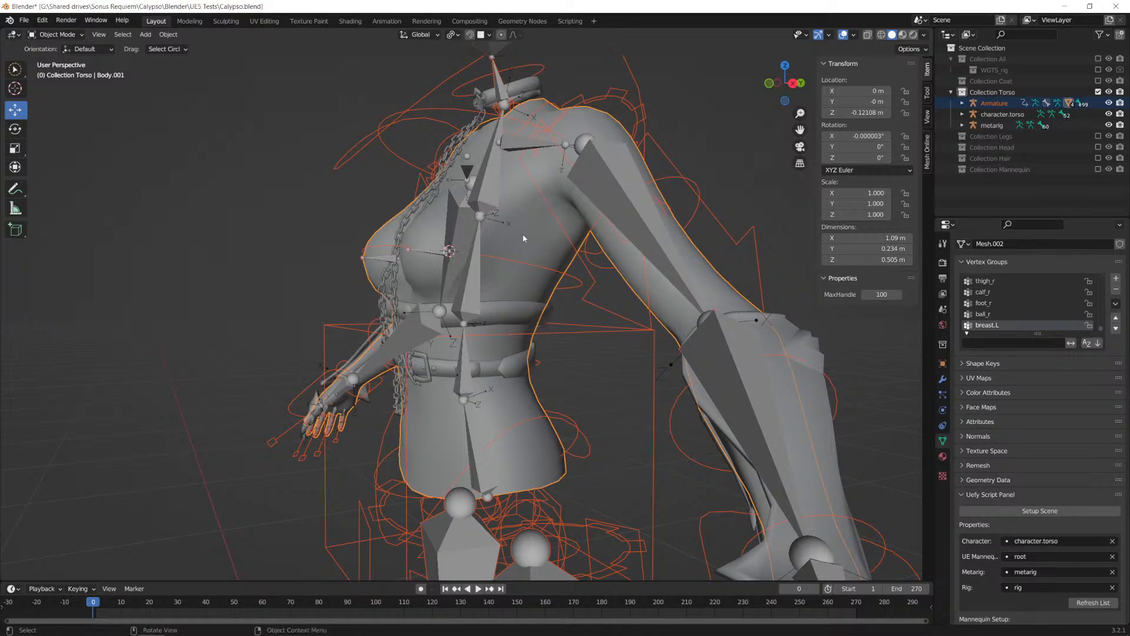
pyautogui.moveTo(521, 233); pyautogui.dragTo(311, 197, button='middle')
pyautogui.click(57, 34)
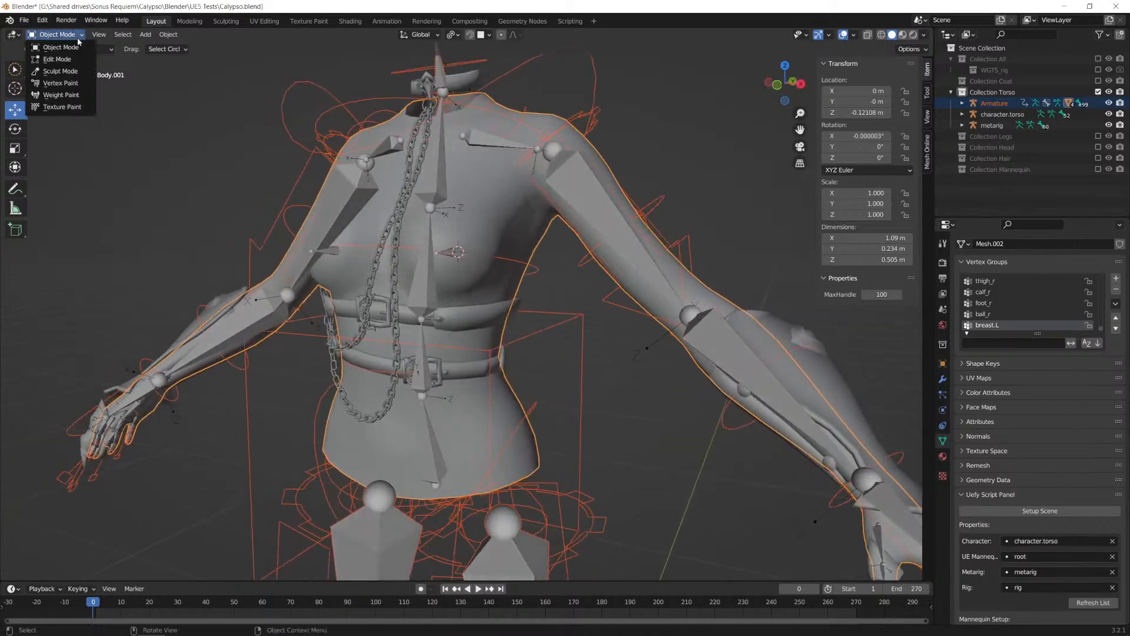
pyautogui.click(66, 95)
pyautogui.moveTo(459, 253)
pyautogui.mouseDown(button='middle')
pyautogui.moveTo(413, 253)
pyautogui.moveTo(460, 253)
pyautogui.mouseUp(button='middle')
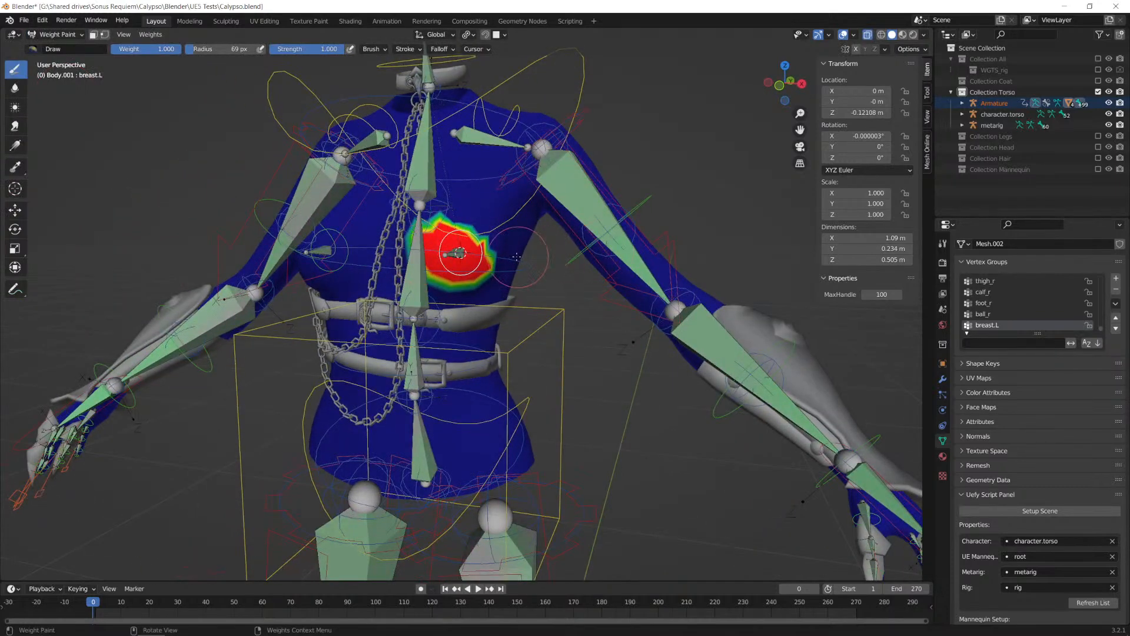
# Step: Step back through the undo history to the Weight Paint state before the breast.L weights were painted
pyautogui.hotkey('ctrl', 'z')
pyautogui.hotkey('ctrl', 'z')
pyautogui.hotkey('ctrl', 'z')
pyautogui.hotkey('ctrl', 'z')
pyautogui.hotkey('ctrl', 'z')
pyautogui.hotkey('ctrl', 'z')
pyautogui.hotkey('ctrl', 'z')
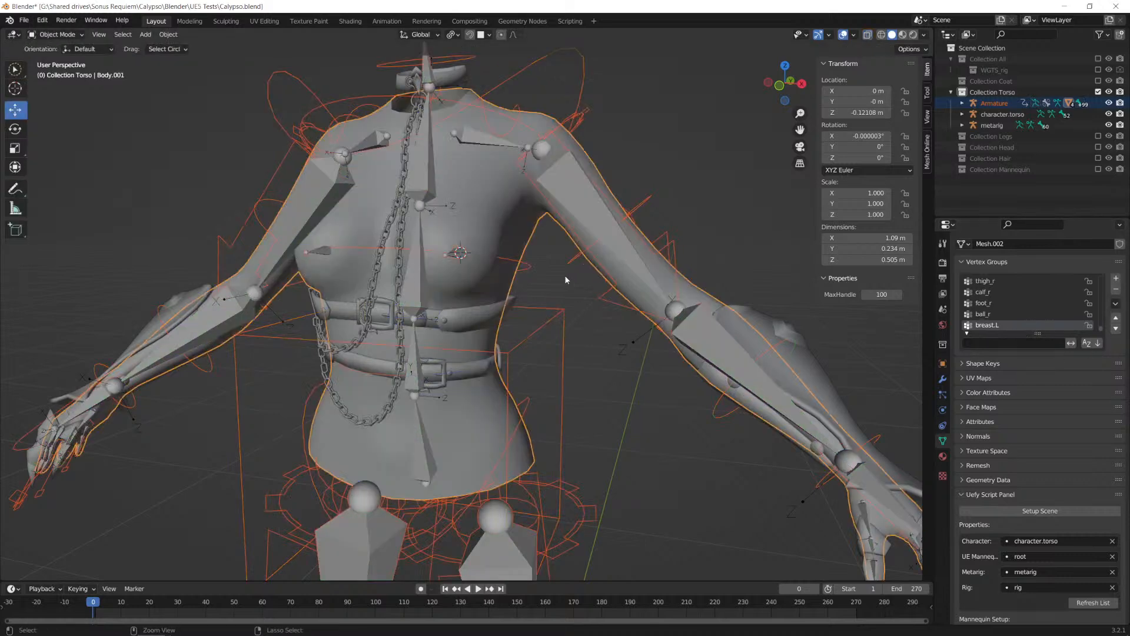
pyautogui.hotkey('ctrl', 'shift', 'z')
pyautogui.hotkey('ctrl', 'shift', 'z')
pyautogui.hotkey('ctrl', 'shift', 'z')
pyautogui.hotkey('ctrl', 'shift', 'z')
pyautogui.hotkey('ctrl', 'shift', 'z')
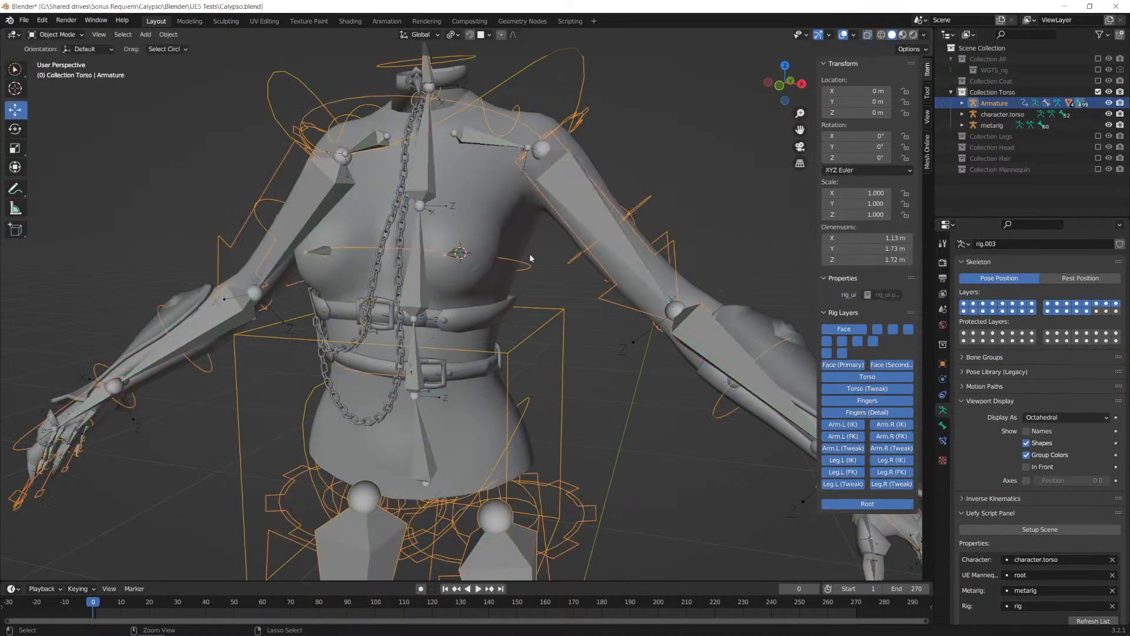
pyautogui.hotkey('ctrl', 'shift', 'z')
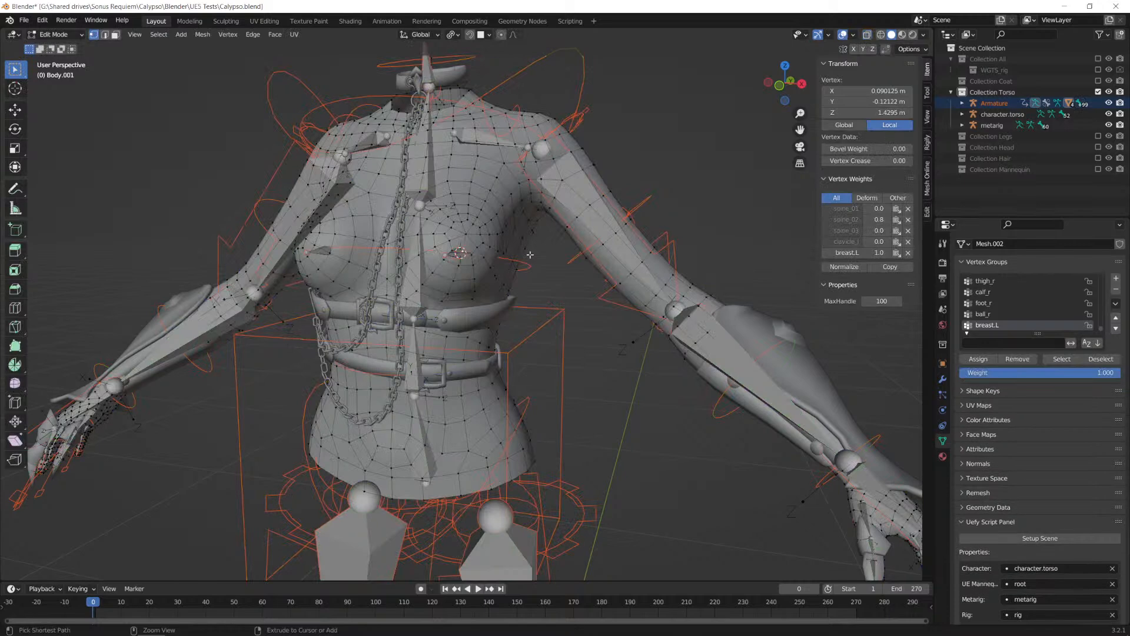
pyautogui.hotkey('ctrl', 'z')
pyautogui.hotkey('ctrl', 'z')
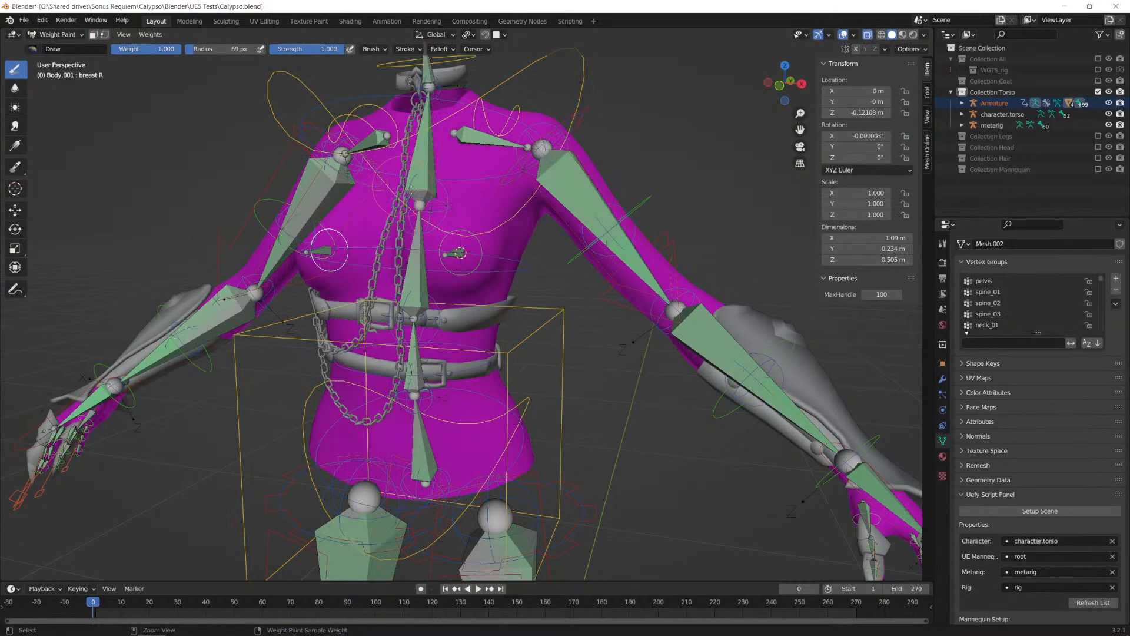
# Step: Make u_breast.L the active bone, set the brush strength to 0.686 with X mirroring on, and review the symmetry and paint options
pyautogui.scroll(2, 488, 255)
pyautogui.moveTo(536, 235)
pyautogui.mouseDown(button='middle')
pyautogui.moveTo(454, 232)
pyautogui.moveTo(460, 241)
pyautogui.mouseUp(button='middle')
pyautogui.keyDown('ctrl'); pyautogui.click(449, 228); pyautogui.keyUp('ctrl')
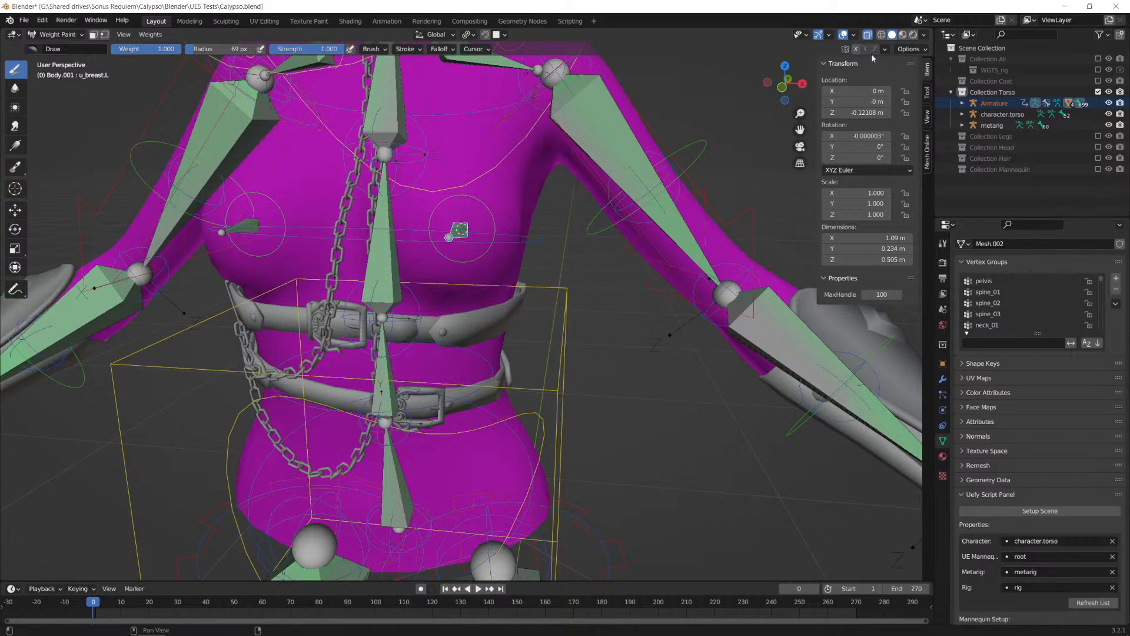
pyautogui.moveTo(533, 177); pyautogui.dragTo(517, 169, button='middle')
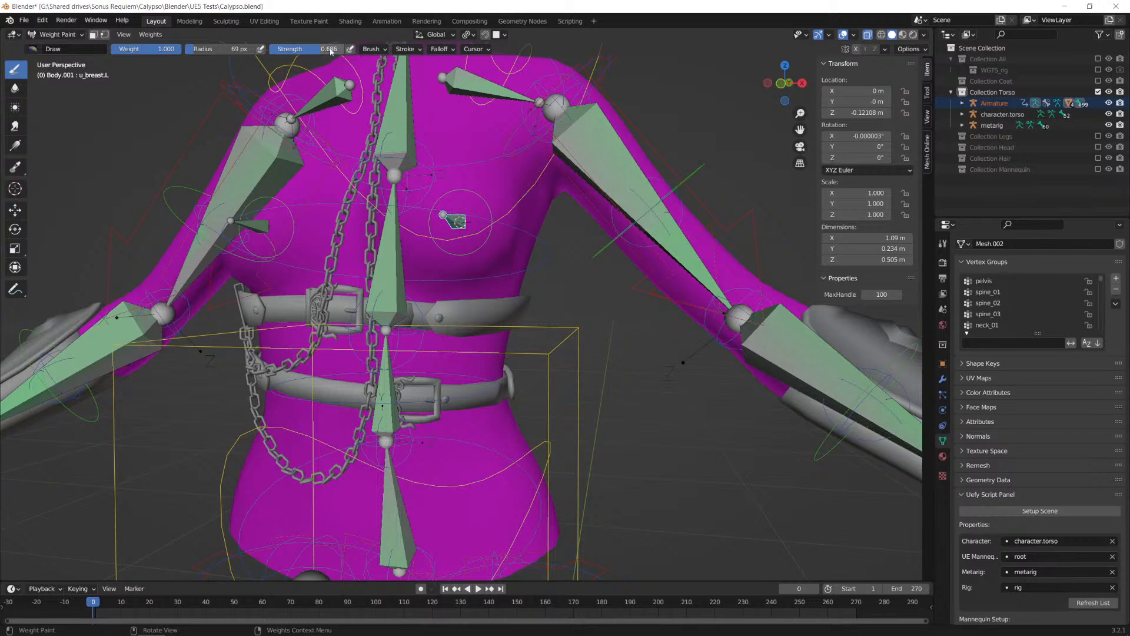
pyautogui.click(885, 50)
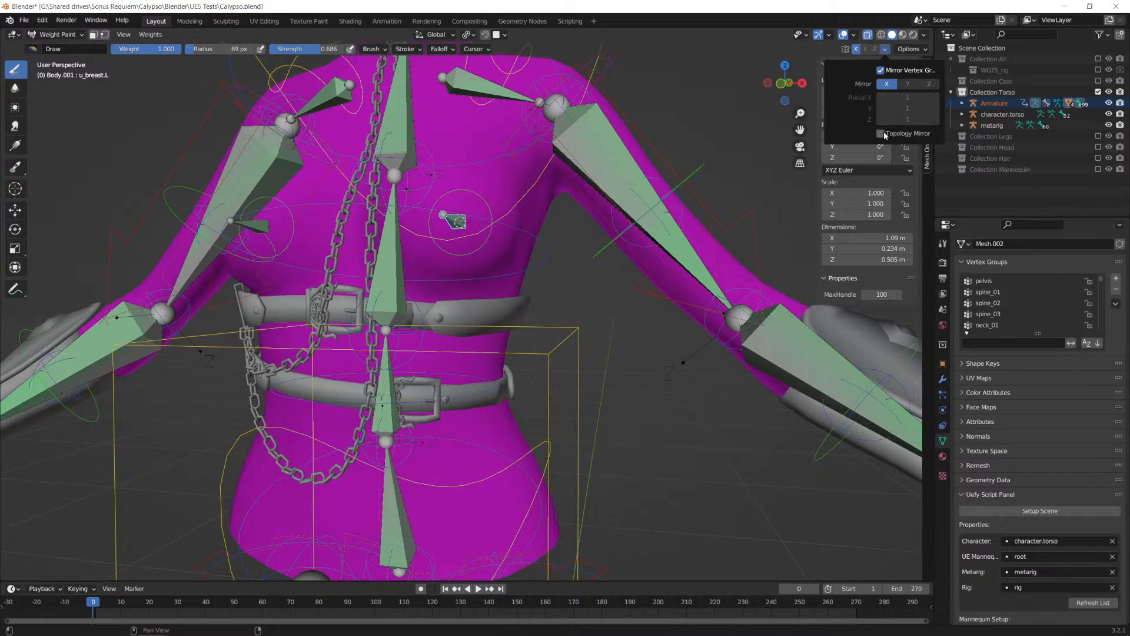
pyautogui.click(910, 49)
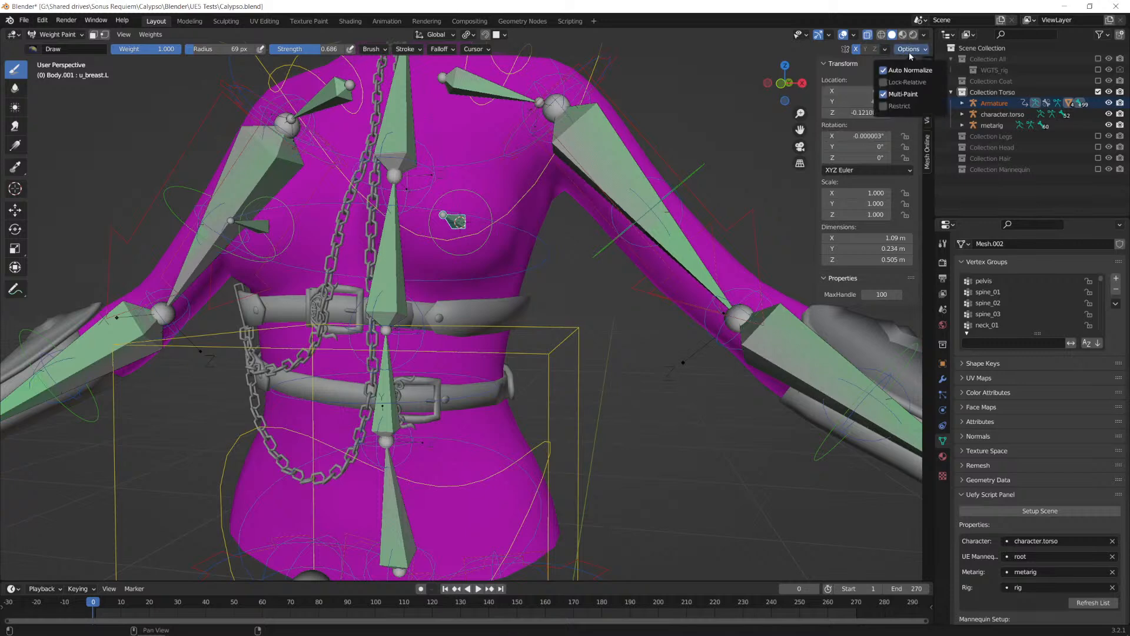
# Step: Paint a first patch of u_breast.L weight on the character's left breast and switch the viewport to wireframe shading
pyautogui.moveTo(465, 225); pyautogui.dragTo(479, 226, button='middle')
pyautogui.moveTo(463, 213)
pyautogui.mouseDown()
pyautogui.moveTo(461, 229)
pyautogui.moveTo(491, 215)
pyautogui.moveTo(442, 186)
pyautogui.moveTo(465, 176)
pyautogui.mouseUp()
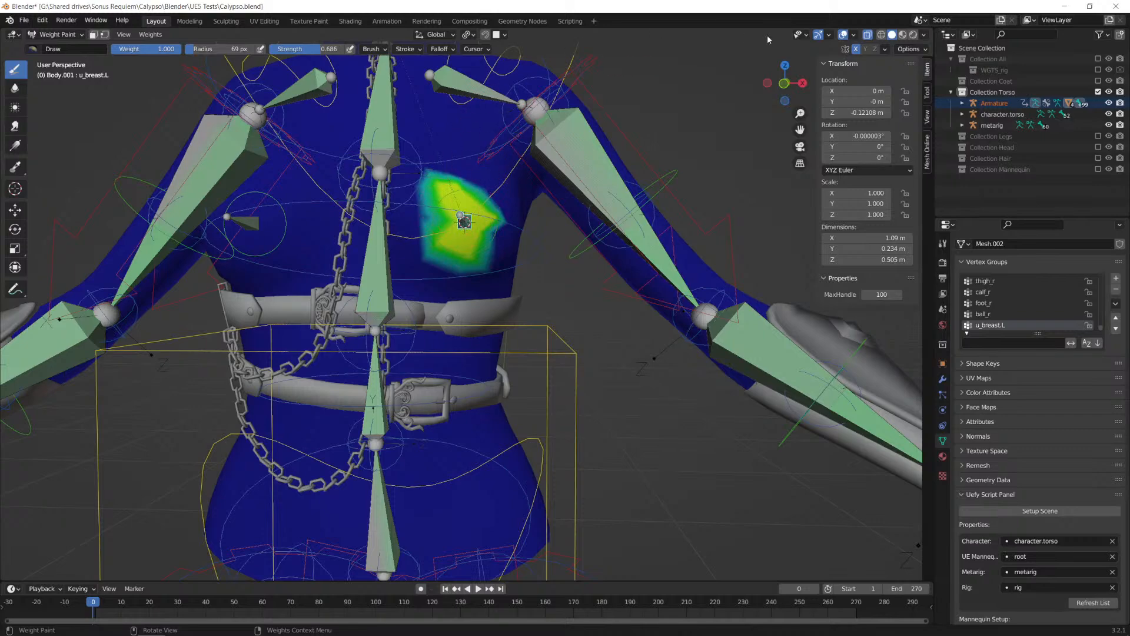
pyautogui.click(881, 34)
pyautogui.scroll(4, 520, 226)
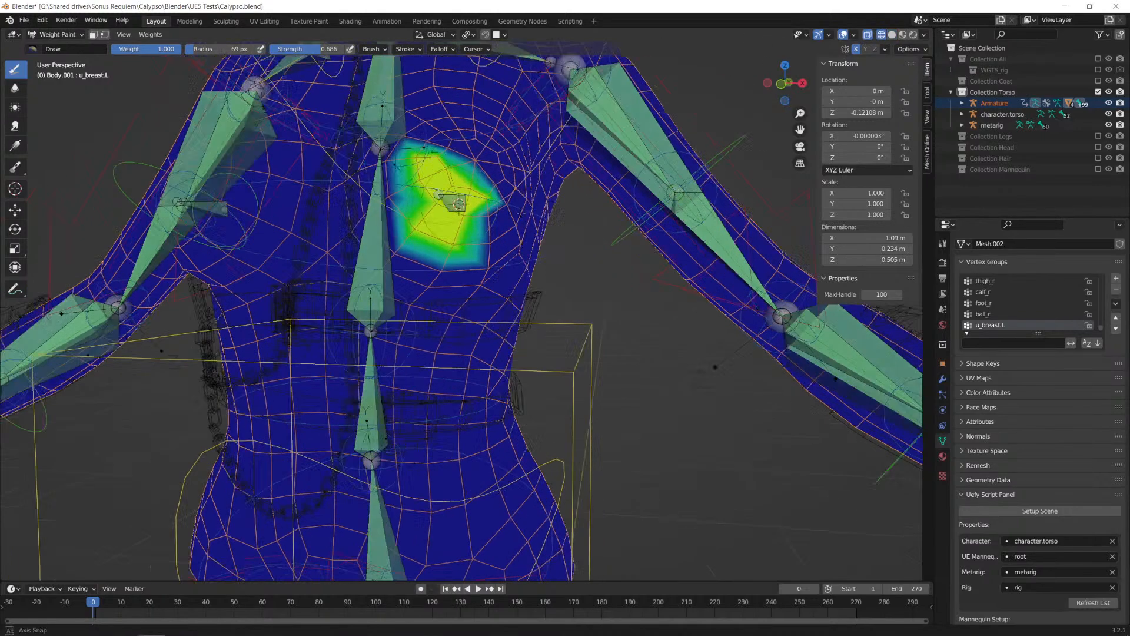
# Step: Build up the u_breast.L weight over the front and upper part of the left breast with the Draw brush
pyautogui.moveTo(519, 226); pyautogui.dragTo(533, 221, button='middle')
pyautogui.moveTo(518, 197)
pyautogui.mouseDown()
pyautogui.moveTo(471, 177)
pyautogui.moveTo(506, 158)
pyautogui.moveTo(551, 171)
pyautogui.moveTo(536, 226)
pyautogui.moveTo(485, 184)
pyautogui.mouseUp()
pyautogui.moveTo(529, 224)
pyautogui.mouseDown()
pyautogui.moveTo(542, 218)
pyautogui.moveTo(524, 259)
pyautogui.mouseUp()
pyautogui.moveTo(544, 221)
pyautogui.mouseDown()
pyautogui.moveTo(553, 220)
pyautogui.moveTo(543, 215)
pyautogui.mouseUp()
pyautogui.moveTo(471, 216); pyautogui.dragTo(498, 216, button='middle')
pyautogui.moveTo(472, 220); pyautogui.dragTo(448, 190)
pyautogui.moveTo(512, 222)
pyautogui.mouseDown(button='middle')
pyautogui.moveTo(358, 198)
pyautogui.moveTo(430, 219)
pyautogui.mouseUp(button='middle')
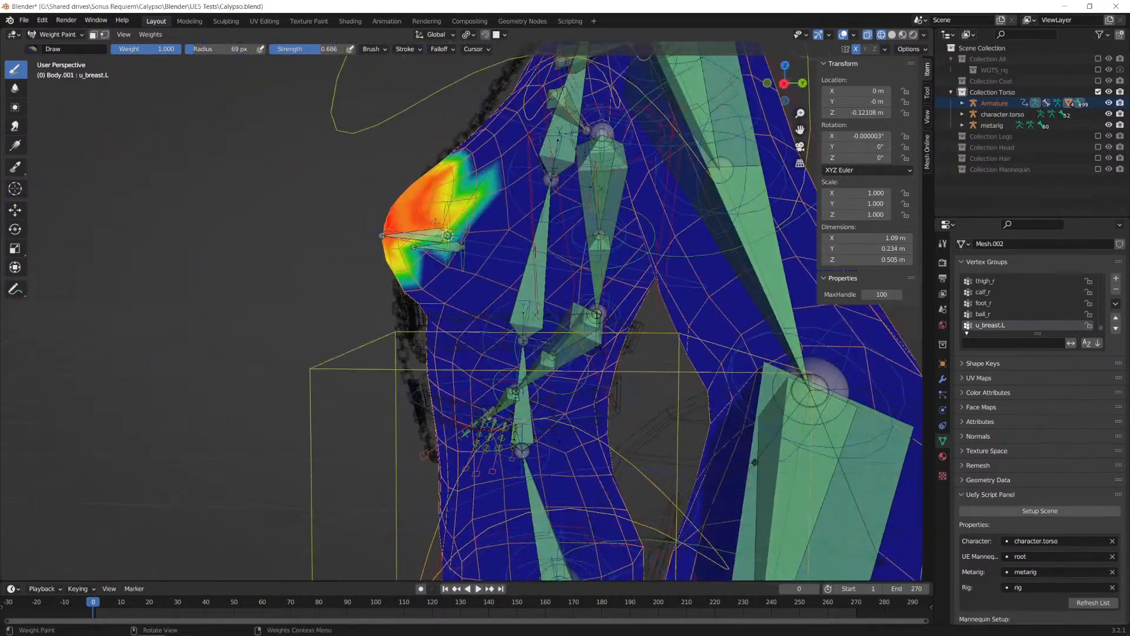
# Step: Extend the u_breast.L weight around the outer side and underside of the left breast, filling in the weaker areas
pyautogui.moveTo(449, 185); pyautogui.dragTo(463, 178)
pyautogui.moveTo(431, 268); pyautogui.dragTo(448, 242, button='middle')
pyautogui.moveTo(455, 241)
pyautogui.mouseDown()
pyautogui.moveTo(458, 229)
pyautogui.moveTo(438, 255)
pyautogui.mouseUp()
pyautogui.moveTo(438, 254); pyautogui.dragTo(580, 251, button='middle')
pyautogui.moveTo(505, 265)
pyautogui.mouseDown()
pyautogui.moveTo(476, 246)
pyautogui.moveTo(452, 250)
pyautogui.moveTo(467, 192)
pyautogui.moveTo(446, 213)
pyautogui.mouseUp()
pyautogui.moveTo(505, 238); pyautogui.dragTo(484, 230, button='middle')
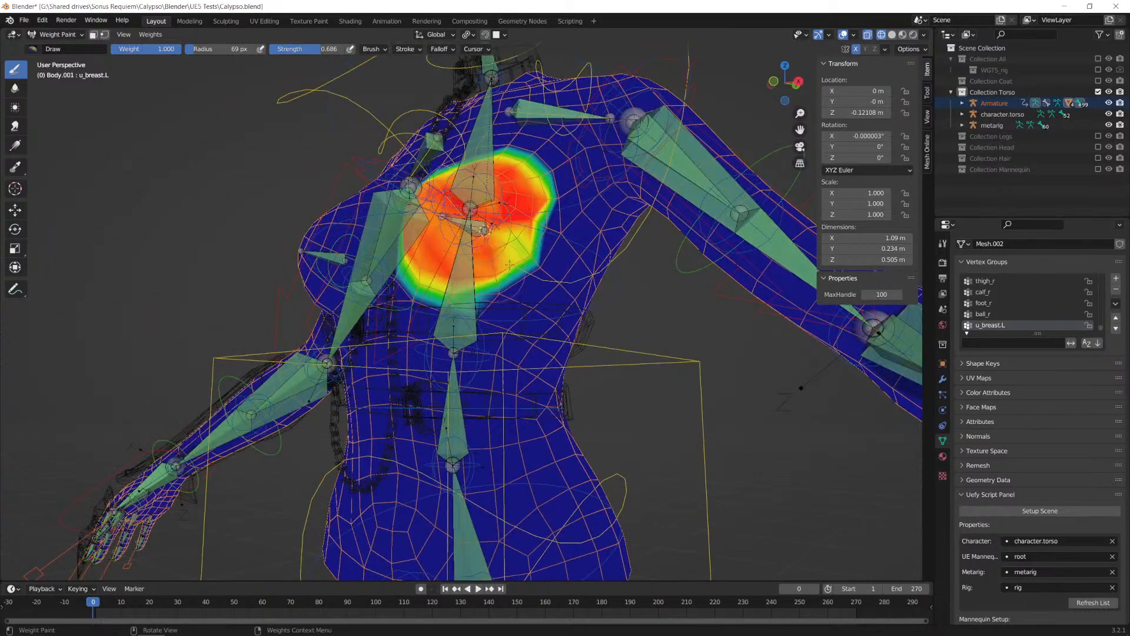
pyautogui.moveTo(488, 275); pyautogui.dragTo(537, 229)
pyautogui.moveTo(535, 214); pyautogui.dragTo(536, 257, button='middle')
pyautogui.moveTo(511, 182)
pyautogui.mouseDown()
pyautogui.moveTo(465, 159)
pyautogui.moveTo(447, 189)
pyautogui.mouseUp()
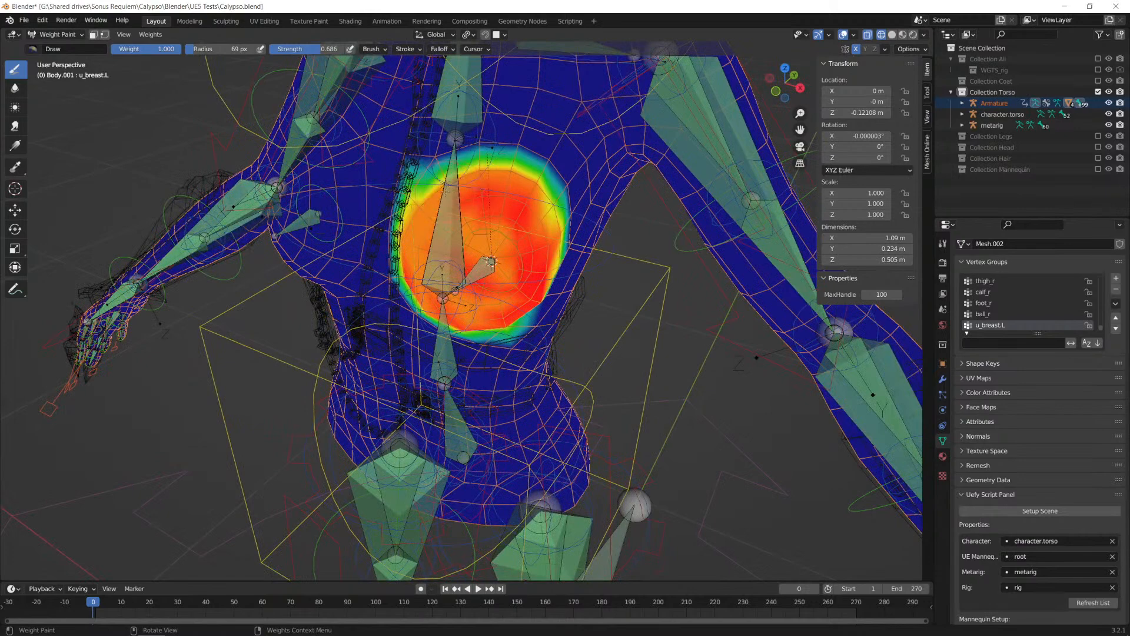
# Step: Smooth the u_breast.L weights across the left breast and around its outer side with the Blur brush at strength 1.000
pyautogui.moveTo(385, 243); pyautogui.dragTo(428, 232, button='middle')
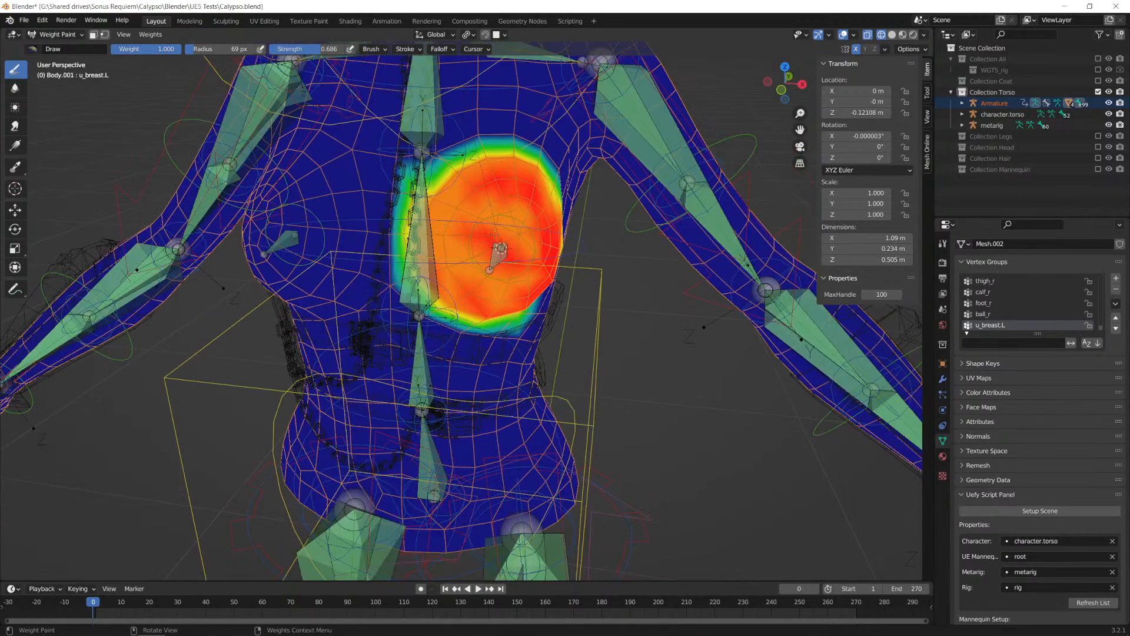
pyautogui.moveTo(539, 252); pyautogui.dragTo(513, 231, button='middle')
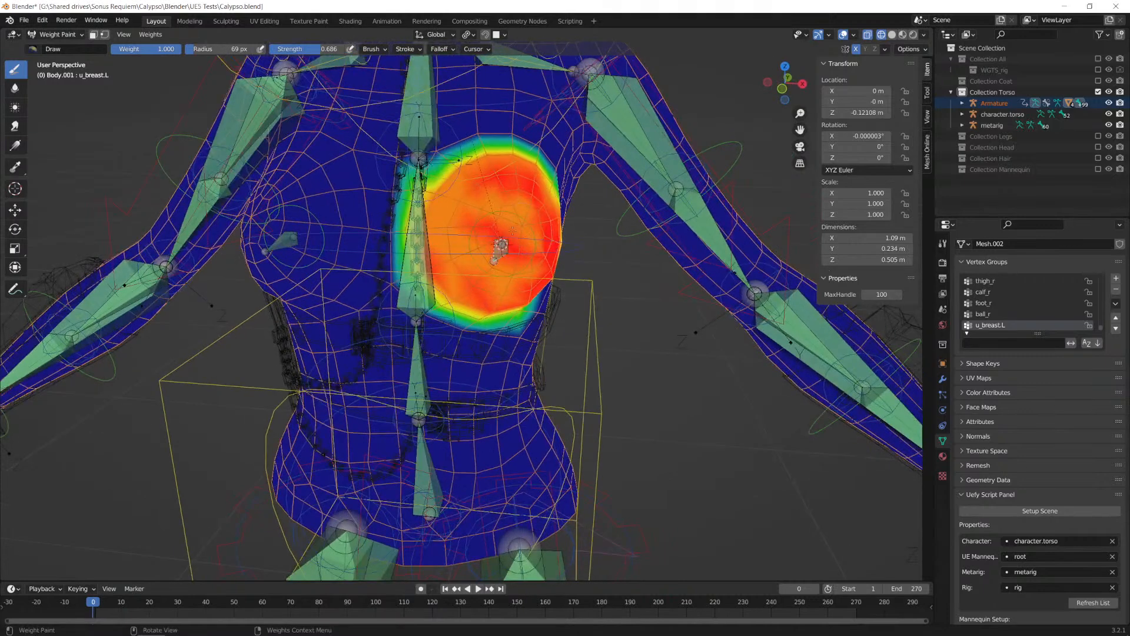
pyautogui.click(15, 88)
pyautogui.moveTo(497, 229)
pyautogui.mouseDown()
pyautogui.moveTo(523, 269)
pyautogui.moveTo(523, 211)
pyautogui.moveTo(498, 265)
pyautogui.moveTo(476, 219)
pyautogui.moveTo(465, 250)
pyautogui.moveTo(474, 271)
pyautogui.moveTo(500, 268)
pyautogui.moveTo(519, 221)
pyautogui.moveTo(501, 219)
pyautogui.mouseUp()
pyautogui.moveTo(501, 239); pyautogui.dragTo(444, 237, button='middle')
pyautogui.moveTo(500, 203)
pyautogui.mouseDown()
pyautogui.moveTo(534, 227)
pyautogui.moveTo(503, 298)
pyautogui.mouseUp()
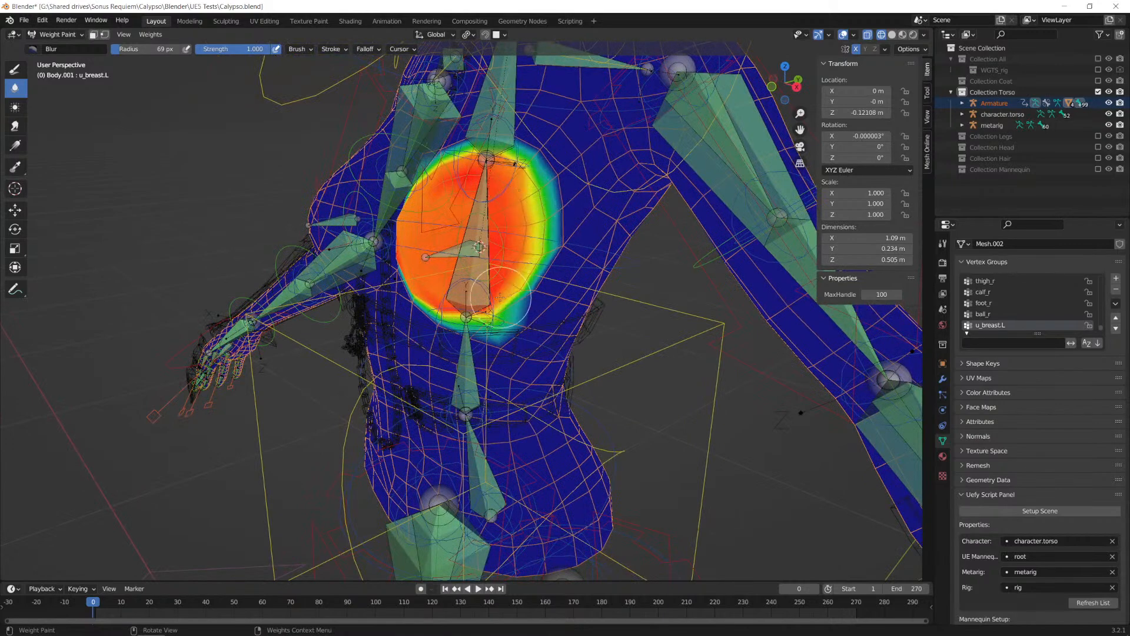
pyautogui.moveTo(420, 274); pyautogui.dragTo(494, 252, button='middle')
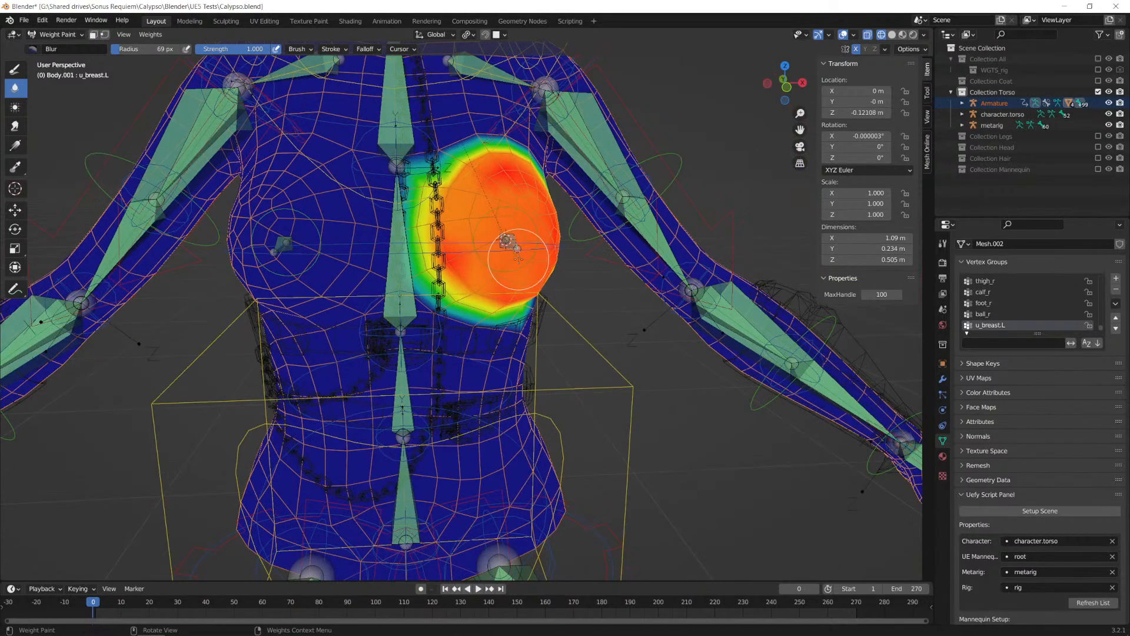
# Step: Leave Weight Paint for Object Mode and return the viewport to solid shading
pyautogui.click(59, 34)
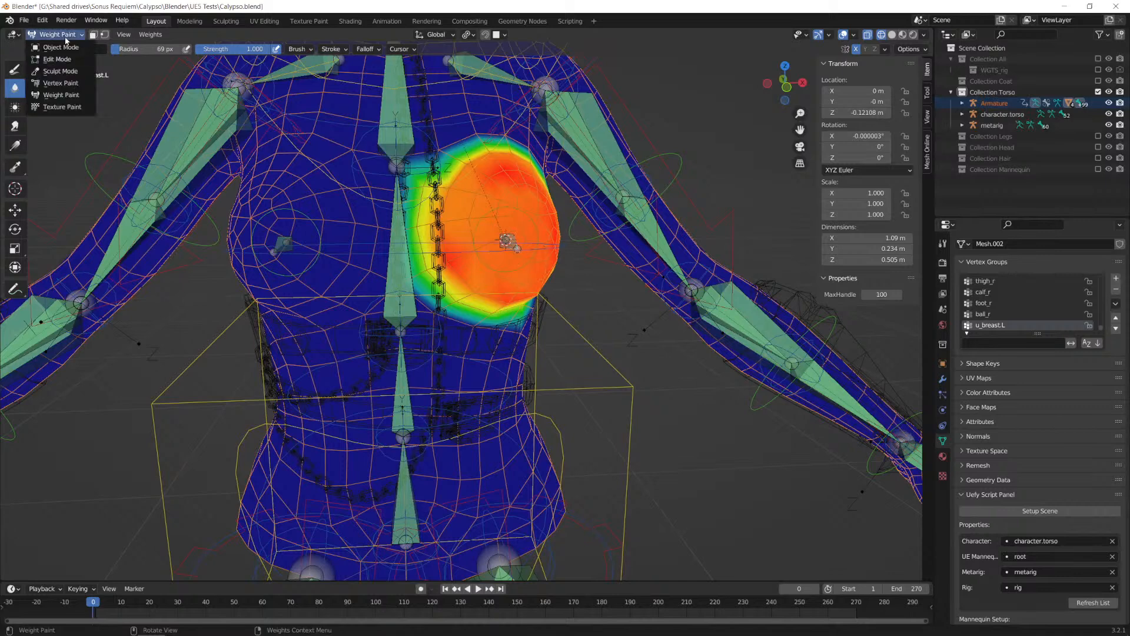
pyautogui.click(61, 47)
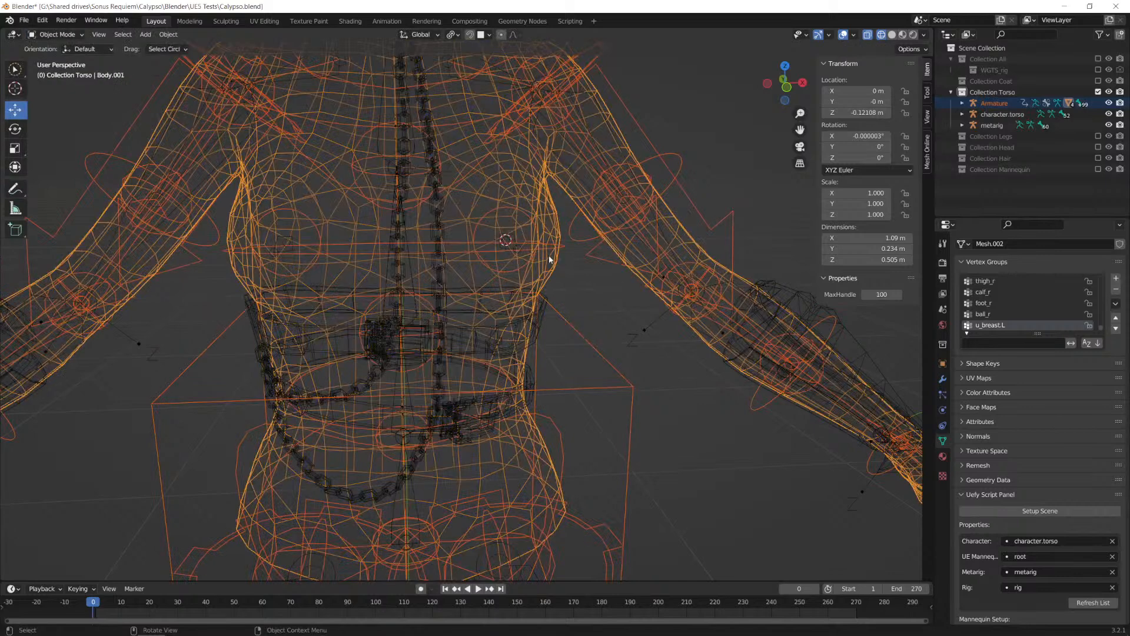
pyautogui.click(892, 34)
pyautogui.click(867, 34)
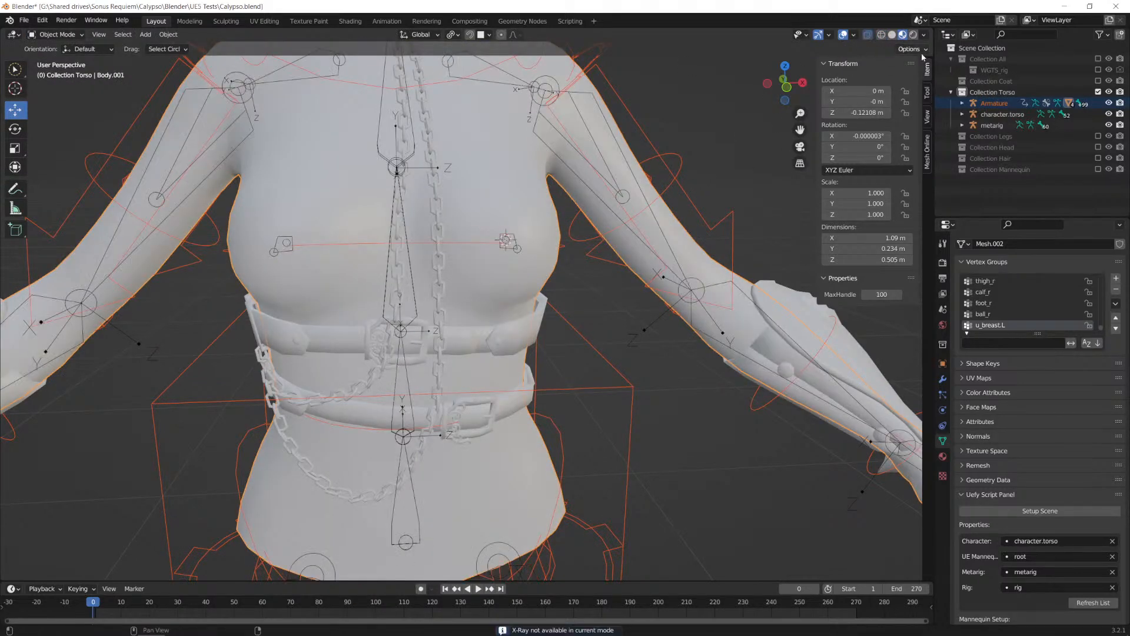
pyautogui.click(892, 36)
pyautogui.click(868, 36)
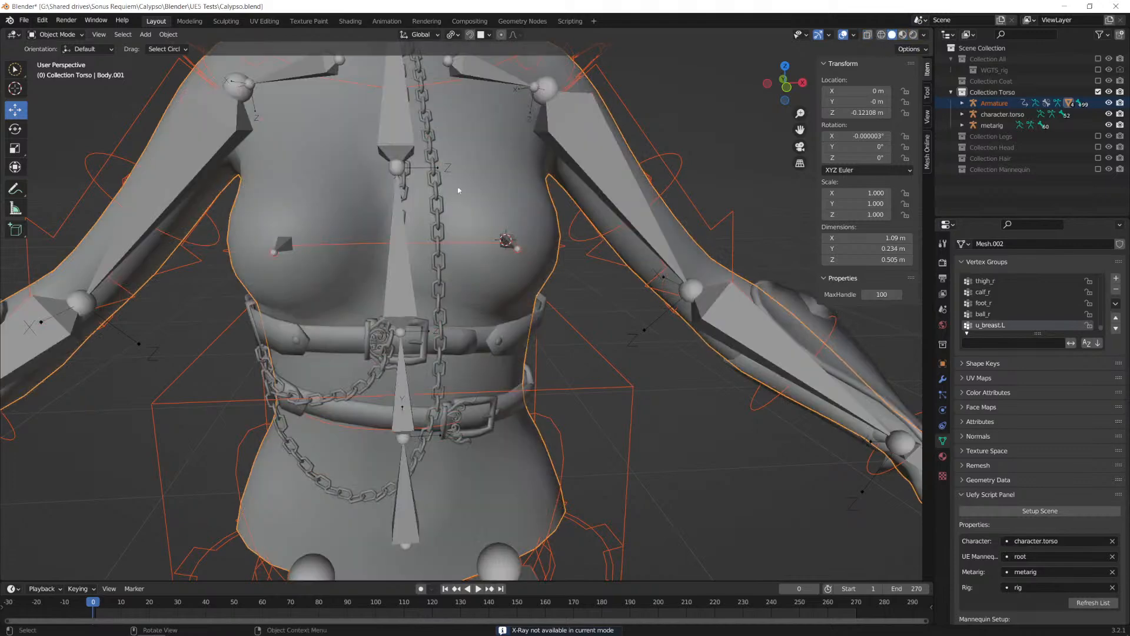
# Step: Select the Armature, switch it to Pose Mode and pick the breast.L control
pyautogui.scroll(-3, 501, 317)
pyautogui.click(533, 334)
pyautogui.moveTo(535, 334); pyautogui.dragTo(512, 209, button='middle')
pyautogui.hotkey('ctrl', 'Tab')
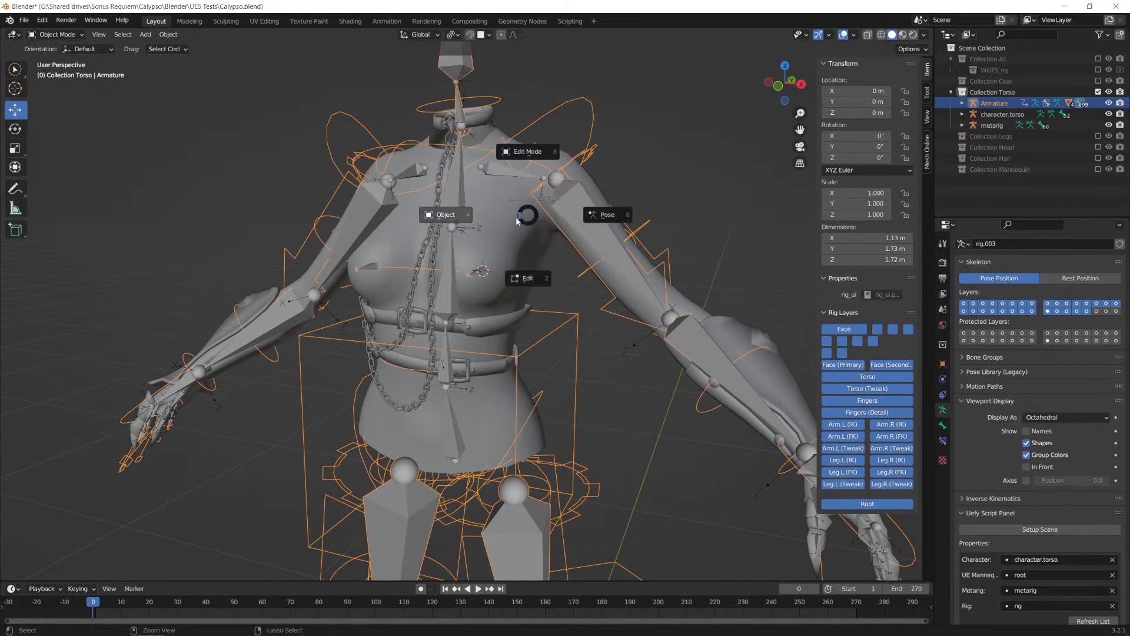
pyautogui.click(591, 227)
pyautogui.click(503, 274)
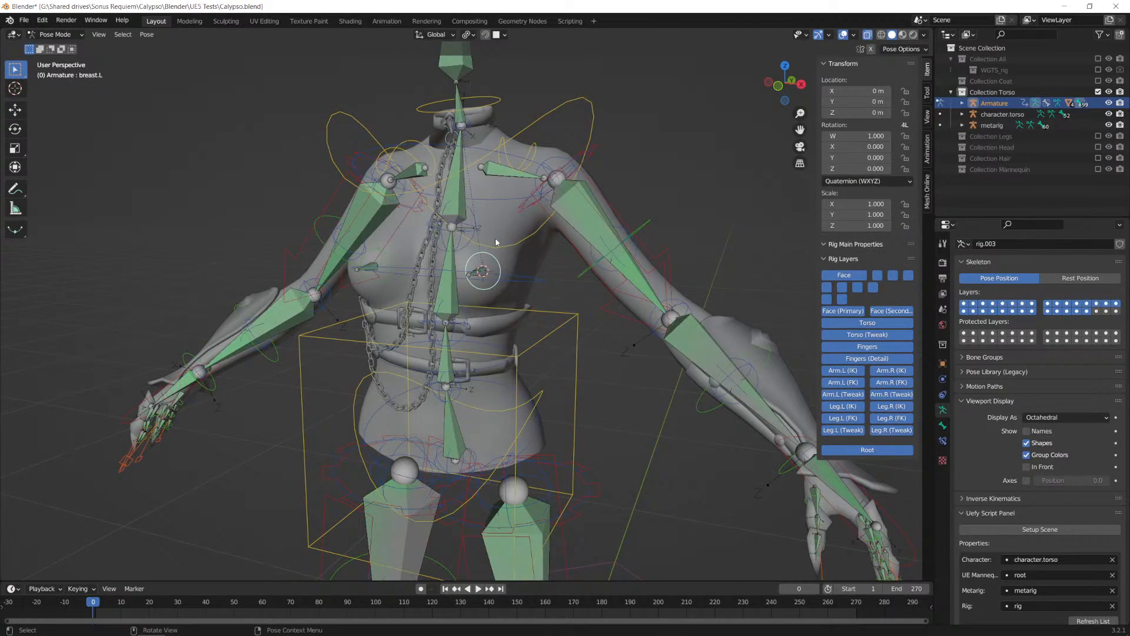
# Step: Try moving the breast.L control outward to test how the painted chest weights deform
pyautogui.scroll(2, 498, 242)
pyautogui.moveTo(512, 269); pyautogui.dragTo(456, 258, button='middle')
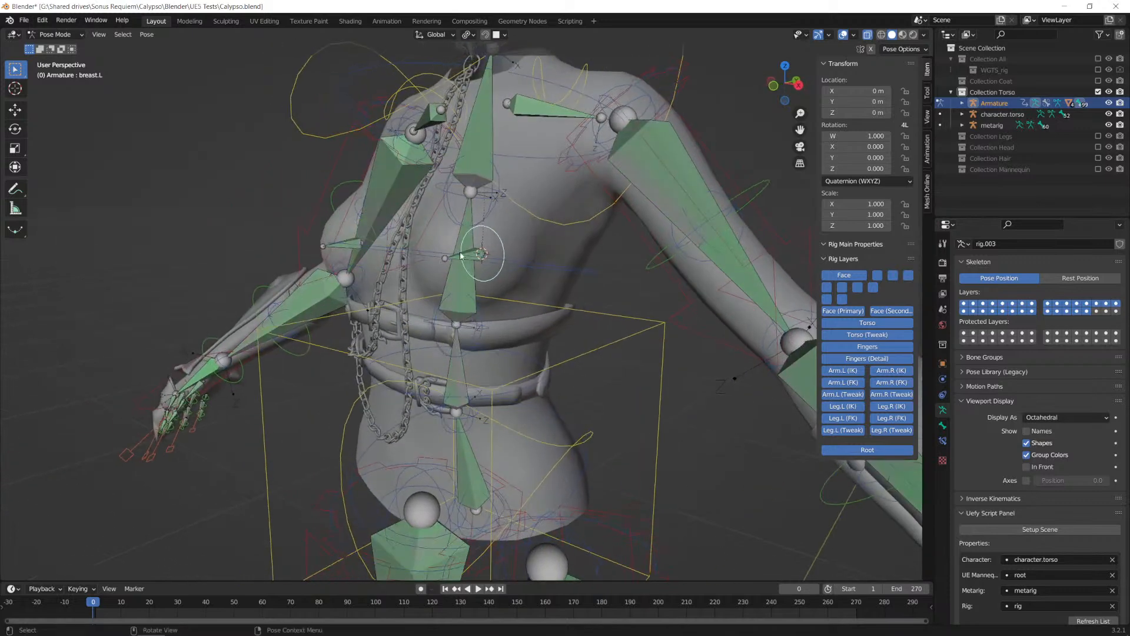
pyautogui.press('g')
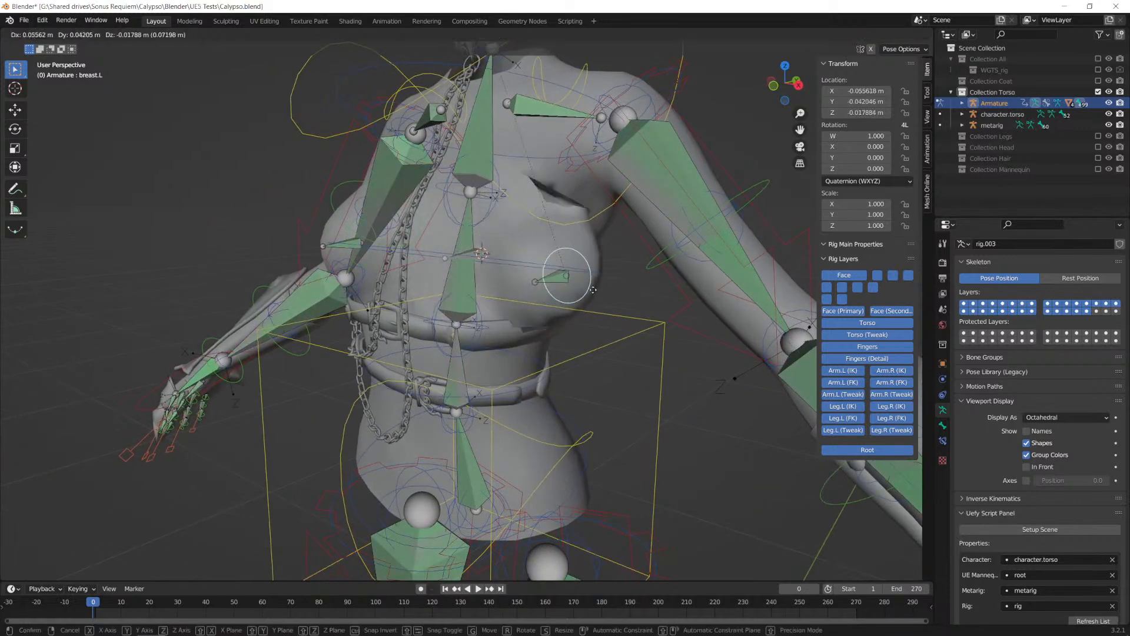
pyautogui.press('Escape')
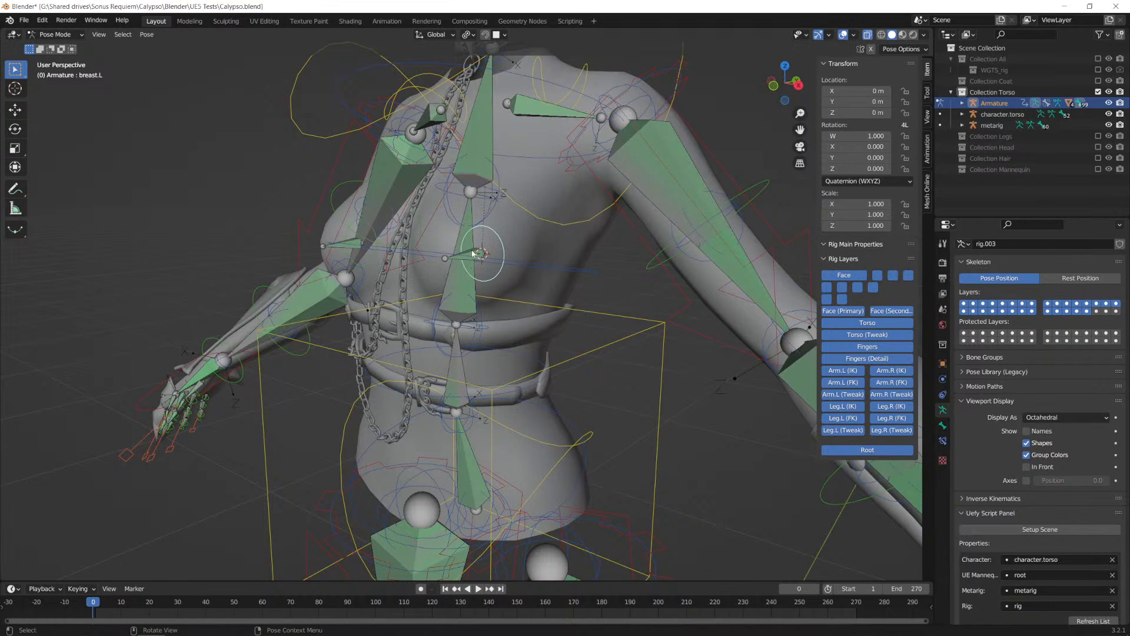
# Step: Test rotating the breast.L control in the right orthographic view, then move it slightly down and forward by about 0.01 m
pyautogui.keyDown('alt'); pyautogui.moveTo(550, 291); pyautogui.dragTo(461, 301, button='middle'); pyautogui.keyUp('alt')
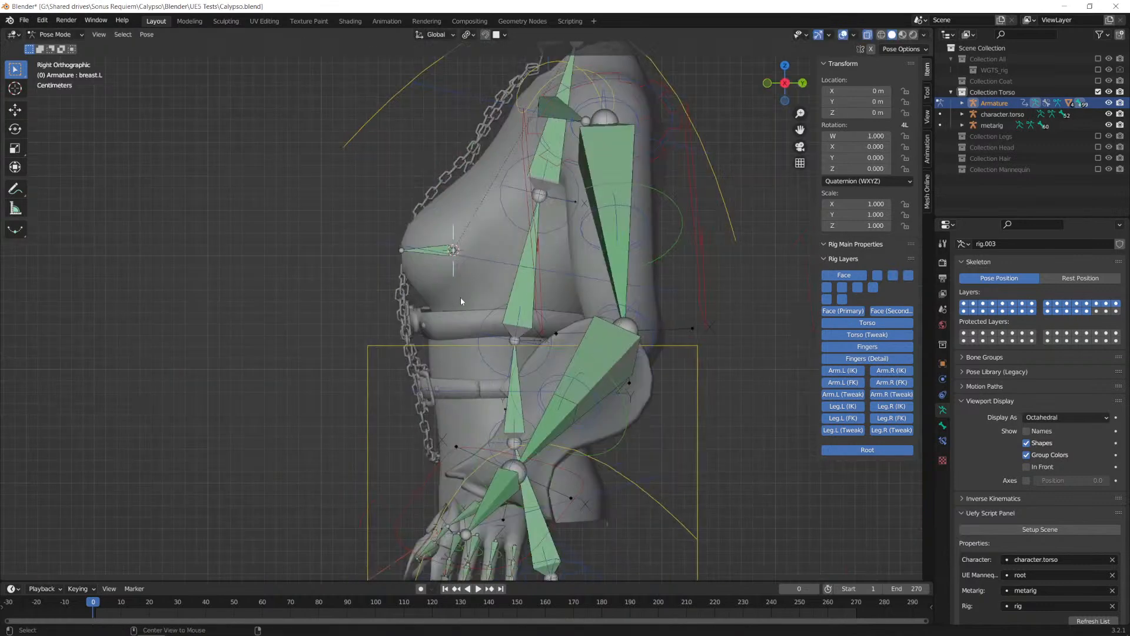
pyautogui.press('r')
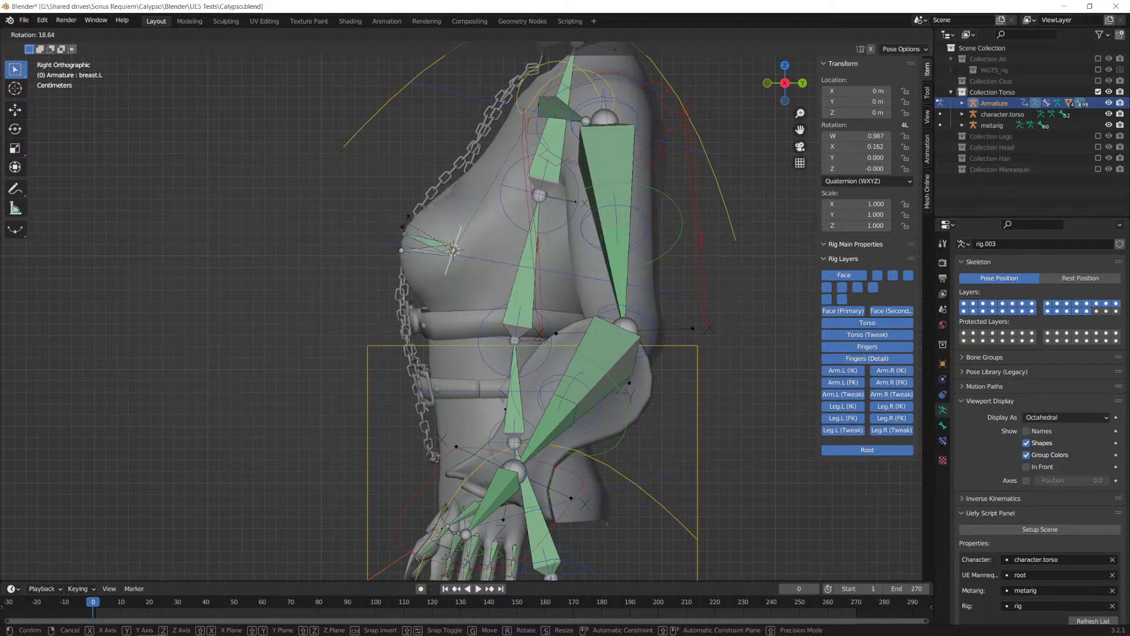
pyautogui.rightClick(396, 230)
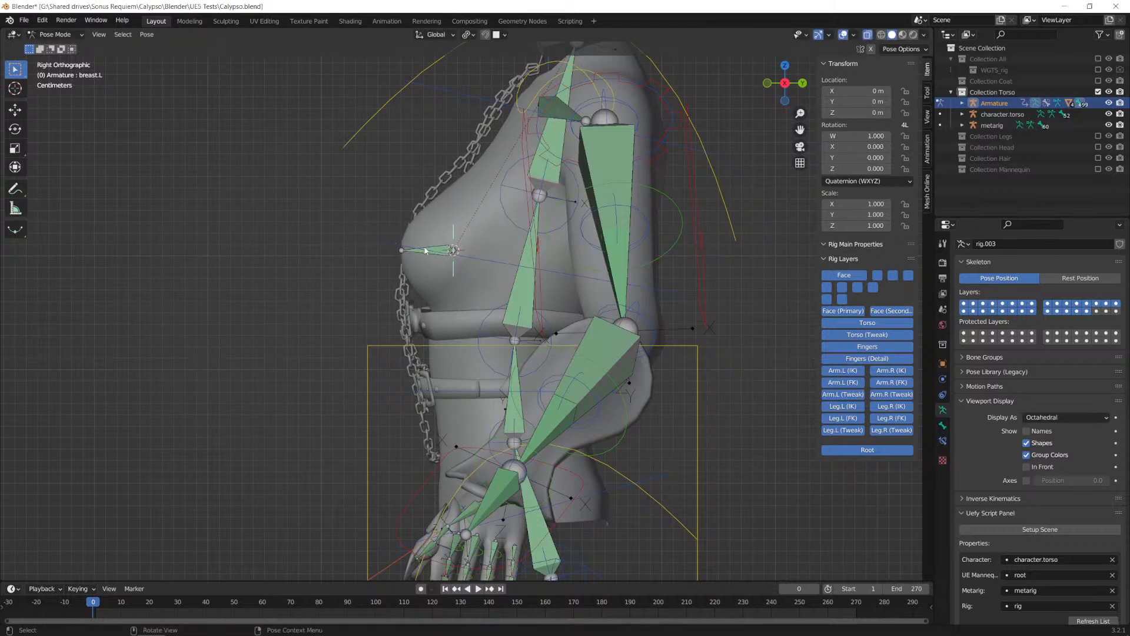
pyautogui.press('r')
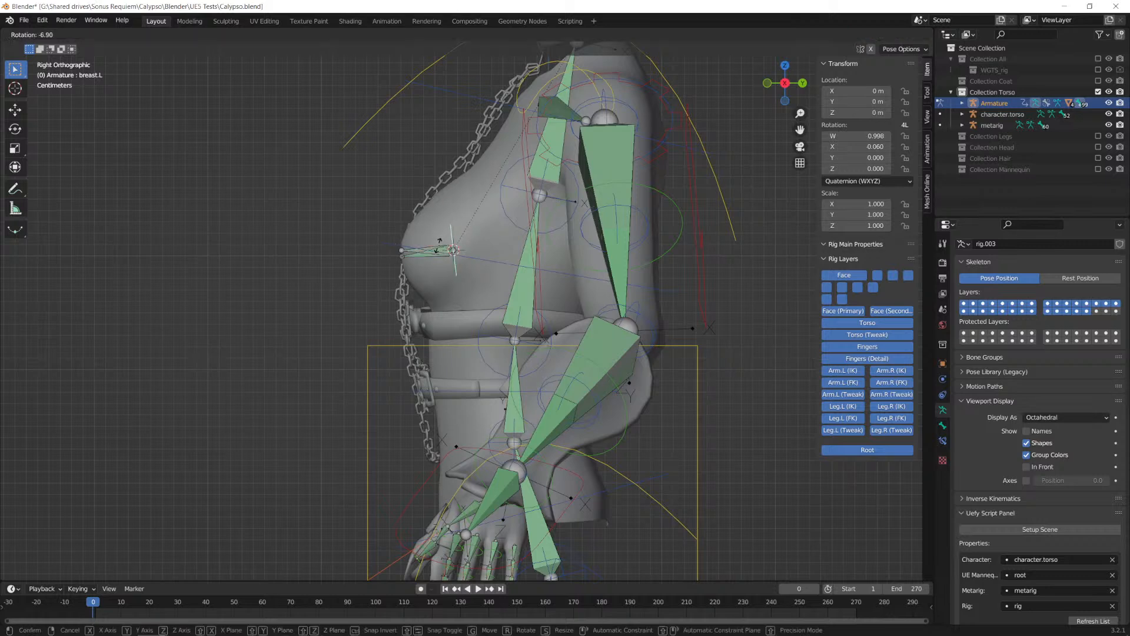
pyautogui.rightClick(440, 246)
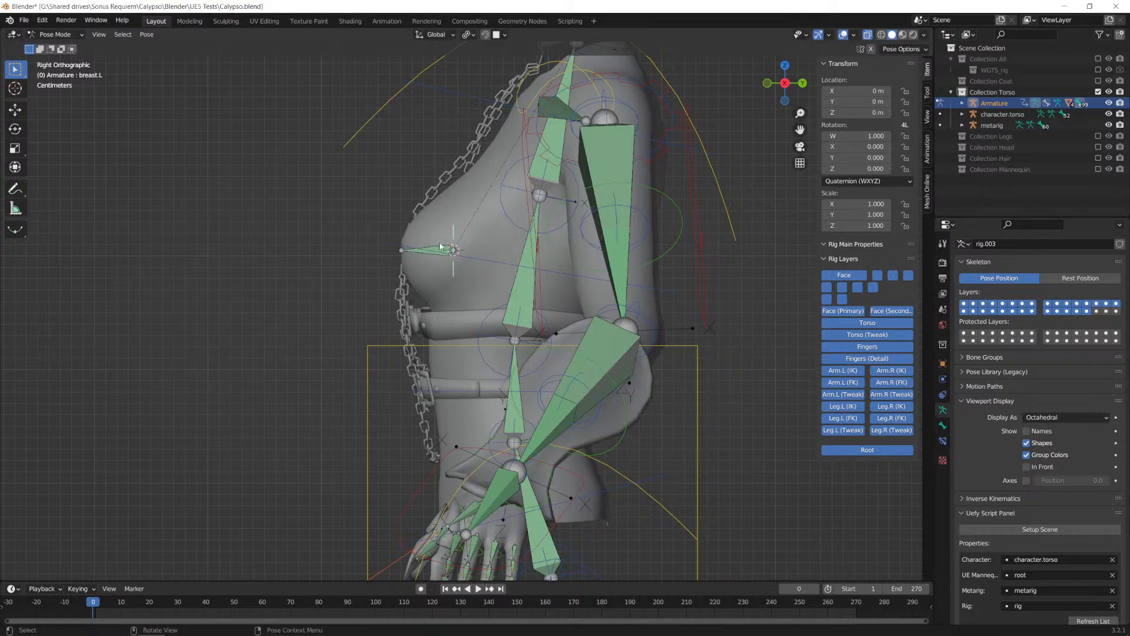
pyautogui.press('g')
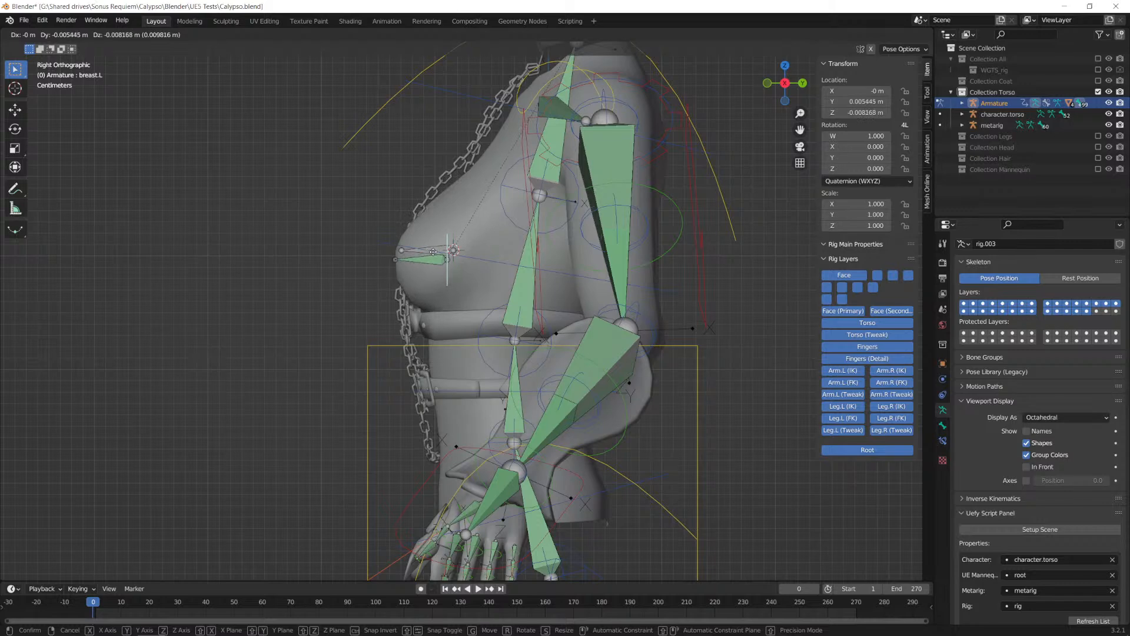
pyautogui.click(444, 259)
# Step: Try moving the breast.R control slightly down in the front orthographic view
pyautogui.press('KP_1')
pyautogui.moveTo(536, 291)
pyautogui.keyDown('alt'); pyautogui.mouseDown(button='middle')
pyautogui.moveTo(507, 298)
pyautogui.moveTo(552, 304)
pyautogui.mouseUp(button='middle'); pyautogui.keyUp('alt')
pyautogui.click(352, 255)
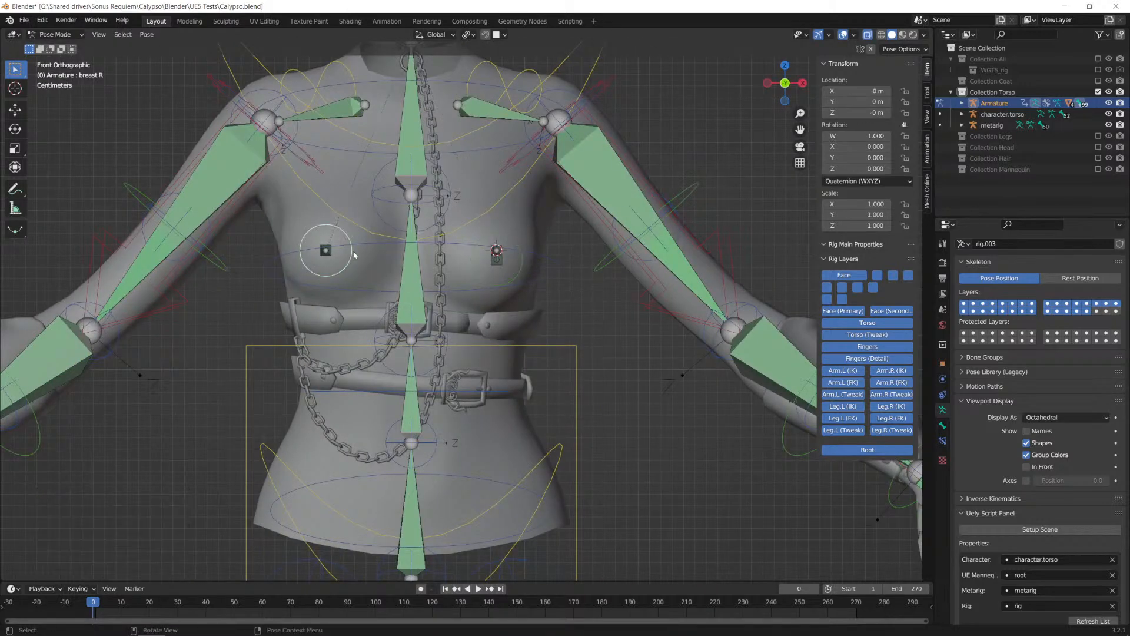
pyautogui.press('g')
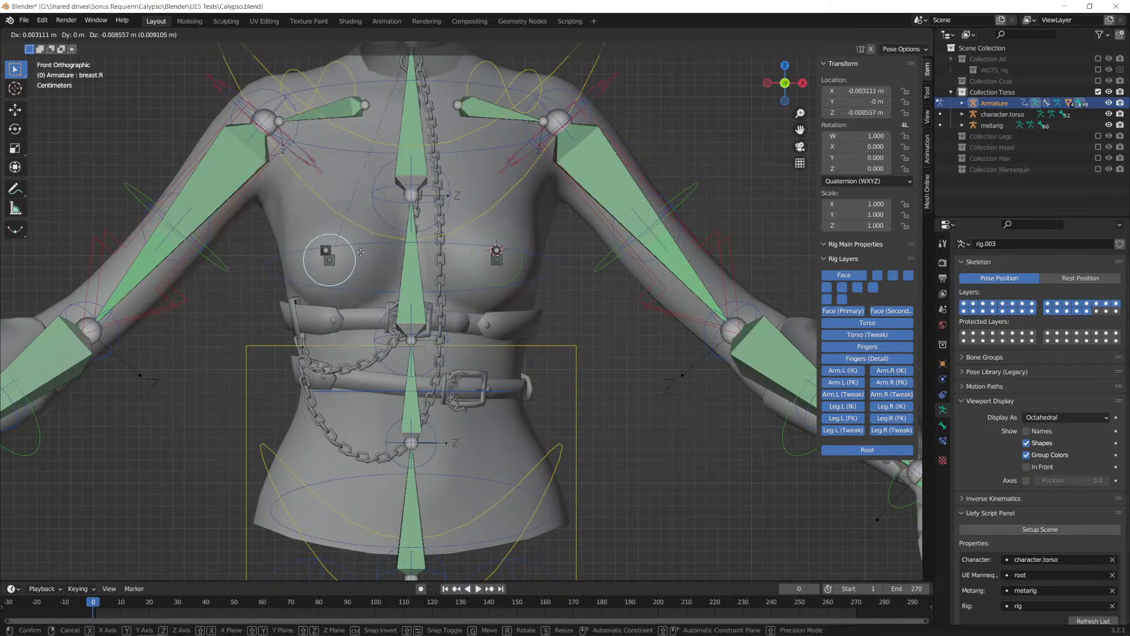
pyautogui.press('Escape')
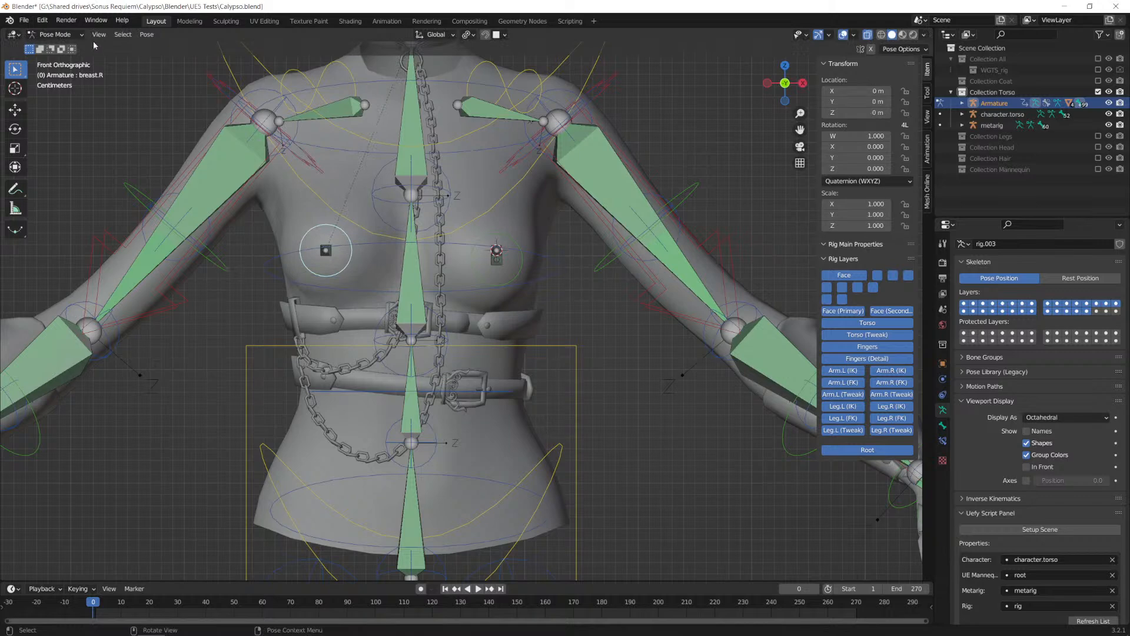
# Step: Return the armature to Object Mode and inspect the chest from the front
pyautogui.click(54, 34)
pyautogui.click(46, 45)
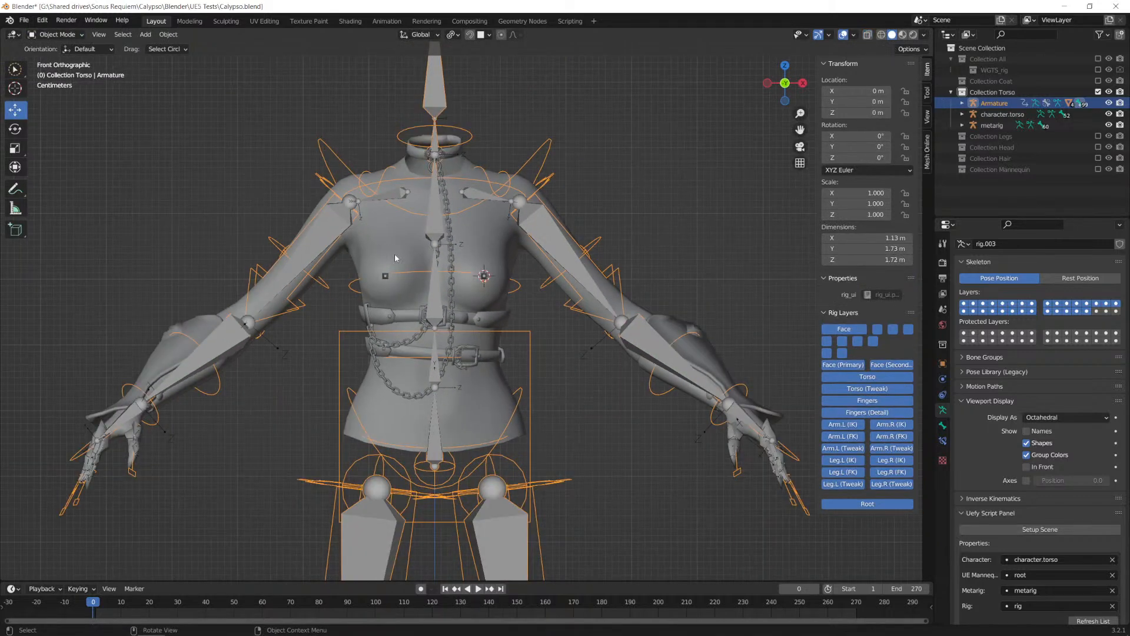
pyautogui.scroll(2, 502, 273)
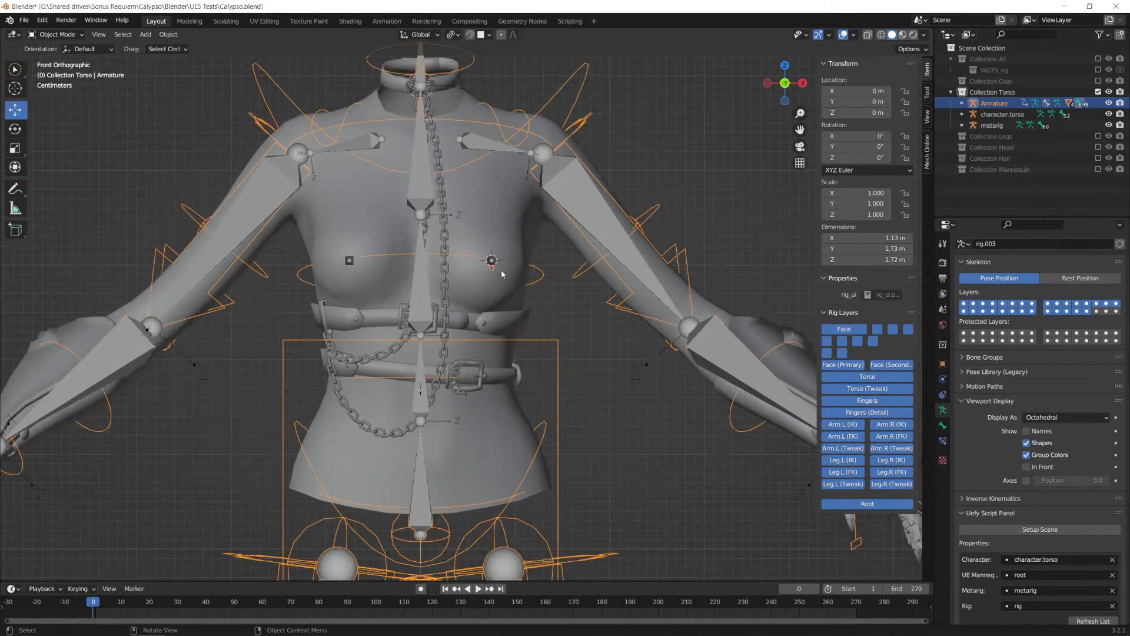
pyautogui.scroll(1, 502, 273)
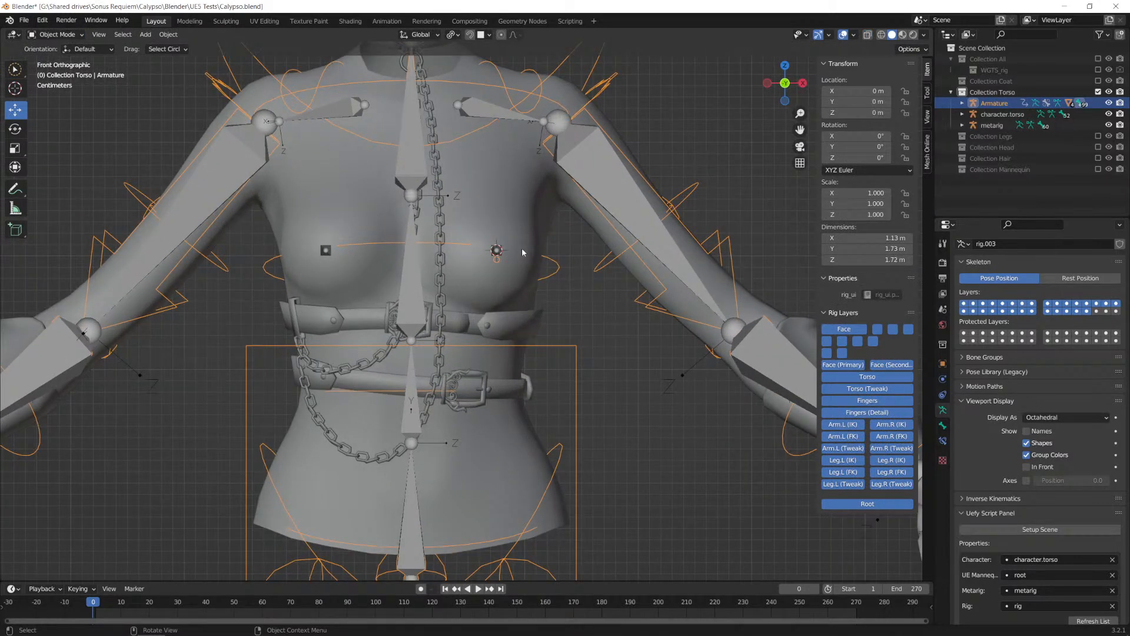
pyautogui.scroll(-1, 569, 252)
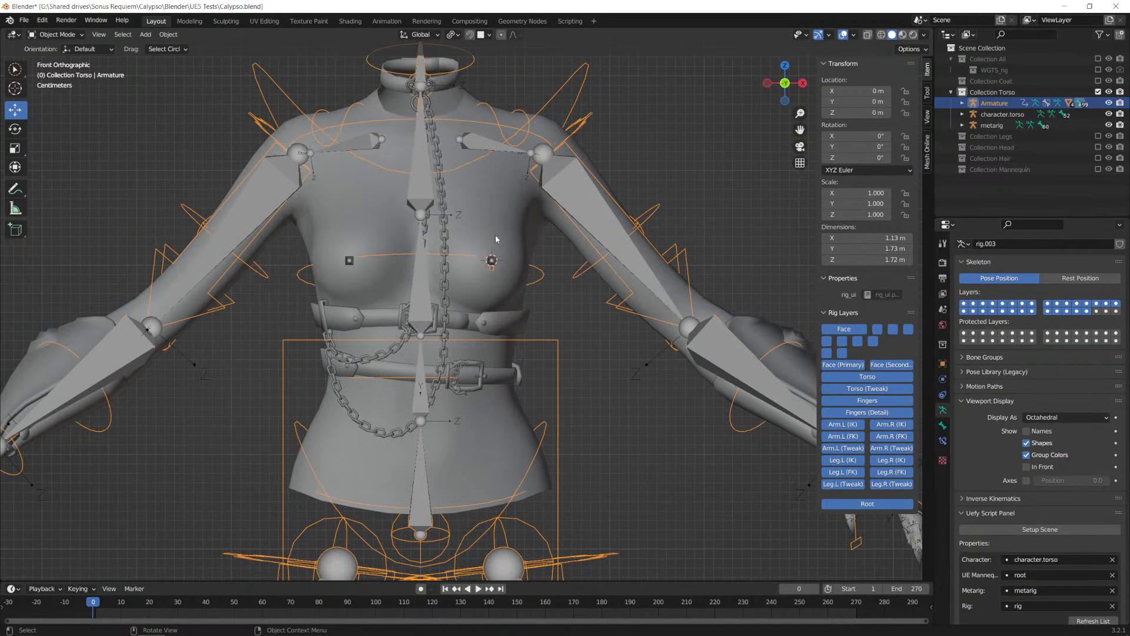
# Step: Put the armature in Pose Mode, select all its bones and clear all their transforms
pyautogui.click(57, 34)
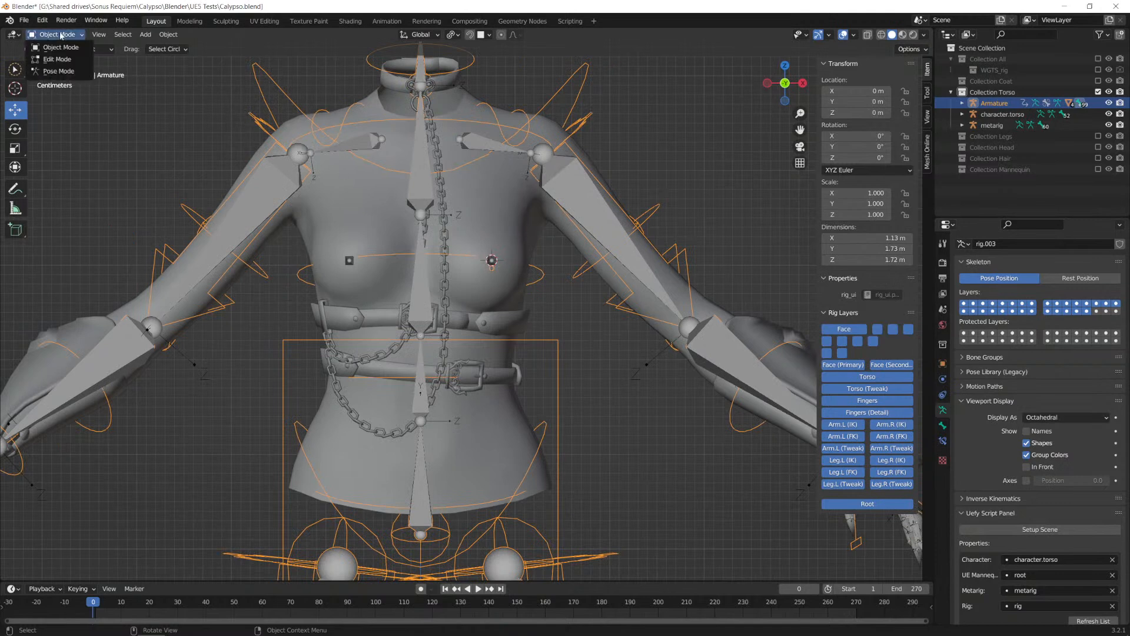
pyautogui.click(53, 65)
pyautogui.press('a')
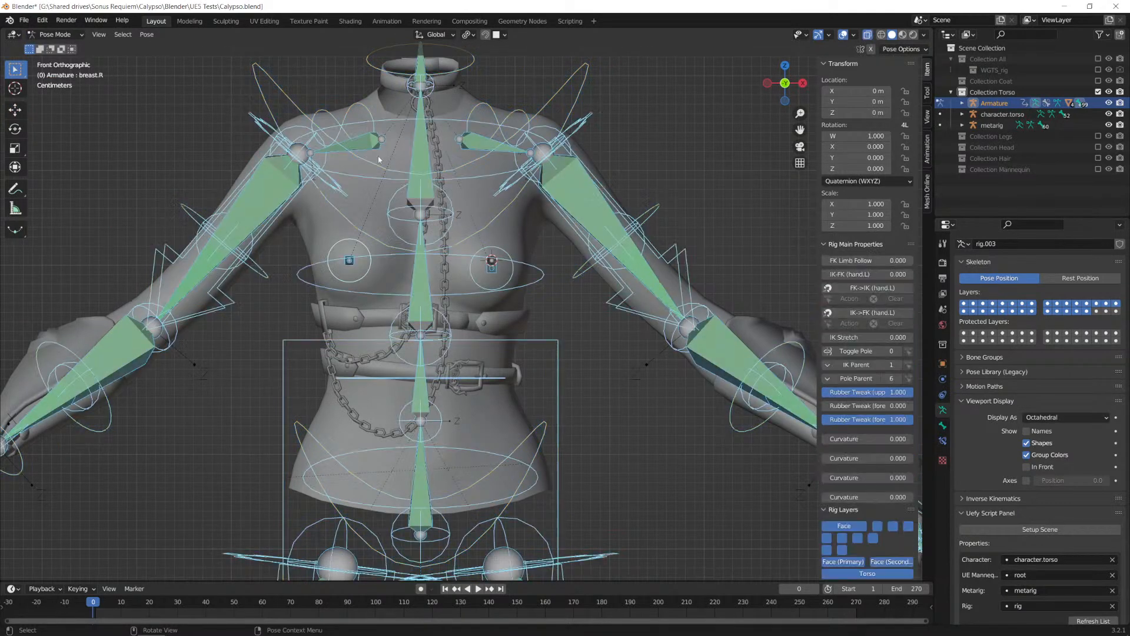
pyautogui.click(146, 34)
pyautogui.moveTo(194, 70)
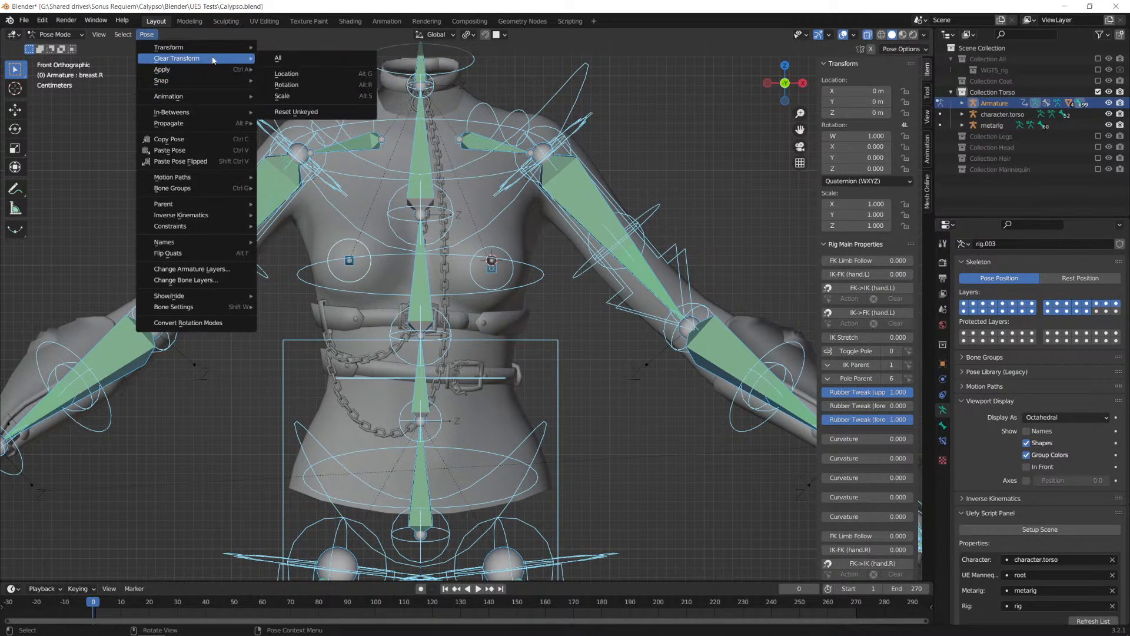
pyautogui.click(291, 58)
# Step: Return to Object Mode, expand the Armature's hierarchy and unhide the Clothes.001 mesh
pyautogui.click(70, 35)
pyautogui.click(68, 49)
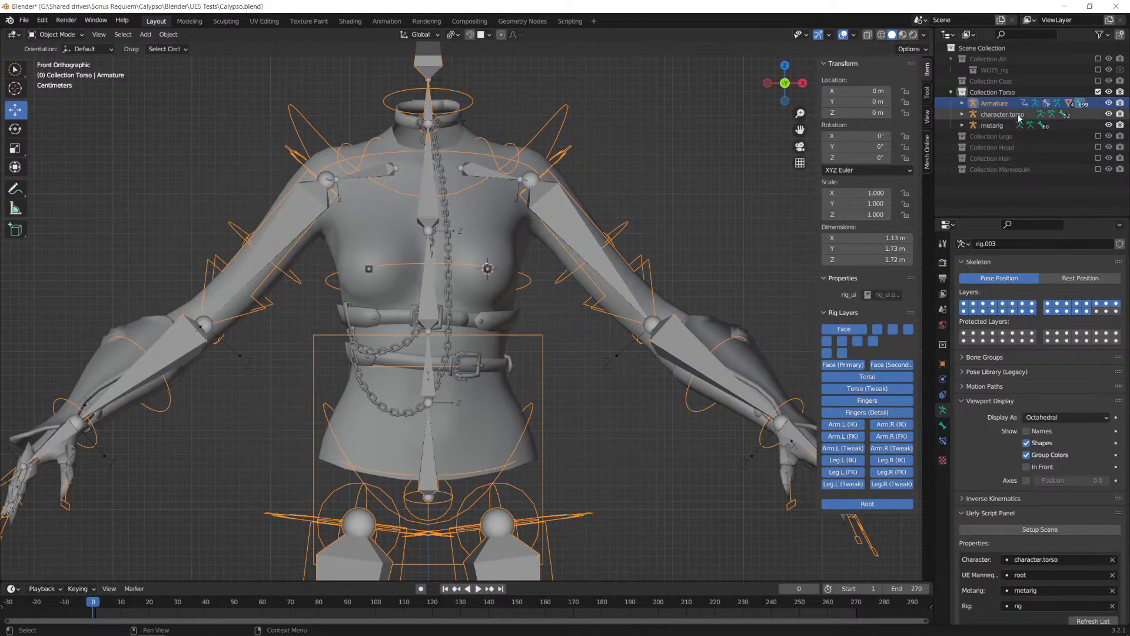
pyautogui.click(962, 103)
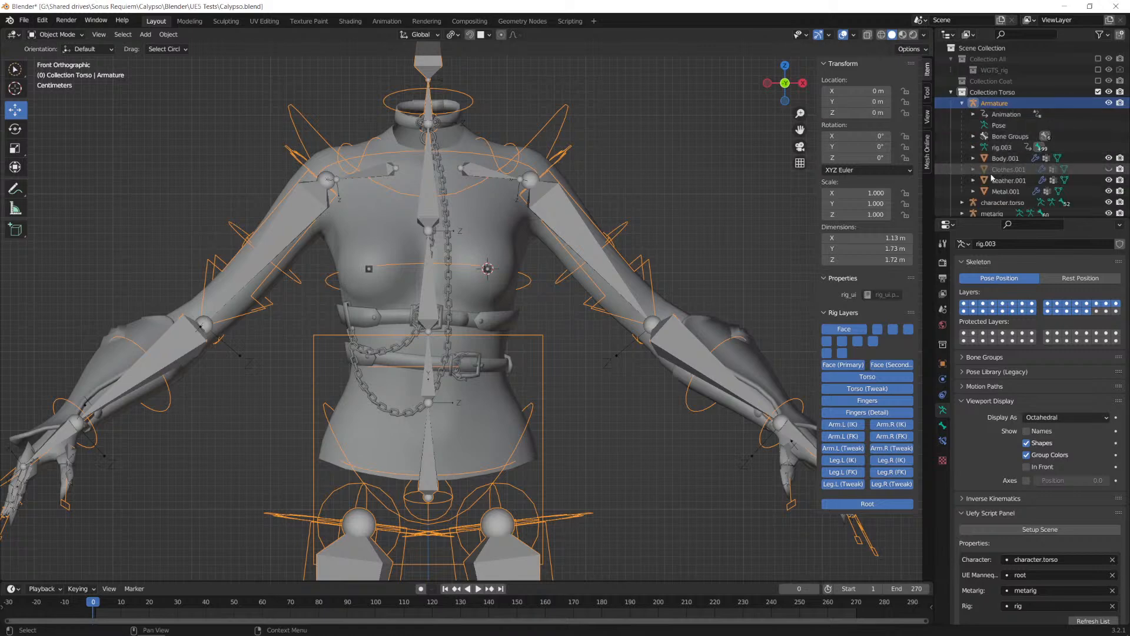
pyautogui.click(1109, 169)
pyautogui.scroll(2, 504, 267)
pyautogui.moveTo(505, 267); pyautogui.dragTo(531, 258, button='middle')
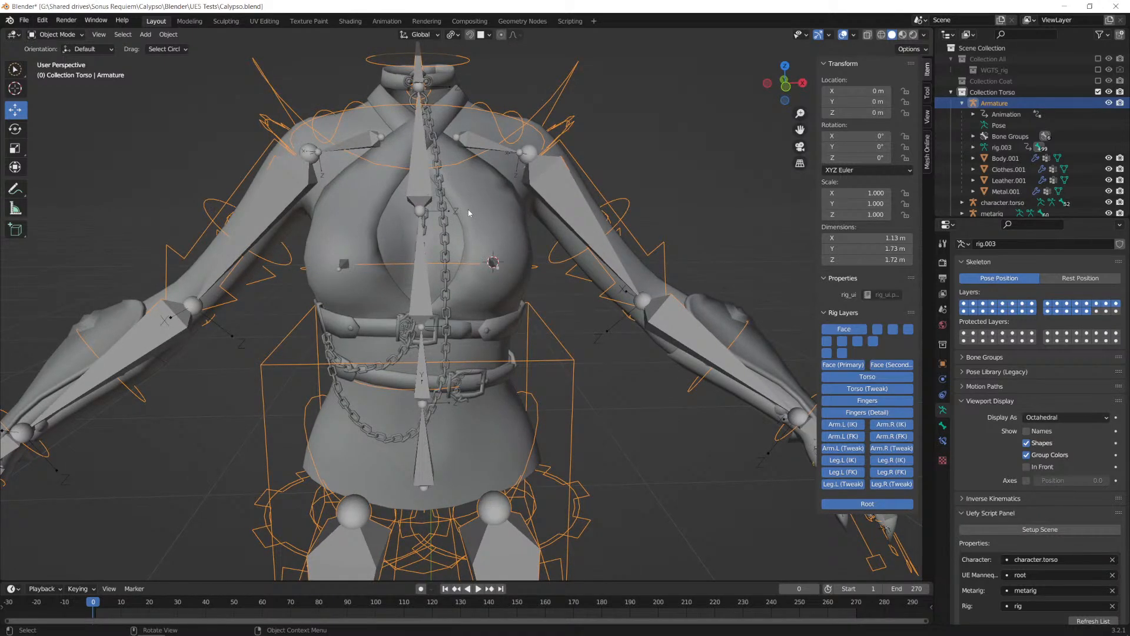
# Step: Select the Clothes.001 top and the Body.001 mesh in turn and examine how they fit at the chest
pyautogui.click(503, 215)
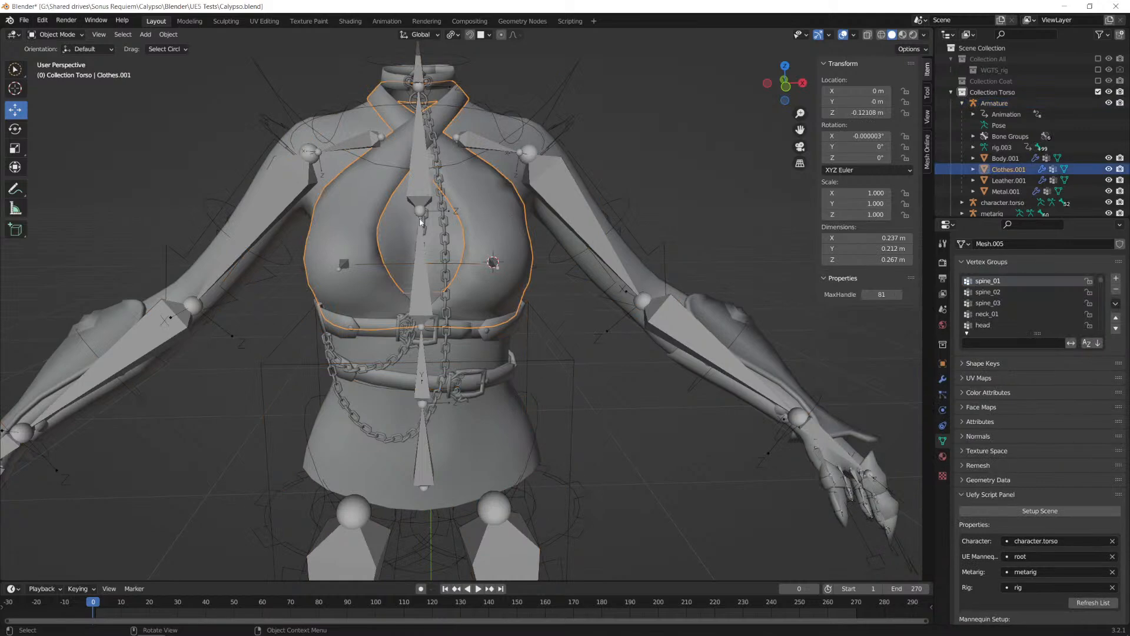
pyautogui.click(398, 230)
pyautogui.moveTo(496, 249); pyautogui.dragTo(453, 249, button='middle')
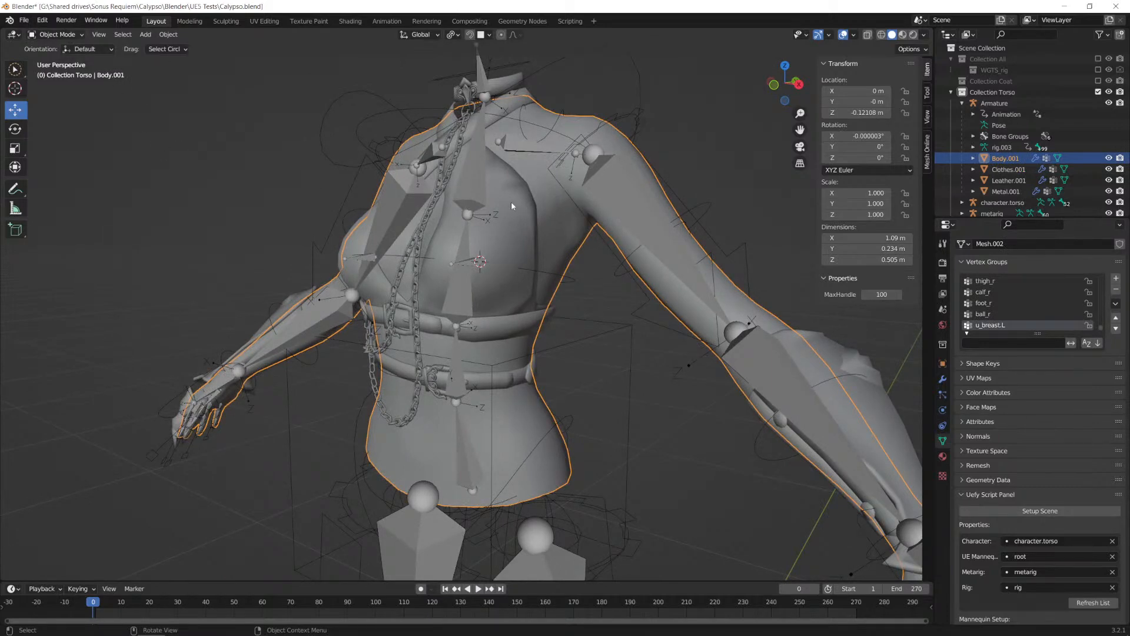
# Step: Select the Armature again and switch it to Pose Mode with the clothes shown
pyautogui.click(624, 111)
pyautogui.press('Tab')
pyautogui.press('Tab')
pyautogui.hotkey('ctrl', 'Tab')
pyautogui.click(698, 121)
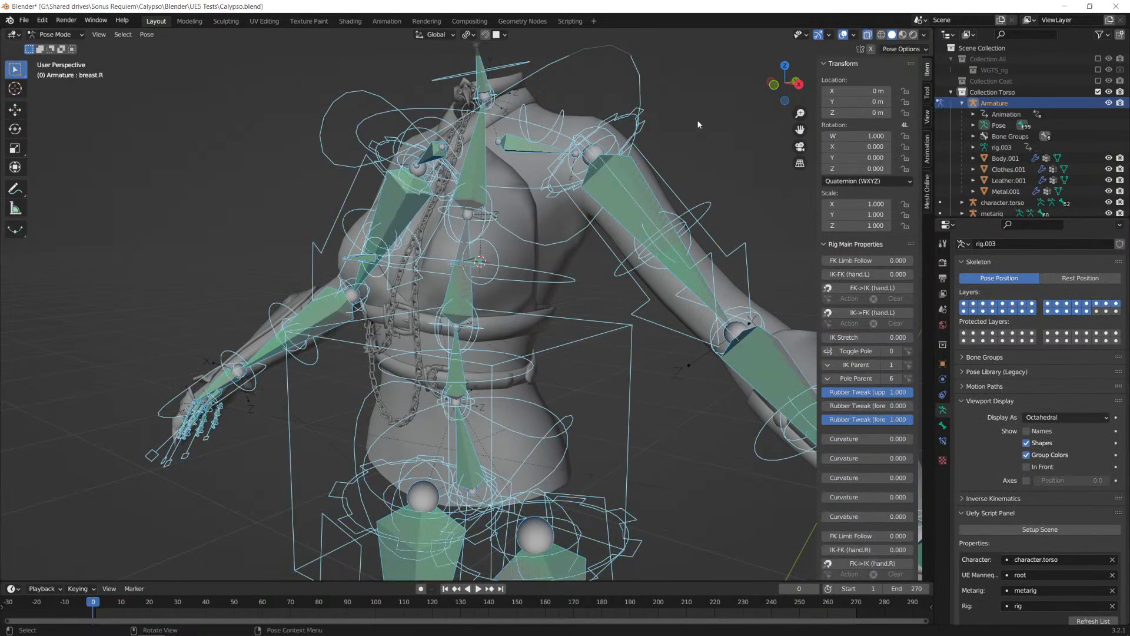
# Step: Try moving the breast.L bone to test how the chest and clothes deform together
pyautogui.click(497, 249)
pyautogui.press('g')
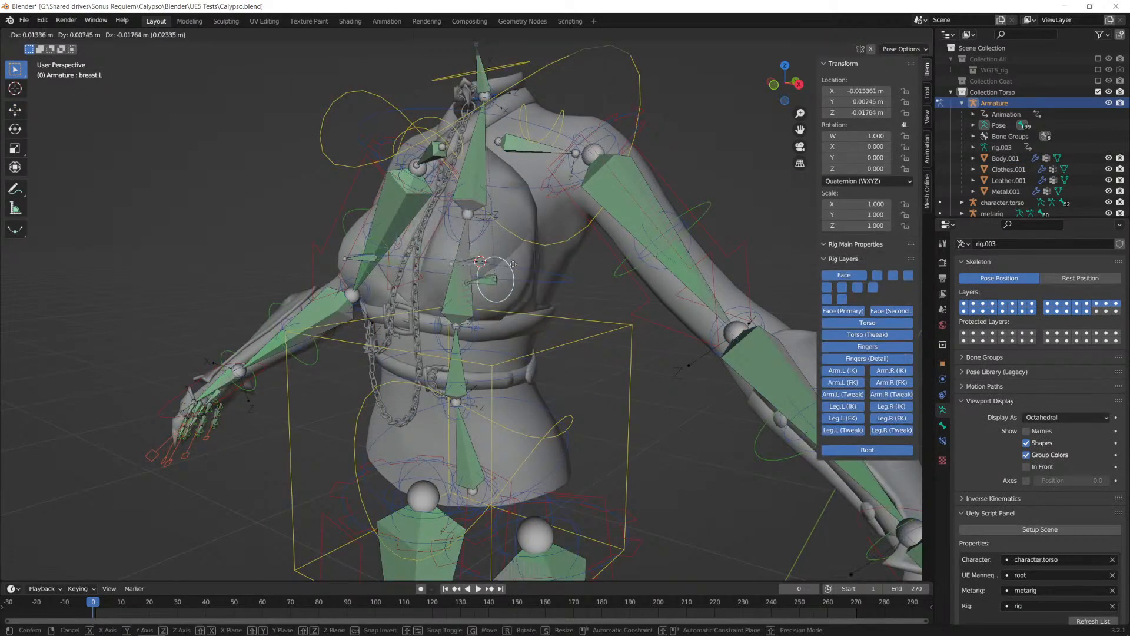
pyautogui.rightClick(490, 257)
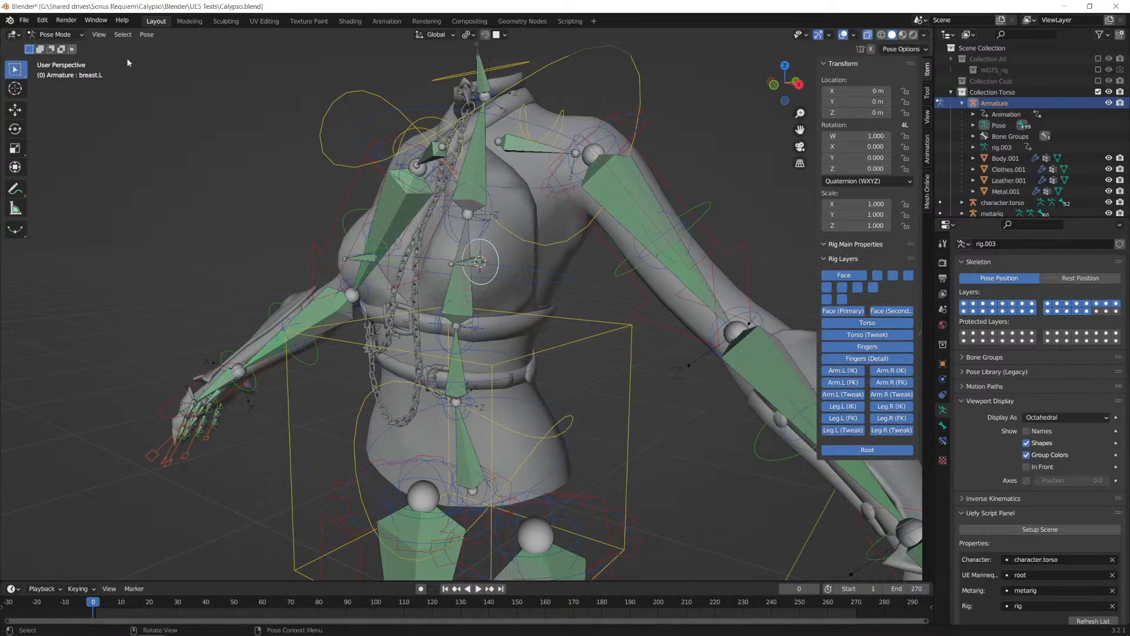
# Step: Return to Object Mode, select Body.001 and add Clothes.001 as the active object, and enter Weight Paint mode
pyautogui.click(55, 34)
pyautogui.click(53, 45)
pyautogui.click(452, 285)
pyautogui.moveTo(451, 284); pyautogui.dragTo(520, 188, button='middle')
pyautogui.click(521, 176)
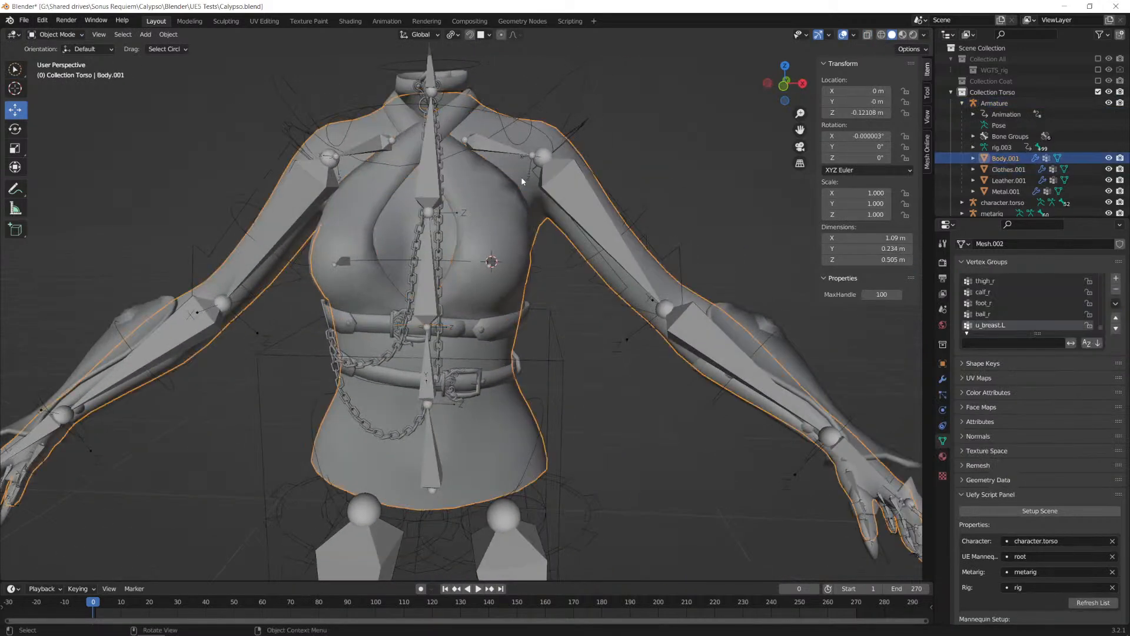
pyautogui.keyDown('shift'); pyautogui.click(501, 217); pyautogui.keyUp('shift')
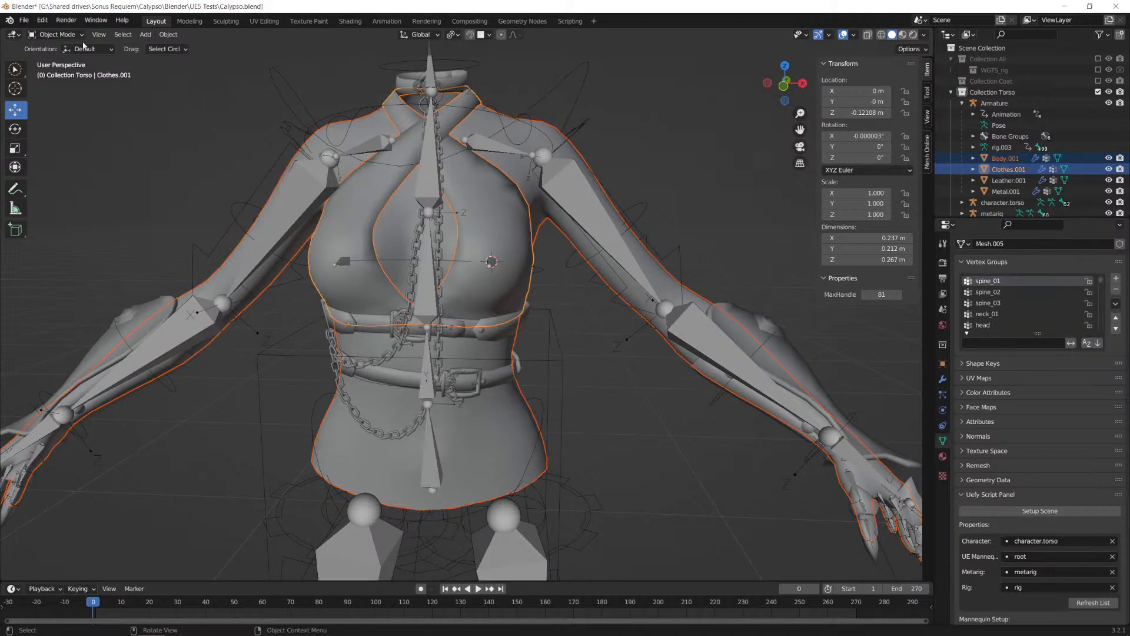
pyautogui.click(57, 34)
pyautogui.click(53, 100)
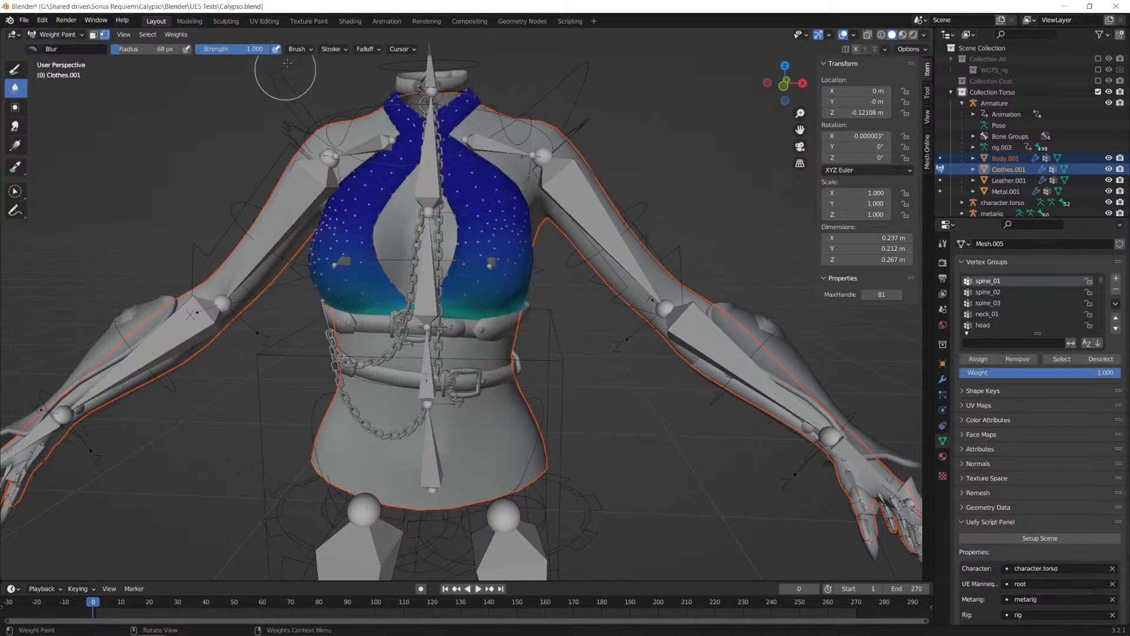
# Step: Turn off the vertex selection mask and transfer the body's weights to Clothes.001 with source layers By Name and destination layers All Layers
pyautogui.click(94, 35)
pyautogui.click(94, 35)
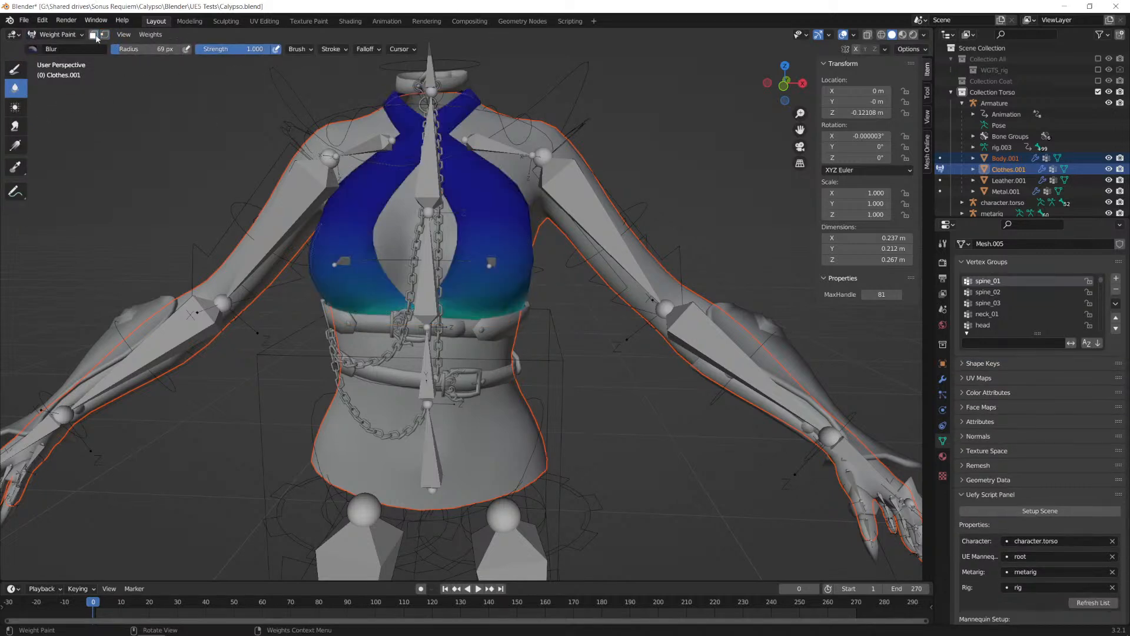
pyautogui.click(151, 34)
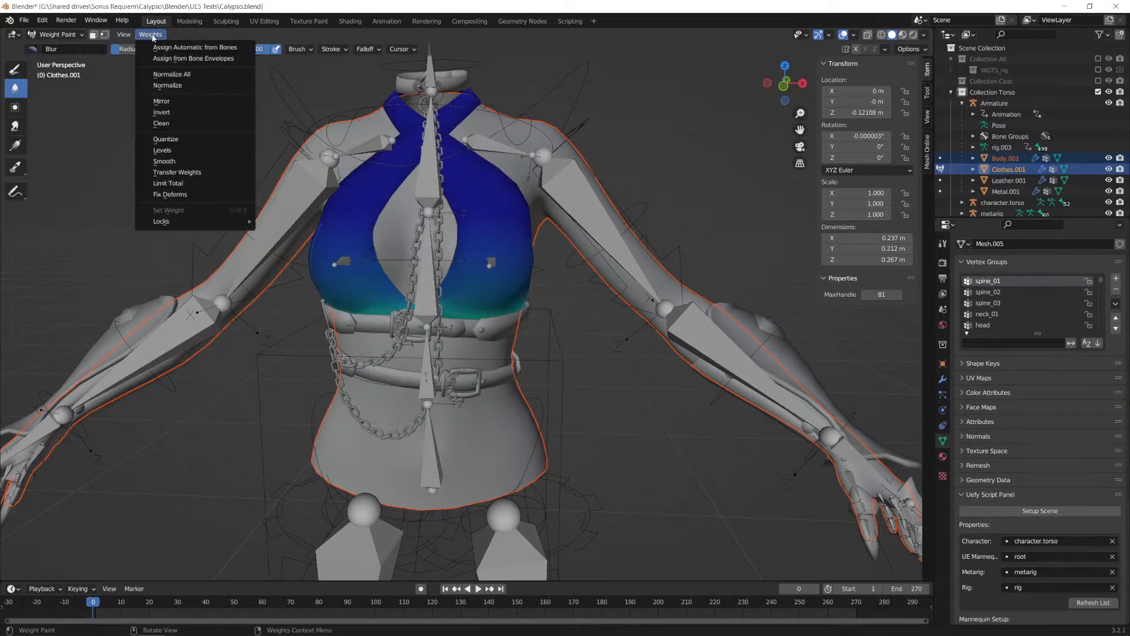
pyautogui.click(179, 172)
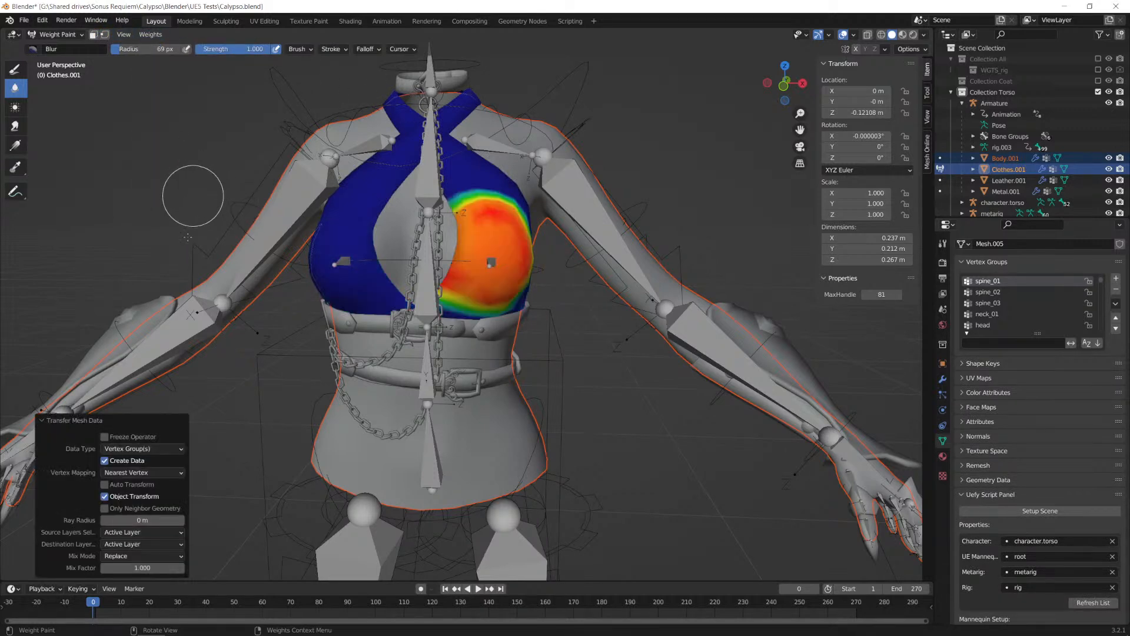
pyautogui.click(141, 532)
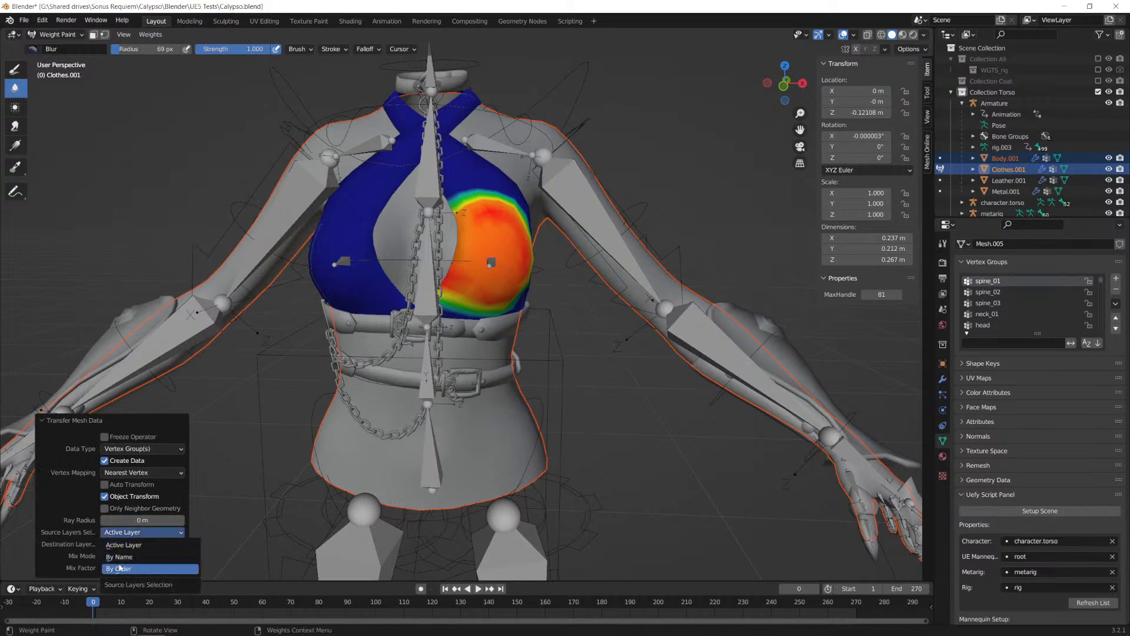
pyautogui.click(116, 557)
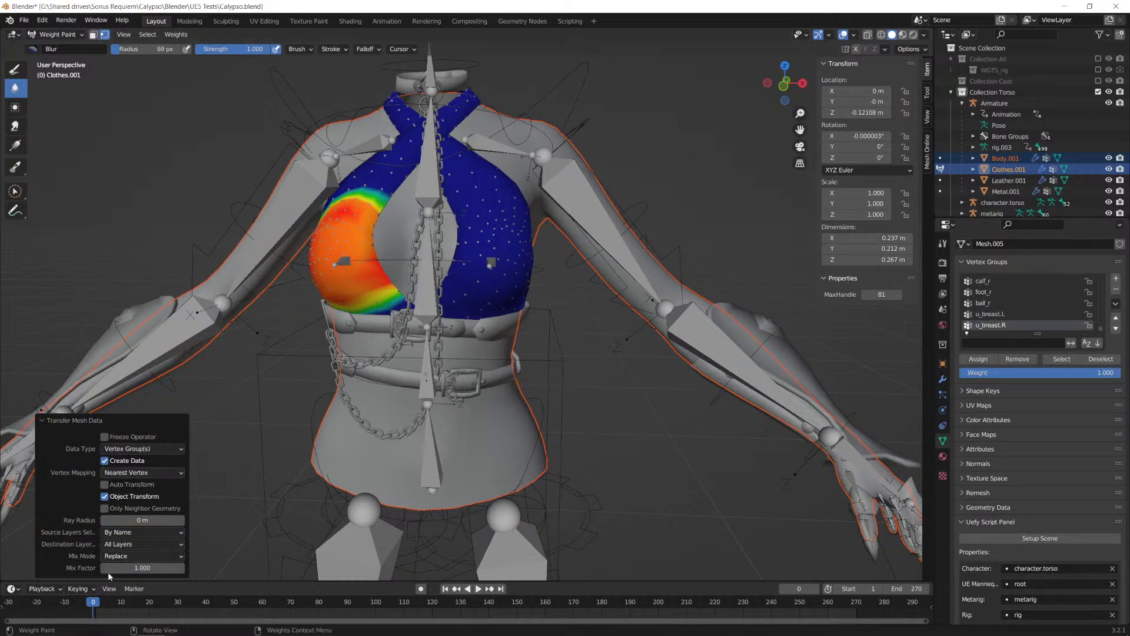
# Step: Return to Object Mode, select the Armature, switch it to Pose Mode and make breast.L the active bone
pyautogui.click(56, 35)
pyautogui.click(54, 46)
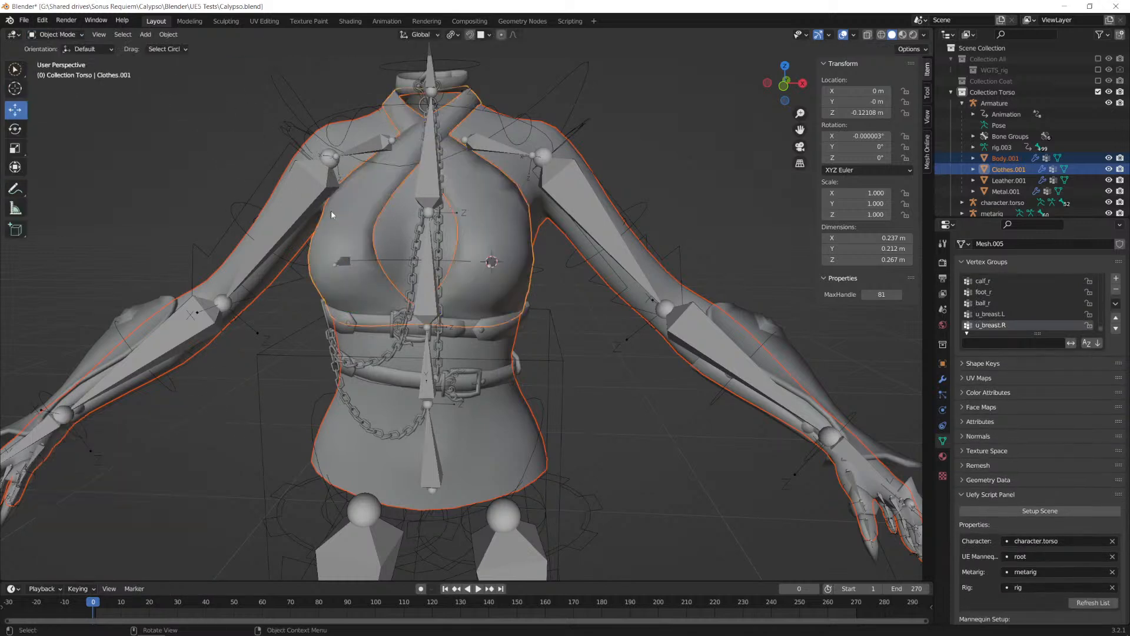
pyautogui.click(56, 34)
pyautogui.click(570, 79)
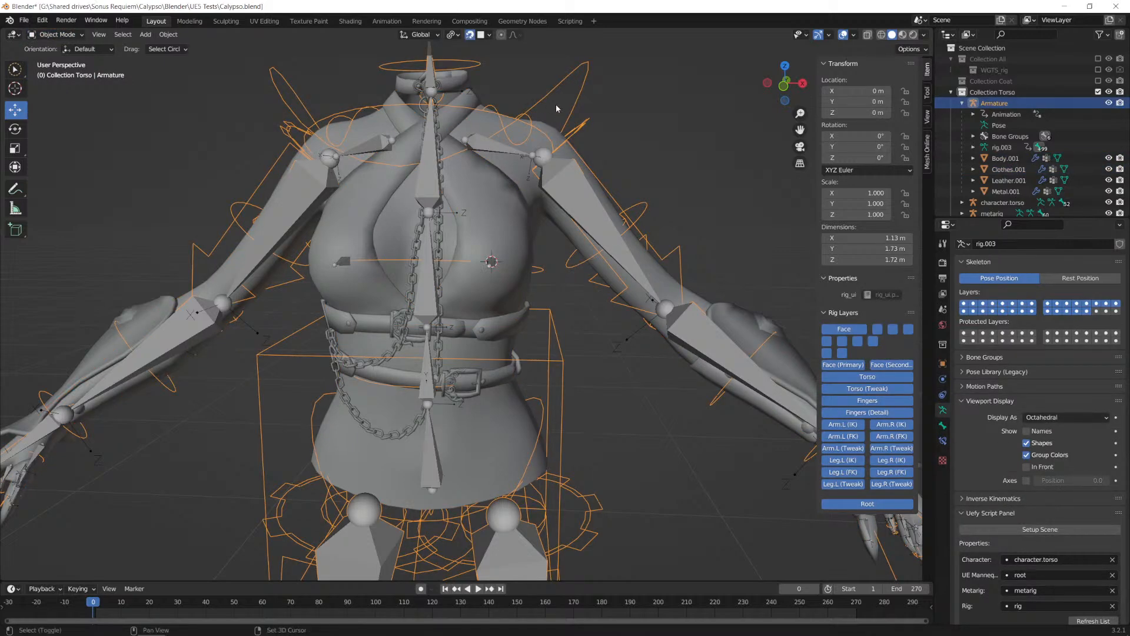
pyautogui.hotkey('ctrl', 'Tab')
pyautogui.click(607, 90)
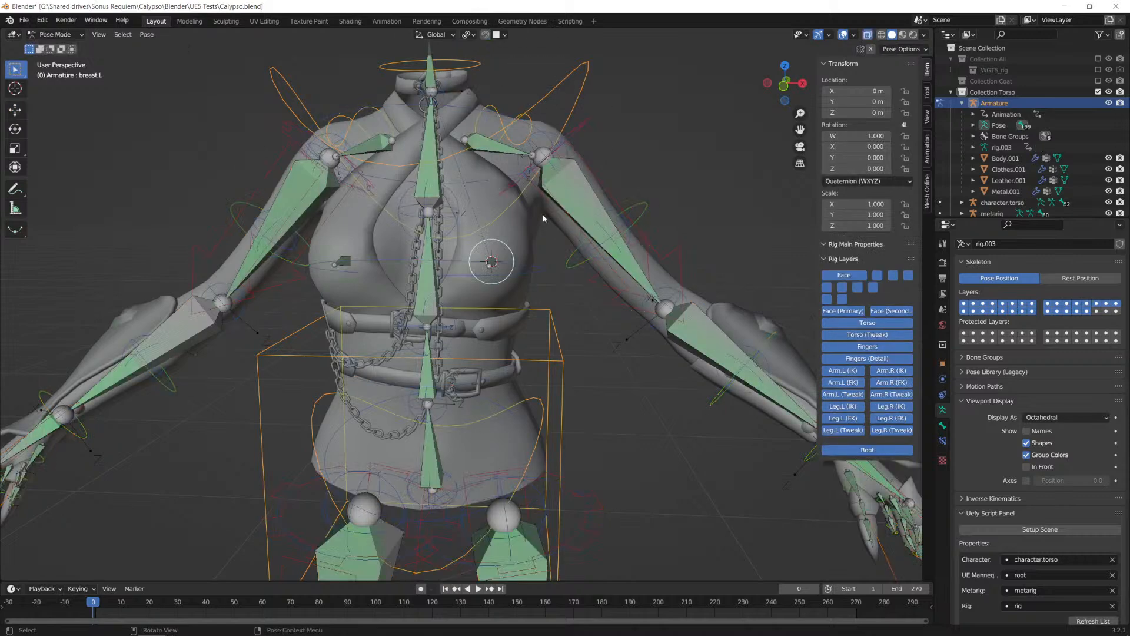
# Step: Move the breast.L bone about -0.027 m in X to test how the clothes follow the chest
pyautogui.press('g')
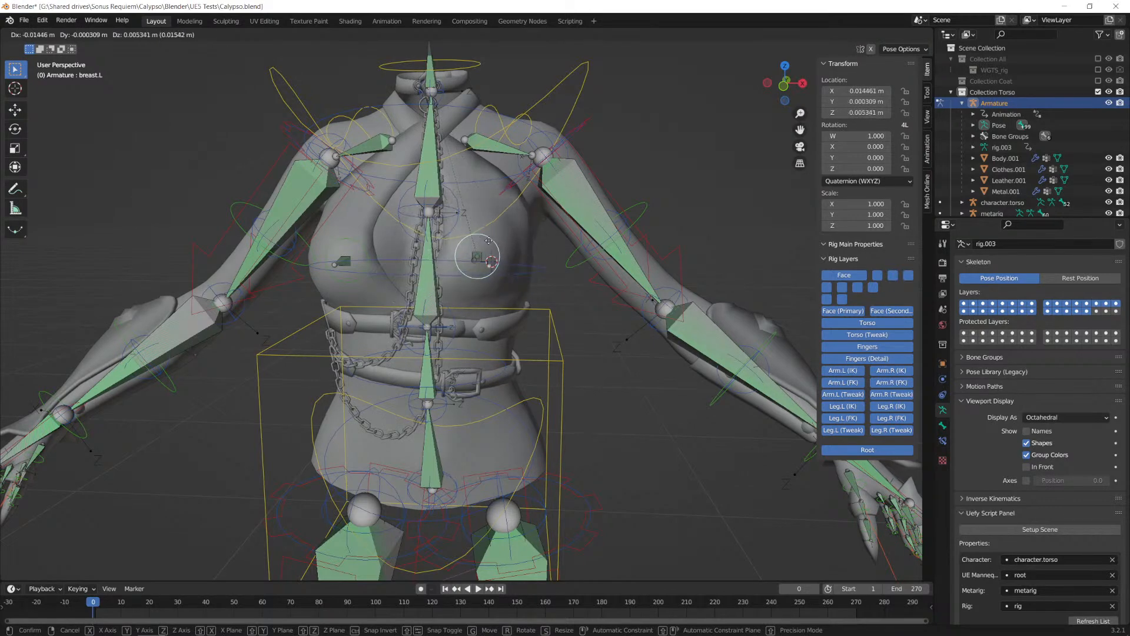
pyautogui.click(480, 248)
pyautogui.moveTo(480, 248); pyautogui.dragTo(539, 254, button='middle')
pyautogui.press('g')
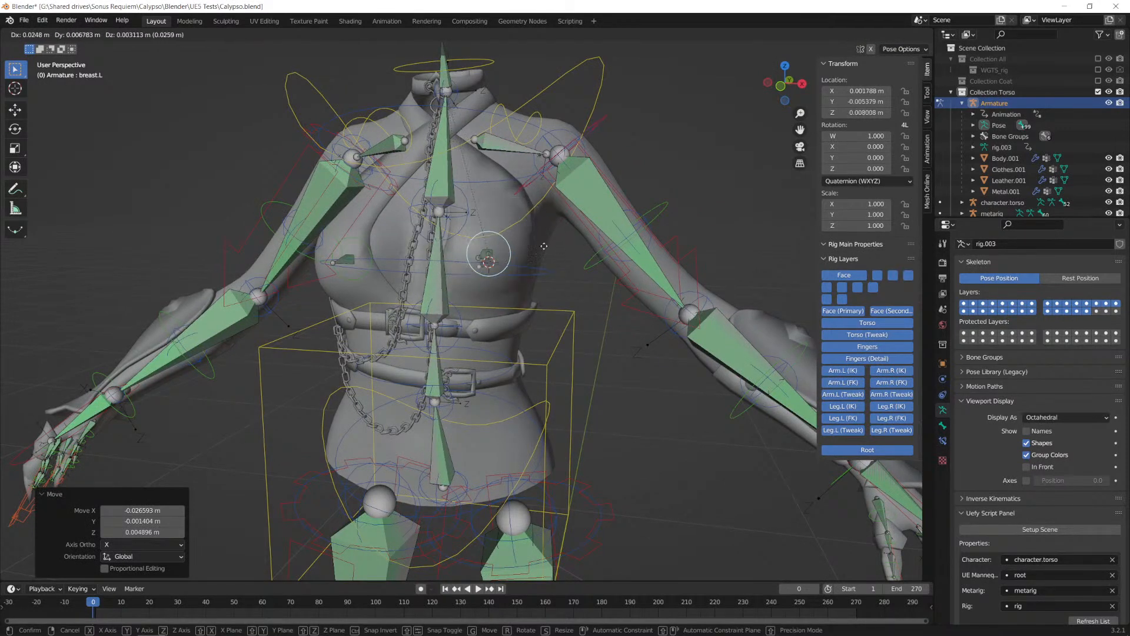
pyautogui.rightClick(556, 252)
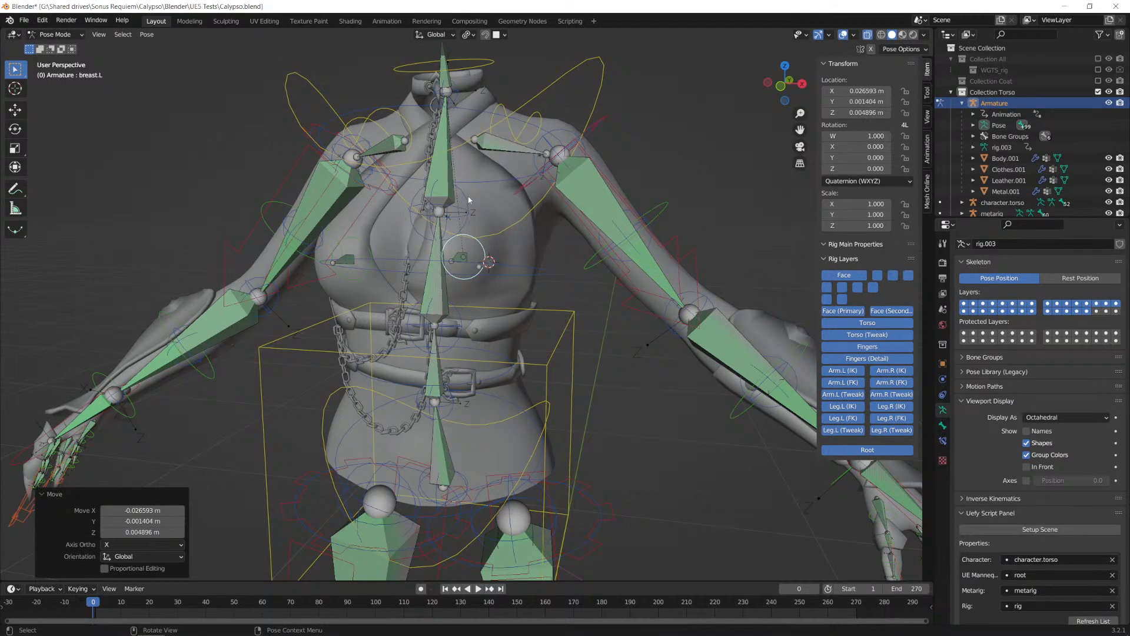
# Step: Select all bones of the armature, clear all their transforms and return to Object Mode
pyautogui.press('a')
pyautogui.click(147, 35)
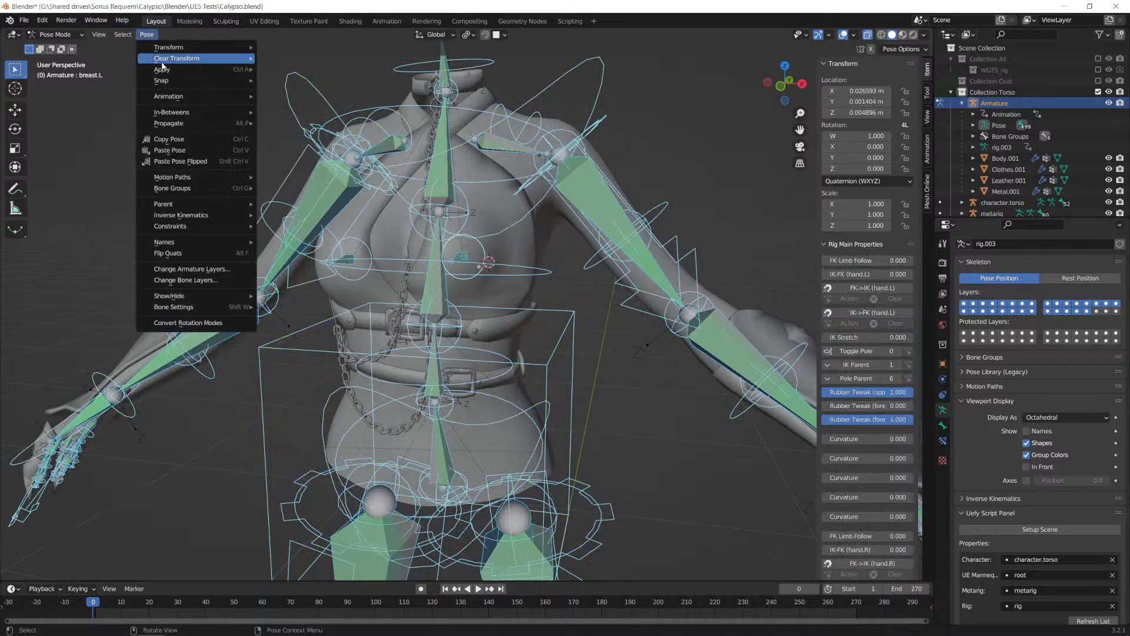
pyautogui.moveTo(197, 46)
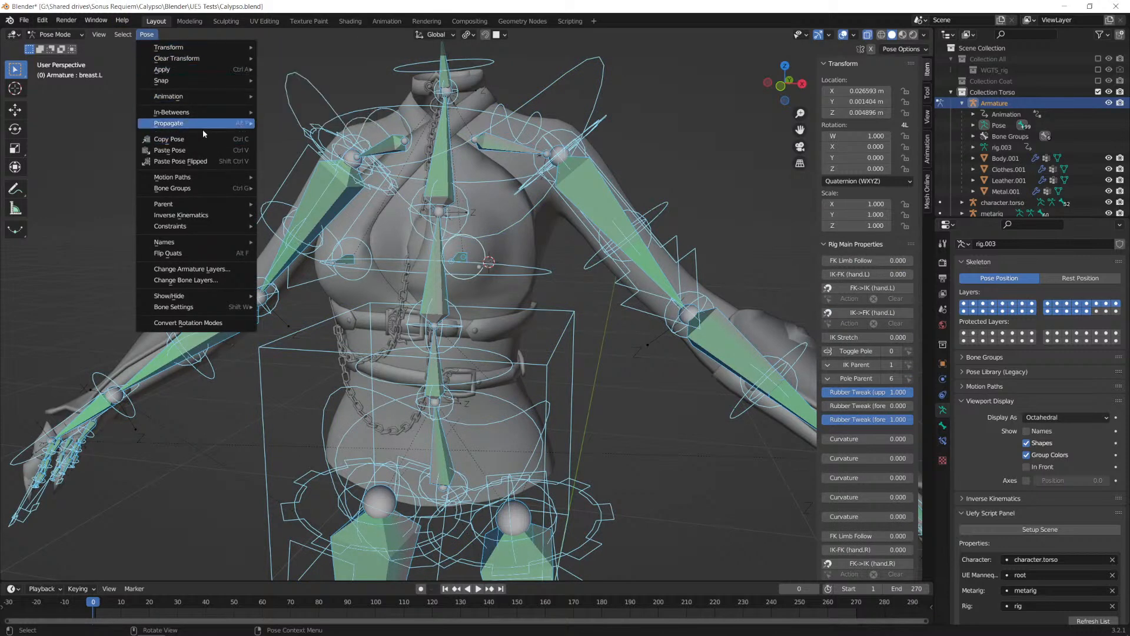
pyautogui.moveTo(199, 95)
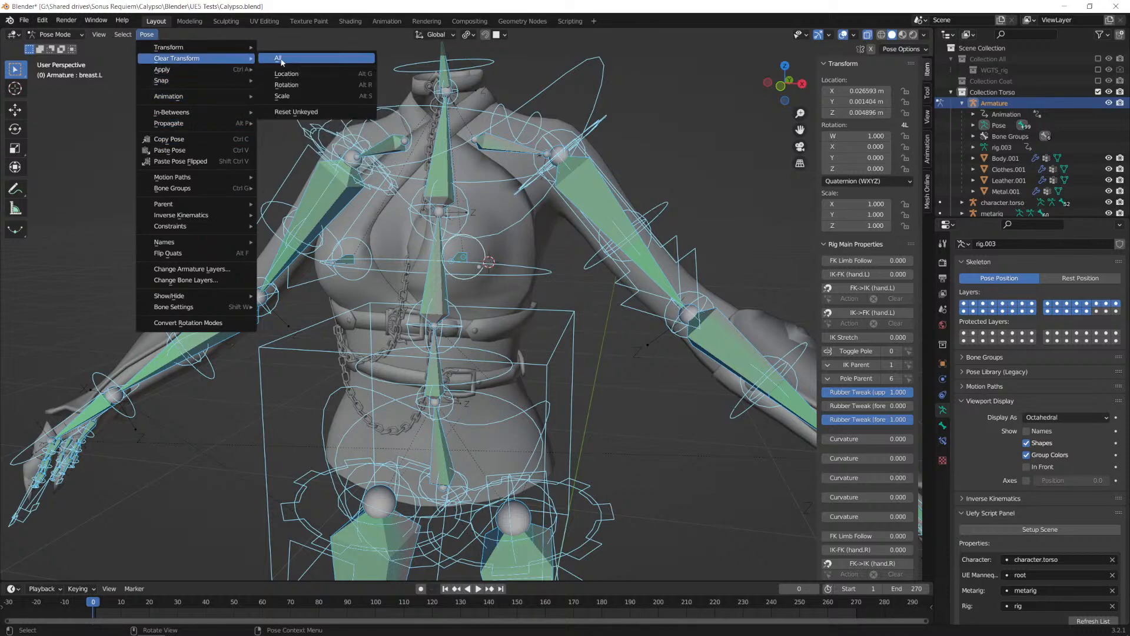
pyautogui.click(280, 58)
pyautogui.click(55, 34)
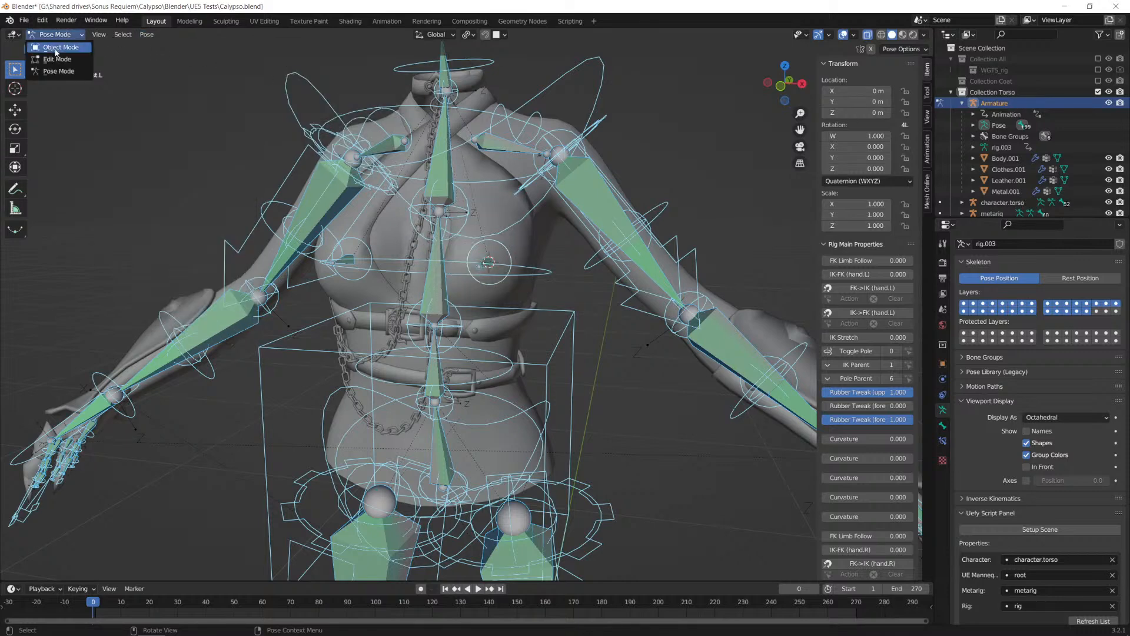
pyautogui.click(56, 45)
pyautogui.moveTo(434, 286); pyautogui.dragTo(455, 298, button='middle')
pyautogui.scroll(-2, 527, 294)
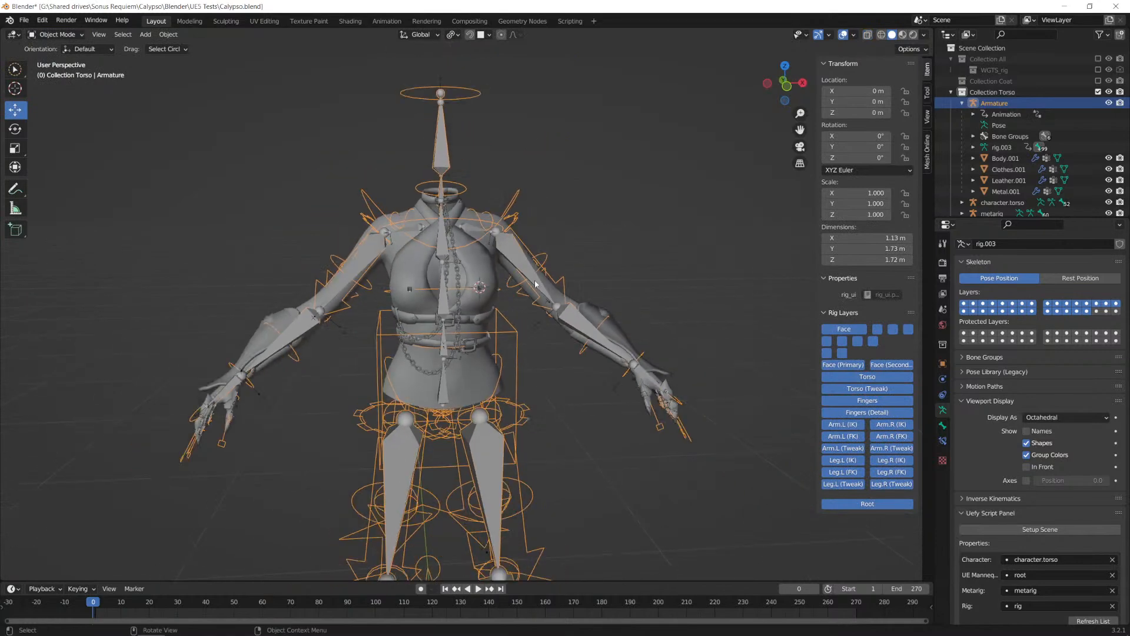
pyautogui.moveTo(547, 309); pyautogui.dragTo(535, 309, button='middle')
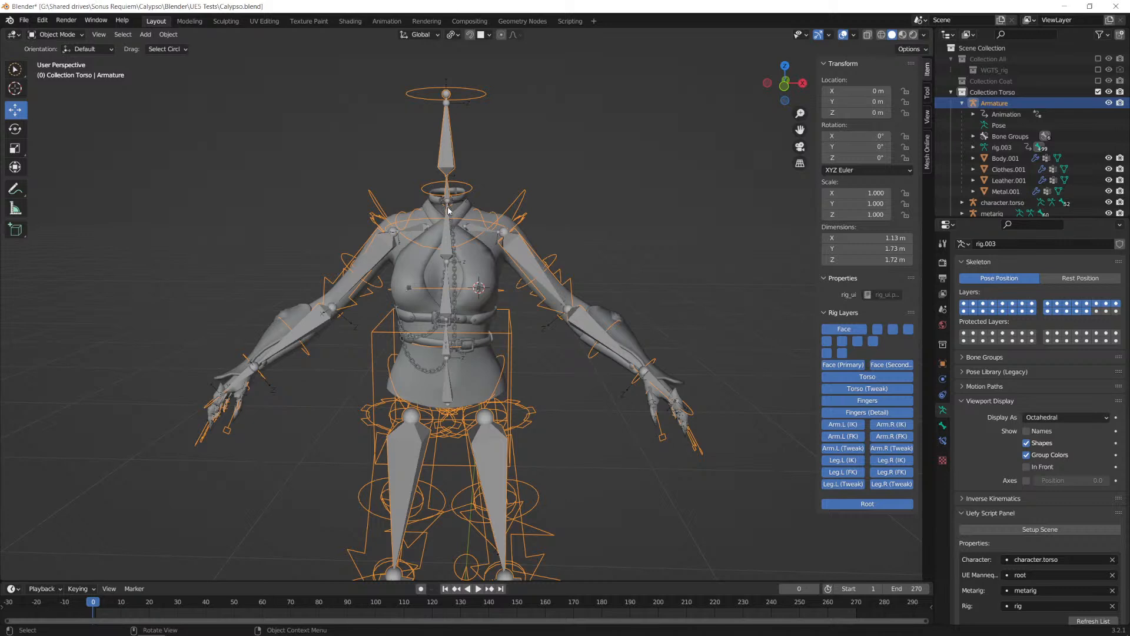
# Step: Move the Armature's torso bone in Pose Mode to test the mesh deformation, cancel the move and return to Object Mode
pyautogui.moveTo(580, 229); pyautogui.dragTo(542, 283, button='middle')
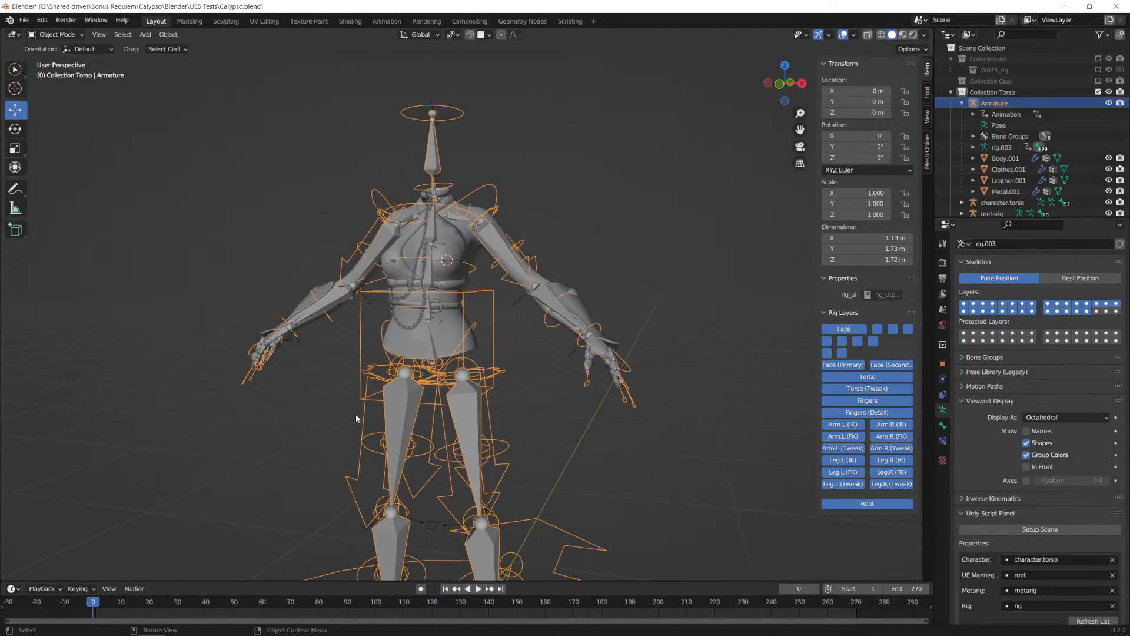
pyautogui.scroll(-1, 526, 324)
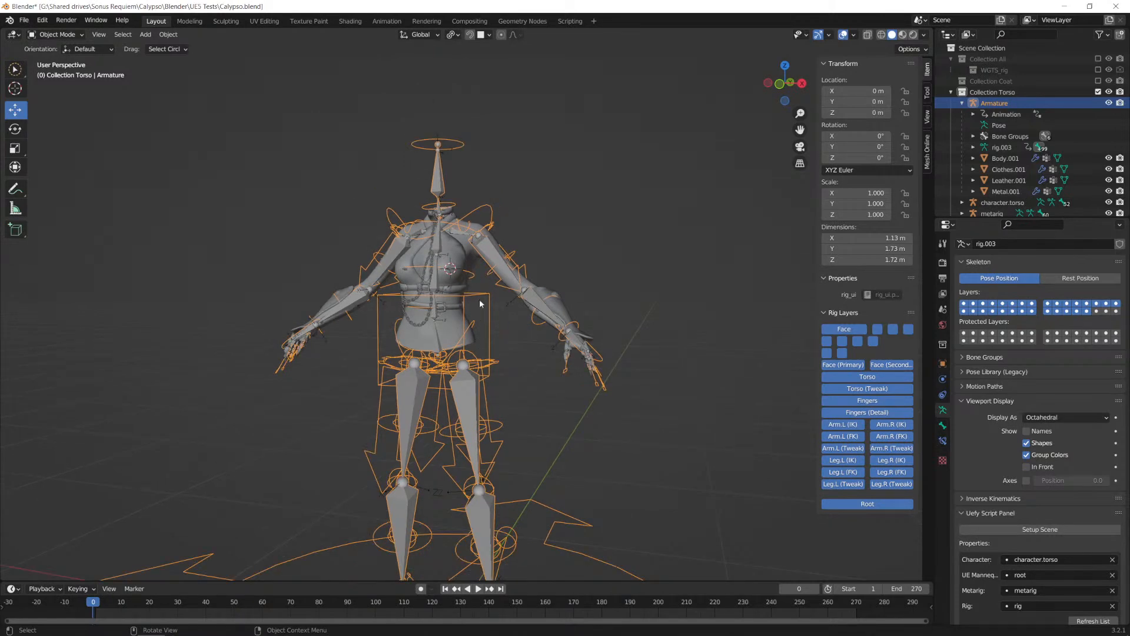
pyautogui.click(56, 34)
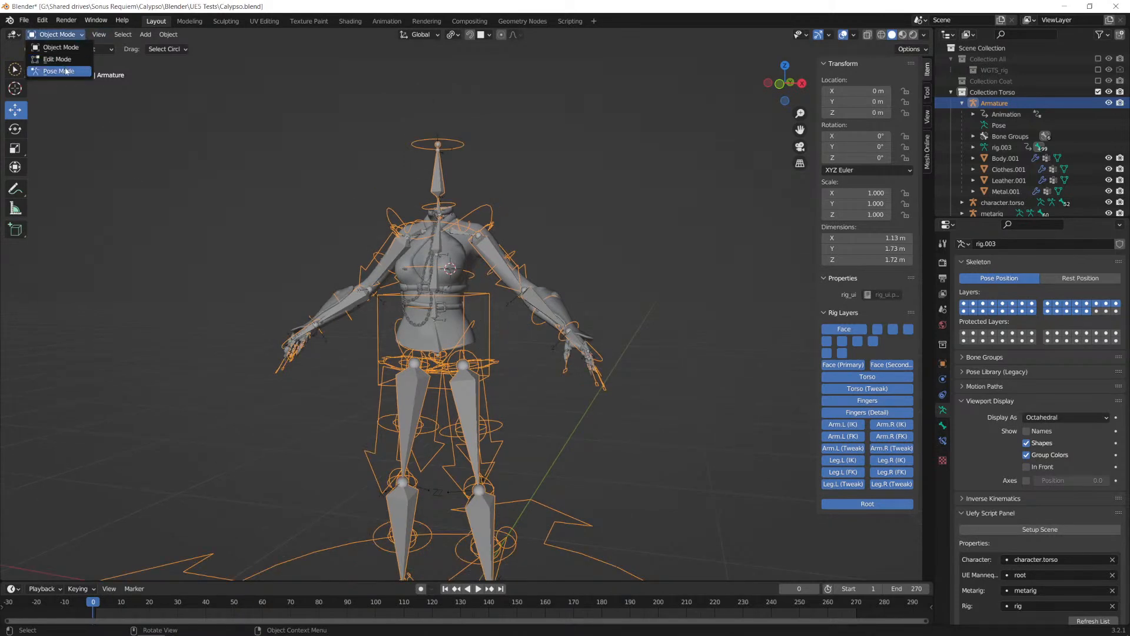
pyautogui.click(55, 70)
pyautogui.click(484, 297)
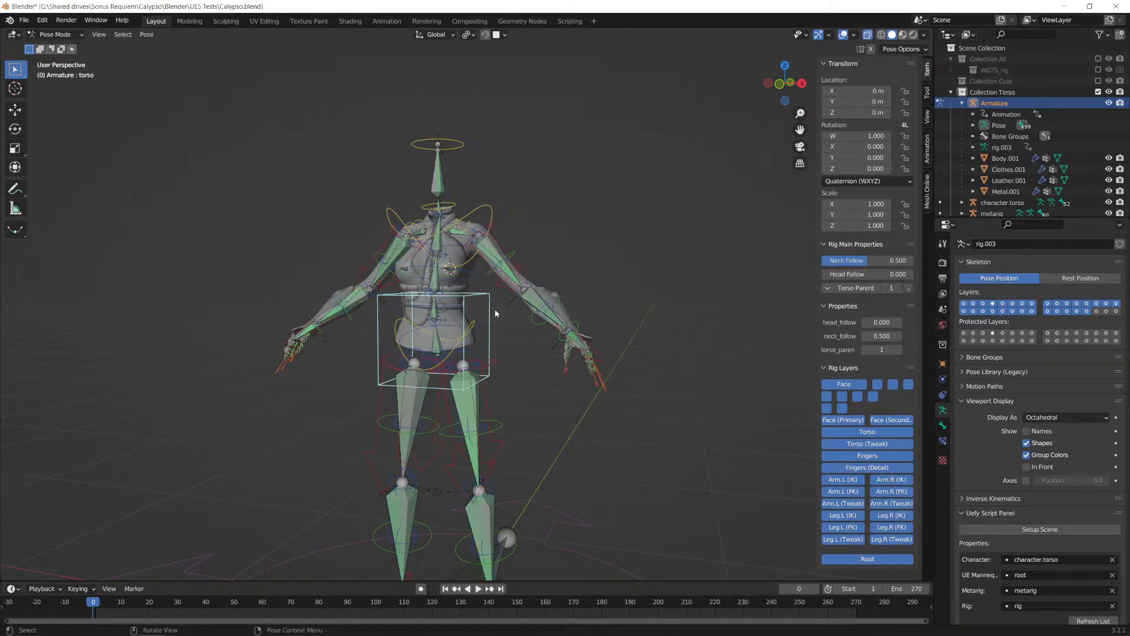
pyautogui.press('g')
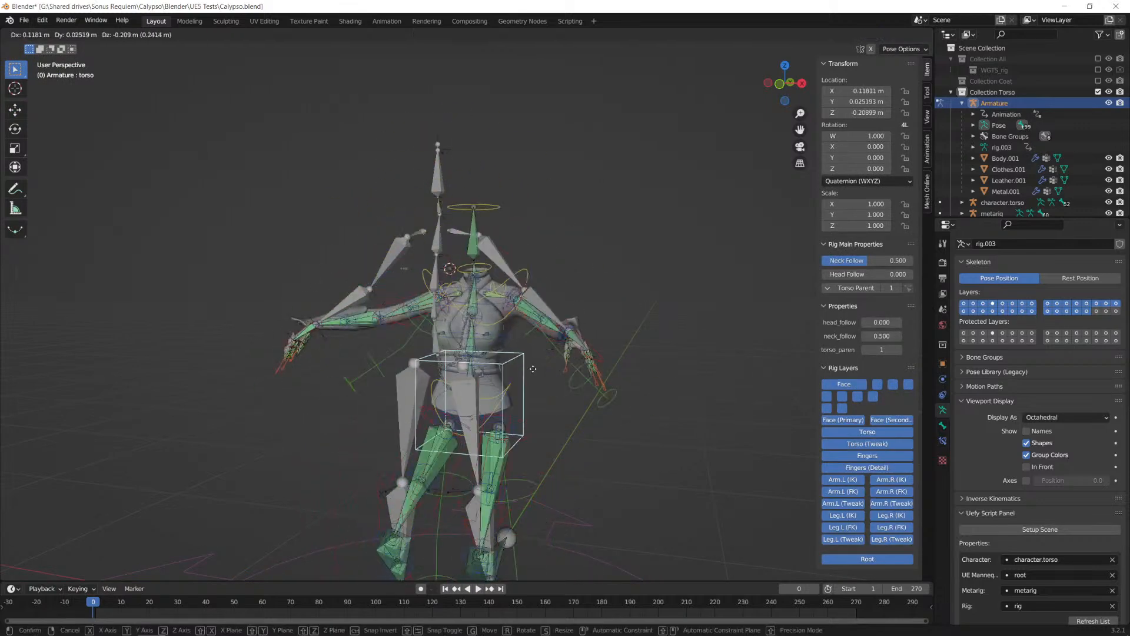
pyautogui.press('Escape')
pyautogui.moveTo(469, 330); pyautogui.dragTo(533, 325, button='middle')
pyautogui.click(57, 34)
pyautogui.click(59, 46)
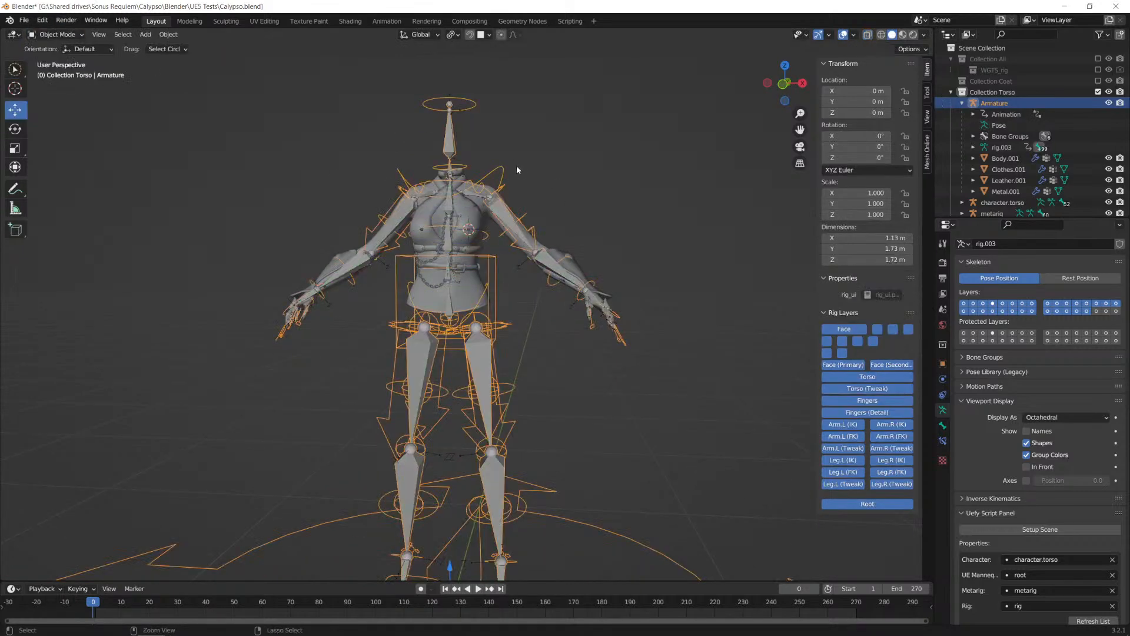
# Step: Save Calypso.blend, and save a copy of the scene over the existing Calypso_UE4Rig.blend
pyautogui.hotkey('ctrl', 's')
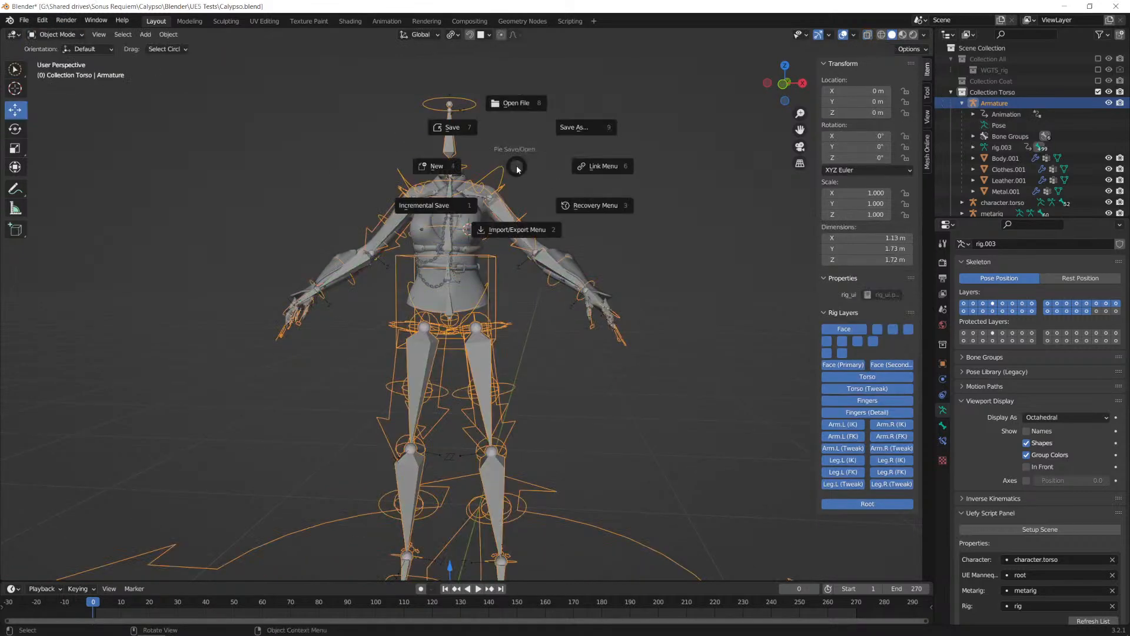
pyautogui.click(458, 134)
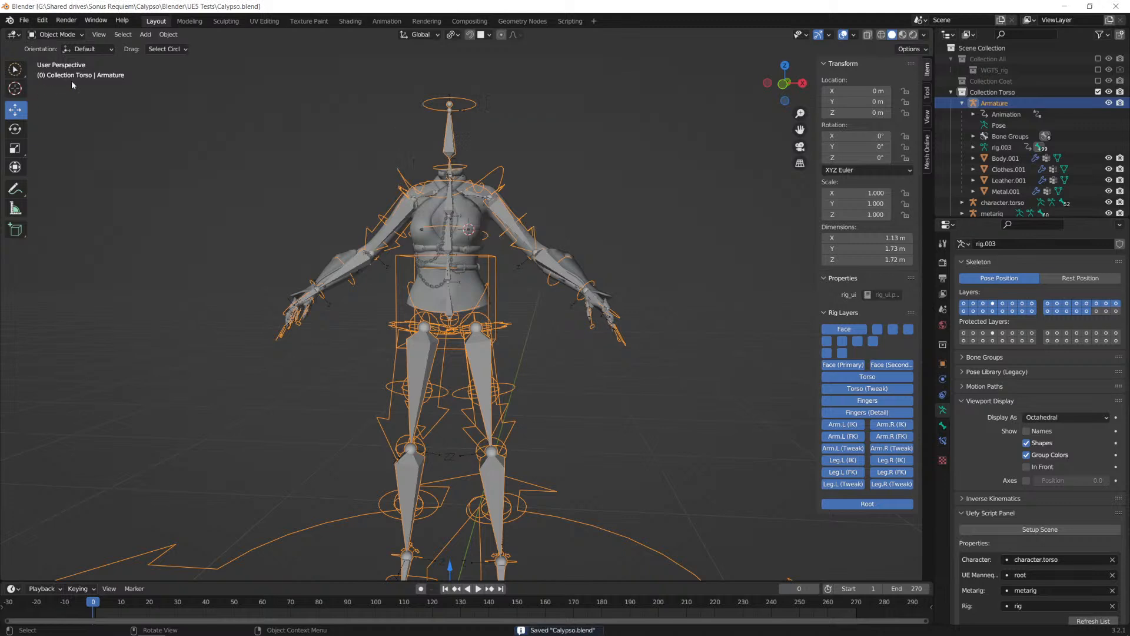
pyautogui.click(24, 22)
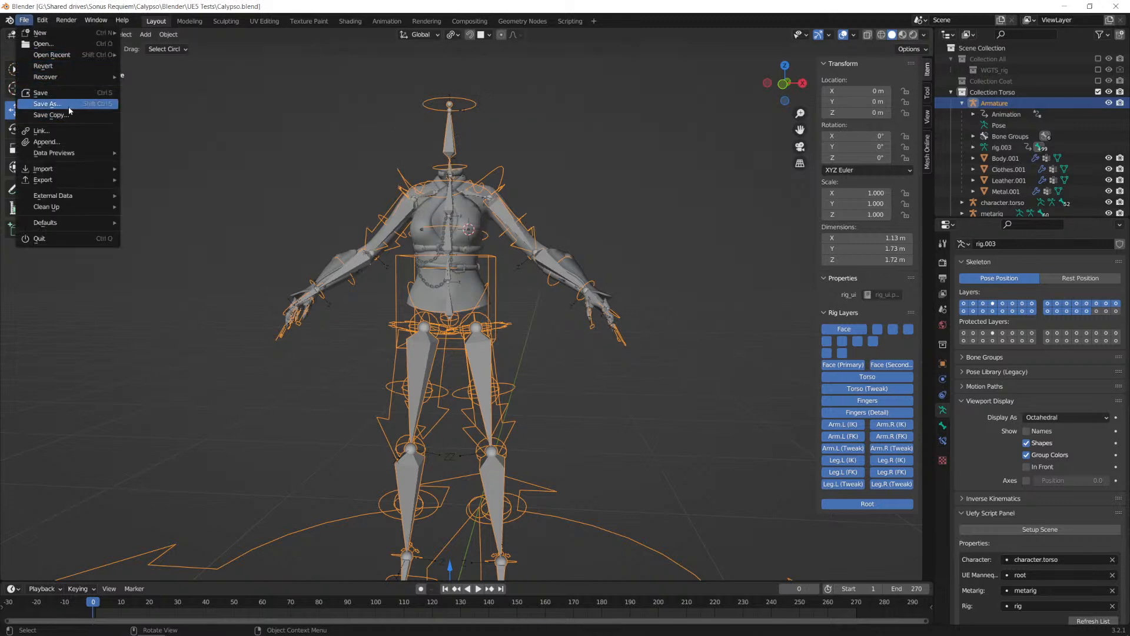
pyautogui.click(52, 105)
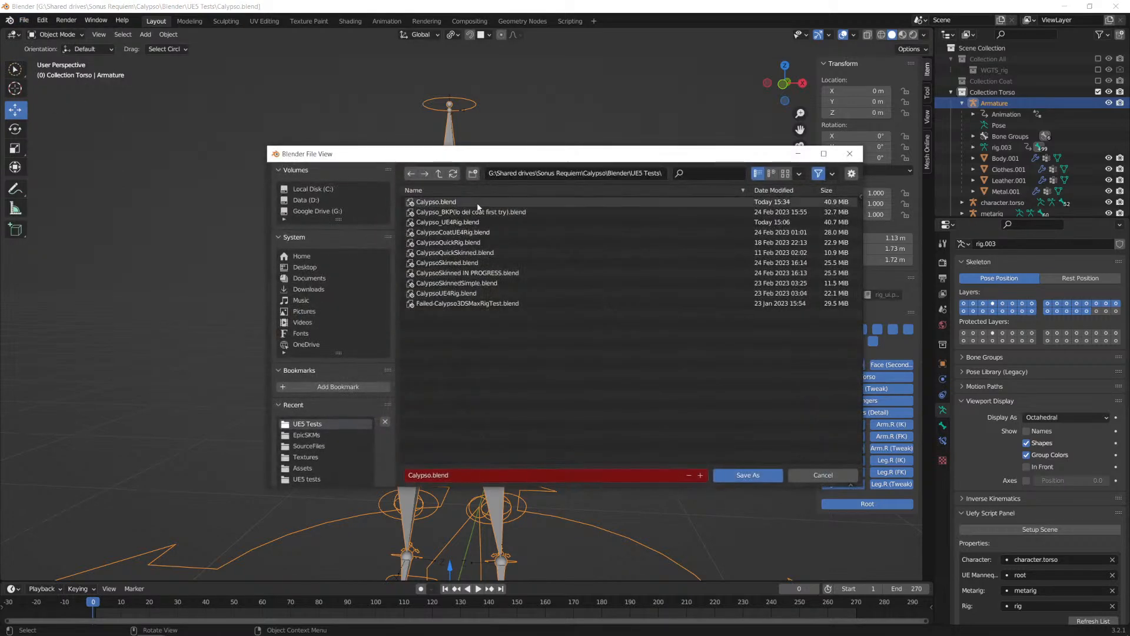
pyautogui.click(485, 222)
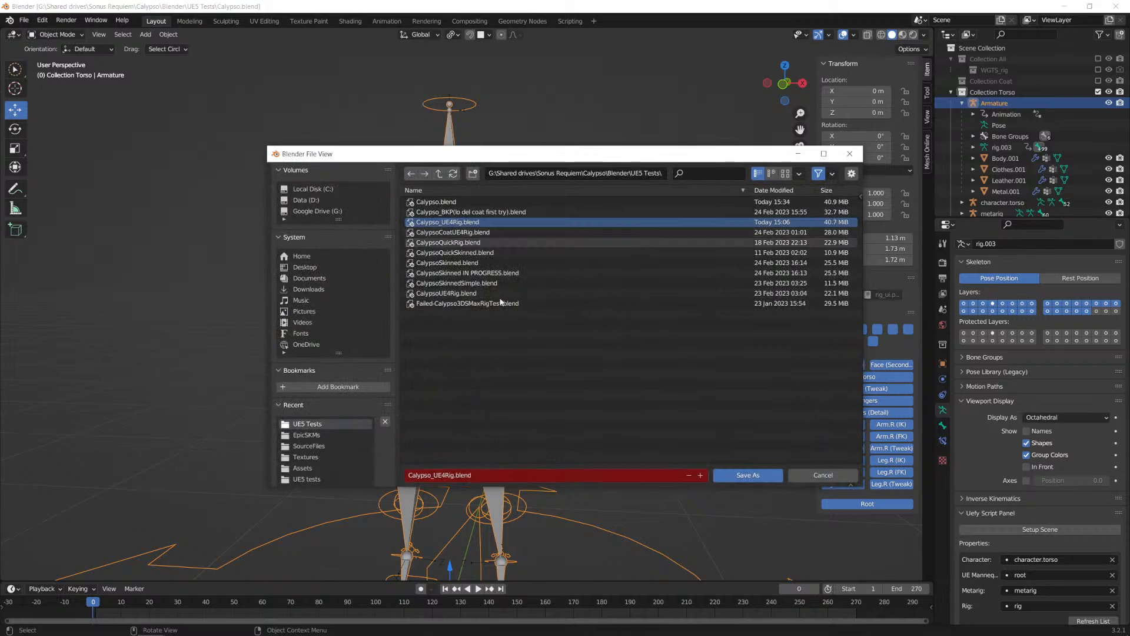
pyautogui.click(747, 475)
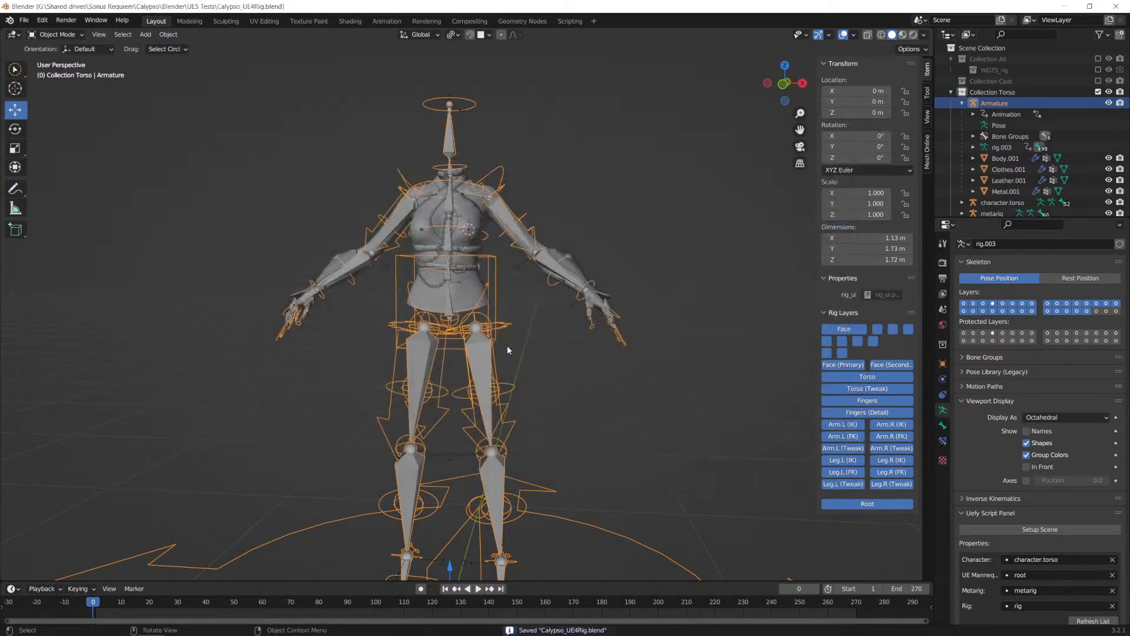
# Step: With the Armature selected, set Uefy's Move Twist option to UE4 Default and apply the UE Mannequin Rolls
pyautogui.click(498, 281)
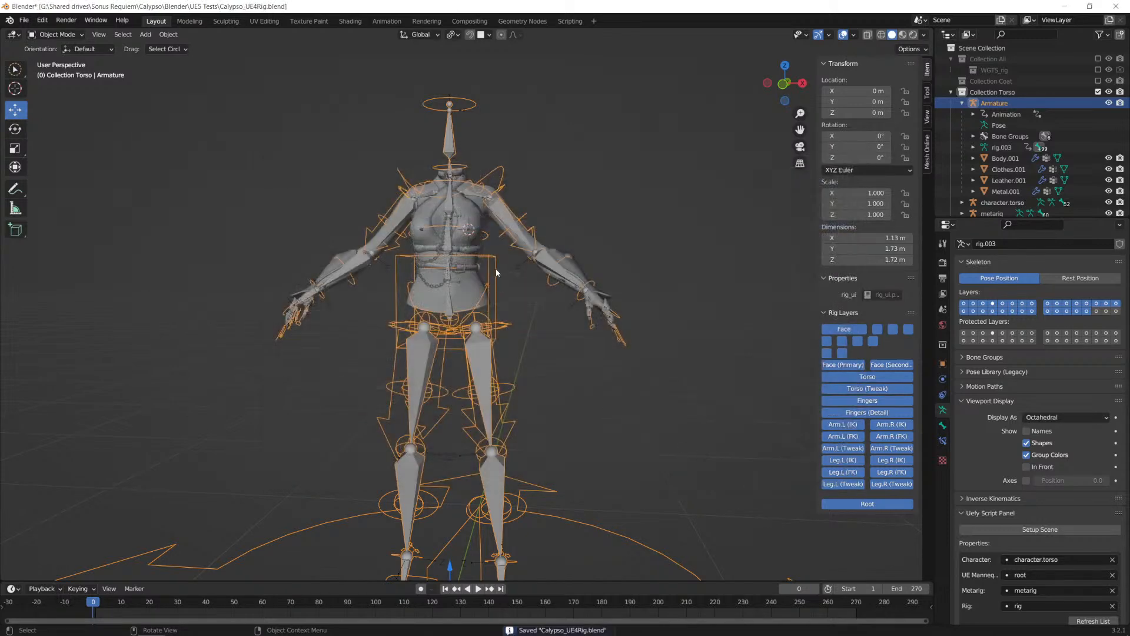
pyautogui.scroll(-3, 550, 347)
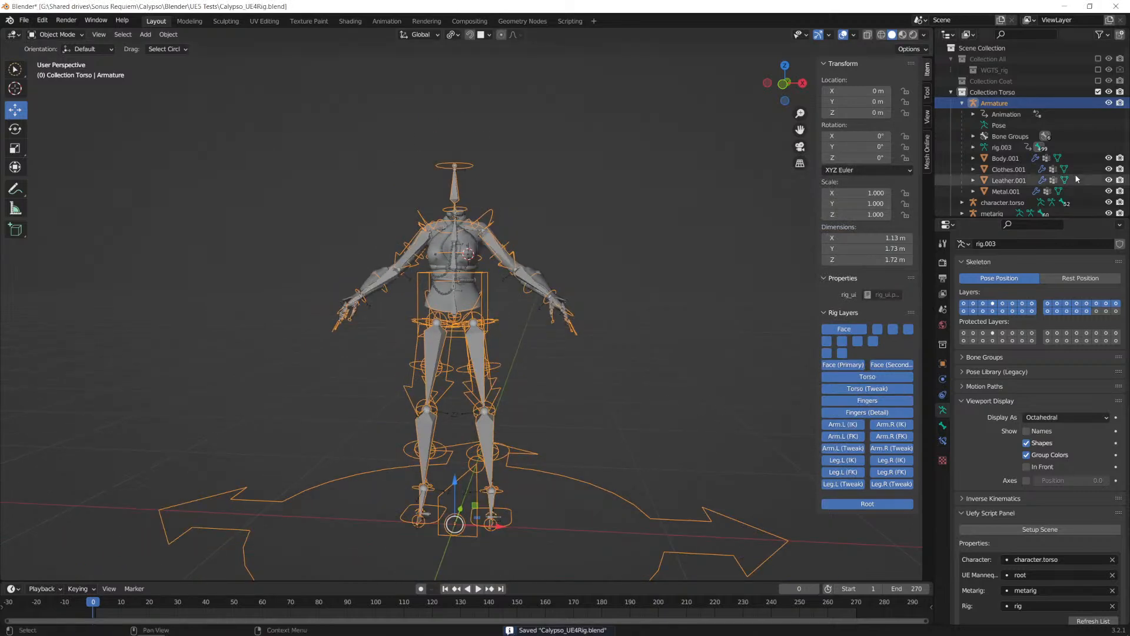
pyautogui.scroll(-12, 1001, 424)
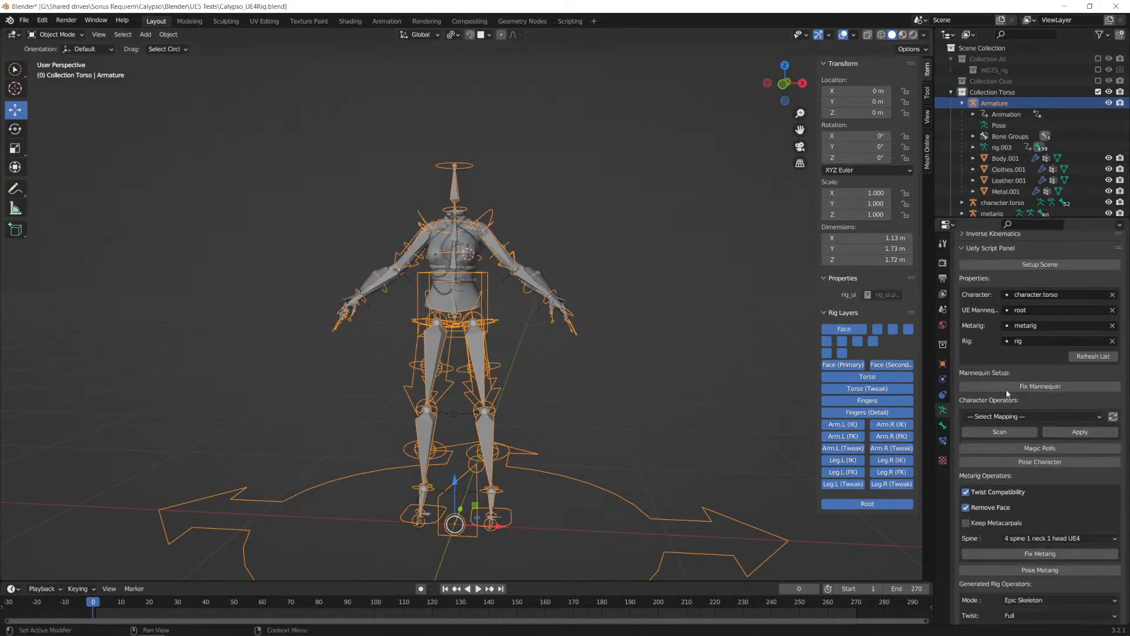
pyautogui.scroll(-15, 1004, 396)
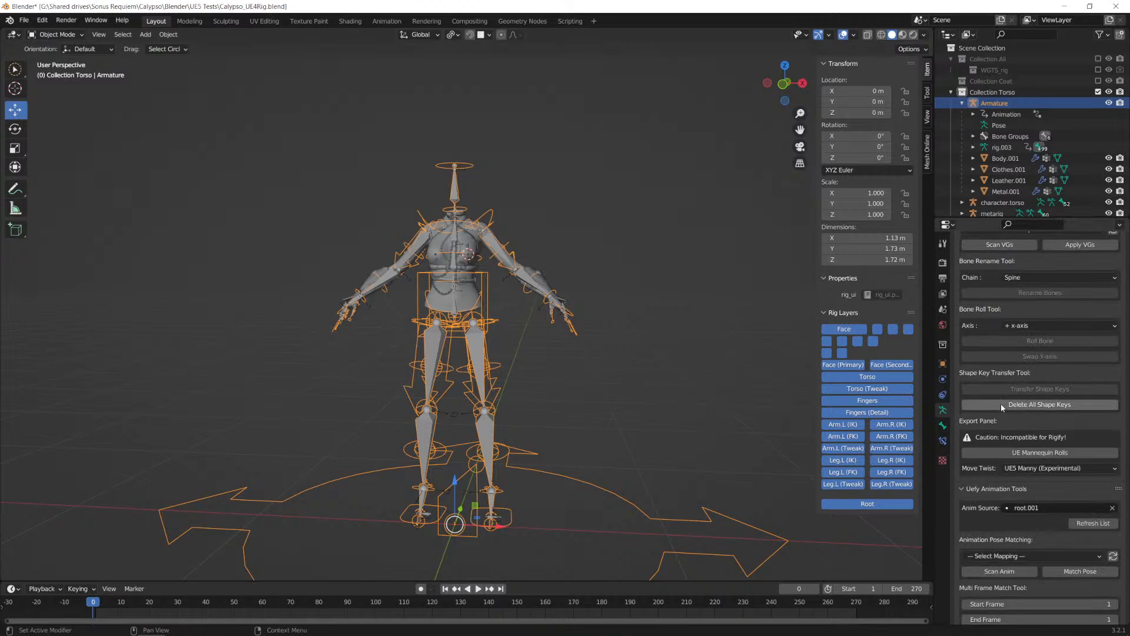
pyautogui.click(1052, 432)
pyautogui.click(1029, 445)
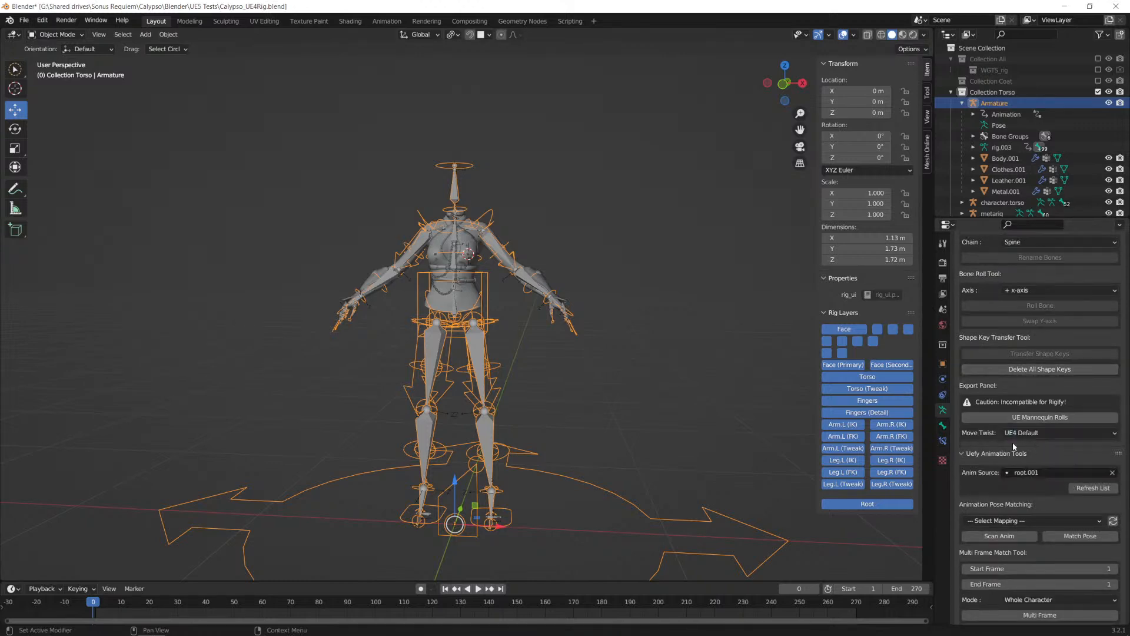
pyautogui.click(1025, 418)
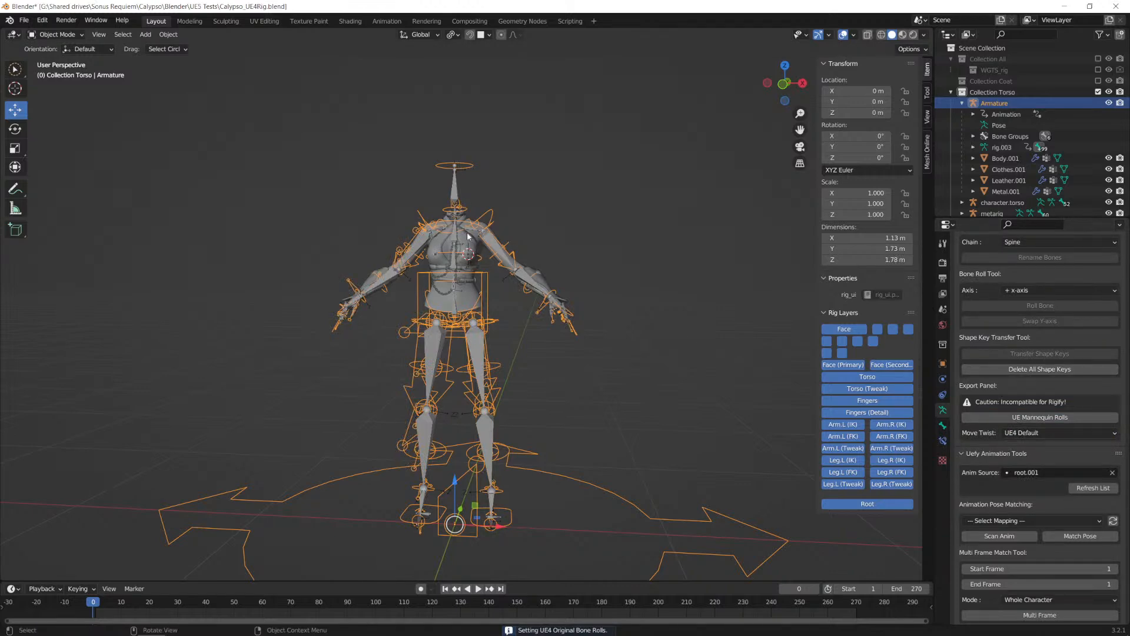
# Step: Select the Body.001, Clothes.001, Leather.001 and Metal.001 meshes together with the Armature, making the Armature active
pyautogui.scroll(3, 473, 274)
pyautogui.click(472, 265)
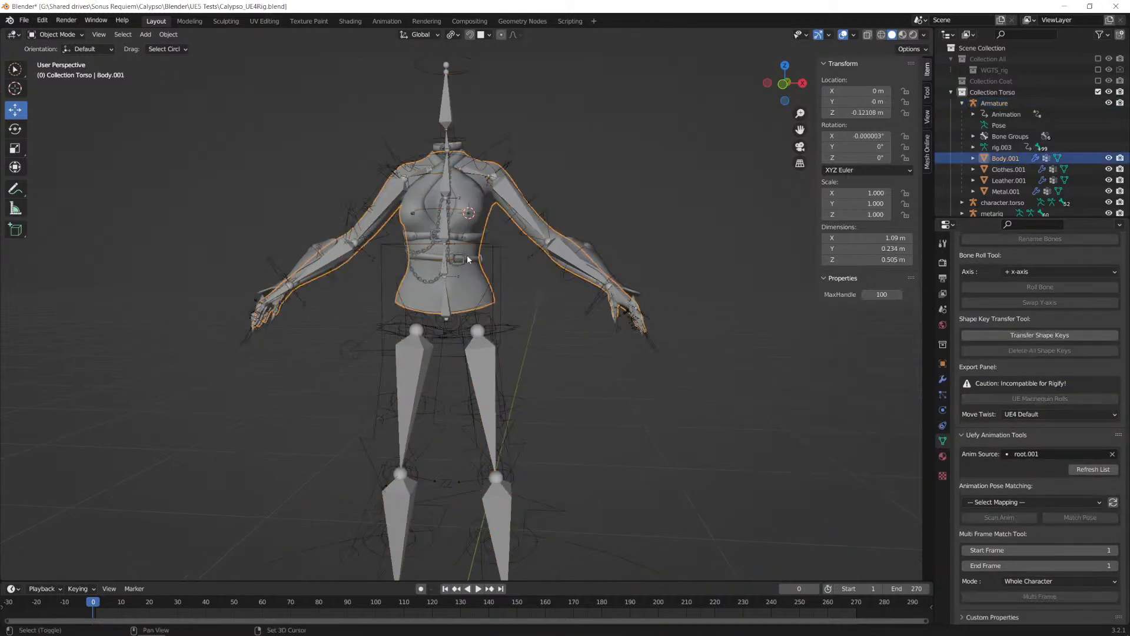
pyautogui.keyDown('shift'); pyautogui.click(463, 258); pyautogui.keyUp('shift')
pyautogui.keyDown('shift'); pyautogui.click(466, 237); pyautogui.keyUp('shift')
pyautogui.keyDown('shift'); pyautogui.click(470, 203); pyautogui.keyUp('shift')
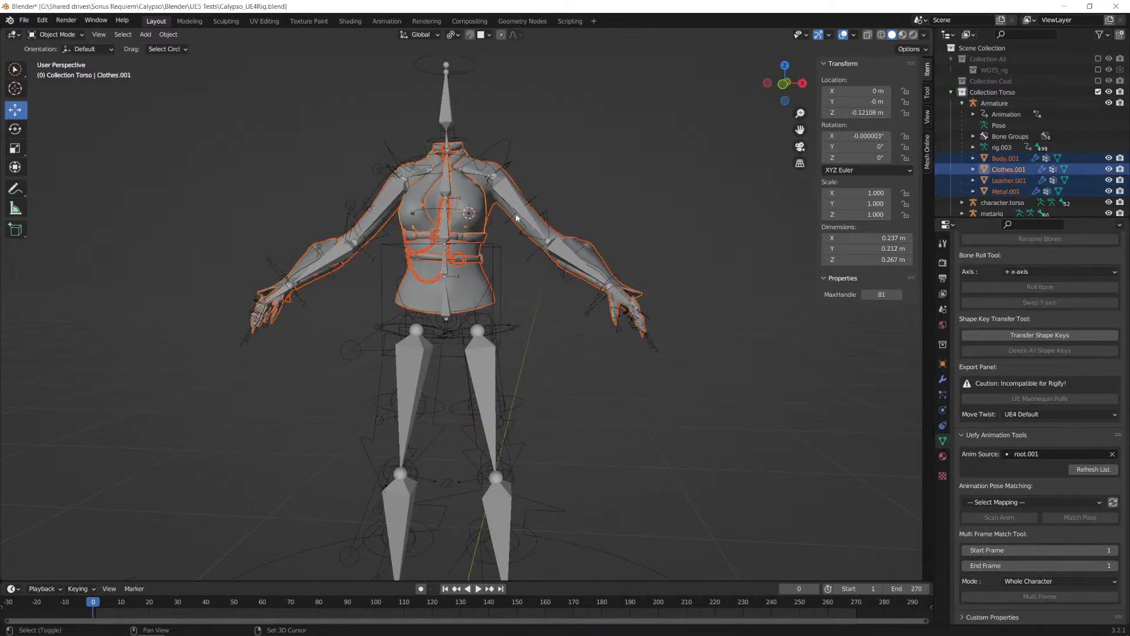
pyautogui.press('g')
pyautogui.press('Escape')
pyautogui.keyDown('shift'); pyautogui.click(510, 146); pyautogui.keyUp('shift')
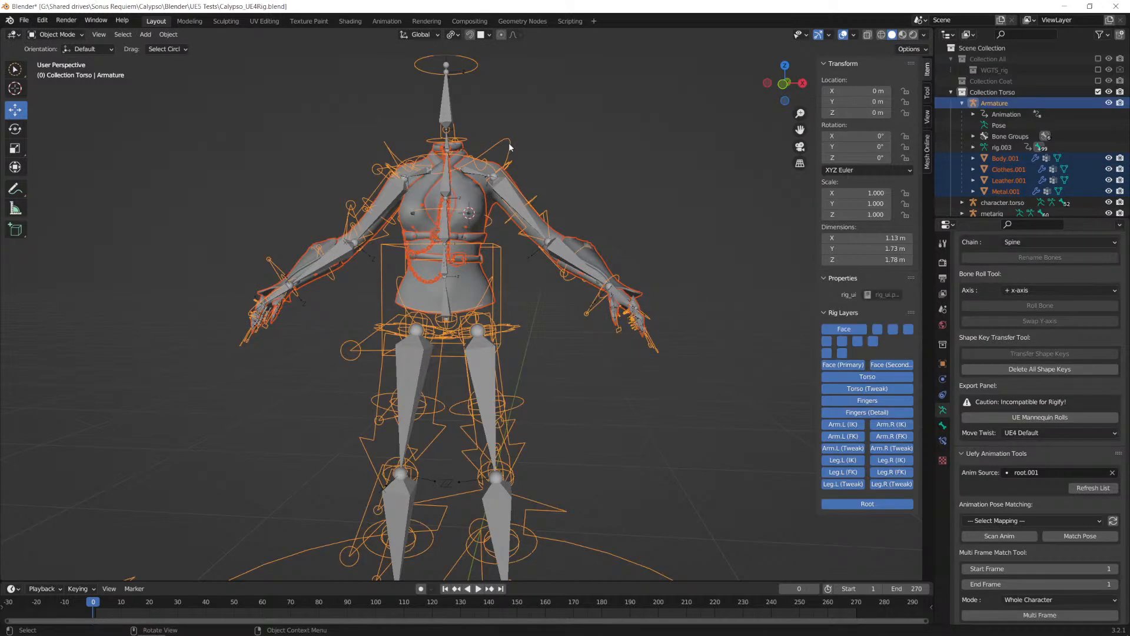
# Step: Start an FBX export limited to the selected objects and set the geometry smoothing to Face
pyautogui.click(23, 20)
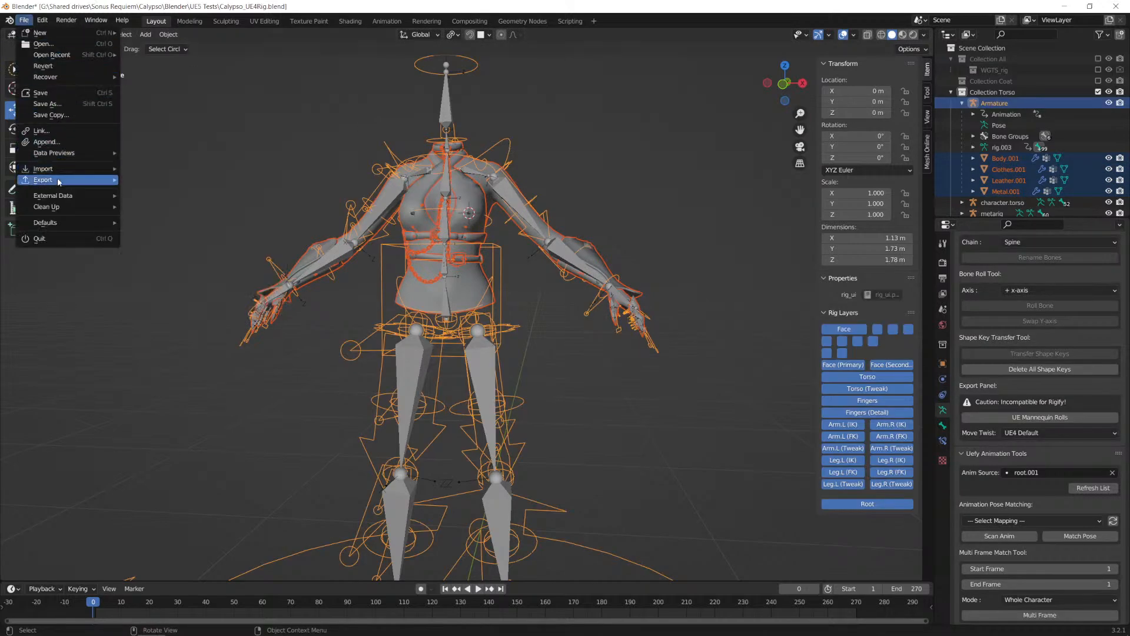
pyautogui.moveTo(59, 182)
pyautogui.click(194, 281)
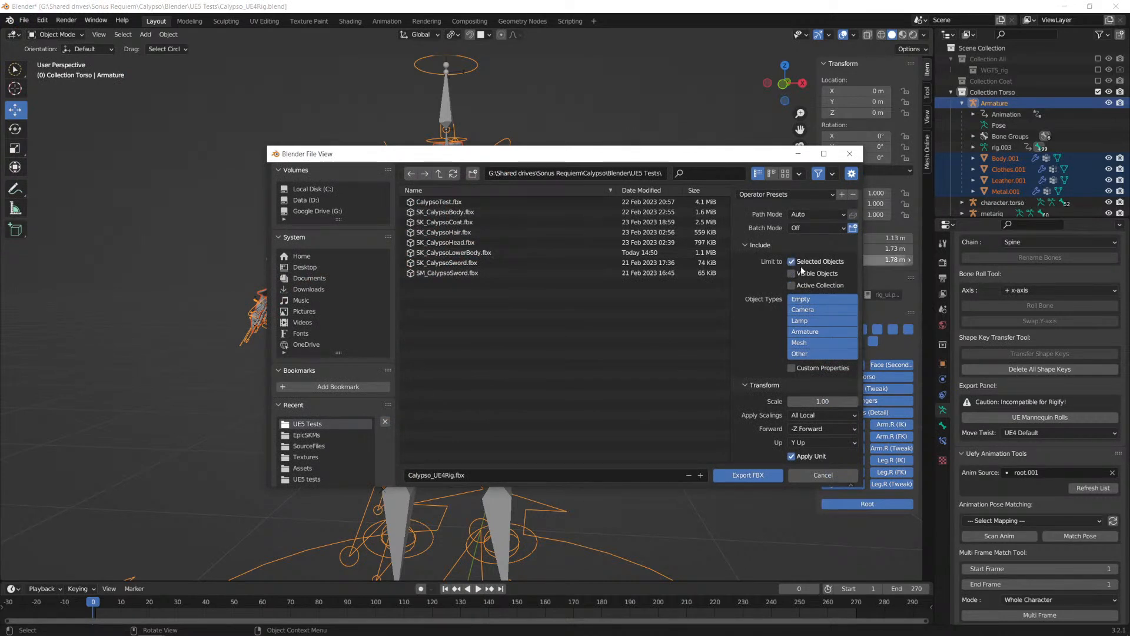
pyautogui.scroll(-3, 754, 282)
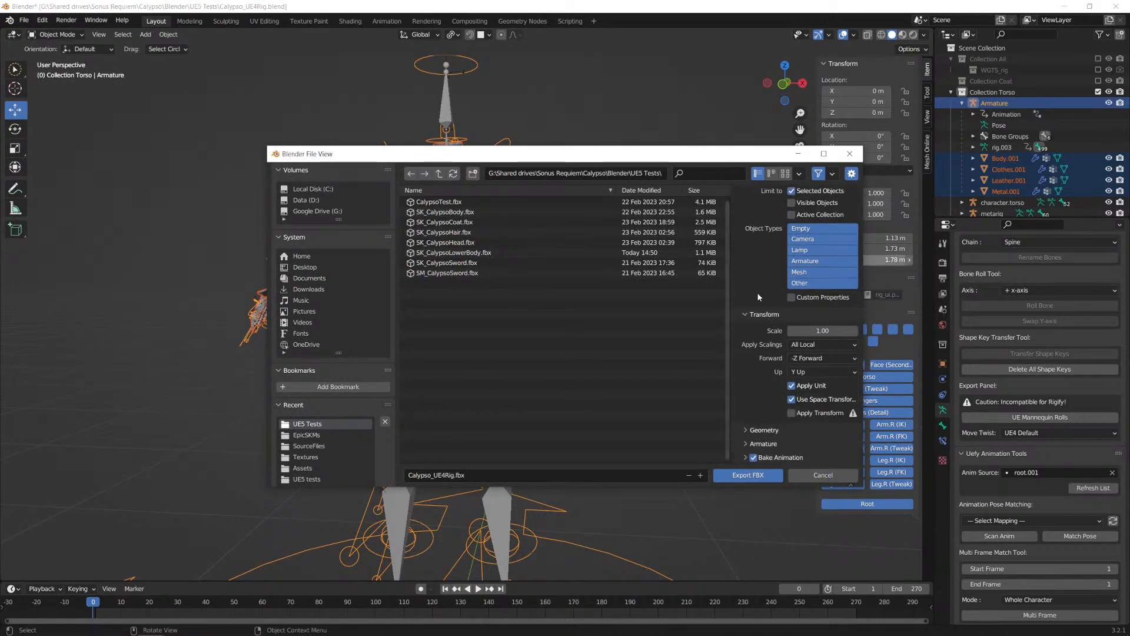
pyautogui.click(796, 429)
pyautogui.scroll(-4, 783, 400)
pyautogui.click(826, 358)
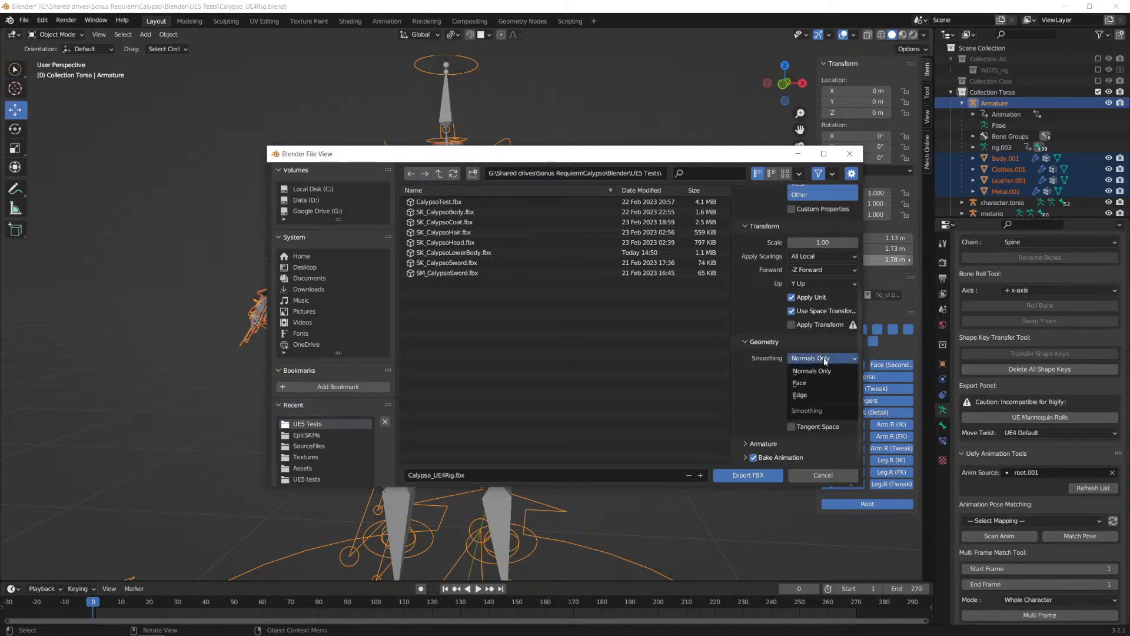
pyautogui.click(799, 383)
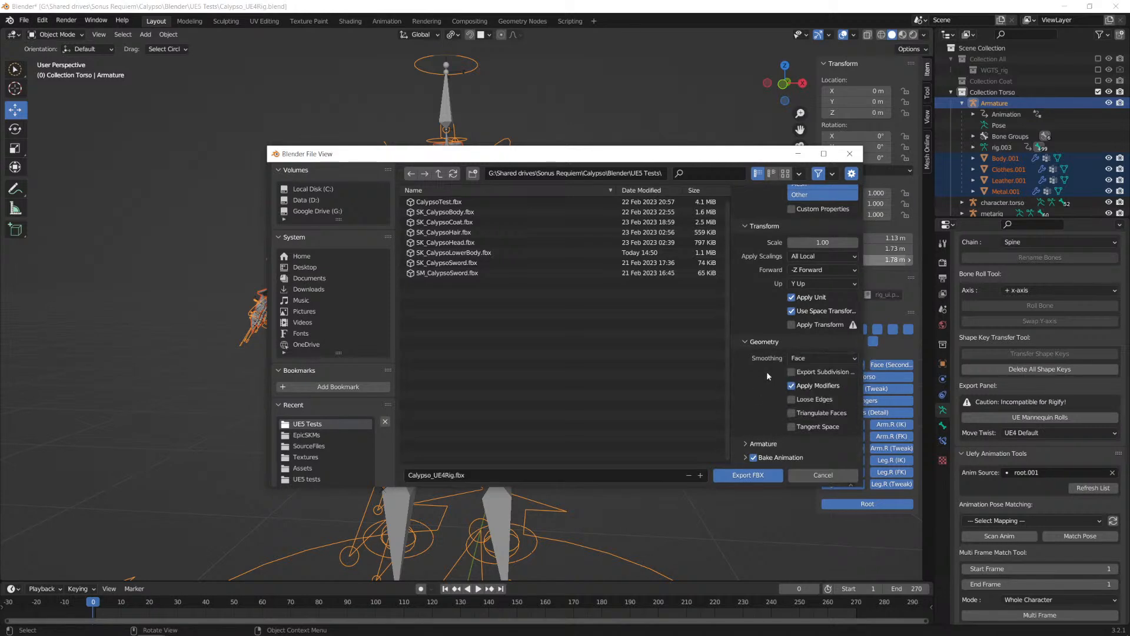
# Step: Restrict the FBX export to deform bones only, without leaf bones, and disable Bake Animation
pyautogui.click(745, 444)
pyautogui.scroll(-3, 745, 423)
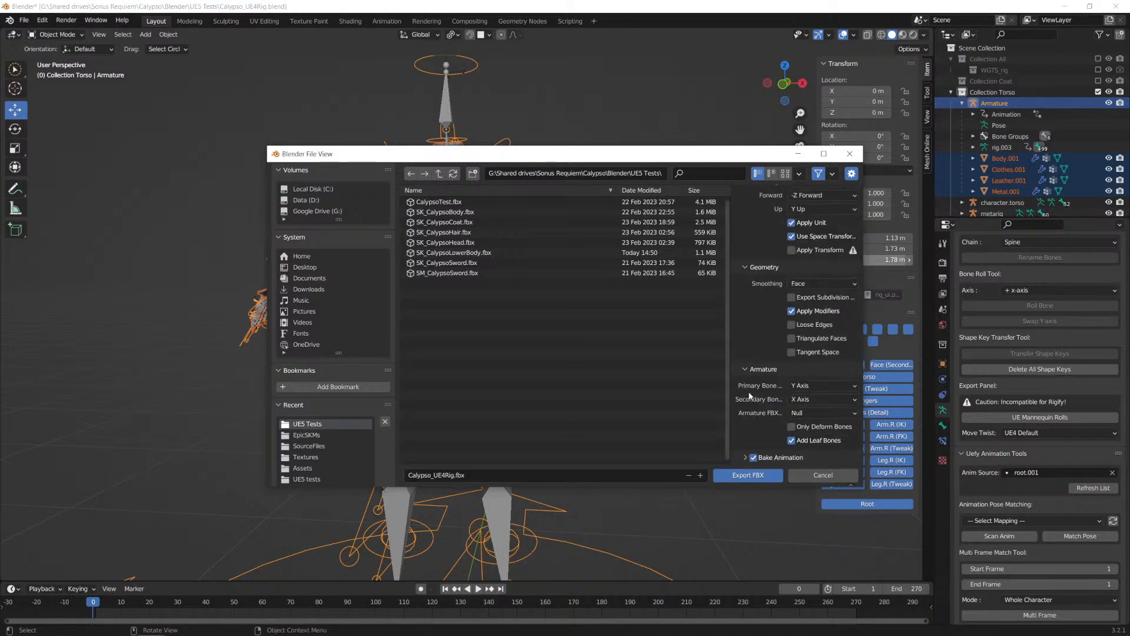
pyautogui.click(793, 387)
pyautogui.click(793, 400)
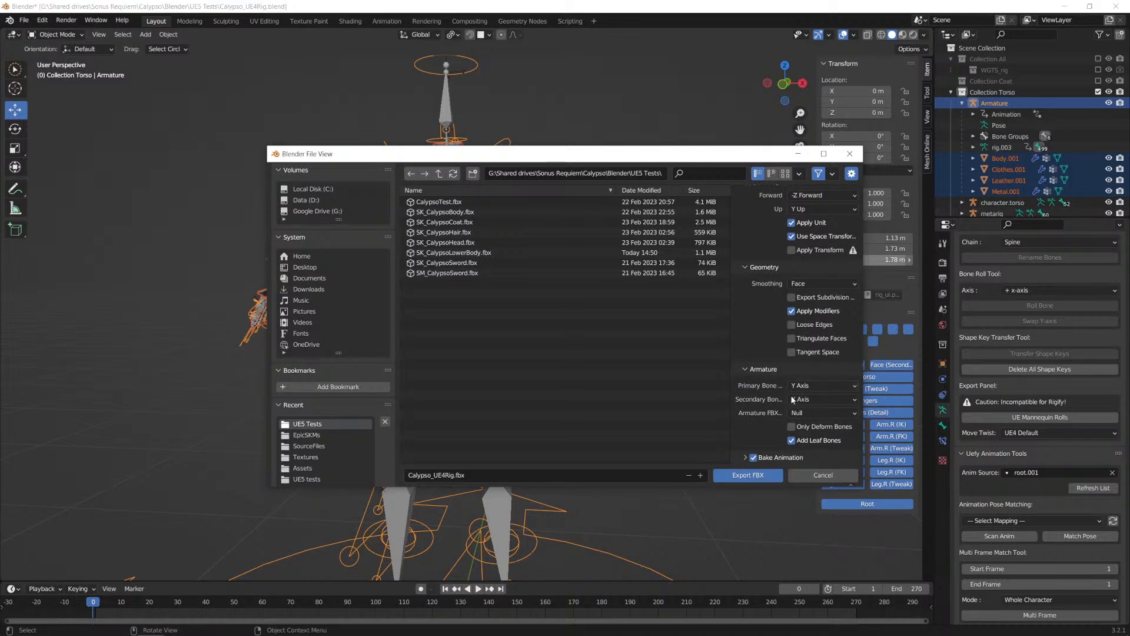
pyautogui.click(792, 440)
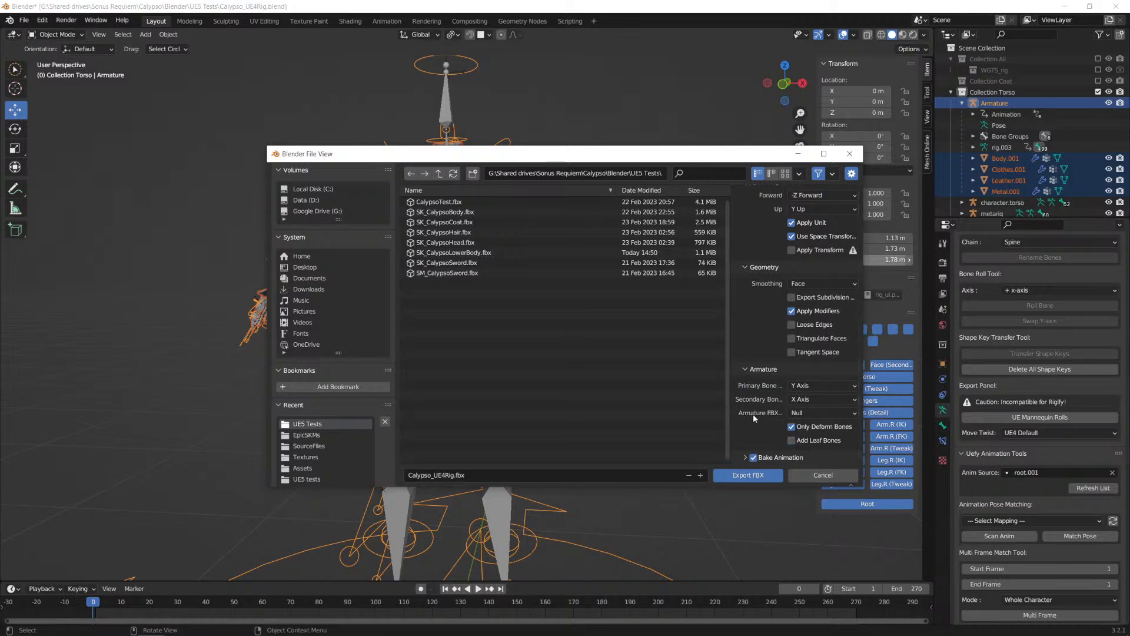
pyautogui.click(753, 458)
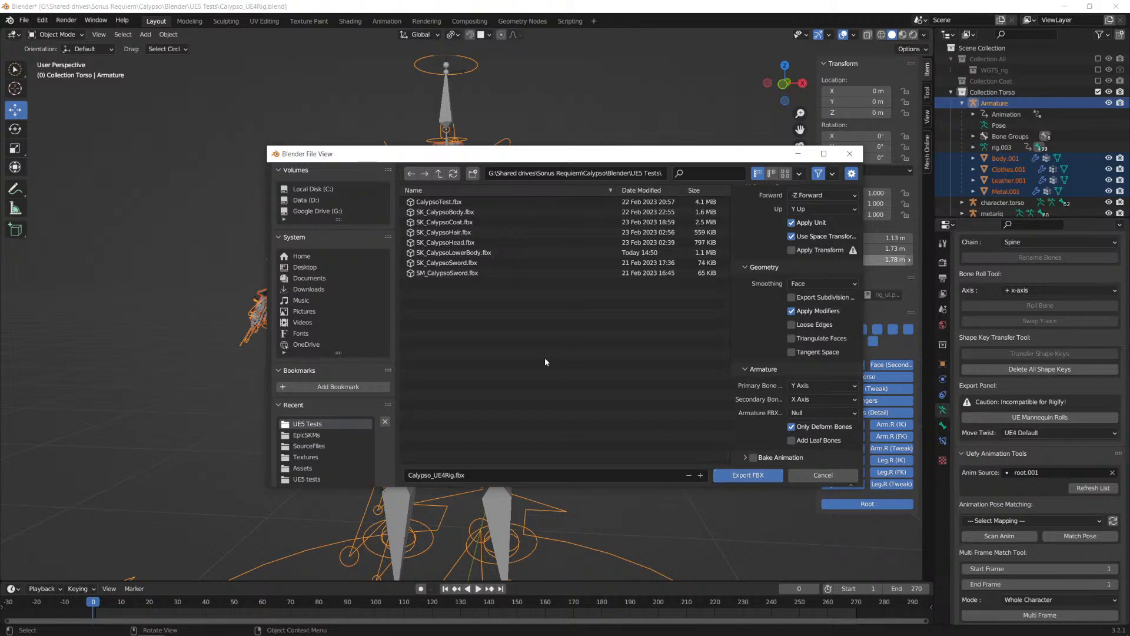
# Step: Name the export file SK_CalypsoUpperBody.fbx, based on the lower-body file's name, and export it to the UE5 Tests folder
pyautogui.click(460, 253)
pyautogui.click(458, 477)
pyautogui.click(459, 476)
pyautogui.press('BackSpace')
pyautogui.press('BackSpace')
pyautogui.press('BackSpace')
pyautogui.press('BackSpace')
pyautogui.press('BackSpace')
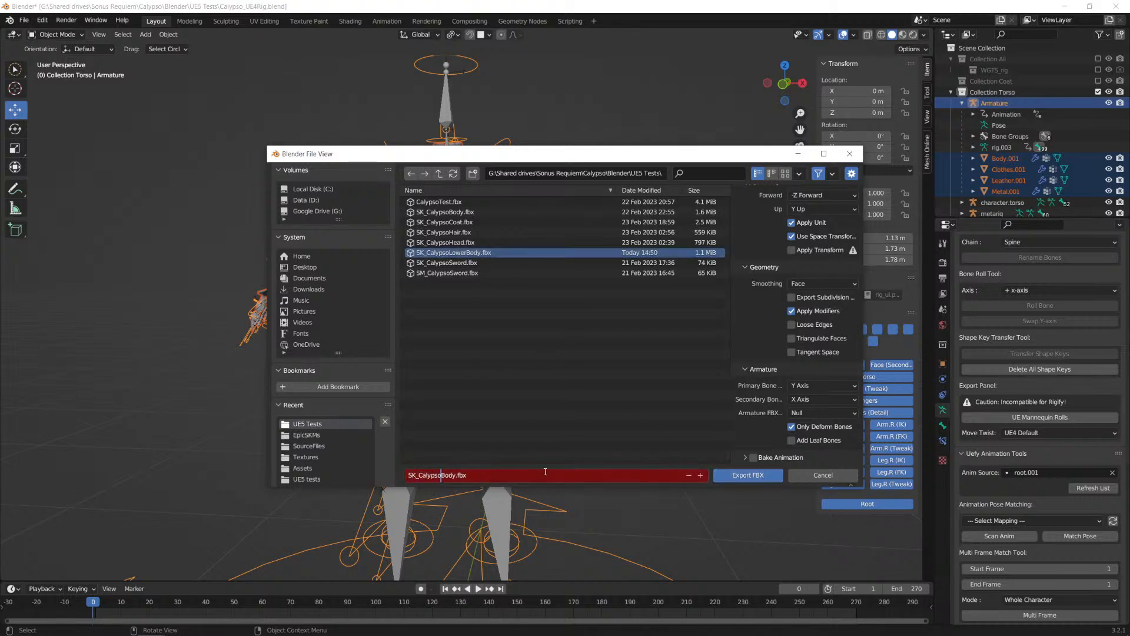
pyautogui.write('Upper')
pyautogui.click(739, 475)
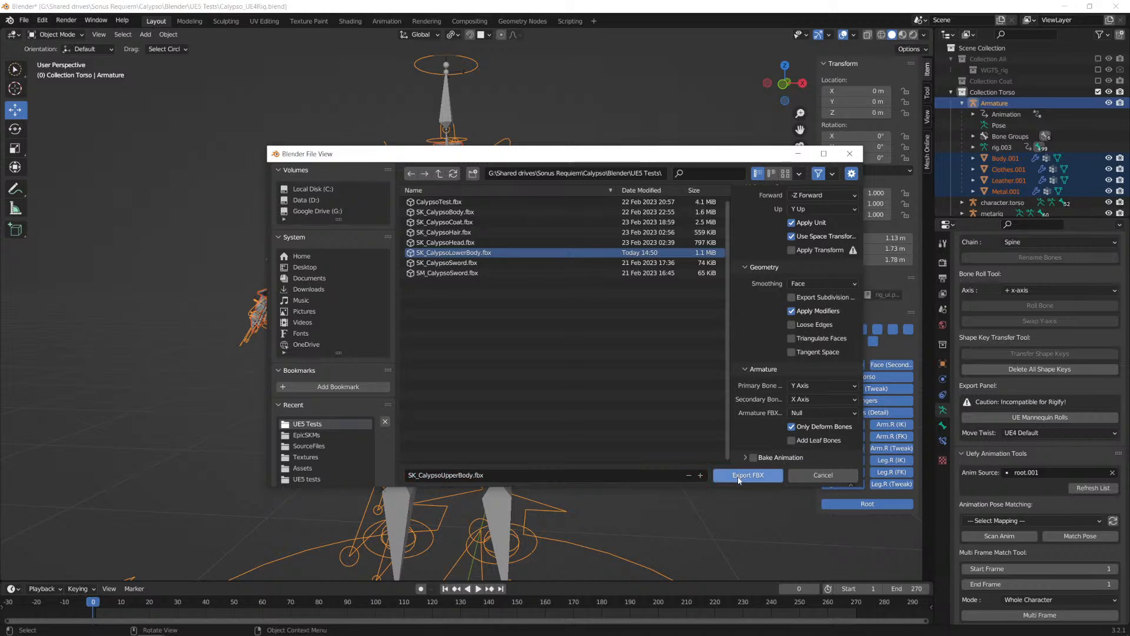
pyautogui.click(739, 476)
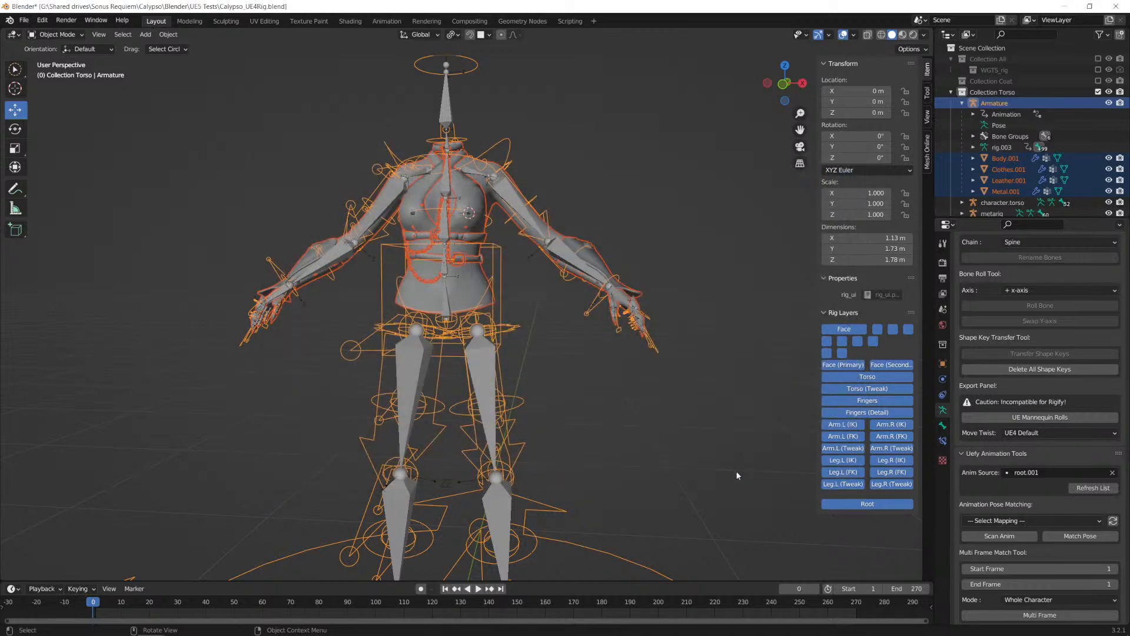
# Step: Switch to Unreal Editor and open the Calypso Meshes folder of the SonusRequiem content
pyautogui.hotkey('alt', 'Tab')
pyautogui.click(819, 288)
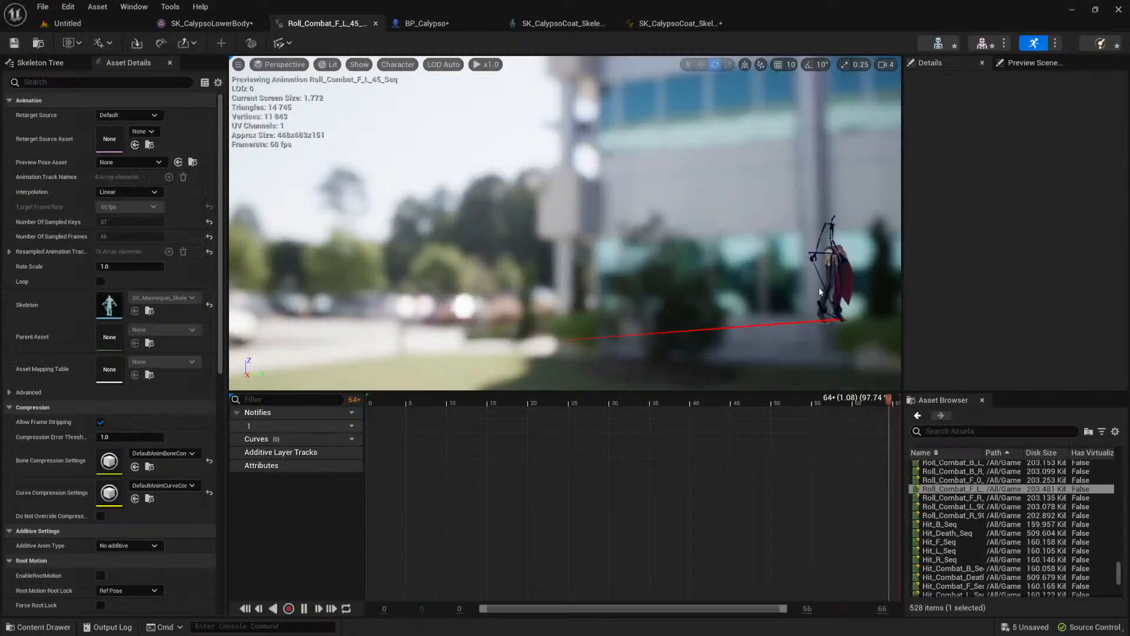
pyautogui.click(44, 628)
pyautogui.click(79, 558)
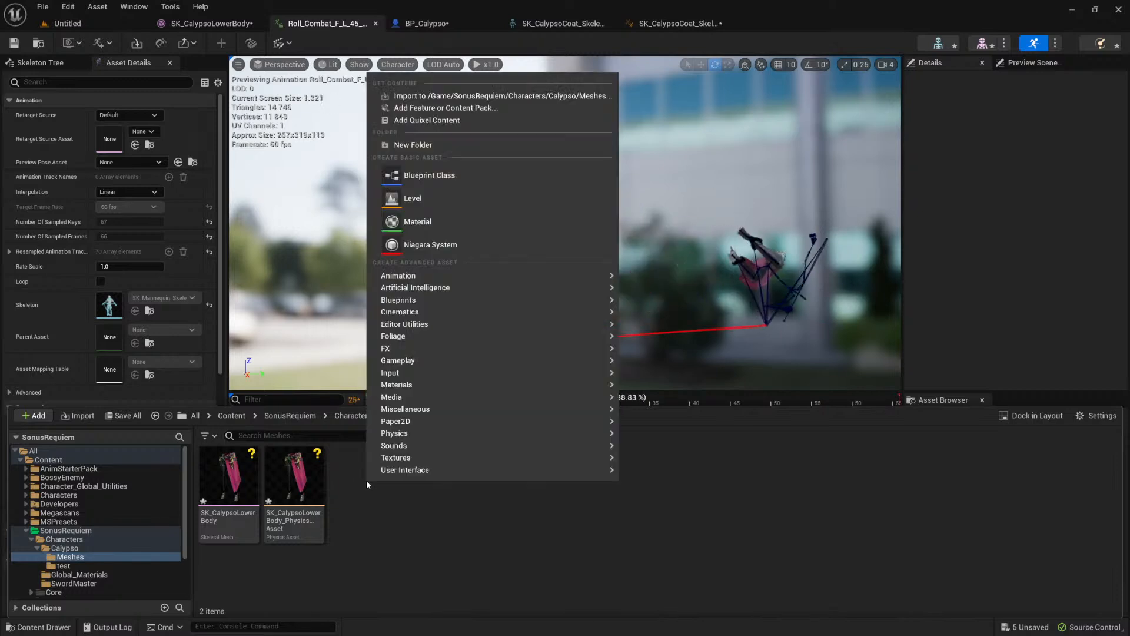
# Step: Save the lower-body skeletal mesh and physics asset, and choose SK_CalypsoUpperBody.fbx for import into the Calypso Meshes folder
pyautogui.click(296, 489)
pyautogui.keyDown('shift'); pyautogui.click(237, 482); pyautogui.keyUp('shift')
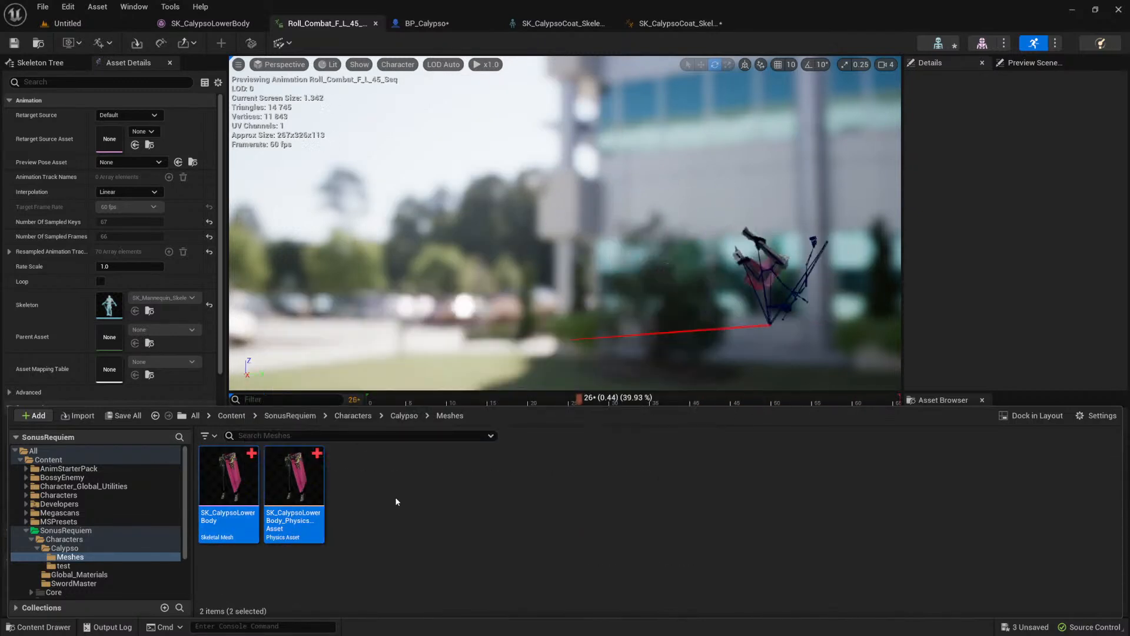
pyautogui.rightClick(389, 491)
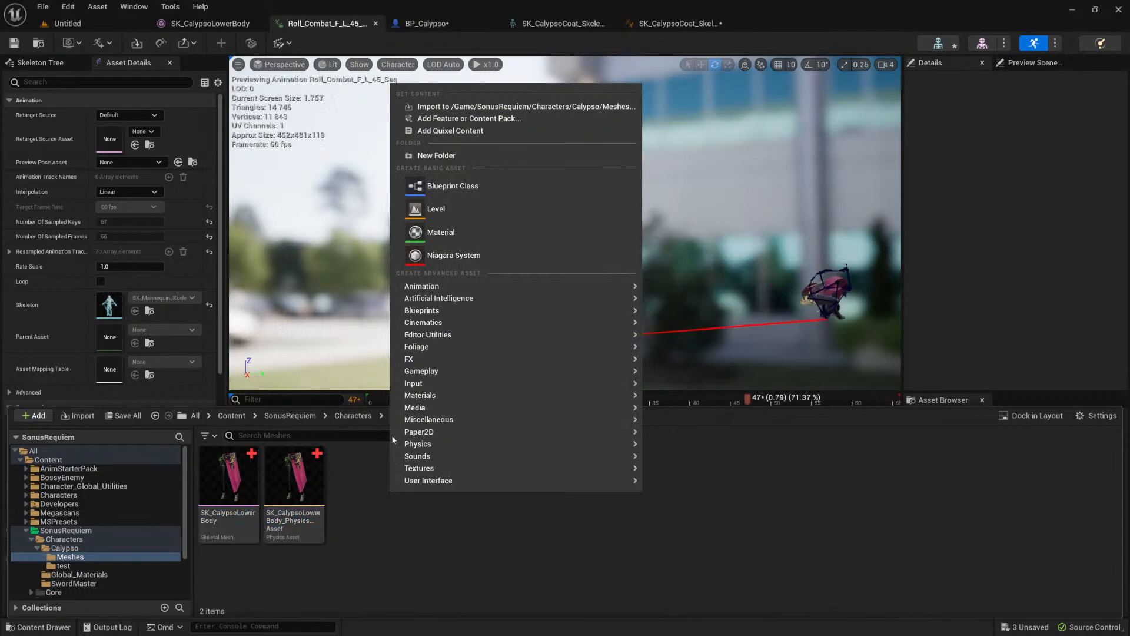
pyautogui.click(471, 106)
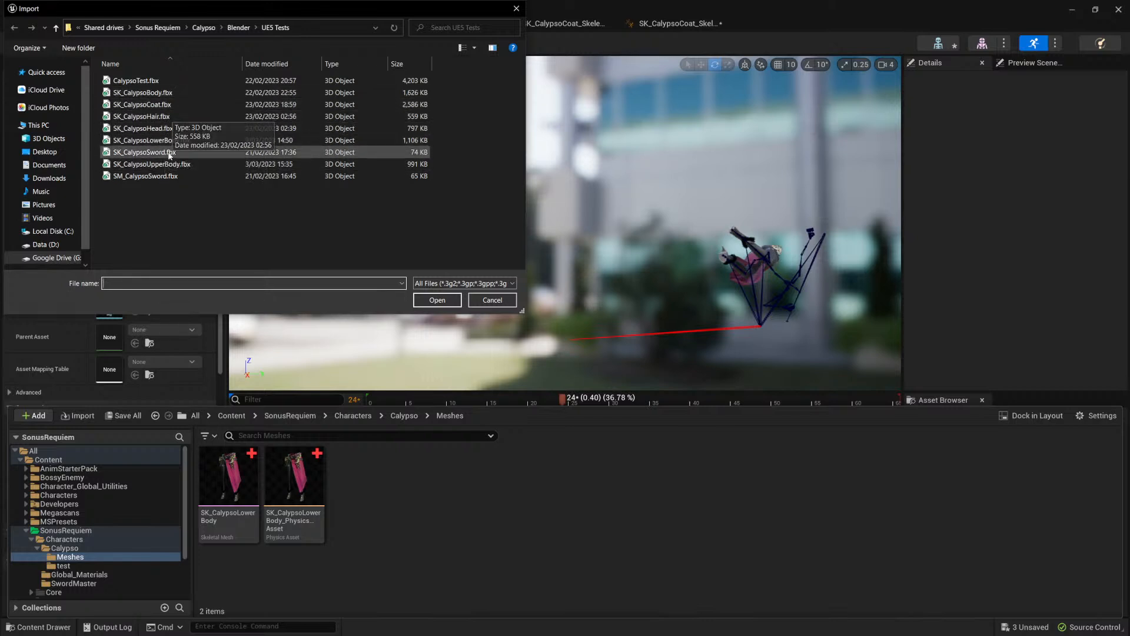
pyautogui.click(160, 164)
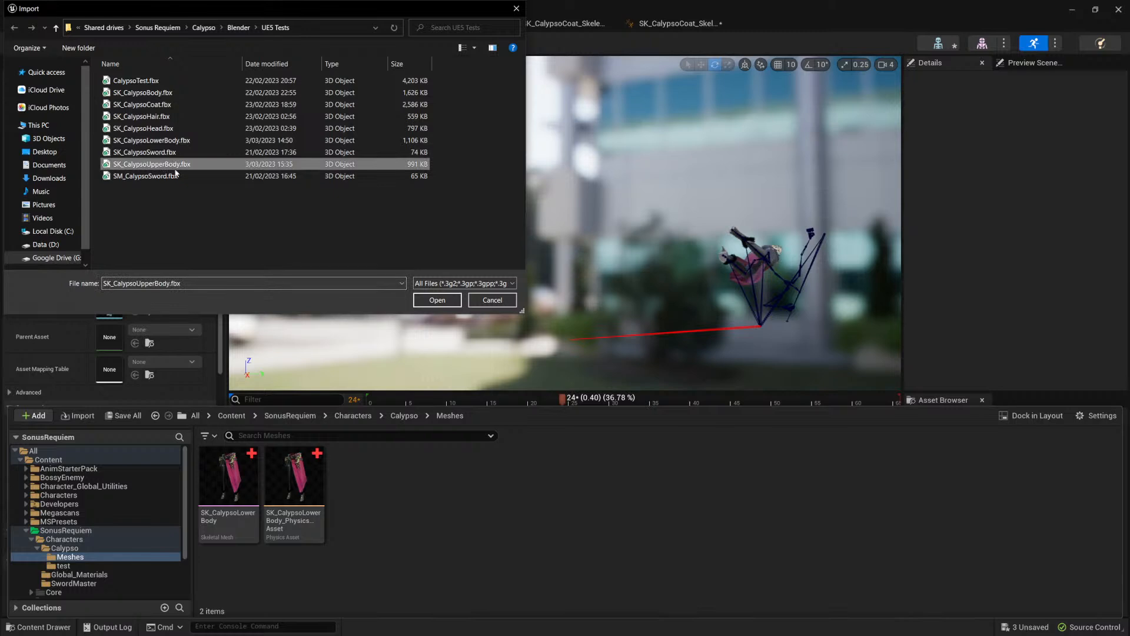
pyautogui.click(436, 300)
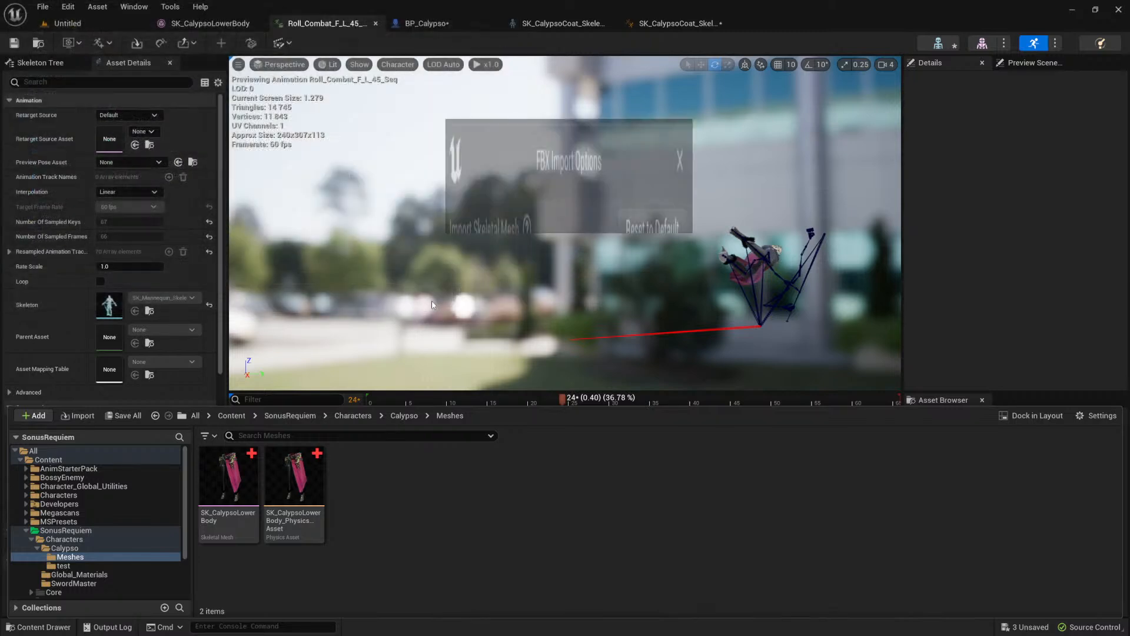
# Step: Import the upper body as a skeletal mesh with the skeleton left at None and no materials created
pyautogui.click(630, 233)
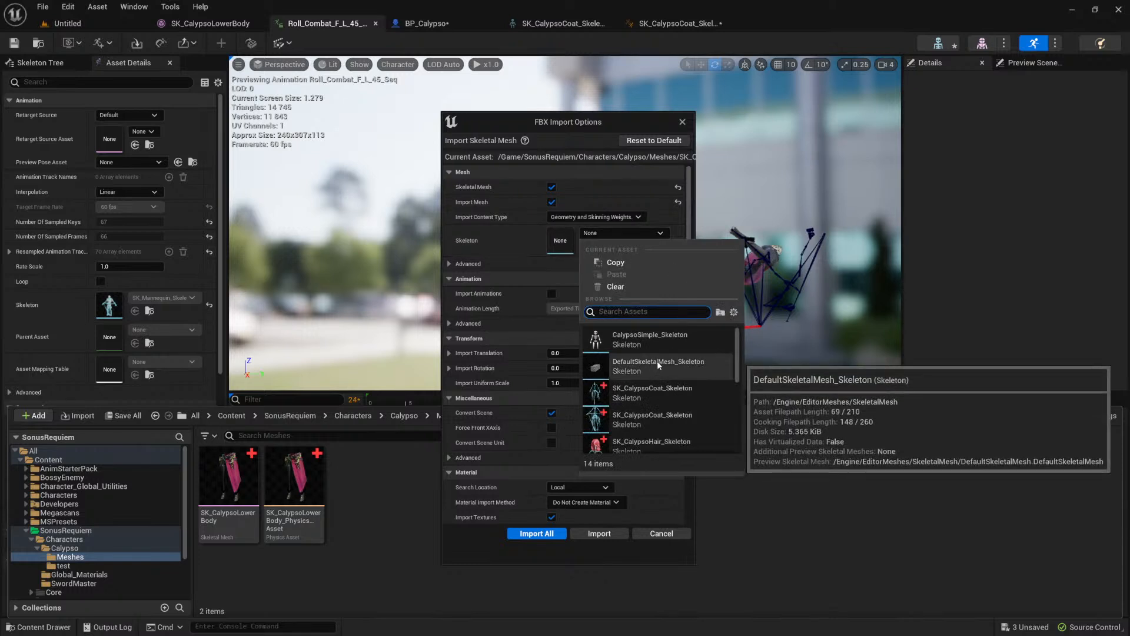
pyautogui.scroll(-5, 641, 423)
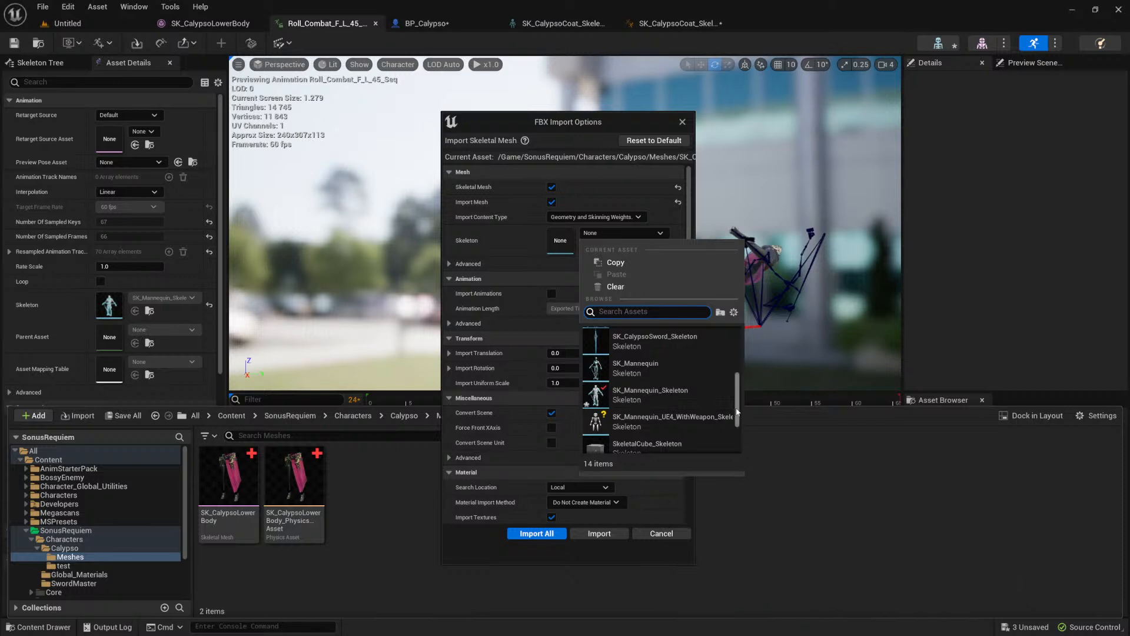
pyautogui.scroll(5, 638, 379)
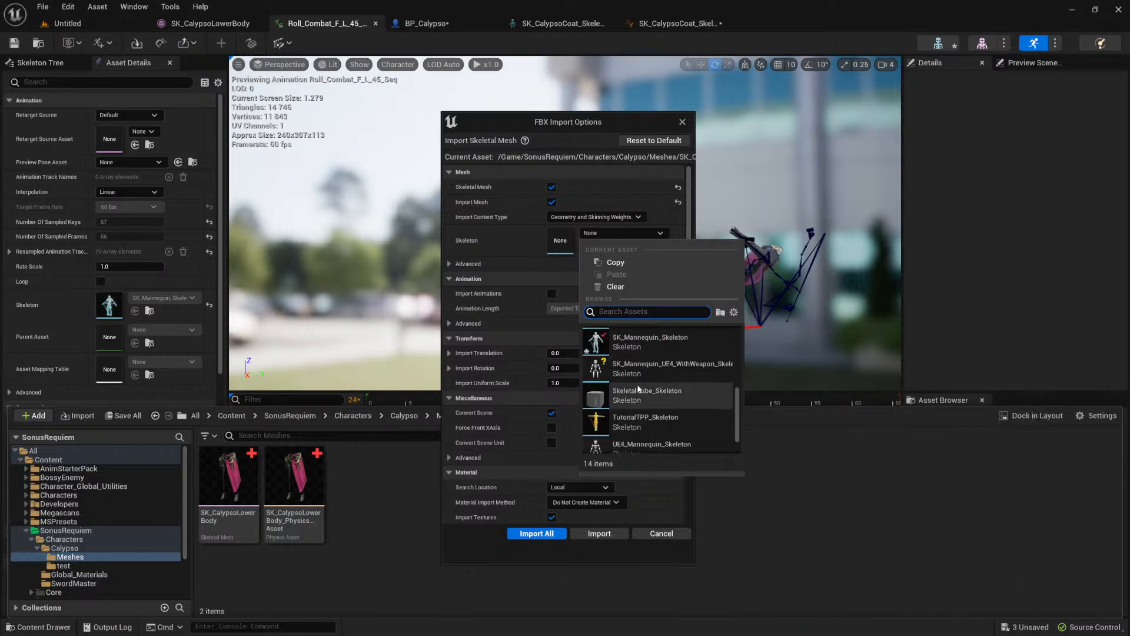
pyautogui.click(614, 286)
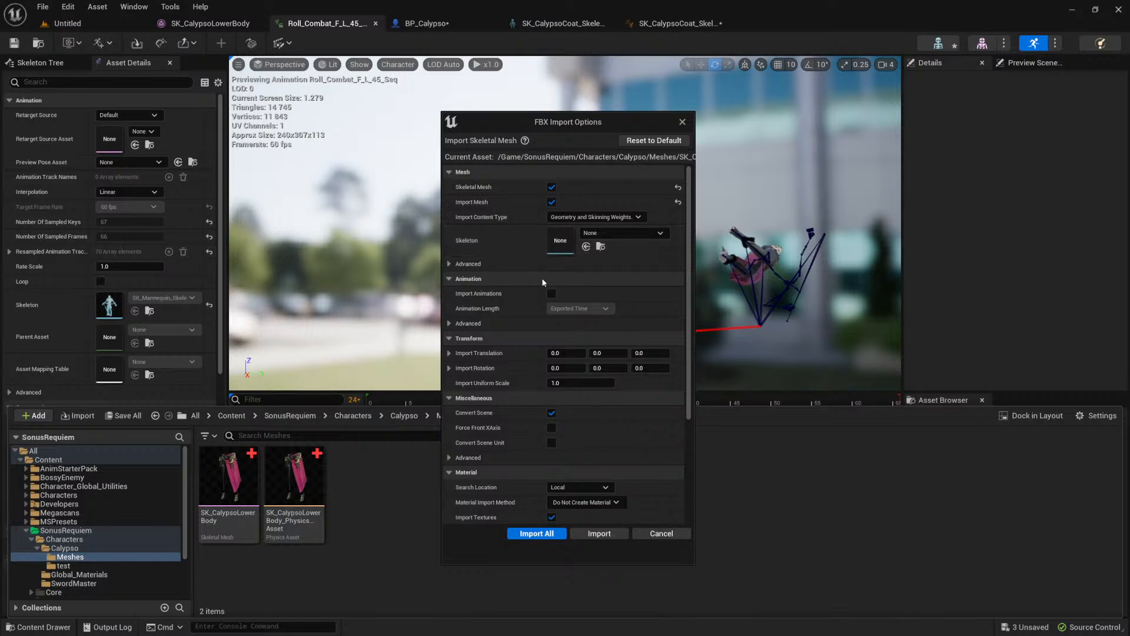
pyautogui.scroll(-3, 560, 468)
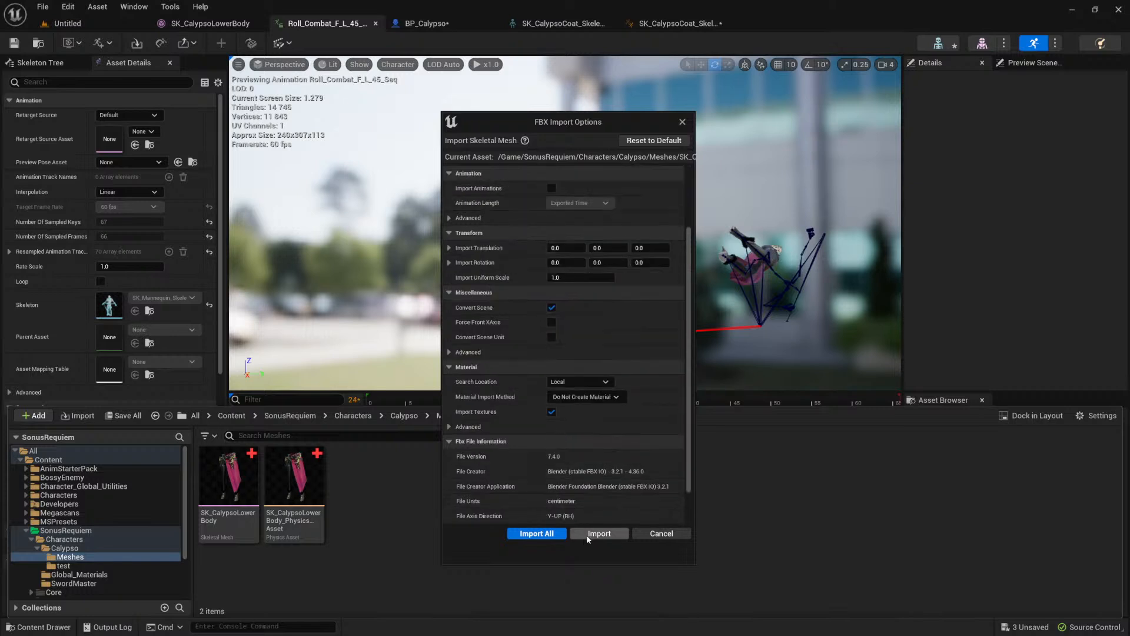
pyautogui.scroll(3, 561, 418)
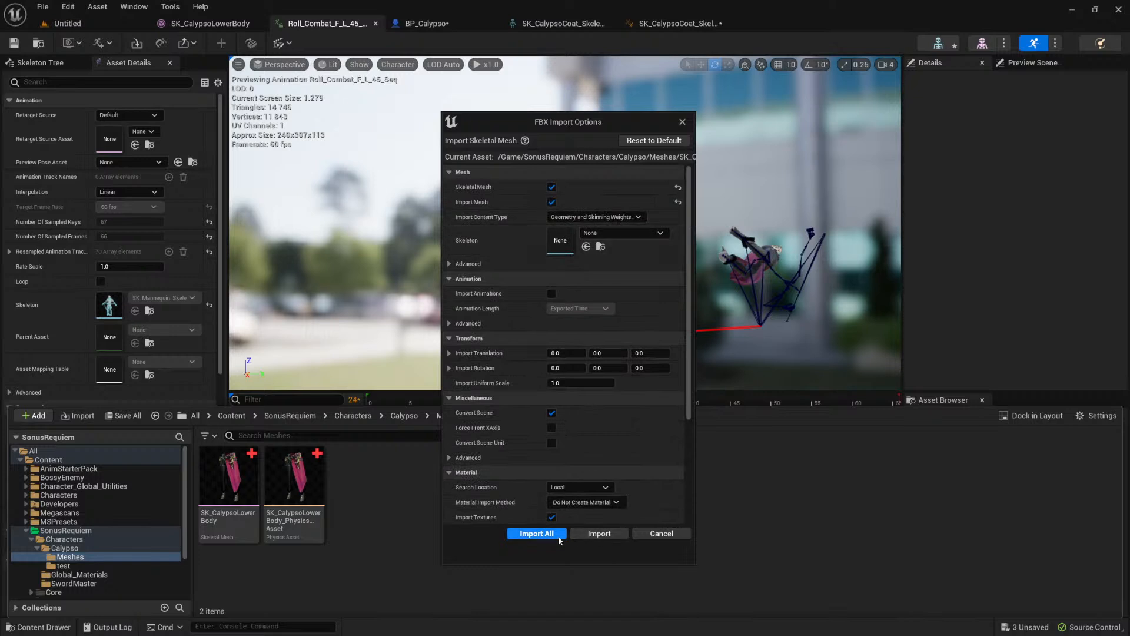
pyautogui.click(587, 536)
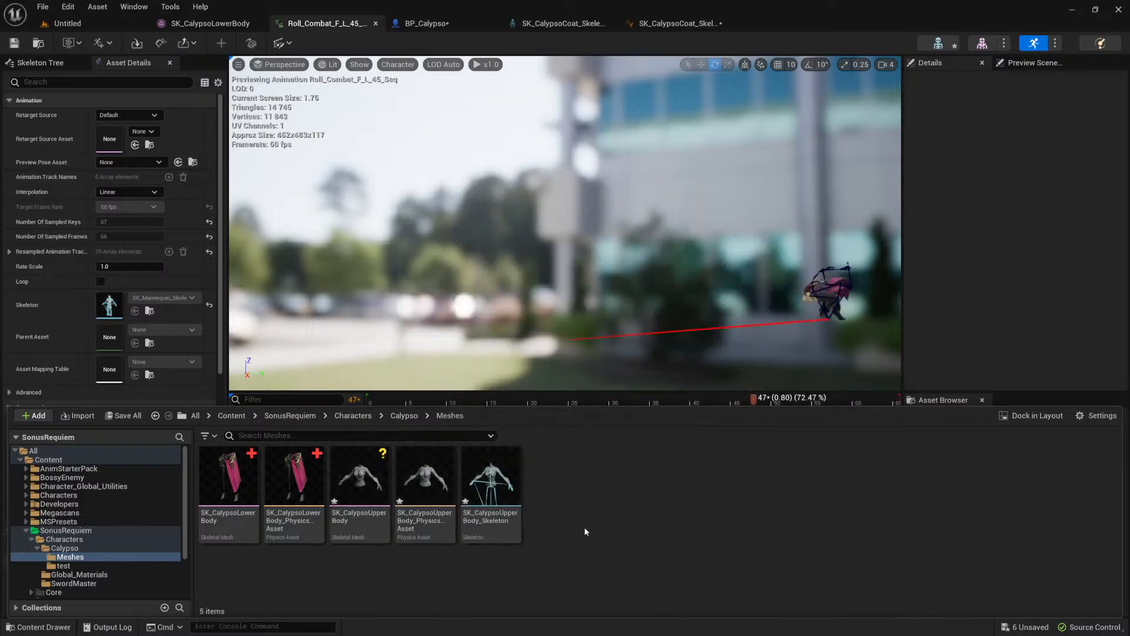
# Step: Save the imported upper-body mesh, physics asset and skeleton, and open the SK_CalypsoUpperBody mesh for inspection
pyautogui.click(360, 480)
pyautogui.keyDown('shift'); pyautogui.click(477, 486); pyautogui.keyUp('shift')
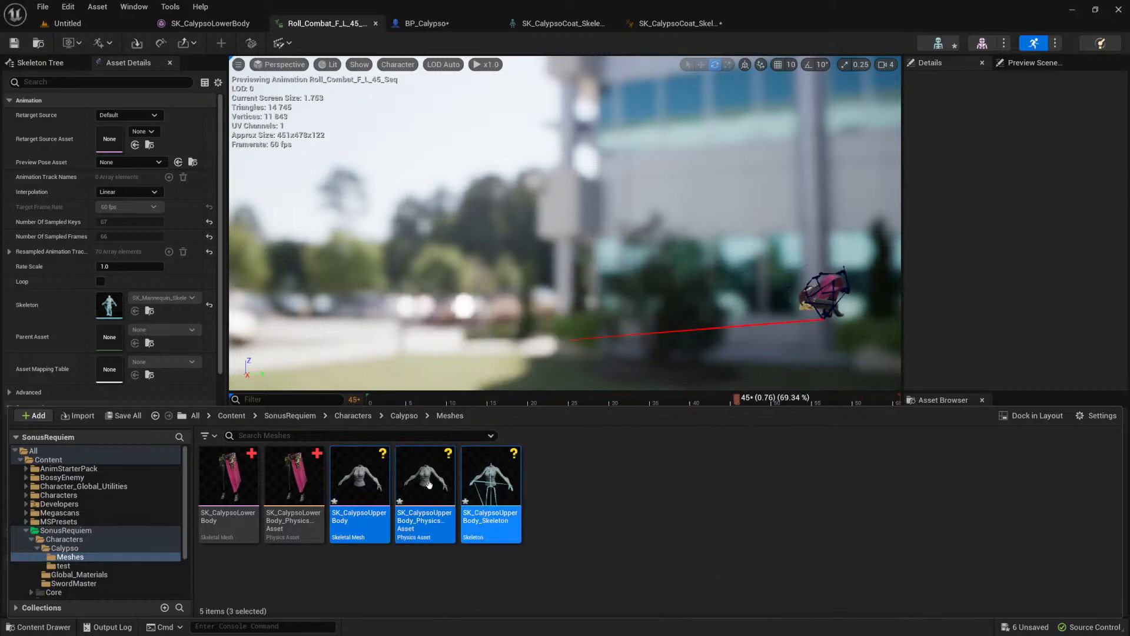
pyautogui.doubleClick(355, 486)
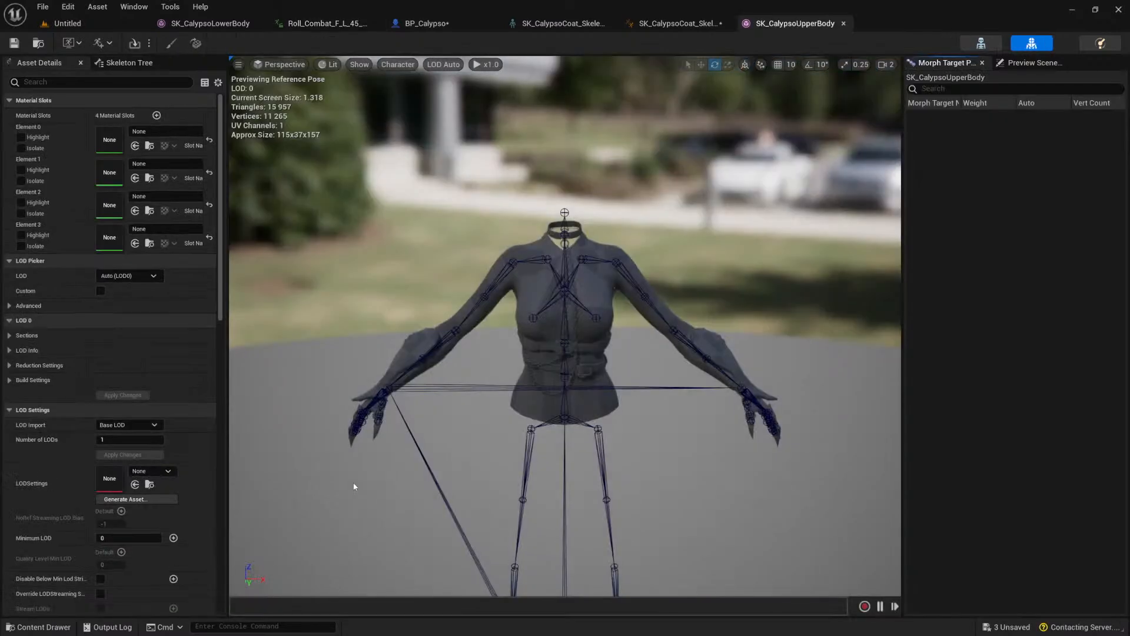
pyautogui.scroll(4, 582, 307)
pyautogui.scroll(-4, 596, 304)
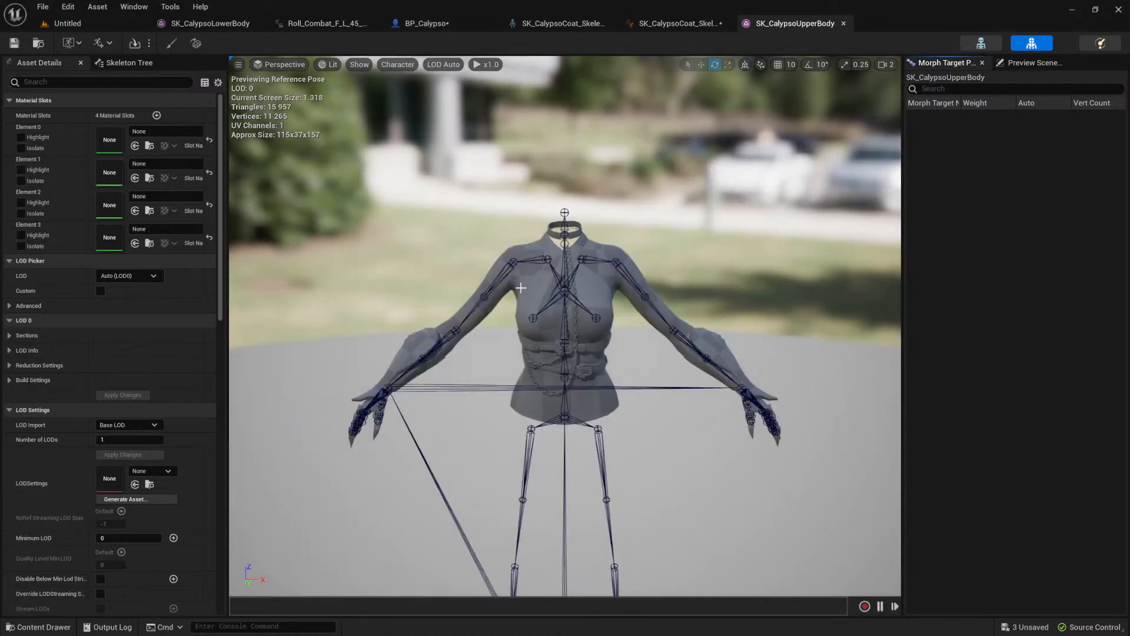
pyautogui.keyDown('alt'); pyautogui.moveTo(540, 341); pyautogui.dragTo(657, 303); pyautogui.keyUp('alt')
pyautogui.keyDown('alt'); pyautogui.moveTo(629, 414); pyautogui.dragTo(625, 409); pyautogui.keyUp('alt')
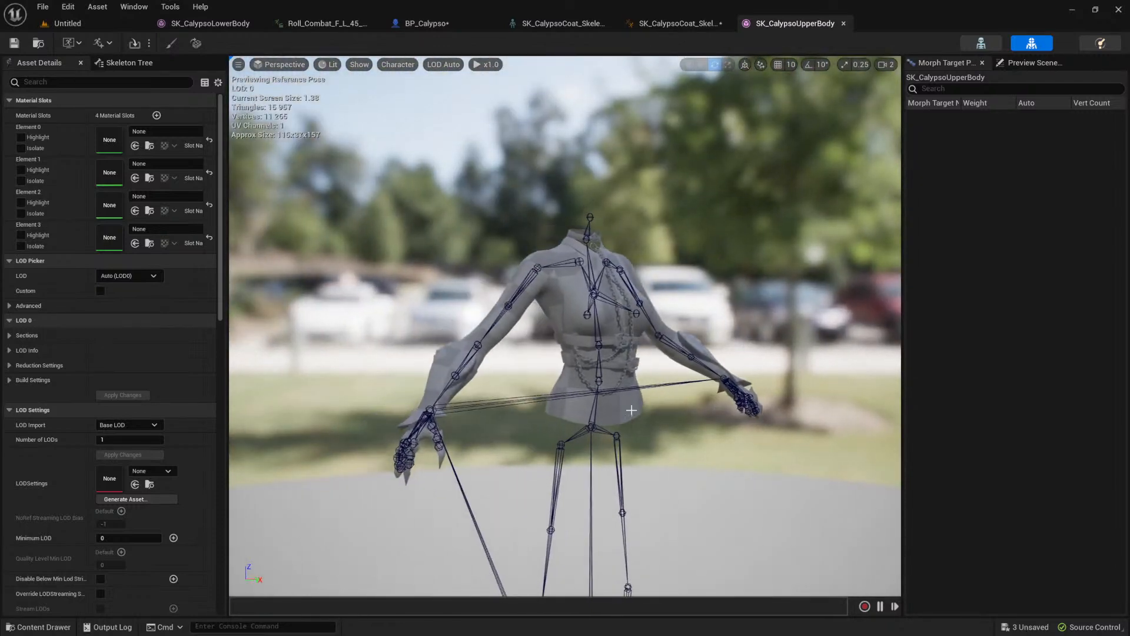
pyautogui.press('f')
pyautogui.scroll(-3, 583, 357)
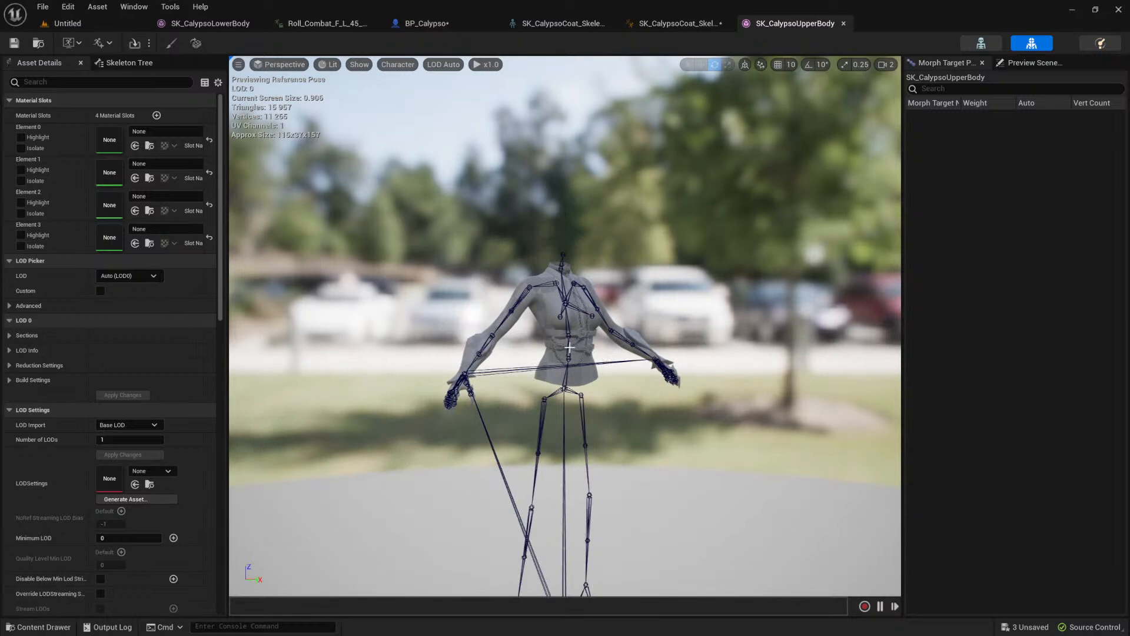
# Step: Highlight the Element 0 material slot on the mesh and assign M_Calypso_Metal to it
pyautogui.click(21, 137)
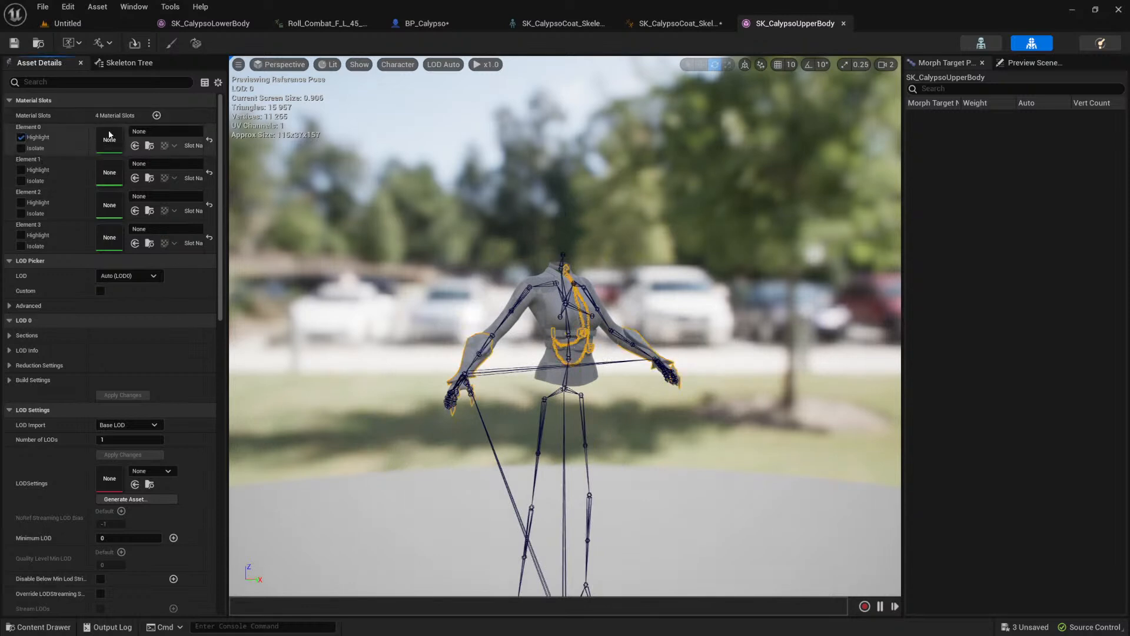
pyautogui.click(162, 131)
pyautogui.write('calypso')
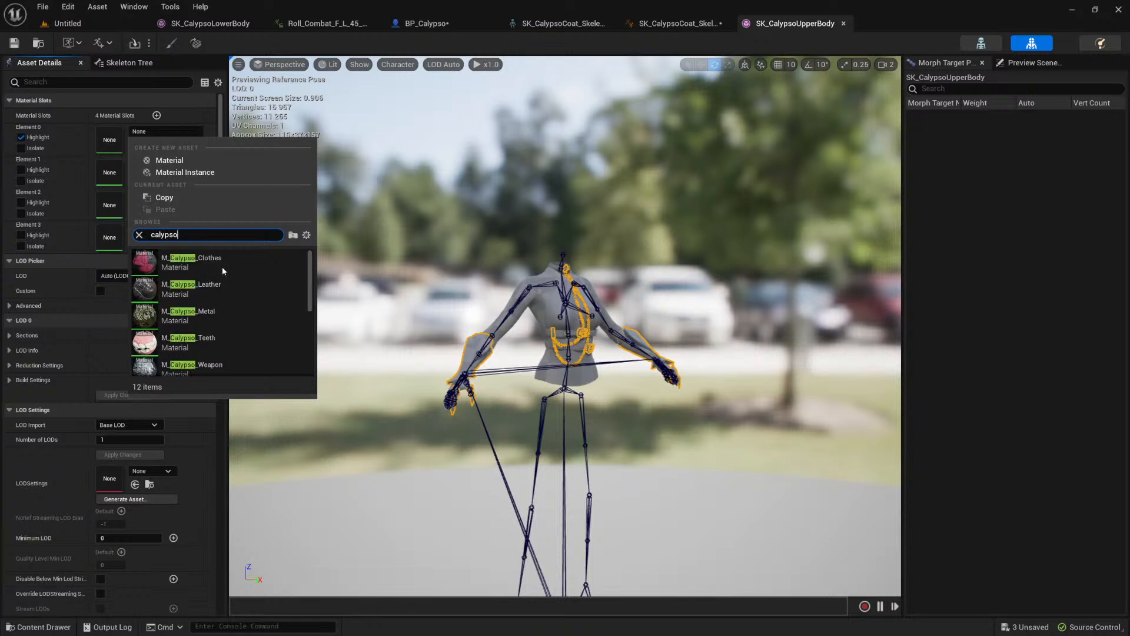
pyautogui.click(228, 291)
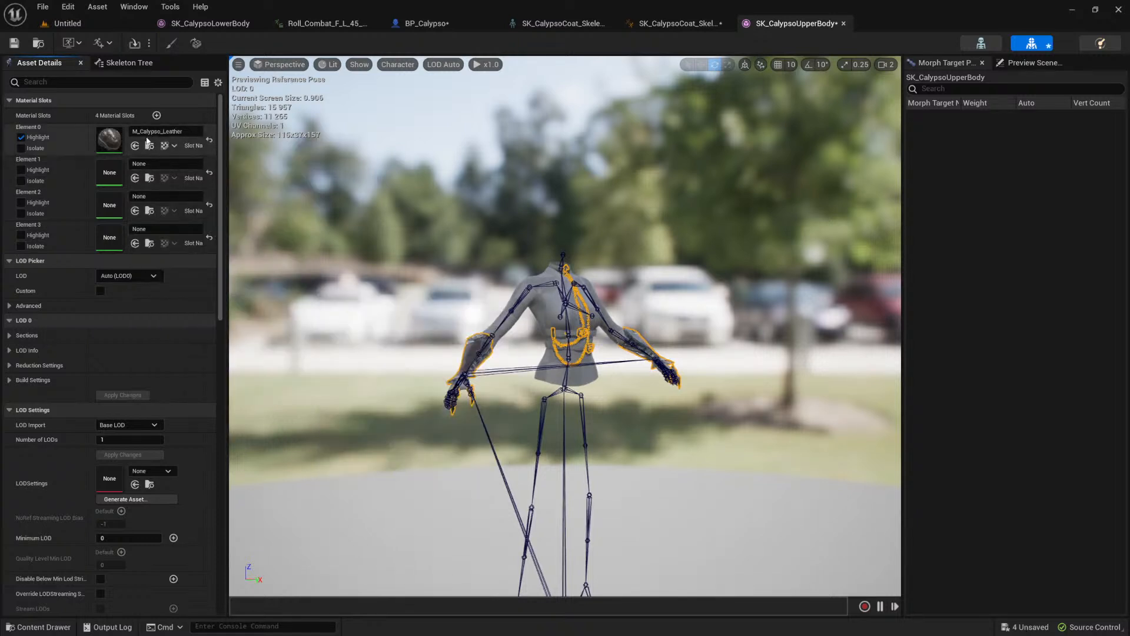
pyautogui.click(166, 132)
pyautogui.click(213, 362)
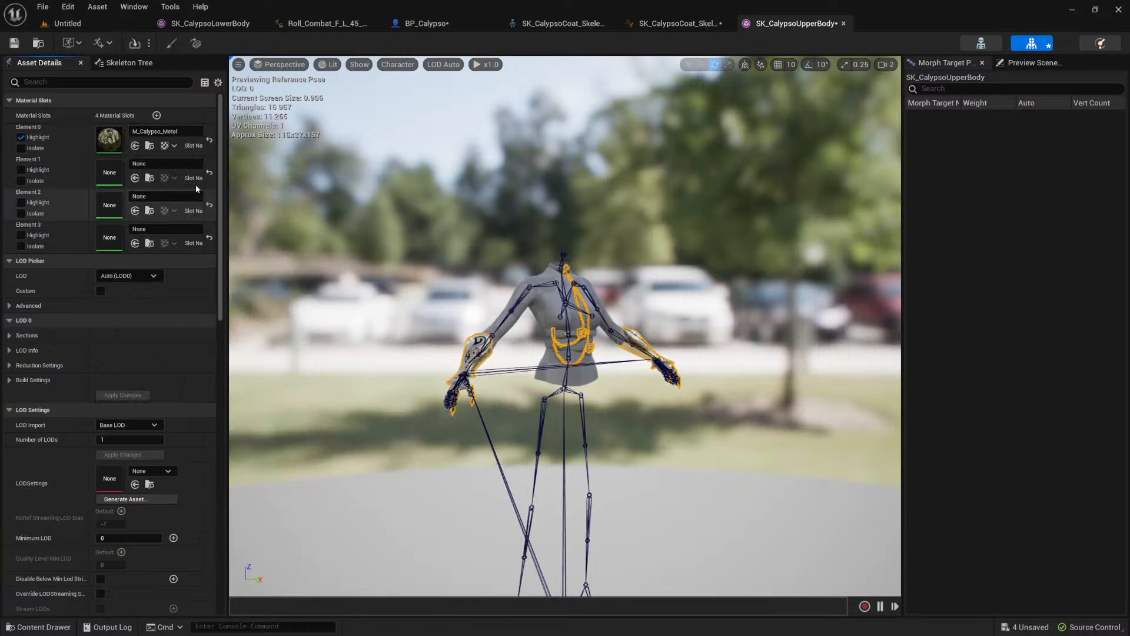
pyautogui.scroll(2, 469, 384)
pyautogui.scroll(3, 469, 383)
pyautogui.scroll(-3, 597, 402)
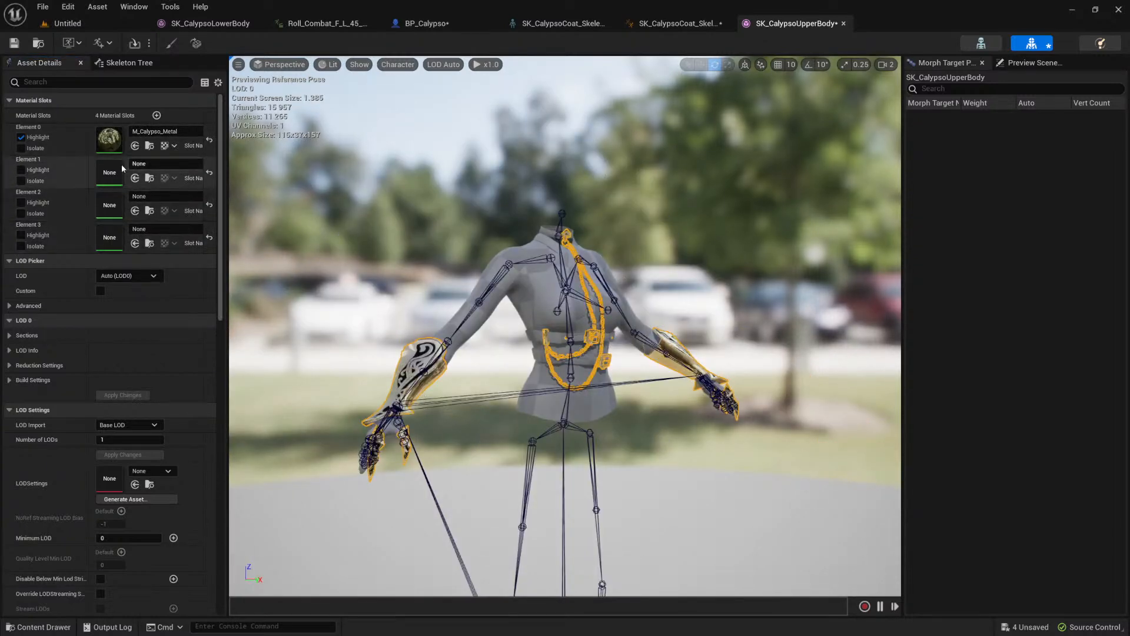
# Step: Assign M_Calypso_Leather to the Element 1 material slot and M_Calypso_Clothes to Element 2
pyautogui.click(169, 163)
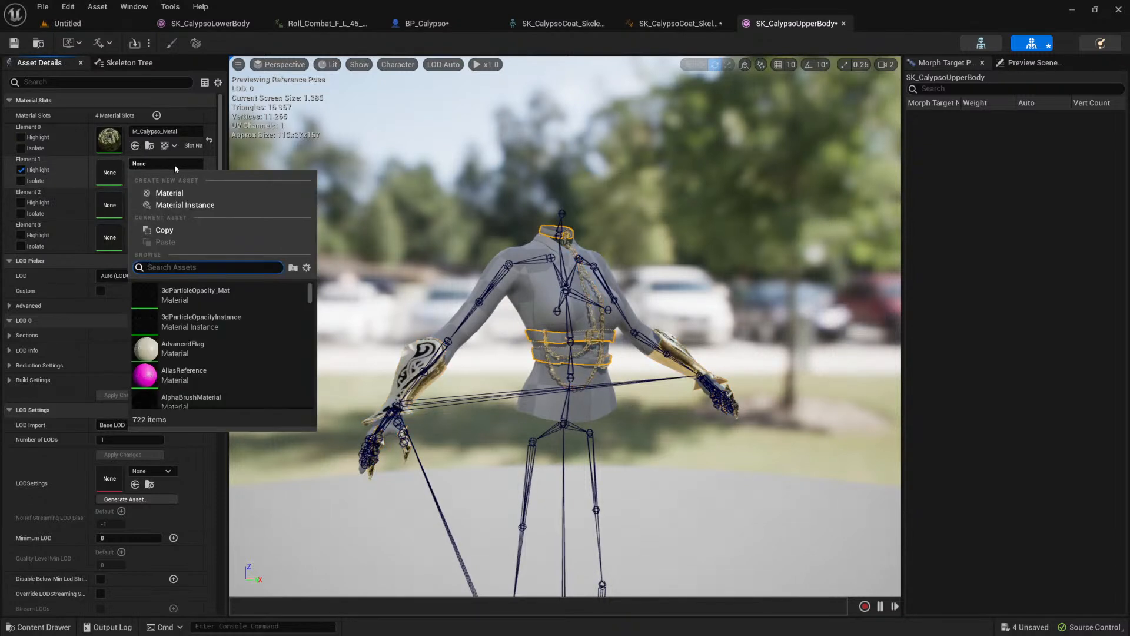
pyautogui.write('calypso')
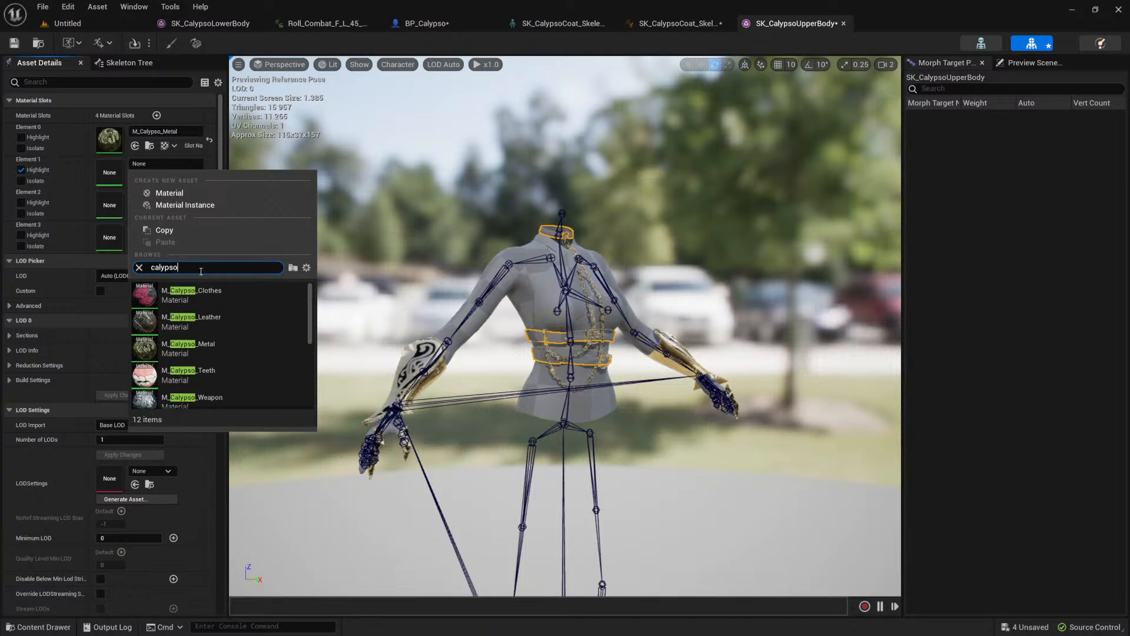
pyautogui.click(201, 295)
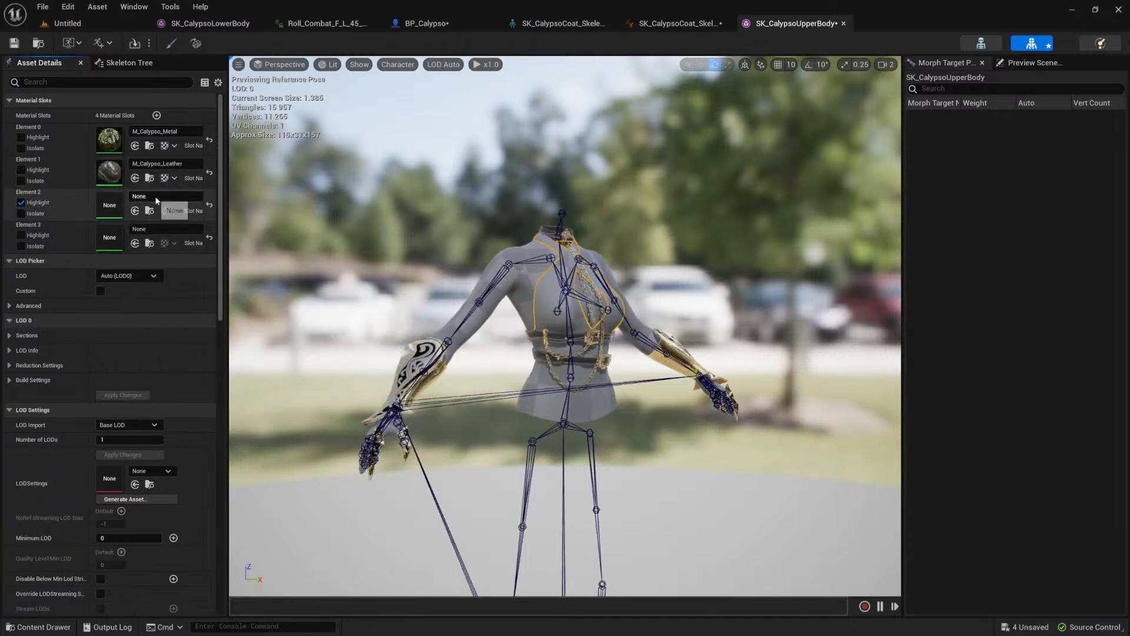
pyautogui.click(172, 198)
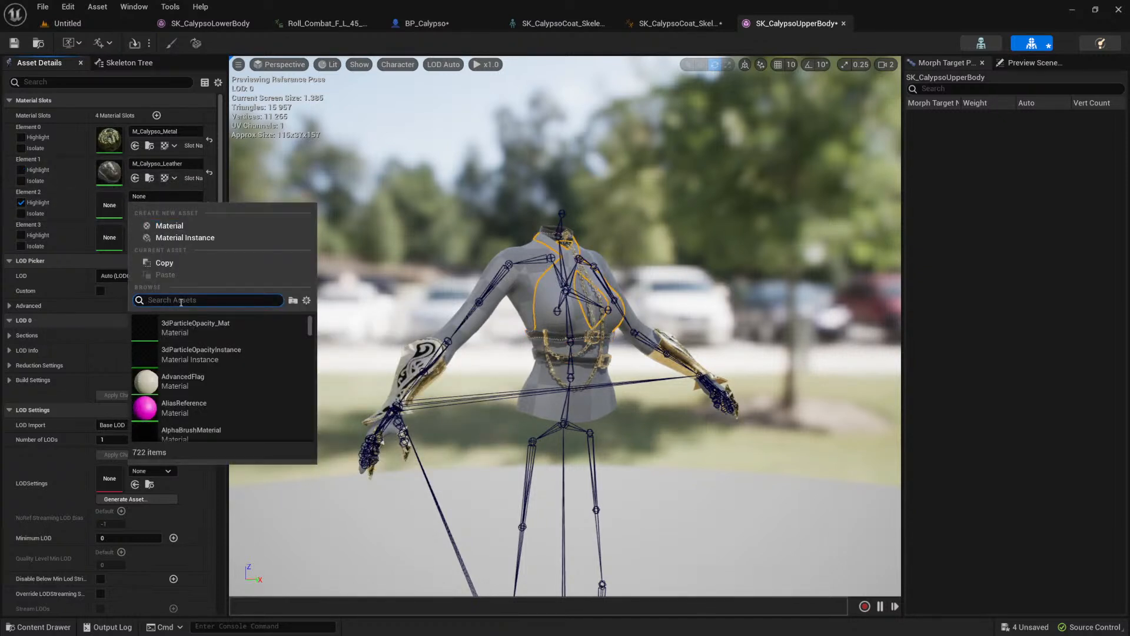
pyautogui.write('pso')
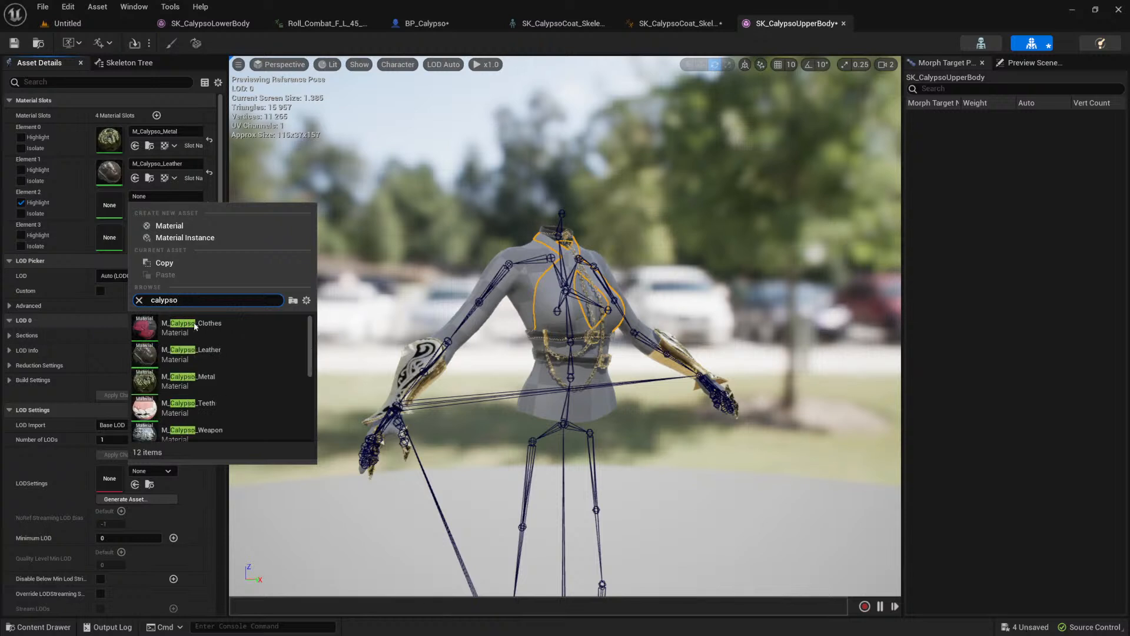
pyautogui.click(191, 327)
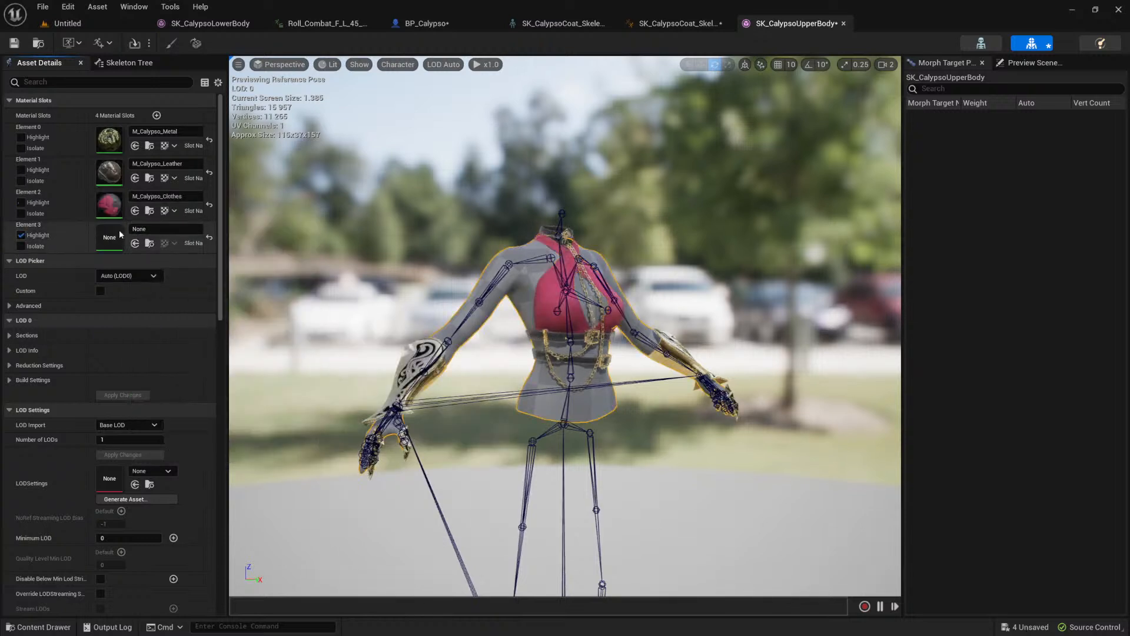
# Step: Assign the MetaHuman version of the MI_Calypso_Body material instance to the Element 3 slot and save the mesh
pyautogui.click(175, 231)
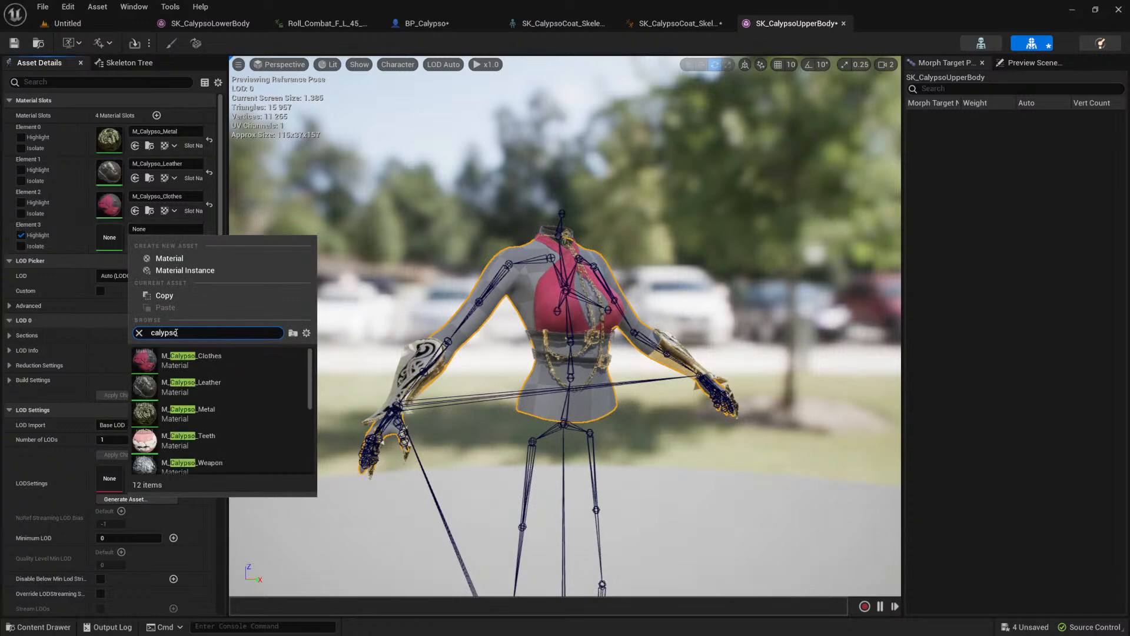
pyautogui.scroll(-1, 212, 391)
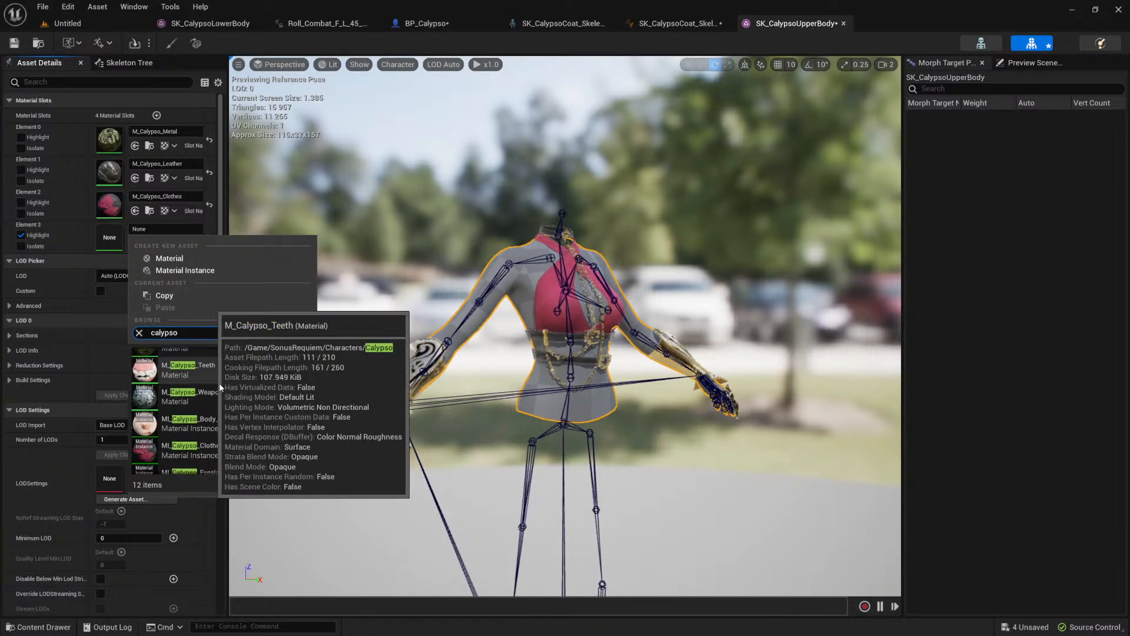
pyautogui.click(239, 423)
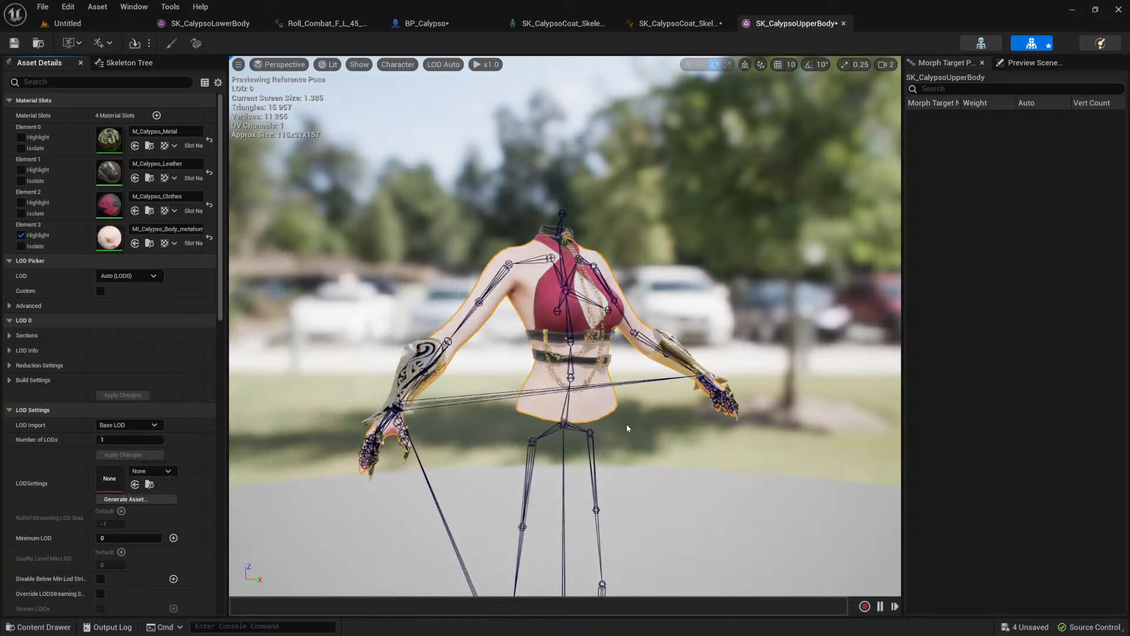
pyautogui.moveTo(658, 408); pyautogui.dragTo(701, 411, button='middle')
pyautogui.moveTo(632, 436); pyautogui.dragTo(639, 388, button='middle')
pyautogui.keyDown('alt'); pyautogui.moveTo(611, 383); pyautogui.dragTo(634, 390); pyautogui.keyUp('alt')
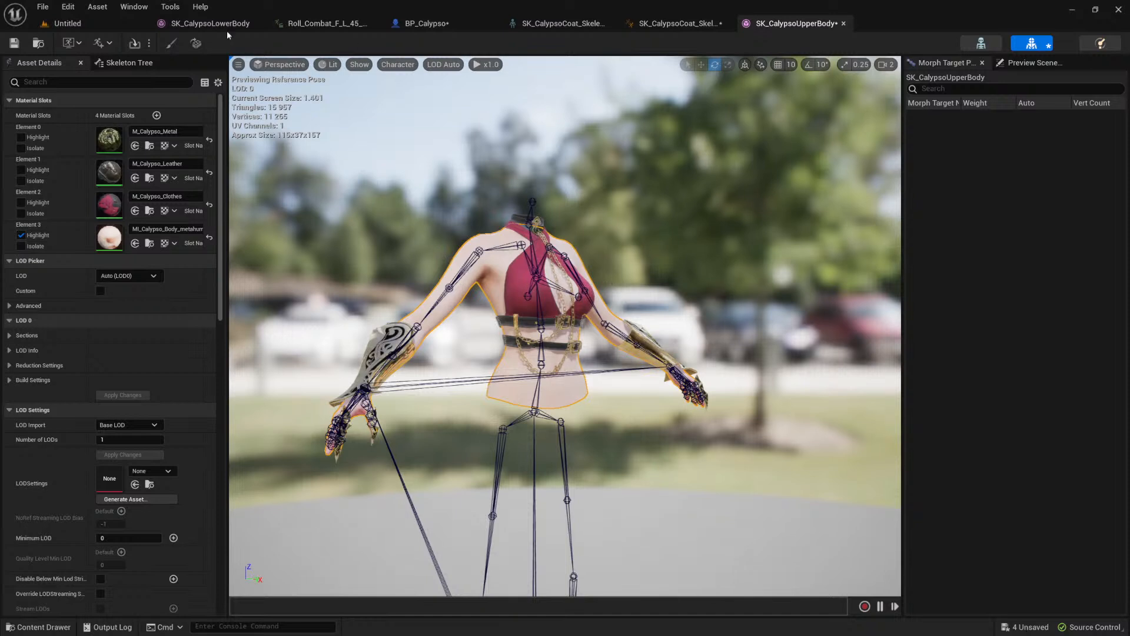
# Step: Add a skeletal mesh component using SK_CalypsoUpperBody under Mesh in BP_Calypso and rename it UpperBody
pyautogui.click(426, 24)
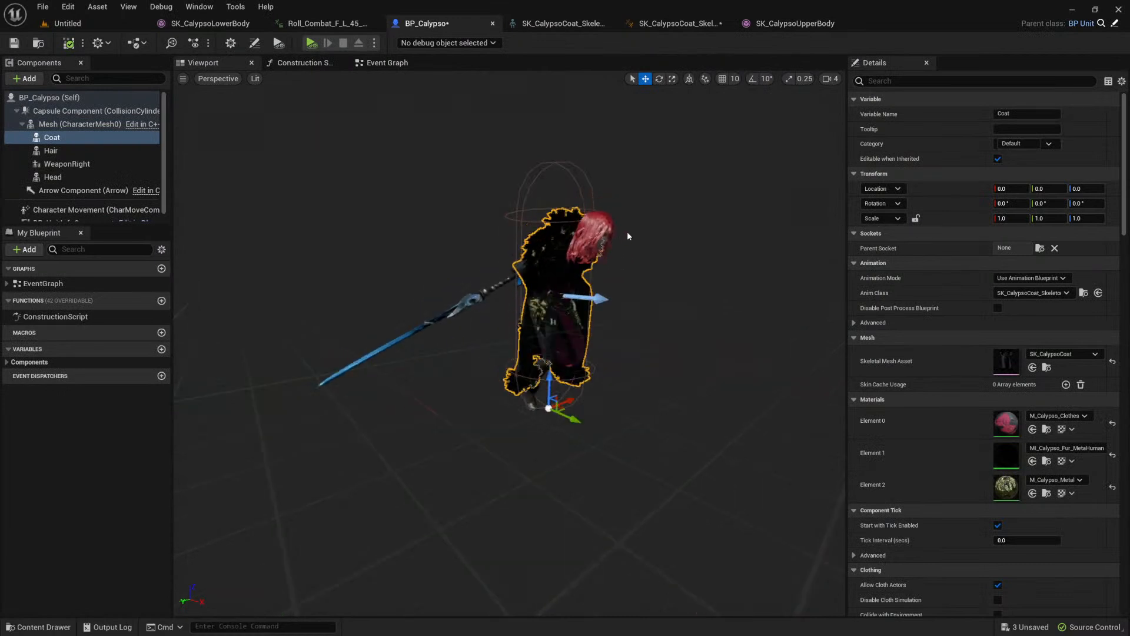
pyautogui.click(47, 124)
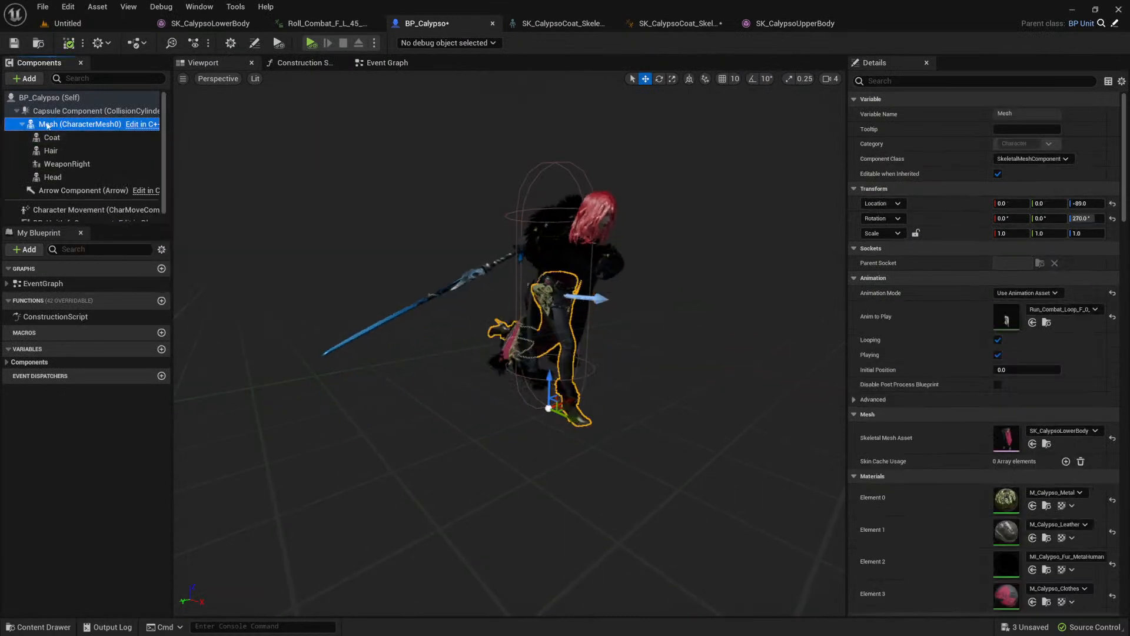
pyautogui.click(30, 79)
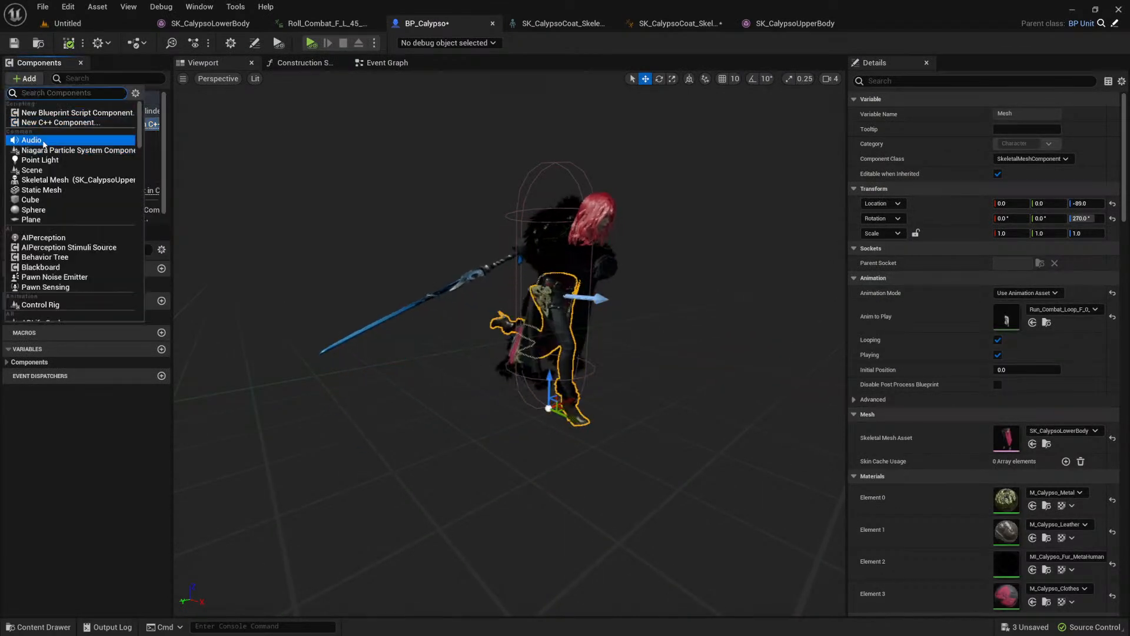
pyautogui.click(98, 182)
pyautogui.click(43, 626)
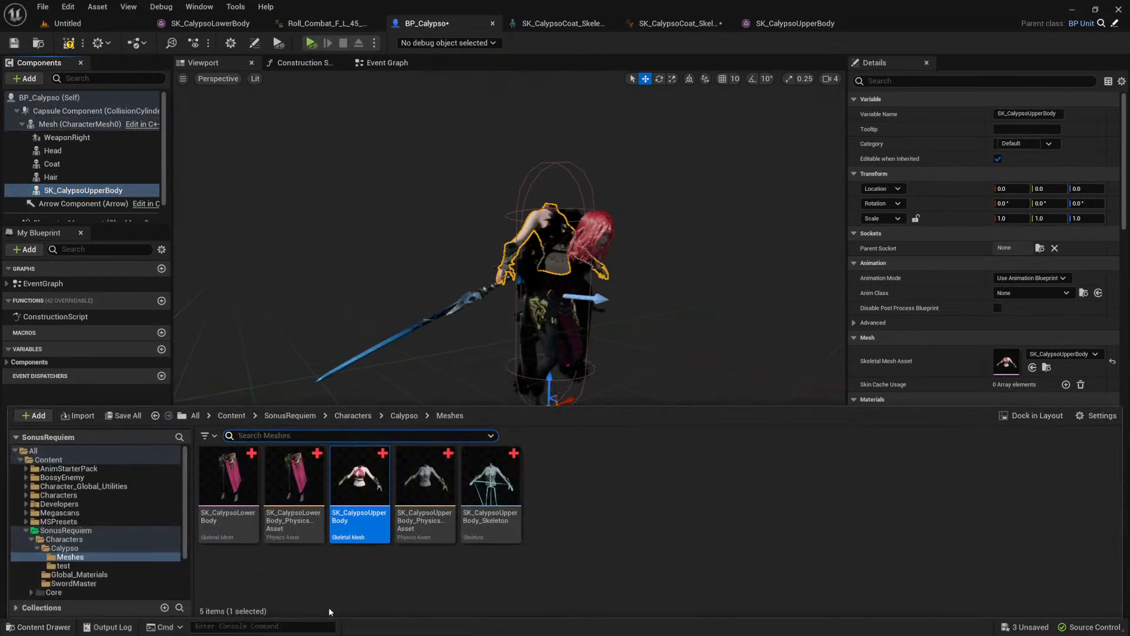
pyautogui.click(82, 190)
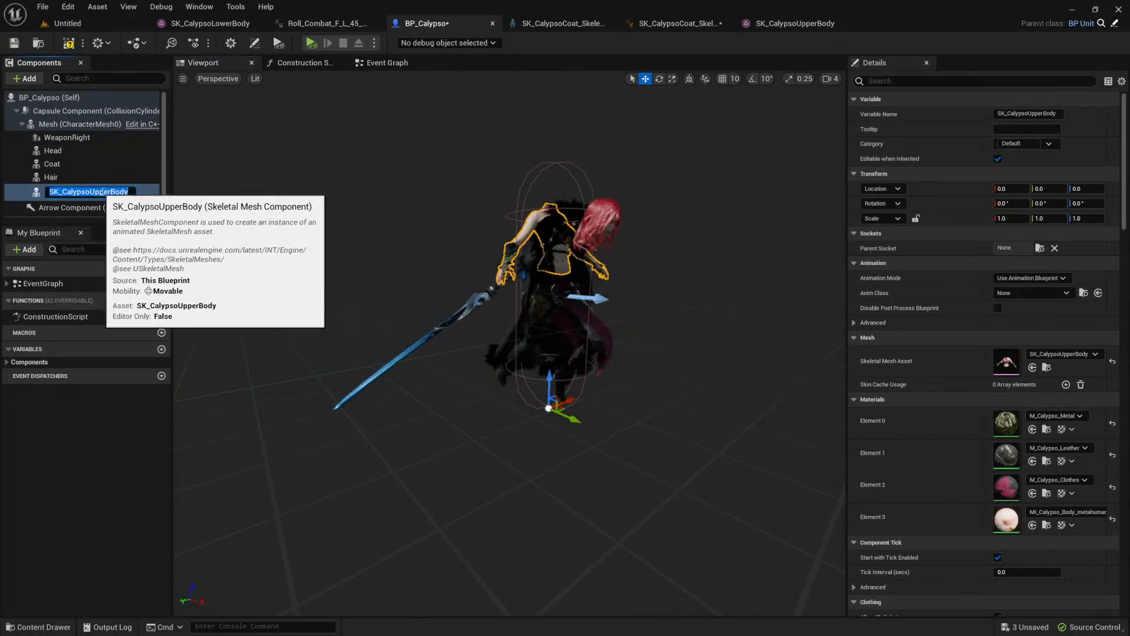
pyautogui.press('F2')
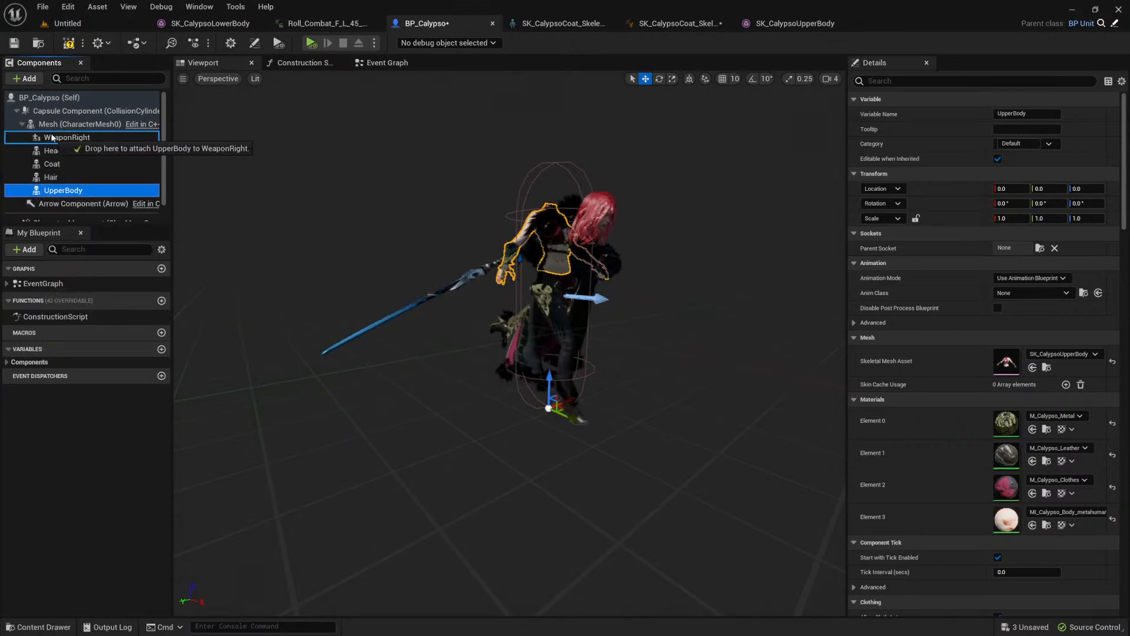
# Step: Reattach the UpperBody component to Mesh and reset its location and rotation to zero
pyautogui.moveTo(58, 138); pyautogui.dragTo(59, 139)
pyautogui.moveTo(63, 193); pyautogui.dragTo(53, 139)
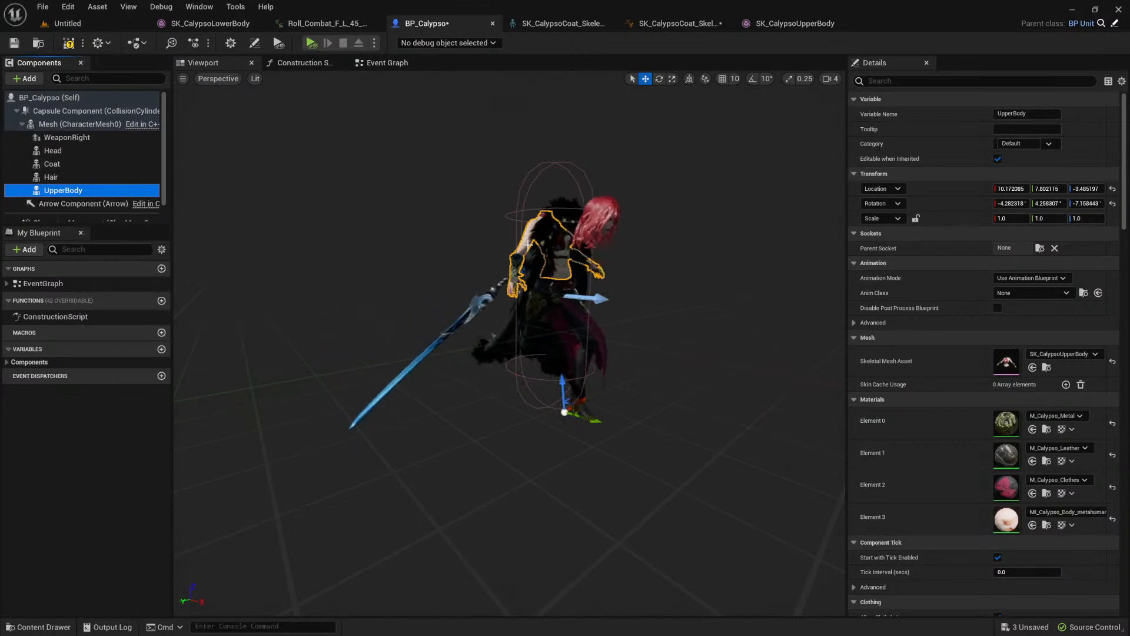
pyautogui.click(1112, 188)
pyautogui.click(1113, 203)
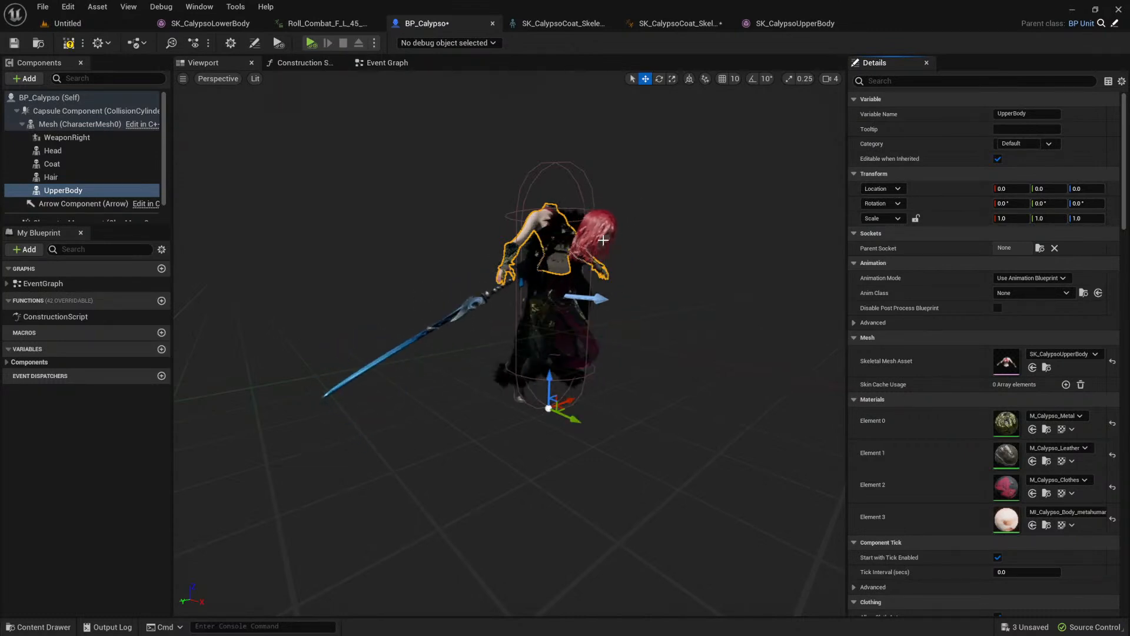
# Step: Add an Upper Body reference to the Construction Script, connect it to Set Leader Pose Component's Target, compile, and check the character preview
pyautogui.click(319, 64)
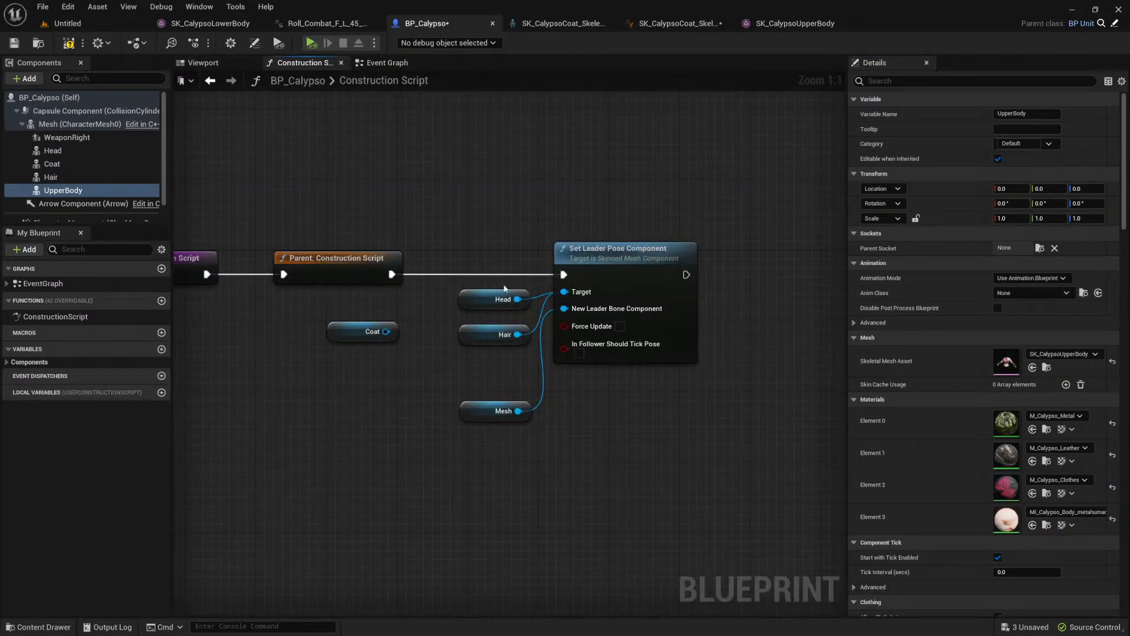
pyautogui.moveTo(495, 356); pyautogui.dragTo(497, 361)
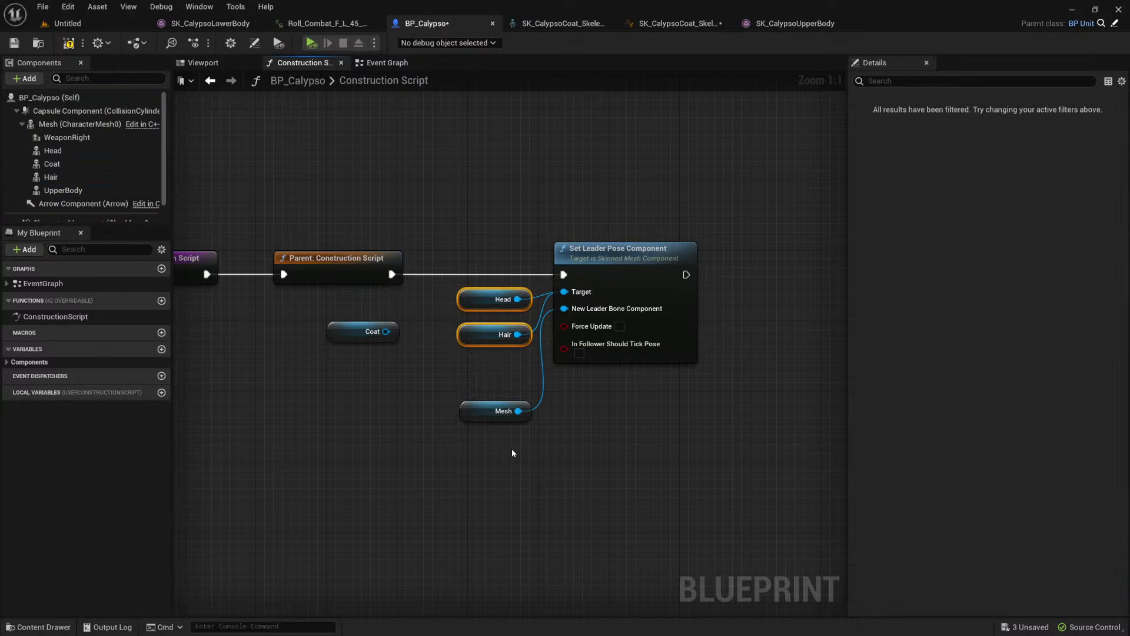
pyautogui.moveTo(80, 195); pyautogui.dragTo(534, 466)
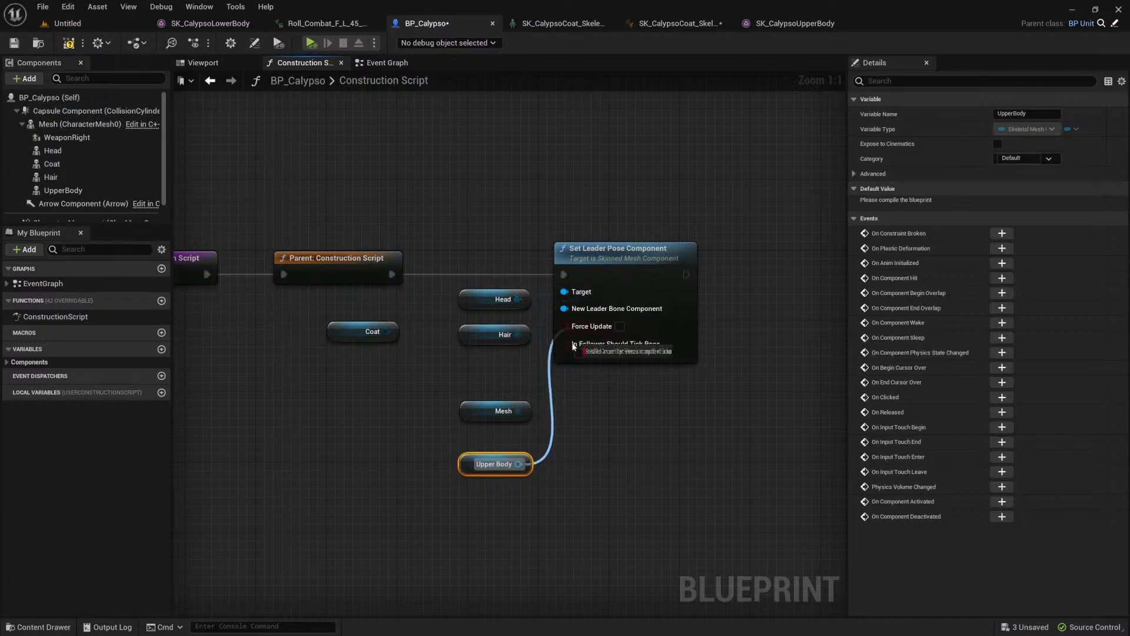
pyautogui.click(214, 65)
pyautogui.click(69, 43)
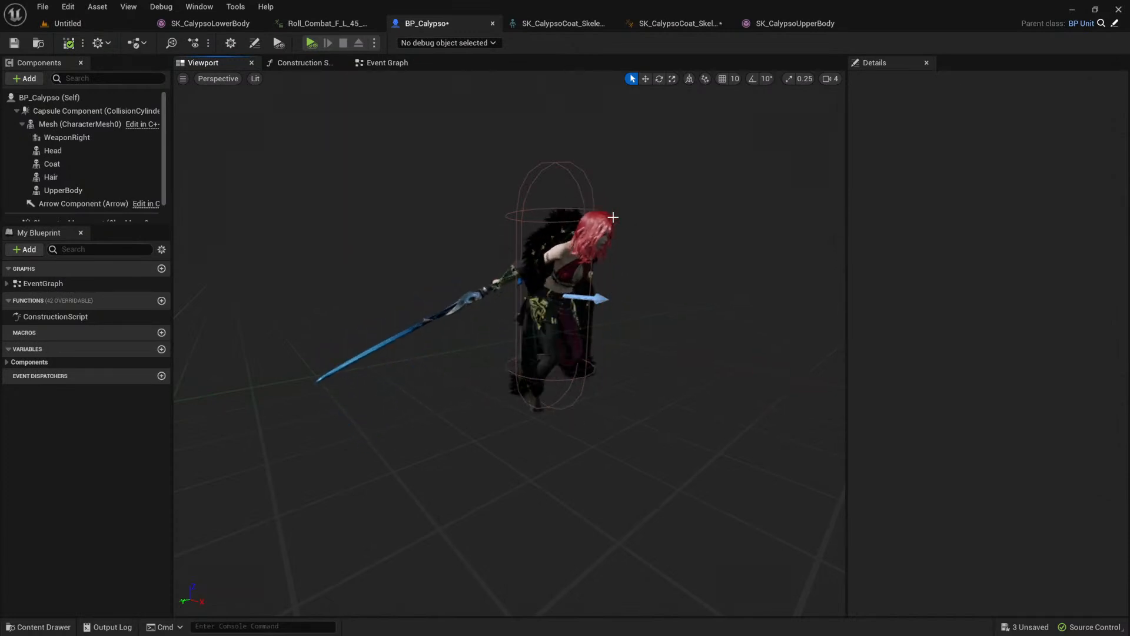
pyautogui.moveTo(740, 232); pyautogui.dragTo(824, 185, button='middle')
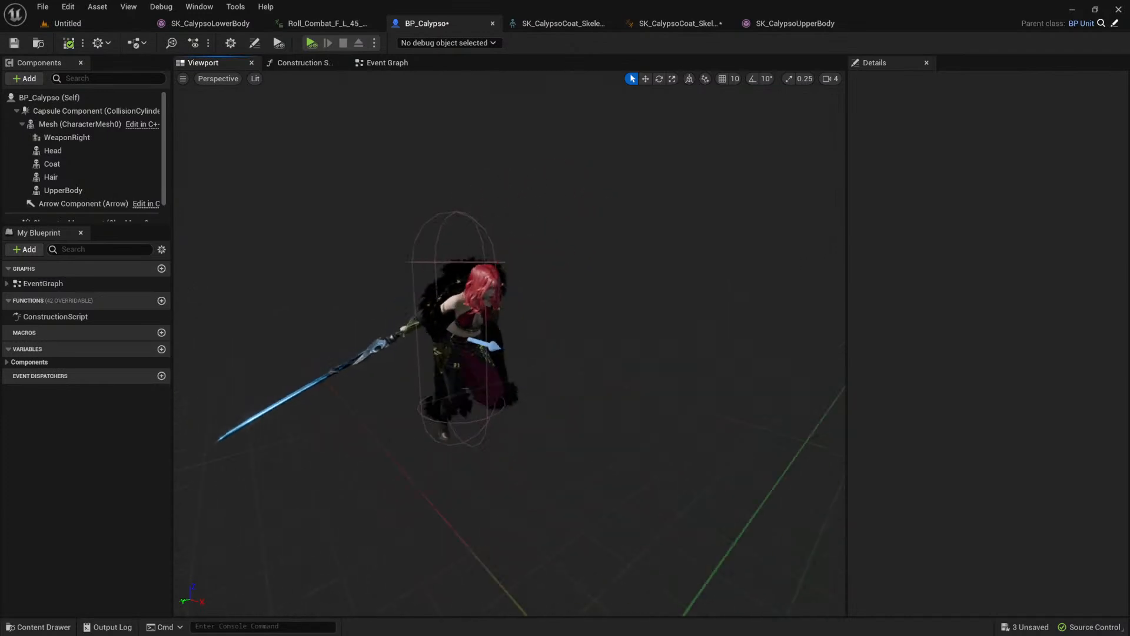
pyautogui.moveTo(630, 285); pyautogui.dragTo(653, 277, button='right')
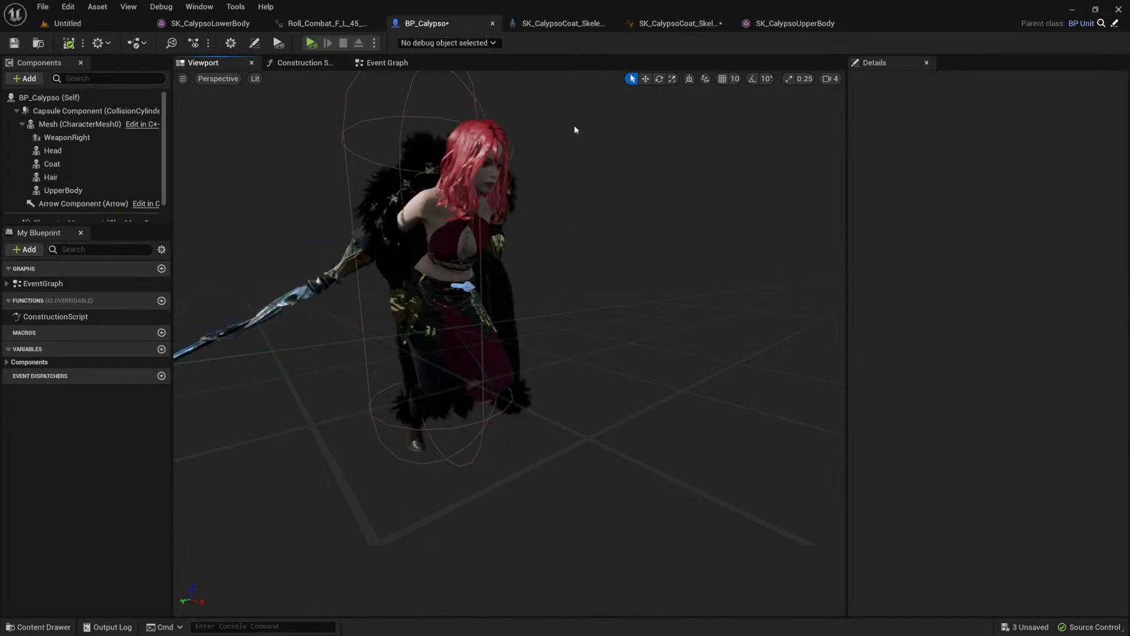
# Step: Arrange the Upper Body node between the Hair and Mesh nodes in the Construction Script
pyautogui.click(312, 63)
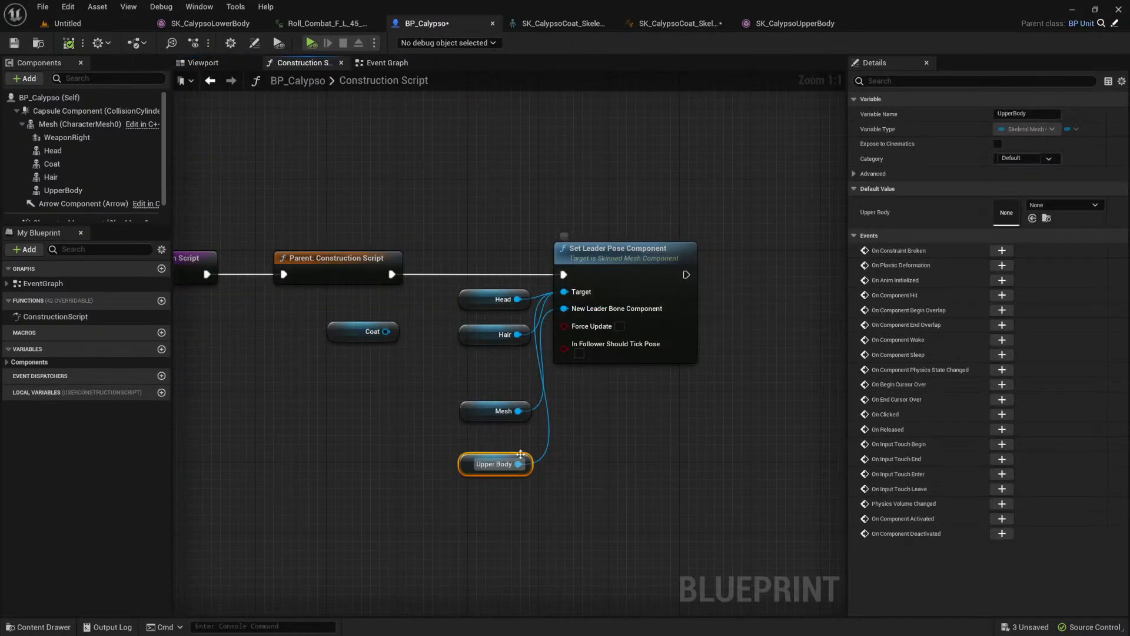
pyautogui.moveTo(475, 466); pyautogui.dragTo(474, 355)
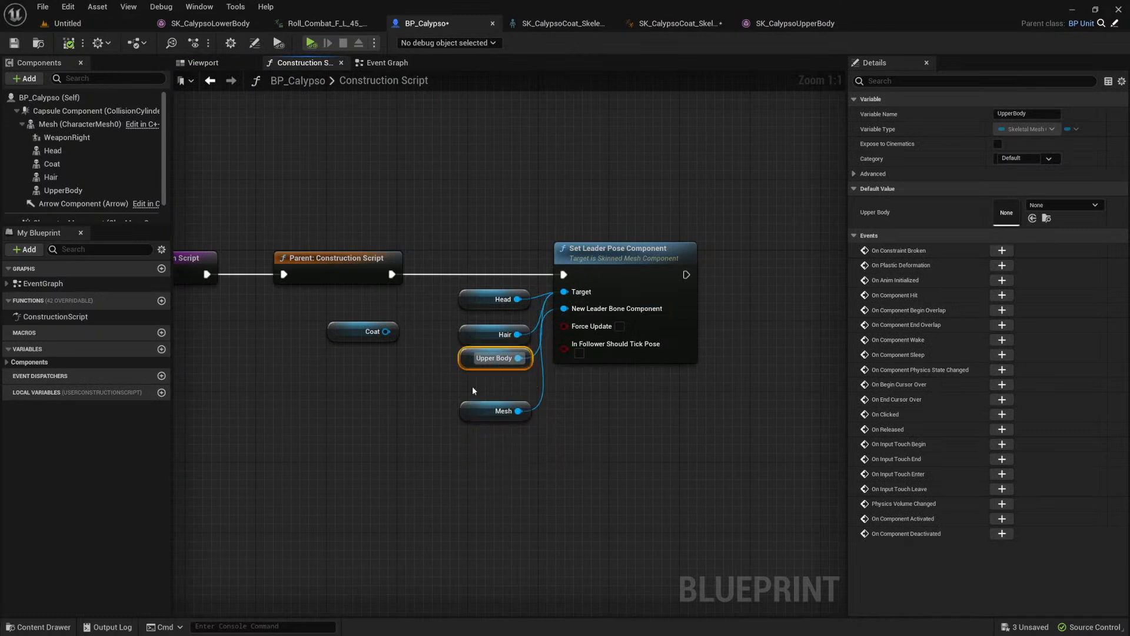
pyautogui.moveTo(533, 438); pyautogui.dragTo(532, 438)
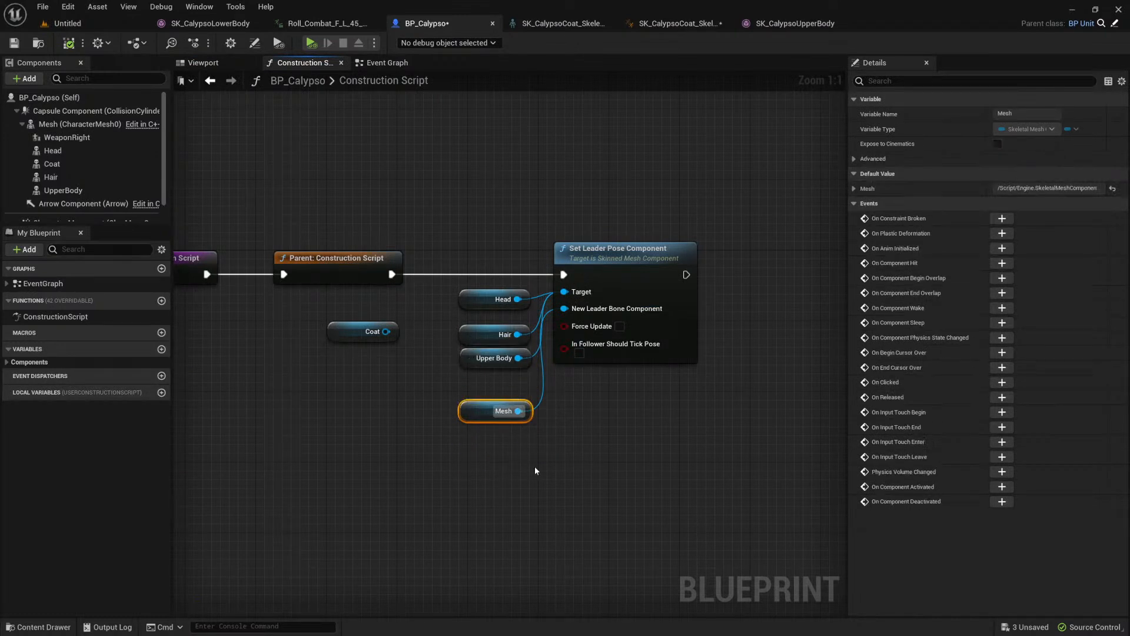
pyautogui.moveTo(478, 363); pyautogui.dragTo(473, 372)
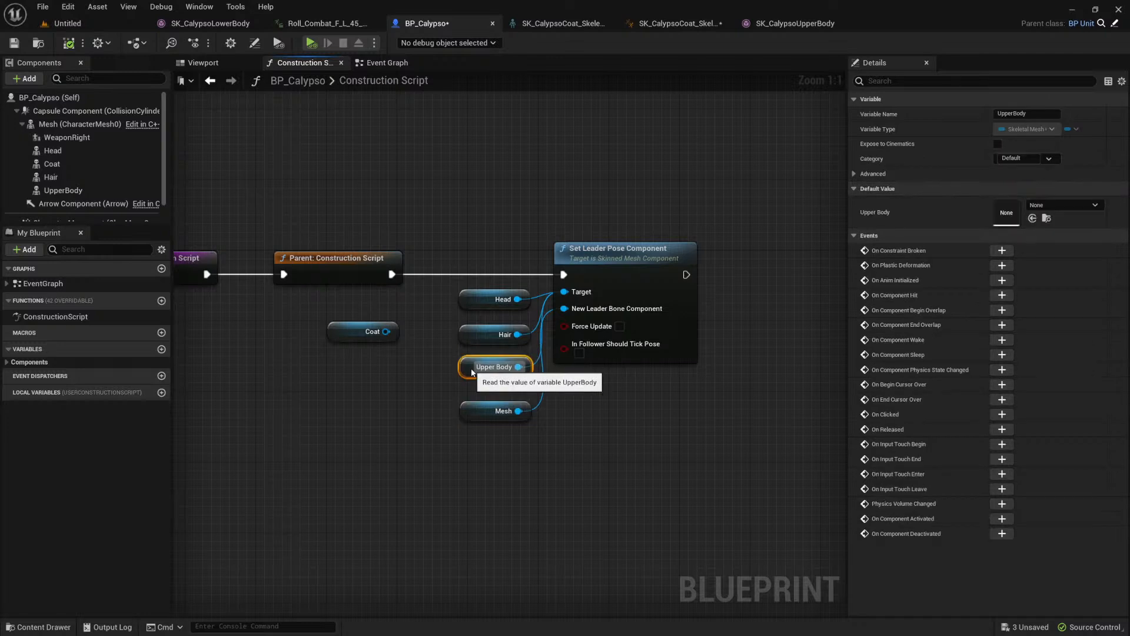
# Step: Examine the animated character in the BP_Calypso preview and the upper-body assets in the Meshes folder
pyautogui.click(389, 63)
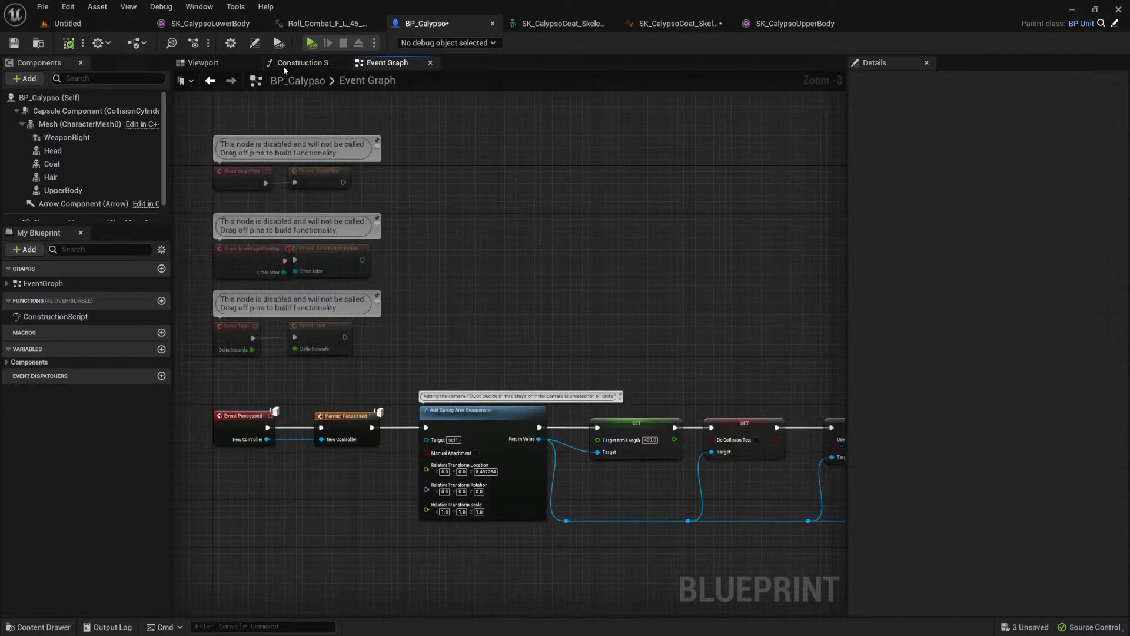
pyautogui.click(217, 67)
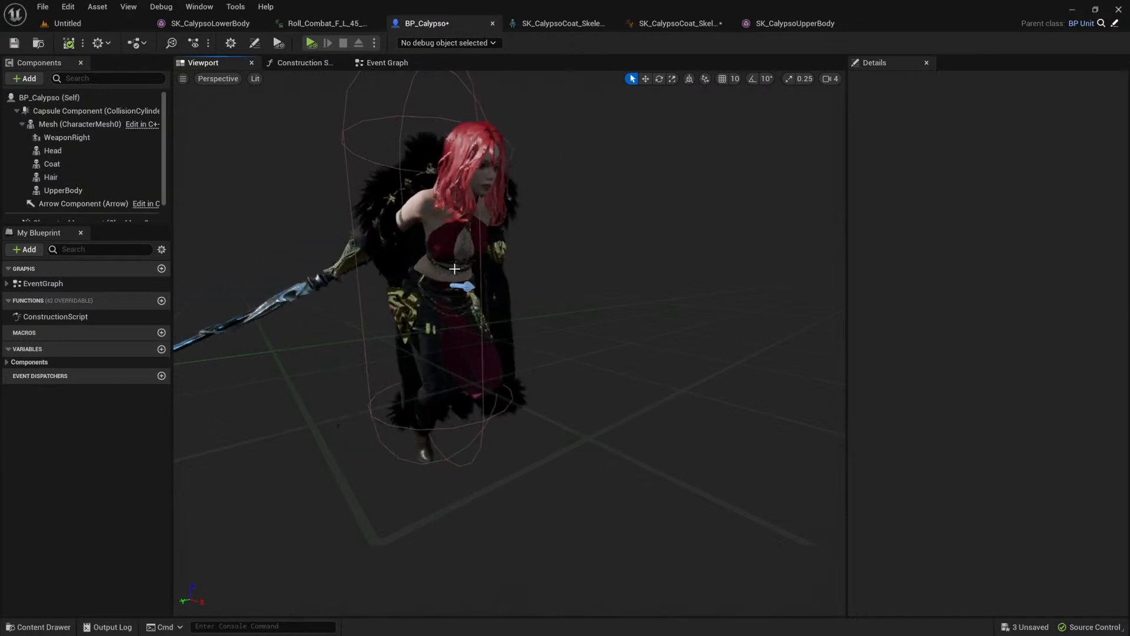
pyautogui.scroll(-4, 499, 260)
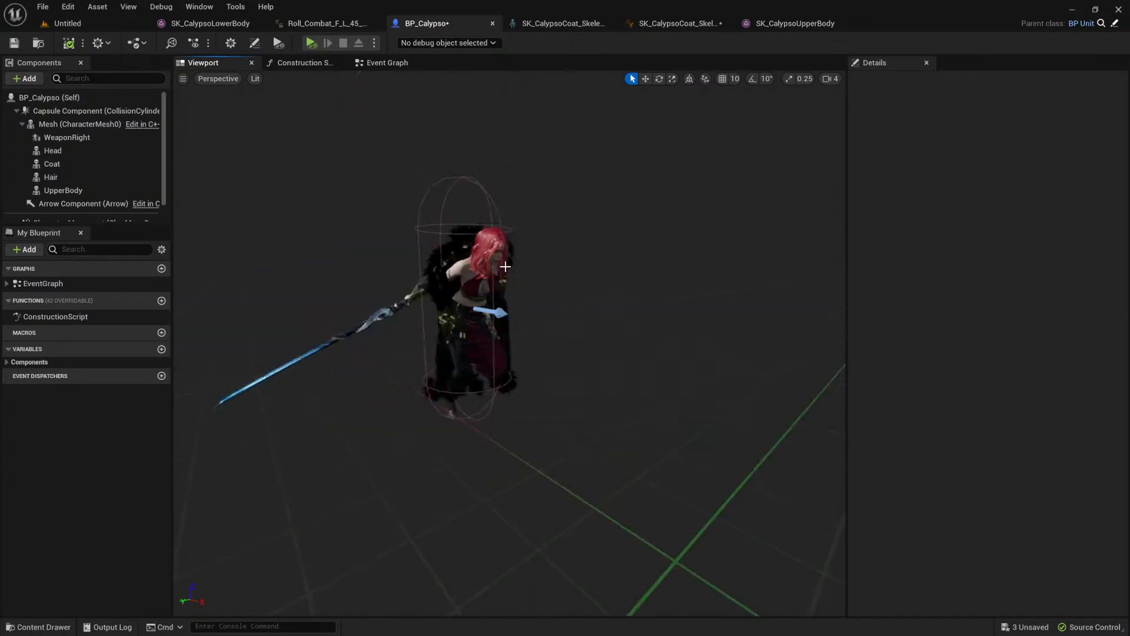
pyautogui.scroll(5, 500, 260)
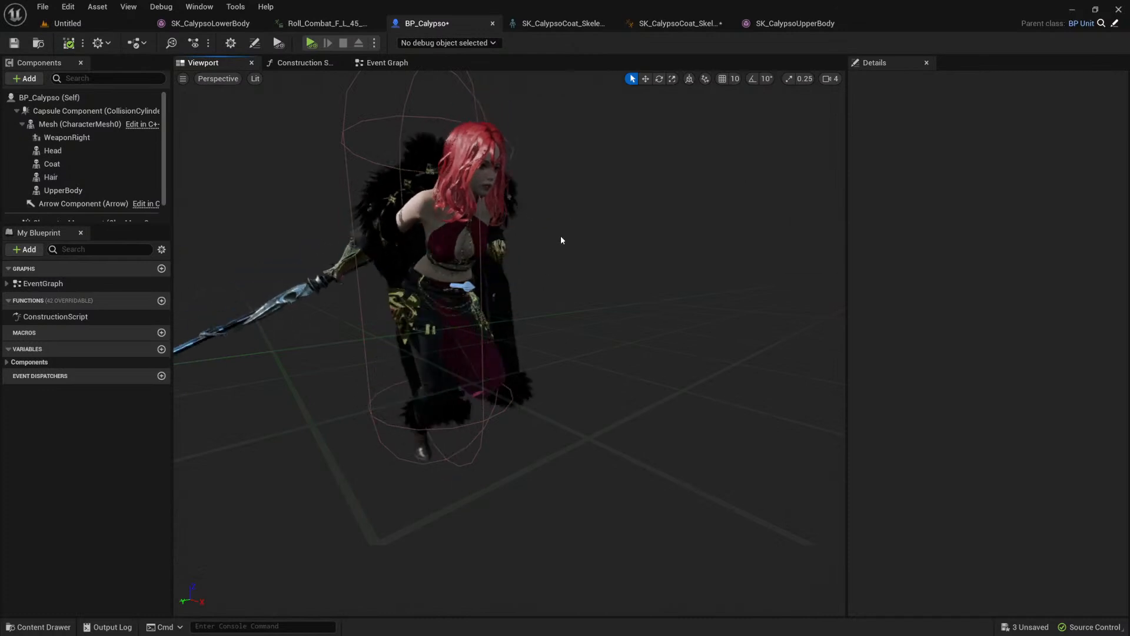
pyautogui.hotkey('ctrl', 'space')
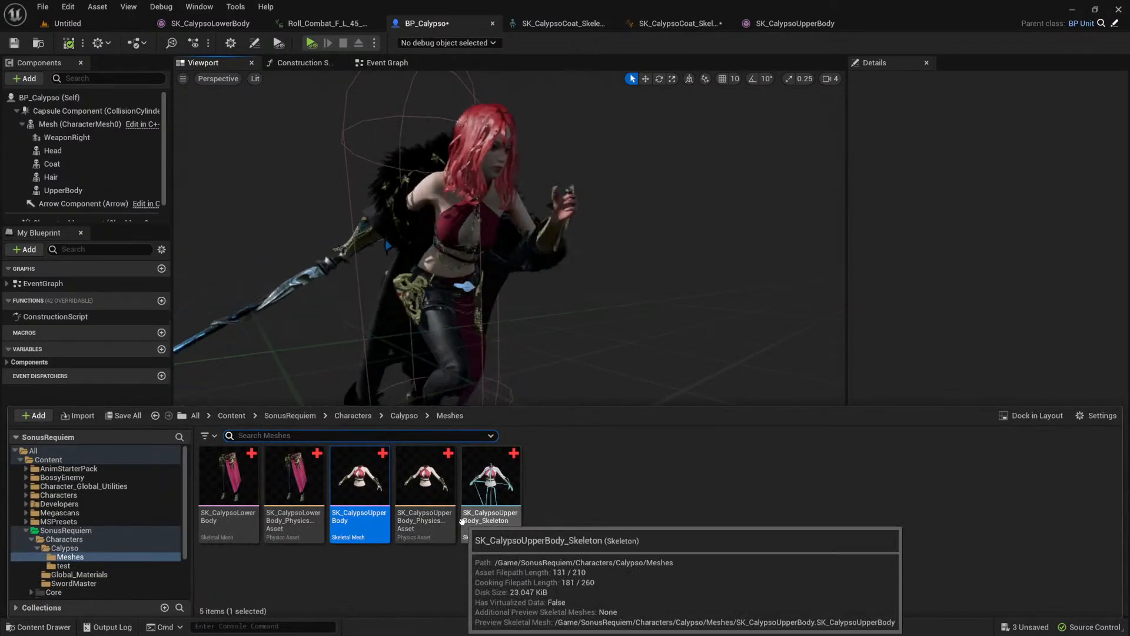
pyautogui.click(577, 497)
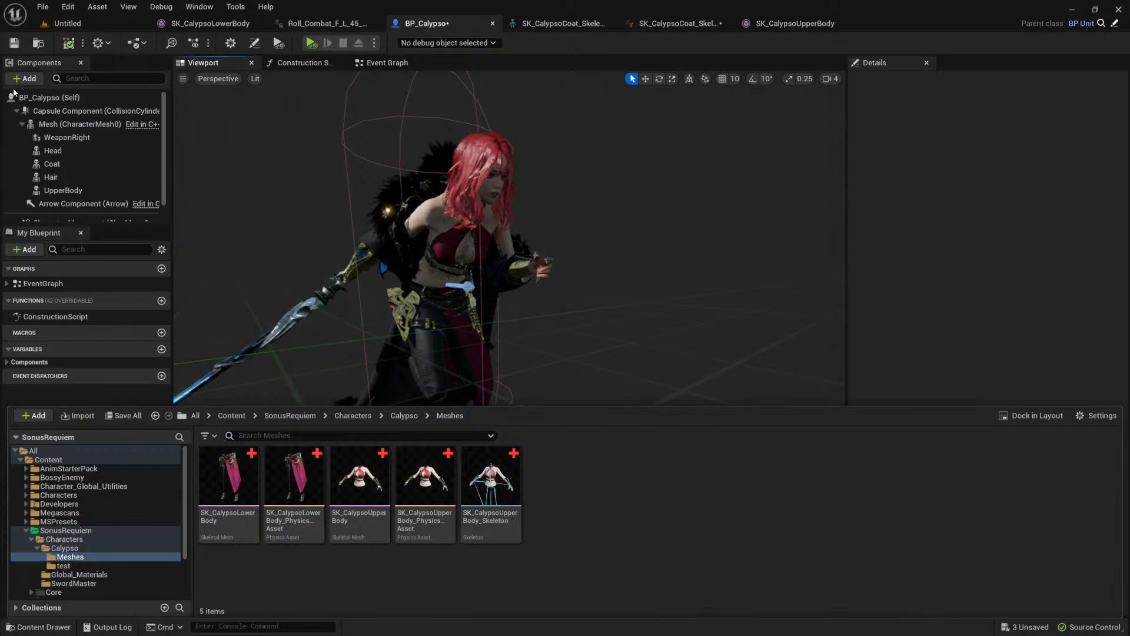
pyautogui.click(897, 176)
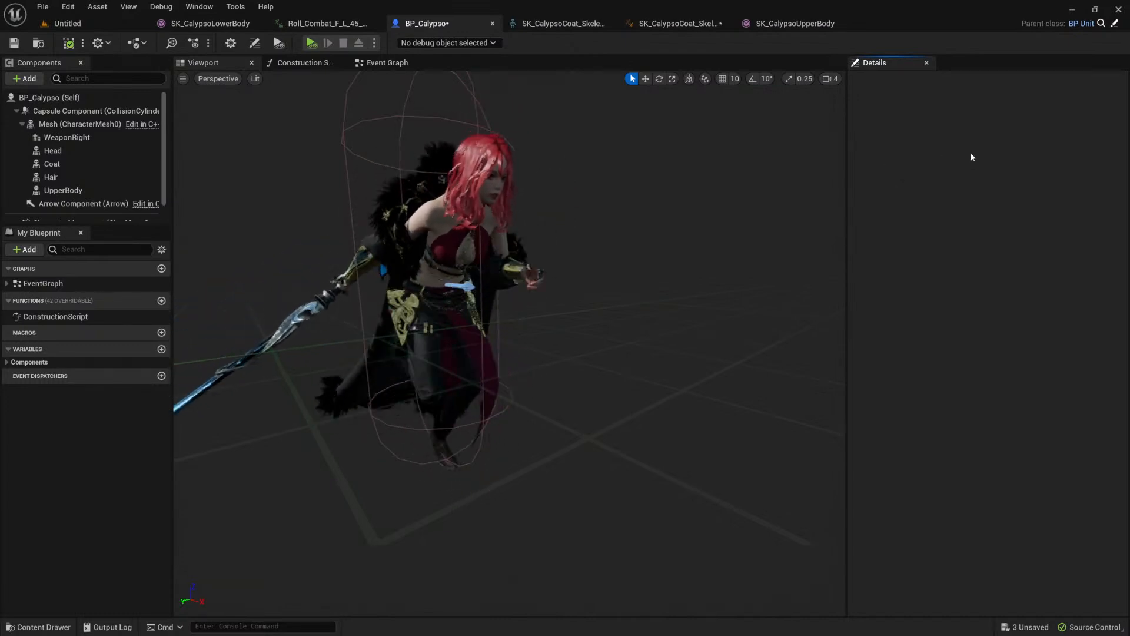
# Step: Switch to Blender to review the torso armature, and return to Unreal to examine the assembled character from near and far
pyautogui.hotkey('alt', 'Tab')
pyautogui.click(685, 259)
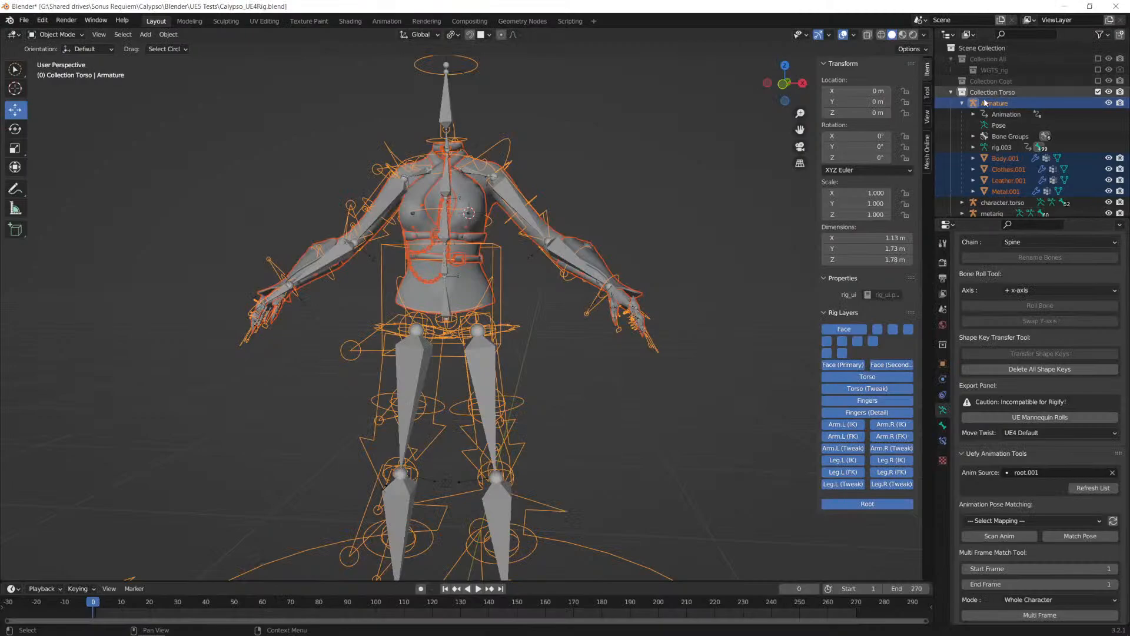
pyautogui.hotkey('alt', 'Tab')
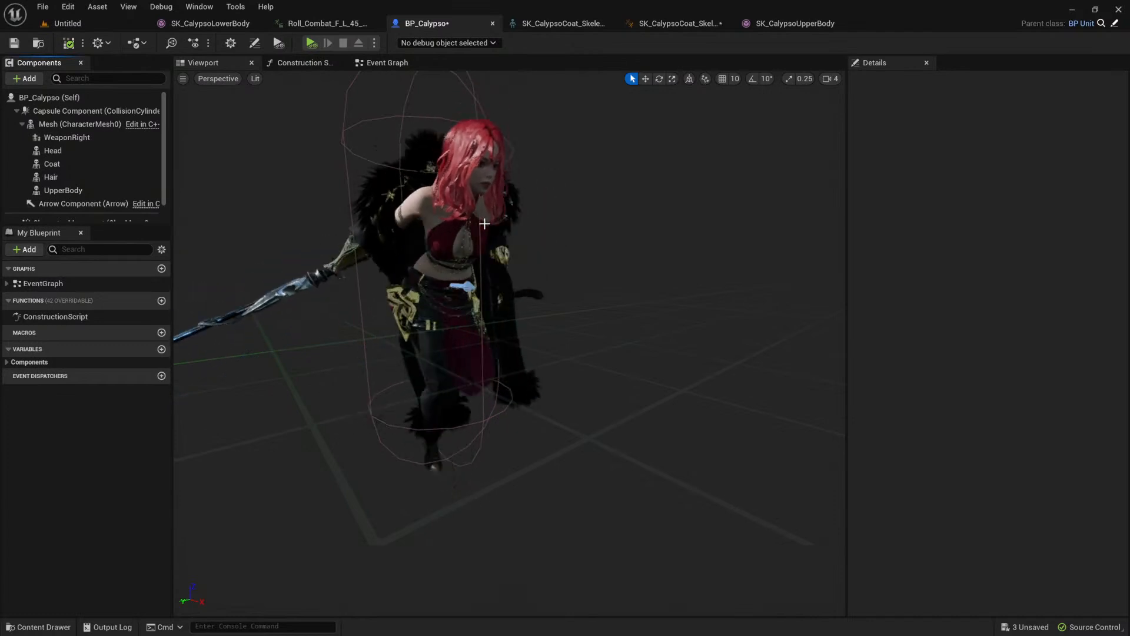
pyautogui.moveTo(485, 224); pyautogui.dragTo(506, 227, button='right')
pyautogui.scroll(-2, 465, 260)
pyautogui.scroll(1, 451, 270)
pyautogui.scroll(-5, 451, 270)
pyautogui.scroll(2, 469, 271)
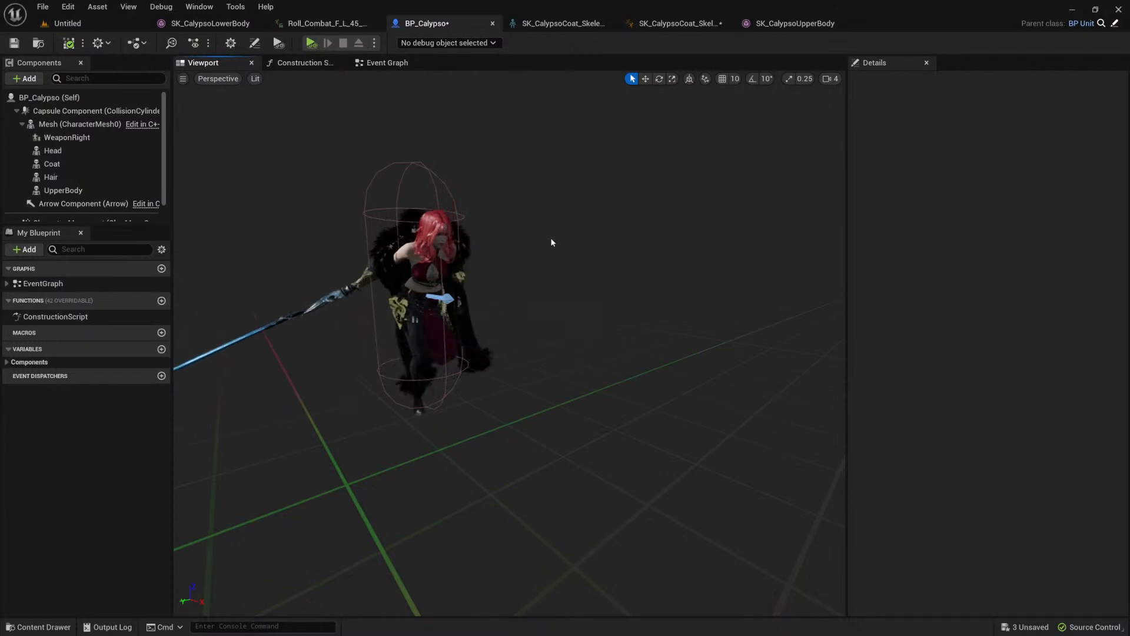
# Step: Open the SK_CalypsoUpperBody physics asset and inspect its collision bodies around the right arm and hand
pyautogui.hotkey('ctrl', 'space')
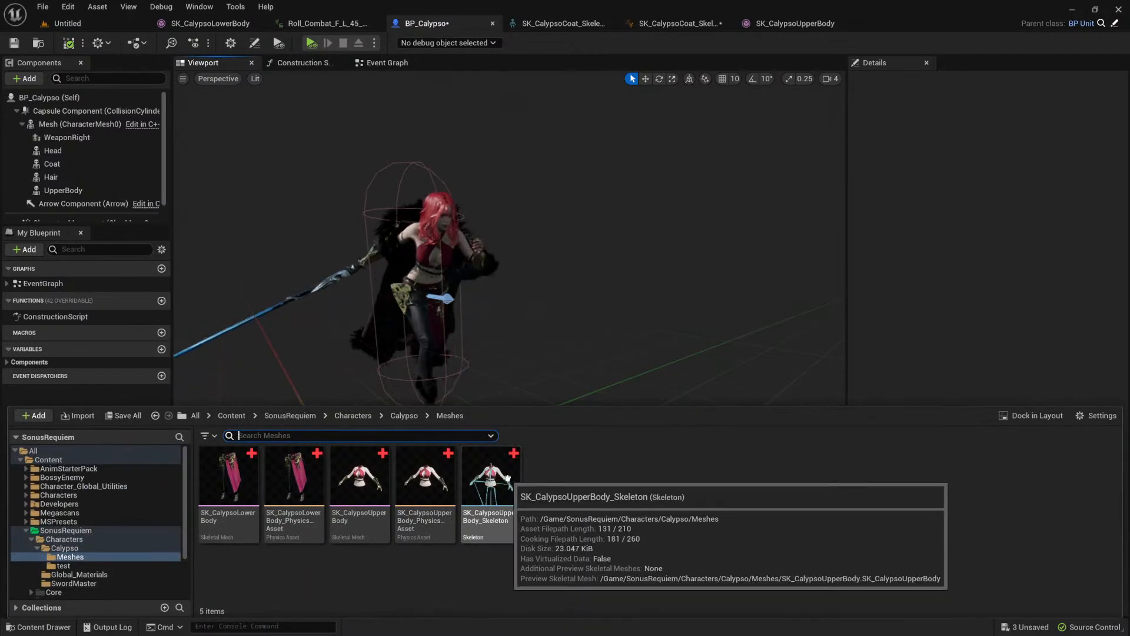
pyautogui.click(433, 496)
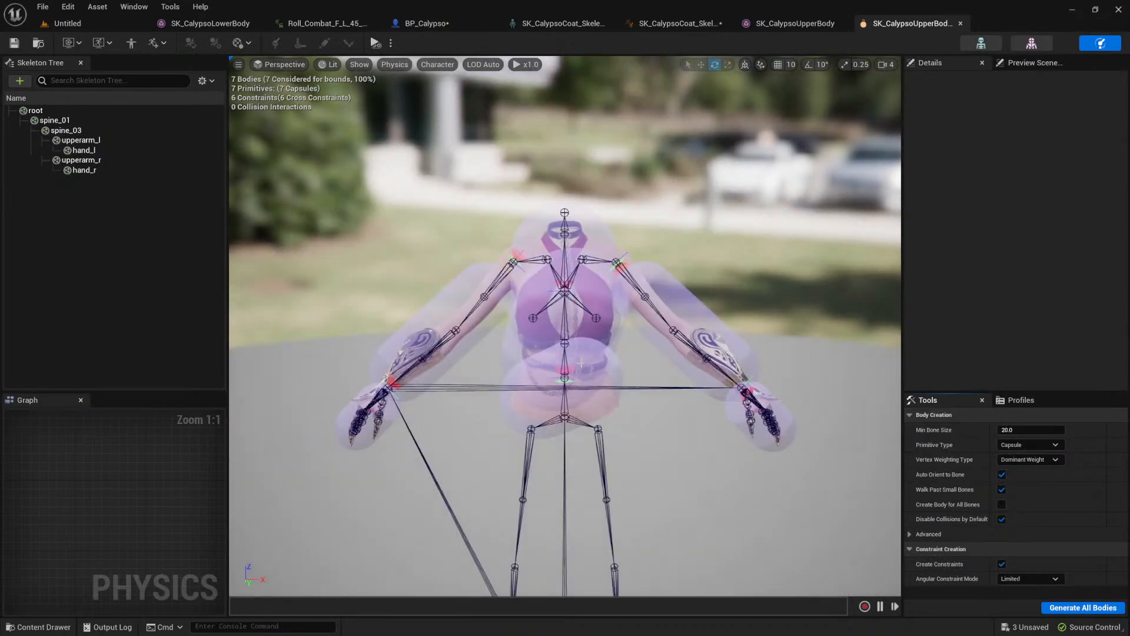
pyautogui.click(417, 316)
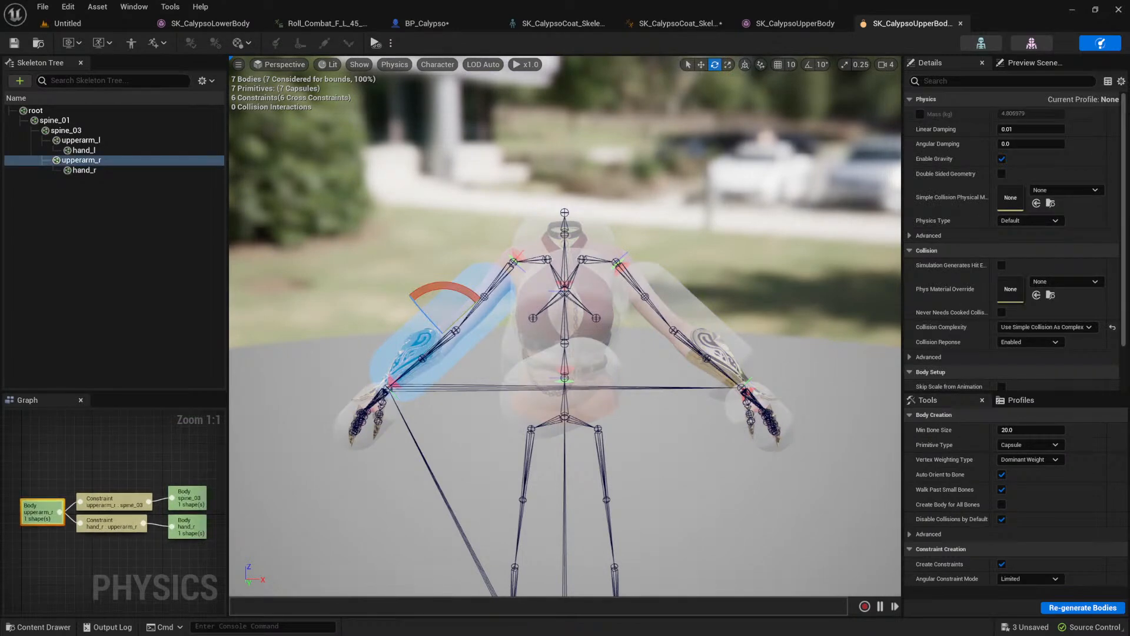
pyautogui.click(361, 414)
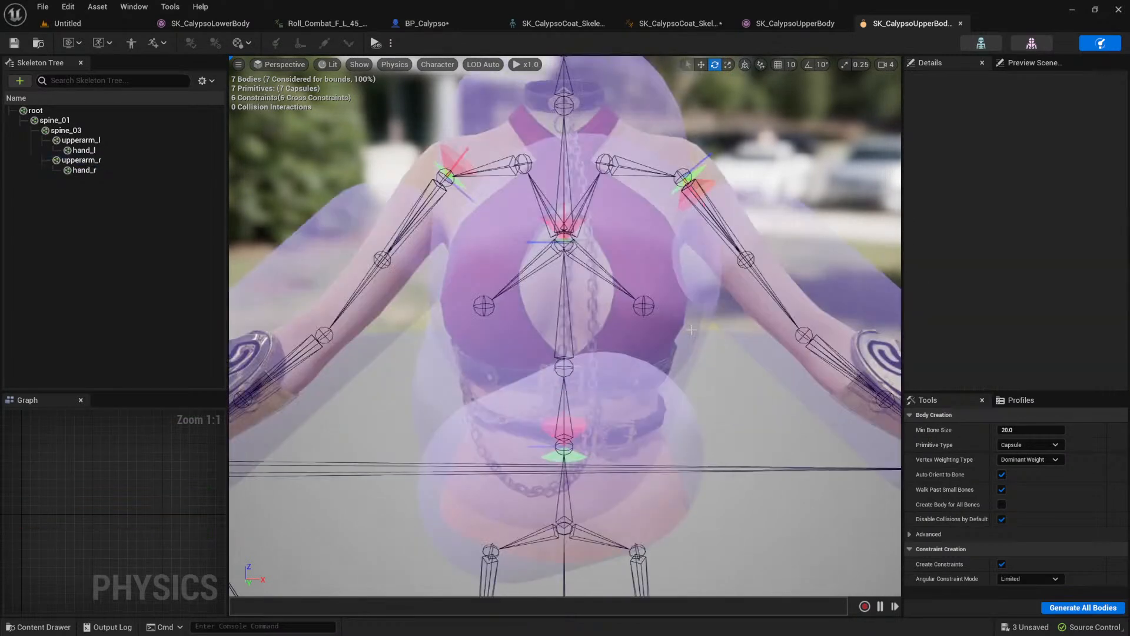
# Step: Delete the upperarm_l, hand_l, spine_03 and root collision bodies from the upper-body physics asset
pyautogui.click(677, 301)
pyautogui.press('Delete')
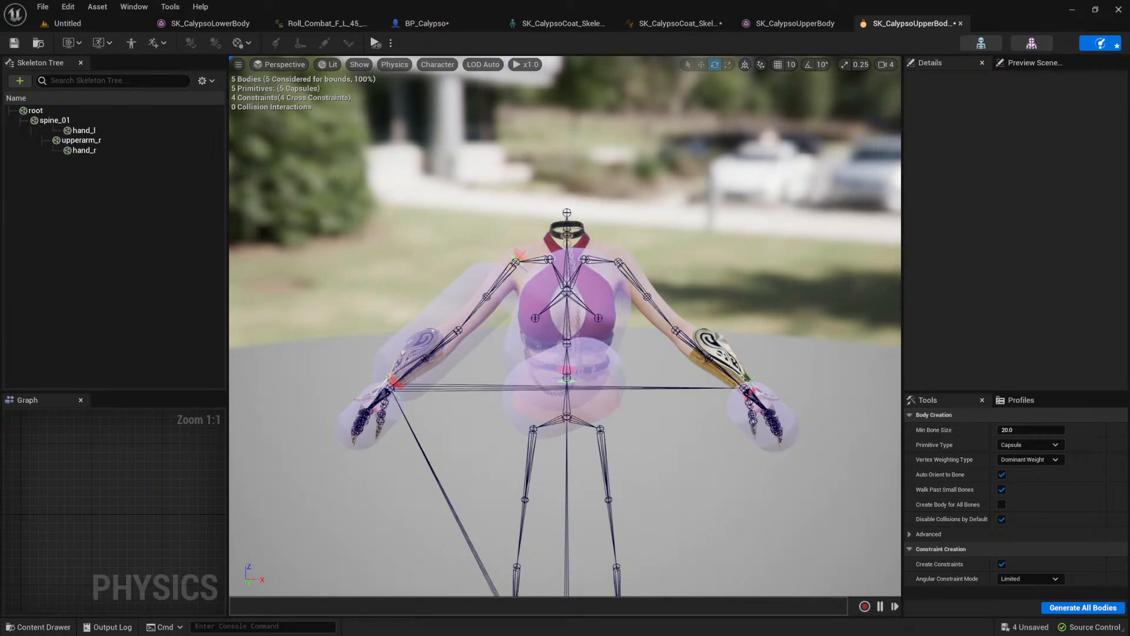
pyautogui.click(764, 417)
pyautogui.press('Delete')
pyautogui.click(595, 365)
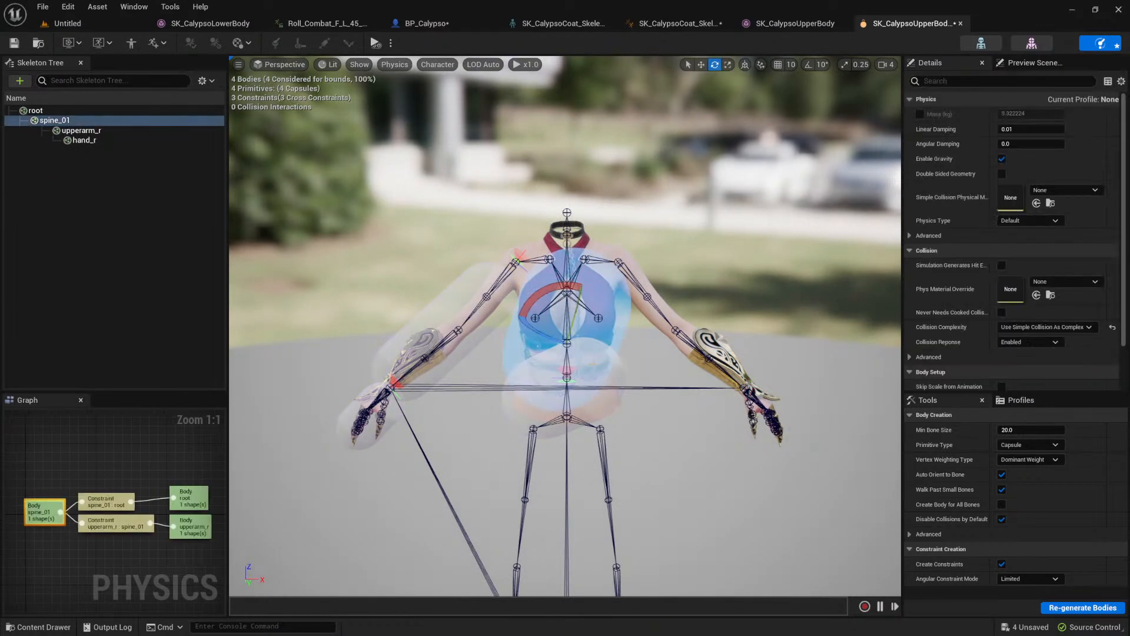
pyautogui.click(599, 372)
pyautogui.press('Delete')
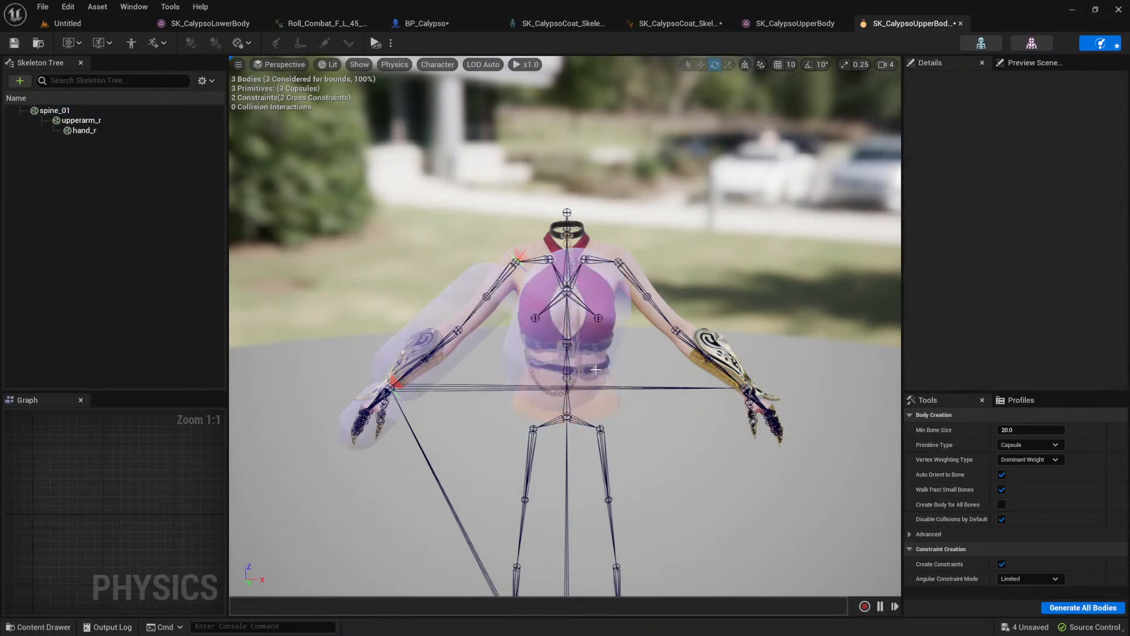
# Step: Delete the upperarm_r and hand_r collision bodies, leaving the spine_01 capsule selected
pyautogui.click(599, 371)
pyautogui.press('Delete')
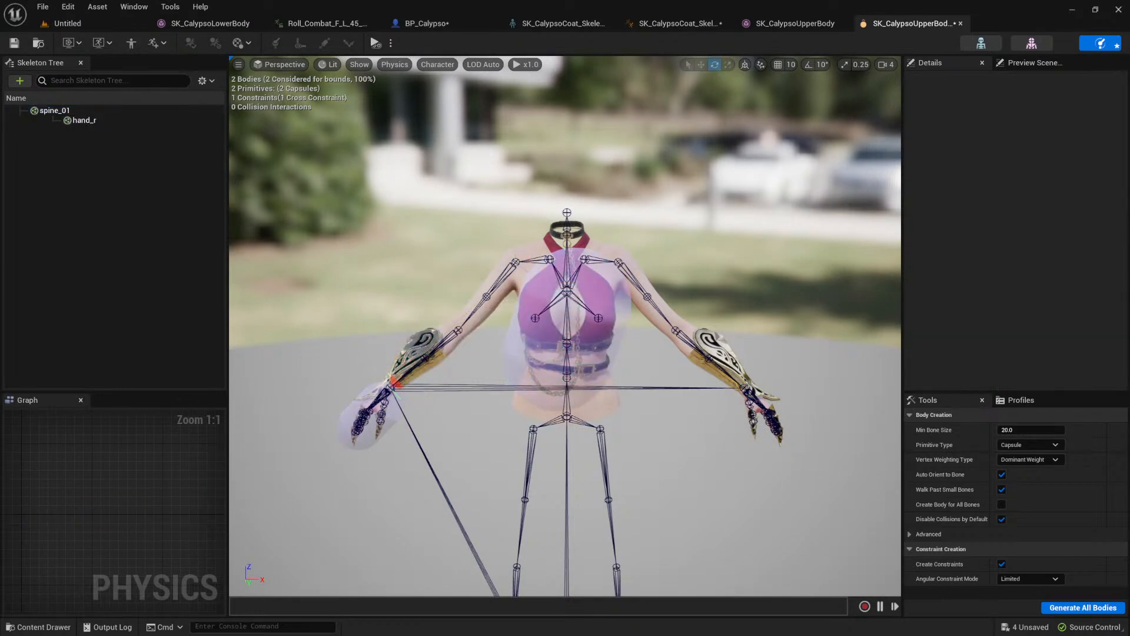
pyautogui.click(612, 308)
pyautogui.scroll(4, 657, 309)
pyautogui.scroll(-4, 659, 310)
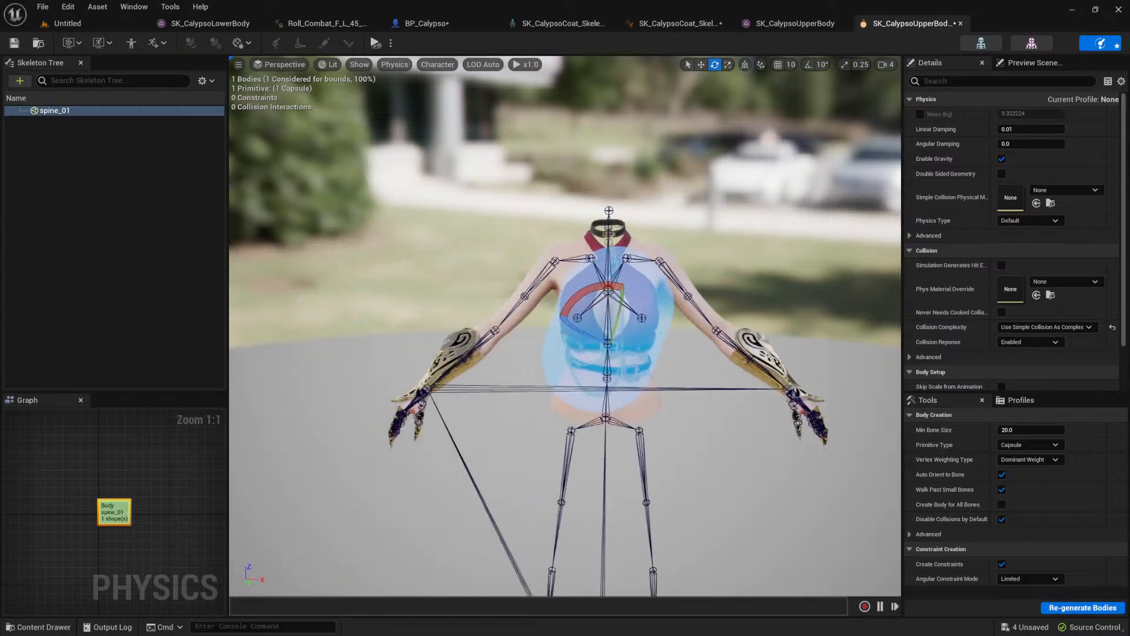
# Step: Try rotating and scaling the spine_01 capsule to fit the torso
pyautogui.scroll(5, 640, 340)
pyautogui.keyDown('alt'); pyautogui.moveTo(601, 356); pyautogui.dragTo(566, 285); pyautogui.keyUp('alt')
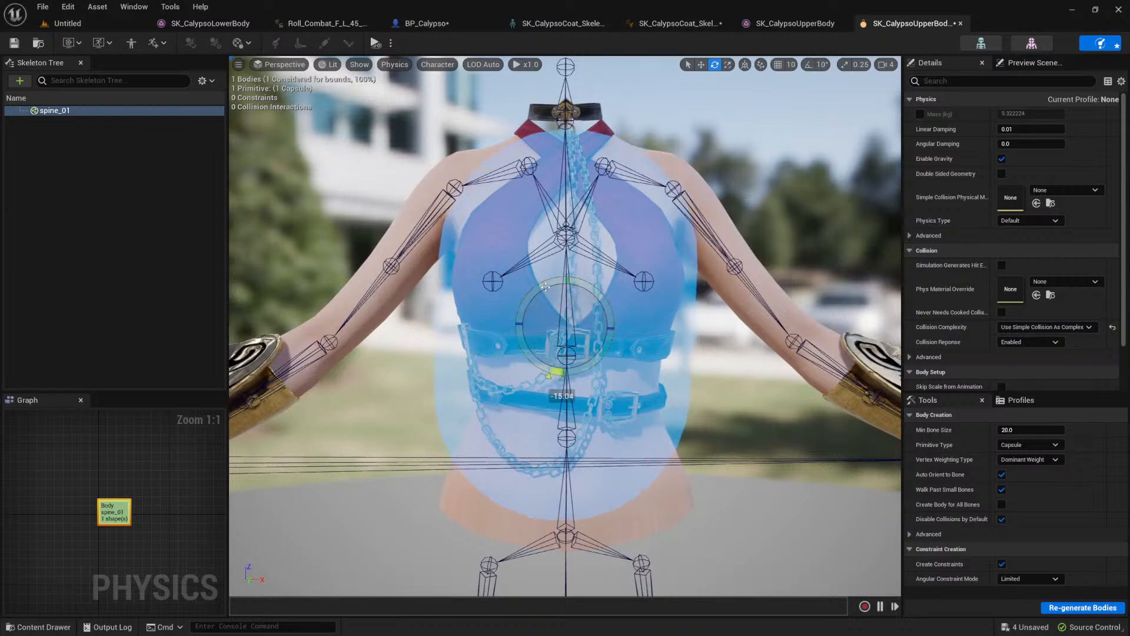
pyautogui.scroll(1, 574, 311)
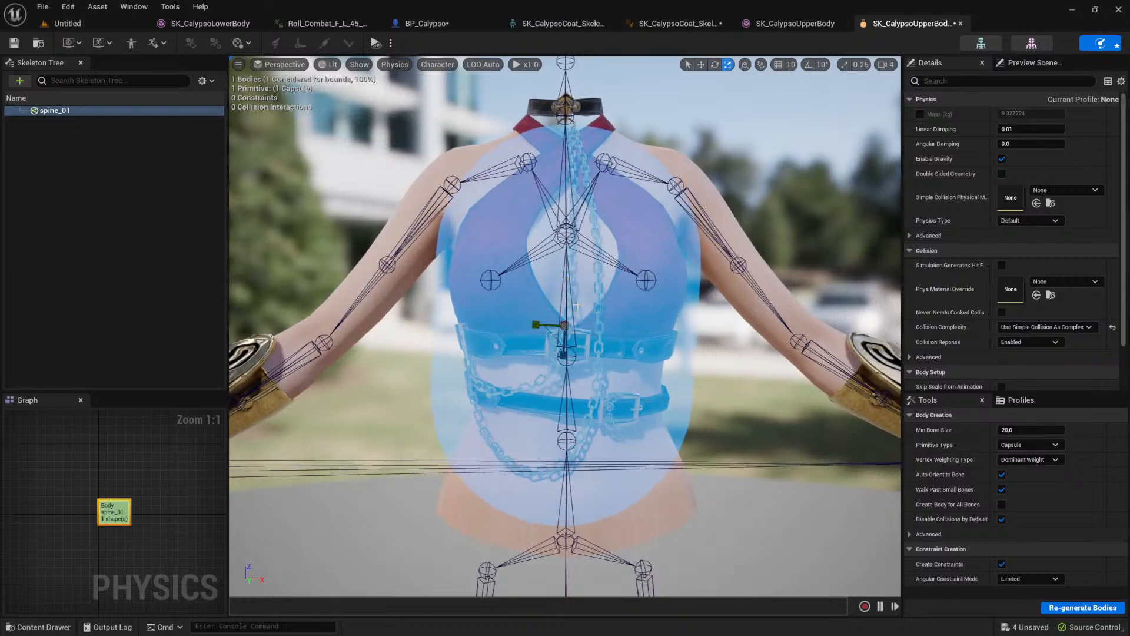
pyautogui.moveTo(623, 320); pyautogui.dragTo(595, 302, button='middle')
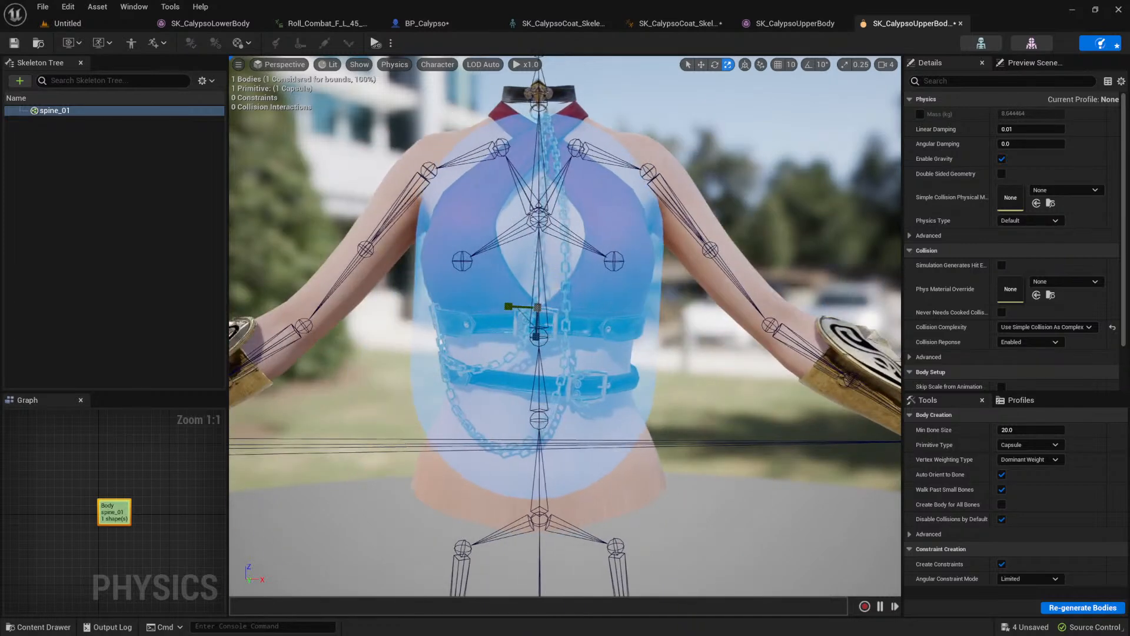
pyautogui.rightClick(567, 274)
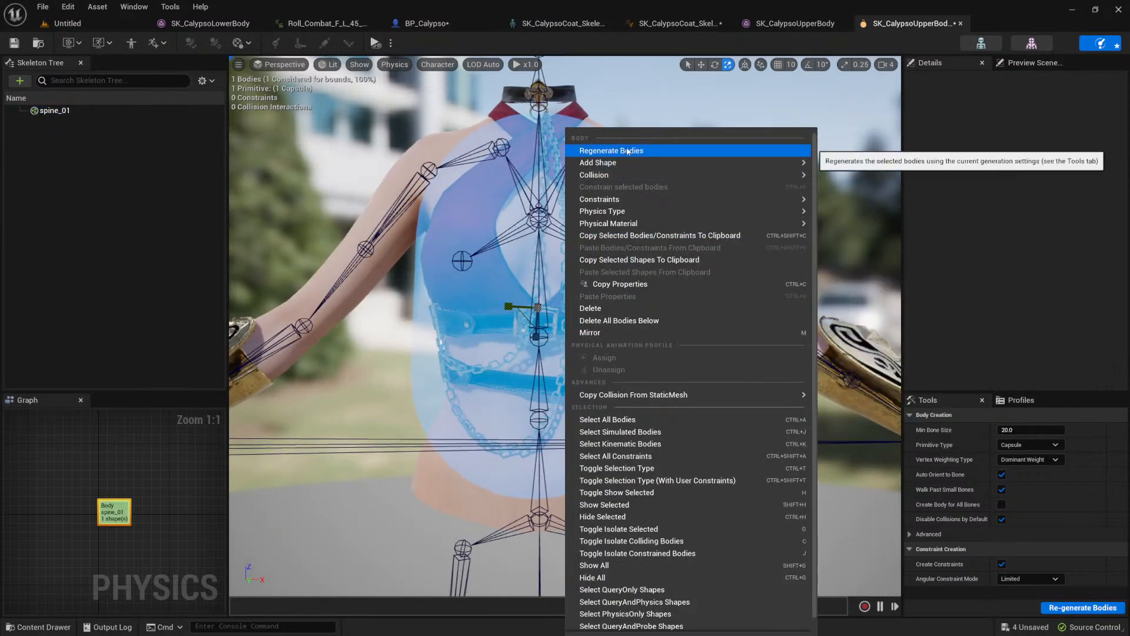
pyautogui.moveTo(629, 212)
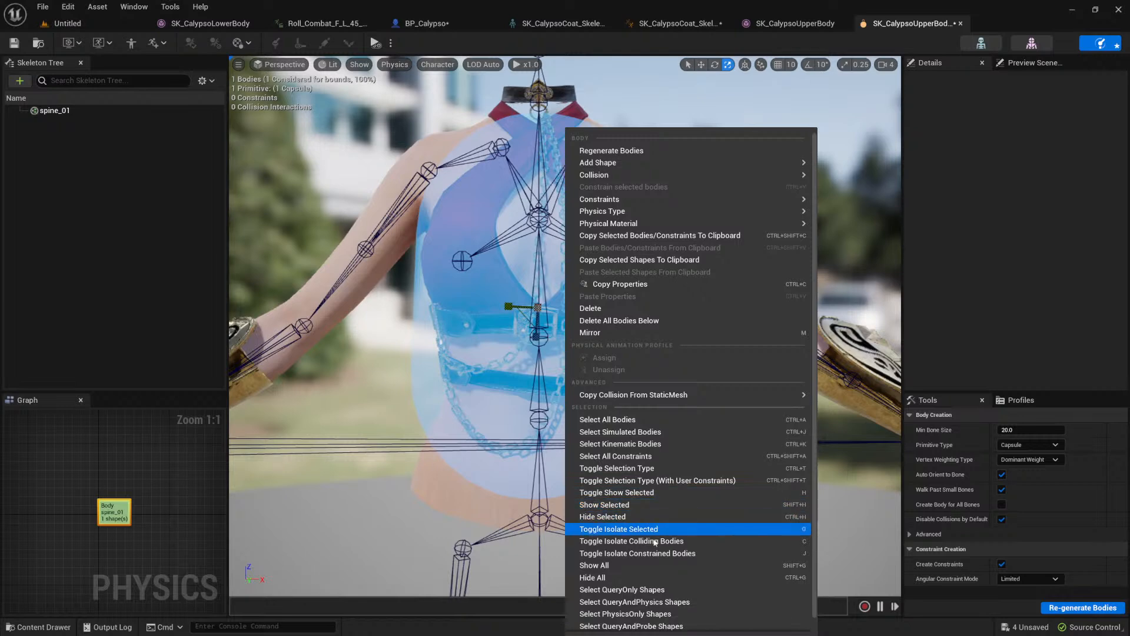
pyautogui.scroll(-1, 683, 629)
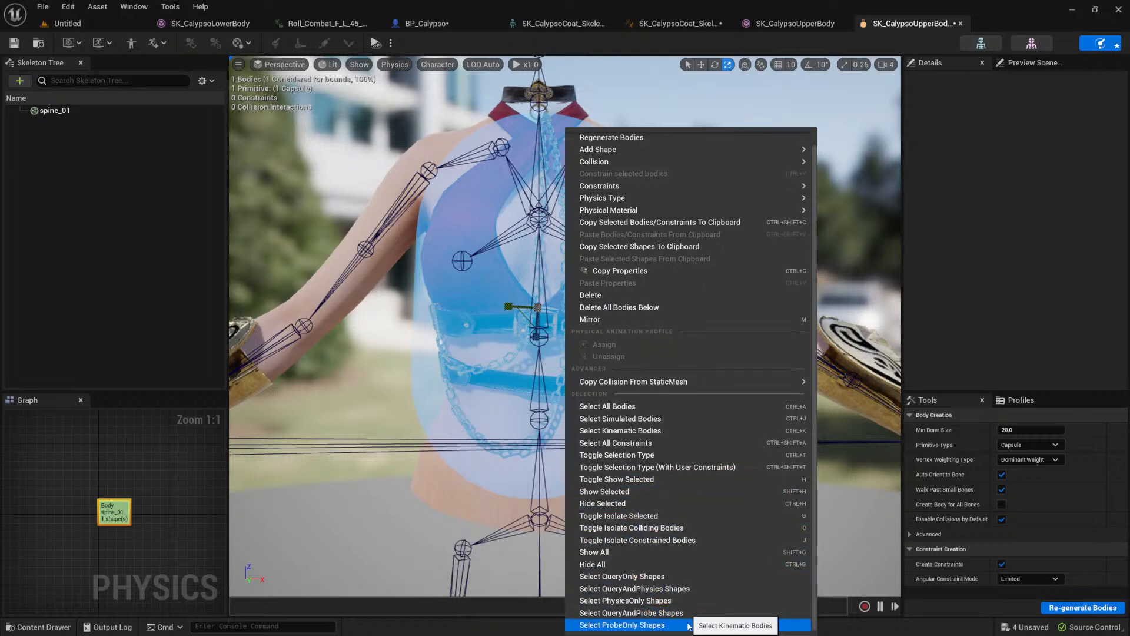
pyautogui.scroll(1, 688, 627)
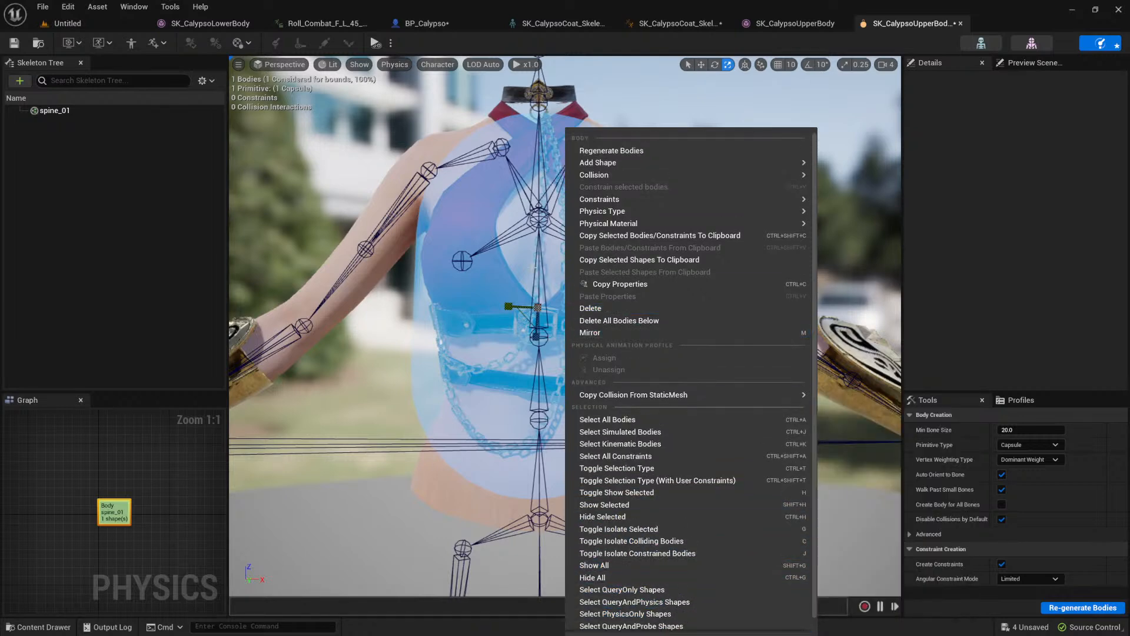
pyautogui.click(483, 270)
# Step: Expand the spine_01 body's capsule primitive and reset its center to 0, 0, 0
pyautogui.scroll(-2, 989, 195)
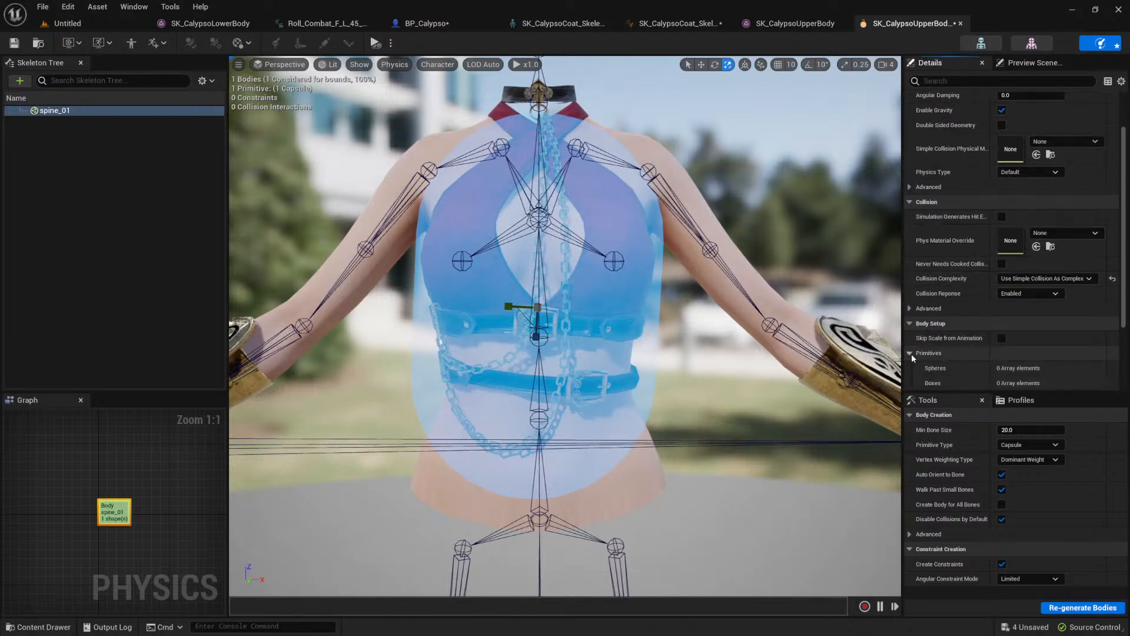
pyautogui.scroll(-4, 918, 348)
pyautogui.click(918, 308)
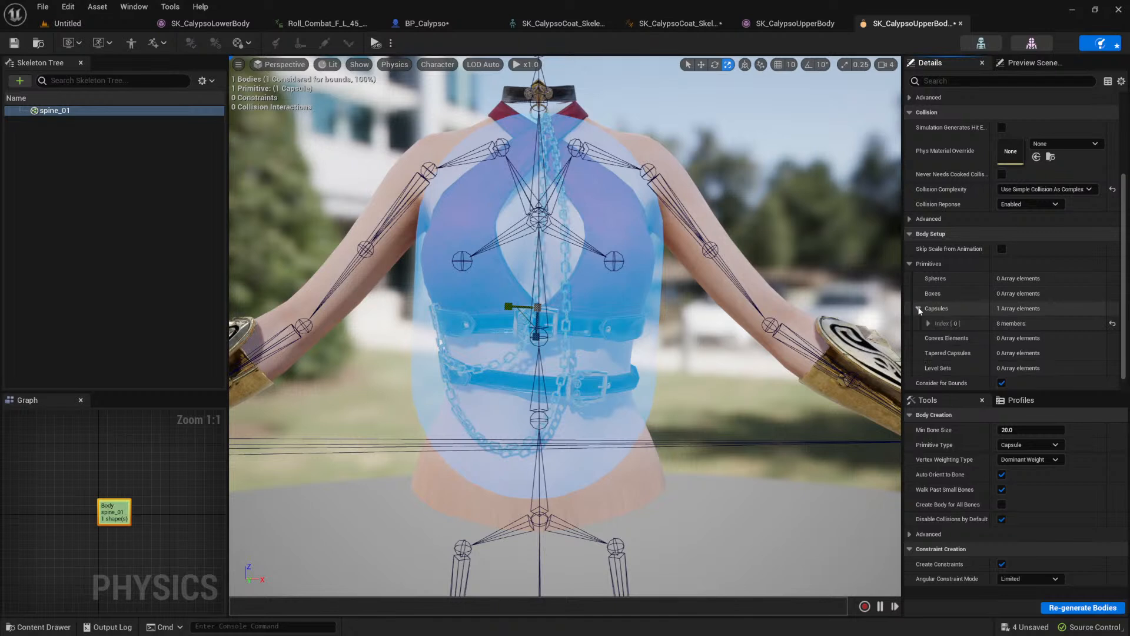
pyautogui.scroll(-1, 917, 306)
pyautogui.click(928, 310)
pyautogui.scroll(-3, 927, 311)
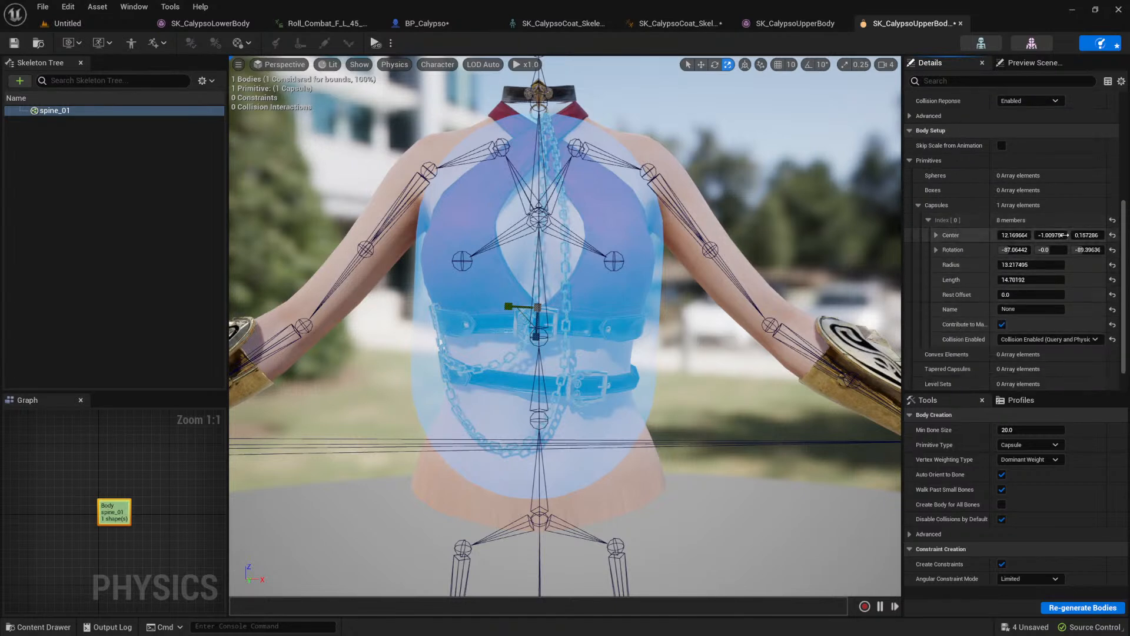
pyautogui.click(1112, 236)
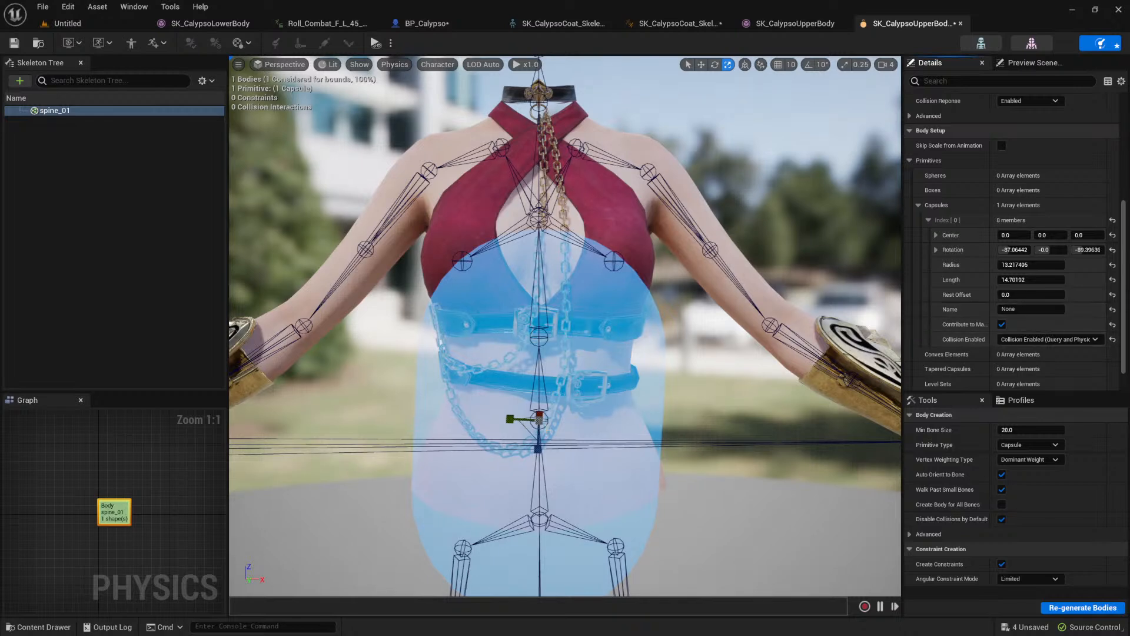
pyautogui.scroll(-5, 509, 354)
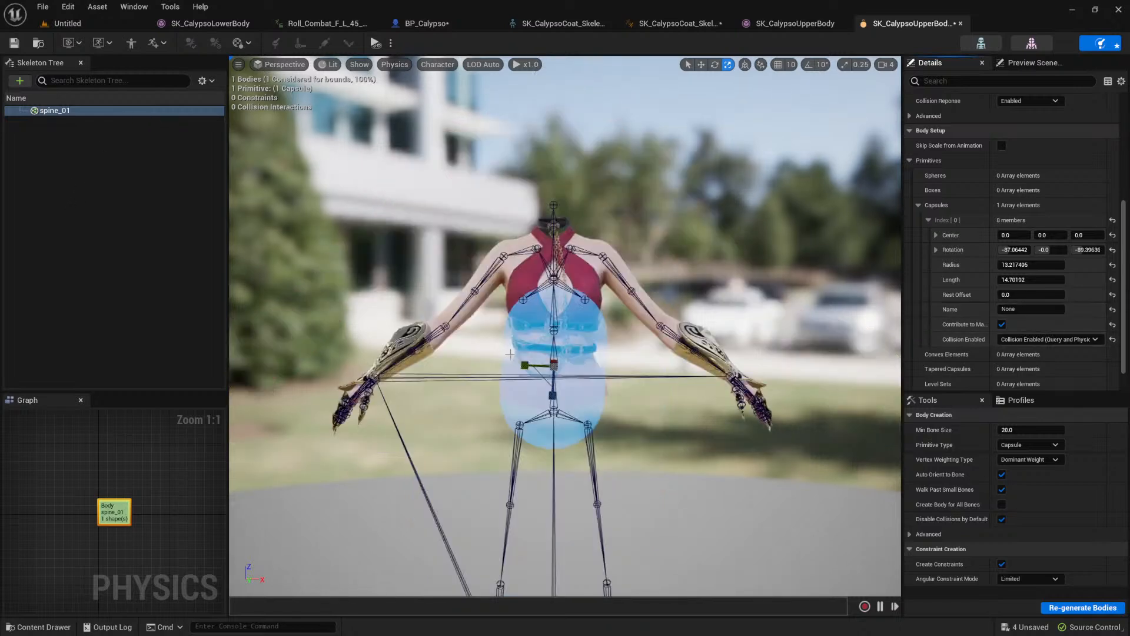
pyautogui.scroll(5, 582, 355)
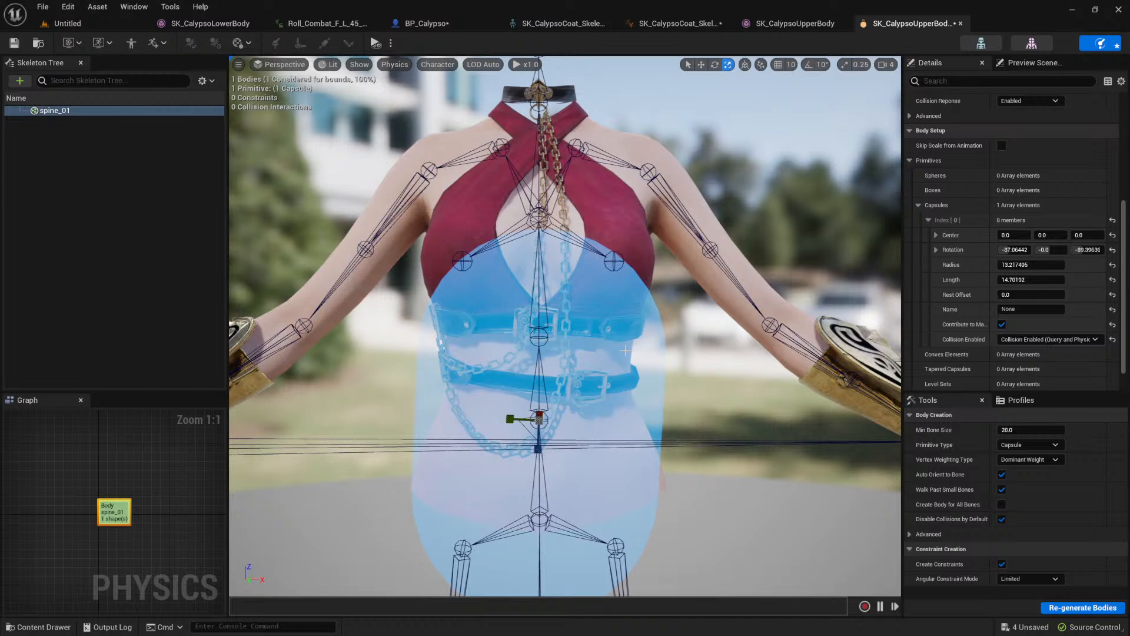
# Step: Delete the remaining spine_01 collision body and show all bones in the skeleton hierarchy
pyautogui.press('Delete')
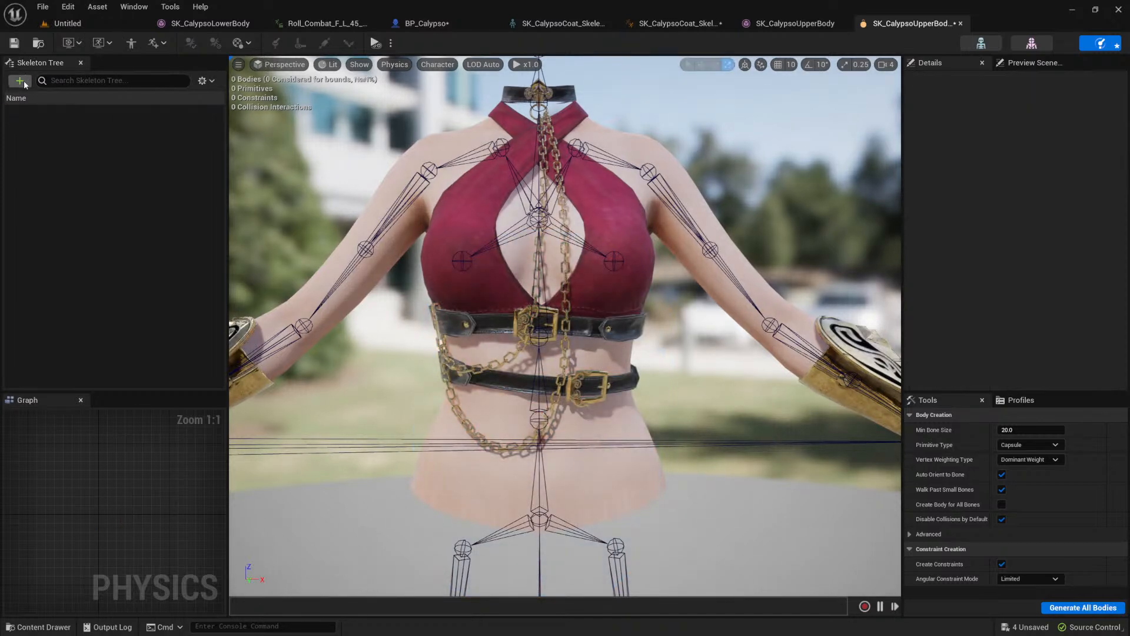
pyautogui.click(202, 81)
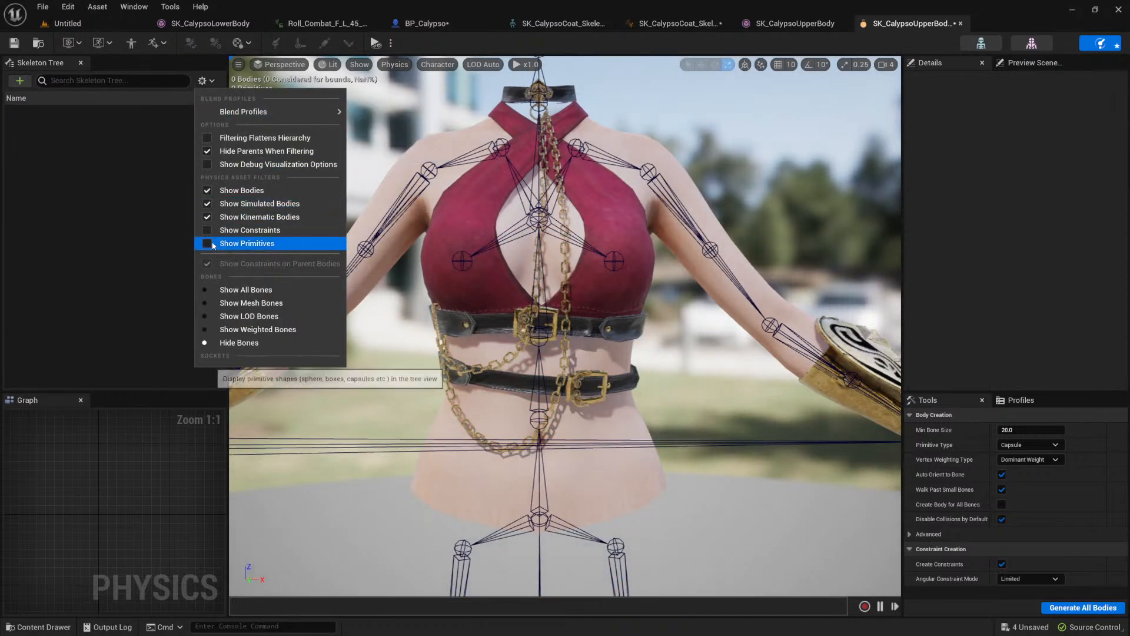
pyautogui.click(207, 292)
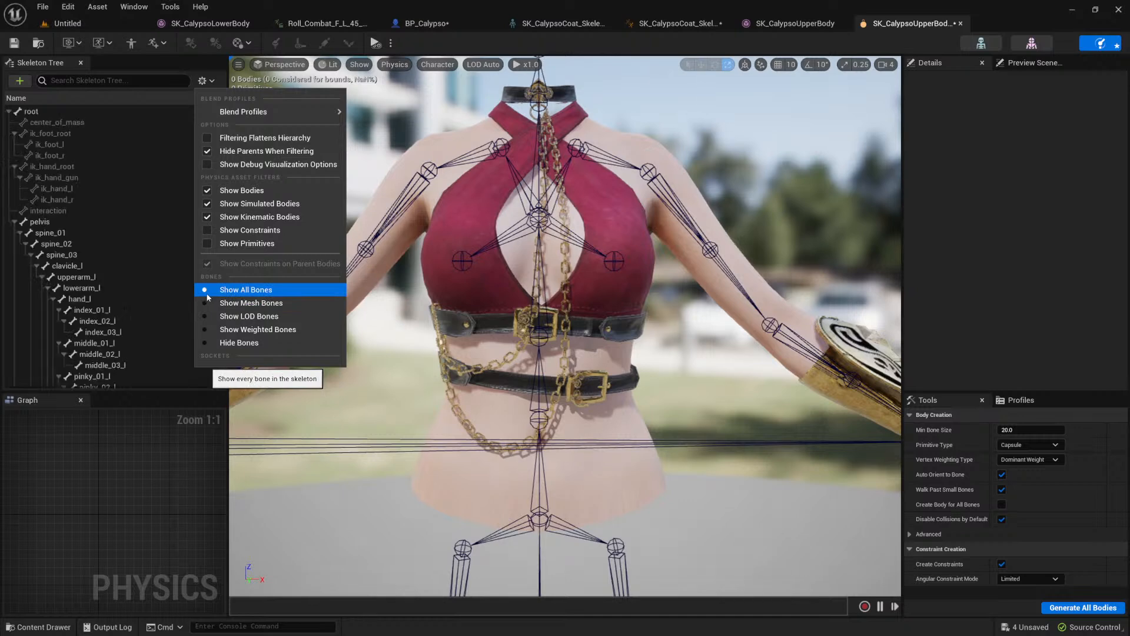
# Step: Select the spine_03 bone and add a capsule collision body to it
pyautogui.click(91, 245)
pyautogui.scroll(-3, 93, 253)
pyautogui.click(87, 213)
pyautogui.click(83, 202)
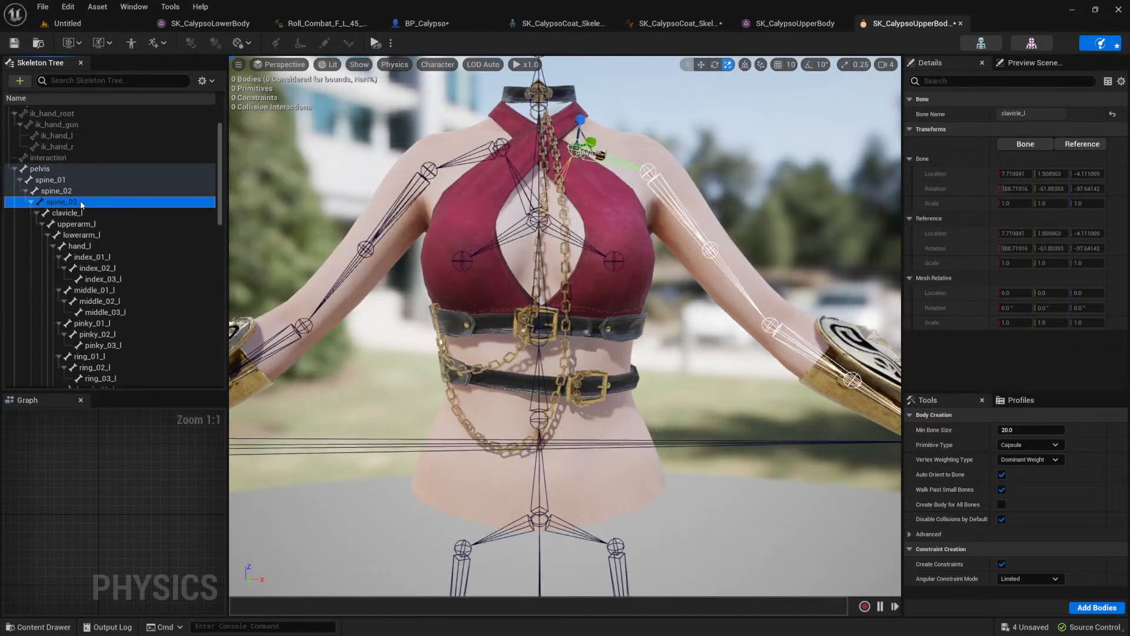
pyautogui.rightClick(82, 203)
pyautogui.click(64, 203)
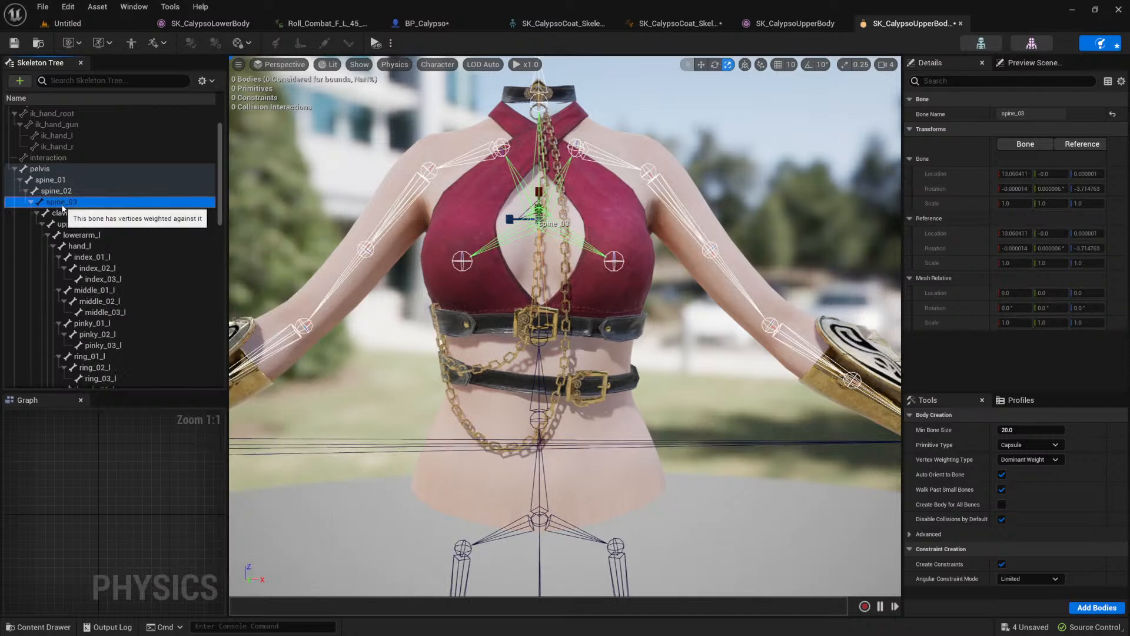
pyautogui.click(1088, 609)
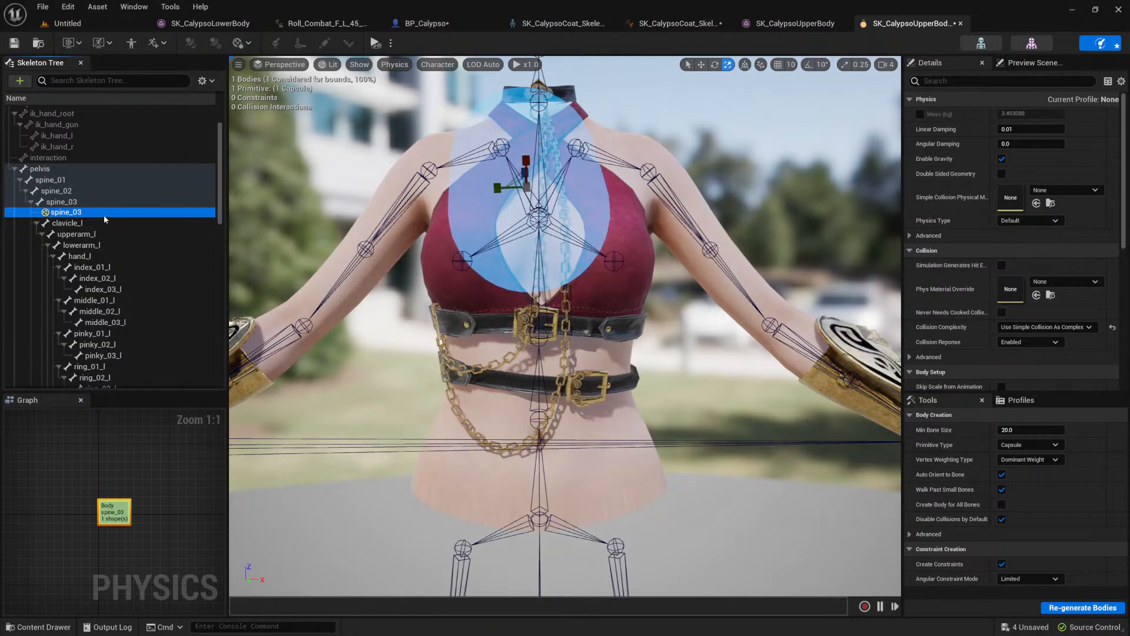
# Step: Reset the spine_03 capsule's center and rotation to their default values
pyautogui.keyDown('alt'); pyautogui.moveTo(539, 265); pyautogui.dragTo(680, 303); pyautogui.keyUp('alt')
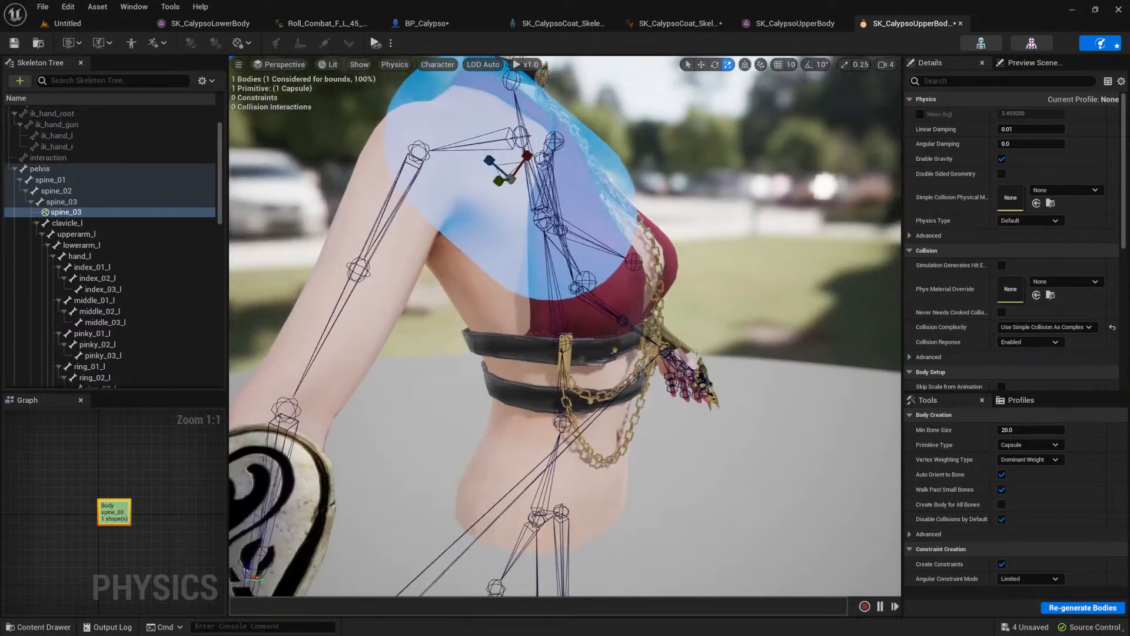
pyautogui.scroll(-8, 972, 340)
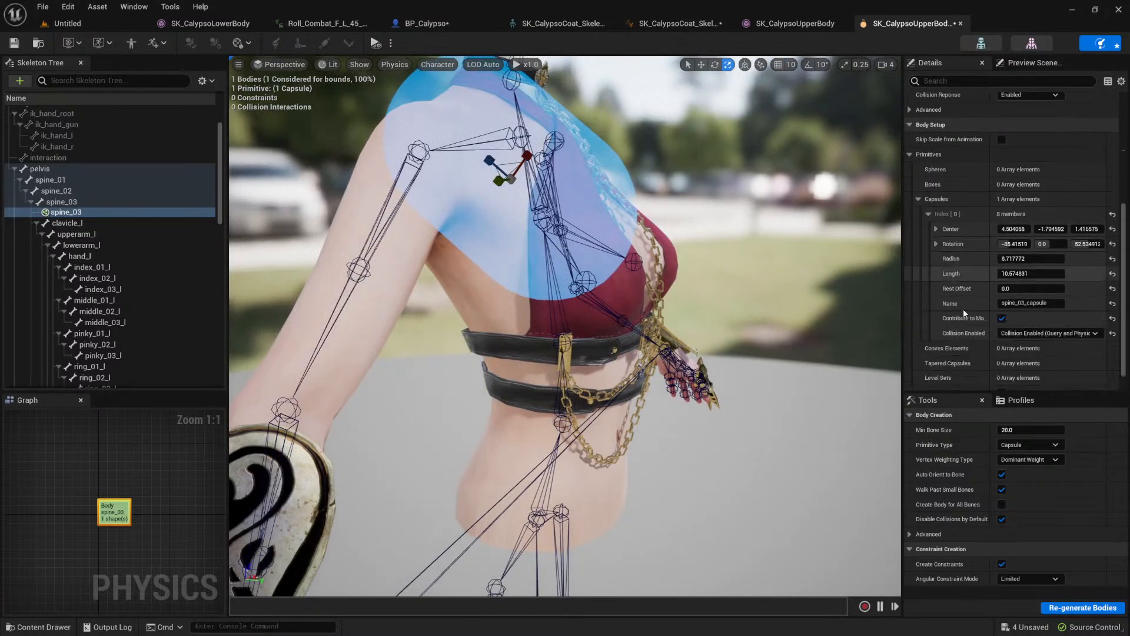
pyautogui.click(1112, 231)
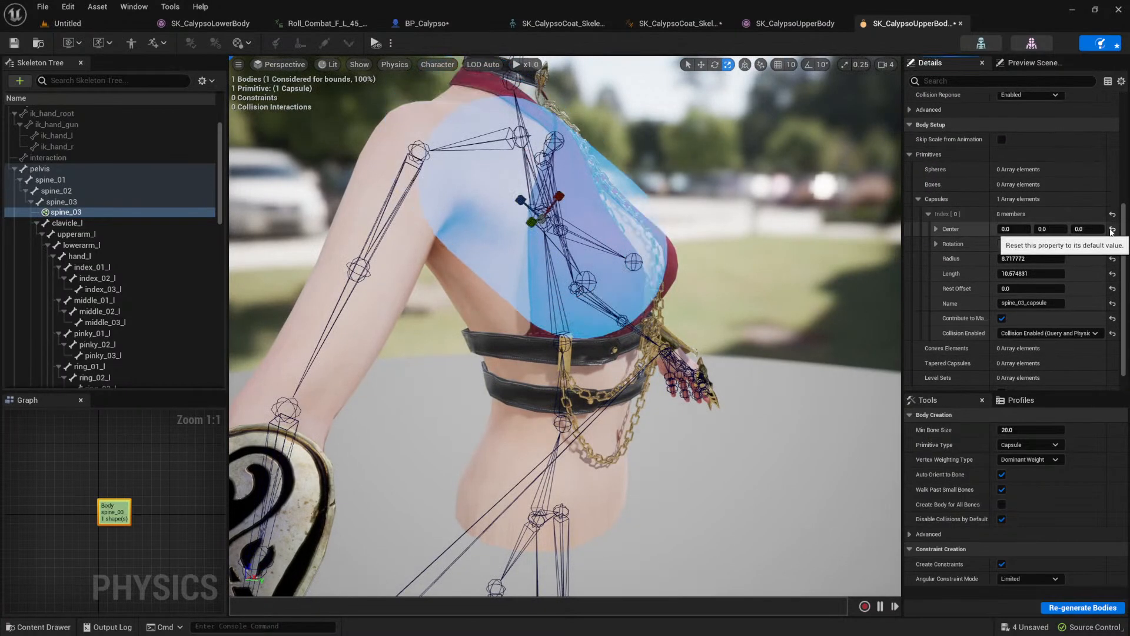
pyautogui.click(1113, 245)
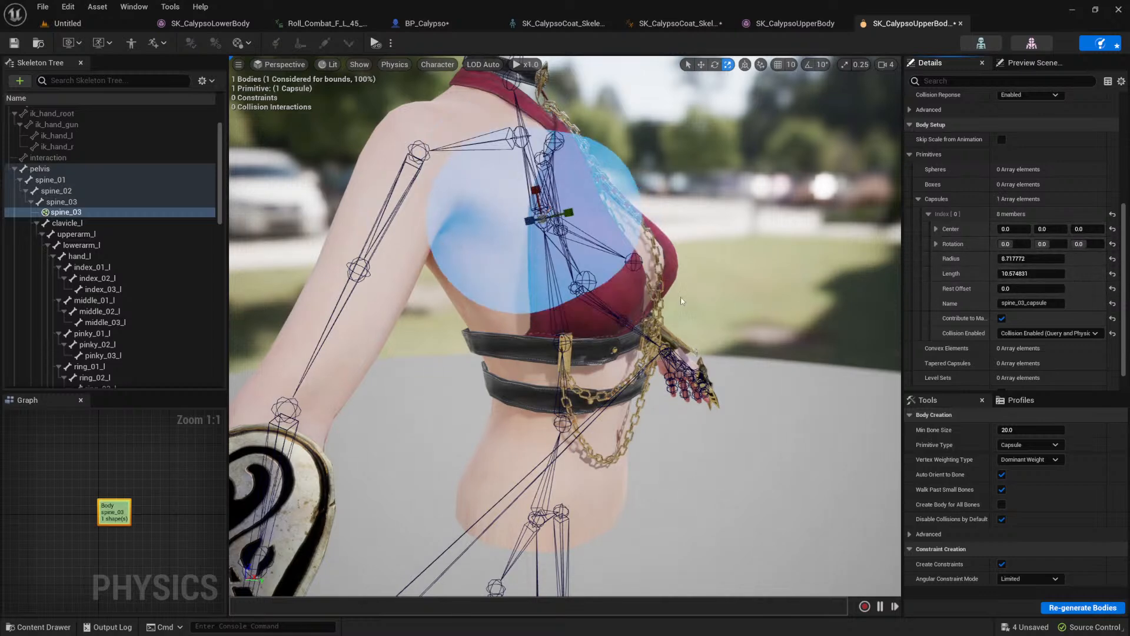
# Step: Reposition and resize the spine_03 capsule around the chest, with radius about 10.3 and length about 9.0, and deselect it
pyautogui.moveTo(682, 301); pyautogui.dragTo(682, 302, button='right')
pyautogui.press('w')
pyautogui.press('f')
pyautogui.keyDown('alt'); pyautogui.moveTo(733, 345); pyautogui.dragTo(728, 338); pyautogui.keyUp('alt')
pyautogui.keyDown('alt'); pyautogui.moveTo(627, 341); pyautogui.dragTo(559, 331); pyautogui.keyUp('alt')
pyautogui.keyDown('alt'); pyautogui.moveTo(633, 401); pyautogui.dragTo(366, 402); pyautogui.keyUp('alt')
pyautogui.scroll(-5, 633, 402)
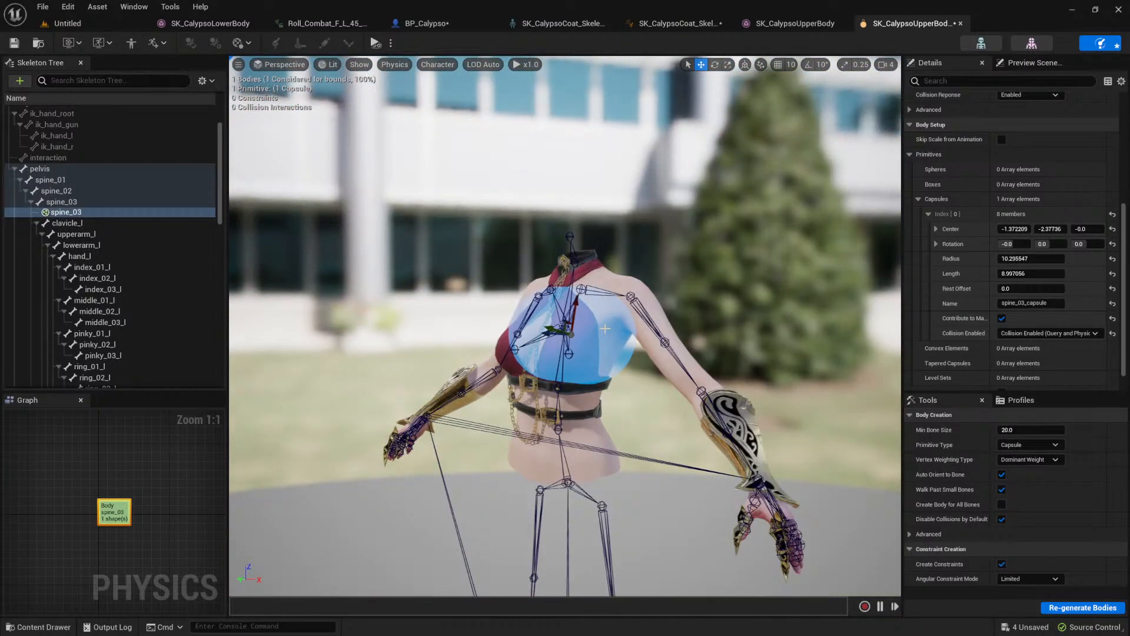
pyautogui.press('Escape')
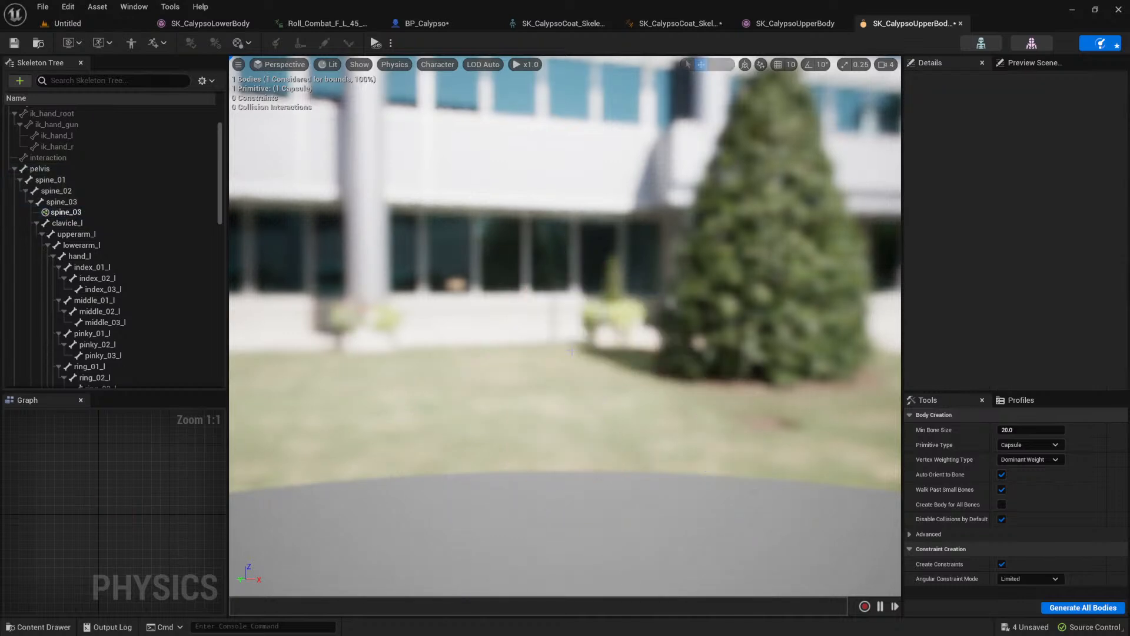
pyautogui.scroll(4, 572, 351)
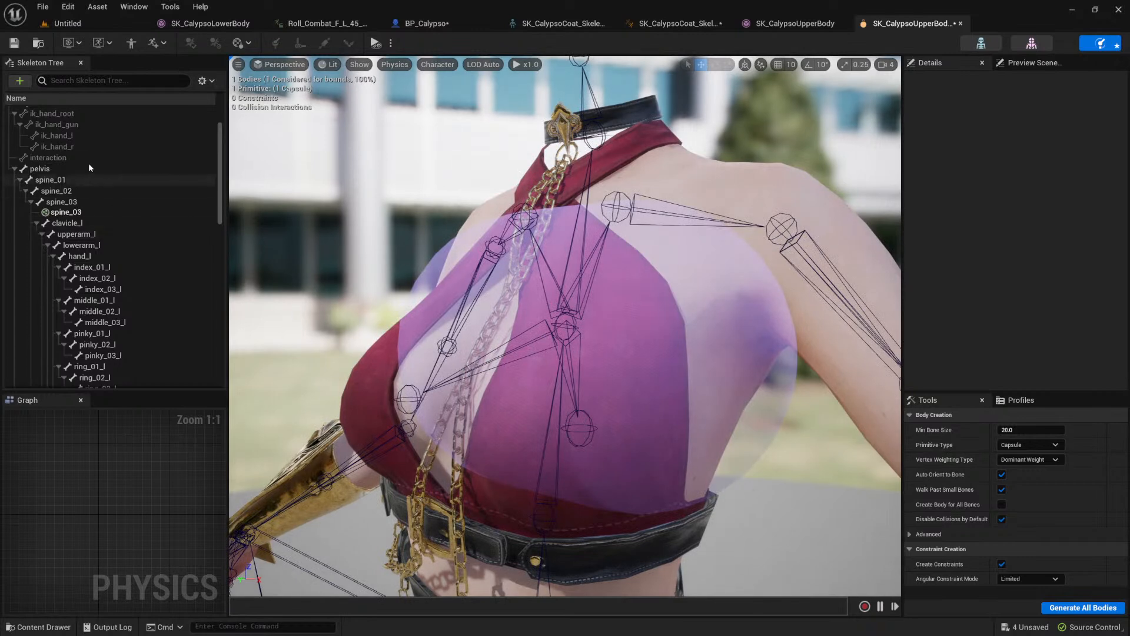
# Step: Look through the spine and left arm bones and collapse the clavicle_l branch in the skeleton hierarchy
pyautogui.click(55, 179)
pyautogui.click(67, 223)
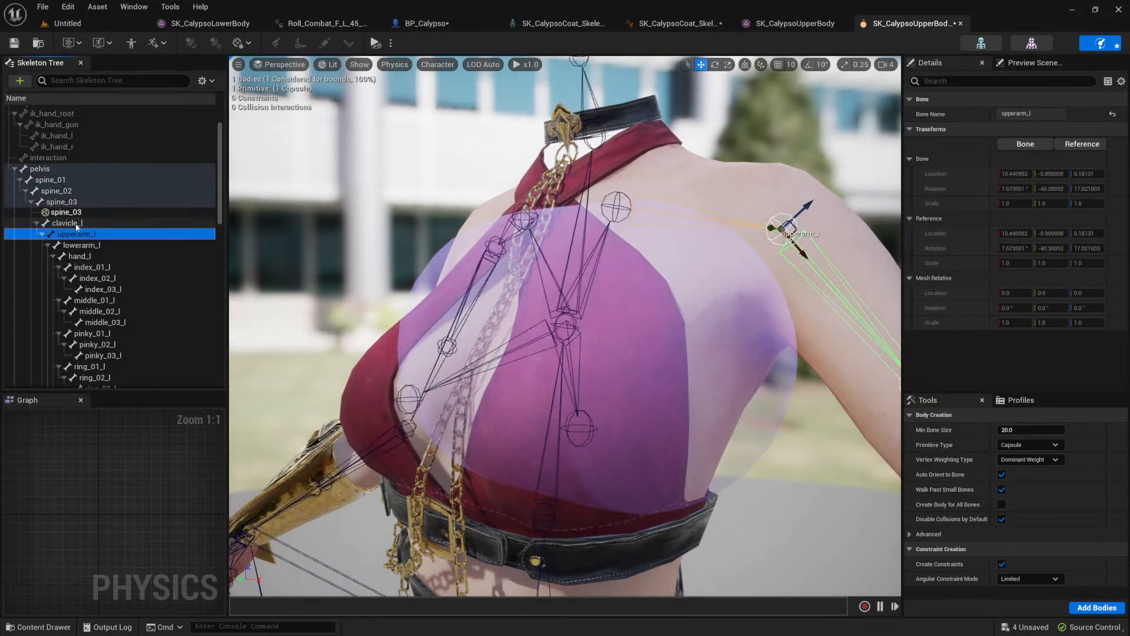
pyautogui.press('Down')
pyautogui.press('Down')
pyautogui.press('Down')
pyautogui.press('Down')
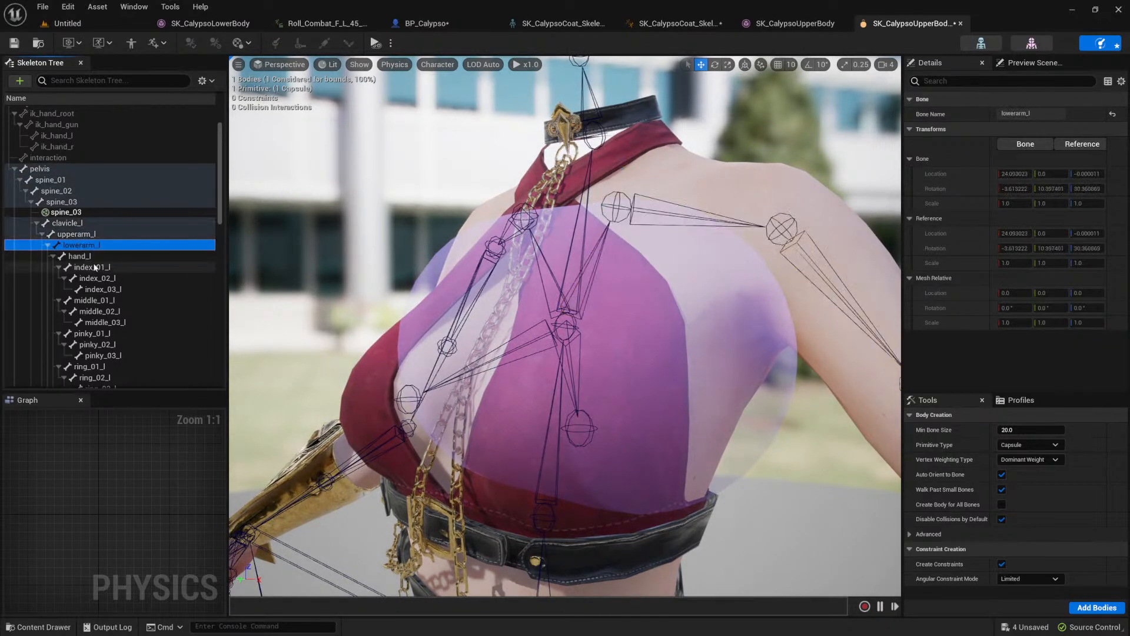
pyautogui.scroll(-1, 77, 229)
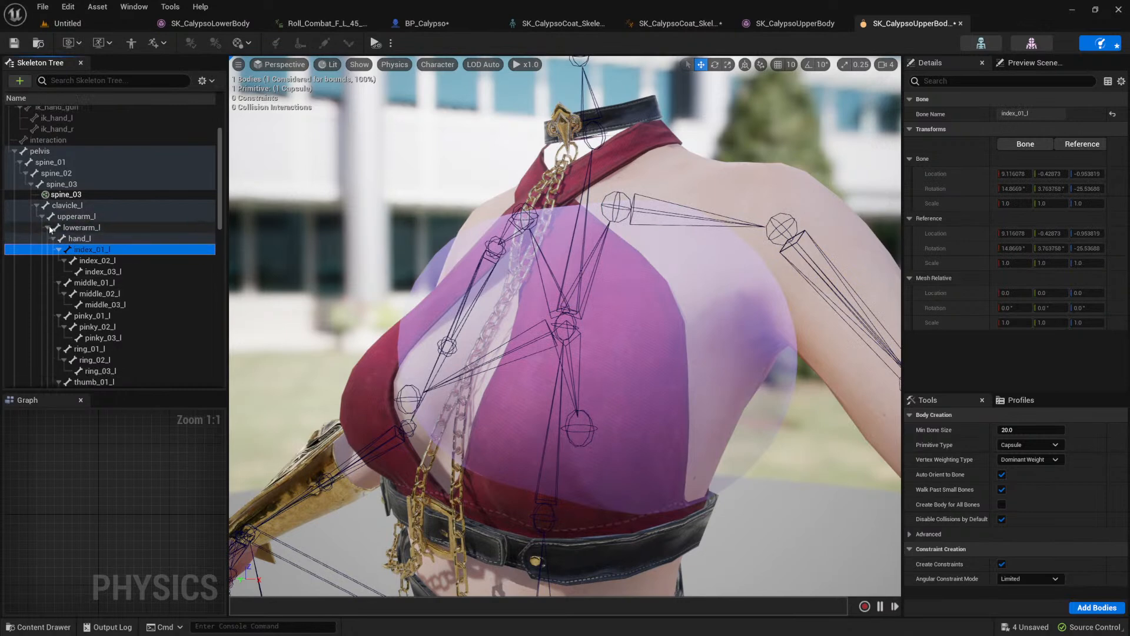
pyautogui.click(37, 206)
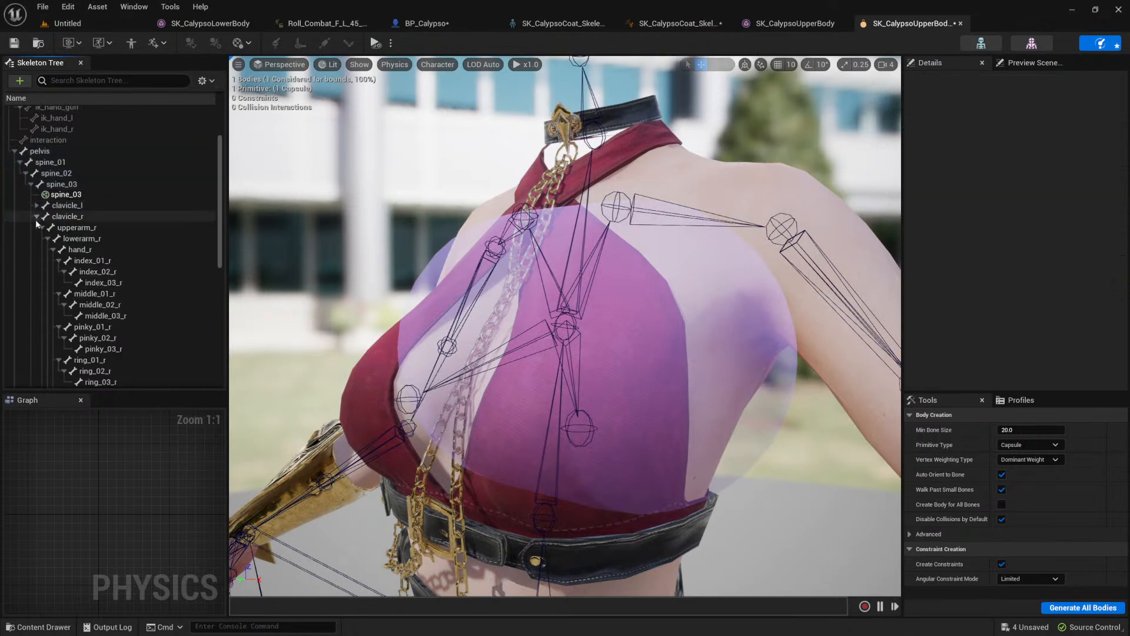
# Step: Select the u_breast_L bone, set the body primitive type to Sphere and add a collision body to it
pyautogui.click(66, 249)
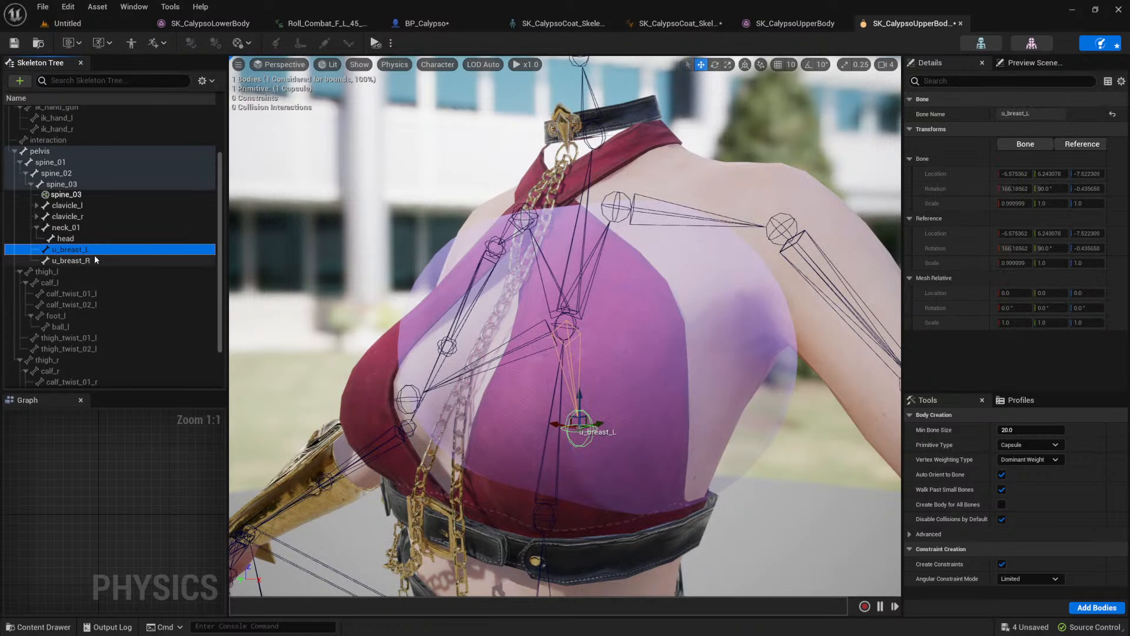
pyautogui.click(59, 260)
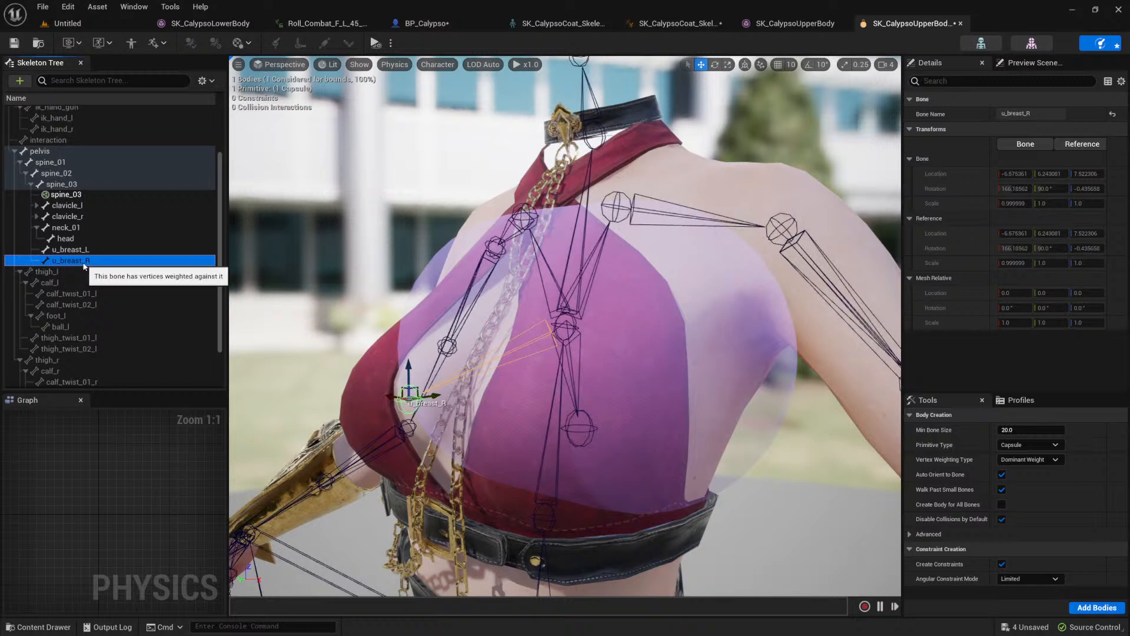
pyautogui.rightClick(83, 263)
pyautogui.click(74, 253)
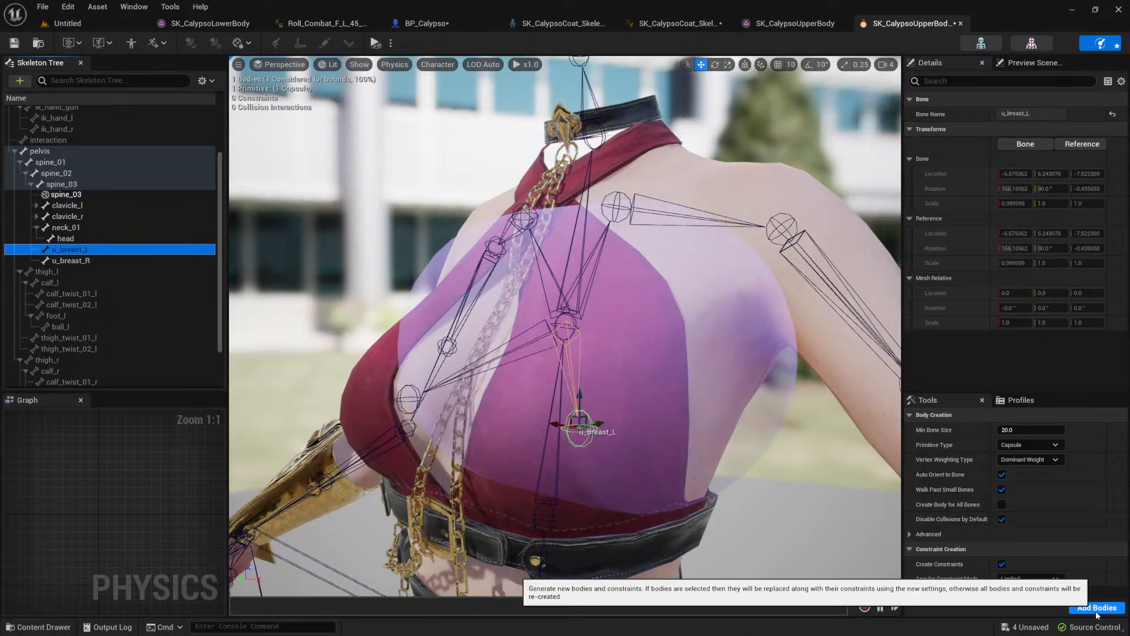
pyautogui.click(1038, 446)
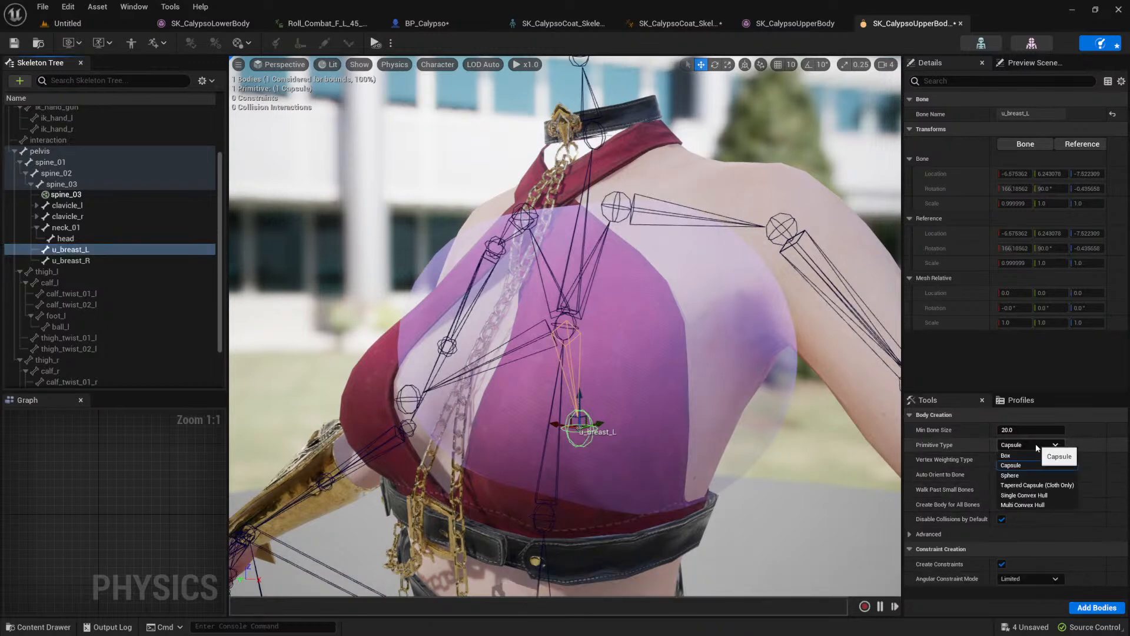
pyautogui.click(1028, 475)
pyautogui.click(1083, 607)
pyautogui.moveTo(675, 400)
pyautogui.keyDown('alt'); pyautogui.mouseDown()
pyautogui.moveTo(565, 401)
pyautogui.moveTo(760, 399)
pyautogui.moveTo(594, 400)
pyautogui.moveTo(753, 400)
pyautogui.moveTo(664, 400)
pyautogui.mouseUp(); pyautogui.keyUp('alt')
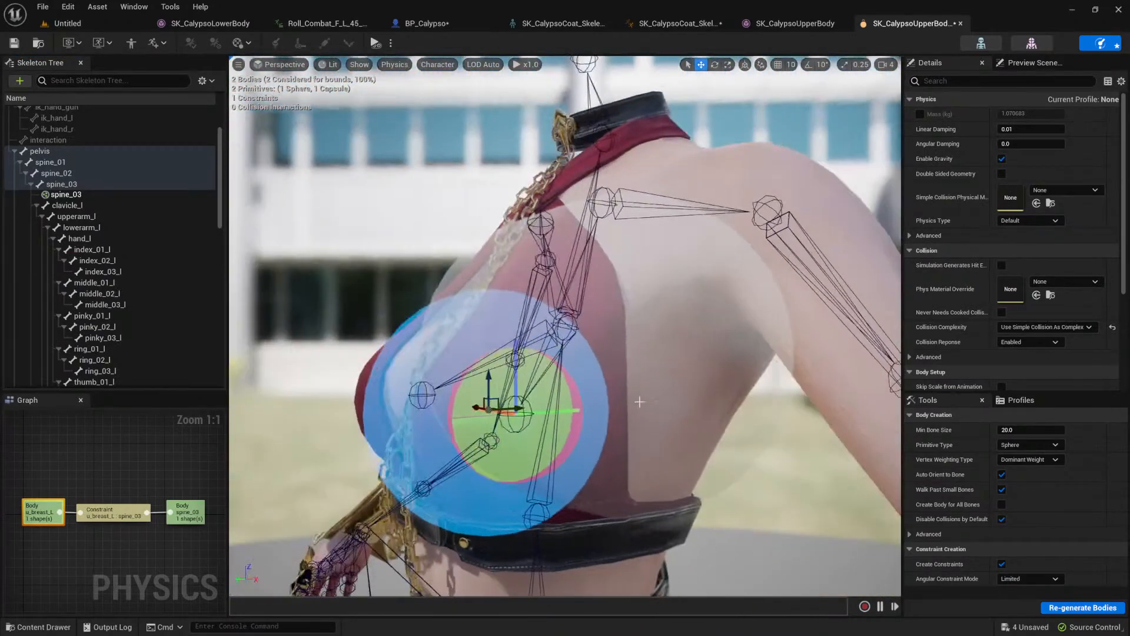
# Step: Switch the physics simulation to selected objects only and test it on the u_breast_L body
pyautogui.click(390, 44)
pyautogui.click(448, 88)
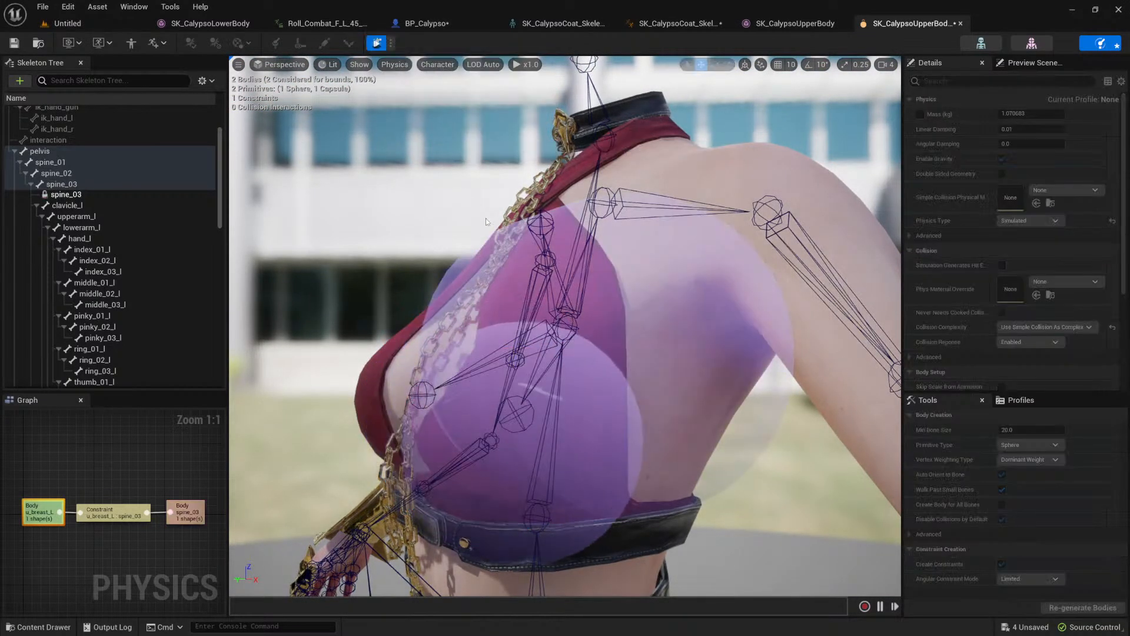
pyautogui.click(378, 46)
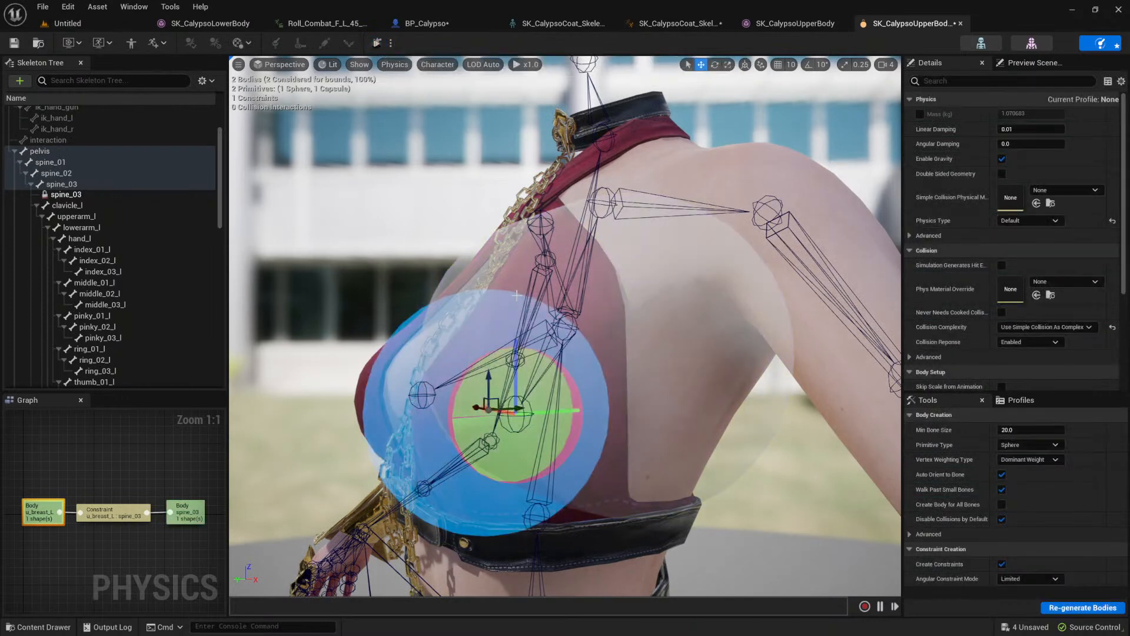
# Step: Convert the constraint between u_breast_L and spine_03 to a skeletal constraint and test it in simulation
pyautogui.click(548, 370)
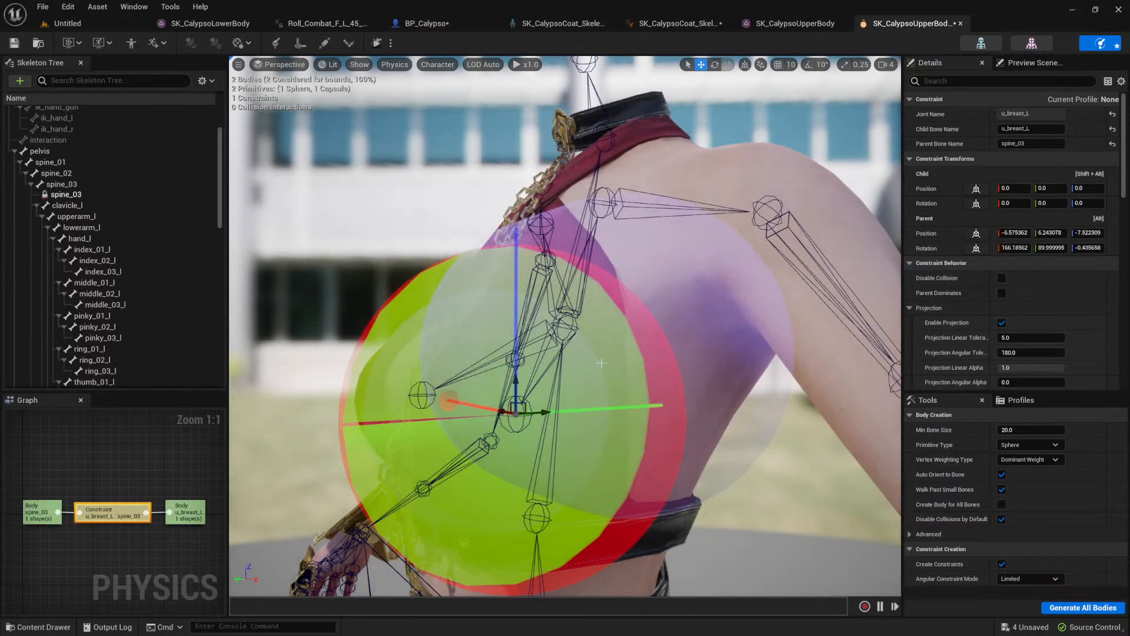
pyautogui.scroll(4, 603, 366)
pyautogui.scroll(-8, 602, 359)
pyautogui.scroll(1, 603, 353)
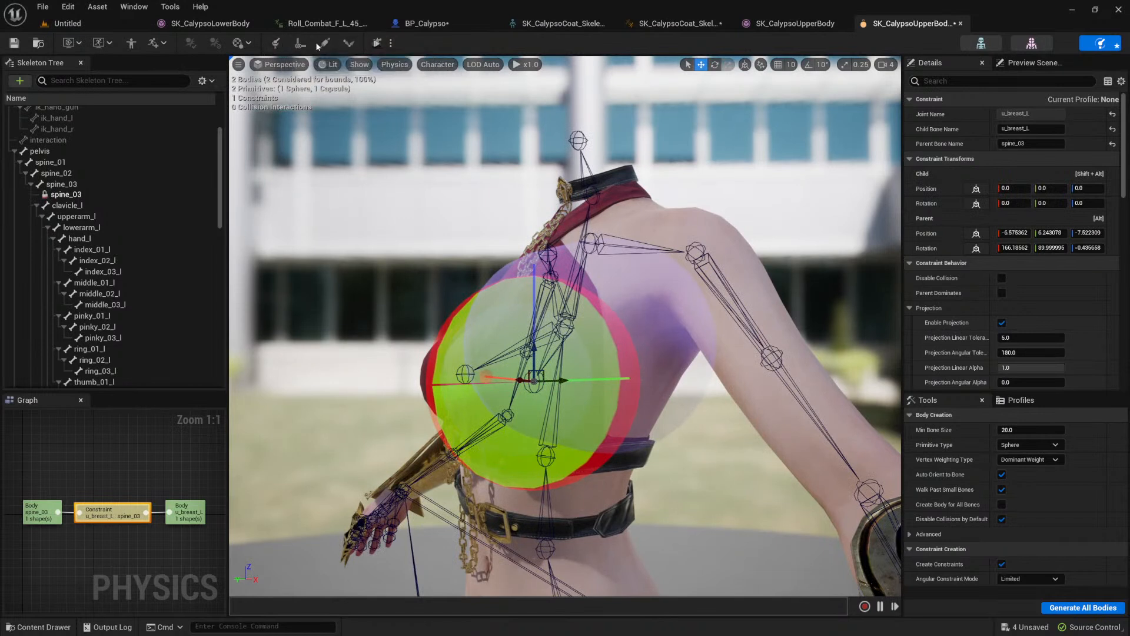
pyautogui.click(350, 44)
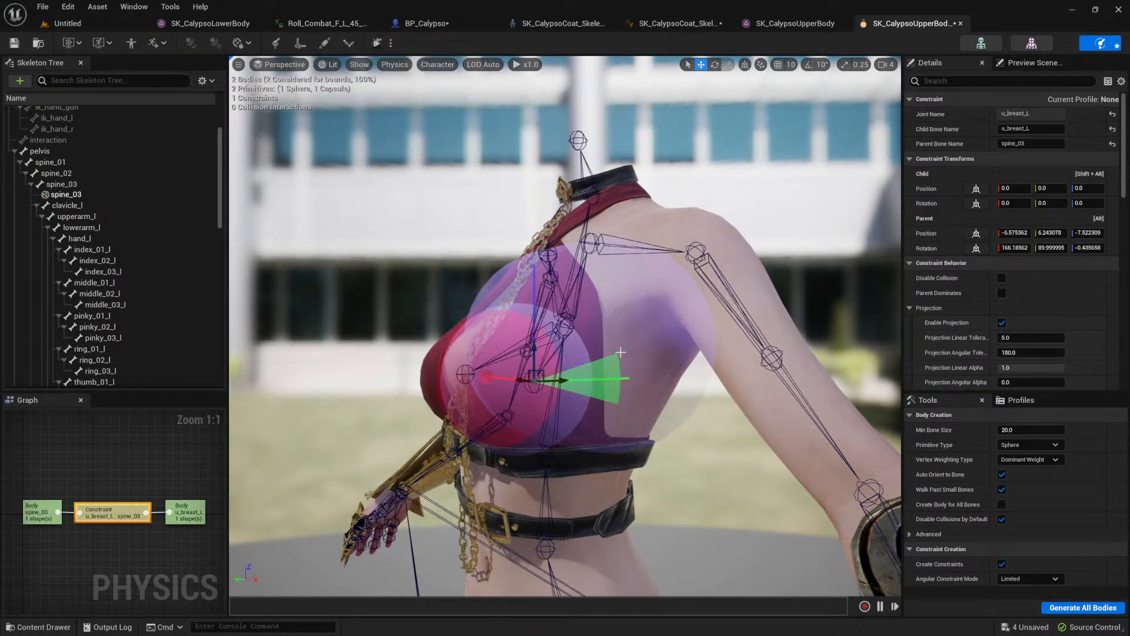
pyautogui.click(377, 43)
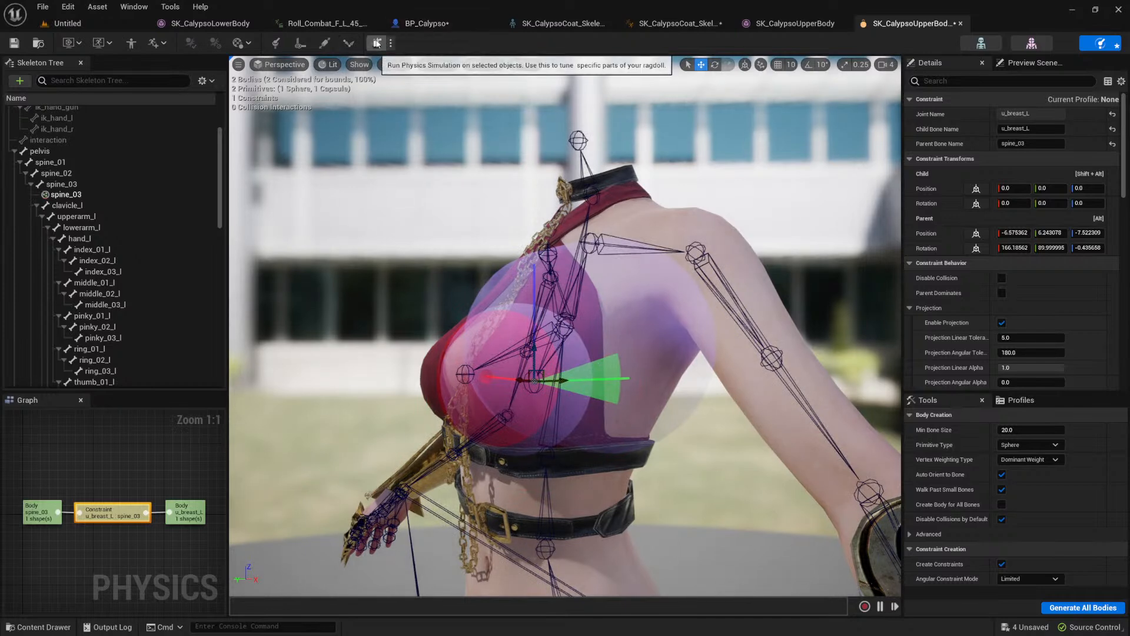
pyautogui.click(377, 44)
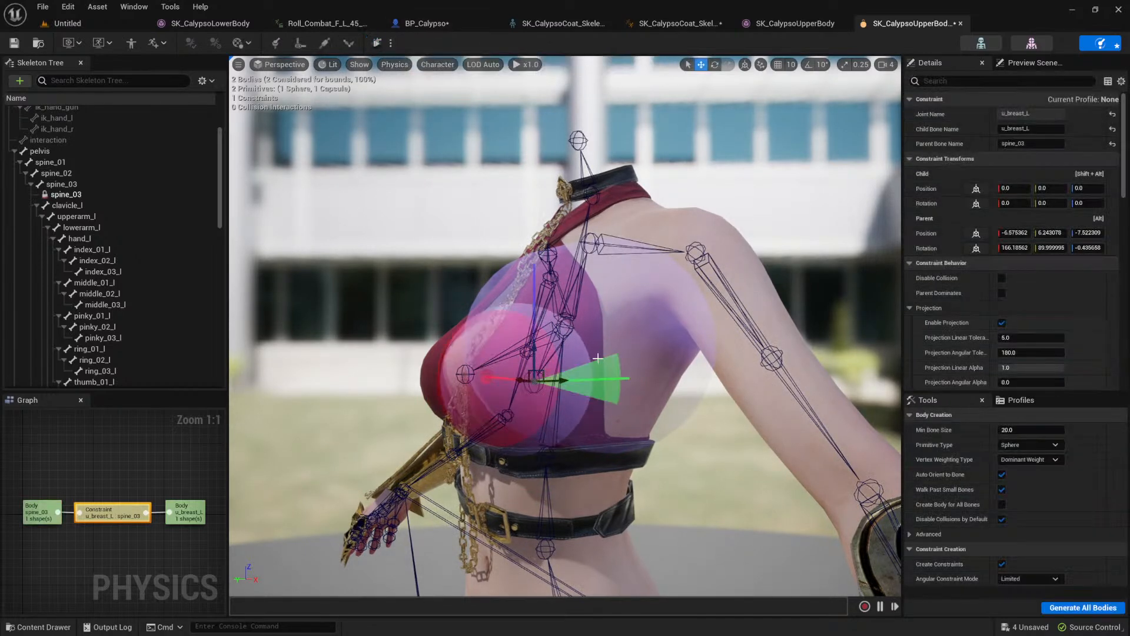
# Step: Try the u_breast_L constraint with swing 1 and swing 2 motion locked and a twist limit of 5 in simulation
pyautogui.moveTo(583, 295)
pyautogui.keyDown('alt'); pyautogui.mouseDown()
pyautogui.moveTo(747, 293)
pyautogui.moveTo(592, 295)
pyautogui.mouseUp(); pyautogui.keyUp('alt')
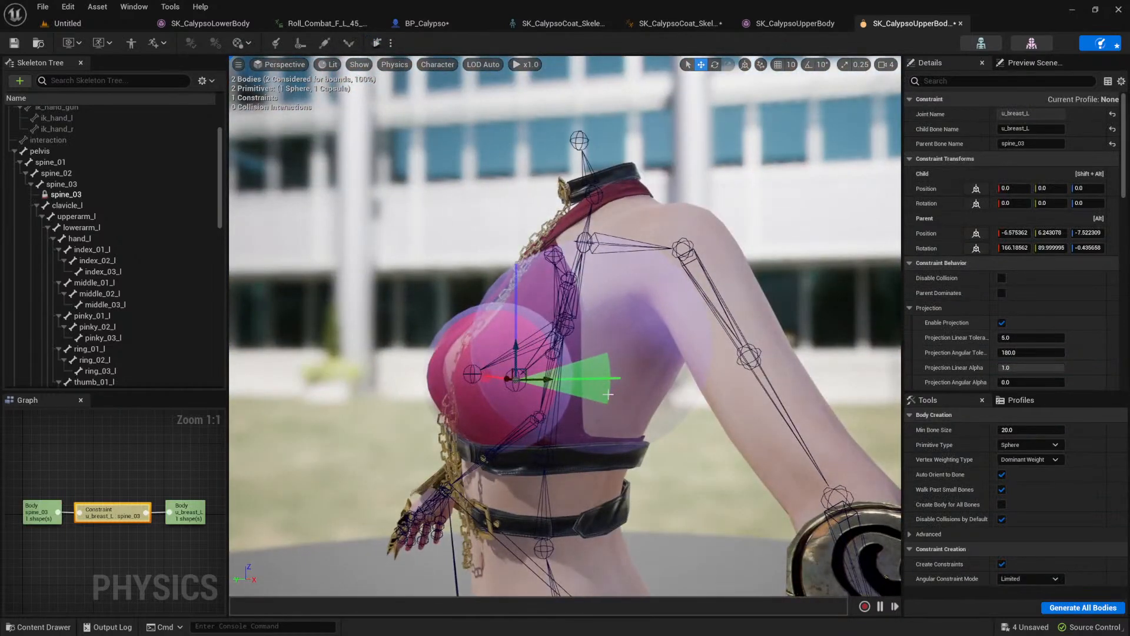
pyautogui.scroll(-8, 933, 303)
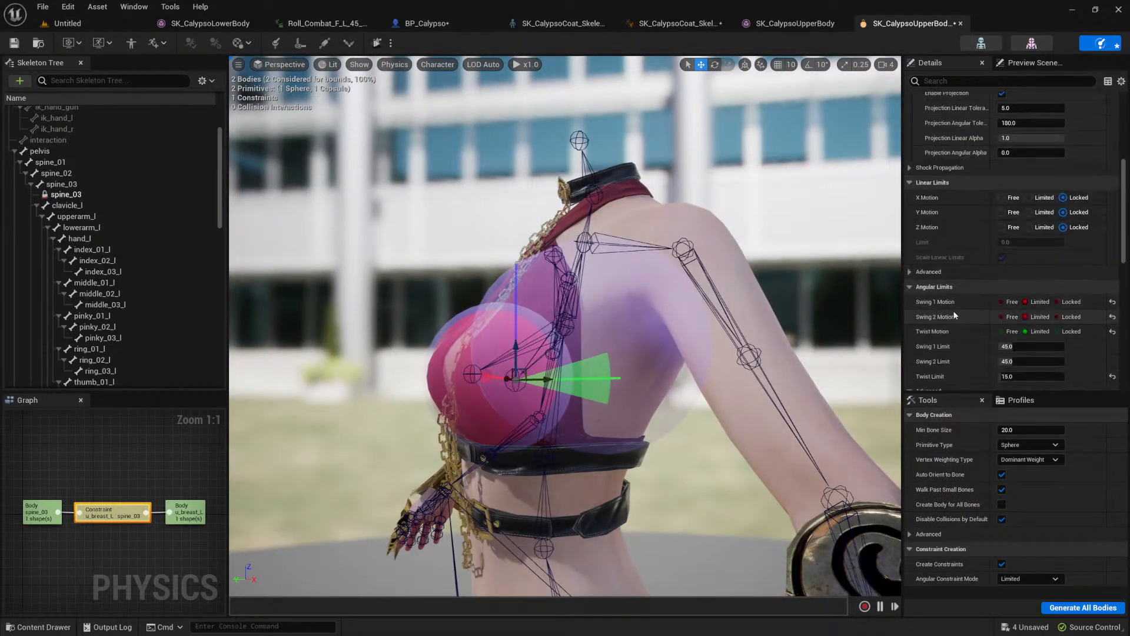
pyautogui.scroll(-2, 949, 310)
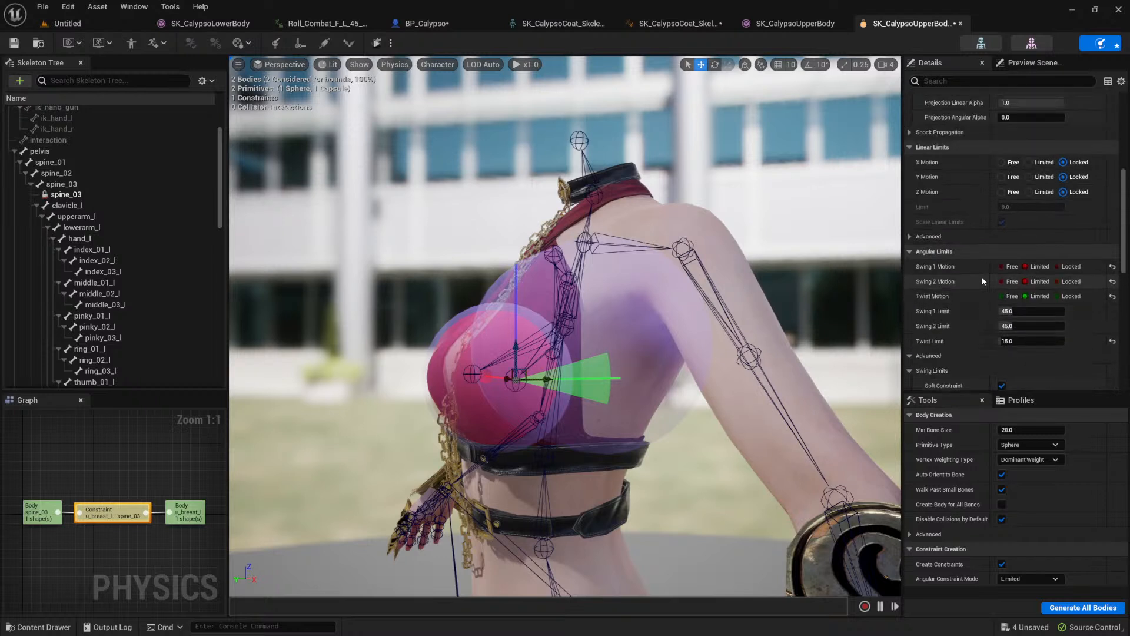
pyautogui.click(1058, 267)
pyautogui.click(1058, 281)
pyautogui.scroll(1, 1023, 331)
pyautogui.scroll(-1, 1013, 353)
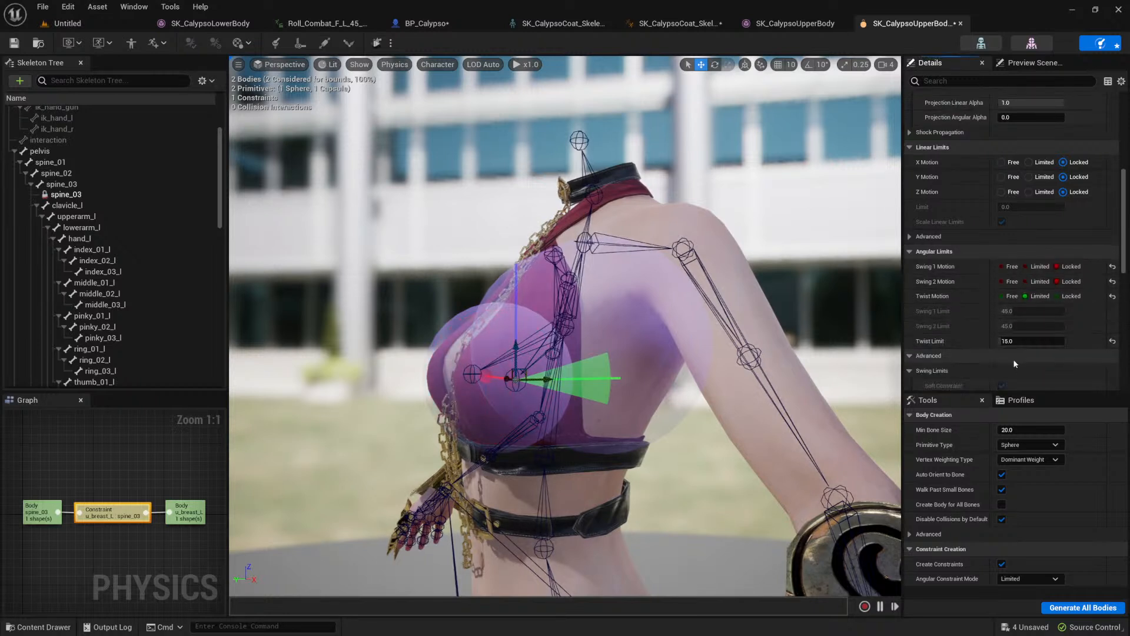
pyautogui.write('5')
pyautogui.press('Return')
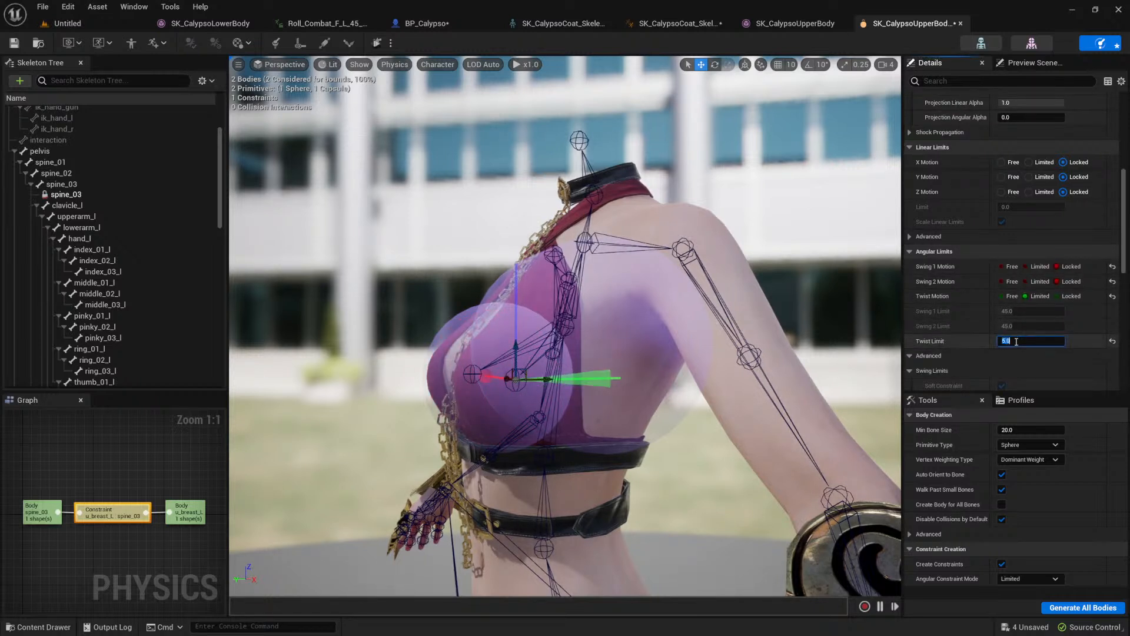
pyautogui.click(377, 46)
pyautogui.click(377, 43)
# Step: Set the u_breast_L constraint's twist limit to 10 and test it in simulation
pyautogui.click(1007, 342)
pyautogui.write('10')
pyautogui.press('Return')
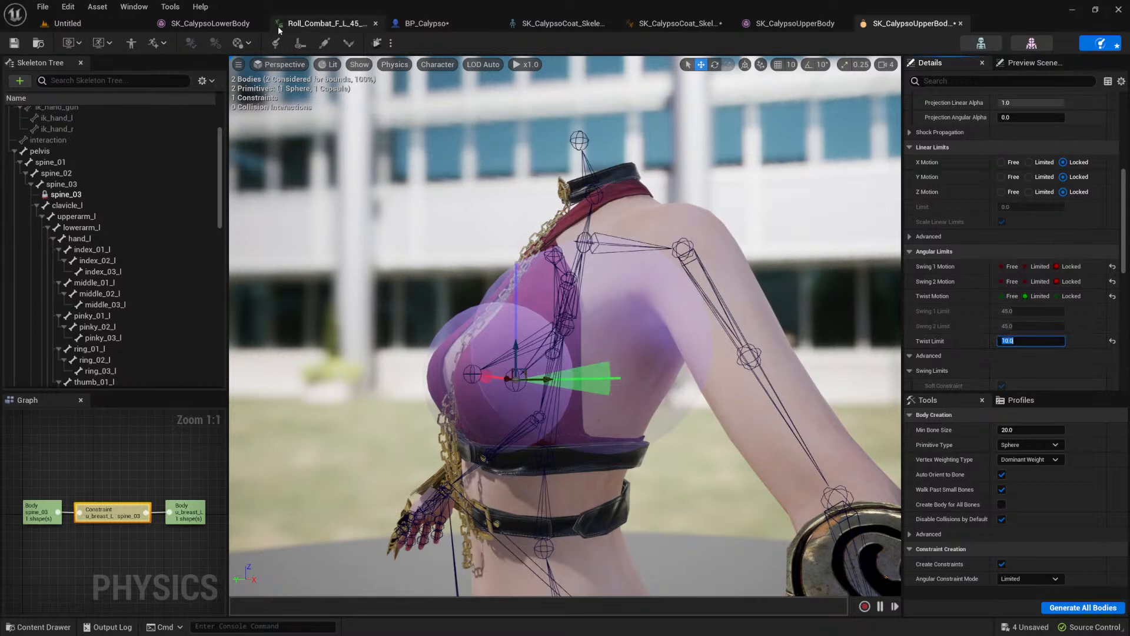
pyautogui.click(377, 43)
pyautogui.click(378, 45)
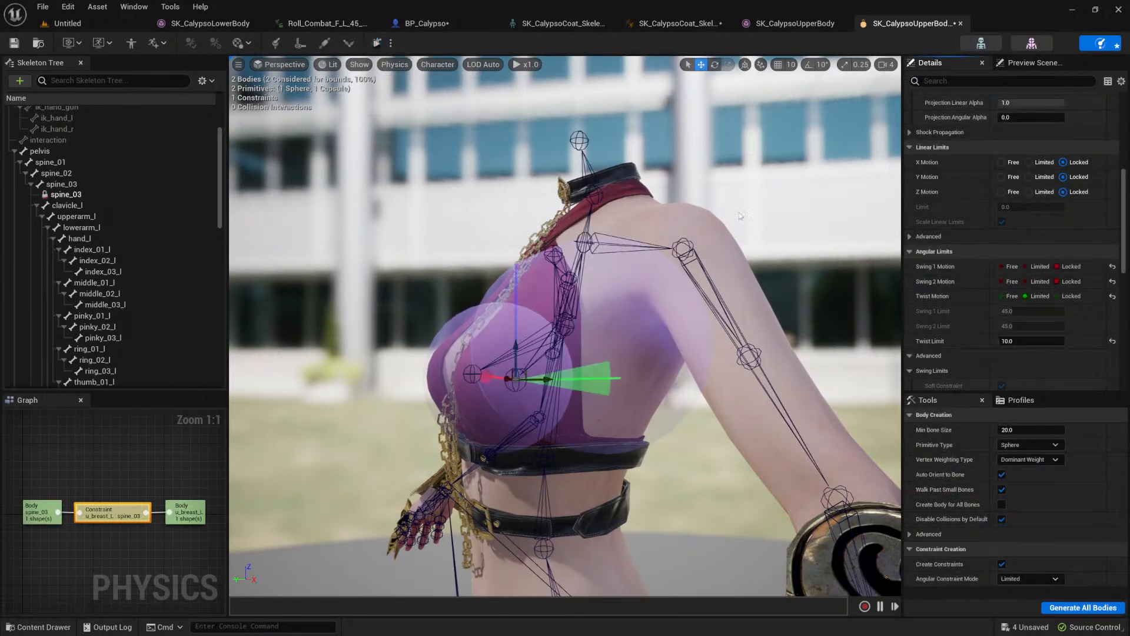
# Step: Make the constraint's swing 1 and swing 2 motion limited with both limits at 5, and test it in simulation
pyautogui.click(1025, 266)
pyautogui.click(1026, 281)
pyautogui.click(1013, 312)
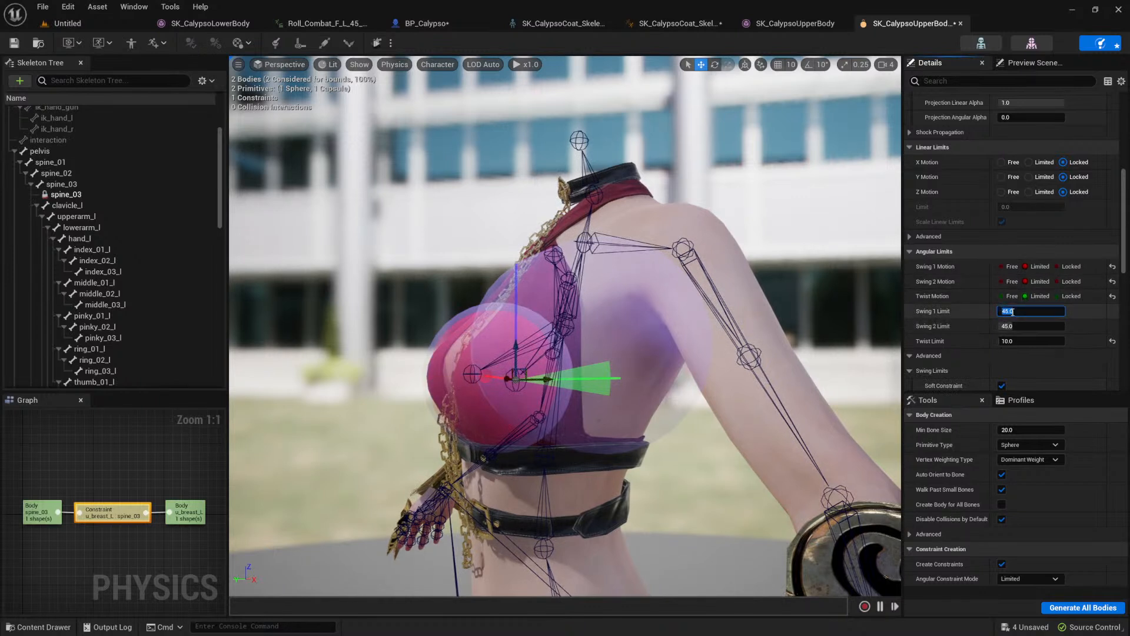
pyautogui.click(1019, 329)
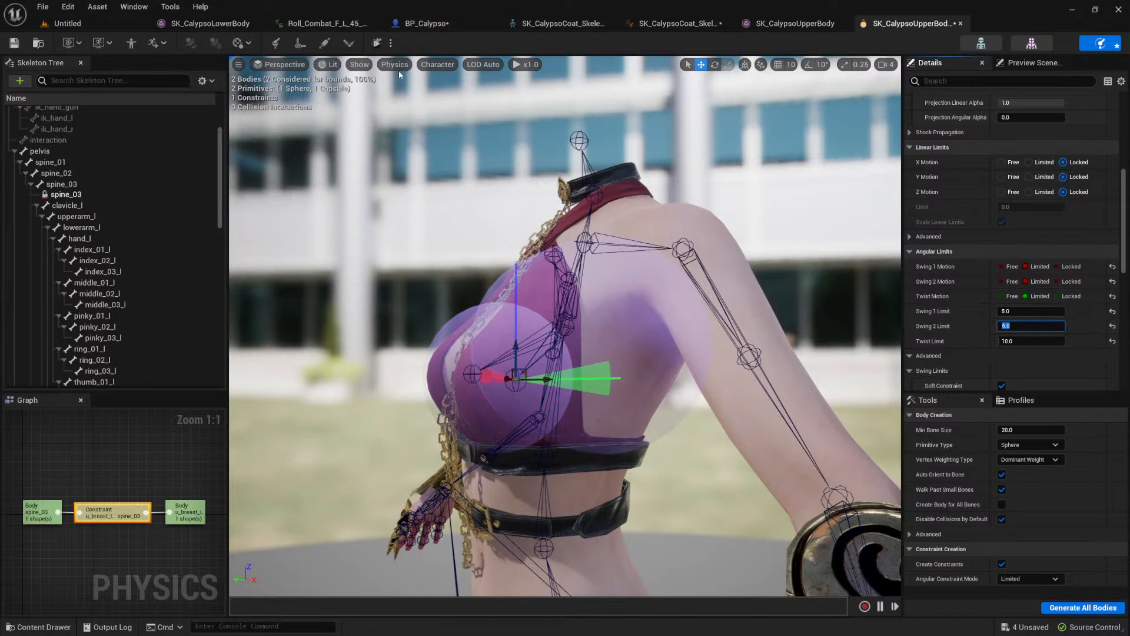
pyautogui.click(376, 43)
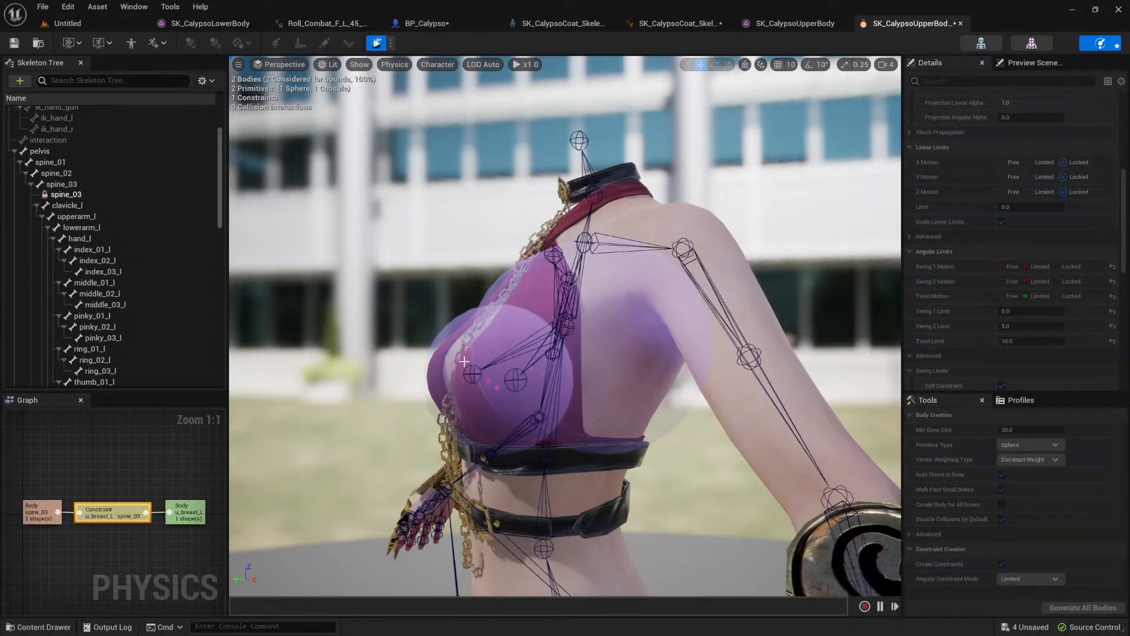
pyautogui.hotkey('alt', 's')
# Step: Enable the SLERP drive for the target orientation of the u_breast_L constraint's angular motor and test it in simulation
pyautogui.scroll(-5, 941, 323)
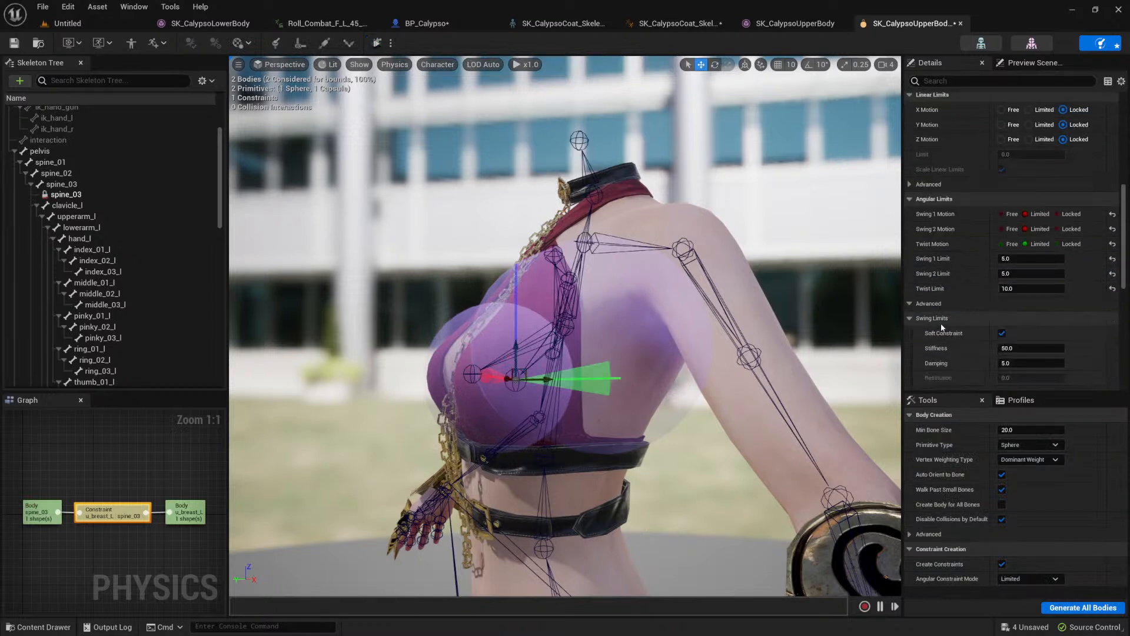
pyautogui.scroll(-5, 971, 270)
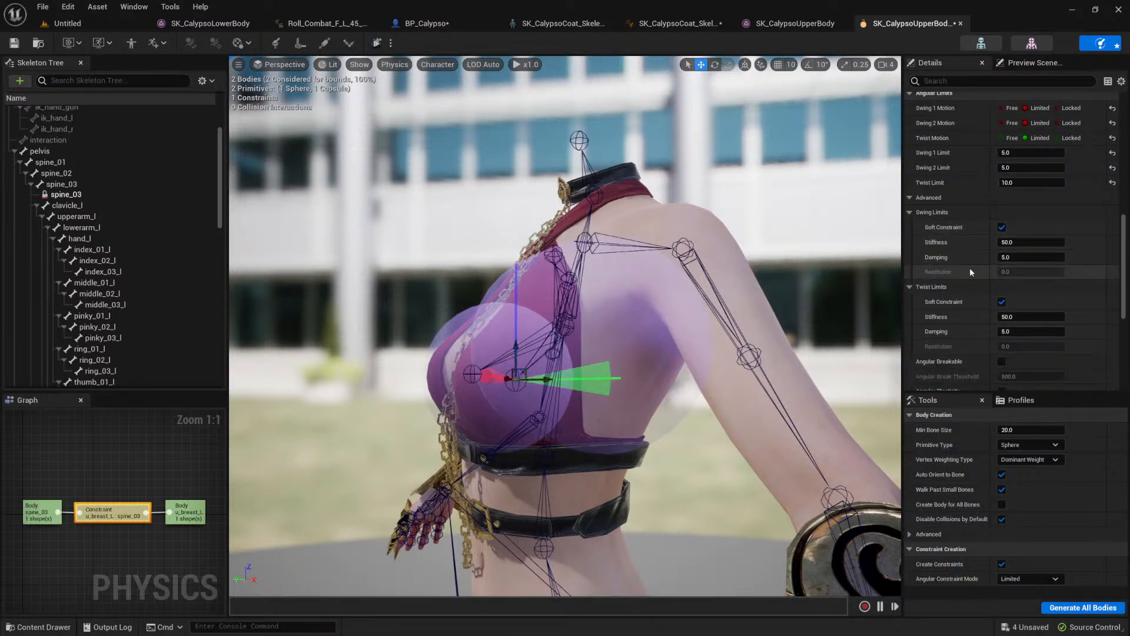
pyautogui.scroll(-4, 981, 268)
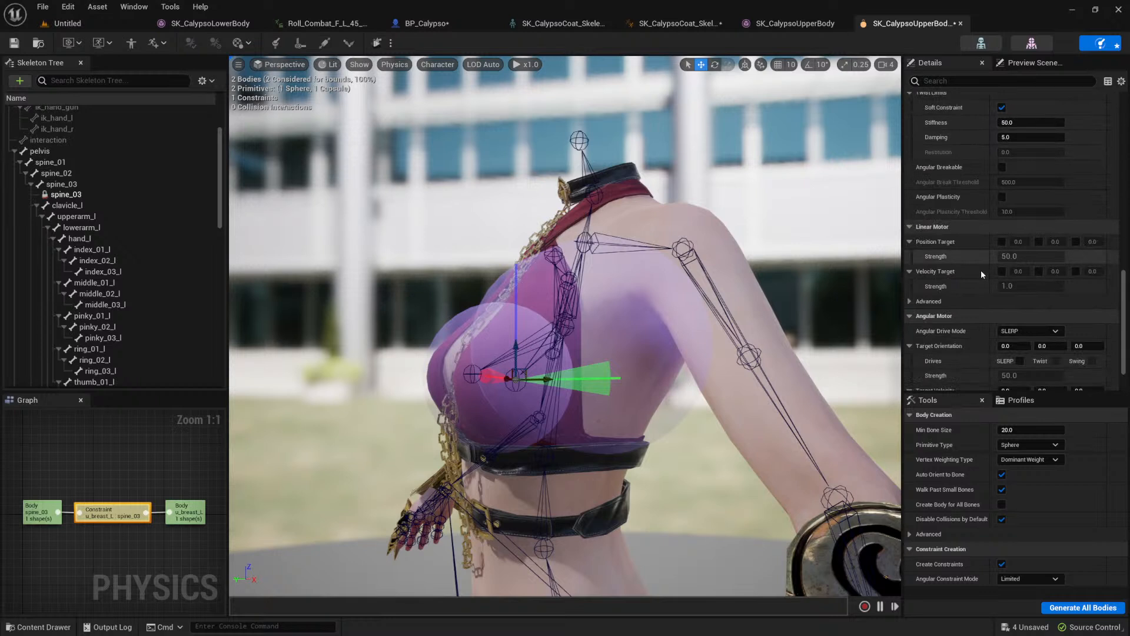
pyautogui.click(1020, 309)
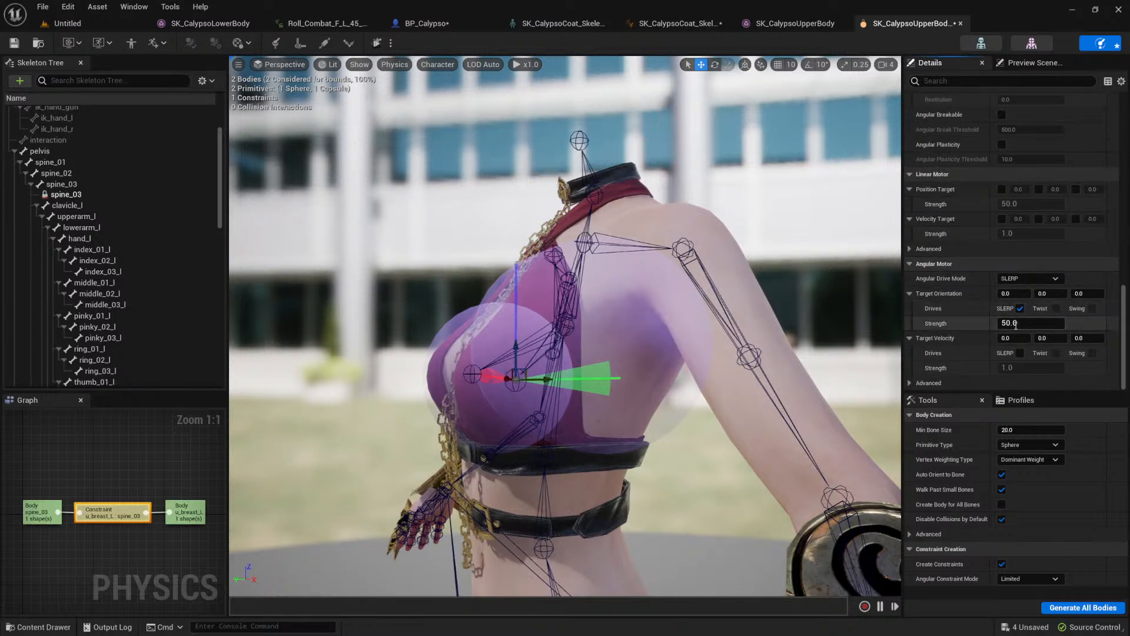
pyautogui.click(532, 334)
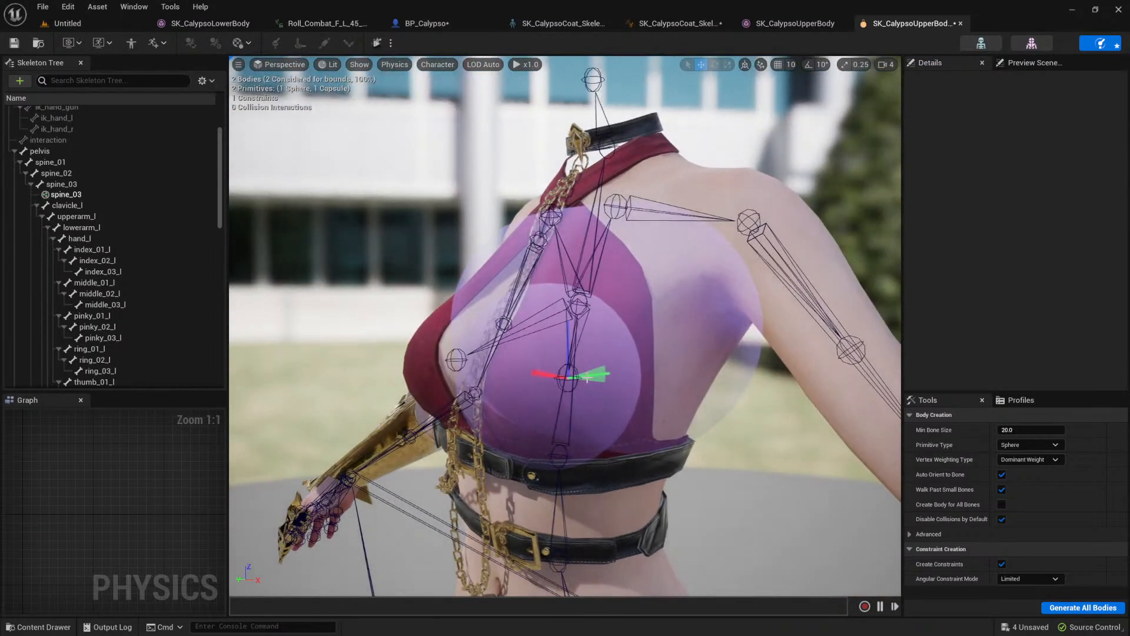
pyautogui.click(591, 378)
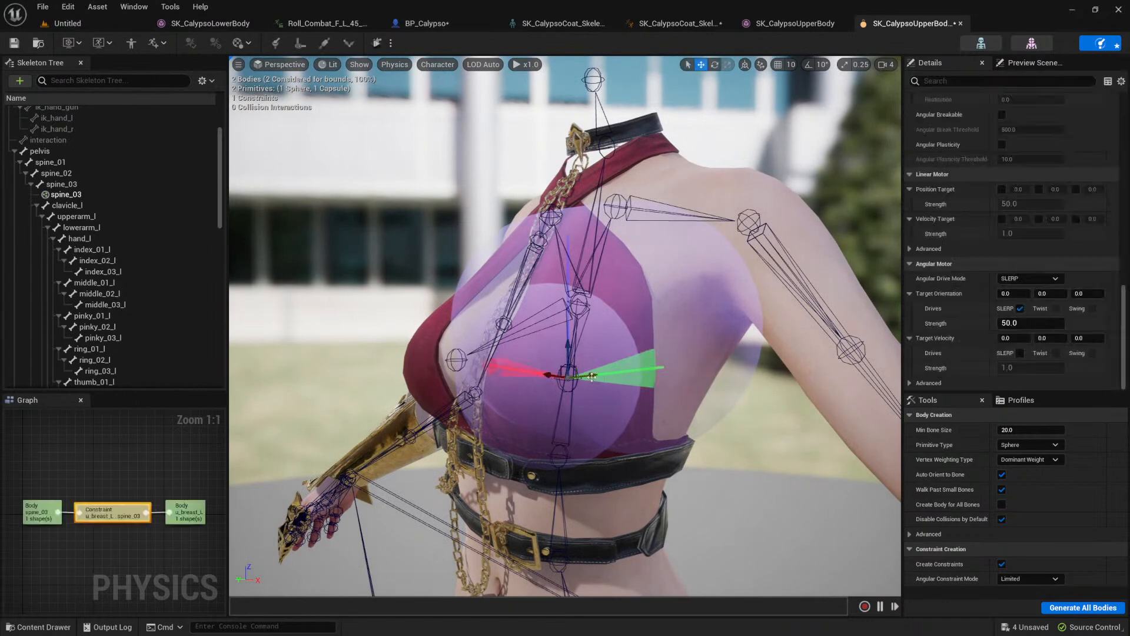
pyautogui.click(379, 43)
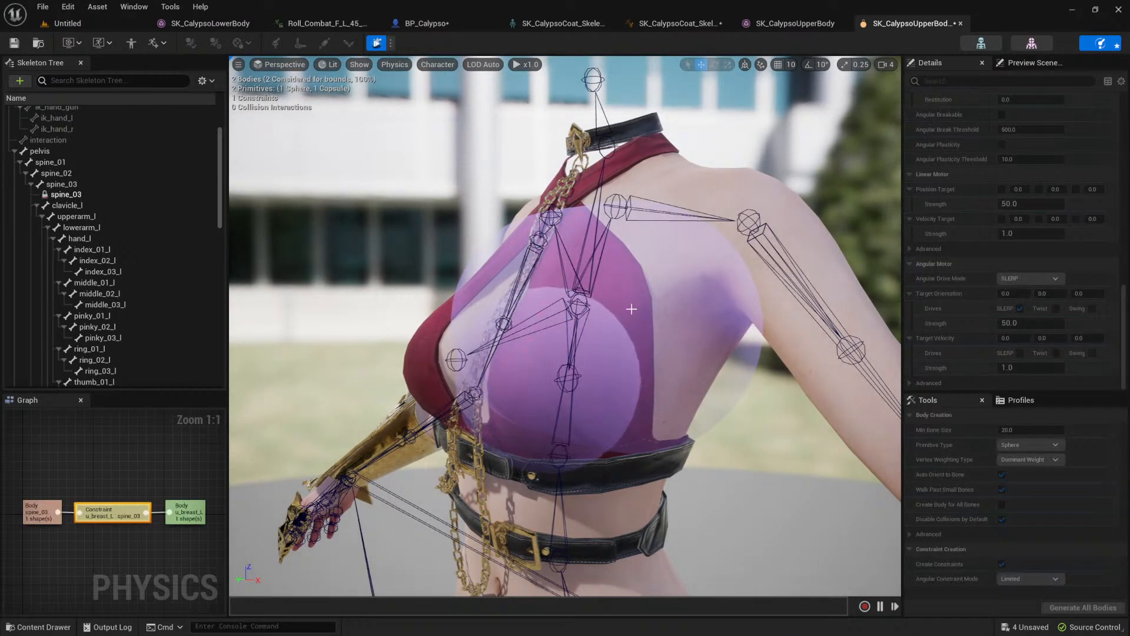
pyautogui.click(377, 42)
# Step: Try target orientation strengths of 10000 and 5000 for the constraint's angular motor, simulating each one
pyautogui.click(1030, 323)
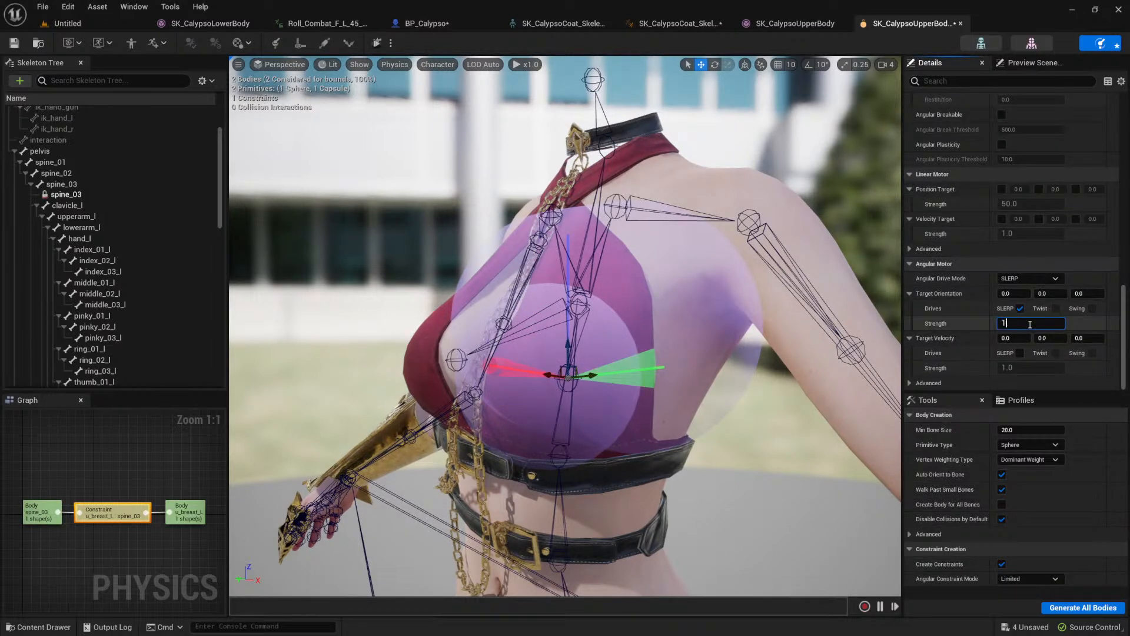
pyautogui.press('Return')
pyautogui.click(377, 43)
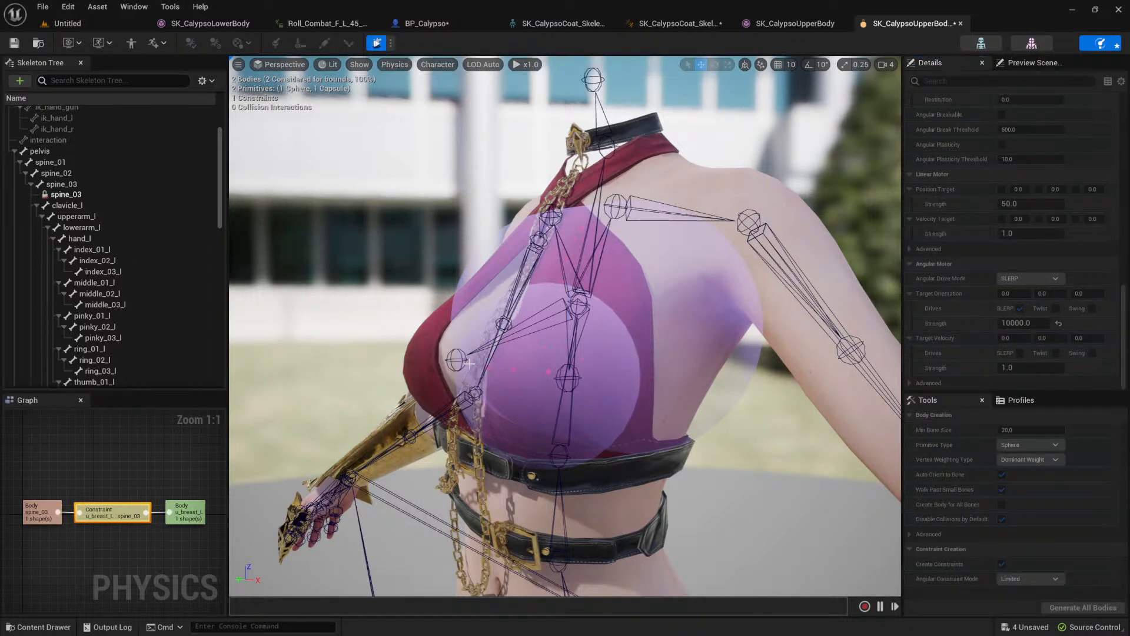
pyautogui.click(377, 43)
pyautogui.click(1041, 323)
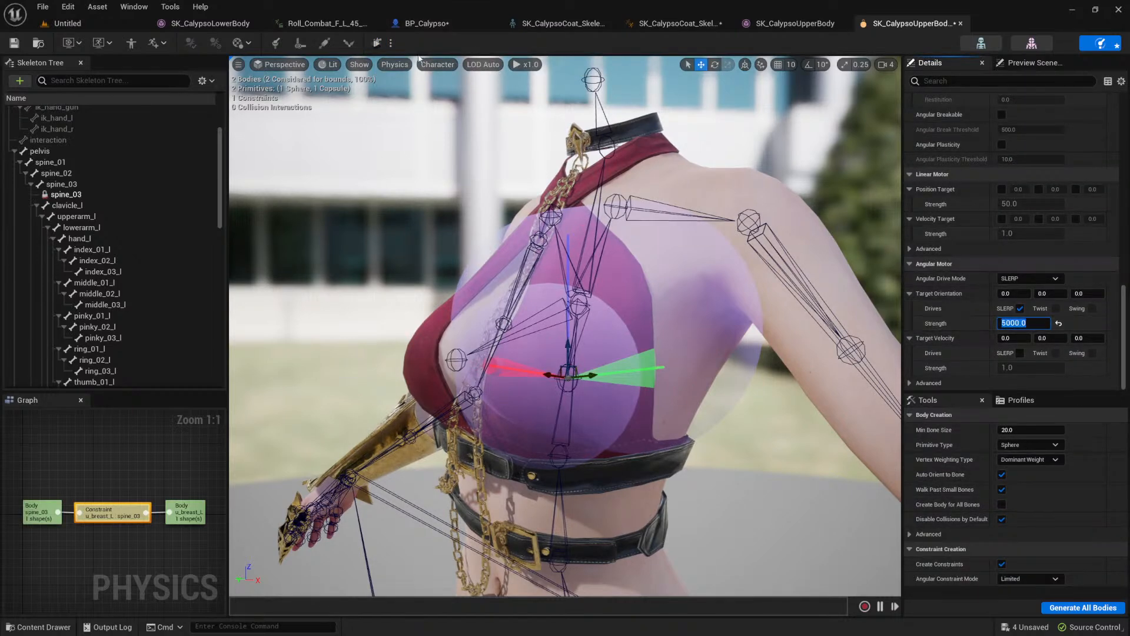
pyautogui.click(376, 44)
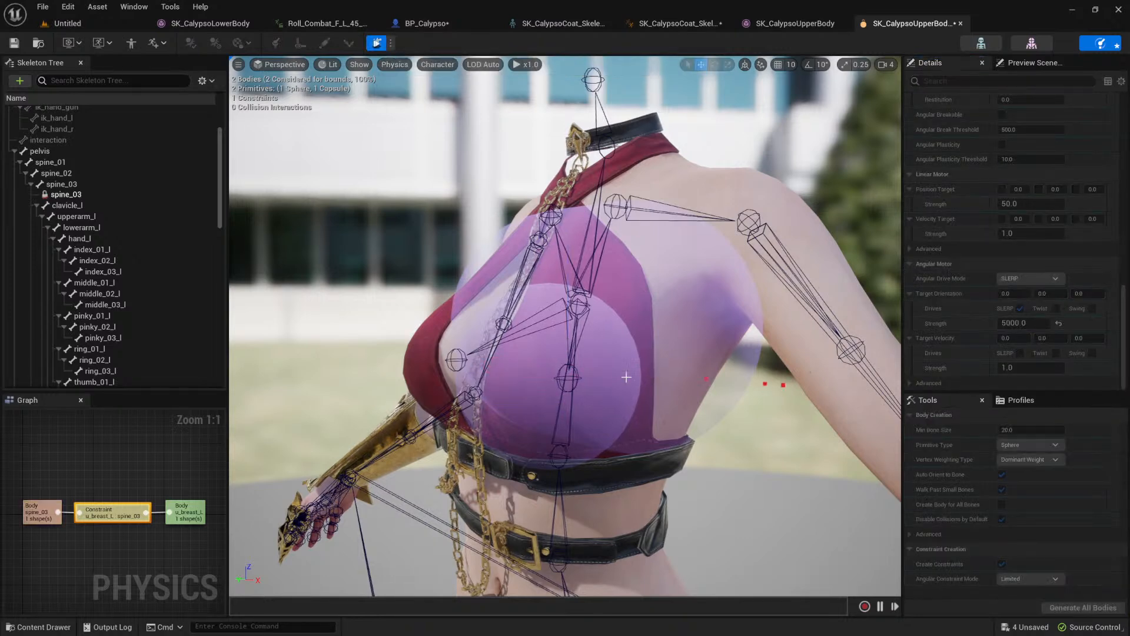
pyautogui.click(377, 42)
# Step: Set the angular motor's target orientation strength to 2500 and run the selected simulation
pyautogui.click(1033, 323)
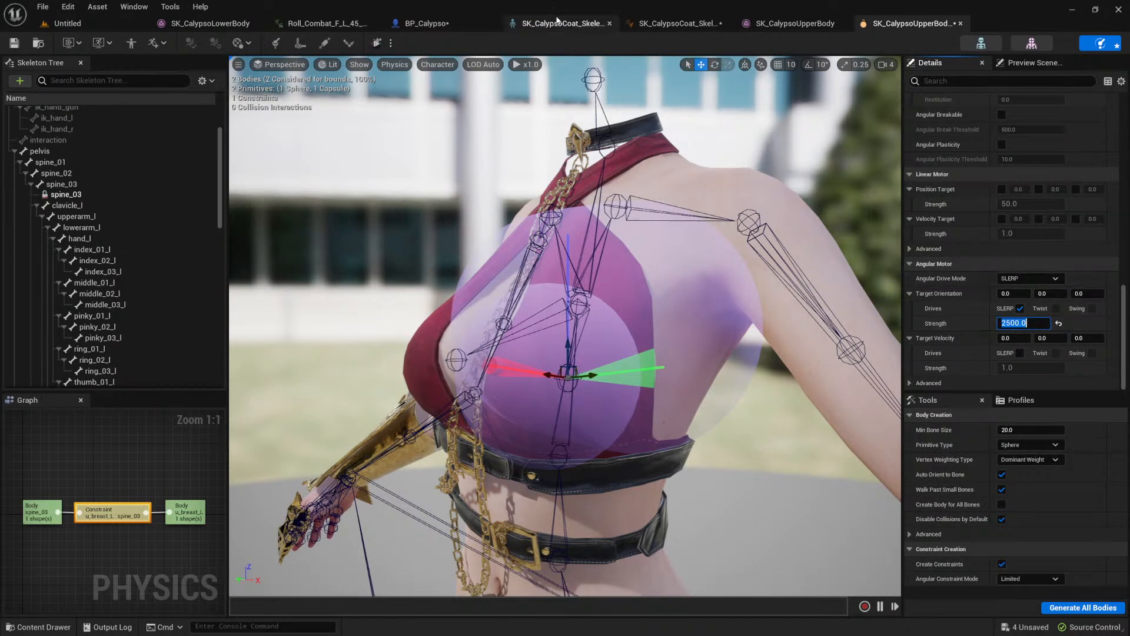
pyautogui.click(376, 43)
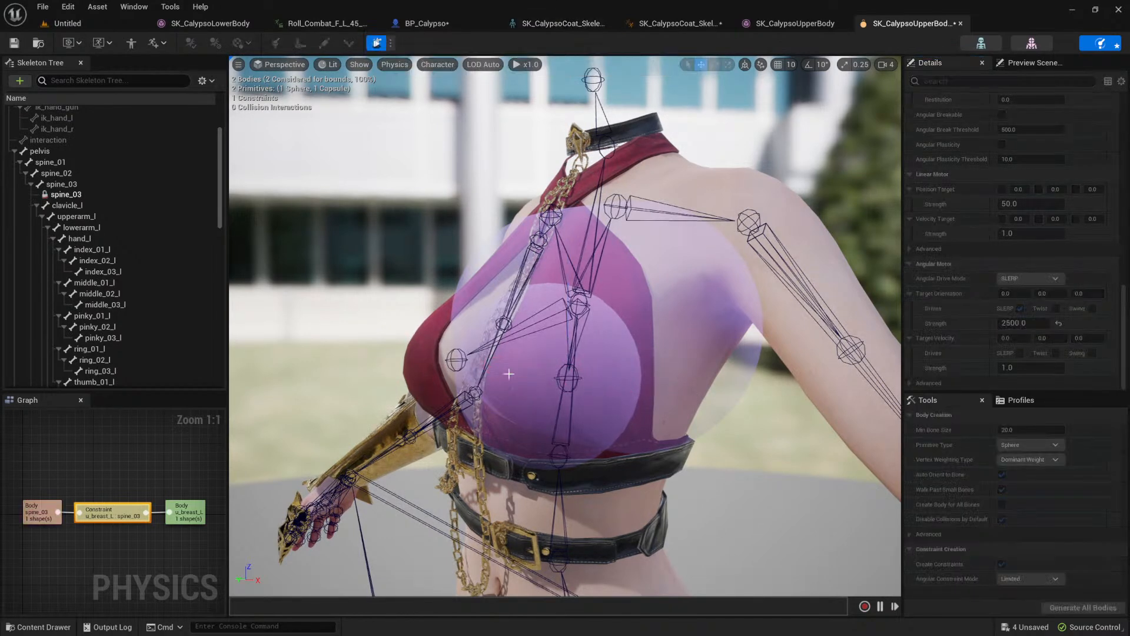
# Step: Set the angular motor's target orientation strength to 1250 and test the constraint in simulation
pyautogui.click(377, 43)
pyautogui.click(1022, 322)
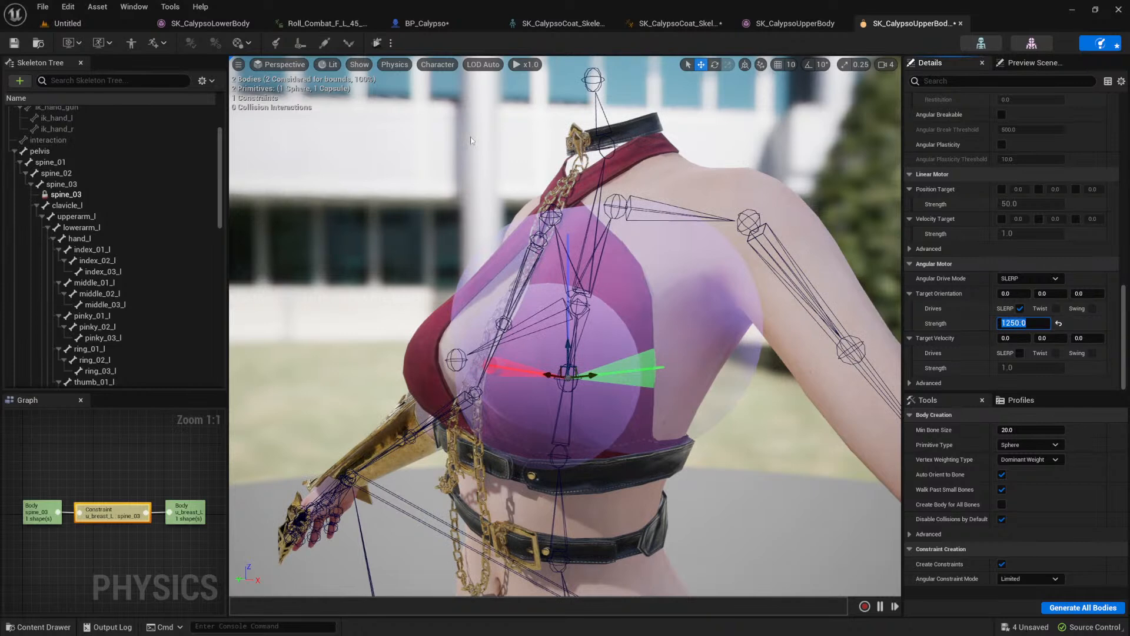
pyautogui.click(377, 43)
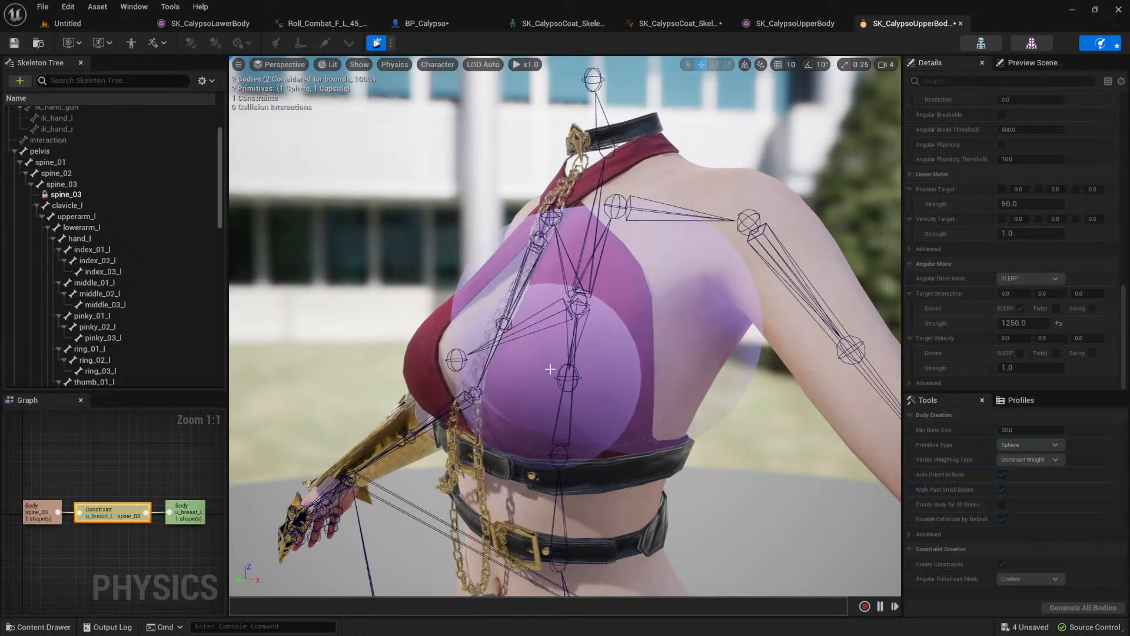
pyautogui.keyDown('ctrl'); pyautogui.moveTo(534, 382); pyautogui.dragTo(610, 377, button='right'); pyautogui.keyUp('ctrl')
pyautogui.click(377, 43)
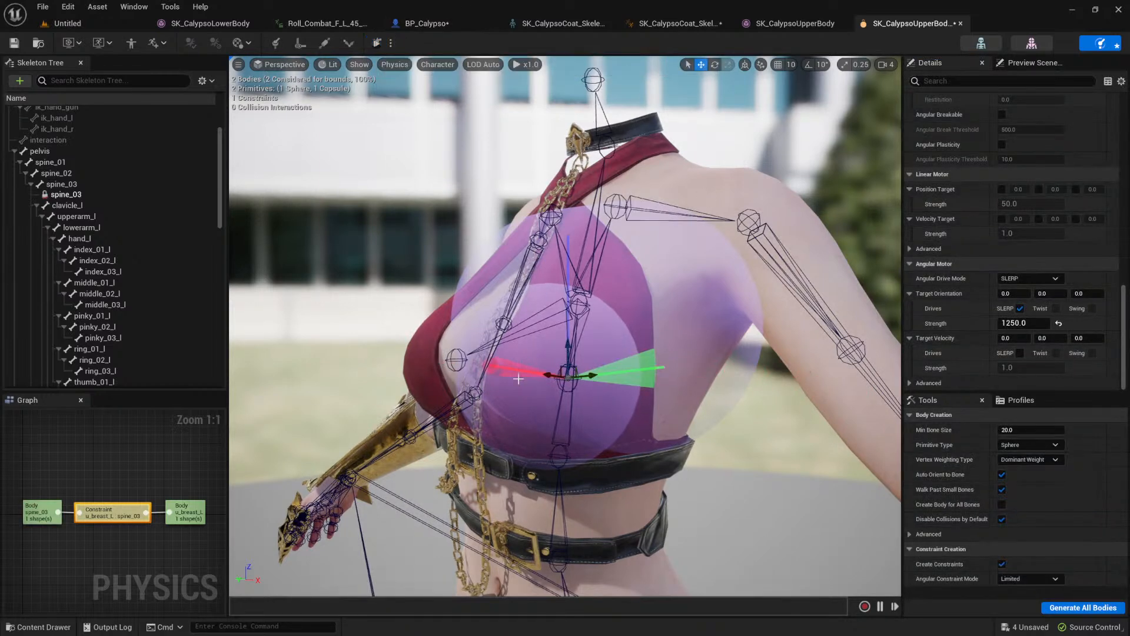
# Step: Make the constraint's linear Z motion limited with a limit of 20 and test it in simulation
pyautogui.scroll(8, 949, 298)
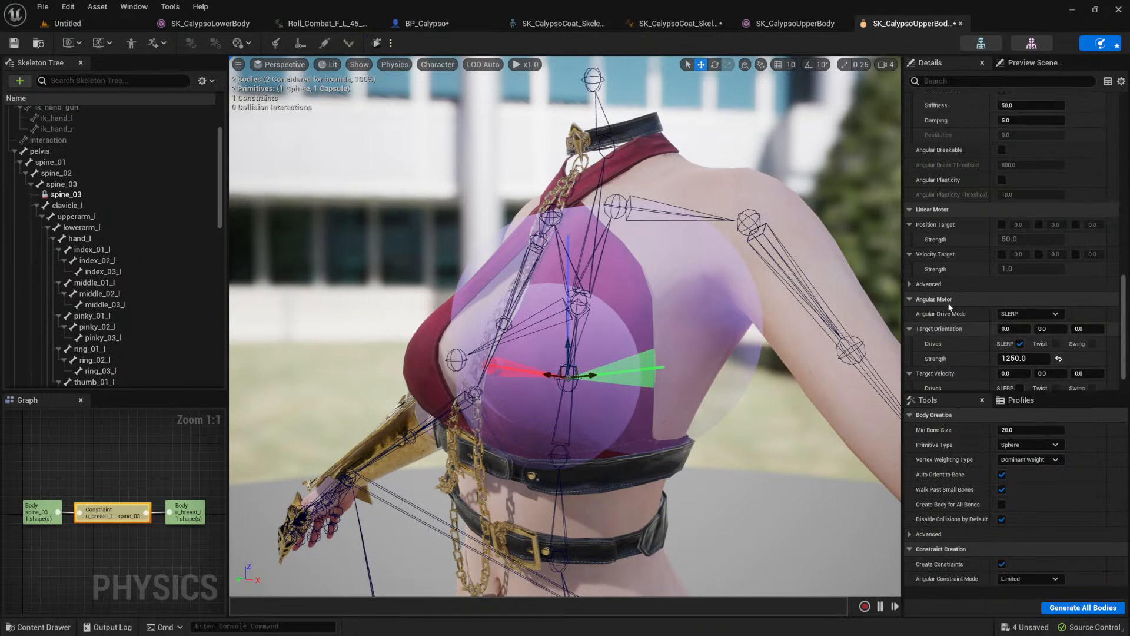
pyautogui.scroll(8, 965, 277)
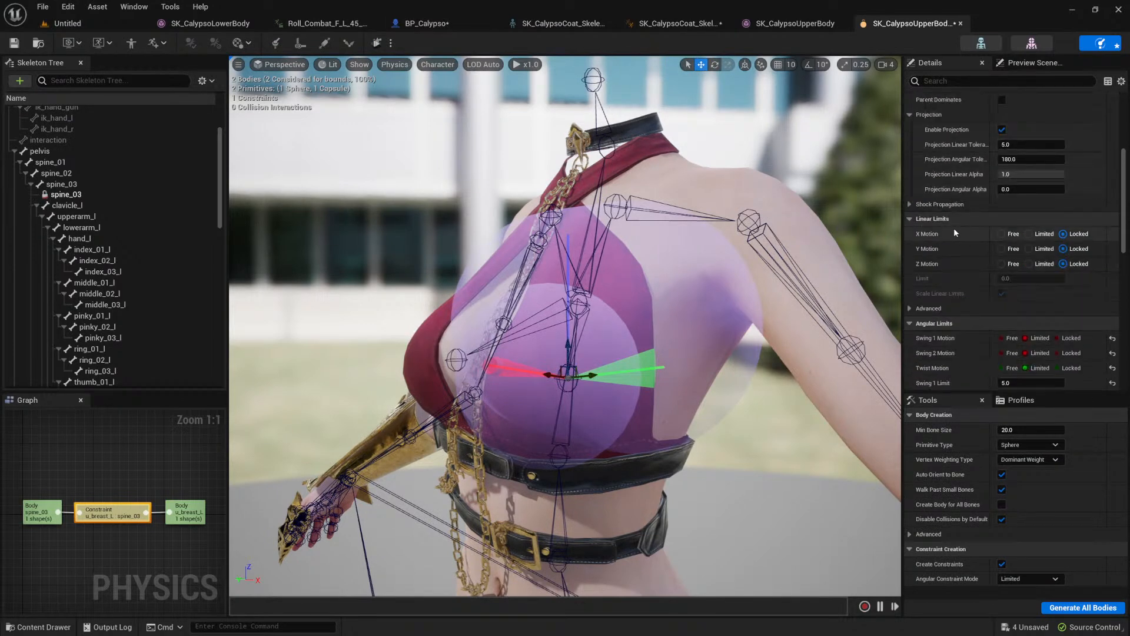
pyautogui.click(1029, 264)
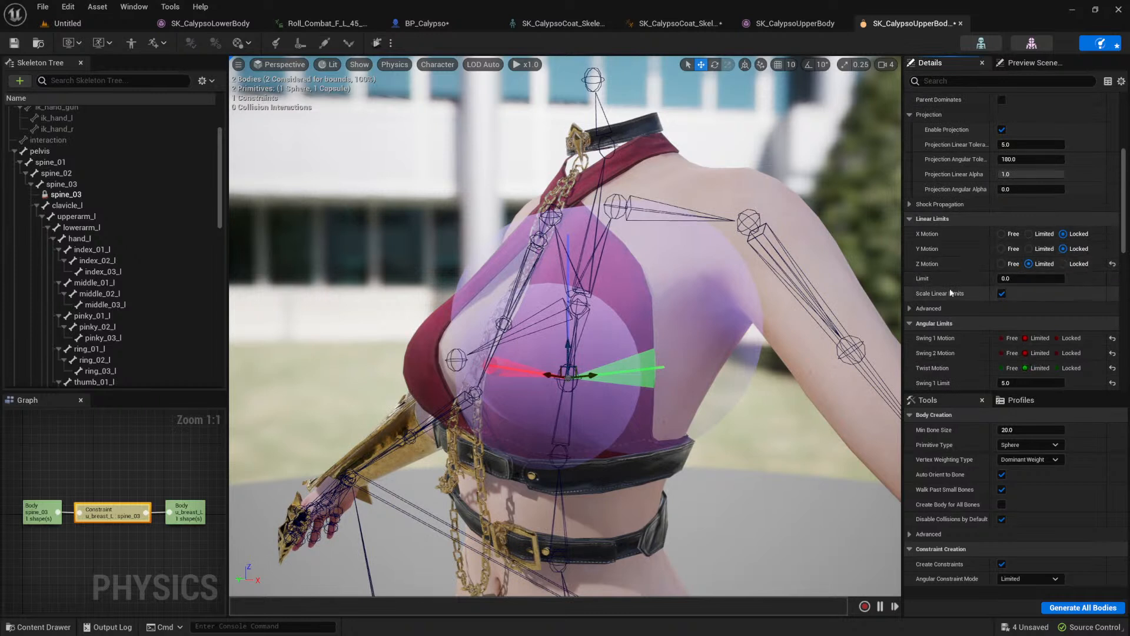
pyautogui.click(919, 308)
pyautogui.scroll(-3, 936, 359)
pyautogui.scroll(2, 946, 340)
pyautogui.click(918, 292)
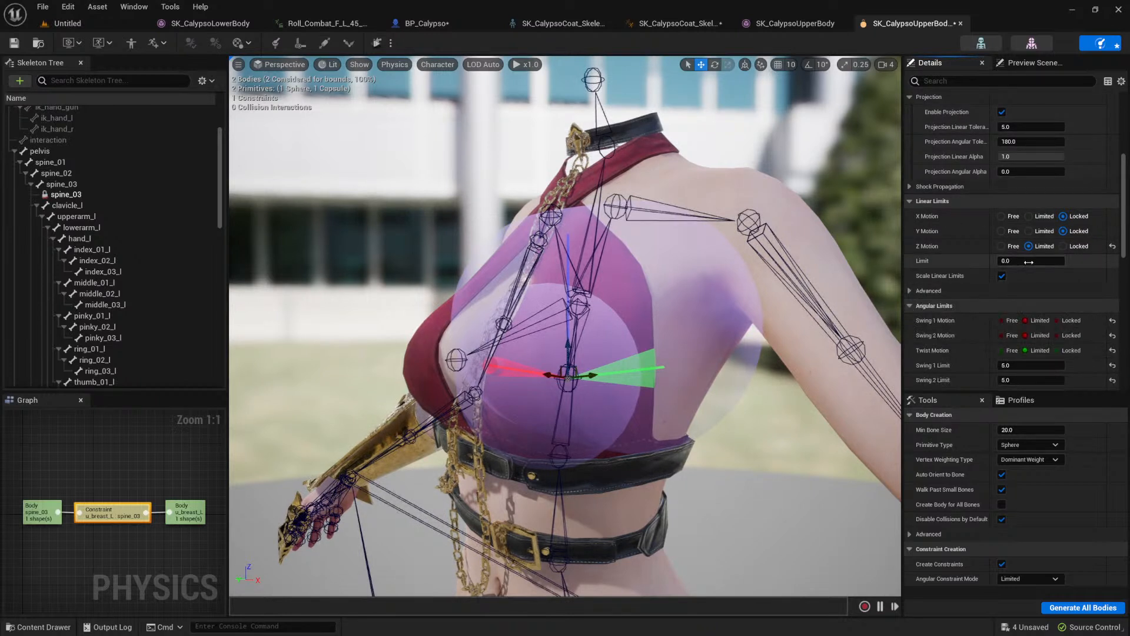
pyautogui.click(1031, 262)
pyautogui.write('200')
pyautogui.press('Return')
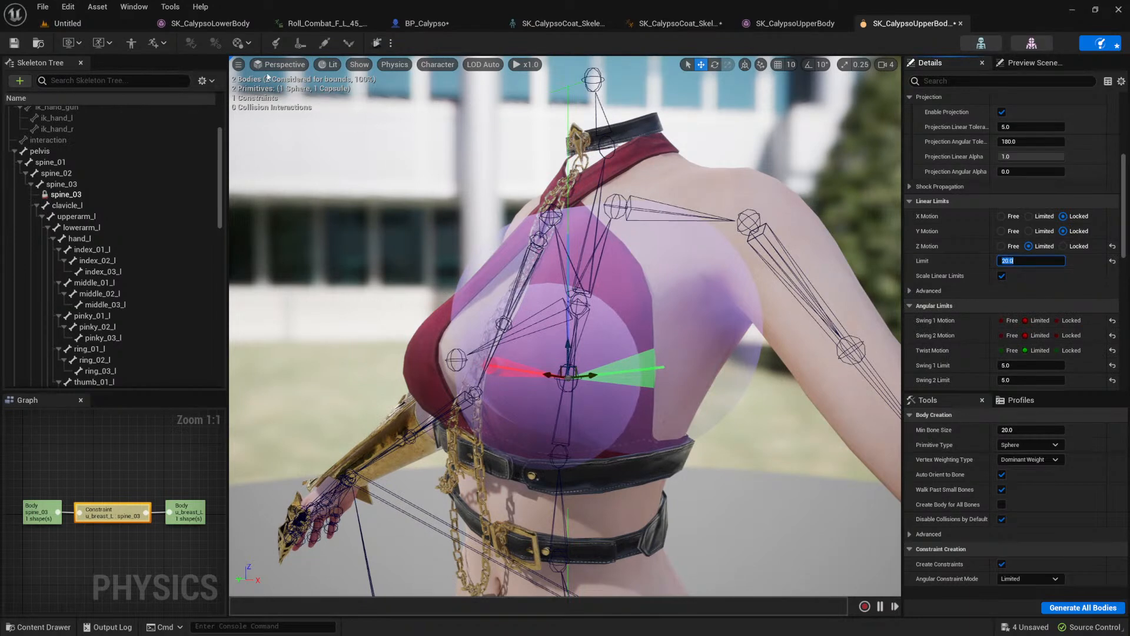
pyautogui.click(376, 45)
pyautogui.click(375, 44)
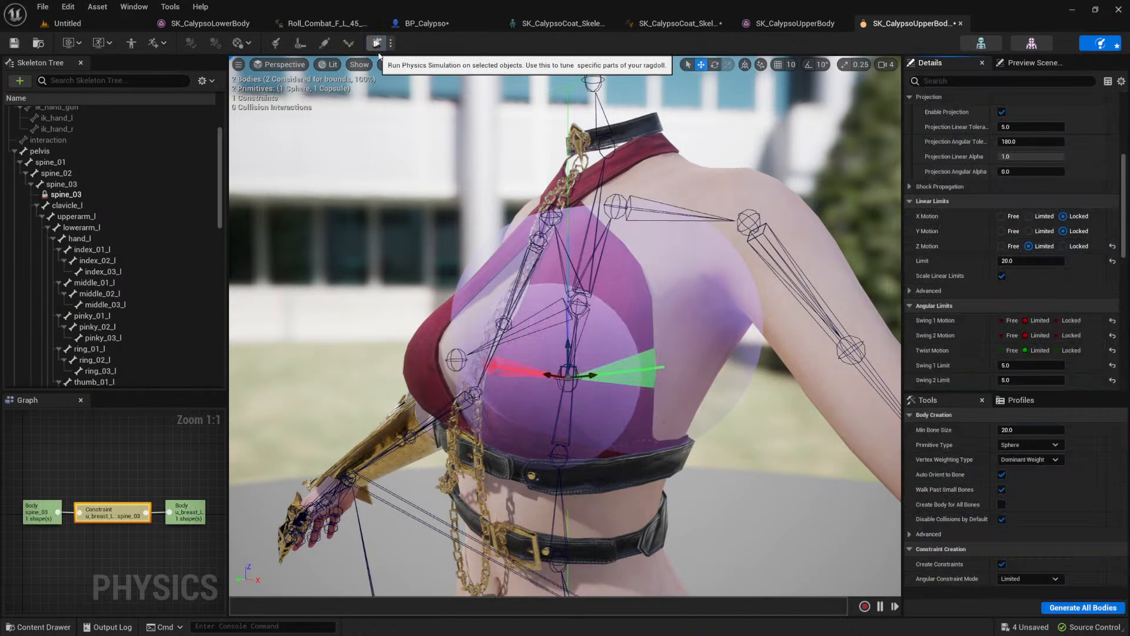
# Step: Try linear limits of 5, 1 and 0.5 for the constraint, simulating each one
pyautogui.click(1012, 261)
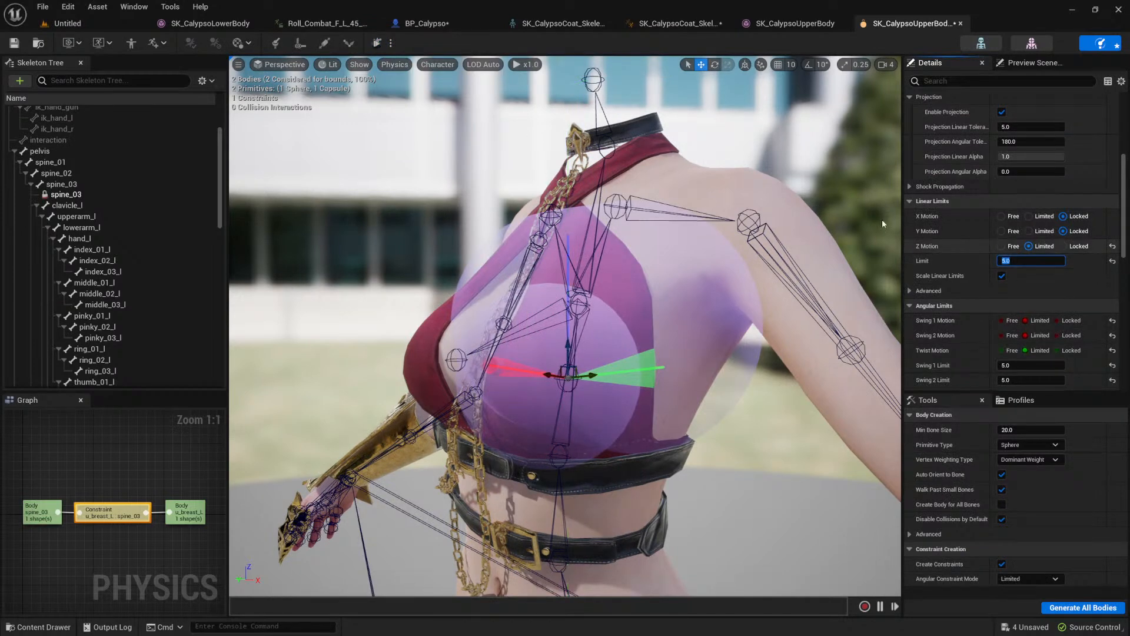
pyautogui.click(375, 45)
pyautogui.click(376, 45)
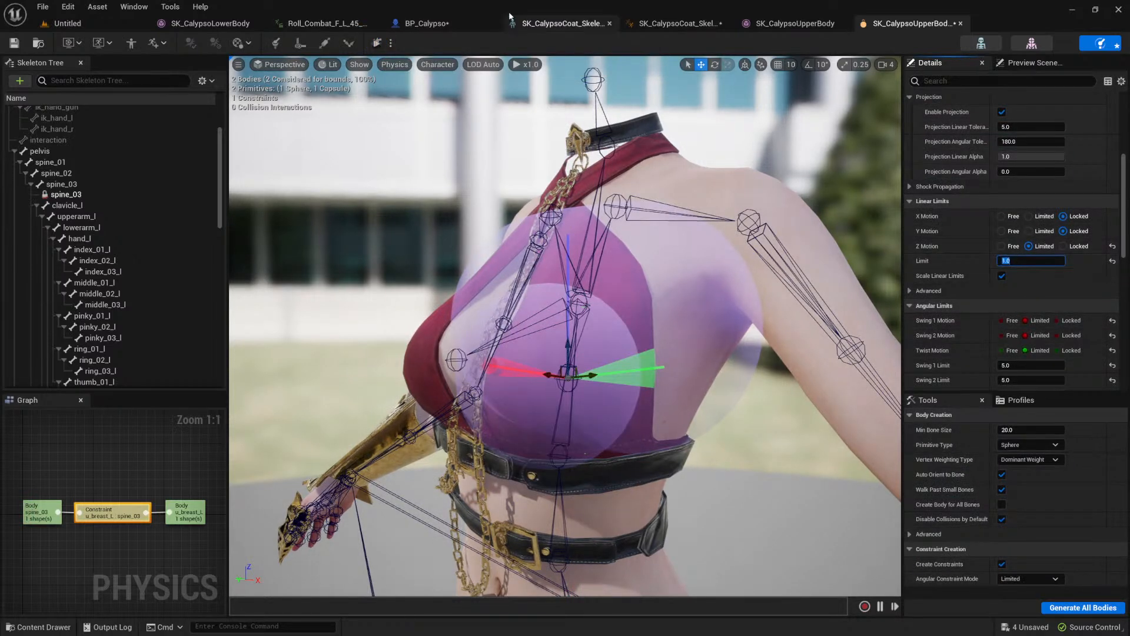
pyautogui.click(377, 45)
pyautogui.click(377, 44)
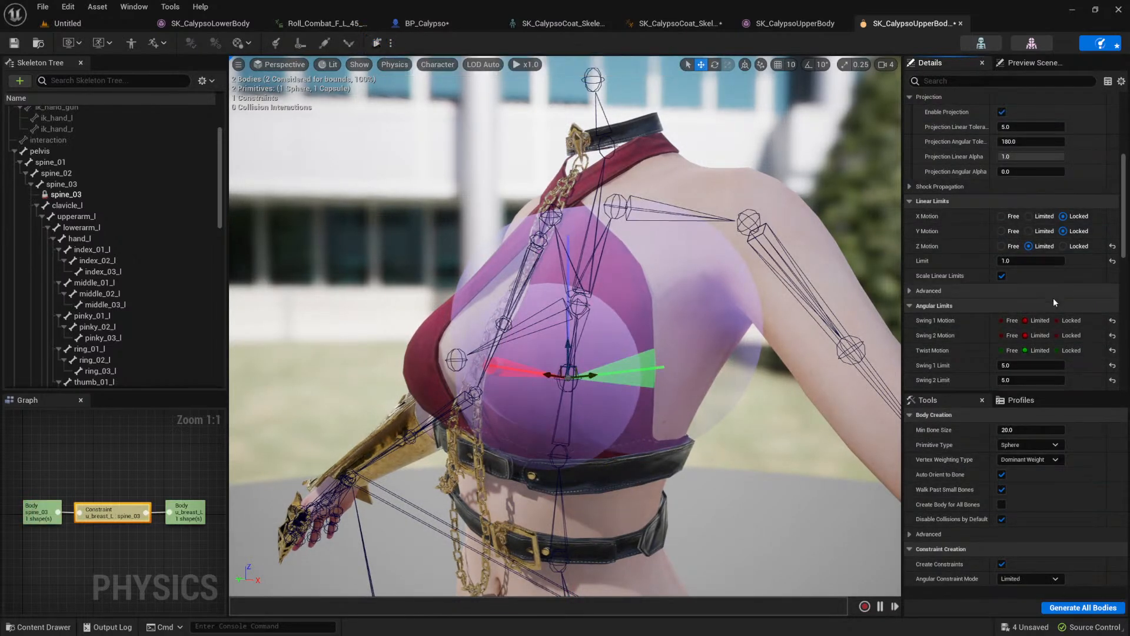
pyautogui.click(1024, 261)
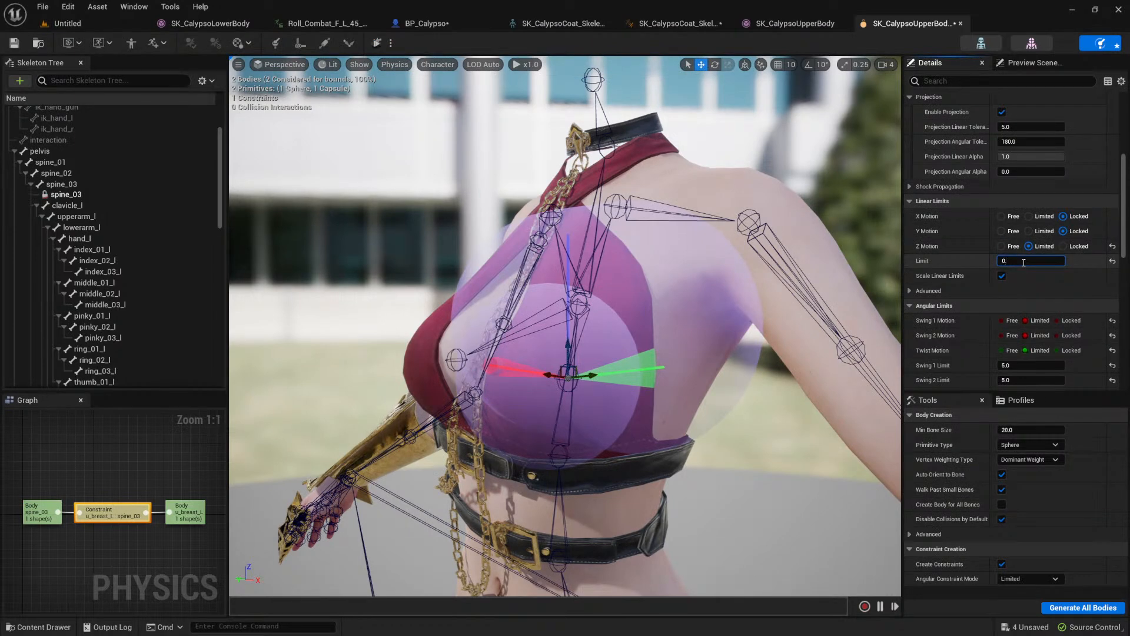
pyautogui.click(377, 43)
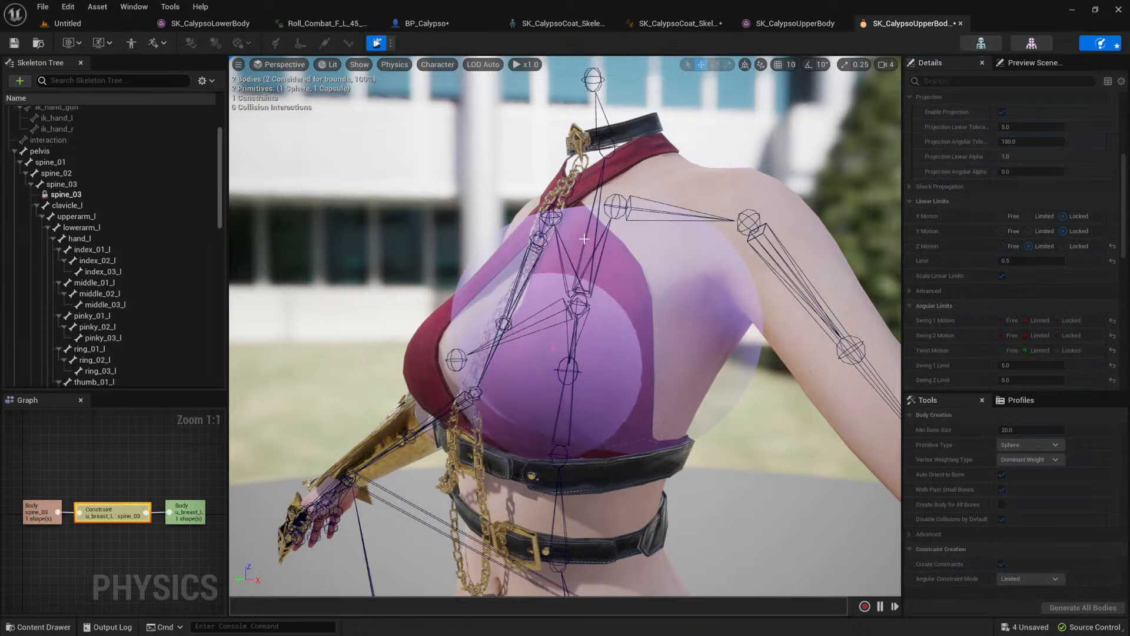
pyautogui.click(376, 43)
# Step: Set the linear limit to 0.8, make X and Y motion limited as well, and simulate the constraint
pyautogui.click(1012, 259)
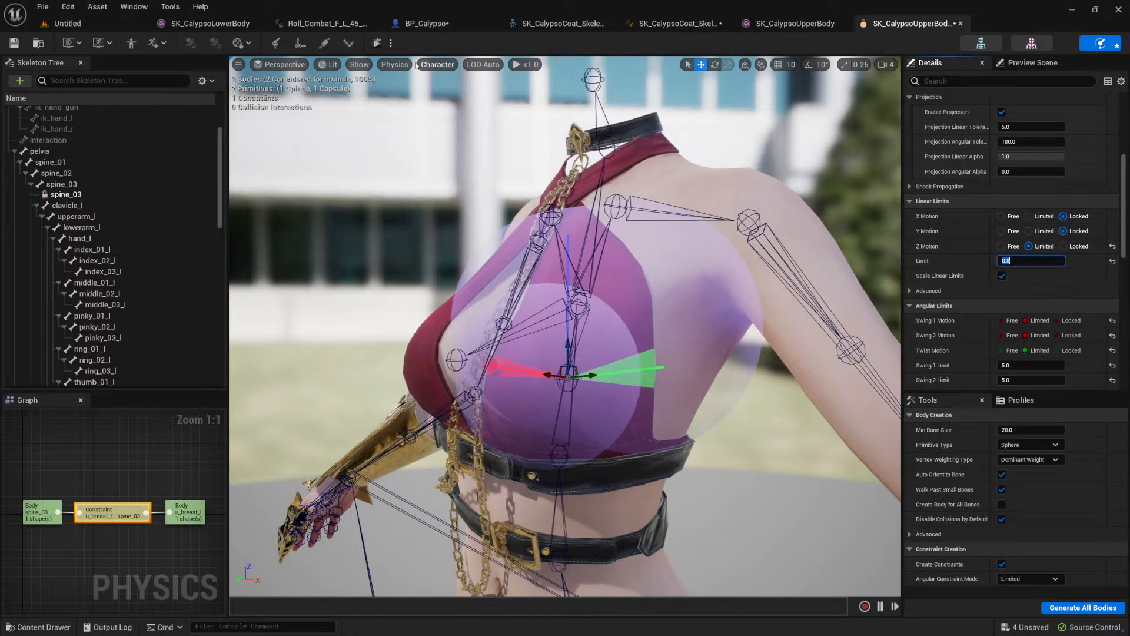
pyautogui.click(1029, 231)
pyautogui.click(1029, 216)
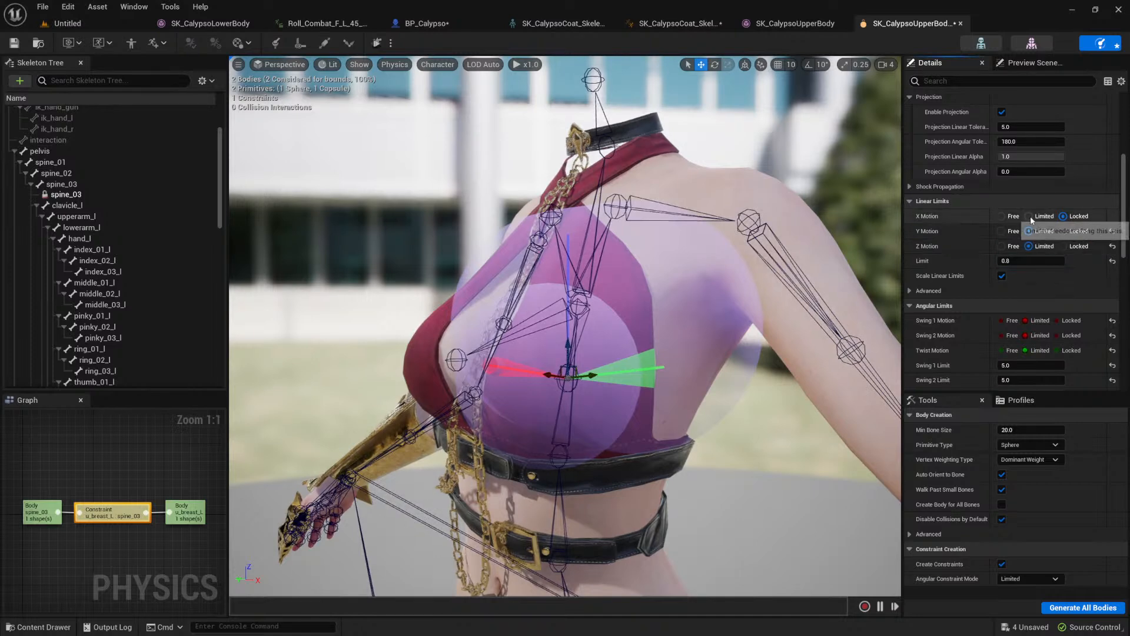
pyautogui.click(377, 43)
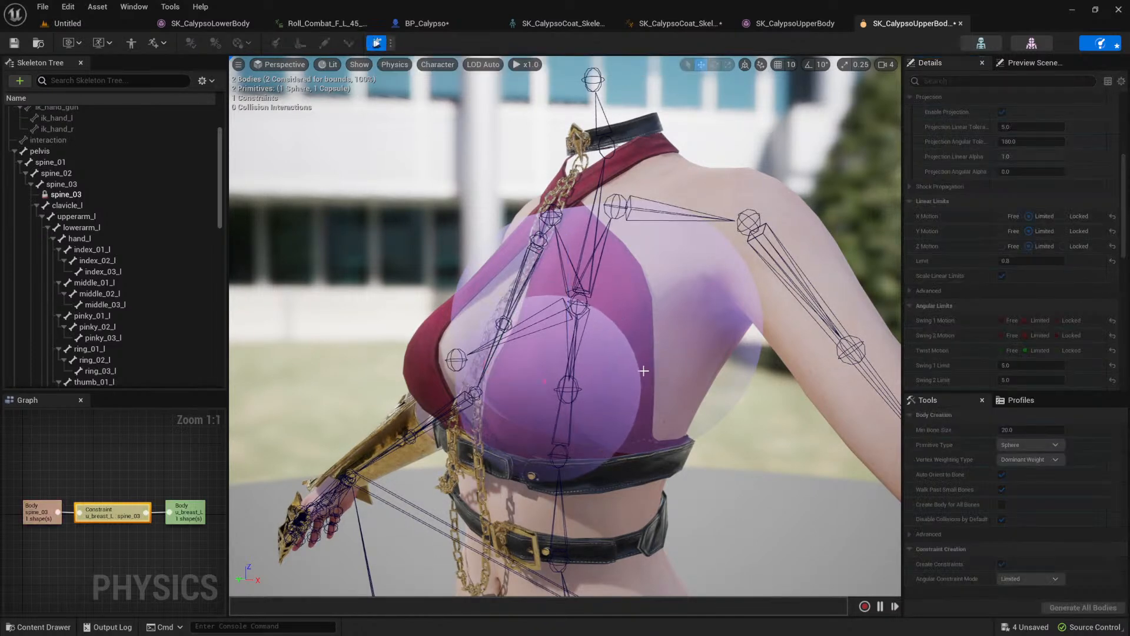
pyautogui.click(377, 43)
# Step: Enable the linear motor's position target on all three axes with strength 2000 and test it in simulation
pyautogui.scroll(-8, 939, 338)
pyautogui.scroll(-3, 945, 296)
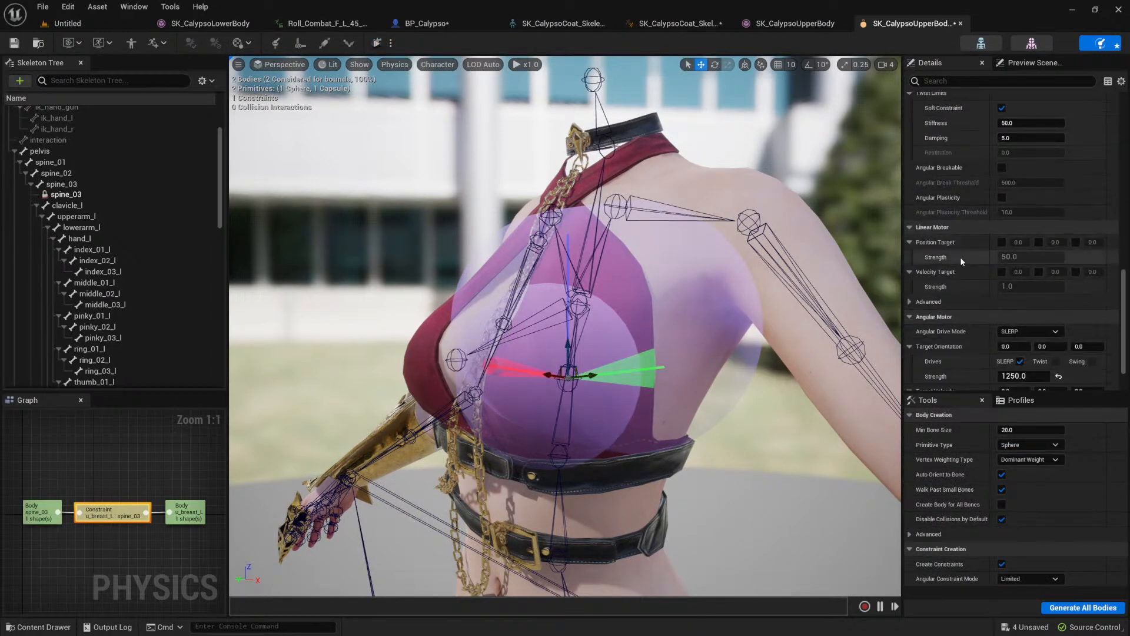
pyautogui.click(1002, 243)
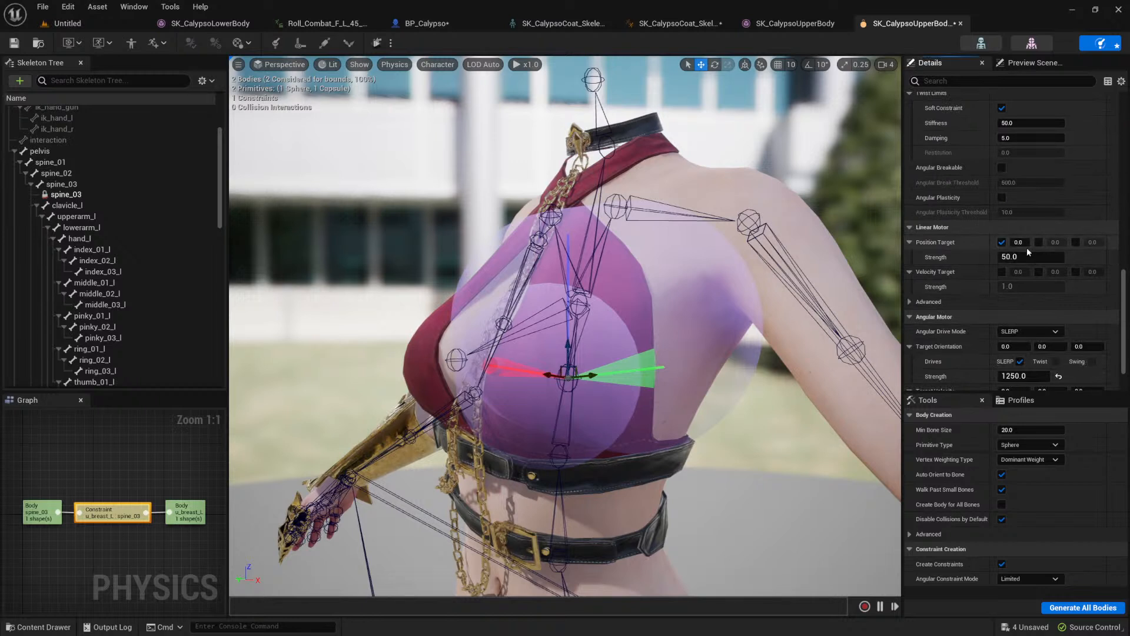
pyautogui.click(1039, 242)
pyautogui.click(1076, 242)
pyautogui.press('Tab')
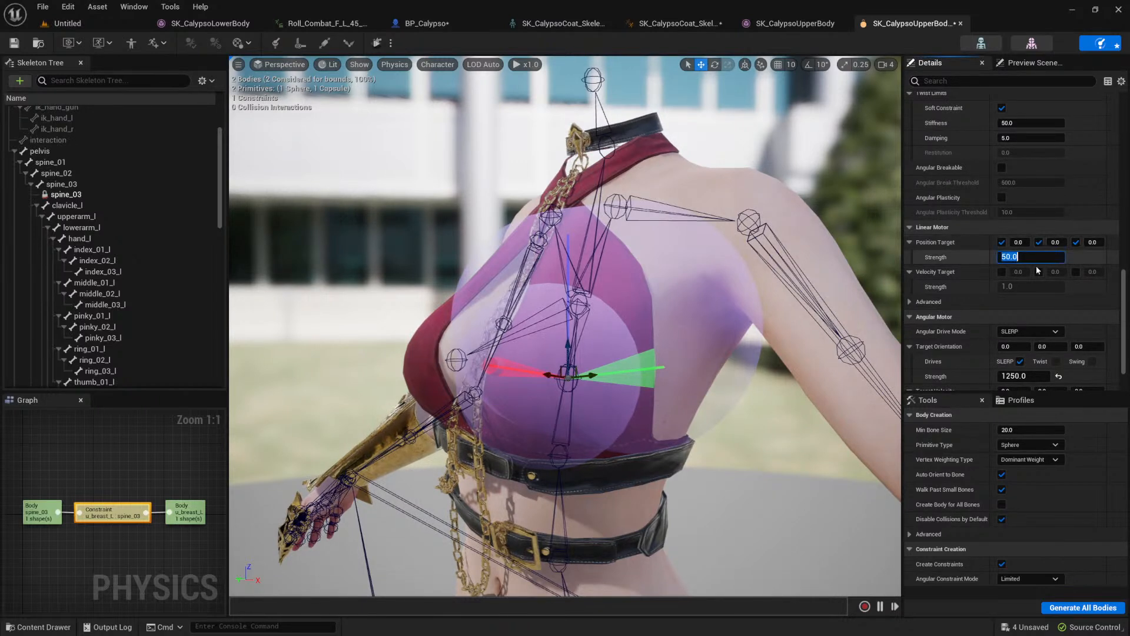
pyautogui.write('2000')
pyautogui.press('Return')
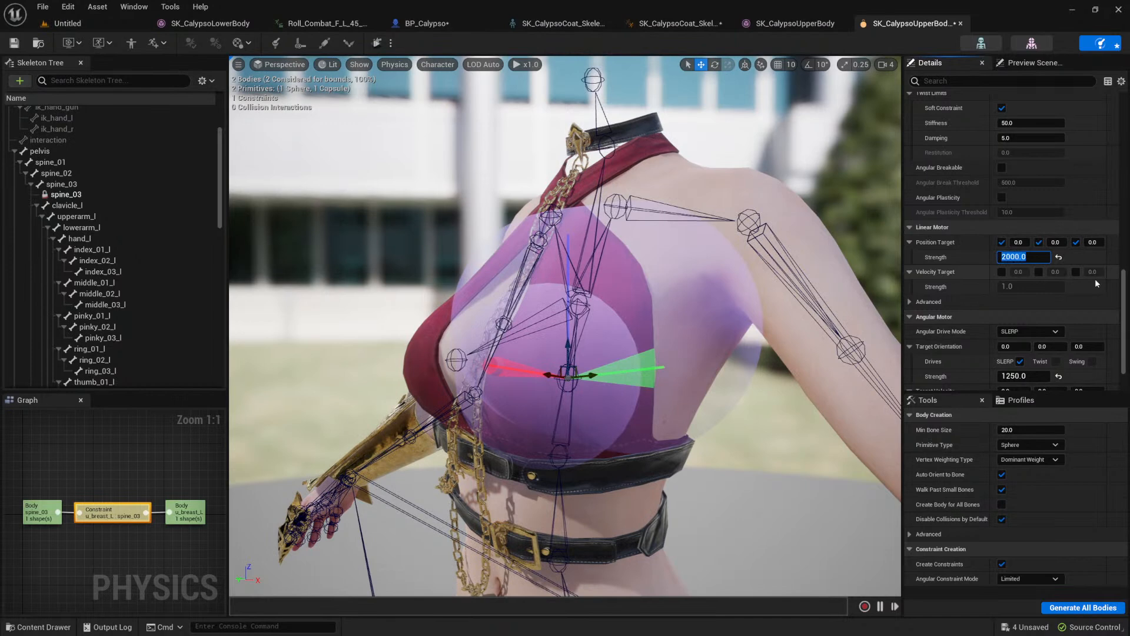
pyautogui.click(378, 44)
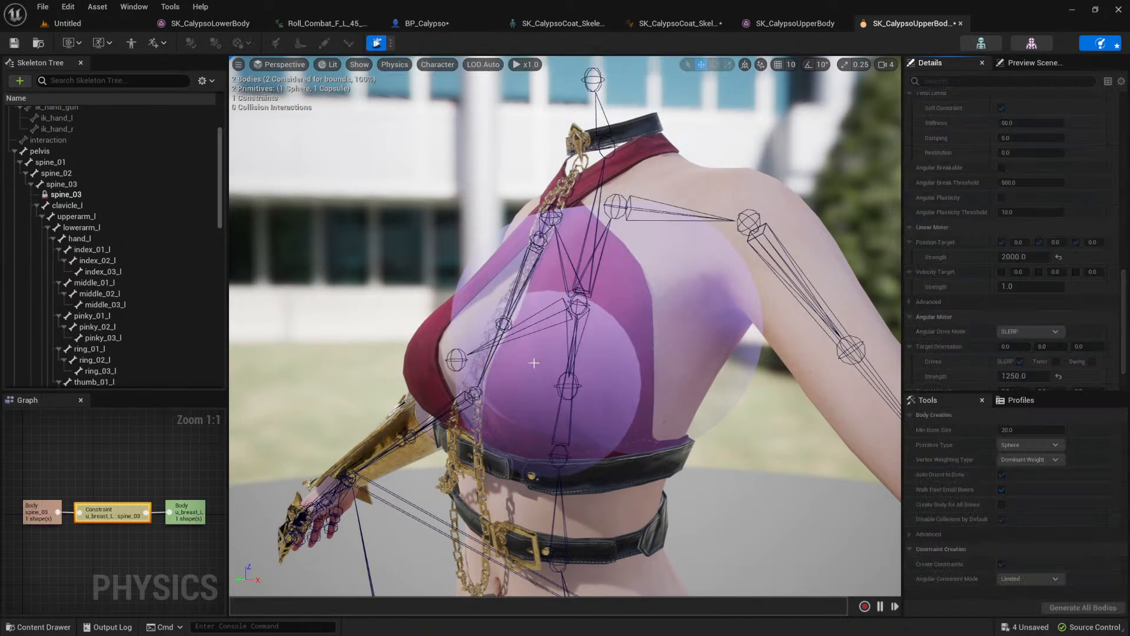
pyautogui.keyDown('alt'); pyautogui.moveTo(594, 372); pyautogui.dragTo(692, 372); pyautogui.keyUp('alt')
pyautogui.click(378, 44)
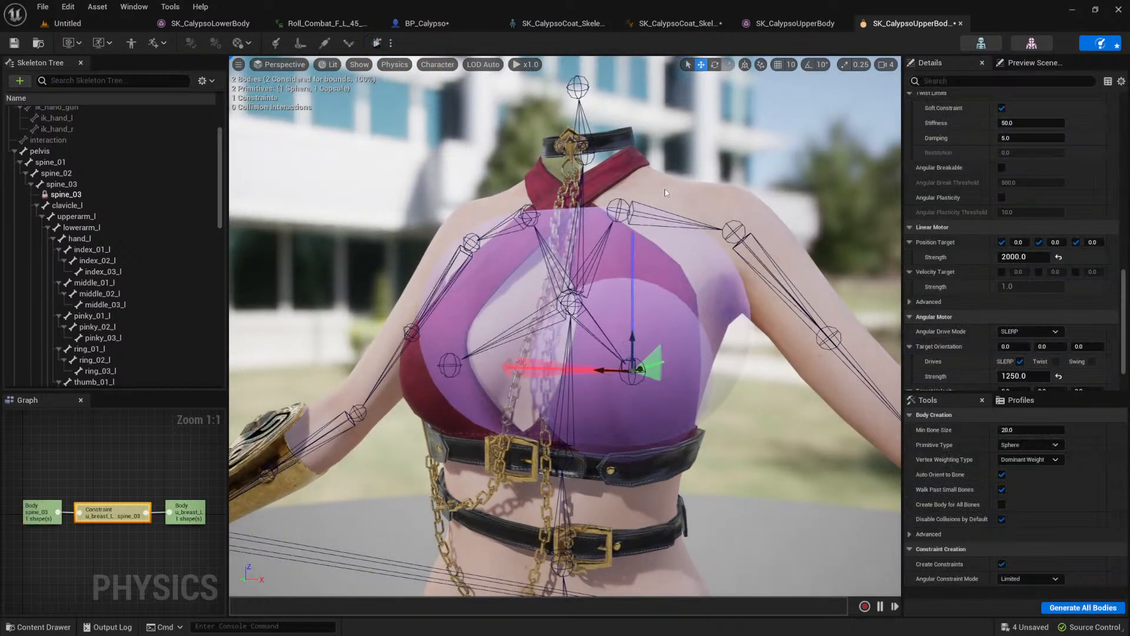
# Step: Try a position target strength of 5000 for the linear motor and pull the breast body around in simulation
pyautogui.click(1033, 256)
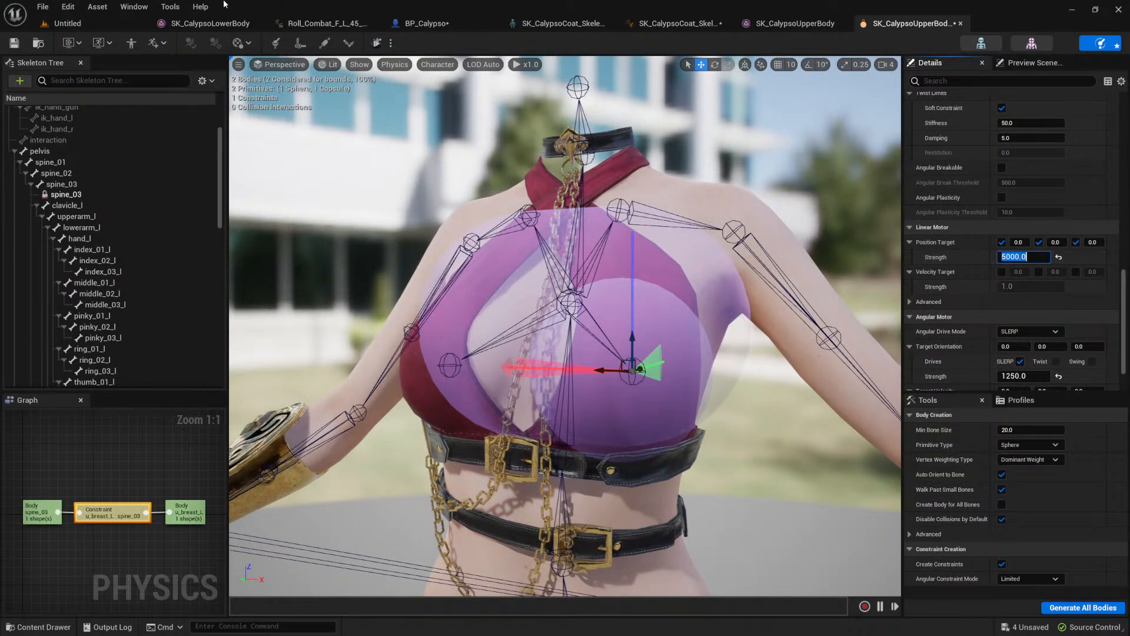
pyautogui.click(377, 43)
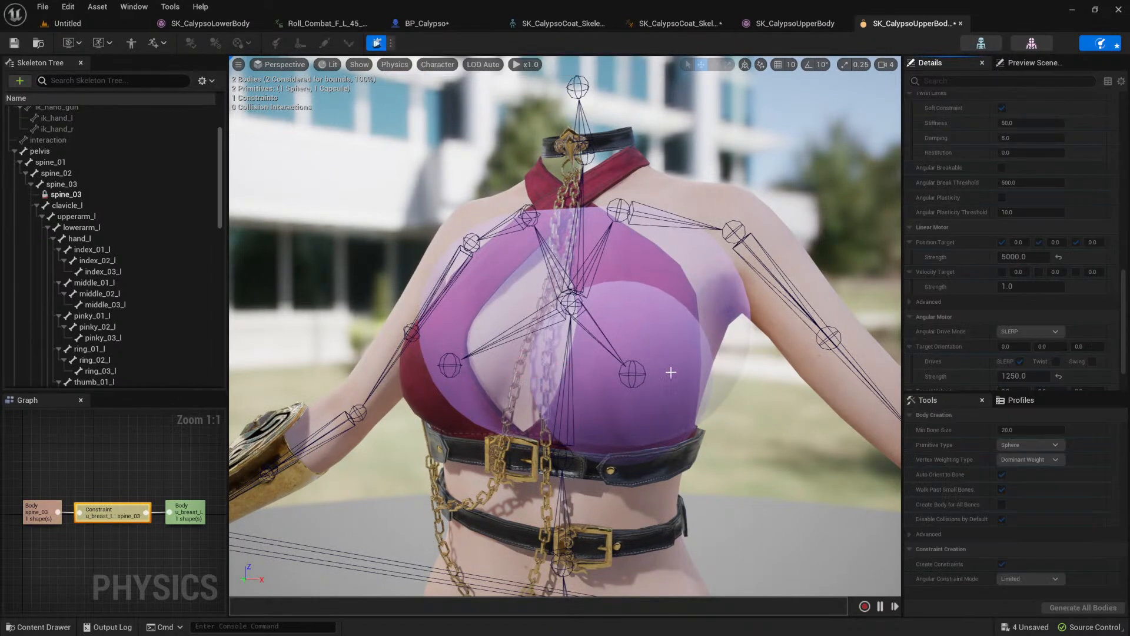
pyautogui.keyDown('ctrl'); pyautogui.click(650, 333); pyautogui.keyUp('ctrl')
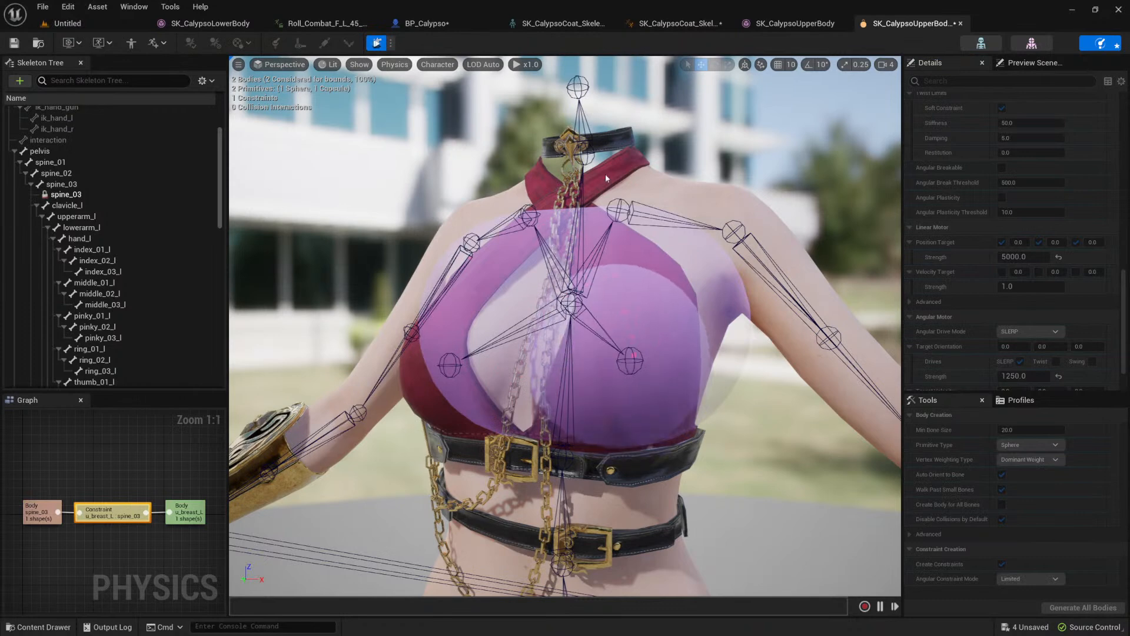
pyautogui.keyDown('ctrl'); pyautogui.click(650, 327); pyautogui.keyUp('ctrl')
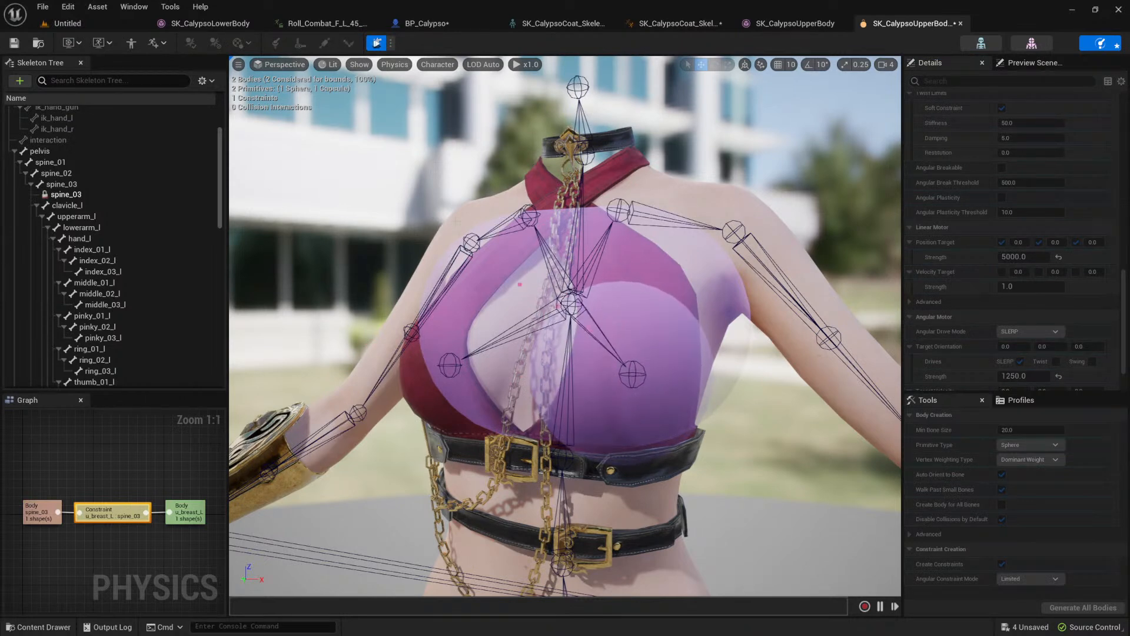
pyautogui.click(377, 43)
# Step: Set the linear motor's position target strength to 2500 and test it in simulation
pyautogui.click(1030, 258)
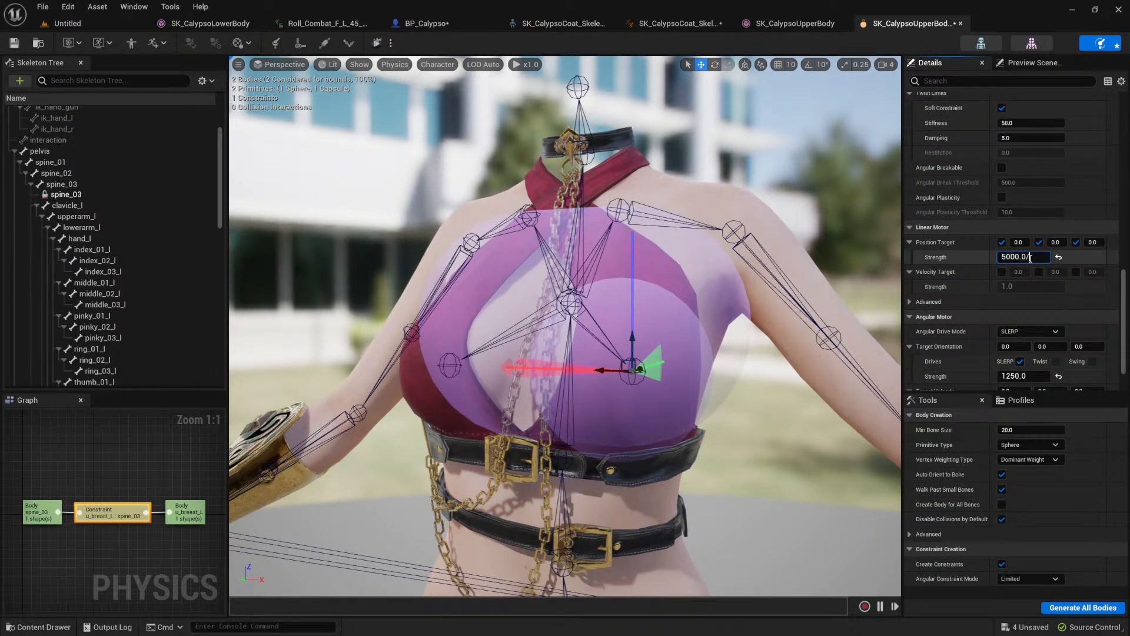
pyautogui.click(378, 44)
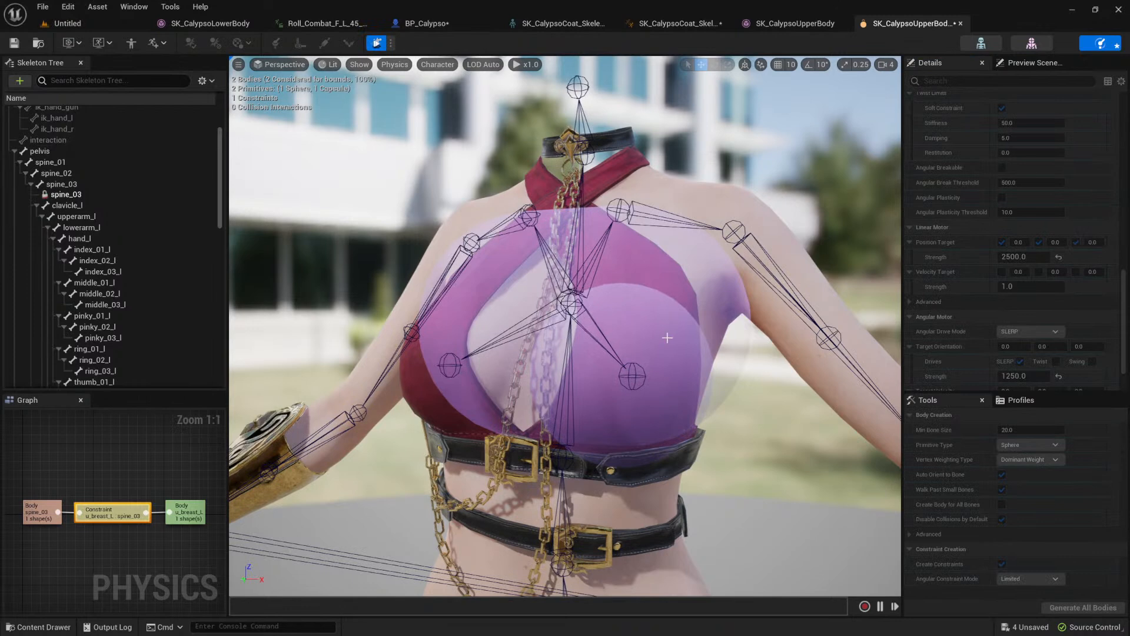
pyautogui.click(377, 43)
# Step: Enable the soft constraint in the advanced linear limits and run the selected simulation
pyautogui.scroll(-2, 951, 352)
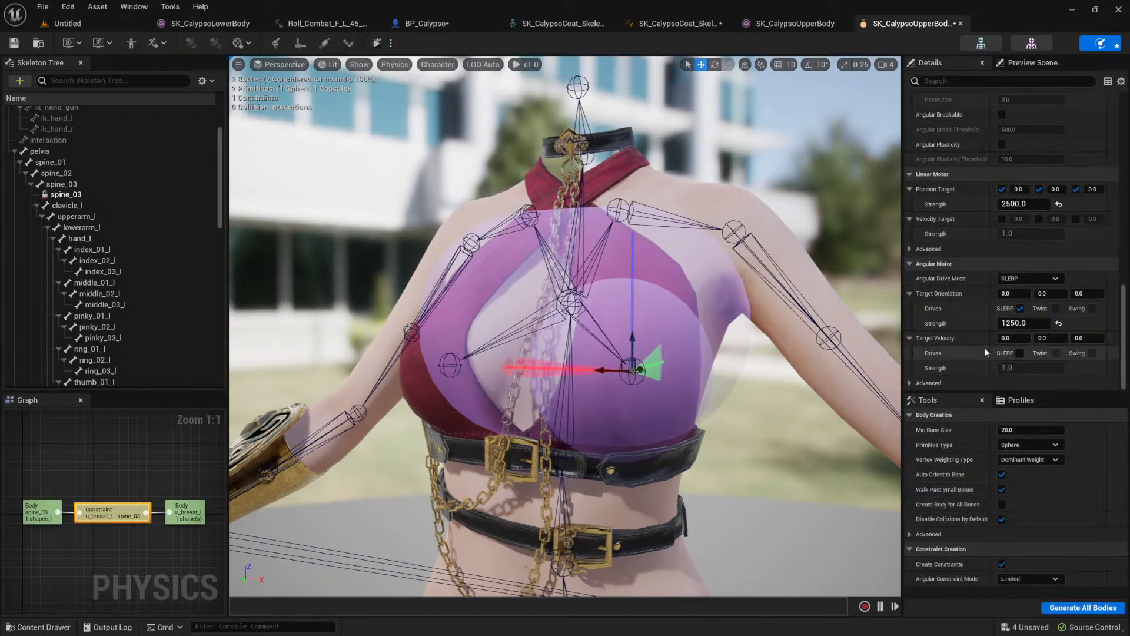
pyautogui.scroll(7, 961, 359)
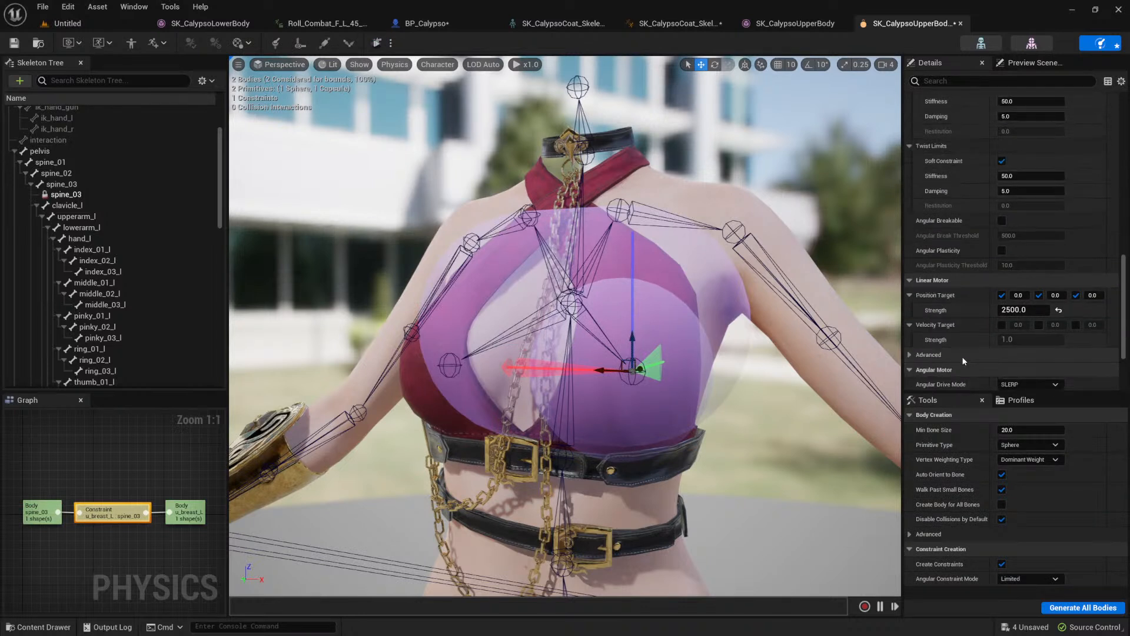
pyautogui.scroll(6, 964, 356)
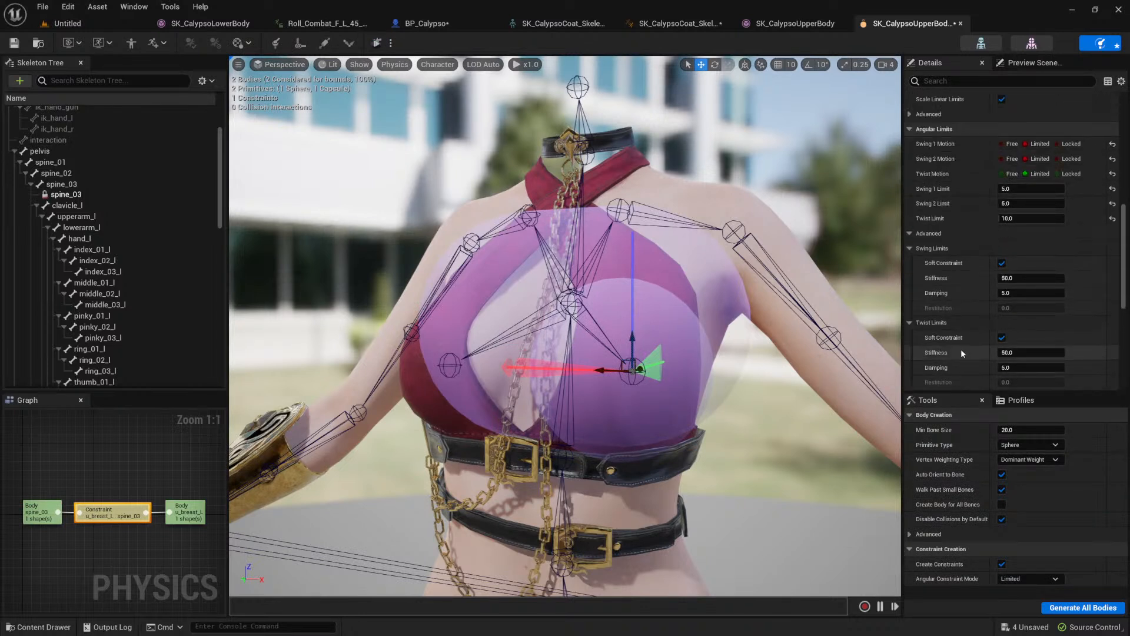
pyautogui.scroll(3, 961, 350)
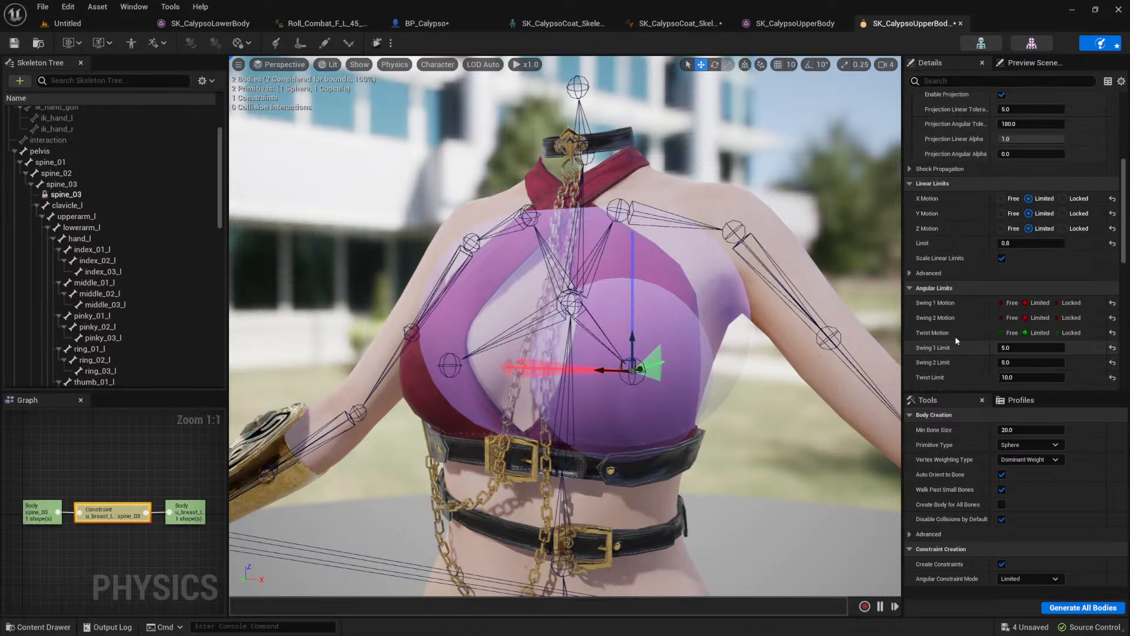
pyautogui.click(910, 273)
pyautogui.scroll(-1, 944, 292)
pyautogui.scroll(-1, 948, 294)
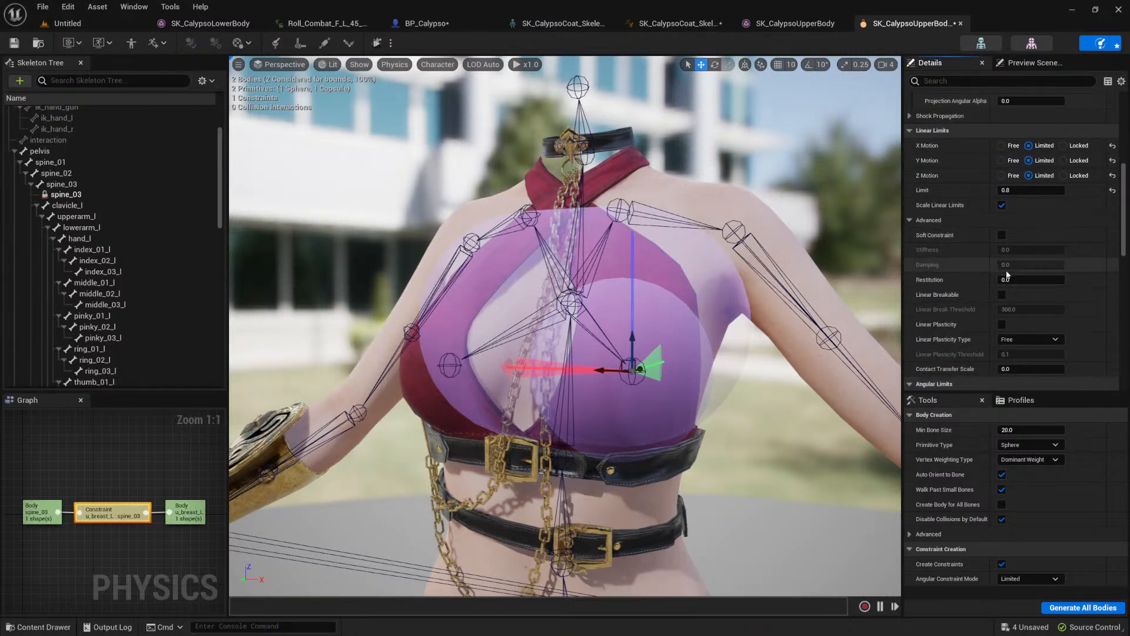
pyautogui.click(1001, 235)
pyautogui.click(377, 43)
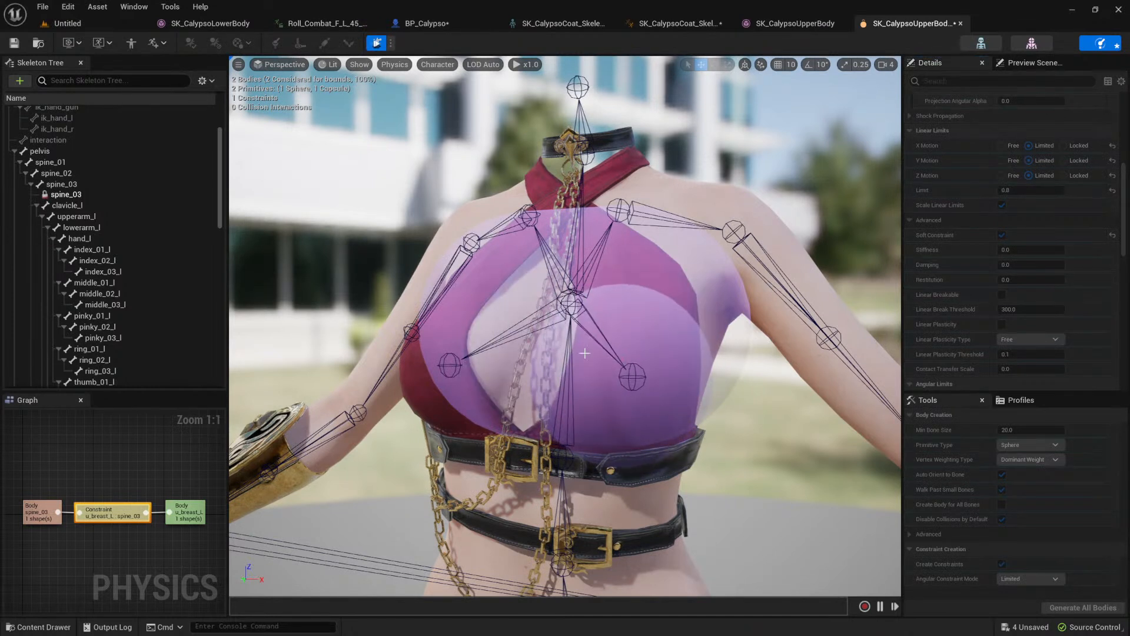
# Step: Stop the simulation and mirror the u_breast_L body with its constraint onto the u_breast_R bone
pyautogui.click(384, 49)
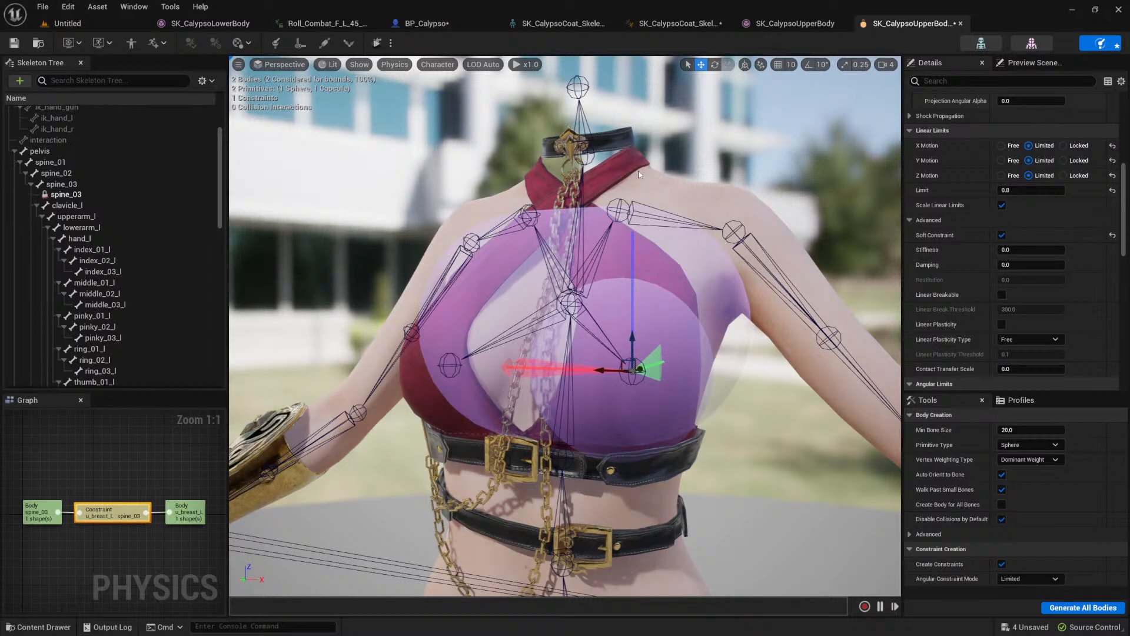
pyautogui.scroll(-5, 628, 394)
pyautogui.scroll(5, 625, 377)
pyautogui.click(662, 327)
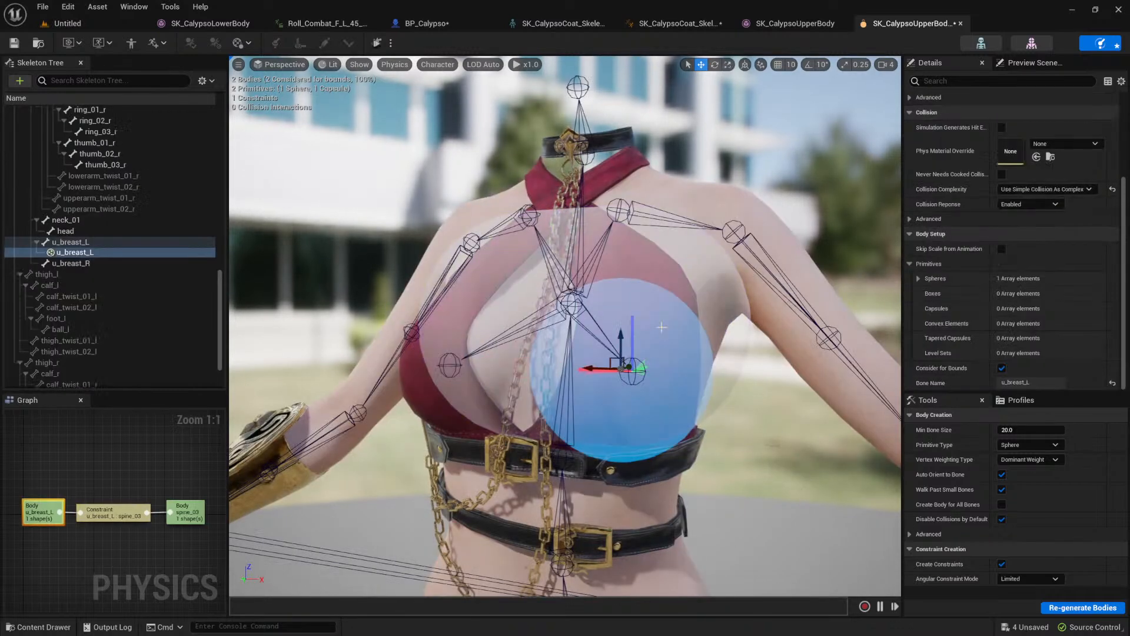
pyautogui.rightClick(647, 355)
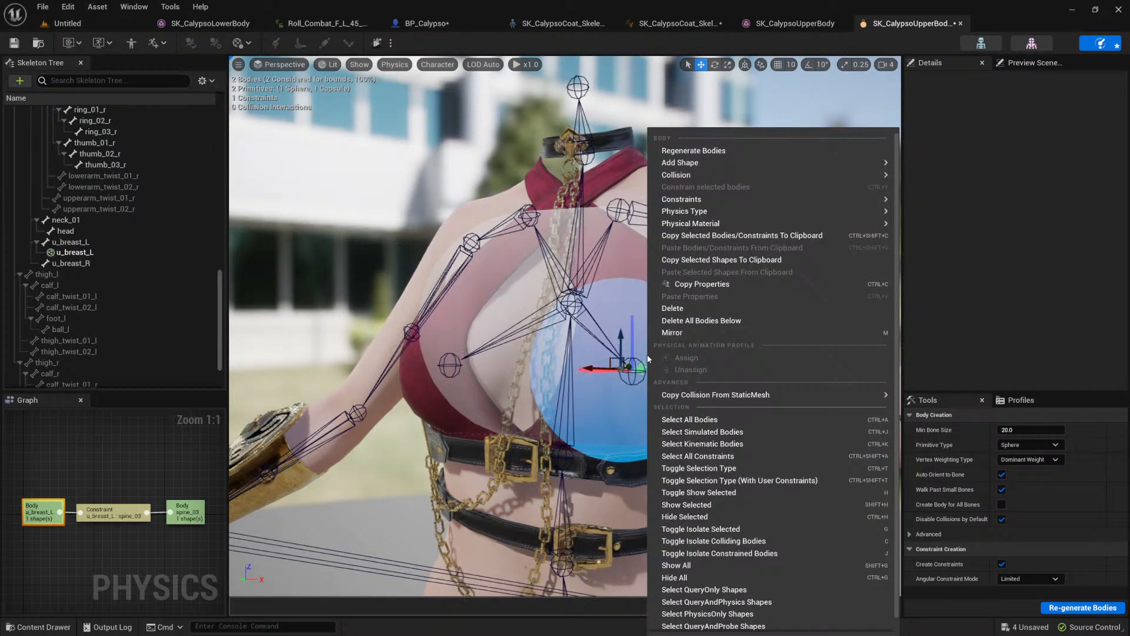
pyautogui.click(689, 331)
# Step: Test the mirrored u_breast_R body in a selected-body simulation
pyautogui.click(489, 322)
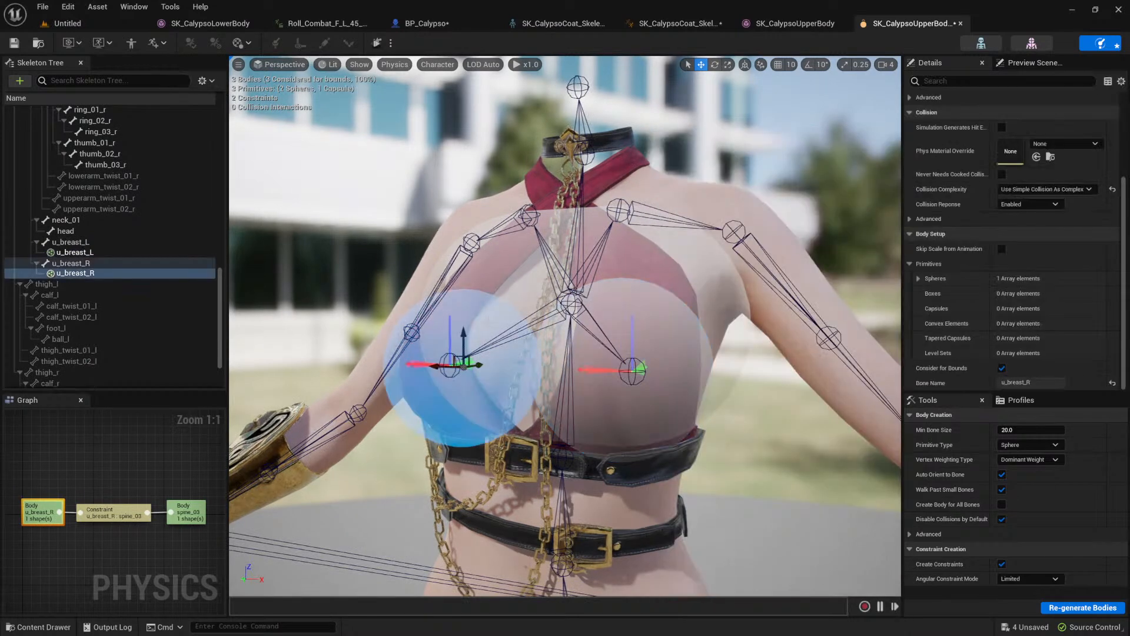
pyautogui.click(377, 42)
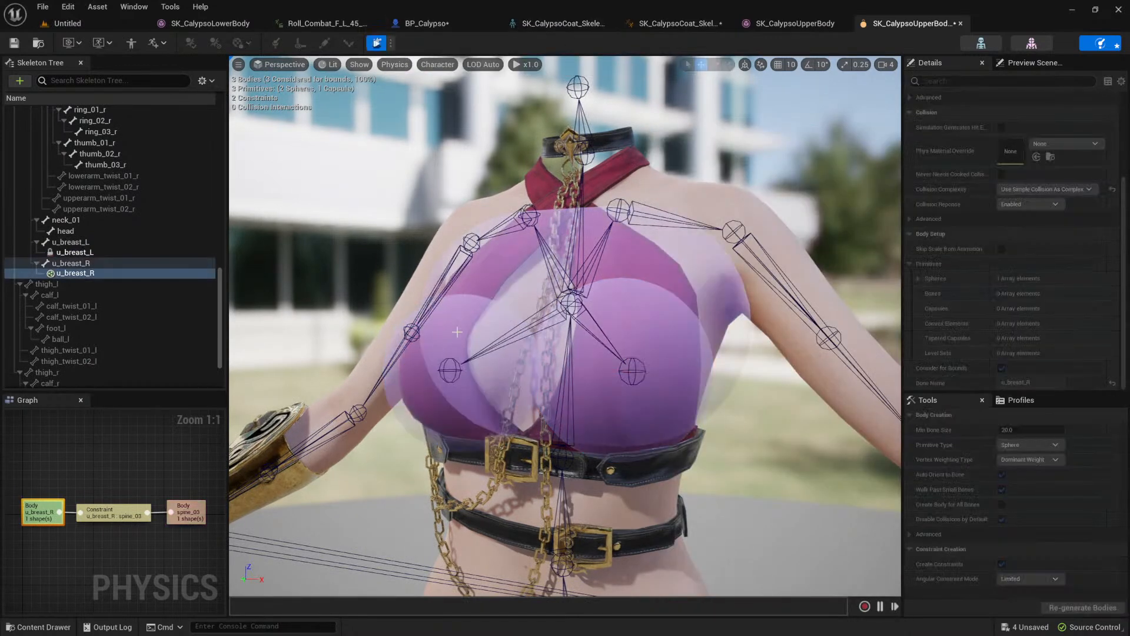
pyautogui.scroll(-5, 512, 244)
pyautogui.scroll(5, 512, 244)
pyautogui.click(376, 43)
pyautogui.scroll(-3, 275, 114)
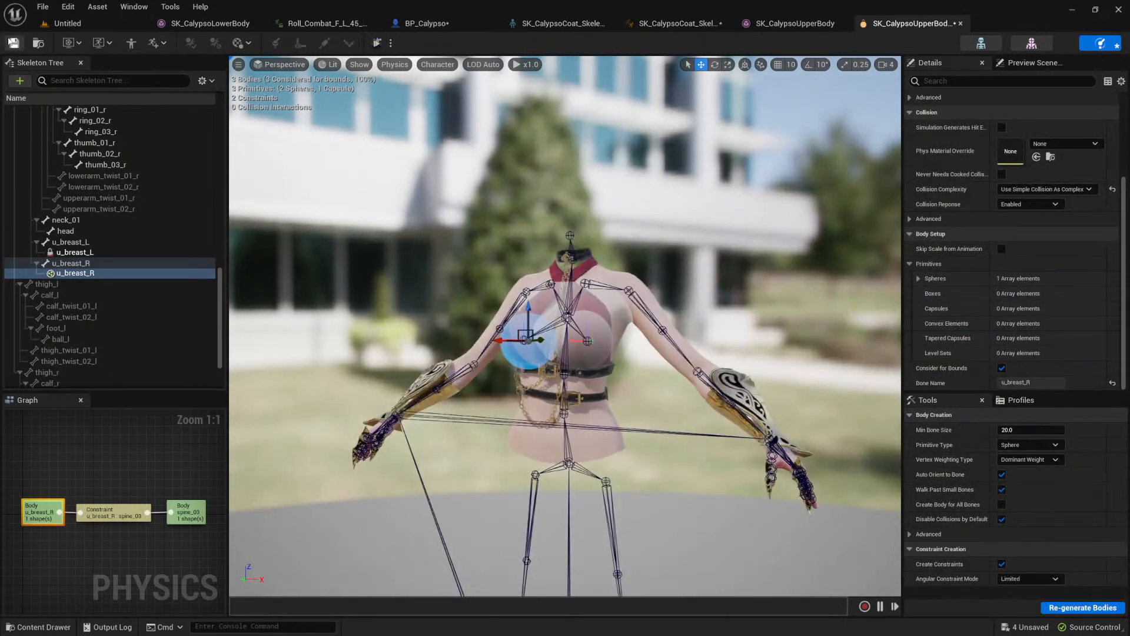
# Step: Save and close the upper body physics asset, and reopen SK_CalypsoUpperBody_PhysicsAsset from the Meshes folder
pyautogui.hotkey('ctrl', 's')
pyautogui.middleClick(897, 26)
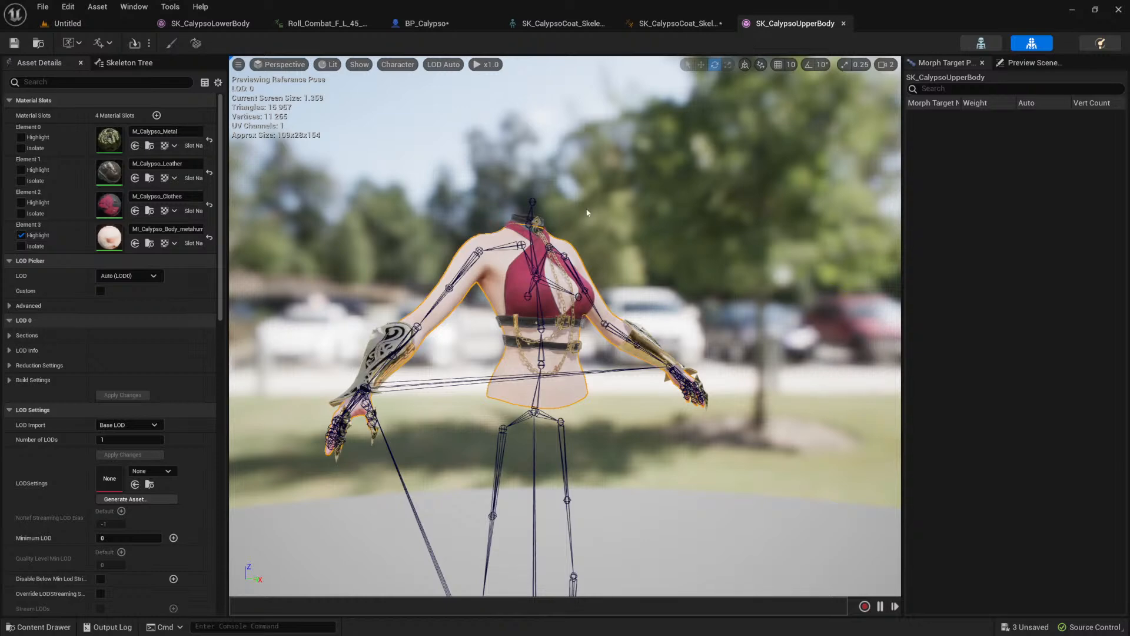
pyautogui.click(38, 627)
pyautogui.doubleClick(404, 488)
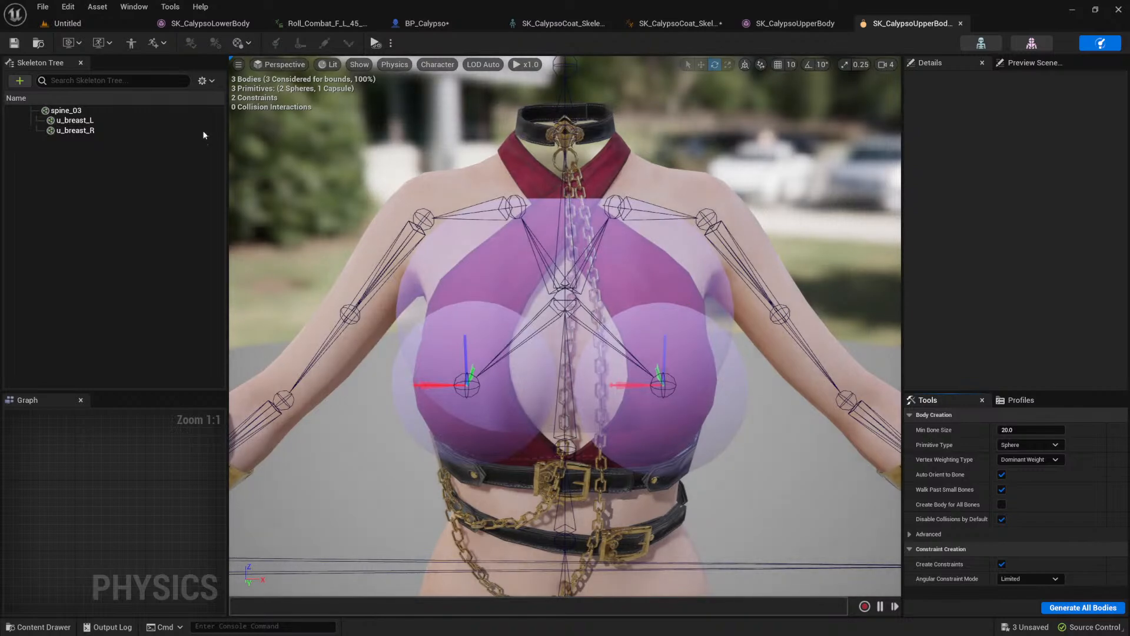
# Step: Check the available physics types for the u_breast_L and u_breast_R bodies together
pyautogui.click(74, 120)
pyautogui.keyDown('ctrl'); pyautogui.click(73, 130); pyautogui.keyUp('ctrl')
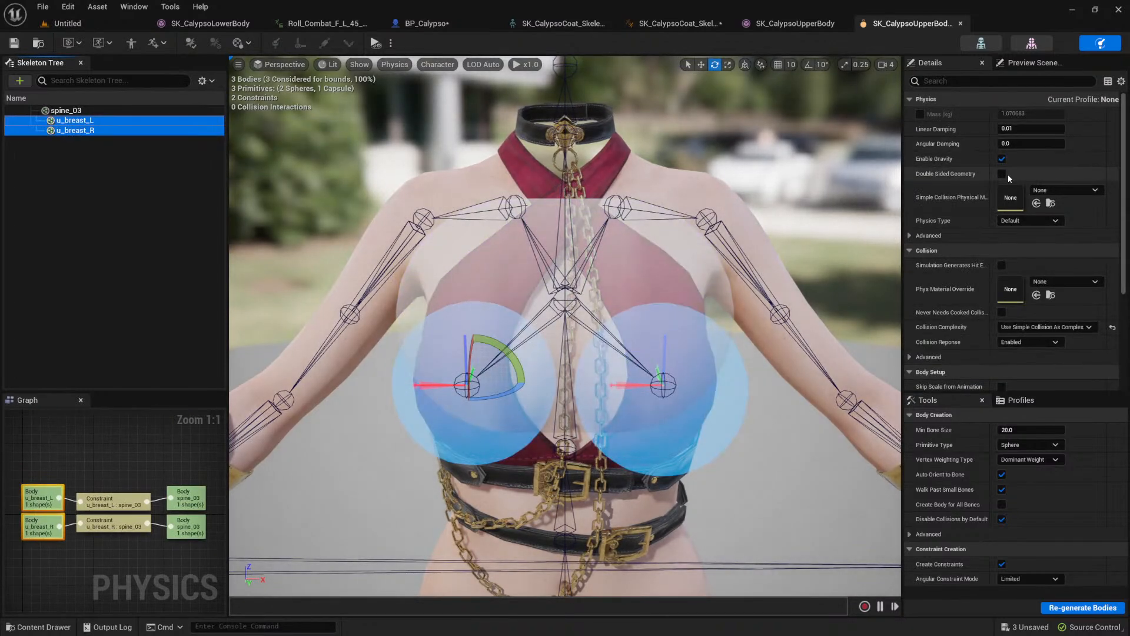
pyautogui.click(1042, 220)
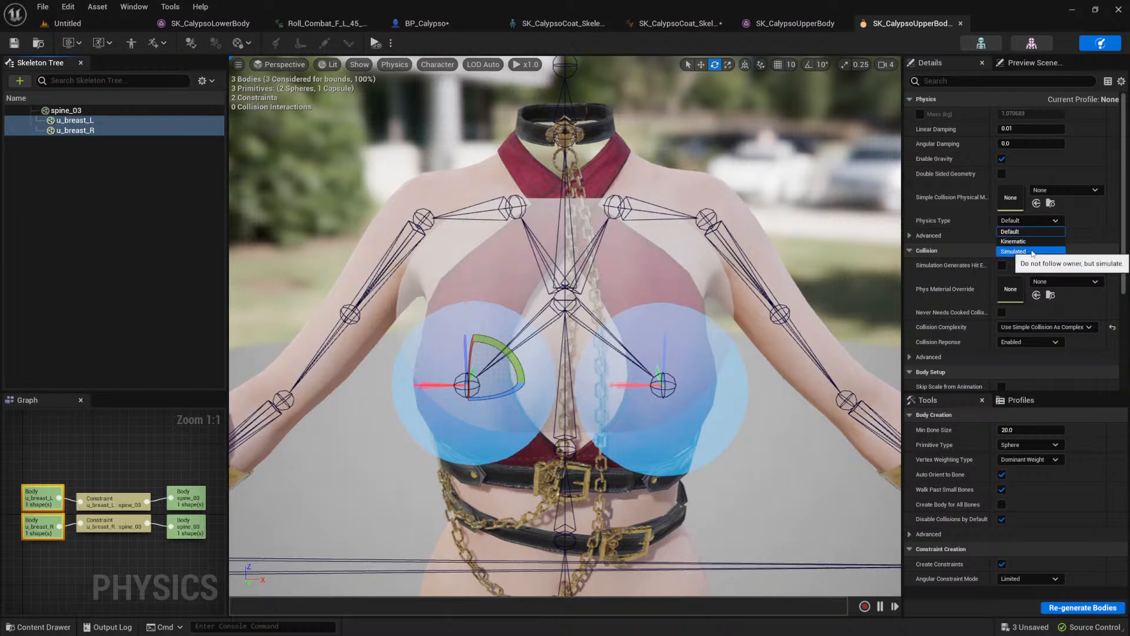
pyautogui.press('Escape')
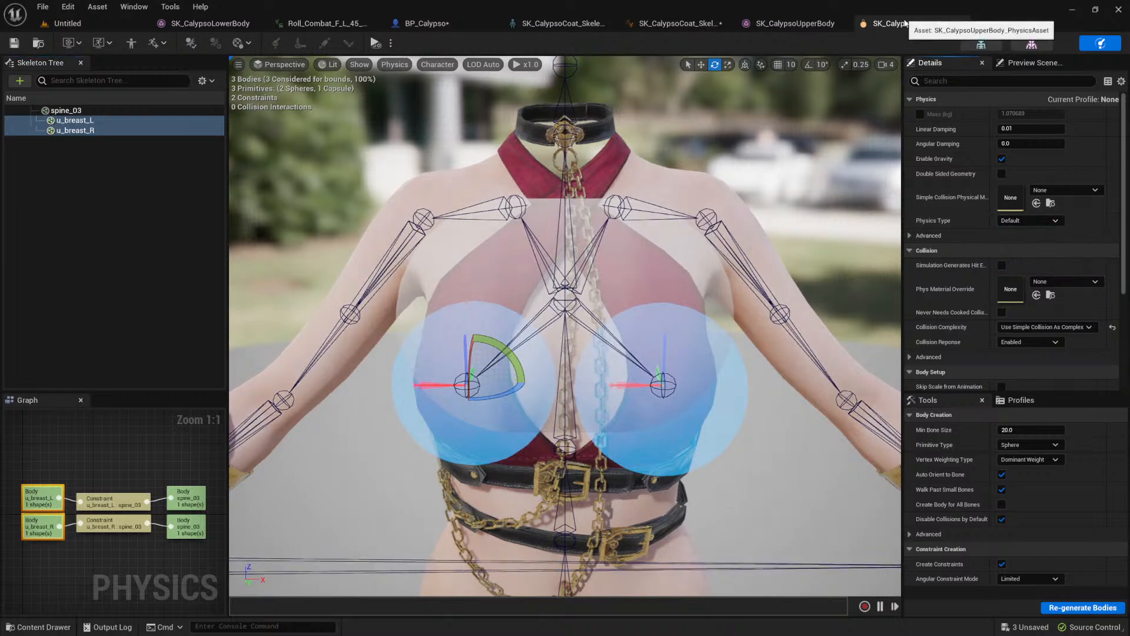
pyautogui.hotkey('ctrl', 'p')
pyautogui.write('coat')
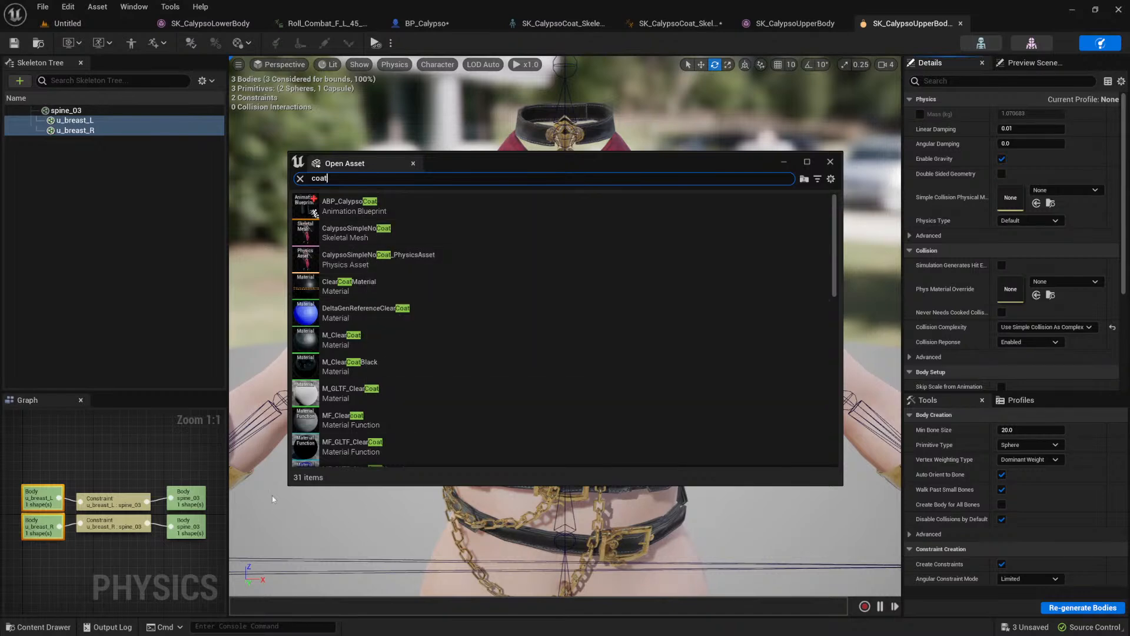
pyautogui.click(56, 627)
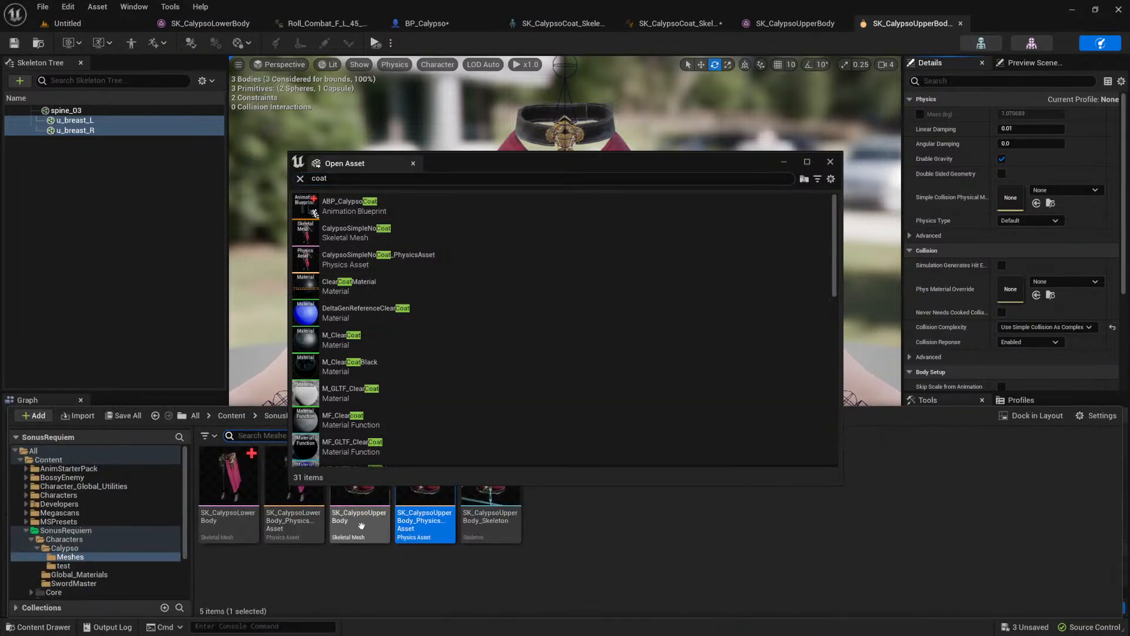
pyautogui.click(832, 161)
# Step: Open the ABP_CalypsoCoat animation blueprint from the Calypso folder and go through its skeleton to the coat's physics asset
pyautogui.click(41, 627)
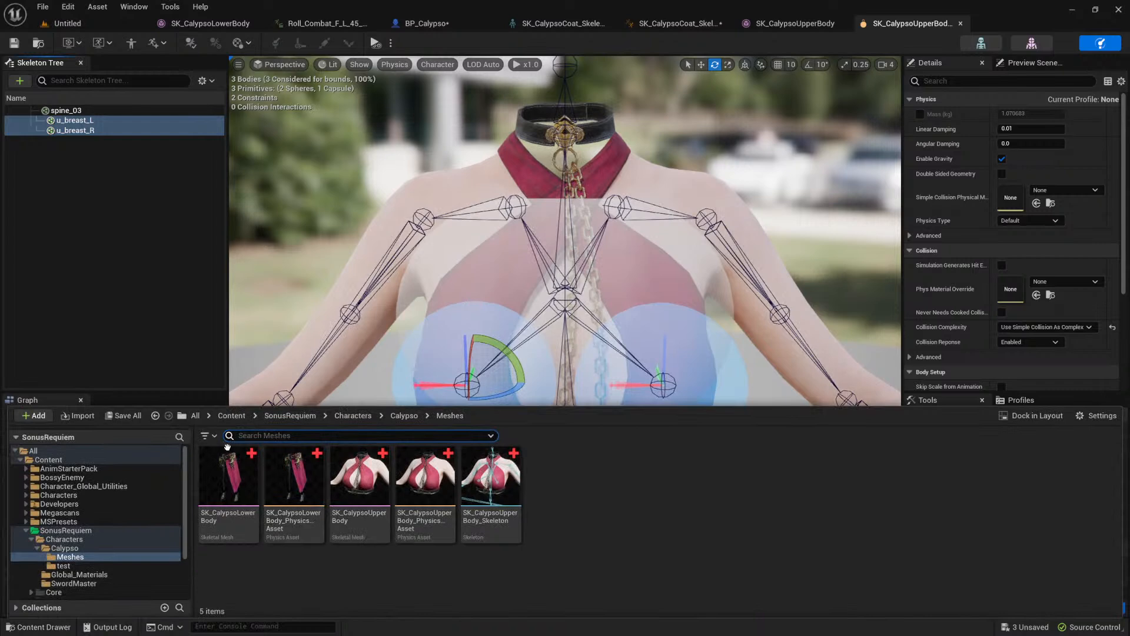
pyautogui.click(404, 416)
pyautogui.click(360, 485)
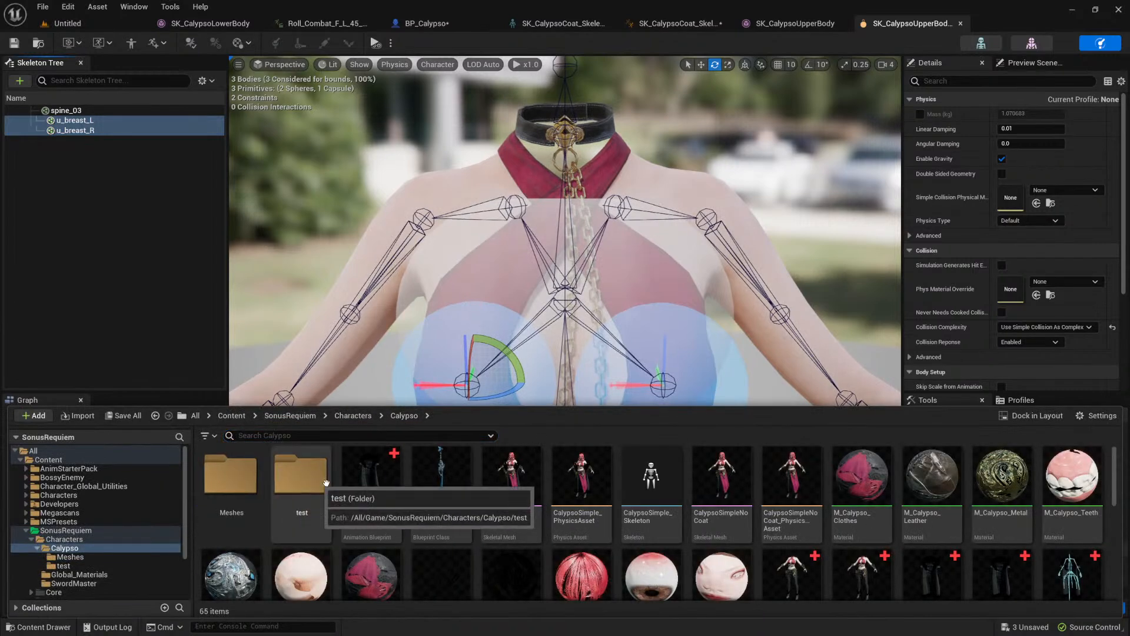
pyautogui.doubleClick(359, 485)
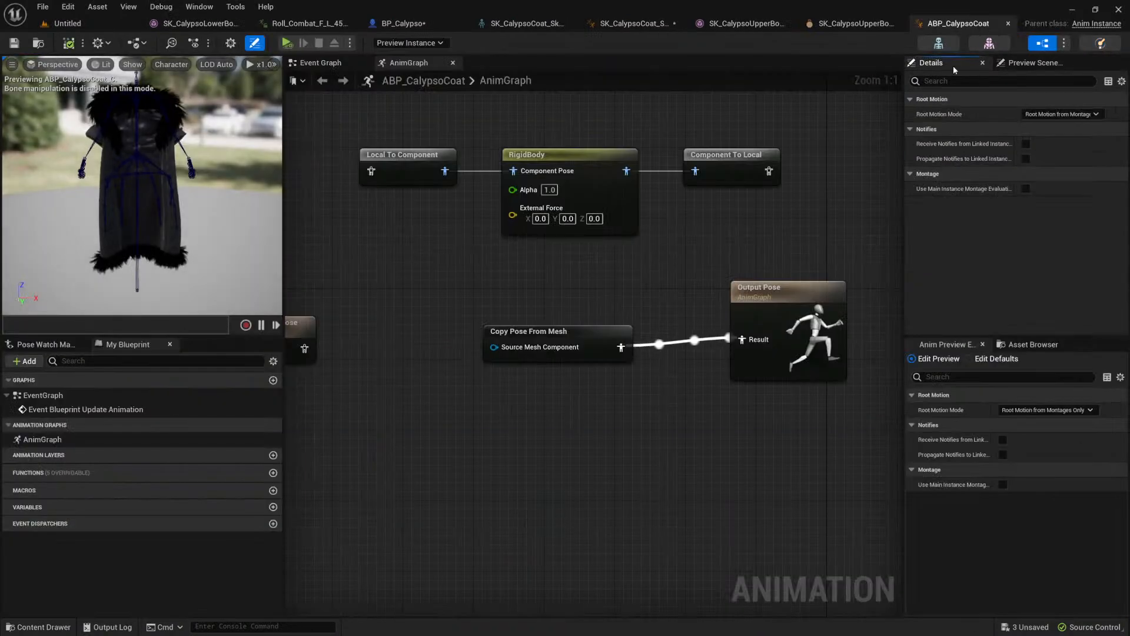
pyautogui.click(939, 43)
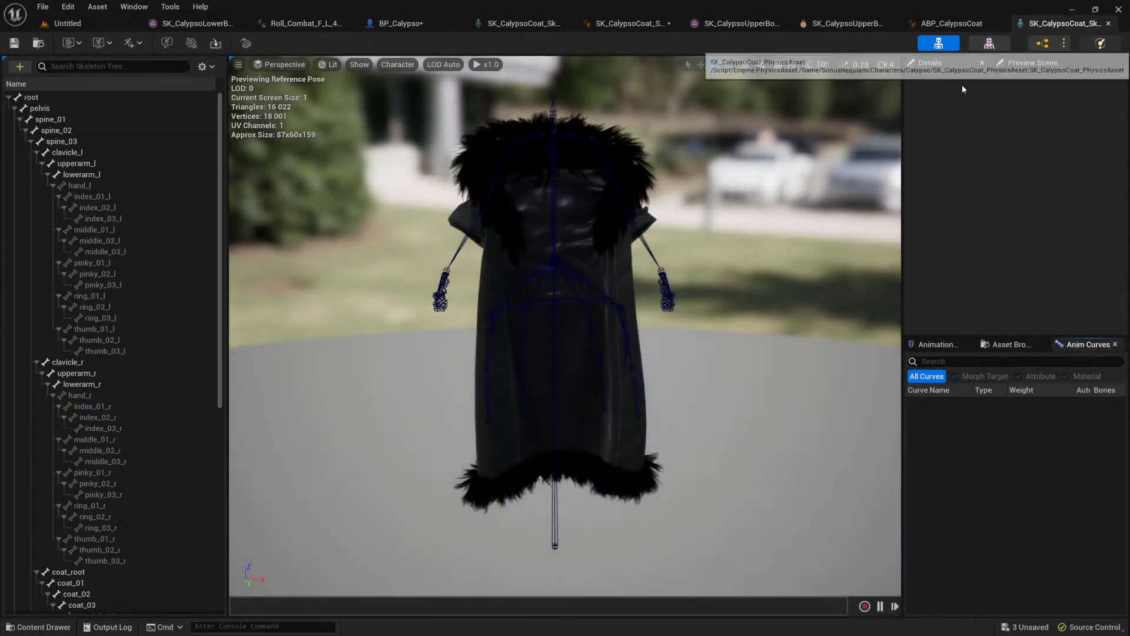
pyautogui.click(1101, 43)
# Step: Examine the physics type and other physics settings of the individual coat and lowerarm bodies for reference
pyautogui.click(103, 243)
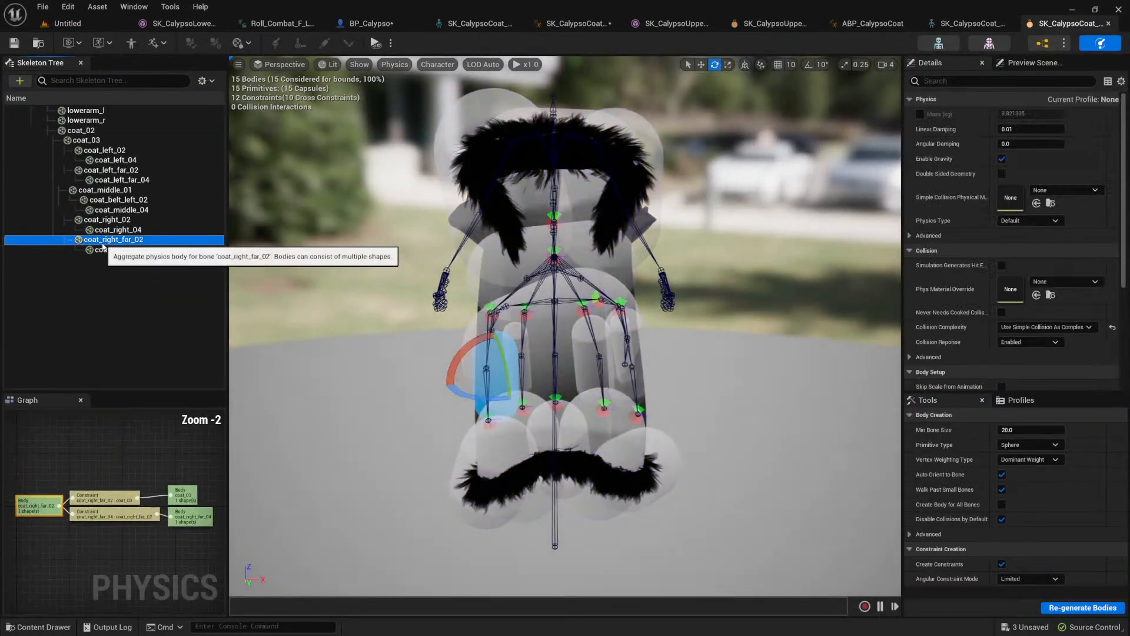
pyautogui.click(128, 249)
pyautogui.click(125, 239)
pyautogui.click(123, 230)
pyautogui.click(121, 219)
pyautogui.click(115, 199)
pyautogui.click(103, 190)
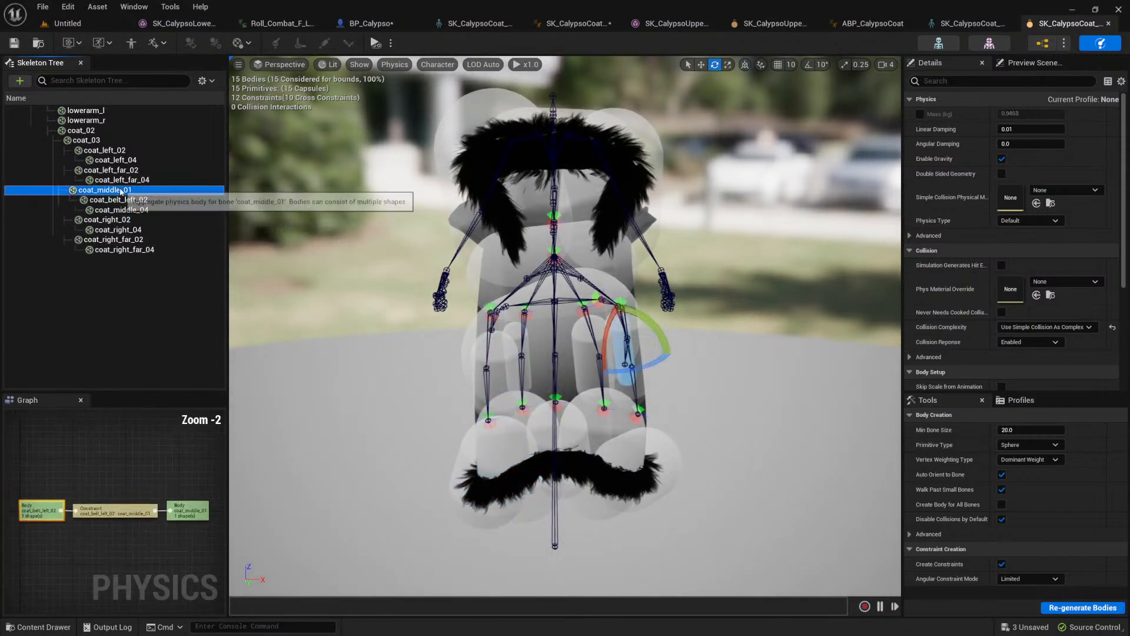
pyautogui.click(109, 170)
pyautogui.click(96, 150)
pyautogui.click(86, 140)
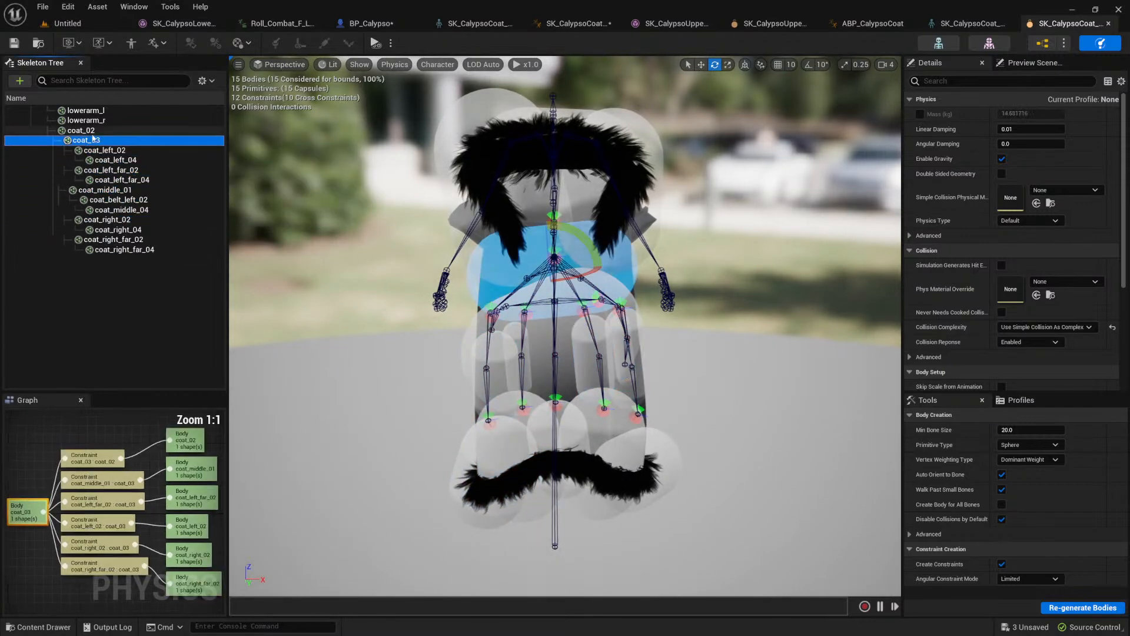
pyautogui.click(82, 130)
pyautogui.click(101, 121)
pyautogui.click(86, 111)
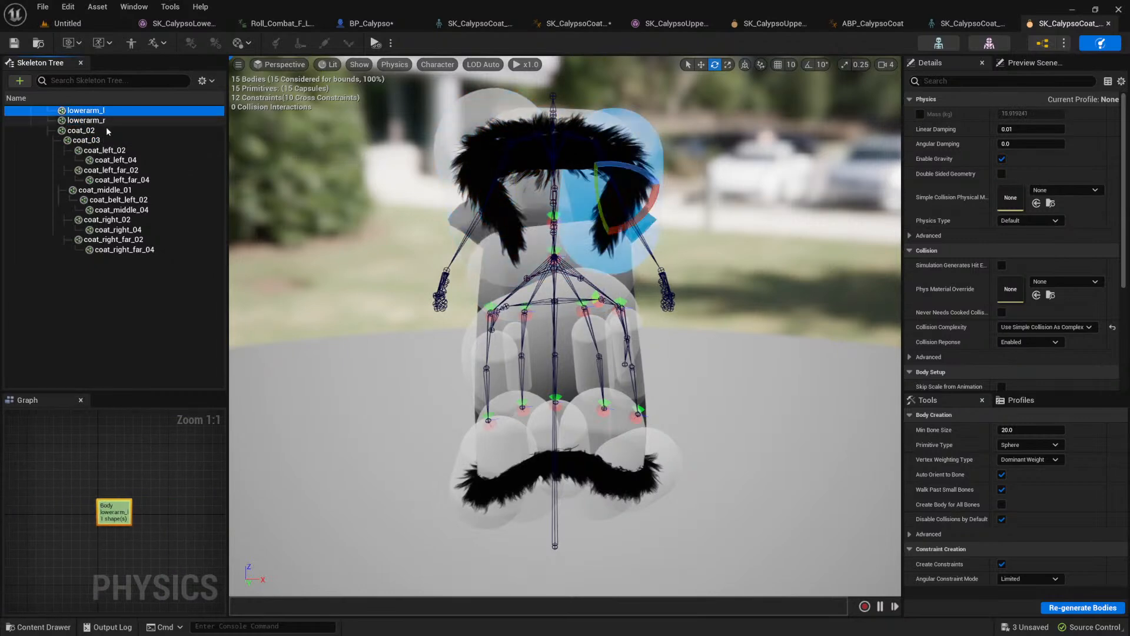
pyautogui.click(87, 140)
pyautogui.click(115, 159)
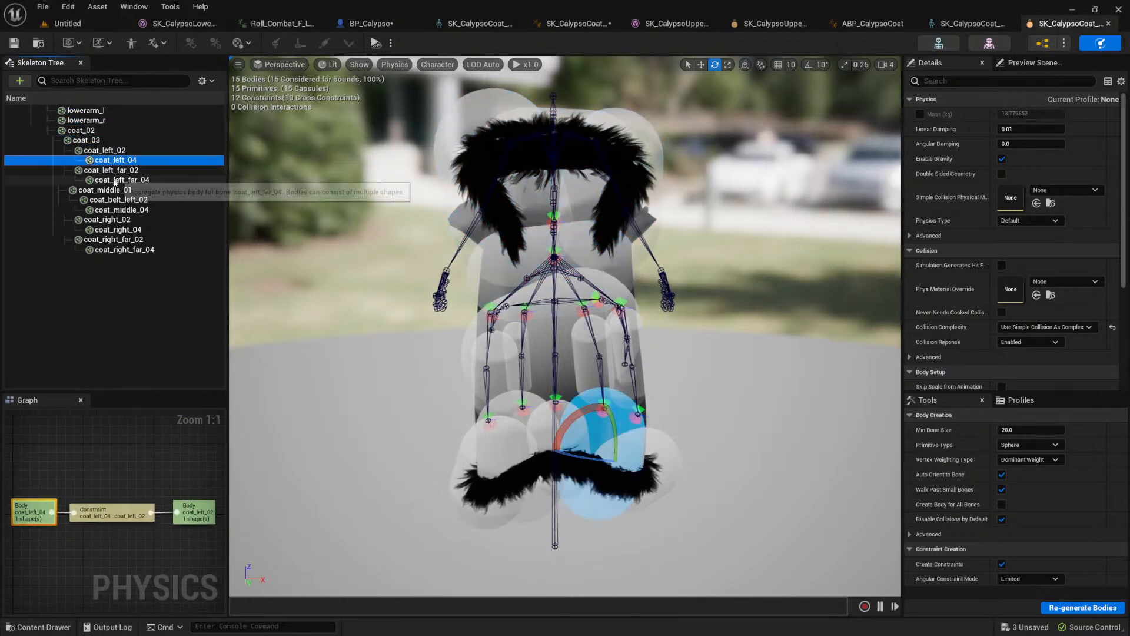
# Step: Examine the settings of the constraint between coat_right_02 and coat_03, including its linear limits
pyautogui.click(532, 318)
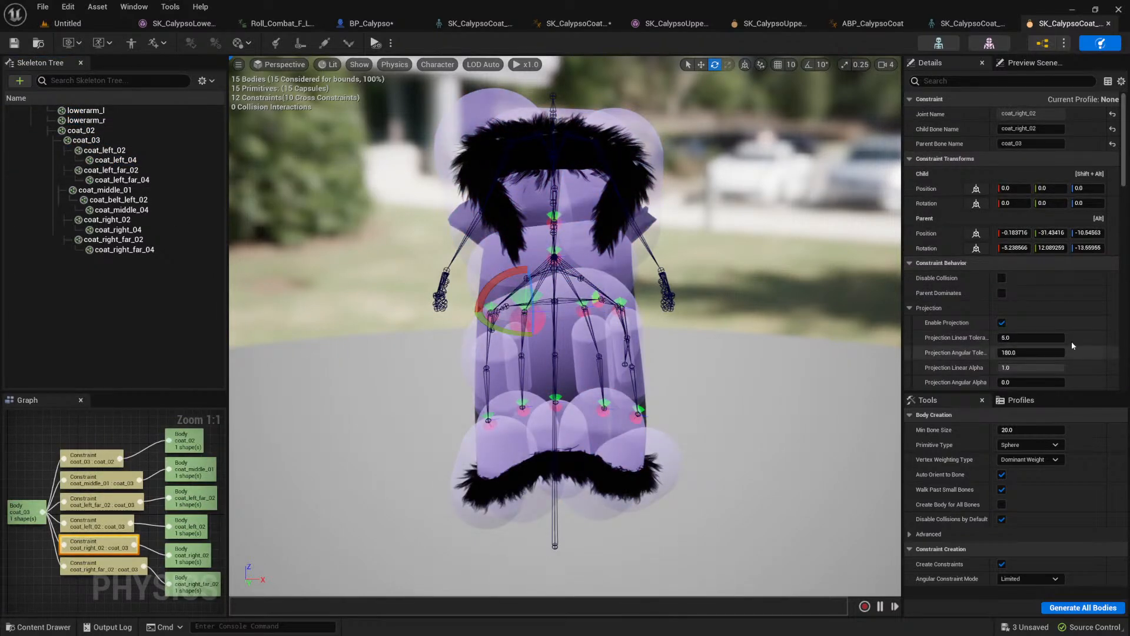
pyautogui.scroll(-8, 978, 321)
pyautogui.scroll(3, 978, 321)
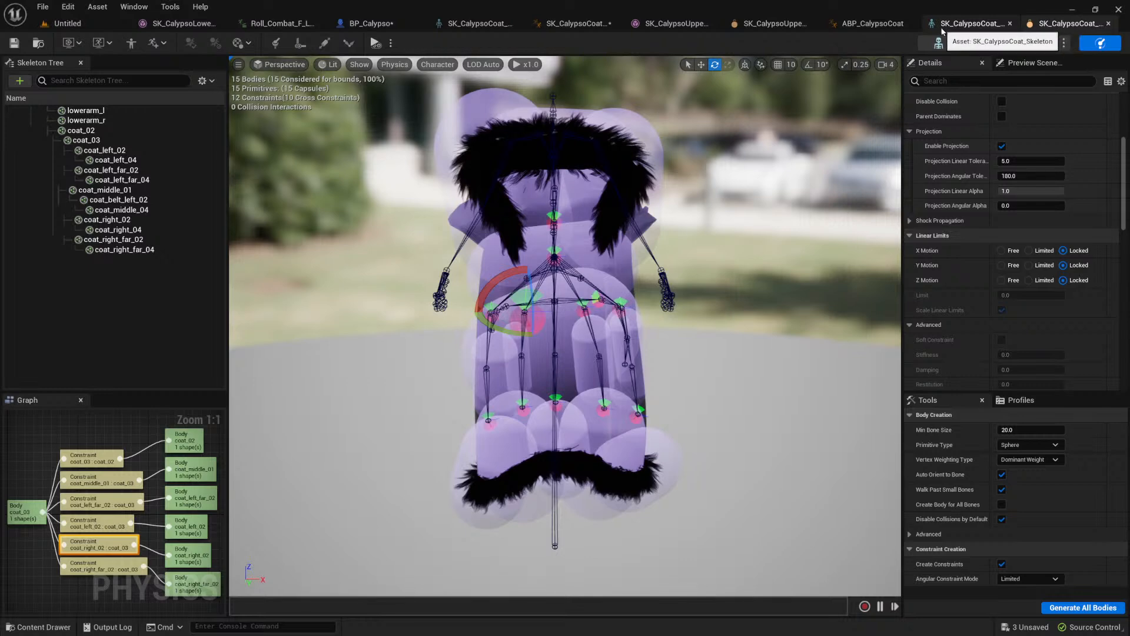
# Step: Set the physics type of both breast bodies in the upper body physics asset to Simulated and save the asset
pyautogui.click(771, 23)
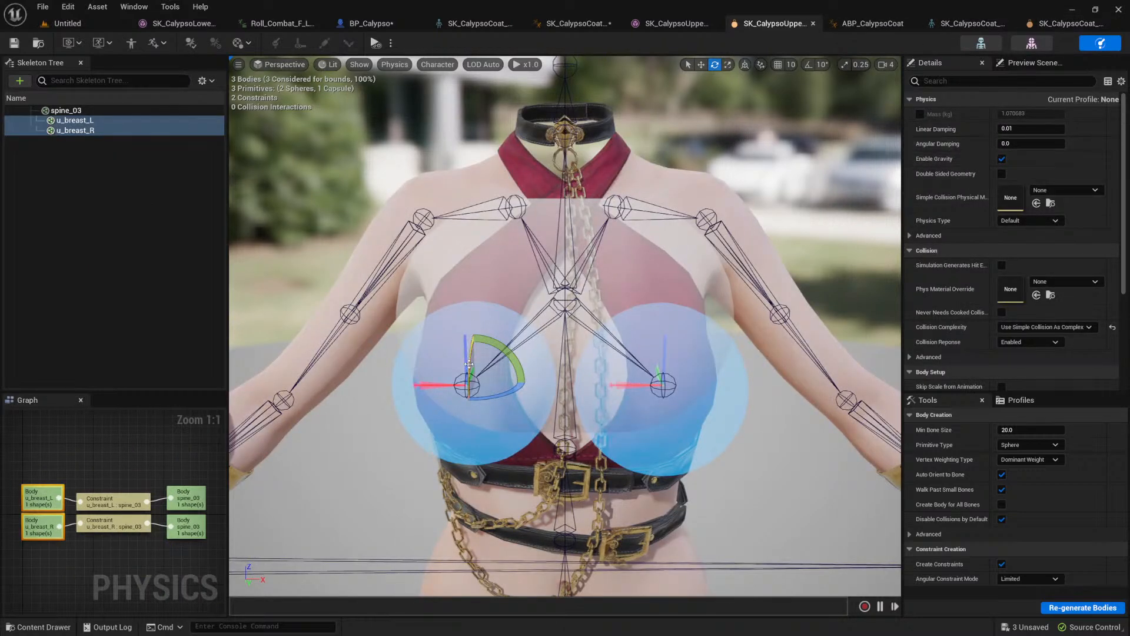
pyautogui.click(465, 416)
pyautogui.keyDown('ctrl'); pyautogui.click(632, 421); pyautogui.keyUp('ctrl')
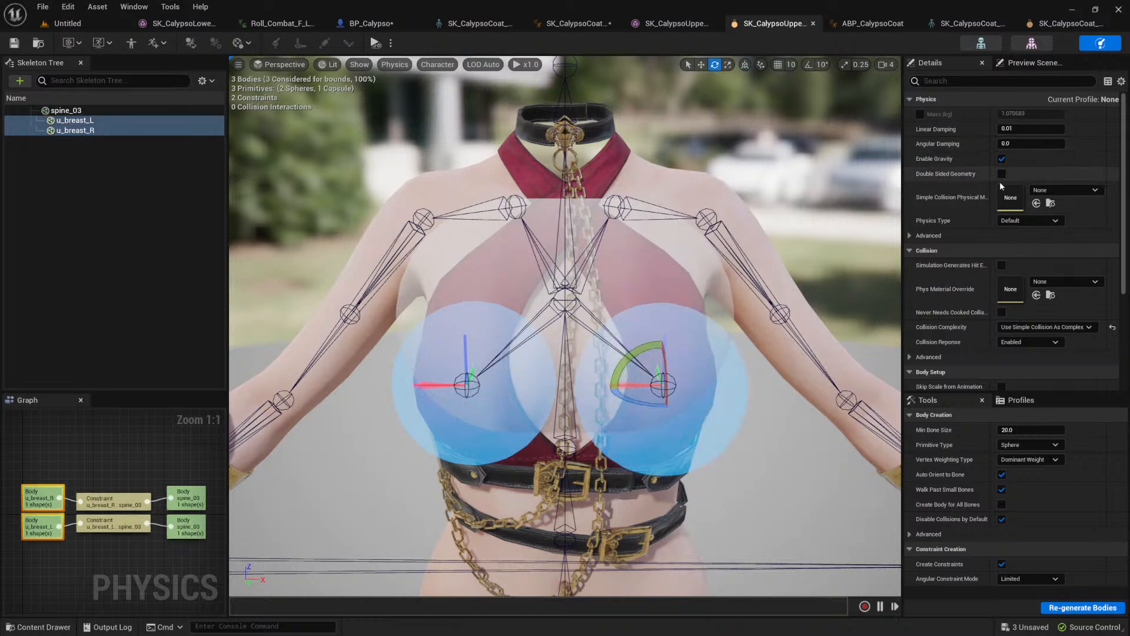
pyautogui.click(1020, 221)
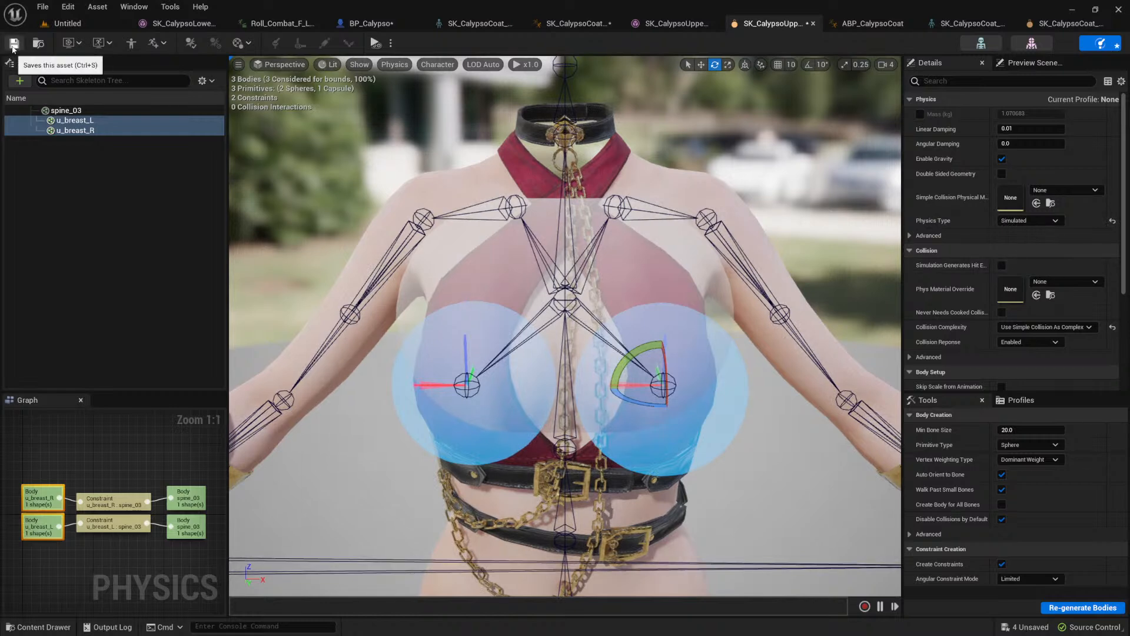
pyautogui.hotkey('ctrl', 's')
# Step: Inspect the animated character in the BP_Calypso blueprint's viewport
pyautogui.click(362, 24)
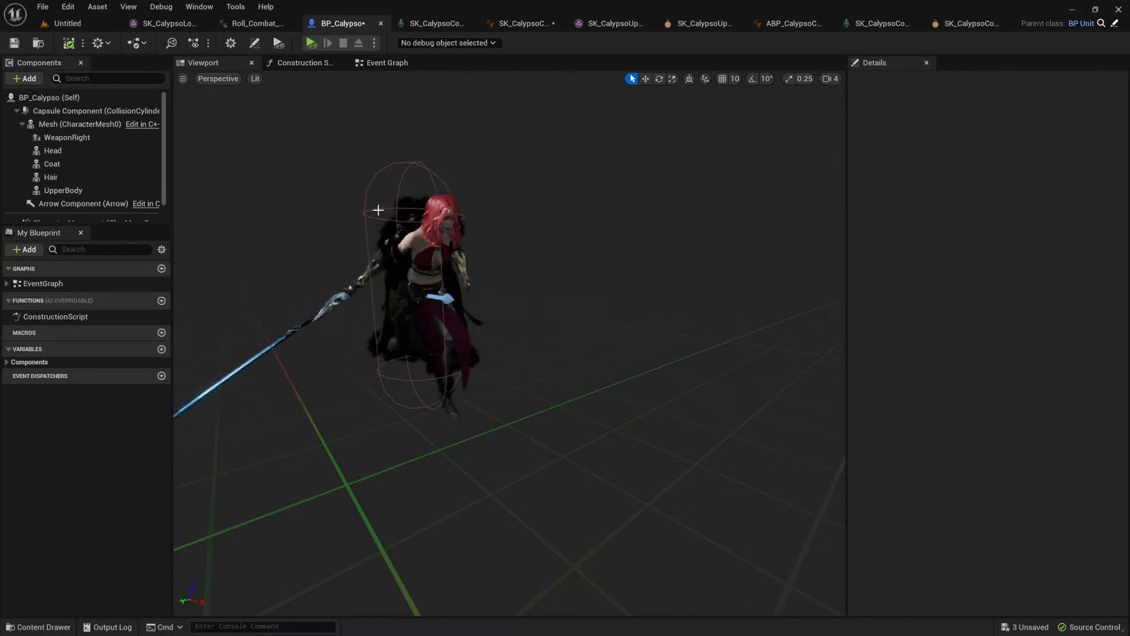
pyautogui.scroll(4, 417, 211)
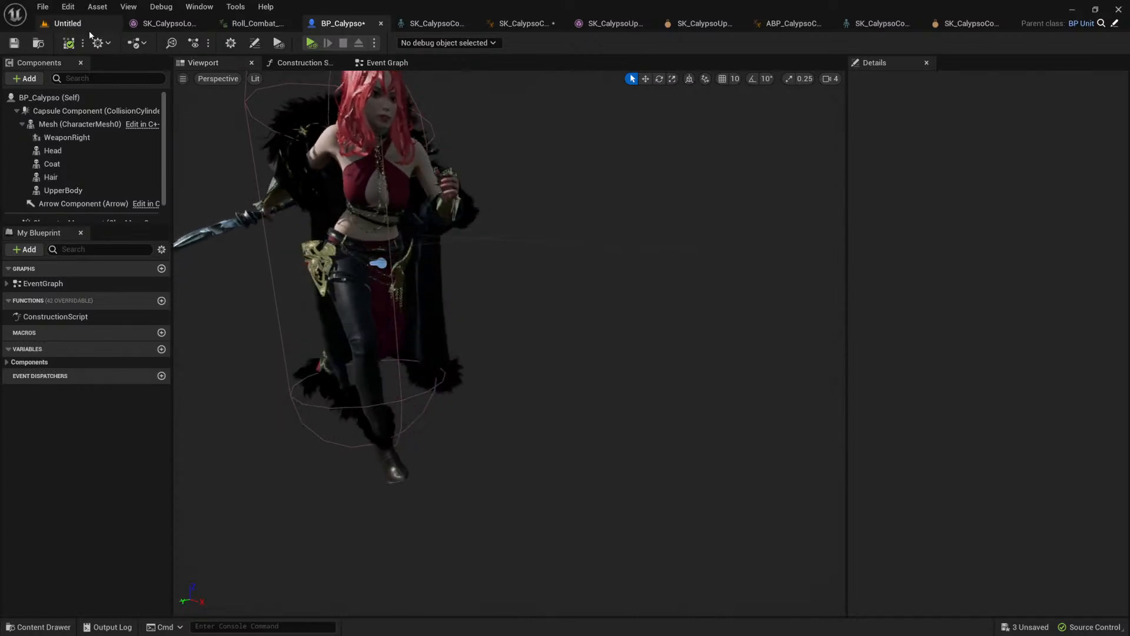
pyautogui.scroll(-5, 351, 294)
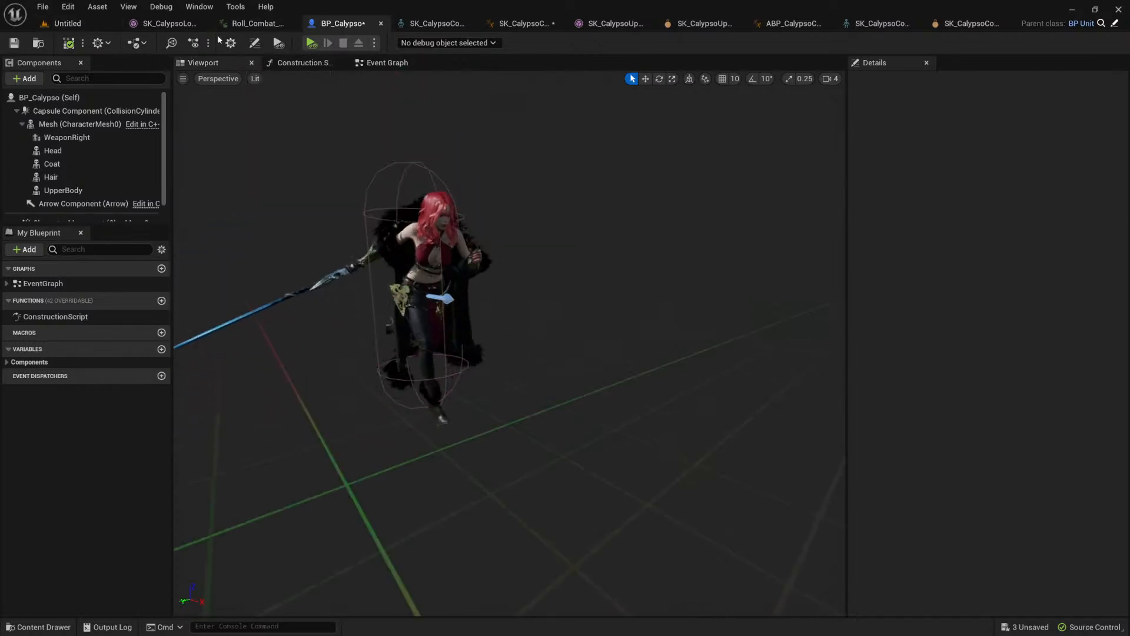
# Step: Create a new level from the Basic template
pyautogui.click(69, 23)
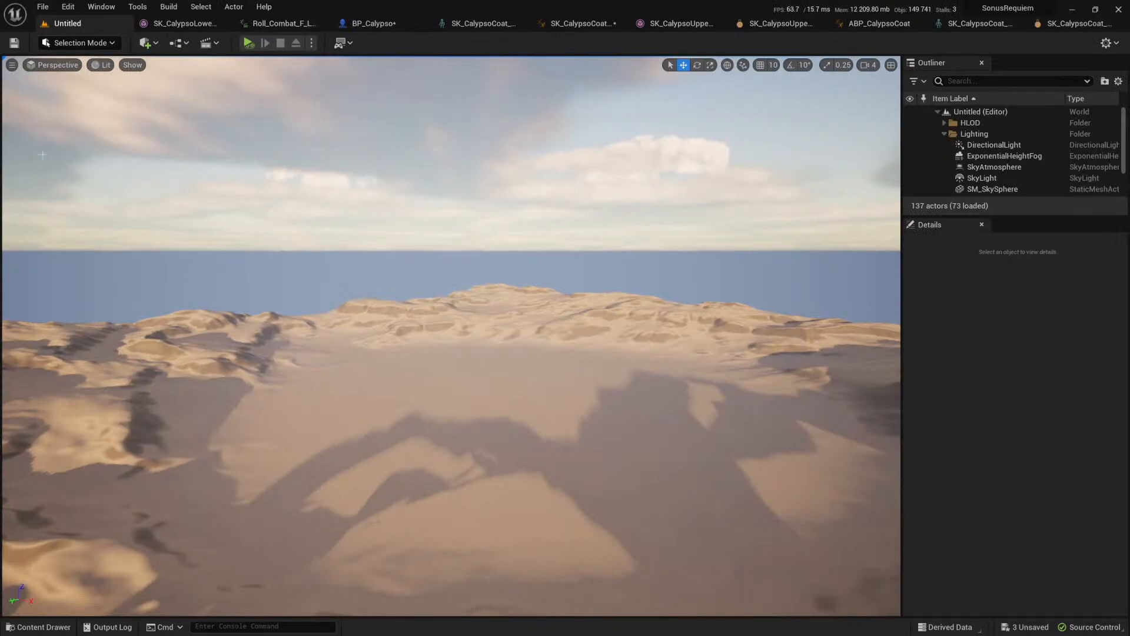
pyautogui.click(43, 7)
pyautogui.click(65, 38)
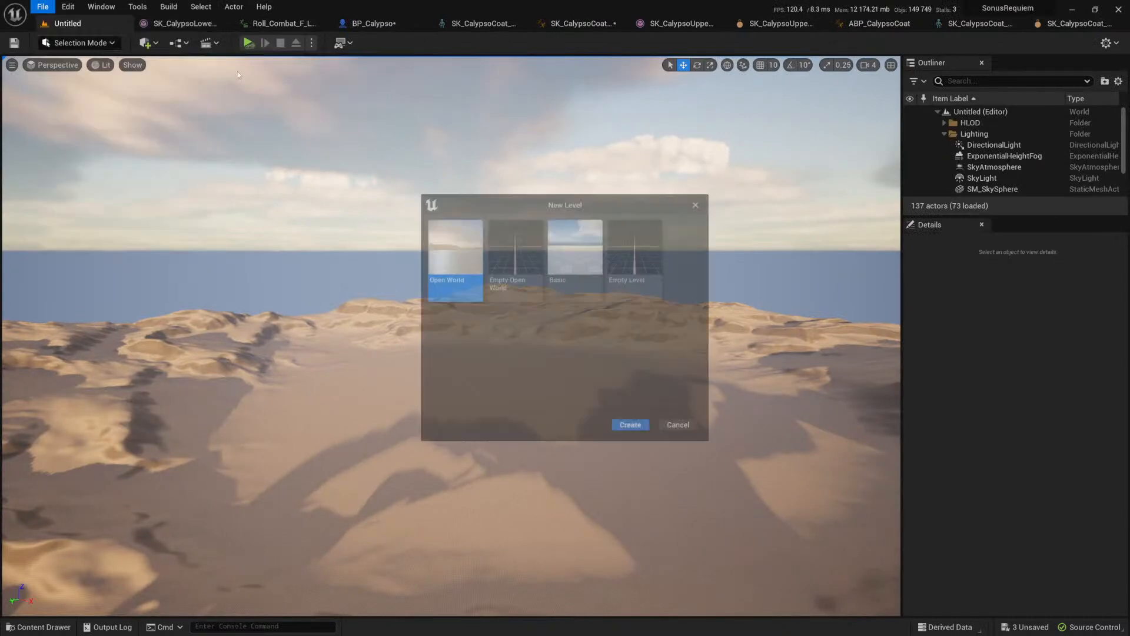
pyautogui.click(583, 254)
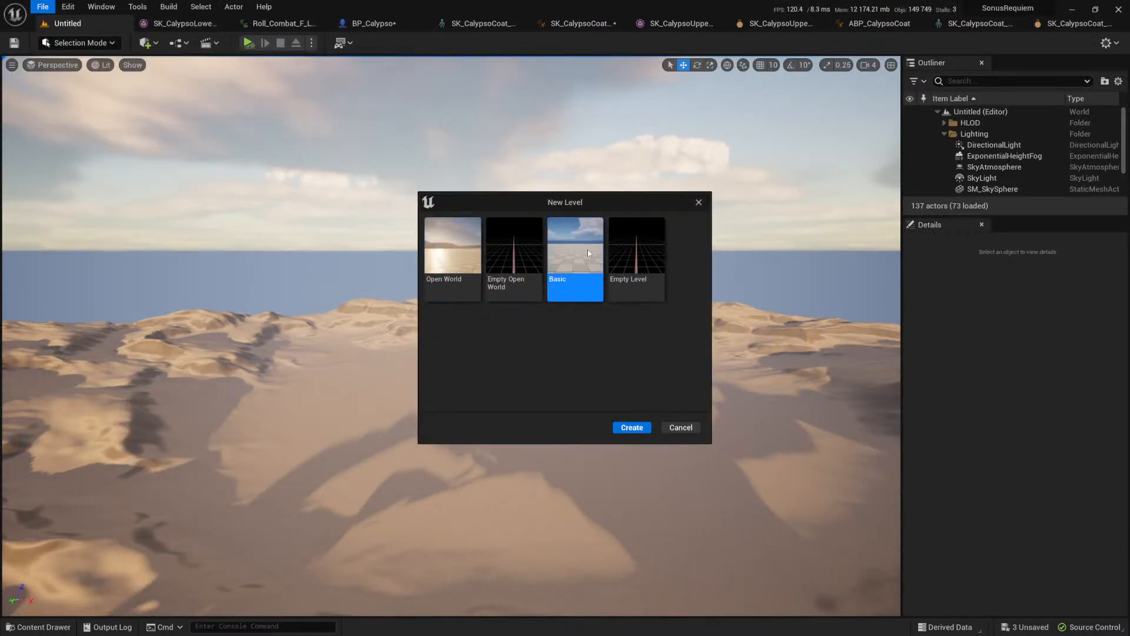
pyautogui.click(631, 427)
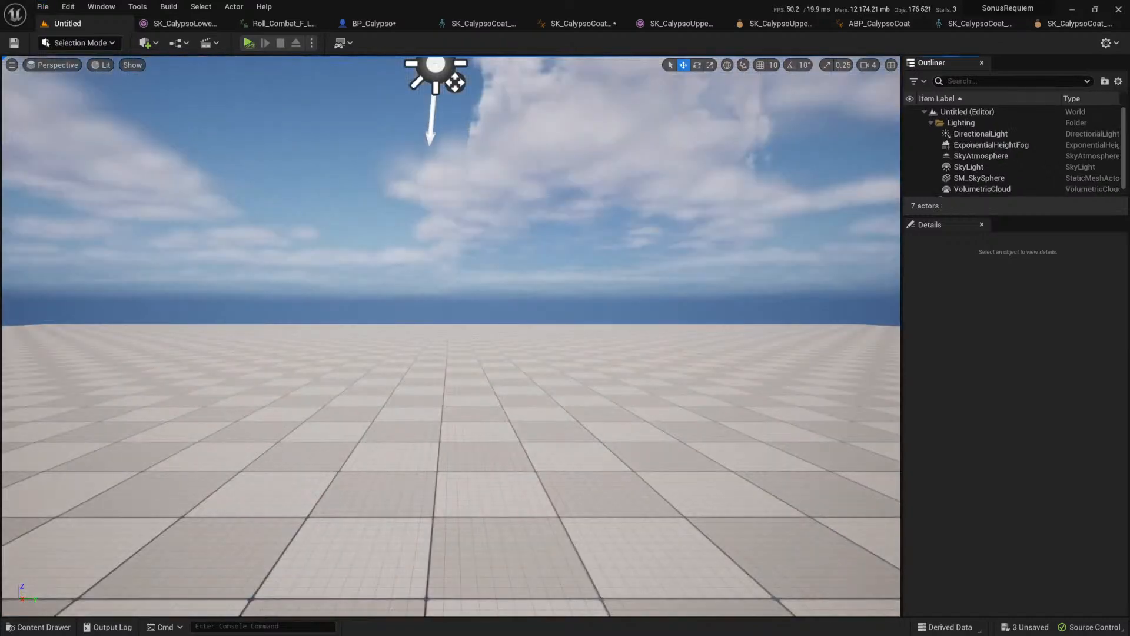
# Step: Find the BP_Calypso blueprint among the project's assets and place an instance of it in the new level
pyautogui.hotkey('ctrl', 'space')
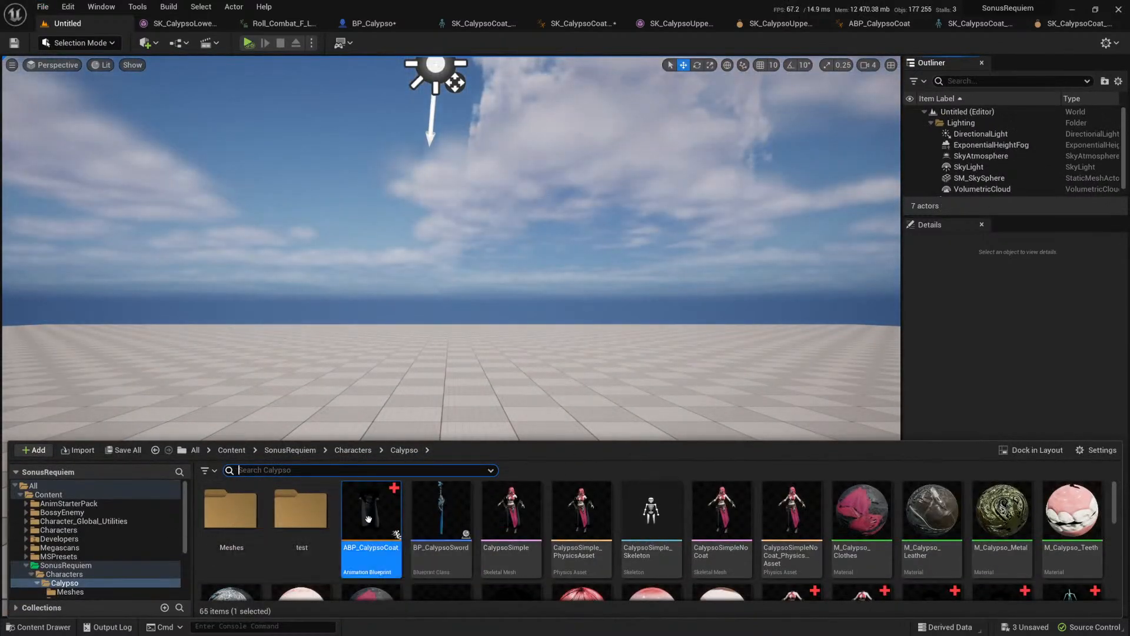
pyautogui.hotkey('ctrl', 'p')
pyautogui.write('BP_Caly')
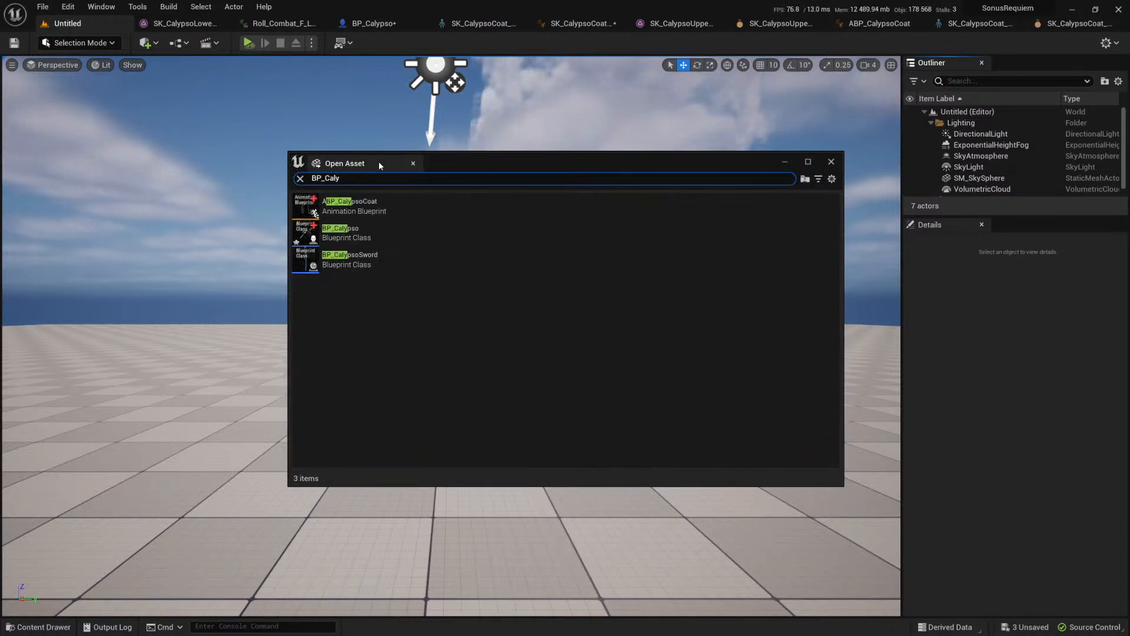
pyautogui.moveTo(356, 242); pyautogui.dragTo(244, 371)
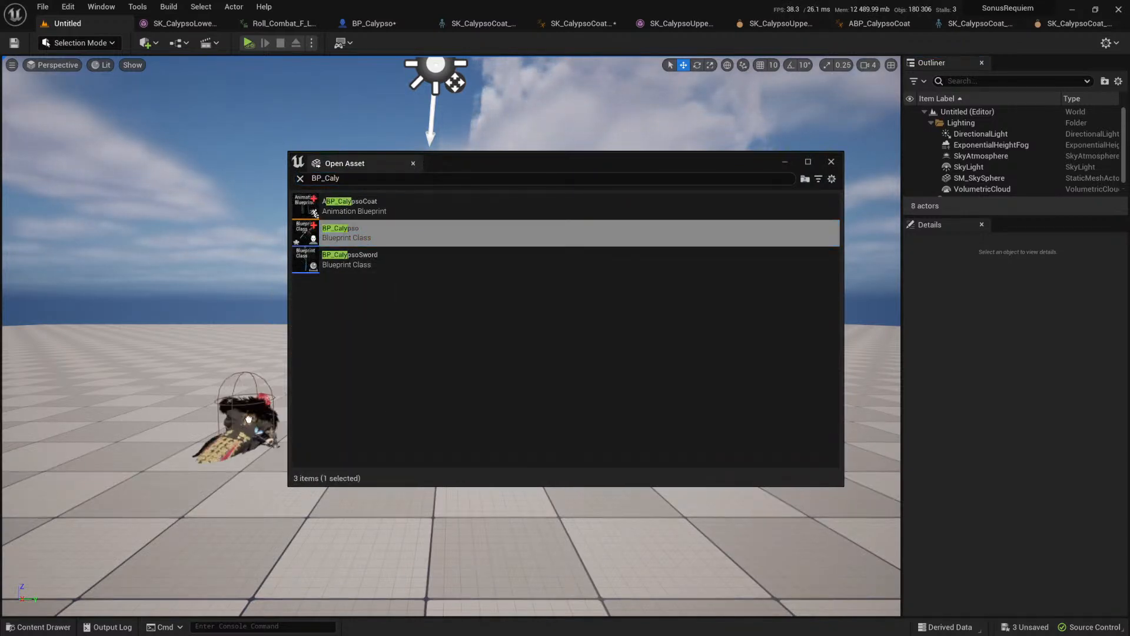
pyautogui.click(828, 164)
pyautogui.moveTo(595, 271); pyautogui.dragTo(353, 247, button='right')
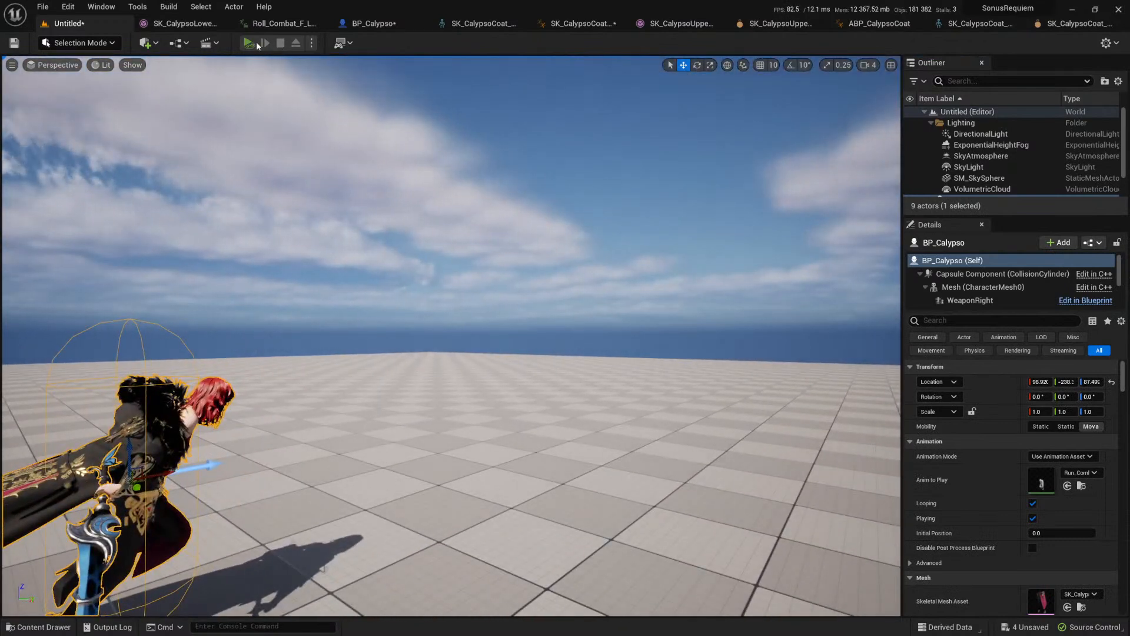
# Step: Override the level's game mode with GameModeBase and simulate the level to check the running character
pyautogui.click(257, 46)
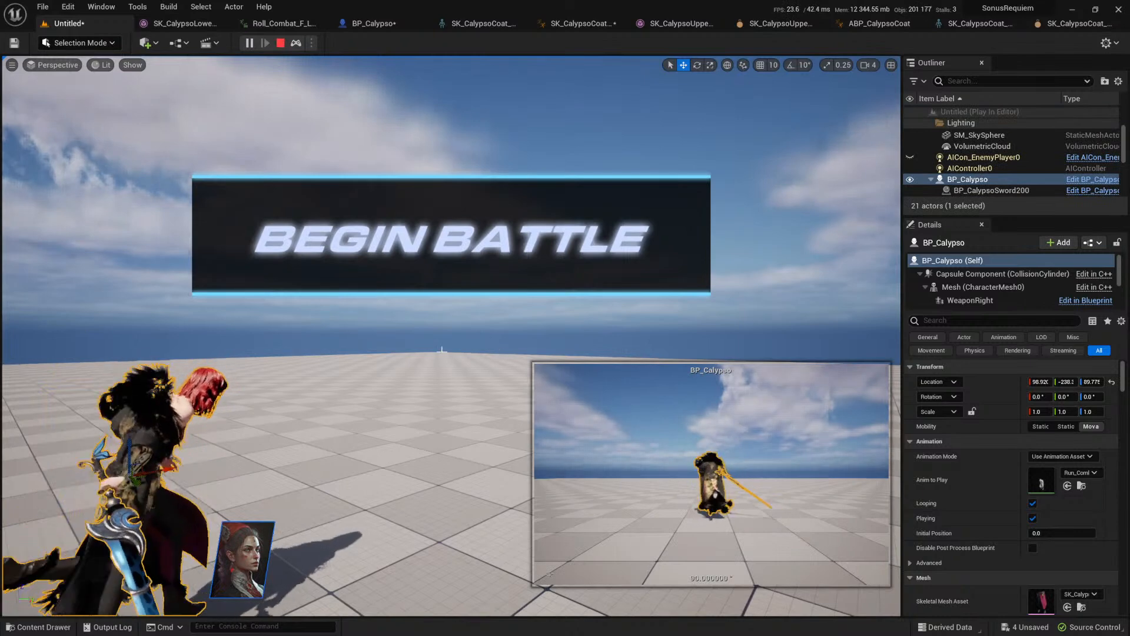
pyautogui.press('Escape')
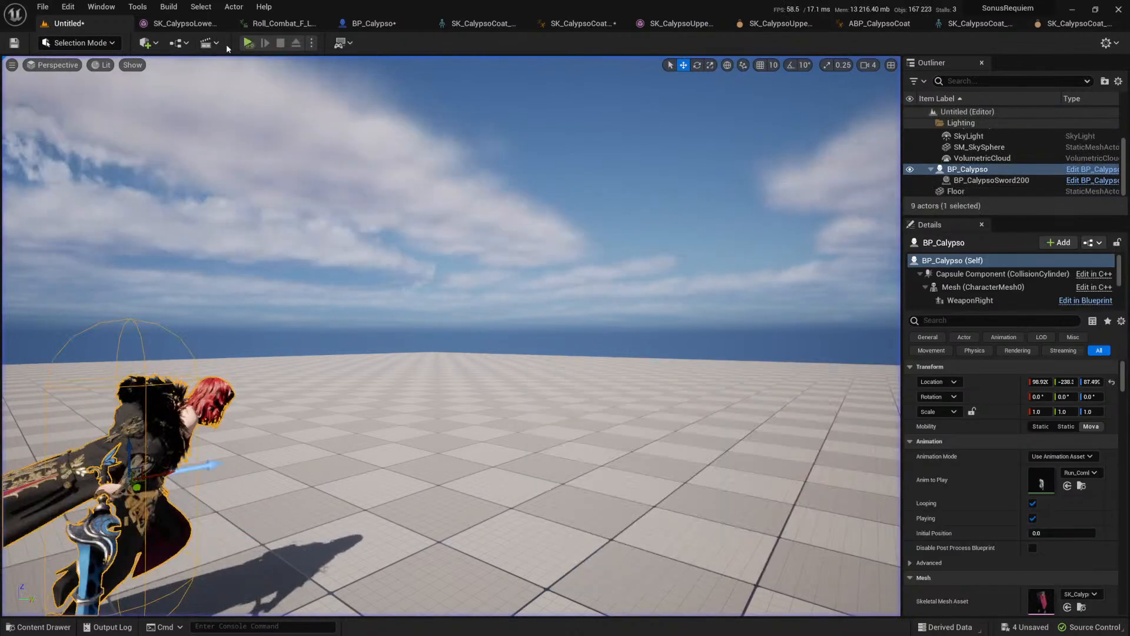
pyautogui.click(176, 44)
pyautogui.moveTo(318, 173)
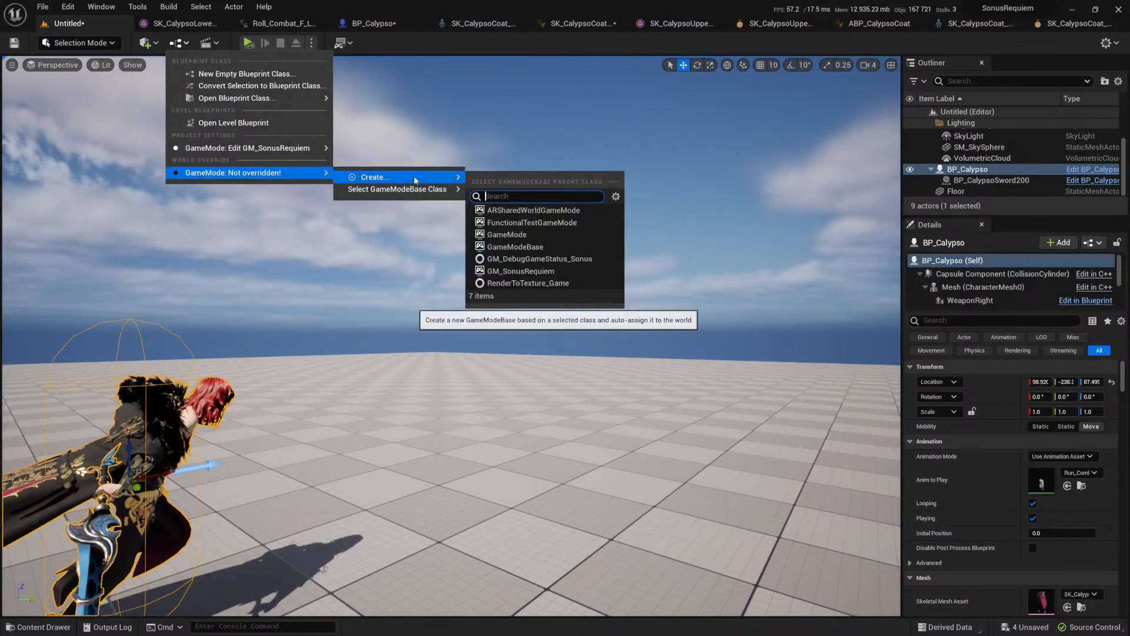
pyautogui.moveTo(420, 193)
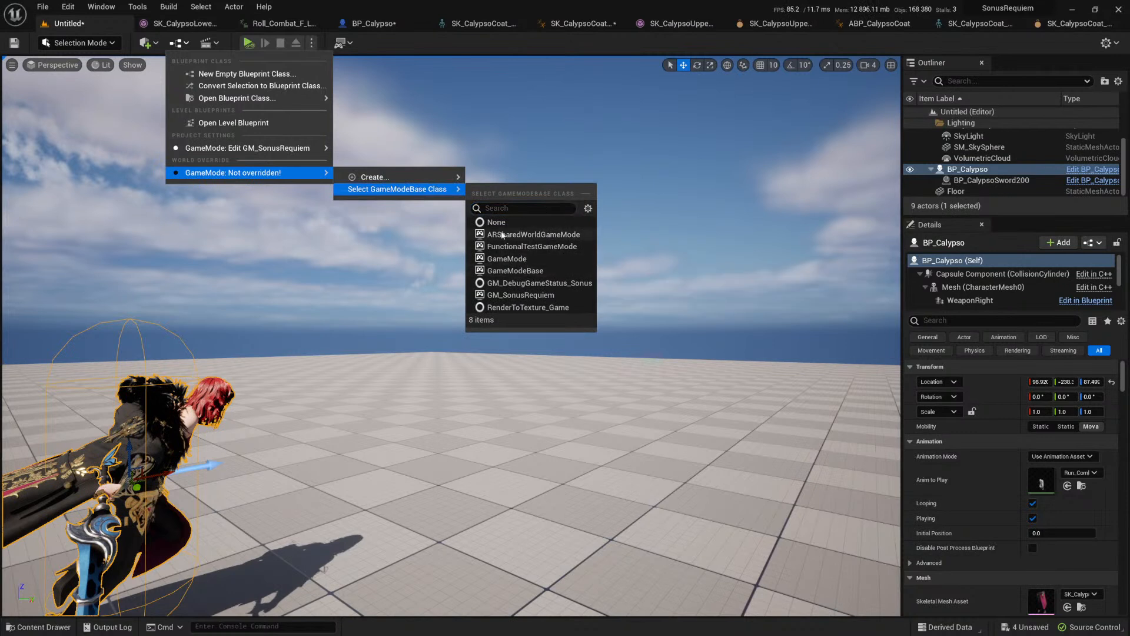
pyautogui.click(521, 271)
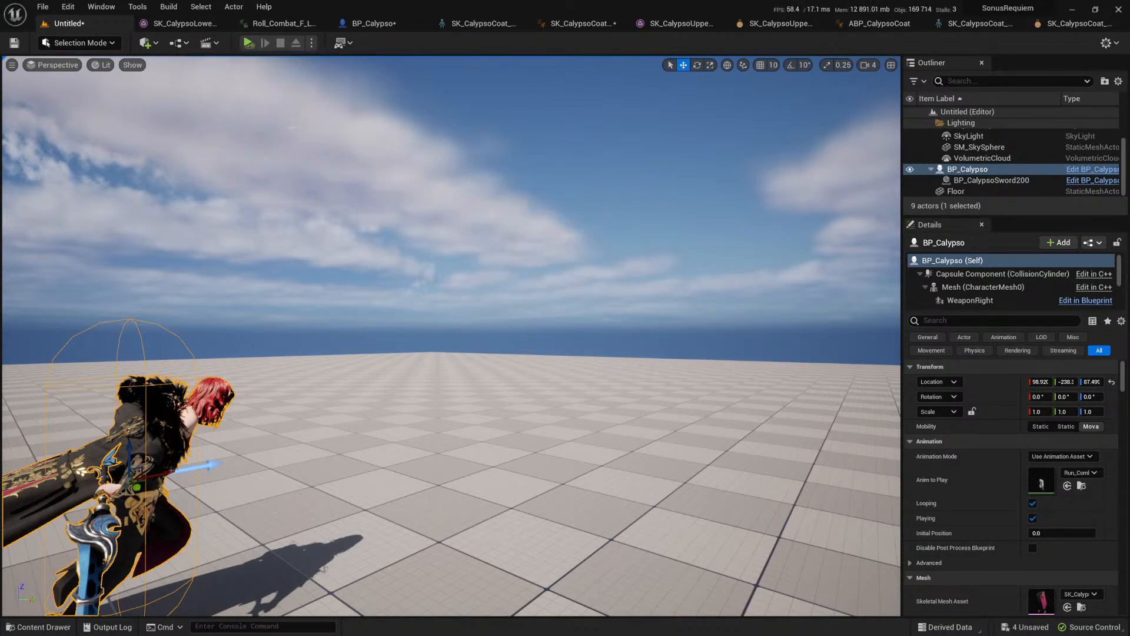
pyautogui.click(249, 43)
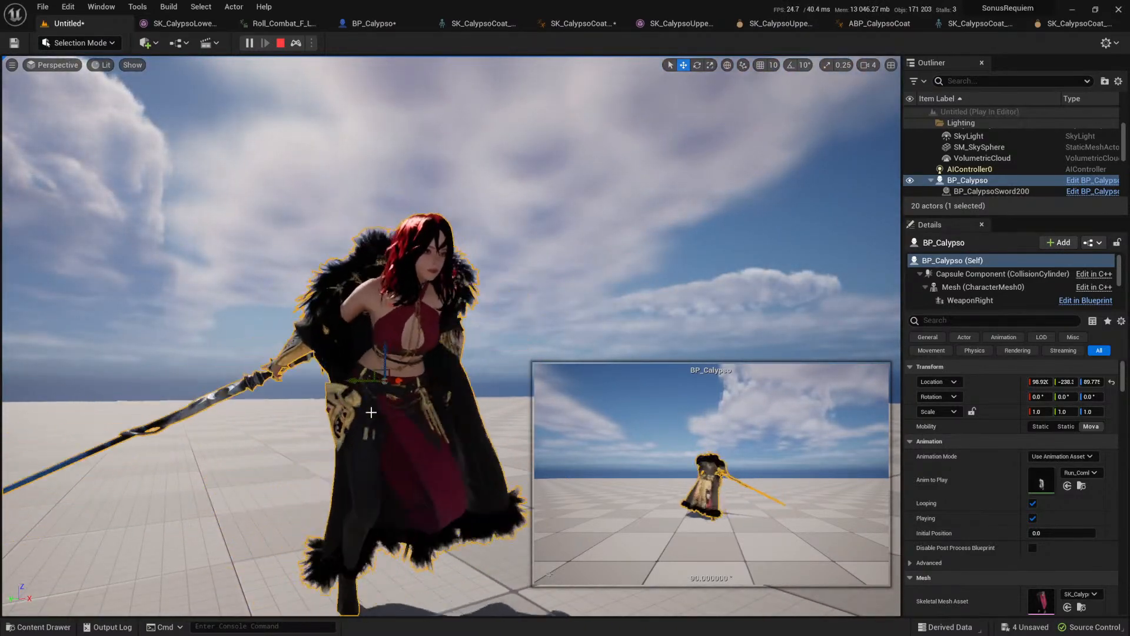
pyautogui.press('Escape')
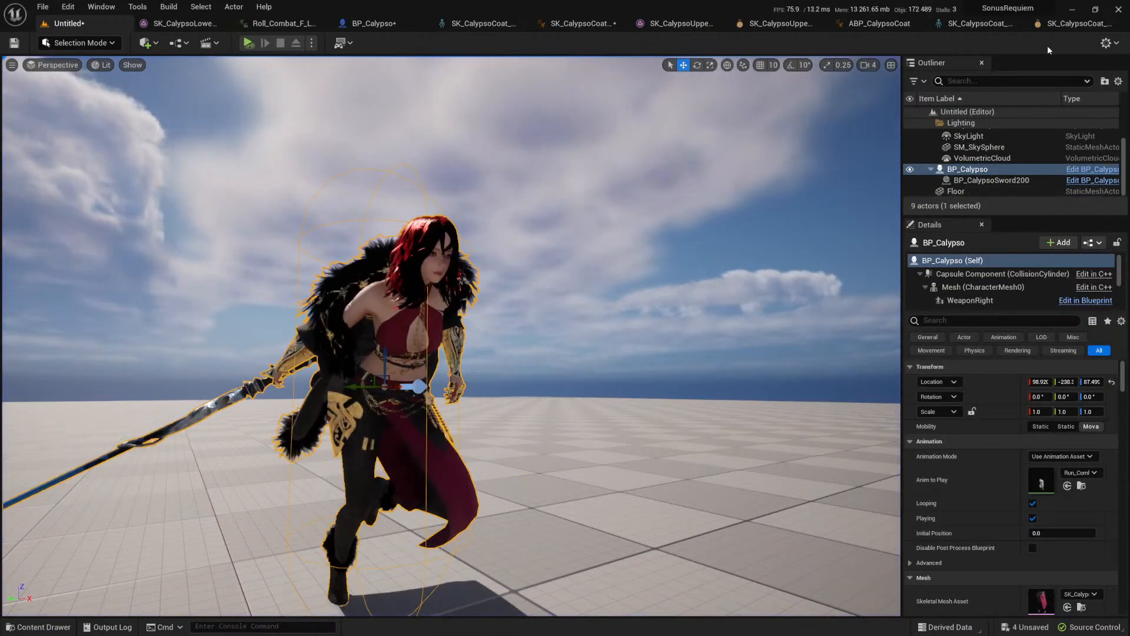
# Step: Set the linear limit of the constraint between u_breast_L and spine_03 to 4 in the upper body physics asset
pyautogui.click(1077, 24)
pyautogui.click(776, 23)
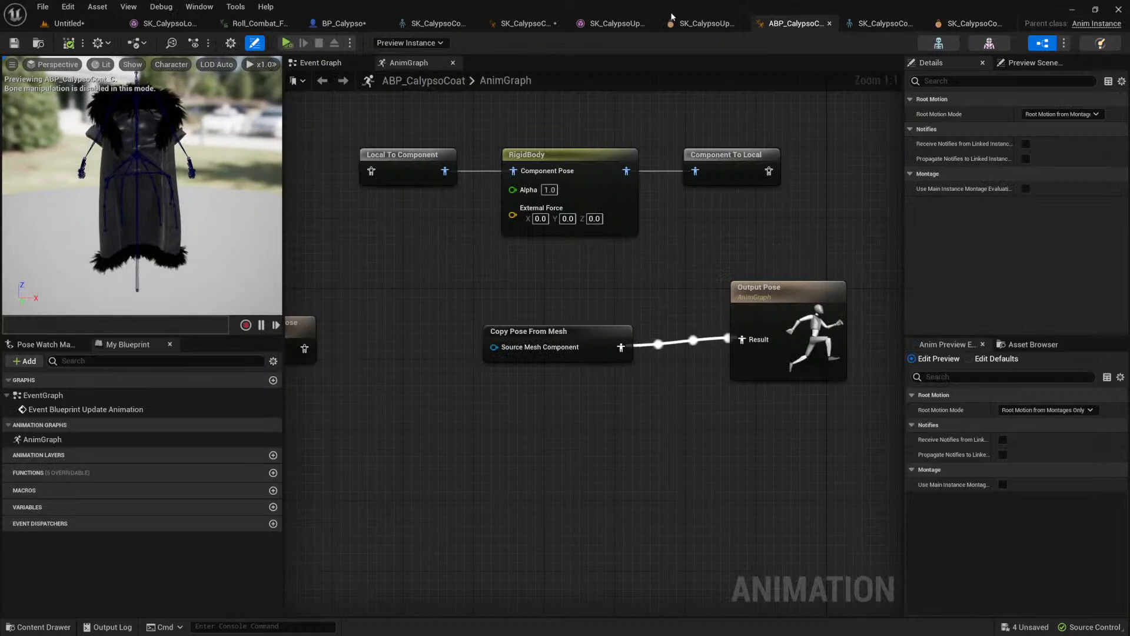
pyautogui.click(615, 23)
pyautogui.click(731, 25)
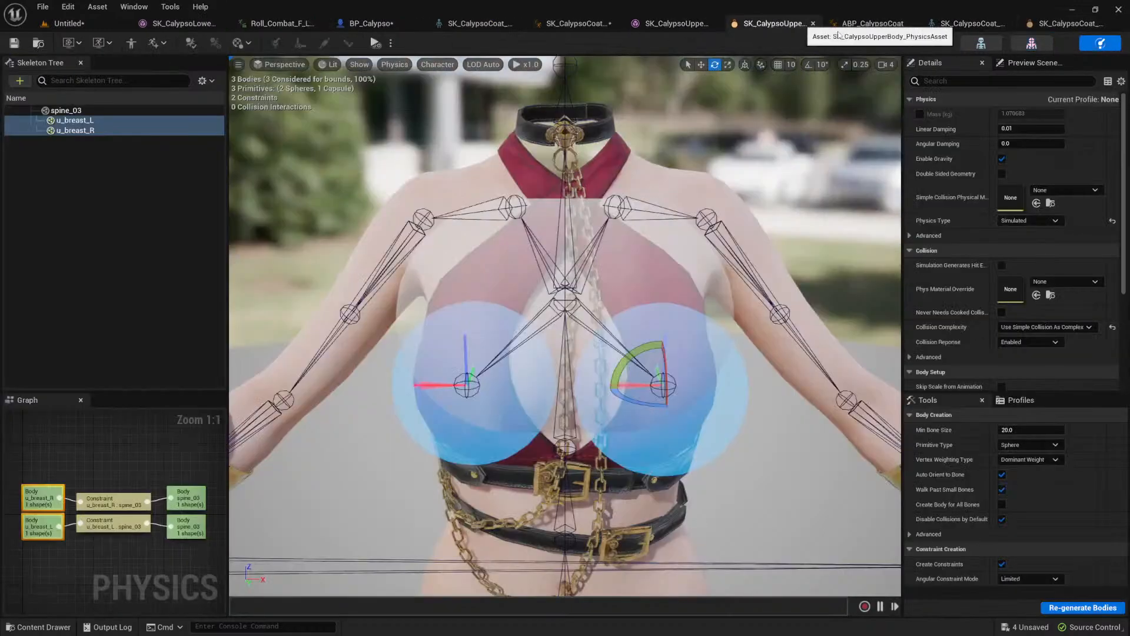
pyautogui.scroll(5, 694, 302)
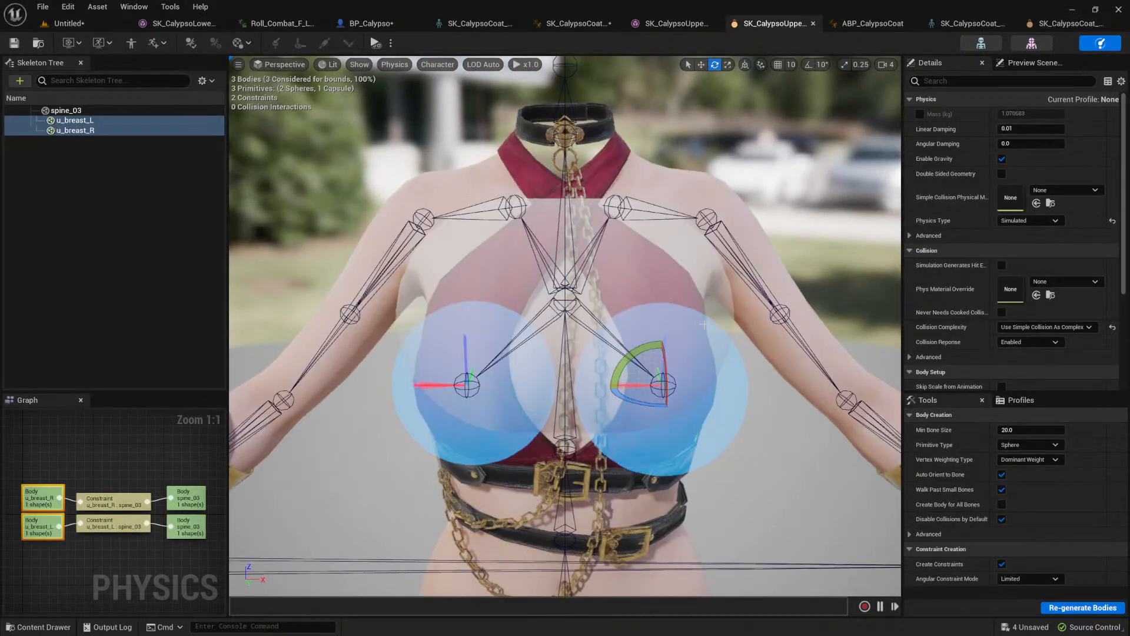
pyautogui.click(658, 374)
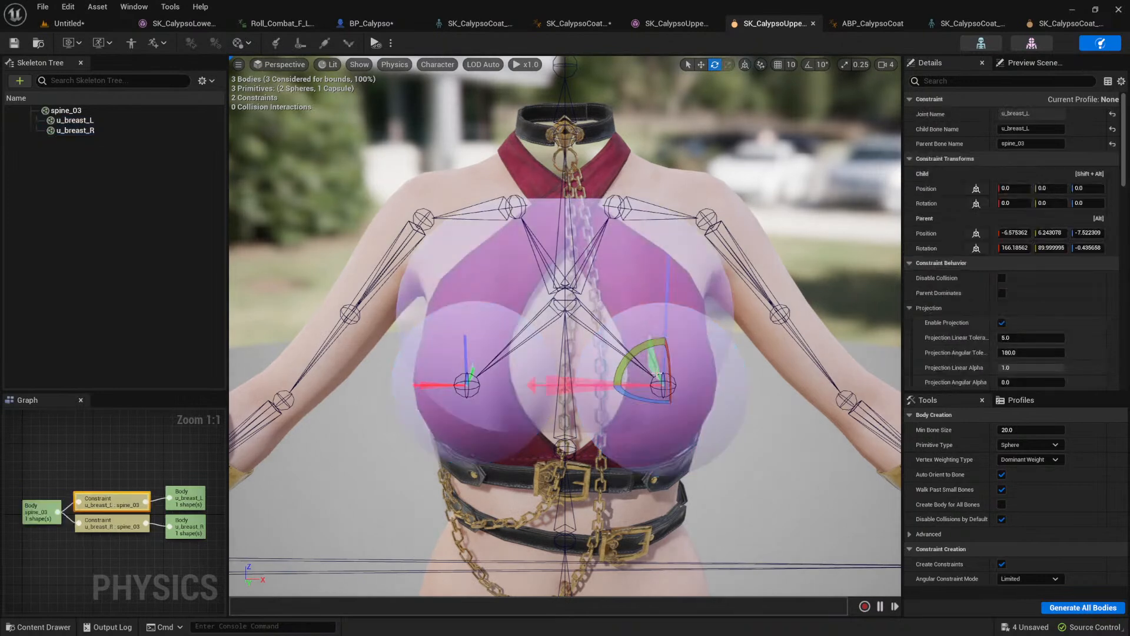
pyautogui.scroll(-7, 989, 224)
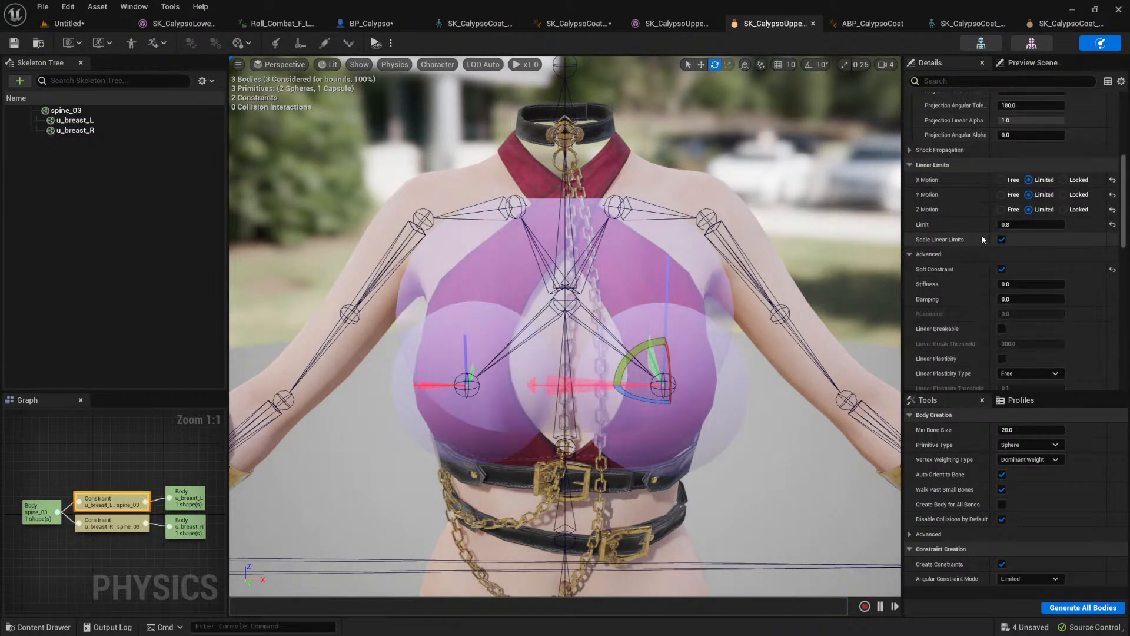
pyautogui.click(1014, 224)
pyautogui.write('4')
# Step: Simulate the whole upper body physics asset, and test the u_breast_L body alone with Simulate Selected
pyautogui.click(382, 47)
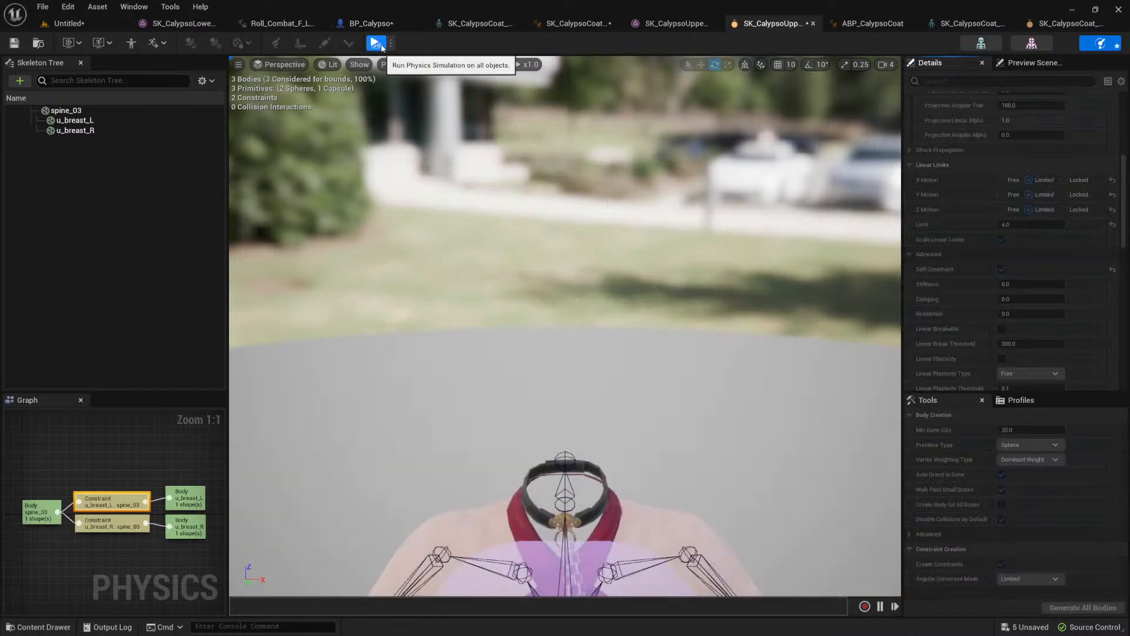
pyautogui.click(381, 47)
pyautogui.click(700, 360)
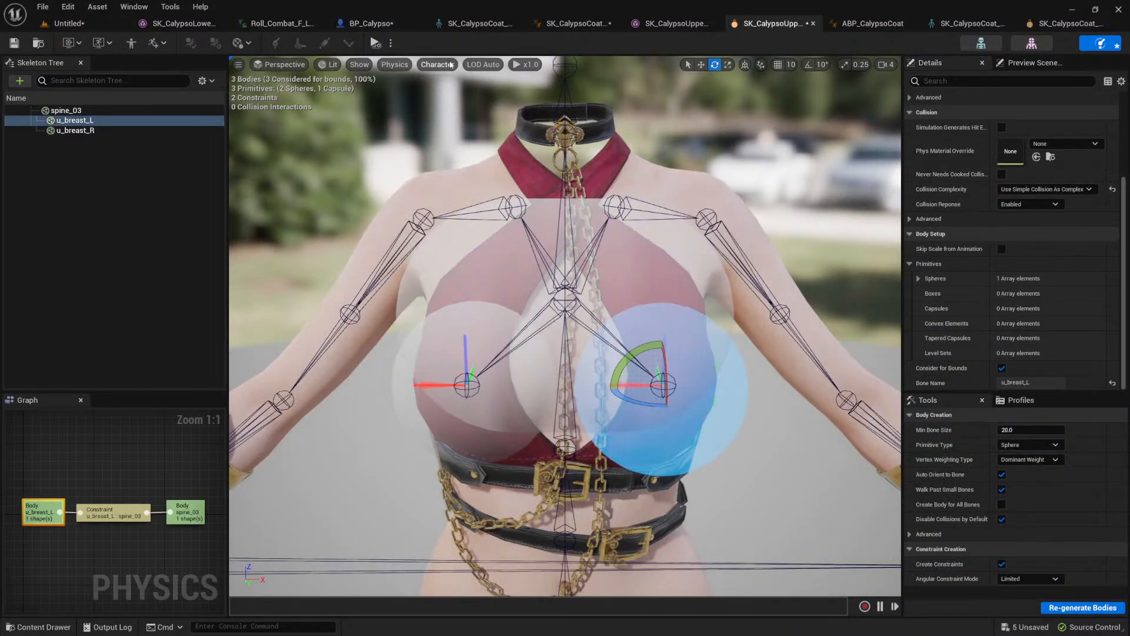
pyautogui.click(382, 47)
pyautogui.click(382, 47)
pyautogui.click(391, 44)
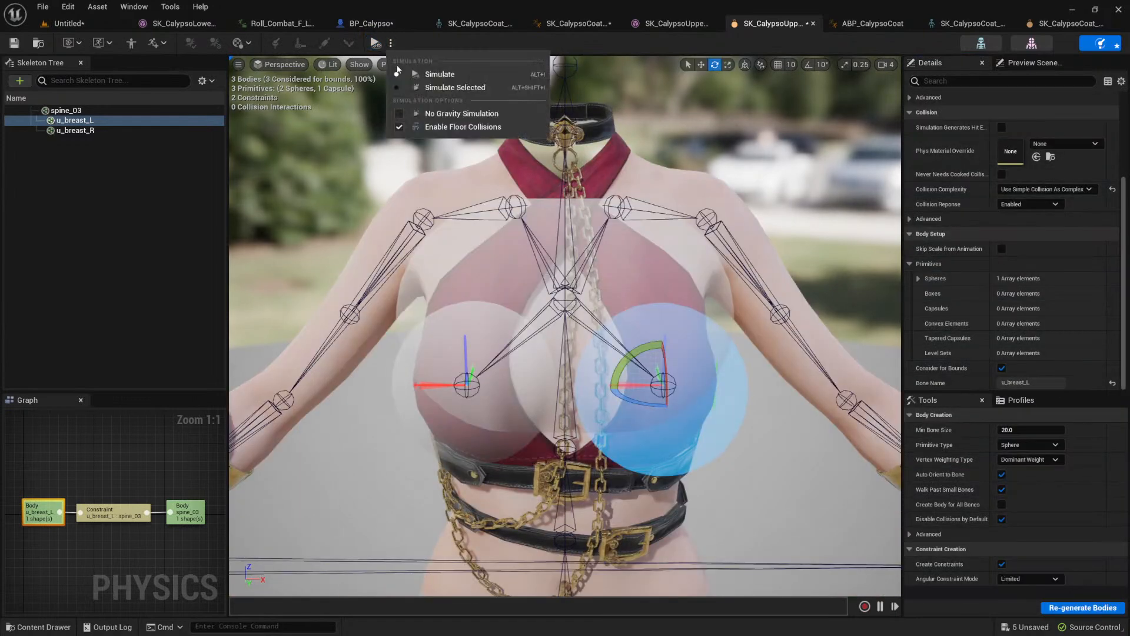
pyautogui.click(457, 88)
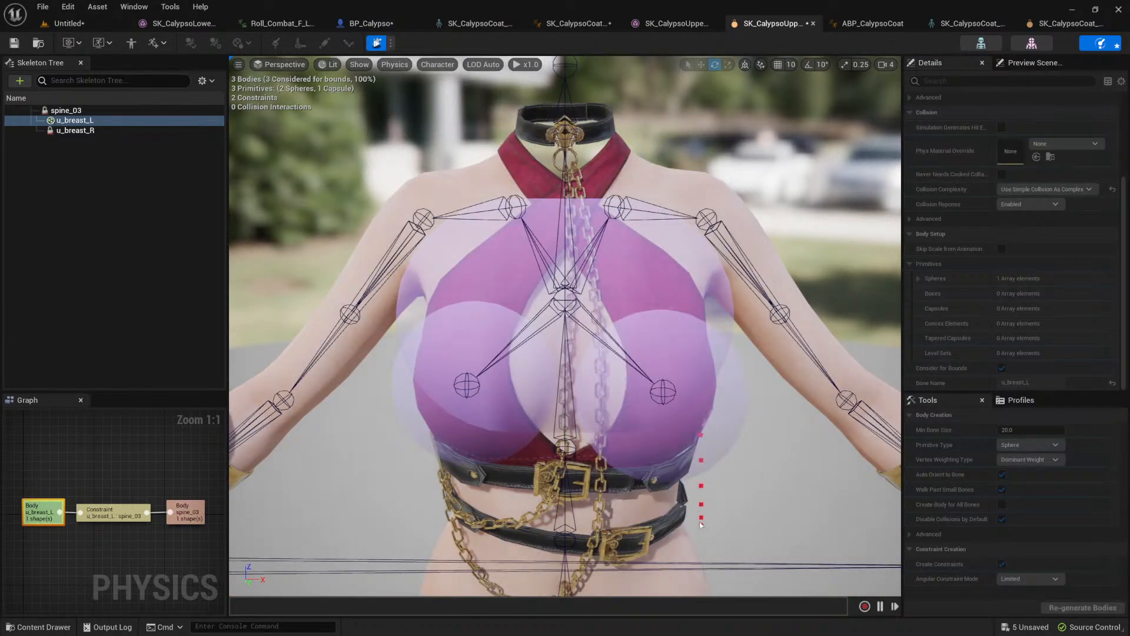
pyautogui.click(376, 43)
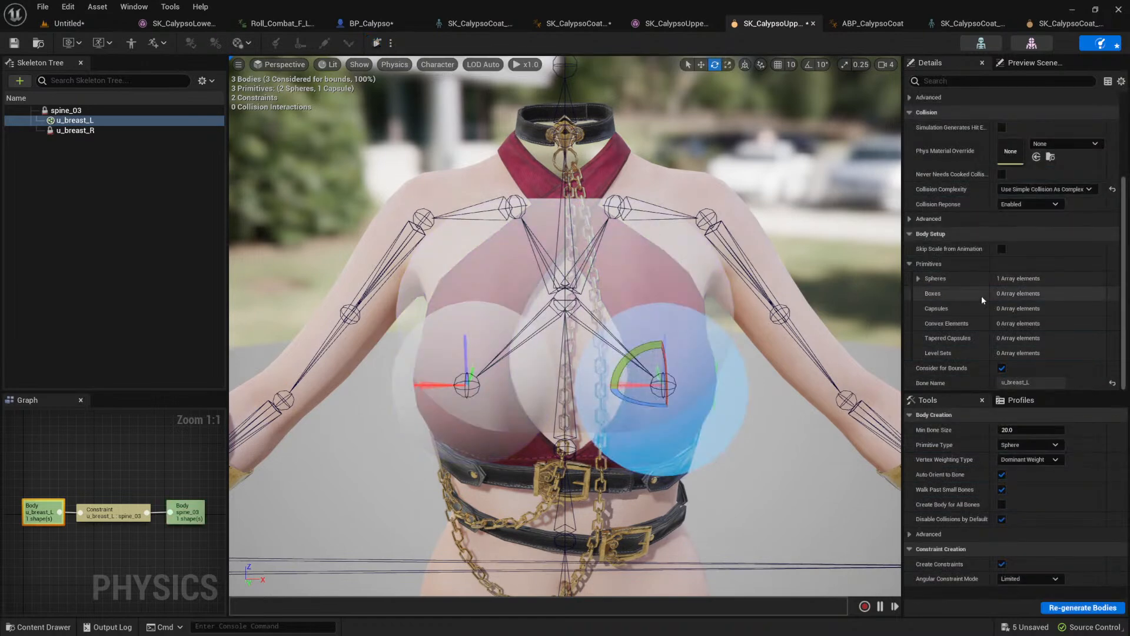
# Step: Disable the linear motor's position target on all three axes for the u_breast_L constraint and test it in simulation
pyautogui.click(656, 369)
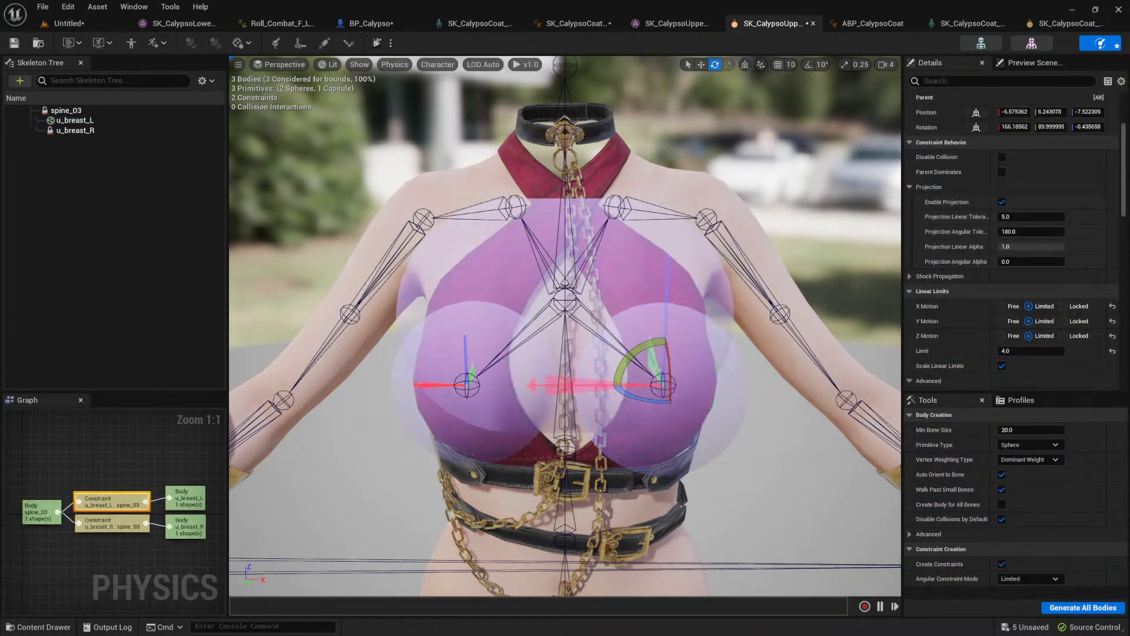
pyautogui.scroll(-15, 977, 251)
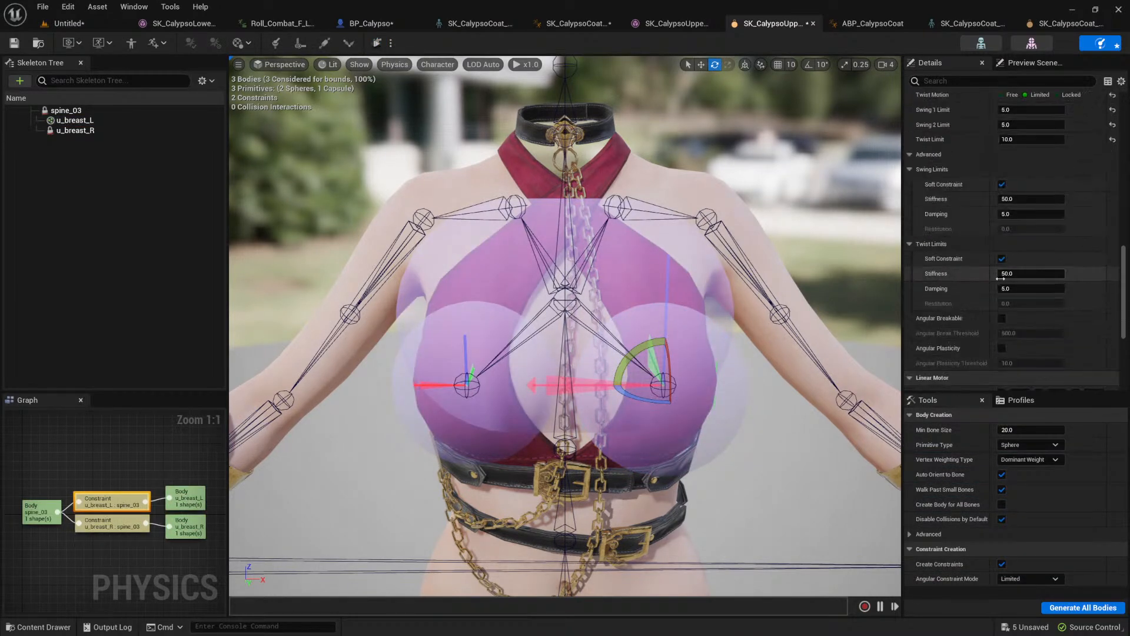
pyautogui.scroll(-1, 998, 280)
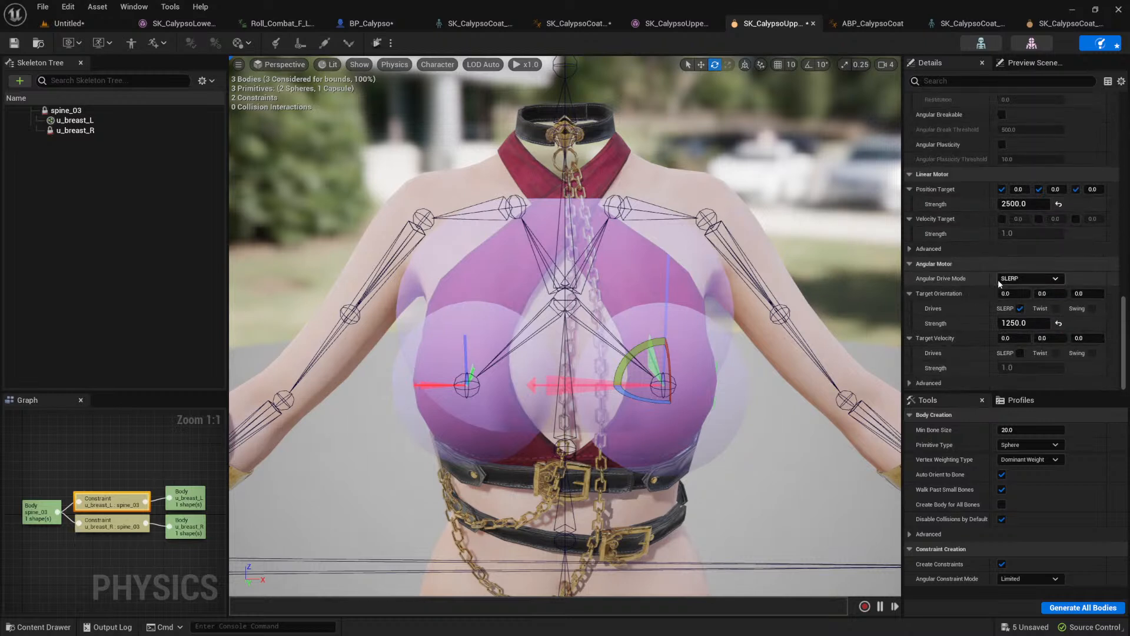
pyautogui.click(1076, 189)
pyautogui.click(1003, 189)
pyautogui.click(378, 47)
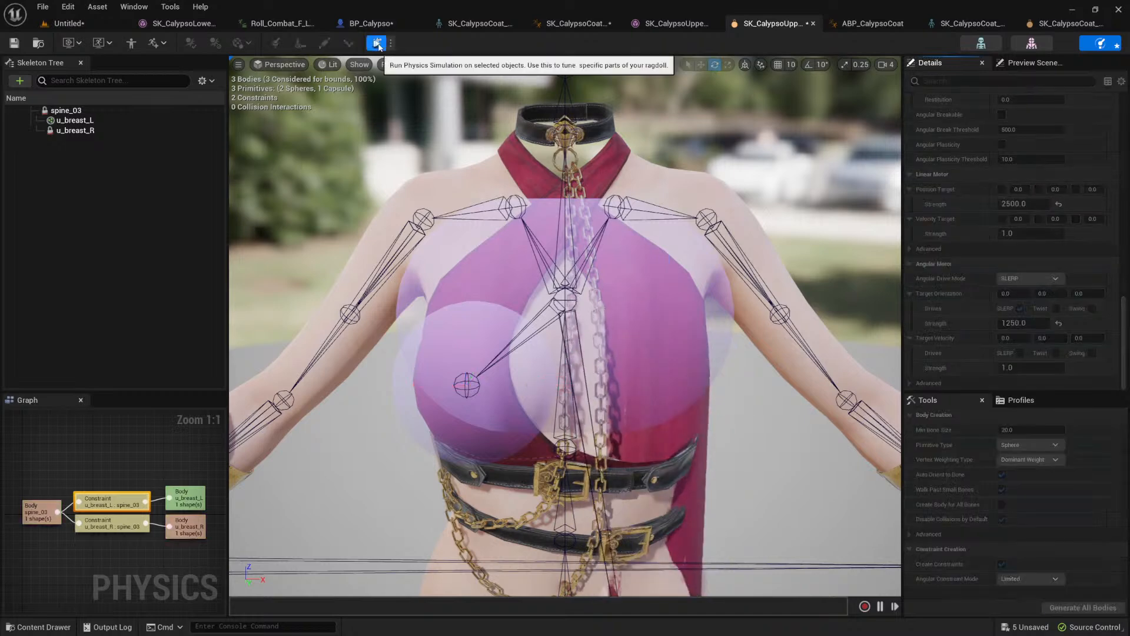
pyautogui.click(378, 47)
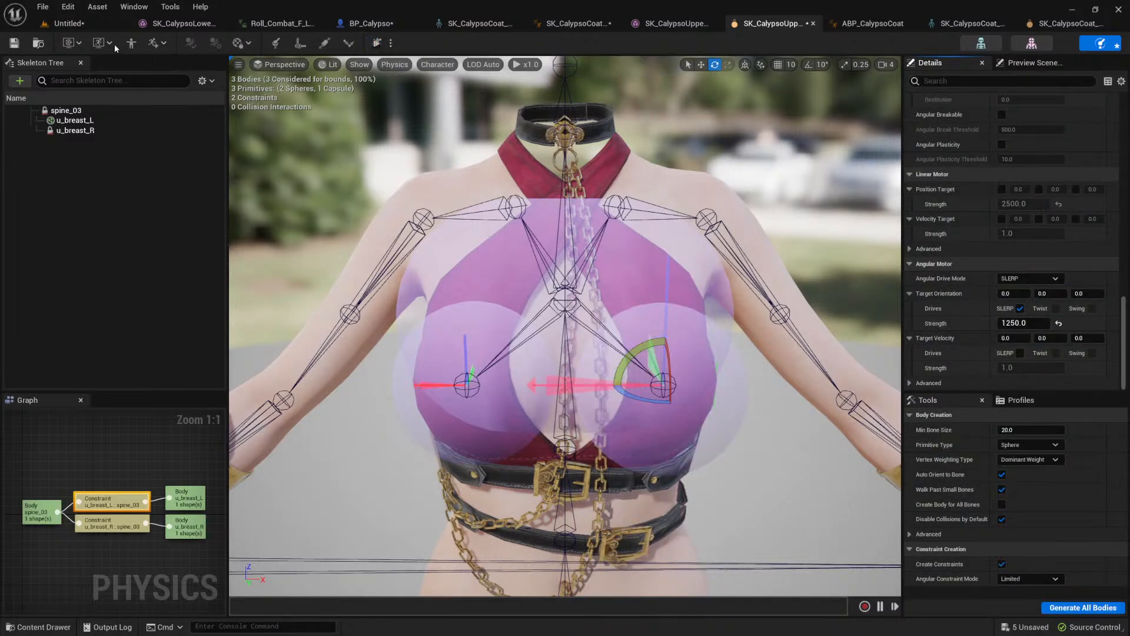
# Step: Simulate the level again to check the upper body motion on the running BP_Calypso character
pyautogui.click(82, 25)
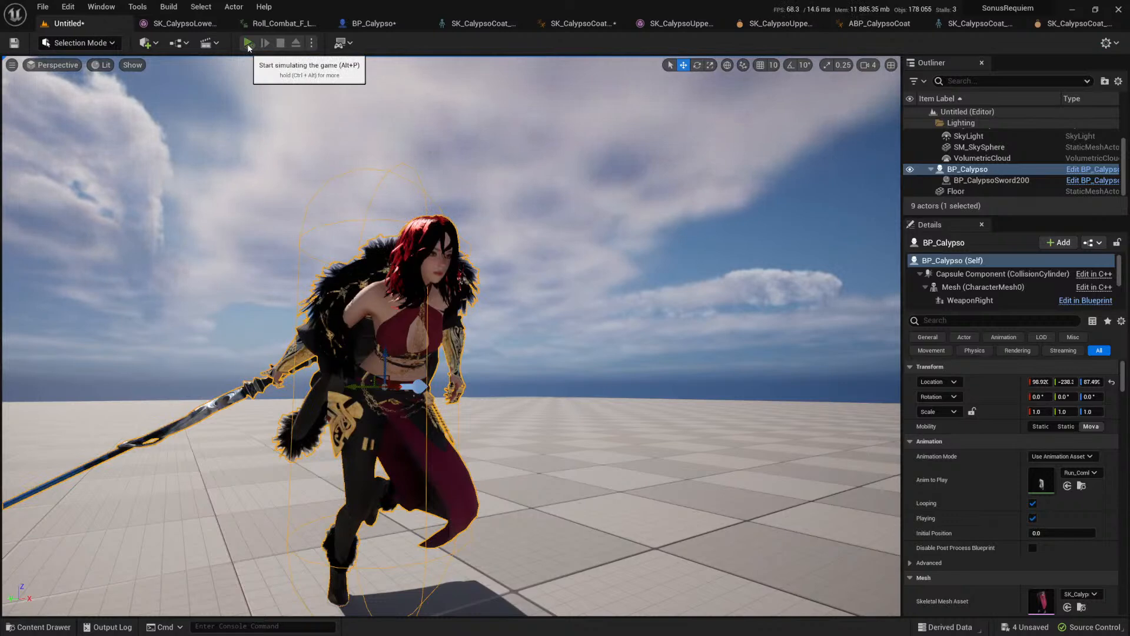
pyautogui.click(247, 44)
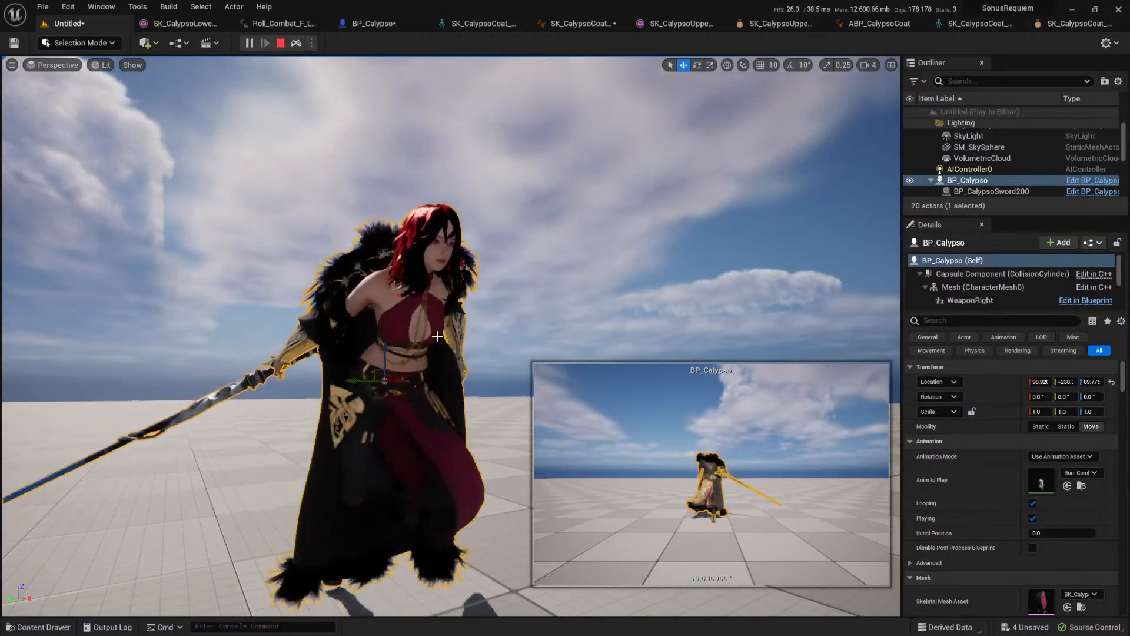
pyautogui.press('Escape')
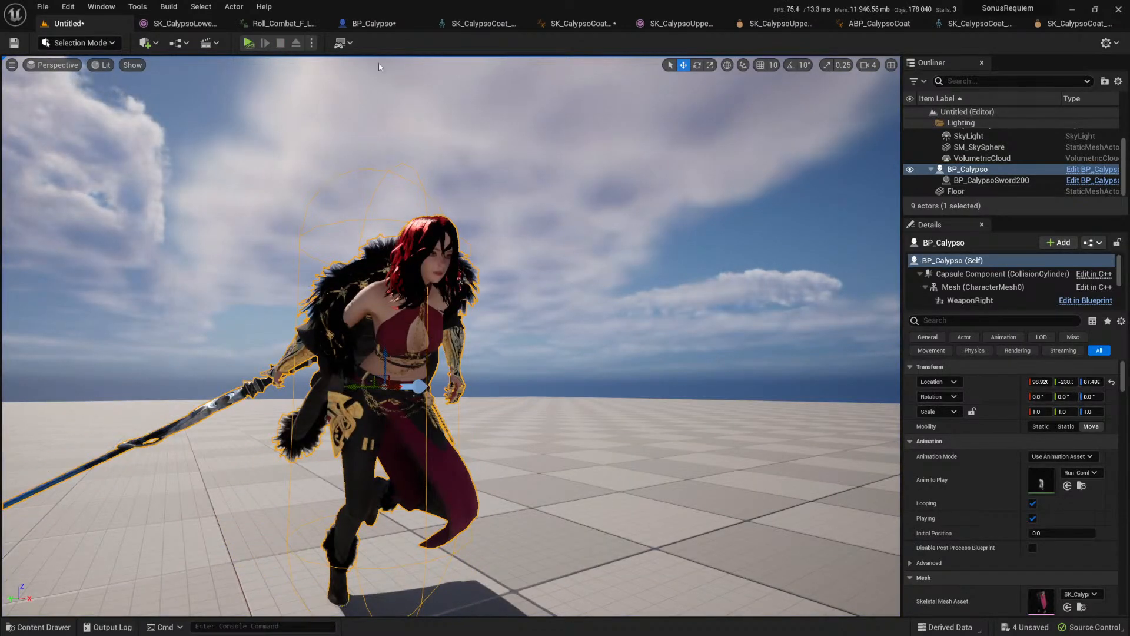
# Step: Open the construction script of BP_Calypso and select the Set Leader Pose Component node
pyautogui.click(379, 27)
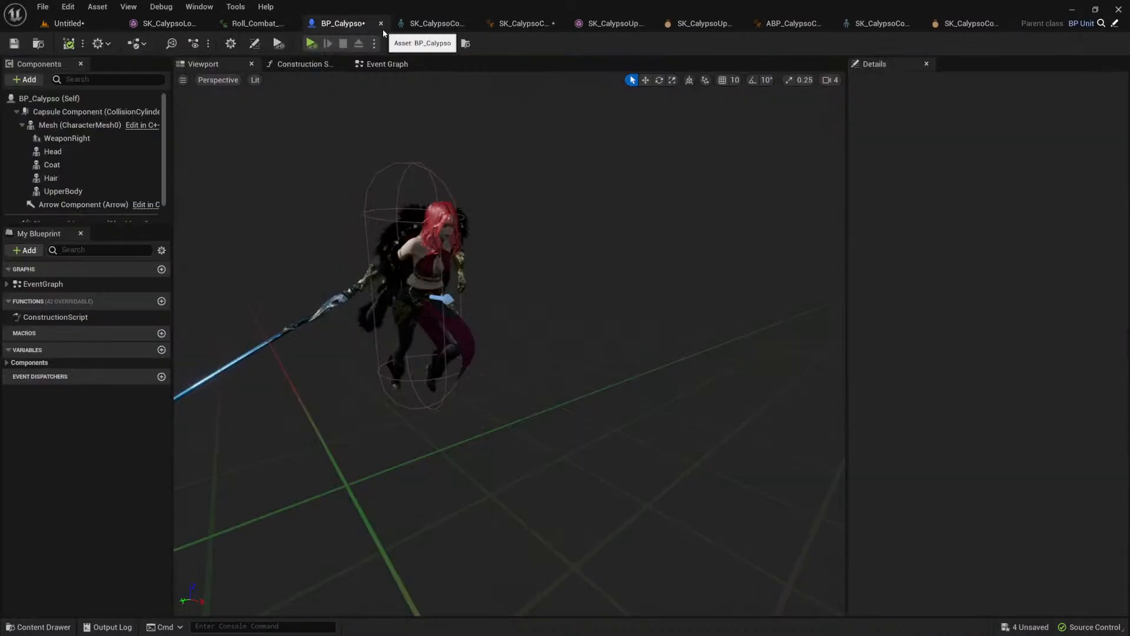
pyautogui.click(95, 112)
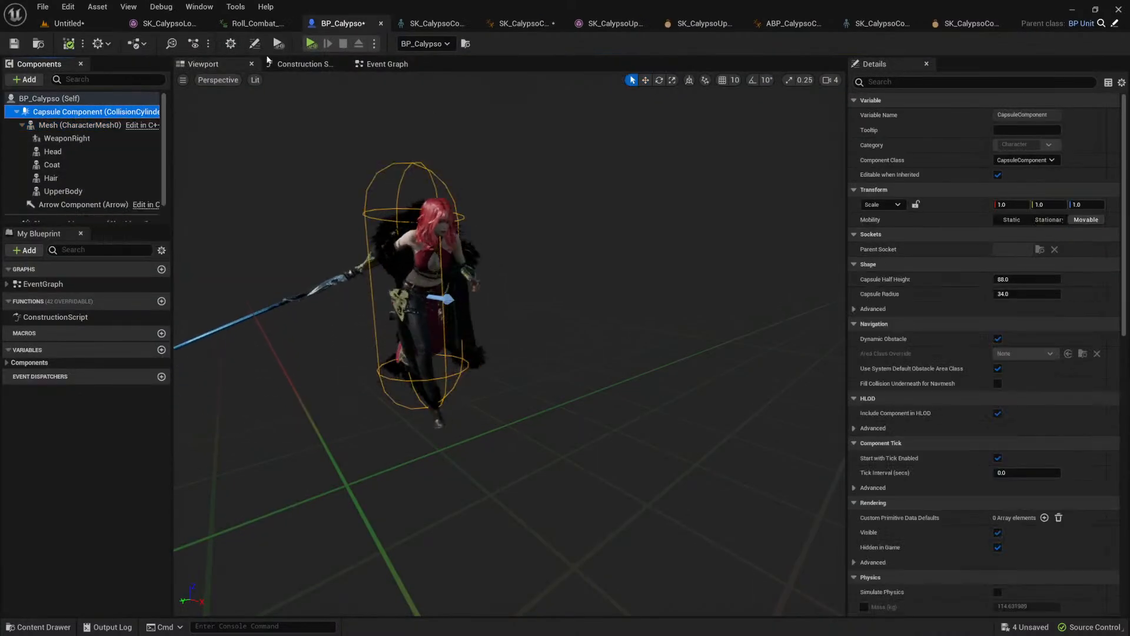
pyautogui.click(288, 64)
pyautogui.click(598, 352)
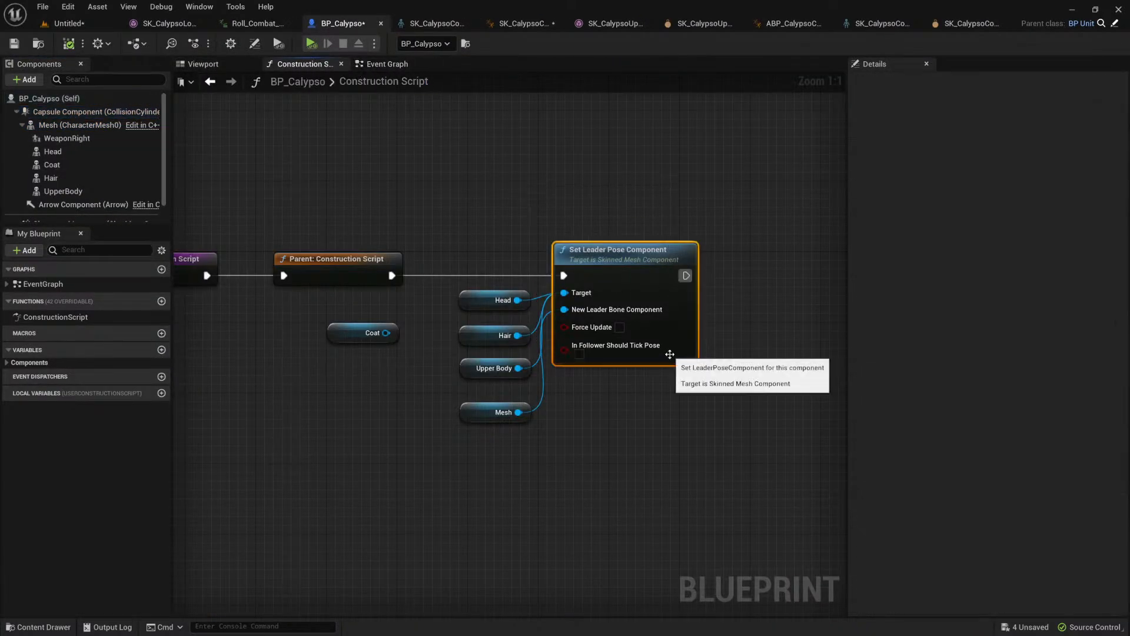
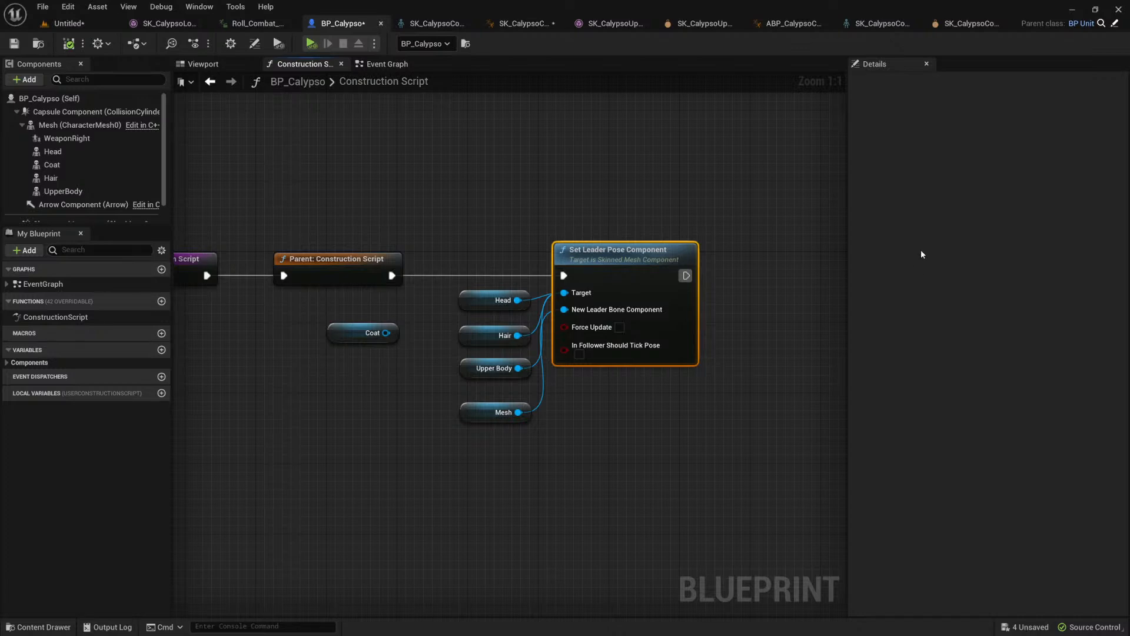
# Step: Delete the Upper Body reference node feeding the Set Leader Pose Component target in the construction script
pyautogui.click(484, 171)
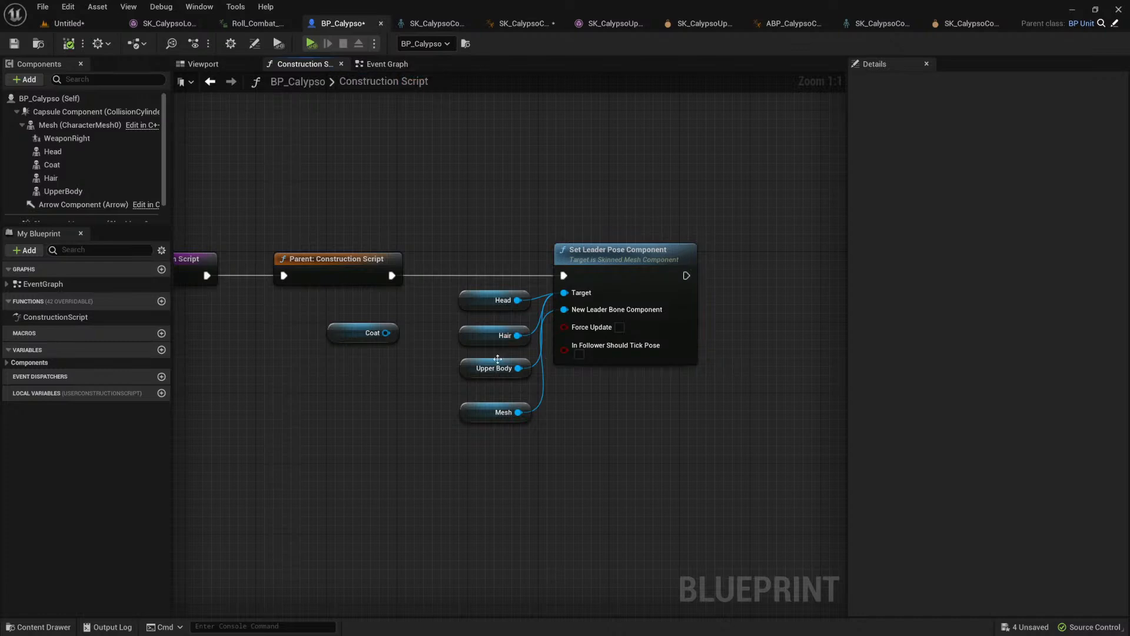
pyautogui.click(471, 372)
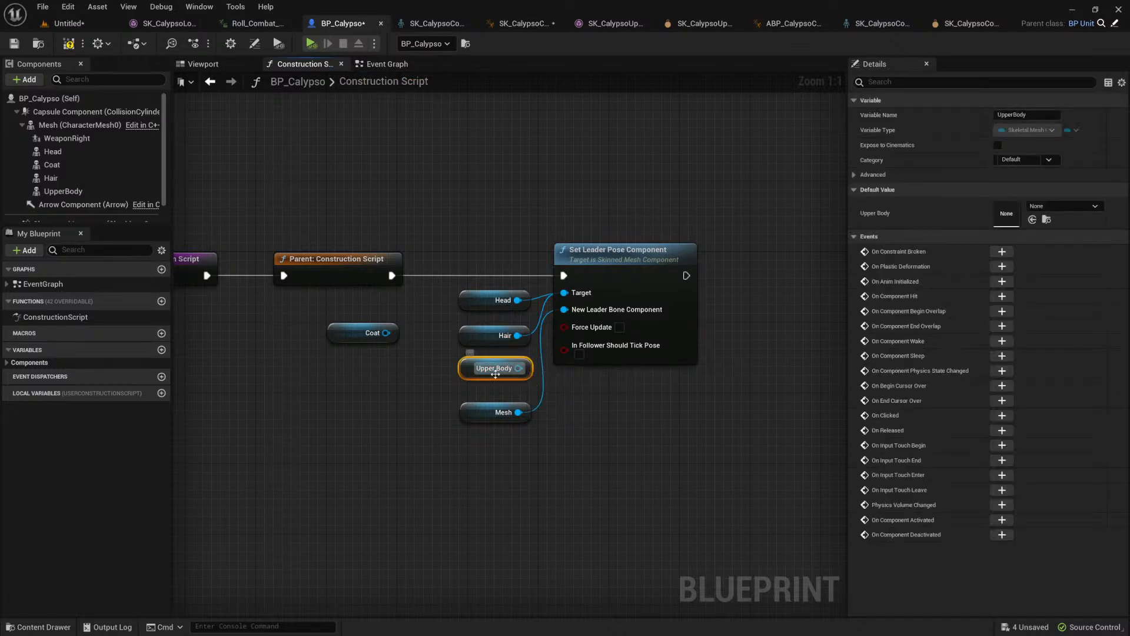
pyautogui.press('Delete')
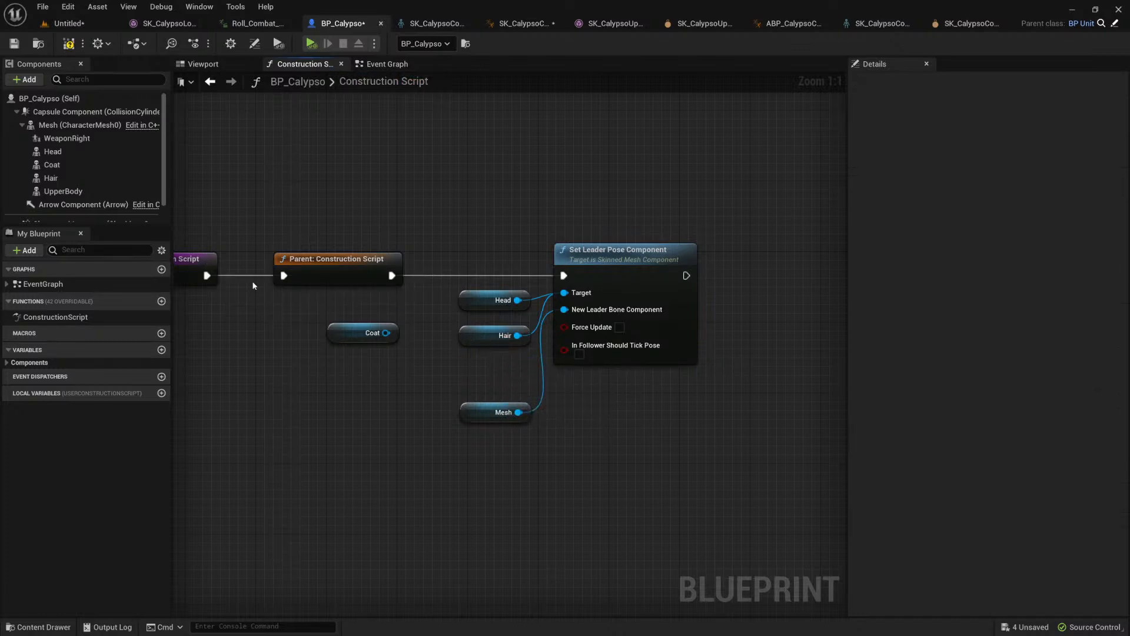
# Step: Create an animation blueprint from the SK_CalypsoUpperBody skeletal mesh, named SK_CalypsoUpperBody_Skeleton_AnimBlueprint
pyautogui.click(96, 193)
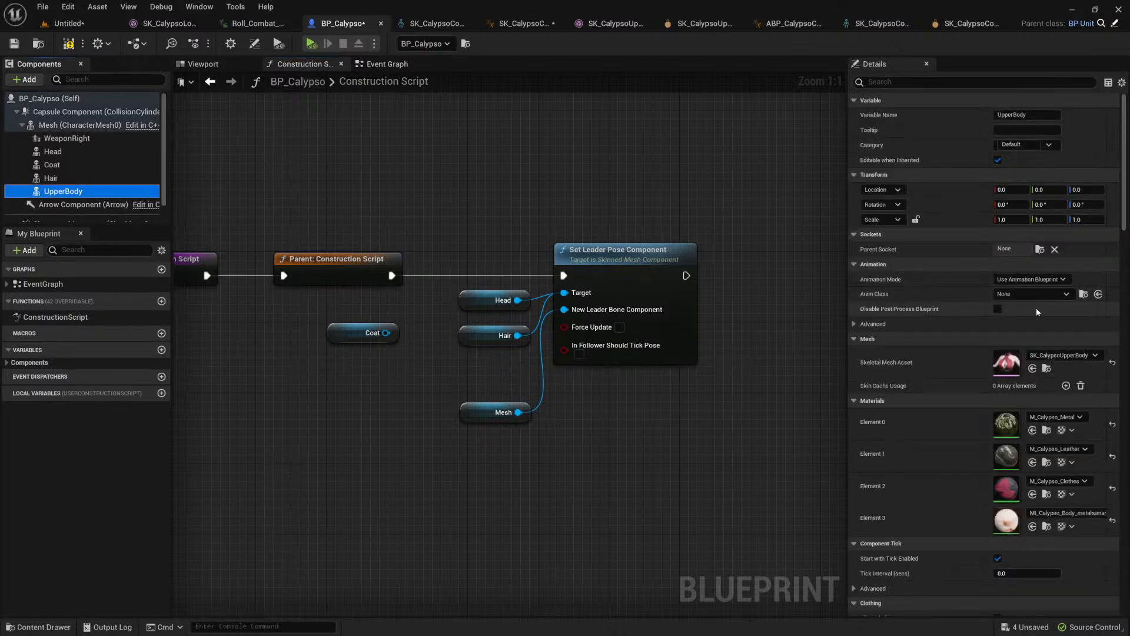
pyautogui.click(1046, 368)
pyautogui.rightClick(360, 489)
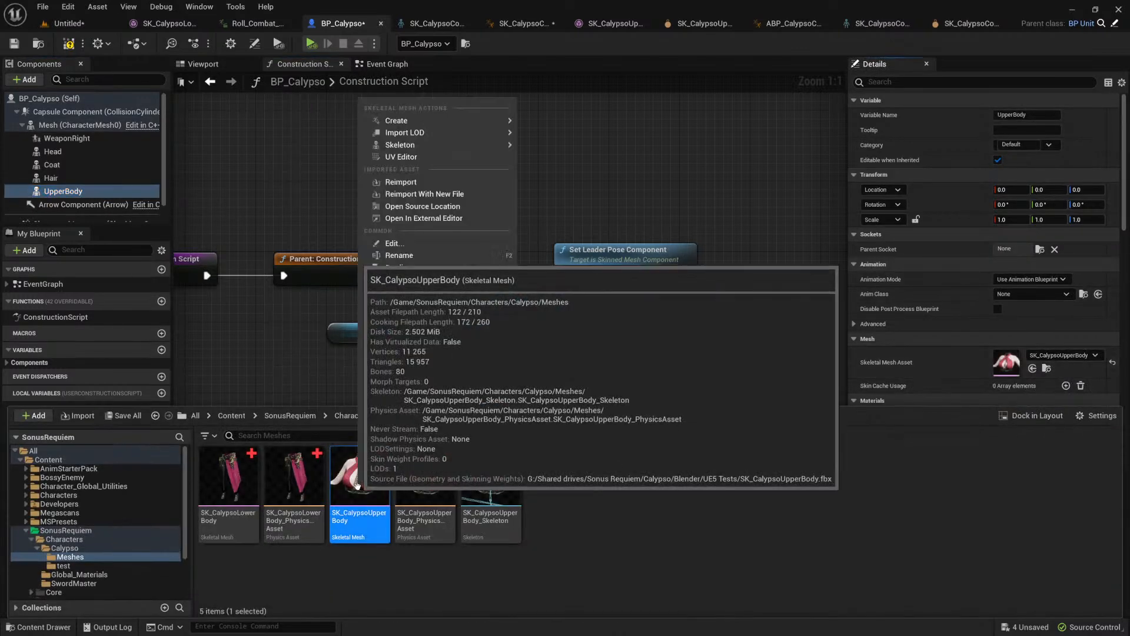
pyautogui.moveTo(447, 120)
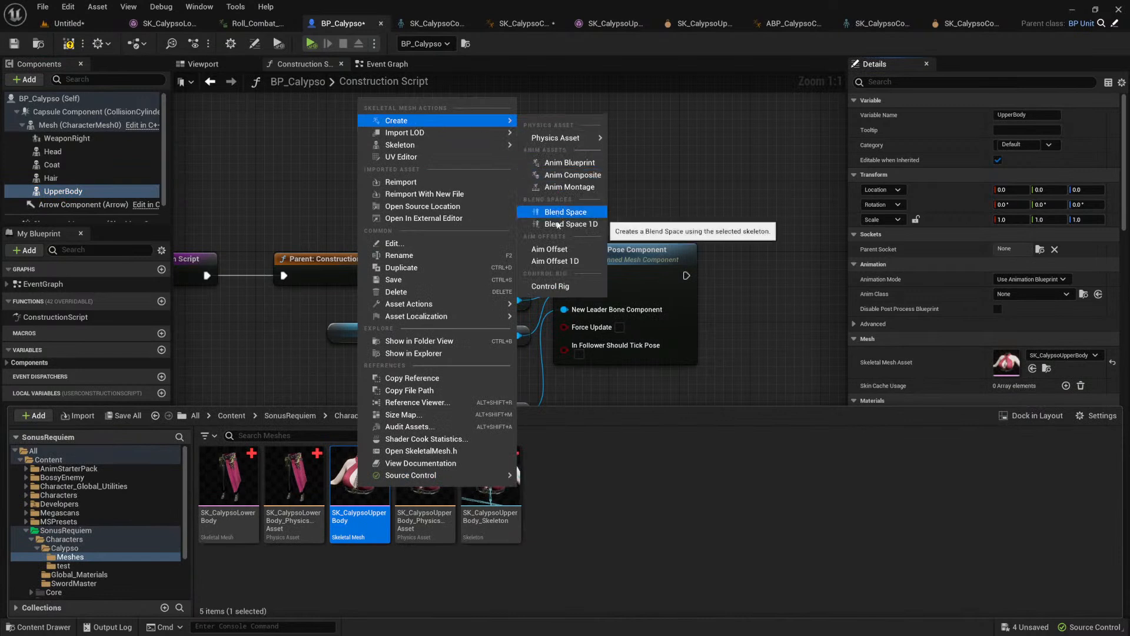
pyautogui.click(569, 163)
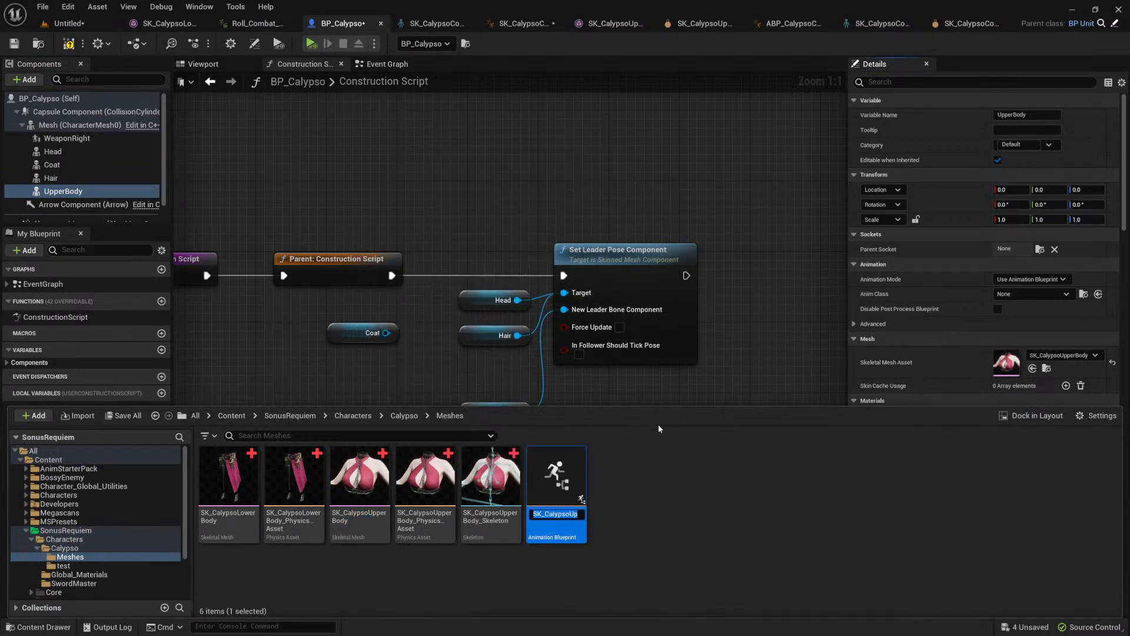
pyautogui.press('Home')
pyautogui.press('End')
pyautogui.press('Home')
pyautogui.press('Return')
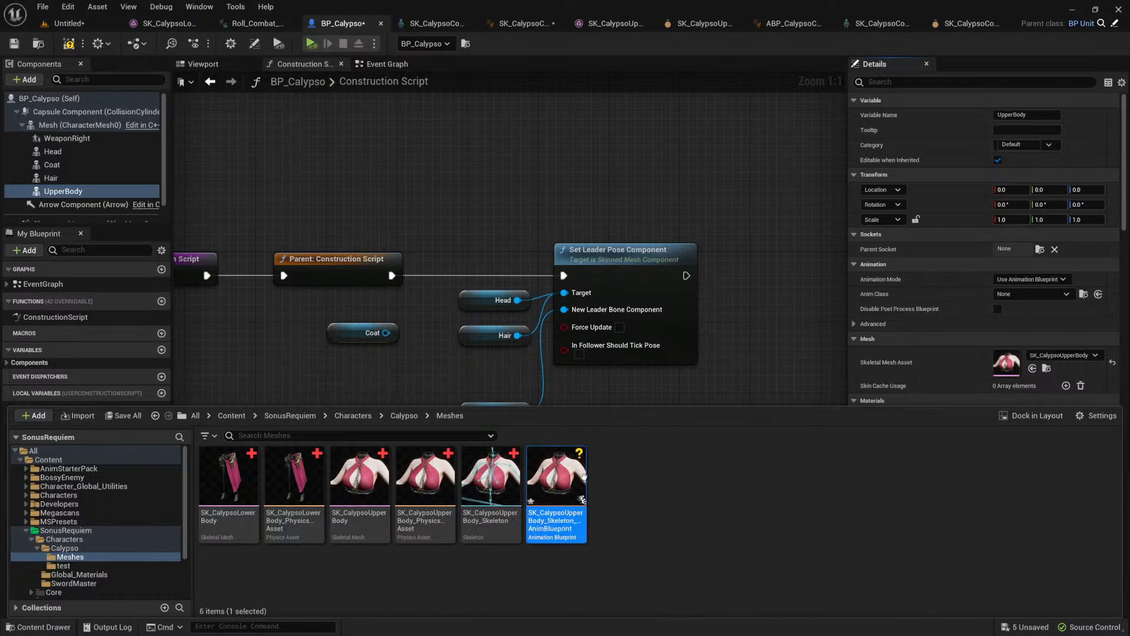
# Step: Open SK_CalypsoUpperBody_Skeleton_AnimBlueprint for editing, and bring up the character viewport of BP_Calypso
pyautogui.click(482, 495)
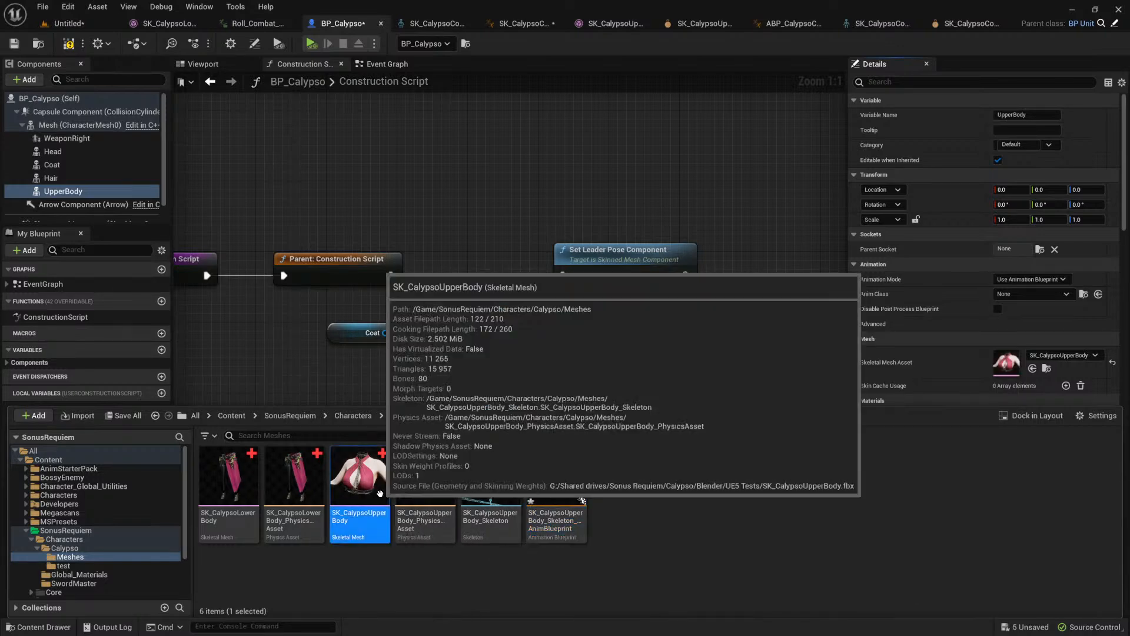
pyautogui.click(539, 471)
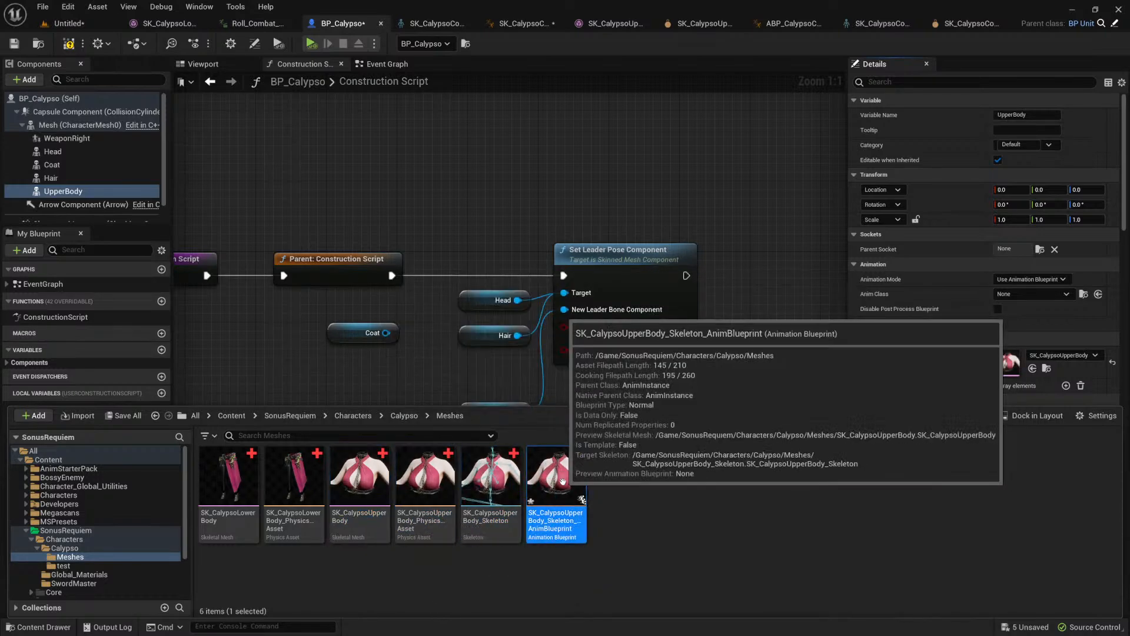
pyautogui.doubleClick(564, 482)
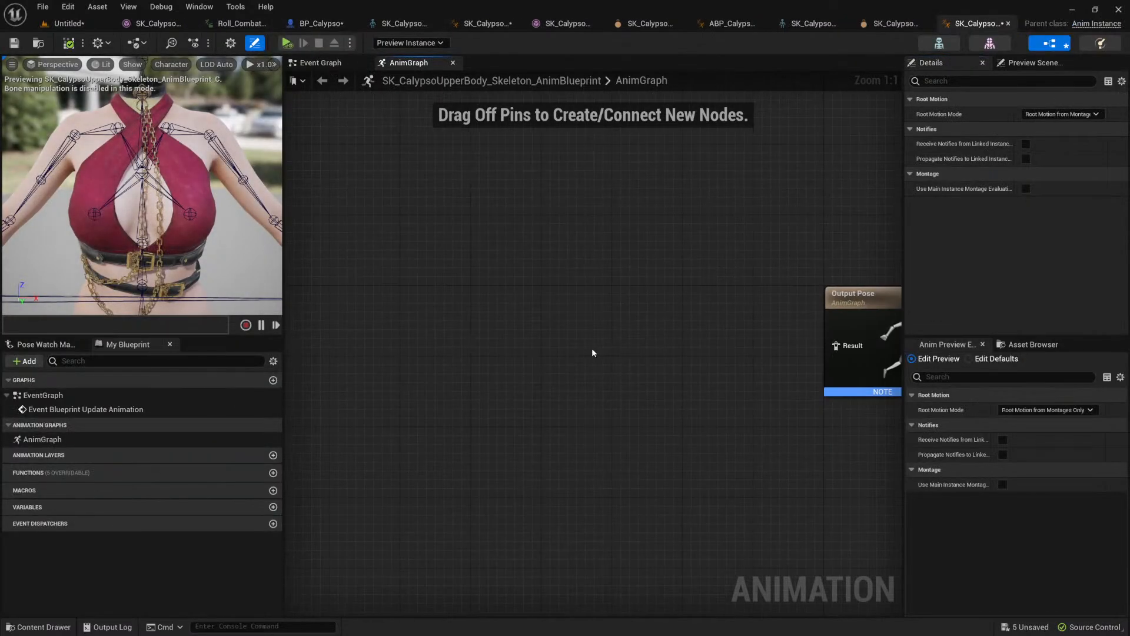
pyautogui.click(318, 23)
pyautogui.click(206, 64)
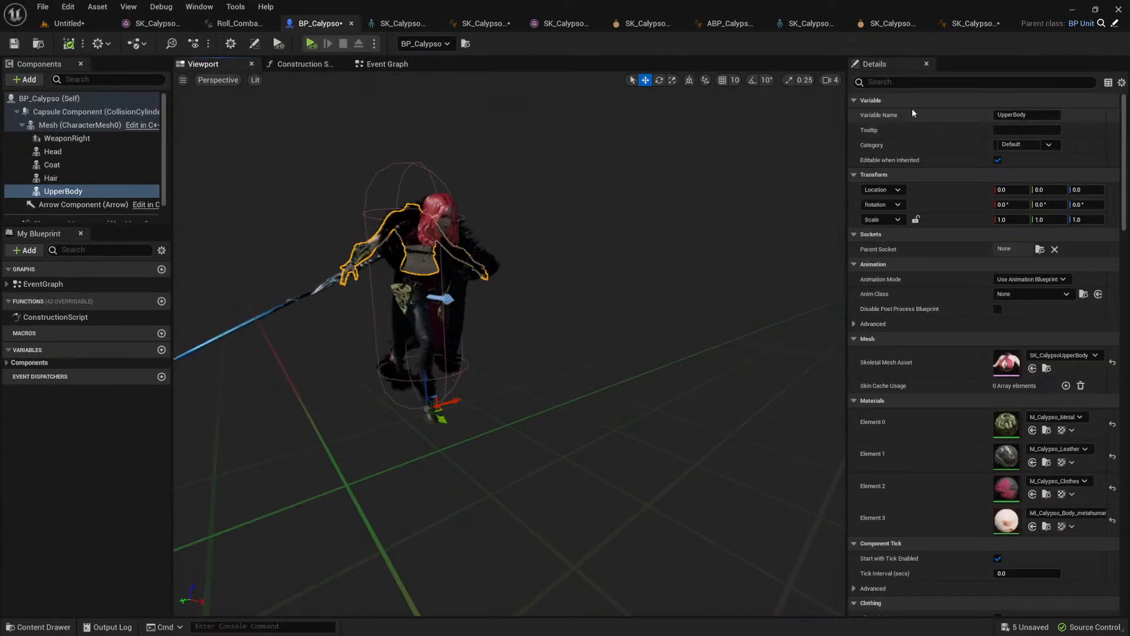
# Step: Add a Copy Pose From Mesh node to the upper body anim graph, connect it to Output Pose and compile
pyautogui.click(975, 23)
pyautogui.rightClick(474, 355)
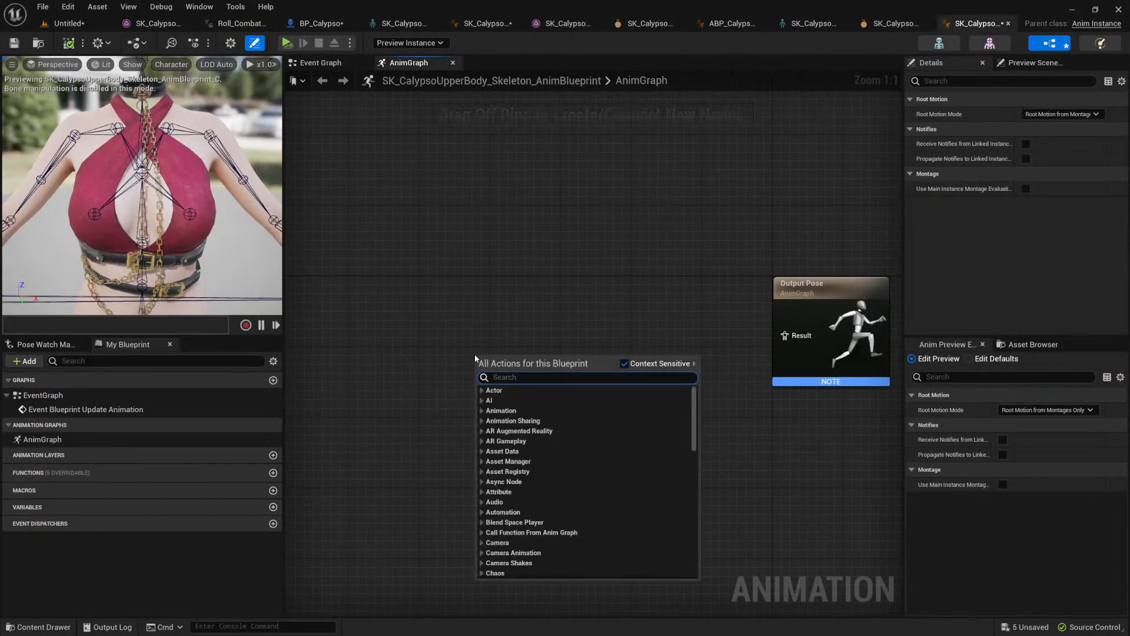
pyautogui.write('copy')
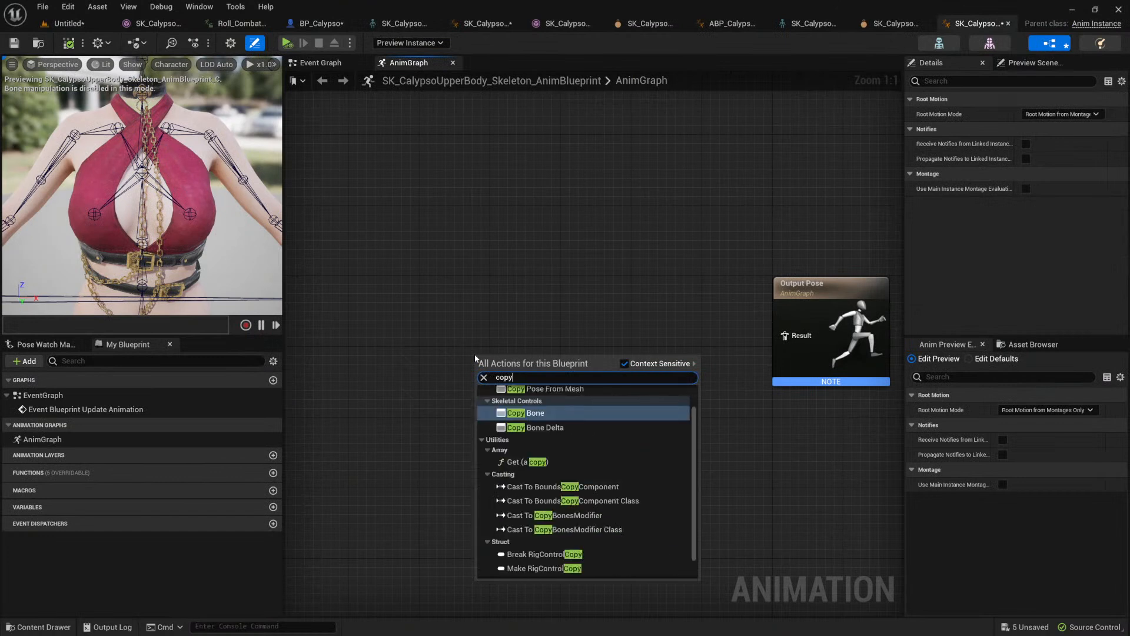
pyautogui.press('Return')
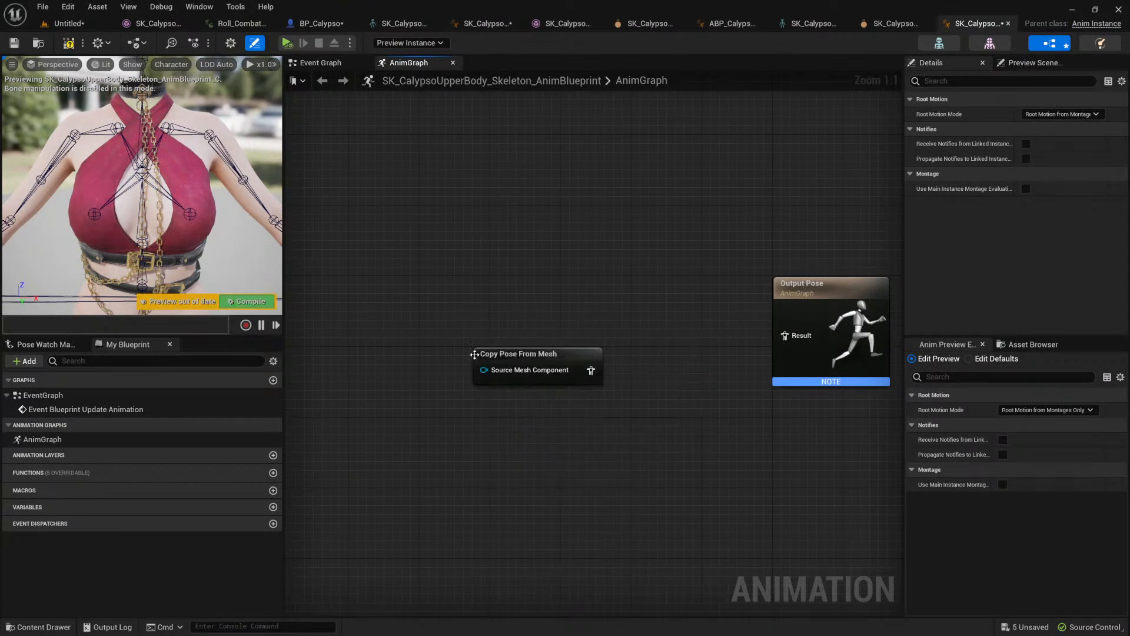
pyautogui.moveTo(591, 370); pyautogui.dragTo(785, 335)
pyautogui.moveTo(560, 358); pyautogui.dragTo(596, 321)
pyautogui.click(70, 44)
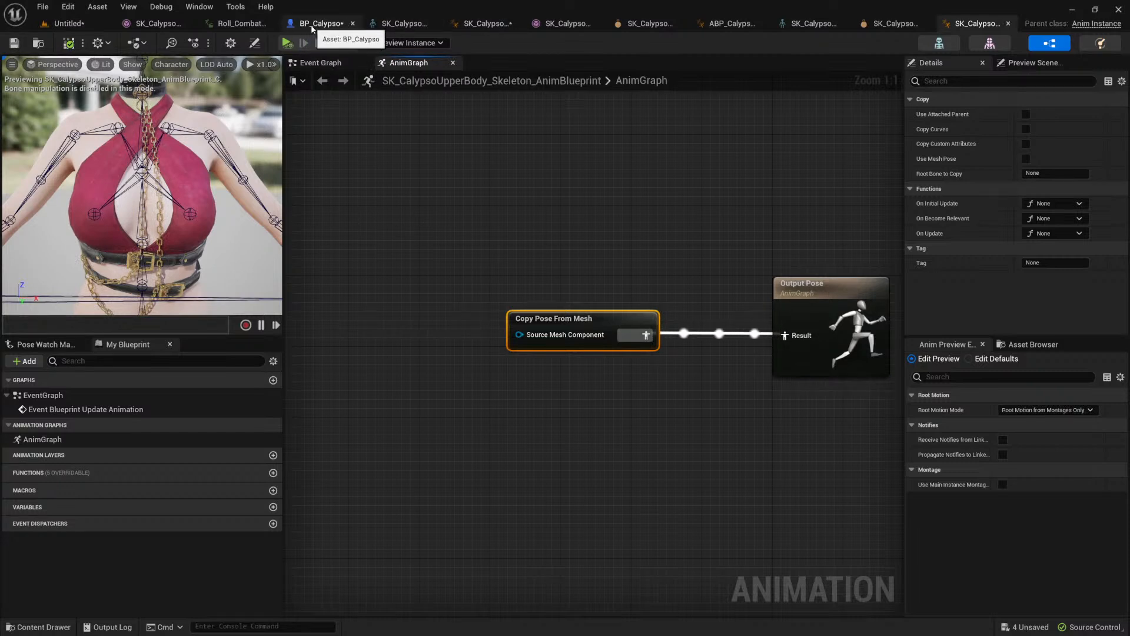
# Step: Set the Anim Class of BP_Calypso's UpperBody component to SK_CalypsoUpperBody_Skeleton_AnimBlueprint and compile
pyautogui.click(312, 25)
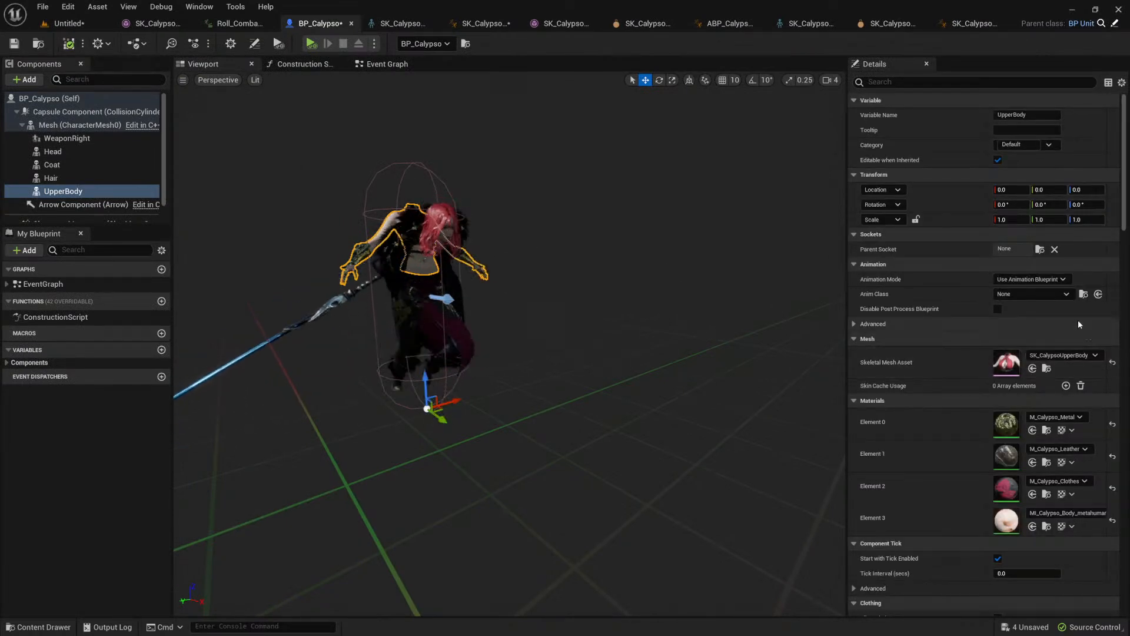
pyautogui.click(1065, 295)
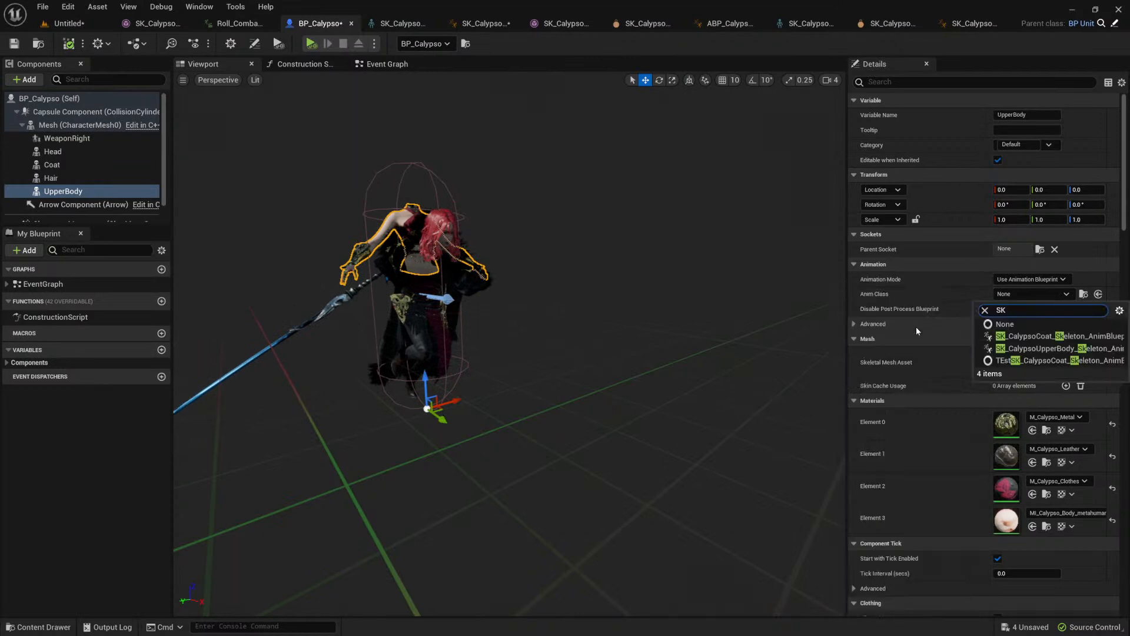
pyautogui.click(1048, 348)
pyautogui.click(69, 43)
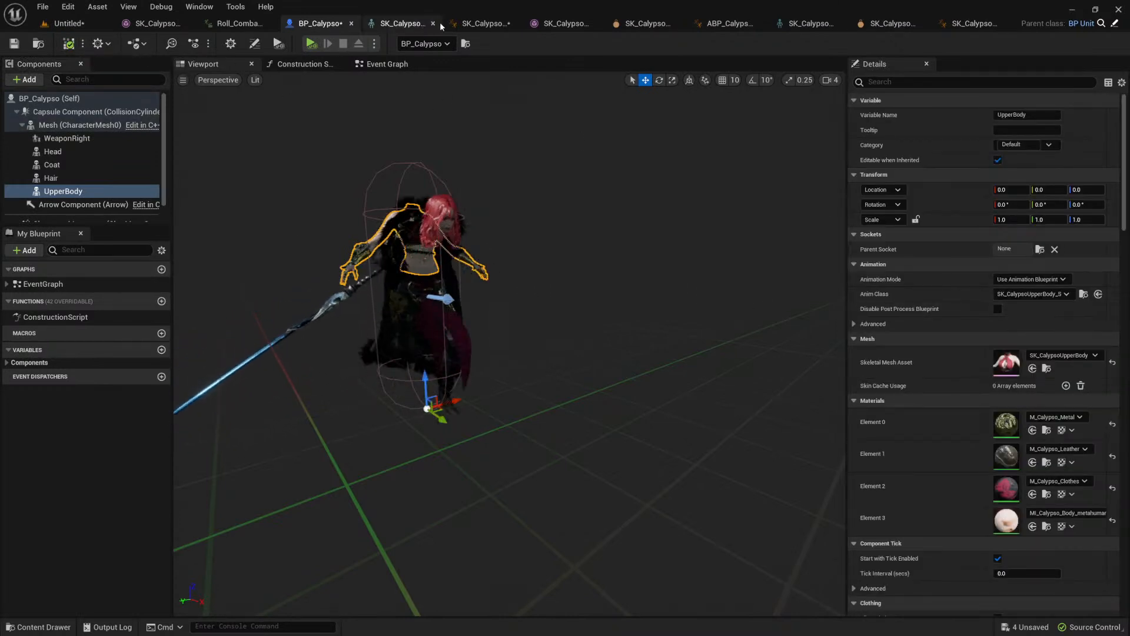
# Step: Enable Use Attached Parent, Copy Curves and Copy Custom Attributes on the Copy Pose From Mesh node, and recompile both blueprints
pyautogui.click(975, 23)
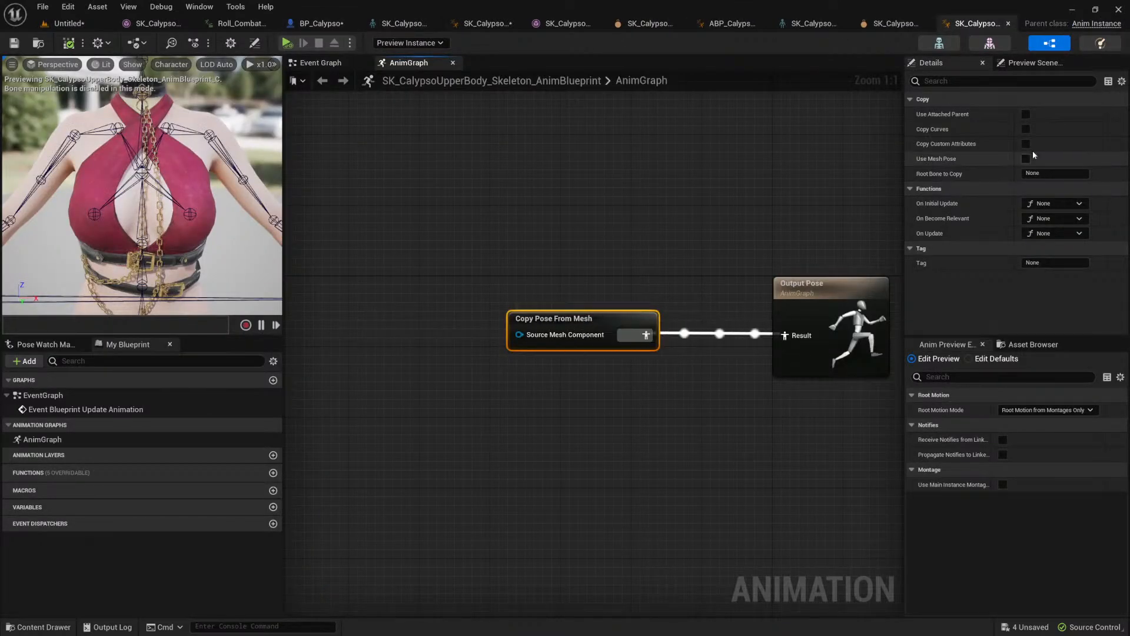
pyautogui.click(1026, 115)
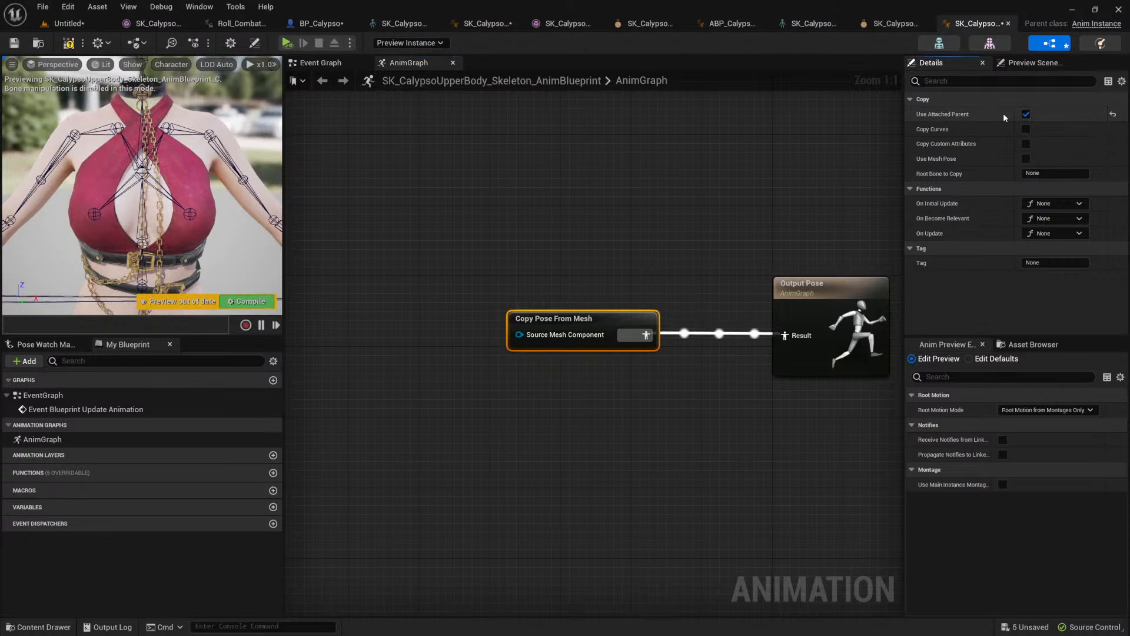
pyautogui.click(1026, 129)
pyautogui.click(1026, 144)
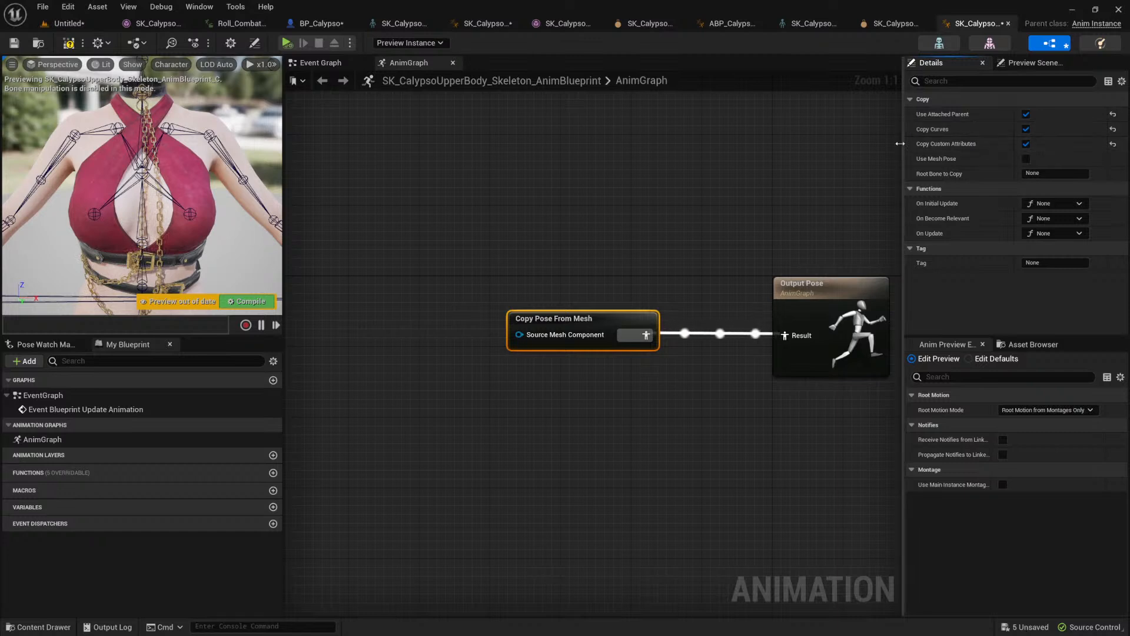
pyautogui.click(69, 45)
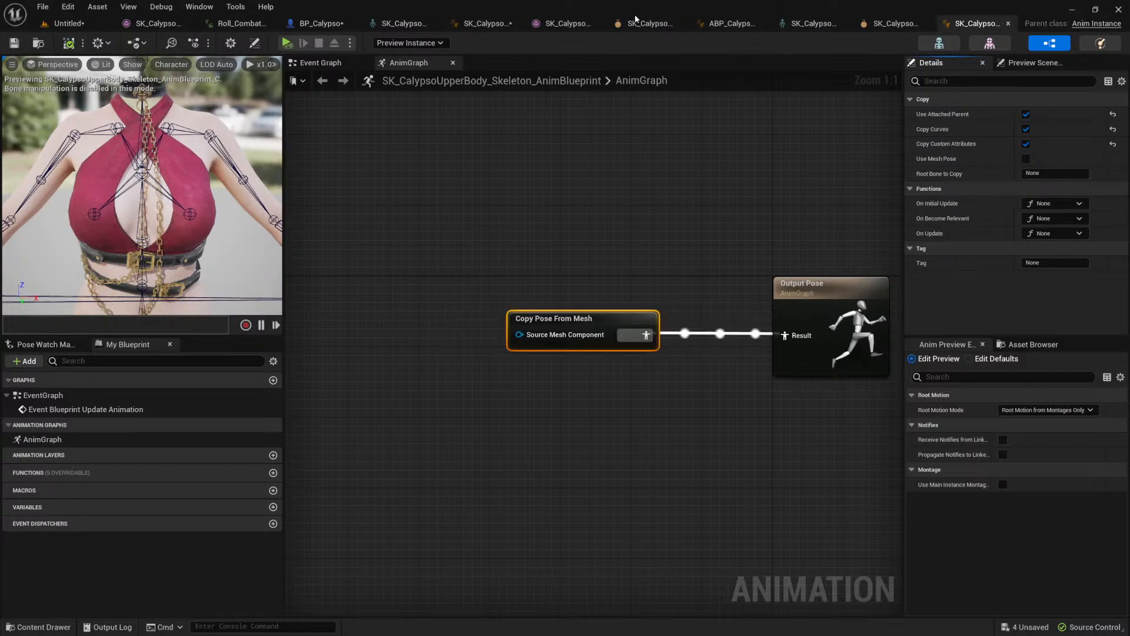
pyautogui.click(323, 22)
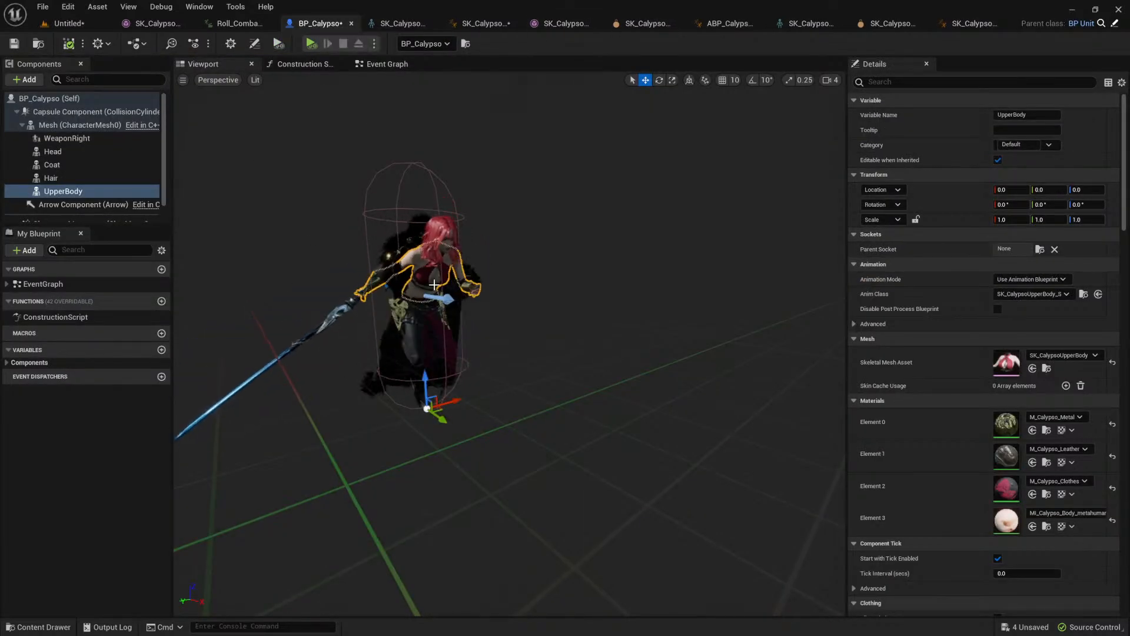
pyautogui.click(69, 44)
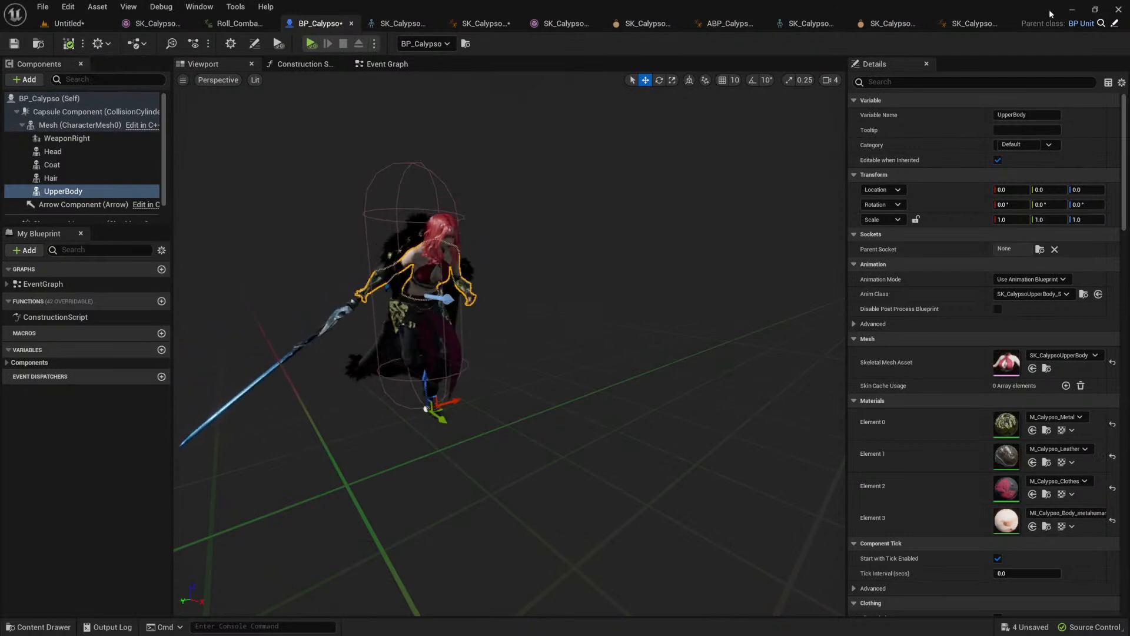
# Step: Make room after Copy Pose From Mesh in the upper body anim graph and add a RigidBody node there
pyautogui.click(972, 23)
pyautogui.moveTo(605, 320); pyautogui.dragTo(599, 352)
pyautogui.click(500, 363)
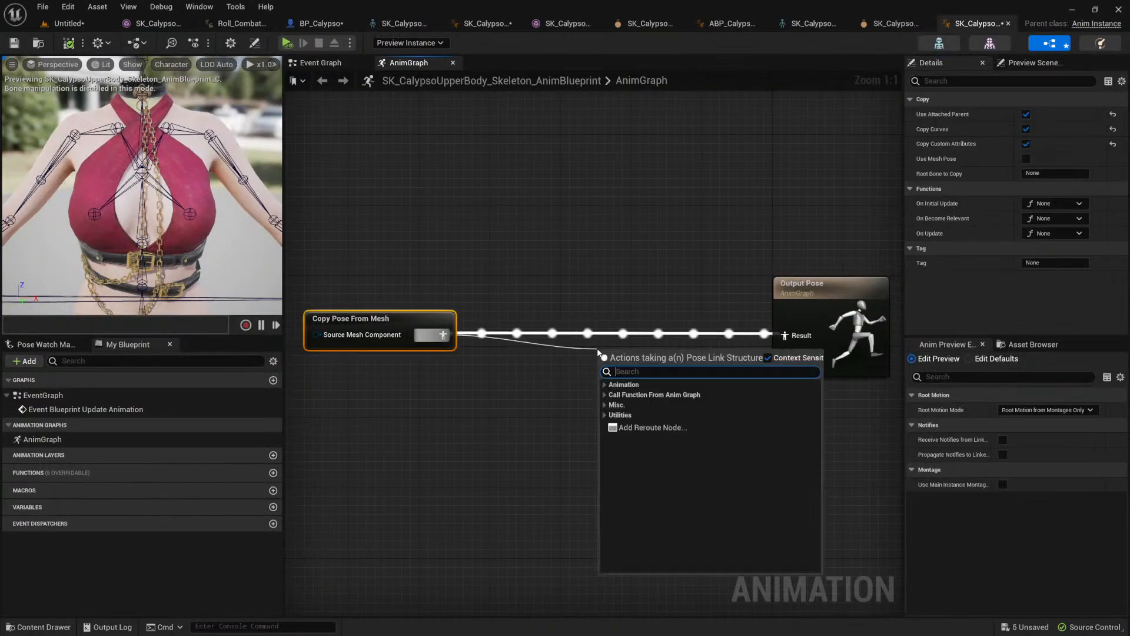
pyautogui.write('rigi')
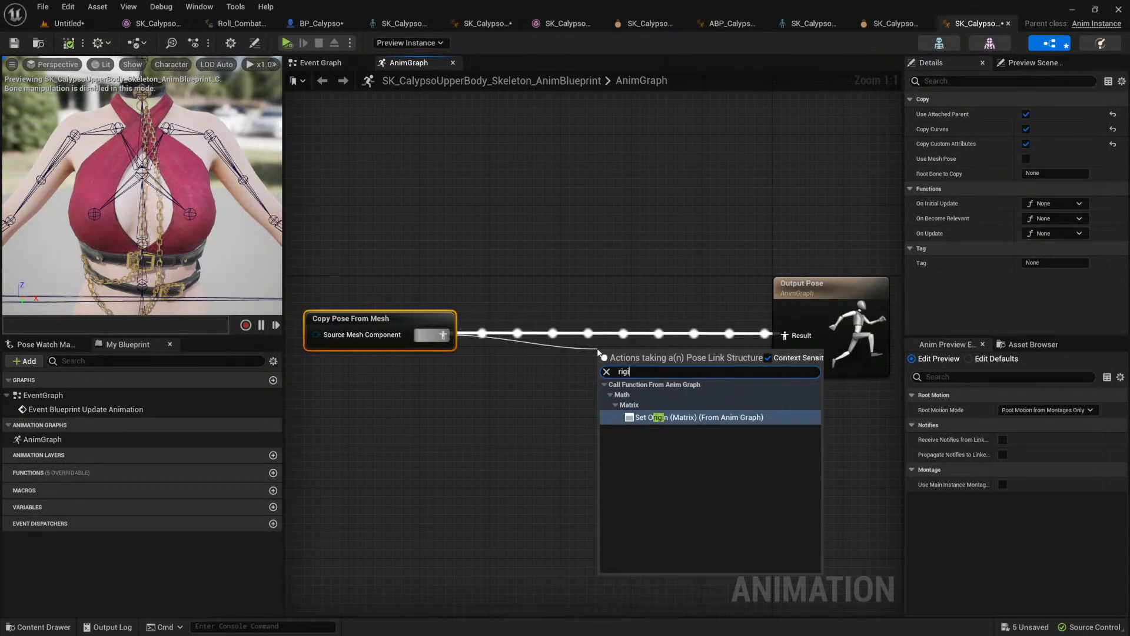
pyautogui.click(641, 257)
pyautogui.rightClick(606, 260)
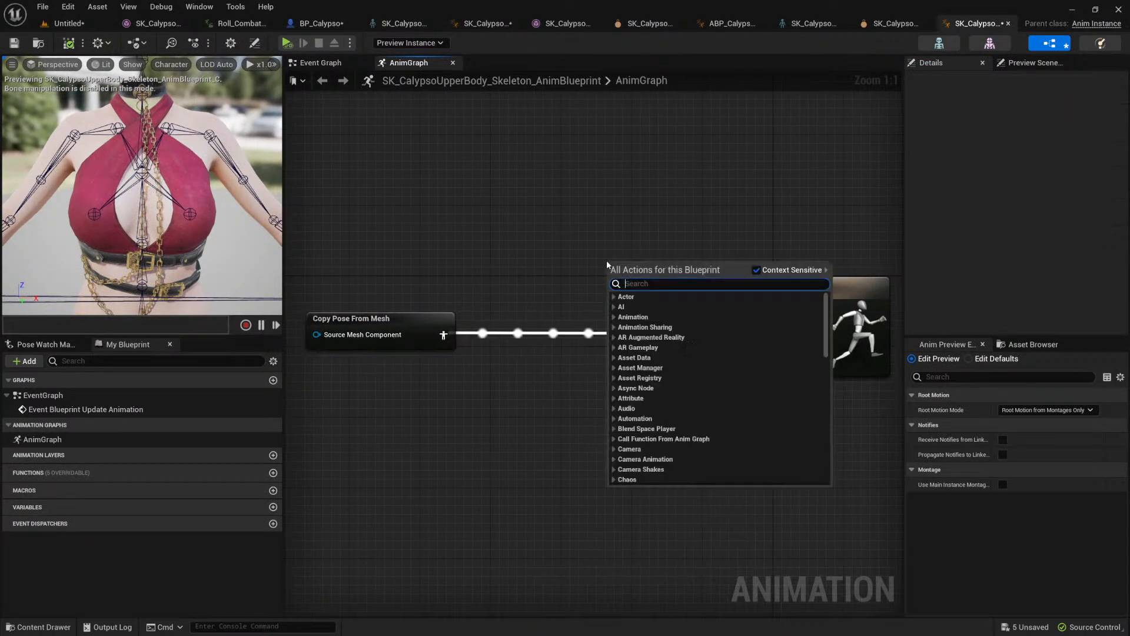
pyautogui.write('rigid')
pyautogui.press('Return')
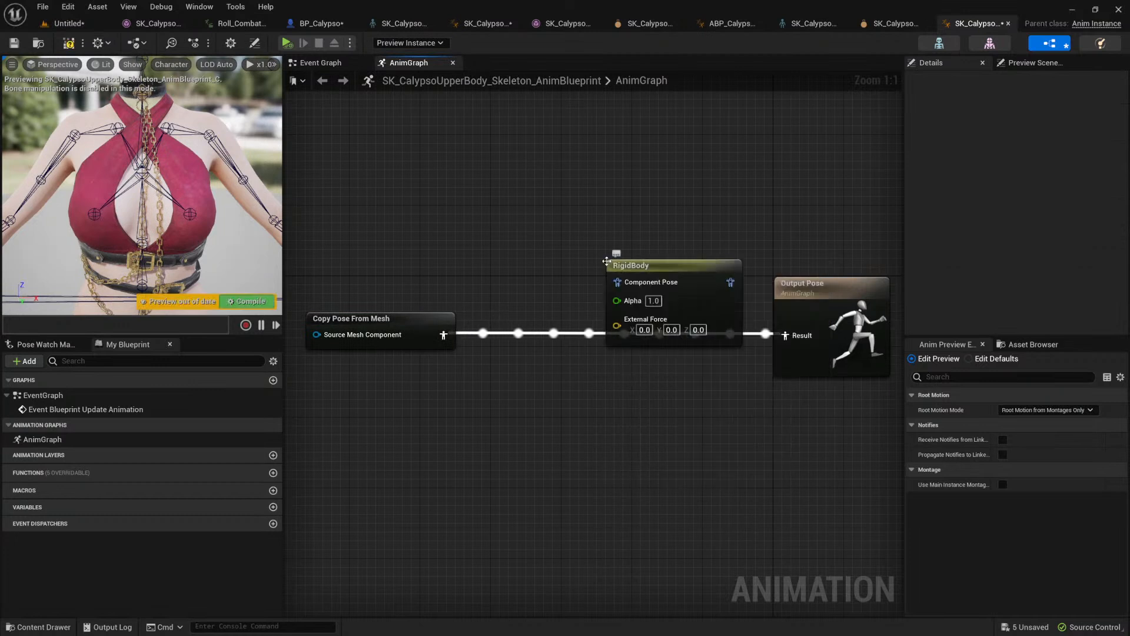
# Step: Wire the RigidBody node between Copy Pose From Mesh and Output Pose, with Local To Component and Component To Local conversions
pyautogui.moveTo(658, 264); pyautogui.dragTo(623, 264)
pyautogui.moveTo(447, 332); pyautogui.dragTo(584, 283)
pyautogui.moveTo(705, 308); pyautogui.dragTo(786, 335)
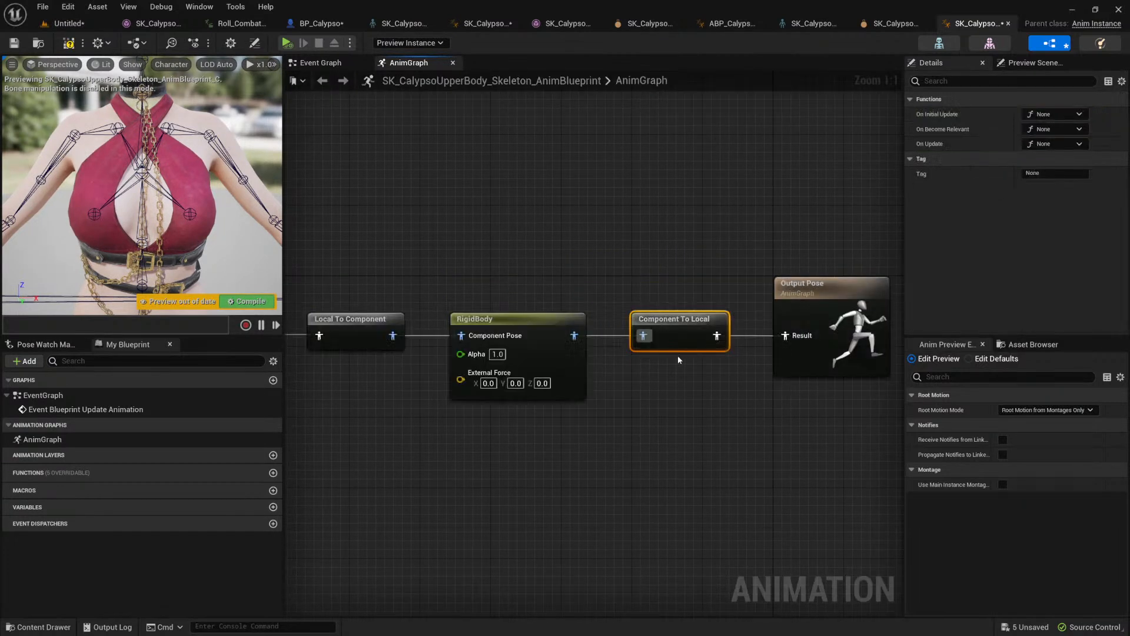
pyautogui.moveTo(608, 406); pyautogui.dragTo(650, 422, button='right')
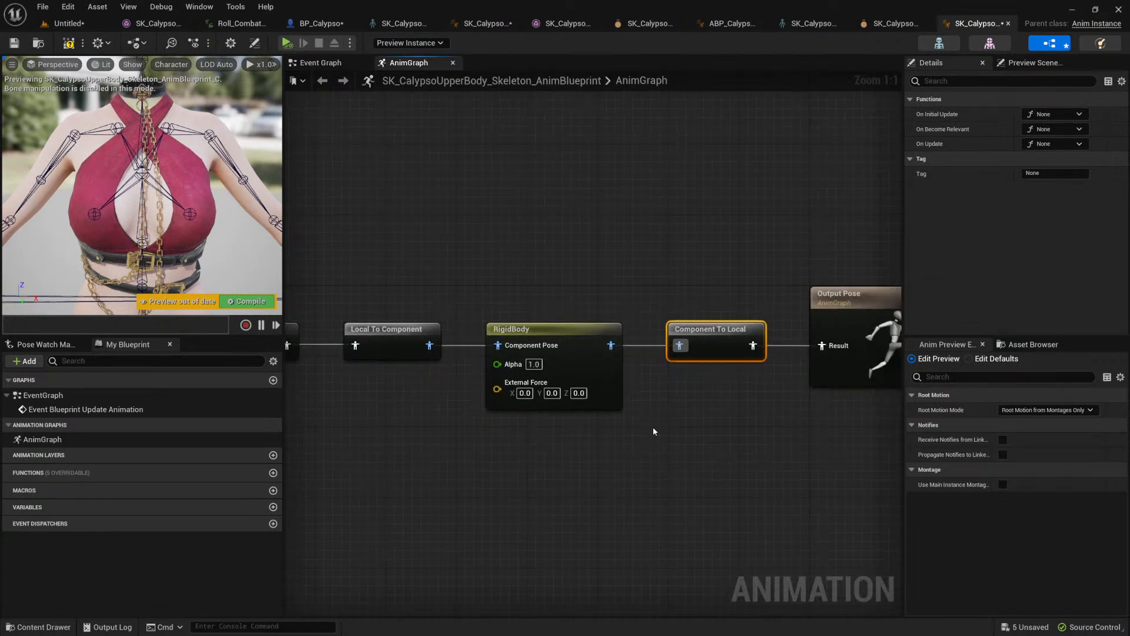
# Step: Inspect the upper body RigidBody node's settings and look over the upper body and coat physics assets
pyautogui.click(582, 355)
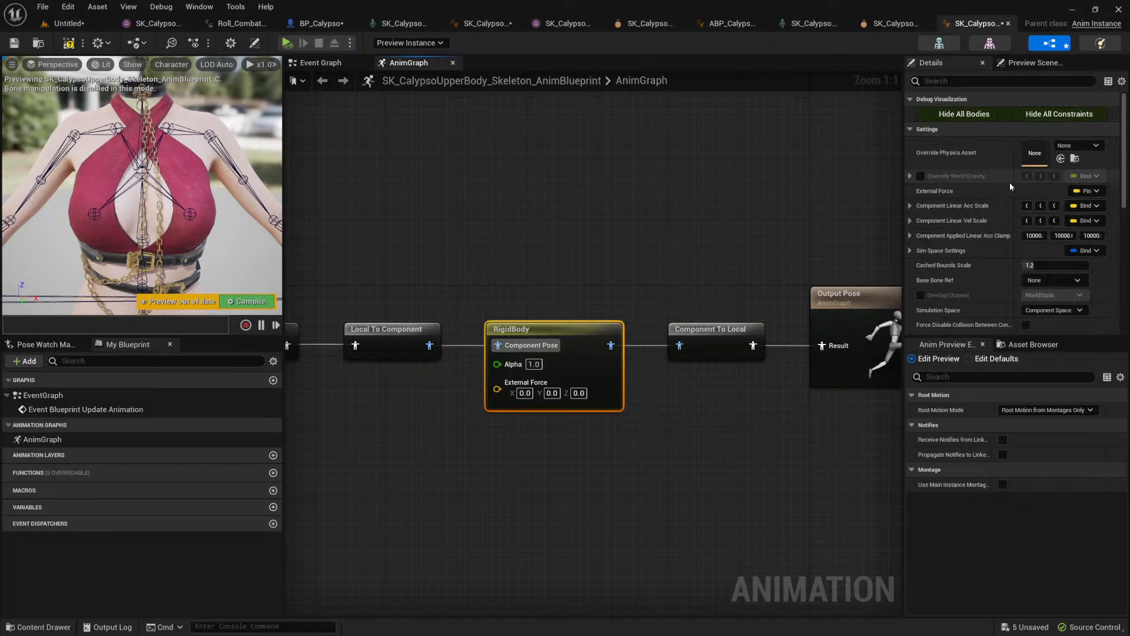
pyautogui.moveTo(1012, 183); pyautogui.dragTo(991, 181)
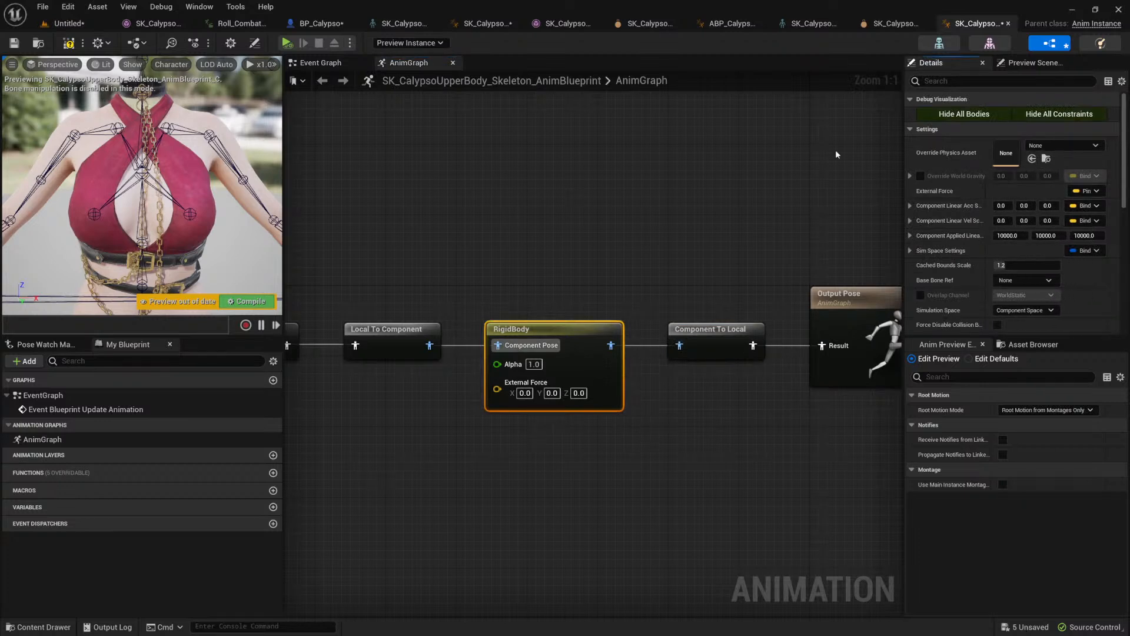
pyautogui.click(652, 25)
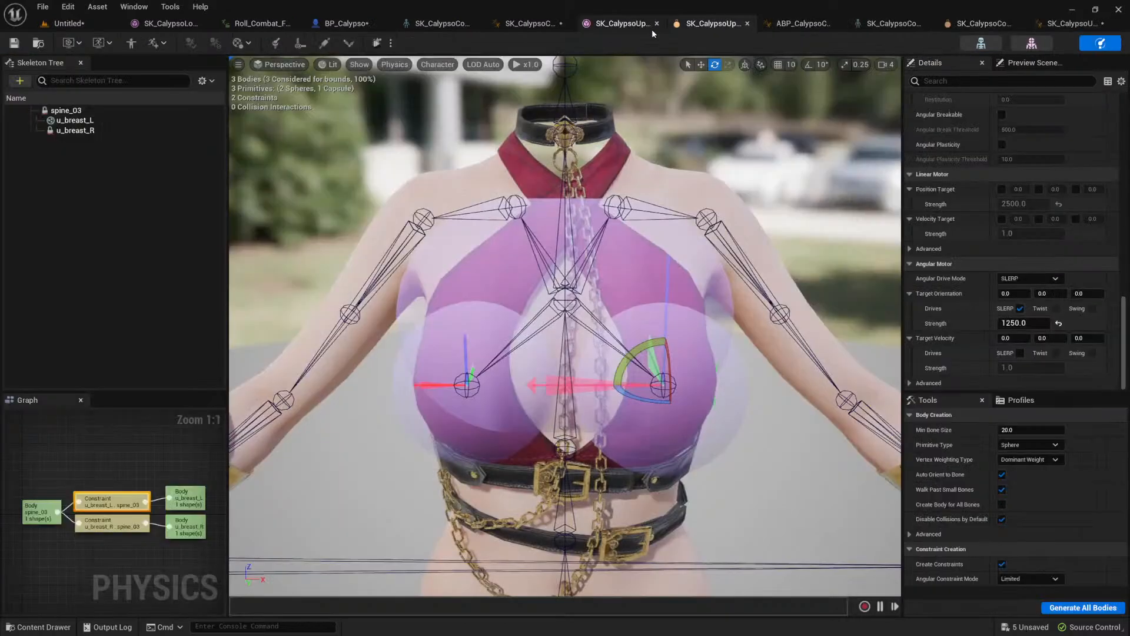
pyautogui.click(972, 23)
# Step: Switch to the browser to view the Building Modular Characters in Unreal Engine video and return to Unreal Editor
pyautogui.hotkey('alt', 'Tab')
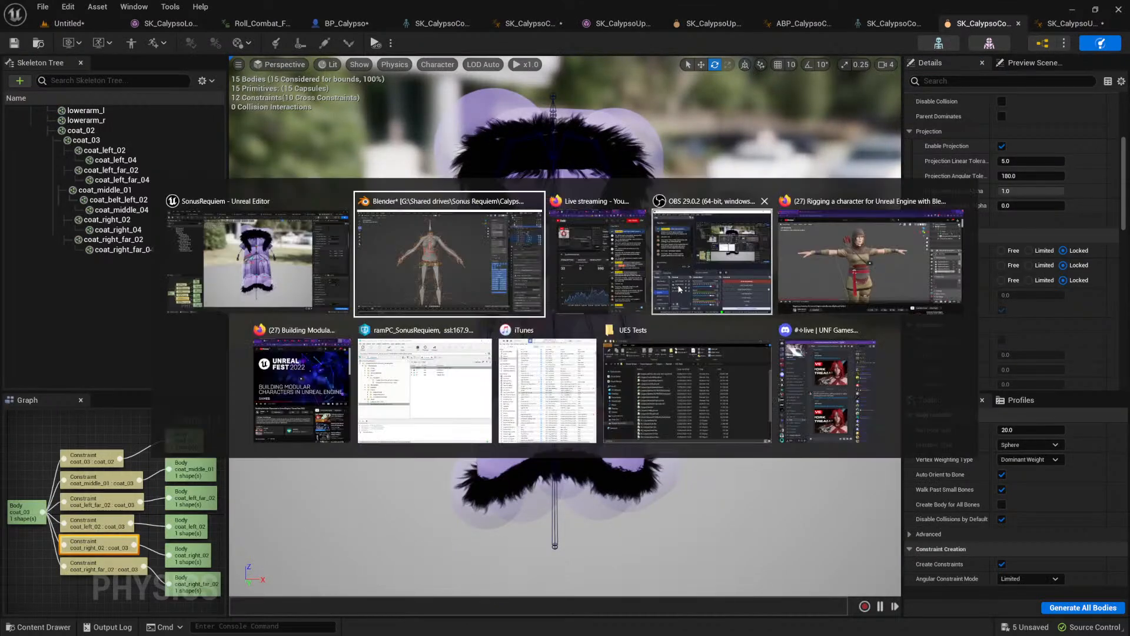
pyautogui.click(793, 260)
pyautogui.click(194, 12)
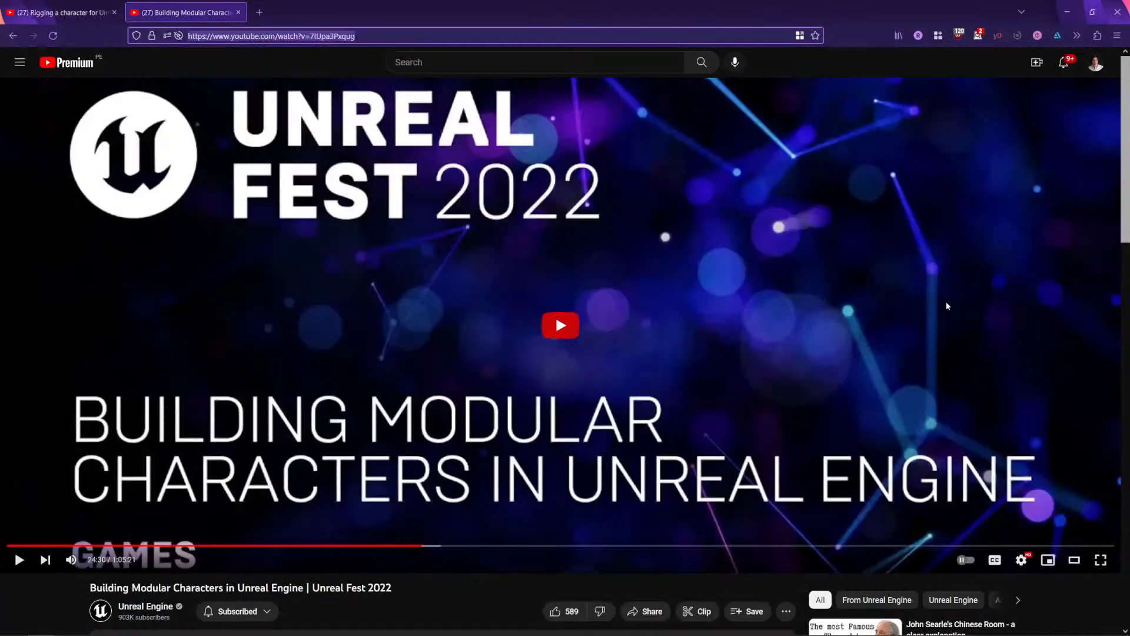
pyautogui.hotkey('alt', 'Tab')
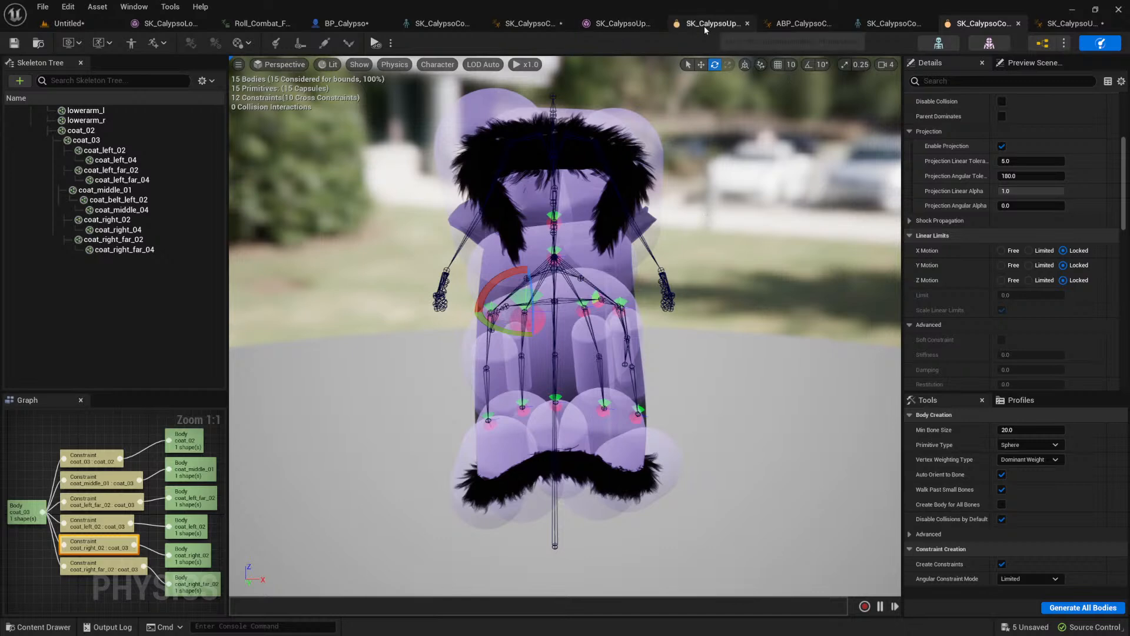
# Step: Inspect the RigidBody node in ABP_CalypsoCoat and open the animation blueprint assigned to BP_Calypso's Coat component
pyautogui.click(804, 25)
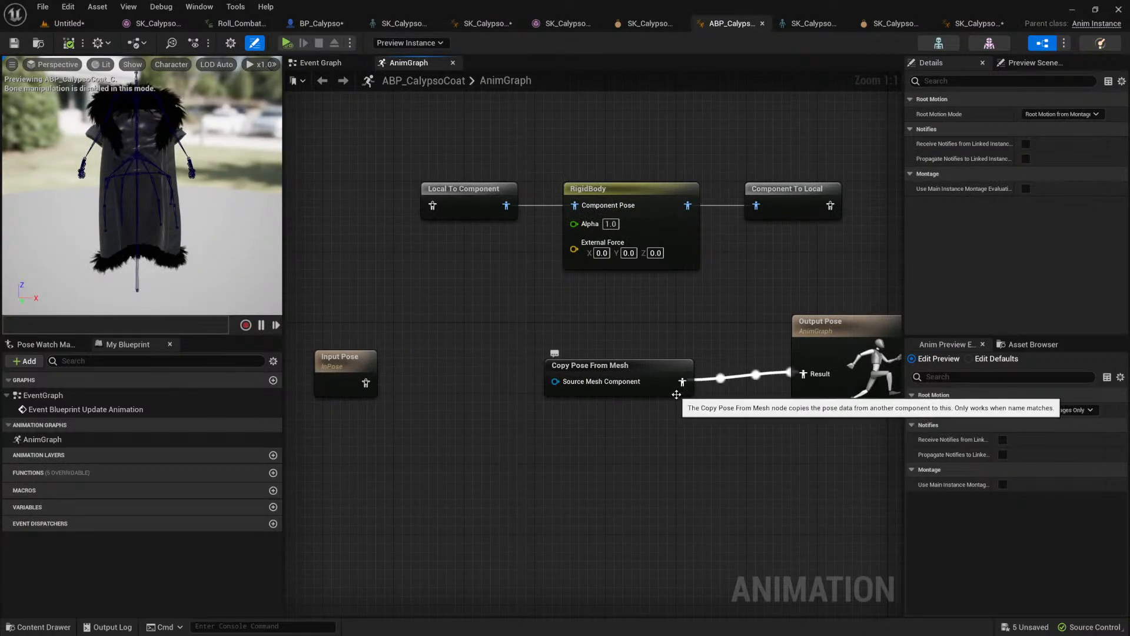
pyautogui.click(654, 213)
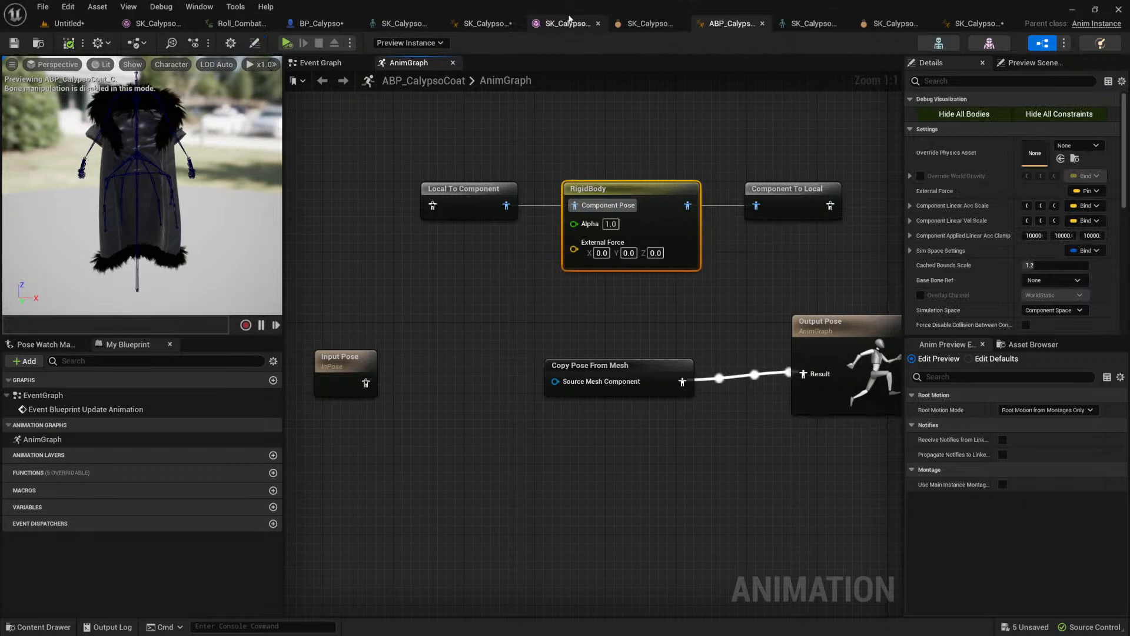
pyautogui.click(320, 23)
pyautogui.click(387, 234)
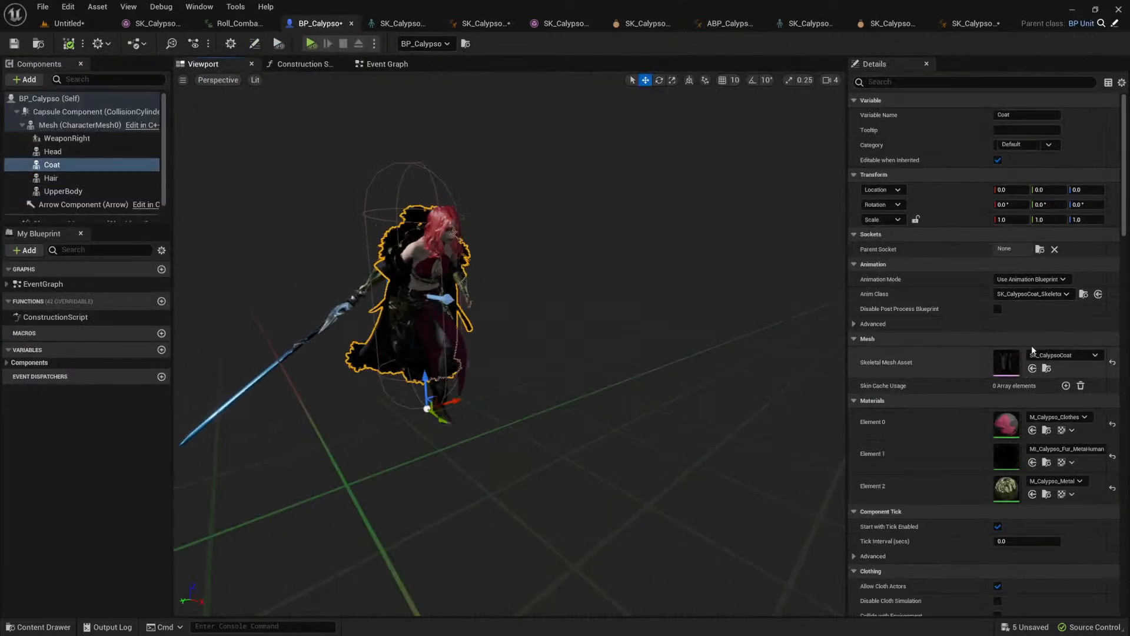
pyautogui.click(1084, 293)
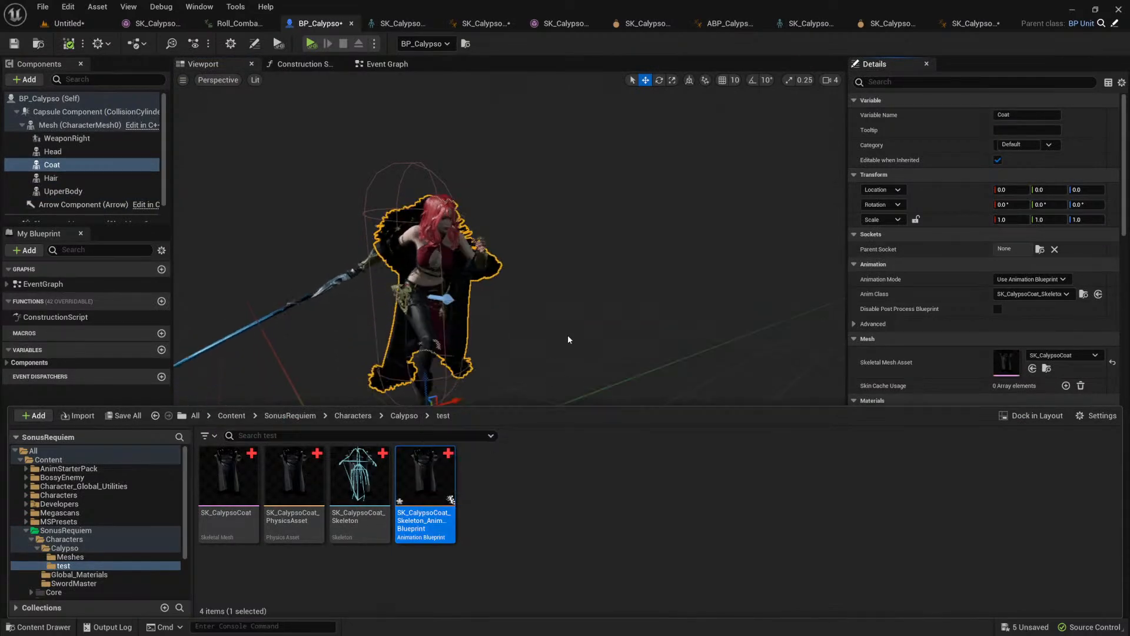
pyautogui.doubleClick(424, 480)
# Step: Examine the RigidBody node's physics asset and component linear scale settings in SK_CalypsoCoat_Skeleton_AnimBlueprint
pyautogui.scroll(2, 587, 302)
pyautogui.click(666, 284)
pyautogui.moveTo(719, 395); pyautogui.dragTo(689, 401, button='right')
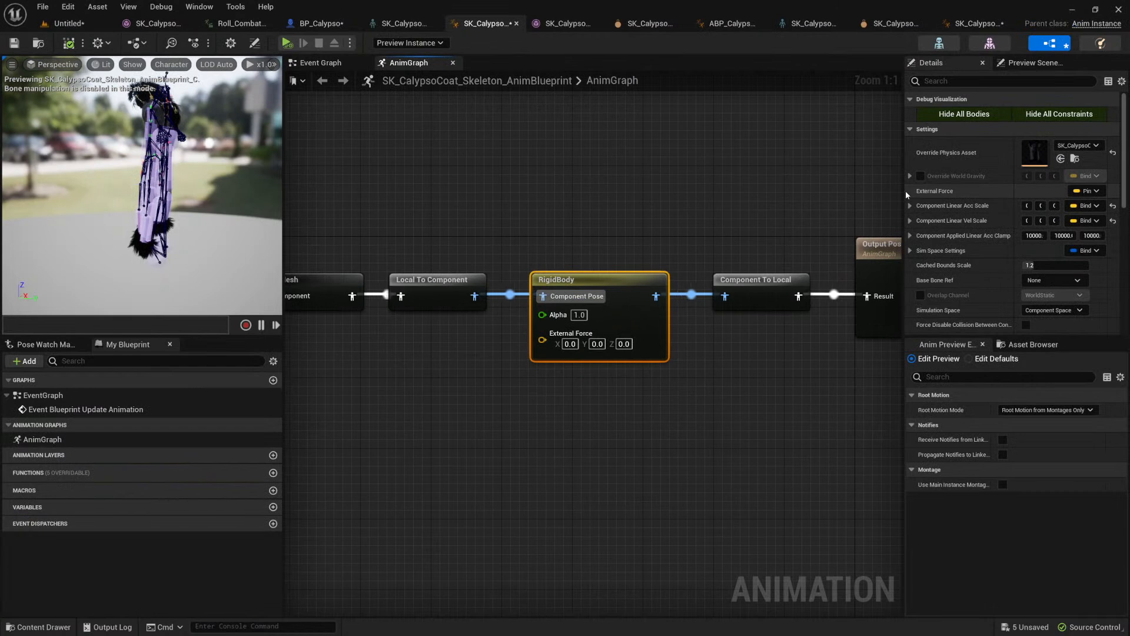
pyautogui.moveTo(905, 191); pyautogui.dragTo(837, 191)
pyautogui.moveTo(982, 188); pyautogui.dragTo(980, 189)
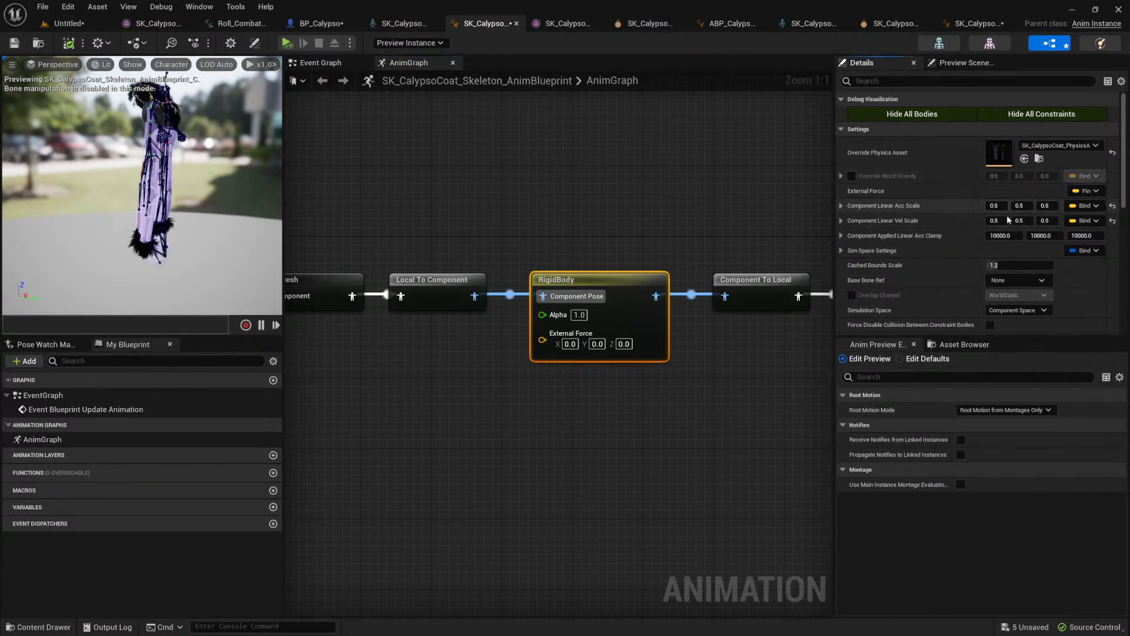
# Step: Set the upper body RigidBody node's Component Linear Acc Scale and Vel Scale to 0.5 on all axes, and compile the blueprint
pyautogui.click(962, 24)
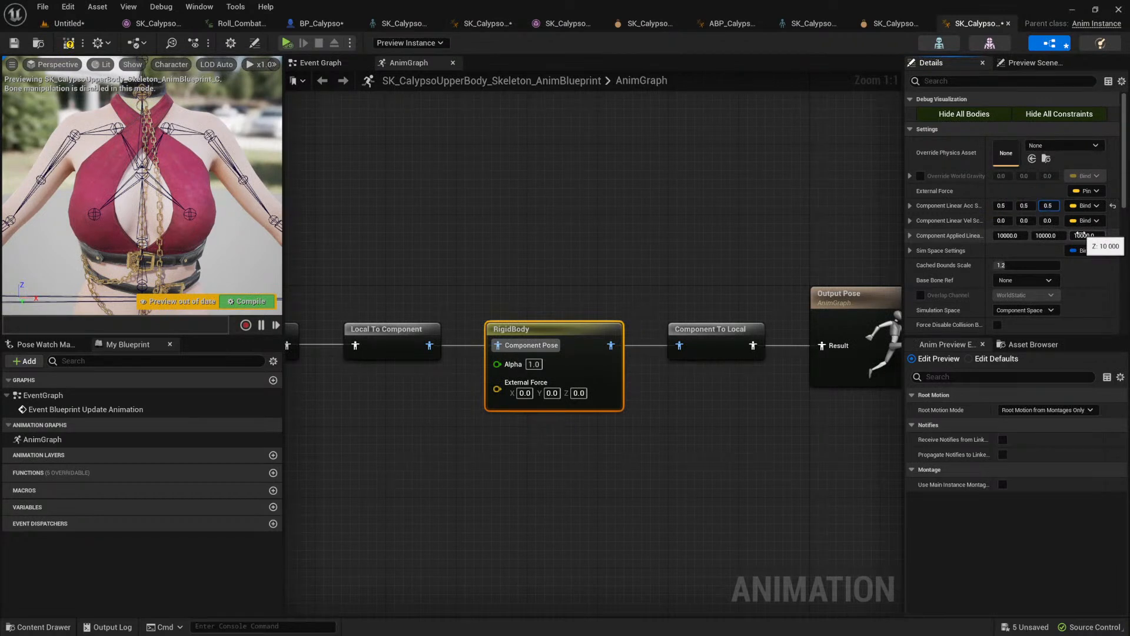
pyautogui.press('Tab')
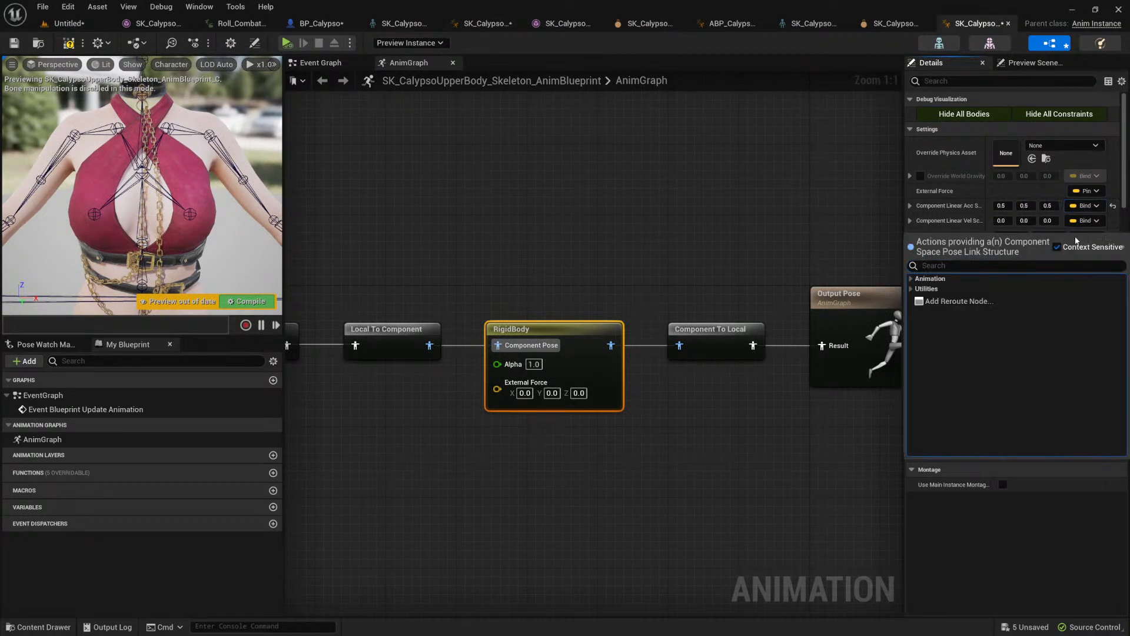
pyautogui.click(1006, 222)
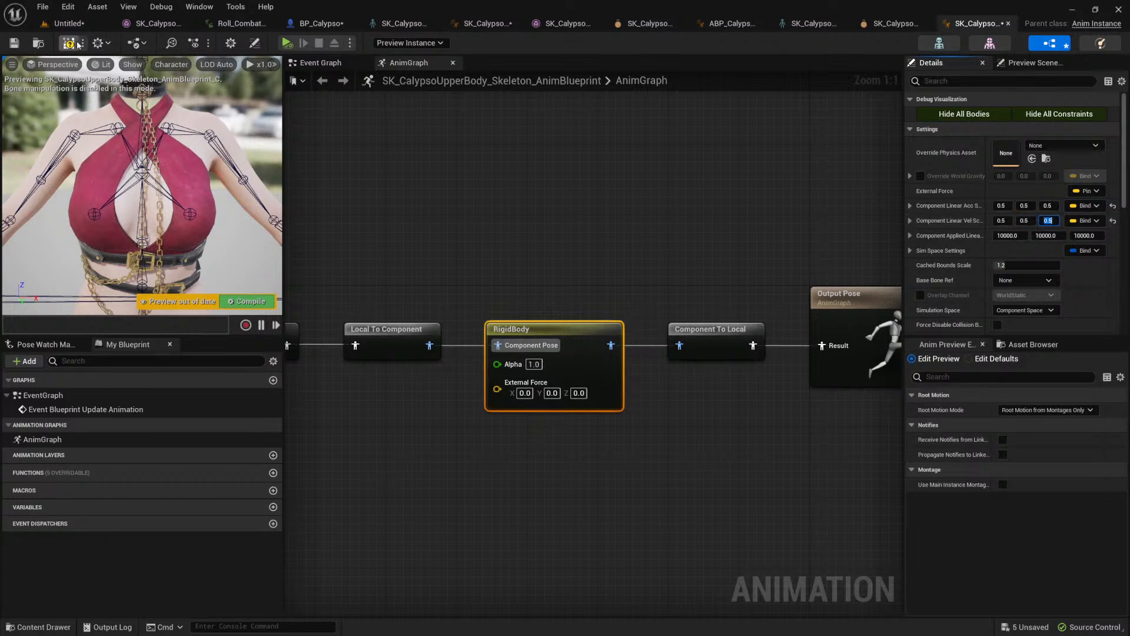
pyautogui.press('F7')
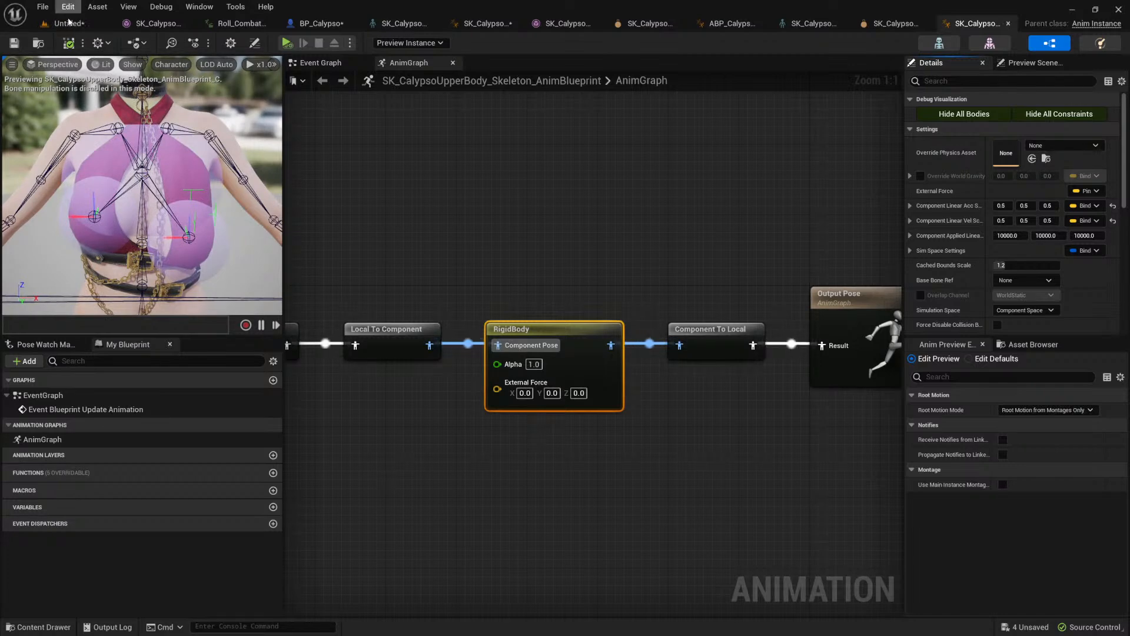
# Step: Check the character's upper body motion in BP_Calypso's preview and review the open coat and upper body assets
pyautogui.click(315, 23)
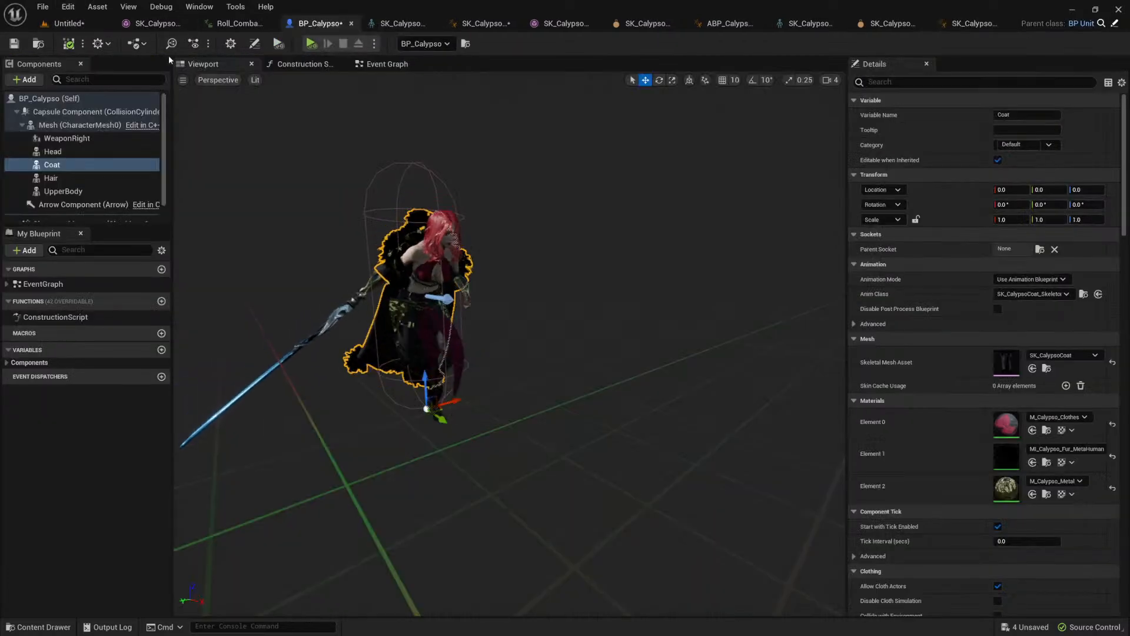
pyautogui.scroll(5, 484, 253)
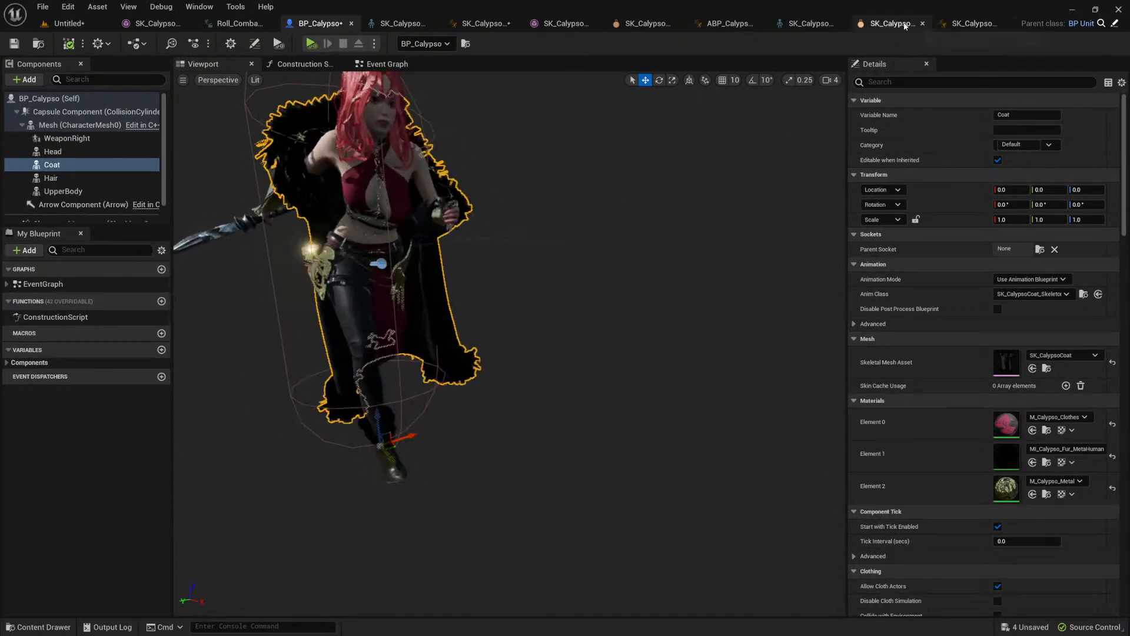
pyautogui.click(801, 23)
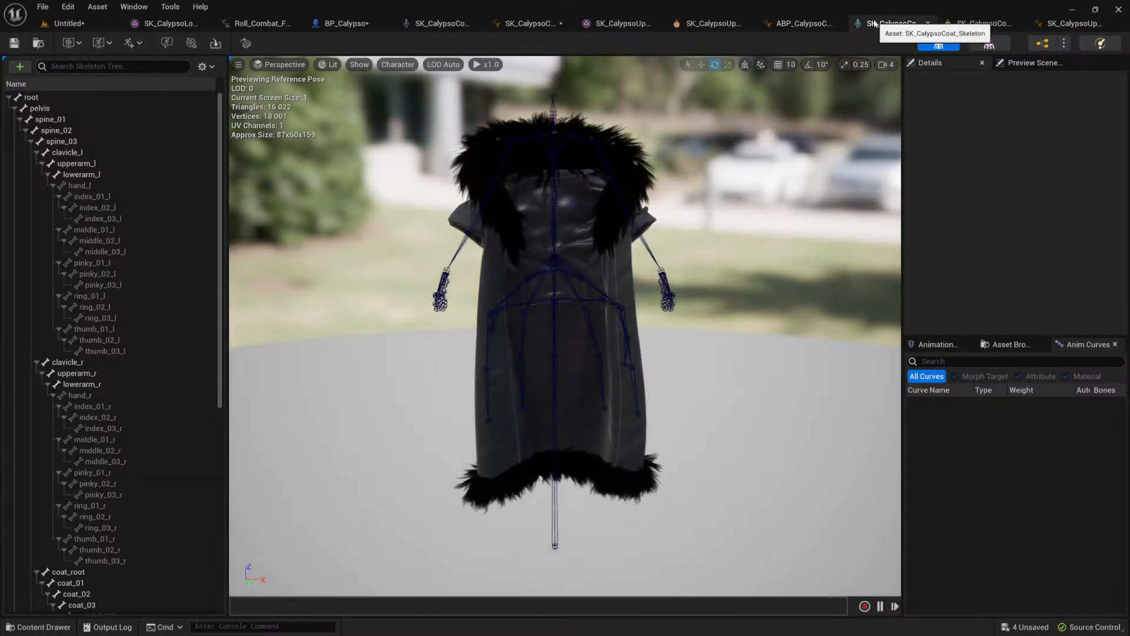
pyautogui.click(607, 24)
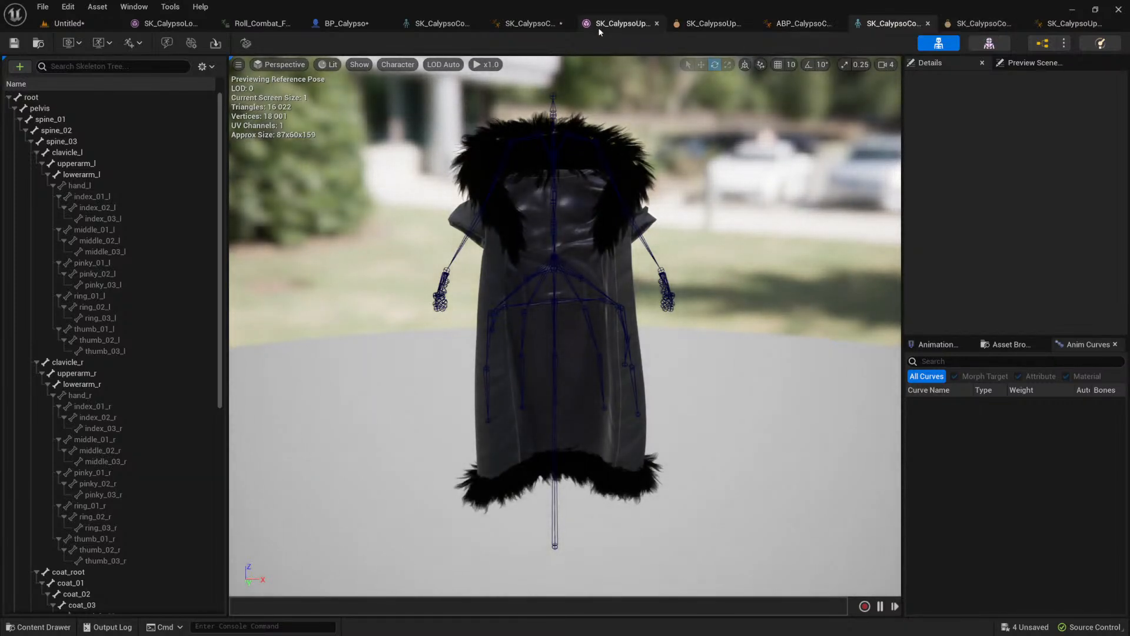
pyautogui.click(543, 25)
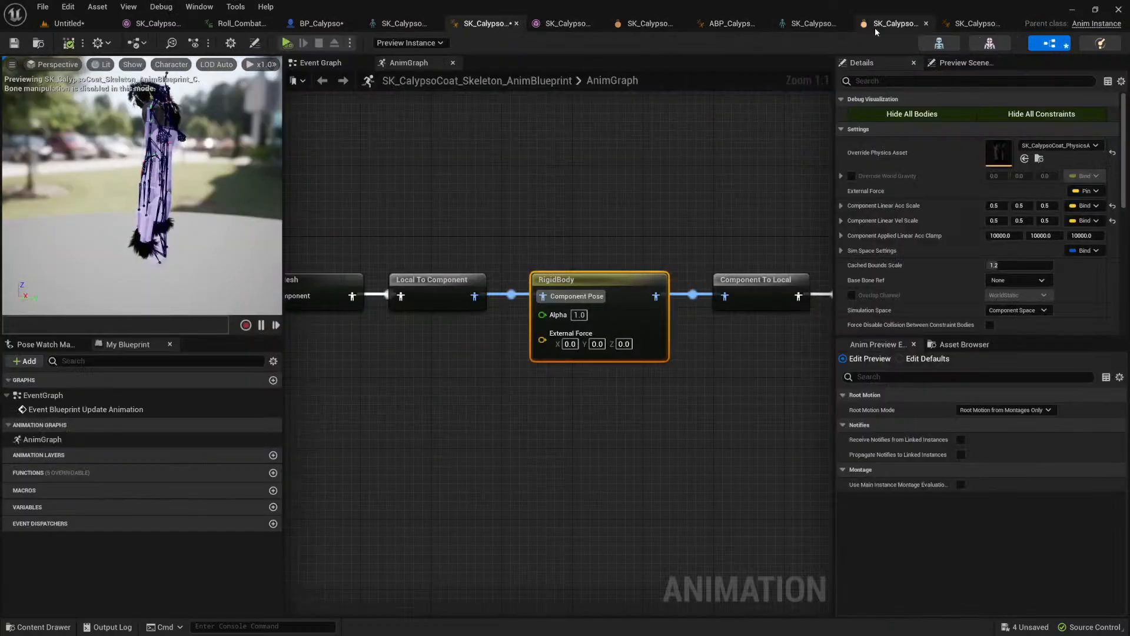
pyautogui.click(980, 25)
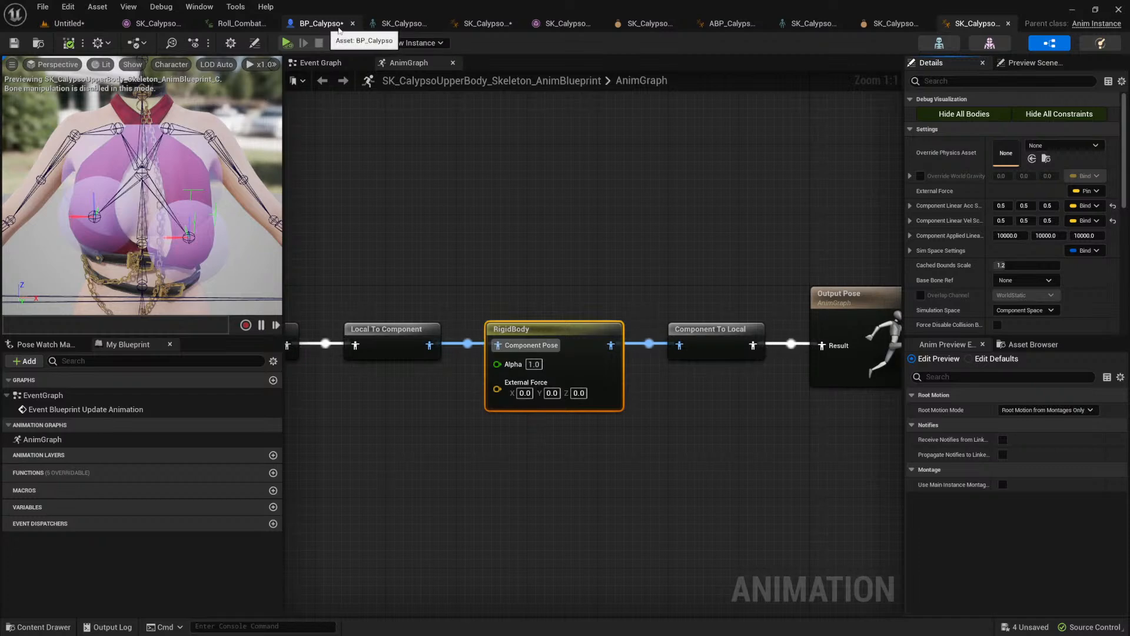
pyautogui.click(552, 26)
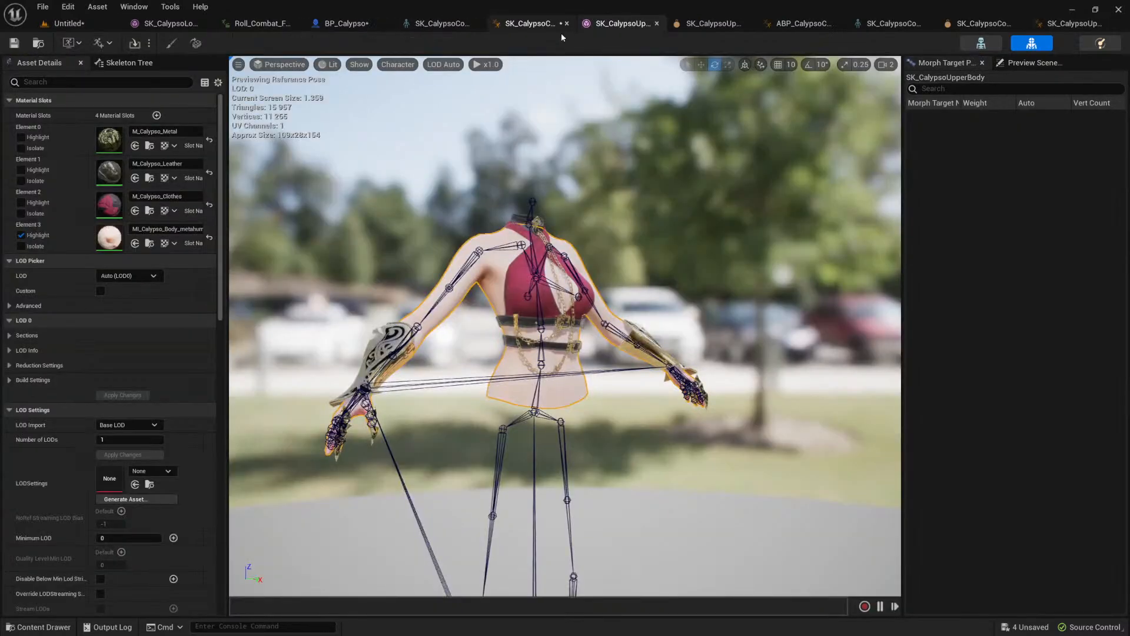
pyautogui.click(587, 299)
pyautogui.click(530, 24)
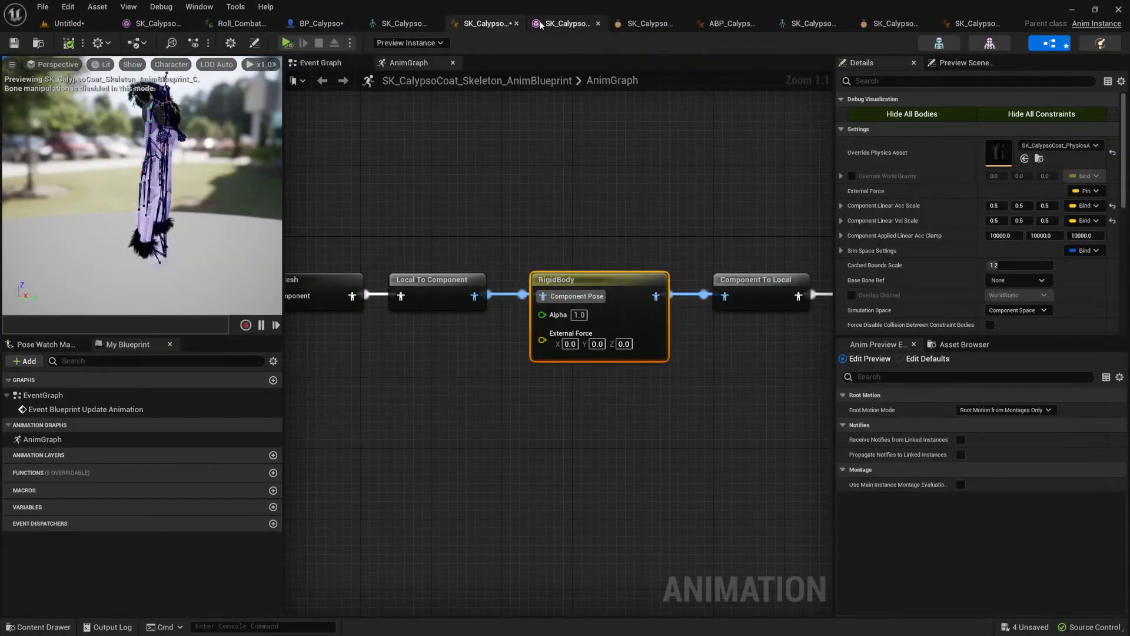
# Step: Enable the linear motor's Position Target on all three axes for the u_breast_L constraint and save the physics asset
pyautogui.click(641, 27)
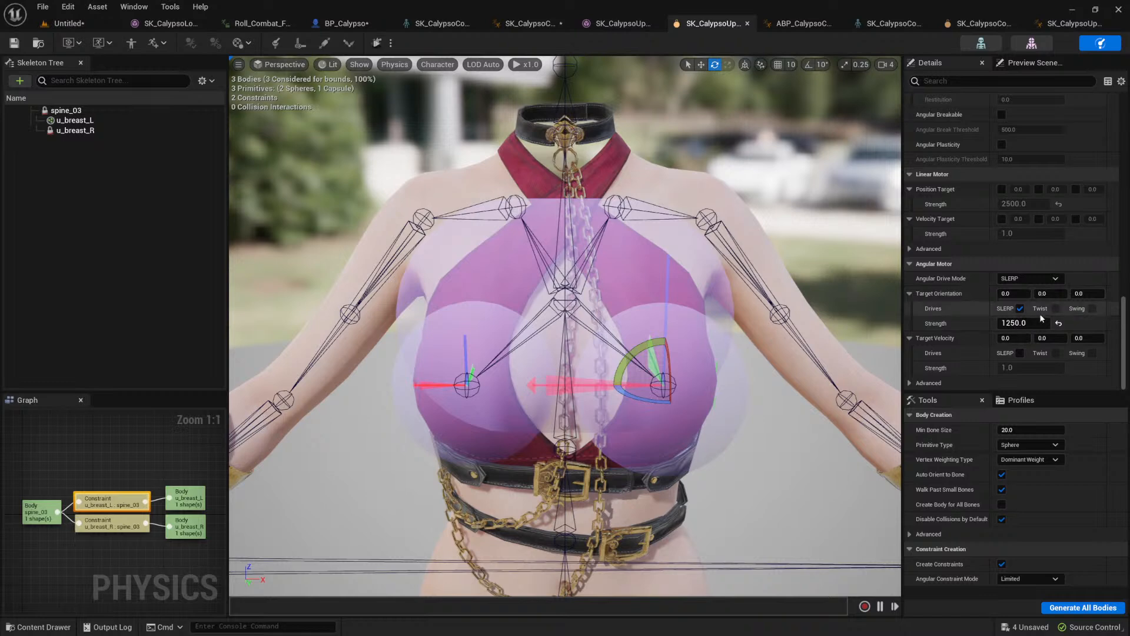
pyautogui.scroll(2, 980, 252)
pyautogui.scroll(-2, 980, 252)
pyautogui.click(1001, 189)
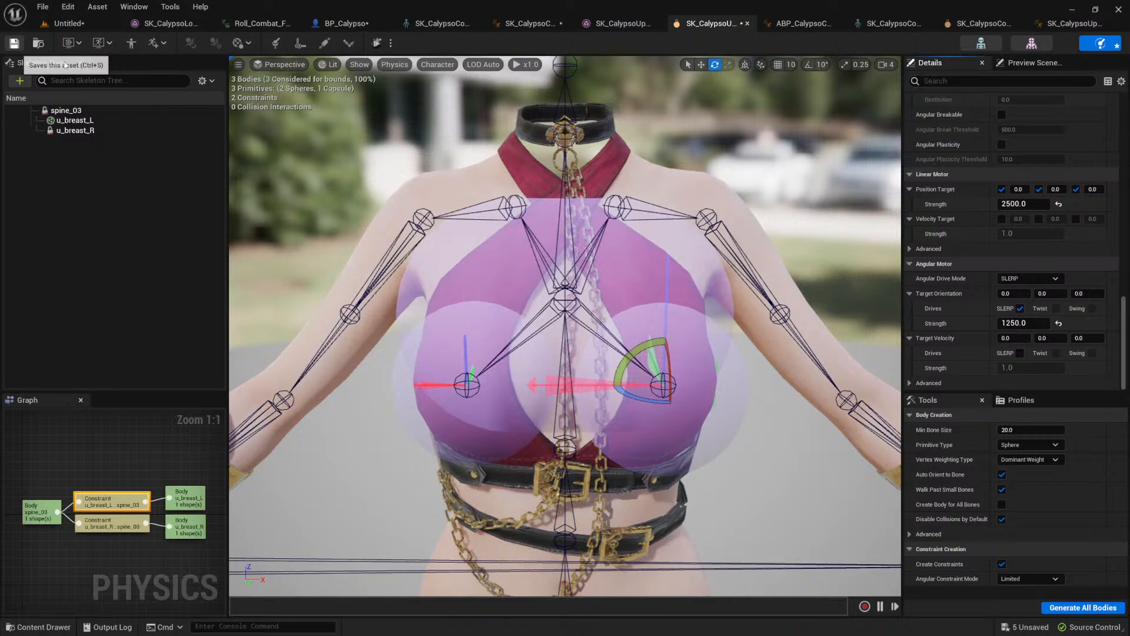
pyautogui.hotkey('ctrl', 's')
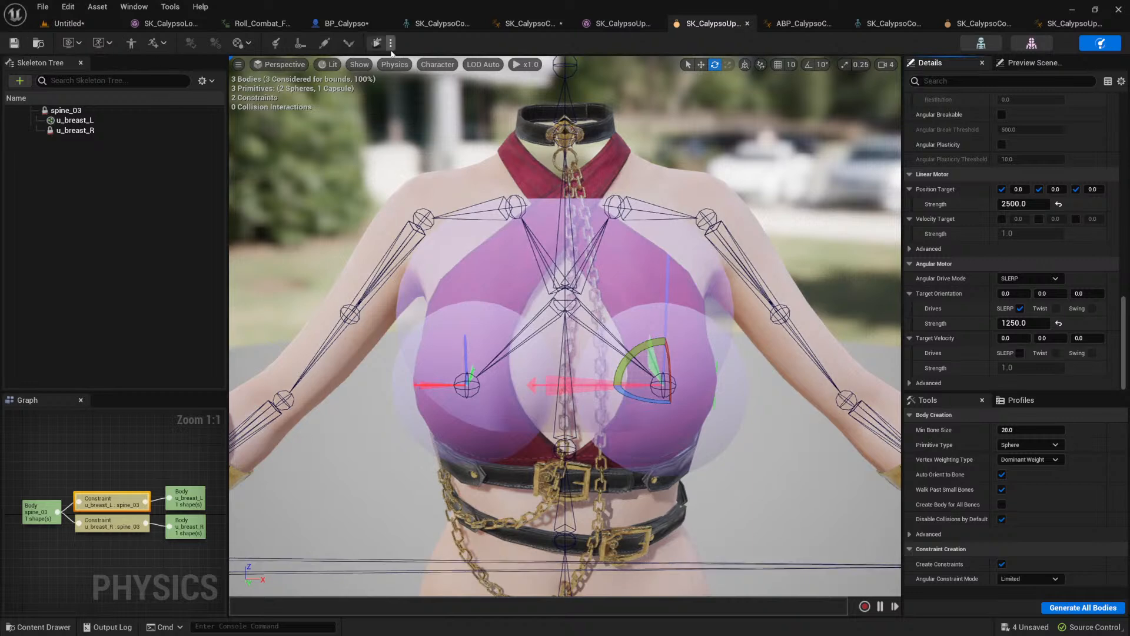
# Step: Set the u_breast_L constraint's linear limit to 0.8 to match the u_breast_R constraint, and save the physics asset
pyautogui.click(344, 23)
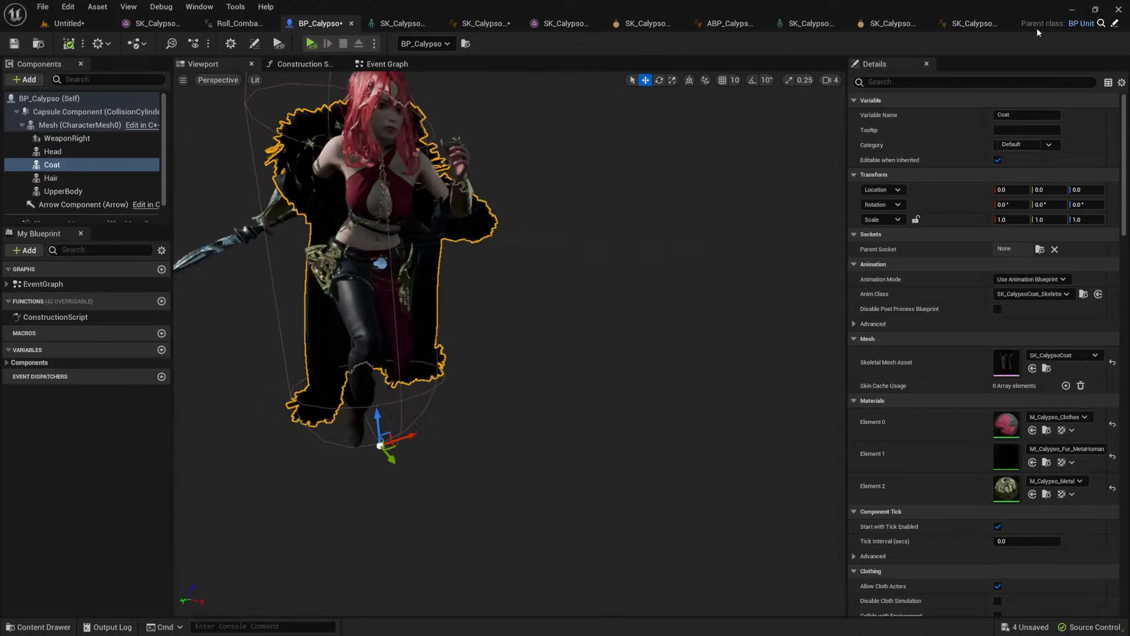
pyautogui.click(978, 25)
pyautogui.click(866, 25)
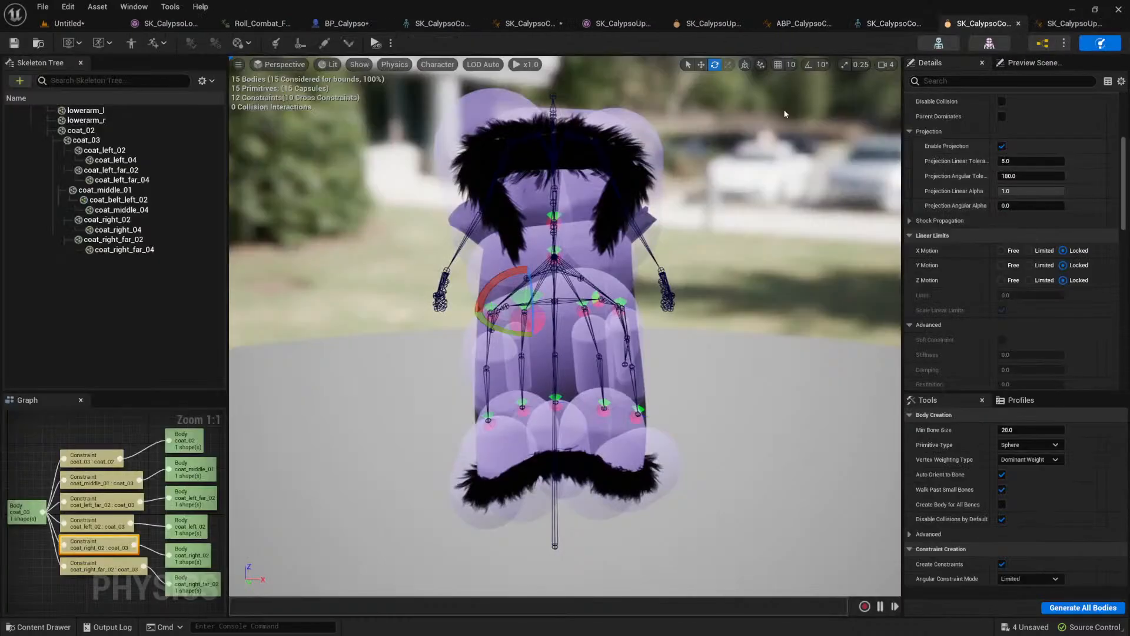
pyautogui.click(703, 25)
pyautogui.scroll(10, 968, 179)
pyautogui.scroll(3, 981, 237)
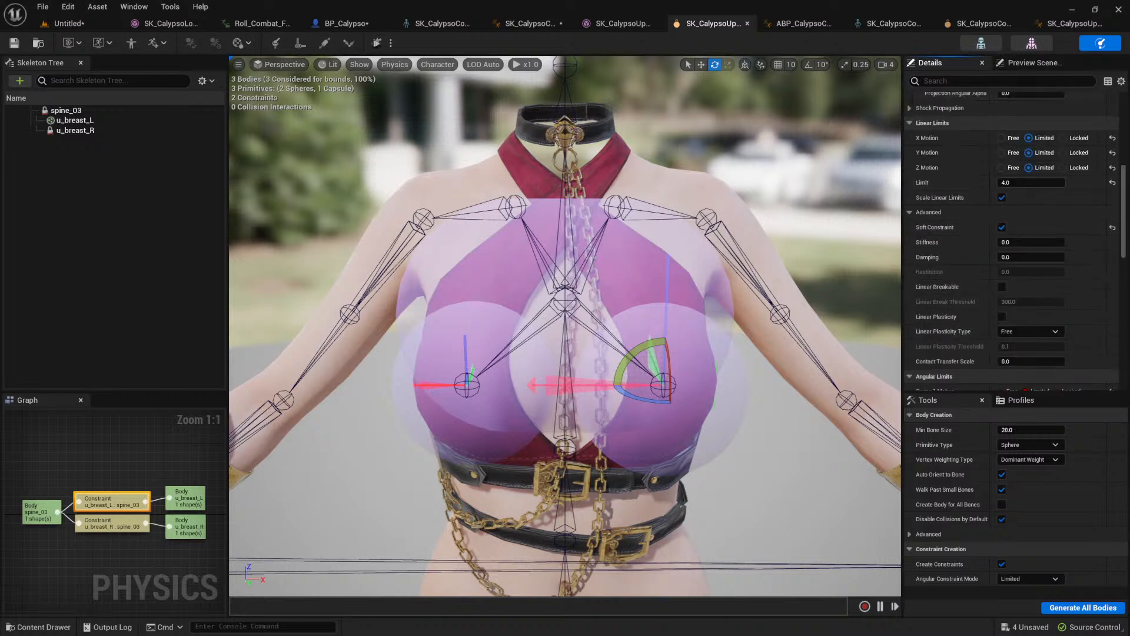
pyautogui.click(471, 369)
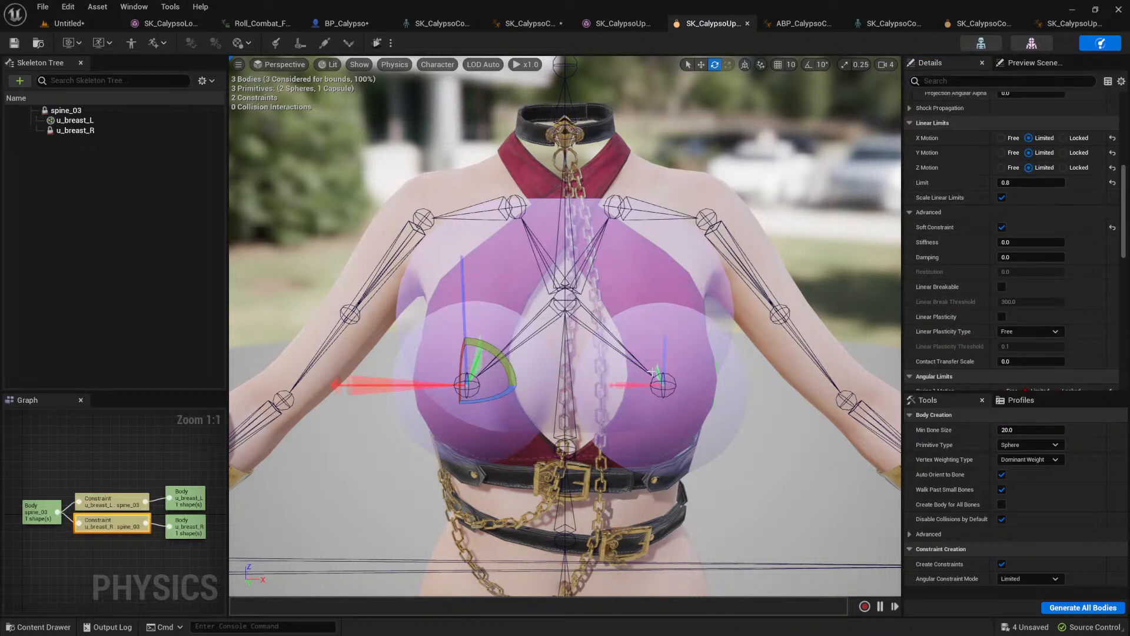
pyautogui.click(652, 372)
pyautogui.click(1020, 183)
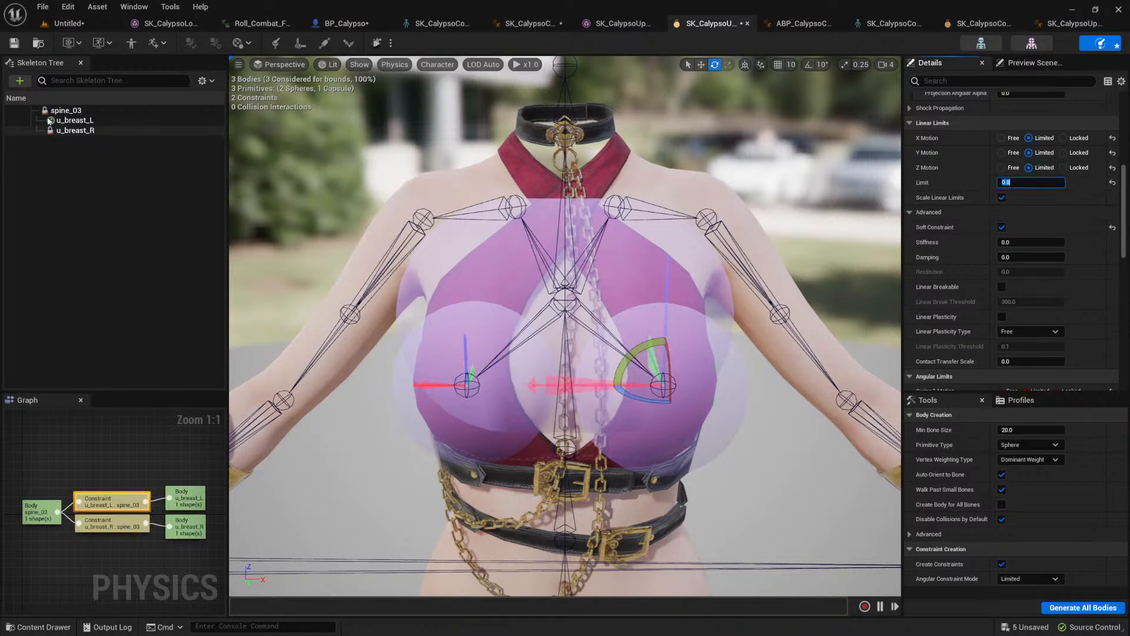
pyautogui.click(15, 45)
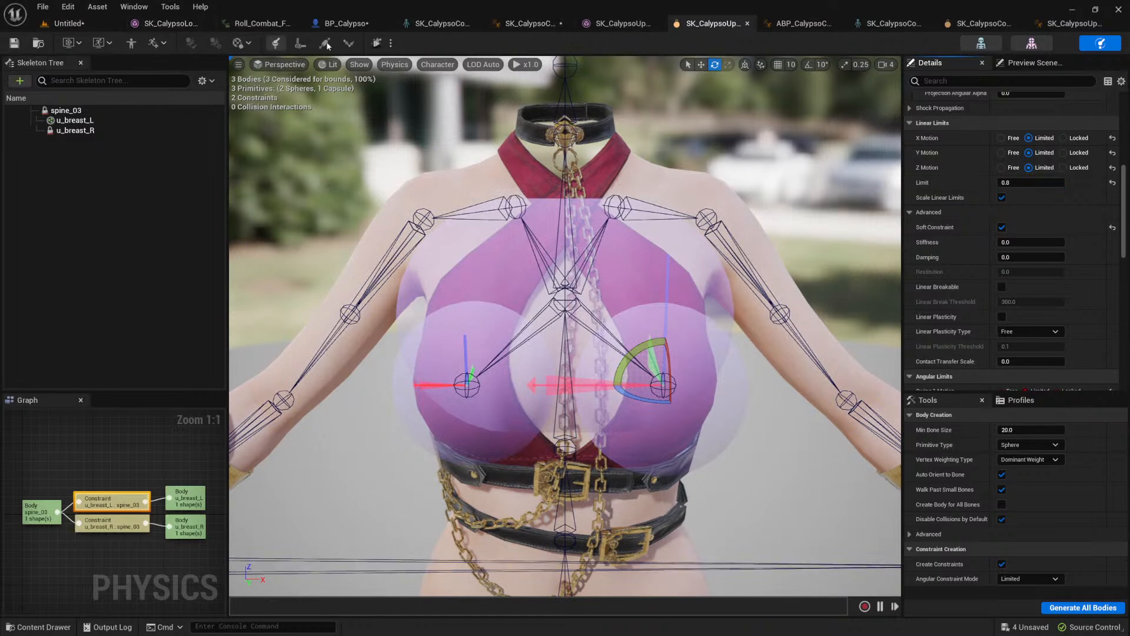
# Step: Run and stop a play session from BP_Calypso, and recompile the blueprint to refresh its preview
pyautogui.click(346, 23)
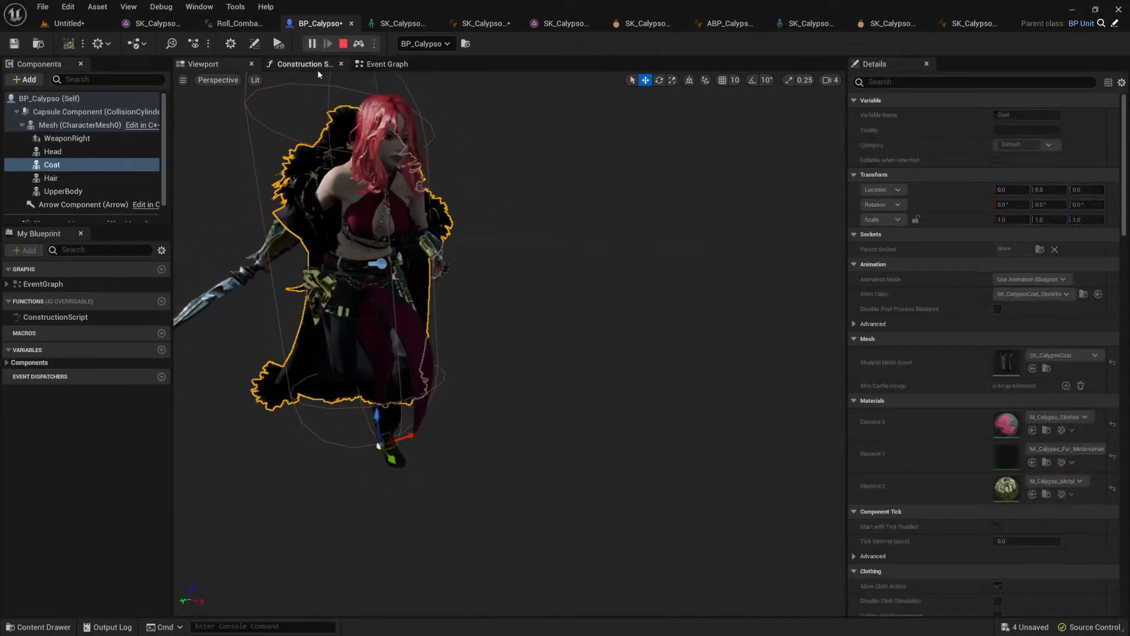
pyautogui.press('Escape')
pyautogui.click(68, 45)
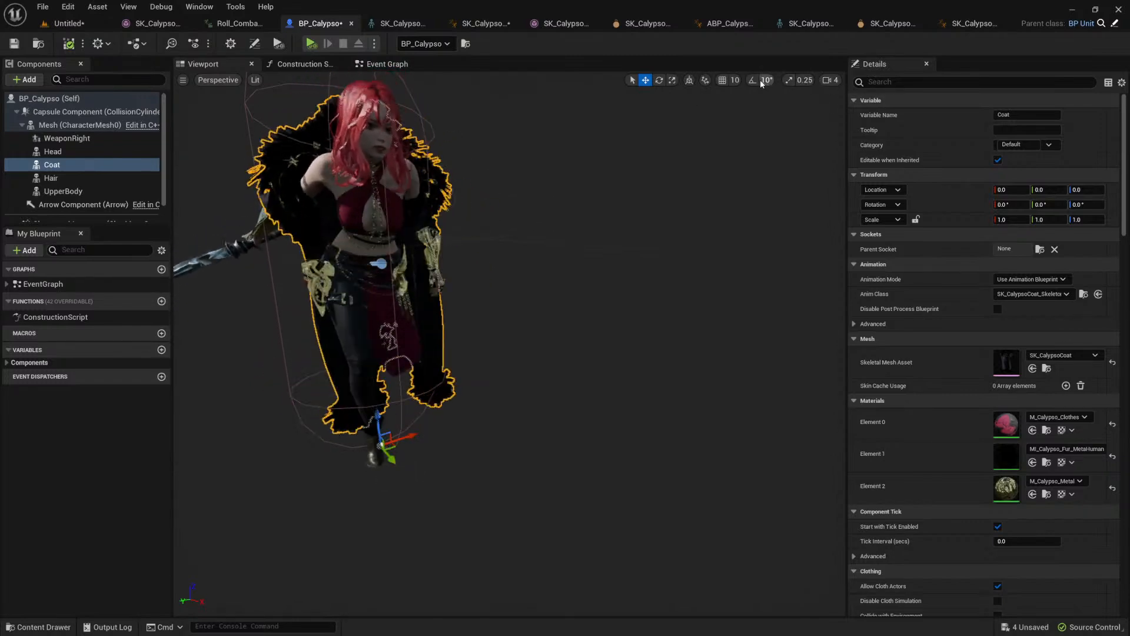
# Step: Inspect BP_Calypso's coat and upper body in the preview, run and stop a play session in the level, and view the character from farther away
pyautogui.keyDown('alt'); pyautogui.moveTo(406, 203); pyautogui.dragTo(500, 192); pyautogui.keyUp('alt')
pyautogui.scroll(-4, 551, 200)
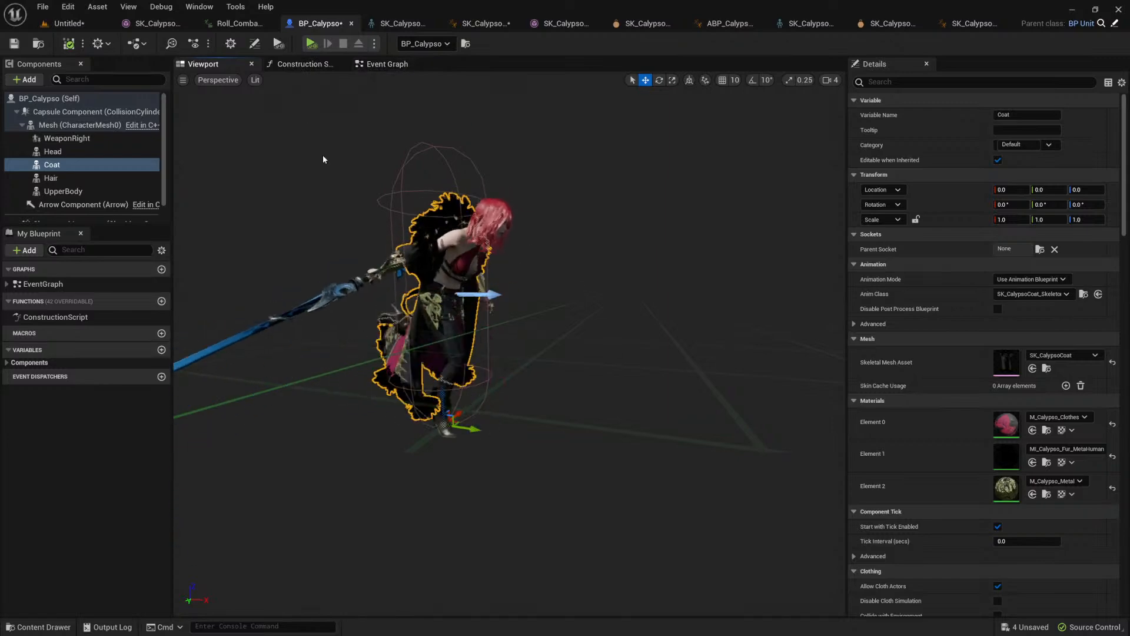
pyautogui.click(70, 24)
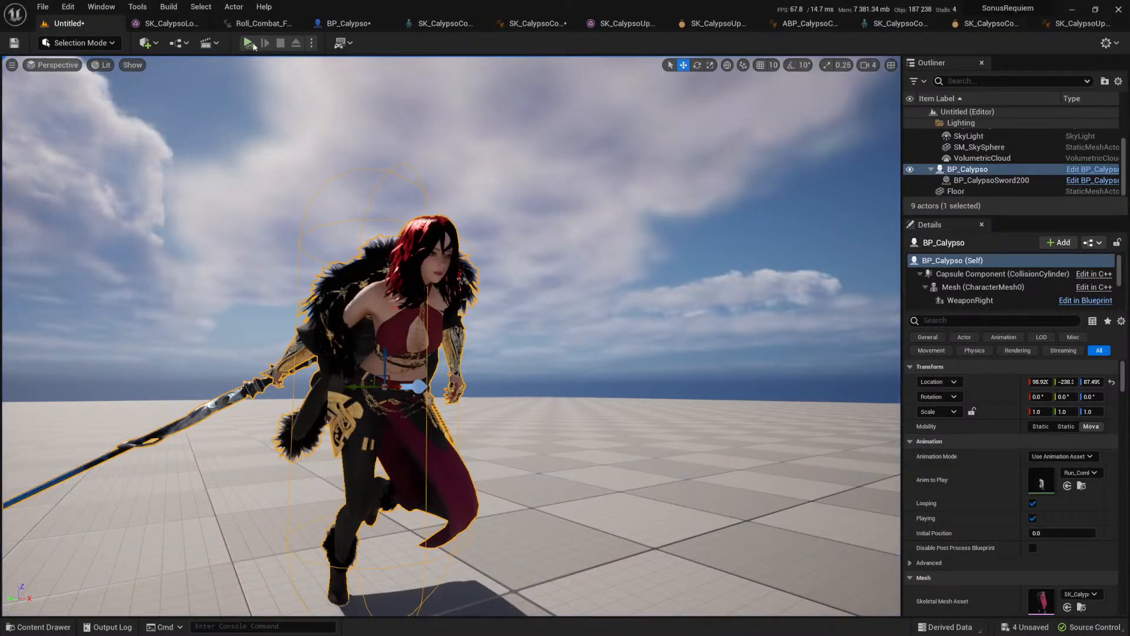
pyautogui.click(253, 46)
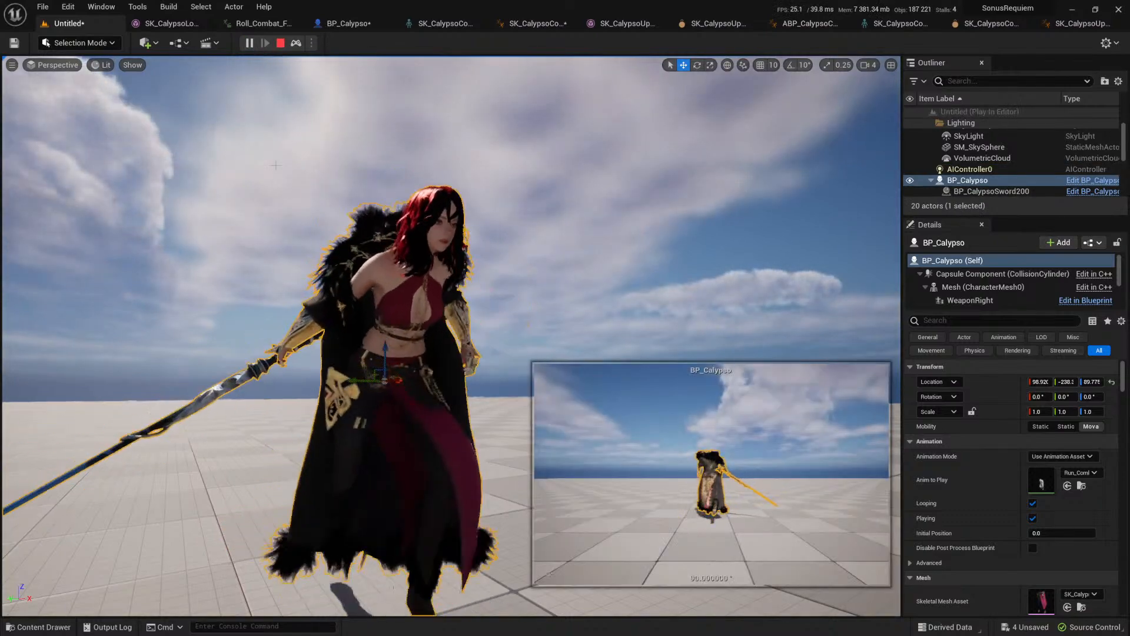
pyautogui.press('Escape')
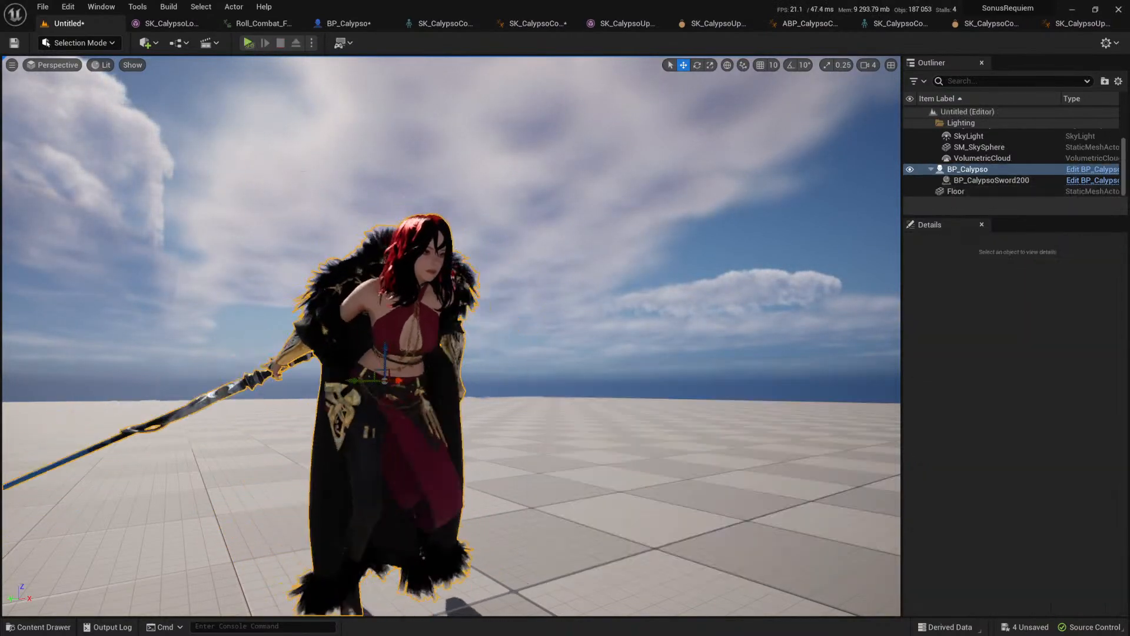
pyautogui.press('s')
pyautogui.moveTo(451, 336); pyautogui.dragTo(500, 377, button='right')
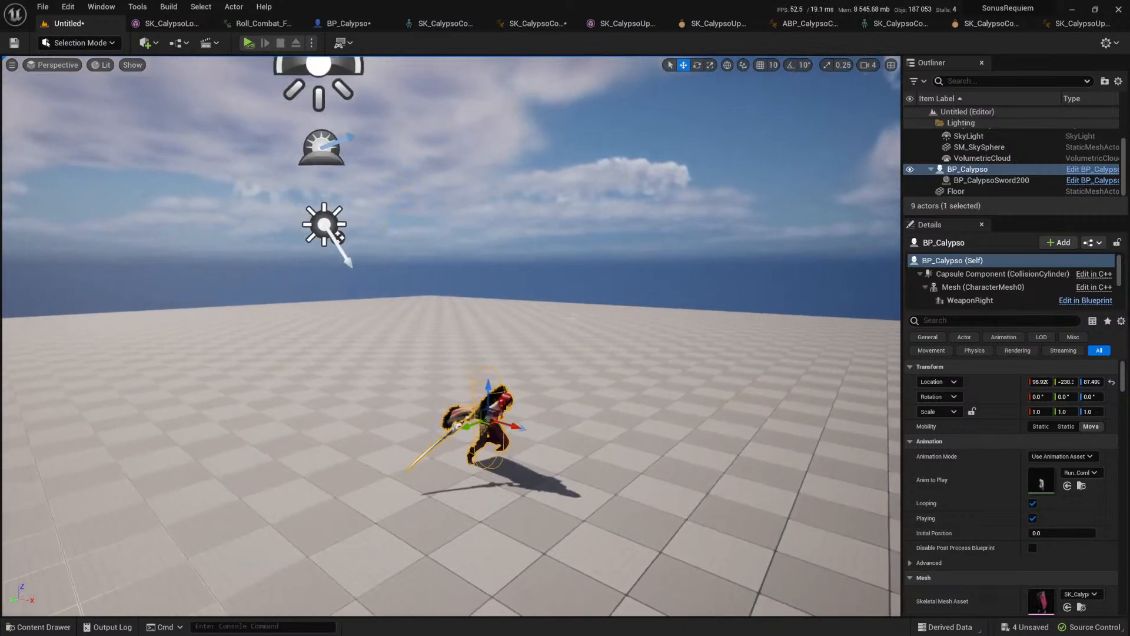
pyautogui.moveTo(571, 318); pyautogui.dragTo(601, 328, button='right')
pyautogui.press('w')
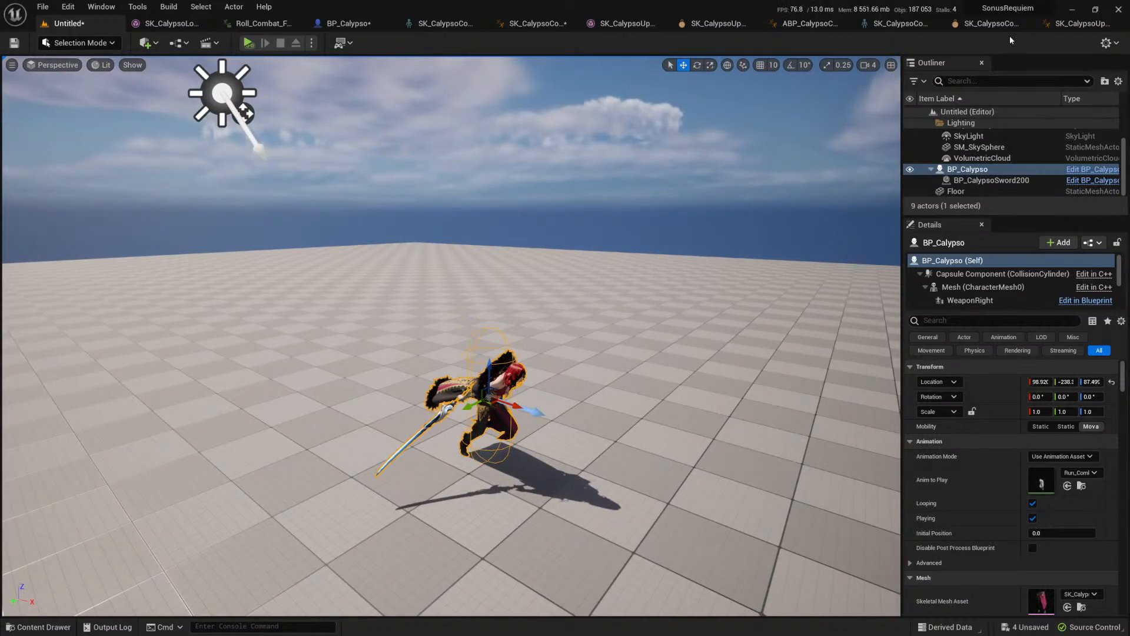
# Step: Examine the collision bodies and constraints of the old coat's physics asset from several angles
pyautogui.click(994, 24)
pyautogui.keyDown('alt'); pyautogui.moveTo(525, 199); pyautogui.dragTo(695, 206); pyautogui.keyUp('alt')
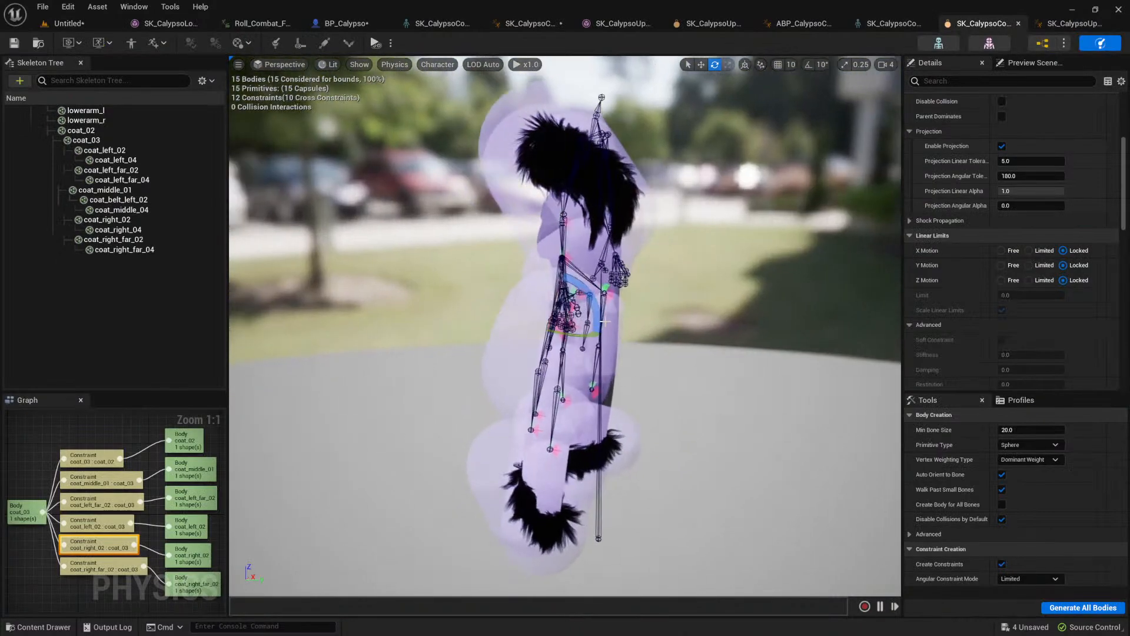
pyautogui.keyDown('alt'); pyautogui.moveTo(602, 296); pyautogui.dragTo(433, 300); pyautogui.keyUp('alt')
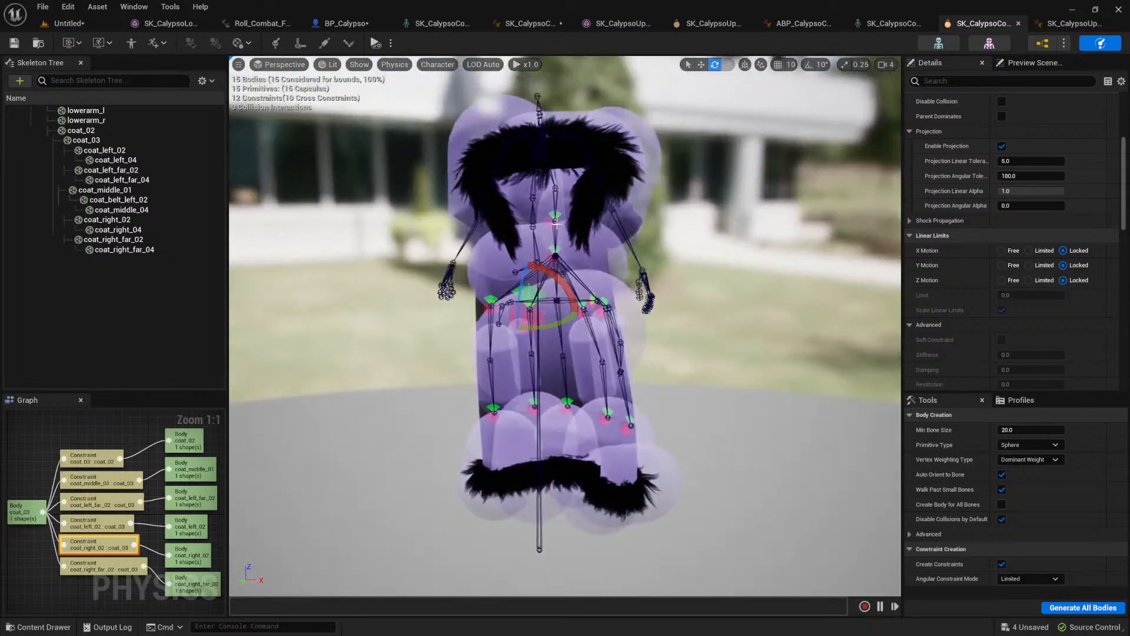
pyautogui.keyDown('alt'); pyautogui.moveTo(594, 230); pyautogui.dragTo(707, 276); pyautogui.keyUp('alt')
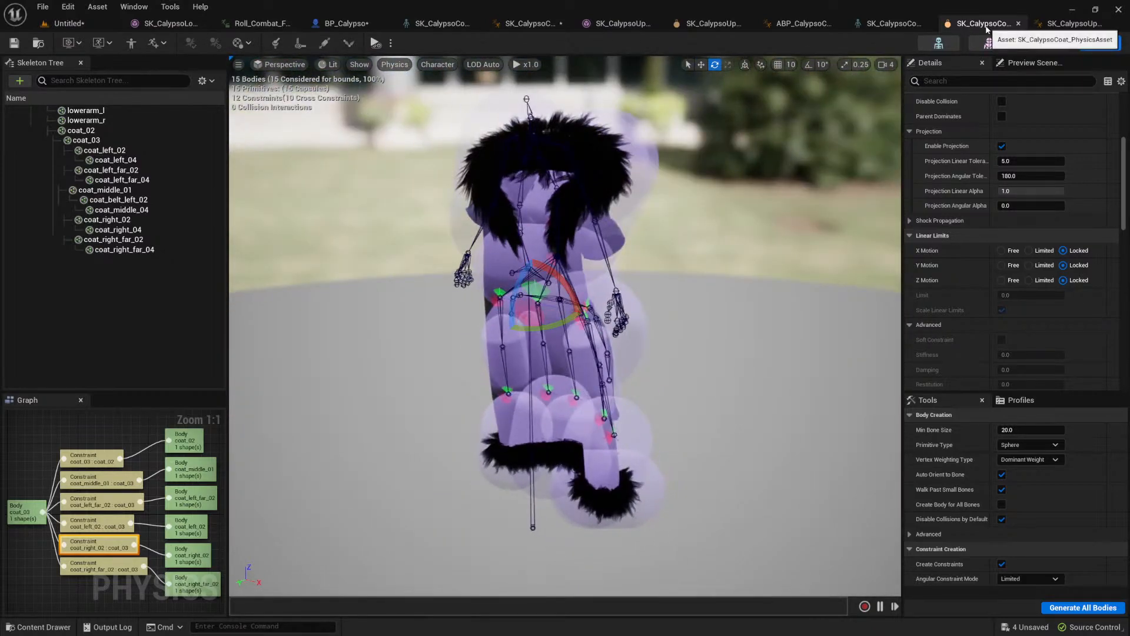
# Step: Close the old coat's skeleton and physics asset, ABP_CalypsoCoat, and the SK_CalypsoUpperBody mesh, physics asset and anim blueprint
pyautogui.middleClick(989, 28)
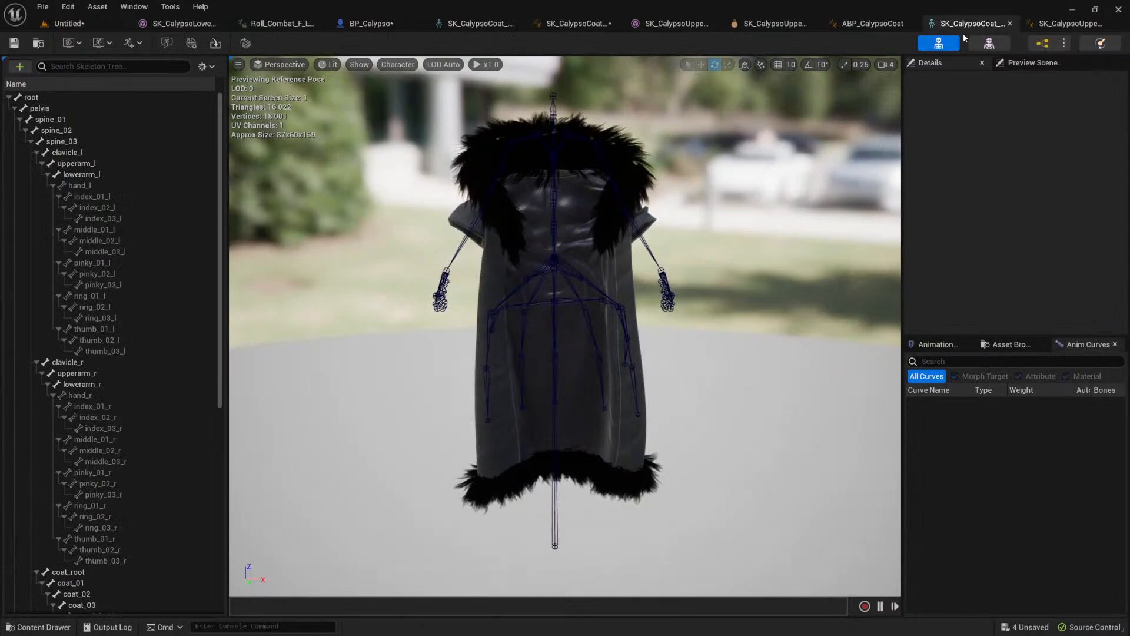
pyautogui.click(1053, 47)
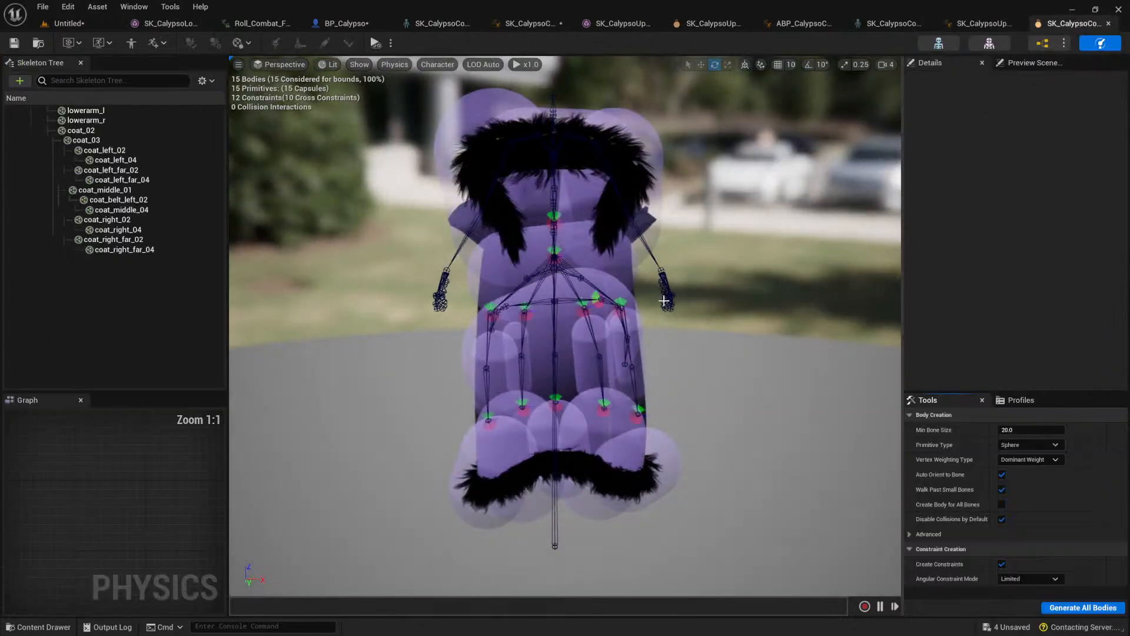
pyautogui.click(984, 24)
pyautogui.middleClick(955, 26)
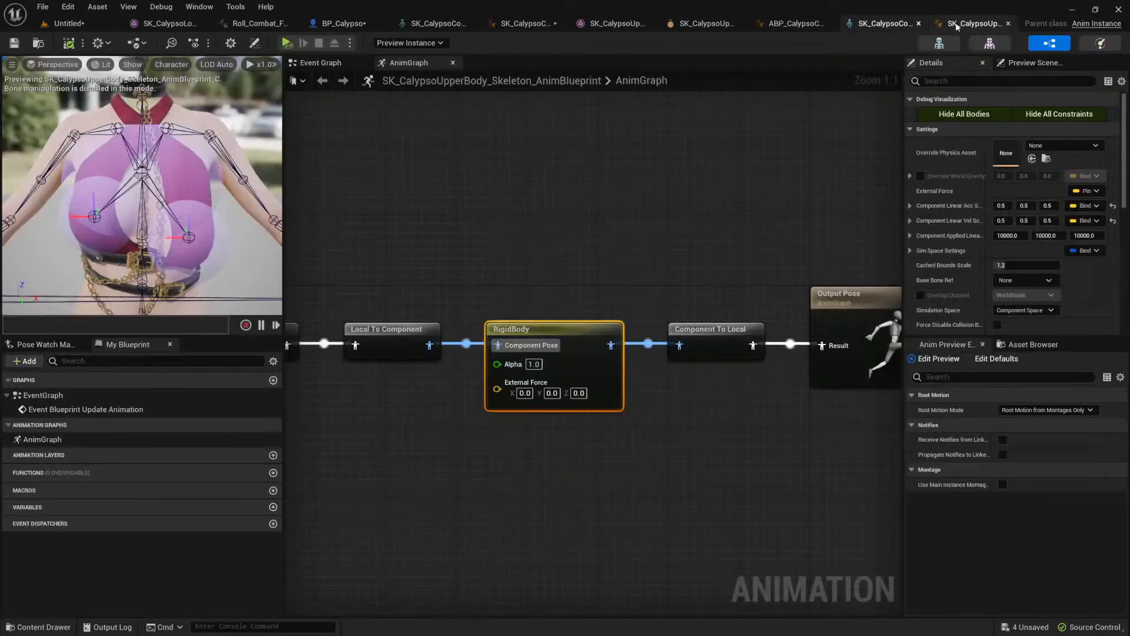
pyautogui.middleClick(954, 26)
pyautogui.click(954, 25)
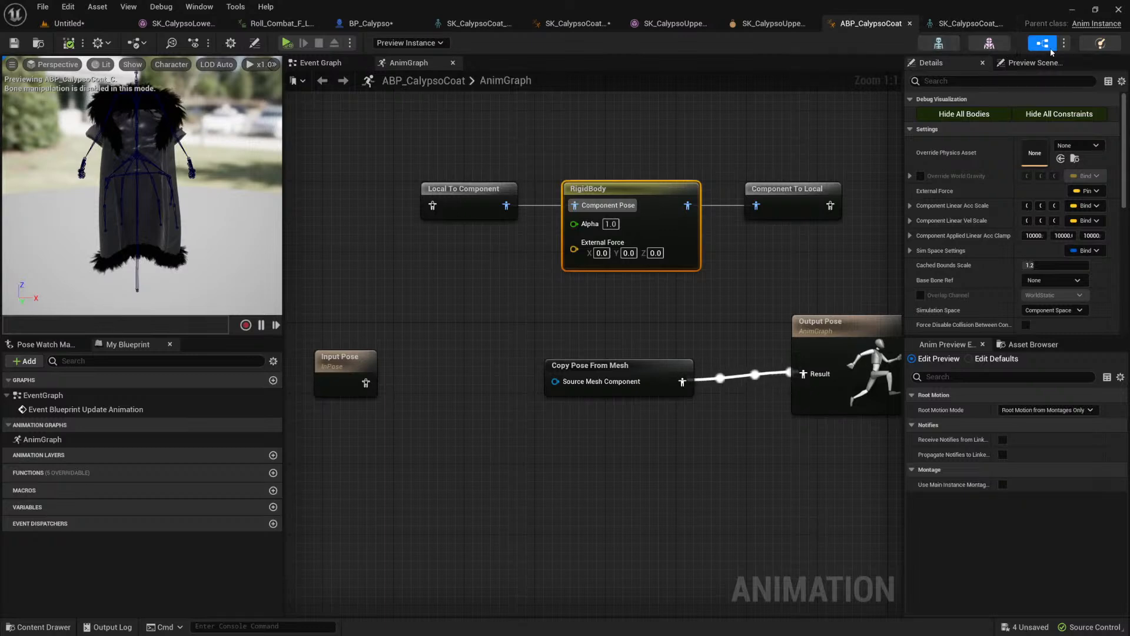
pyautogui.middleClick(872, 24)
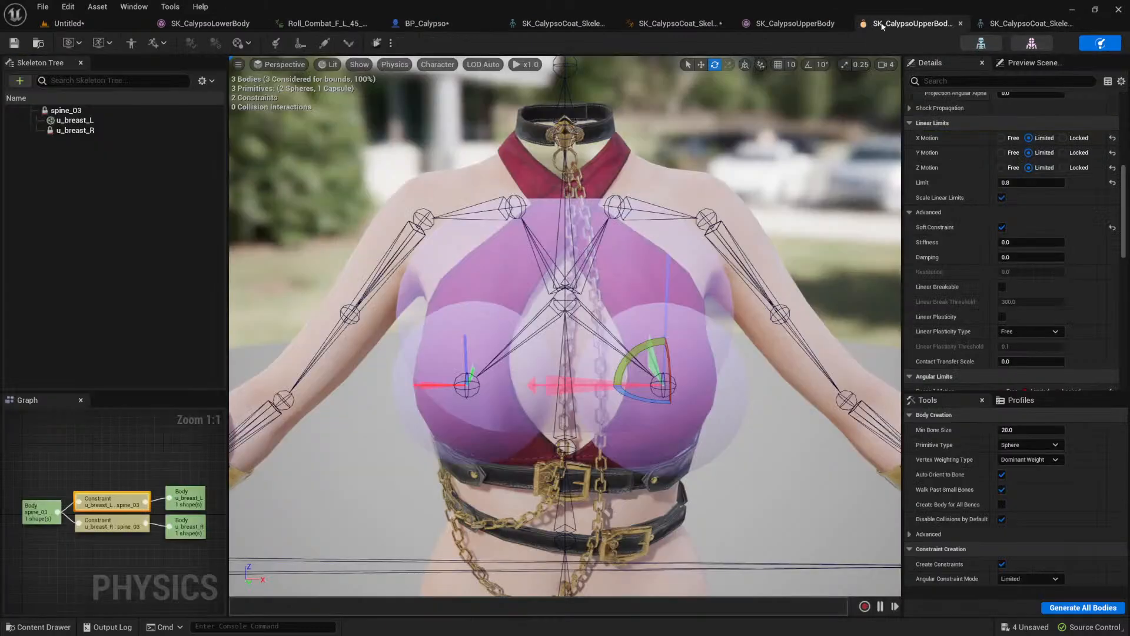
pyautogui.middleClick(928, 24)
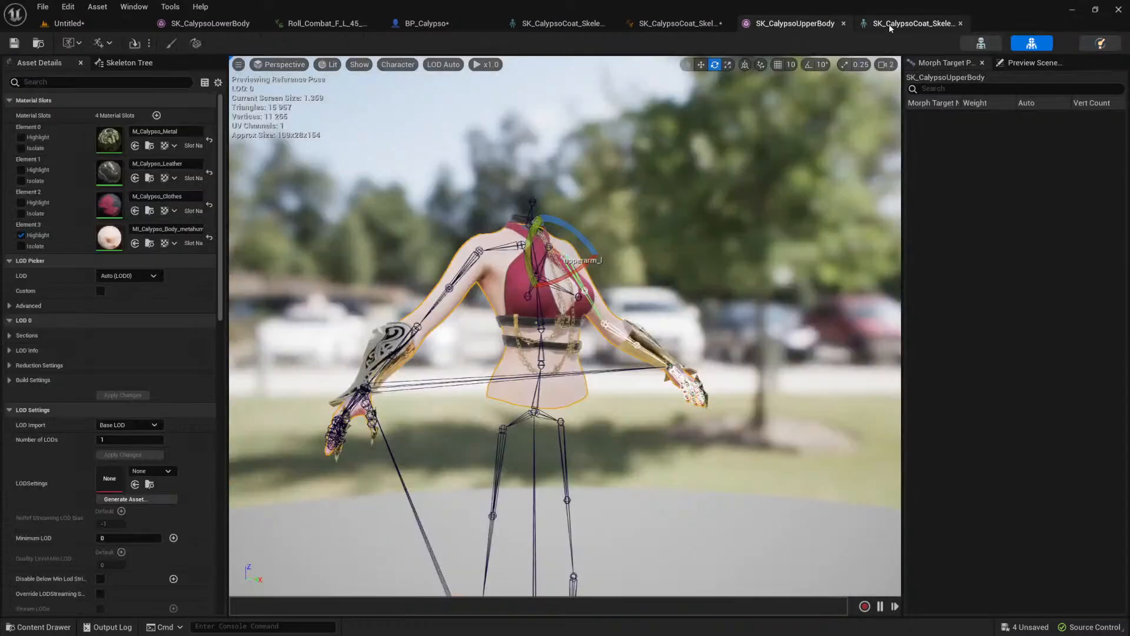
pyautogui.middleClick(806, 26)
pyautogui.middleClick(780, 26)
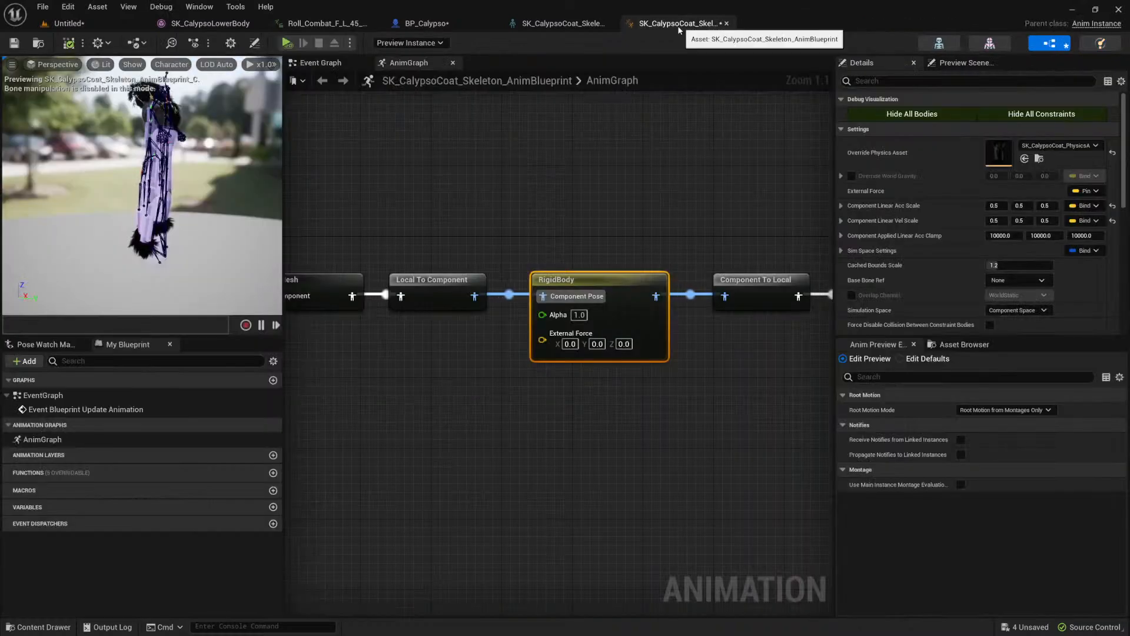
# Step: Open the physics asset of the coat in SK_CalypsoCoat_Skeleton_AnimBlueprint and examine its bodies and constraints from several angles
pyautogui.click(1102, 43)
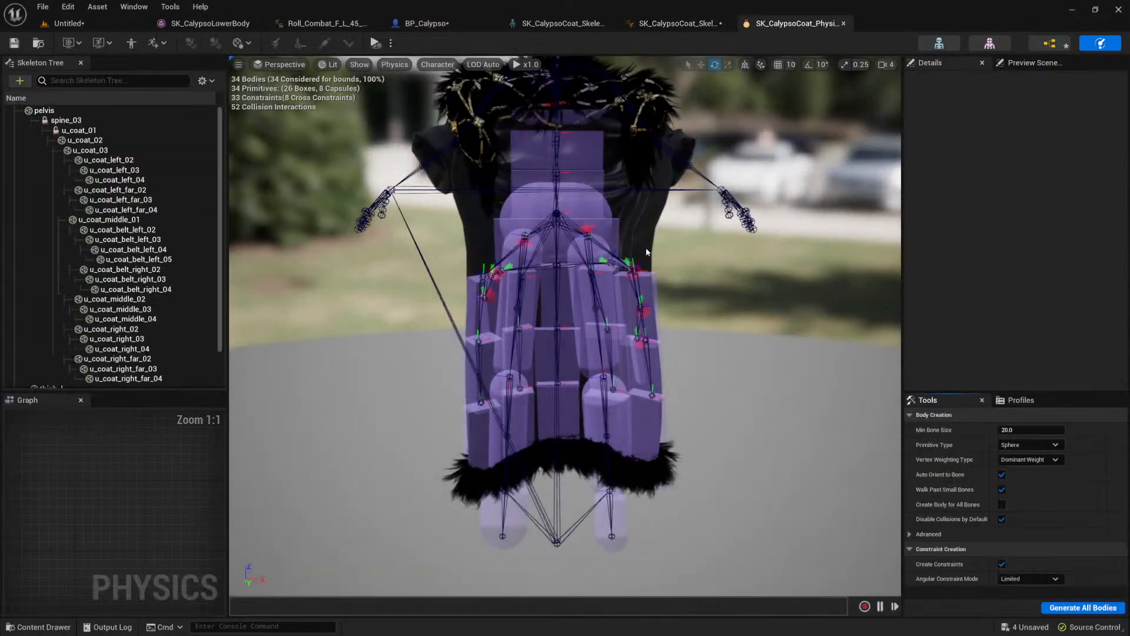
pyautogui.keyDown('alt'); pyautogui.moveTo(587, 211); pyautogui.dragTo(511, 470); pyautogui.keyUp('alt')
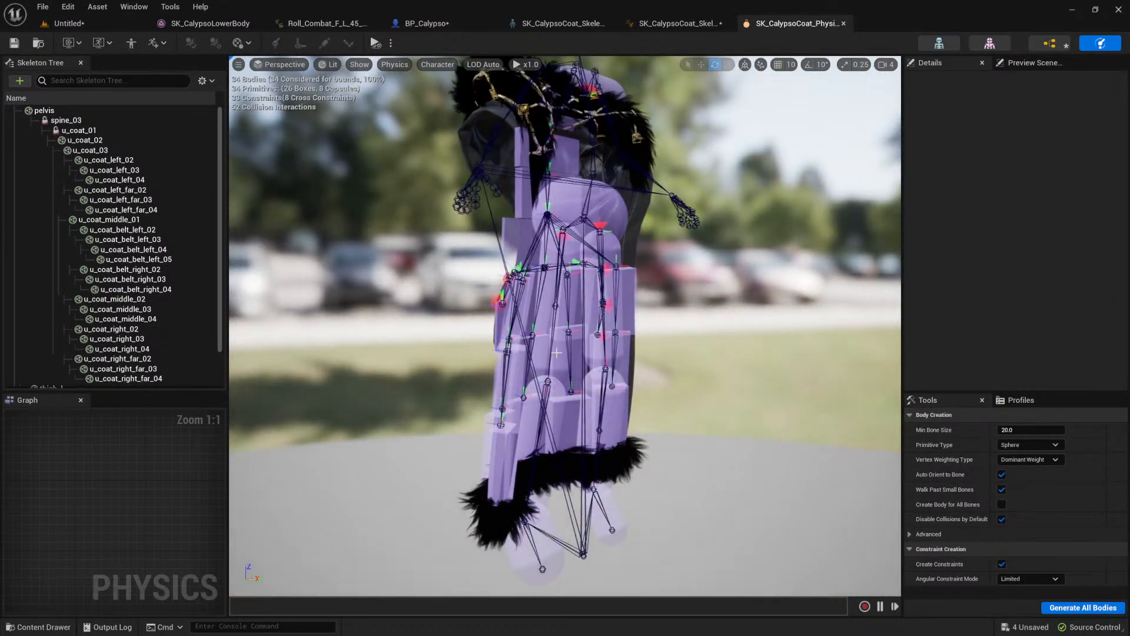
pyautogui.keyDown('alt'); pyautogui.moveTo(619, 308); pyautogui.dragTo(1071, 303); pyautogui.keyUp('alt')
pyautogui.keyDown('alt'); pyautogui.moveTo(699, 257); pyautogui.dragTo(586, 193); pyautogui.keyUp('alt')
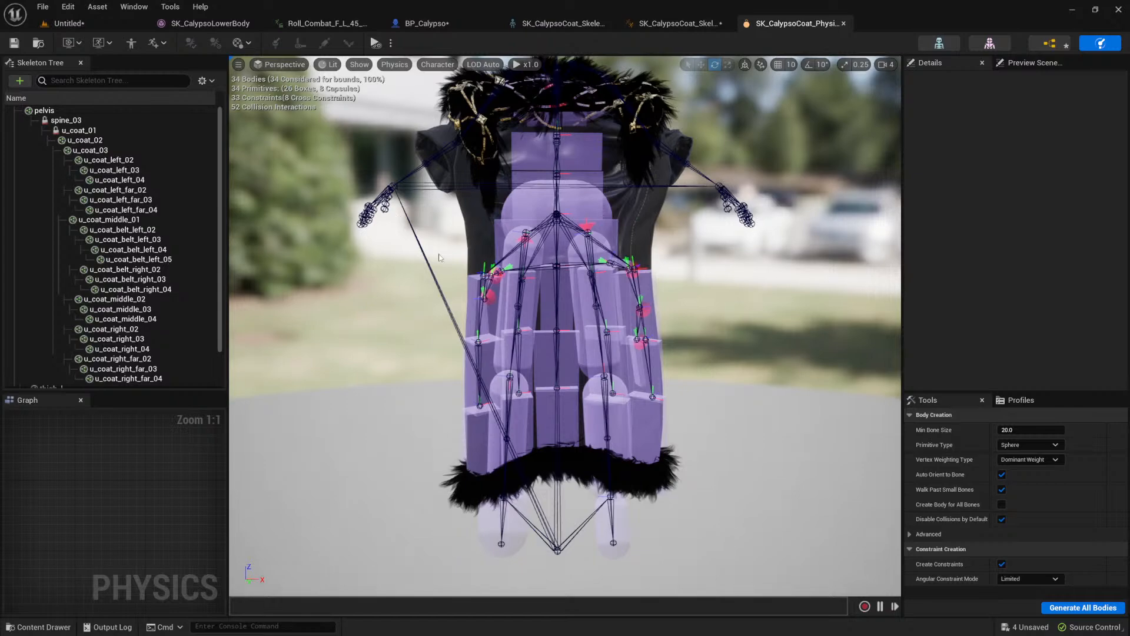
pyautogui.keyDown('alt'); pyautogui.moveTo(407, 336); pyautogui.dragTo(519, 282); pyautogui.keyUp('alt')
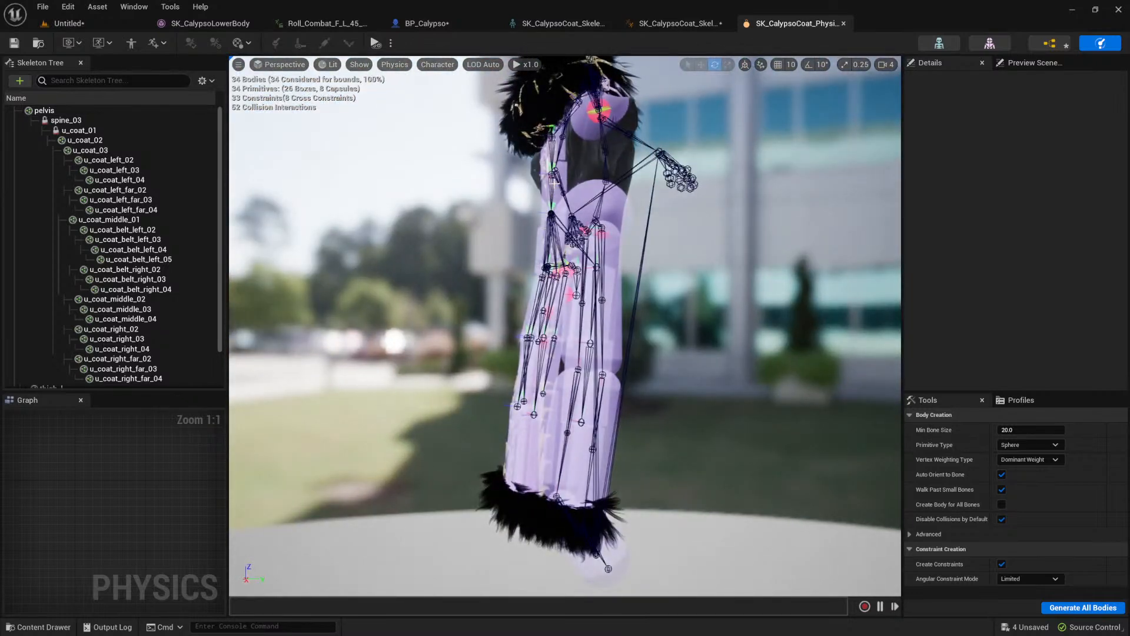
# Step: Simulate only the selected bodies from u_coat_03 downward in the coat's physics asset, and stop the simulation
pyautogui.click(564, 171)
pyautogui.click(391, 43)
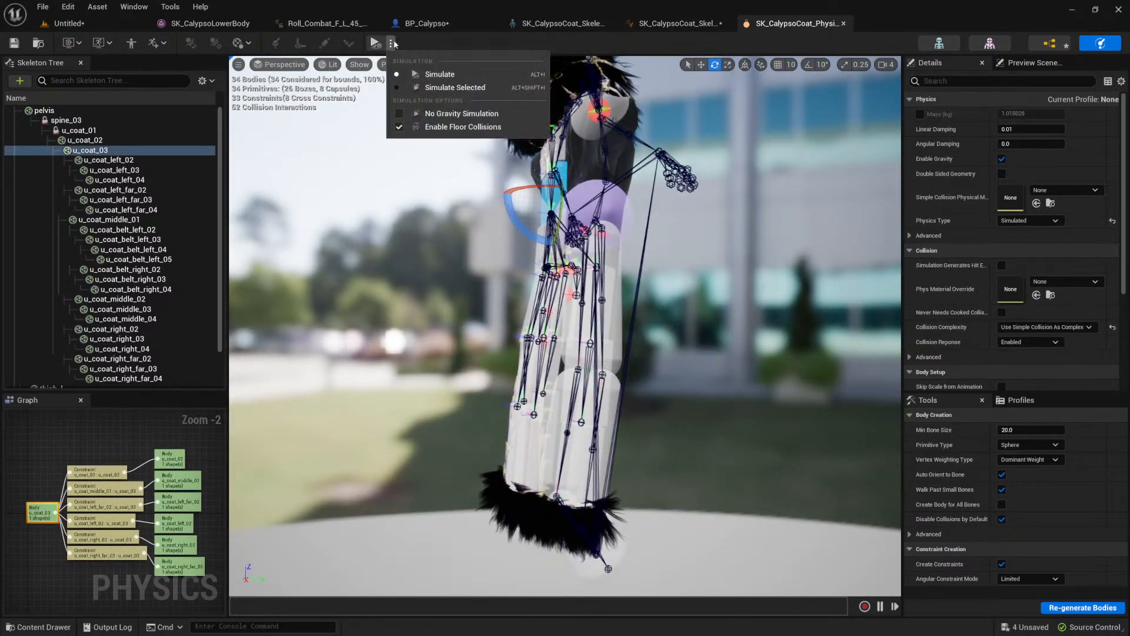
pyautogui.click(456, 87)
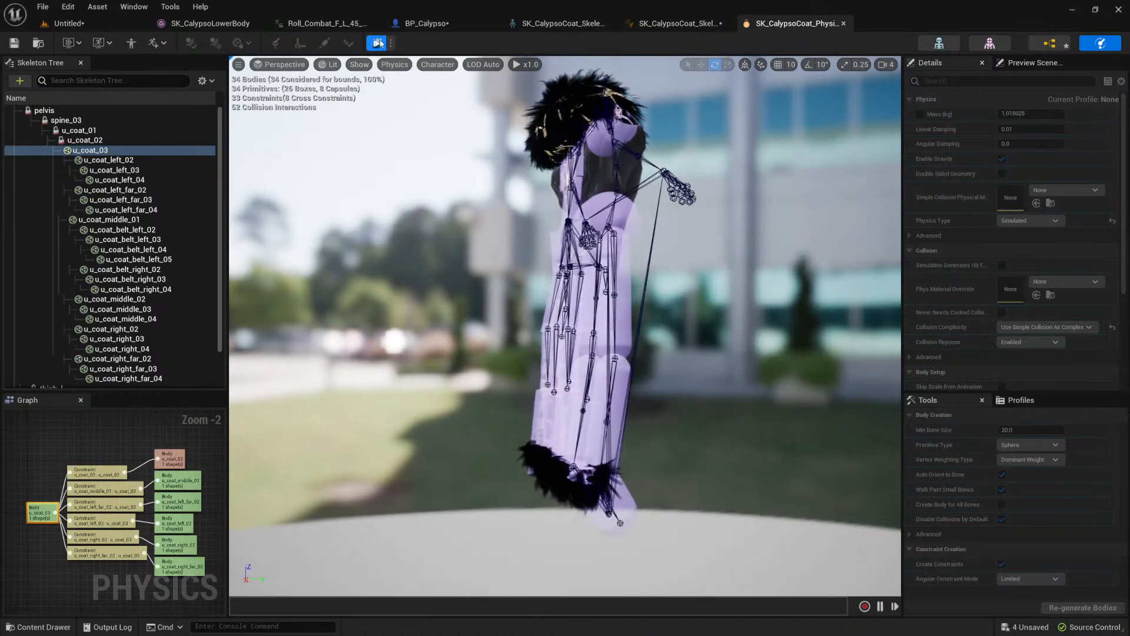
pyautogui.click(378, 44)
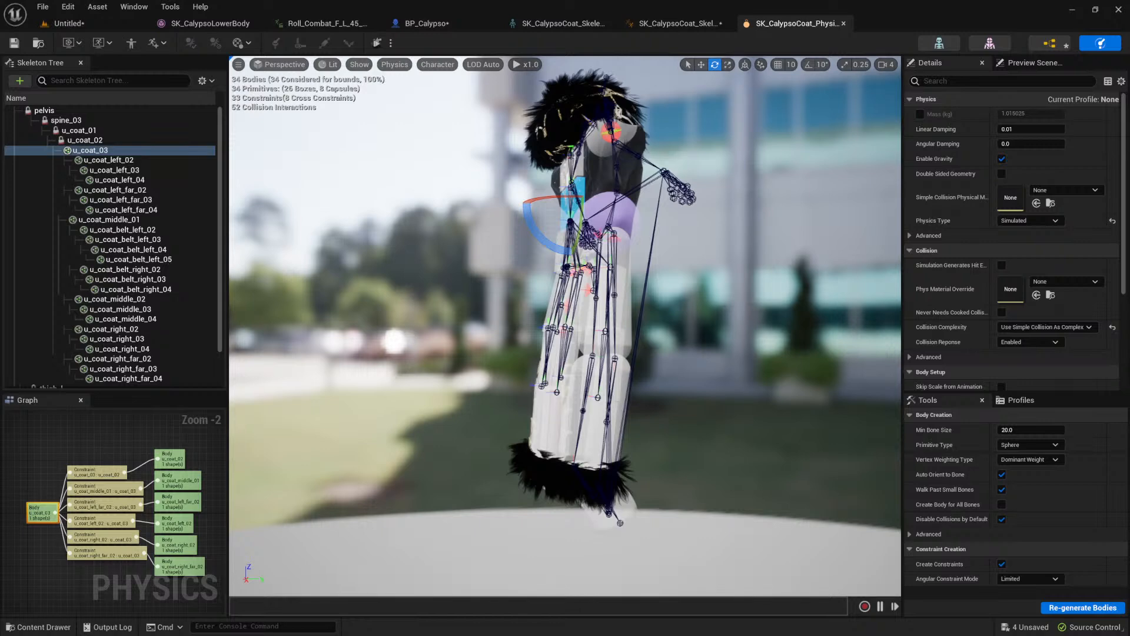
# Step: Review the coat's skeleton and physics asset in the test folder, and open the SK_CalypsoCoat mesh and its anim blueprint
pyautogui.click(703, 23)
pyautogui.click(798, 25)
pyautogui.hotkey('ctrl', 'space')
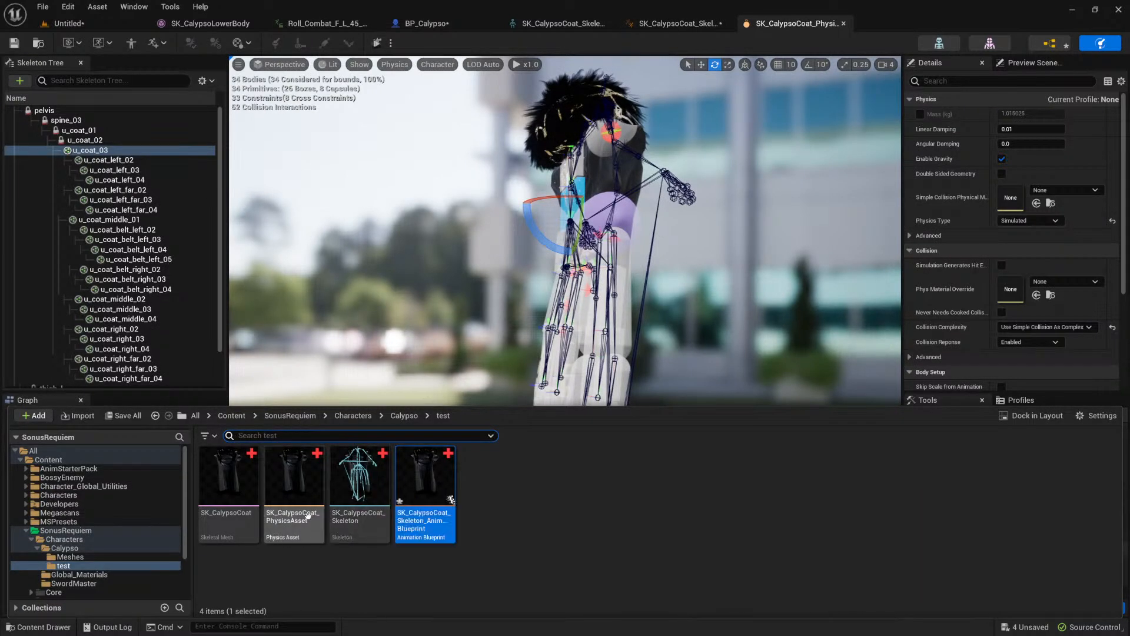
pyautogui.click(292, 493)
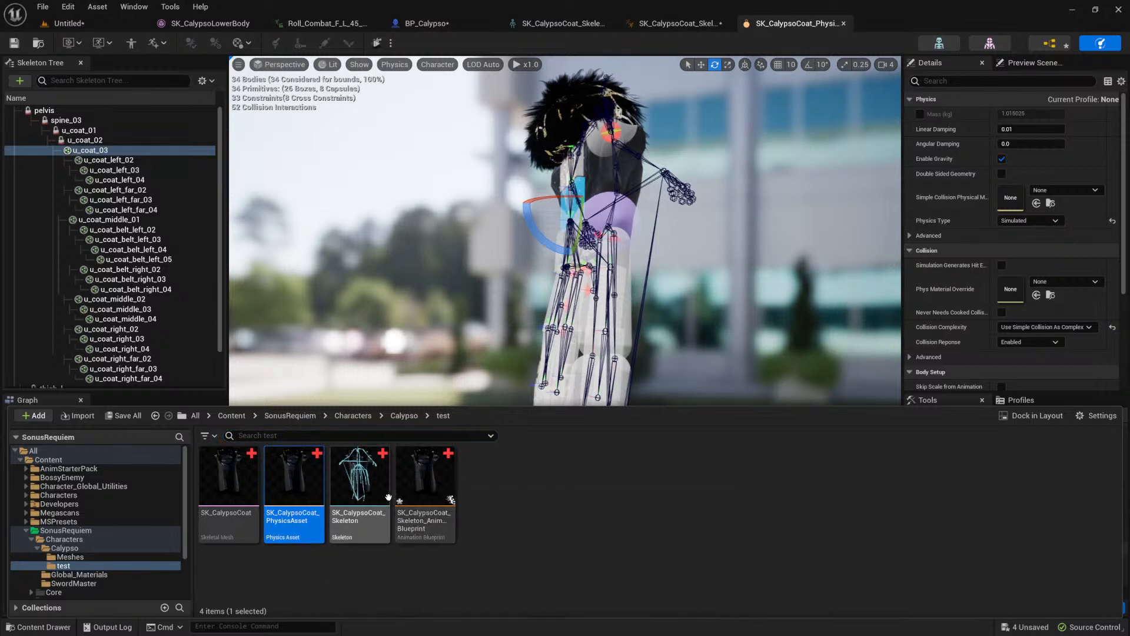
pyautogui.click(365, 501)
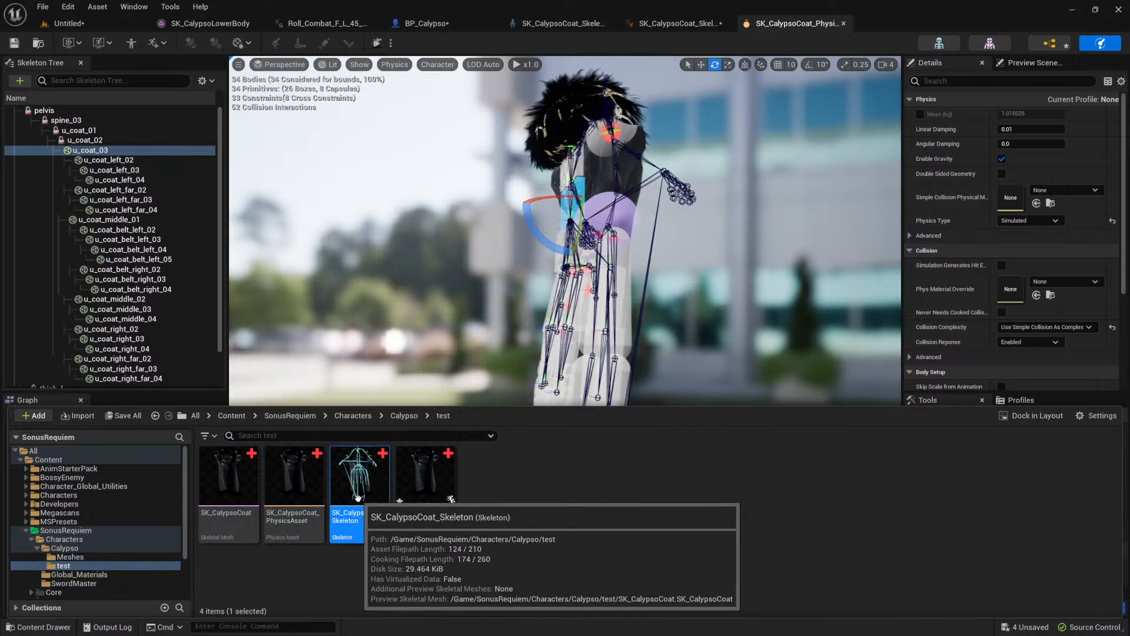
pyautogui.click(312, 490)
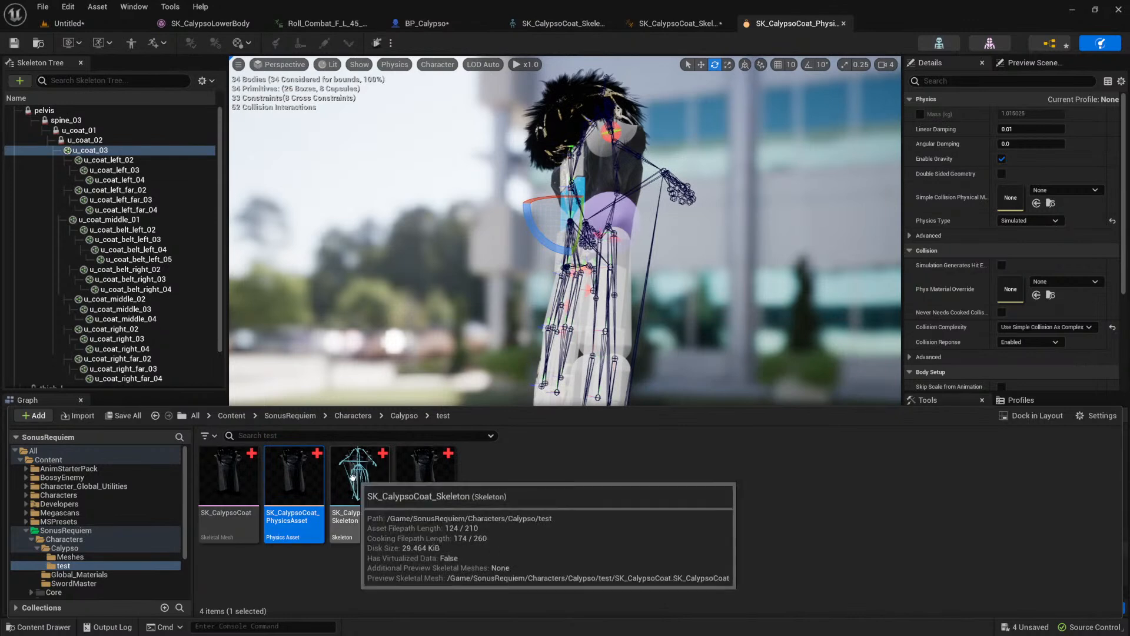
pyautogui.doubleClick(230, 486)
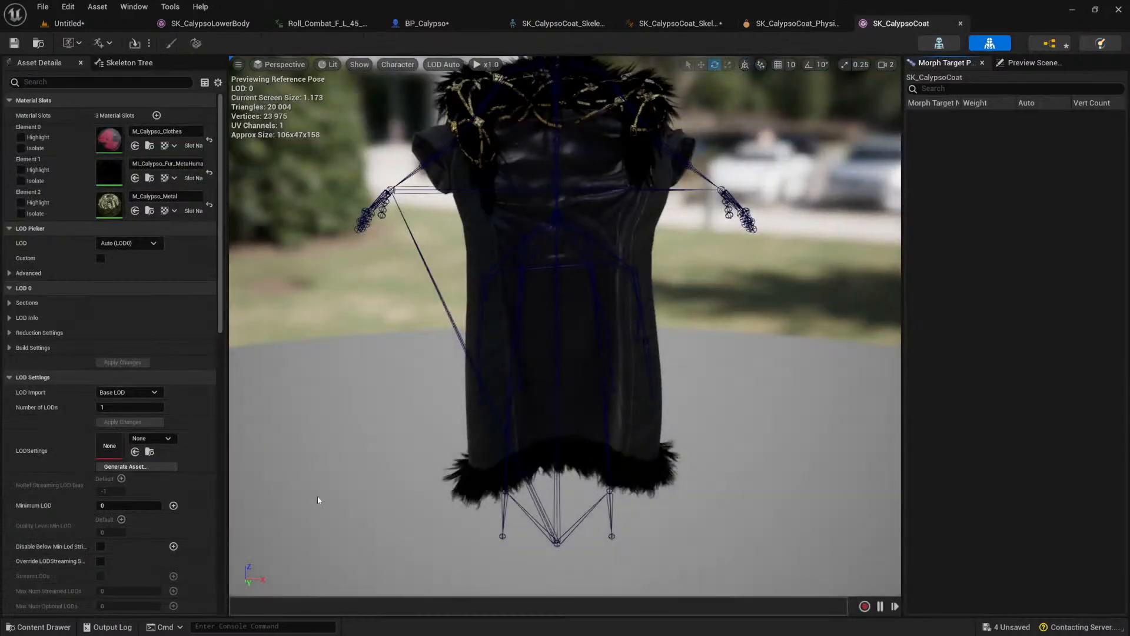
pyautogui.click(1046, 46)
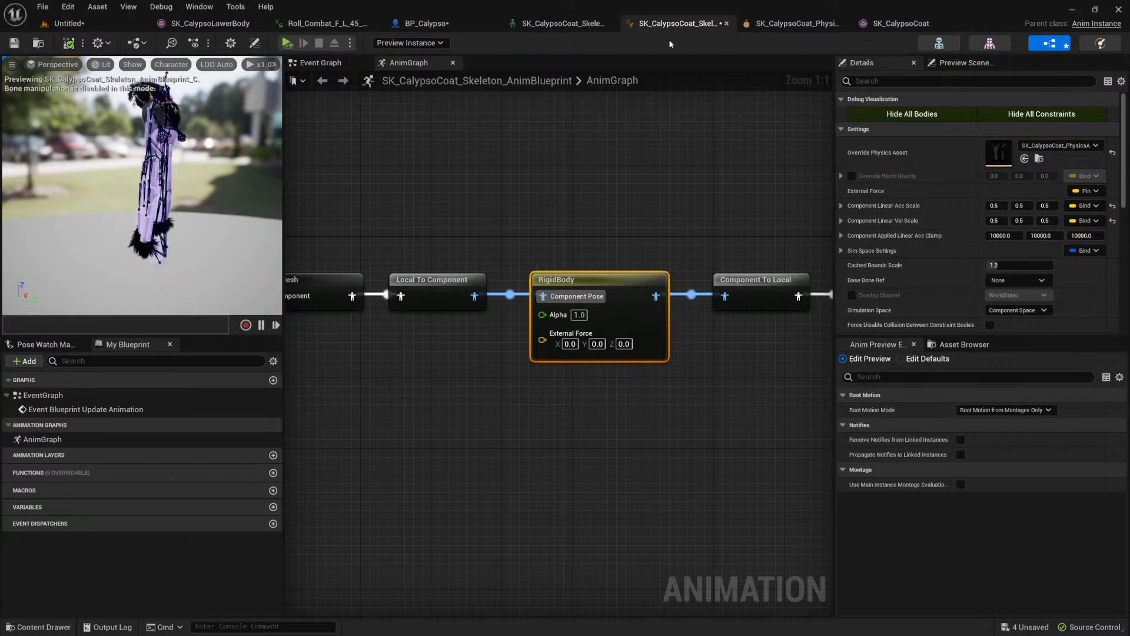
# Step: Open SK_CalypsoUpperBody_Skeleton_AnimBlueprint and the SK_CalypsoUpperBody skeletal mesh from Calypso's Meshes folder
pyautogui.hotkey('ctrl', 'space')
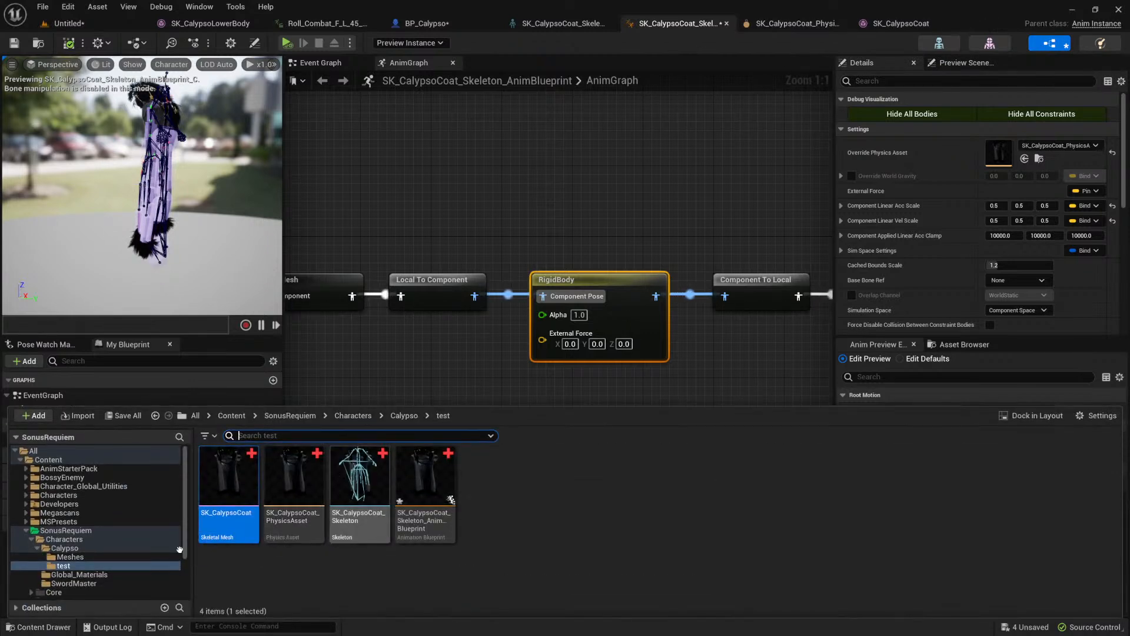
pyautogui.click(87, 558)
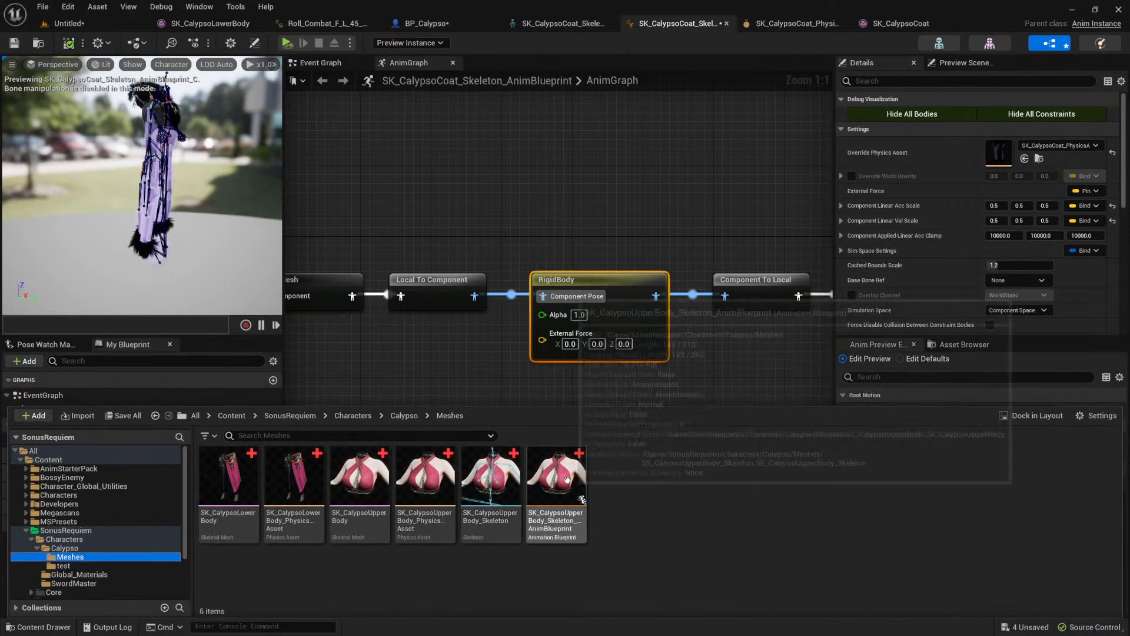
pyautogui.doubleClick(557, 478)
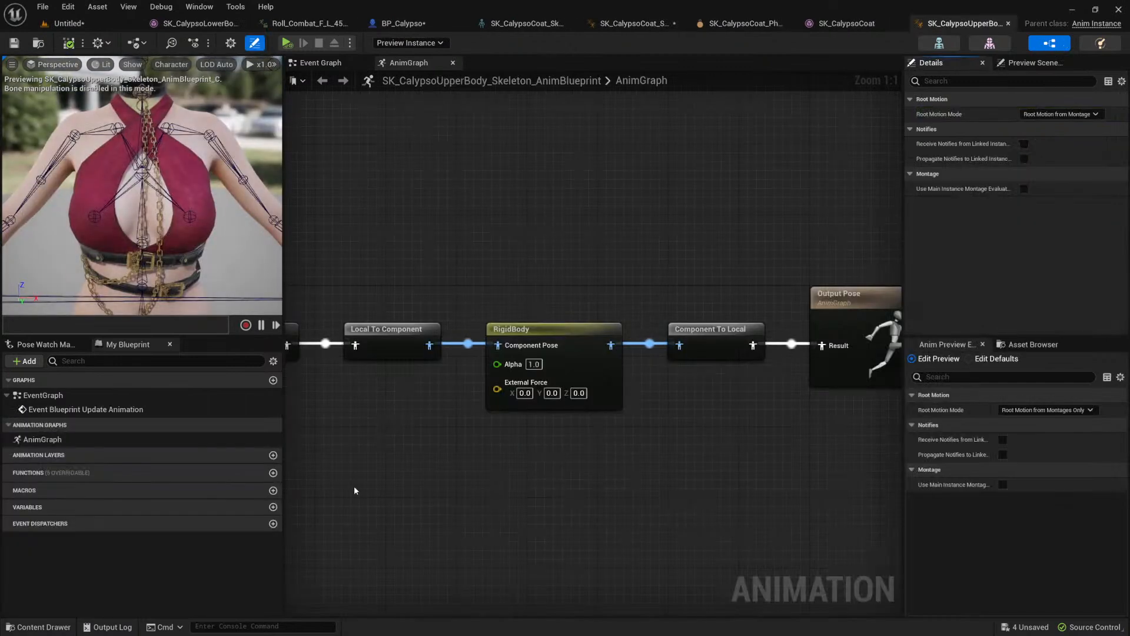
pyautogui.doubleClick(369, 488)
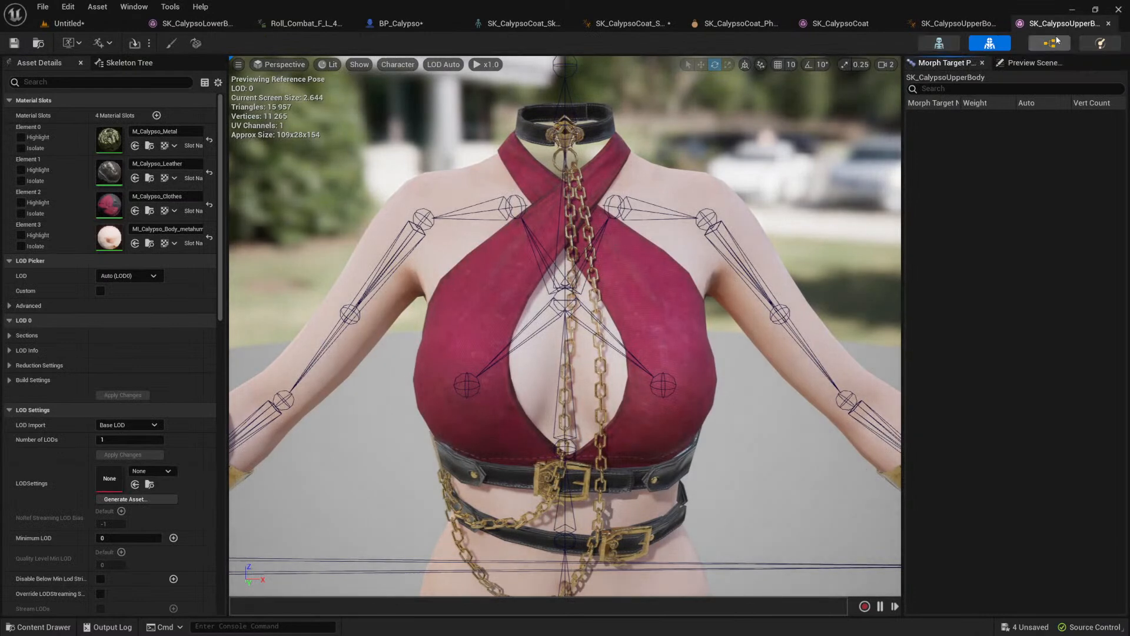
# Step: Open SK_CalypsoUpperBody's physics asset and select all of its bodies
pyautogui.click(1091, 41)
pyautogui.click(618, 394)
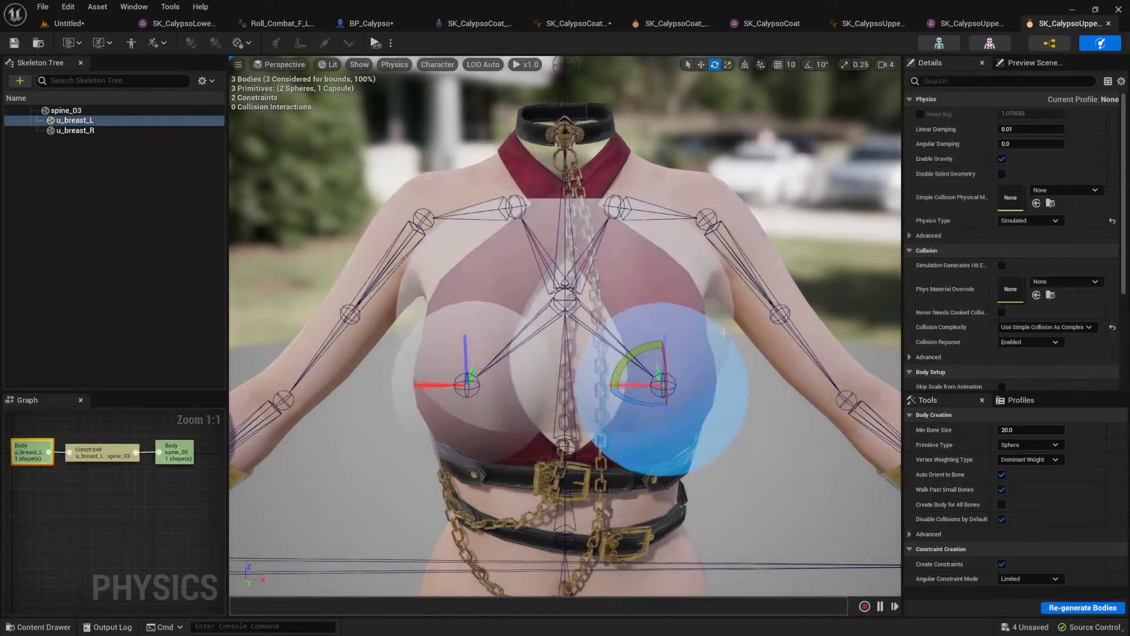
pyautogui.hotkey('ctrl', 'a')
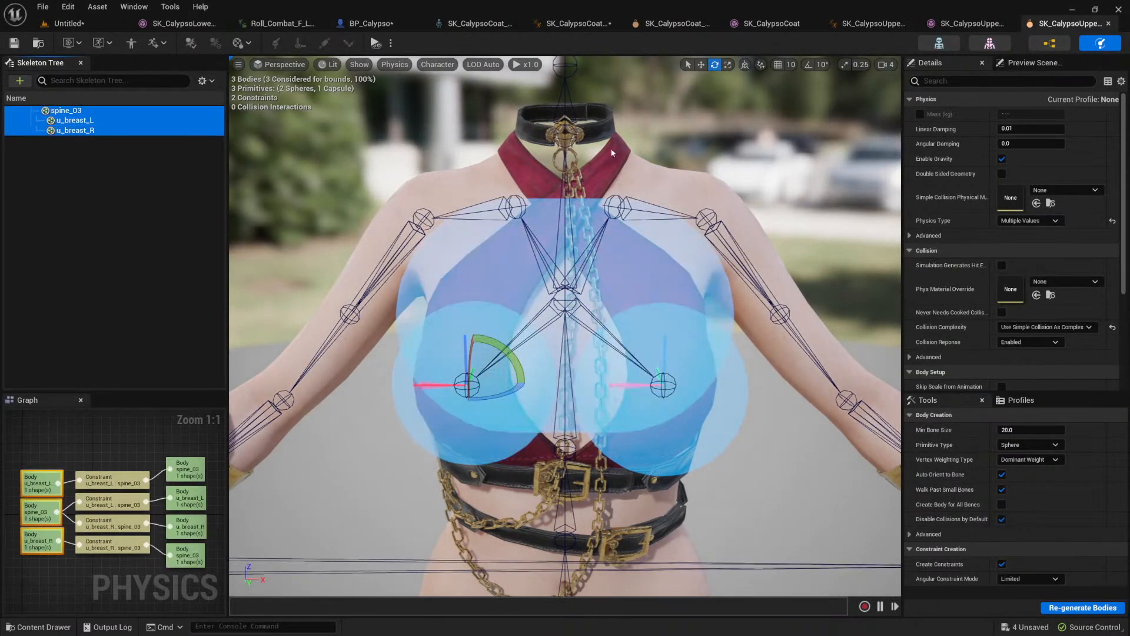
# Step: Set the physics type of the u_breast_L and u_breast_R bodies to Default, save the physics asset, and check the result in BP_Calypso
pyautogui.click(122, 123)
pyautogui.keyDown('ctrl'); pyautogui.click(101, 130); pyautogui.keyUp('ctrl')
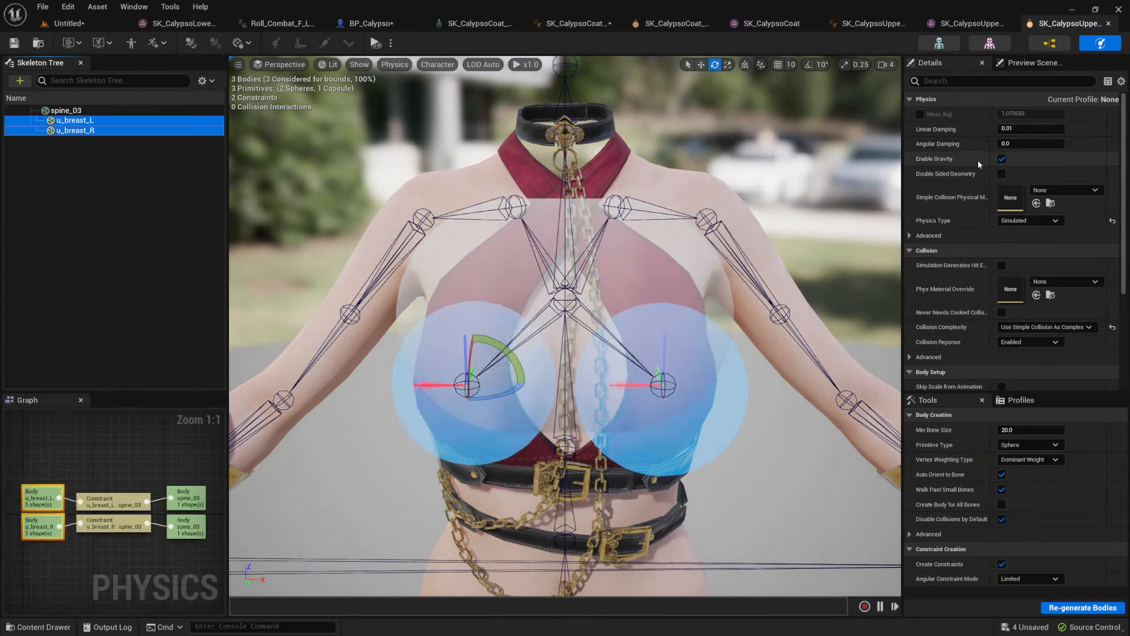
pyautogui.click(1050, 220)
pyautogui.click(1031, 231)
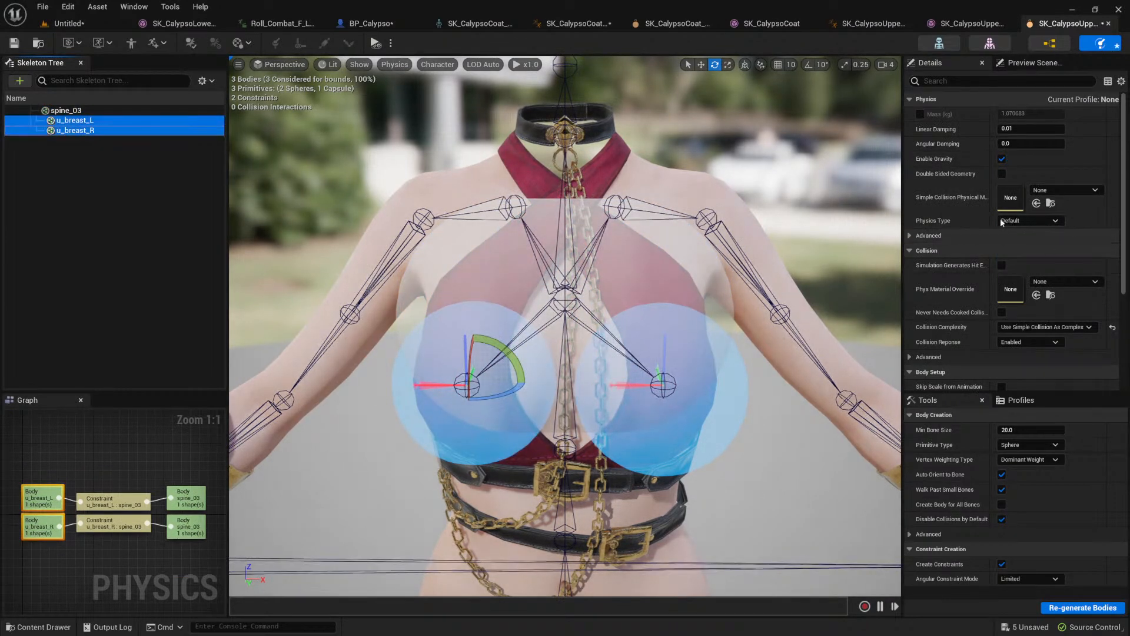
pyautogui.click(20, 46)
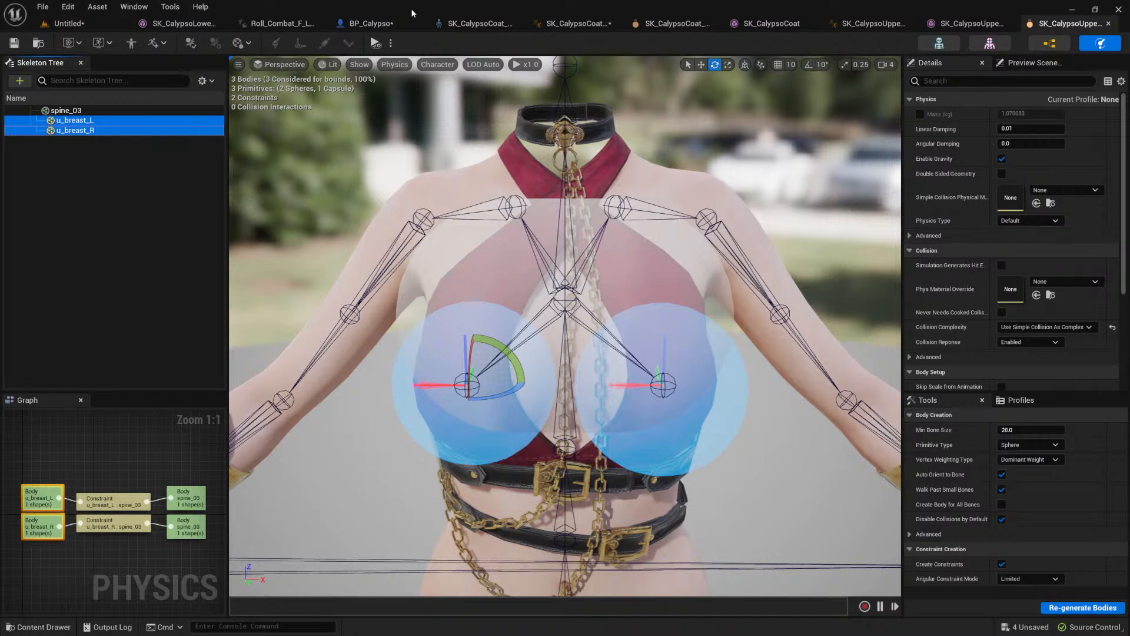
pyautogui.click(368, 24)
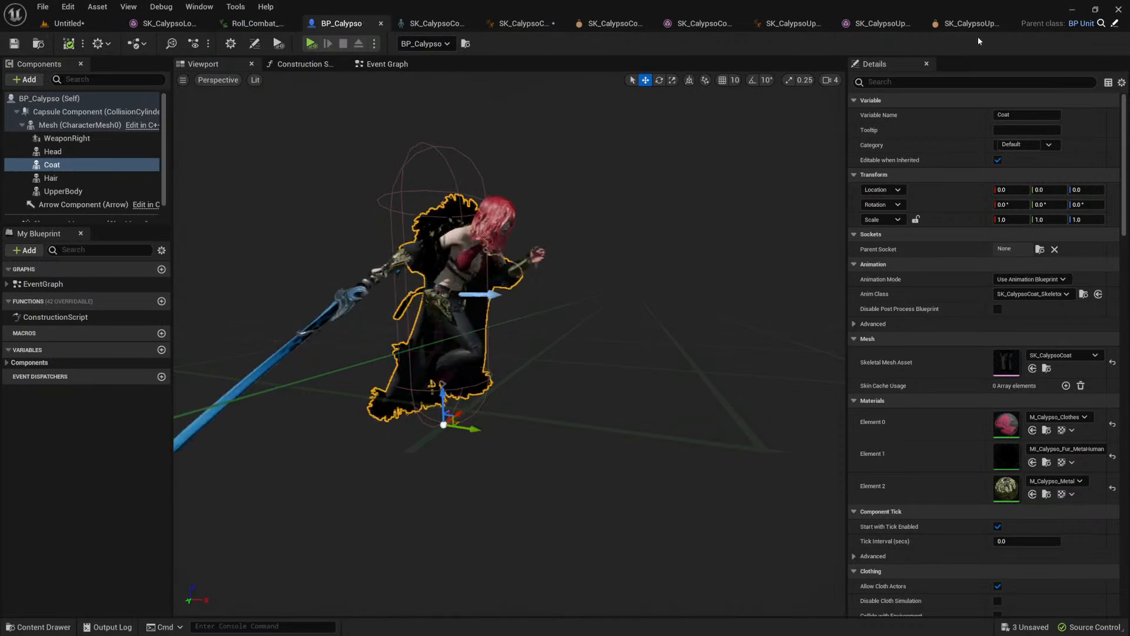
# Step: Set the linear limit of the u_breast_L to spine_03 constraint to 3.0 in the upper body's physics asset
pyautogui.click(937, 25)
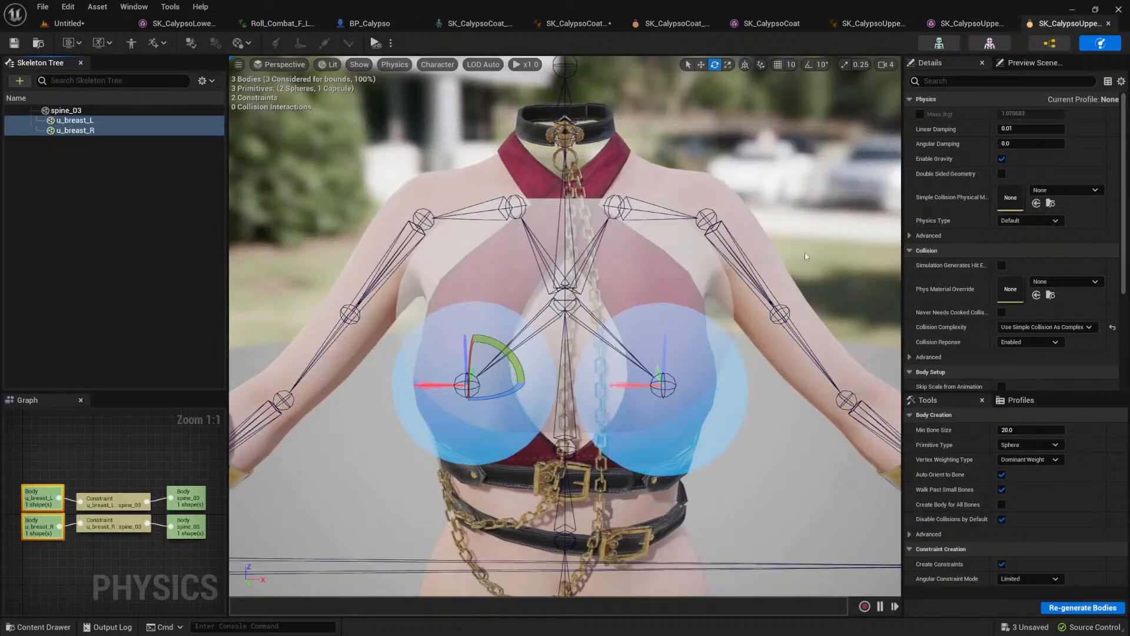
pyautogui.click(660, 368)
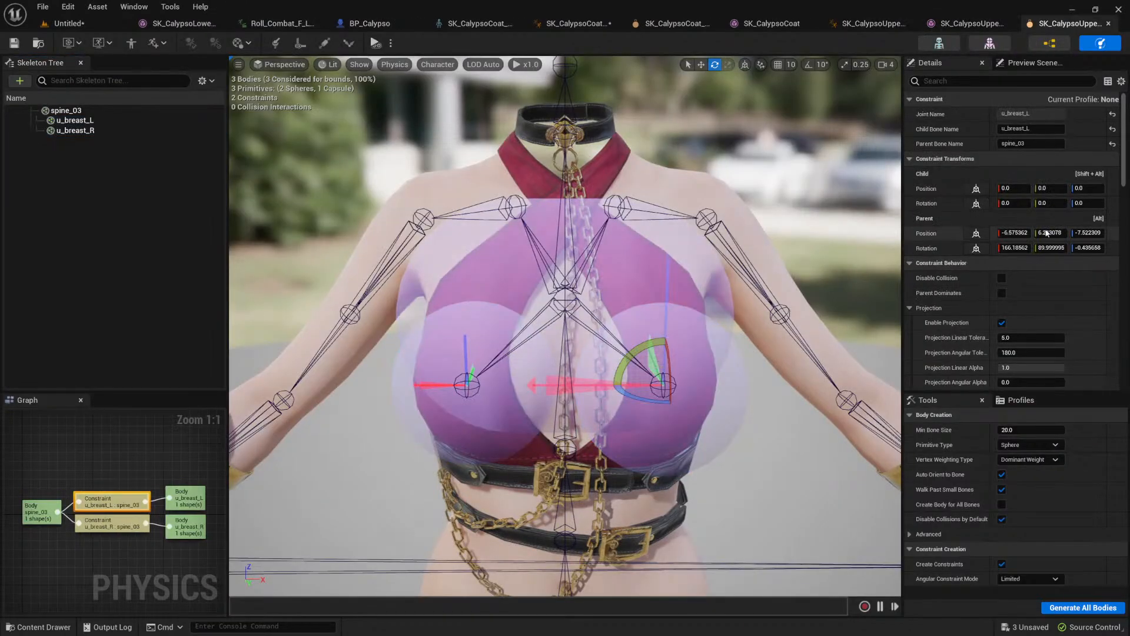
pyautogui.scroll(-10, 984, 306)
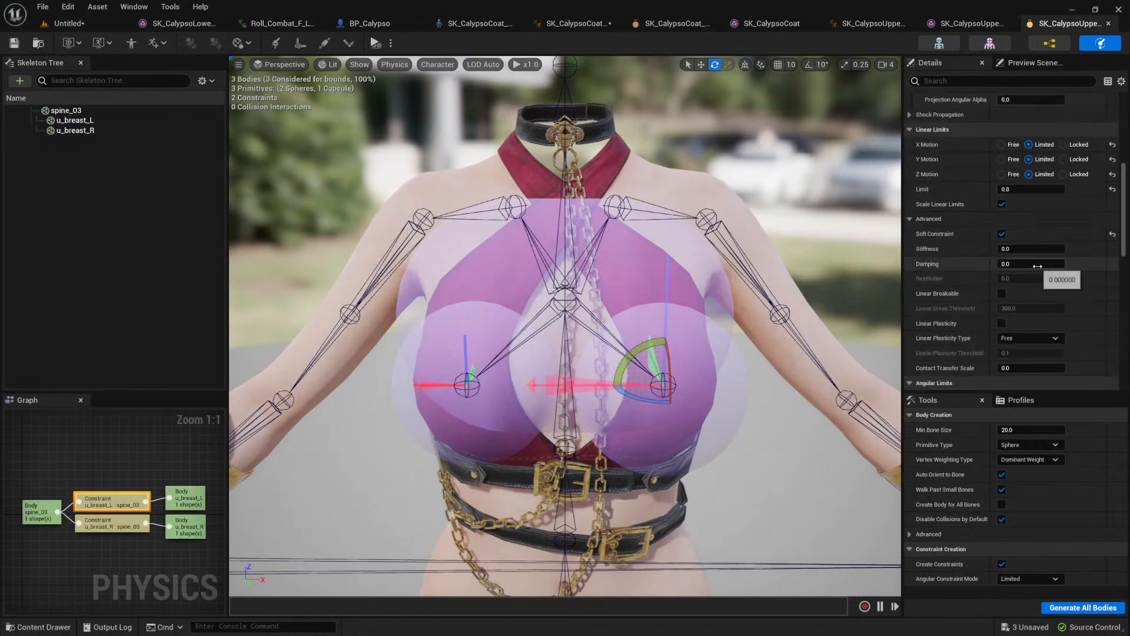
pyautogui.click(1019, 190)
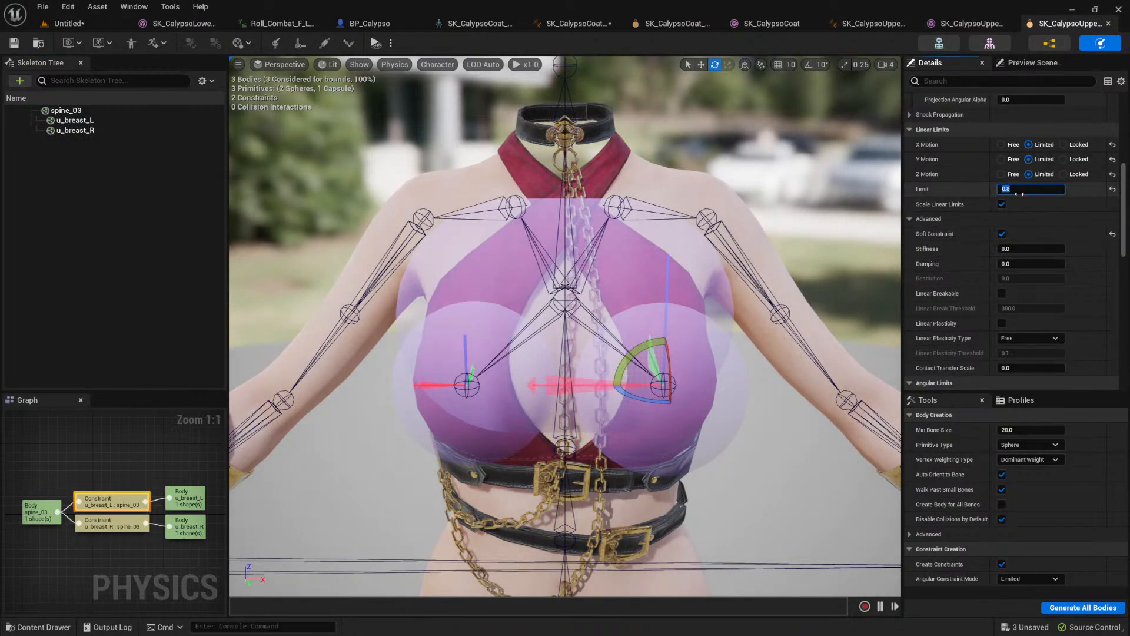
pyautogui.scroll(-10, 918, 249)
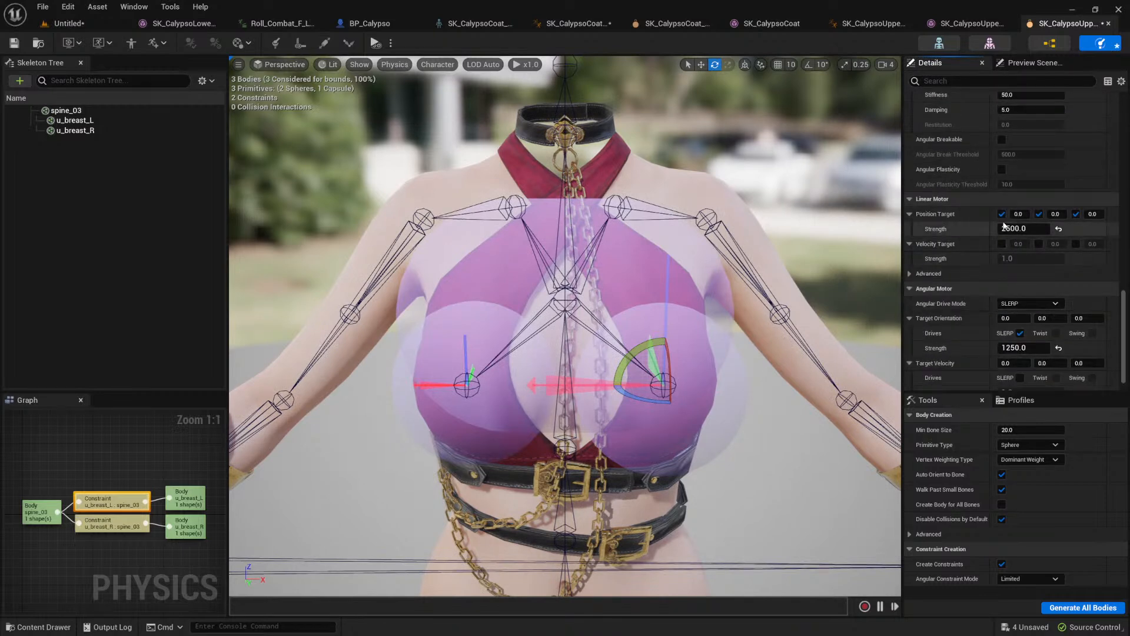
# Step: Disable all three linear motor position targets of the u_breast_L constraint and save the physics asset
pyautogui.click(1002, 215)
pyautogui.click(1039, 215)
pyautogui.click(1075, 213)
pyautogui.click(14, 43)
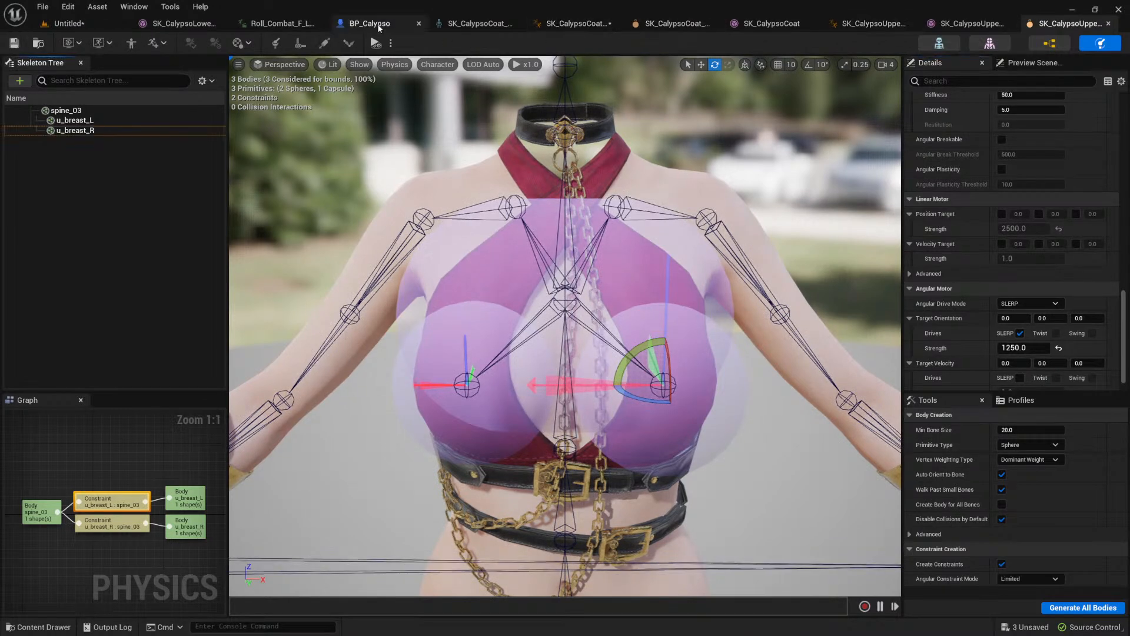
# Step: Examine the character's upper body motion from the front in the BP_Calypso viewport
pyautogui.click(352, 23)
pyautogui.moveTo(563, 215); pyautogui.dragTo(471, 262, button='right')
pyautogui.moveTo(510, 343); pyautogui.dragTo(359, 294, button='right')
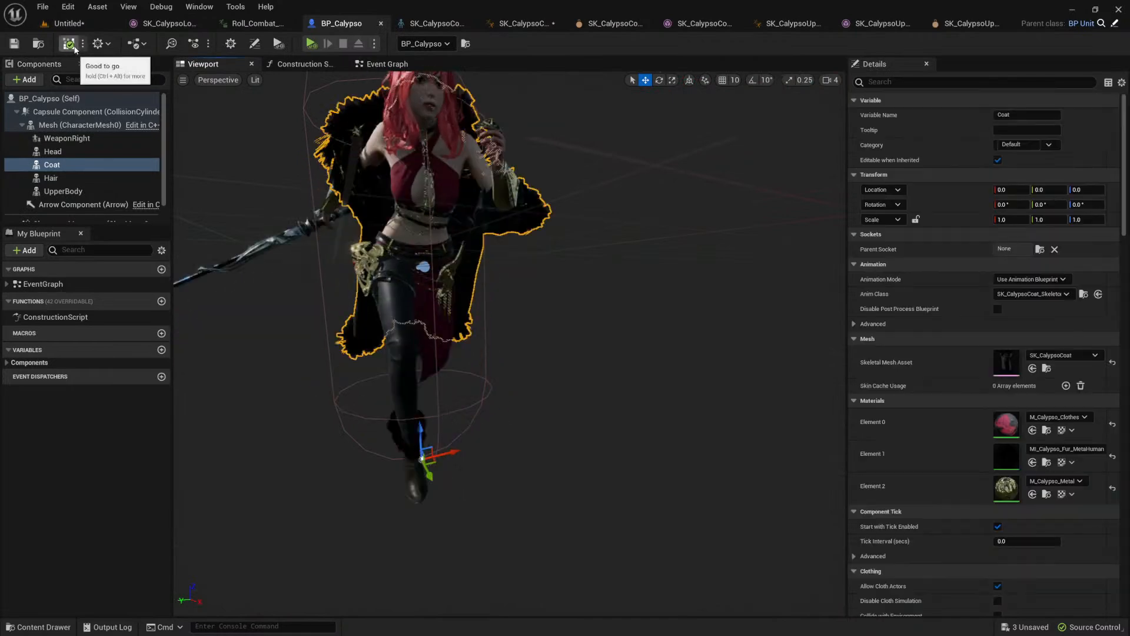
pyautogui.click(971, 27)
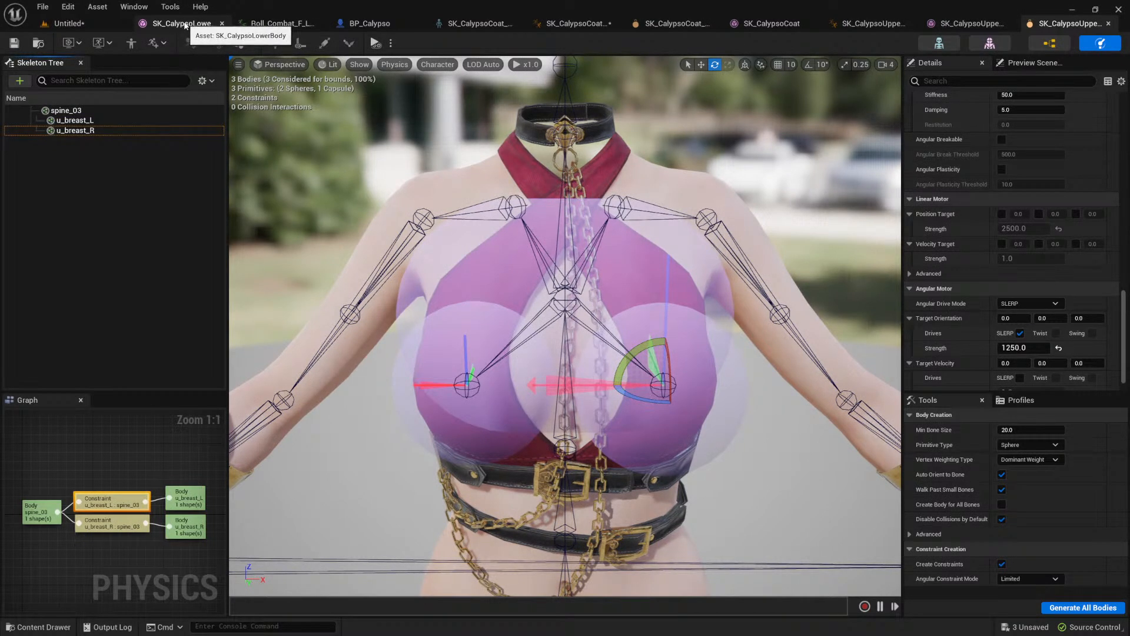
pyautogui.click(365, 24)
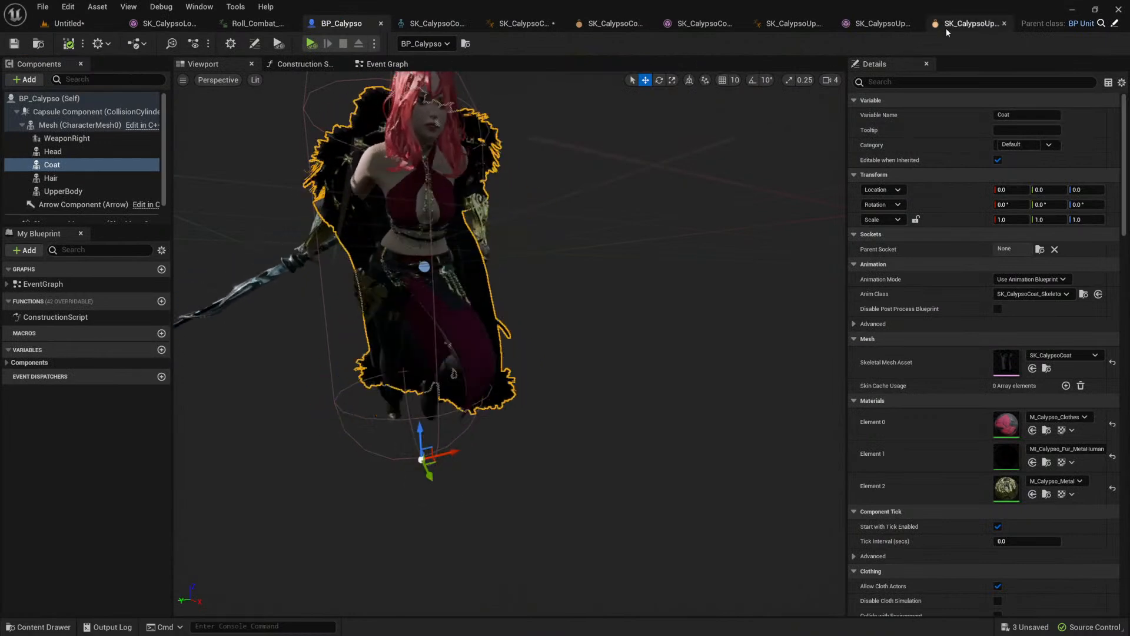
# Step: Set the physics type of the u_breast_L body to Simulated, save the physics asset, and check the motion in BP_Calypso
pyautogui.click(971, 23)
pyautogui.click(76, 120)
pyautogui.rightClick(79, 122)
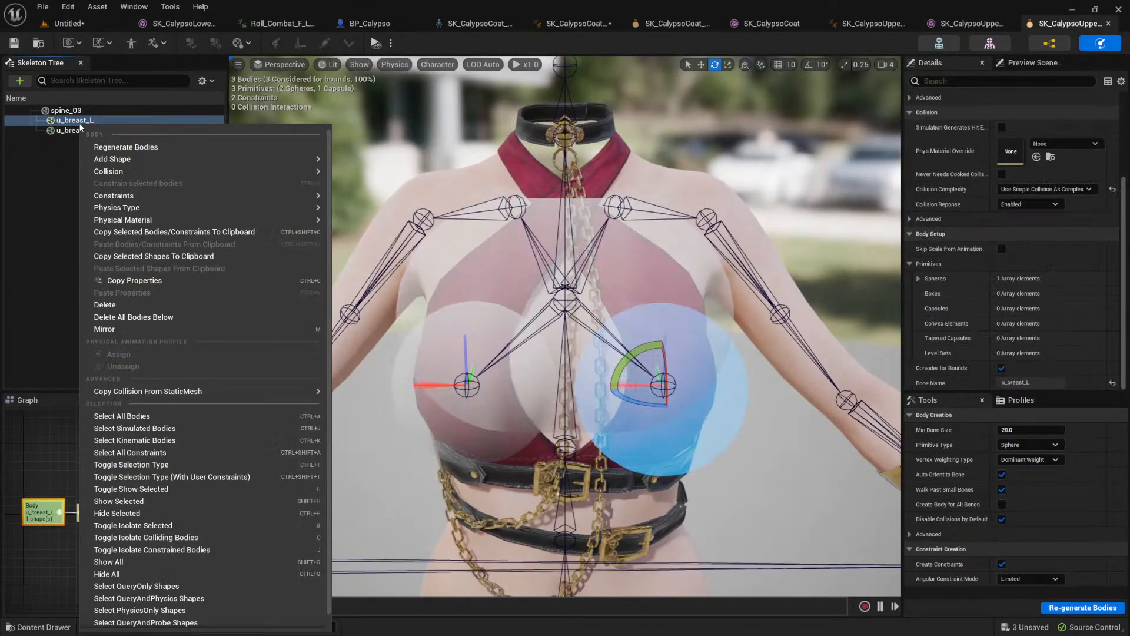
pyautogui.click(1024, 204)
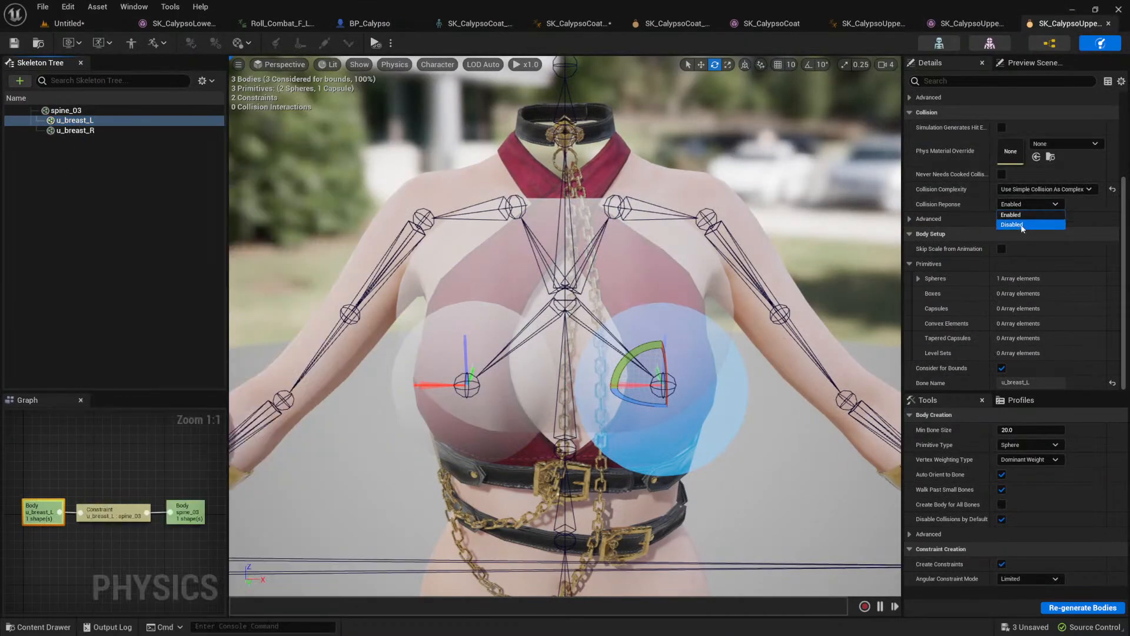
pyautogui.click(949, 201)
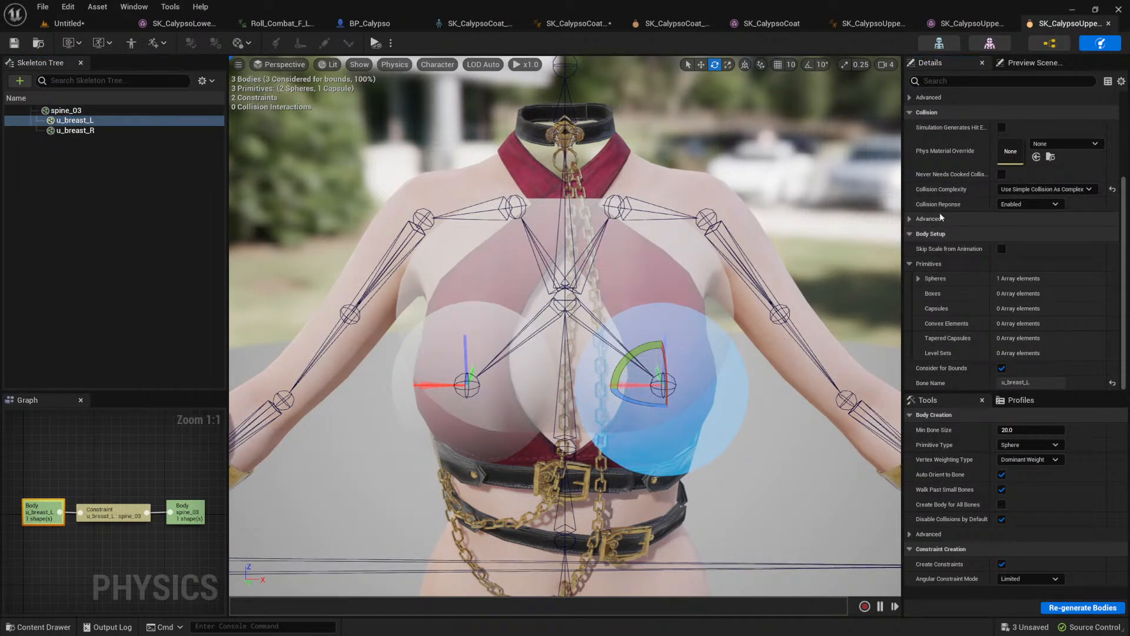
pyautogui.scroll(5, 970, 294)
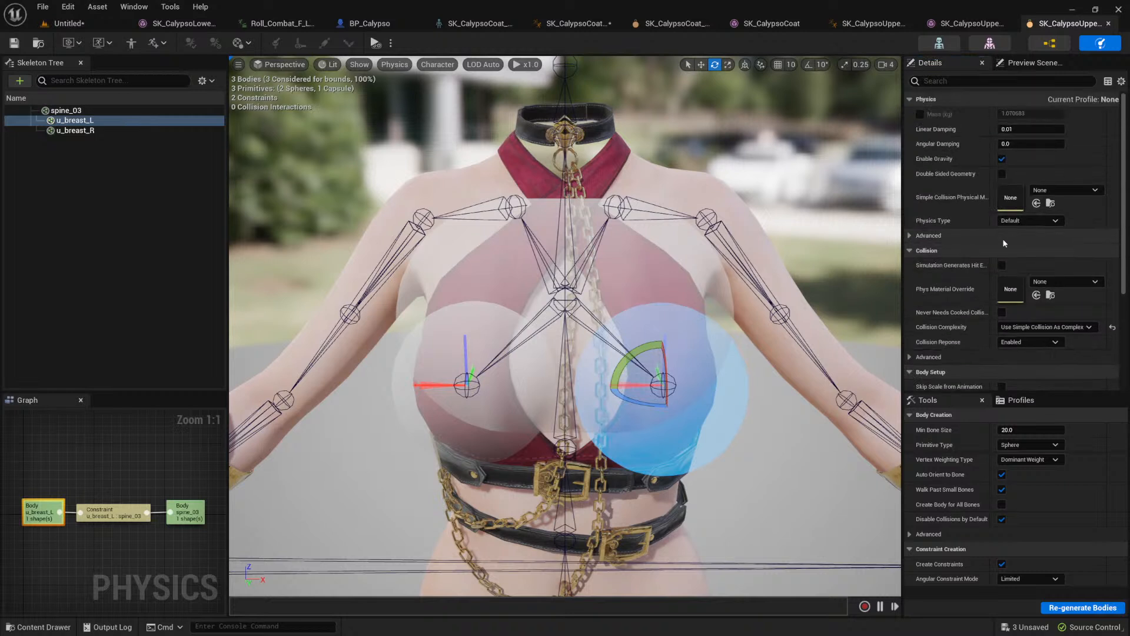
pyautogui.click(1040, 222)
pyautogui.click(1026, 252)
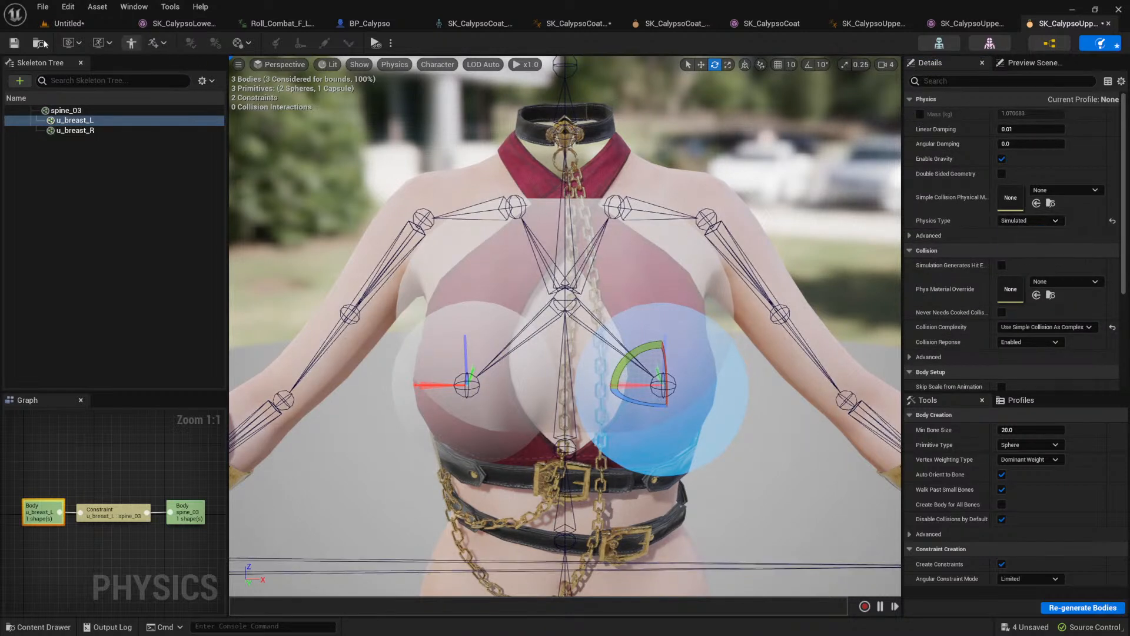
pyautogui.hotkey('ctrl', 's')
pyautogui.click(374, 24)
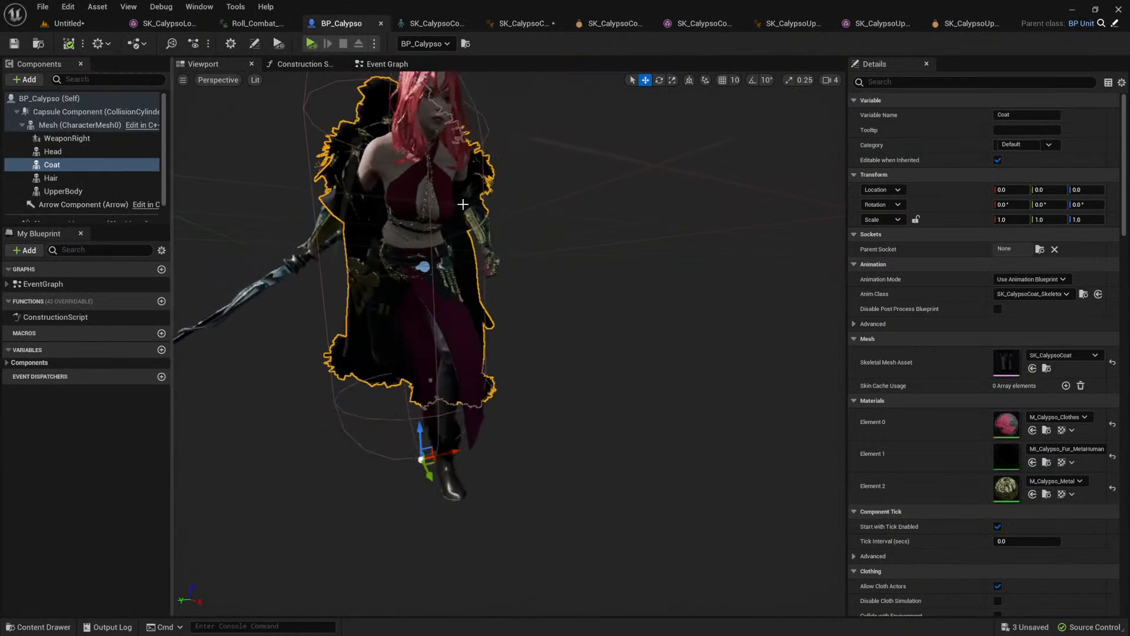
# Step: Return the u_breast_L body's physics type to Default, save the physics asset, and compare the motion in BP_Calypso
pyautogui.click(965, 24)
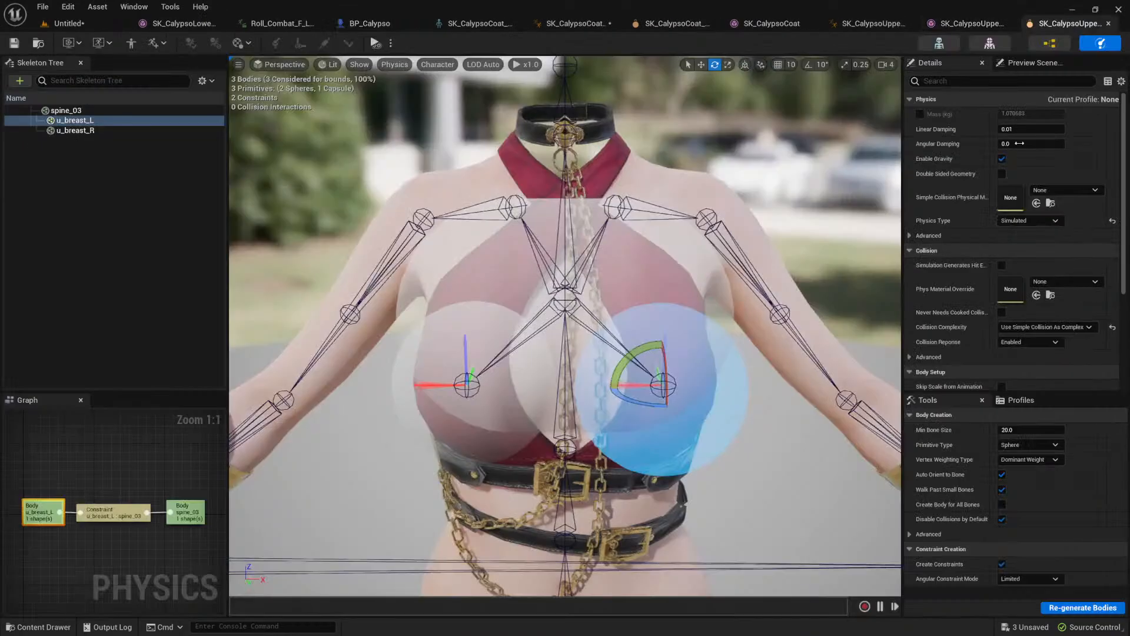
pyautogui.click(1046, 220)
pyautogui.click(1010, 232)
pyautogui.click(15, 43)
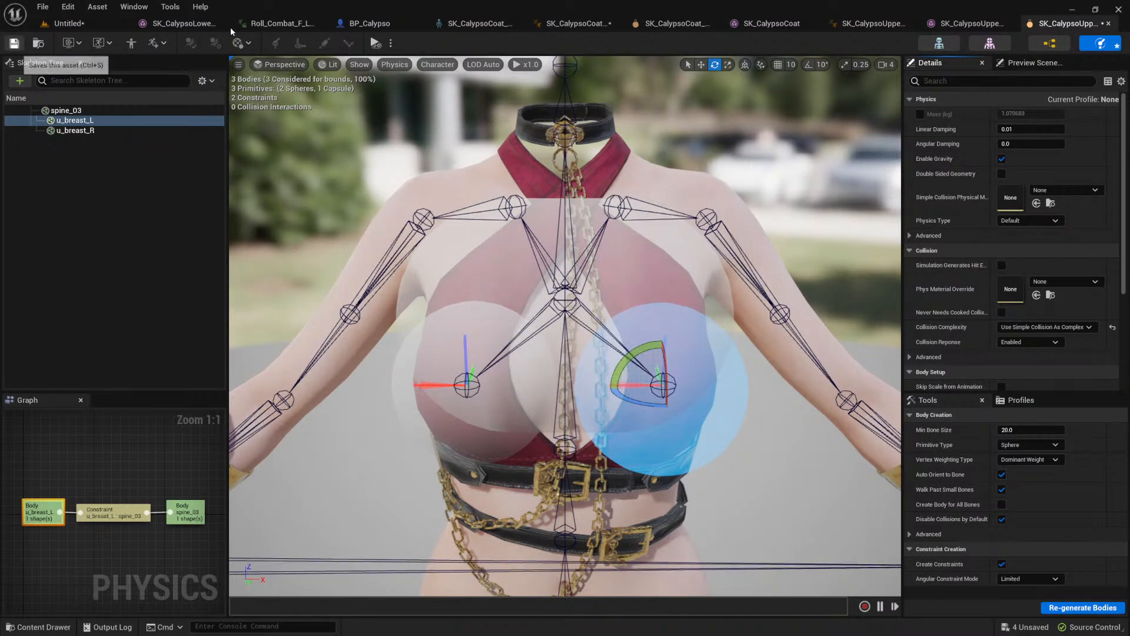
pyautogui.click(375, 26)
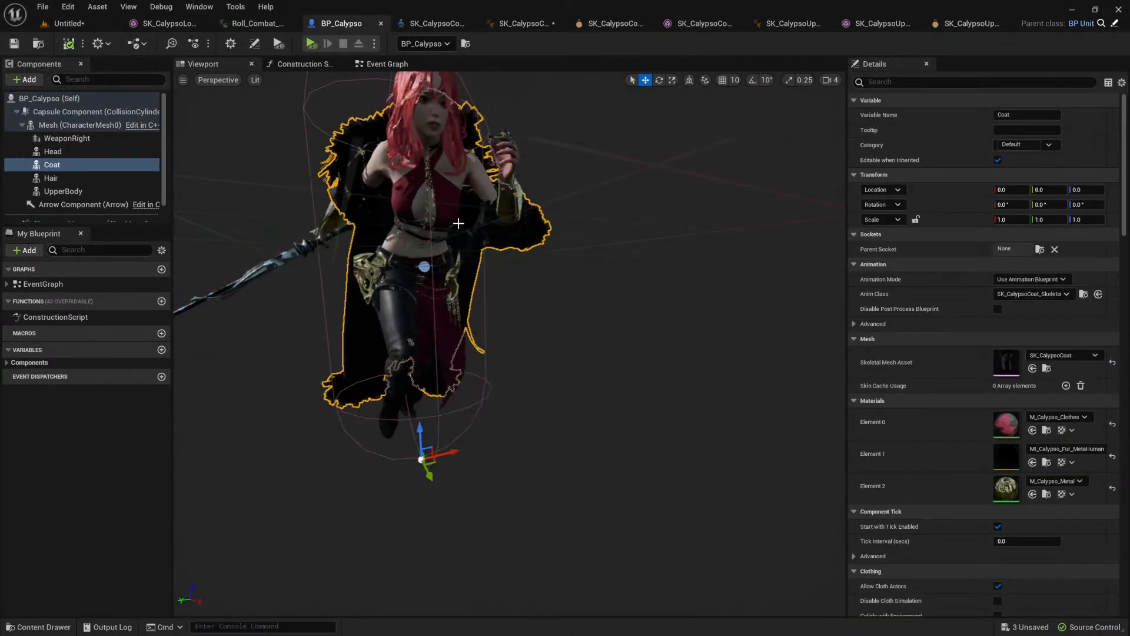
# Step: Reopen the upper body's physics asset and set the physics type of the u_breast_L body to Simulated
pyautogui.click(958, 25)
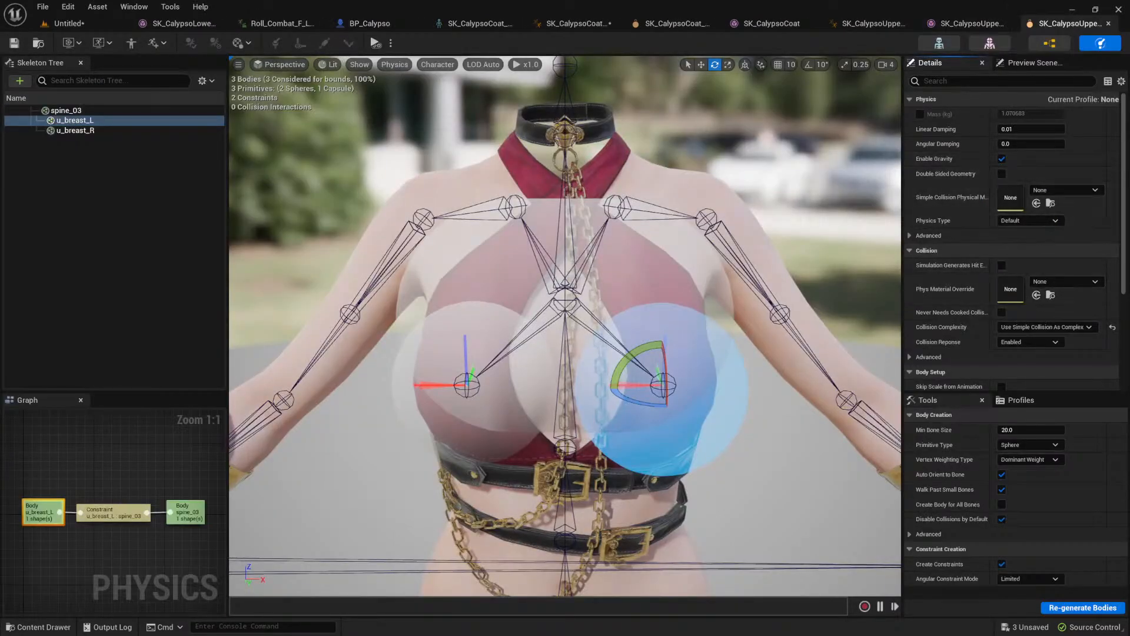
pyautogui.keyDown('ctrl'); pyautogui.click(475, 406); pyautogui.keyUp('ctrl')
pyautogui.click(1053, 221)
pyautogui.click(1029, 252)
pyautogui.click(652, 362)
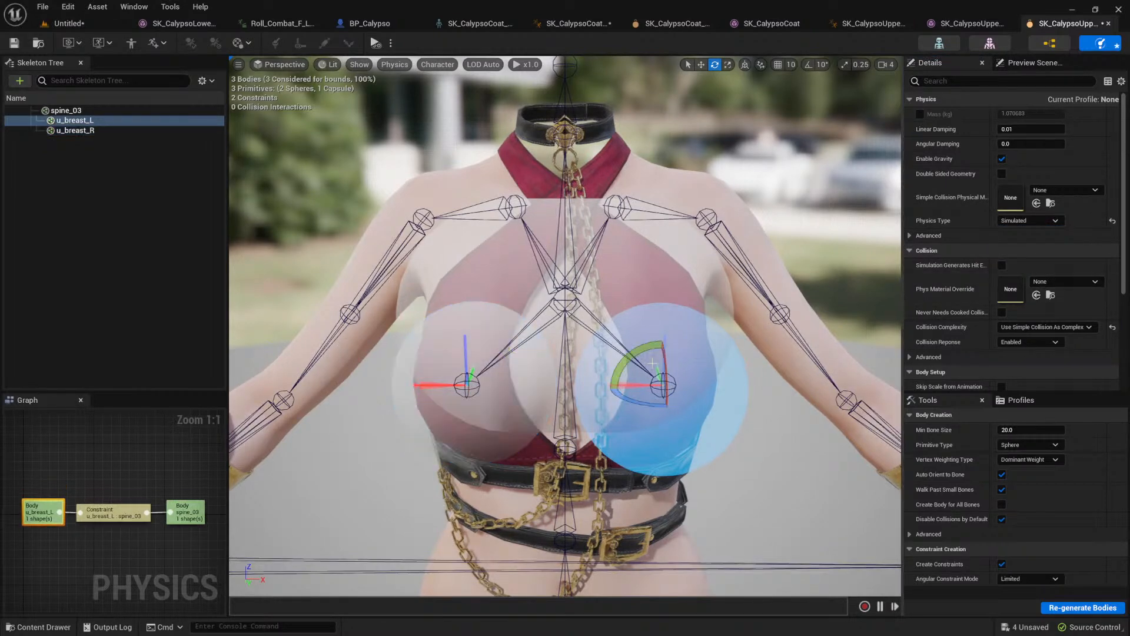
# Step: Enable all three linear motor position targets on the u_breast_L constraint, set their strength to 1250, and save the physics asset
pyautogui.click(789, 436)
pyautogui.click(639, 385)
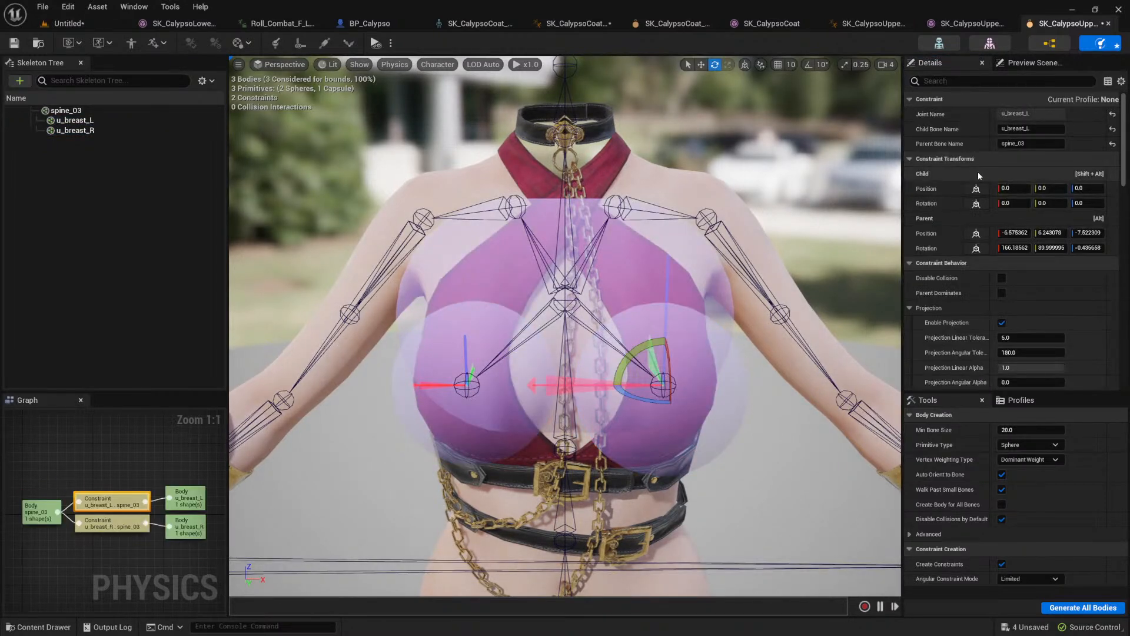
pyautogui.scroll(-3, 968, 232)
pyautogui.scroll(-3, 971, 253)
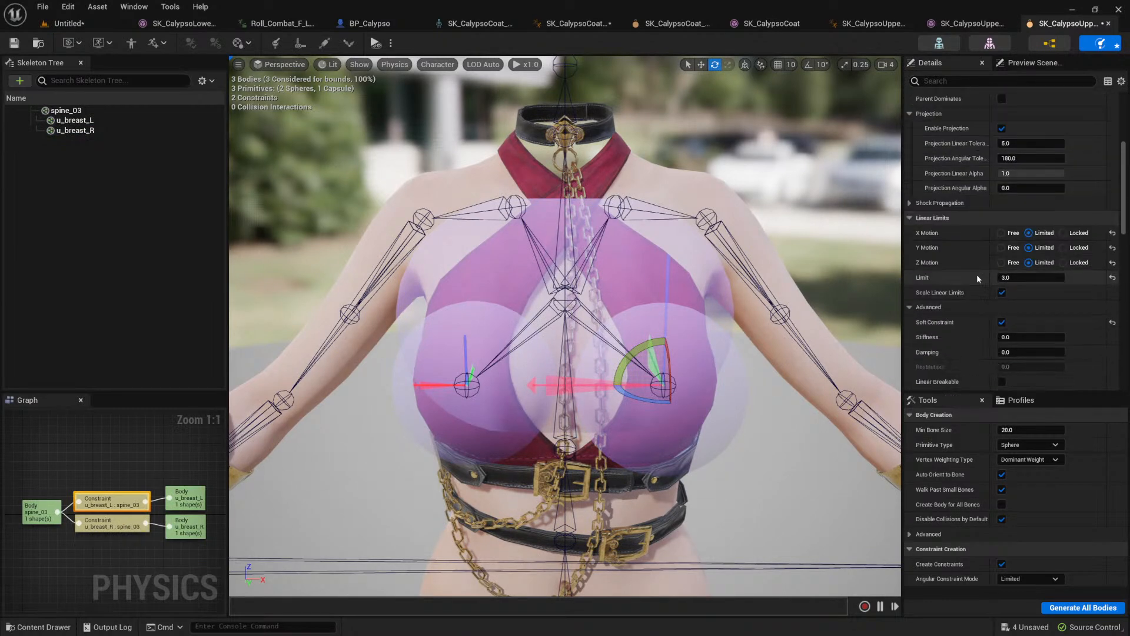
pyautogui.scroll(-5, 973, 270)
pyautogui.click(1018, 243)
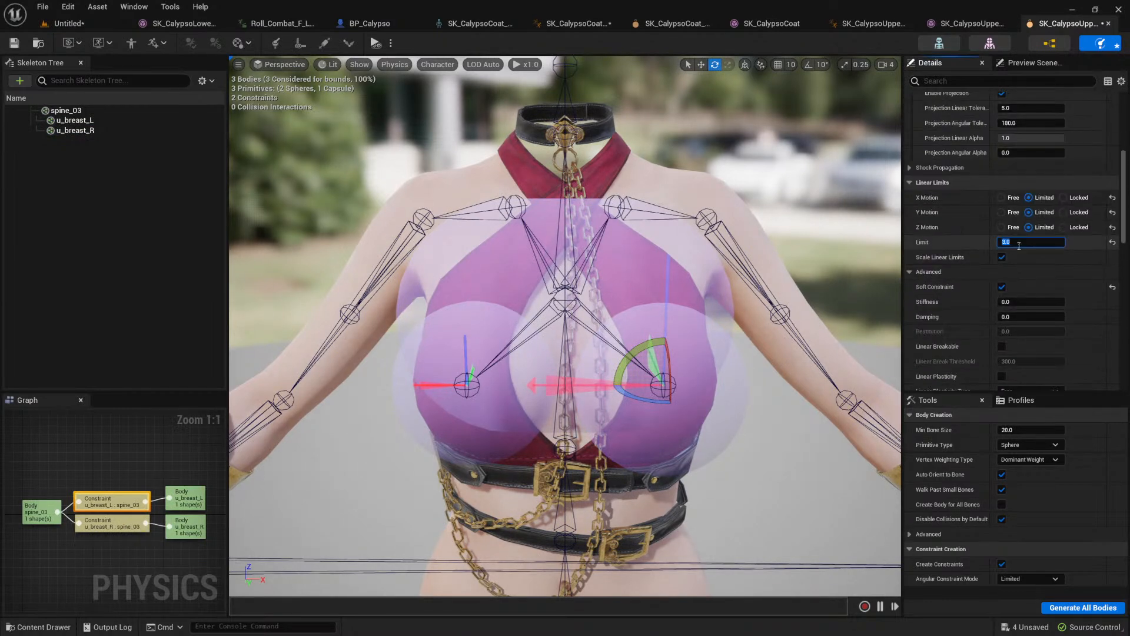
pyautogui.scroll(-10, 982, 258)
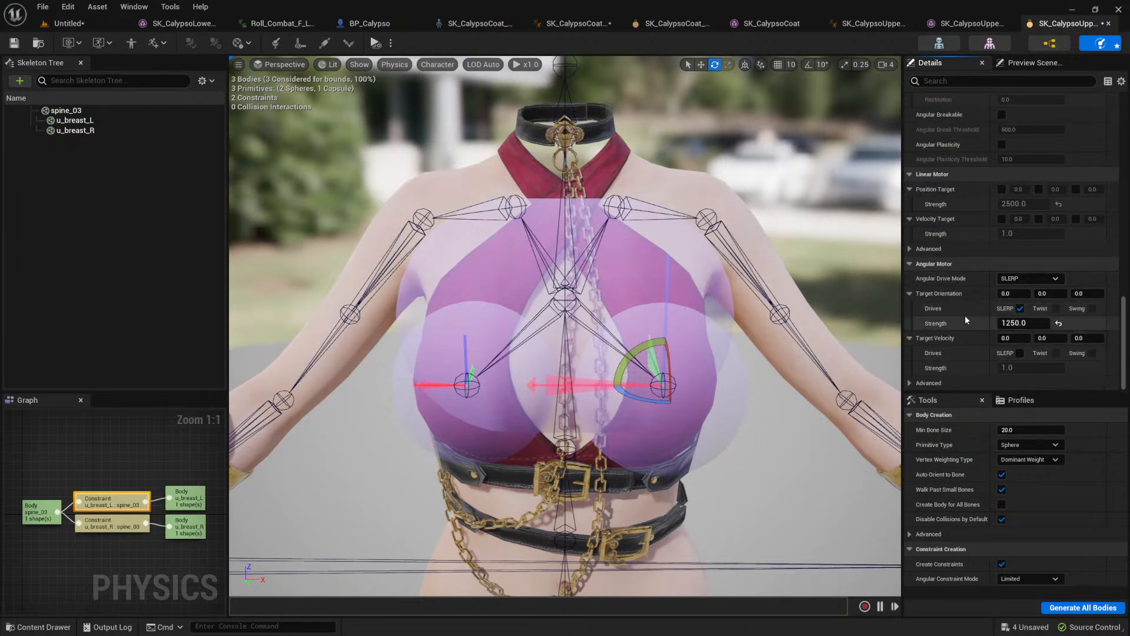
pyautogui.scroll(1, 959, 294)
pyautogui.click(1002, 206)
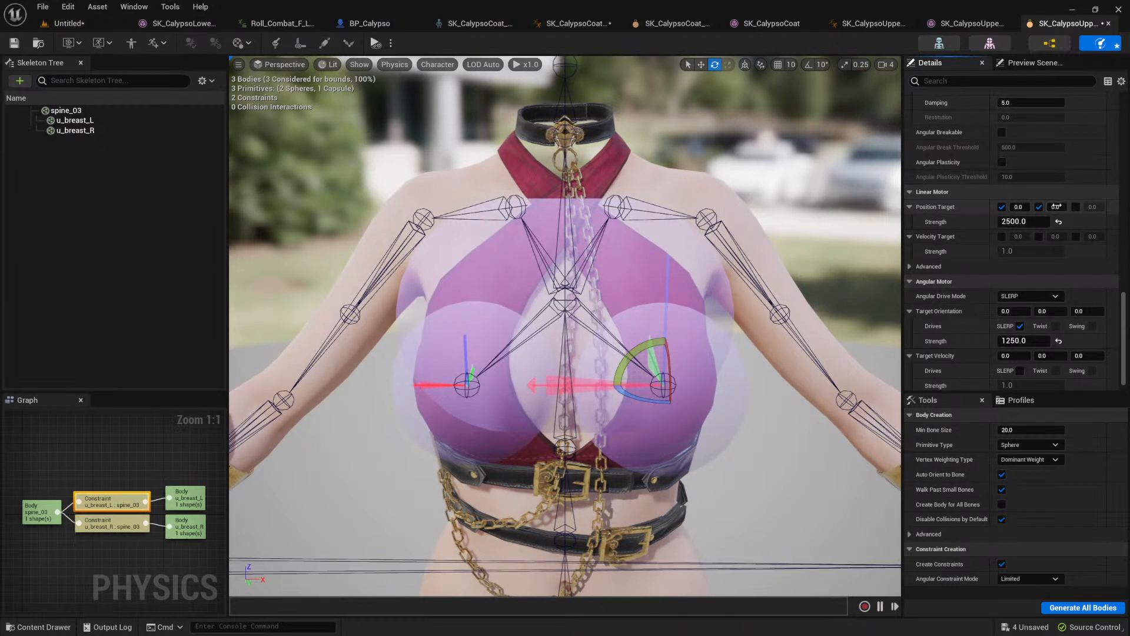
pyautogui.click(1076, 207)
pyautogui.click(14, 43)
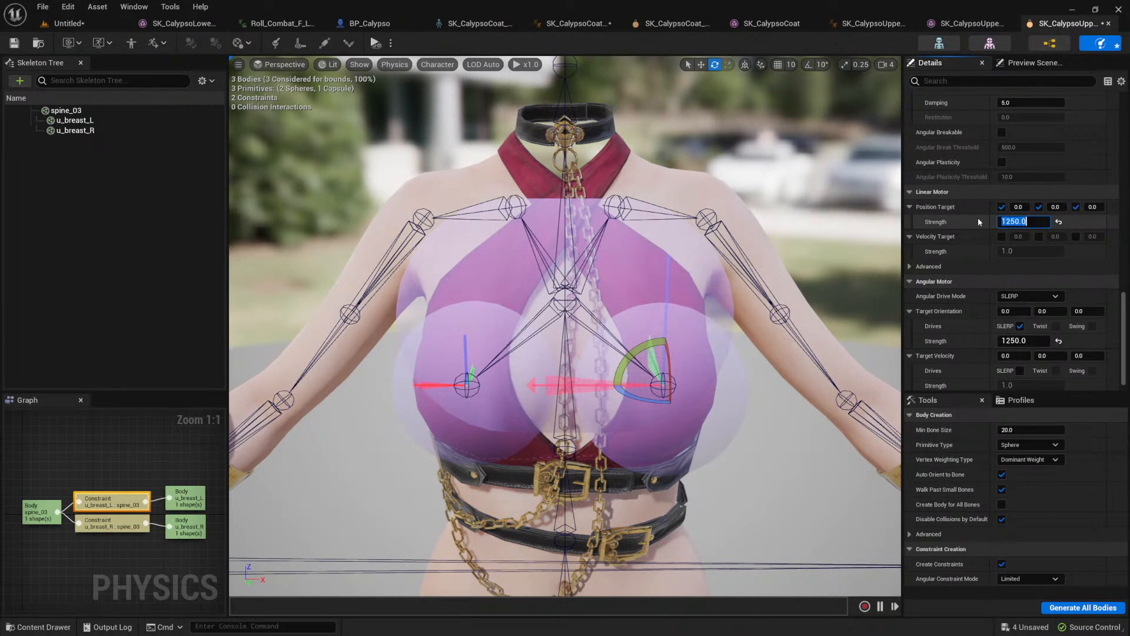
pyautogui.hotkey('ctrl', 's')
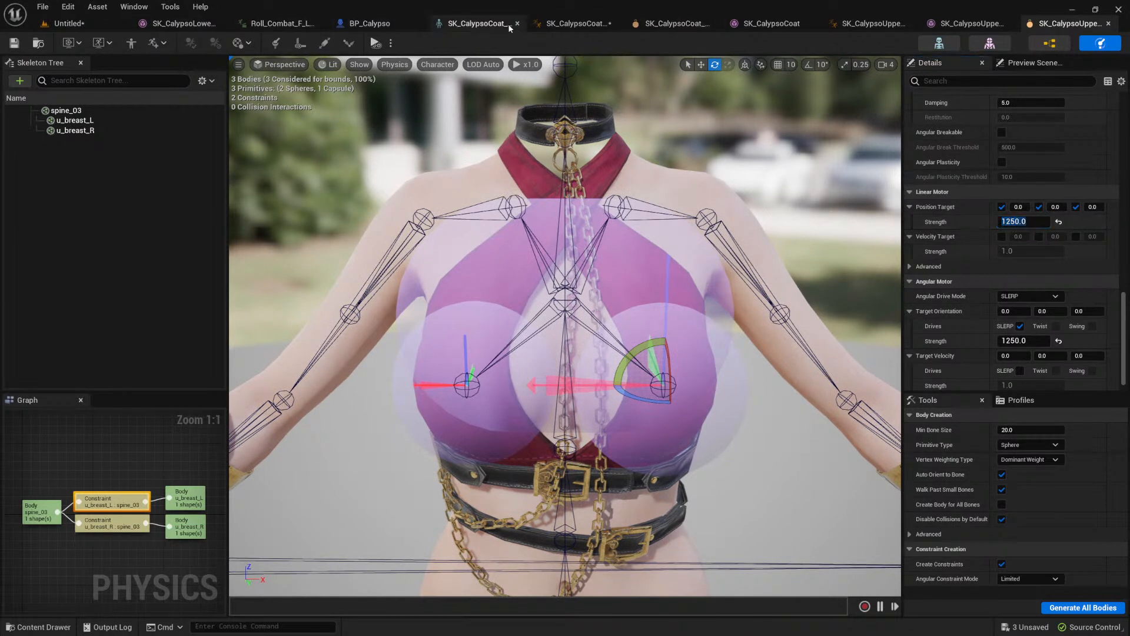
# Step: Examine the character's motion from several angles and distances in BP_Calypso, and return to the Untitled level
pyautogui.click(365, 24)
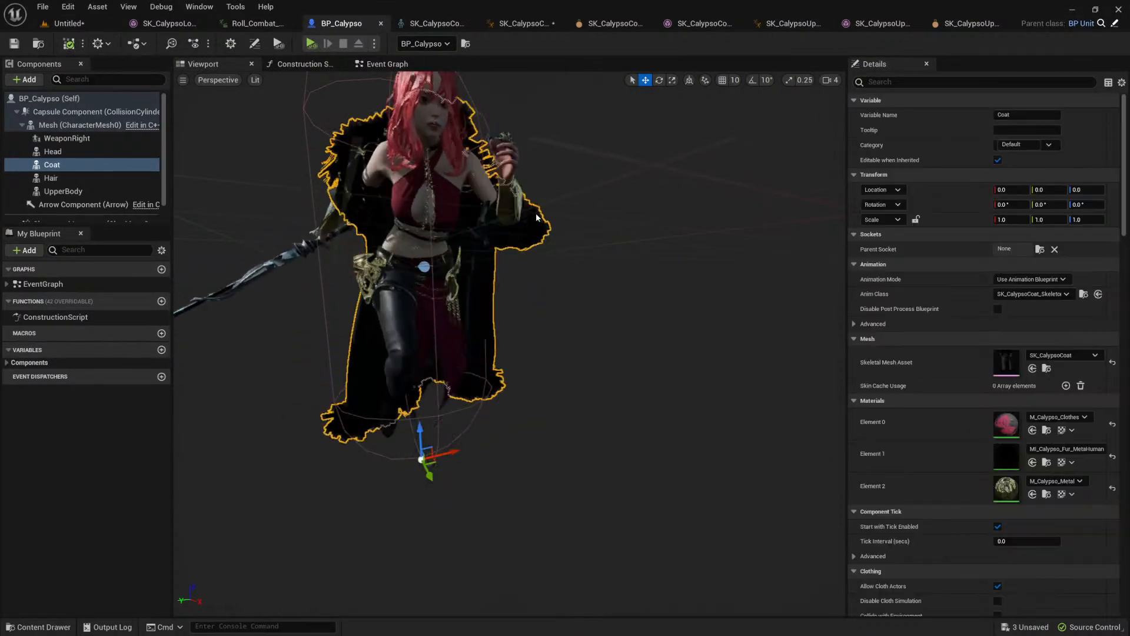
pyautogui.moveTo(557, 234); pyautogui.dragTo(606, 259, button='right')
pyautogui.scroll(-3, 537, 247)
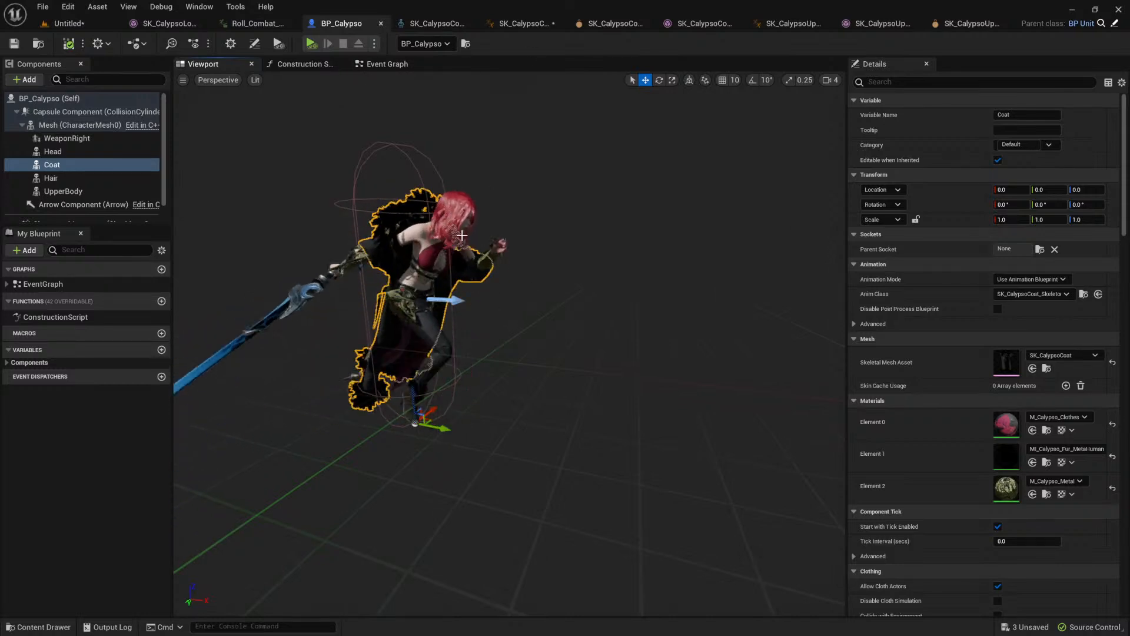
pyautogui.scroll(-3, 421, 240)
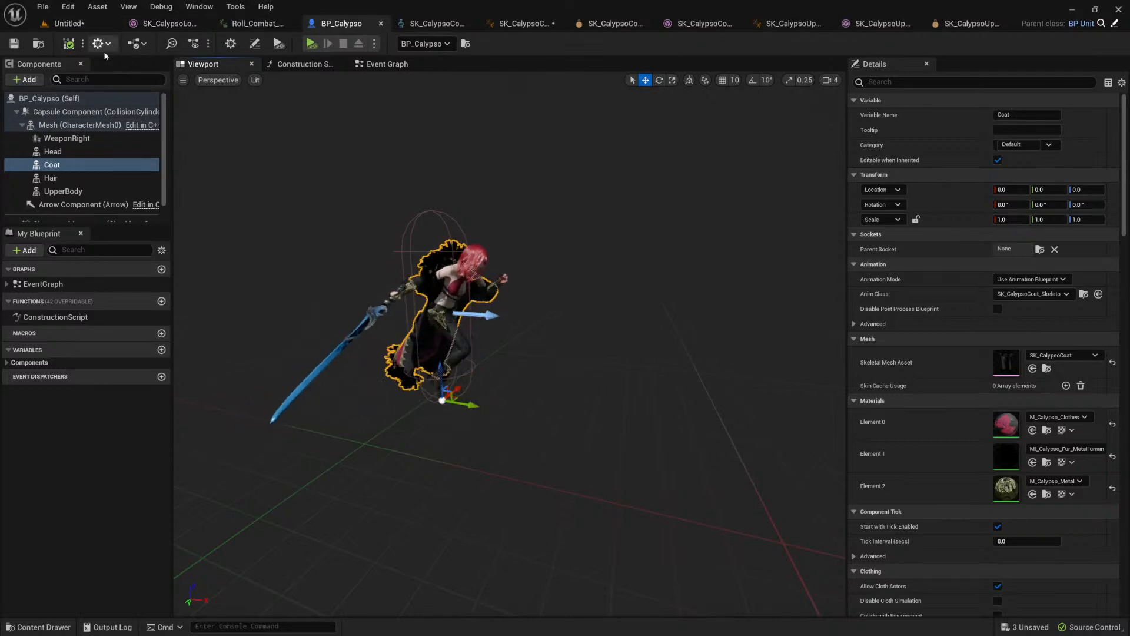
pyautogui.click(68, 23)
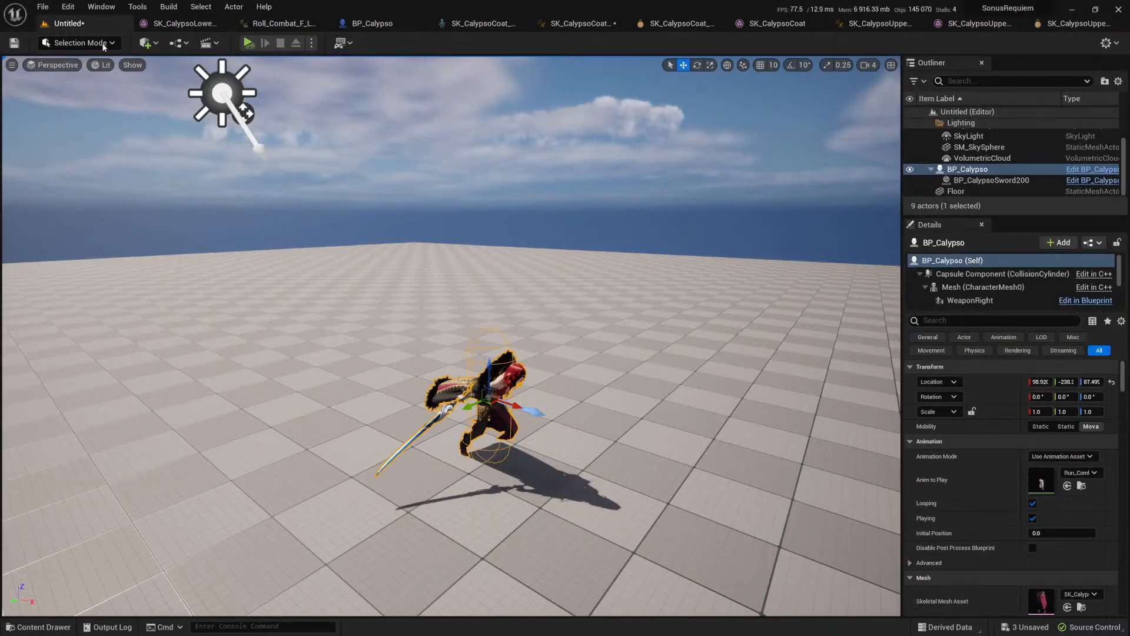
# Step: Browse the Calypso Meshes folder, inspect its lower body assets, and view the running character in the level
pyautogui.click(38, 626)
pyautogui.click(340, 501)
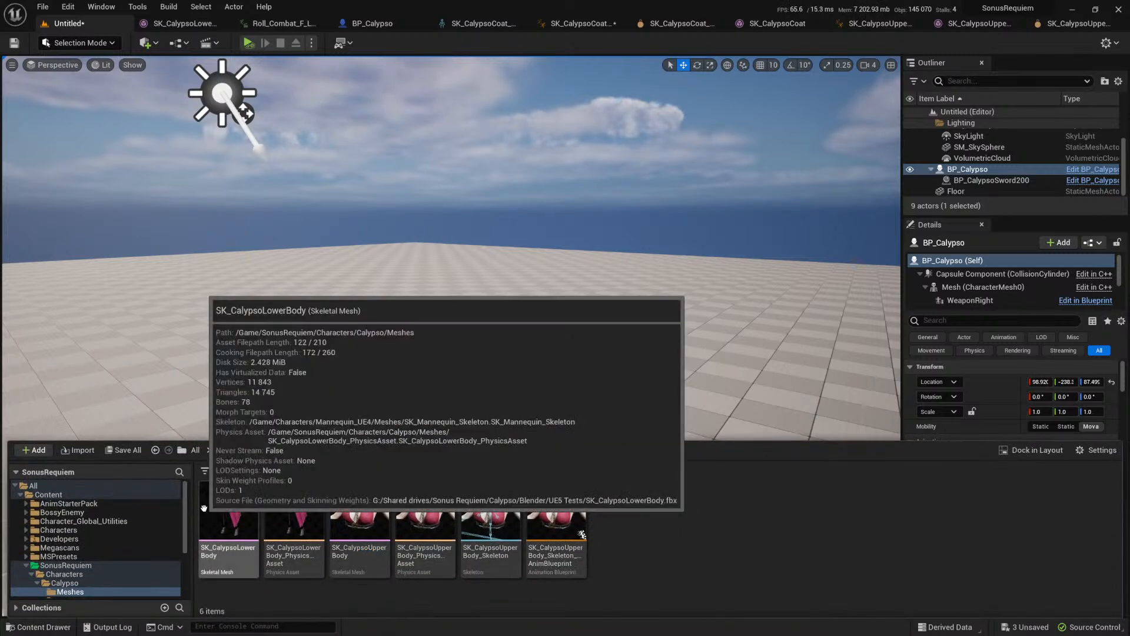
pyautogui.scroll(-2, 522, 401)
pyautogui.scroll(3, 522, 401)
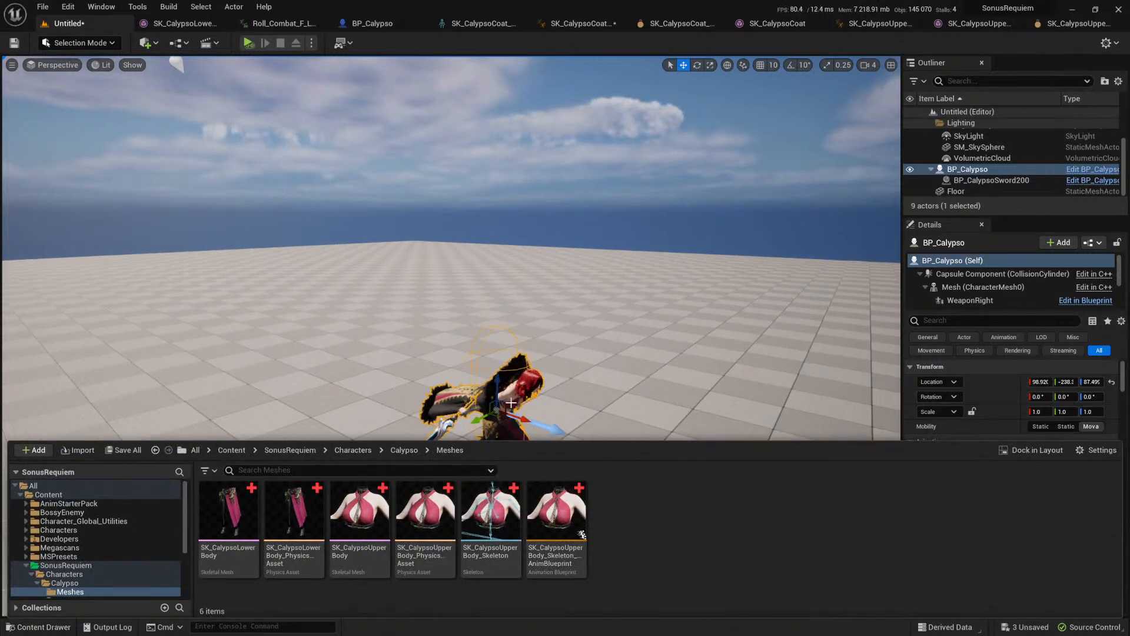
pyautogui.click(319, 549)
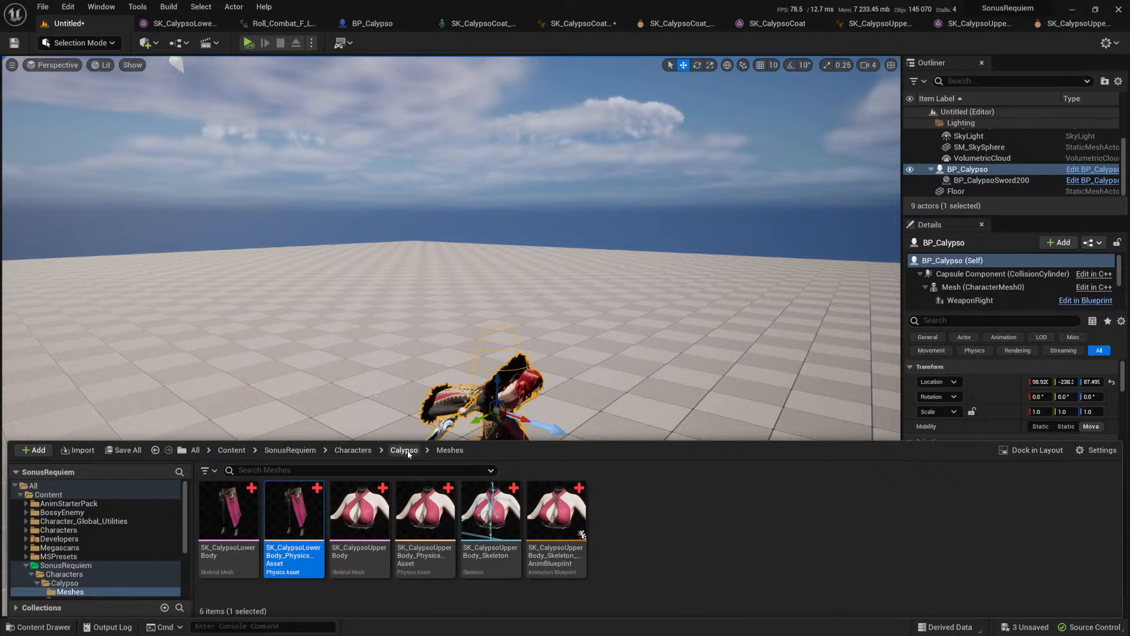
pyautogui.click(408, 453)
pyautogui.scroll(-4, 436, 383)
pyautogui.moveTo(436, 383); pyautogui.dragTo(441, 430, button='middle')
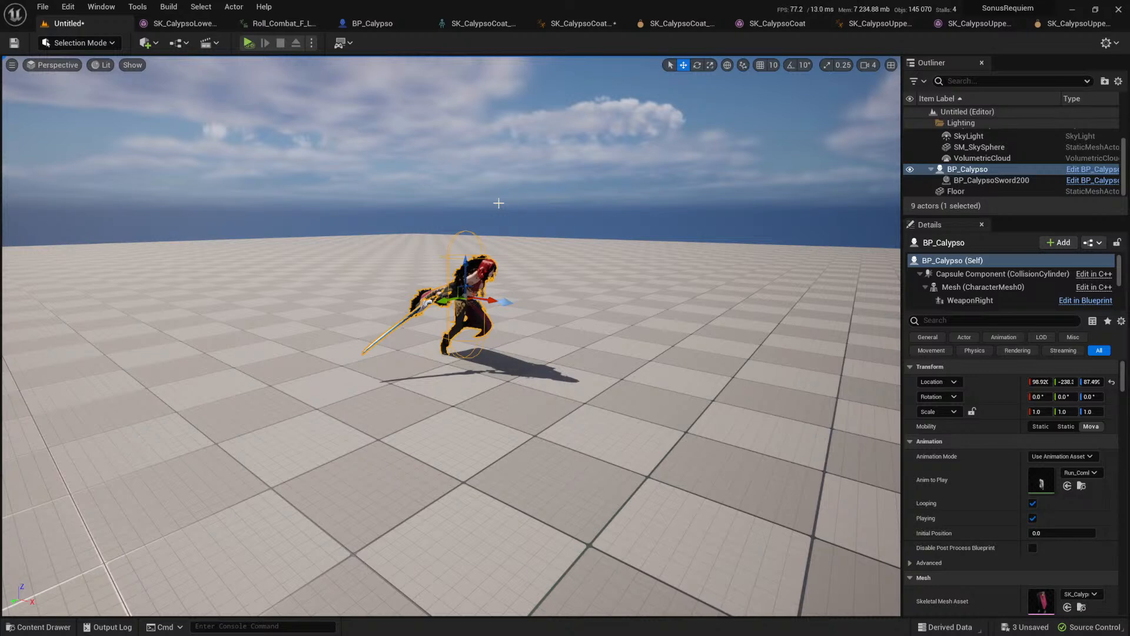
# Step: Close the upper body and coat asset editors and BP_Calypso, leaving the Roll_Combat_F_L_45_Seq animation open
pyautogui.click(1077, 28)
pyautogui.middleClick(1060, 25)
pyautogui.middleClick(1045, 25)
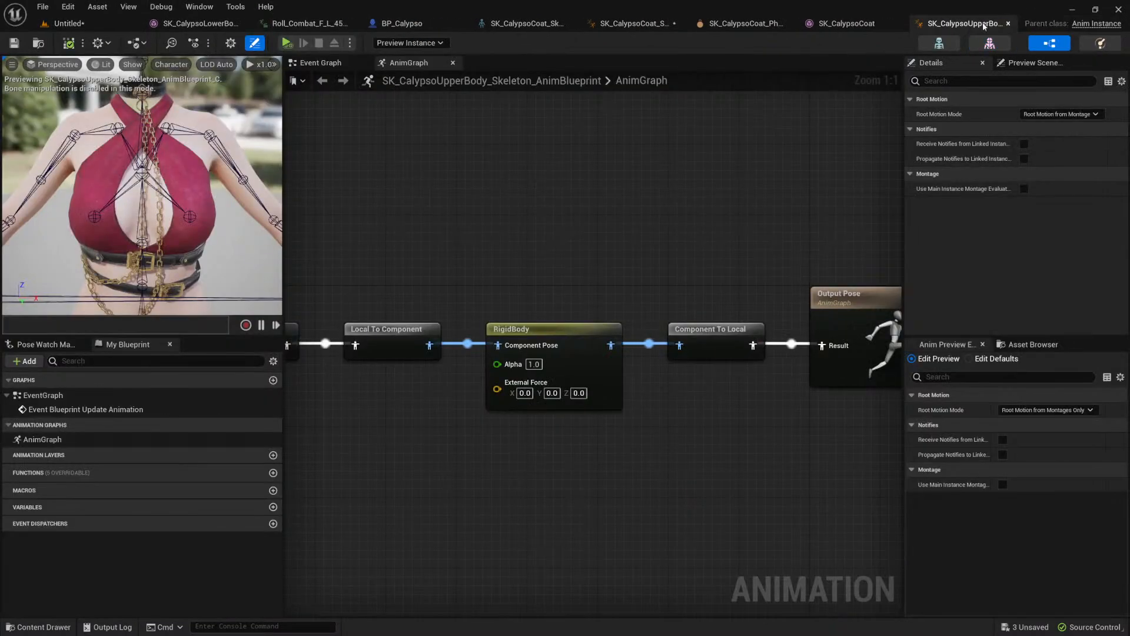
pyautogui.middleClick(913, 26)
pyautogui.middleClick(886, 25)
pyautogui.middleClick(743, 25)
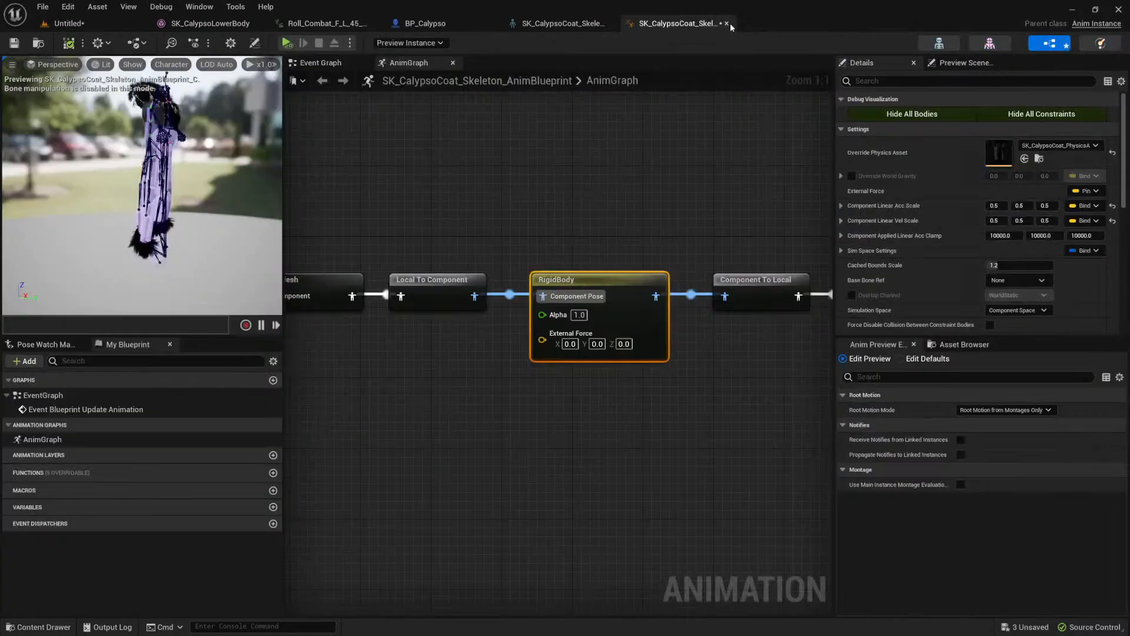
pyautogui.middleClick(651, 25)
pyautogui.middleClick(562, 25)
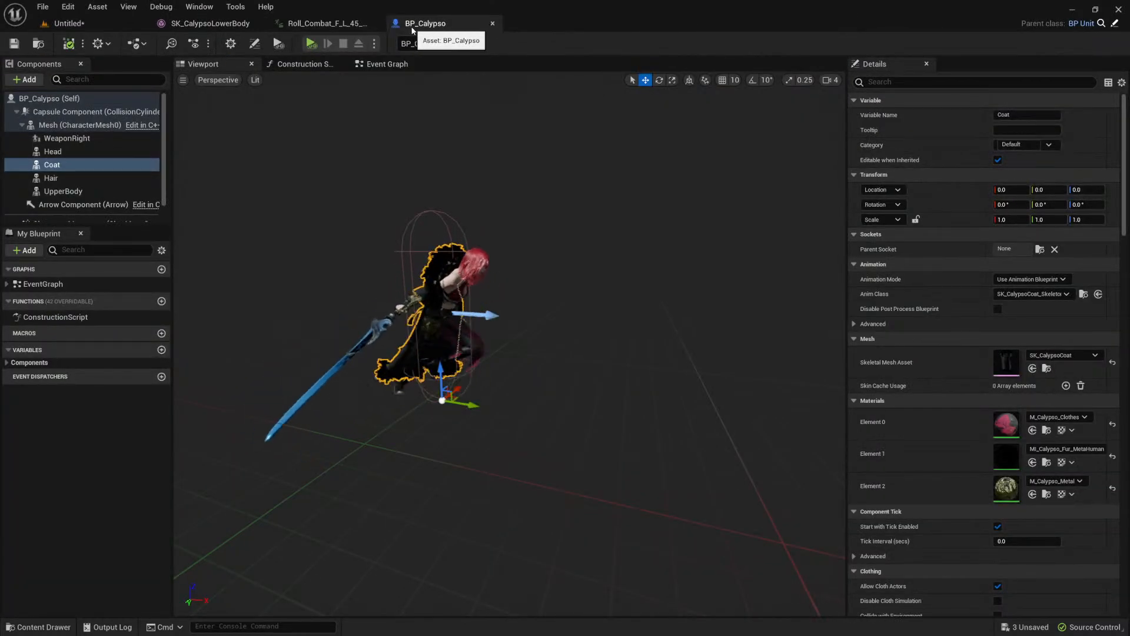
pyautogui.middleClick(424, 25)
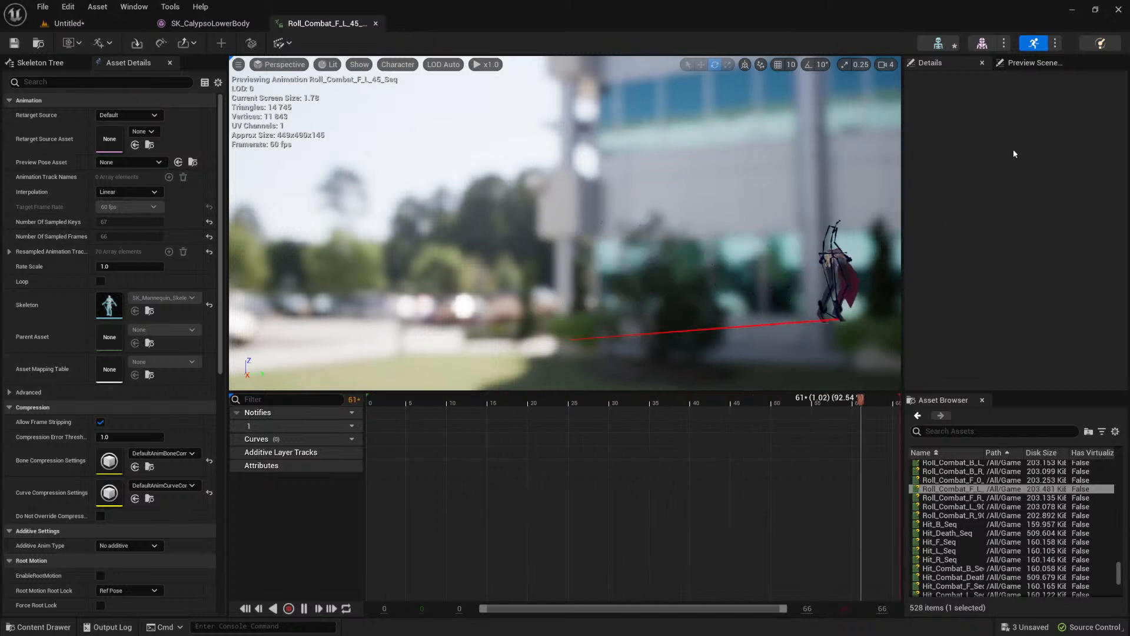
# Step: Add SK_CalypsoUpperBody as an additional skeletal mesh in the roll animation's preview scene
pyautogui.click(1035, 63)
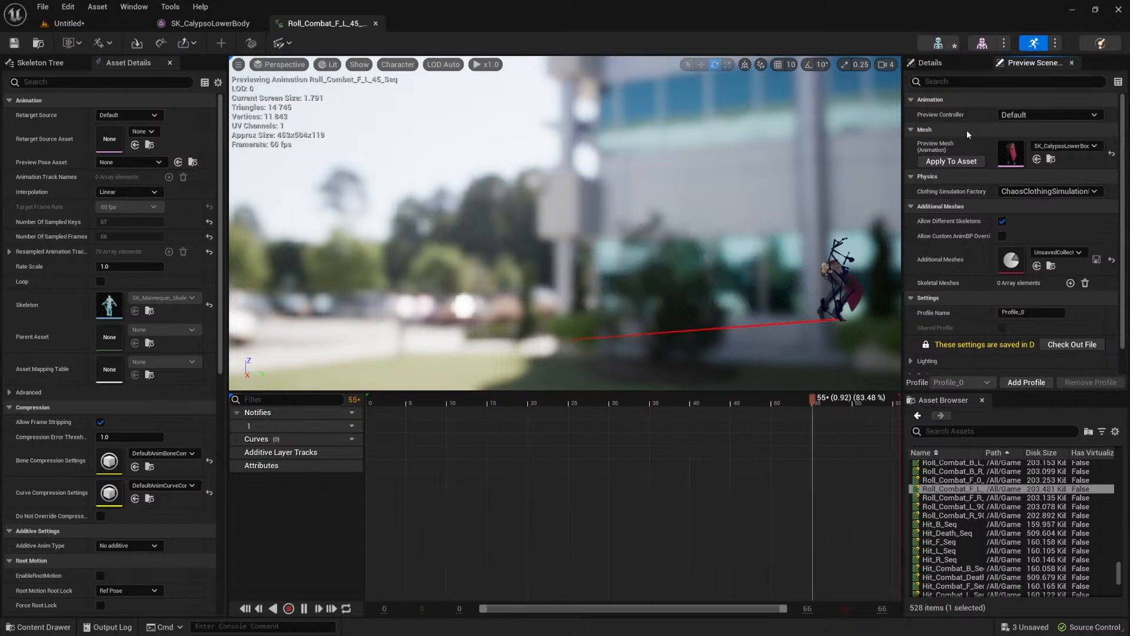
pyautogui.keyDown('alt'); pyautogui.moveTo(759, 207); pyautogui.dragTo(733, 192); pyautogui.keyUp('alt')
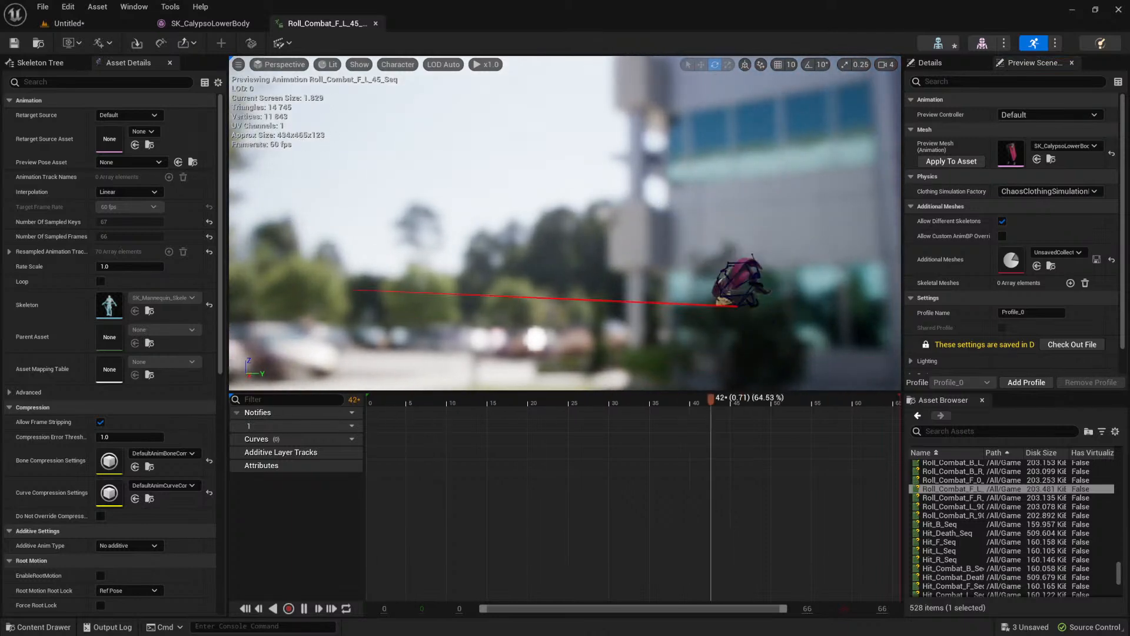
pyautogui.moveTo(666, 274); pyautogui.dragTo(666, 292, button='right')
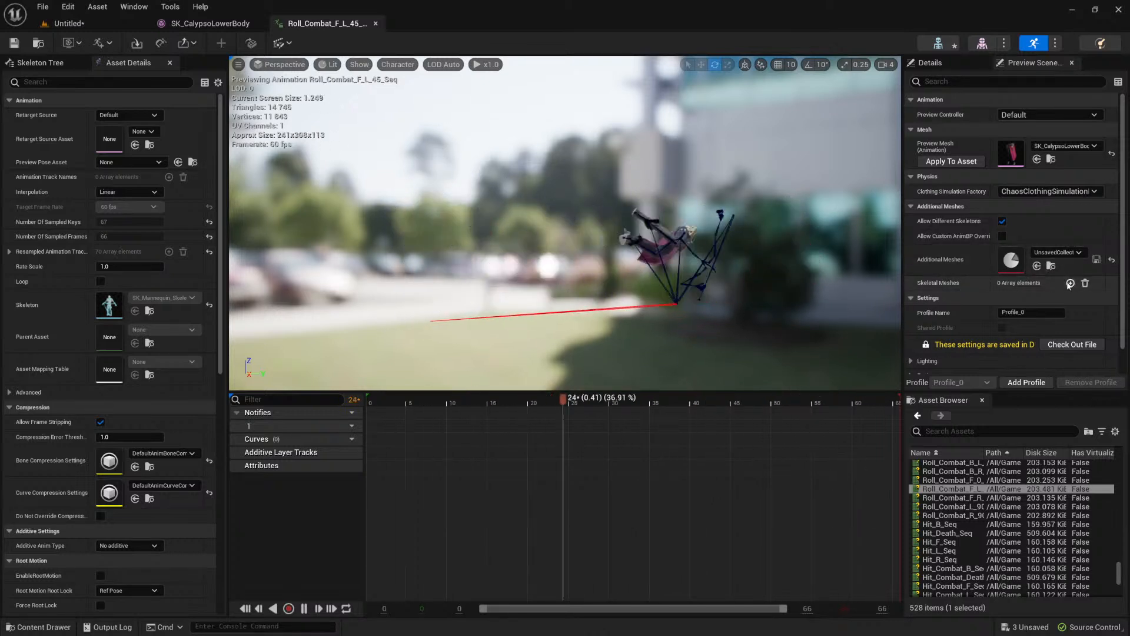
pyautogui.click(1071, 283)
pyautogui.click(1059, 301)
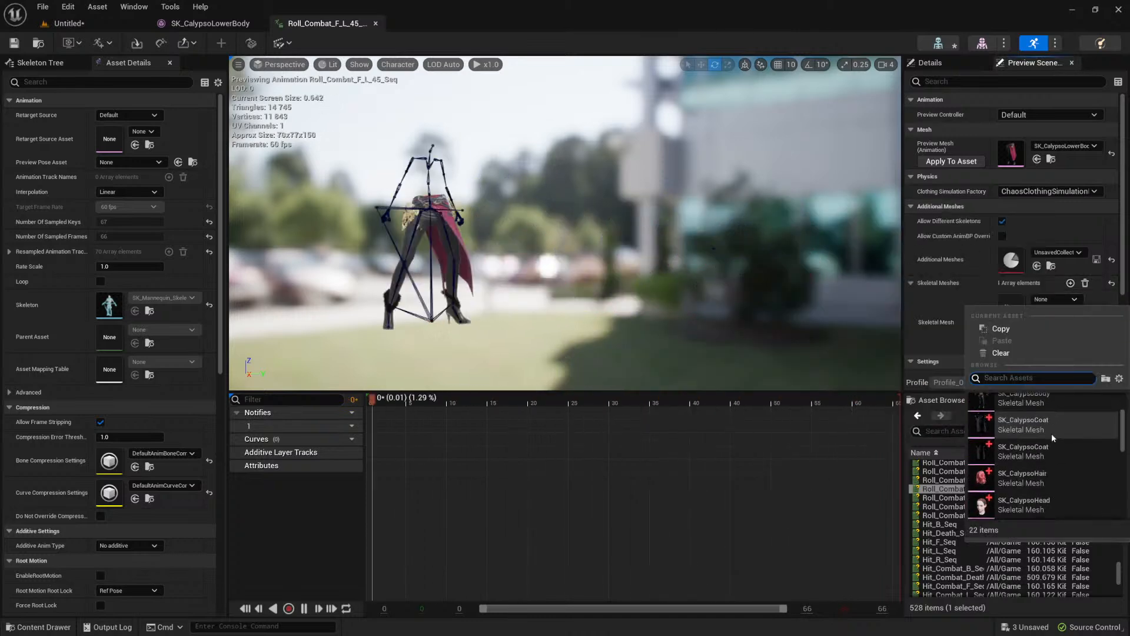
pyautogui.scroll(-3, 1048, 447)
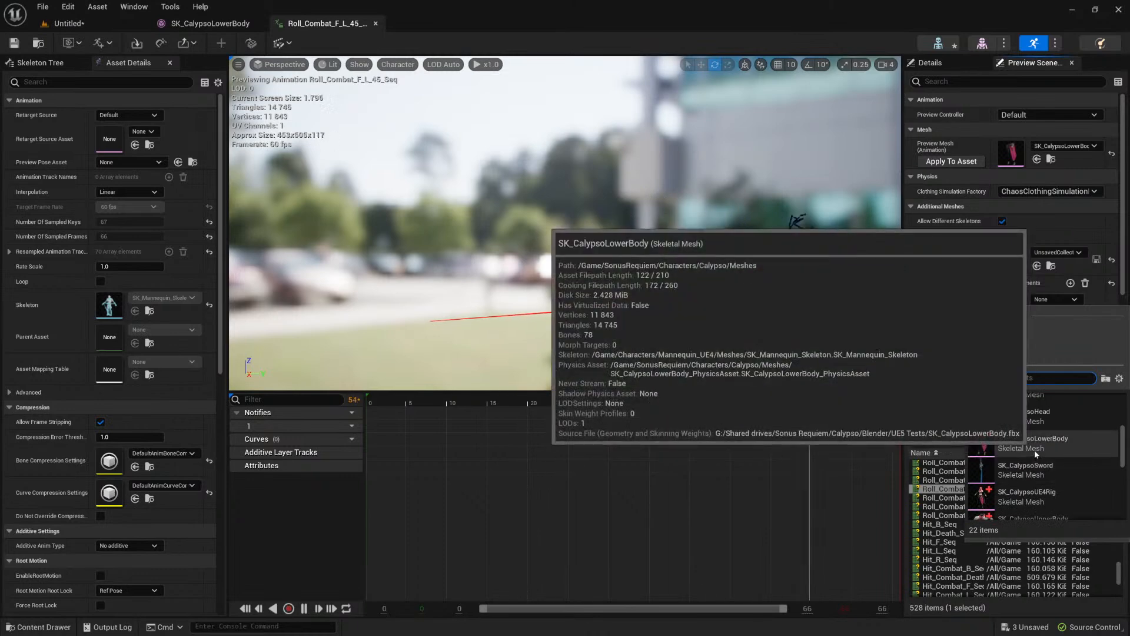
pyautogui.scroll(-1, 1034, 454)
pyautogui.click(1026, 474)
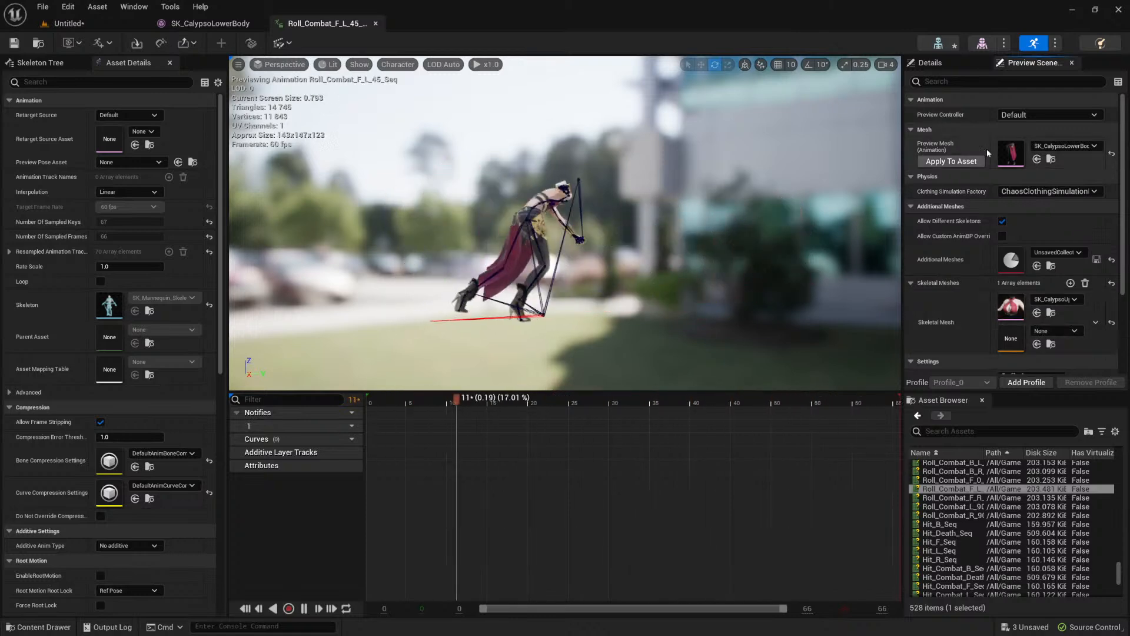
# Step: Try SK_CalypsoUE4Rig as the roll animation's preview mesh, and switch back to SK_CalypsoLowerBody
pyautogui.click(77, 44)
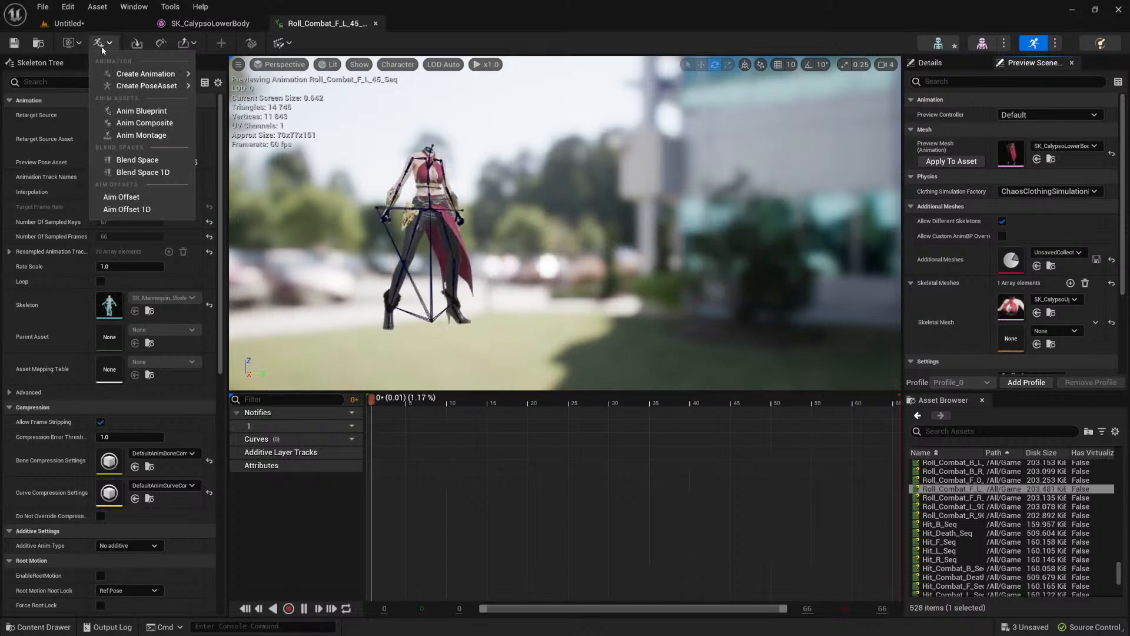
pyautogui.click(77, 45)
pyautogui.click(77, 45)
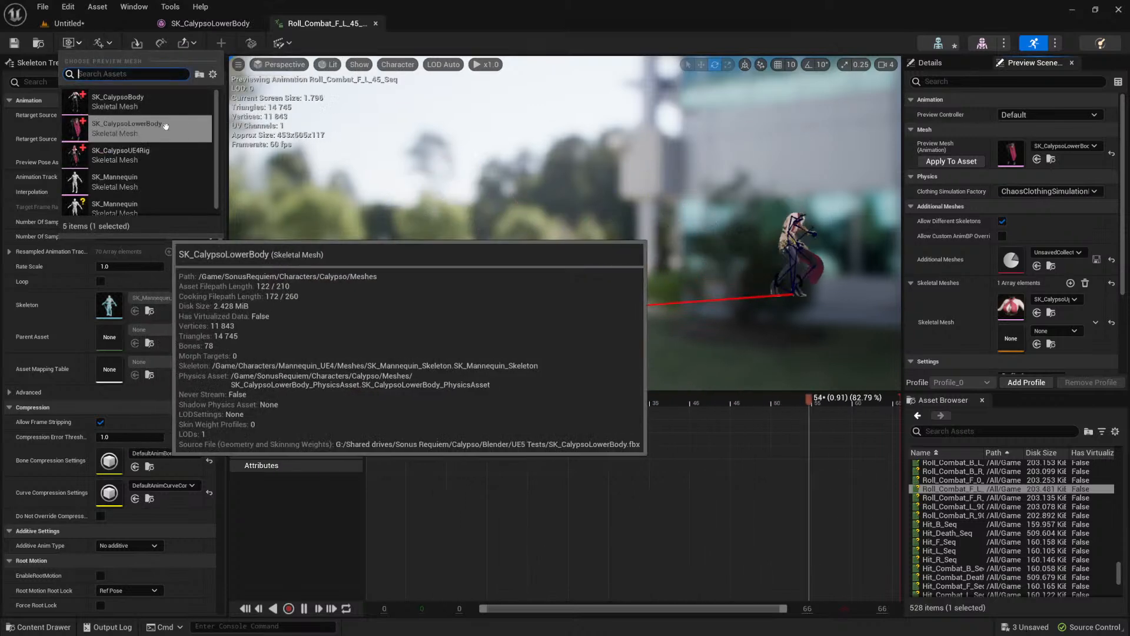
pyautogui.click(150, 164)
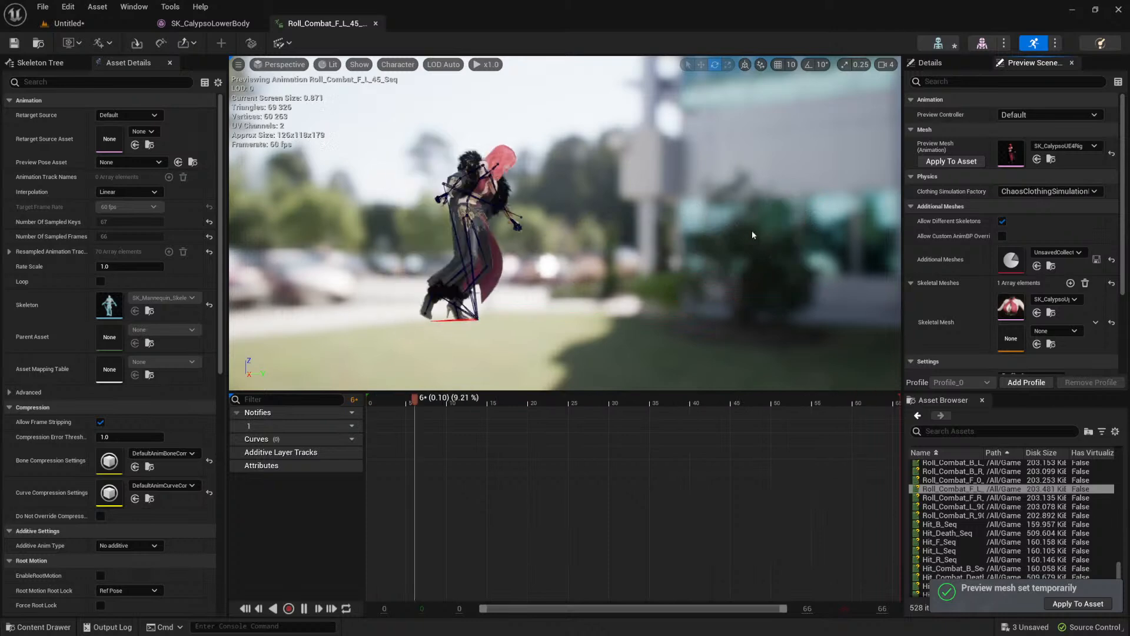
pyautogui.click(71, 43)
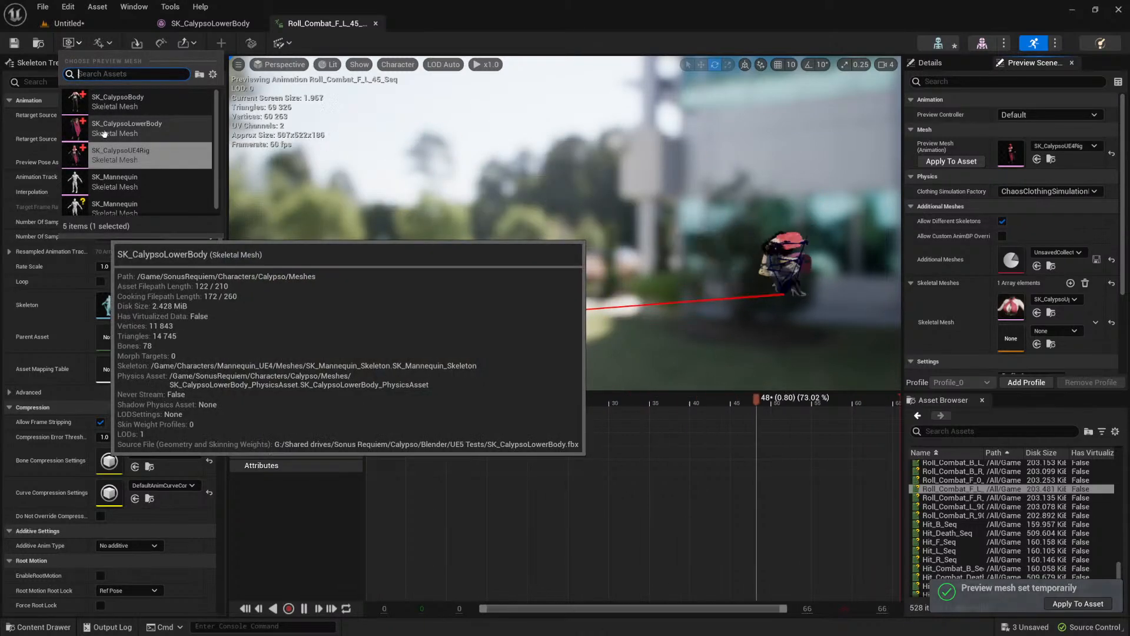
pyautogui.click(114, 135)
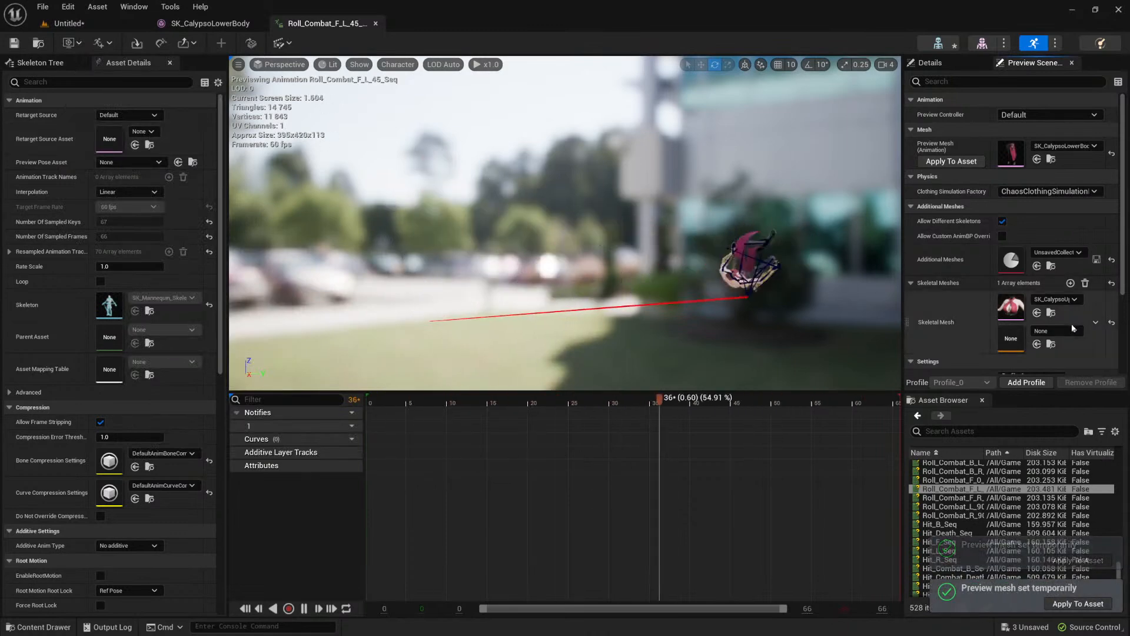
# Step: Assign SK_CalypsoUpperBody_Skeleton_AnimBlueprint as the animation blueprint of the additional upper body mesh
pyautogui.scroll(-1, 980, 309)
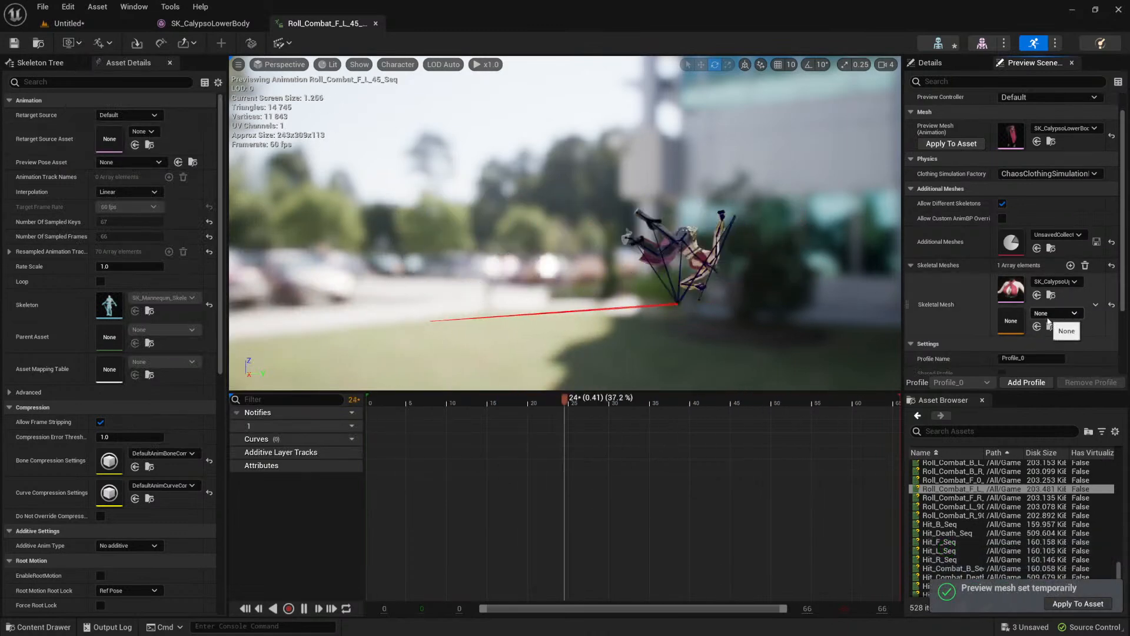
pyautogui.click(1058, 314)
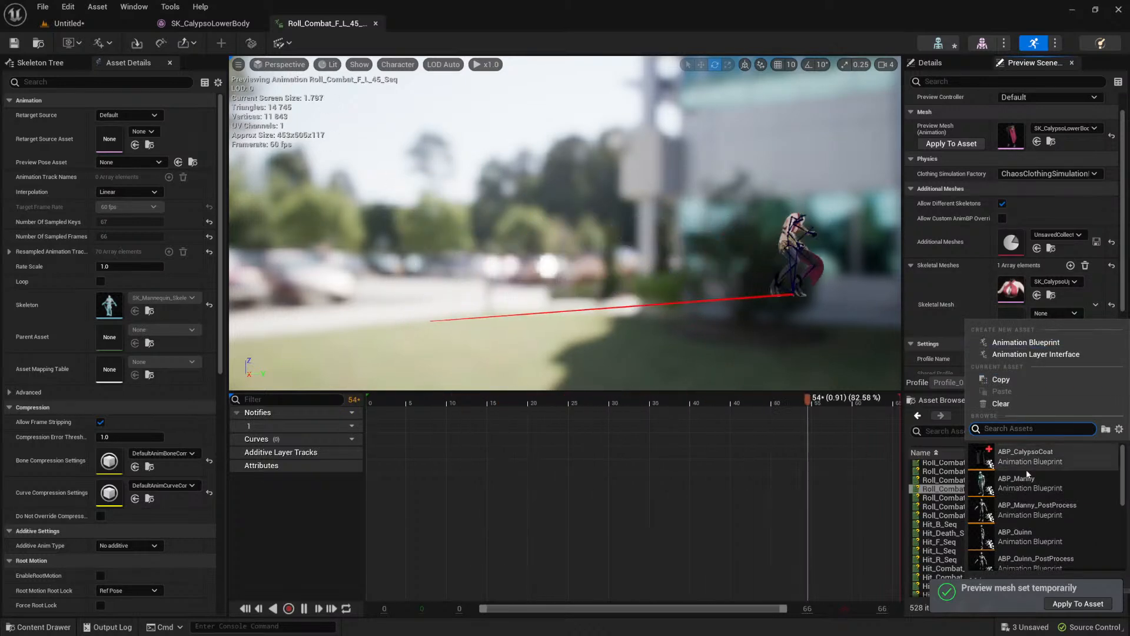
pyautogui.scroll(-3, 1034, 471)
pyautogui.scroll(-2, 1042, 518)
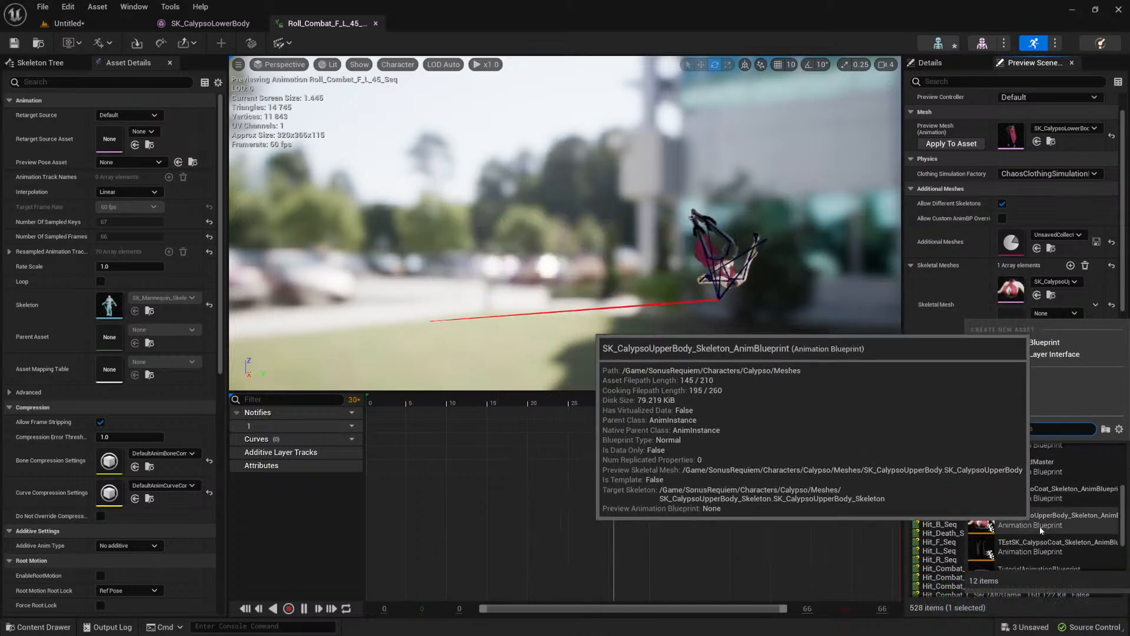
pyautogui.click(1013, 514)
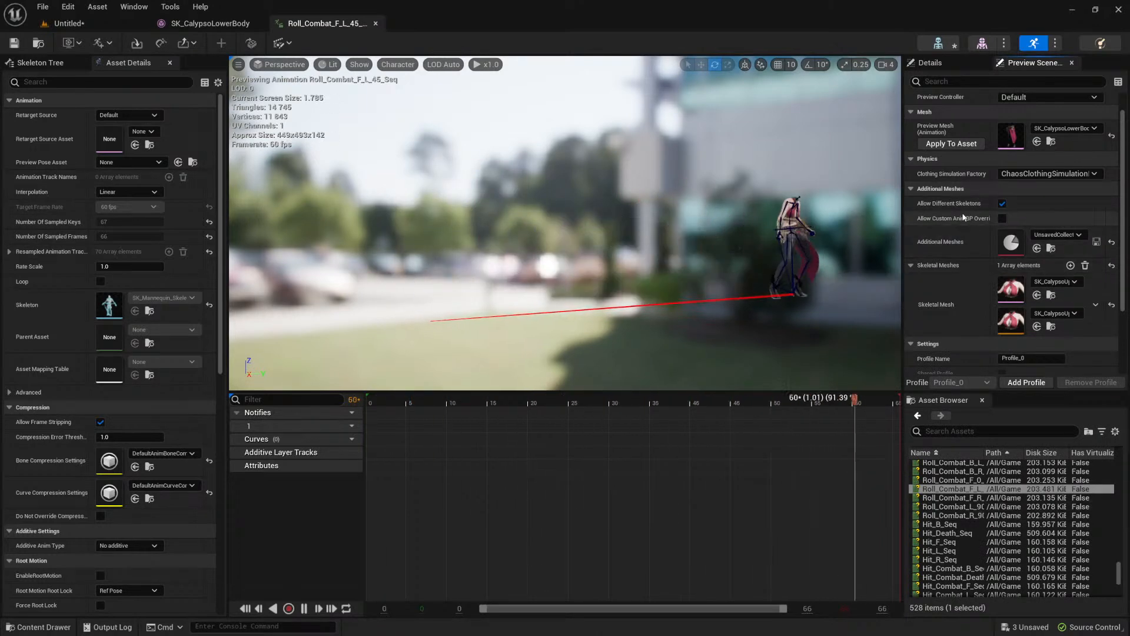
# Step: Add a second additional skeletal mesh to the preview scene and set it to SK_CalypsoCoat from the Calypso/test folder
pyautogui.scroll(-3, 972, 259)
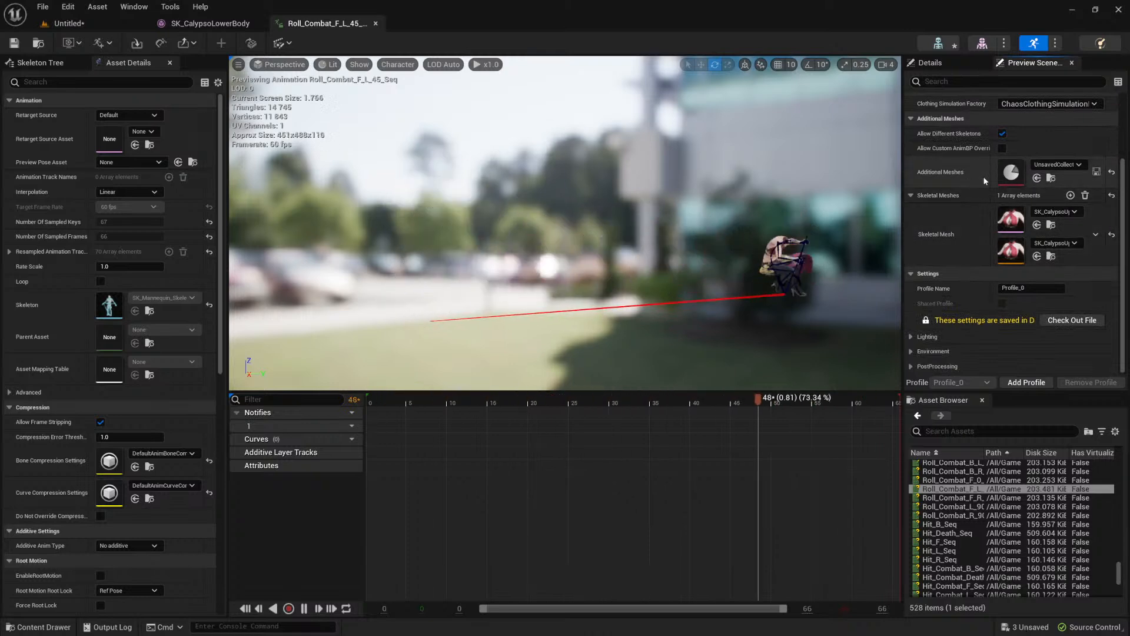
pyautogui.click(1071, 196)
pyautogui.click(1057, 275)
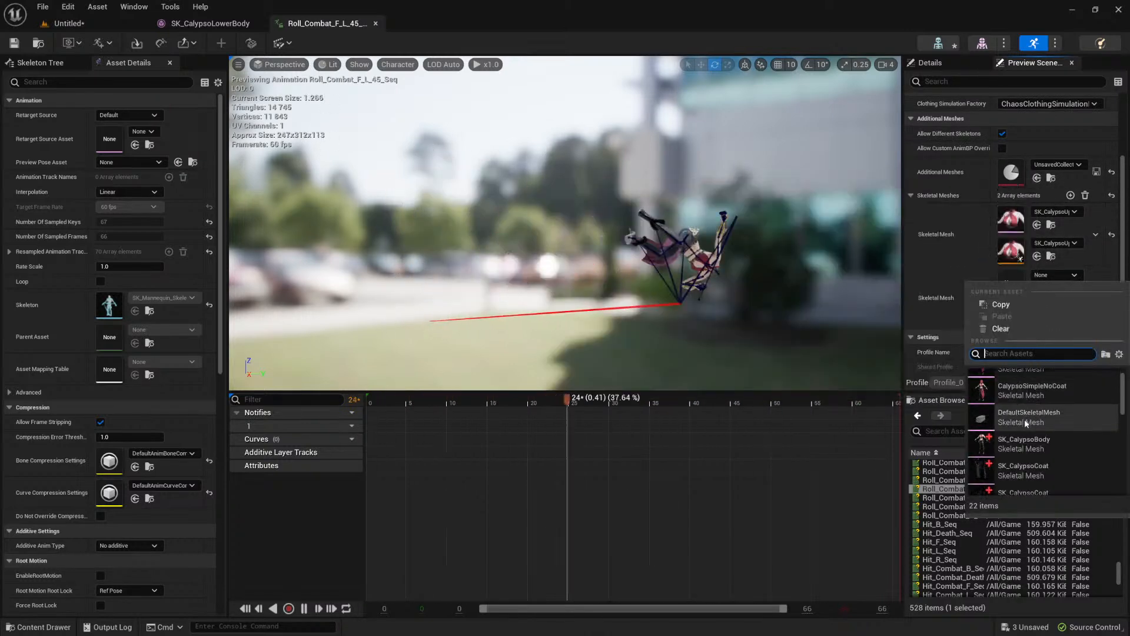
pyautogui.scroll(-2, 1029, 427)
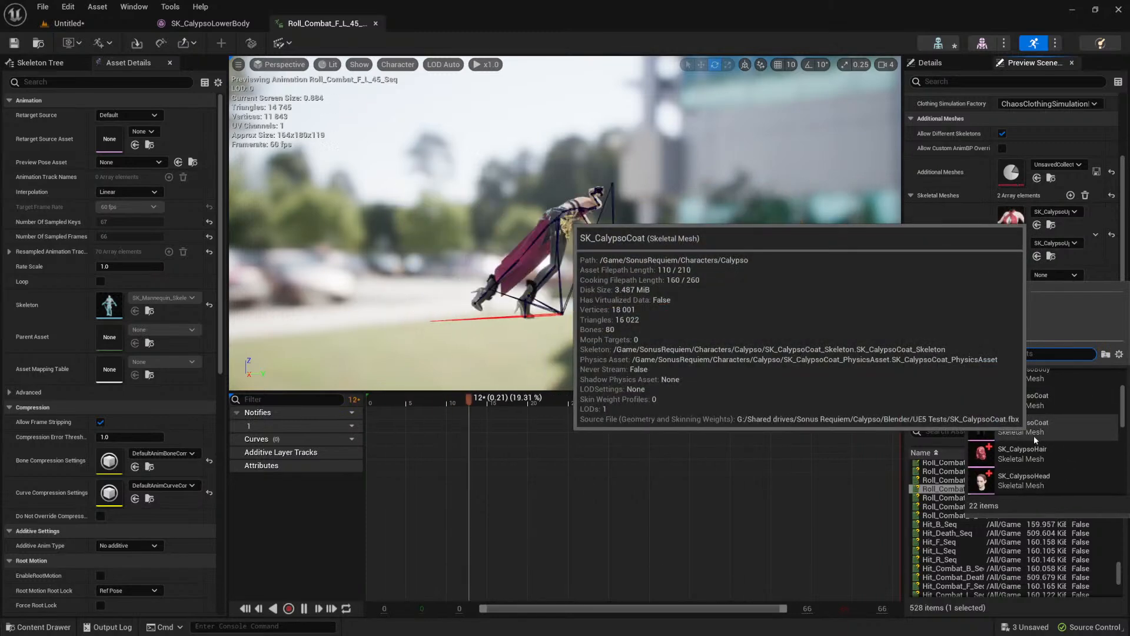
pyautogui.scroll(-1, 1028, 427)
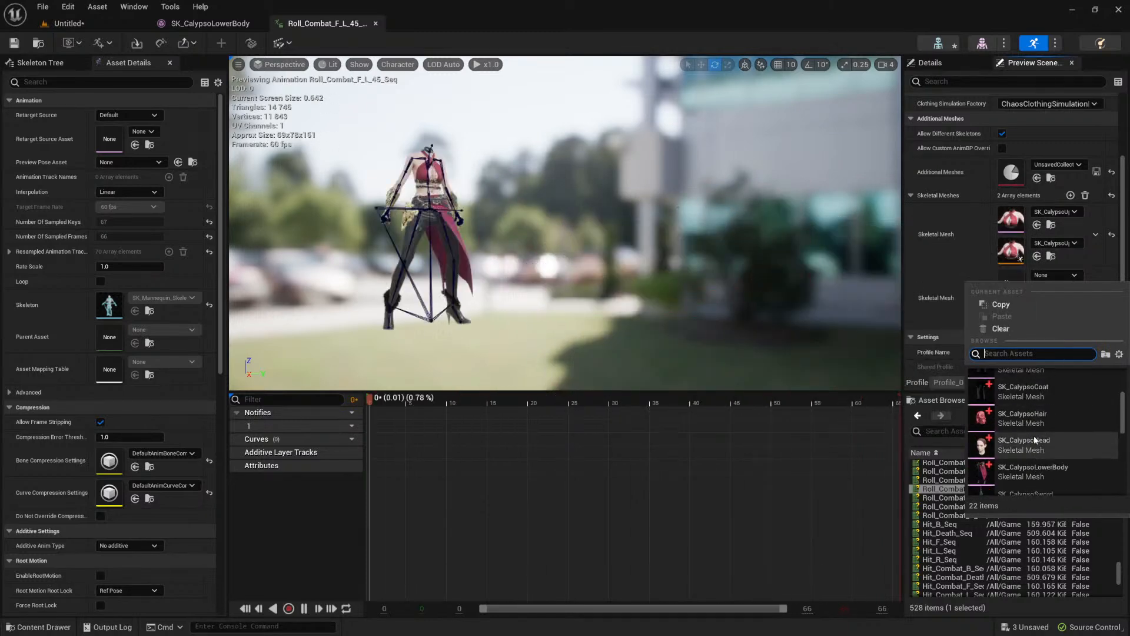
pyautogui.scroll(-1, 1012, 391)
pyautogui.scroll(-8, 1013, 392)
pyautogui.scroll(10, 1010, 384)
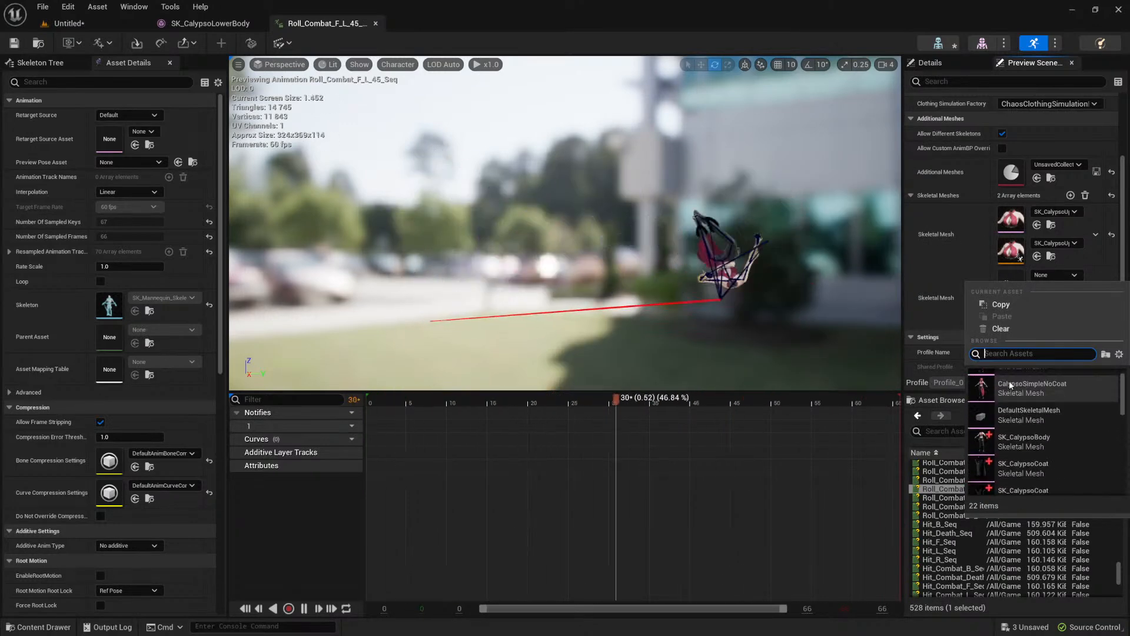
pyautogui.scroll(-2, 1009, 380)
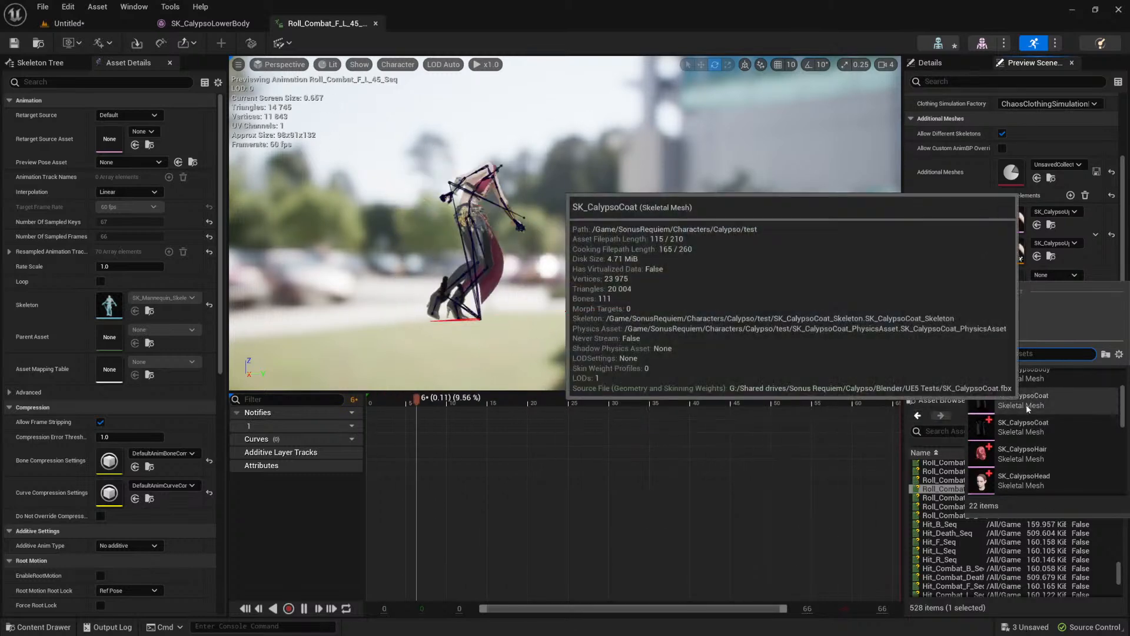
pyautogui.click(1027, 405)
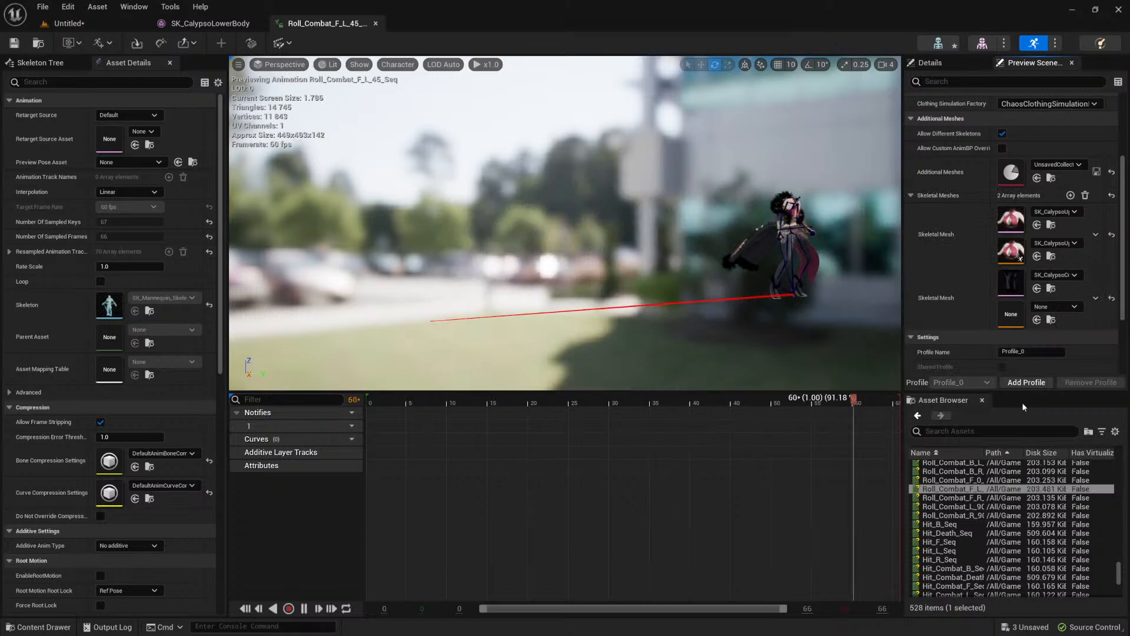
# Step: Try ABP_CalypsoCoat as the animation blueprint of the additional coat mesh
pyautogui.click(1054, 307)
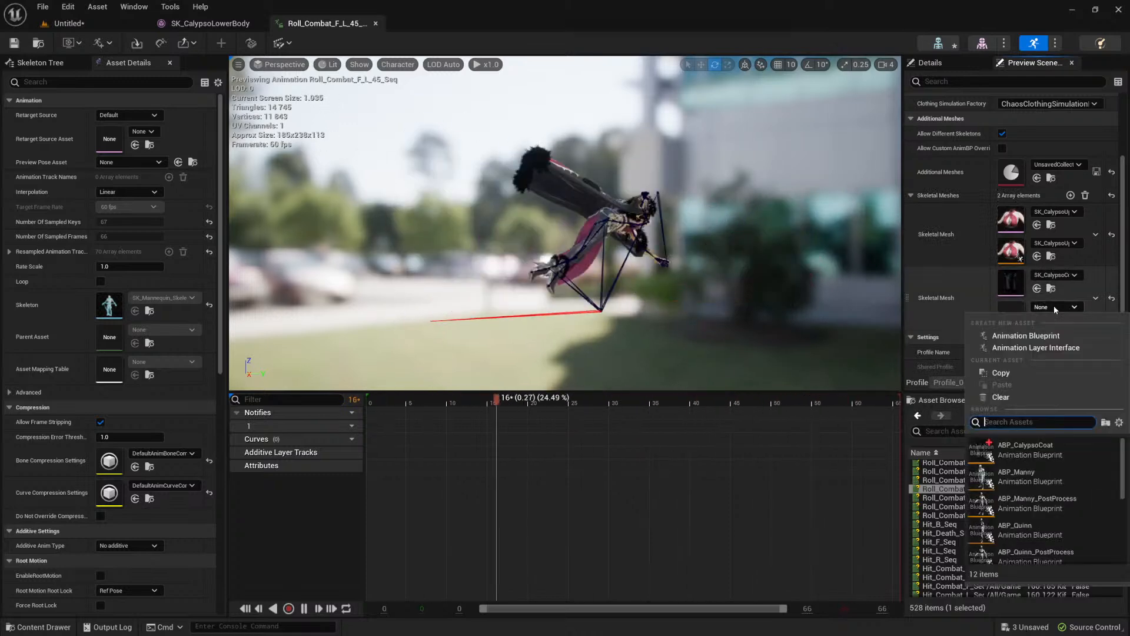
pyautogui.scroll(1, 1037, 447)
pyautogui.click(1038, 449)
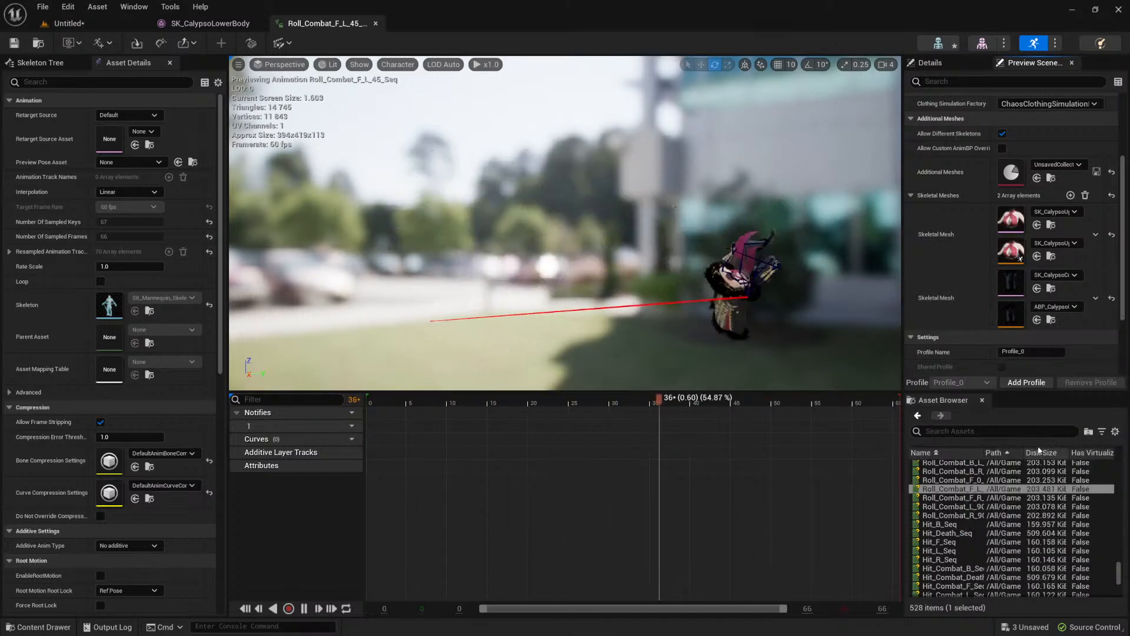
# Step: Try TEstSK_CalypsoCoat_Skeleton_AnimBlueprint as the additional coat mesh's animation blueprint, and settle on SK_CalypsoCoat_Skeleton_AnimBlueprint
pyautogui.click(1067, 306)
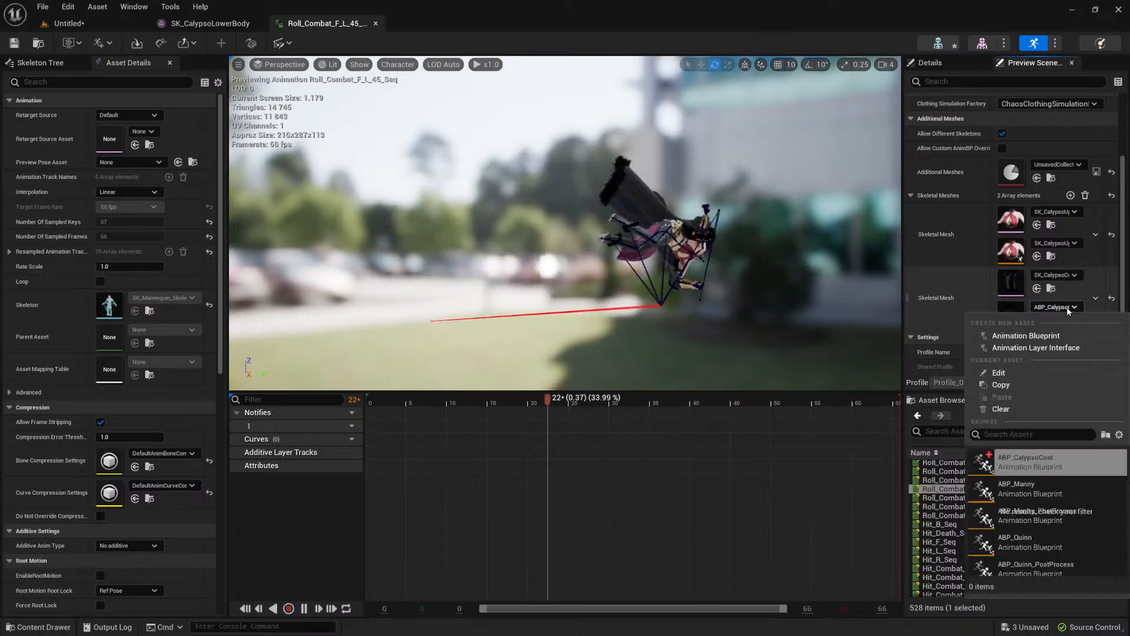
pyautogui.click(1038, 497)
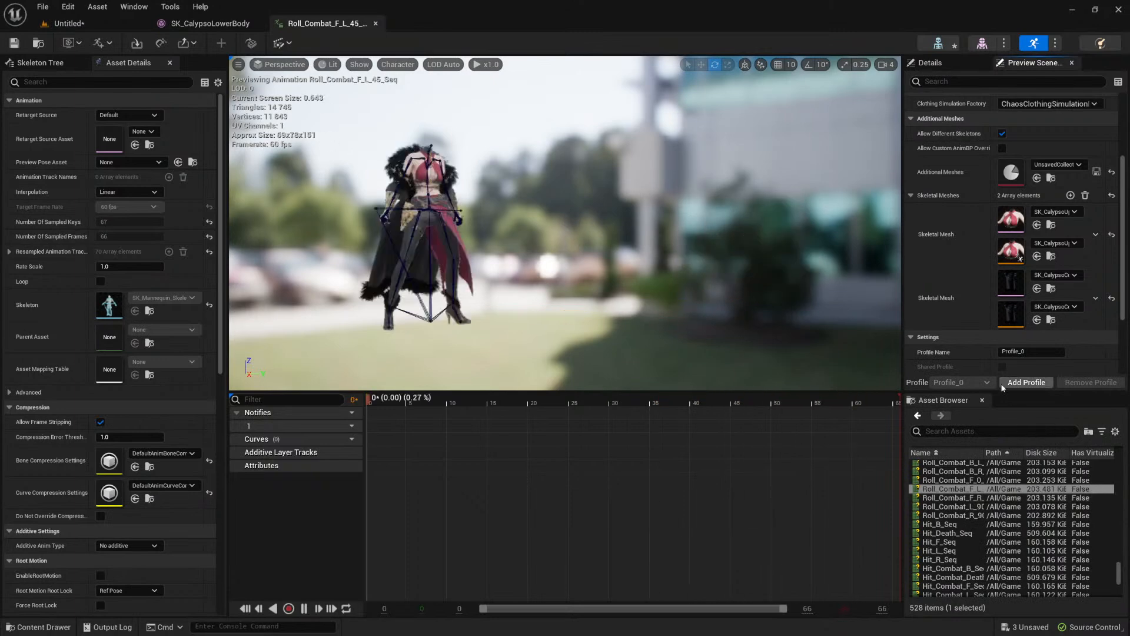
pyautogui.click(1067, 306)
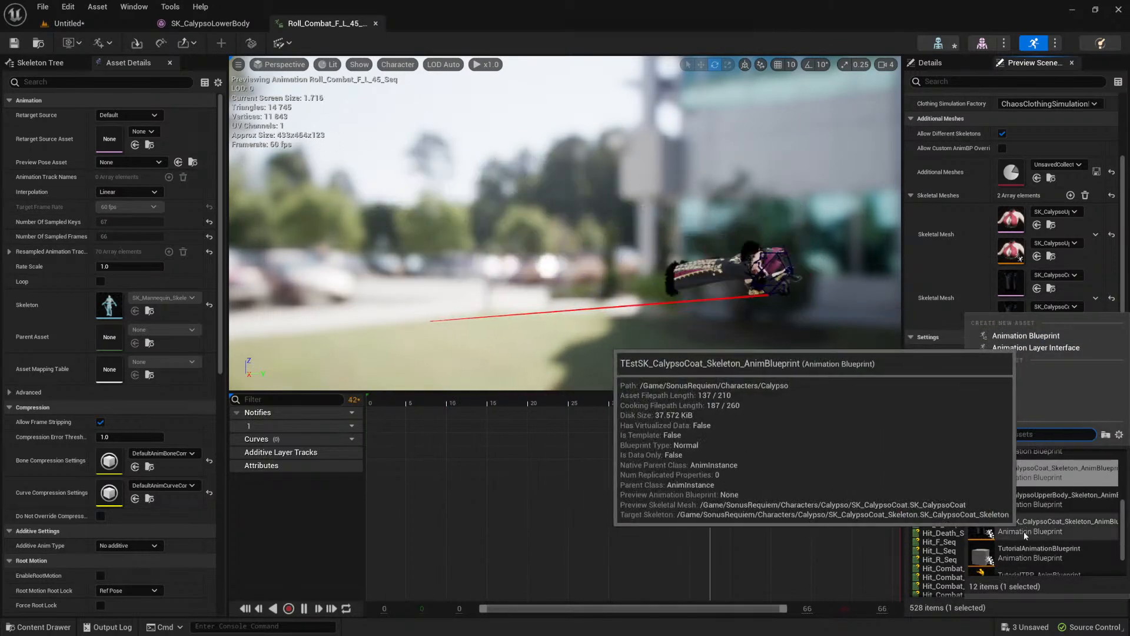
pyautogui.click(1023, 531)
pyautogui.click(1068, 307)
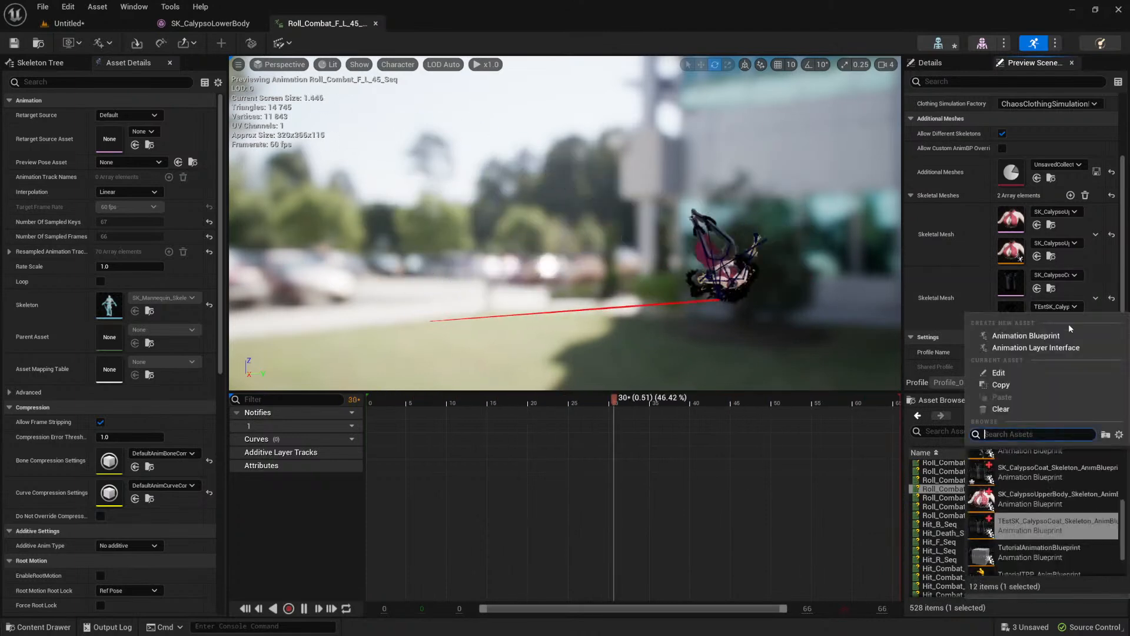
pyautogui.scroll(2, 1020, 511)
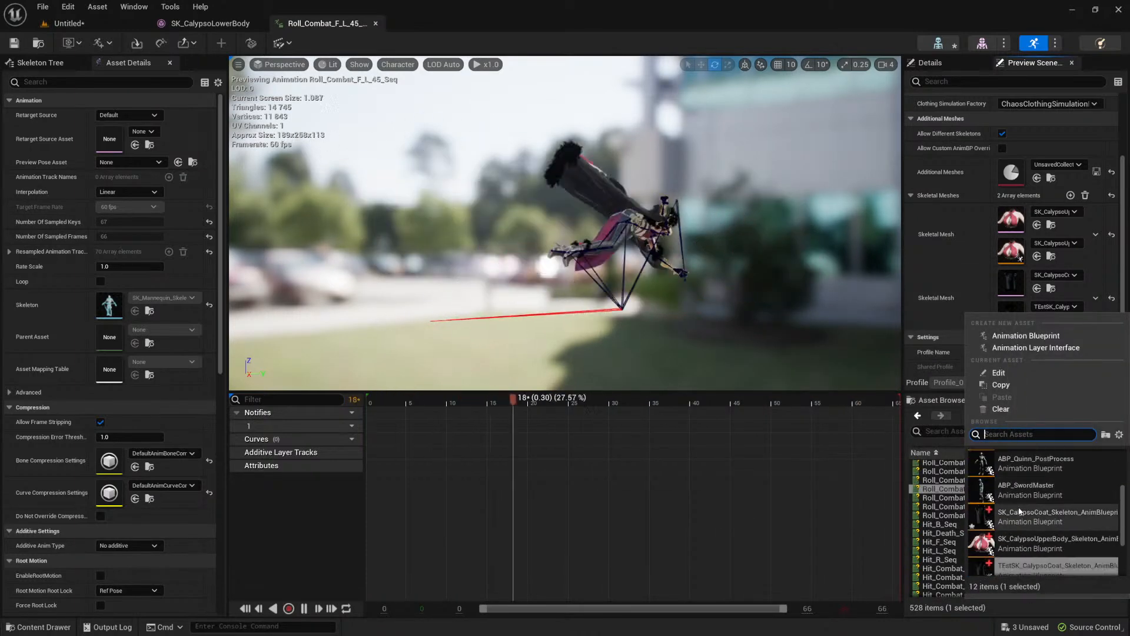
pyautogui.click(1021, 512)
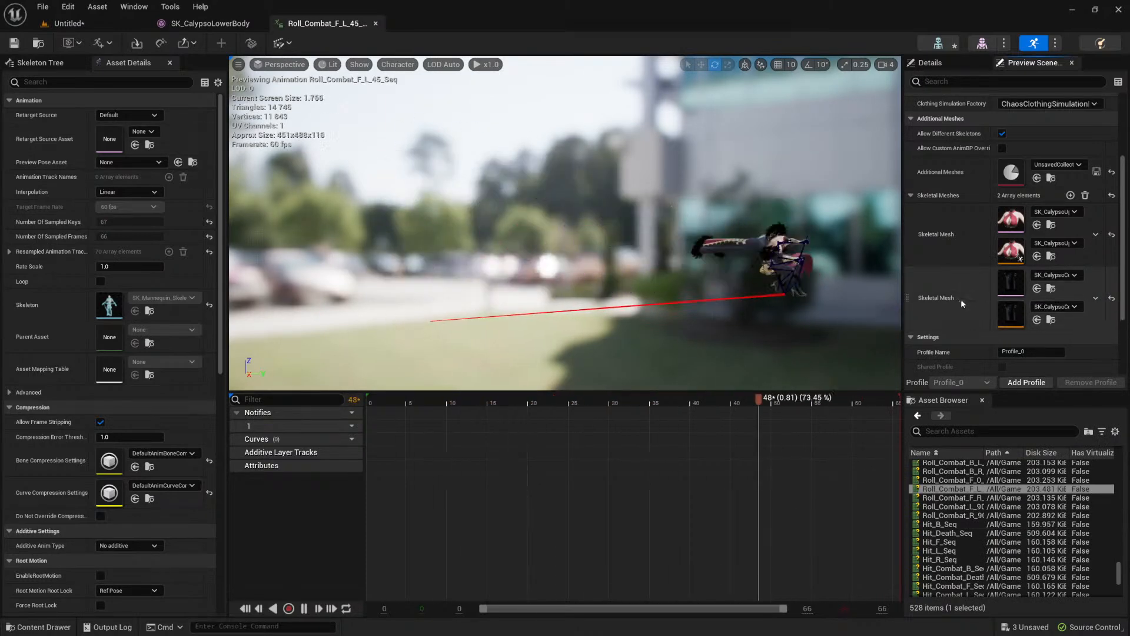
# Step: Remove the coat mesh from the preview scene's additional skeletal meshes, keeping only the upper body
pyautogui.scroll(3, 986, 144)
pyautogui.click(1071, 157)
pyautogui.click(1042, 177)
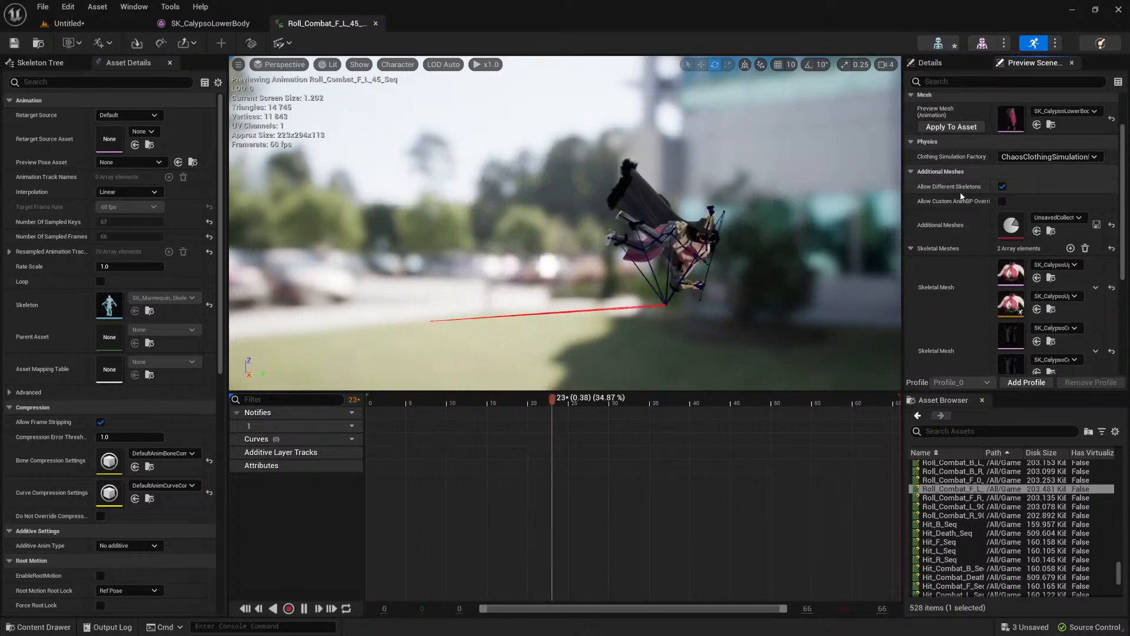
pyautogui.scroll(1, 963, 188)
pyautogui.scroll(-2, 953, 217)
pyautogui.scroll(-2, 986, 278)
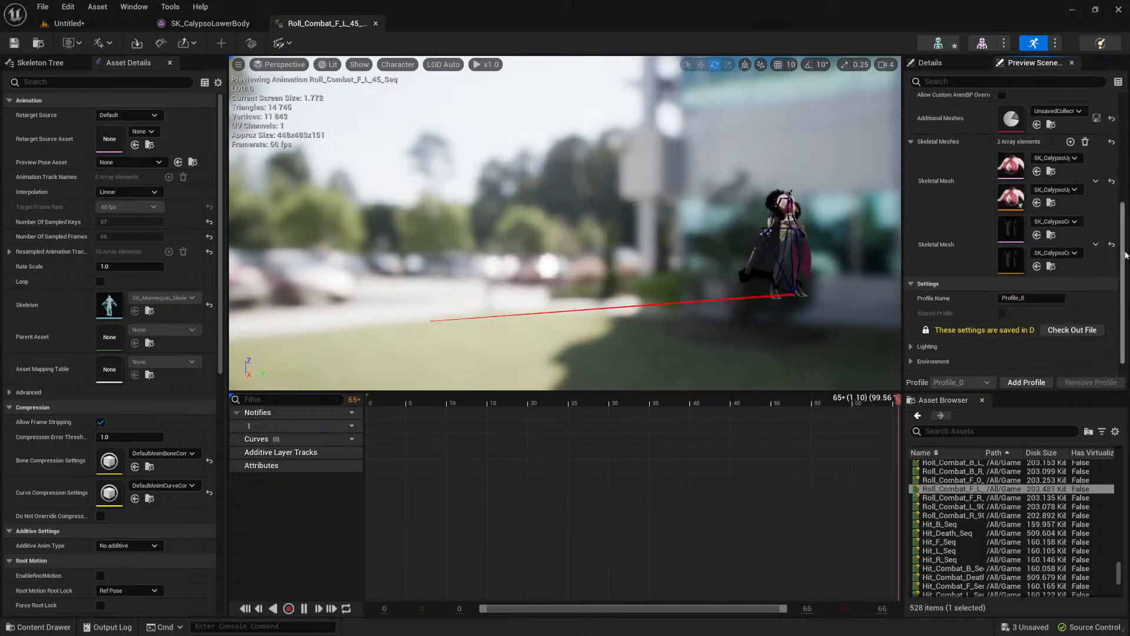
pyautogui.click(1096, 244)
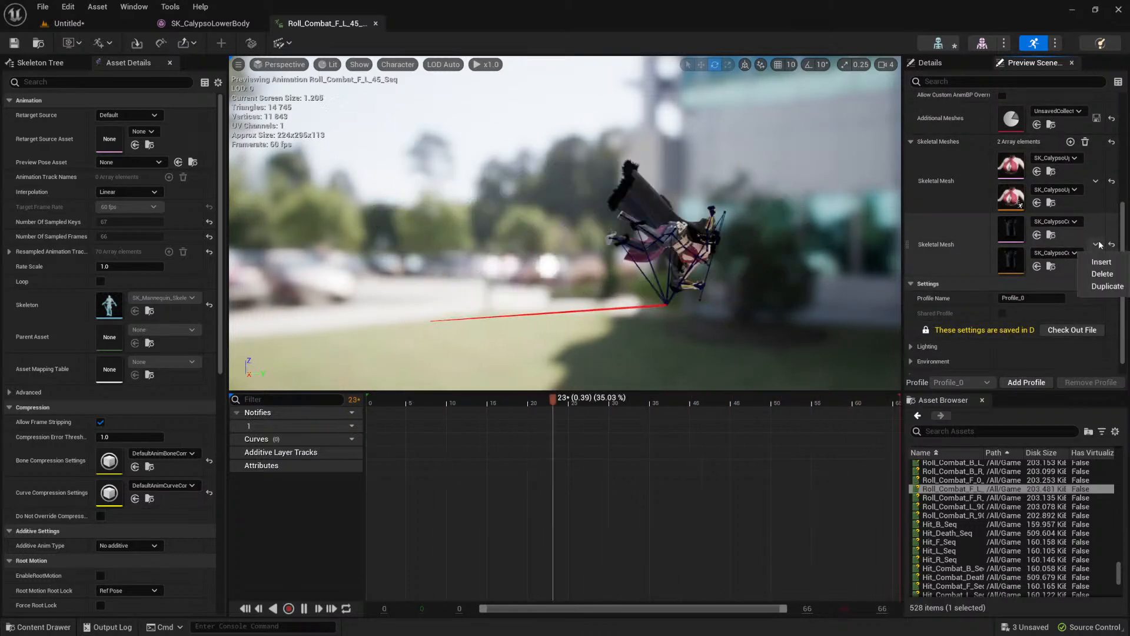
pyautogui.click(1100, 273)
pyautogui.scroll(2, 975, 245)
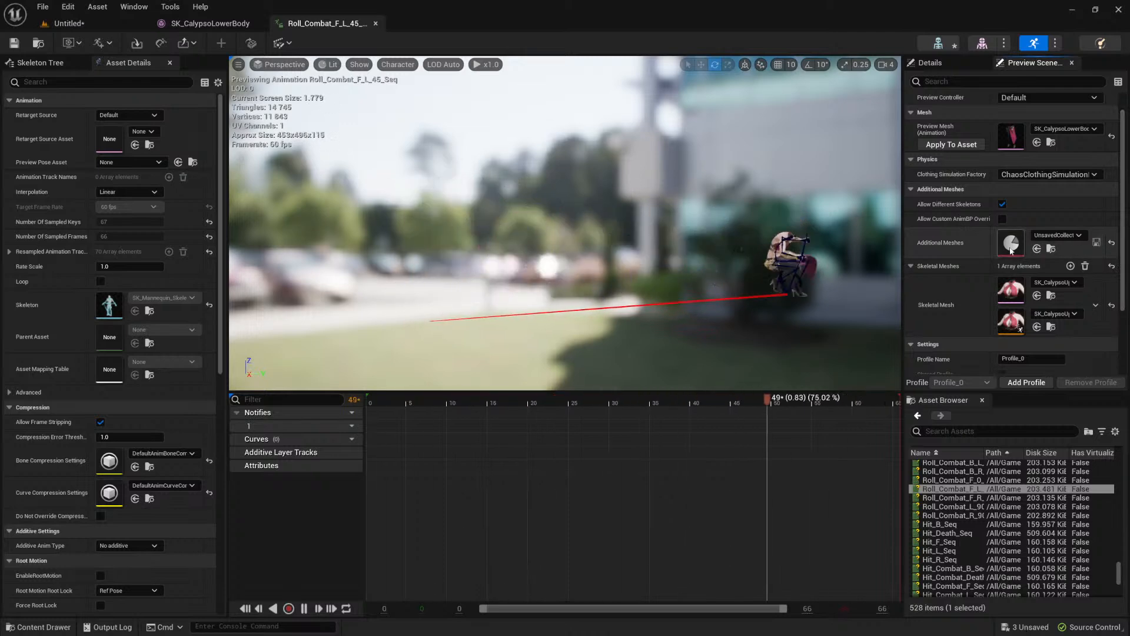
# Step: Start saving the unsaved preview mesh collection and choose SonusRequiem/Characters/Calypso/Meshes as its folder
pyautogui.scroll(-1, 999, 288)
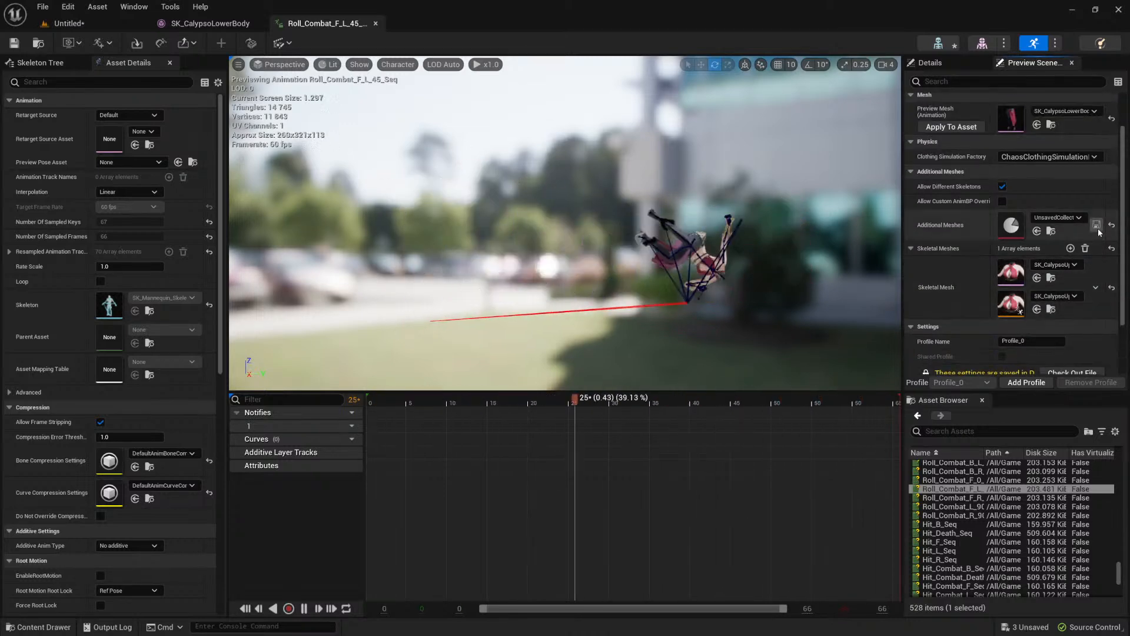
pyautogui.click(1097, 227)
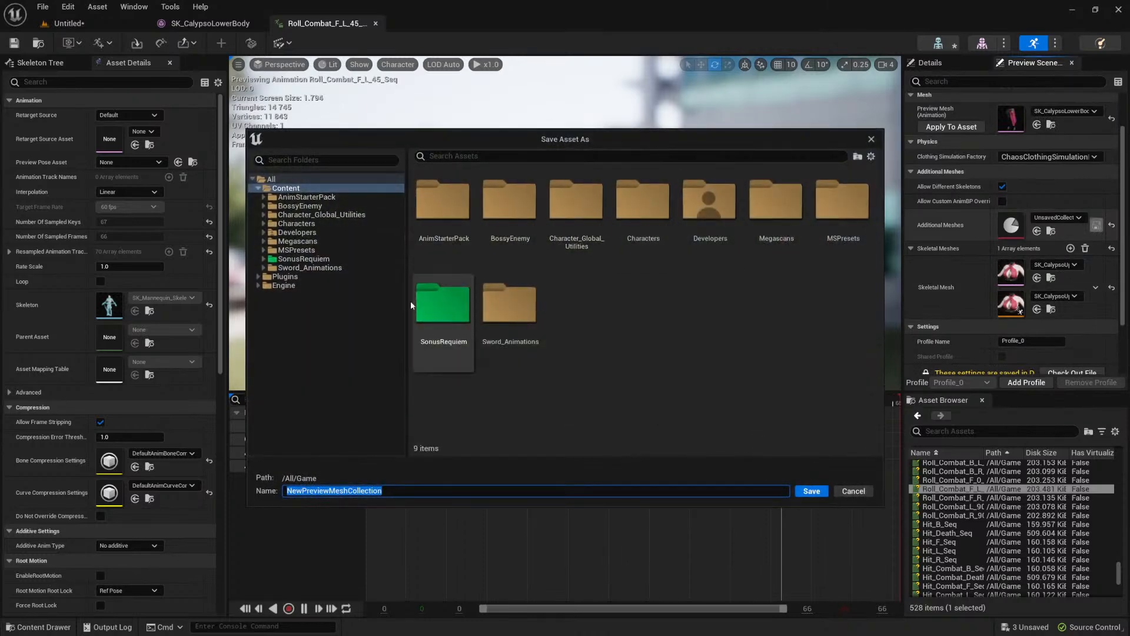
pyautogui.doubleClick(446, 290)
pyautogui.doubleClick(443, 226)
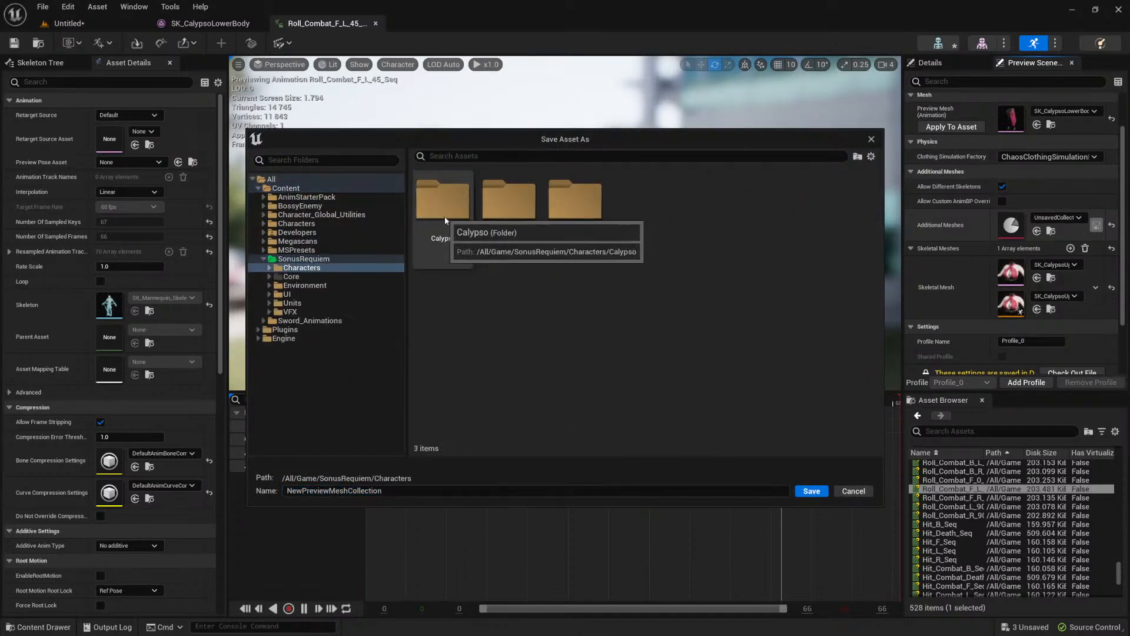
pyautogui.doubleClick(444, 216)
pyautogui.doubleClick(442, 218)
# Step: Name the preview mesh collection PMC_Calypso and save it
pyautogui.moveTo(425, 492); pyautogui.dragTo(204, 473)
pyautogui.press('Left')
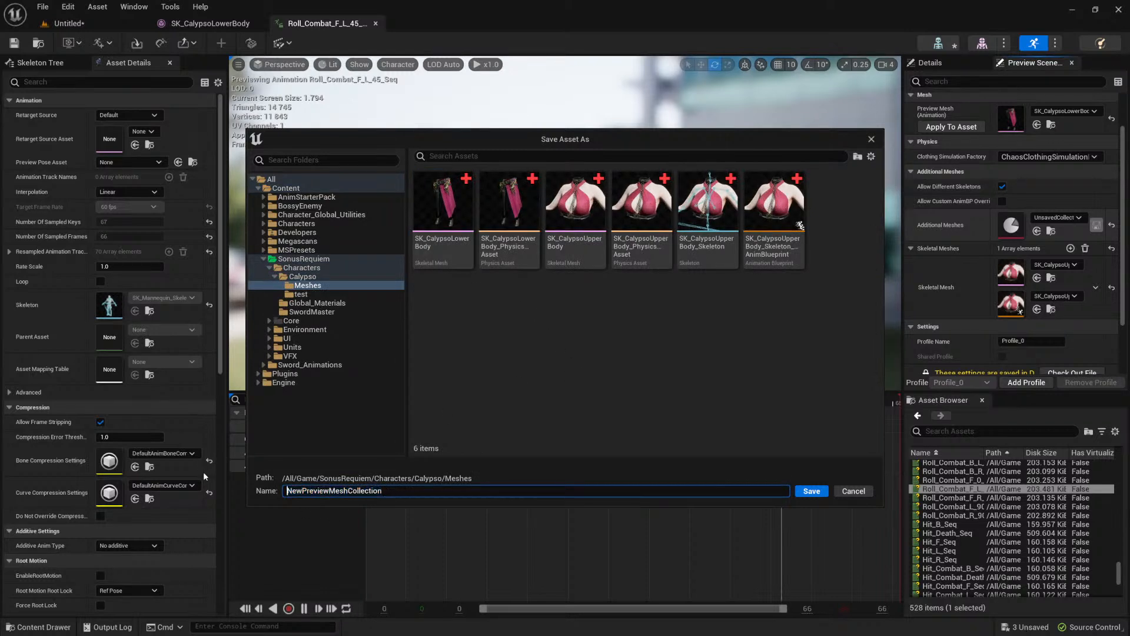
pyautogui.write('Calypso')
pyautogui.press('Delete')
pyautogui.press('Delete')
pyautogui.press('Delete')
pyautogui.hotkey('shift', 'End')
pyautogui.press('Home')
pyautogui.hotkey('shift', 'Home')
pyautogui.hotkey('shift', 'Right')
pyautogui.hotkey('shift', 'Right')
pyautogui.hotkey('shift', 'Right')
pyautogui.hotkey('shift', 'Right')
pyautogui.hotkey('shift', 'Right')
pyautogui.hotkey('shift', 'Right')
pyautogui.hotkey('shift', 'Right')
pyautogui.press('Delete')
pyautogui.press('Home')
pyautogui.write('PMC_')
pyautogui.press('Return')
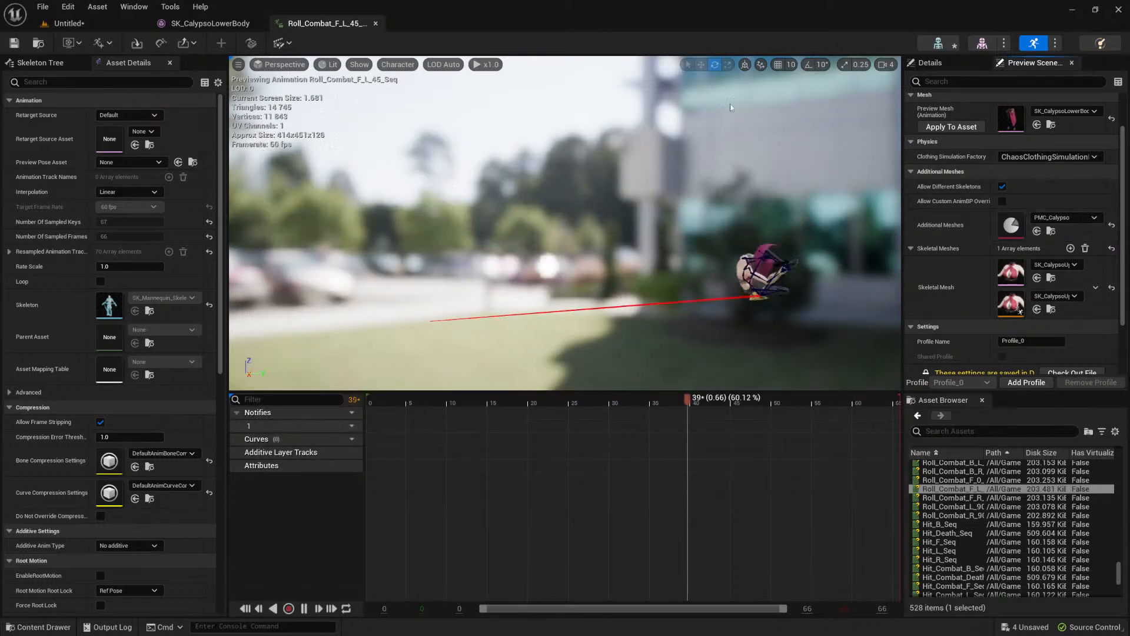
# Step: Close the roll animation and lower body mesh editors, and browse to Calypso's Meshes folder
pyautogui.middleClick(334, 21)
pyautogui.middleClick(236, 25)
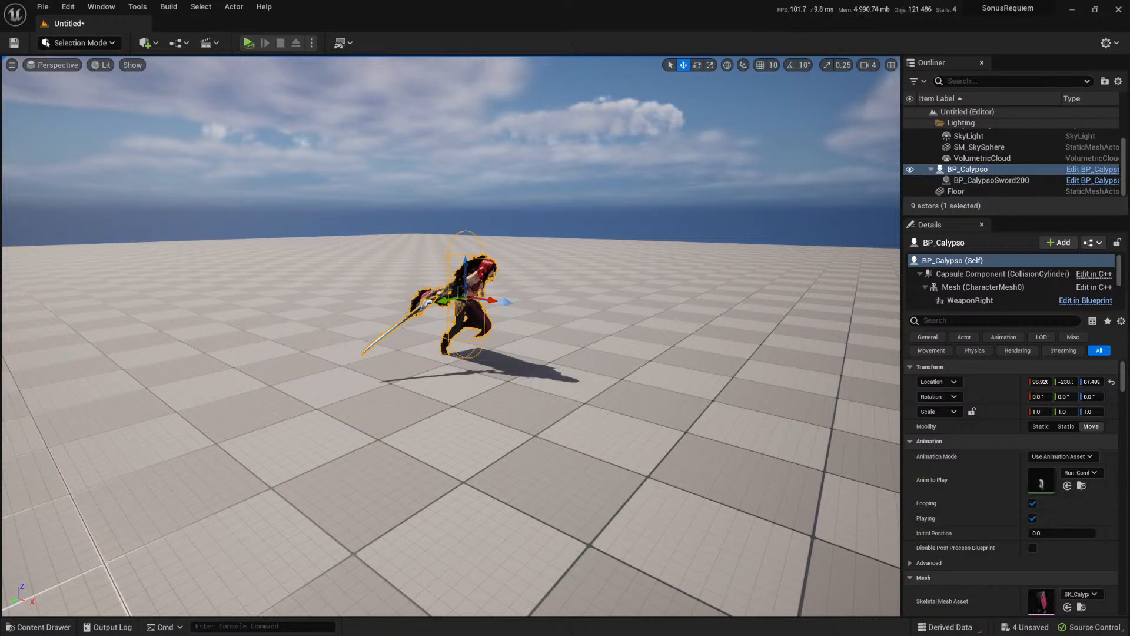
pyautogui.click(52, 632)
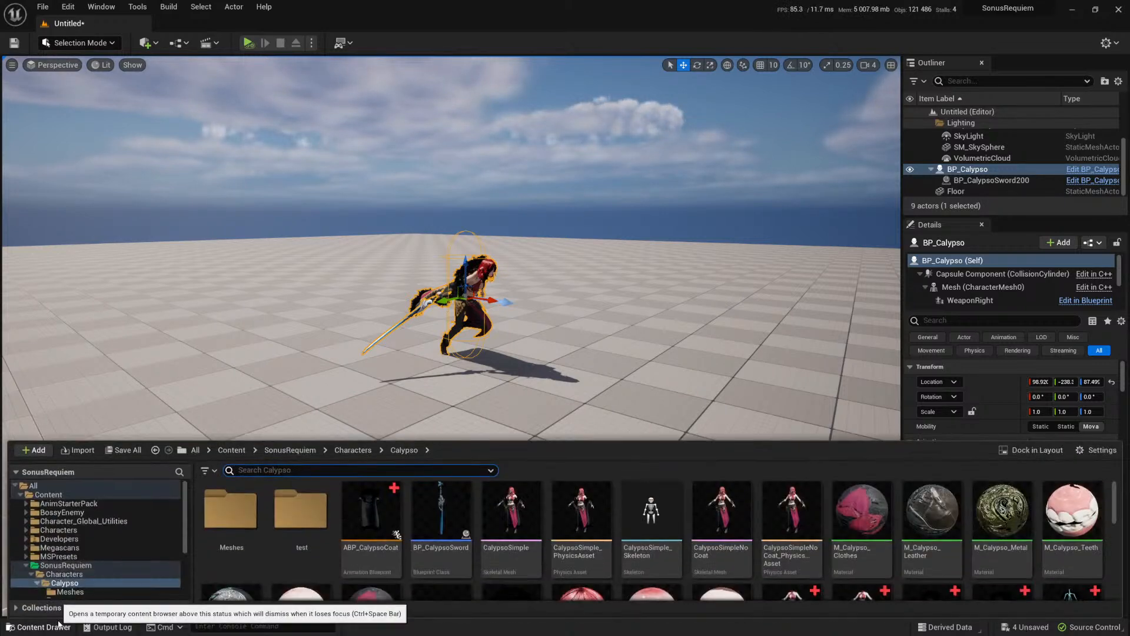
pyautogui.click(239, 519)
pyautogui.doubleClick(239, 519)
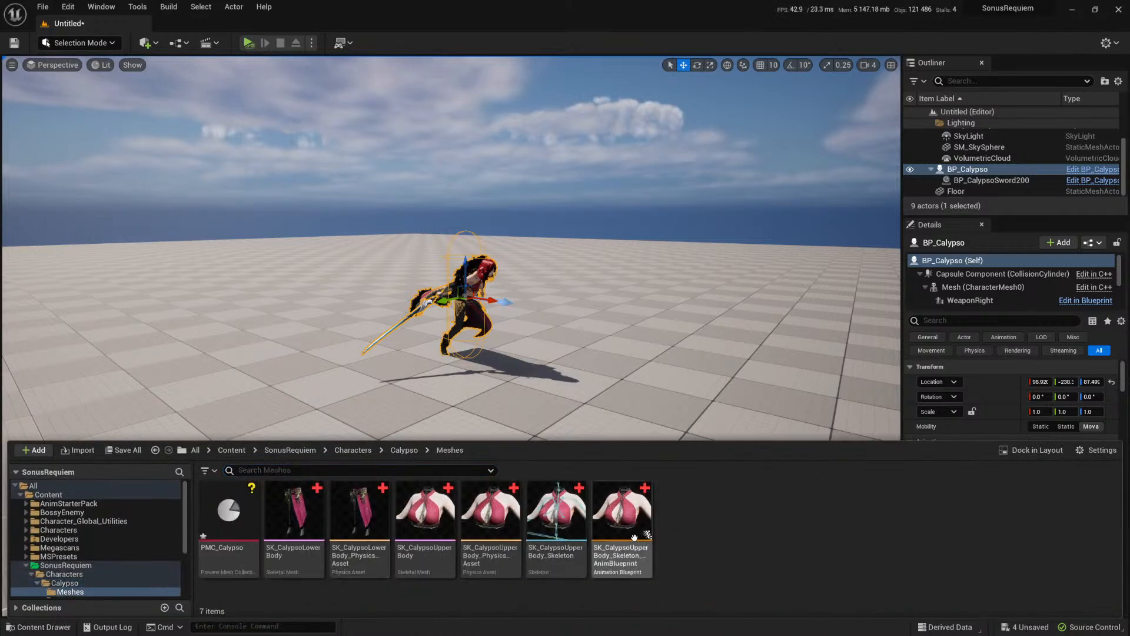
# Step: Open SK_CalypsoUpperBody_PhysicsAsset, look over the u_breast_L body and its available operations, and close the asset
pyautogui.click(639, 508)
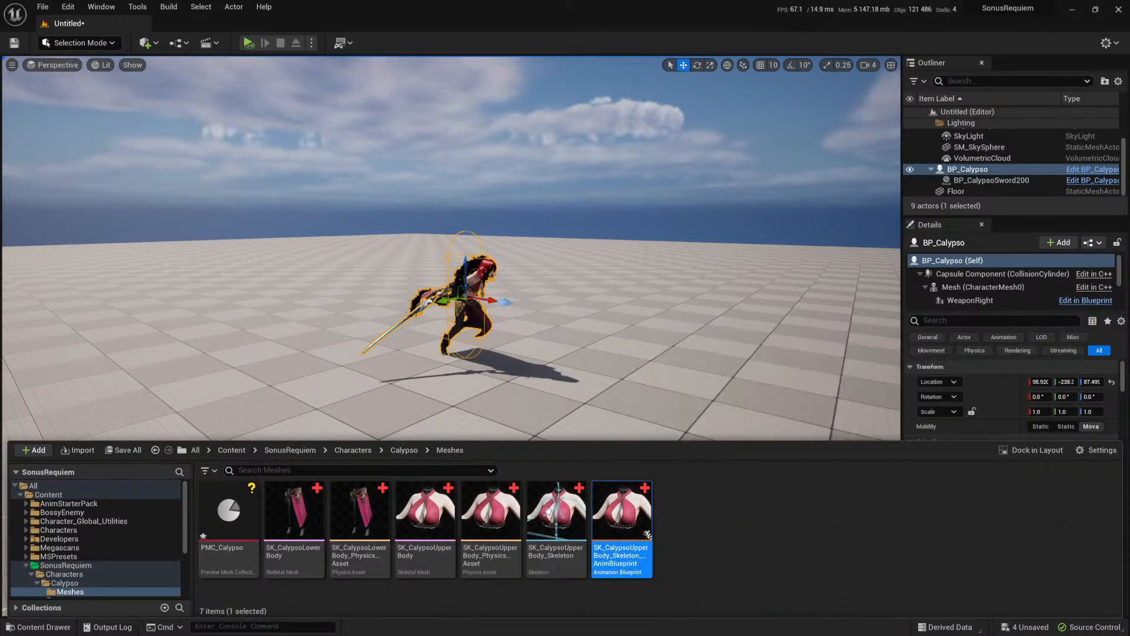
pyautogui.doubleClick(476, 513)
pyautogui.click(690, 389)
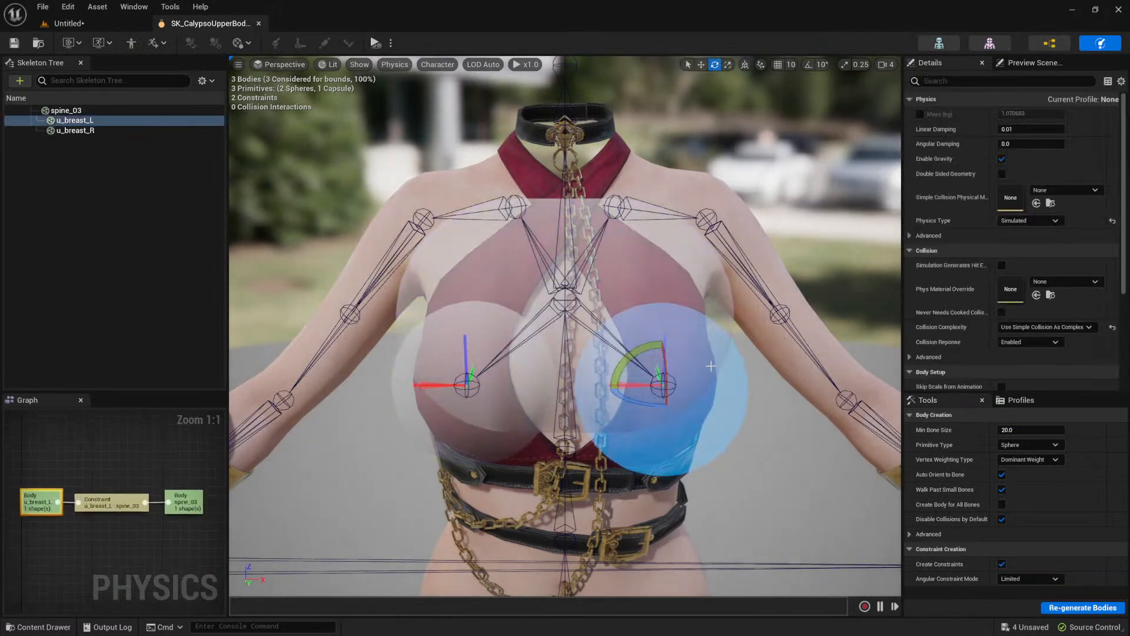
pyautogui.rightClick(718, 393)
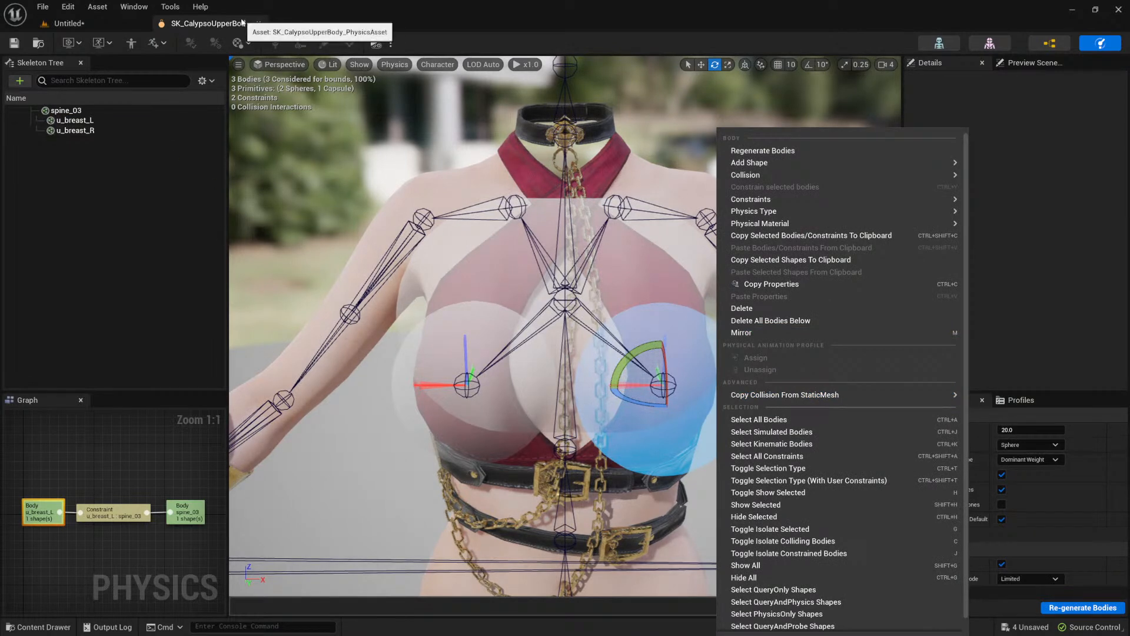
pyautogui.click(141, 21)
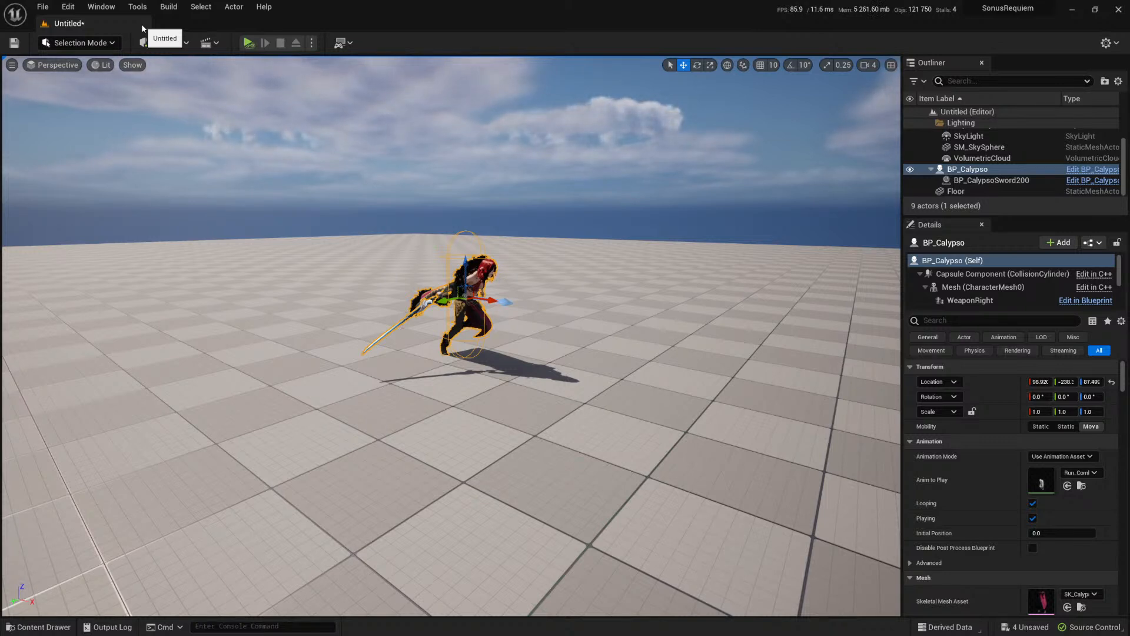
# Step: Simulate the level, watch the motion of Calypso's coat from the front, and stop the simulation
pyautogui.click(248, 43)
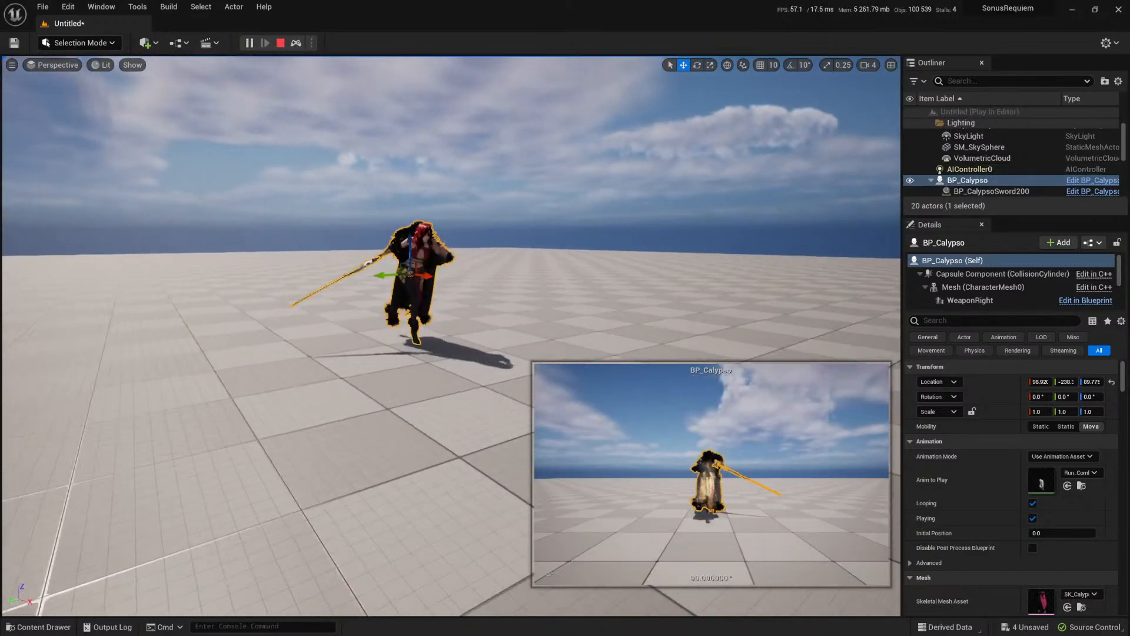
pyautogui.moveTo(536, 259); pyautogui.dragTo(542, 212)
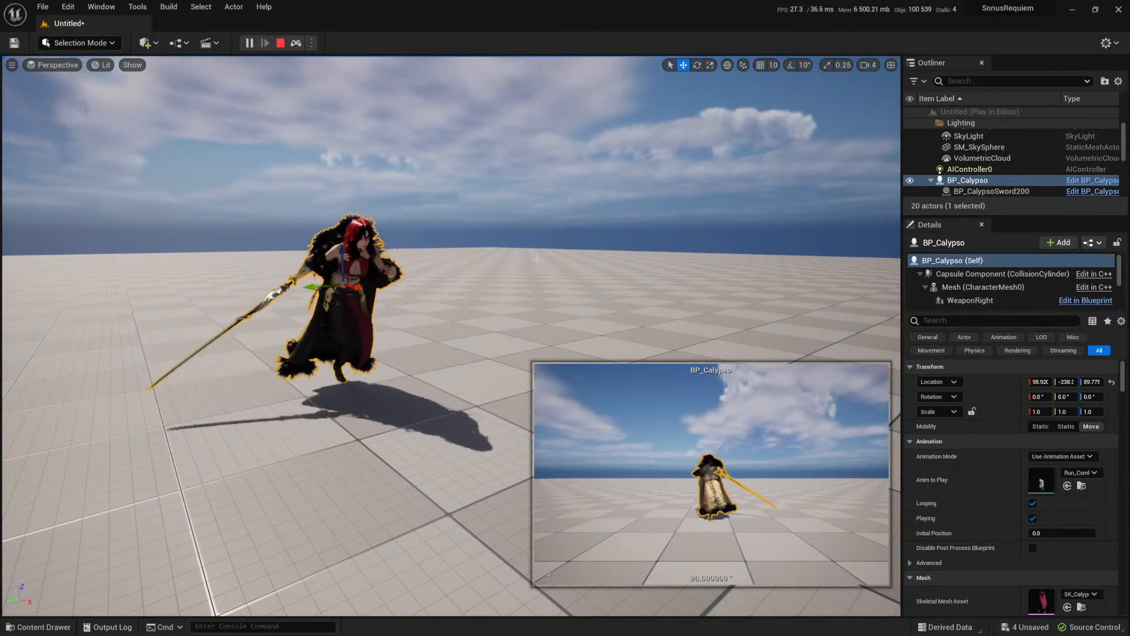
pyautogui.click(280, 42)
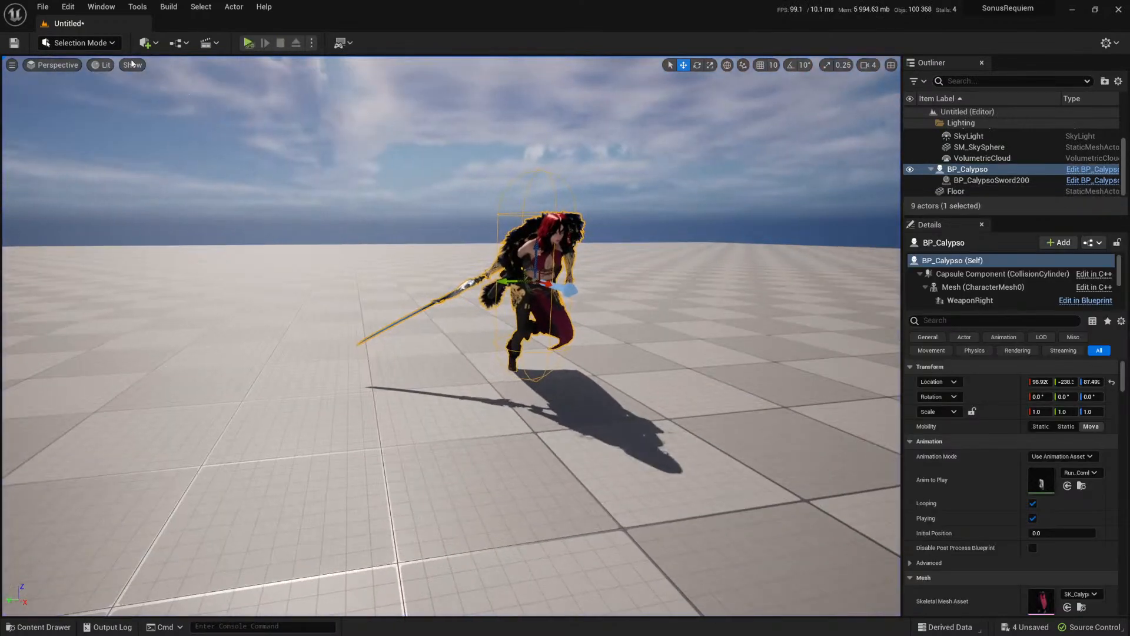
pyautogui.click(82, 42)
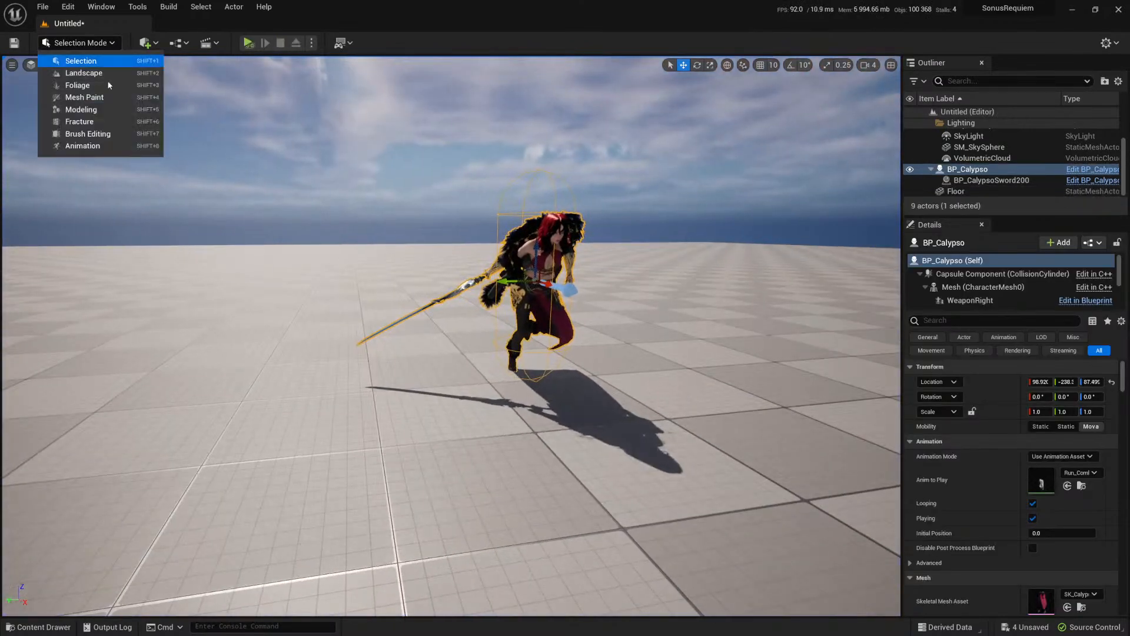
pyautogui.click(113, 164)
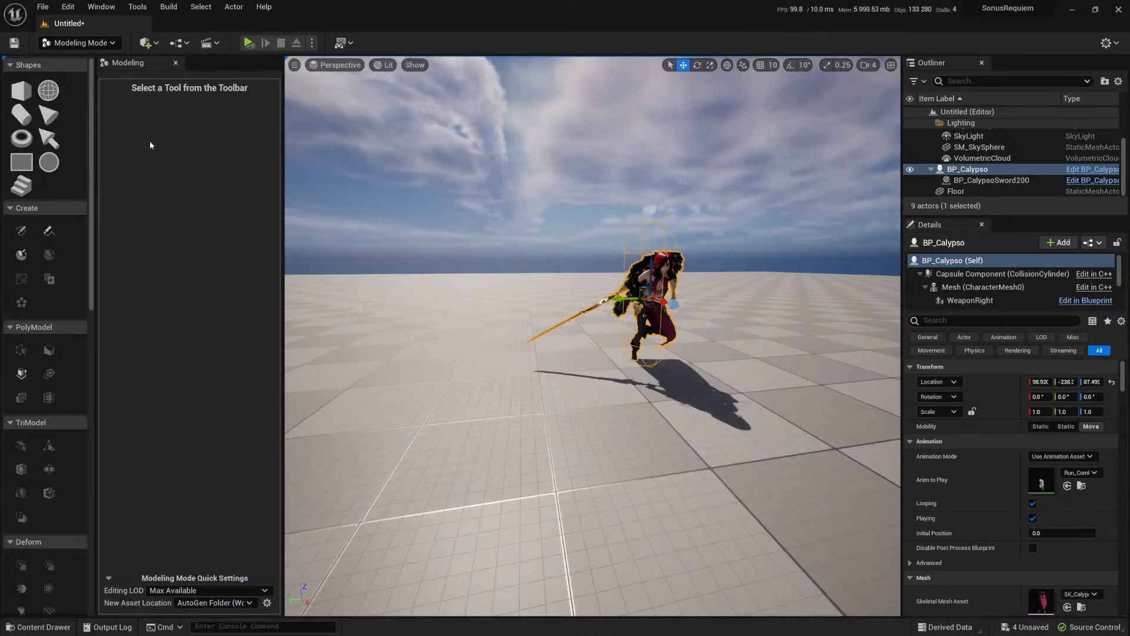
pyautogui.click(85, 46)
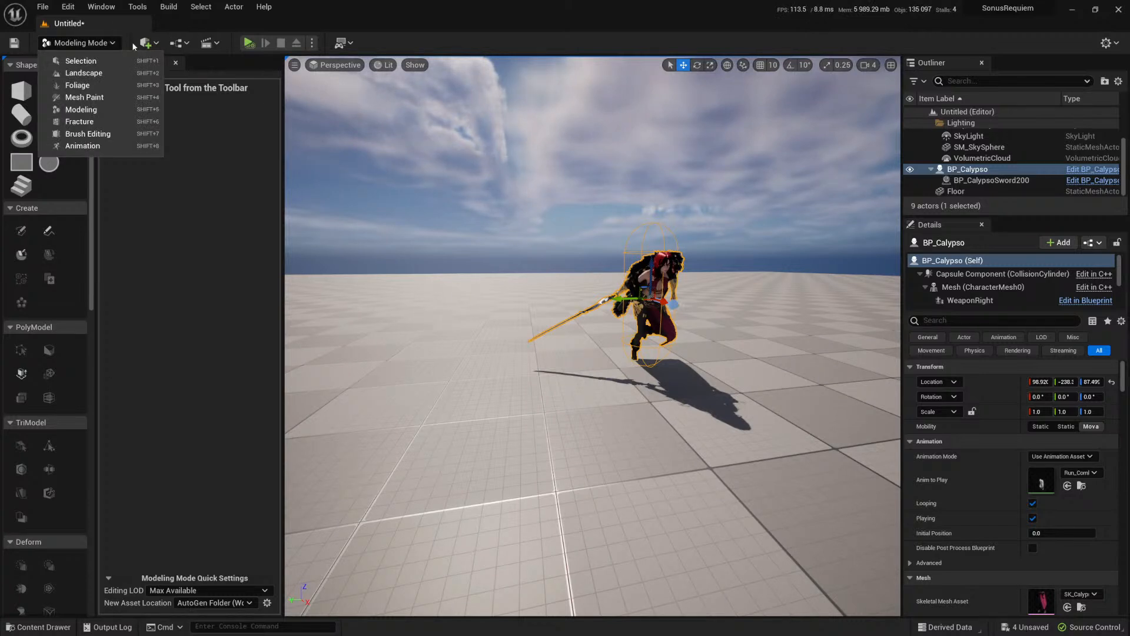
pyautogui.click(81, 61)
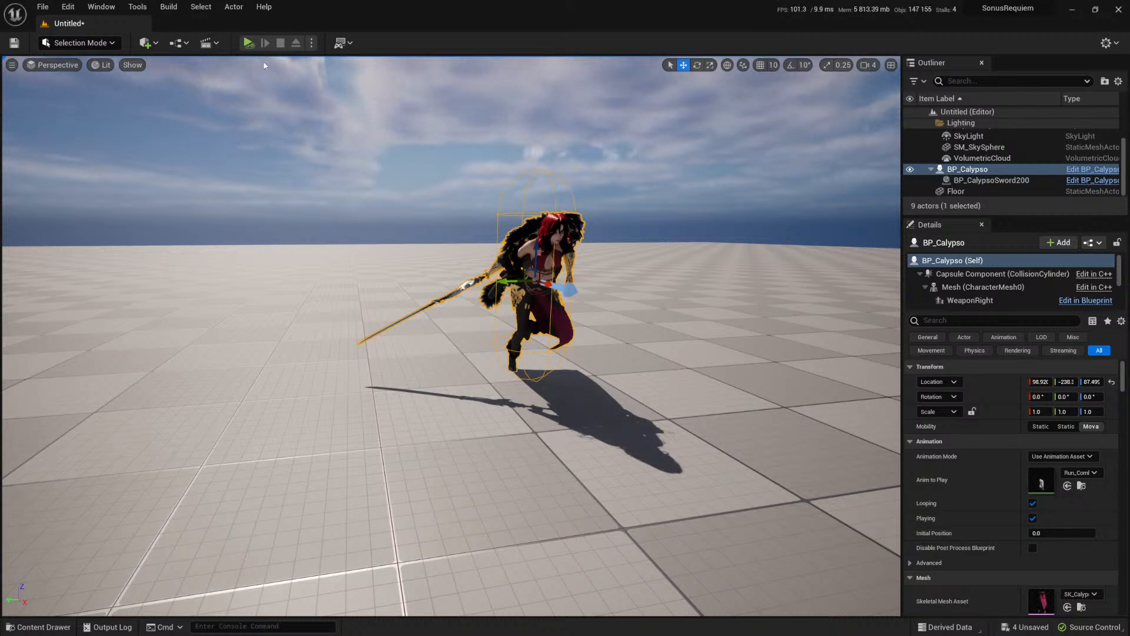
# Step: Simulate the level again, move BP_Calypso along the X axis, and watch her coat and hair react from several sides
pyautogui.click(248, 42)
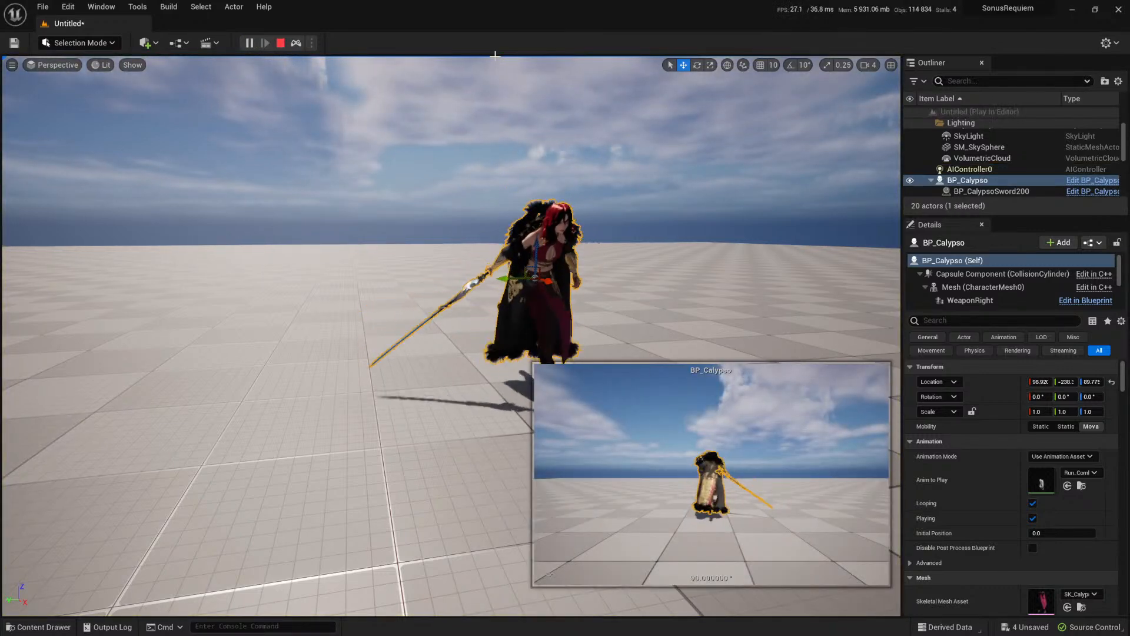
pyautogui.press('s')
pyautogui.moveTo(544, 222); pyautogui.dragTo(532, 218, button='right')
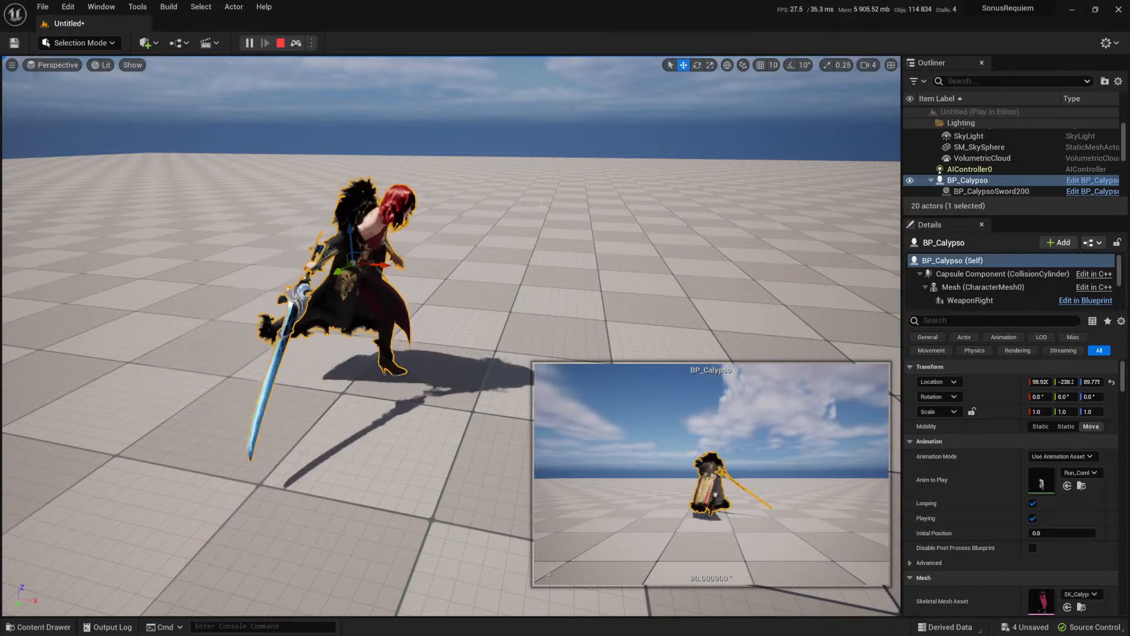
pyautogui.moveTo(381, 266); pyautogui.dragTo(500, 293)
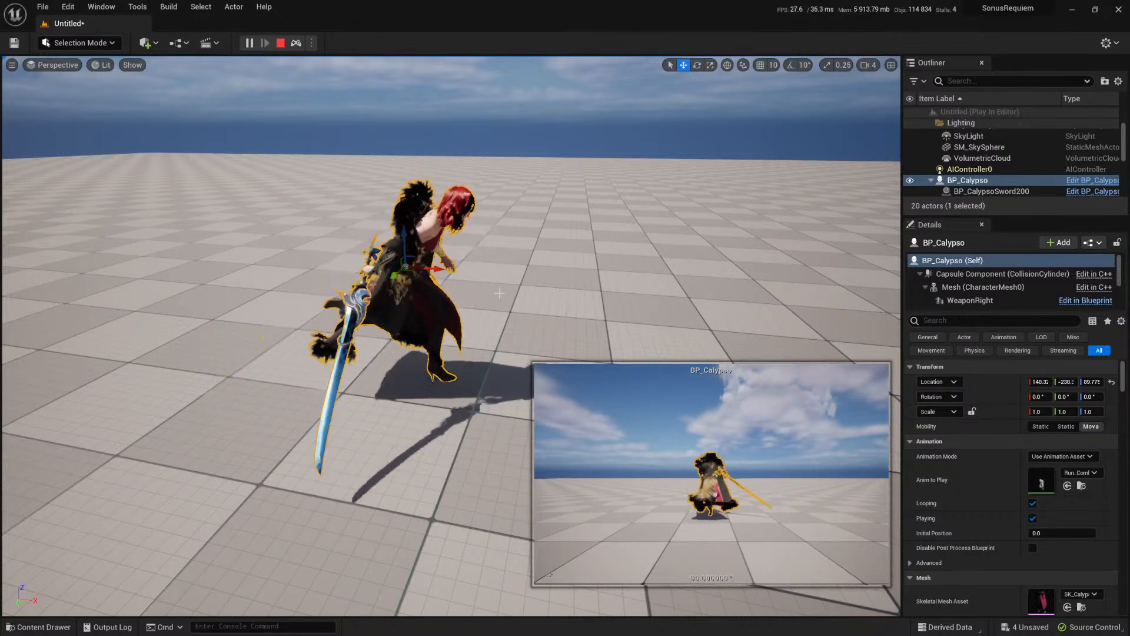
pyautogui.press('d')
pyautogui.moveTo(499, 293); pyautogui.dragTo(334, 250, button='right')
pyautogui.press('d')
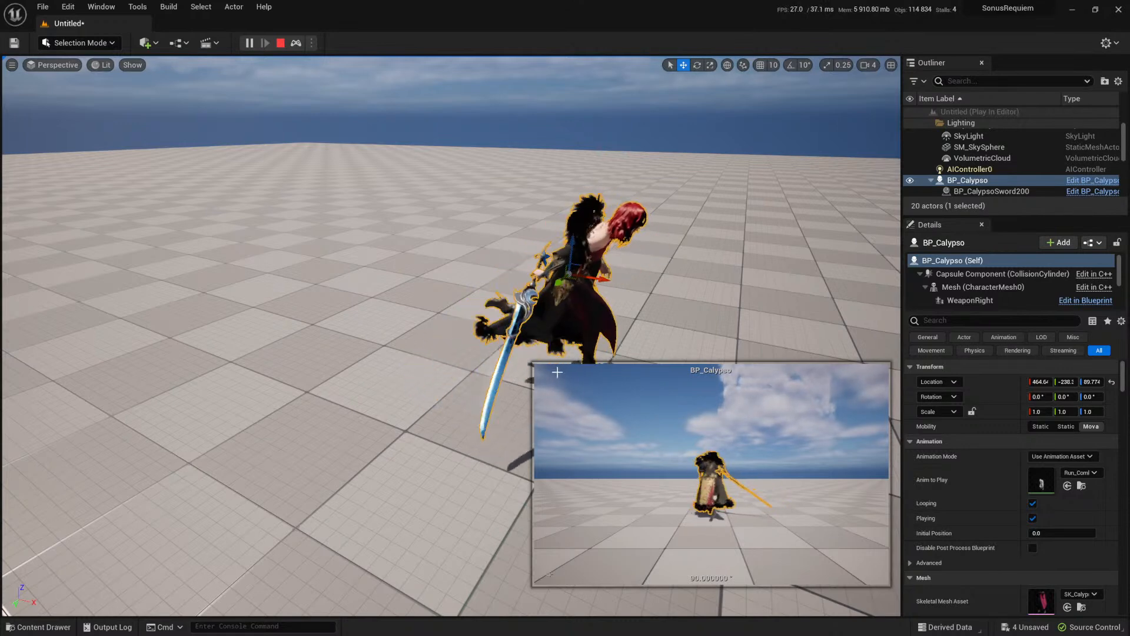
pyautogui.moveTo(573, 281); pyautogui.dragTo(350, 276)
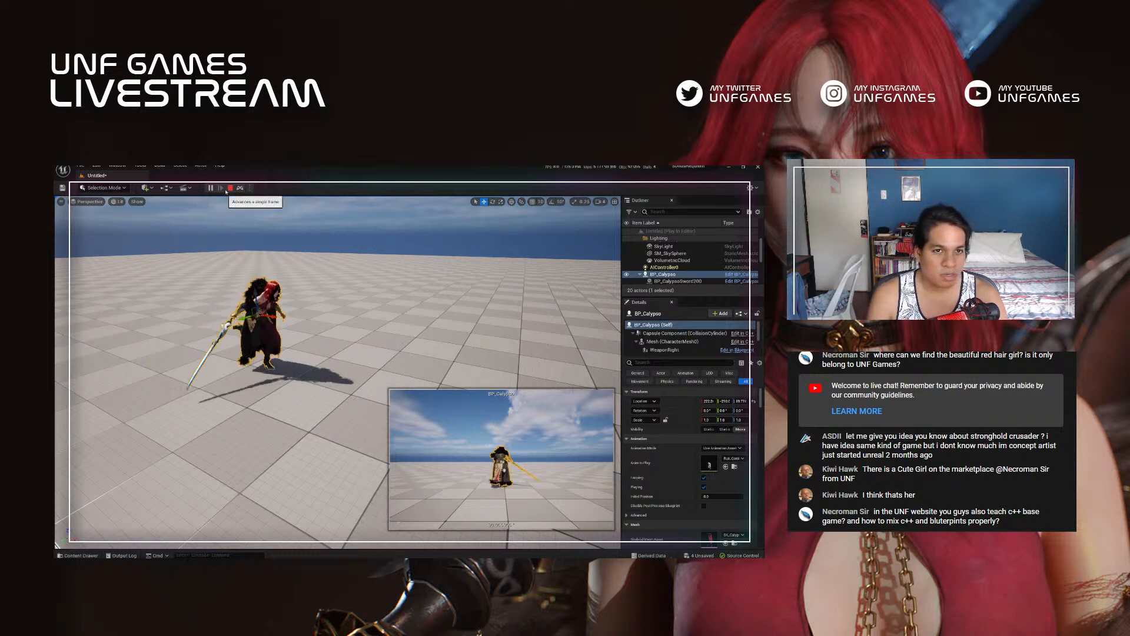
pyautogui.click(334, 231)
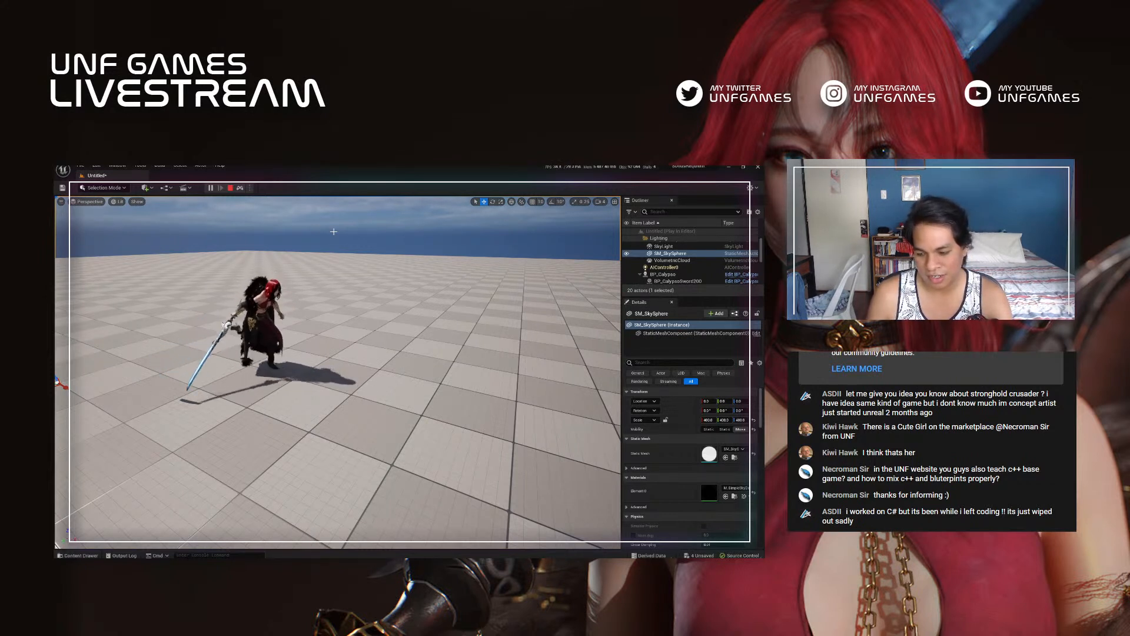
pyautogui.moveTo(338, 372); pyautogui.dragTo(298, 338, button='right')
pyautogui.moveTo(315, 272)
pyautogui.mouseDown(button='right')
pyautogui.moveTo(259, 272)
pyautogui.moveTo(296, 271)
pyautogui.mouseUp(button='right')
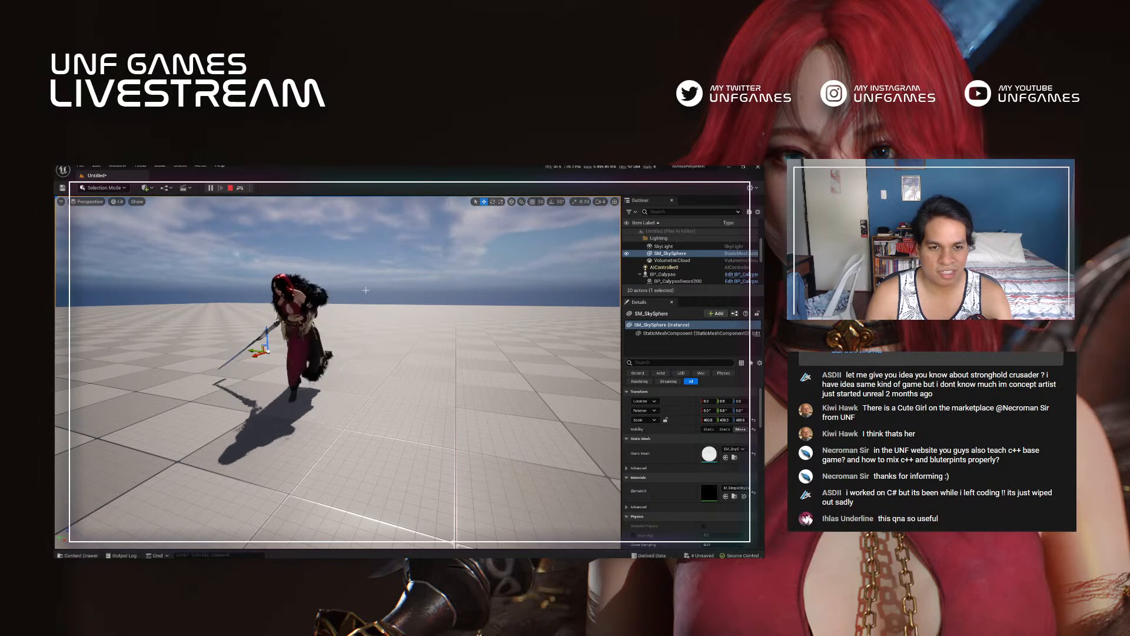
# Step: Examine the motion of Calypso's coat, hair and body in the running simulation from several sides and close up
pyautogui.moveTo(316, 272); pyautogui.dragTo(277, 278, button='middle')
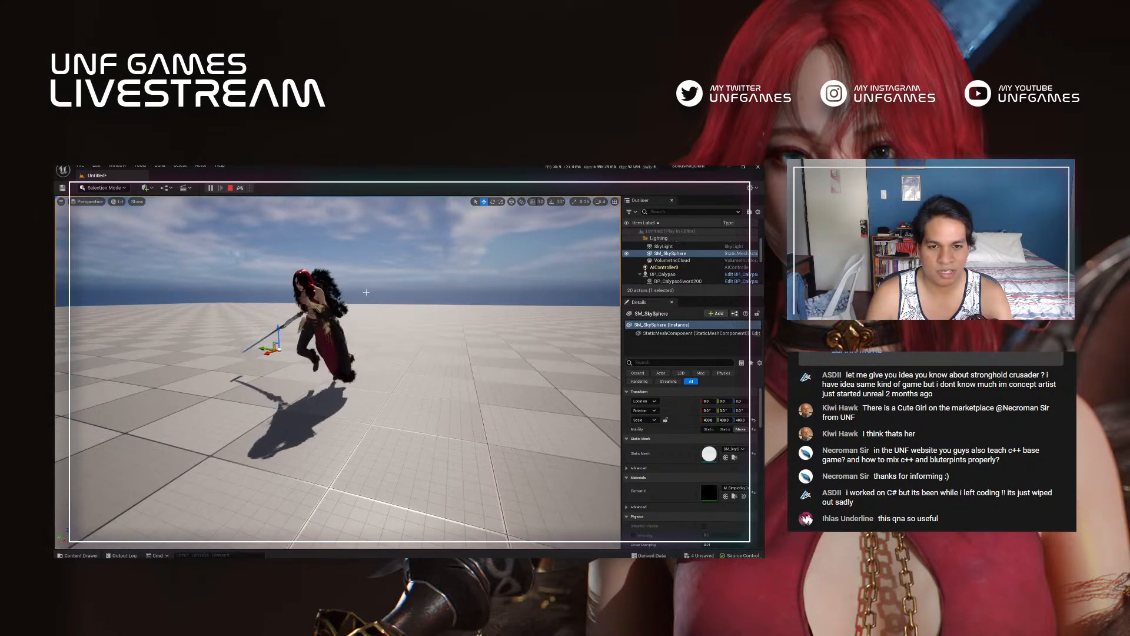
pyautogui.moveTo(367, 292); pyautogui.dragTo(434, 300, button='right')
pyautogui.press('a')
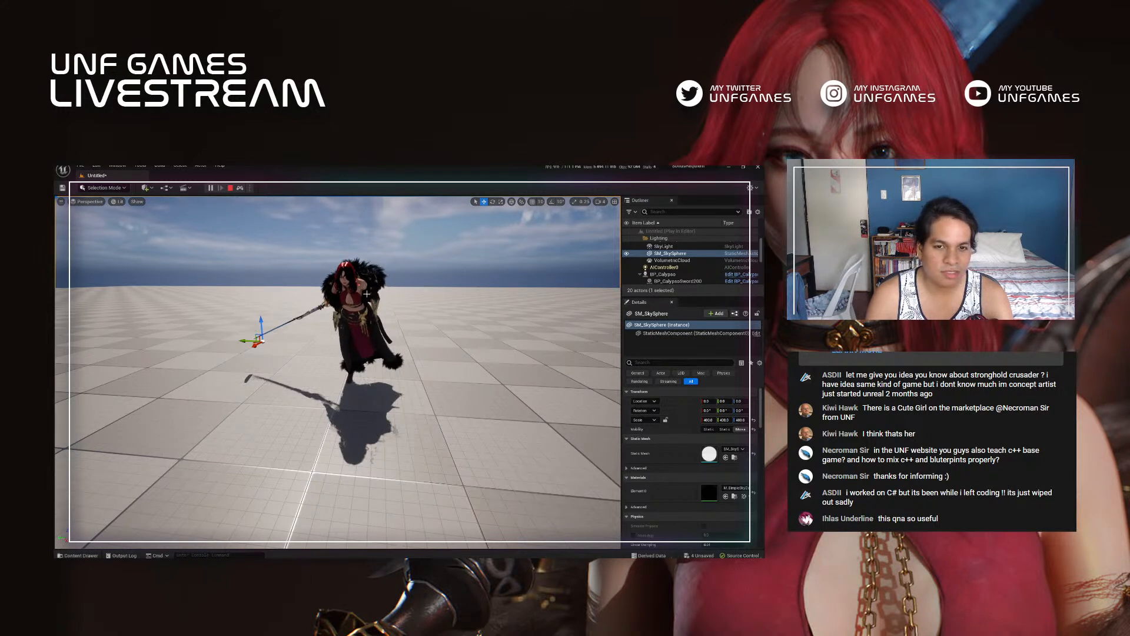
pyautogui.click(448, 377)
pyautogui.moveTo(448, 377); pyautogui.dragTo(441, 325, button='right')
pyautogui.press('w')
pyautogui.press('w')
pyautogui.moveTo(339, 301); pyautogui.dragTo(346, 299, button='right')
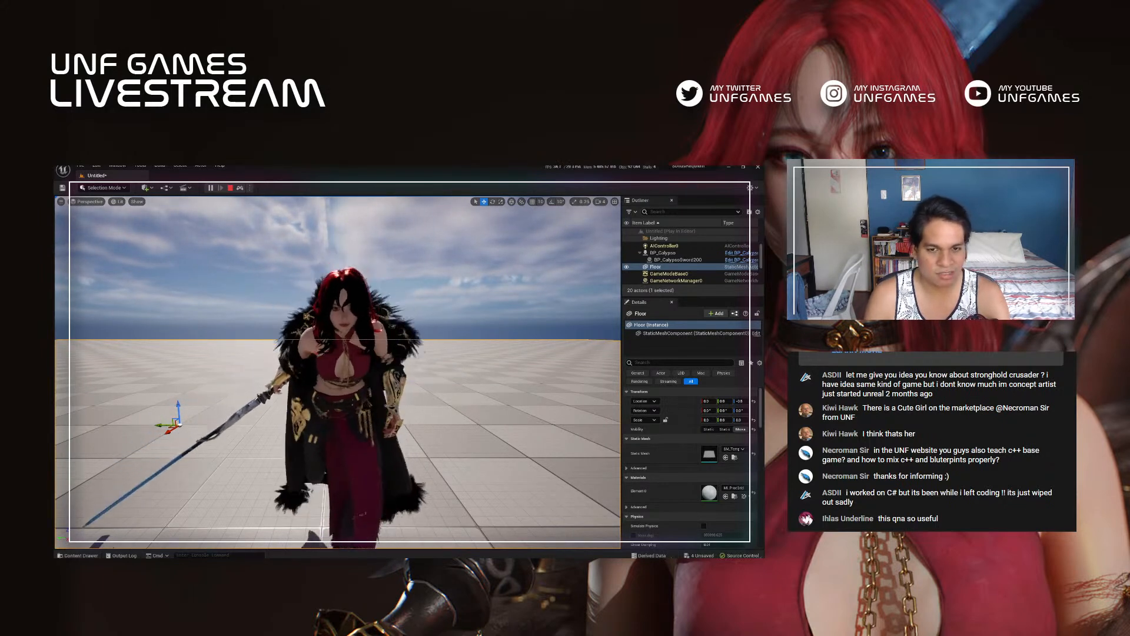
pyautogui.moveTo(338, 372); pyautogui.dragTo(330, 351, button='right')
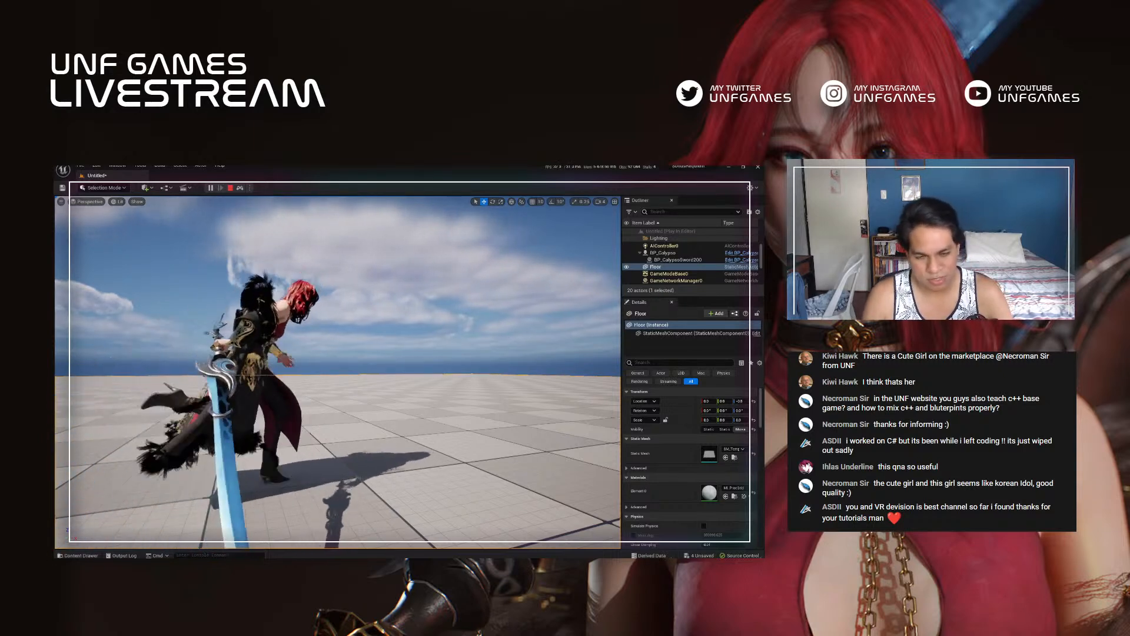
# Step: Switch to Helix P4V and open the Combat Turns Flow PDF from the project's flowcharts folder
pyautogui.hotkey('alt', 'Tab')
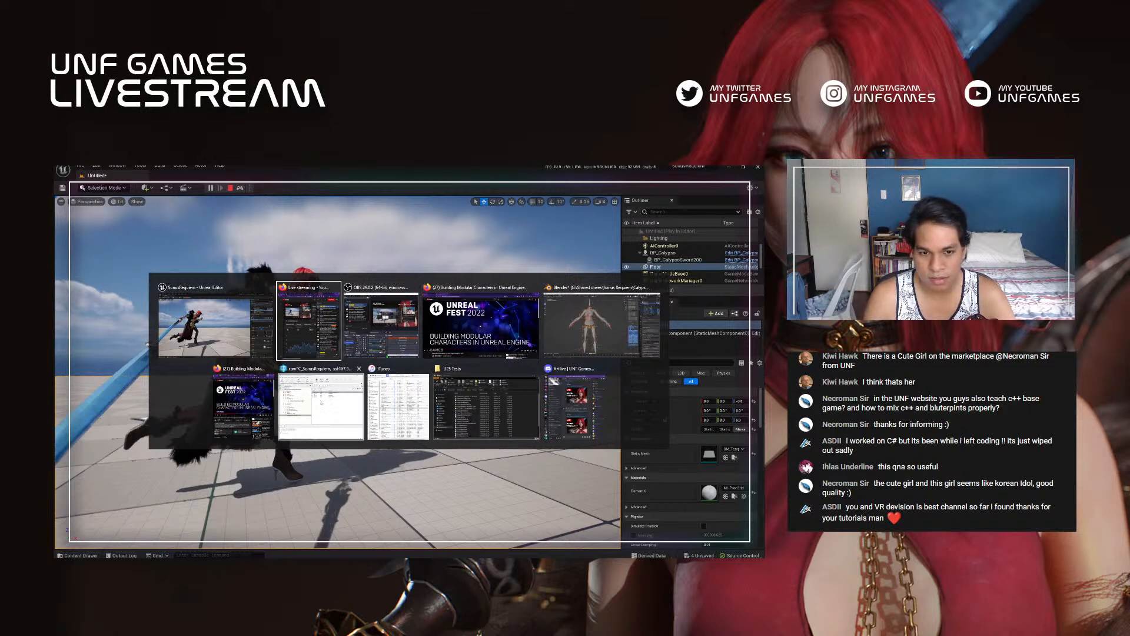
pyautogui.click(321, 406)
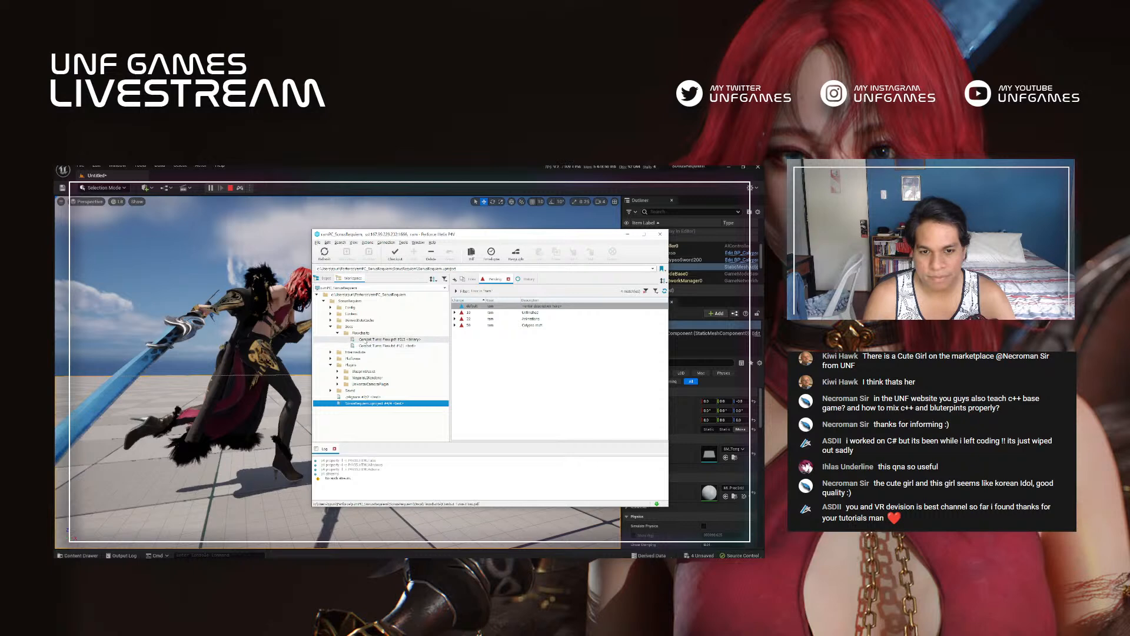
pyautogui.click(365, 339)
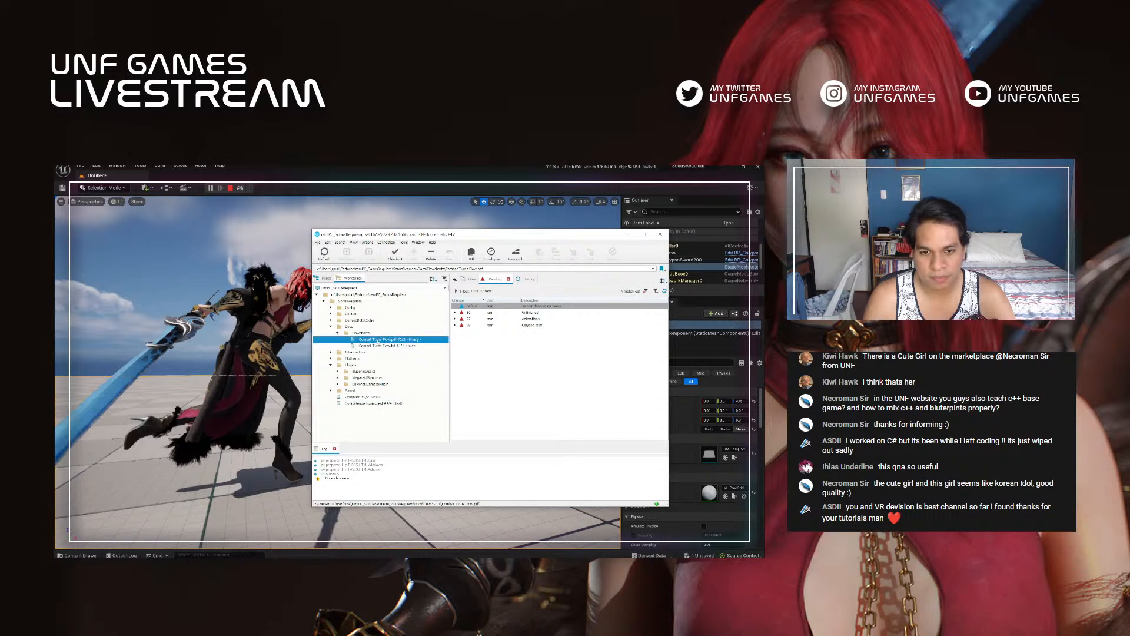
pyautogui.doubleClick(377, 341)
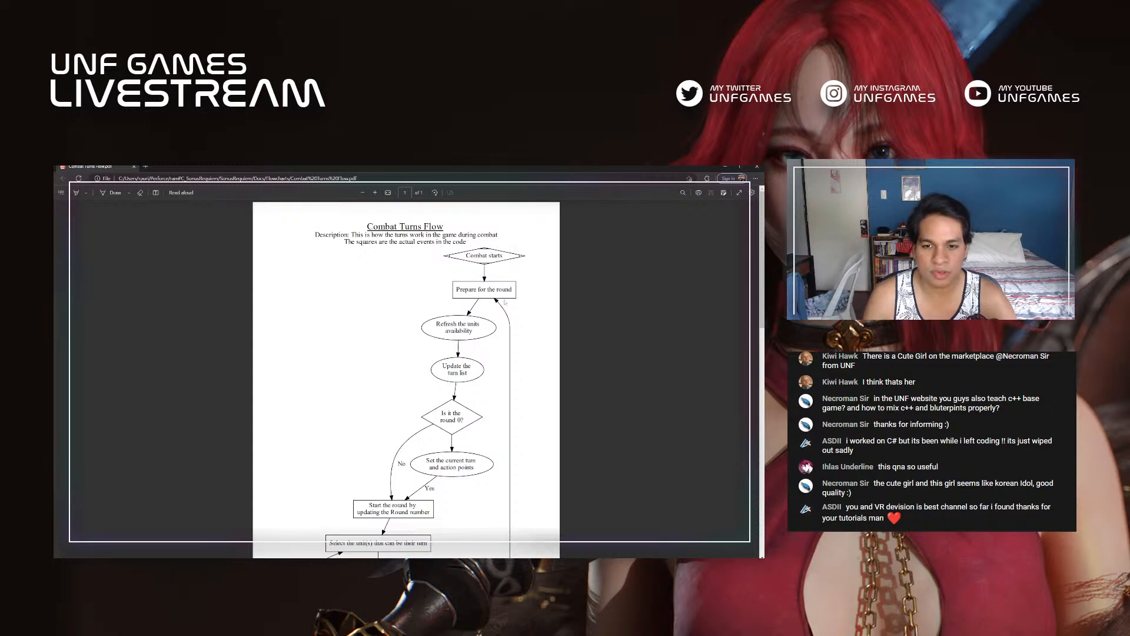
# Step: Read through the Combat Turns Flow chart from the start of combat to its end, checking the turn and round loops
pyautogui.scroll(-3, 505, 302)
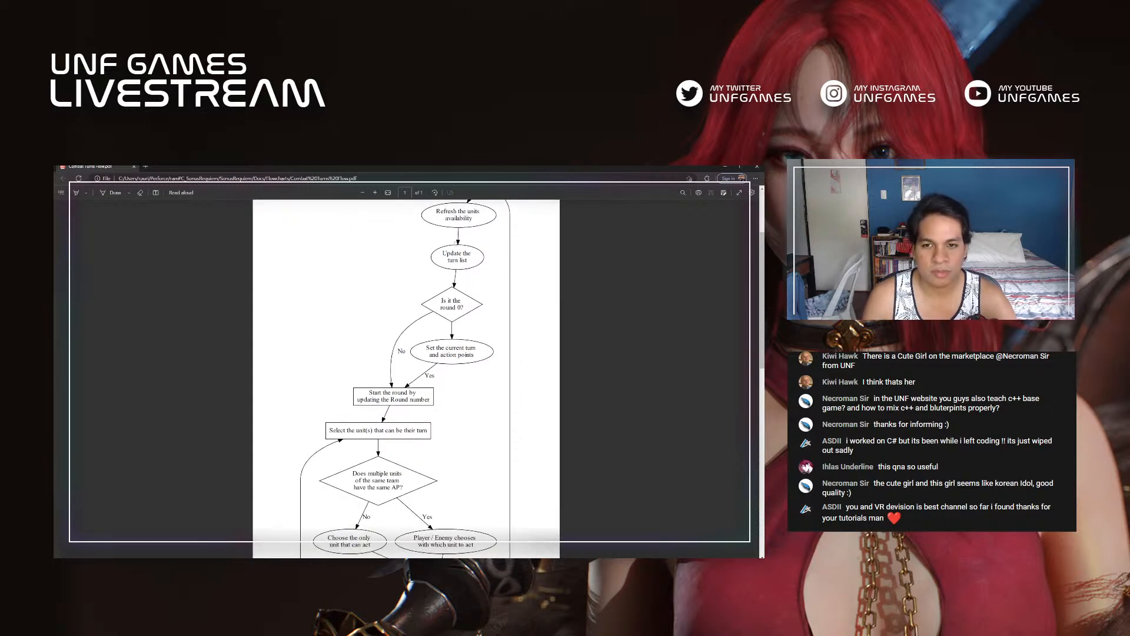
pyautogui.scroll(-2, 406, 377)
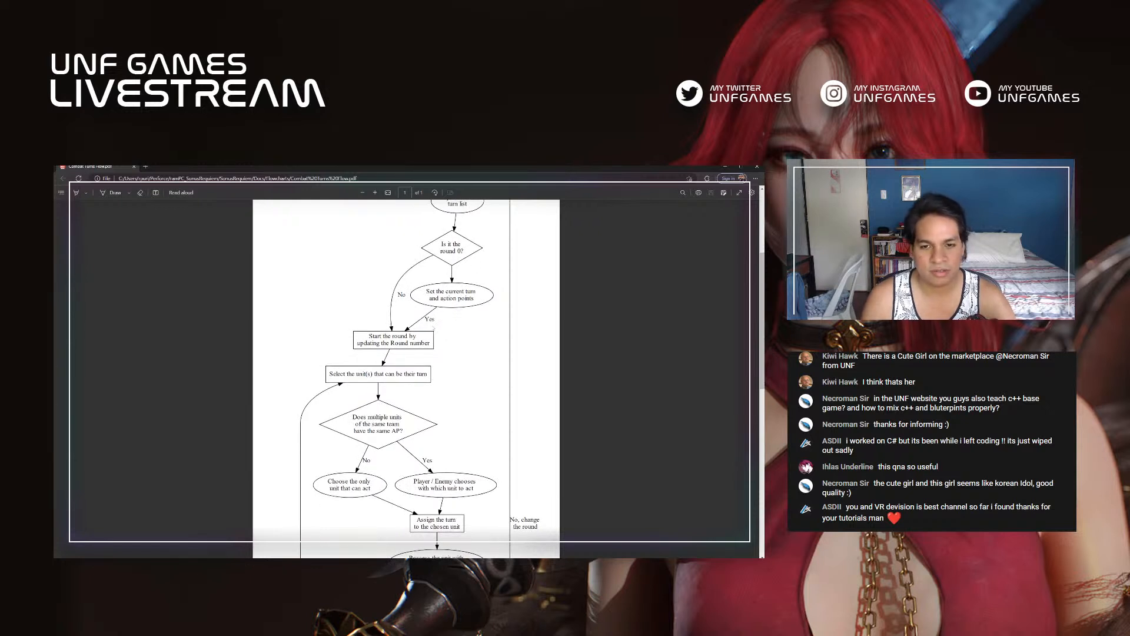
pyautogui.scroll(-6, 360, 311)
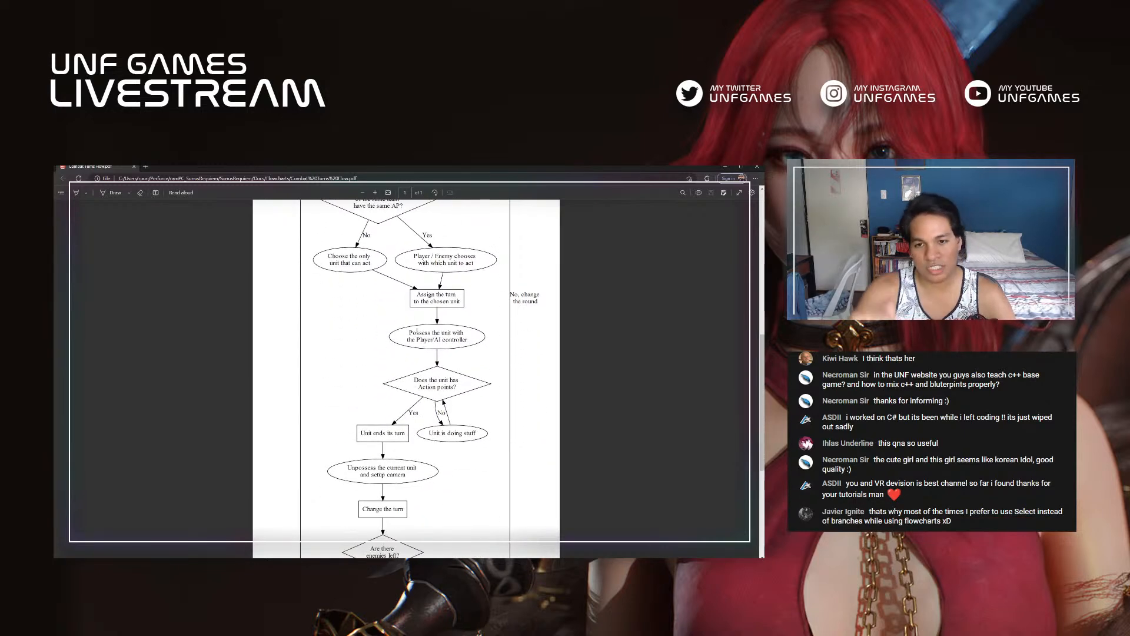
pyautogui.scroll(-2, 418, 332)
pyautogui.scroll(-5, 406, 318)
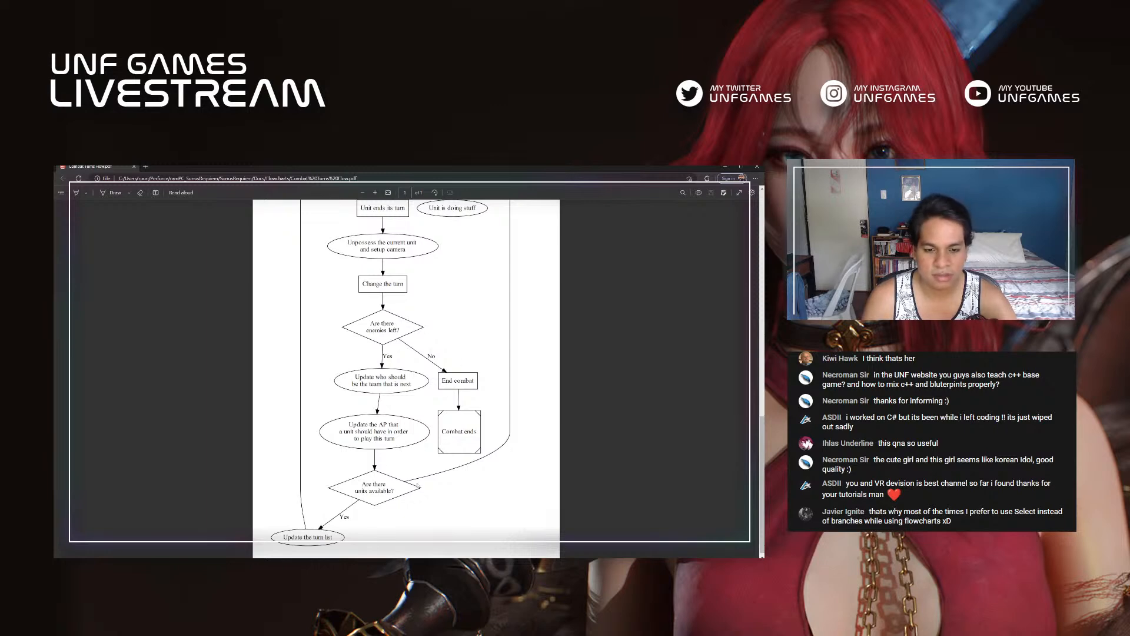
pyautogui.scroll(10, 329, 492)
pyautogui.scroll(-1, 485, 429)
pyautogui.scroll(1, 465, 420)
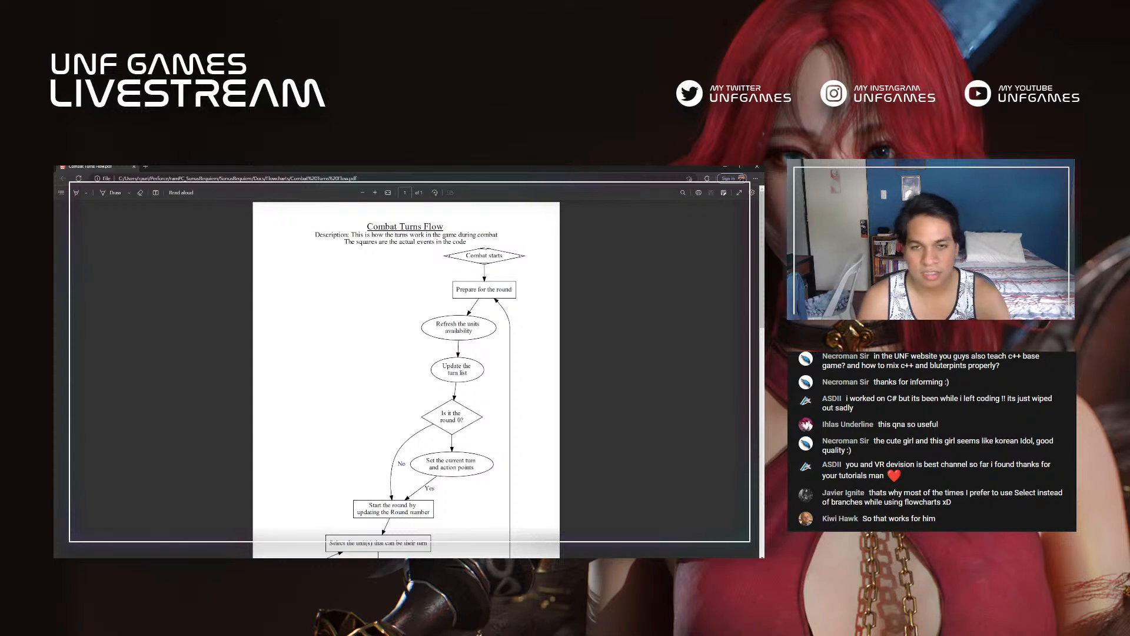
# Step: Close the flowchart, return to Unreal Editor, and view the simulated Calypso from the front
pyautogui.click(135, 167)
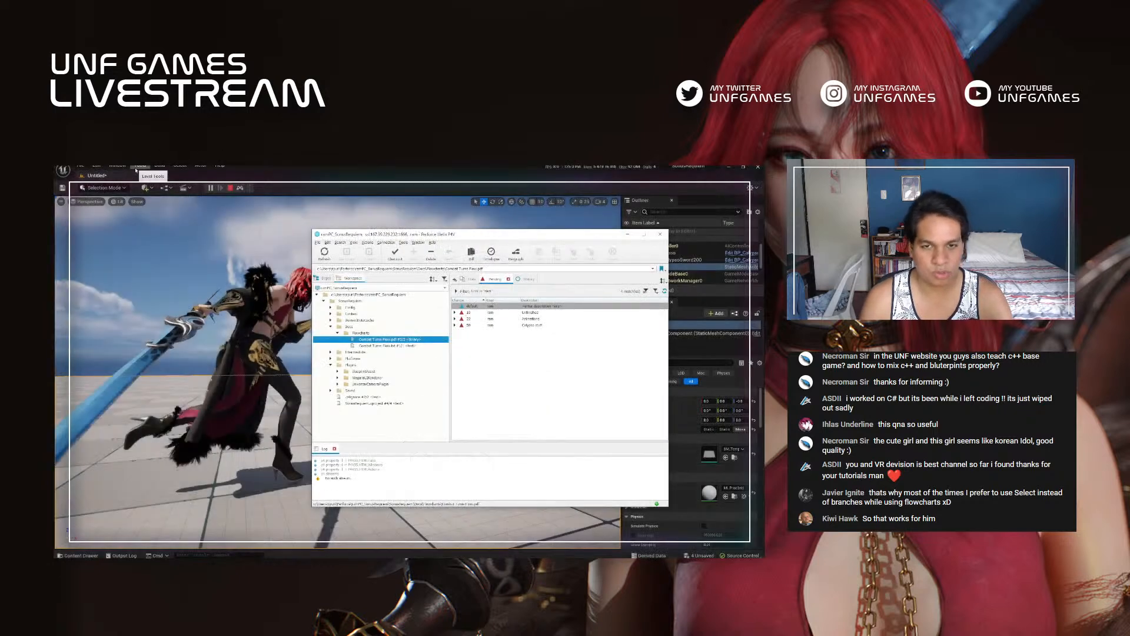
pyautogui.click(298, 169)
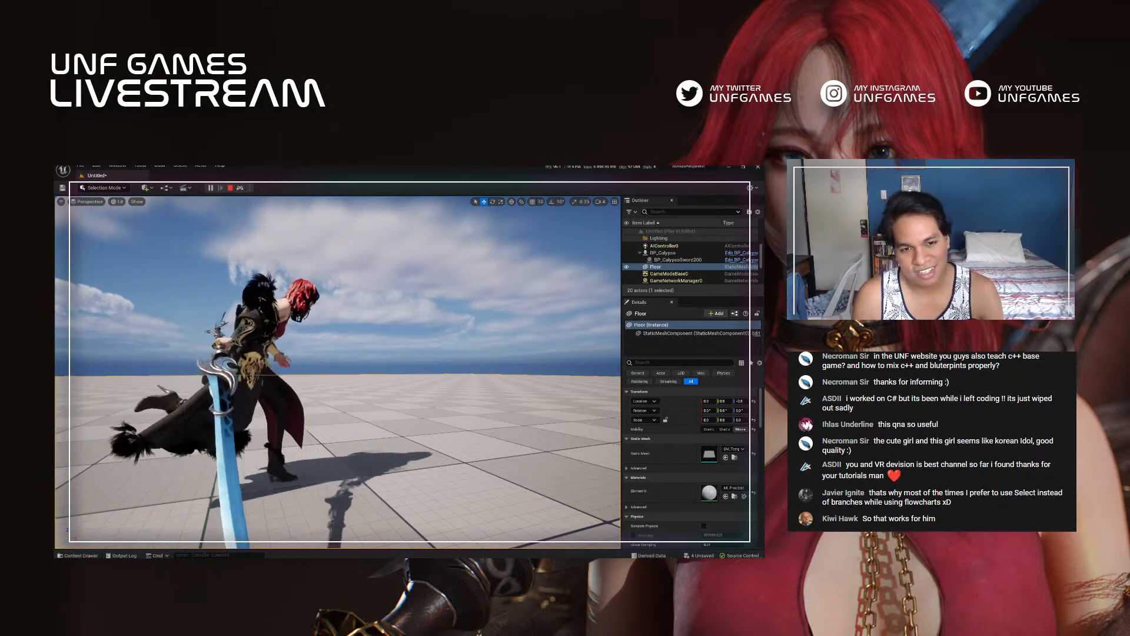
pyautogui.moveTo(338, 373); pyautogui.dragTo(292, 362, button='right')
pyautogui.press('w')
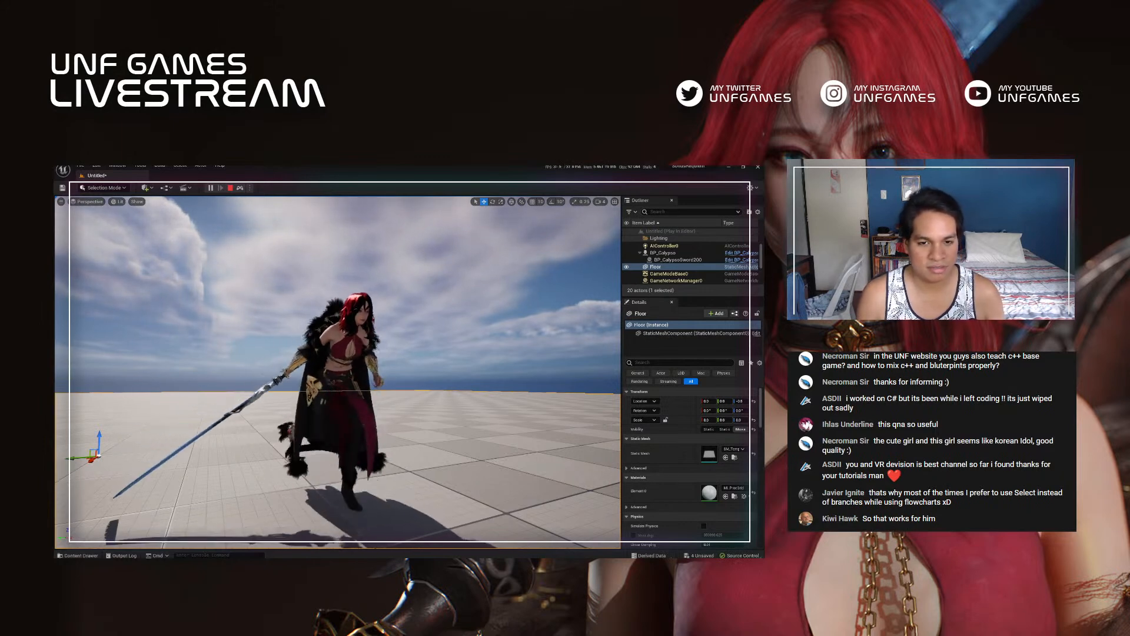
# Step: Switch to Firefox and run a web search for "art station calypso" in a new tab
pyautogui.hotkey('alt', 'Tab')
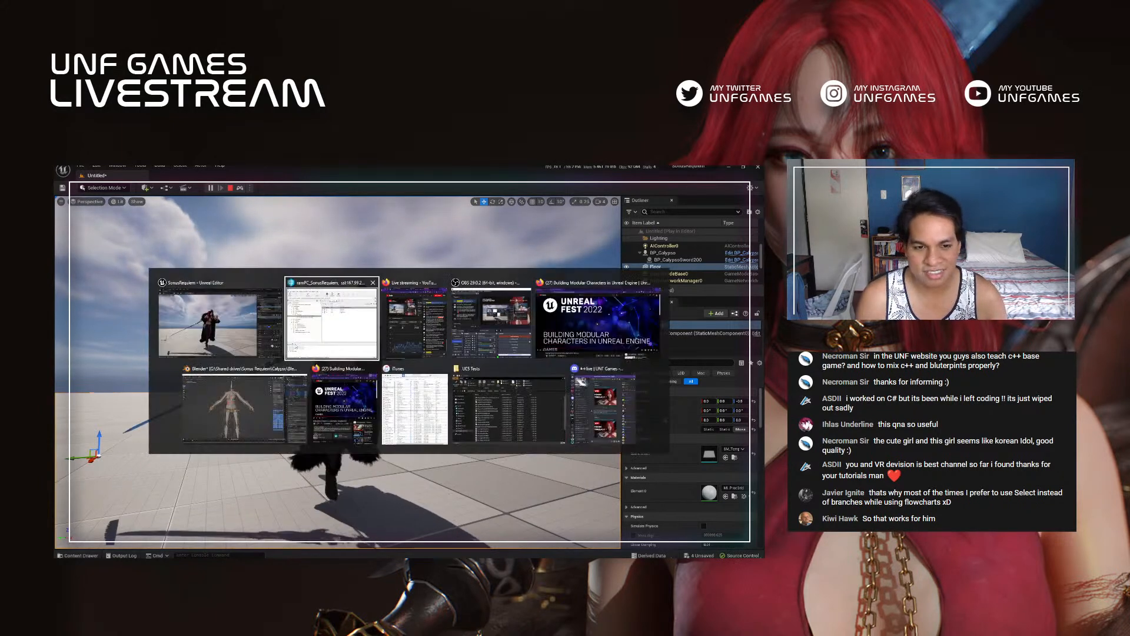
pyautogui.click(605, 334)
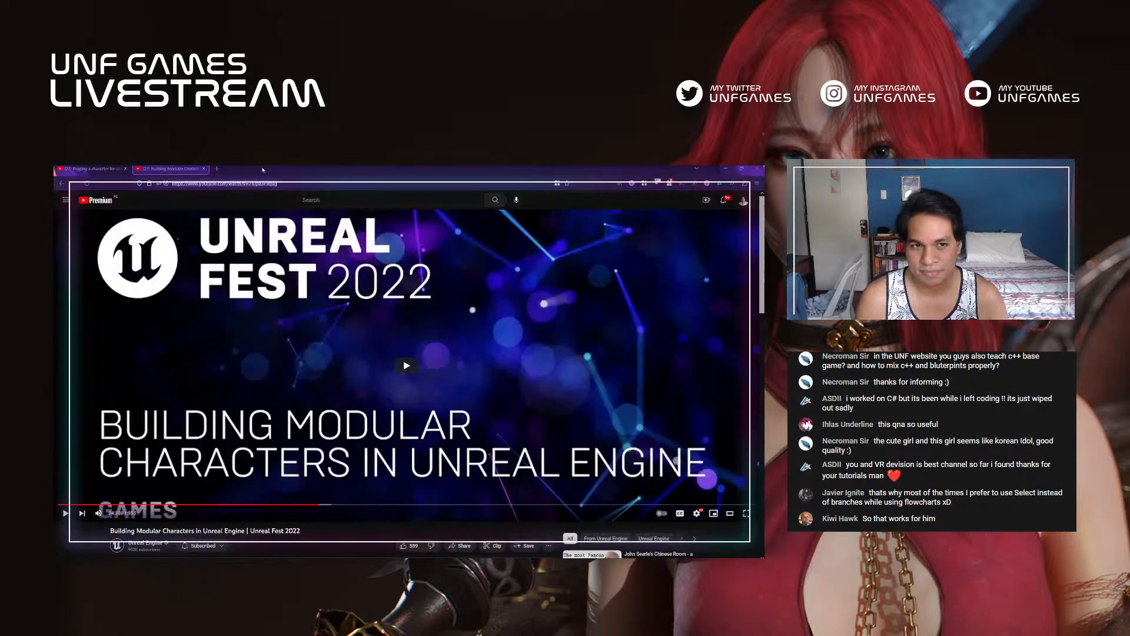
pyautogui.click(230, 169)
pyautogui.click(287, 184)
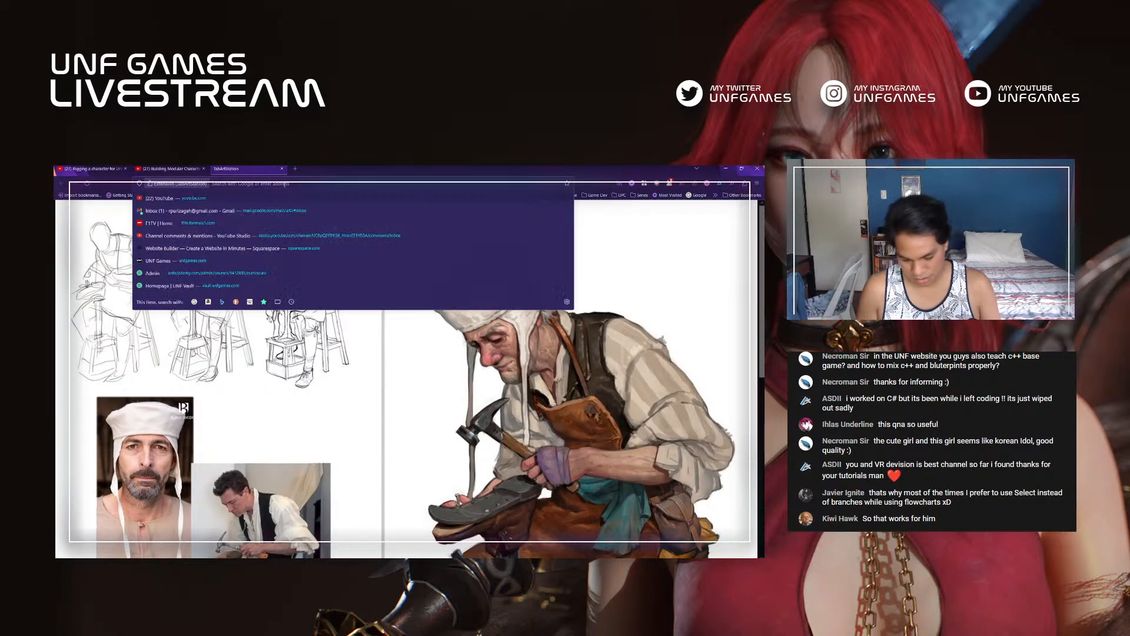
pyautogui.write('art station')
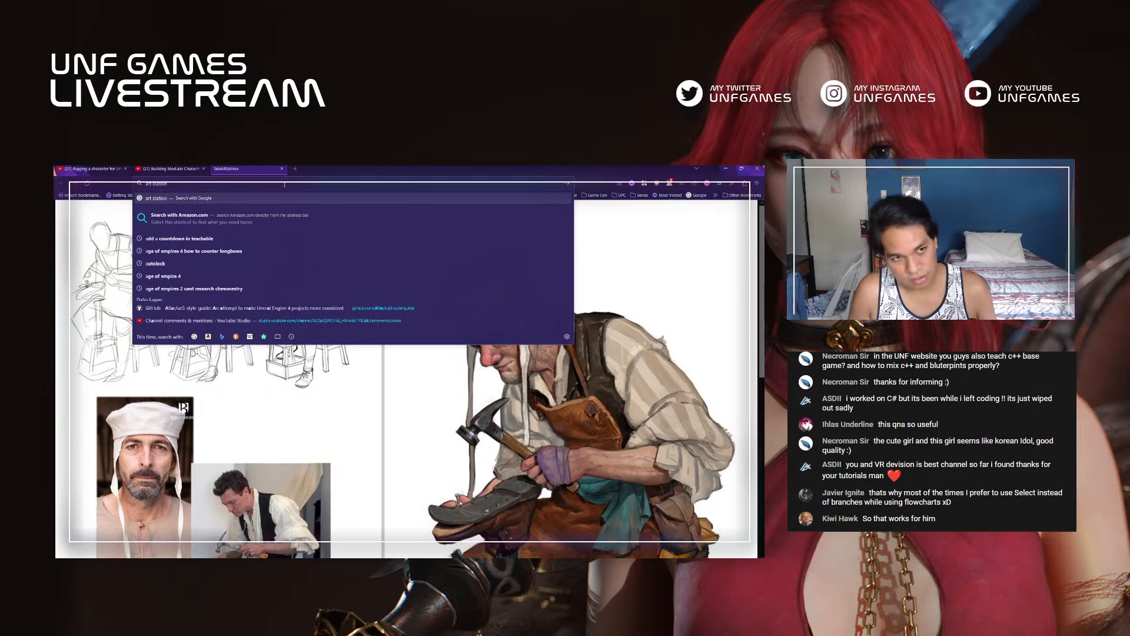
pyautogui.write(' calypso')
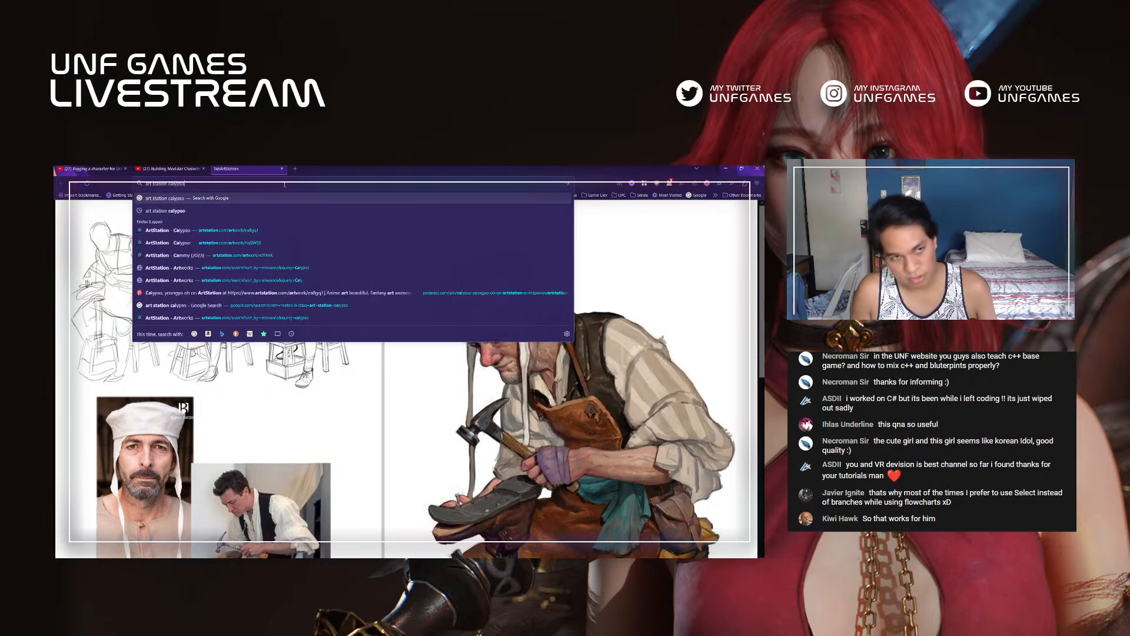
pyautogui.press('Return')
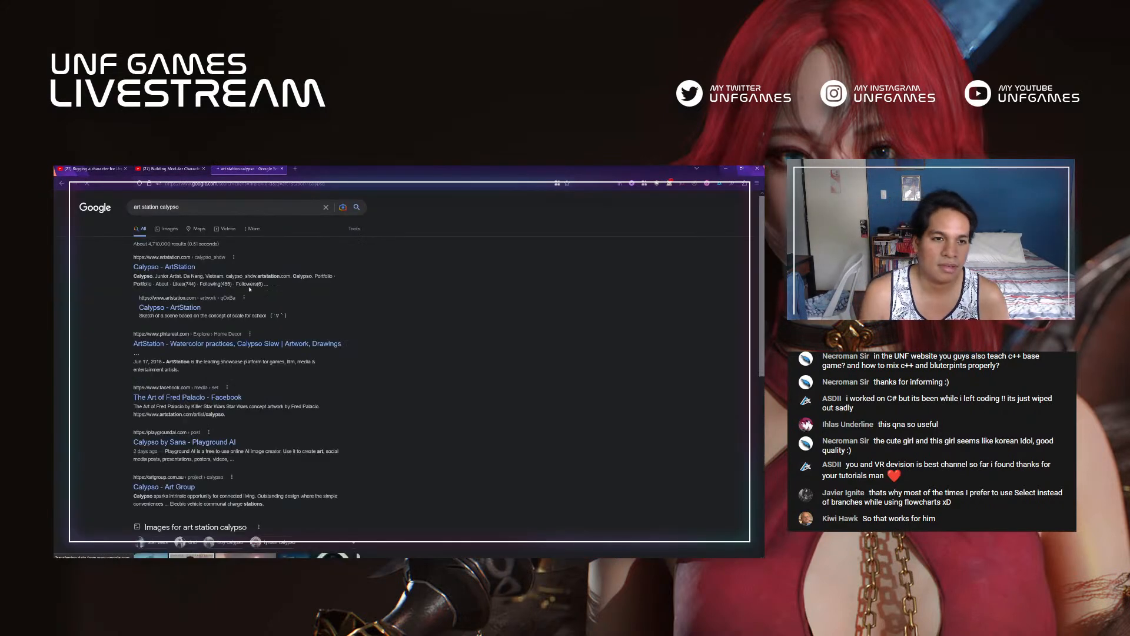
# Step: Open the first Calypso - ArtStation search result in its own tab and search ArtStation for "calypso"
pyautogui.middleClick(171, 268)
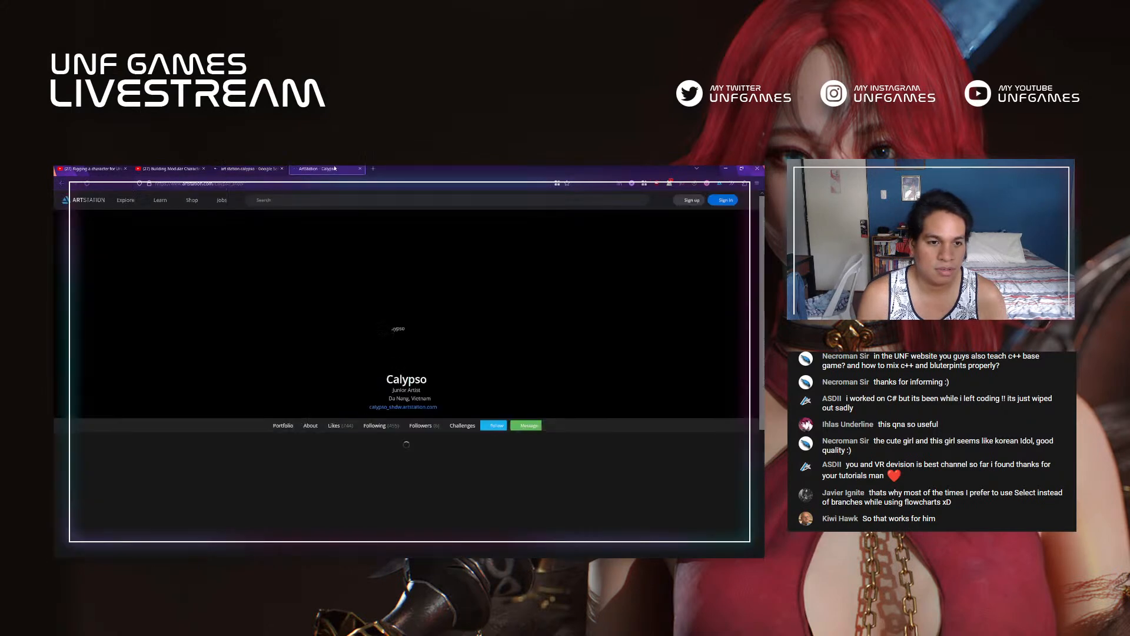
pyautogui.click(338, 169)
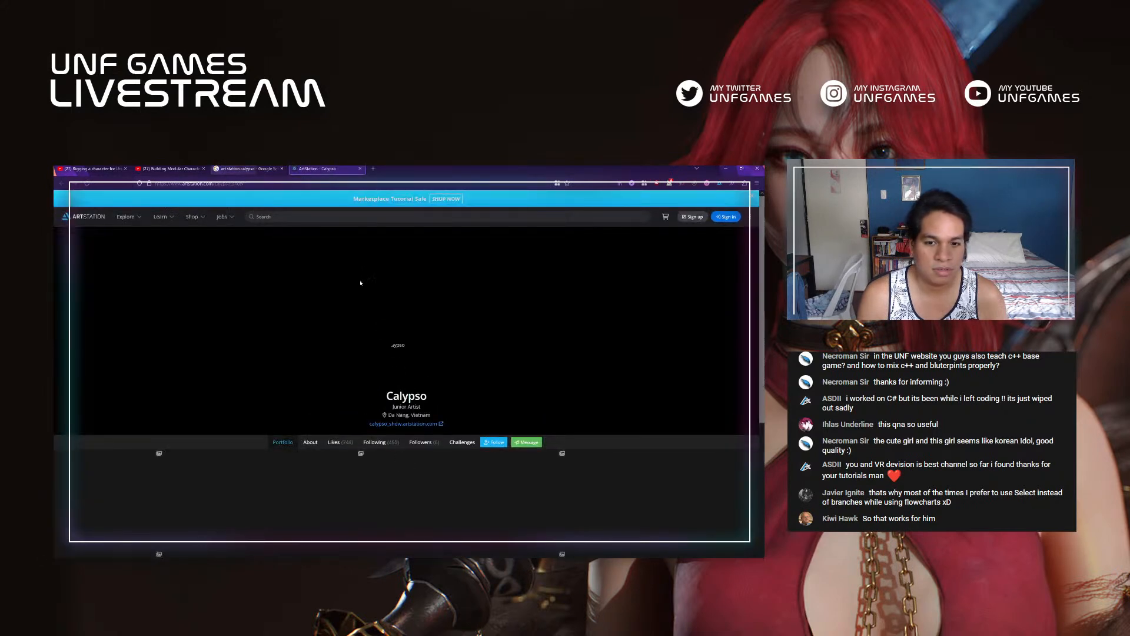
pyautogui.click(597, 218)
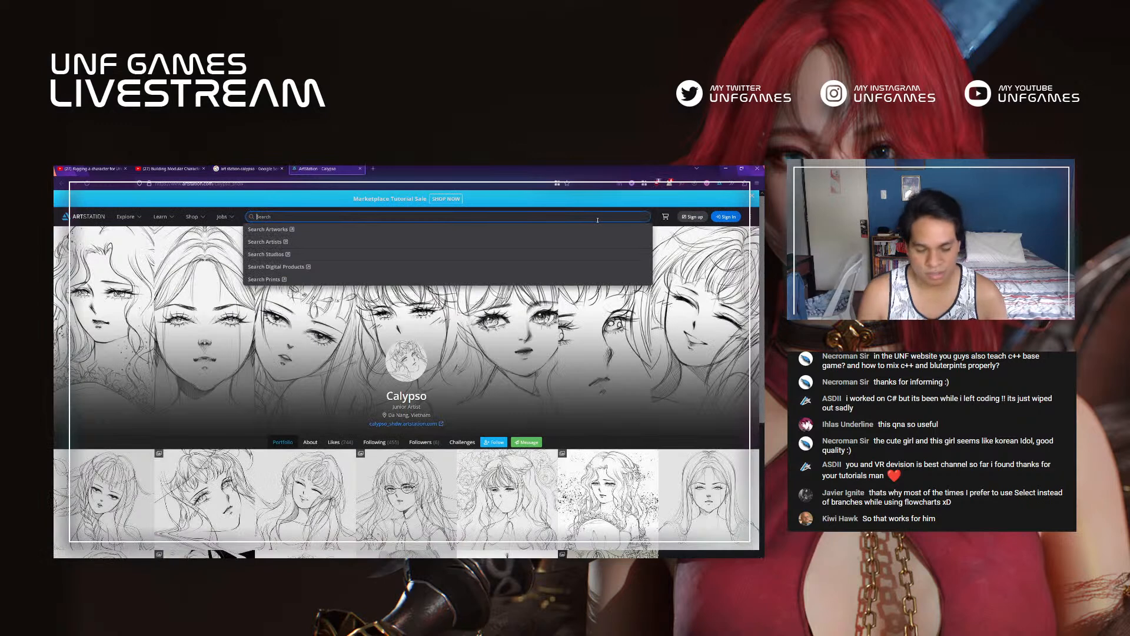
pyautogui.write('calypso')
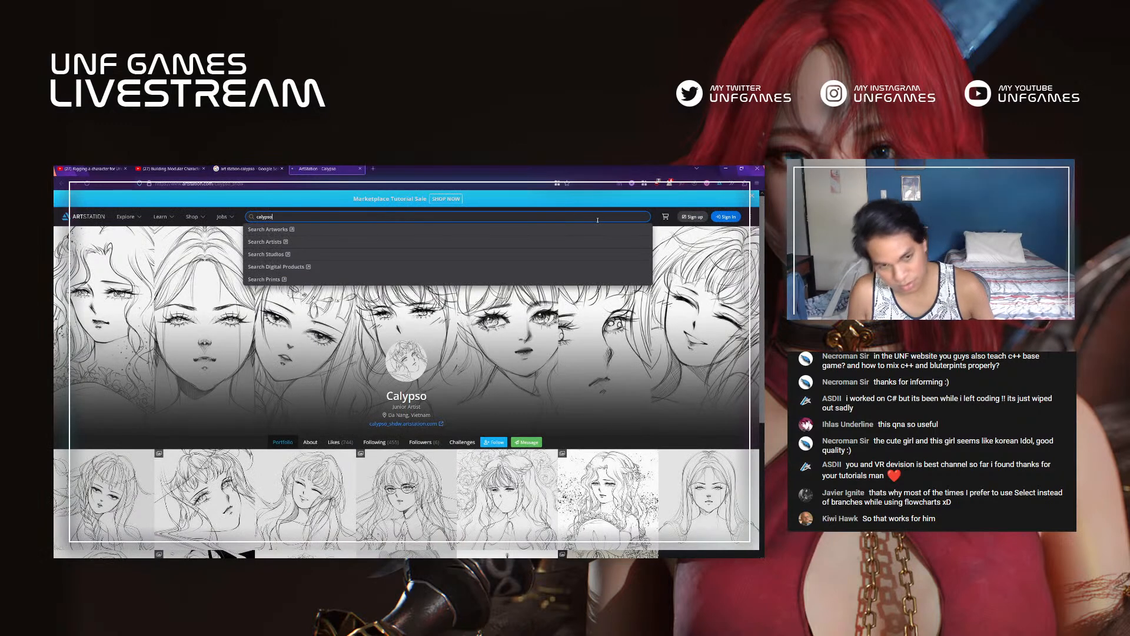
pyautogui.press('Return')
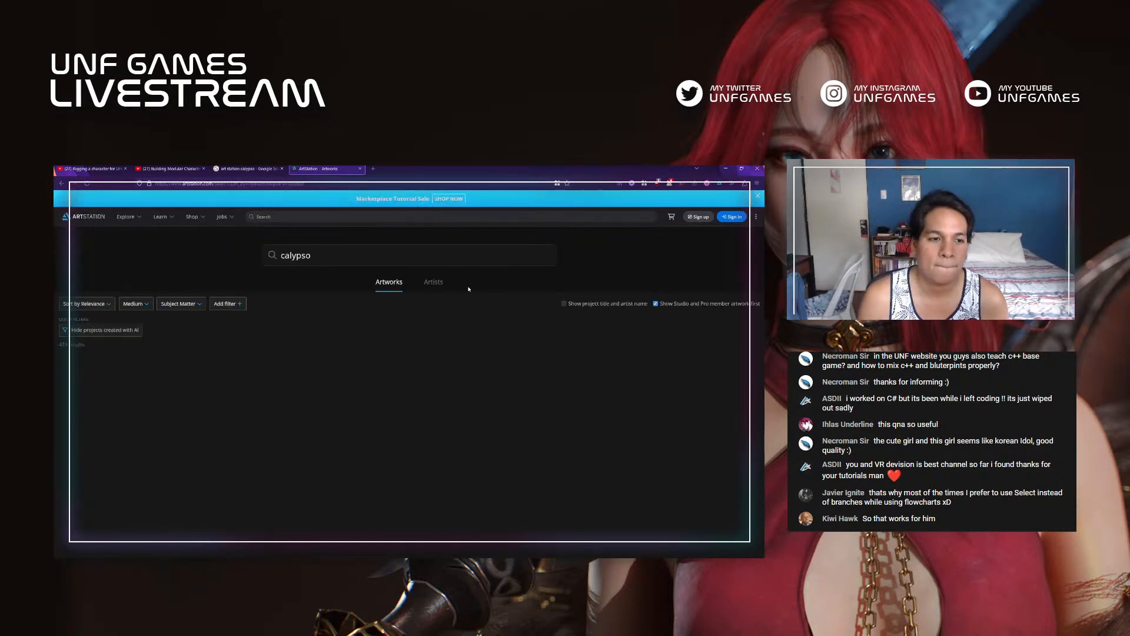
# Step: Find the red-haired Calypso concept art among the artworks, open it in a separate tab and view the design sheet
pyautogui.scroll(-1, 556, 408)
pyautogui.scroll(-3, 556, 408)
pyautogui.middleClick(471, 323)
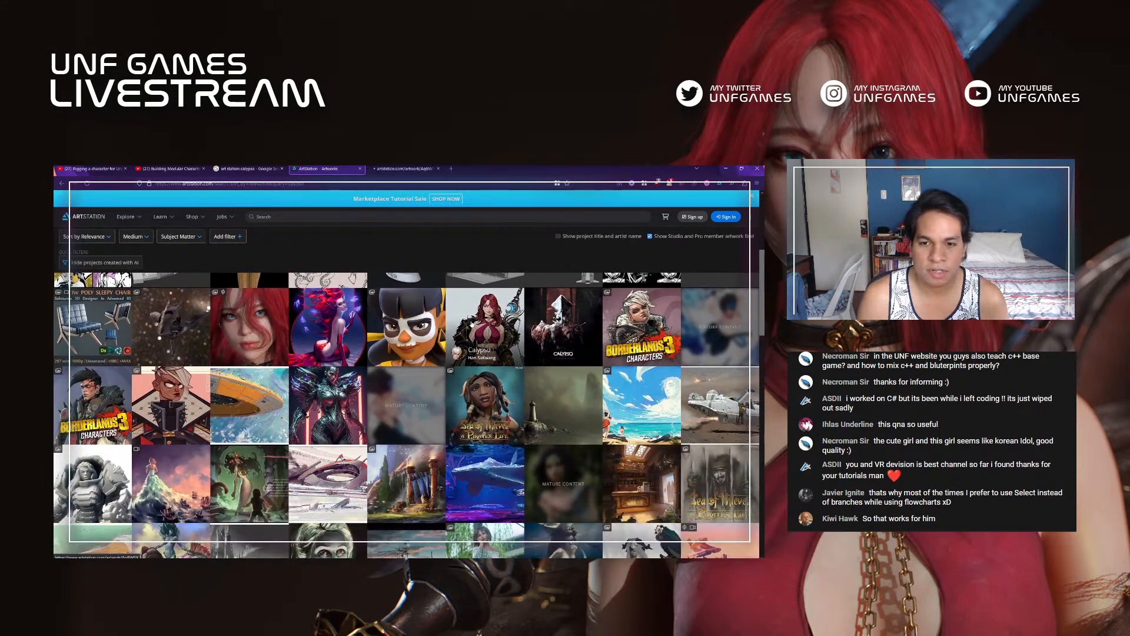
pyautogui.scroll(1, 471, 322)
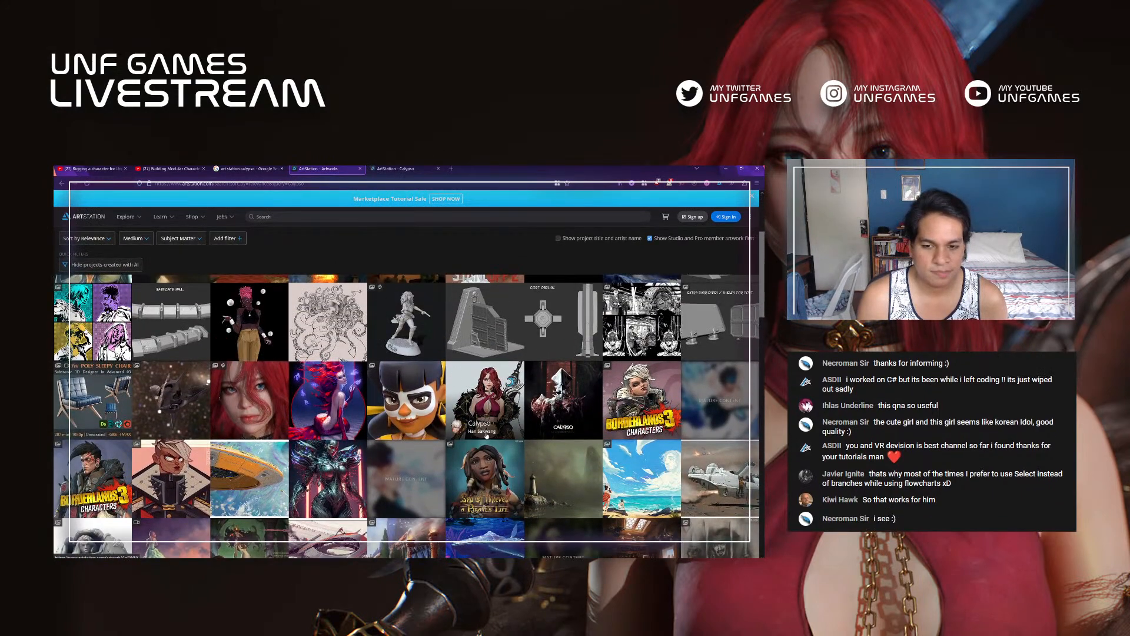
pyautogui.click(398, 168)
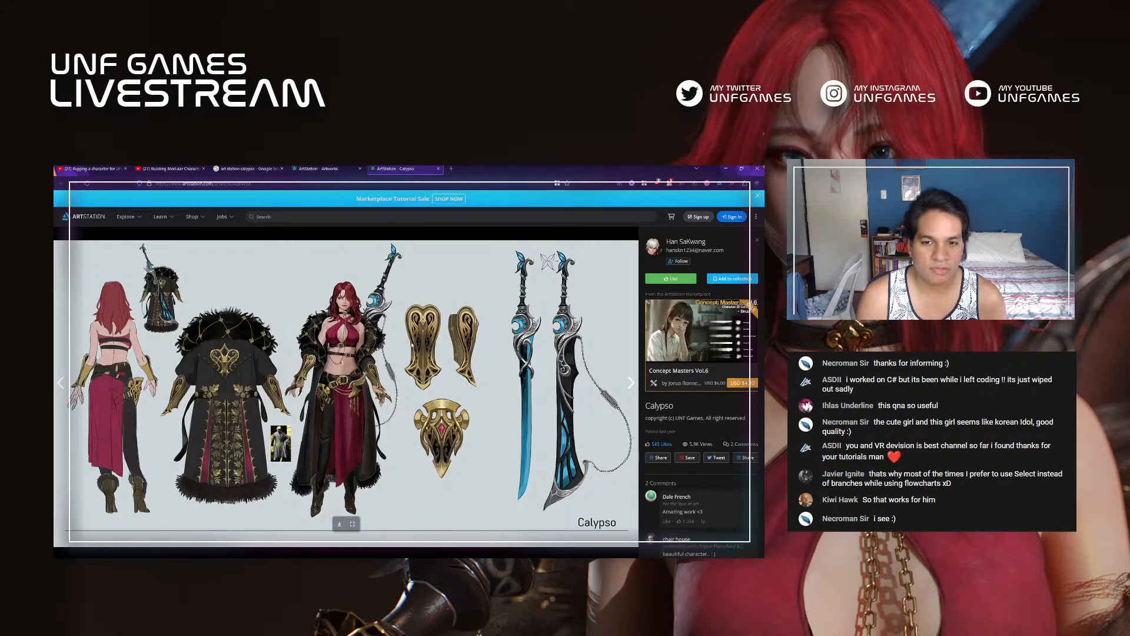
# Step: Open the 3D character modeler's Calypso artwork from the search results and look through its renders
pyautogui.click(331, 169)
pyautogui.click(251, 405)
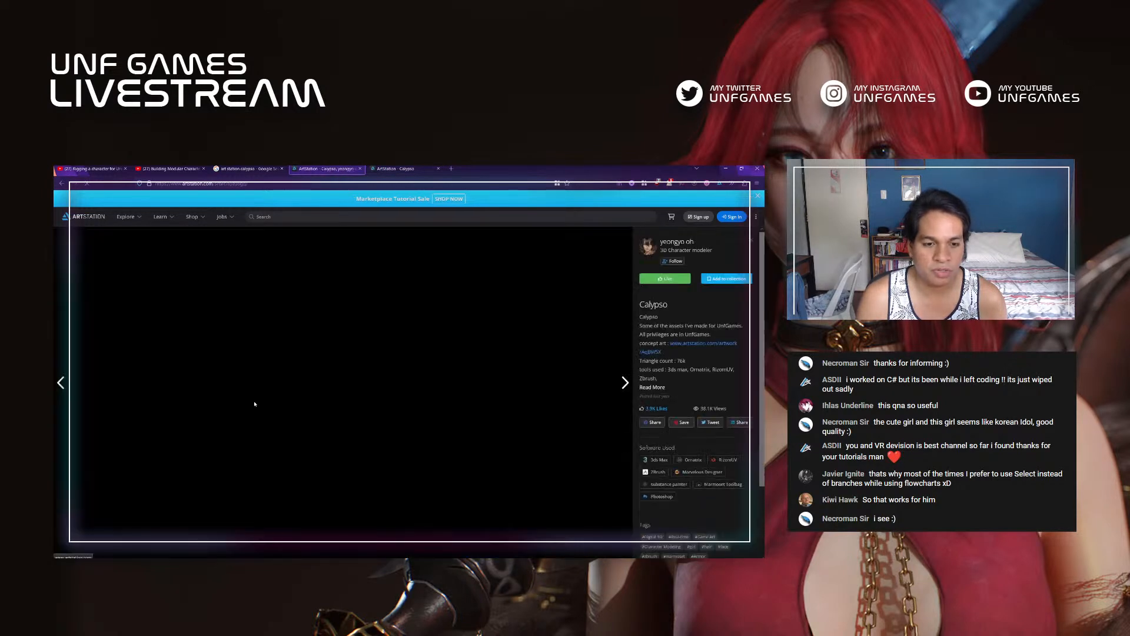
pyautogui.scroll(-2, 382, 405)
pyautogui.scroll(-2, 491, 331)
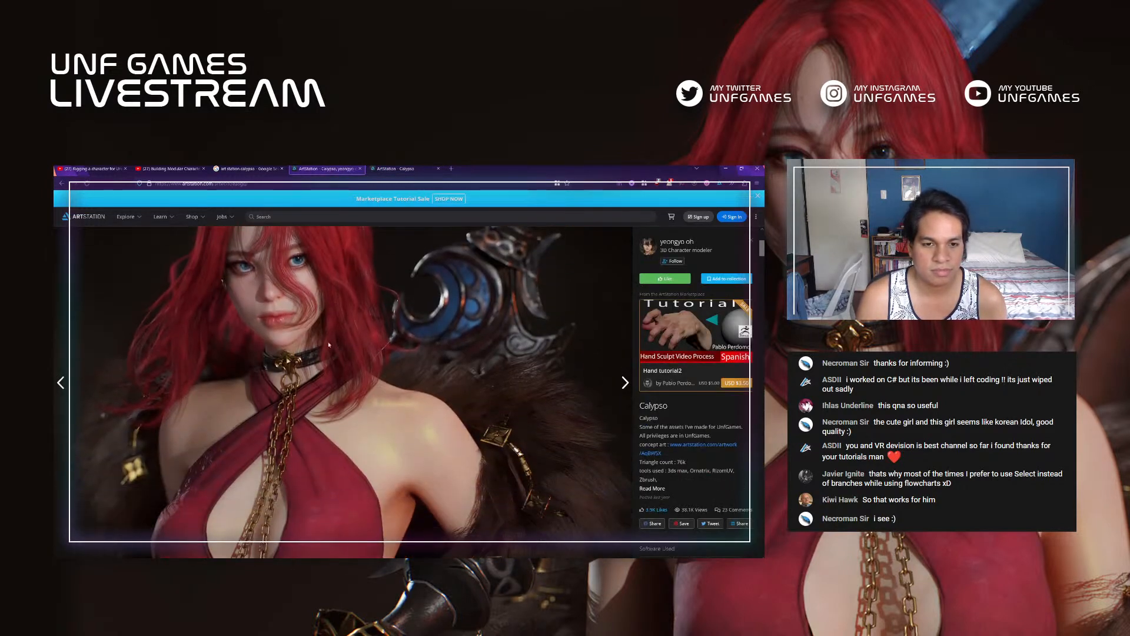
pyautogui.scroll(-4, 532, 338)
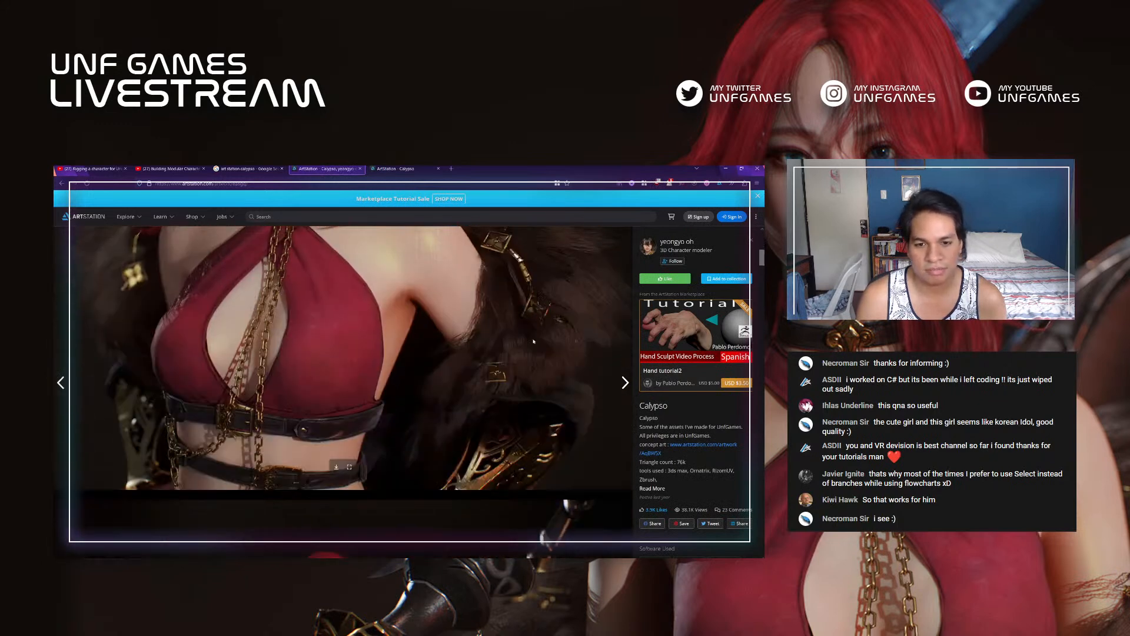
pyautogui.scroll(-10, 589, 338)
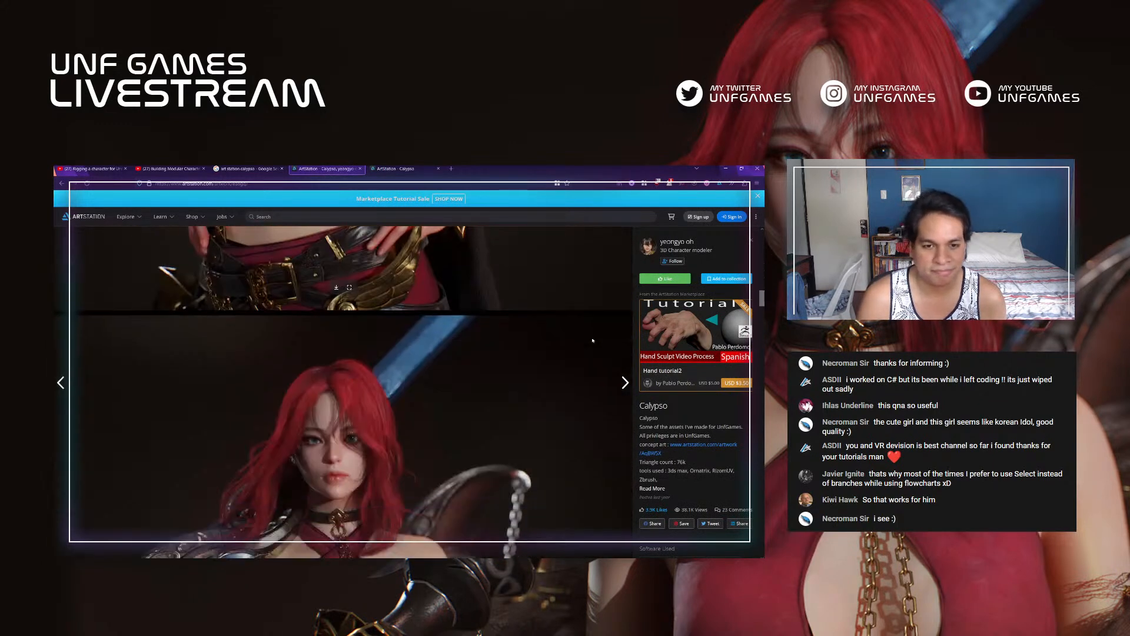
pyautogui.scroll(-5, 593, 338)
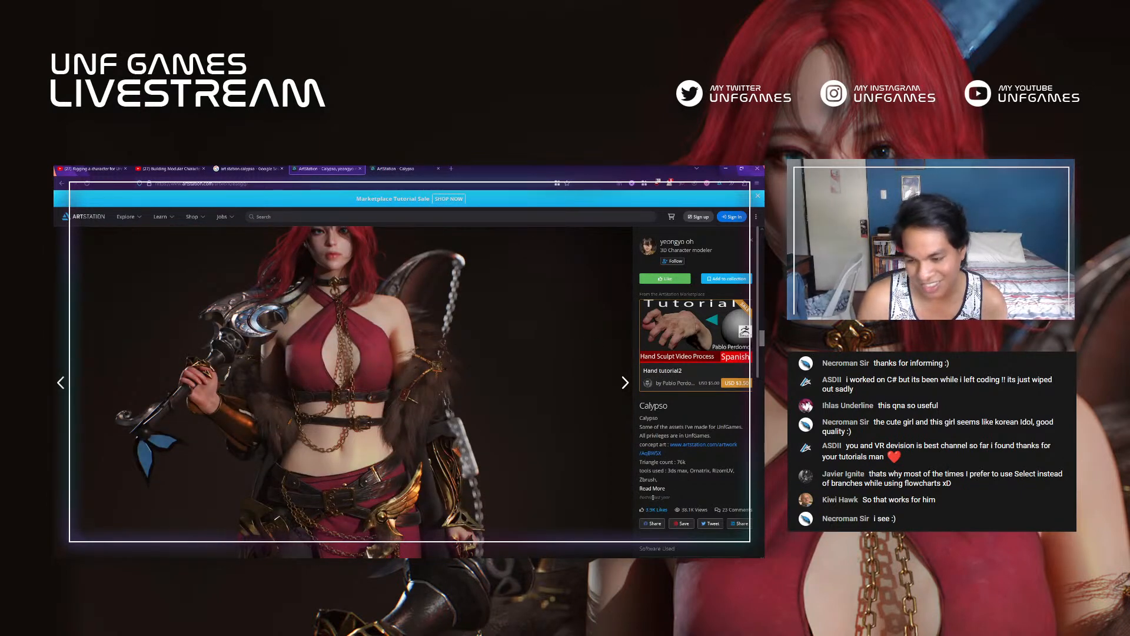
pyautogui.scroll(-5, 486, 380)
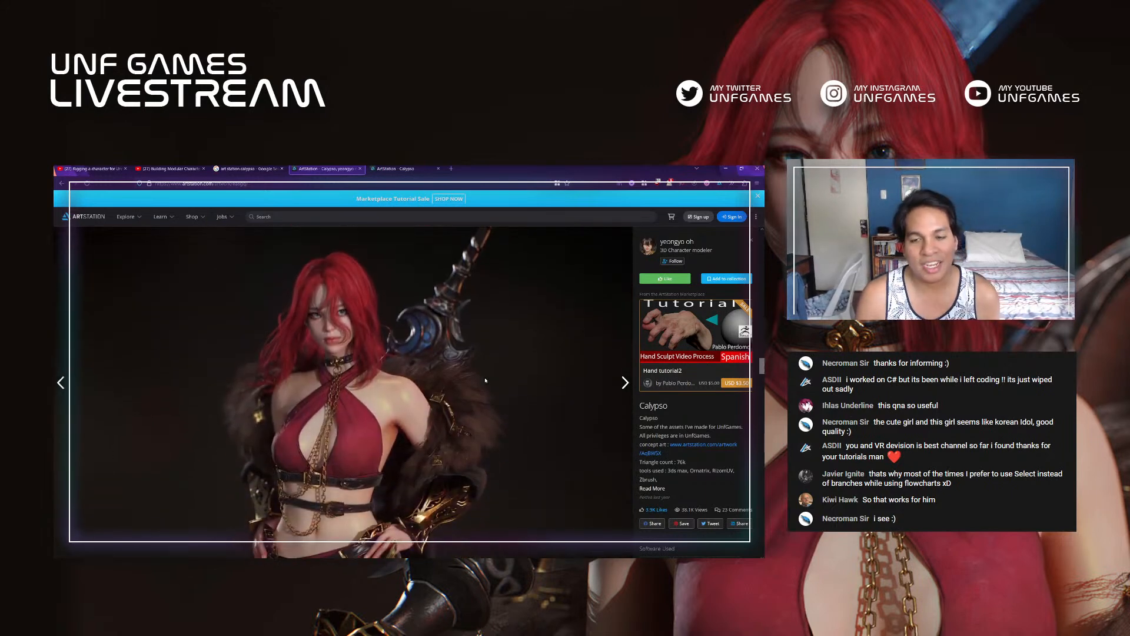
# Step: Examine the remaining full-body Calypso renders on the artwork page, down to the turntable video showing the coat from behind
pyautogui.scroll(-5, 485, 381)
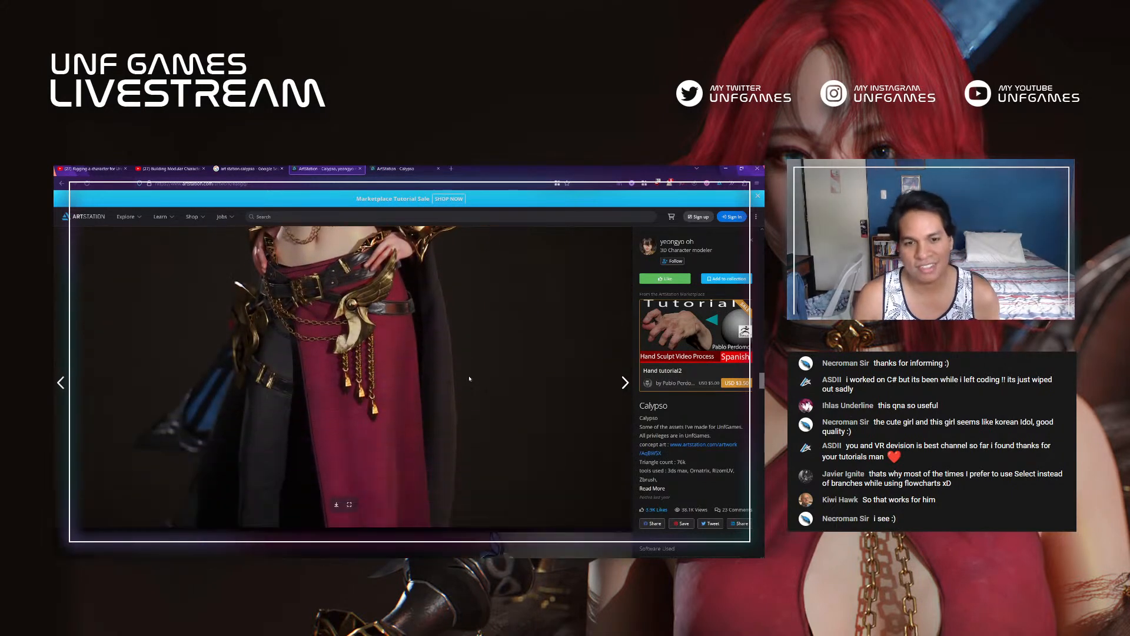
pyautogui.scroll(-4, 471, 379)
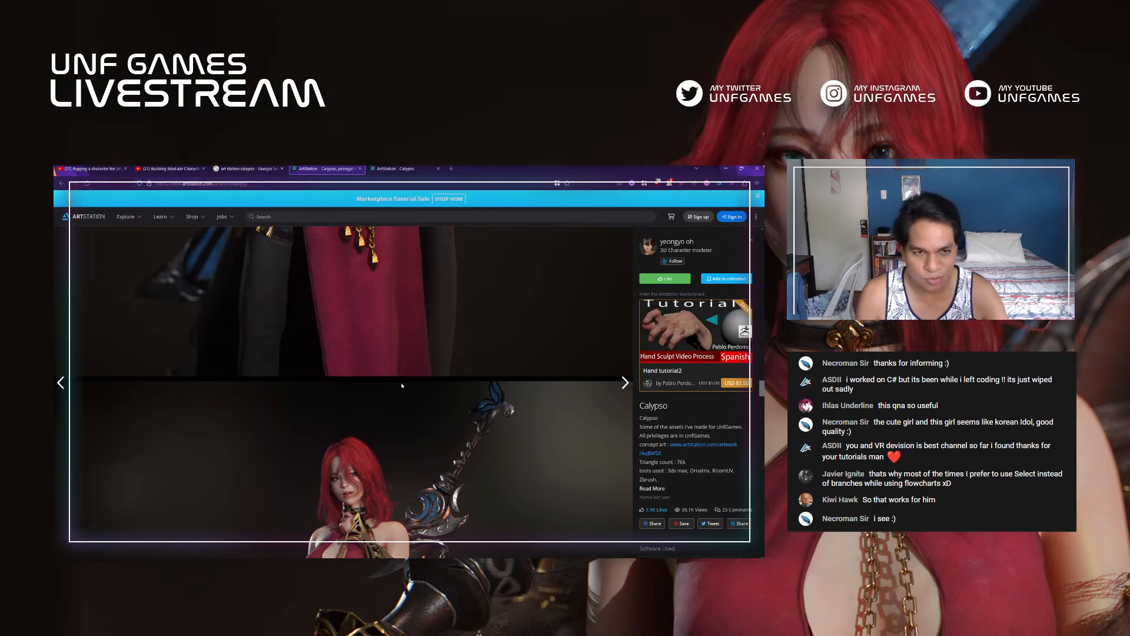
pyautogui.scroll(-4, 402, 386)
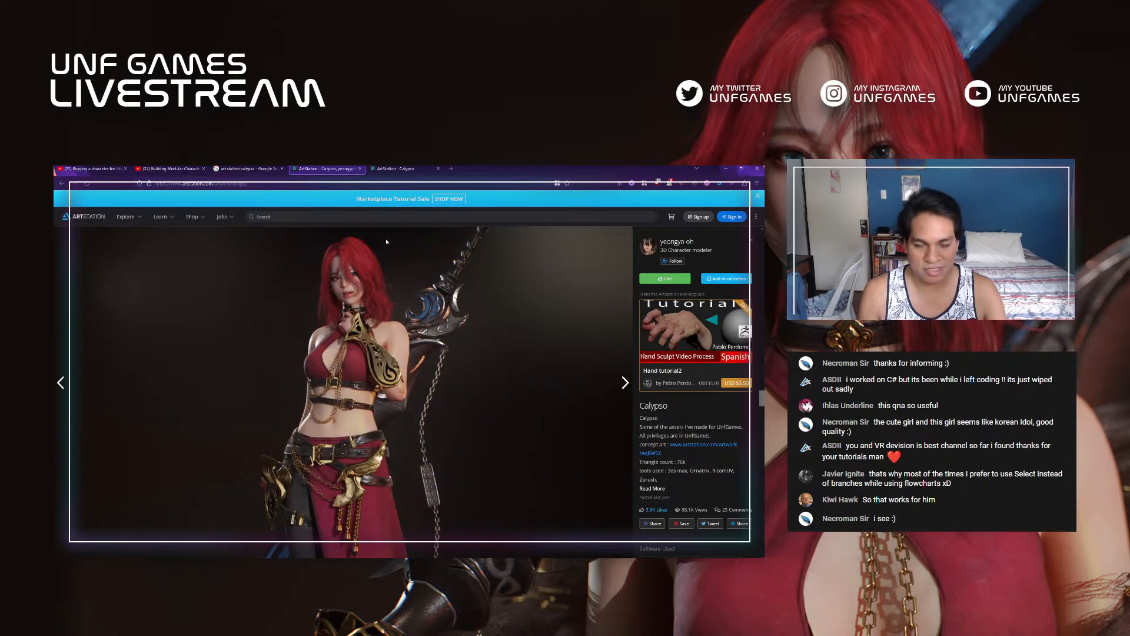
pyautogui.scroll(-8, 400, 246)
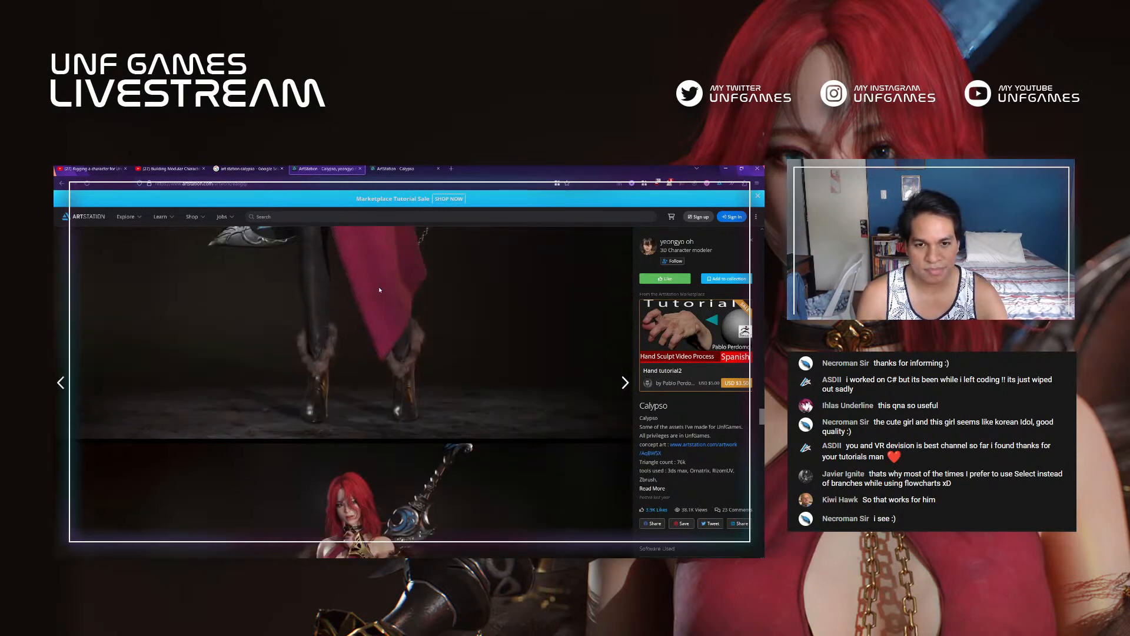
pyautogui.scroll(-8, 382, 307)
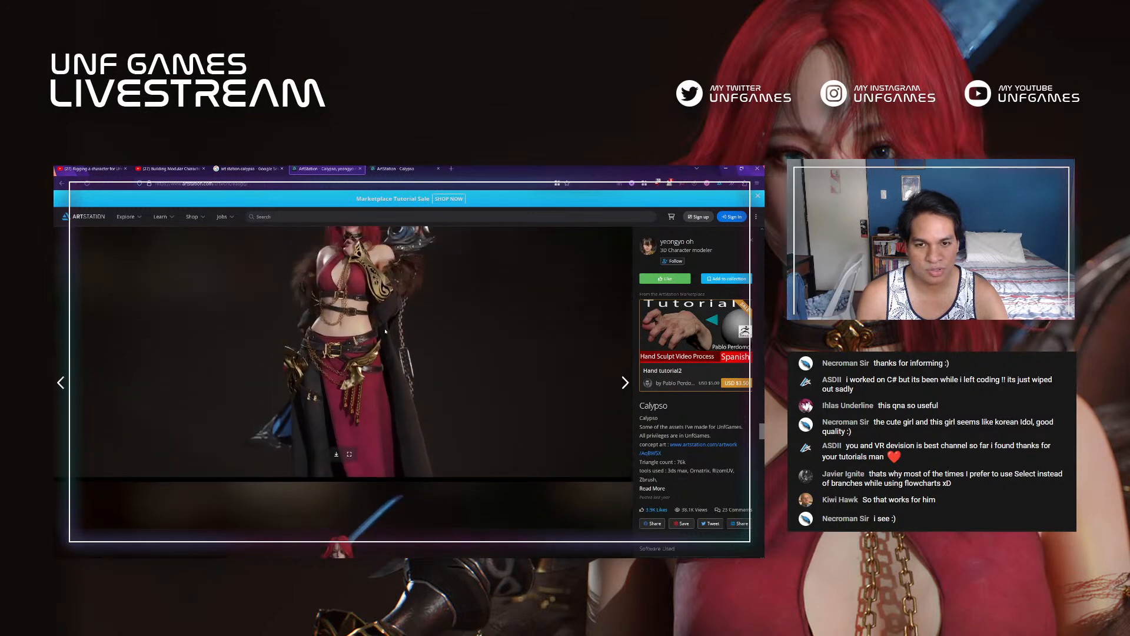
pyautogui.scroll(-5, 383, 323)
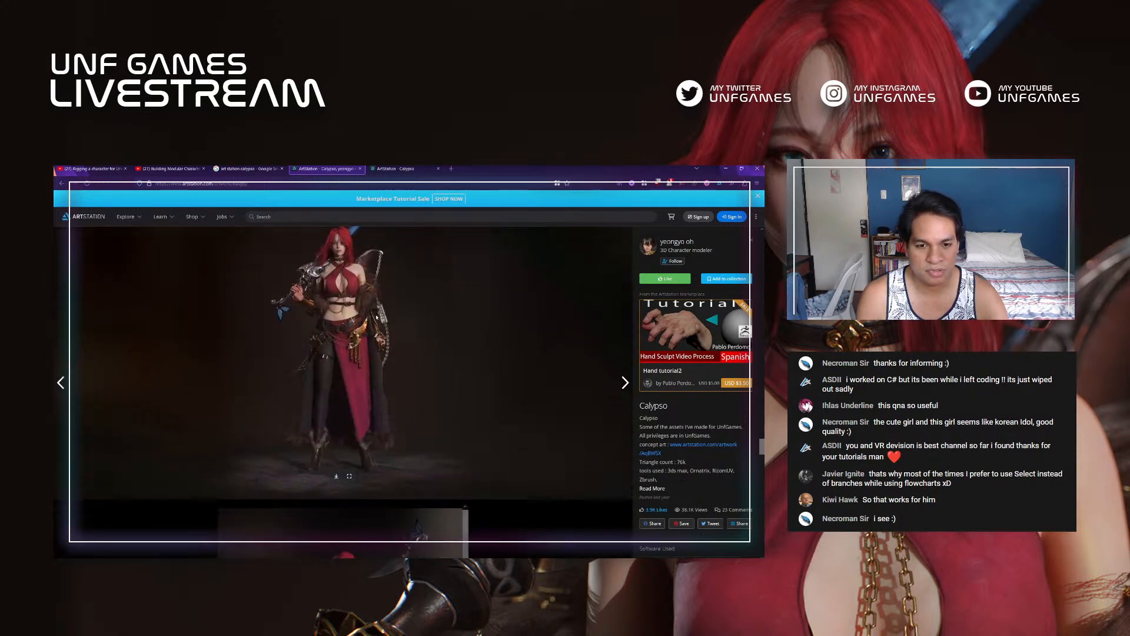
pyautogui.scroll(-4, 373, 316)
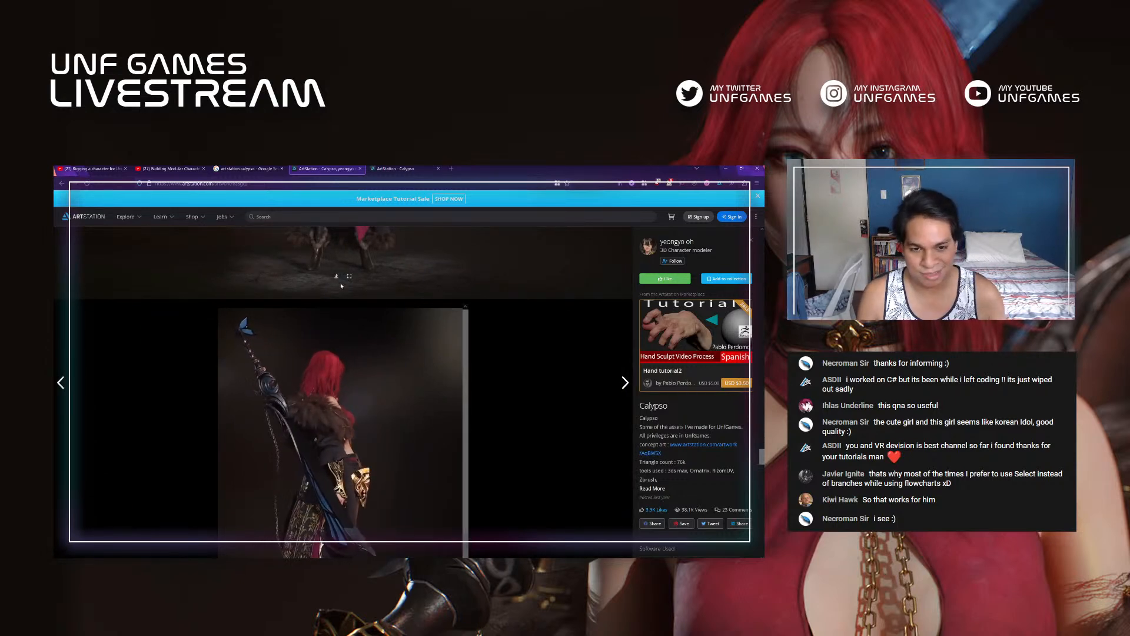
pyautogui.scroll(-5, 448, 293)
pyautogui.scroll(4, 520, 300)
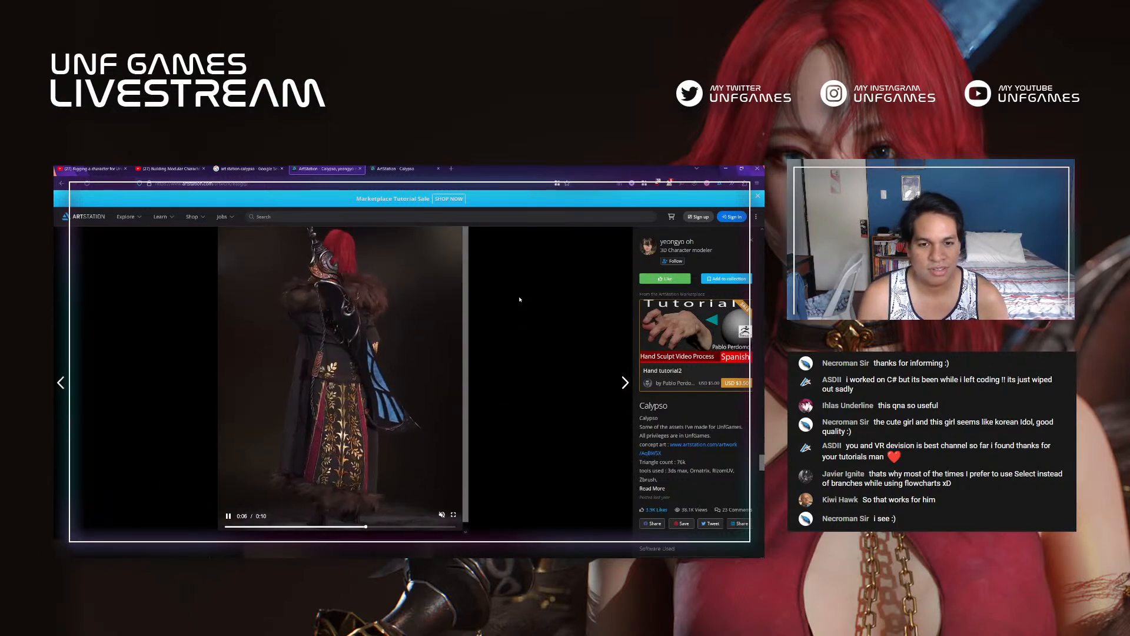